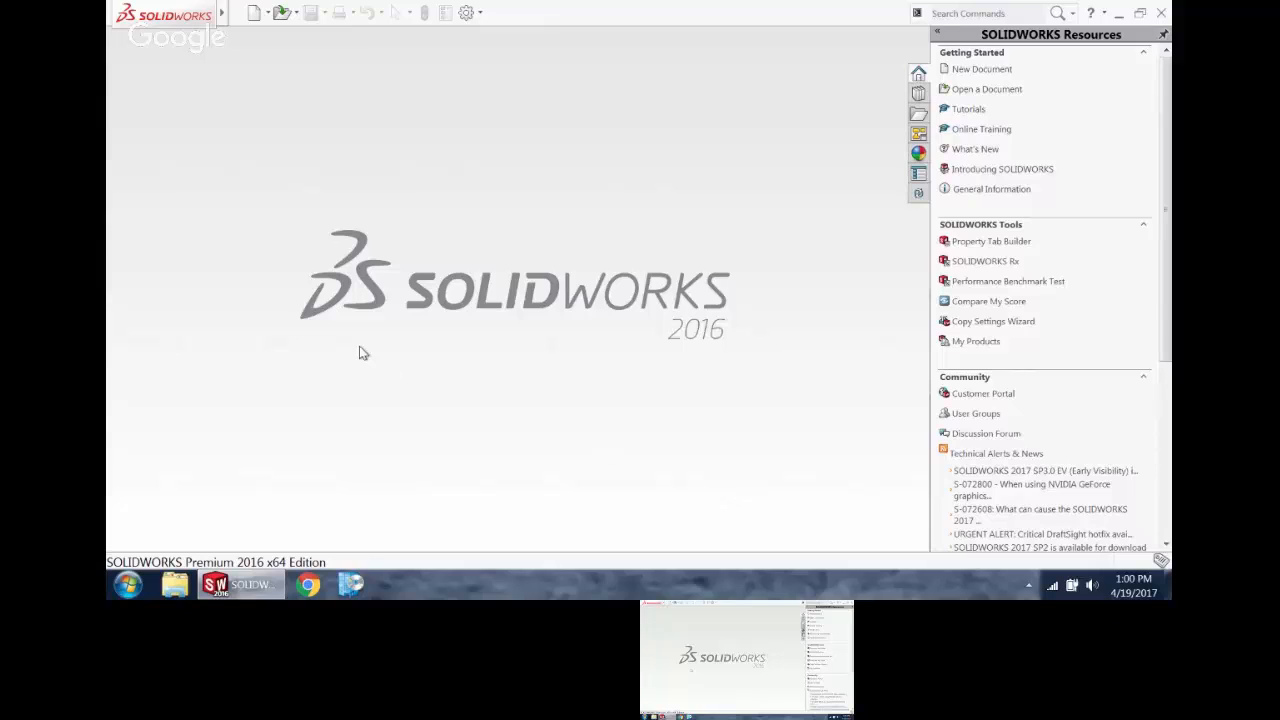
Step: Create a new part from the Part template and set its units to MMGS (millimeter, gram, second)
left_click(257, 20)
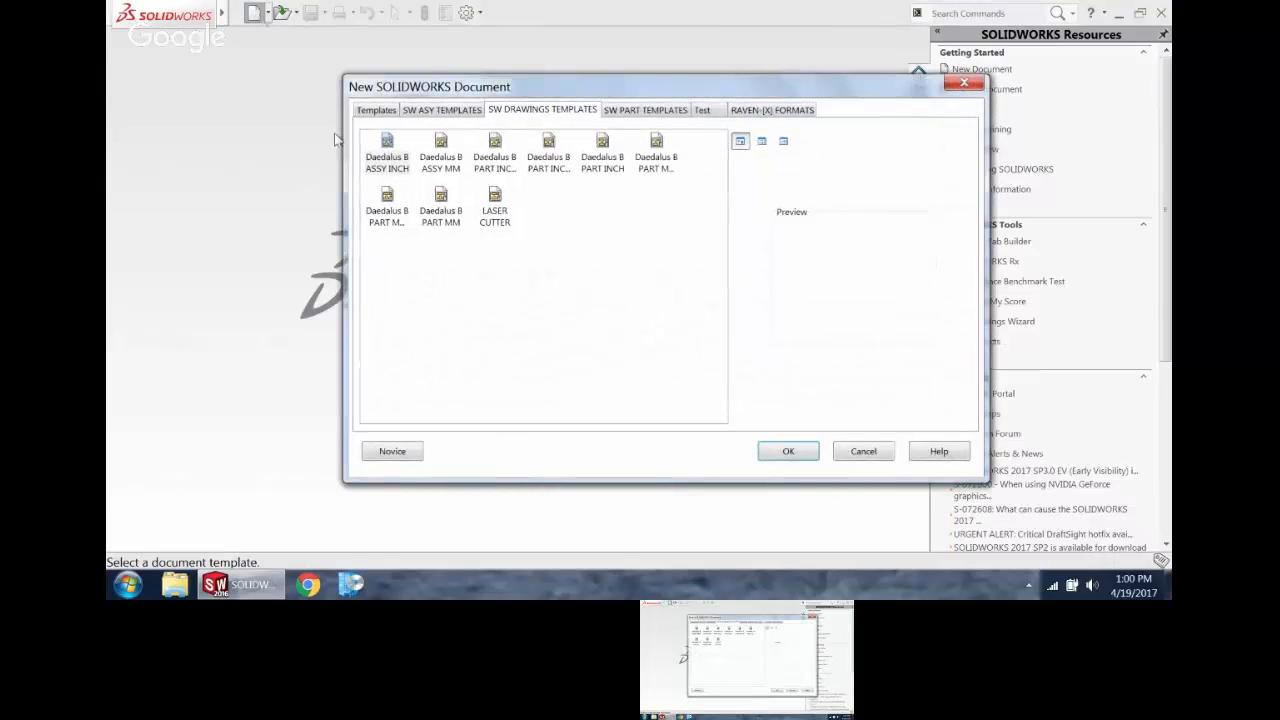
left_click(388, 114)
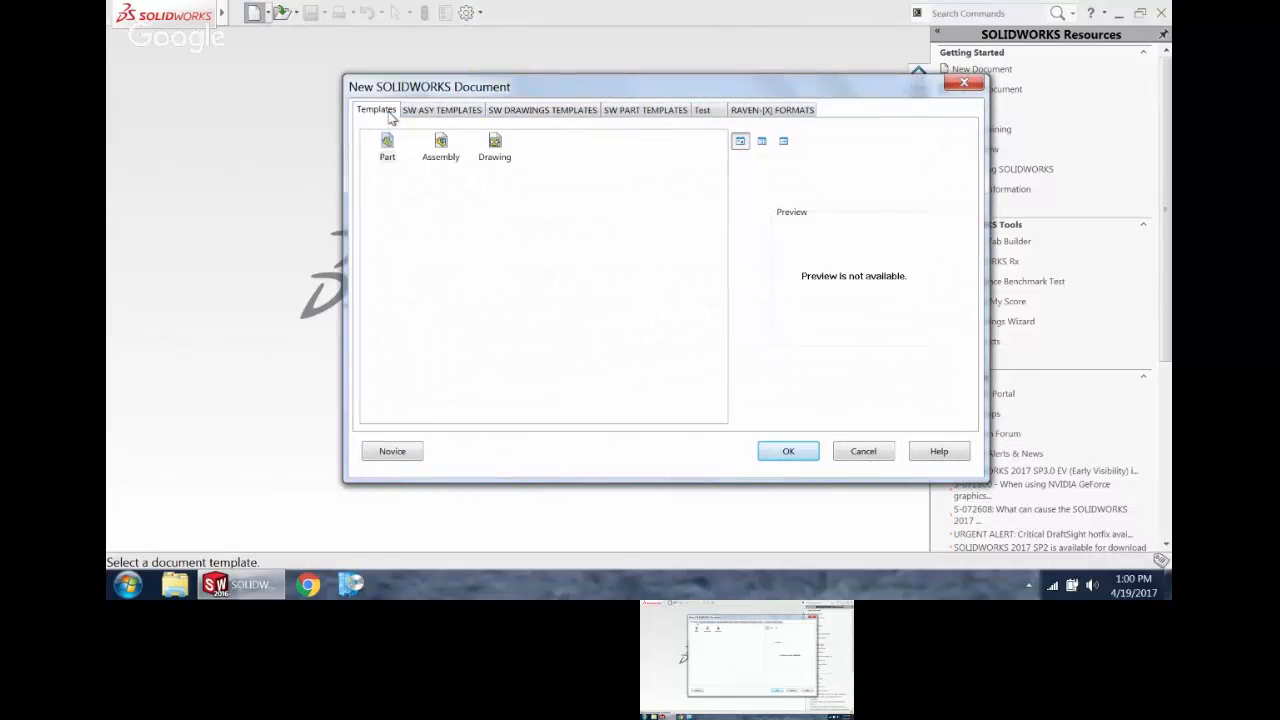
double_click(388, 148)
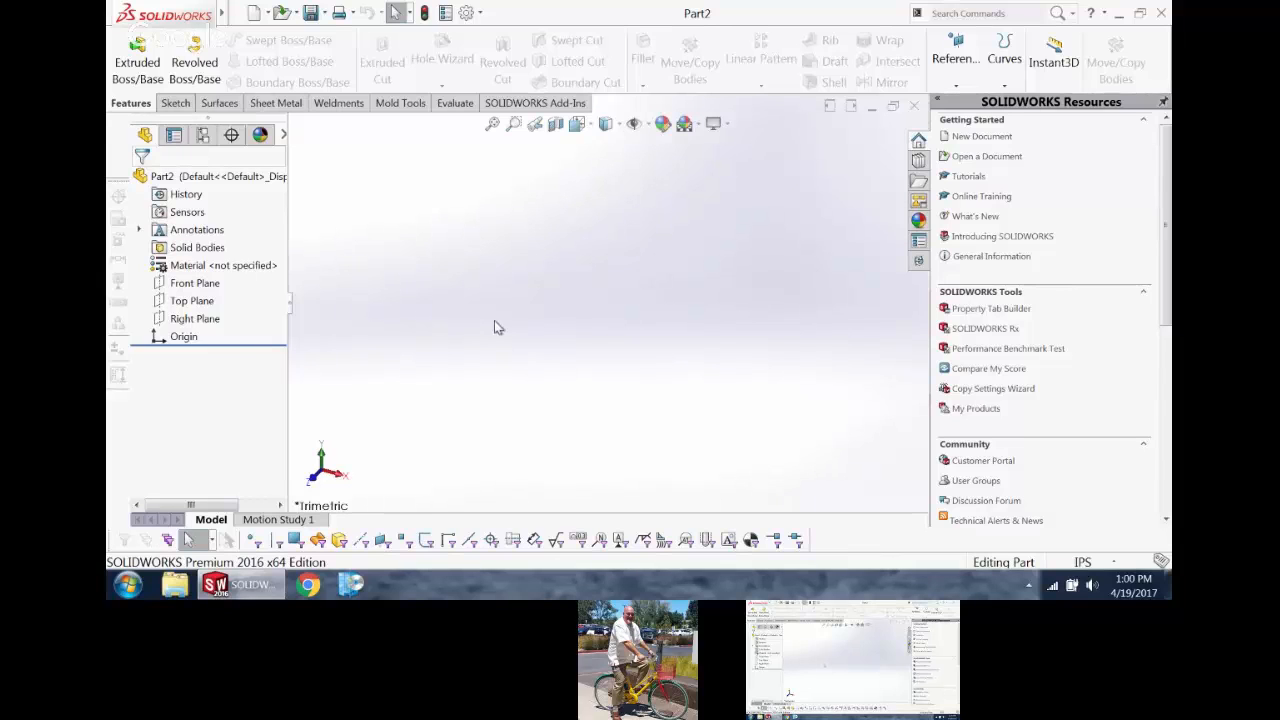
left_click(1085, 562)
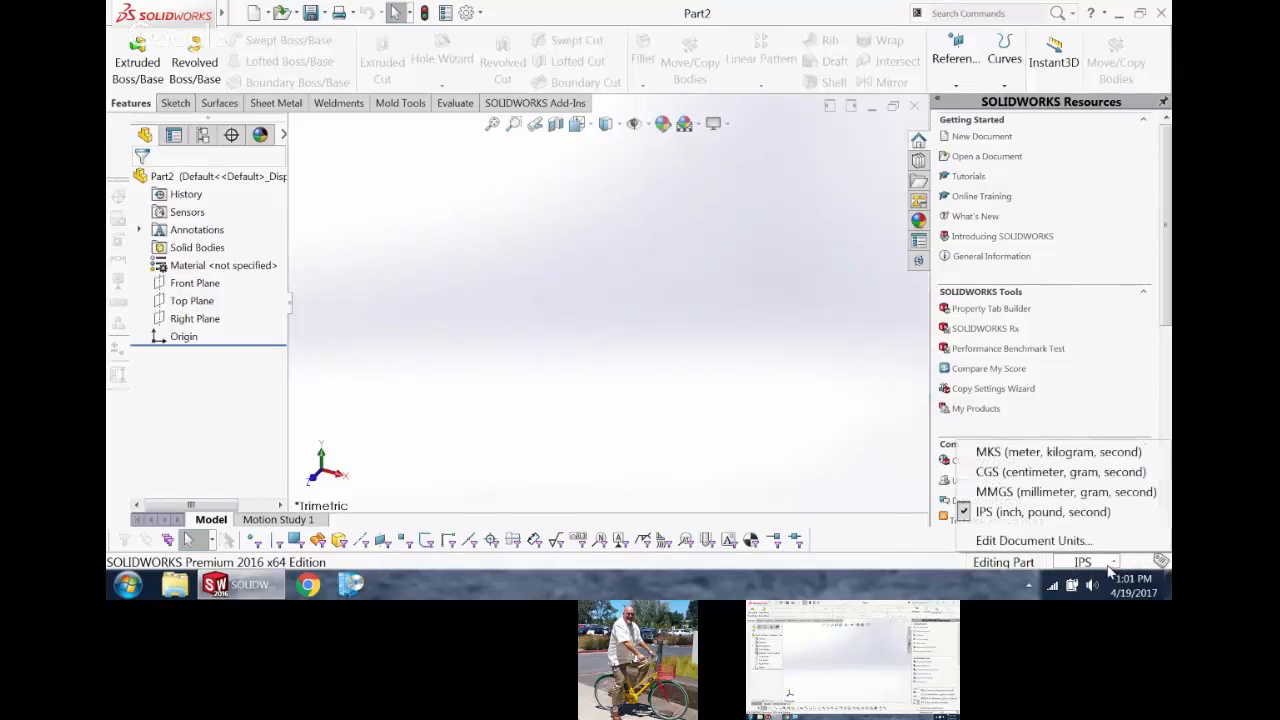
left_click(1066, 492)
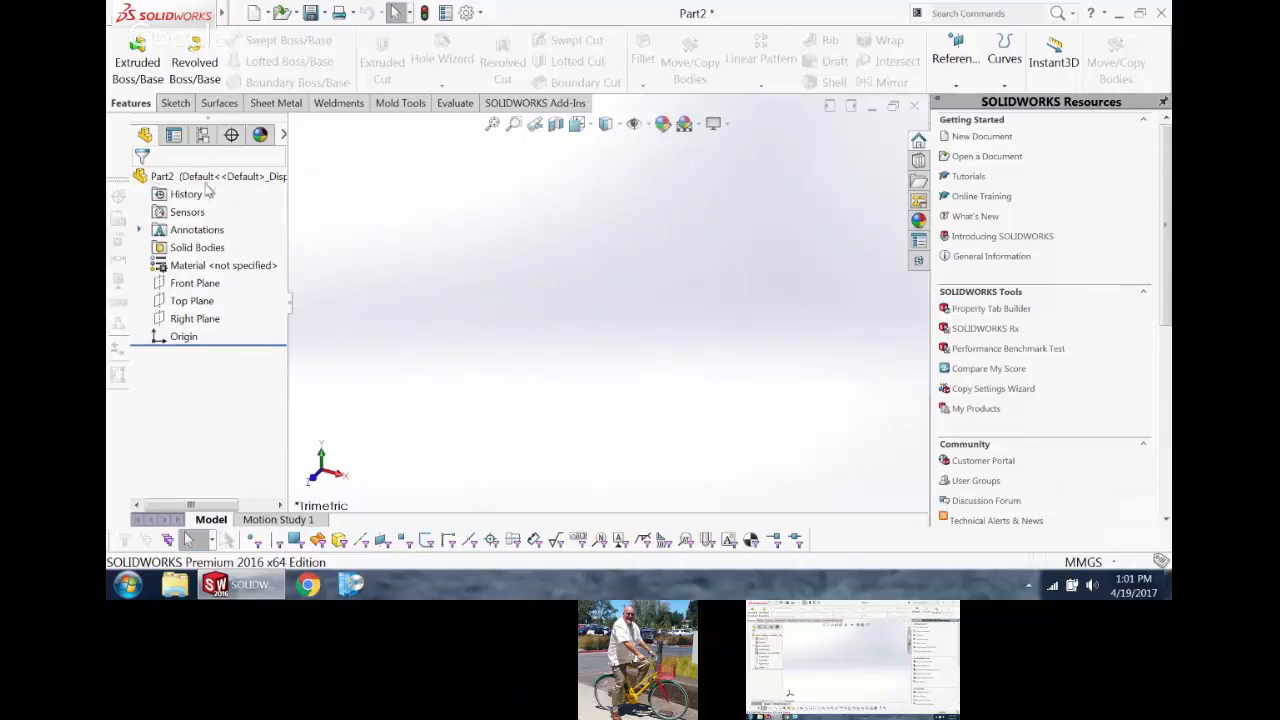
Step: Expand the part's Annotations folder and examine its options for placing and displaying annotations
left_click(139, 230)
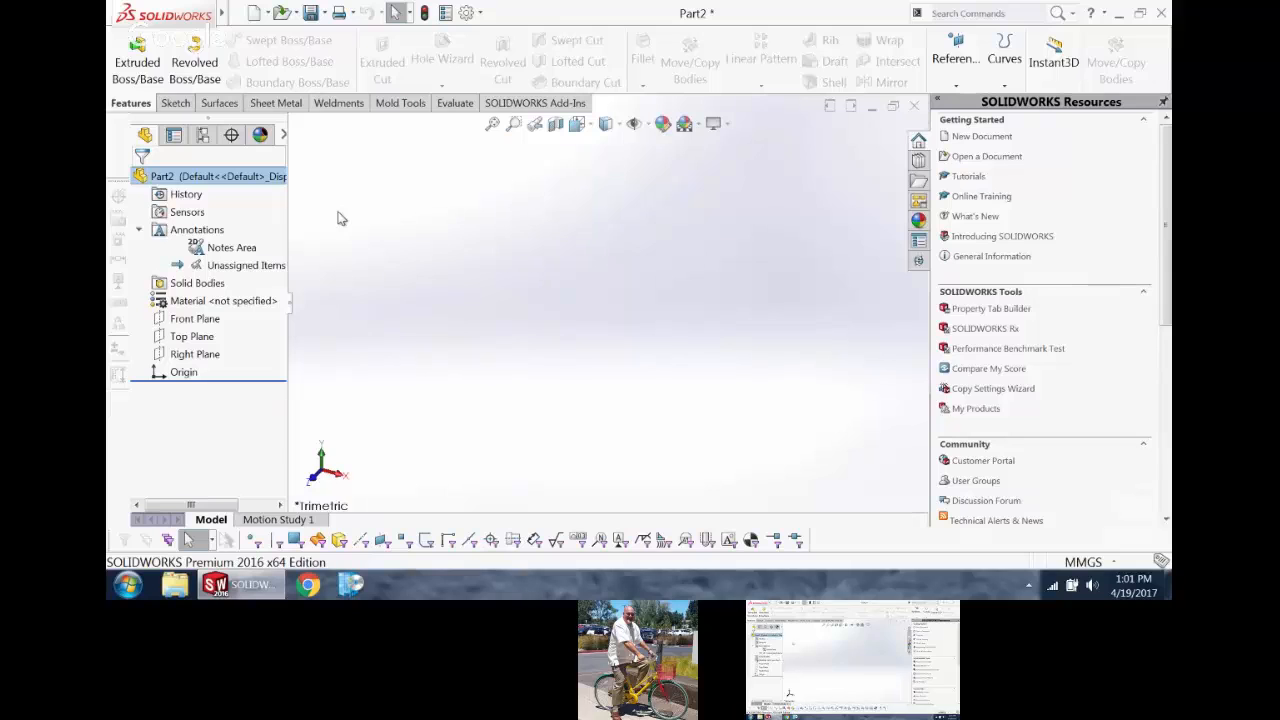
right_click(188, 230)
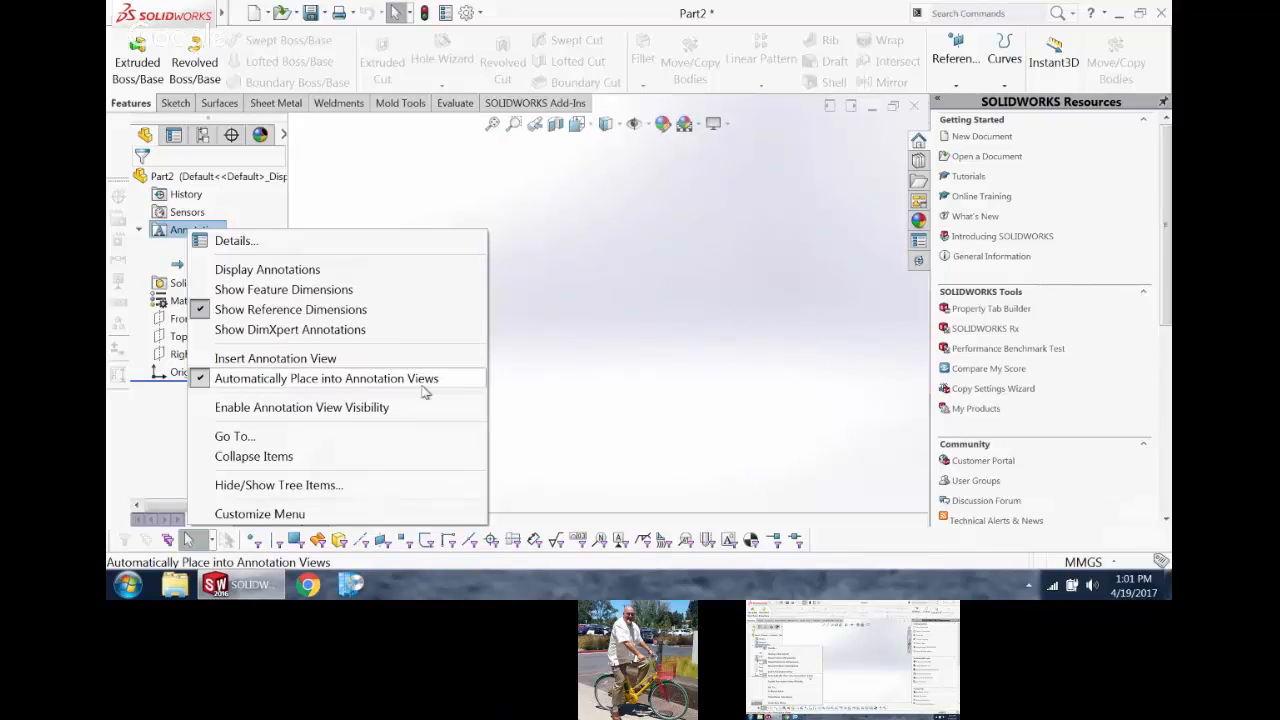
left_click(657, 286)
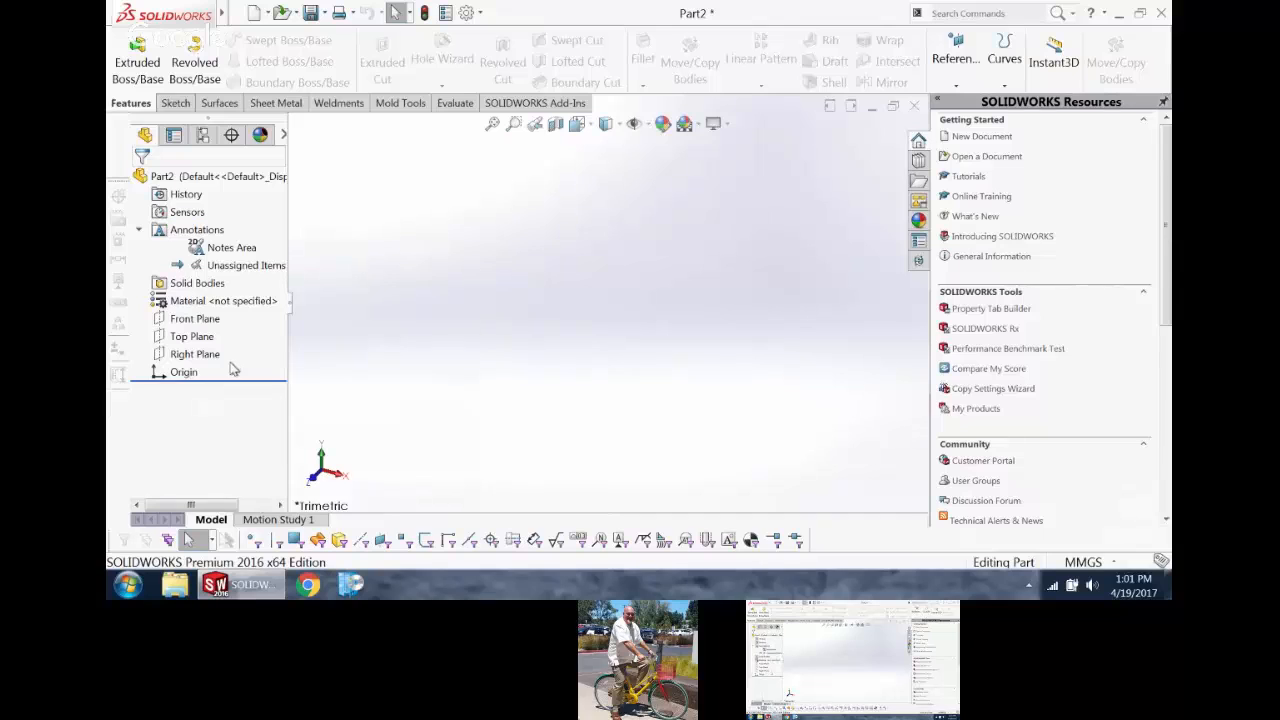
Step: Start an extruded boss on the Right Plane and sketch a circle about 77 mm in diameter centred on the origin
left_click(205, 354)
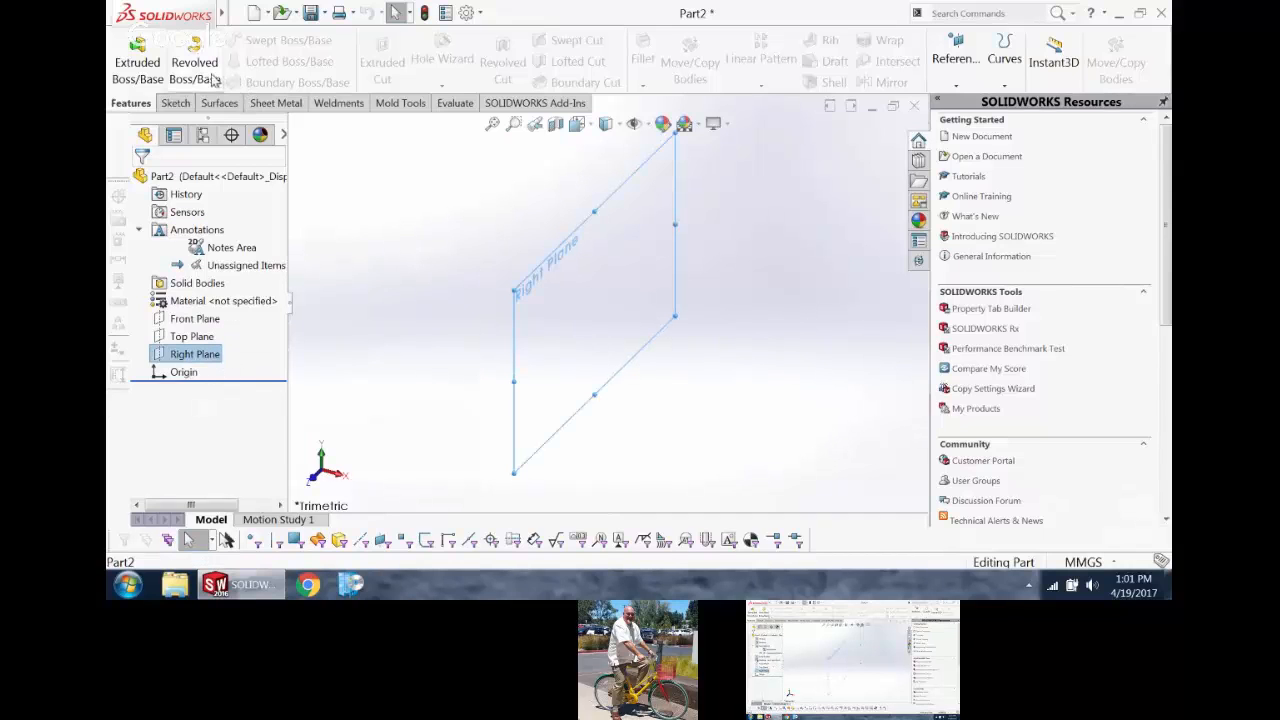
left_click(137, 64)
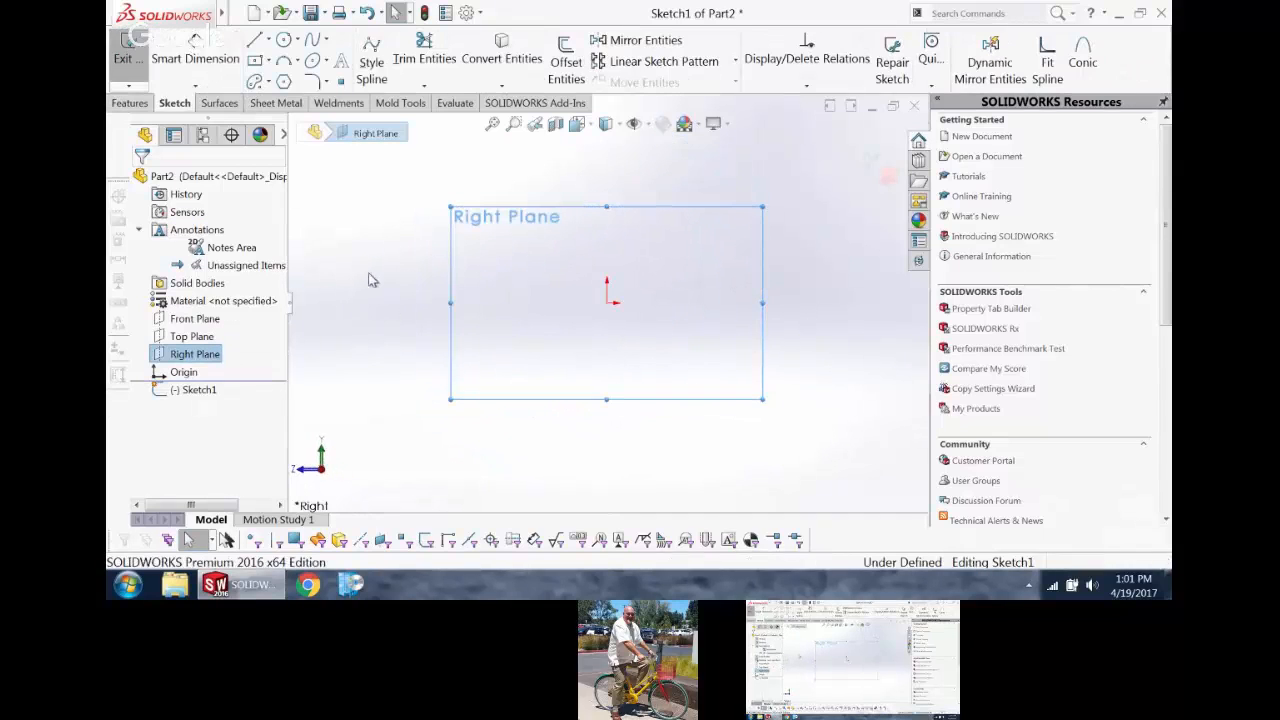
right_click_drag(370, 280, 440, 280)
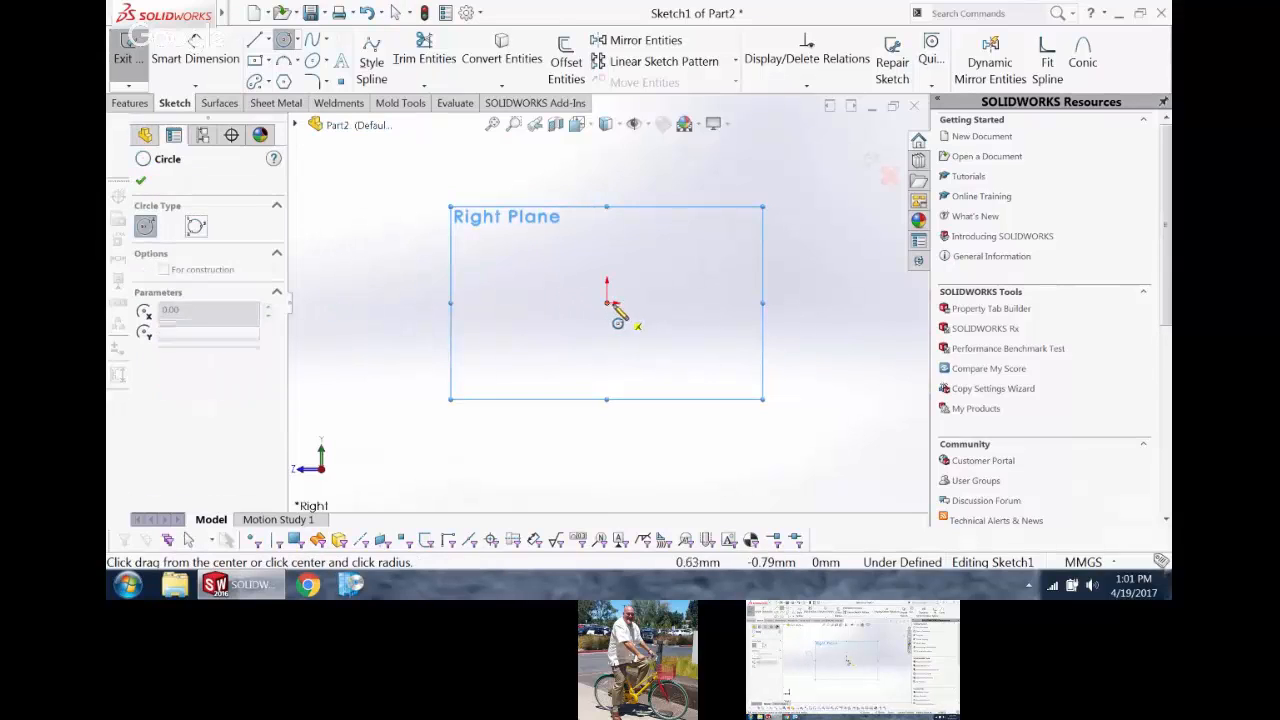
left_click_drag(607, 303, 653, 352)
Step: Dimension the sketched circle's diameter to 25 mm
right_click_drag(765, 345, 763, 268)
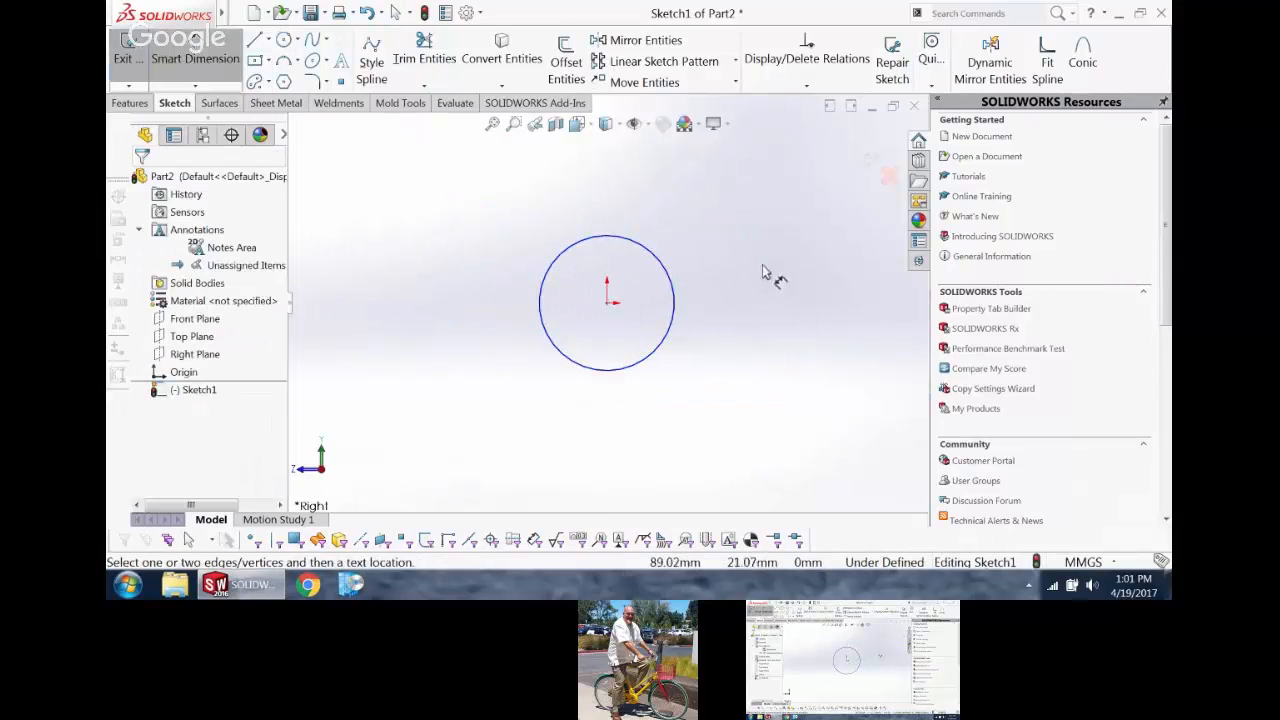
left_click(668, 266)
left_click(735, 188)
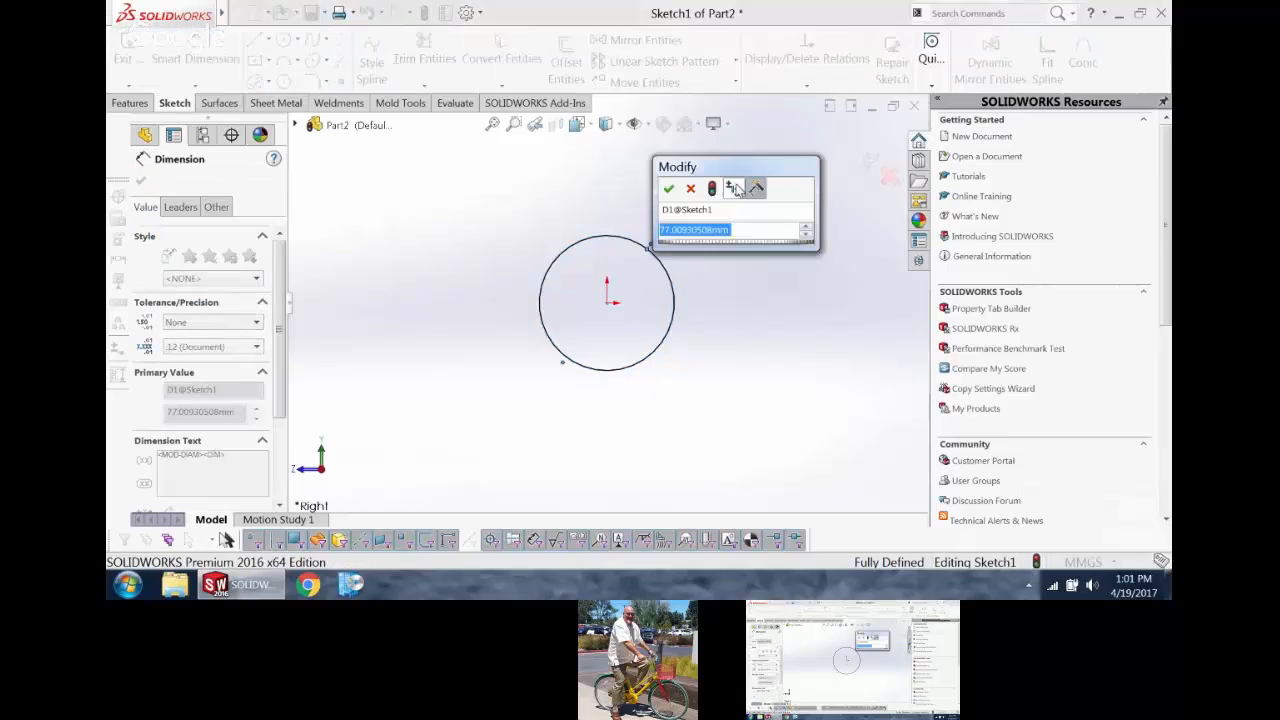
type("25")
key("Return")
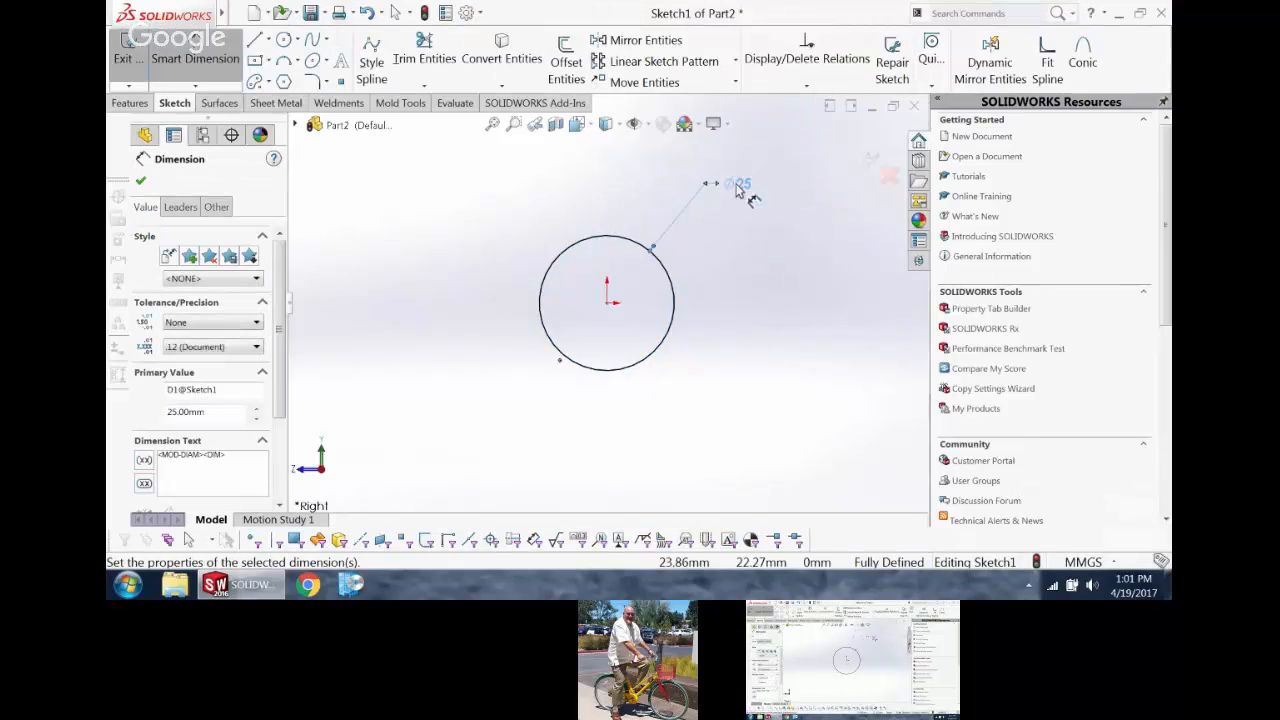
Step: Extrude the circle 120 mm with the Mid Plane end condition to form a solid cylinder
left_click(863, 158)
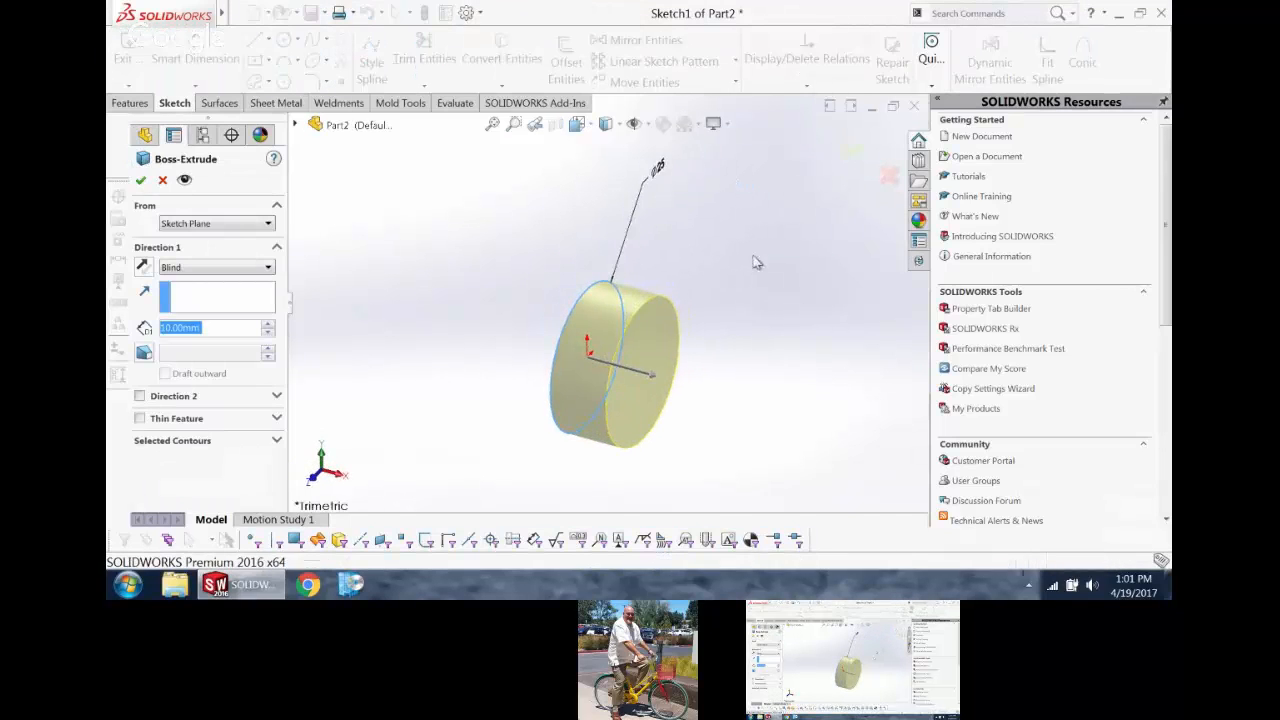
right_click(755, 262)
left_click(828, 390)
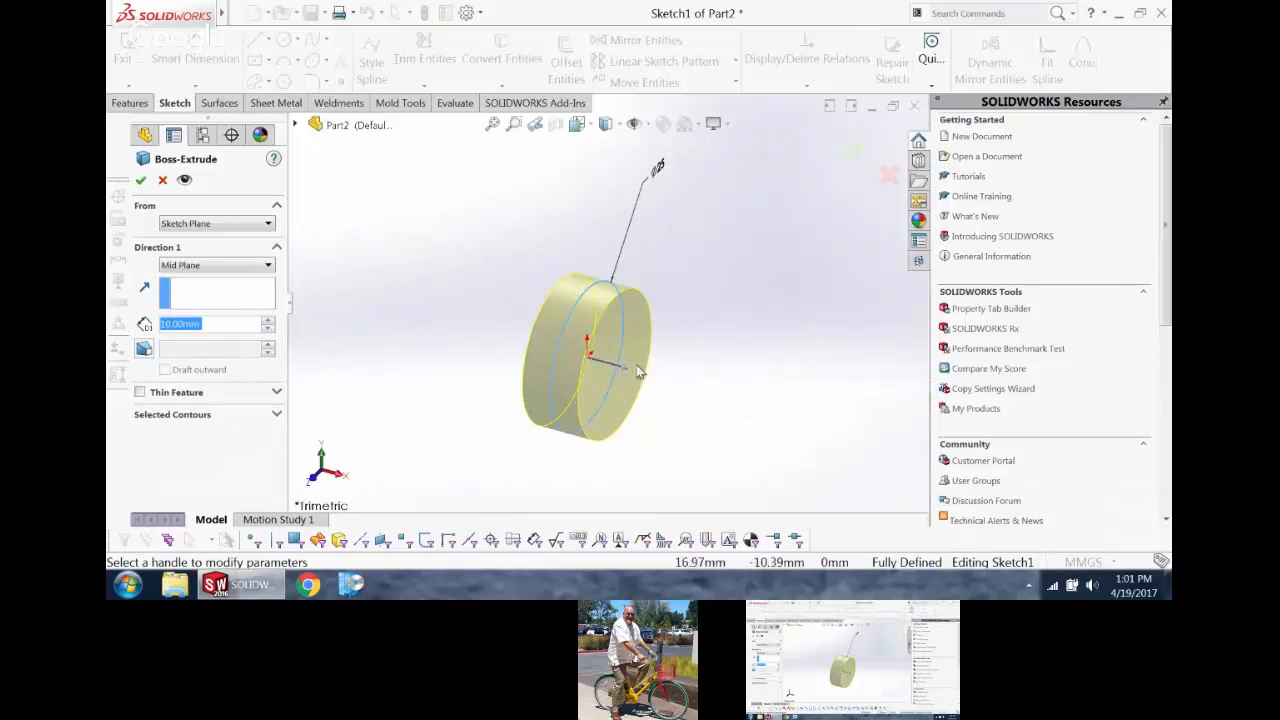
left_click_drag(640, 372, 928, 444)
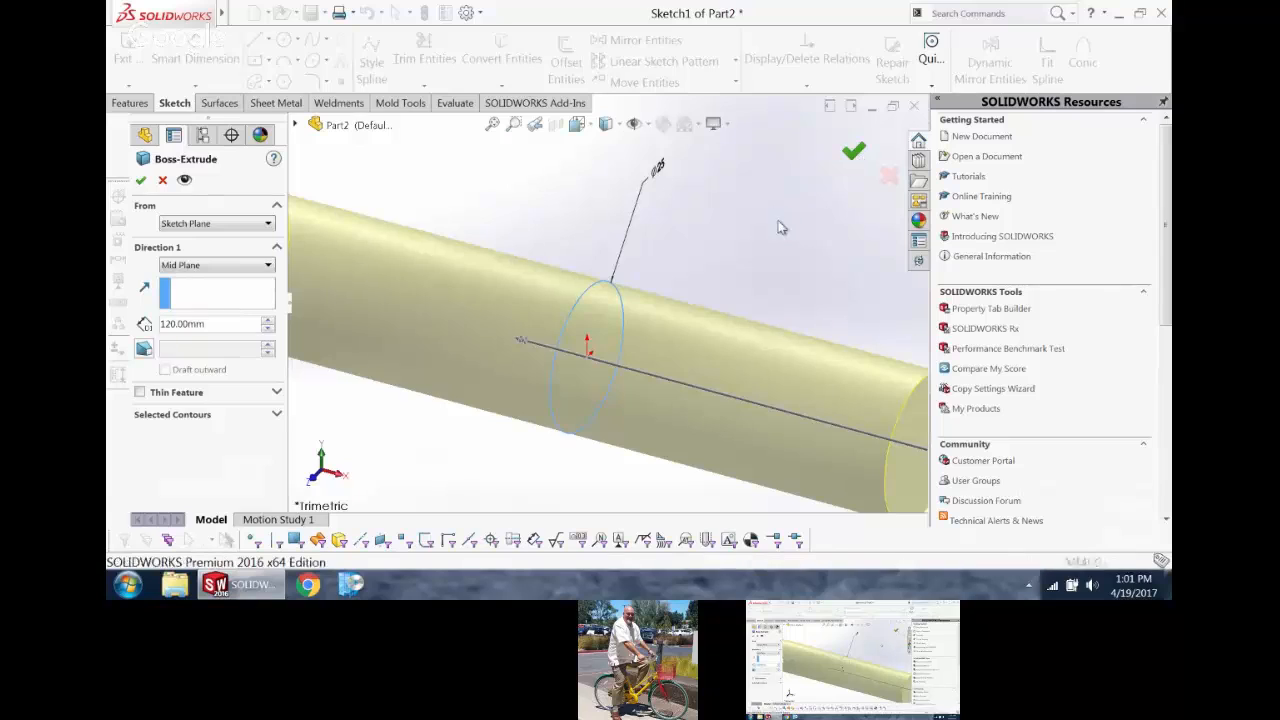
left_click(851, 149)
scroll(758, 258, "up", 2)
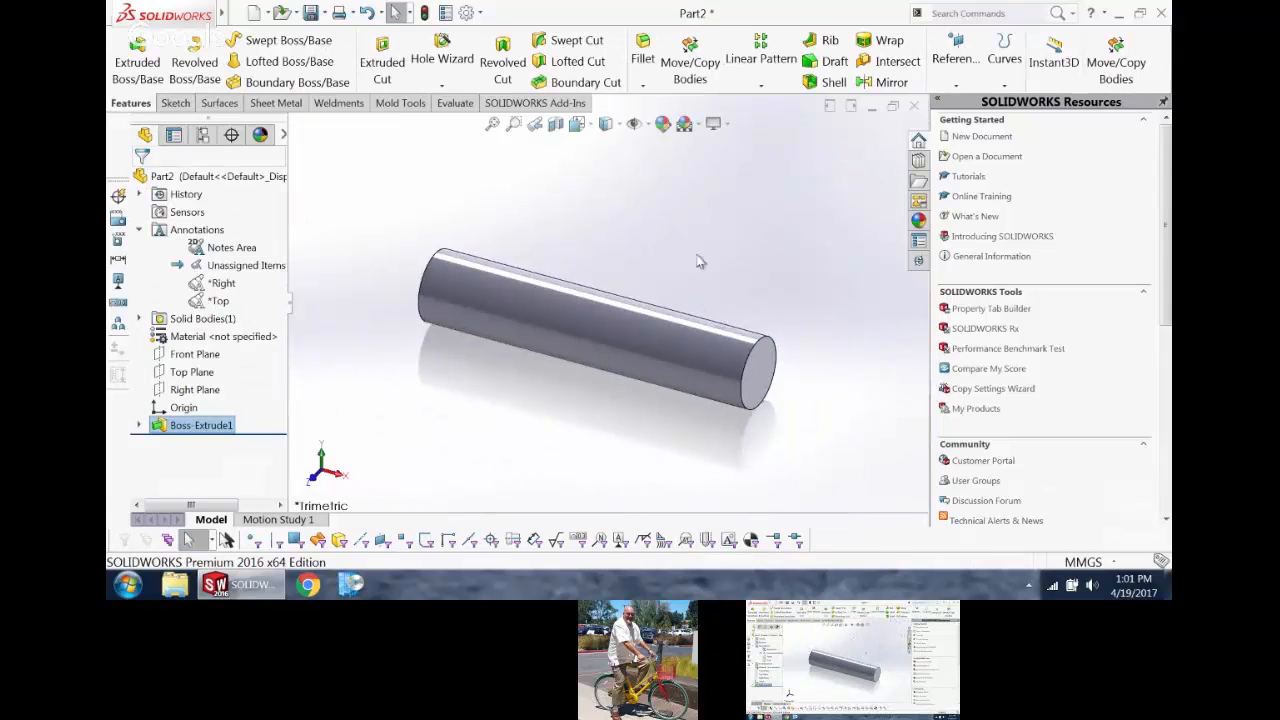
Step: Activate the Right annotation view and turn on the display of feature dimensions
left_click(223, 284)
left_click(218, 301)
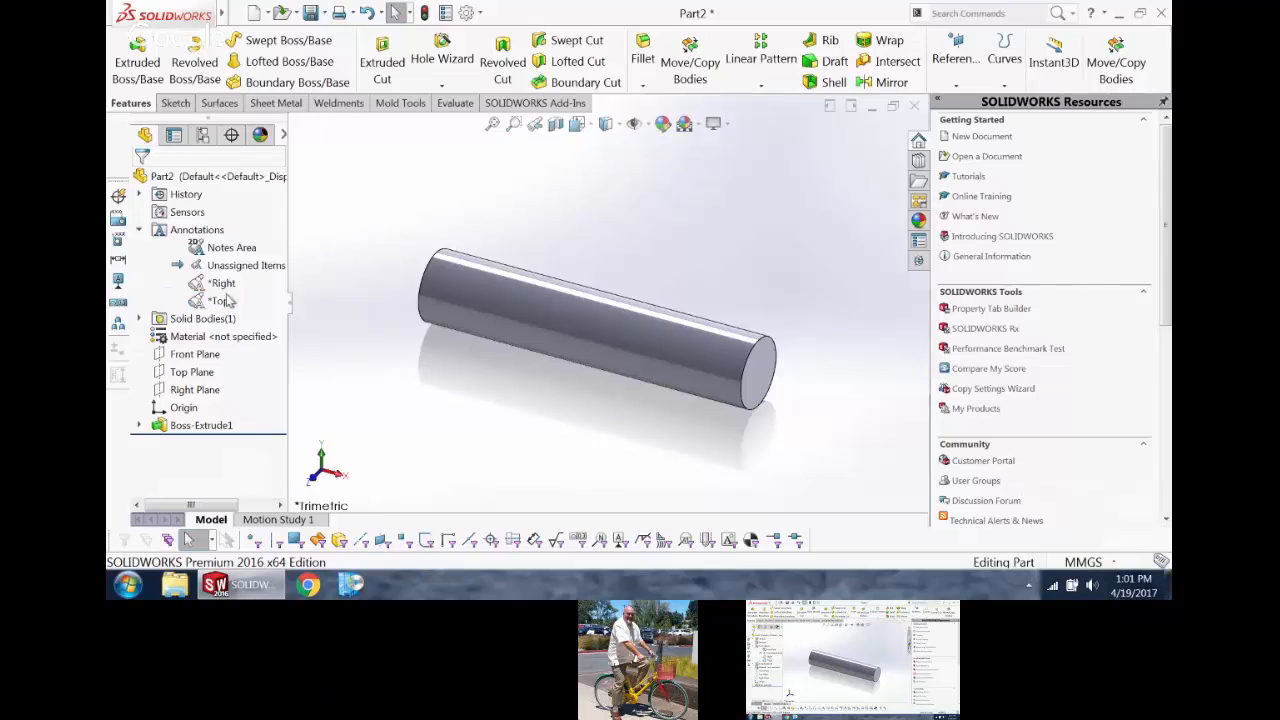
double_click(223, 284)
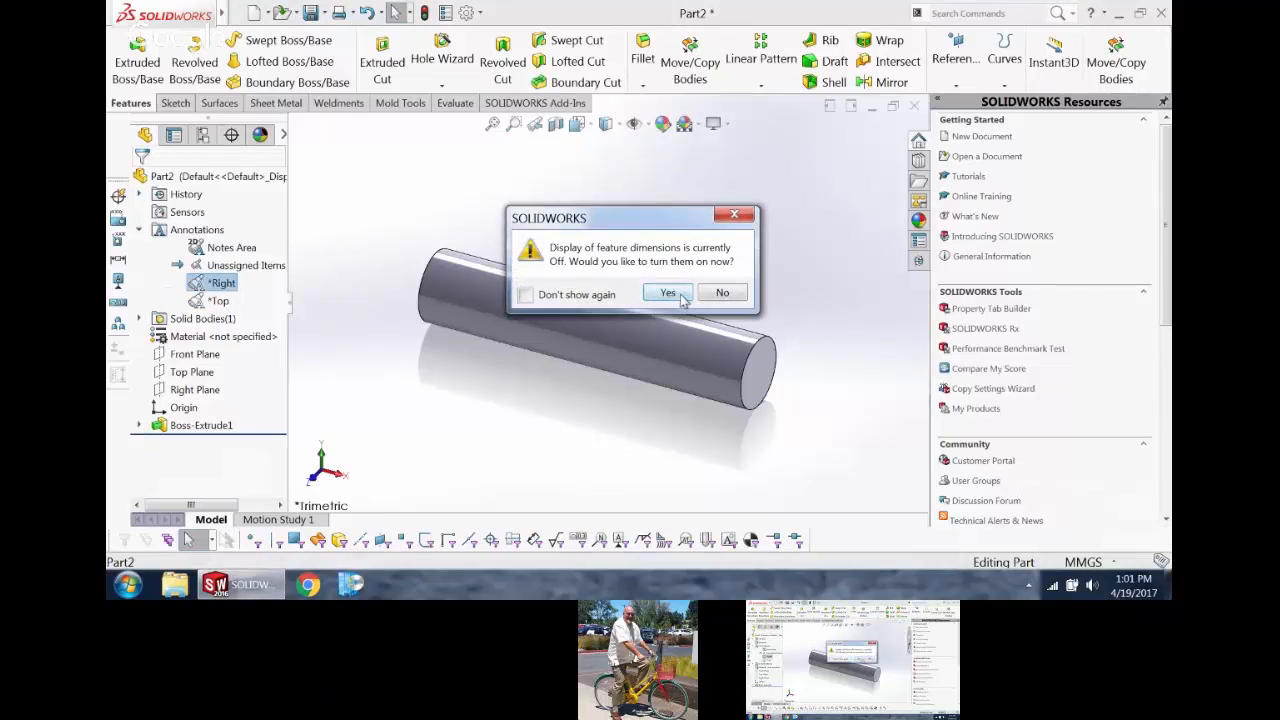
left_click(680, 295)
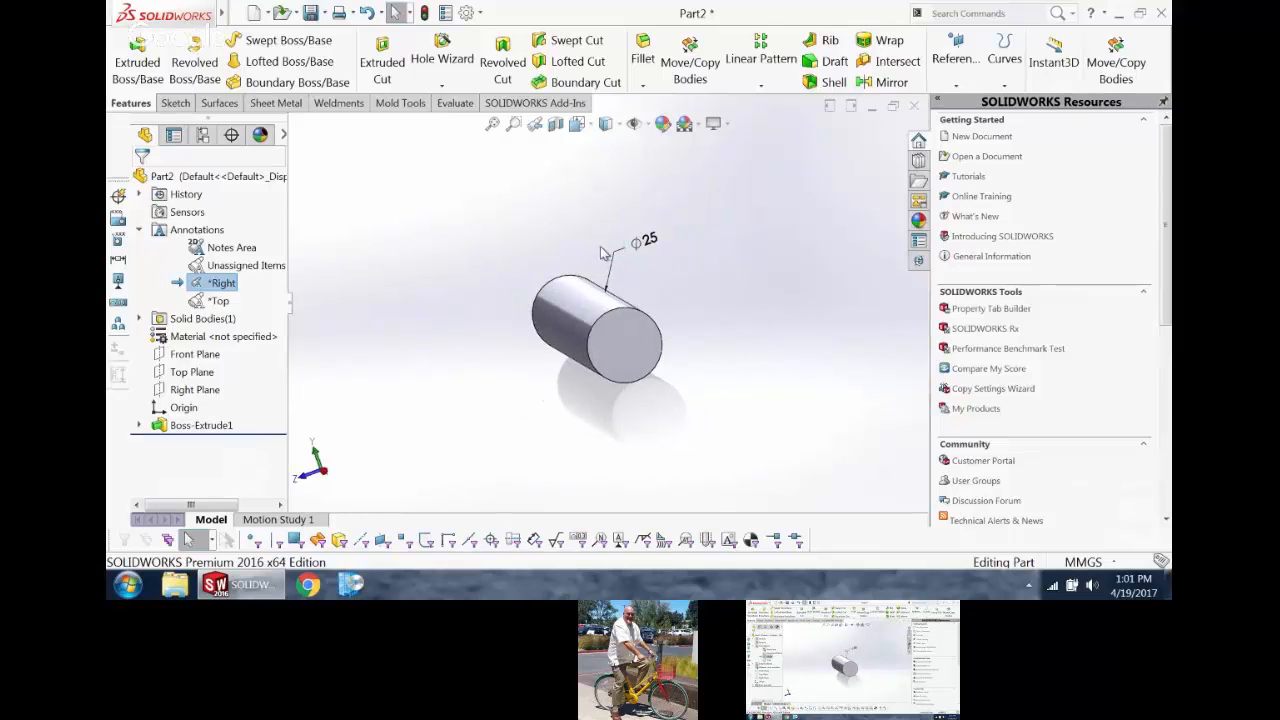
Step: Activate the Top annotation view to examine its dimensions, and switch to the Notes Area view
double_click(222, 300)
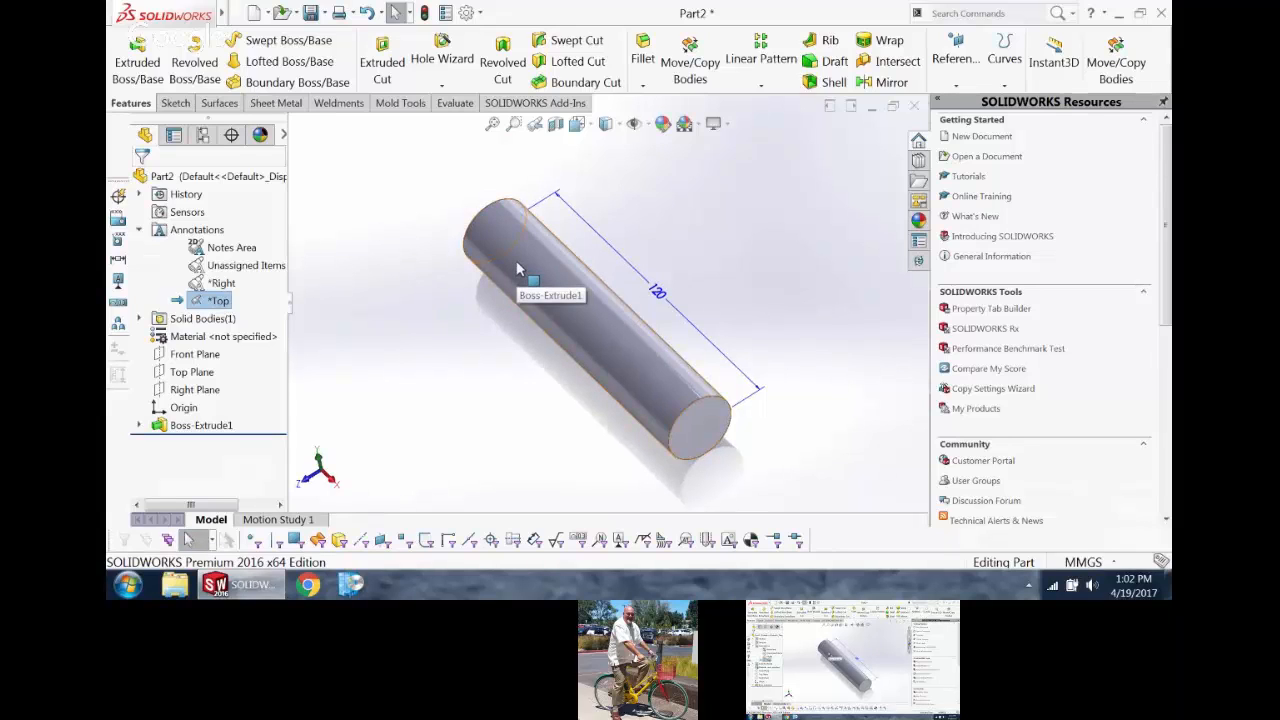
left_click(430, 277)
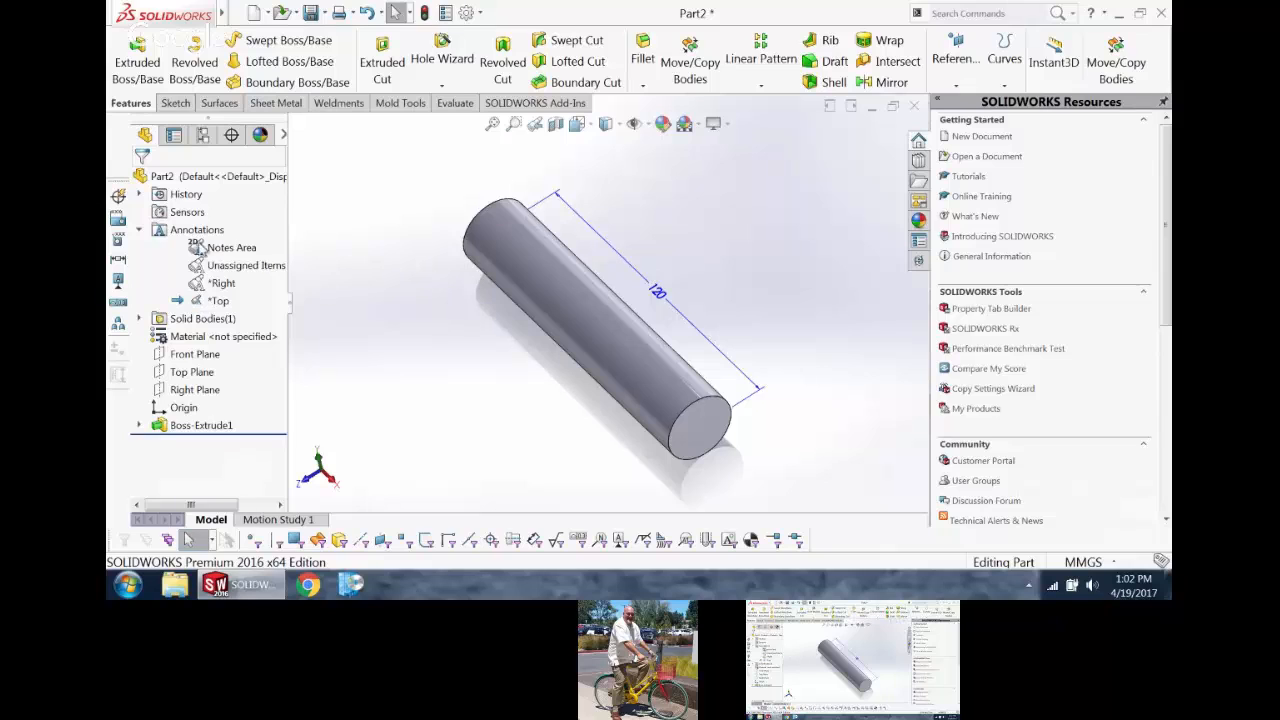
left_click(219, 254)
double_click(219, 254)
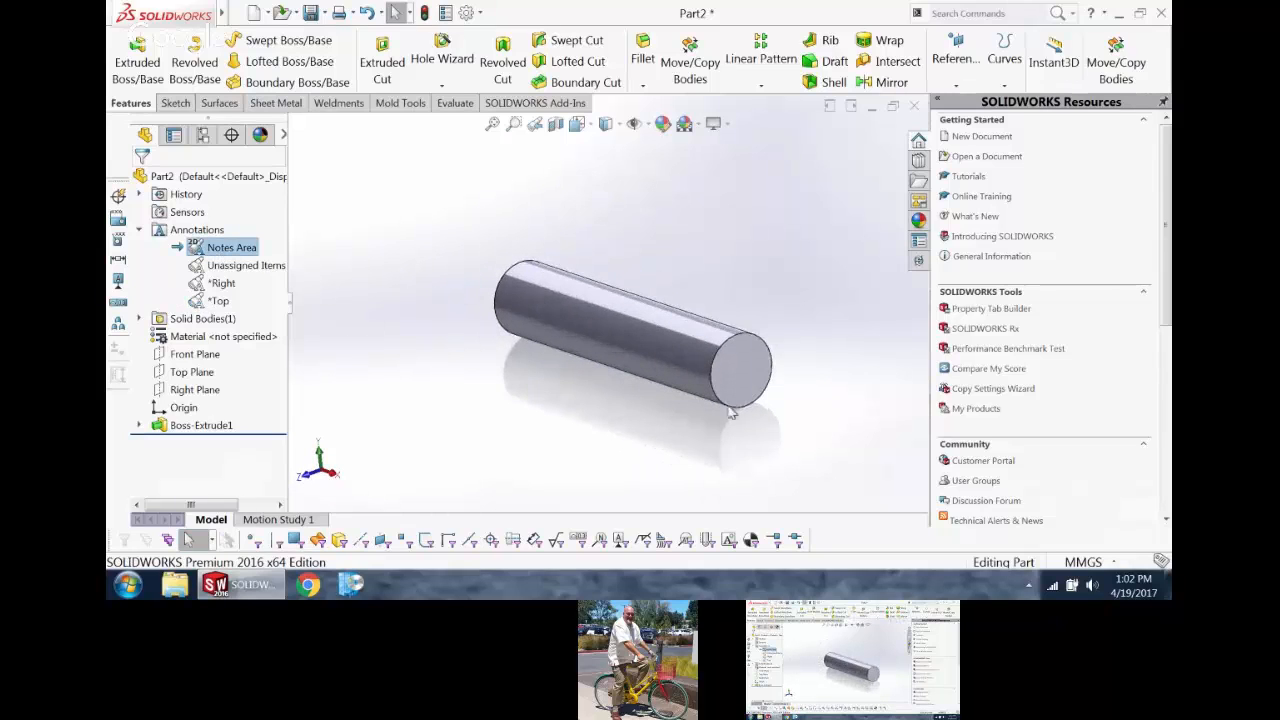
Step: Open a sketch on the cylinder's front end face and draw a circle about 16 mm in diameter centred on the origin
left_click(750, 374)
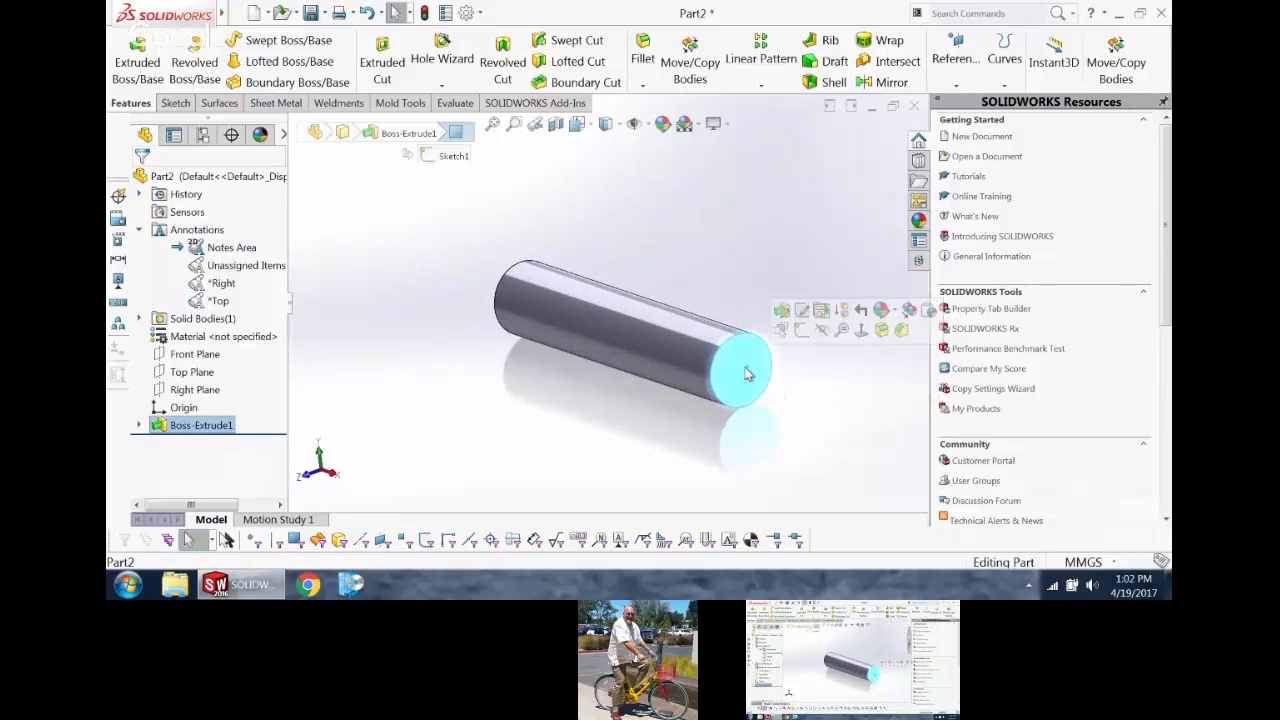
left_click(800, 332)
right_click_drag(710, 248, 787, 232)
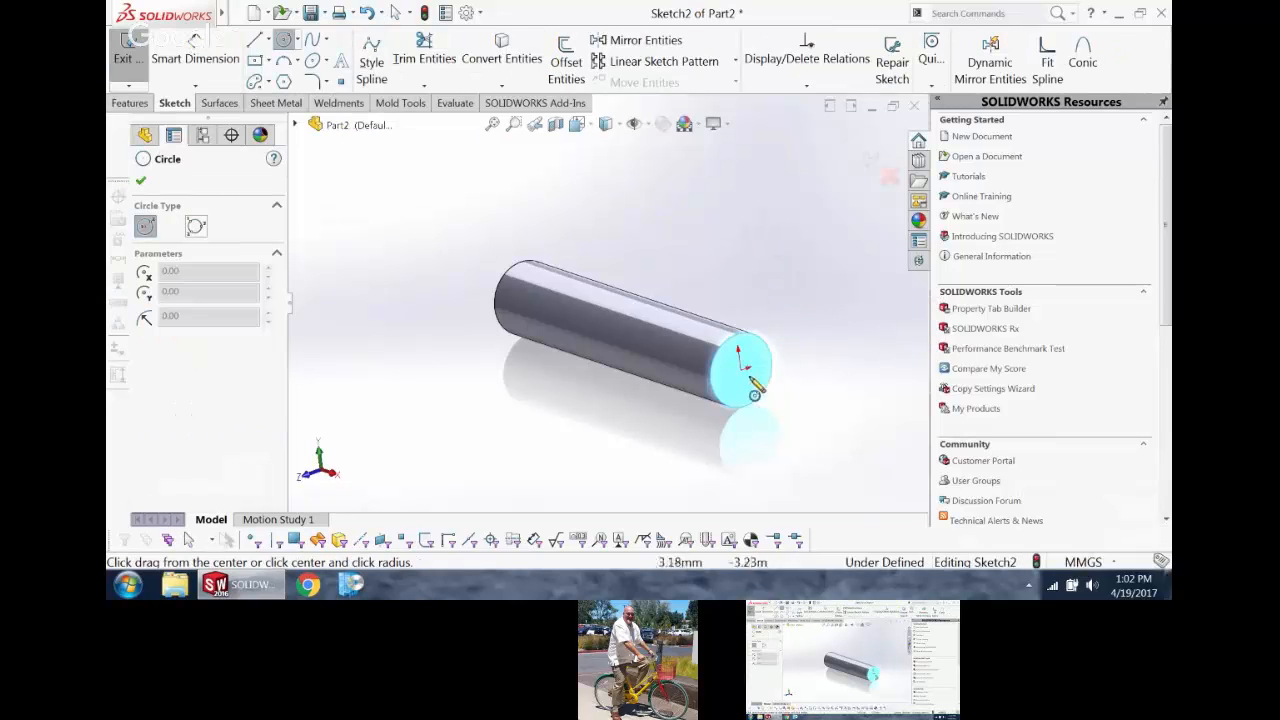
left_click_drag(741, 370, 754, 387)
Step: Dimension the end-face circle's diameter to 16 mm
right_click_drag(872, 374, 870, 274)
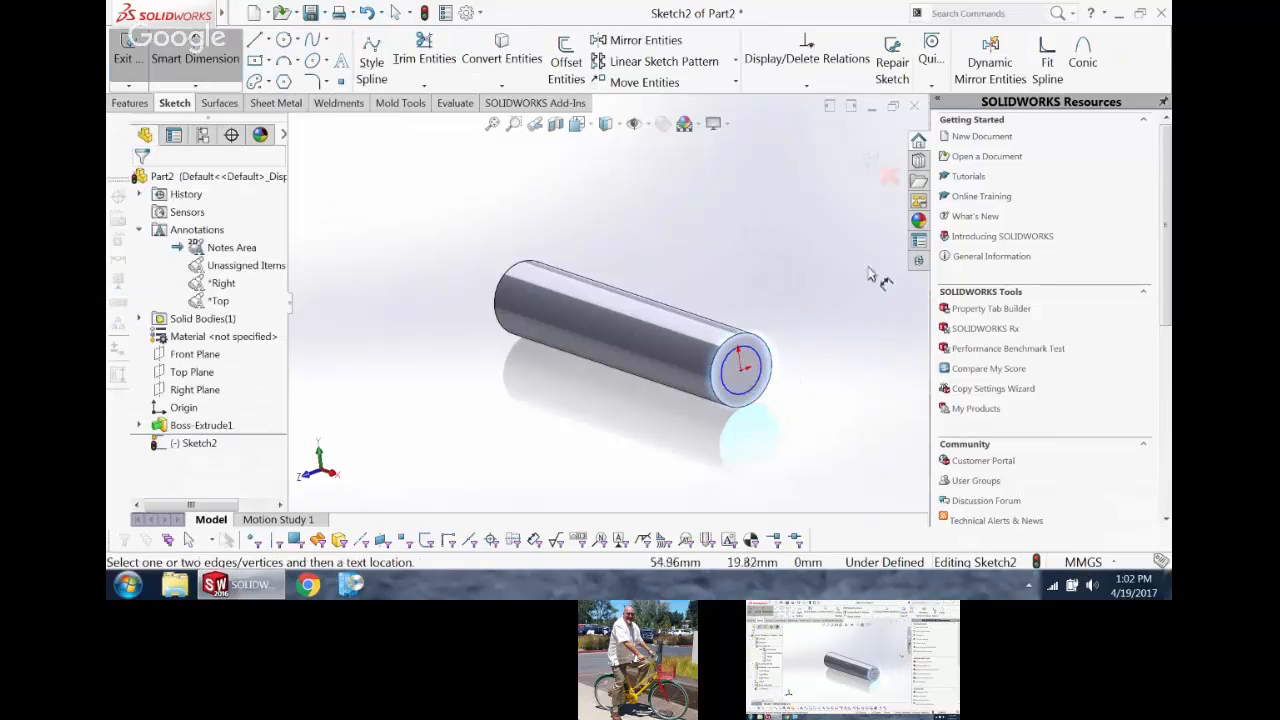
left_click(765, 380)
left_click(812, 296)
type("16")
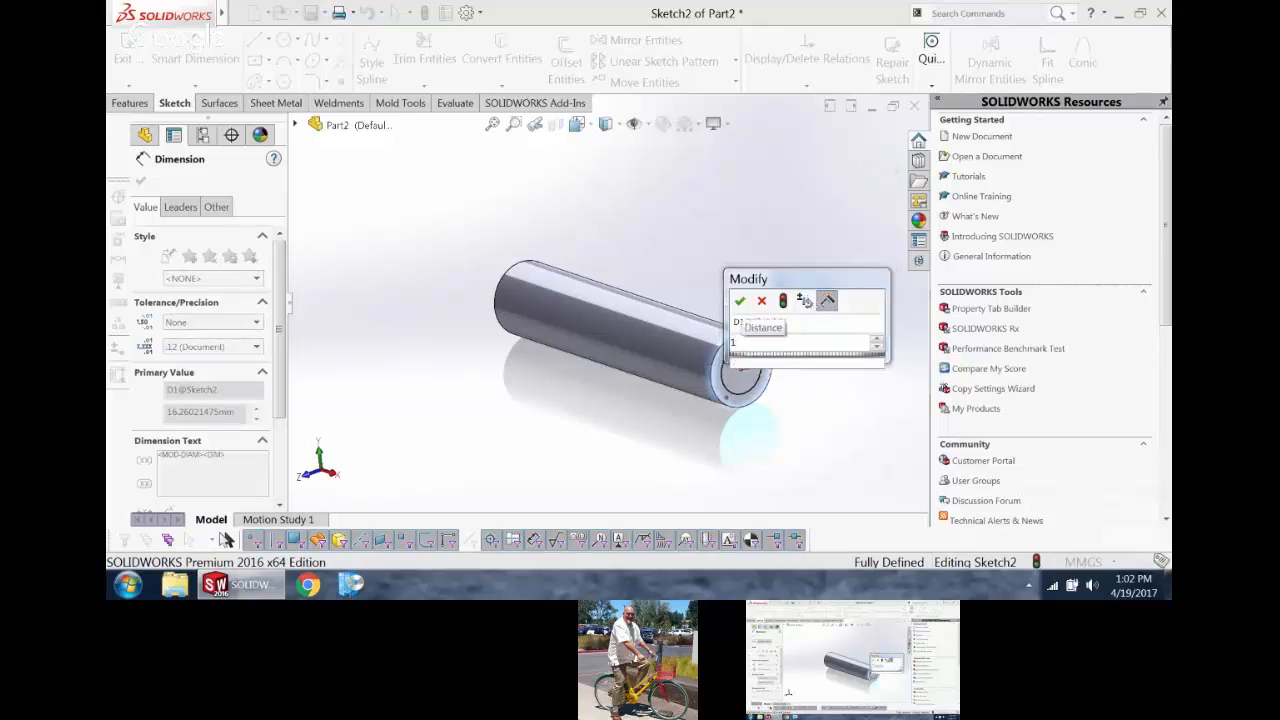
key("Return")
Step: Cut the 16 mm circle through the entire cylinder with an Extruded Cut set to Through All
left_click(130, 103)
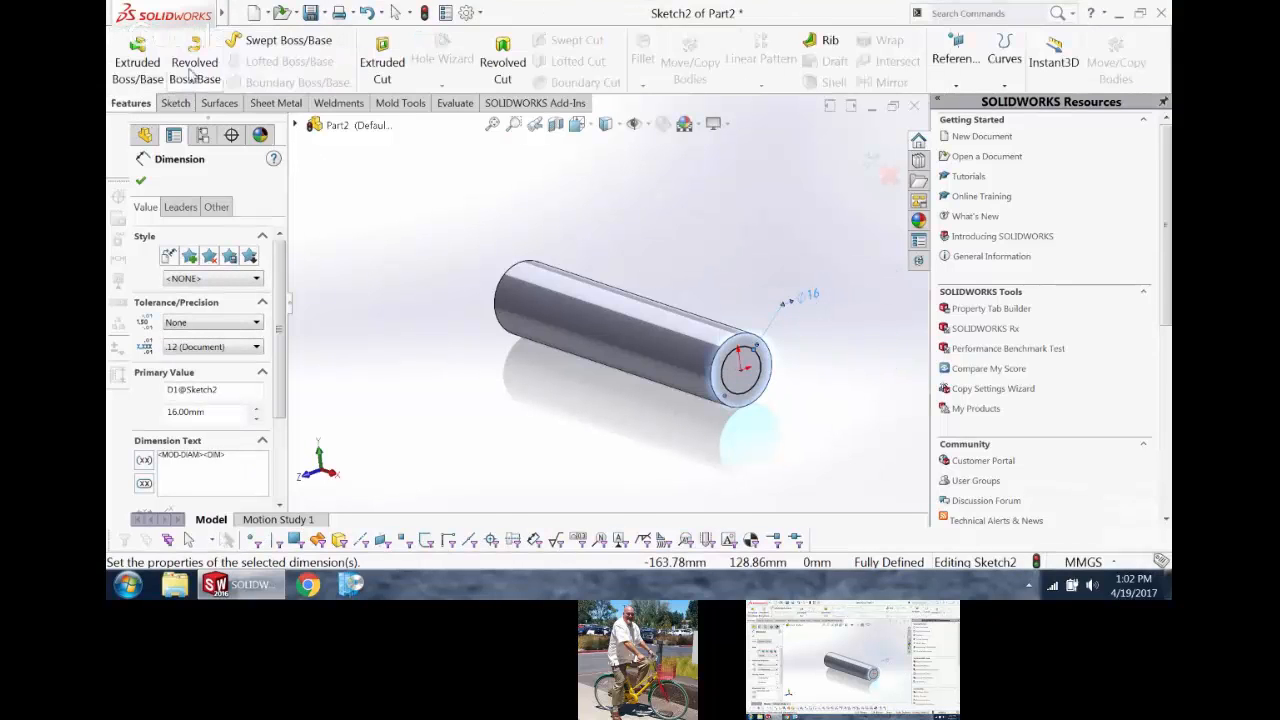
left_click(382, 60)
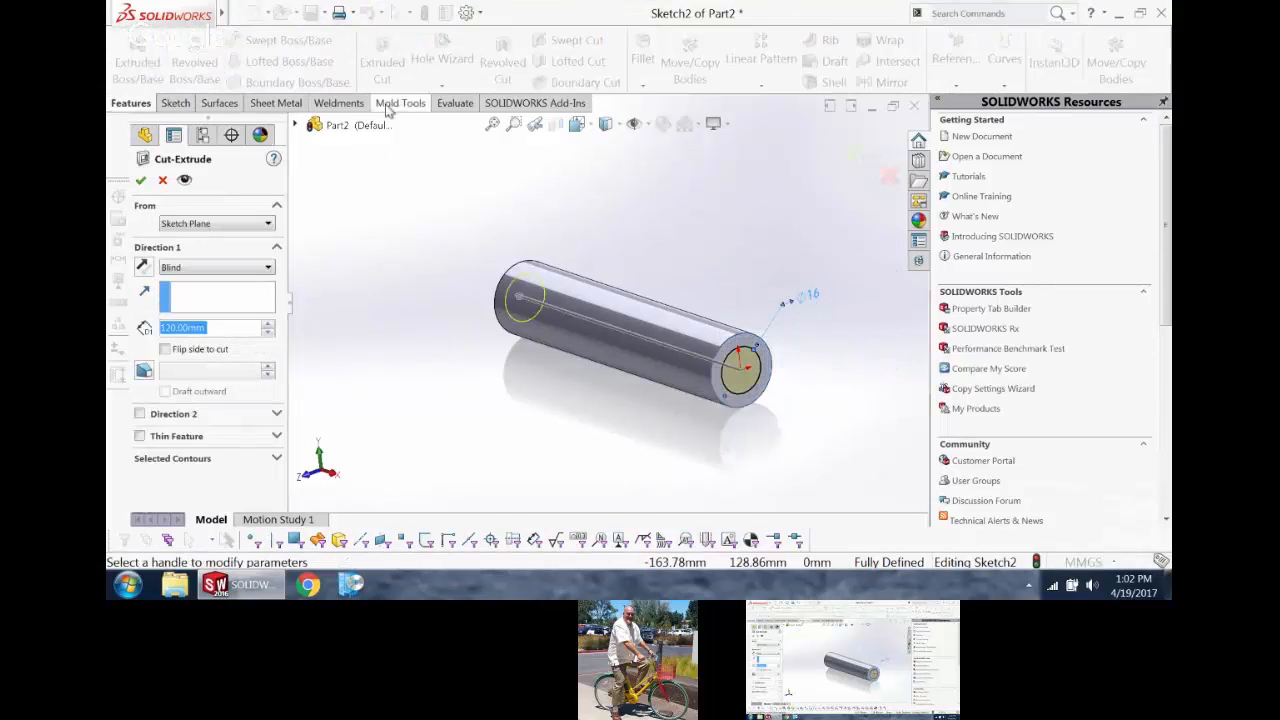
right_click(366, 211)
left_click(424, 265)
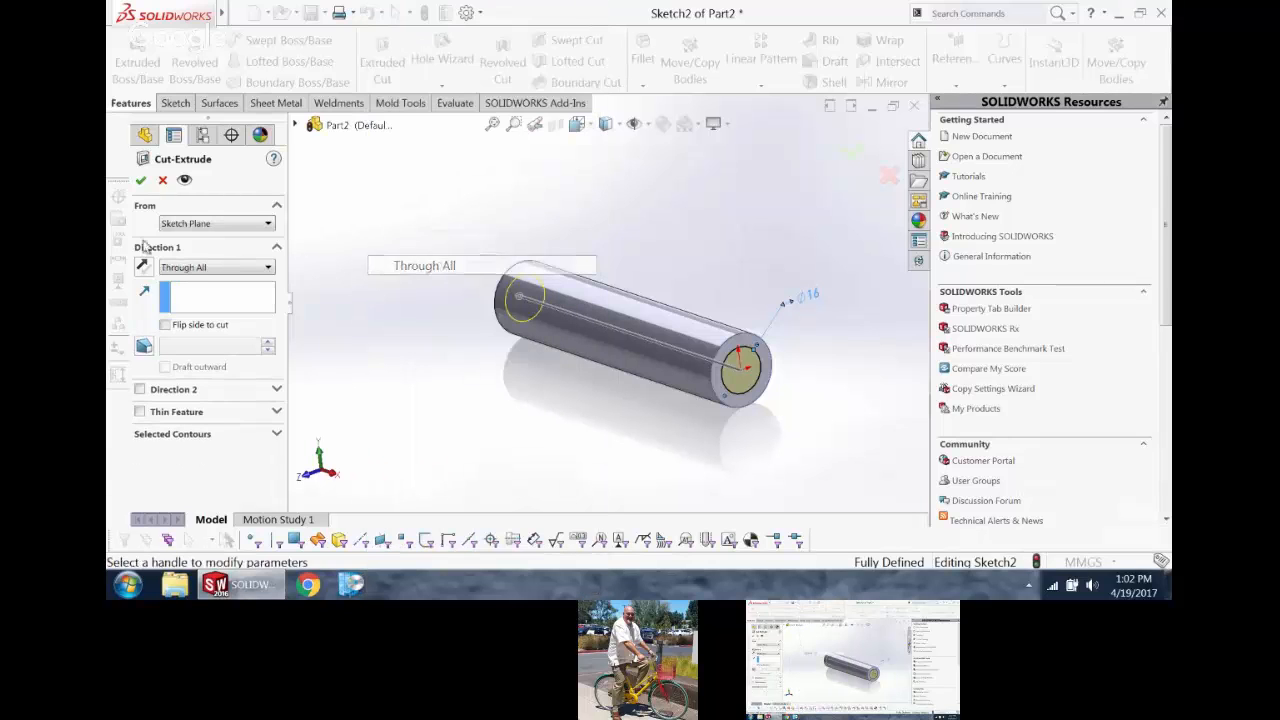
left_click(140, 181)
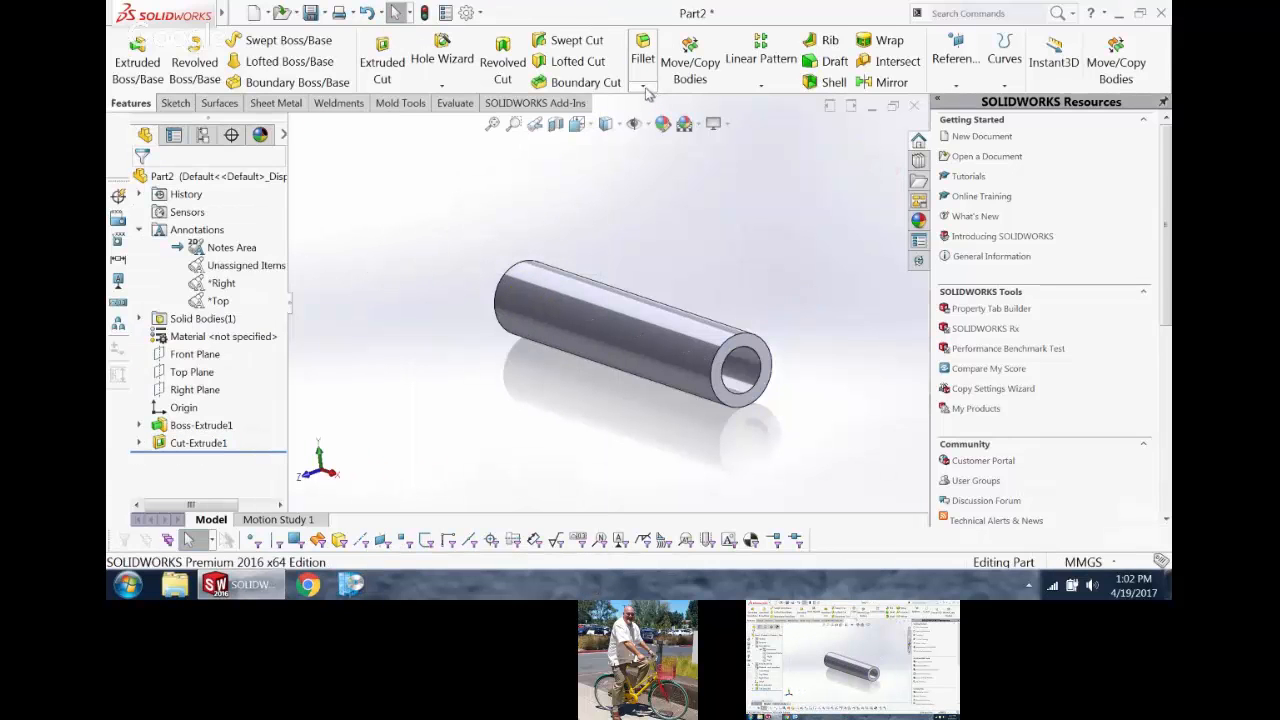
Step: Chamfer the bore edges at both ends of the cylinder with a 3 mm distance at 45 degrees
left_click(642, 86)
left_click(655, 123)
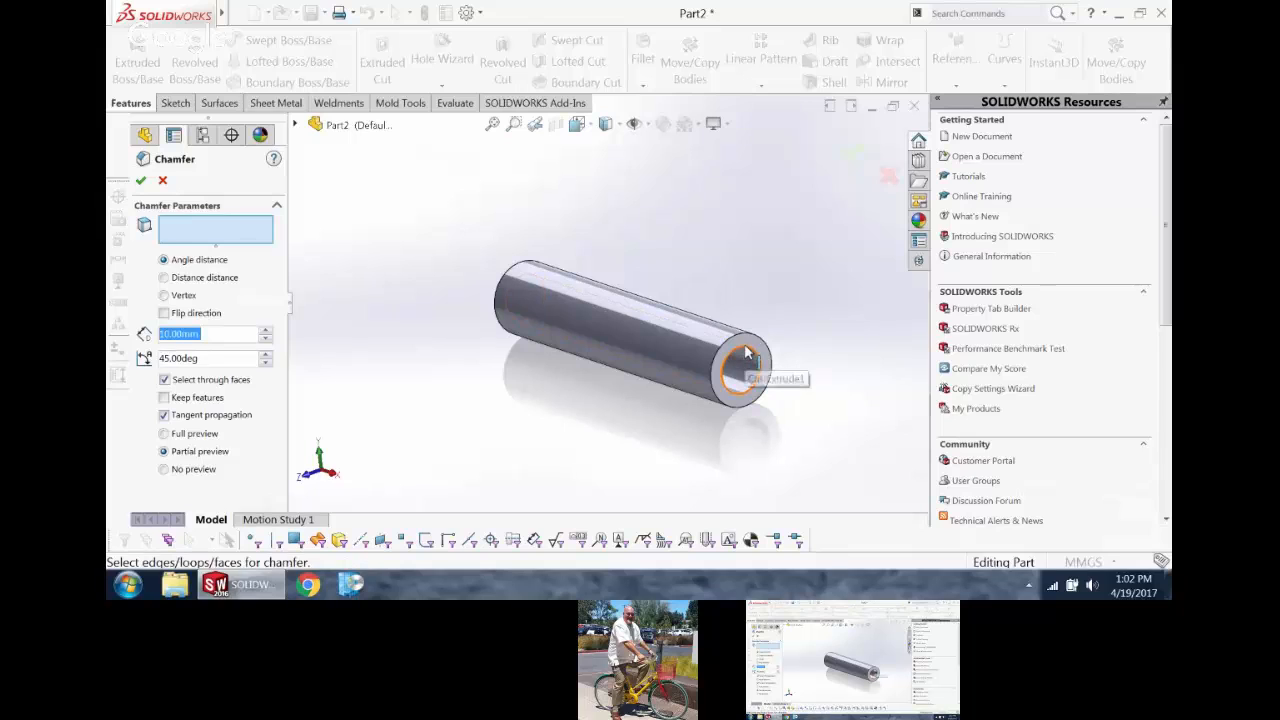
left_click(768, 372)
left_click(522, 290)
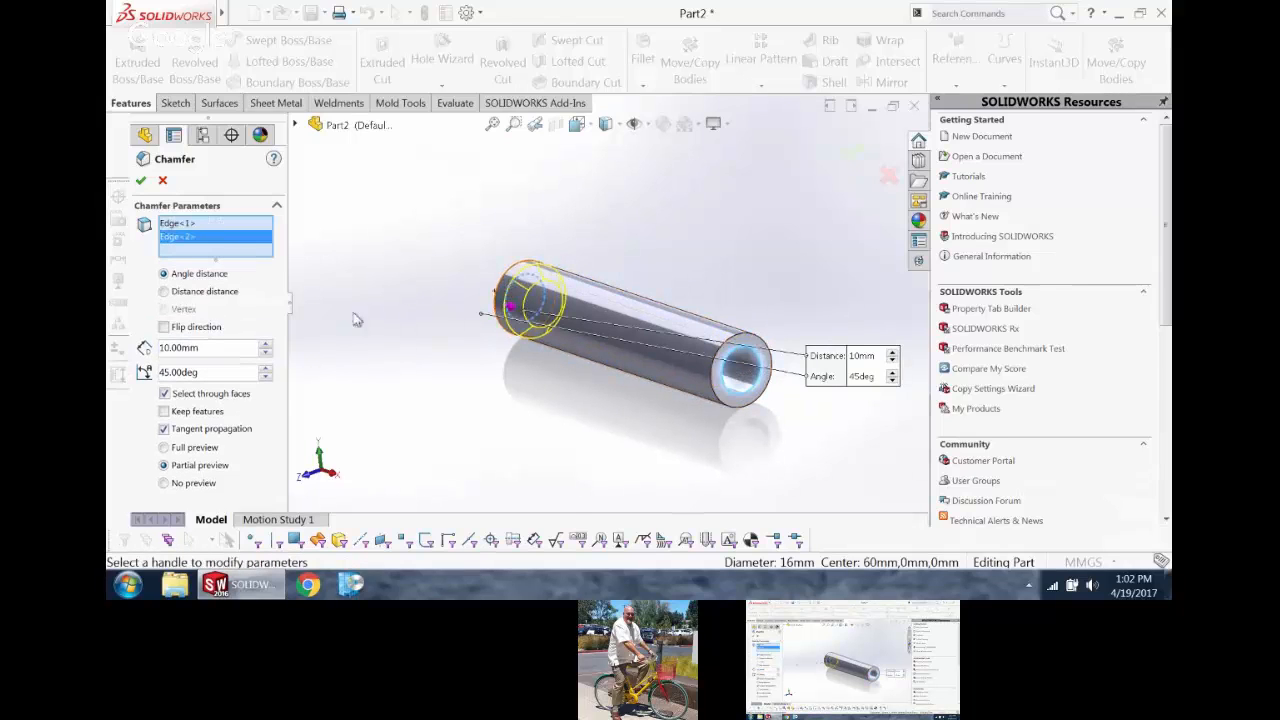
left_click_drag(198, 346, 151, 344)
type("3")
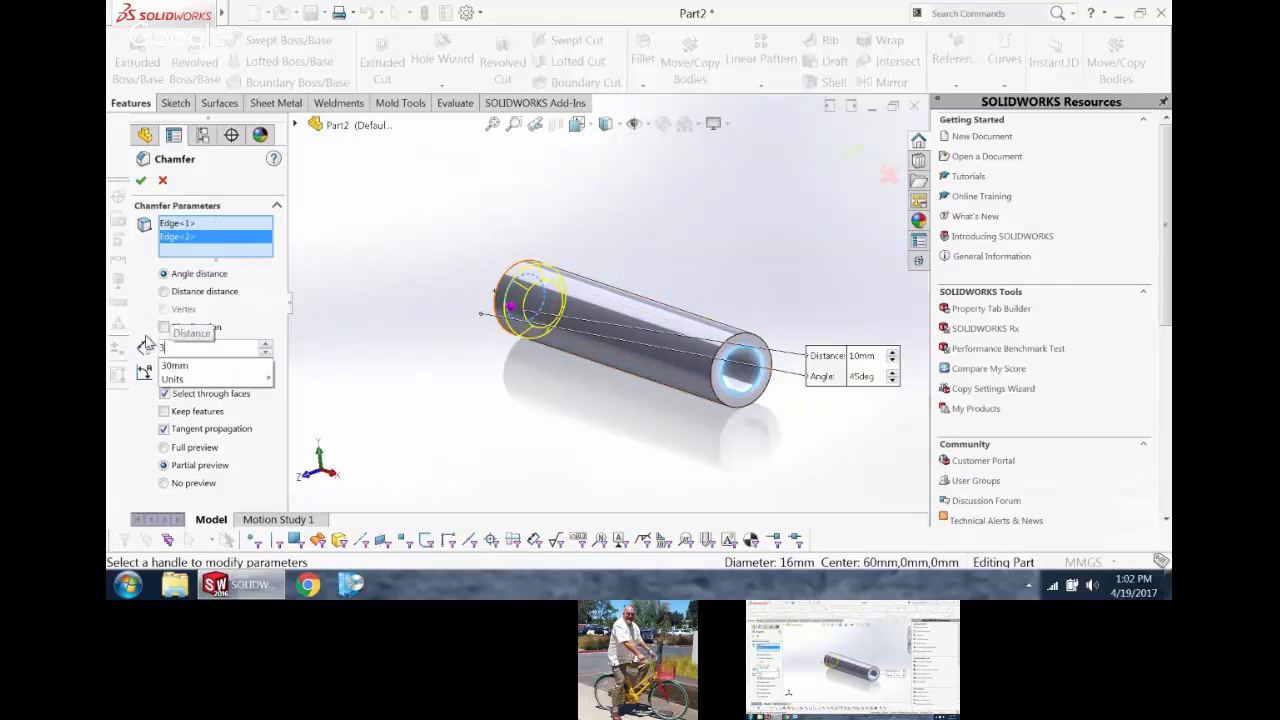
key("Return")
middle_click_drag(433, 300, 420, 326)
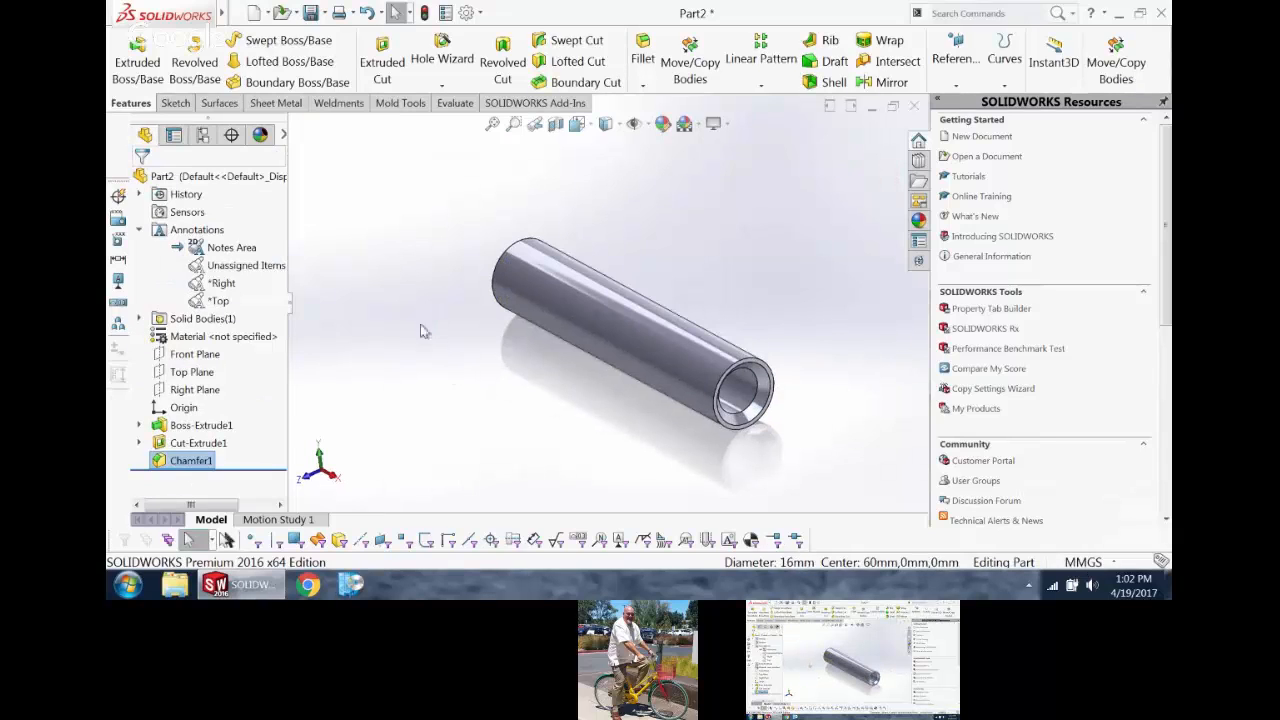
left_click(413, 329)
Step: Activate the Right annotation view, move the 16 mm bore diameter dimension closer to the part, and view the model from the right
left_click(222, 283)
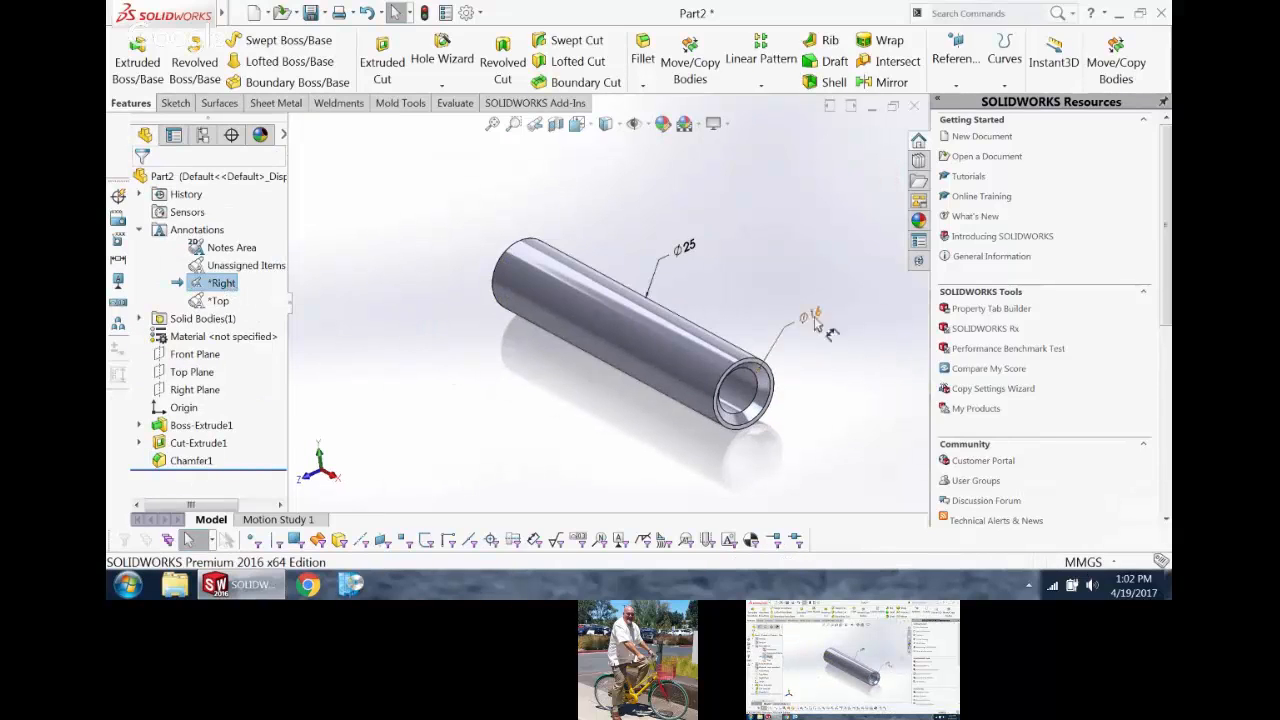
middle_click_drag(816, 318, 768, 263)
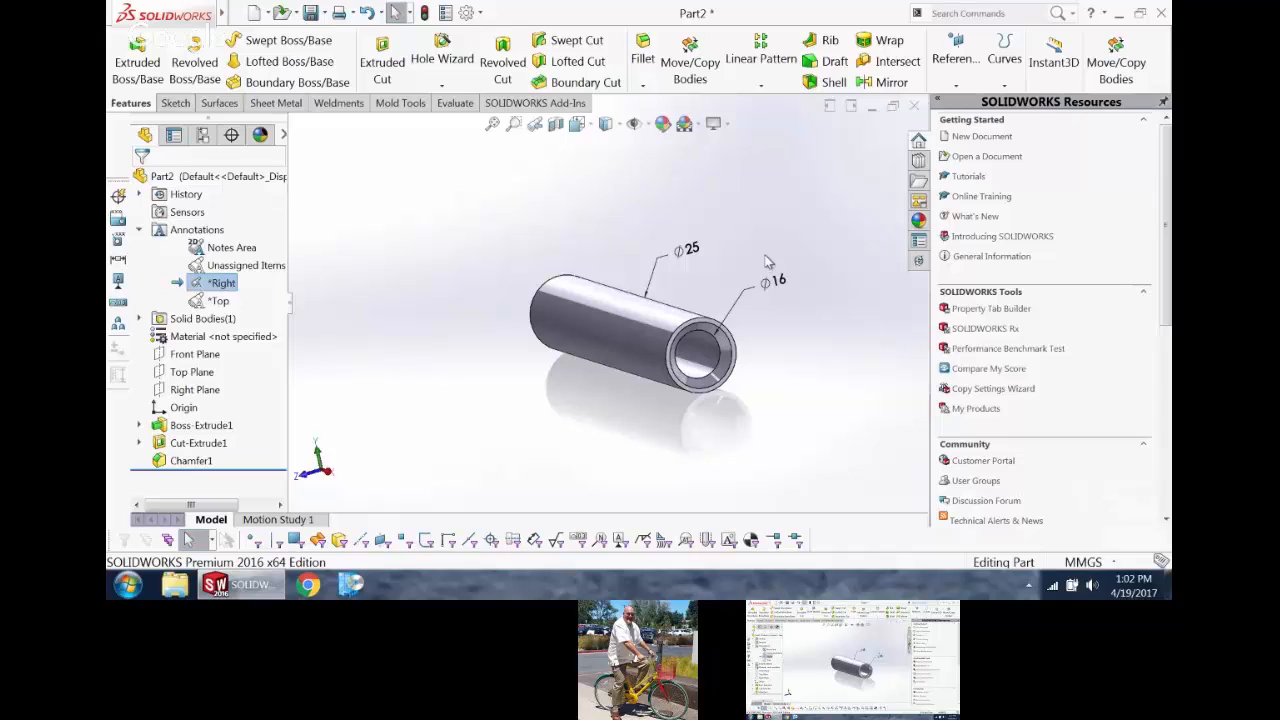
left_click(330, 475)
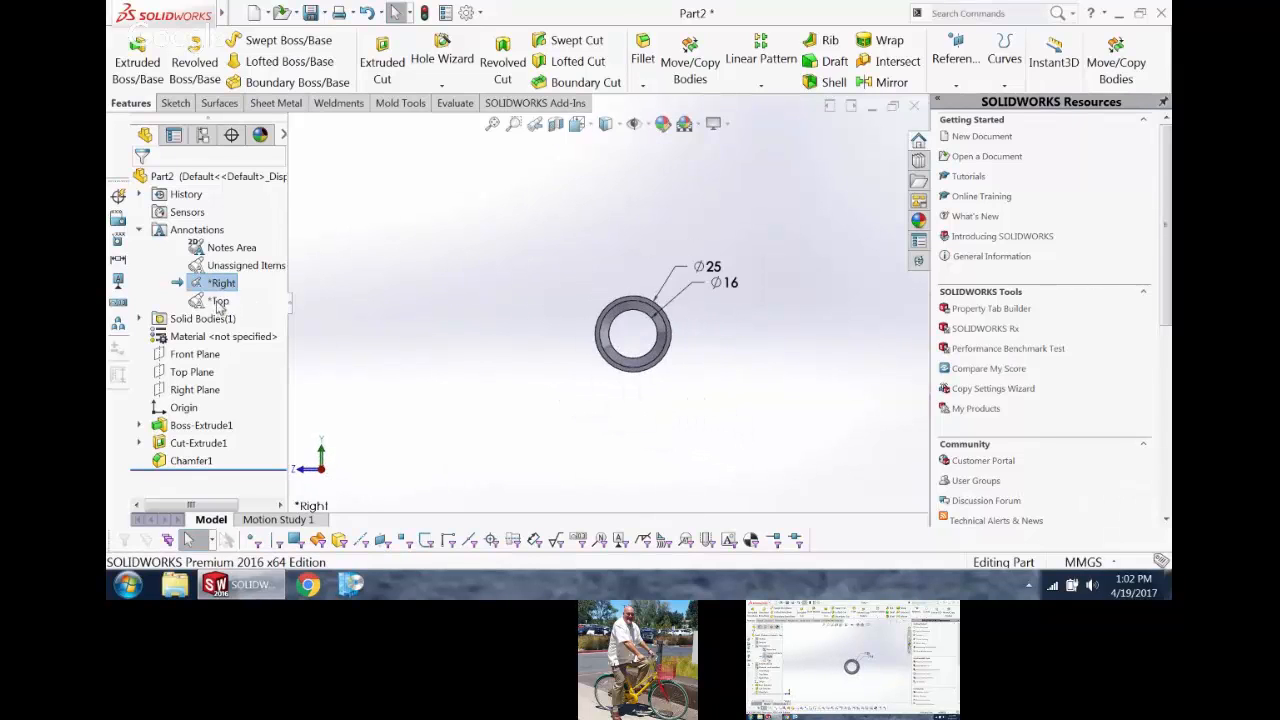
Step: Activate the Top annotation view to examine the length and chamfer dimensions from above, and return to the Notes Area view
left_click(219, 301)
left_click(320, 458)
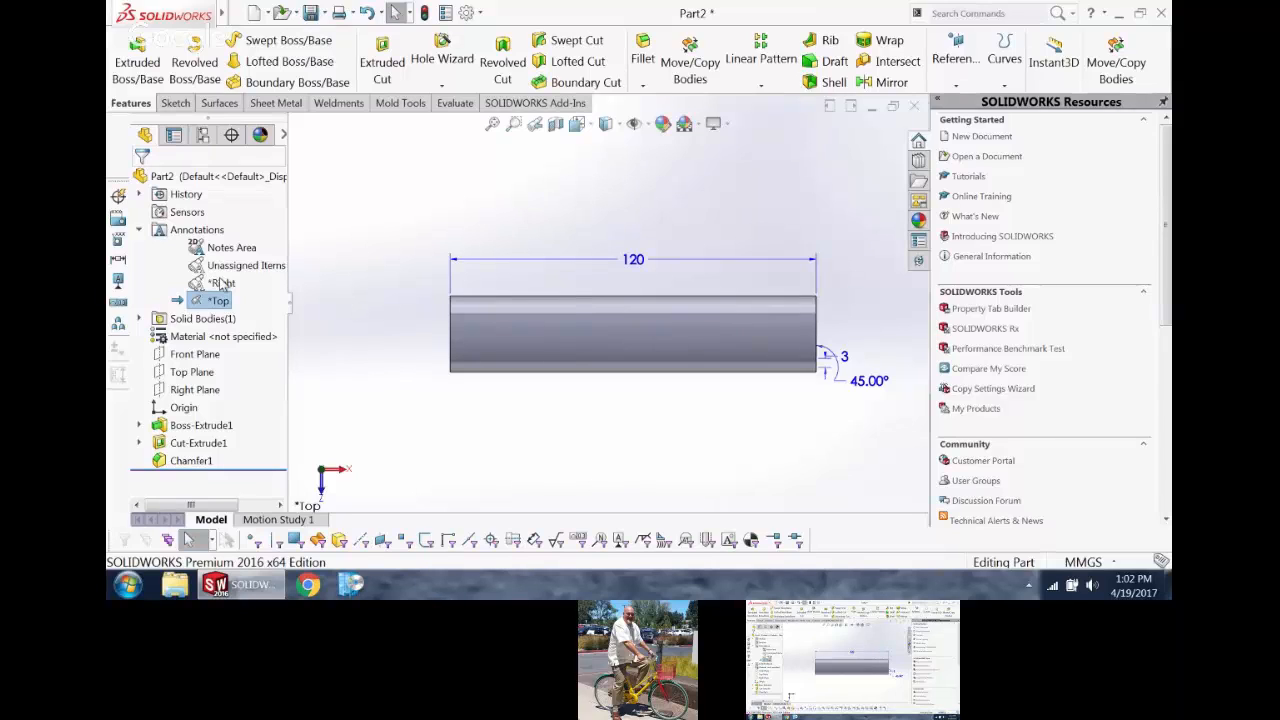
left_click(379, 258)
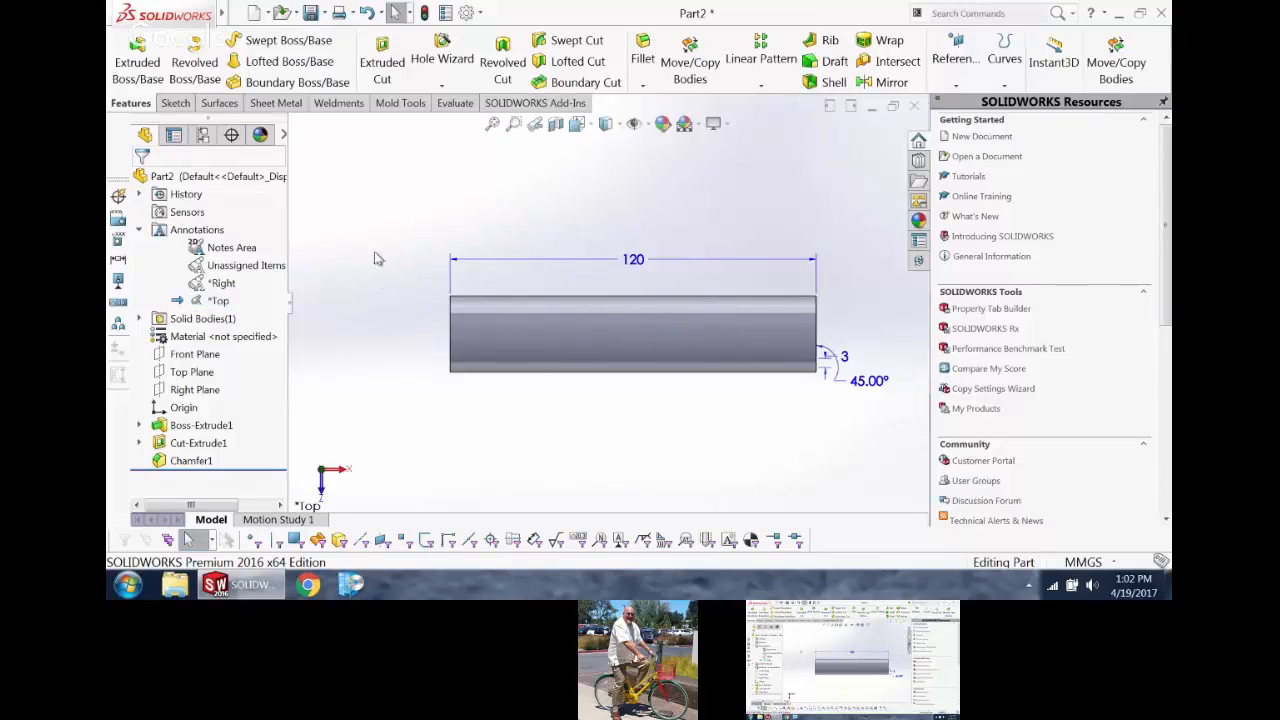
left_click(252, 247)
middle_click_drag(454, 198, 421, 205)
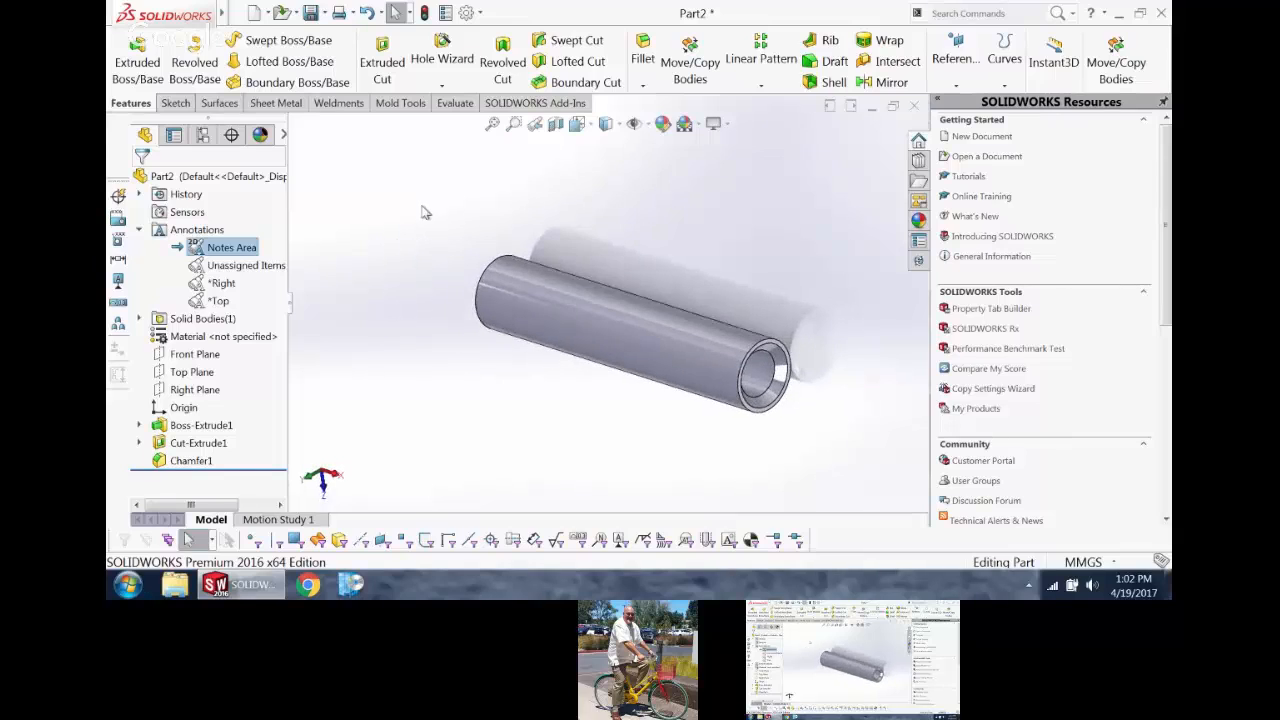
left_click(420, 202)
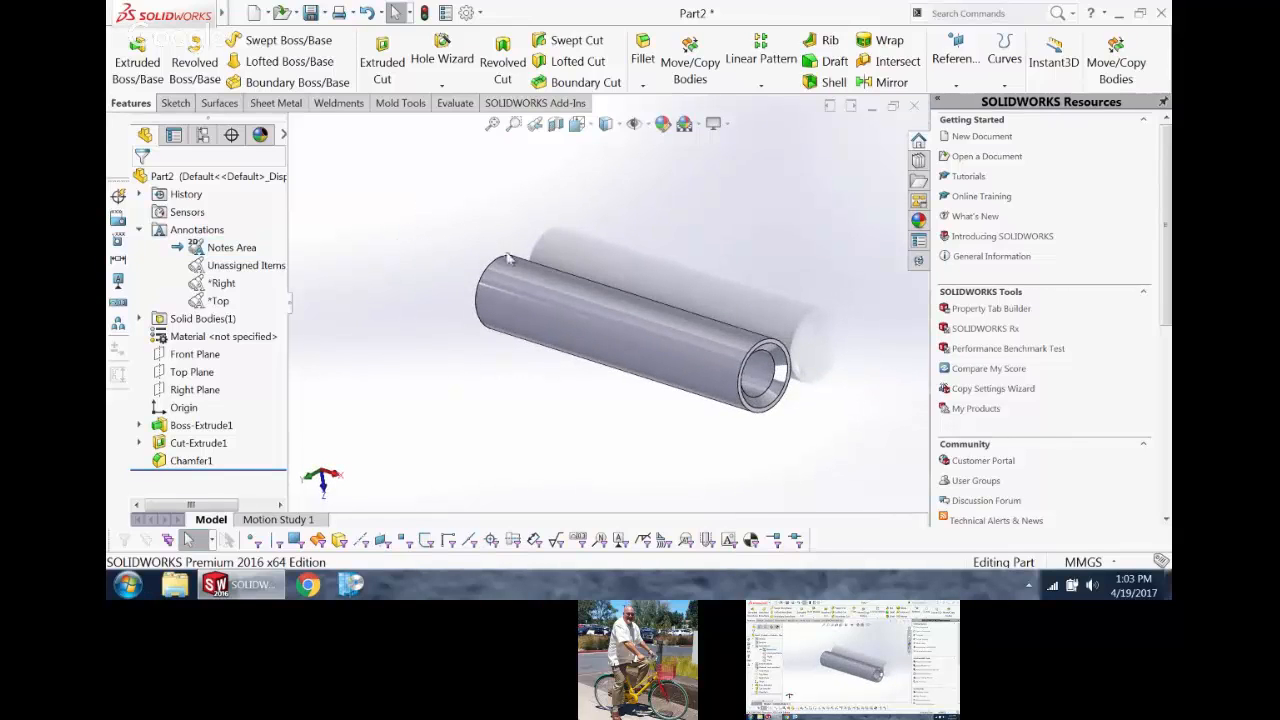
Step: Assign 1060 Alloy as the part's material and set the scene background to Plain White
left_click(213, 338)
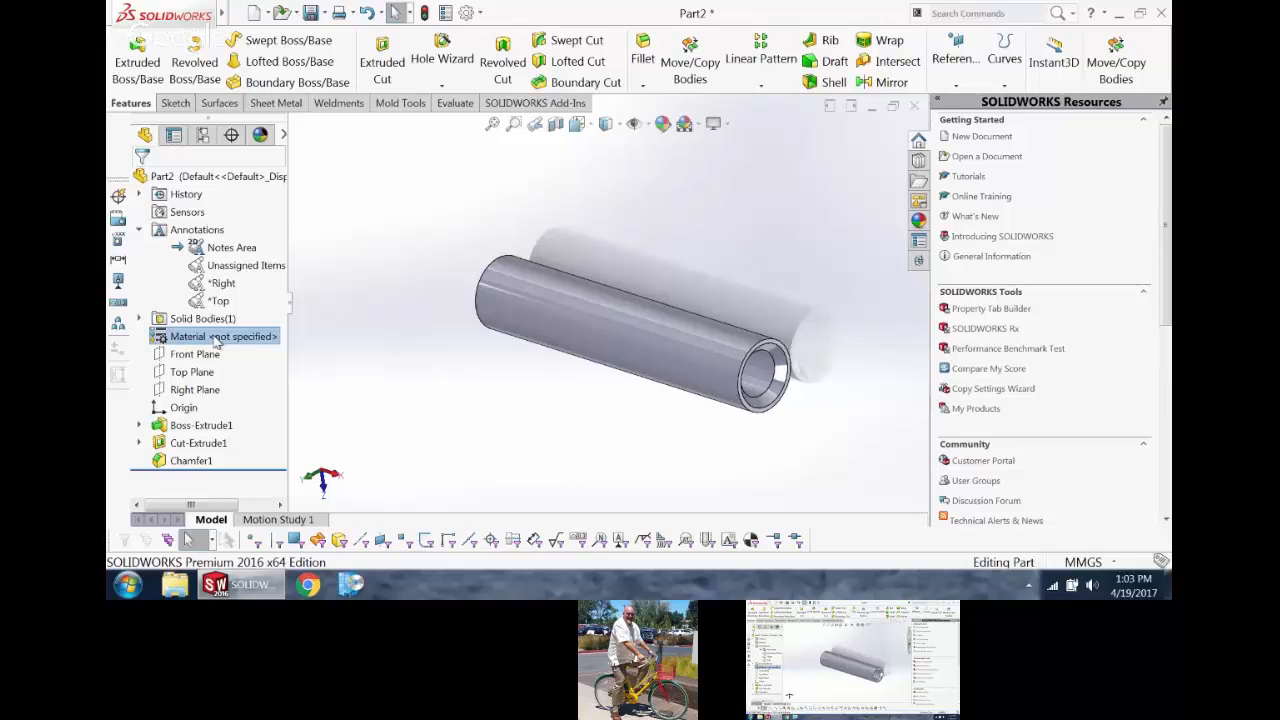
right_click(216, 338)
left_click(262, 353)
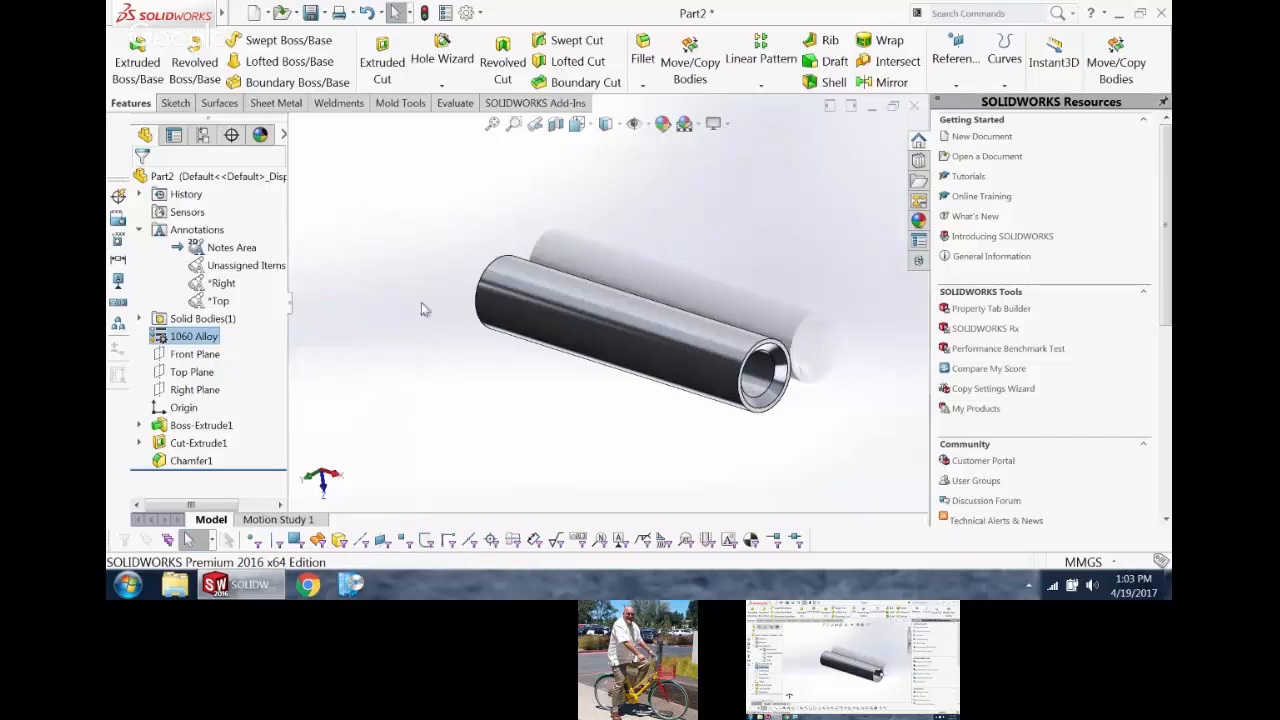
left_click(697, 124)
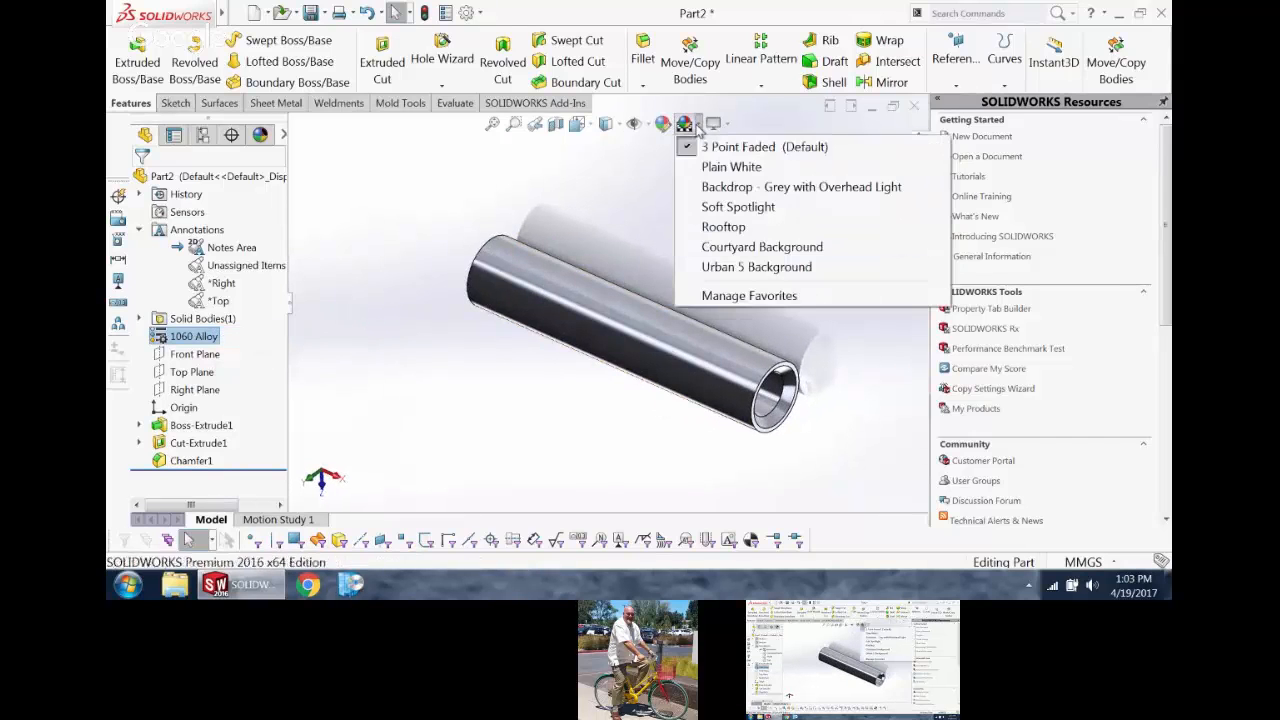
left_click(731, 166)
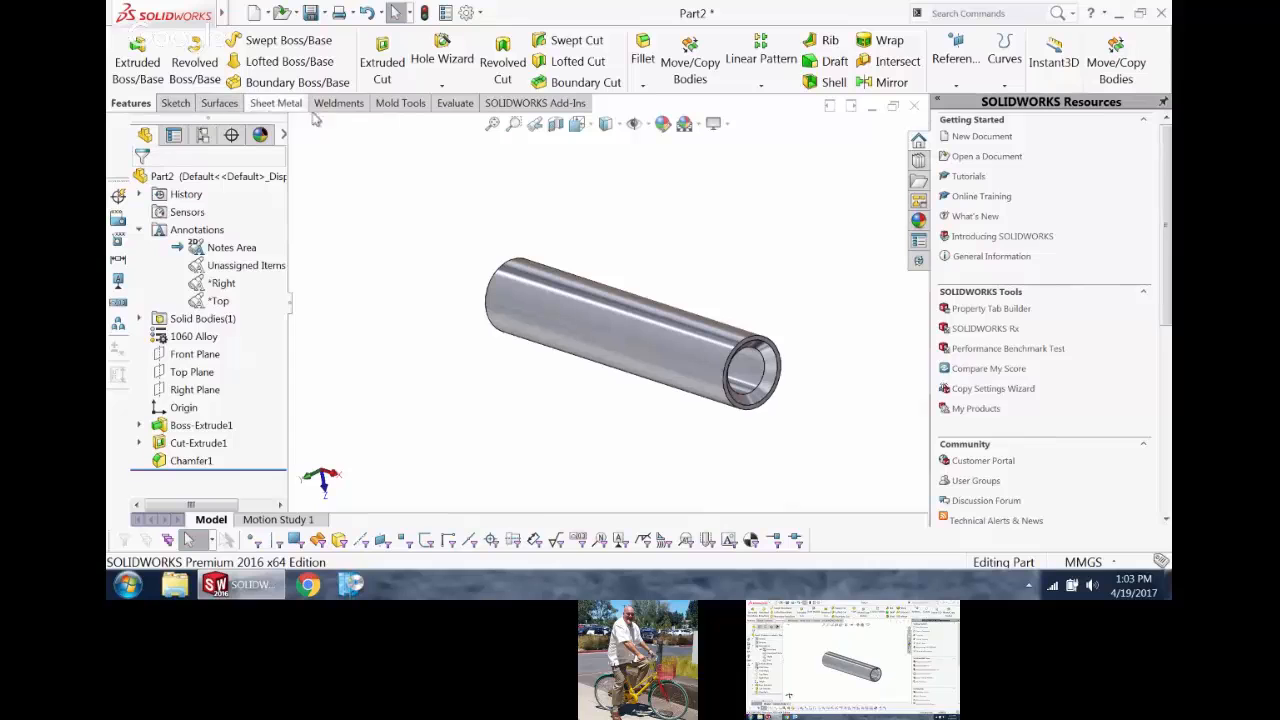
Step: Evaluate the part's mass properties to examine its mass, volume and centre of mass, and close the report
left_click(450, 104)
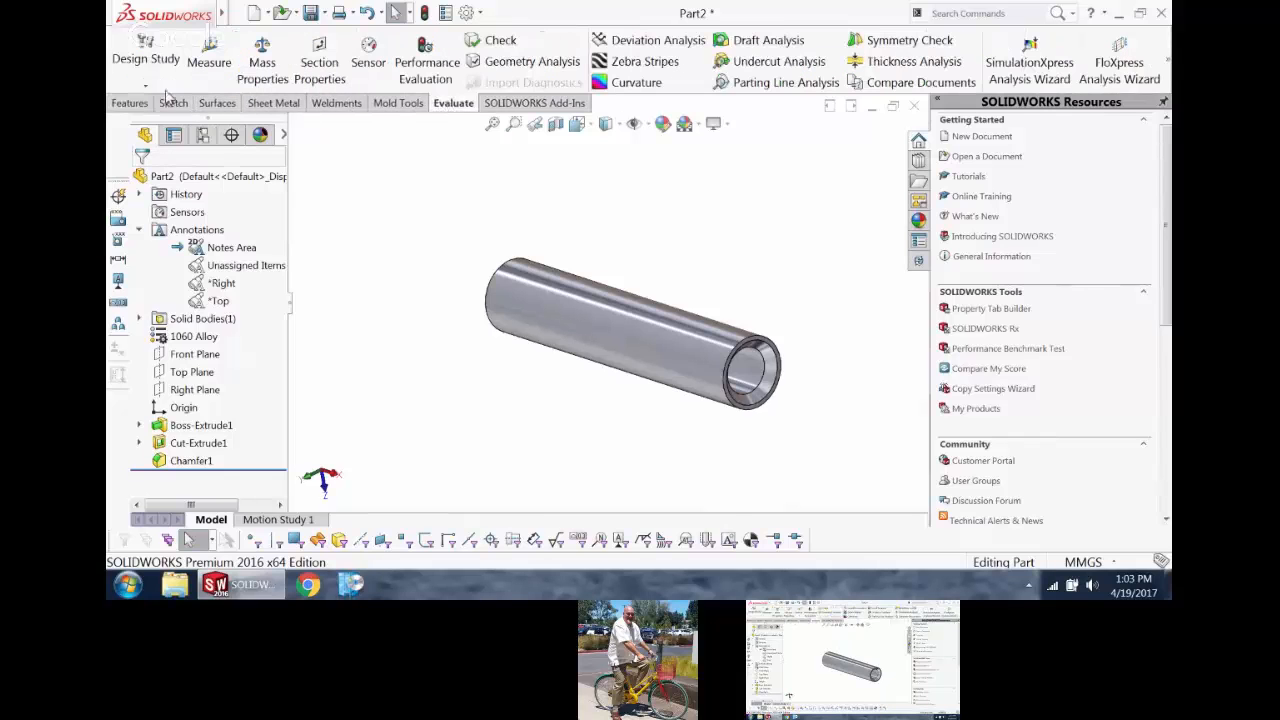
left_click(262, 55)
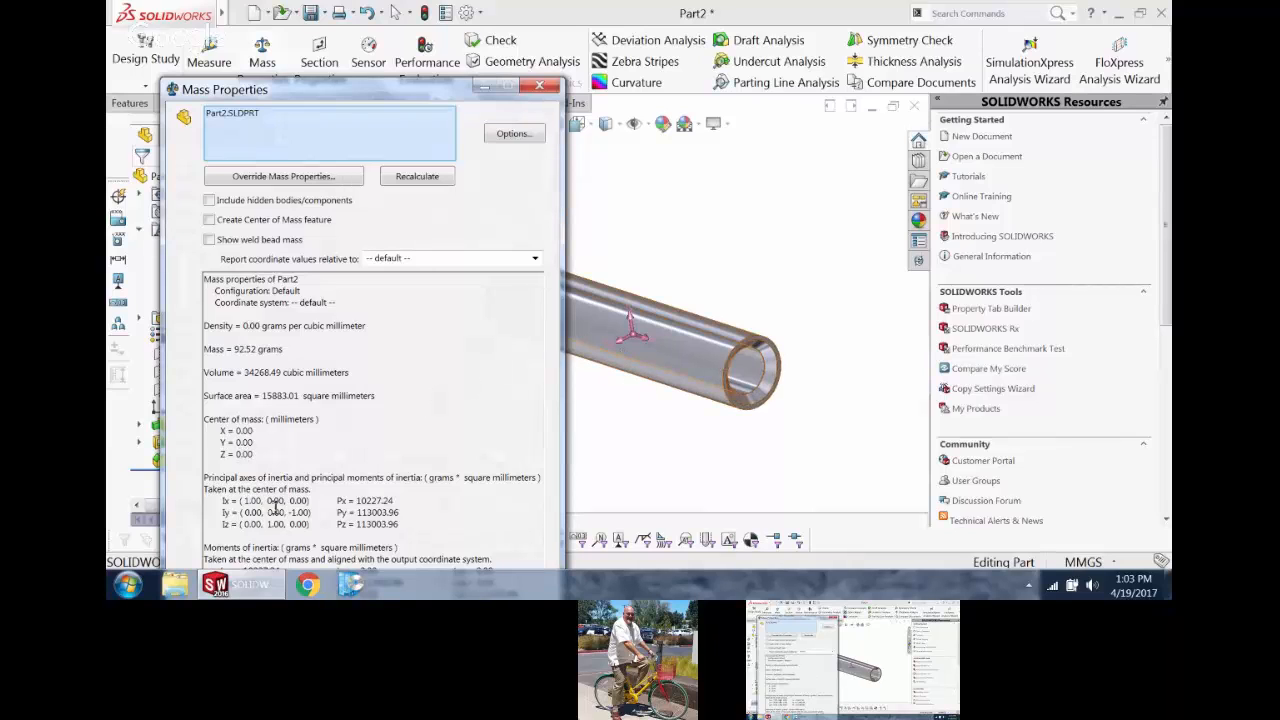
left_click(539, 86)
middle_click_drag(738, 350, 720, 278)
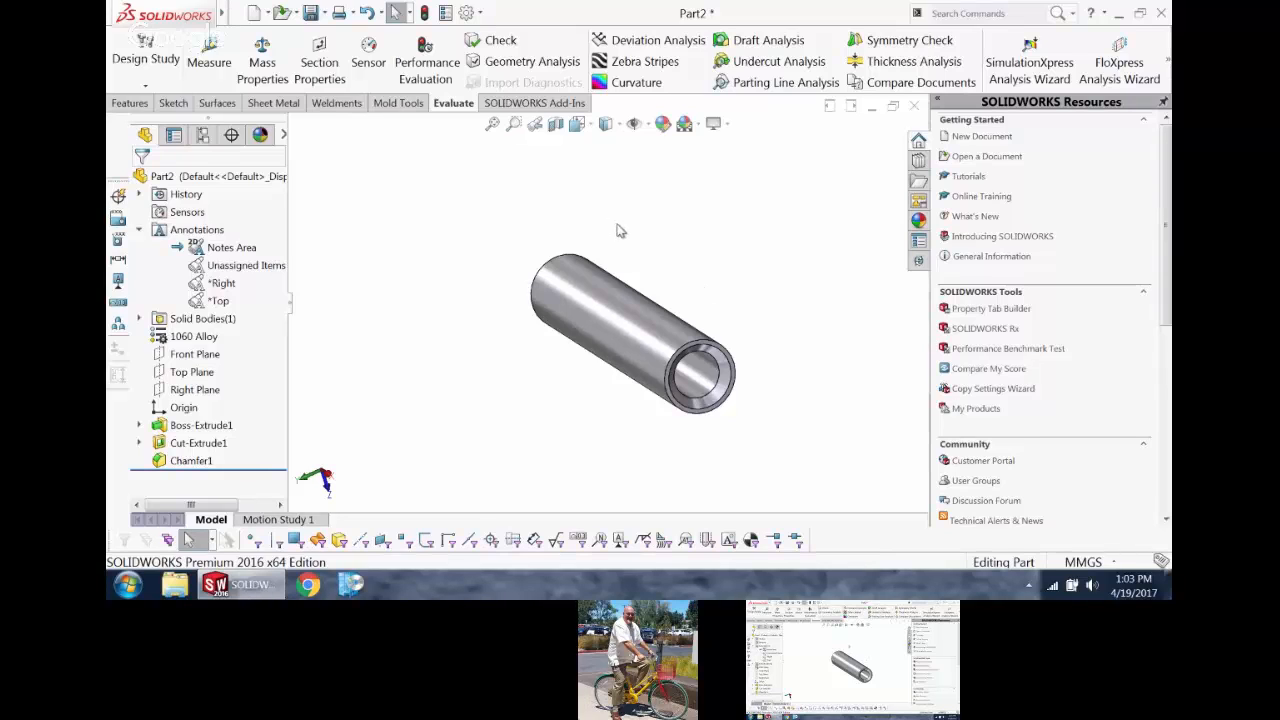
Step: Open the file's custom properties and add Number, Part Type and Revision as text properties
left_click(444, 14)
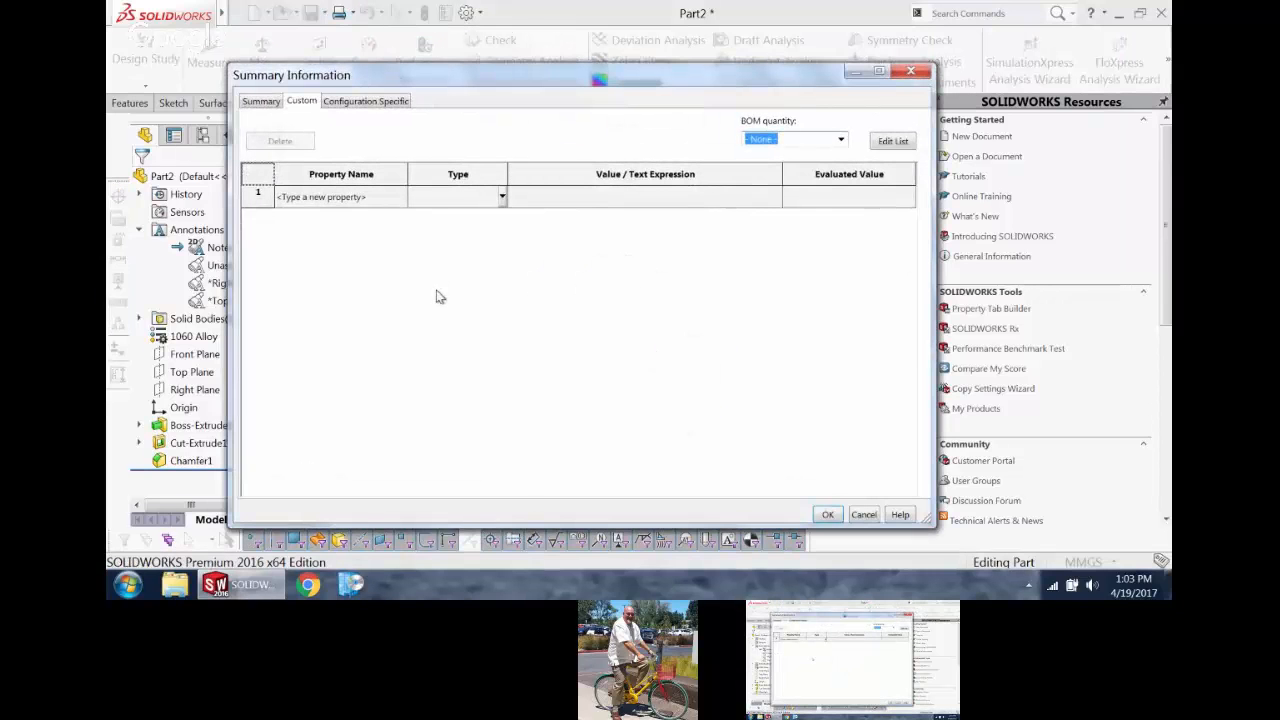
left_click(392, 199)
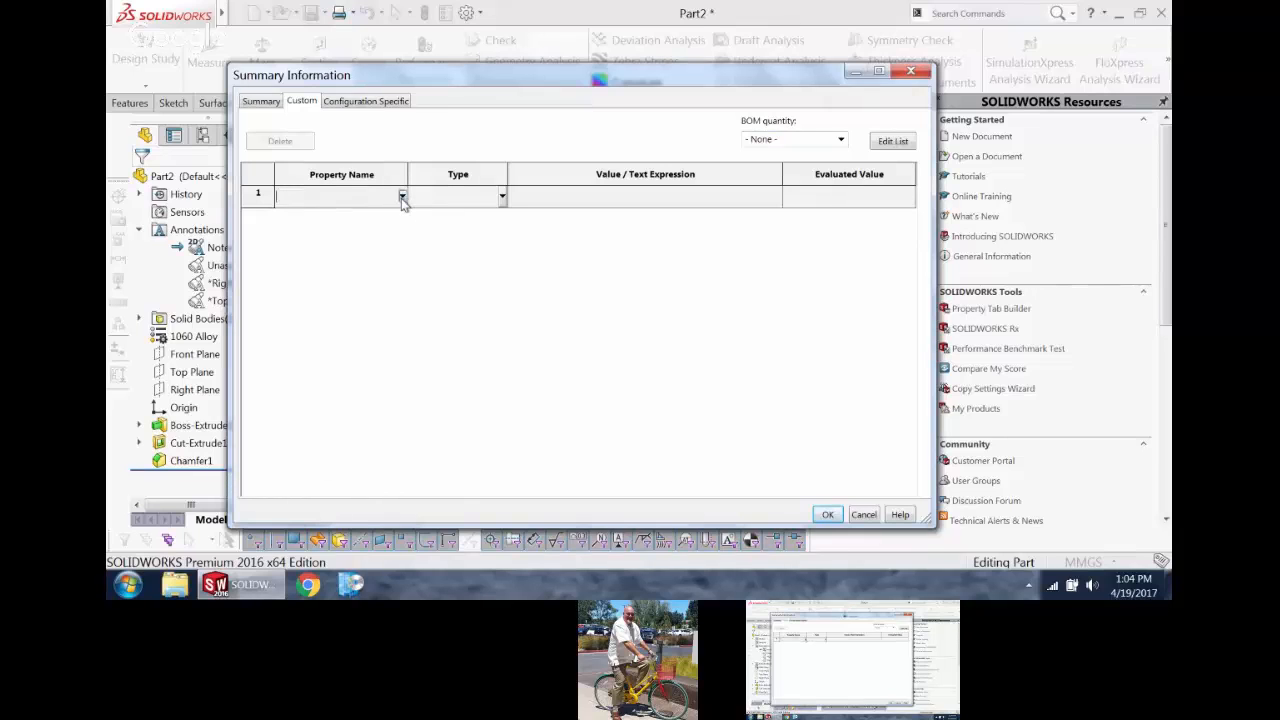
left_click(402, 198)
left_click(366, 224)
left_click(366, 224)
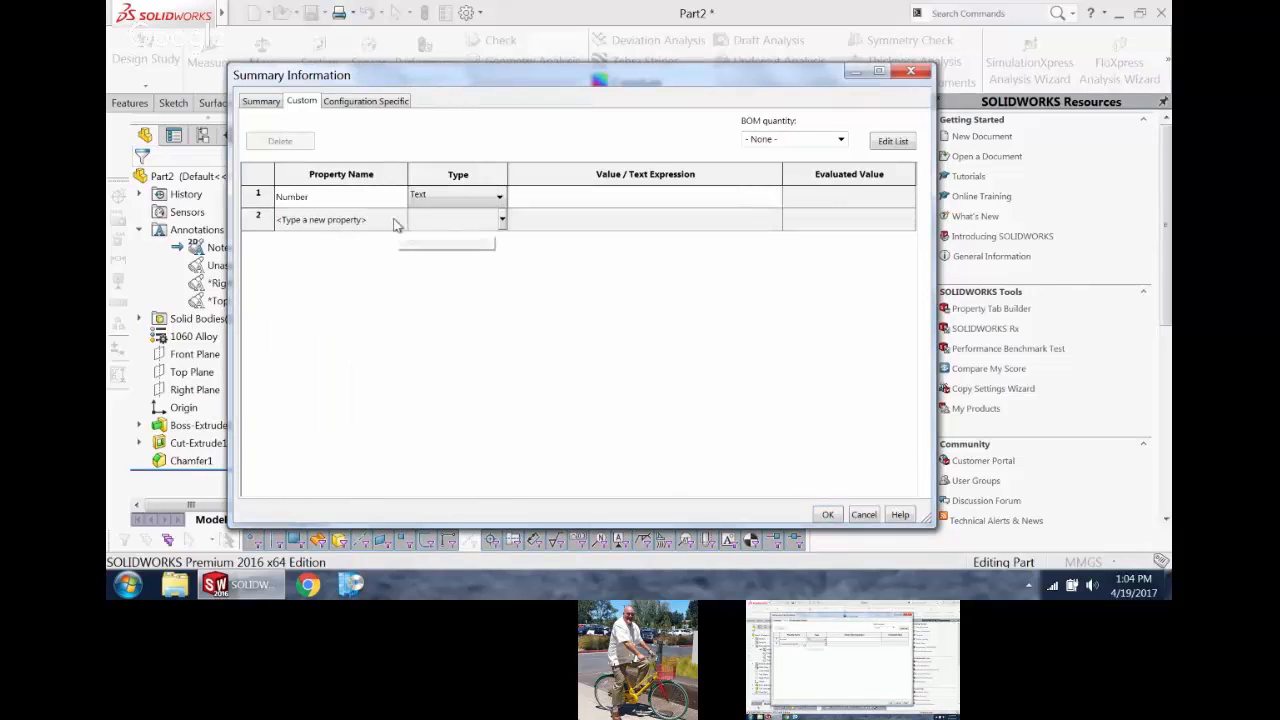
left_click(402, 219)
left_click(366, 261)
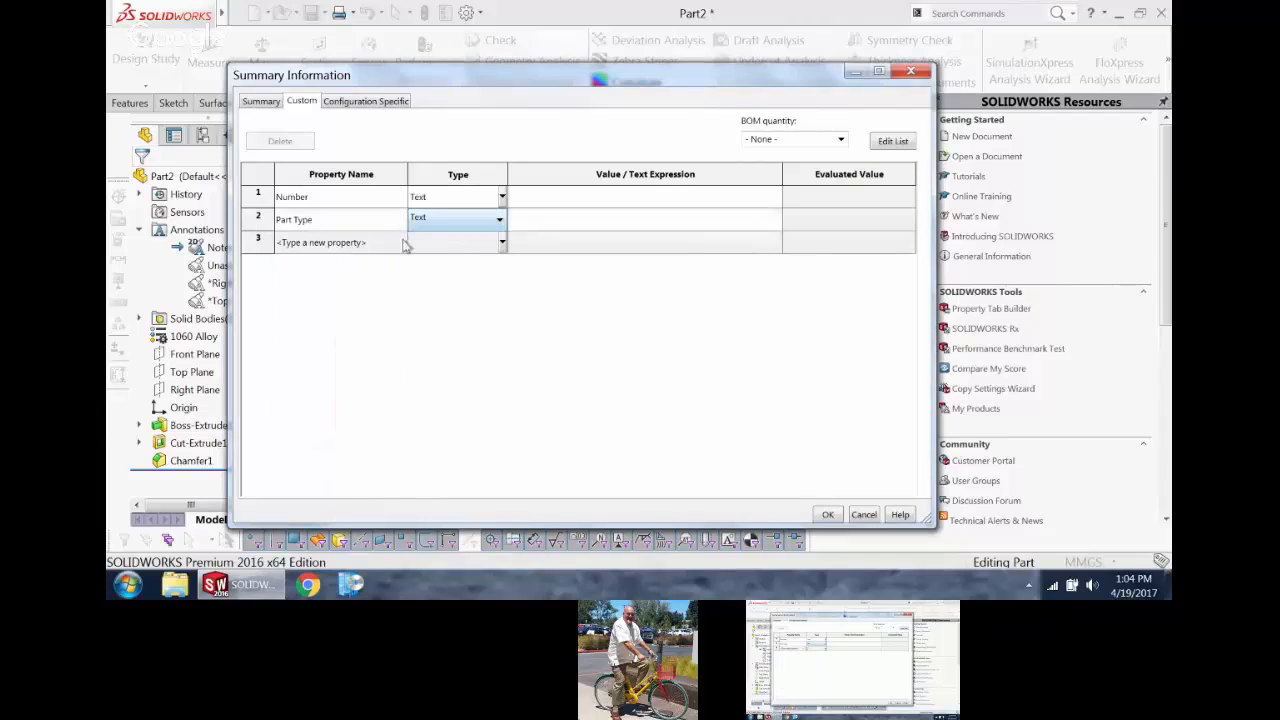
left_click(402, 242)
left_click(300, 307)
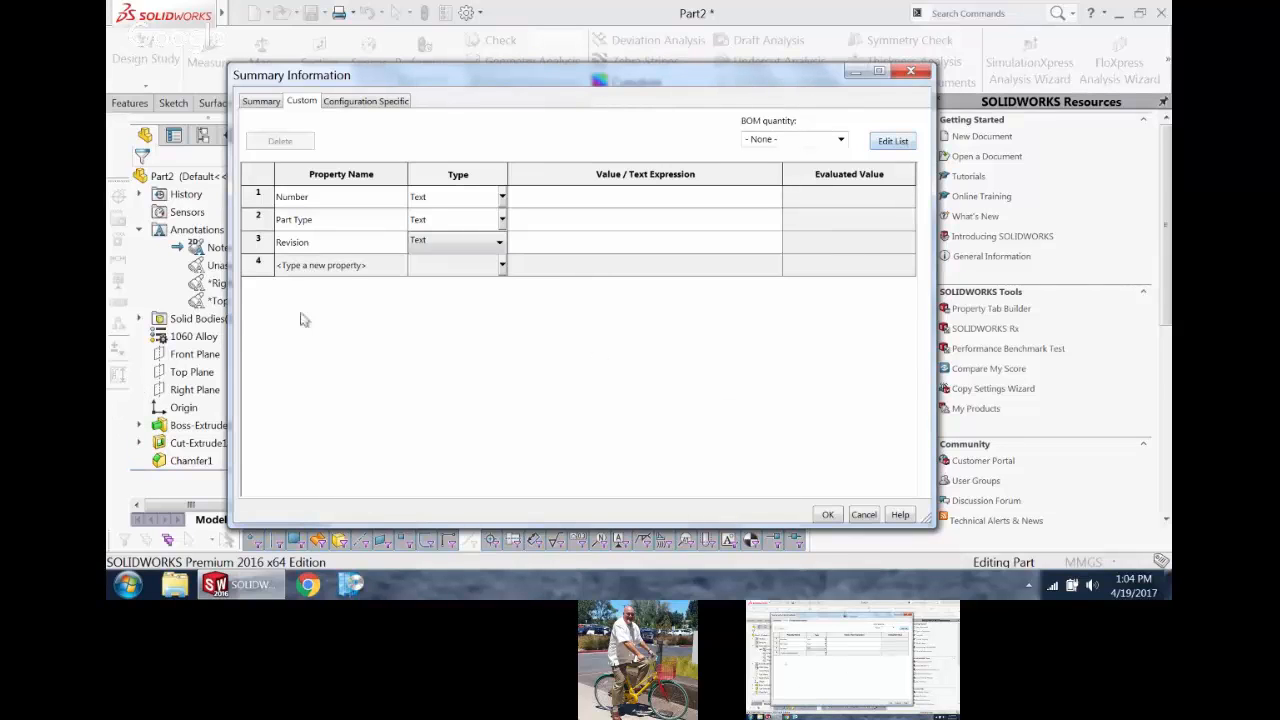
Step: Add Material and Weight as text properties in the custom properties table
left_click(402, 265)
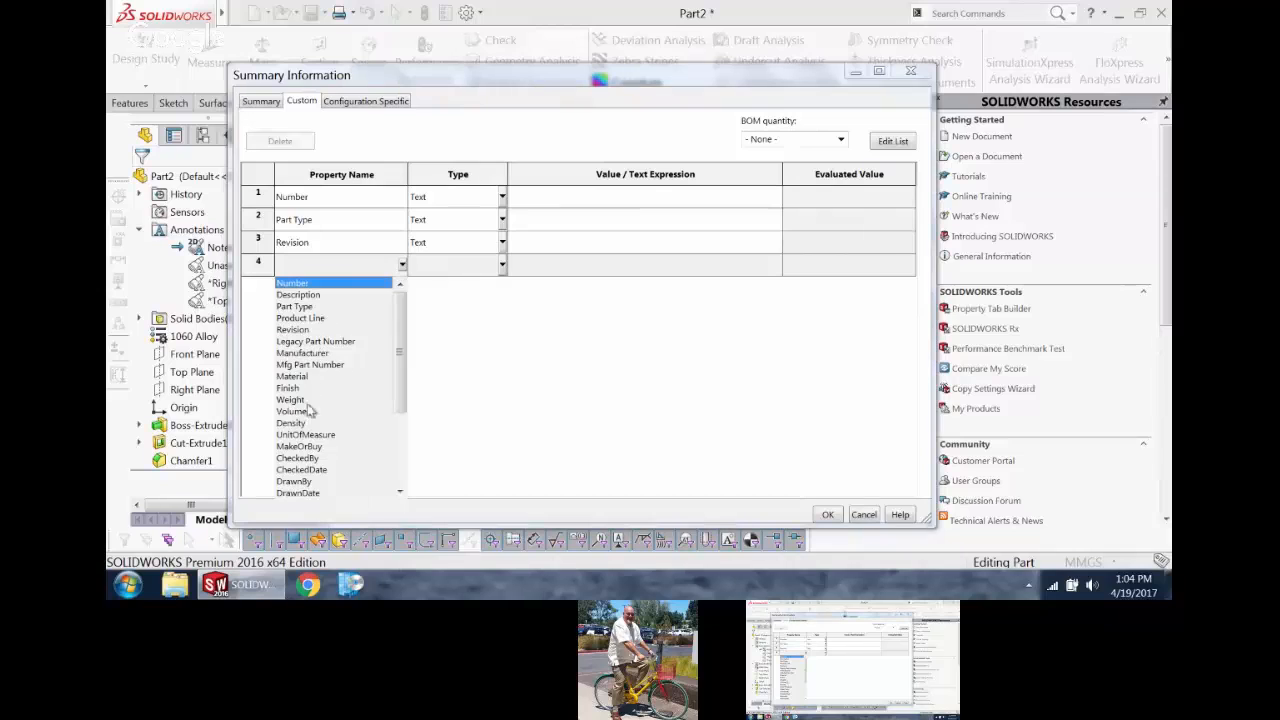
left_click(292, 376)
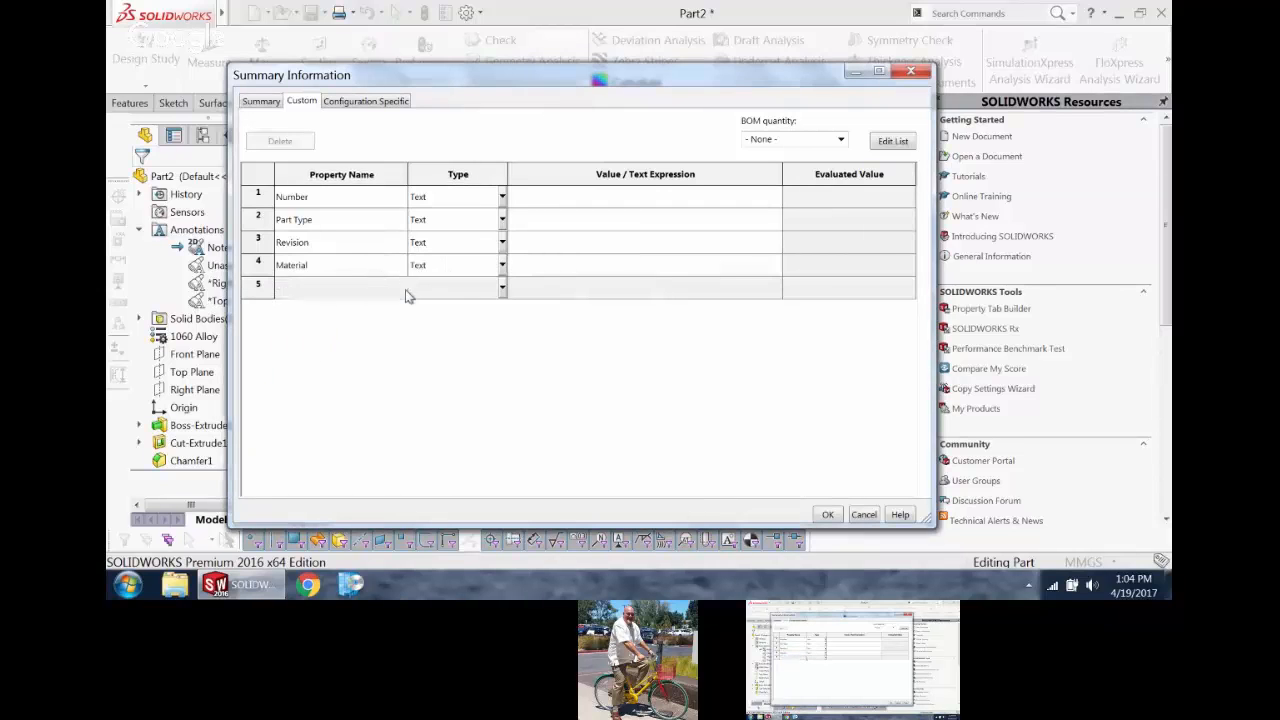
left_click(402, 288)
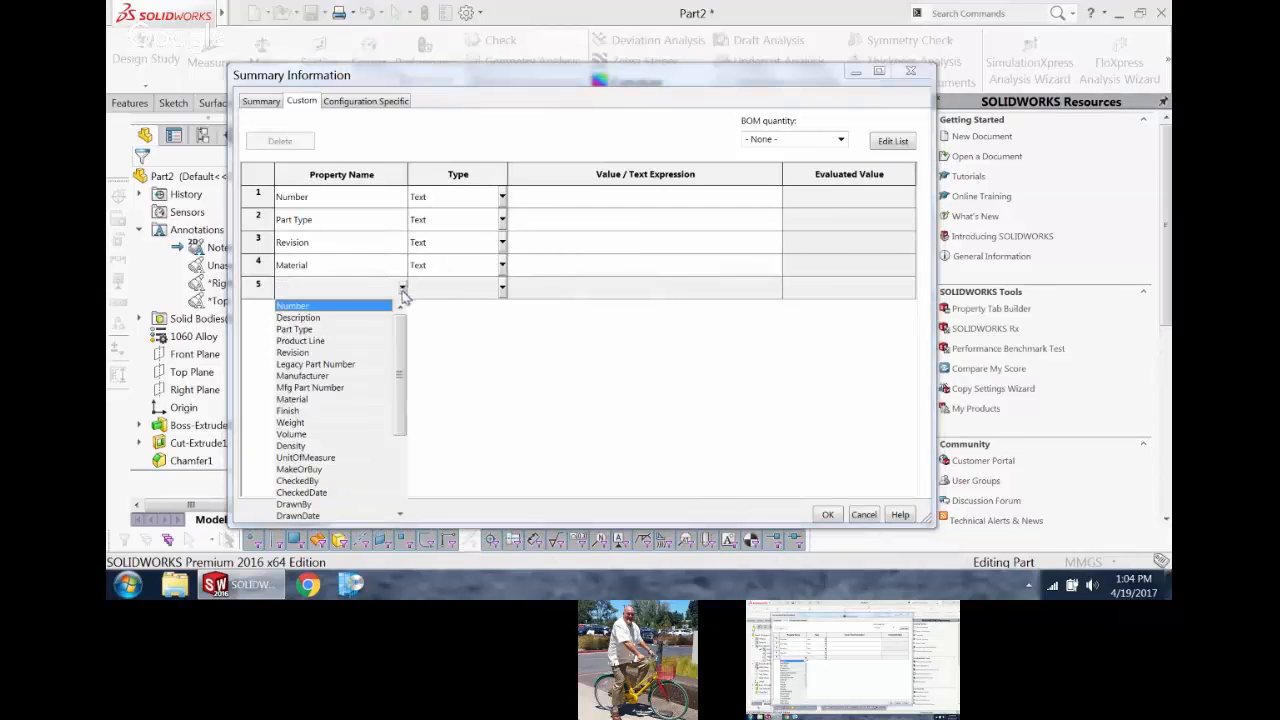
left_click(296, 422)
Step: Set the Number property's value to TRN-100-001
left_click(608, 200)
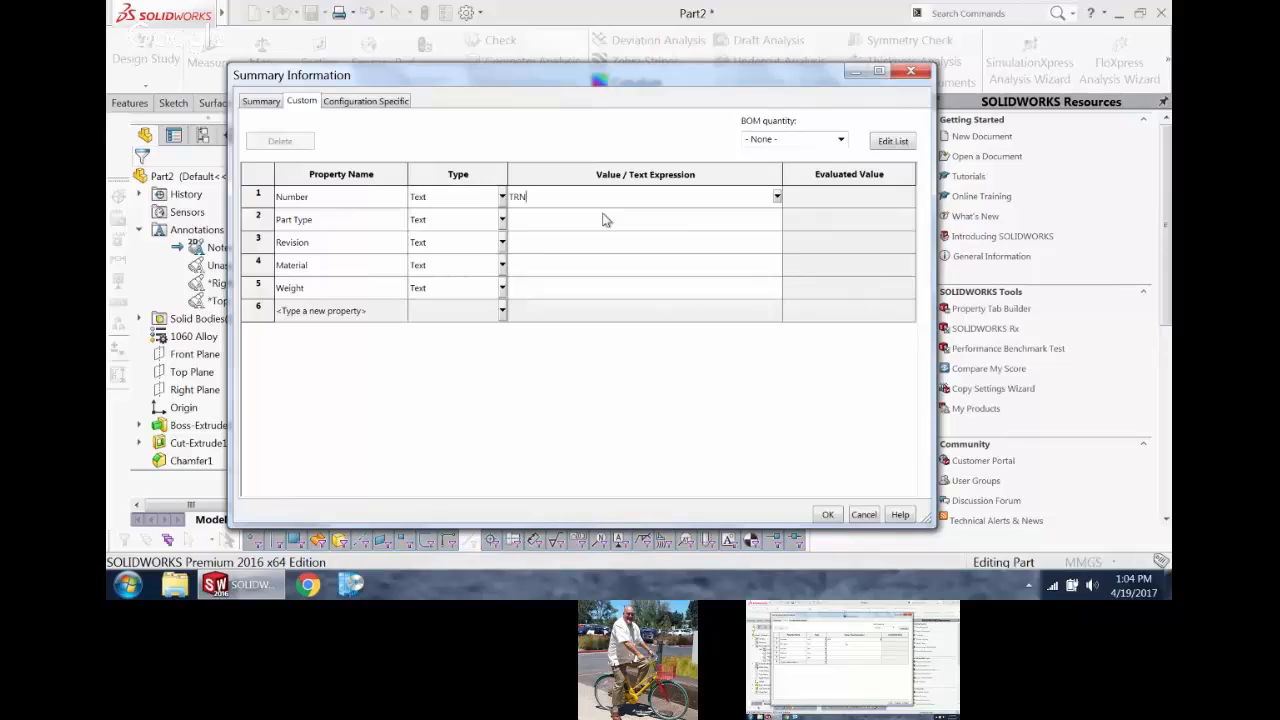
type("TRN-100-001")
left_click(567, 221)
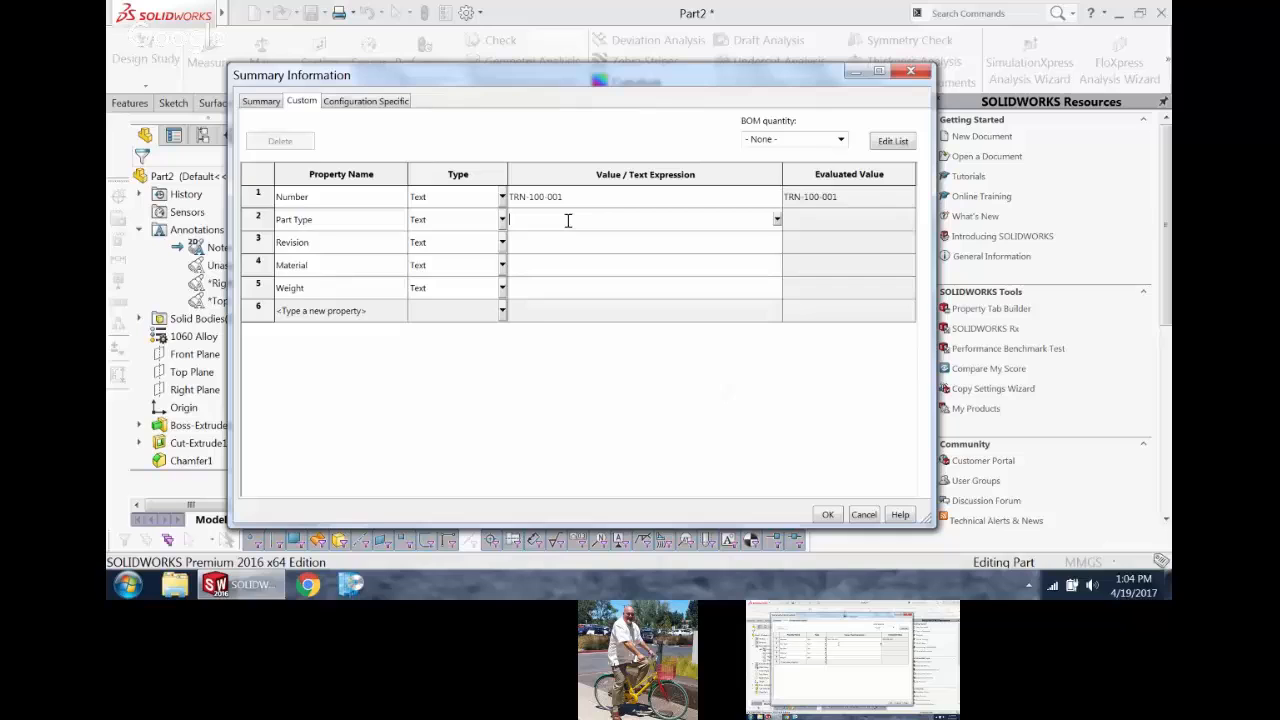
Step: Replace the Part Type property with Description and set its value to "MECH, PIN, PISTON"
left_click(398, 226)
left_click(401, 220)
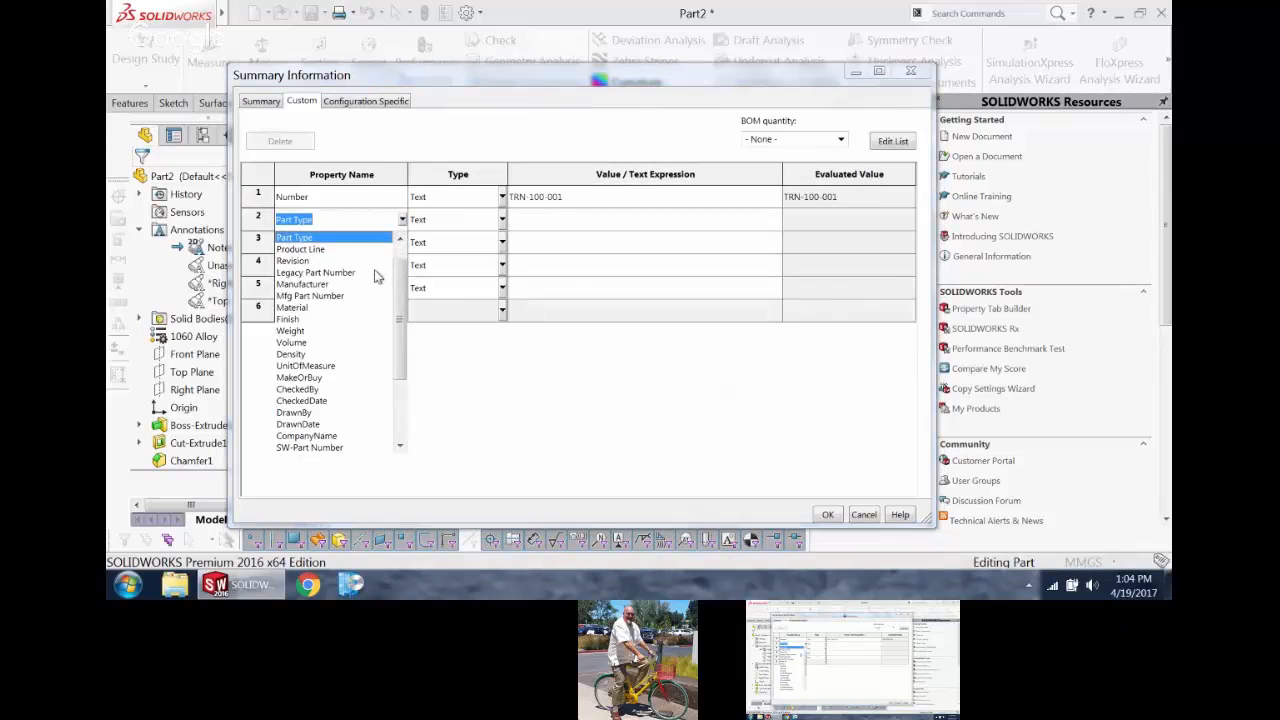
scroll(381, 277, "up", 1)
left_click(331, 250)
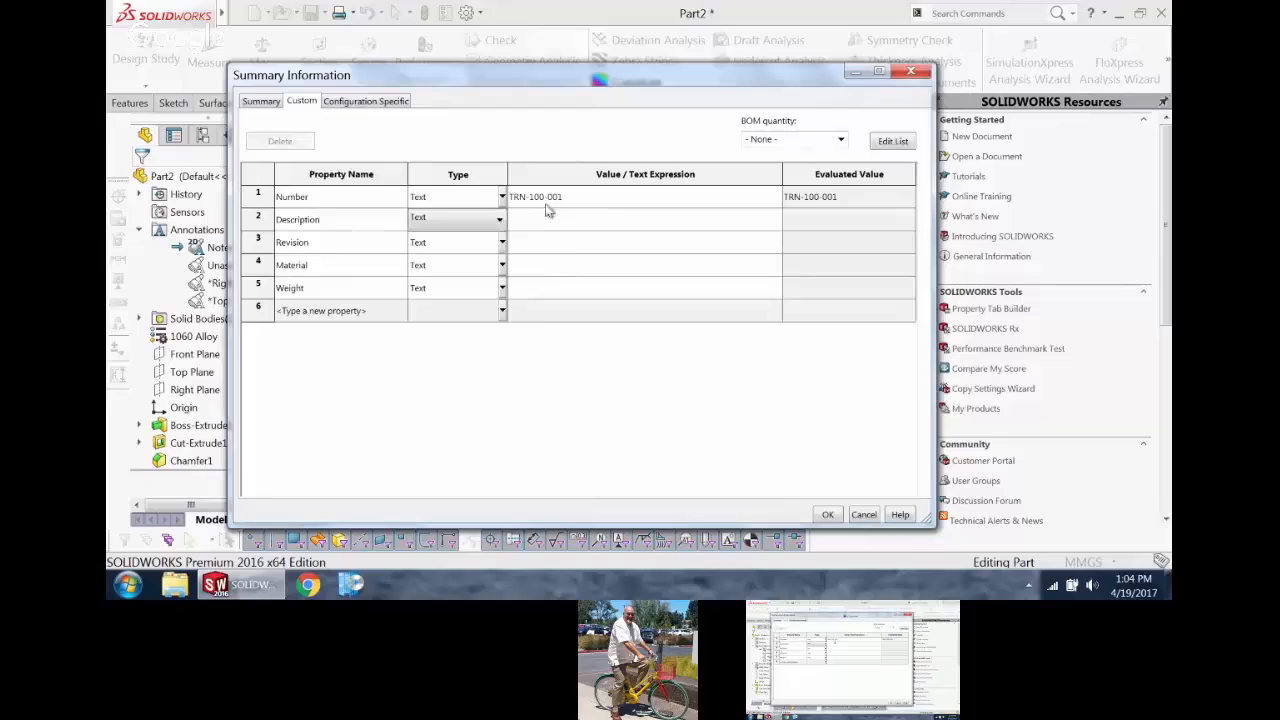
left_click(596, 220)
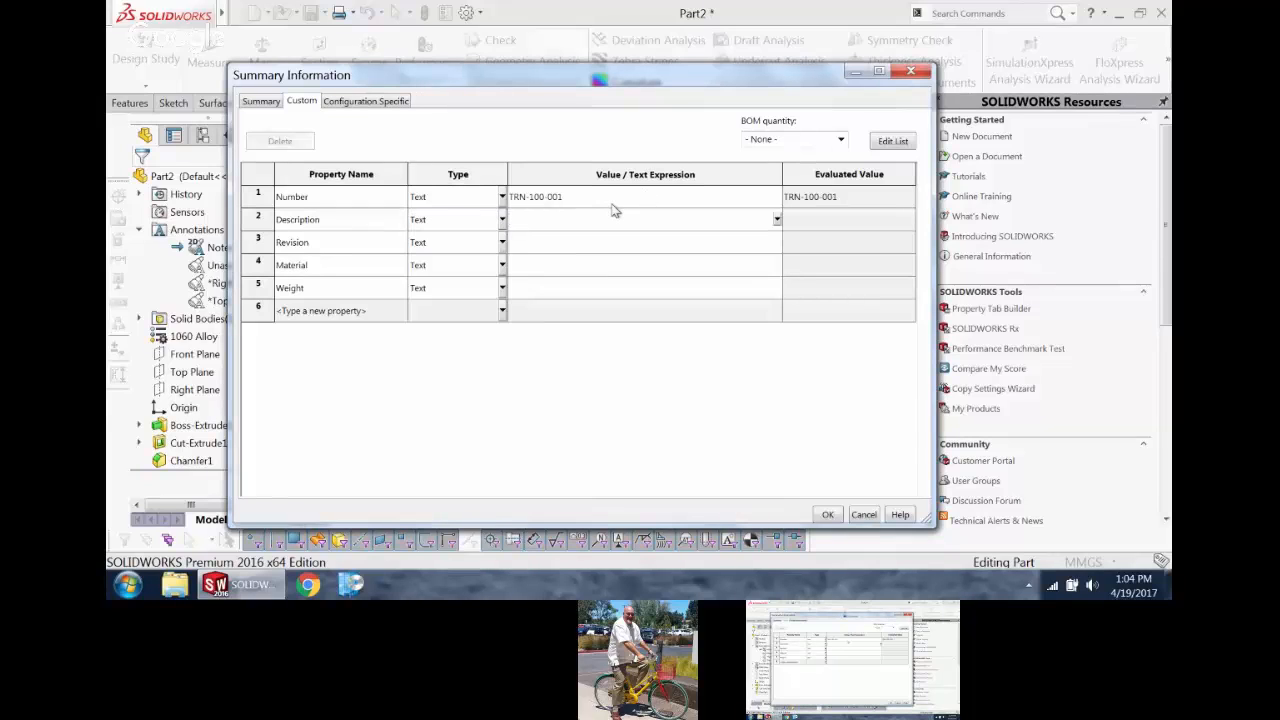
type("MECH, PIN, PISTON")
Step: Set the Revision property to 01 and link the Material property's value to the part's assigned material
left_click(561, 248)
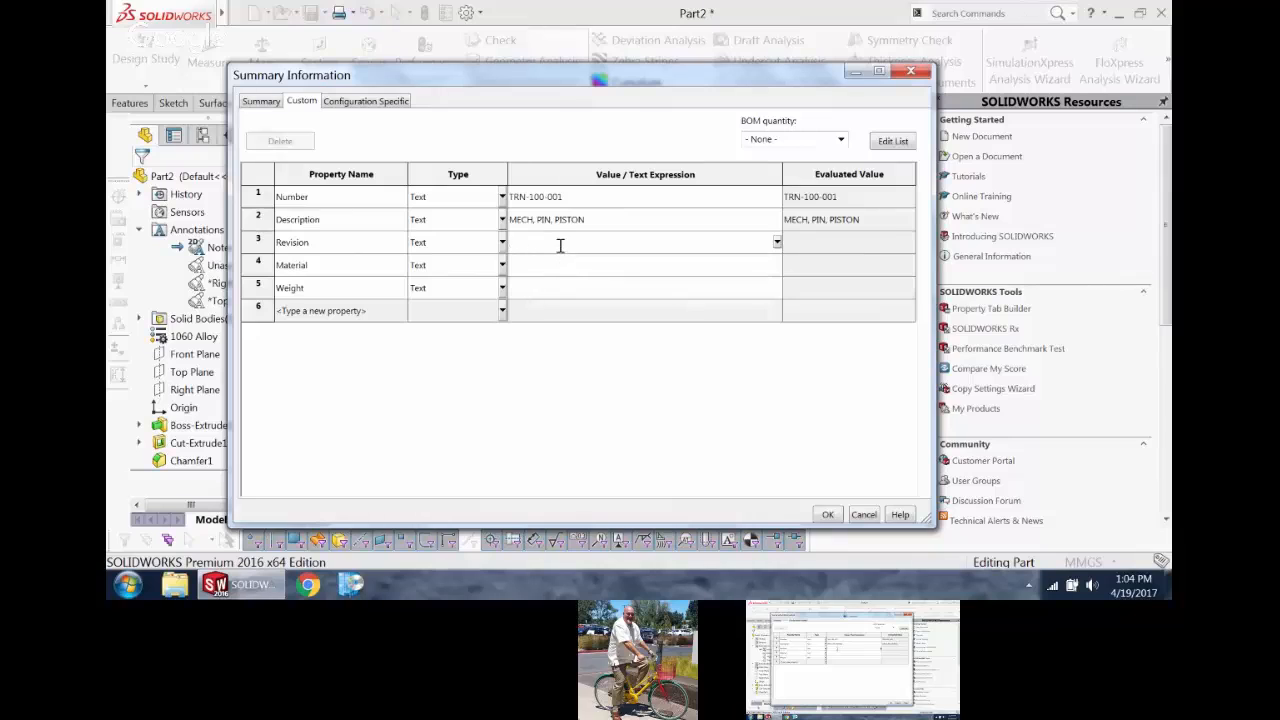
type("01")
left_click(557, 264)
left_click(777, 266)
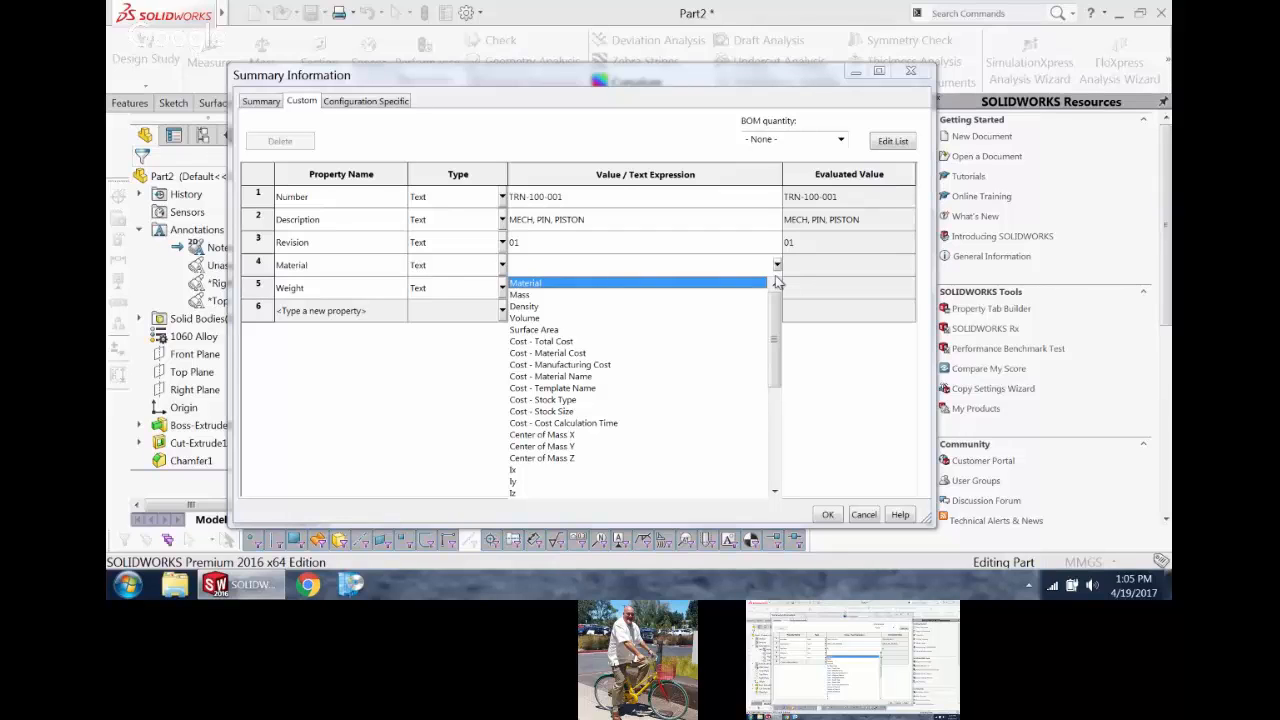
left_click(571, 285)
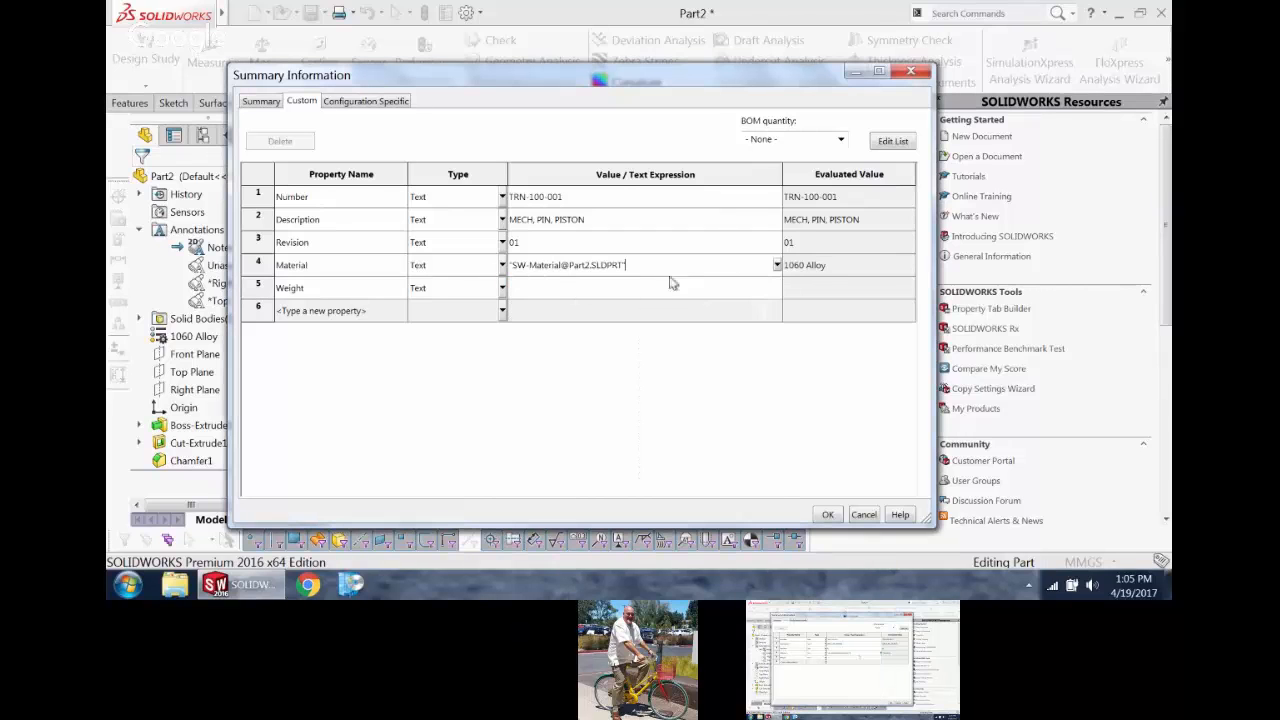
Step: Link the Weight property's value to the part's mass and accept the custom properties
left_click(779, 287)
left_click(777, 287)
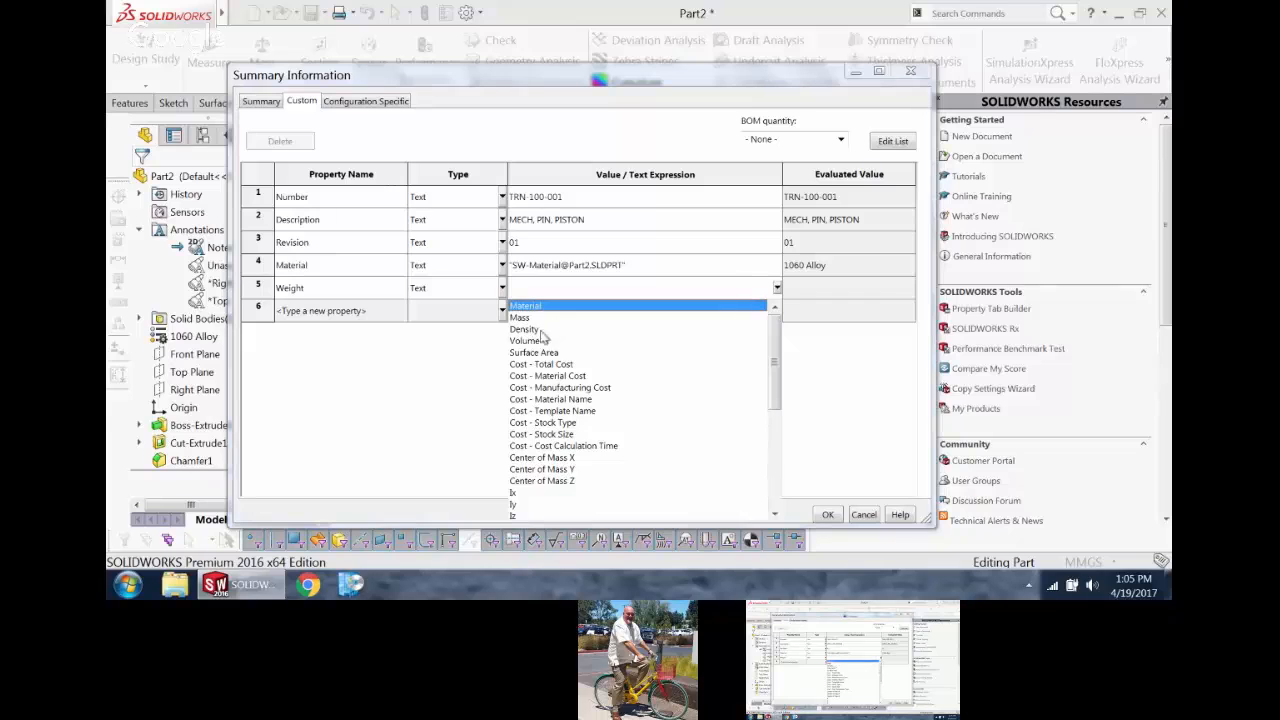
left_click(538, 319)
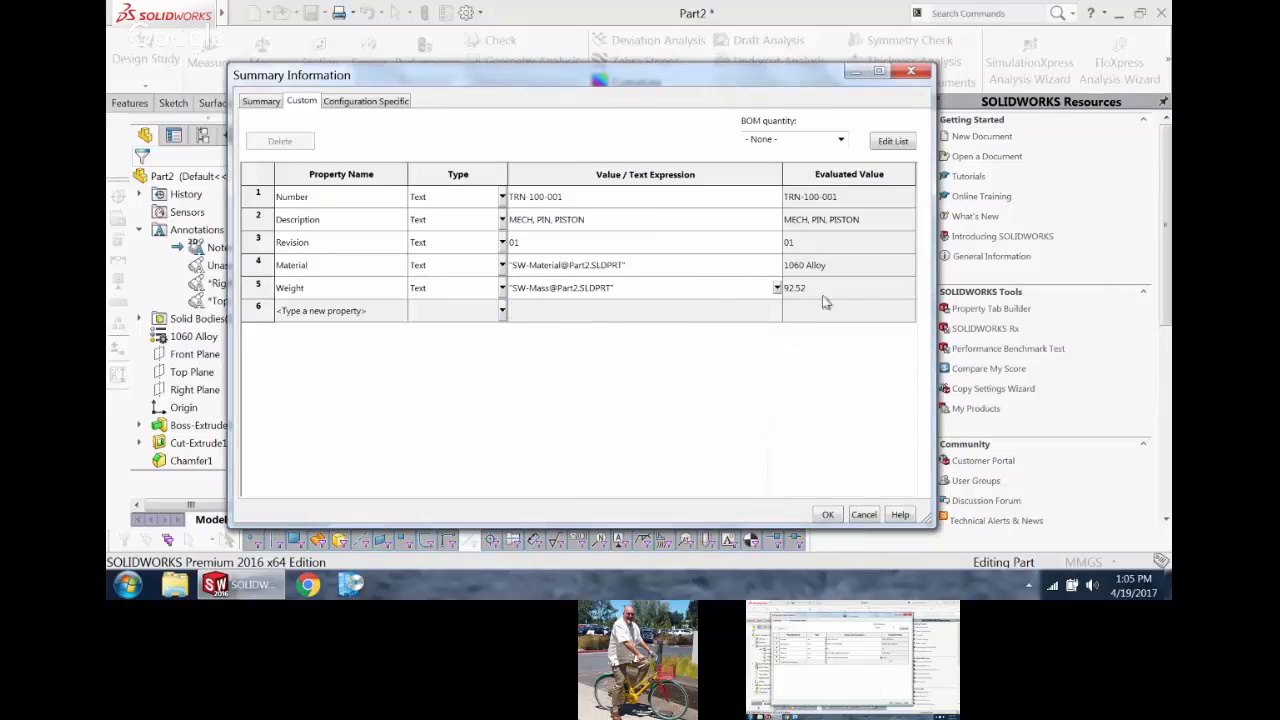
left_click(828, 514)
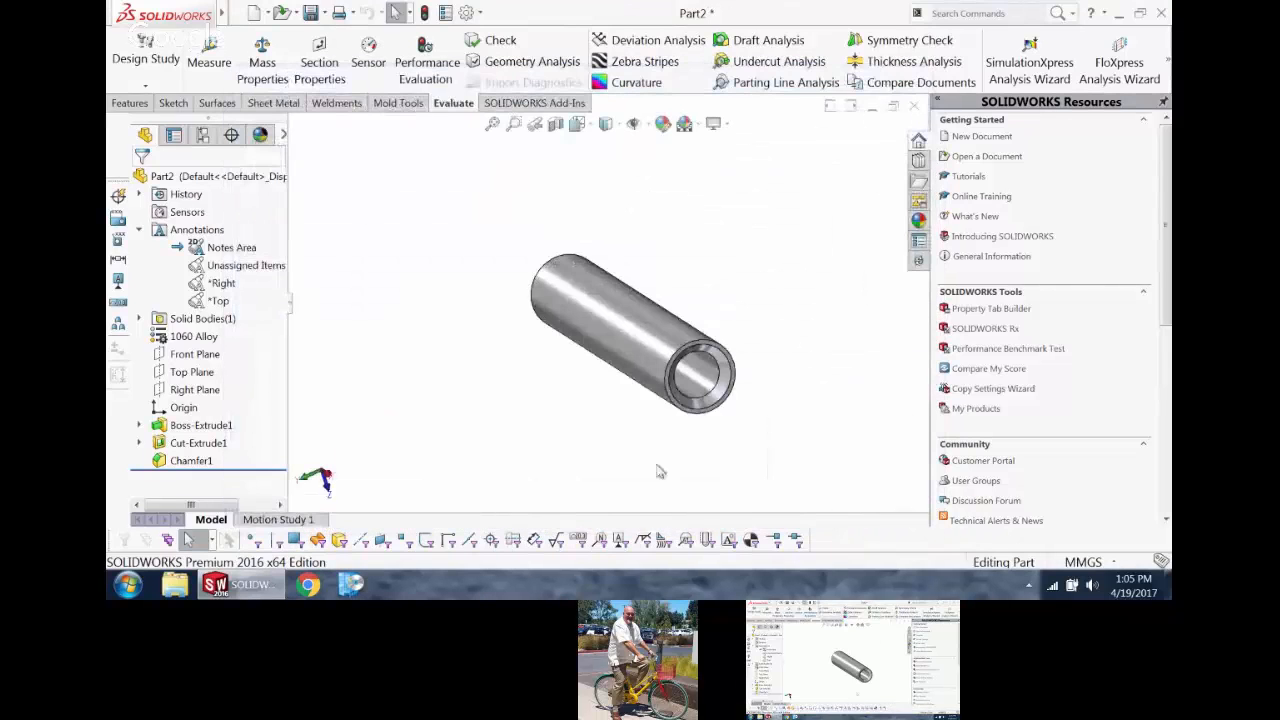
Step: Change the part's material to Brass and check the evaluated Material and Weight values in the custom properties
right_click(194, 337)
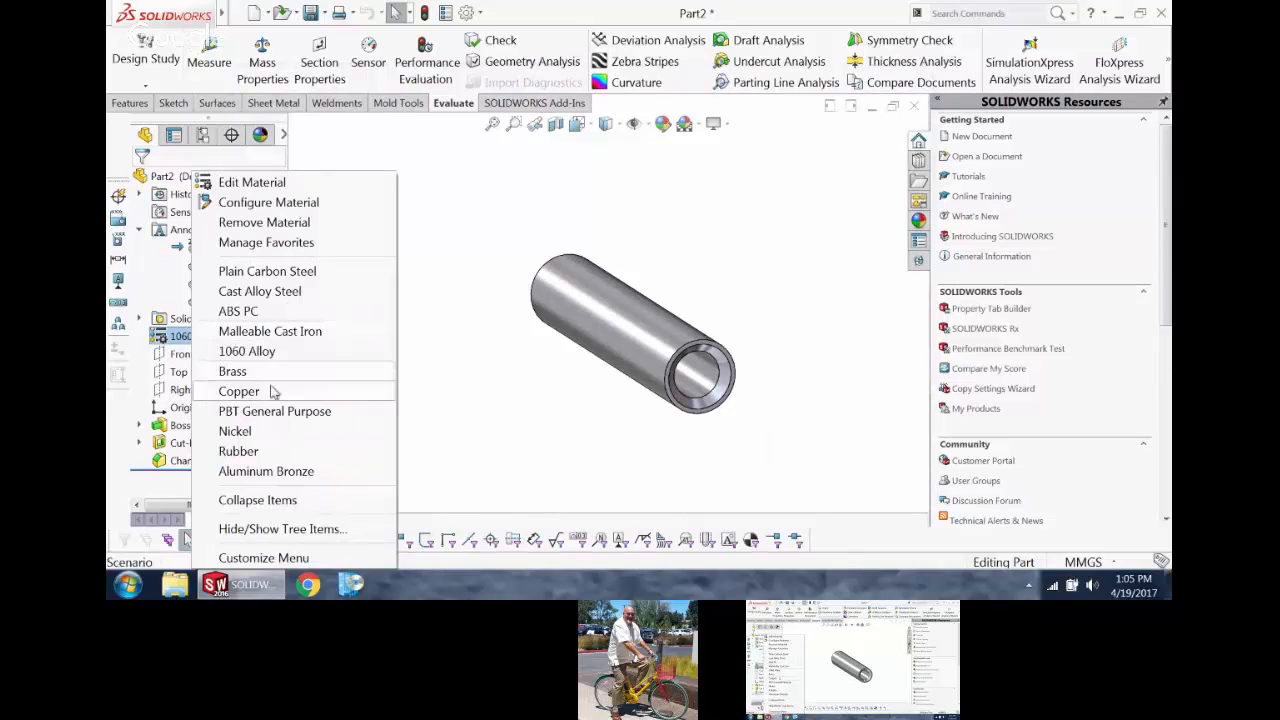
left_click(240, 372)
key("f")
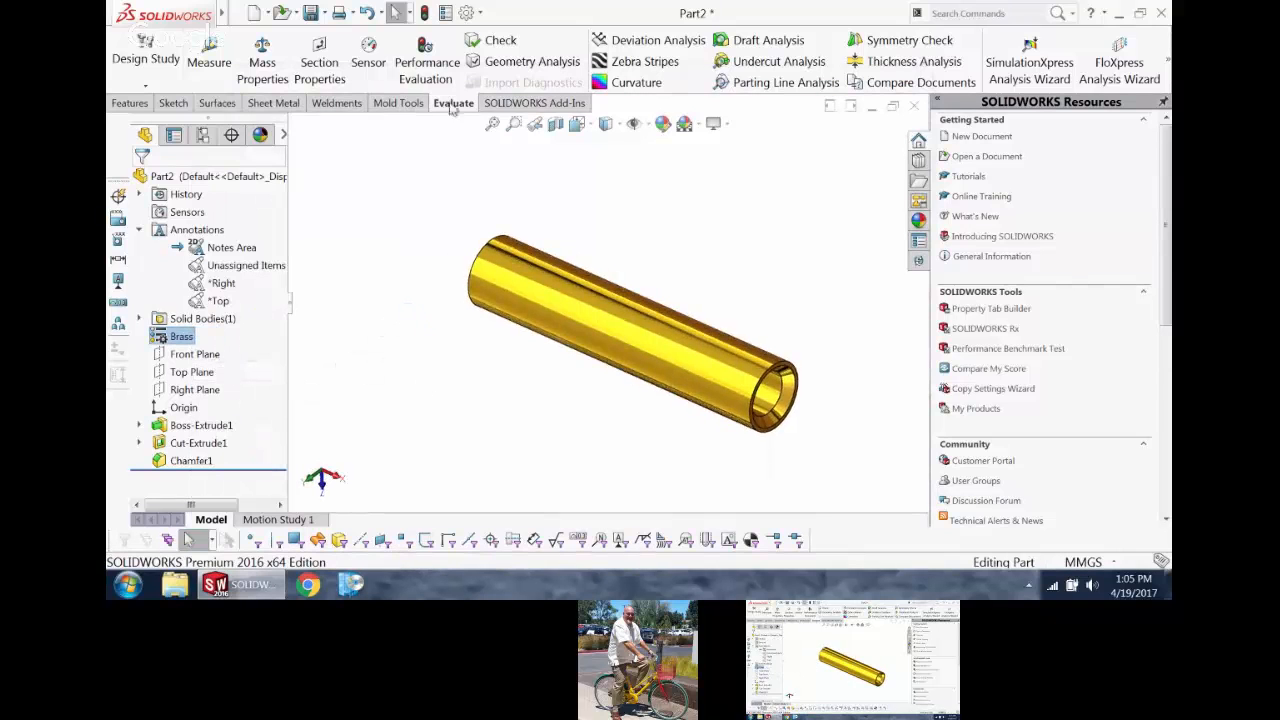
left_click(445, 12)
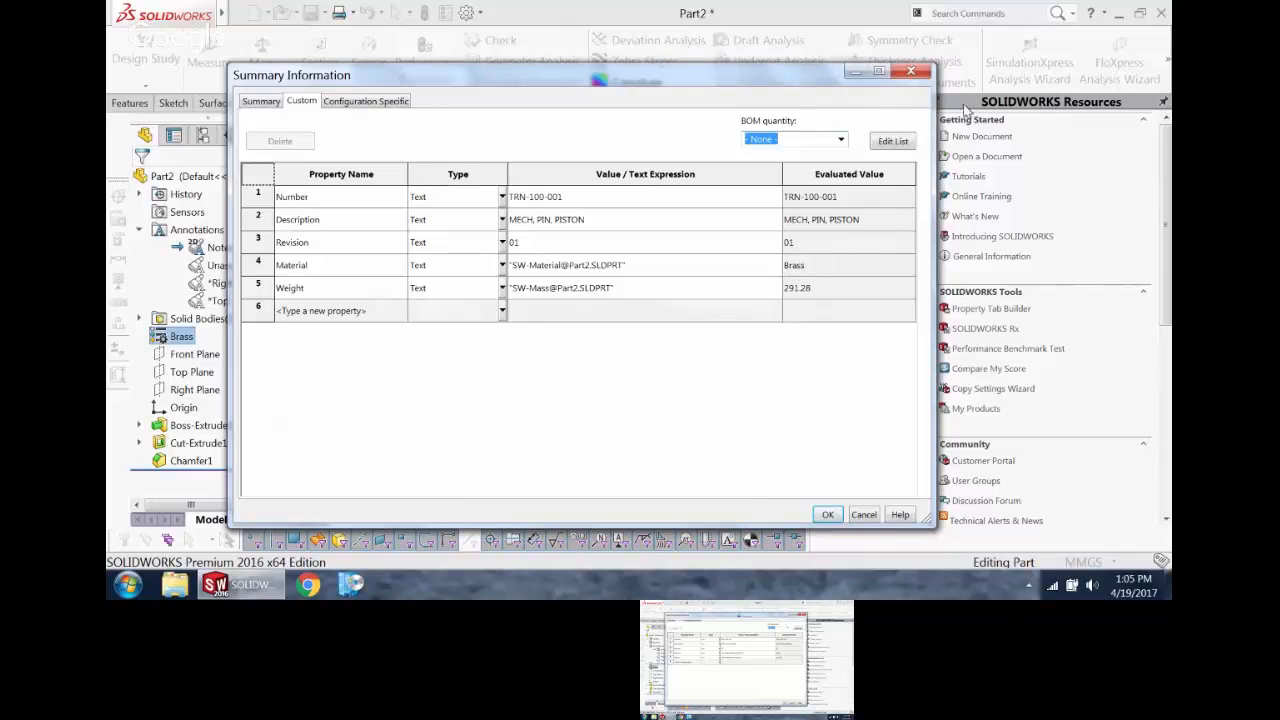
left_click(911, 73)
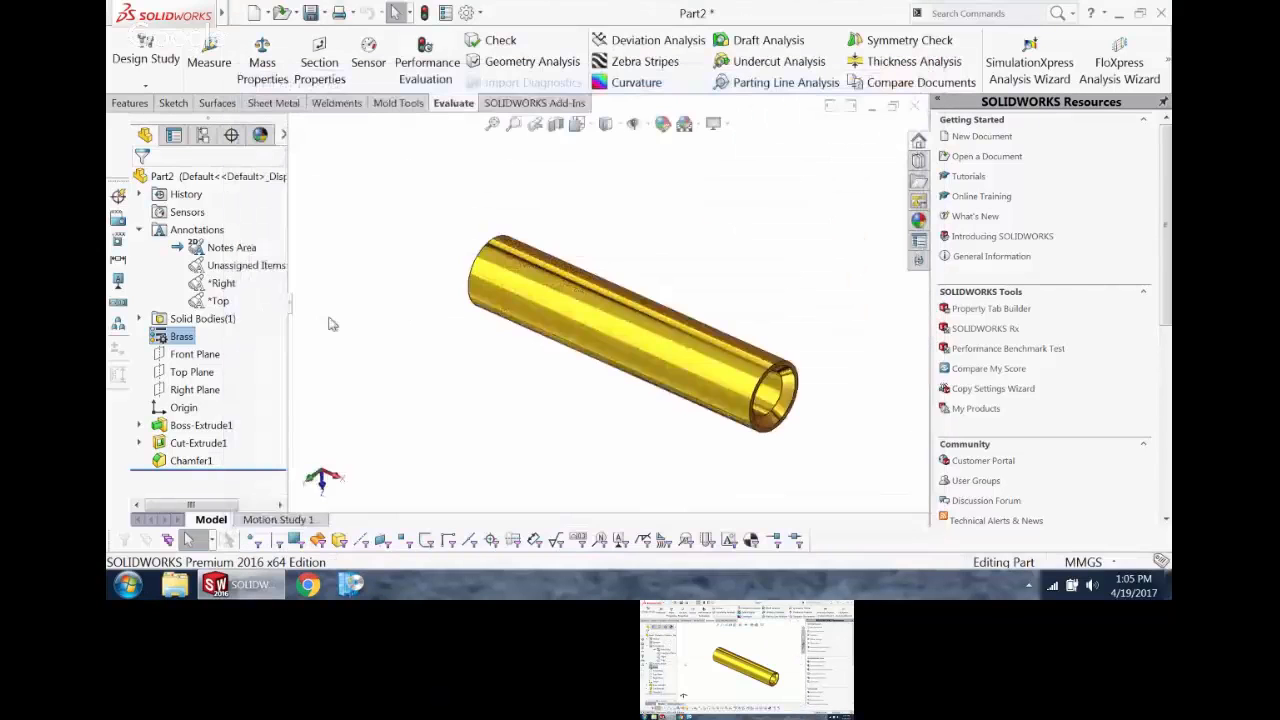
Step: Assign Plain Carbon Steel as the part's material
right_click(181, 336)
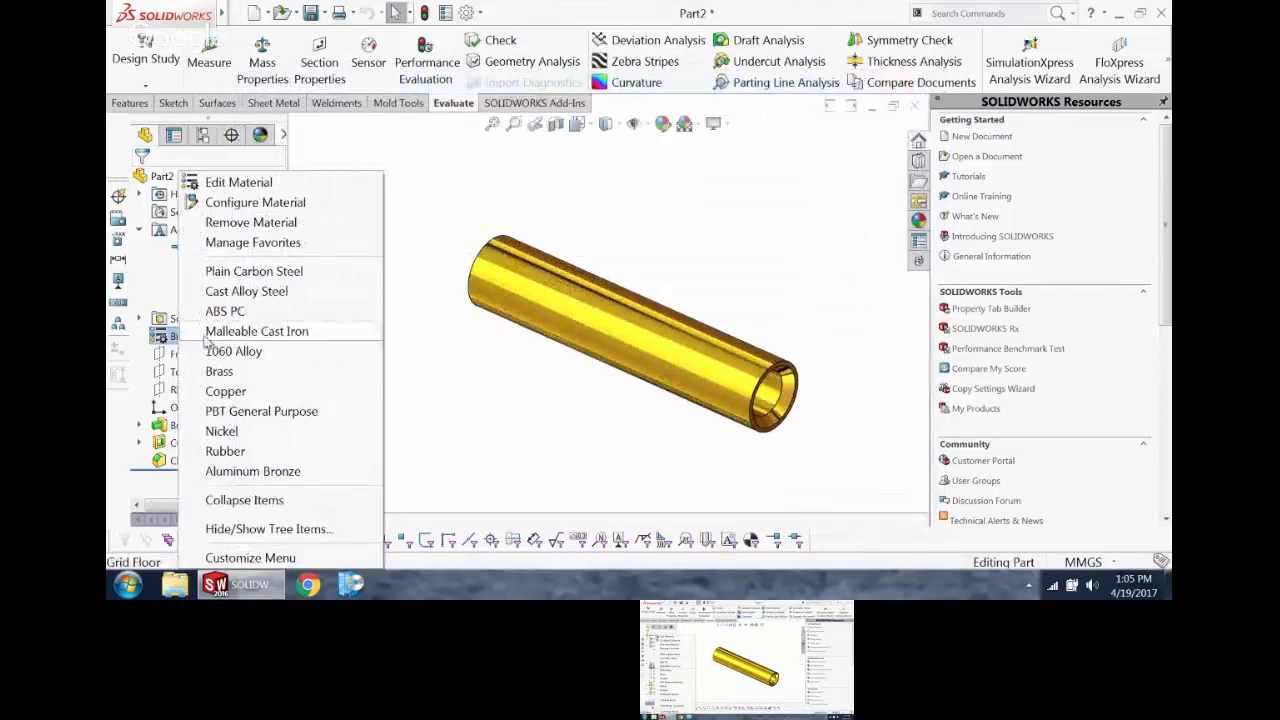
left_click(240, 271)
left_click(333, 243)
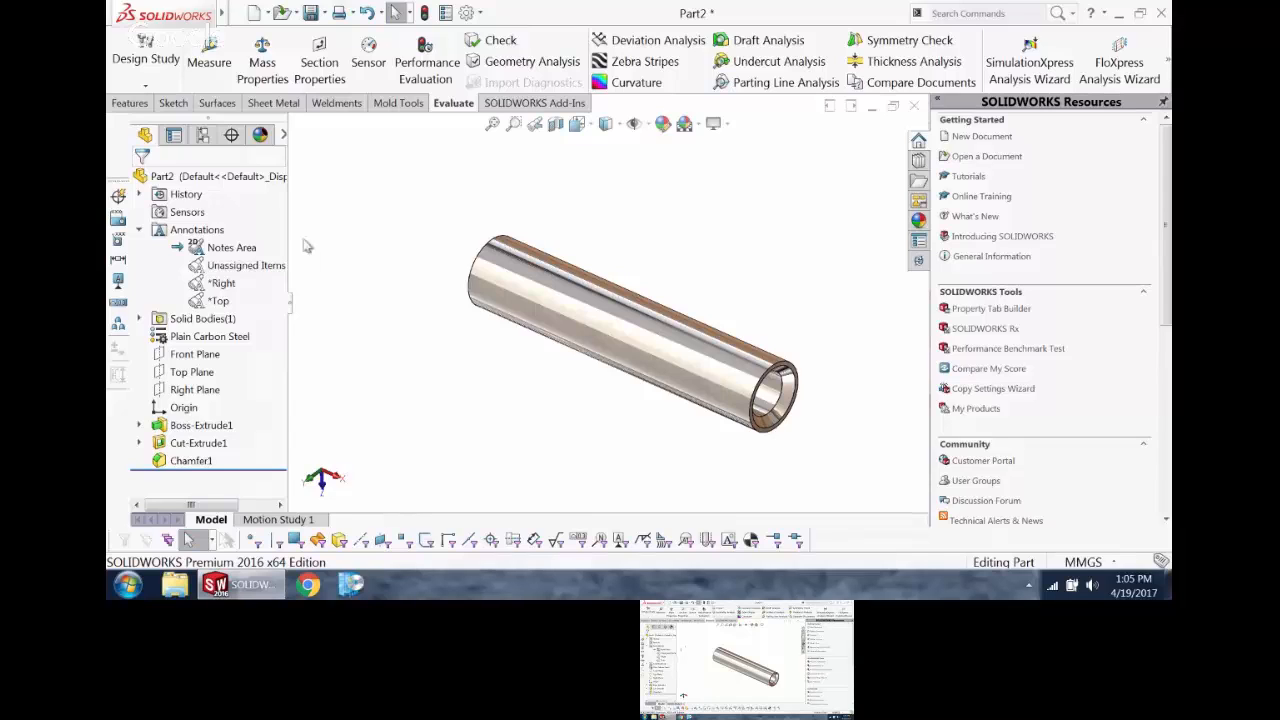
Step: Add a configuration named STOCK to the part and link display states to configurations
left_click(202, 135)
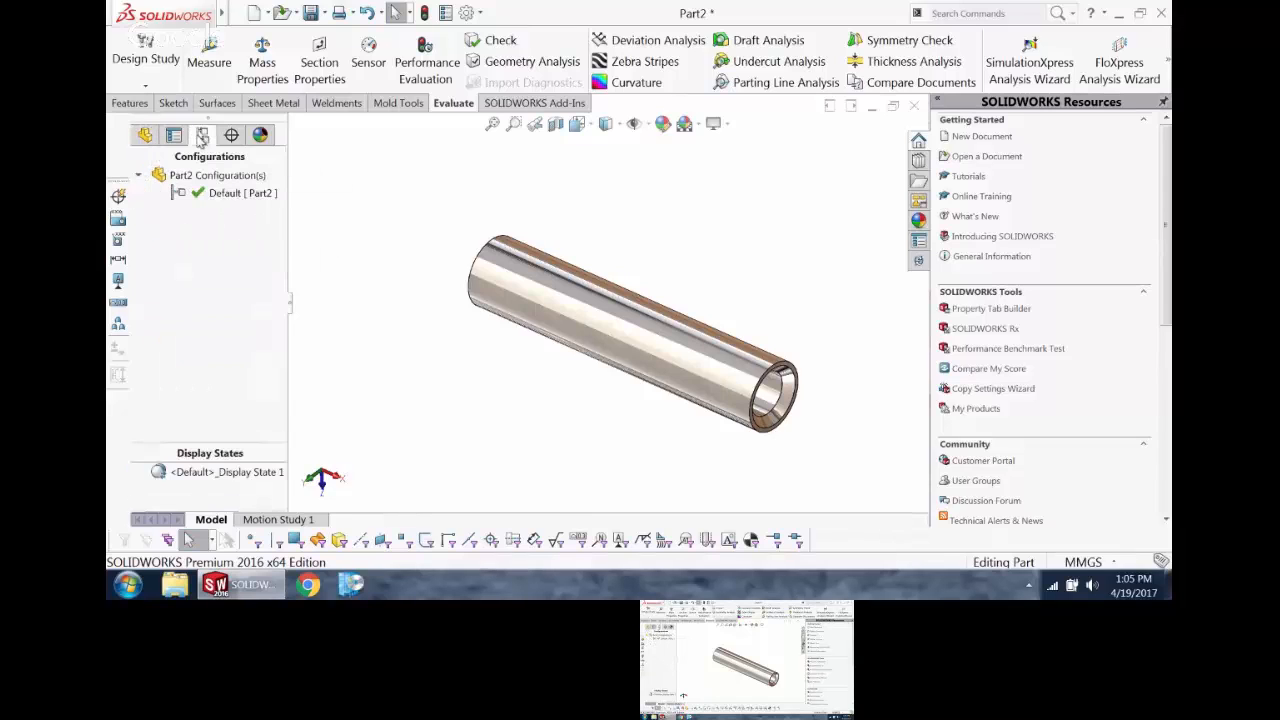
right_click(231, 178)
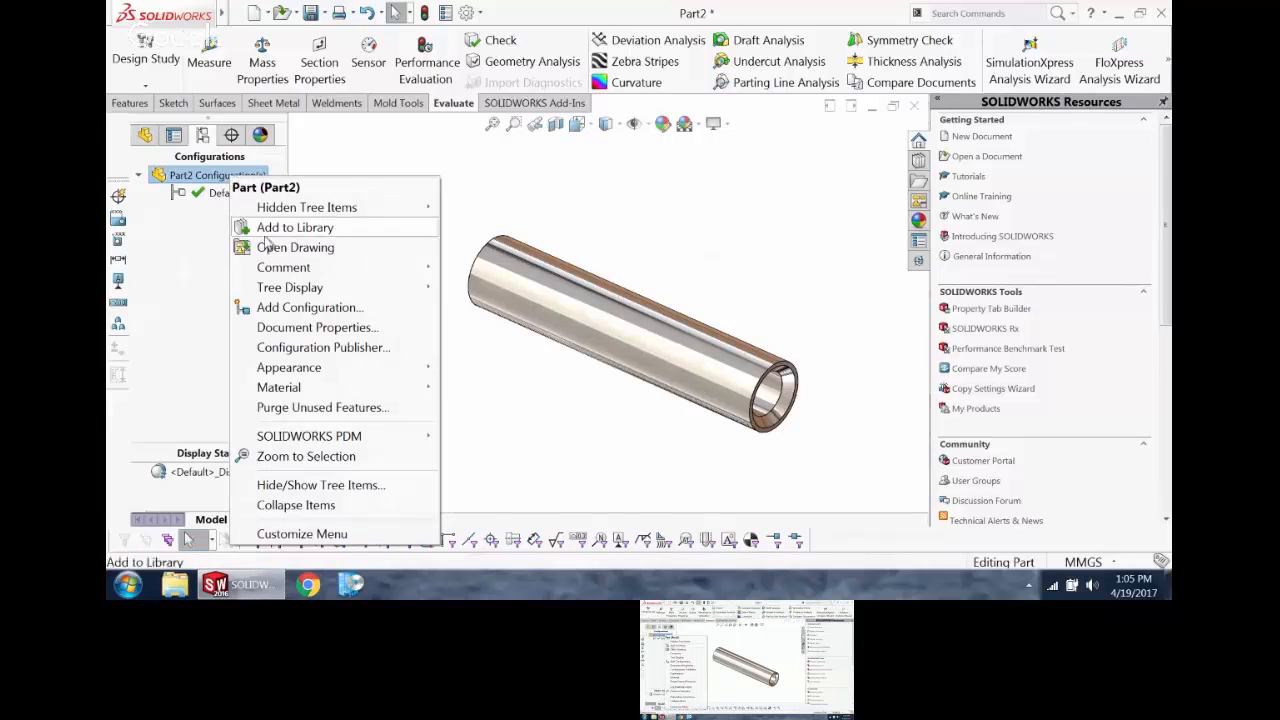
left_click(310, 308)
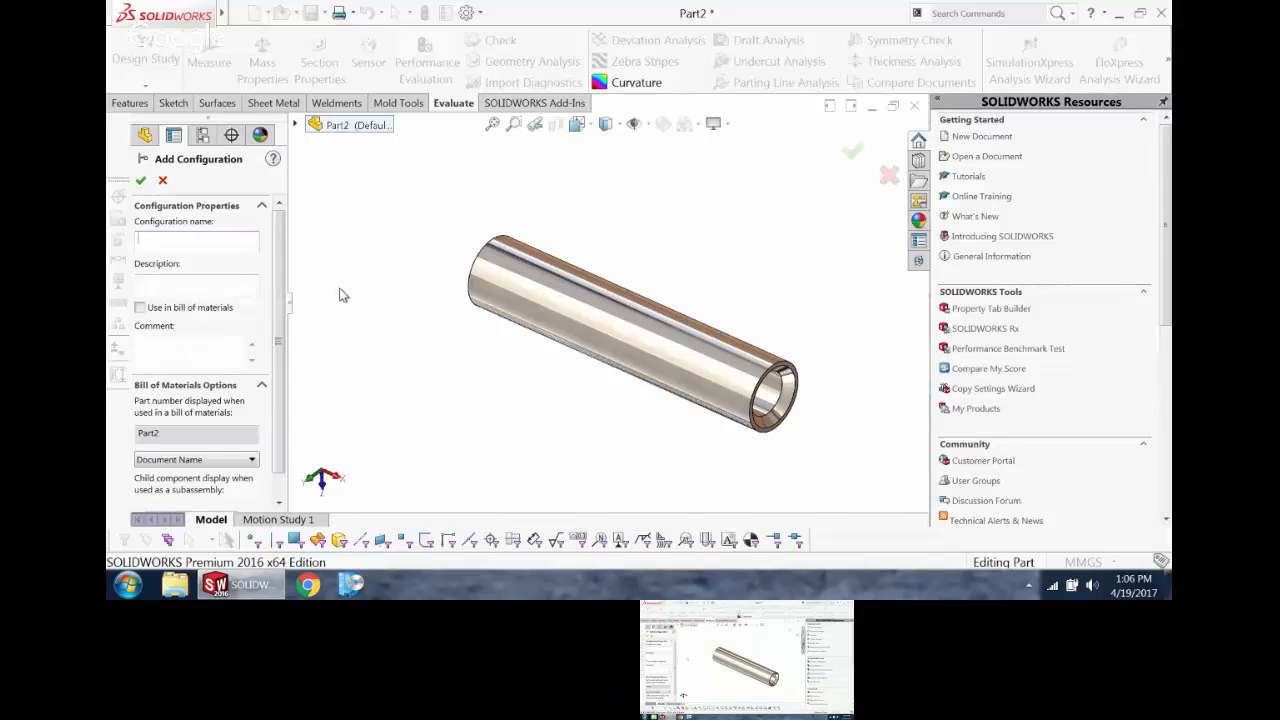
type("s")
key("BackSpace")
key("BackSpace")
key("BackSpace")
key("BackSpace")
key("BackSpace")
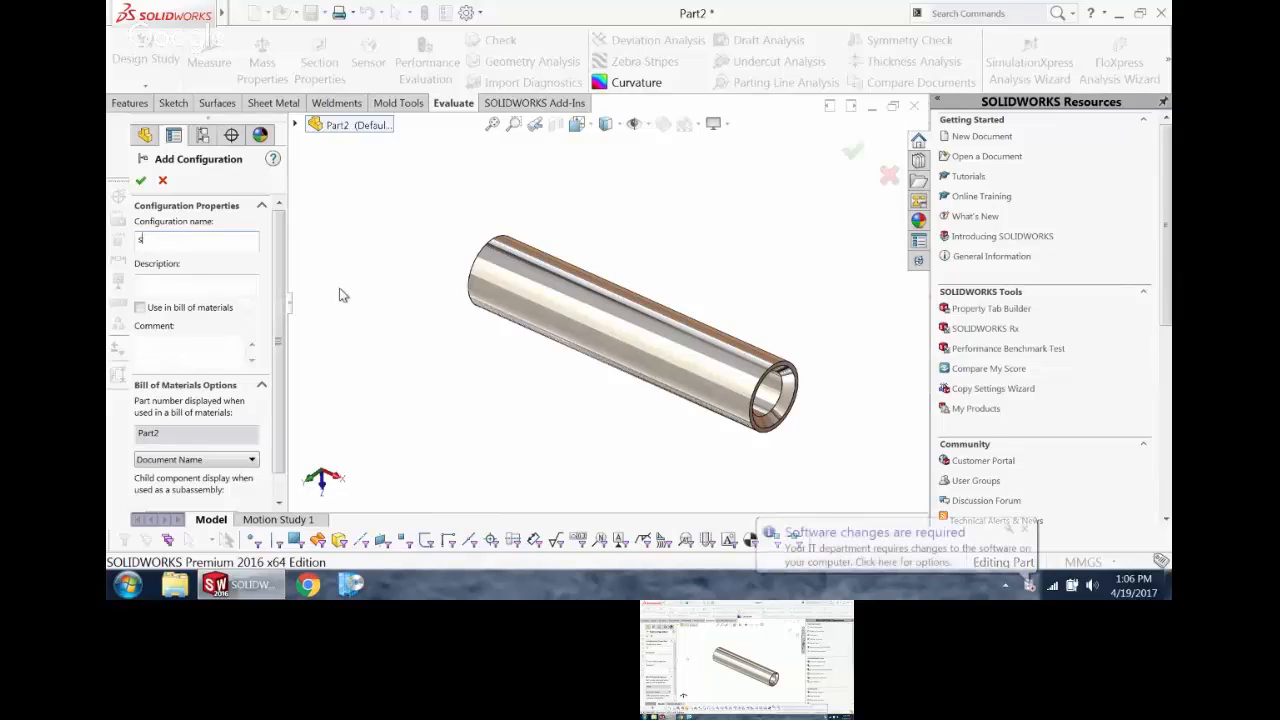
type("STOCK")
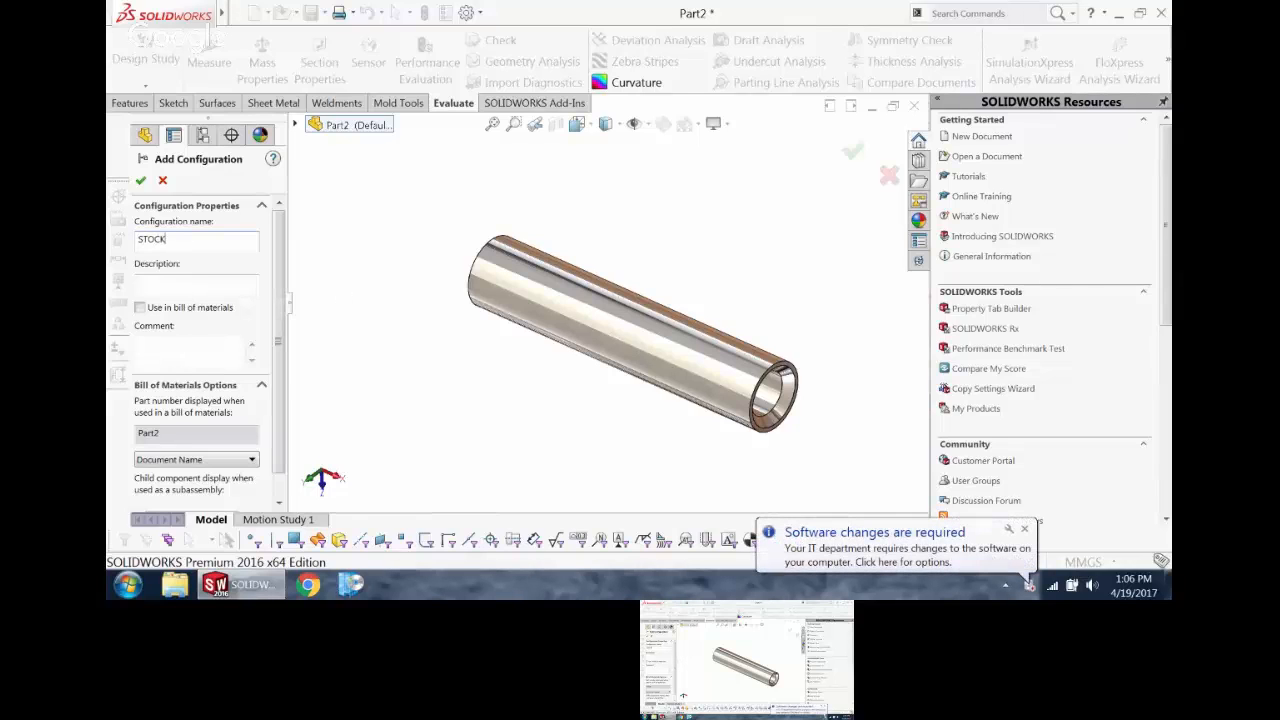
left_click(140, 180)
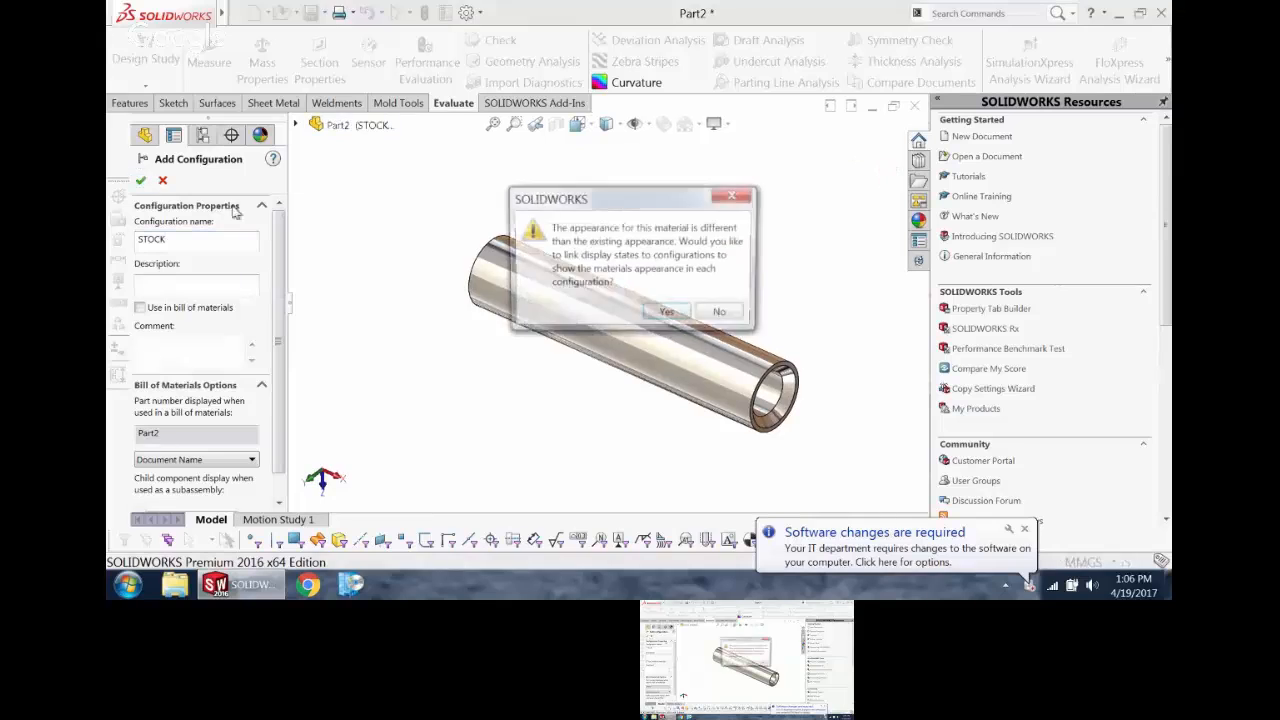
left_click(666, 311)
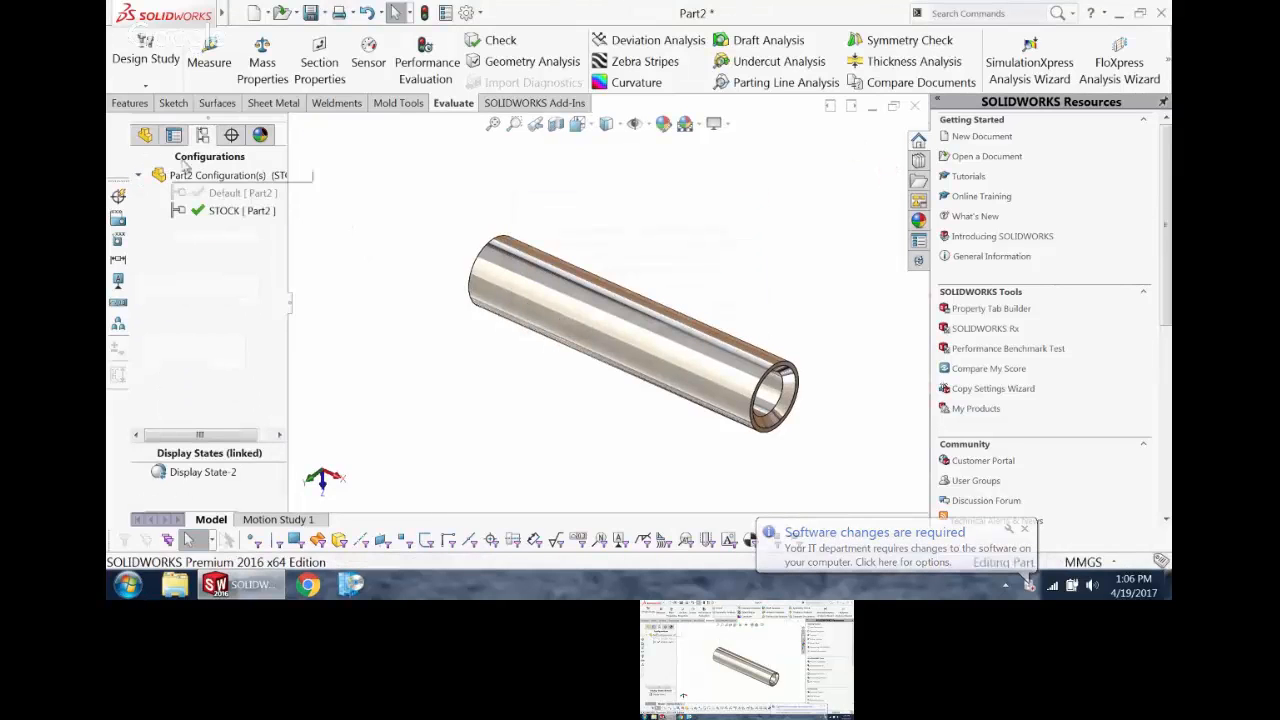
Step: Suppress the bore cut and its dependent chamfer in the STOCK configuration
left_click(145, 134)
right_click(185, 373)
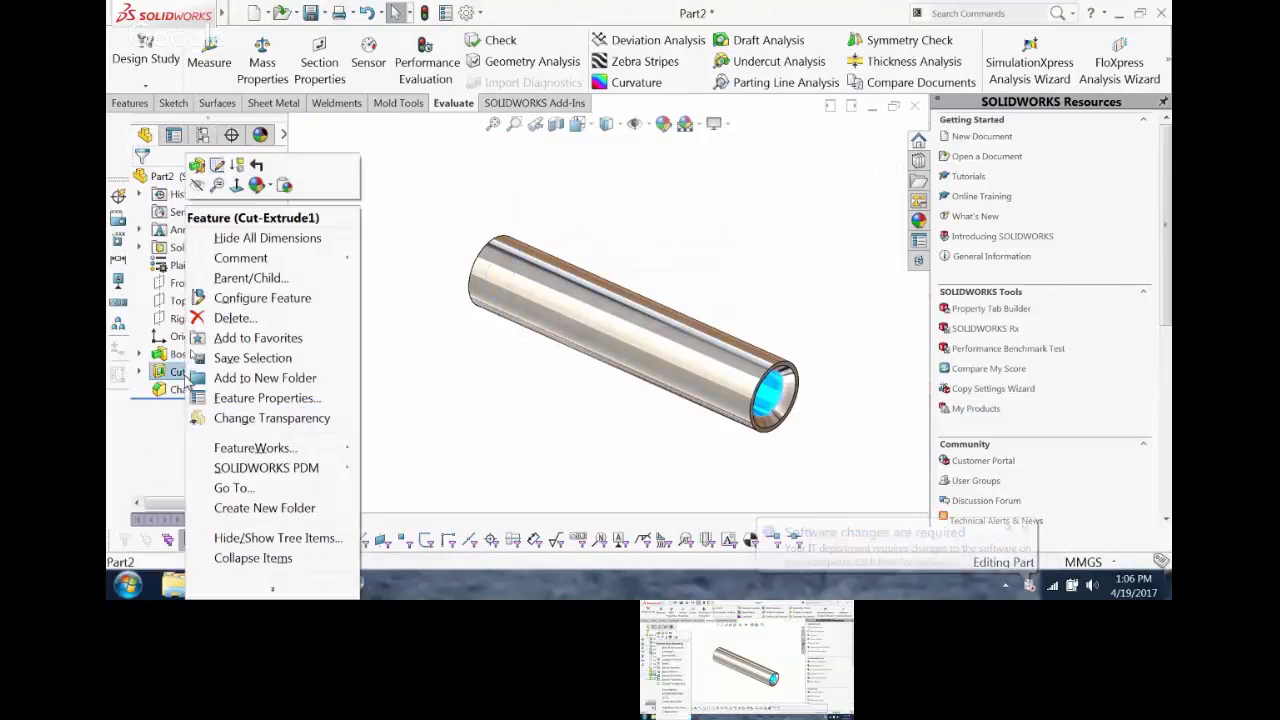
left_click(234, 165)
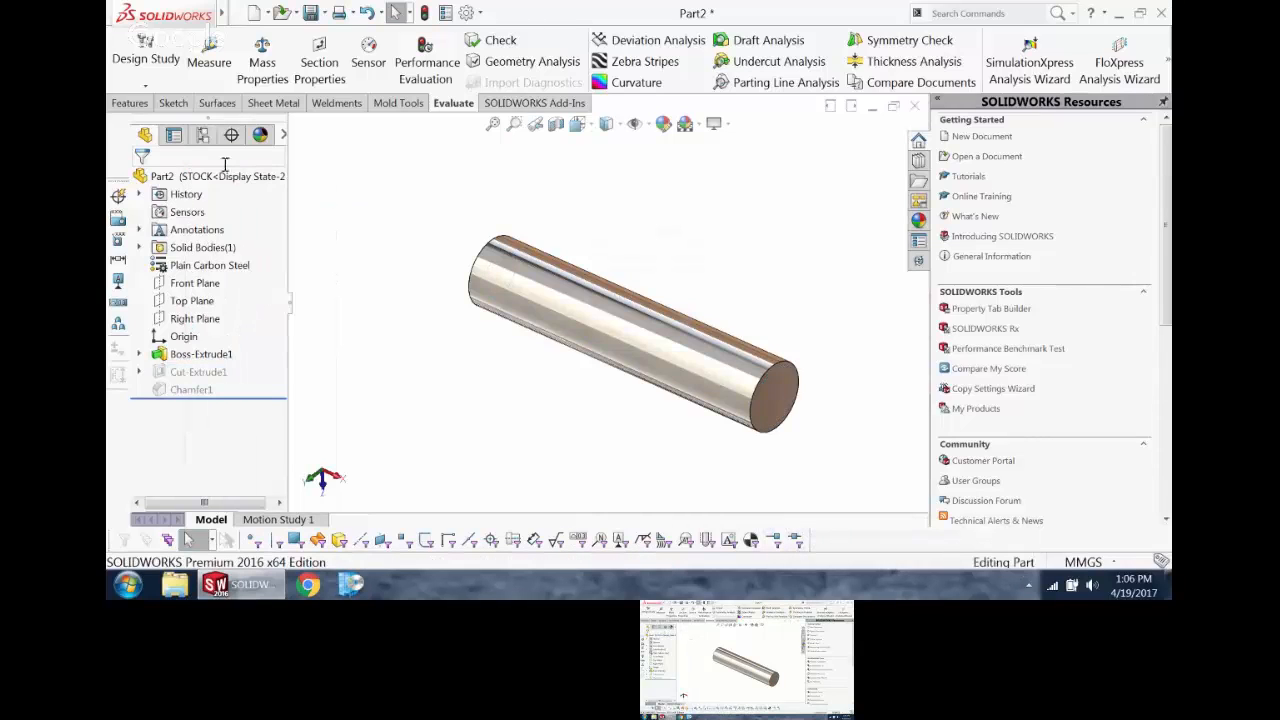
Step: Compare the Default and STOCK configurations, and view the solid stock bar from the right, front, top and bottom
left_click(202, 134)
double_click(212, 195)
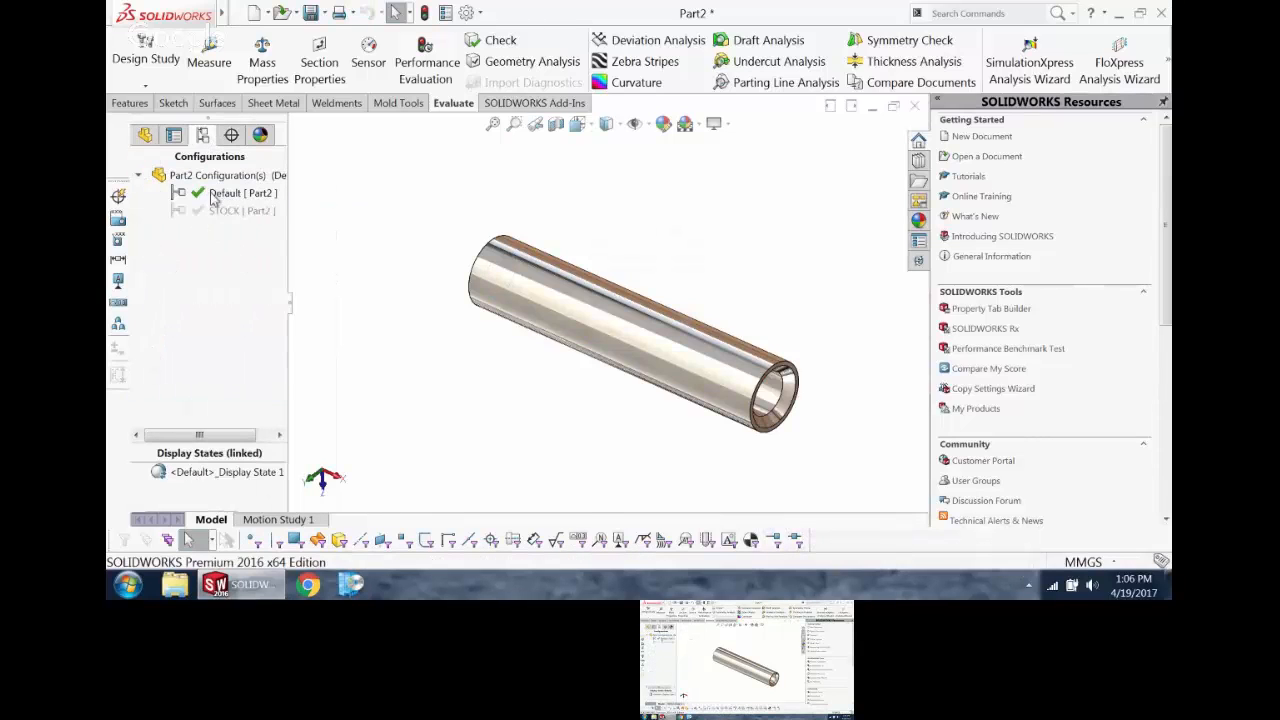
double_click(242, 211)
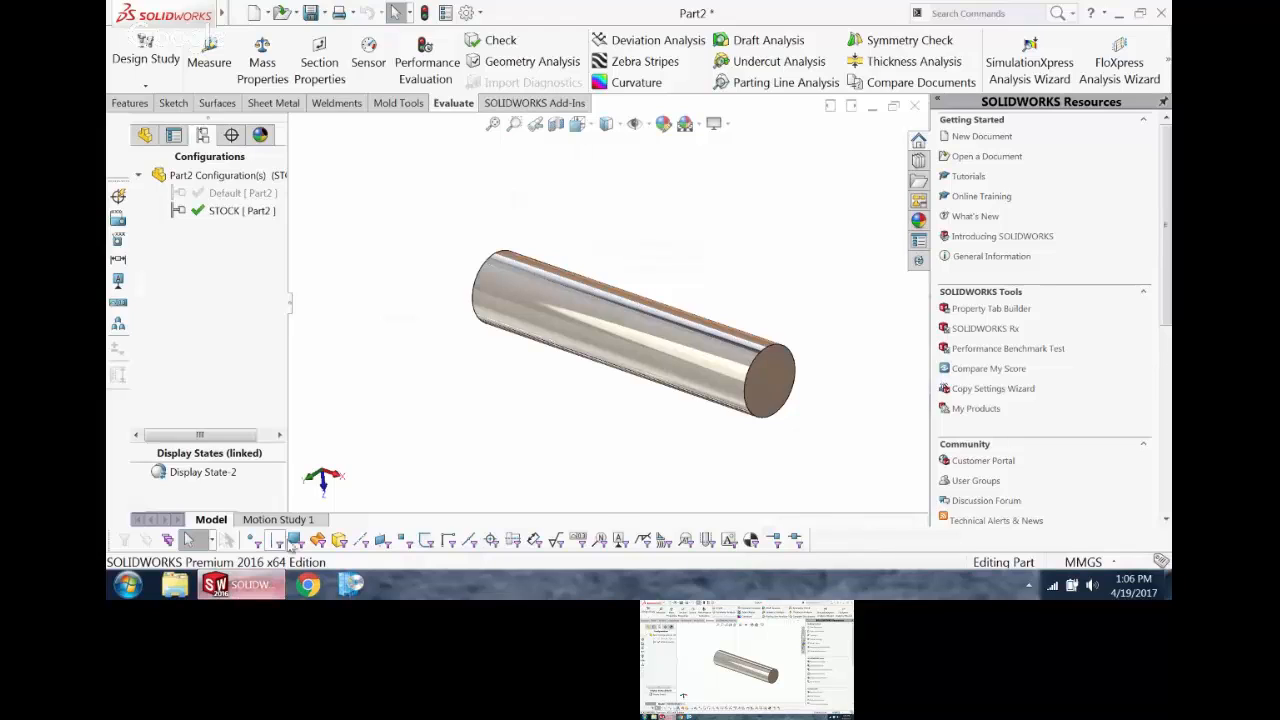
left_click(324, 484)
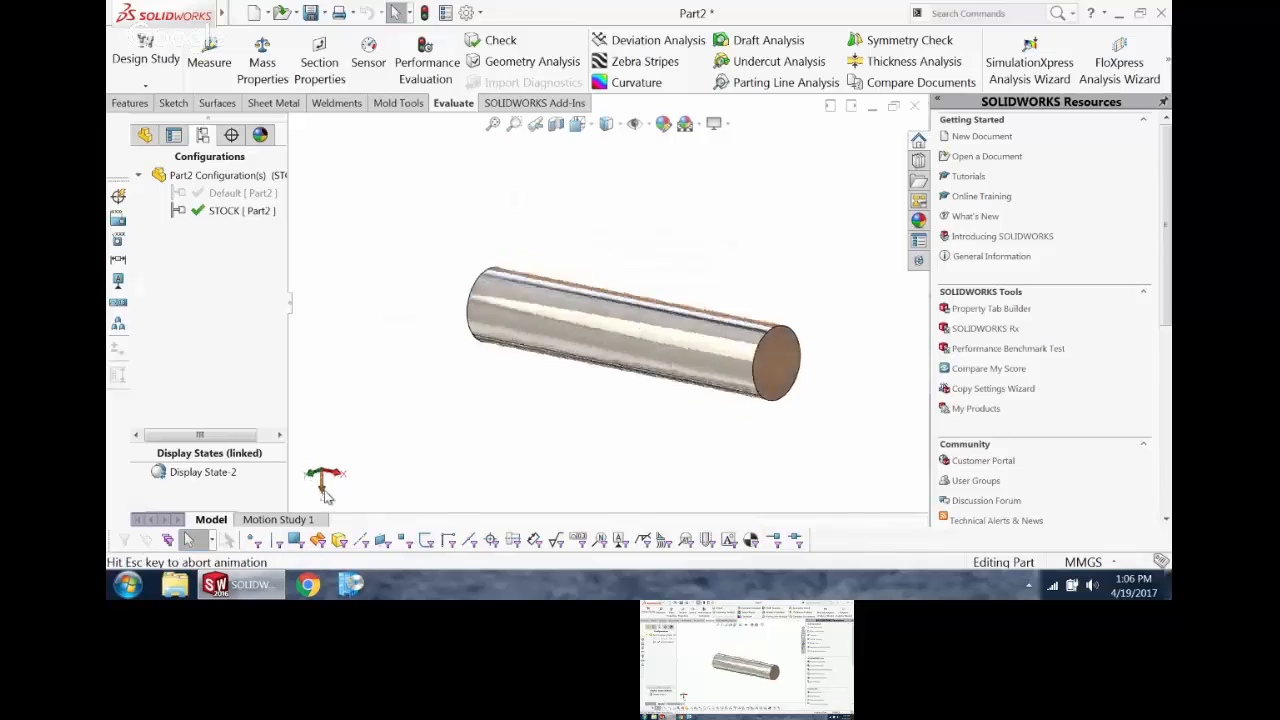
left_click(333, 470)
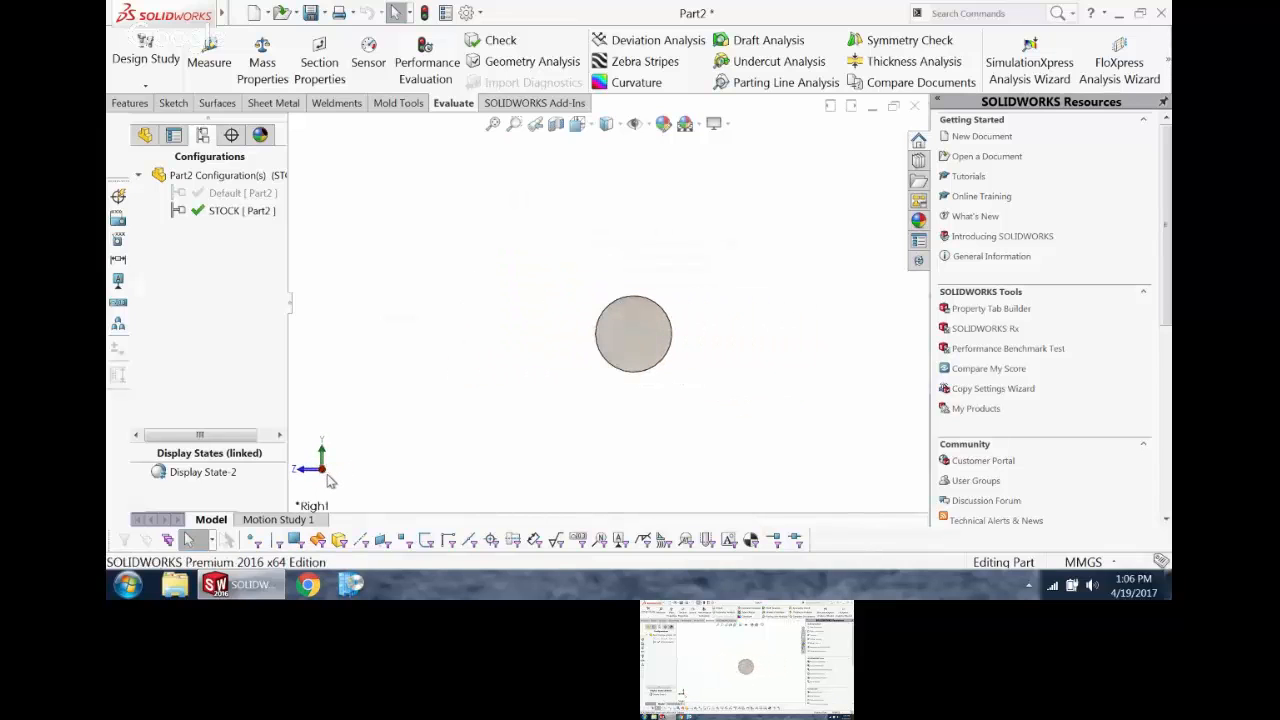
left_click(322, 476)
left_click(331, 472)
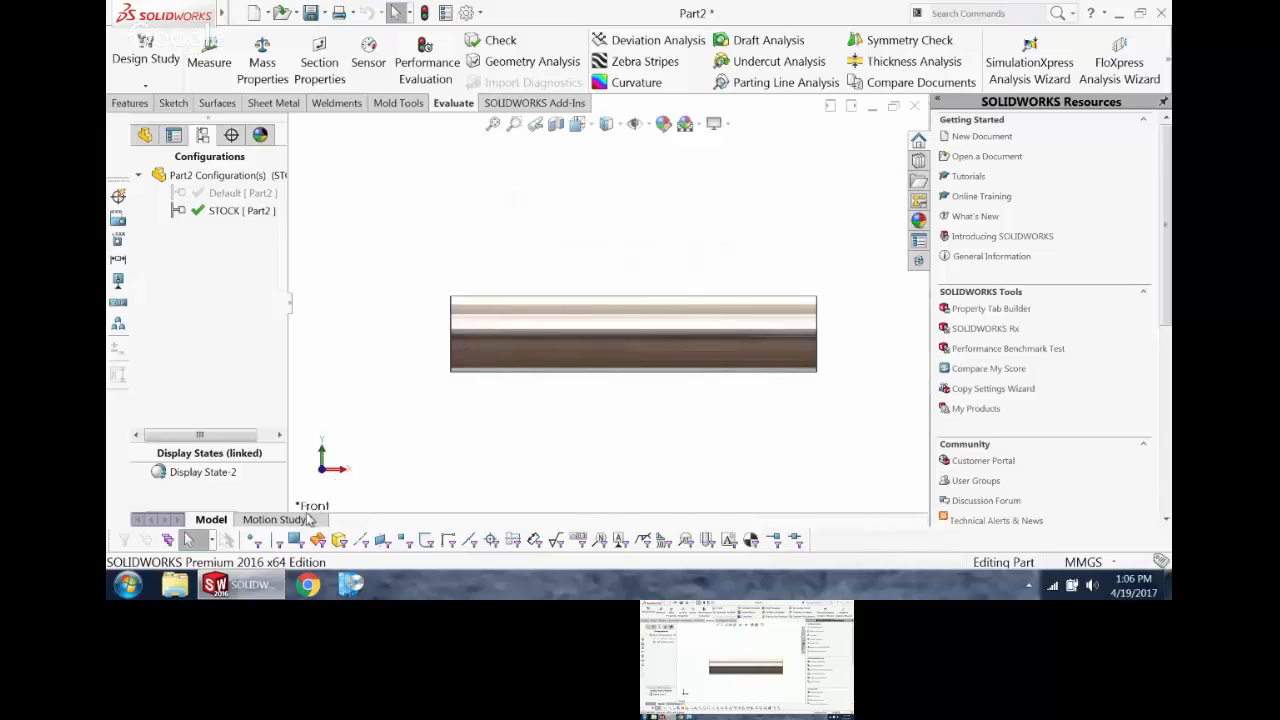
left_click(323, 456)
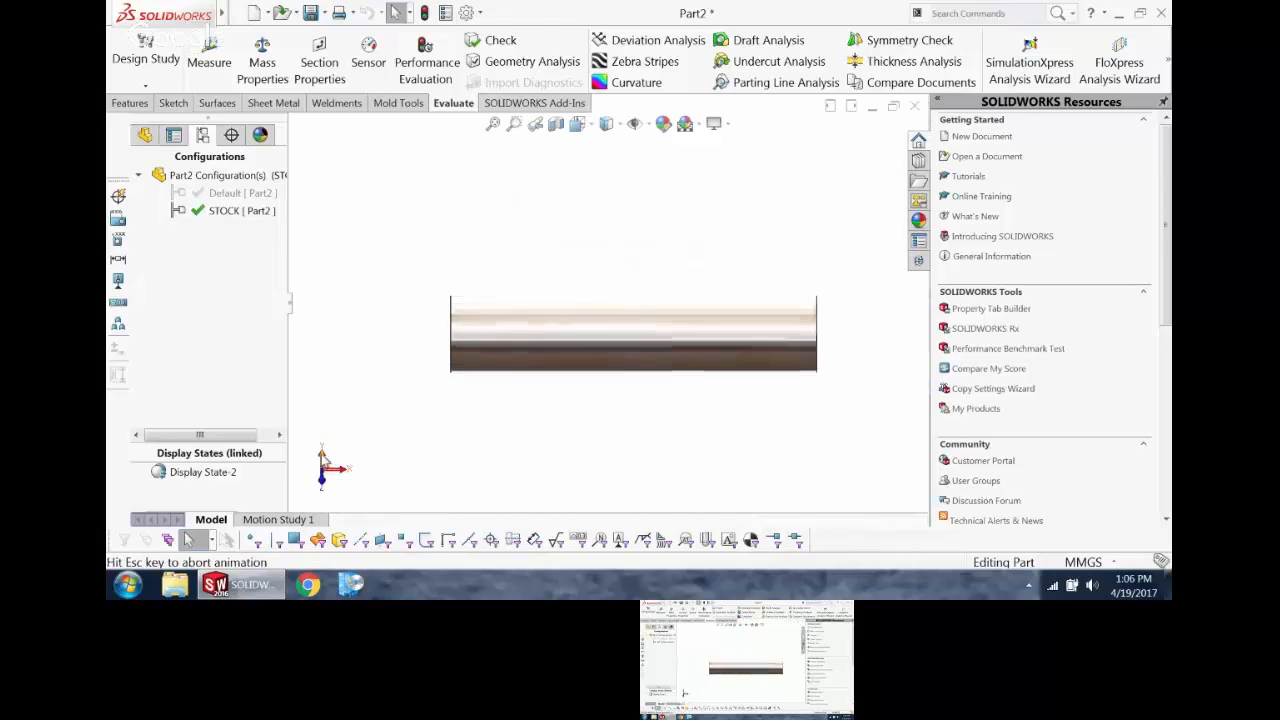
left_click(328, 476)
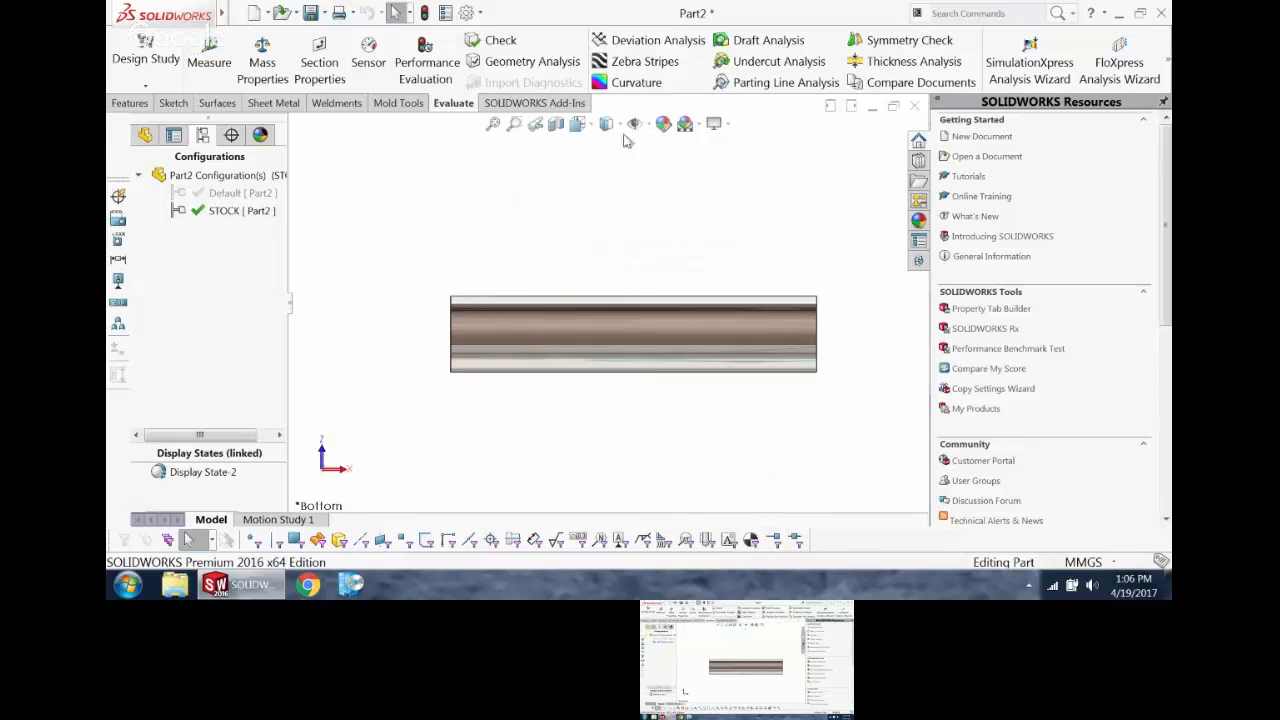
Step: Save the current angled orientation of the stock bar as a new named view, OFF ISO
key("ctrl+s")
key("space")
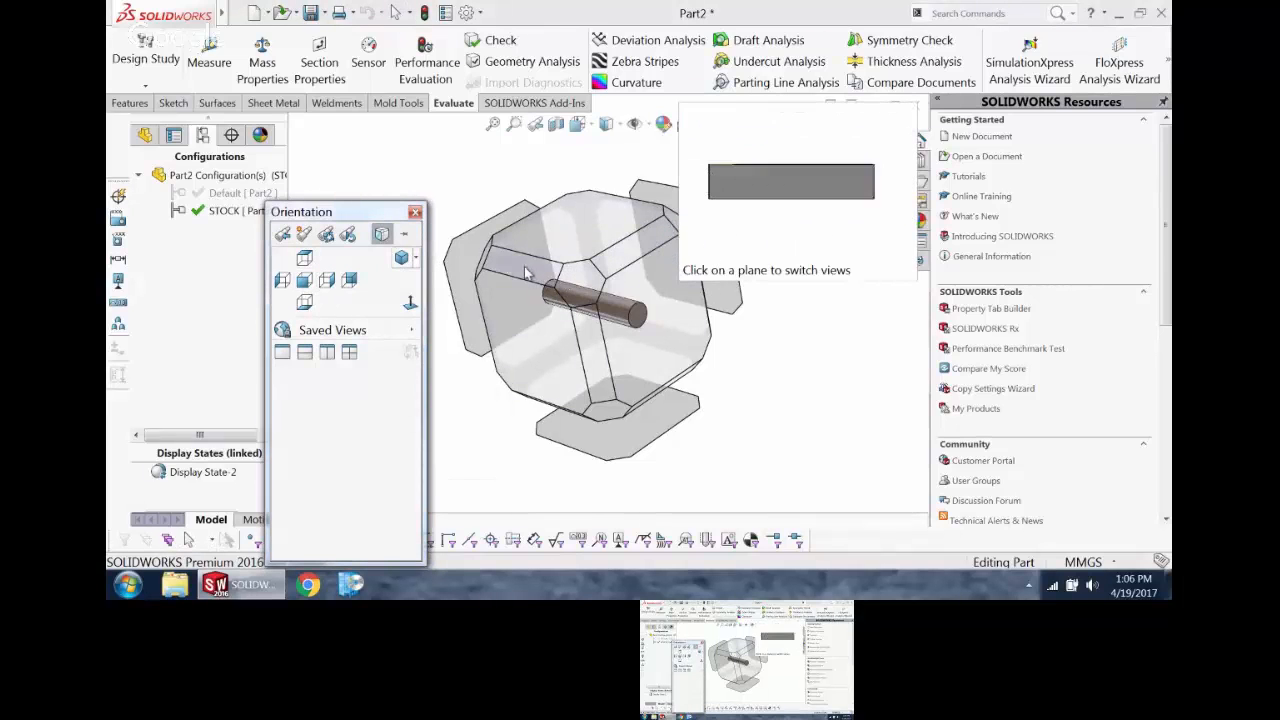
left_click(416, 260)
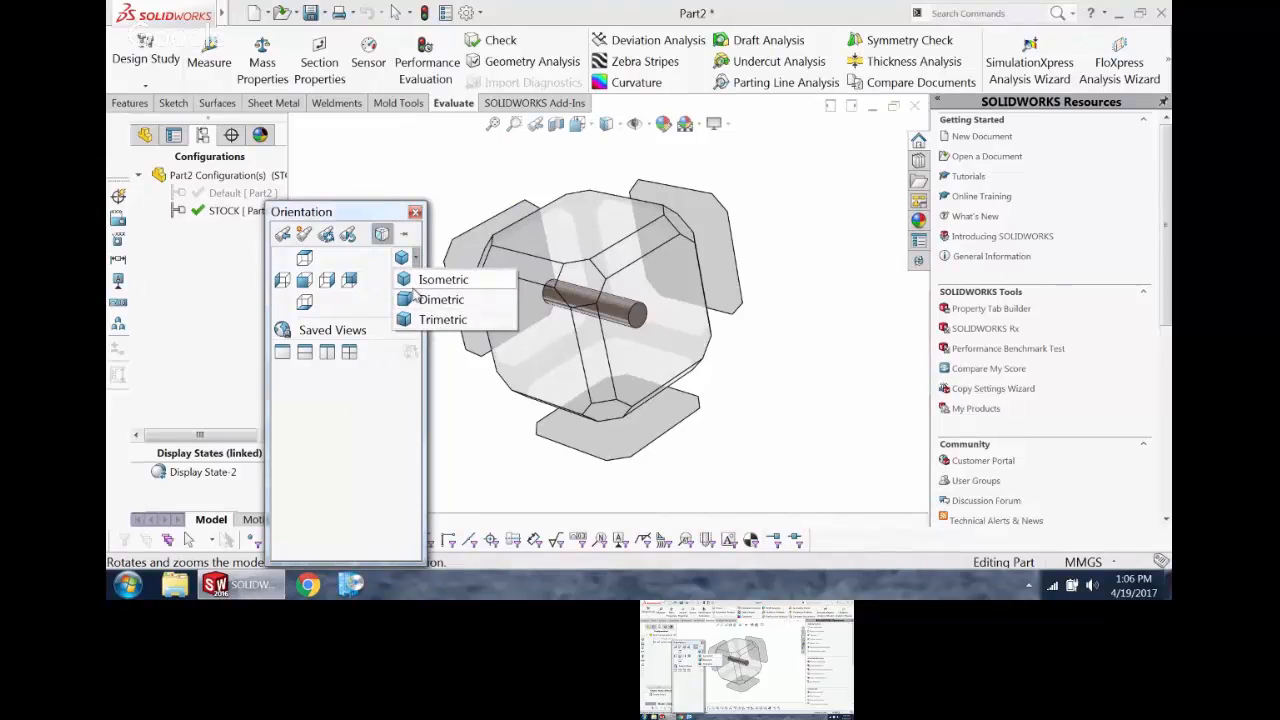
left_click(371, 301)
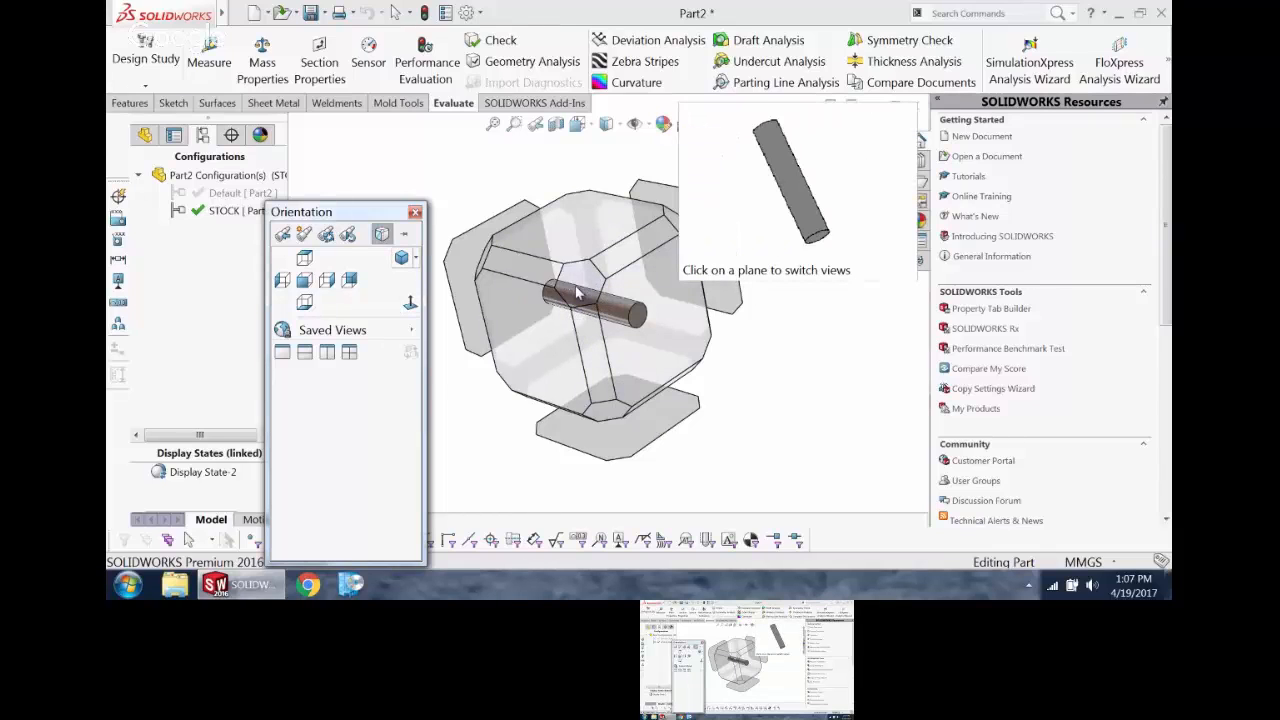
left_click(306, 238)
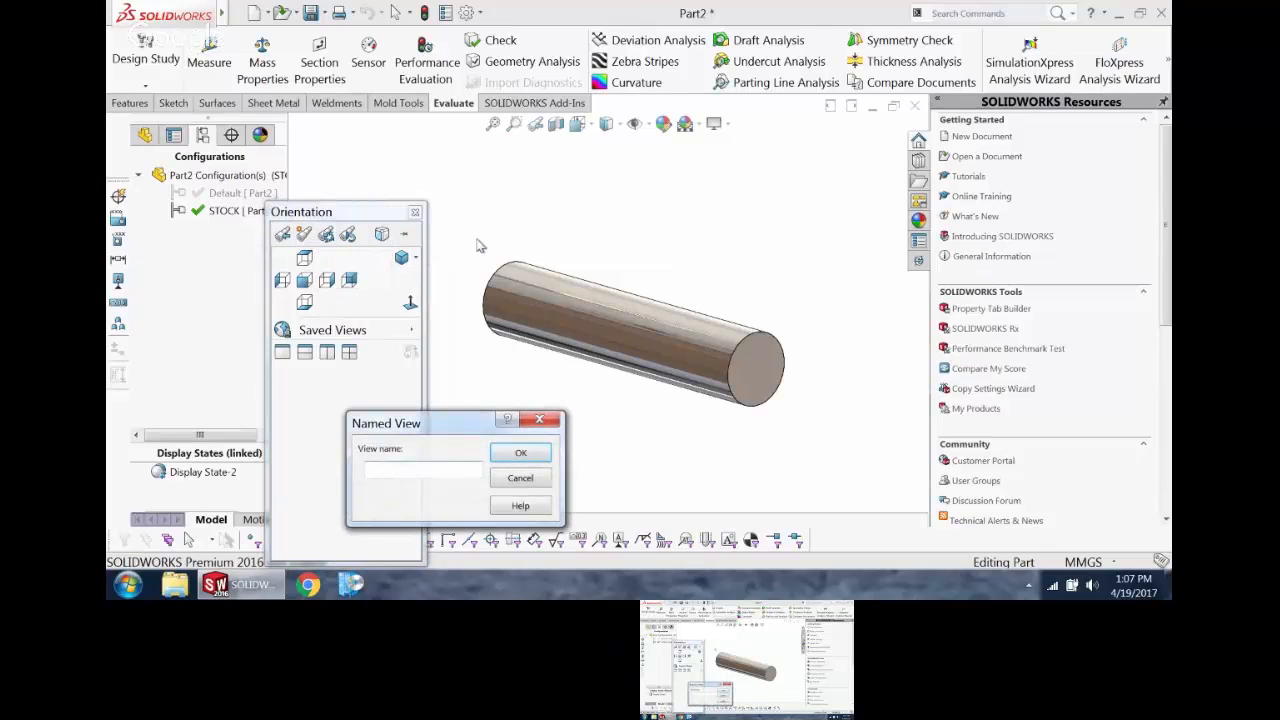
type("OFF ISO")
left_click(525, 452)
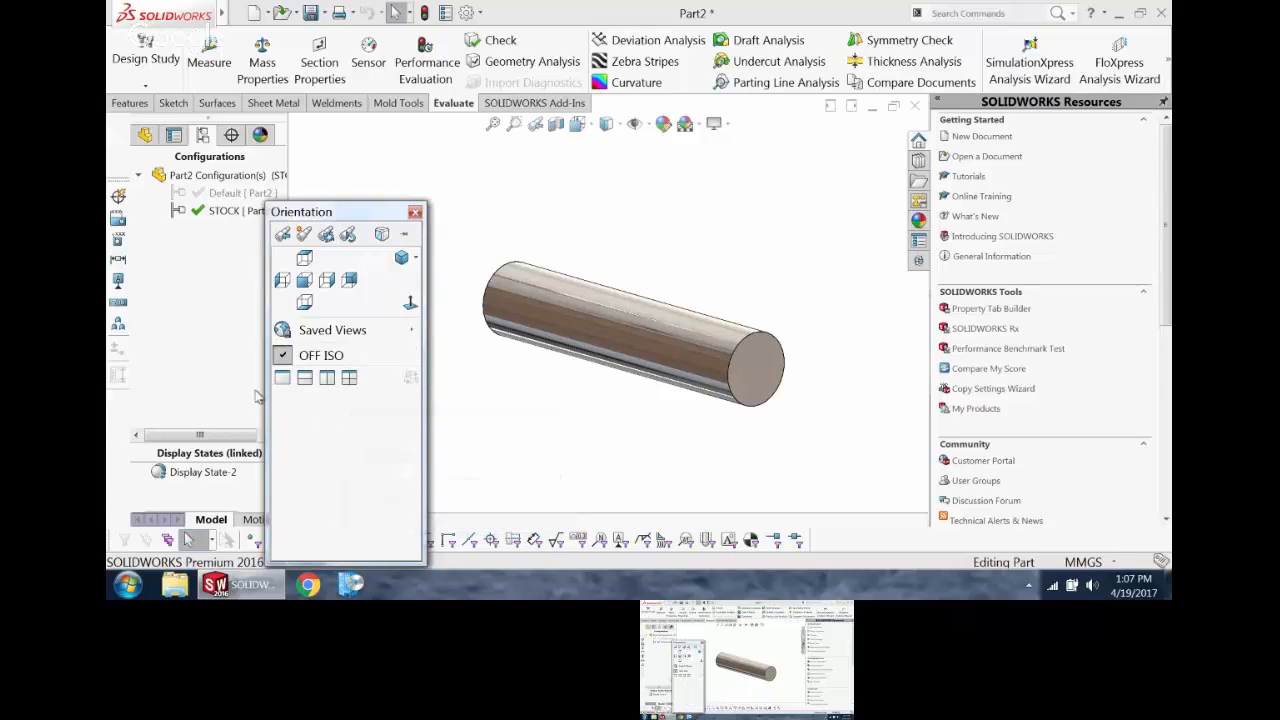
left_click(502, 443)
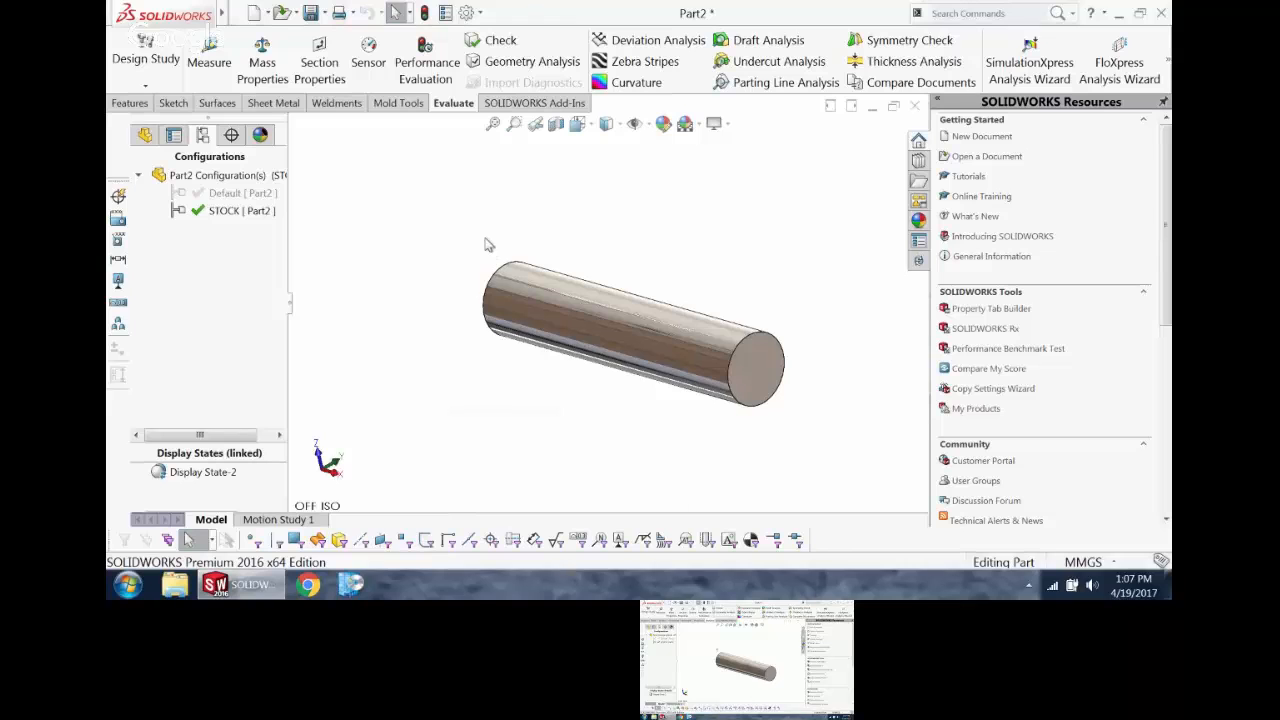
Step: Add the globally saved REV ISO view to the part's view list and switch the model from OFF ISO to REV ISO
key("space")
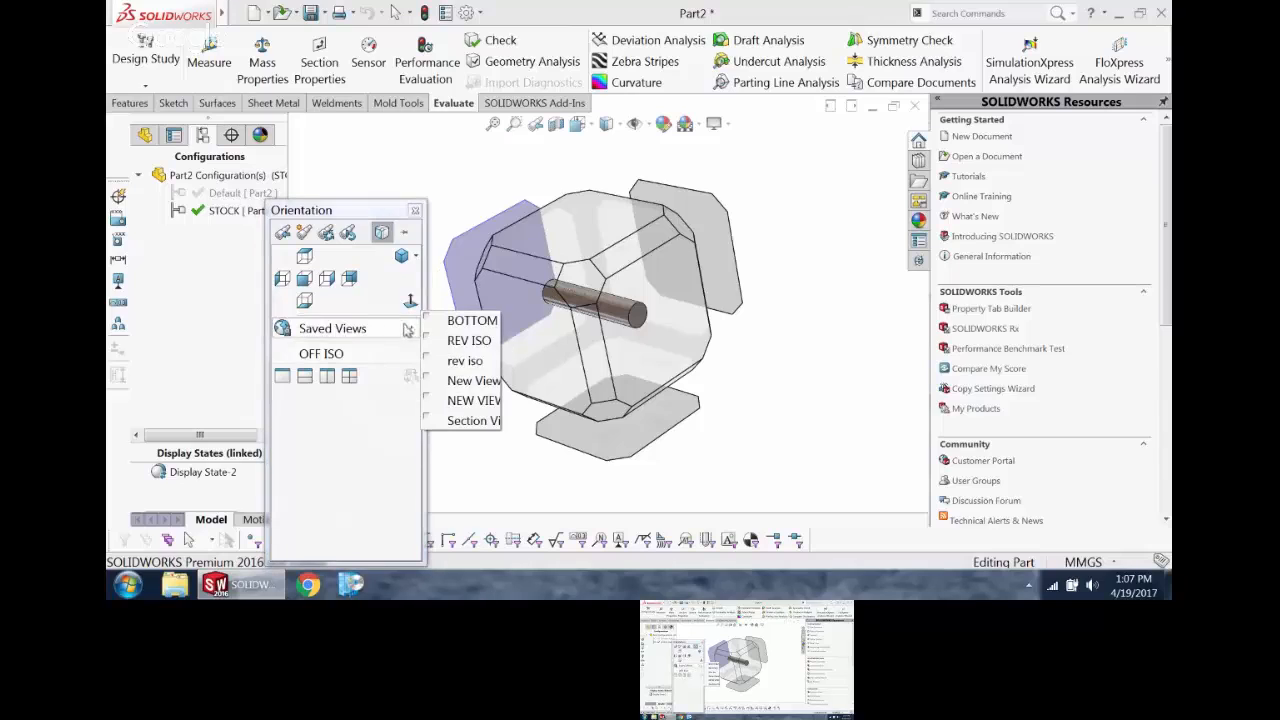
left_click(430, 341)
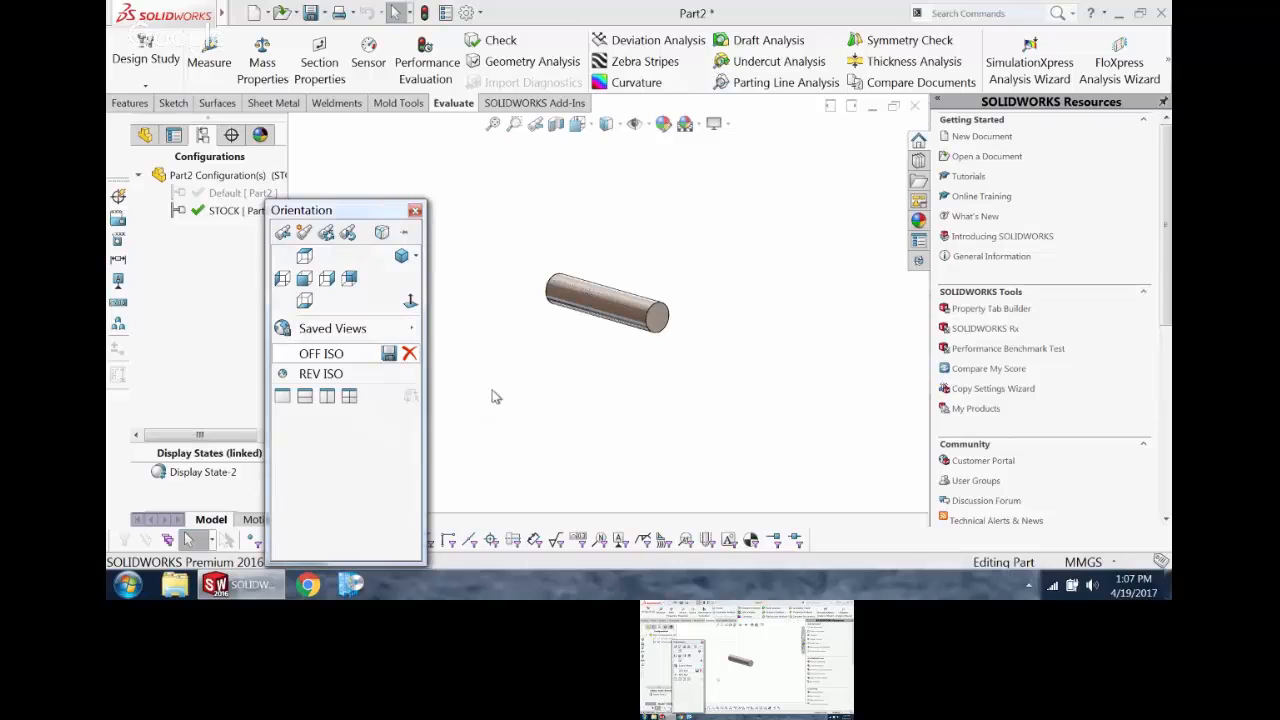
left_click(335, 368)
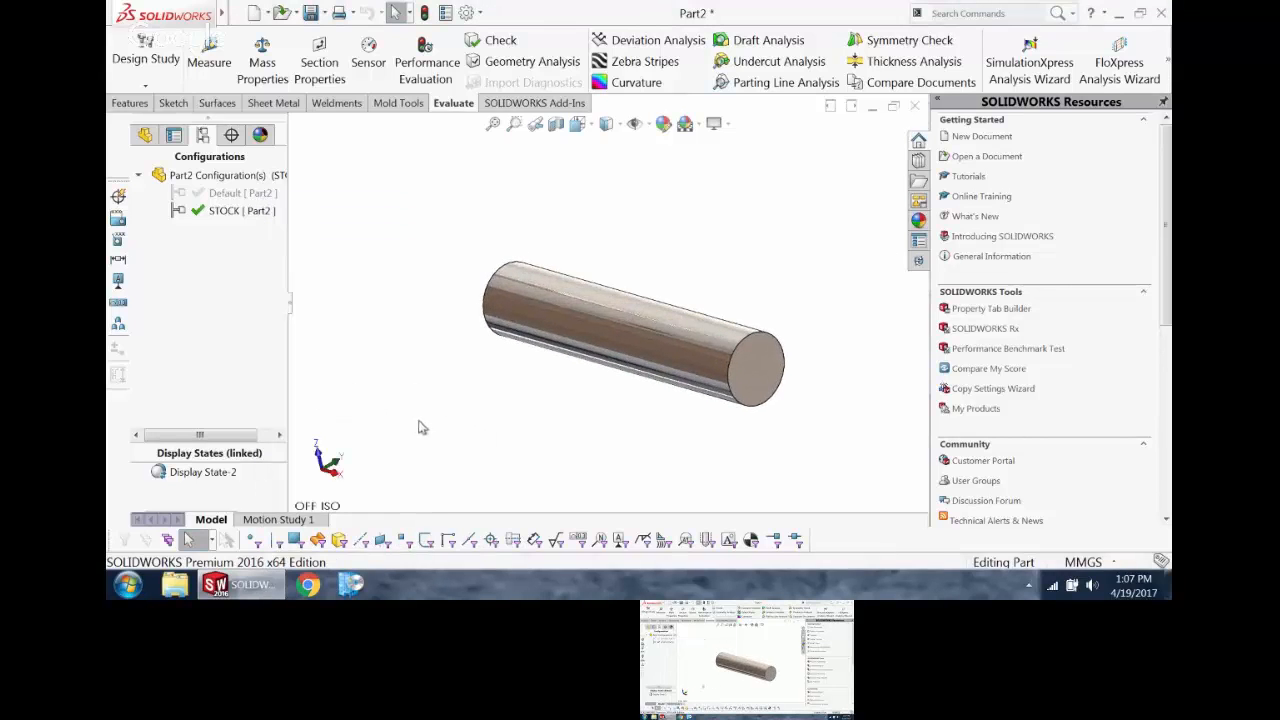
key("space")
left_click(335, 368)
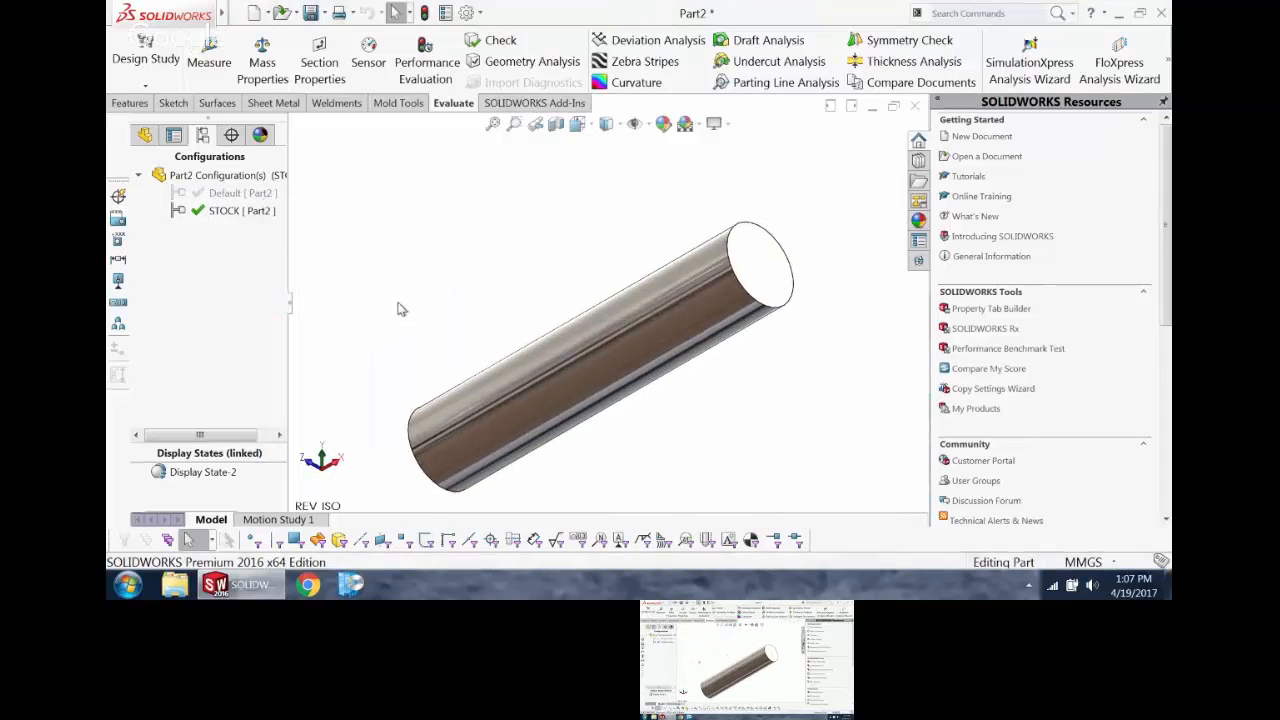
Step: Review the globally saved views that are available to add to the part's view list
key("space")
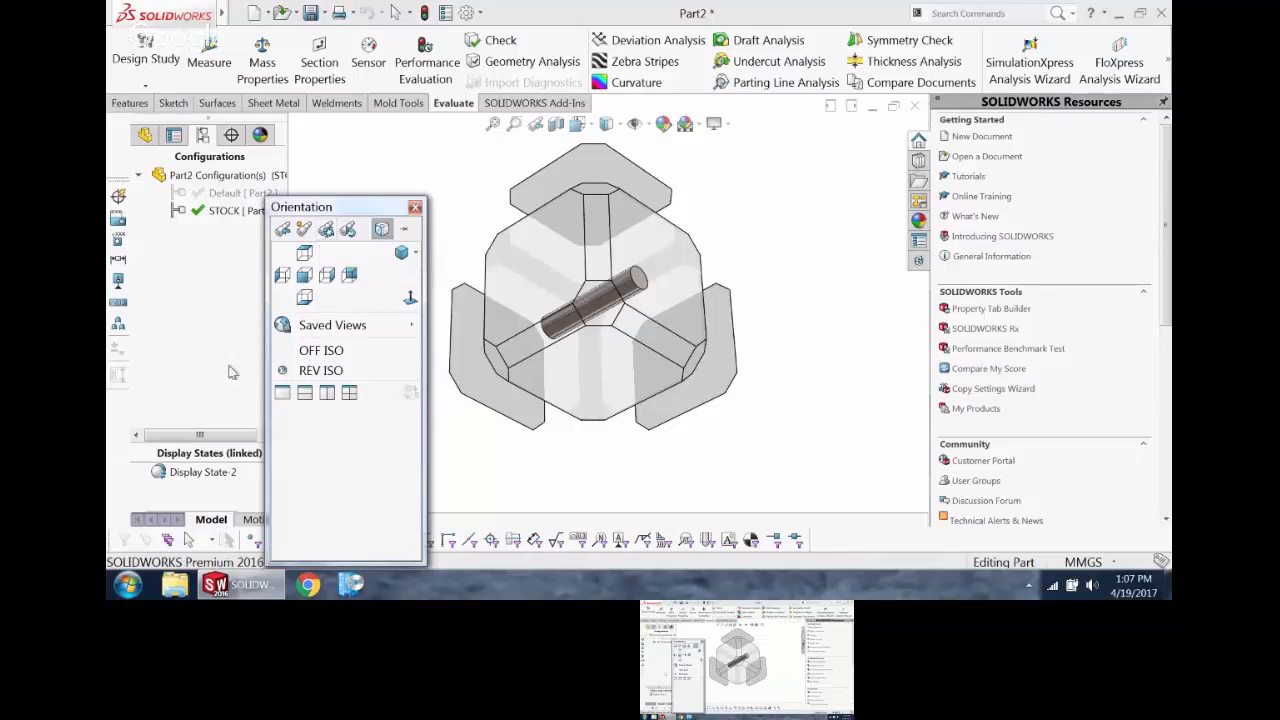
mouse_move(415, 325)
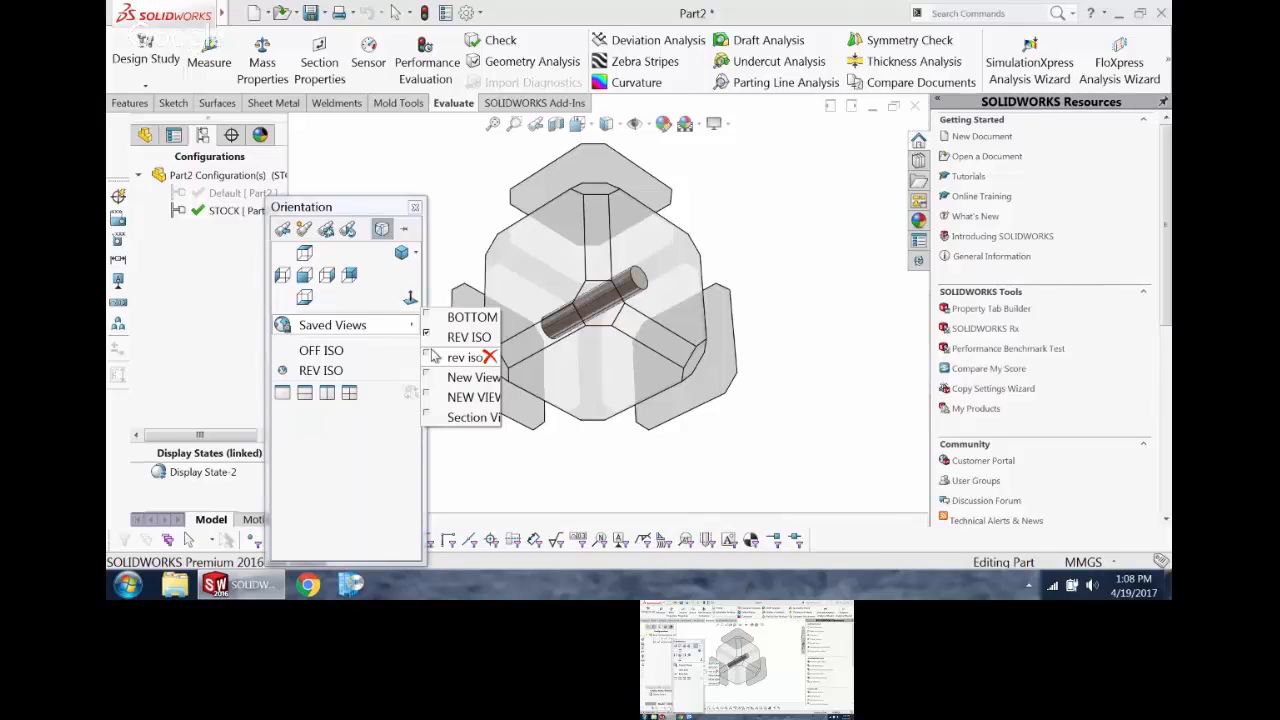
left_click(465, 143)
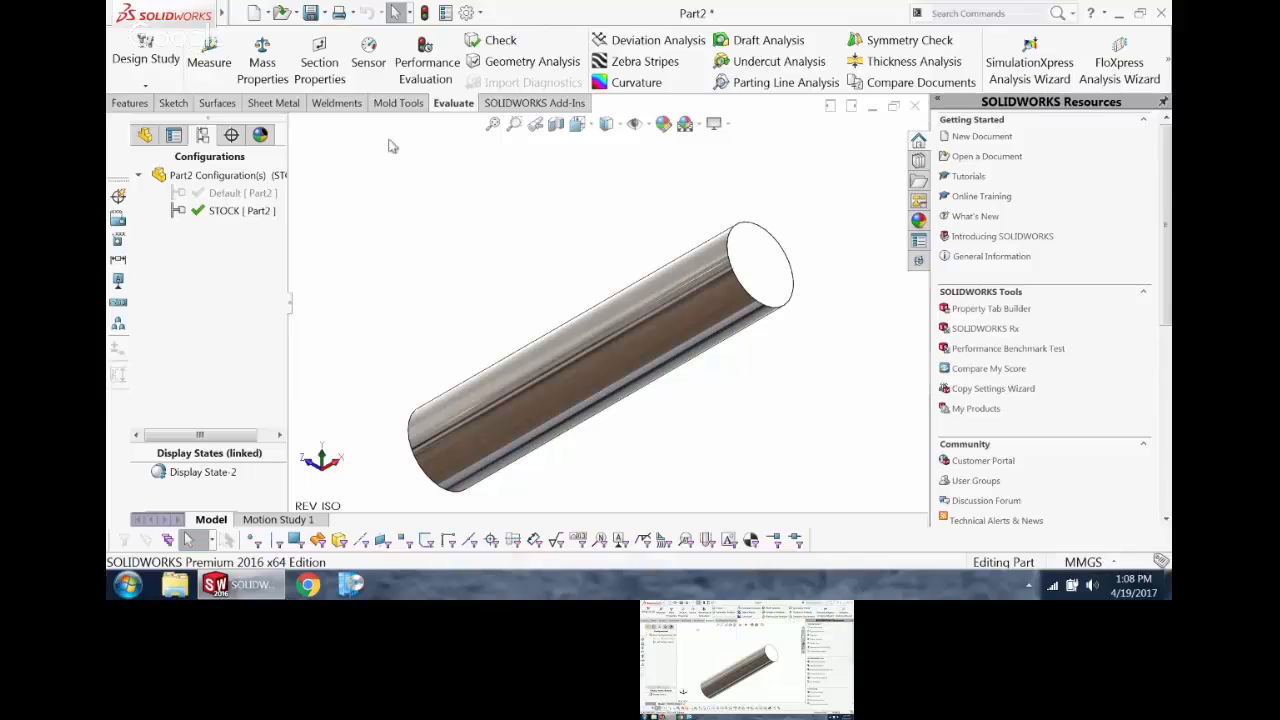
Step: Activate the Default configuration and save the part as TRN-100-001
double_click(240, 193)
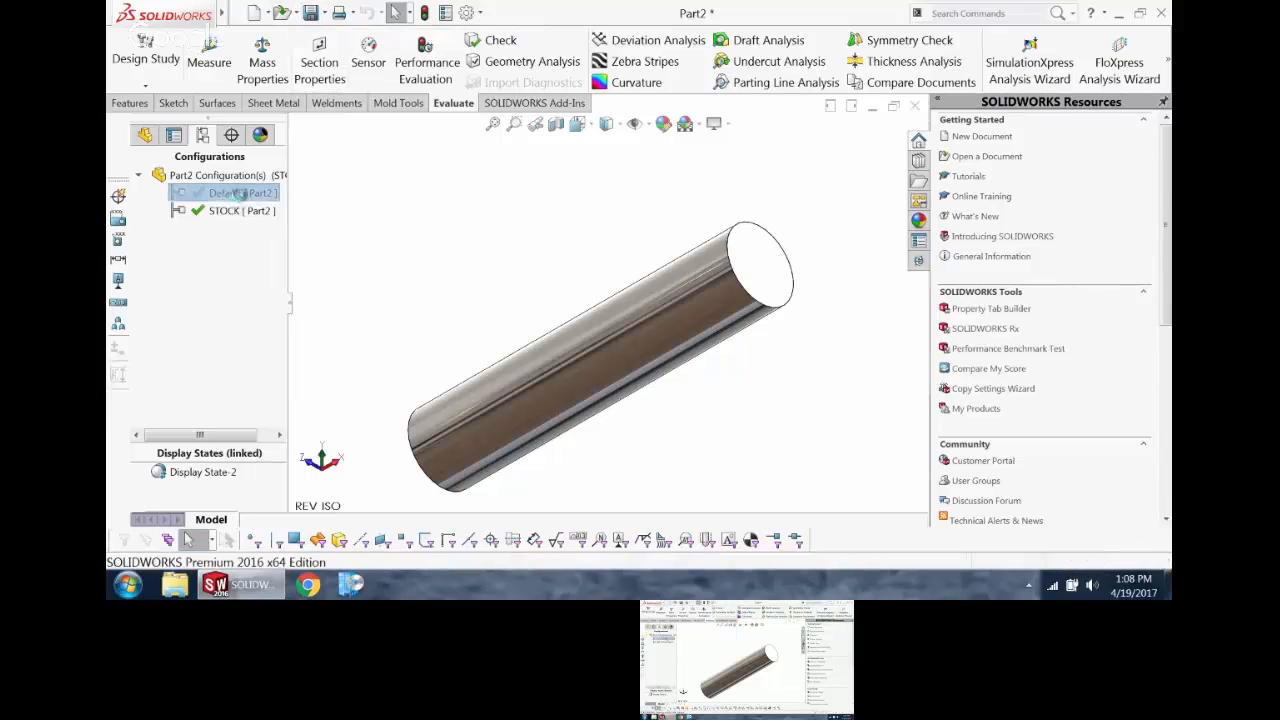
left_click(311, 12)
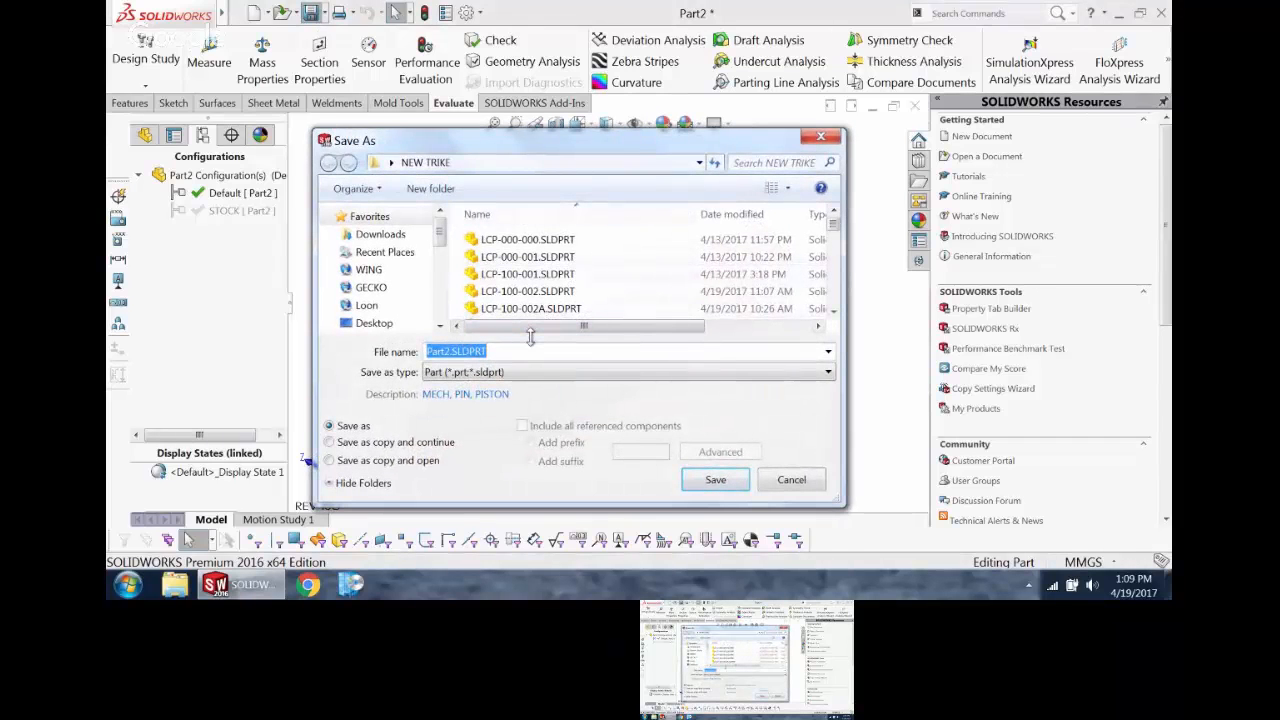
key("BackSpace")
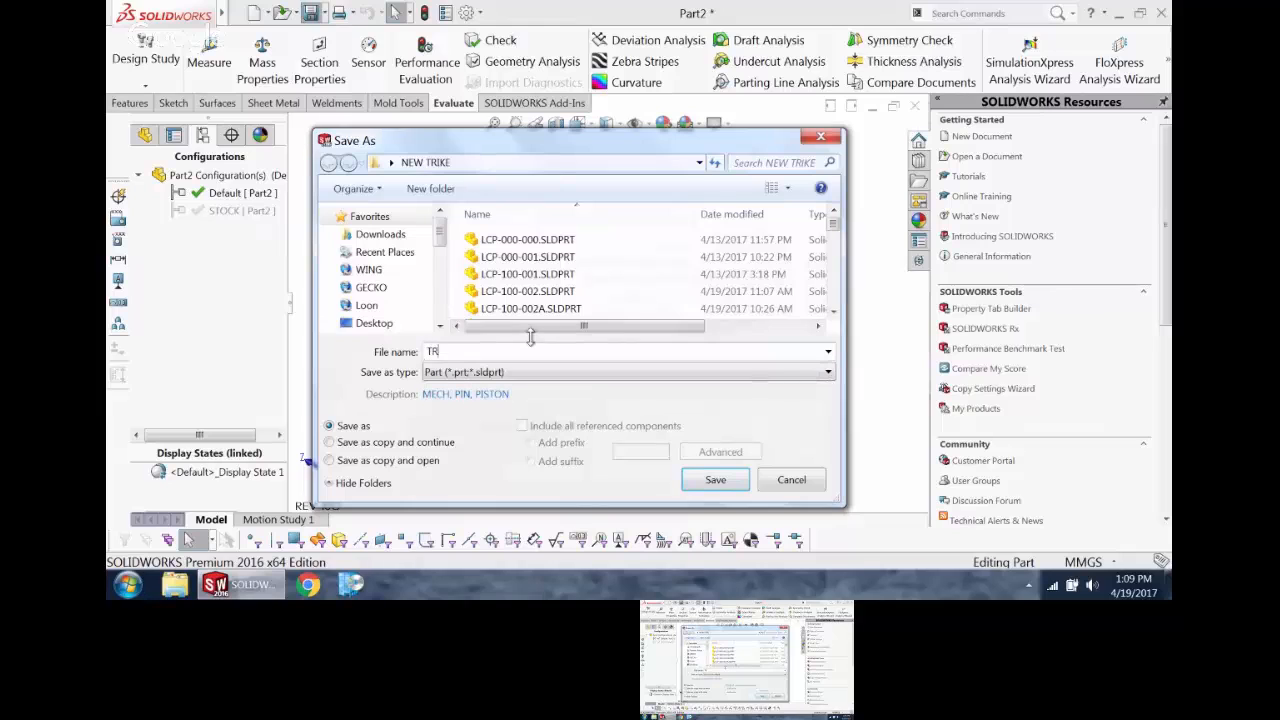
type("TRN-100-001")
key("Return")
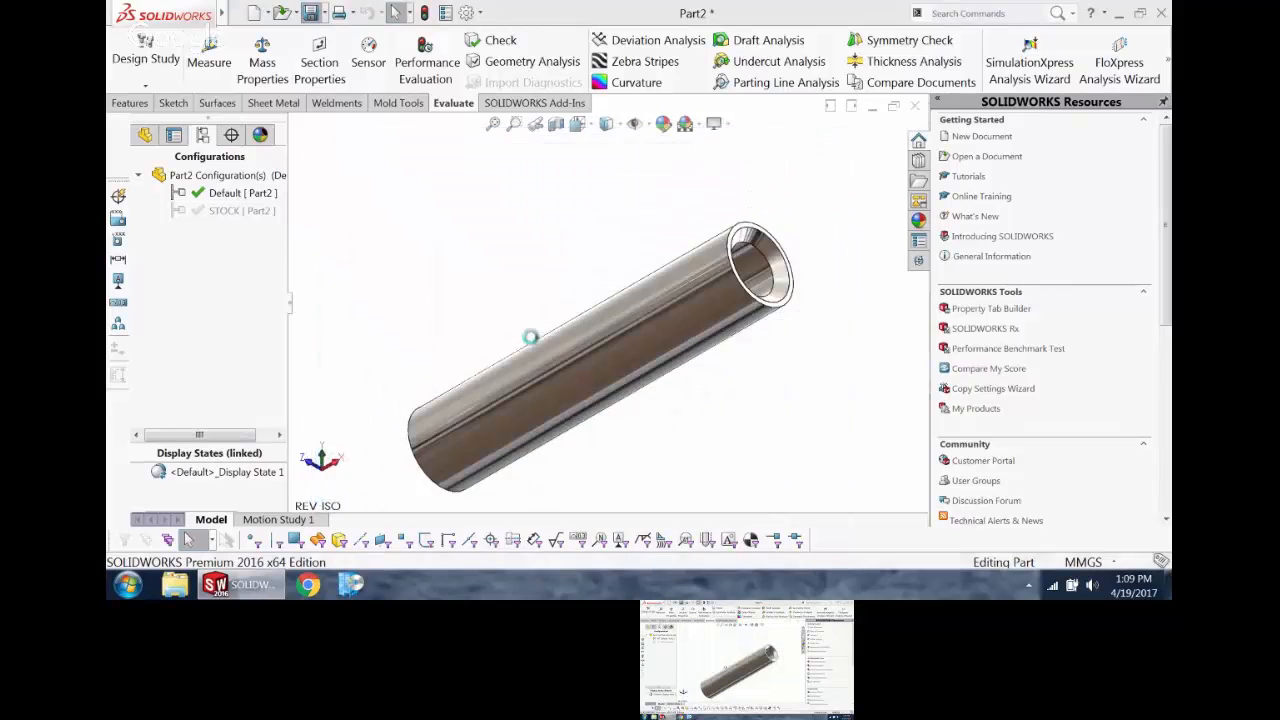
Step: Check the part number, description, revision, material and weight in the saved part's custom properties
left_click(445, 12)
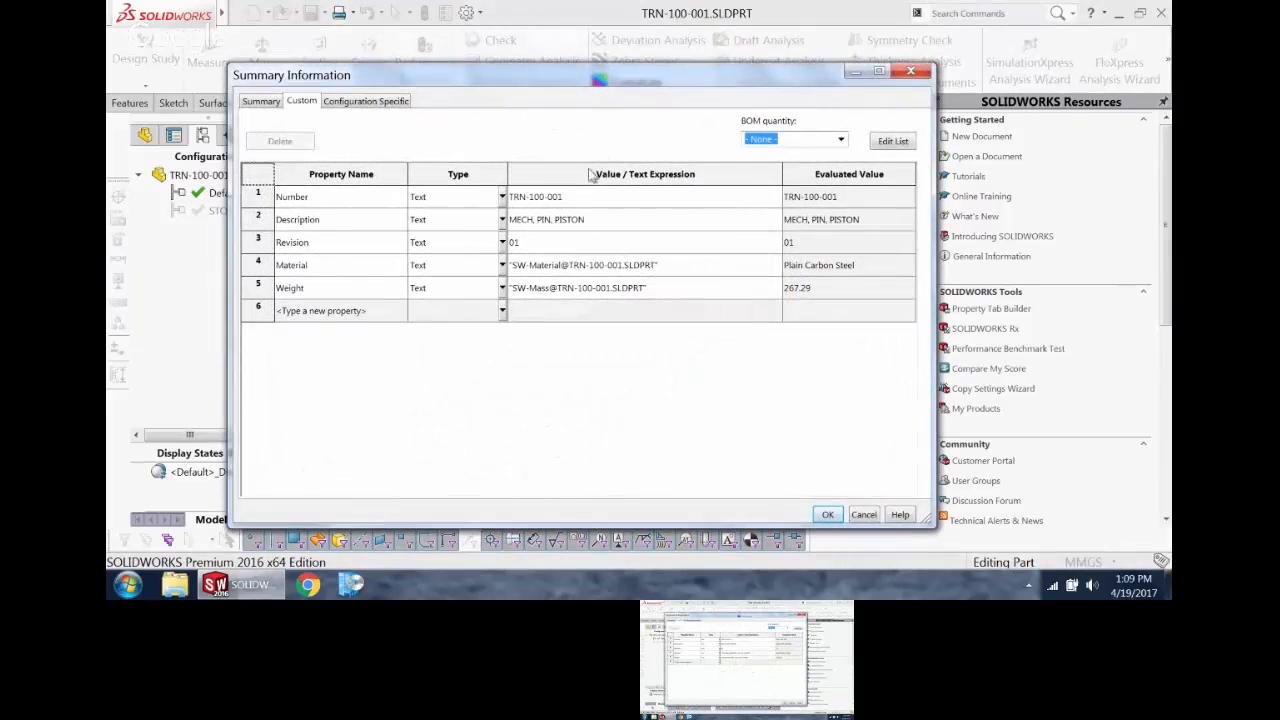
left_click(828, 515)
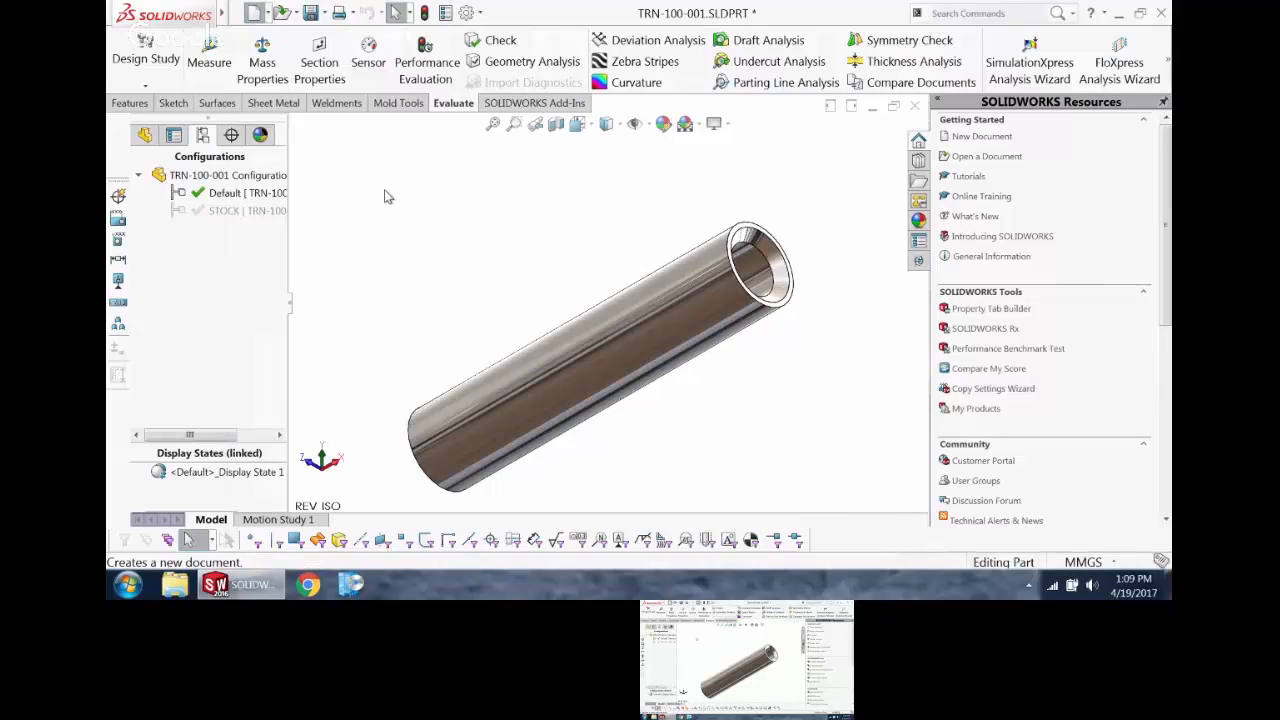
Step: Look over the custom drawing templates and create a new drawing from the default Drawing template
key("ctrl+n")
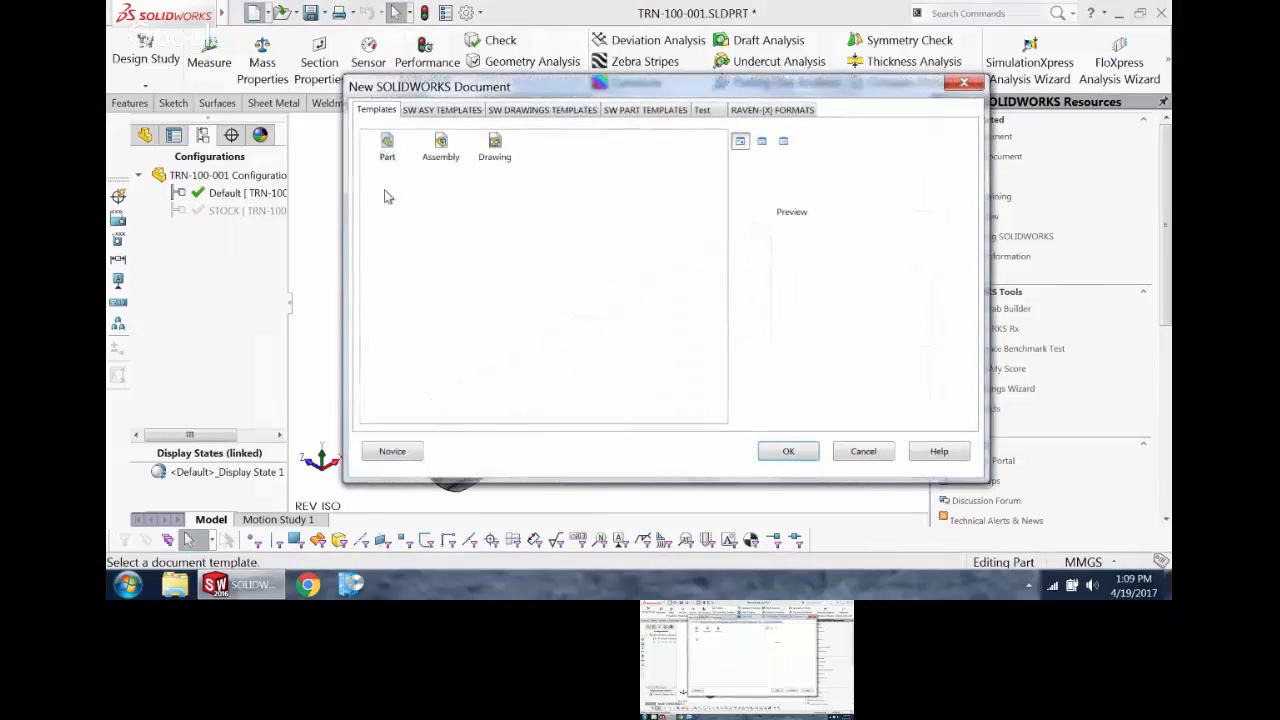
left_click(494, 145)
left_click(540, 110)
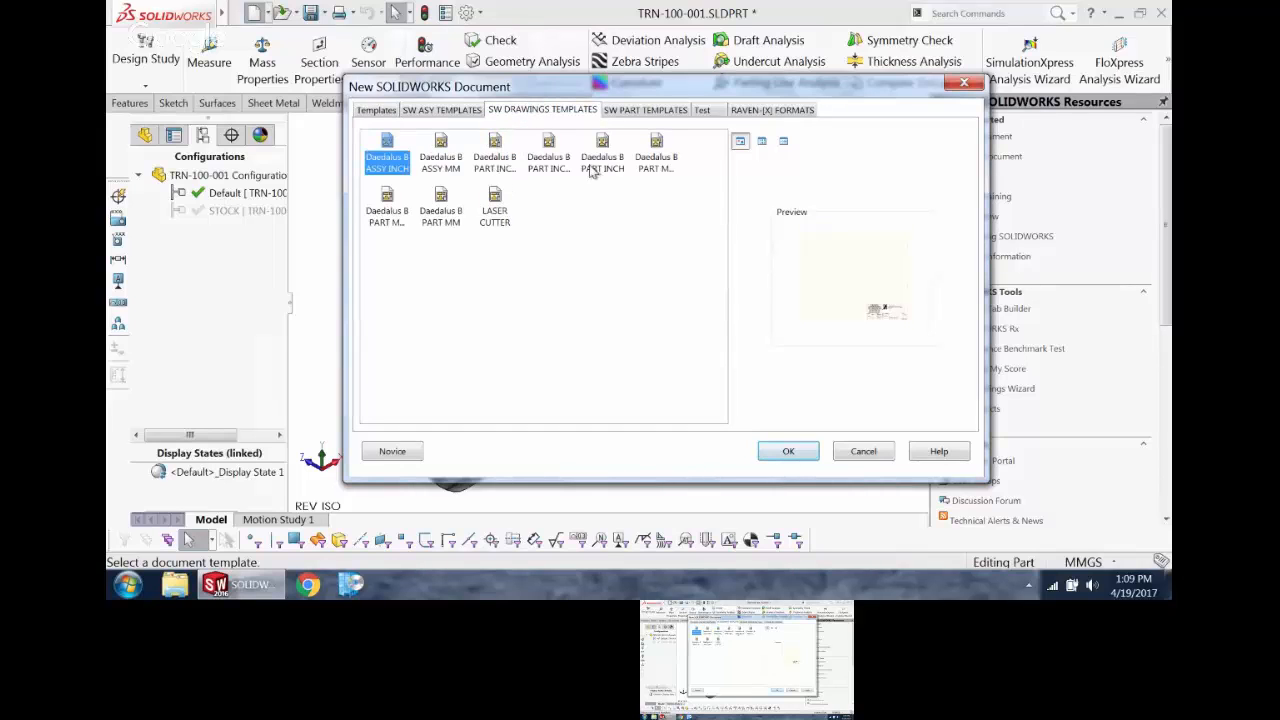
left_click(380, 110)
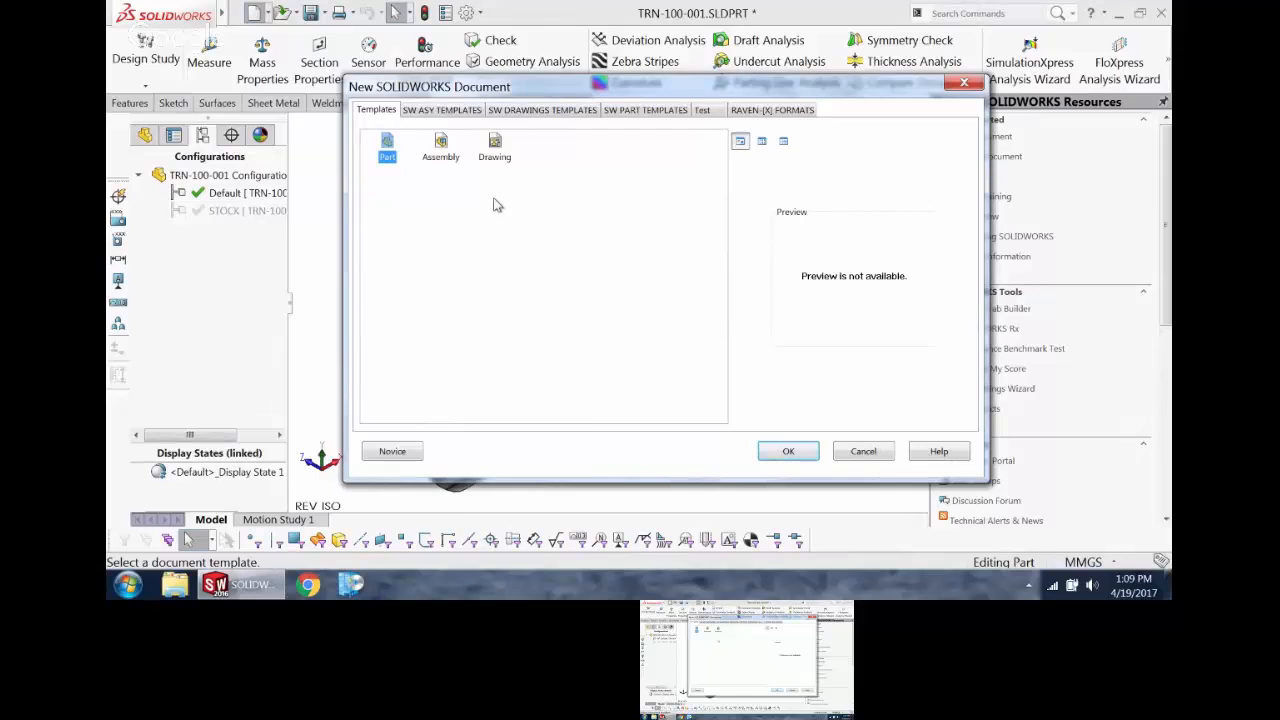
left_click(492, 160)
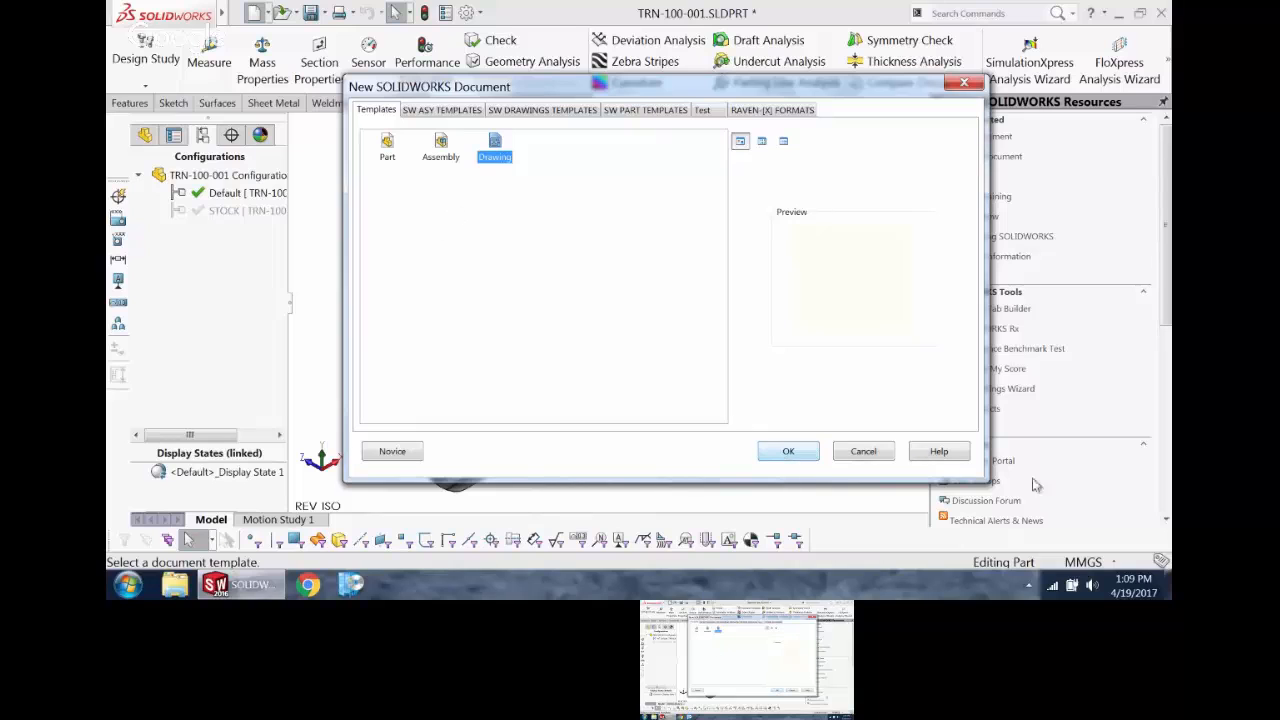
left_click(786, 451)
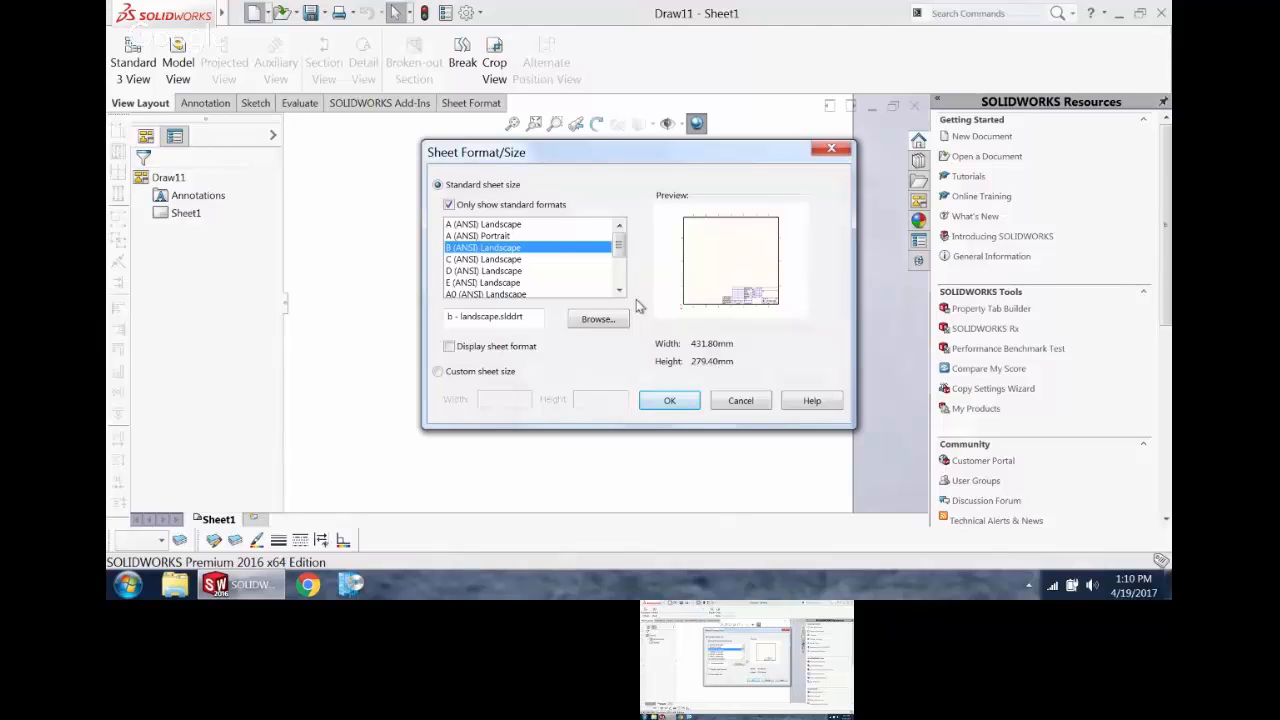
Step: Try listing the non-standard sheet formats and switching the new sheet to a custom size
mouse_move(619, 249)
left_mouse_down()
mouse_move(621, 272)
mouse_move(620, 245)
left_mouse_up()
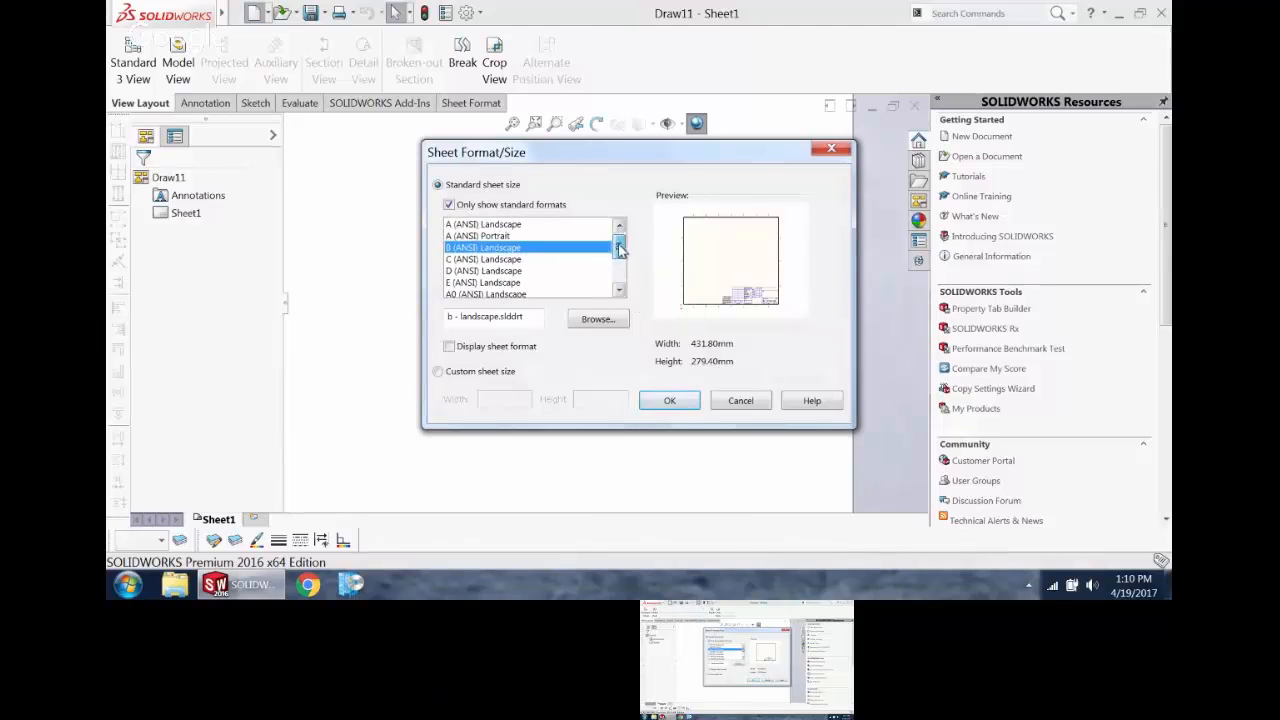
left_click(482, 205)
mouse_move(620, 229)
left_mouse_down()
mouse_move(622, 254)
mouse_move(620, 232)
left_mouse_up()
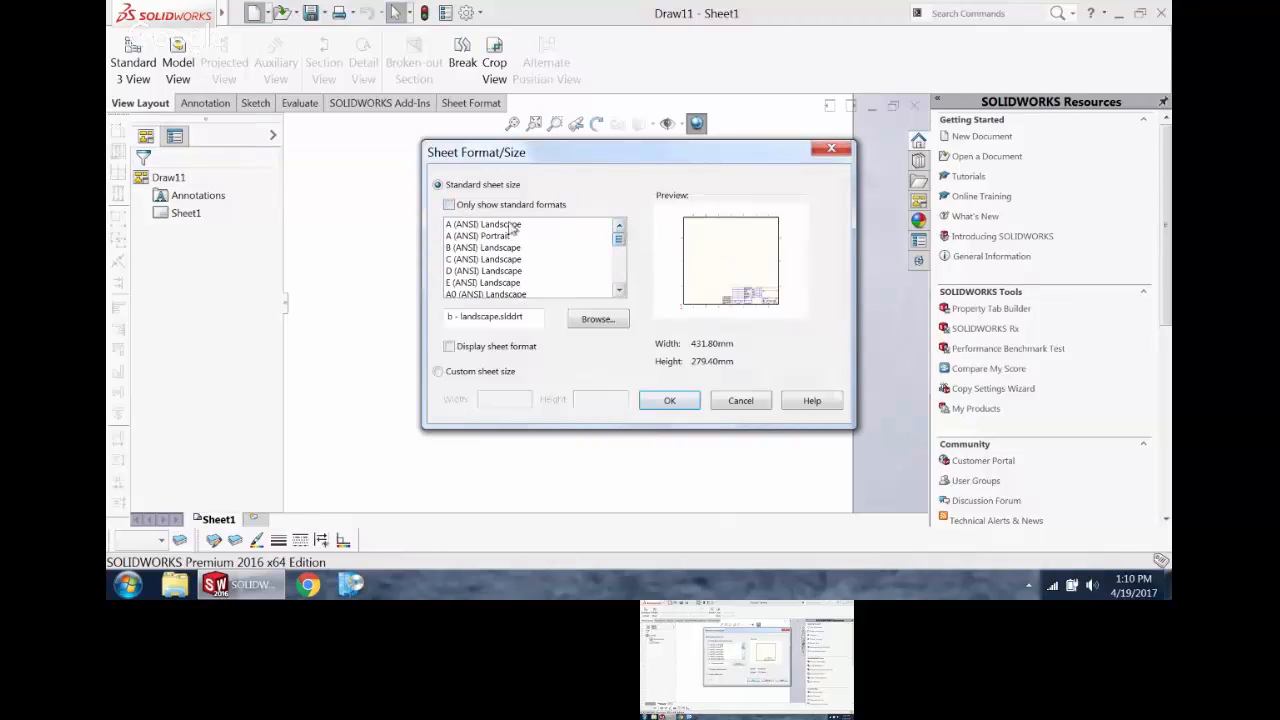
left_click(474, 207)
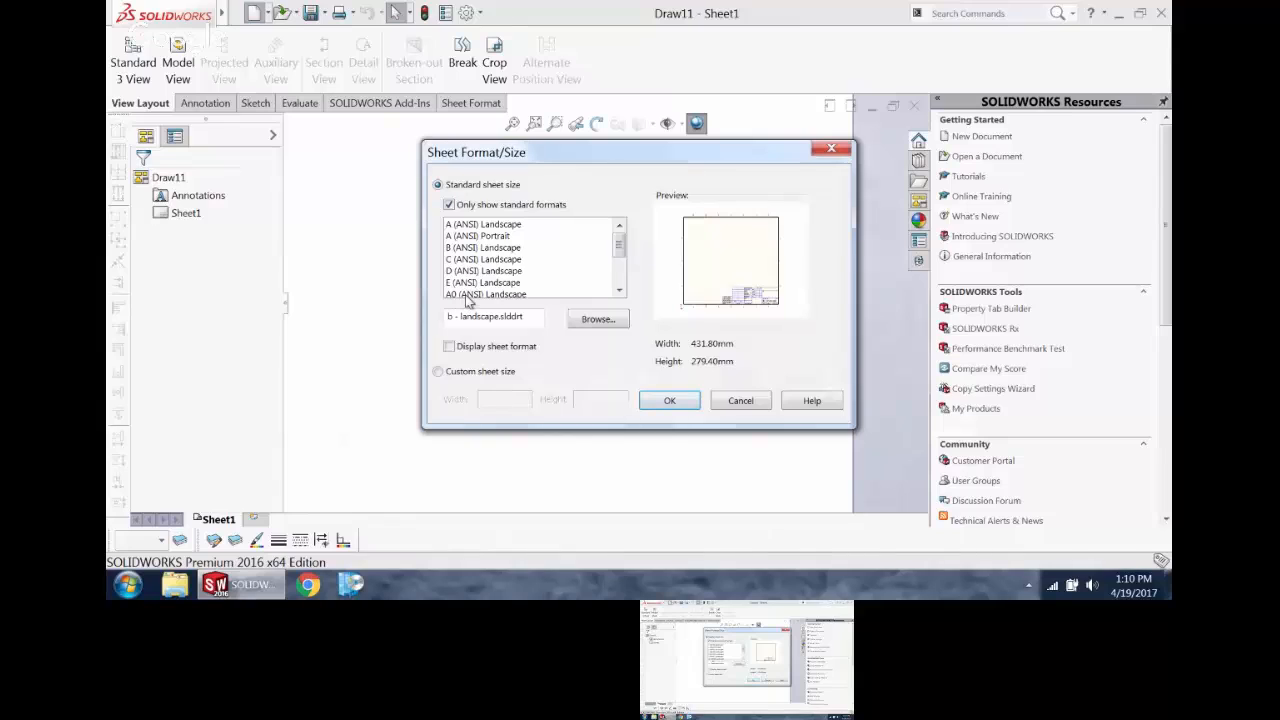
left_click(438, 371)
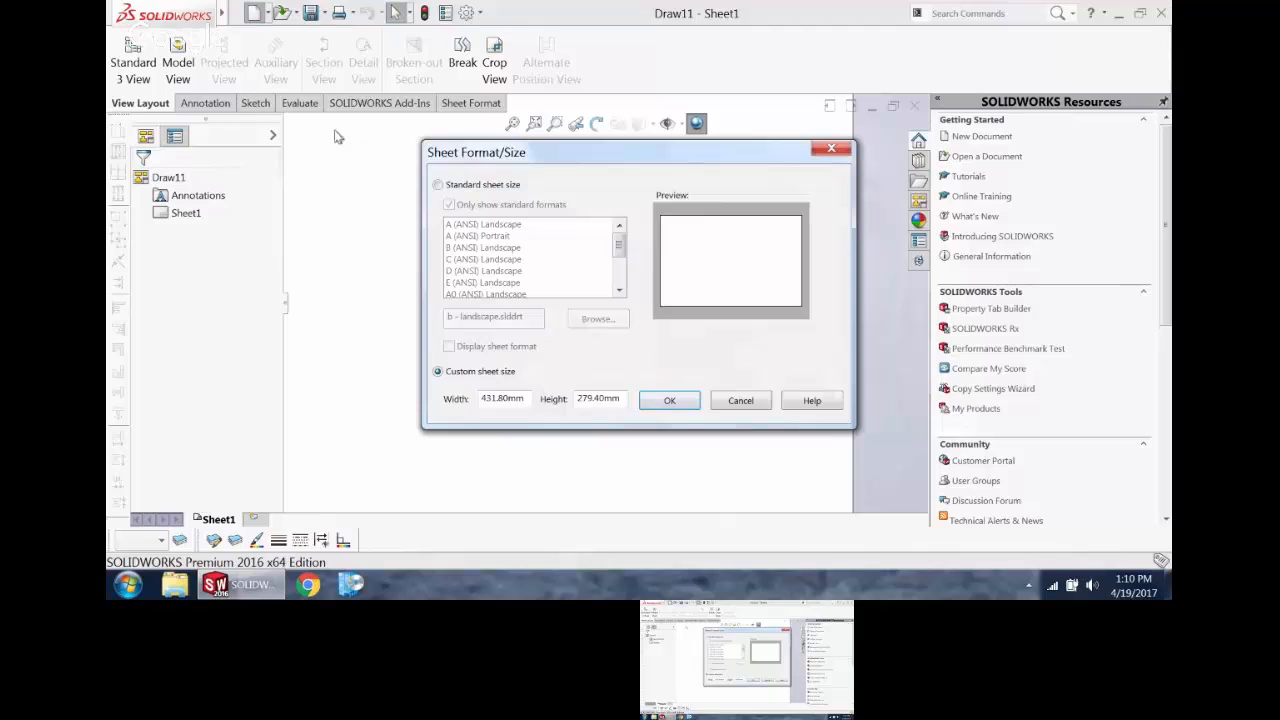
left_click(437, 186)
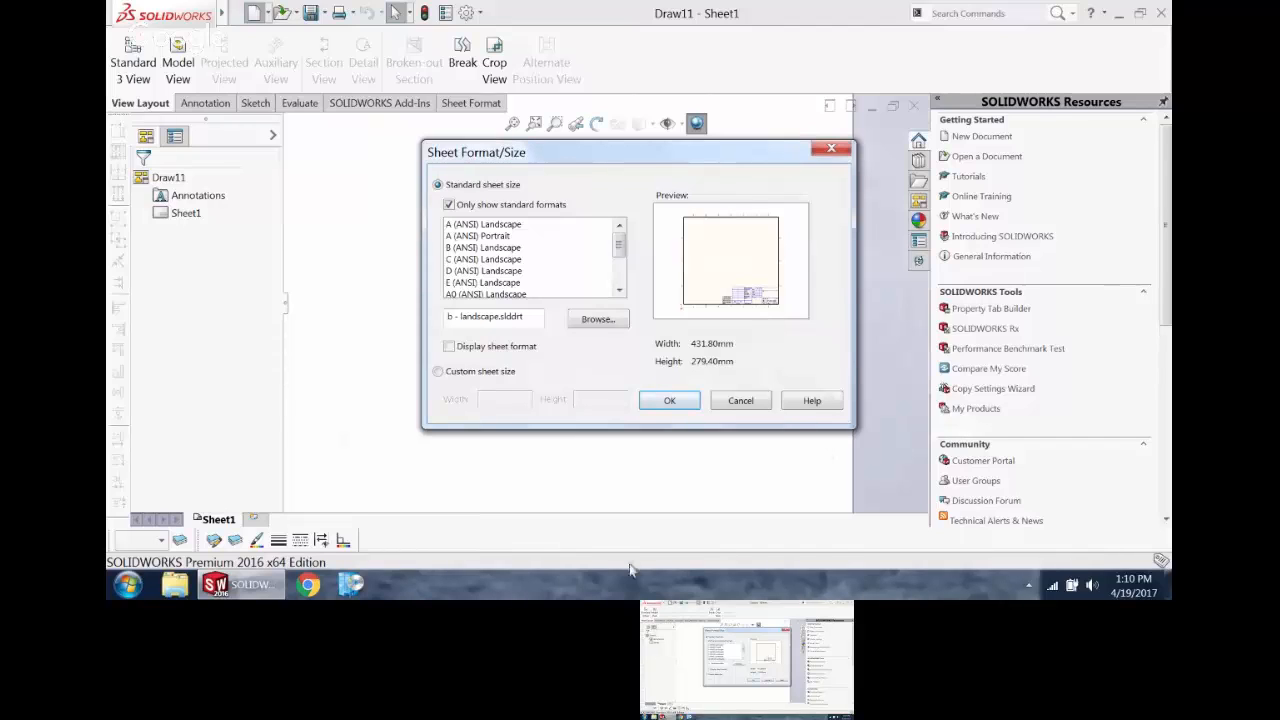
Step: Create the sheet at the standard B landscape size, 431.80 × 279.40 mm, without displaying the sheet format
left_click_drag(530, 318, 428, 318)
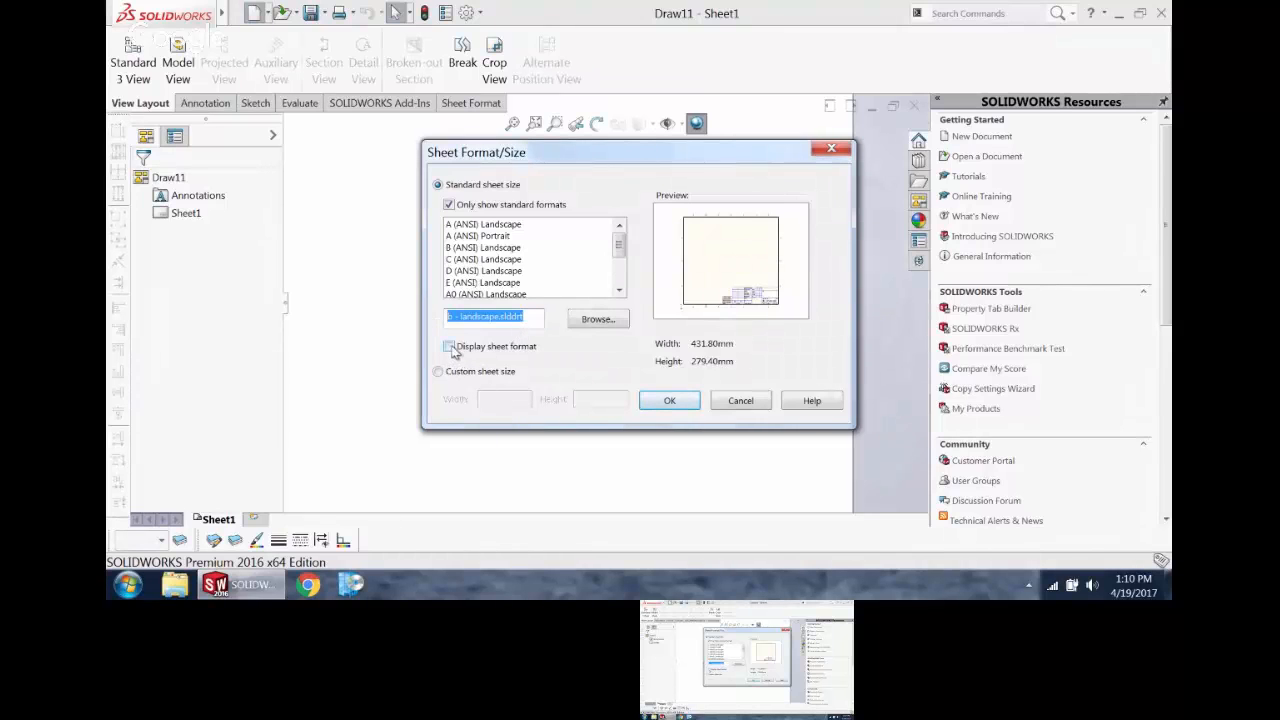
left_click(449, 346)
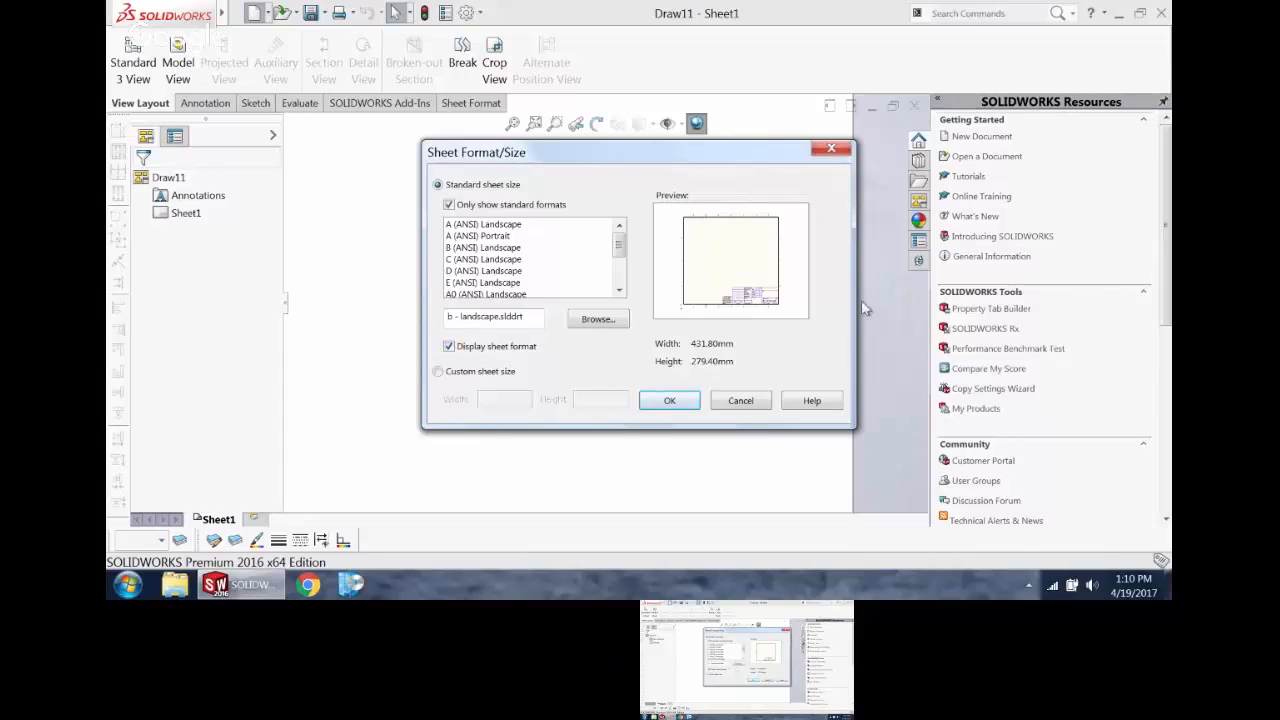
left_click(459, 348)
left_click(677, 402)
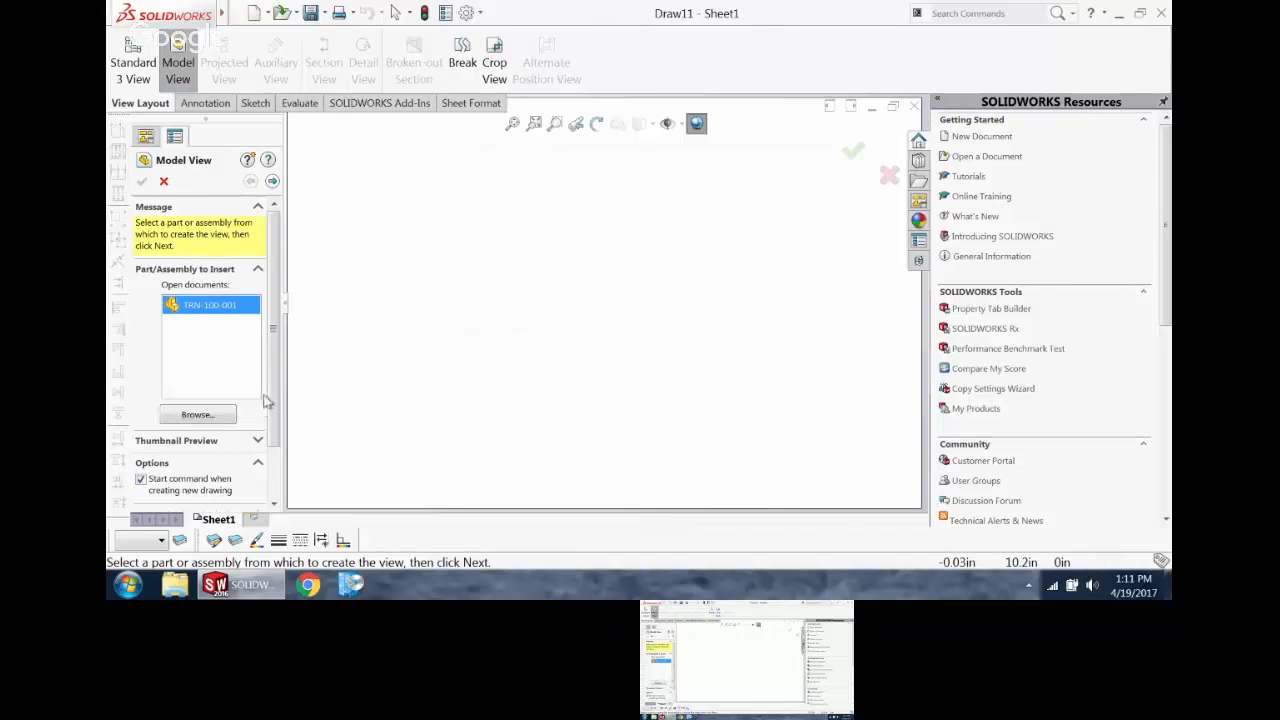
Step: Use the open part TRN-100-001 as the source model for the drawing's model view
scroll(268, 402, "down", 2)
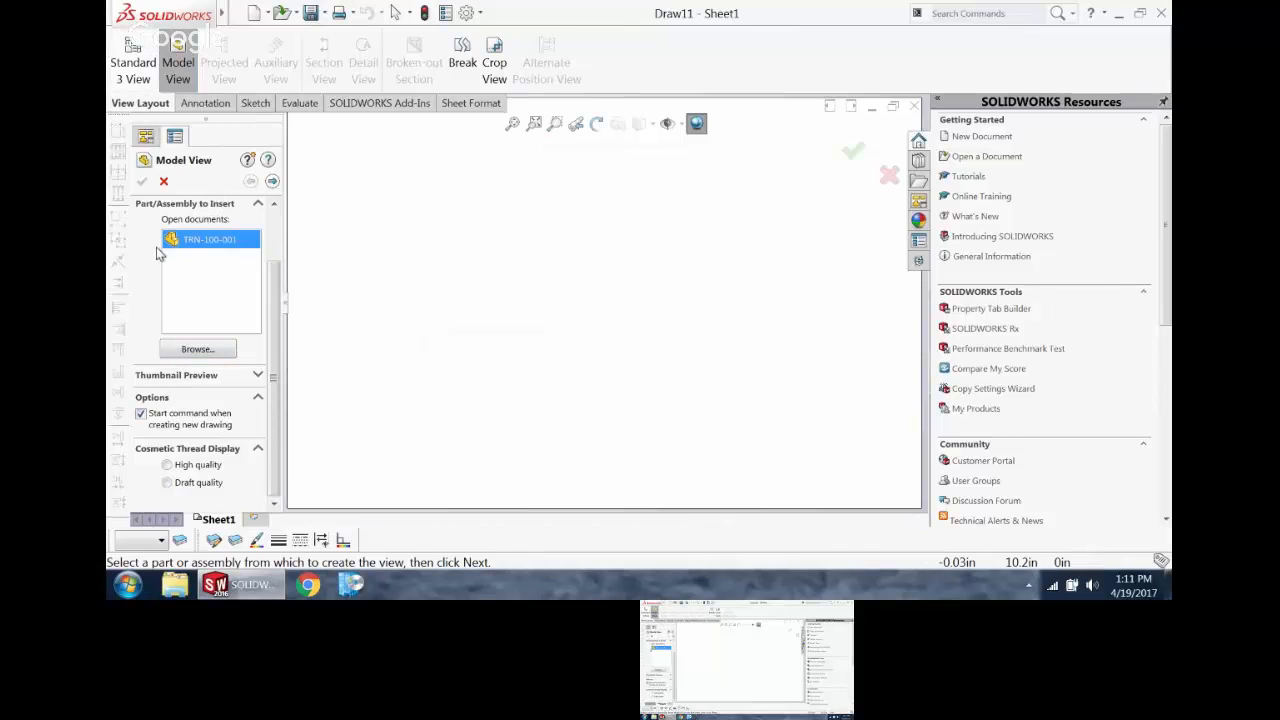
scroll(278, 305, "up", 2)
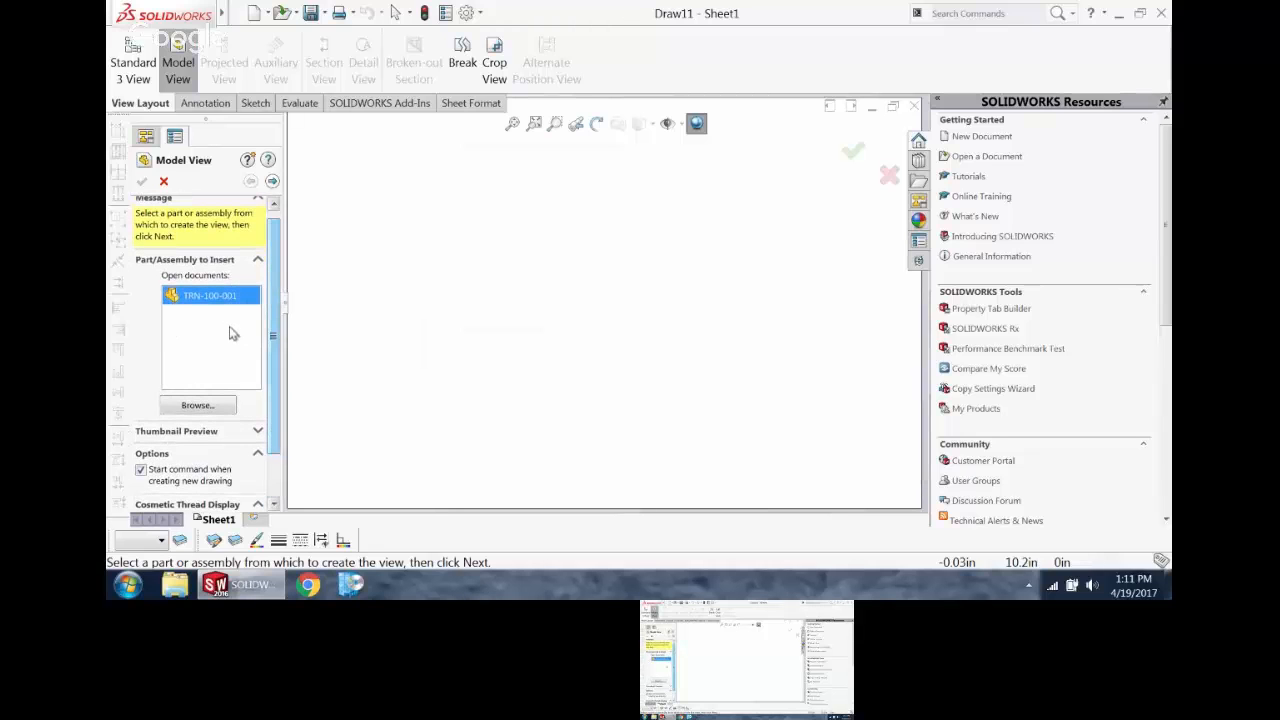
left_click(196, 408)
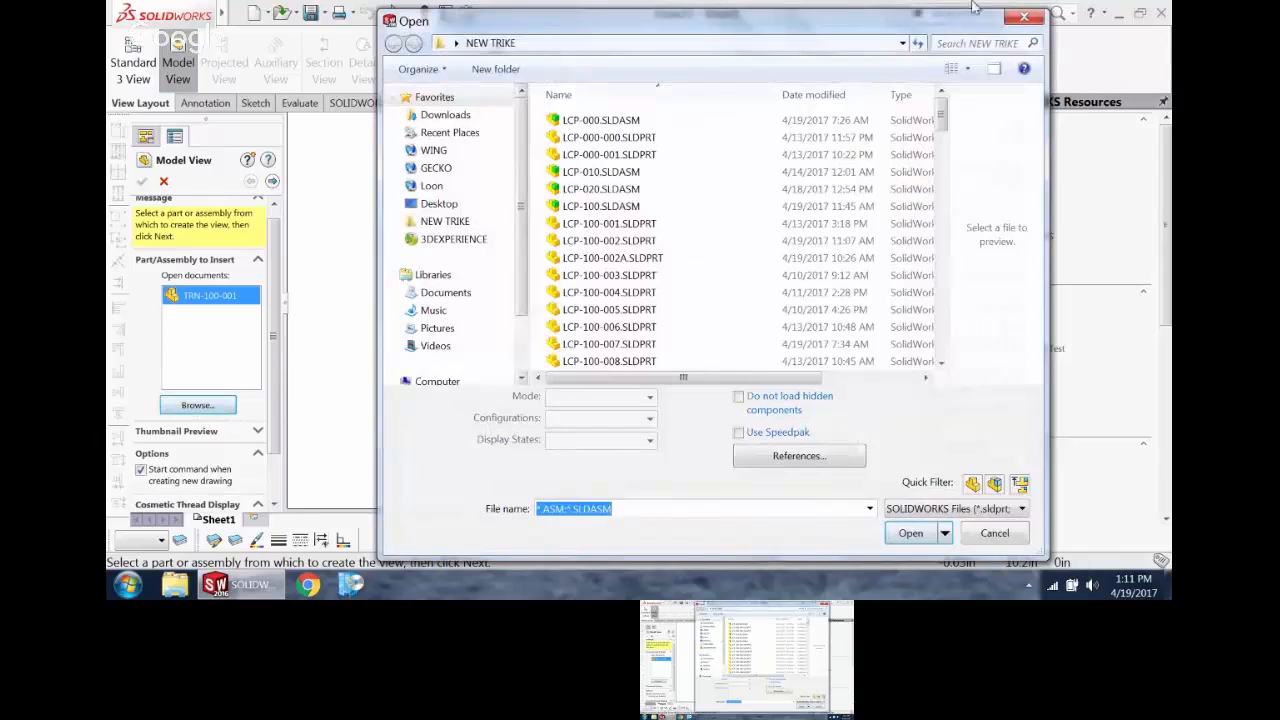
left_click(1024, 17)
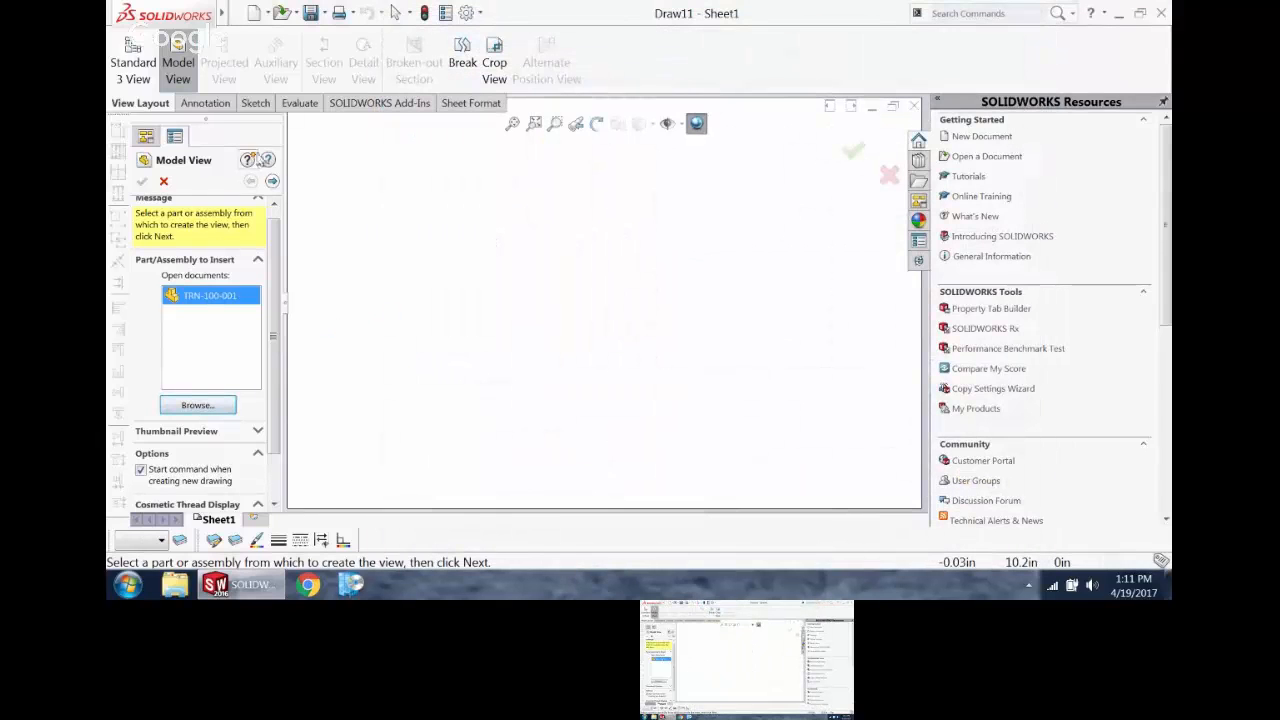
left_click(272, 181)
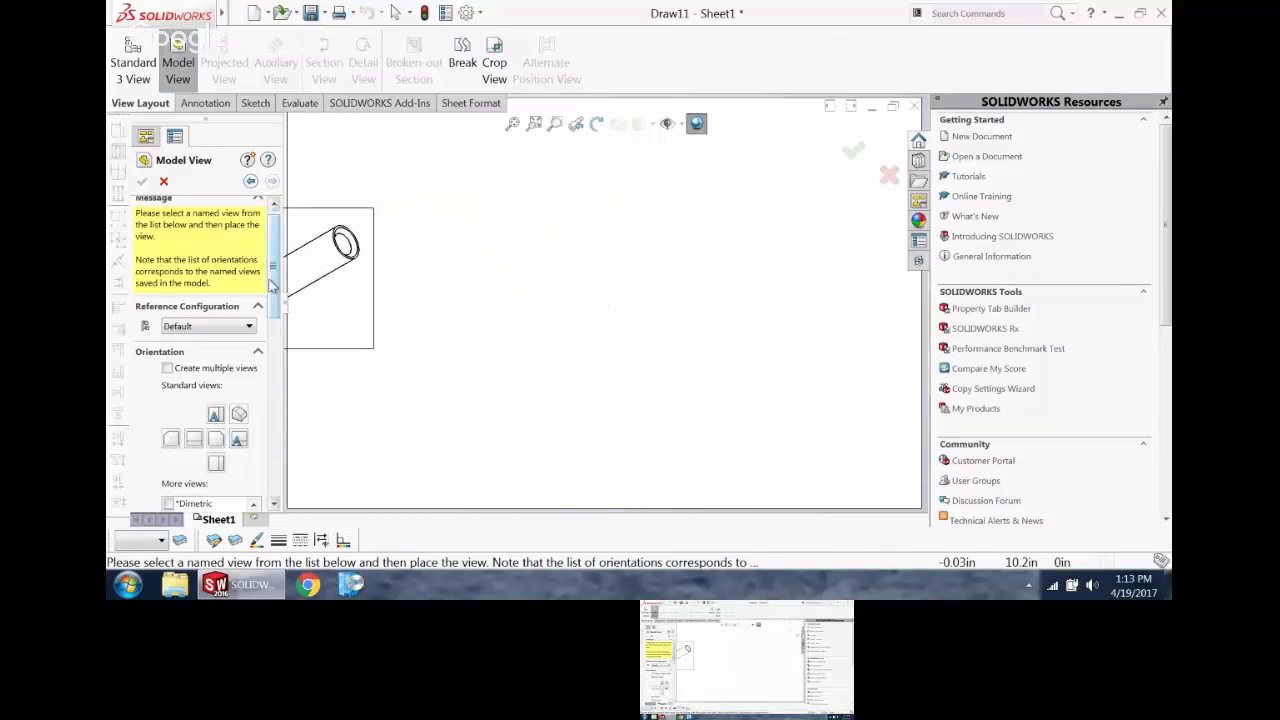
Step: Keep Default as the reference configuration and preview the model view in the top, front, right and OFF ISO orientations
scroll(274, 290, "down", 3)
scroll(275, 300, "up", 3)
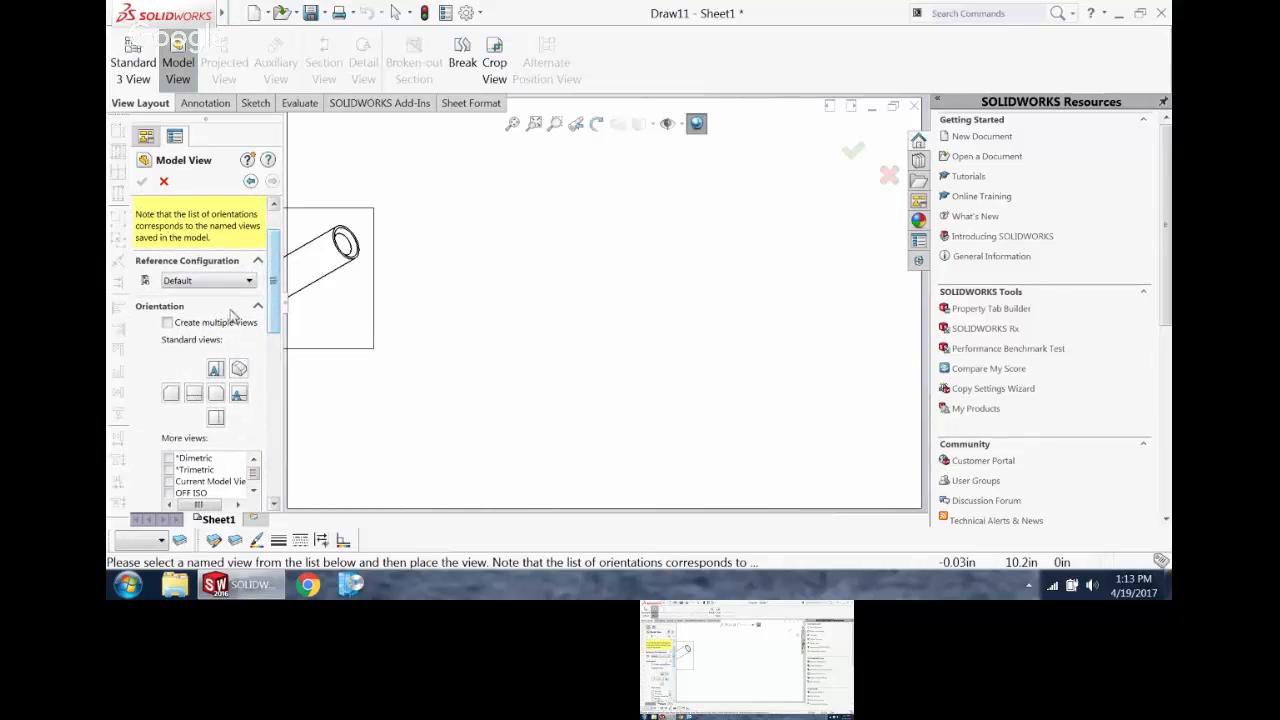
left_click(240, 281)
left_click(238, 284)
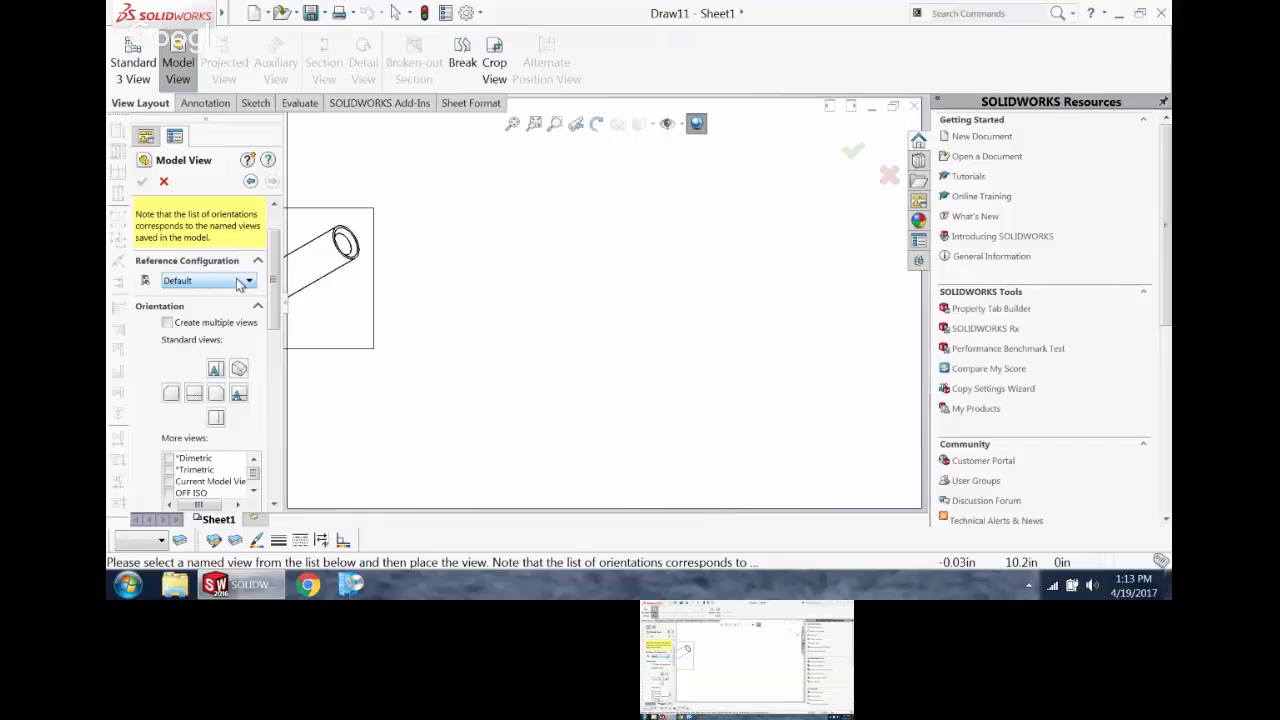
scroll(272, 276, "down", 2)
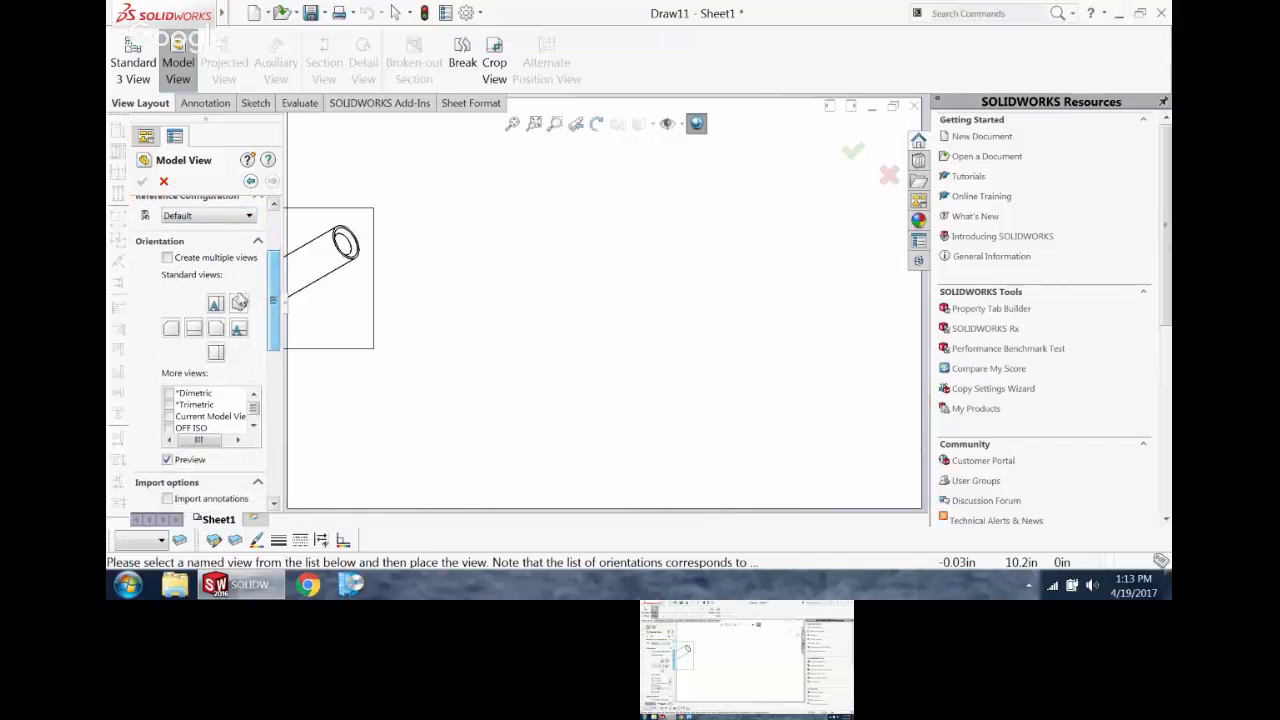
left_click(216, 306)
left_click(216, 328)
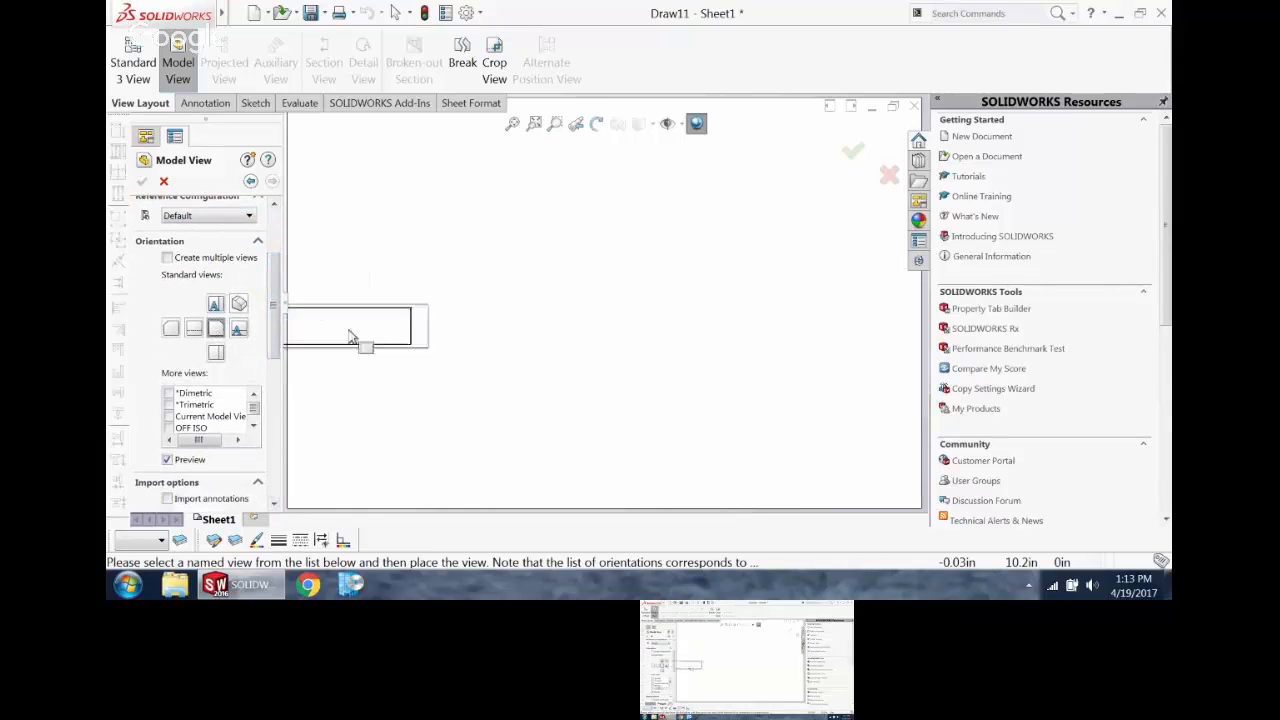
left_click(238, 328)
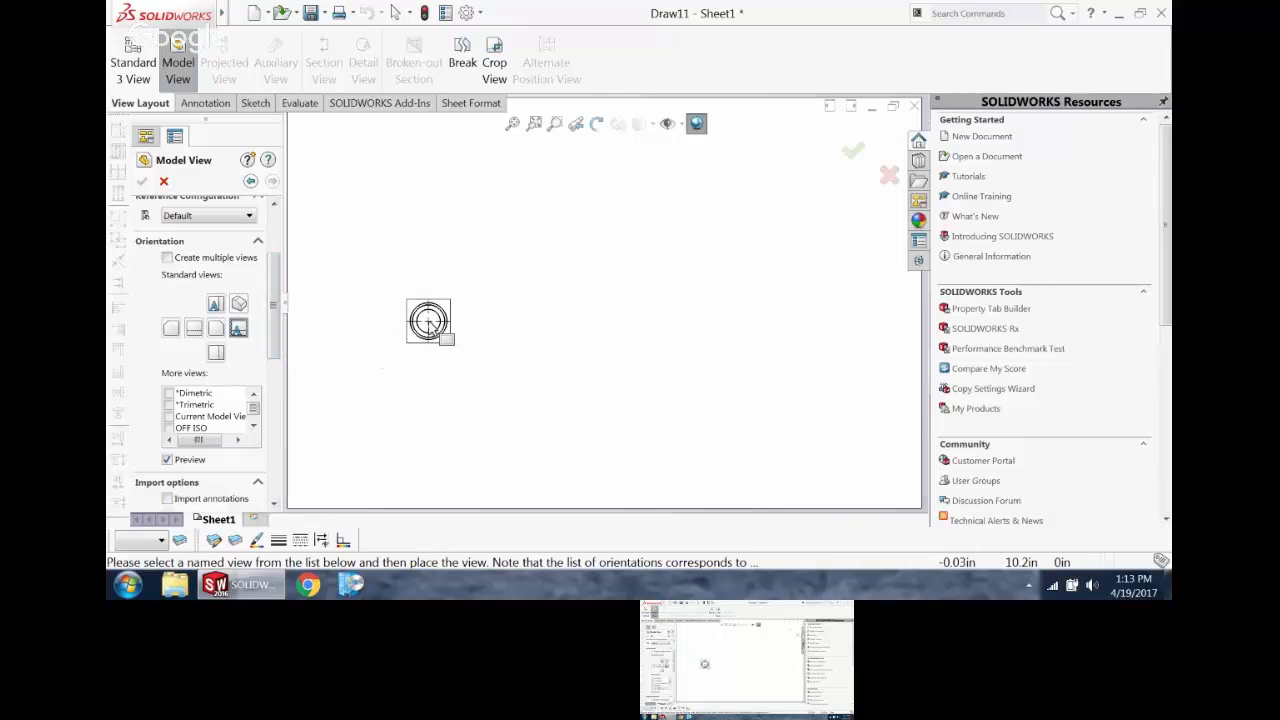
left_click(172, 418)
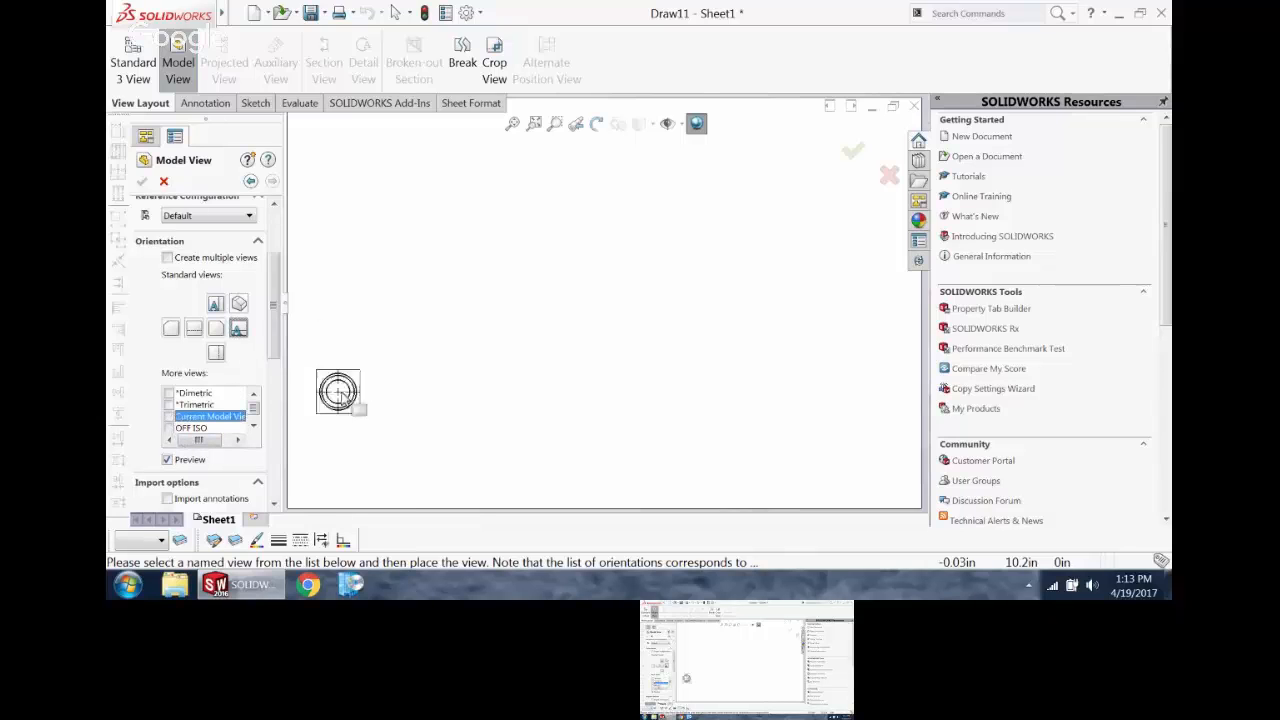
left_click(168, 430)
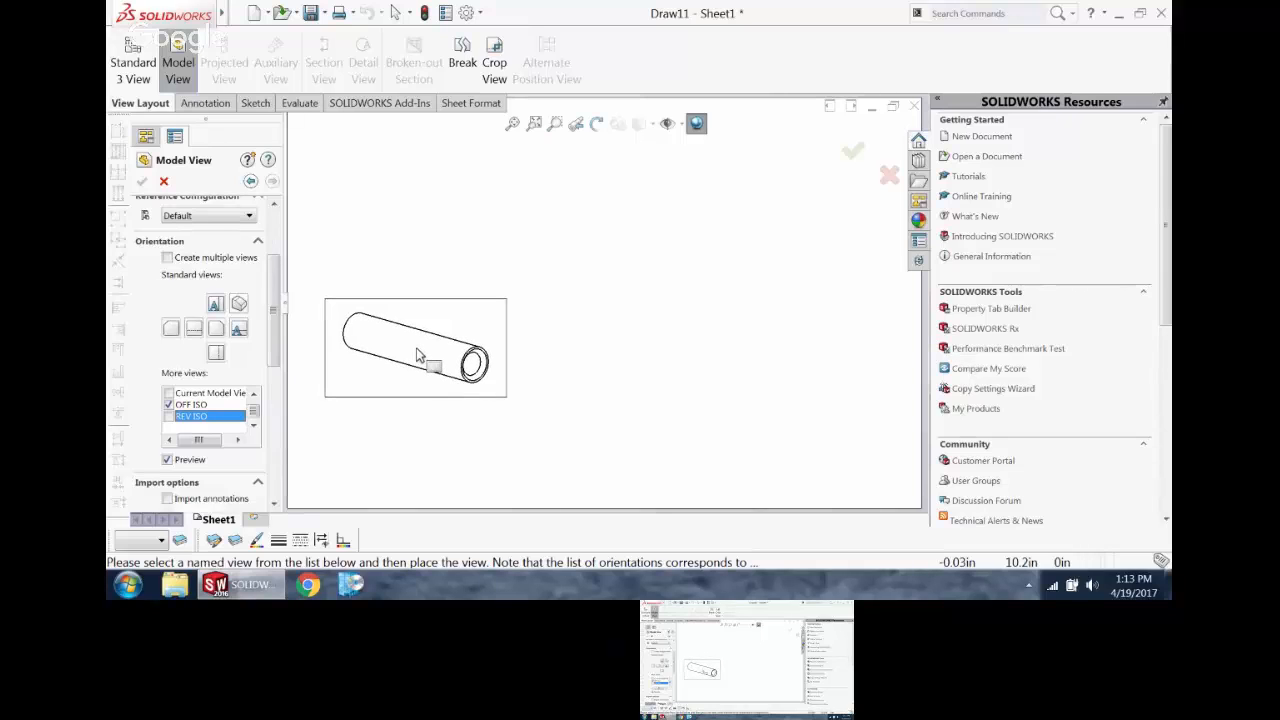
Step: Preview the front orientation for the model view and enable importing of design annotations
left_click(215, 304)
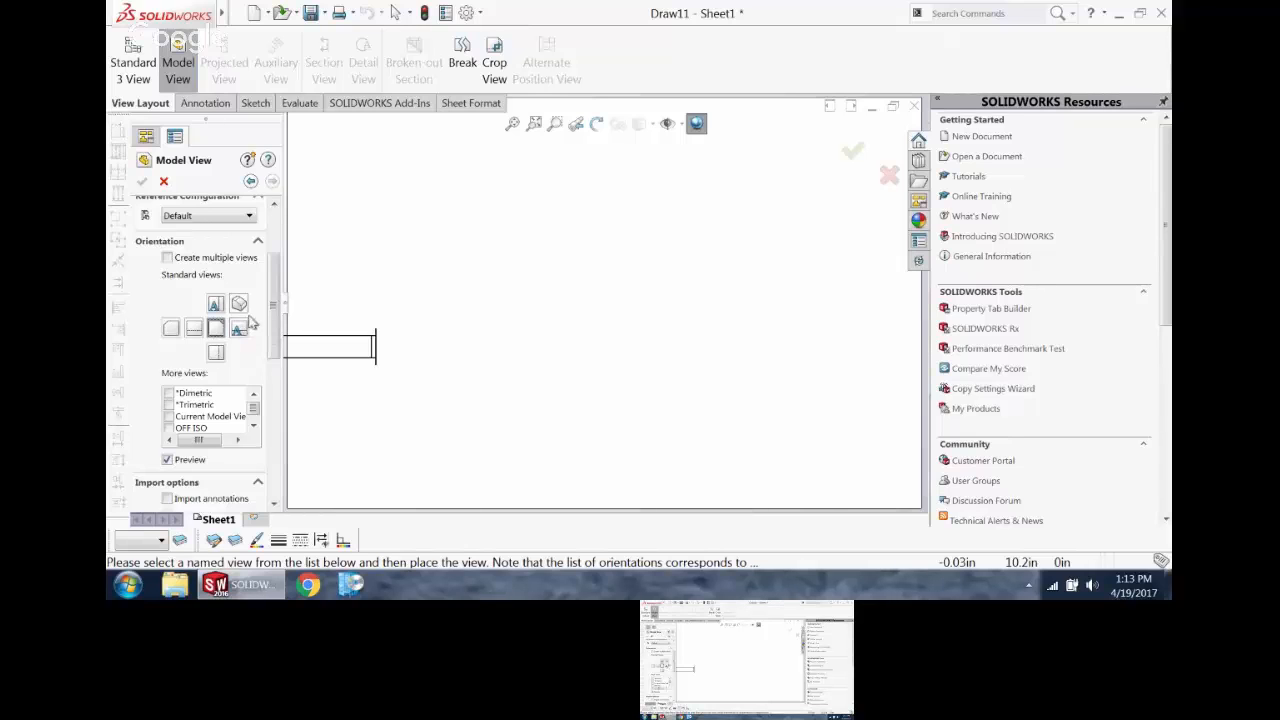
left_click_drag(278, 285, 278, 335)
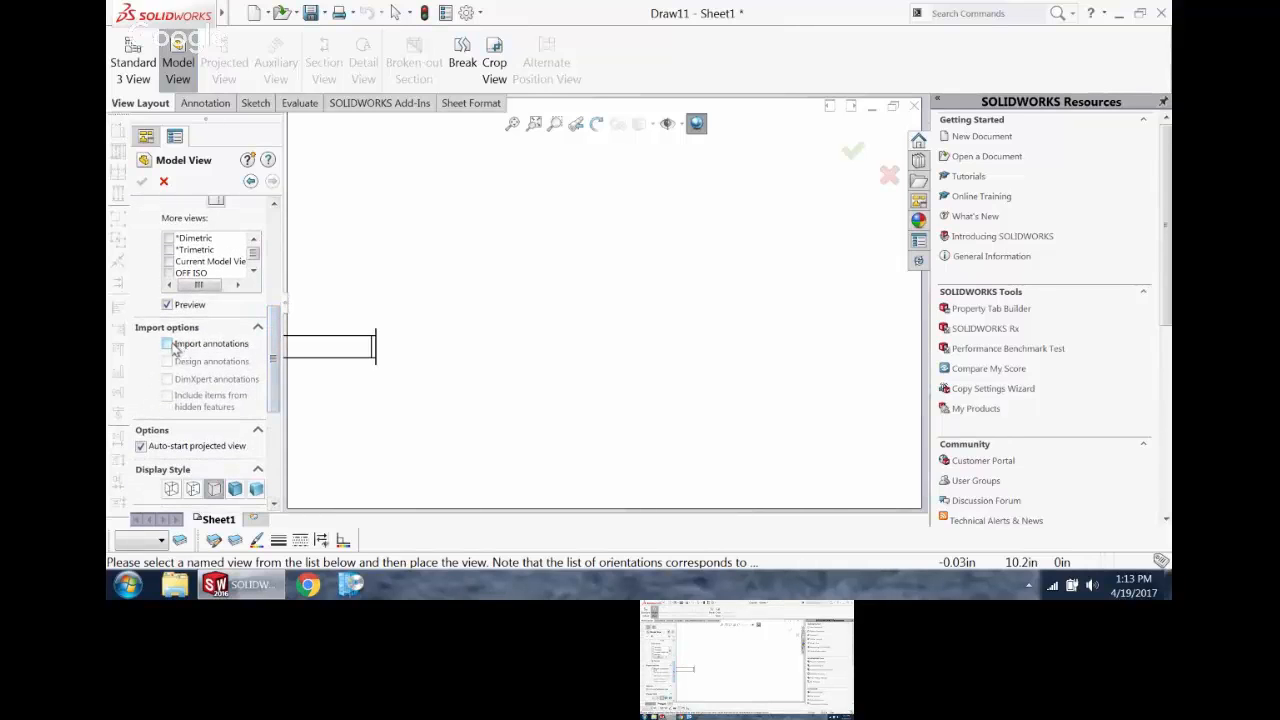
left_click(173, 345)
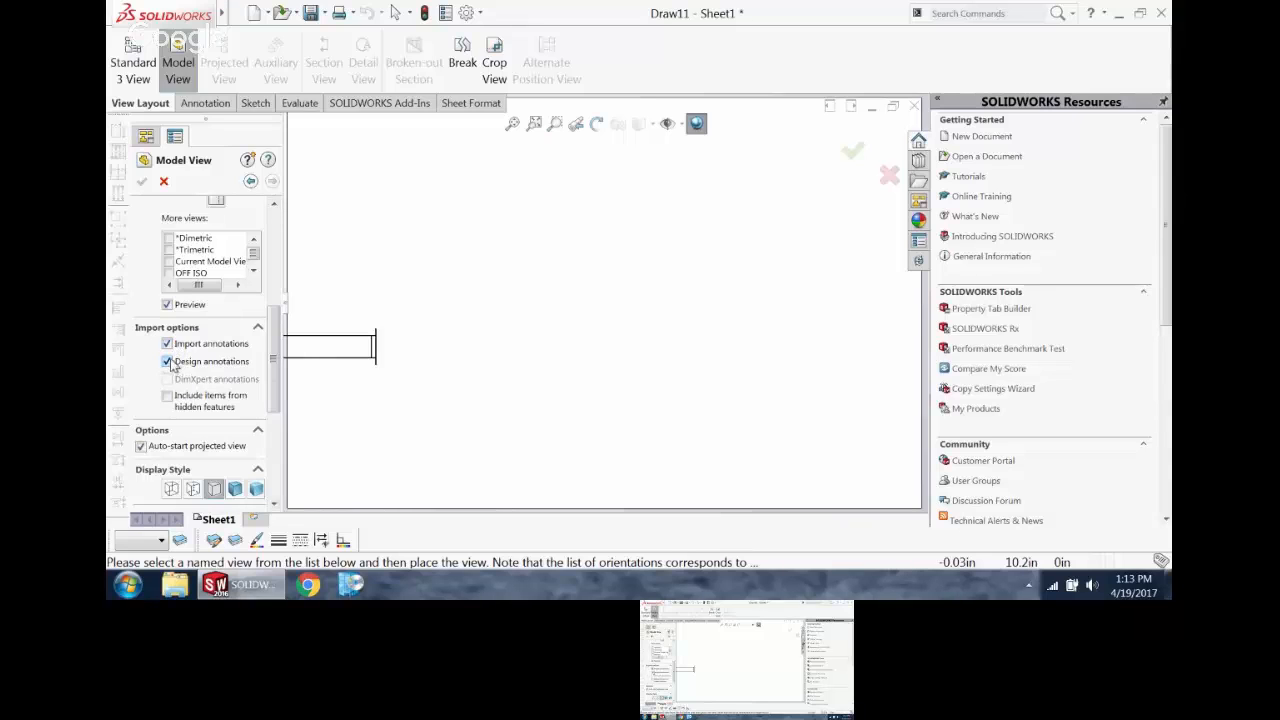
Step: Create multiple views at once, placing the front, top, right and isometric views of the pin on the sheet
left_click_drag(279, 330, 279, 272)
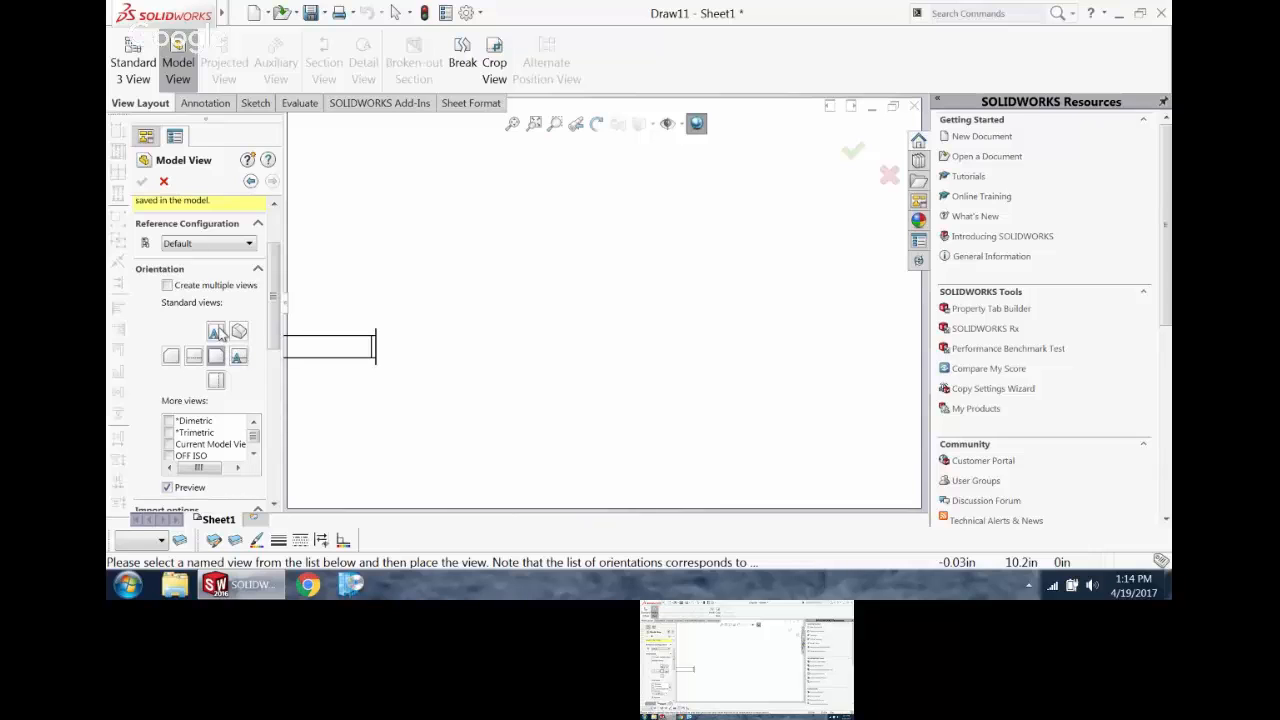
left_click(167, 286)
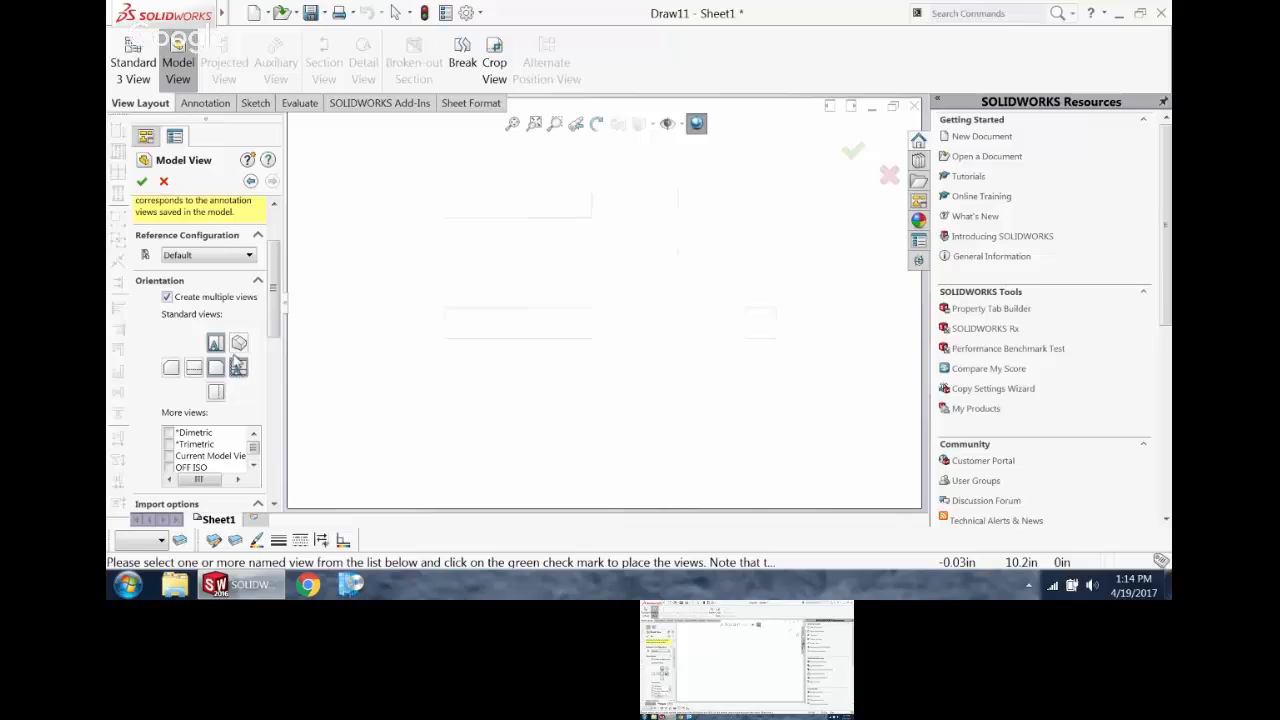
left_click(239, 344)
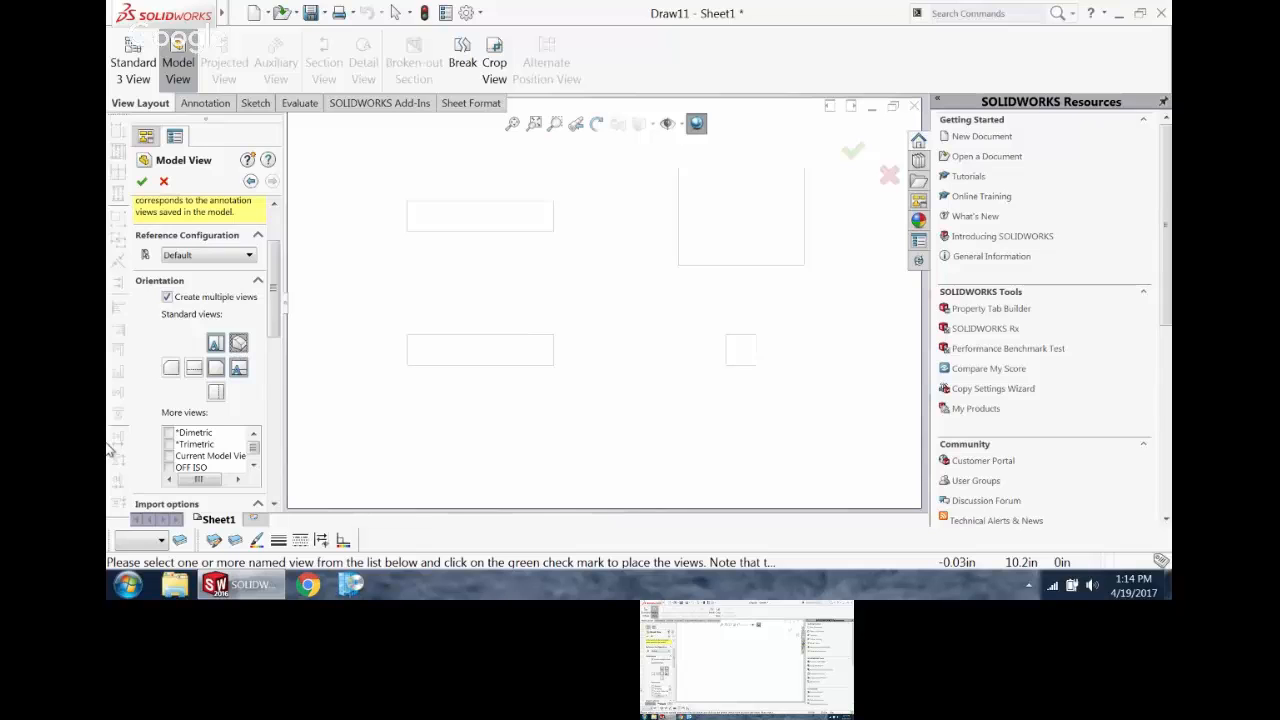
left_click(141, 181)
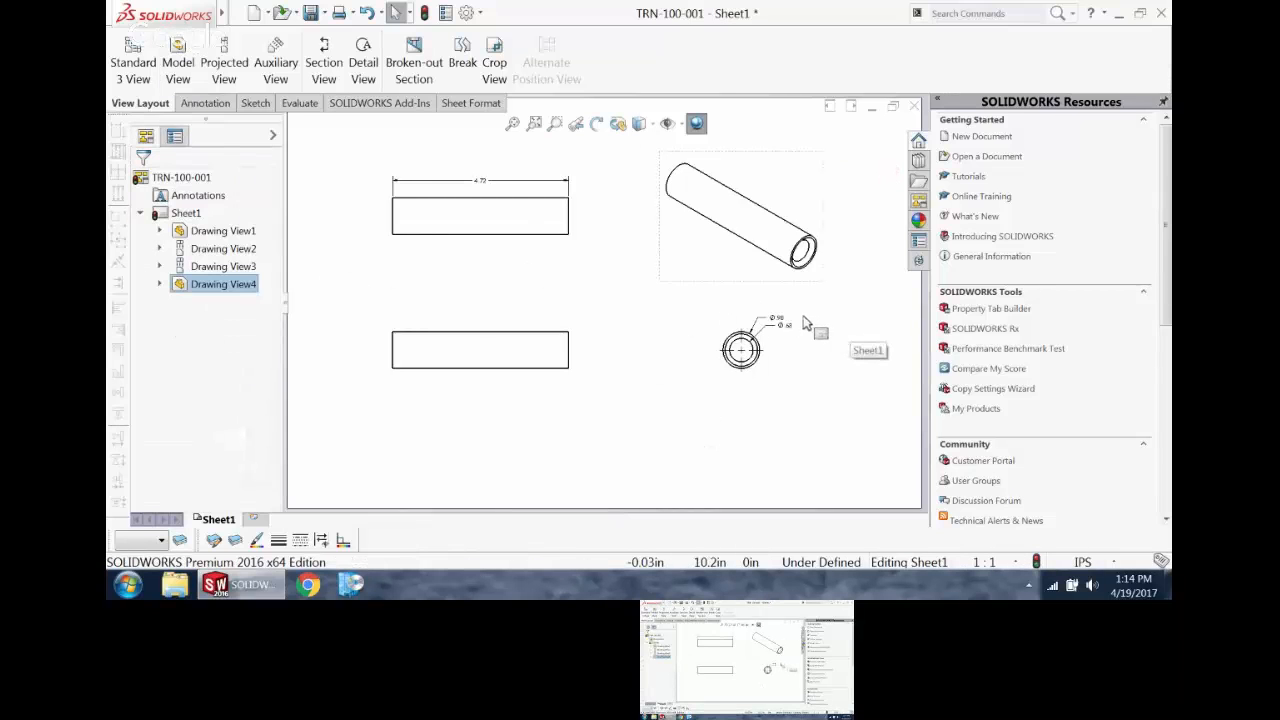
Step: Move the outer diameter dimension to the opposite side of the pin's end view from the inner diameter dimension
left_click_drag(776, 318, 700, 325)
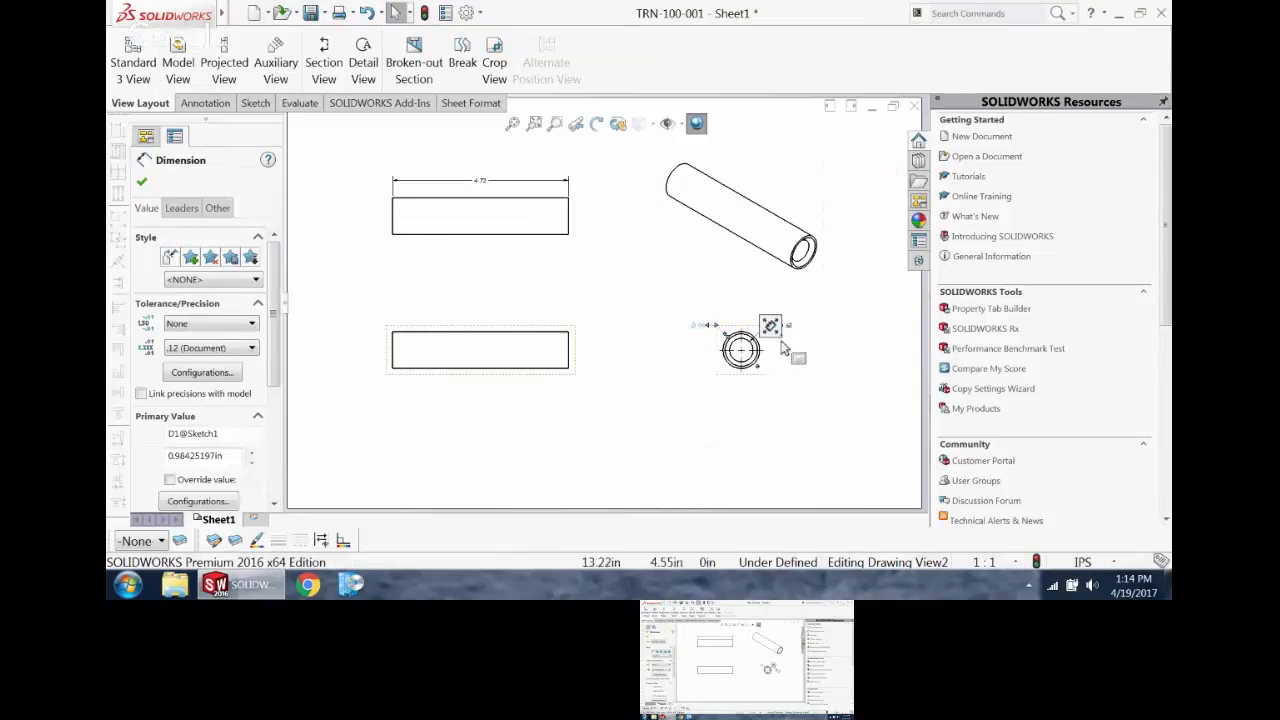
scroll(780, 346, "down", 2)
scroll(563, 229, "up", 3)
scroll(558, 226, "down", 2)
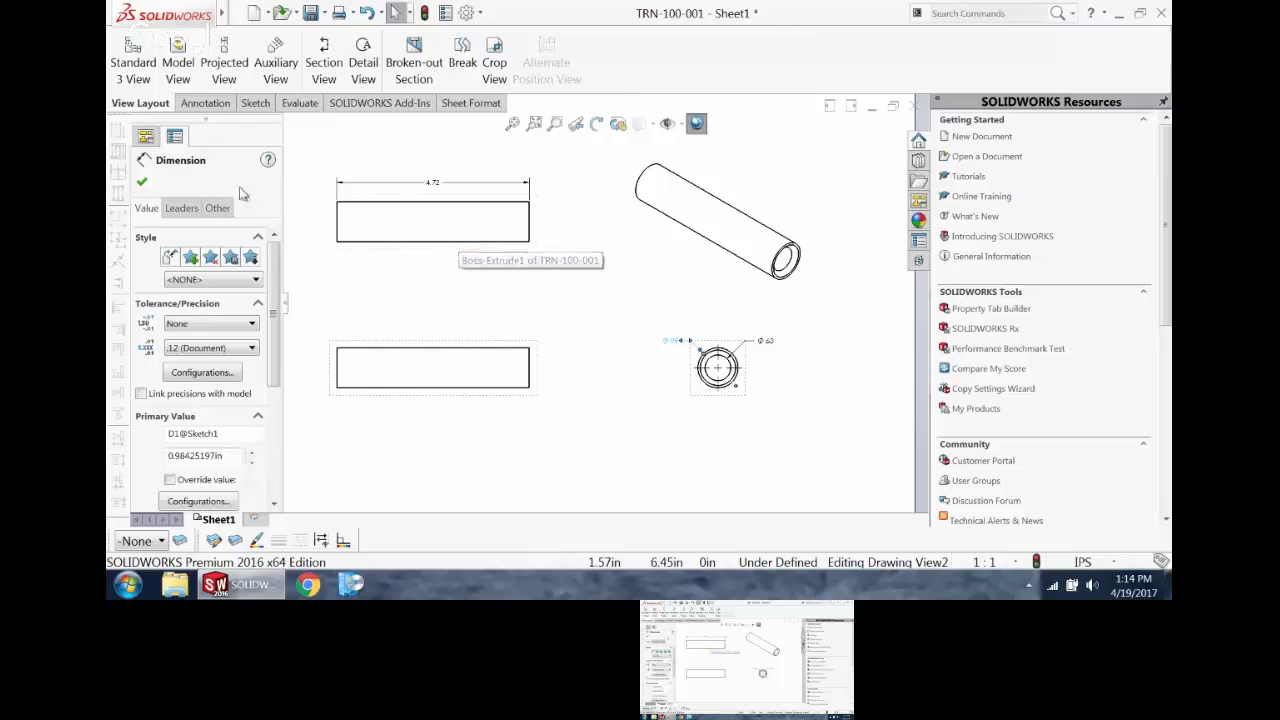
left_click(178, 62)
left_click(271, 181)
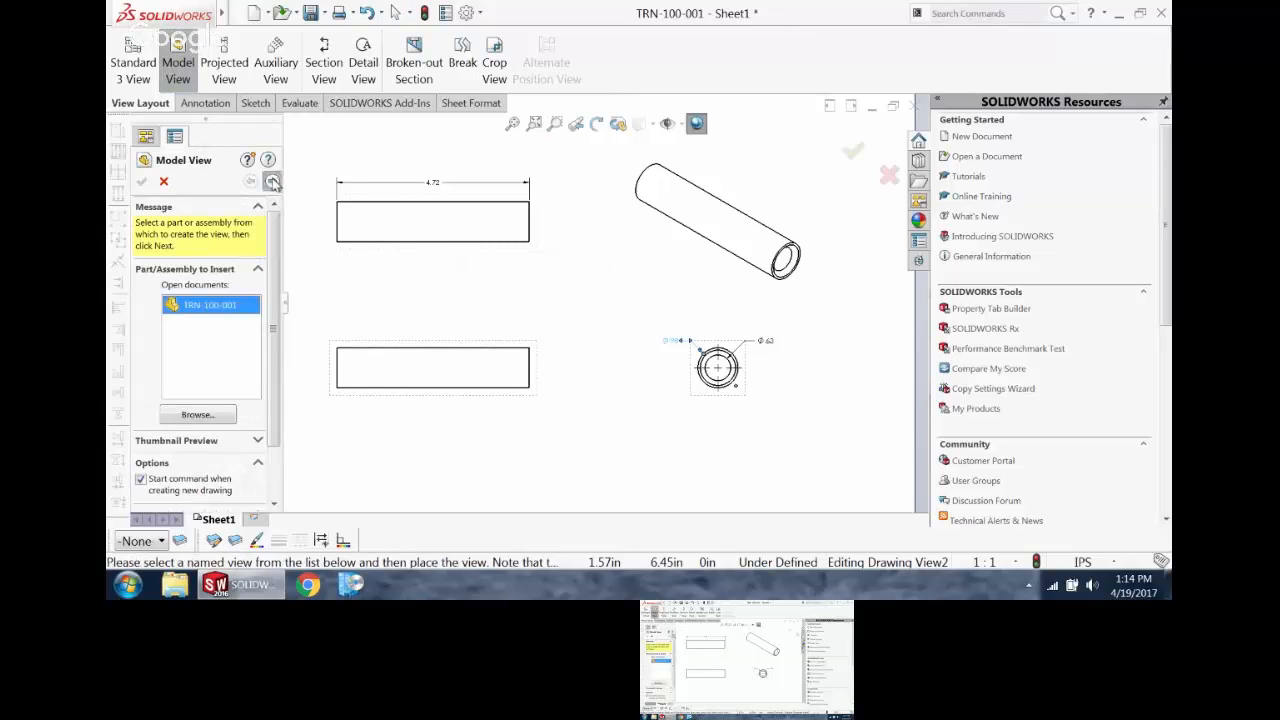
left_click_drag(270, 270, 267, 336)
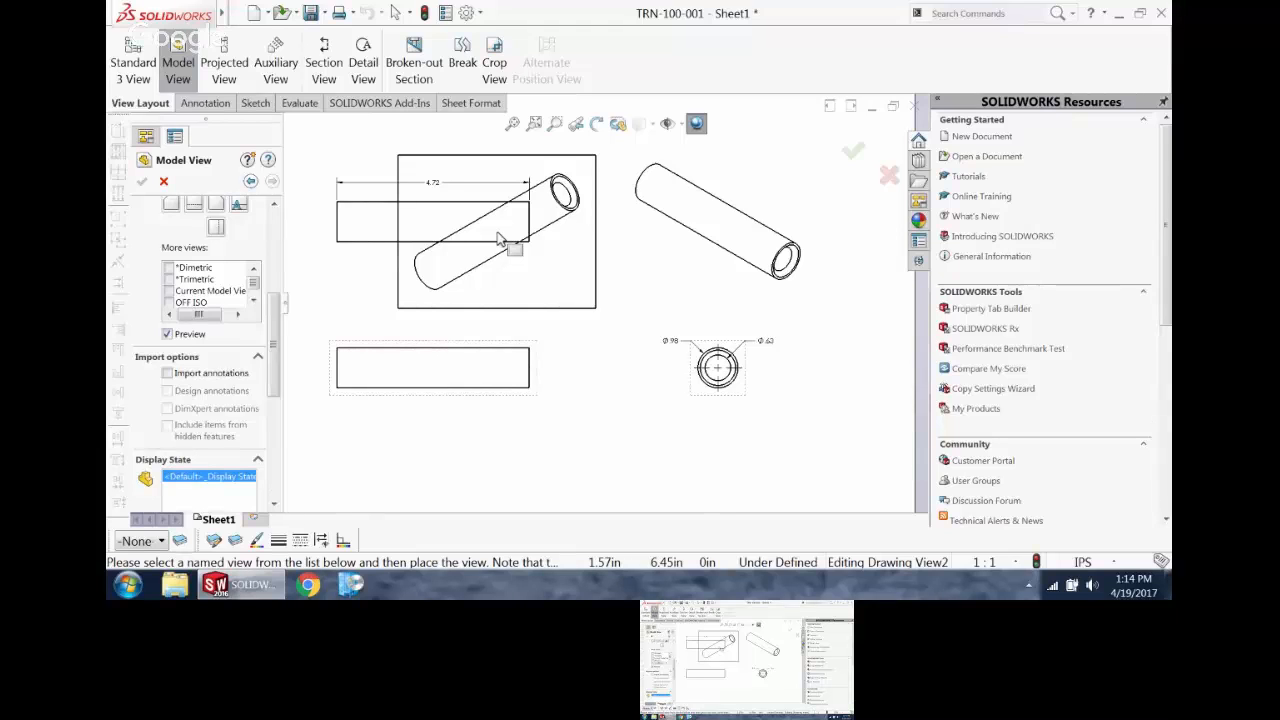
key("Escape")
left_click(560, 295)
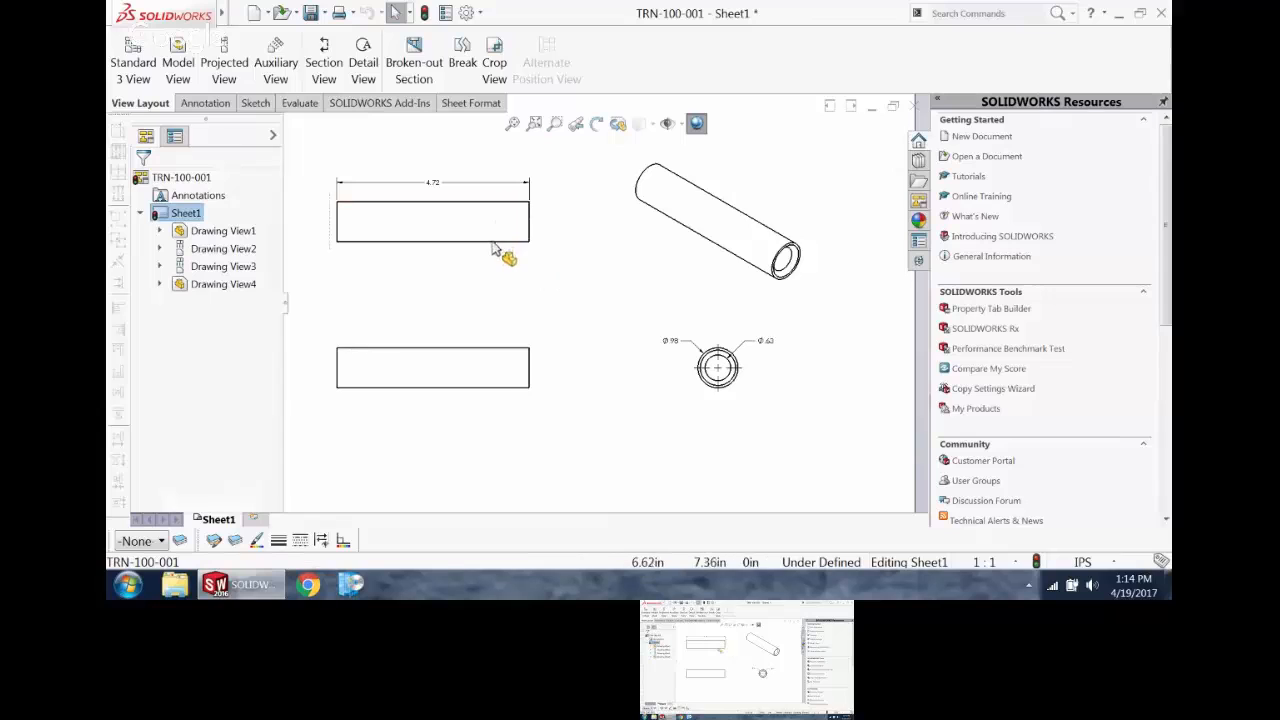
Step: Highlight Drawing View1, Drawing View4 and Drawing View2 in turn to compare the model views with a projected view
scroll(551, 249, "up", 1)
scroll(526, 278, "down", 1)
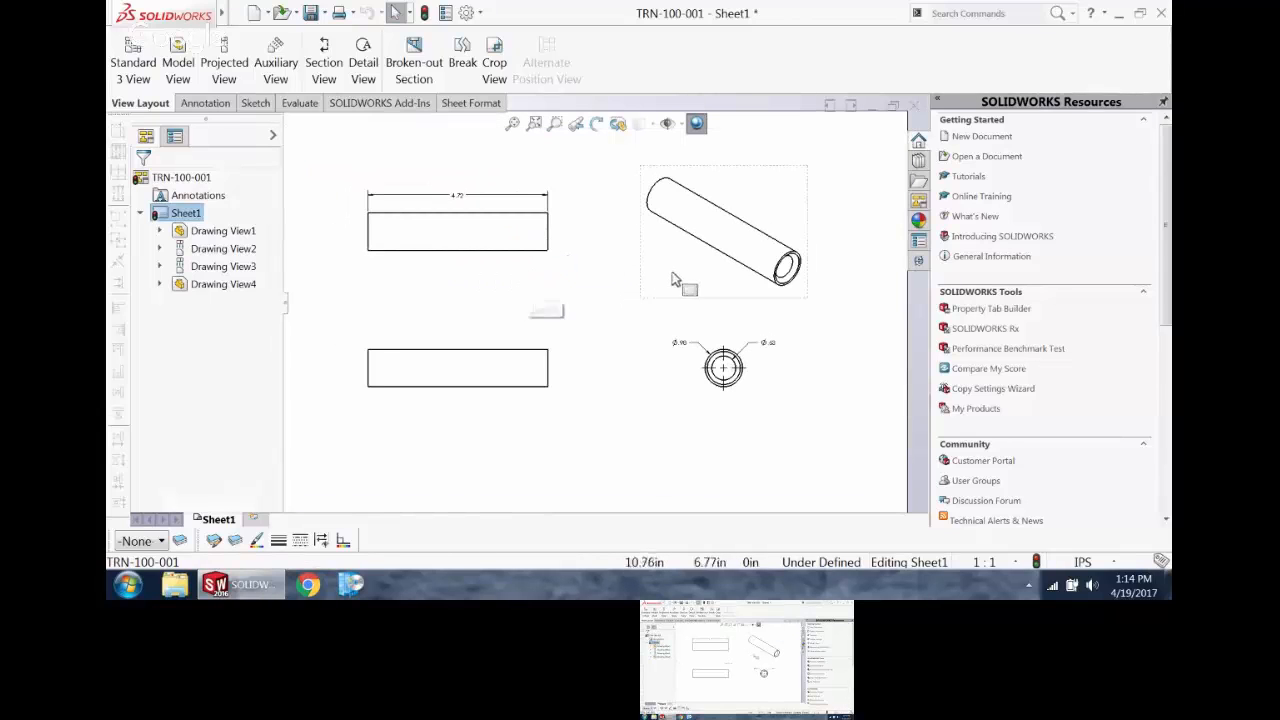
left_click(200, 232)
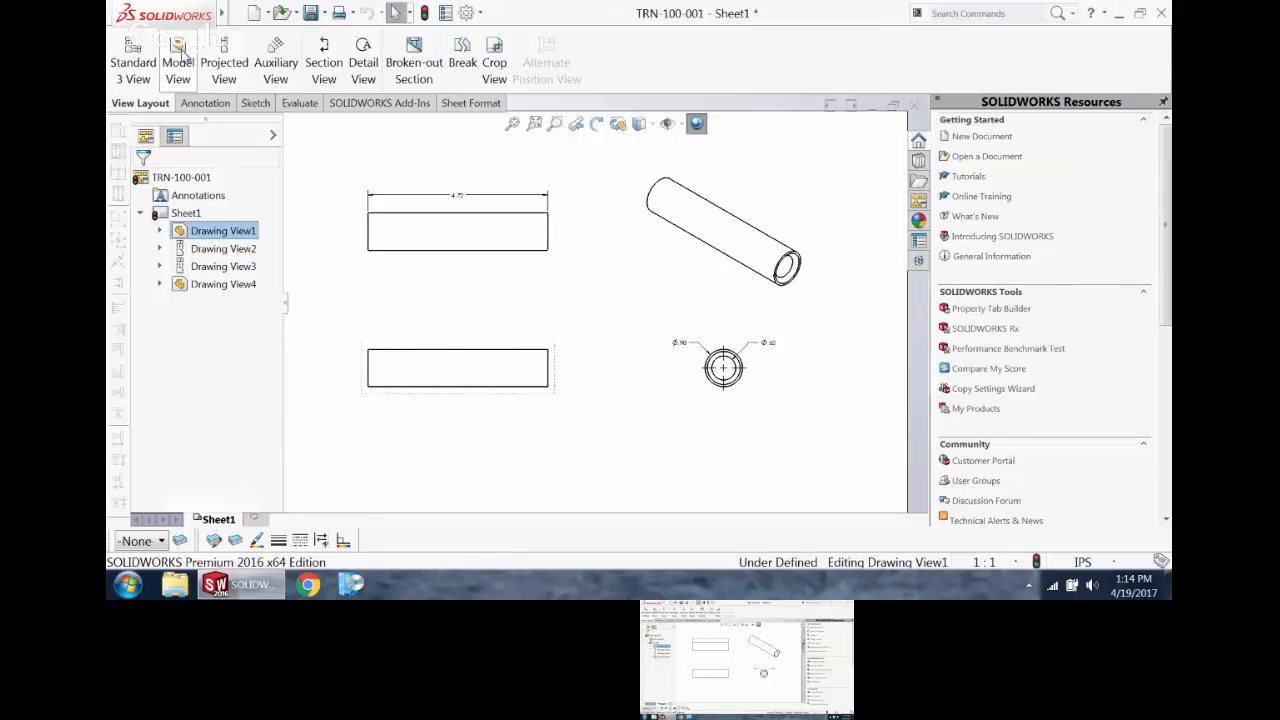
left_click(201, 285)
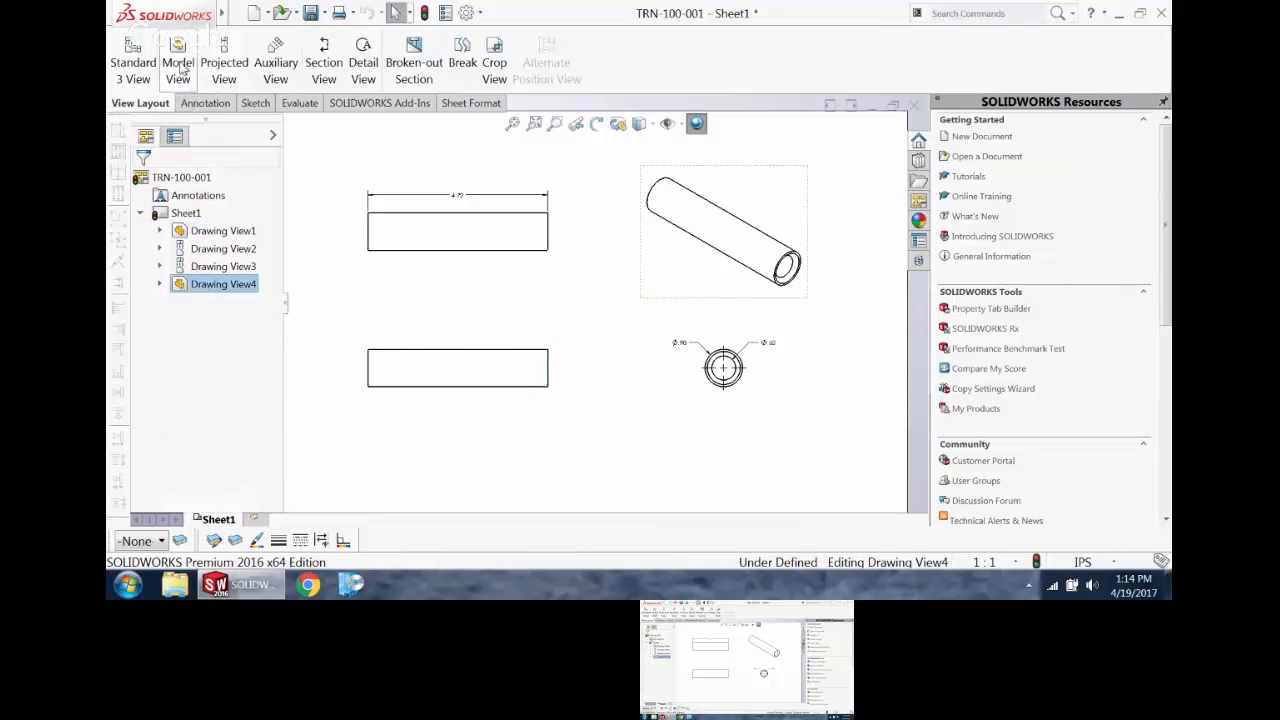
left_click(200, 252)
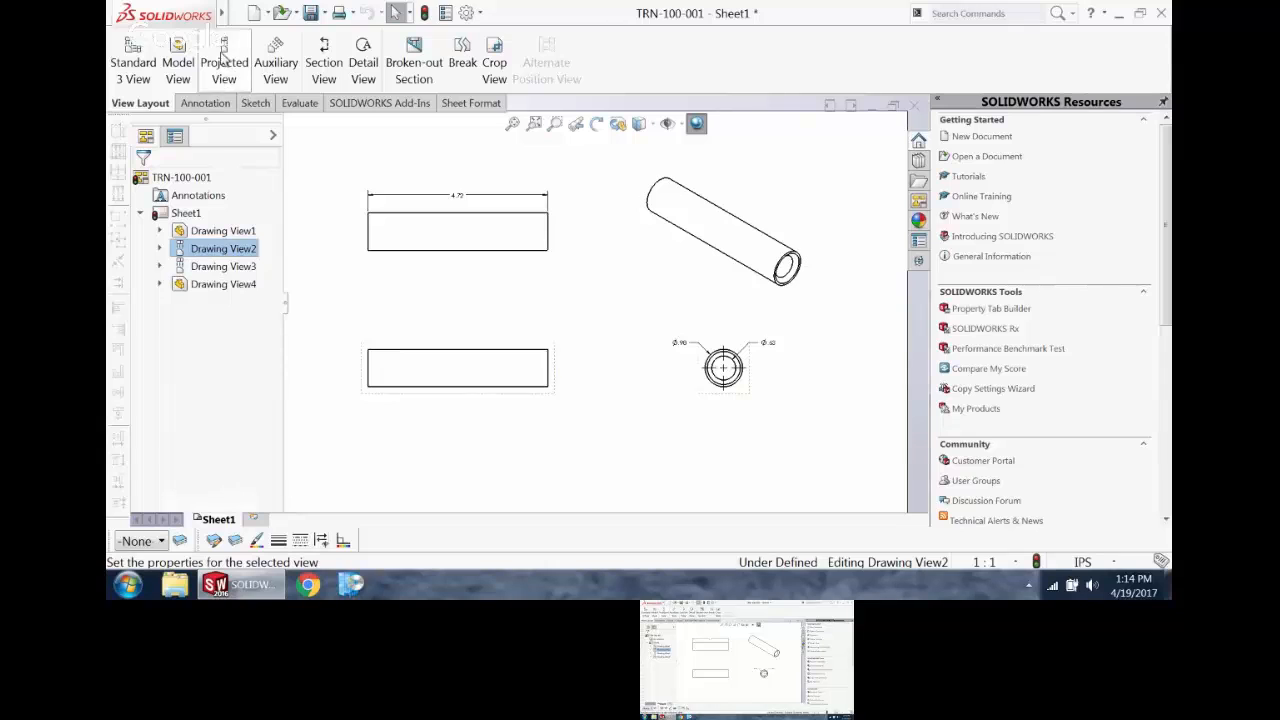
left_click(509, 320)
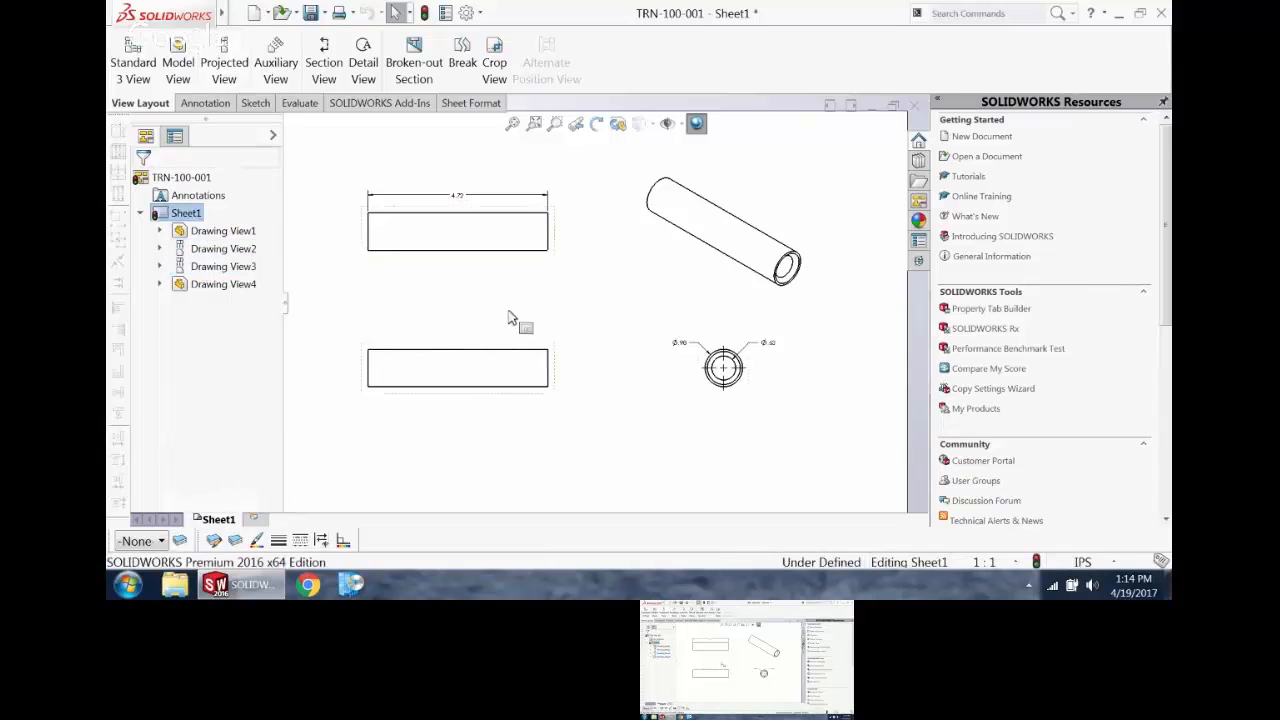
Step: Reposition the front view with its aligned projections and move the top view farther above it
mouse_move(511, 349)
left_mouse_down()
mouse_move(514, 374)
mouse_move(491, 349)
mouse_move(471, 357)
mouse_move(457, 318)
mouse_move(480, 323)
mouse_move(459, 333)
left_mouse_up()
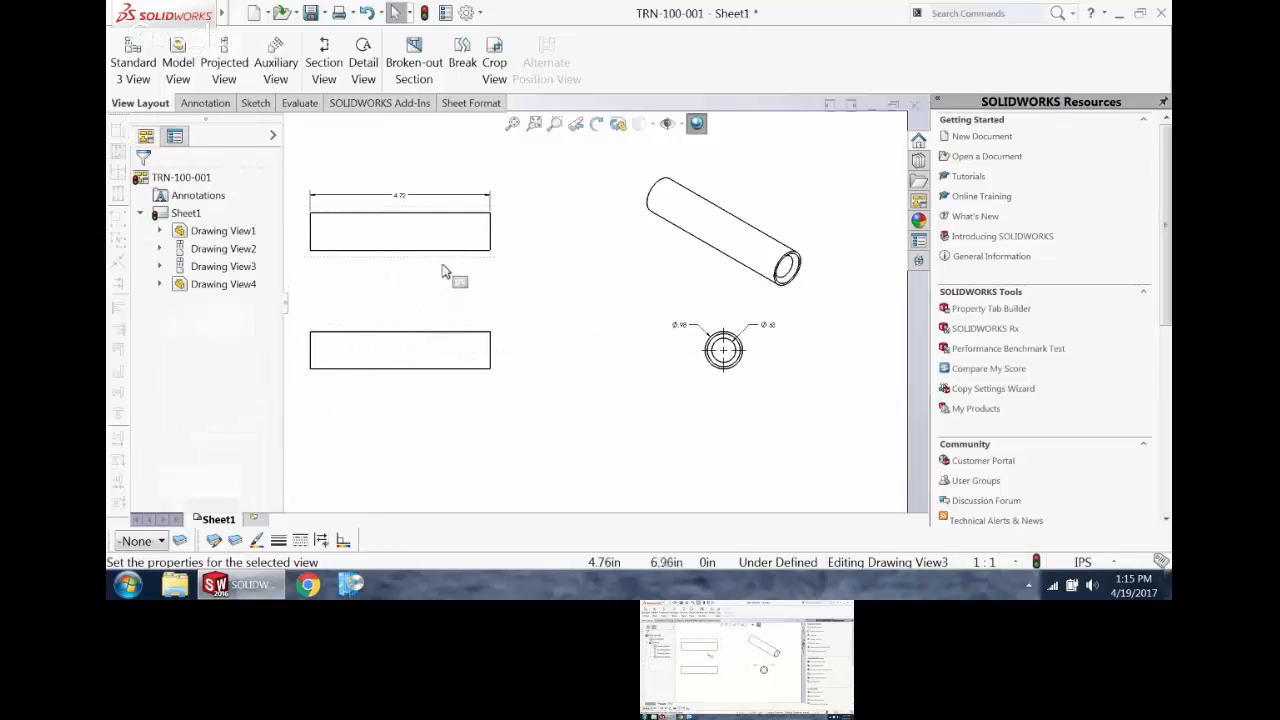
mouse_move(451, 271)
left_mouse_down()
mouse_move(447, 312)
mouse_move(450, 258)
left_mouse_up()
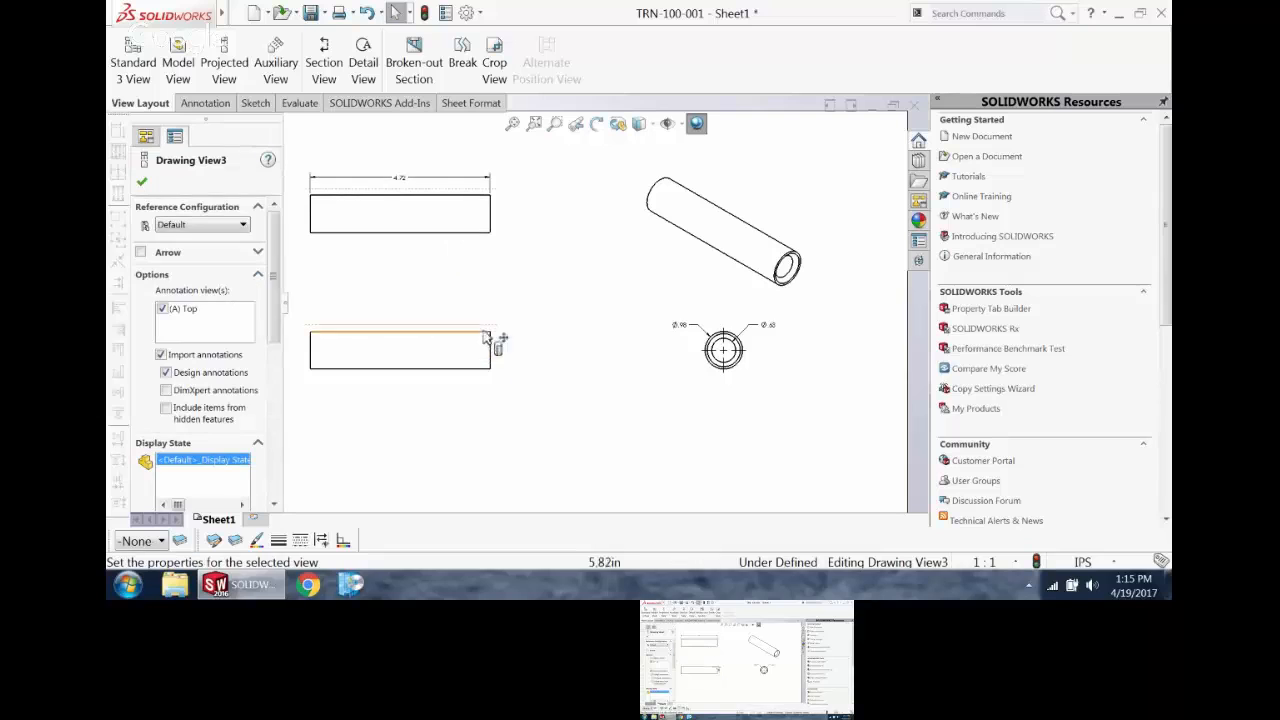
mouse_move(503, 337)
left_mouse_down()
mouse_move(474, 344)
mouse_move(523, 363)
mouse_move(523, 331)
left_mouse_up()
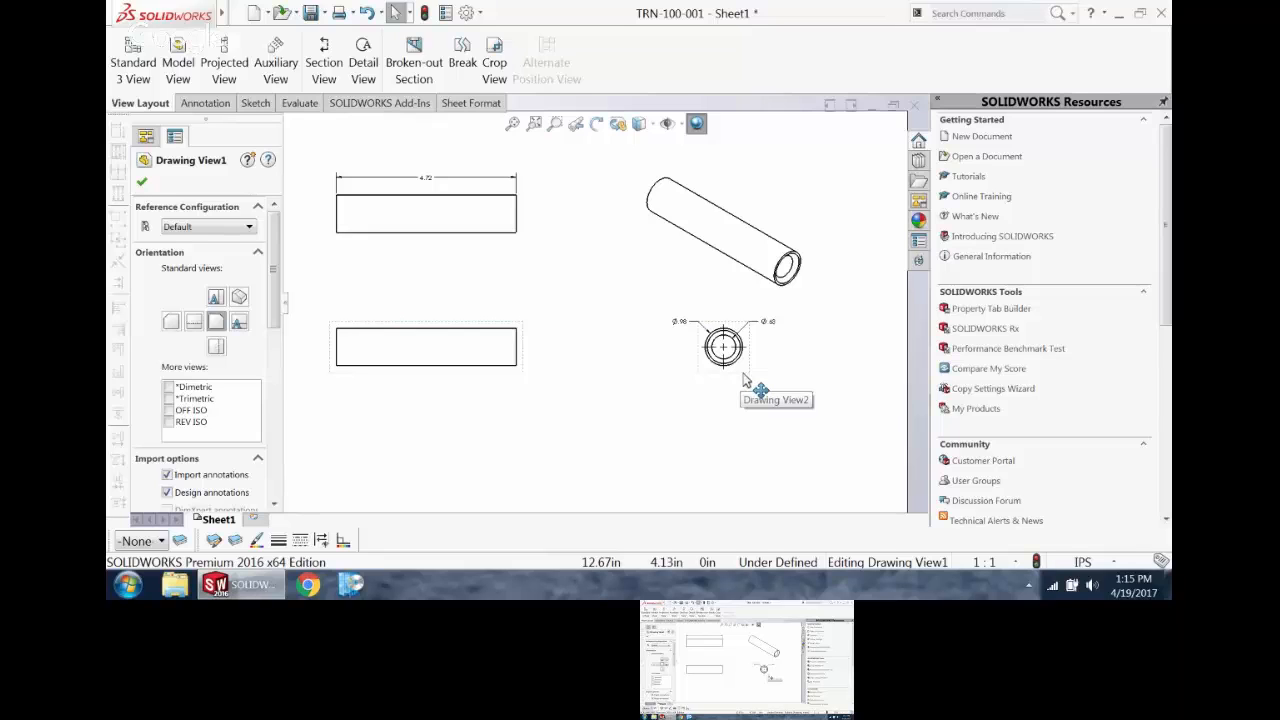
Step: Bring the right view closer to the front view and lower the front view to widen the gap below the top view
mouse_move(745, 380)
left_mouse_down()
mouse_move(673, 394)
mouse_move(691, 398)
mouse_move(717, 390)
mouse_move(646, 380)
left_mouse_up()
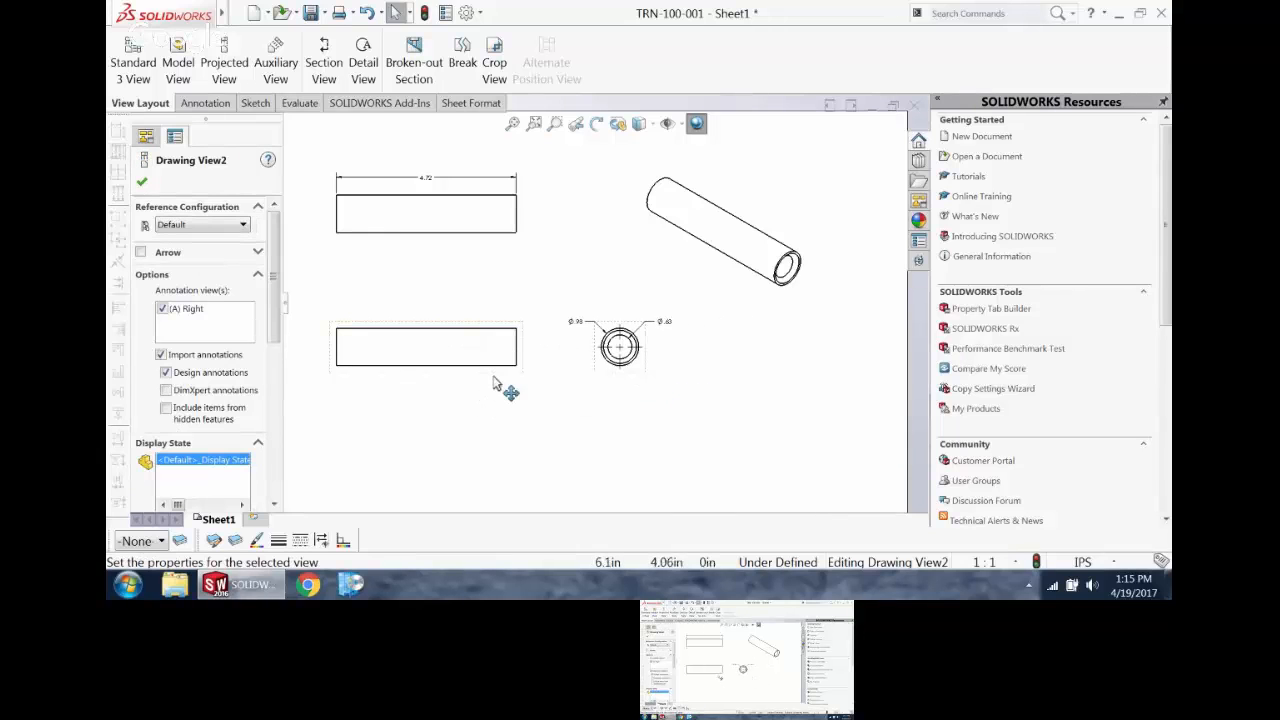
mouse_move(503, 383)
left_mouse_down()
mouse_move(500, 432)
mouse_move(503, 383)
mouse_move(491, 399)
mouse_move(514, 363)
mouse_move(502, 430)
mouse_move(507, 400)
left_mouse_up()
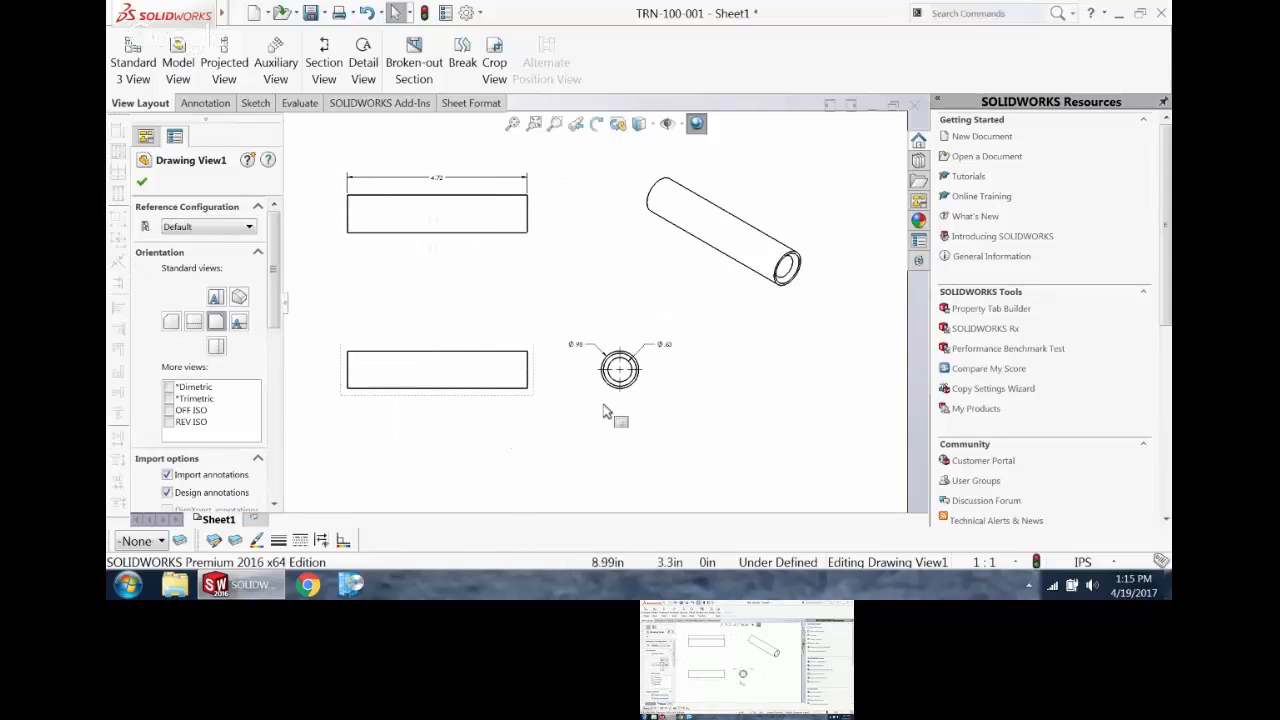
mouse_move(612, 400)
left_mouse_down()
mouse_move(509, 413)
mouse_move(698, 424)
mouse_move(686, 403)
mouse_move(605, 398)
mouse_move(620, 397)
left_mouse_up()
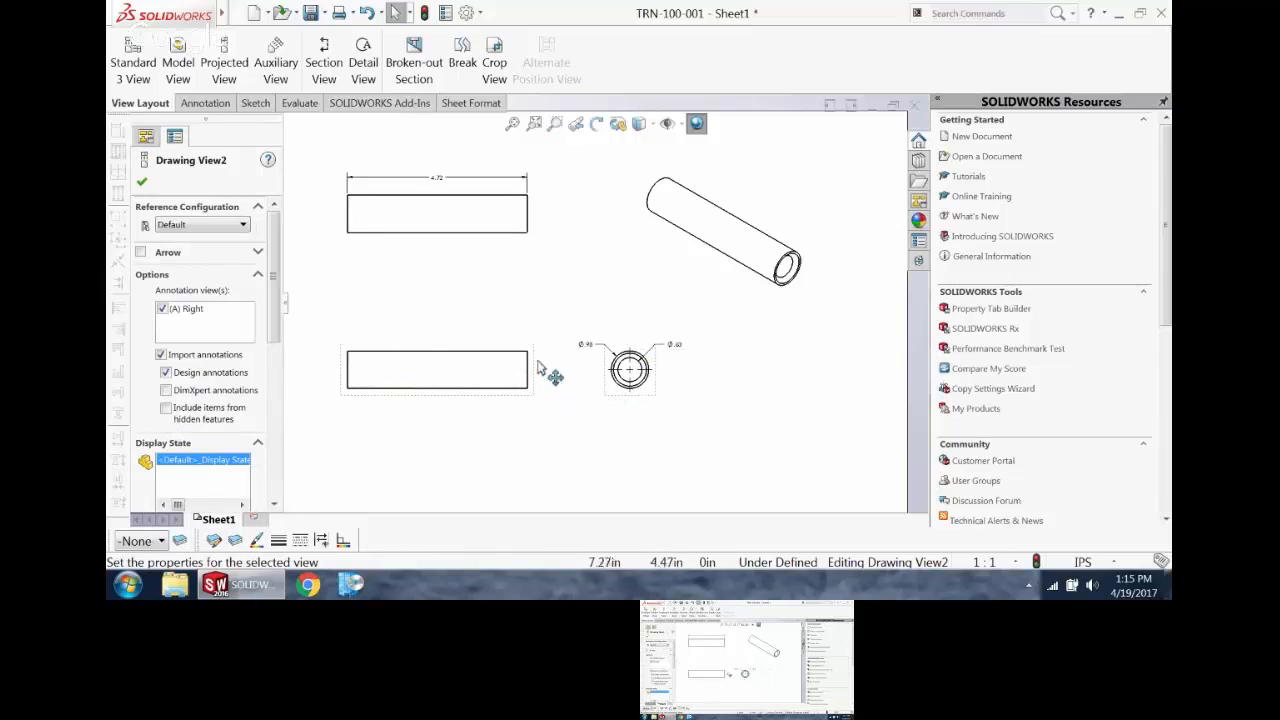
left_click_drag(533, 381, 545, 420)
Step: Try the hidden-line and wireframe display styles on the isometric view and set it to Shaded With Edges
left_click(664, 296)
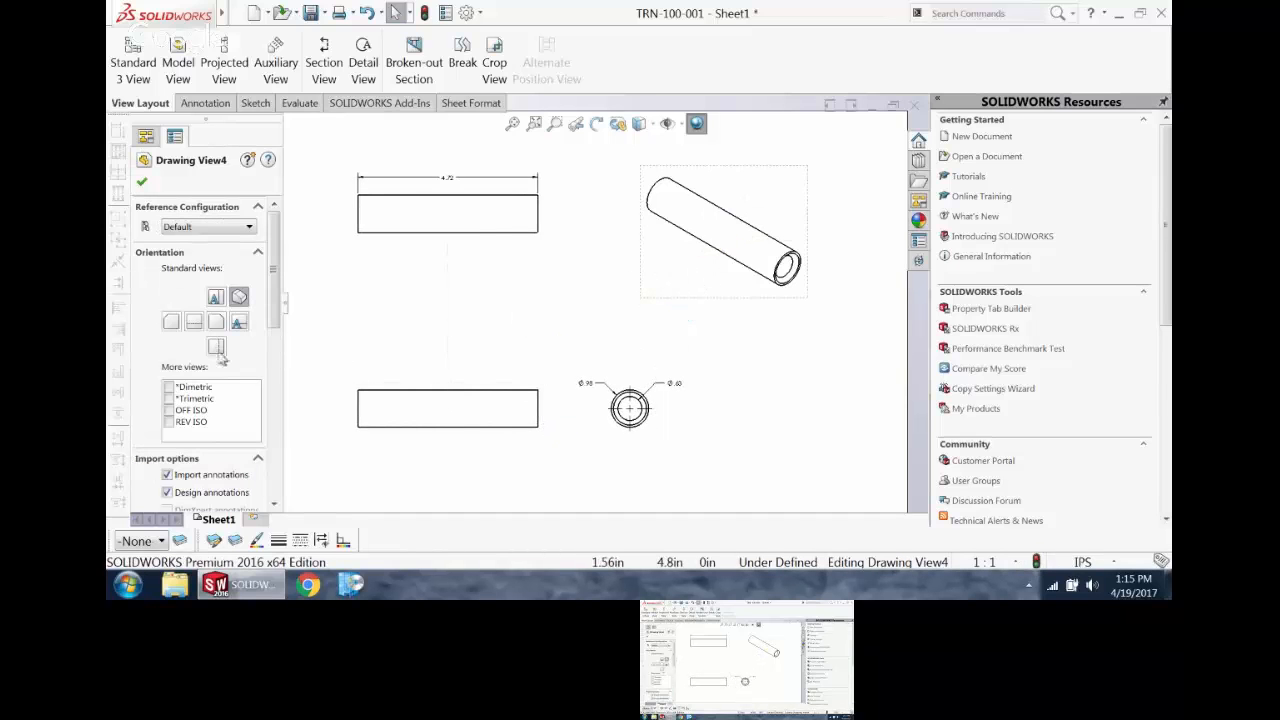
scroll(220, 320, "down", 4)
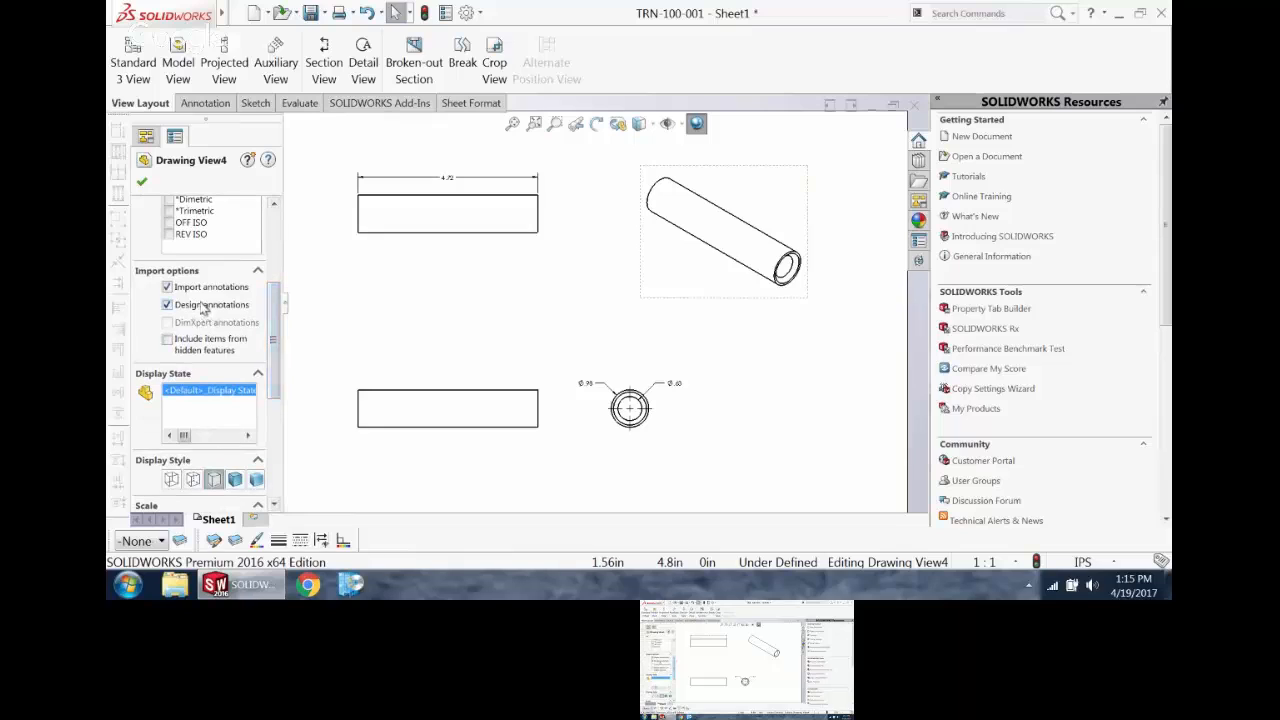
scroll(272, 356, "down", 3)
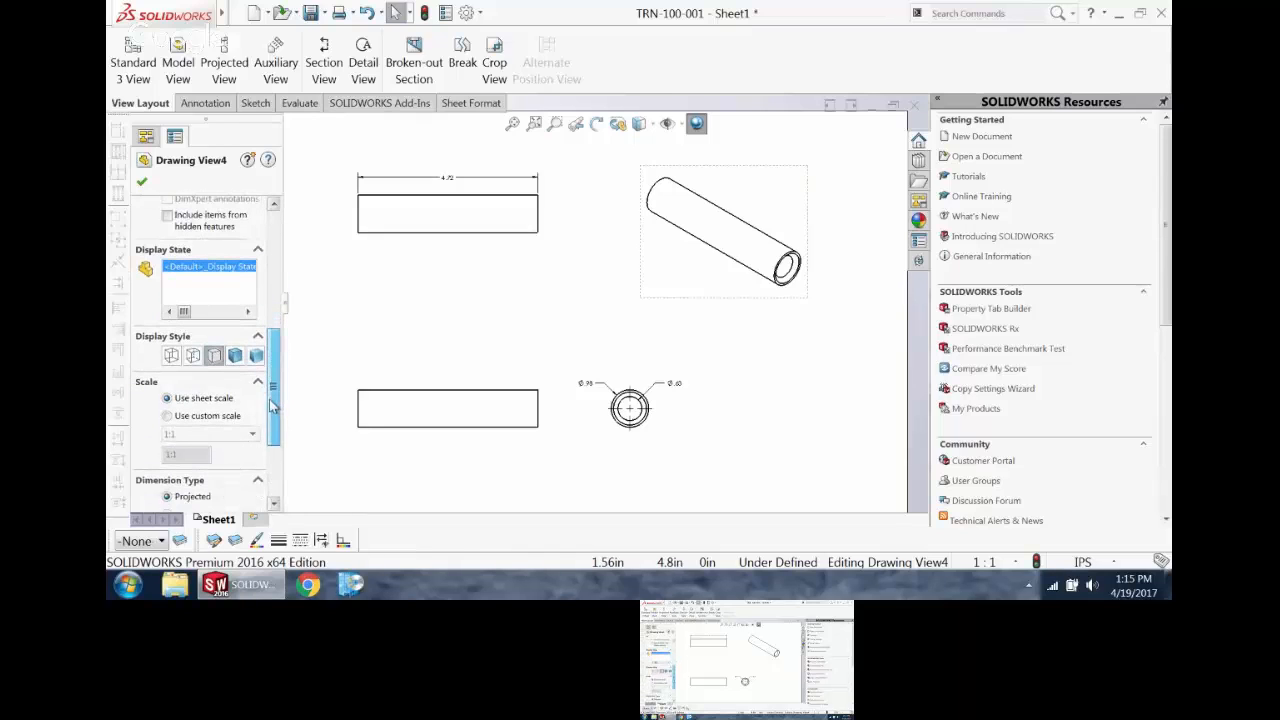
left_click(236, 357)
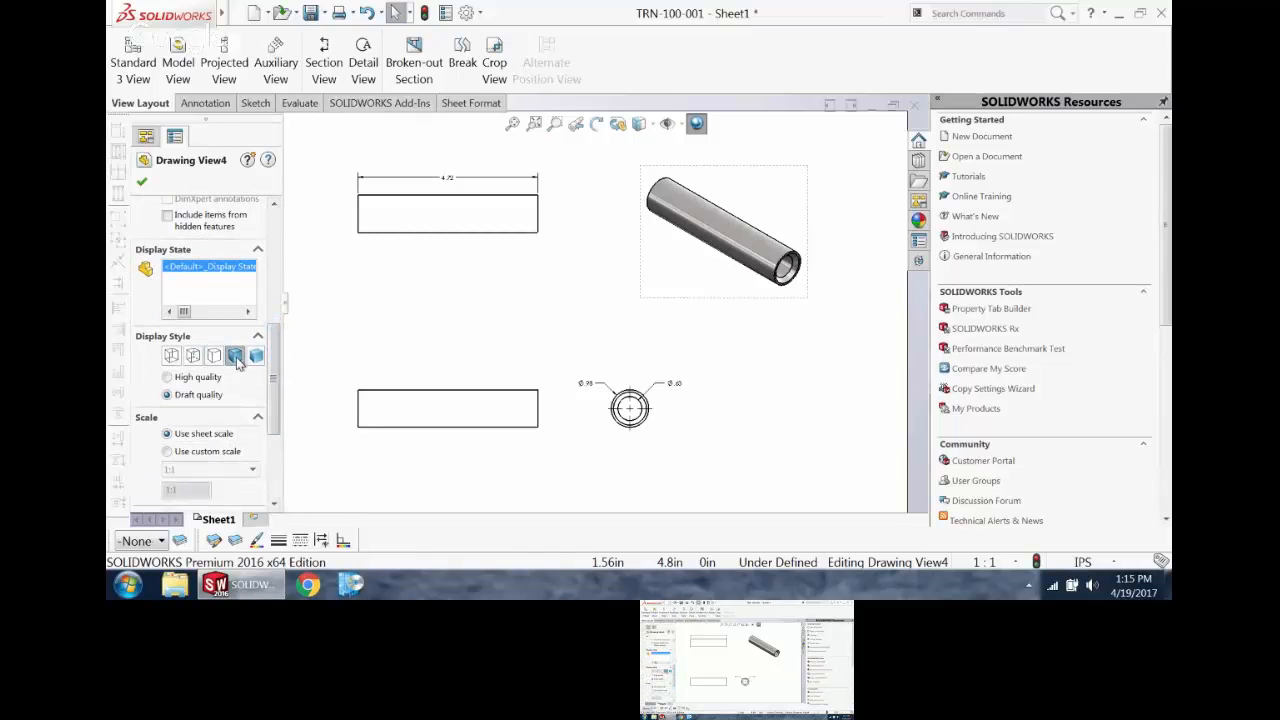
left_click(198, 358)
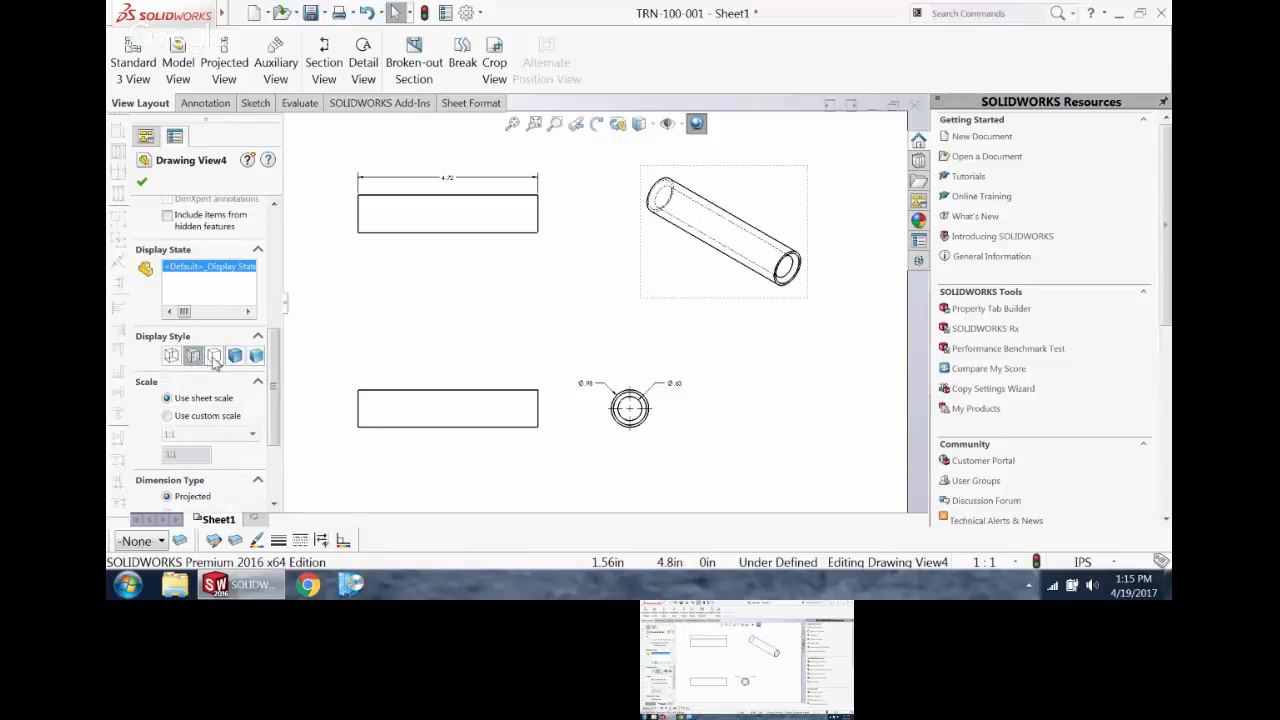
left_click(214, 358)
left_click(171, 357)
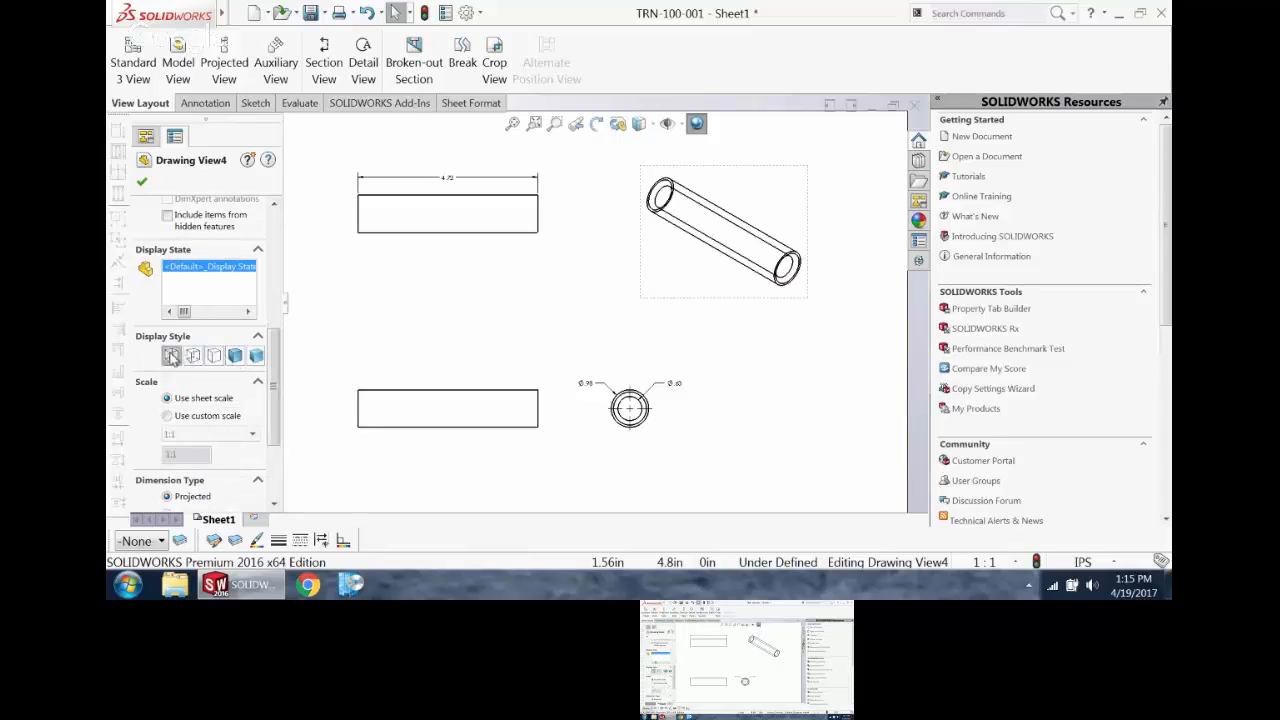
left_click(237, 357)
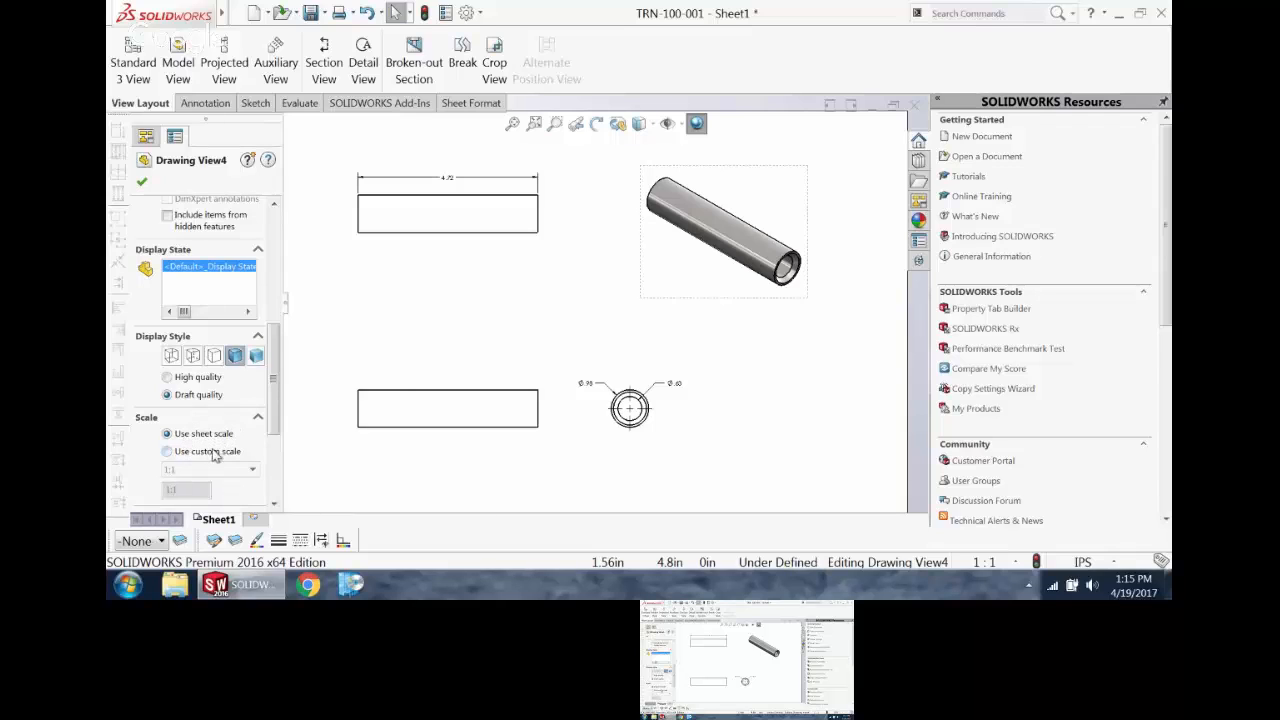
Step: Give the isometric view a custom scale, trying 1:2 before applying 2:1
left_click(213, 455)
left_click(212, 469)
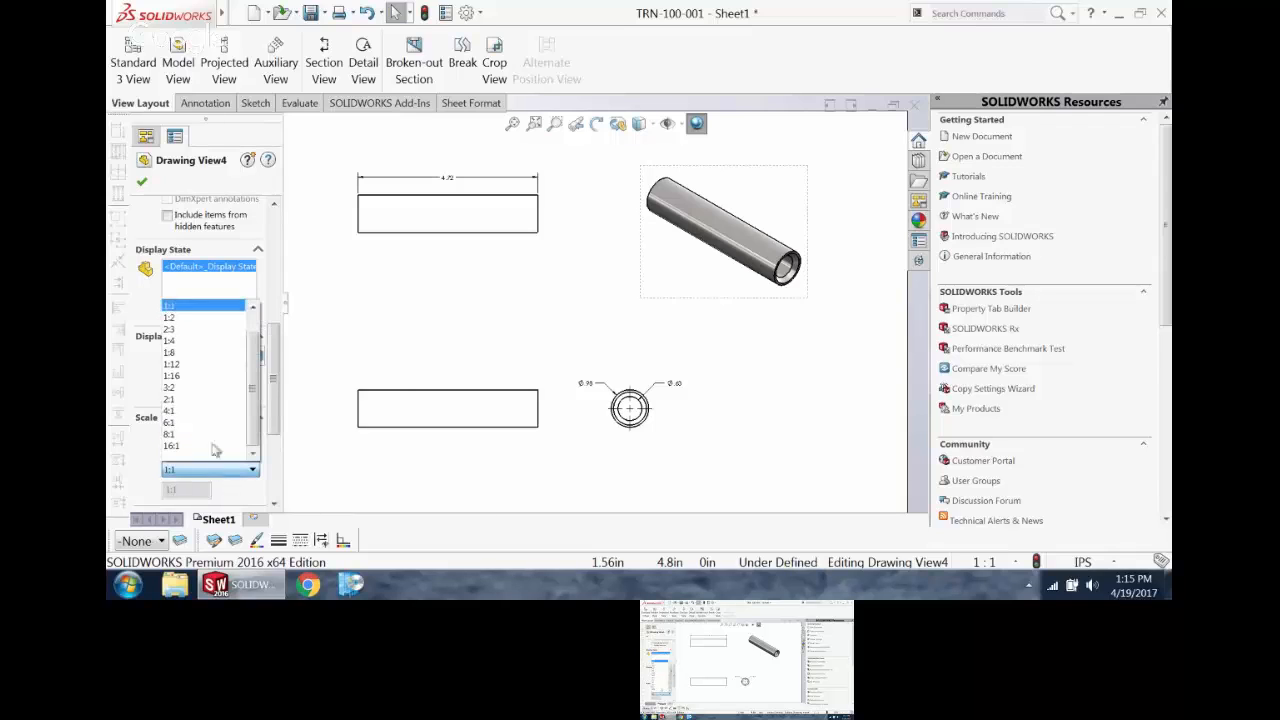
left_click(200, 317)
left_click(212, 469)
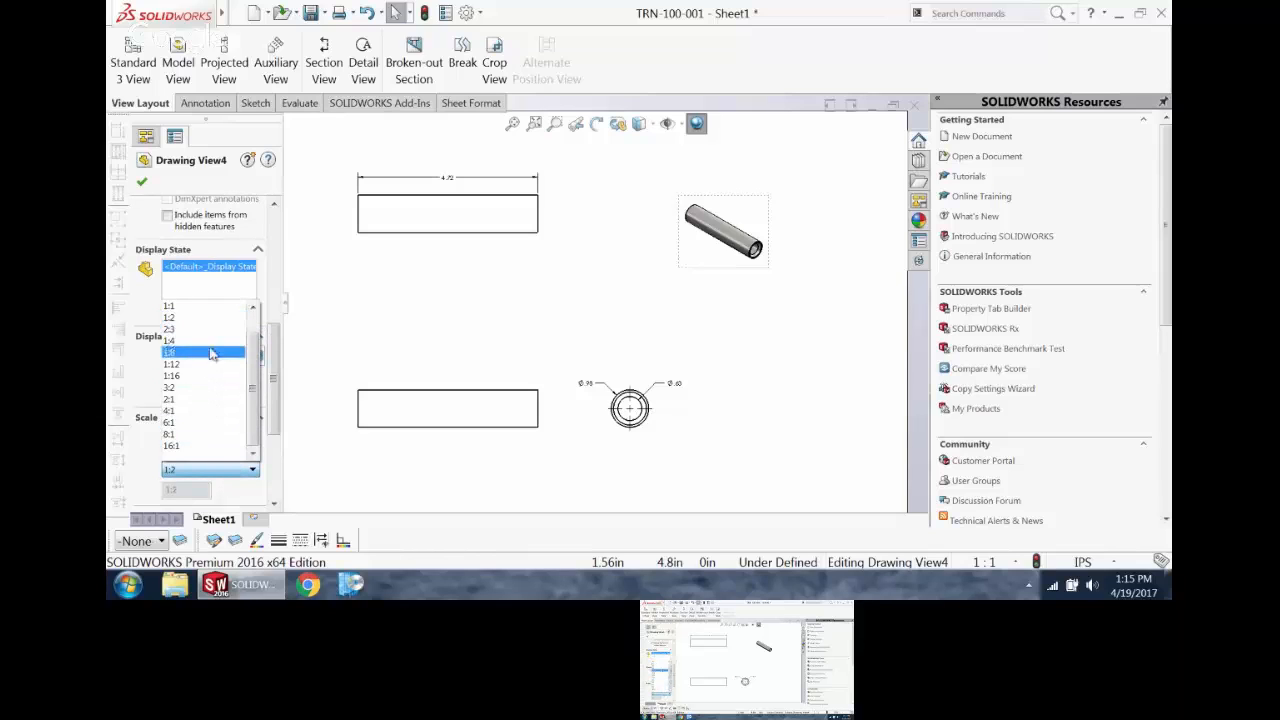
left_click(205, 399)
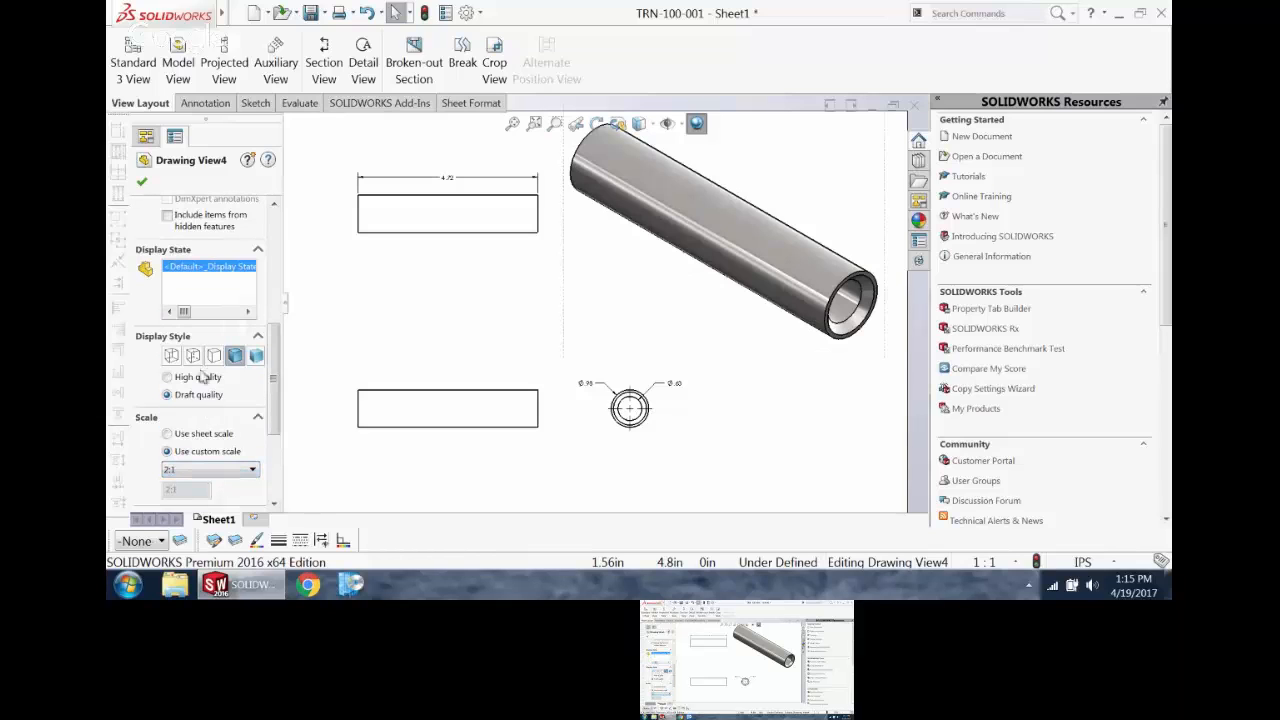
left_click(142, 183)
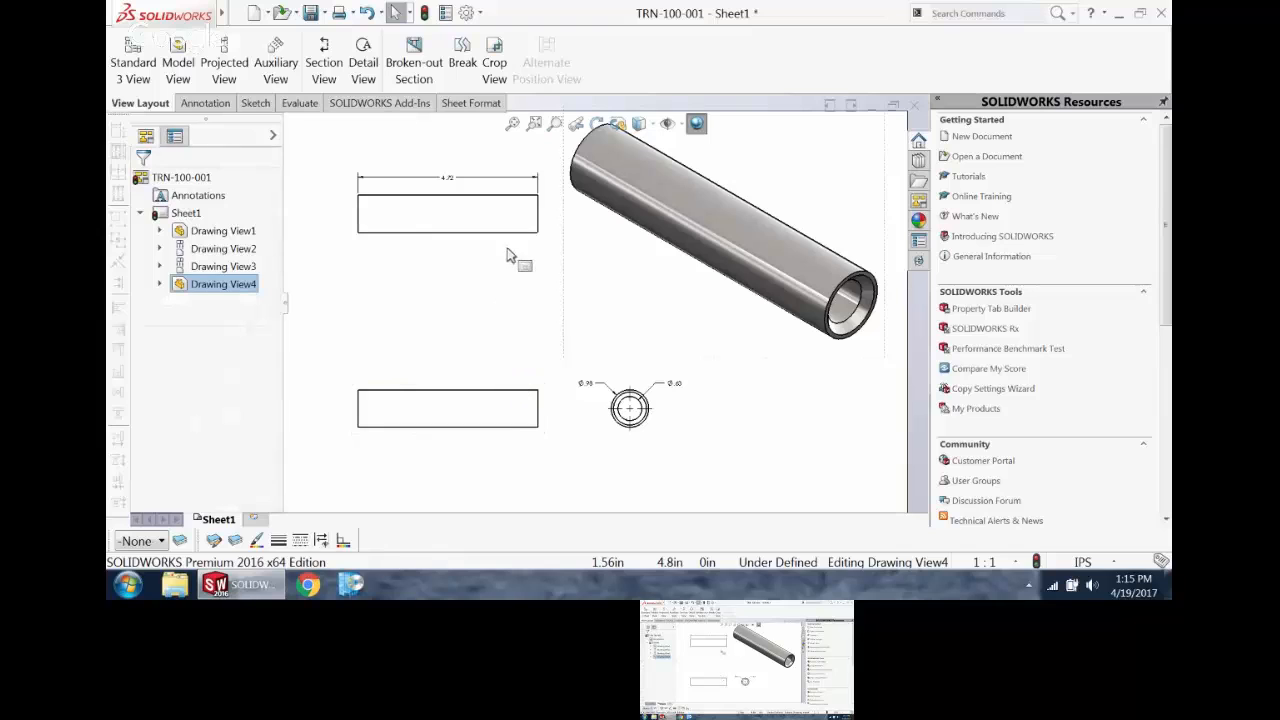
Step: Move the top view down closer to the front view, and lower the front view with its aligned right view
left_click_drag(523, 251, 505, 330)
left_click(538, 412)
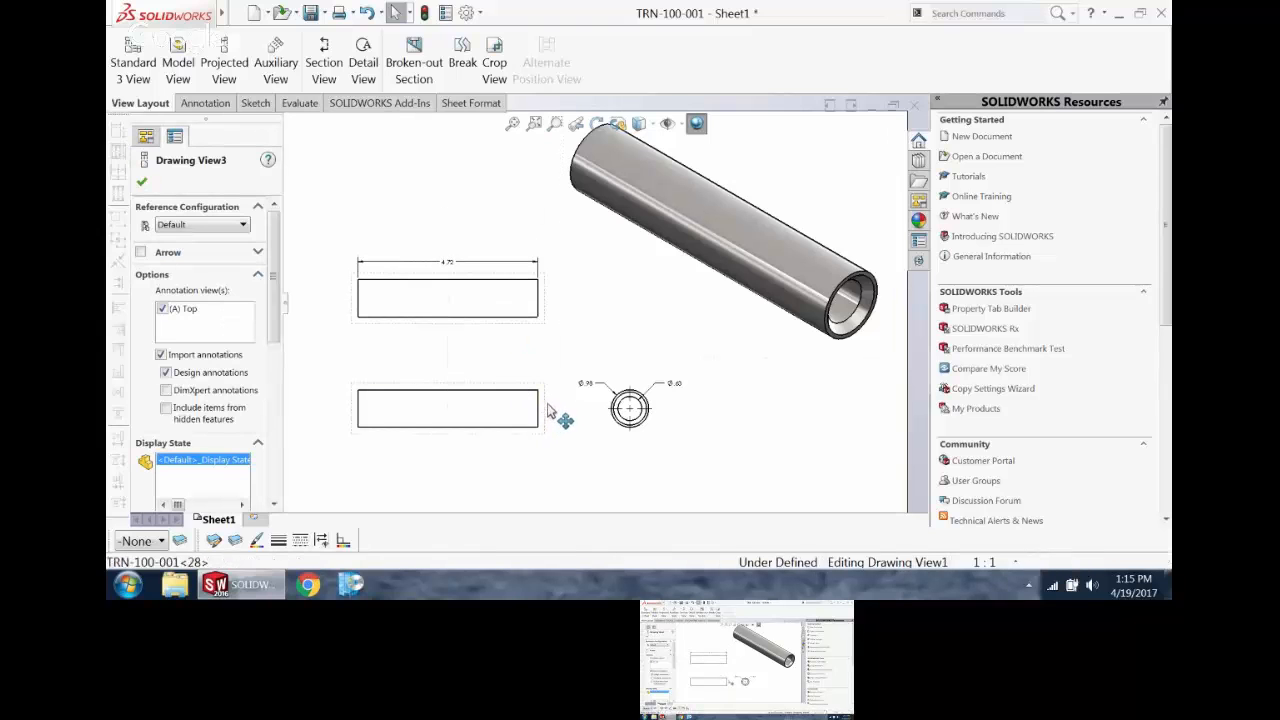
left_click_drag(538, 412, 535, 446)
Step: Move the isometric view over the top view and set its orientation to OFF ISO, trying REV ISO as well
left_click(676, 352)
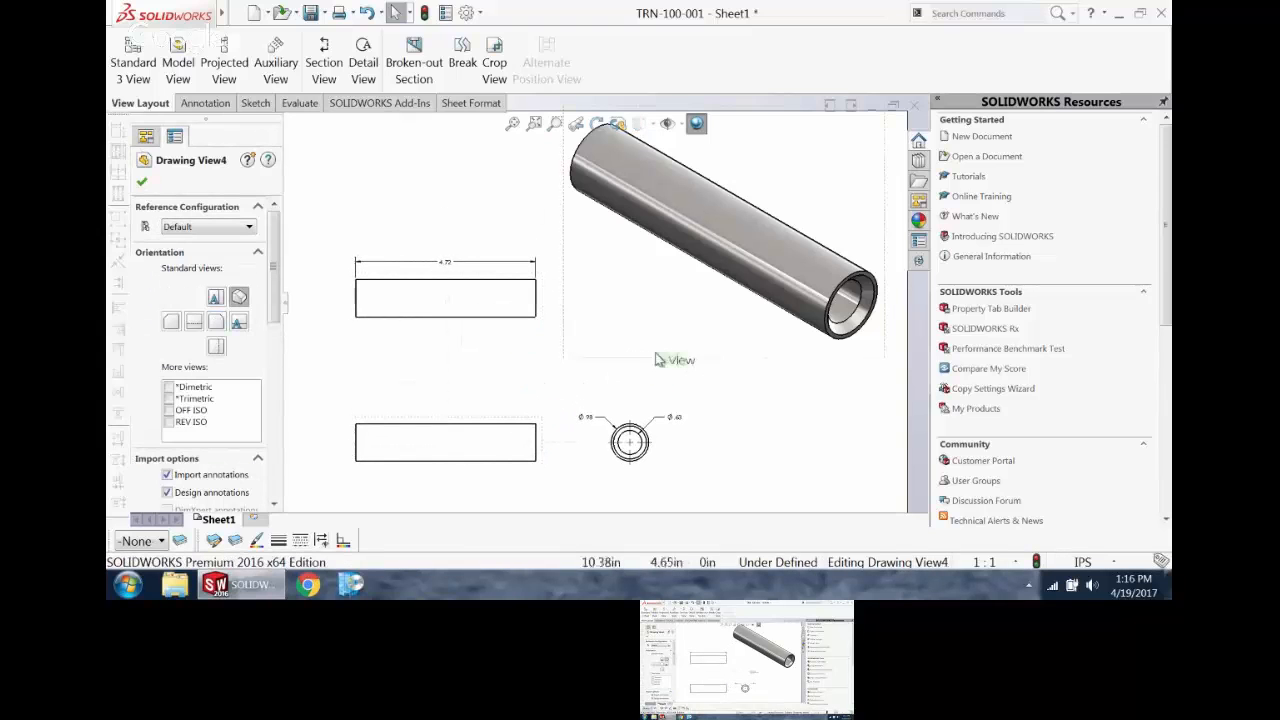
mouse_move(743, 368)
left_mouse_down()
mouse_move(477, 306)
mouse_move(527, 337)
left_mouse_up()
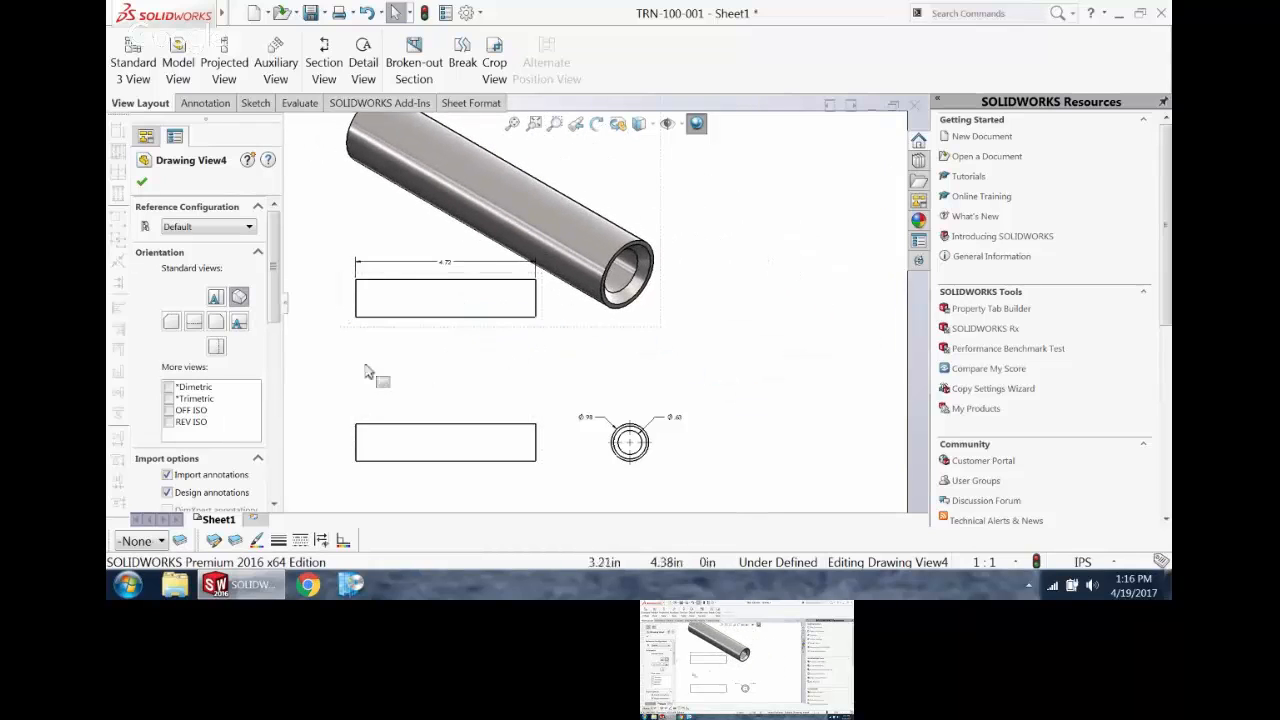
left_click(170, 412)
left_click(172, 423)
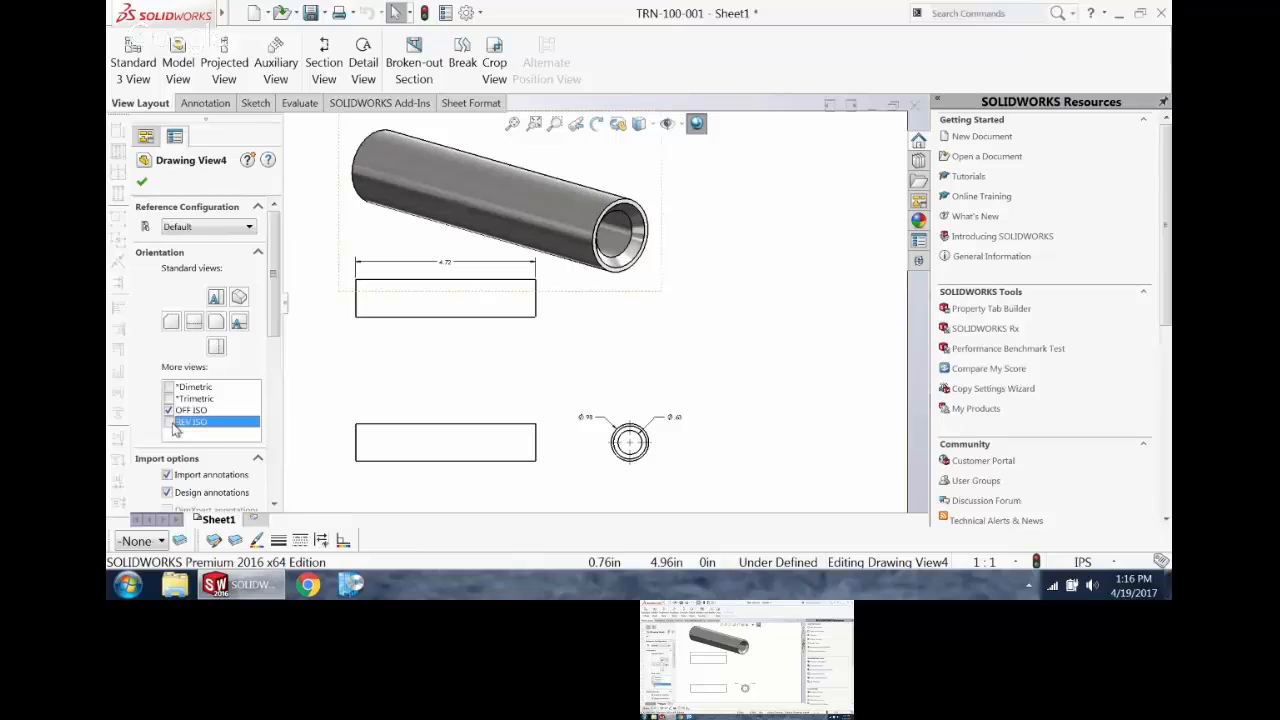
left_click(172, 410)
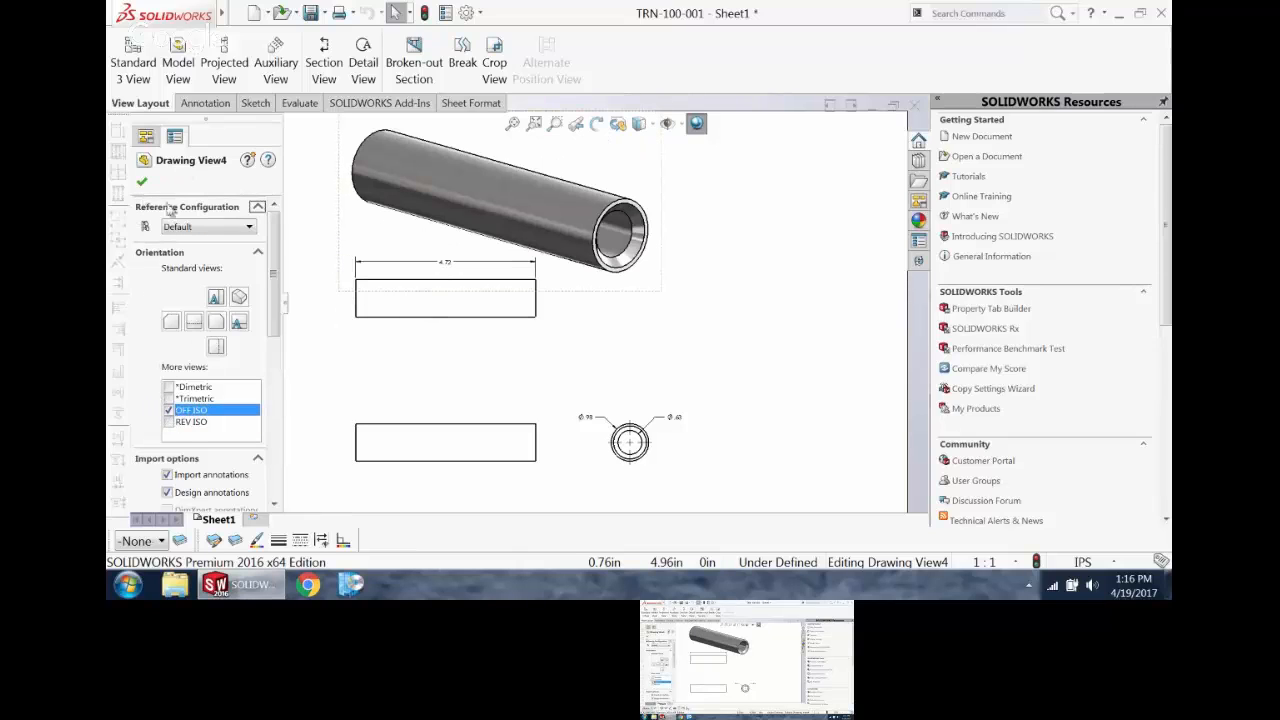
left_click(757, 357)
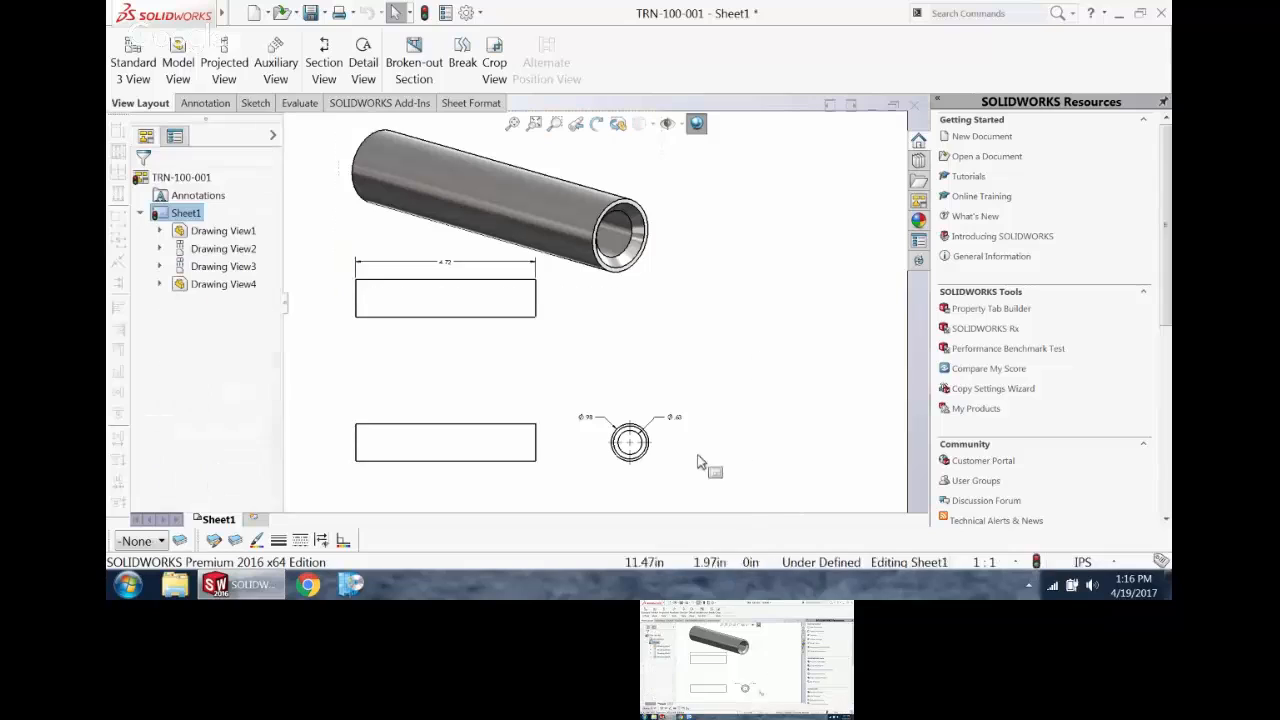
left_click(548, 443)
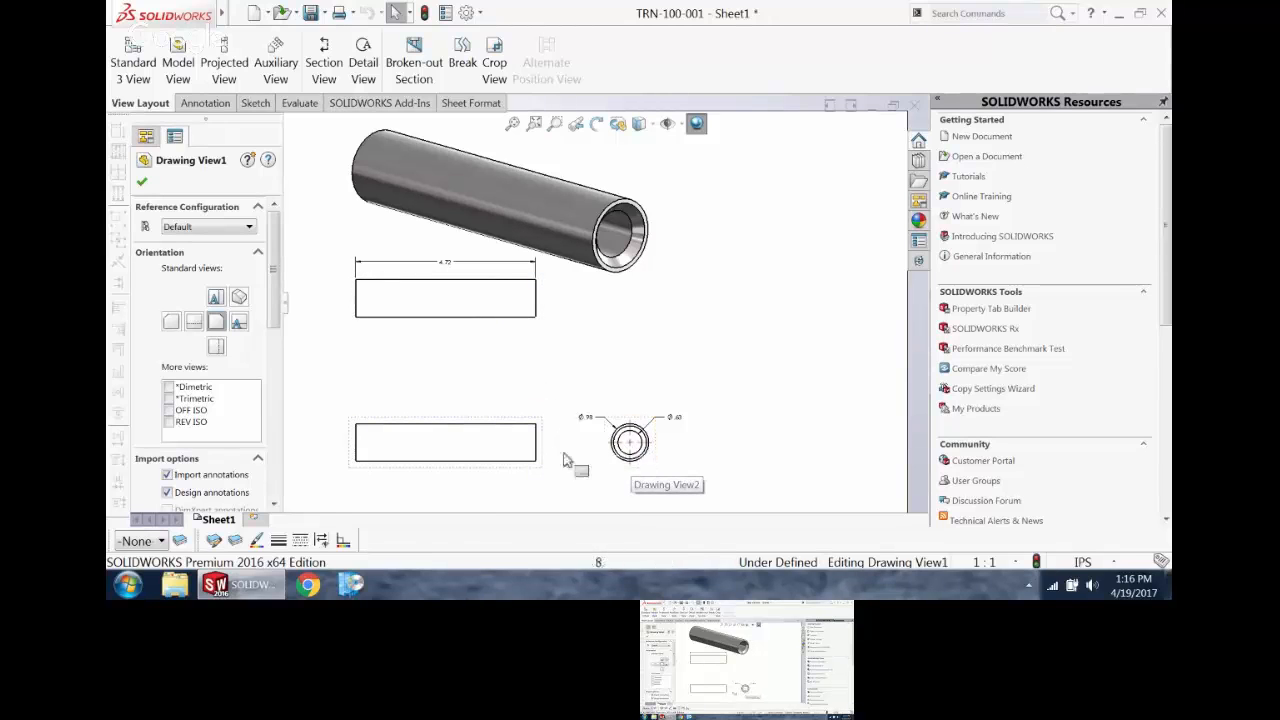
left_click(141, 181)
left_click(585, 326)
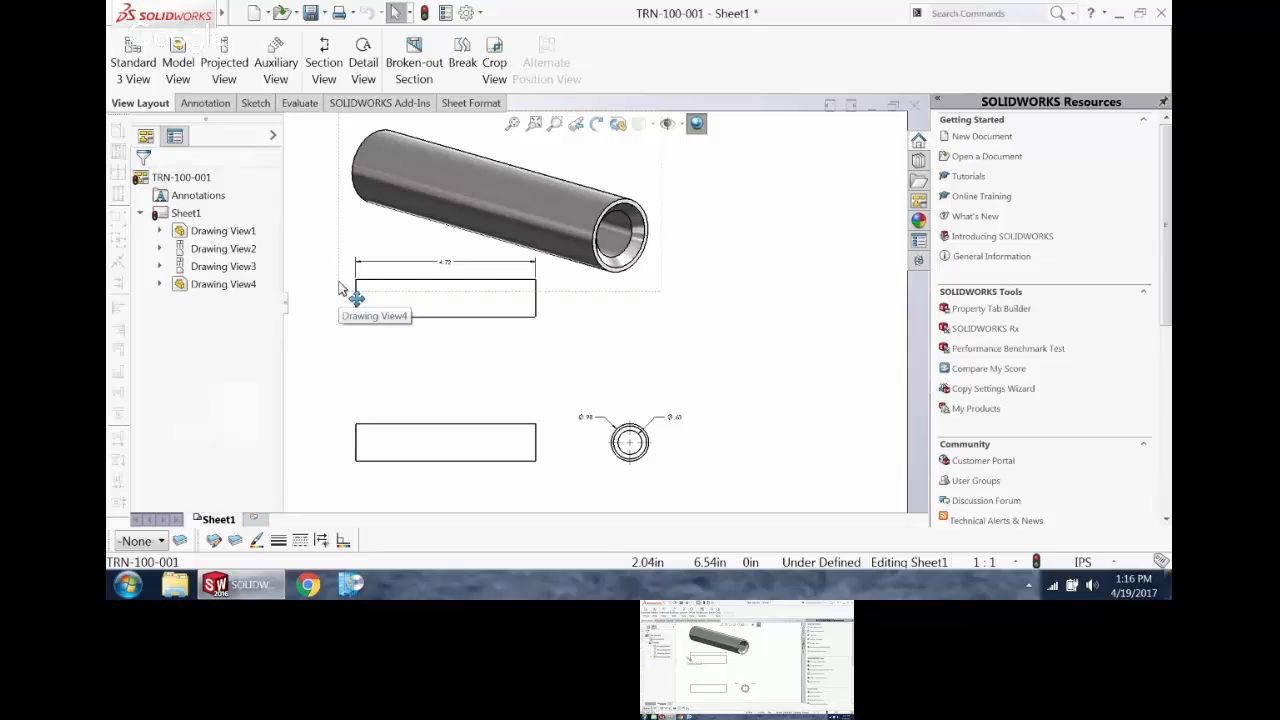
Step: Change the drawing's unit system to MMGS (millimeter, gram, second)
scroll(345, 288, "down", 3)
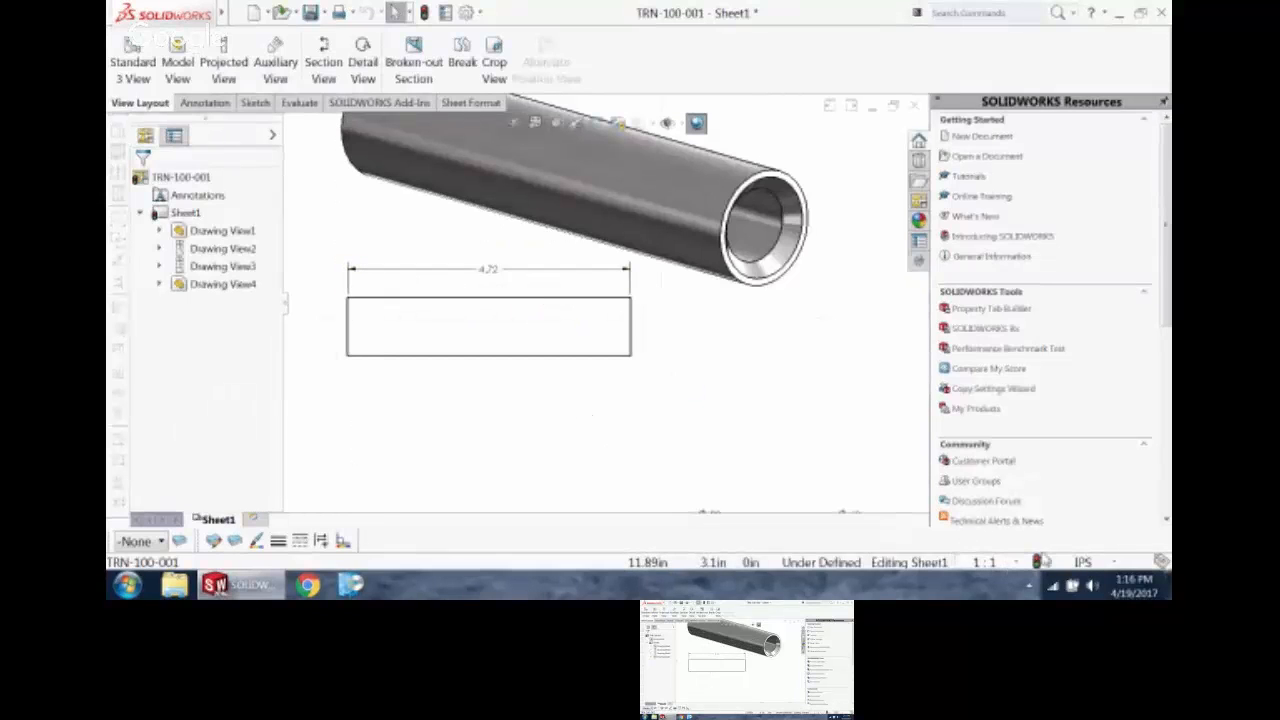
left_click(1112, 563)
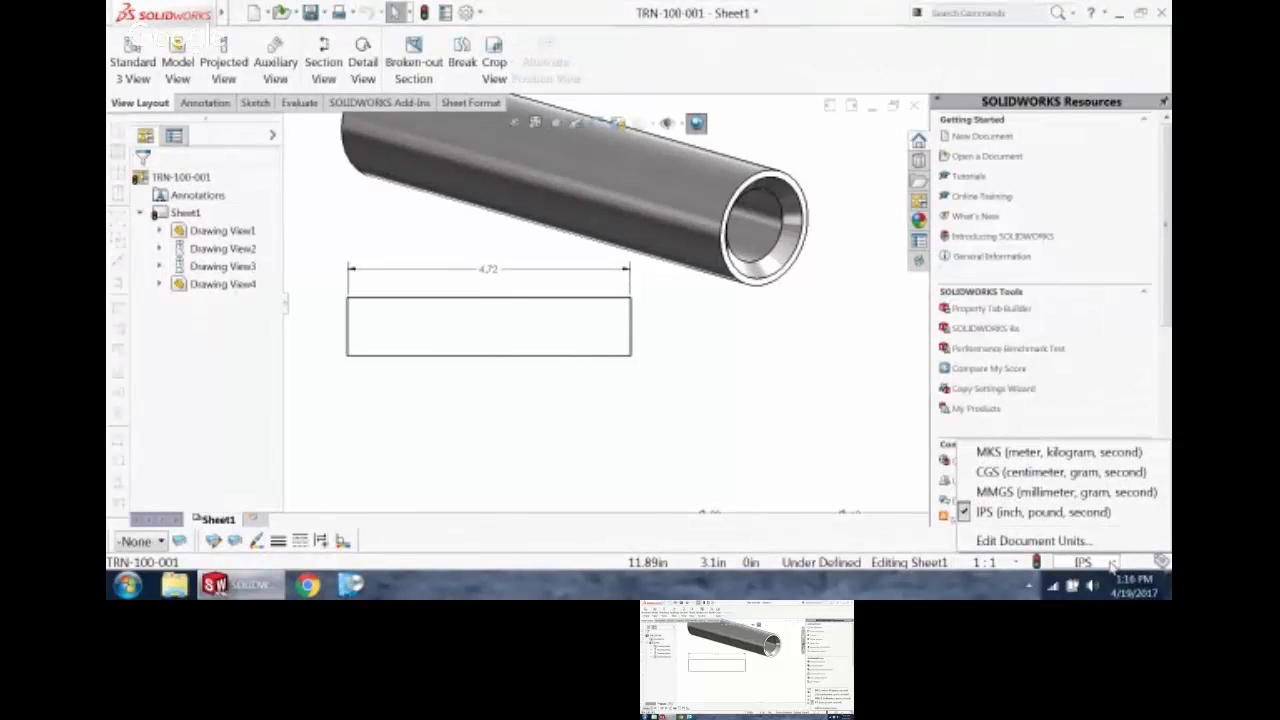
left_click(1084, 494)
scroll(518, 299, "up", 3)
scroll(518, 295, "down", 1)
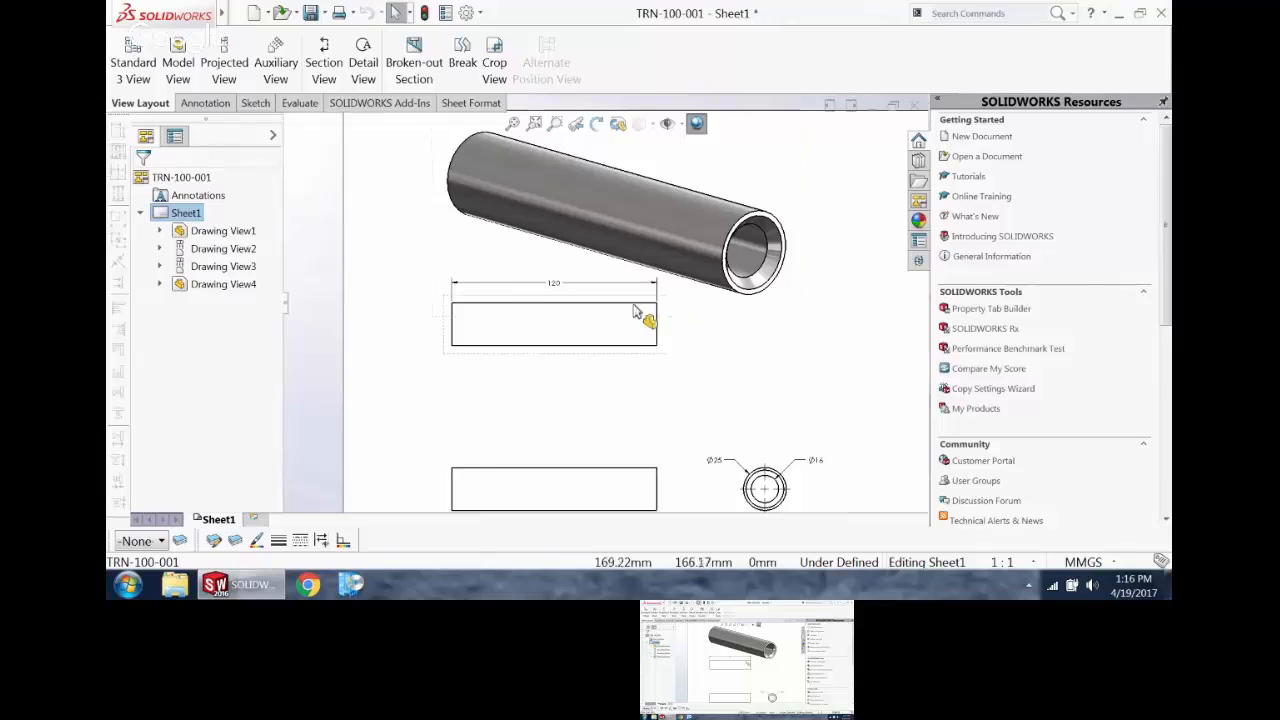
Step: Add a second sheet to the drawing
scroll(640, 310, "up", 3)
scroll(665, 346, "down", 1)
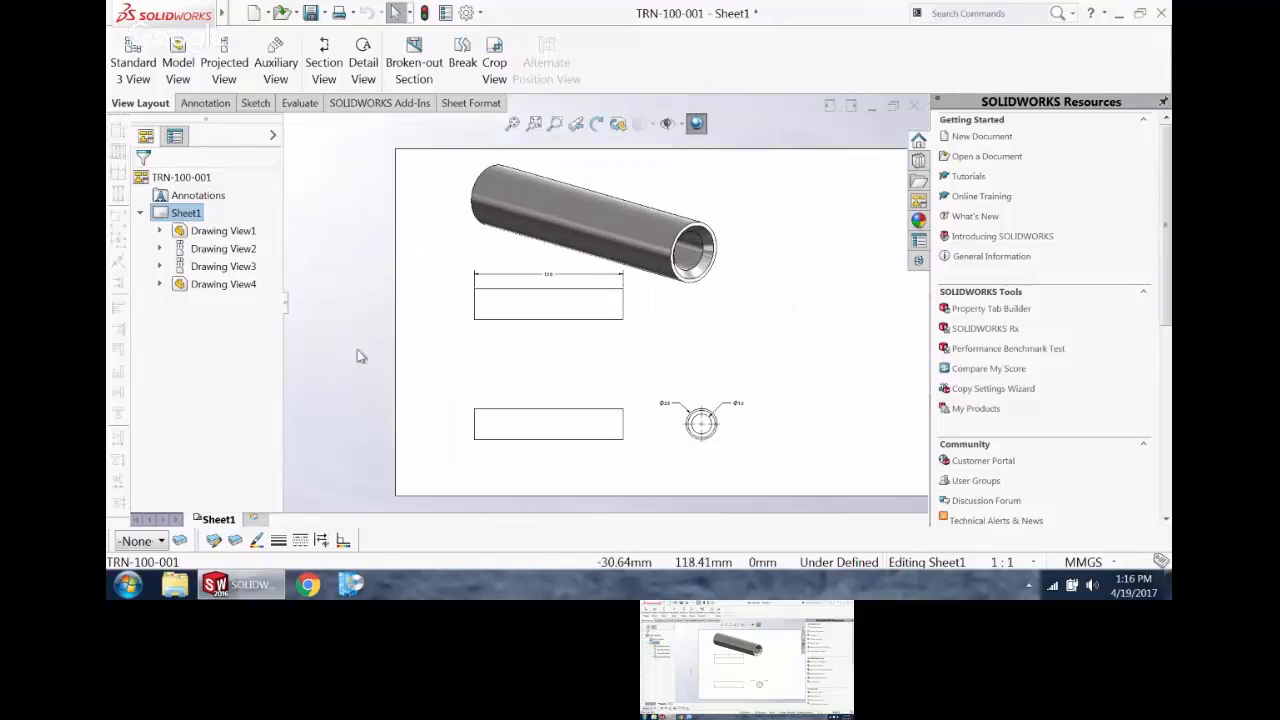
left_click(253, 520)
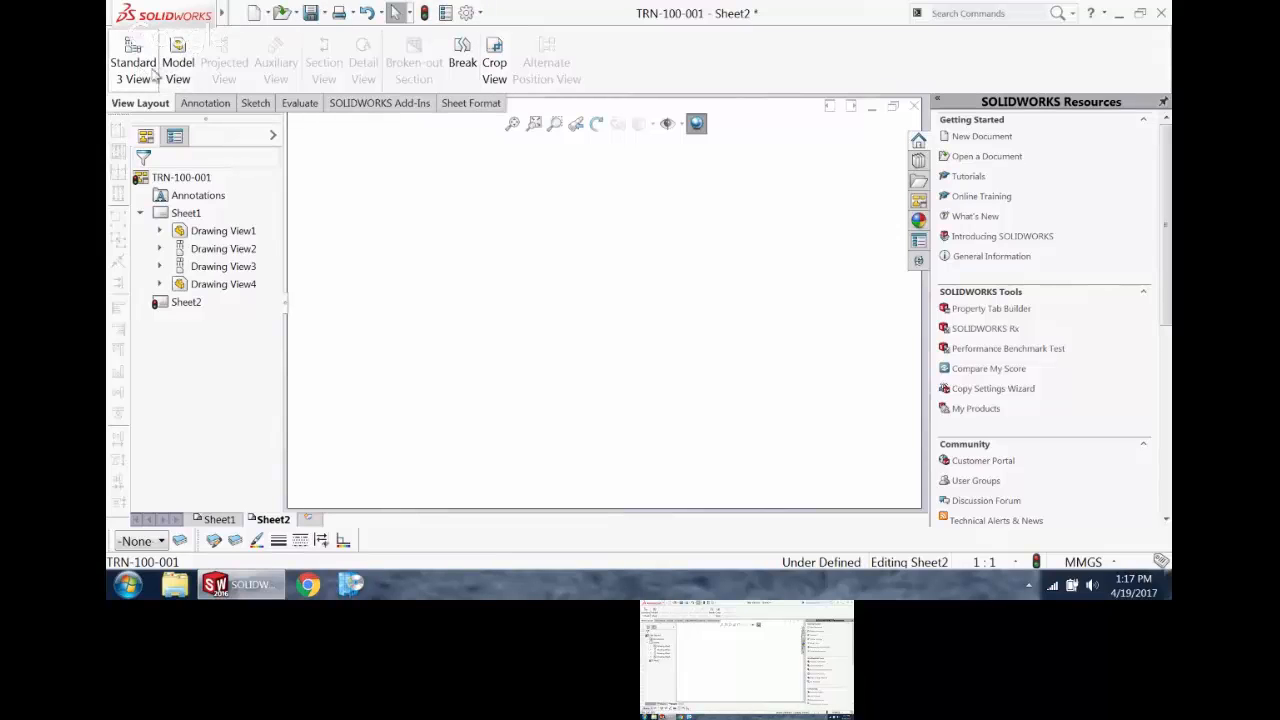
left_click(380, 292)
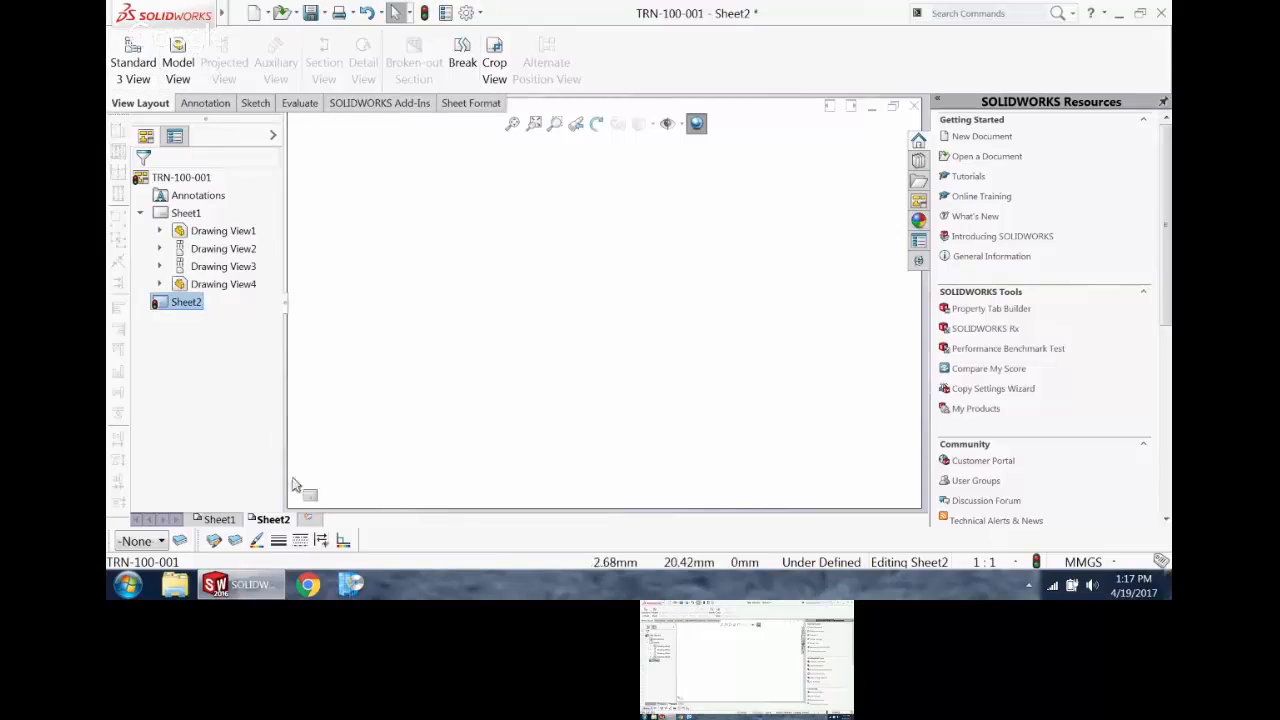
Step: Transfer the dimensioned top view, Drawing View3, from Sheet1 to Sheet2 and display Sheet2
left_click(219, 519)
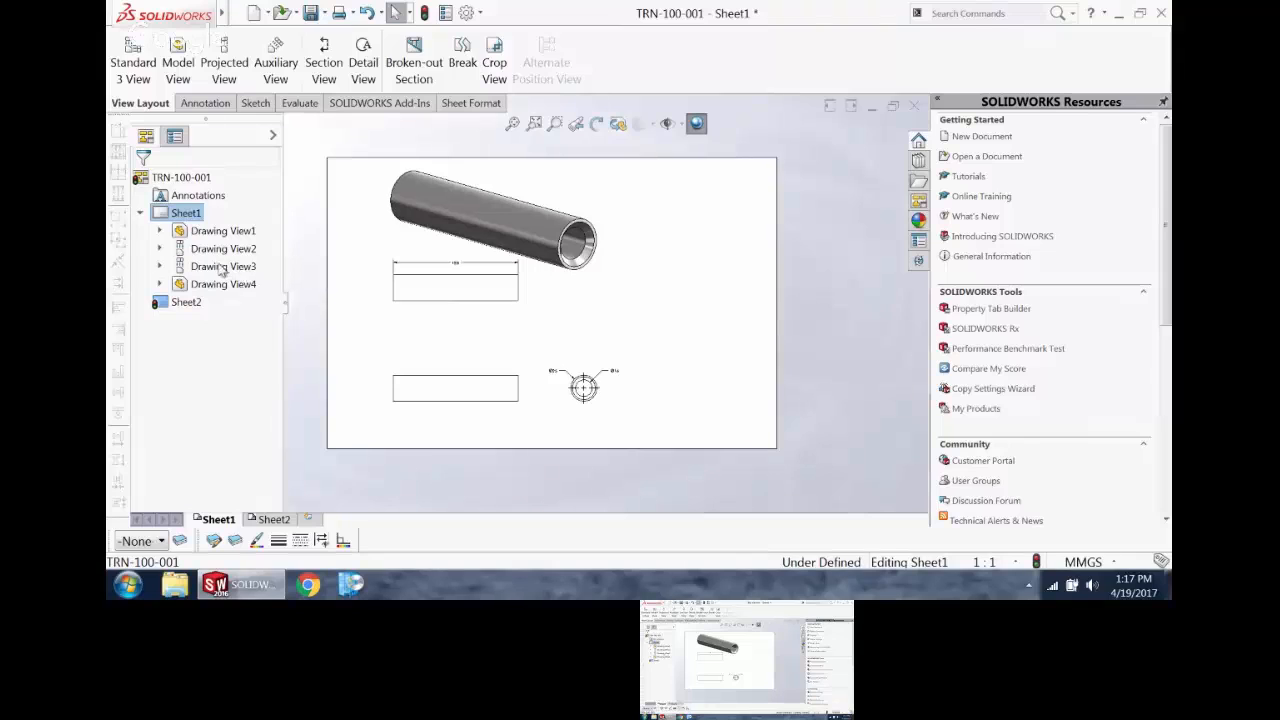
left_click(222, 264)
mouse_move(212, 265)
left_mouse_down()
mouse_move(232, 300)
mouse_move(186, 302)
left_mouse_up()
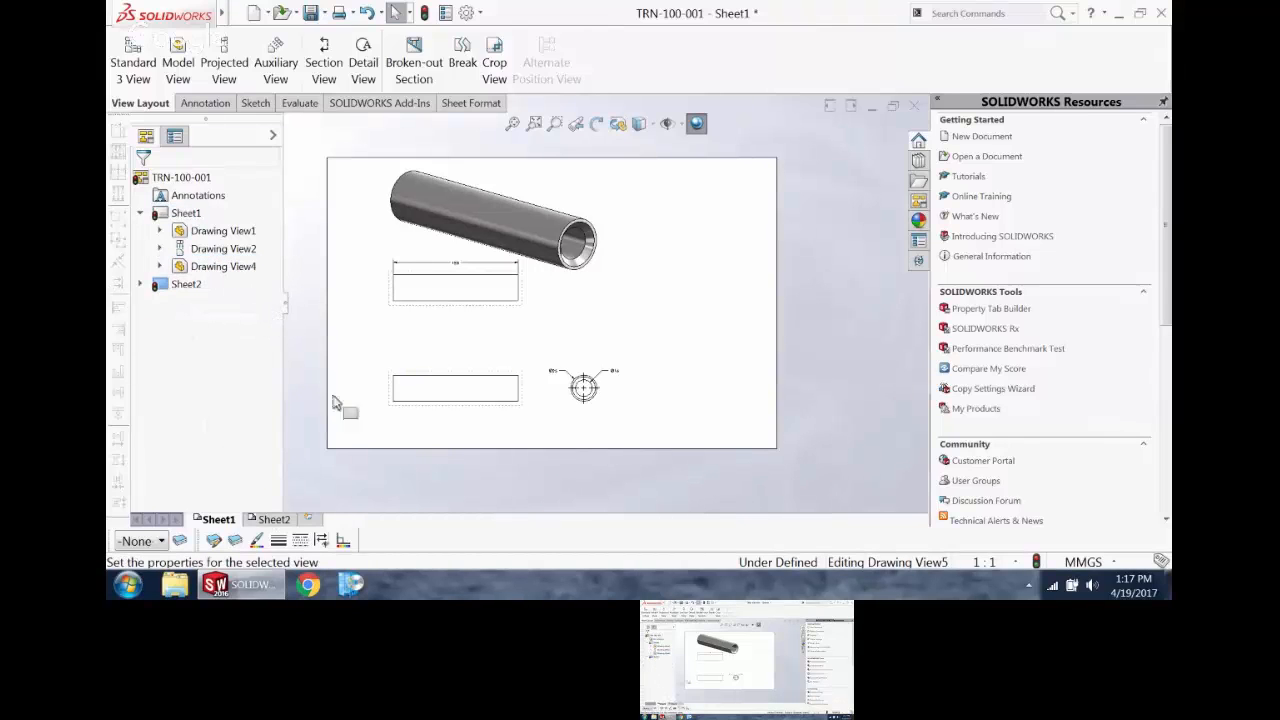
left_click(389, 374)
left_click(273, 519)
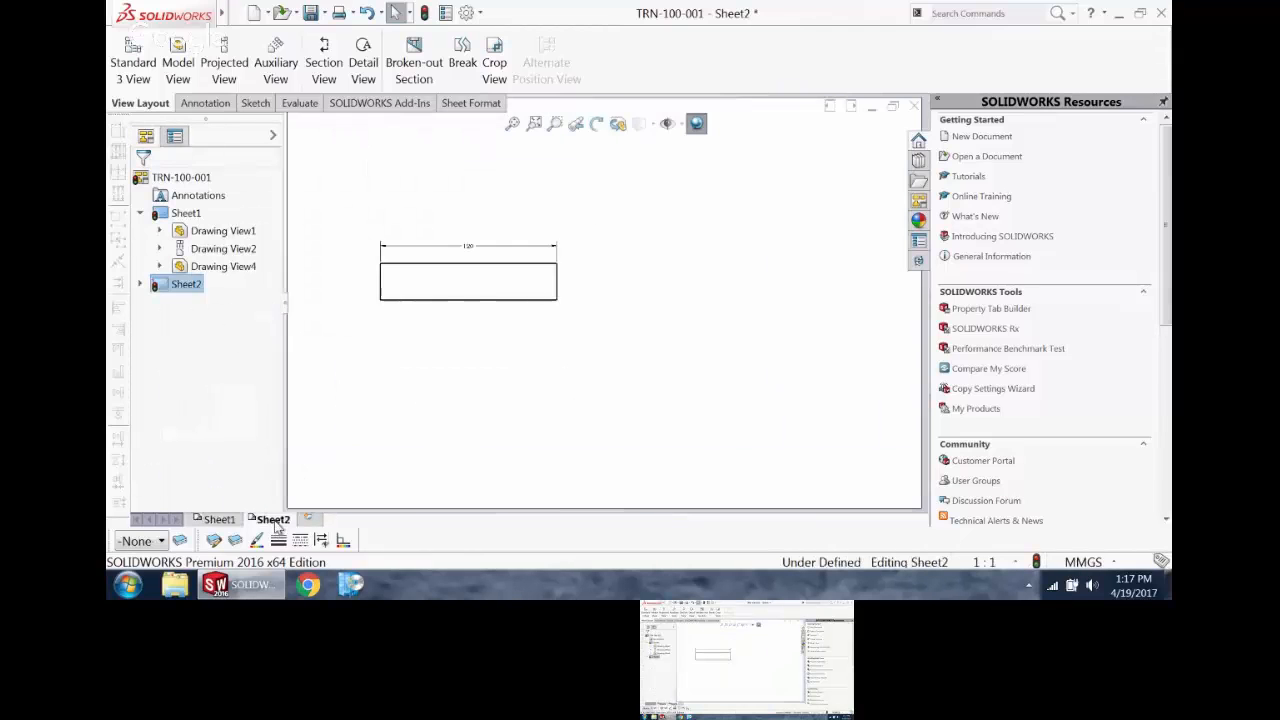
Step: Move the top view down near the lower edge of Sheet2
scroll(603, 299, "up", 3)
scroll(566, 263, "down", 1)
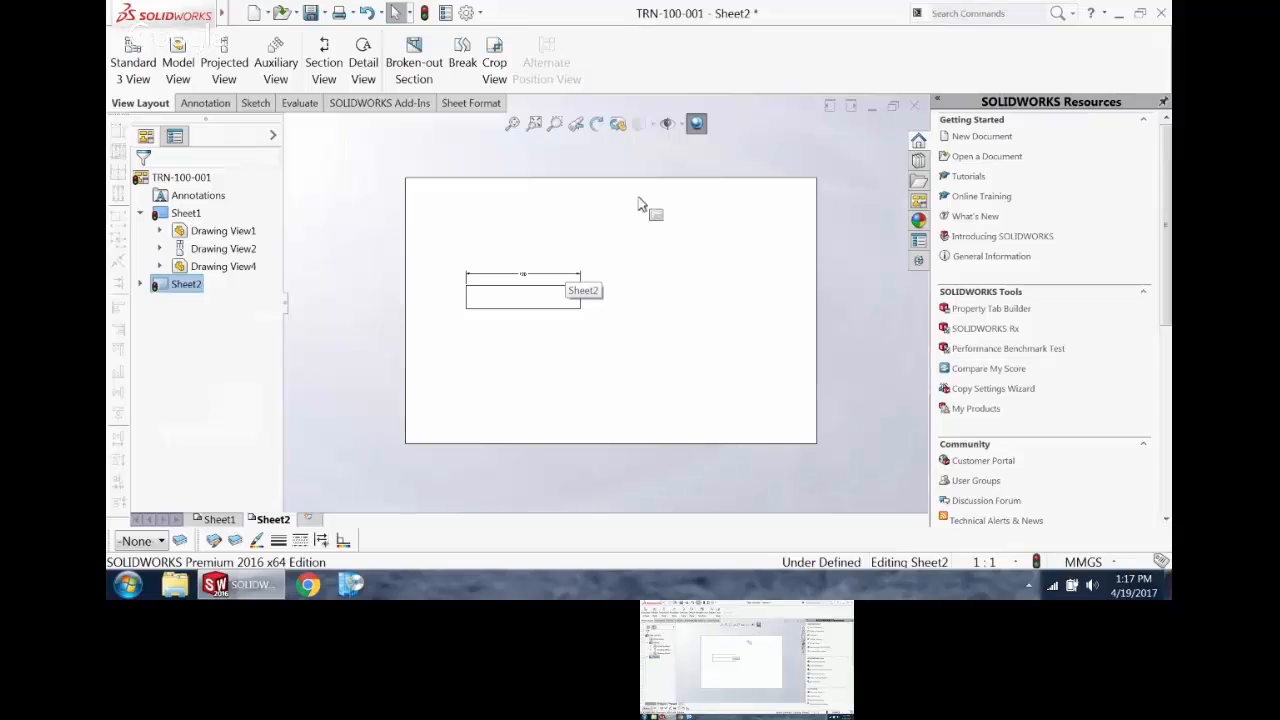
left_click_drag(572, 319, 567, 367)
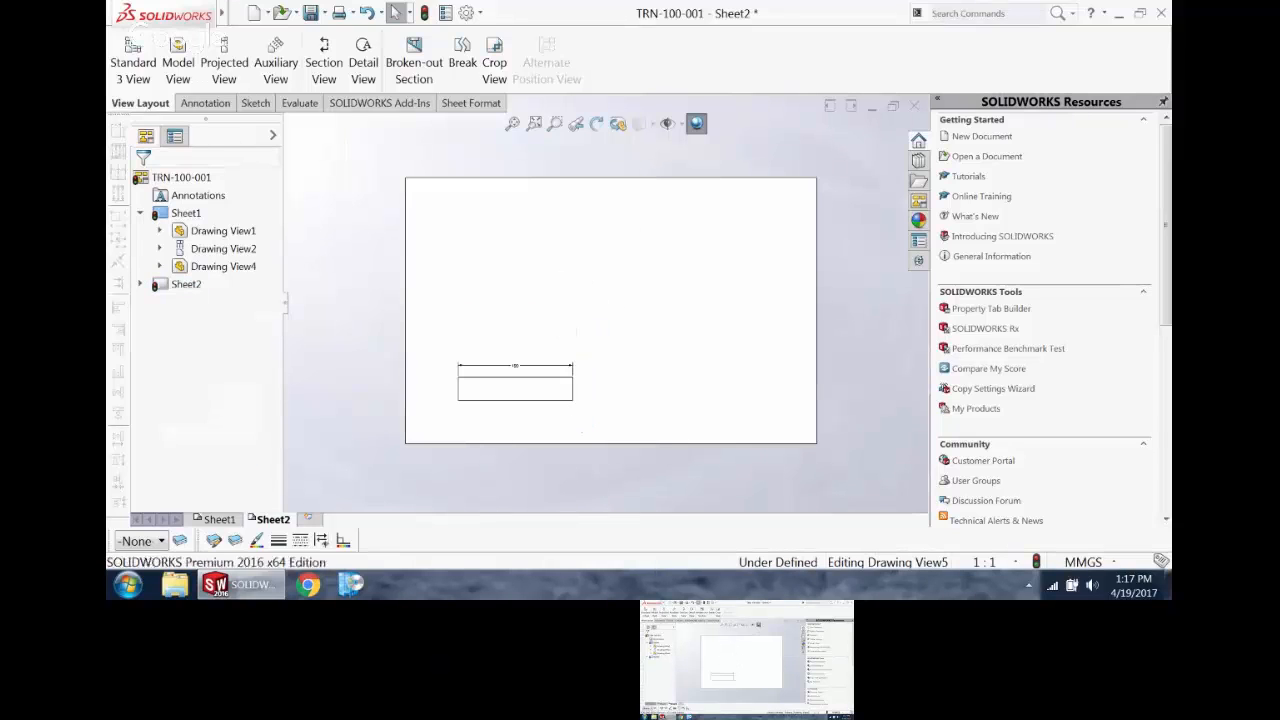
Step: Set the display style of the top view on Sheet2 to Hidden Lines Visible
left_click(655, 128)
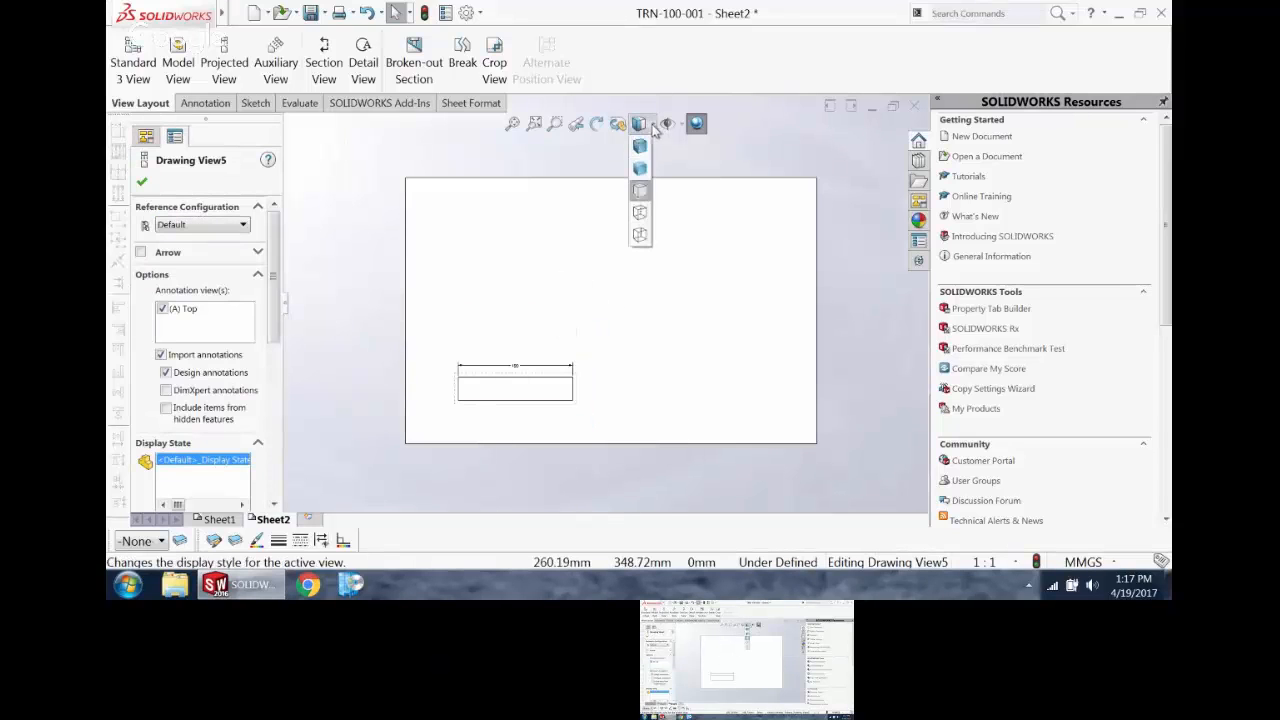
left_click(640, 212)
scroll(534, 420, "down", 5)
key("f")
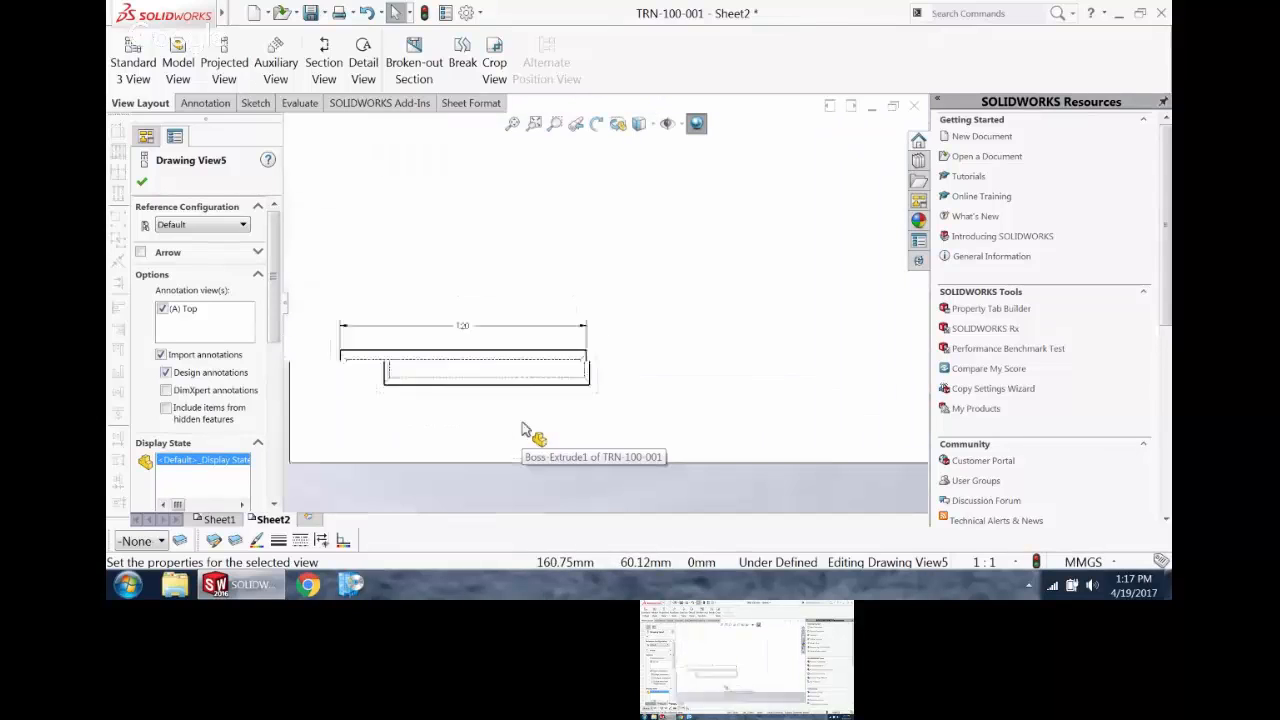
left_click(571, 223)
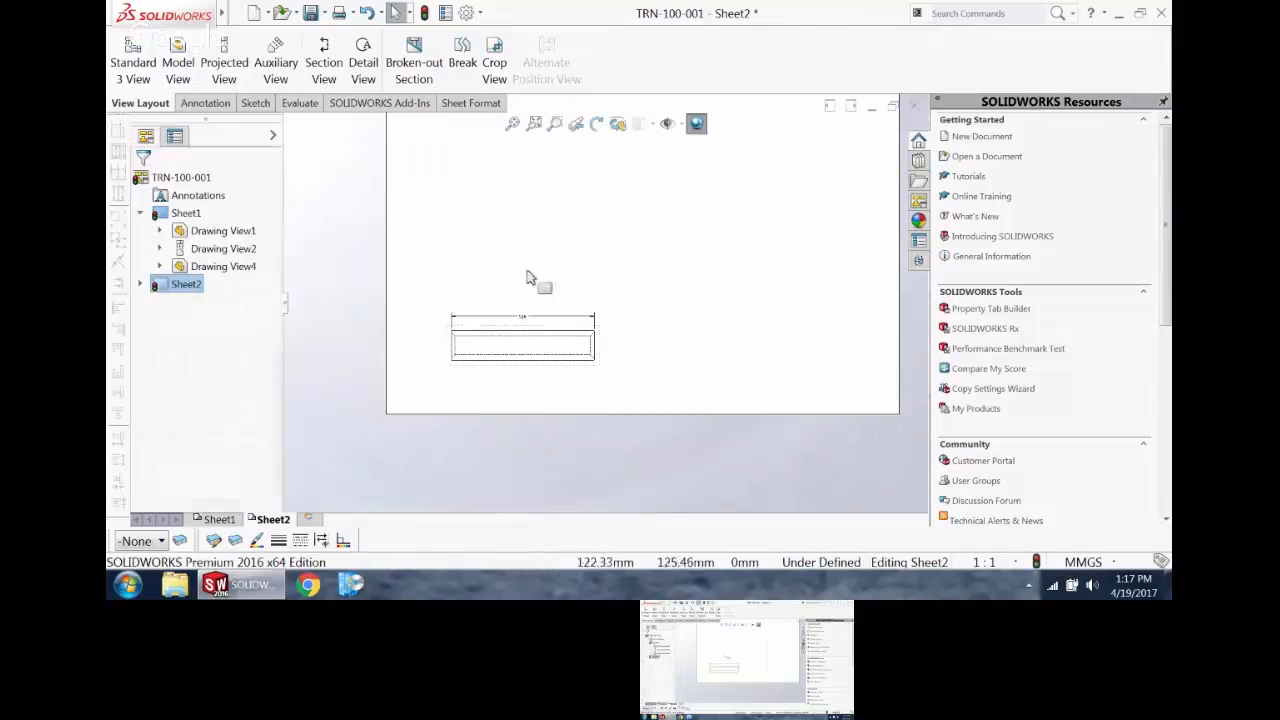
Step: Switch the reference configuration of the view on Sheet2 to STOCK
left_click(531, 369)
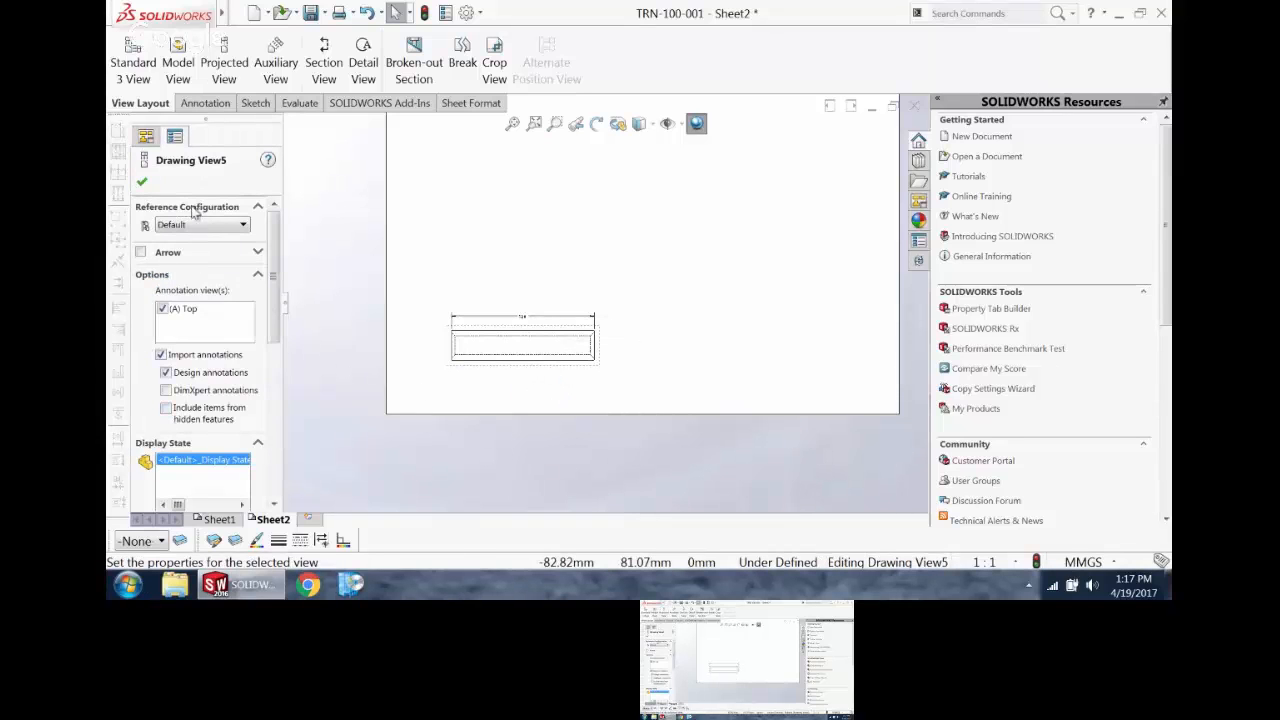
left_click(228, 226)
left_click(209, 262)
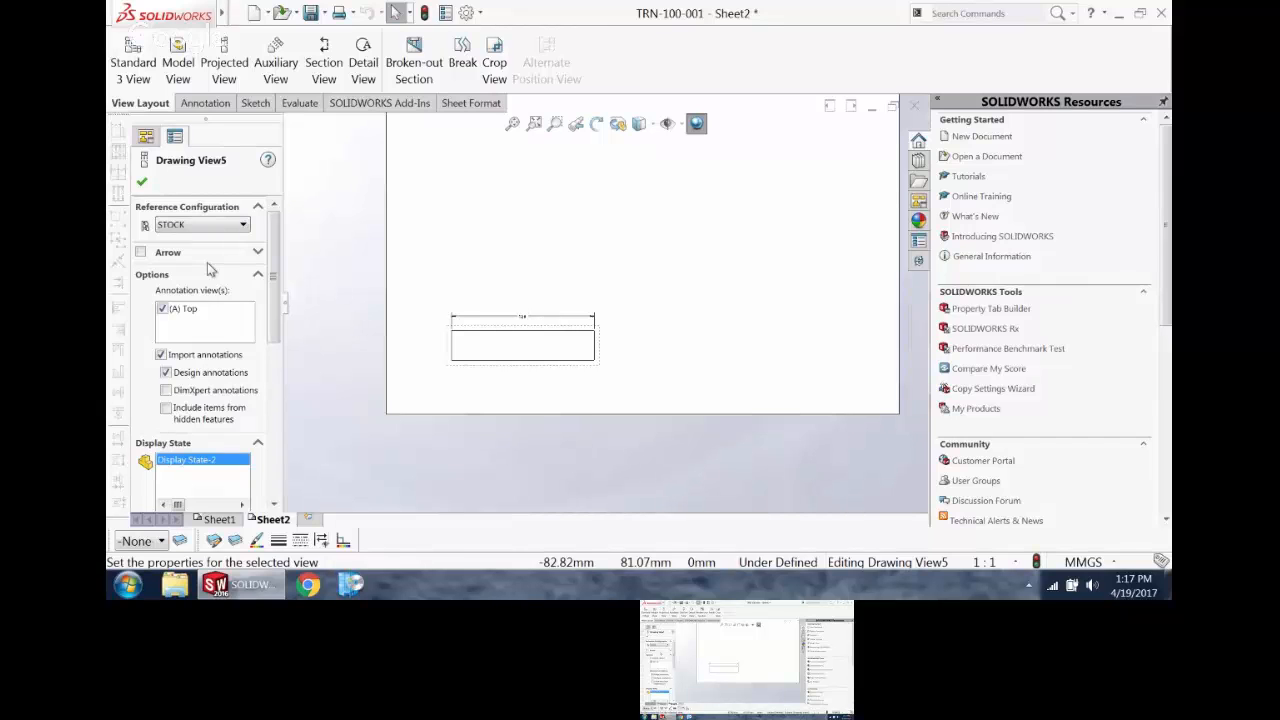
left_click(141, 181)
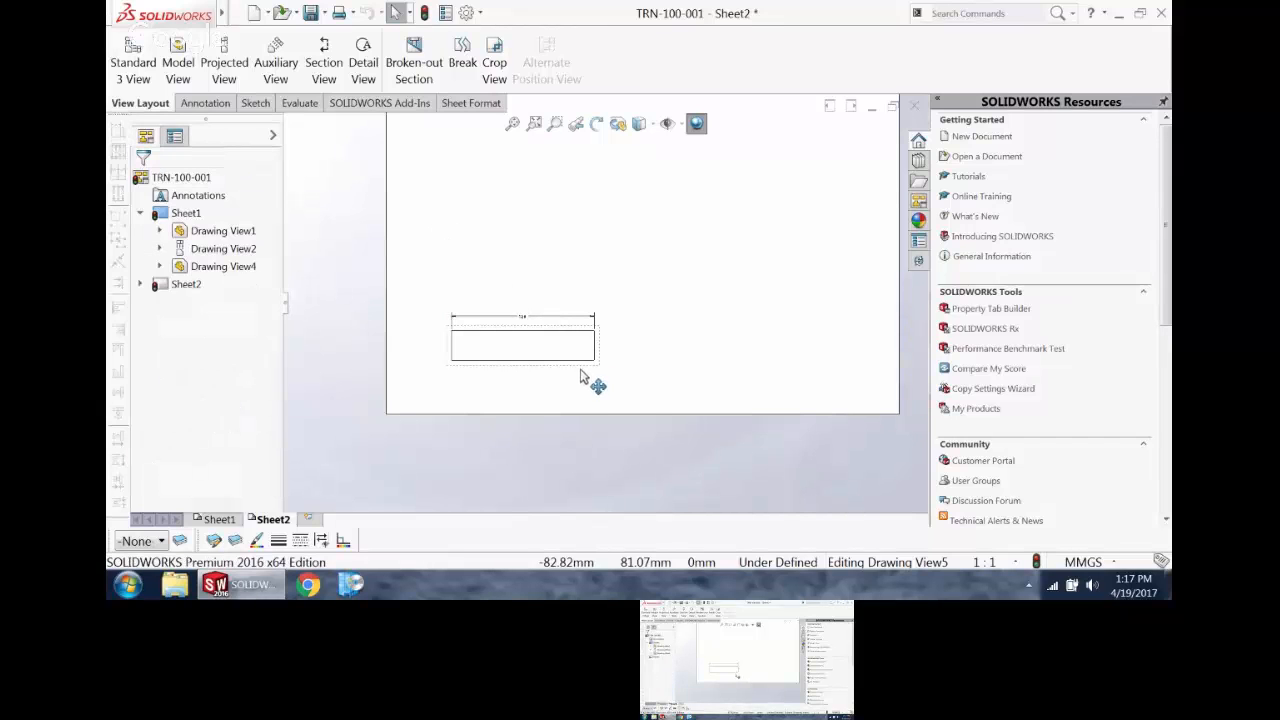
Step: Project an isometric view and an aligned end view from the STOCK view on Sheet2
left_click(583, 370)
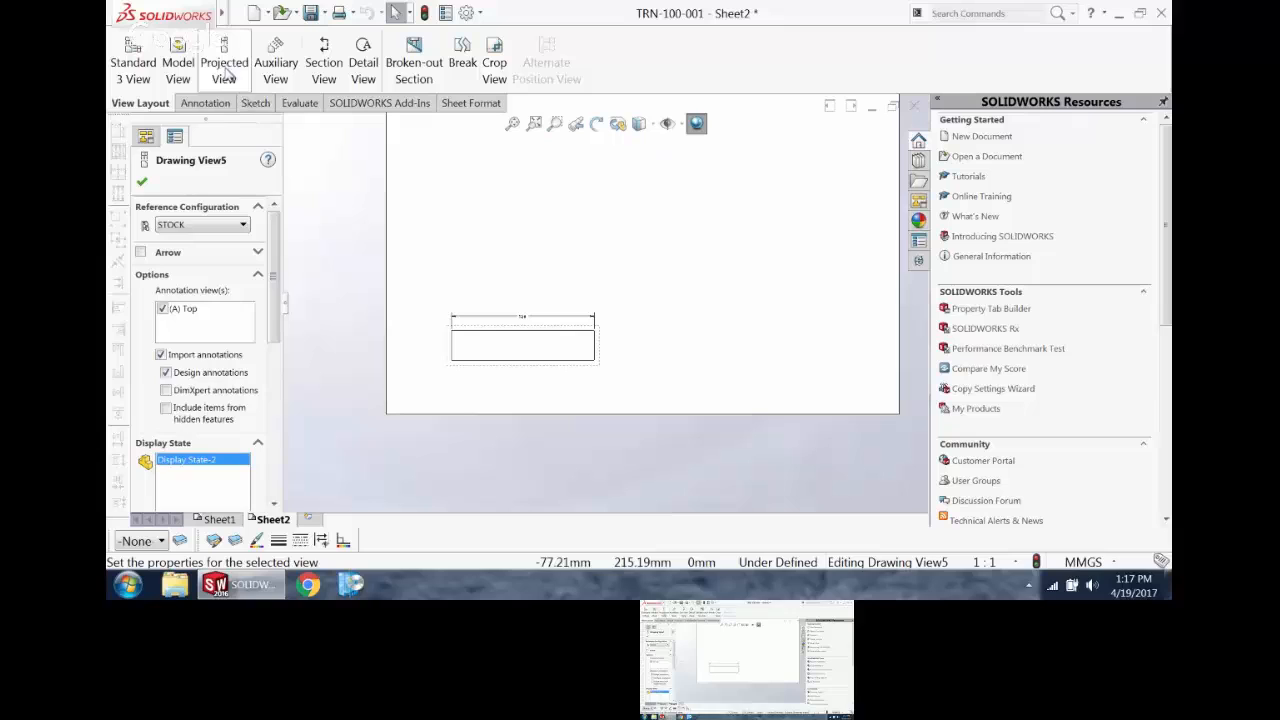
left_click(369, 313)
left_click(583, 376)
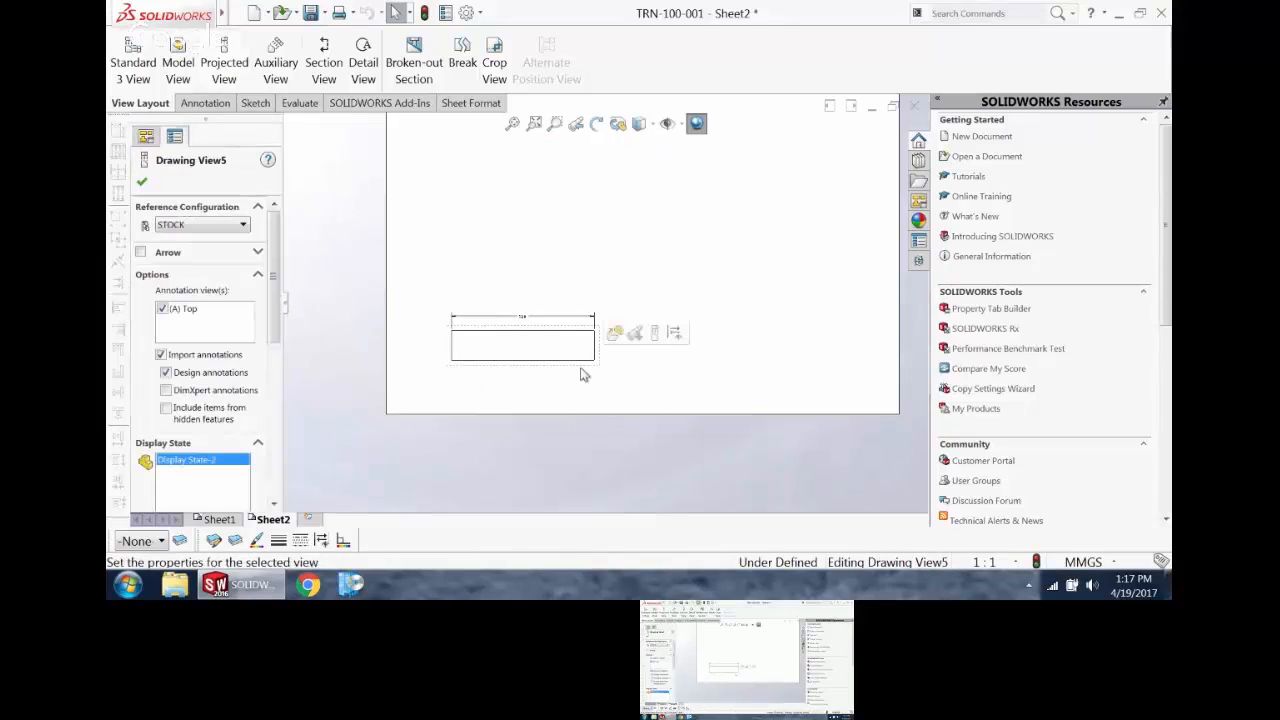
left_click(220, 67)
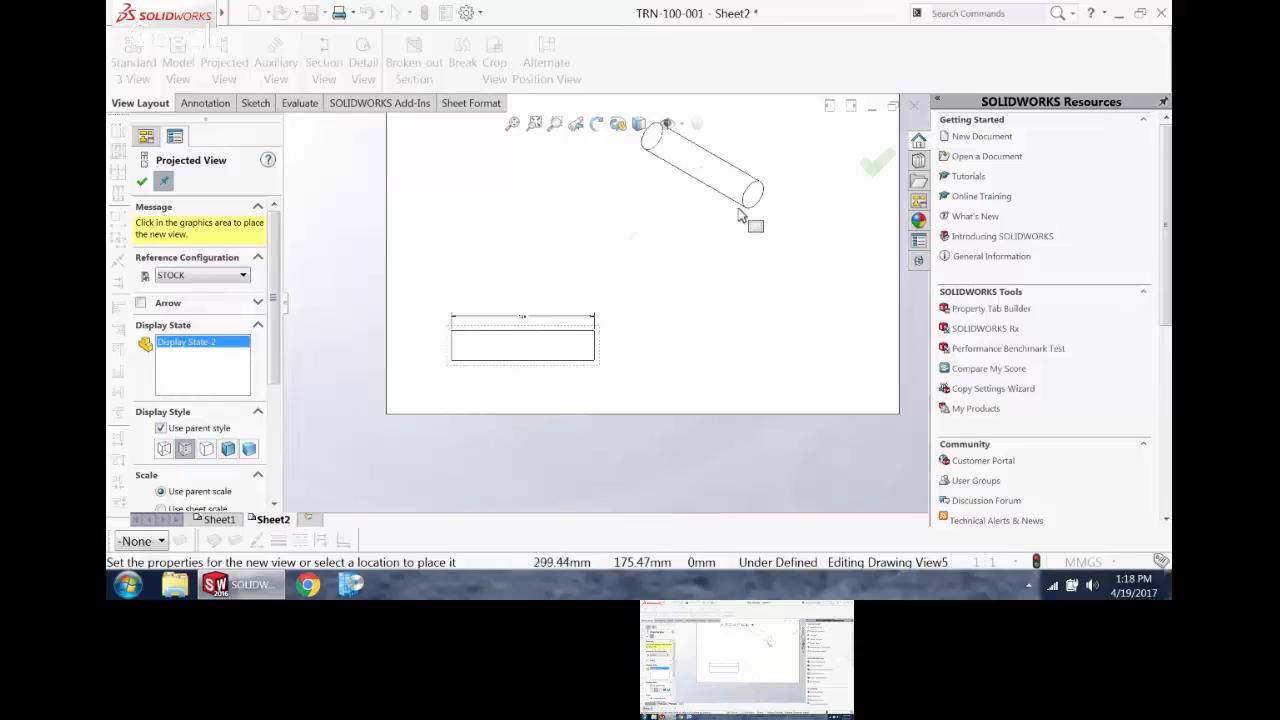
left_click(716, 350)
key("Escape")
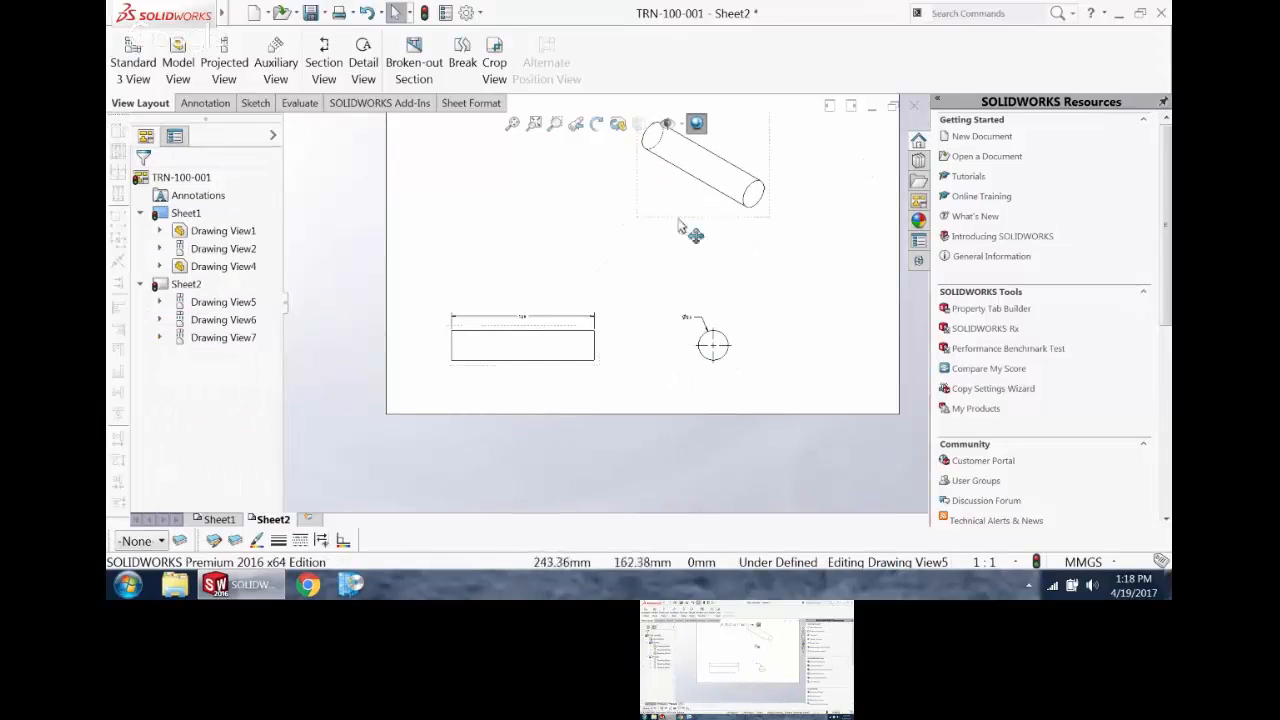
Step: Set the STOCK parent view's display style to Shaded With Edges
left_click(600, 368)
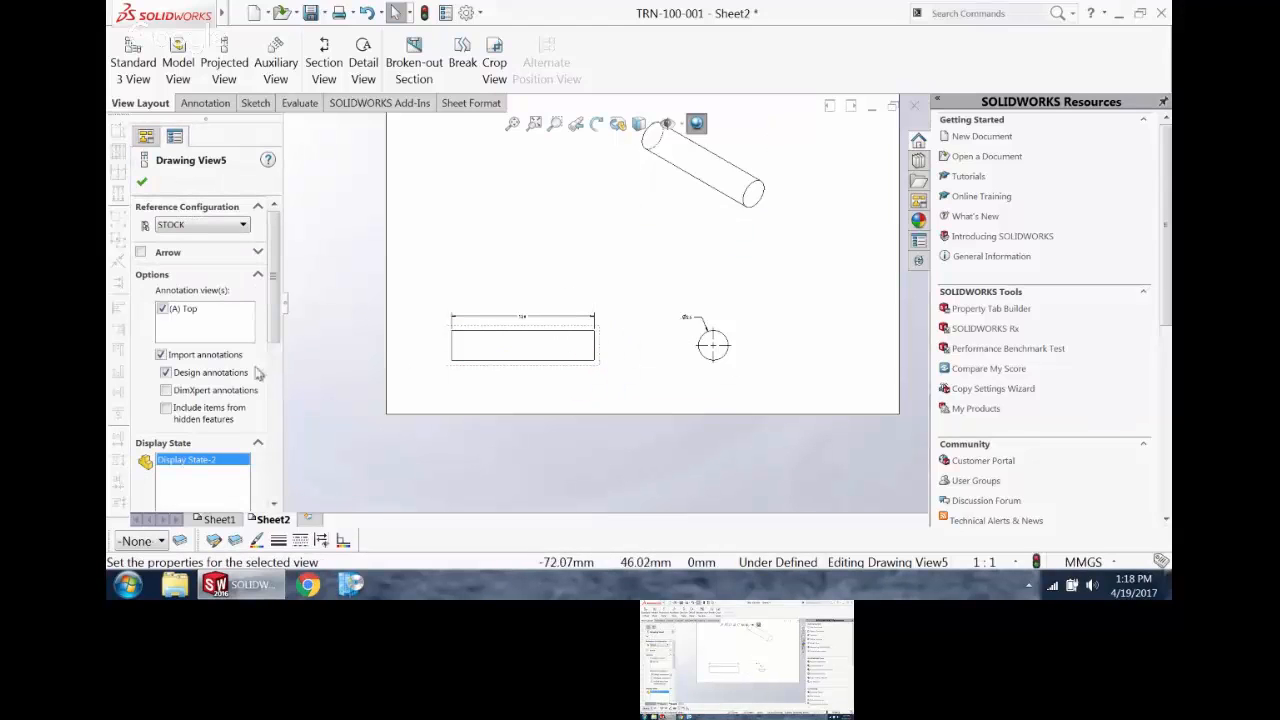
scroll(268, 319, "down", 3)
left_click(229, 424)
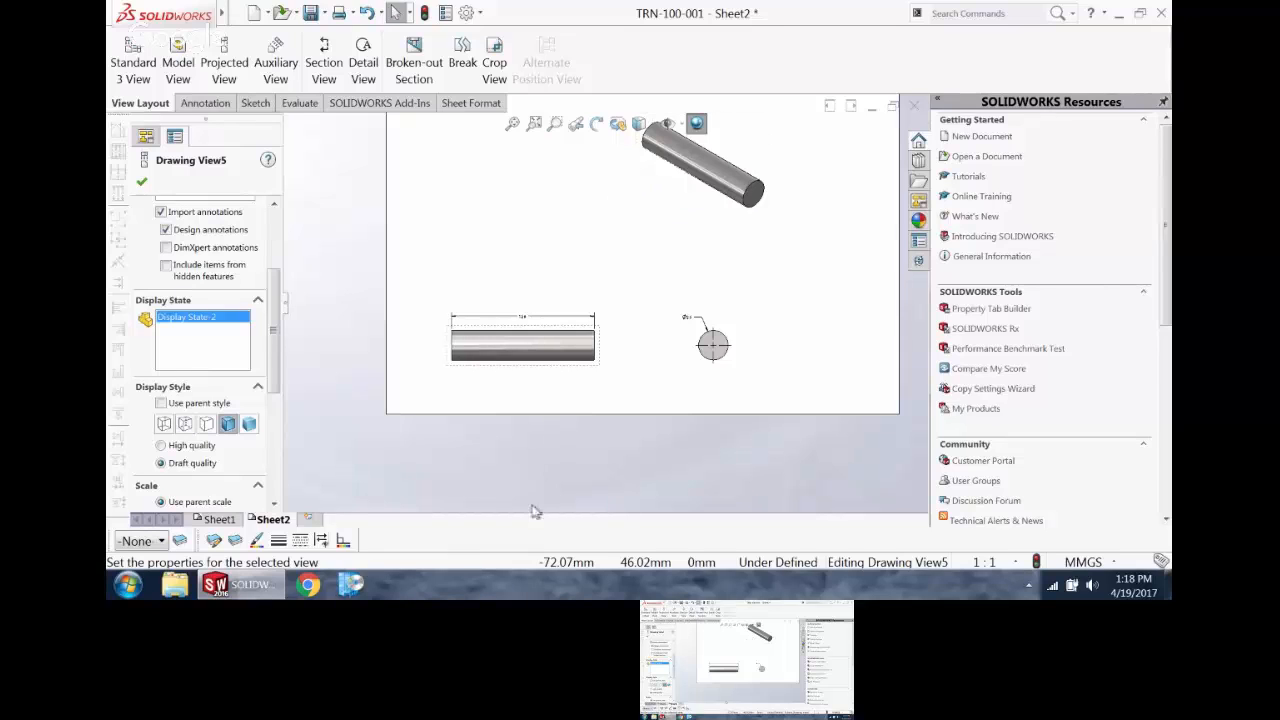
Step: Return to Sheet1 and move the shaded isometric view to the upper middle of the sheet
left_click(210, 522)
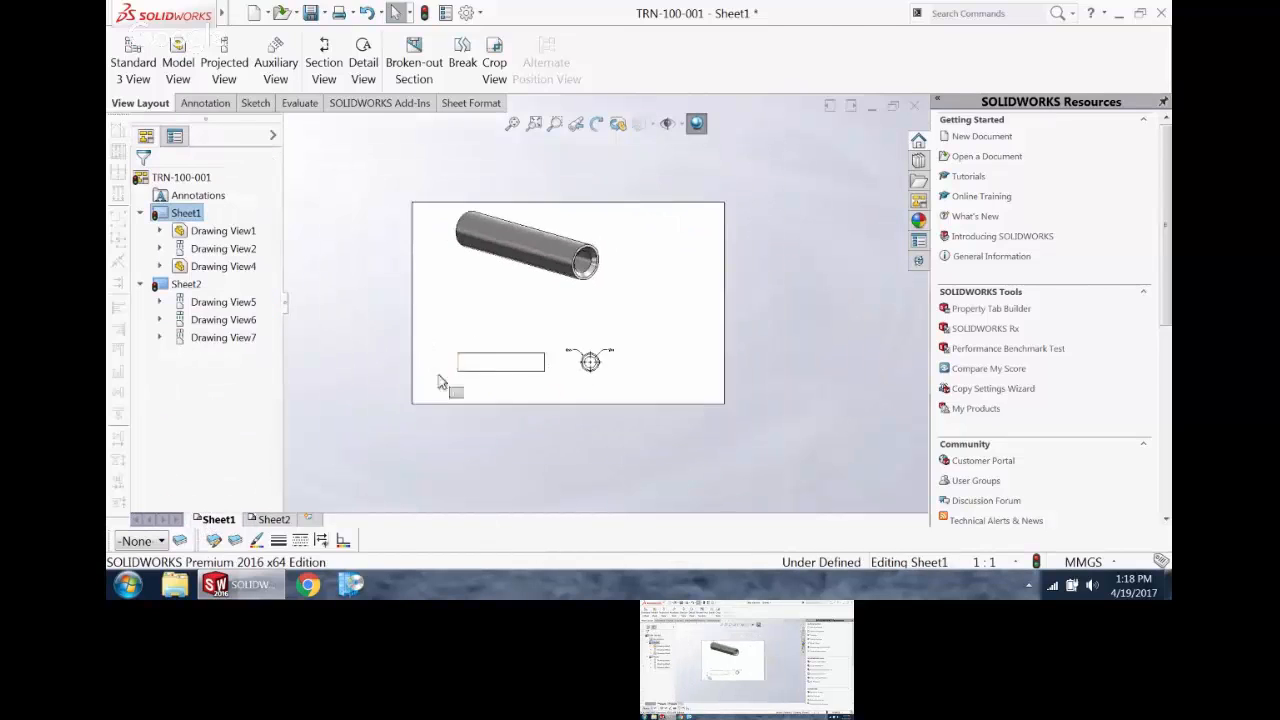
mouse_move(590, 296)
left_mouse_down()
mouse_move(600, 306)
mouse_move(657, 286)
left_mouse_up()
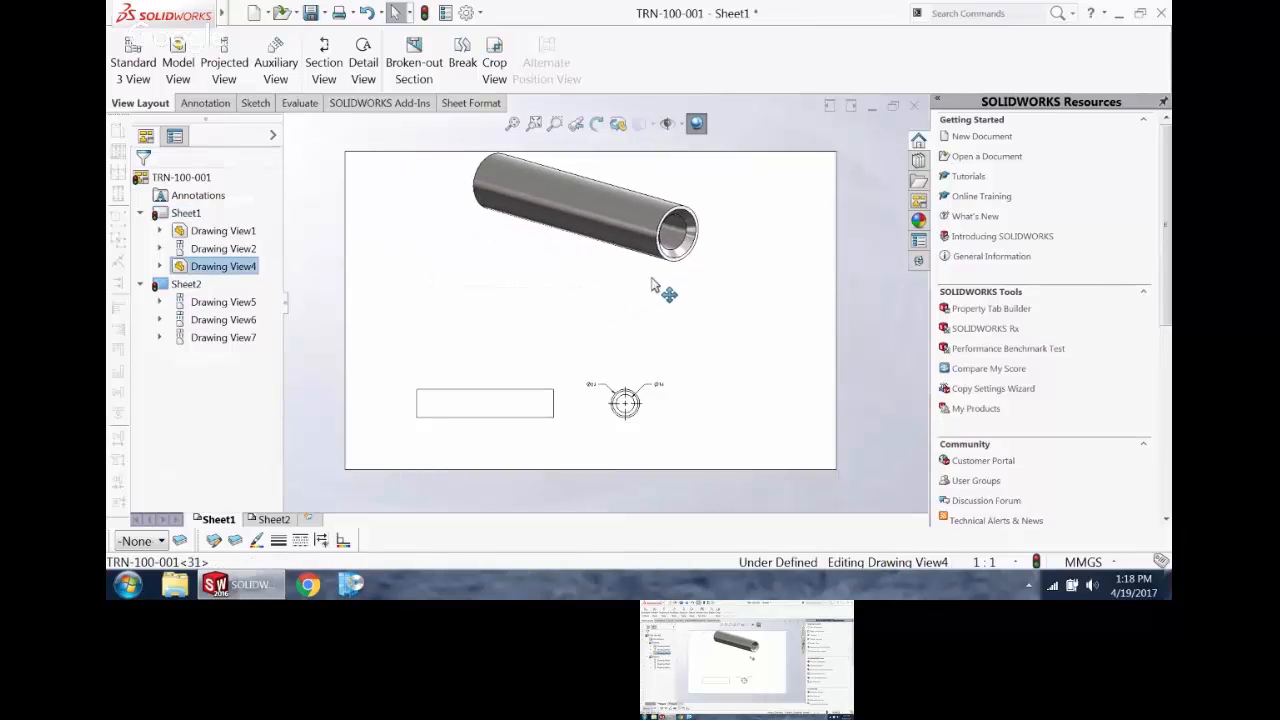
Step: Add a Smart Dimension for the pin's length below the side view on Sheet1
scroll(565, 403, "down", 2)
scroll(562, 405, "down", 1)
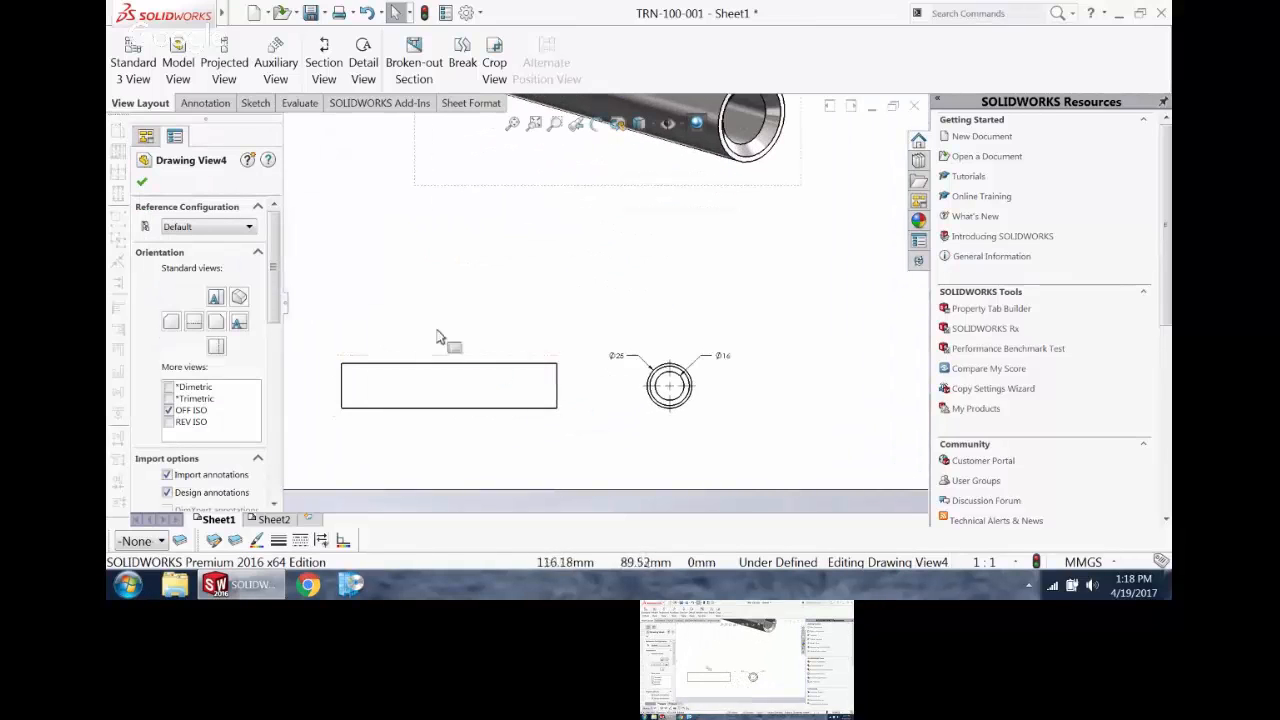
left_click(205, 103)
left_click(148, 58)
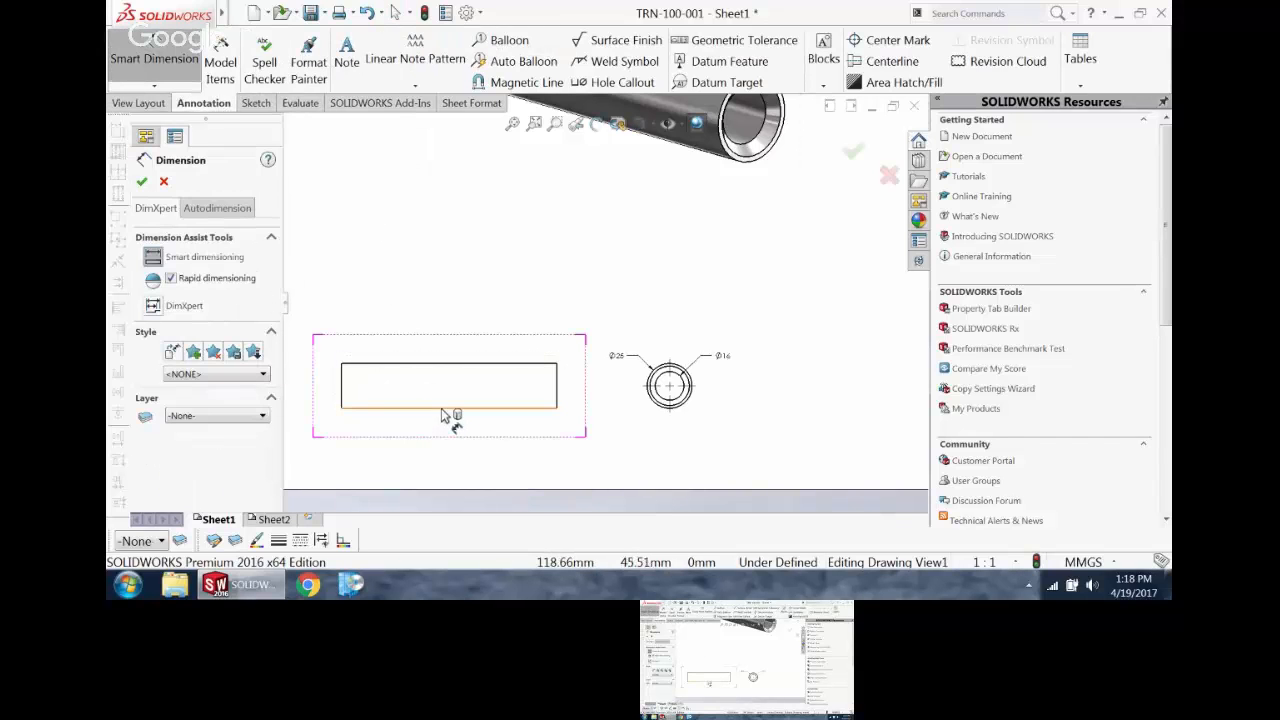
left_click(444, 408)
left_click(447, 443)
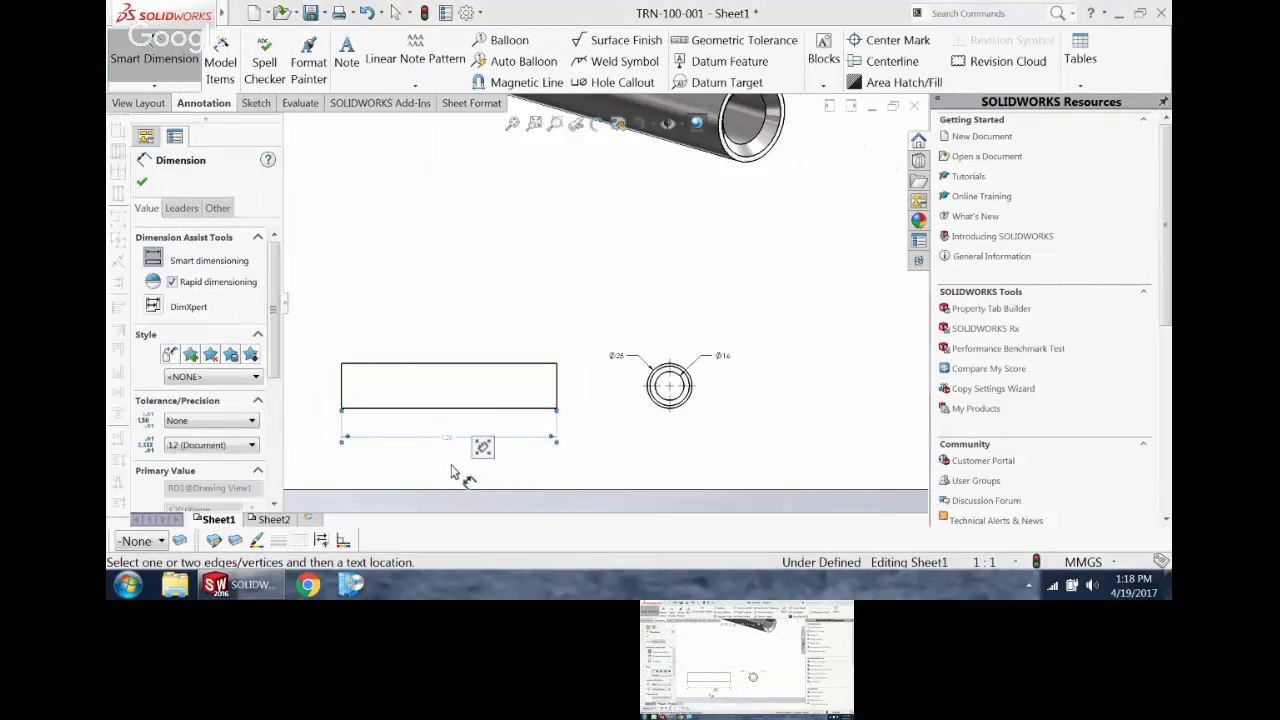
key("Escape")
key("f")
Step: Inspect the value and leader properties of the length dimension below the side view
left_click(474, 420)
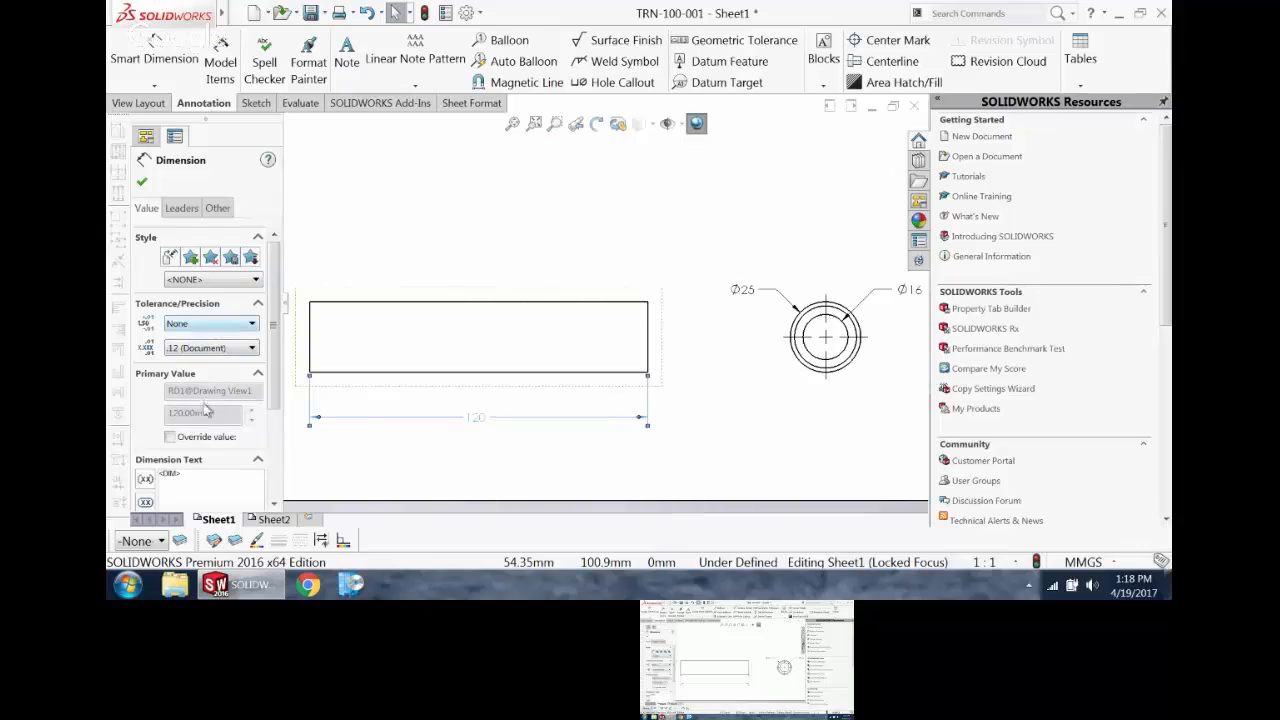
scroll(270, 327, "down", 3)
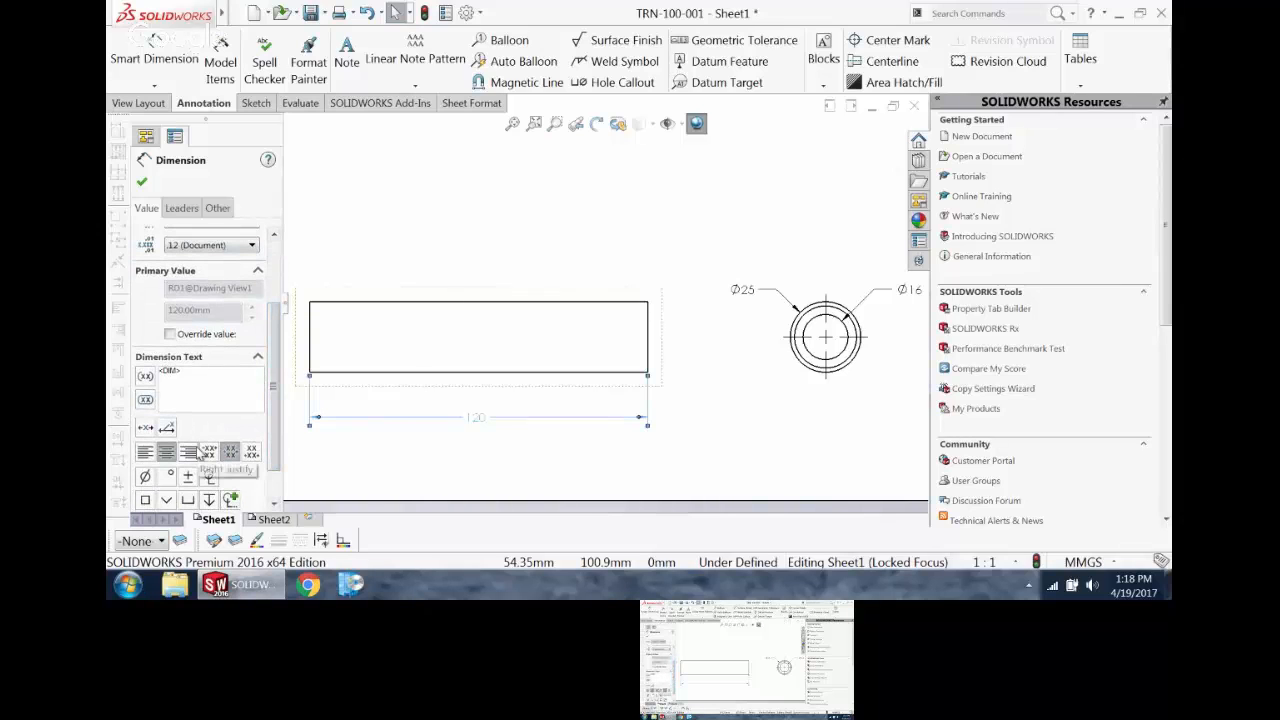
left_click(181, 208)
scroll(504, 330, "up", 3)
scroll(506, 331, "down", 2)
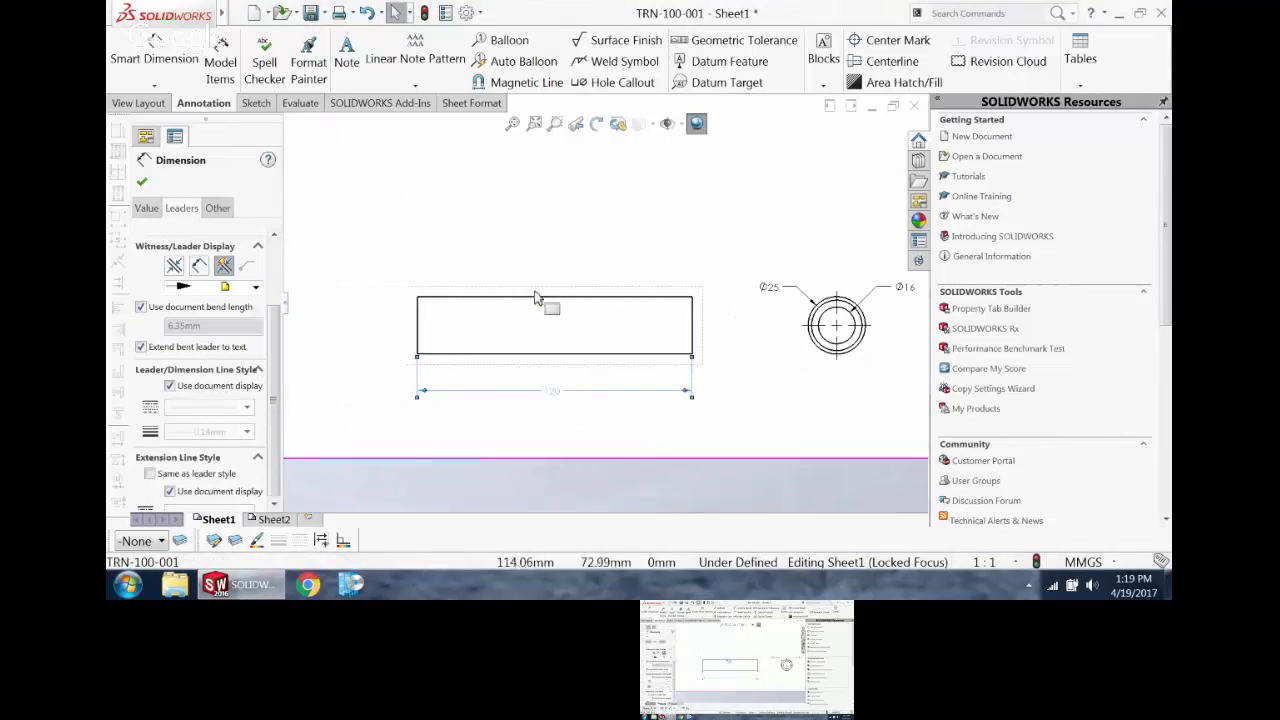
Step: Import the length dimension into the side view with Model Items, using the entire model as the source
left_click(545, 296)
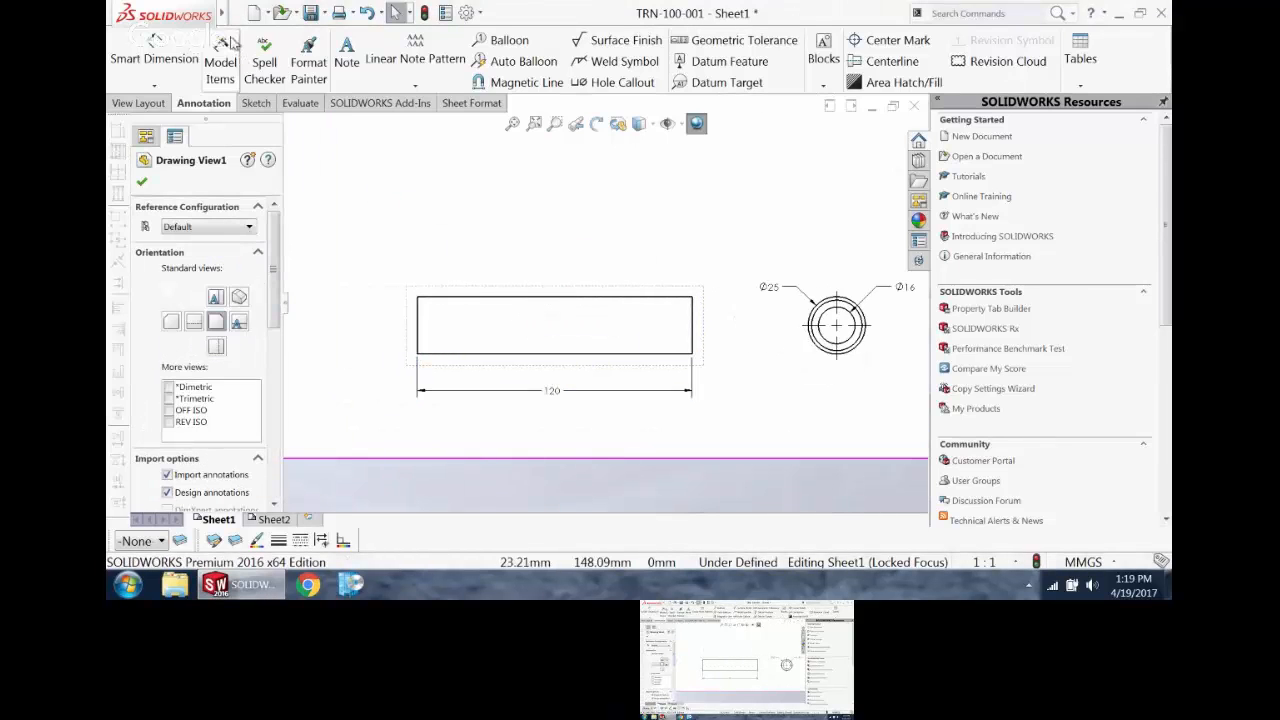
left_click(220, 62)
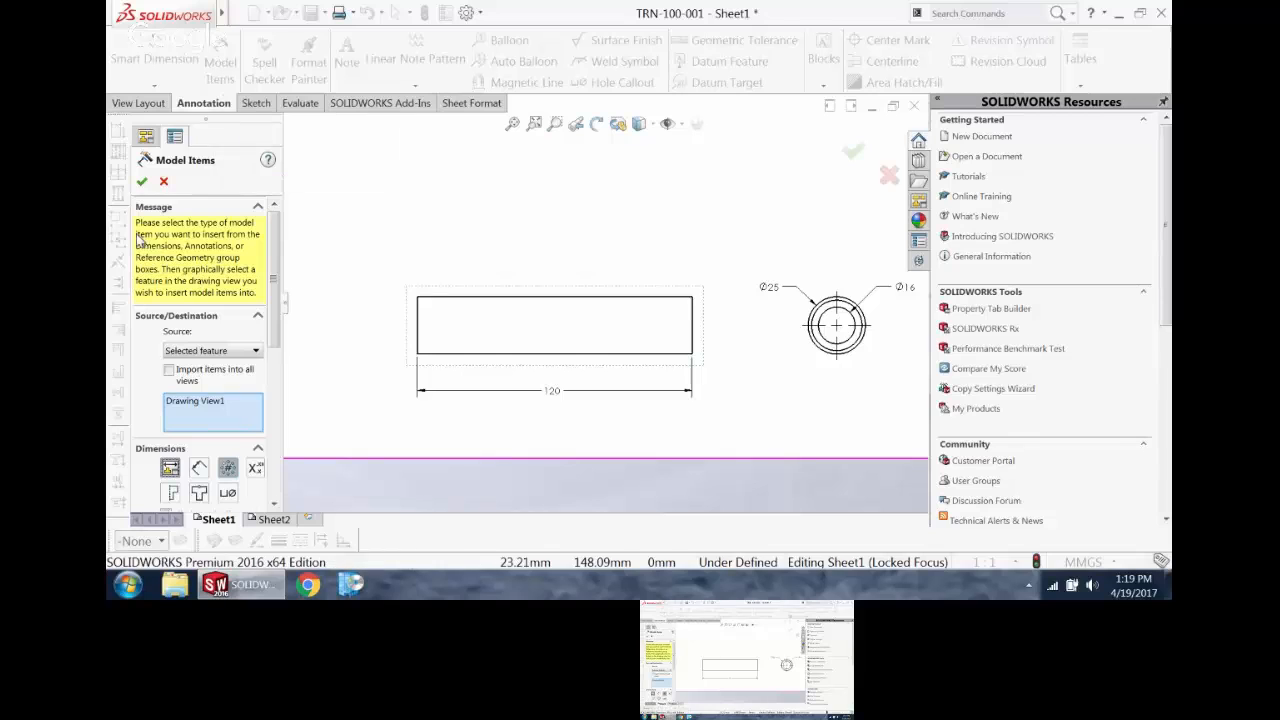
left_click(142, 182)
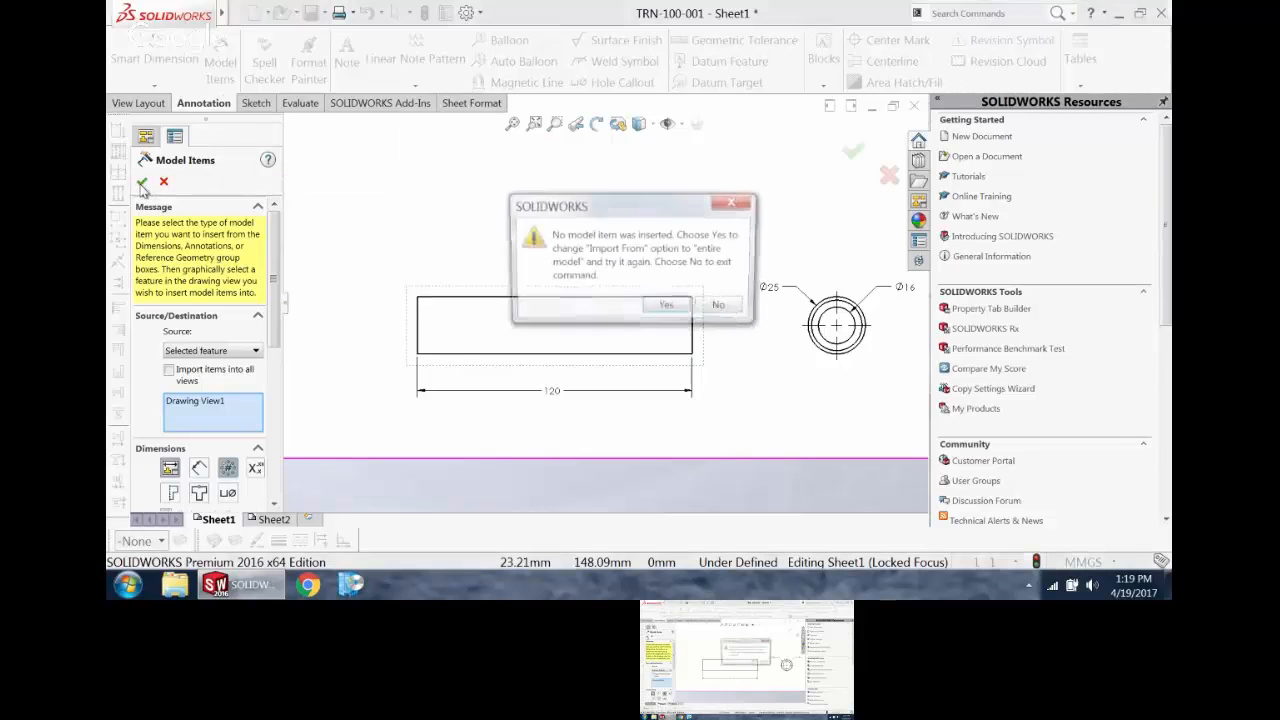
left_click(667, 308)
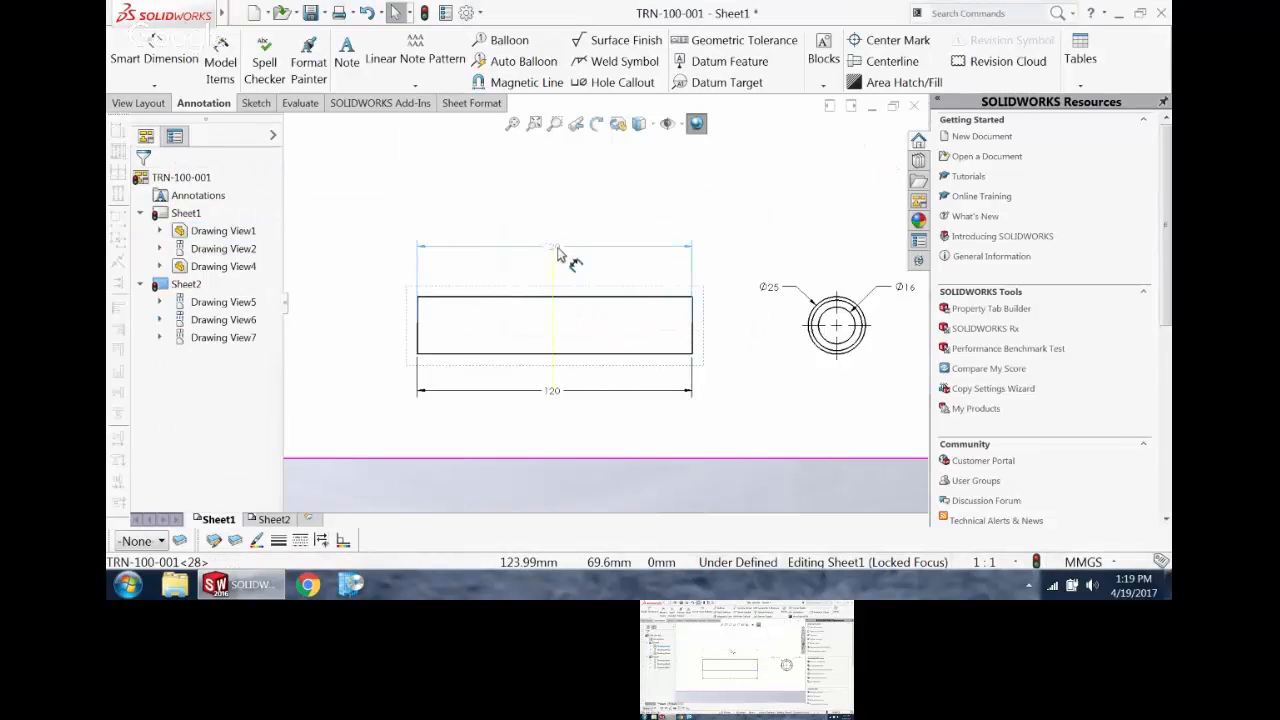
left_click(558, 252)
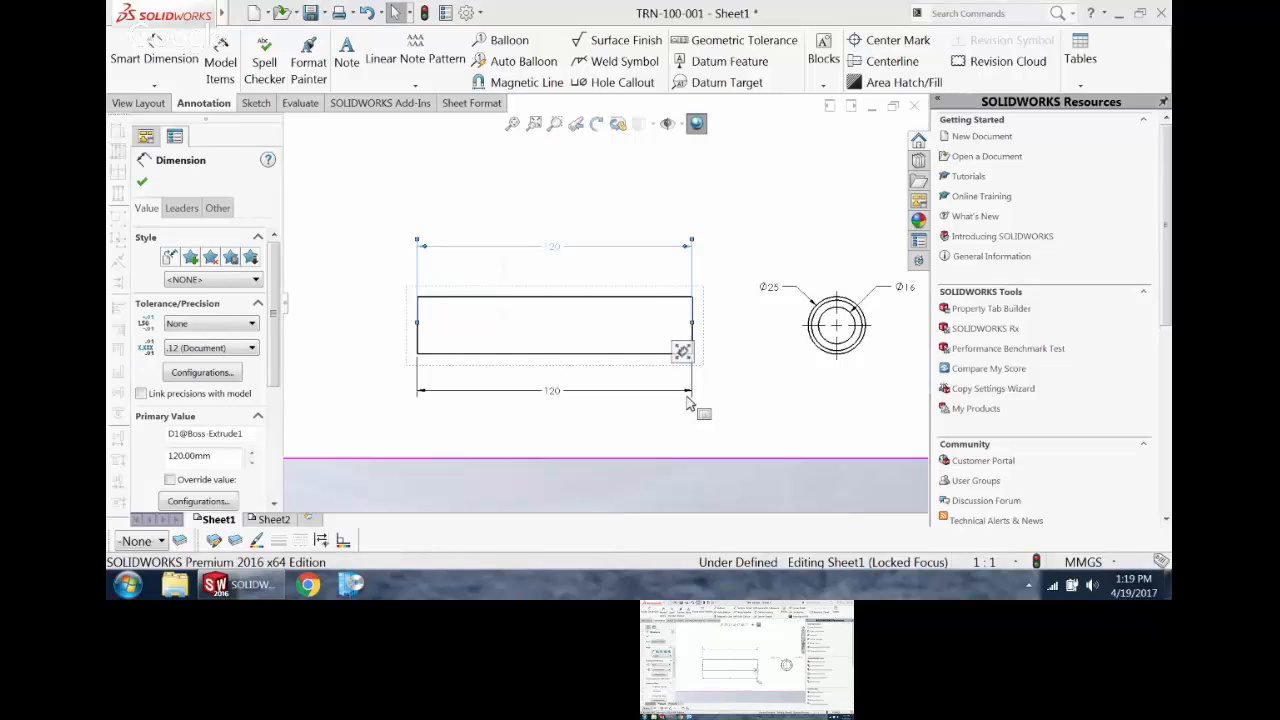
Step: Set the imported length dimension above the side view to 170 mm
double_click(553, 247)
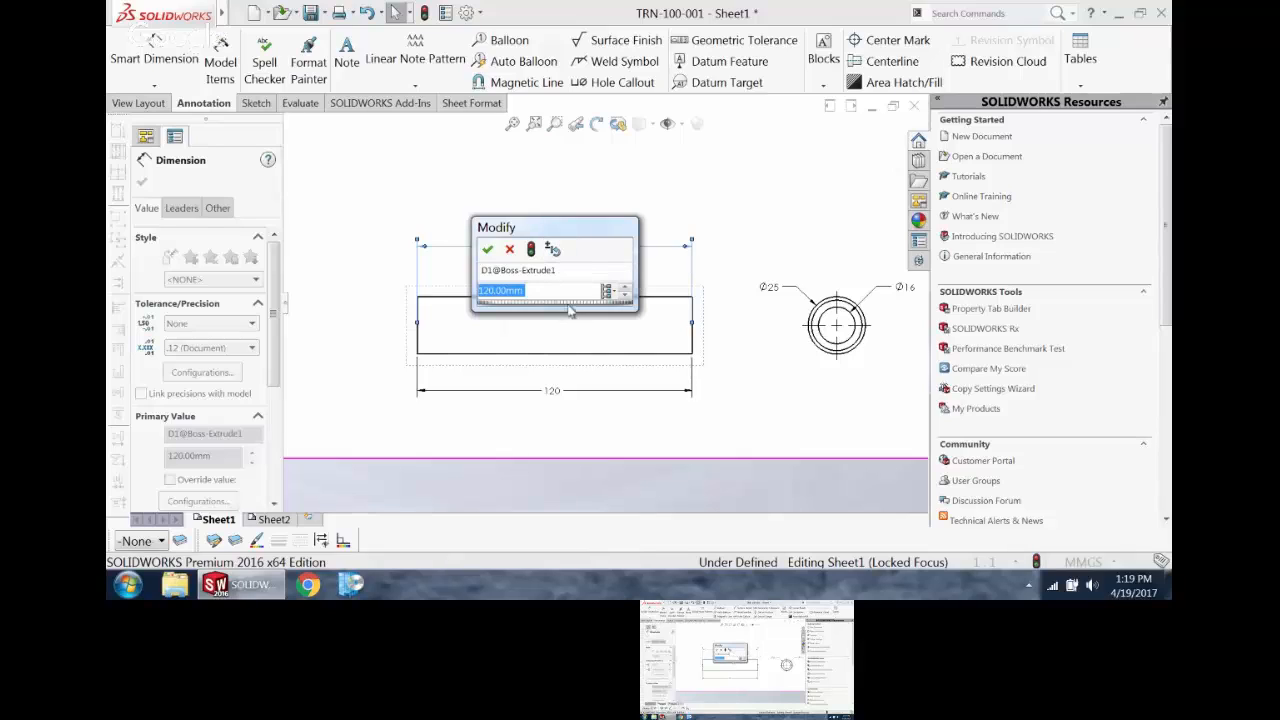
type("170")
left_click(488, 250)
scroll(703, 335, "up", 6)
scroll(748, 212, "down", 1)
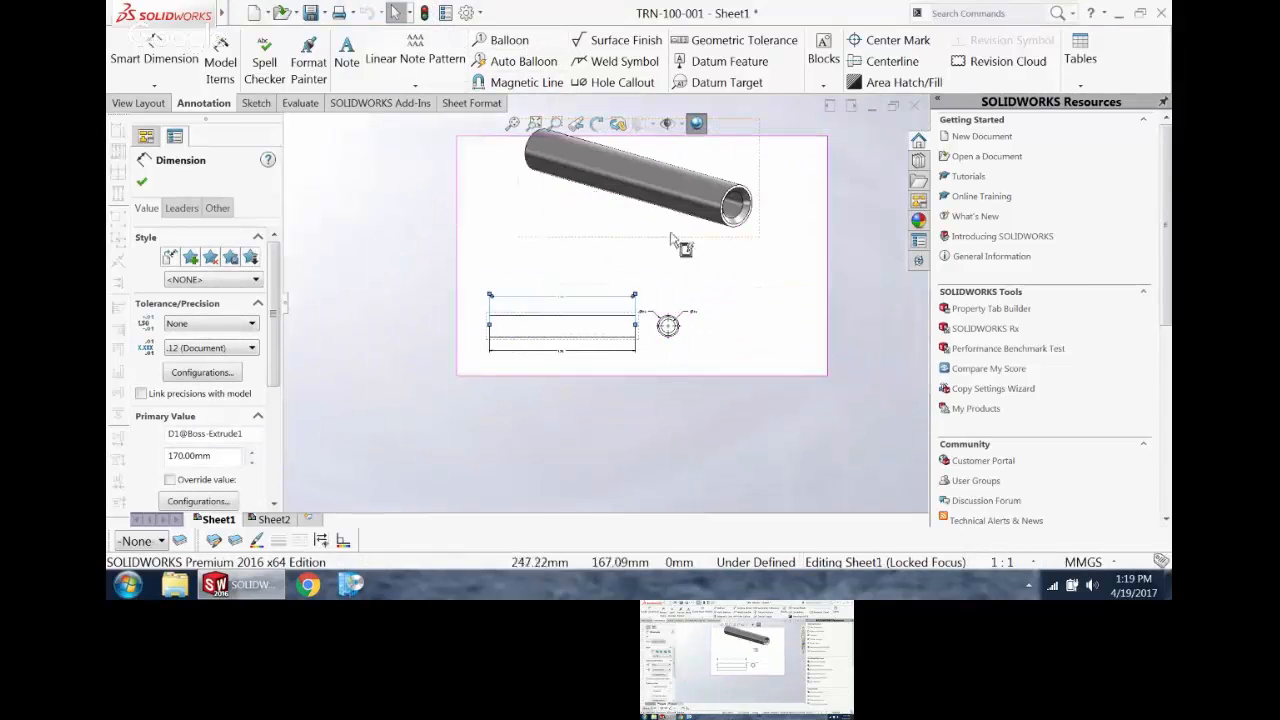
Step: Tile the drawing window and the TRN-100-001 part window side by side
left_click(826, 106)
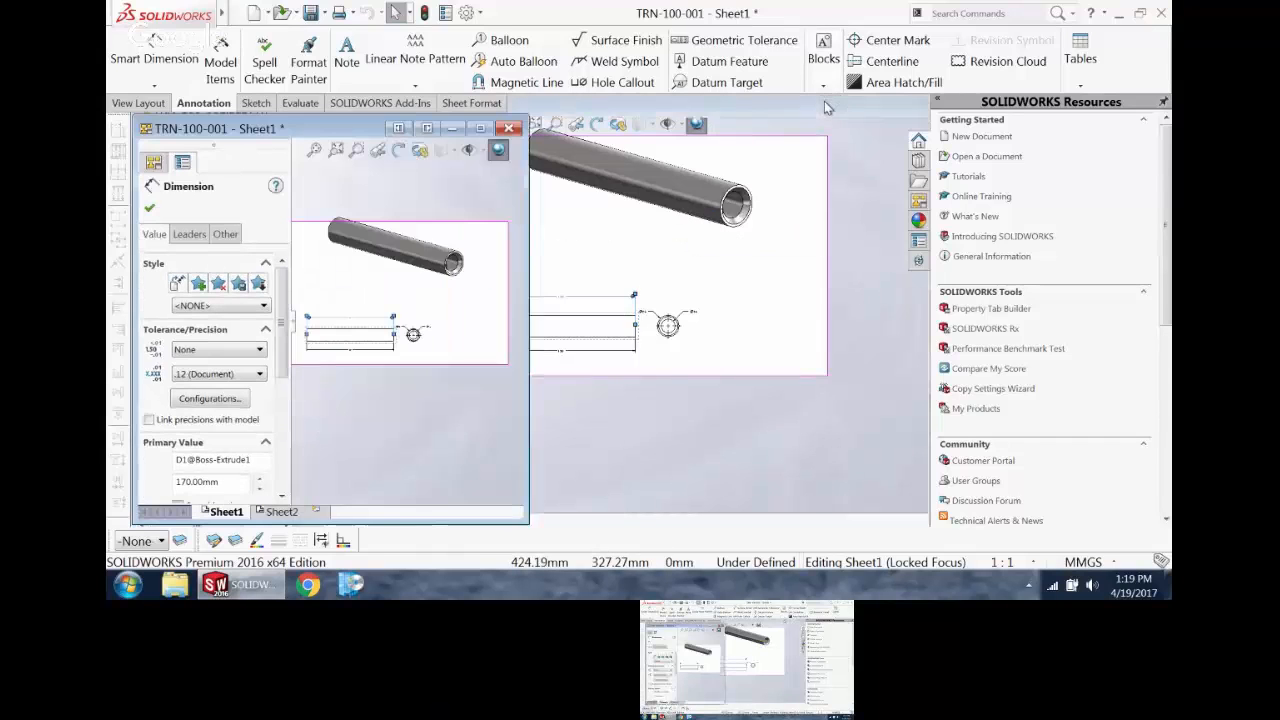
left_click(679, 121)
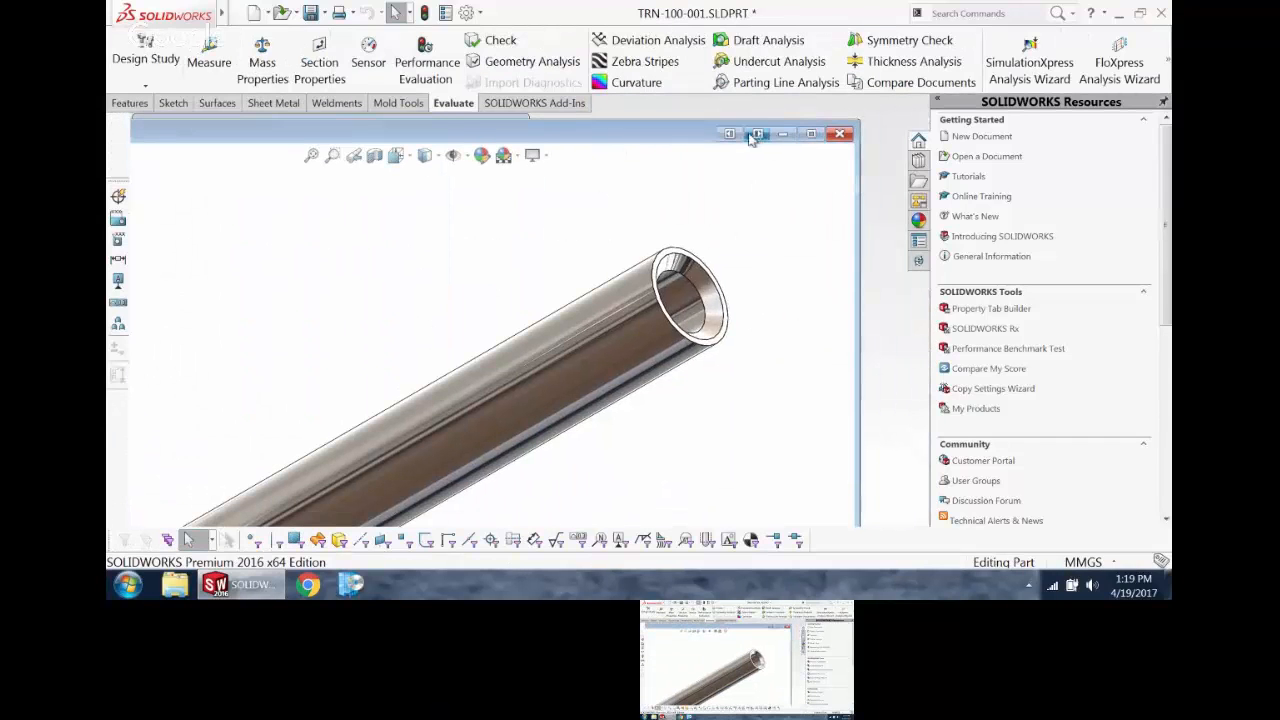
left_click(757, 134)
Step: Show the pin's length dimension in the part model and set it to 120 mm
mouse_move(780, 249)
middle_mouse_down()
mouse_move(852, 256)
mouse_move(838, 262)
middle_mouse_up()
left_click(818, 258)
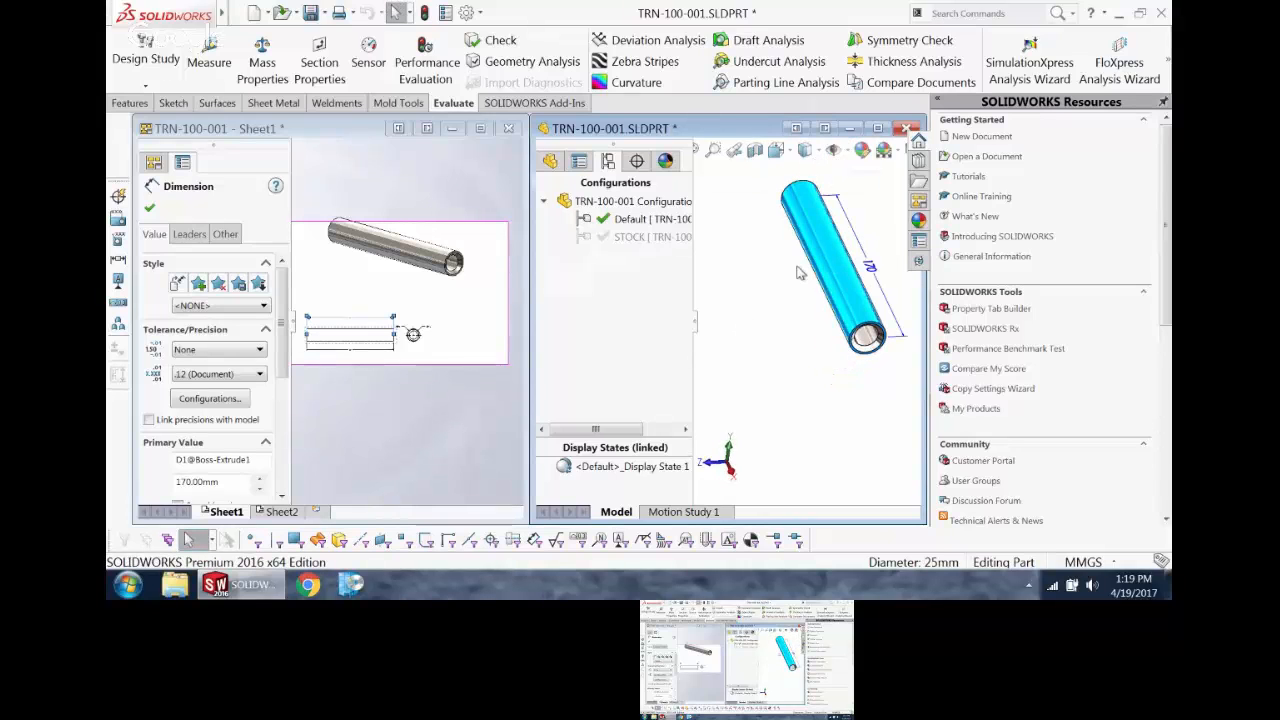
left_click(868, 269)
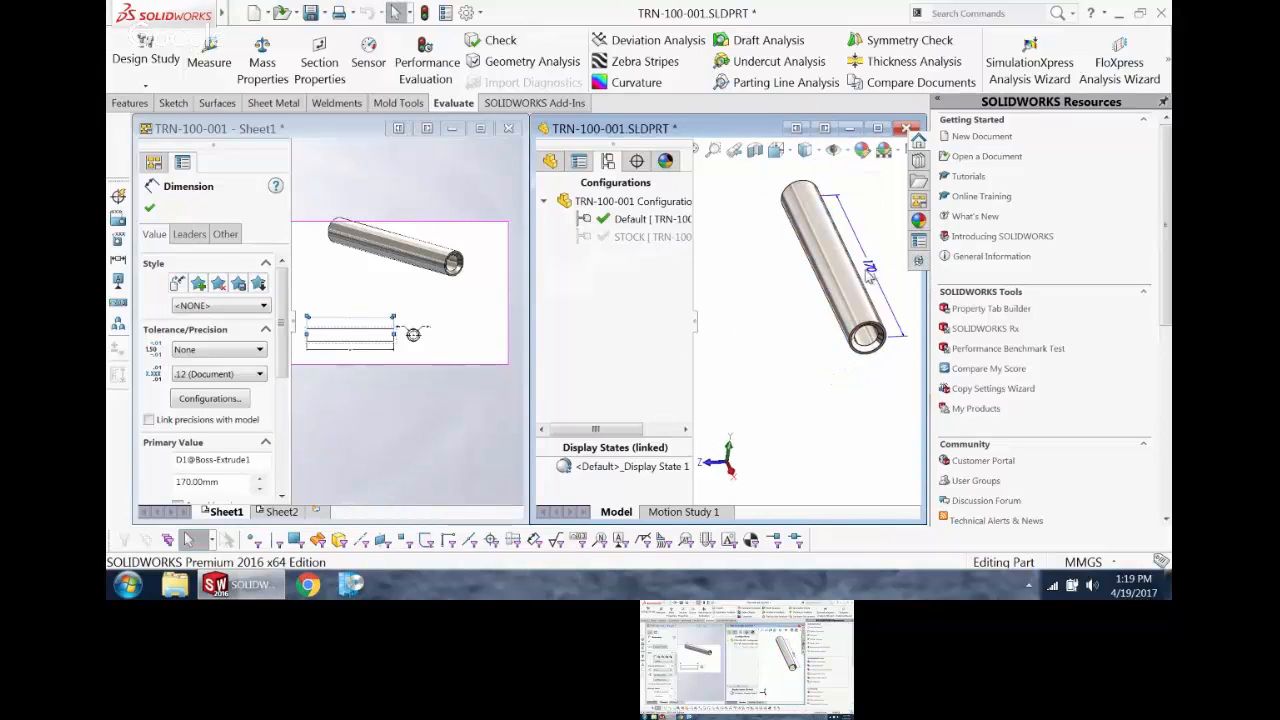
middle_click_drag(868, 269, 840, 290)
left_click(838, 287)
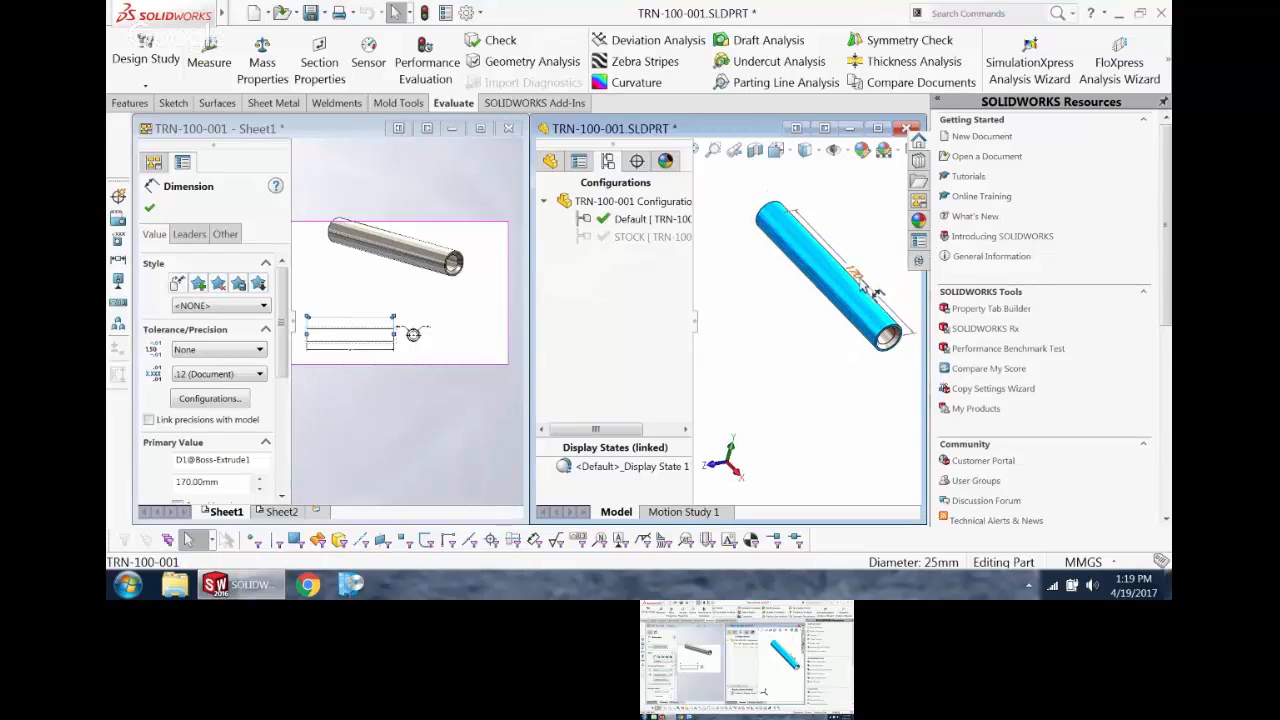
double_click(850, 274)
type("120")
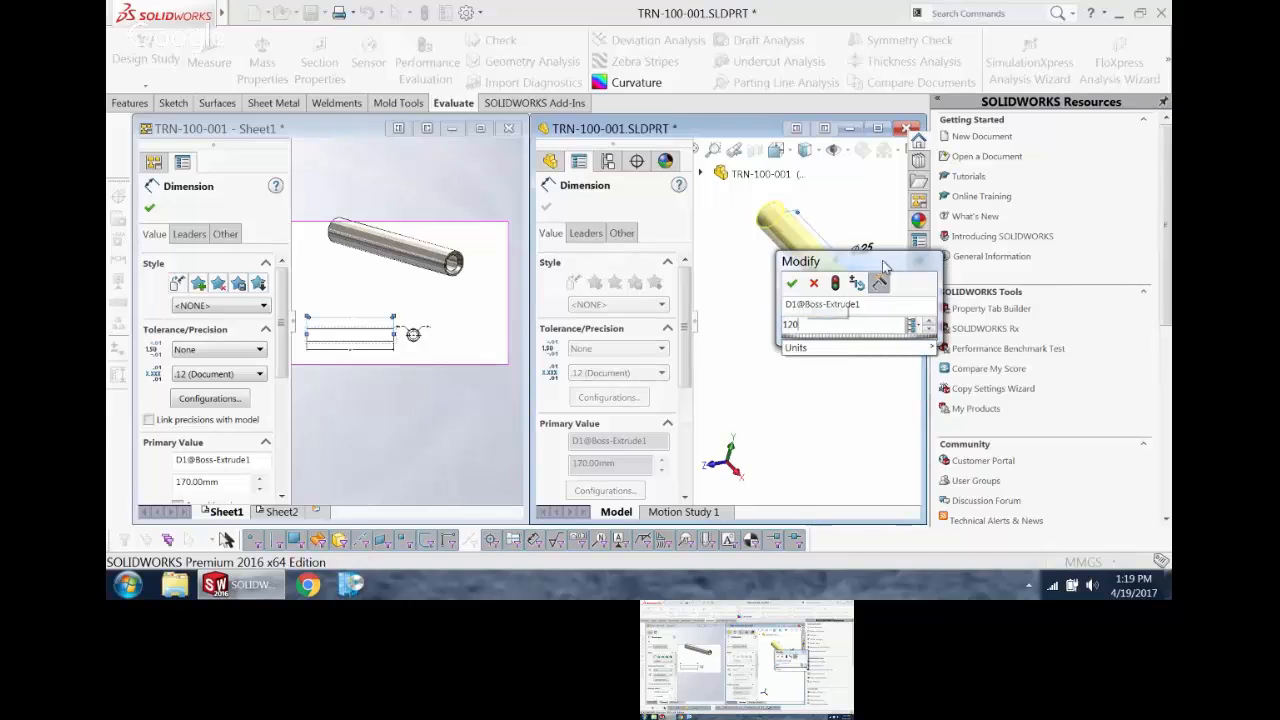
left_click(792, 283)
Step: Give the imported length dimension above the drawing's side view a symmetric tolerance of 0.05 mm
left_click(427, 380)
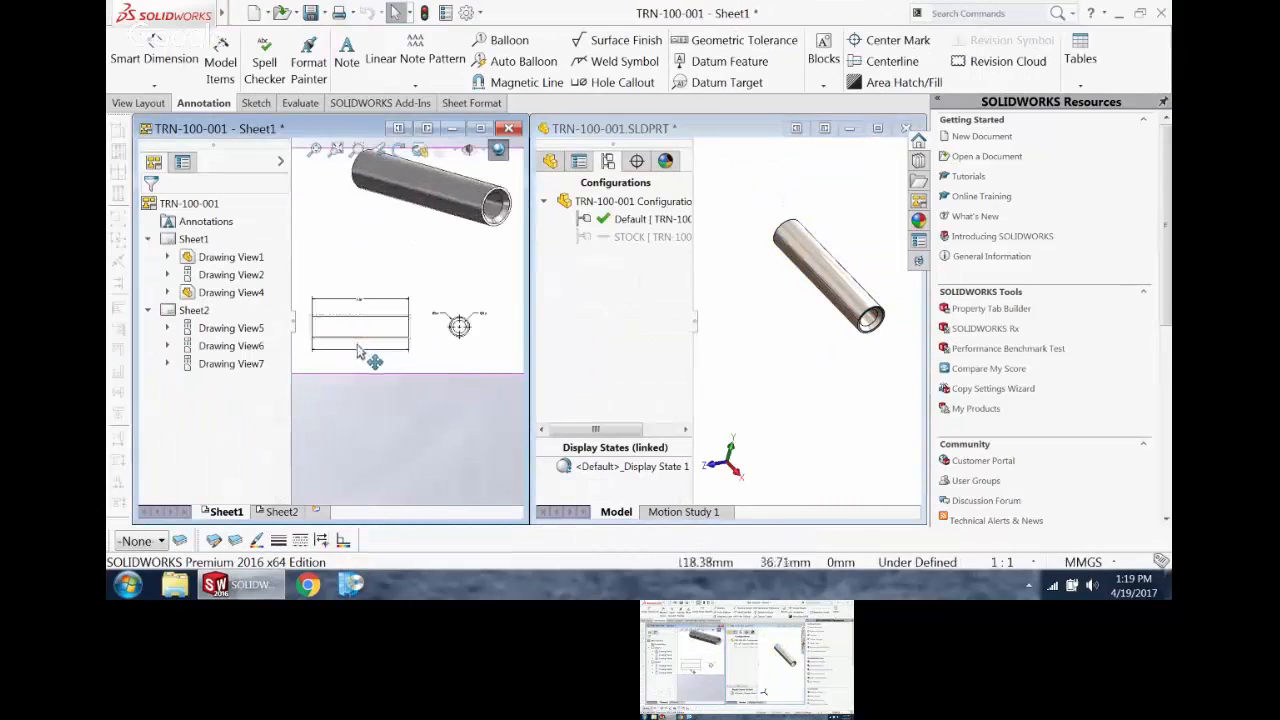
scroll(371, 354, "down", 5)
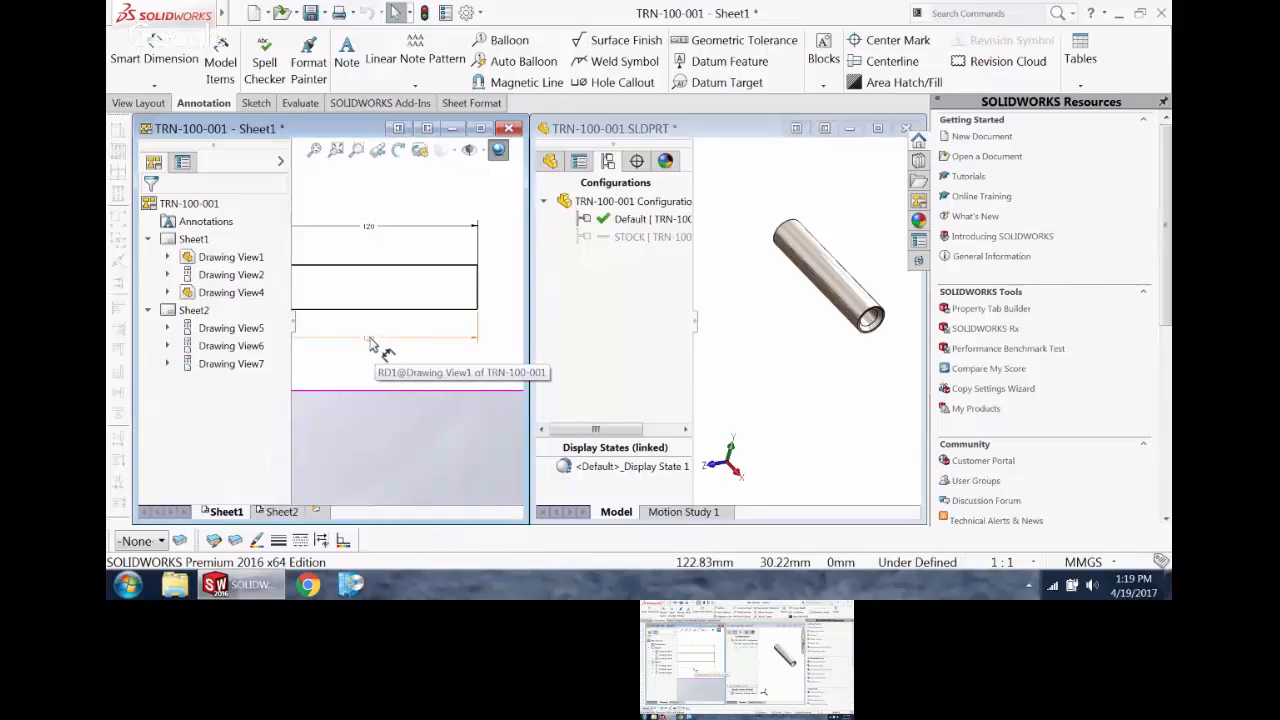
scroll(336, 370, "down", 1)
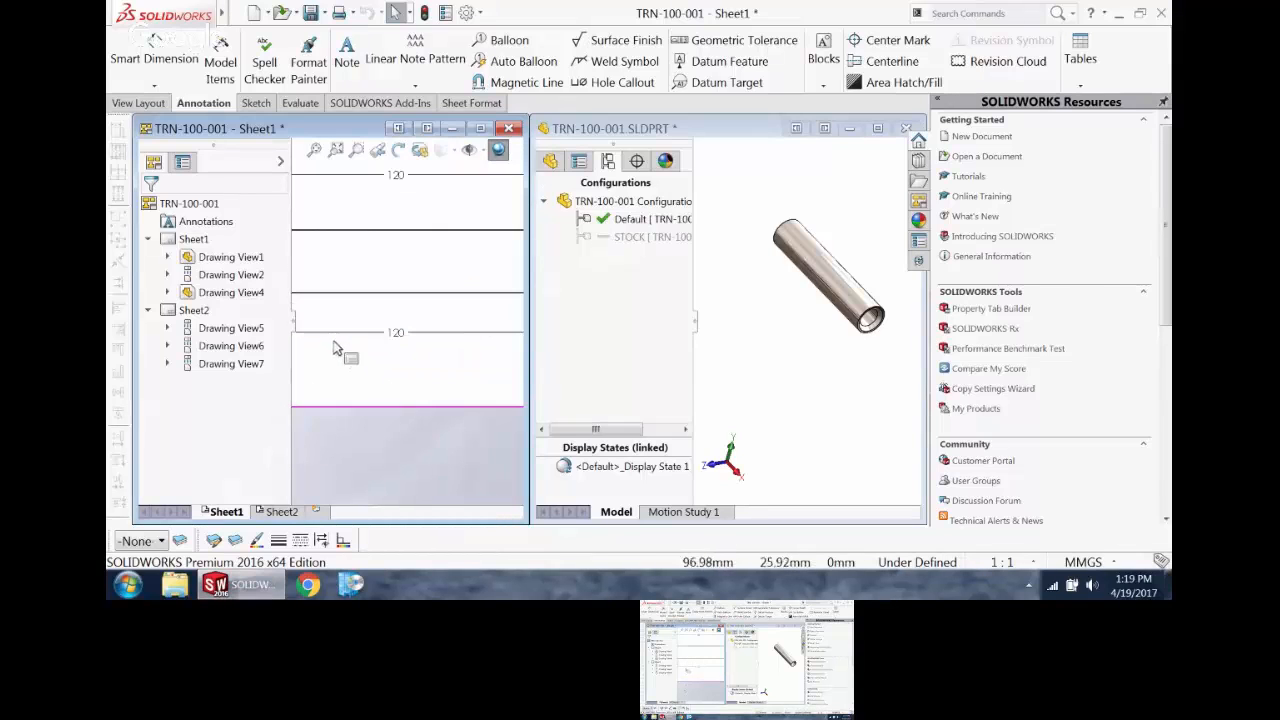
scroll(346, 341, "up", 3)
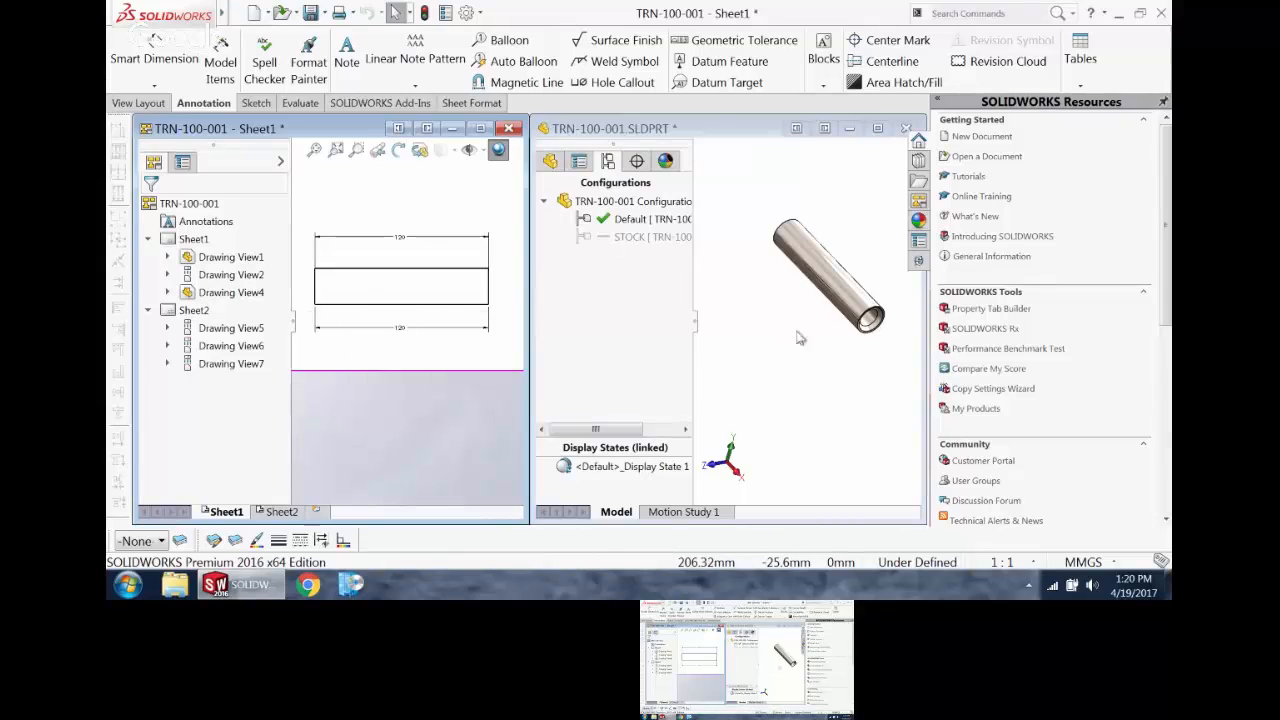
left_click(410, 238)
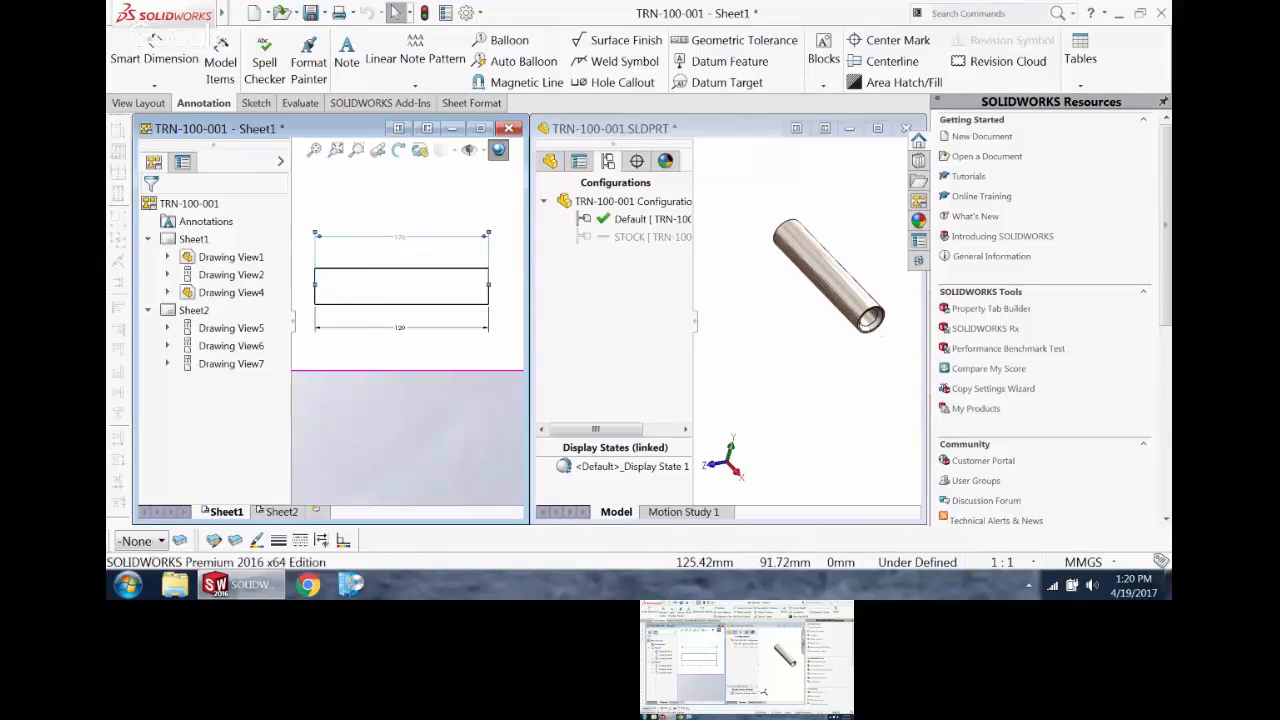
left_click(218, 350)
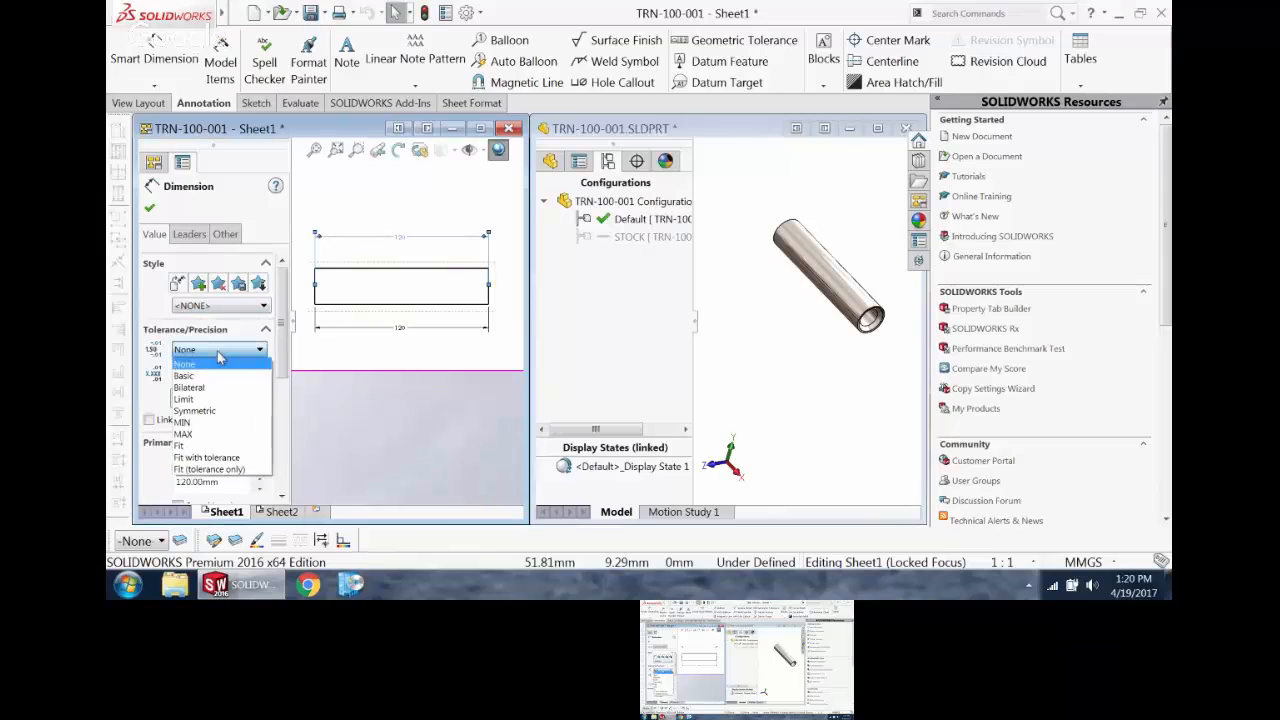
left_click(205, 410)
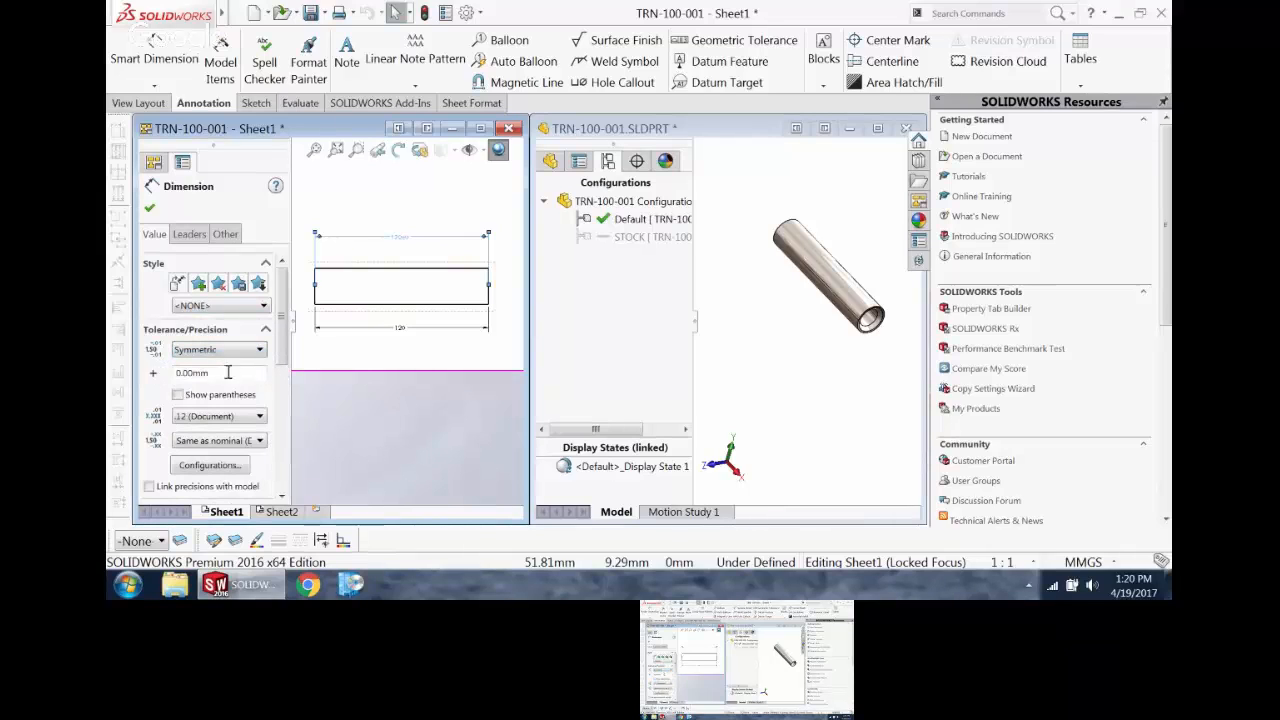
left_click_drag(231, 376, 133, 372)
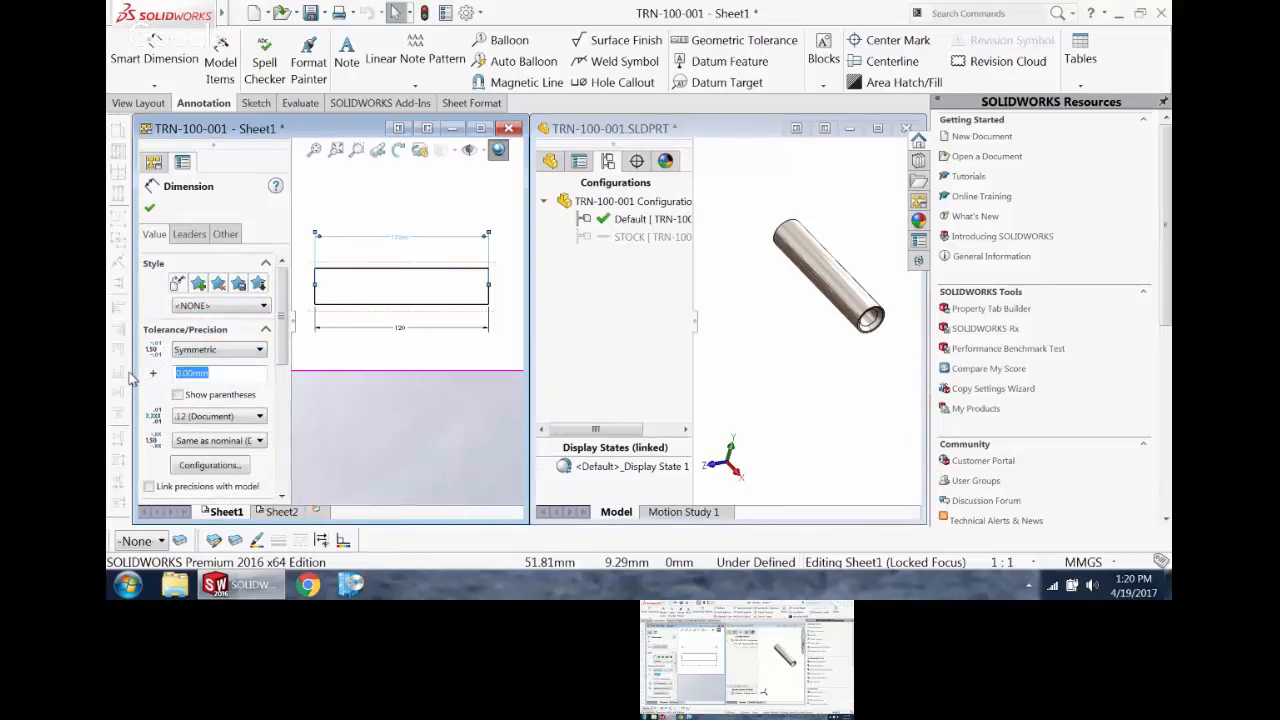
type(".05")
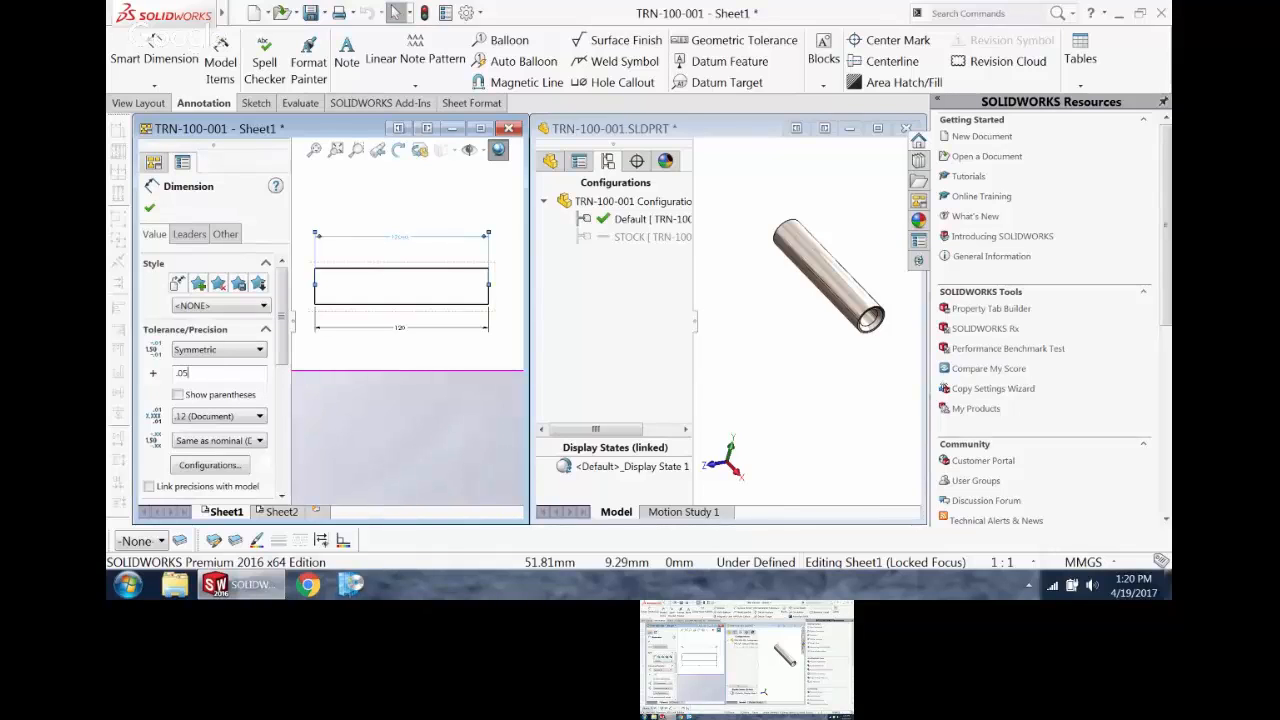
left_click(149, 207)
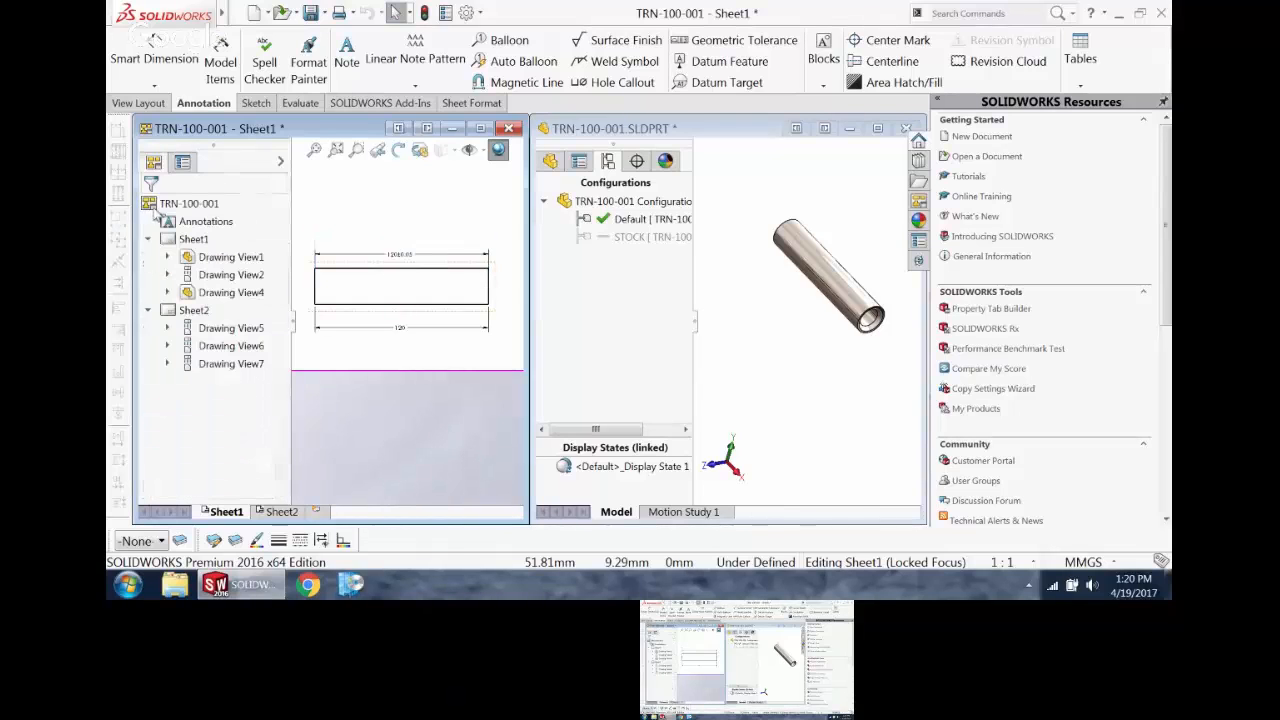
Step: Display the pin's length dimension in the part model to check its tolerance
left_click(822, 263)
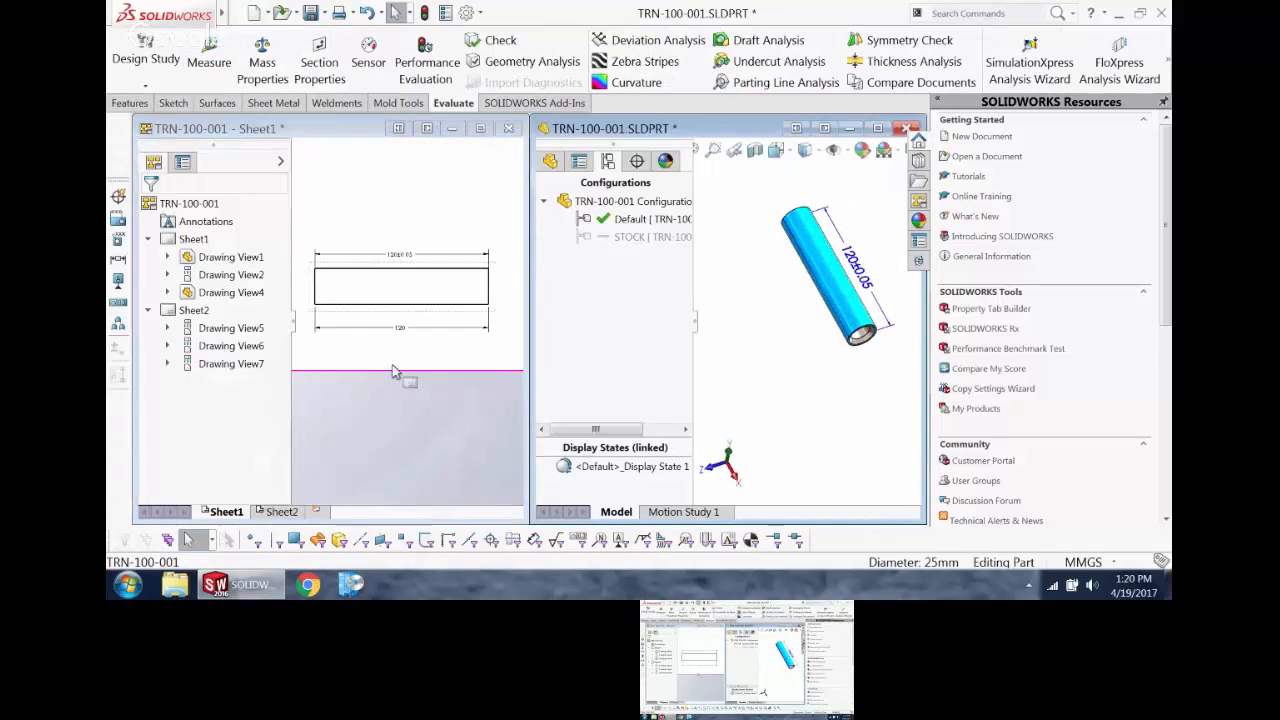
left_click(701, 379)
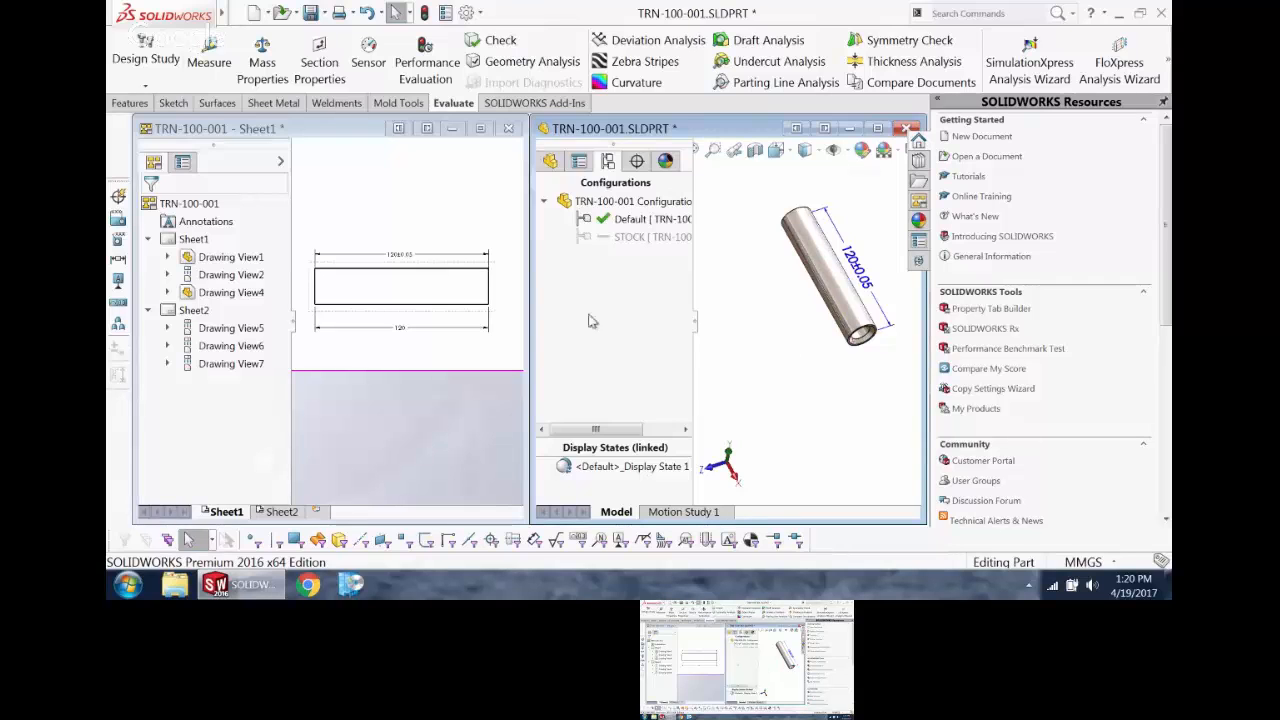
Step: Maximize the drawing window and replace the plain length dimension below the side view with the toleranced imported one
left_click(482, 129)
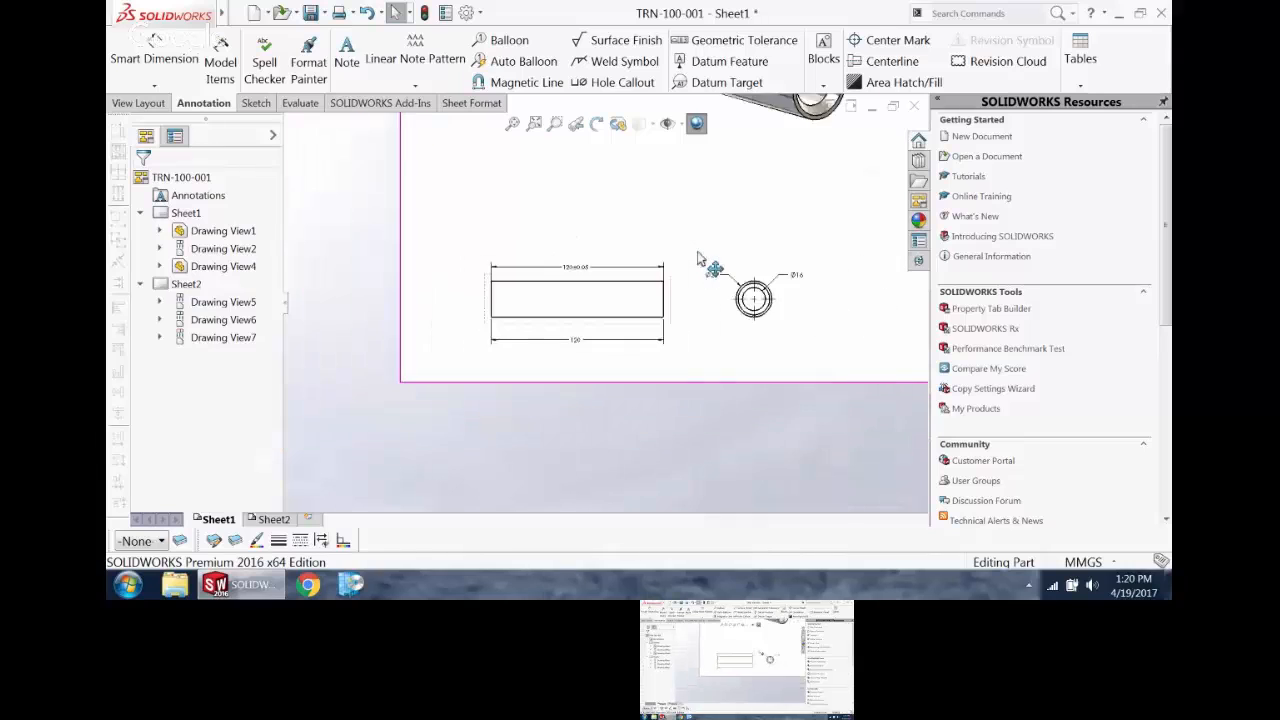
left_click_drag(524, 287, 543, 422)
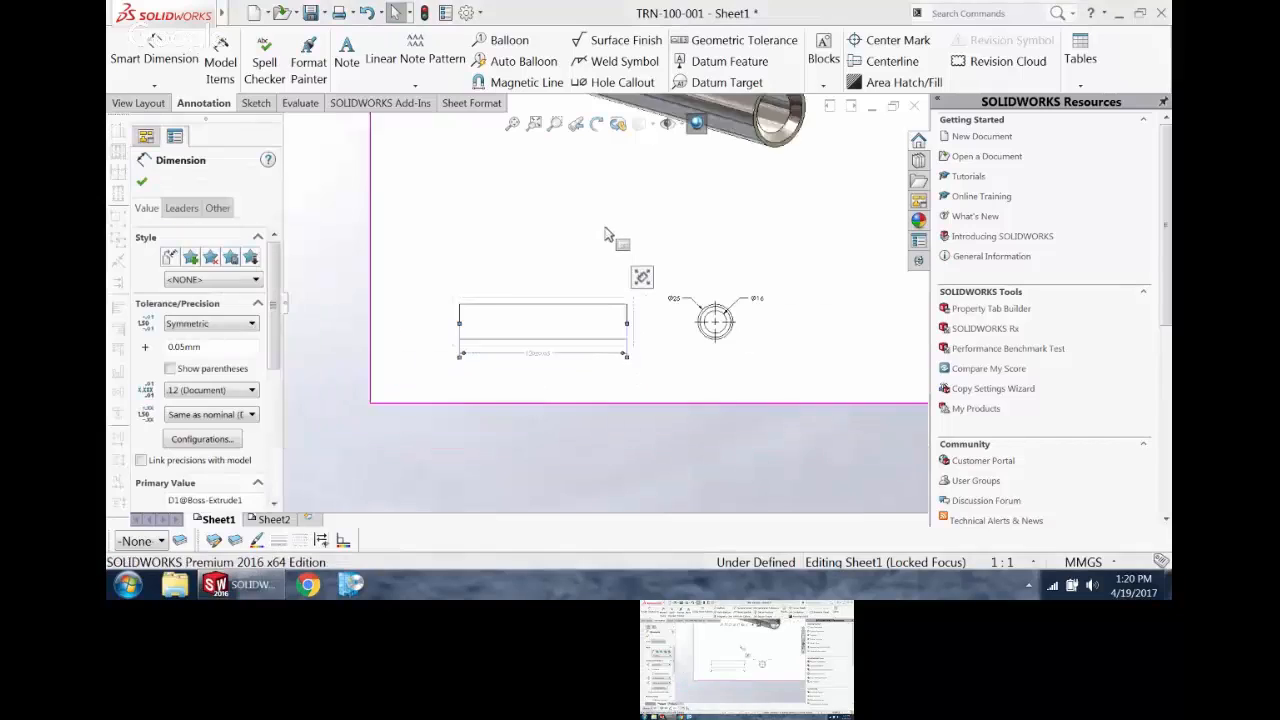
scroll(607, 234, "down", 2)
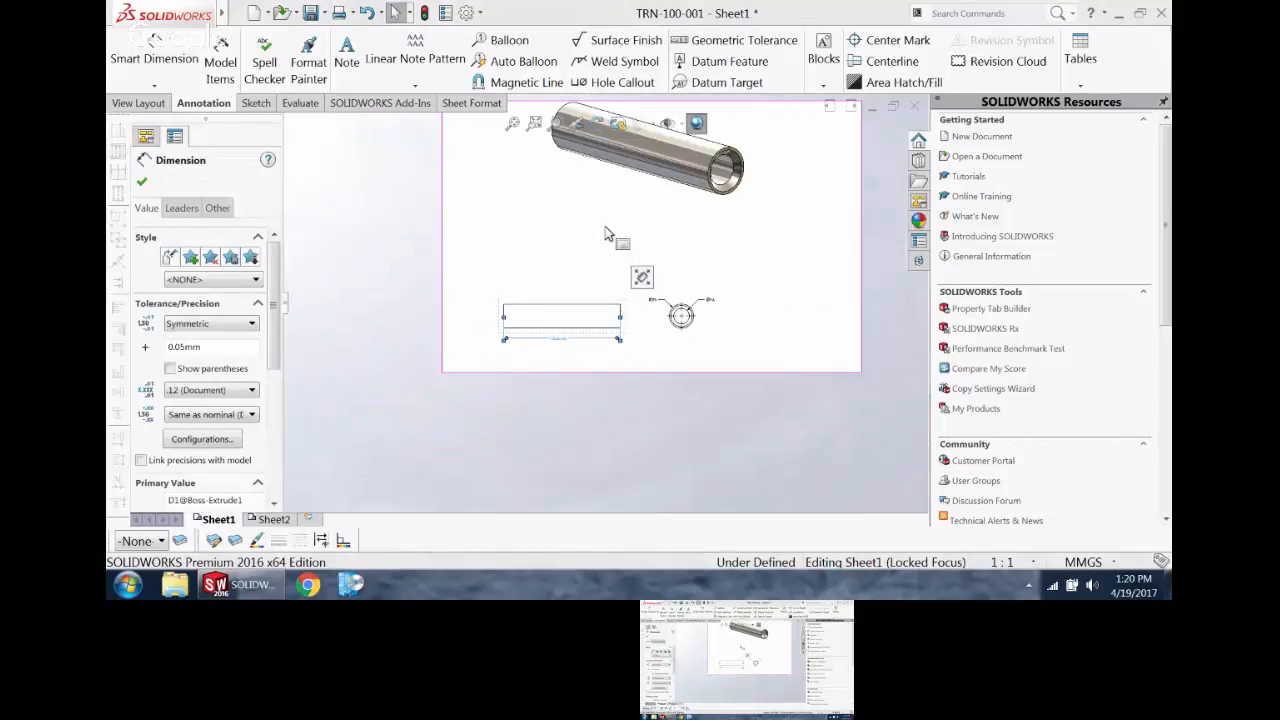
Step: Move the pin's side view slightly up and further away from the circular end view
left_click_drag(566, 302, 546, 296)
scroll(682, 285, "down", 2)
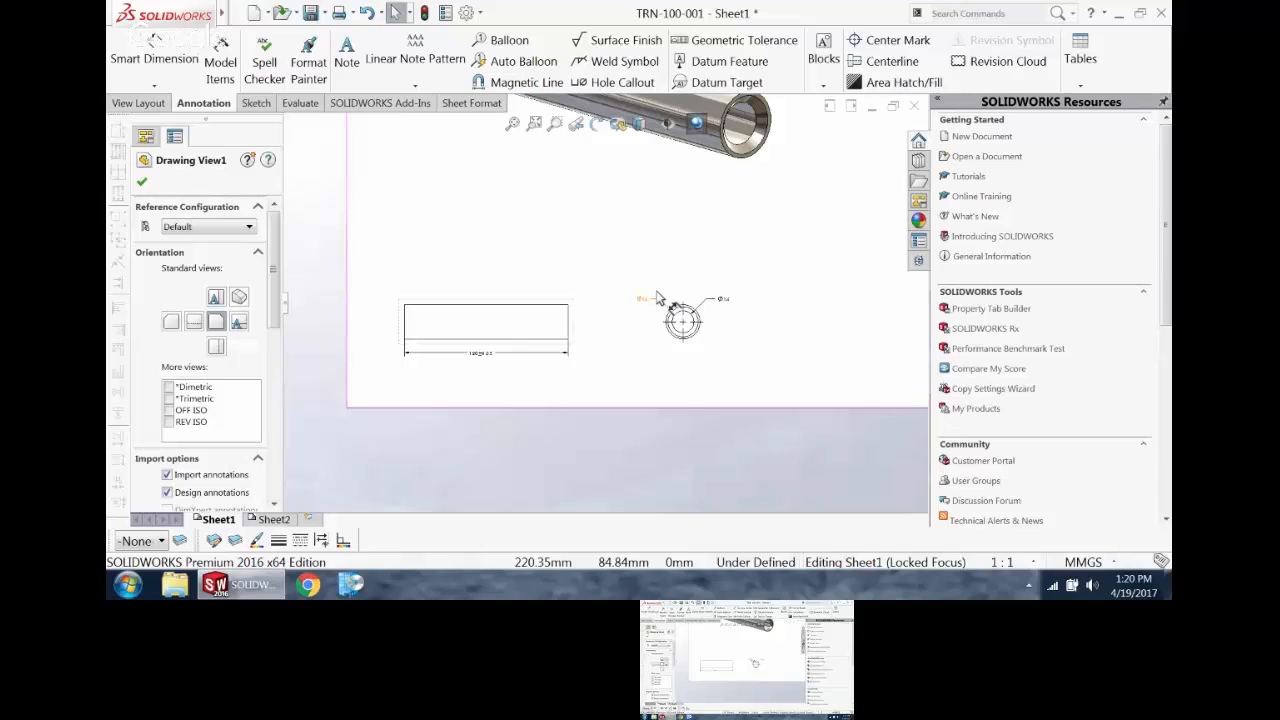
Step: Create section view A-A with a horizontal cutting line through the midpoint of the side view's end edge, placing it above that view
left_click(138, 103)
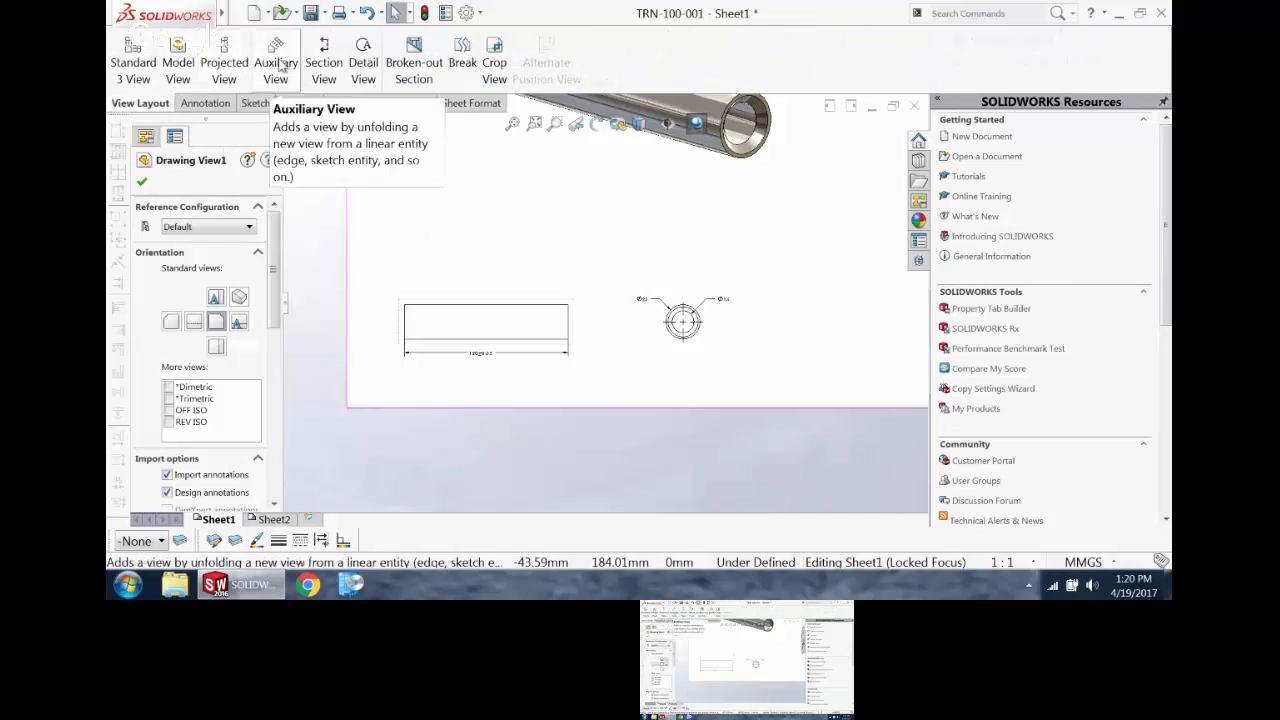
left_click(320, 62)
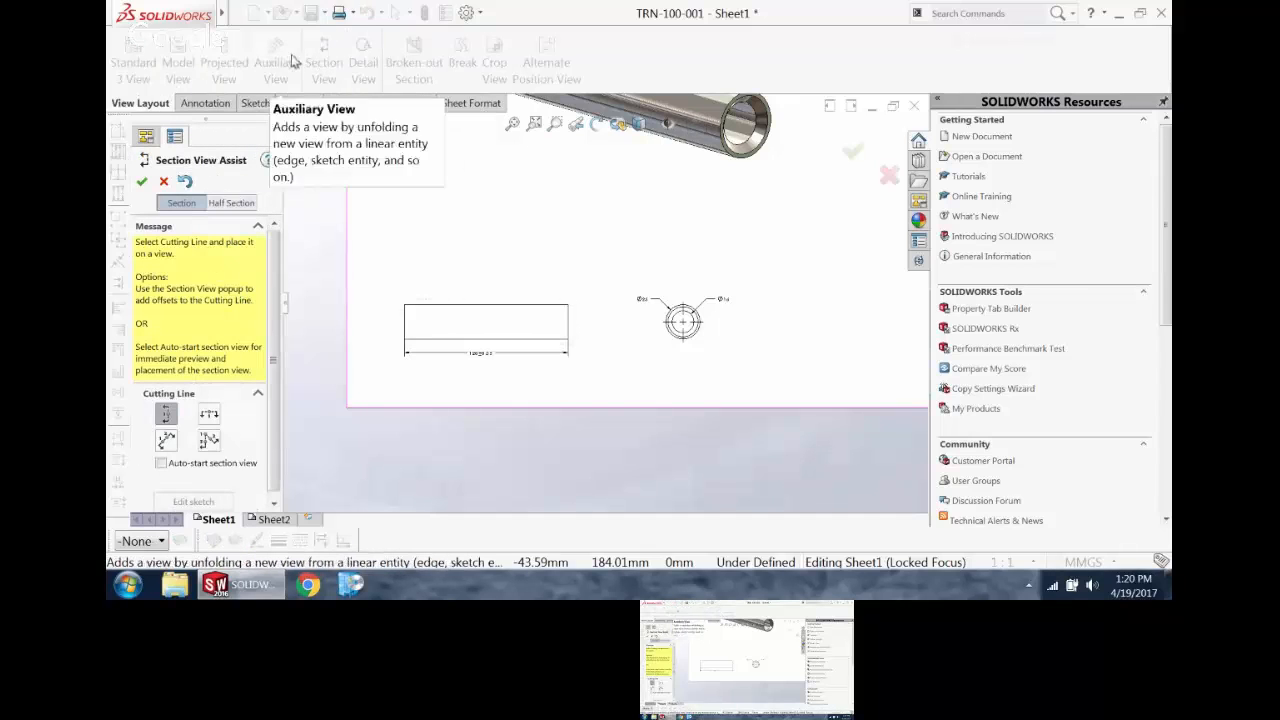
left_click(208, 414)
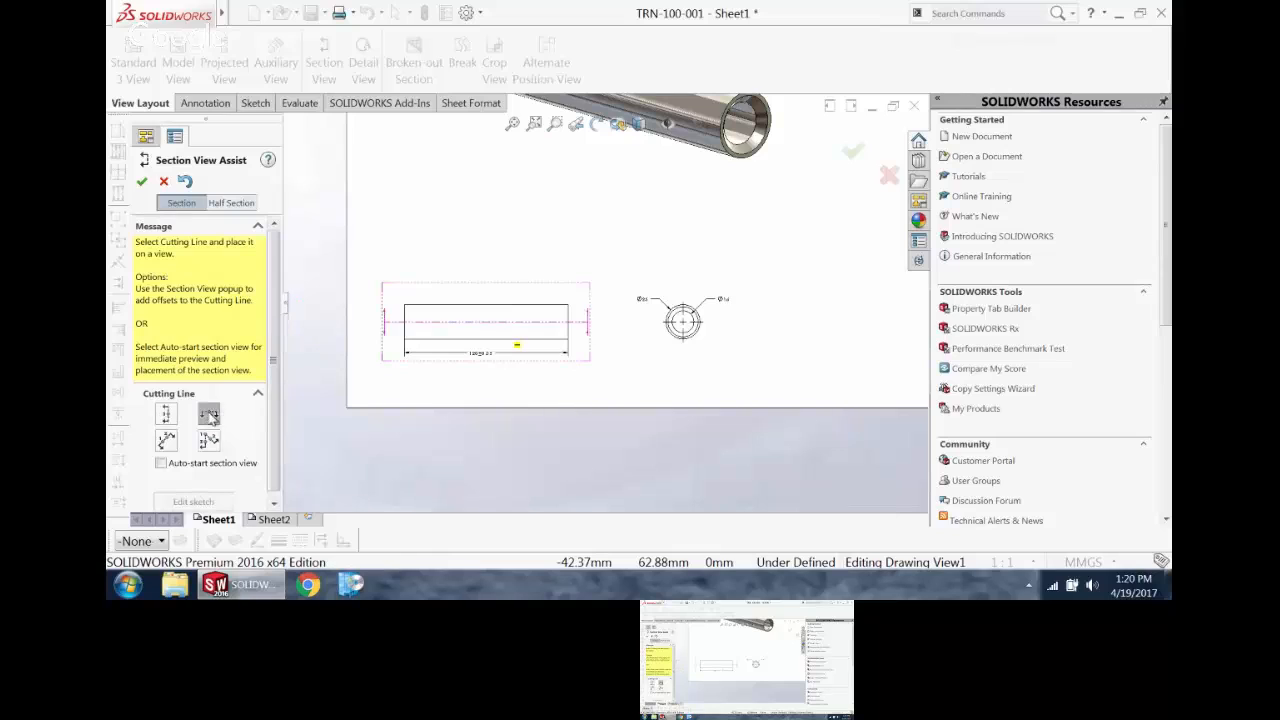
left_click(167, 441)
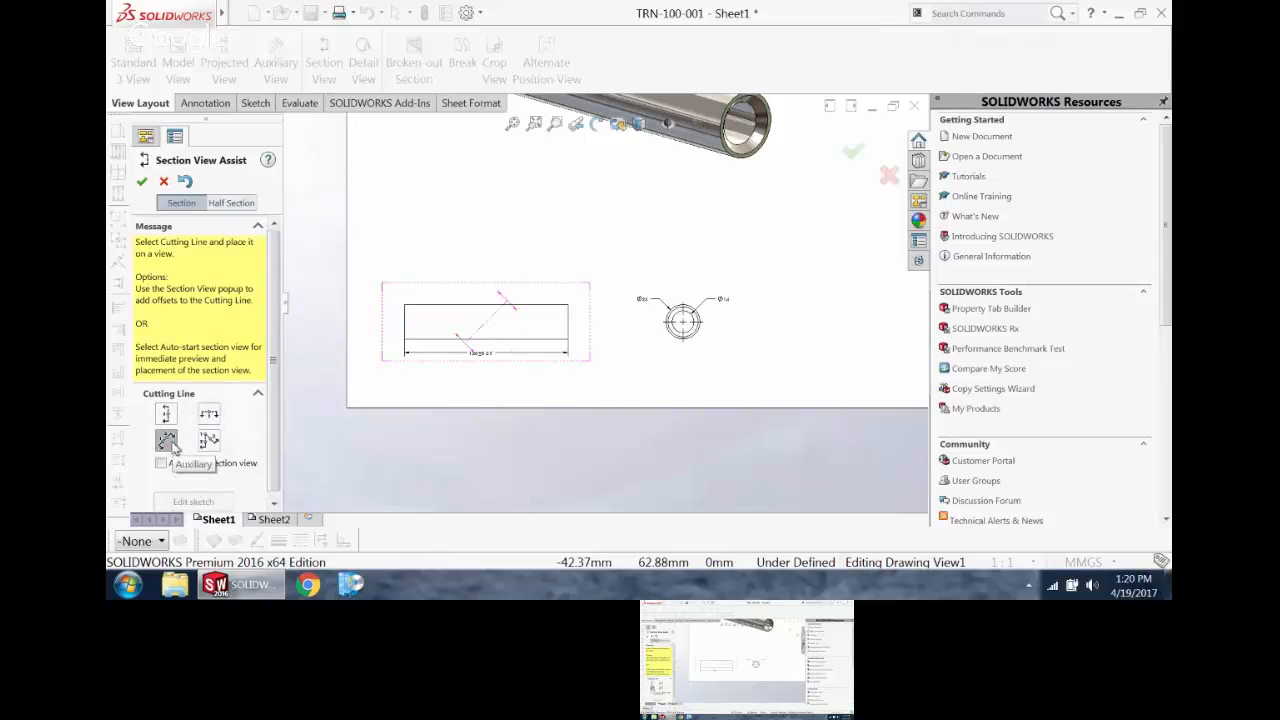
left_click(209, 414)
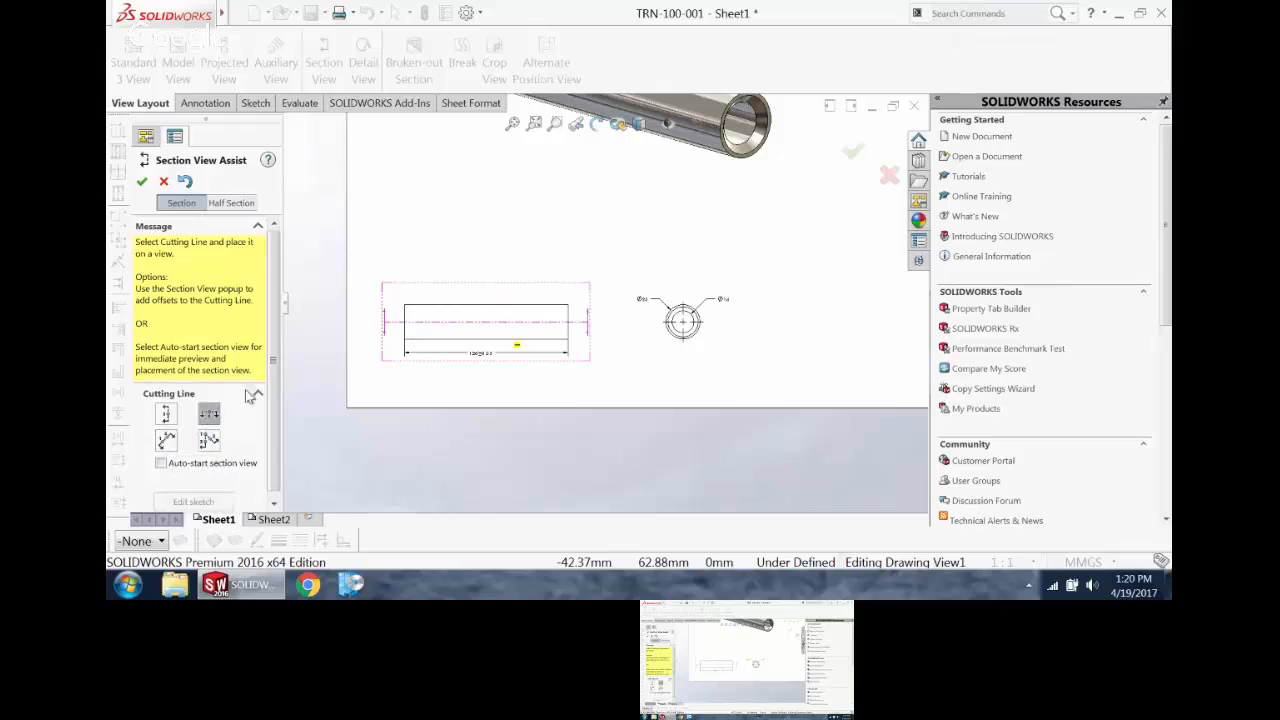
left_click(404, 321)
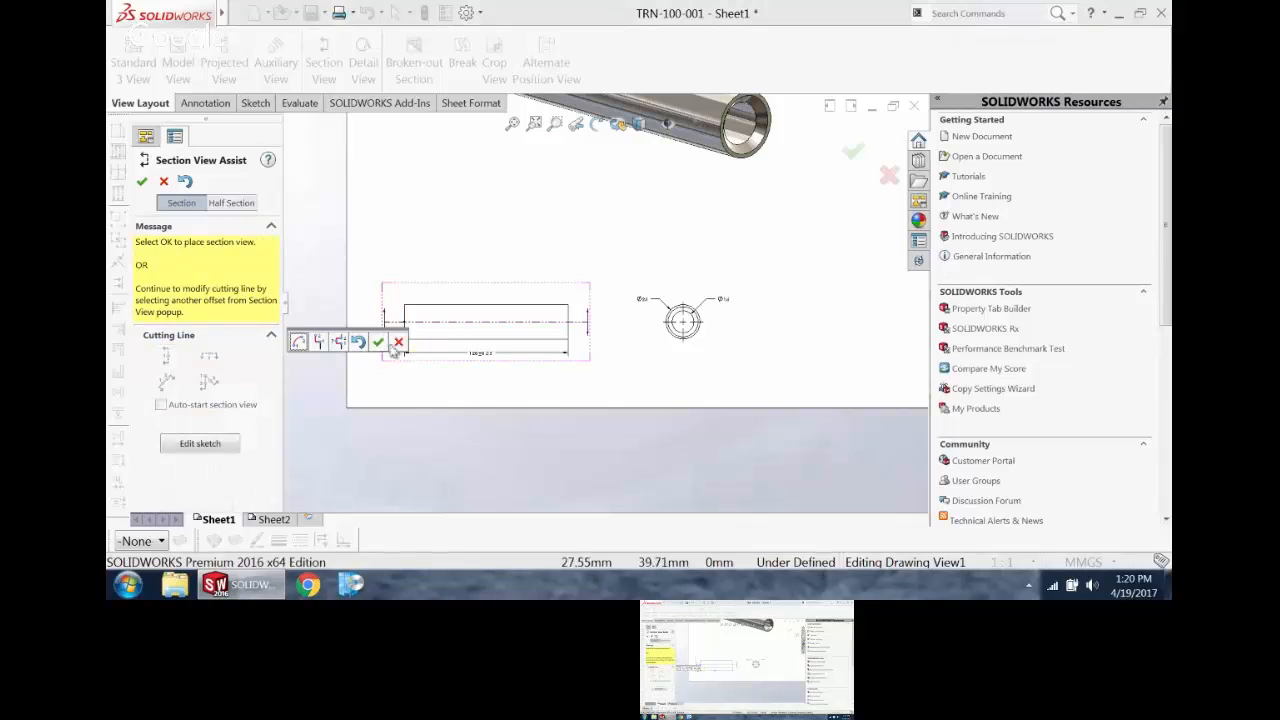
left_click(378, 341)
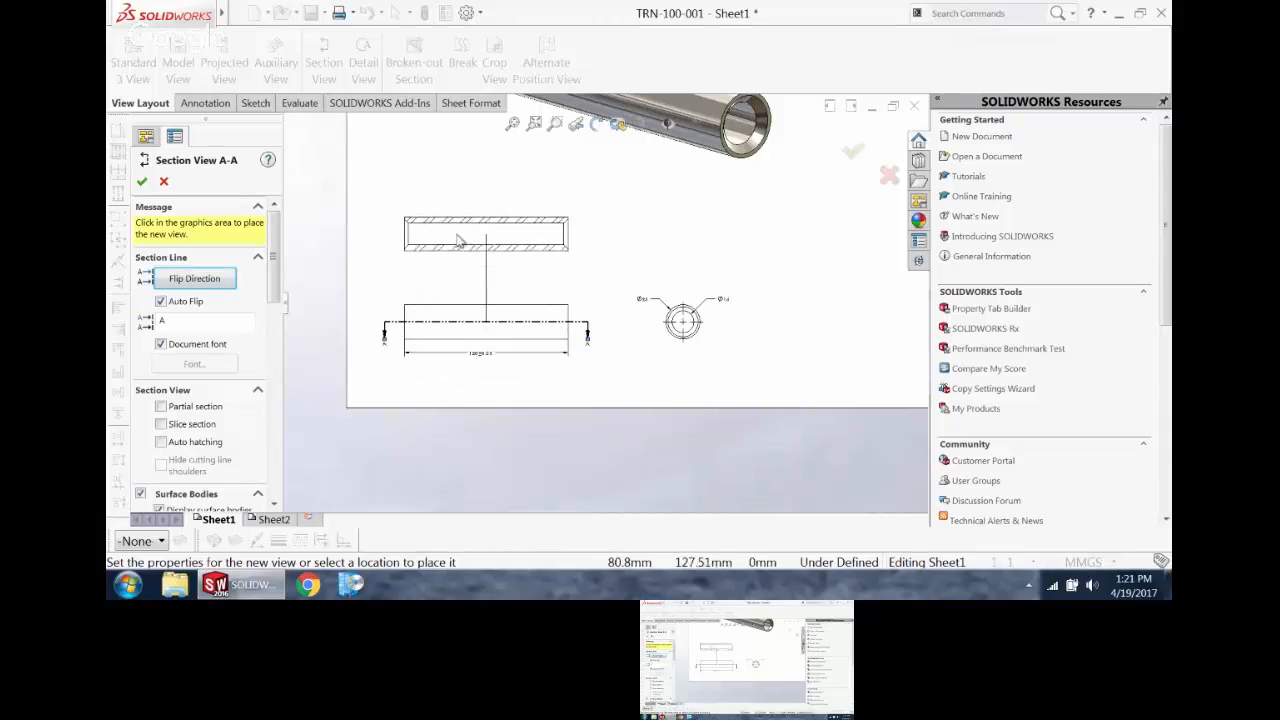
left_click(459, 236)
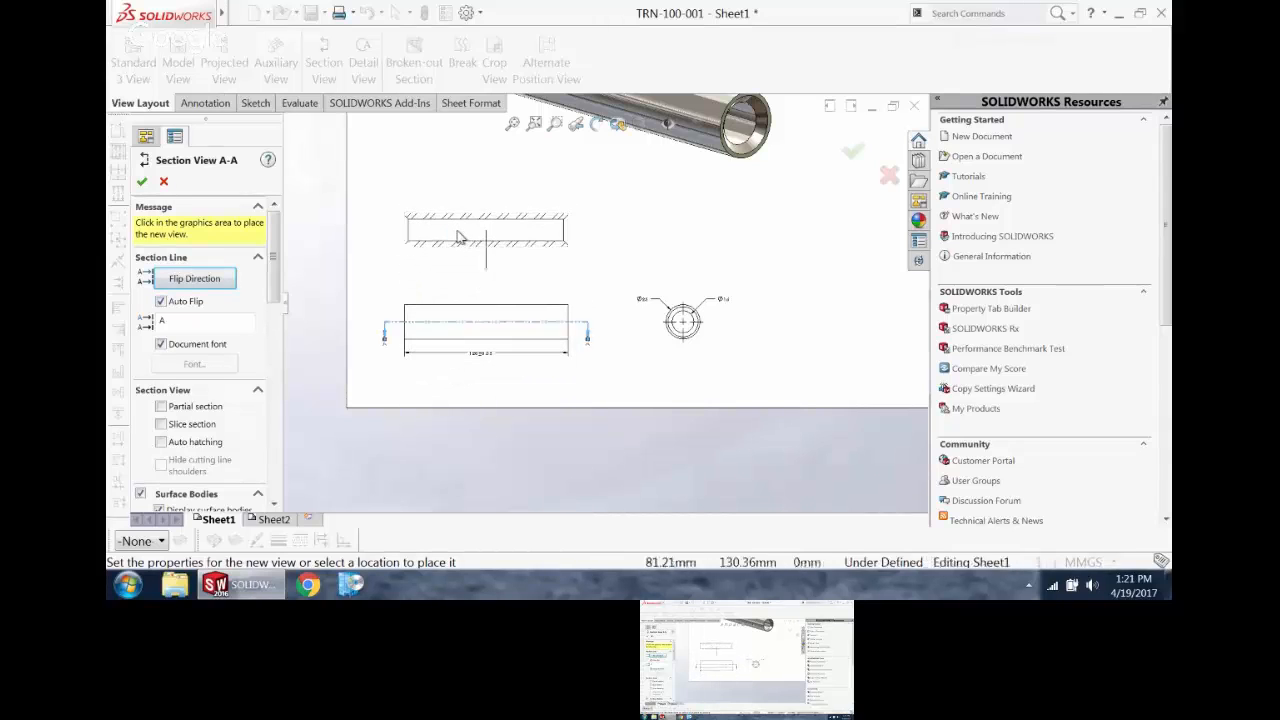
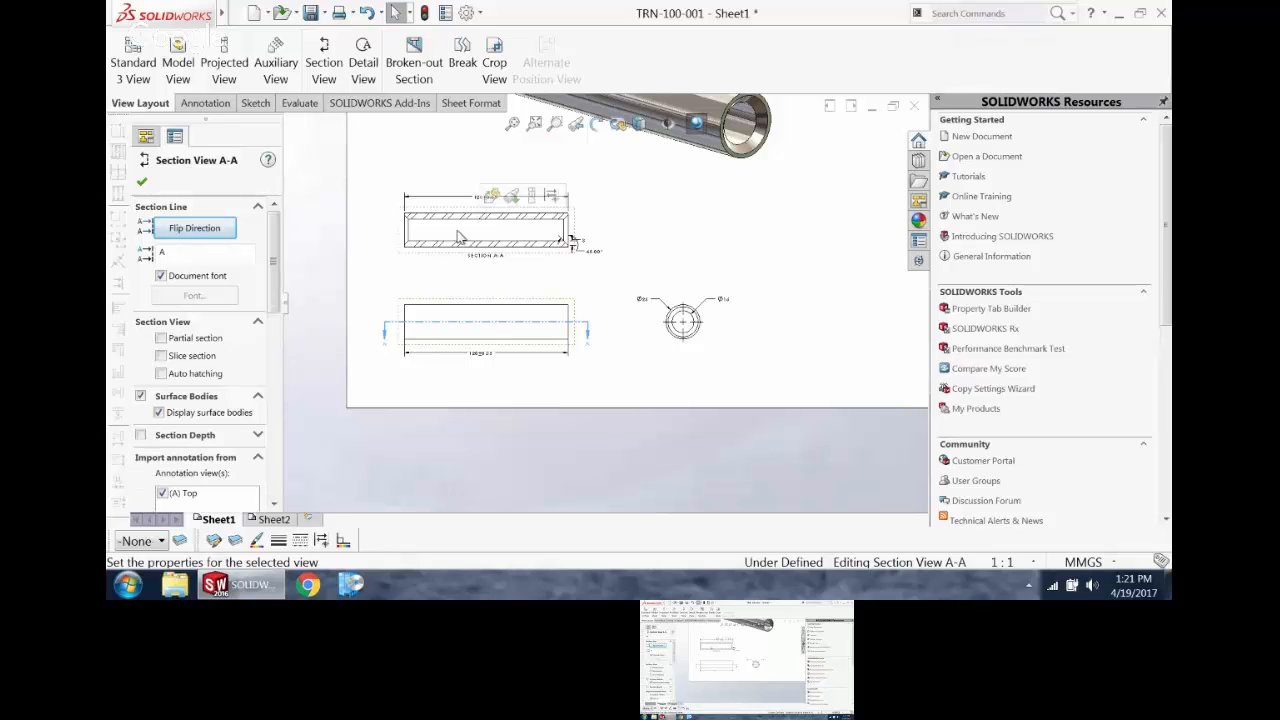
Step: Delete the length dimension below the pin's side view
scroll(545, 280, "down", 5)
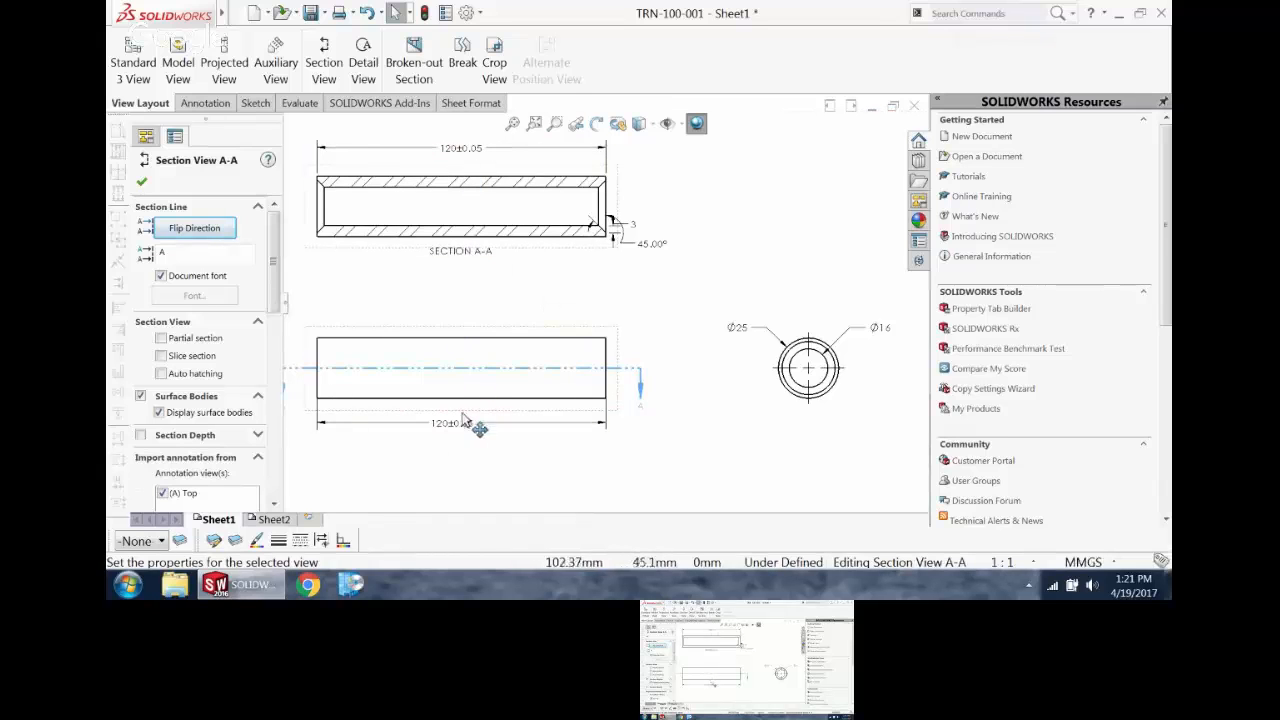
left_click(460, 430)
left_click(460, 428)
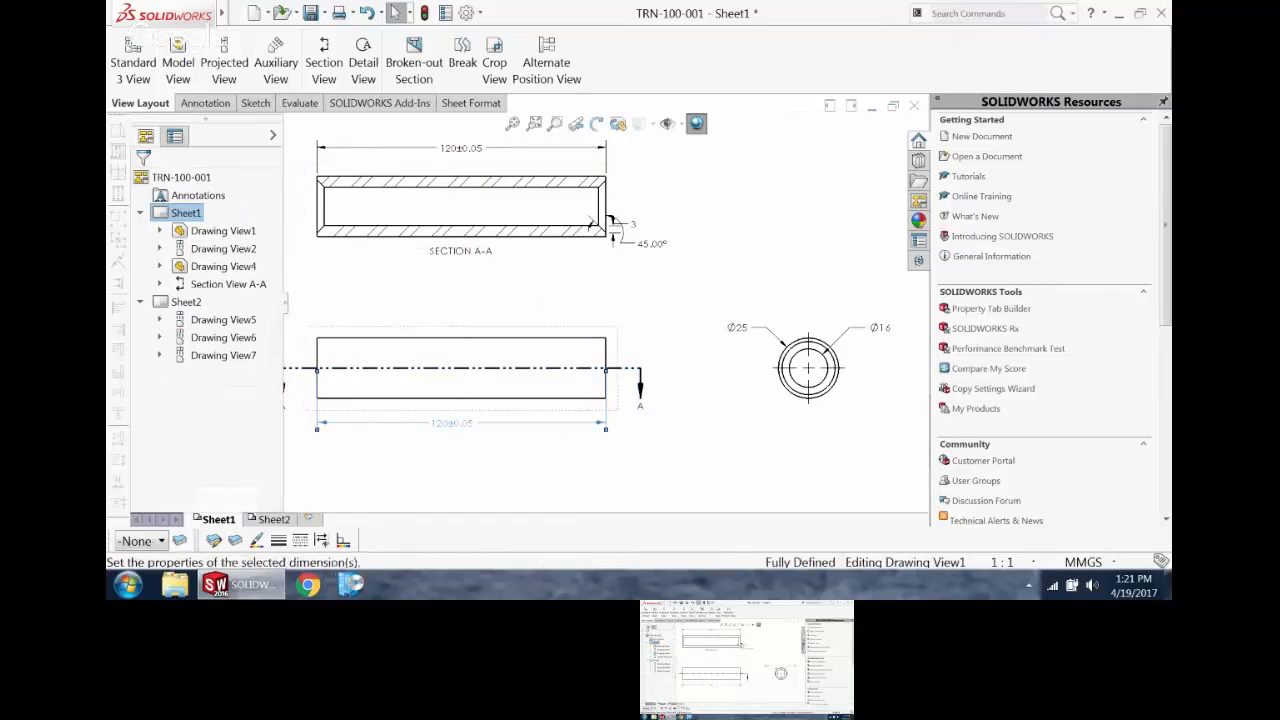
key("Delete")
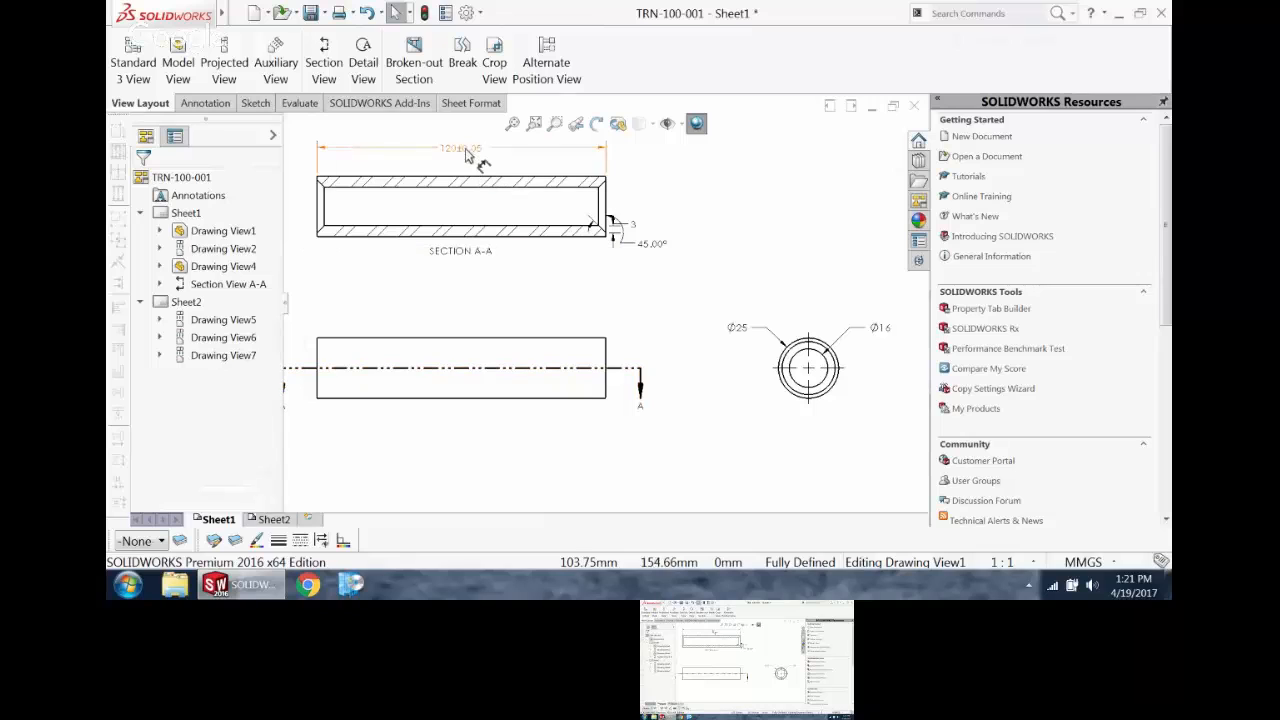
Step: Move the toleranced length dimension from section view A-A to below the pin's side view
scroll(480, 163, "up", 3)
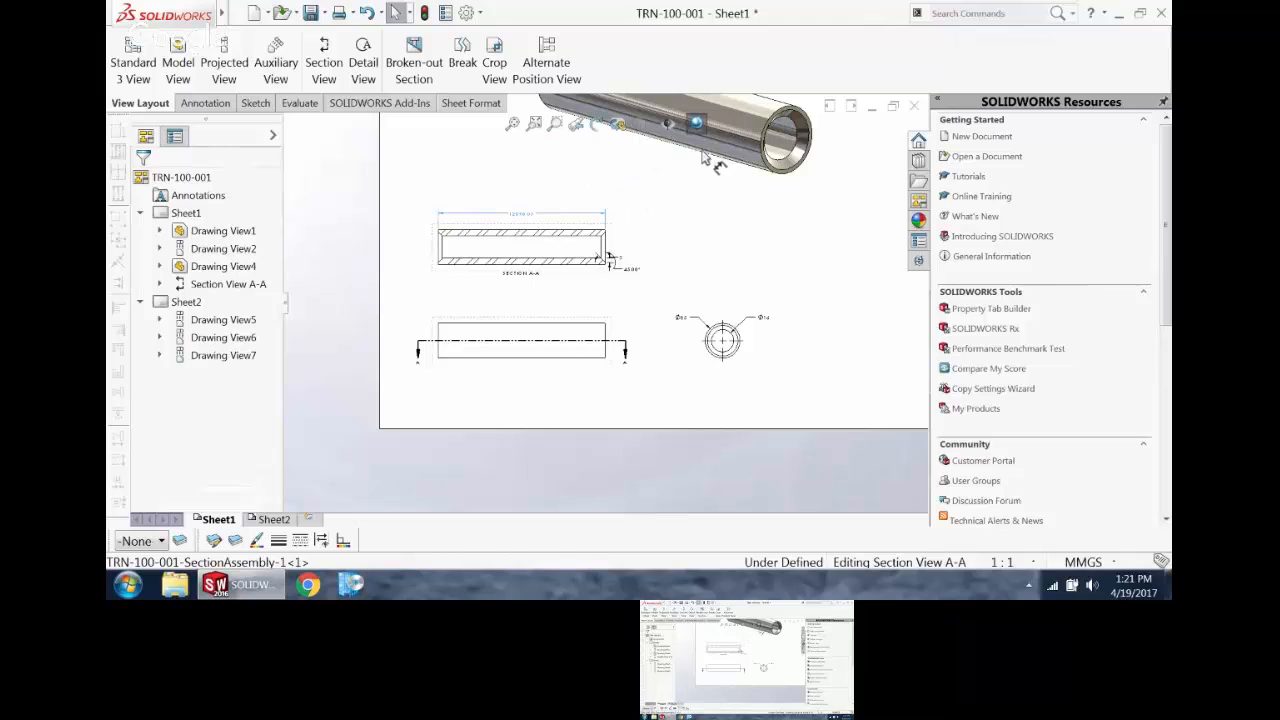
left_click(607, 250)
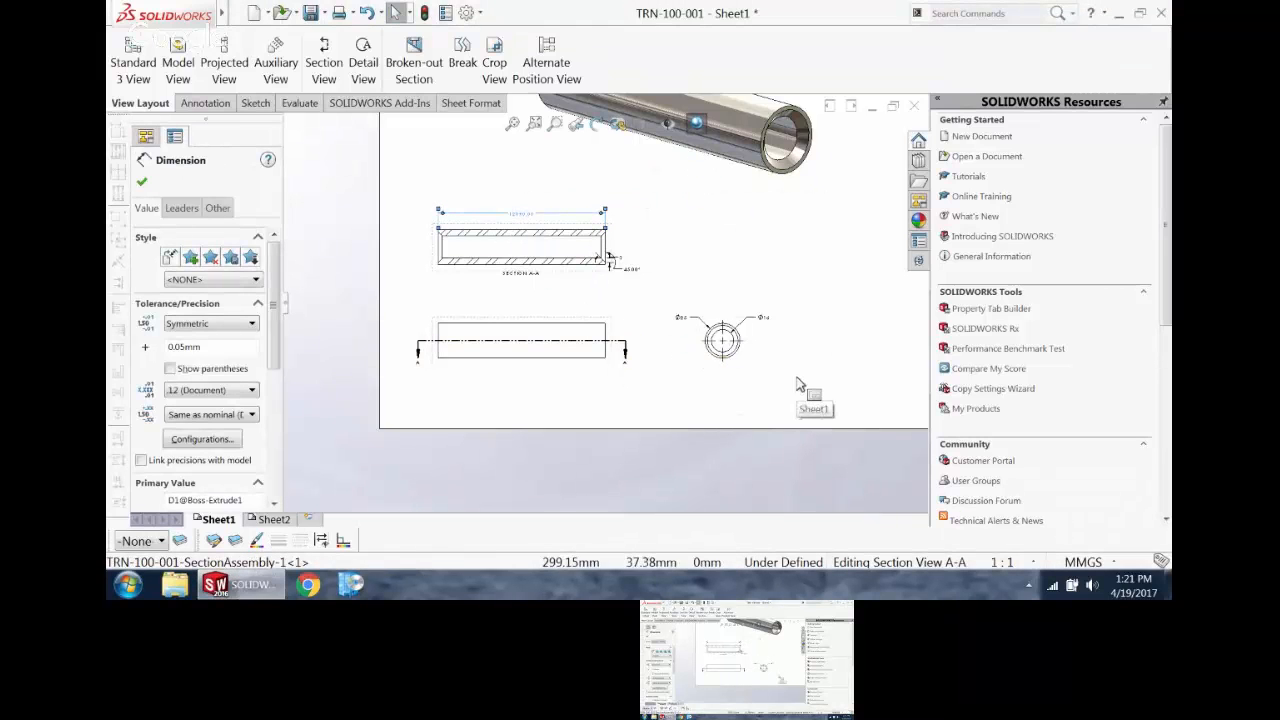
left_click_drag(530, 346, 536, 390, "shift")
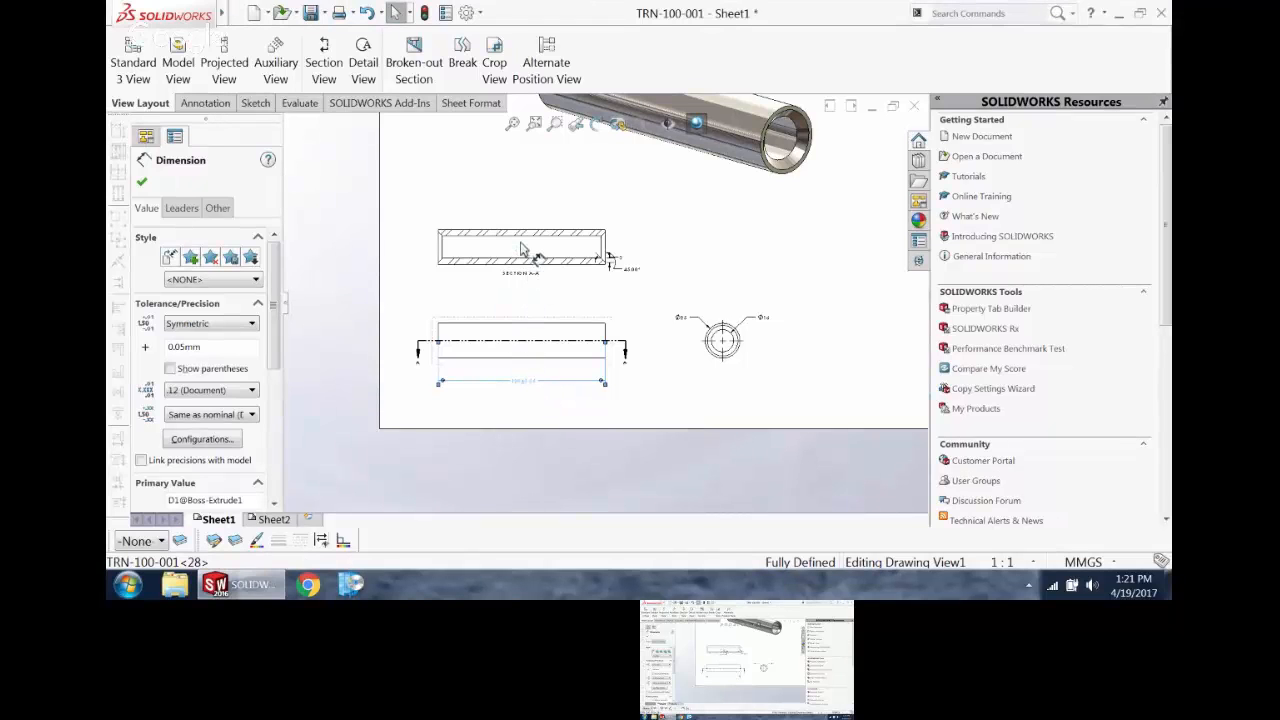
Step: Copy the side view's length dimension above section view A-A, and delete the copy
left_click_drag(522, 256, 522, 208, "ctrl")
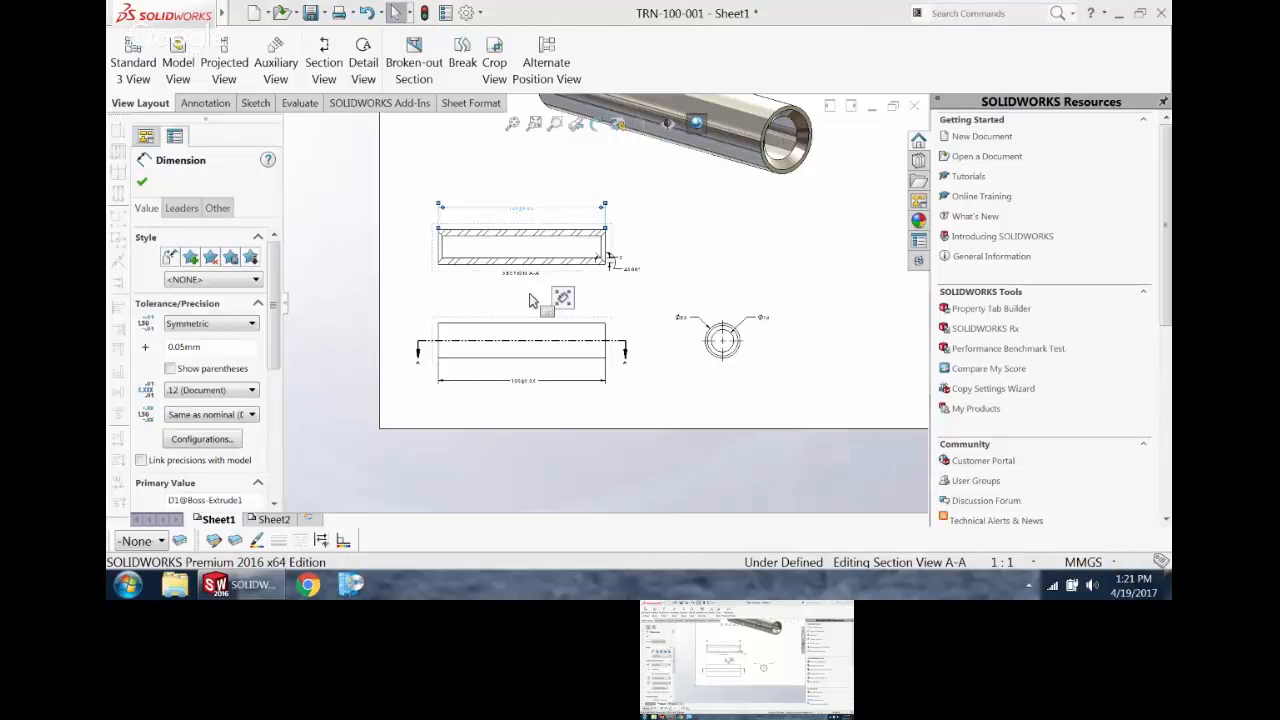
scroll(531, 300, "down", 3)
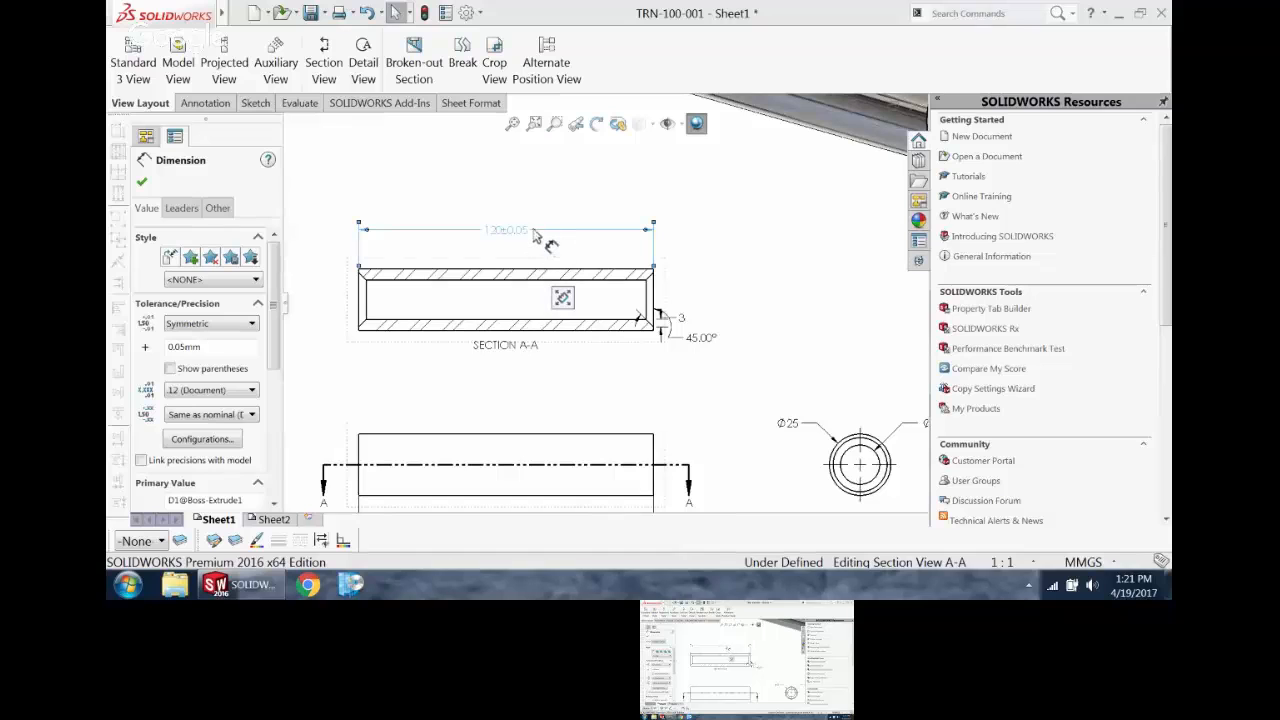
key("Delete")
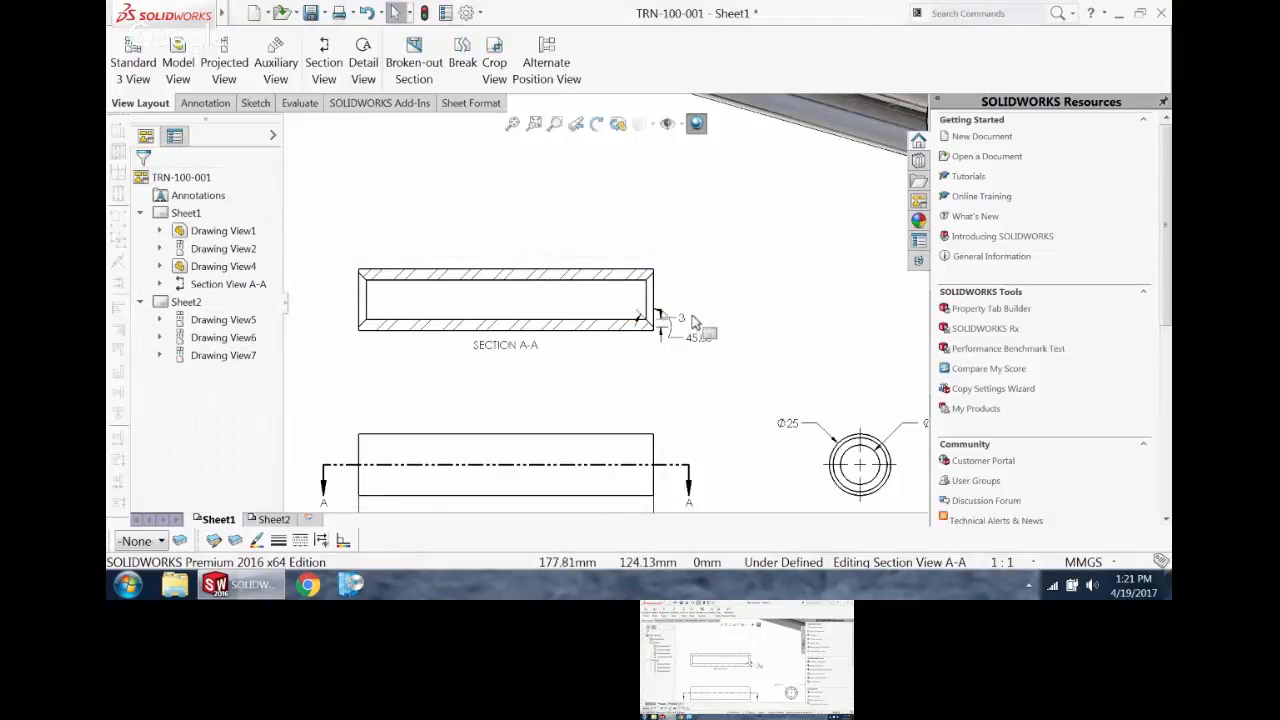
scroll(692, 320, "down", 1)
scroll(572, 303, "up", 3)
scroll(577, 314, "down", 1)
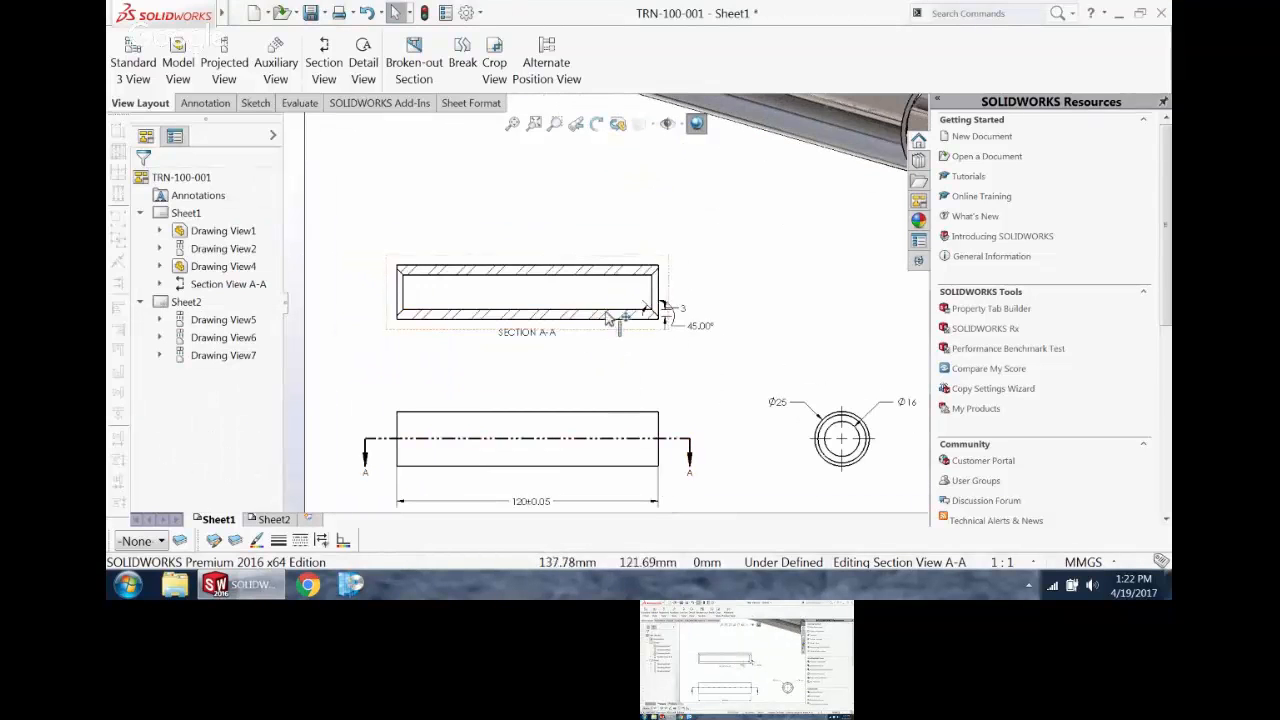
scroll(640, 322, "down", 1)
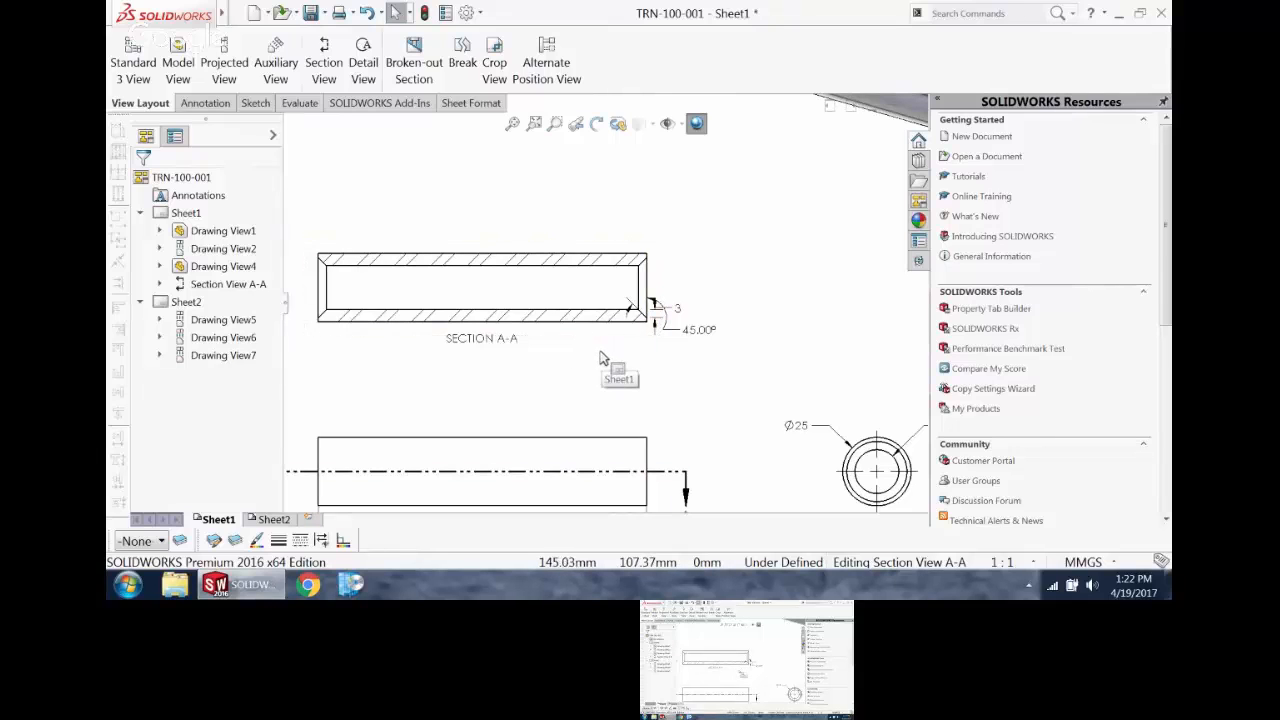
Step: In the part model, start an extruded cut from the outer edge of the pin's end face, with a 6 mm start offset reversed into the pin
key("ctrl+Tab")
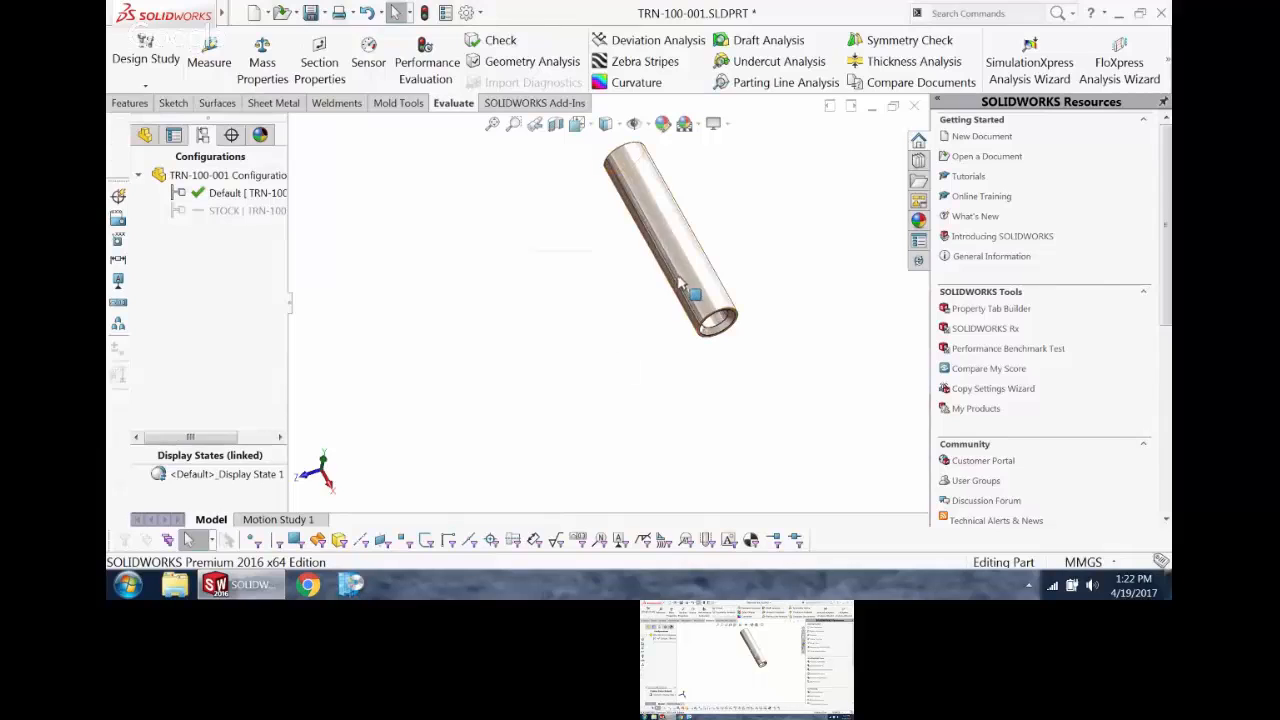
scroll(727, 325, "up", 5)
scroll(730, 325, "up", 2)
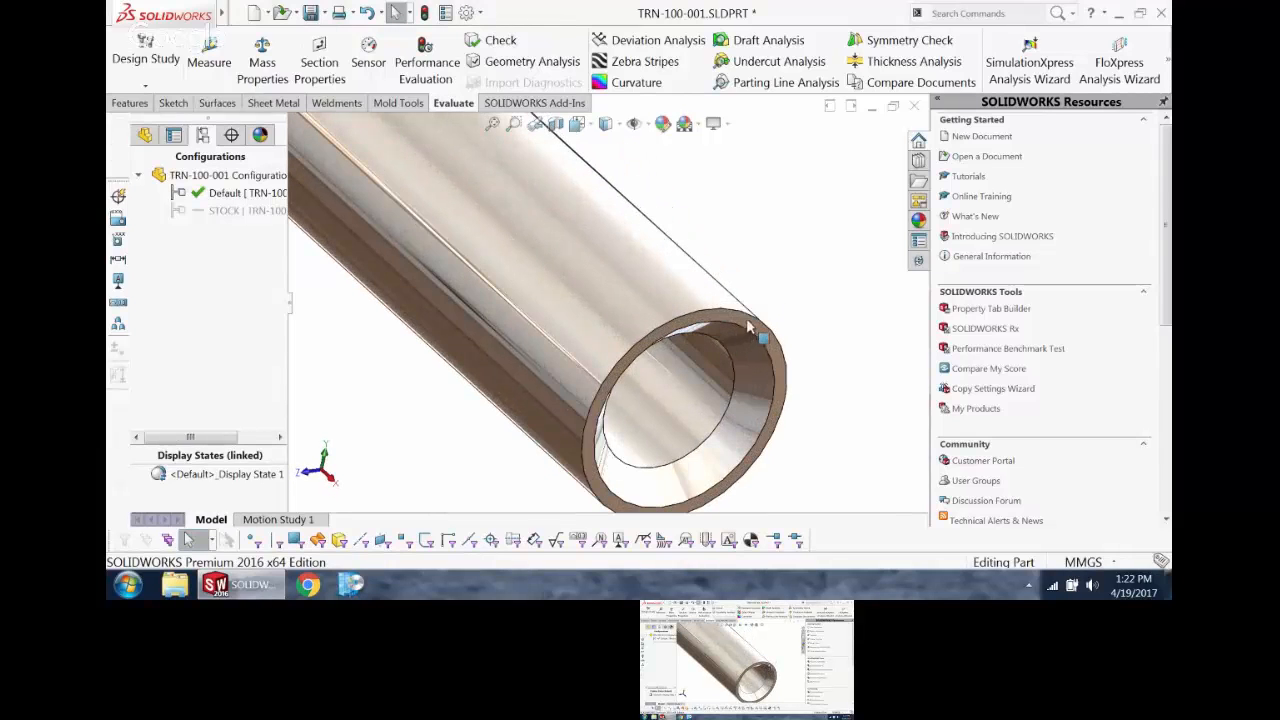
left_click(748, 324)
left_click(130, 103)
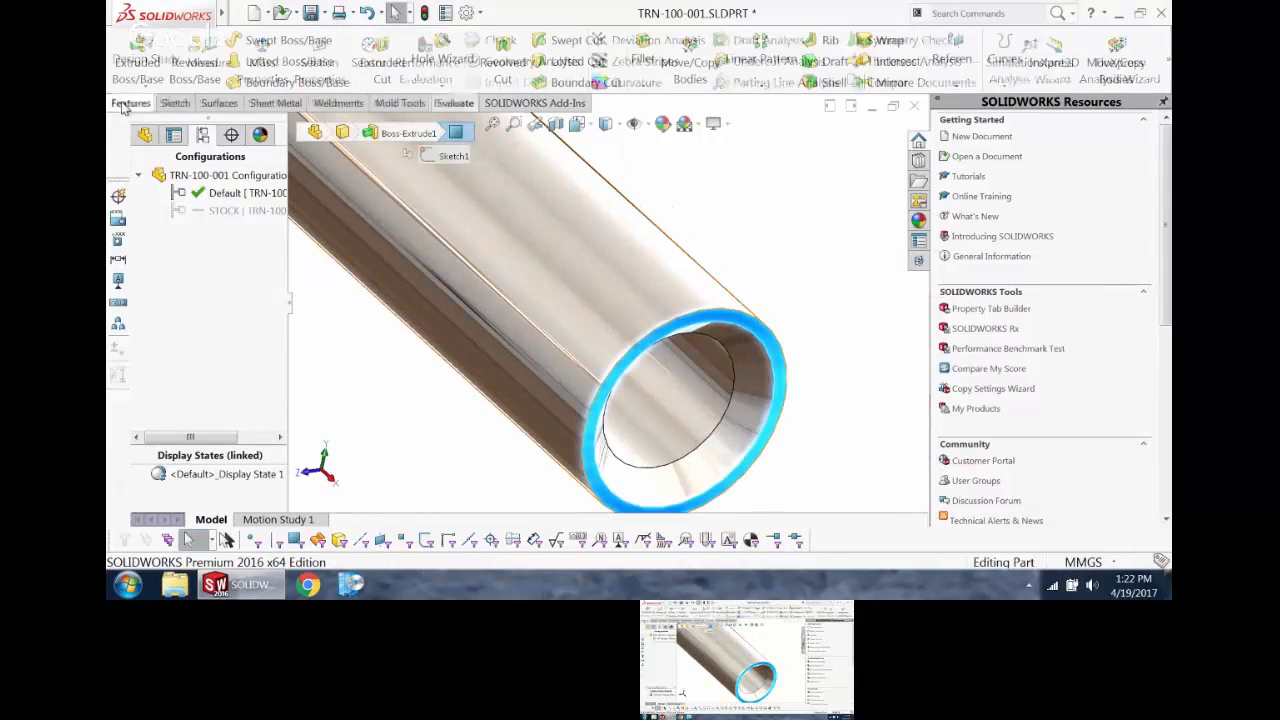
left_click(378, 58)
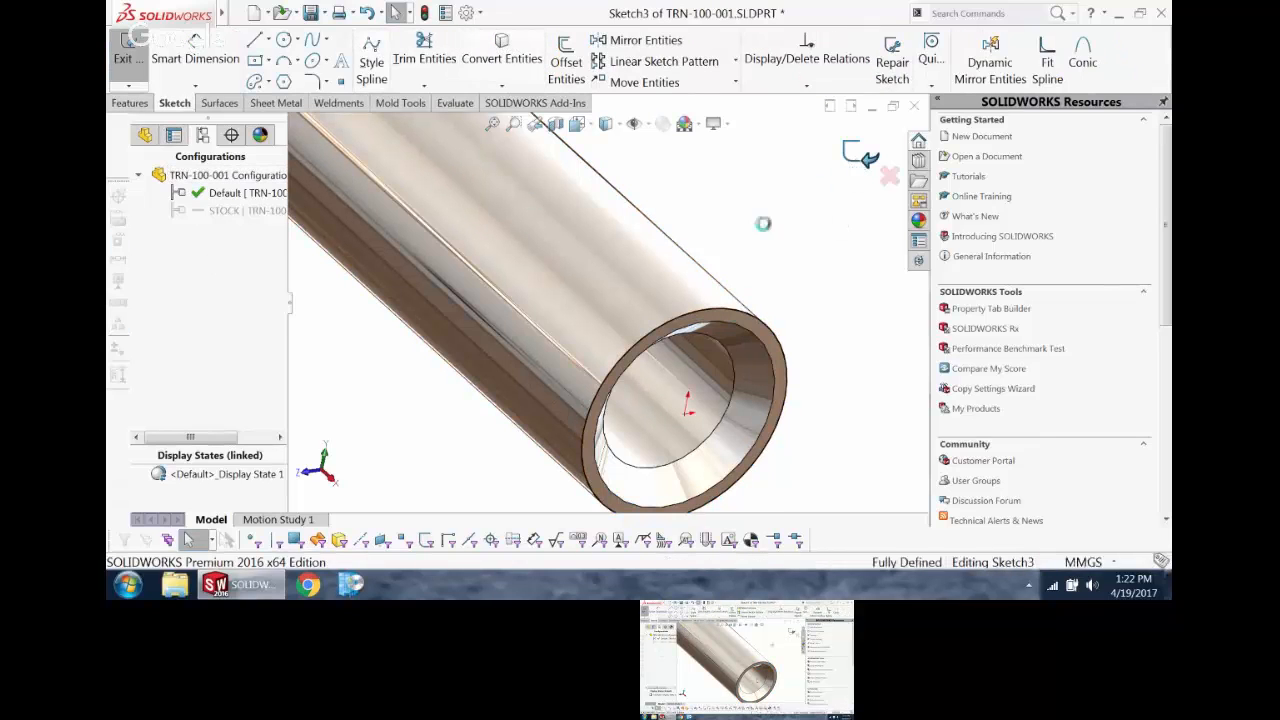
left_click(200, 222)
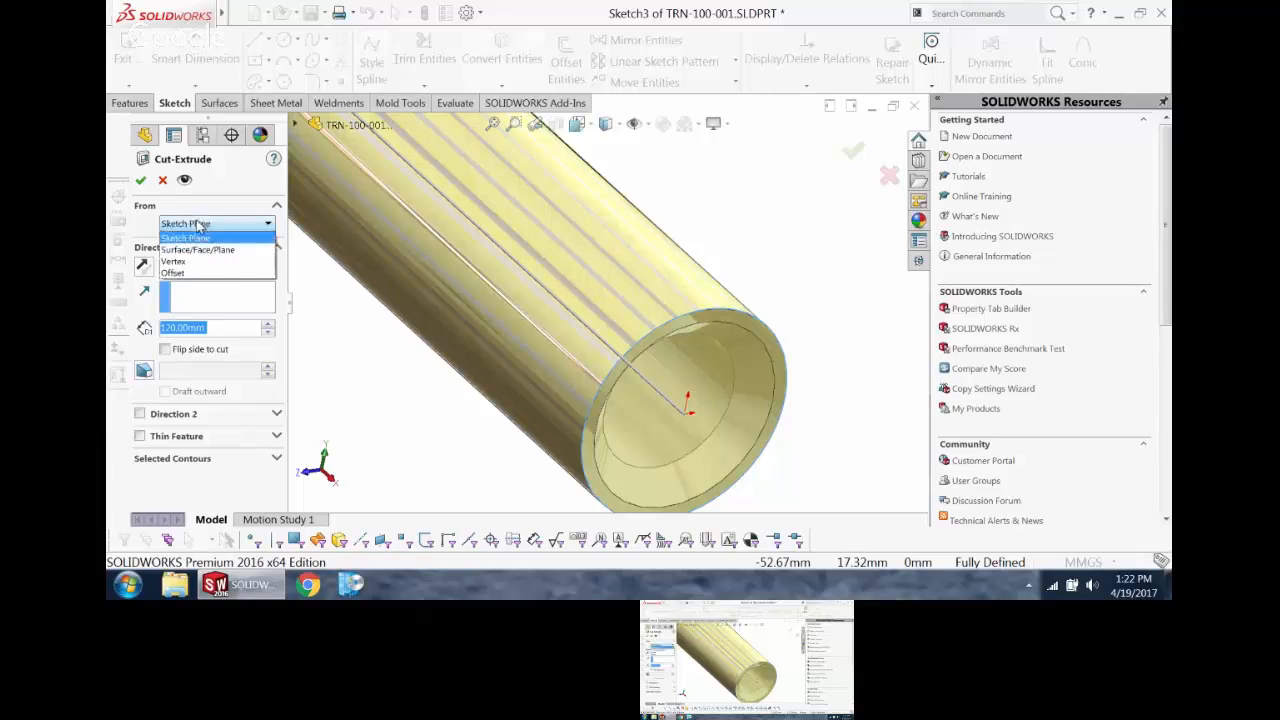
left_click(198, 275)
left_click_drag(205, 248, 137, 252)
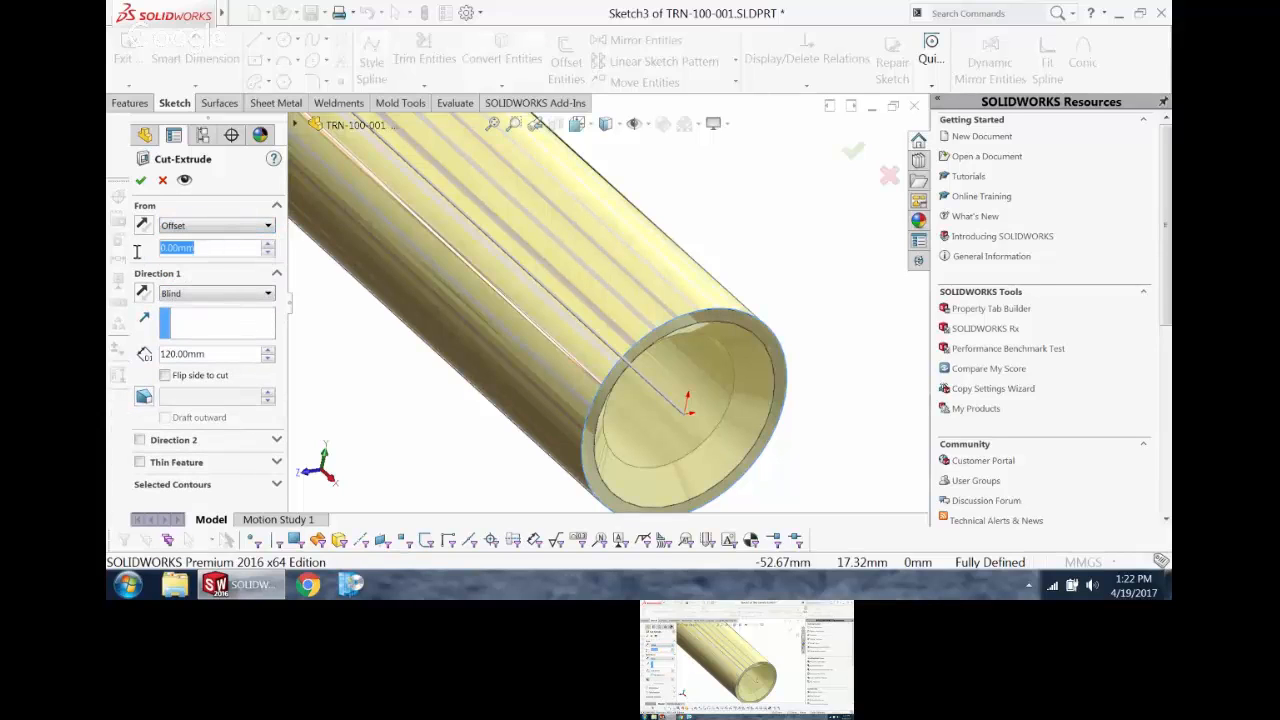
type("6")
key("Return")
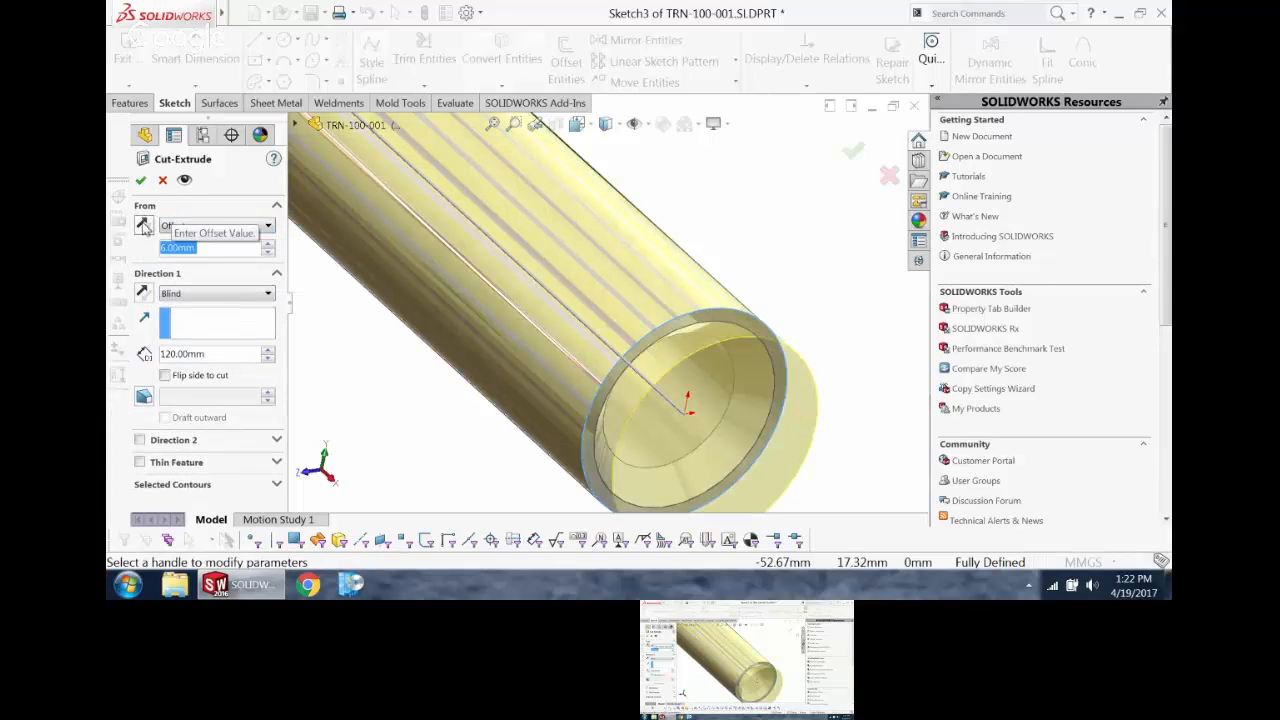
Step: Set the cut's blind depth to 1.3 mm and make it a one-direction thin feature 1 mm thick, reversed inward, to form a ring groove
left_click_drag(211, 355, 123, 348)
type("1.3")
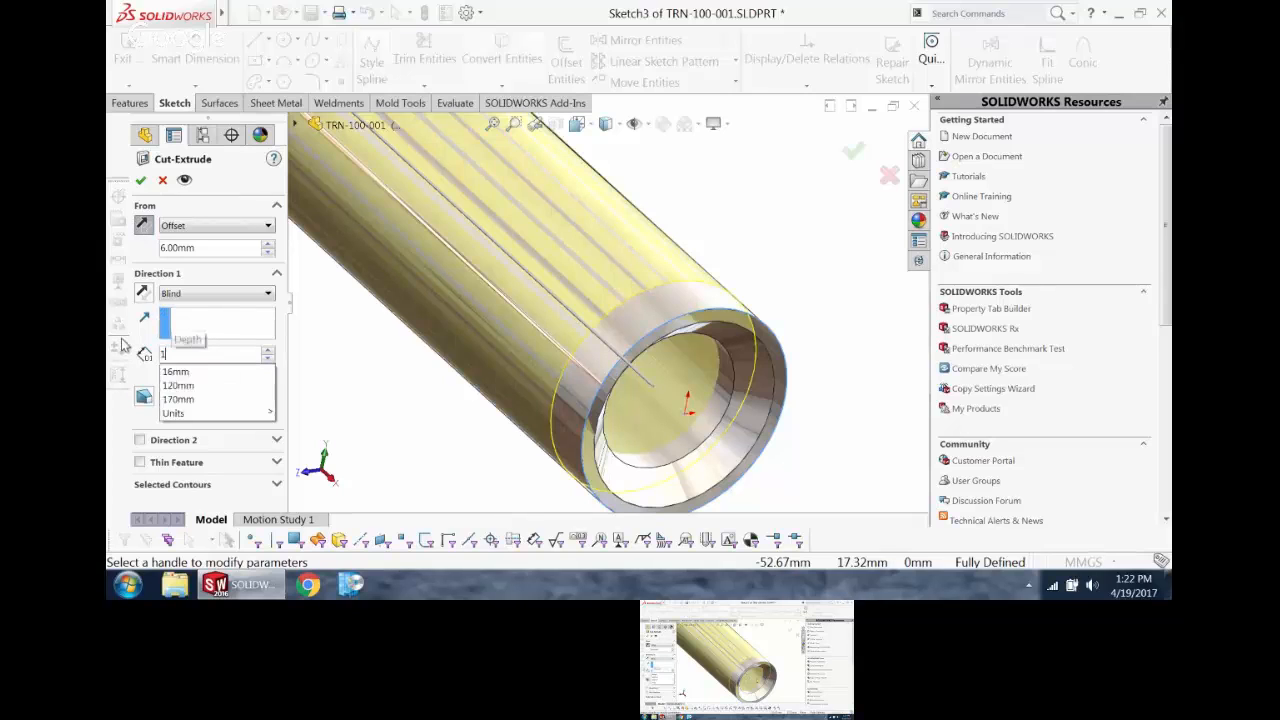
key("Return")
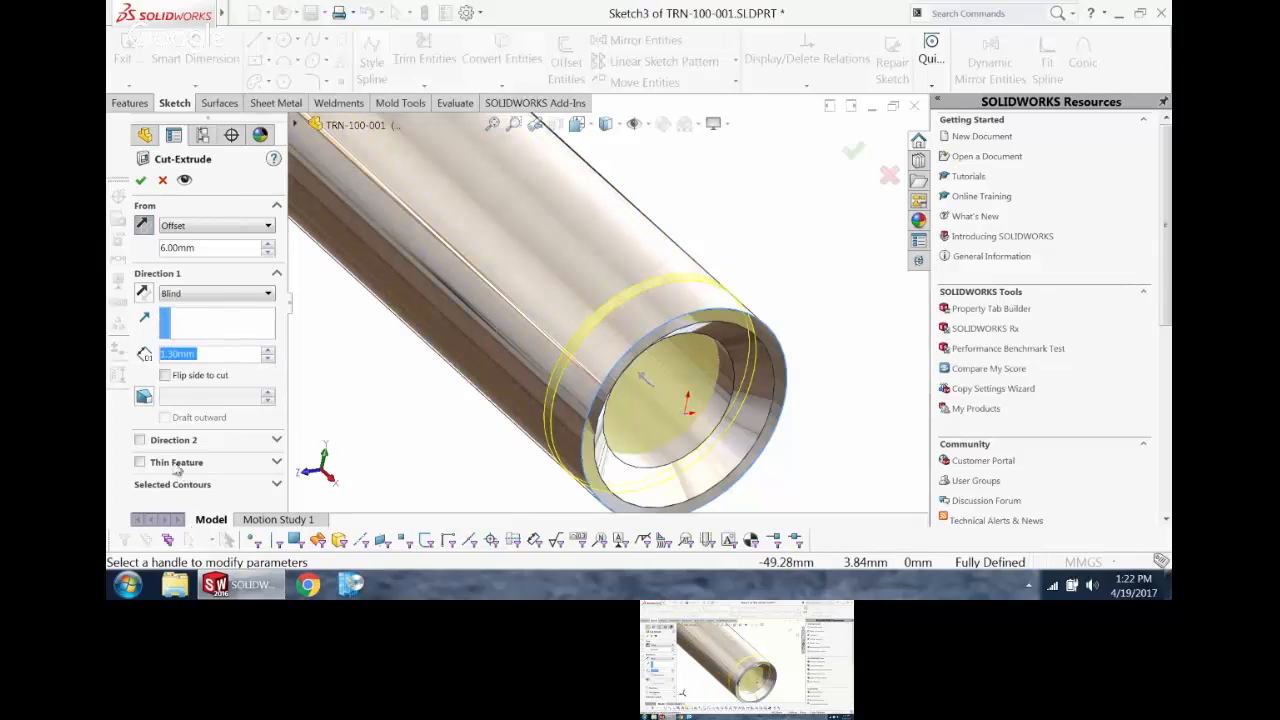
left_click(140, 463)
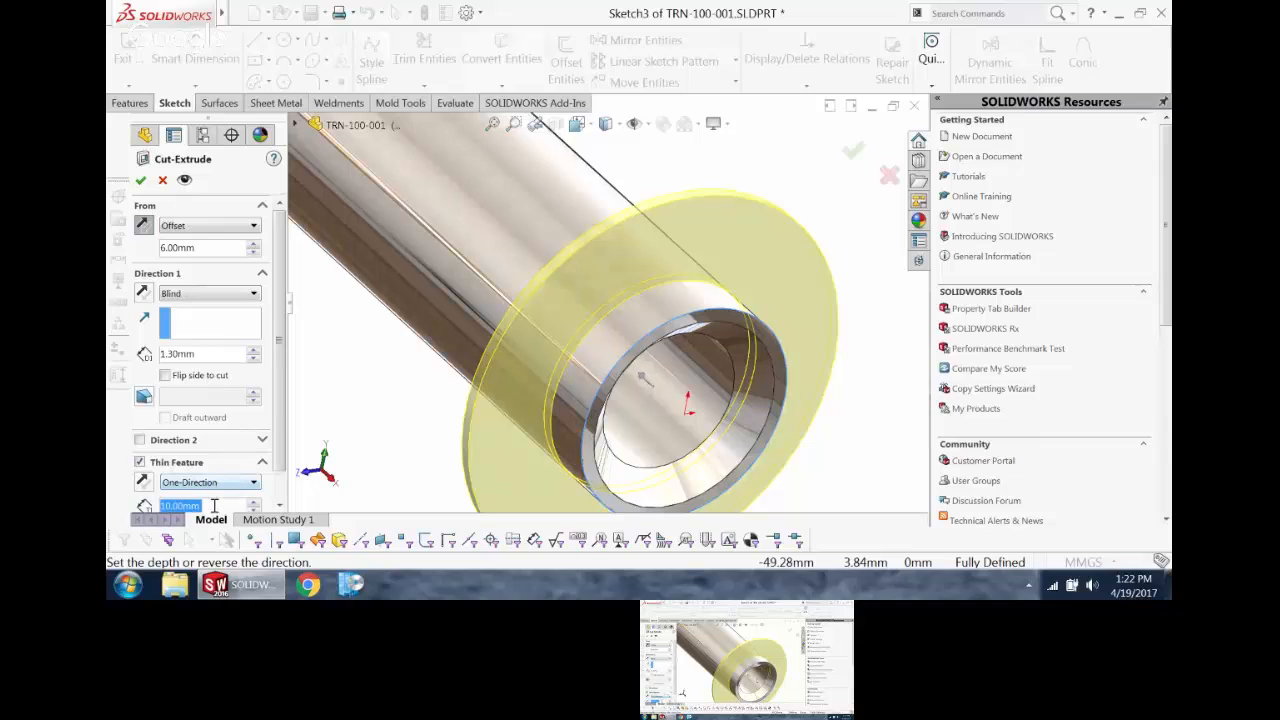
type("1")
key("Return")
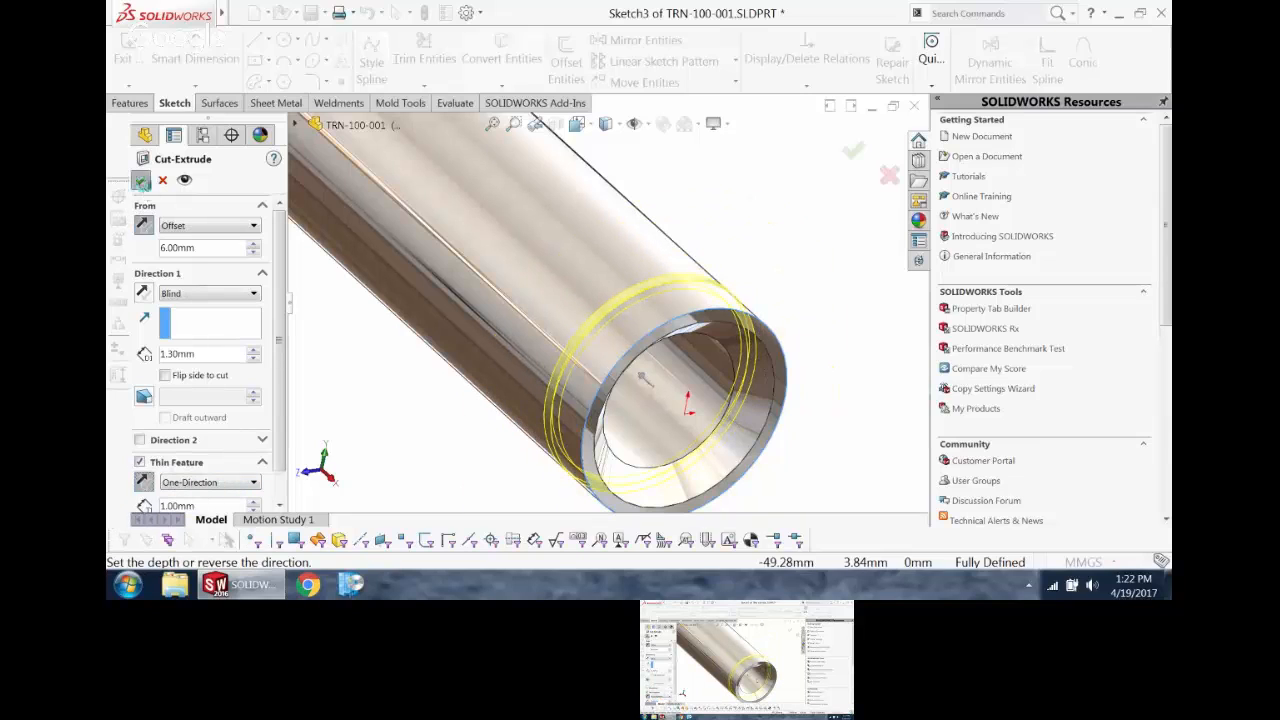
Step: Mirror the ring groove cut about the Right Plane to the pin's other end, and save the part
middle_click_drag(543, 406, 580, 364)
scroll(580, 364, "up", 7)
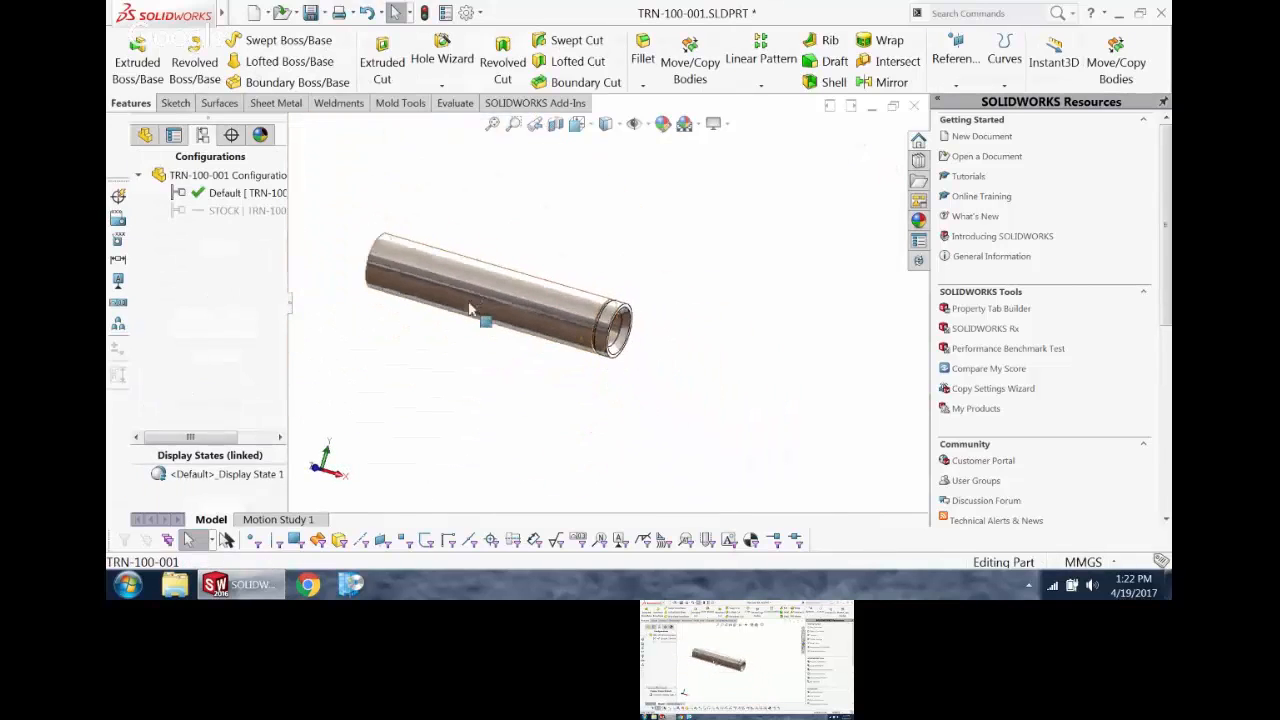
scroll(442, 288, "down", 3)
left_click(145, 134)
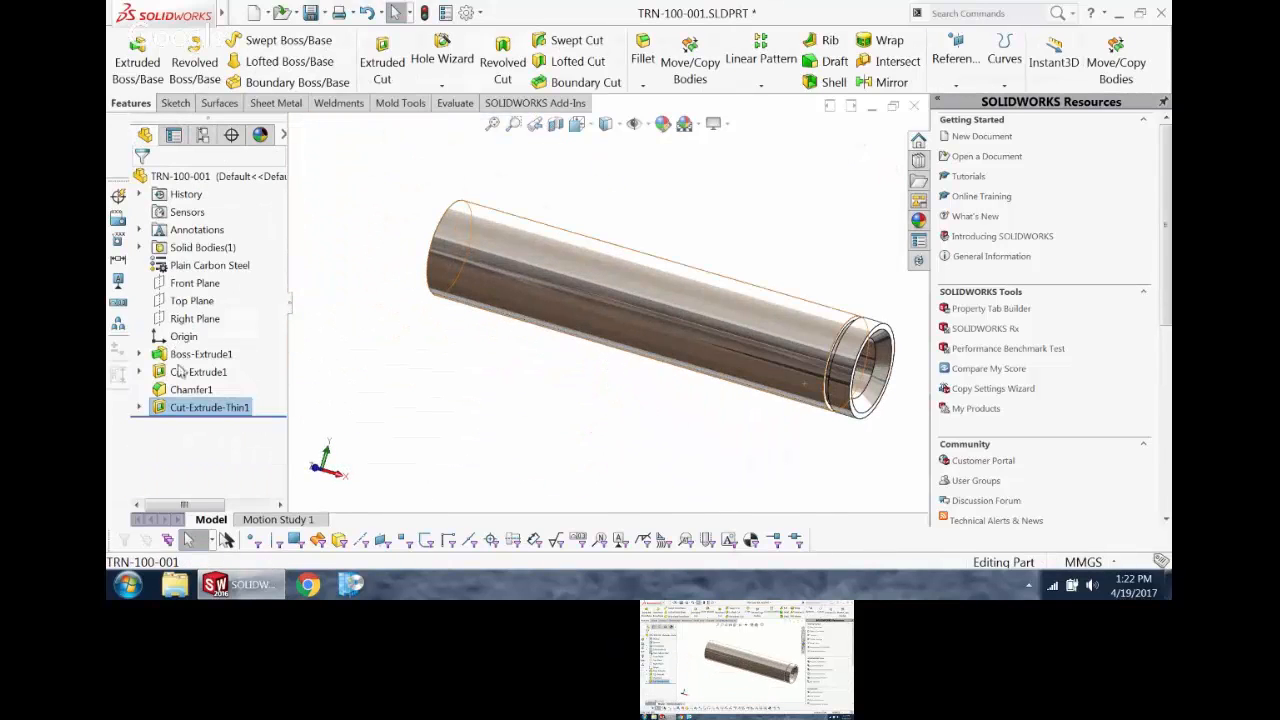
left_click(176, 319, "ctrl")
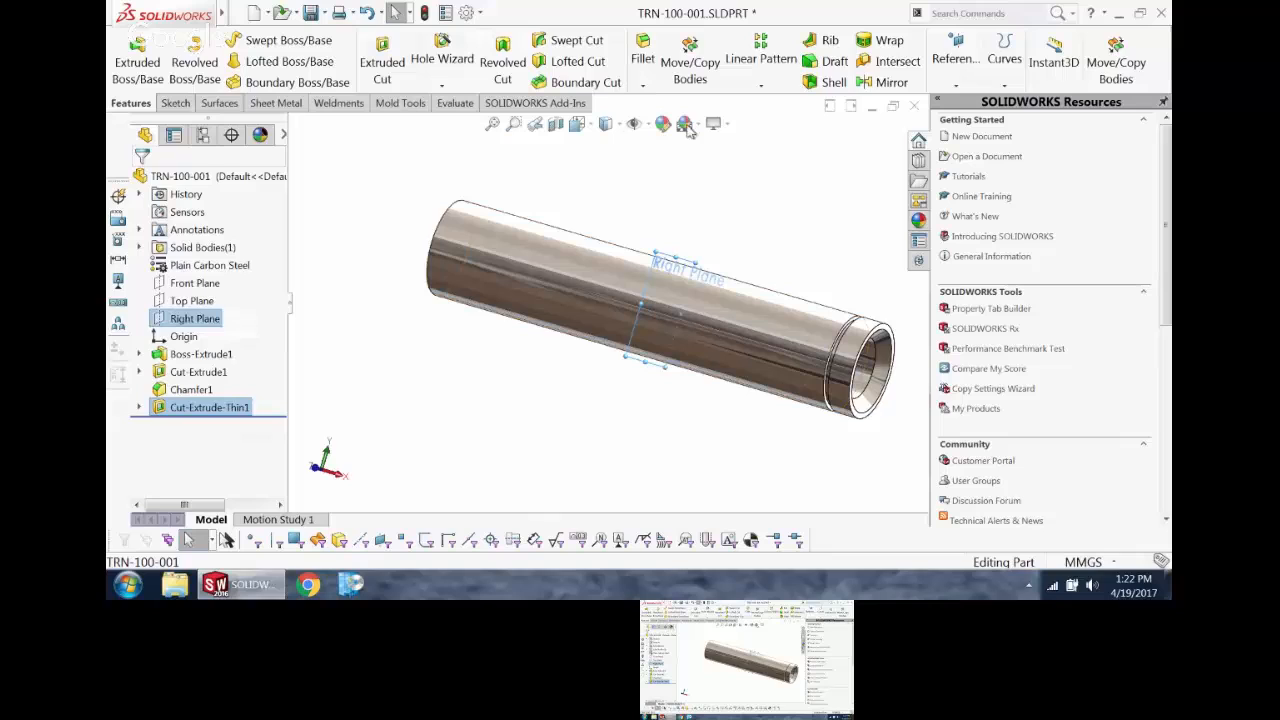
left_click(891, 82)
left_click(140, 182)
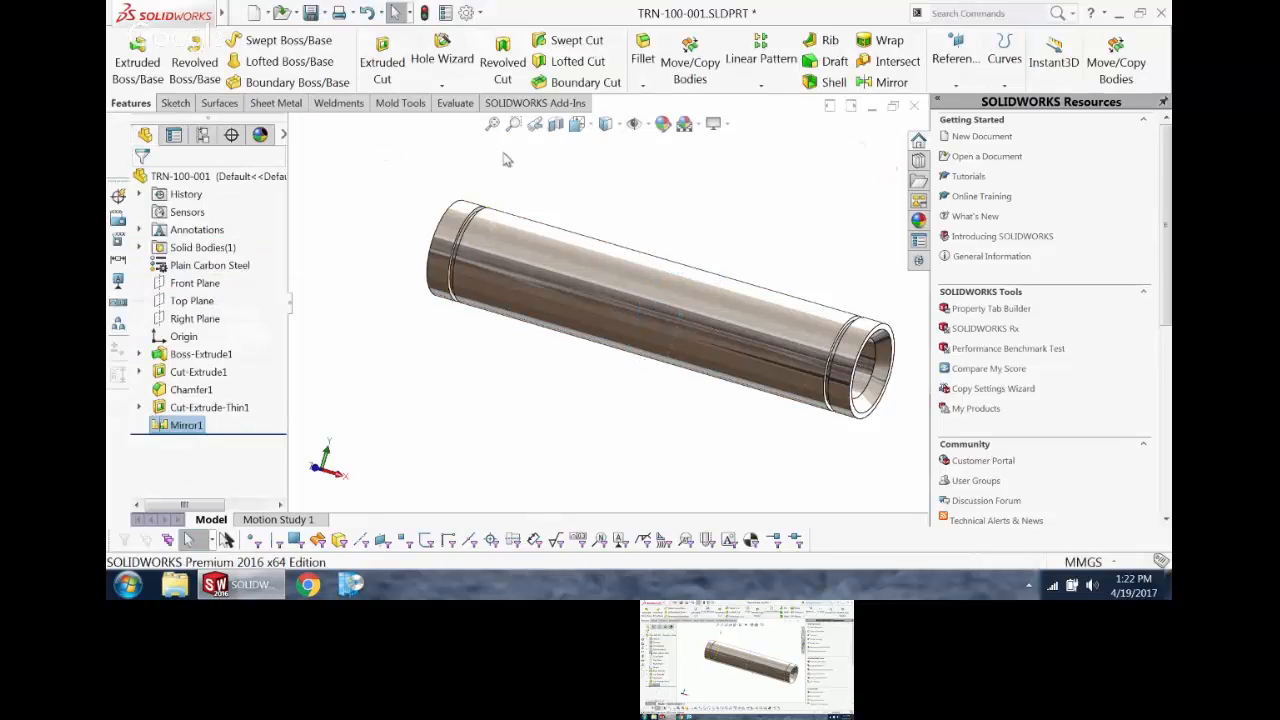
Step: Return to the drawing, maximize its window, and examine the grooves in section view A-A and the side view
left_click(893, 110)
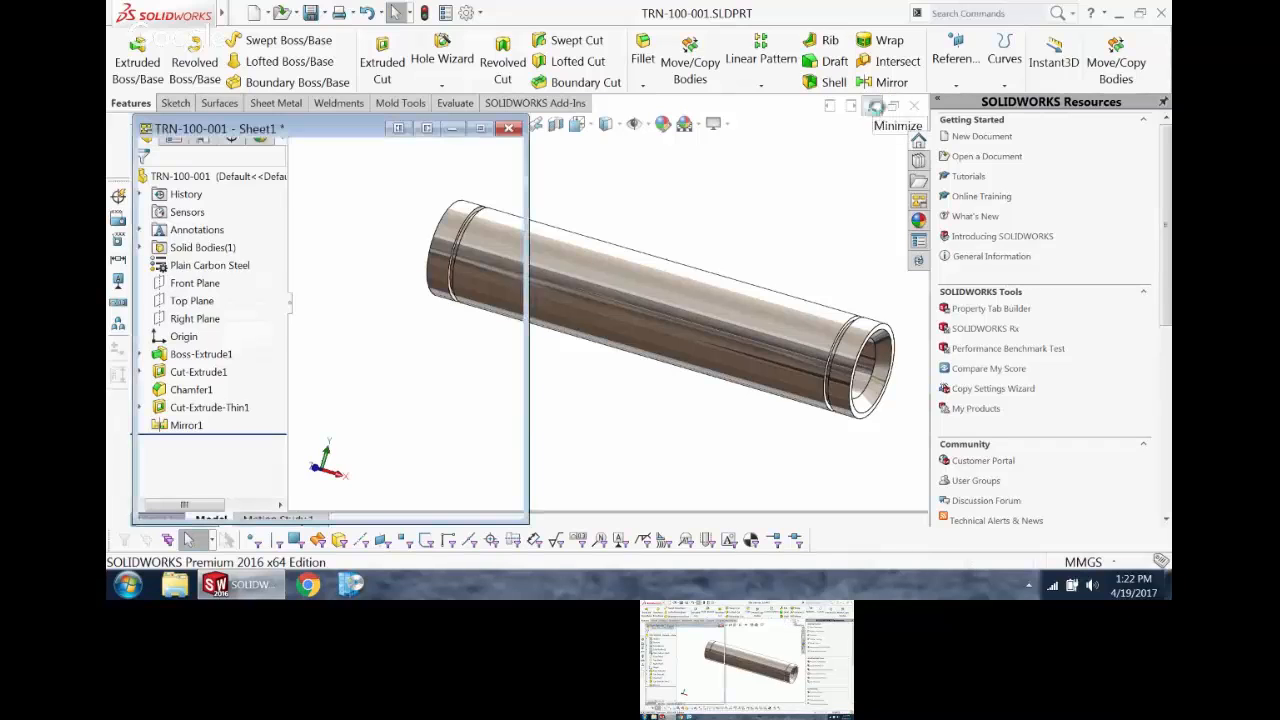
left_click(481, 128)
scroll(626, 306, "down", 3)
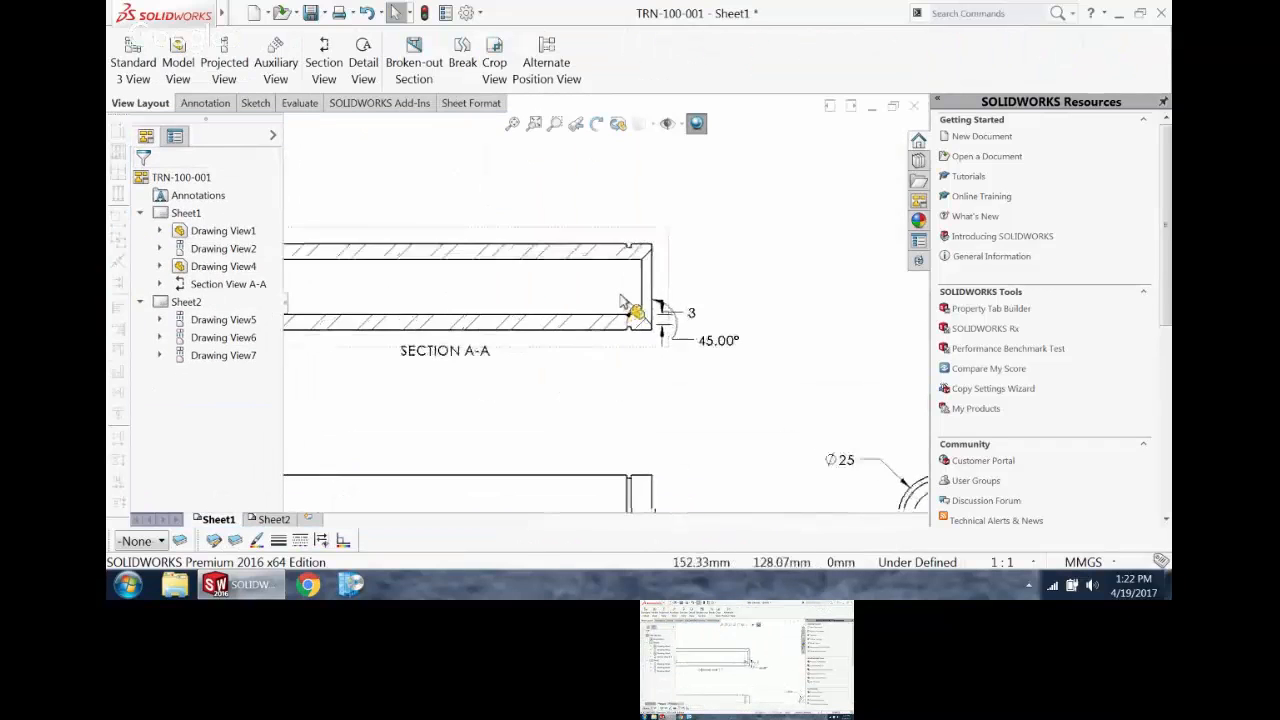
scroll(630, 312, "up", 3)
scroll(627, 310, "up", 1)
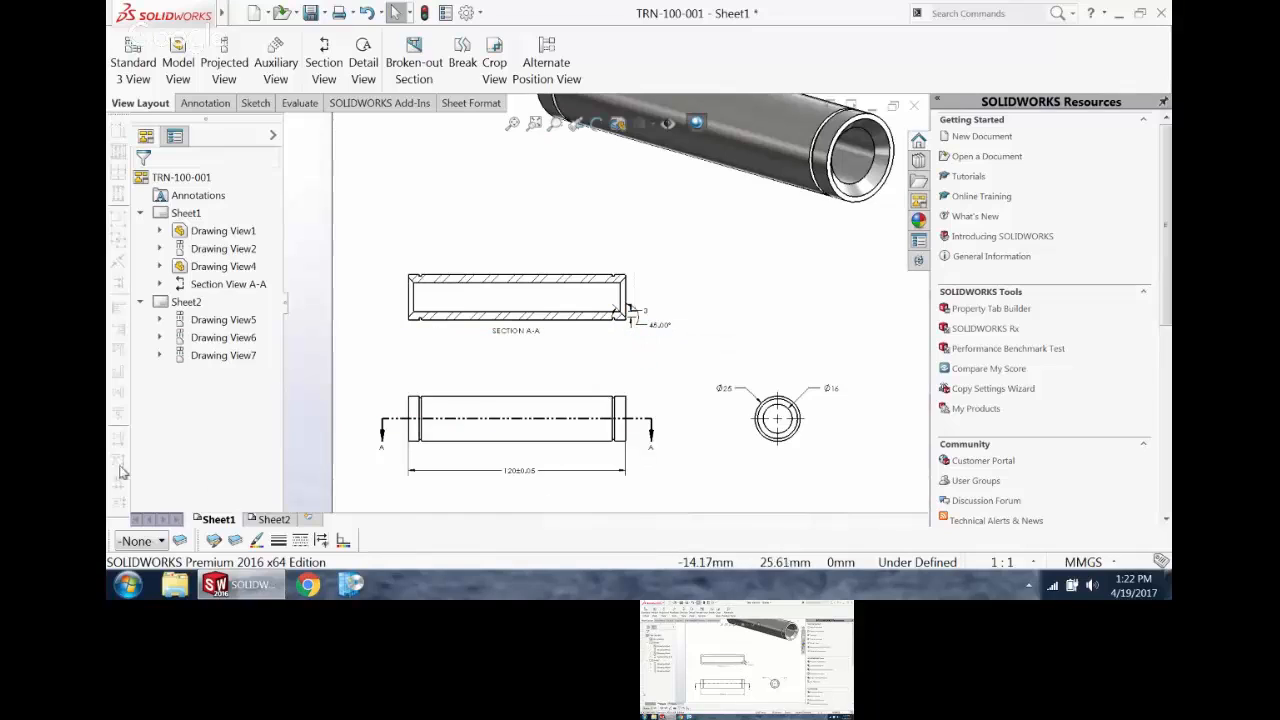
Step: Check the solid stock views on Sheet2 for the new grooves and return to Sheet1
left_click(270, 520)
scroll(620, 334, "down", 3)
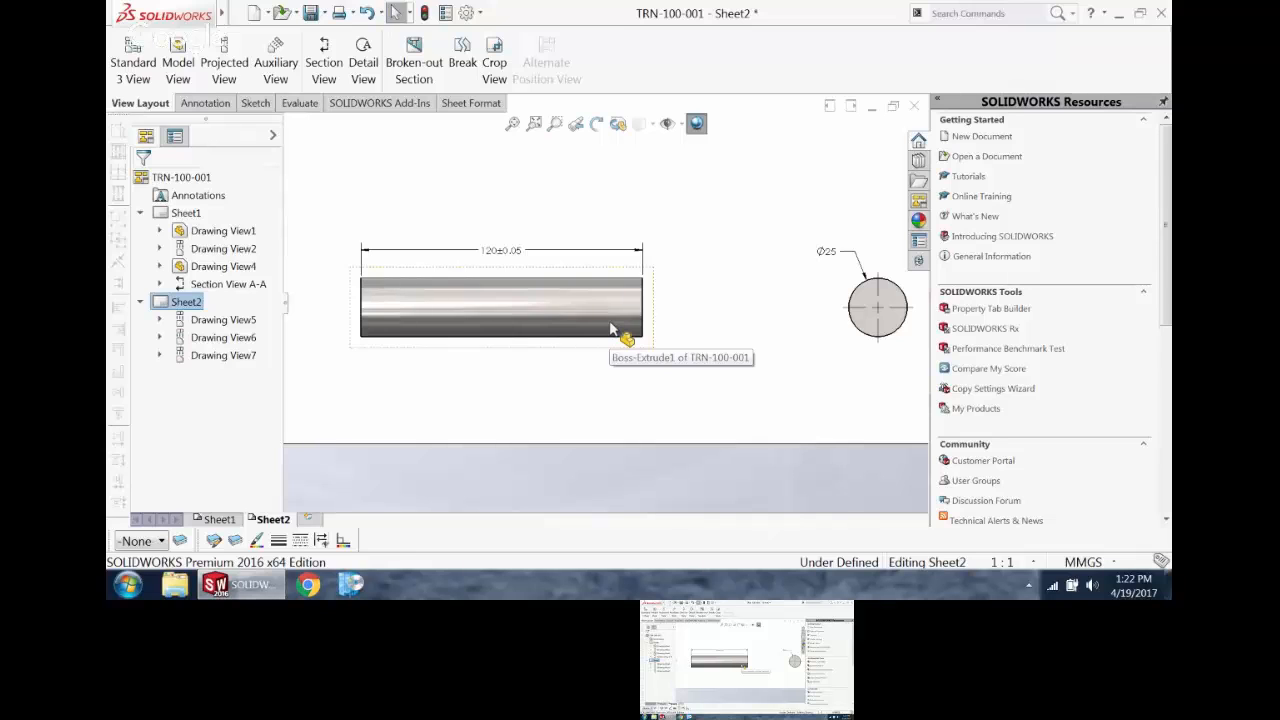
scroll(612, 330, "up", 3)
left_click(512, 123)
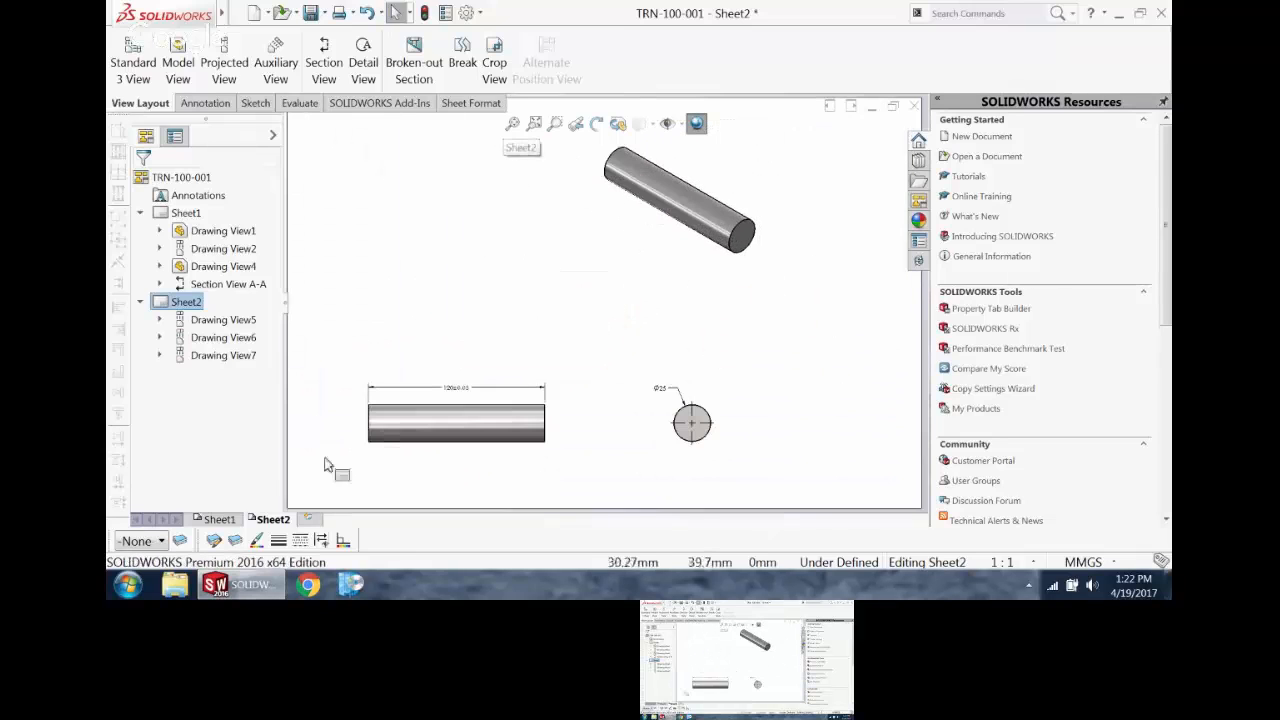
left_click(217, 519)
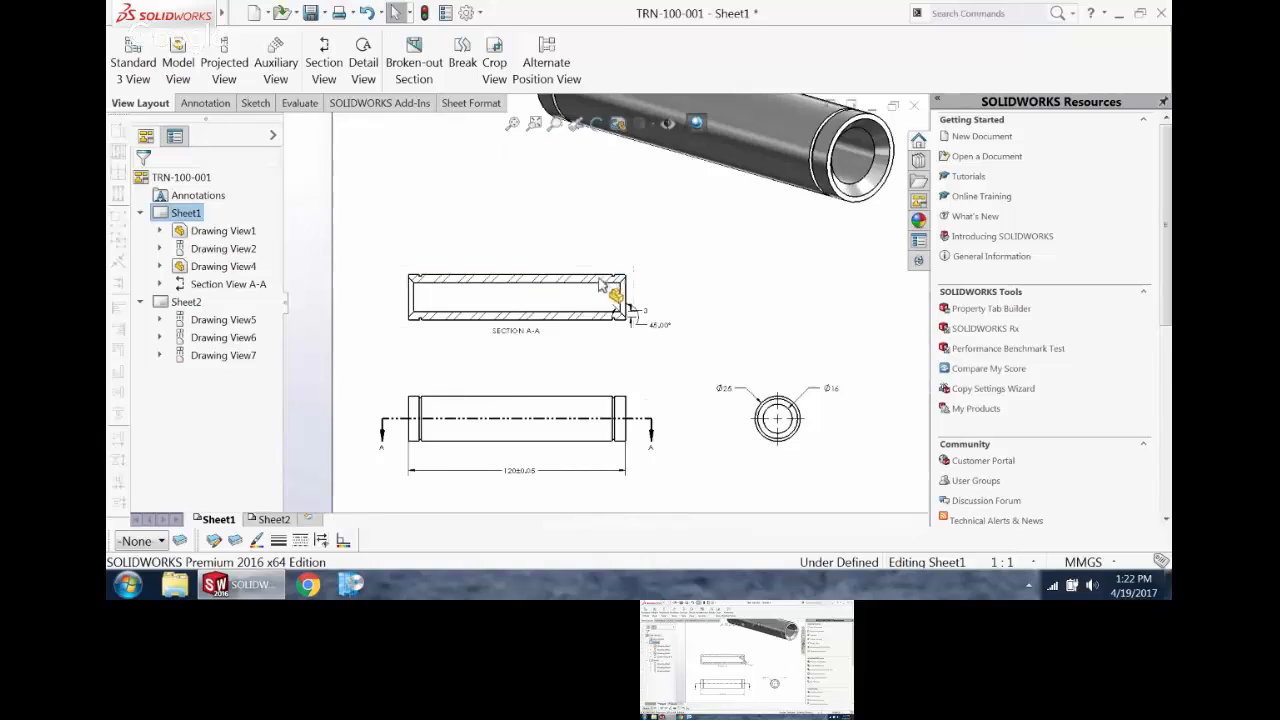
Step: Import the entire model's dimensions into section view A-A with Model Items, without importing them into all views
scroll(601, 286, "down", 4)
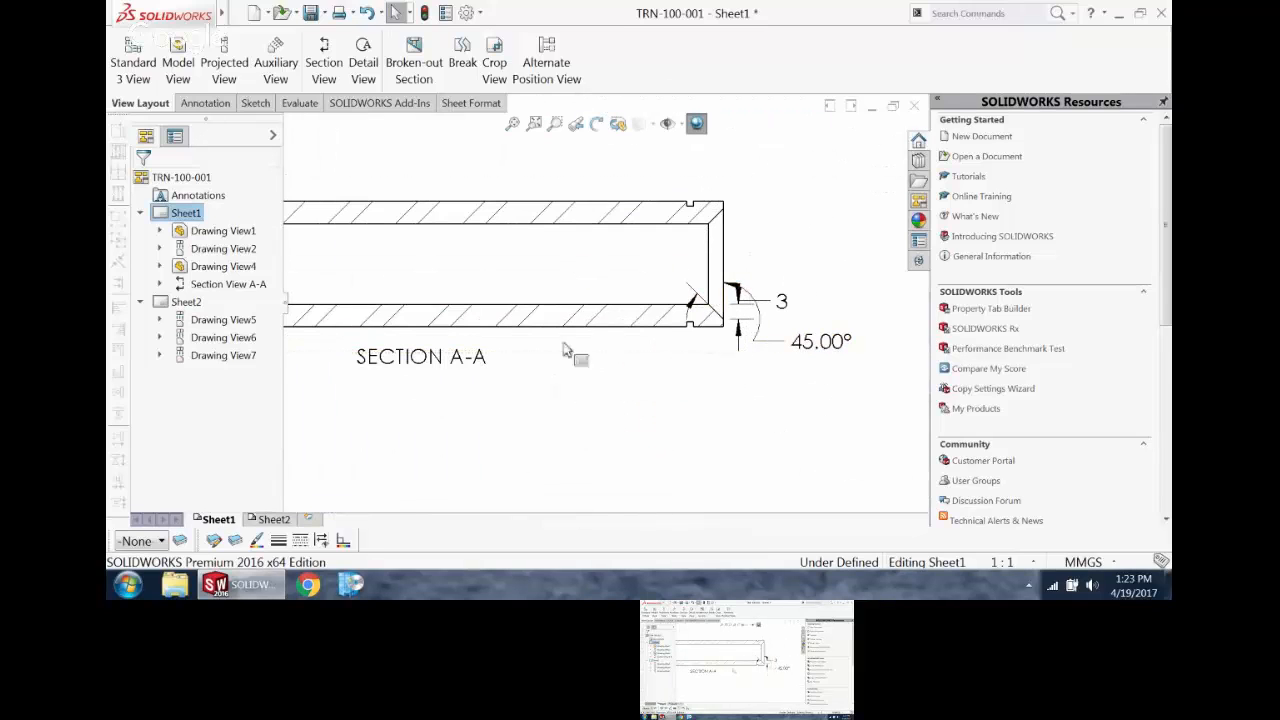
left_click(484, 198)
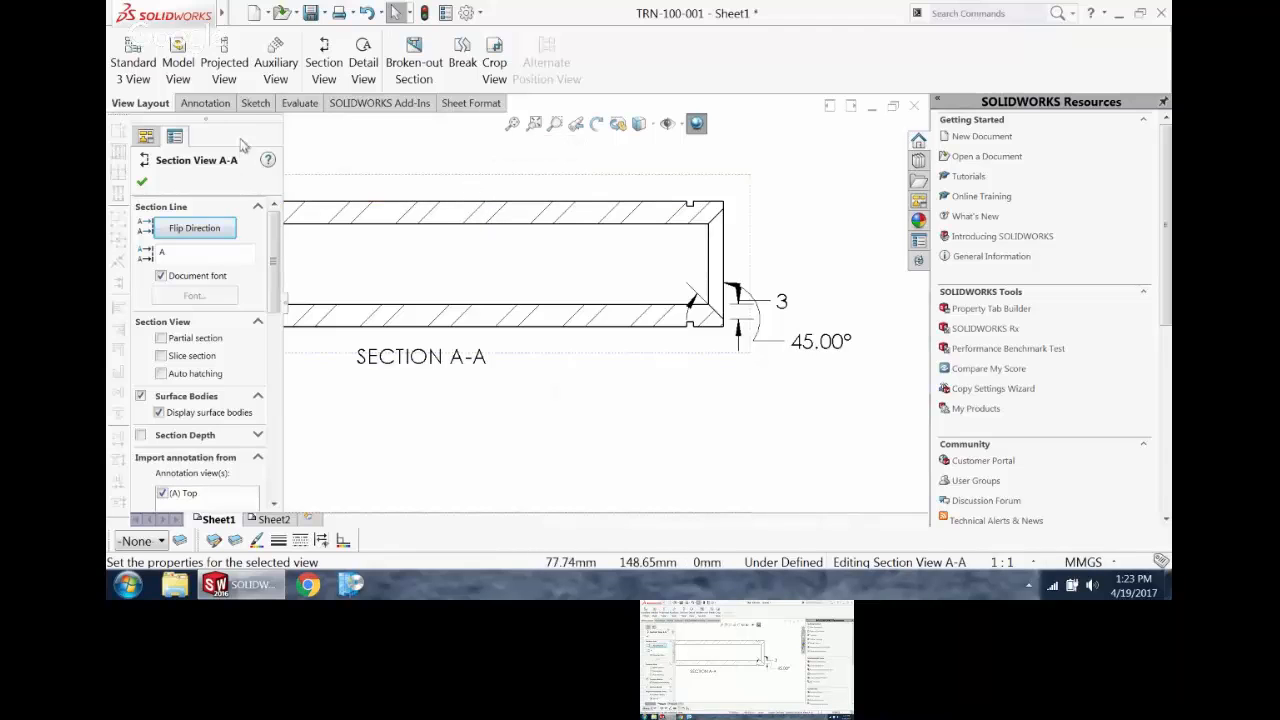
left_click(218, 104)
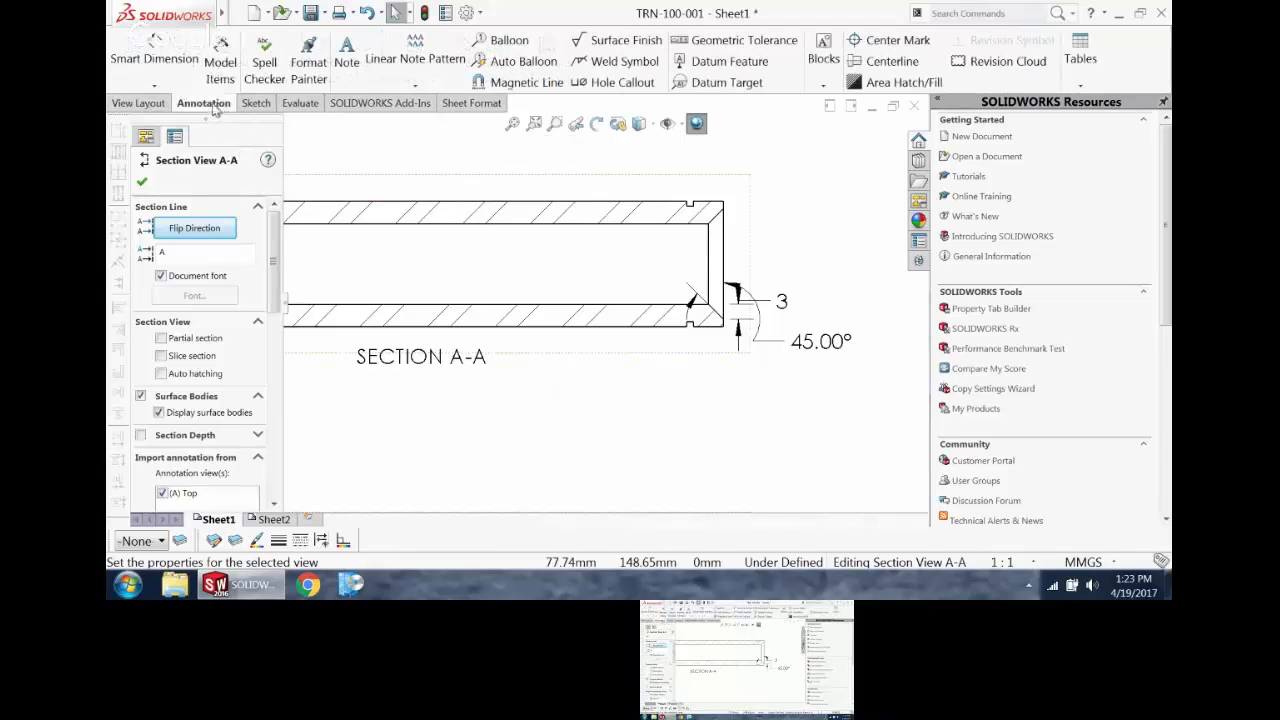
left_click(222, 50)
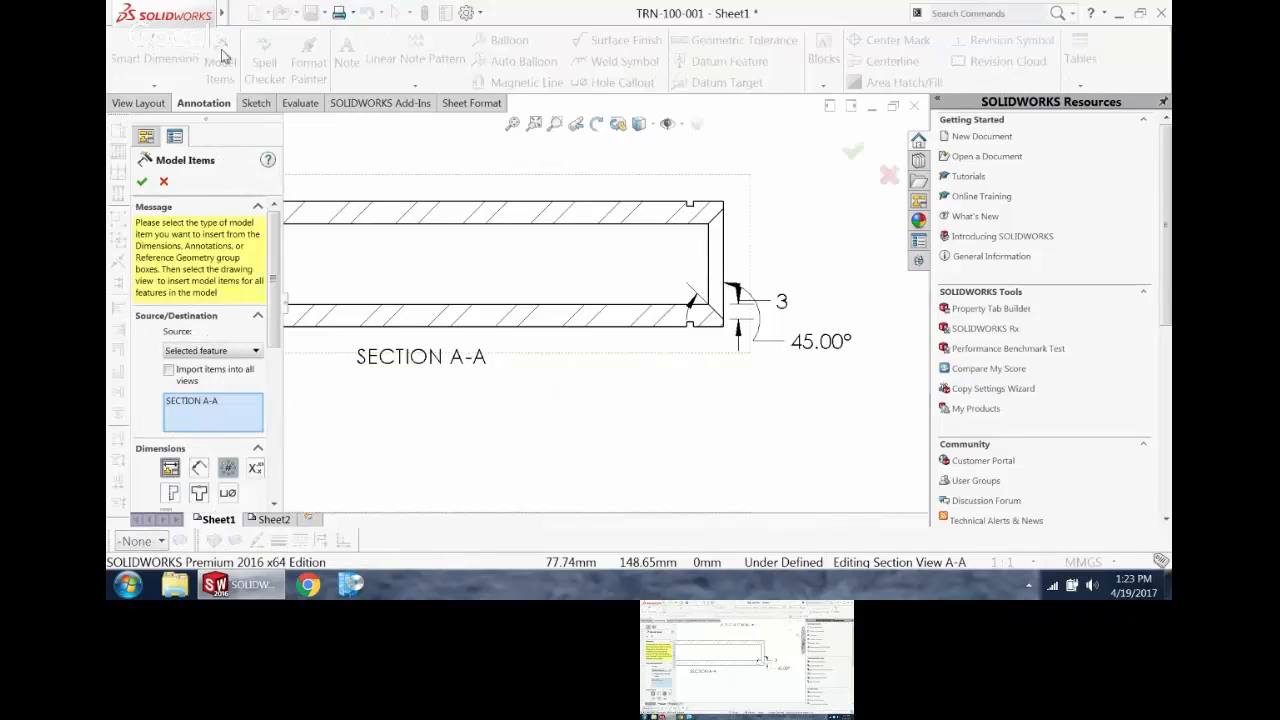
left_click(210, 351)
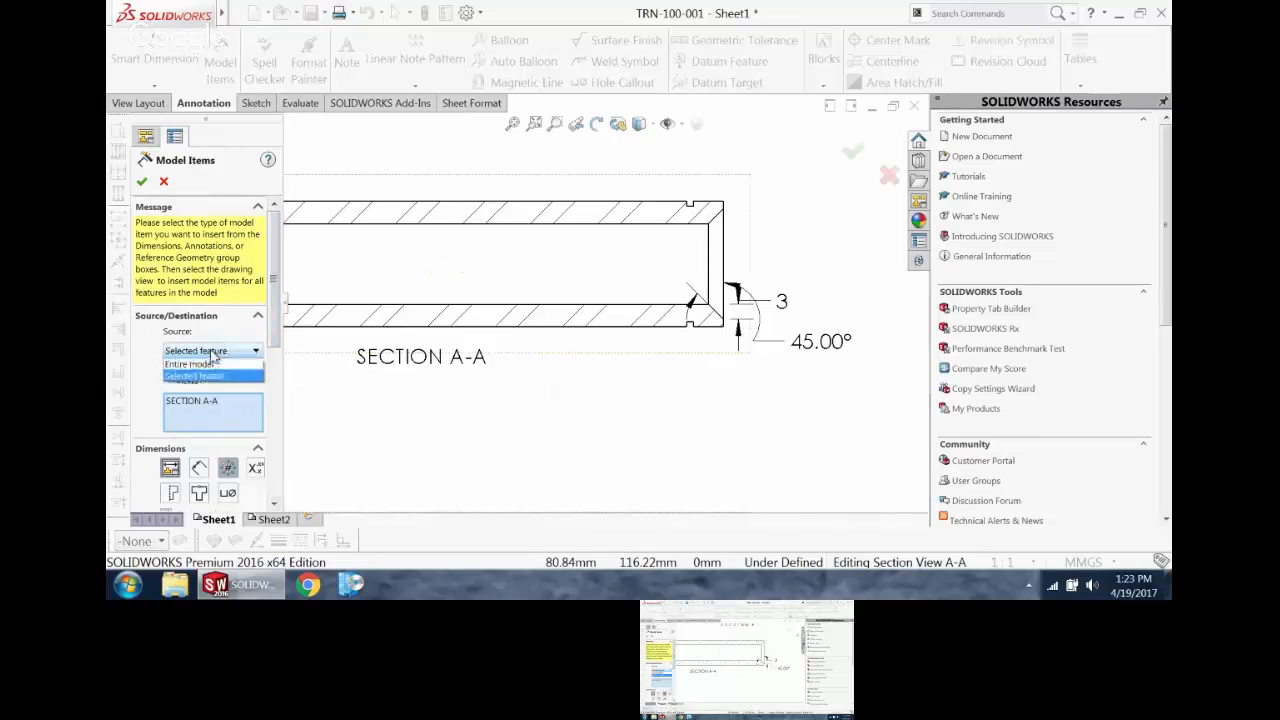
left_click(208, 375)
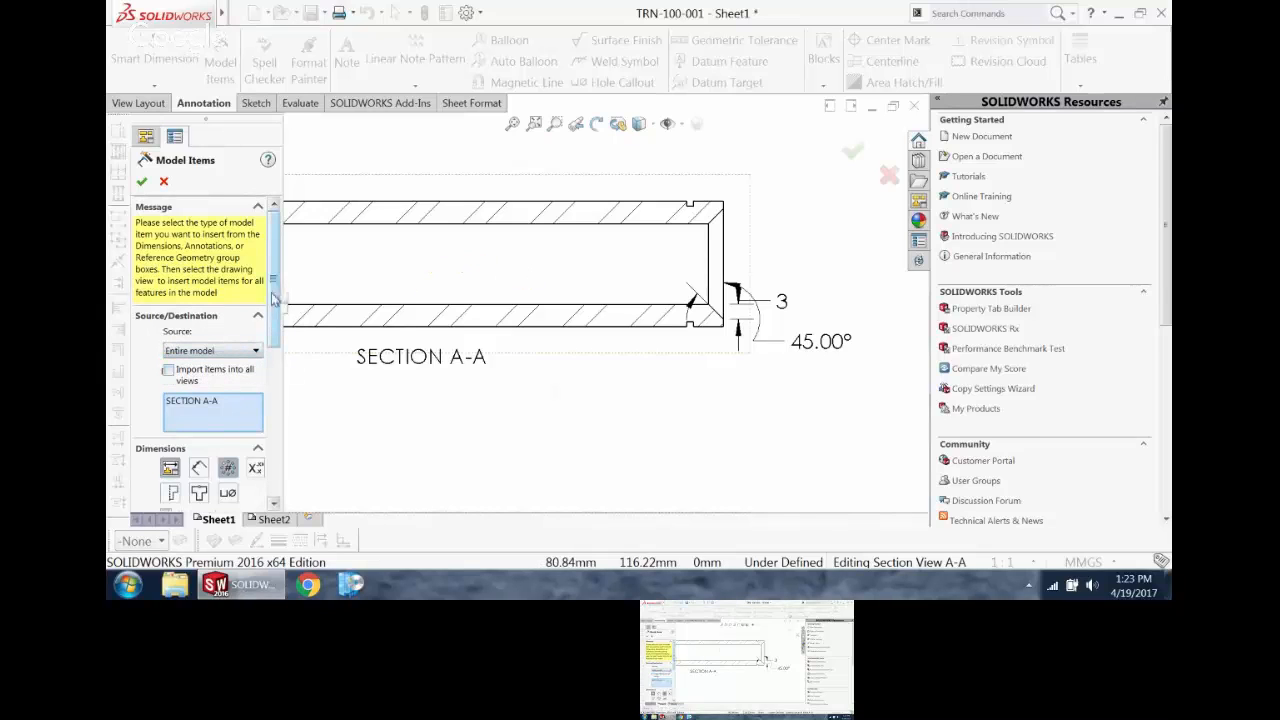
scroll(272, 300, "down", 2)
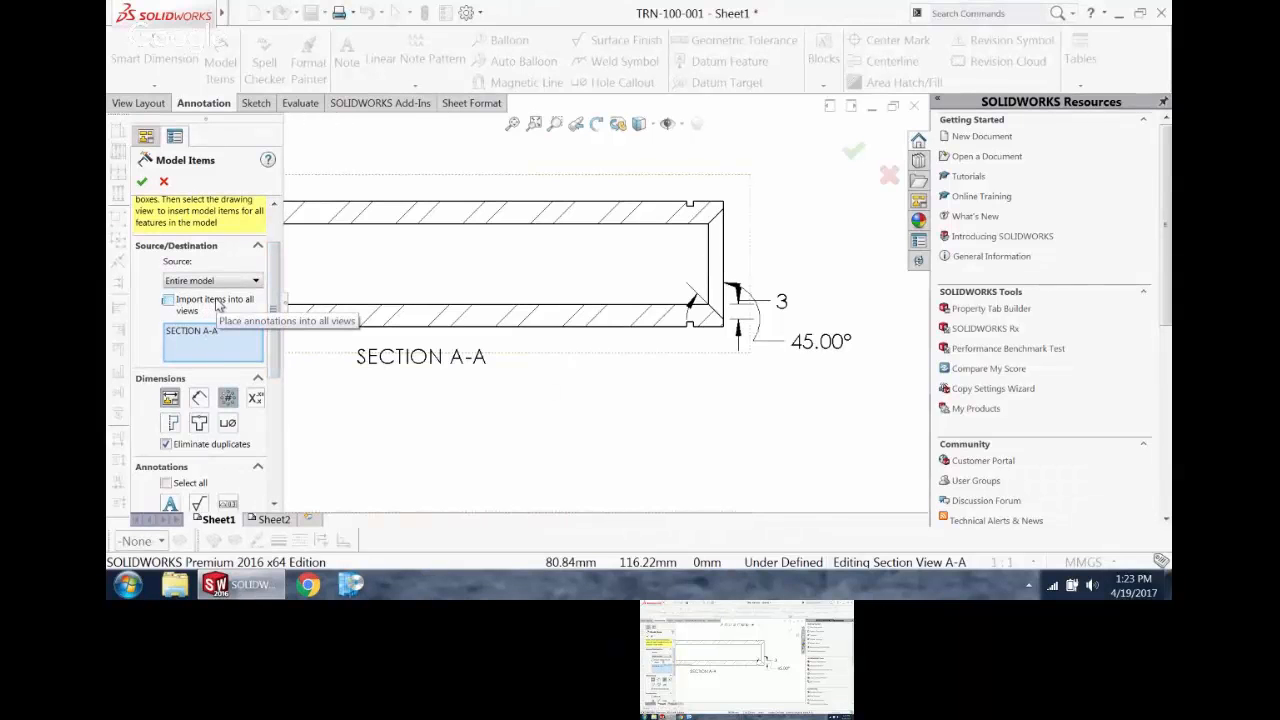
left_click(142, 181)
Step: Move the 1.30 mm groove width dimension above section A-A, and delete the 3 mm and 45° chamfer dimensions and the groove depth dimension
left_click(697, 257)
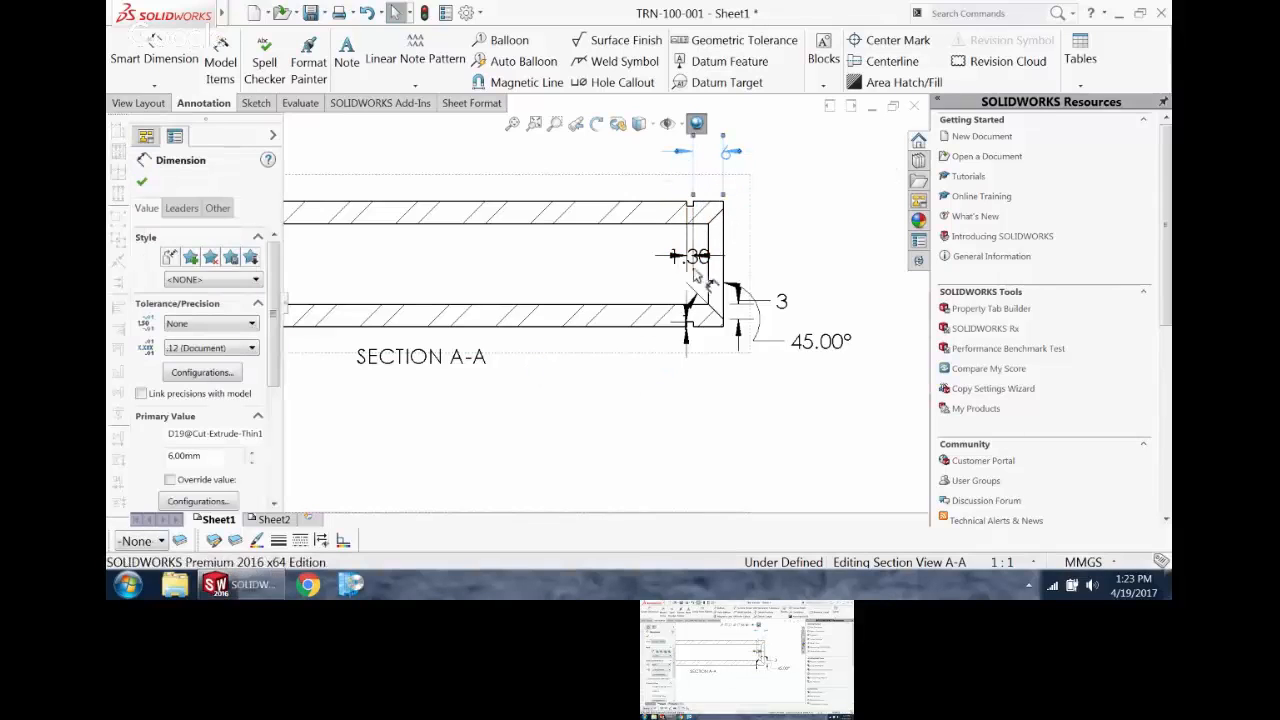
left_click_drag(697, 257, 649, 187)
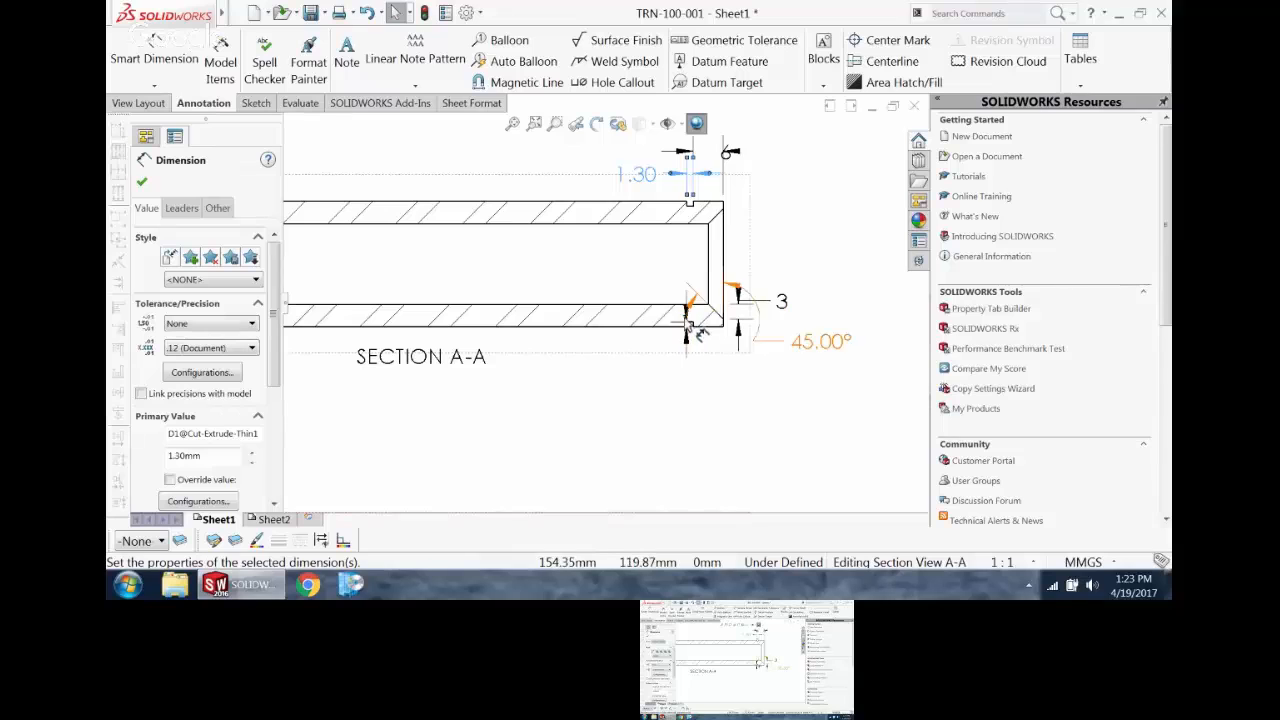
left_click_drag(686, 314, 758, 300)
key("Delete")
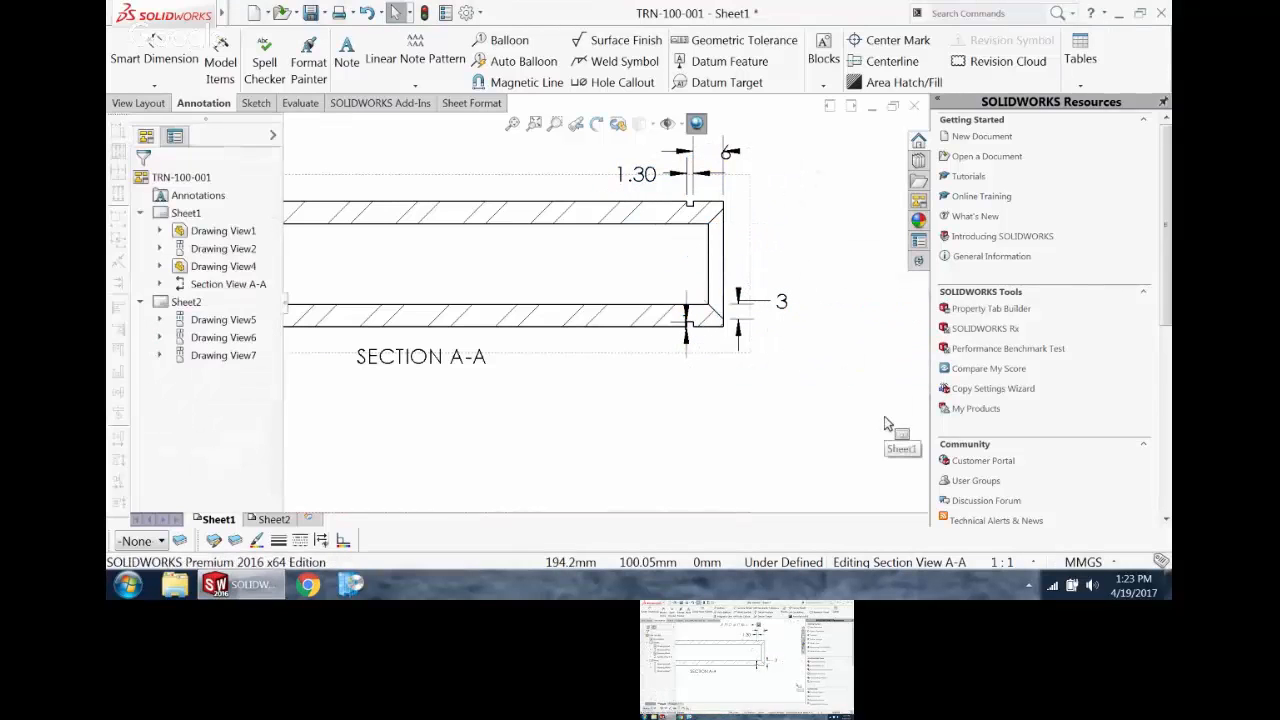
left_click(747, 304)
key("Delete")
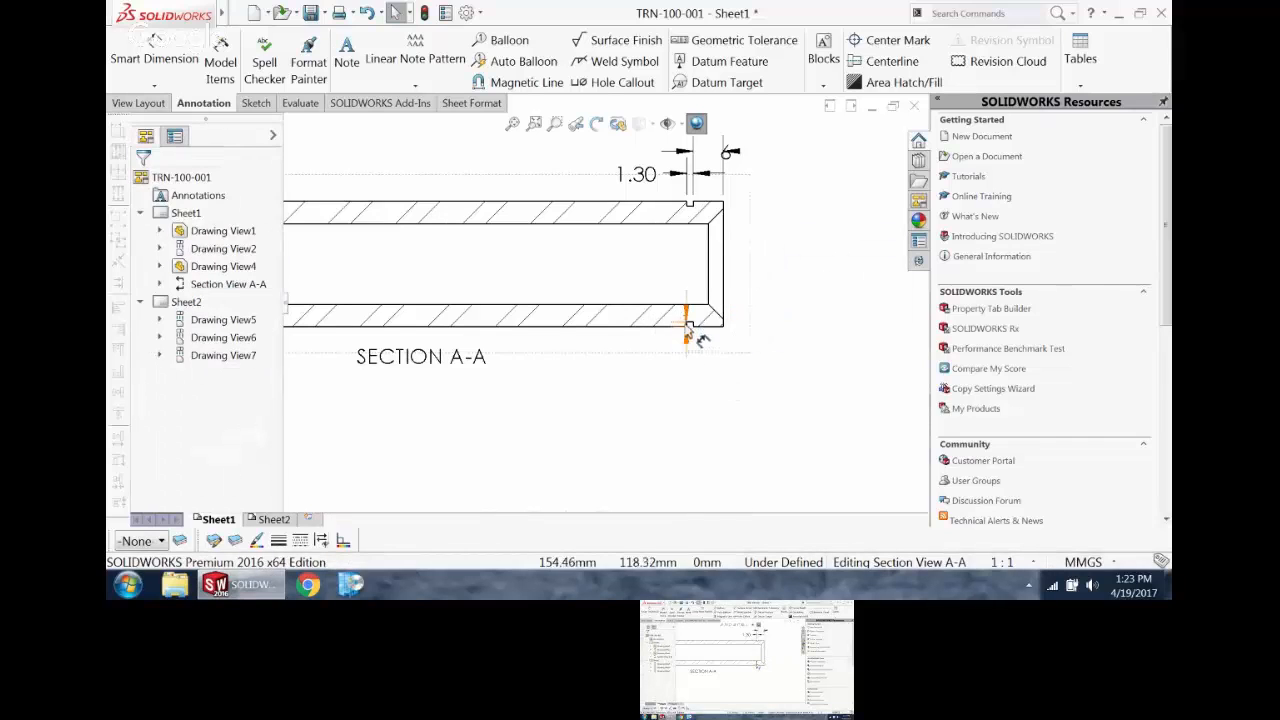
left_click(688, 332)
key("Delete")
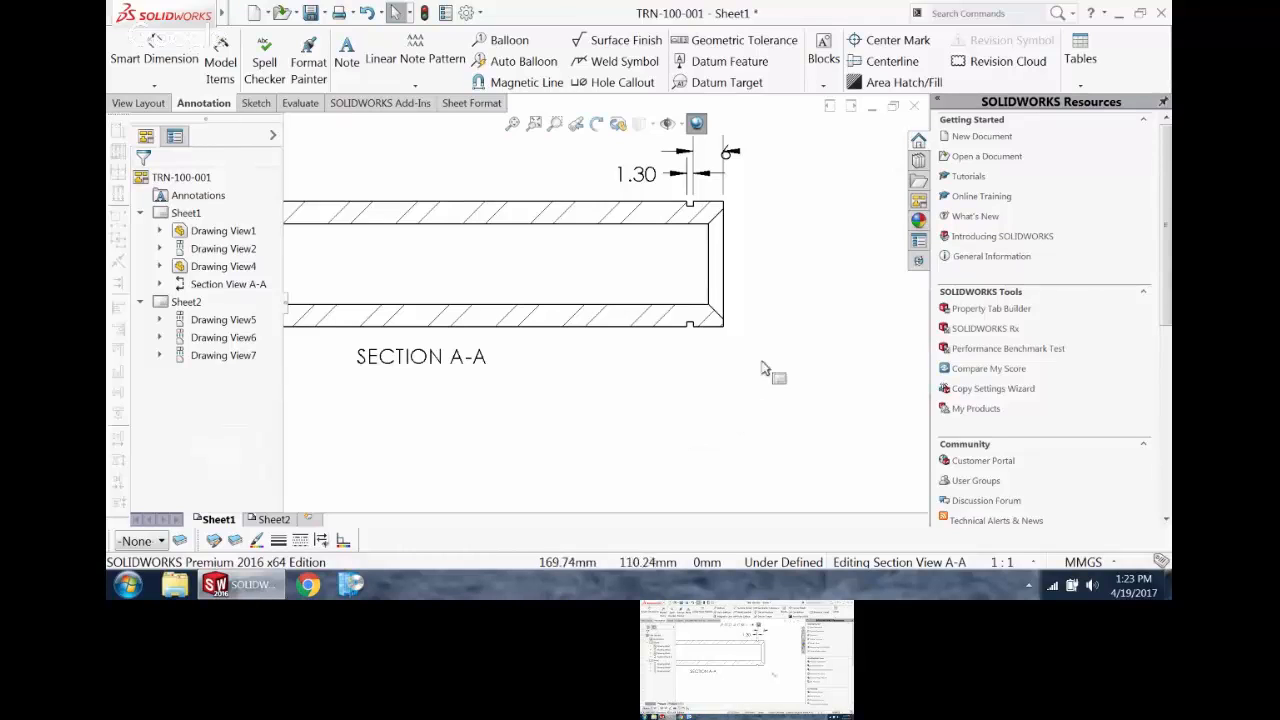
left_click(221, 50)
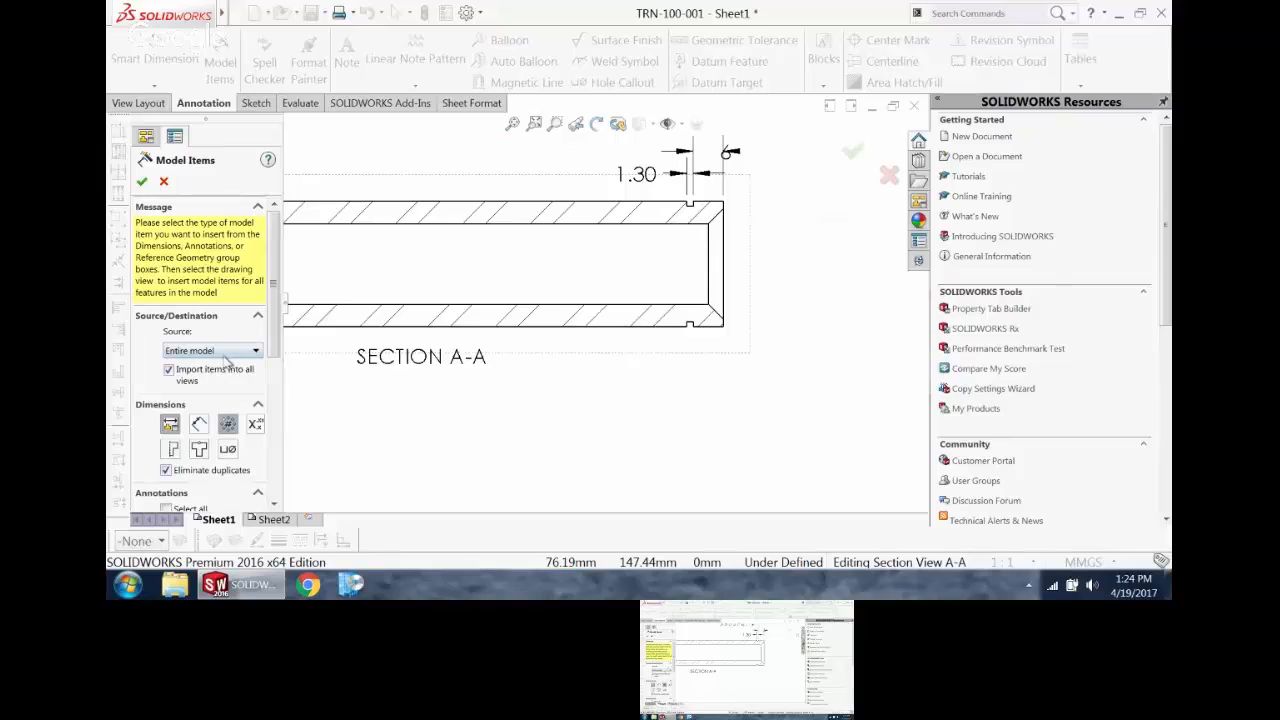
left_click(222, 351)
left_click(220, 376)
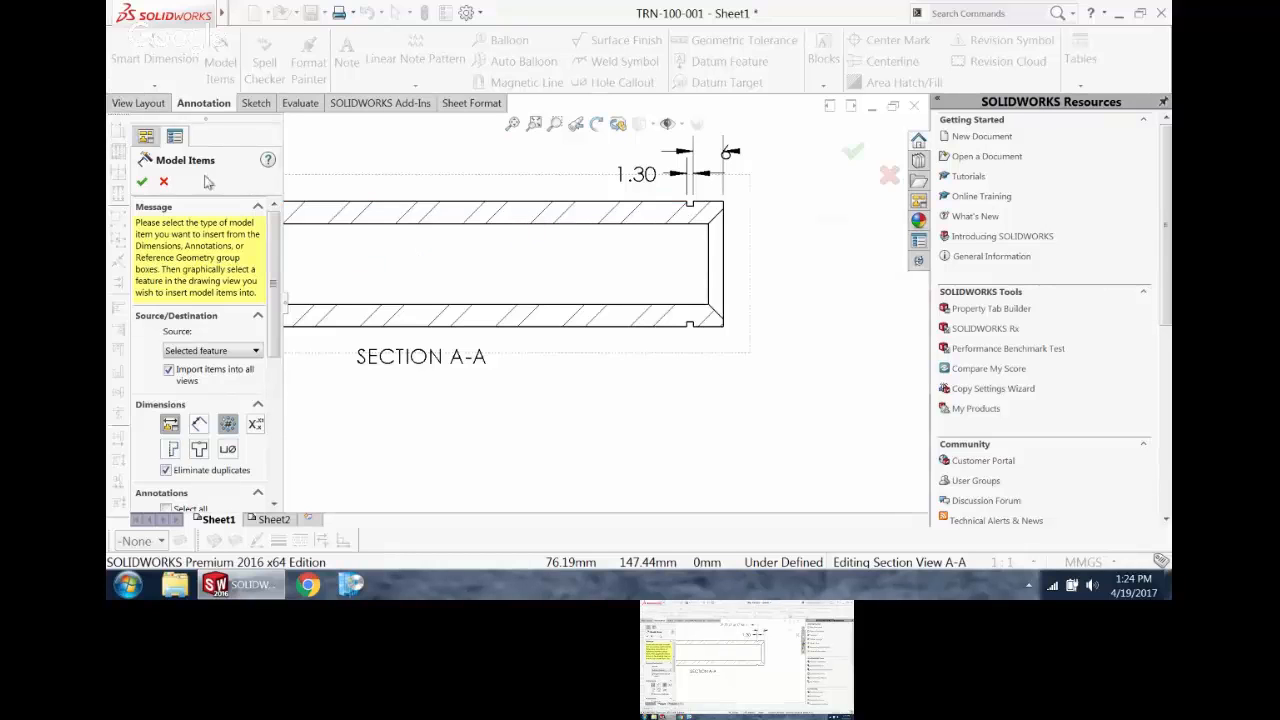
left_click(165, 182)
Step: Add "2X" before the groove's 6 mm location dimension and "BOTH SIDES" below it, and place the text outside the extension lines
scroll(608, 250, "up", 5)
scroll(614, 237, "down", 1)
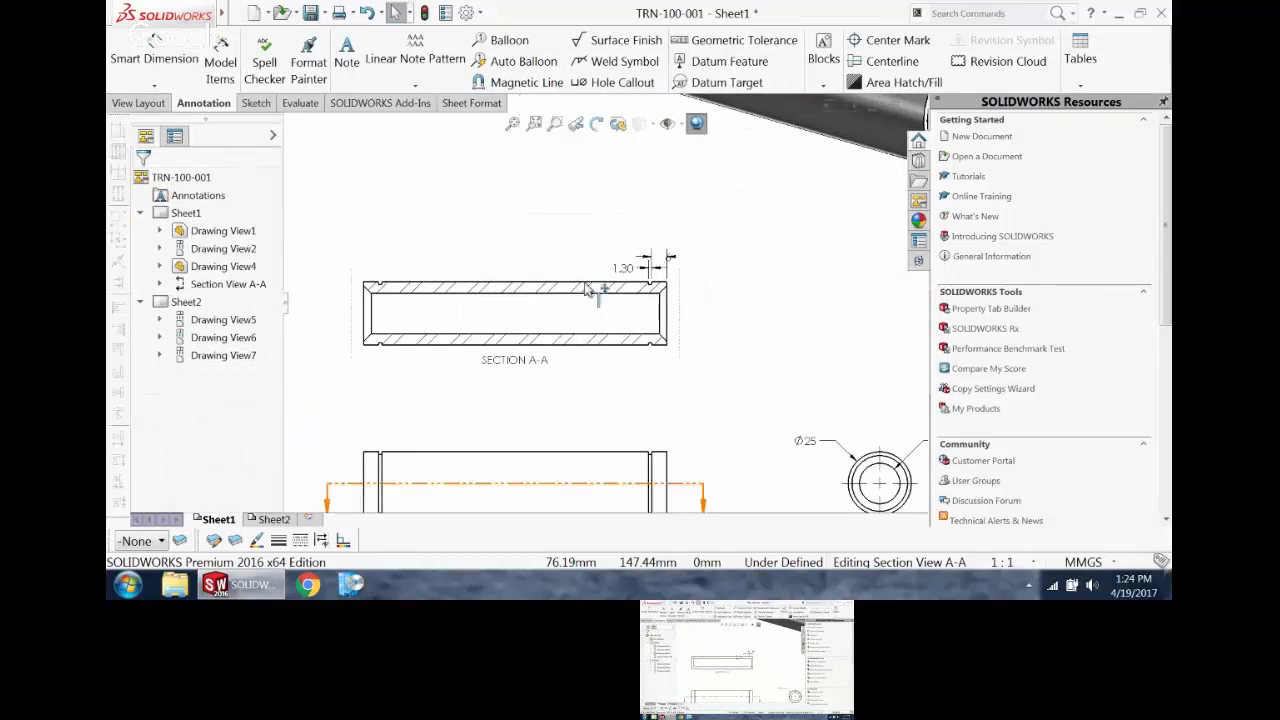
scroll(664, 338, "down", 2)
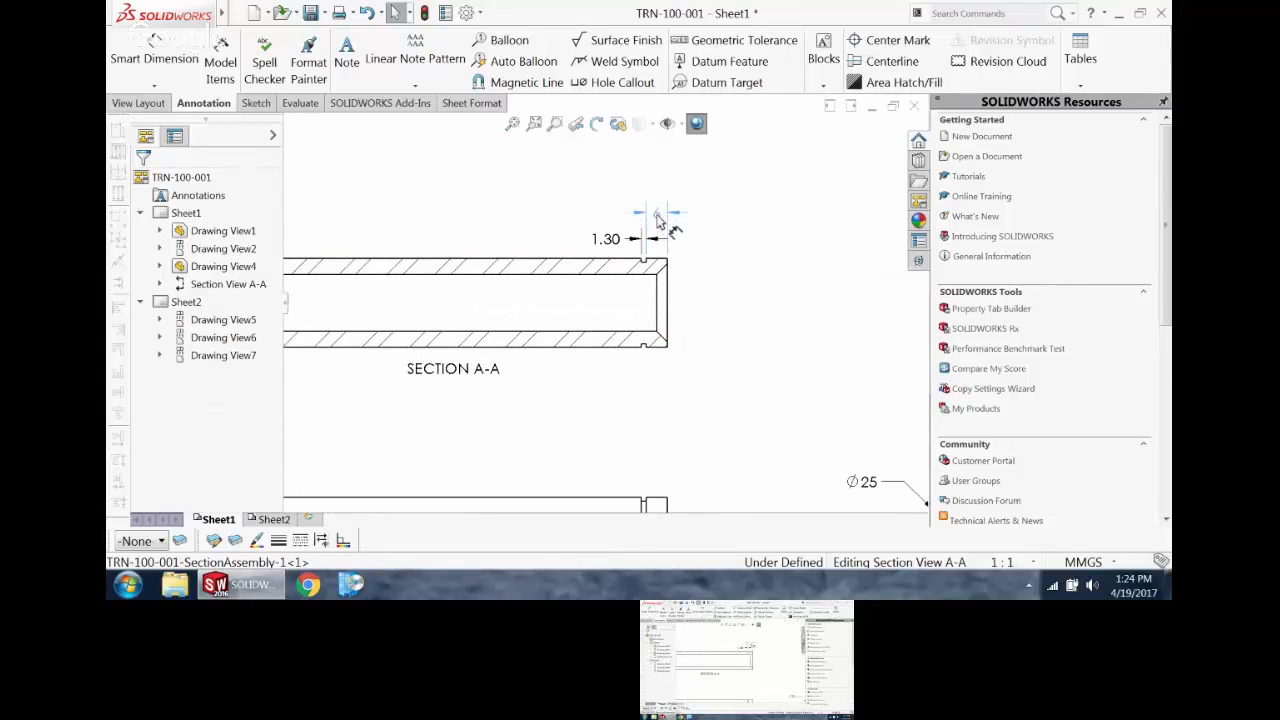
left_click(657, 215)
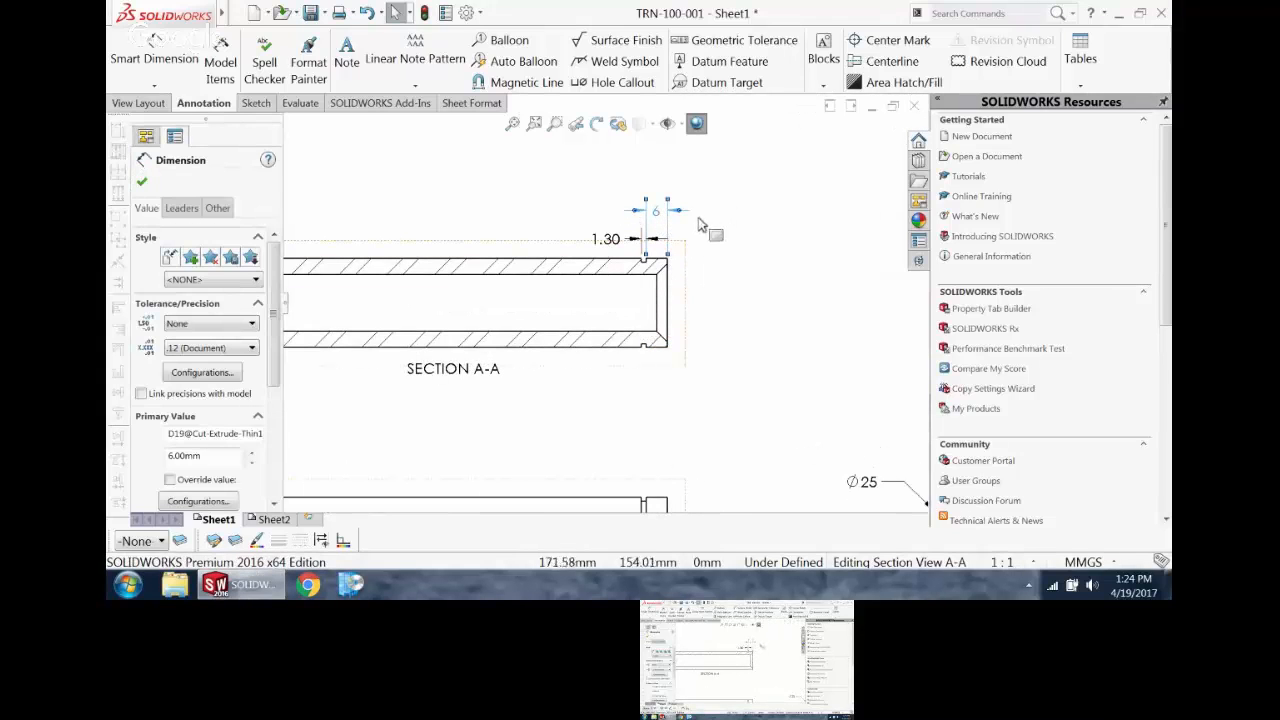
scroll(212, 283, "down", 2)
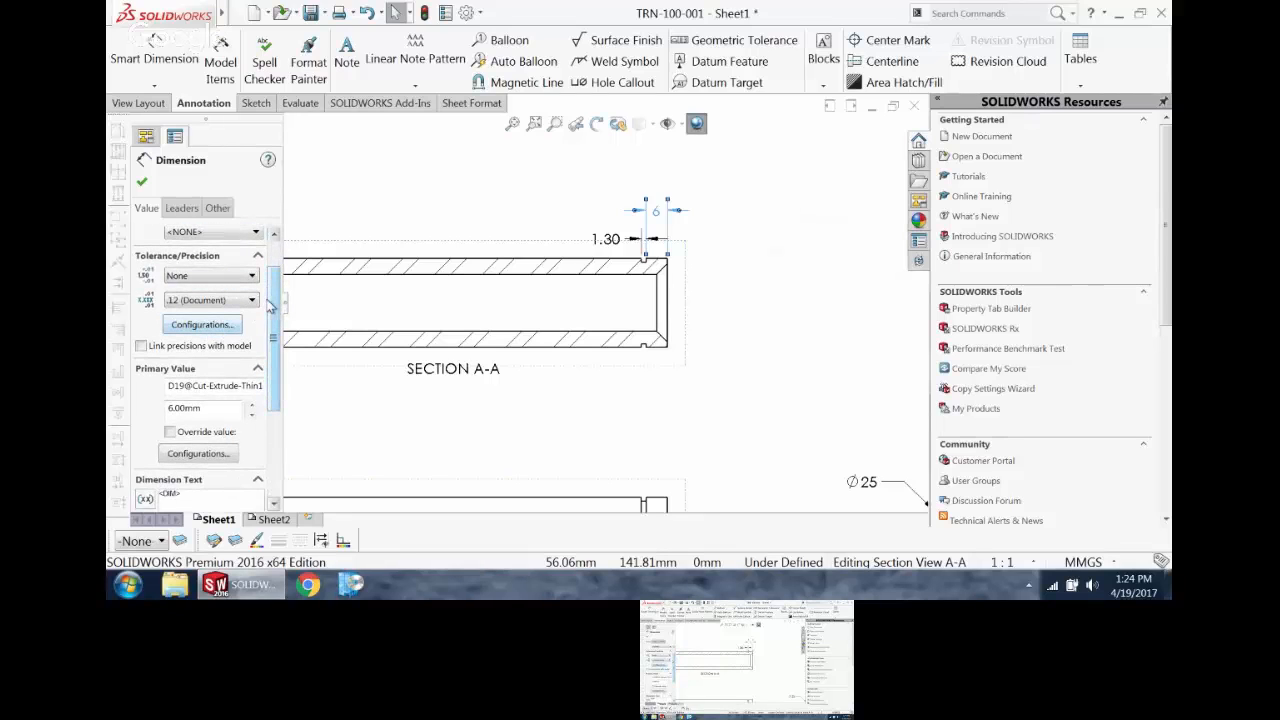
scroll(236, 388, "down", 5)
left_click(212, 326)
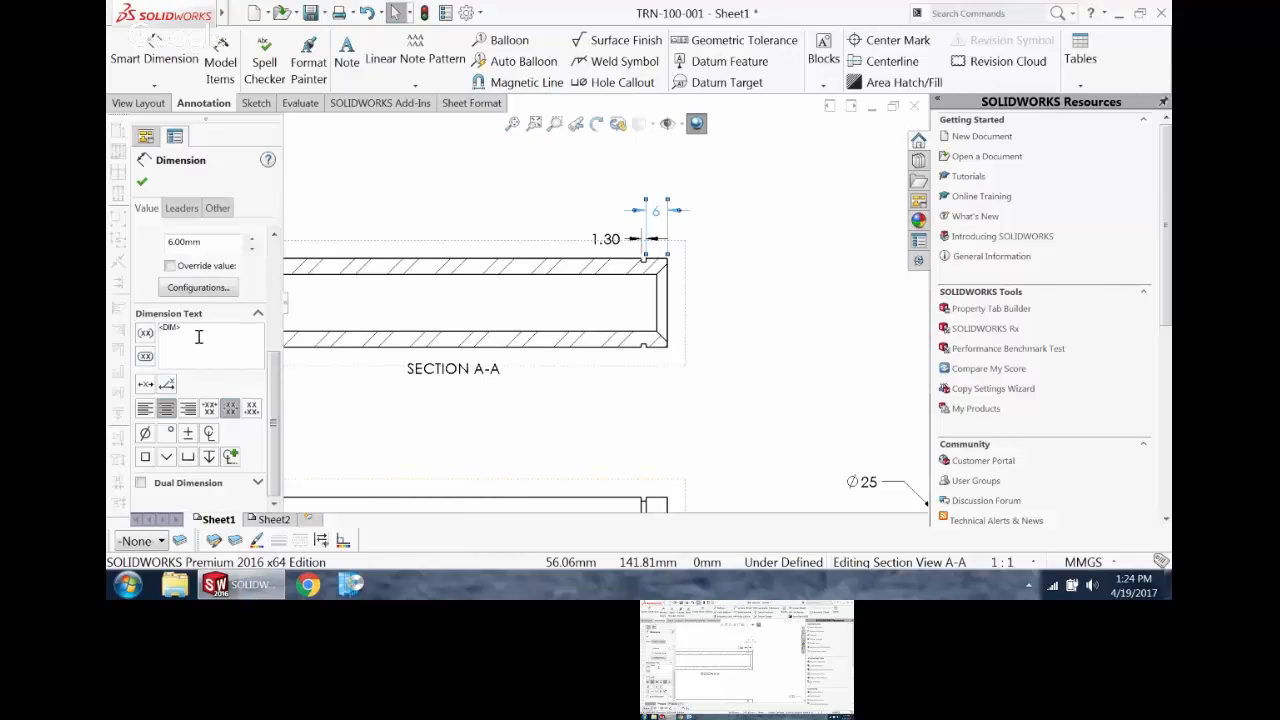
type("2x")
key("BackSpace")
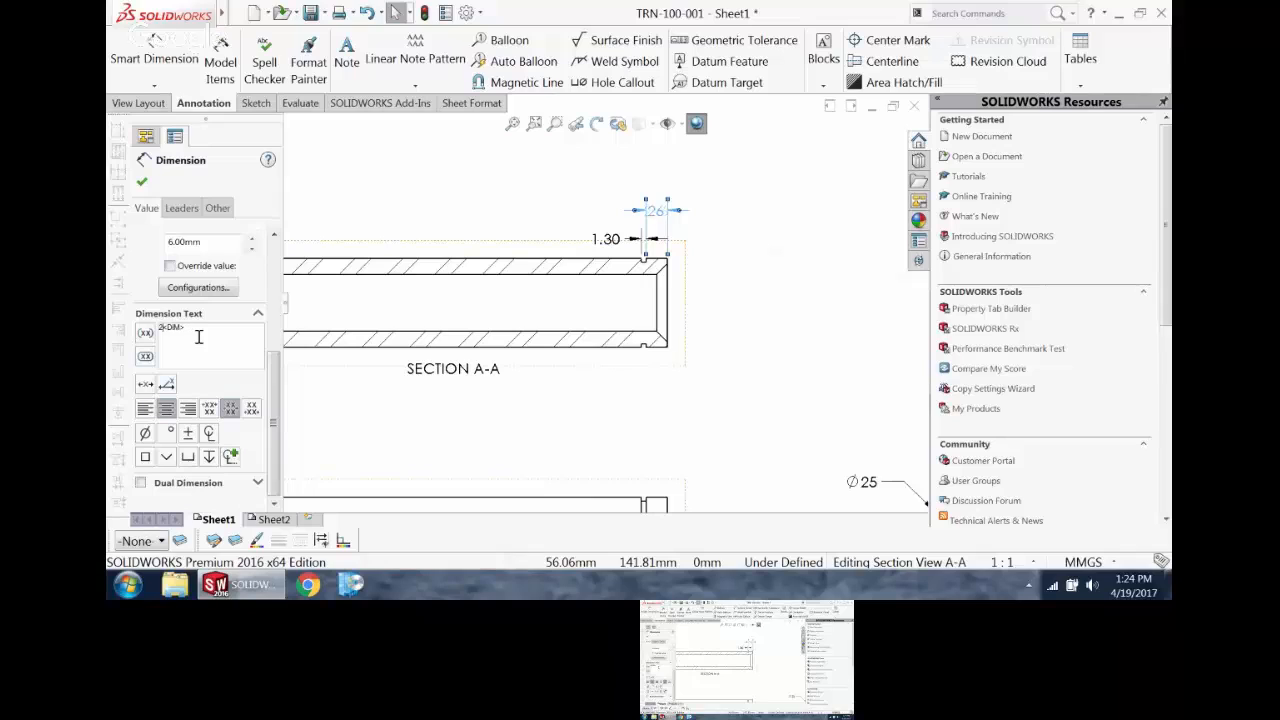
type("X")
key("Return")
type("BOTH SIDES")
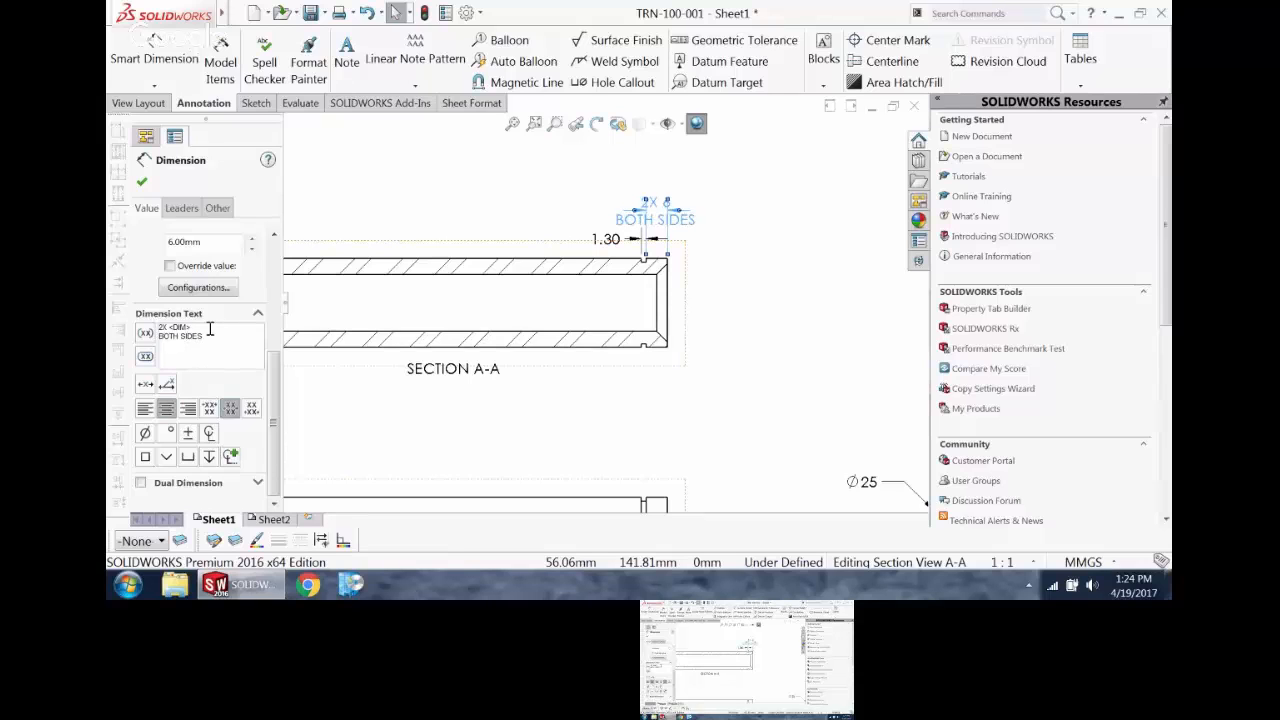
left_click(141, 181)
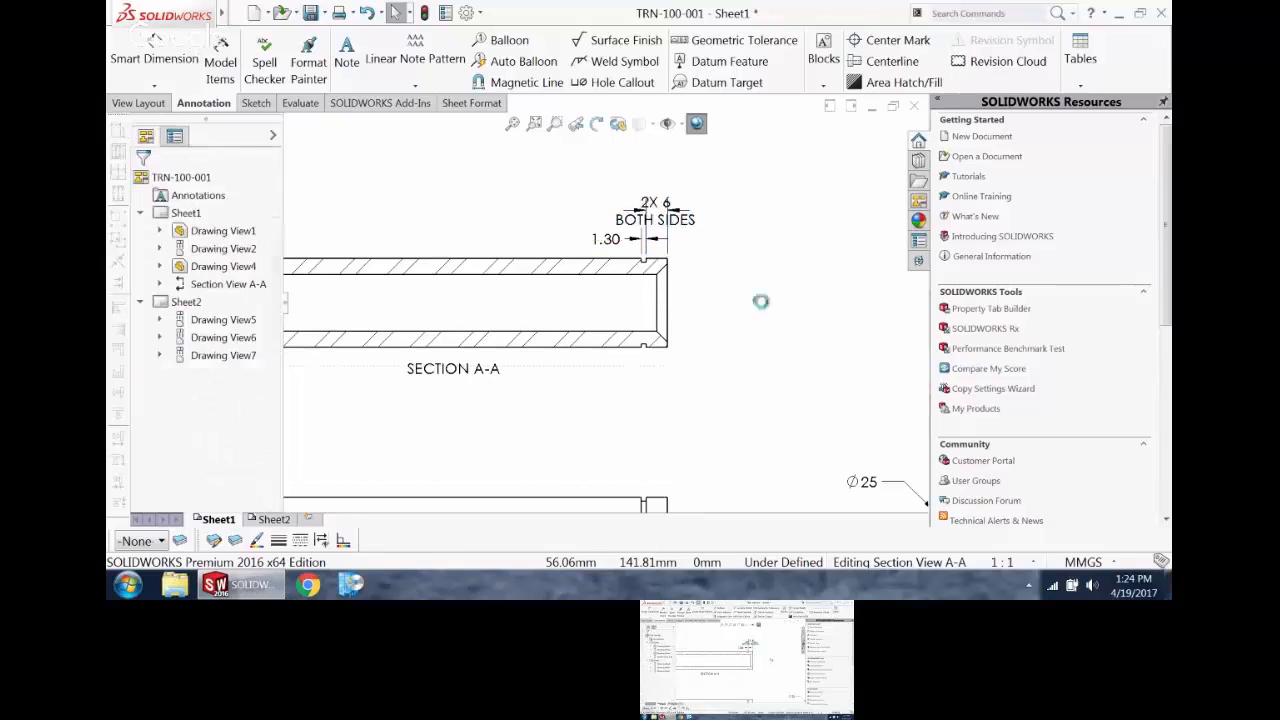
left_click_drag(660, 214, 757, 218)
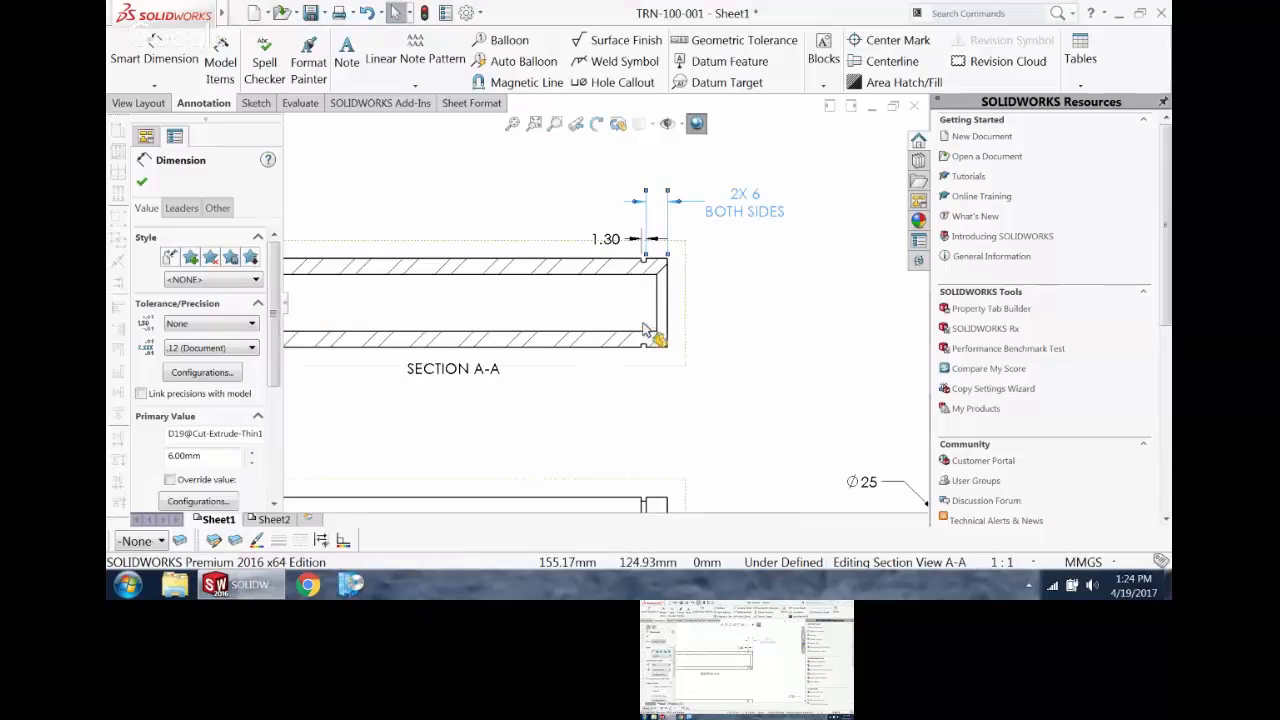
Step: Append "TYP" to the 1.30 mm groove width dimension and move its text farther from the groove
scroll(645, 303, "down", 4)
scroll(630, 297, "up", 1)
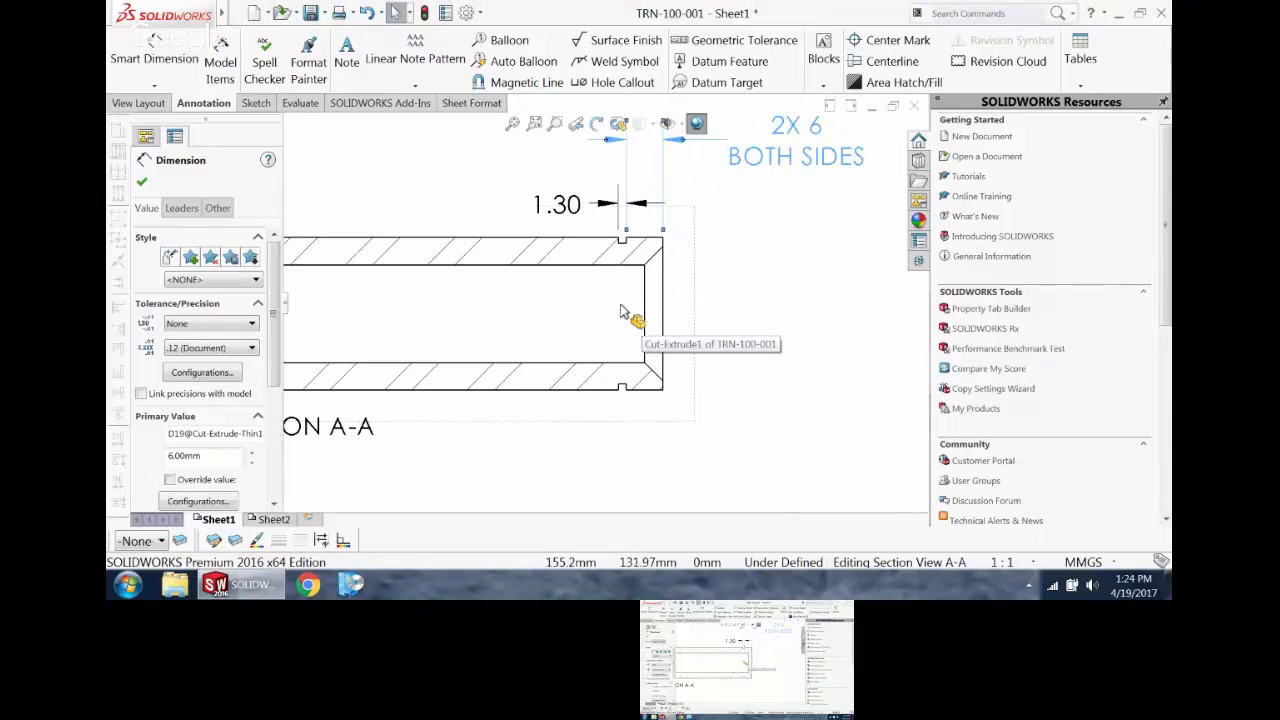
left_click(576, 219)
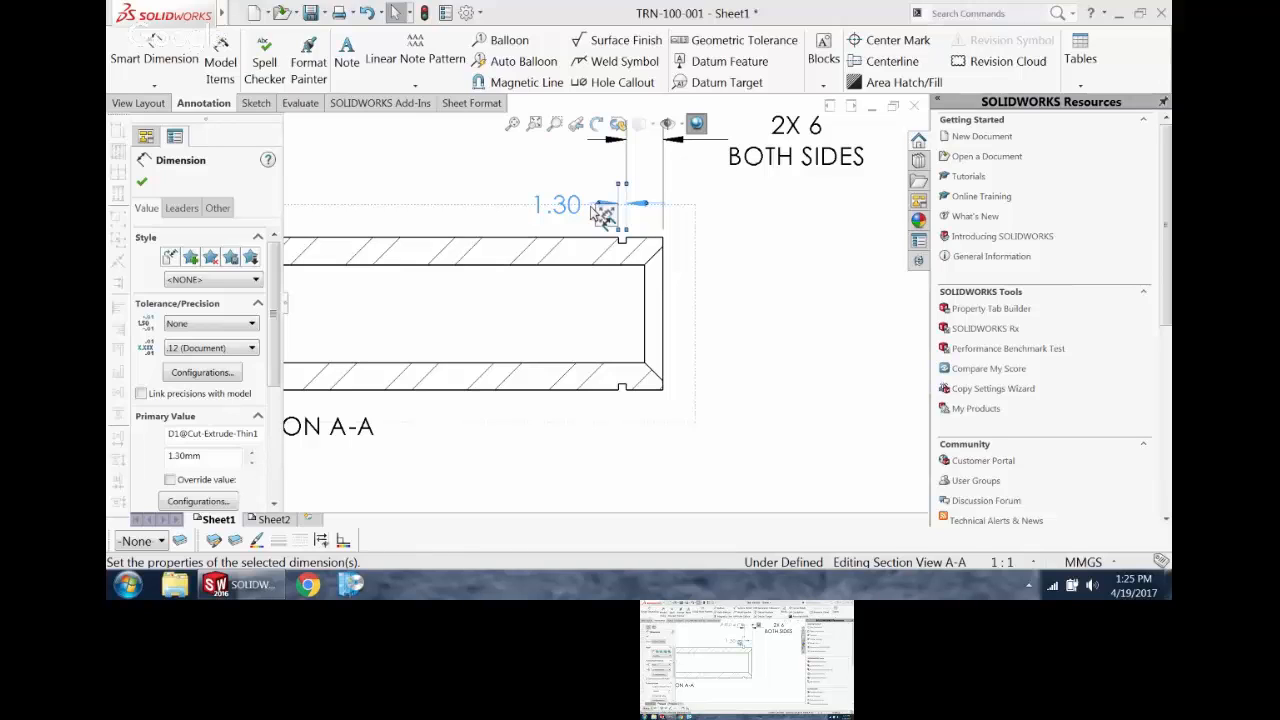
mouse_move(608, 217)
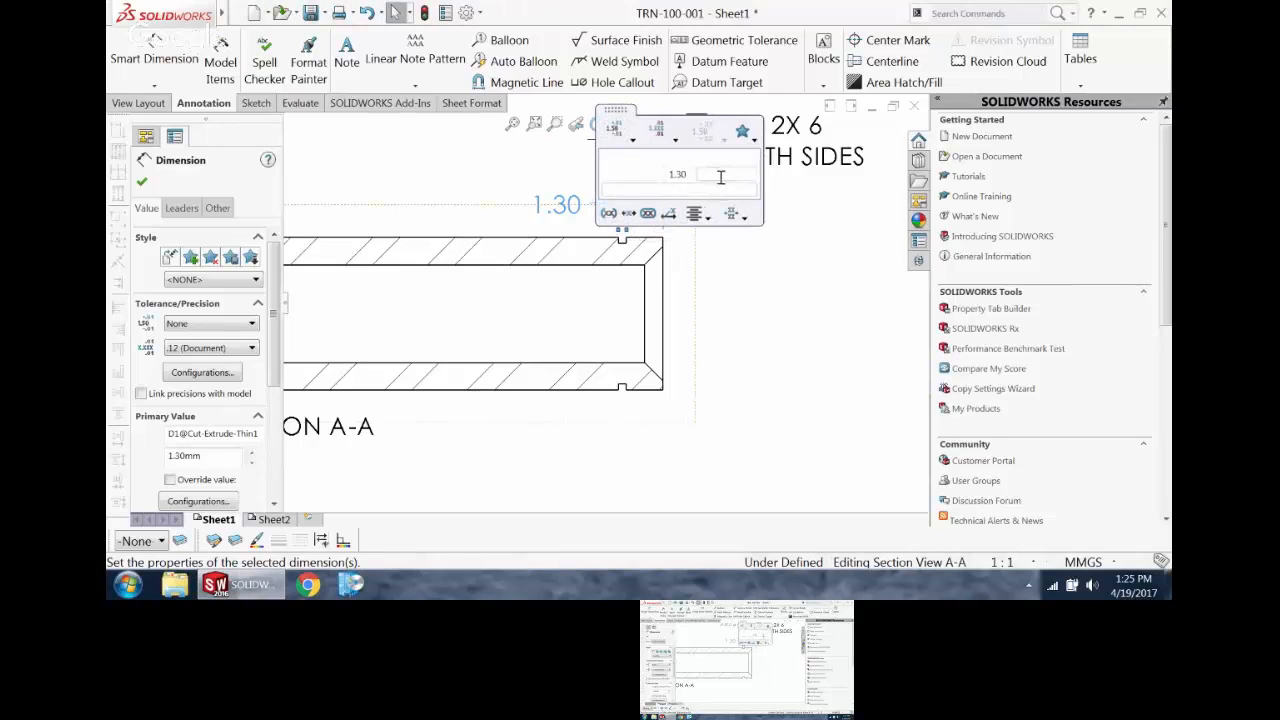
left_click(712, 175)
type("TYP")
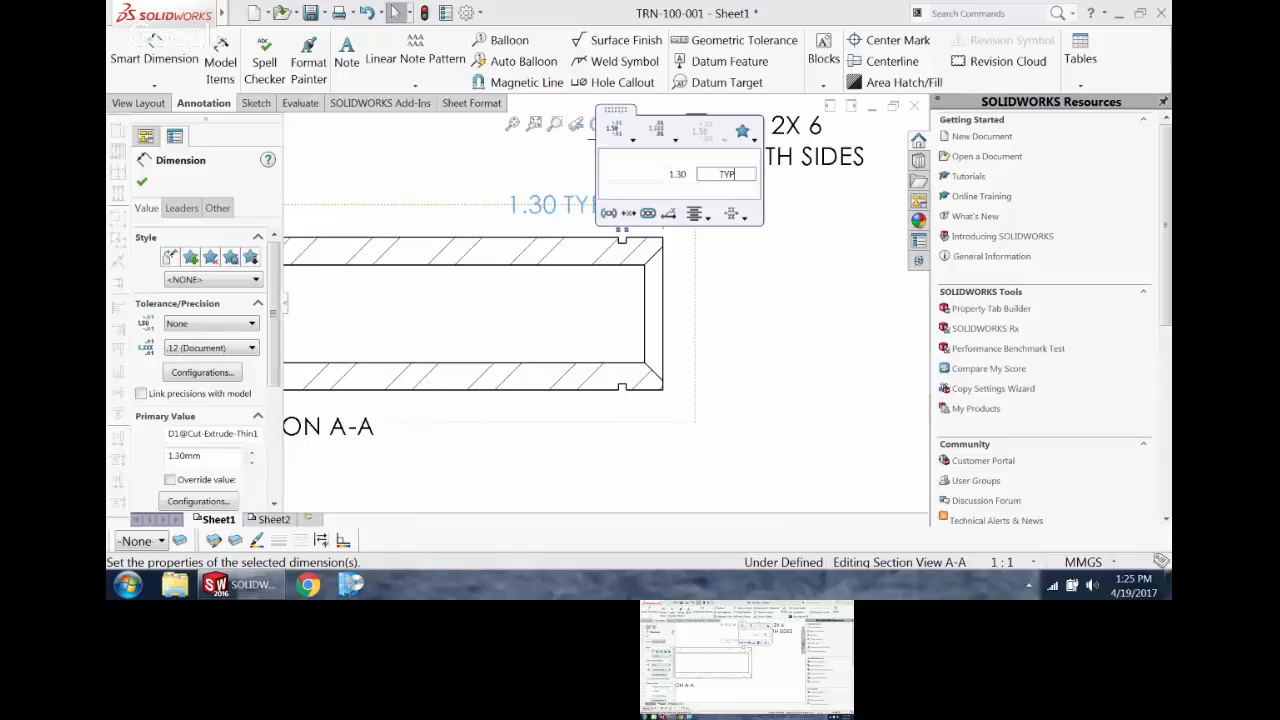
left_click(608, 218)
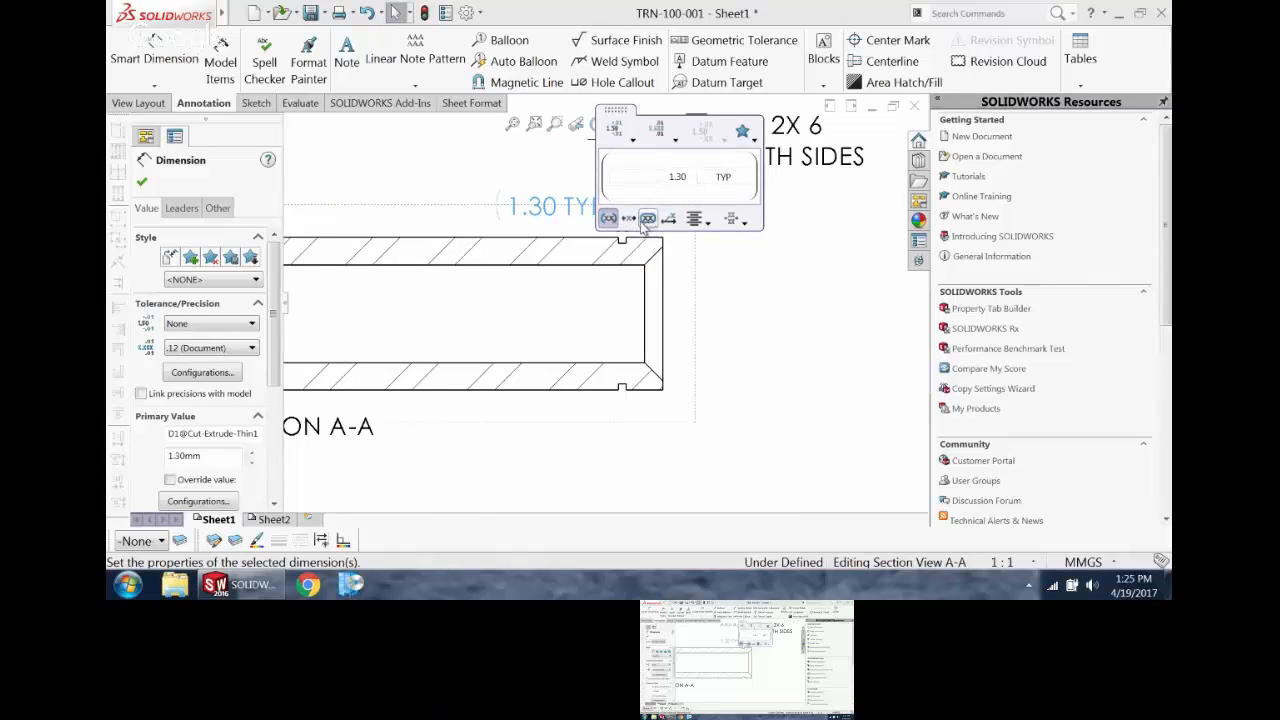
left_click(647, 218)
left_click(647, 217)
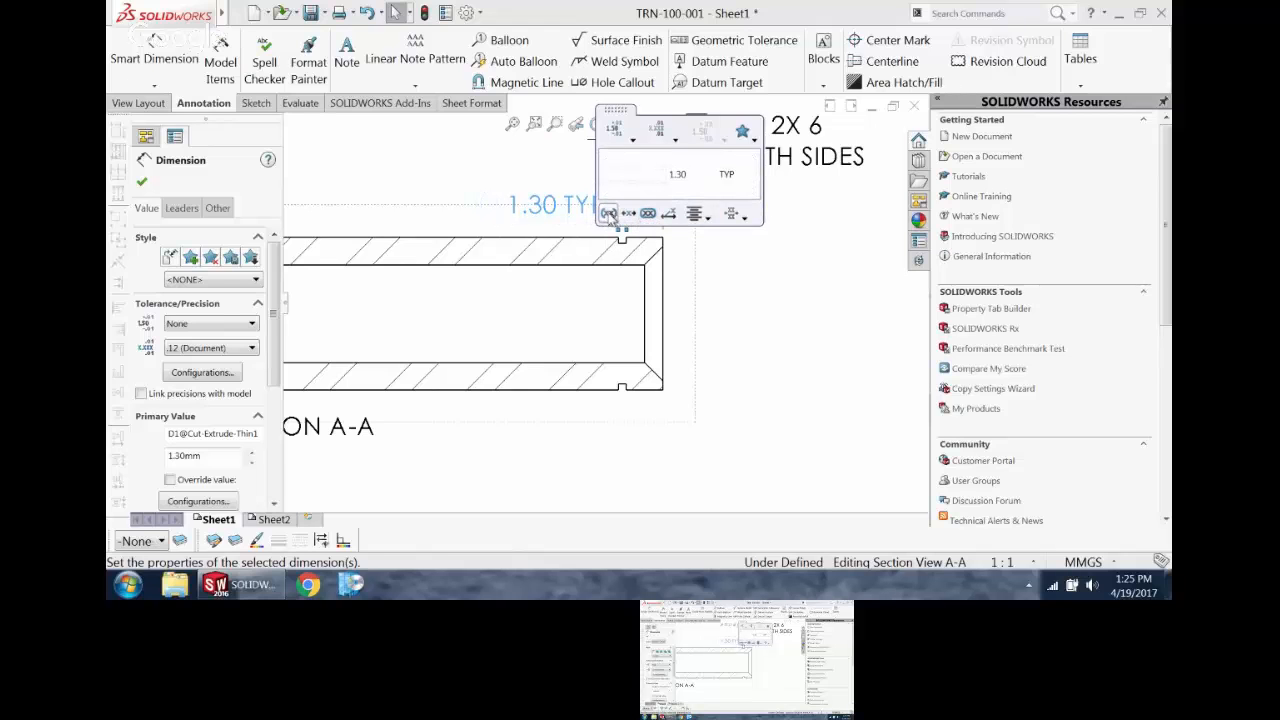
left_click(768, 342)
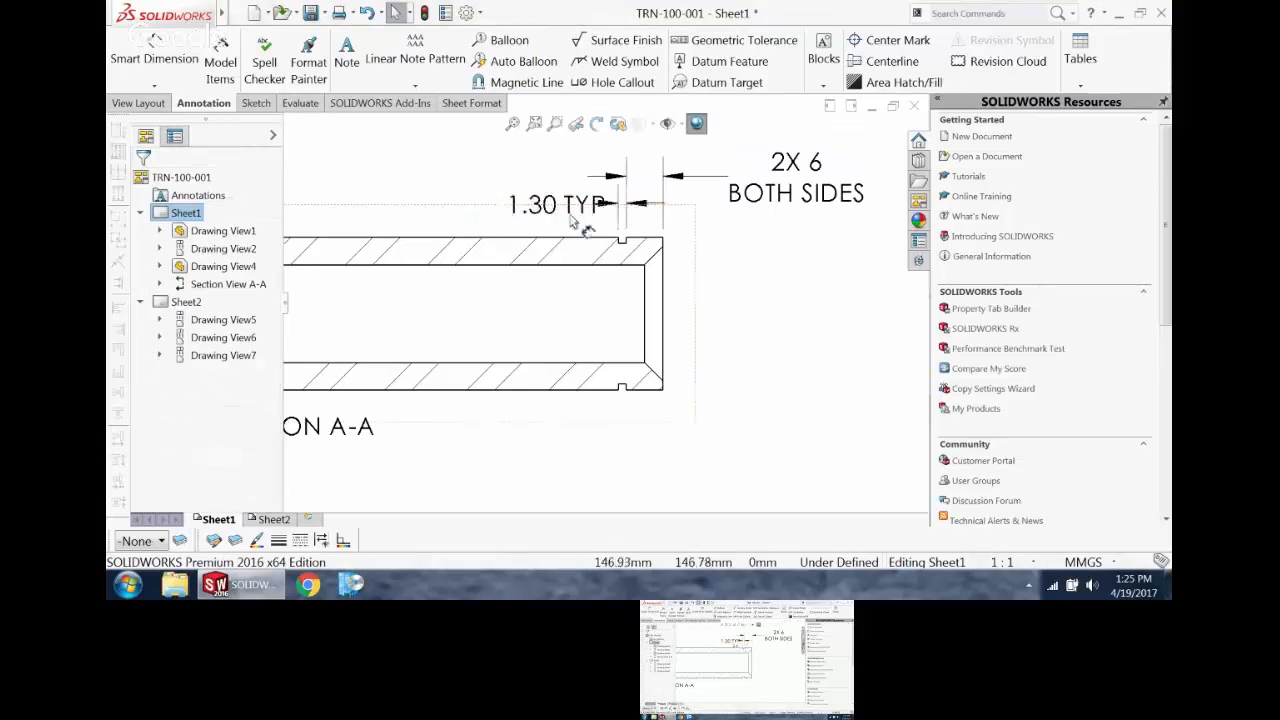
left_click(495, 205)
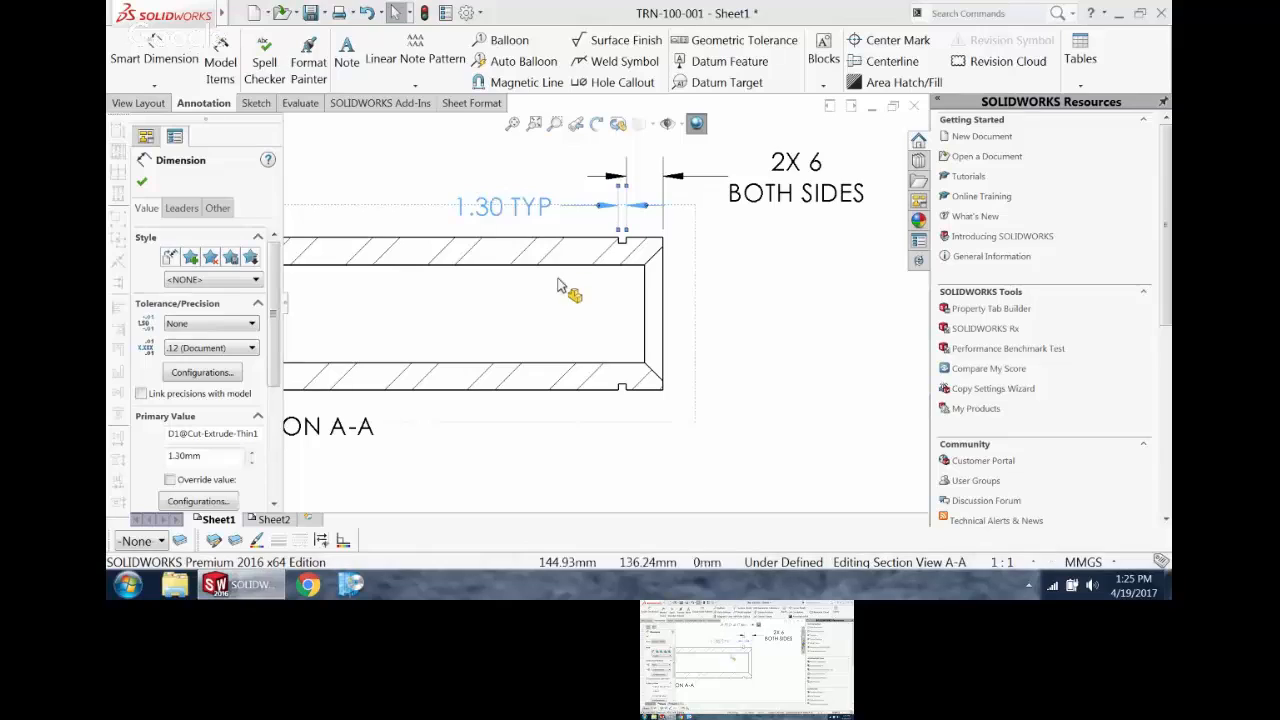
Step: Dimension the ring groove's diameter between its upper and lower floor edges in section A-A, placing it beyond the pin's end
scroll(571, 291, "up", 2)
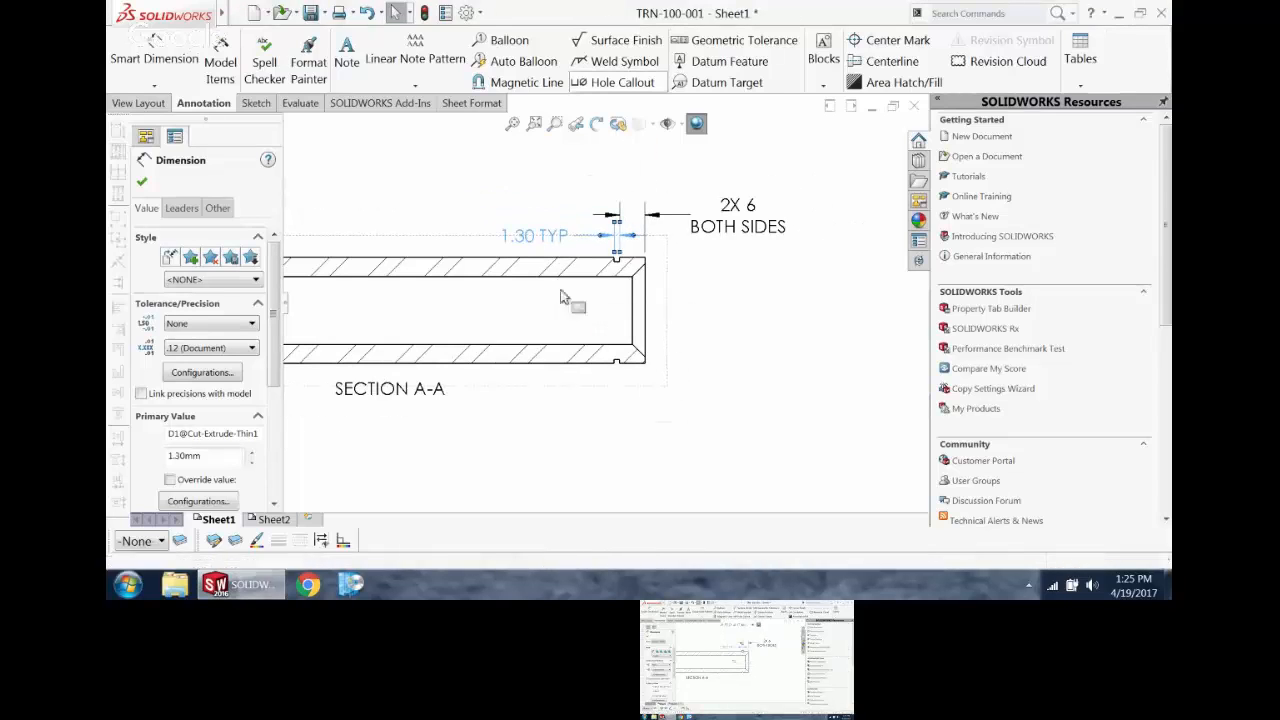
scroll(563, 405, "up", 1)
scroll(570, 346, "down", 1)
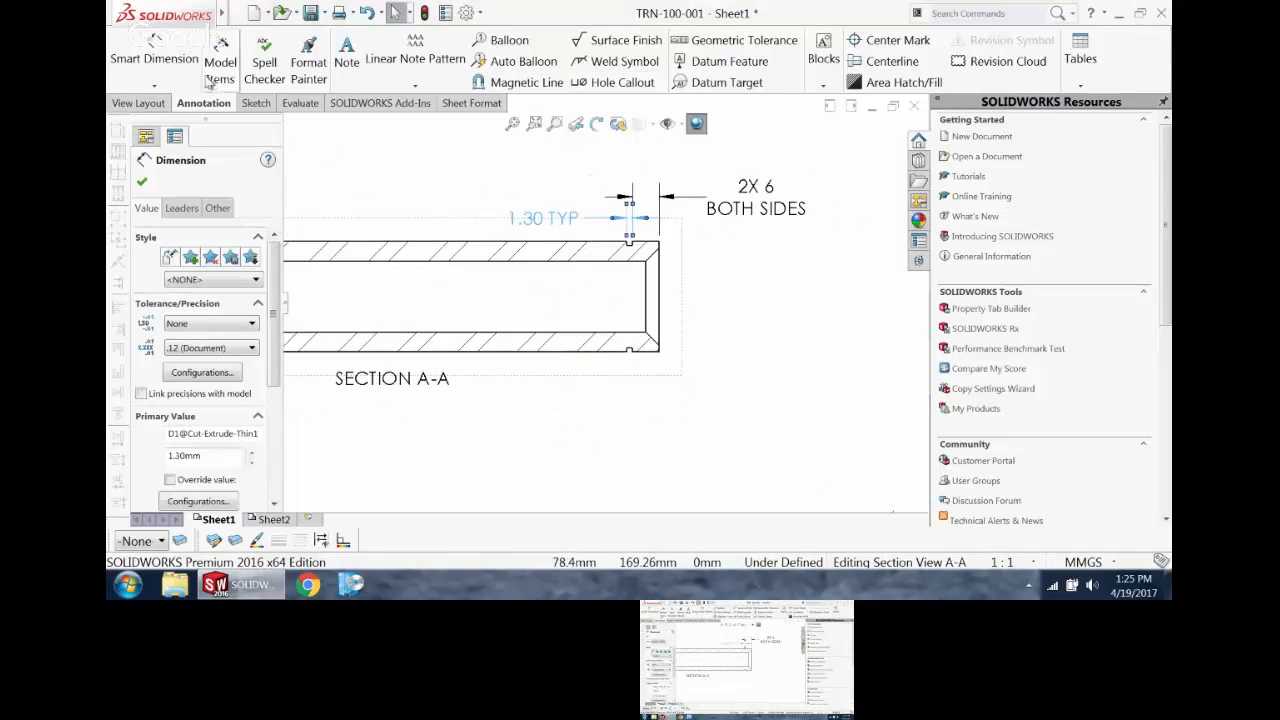
left_click(155, 50)
scroll(625, 250, "down", 3)
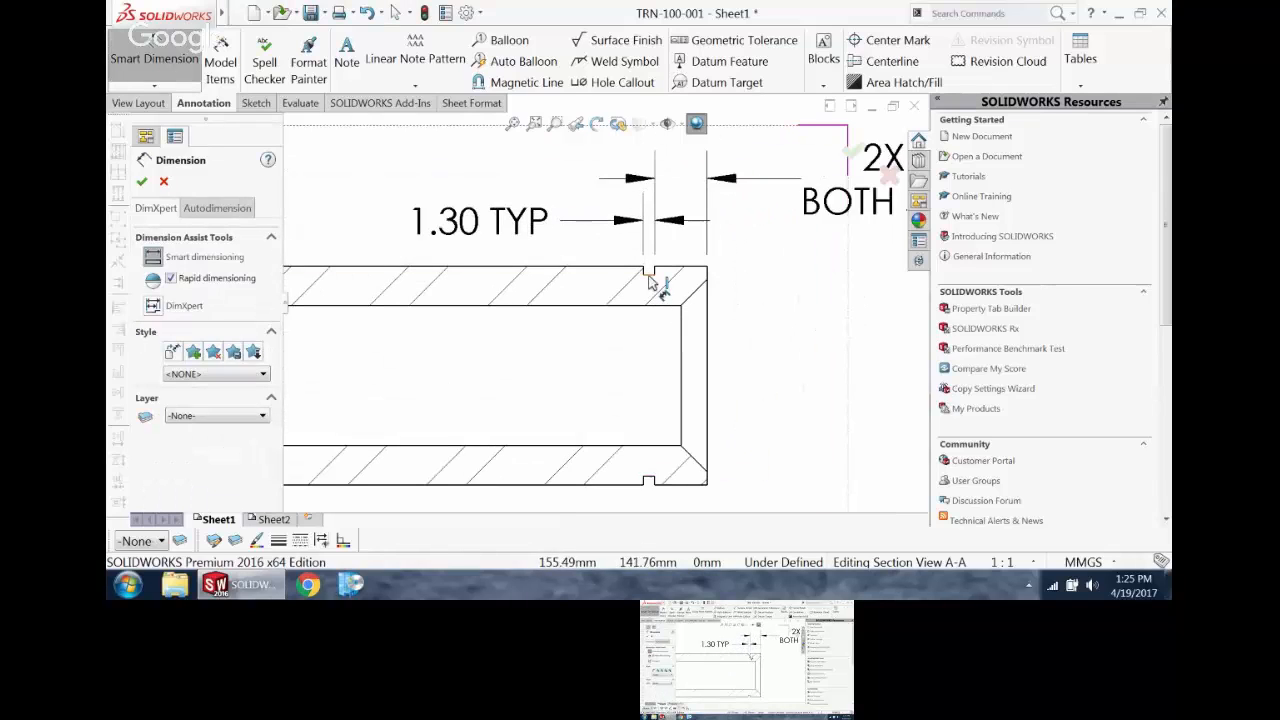
left_click(650, 273)
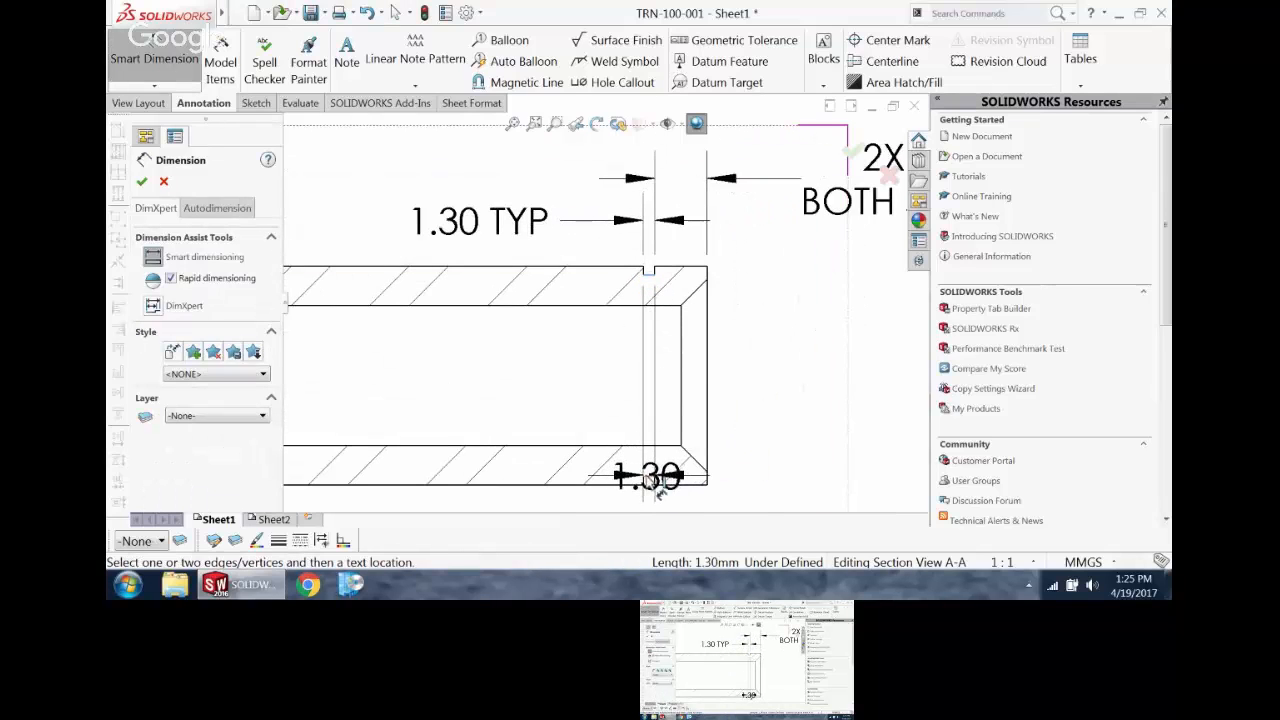
left_click(650, 481)
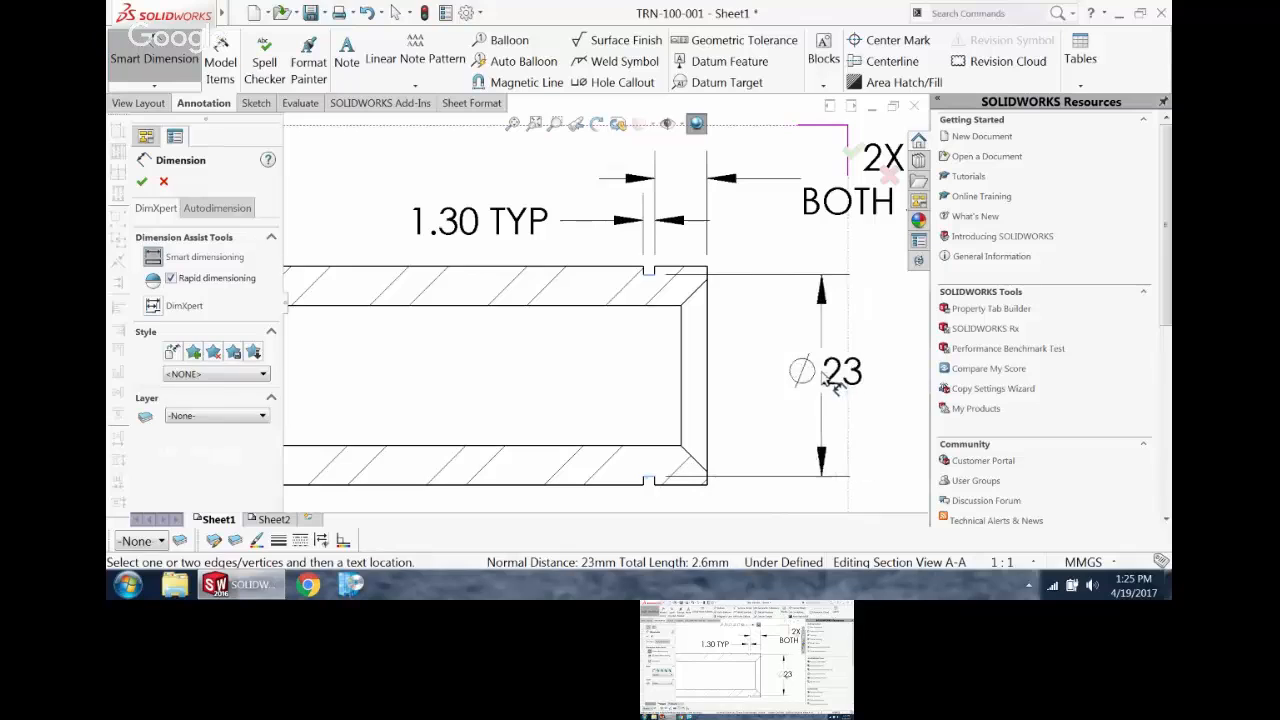
left_click(852, 380)
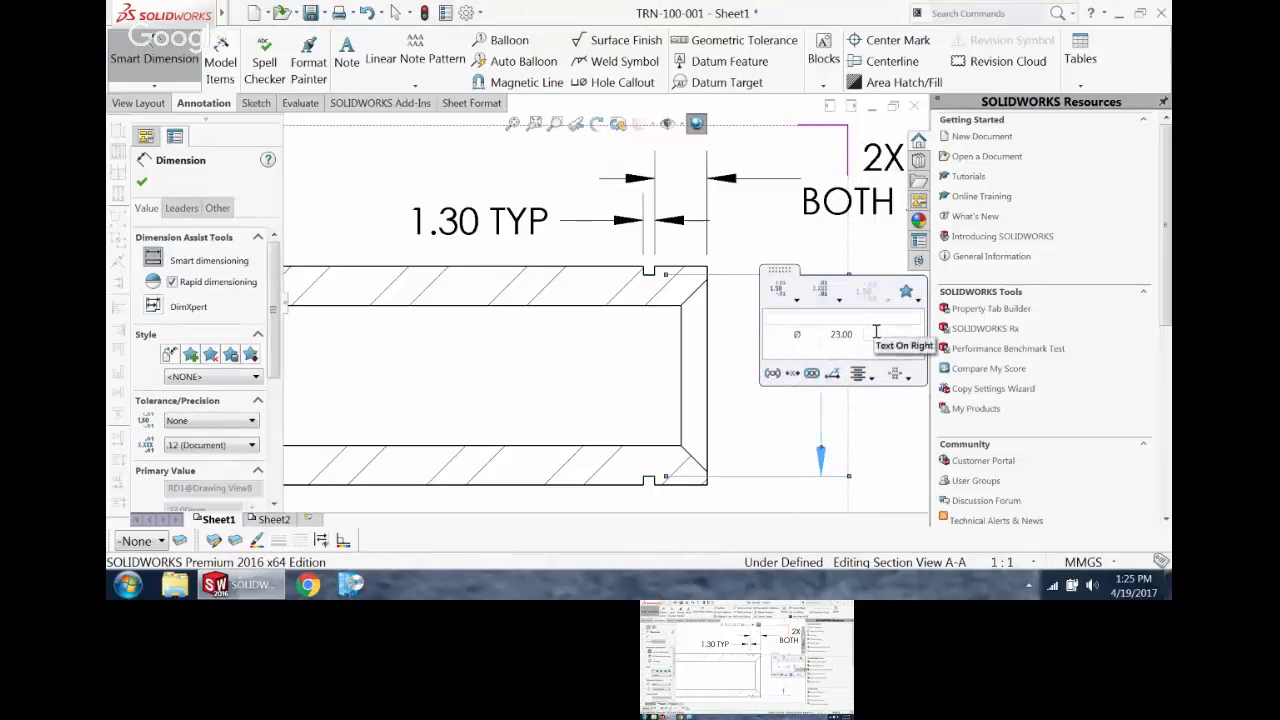
Step: Add the two-line text "RING GROOVE" below the groove diameter value
left_click(860, 348)
type("RING")
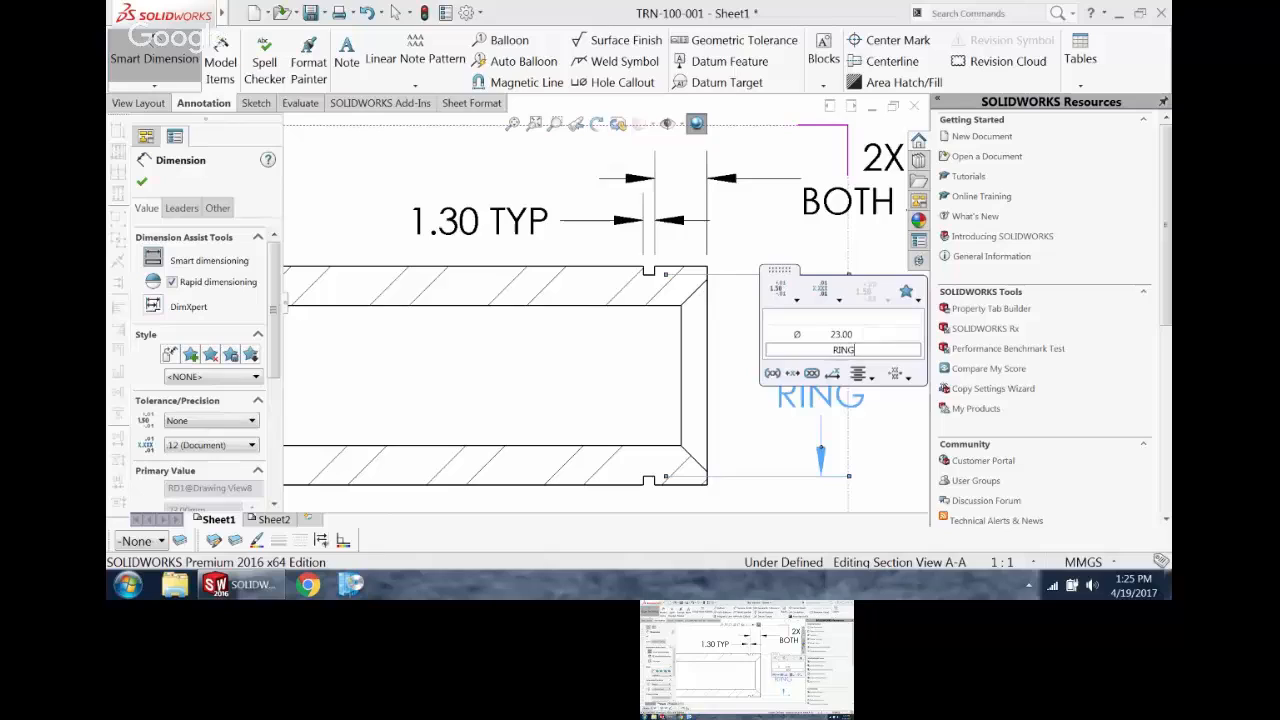
key("Return")
type("RING")
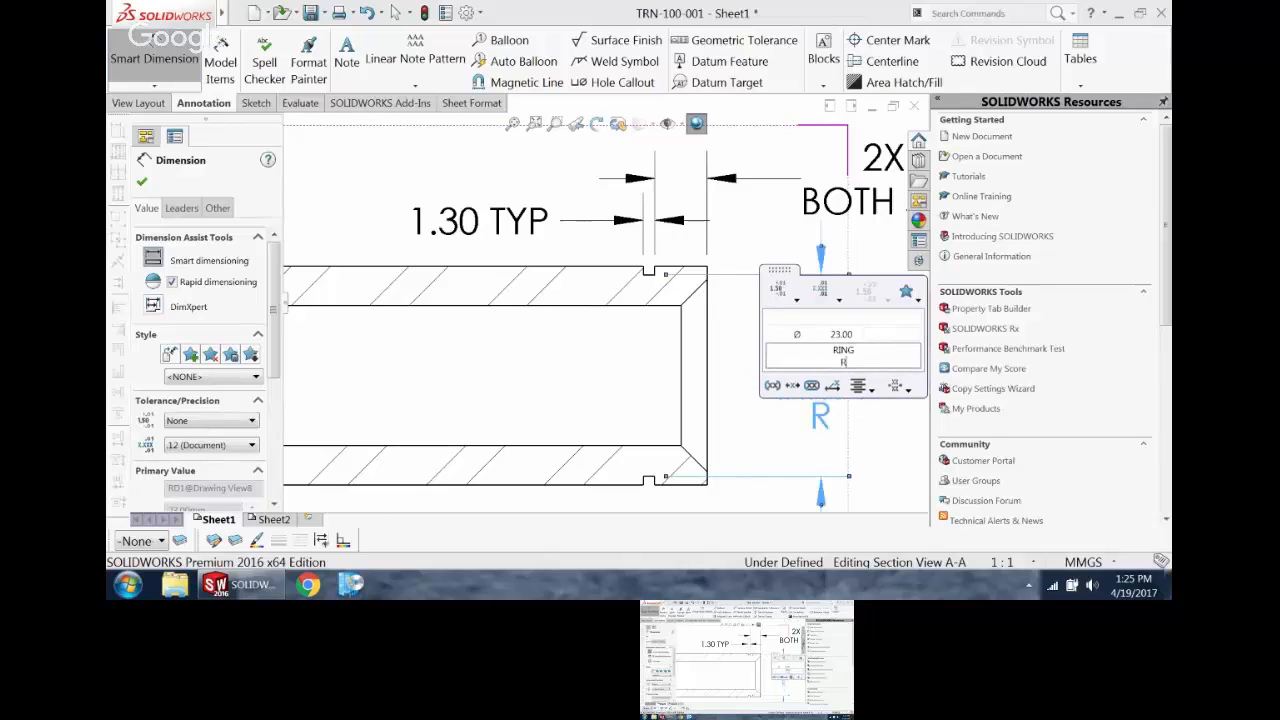
key("BackSpace")
key("BackSpace")
key("BackSpace")
key("BackSpace")
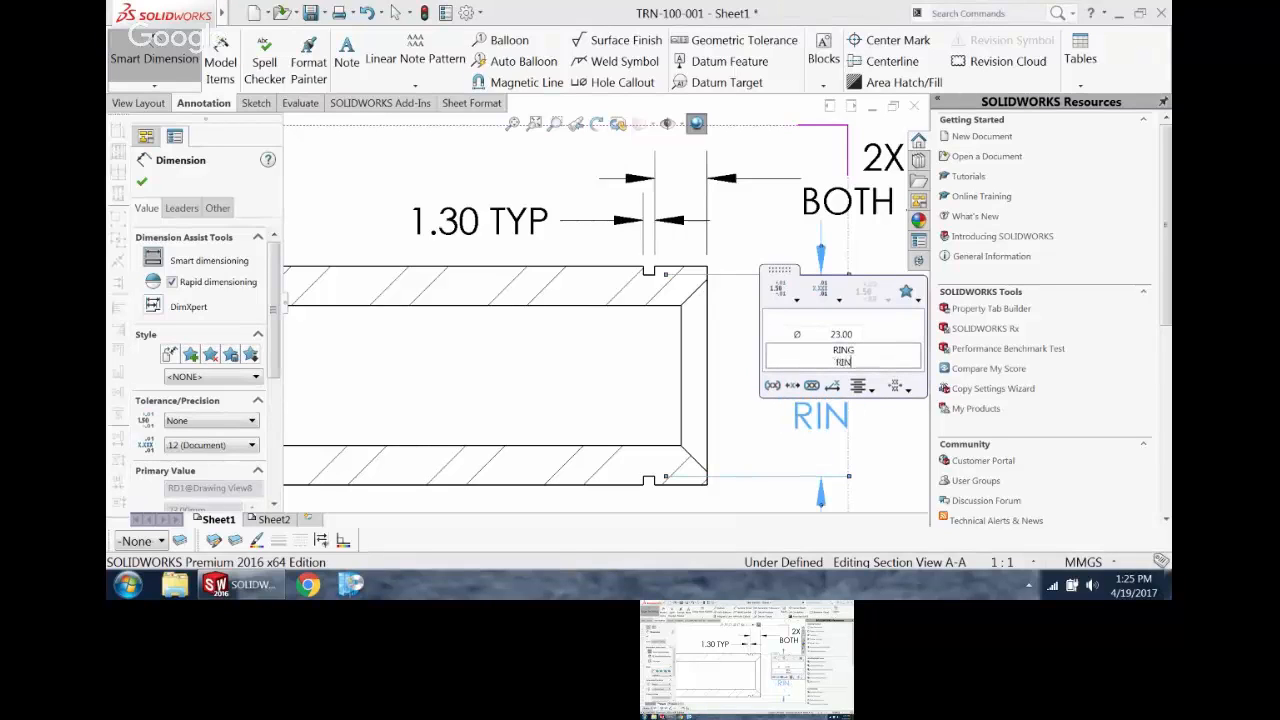
type("GROOVW")
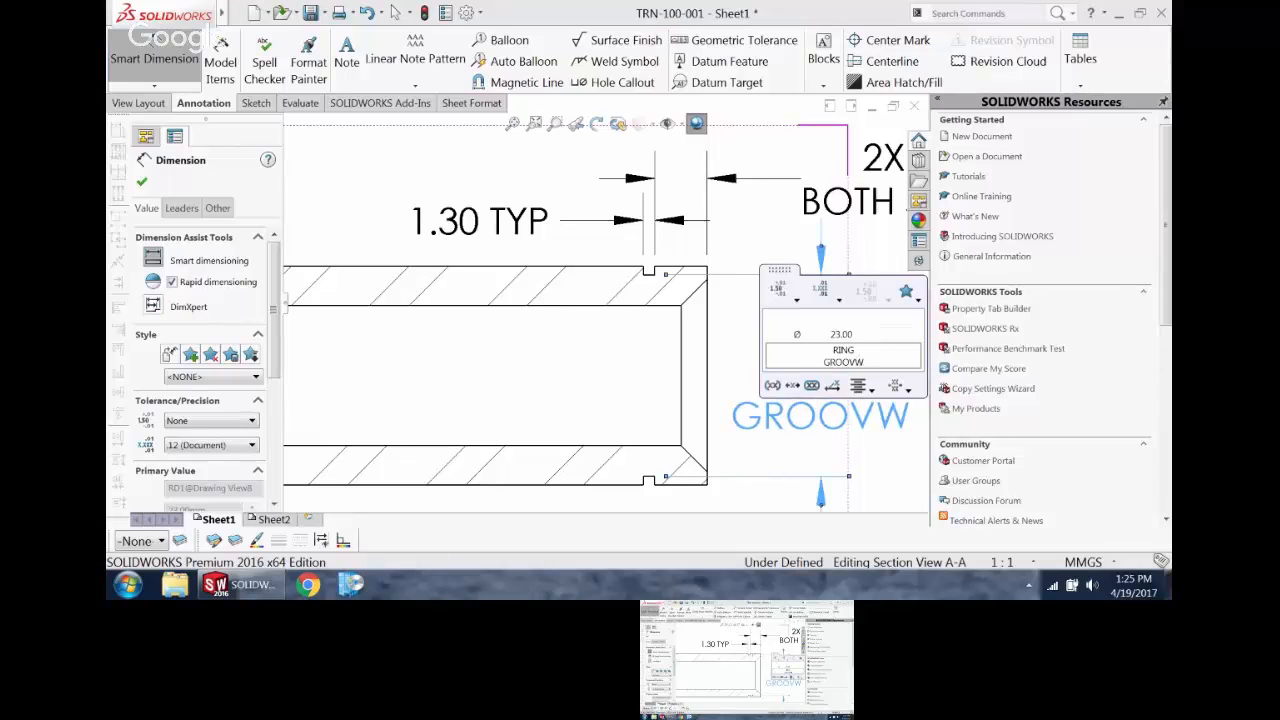
key("BackSpace")
type("E")
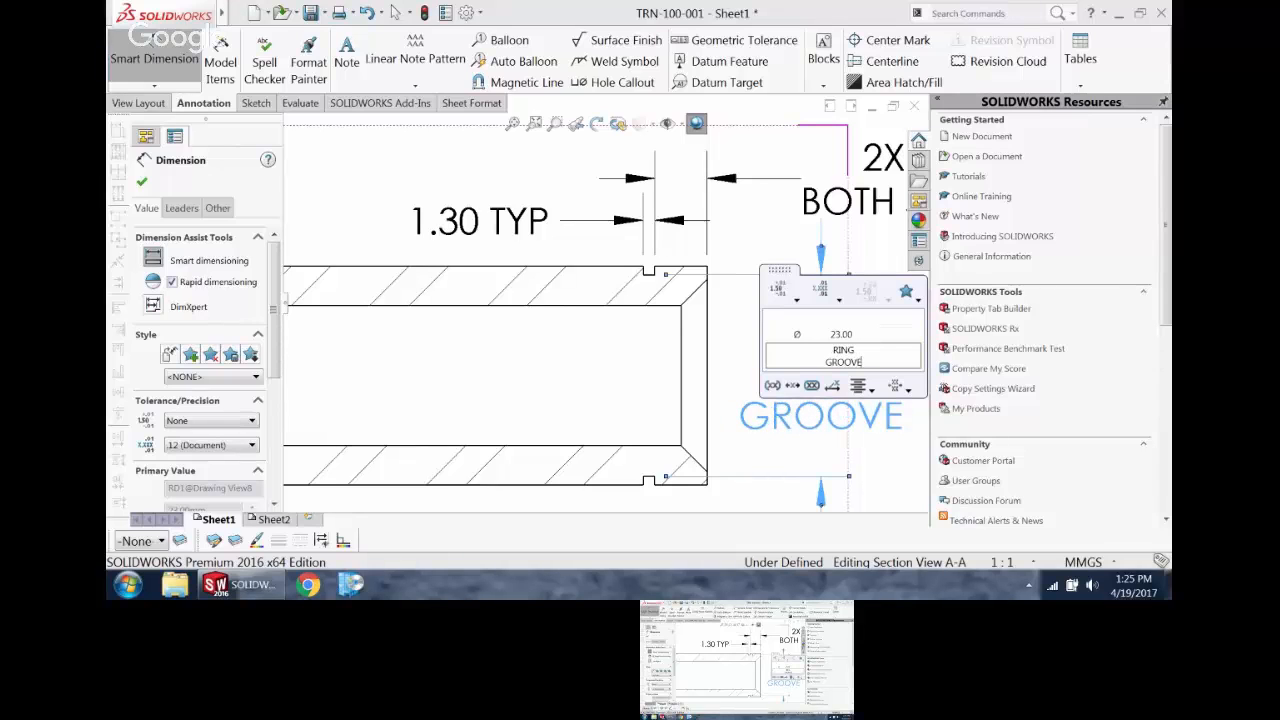
left_click(860, 440)
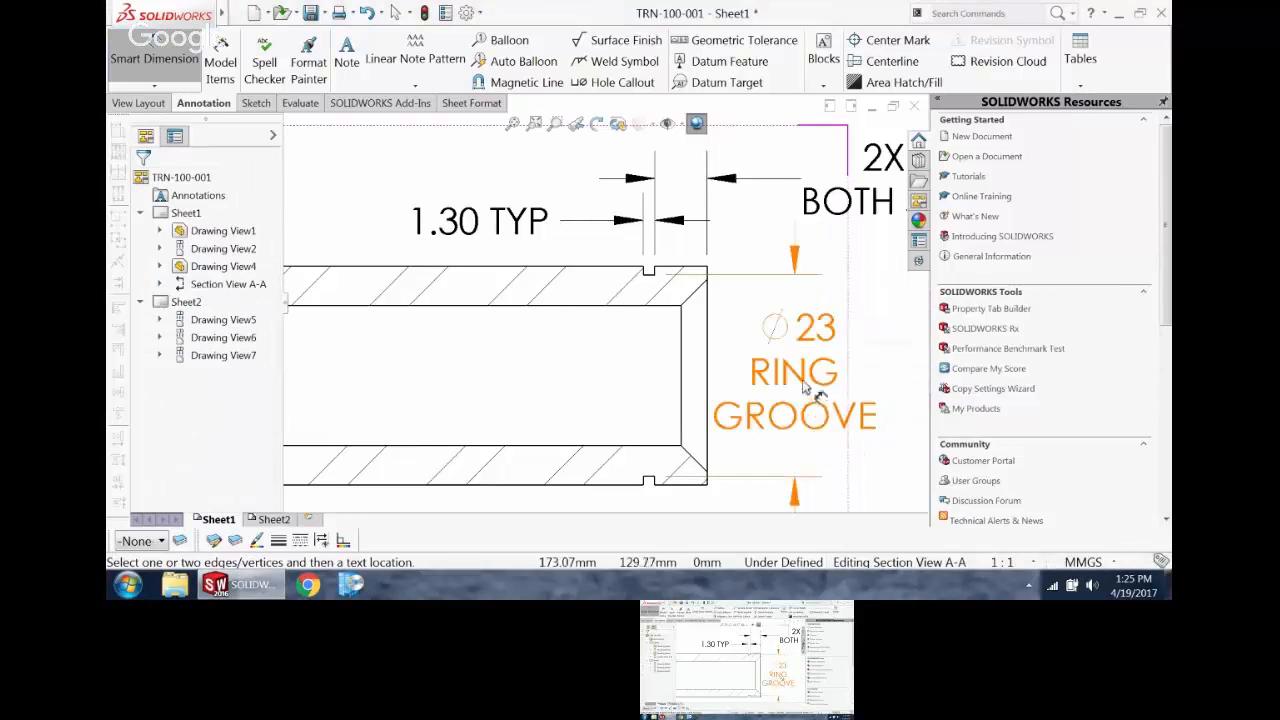
Step: Move the ring groove diameter dimension farther out from the end of section A-A
scroll(813, 366, "up", 3)
scroll(813, 366, "up", 2)
mouse_move(681, 333)
left_mouse_down()
mouse_move(721, 342)
mouse_move(731, 331)
left_mouse_up()
left_click(634, 401)
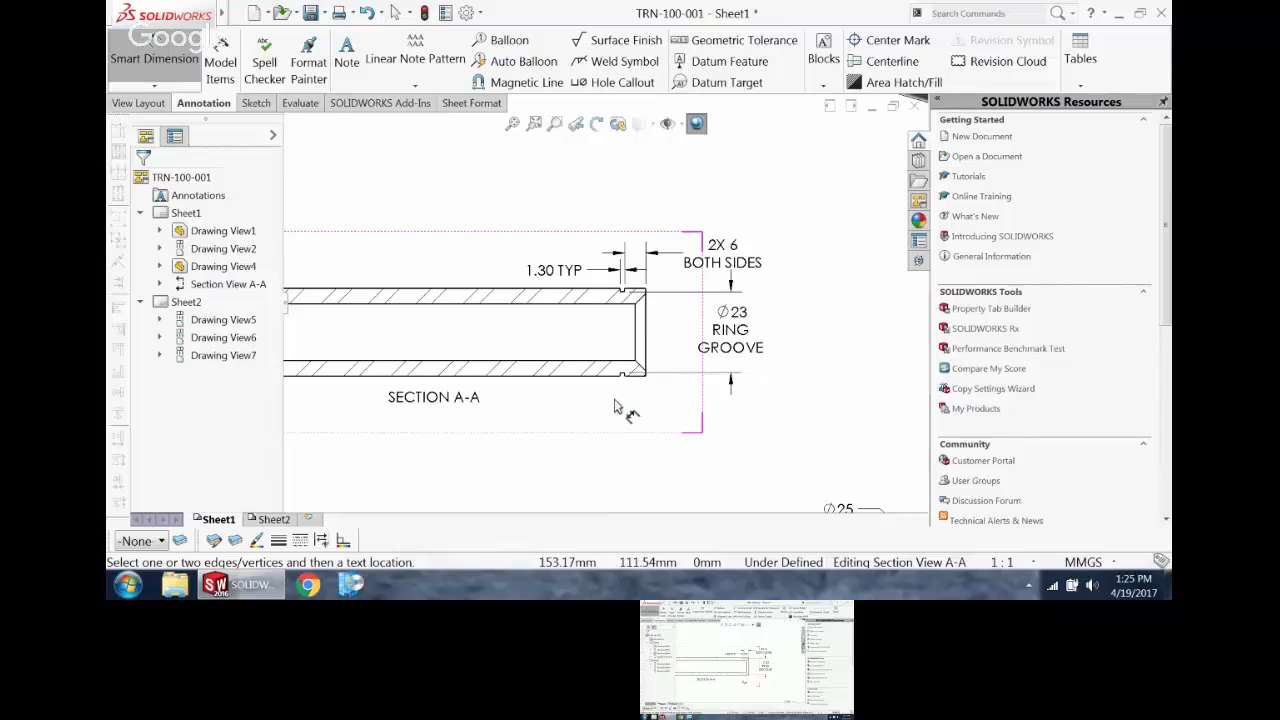
Step: Add a Chamfer Dimension to the lower-left inner chamfer of section A-A, placing its text outside the pin's left end
scroll(430, 400, "down", 2)
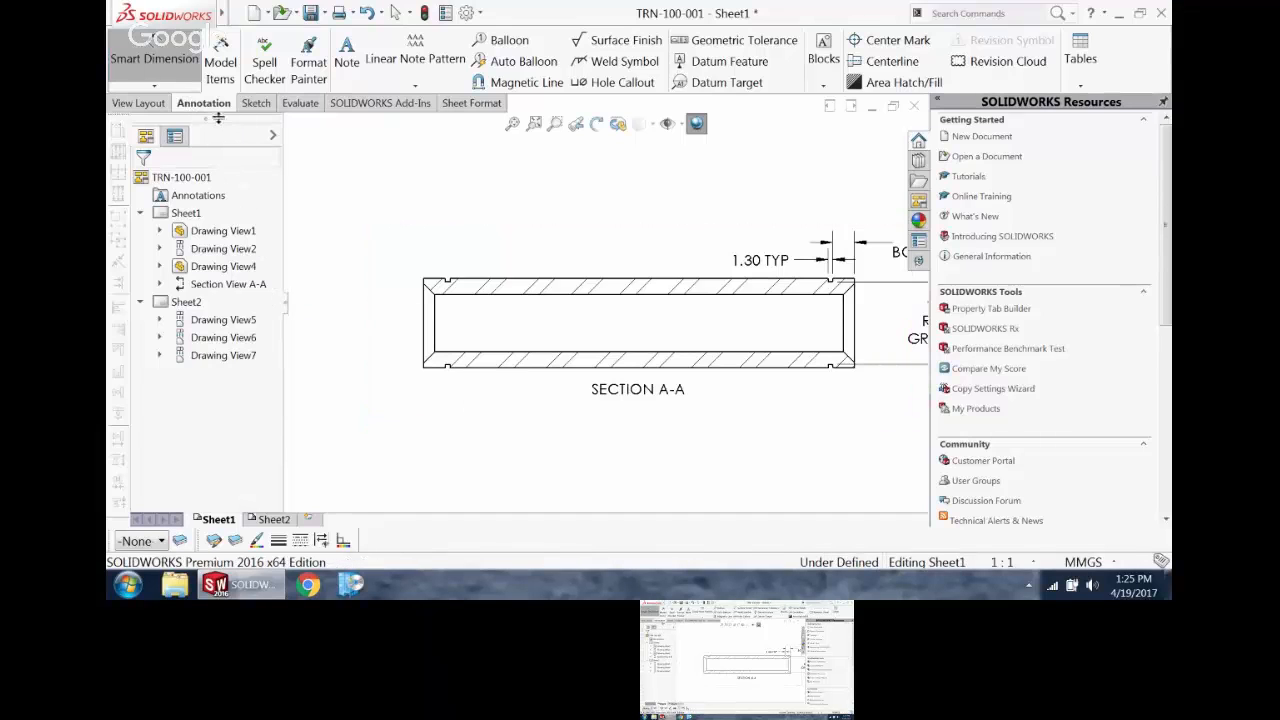
left_click(156, 88)
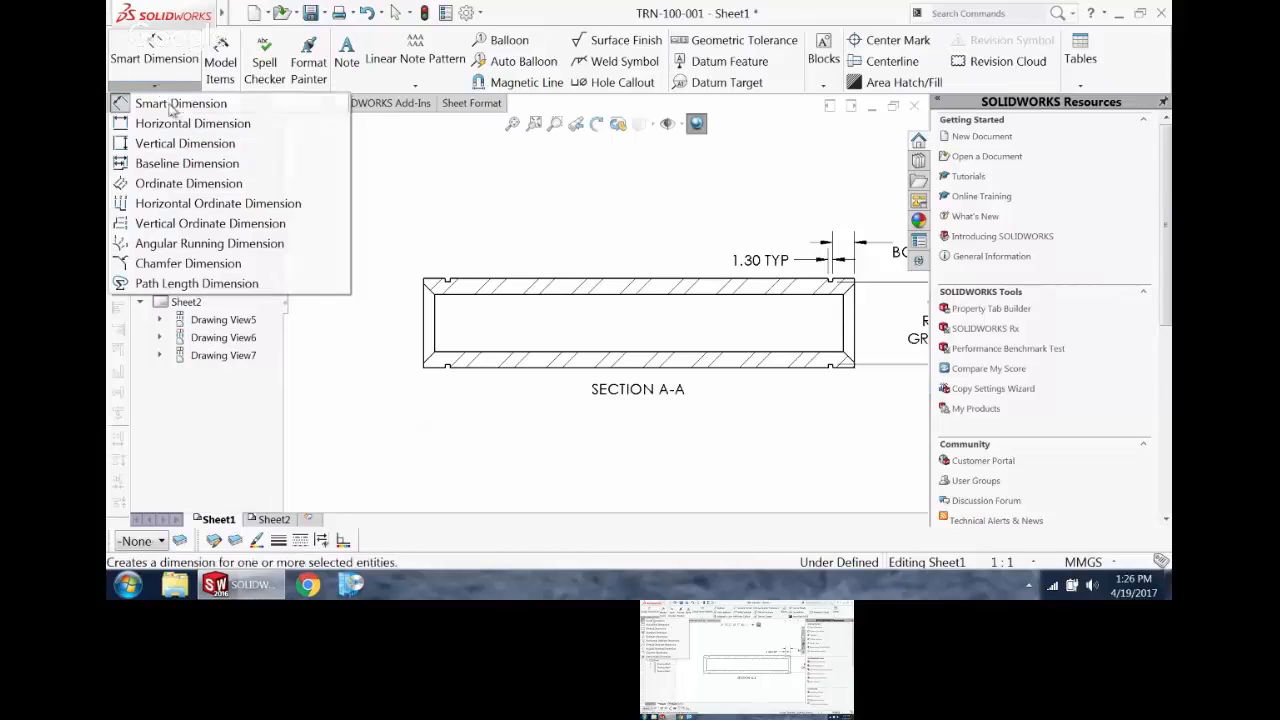
left_click(185, 266)
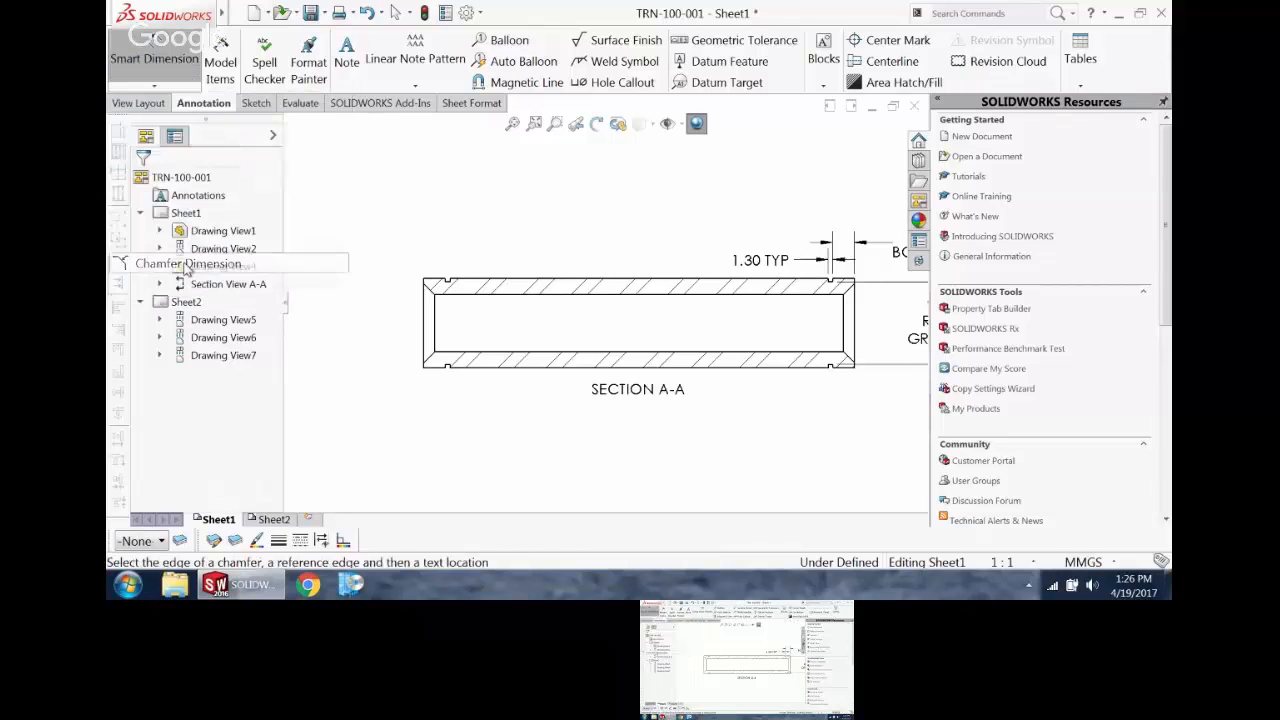
scroll(450, 385, "down", 4)
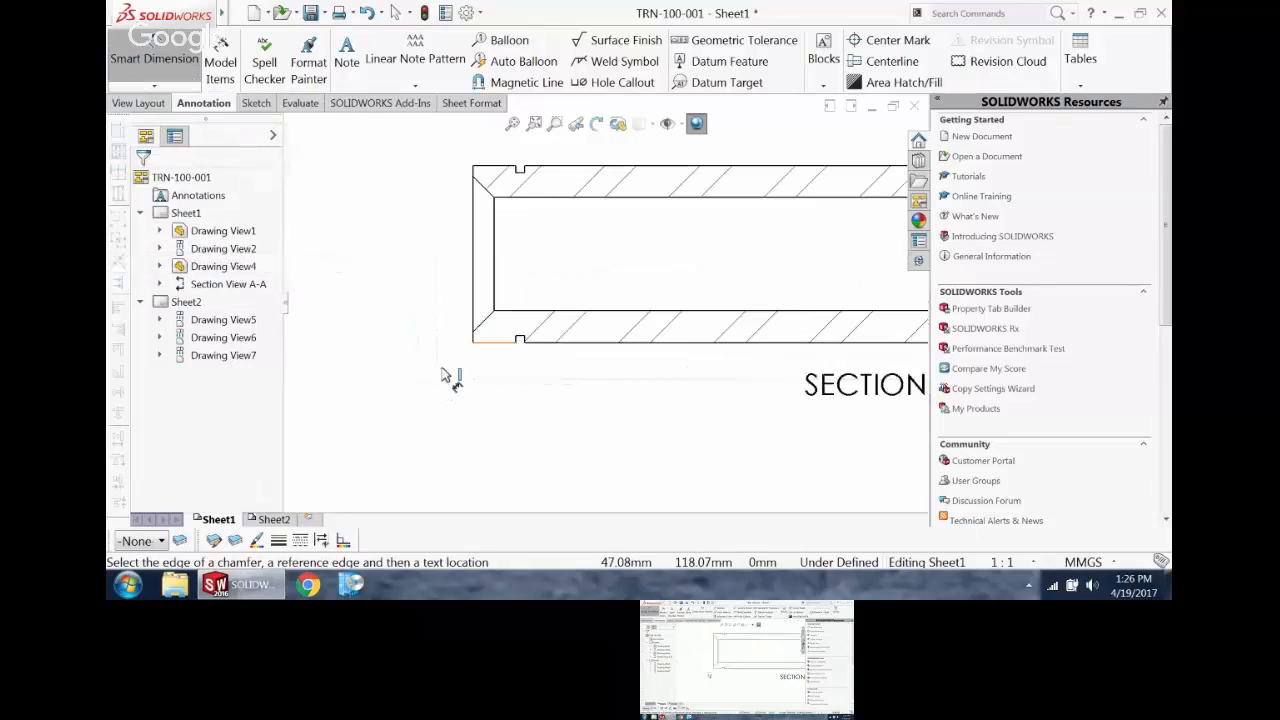
left_click(513, 307)
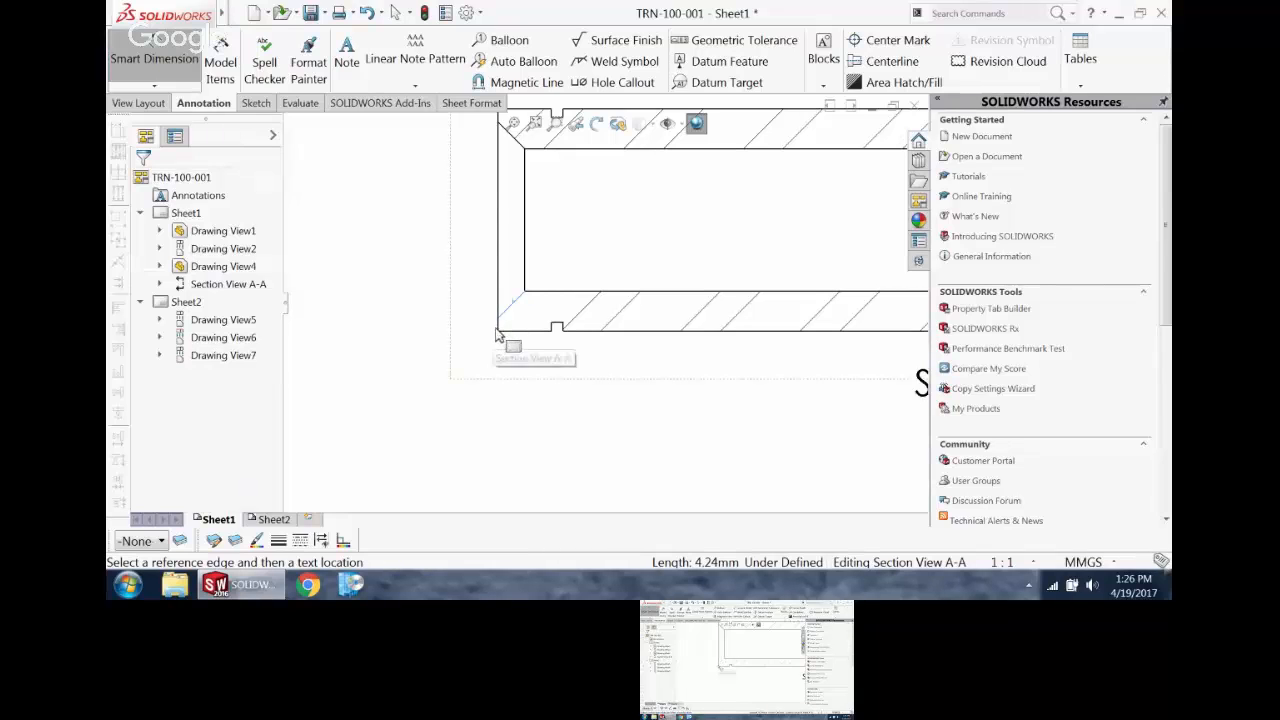
left_click(502, 334)
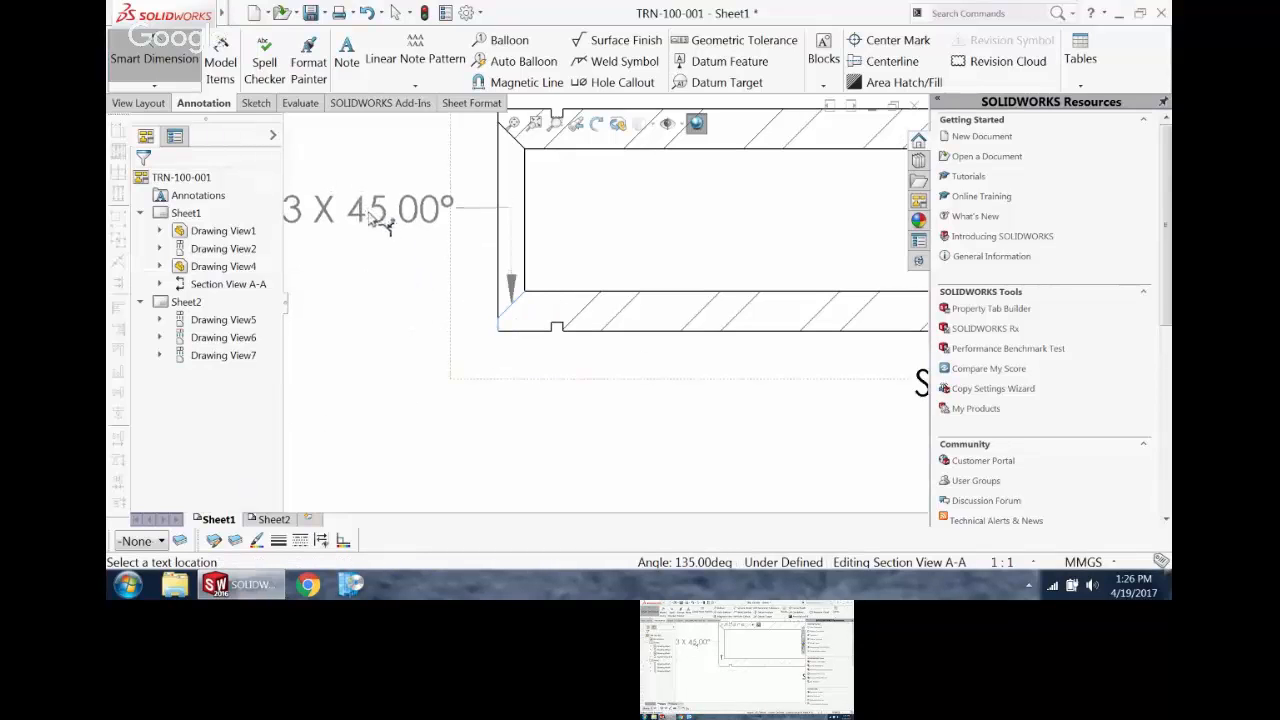
scroll(348, 232, "up", 2)
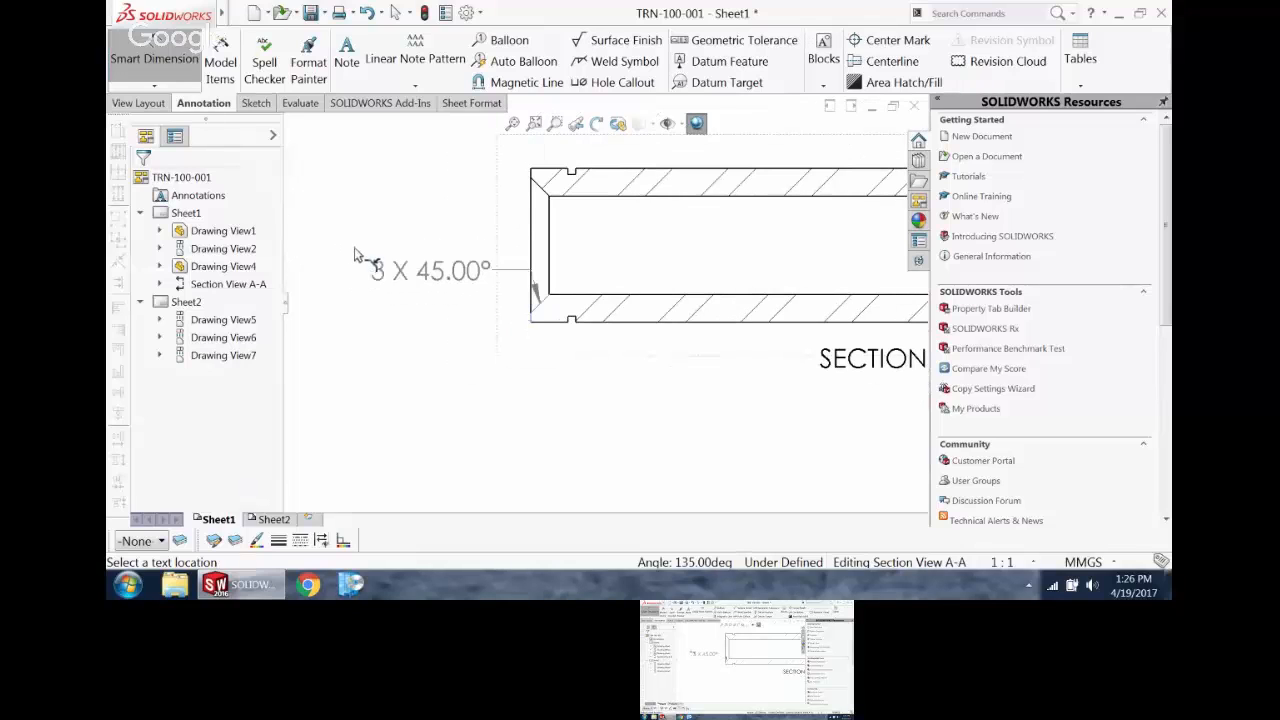
left_click(350, 262)
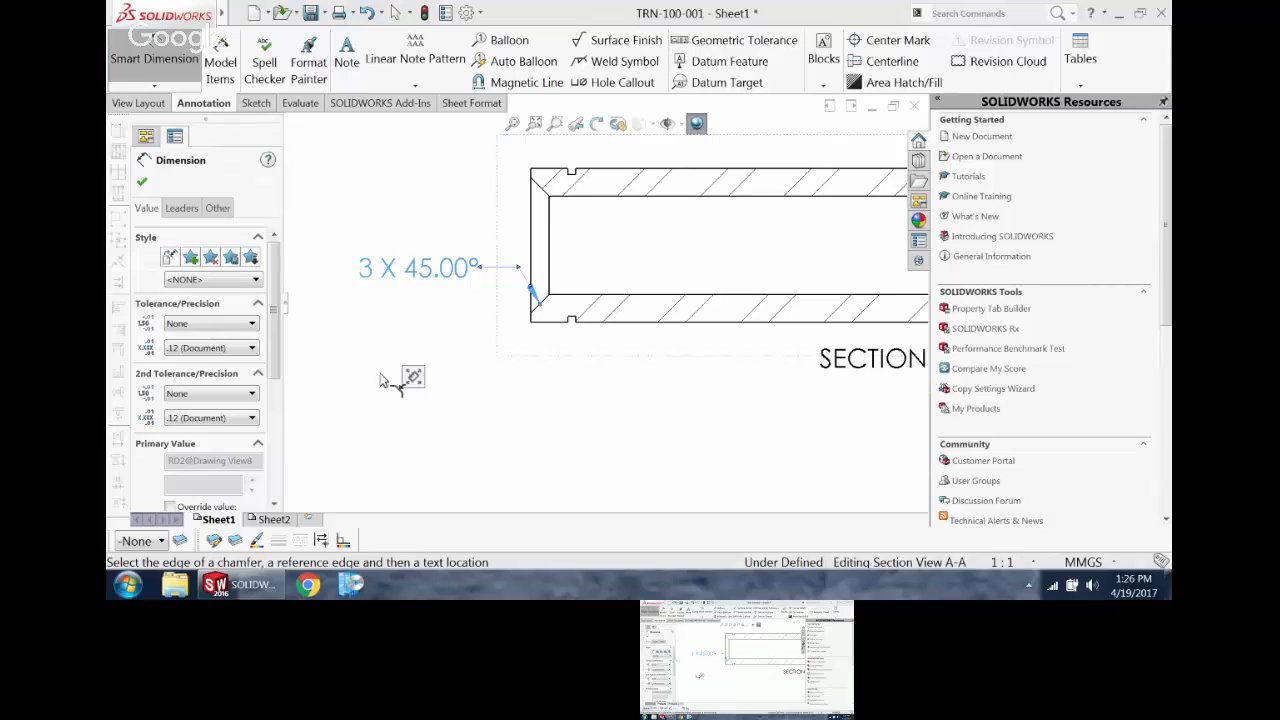
key("Escape")
Step: Copy the circular end view and paste it on Sheet1 above the original, beside section A-A
scroll(400, 374, "up", 5)
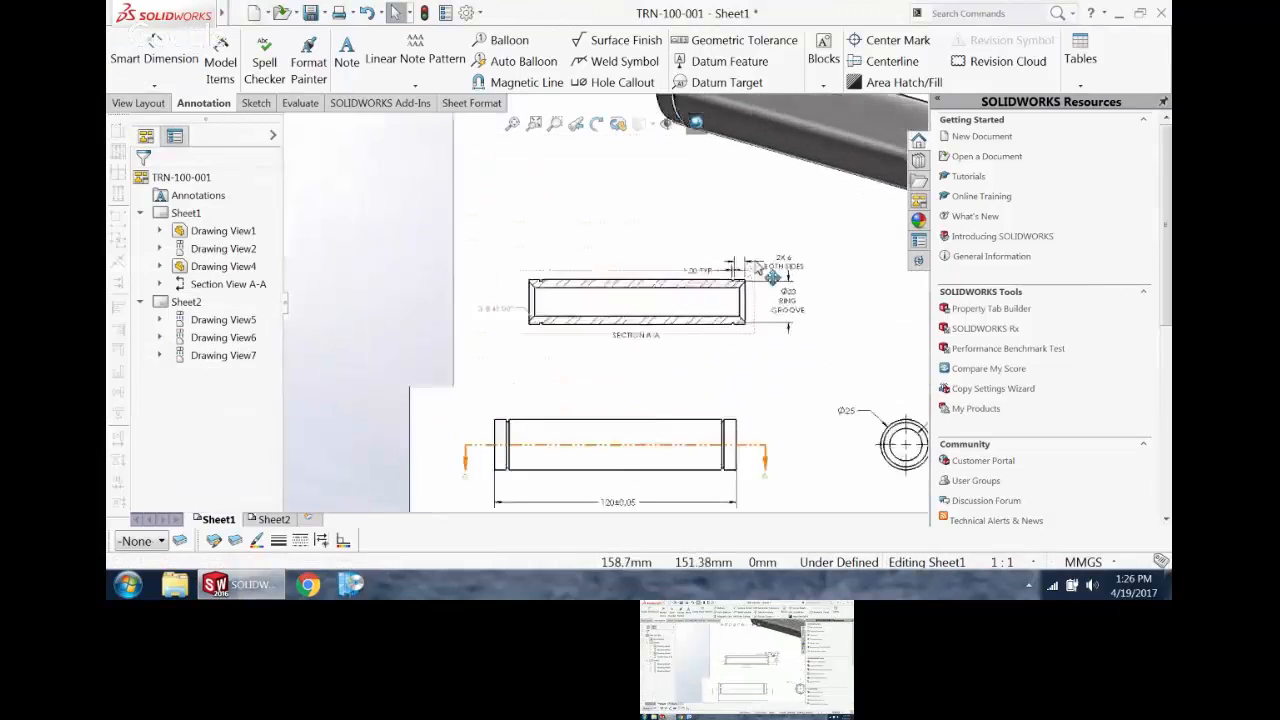
scroll(757, 268, "down", 1)
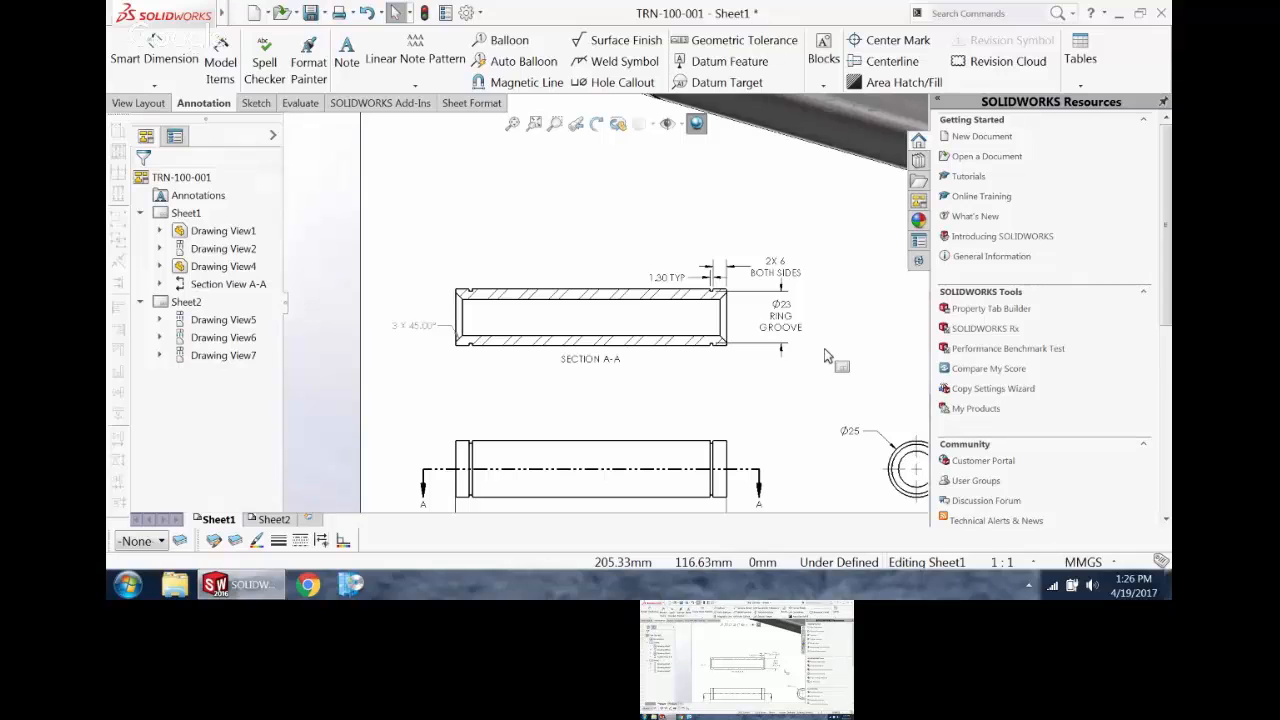
scroll(902, 424, "up", 4)
left_click(817, 217)
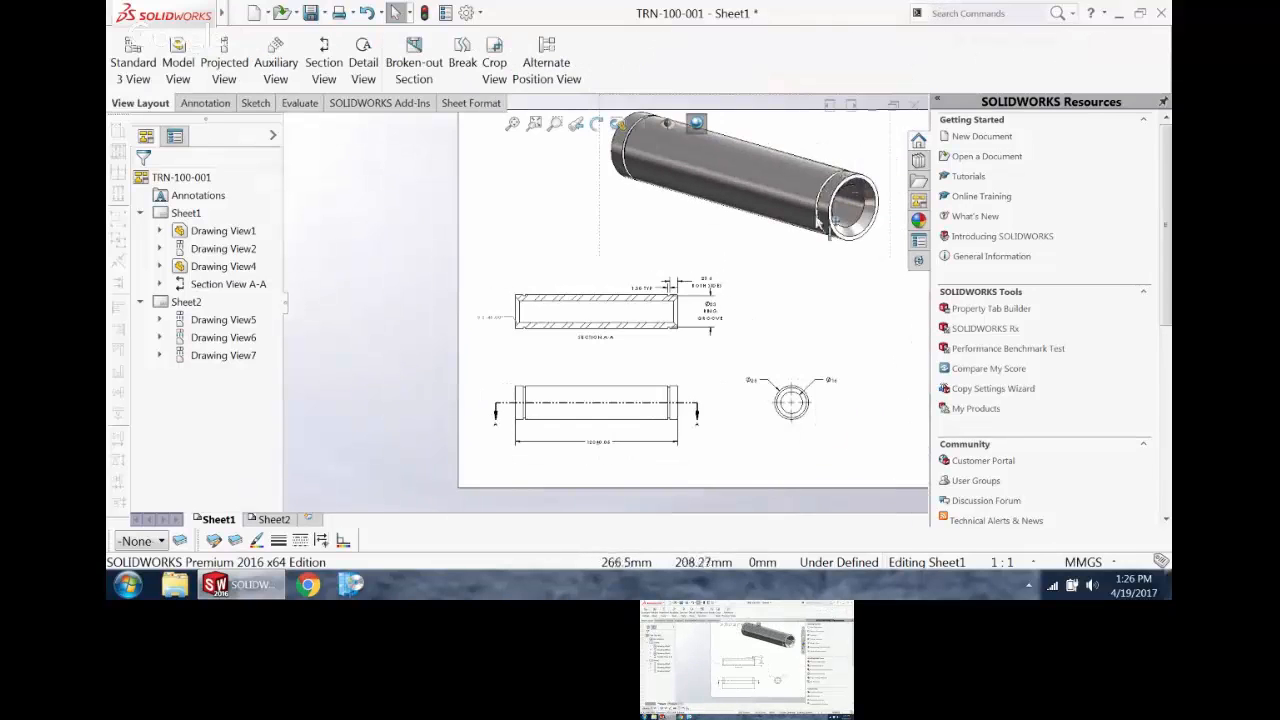
scroll(817, 222, "down", 2)
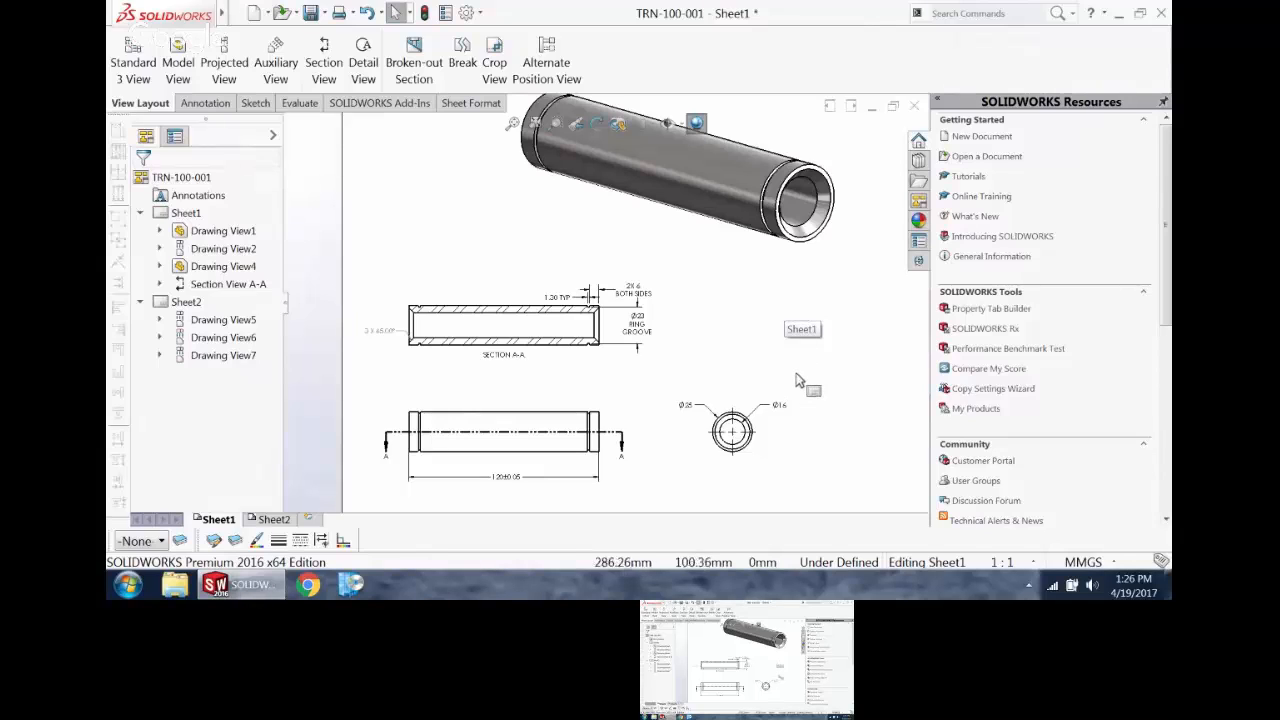
left_click(757, 467)
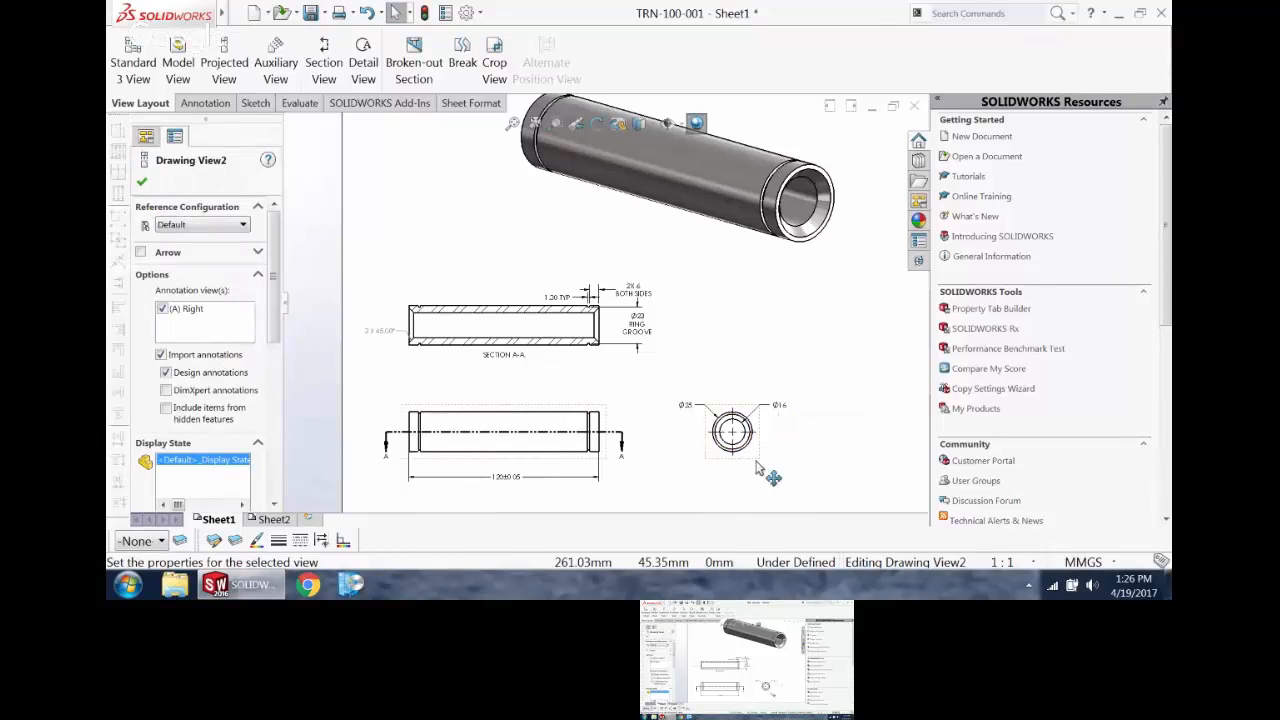
left_click(736, 330)
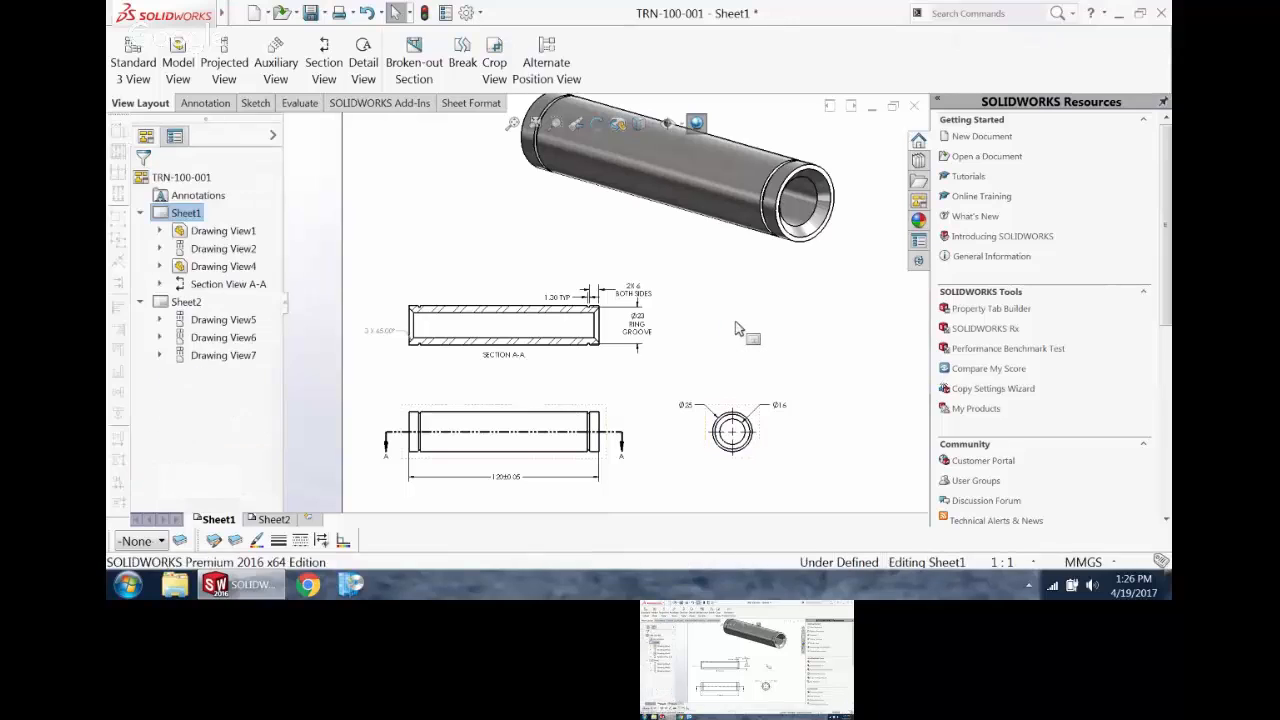
left_click(736, 322)
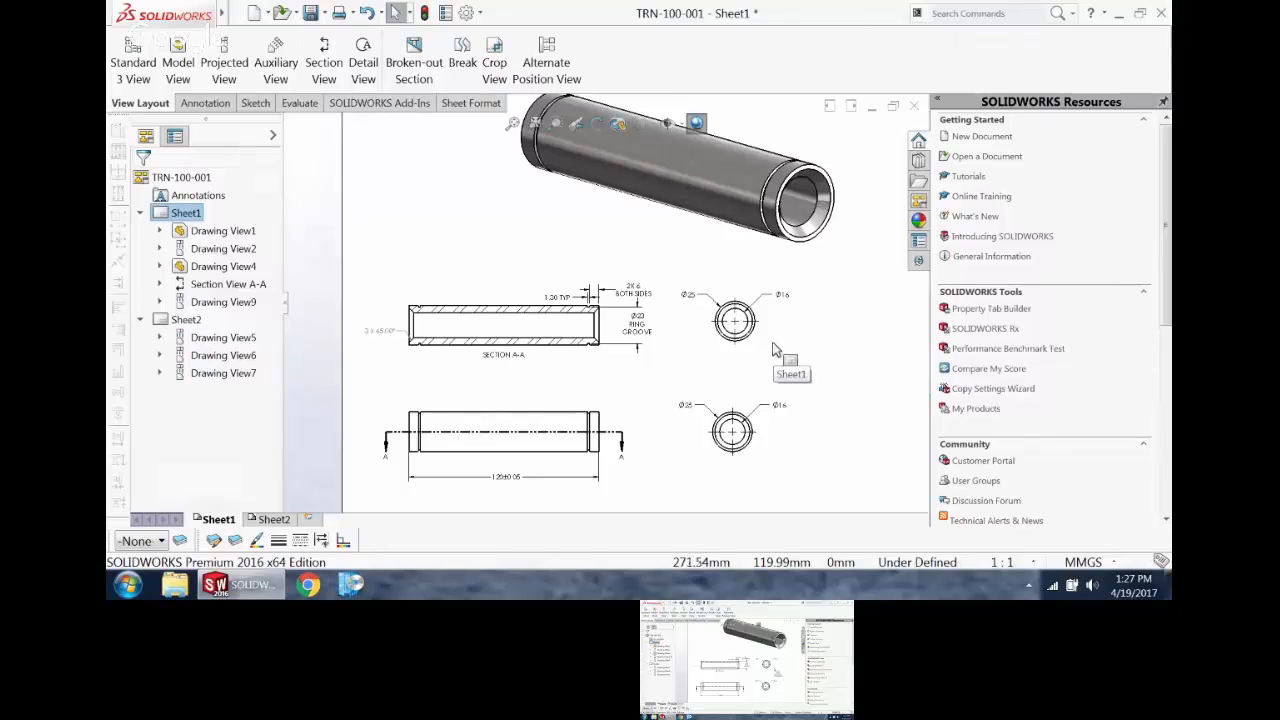
Step: Delete the outer and inner diameter dimensions from the copied end view, and move that view up and to the right
scroll(772, 349, "down", 3)
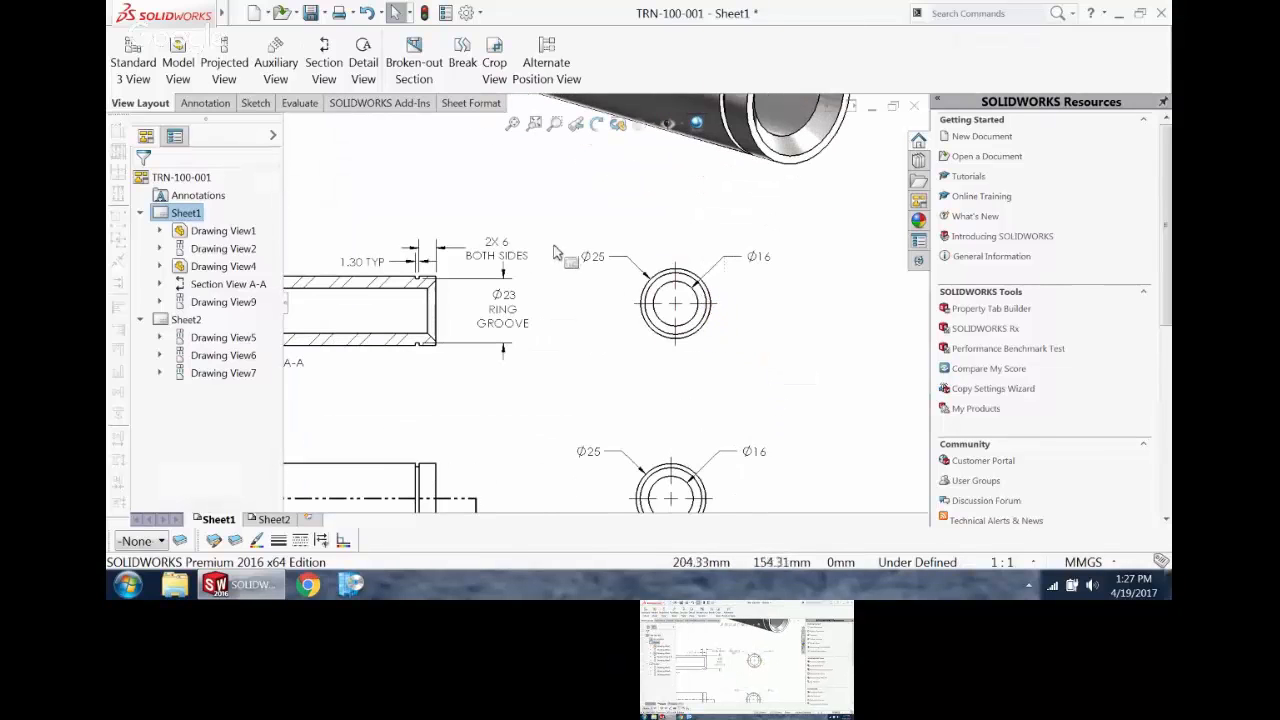
left_click_drag(557, 220, 790, 383)
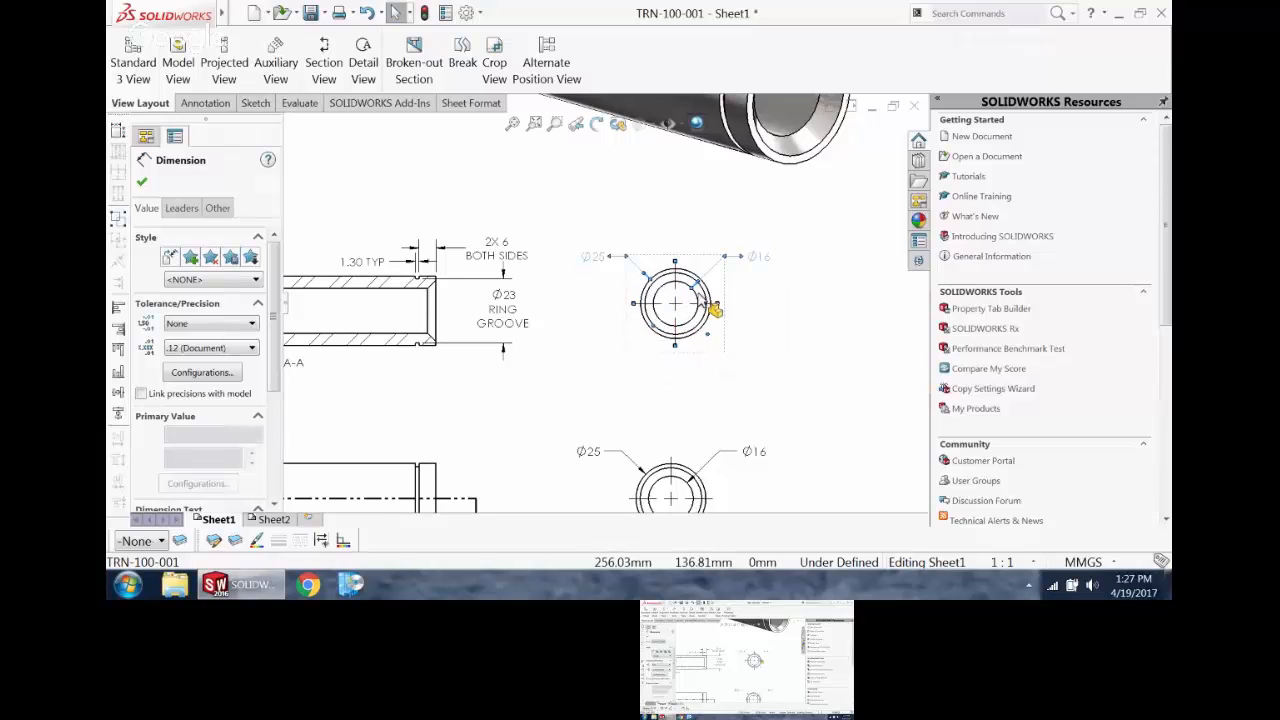
left_click(808, 366)
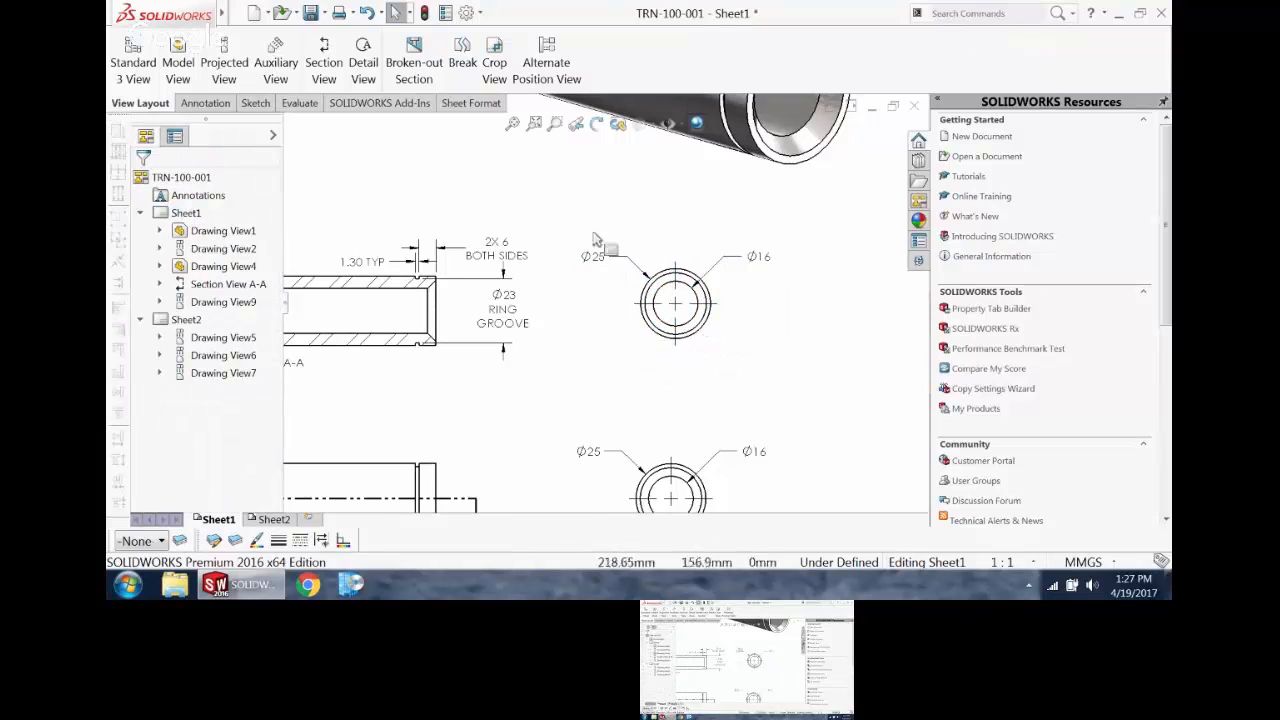
left_click_drag(576, 218, 792, 295)
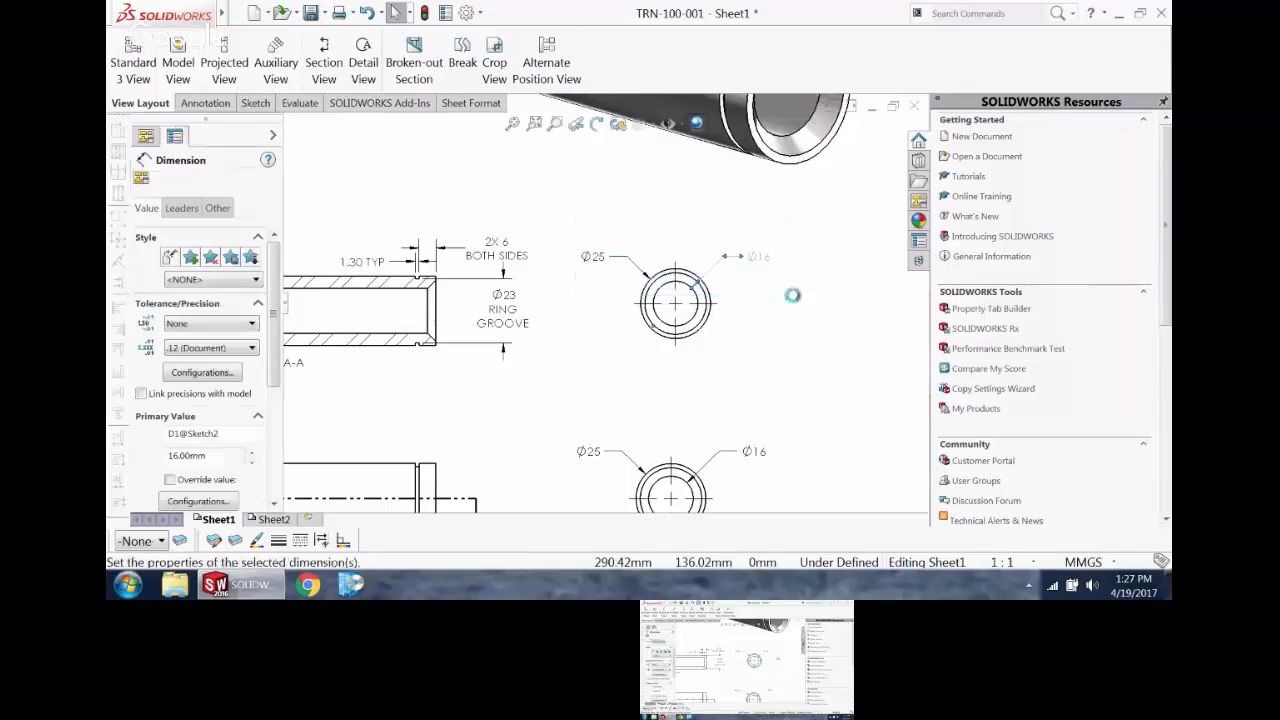
left_click_drag(566, 214, 793, 313)
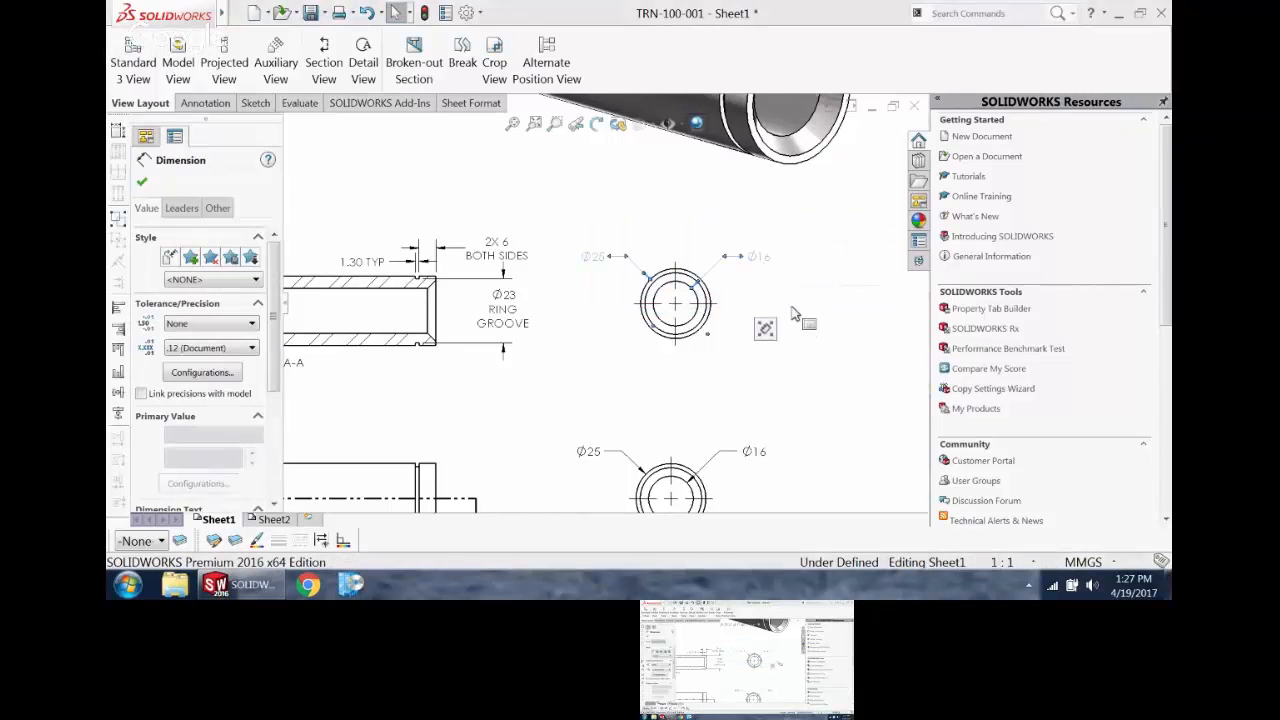
key("Delete")
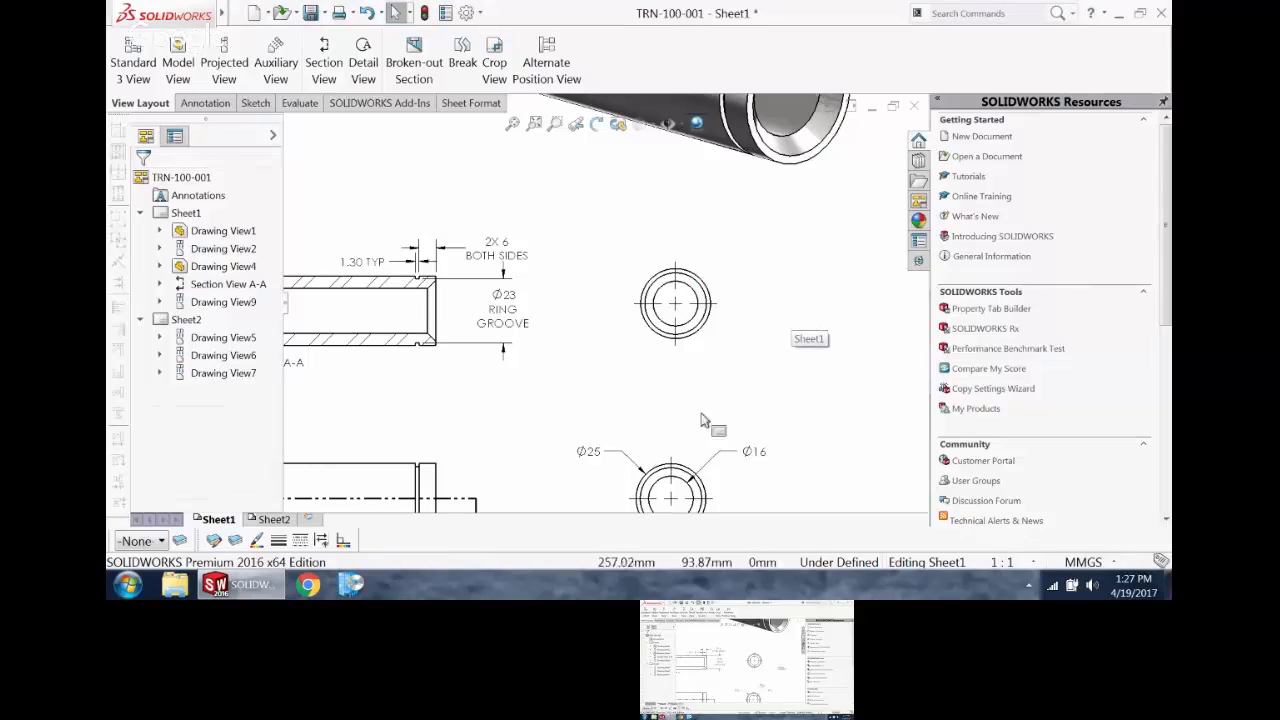
mouse_move(702, 359)
left_mouse_down()
mouse_move(641, 343)
mouse_move(737, 365)
mouse_move(770, 319)
mouse_move(738, 314)
left_mouse_up()
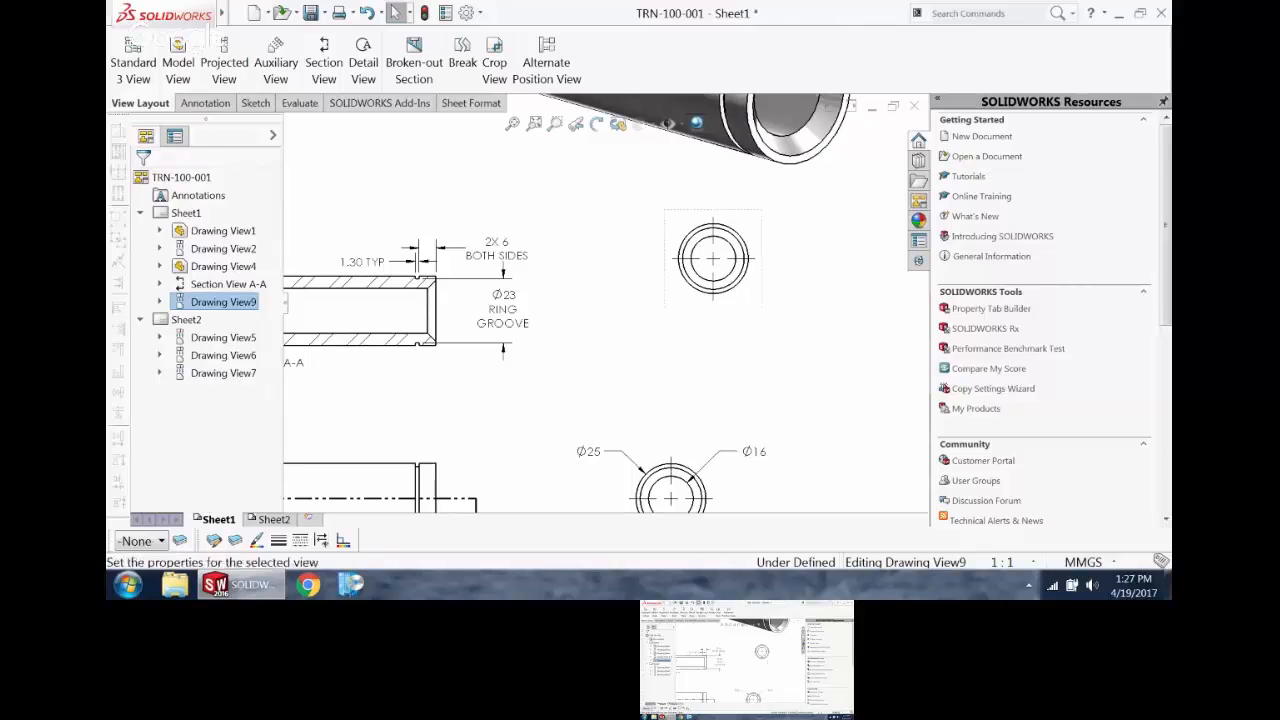
Step: Align the copied upper end view vertically by origin with the dimensioned end view below it
right_click(686, 312)
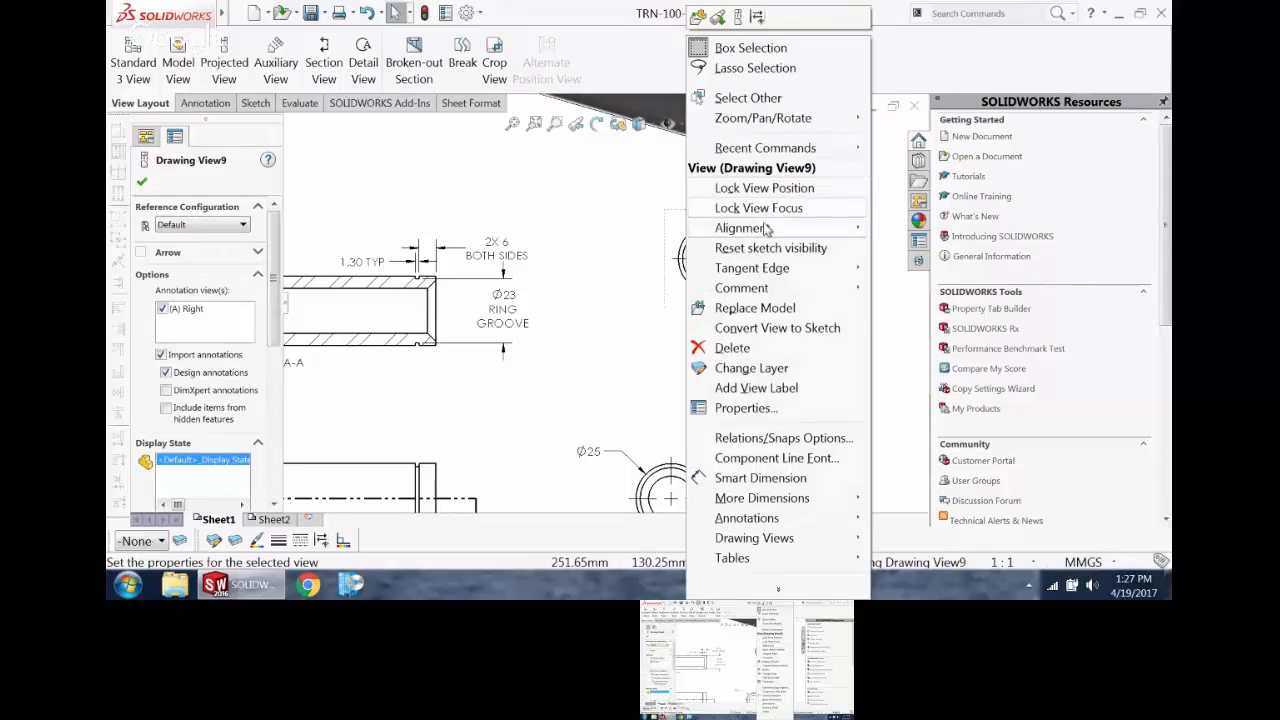
mouse_move(787, 229)
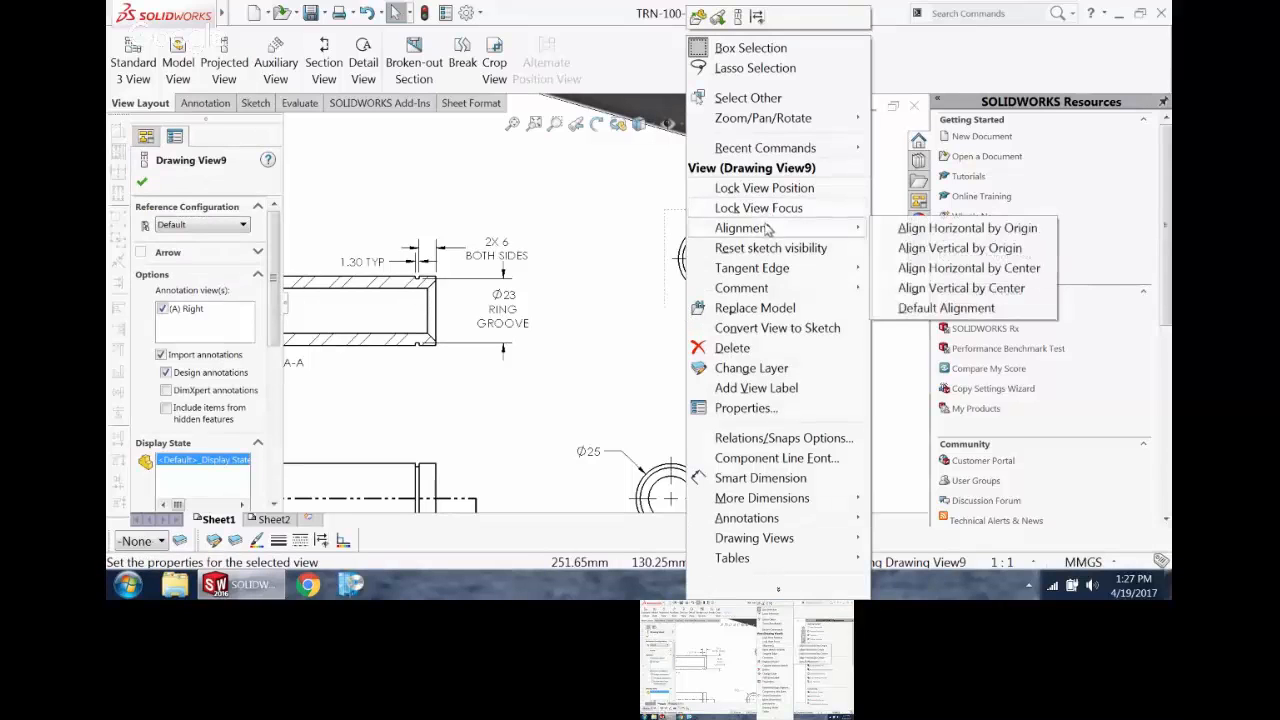
left_click(925, 258)
left_click(714, 485)
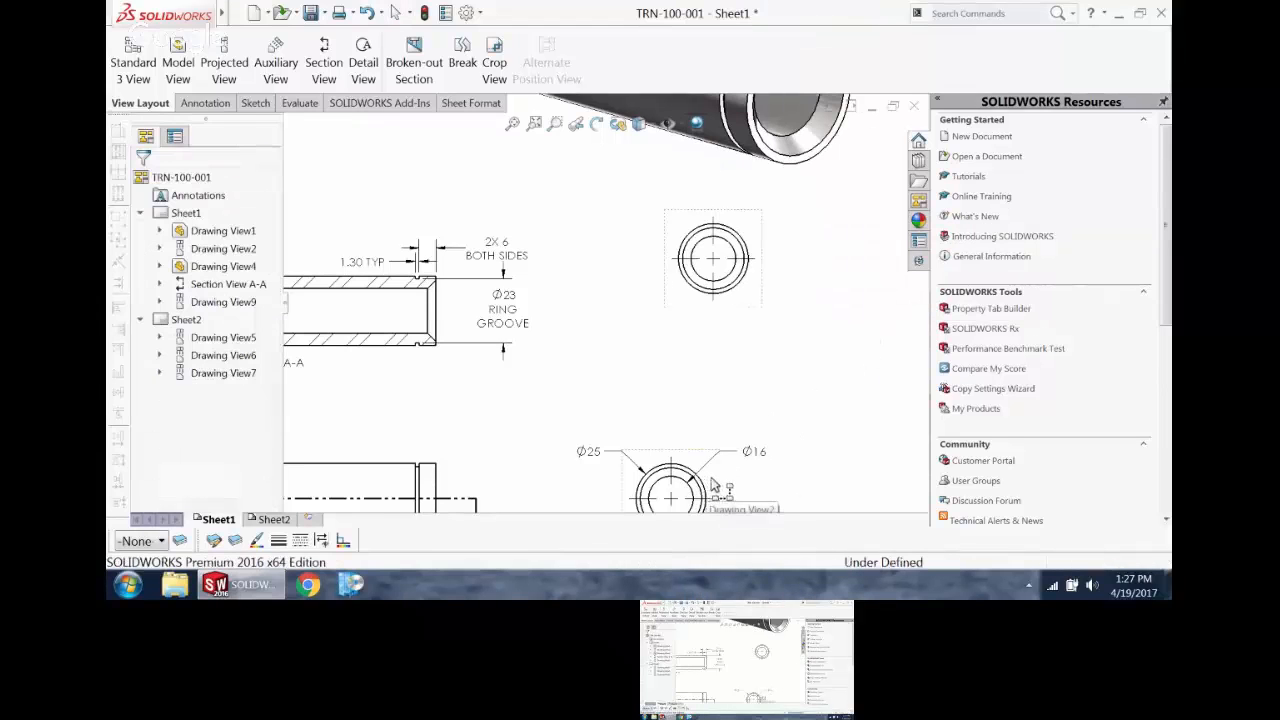
left_click(720, 330)
mouse_move(718, 289)
left_mouse_down()
mouse_move(719, 348)
mouse_move(735, 293)
mouse_move(734, 304)
left_mouse_up()
scroll(793, 238, "up", 3)
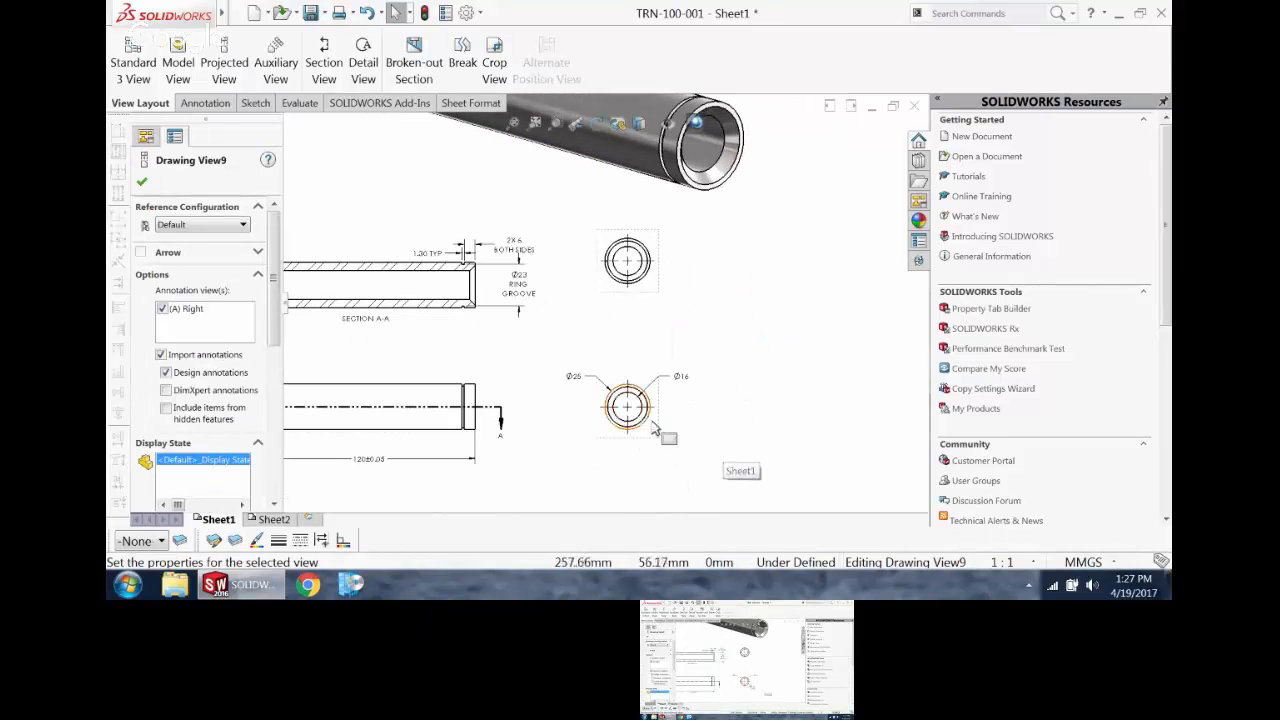
Step: Move the aligned pair of end views closer to the pin views, leaving clear space beside the ring groove dimension
left_click_drag(753, 447, 578, 437)
scroll(580, 300, "down", 2)
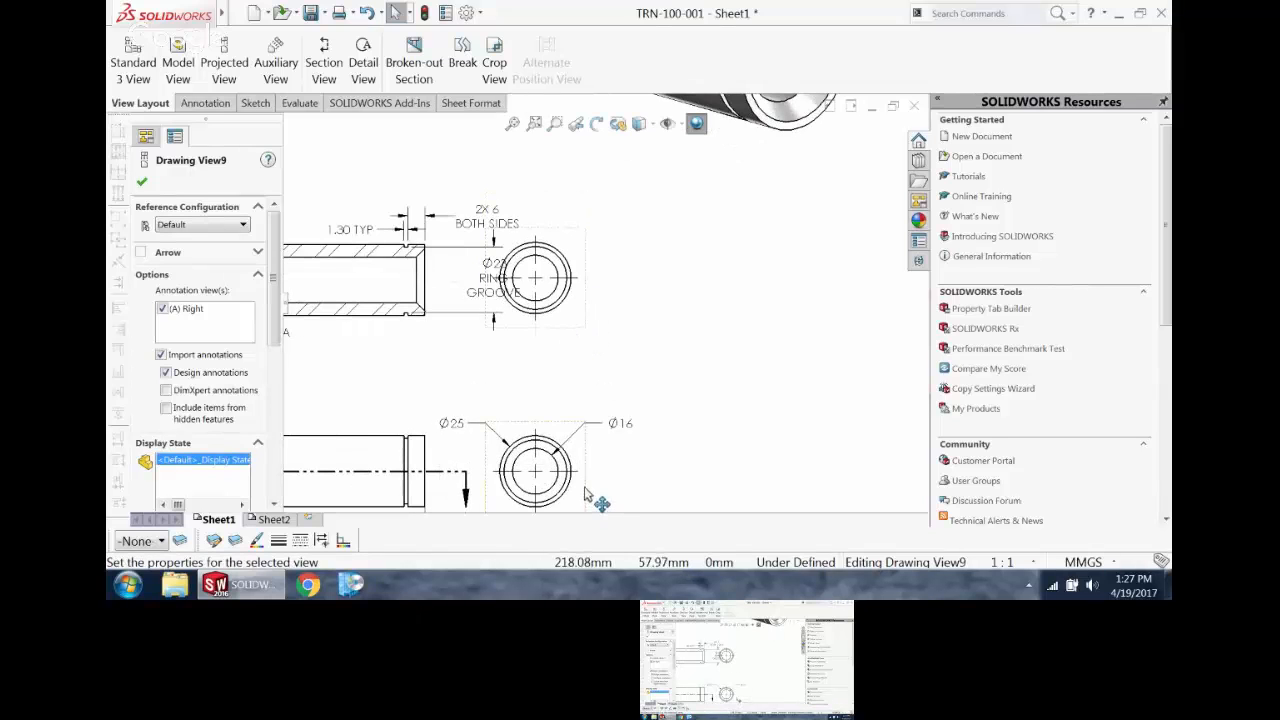
mouse_move(592, 495)
left_mouse_down()
mouse_move(651, 500)
mouse_move(712, 308)
left_mouse_up()
left_click(750, 335)
scroll(752, 337, "up", 3)
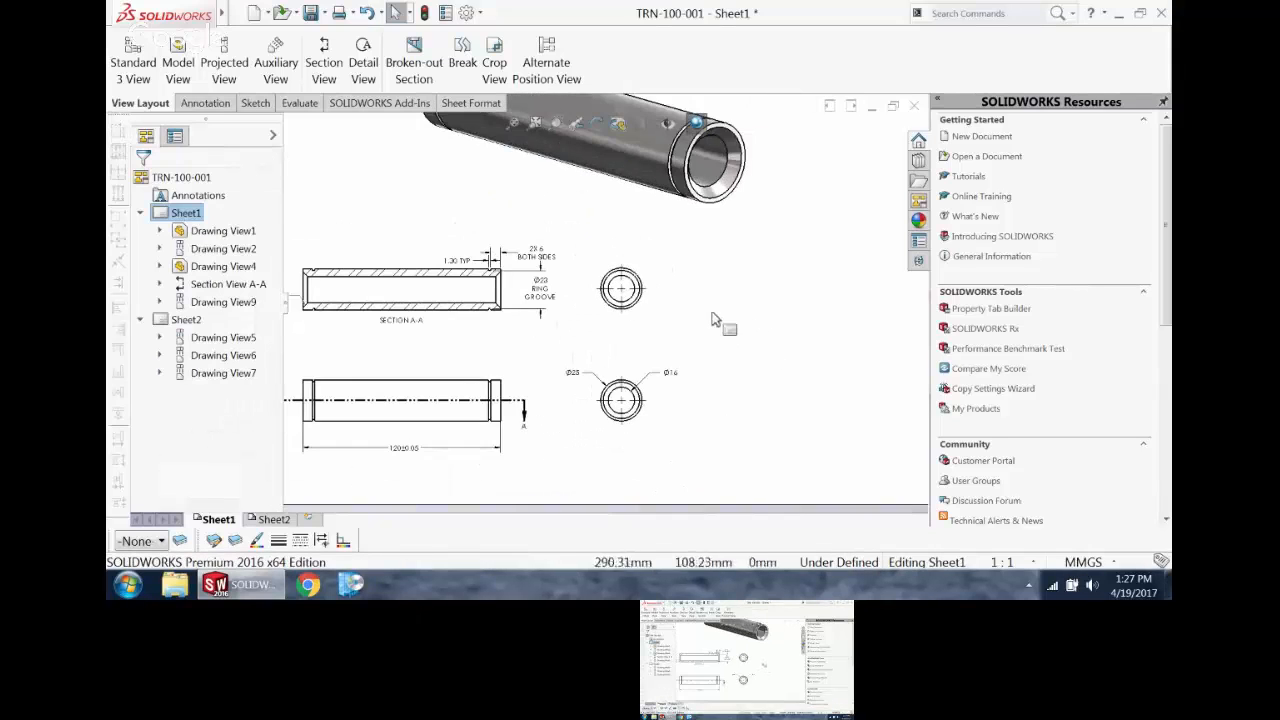
scroll(714, 317, "down", 2)
scroll(728, 322, "up", 1)
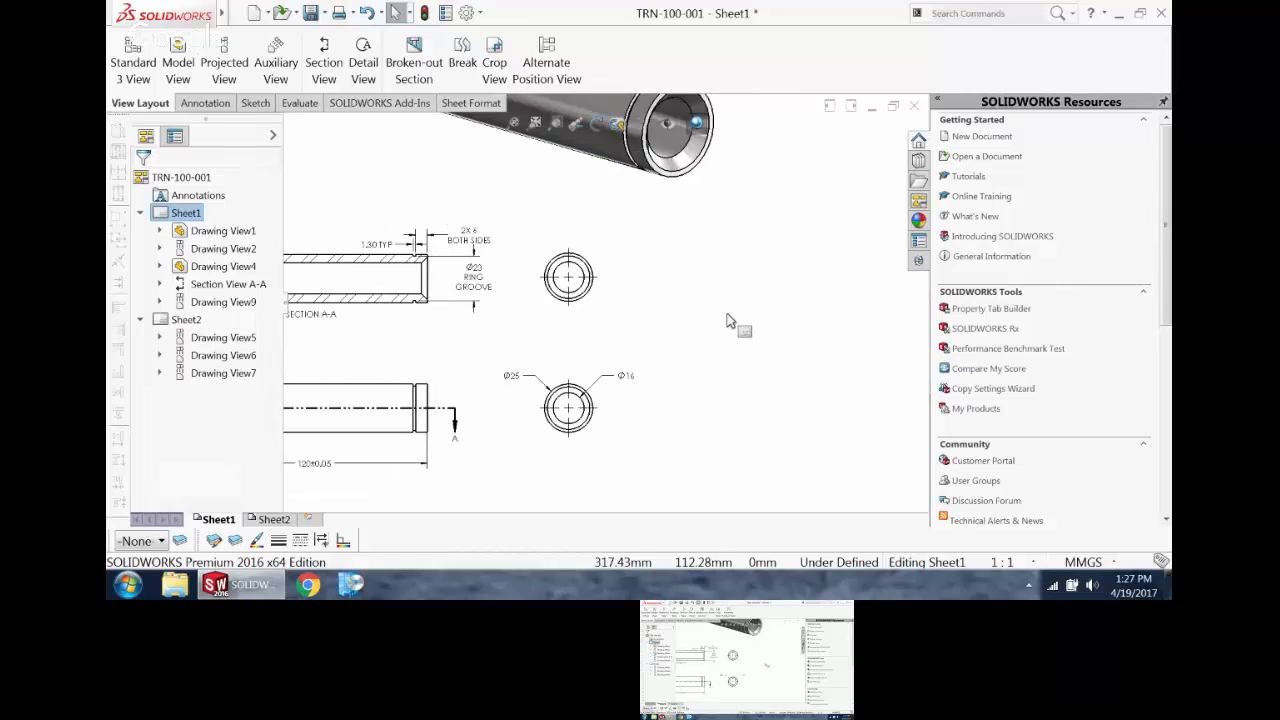
Step: Create aligned Section B-B through the lower end view's centre, with legs running down and right, and place it right of that view
left_click(324, 70)
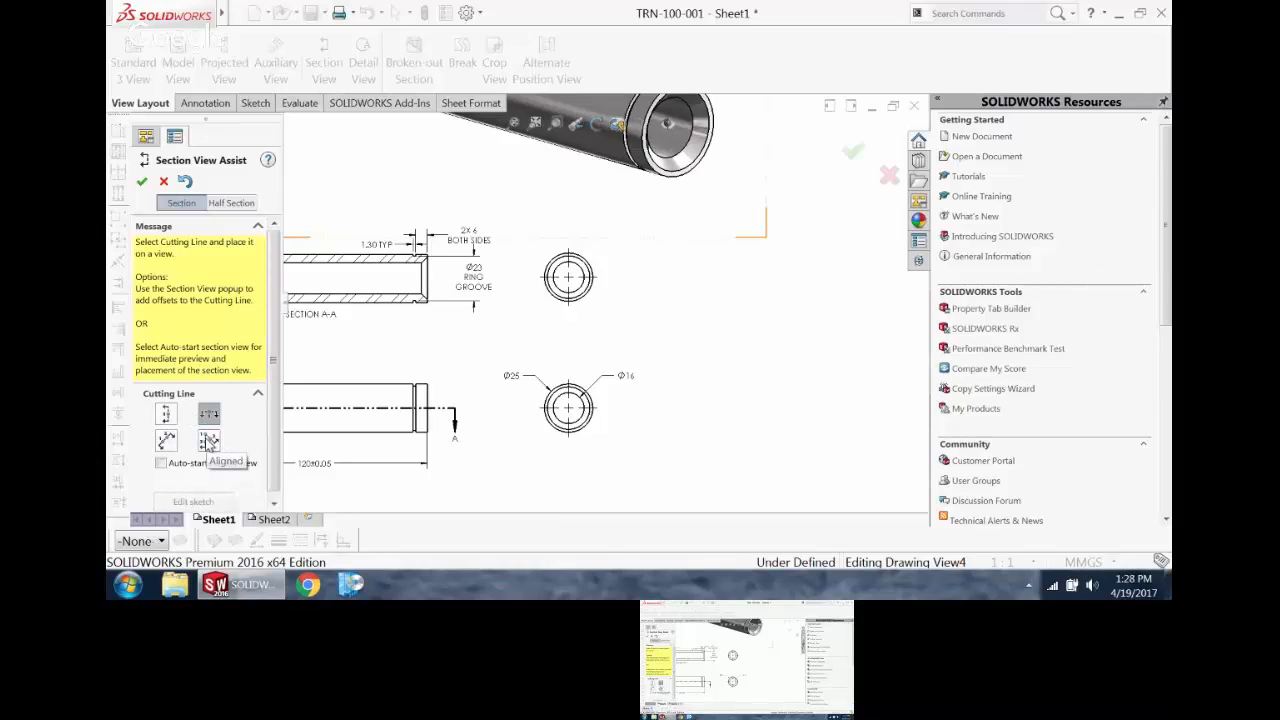
left_click(209, 442)
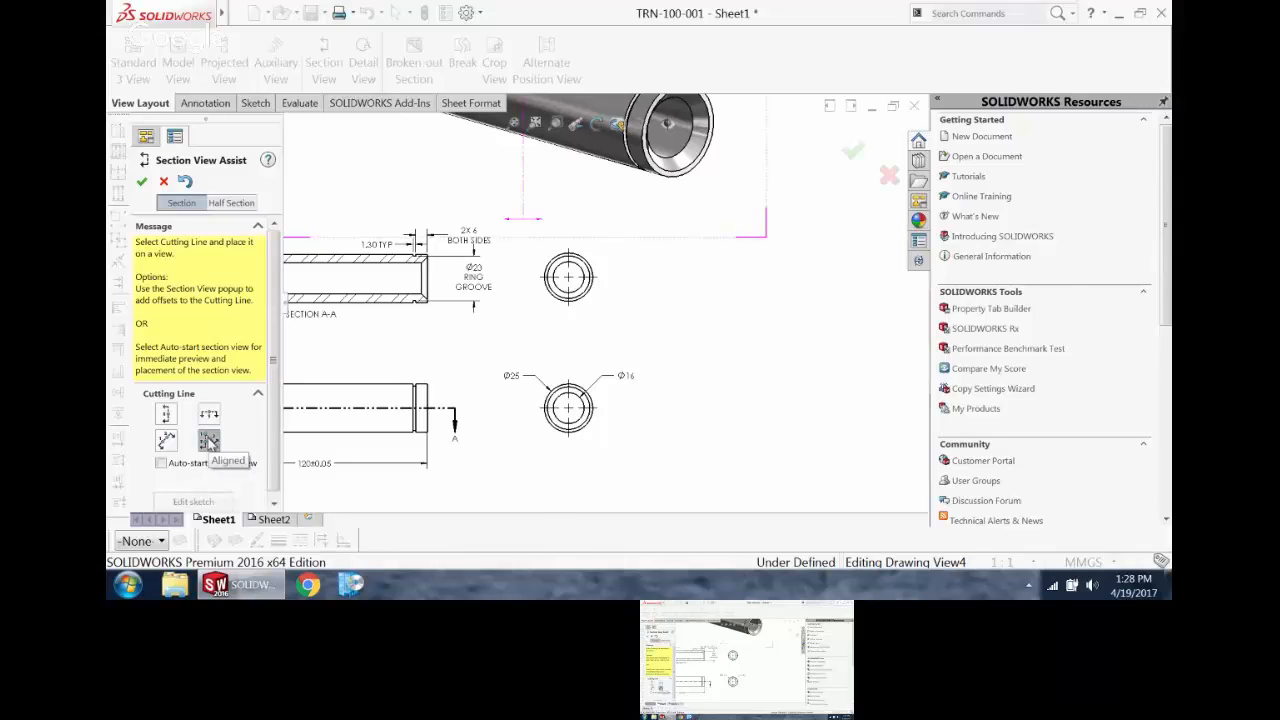
scroll(572, 412, "down", 5)
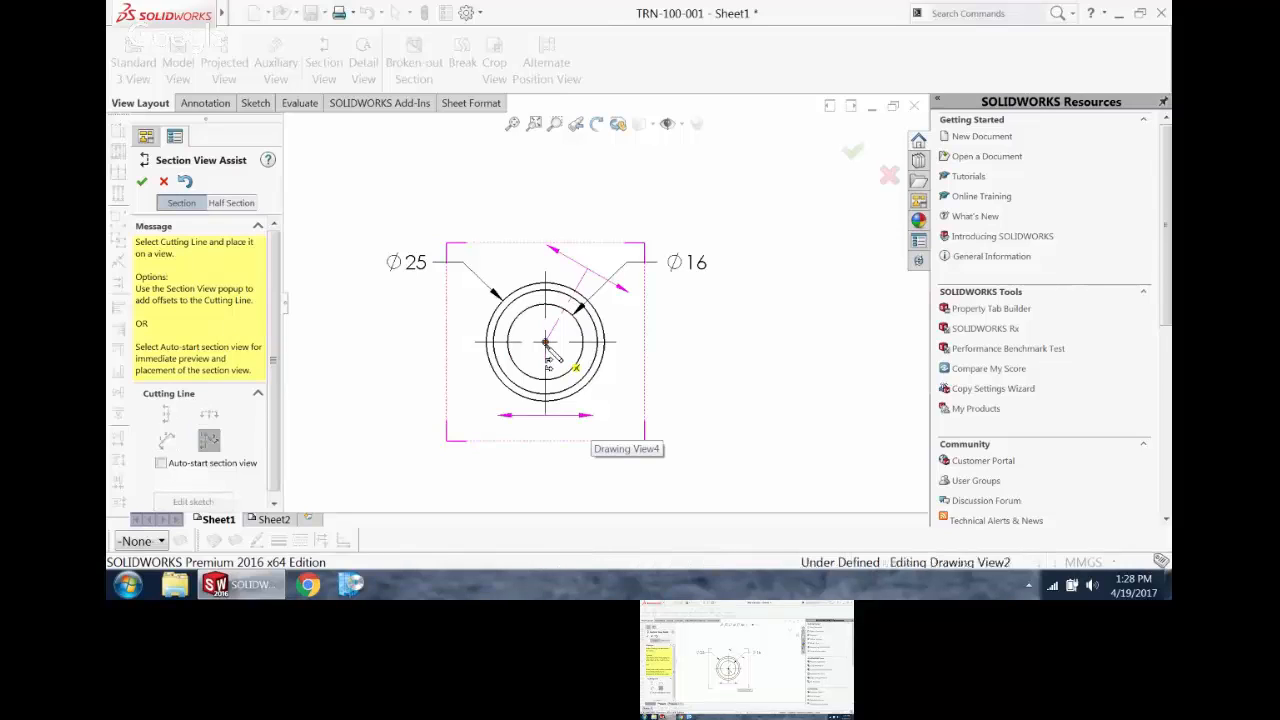
left_click(545, 343)
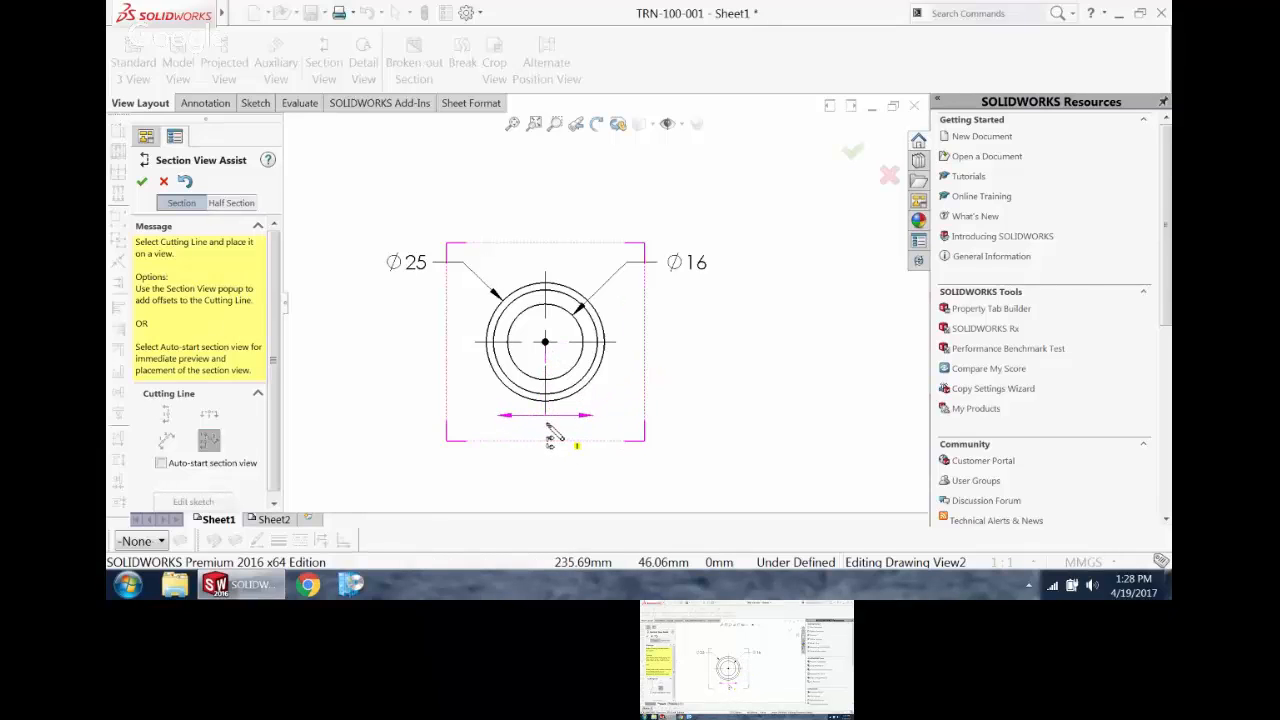
left_click(636, 350)
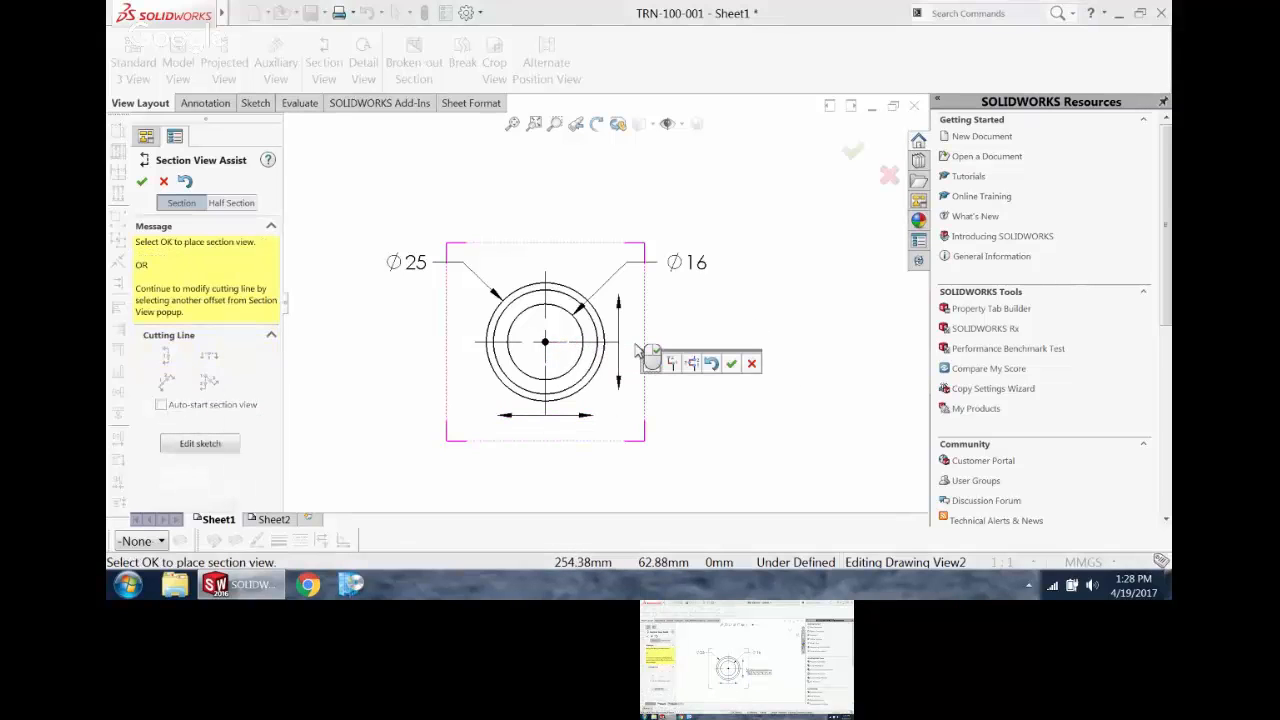
left_click(732, 366)
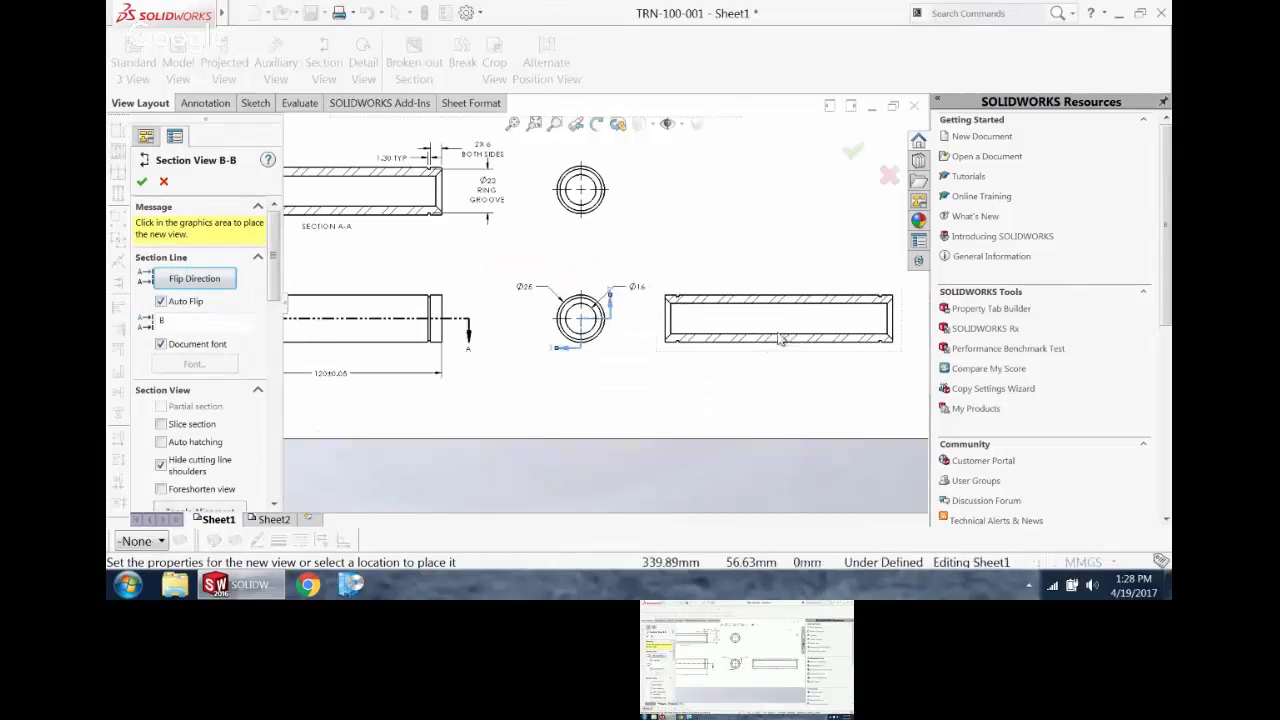
left_click(779, 335)
scroll(756, 347, "down", 2)
left_click(503, 335)
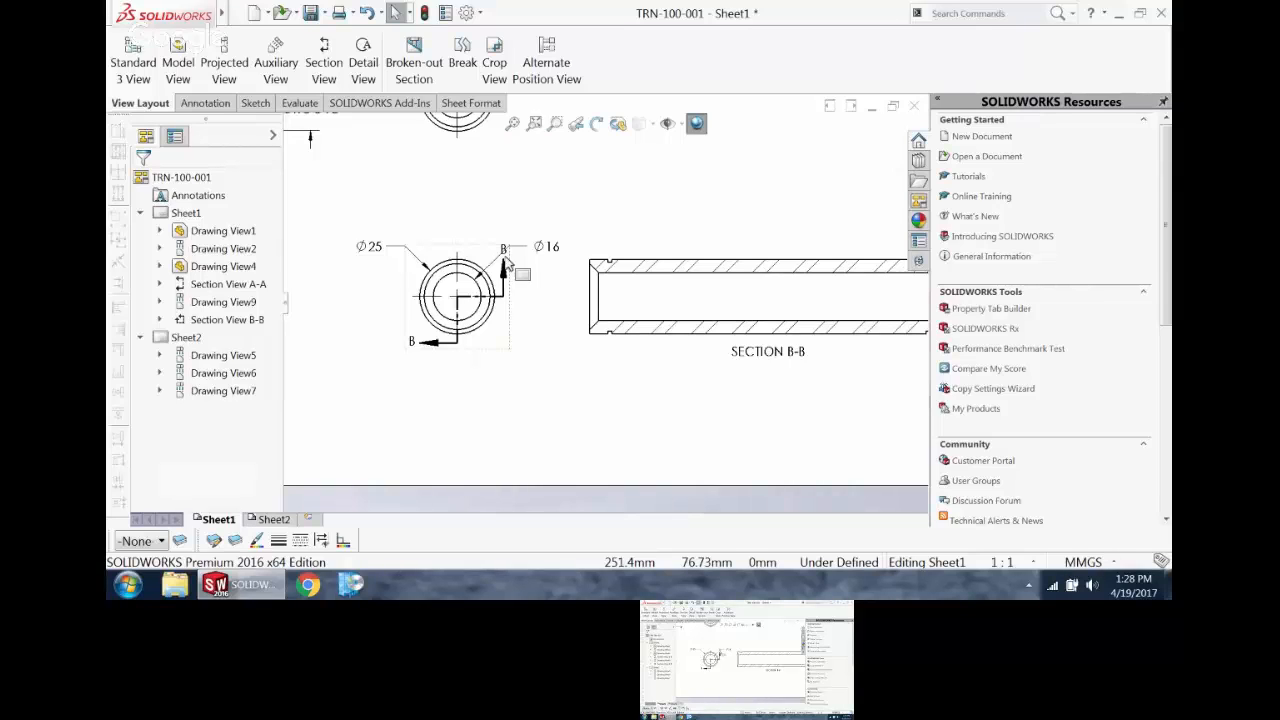
Step: Add a centerline to section A-A between the pin's upper and lower outer edges
scroll(584, 358, "up", 5)
scroll(744, 308, "down", 4)
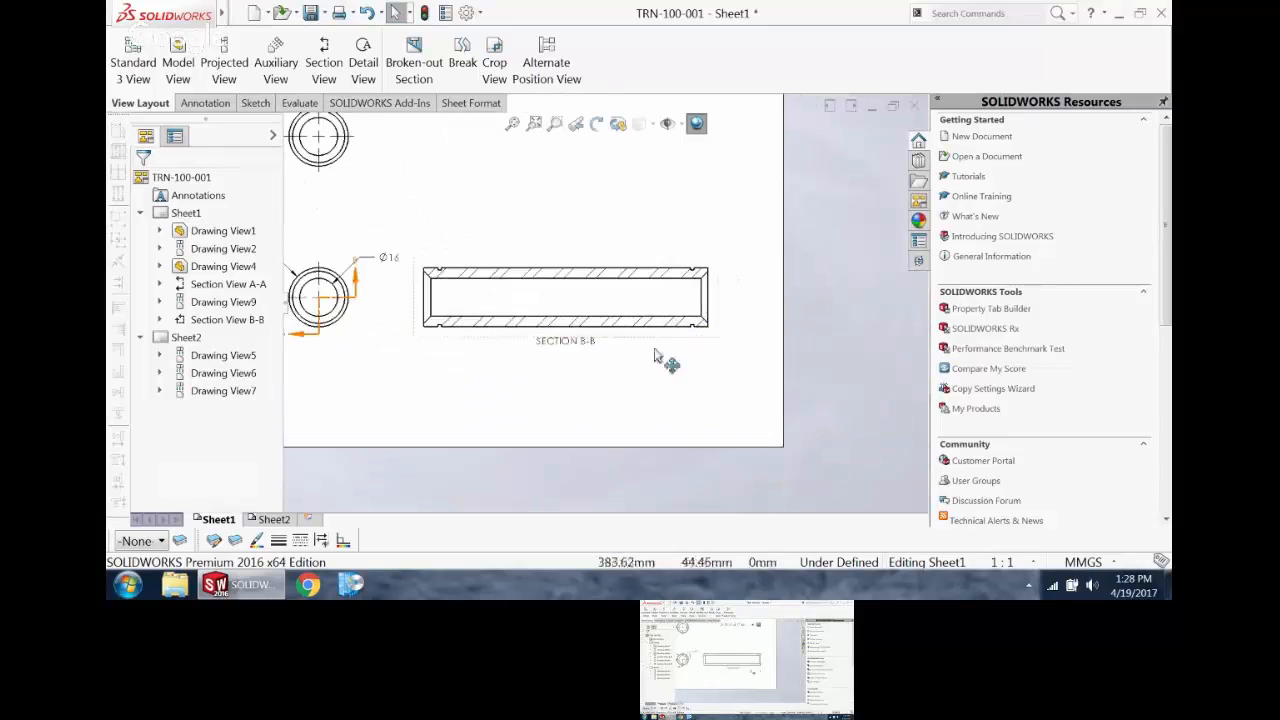
scroll(350, 266, "up", 4)
scroll(350, 266, "down", 2)
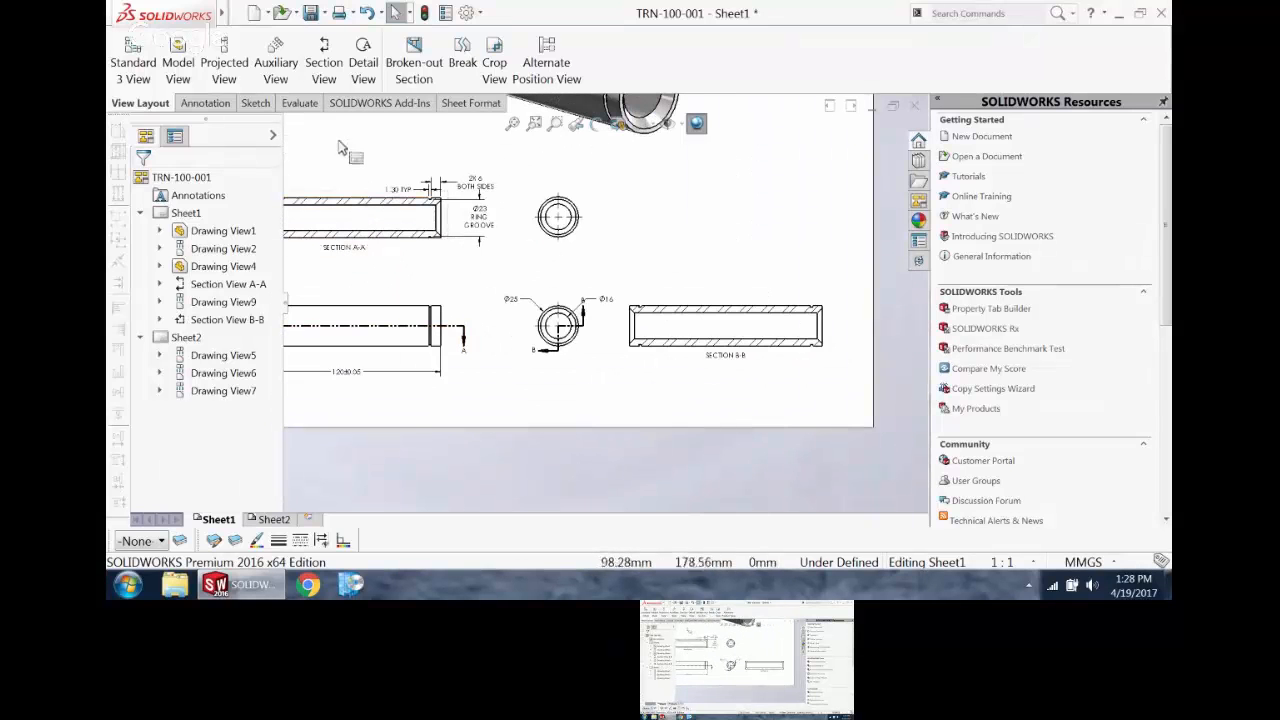
left_click(204, 103)
left_click(900, 62)
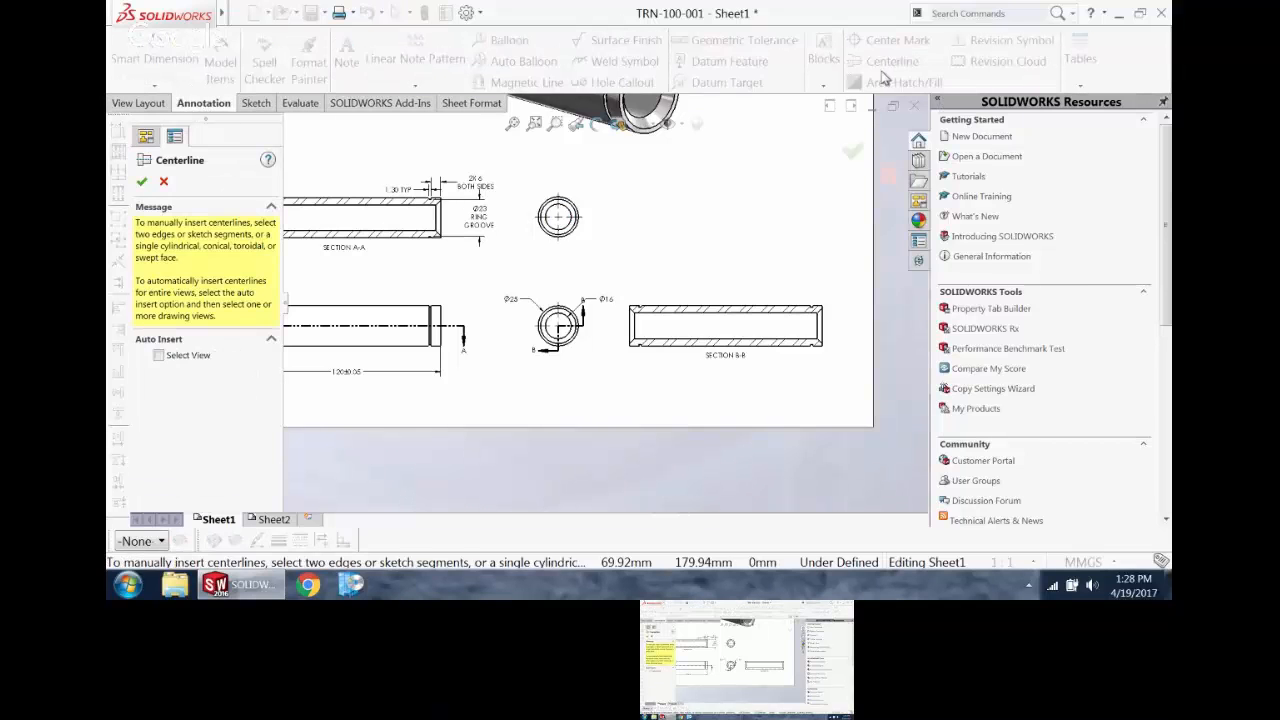
scroll(413, 258, "up", 2)
scroll(413, 258, "down", 5)
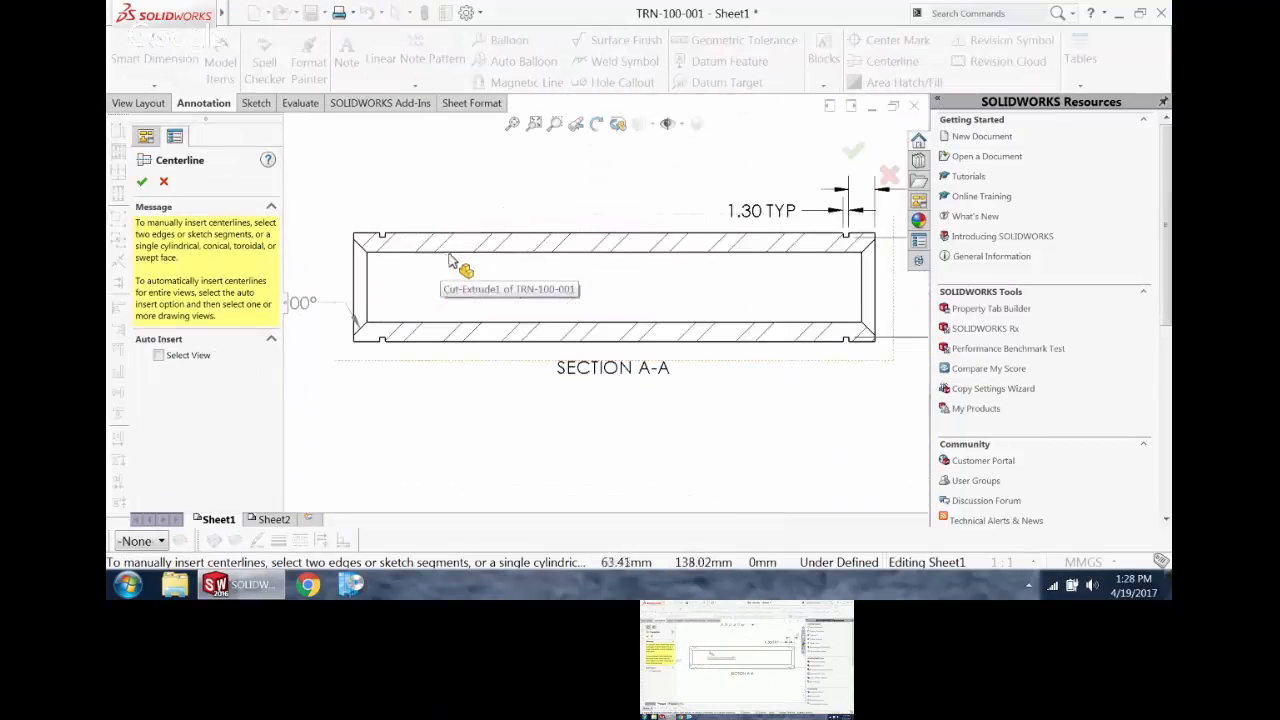
left_click(465, 238)
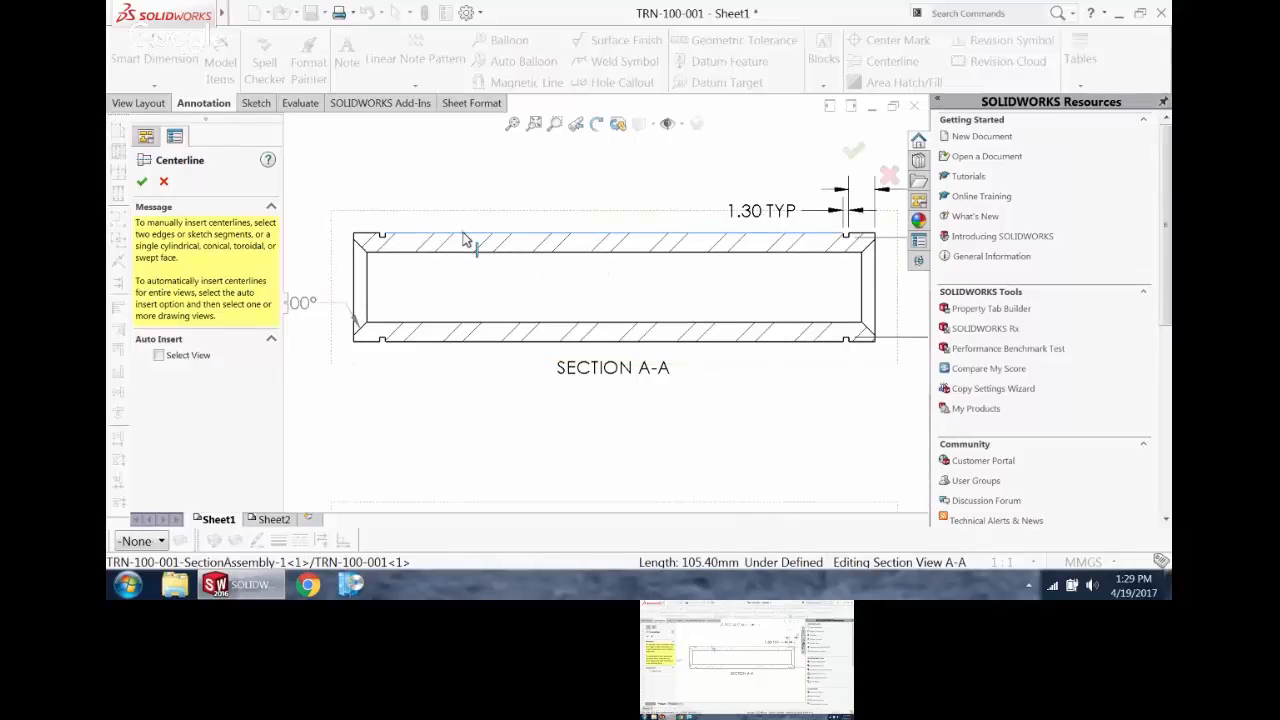
left_click(495, 341)
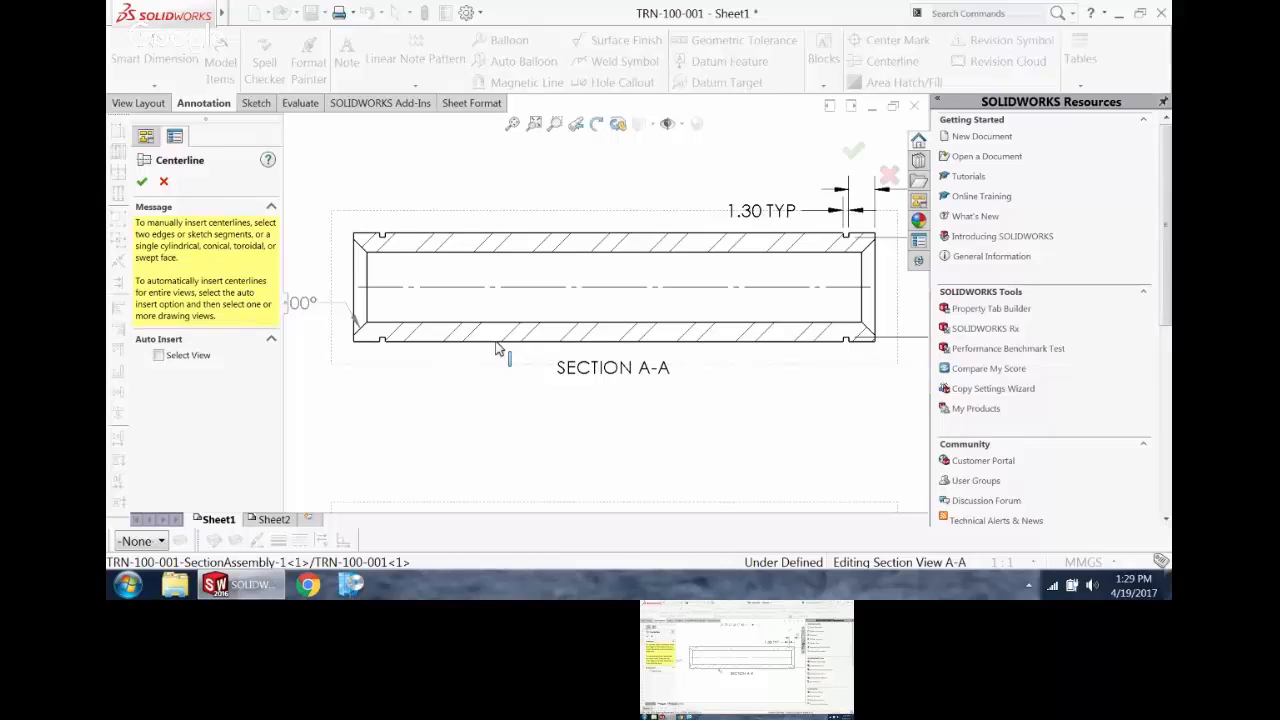
left_click(142, 181)
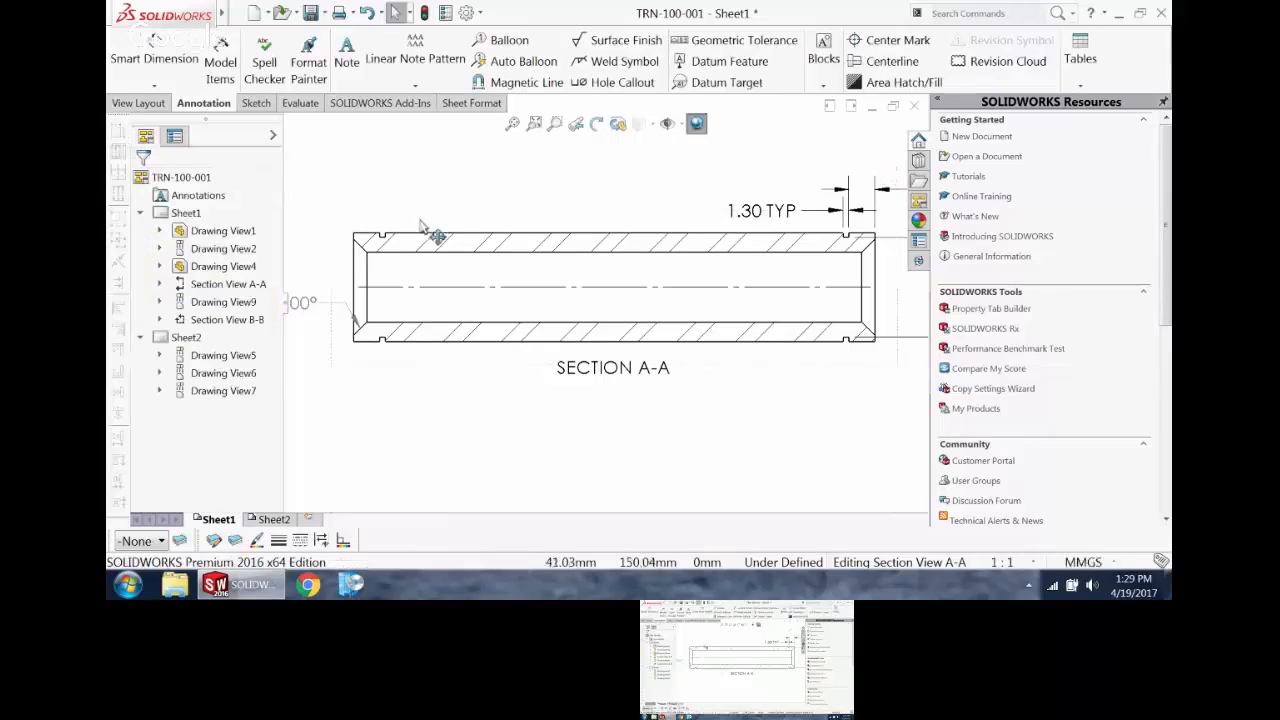
Step: Add a lengthwise centerline to section B-B
scroll(740, 215, "up", 5)
scroll(871, 391, "up", 2)
scroll(866, 391, "down", 5)
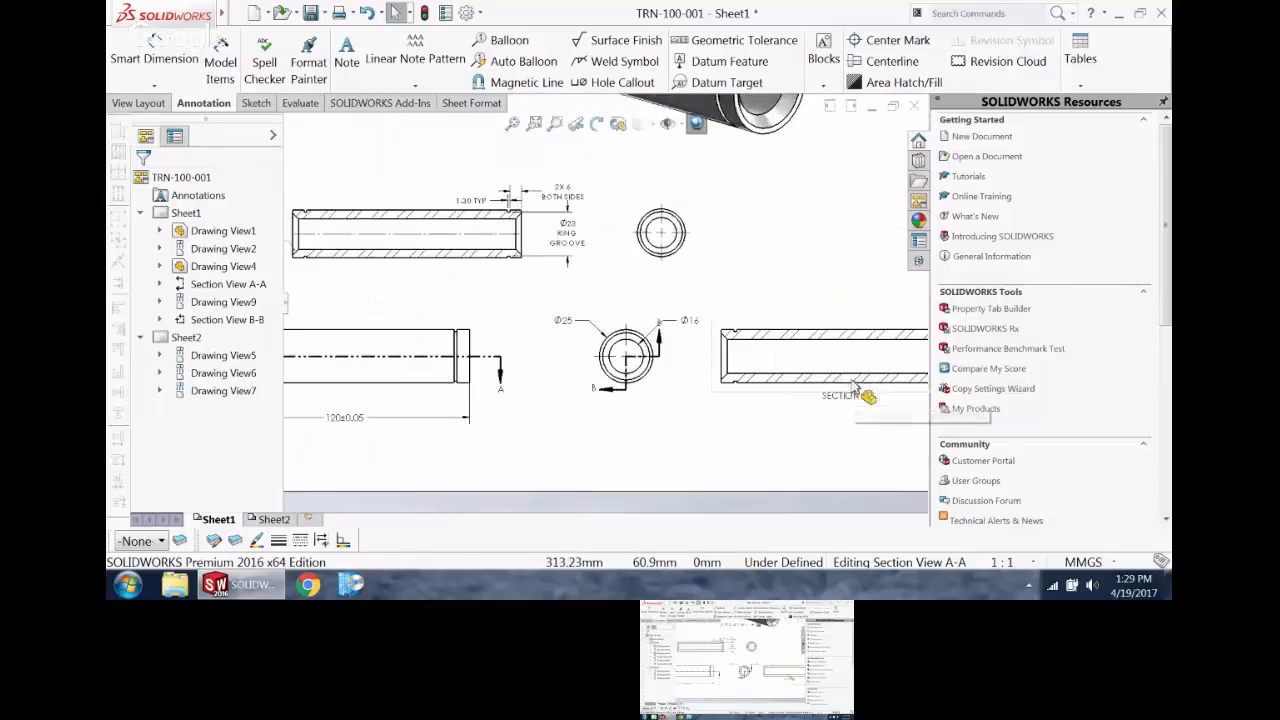
left_click(873, 63)
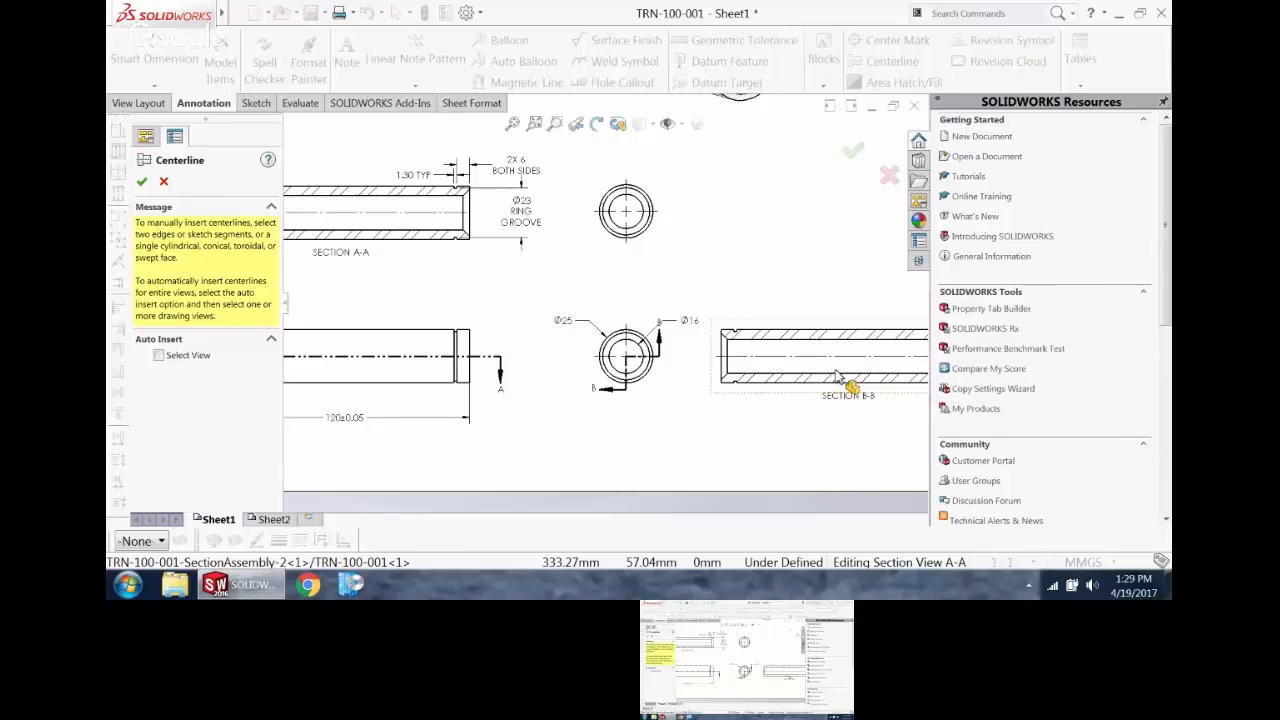
scroll(818, 330, "up", 5)
scroll(806, 268, "down", 2)
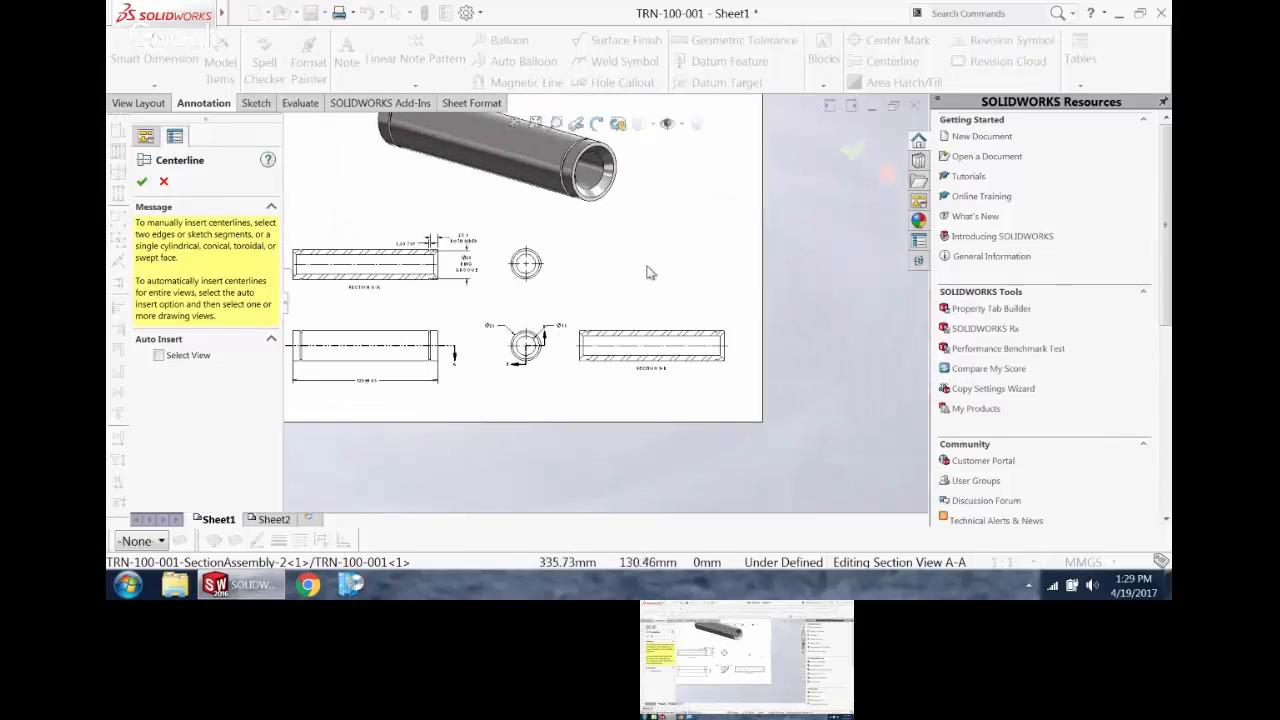
key("Escape")
Step: Create half Section C-C through the upper end view's centre, cutting the pin's upper half, and place it above section B-B
scroll(560, 280, "down", 4)
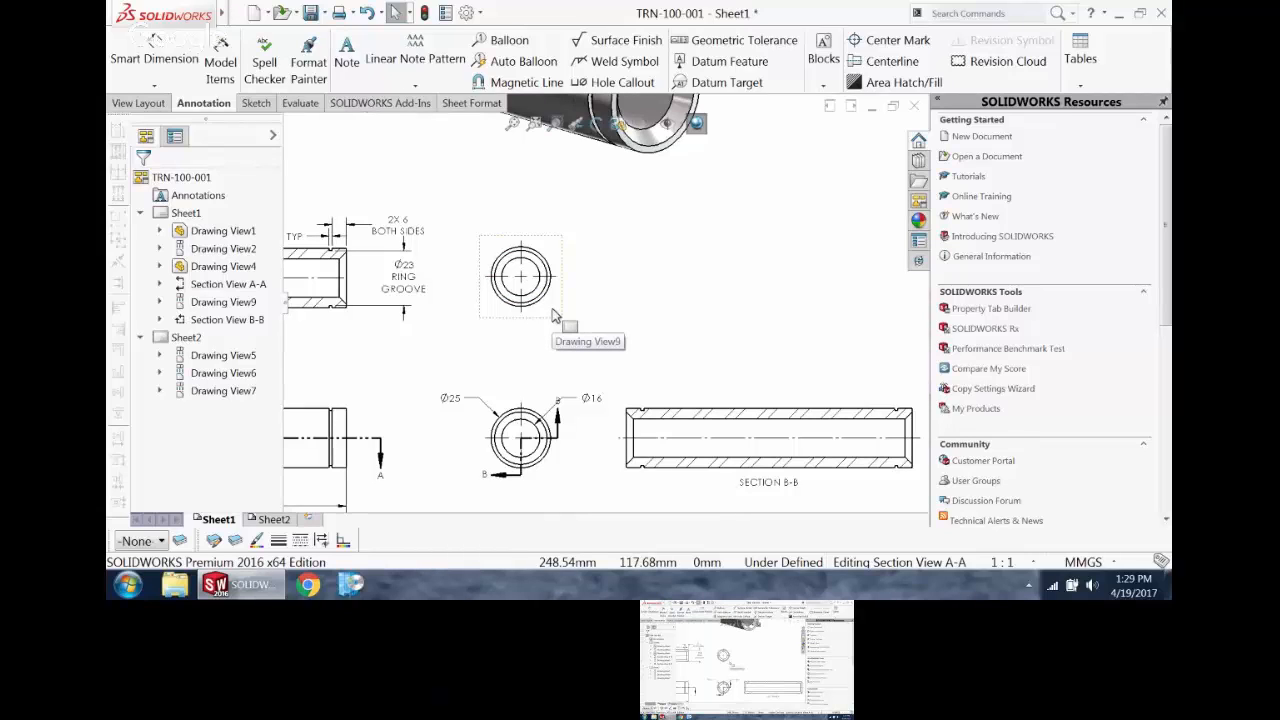
left_click(545, 247)
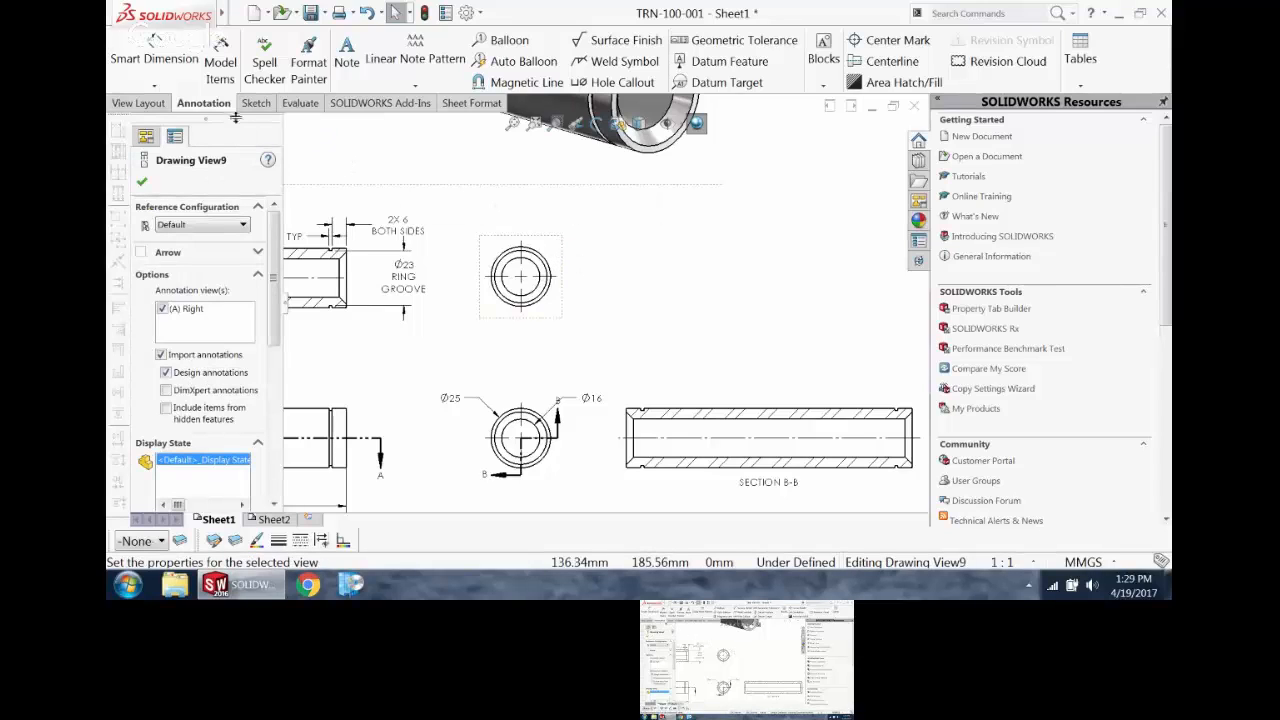
left_click(140, 103)
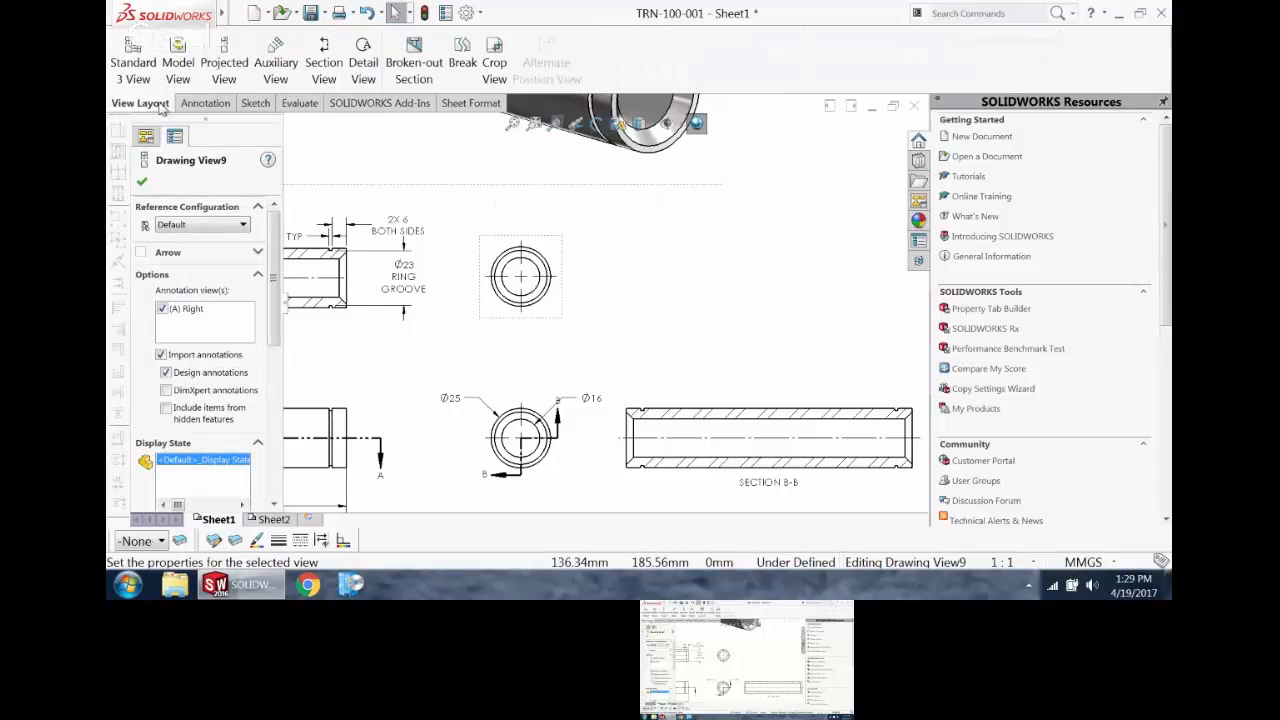
left_click(321, 66)
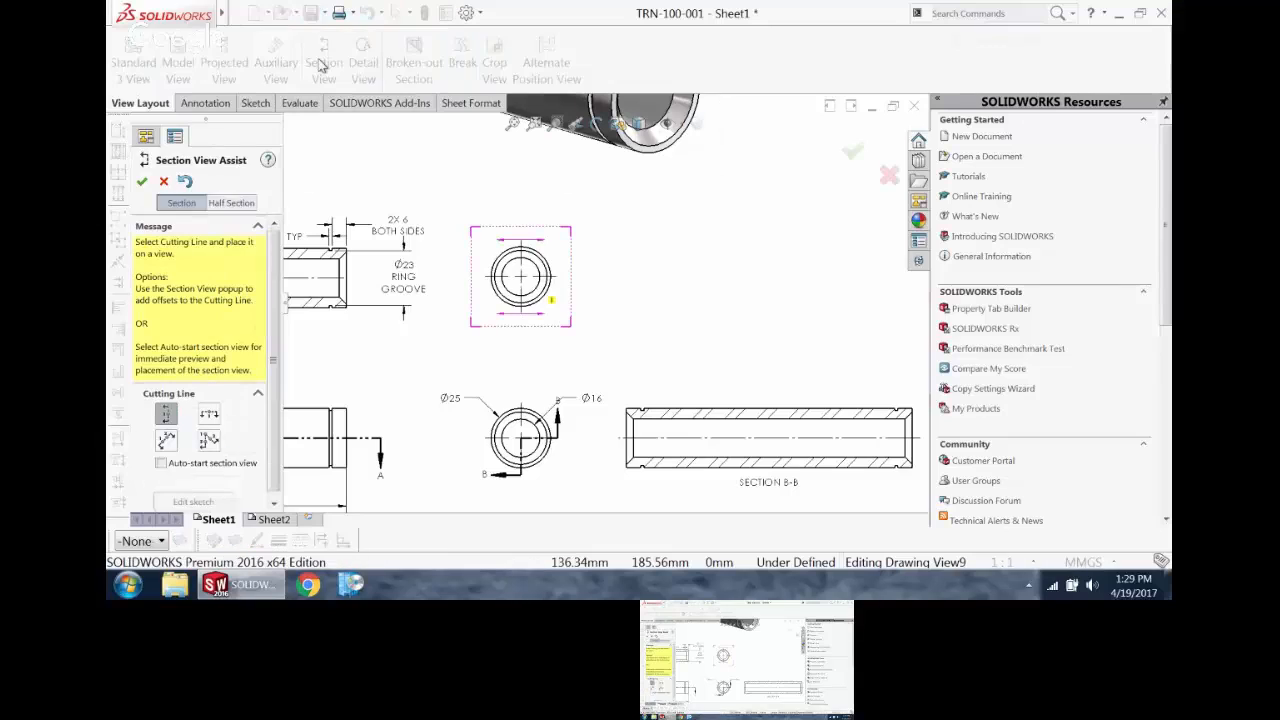
left_click(232, 203)
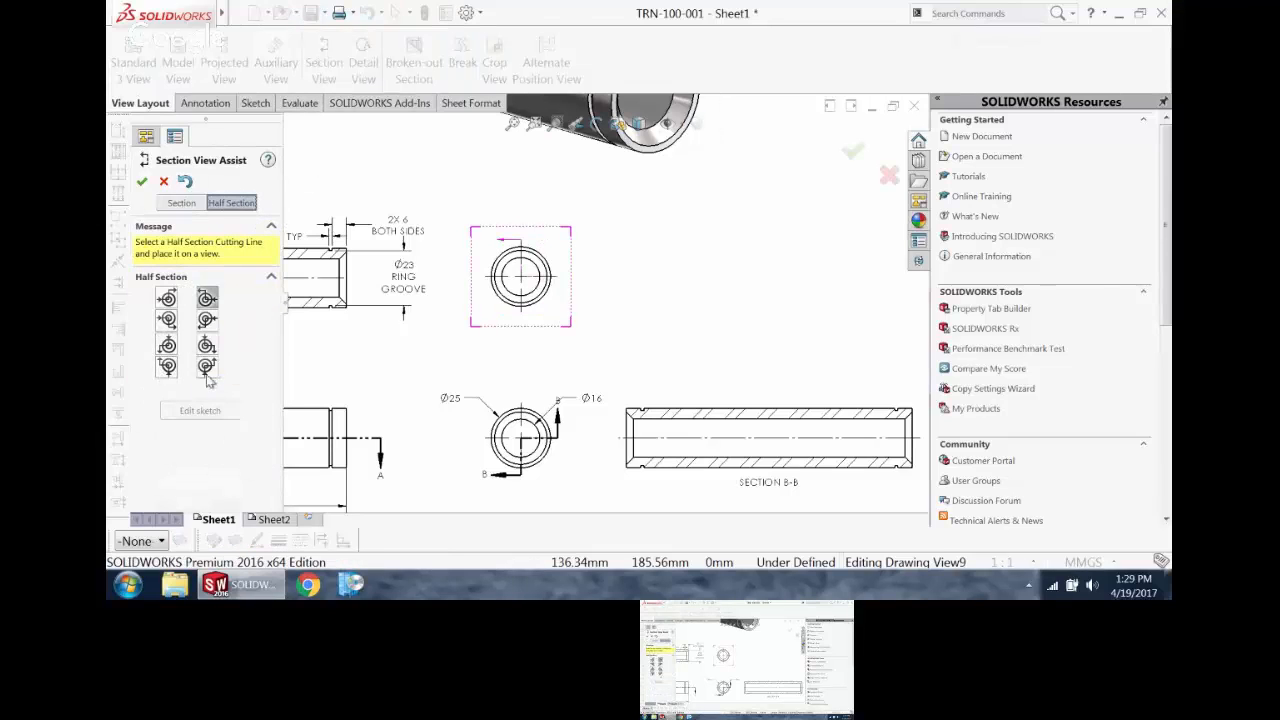
left_click(207, 298)
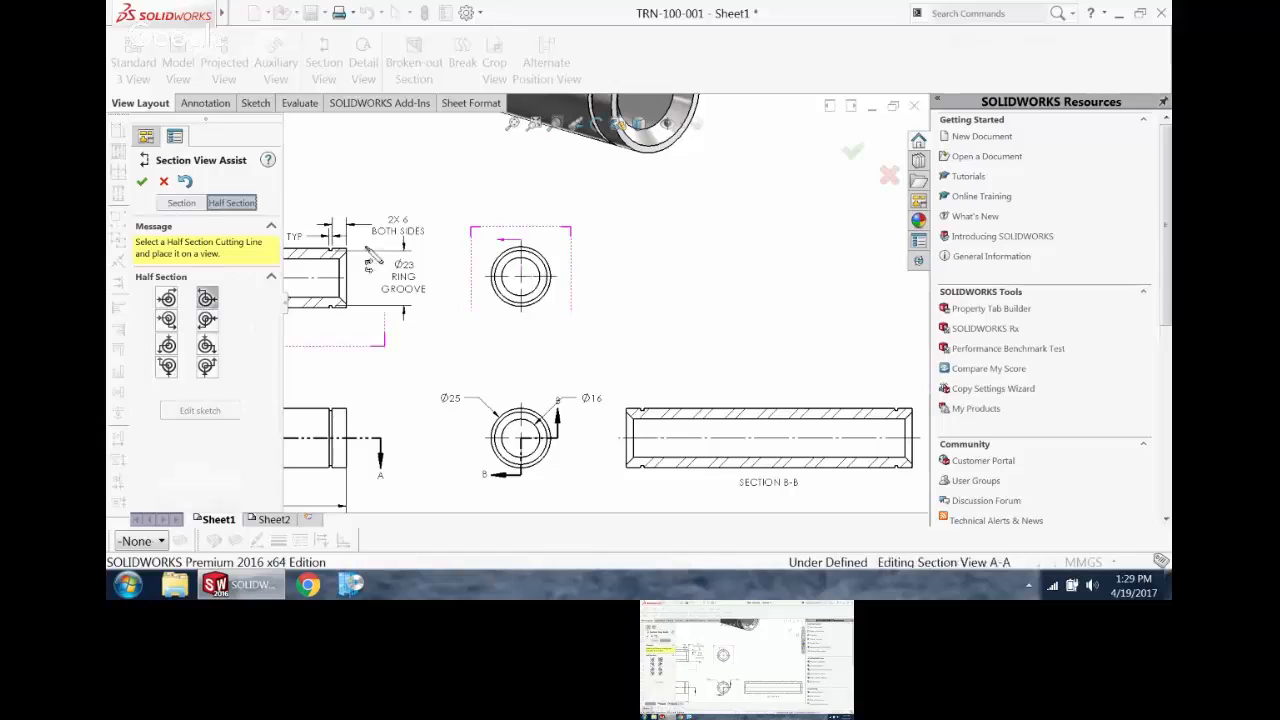
left_click(522, 285)
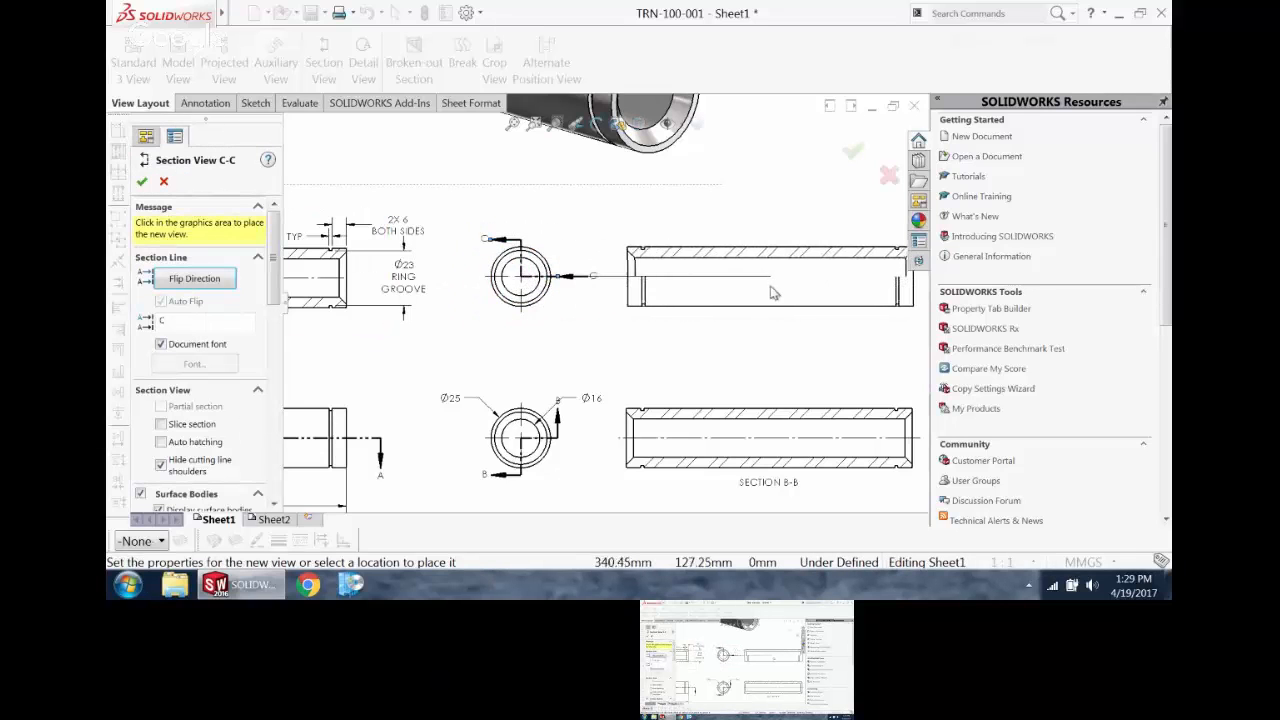
left_click(779, 294)
scroll(838, 303, "down", 1)
middle_click_drag(840, 303, 660, 308)
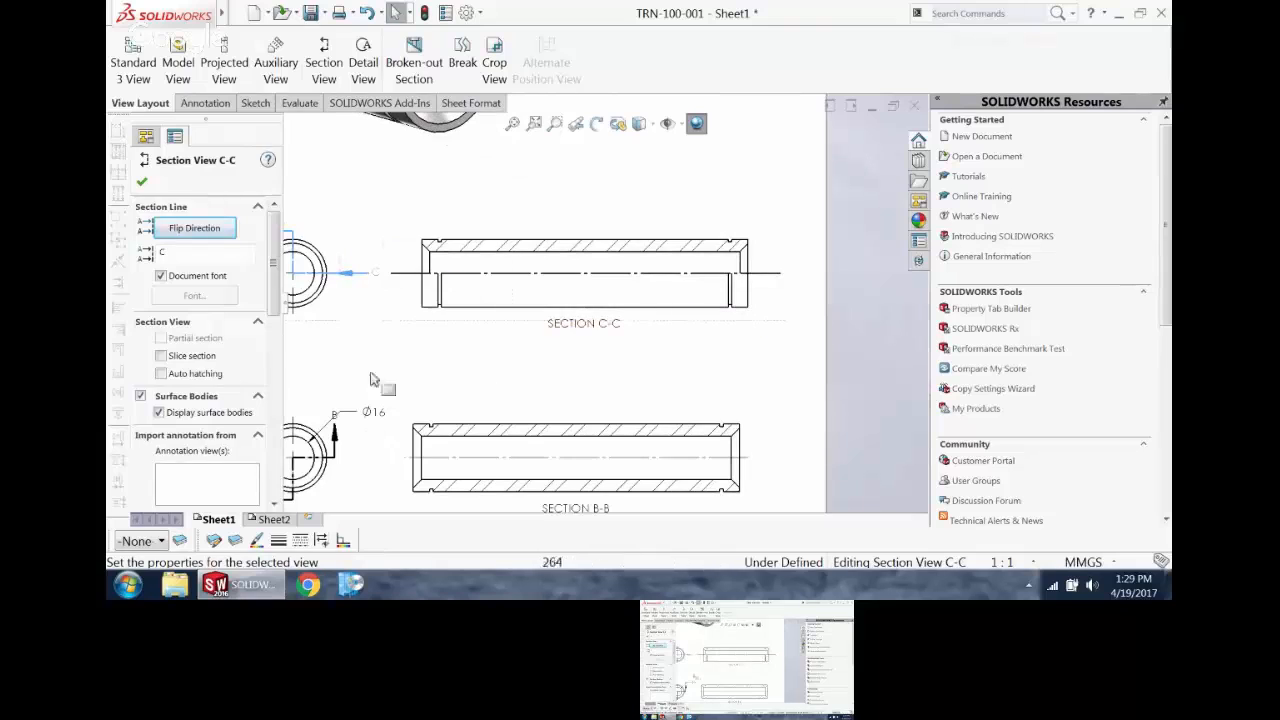
left_click(371, 375)
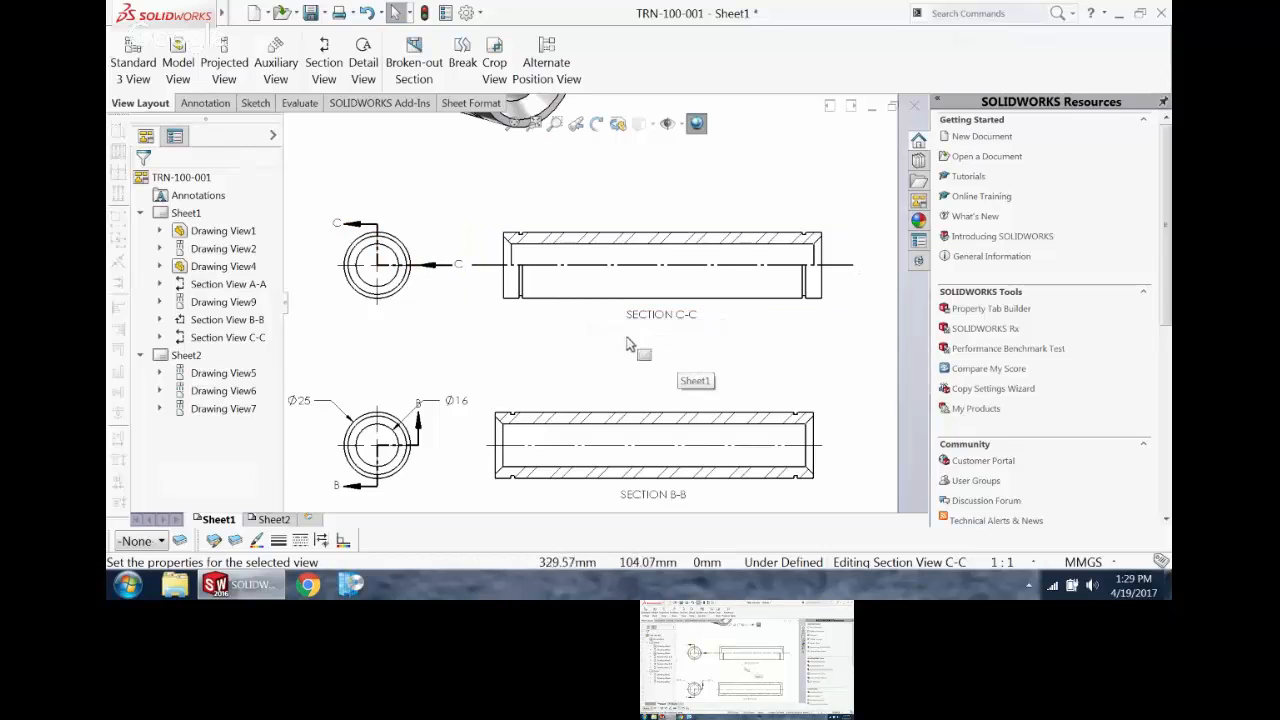
Step: Shift section C-C slightly to the right and turn off hiding of its cutting line shoulders
left_click_drag(620, 326, 659, 320)
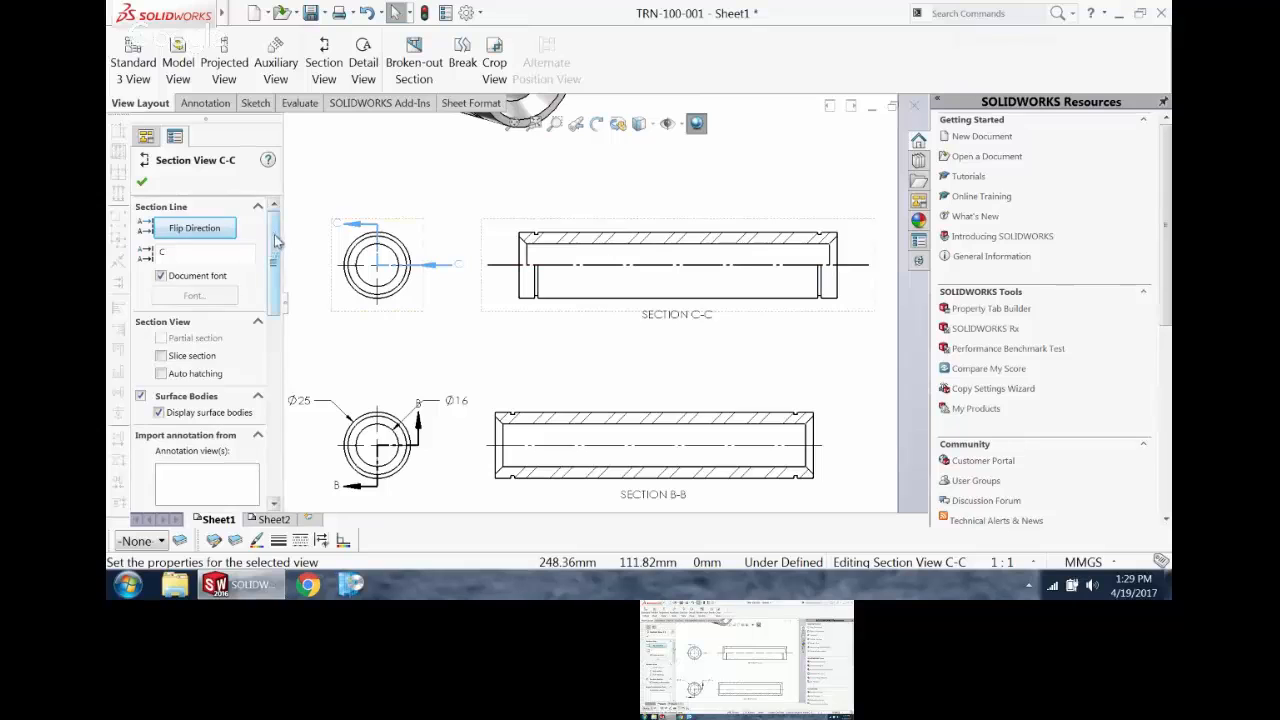
scroll(251, 432, "down", 5)
left_click(218, 497)
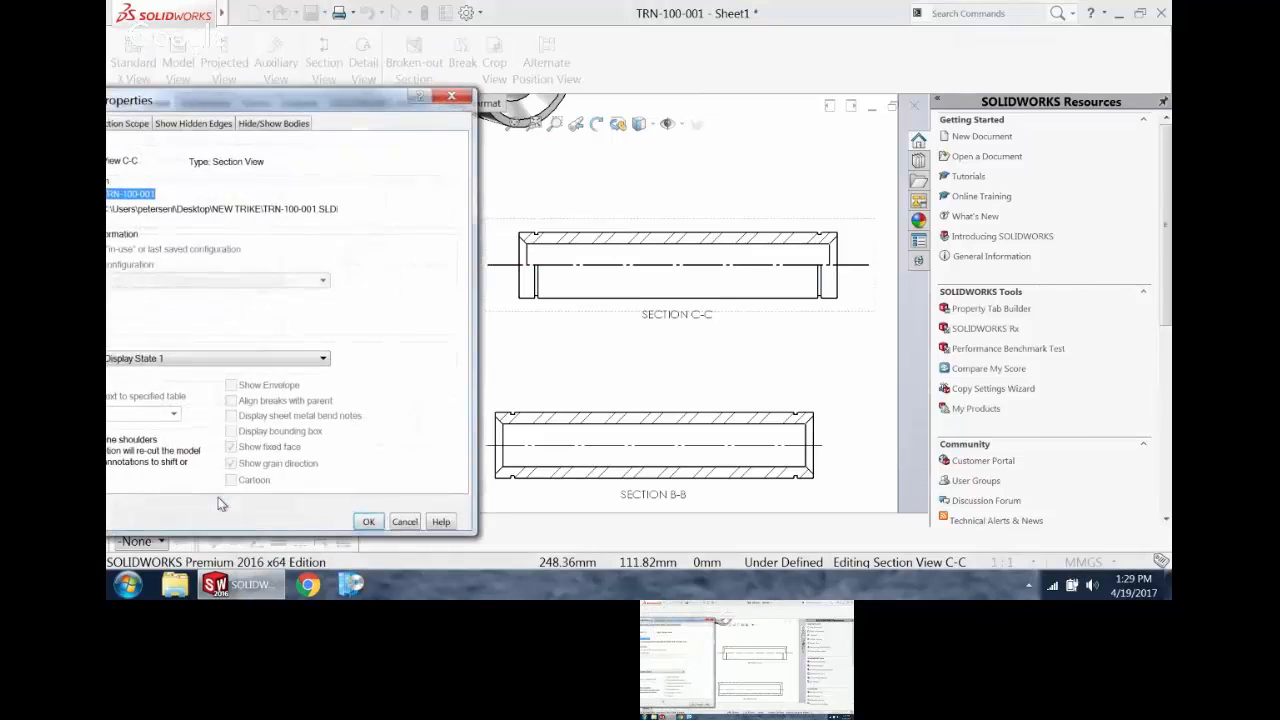
mouse_move(305, 89)
left_mouse_down()
mouse_move(349, 89)
mouse_move(479, 27)
left_mouse_up()
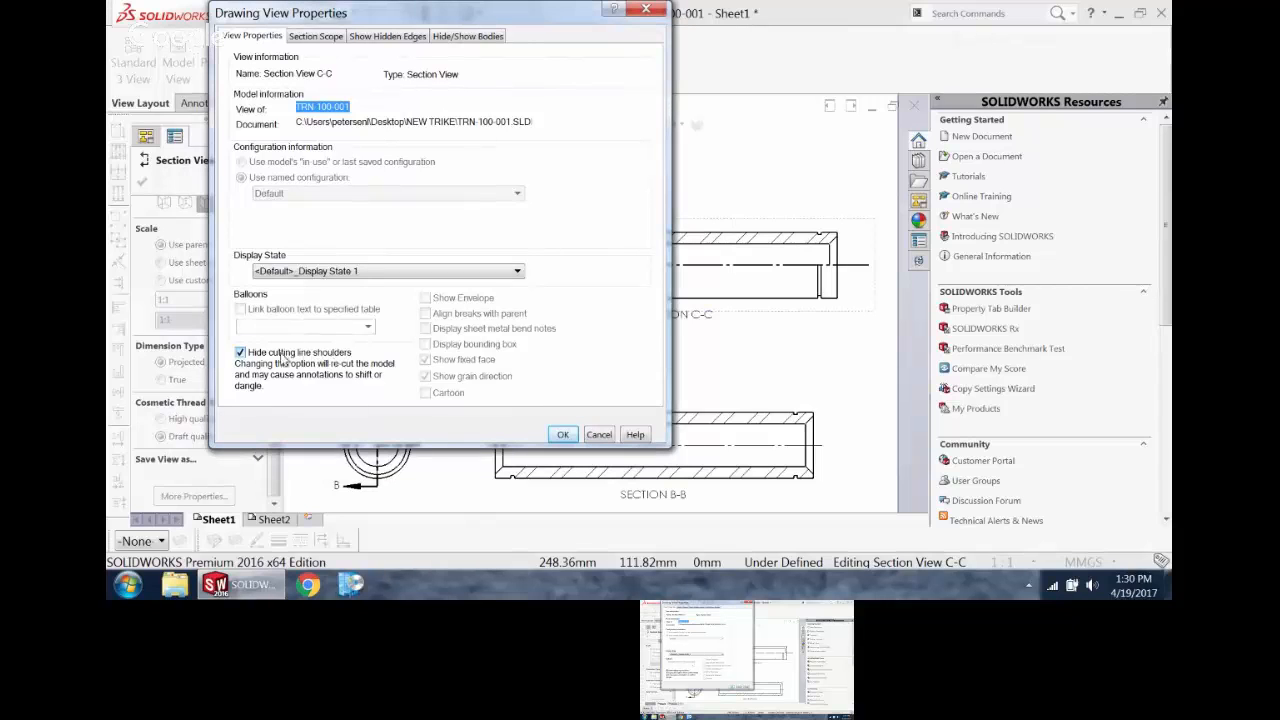
left_click(240, 353)
left_click(564, 434)
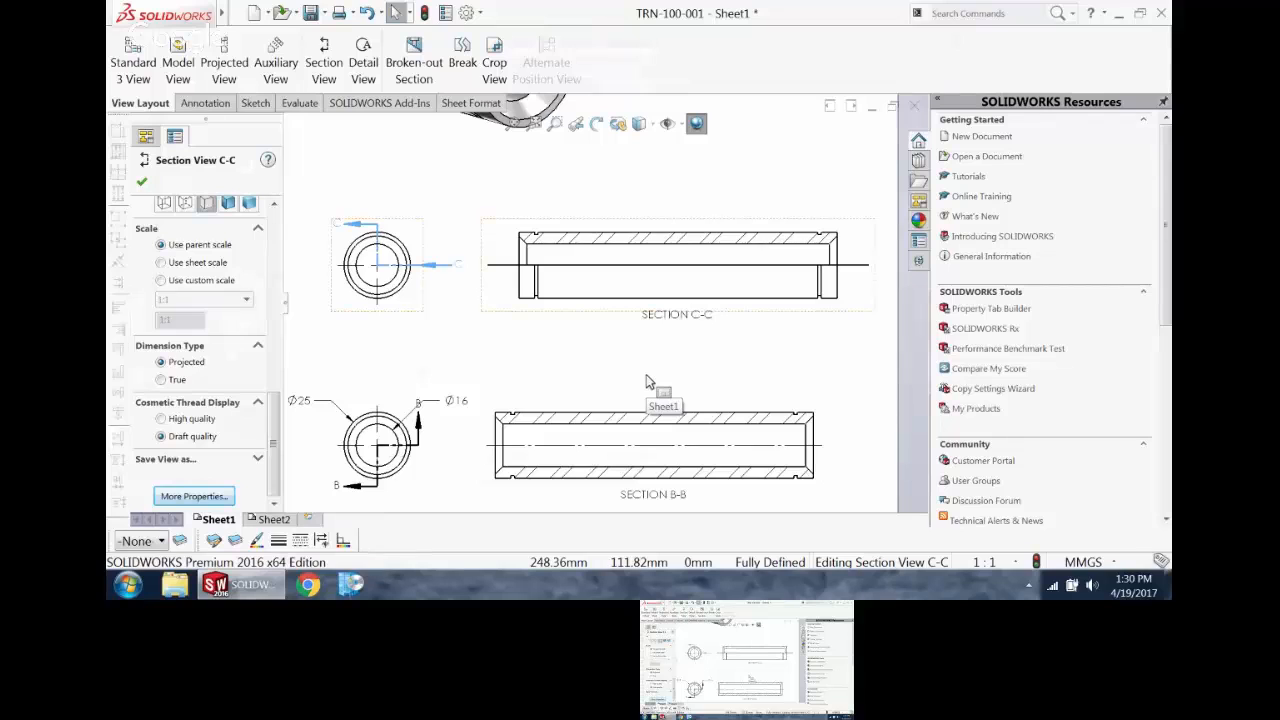
left_click(646, 381)
Step: Set the shaded isometric view's custom scale to 1:1 and move it above section A-A
scroll(612, 320, "up", 5)
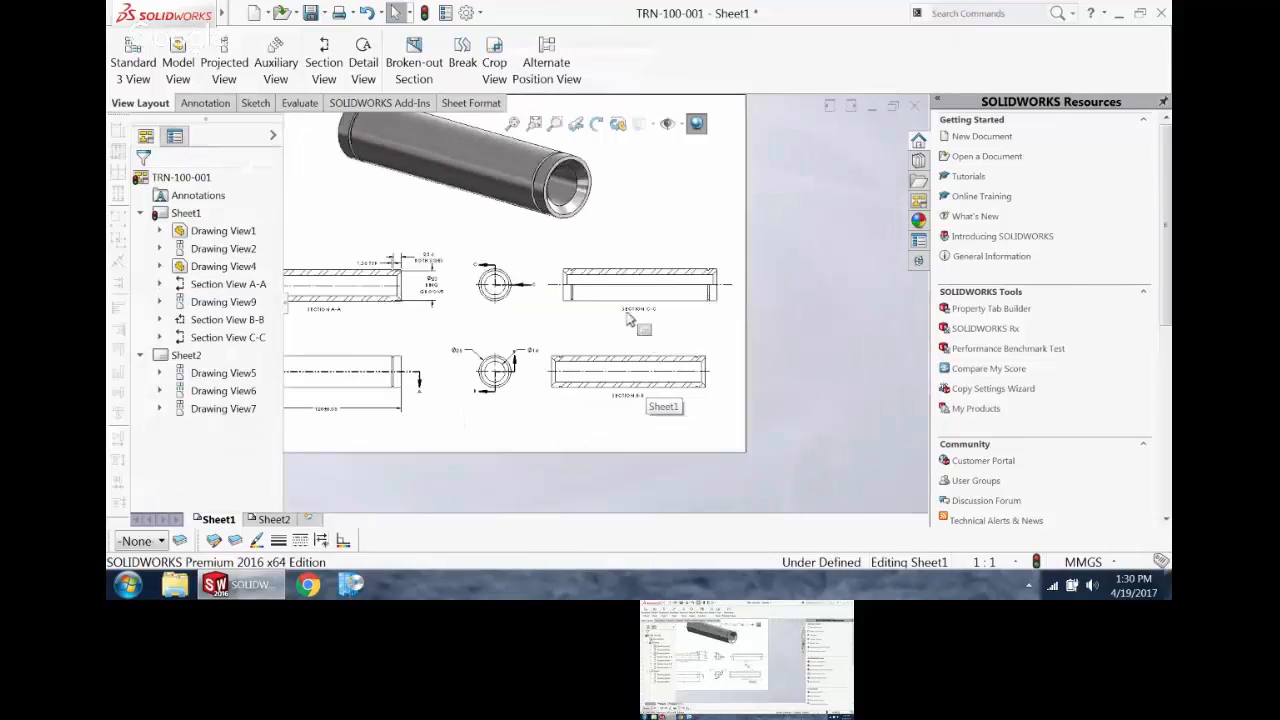
left_click(487, 225)
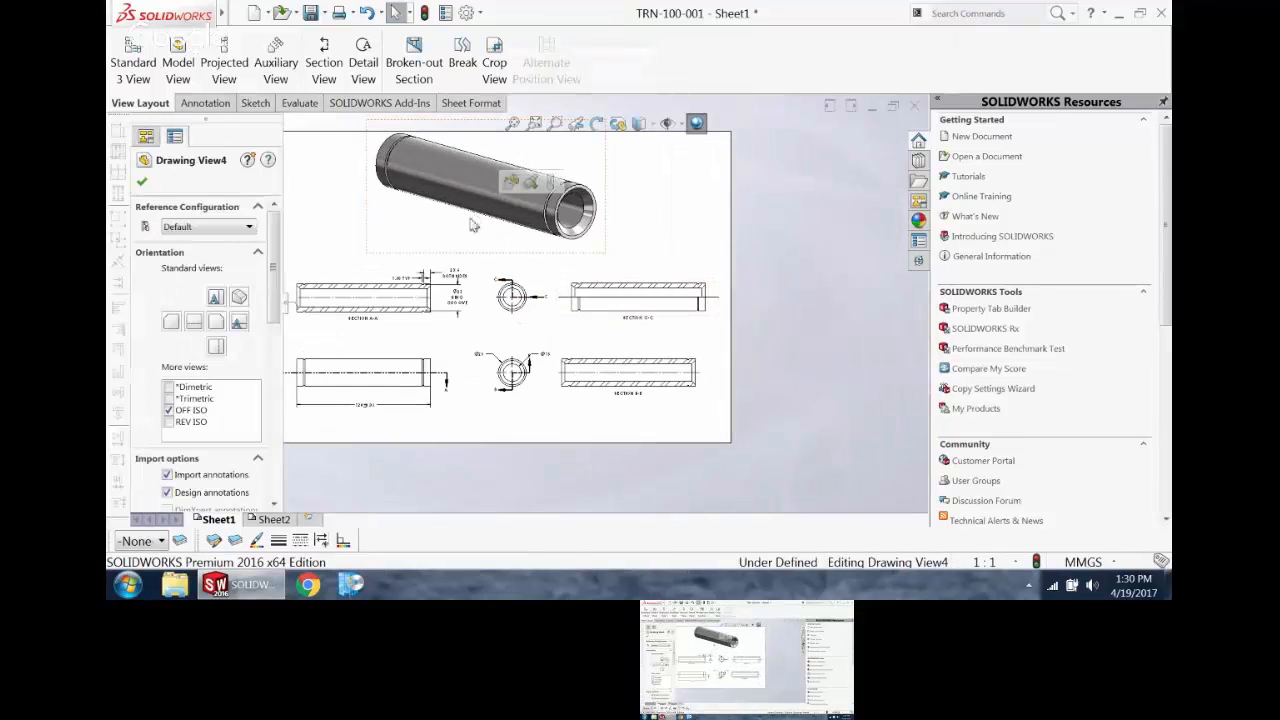
scroll(276, 287, "down", 2)
scroll(276, 287, "down", 4)
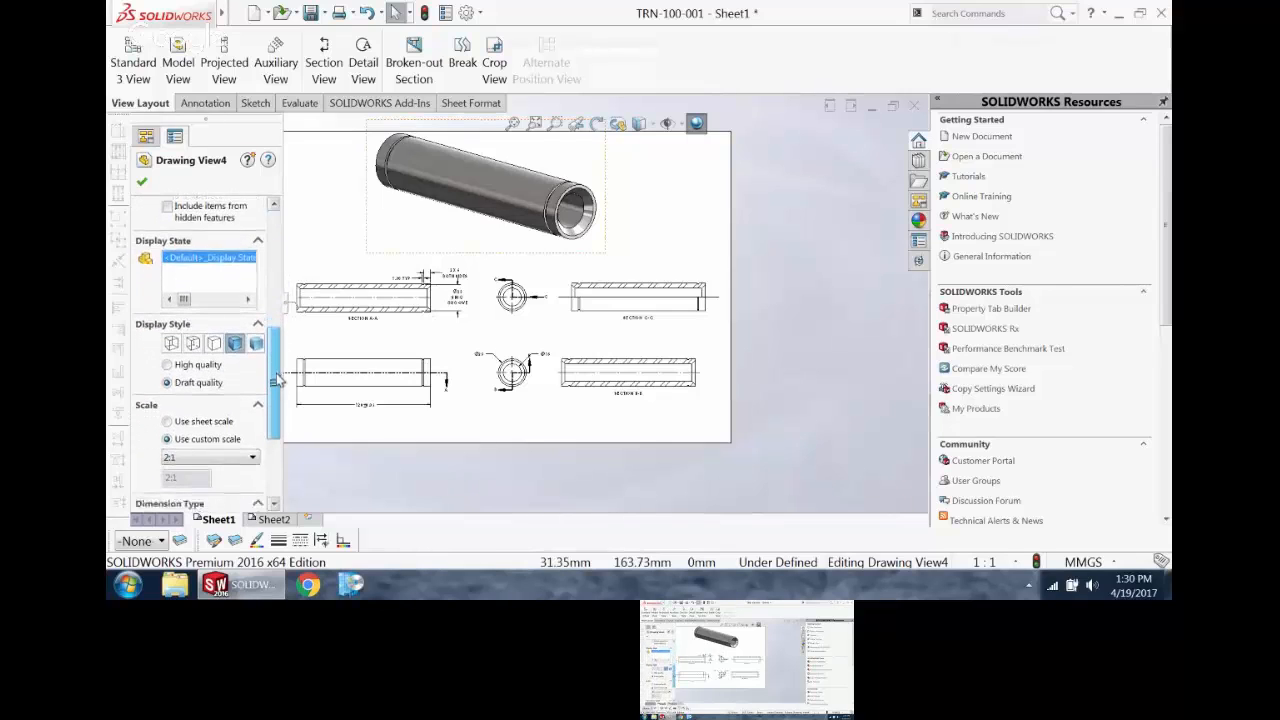
left_click(228, 431)
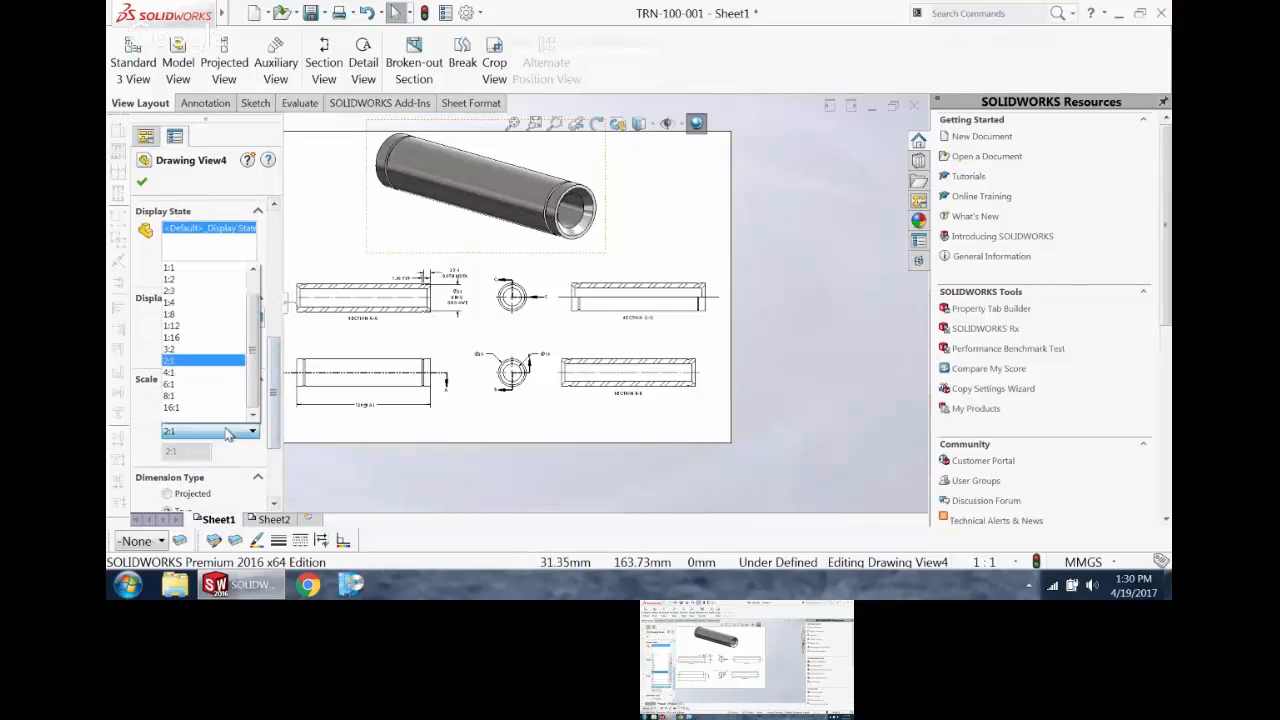
left_click(195, 274)
left_click_drag(508, 229, 378, 249)
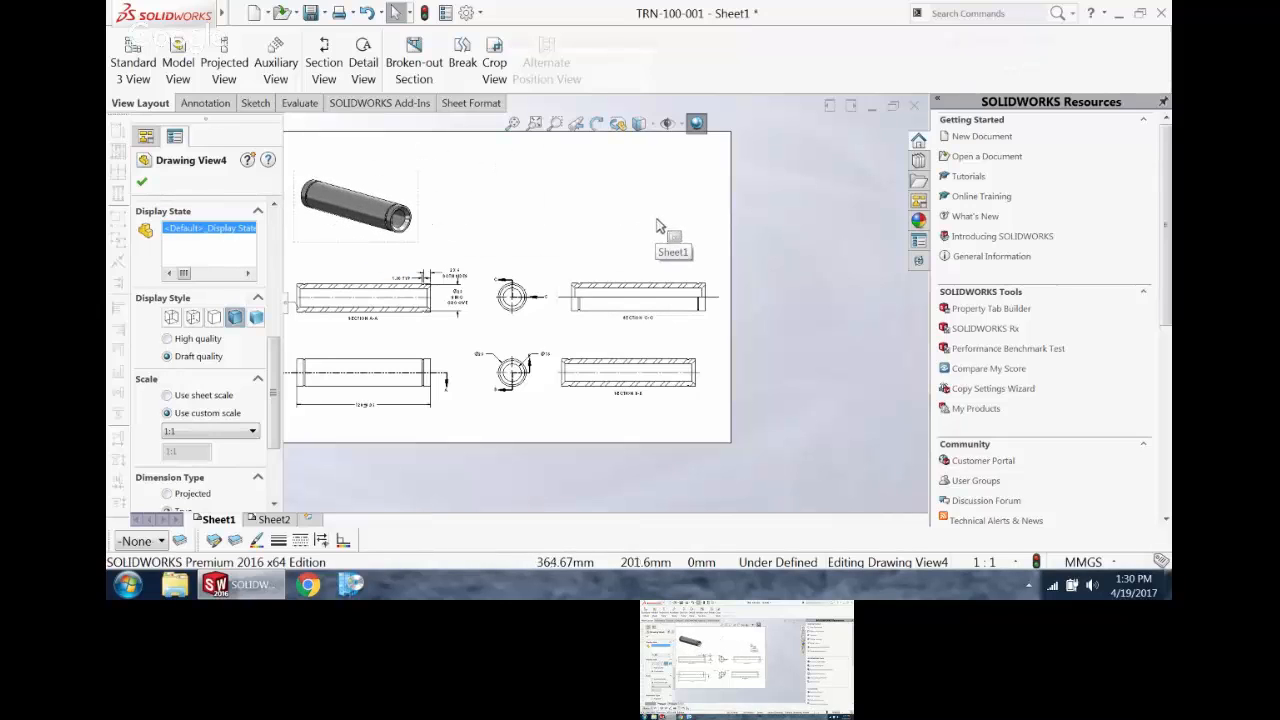
Step: Break section C-C's alignment with its end view and move it up beside the isometric view
left_click(609, 289)
left_click(142, 182)
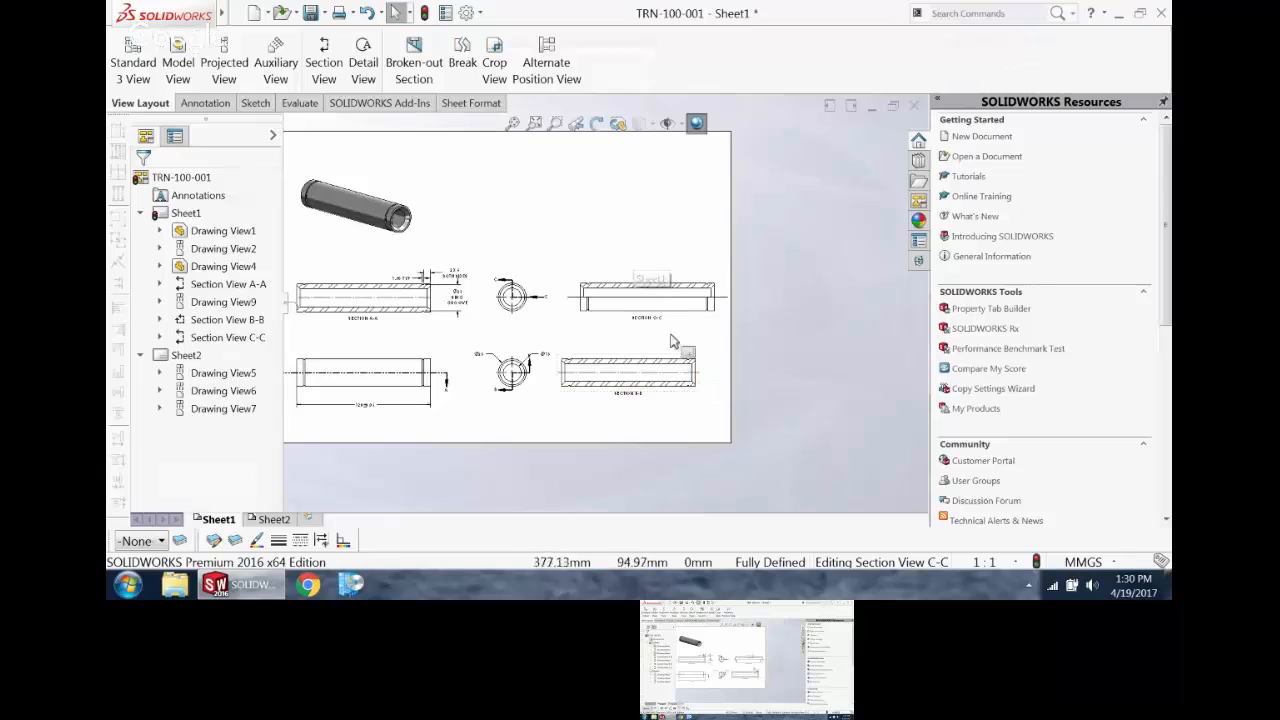
scroll(690, 310, "down", 4)
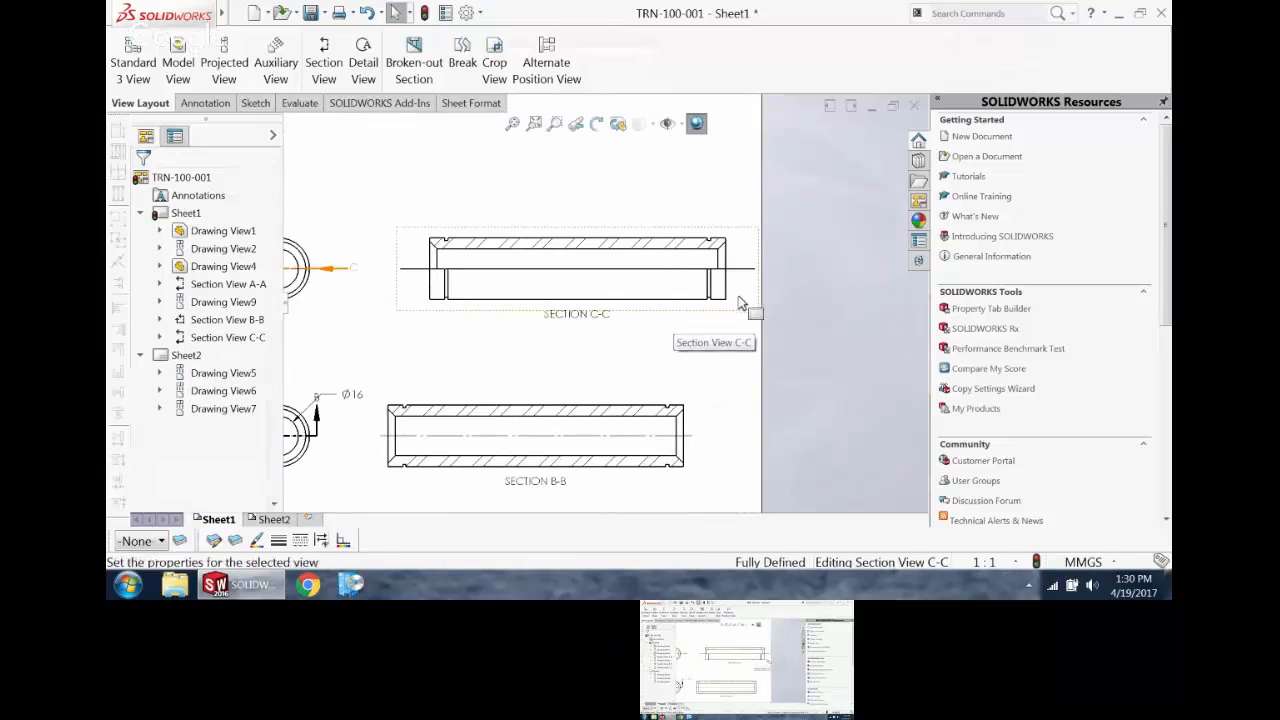
right_click(741, 307)
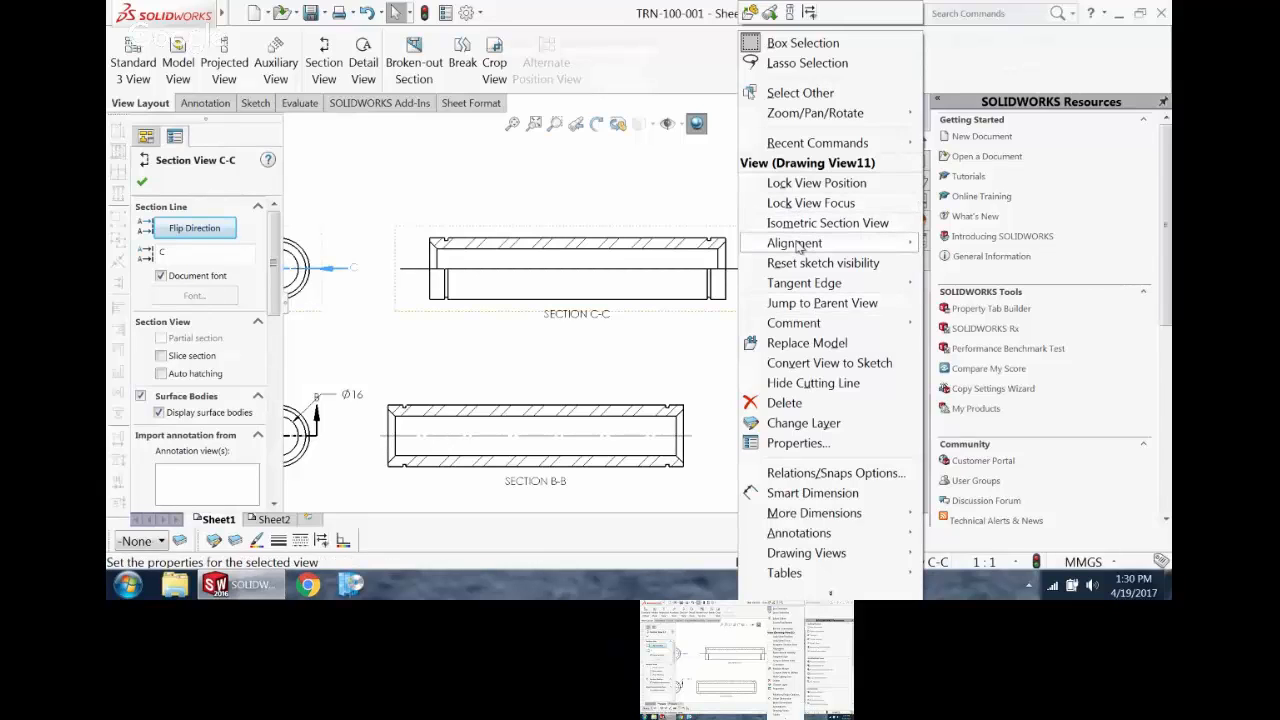
mouse_move(797, 245)
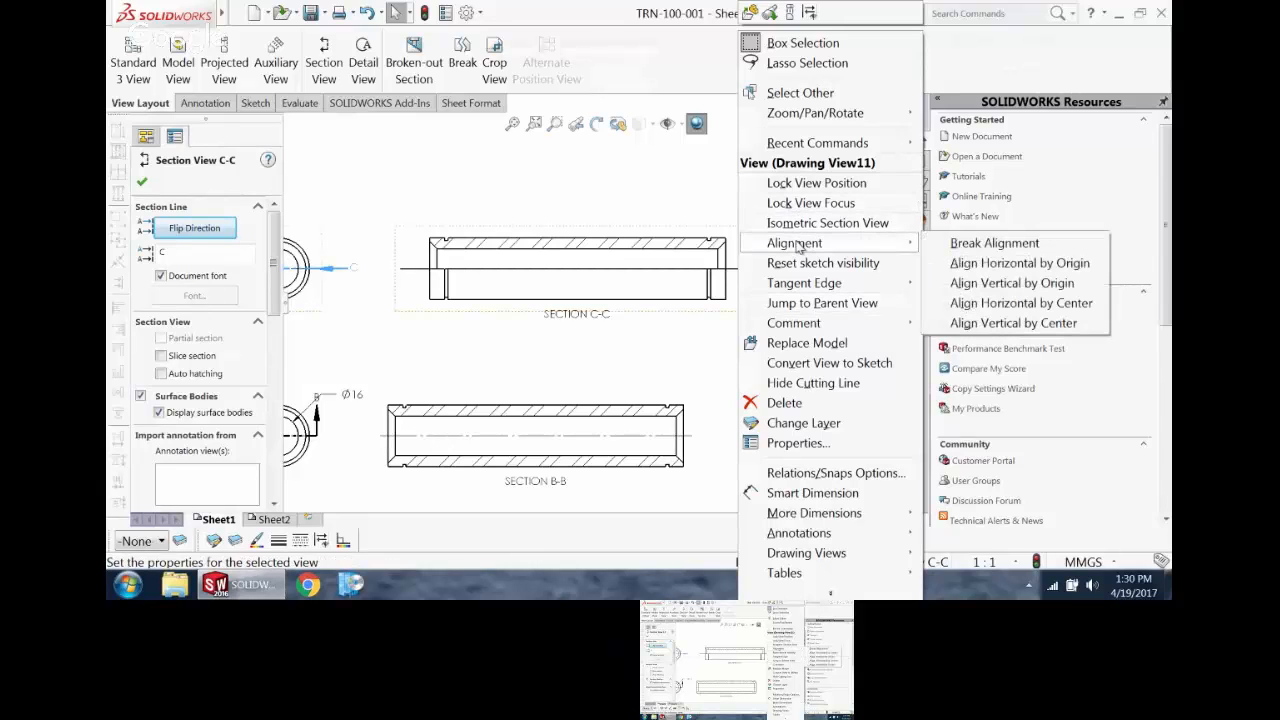
left_click(954, 245)
scroll(535, 300, "up", 3)
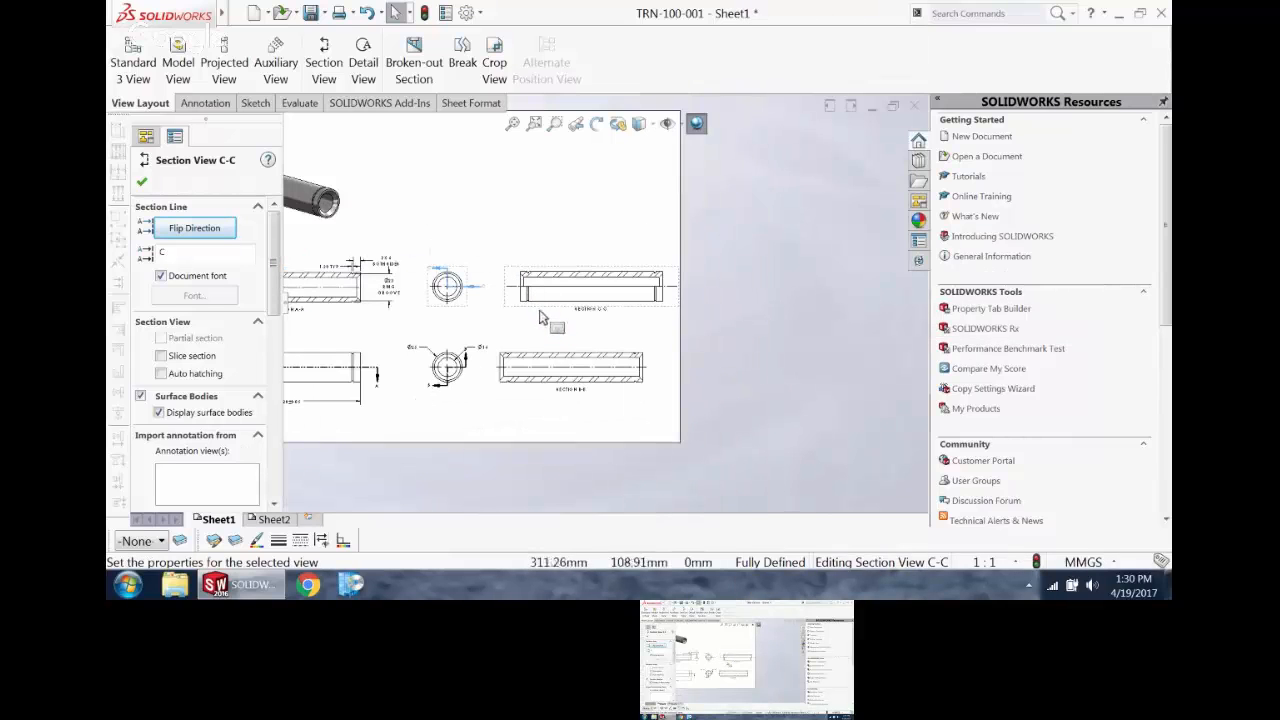
left_click_drag(557, 318, 437, 226)
Step: Delete the lower end view together with its dependent section B-B
scroll(495, 322, "down", 3)
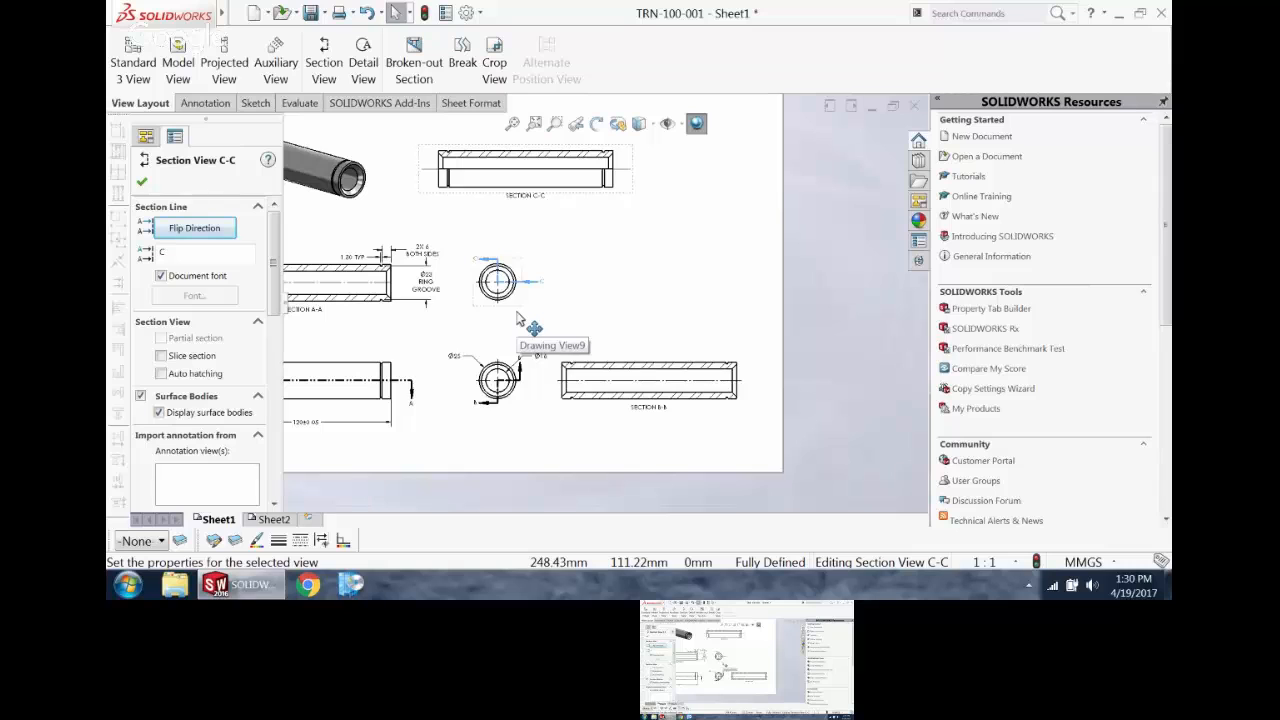
scroll(517, 318, "down", 2)
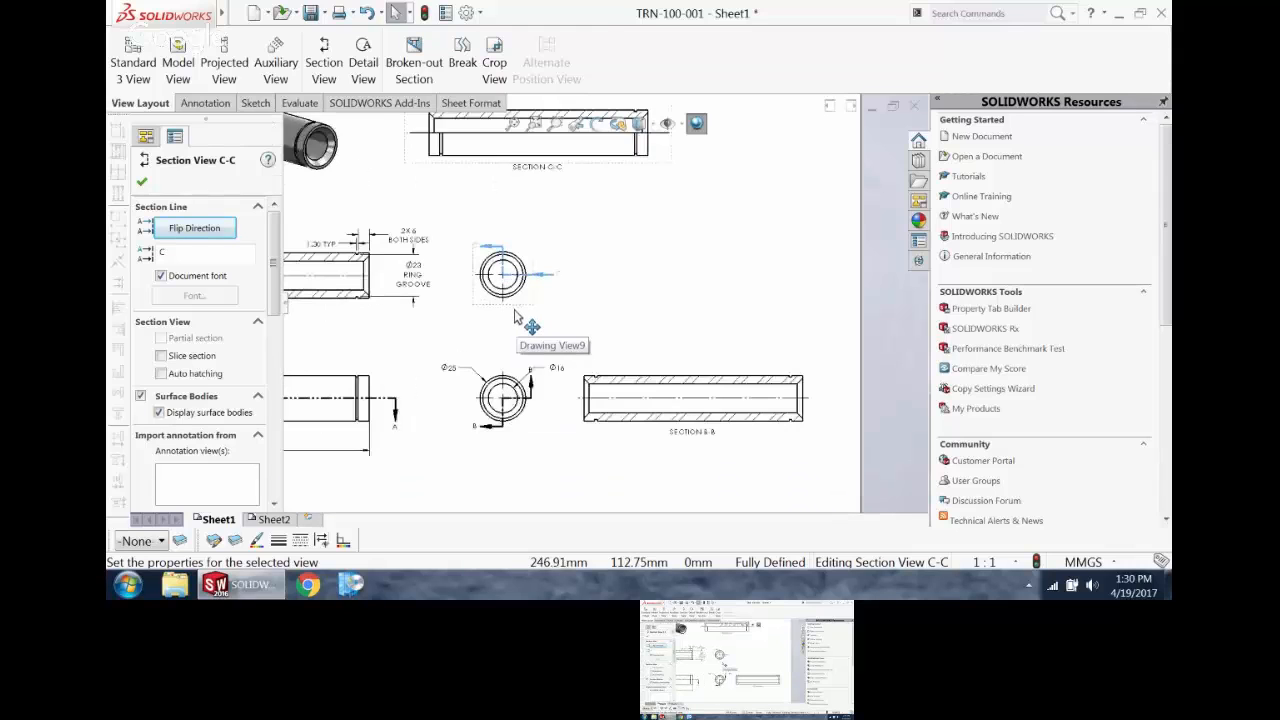
left_click(535, 443)
key("Delete")
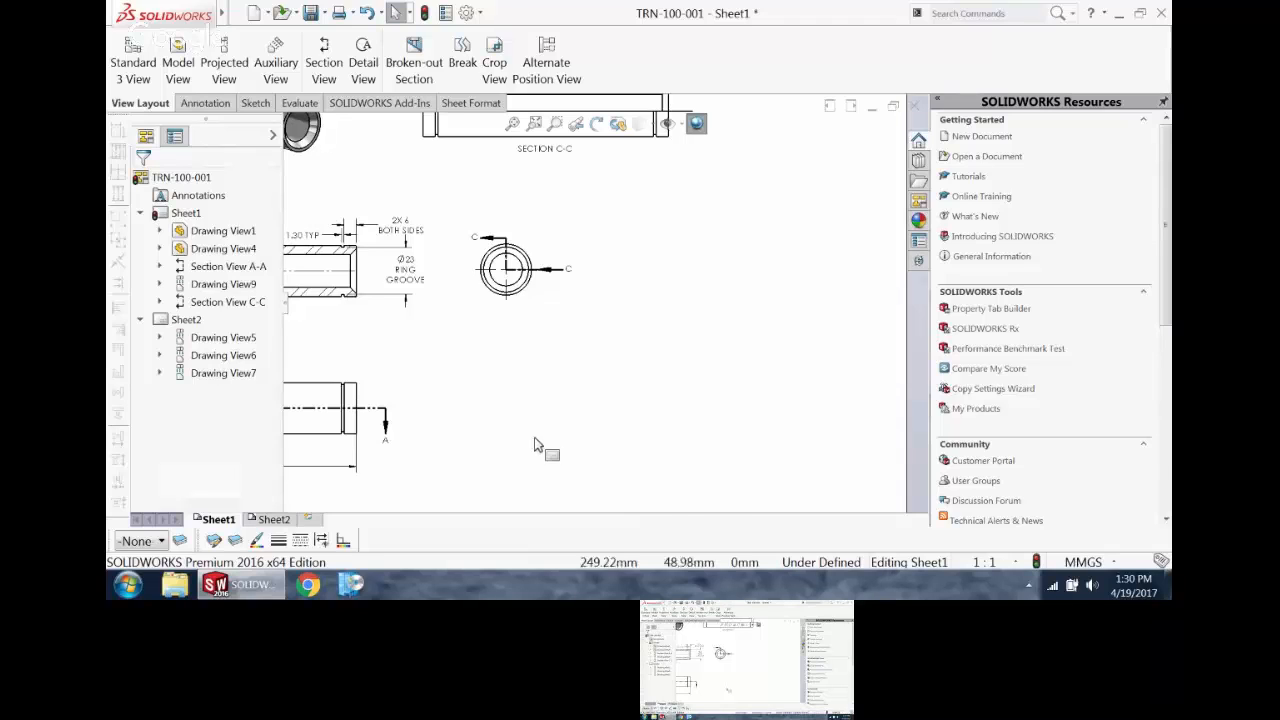
scroll(543, 449, "down", 3)
scroll(486, 357, "up", 3)
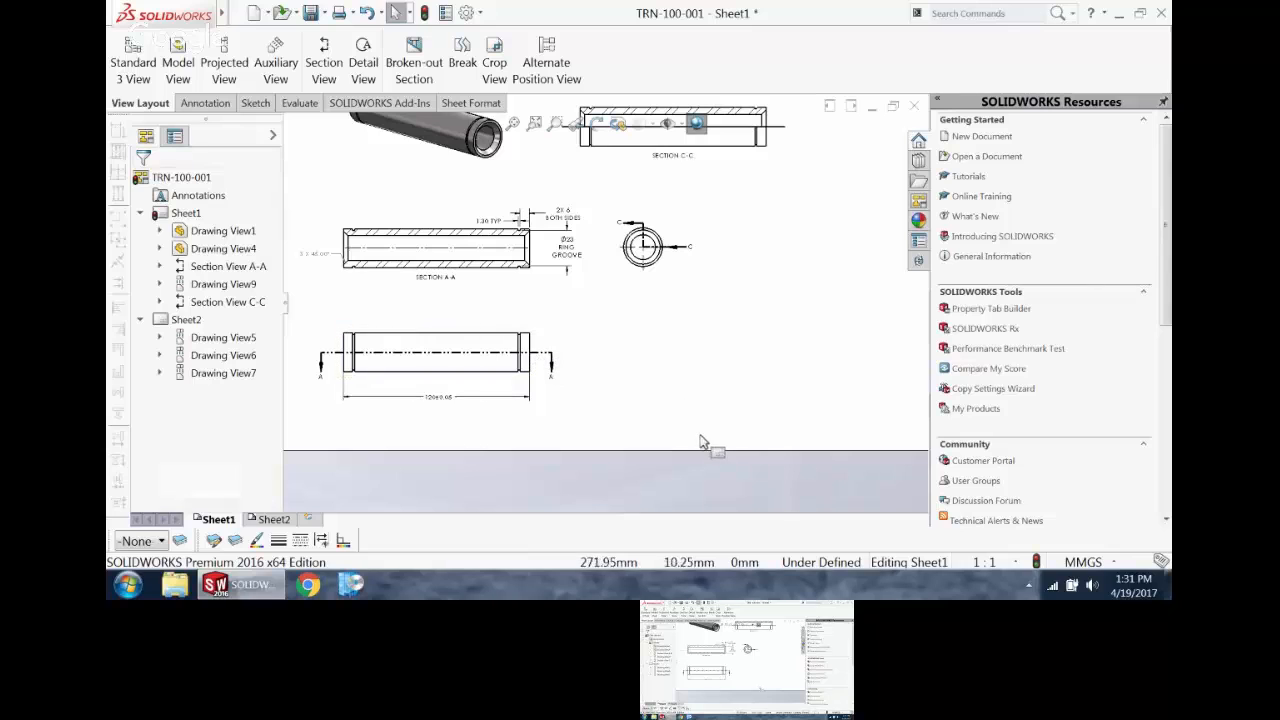
scroll(690, 250, "up", 2)
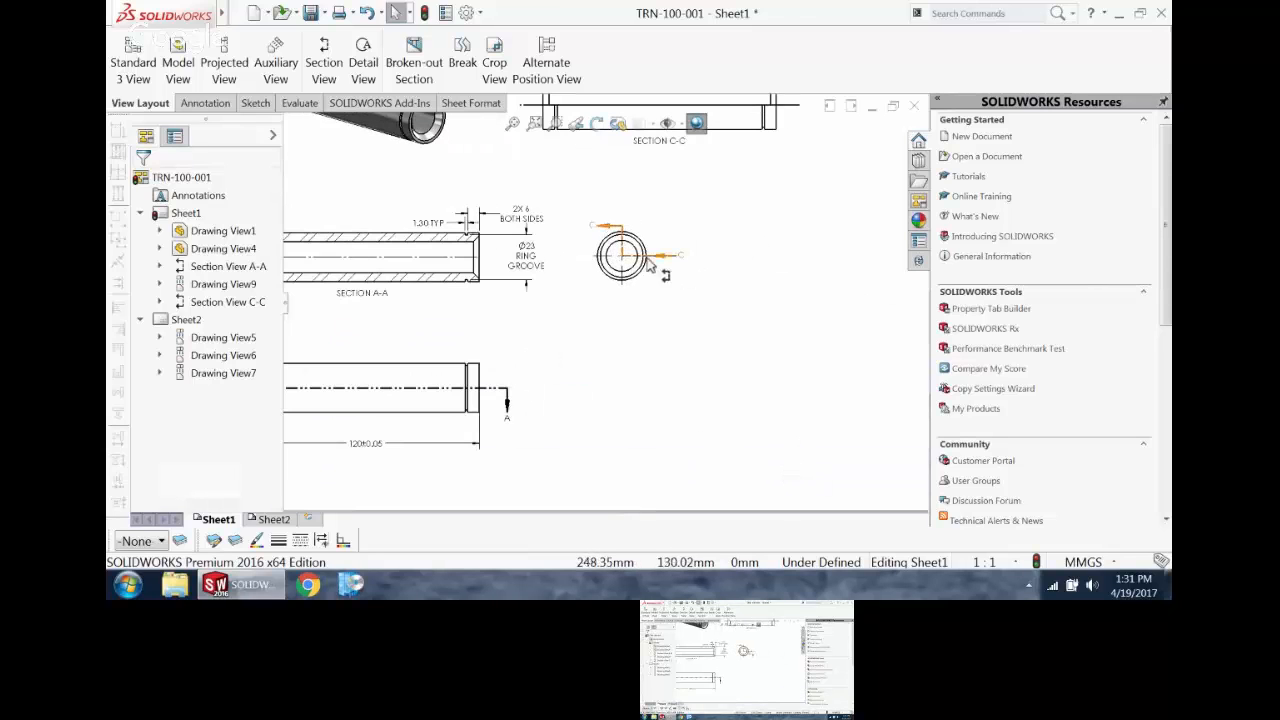
scroll(670, 255, "down", 3)
scroll(600, 180, "up", 4)
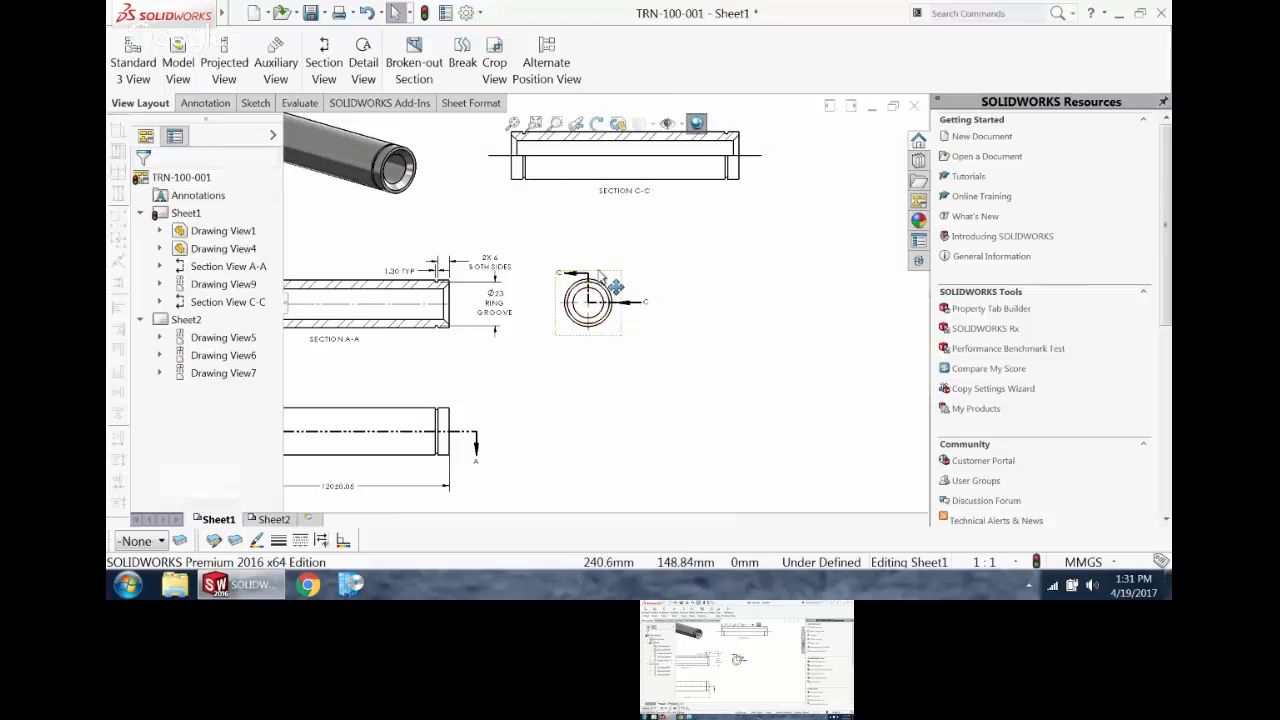
scroll(538, 416, "up", 3)
scroll(336, 350, "down", 3)
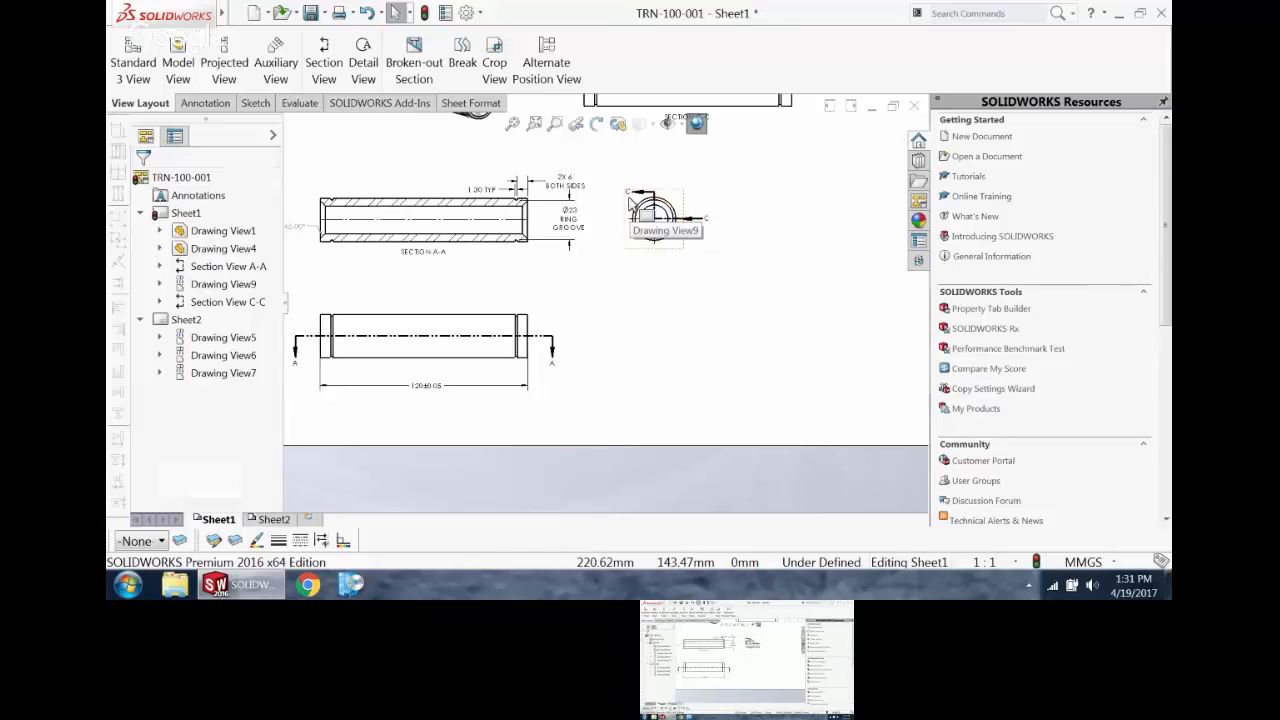
scroll(630, 204, "up", 6)
scroll(590, 318, "down", 6)
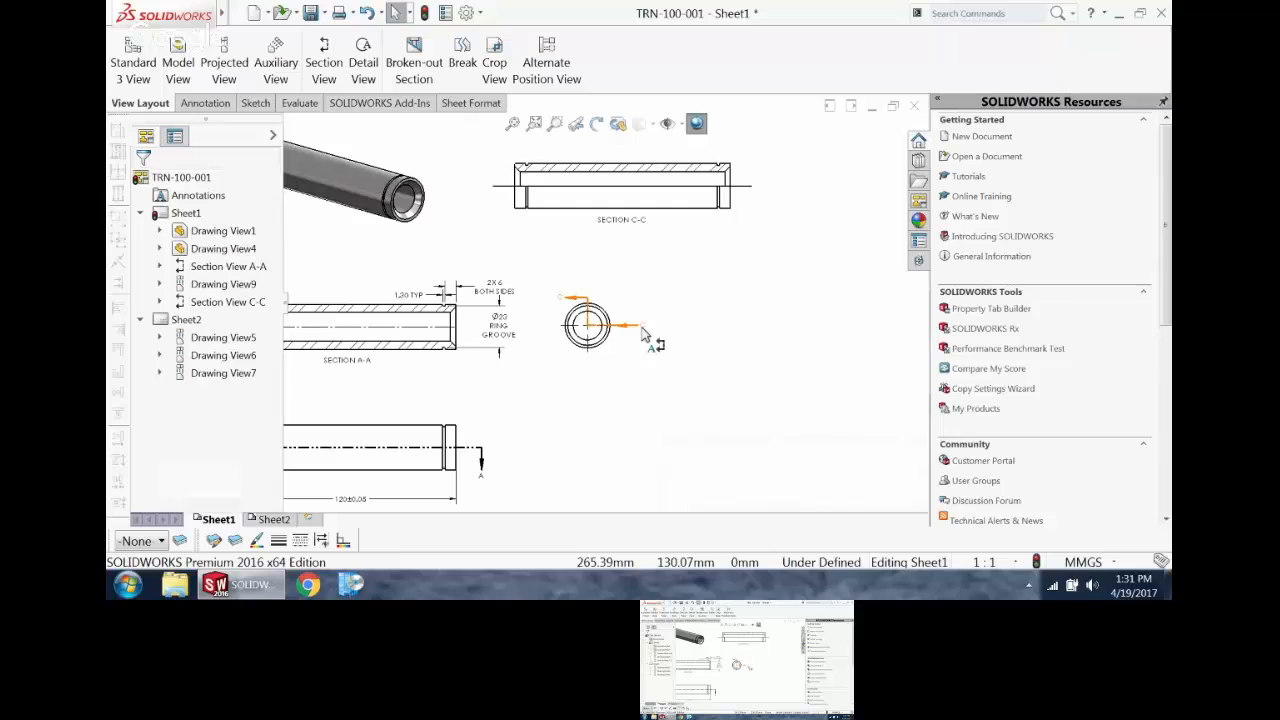
scroll(642, 333, "up", 1)
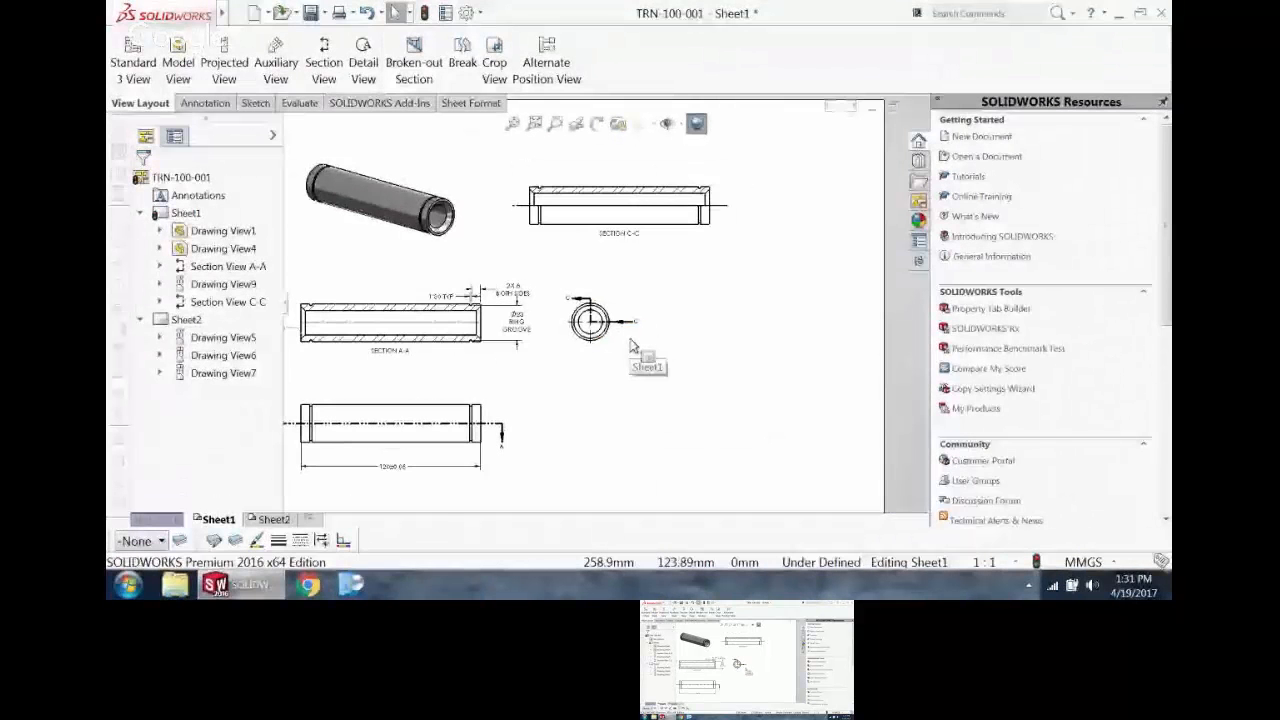
right_click(598, 343)
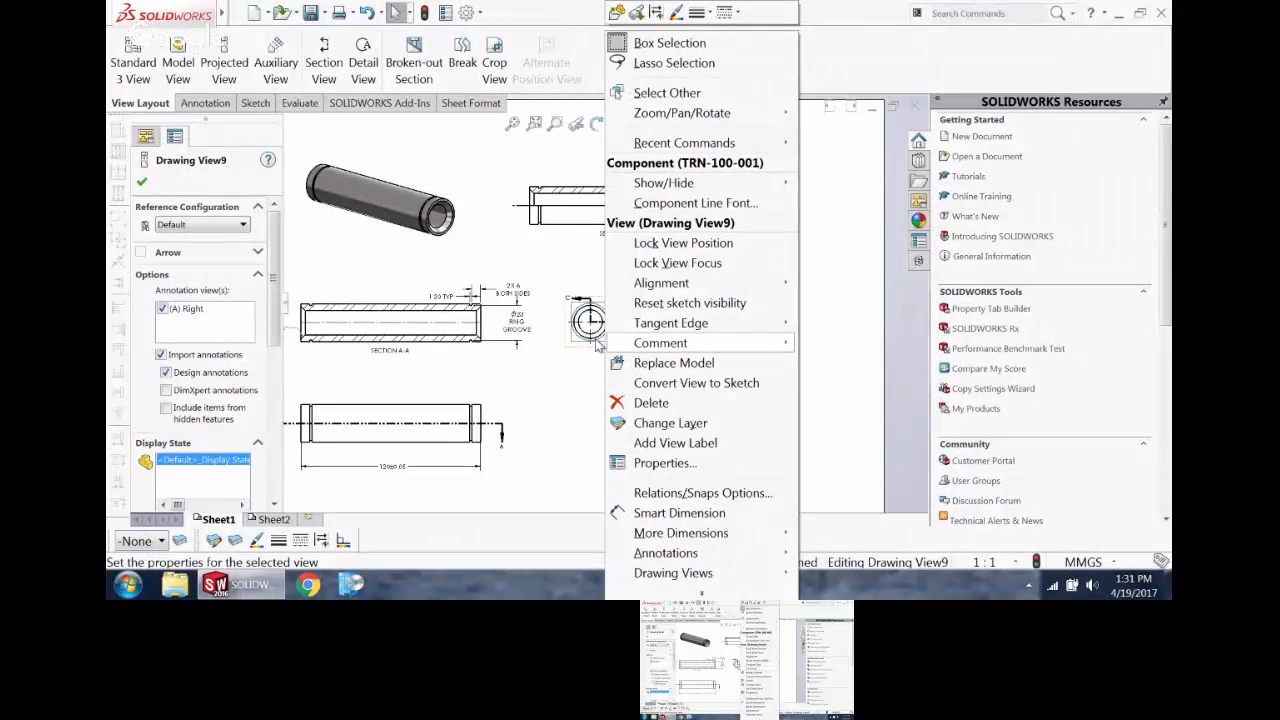
right_click(573, 344)
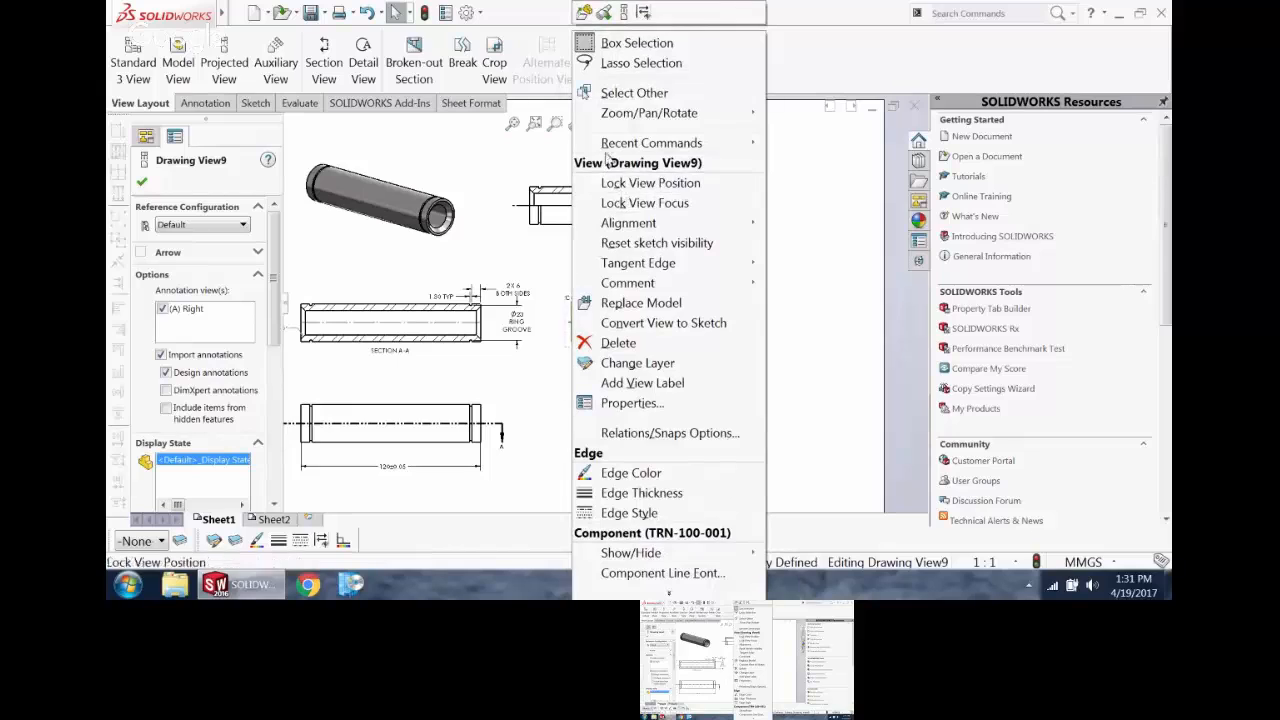
left_click(793, 359)
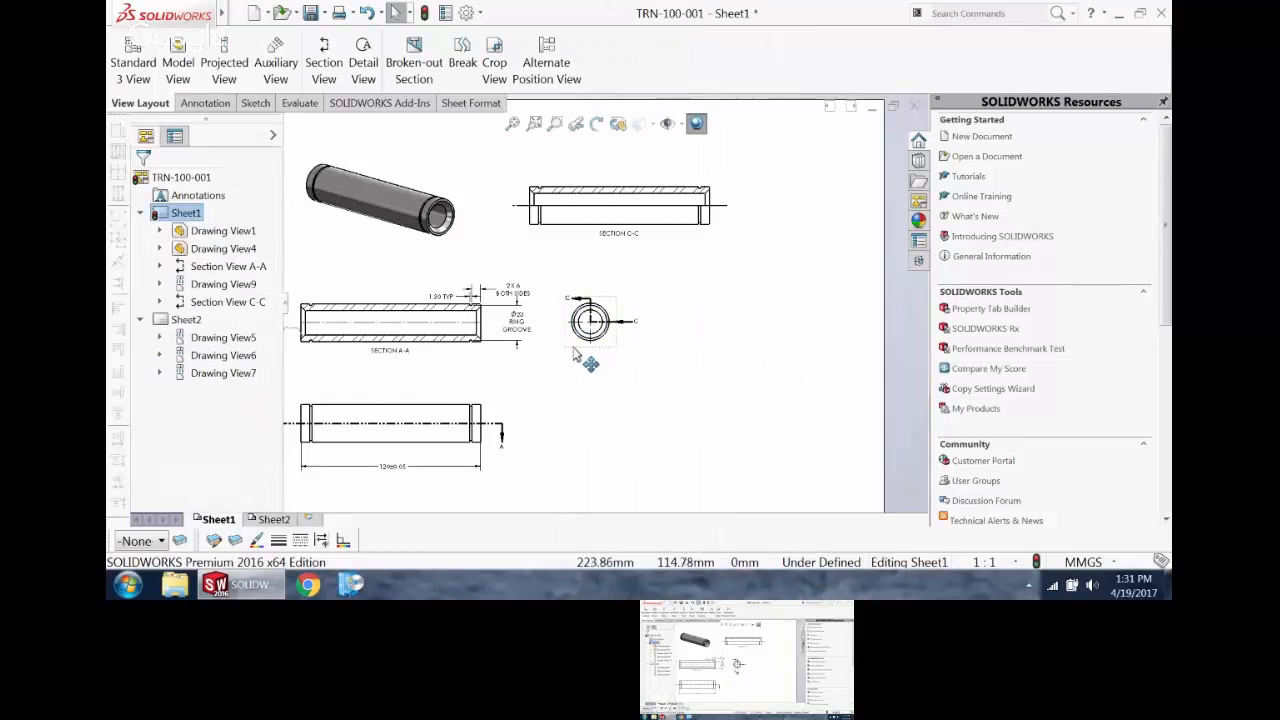
Step: Hide the end view that carries cutting line C-C, keeping its dependent section view shown
left_click(240, 285)
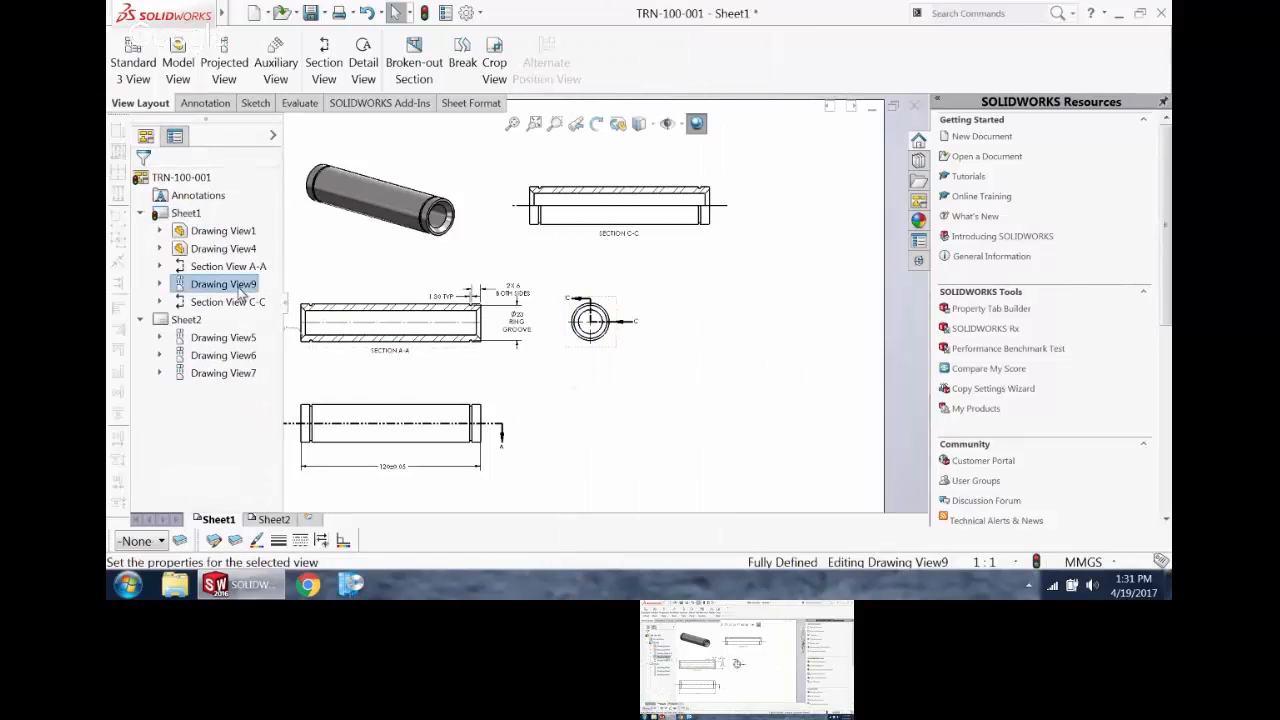
right_click(240, 290)
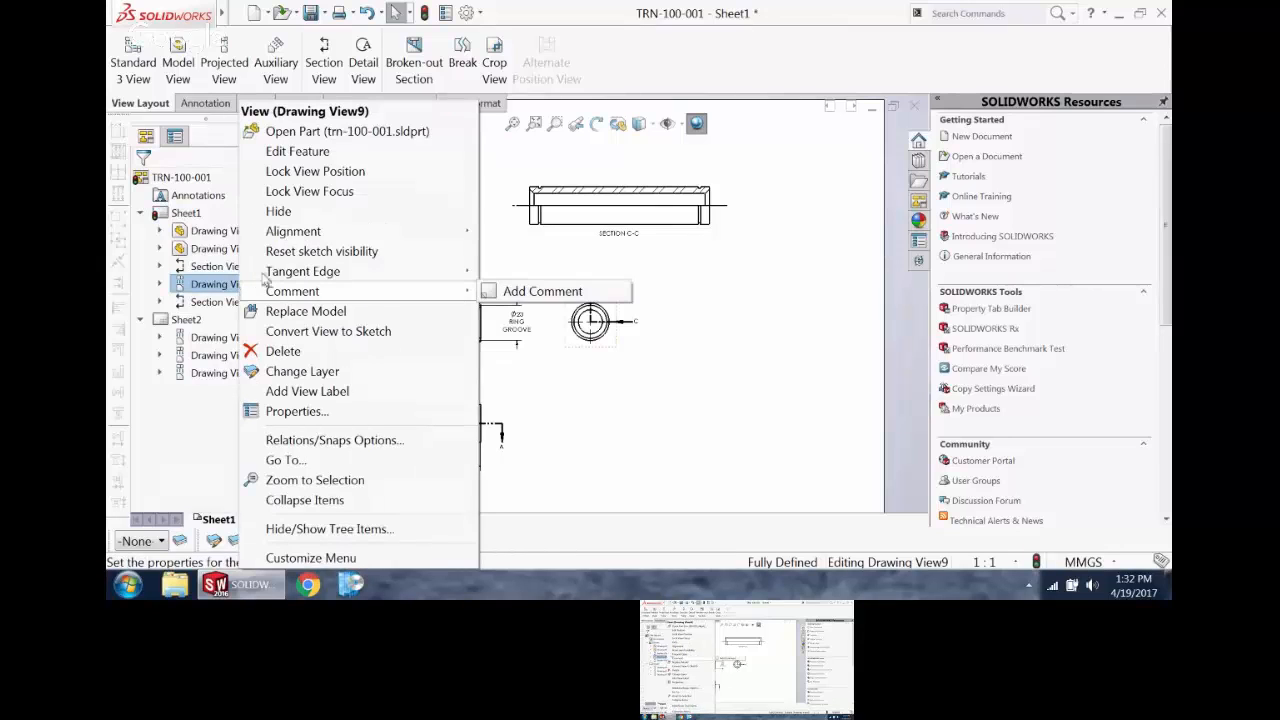
left_click(280, 211)
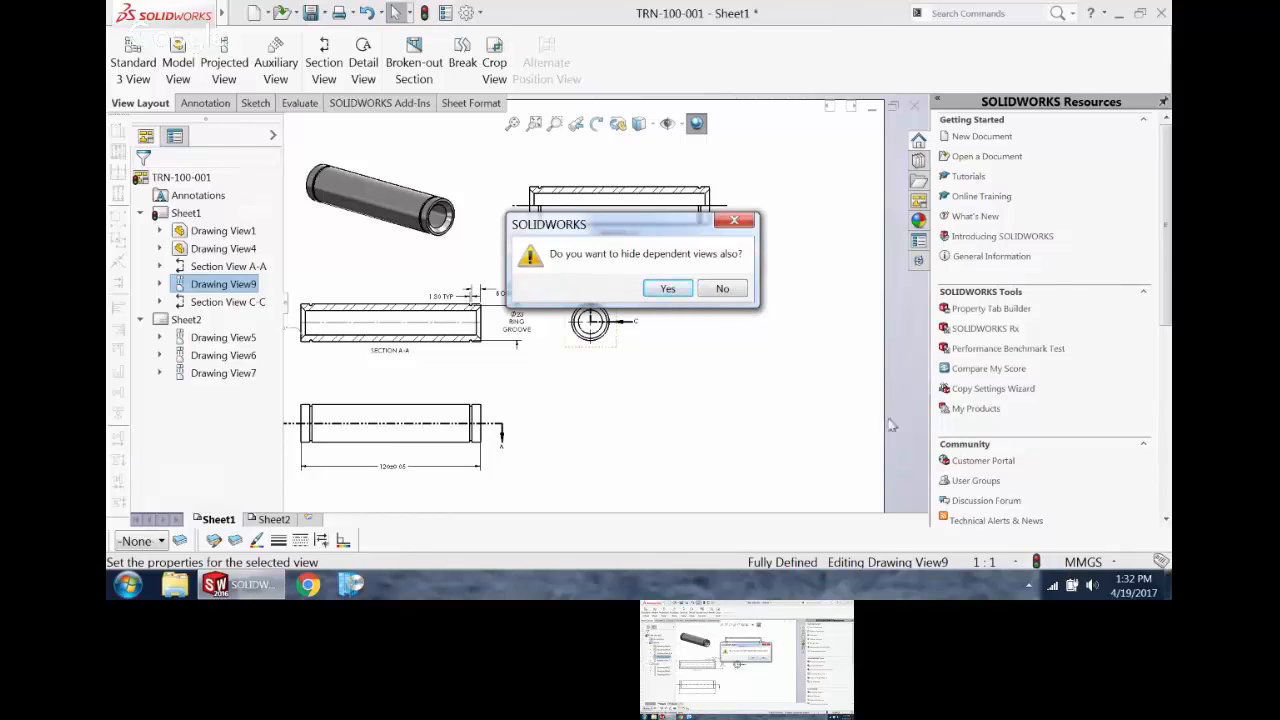
left_click(722, 289)
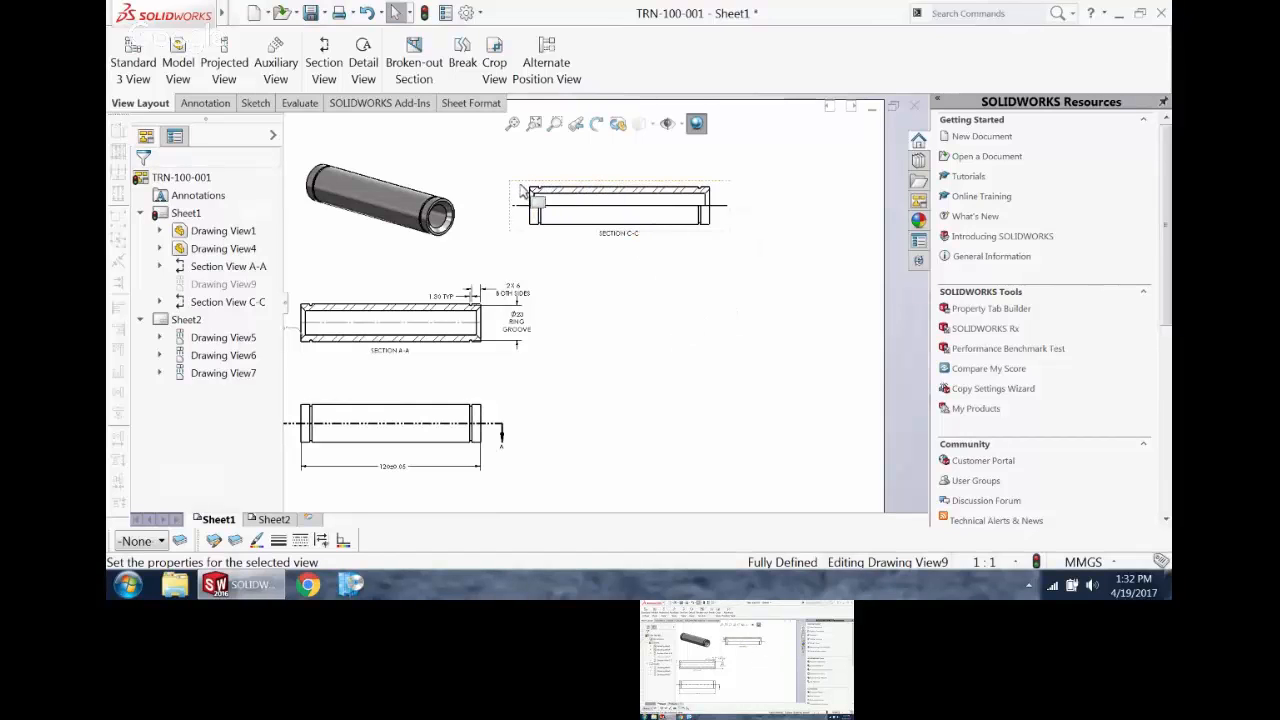
Step: Start manipulating section view C-C in 3D and set it to the REV ISO orientation
left_click_drag(531, 193, 514, 176)
scroll(607, 163, "down", 2)
scroll(612, 220, "up", 2)
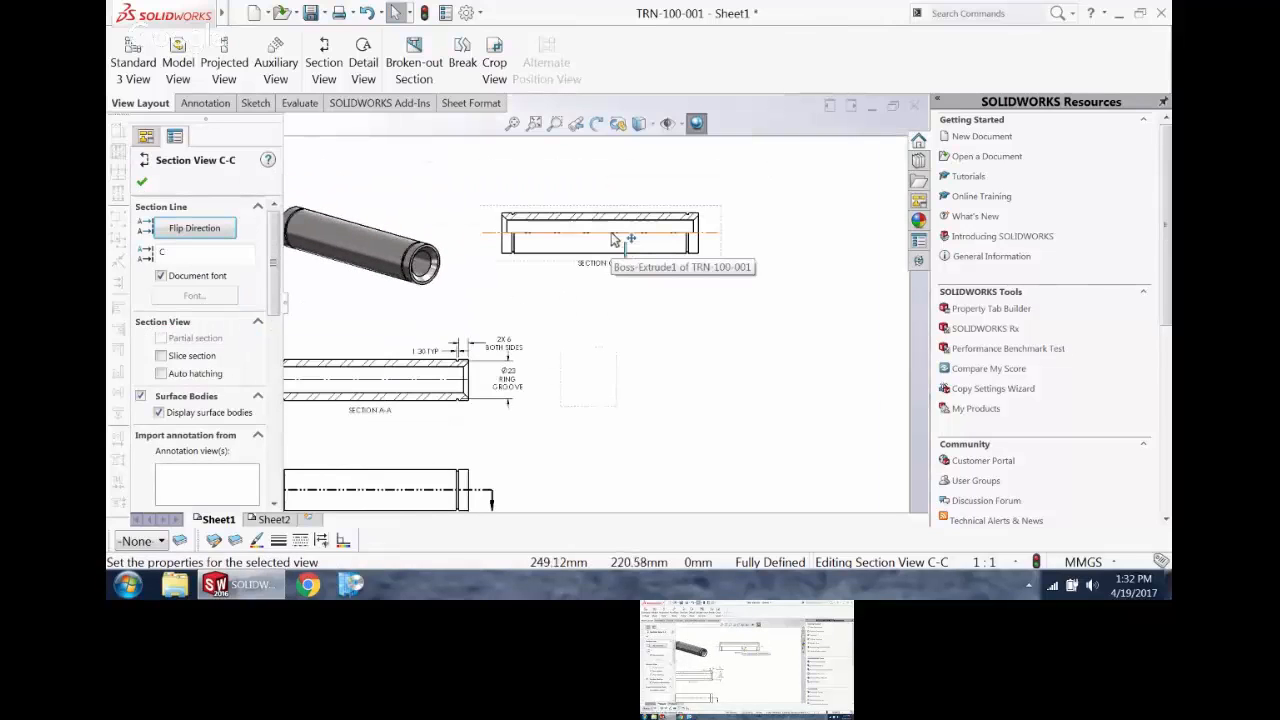
left_click(617, 130)
mouse_move(655, 245)
left_mouse_down()
mouse_move(660, 285)
mouse_move(552, 213)
mouse_move(523, 239)
mouse_move(640, 250)
mouse_move(625, 262)
left_mouse_up()
left_click(558, 190)
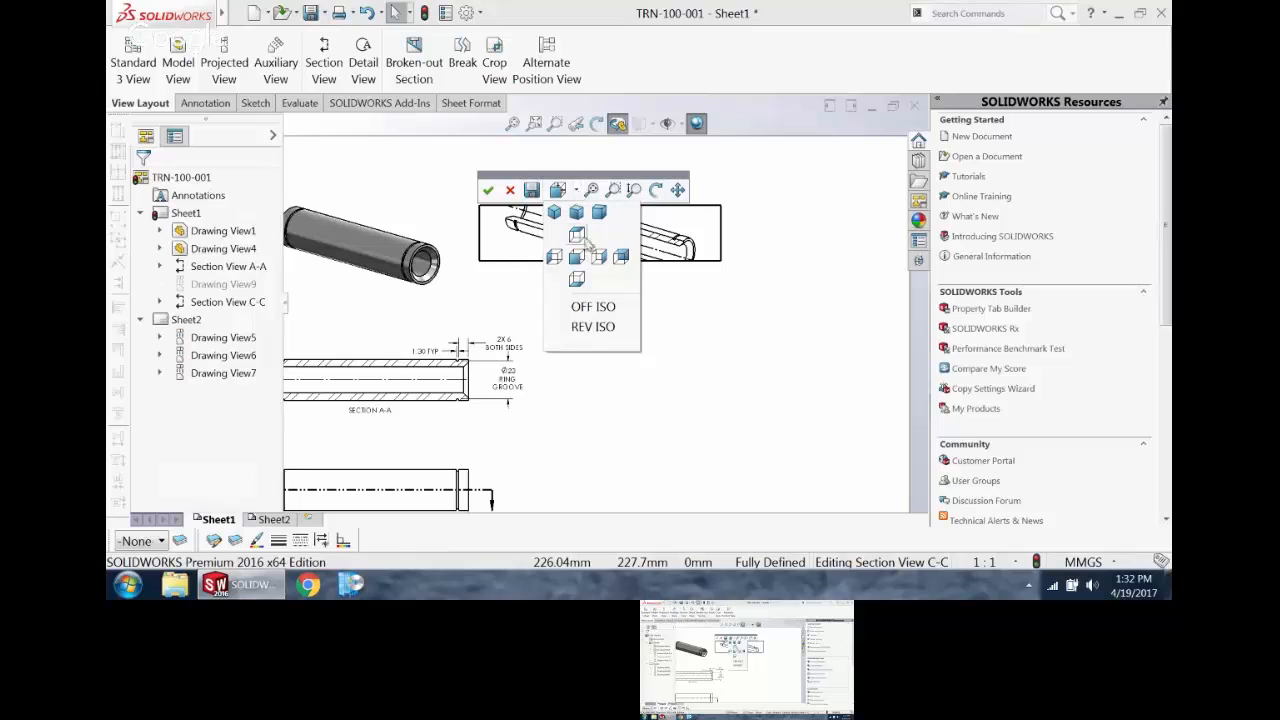
left_click(590, 326)
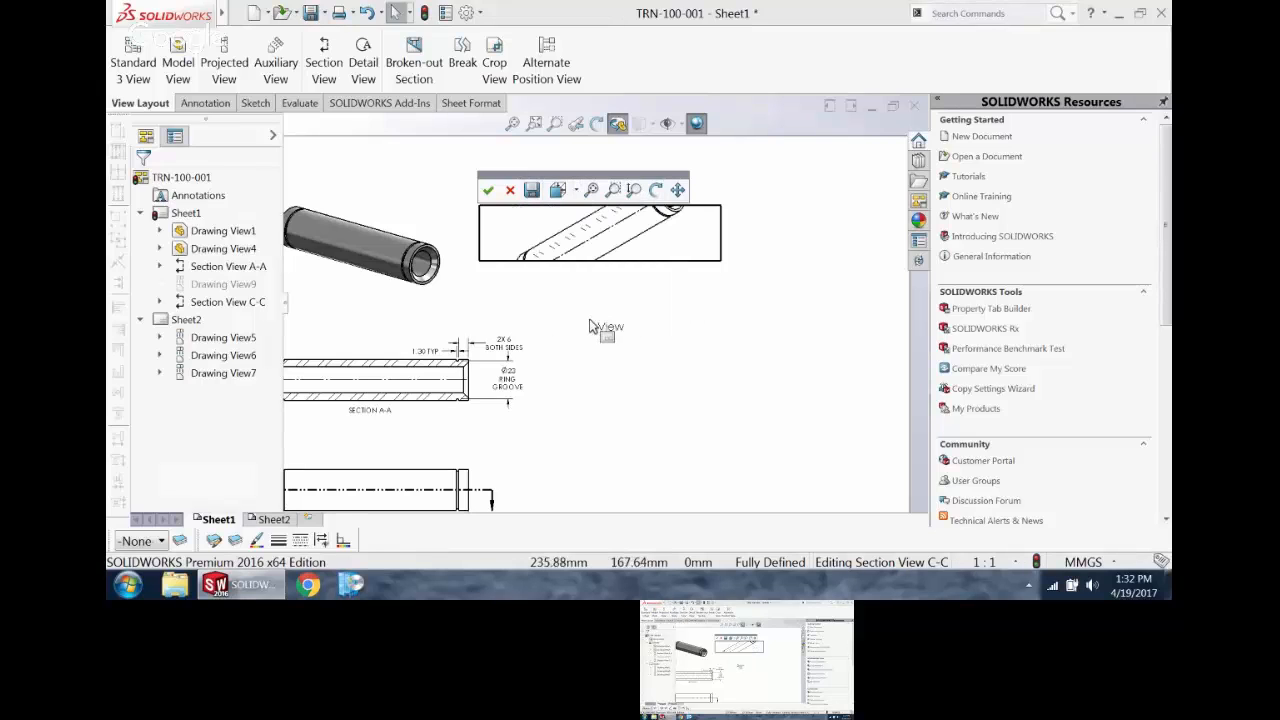
Step: Rotate section view C-C in 3D to expose the cut interior of the pin and save the orientation as NEW CUTAWAY
left_click(577, 191)
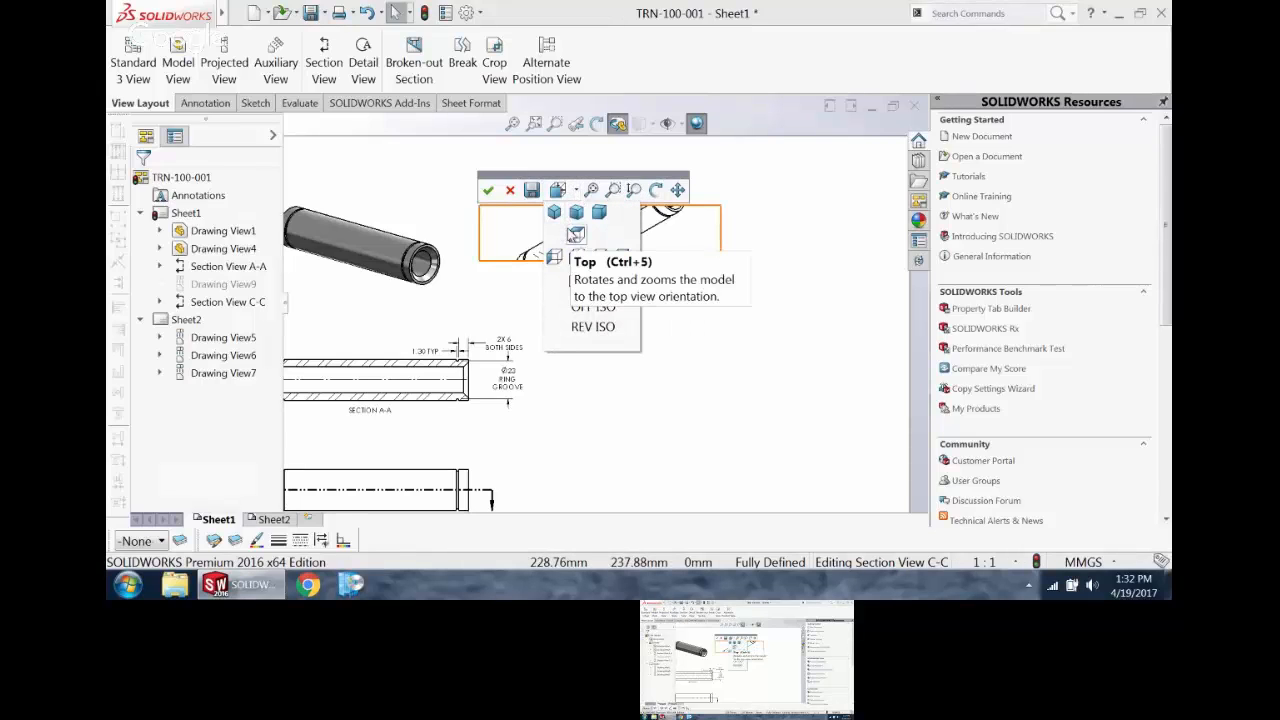
middle_click_drag(532, 240, 538, 254)
left_click(642, 261)
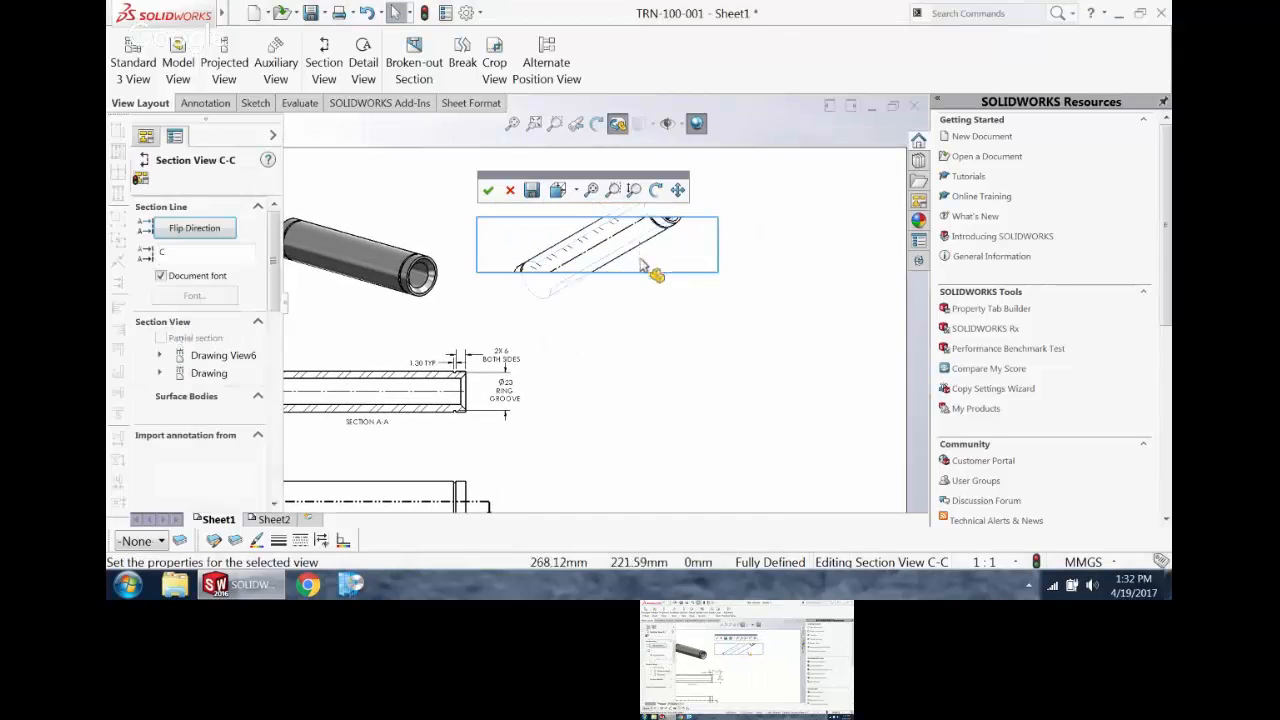
left_click(656, 192)
left_click_drag(650, 222, 703, 461)
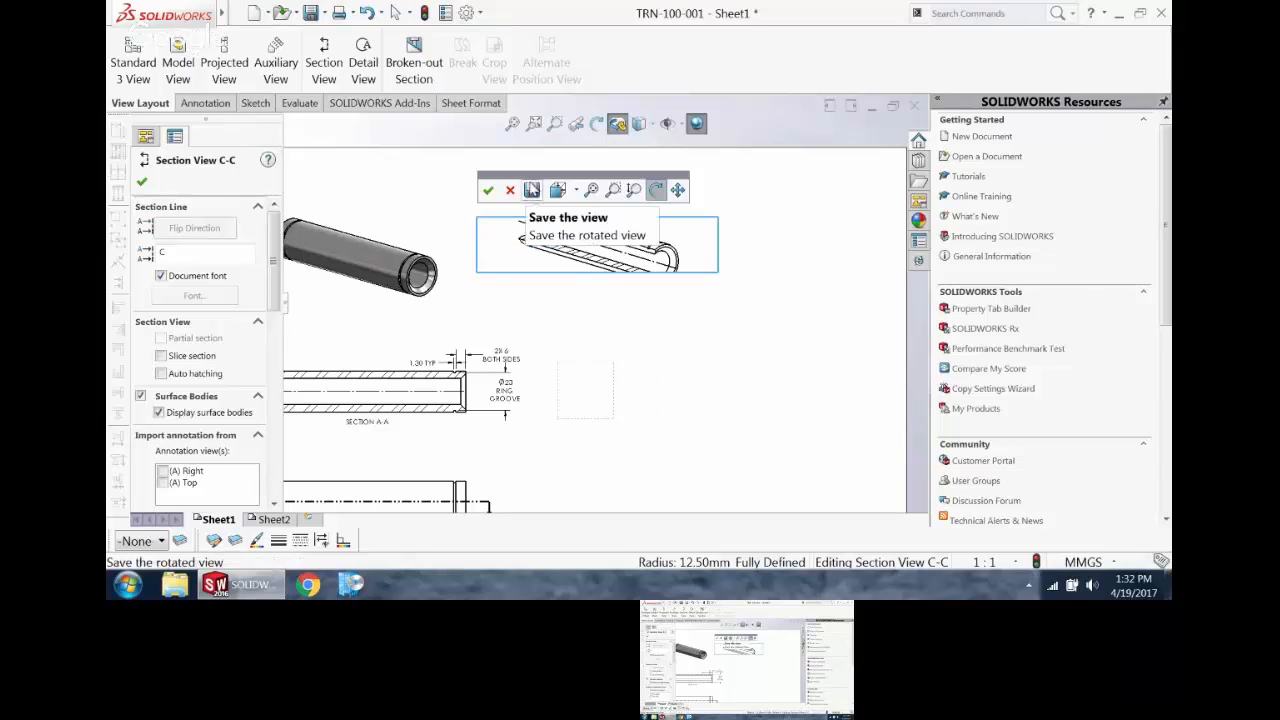
left_click(532, 190)
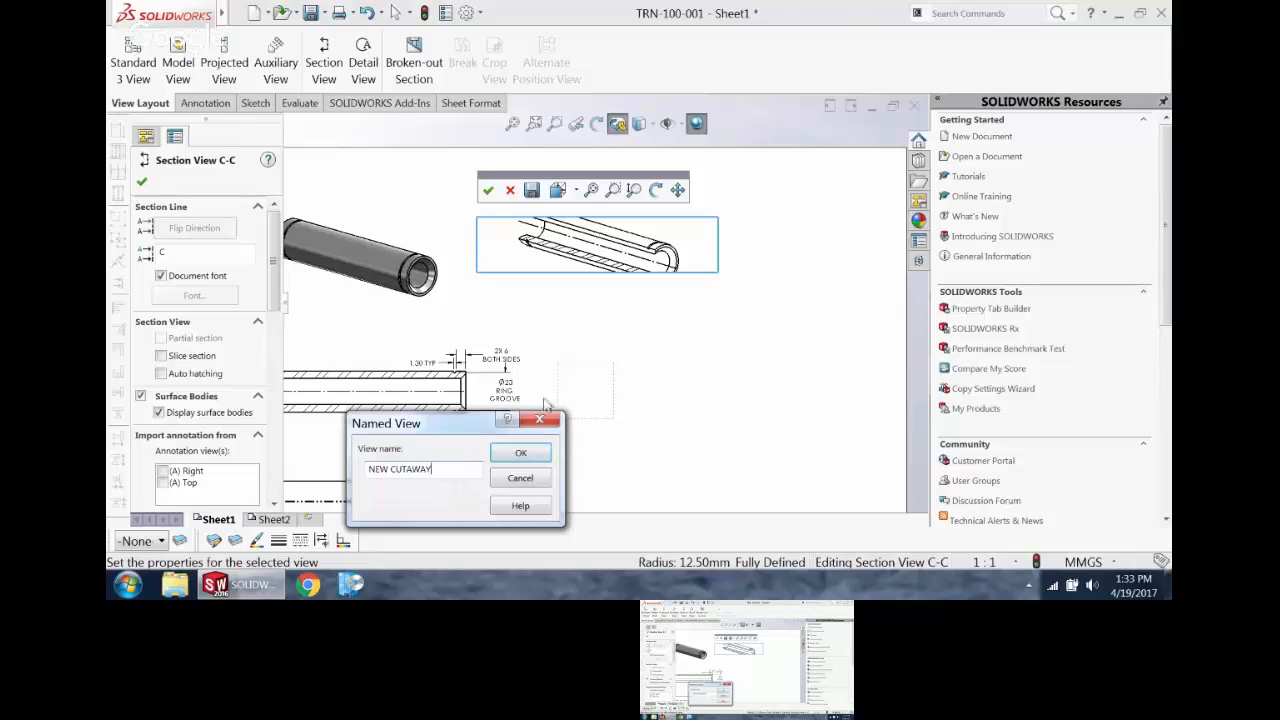
left_click(520, 455)
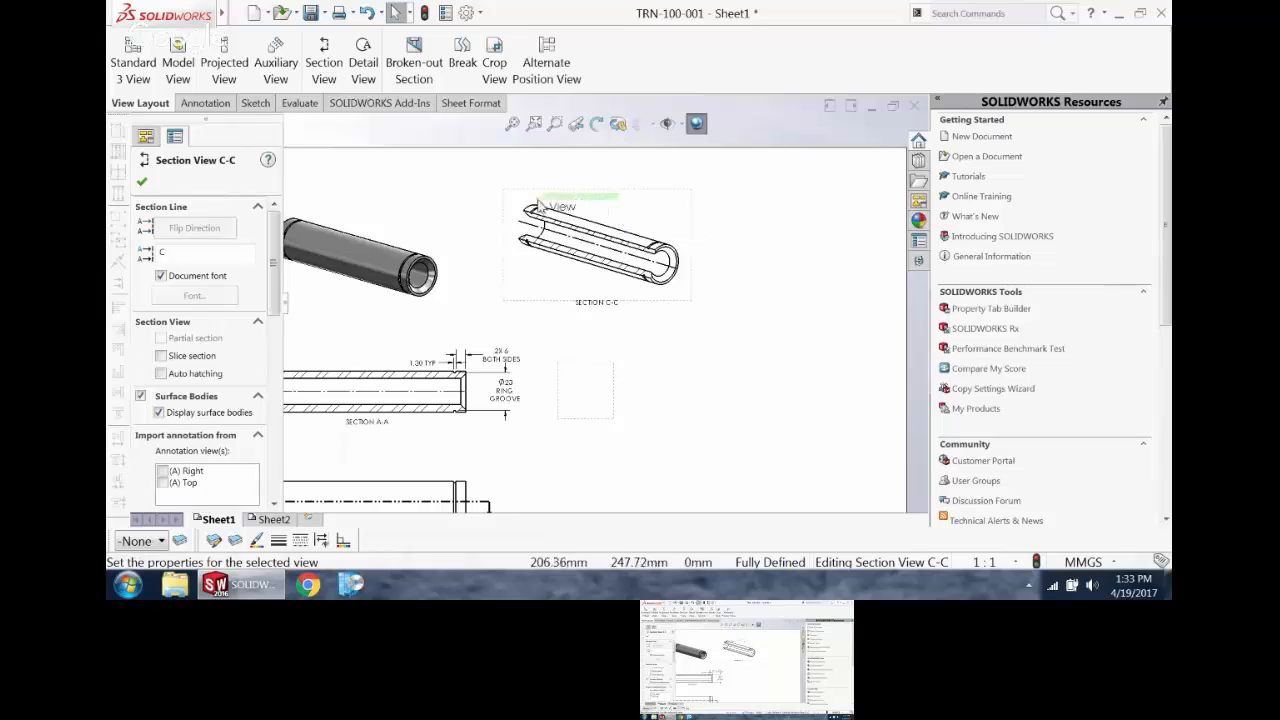
Step: Delete the SECTION C-C label and move the cutaway view closer to the shaded isometric view
left_click(722, 350)
left_click(595, 305)
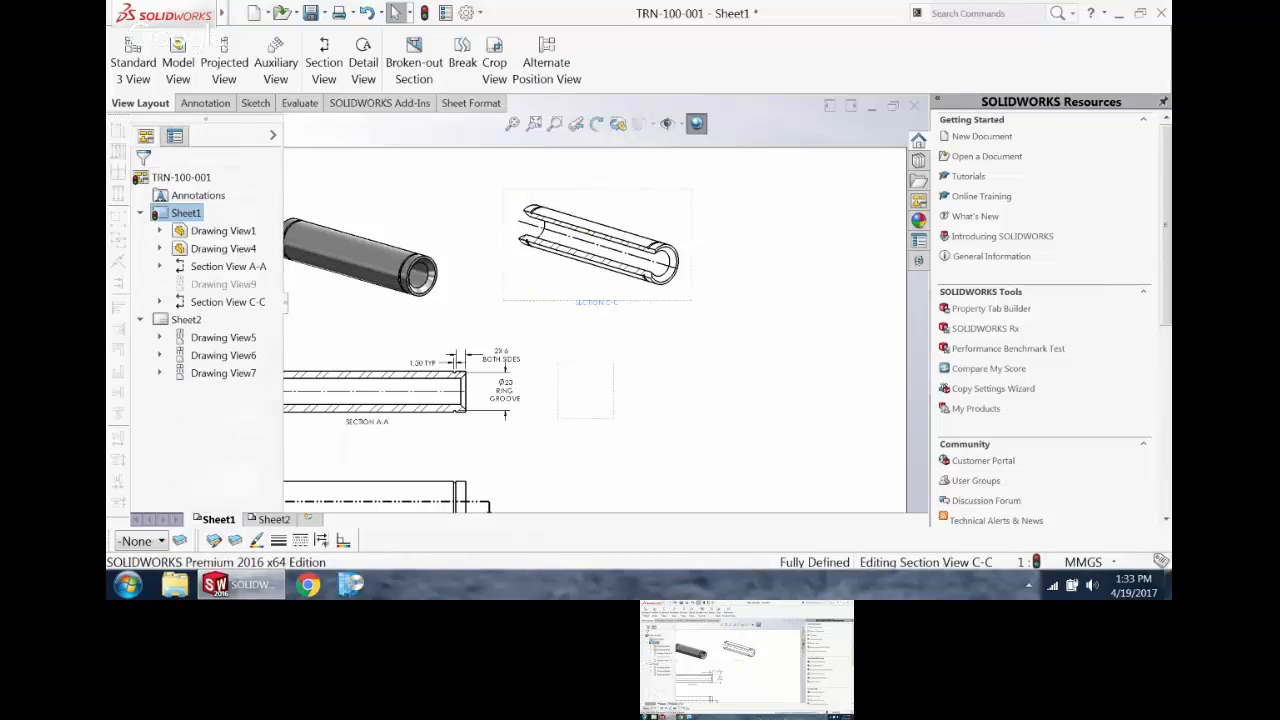
left_click(648, 305)
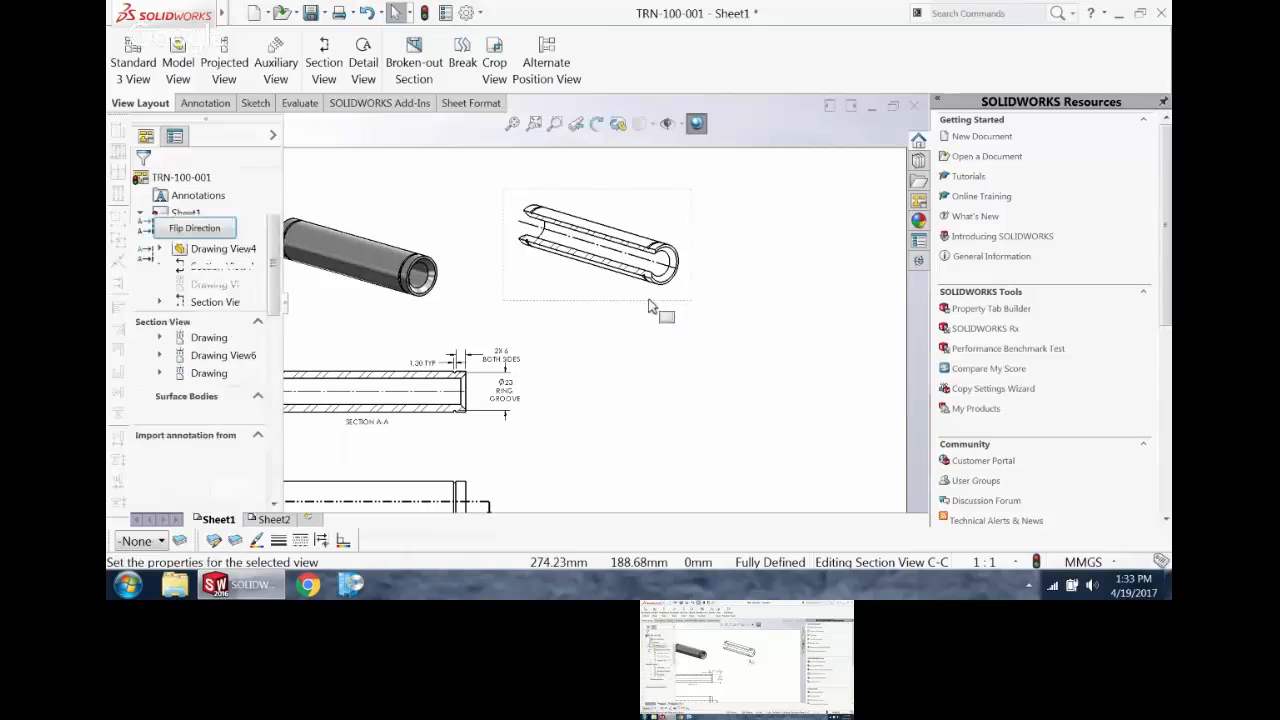
left_click_drag(648, 305, 615, 340)
left_click(689, 466)
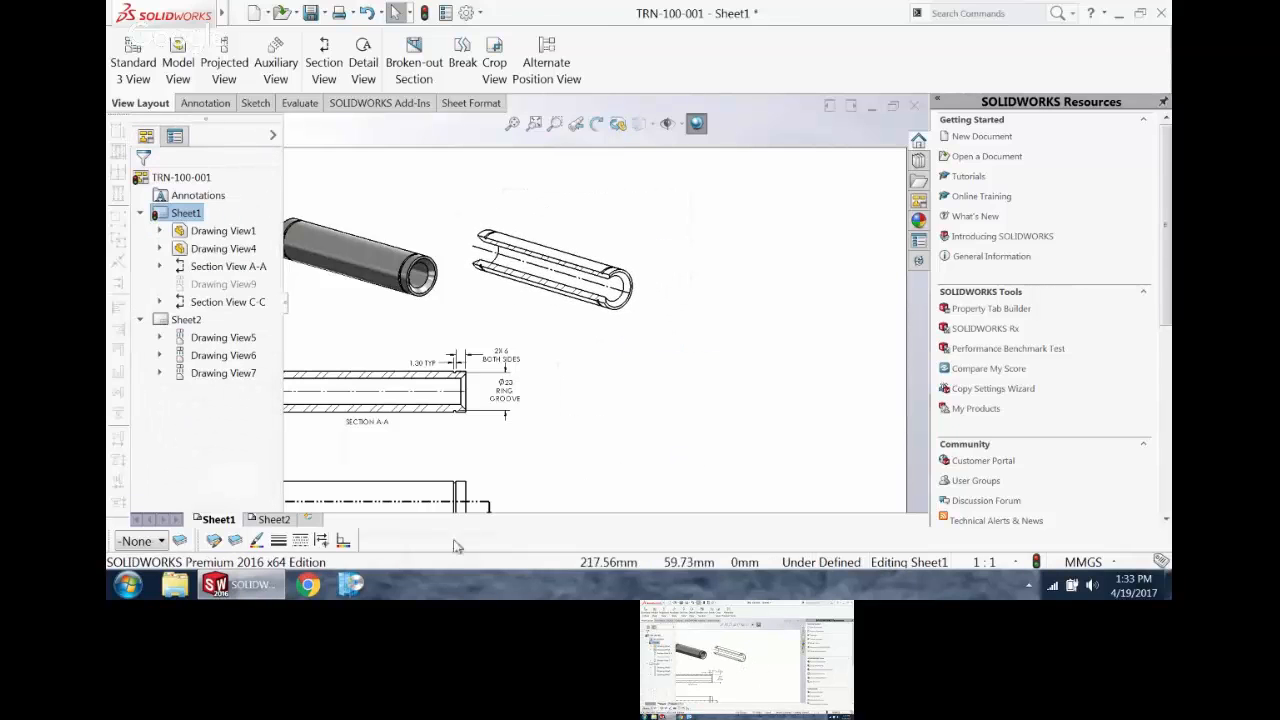
Step: On Sheet2, attach a leader note reading "CONFIGURATION =" to the upper edge of the shaded side view of the bar
left_click(272, 520)
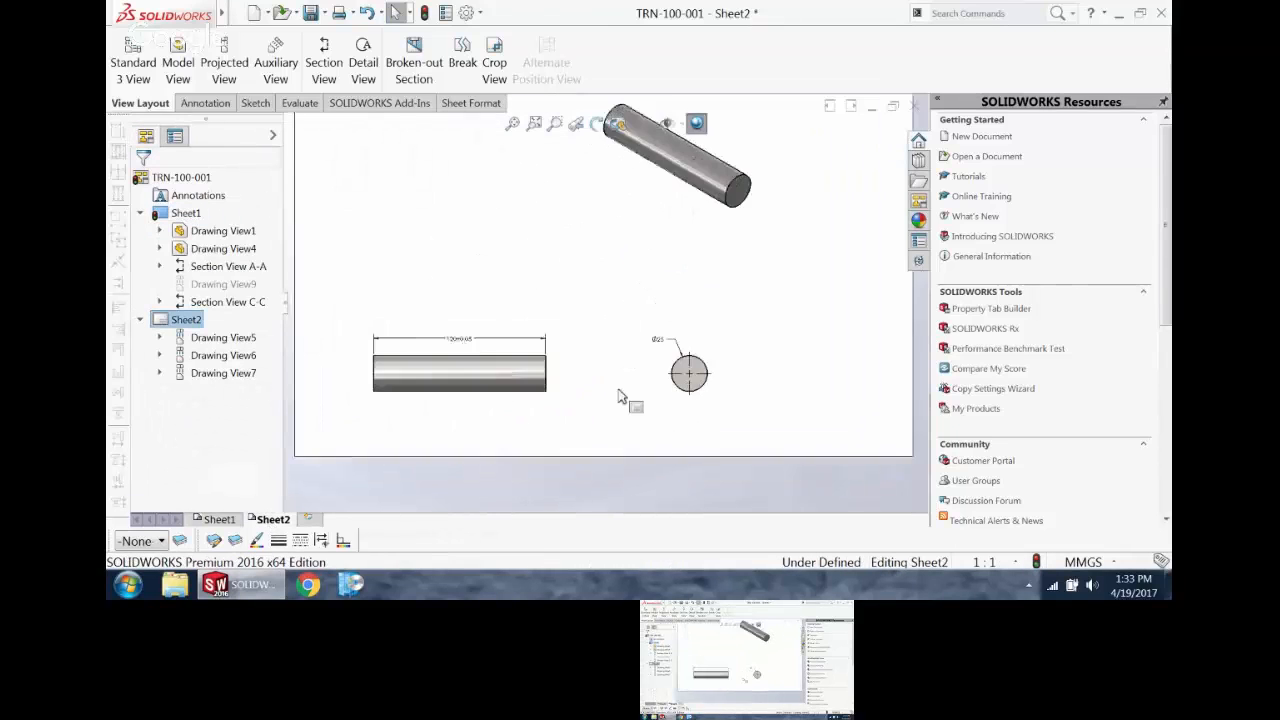
scroll(618, 400, "down", 1)
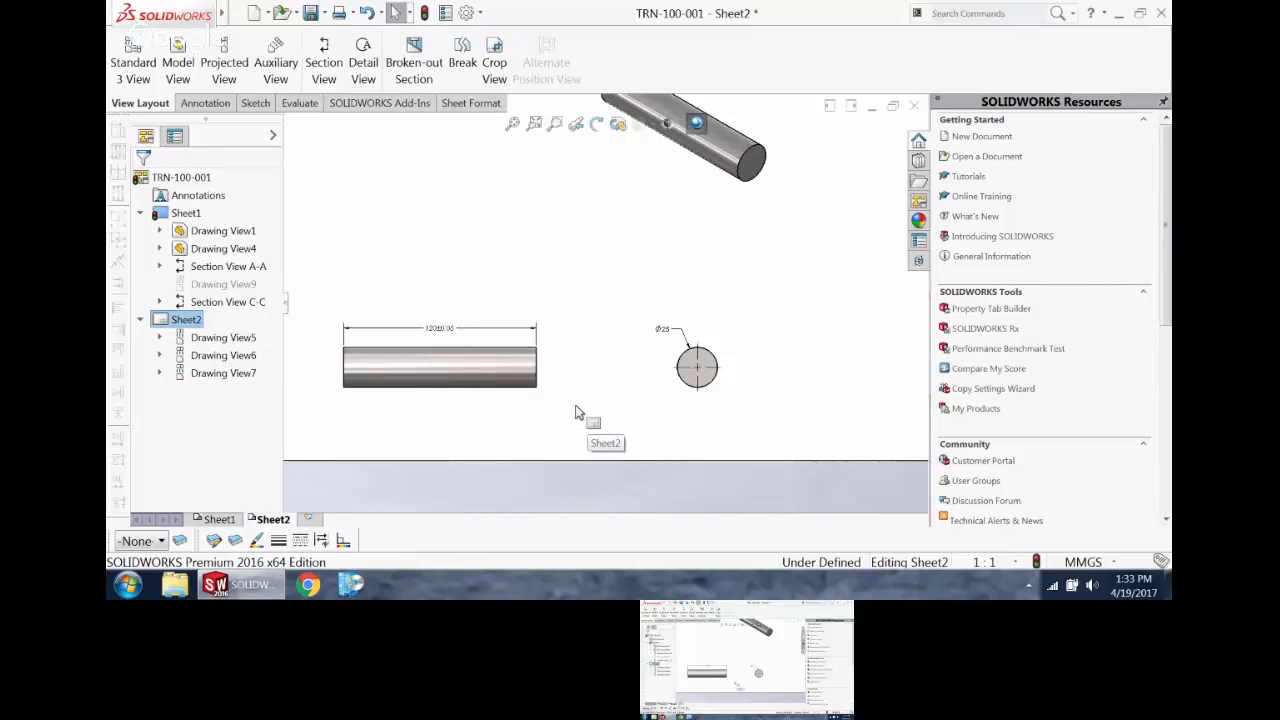
left_click(217, 108)
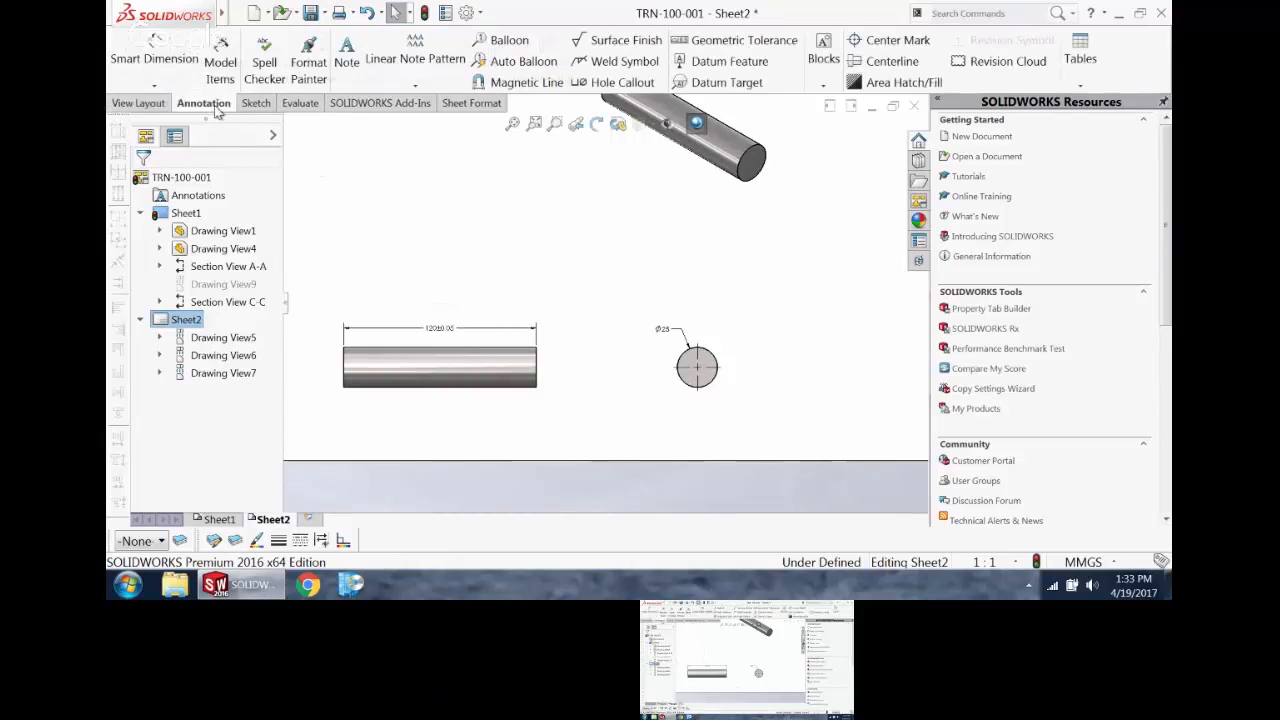
left_click(347, 62)
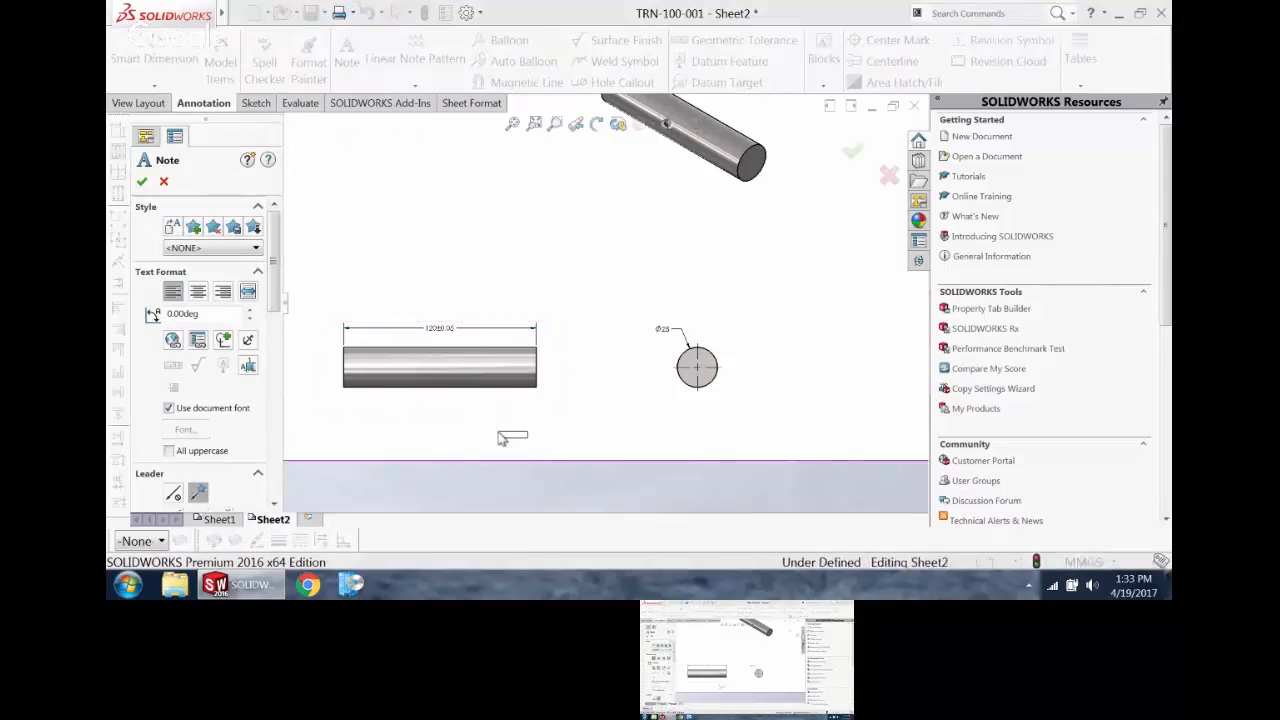
left_click(477, 350)
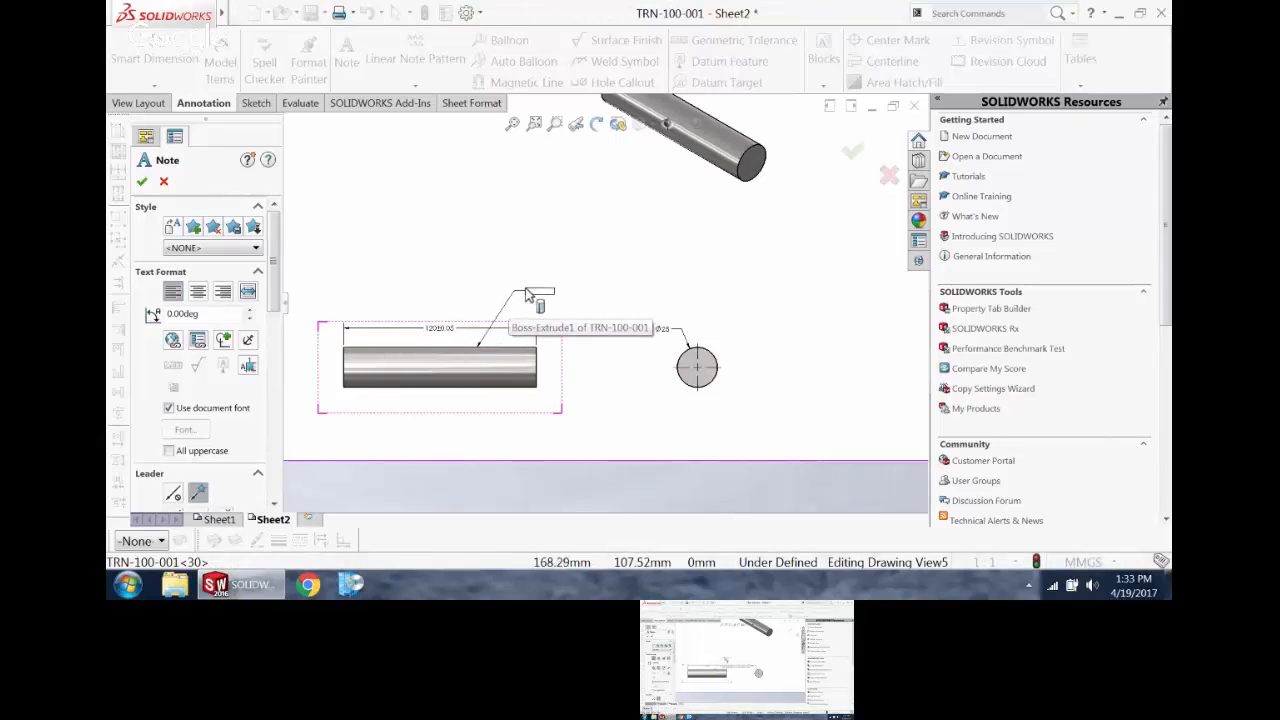
left_click(525, 289)
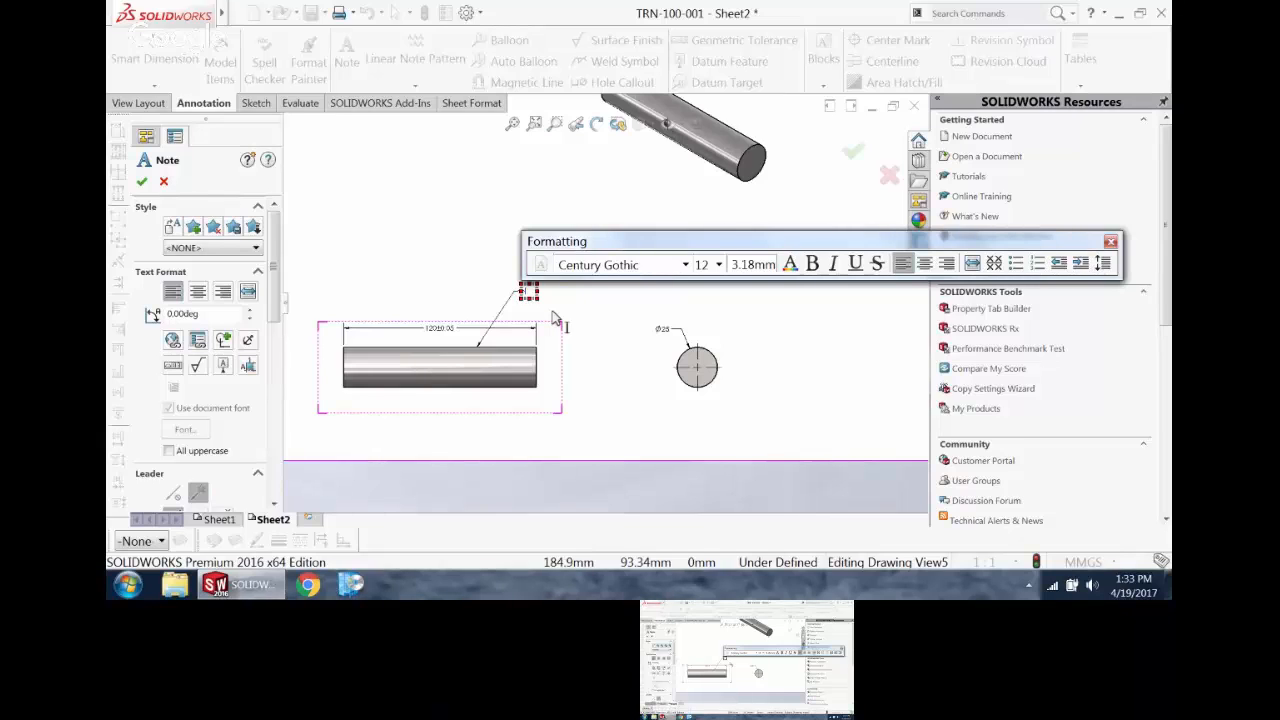
type("CONFIGURATION")
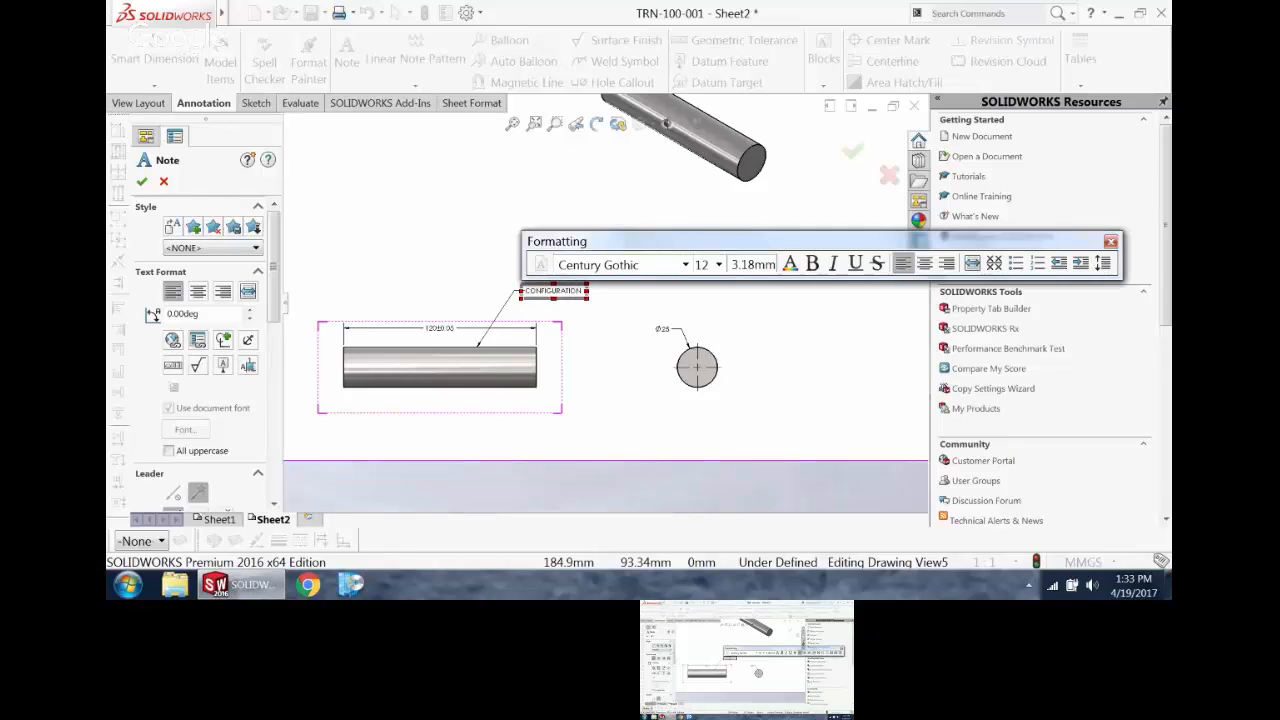
type(" =")
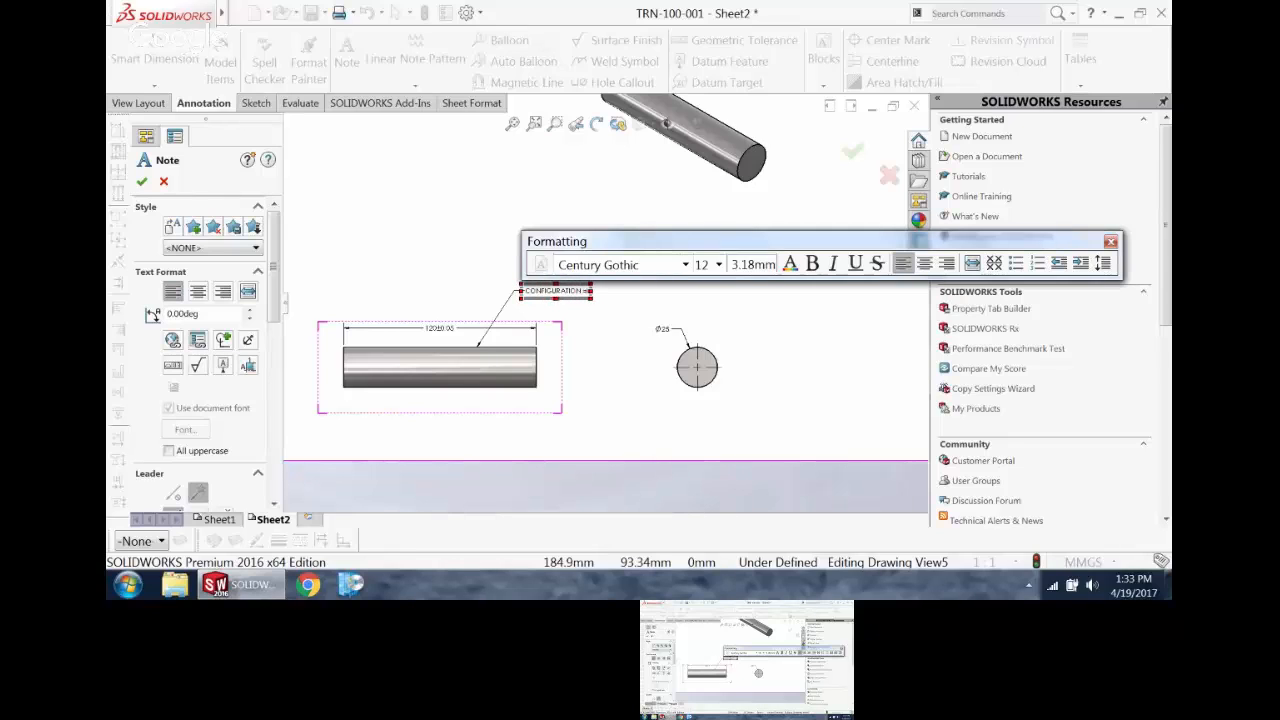
Step: Link the end of the configuration note to the current drawing view's SW-Configuration Name property and finish the note
left_click(197, 341)
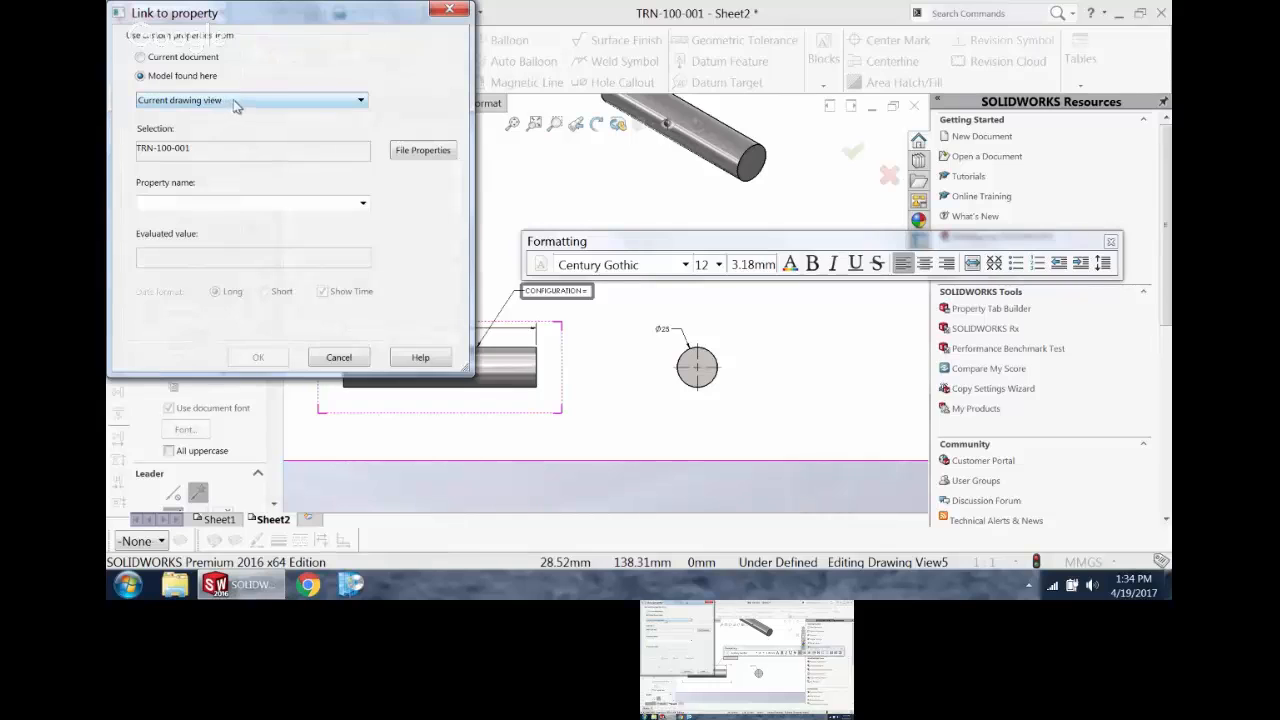
left_click(362, 203)
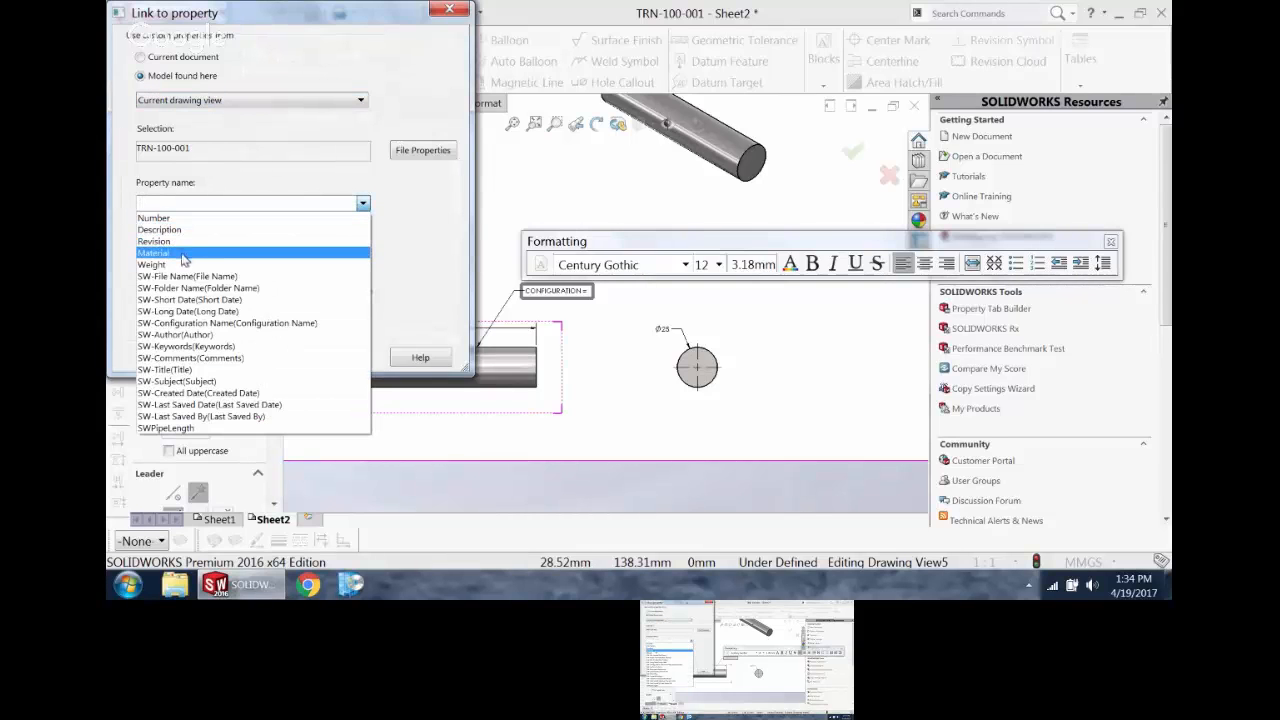
left_click(190, 323)
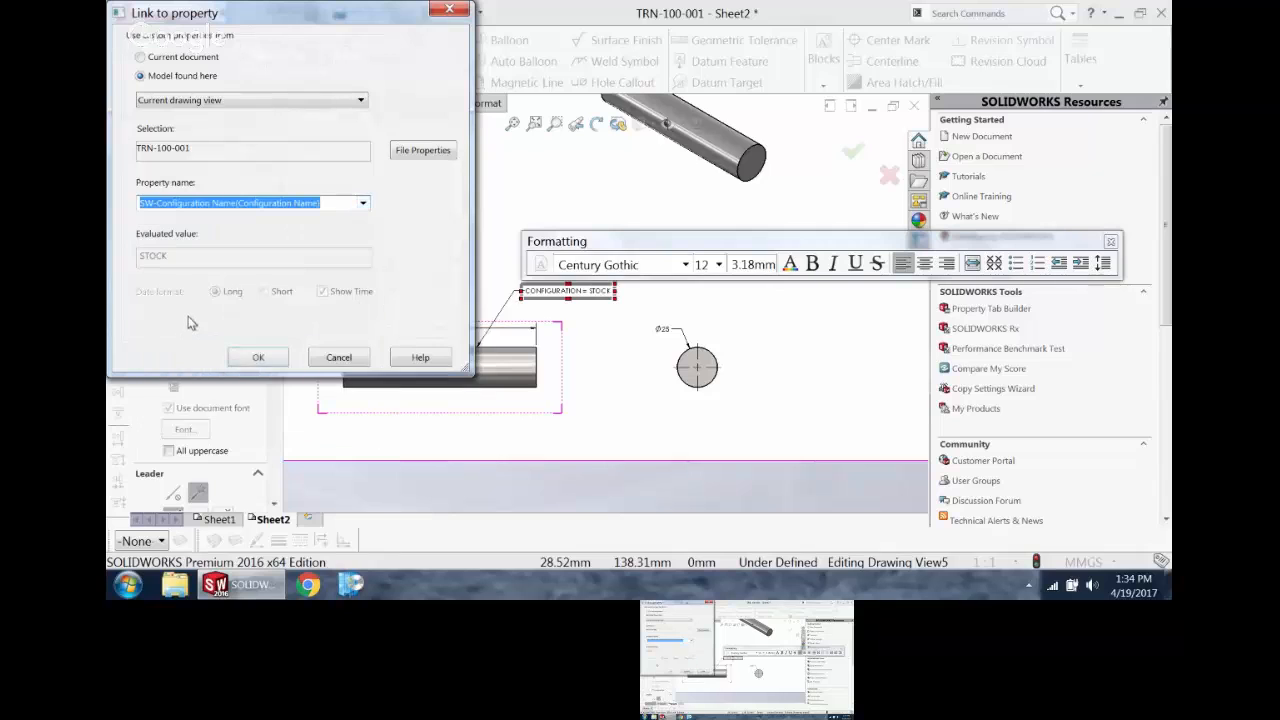
left_click(260, 358)
left_click(640, 401)
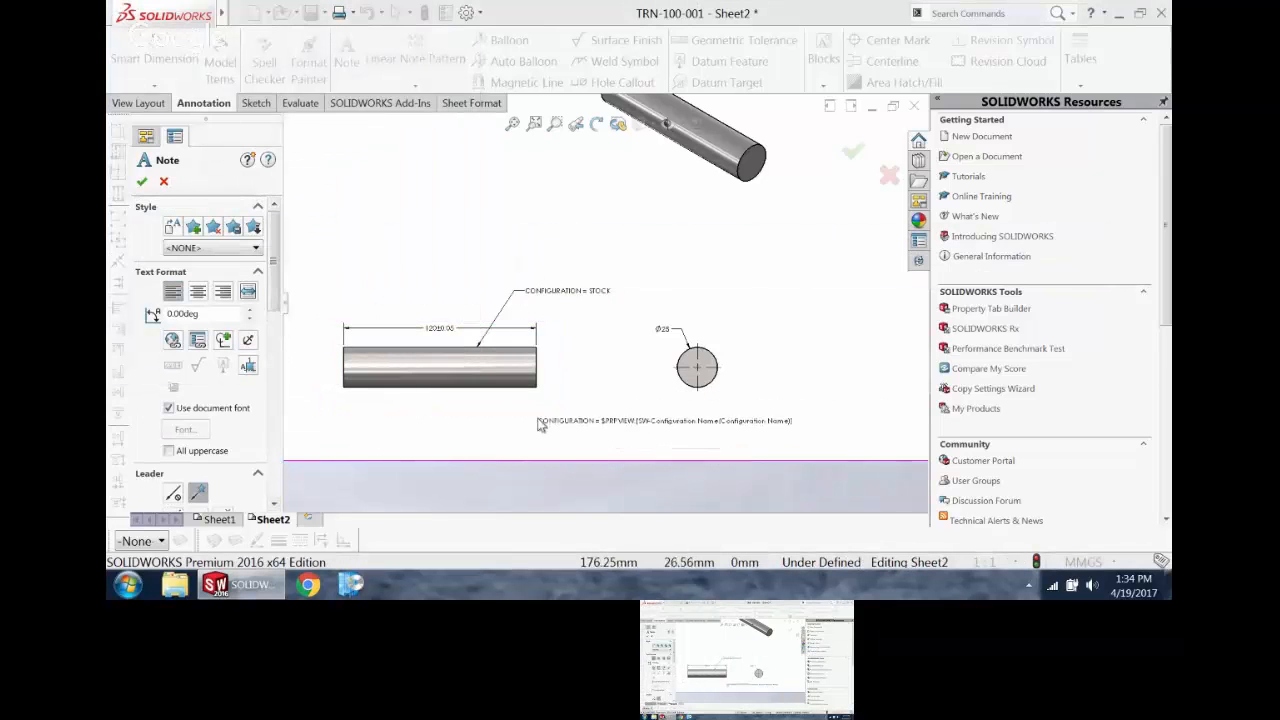
key("Escape")
Step: Test the linked note by switching the side view's reference configuration to Default and back to STOCK
left_click(530, 398)
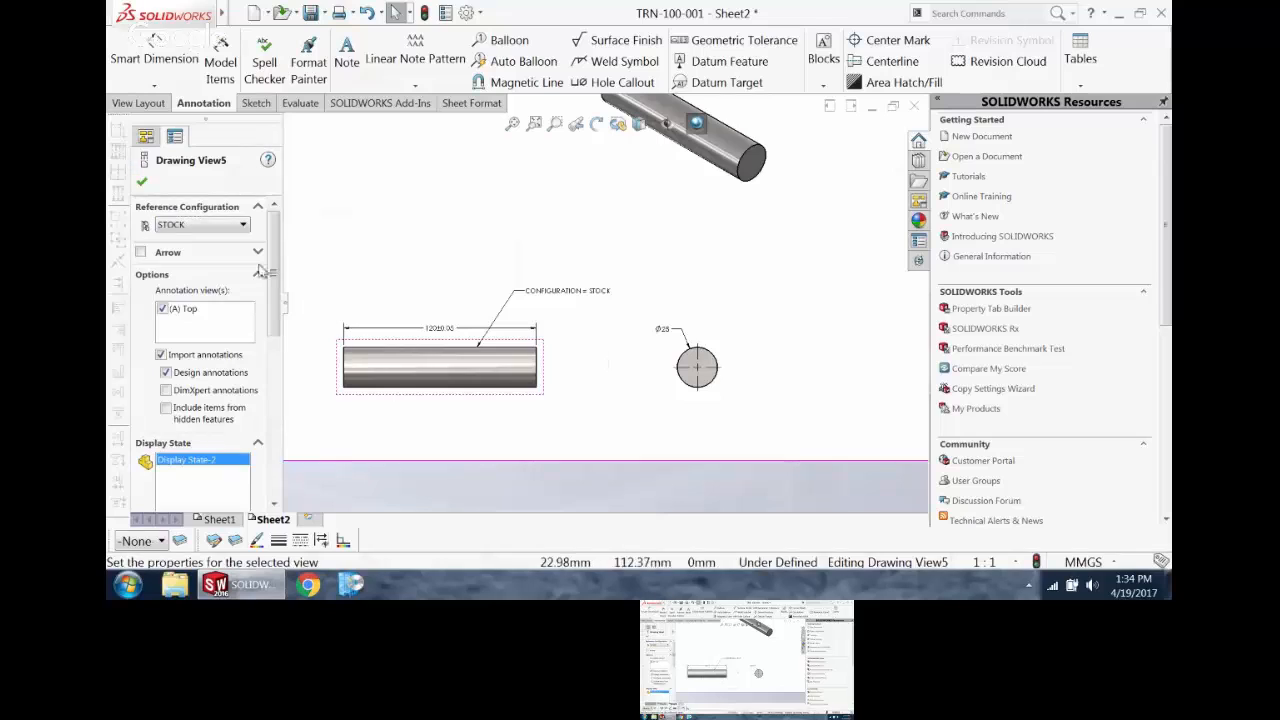
left_click(212, 225)
left_click(204, 253)
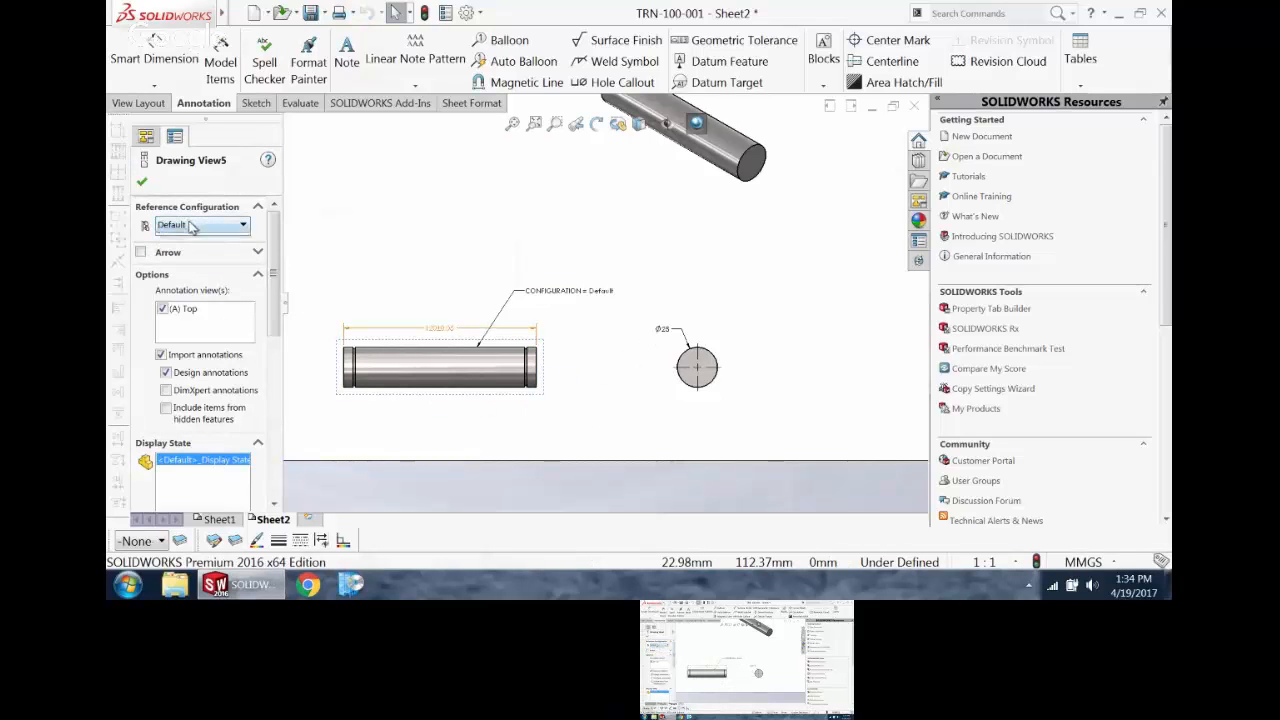
left_click(191, 228)
left_click(199, 260)
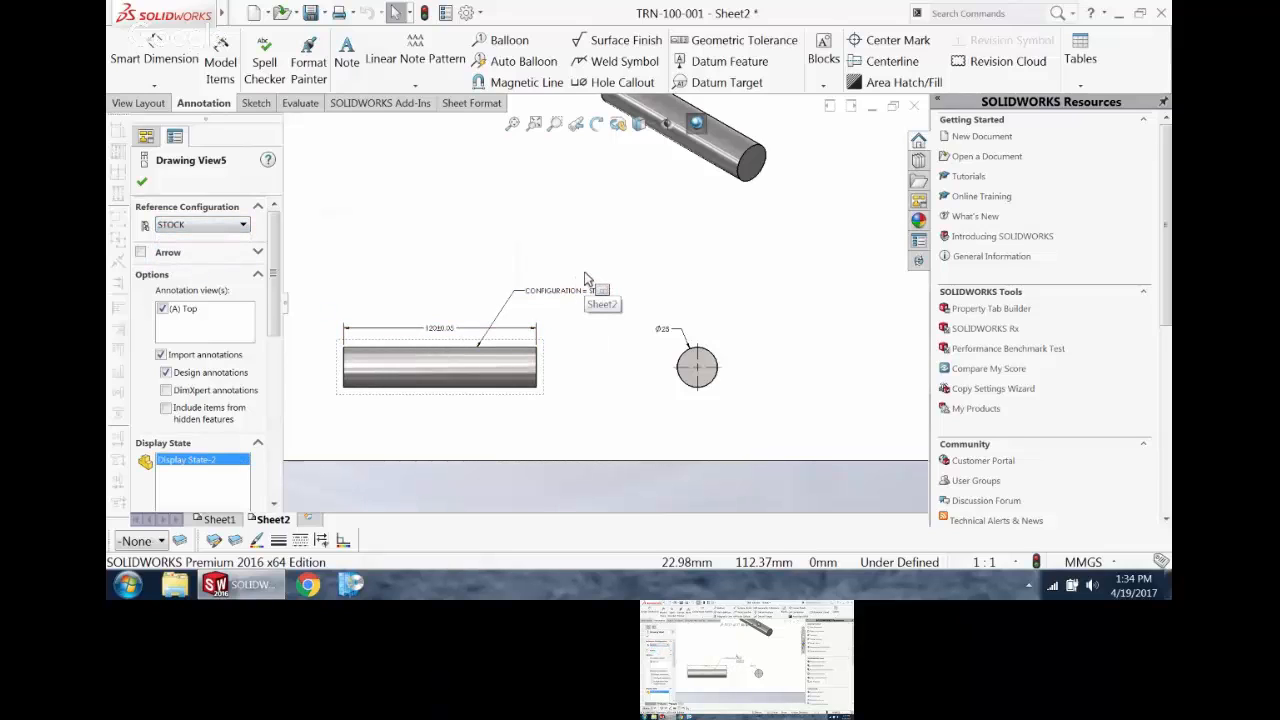
left_click(628, 375)
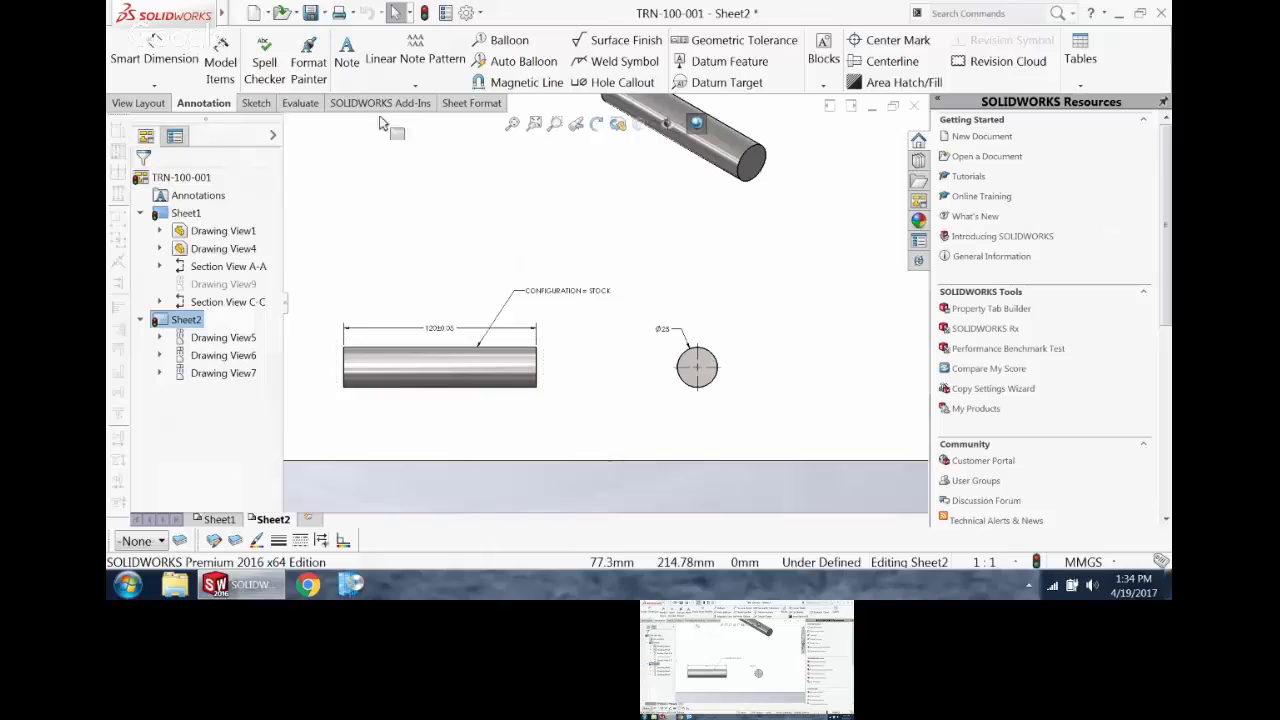
Step: Place a note without a leader reading "MATERIAL =" below and between the two lower views
left_click(346, 50)
left_click(565, 431)
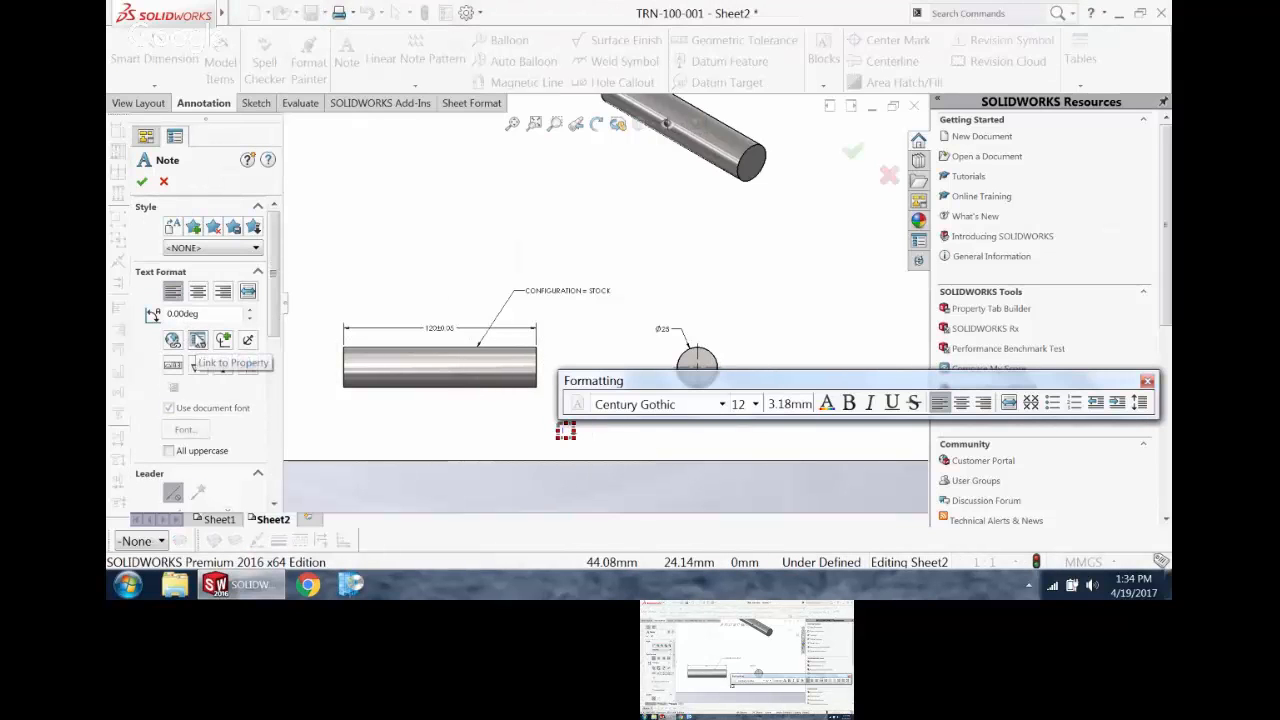
type("MATERIAL =")
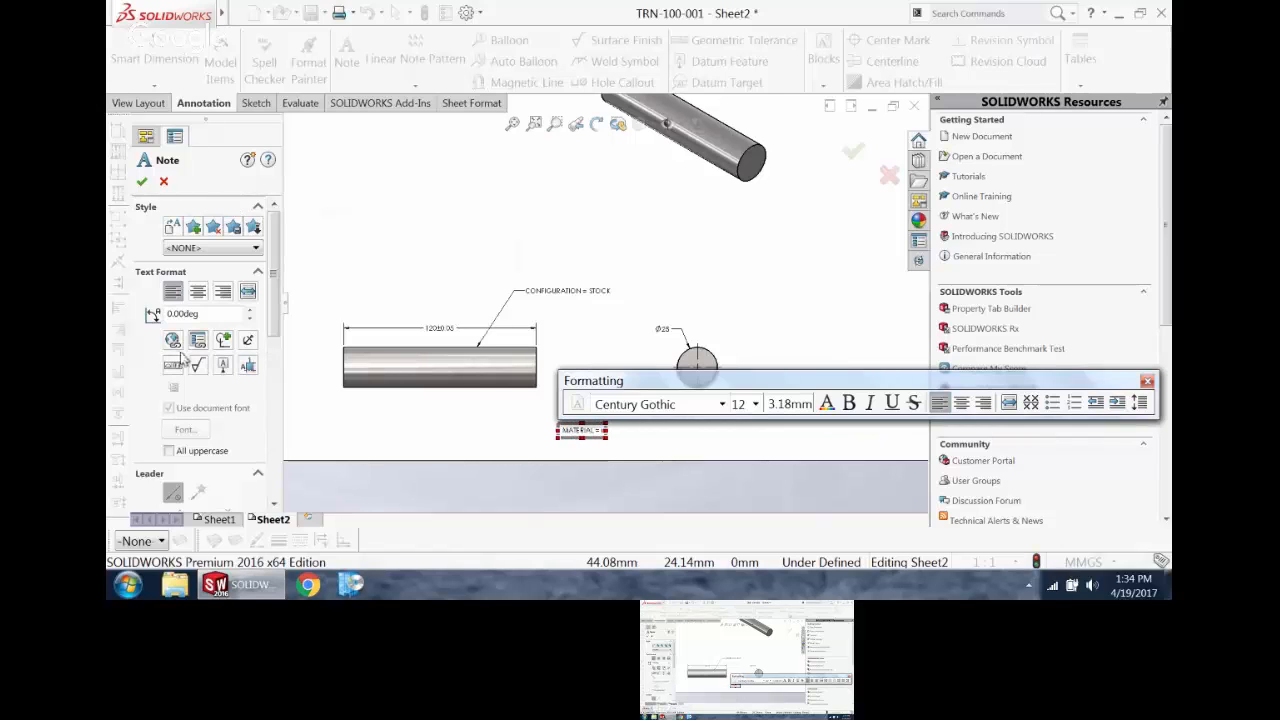
Step: Link the end of the material note to the model's Material property, using the drawing view specified in Sheet Properties, and finish the note
left_click(197, 341)
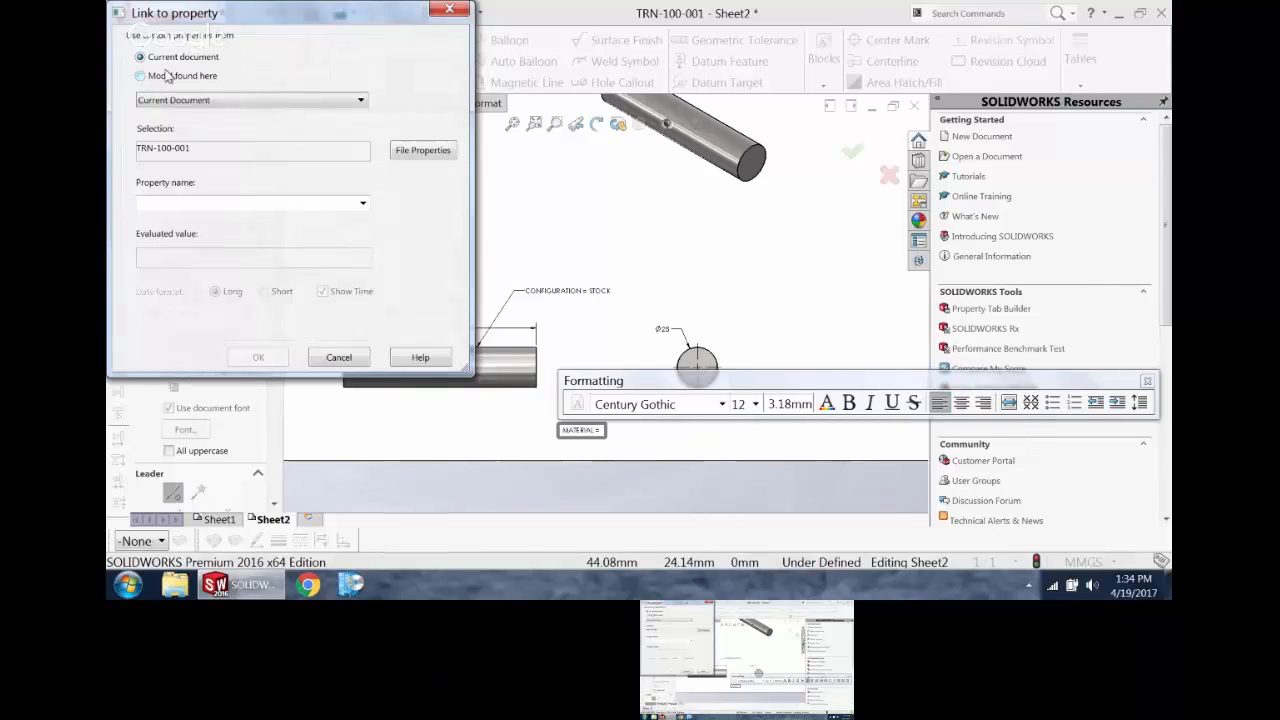
left_click(189, 77)
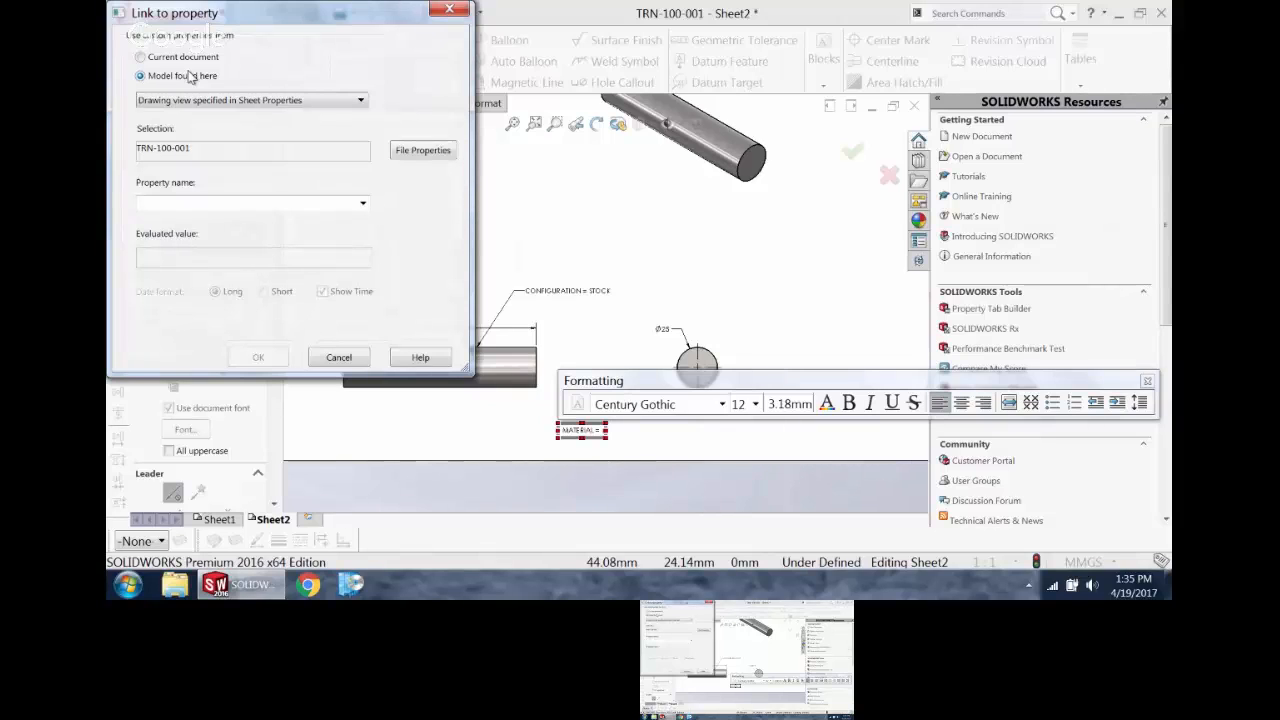
left_click(362, 205)
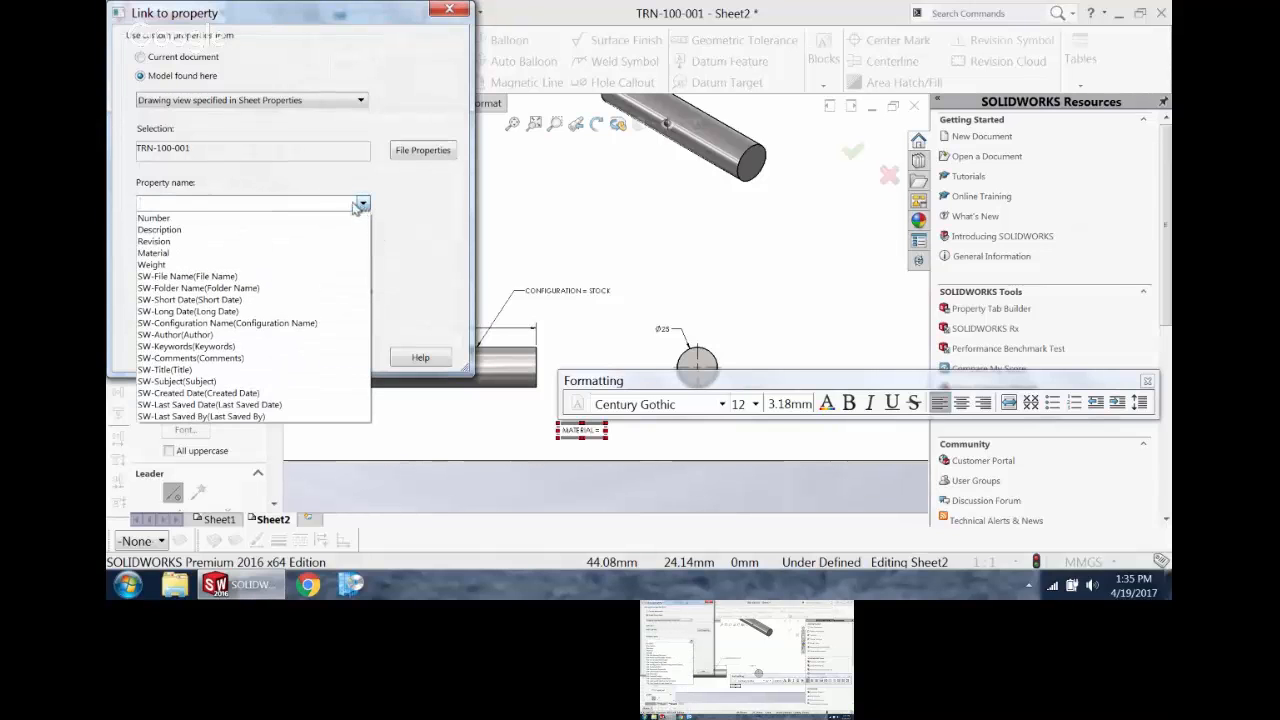
left_click(217, 253)
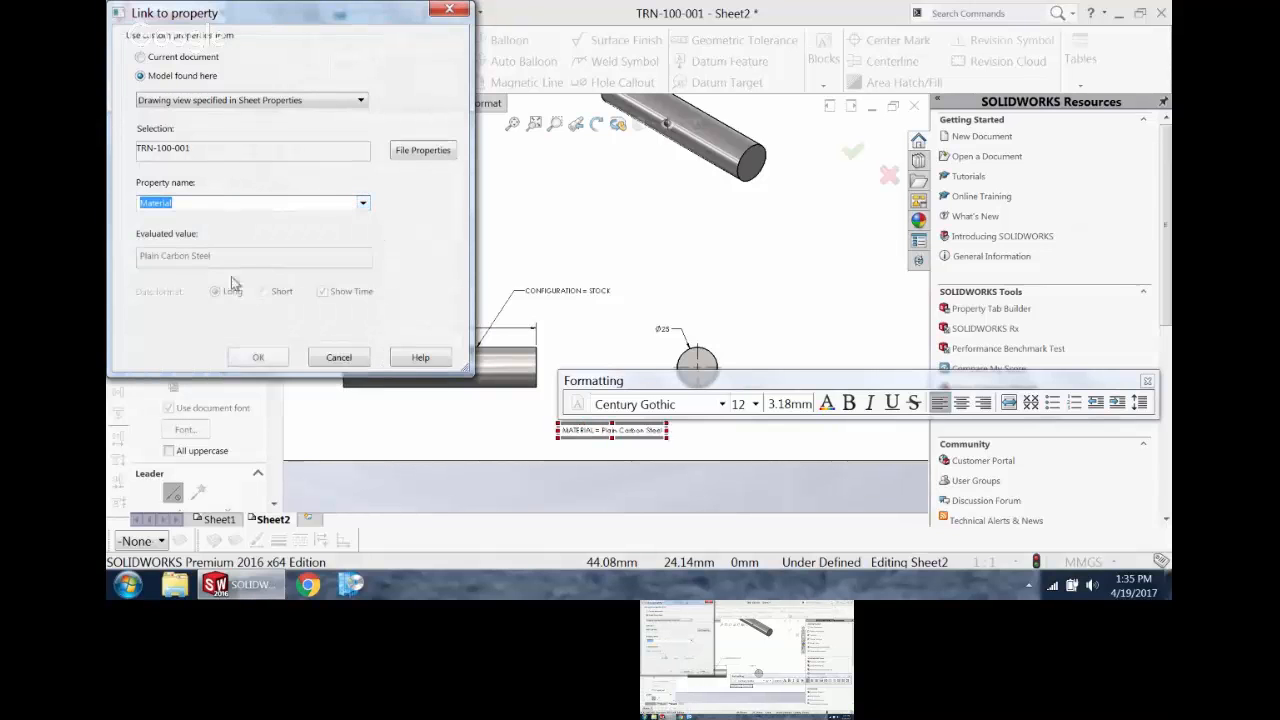
left_click(258, 358)
left_click(743, 300)
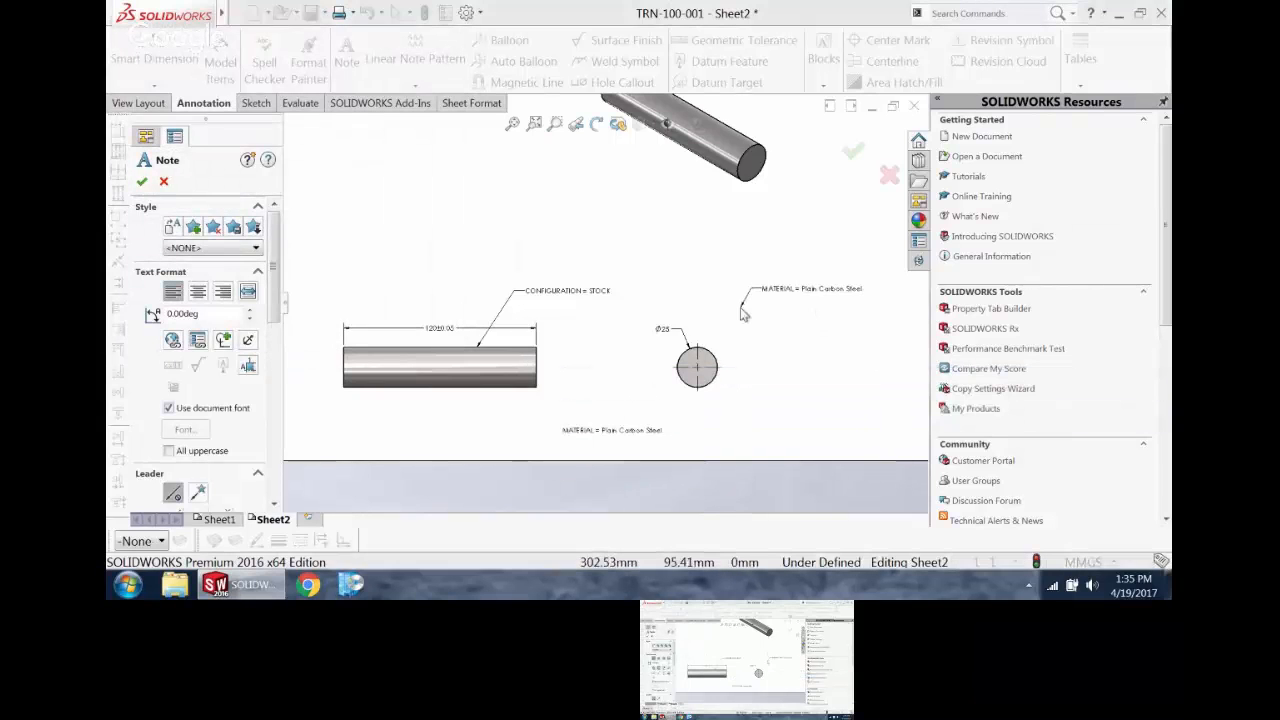
key("Escape")
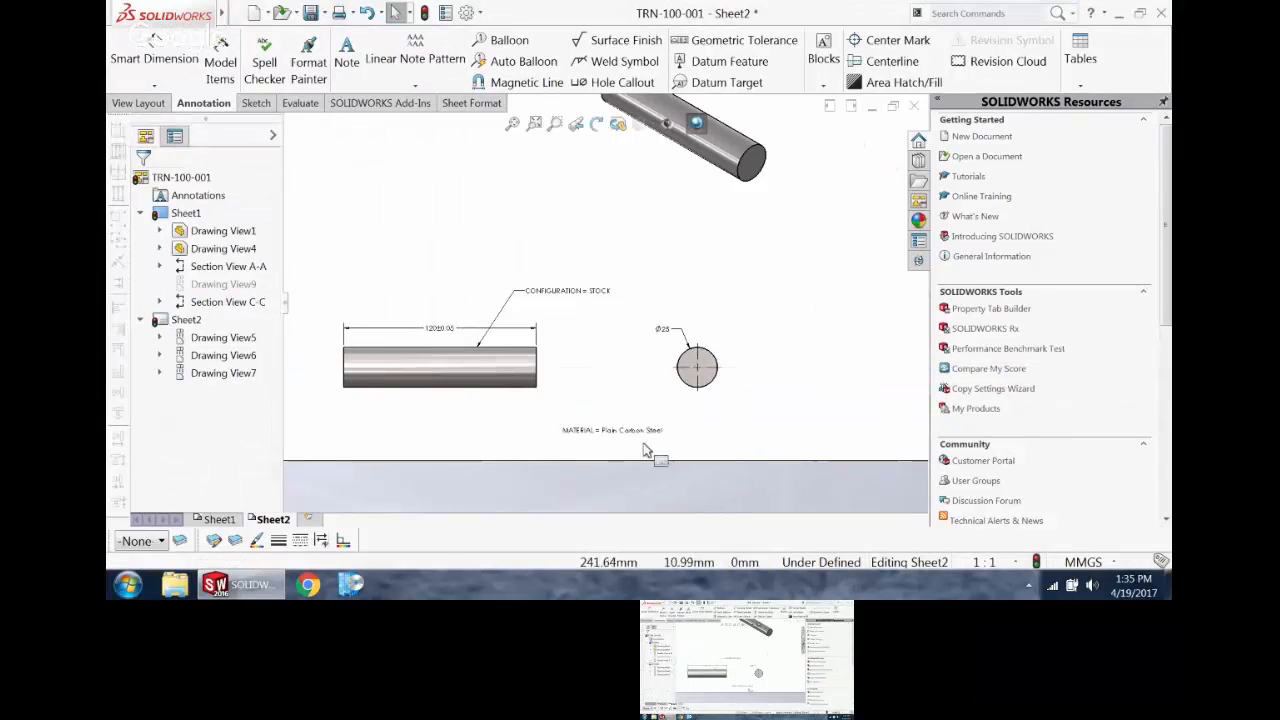
Step: Set the part's material to 1060 Alloy in the TRN-100-001 part file, then save and close the part
key("f")
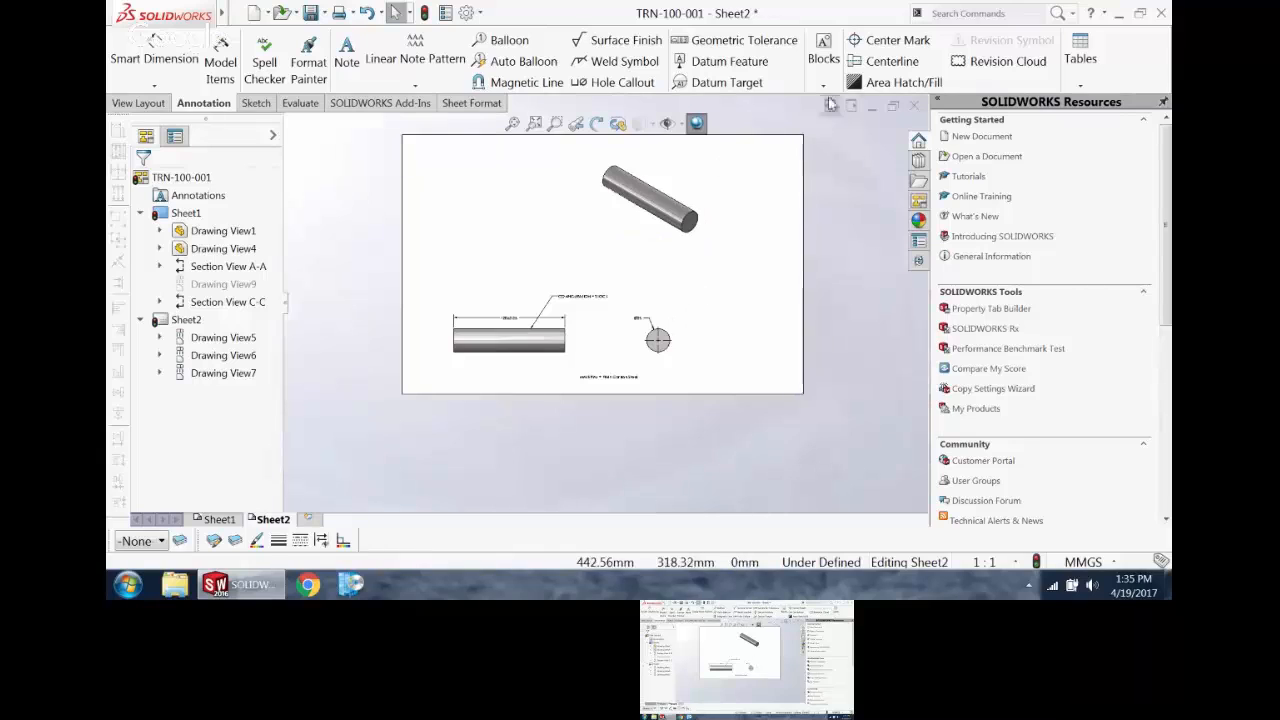
key("ctrl+Tab")
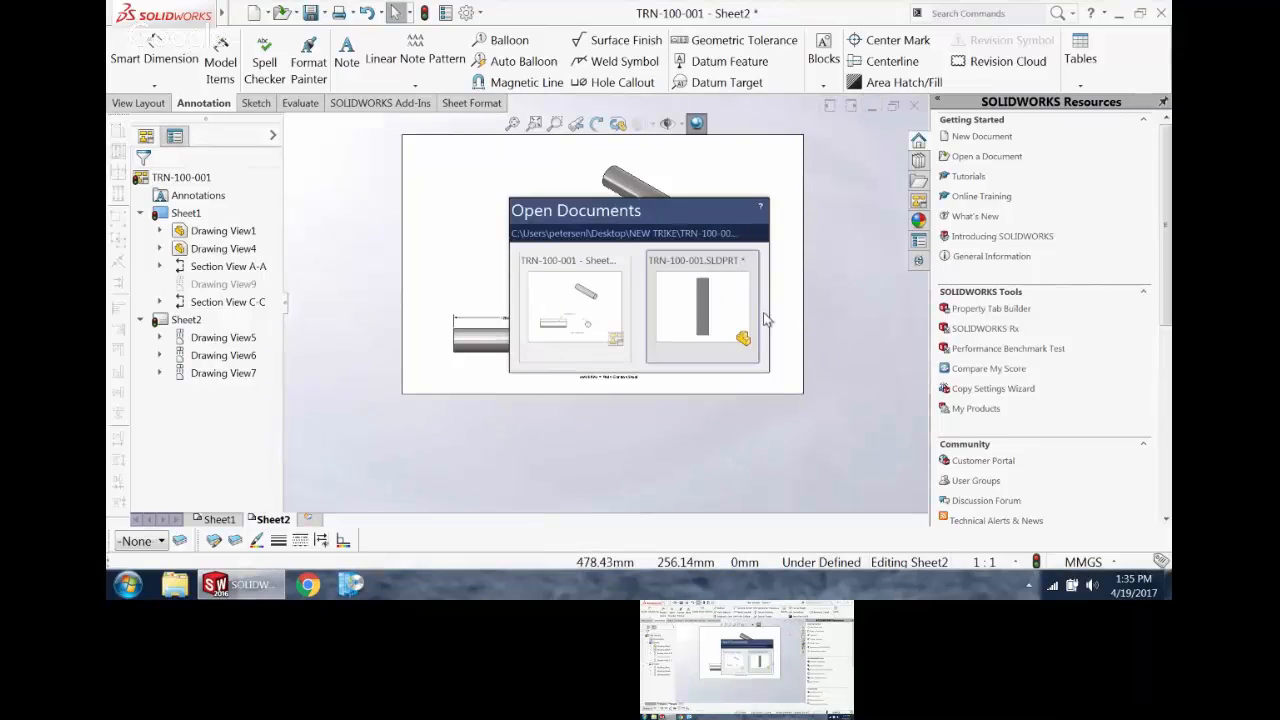
right_click(193, 272)
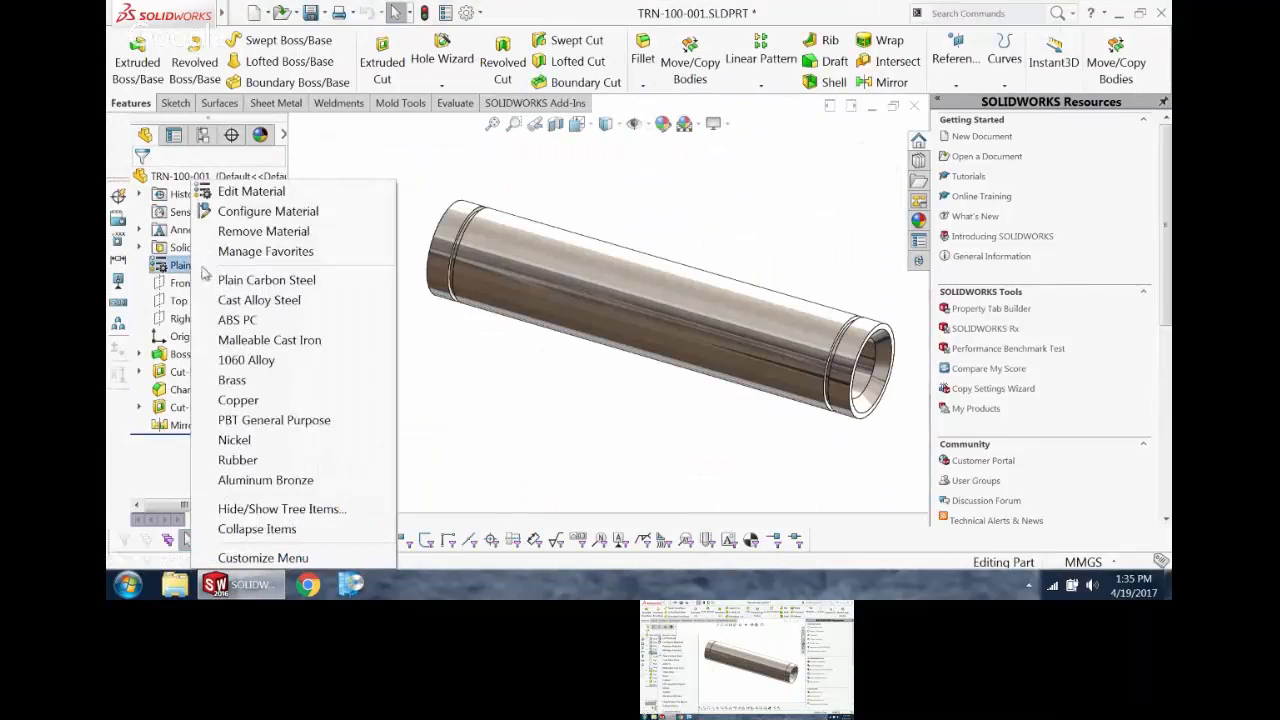
left_click(246, 360)
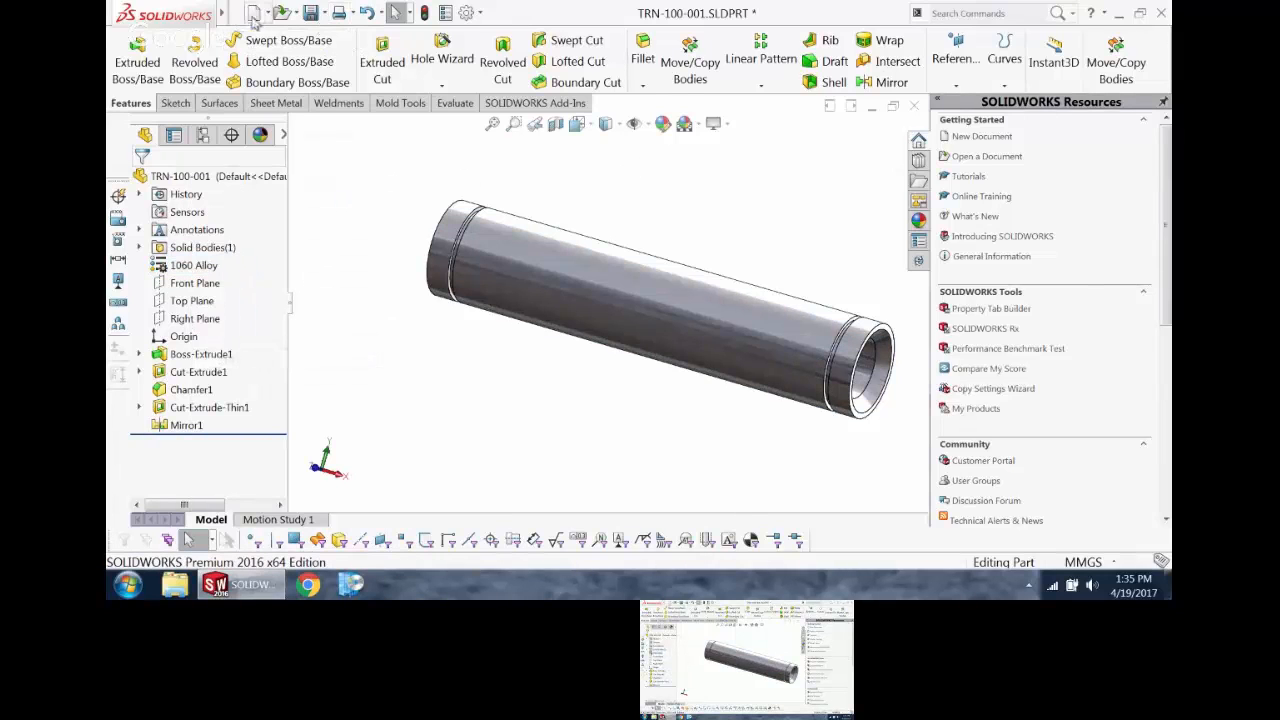
left_click(312, 14)
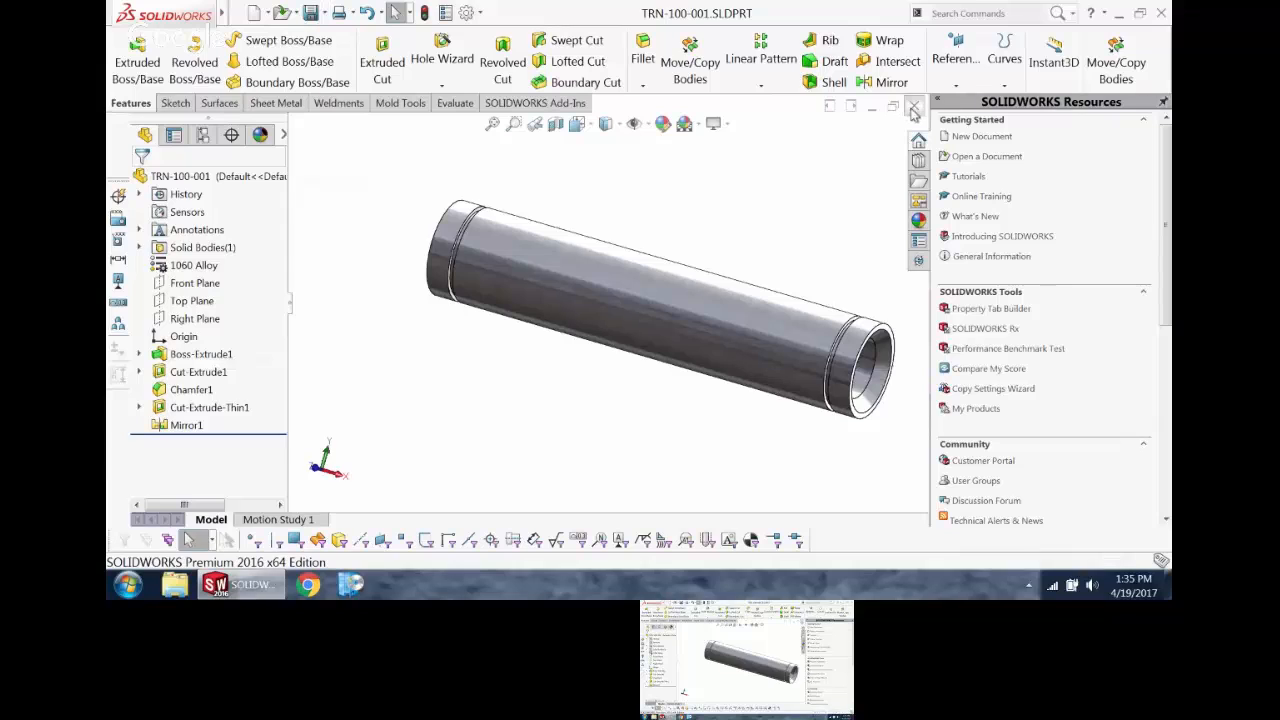
left_click(914, 106)
scroll(605, 388, "down", 6)
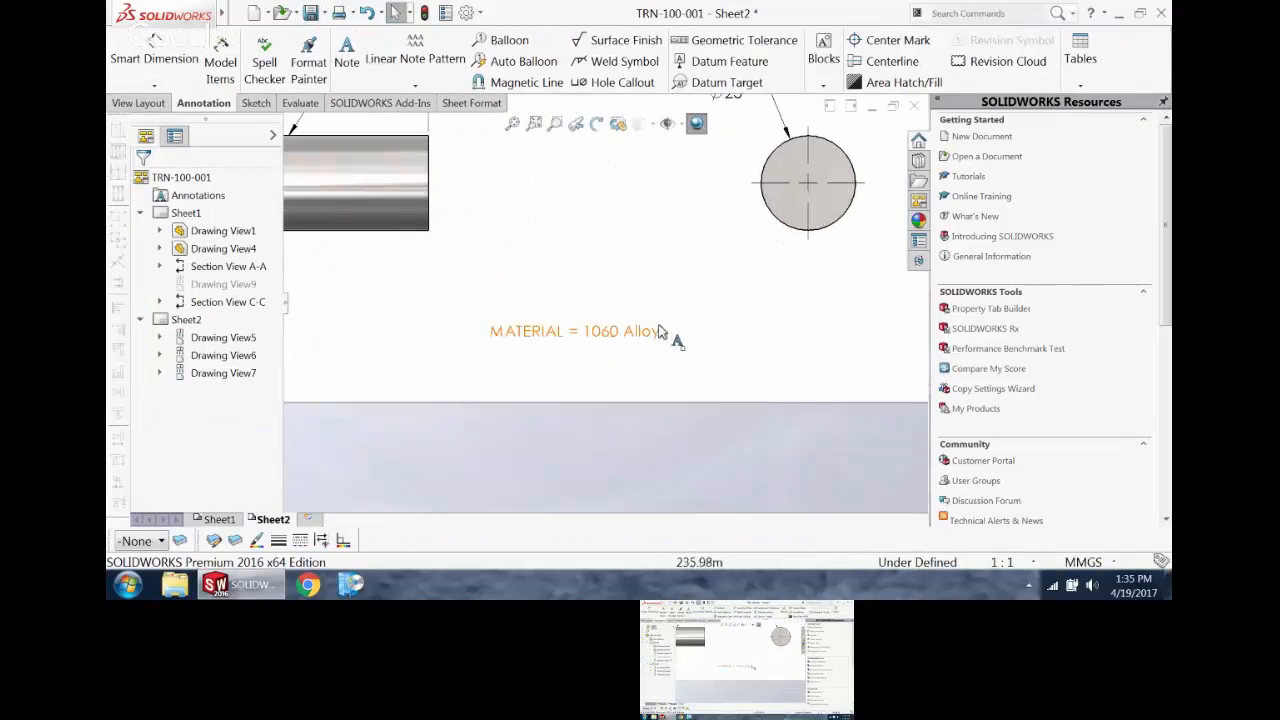
scroll(651, 352, "up", 6)
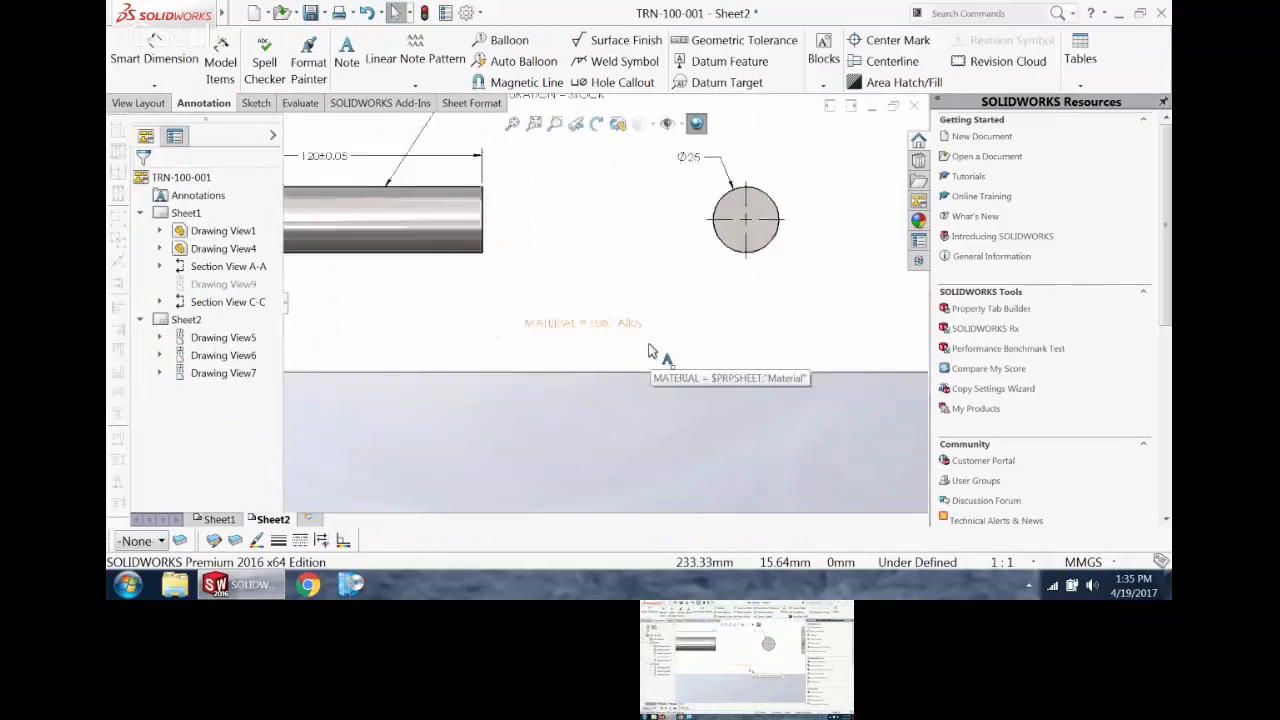
left_click(513, 125)
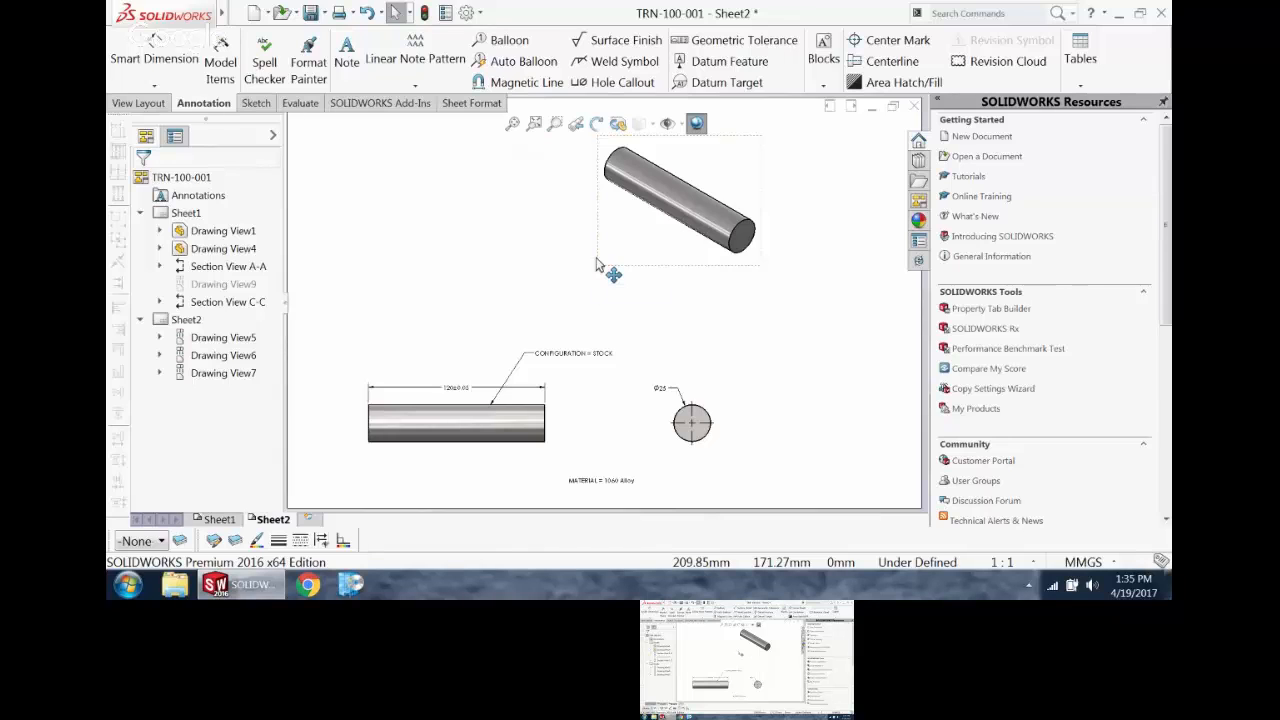
Step: Look up which documents are open in SOLIDWORKS using the File Explorer list
left_click(872, 106)
left_click(174, 516)
left_click(918, 180)
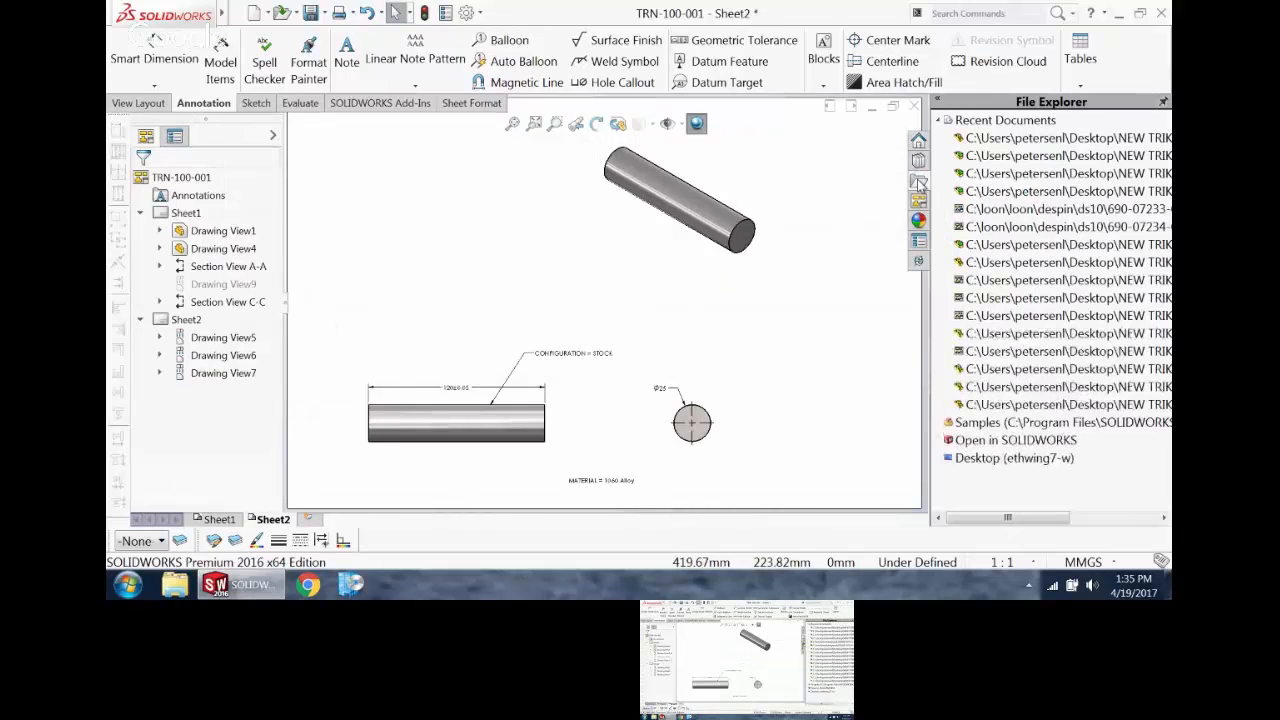
left_click(945, 119)
left_click(941, 156)
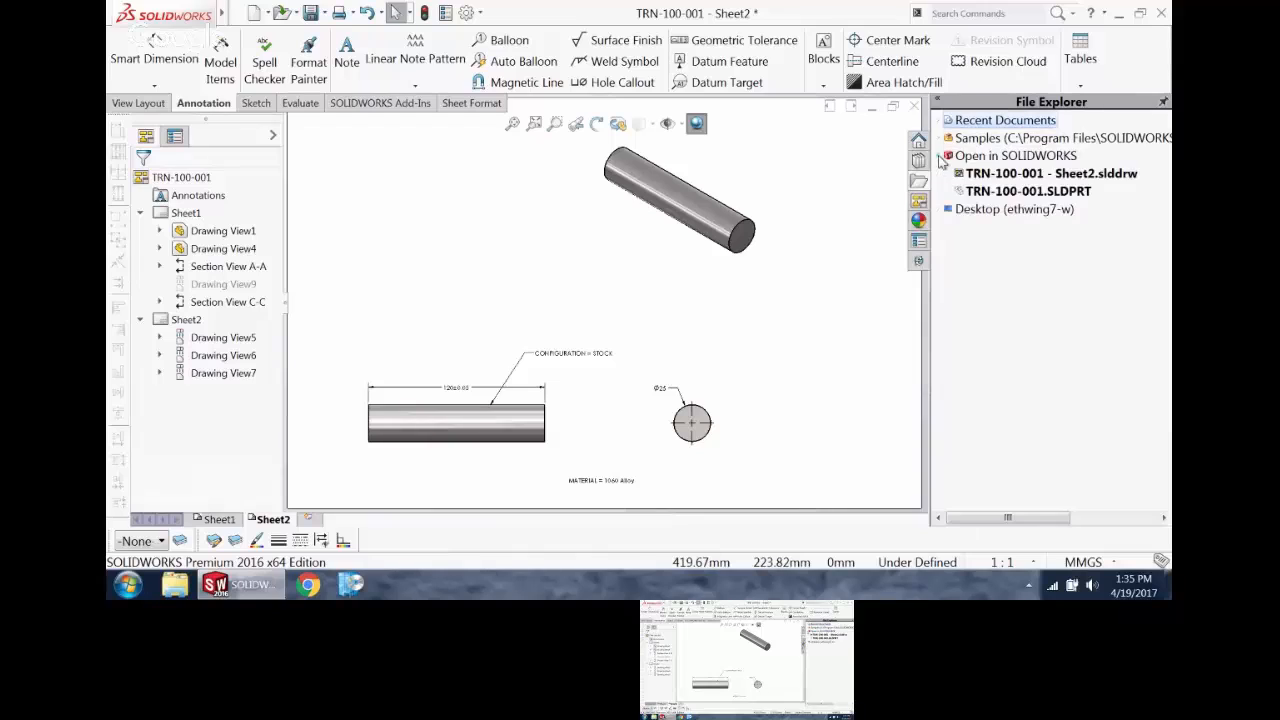
mouse_move(1011, 193)
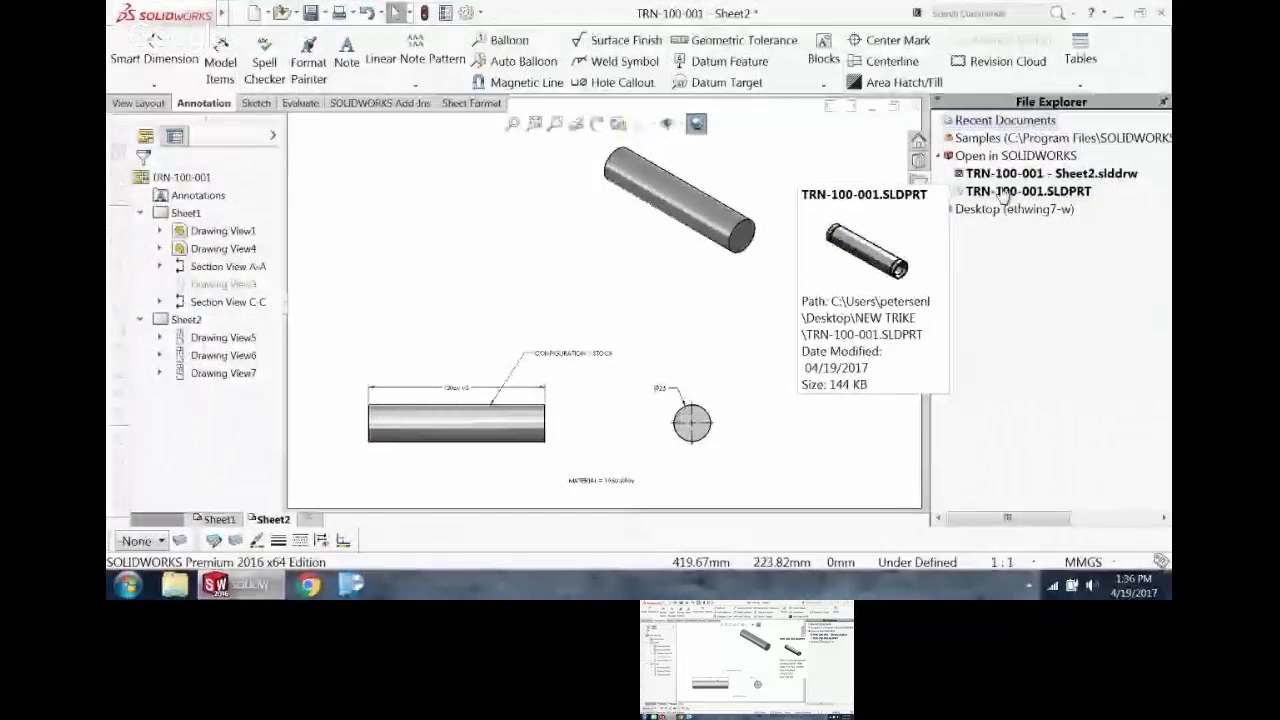
Step: On Sheet1, place a note reading "SHEET" in the empty area to the right of the cutaway section view
left_click(225, 520)
scroll(492, 352, "up", 4)
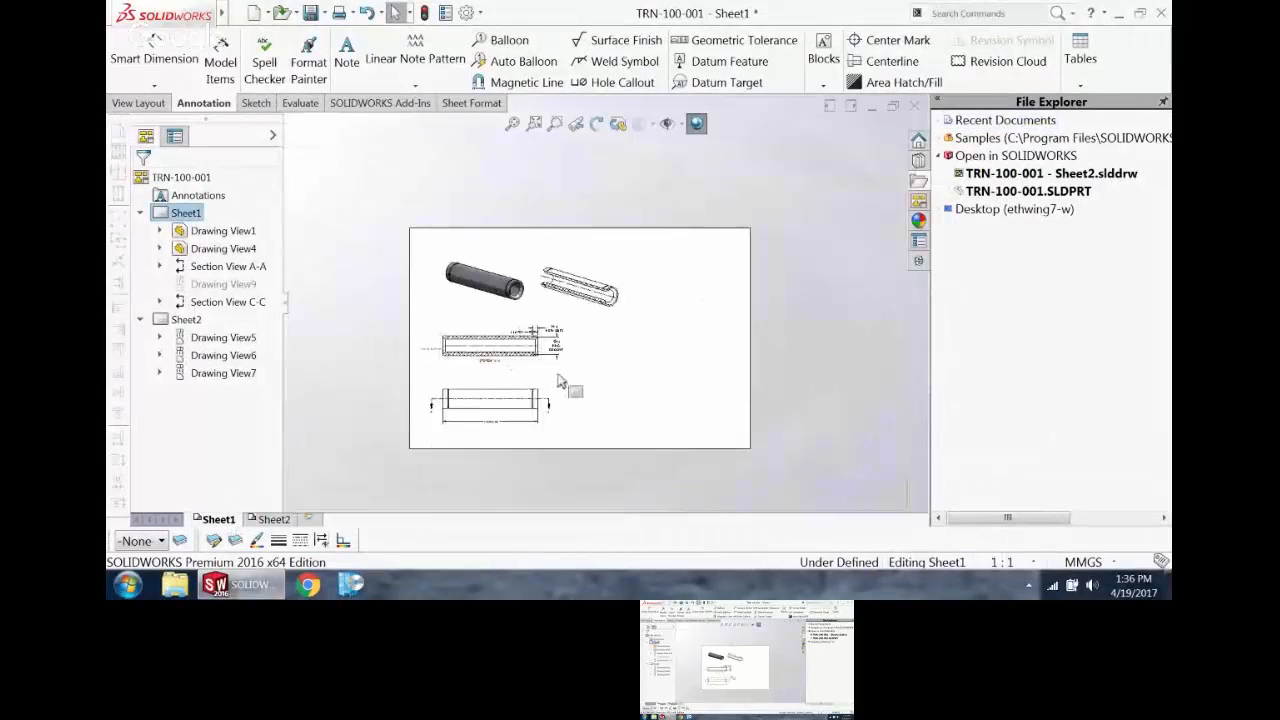
scroll(557, 376, "down", 2)
scroll(634, 284, "down", 1)
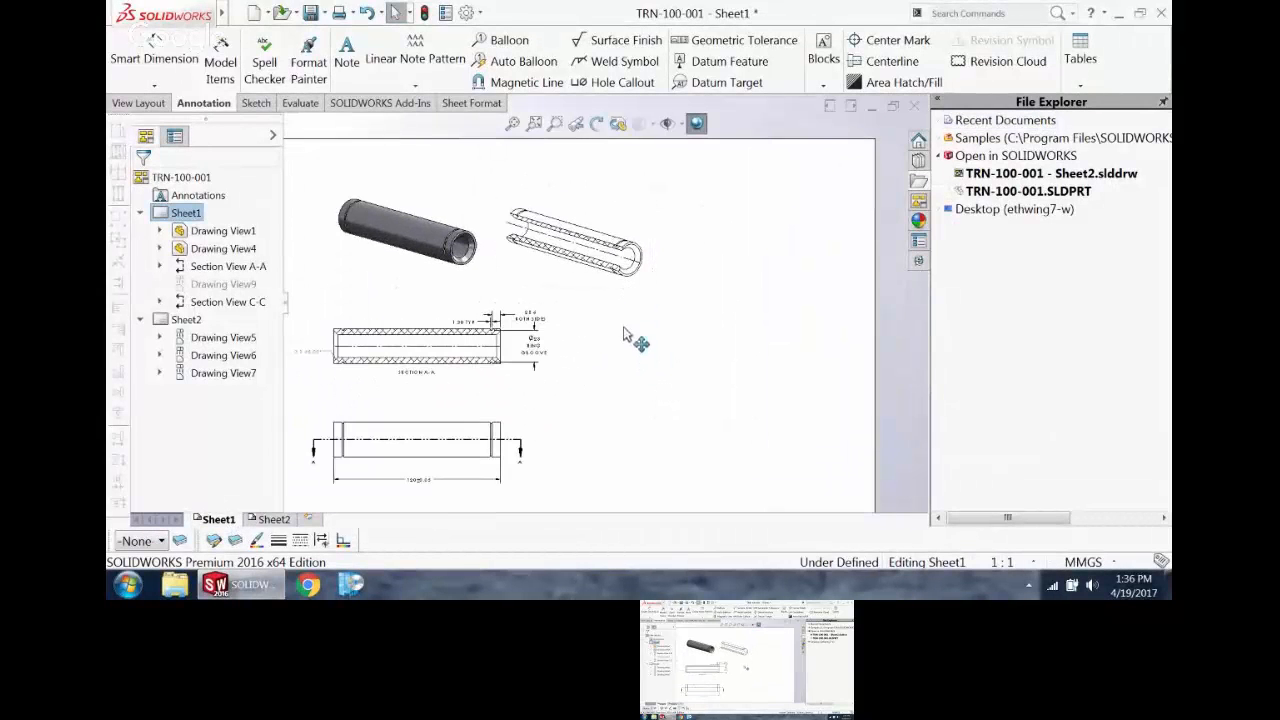
scroll(634, 310, "down", 3)
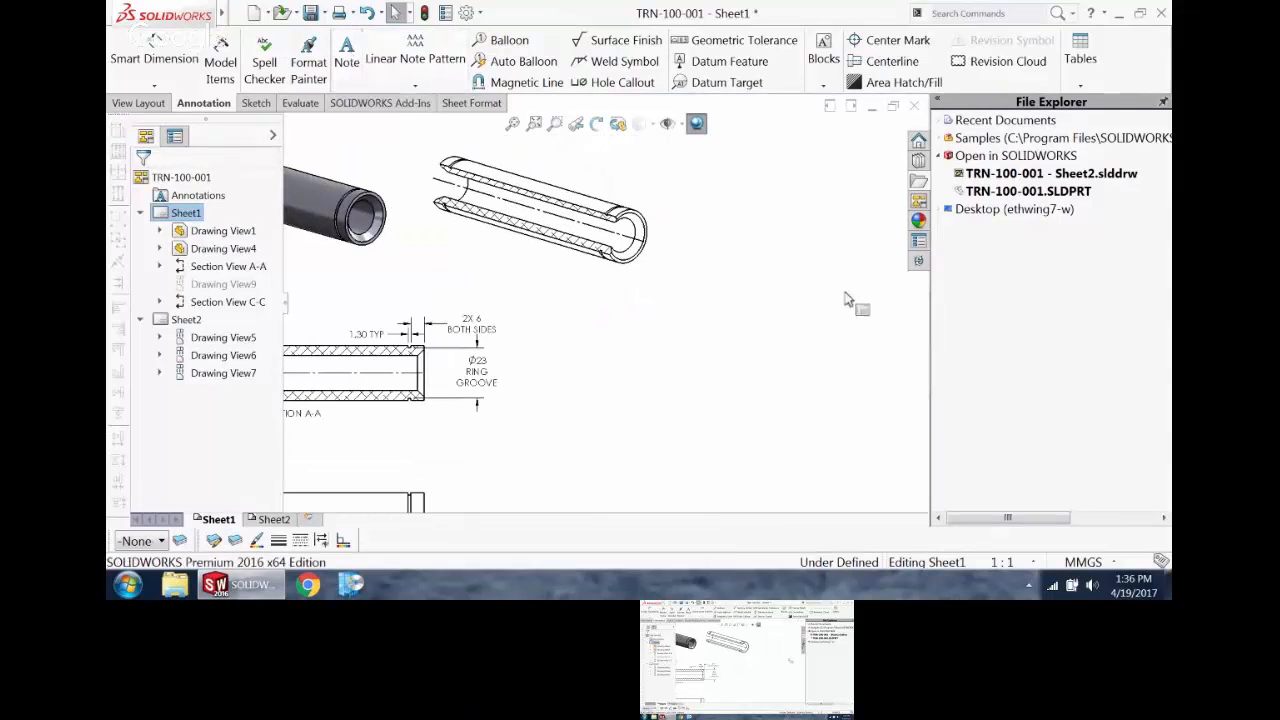
scroll(737, 206, "up", 3)
scroll(660, 257, "down", 2)
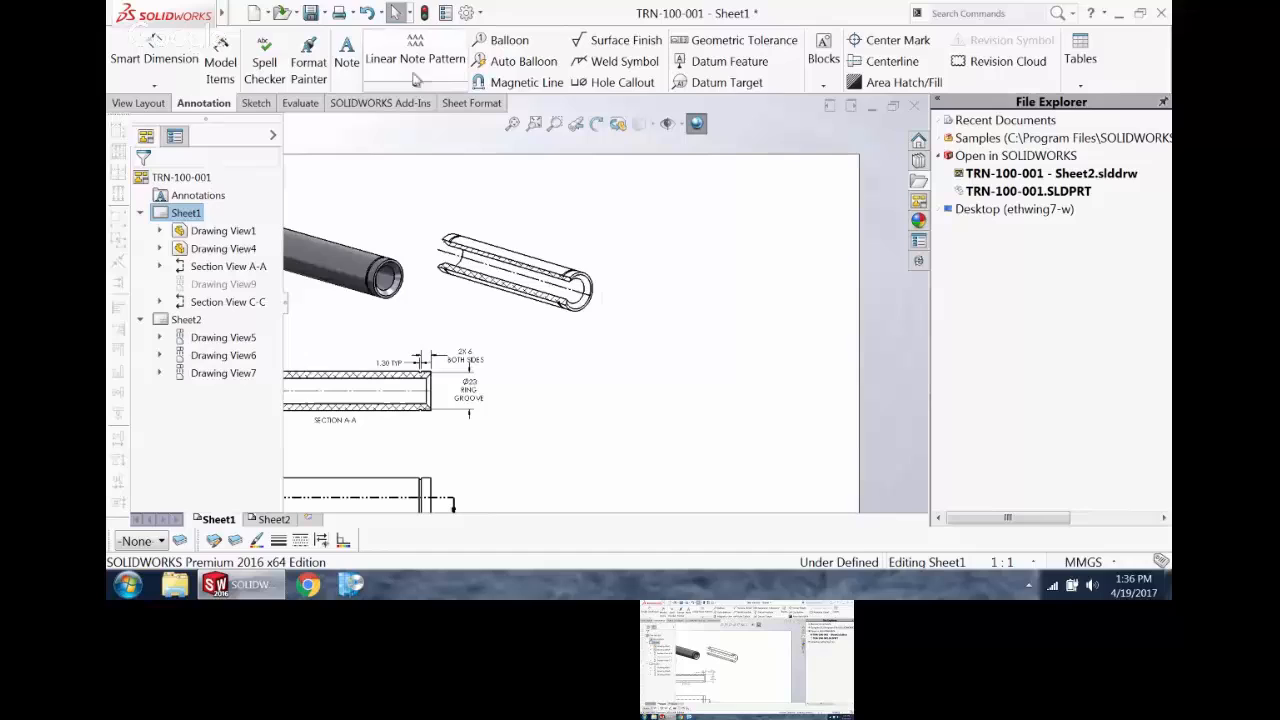
left_click(346, 55)
left_click(678, 232)
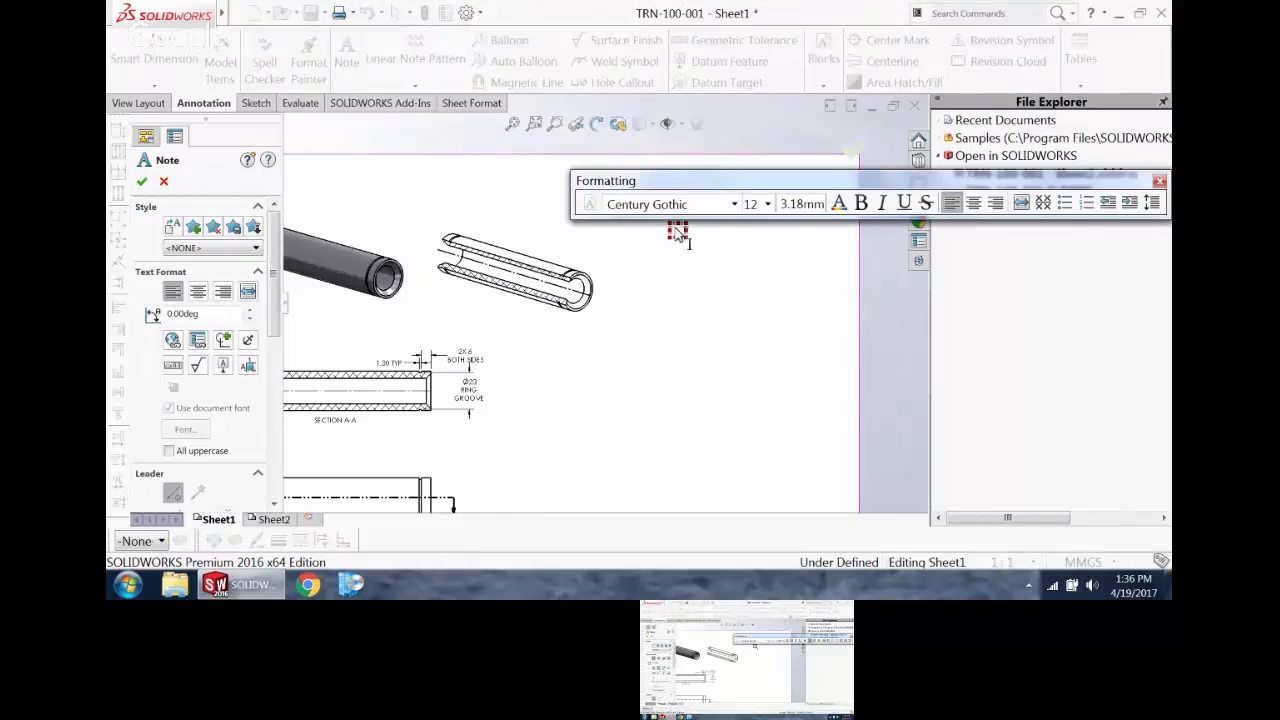
type("SHEET")
left_click(746, 292)
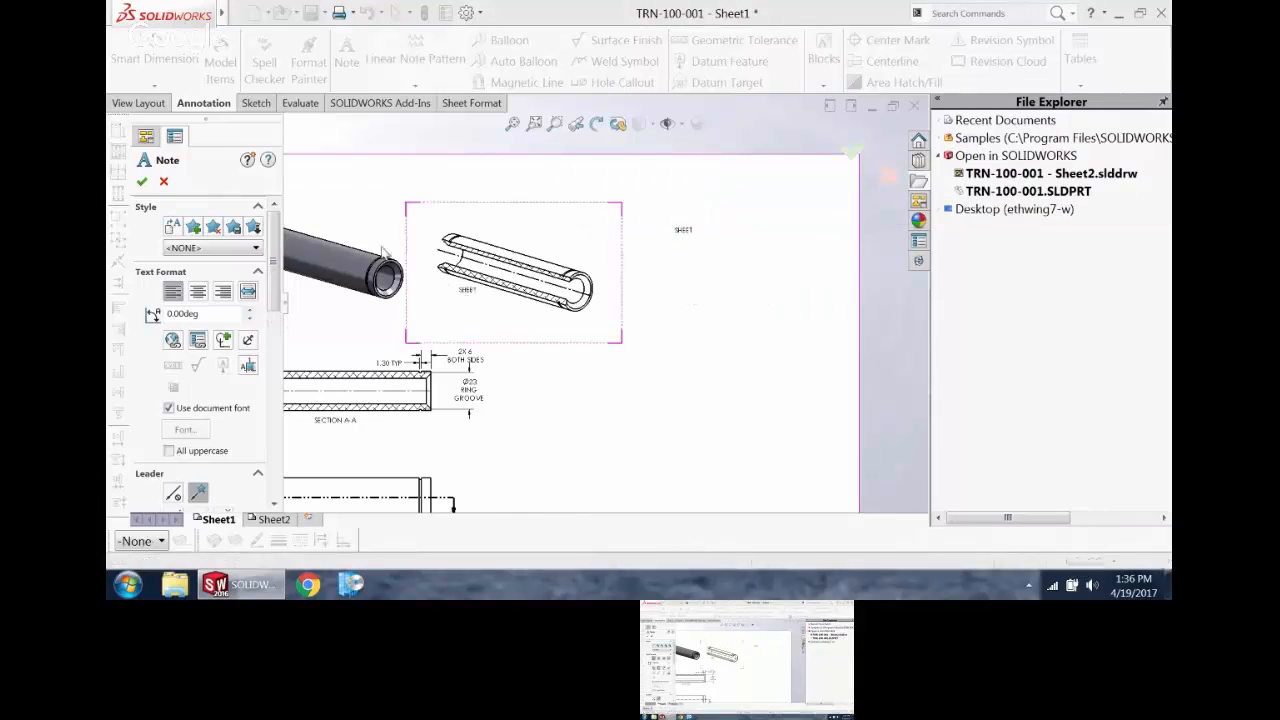
Step: Place a second "SHEET" note over section view C-C and move the view slightly up to test the note's attachment
left_click(551, 244)
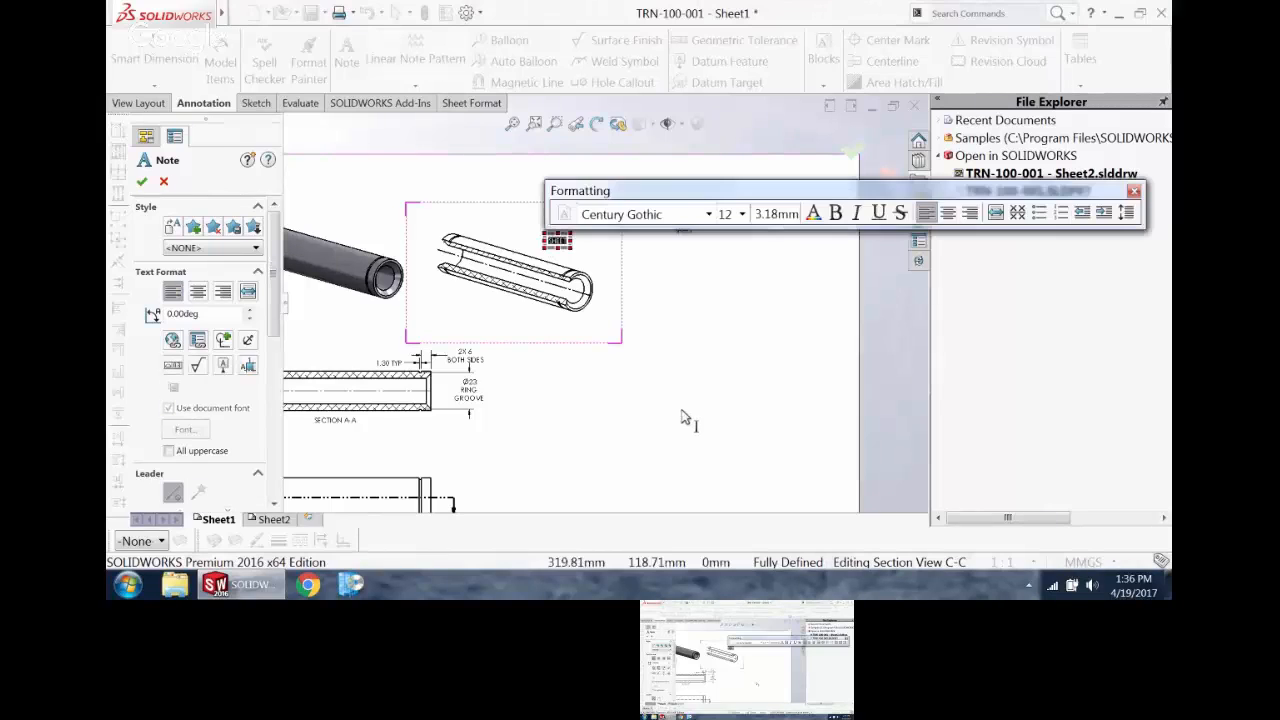
left_click(684, 376)
key("Escape")
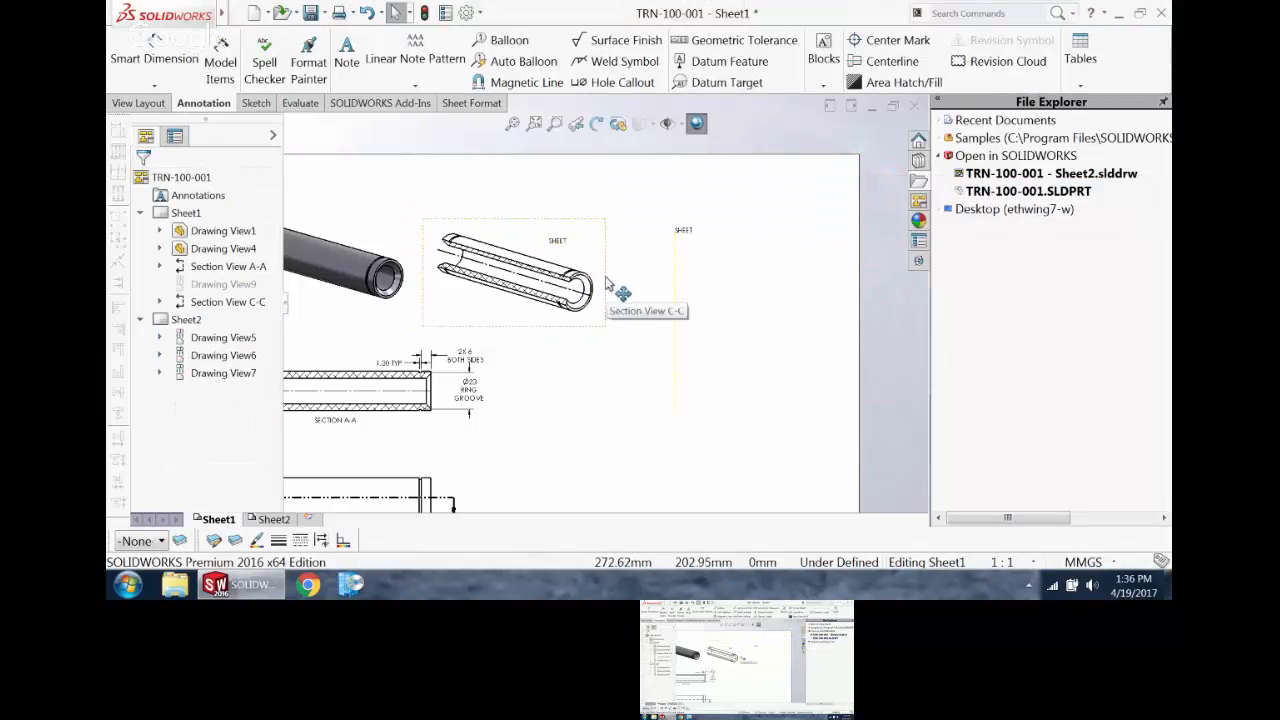
left_click_drag(603, 286, 605, 249)
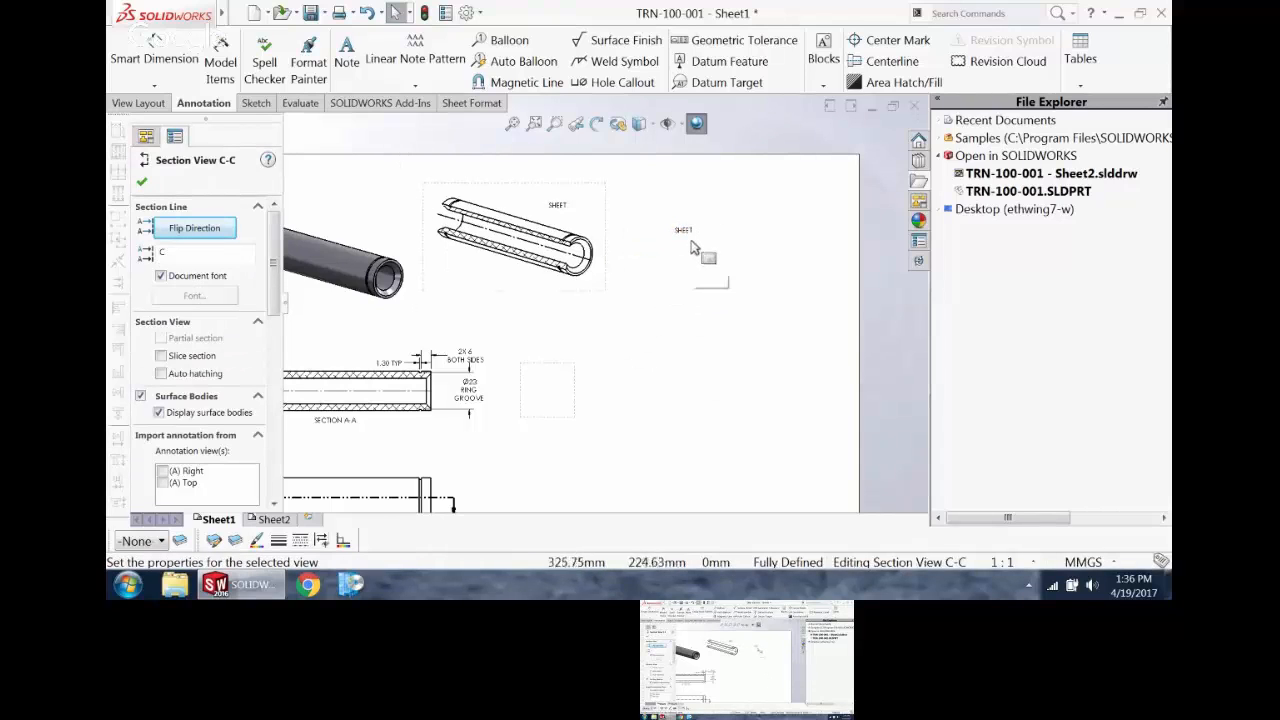
Step: Copy the "SHEET" note outside the view and paste three copies into the empty area between the cutaway view and section A-A
left_click(689, 240)
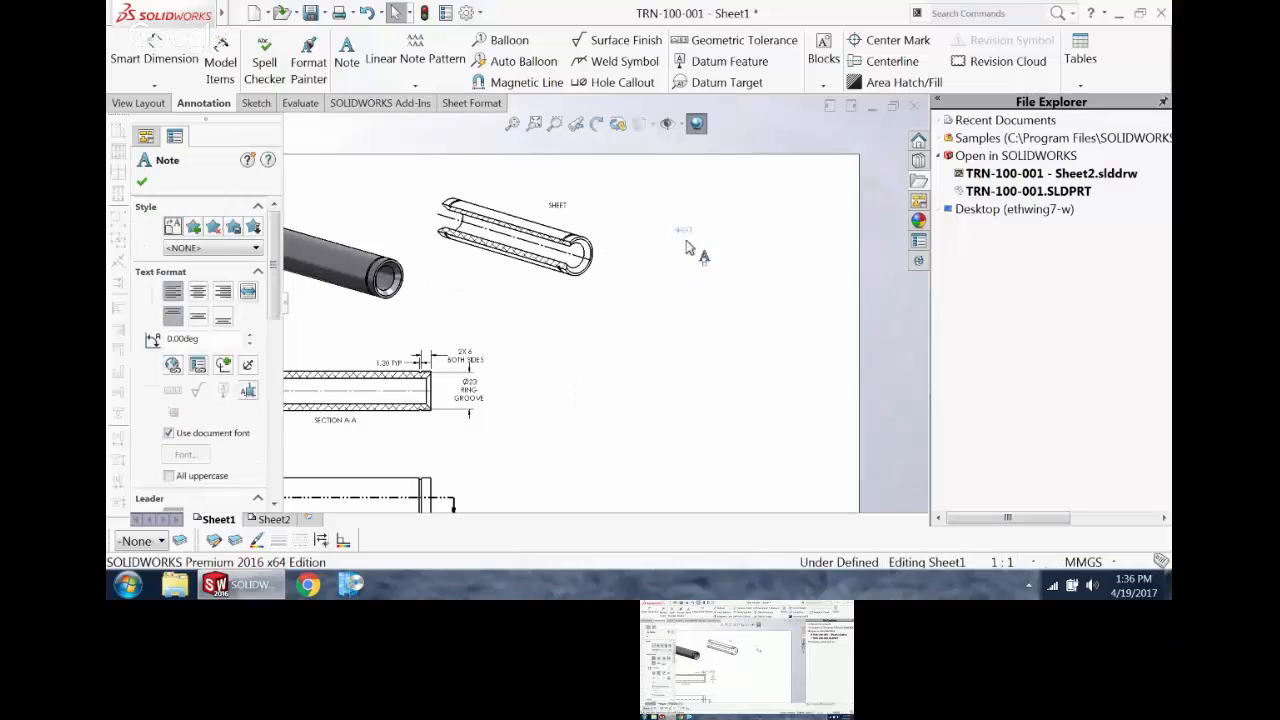
left_click(637, 272)
type("SHEET")
left_click(662, 305)
type("SHEET")
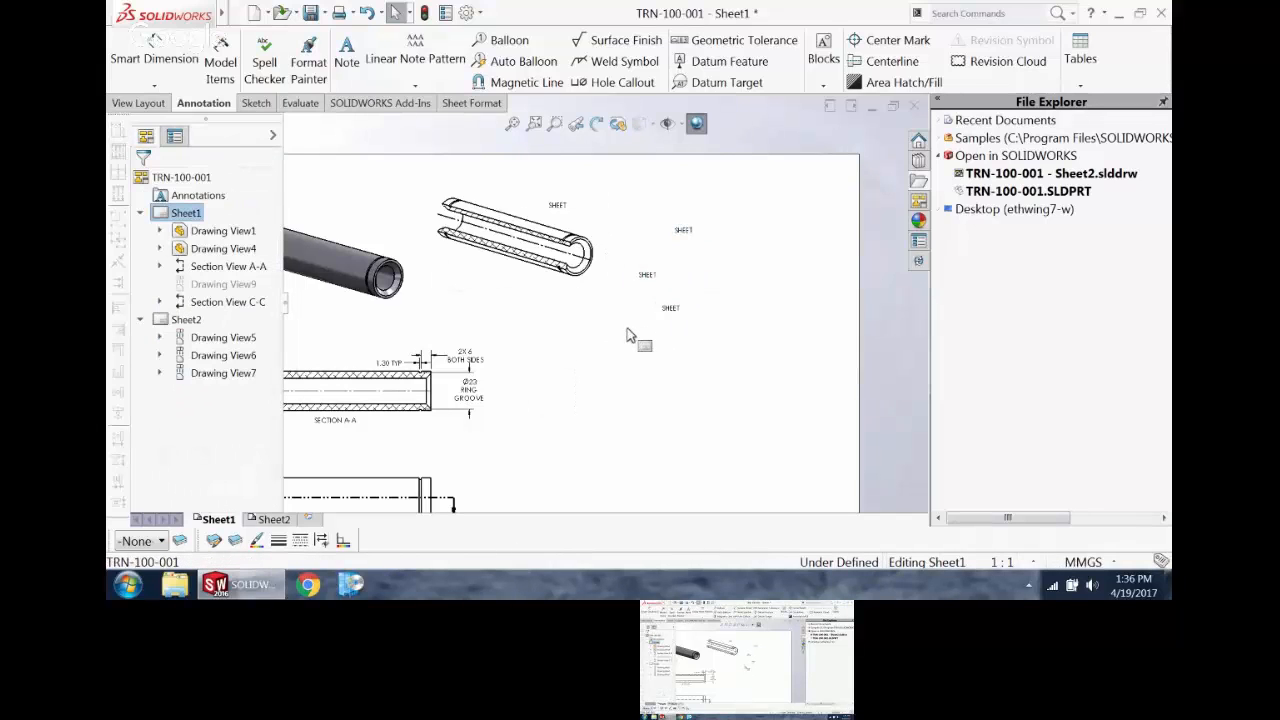
left_click(626, 328)
key("ctrl+v")
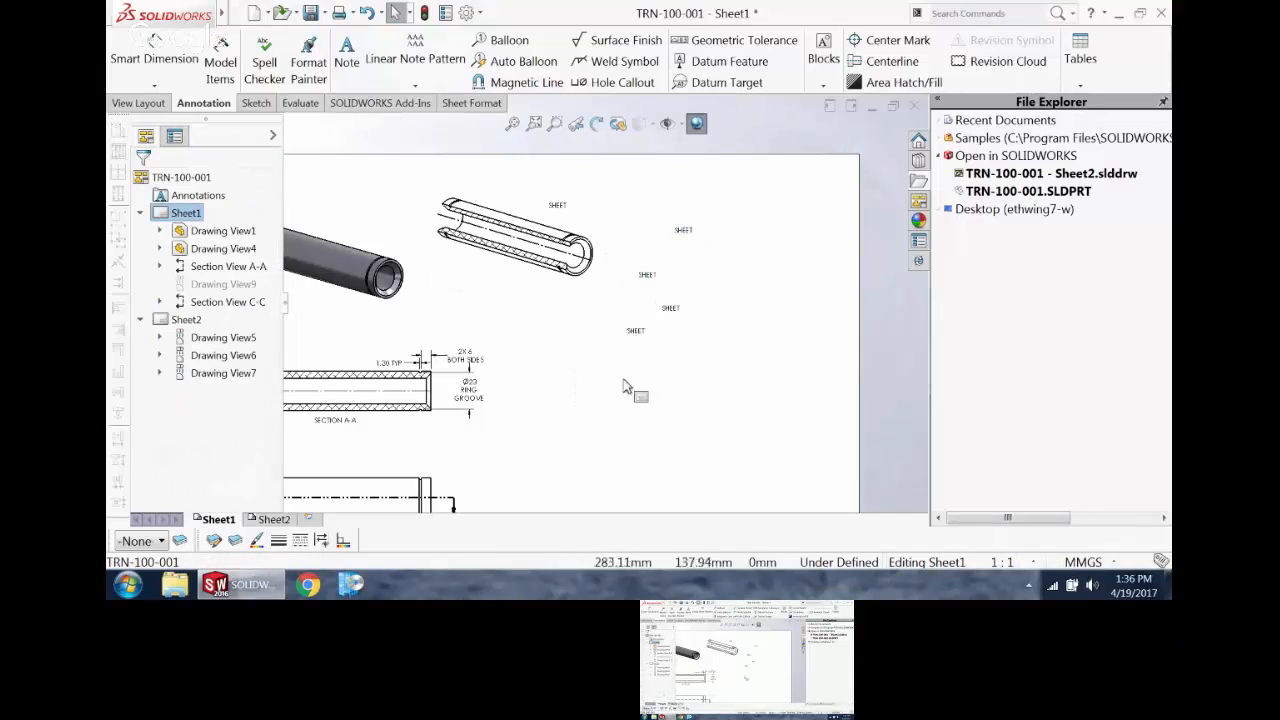
Step: With section view C-C active, place a note reading "NOTE" below it and move the view slightly left to test the attachment
left_click(512, 280)
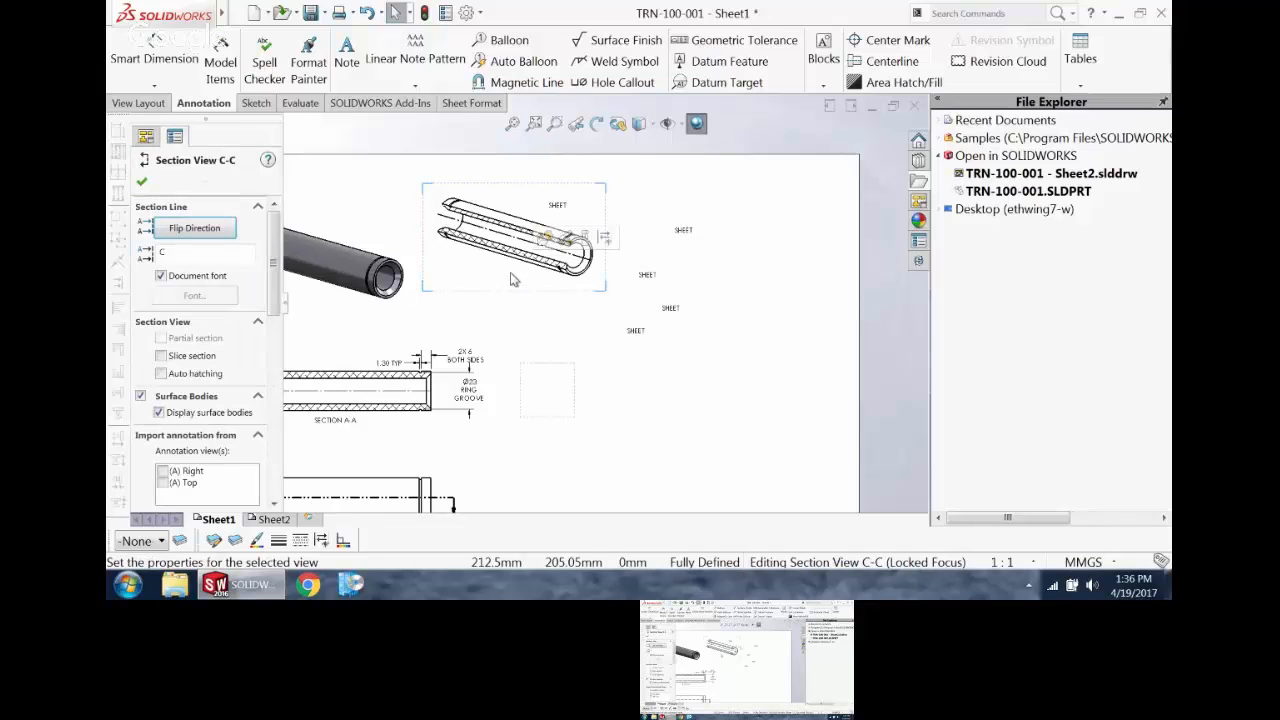
left_click(347, 62)
left_click(540, 348)
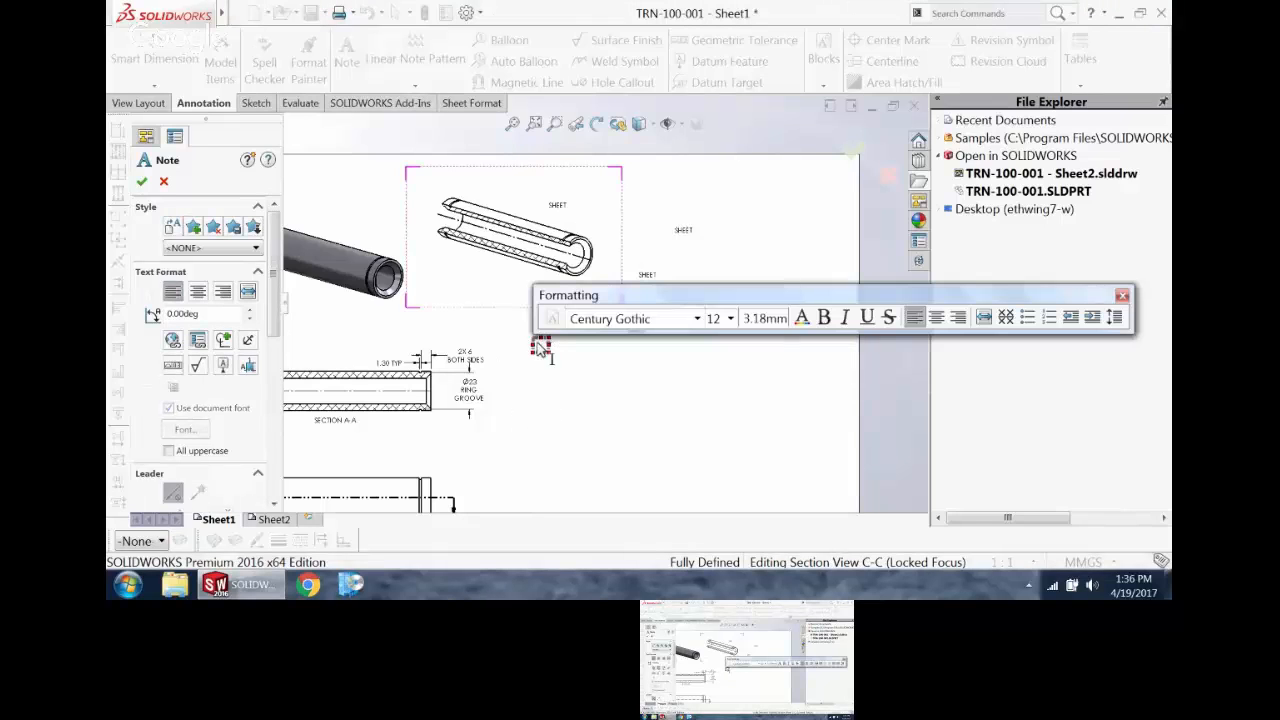
type("NOTE:")
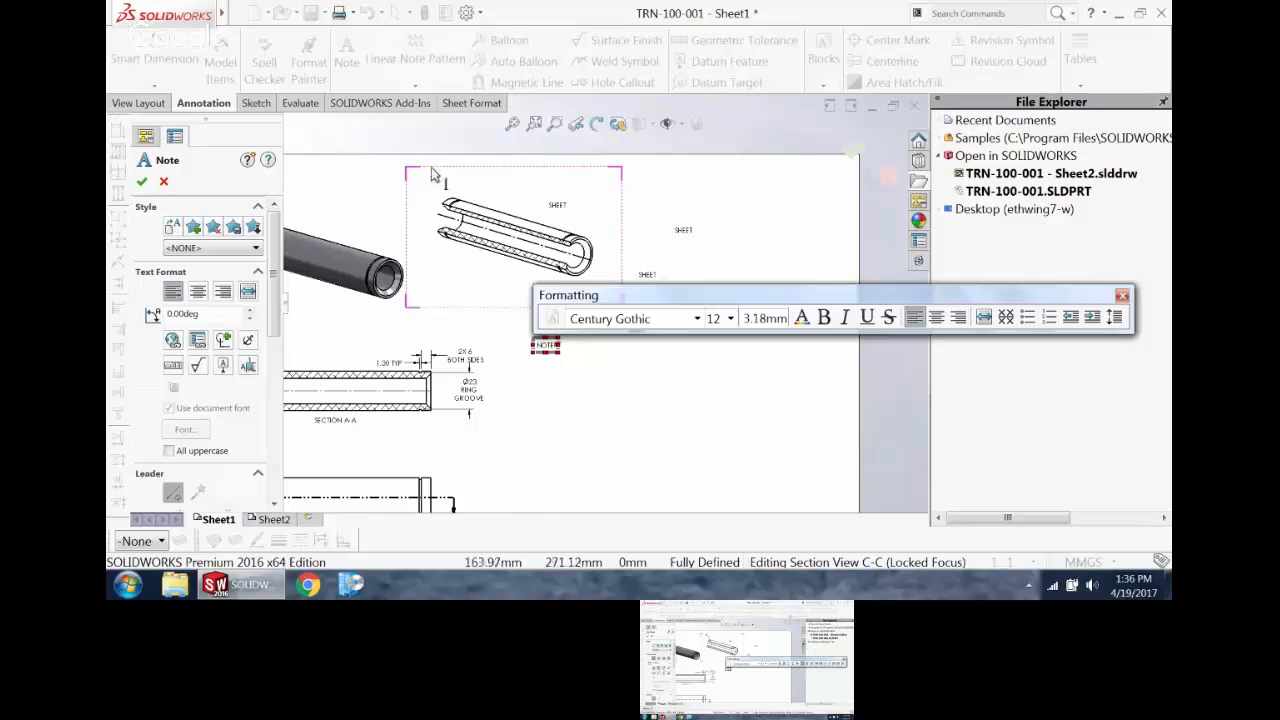
left_click(621, 392)
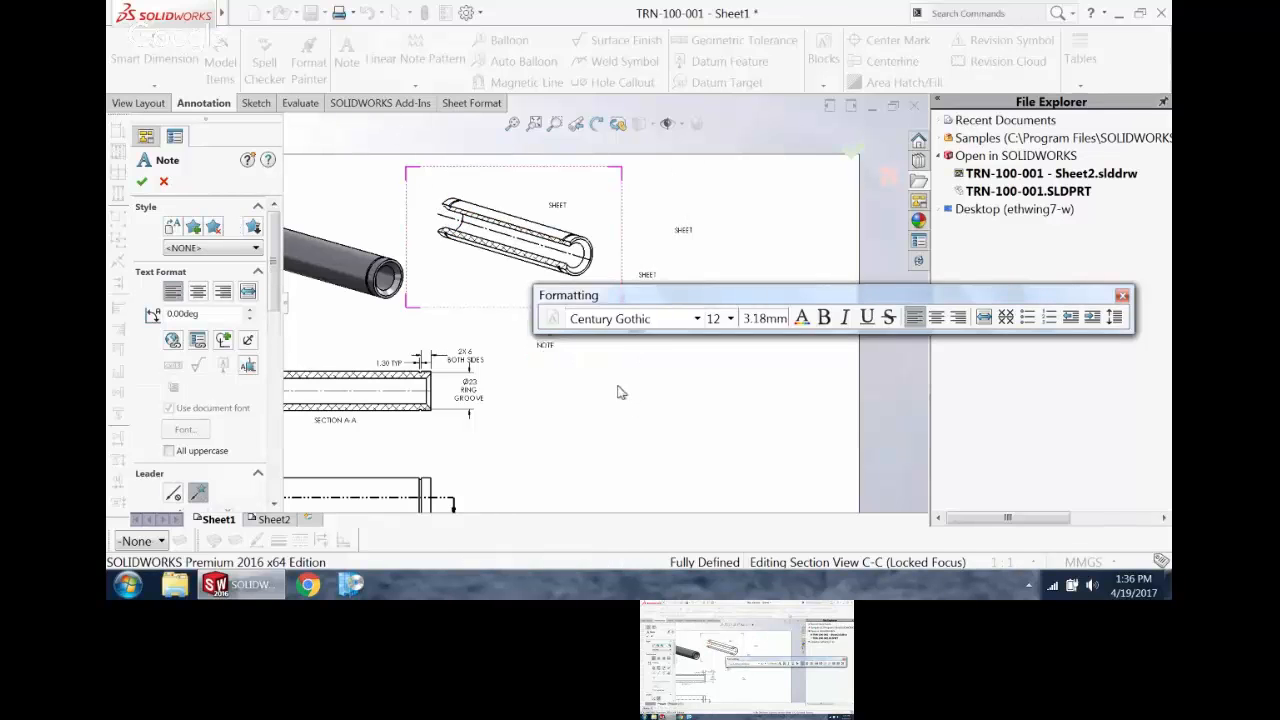
key("Escape")
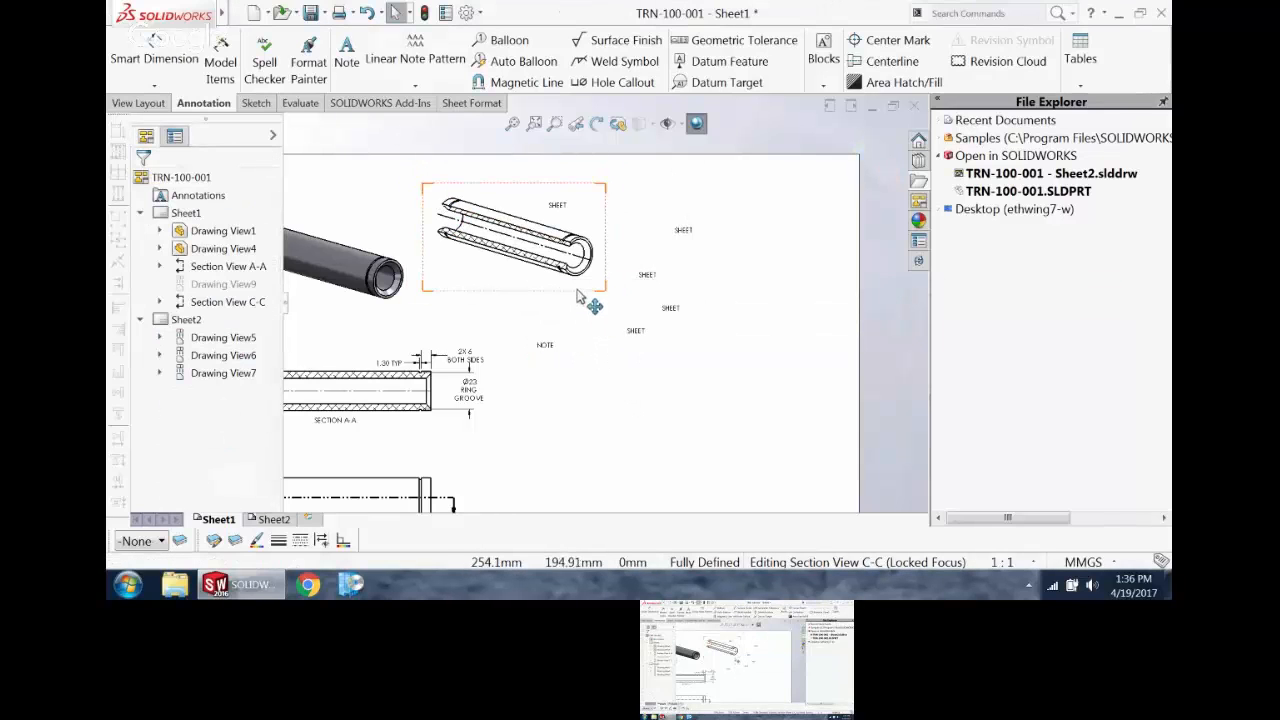
mouse_move(583, 294)
left_mouse_down()
mouse_move(651, 414)
mouse_move(565, 314)
left_mouse_up()
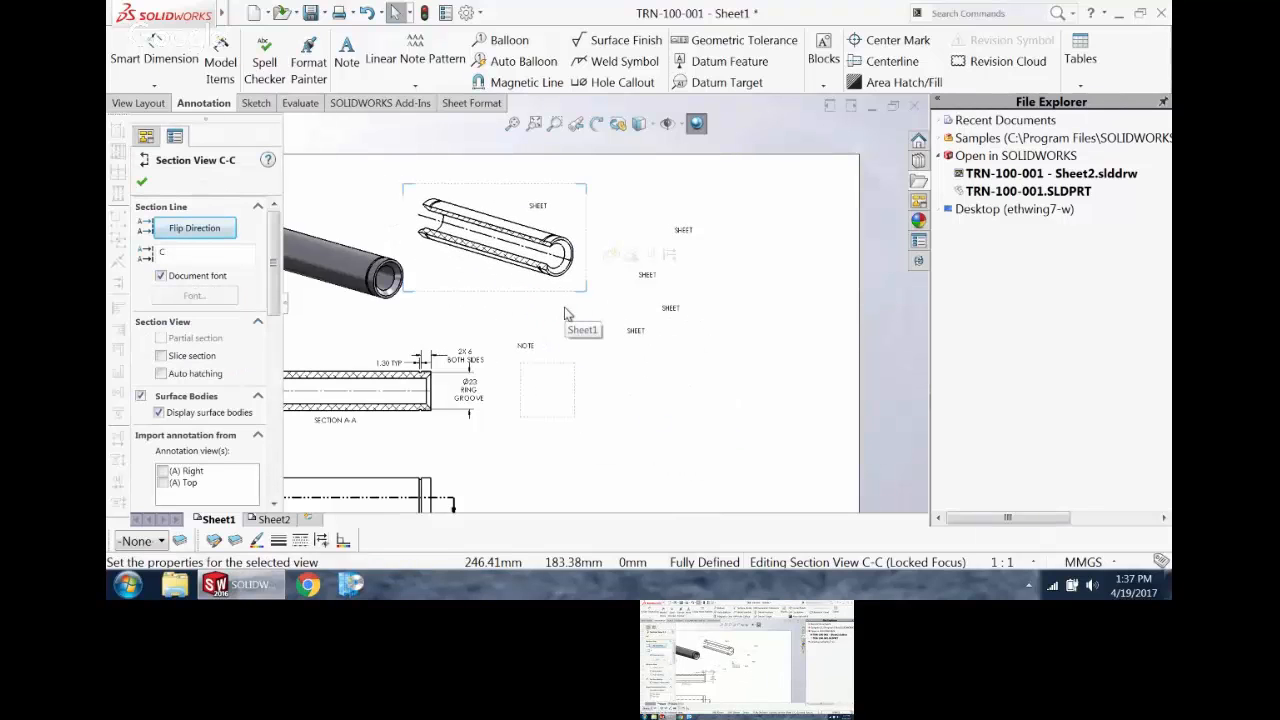
Step: Attach the "SHEET" note over section view C-C to the sheet and move the view slightly down and right to test it
left_click(540, 210)
right_click(544, 212)
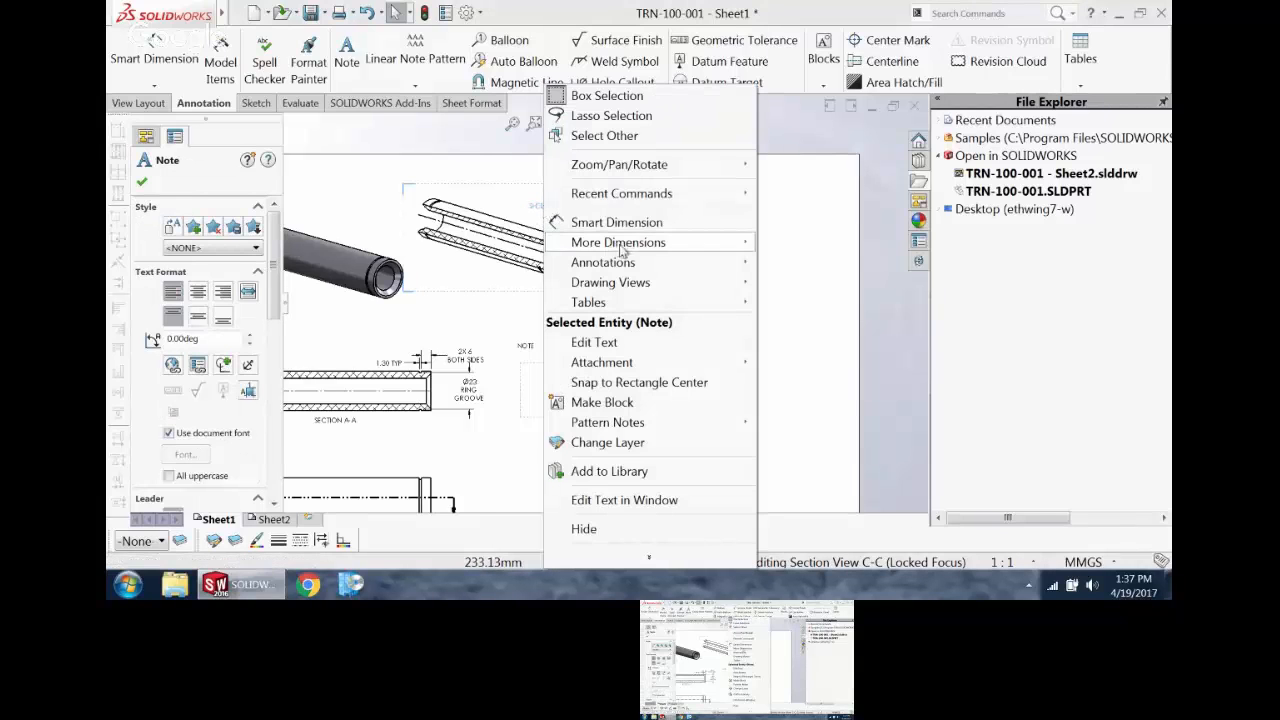
mouse_move(631, 298)
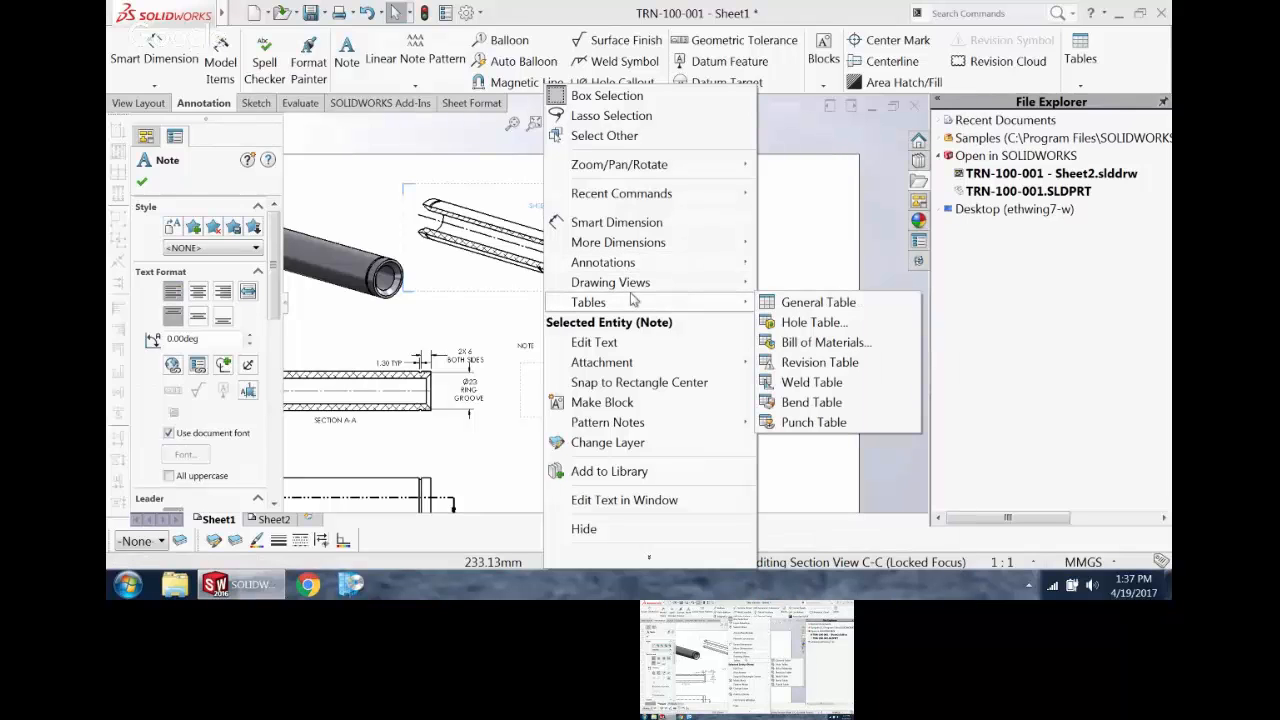
mouse_move(640, 367)
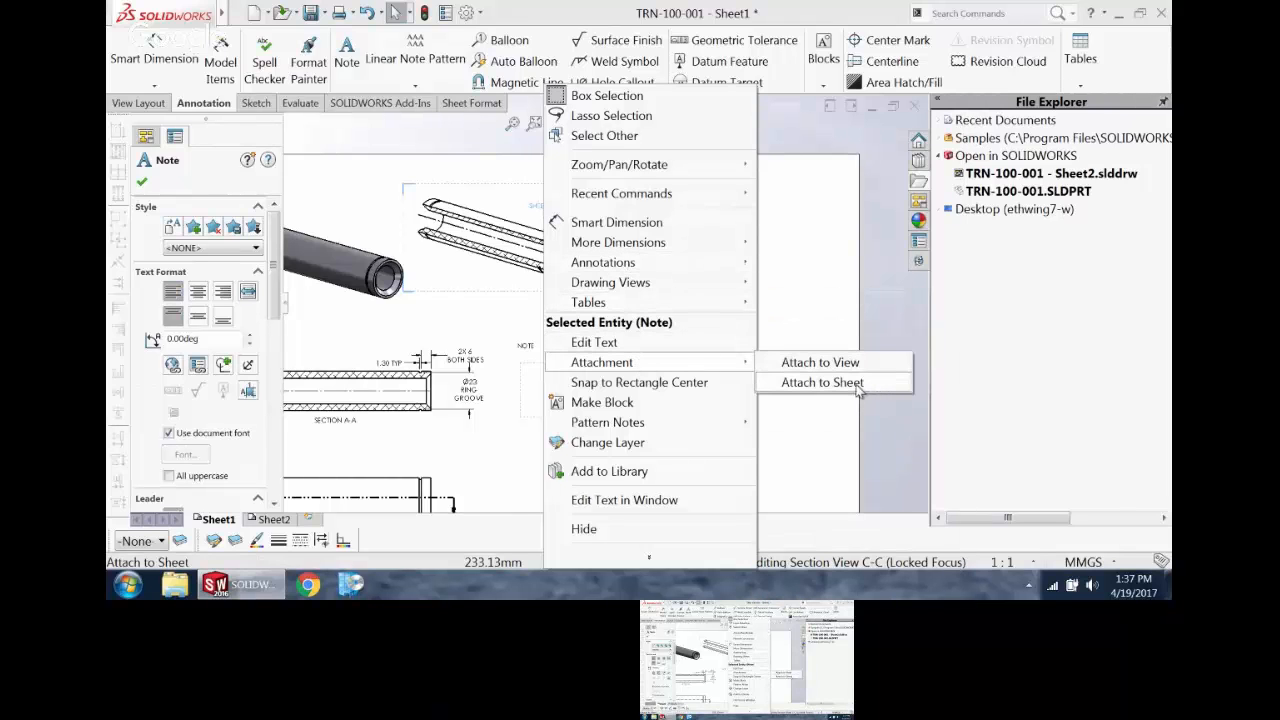
left_click(820, 382)
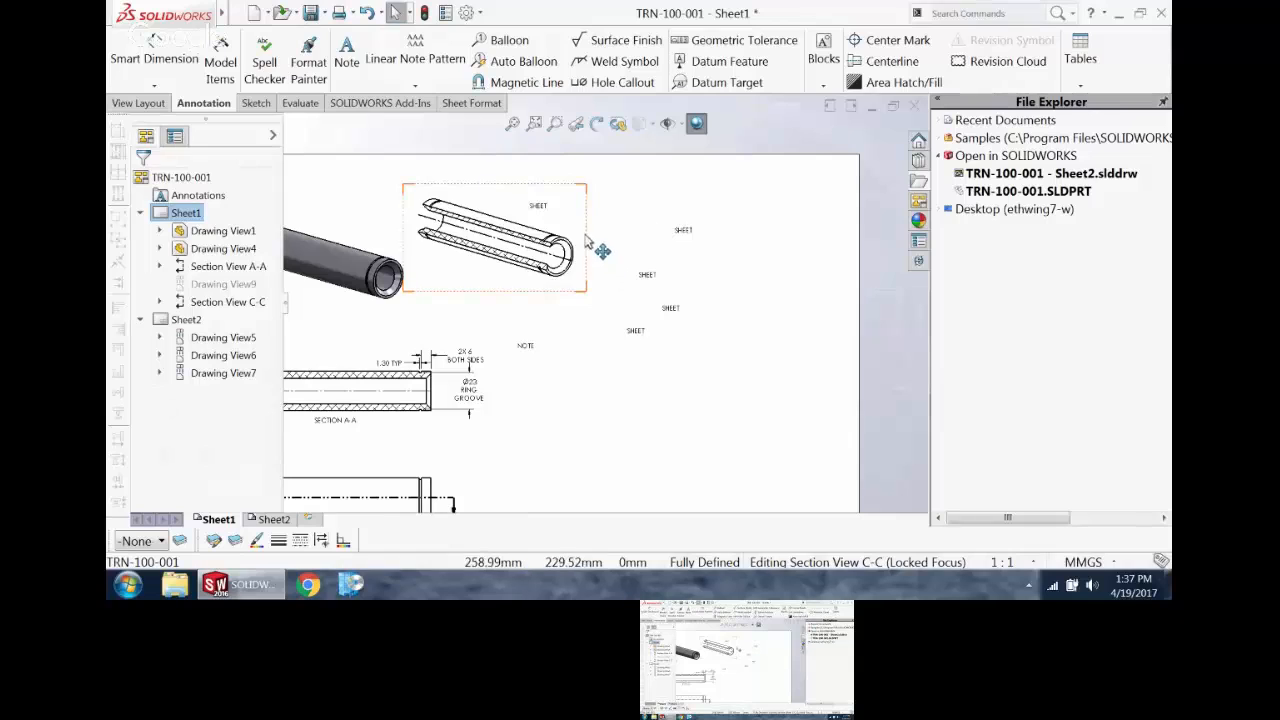
mouse_move(598, 245)
left_mouse_down()
mouse_move(600, 318)
mouse_move(582, 252)
mouse_move(612, 262)
left_mouse_up()
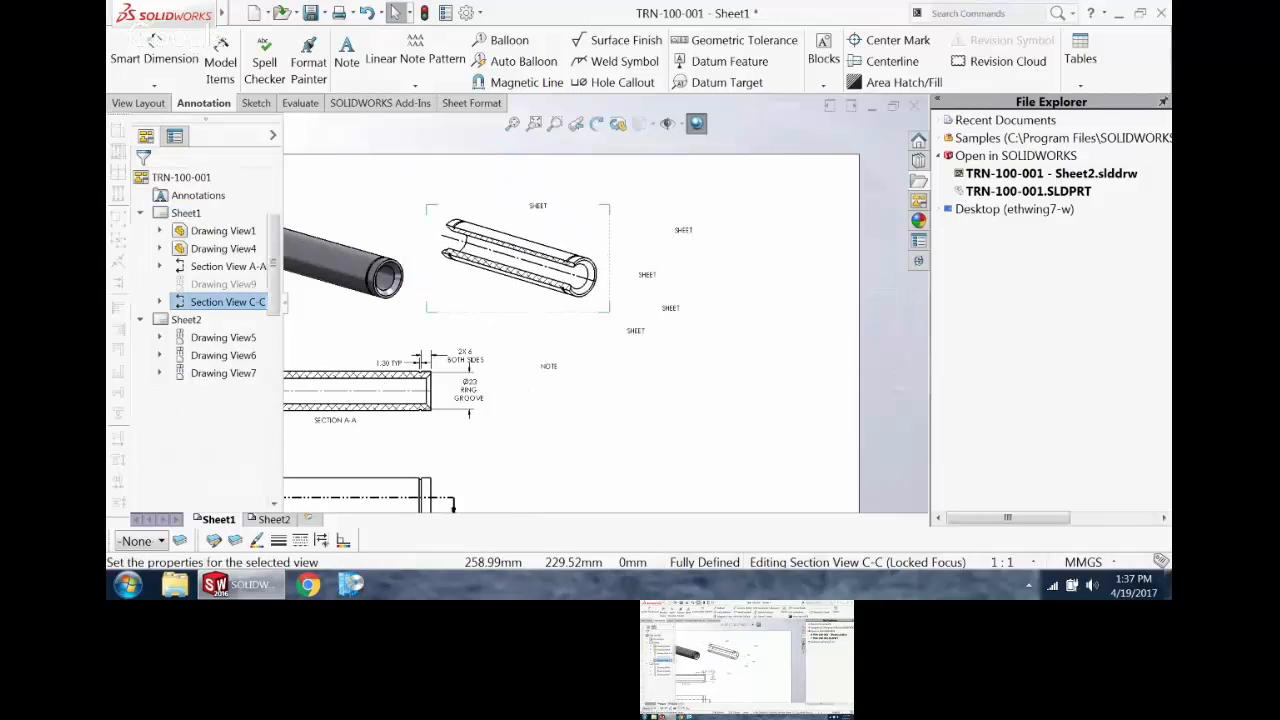
Step: Attach the "NOTE" note to the sheet and move it up and right, closer beneath section view C-C
left_click(556, 372)
right_click(556, 372)
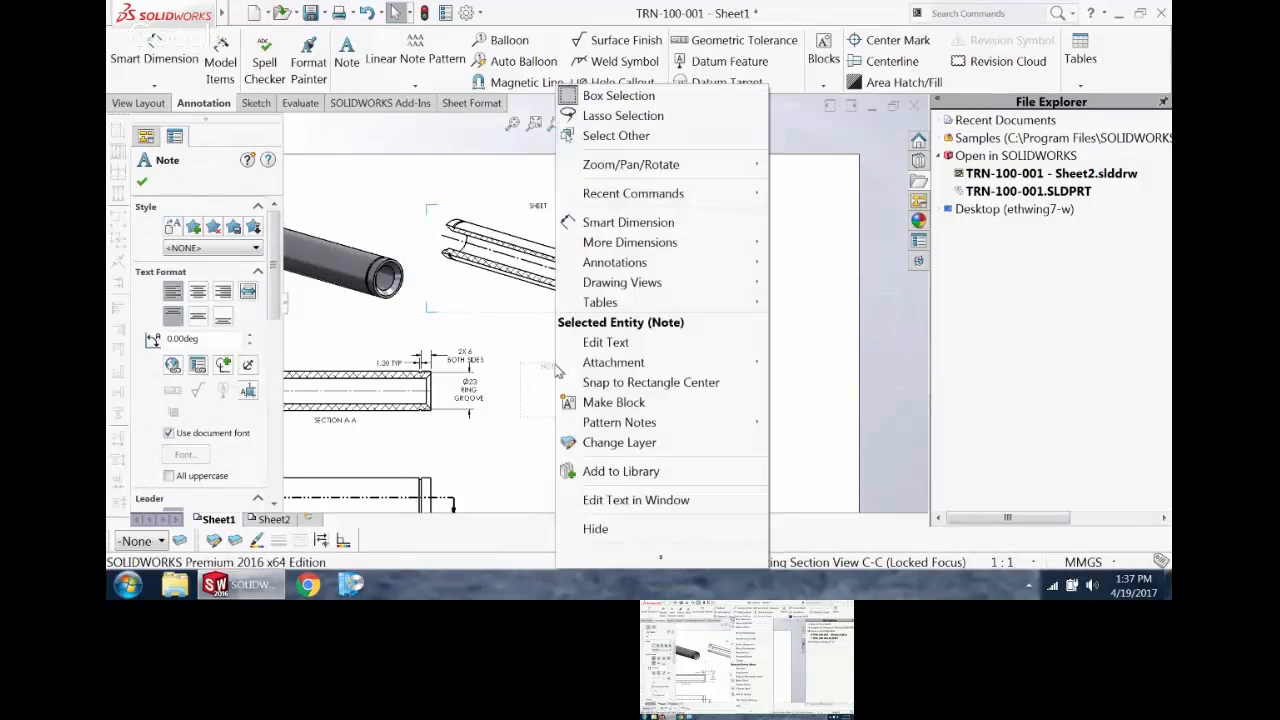
mouse_move(646, 362)
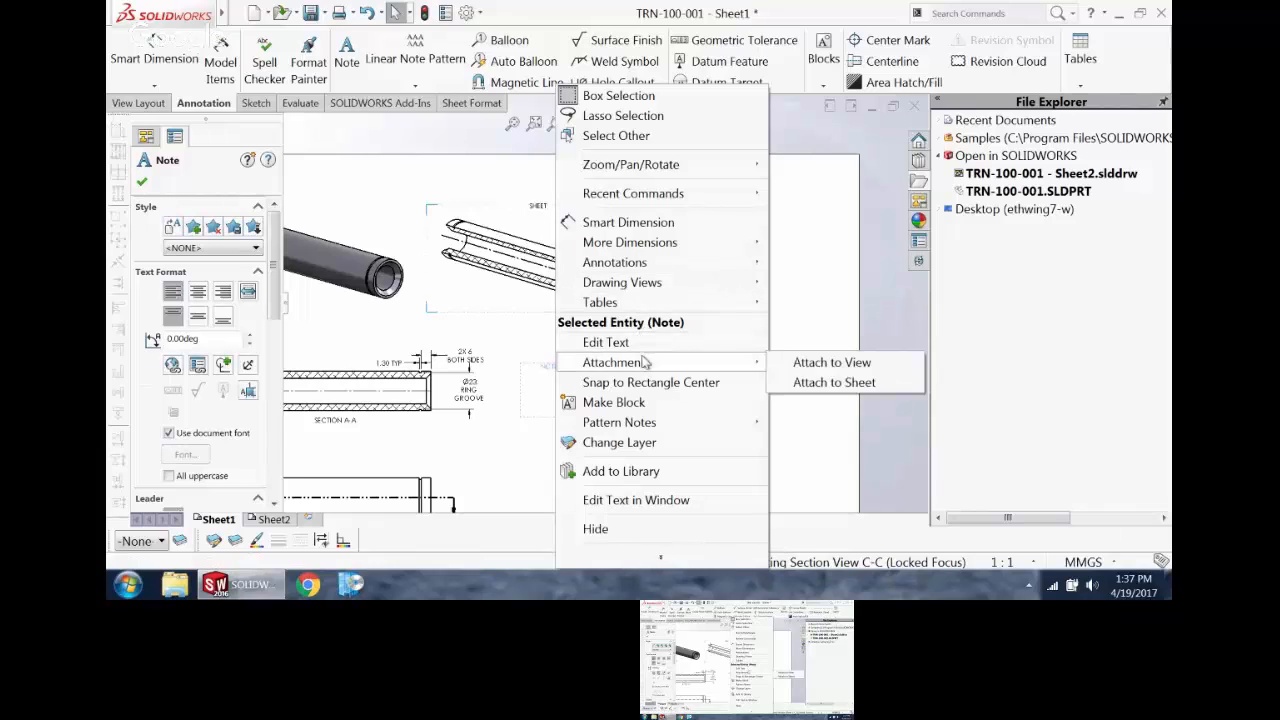
left_click(822, 384)
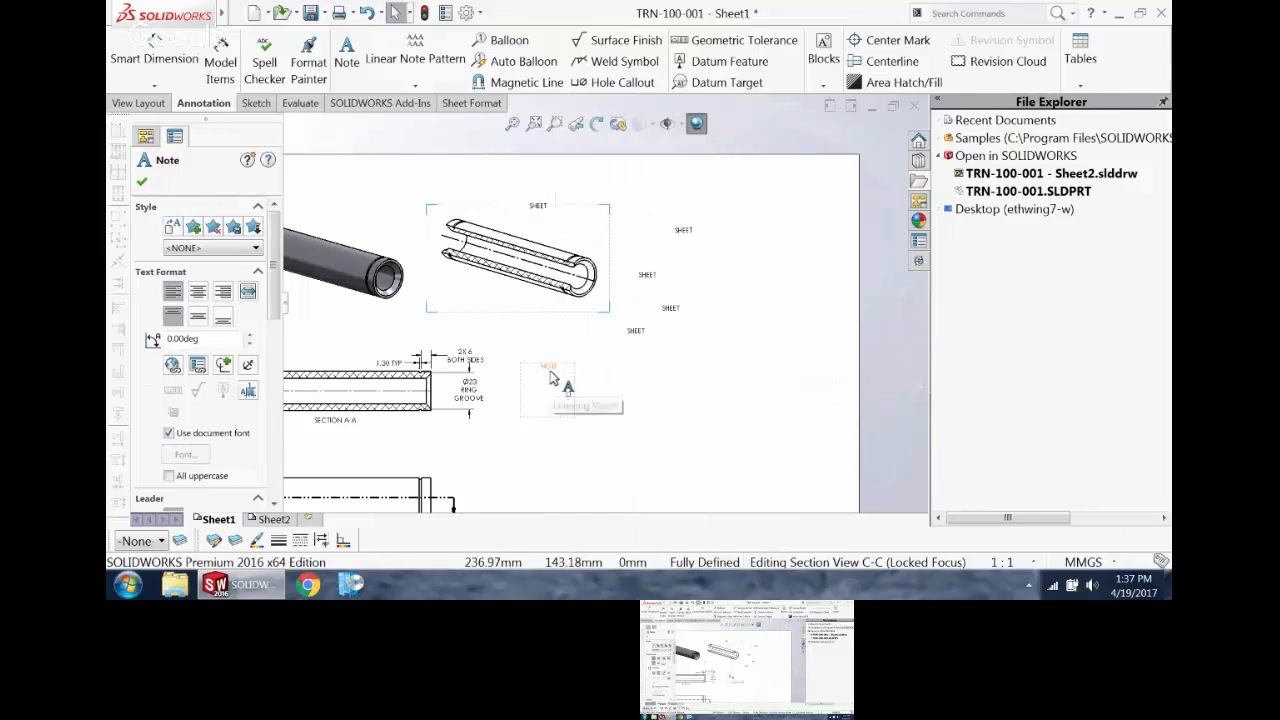
left_click(575, 384)
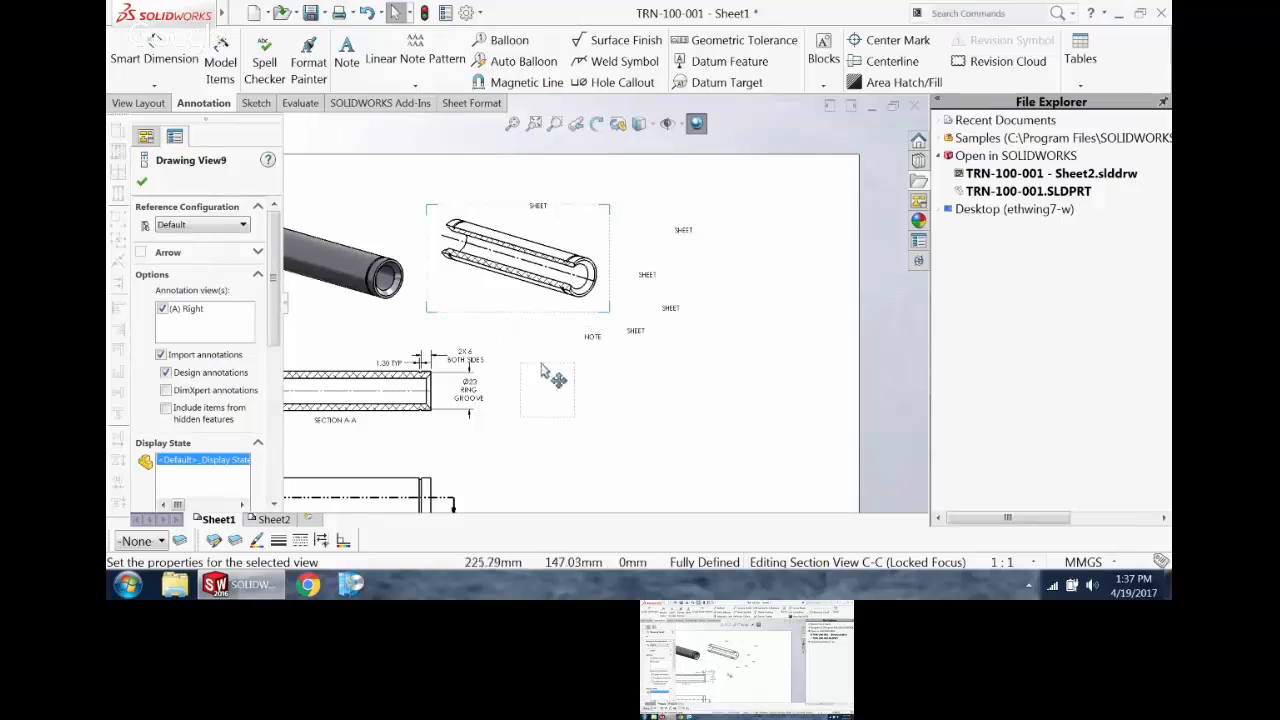
left_click(663, 349)
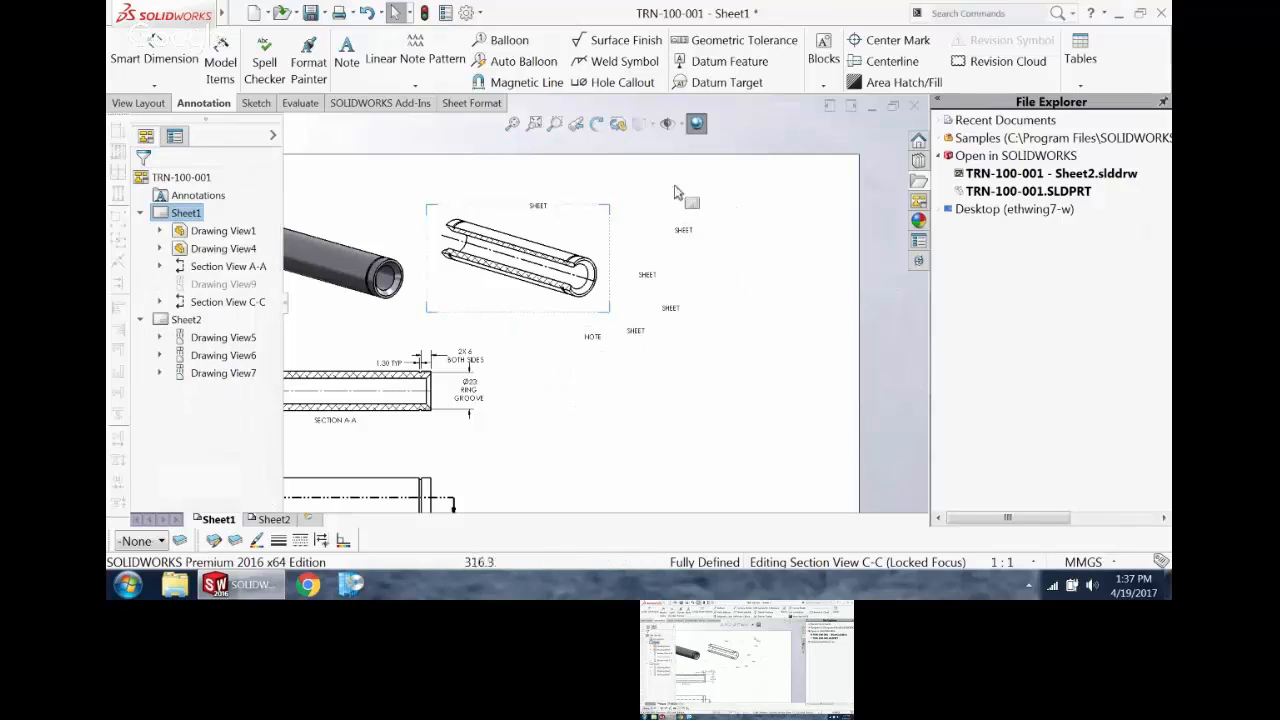
Step: Lock the drawing focus on Sheet1 instead of section view C-C
left_click(510, 205)
scroll(512, 210, "down", 1)
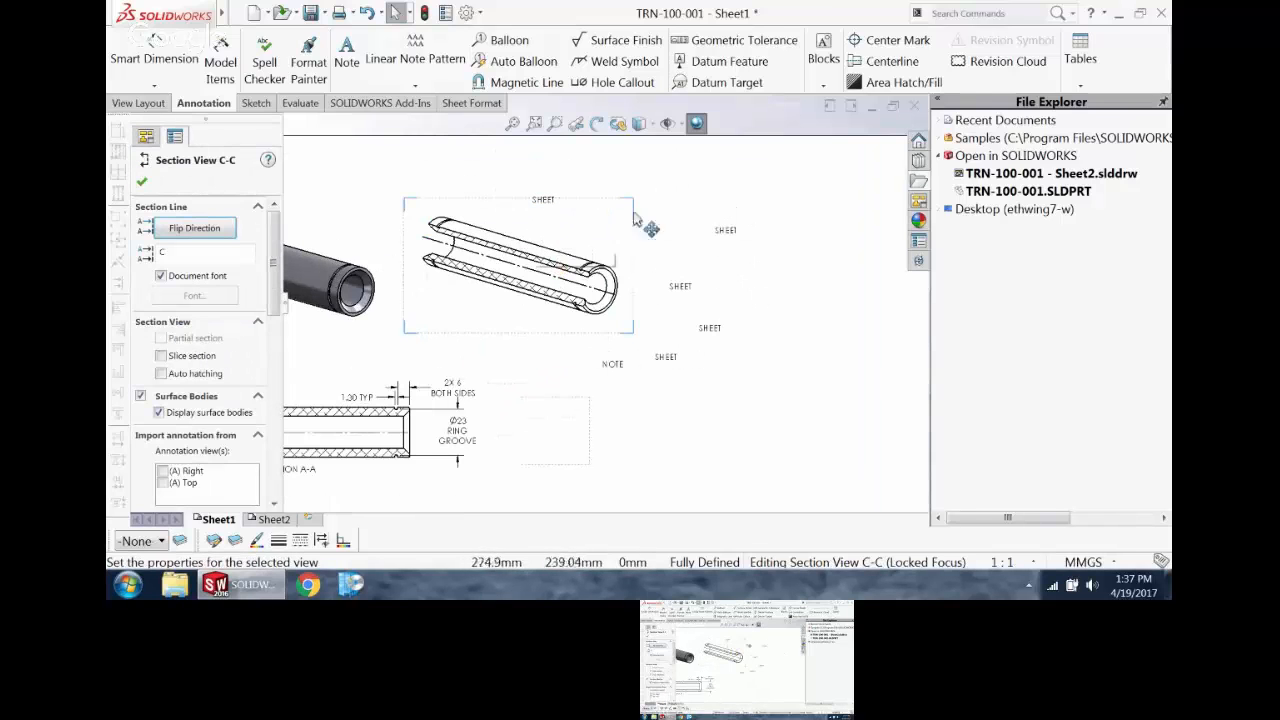
left_click(373, 172)
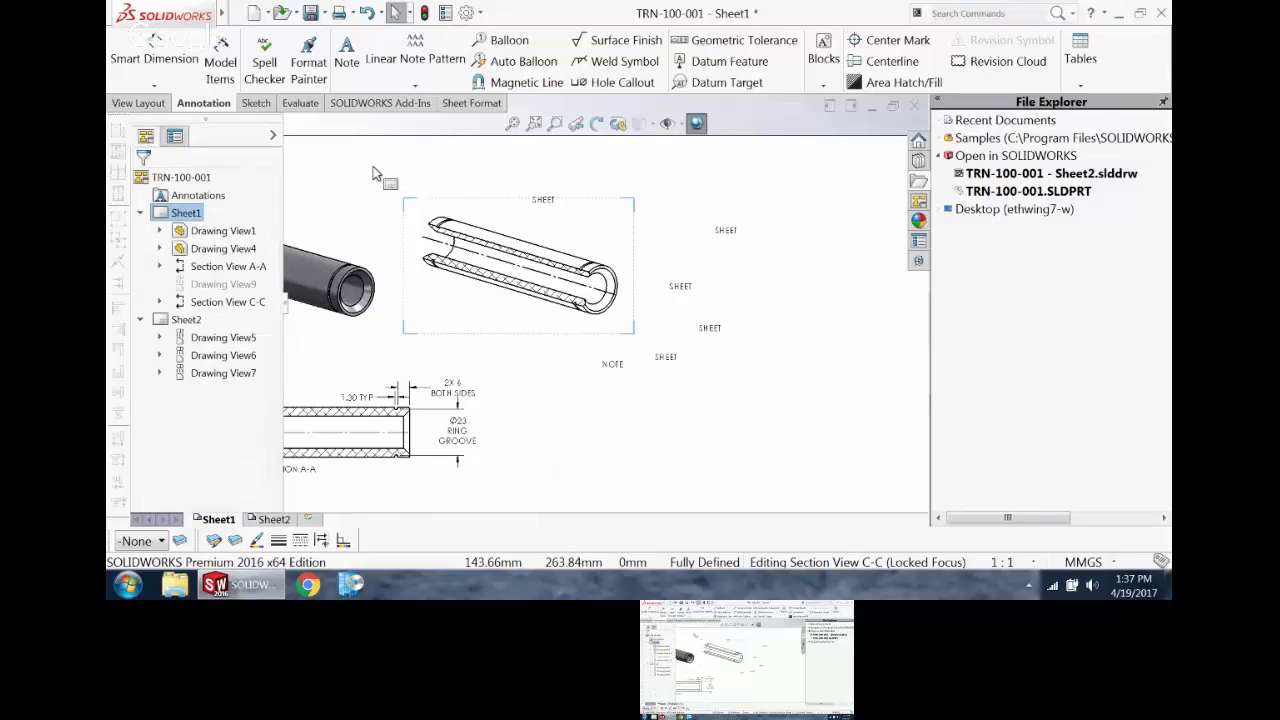
right_click(374, 175)
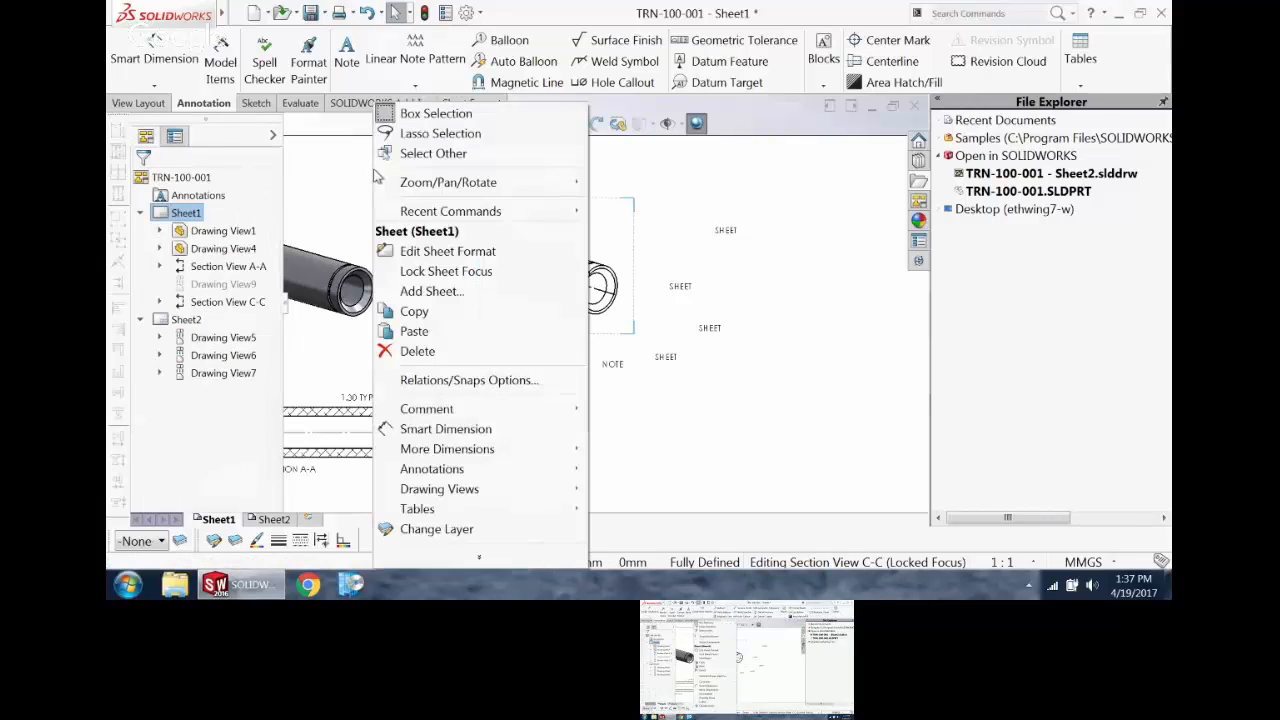
left_click(452, 272)
Step: Place a "SHEET" note just below section view C-C and move the view slightly up to test the note's attachment
left_click(366, 60)
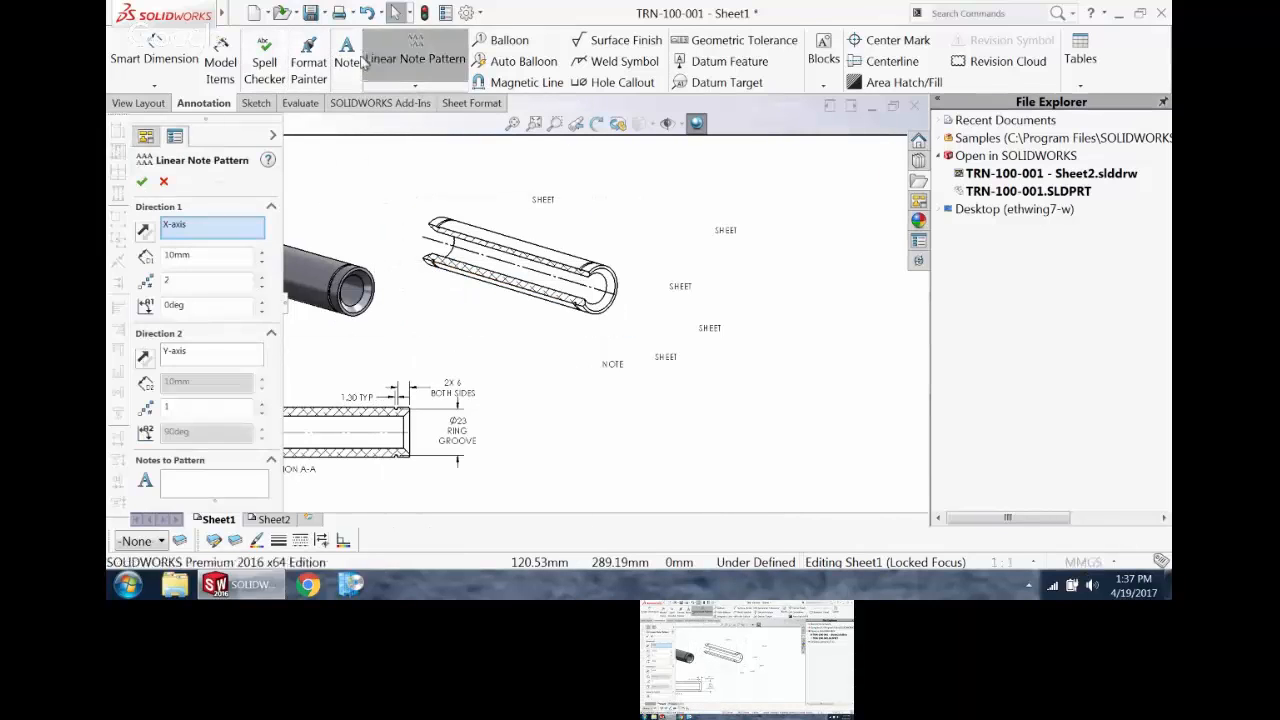
left_click(163, 181)
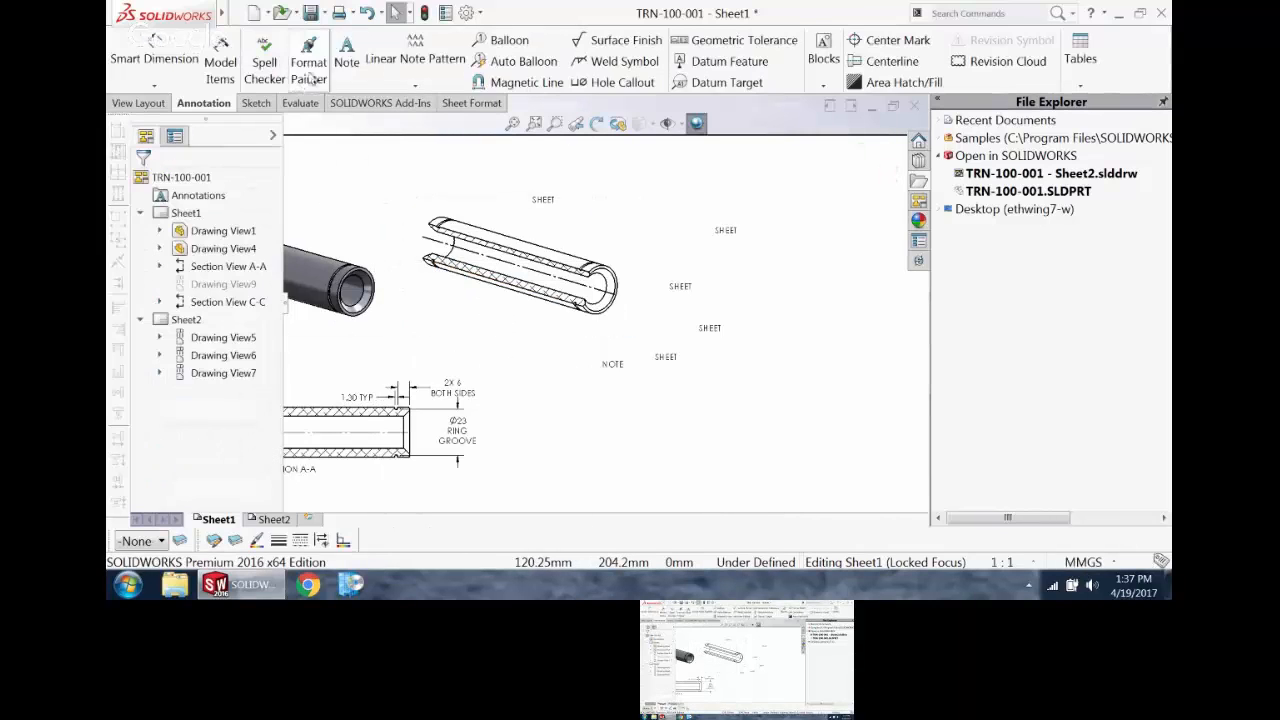
left_click(346, 55)
left_click(471, 301)
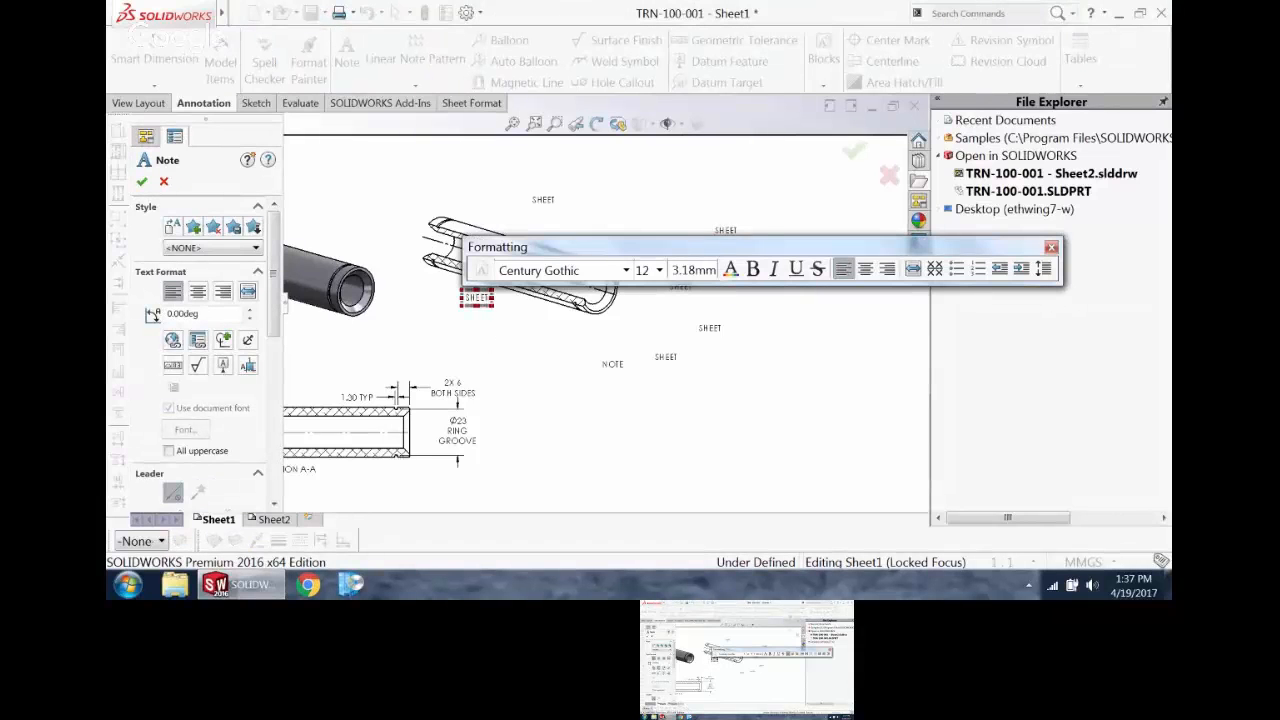
scroll(470, 305, "up", 1)
left_click(142, 181)
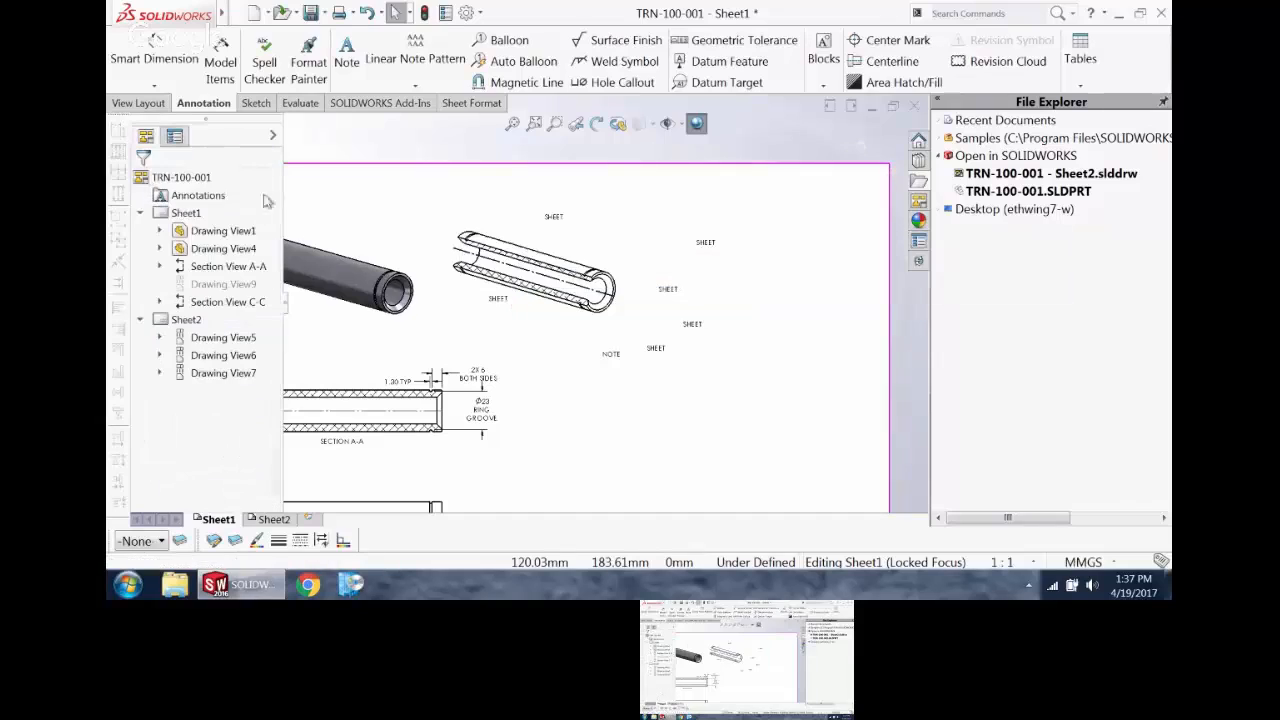
mouse_move(566, 337)
left_mouse_down()
mouse_move(554, 451)
mouse_move(556, 323)
left_mouse_up()
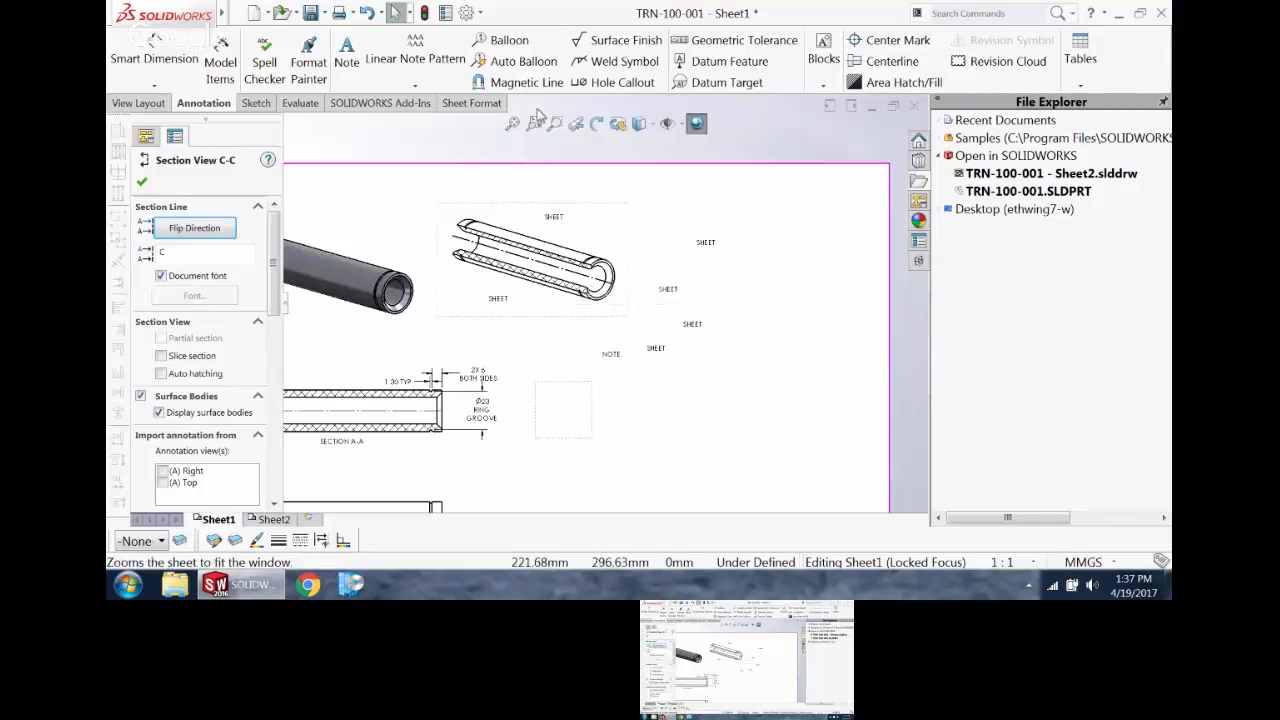
Step: Undock the Align, Layer and Line Format toolbars and close all three
left_click_drag(117, 118, 405, 155)
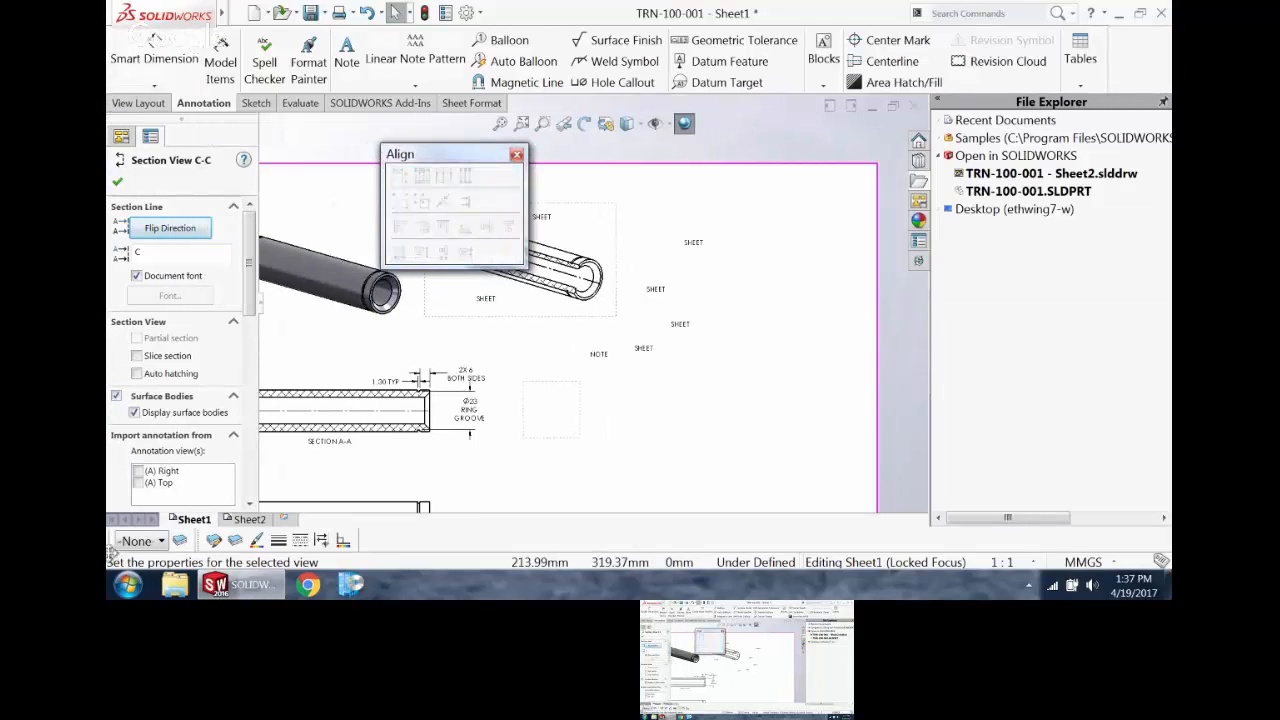
left_click_drag(113, 543, 318, 400)
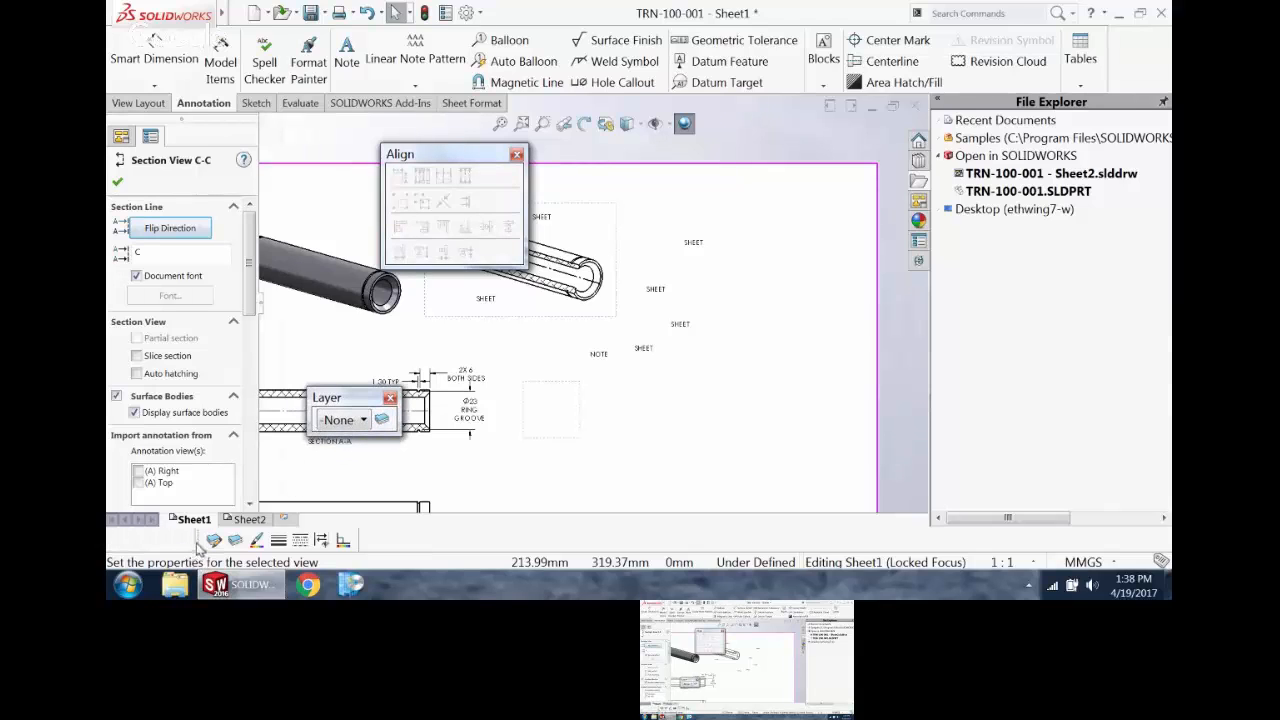
left_click_drag(200, 541, 300, 478)
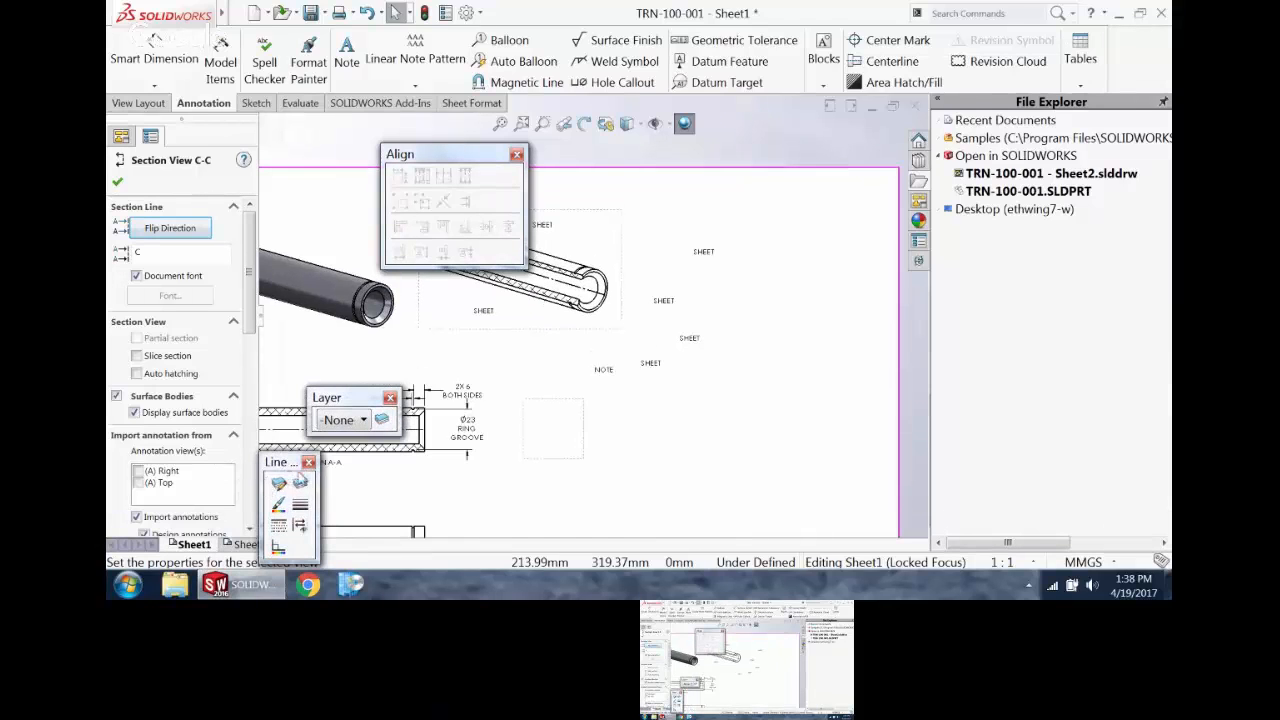
left_click(309, 462)
left_click(390, 397)
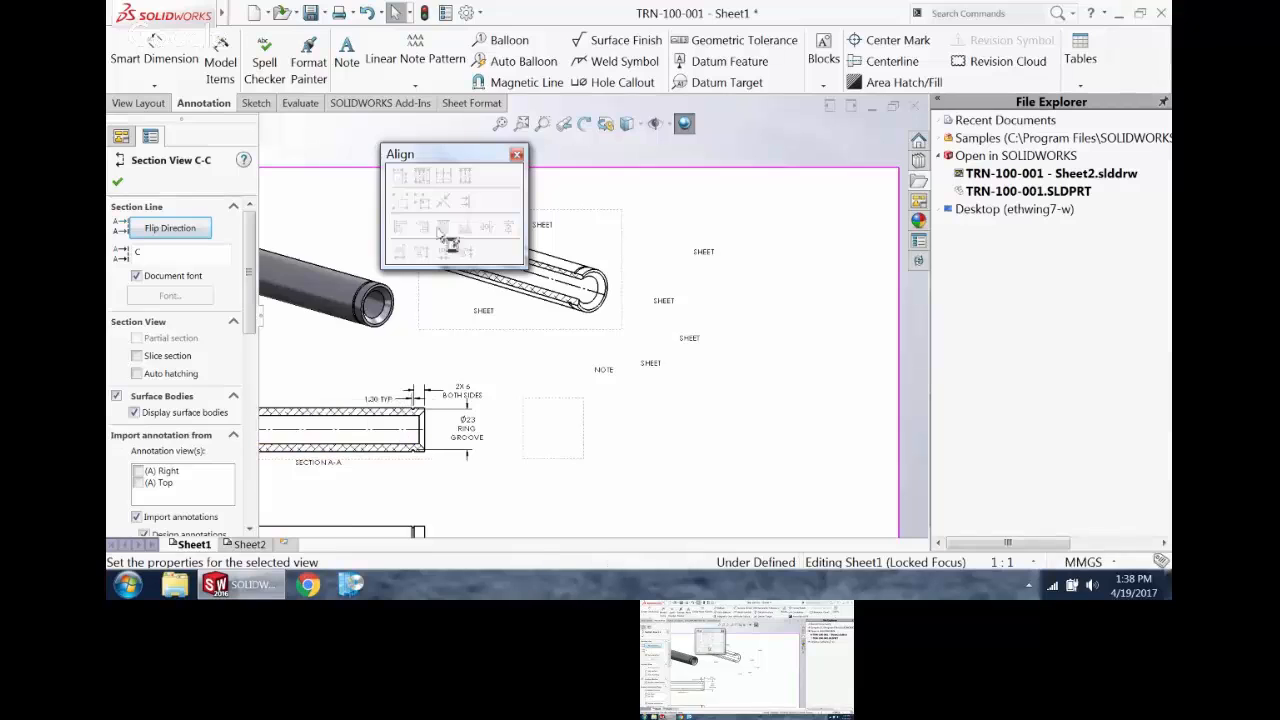
left_click(516, 156)
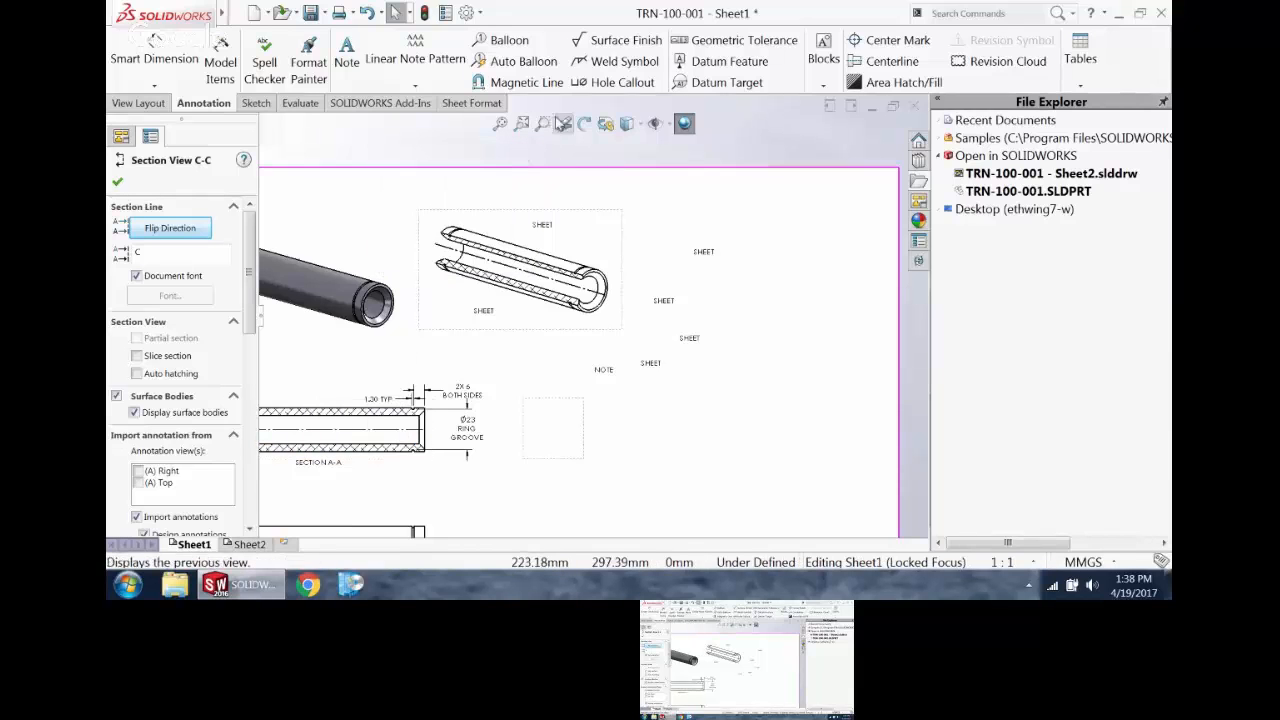
Step: Show the Align toolbar again and dock it vertically beside the feature tree
right_click(563, 16)
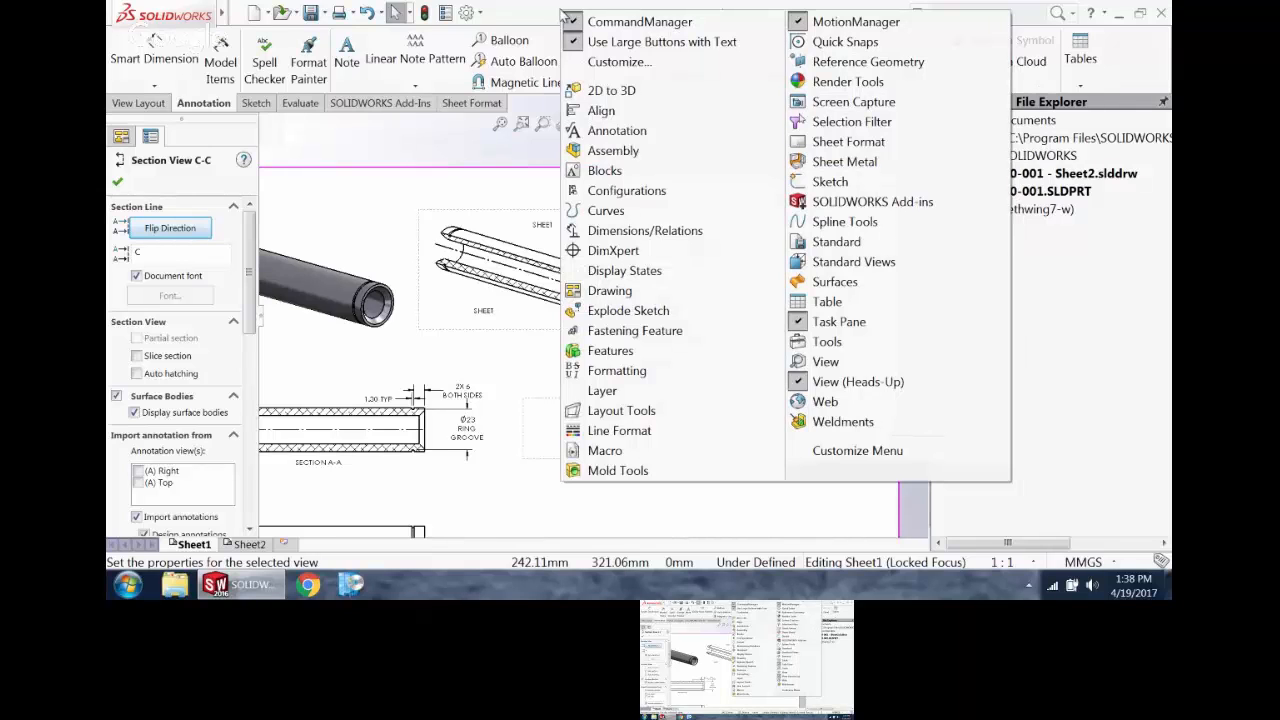
left_click(601, 110)
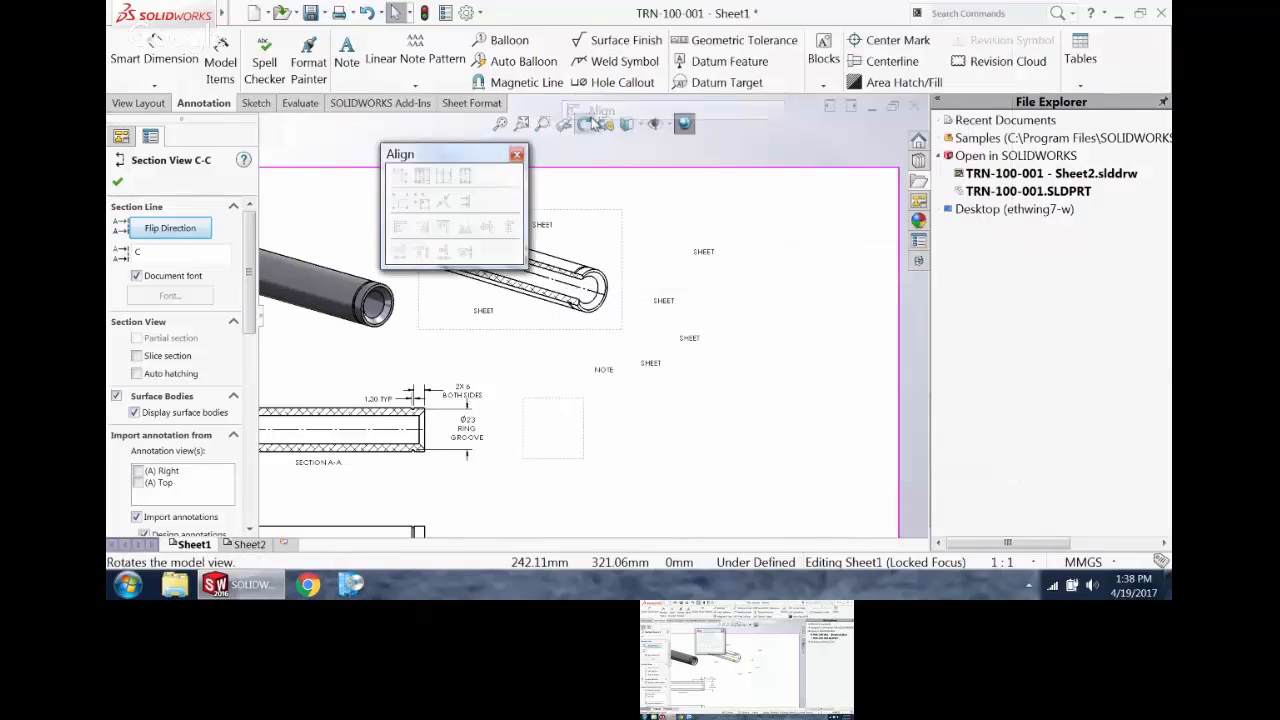
left_click_drag(457, 160, 118, 235)
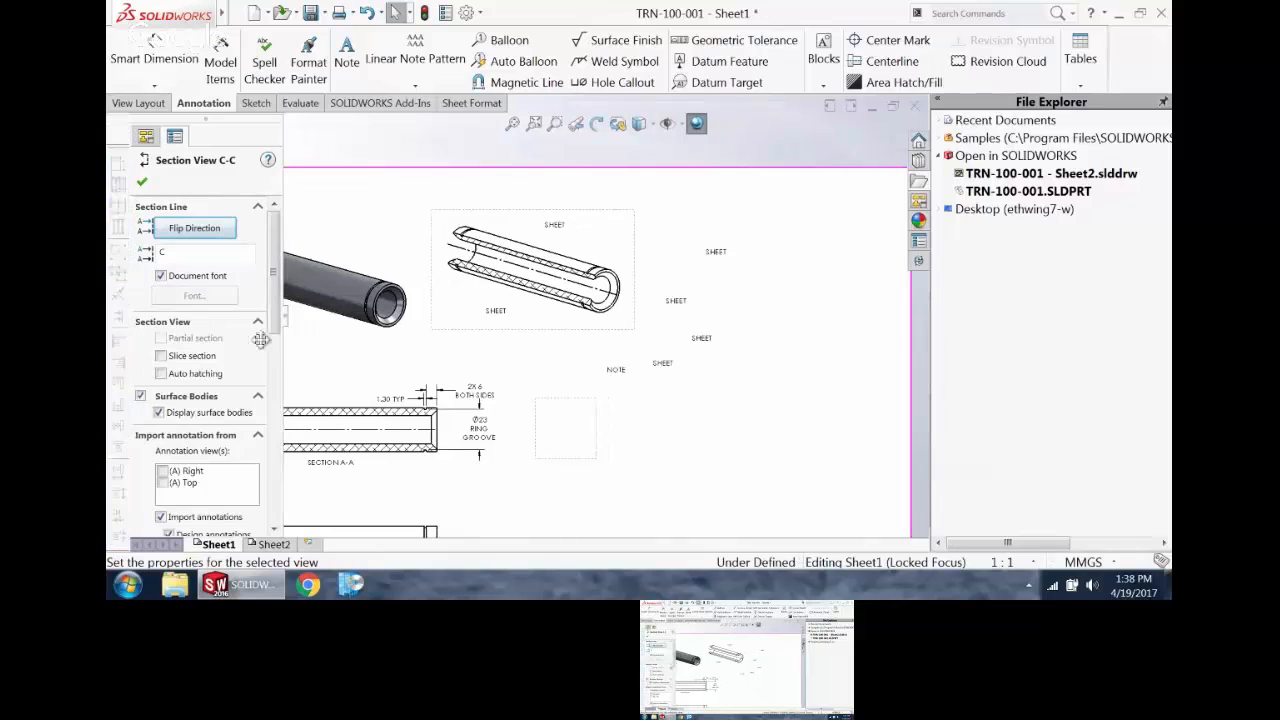
Step: Align the four "SHEET" notes beside section view C-C to their left edges and space them evenly down
left_click(660, 402)
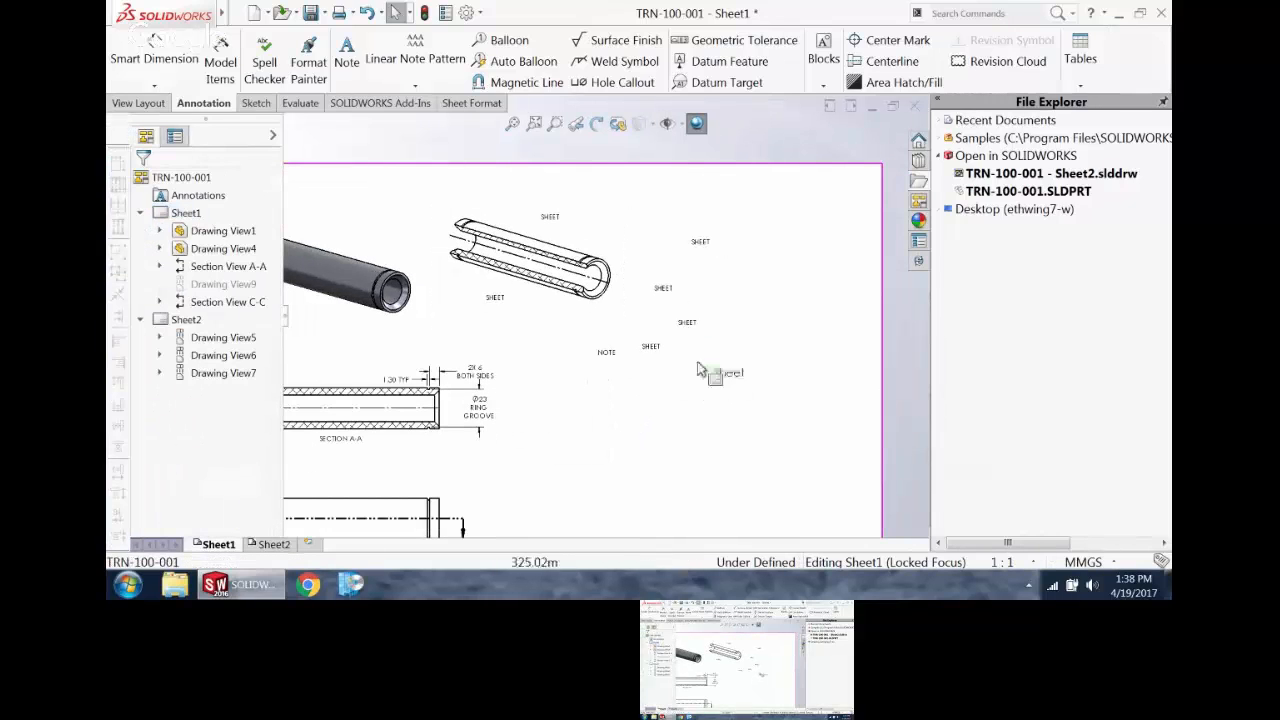
left_click_drag(638, 222, 637, 222)
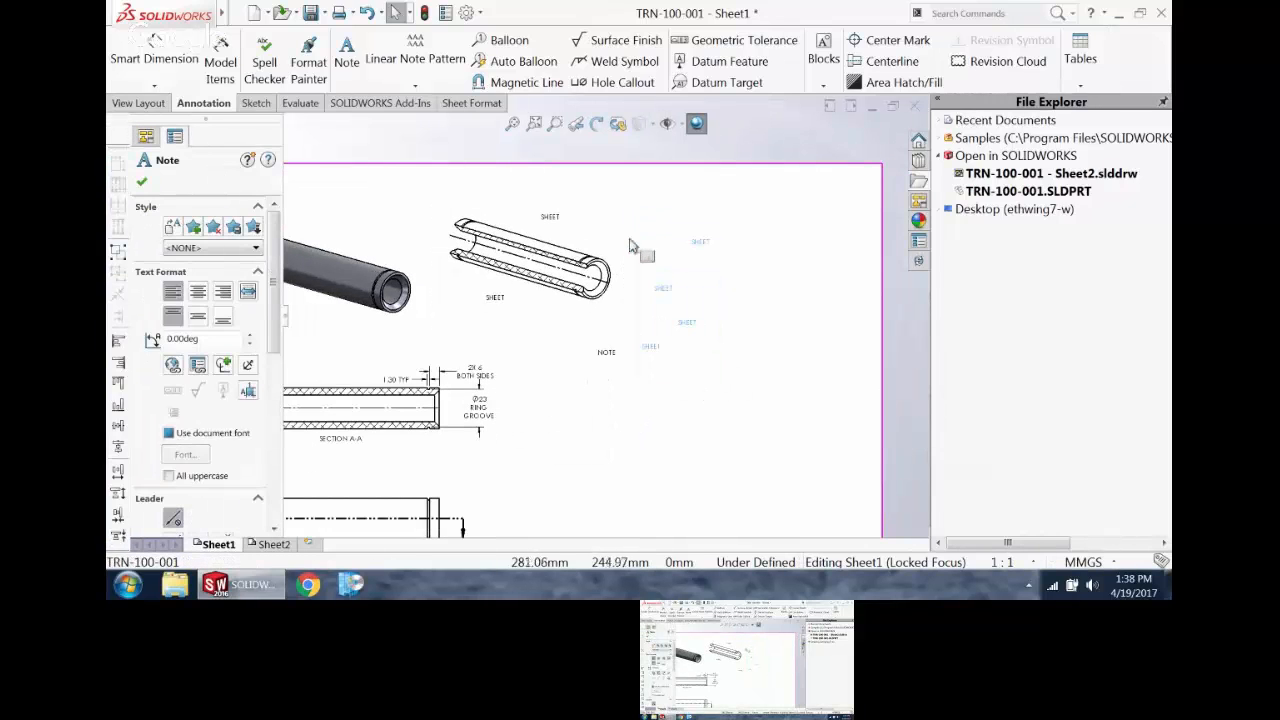
left_click(118, 342)
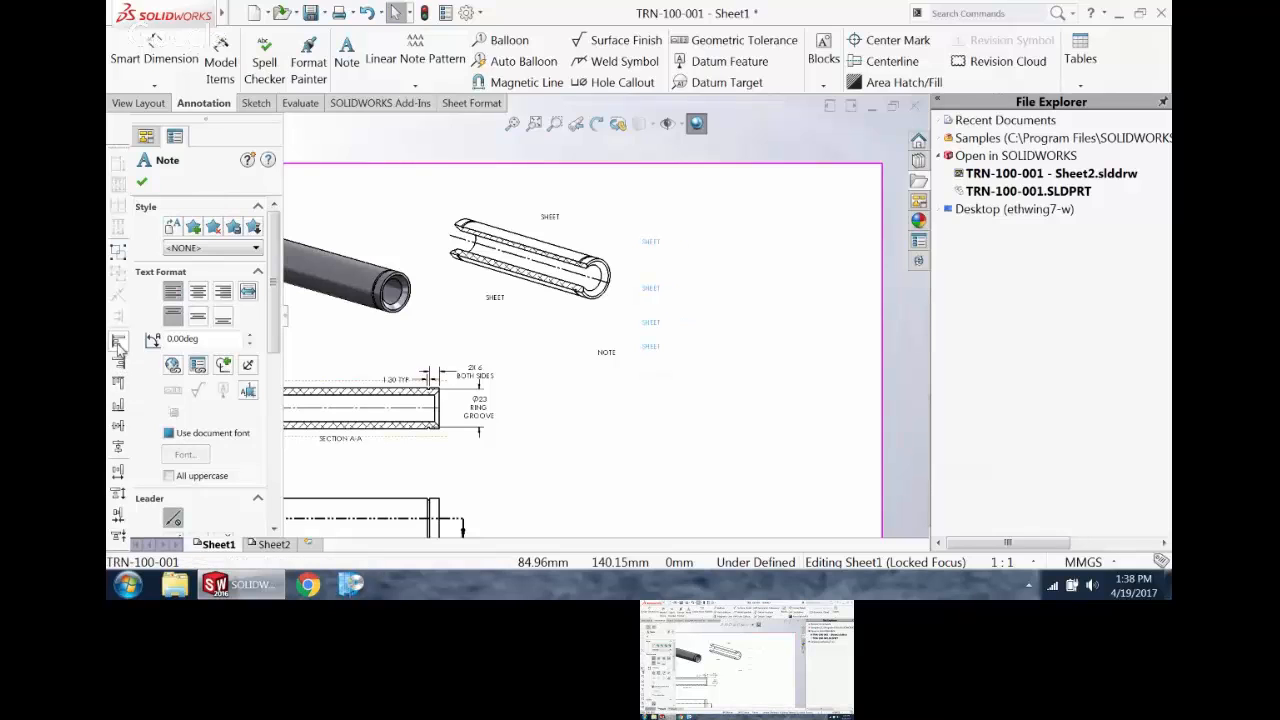
left_click(119, 496)
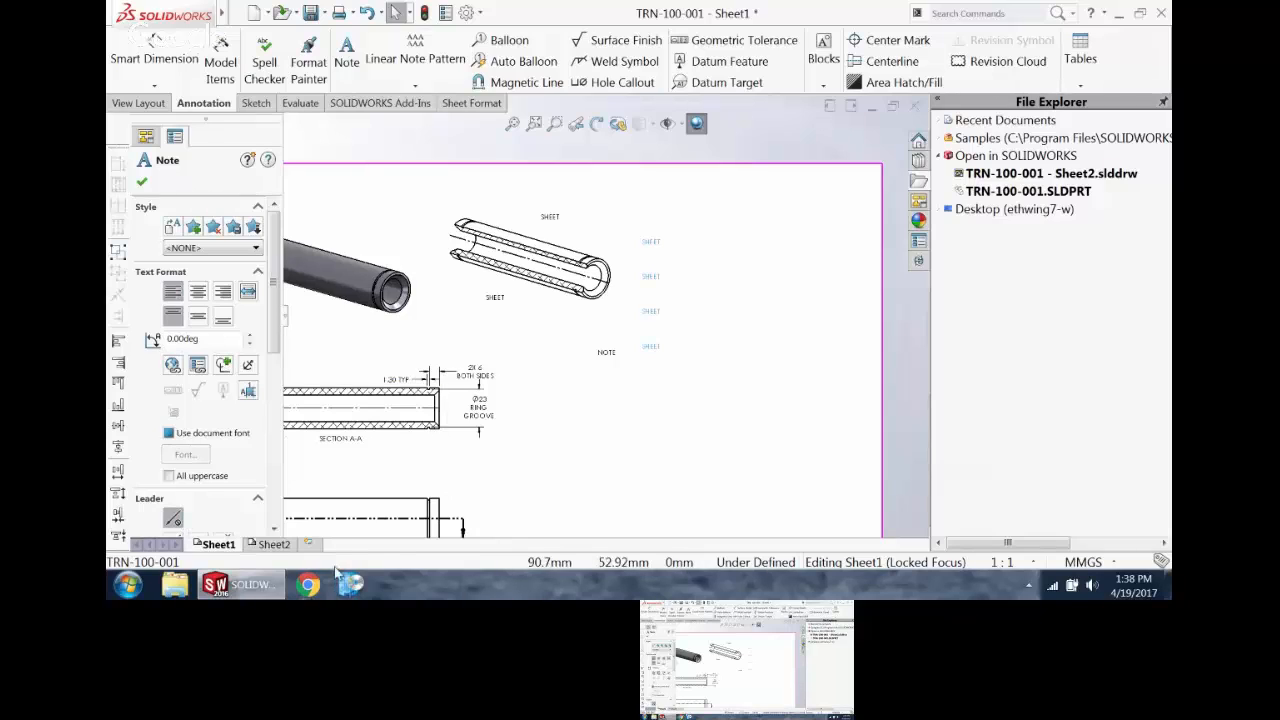
left_click(461, 461)
Step: Add two bulleted lines, "BULLETS" and "MORE BULLET", to the lowest "SHEET" note in the column
double_click(651, 350)
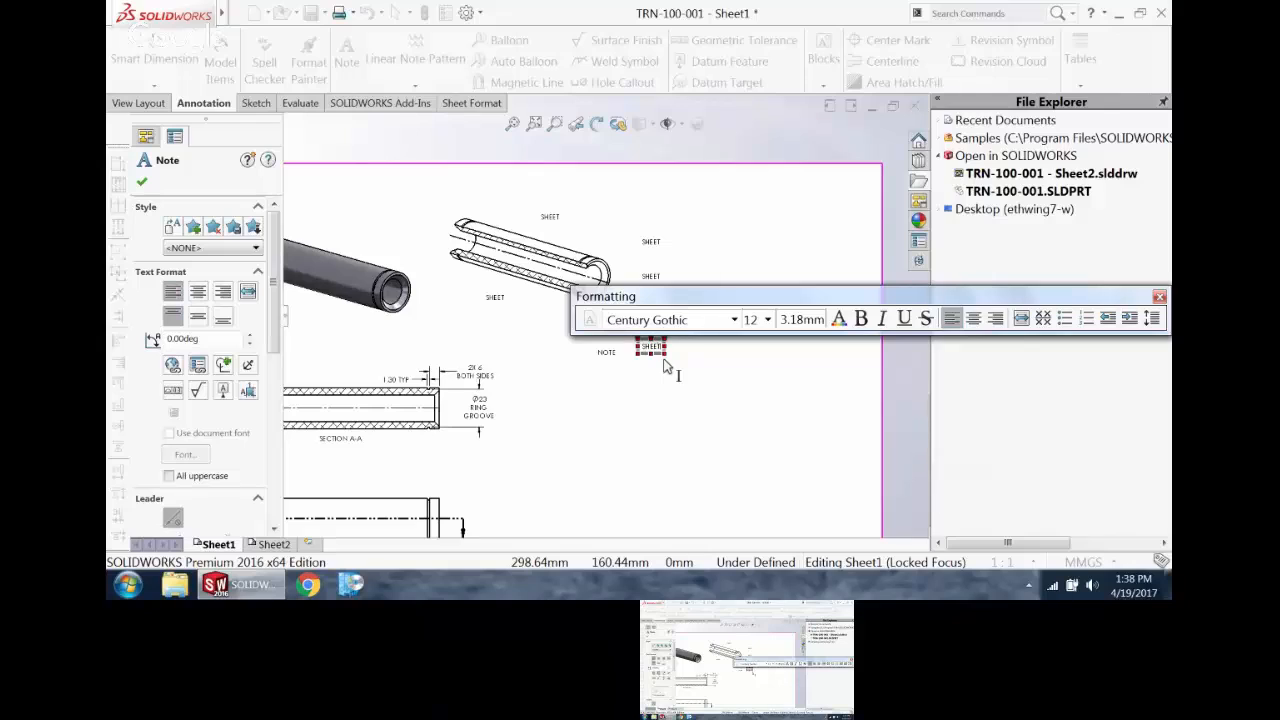
key("Return")
left_click(1065, 318)
type("BU")
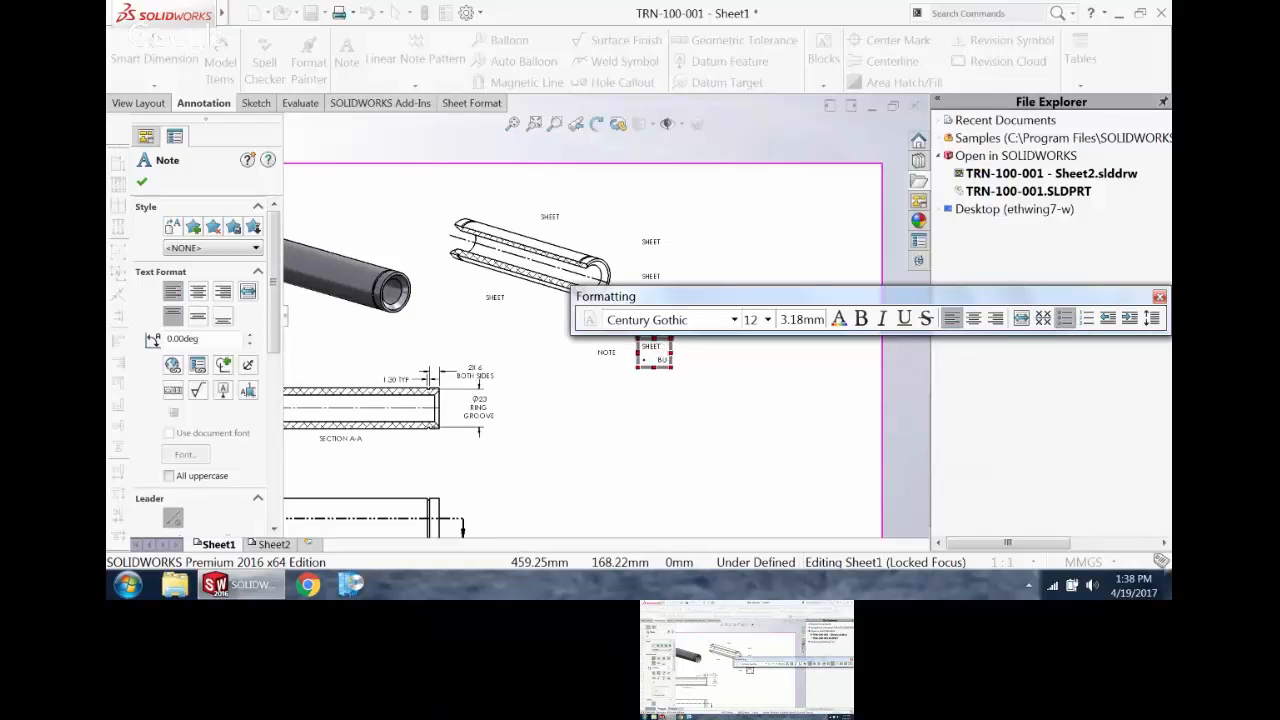
type("LLETS ")
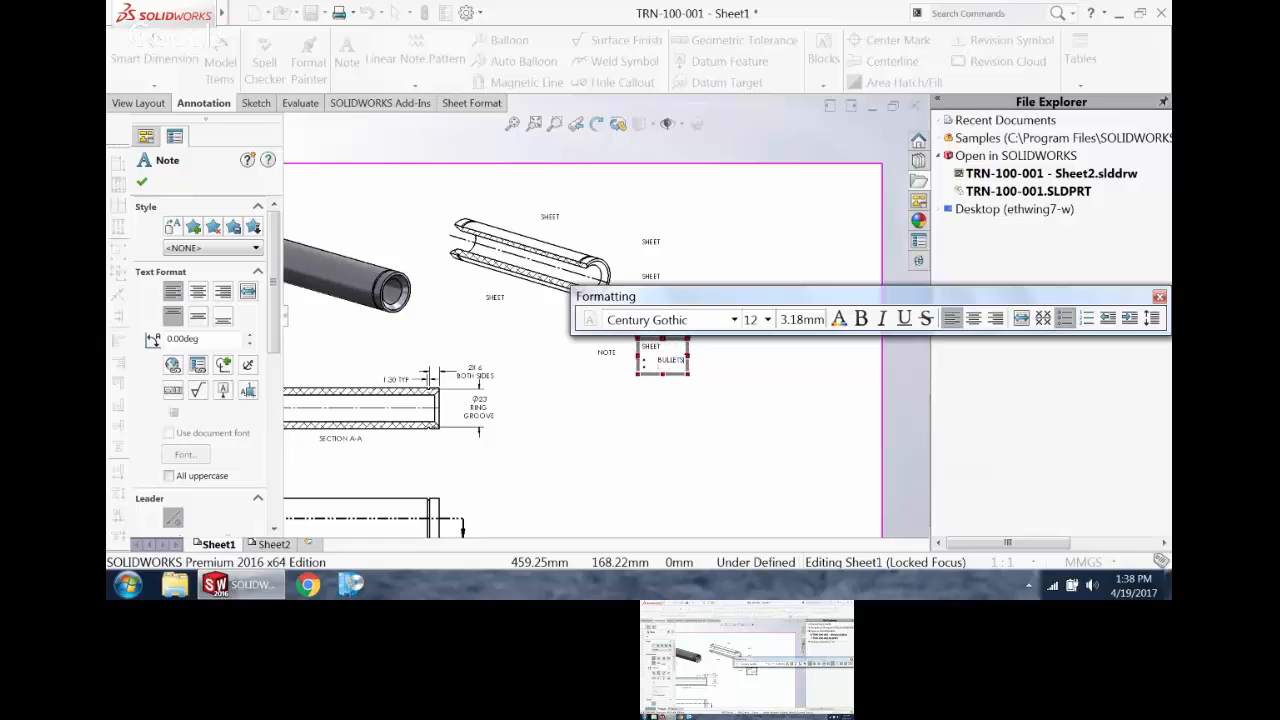
type("MORE BULLET")
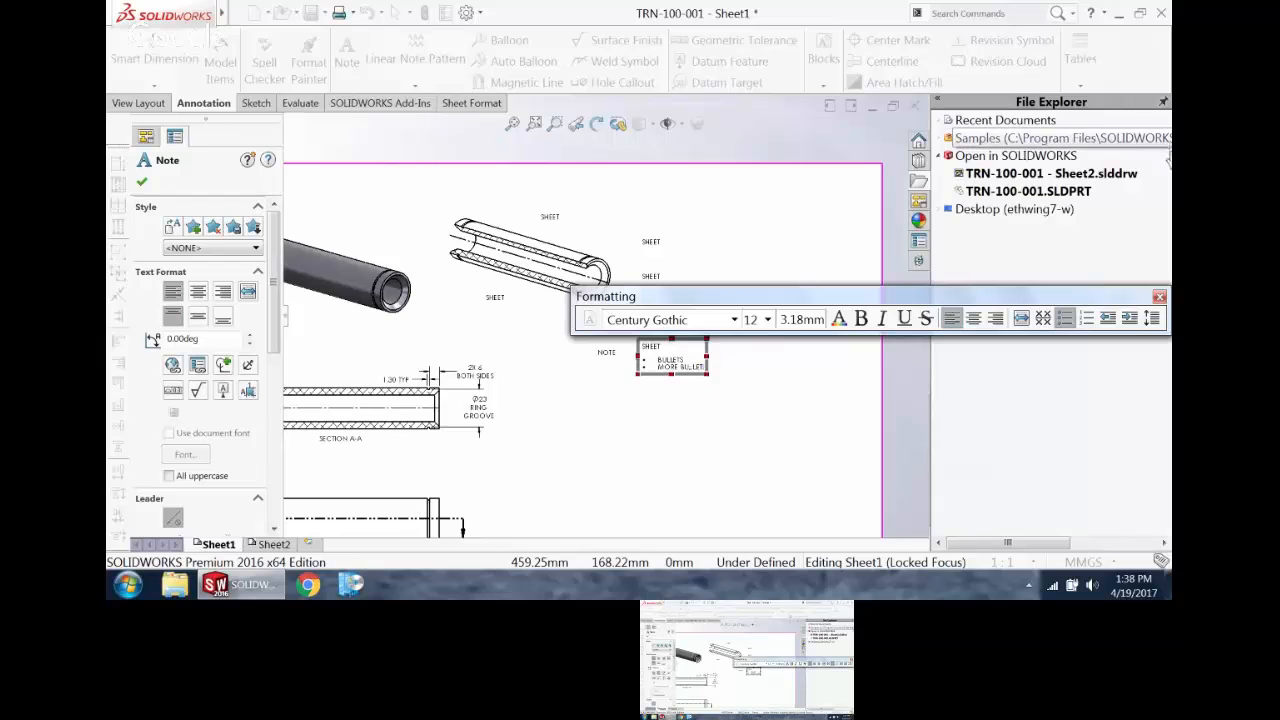
left_click(812, 438)
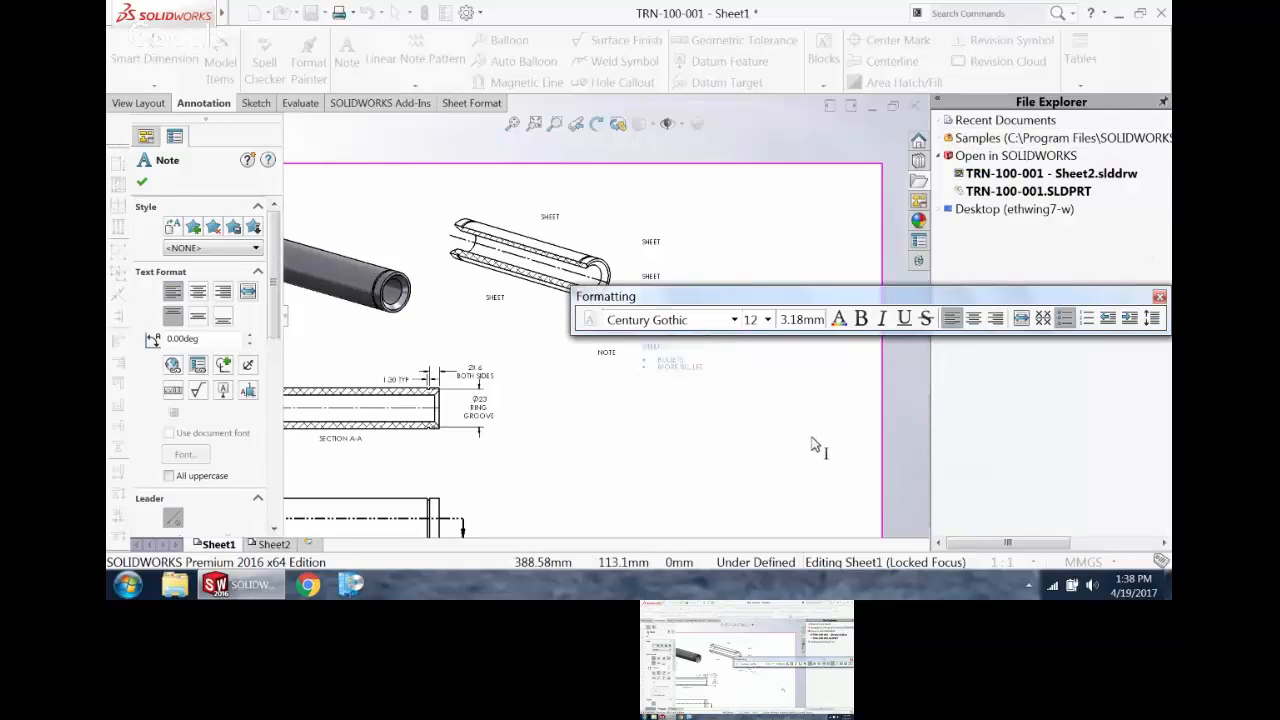
Step: Change the two bulleted lines of the lowest "SHEET" note to a numbered list
double_click(675, 366)
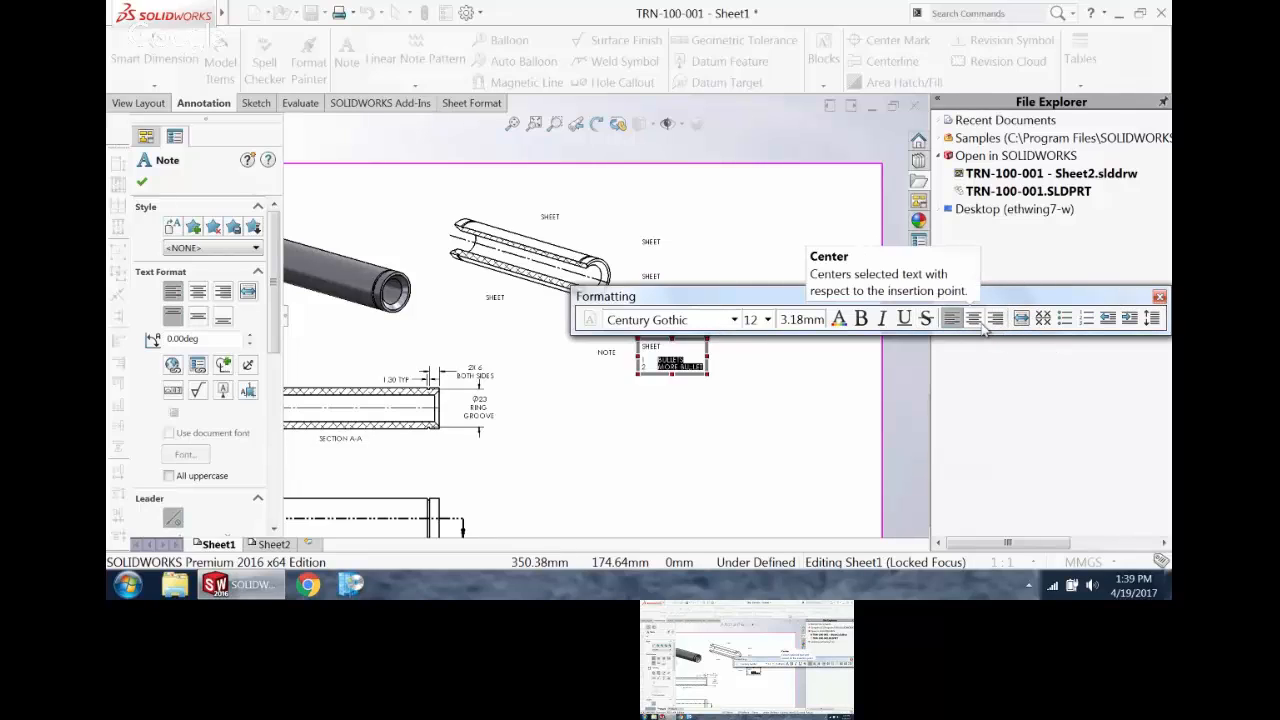
left_click(1159, 297)
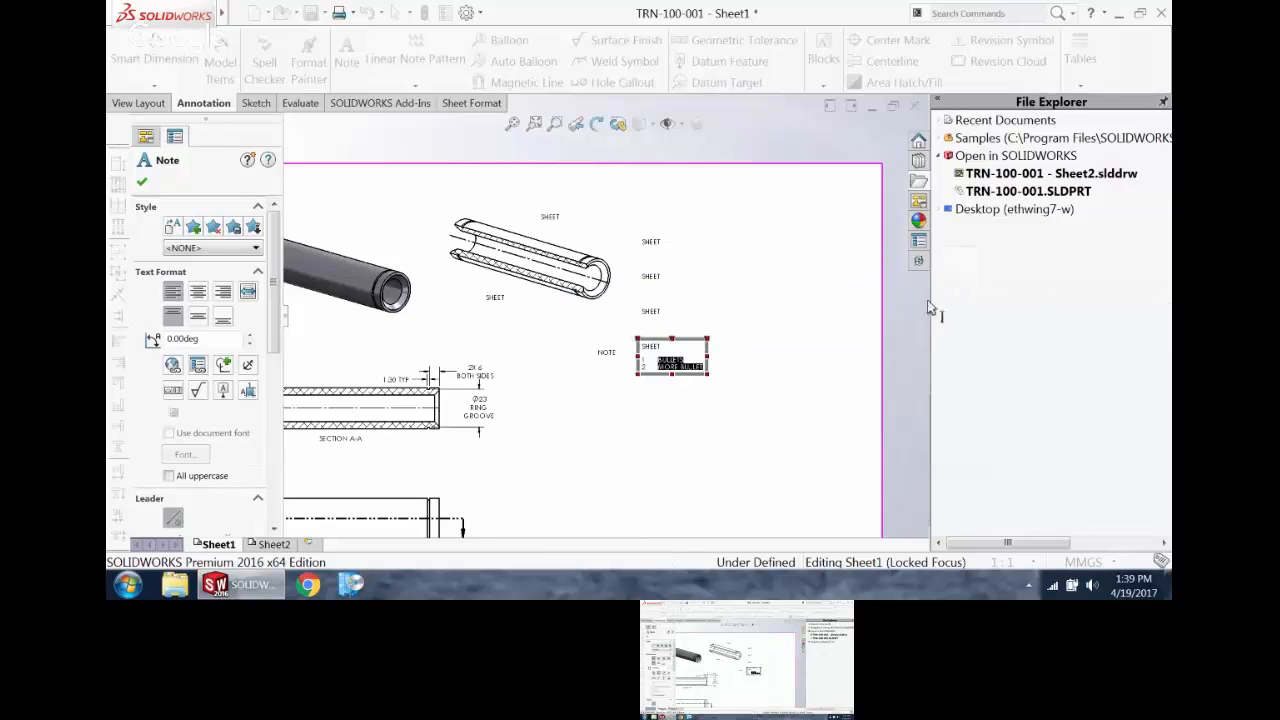
left_click(742, 266)
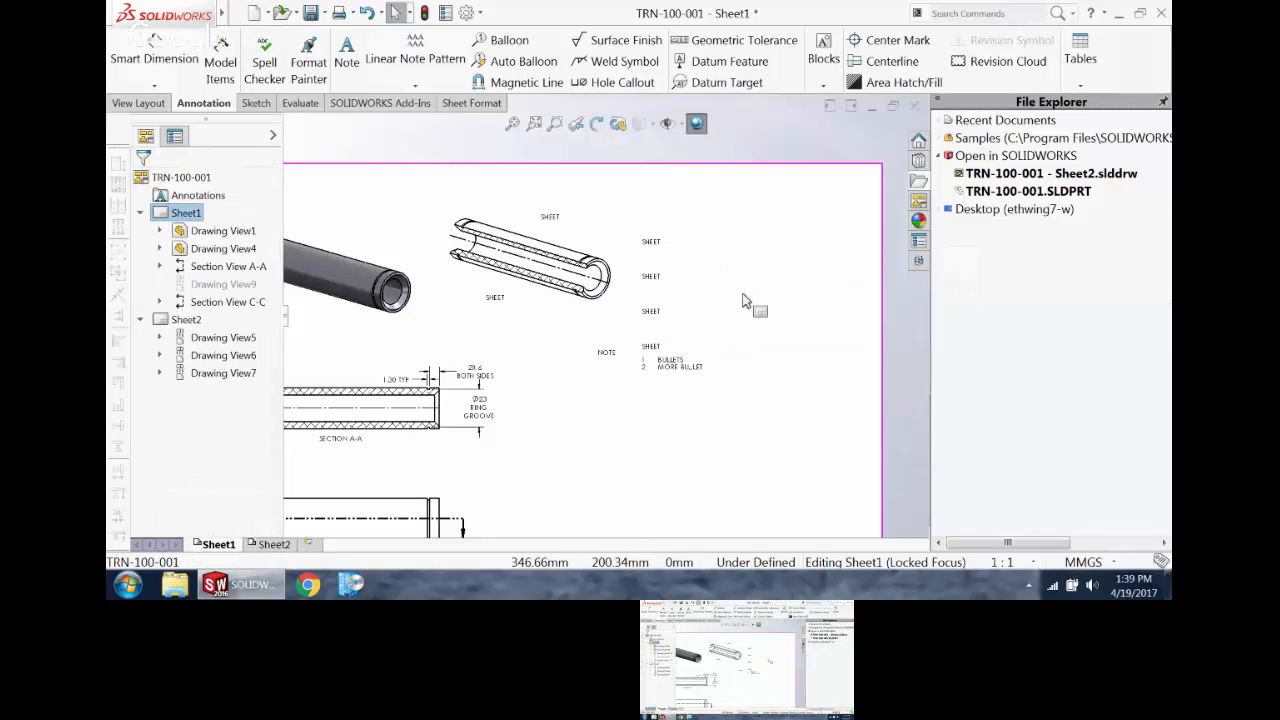
Step: Move the "SHEET" note with the numbered list slightly up and left
left_click_drag(671, 363, 661, 353)
left_click(644, 410)
scroll(652, 387, "up", 4)
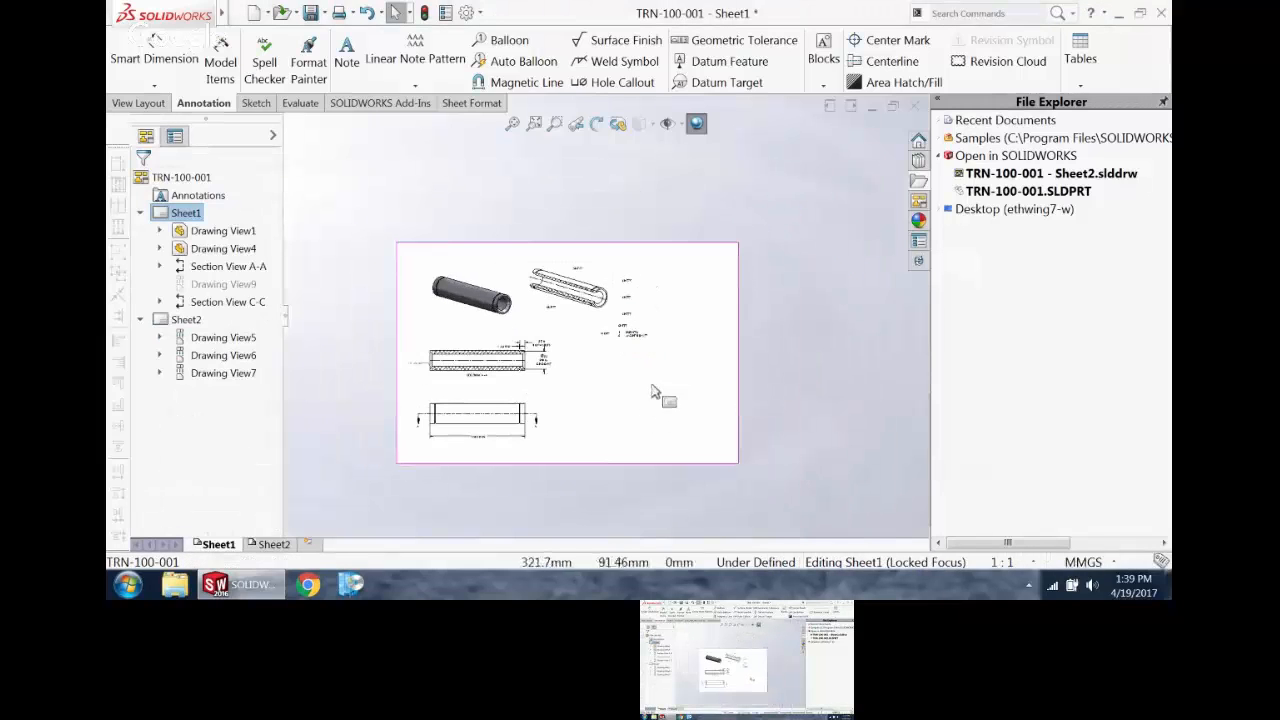
left_click(516, 130)
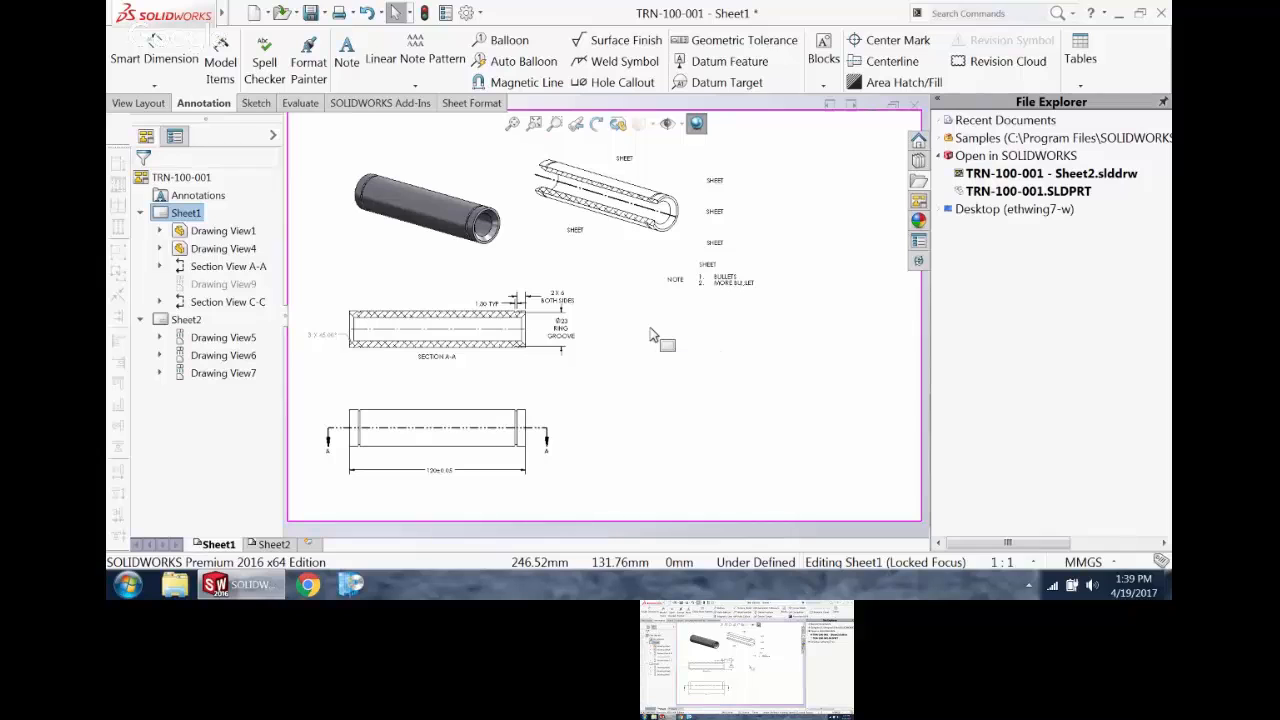
Step: Dock the floating Formatting toolbar above the ribbon while the numbered-list "SHEET" note is in edit mode, and leave the note
double_click(726, 278)
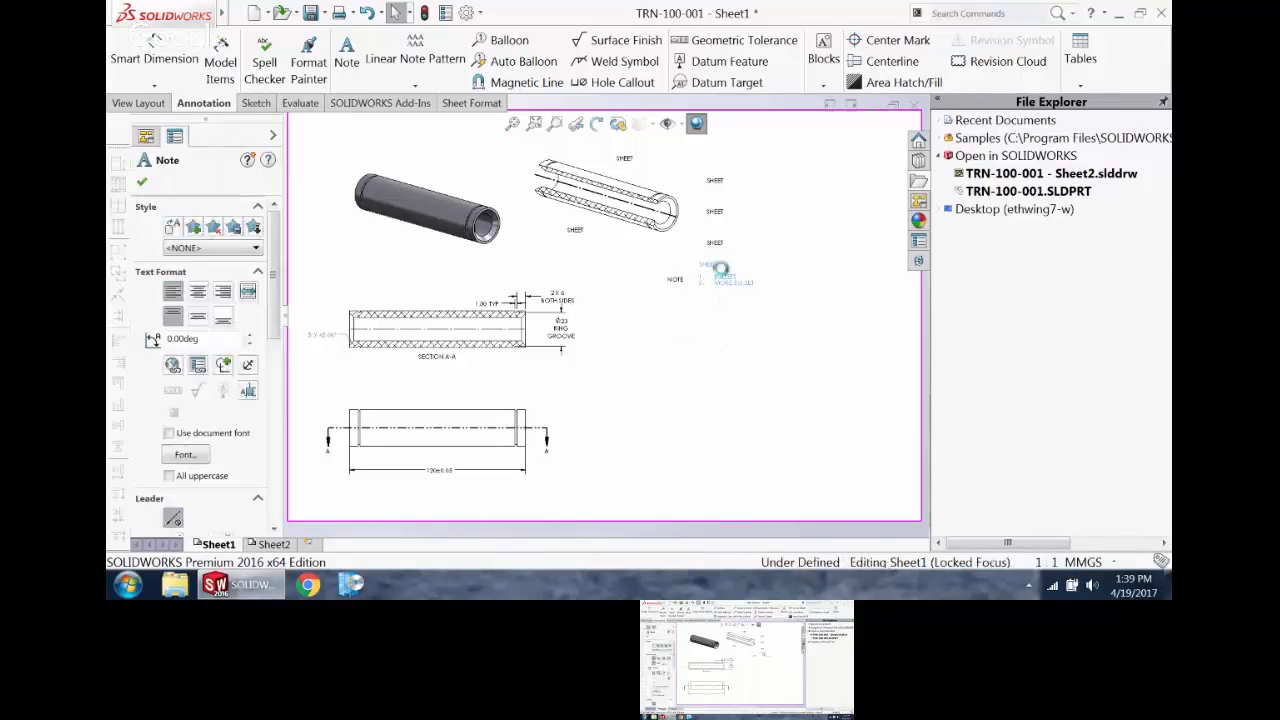
left_click_drag(726, 214, 452, 12)
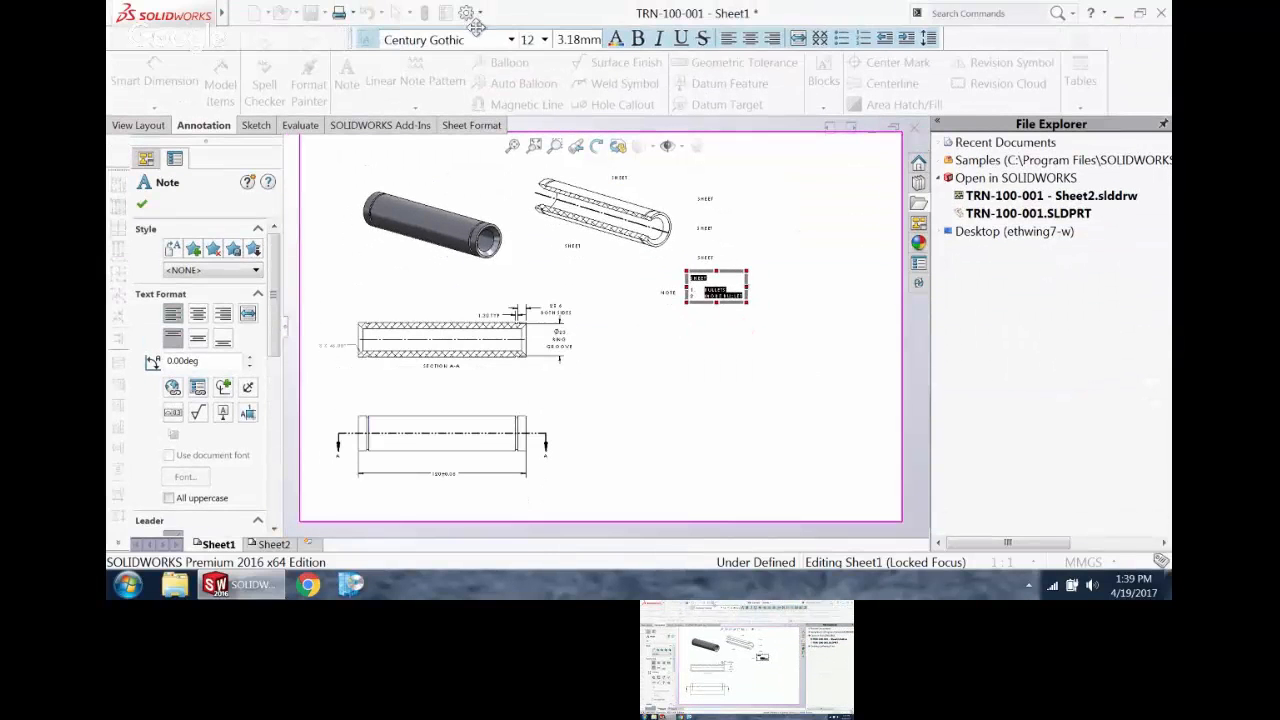
left_click(645, 374)
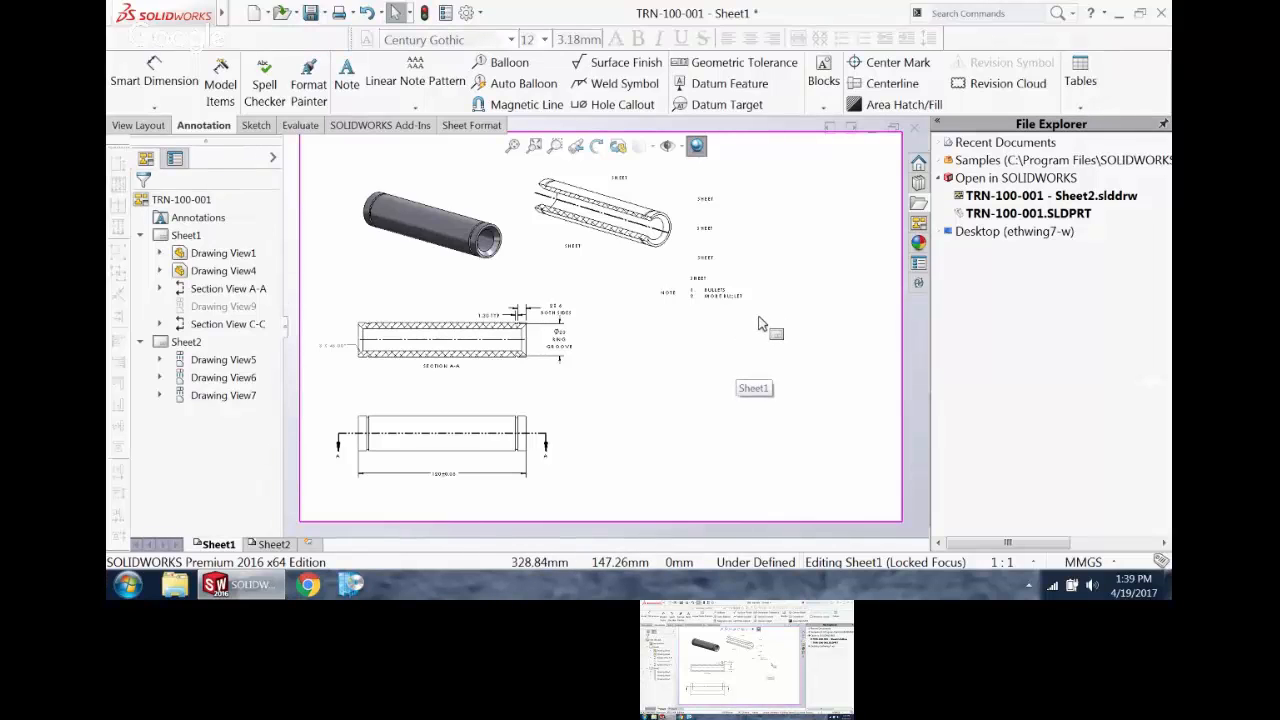
Step: Reopen the numbered-list note, dock the Formatting toolbar below the drawing area, float it over the sheet and close it
double_click(710, 300)
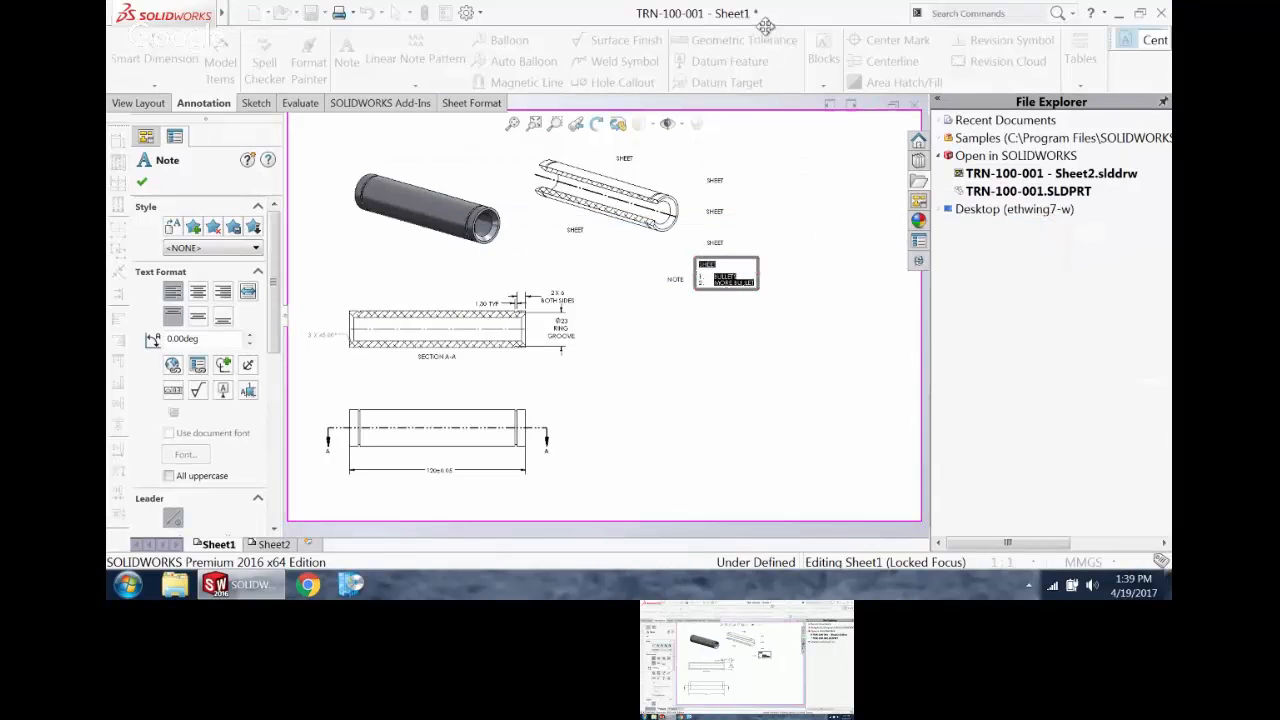
left_click_drag(765, 27, 538, 531)
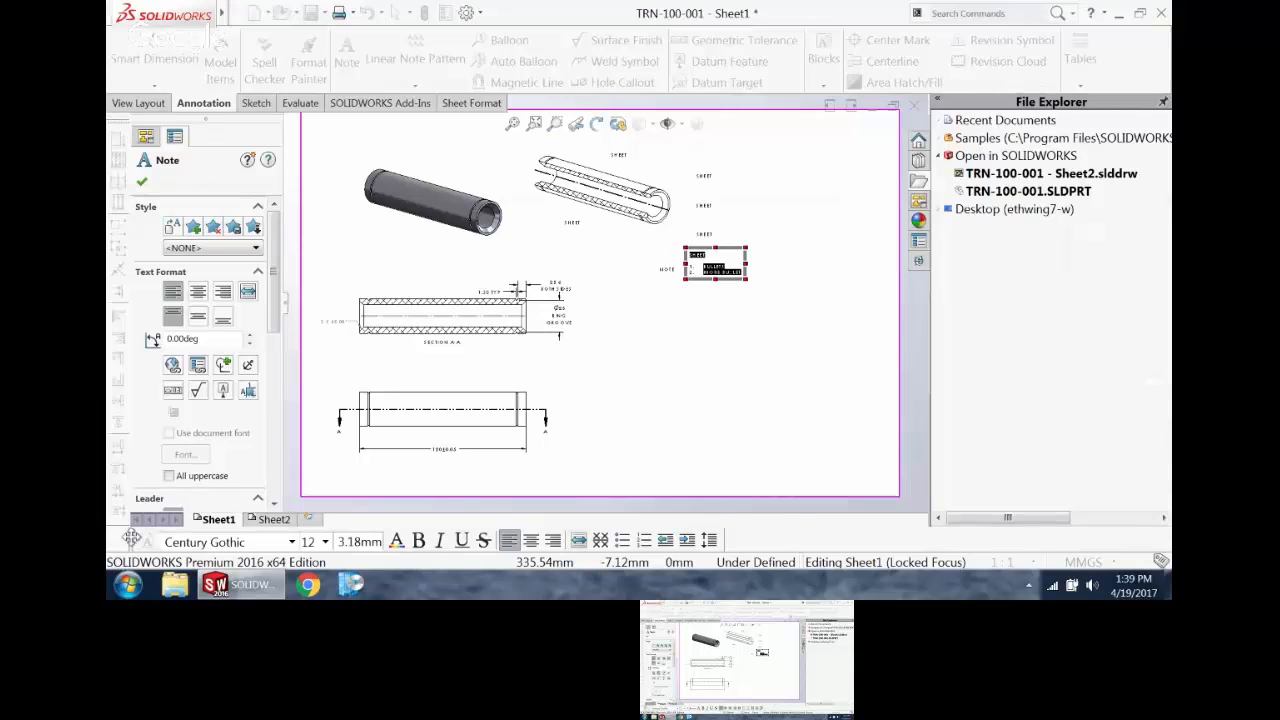
left_click_drag(131, 538, 205, 405)
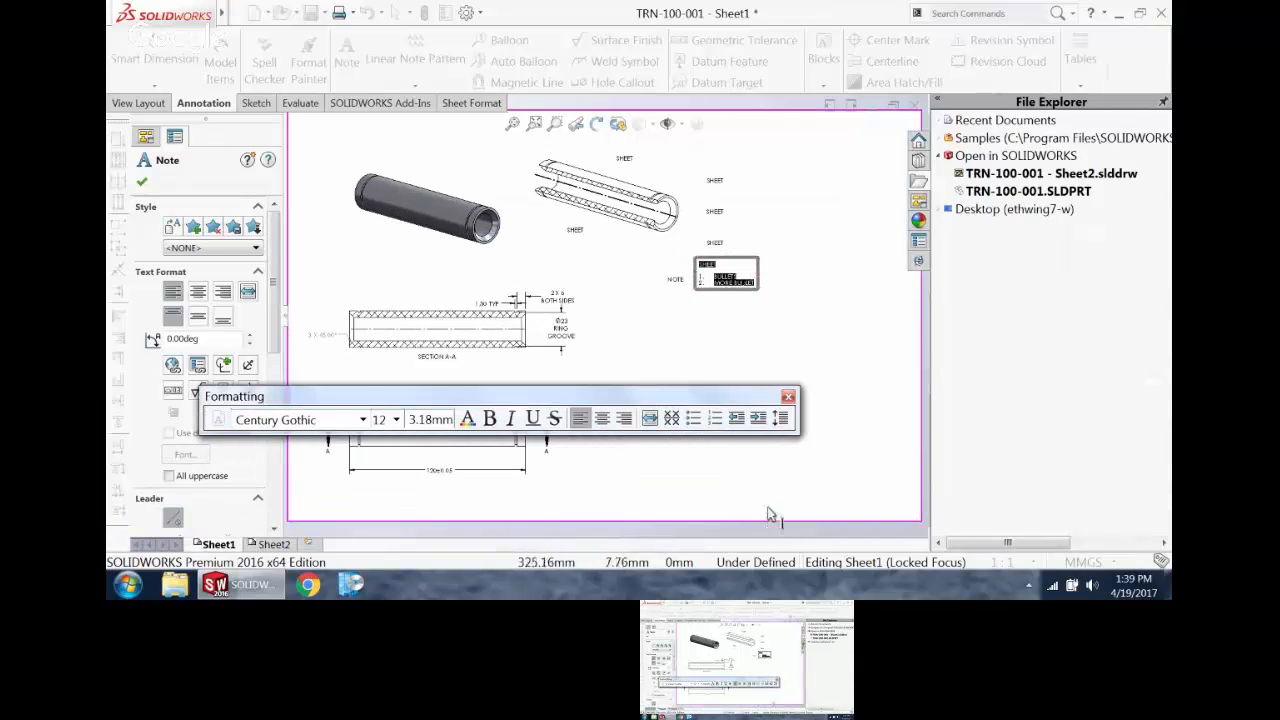
left_click(789, 399)
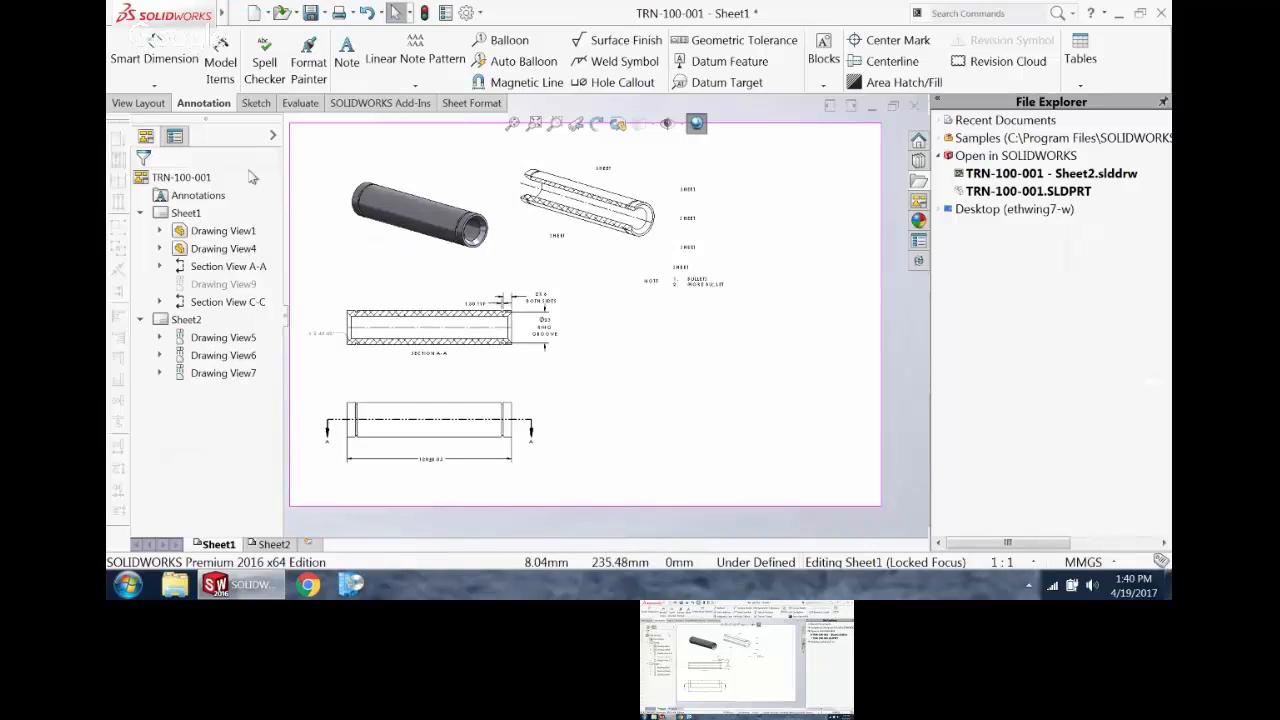
Step: Open the properties of Sheet1 and set the next view label to C
right_click(188, 214)
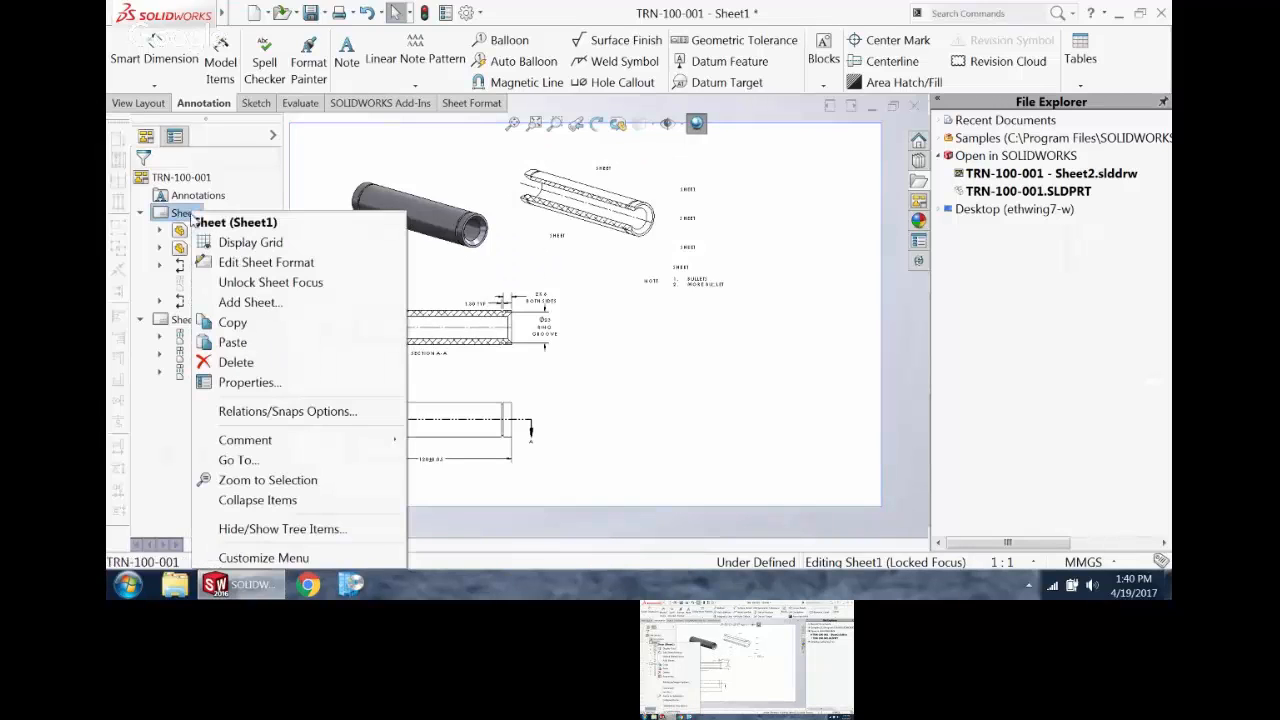
left_click(297, 389)
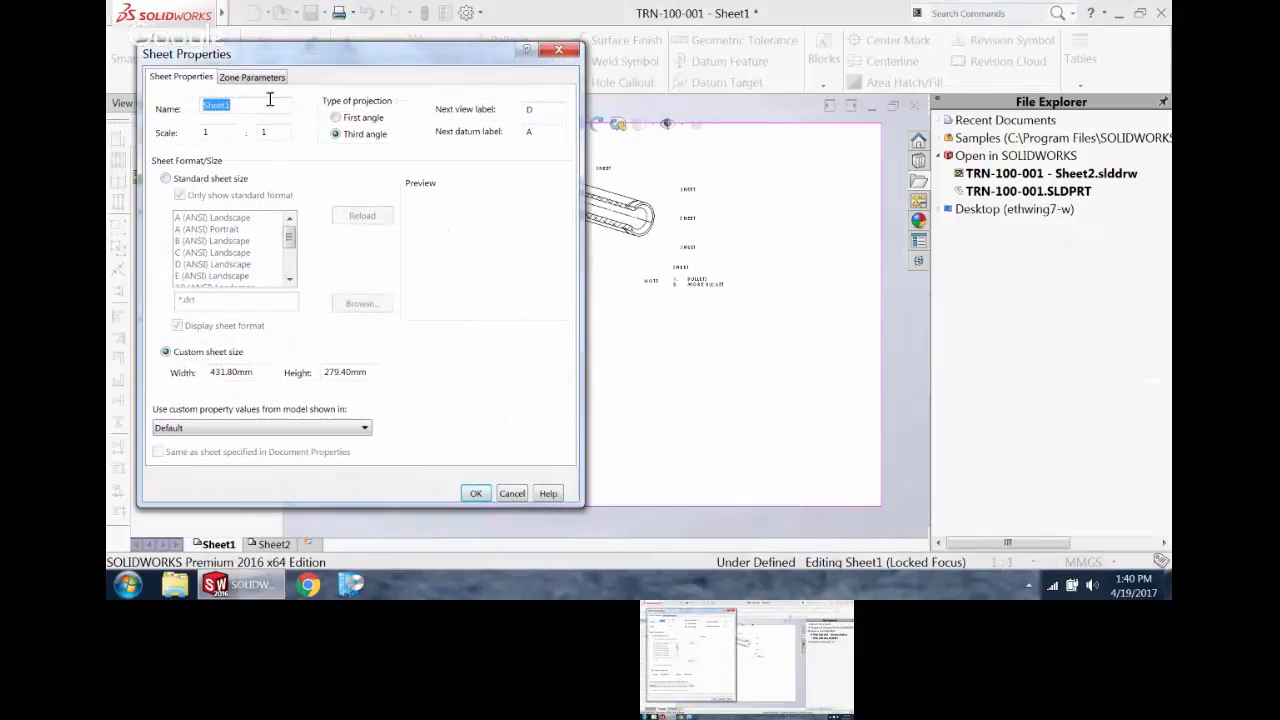
left_click(558, 116)
left_click_drag(540, 111, 508, 119)
type("C")
Step: Switch Sheet1 to a standard sheet size and browse for its sheet format to SW SHEET FORMAT TEMPLATES in C:\_TRAINING\SW TEMPLATES
left_click(166, 179)
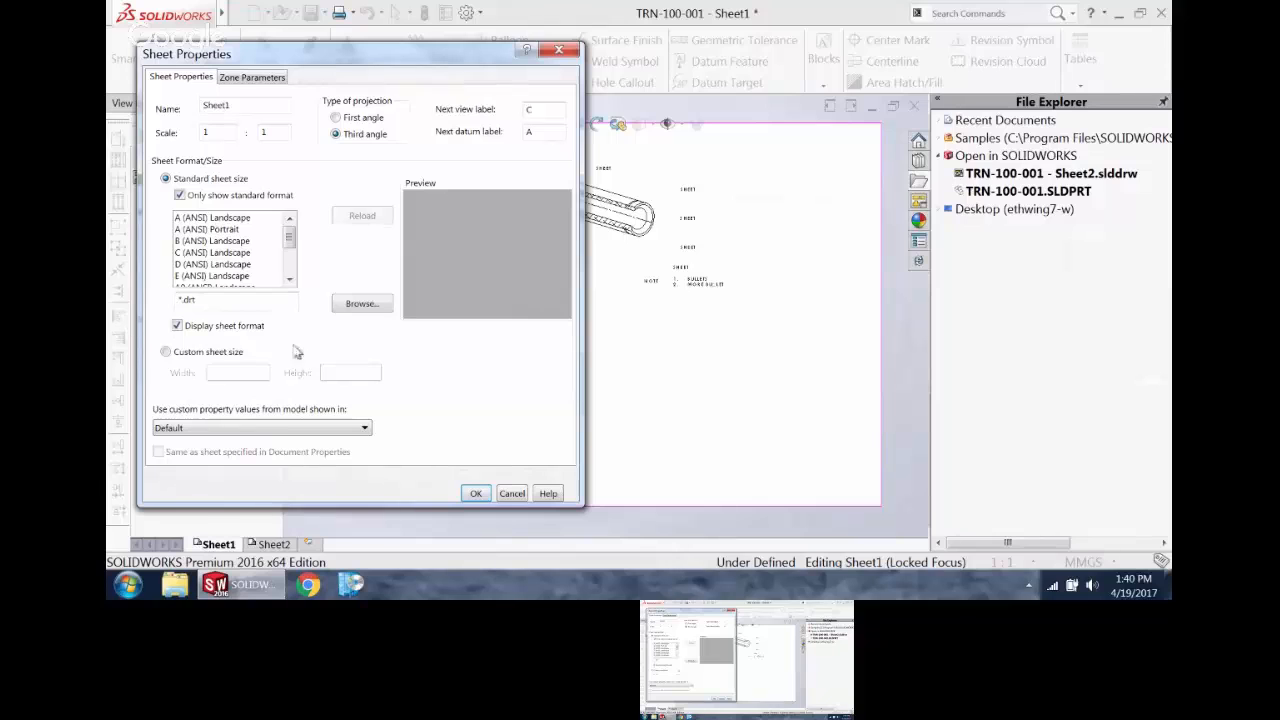
left_click(360, 304)
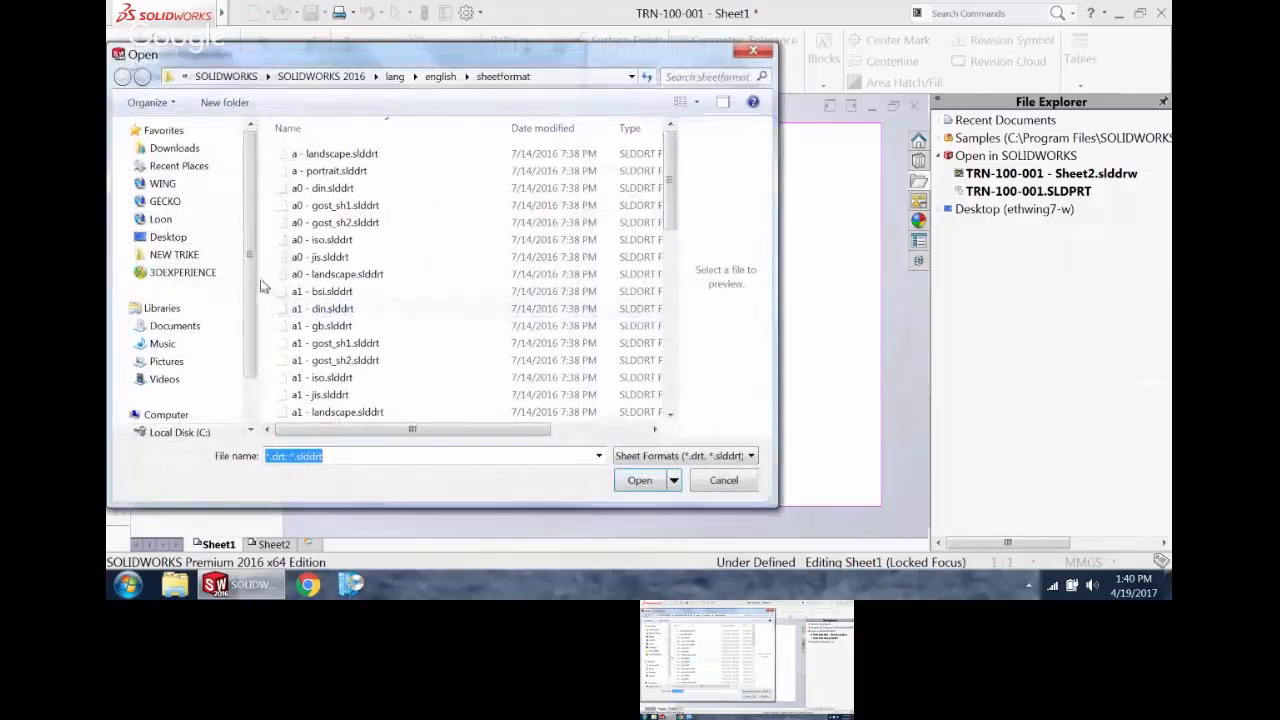
scroll(262, 287, "down", 2)
left_click(194, 373)
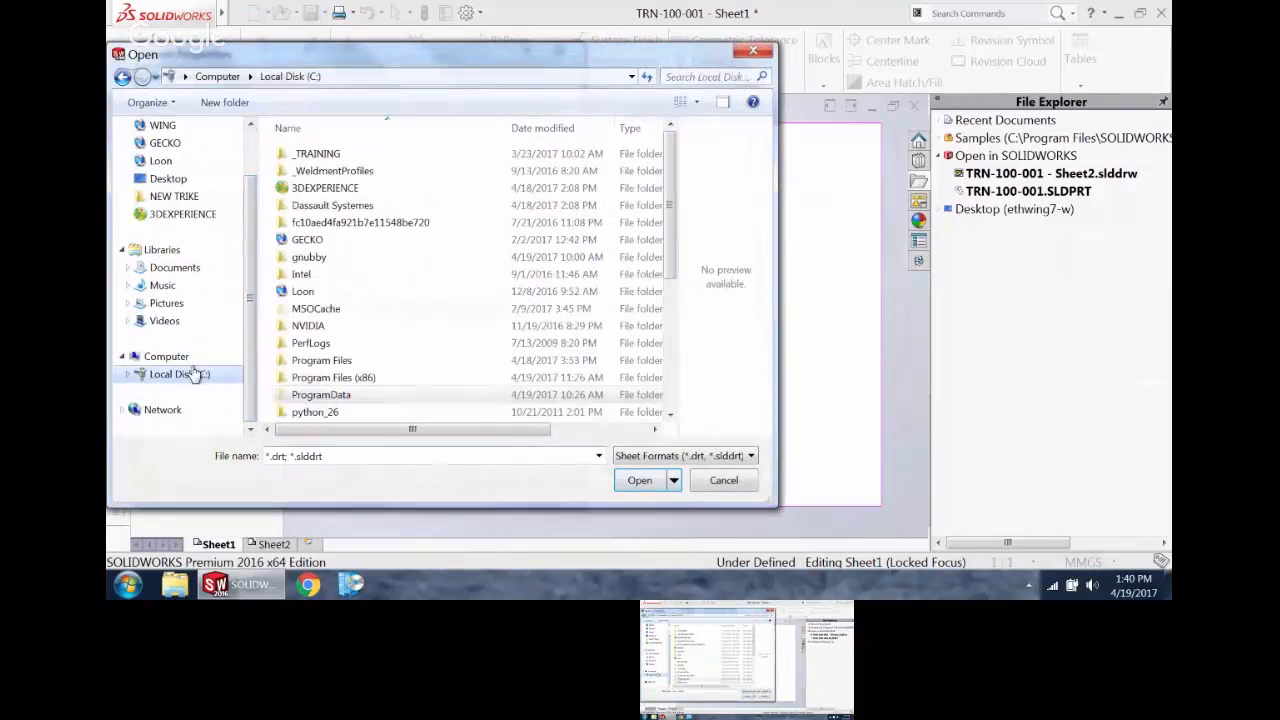
double_click(374, 157)
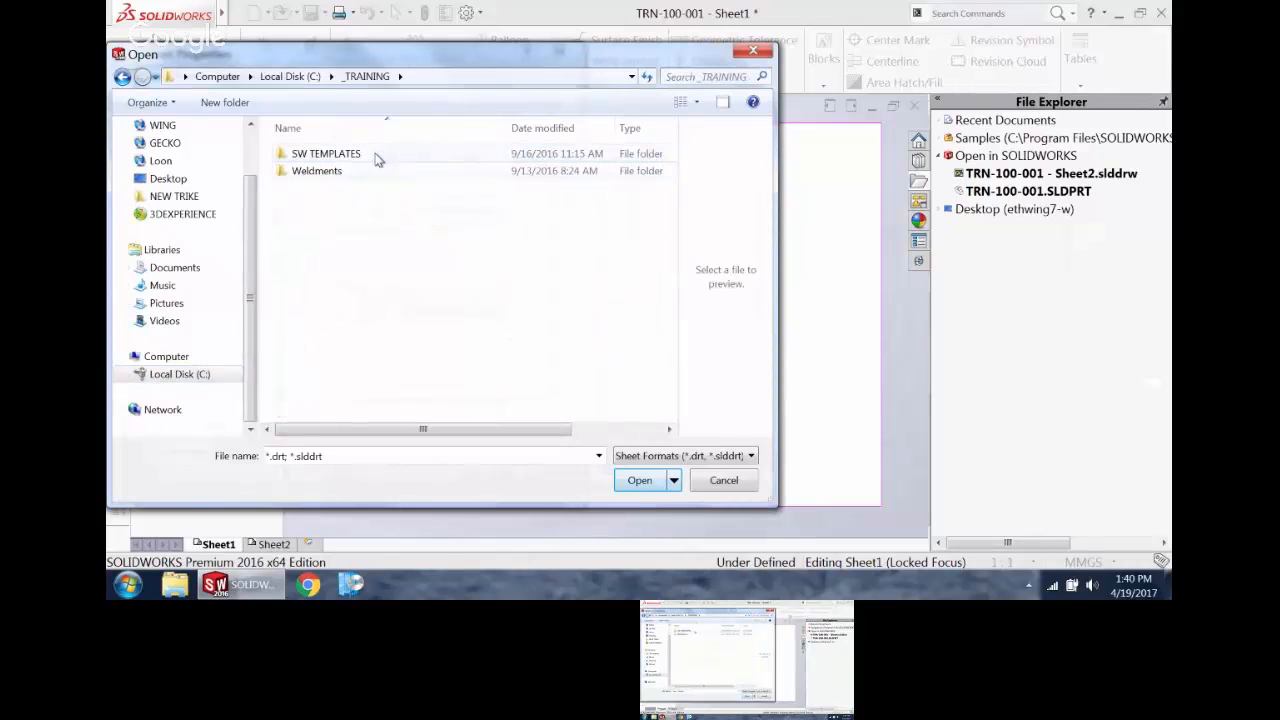
left_click(377, 159)
double_click(377, 157)
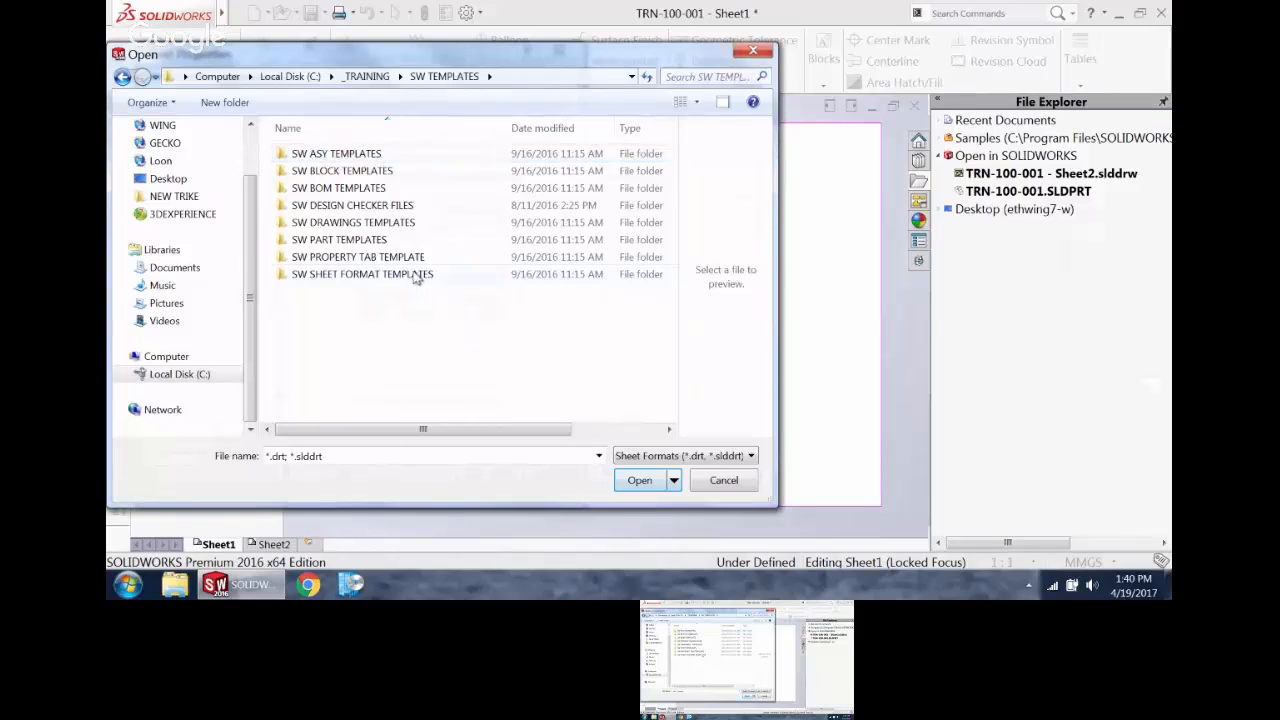
left_click(415, 280)
left_click(399, 231)
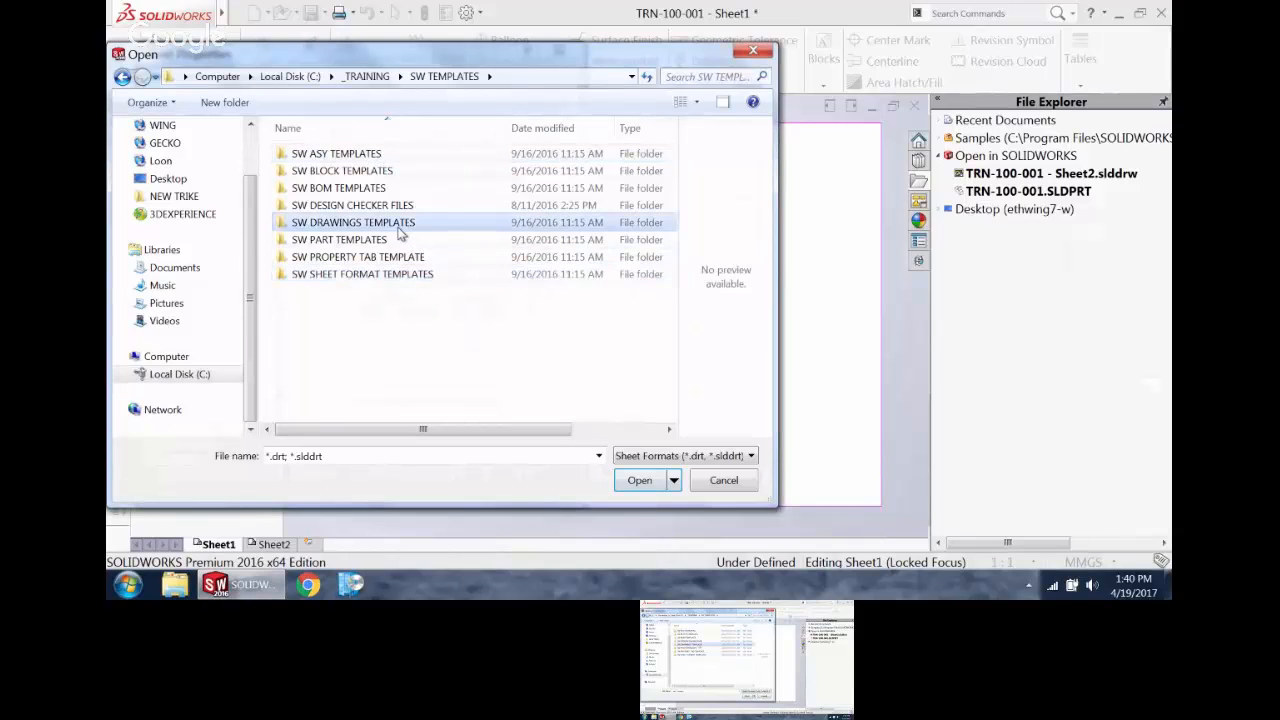
left_click(423, 277)
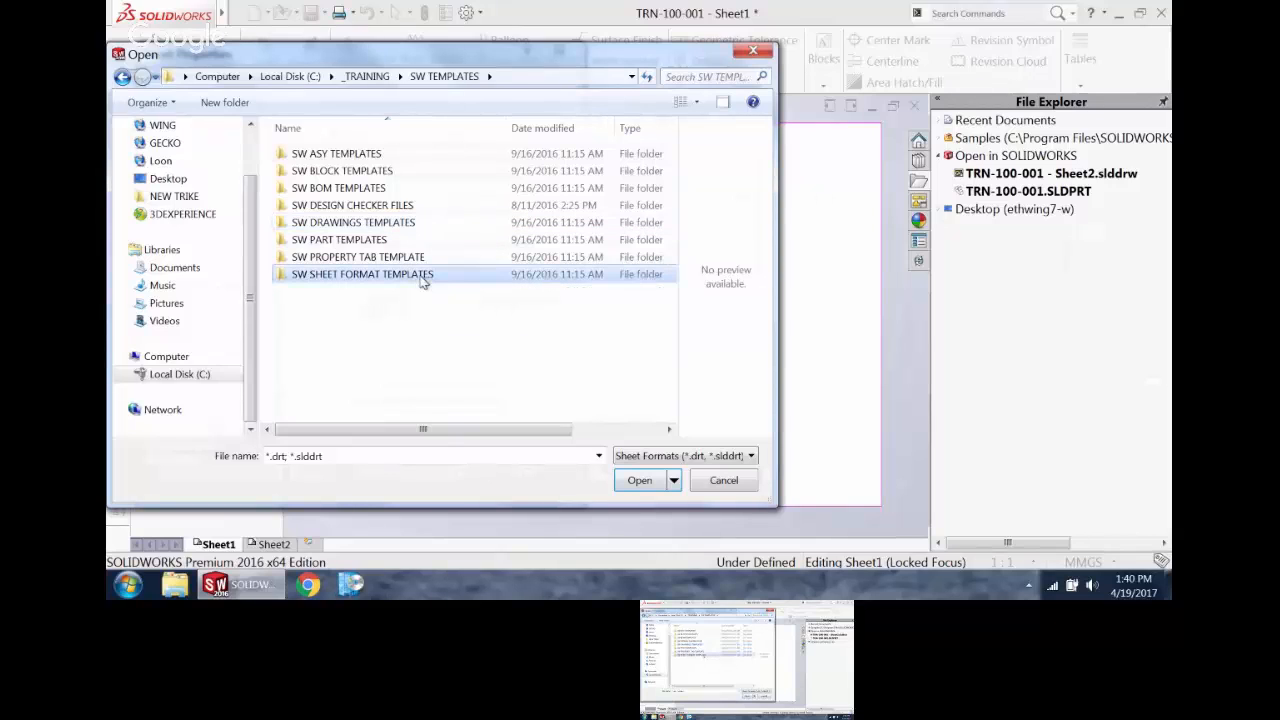
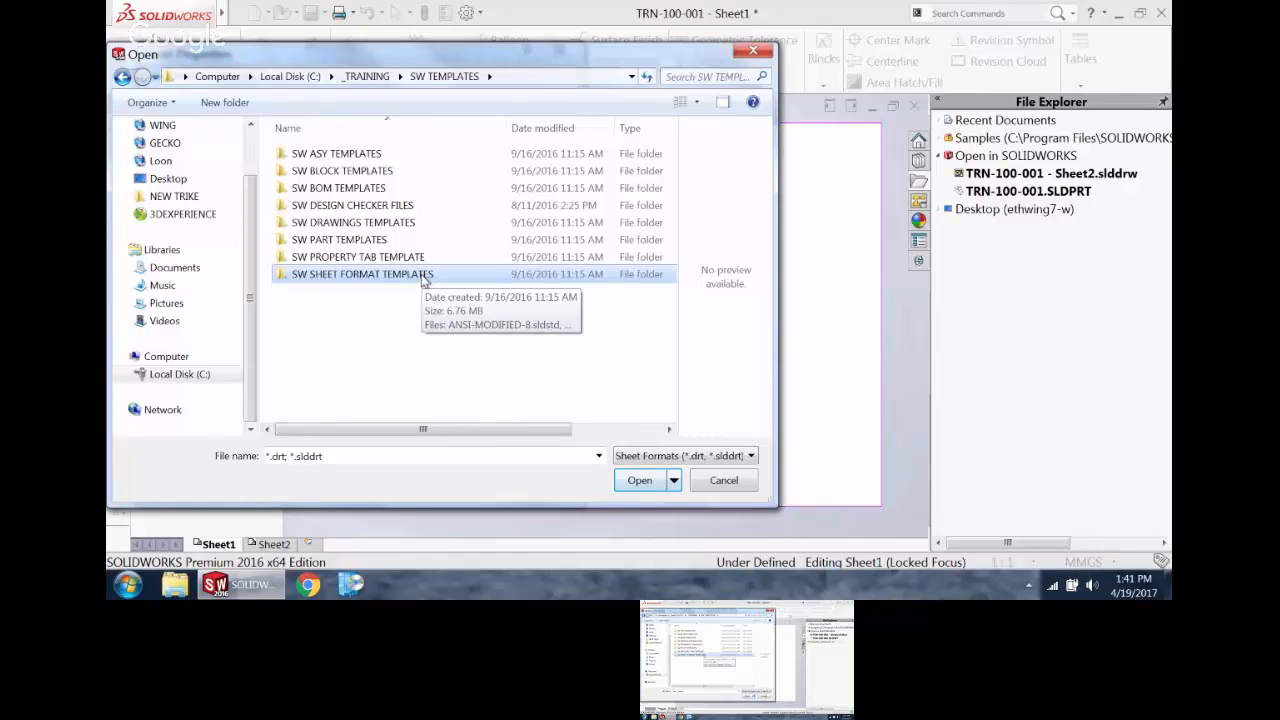
Step: Load daedalus b part mm sheet 1.slddrt from the SW SHEET FORMAT TEMPLATES folder and apply it as Sheet1's format
double_click(410, 283)
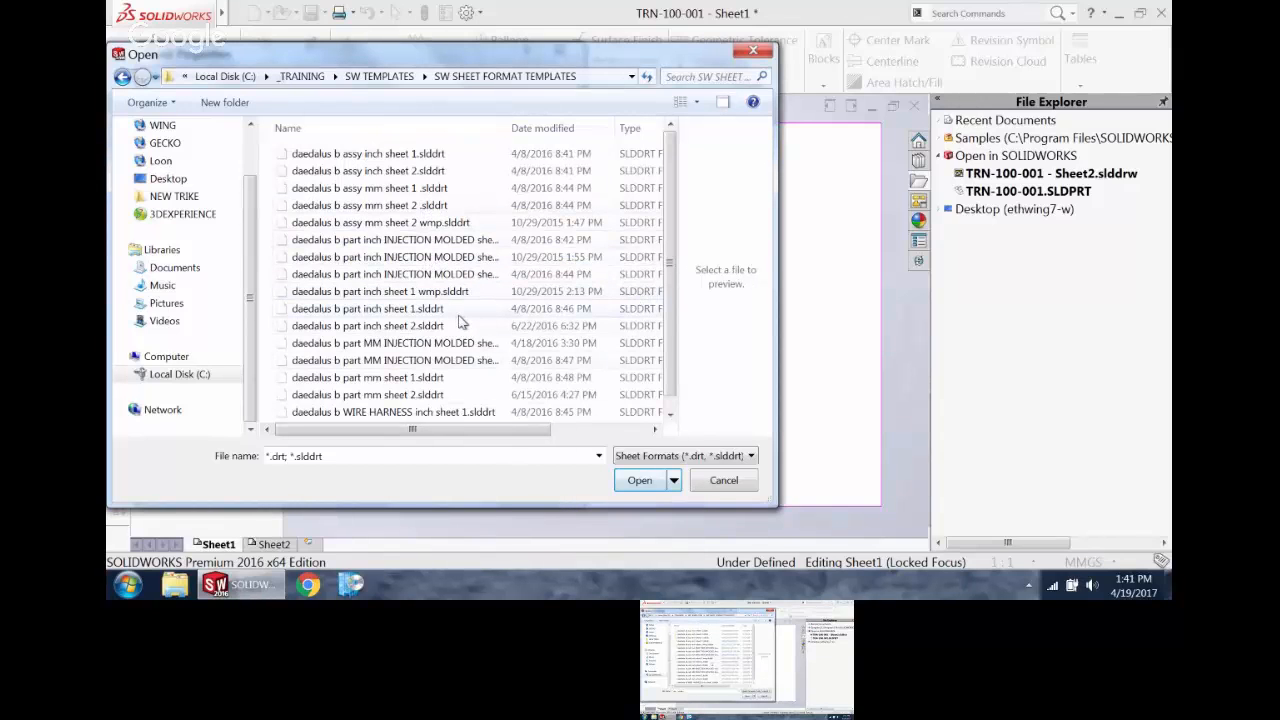
left_click(446, 377)
left_click(640, 481)
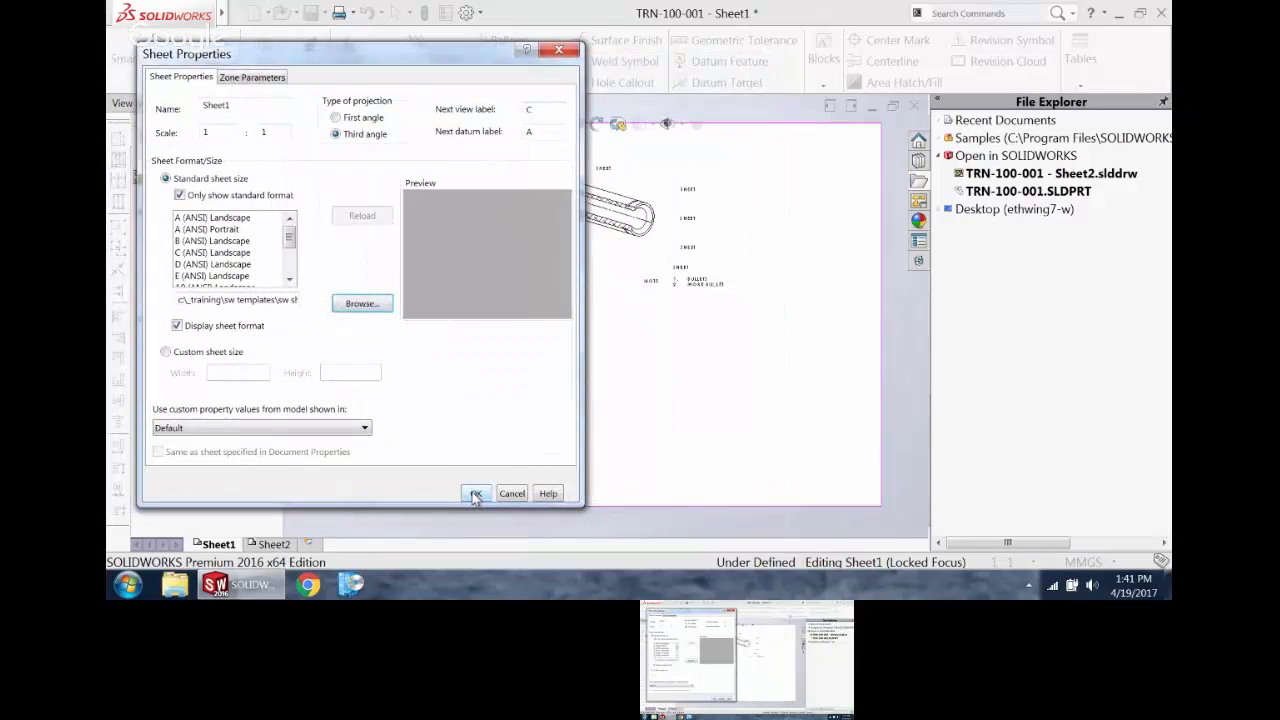
left_click(476, 494)
scroll(684, 428, "down", 2)
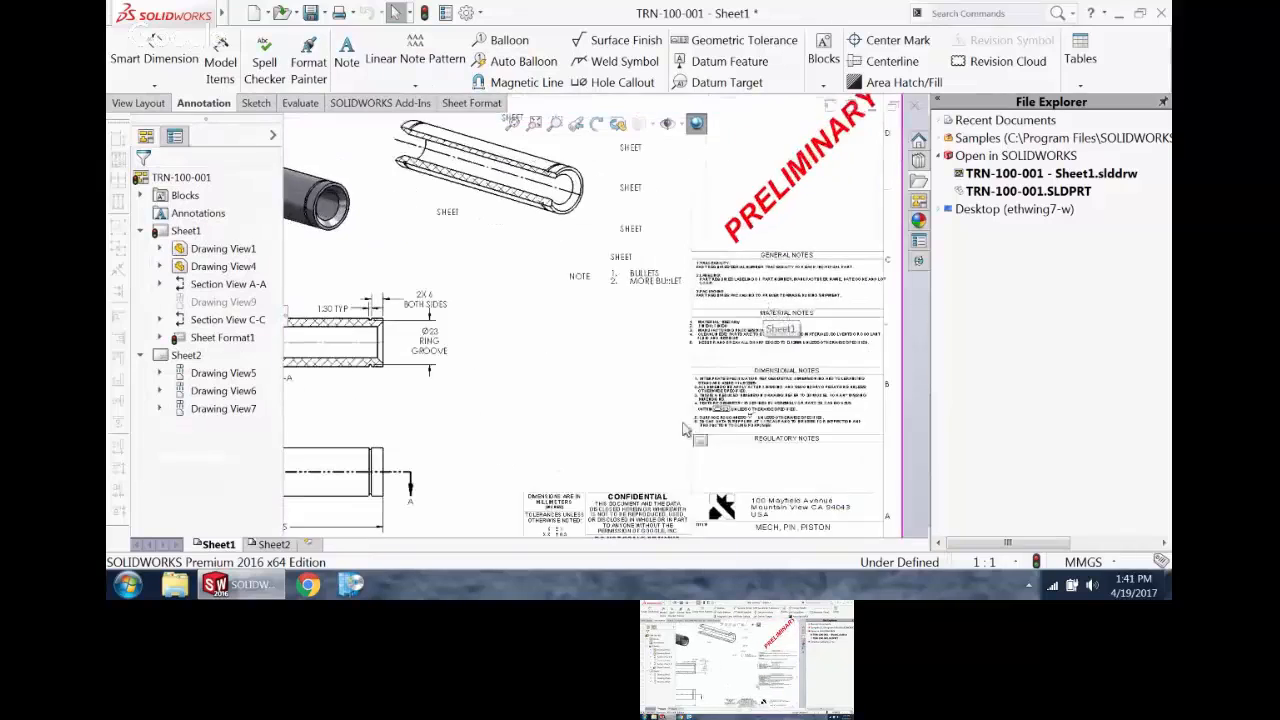
key("f")
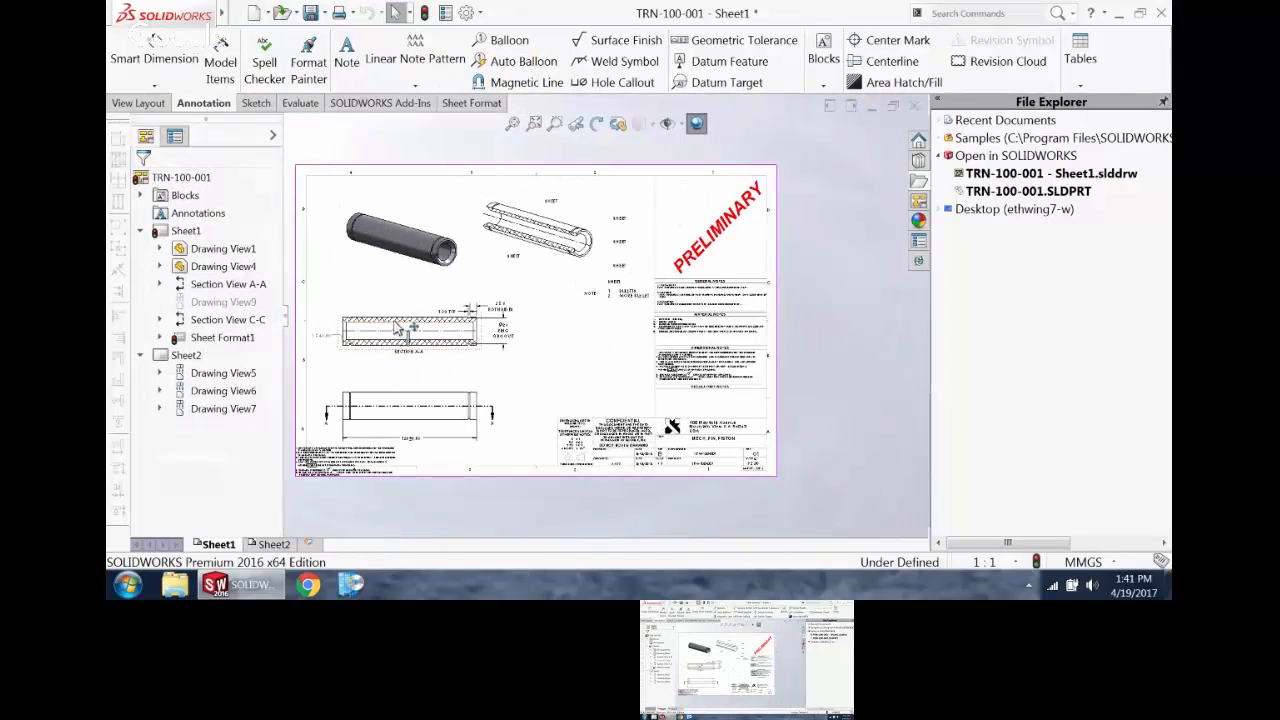
Step: Open the properties of Sheet2, switch it to a standard sheet size and start browsing for its sheet format
left_click(272, 544)
key("f")
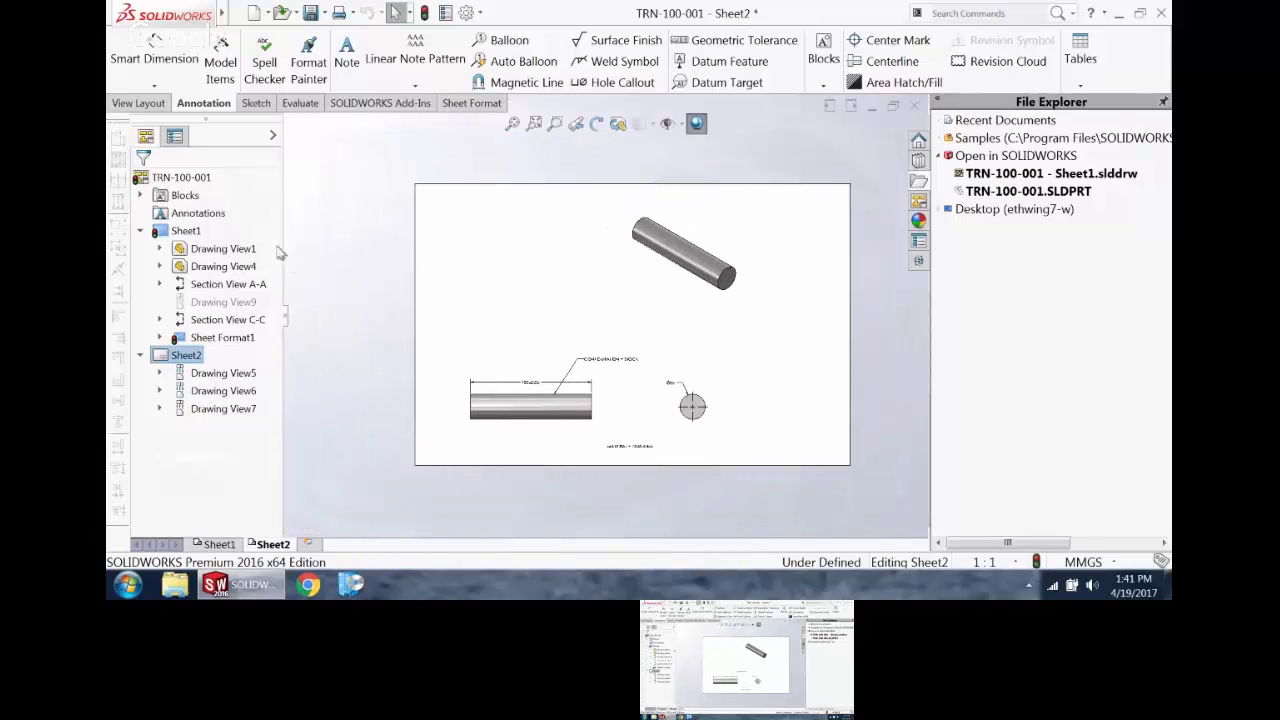
right_click(185, 355)
left_click(205, 380)
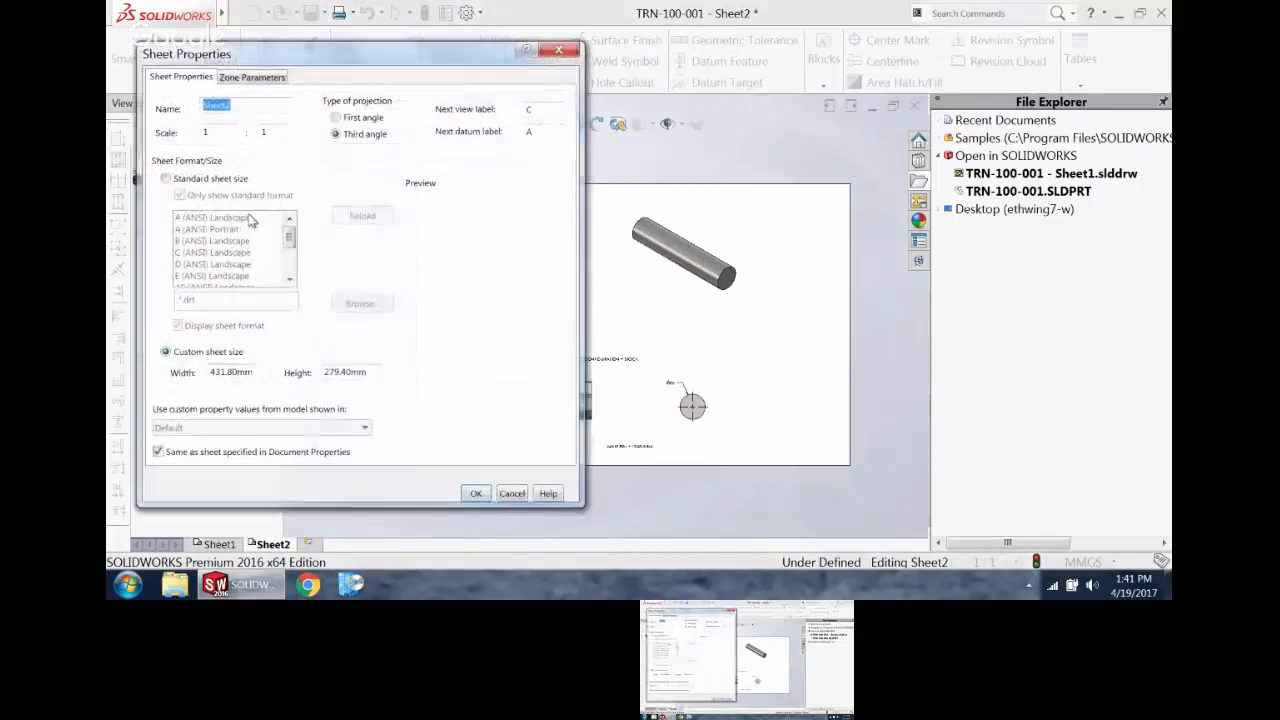
left_click(187, 180)
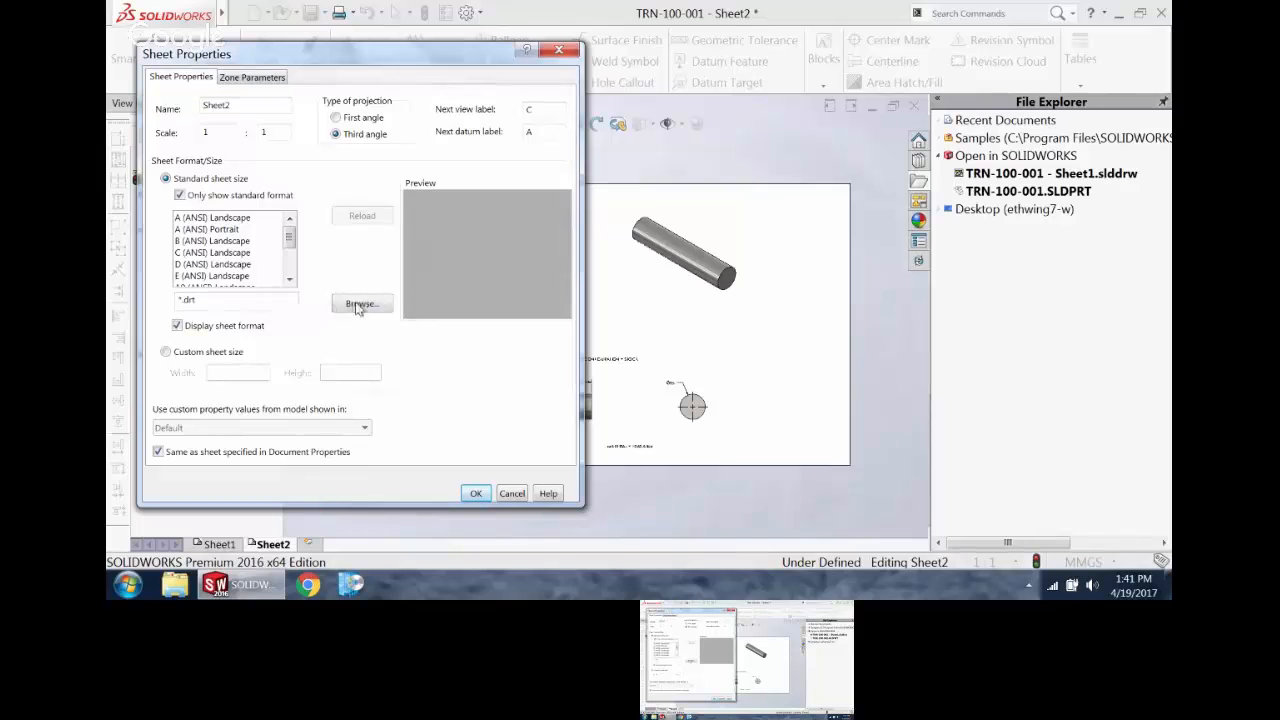
left_click(360, 304)
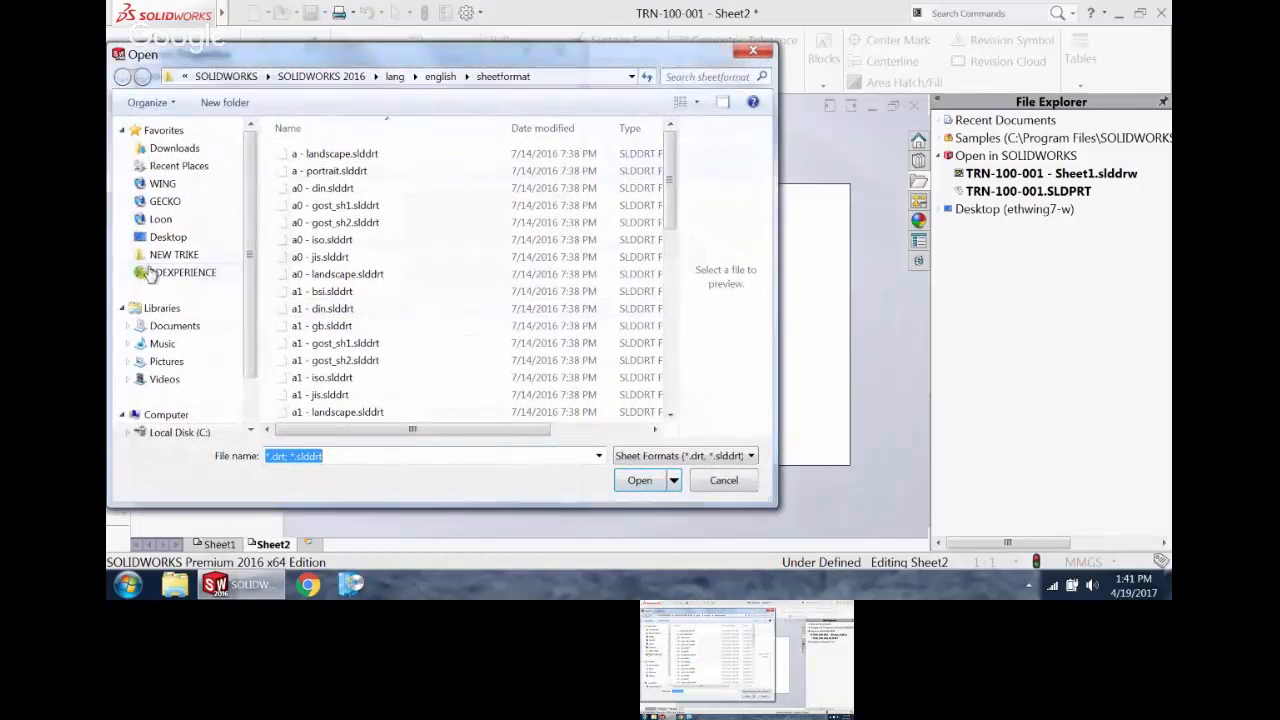
Step: Apply daedalus b part mm sheet 2.slddrt from C:\_TRAINING\SW TEMPLATES\SW SHEET FORMAT TEMPLATES to Sheet2, using the existing blocks without renaming
left_click(172, 432)
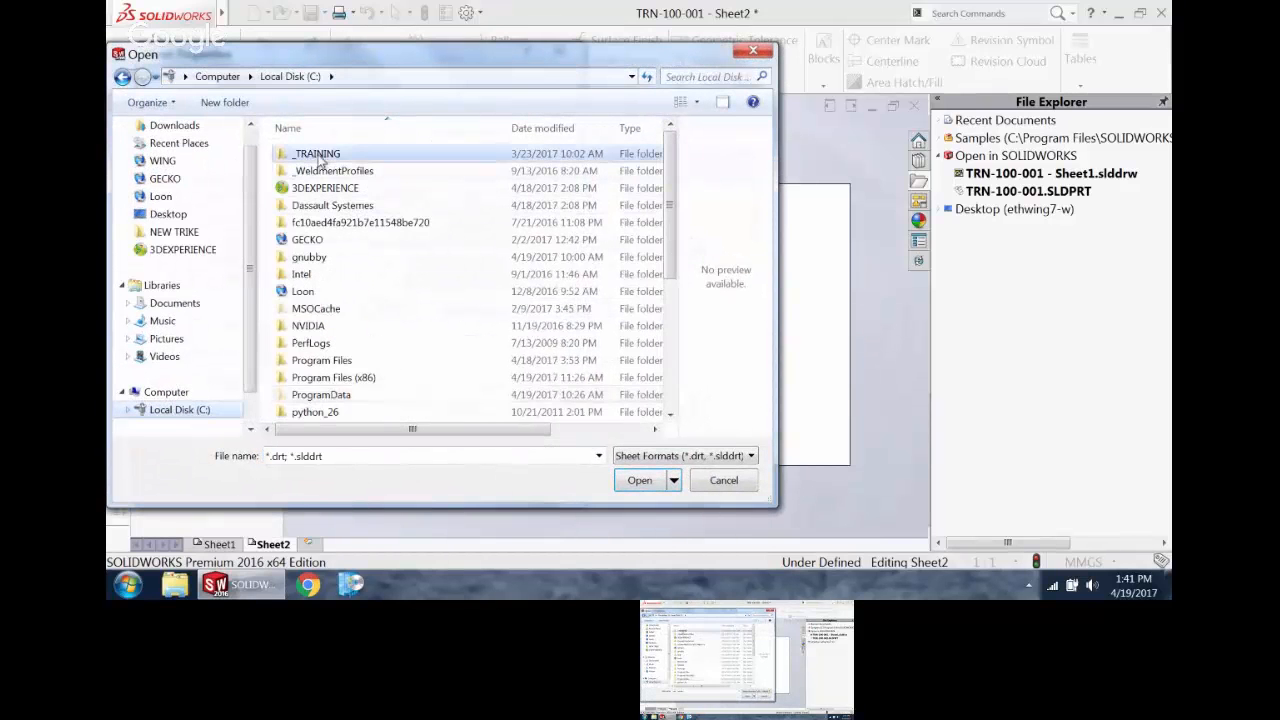
double_click(320, 155)
double_click(320, 155)
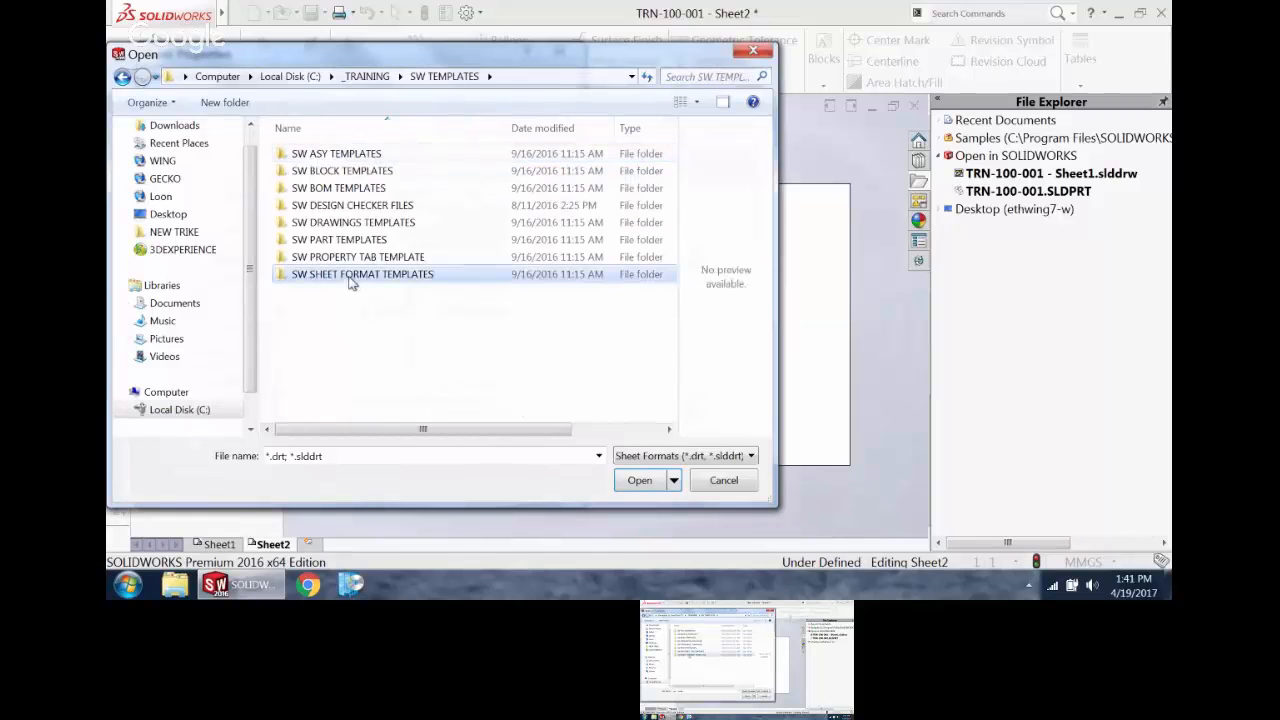
double_click(350, 275)
left_click(446, 396)
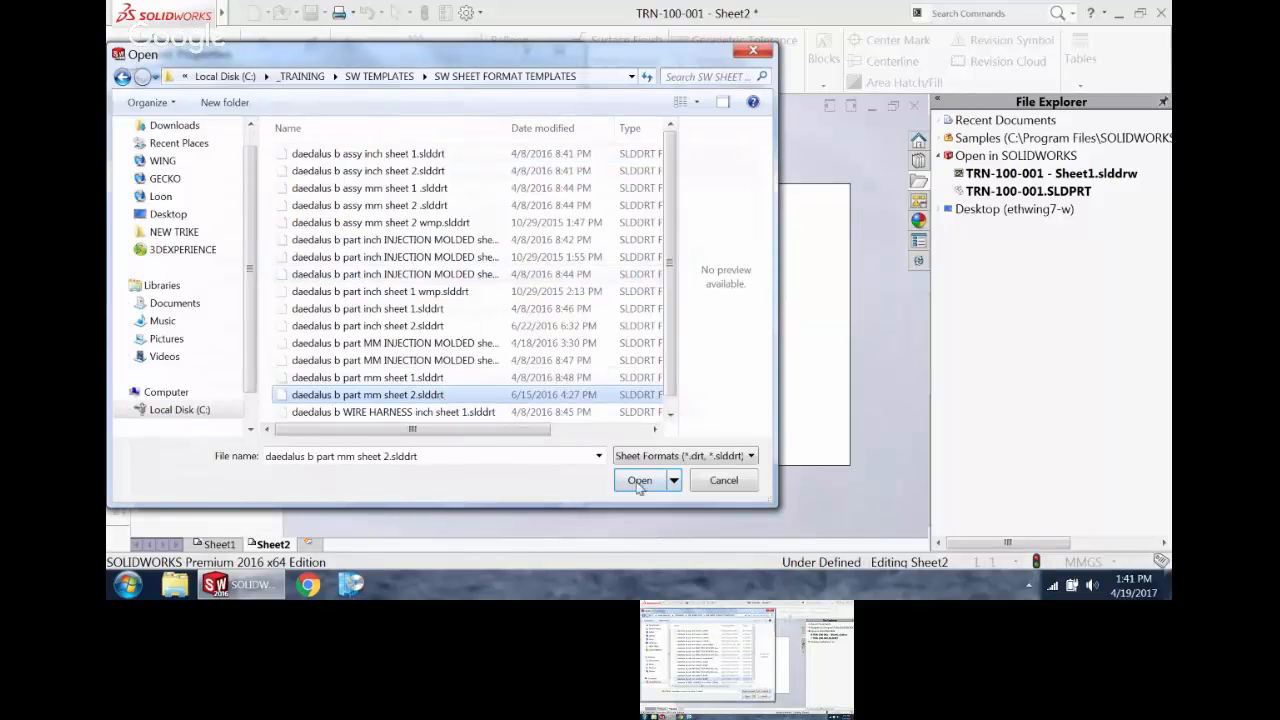
left_click(637, 481)
left_click(475, 493)
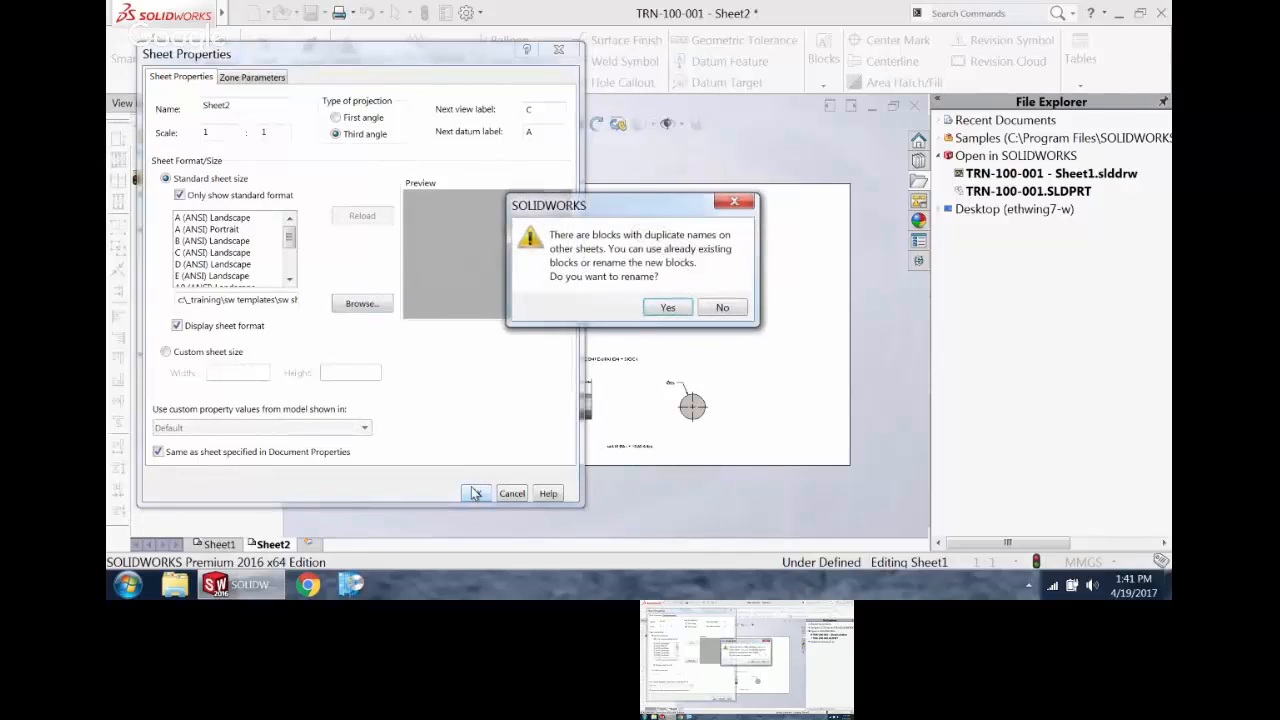
left_click(718, 308)
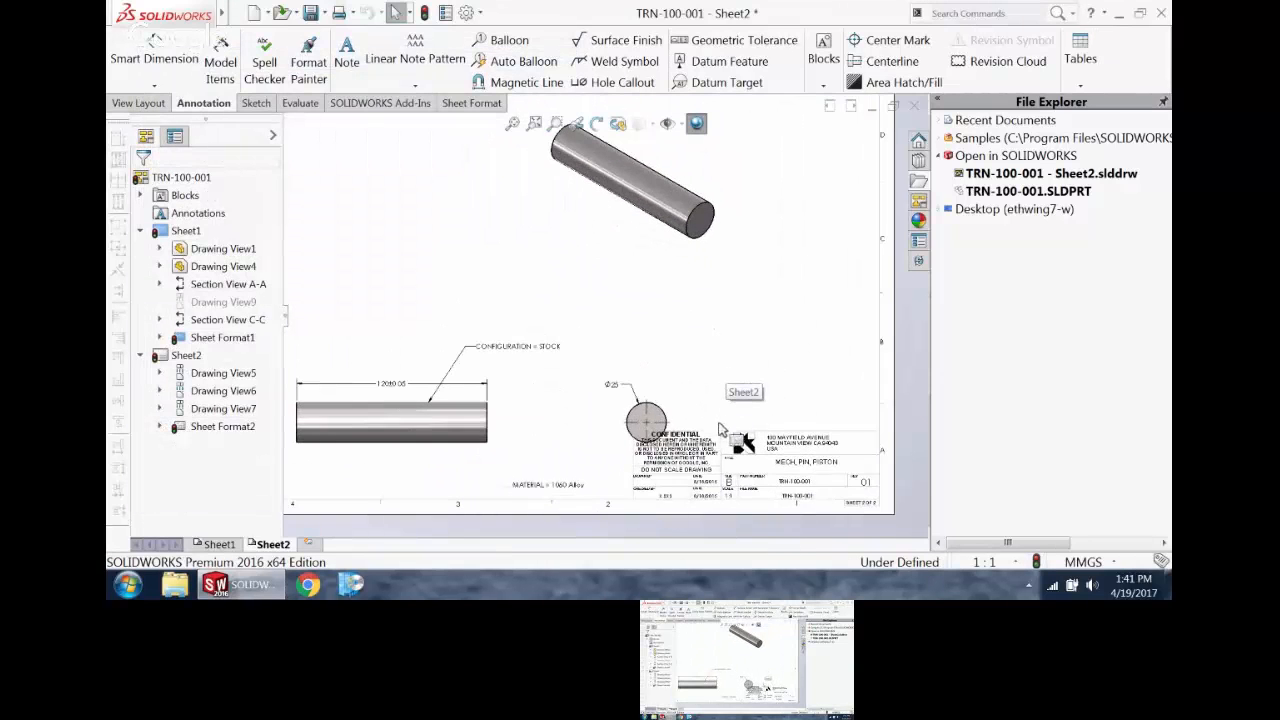
Step: Open the drawing's custom file properties and enter the drafter's initials as the DrawnBy value
scroll(720, 428, "down", 6)
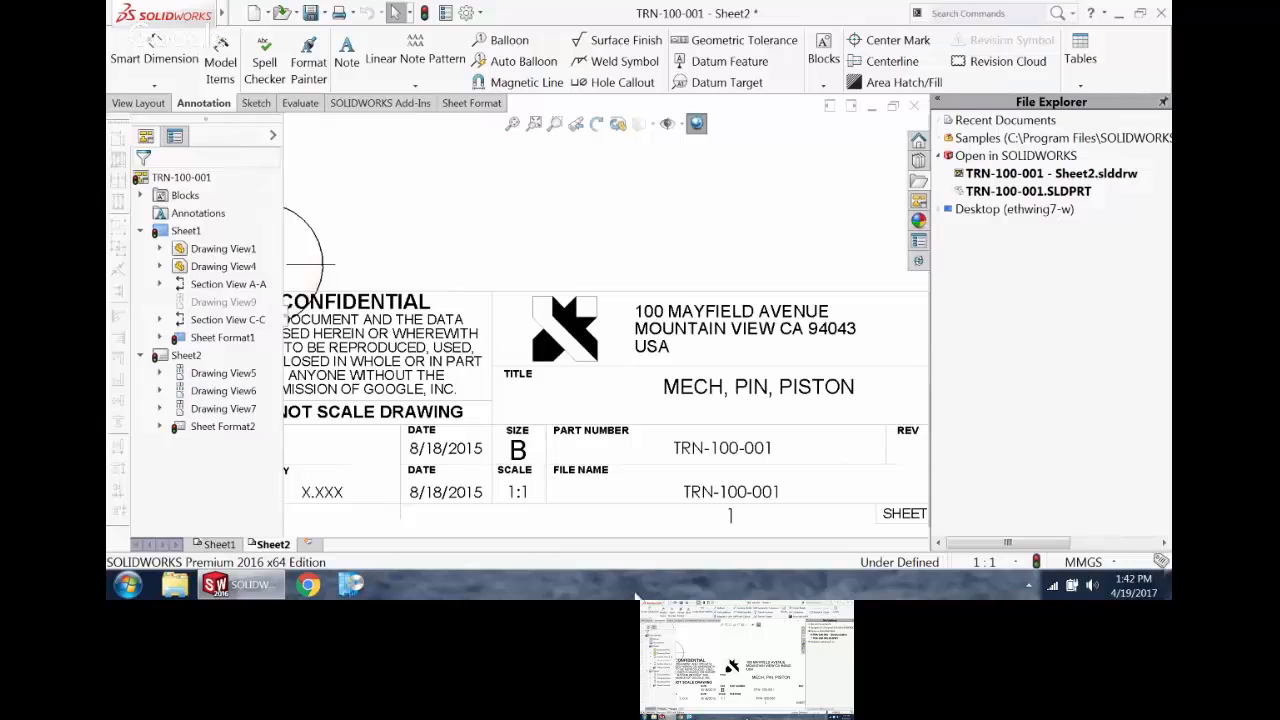
scroll(572, 455, "up", 2)
scroll(511, 379, "down", 1)
scroll(511, 379, "up", 2)
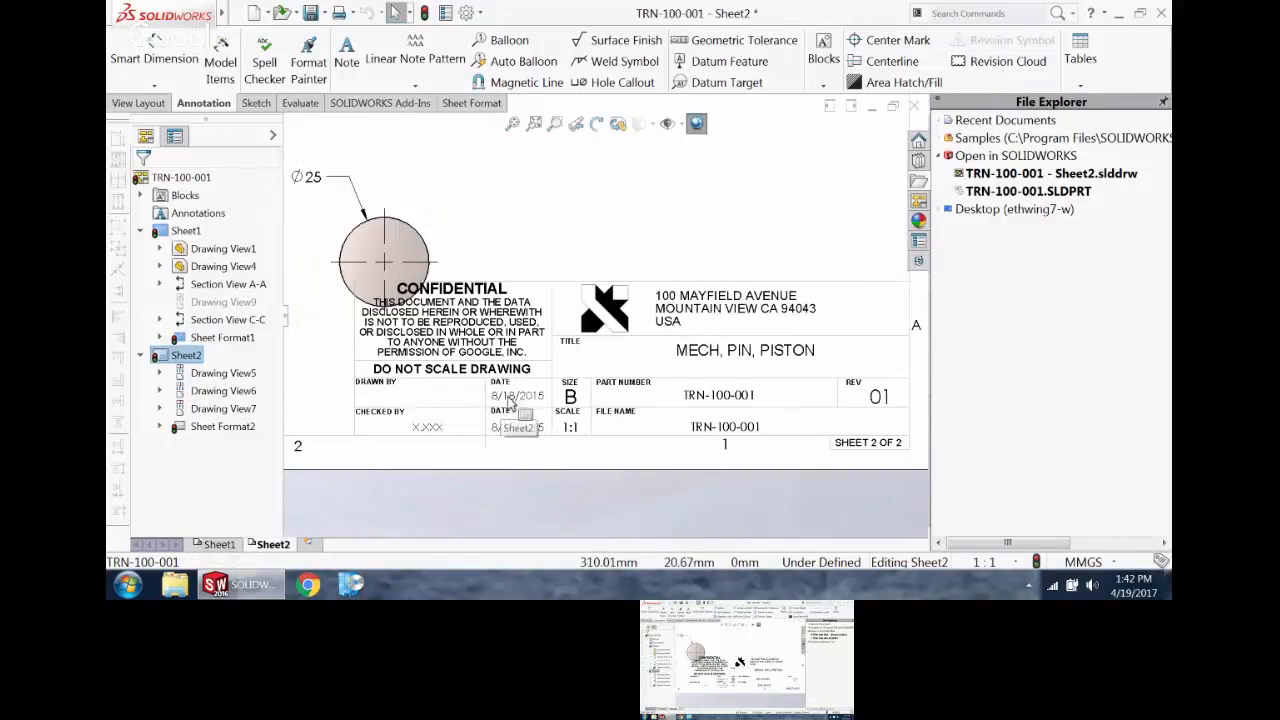
scroll(468, 428, "down", 2)
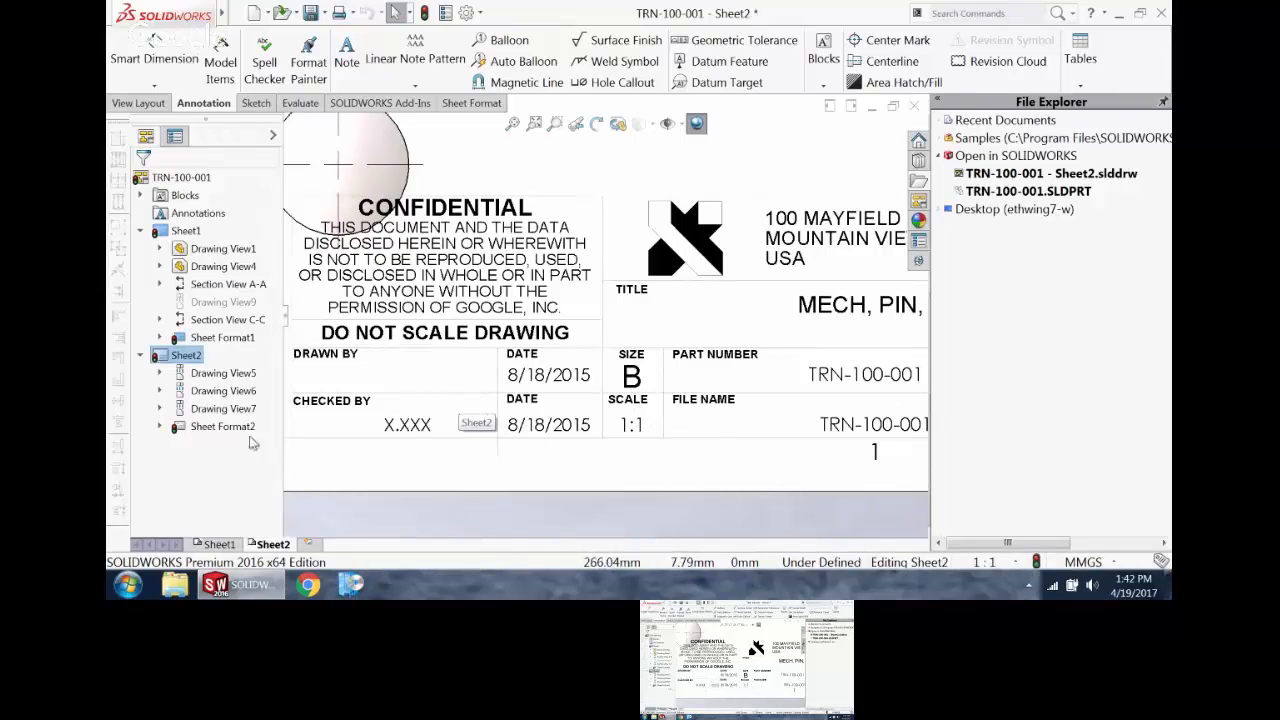
left_click(467, 421)
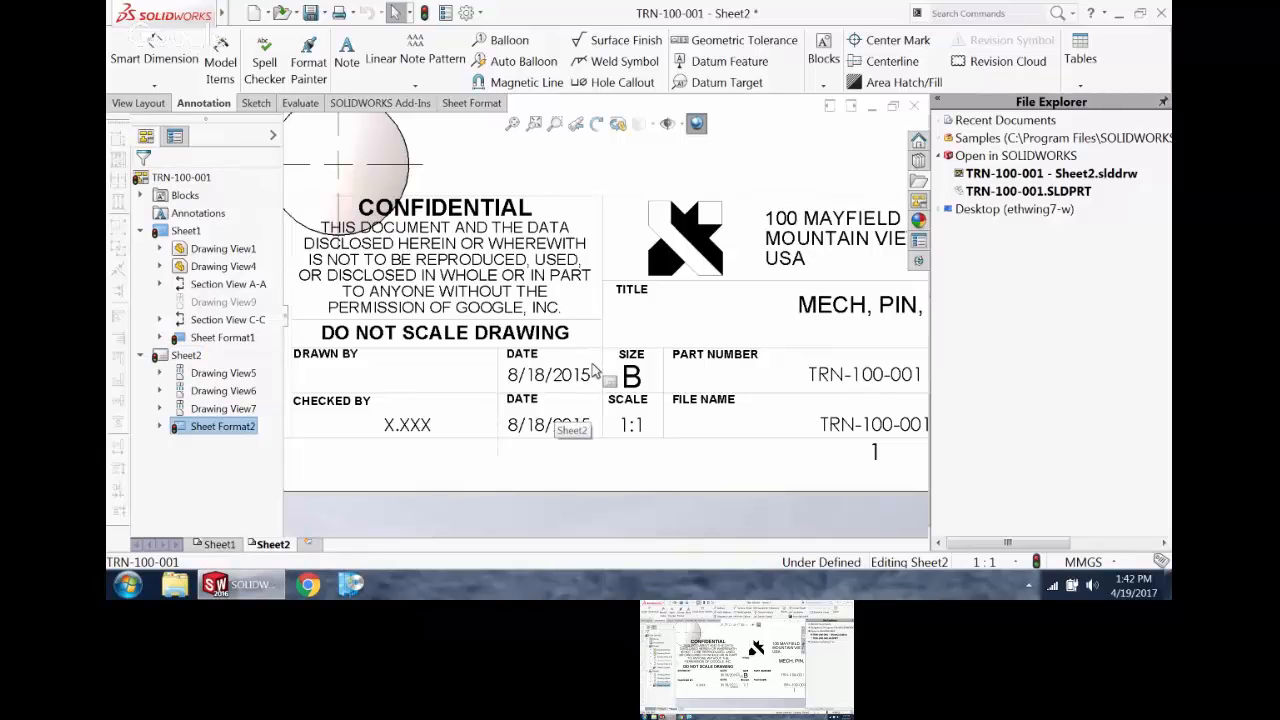
left_click(445, 14)
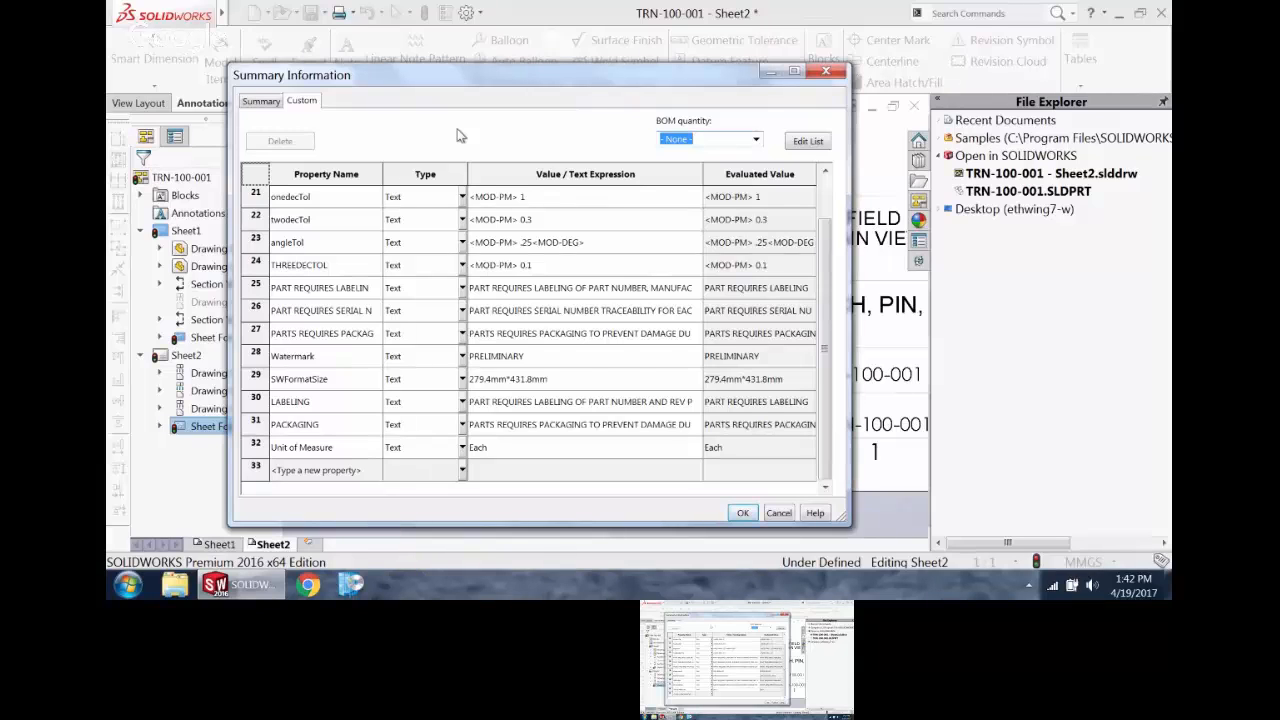
scroll(798, 385, "up", 7)
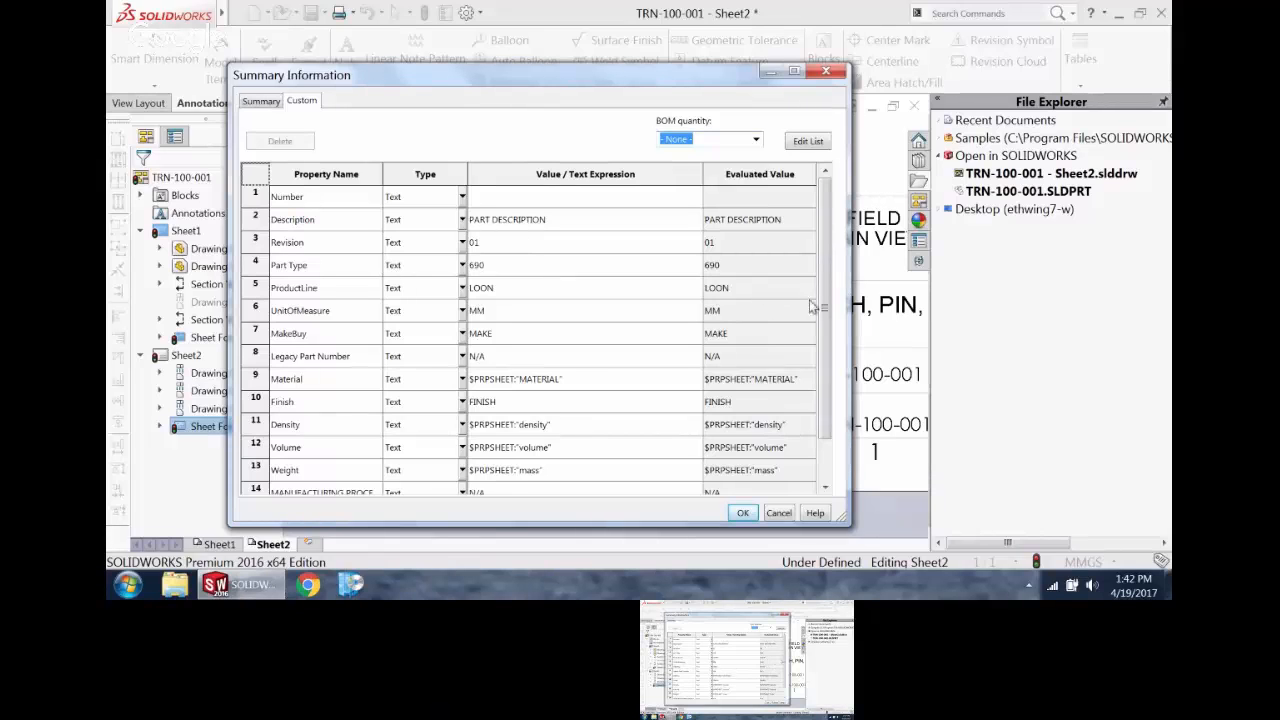
left_click_drag(823, 305, 827, 331)
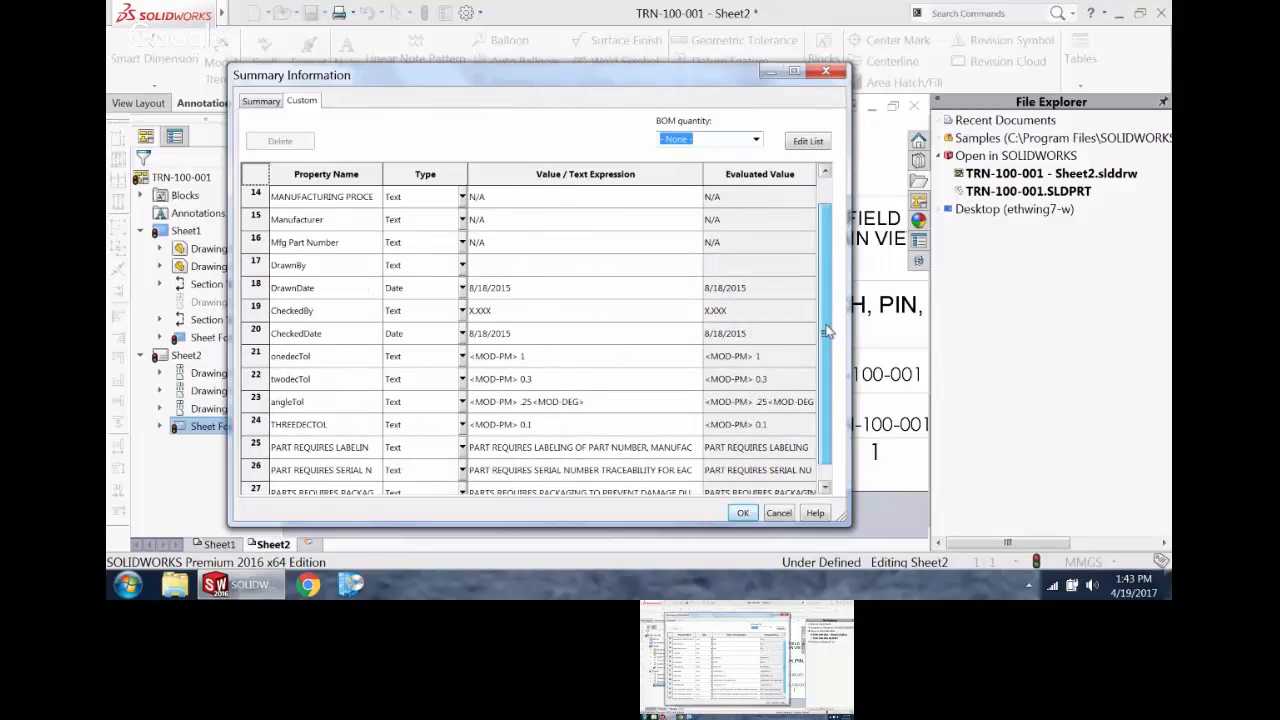
left_click(515, 263)
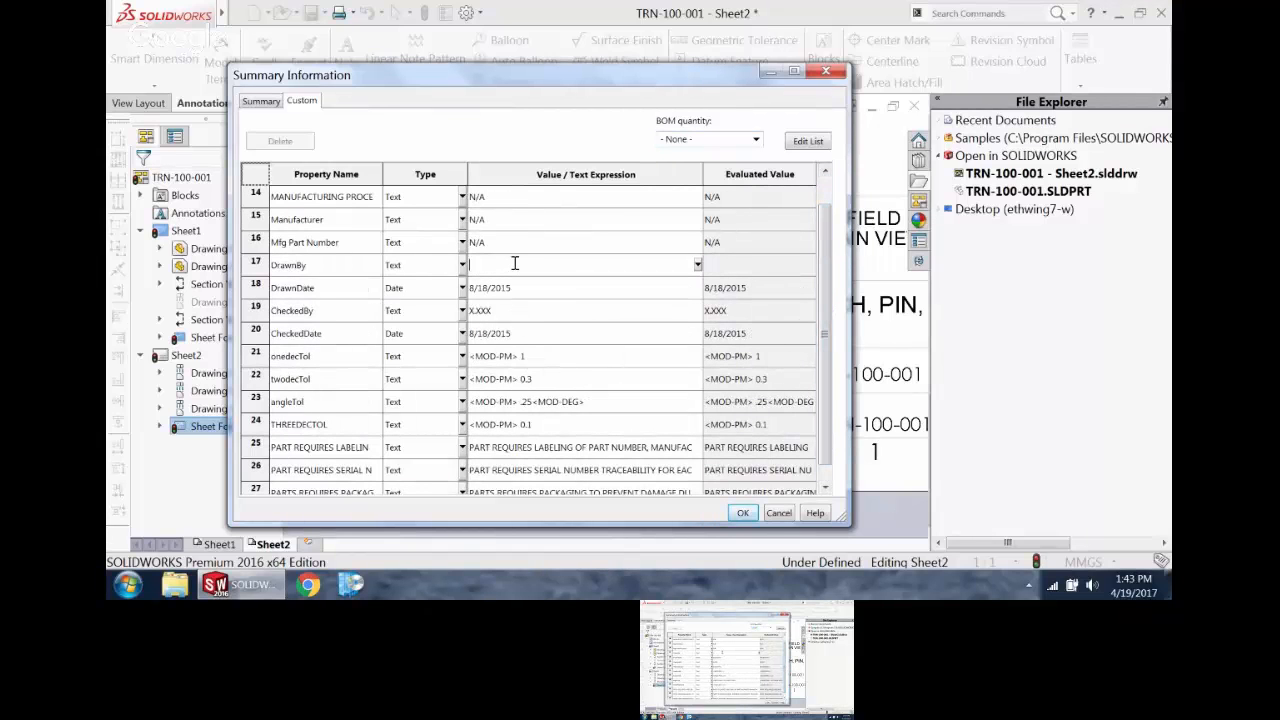
type("LCP")
Step: Set the DrawnDate property to 4/19/17
left_click(502, 288)
type("4/19")
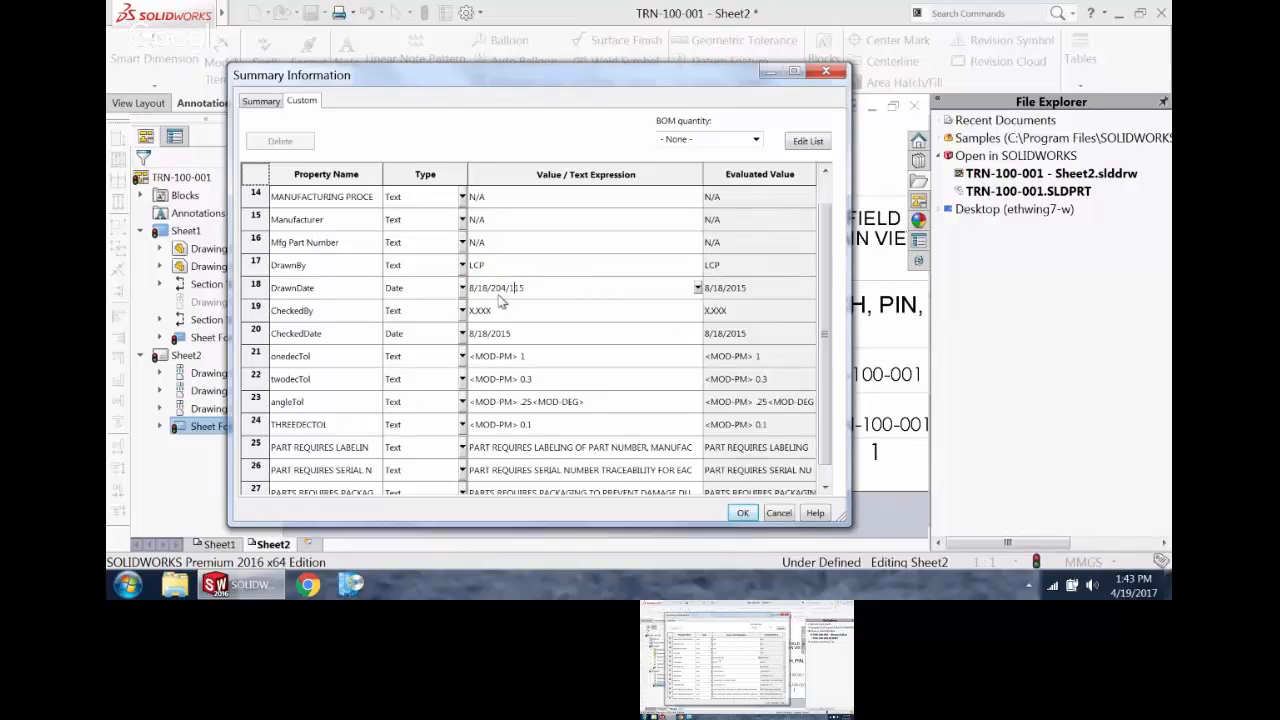
type("/20")
left_click_drag(563, 288, 457, 286)
type("4/19/17")
Step: Set CheckedDate to 4/19/17, enter the checker's initials for CheckedBy and apply the custom properties
left_click_drag(505, 288, 462, 288)
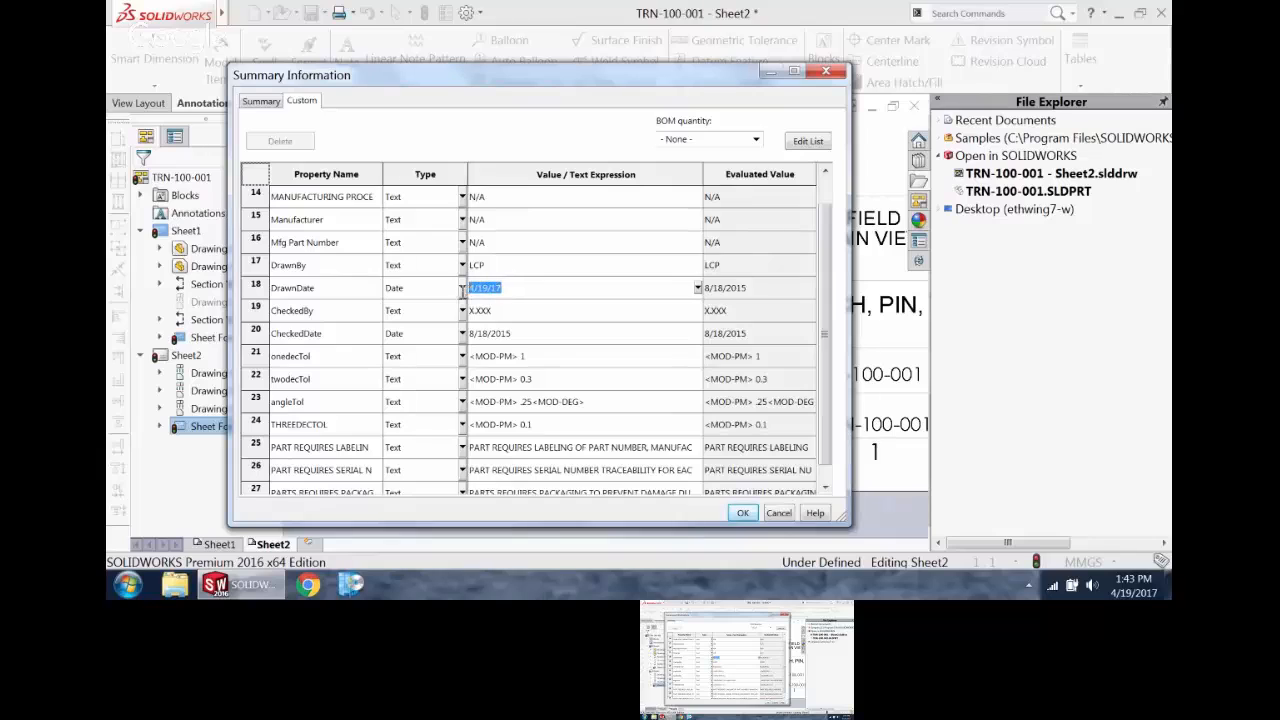
left_click(518, 334)
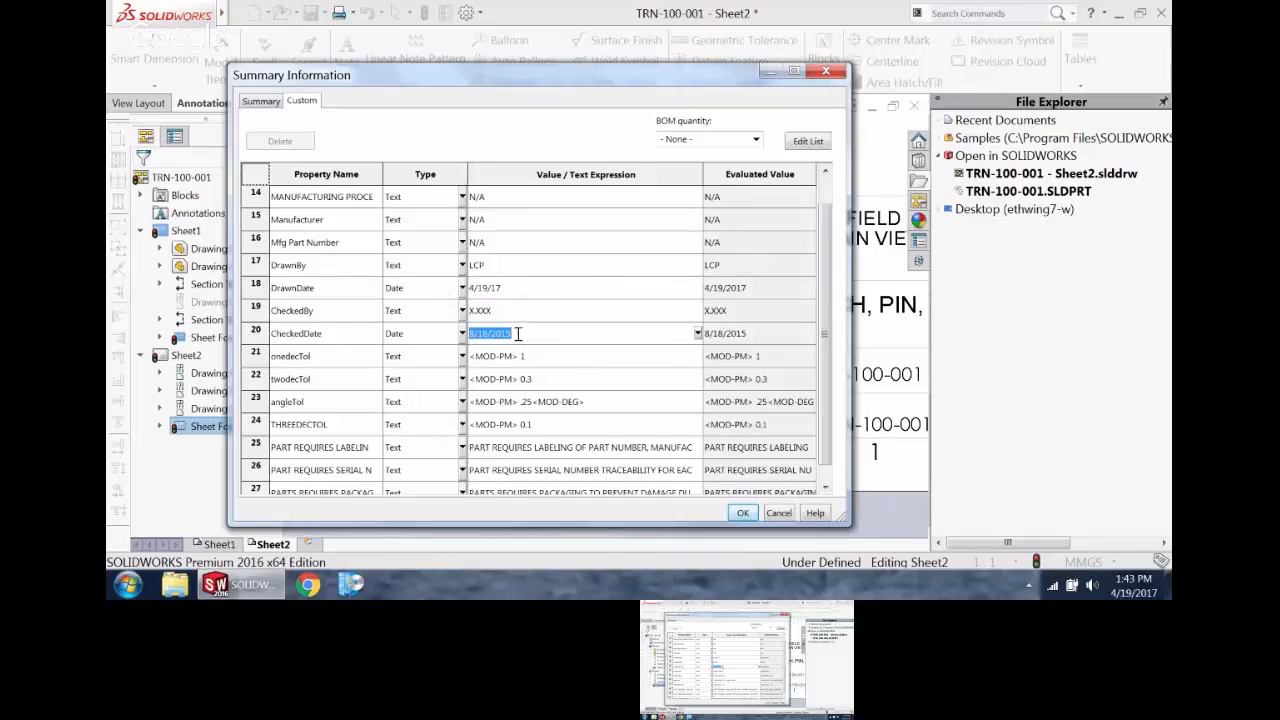
type("4/19/17")
left_click(508, 310)
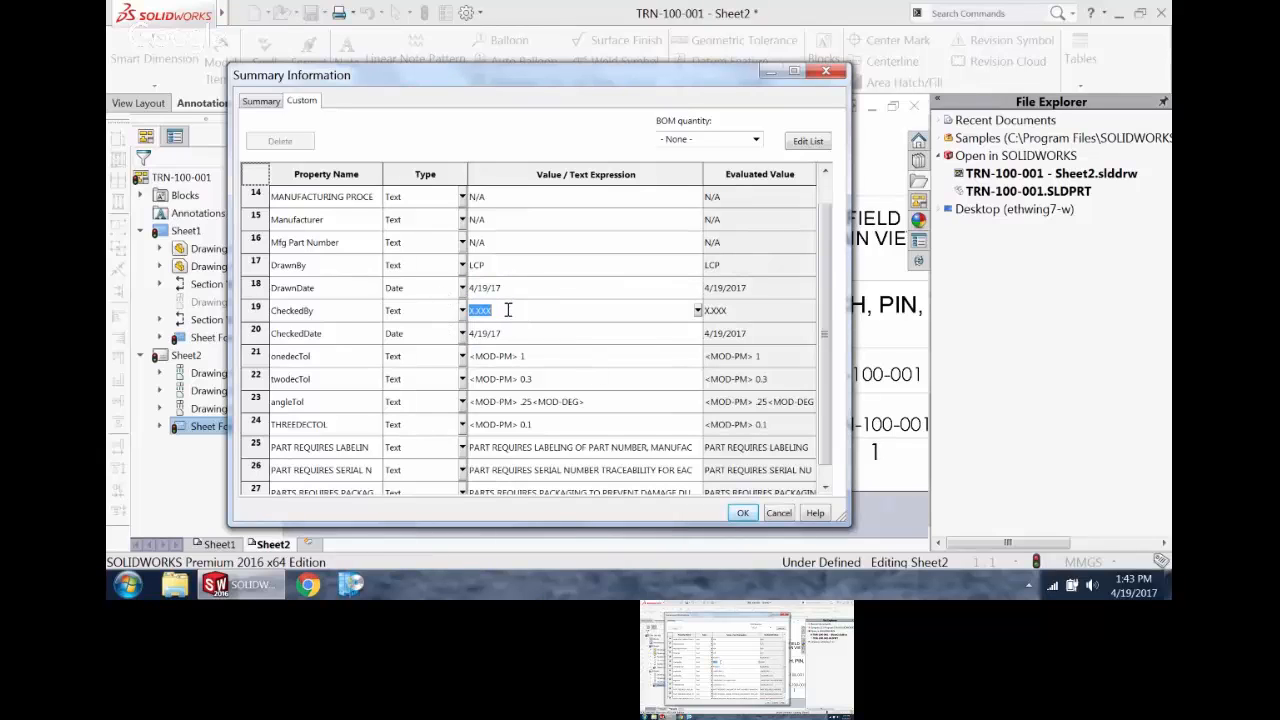
type("JAS")
left_click(742, 513)
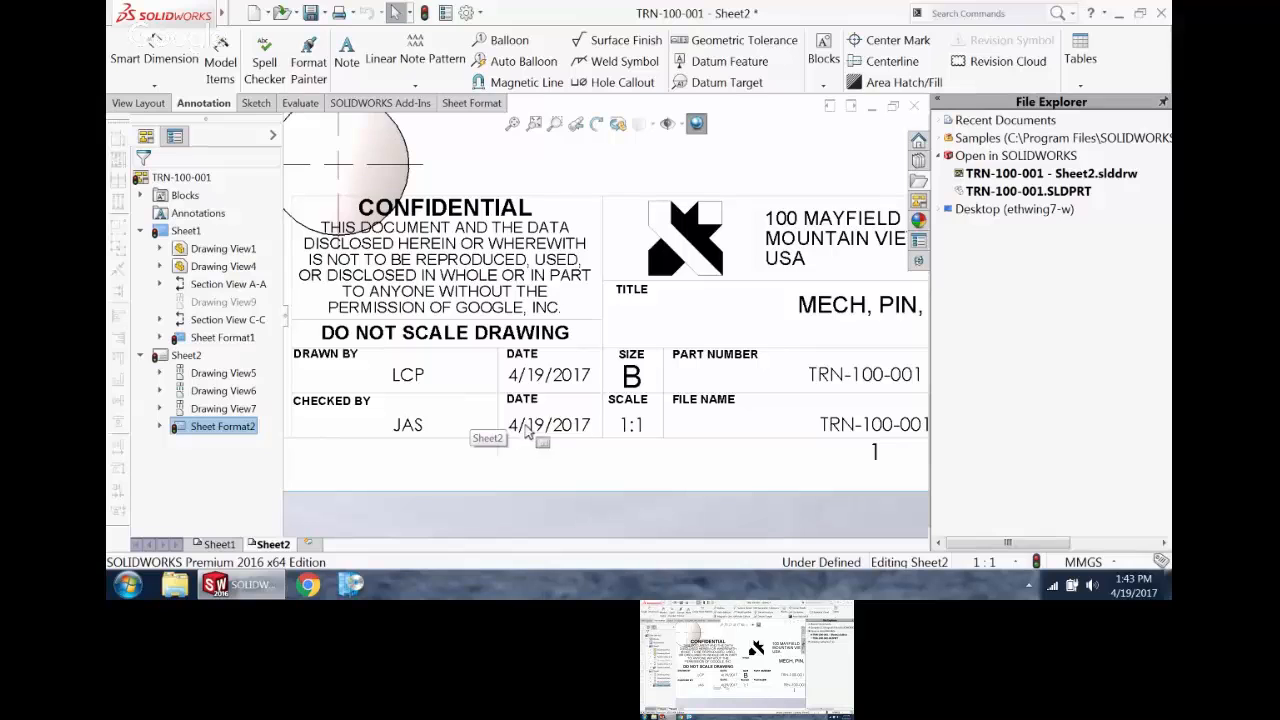
Step: View the whole of Sheet2, switch to Sheet1 and examine its title block and notes
left_click(513, 123)
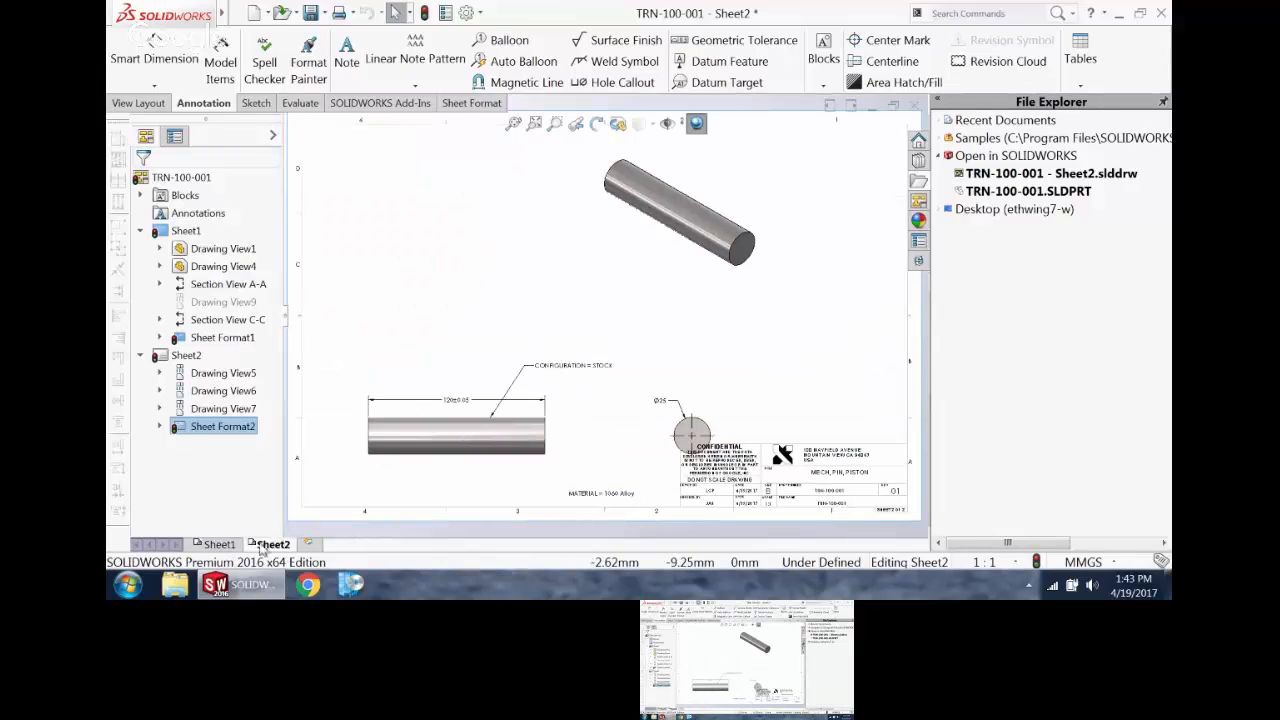
left_click(220, 544)
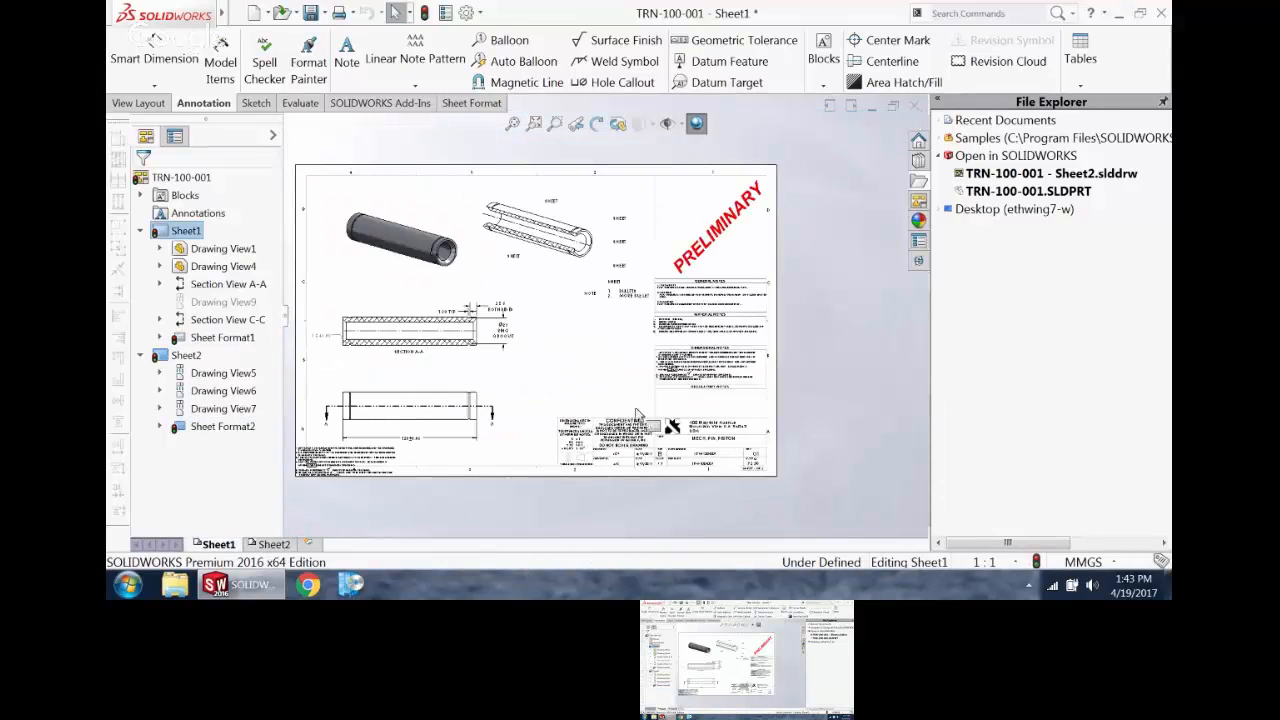
scroll(628, 471, "down", 6)
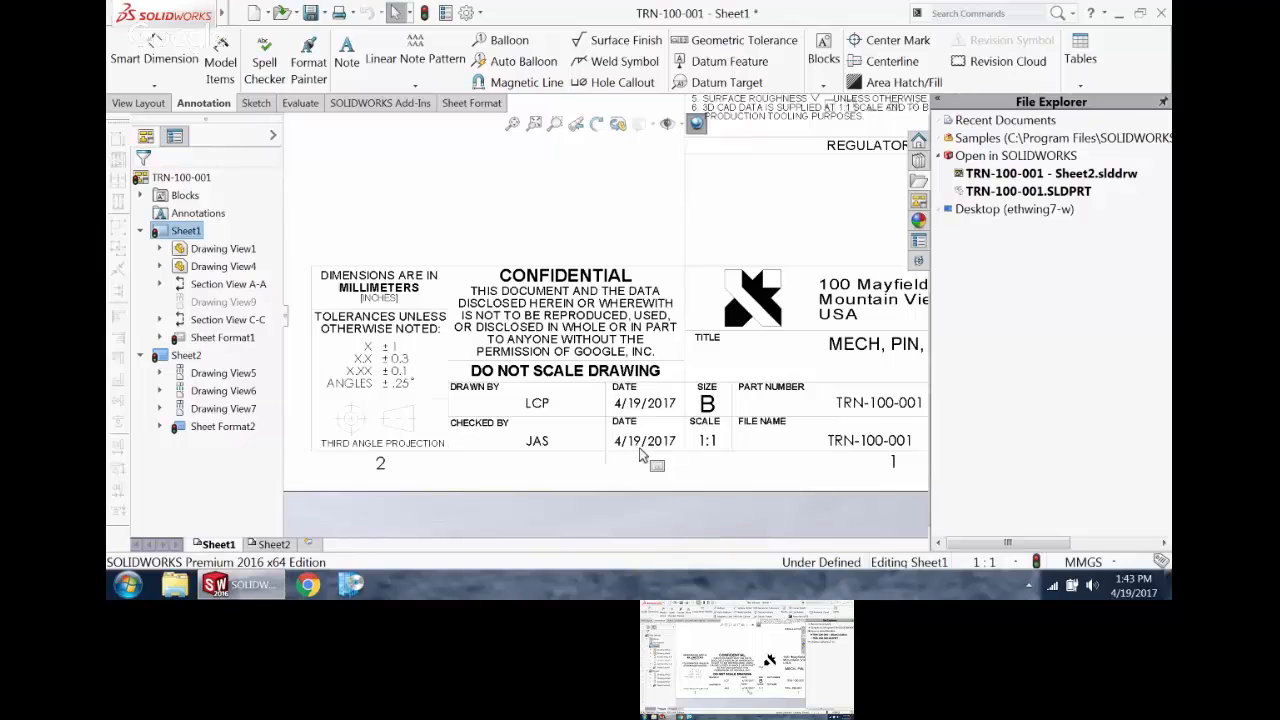
scroll(605, 315, "up", 2)
scroll(714, 152, "up", 3)
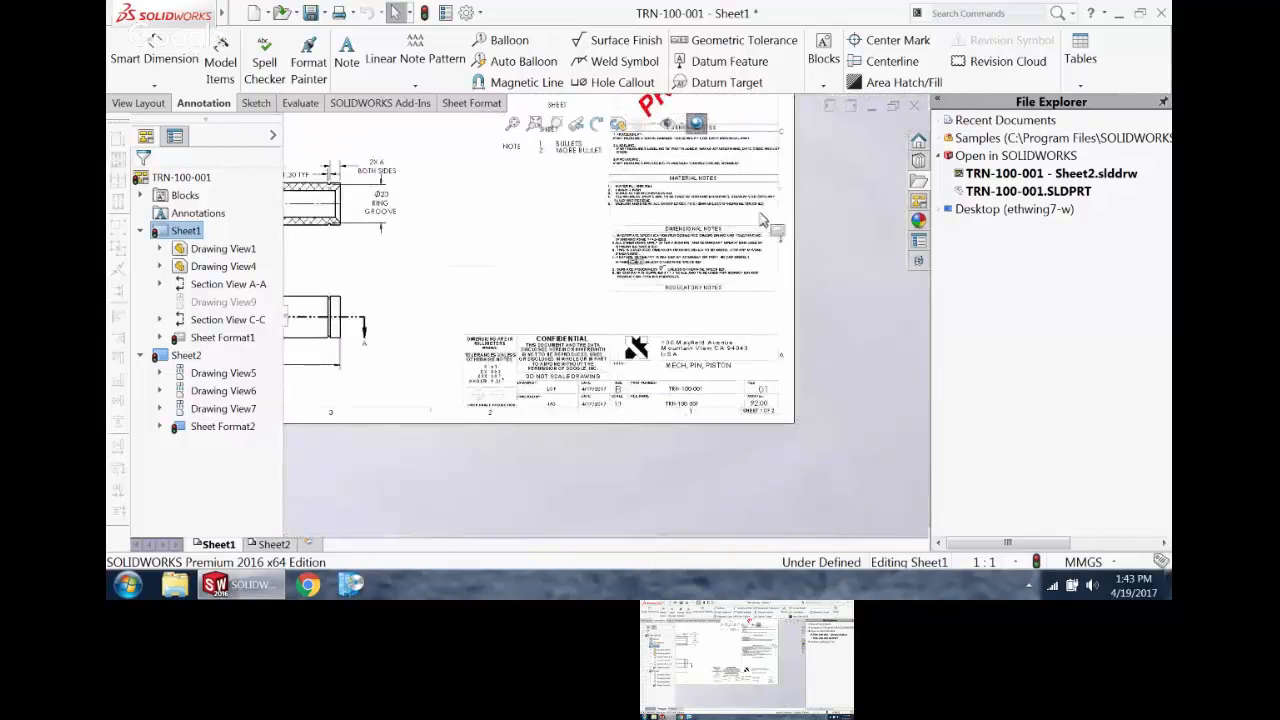
scroll(531, 249, "up", 3)
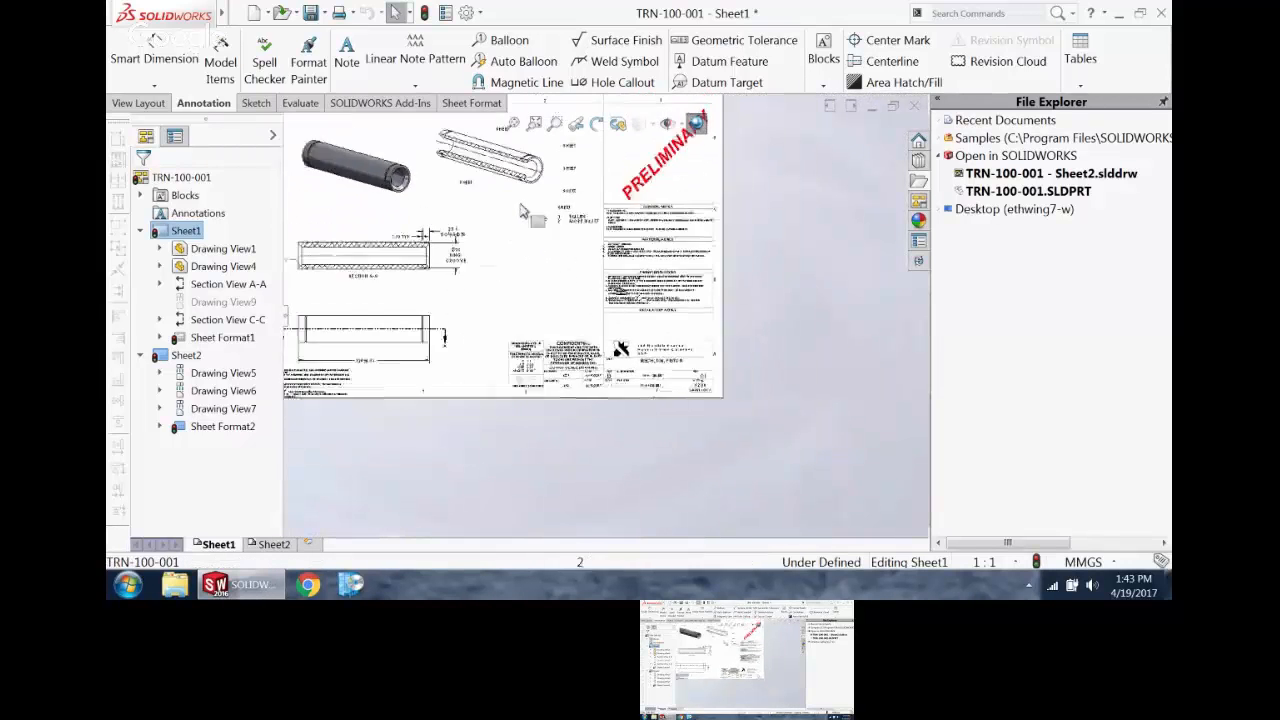
scroll(512, 204, "down", 1)
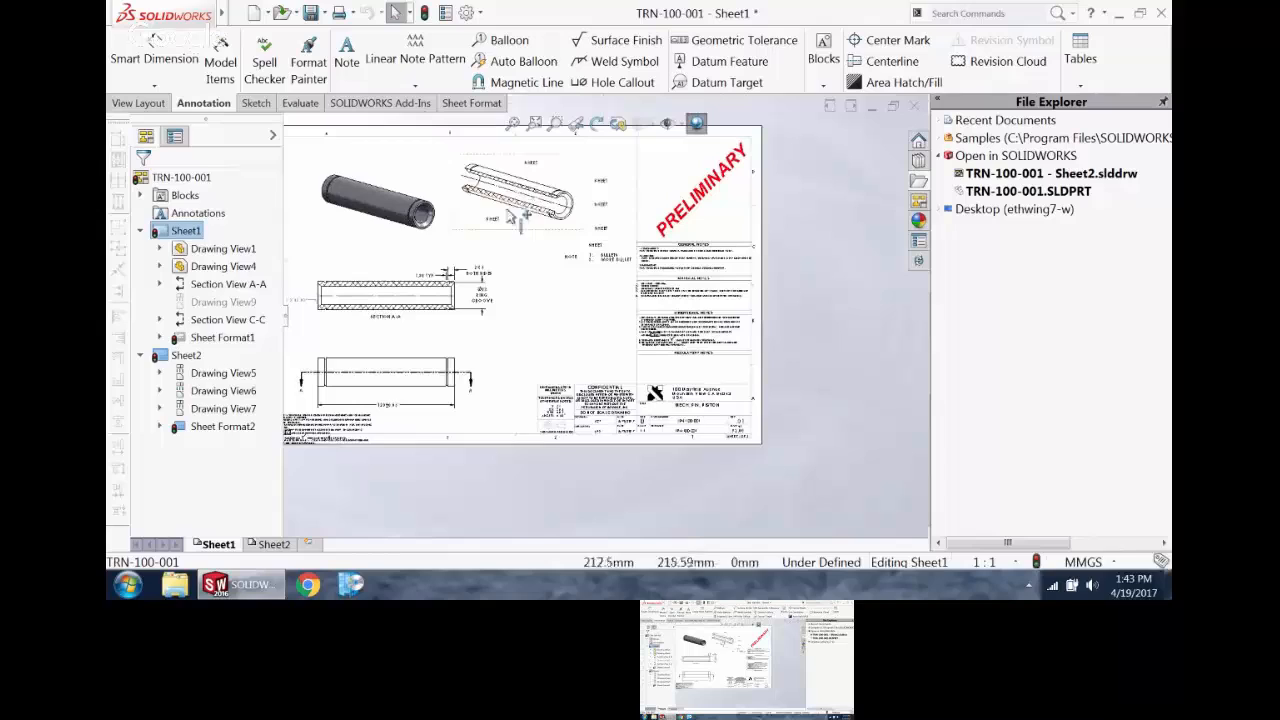
Step: Open Sheet Format1 for editing and move the title block's upper border line up to just below the REGULATORY NOTES heading
double_click(232, 342)
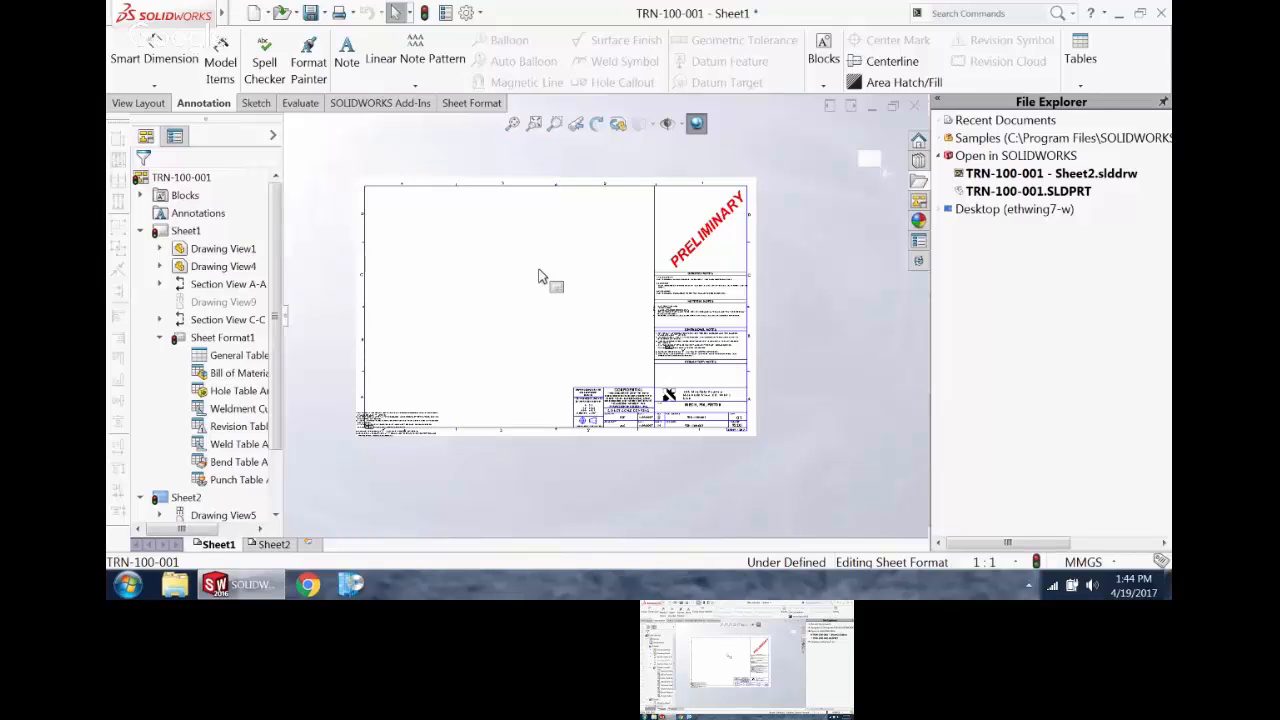
scroll(650, 370, "down", 5)
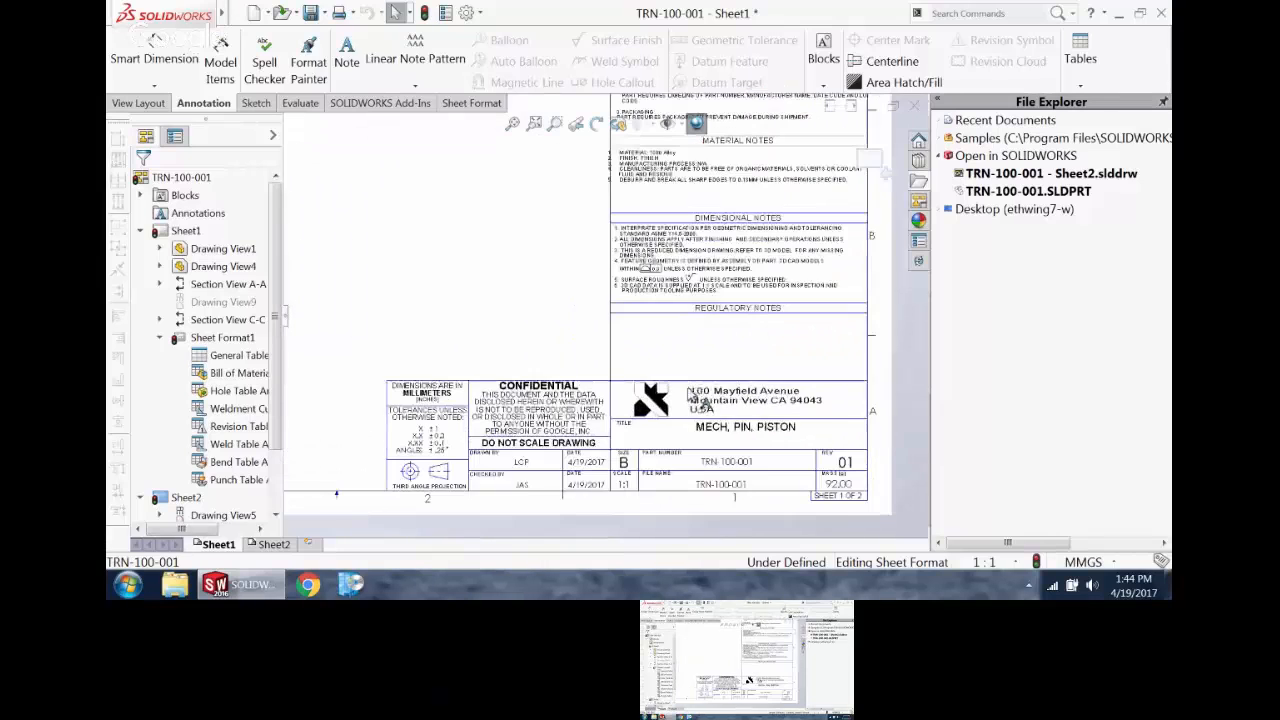
left_click(697, 330)
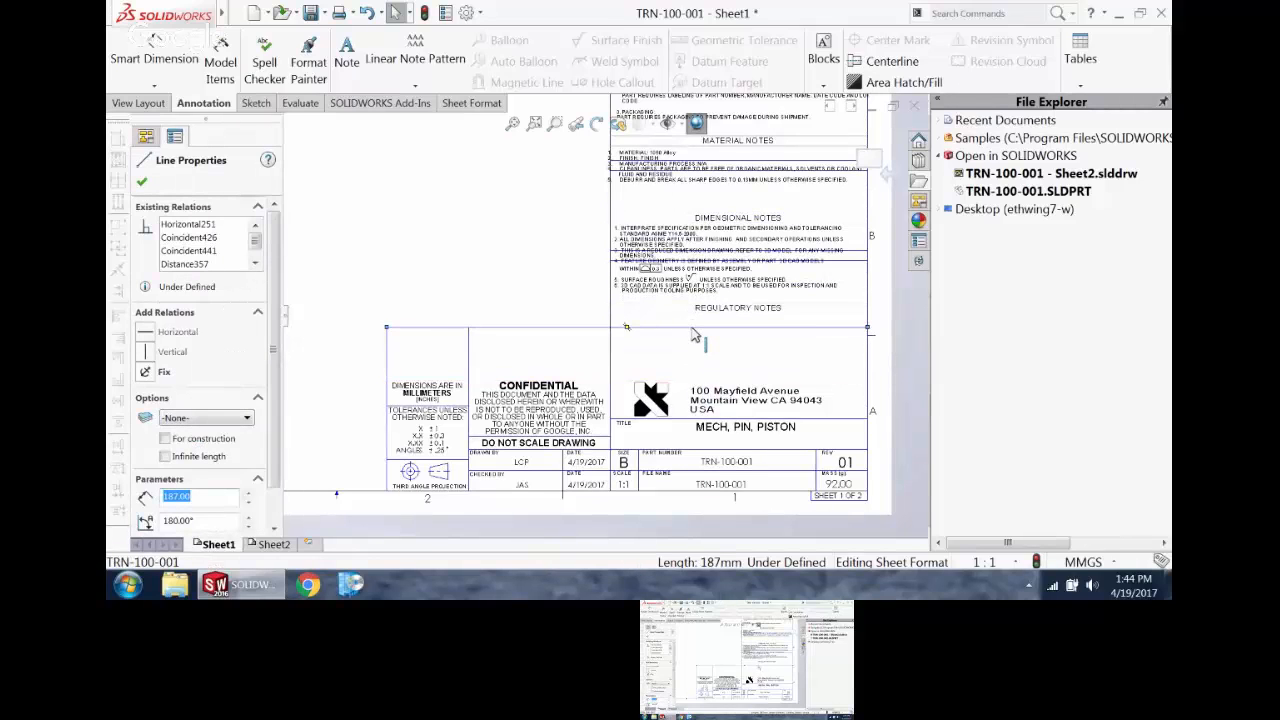
Step: Undo the title block border line move and delete the stray dimensional notes block at the lower-left corner of the sheet
left_click(367, 12)
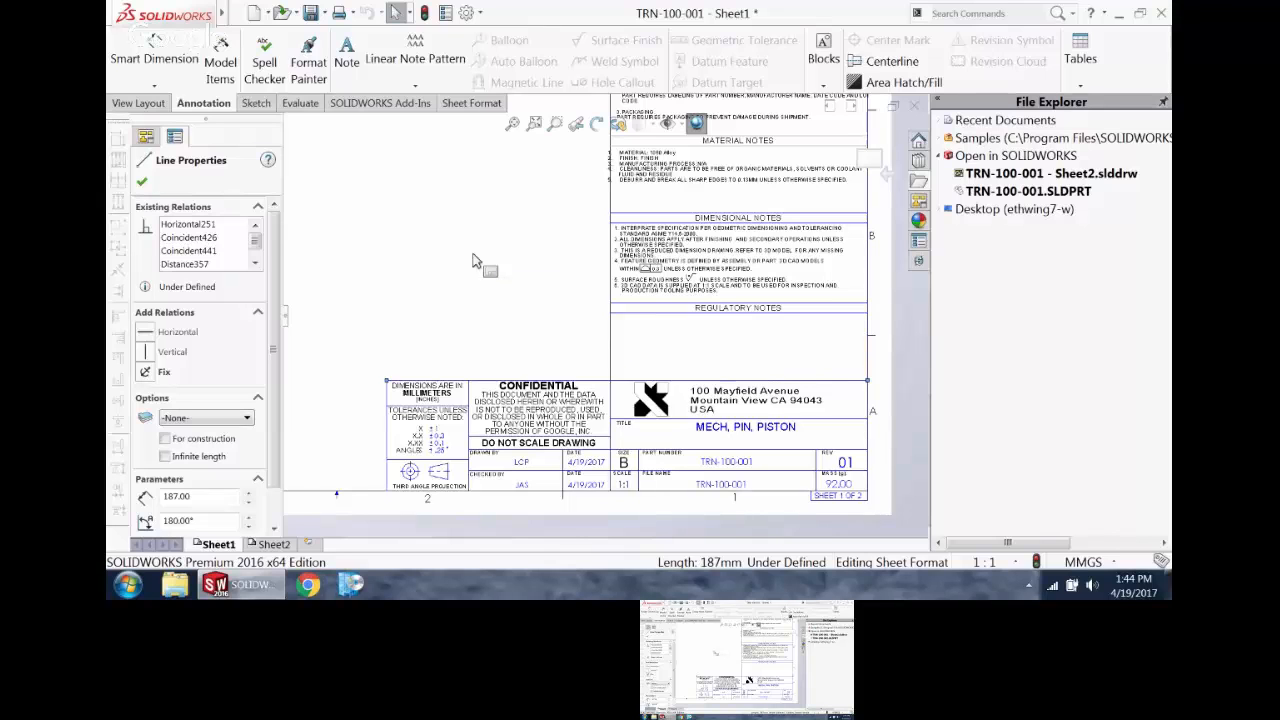
scroll(374, 309, "up", 7)
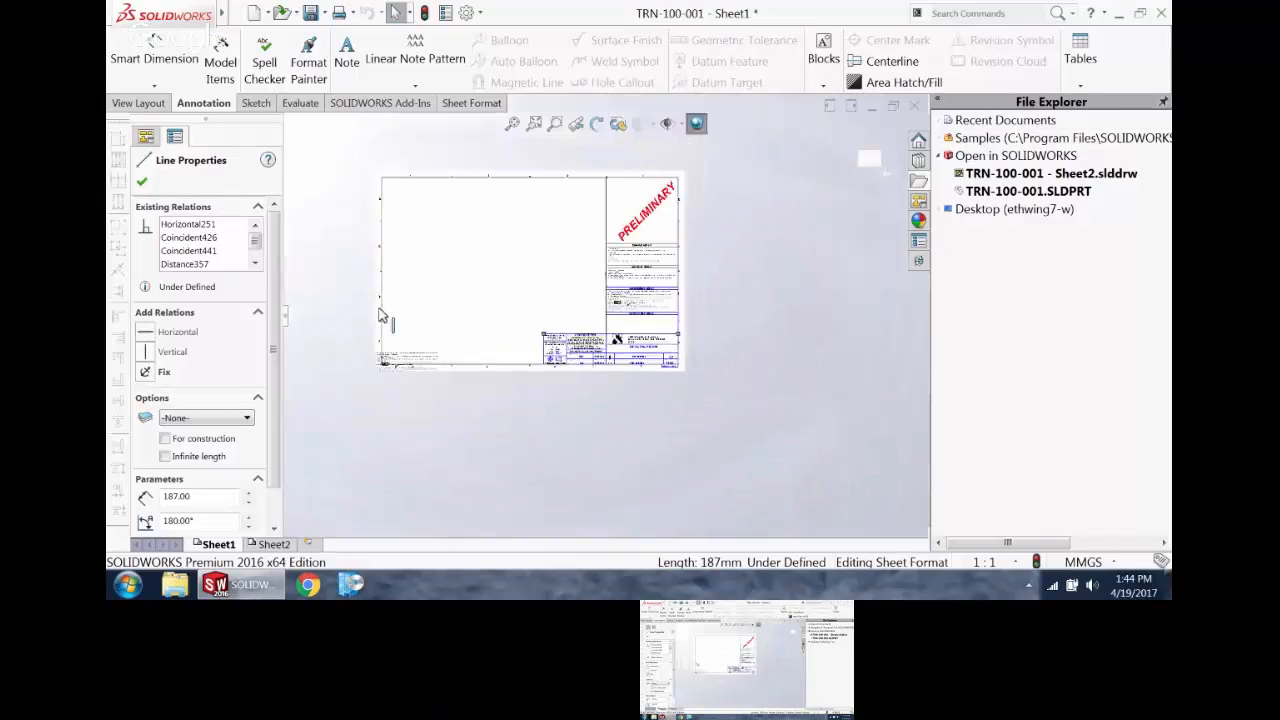
scroll(381, 350, "down", 3)
scroll(420, 360, "down", 2)
left_click(444, 360)
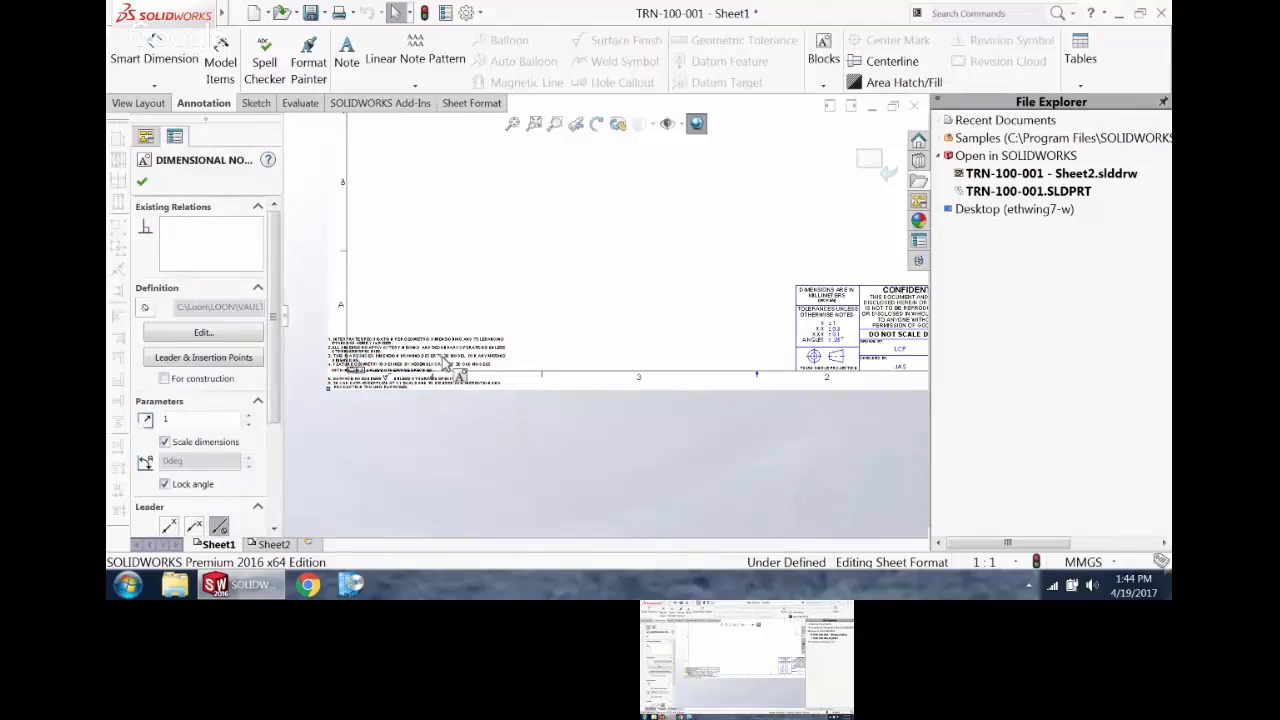
key("Delete")
Step: Examine the title block, leave sheet format editing and look over the notes and drawing views of Sheet1
scroll(677, 209, "down", 6)
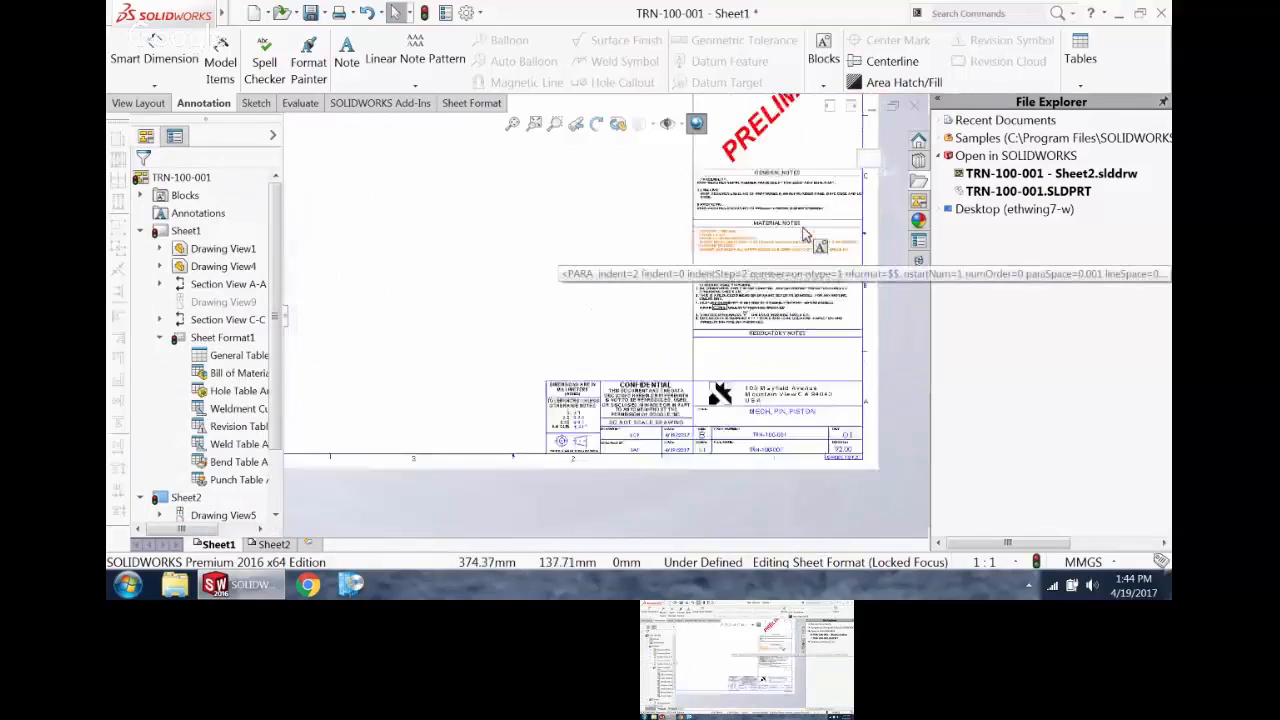
scroll(771, 277, "up", 2)
scroll(716, 322, "down", 4)
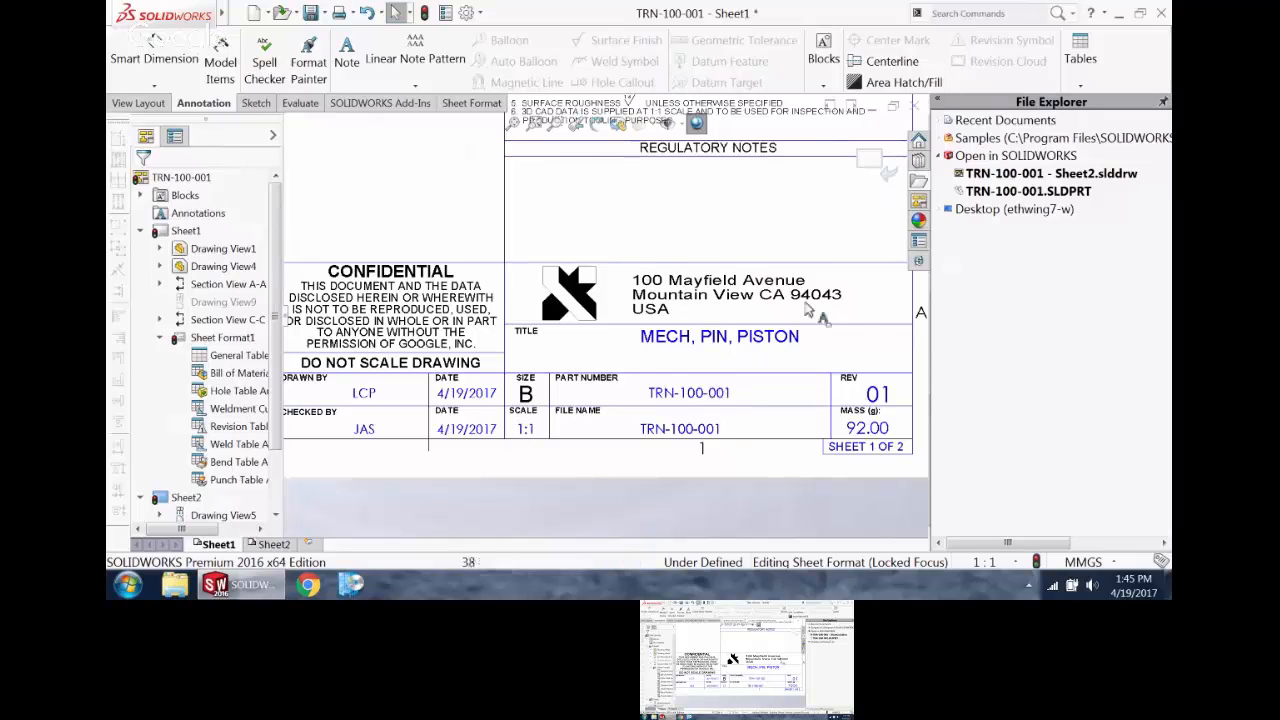
left_click(888, 172)
scroll(835, 160, "up", 3)
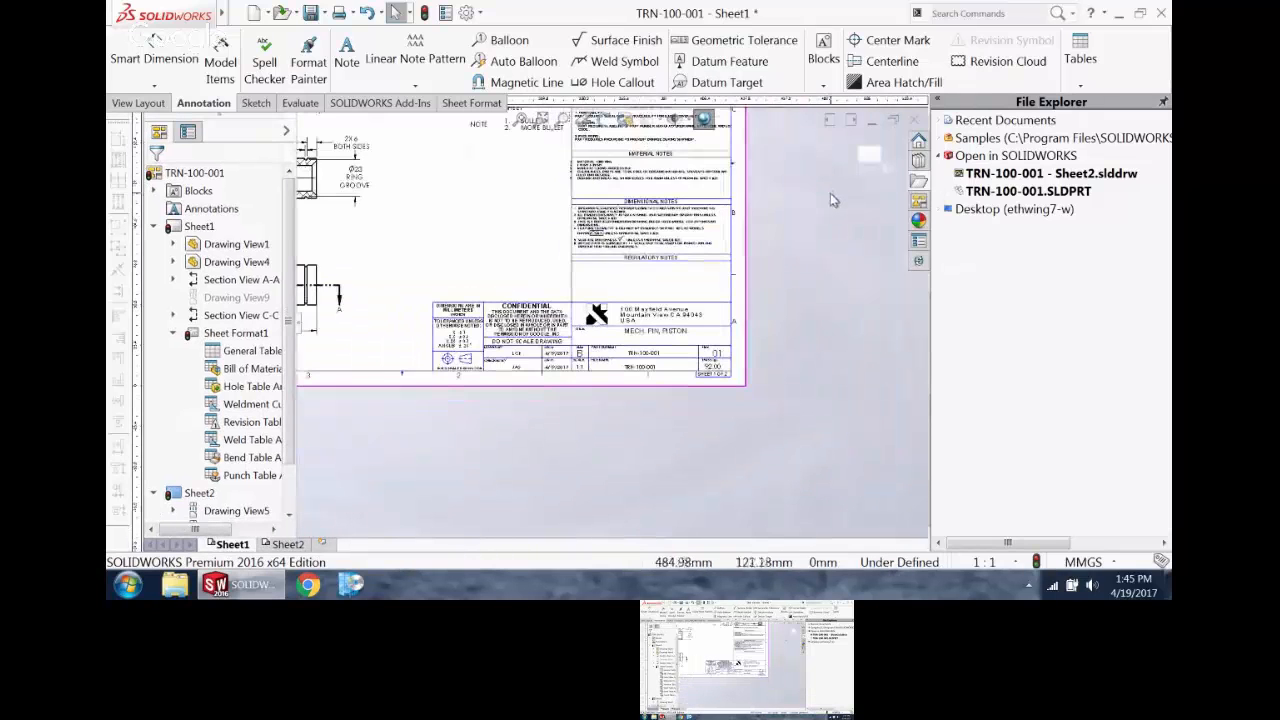
scroll(682, 267, "up", 6)
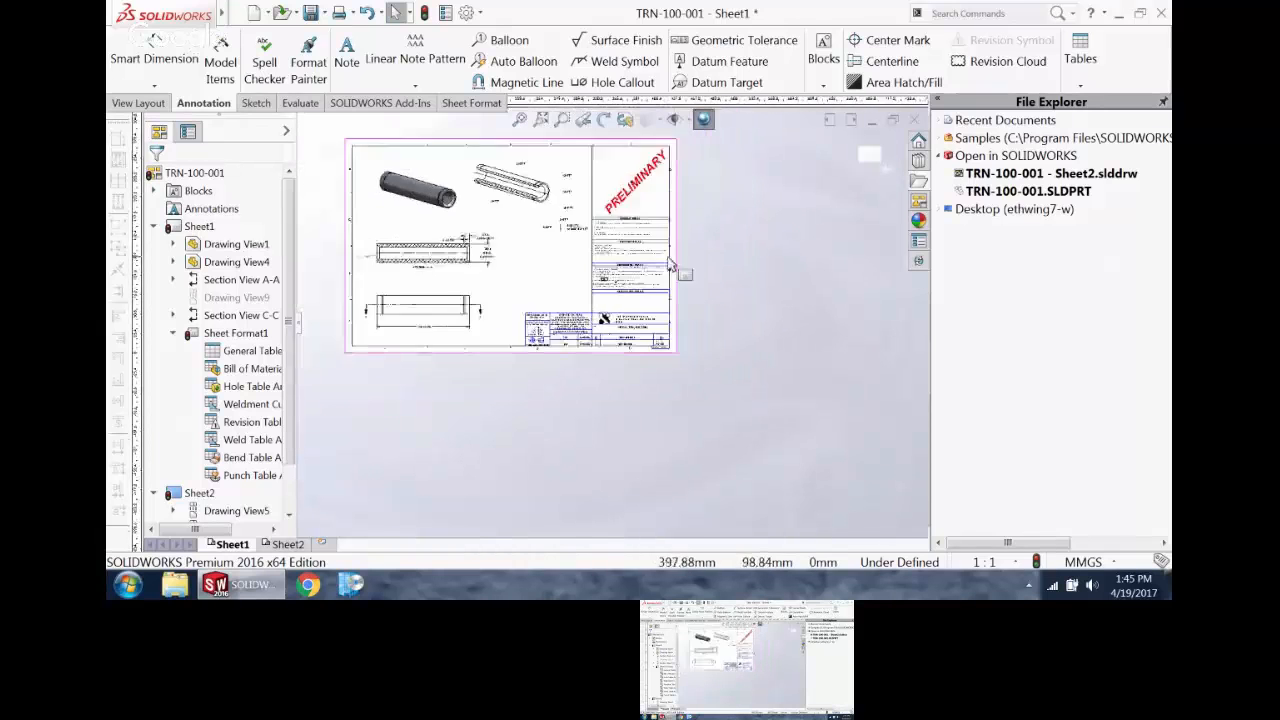
scroll(640, 260, "down", 4)
scroll(500, 315, "up", 3)
scroll(420, 338, "down", 3)
scroll(470, 400, "down", 3)
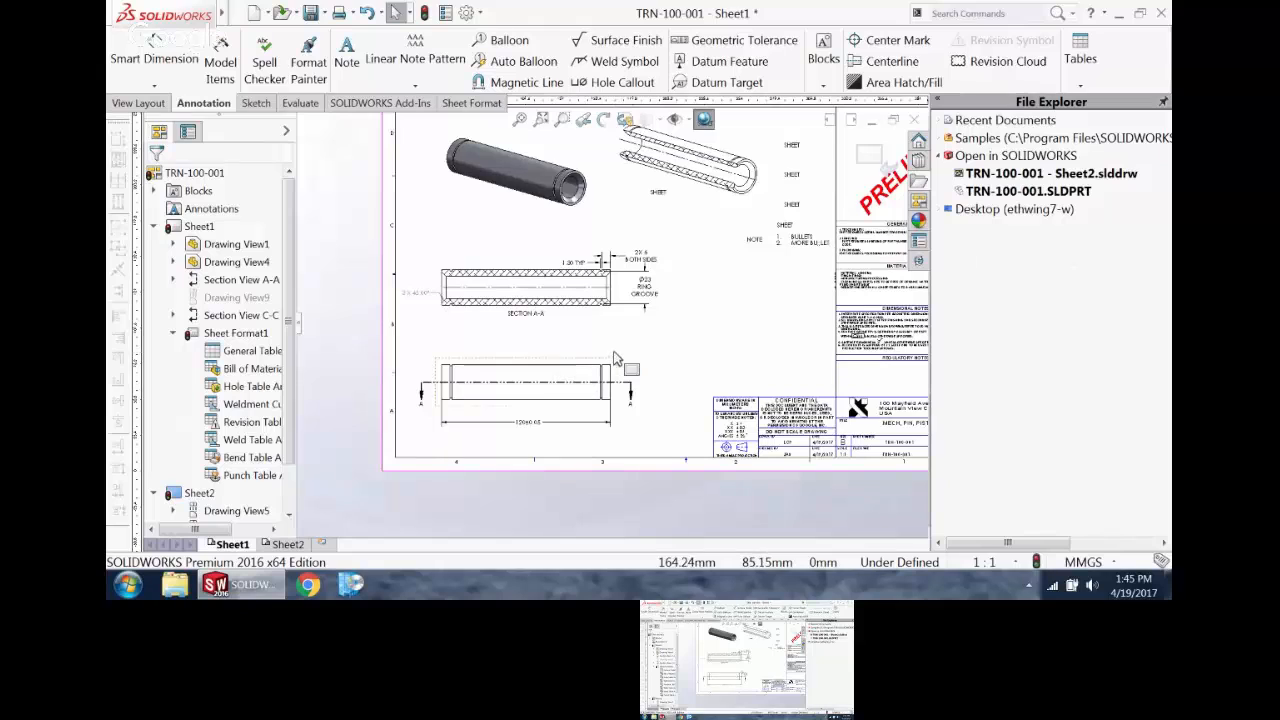
Step: In Sheet1's properties, use the custom property values from the Default model and accept the settings
right_click(206, 229)
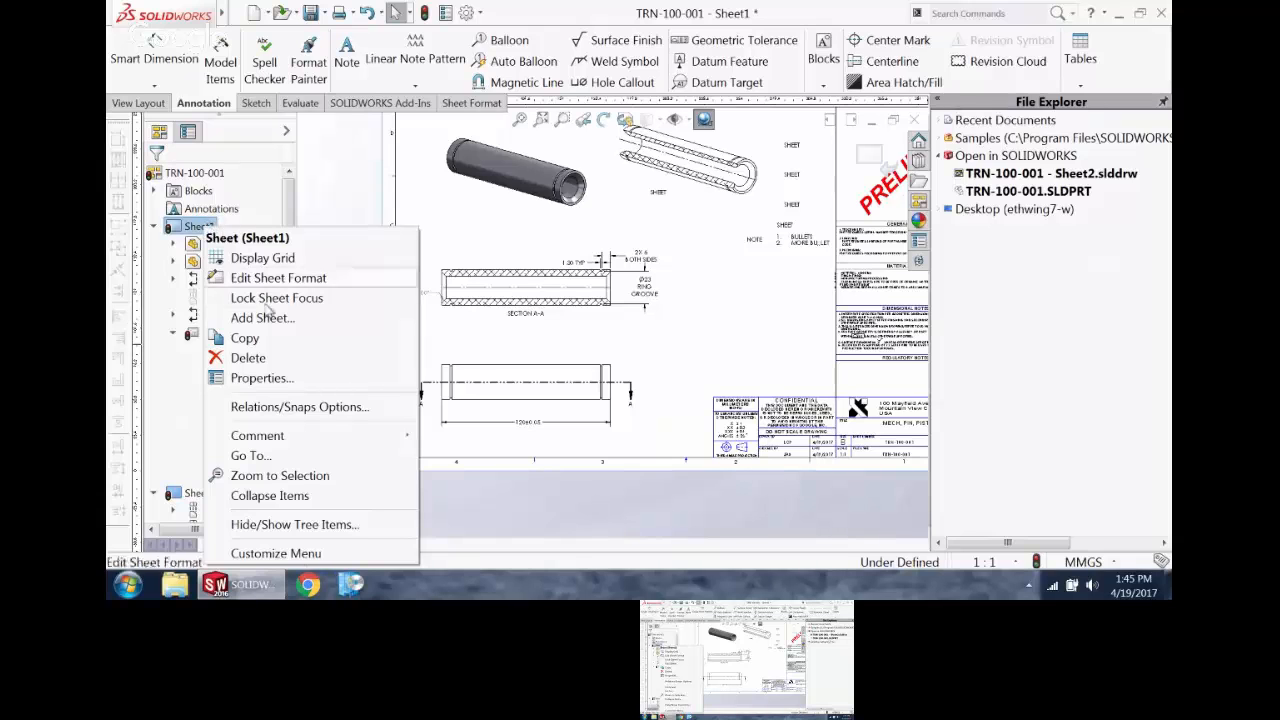
left_click(272, 377)
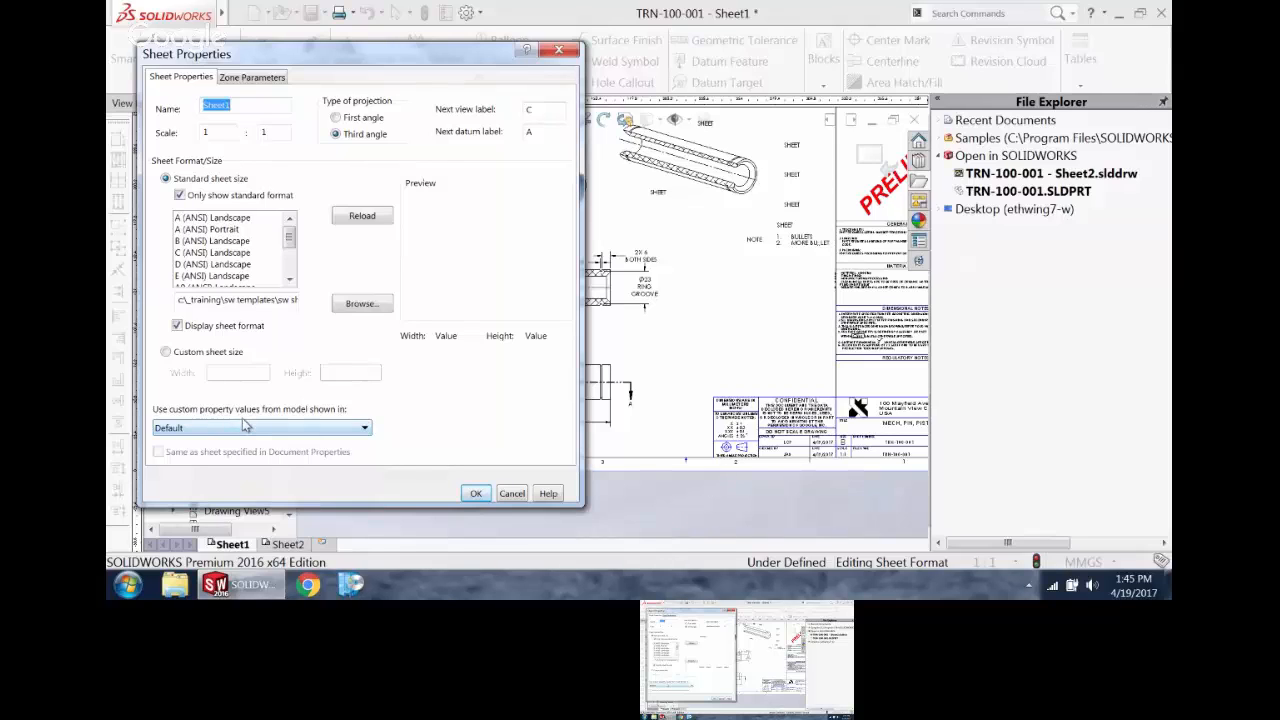
left_click(246, 427)
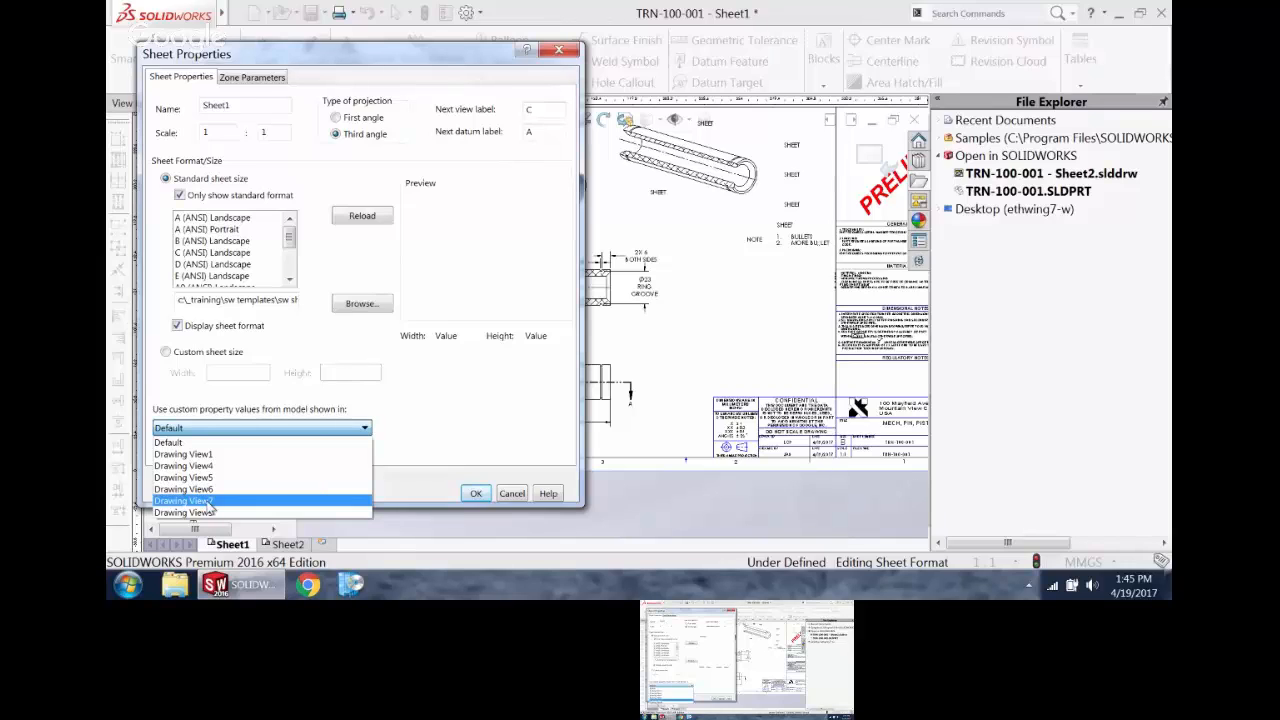
left_click(238, 438)
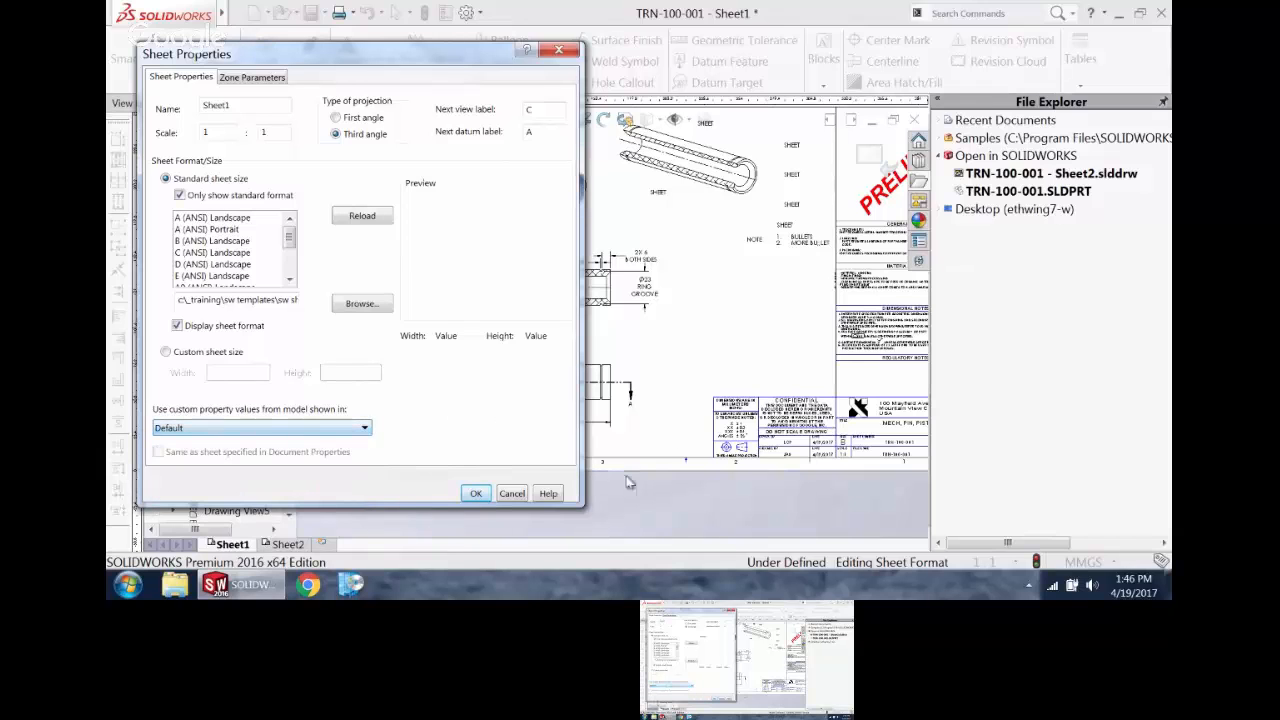
left_click(476, 493)
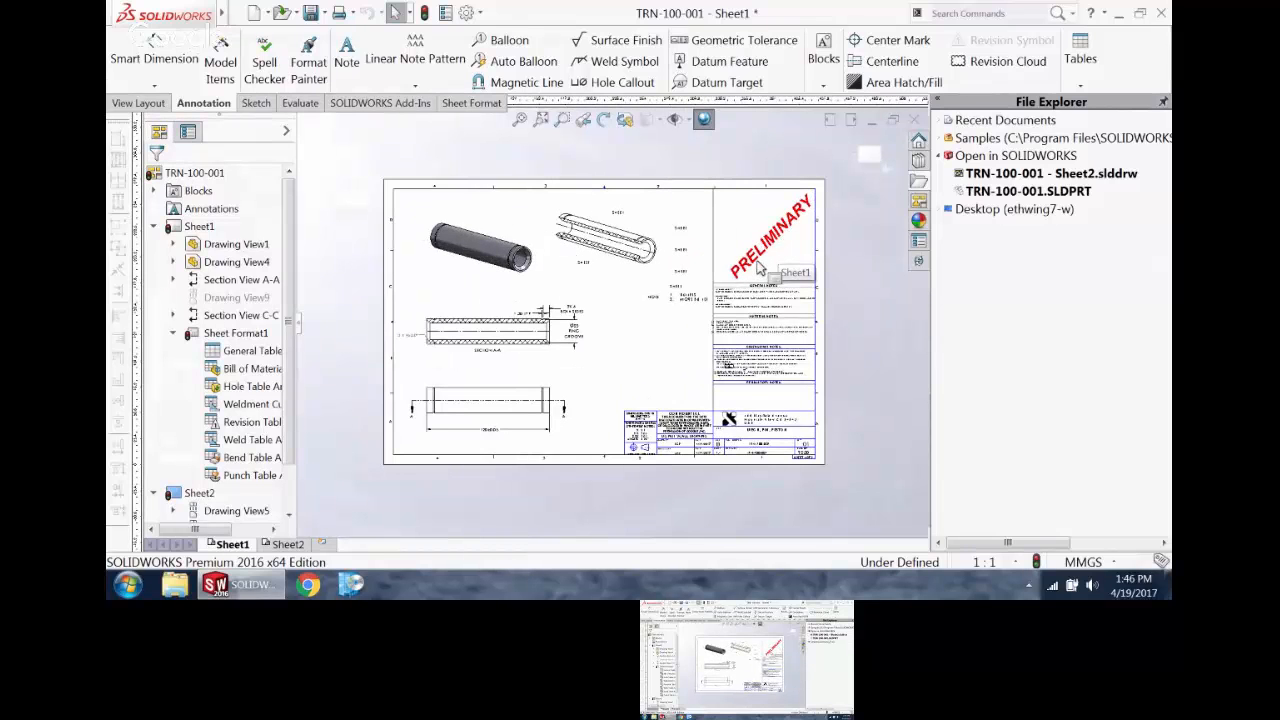
Step: Open Sheet Format1 of Sheet1 for editing
scroll(762, 333, "down", 4)
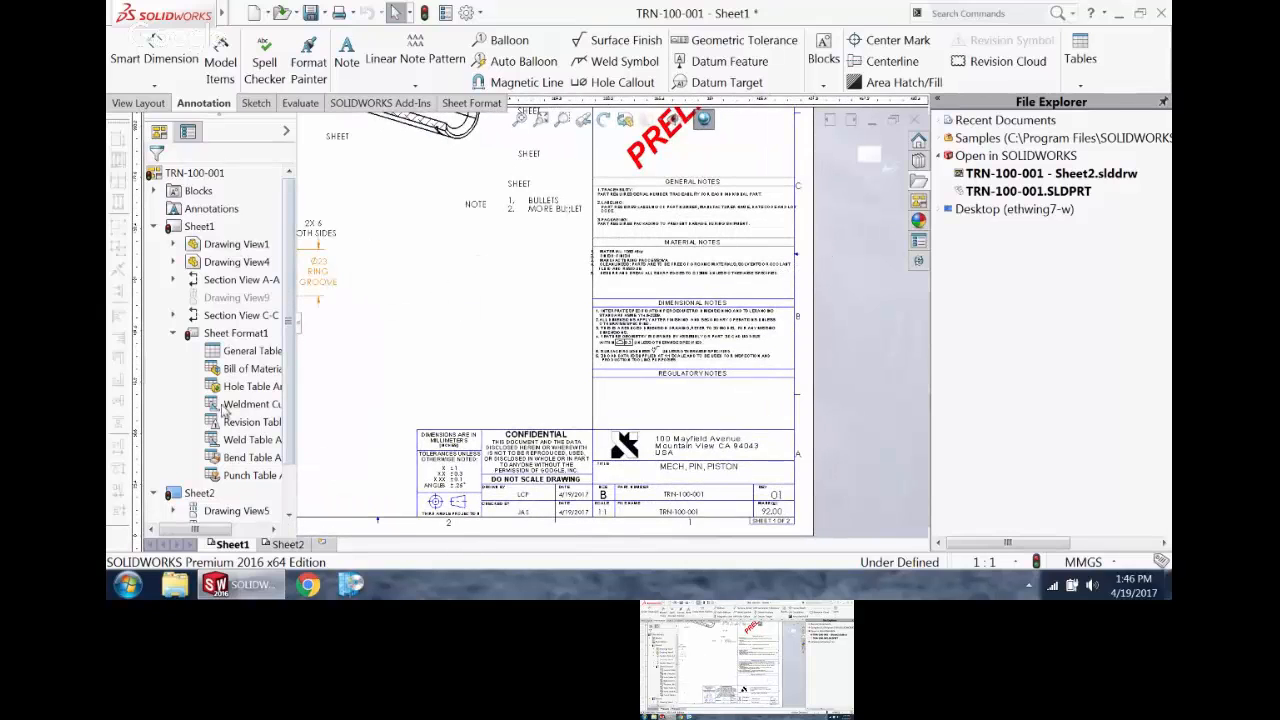
double_click(239, 338)
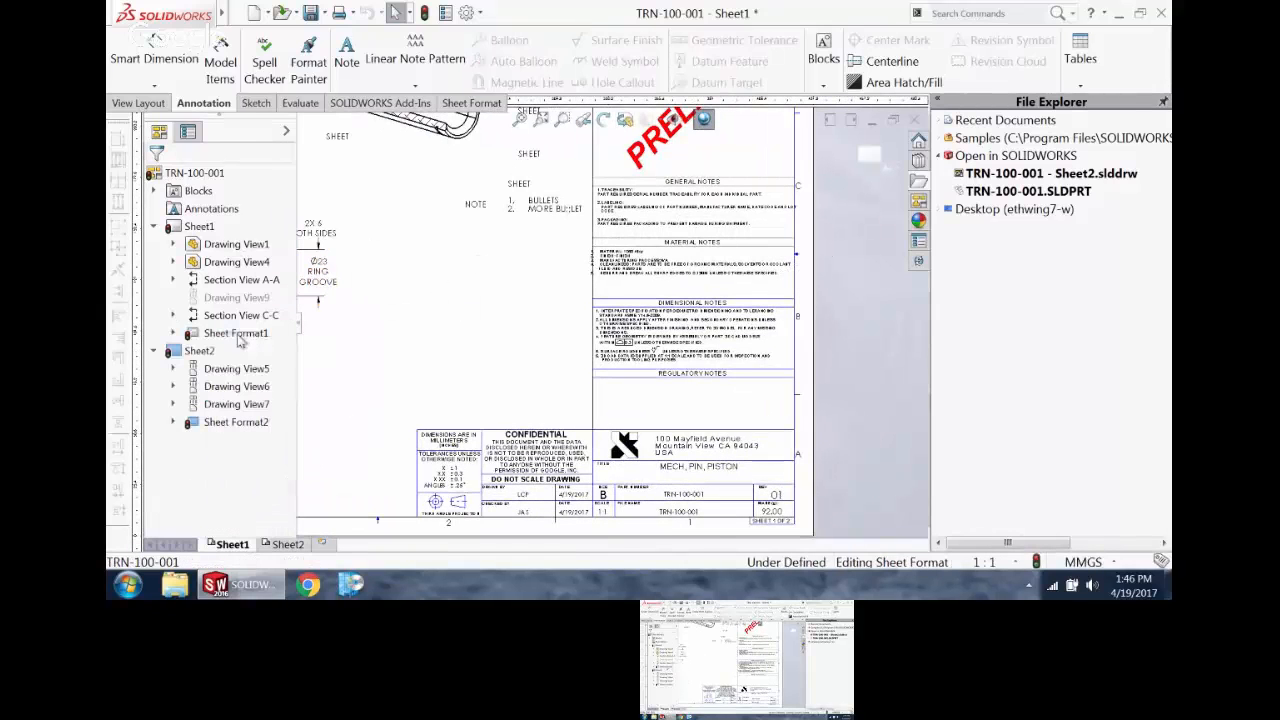
scroll(704, 434, "down", 2)
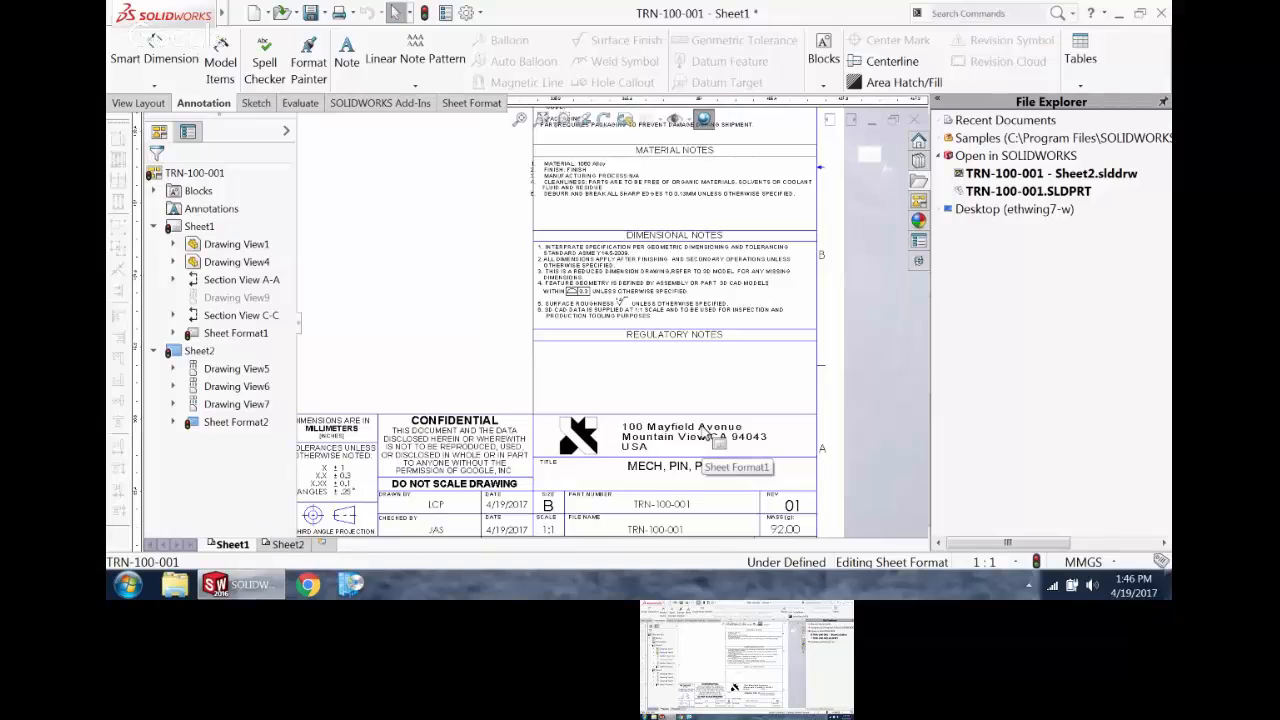
Step: Inspect the linked property text behind the FILE NAME note in the title block without changing it
scroll(657, 488, "down", 3)
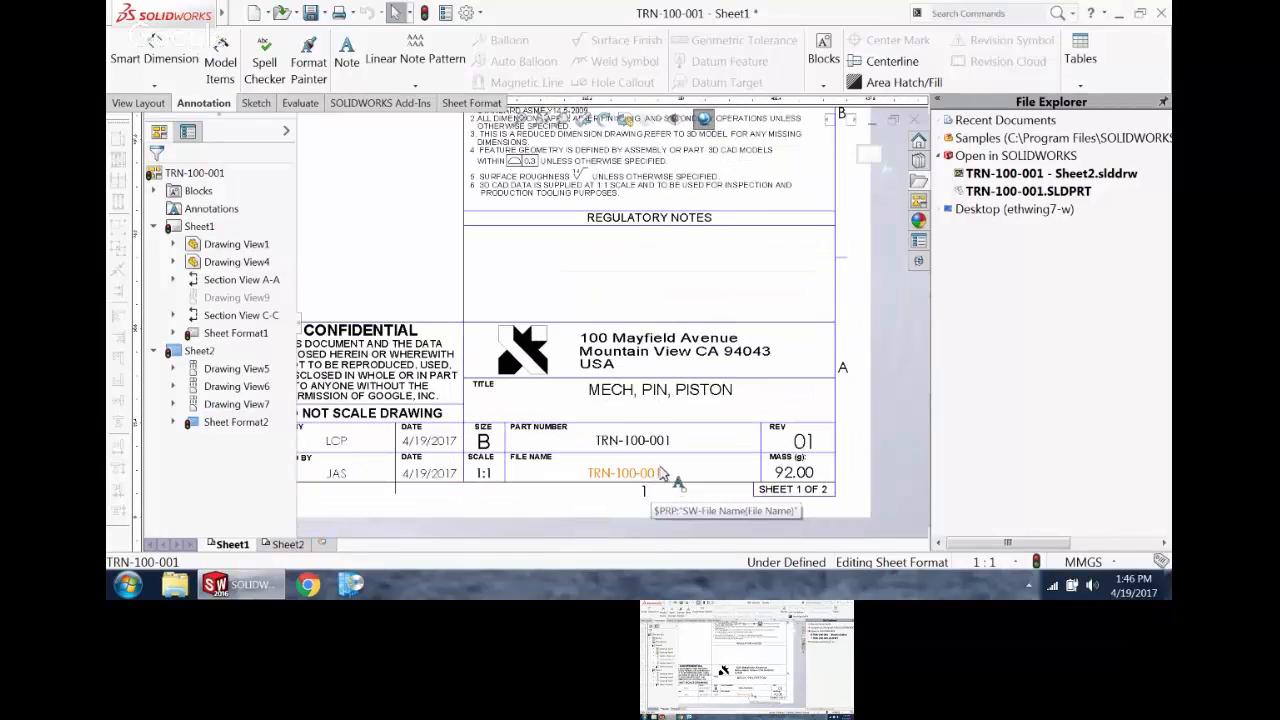
left_click(655, 483)
right_click(655, 483)
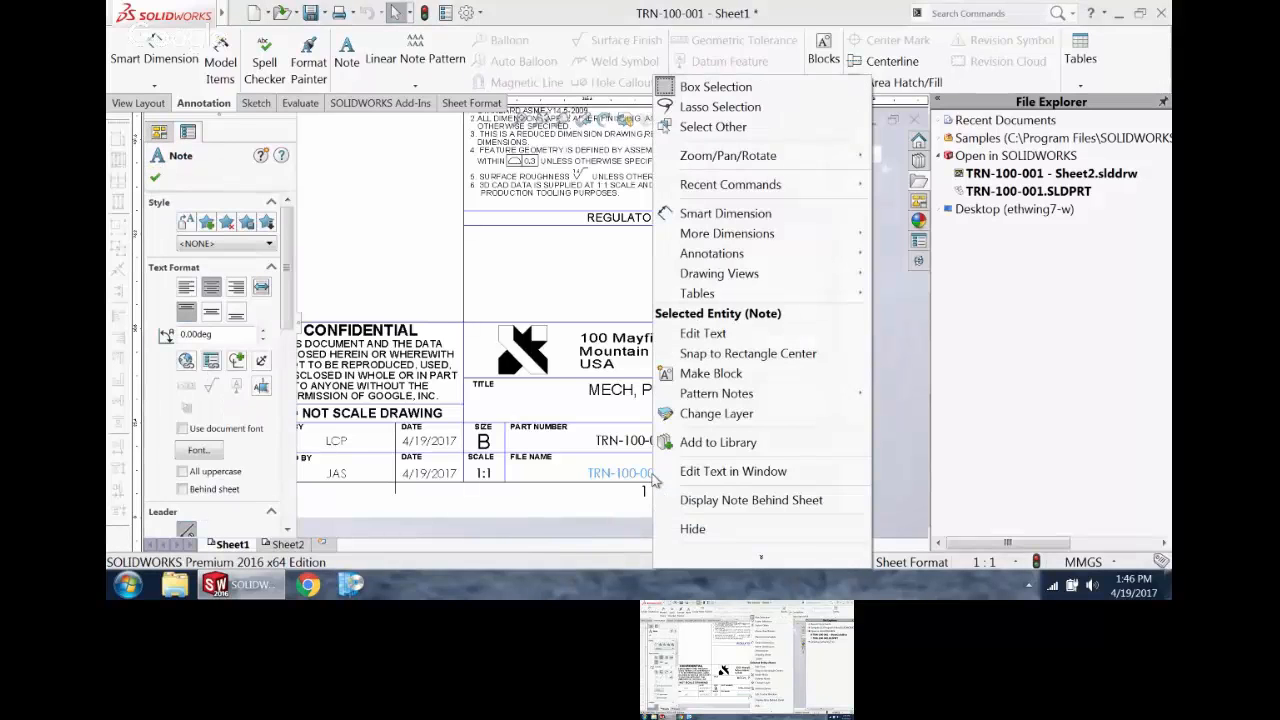
left_click(733, 471)
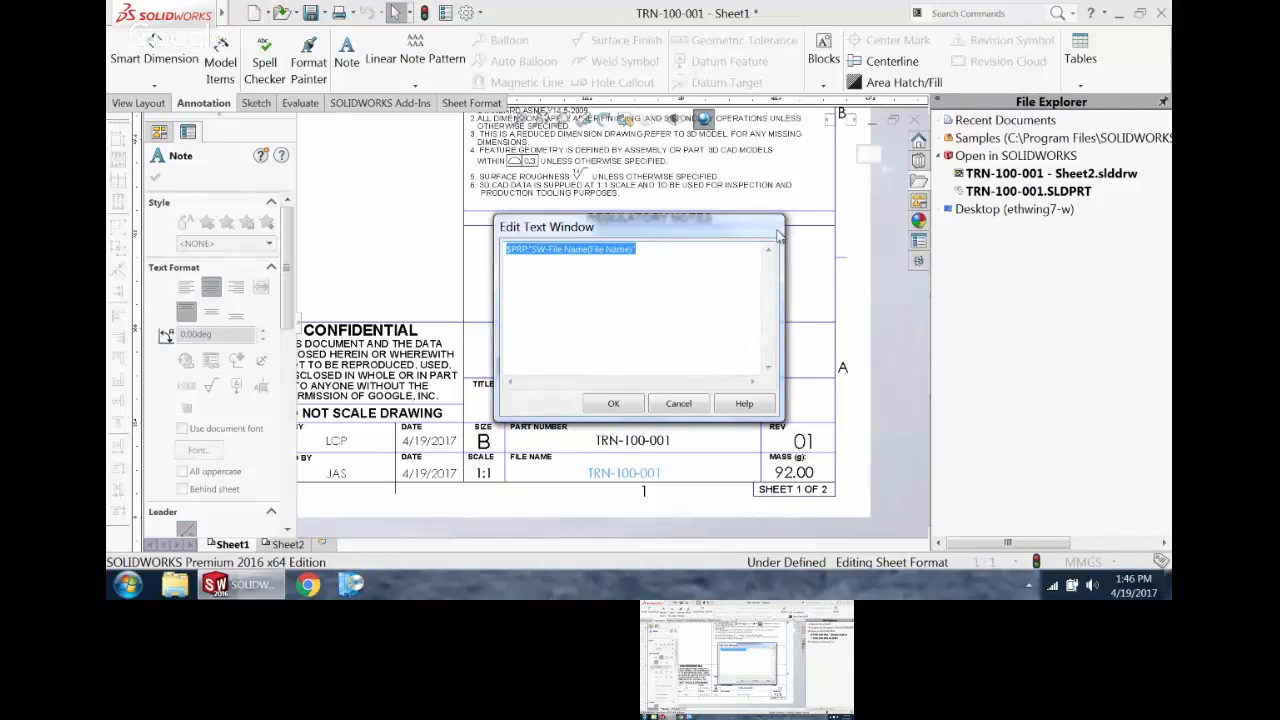
left_click(678, 403)
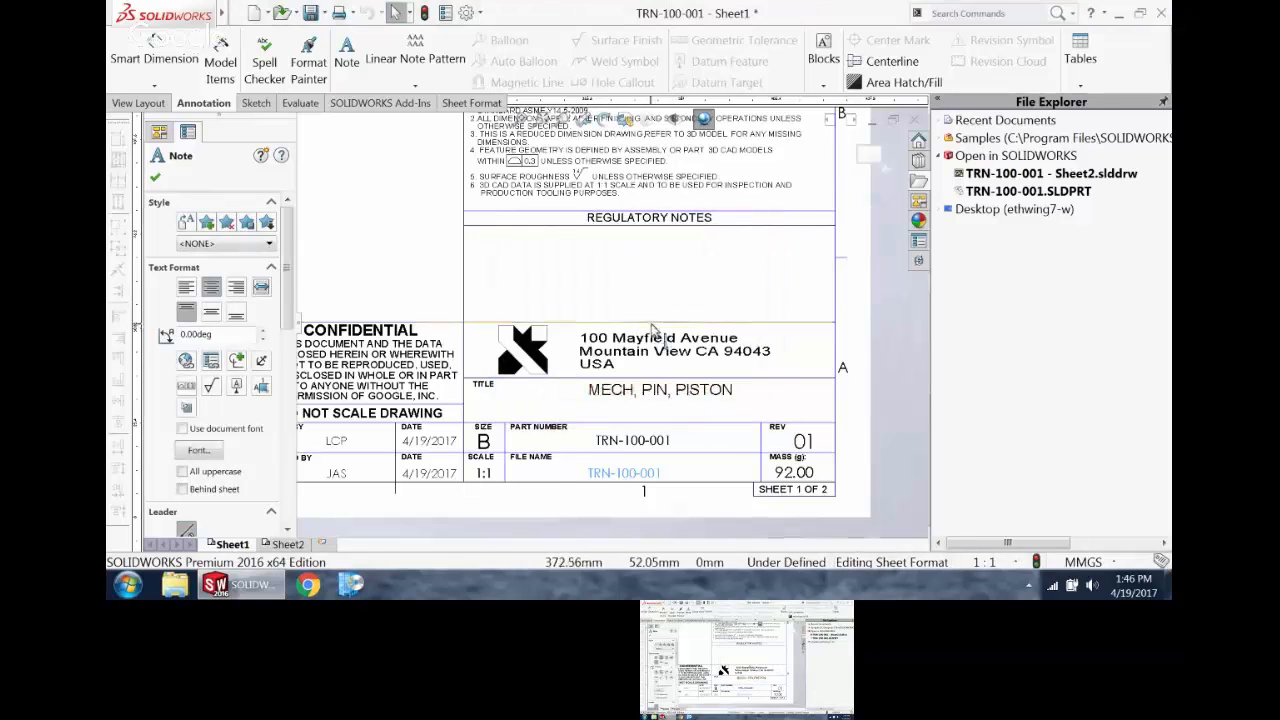
Step: Open the GENERAL NOTES text for editing and add a new line below the packaging note
scroll(640, 322, "up", 5)
scroll(632, 248, "down", 2)
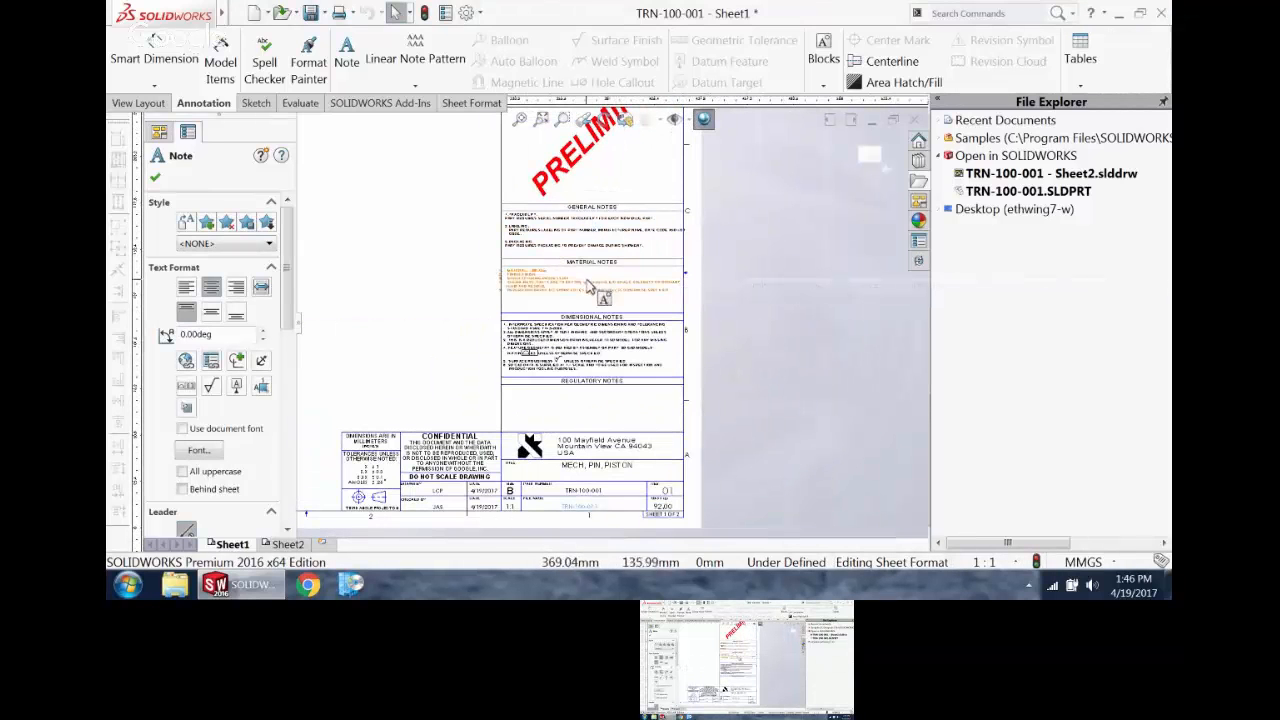
scroll(560, 363, "down", 2)
scroll(556, 362, "down", 2)
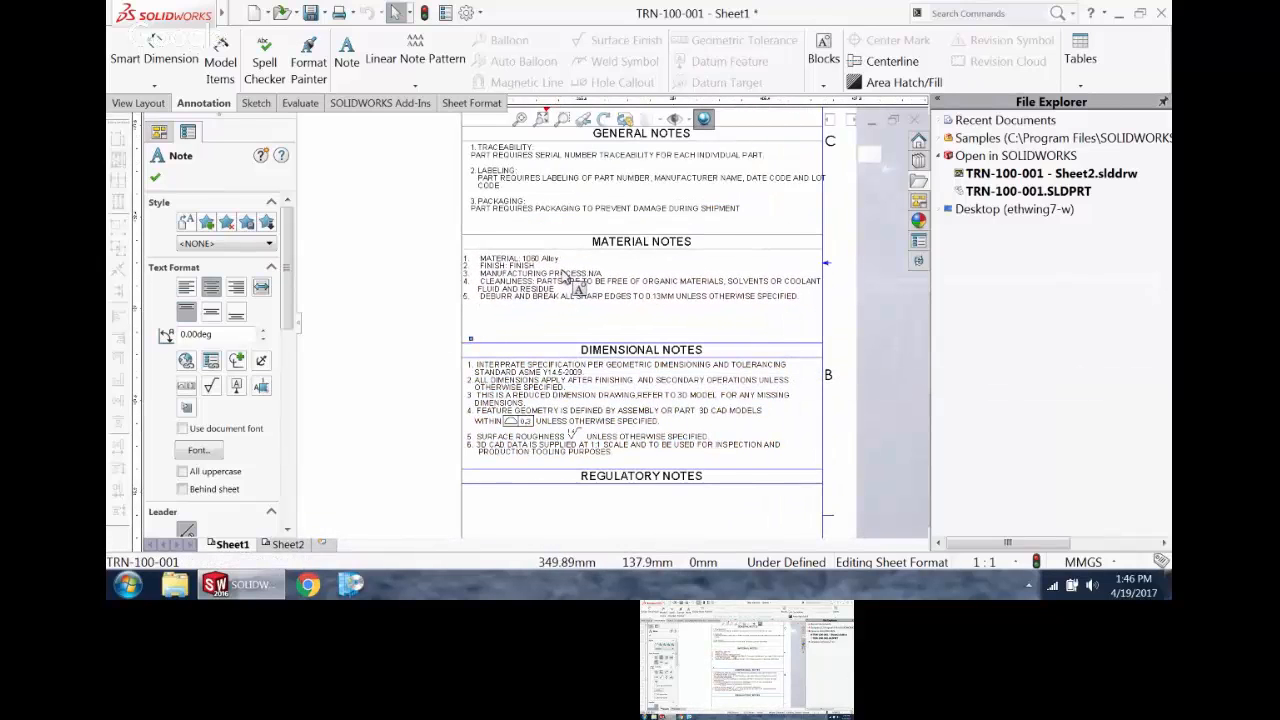
left_click(566, 382)
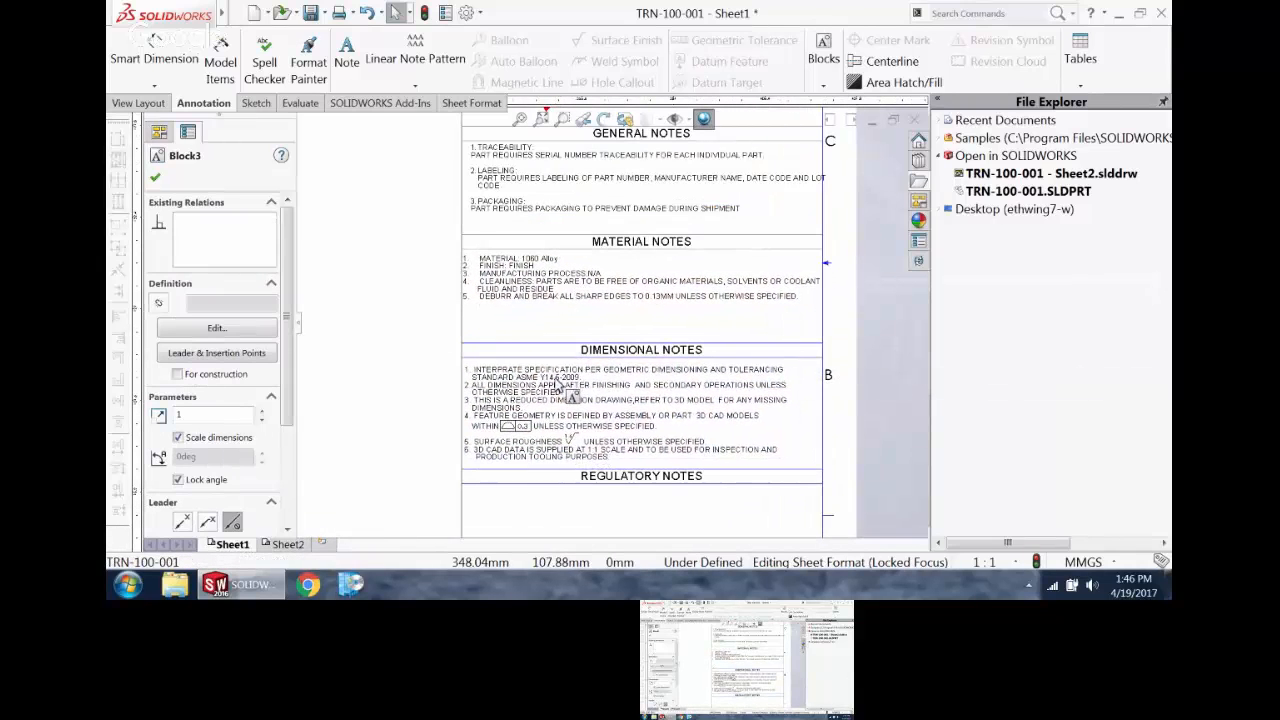
left_click(558, 186)
double_click(556, 181)
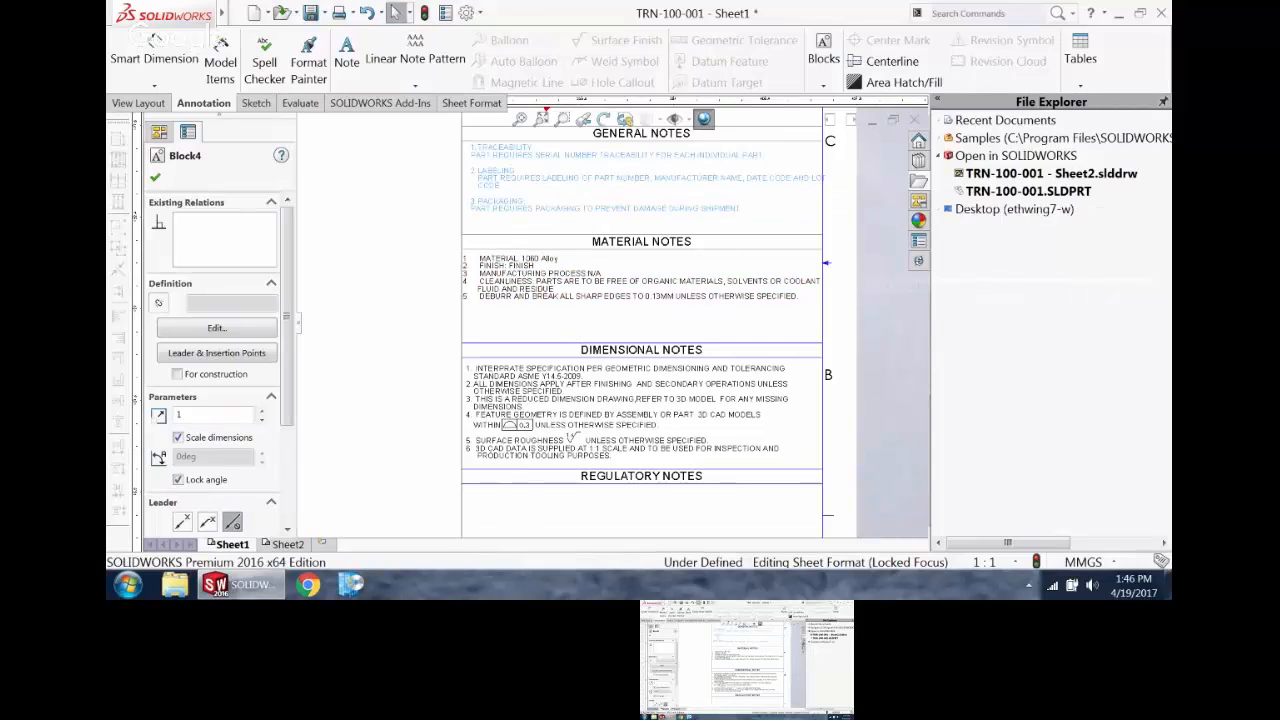
left_click(758, 209)
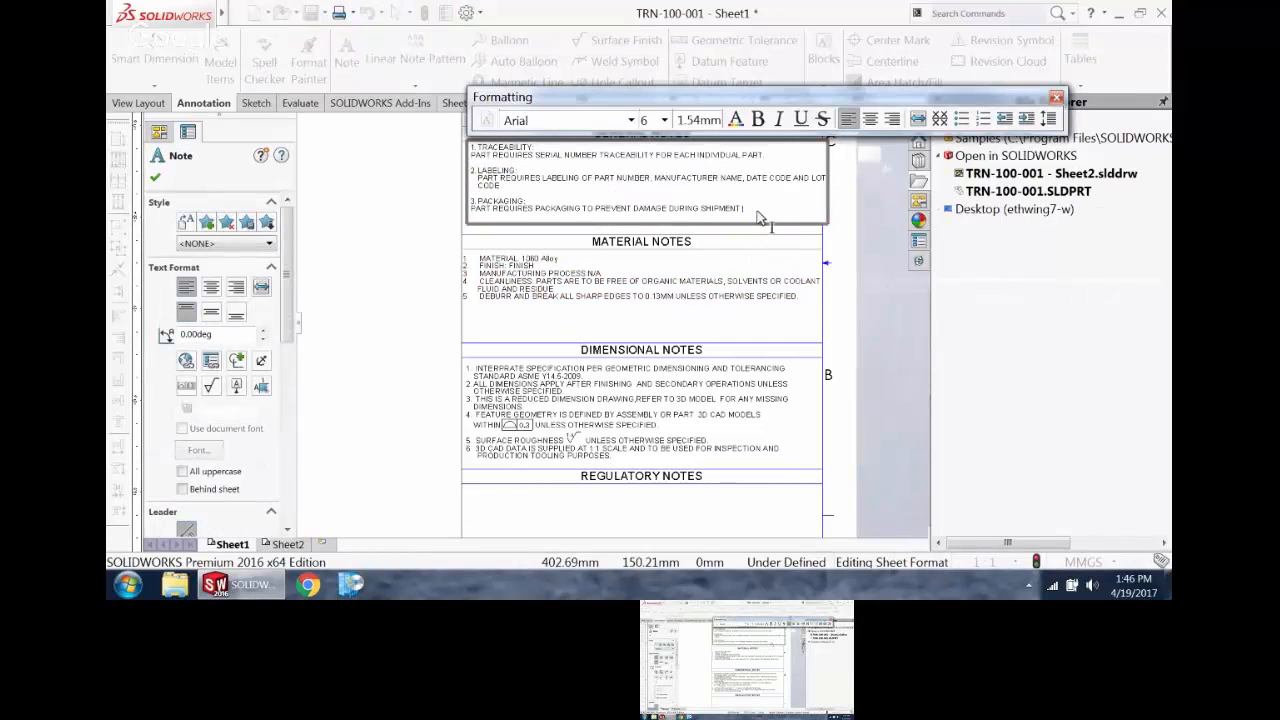
key("Return")
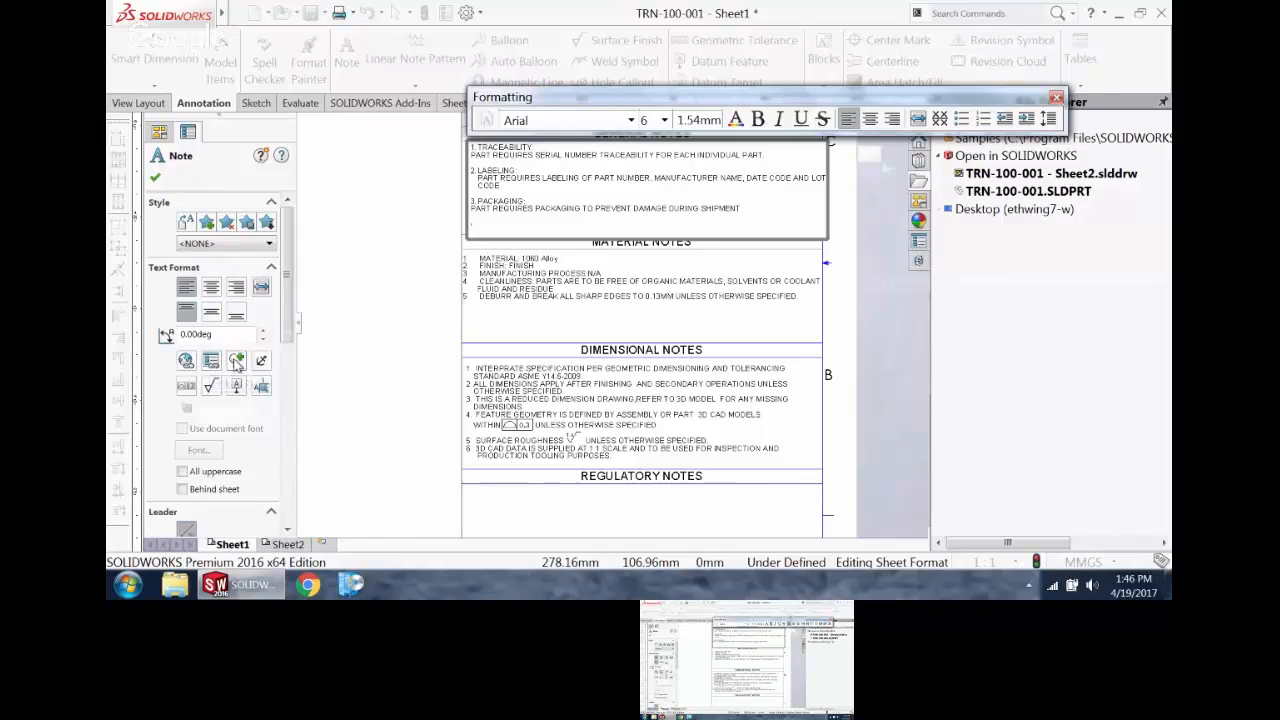
Step: Insert the number 4 flag symbol from the Flag Squ-Cir 1-99 category on the new general notes line
left_click(236, 361)
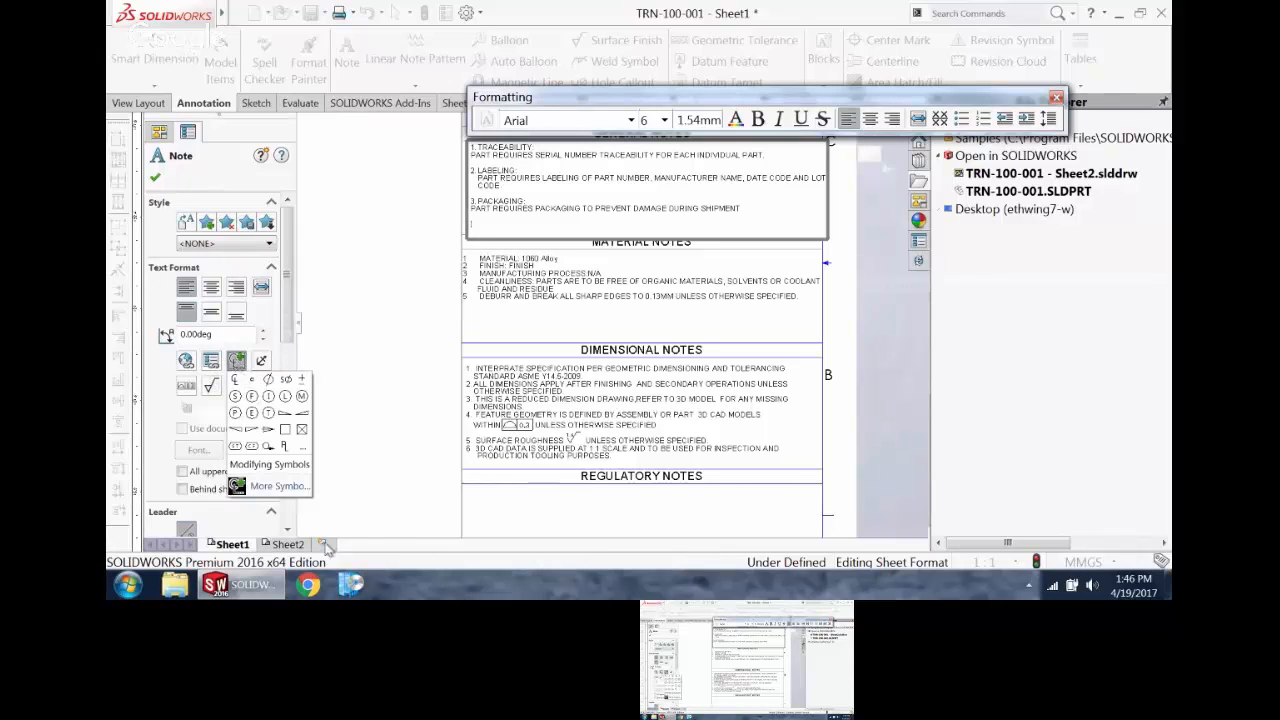
left_click(286, 490)
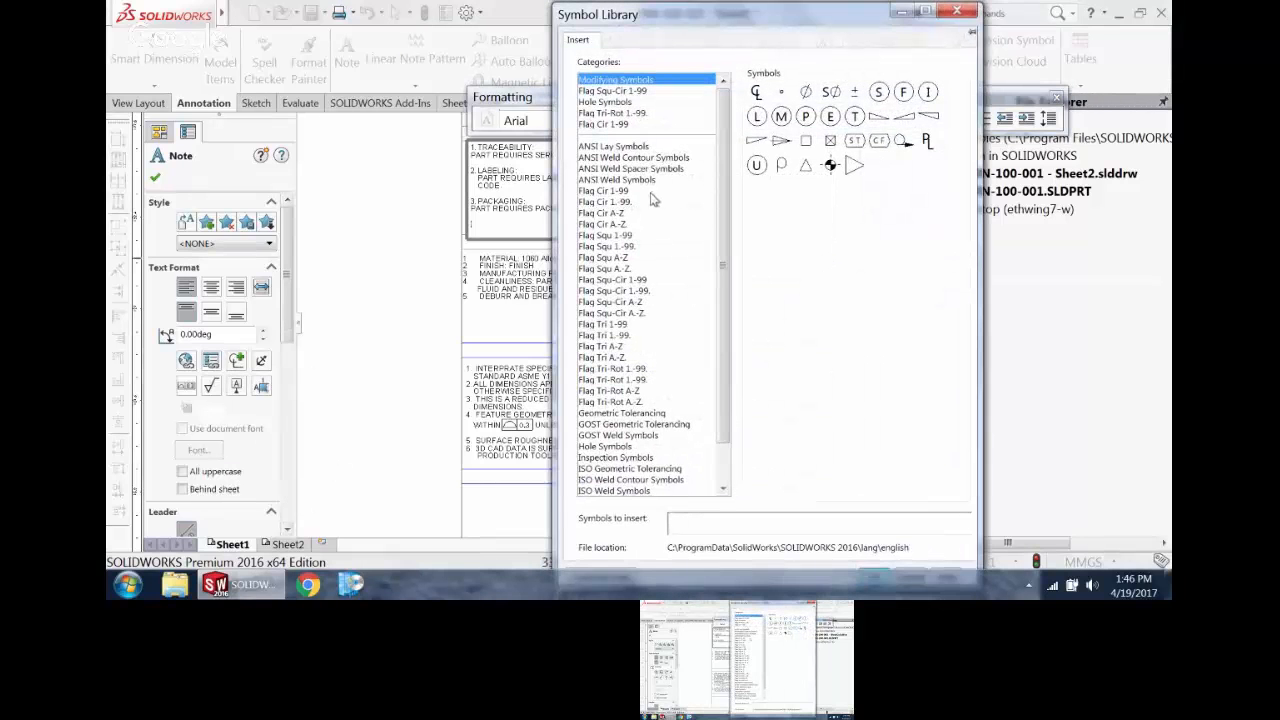
left_click(630, 280)
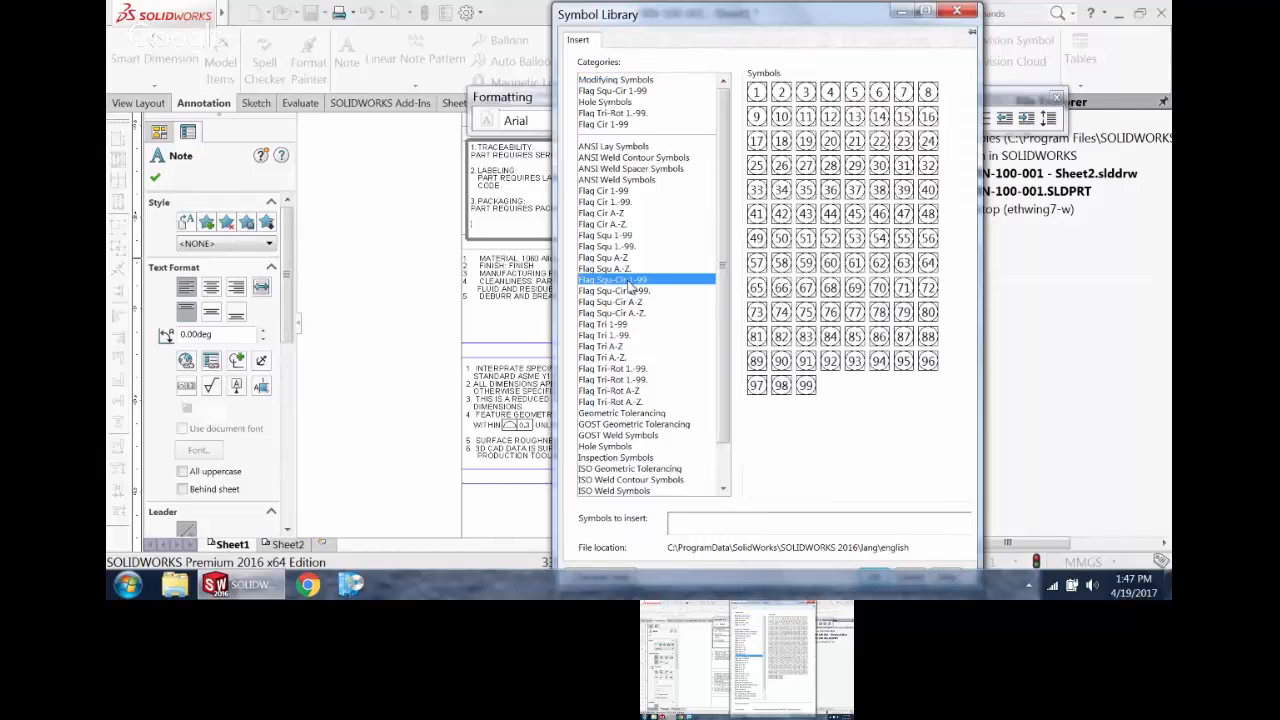
mouse_move(800, 26)
left_mouse_down()
mouse_move(645, 30)
mouse_move(648, 2)
left_mouse_up()
left_click(1074, 560)
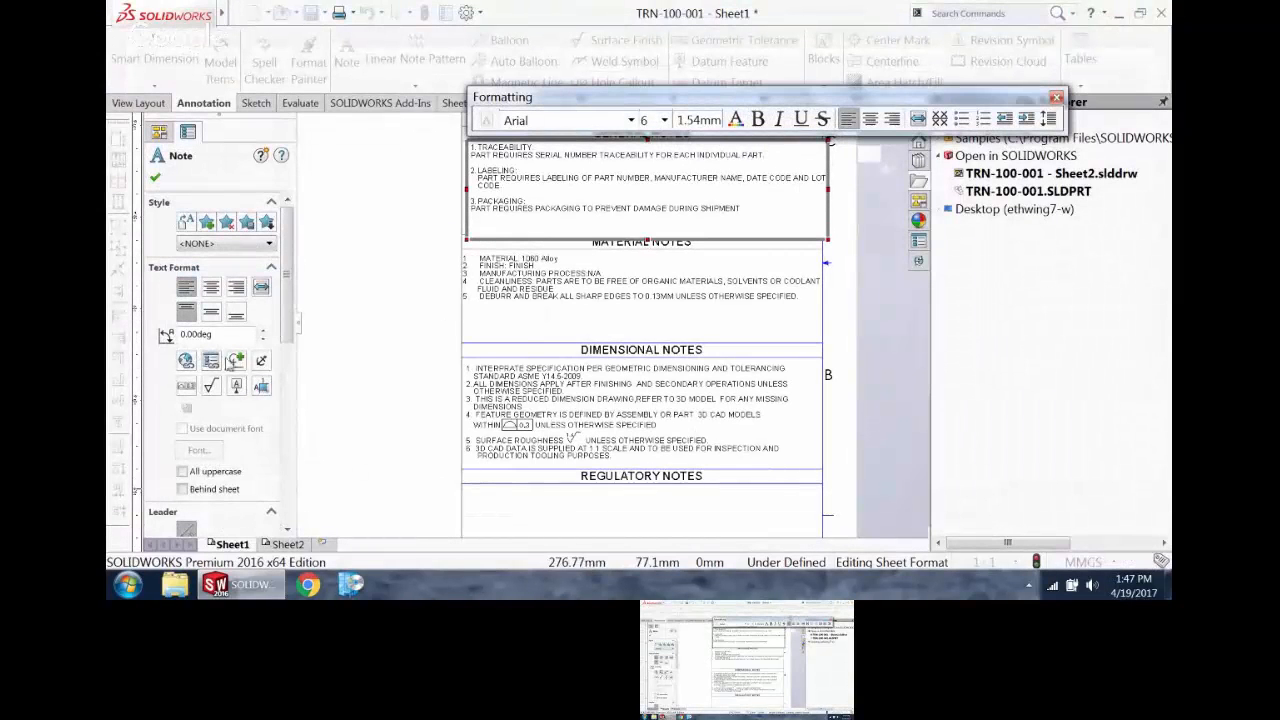
left_click(236, 360)
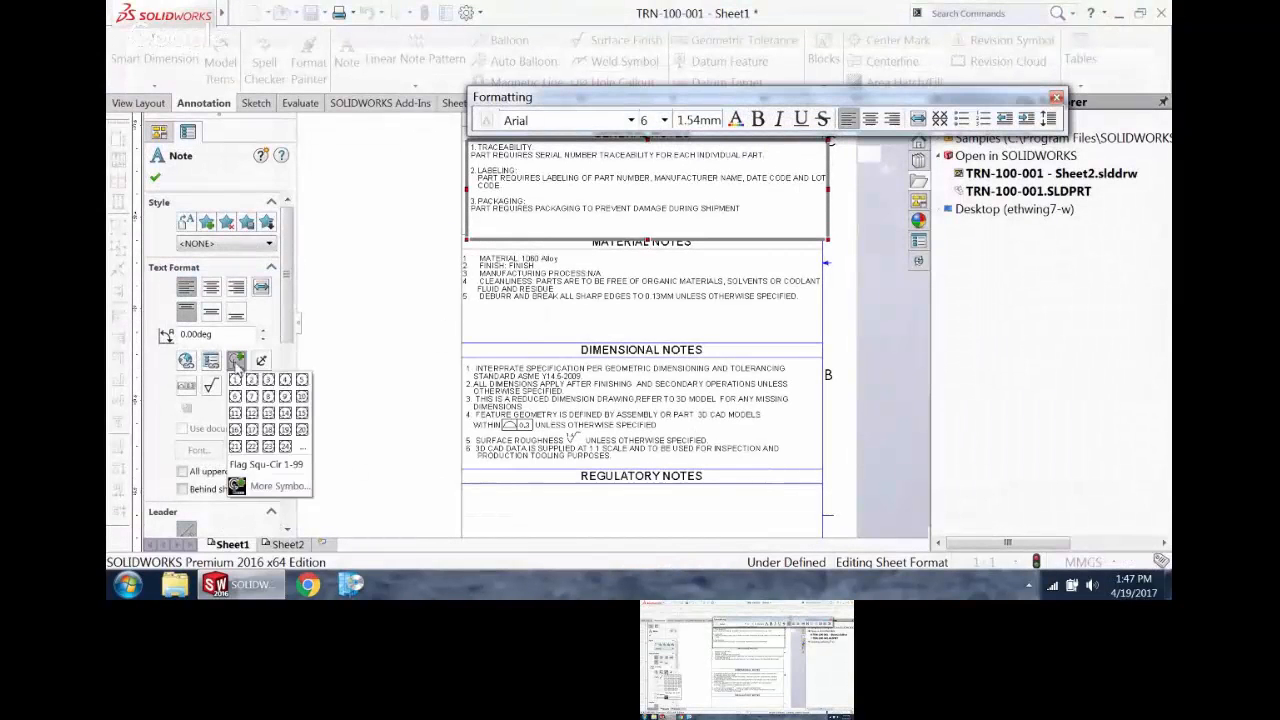
left_click(285, 380)
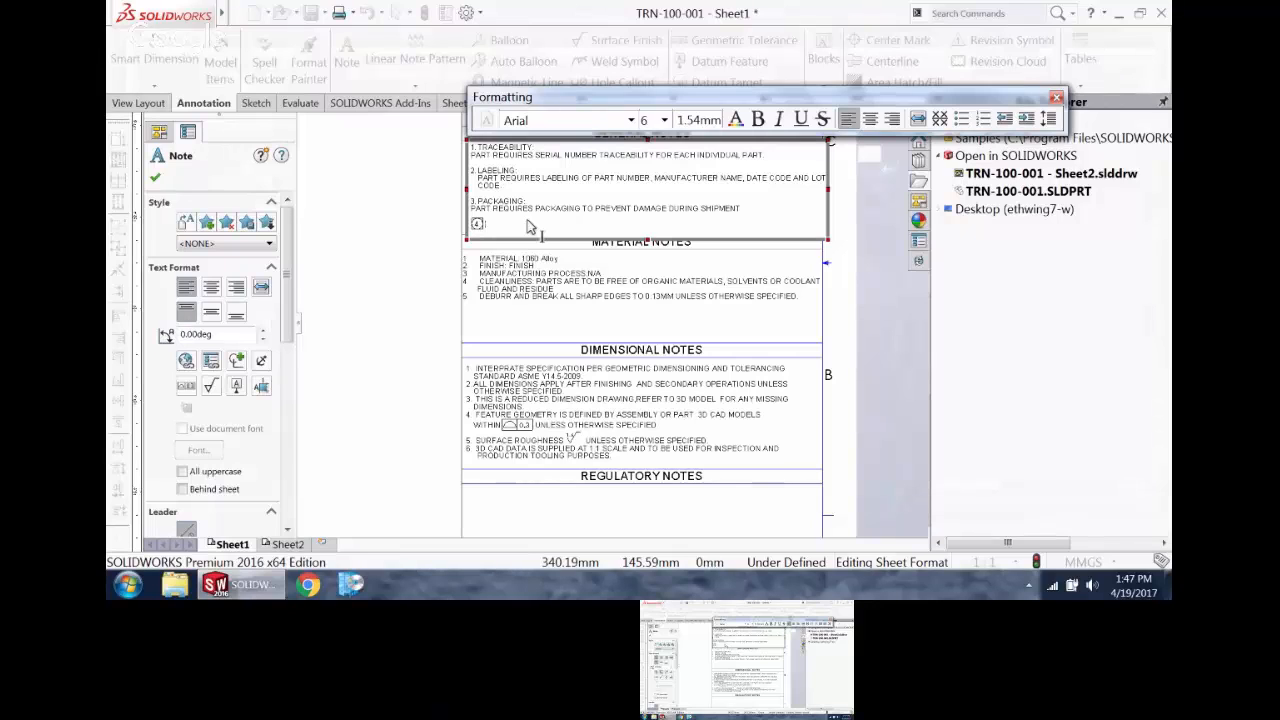
Step: Enter COAT WITH GOOEY CARAMEL after the flag 4 symbol and finish editing the general notes
type("A")
type("OAT")
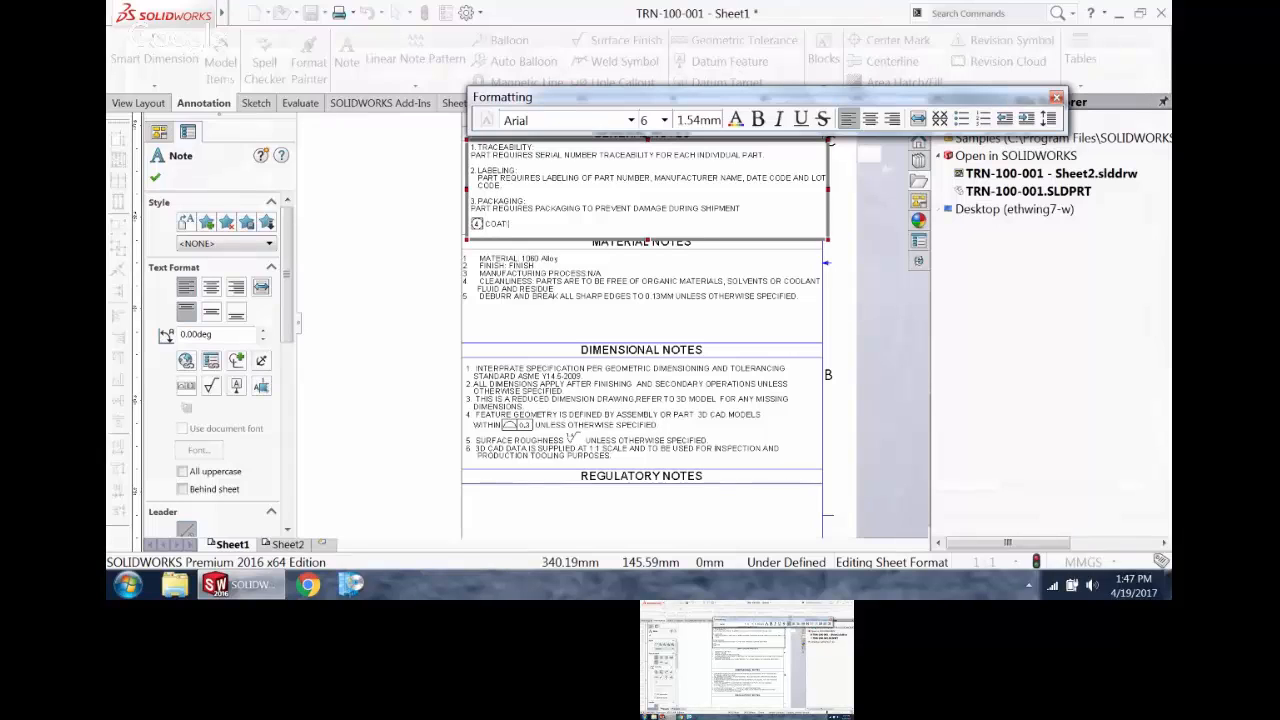
type(" WITH GOO")
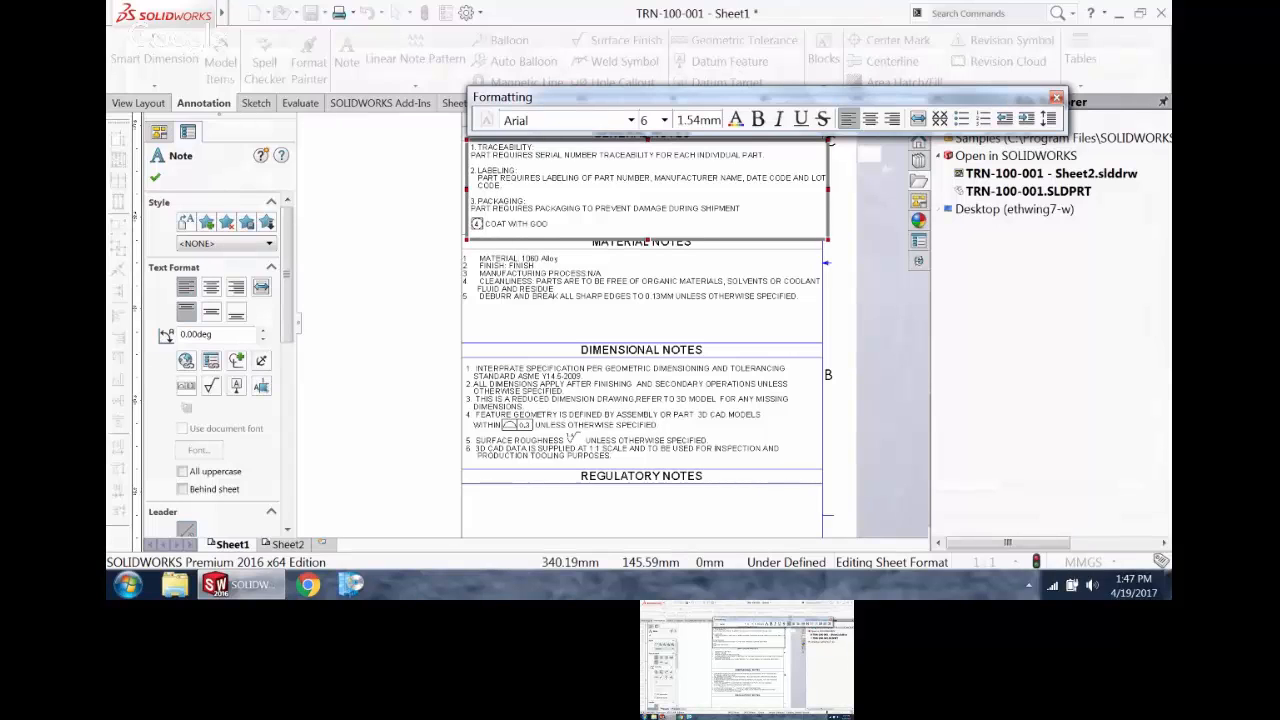
type("EY CARAMEL")
left_click(449, 243)
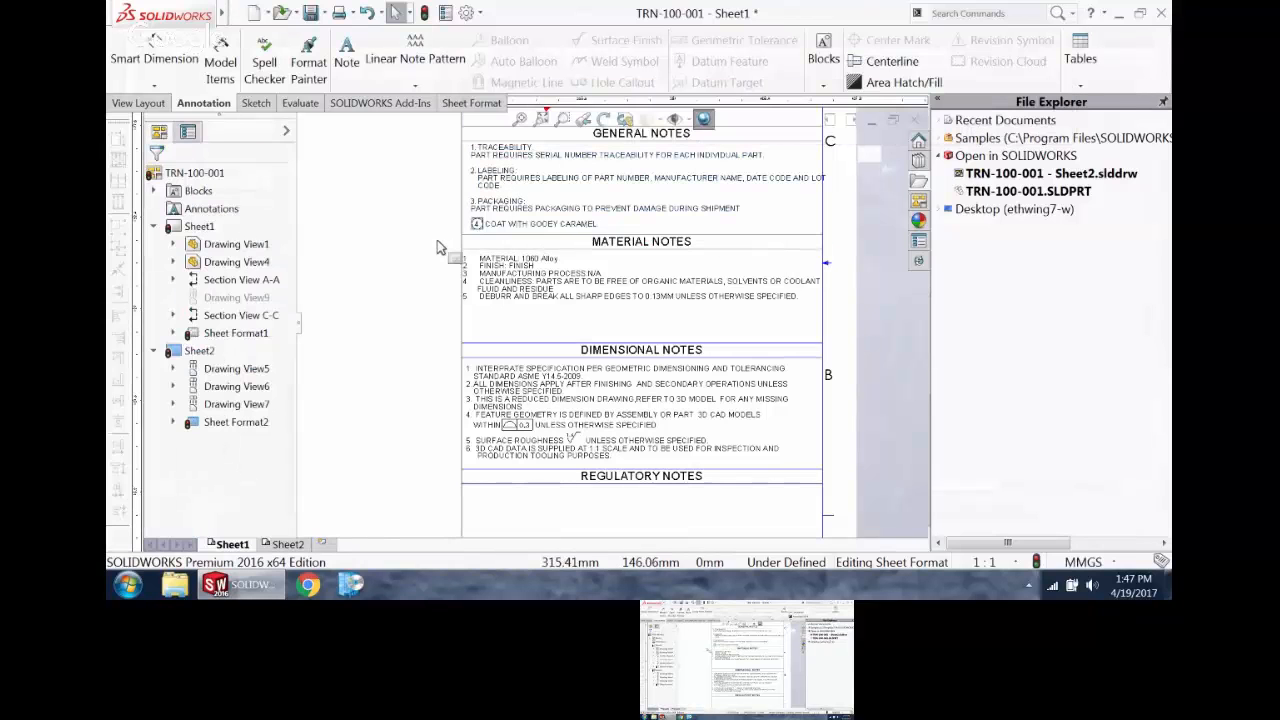
Step: Add a note reading THIS WILL GO ON FOREVER AND NOT SKIP LINES under the REGULATORY NOTES heading
scroll(640, 430, "up", 3)
scroll(631, 428, "down", 3)
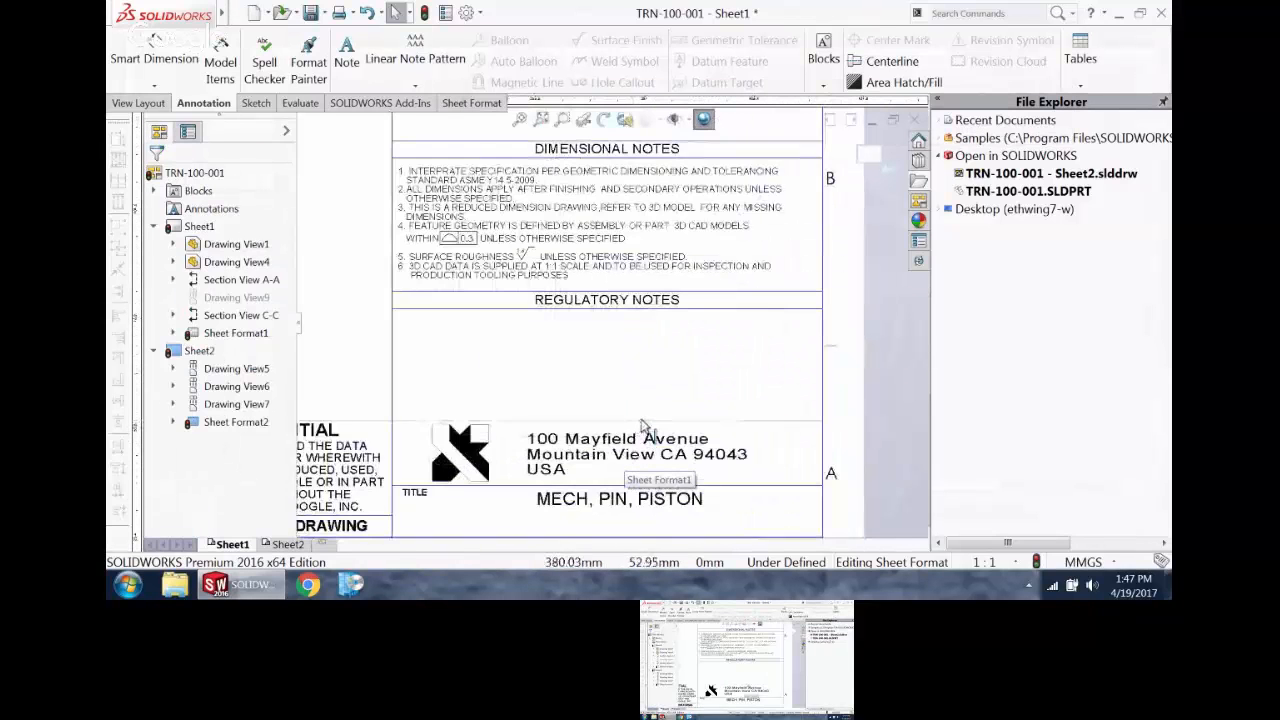
left_click(346, 55)
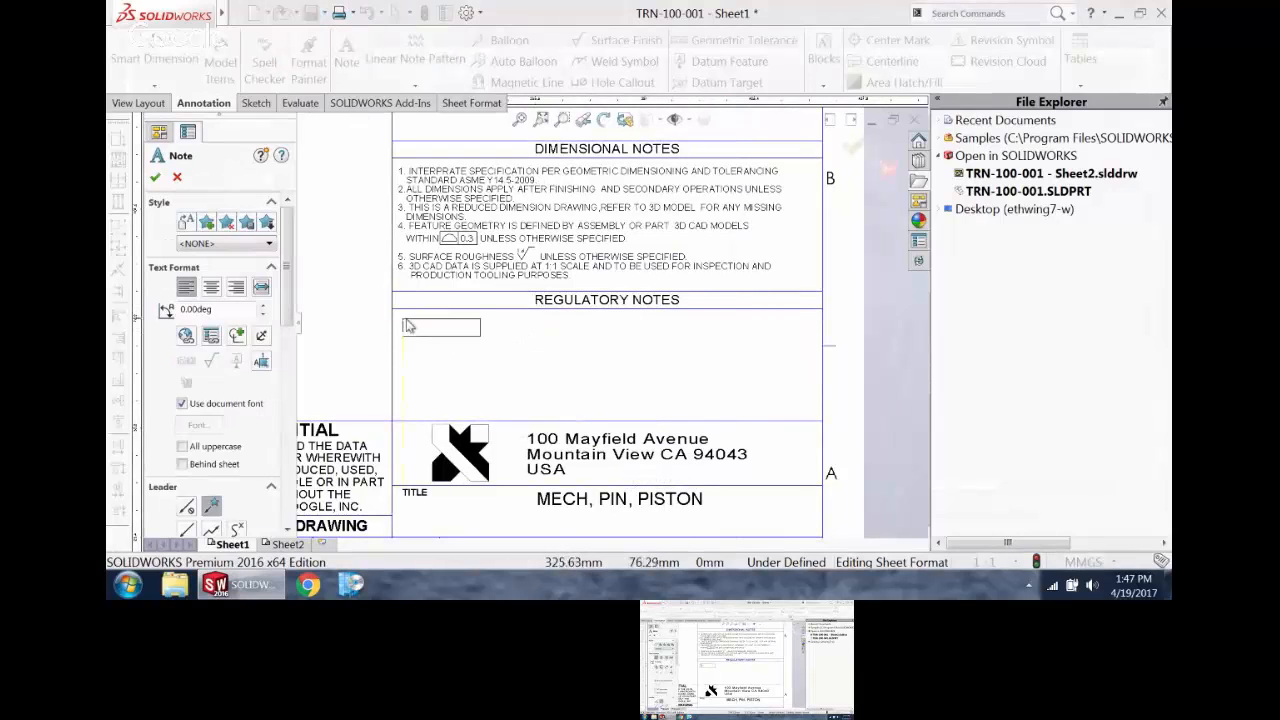
left_click(413, 336)
type("THIS")
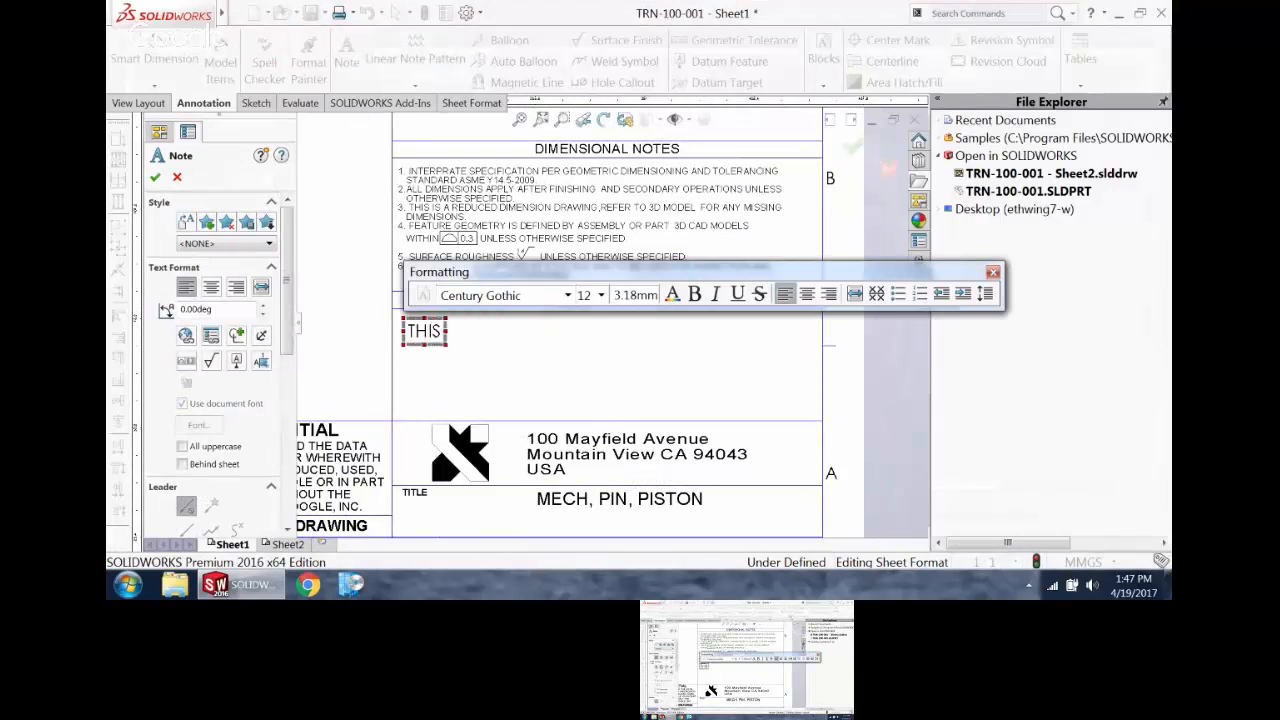
type(" WILL GO ON")
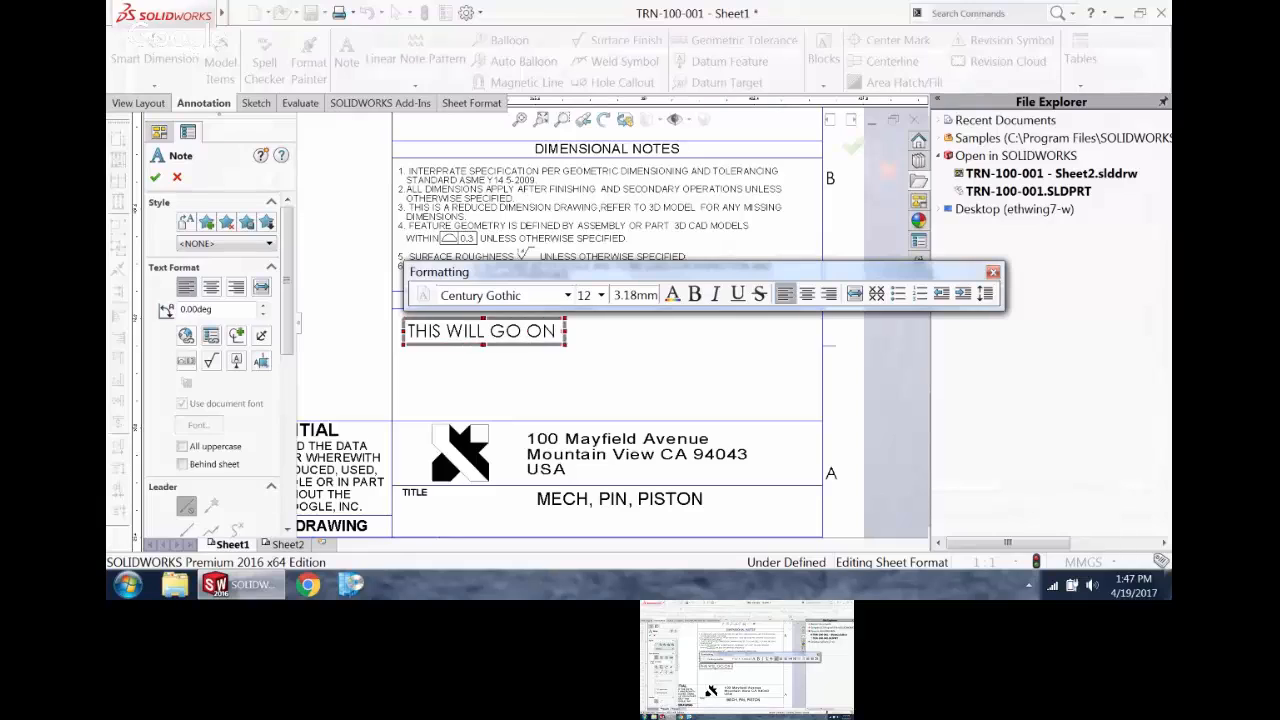
type(" FOREVEREA")
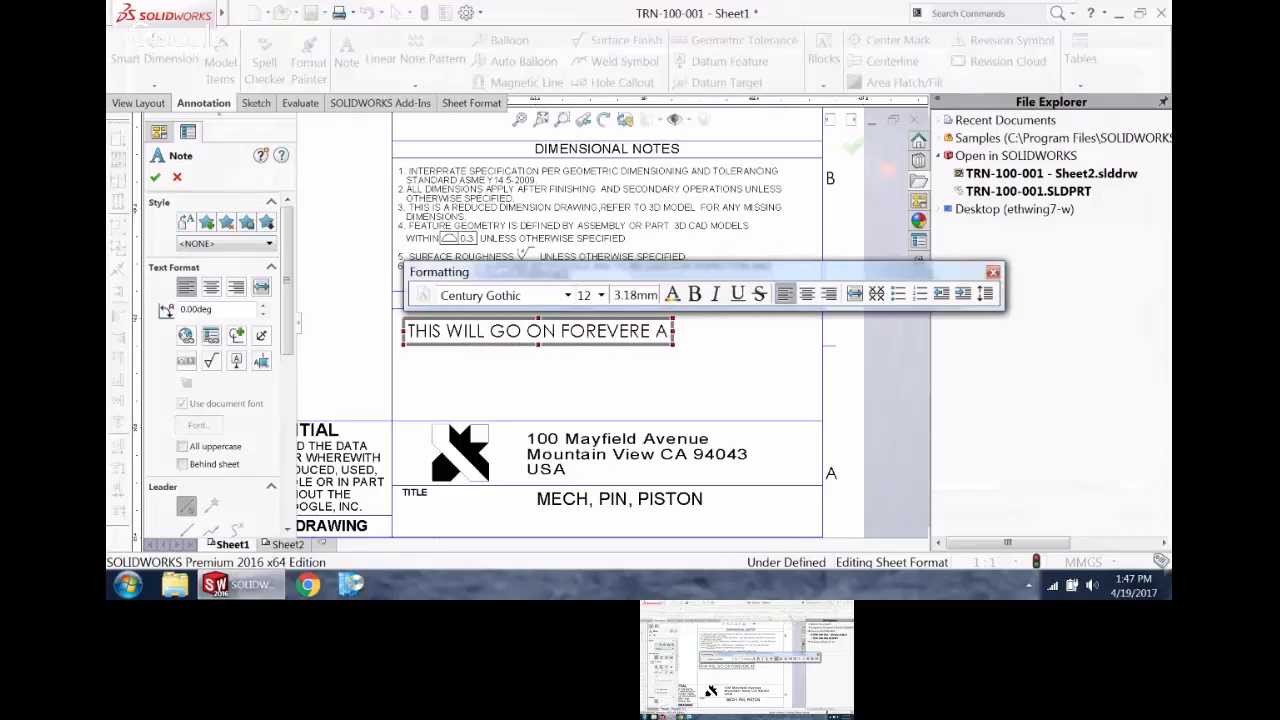
key("BackSpace")
key("BackSpace")
type("AND NOT")
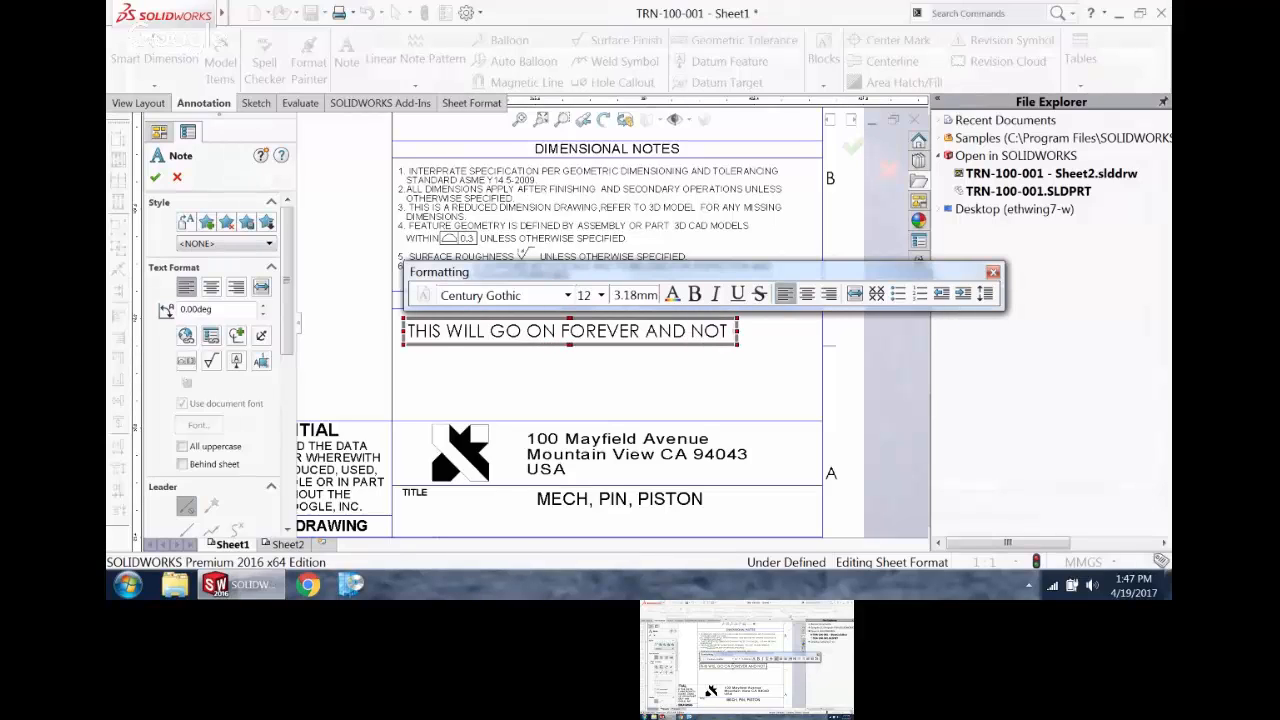
key("BackSpace")
type("T SKIP LINES")
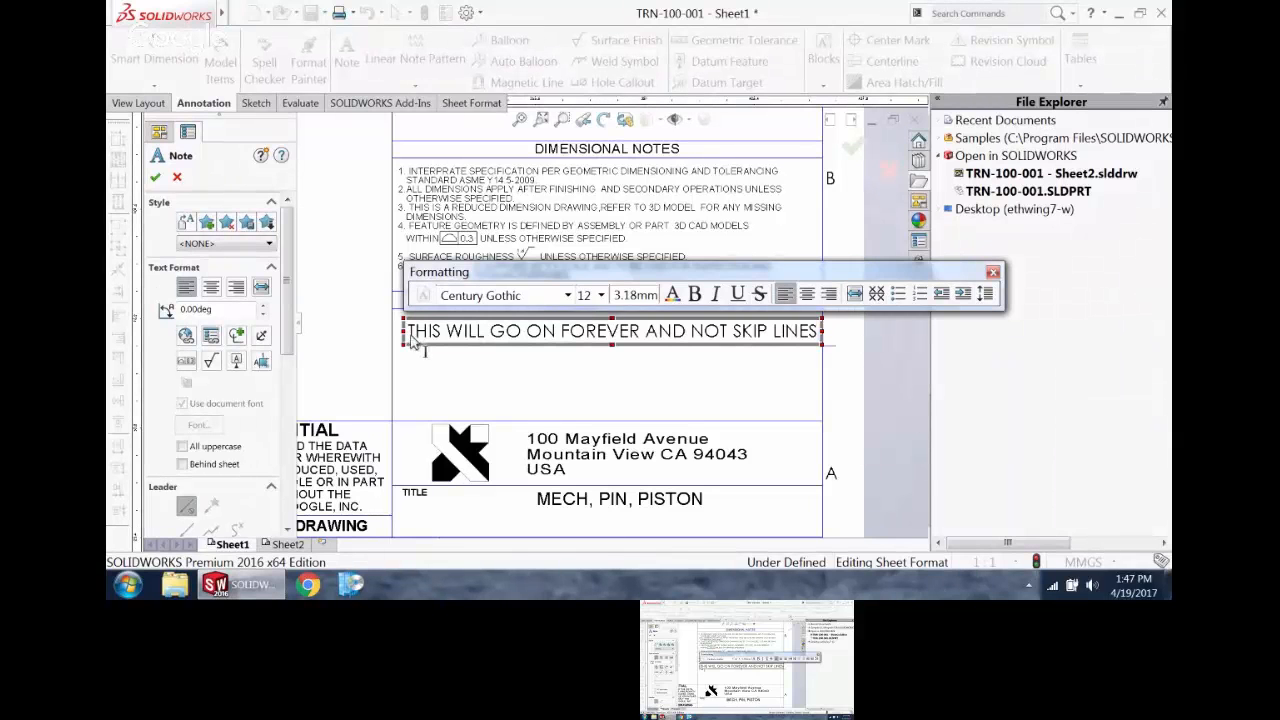
left_click(481, 387)
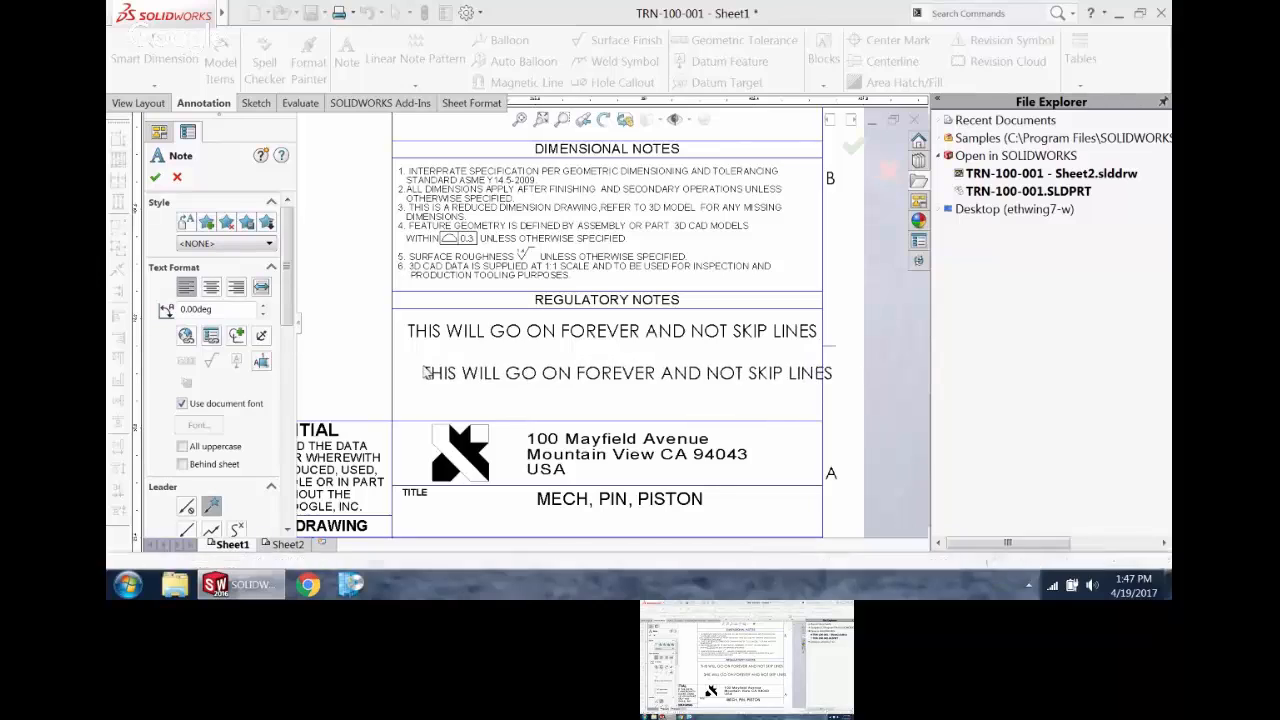
Step: Place a second copy of the note below the first and narrow its text box so the text wraps onto three lines
left_click(419, 373)
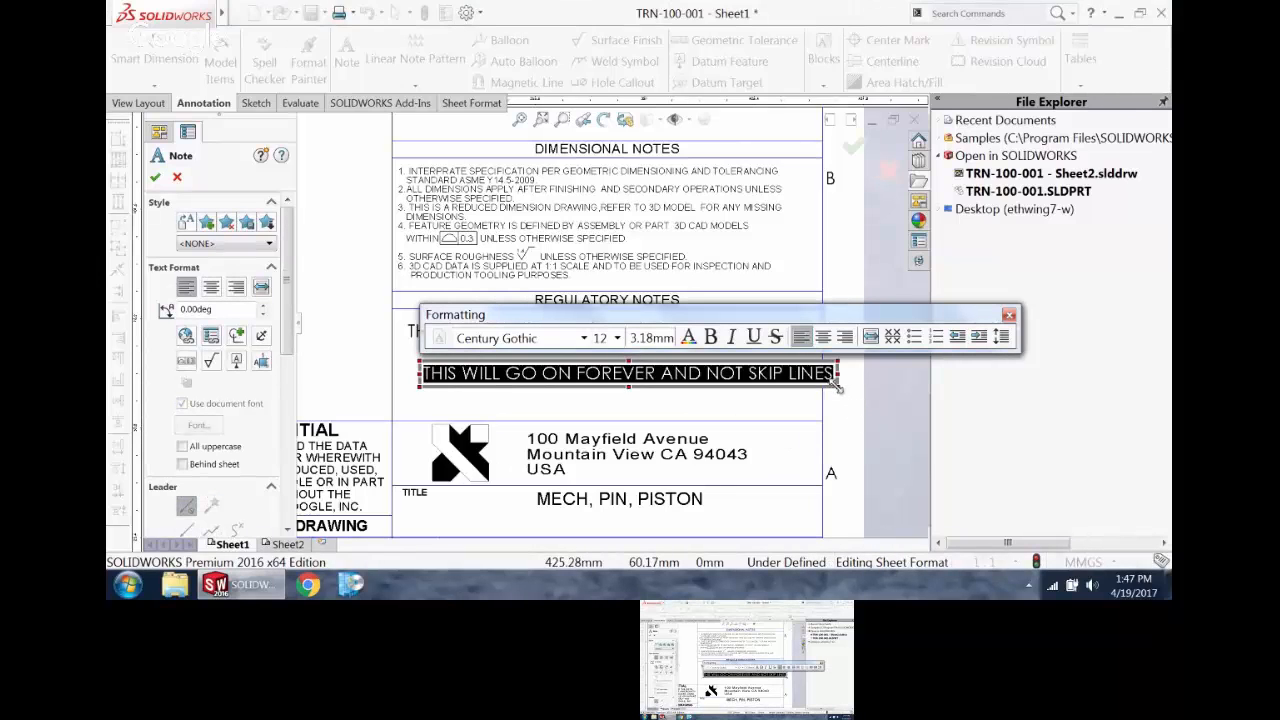
left_click_drag(837, 385, 652, 446)
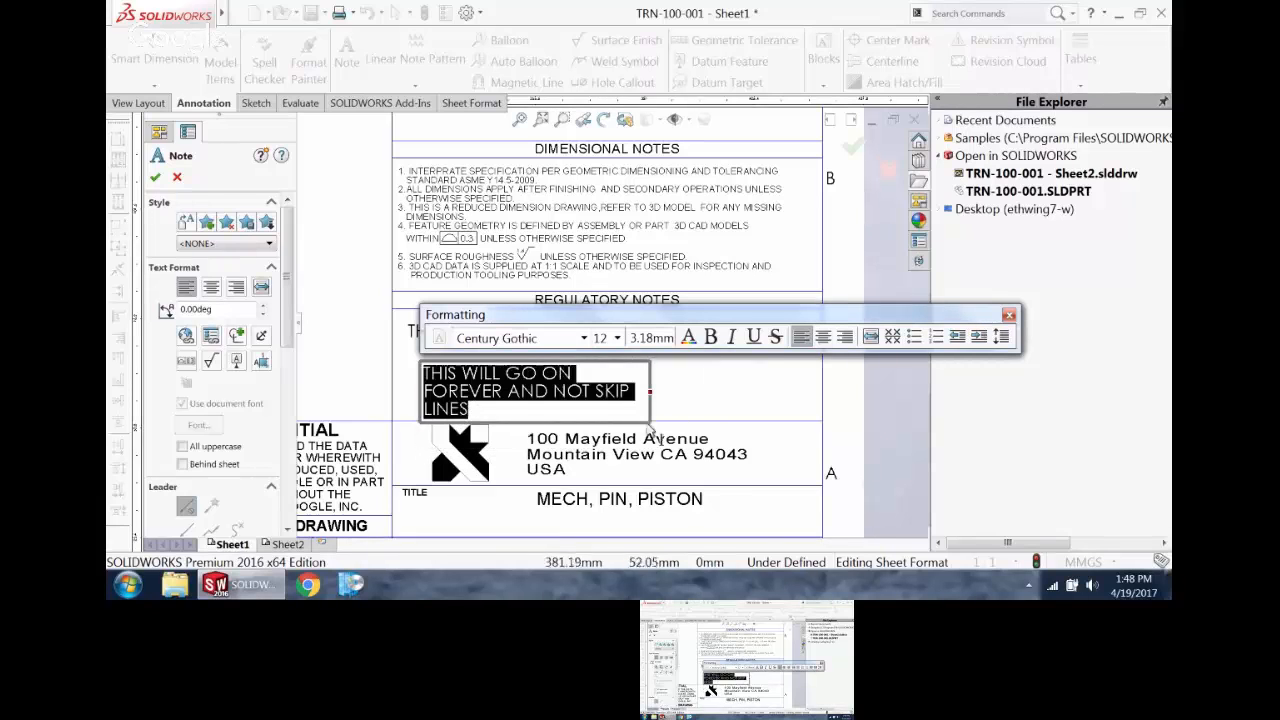
left_click(707, 405)
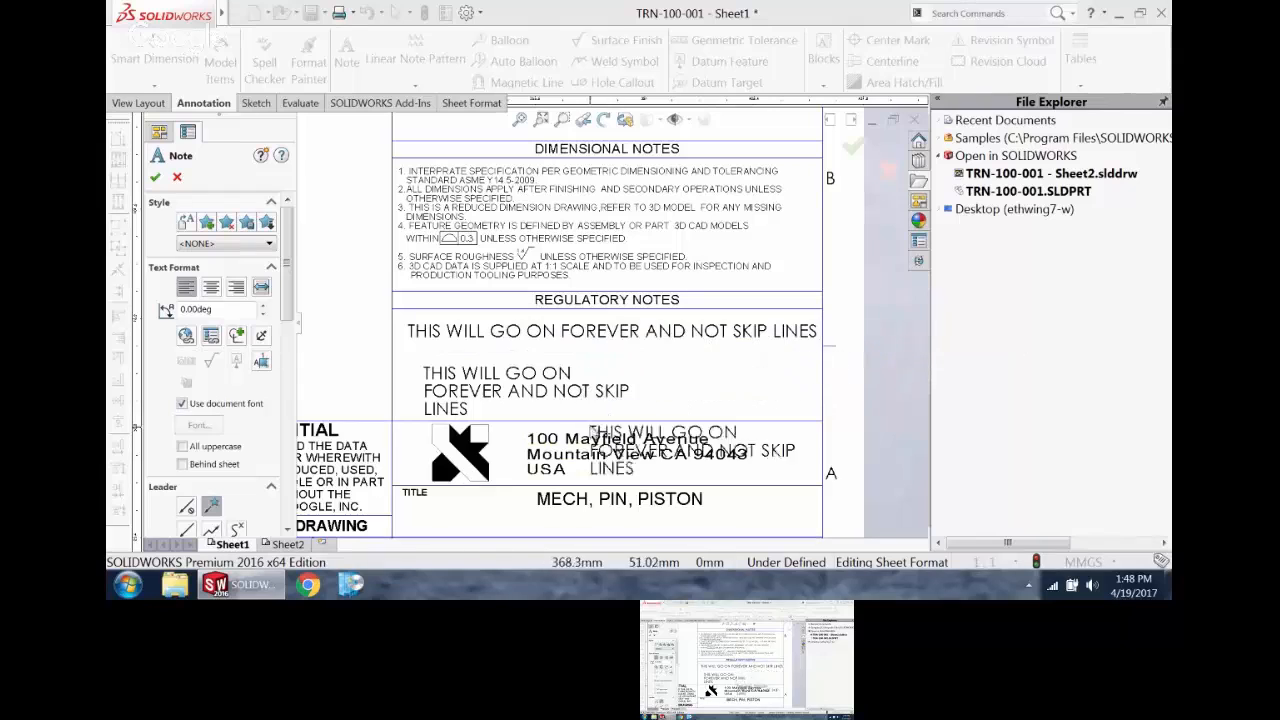
key("Escape")
Step: Edit the wrapped note by inserting NOT before GO ON and WILL before NOT SKIP
double_click(547, 385)
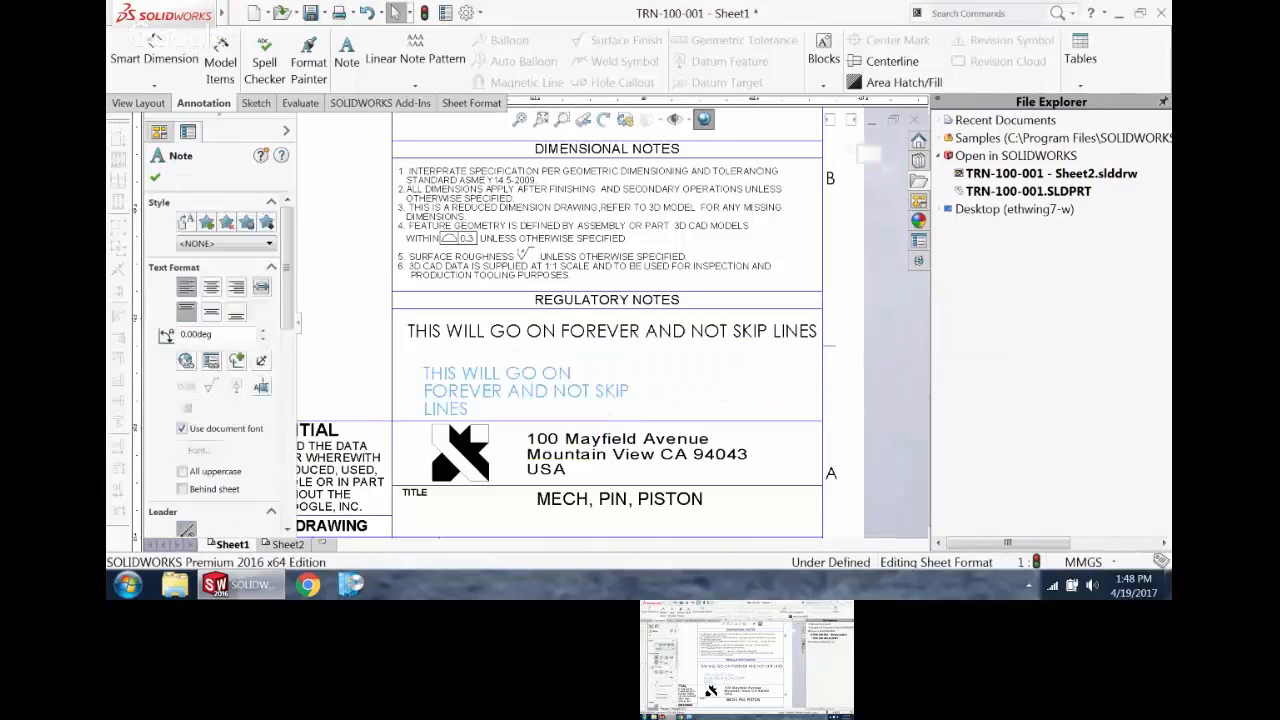
left_click(546, 379)
left_click(506, 374)
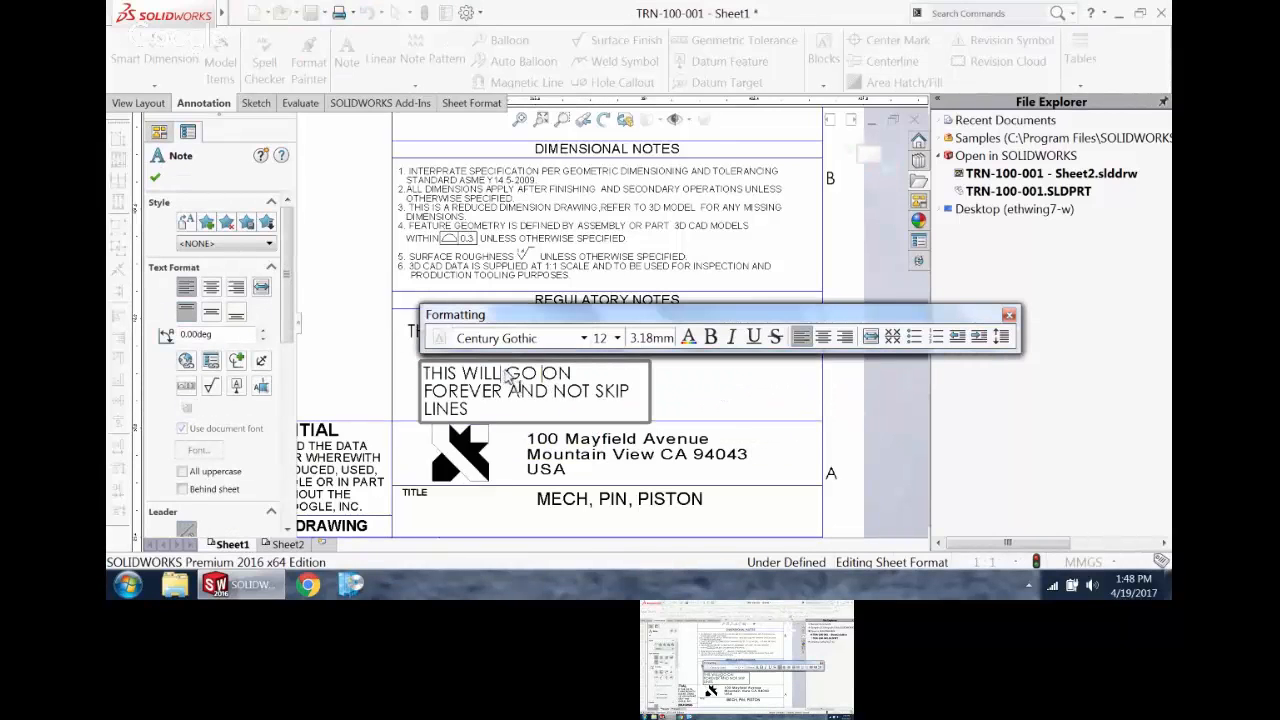
type("NOT")
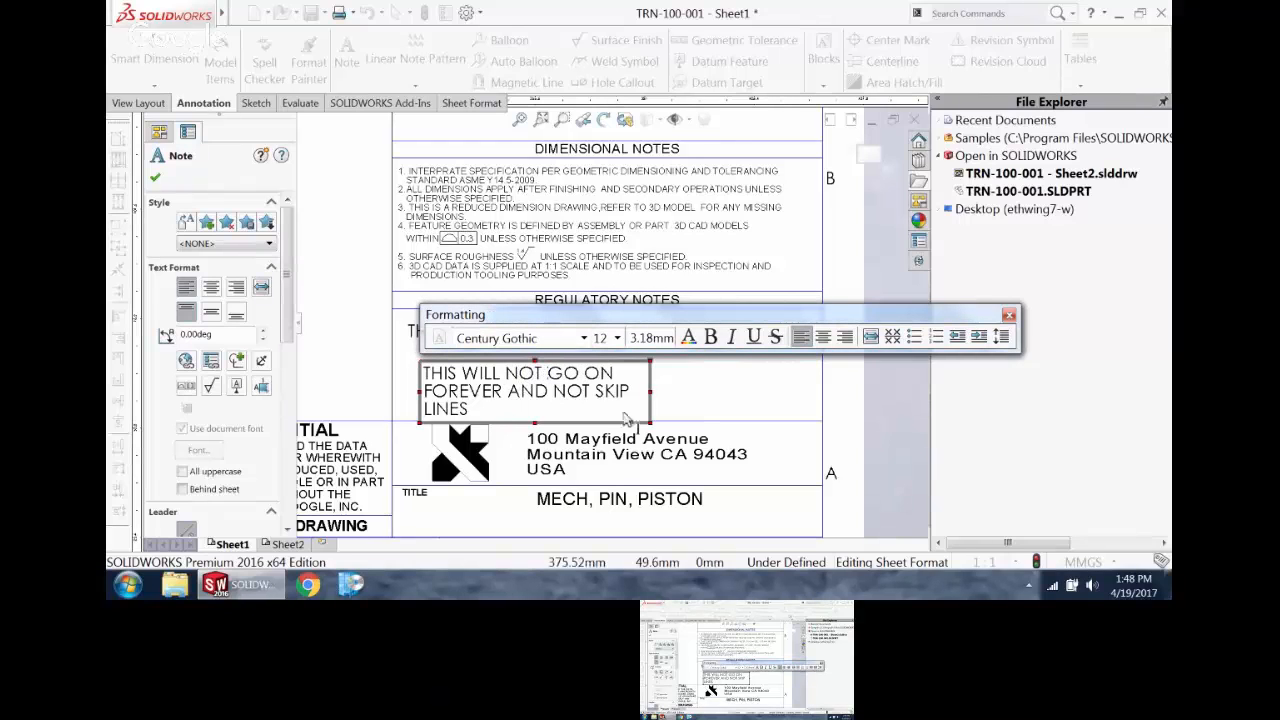
left_click(572, 391)
type("WI")
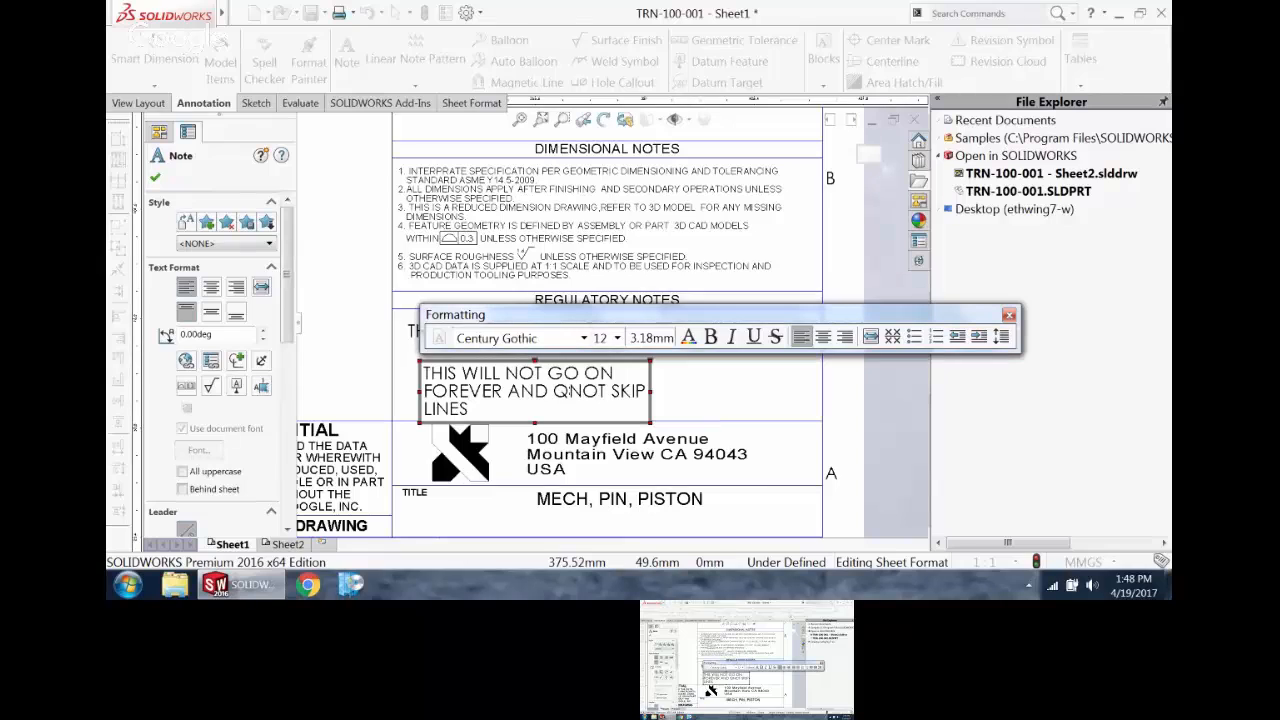
type("LL")
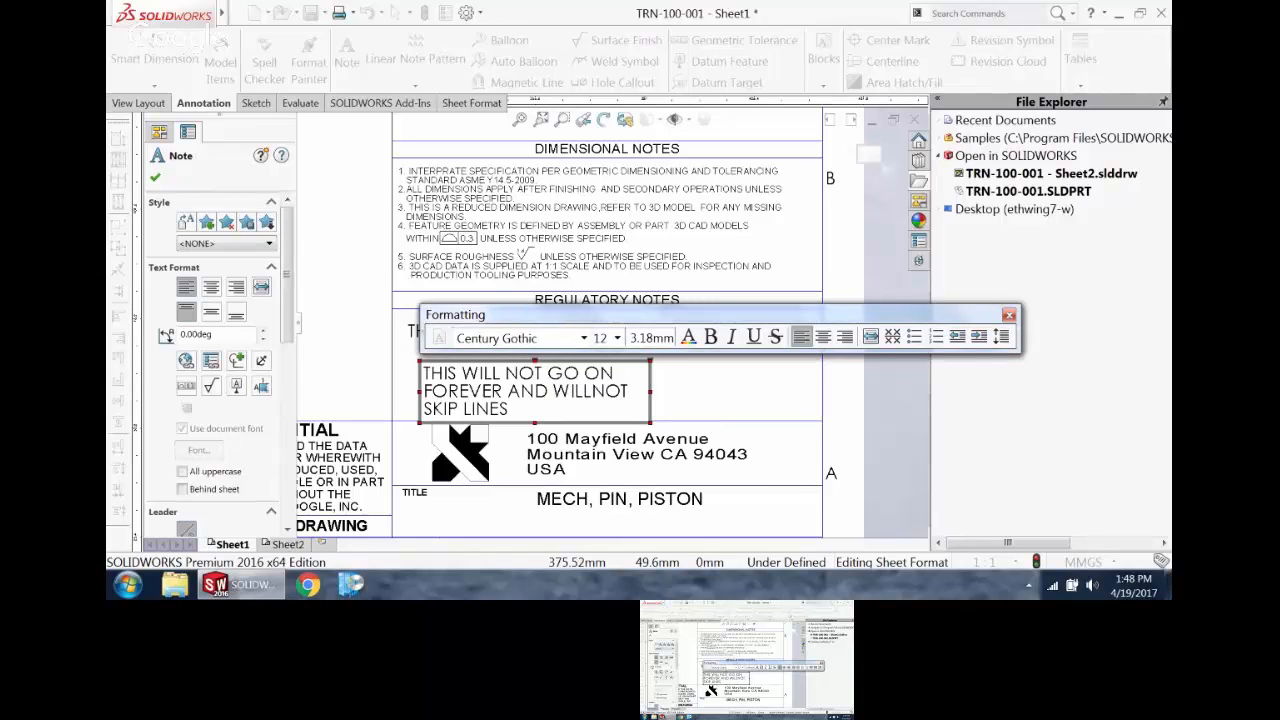
Step: Replace the NOT before SKIP LINES with DEFINATELY, append OR ADD at the end of the wrapped note, and finish editing
double_click(615, 391)
type("DEFINATELY")
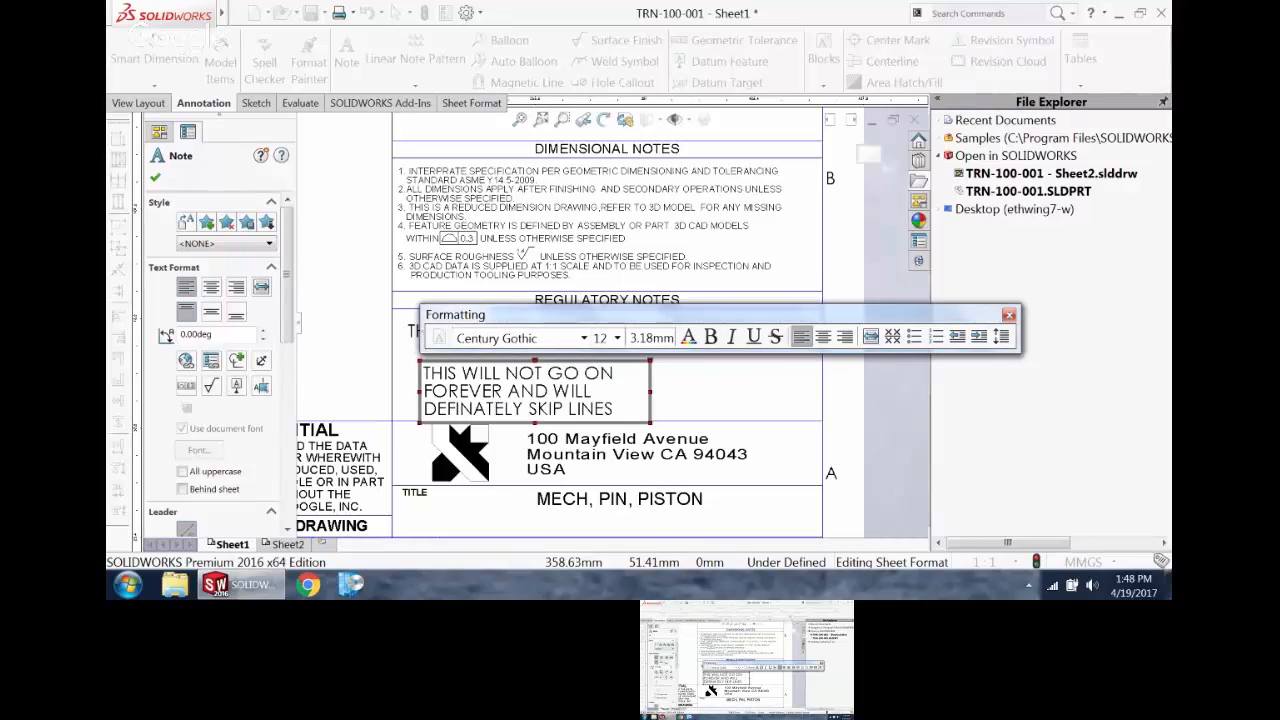
left_click(616, 410)
type("OR ADD")
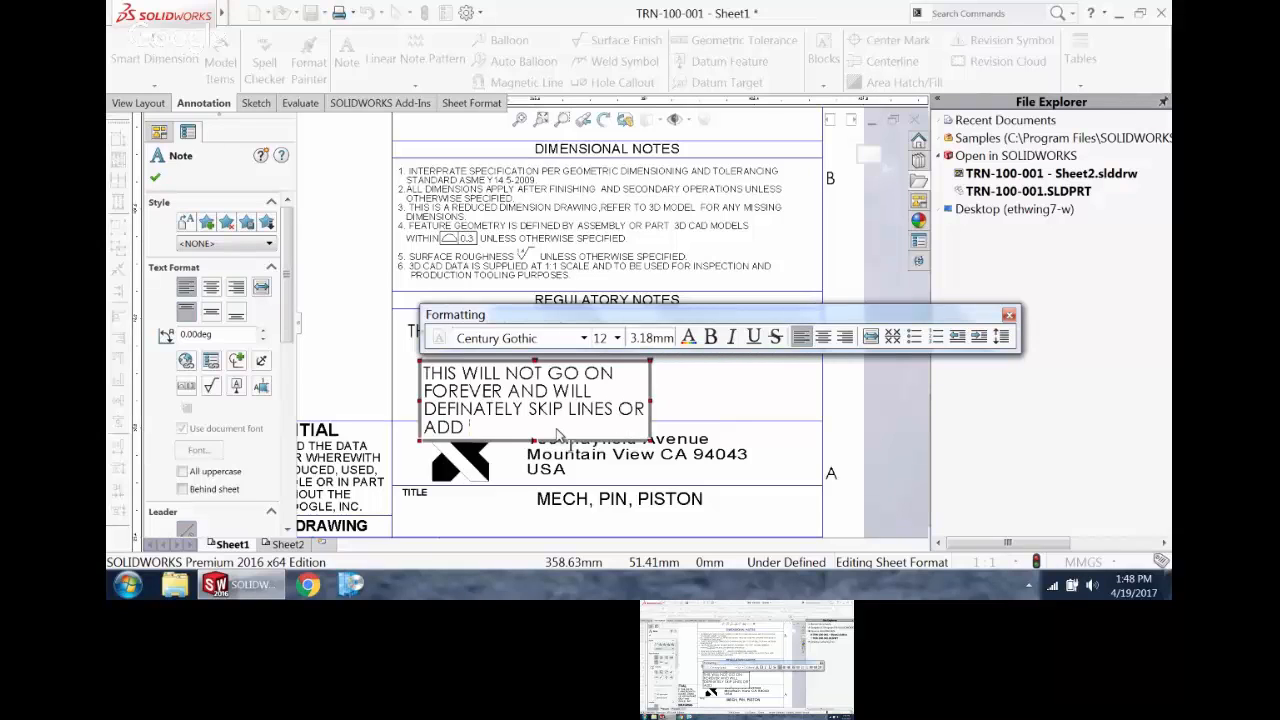
left_click(388, 375)
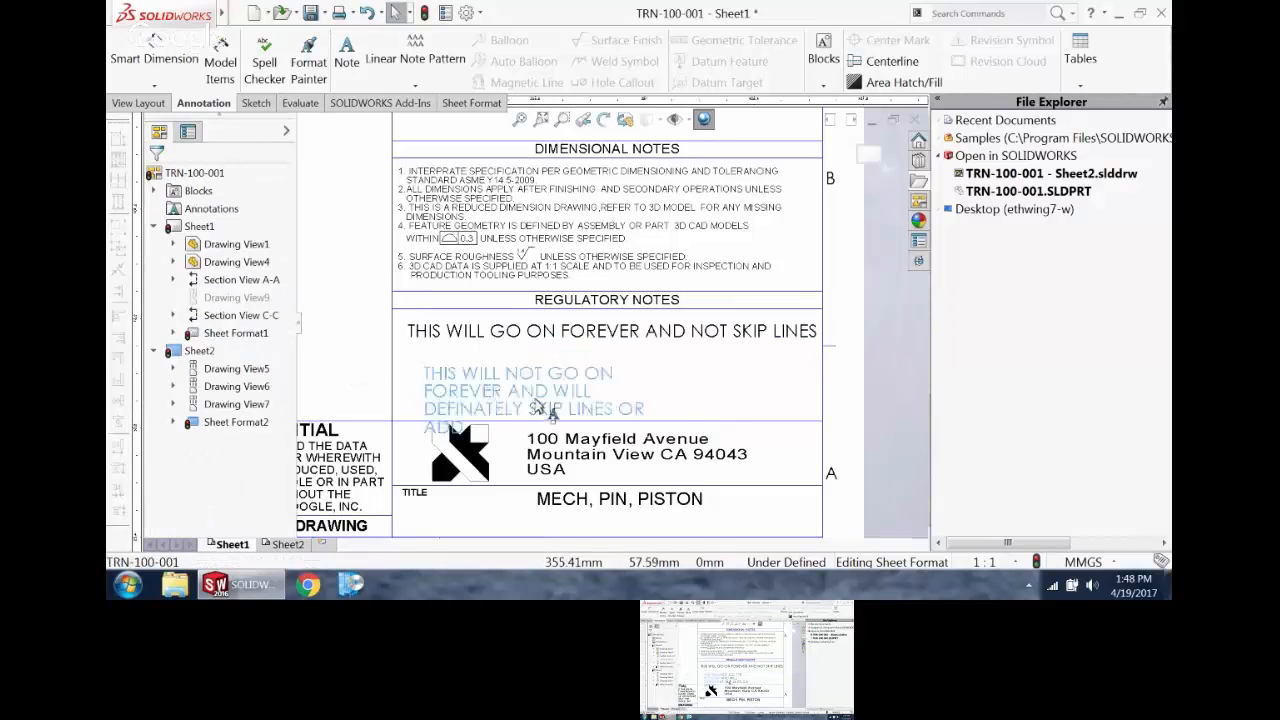
Step: Move the wrapped note clear of the logo inside the REGULATORY NOTES block and exit sheet format editing
left_click_drag(535, 400, 630, 385)
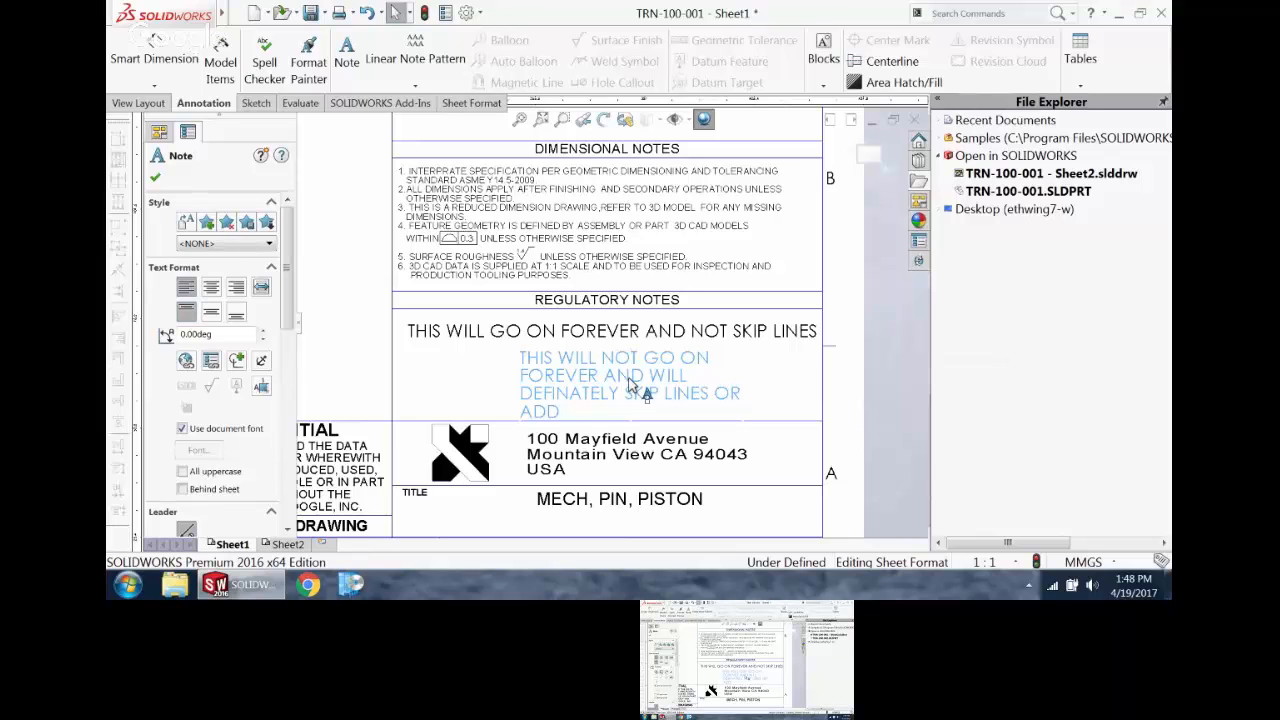
scroll(640, 330, "up", 6)
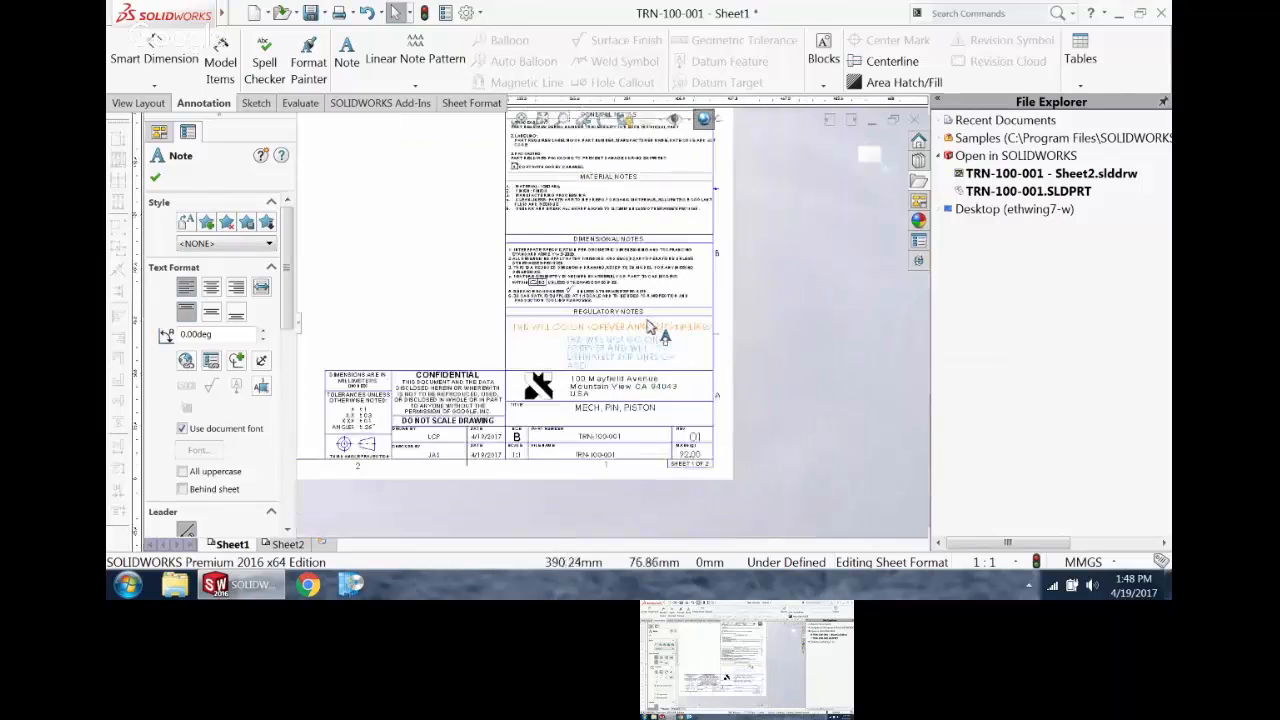
scroll(530, 210, "down", 3)
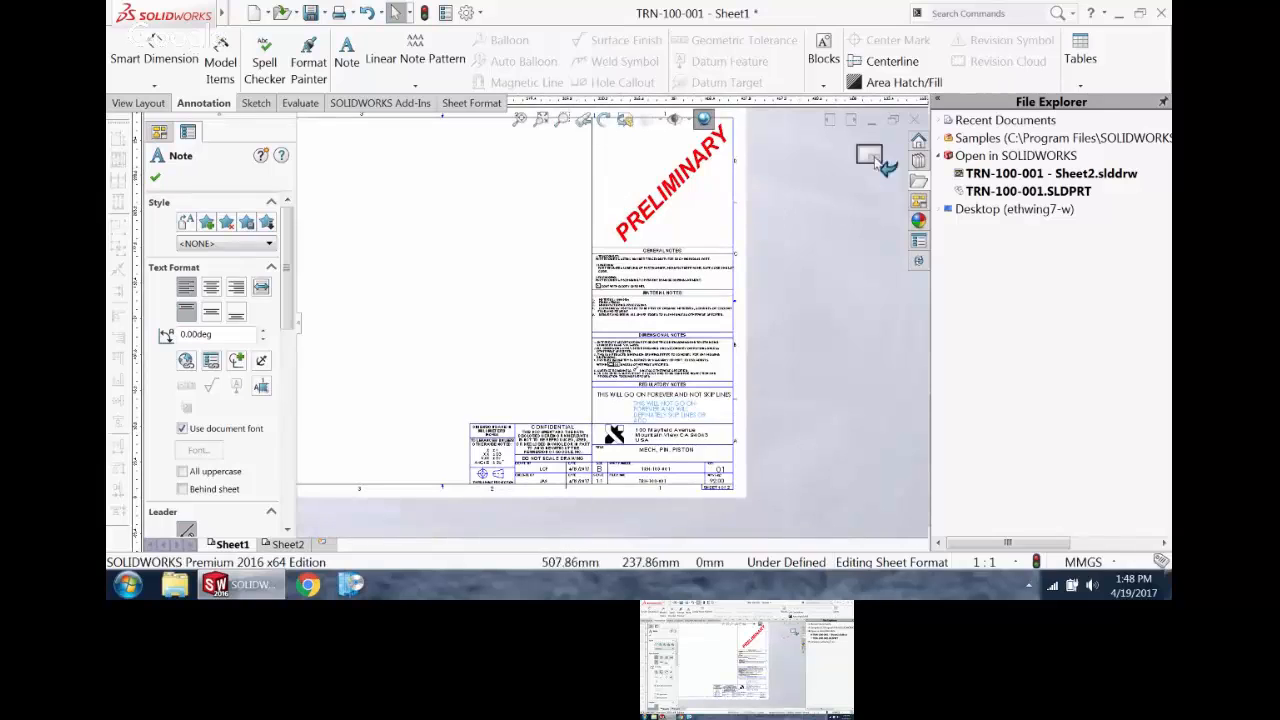
left_click(873, 160)
Step: Attach a leader note containing the number 4 flag symbol to the upper outer edge of Section A-A
scroll(535, 300, "up", 3)
scroll(432, 275, "down", 3)
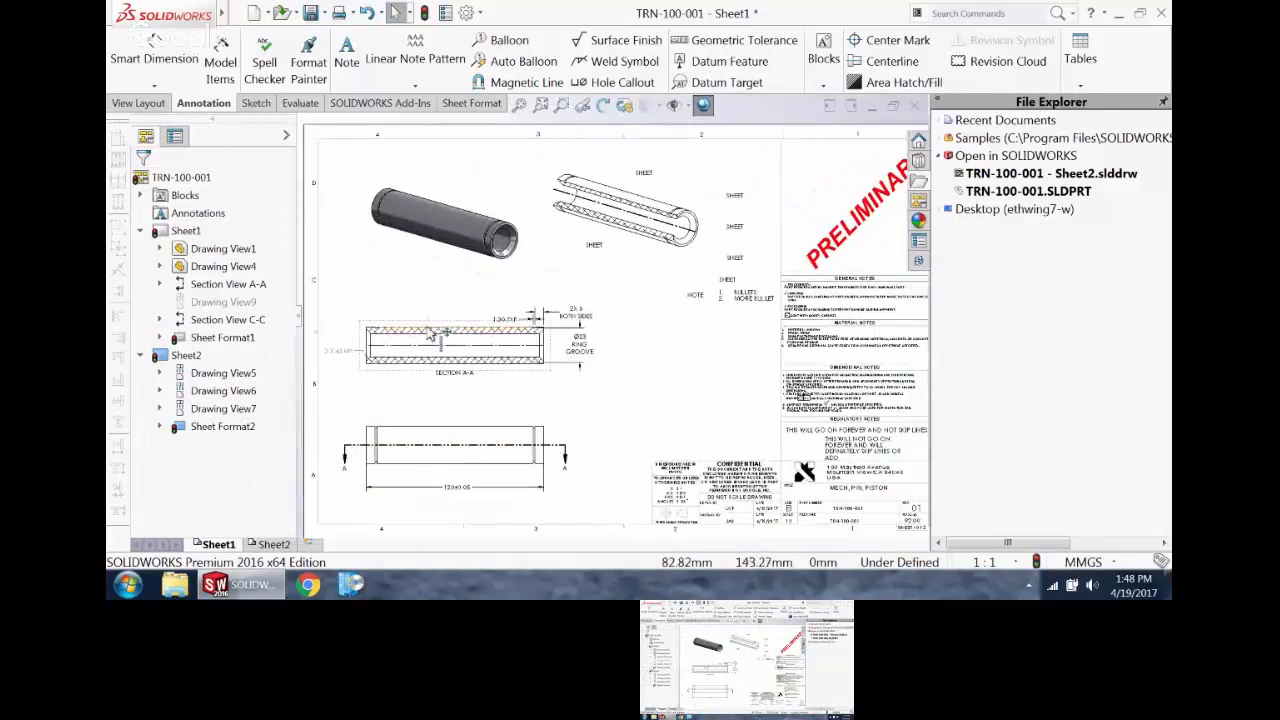
scroll(450, 330, "down", 3)
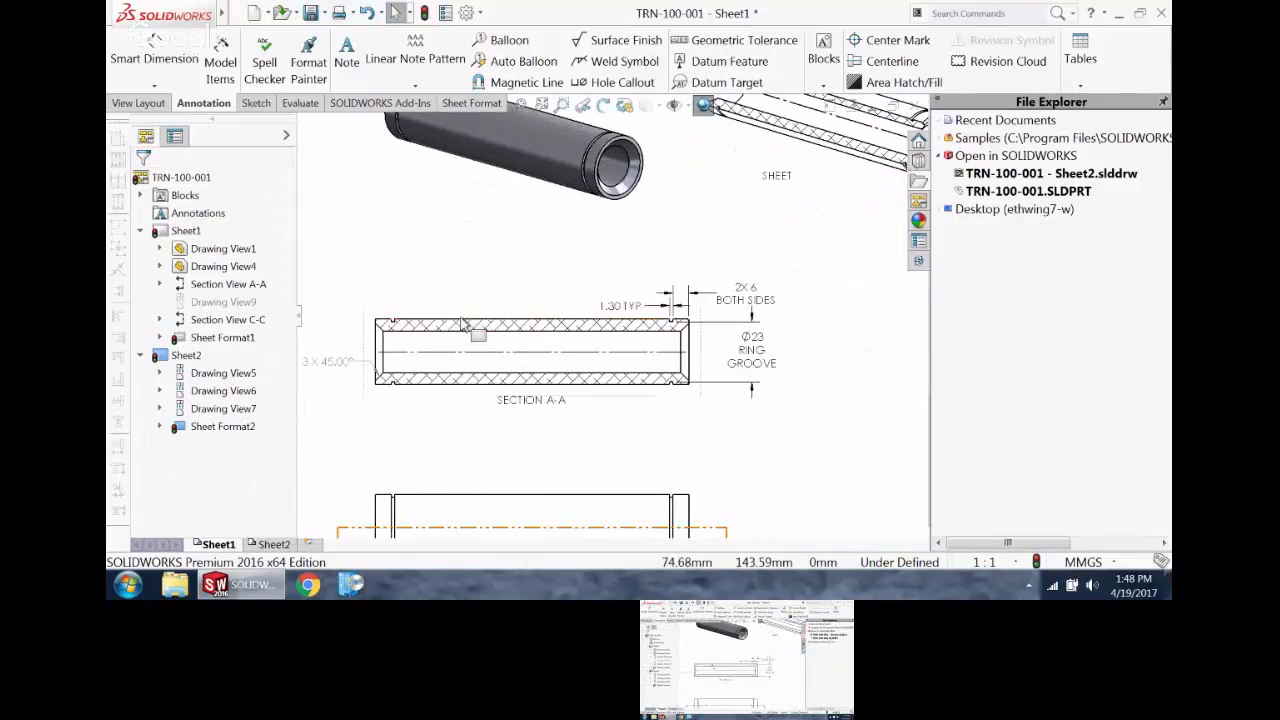
left_click(346, 52)
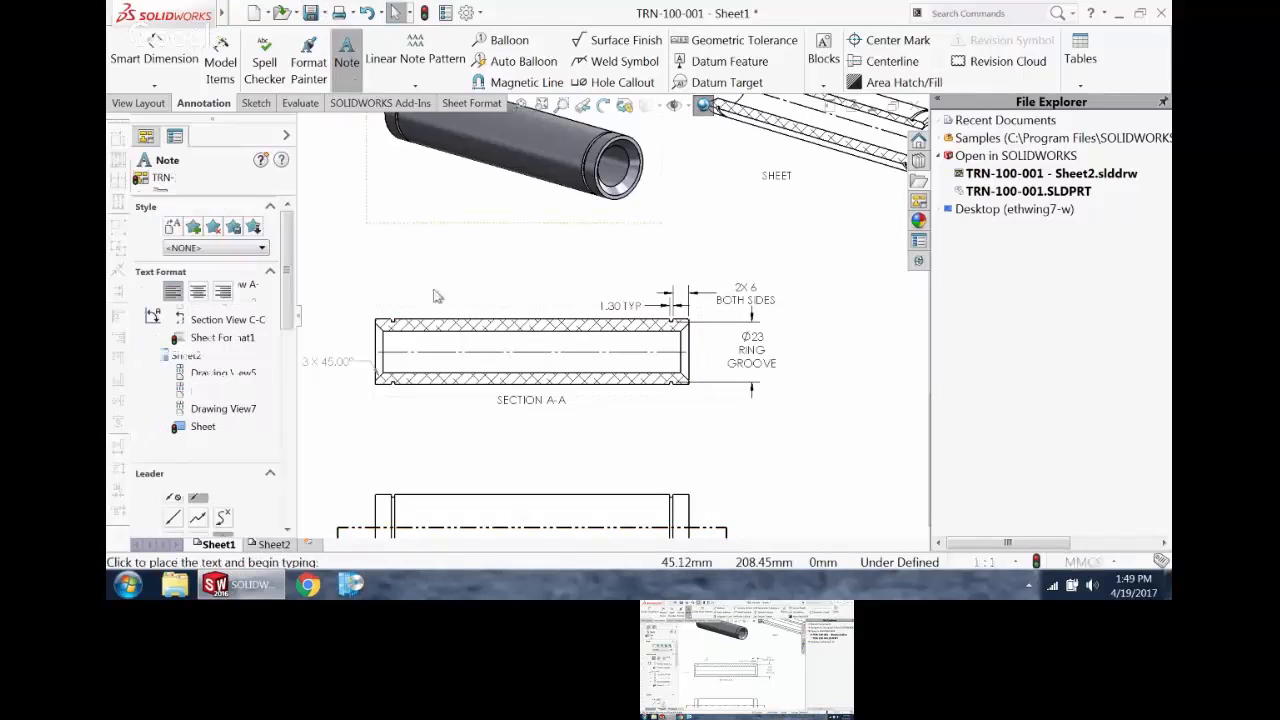
left_click(458, 318)
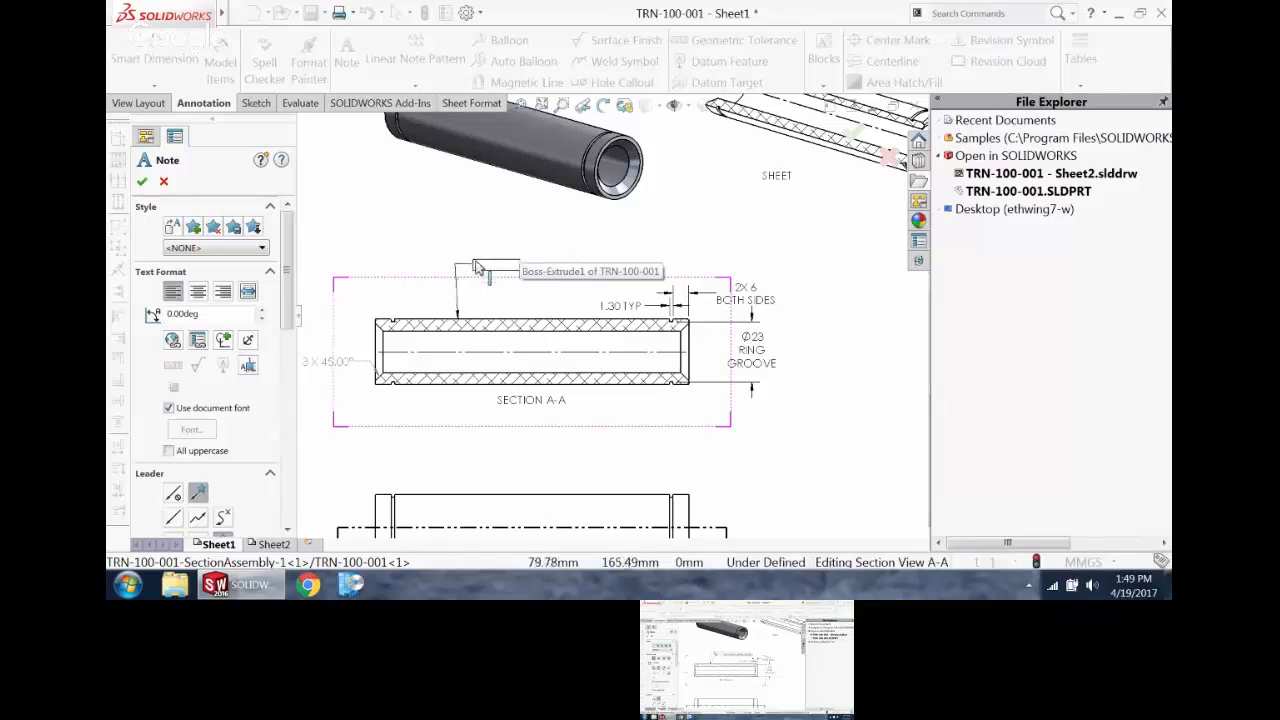
left_click(510, 258)
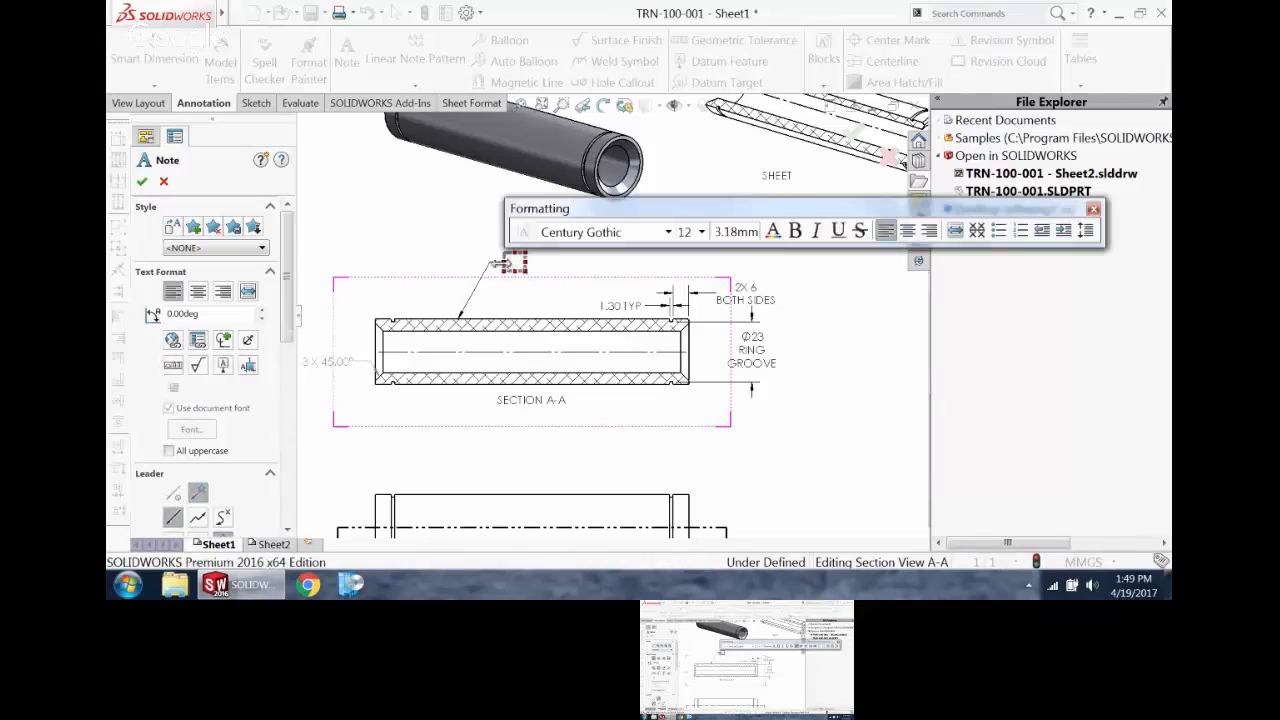
left_click(222, 341)
left_click(274, 366)
left_click(142, 181)
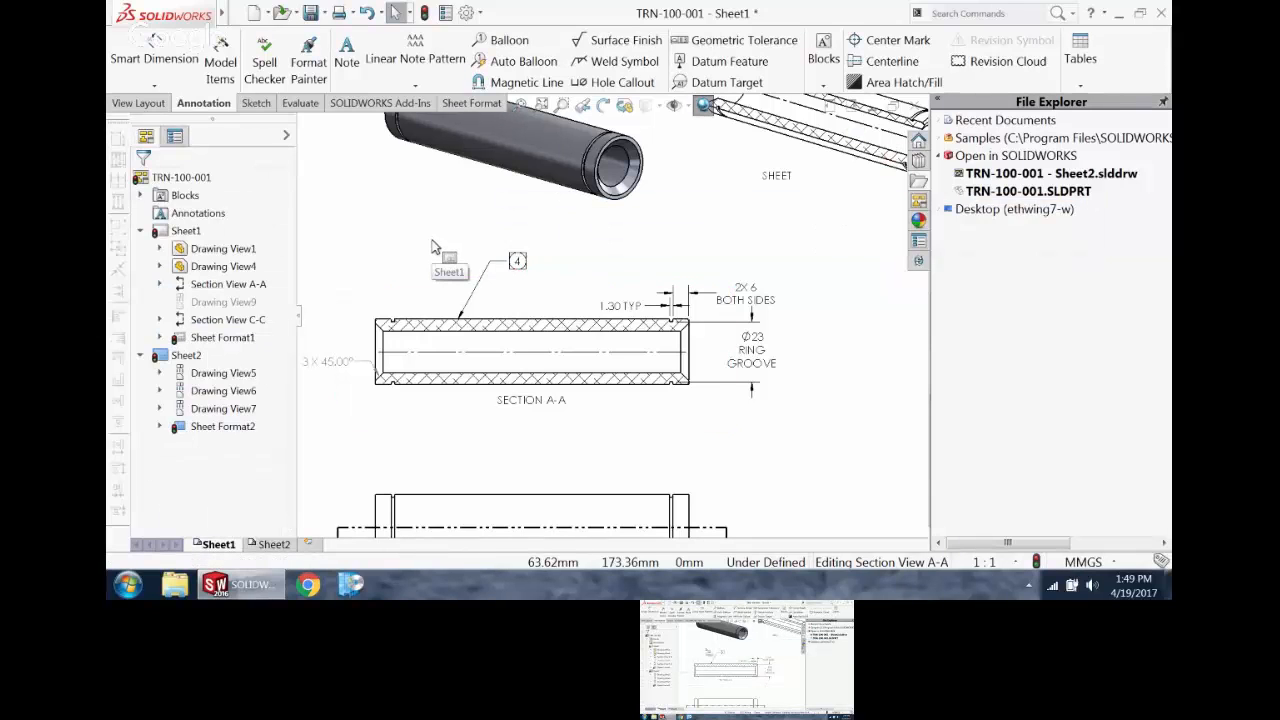
Step: Set the drawing's Revision custom property to 02 and apply it
key("f")
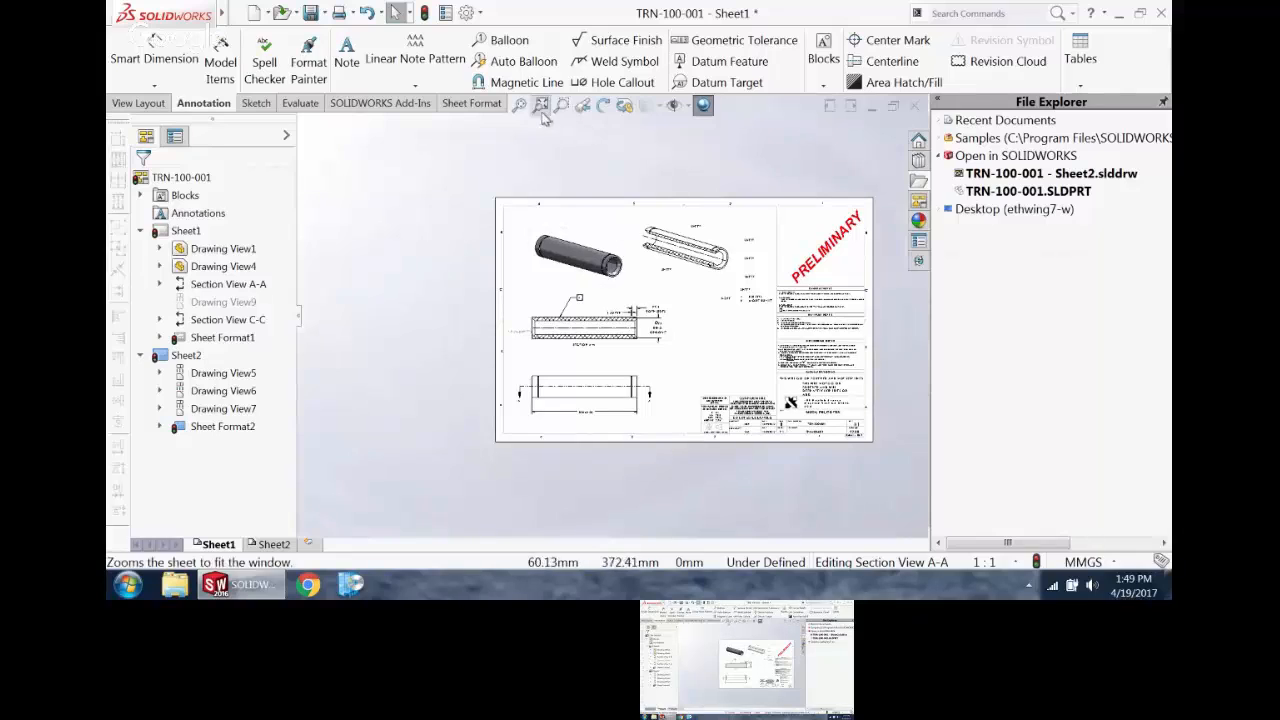
left_click(540, 107)
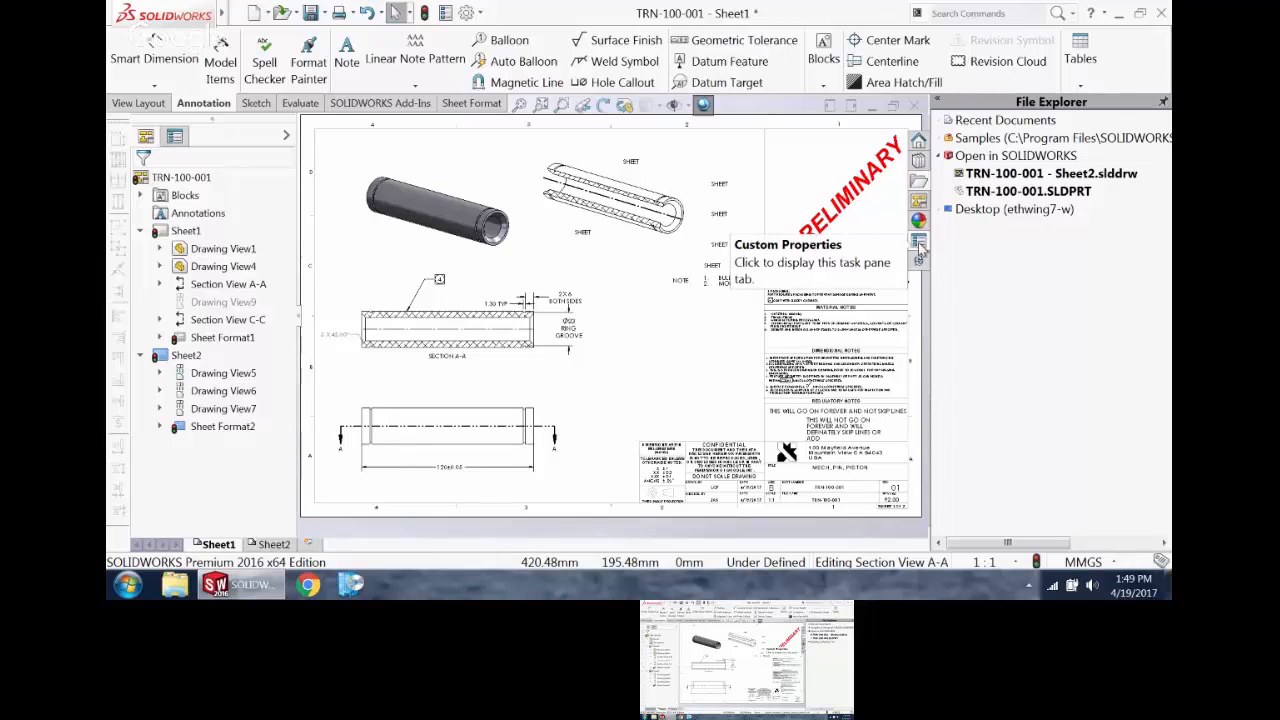
left_click(919, 245)
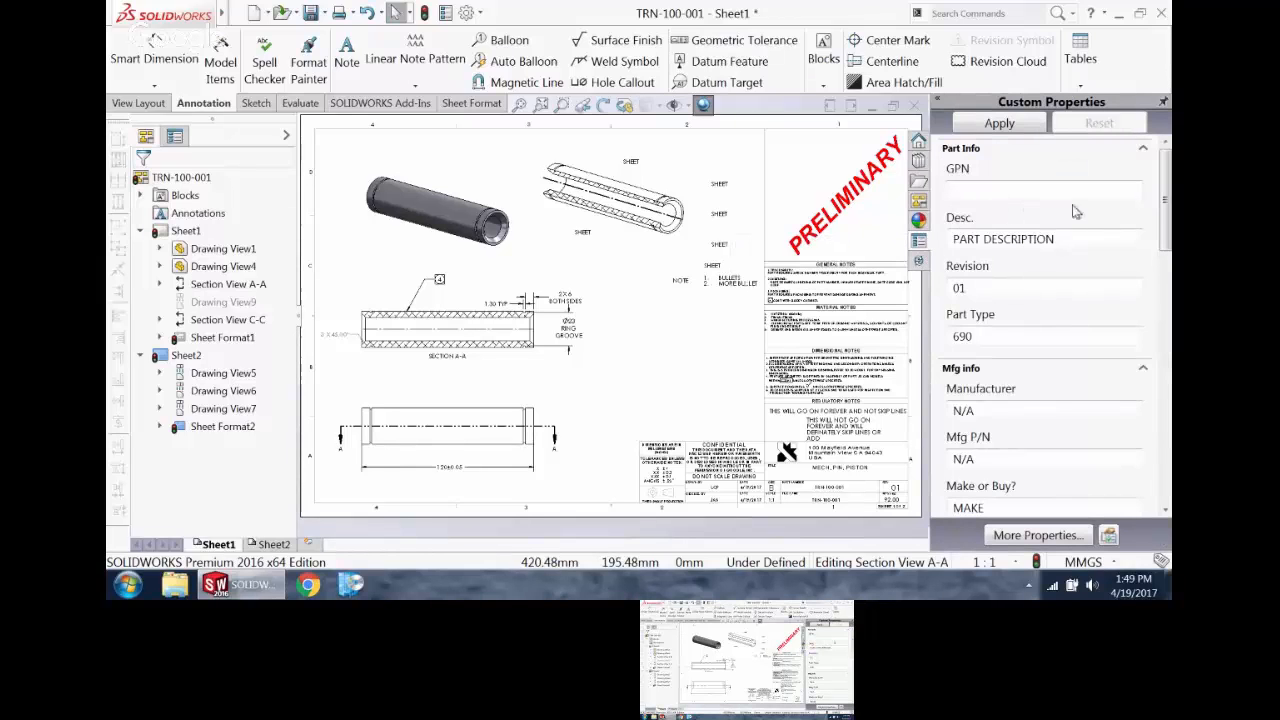
left_click(1056, 287)
type("02")
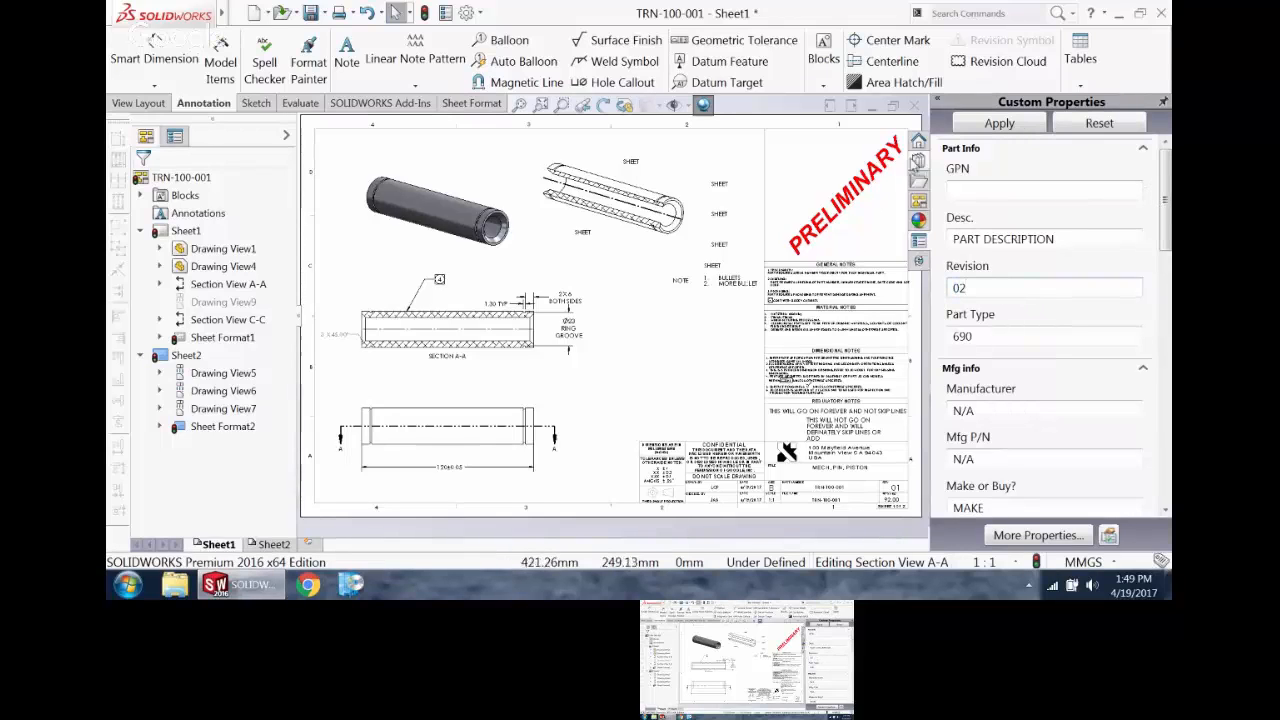
left_click(1003, 123)
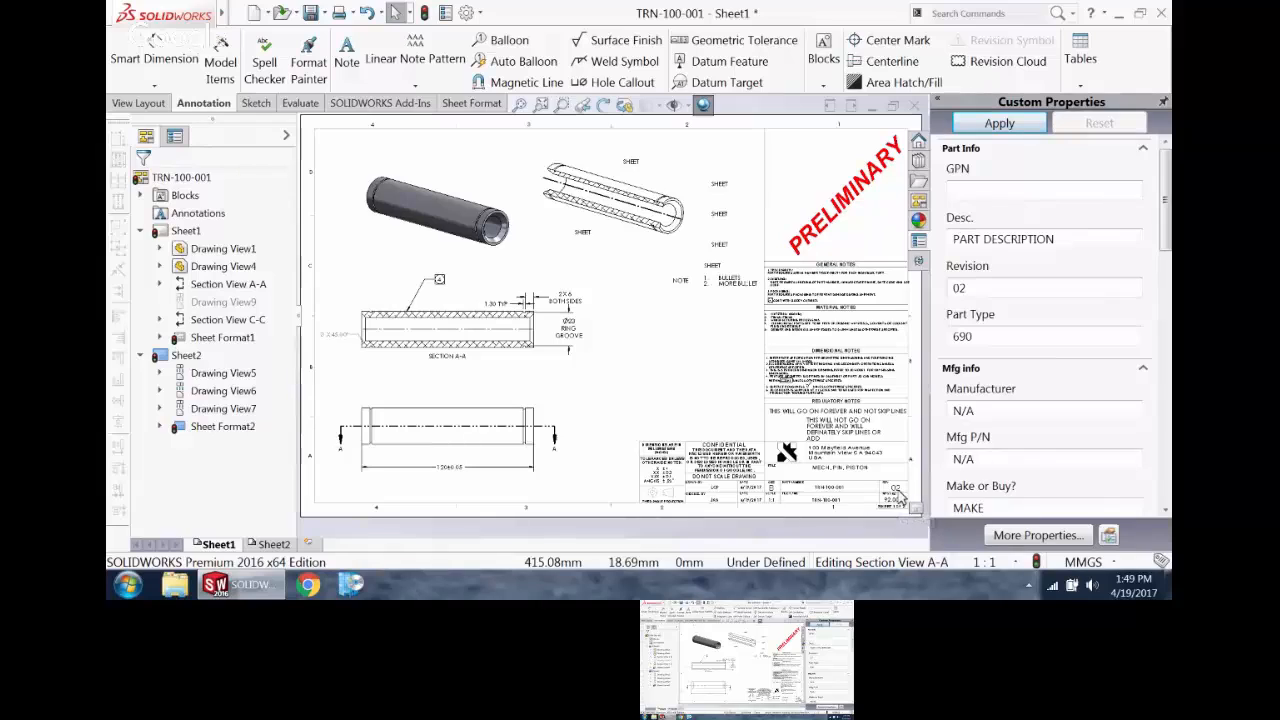
Step: Set the drawing's Revision custom property to 01 and apply it
left_click_drag(985, 288, 873, 311)
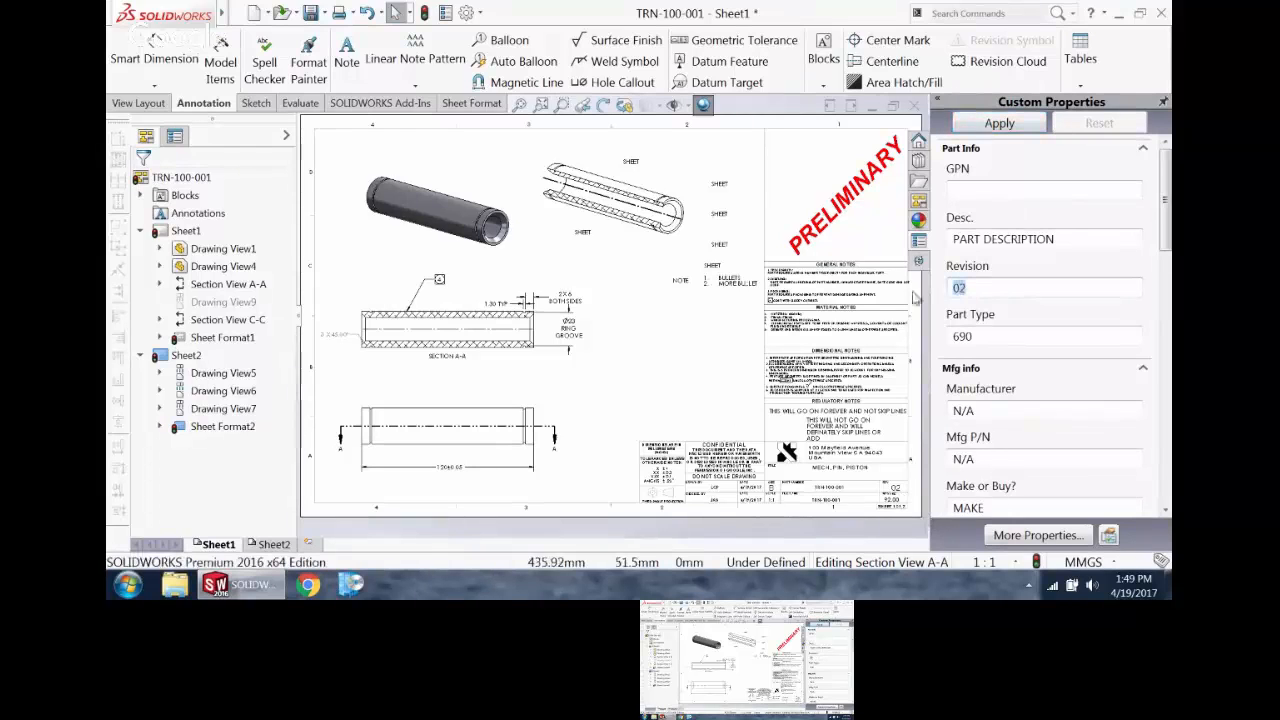
type("0")
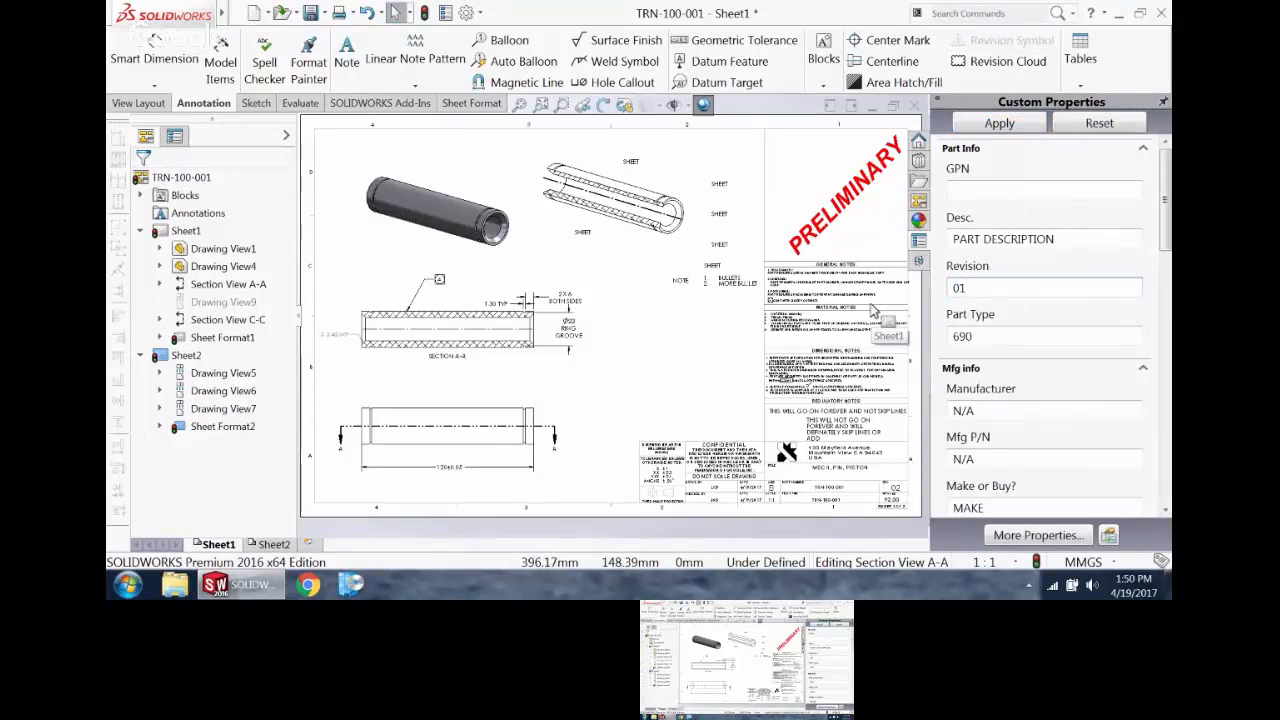
left_click(1000, 125)
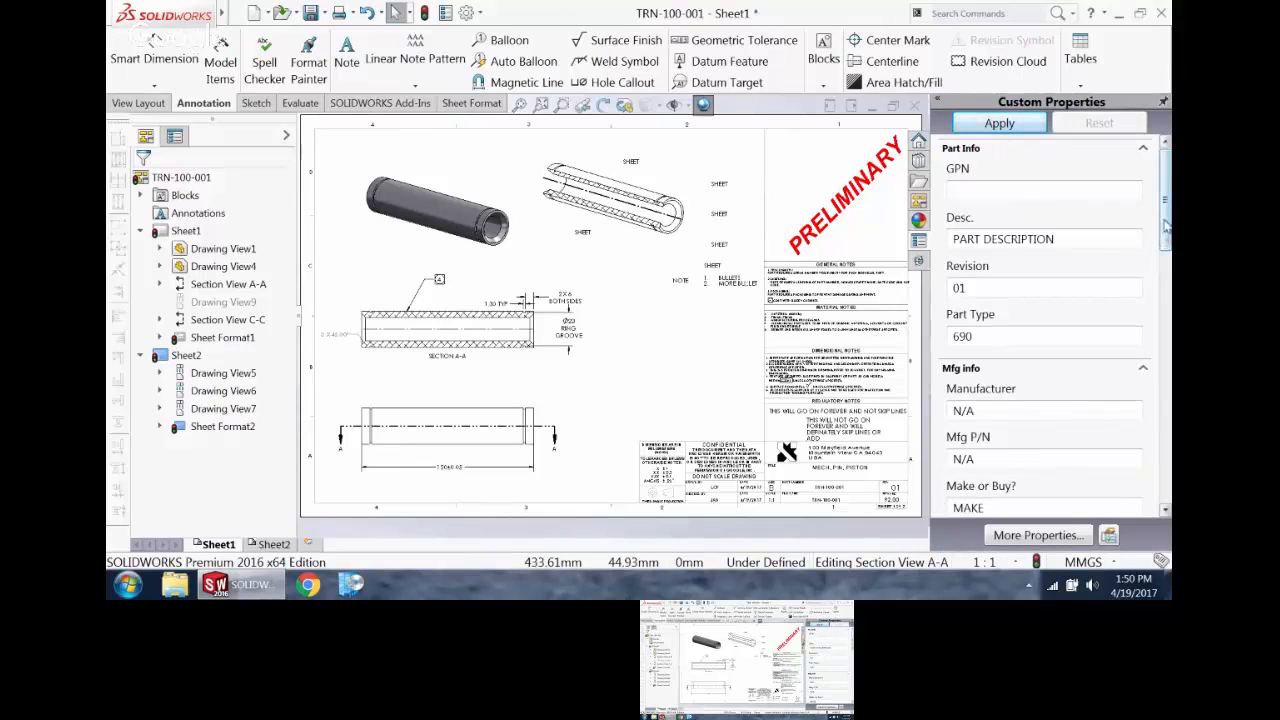
scroll(1045, 330, "down", 10)
scroll(1069, 394, "down", 5)
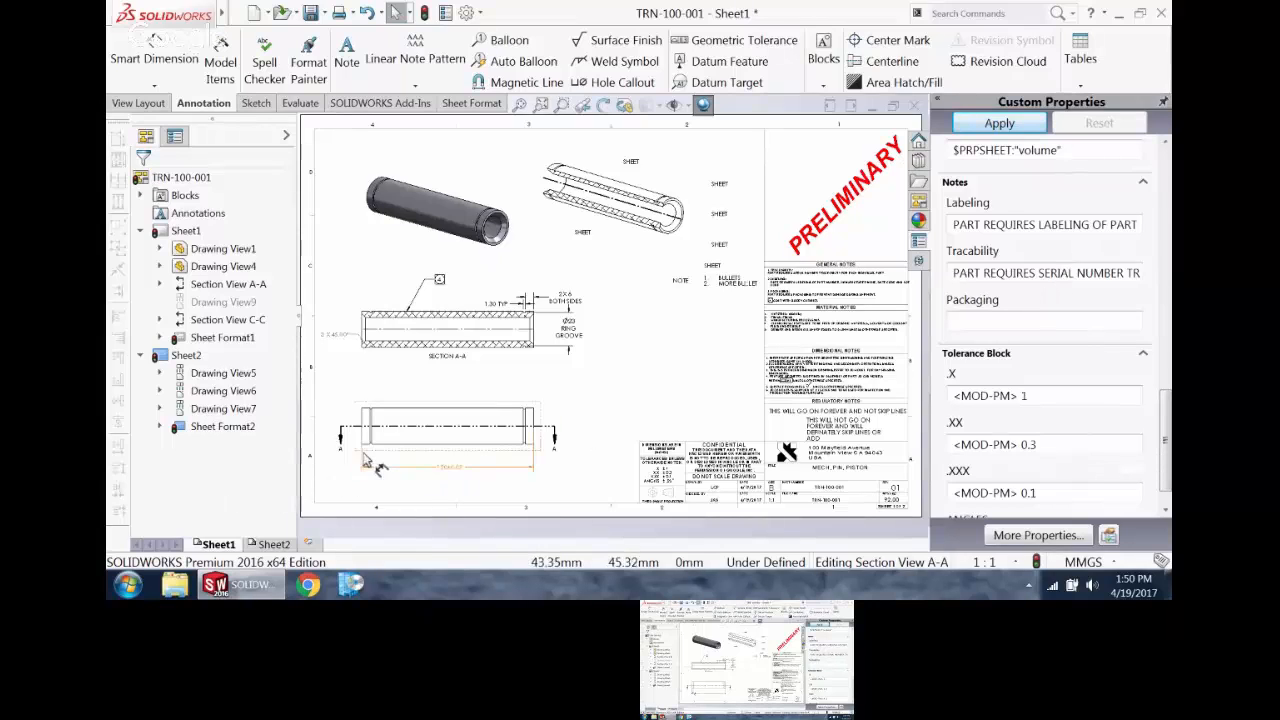
Step: Open the pin part from the shaded isometric view, load the part.prtprp property template and apply its properties
left_click(487, 189)
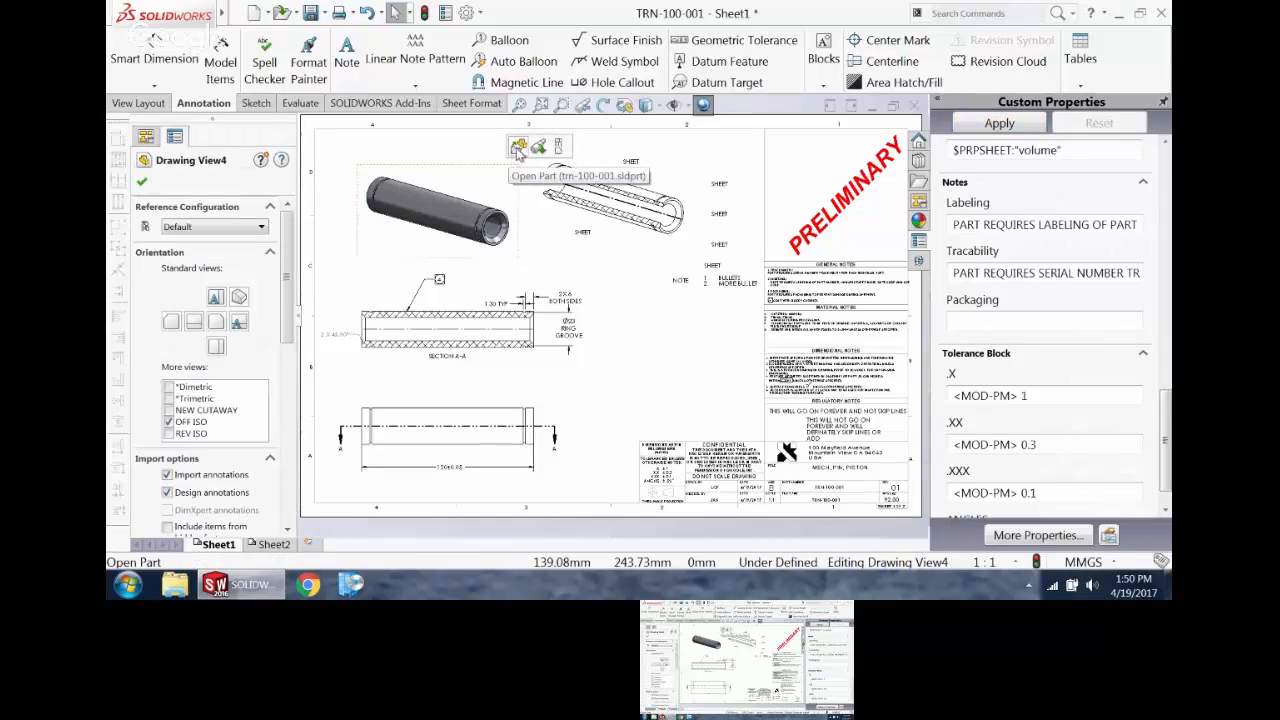
left_click(517, 148)
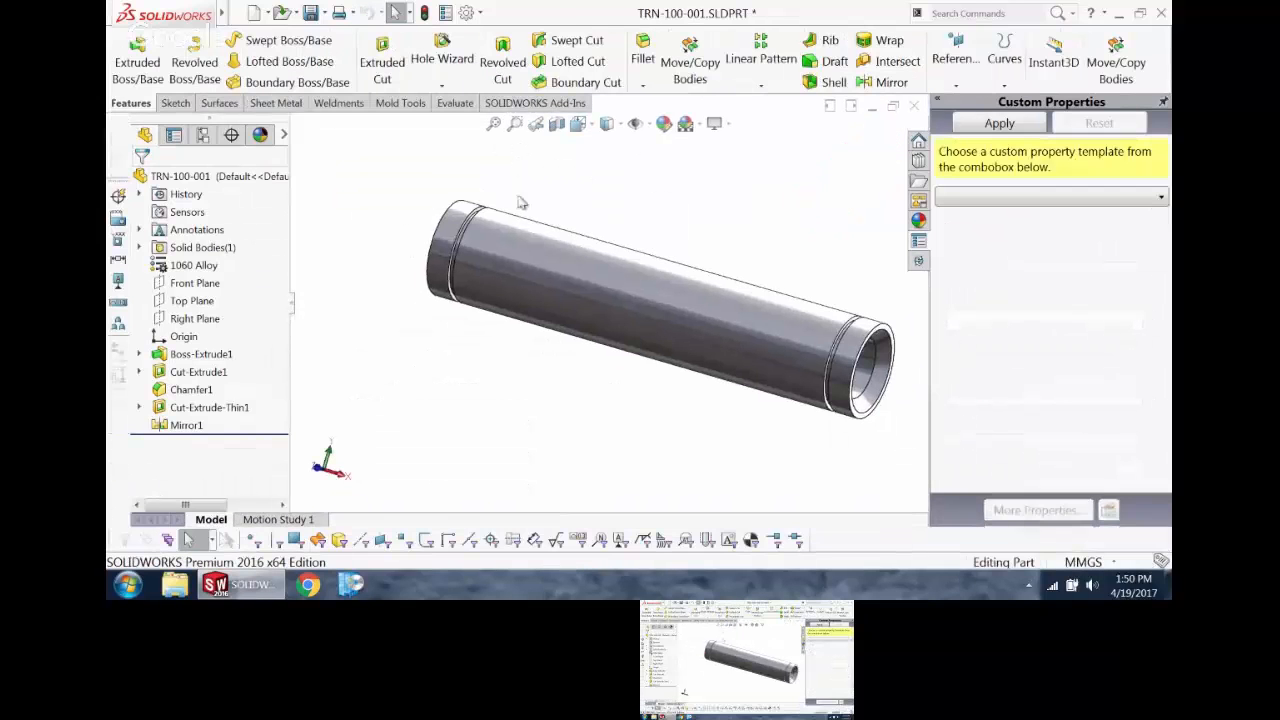
left_click(1036, 198)
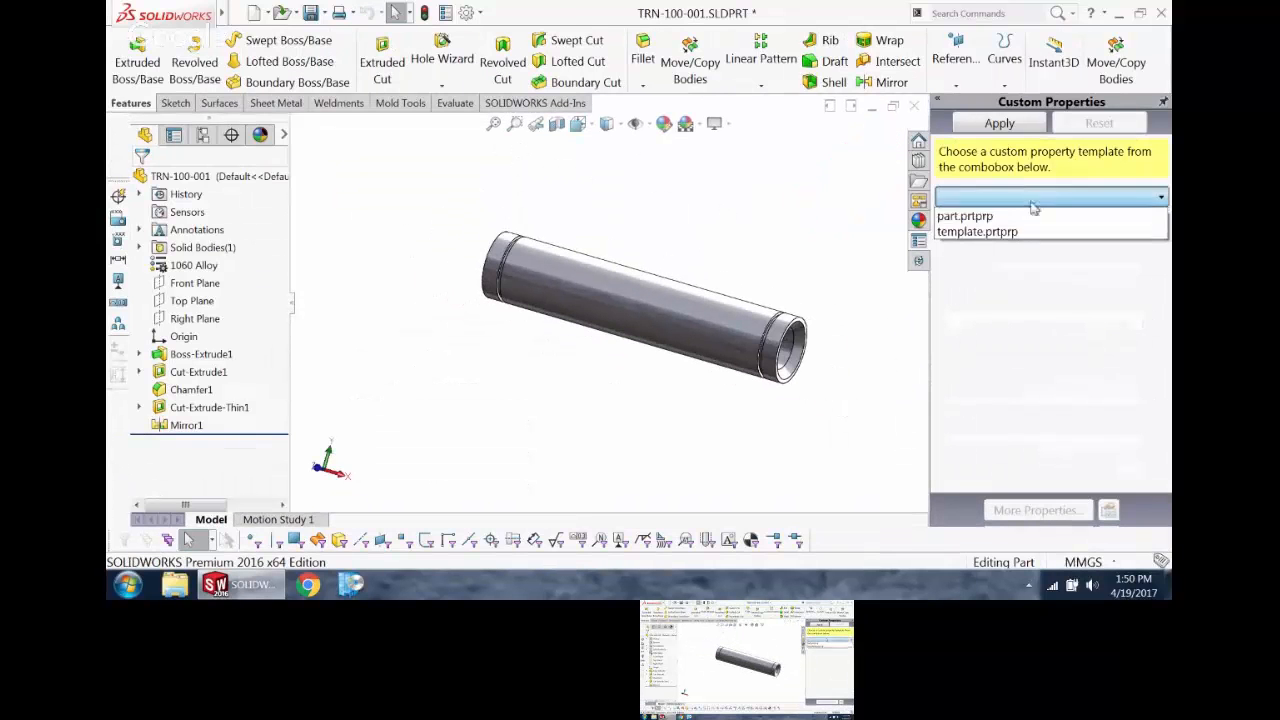
left_click(1033, 218)
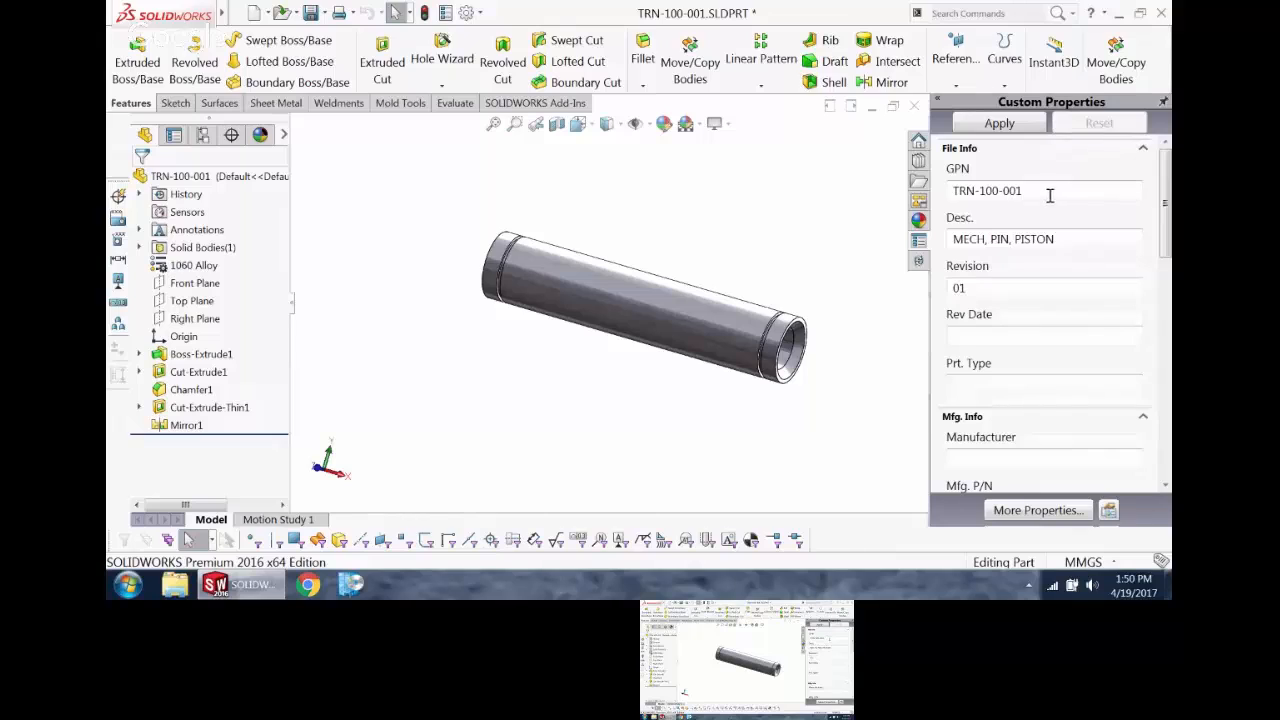
left_click(1049, 194)
left_click(1069, 238)
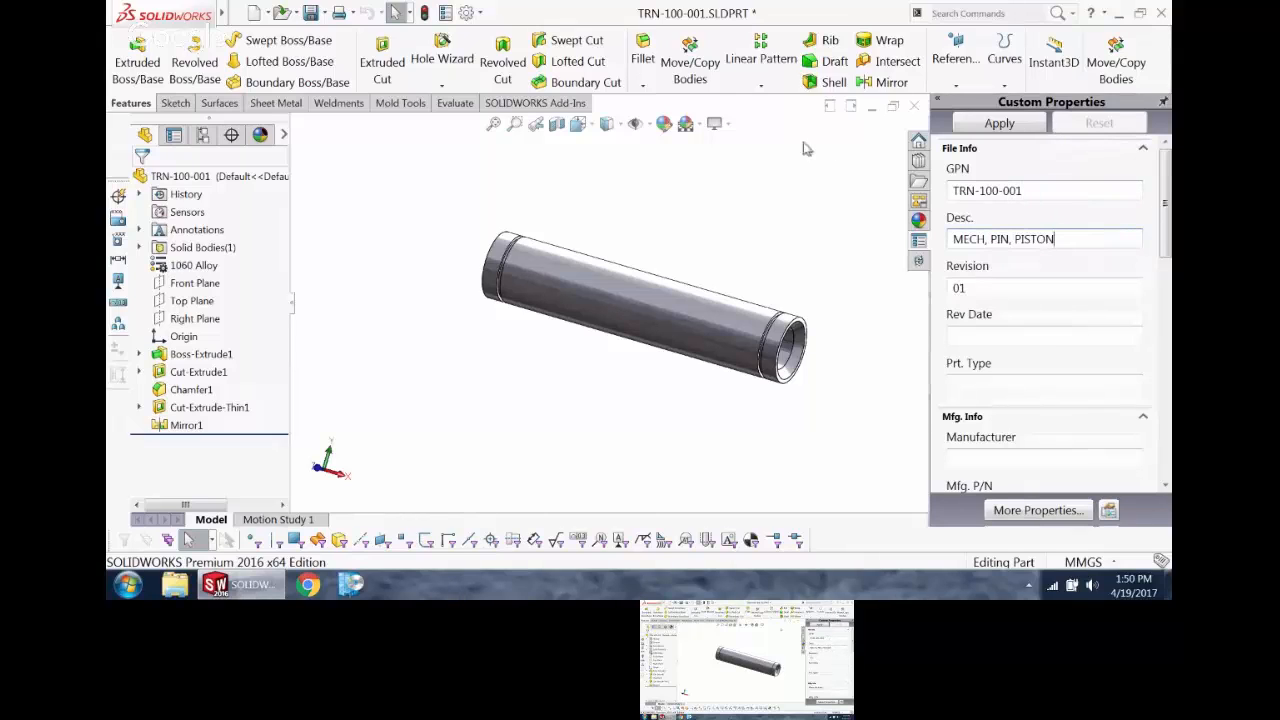
left_click(998, 123)
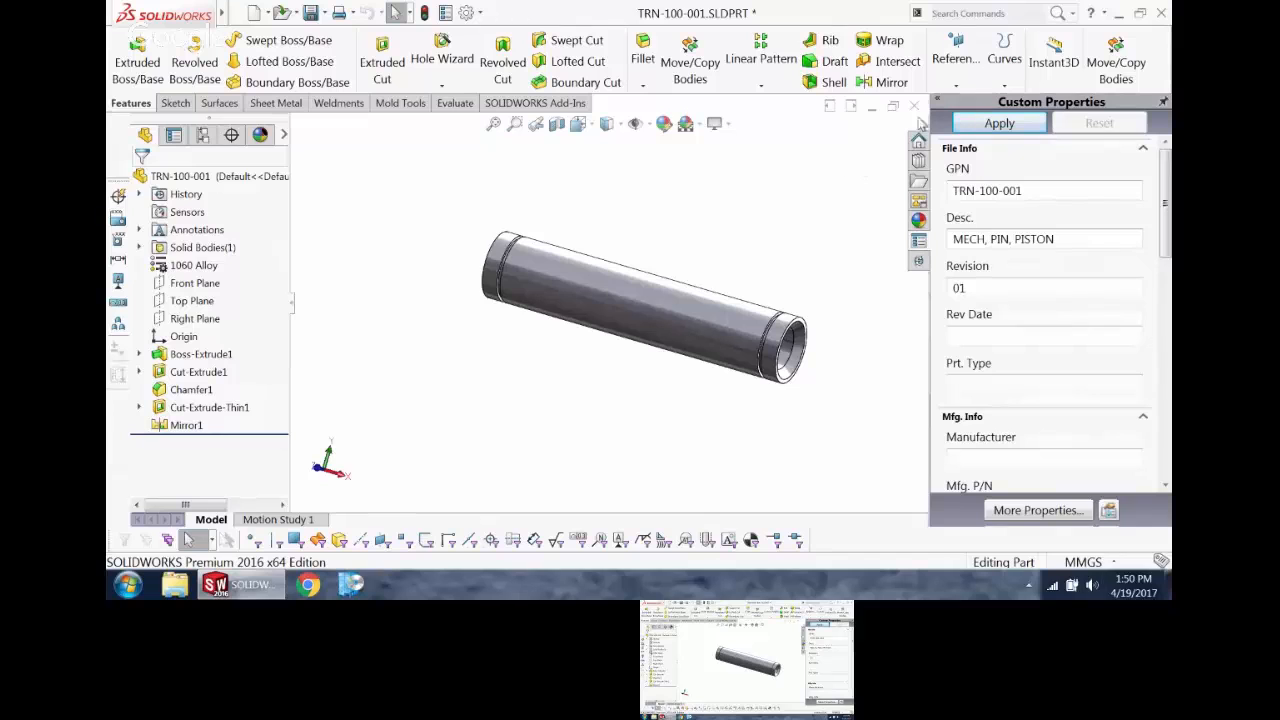
Step: Examine the part's custom property names, value expressions and evaluated values in its file summary information
left_click(444, 13)
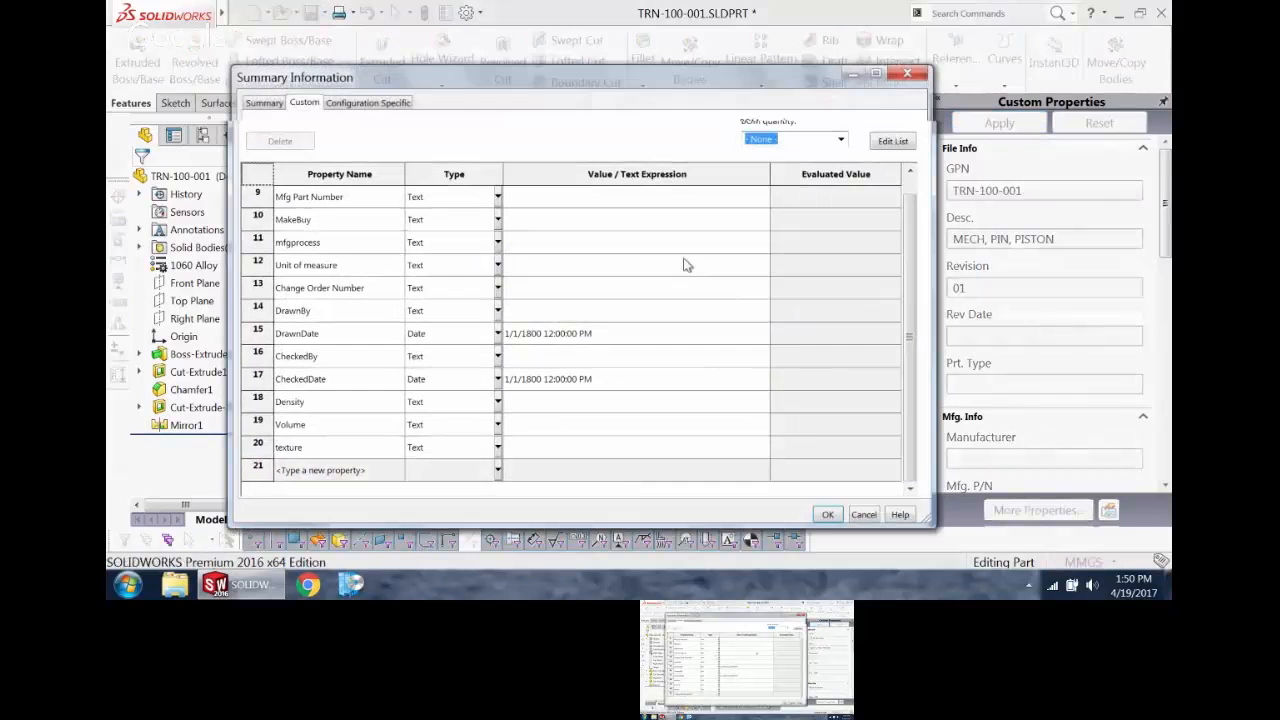
left_click(911, 178)
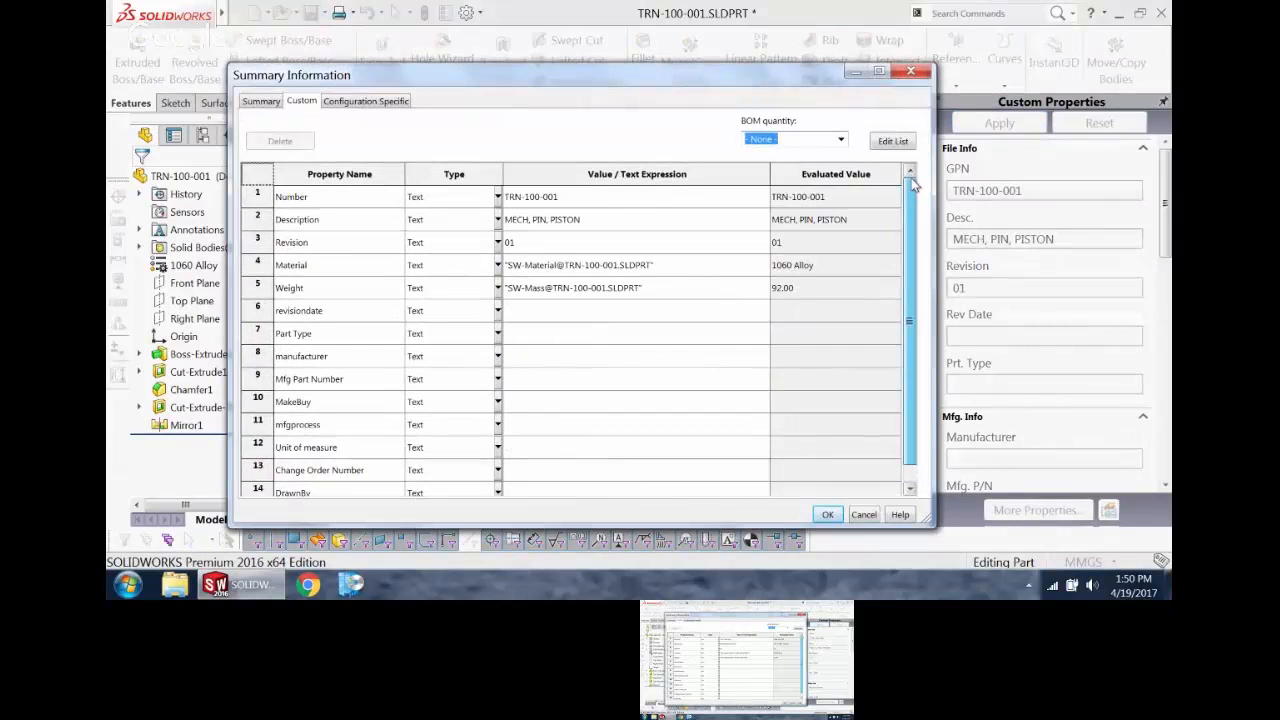
left_click(910, 71)
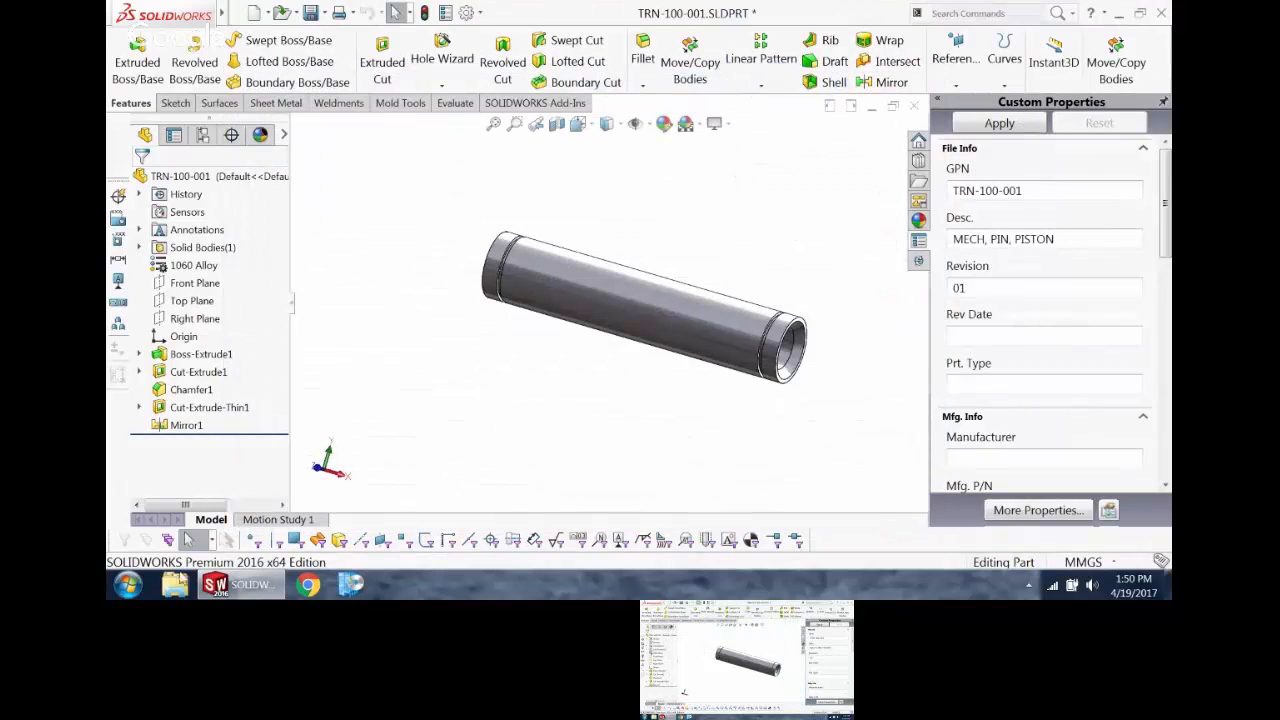
Step: Launch Property Tab Builder 2016 from the SOLIDWORKS Tools and move its window clear of the custom properties form
left_click(128, 585)
left_click(160, 511)
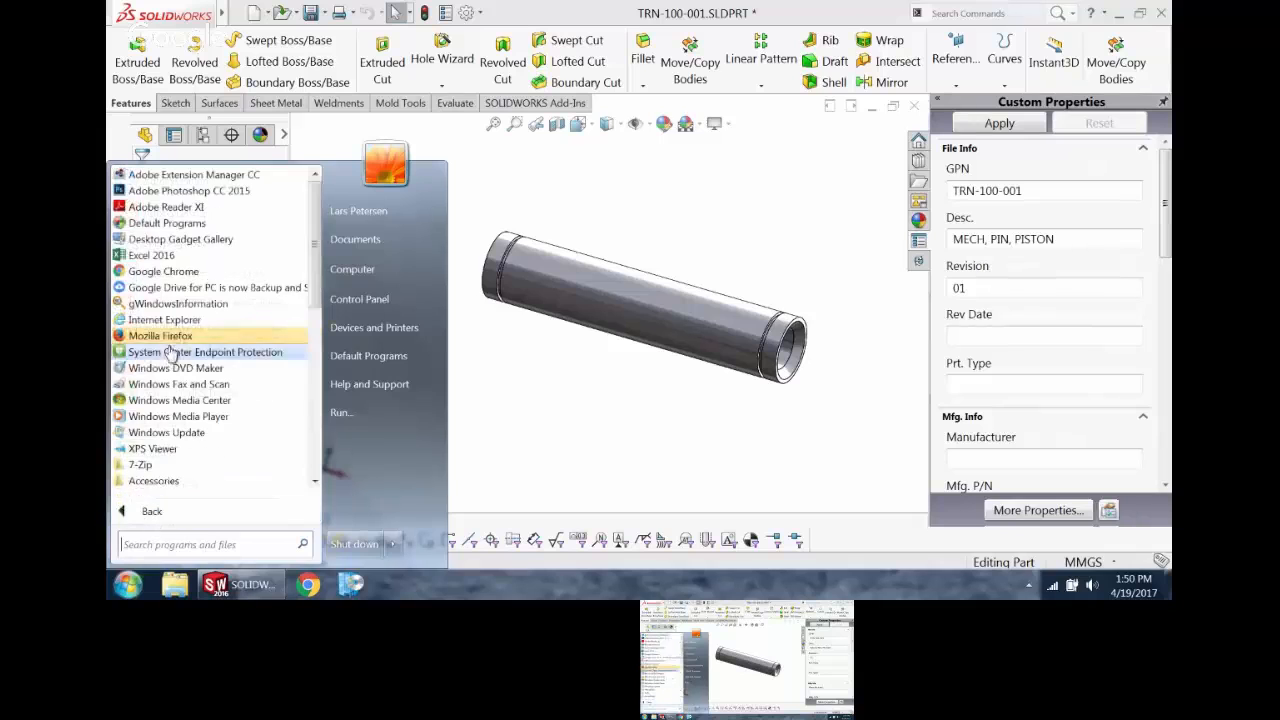
scroll(190, 400, "down", 5)
left_click(204, 386)
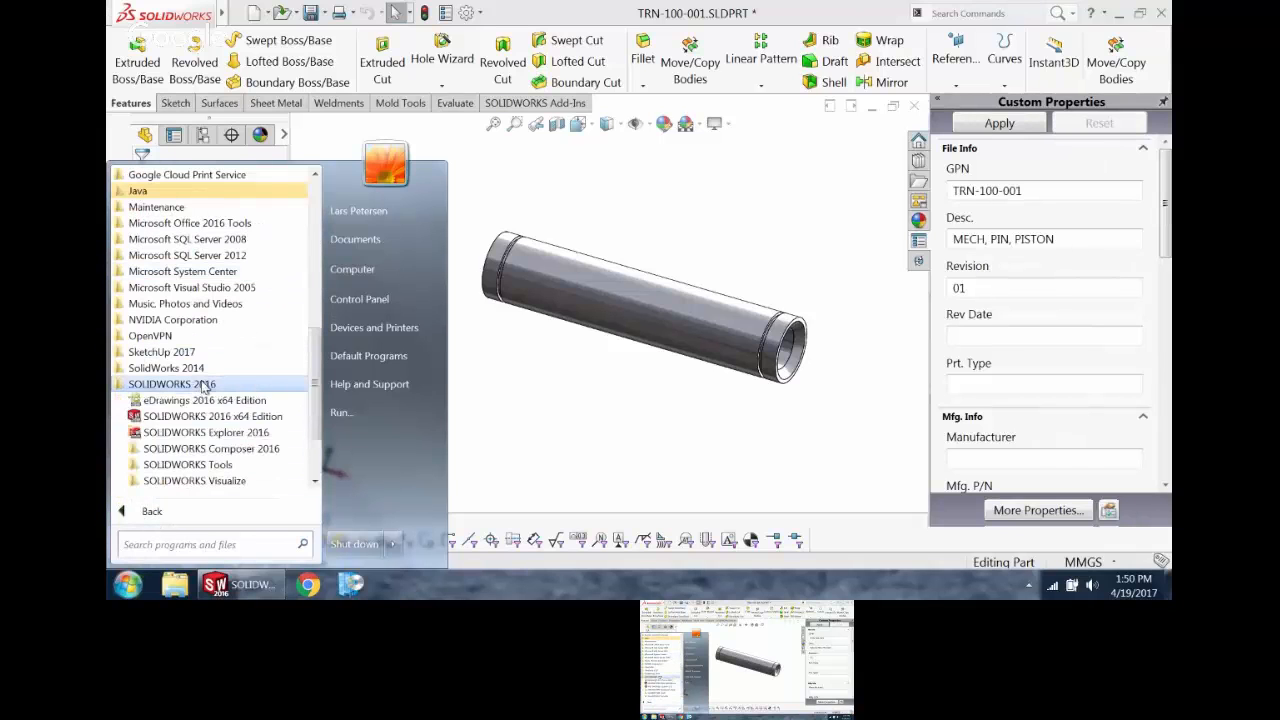
left_click(200, 466)
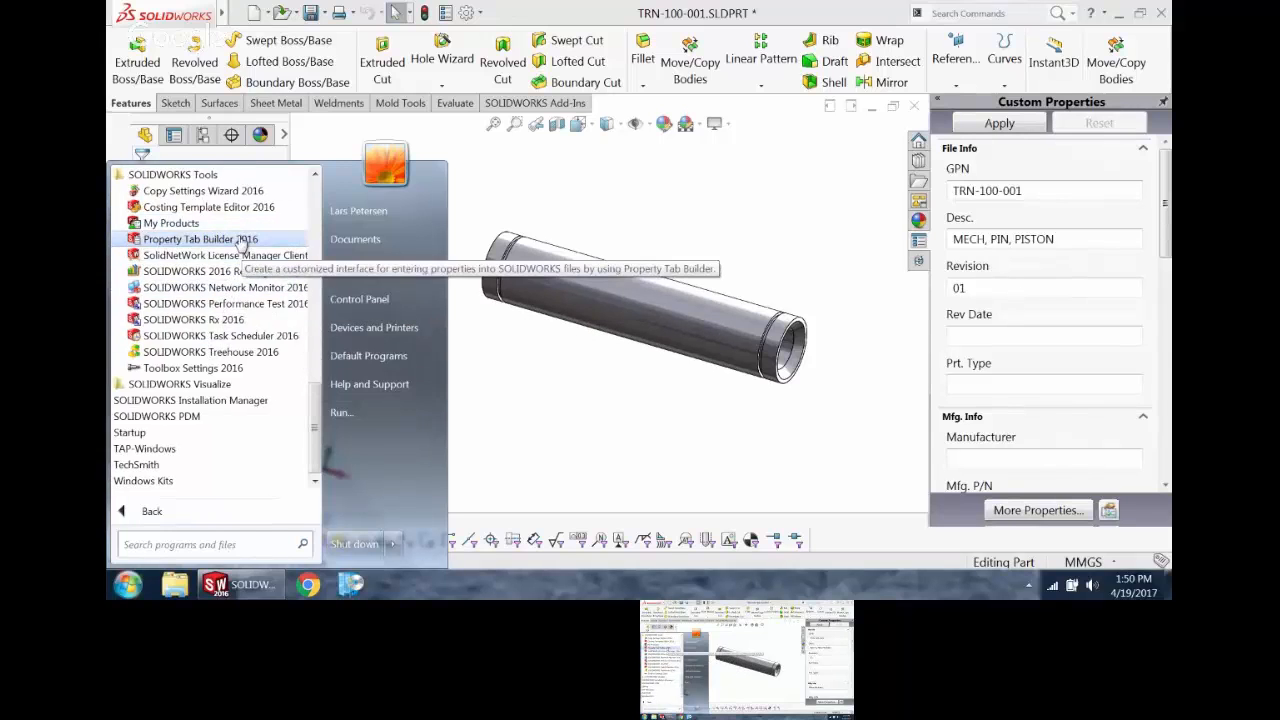
left_click(240, 242)
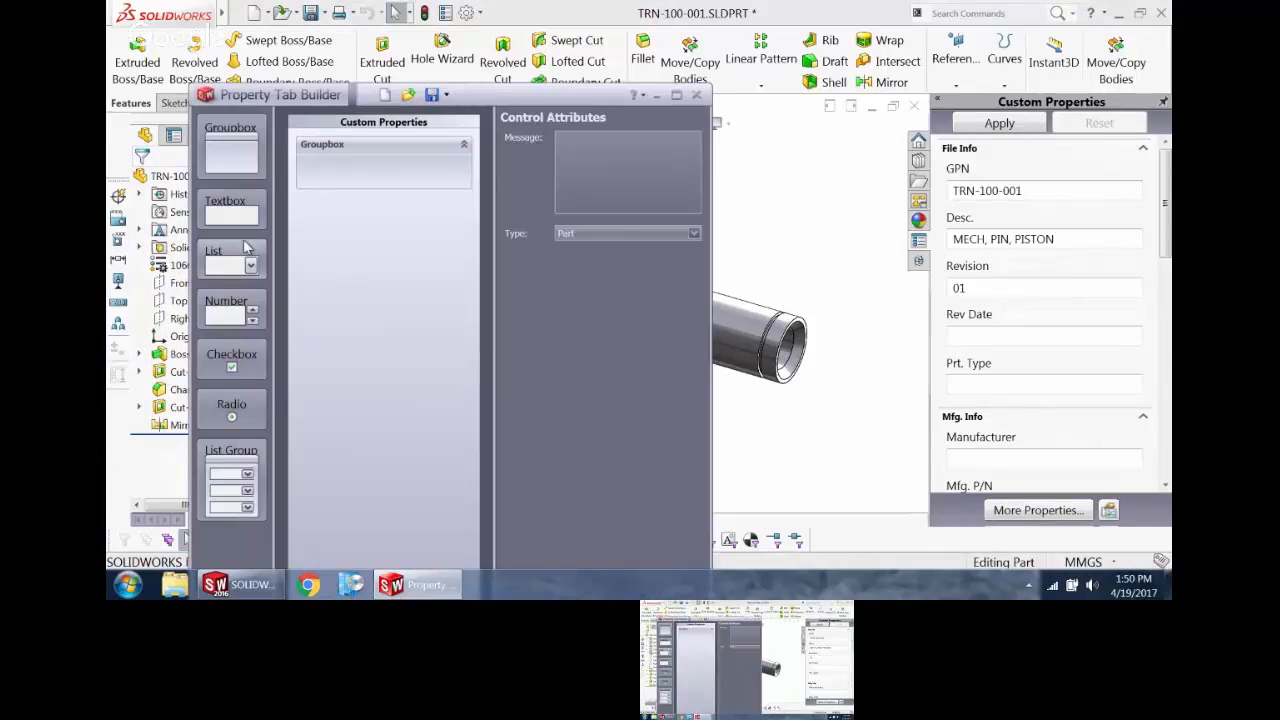
left_click_drag(502, 101, 536, 24)
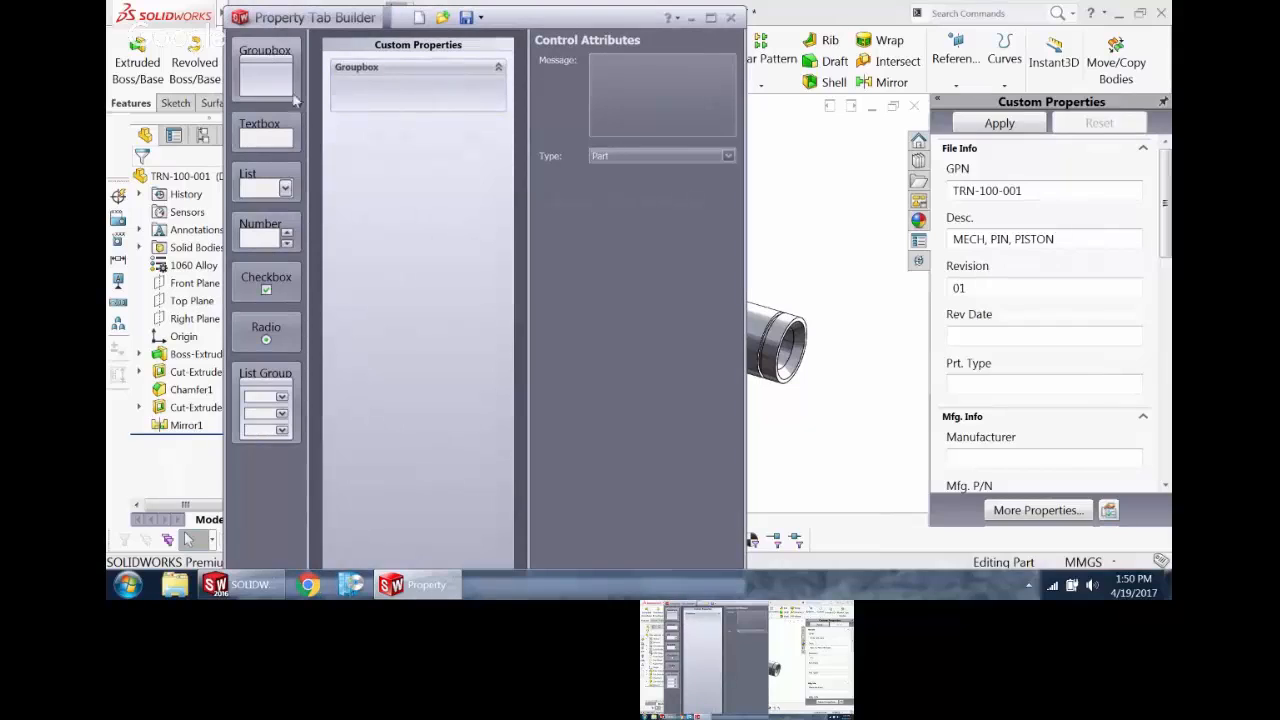
Step: Add two more groupboxes to the property form and caption the first groupbox MANF INFO
left_click_drag(281, 60, 343, 130)
left_click_drag(275, 78, 429, 177)
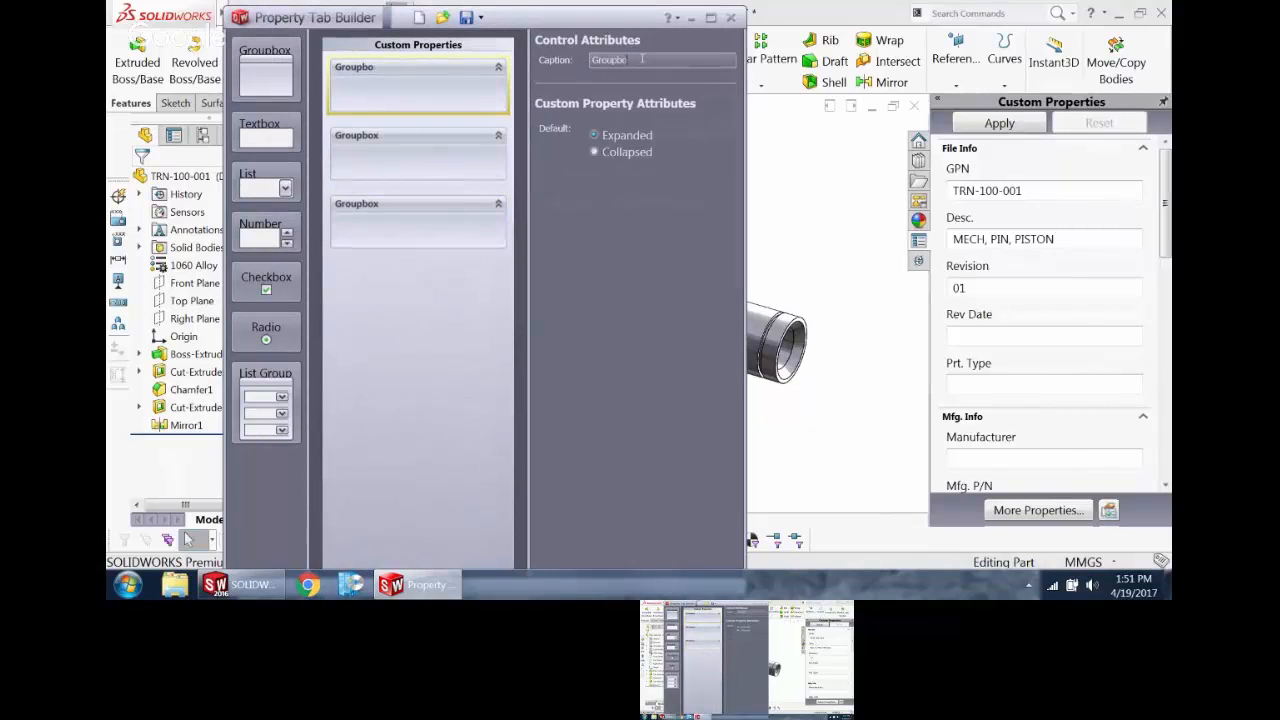
key("BackSpace")
key("BackSpace")
key("BackSpace")
key("BackSpace")
key("BackSpace")
key("BackSpace")
key("BackSpace")
type("mANF INFO")
key("BackSpace")
type("M")
Step: Caption the second groupbox PROJECT
left_click(479, 155)
left_click_drag(659, 58, 596, 60)
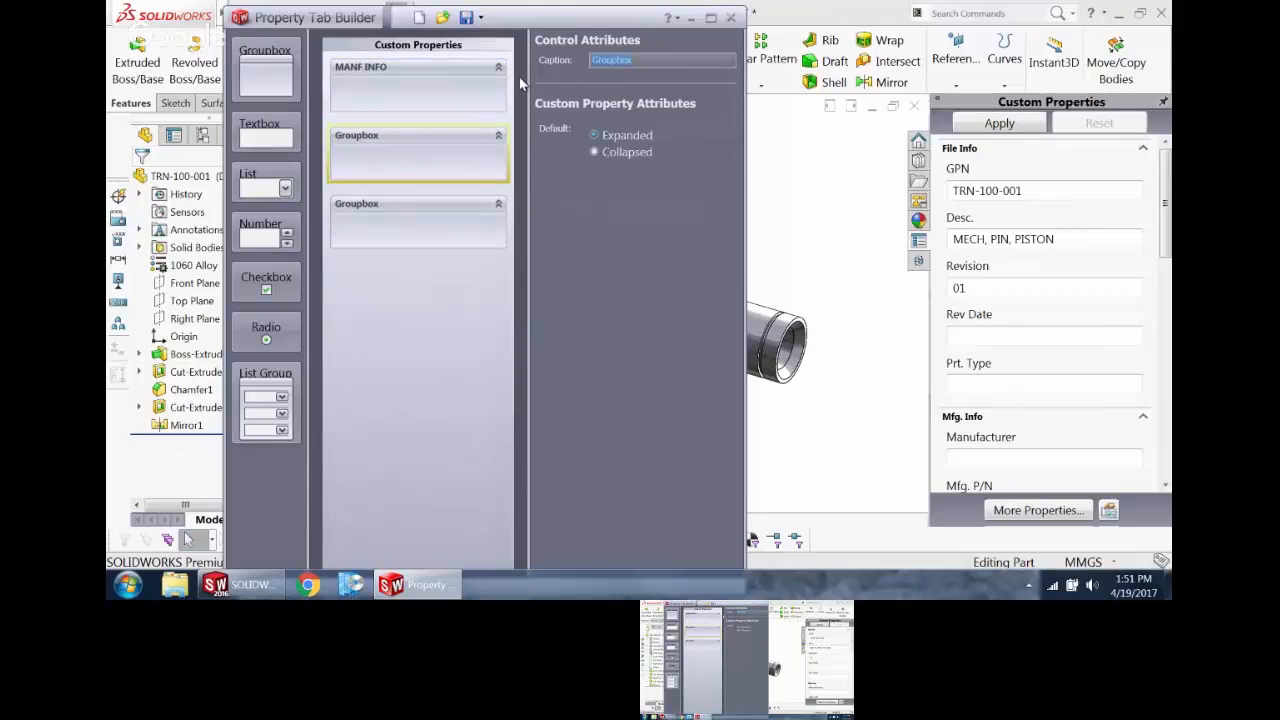
type("PROJECT")
left_click(405, 240)
Step: Add a textbox and a list to MANF INFO, and a checkbox above a number control to PROJECT
left_click_drag(264, 135, 360, 100)
left_click_drag(282, 195, 375, 140)
left_click_drag(252, 250, 367, 250)
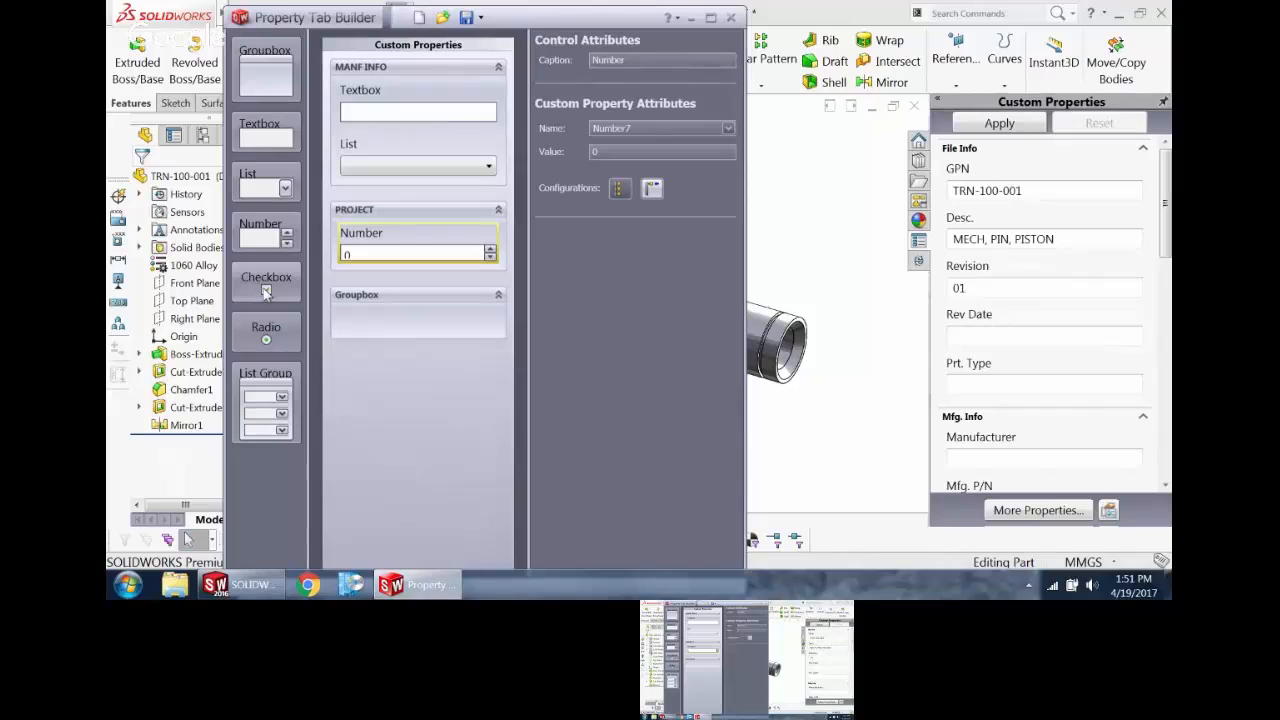
left_click_drag(266, 290, 357, 240)
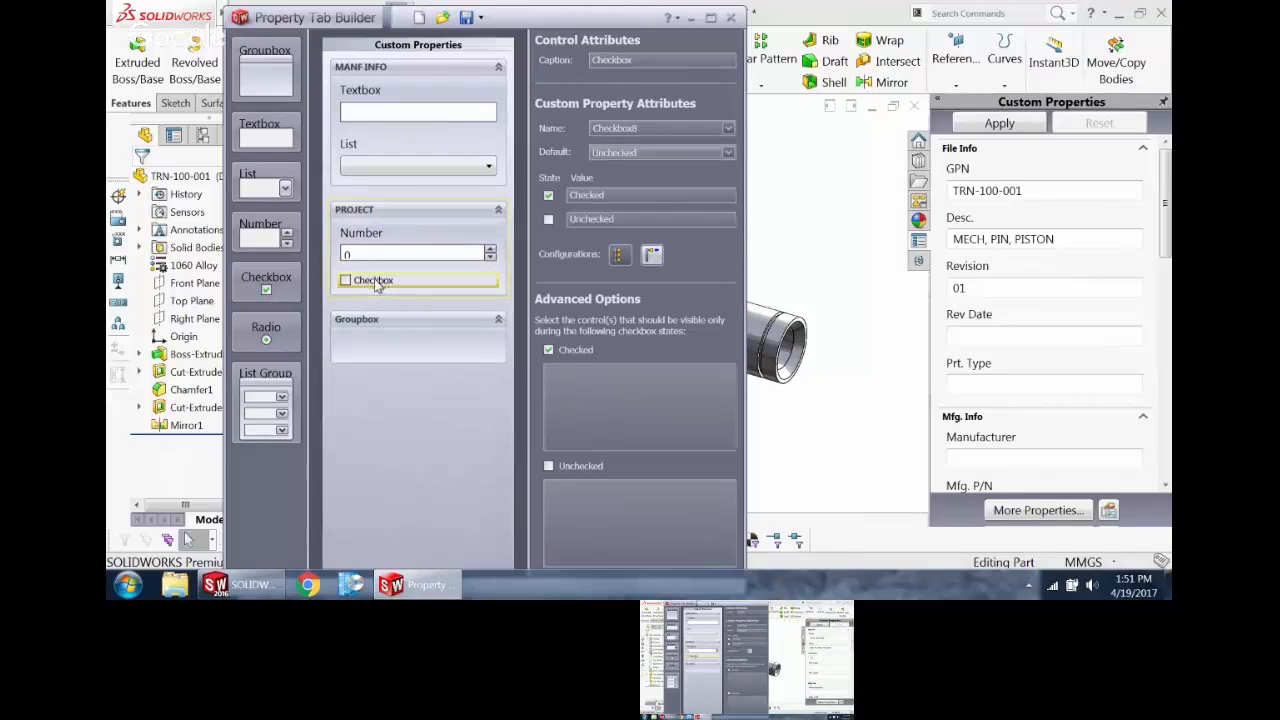
left_click_drag(377, 285, 390, 250)
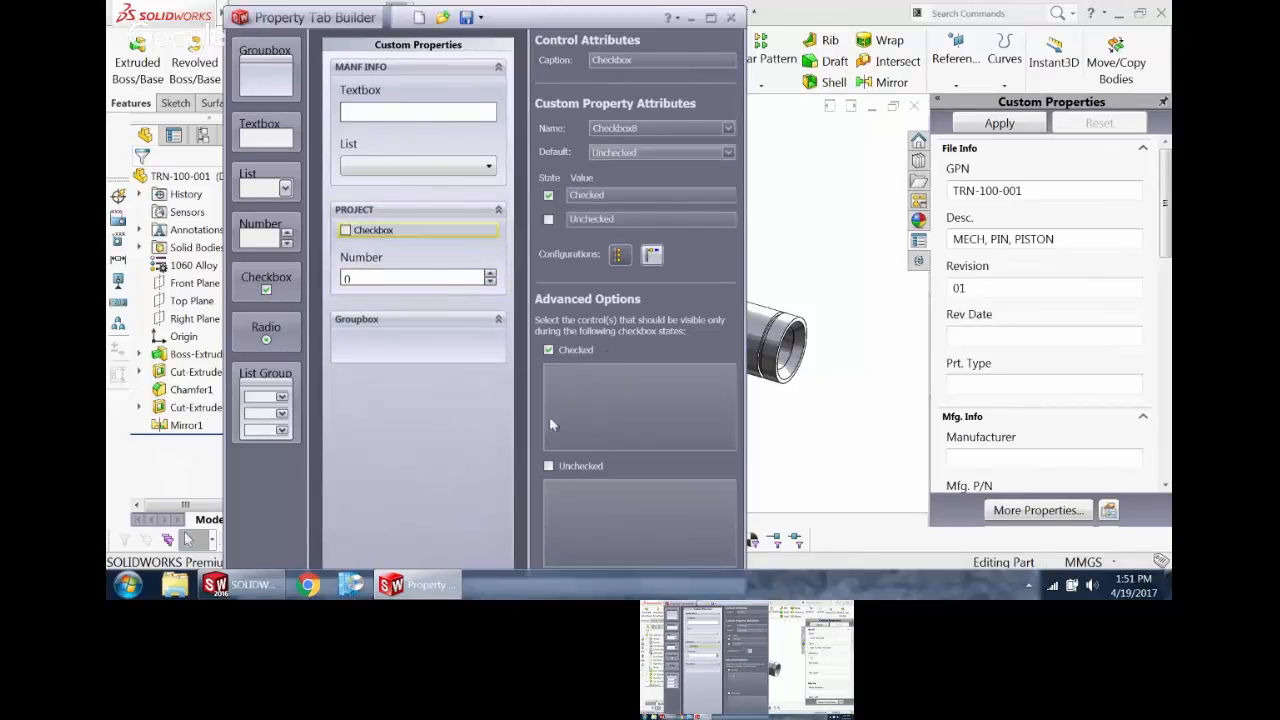
Step: Make the number control visible only when the checkbox is checked, and the list only when it is unchecked
left_click(594, 391)
left_click_drag(408, 263, 617, 443)
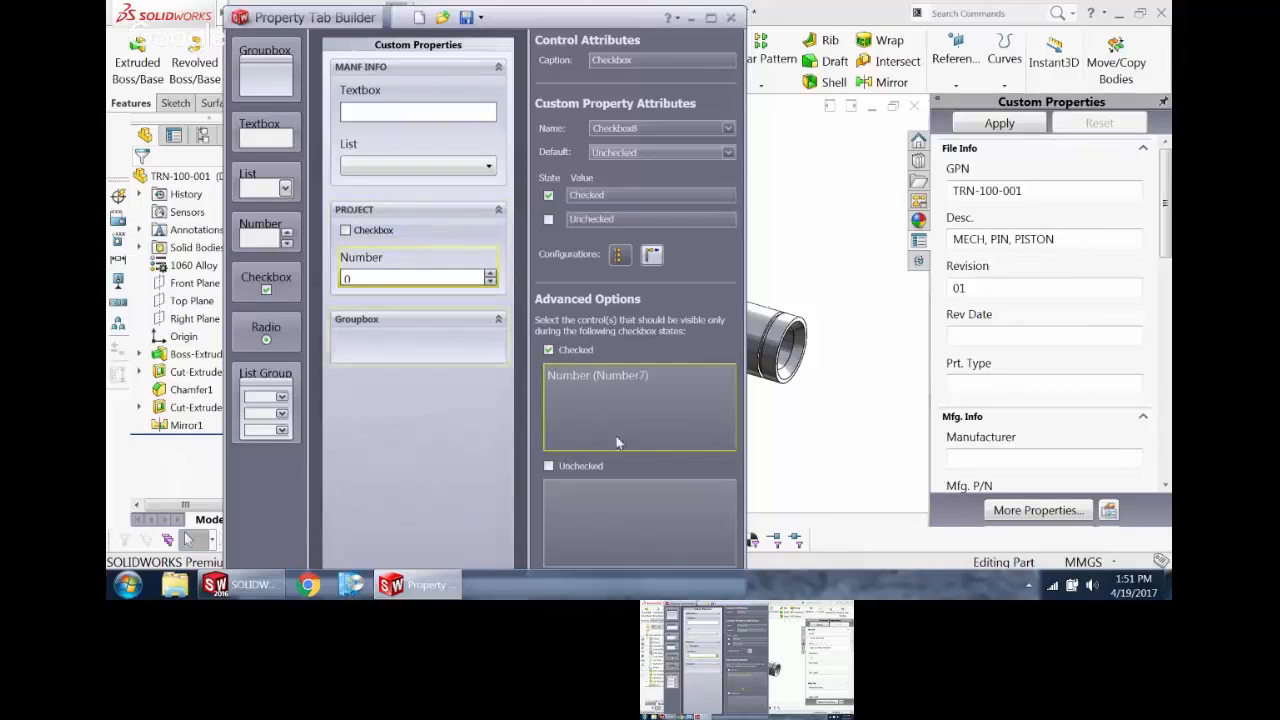
left_click(622, 522)
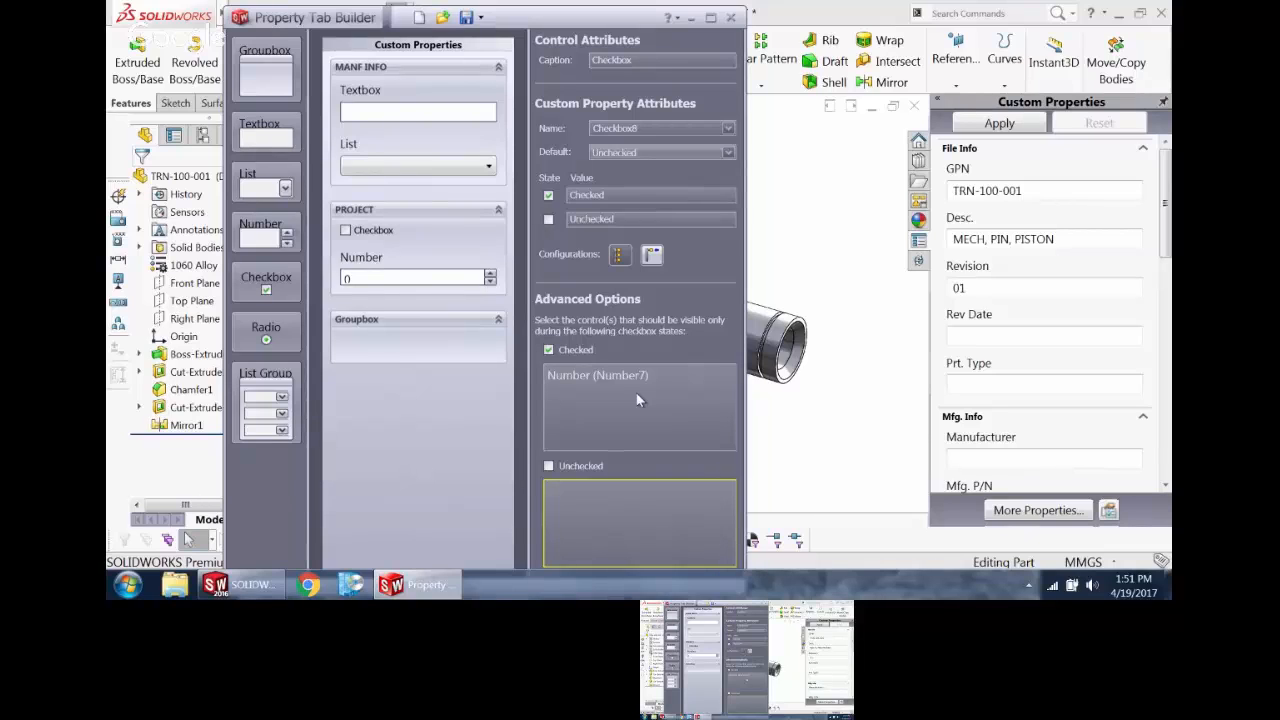
left_click(391, 113)
left_click(466, 152, "ctrl")
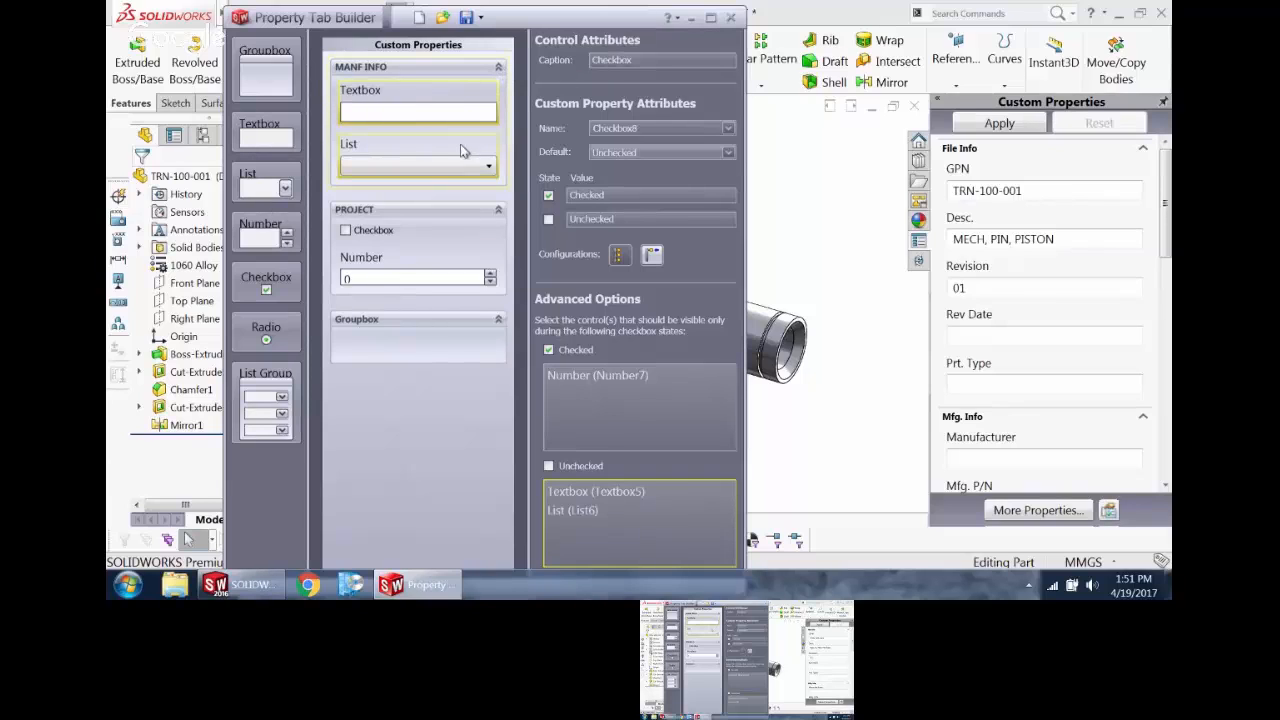
left_click(418, 104)
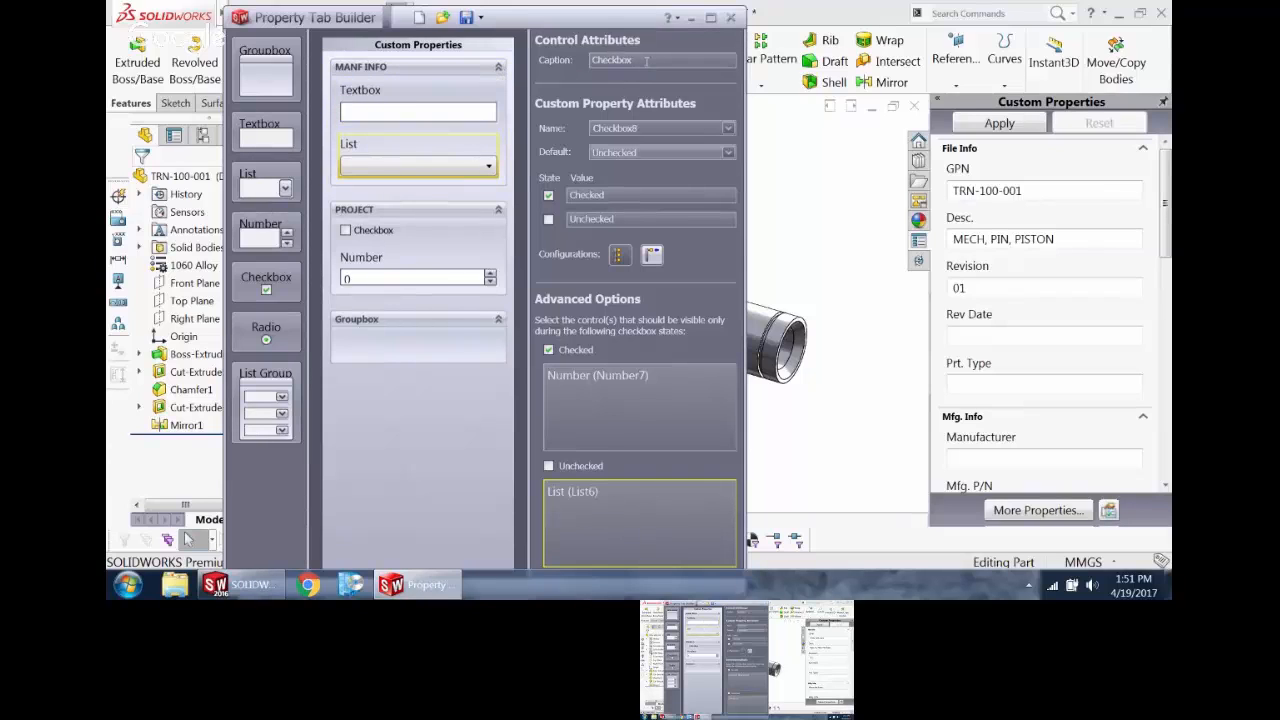
Step: Caption the PROJECT checkbox COULD BE ANTYHING
left_click_drag(647, 63, 577, 68)
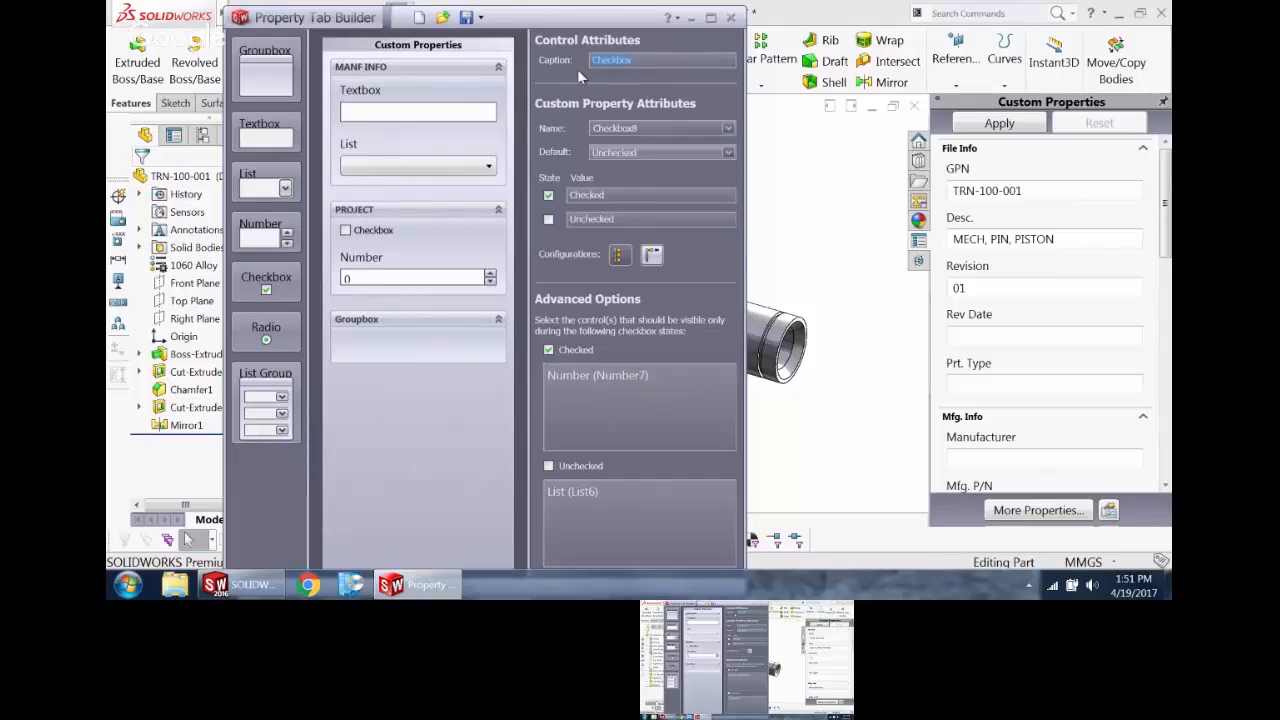
type("COULD BE ANYTHING")
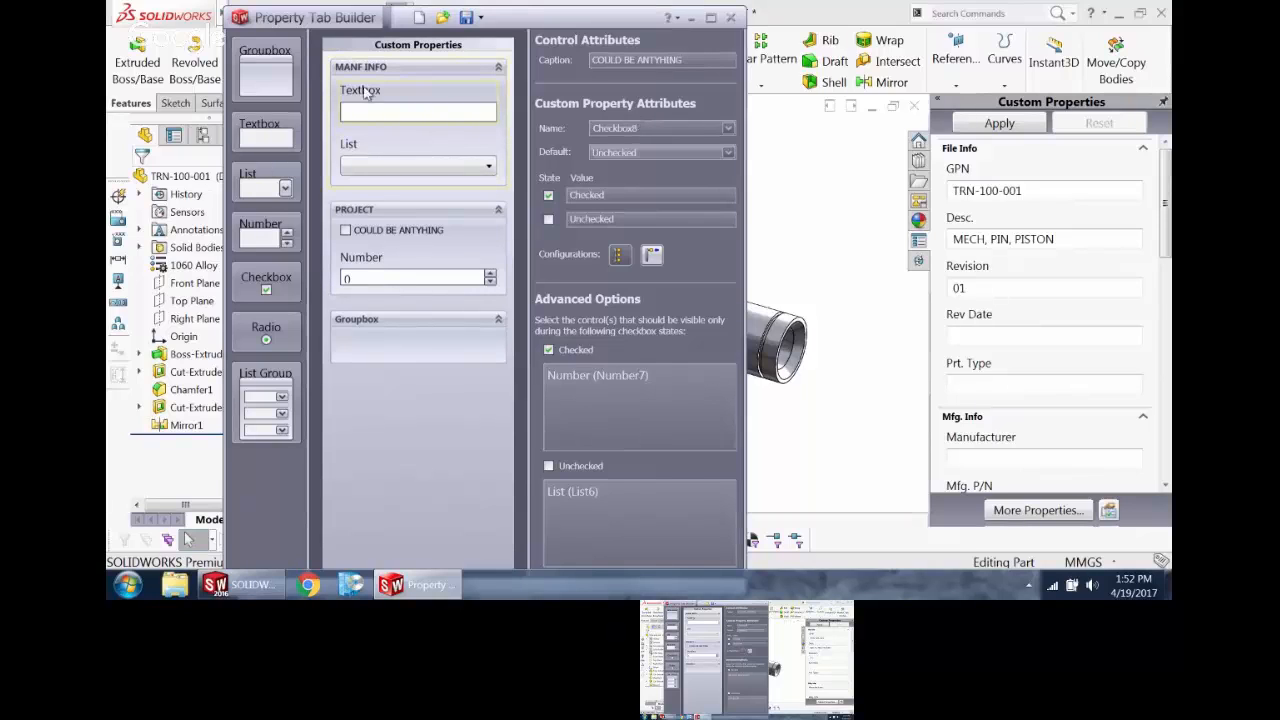
key("Tab")
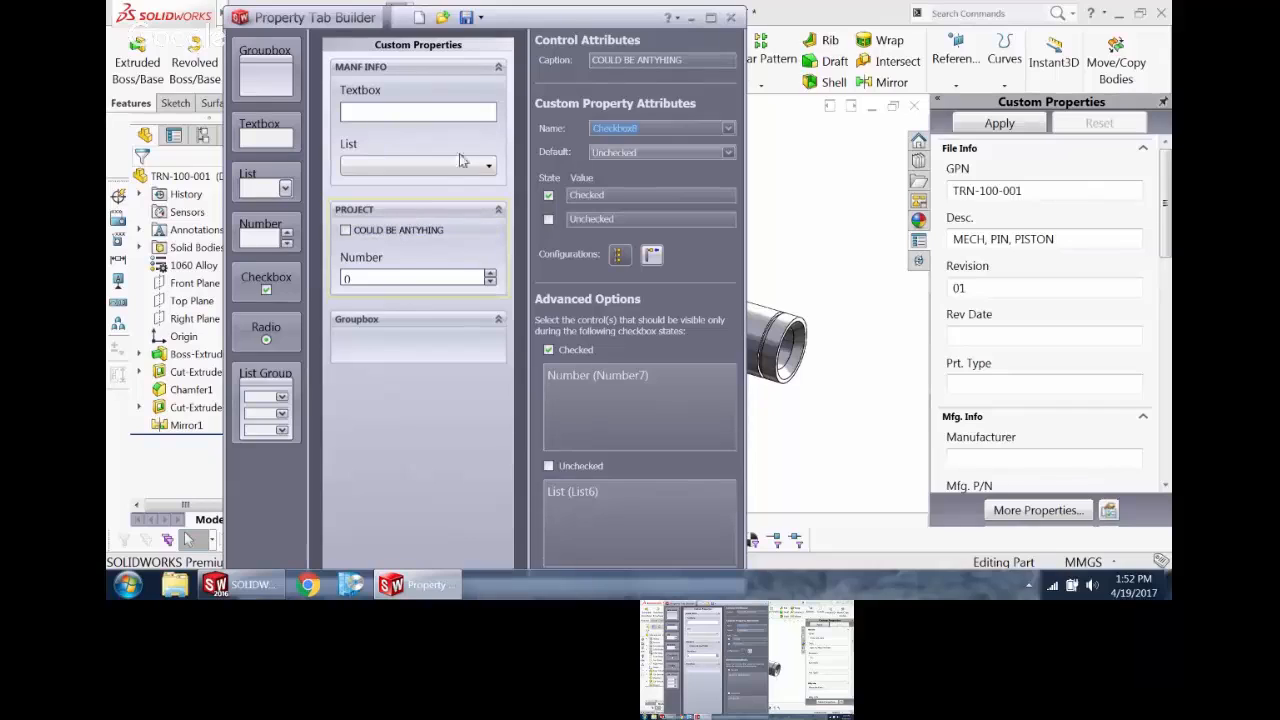
Step: Caption the MANF INFO textbox NEW NAME and link it to a custom property named CUSTOMPROP
left_click(412, 92)
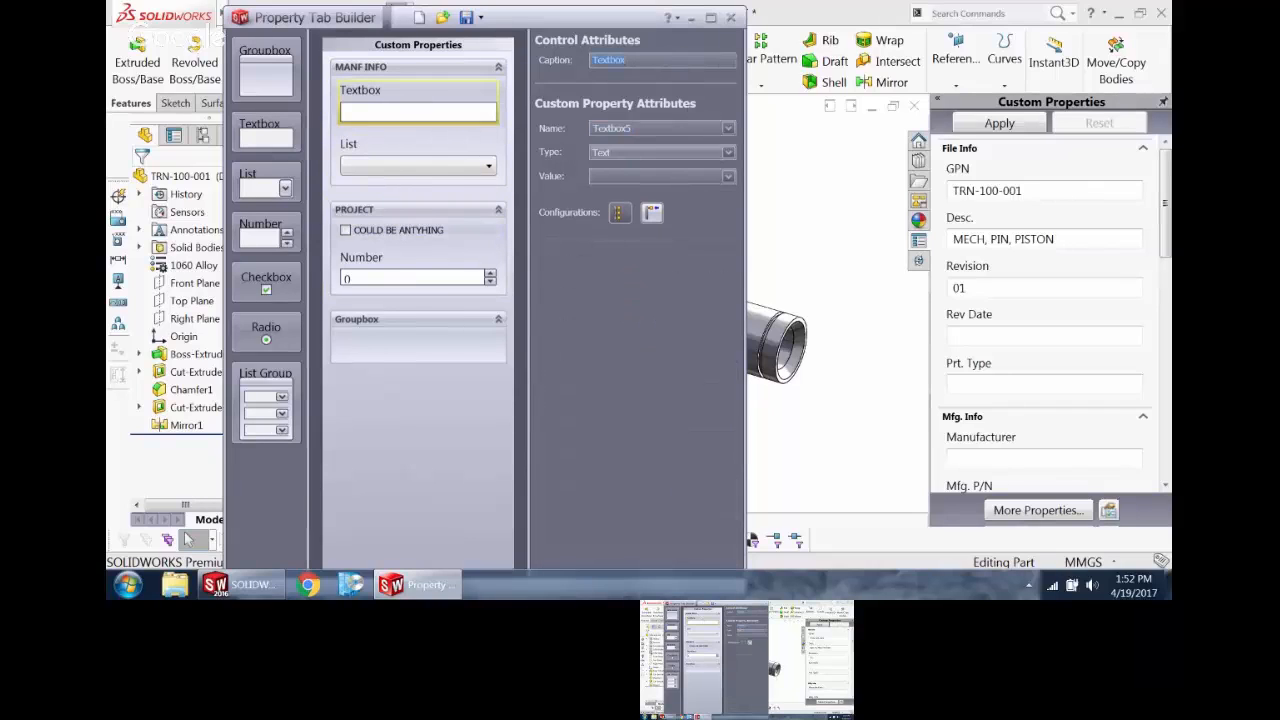
type("NEW NAME")
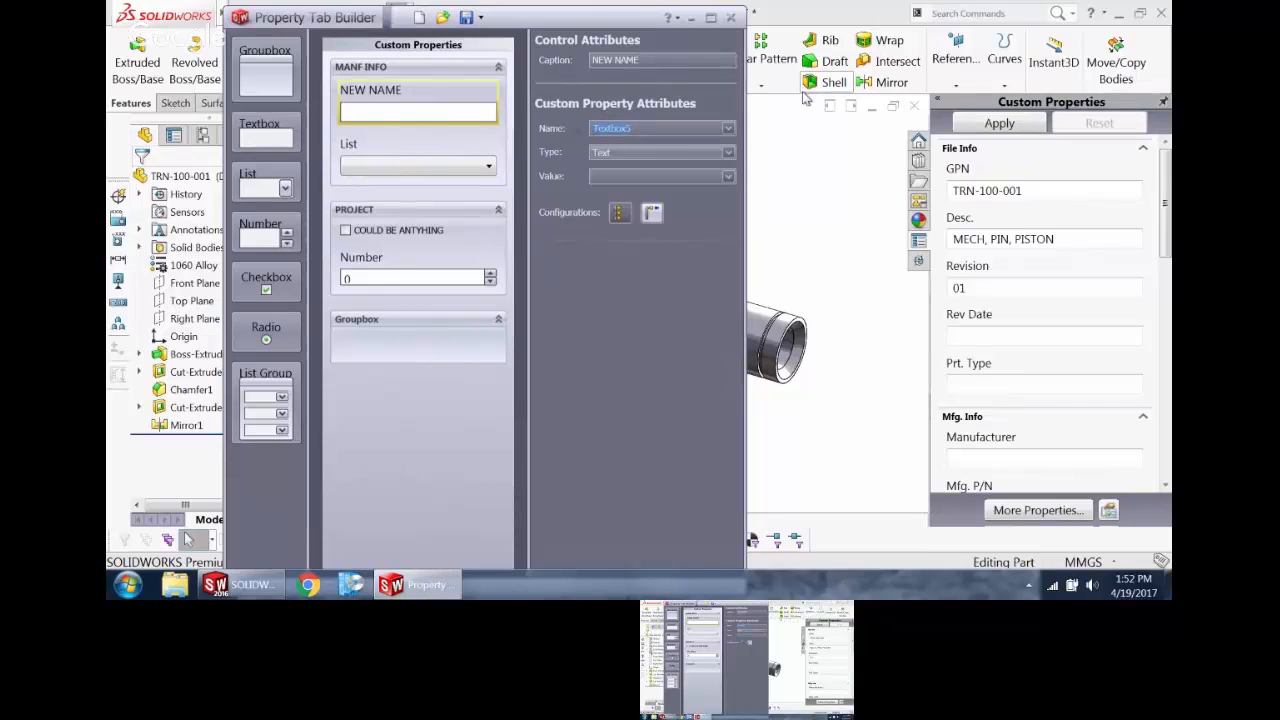
type("CUSTOM")
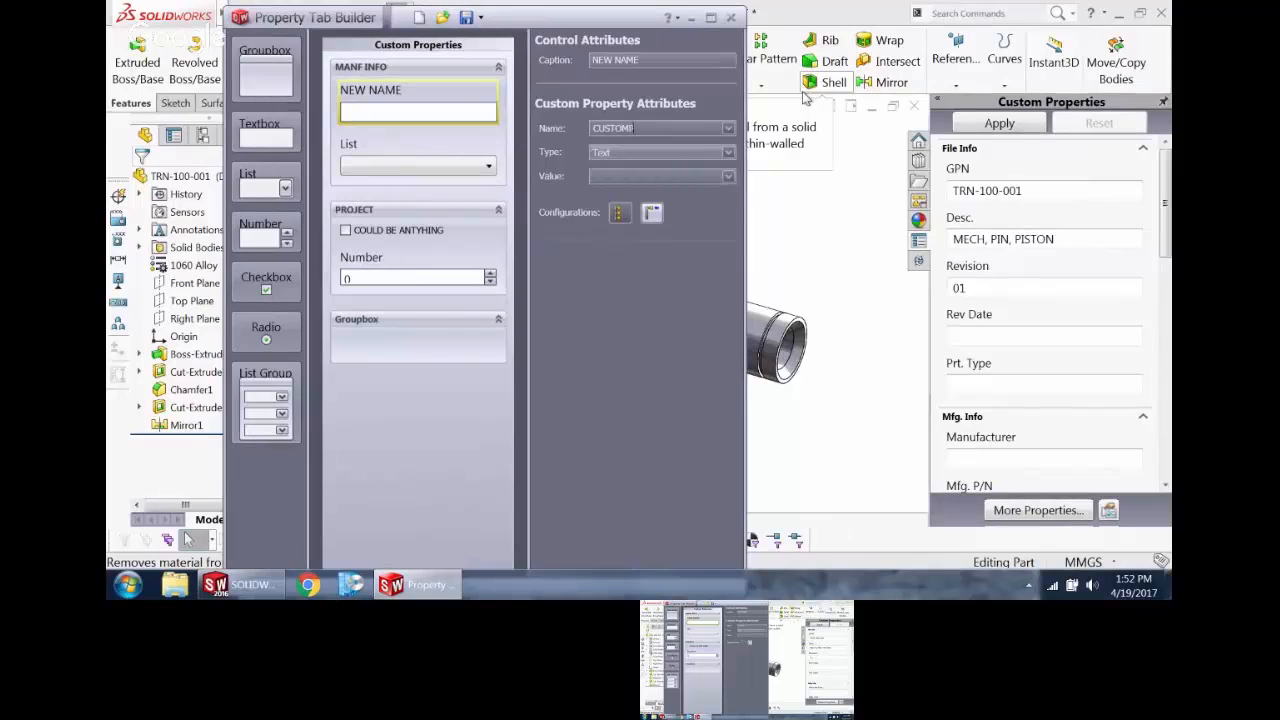
type("PROP")
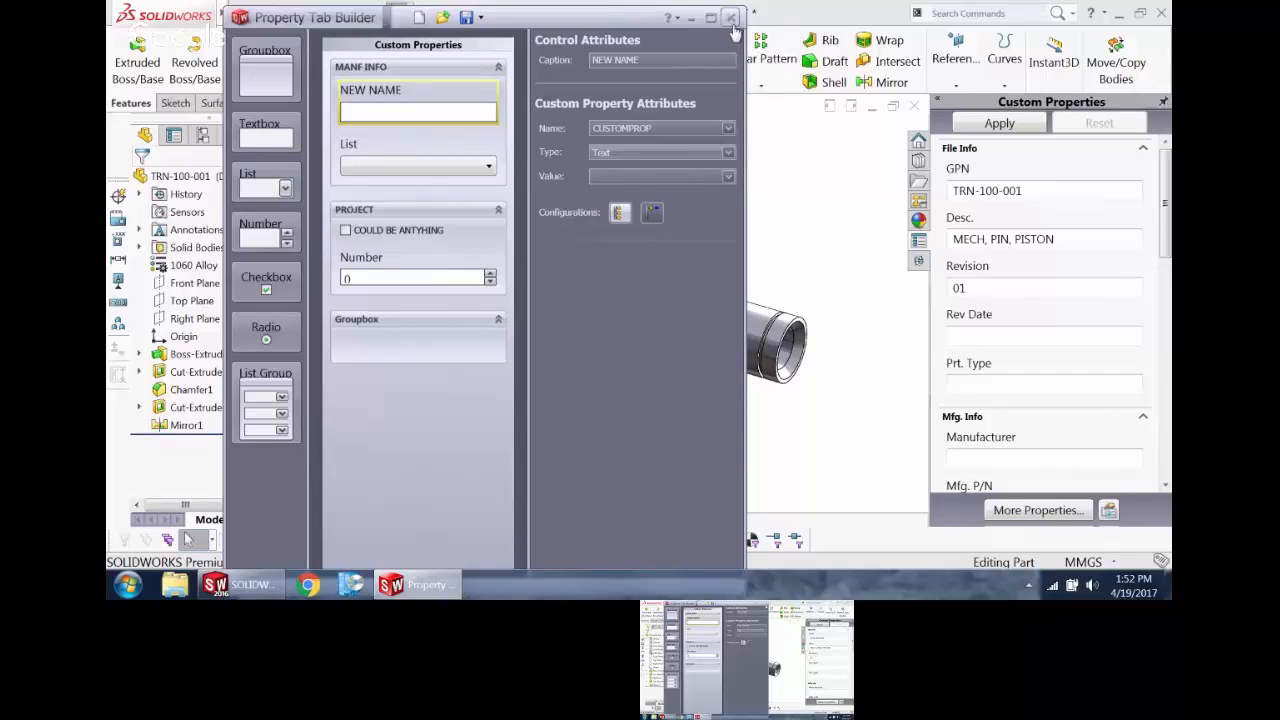
Step: Check the save folder and file type of the property tab template, and close the Property Tab Builder without saving
left_click(481, 22)
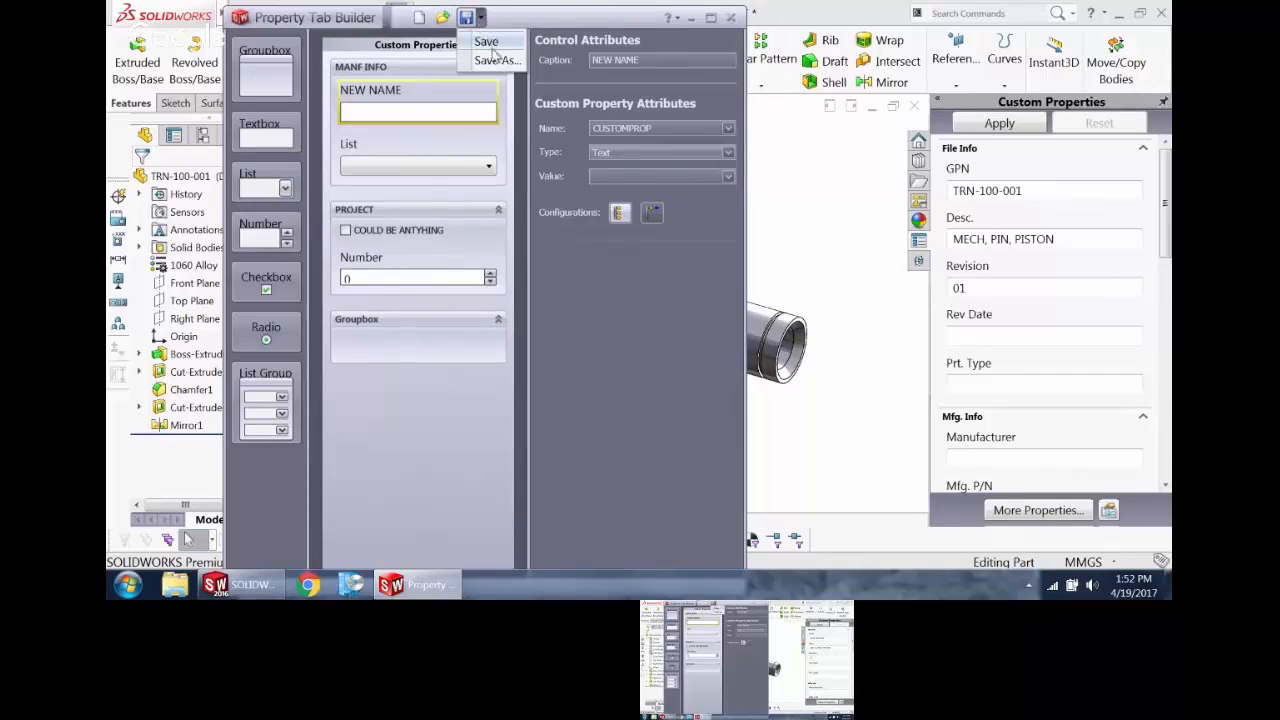
left_click(490, 54)
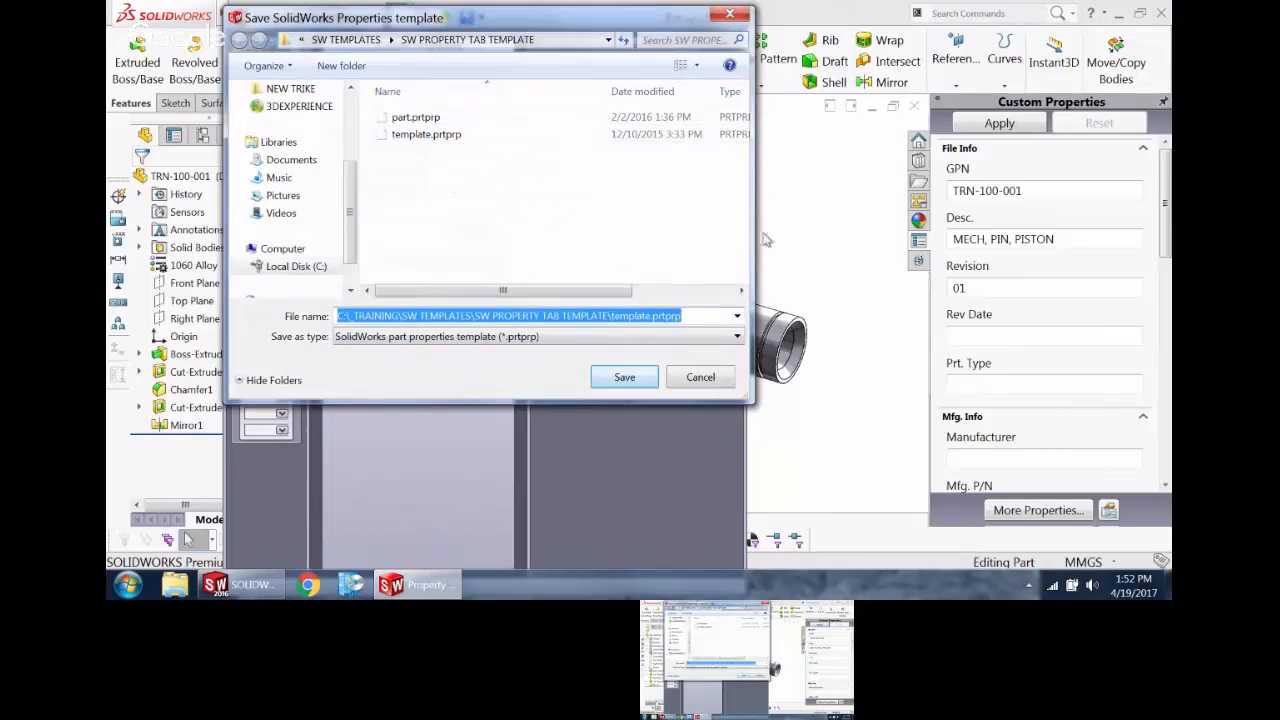
left_click(730, 14)
left_click(730, 17)
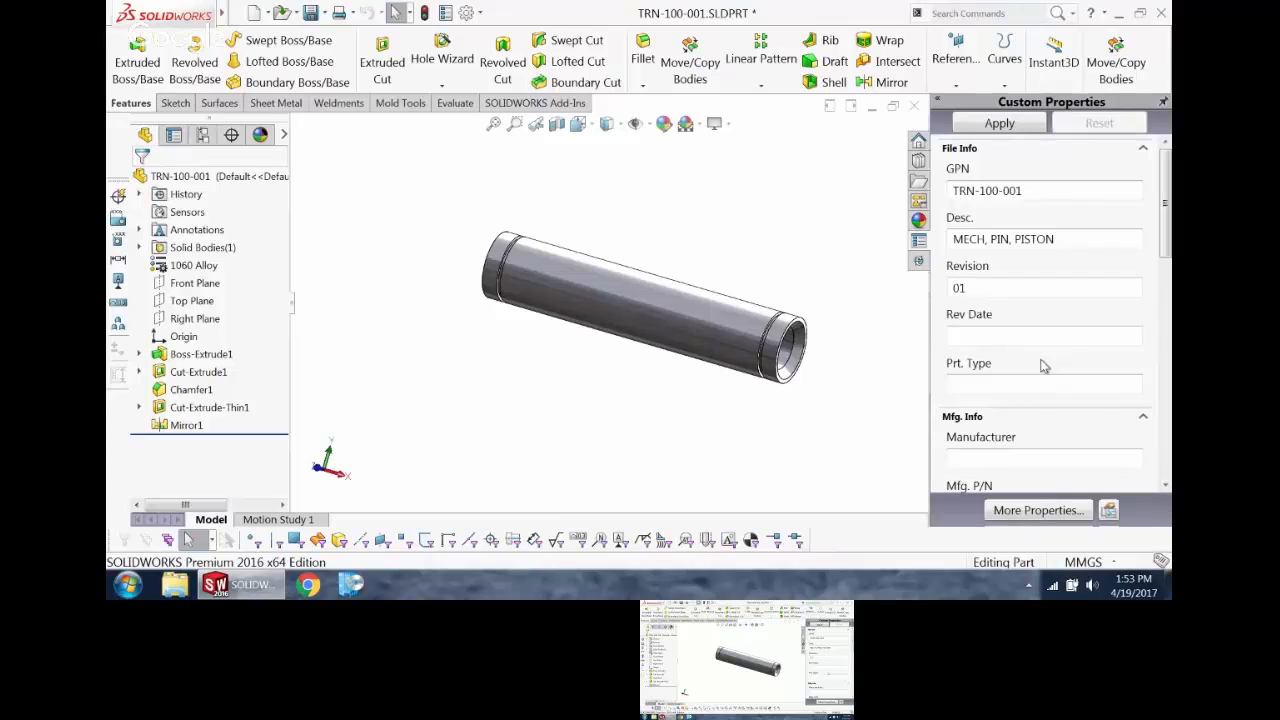
Step: Review the file location settings for document templates and Custom Property Files in the system options
left_click(466, 12)
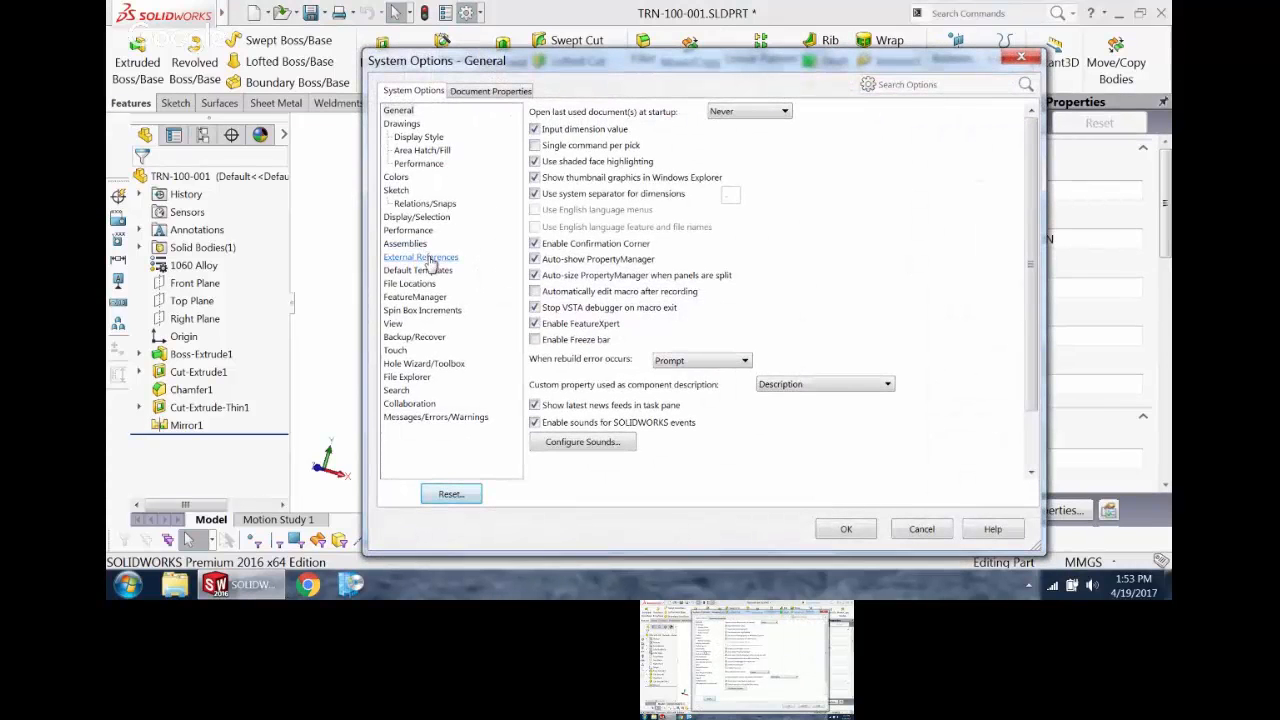
left_click(425, 285)
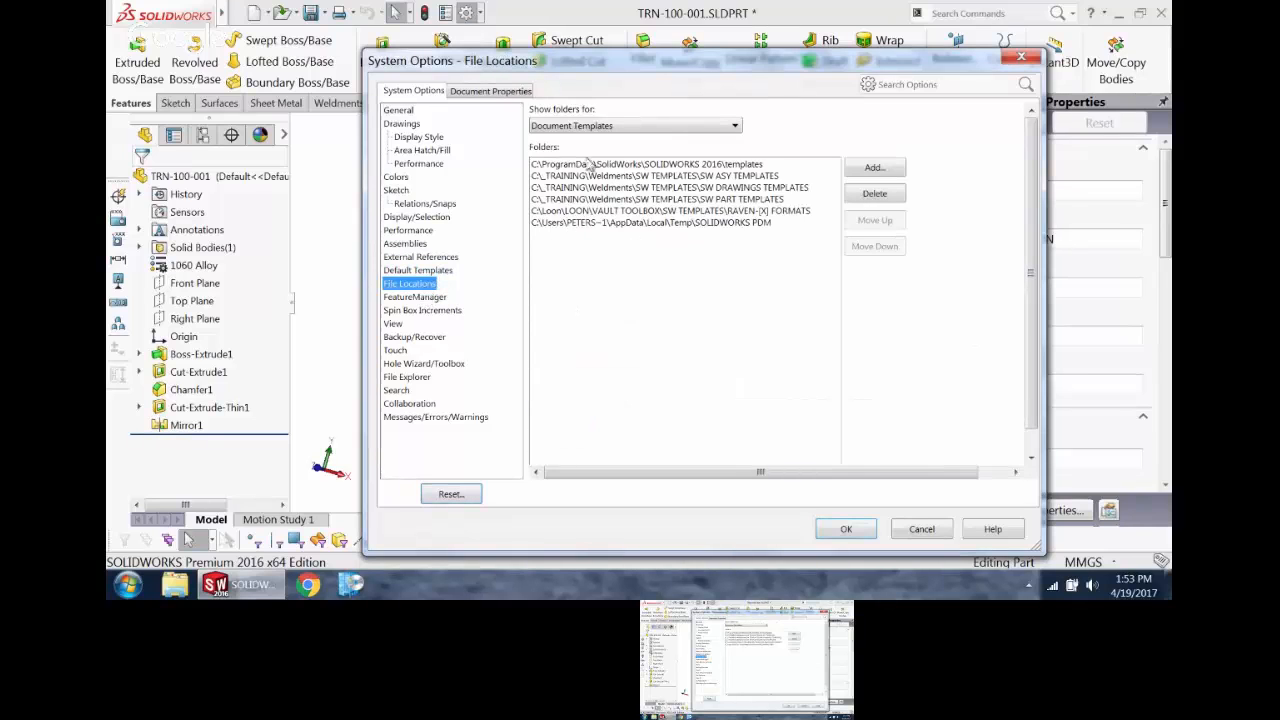
left_click(622, 128)
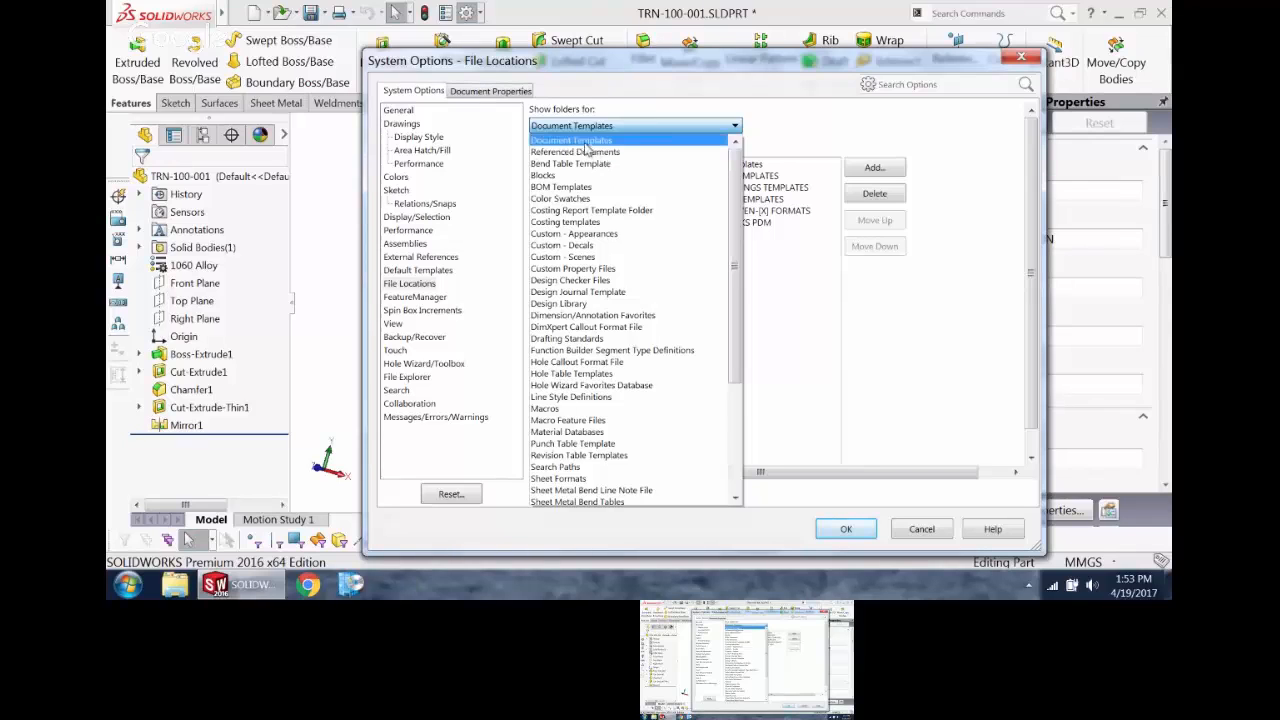
left_click(590, 141)
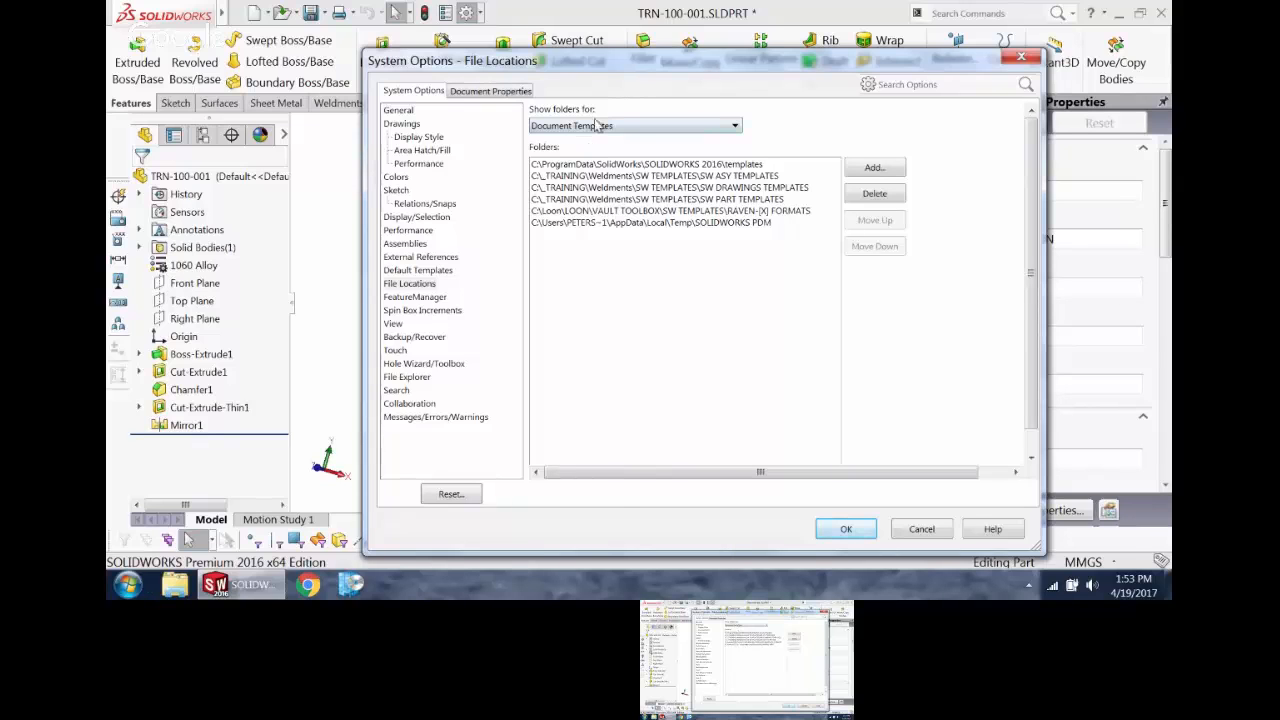
left_click(600, 126)
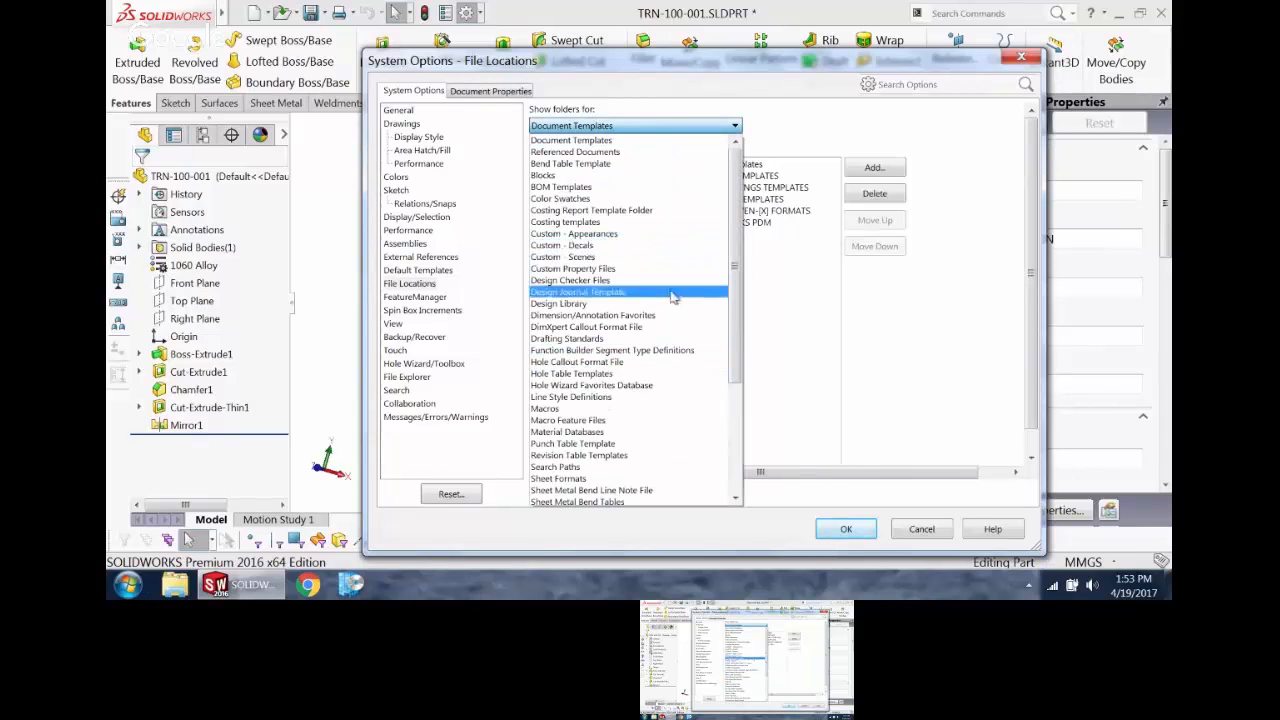
left_click_drag(731, 240, 728, 293)
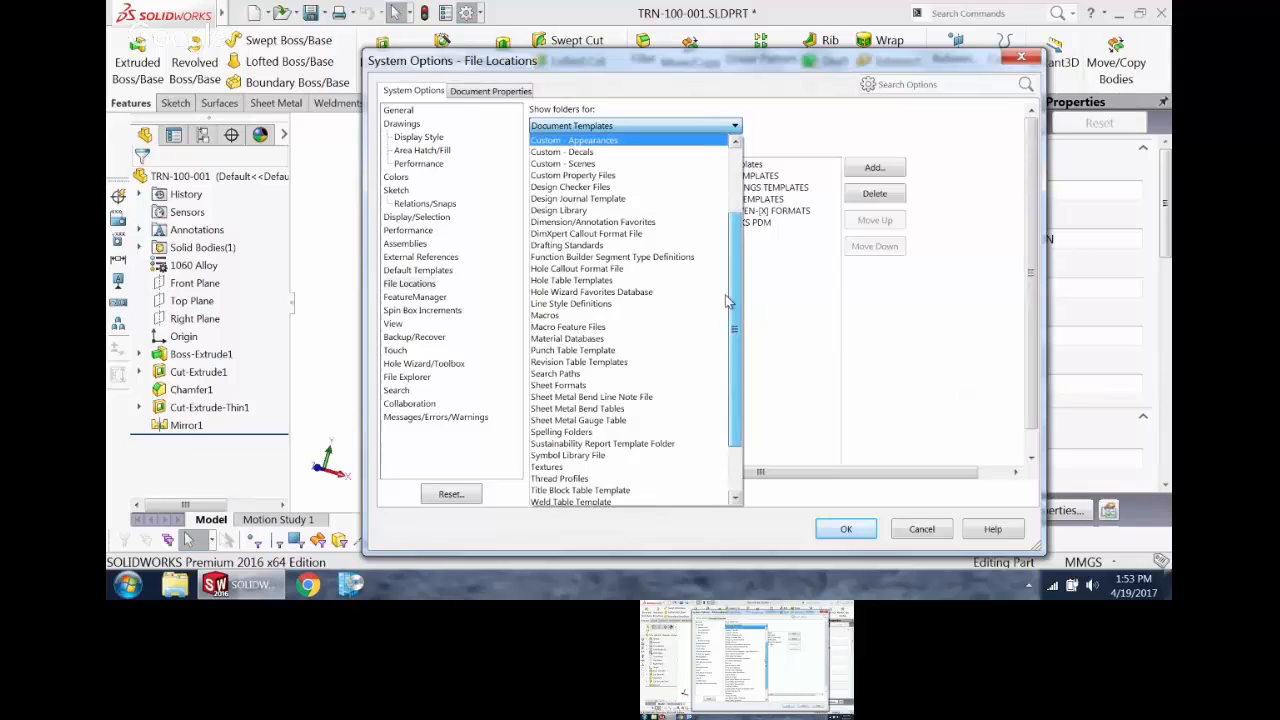
left_click_drag(728, 302, 727, 269)
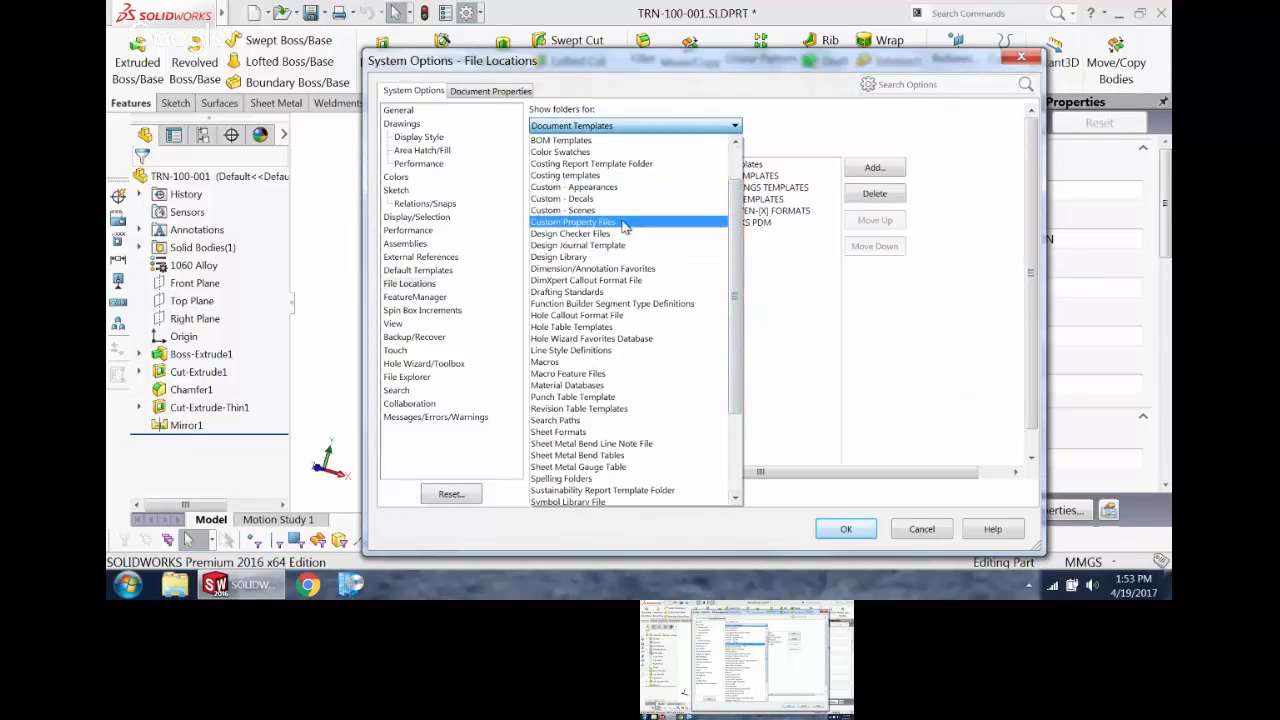
left_click(624, 222)
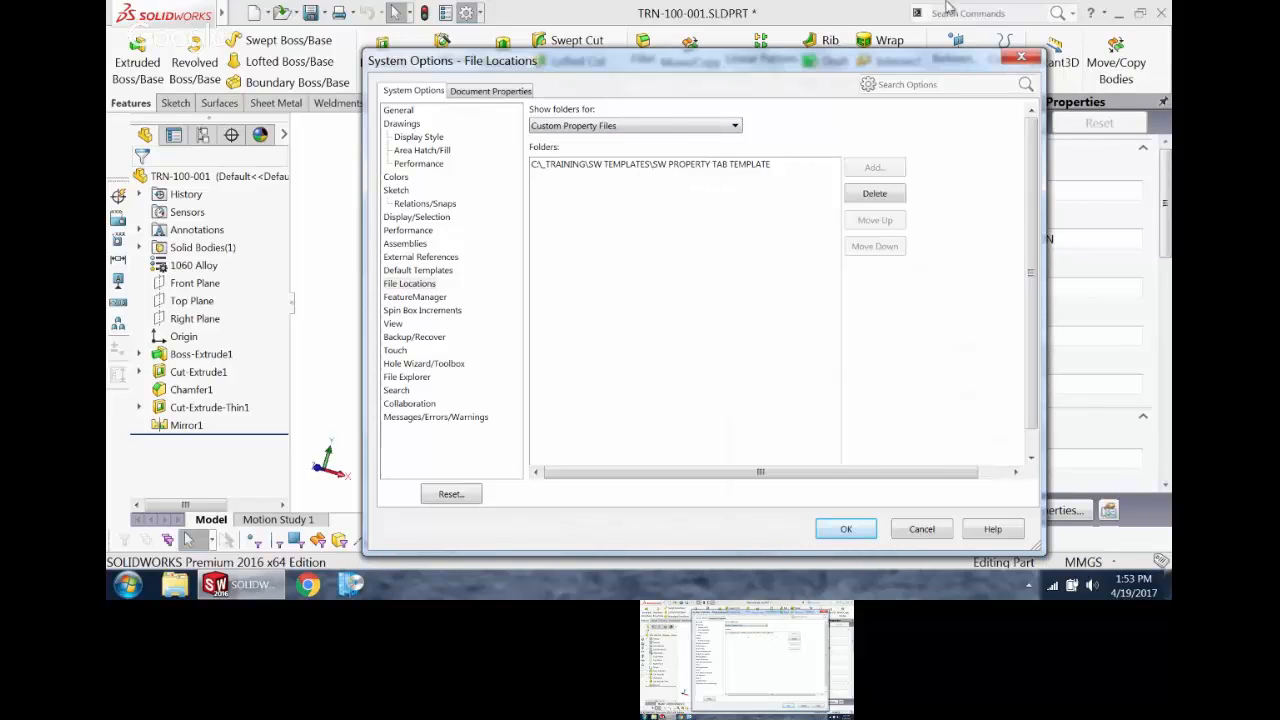
left_click(1021, 60)
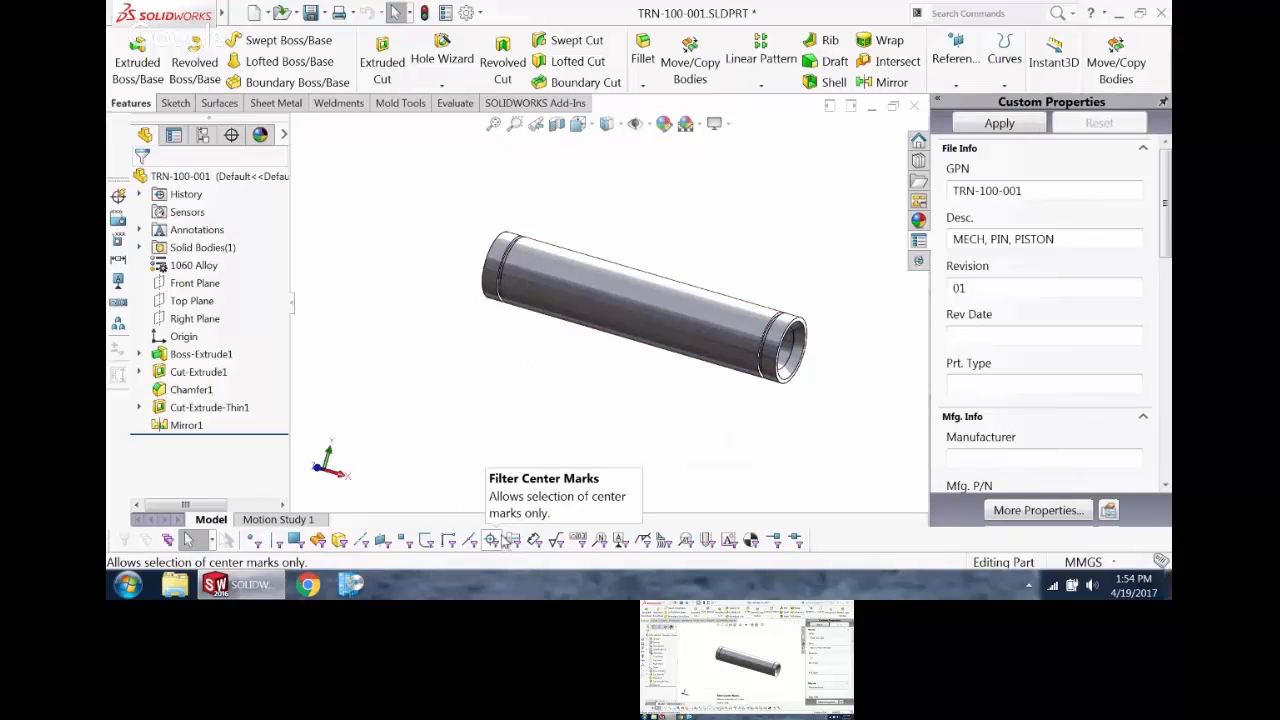
Step: Close the TRN-100-001 part and its drawing without saving the changes
left_click(915, 107)
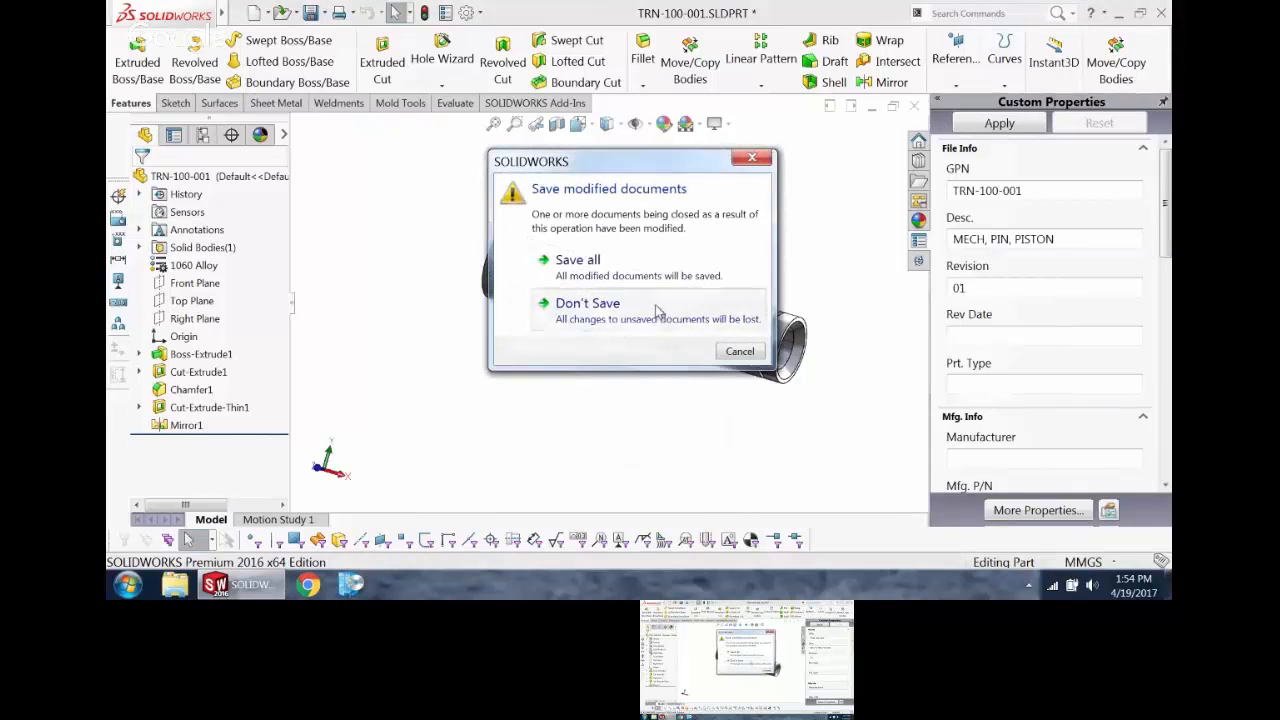
left_click(586, 302)
left_click(914, 106)
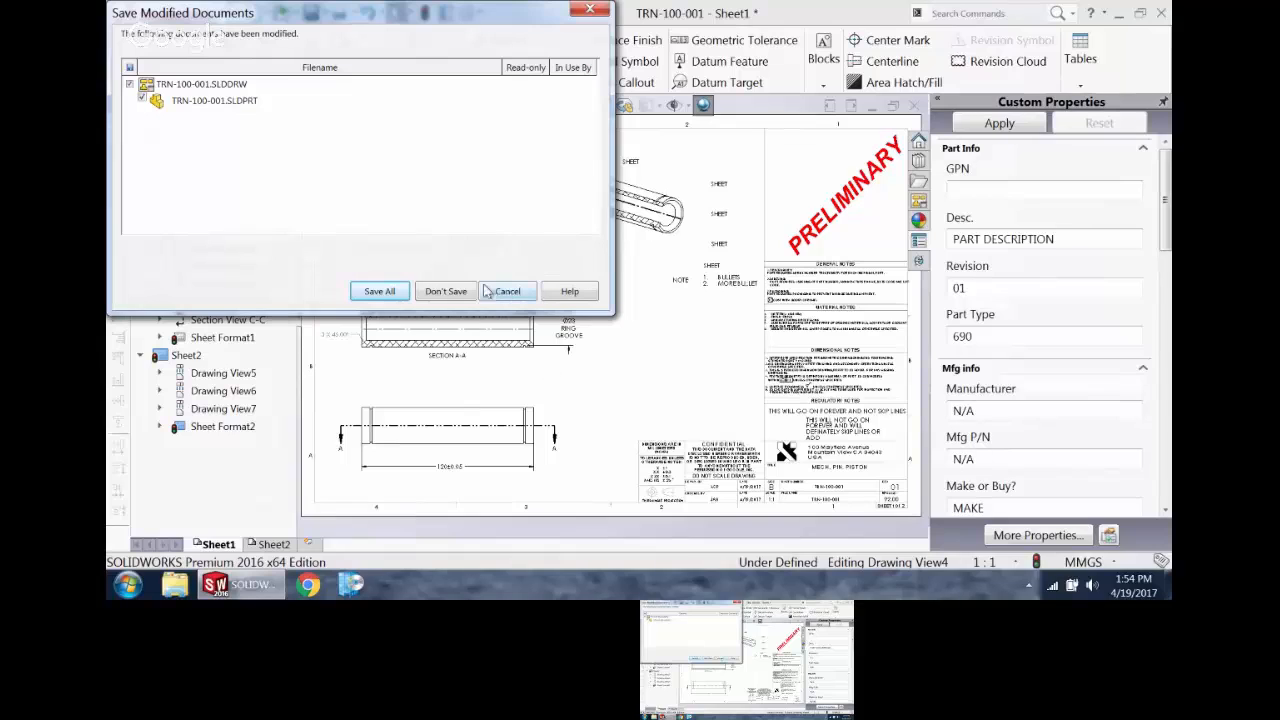
left_click(446, 291)
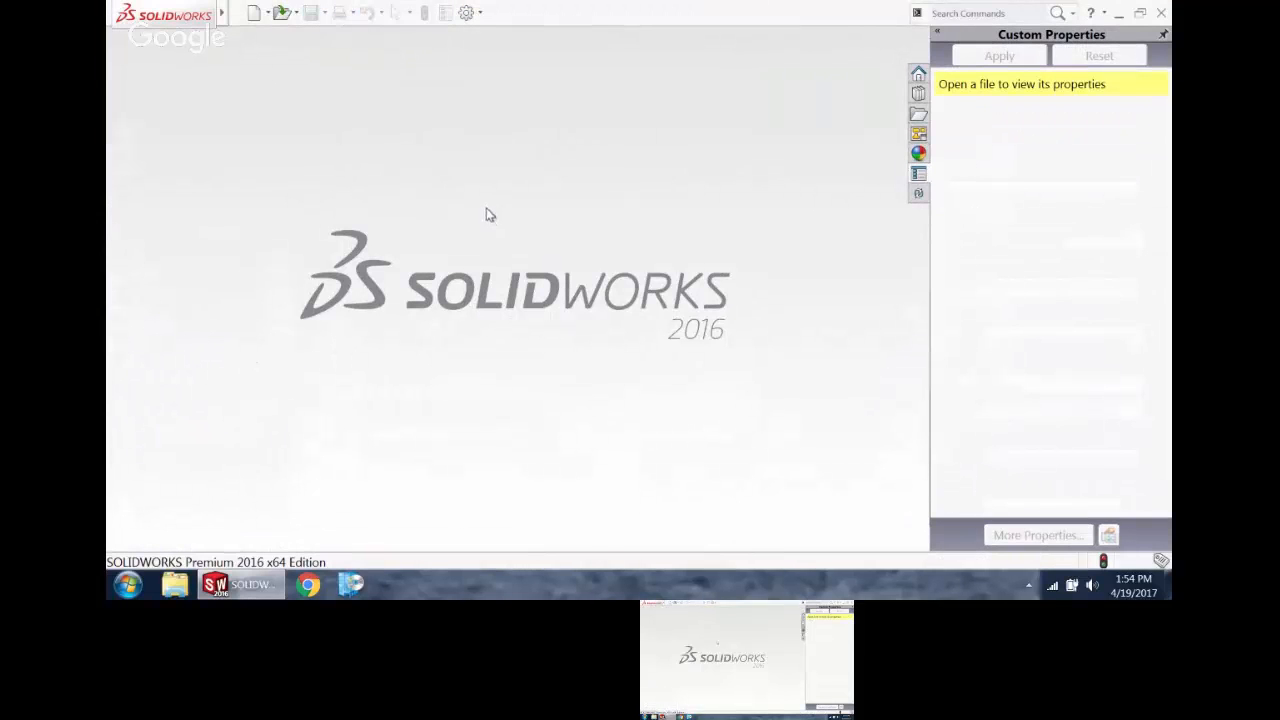
Step: Open the part LCP-100-001.SLDPRT from the NEW TRIKE folder
key("r")
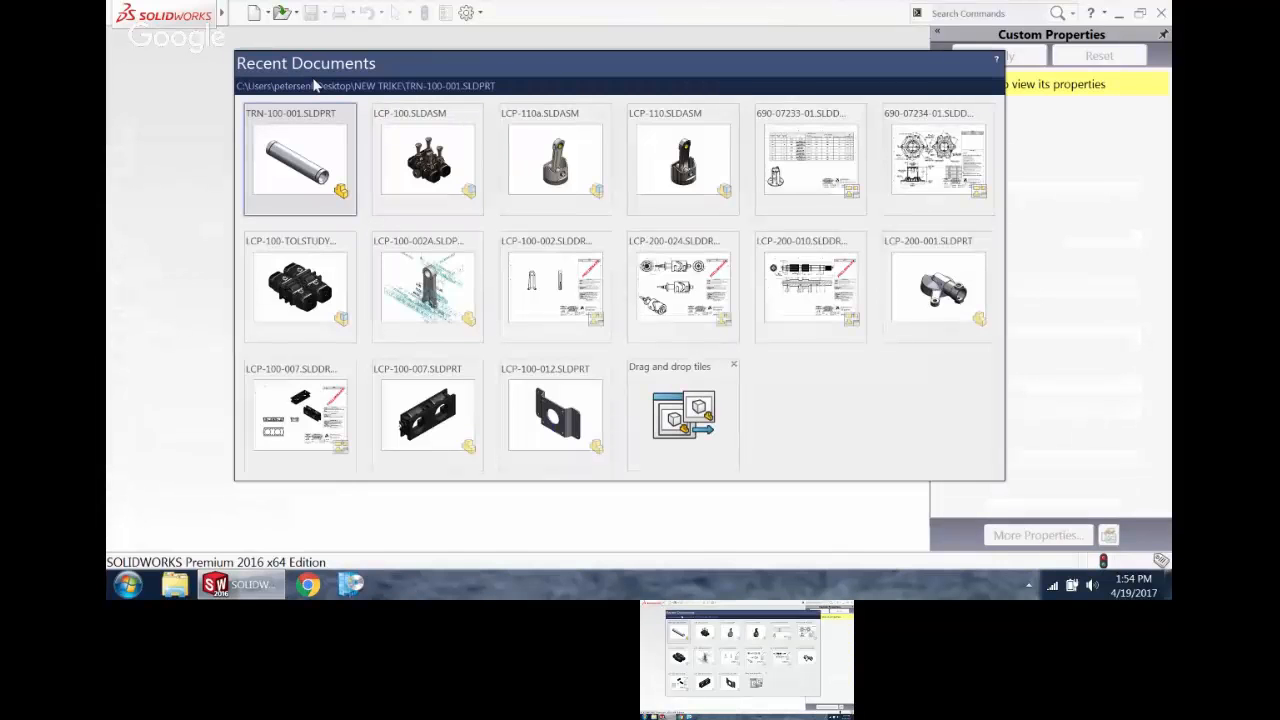
left_click(282, 12)
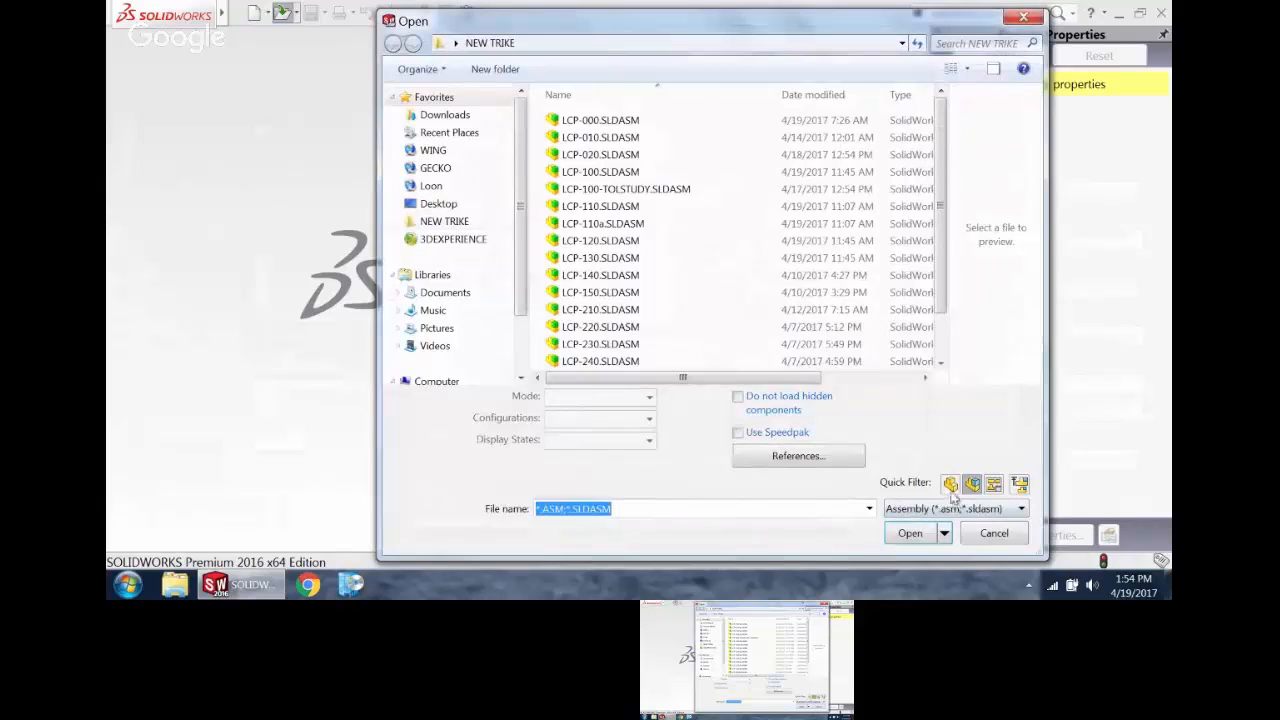
left_click(946, 480)
left_click(972, 485)
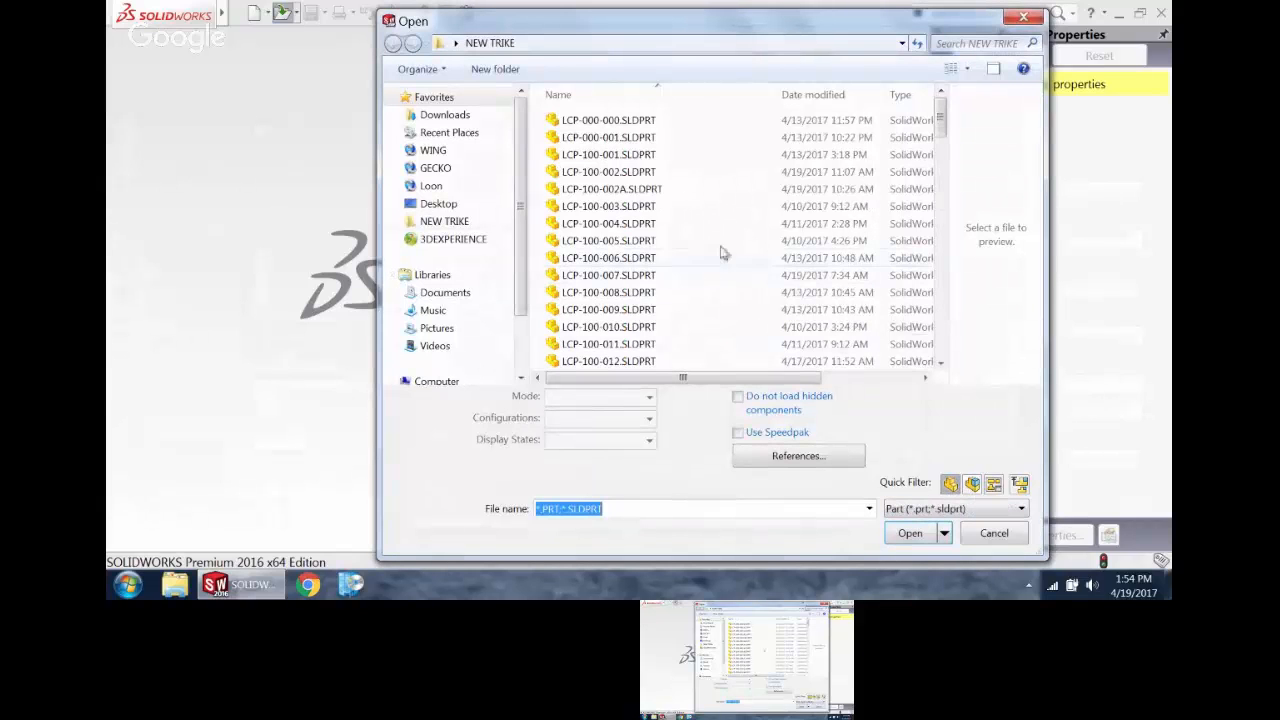
left_click(628, 155)
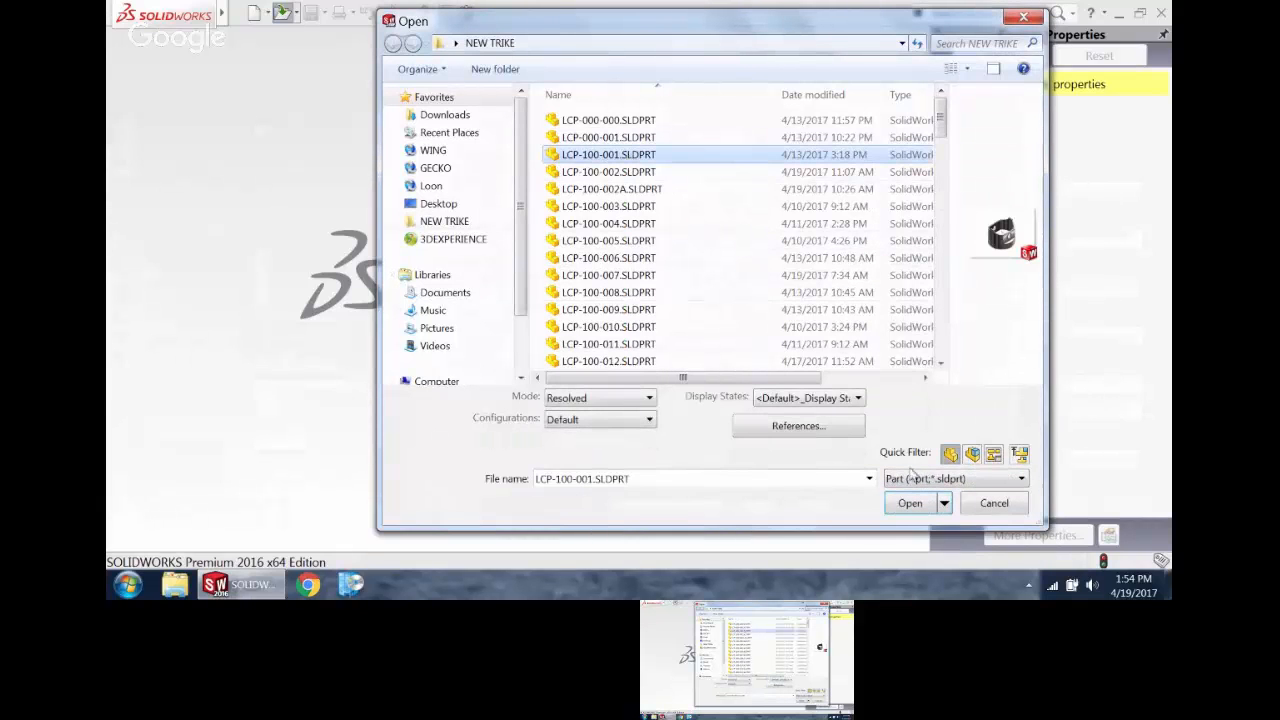
left_click(915, 504)
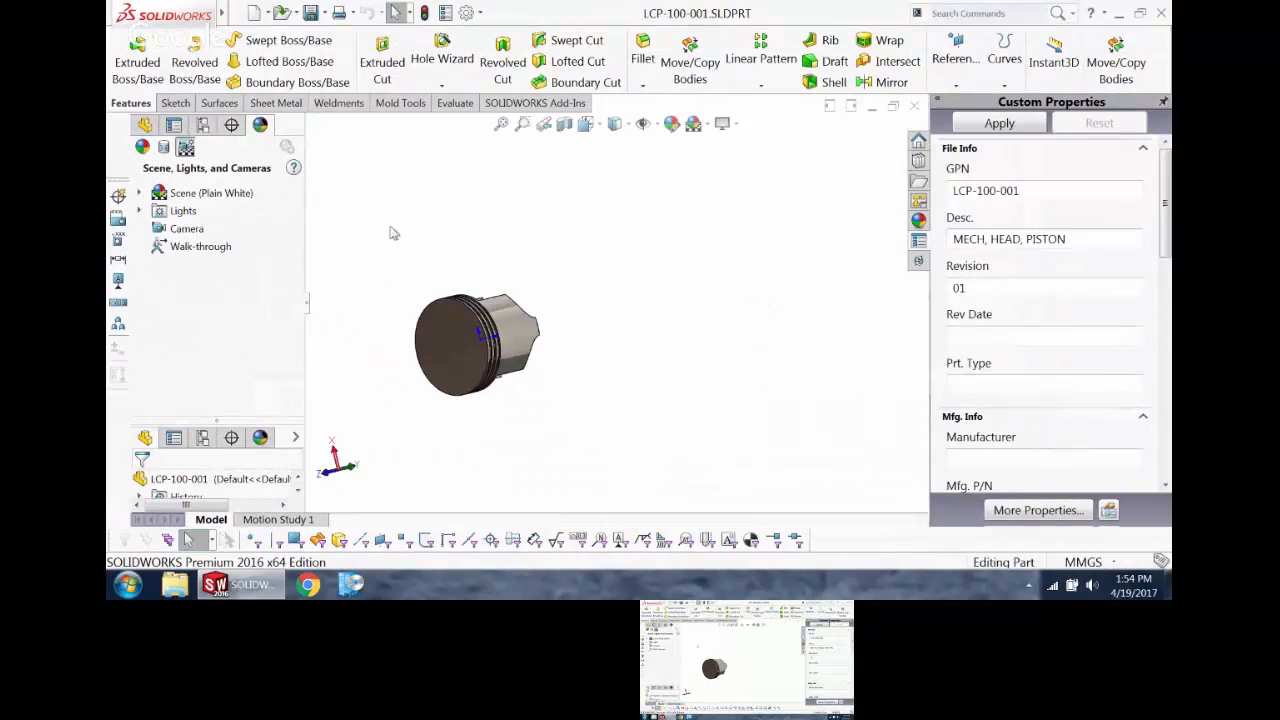
Step: Examine the piston head's crown, ring grooves, pin hole and open skirt from several angles
scroll(450, 367, "down", 4)
middle_click_drag(454, 382, 452, 411)
scroll(452, 411, "up", 1)
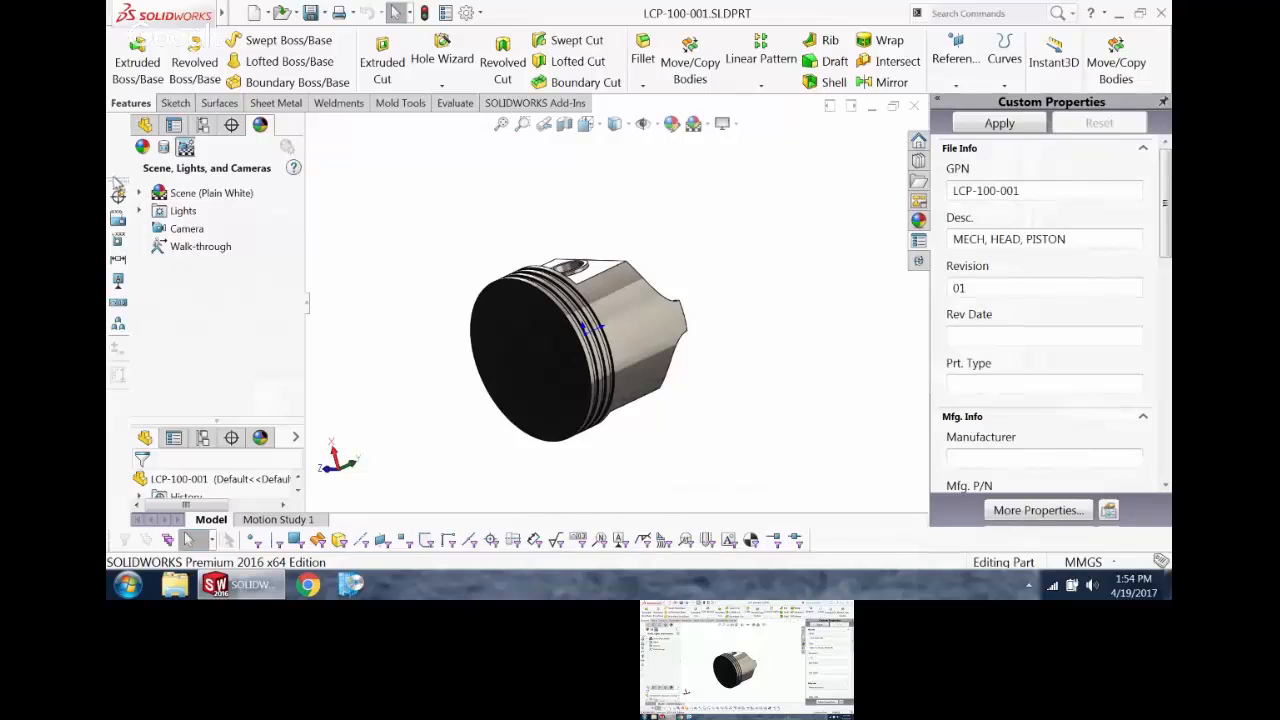
left_click_drag(118, 181, 395, 179)
left_click(364, 199)
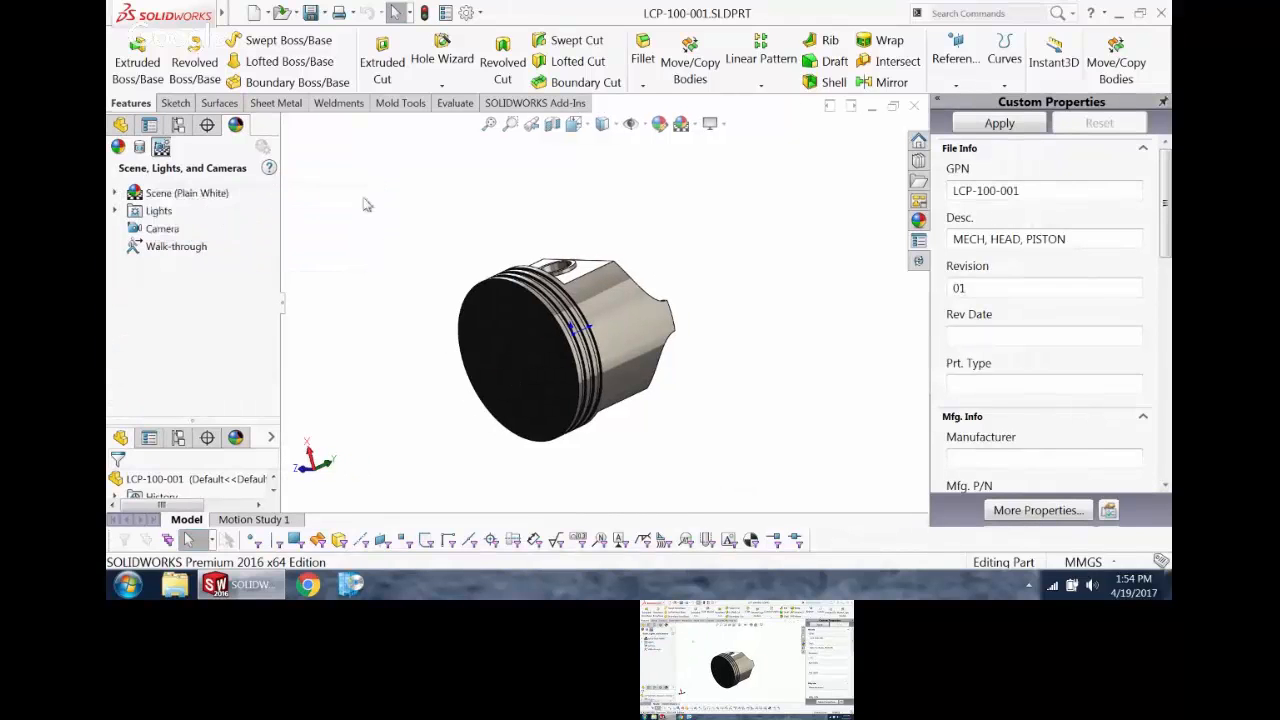
middle_click_drag(389, 206, 395, 273)
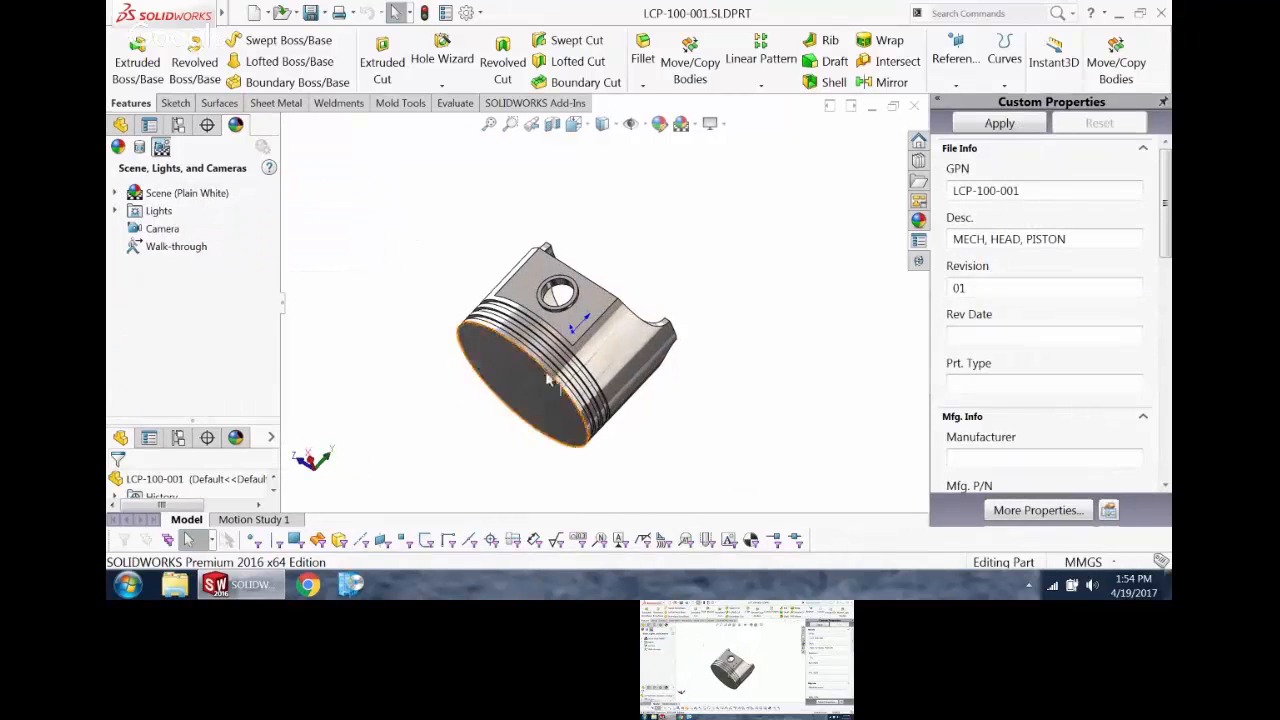
middle_click_drag(590, 318, 557, 296)
scroll(557, 295, "down", 1)
scroll(557, 296, "down", 4)
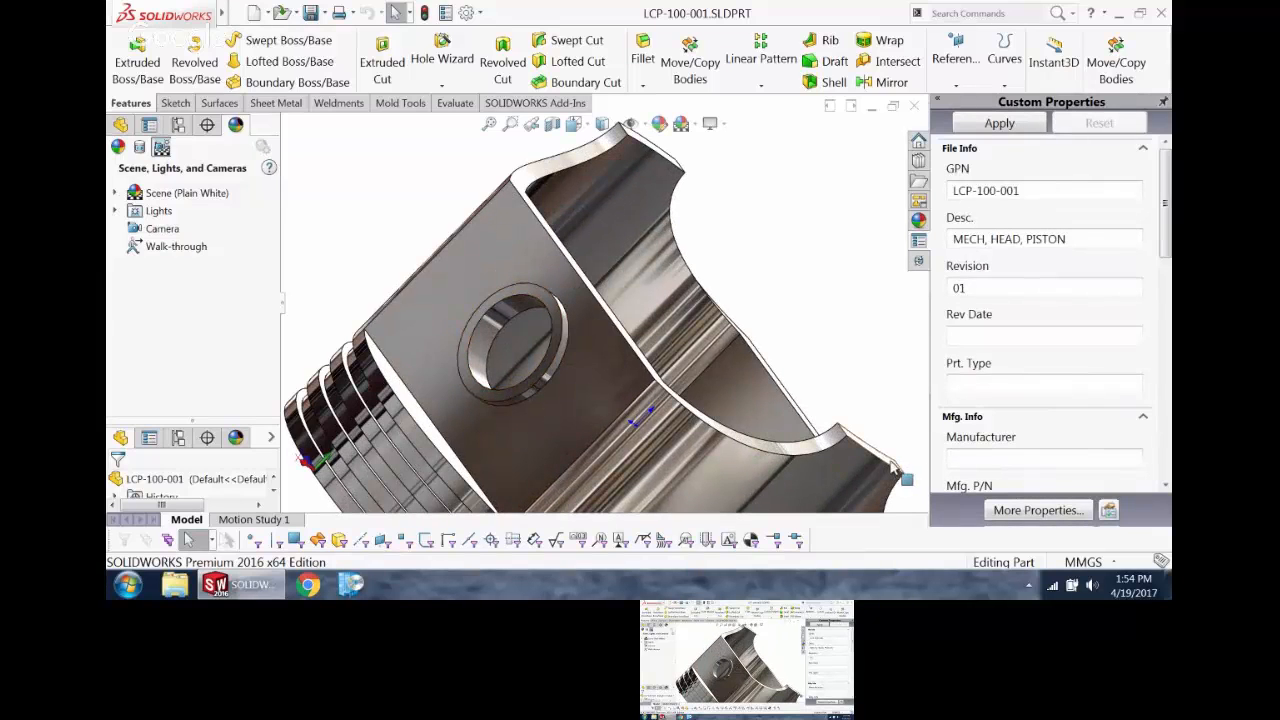
Step: Orient the view with Normal To on the ring face around the pin hole, and inspect the piston at an angle
left_click(662, 402)
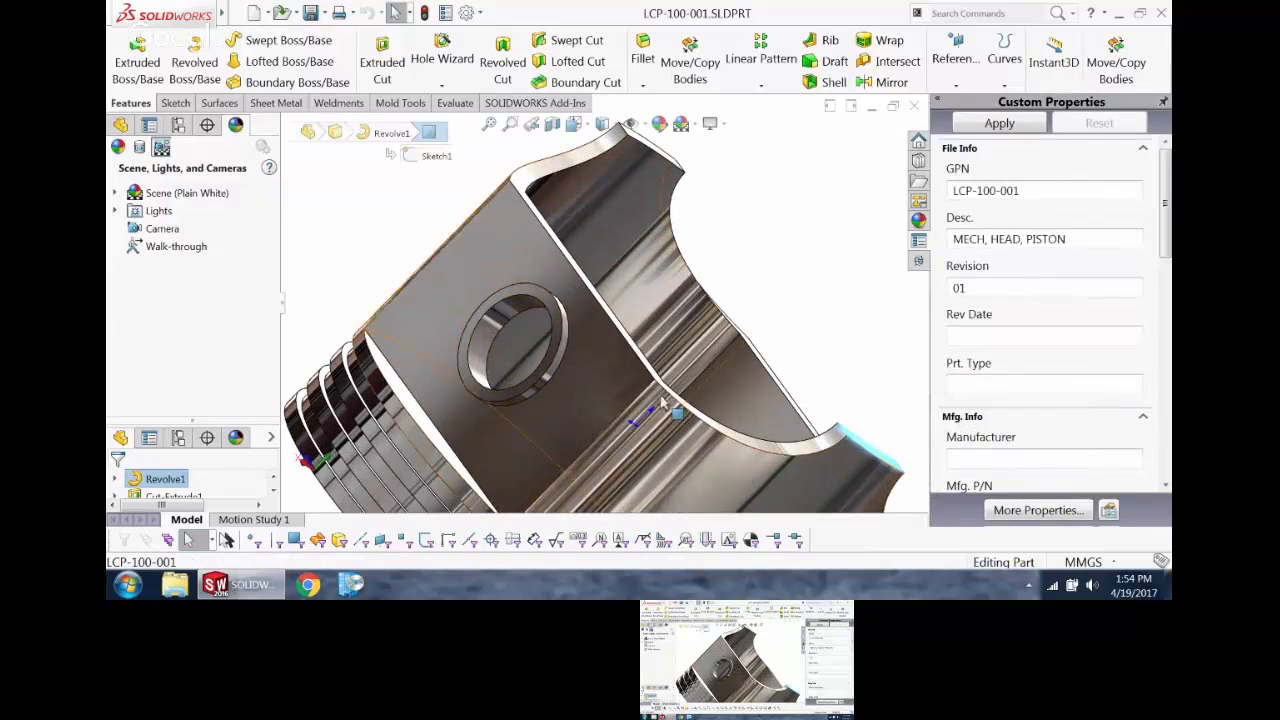
left_click(556, 312)
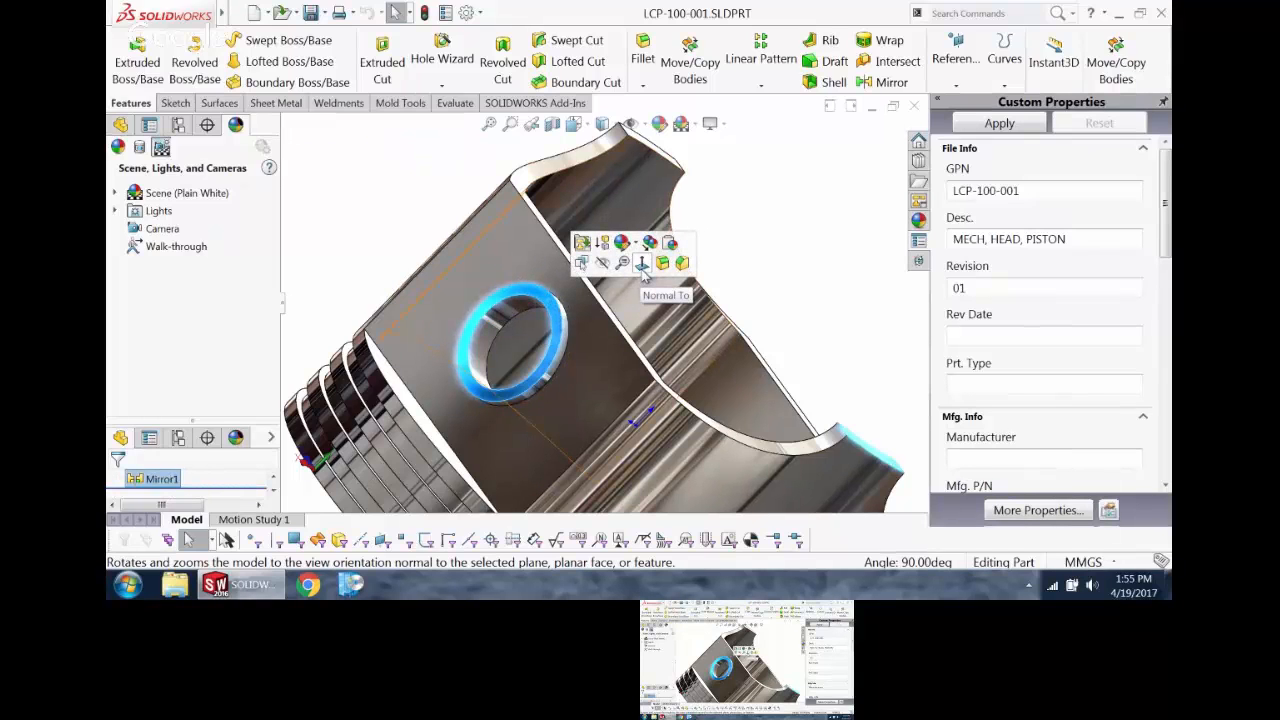
left_click(642, 263)
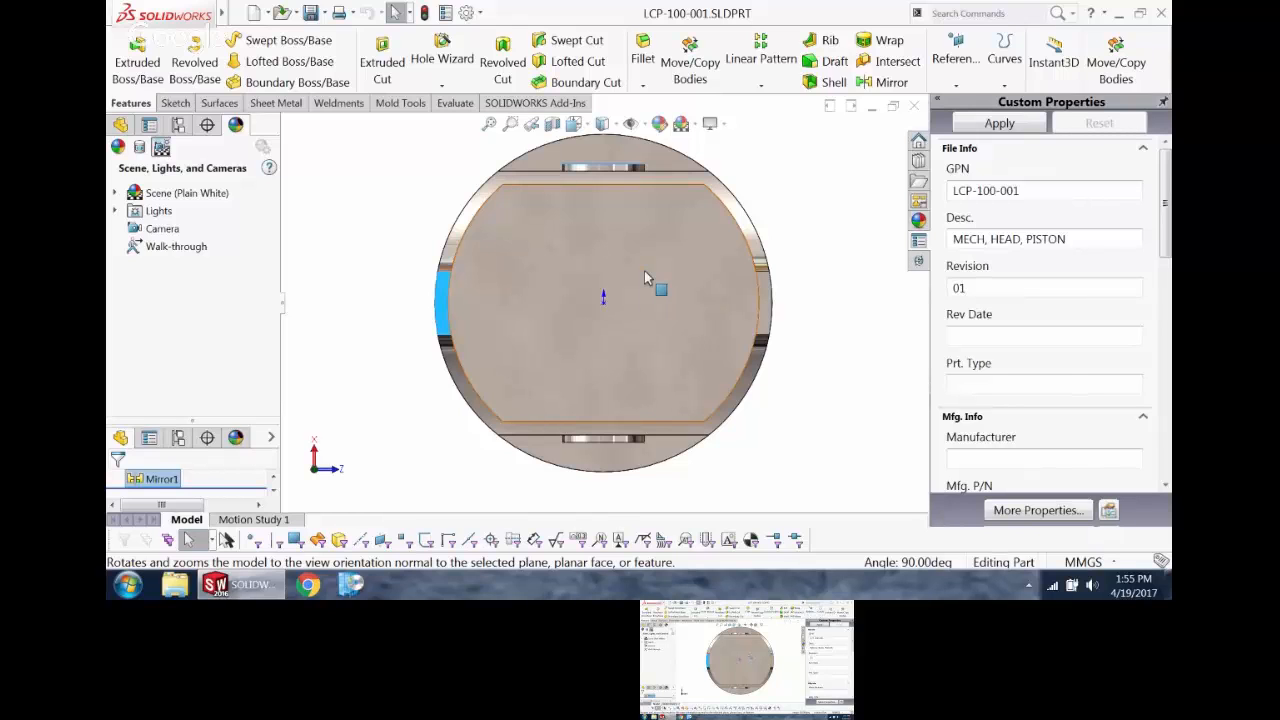
middle_click_drag(430, 321, 342, 235)
left_click(342, 235)
middle_click_drag(468, 266, 489, 269)
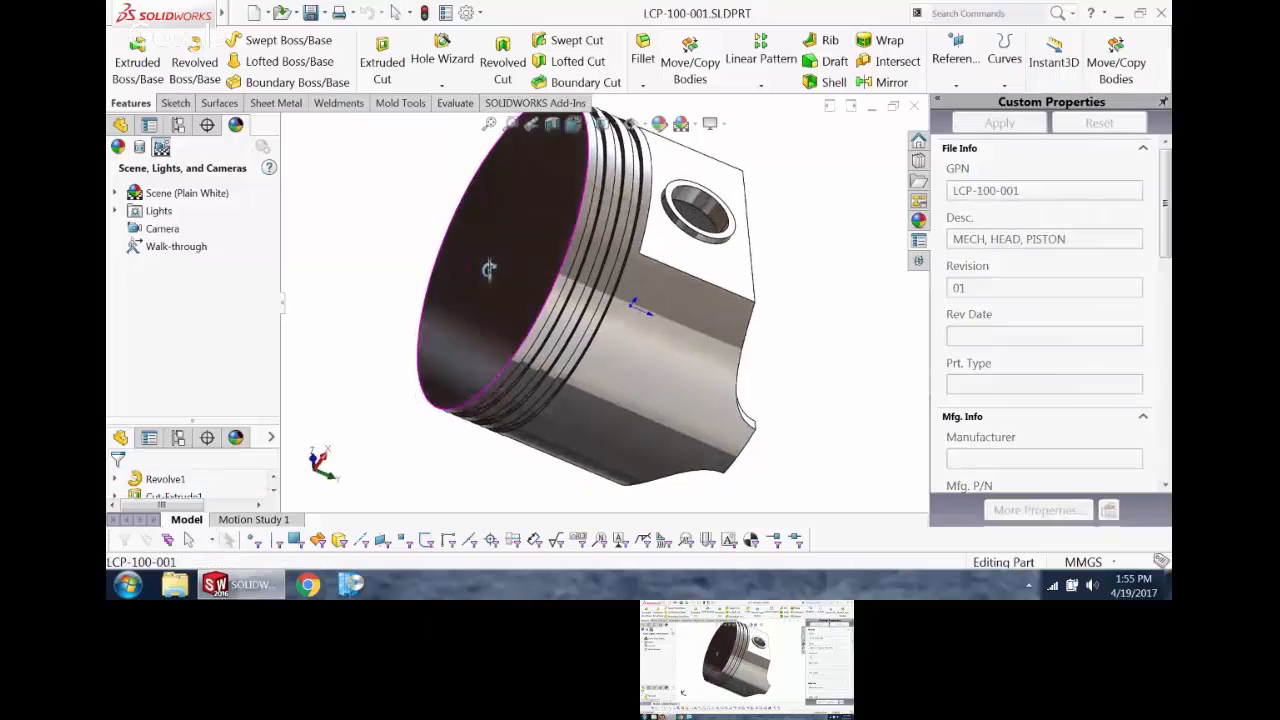
Step: Look at the piston in the standard Front, Top and Bottom views
left_click(314, 462)
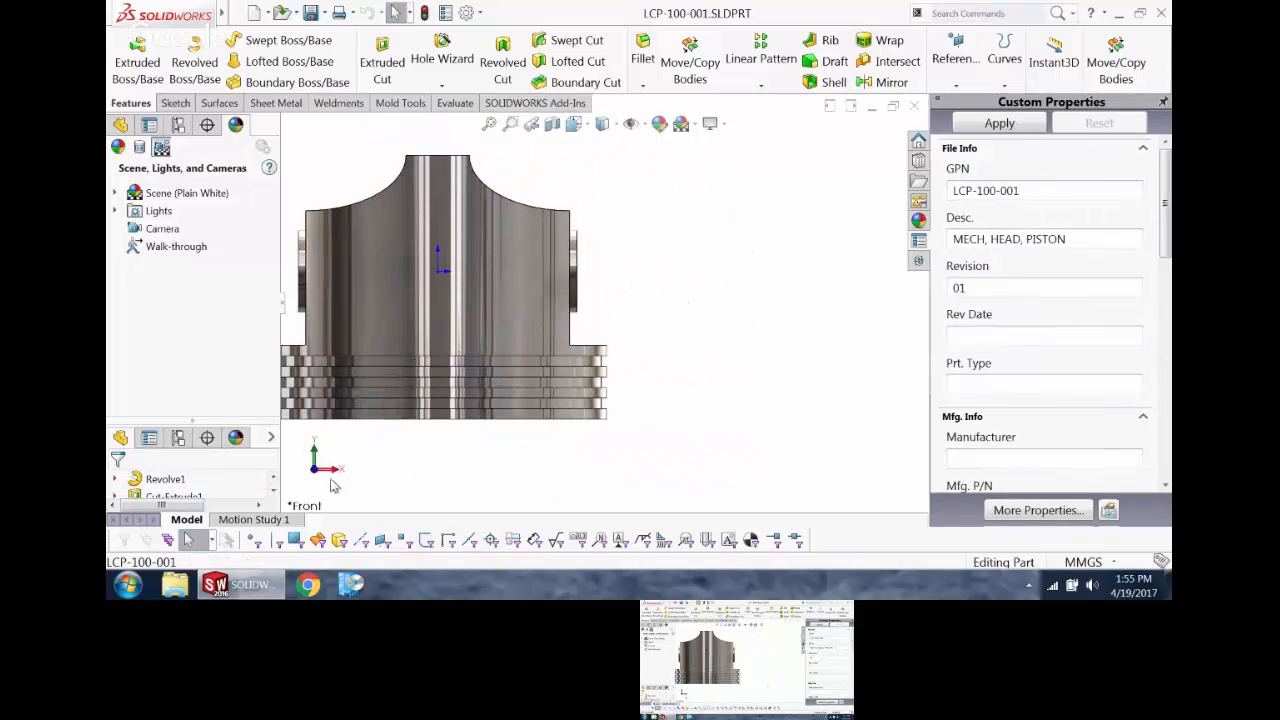
left_click(314, 448)
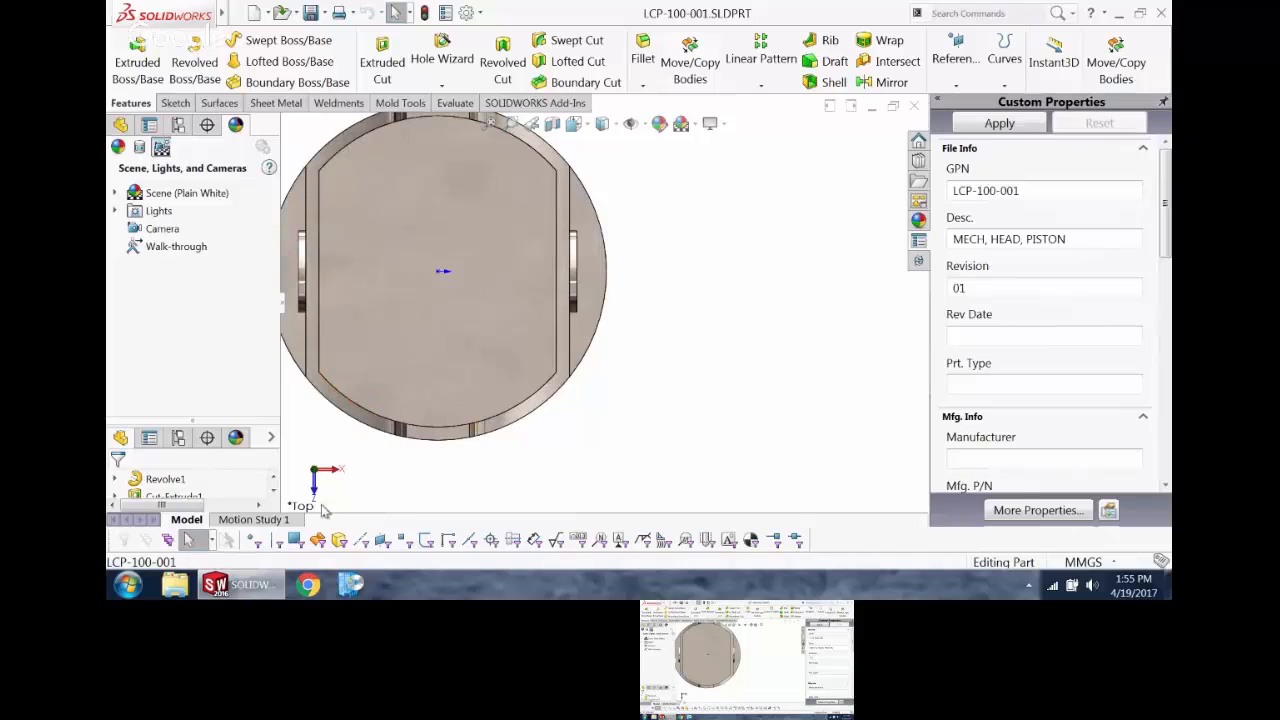
left_click(318, 475)
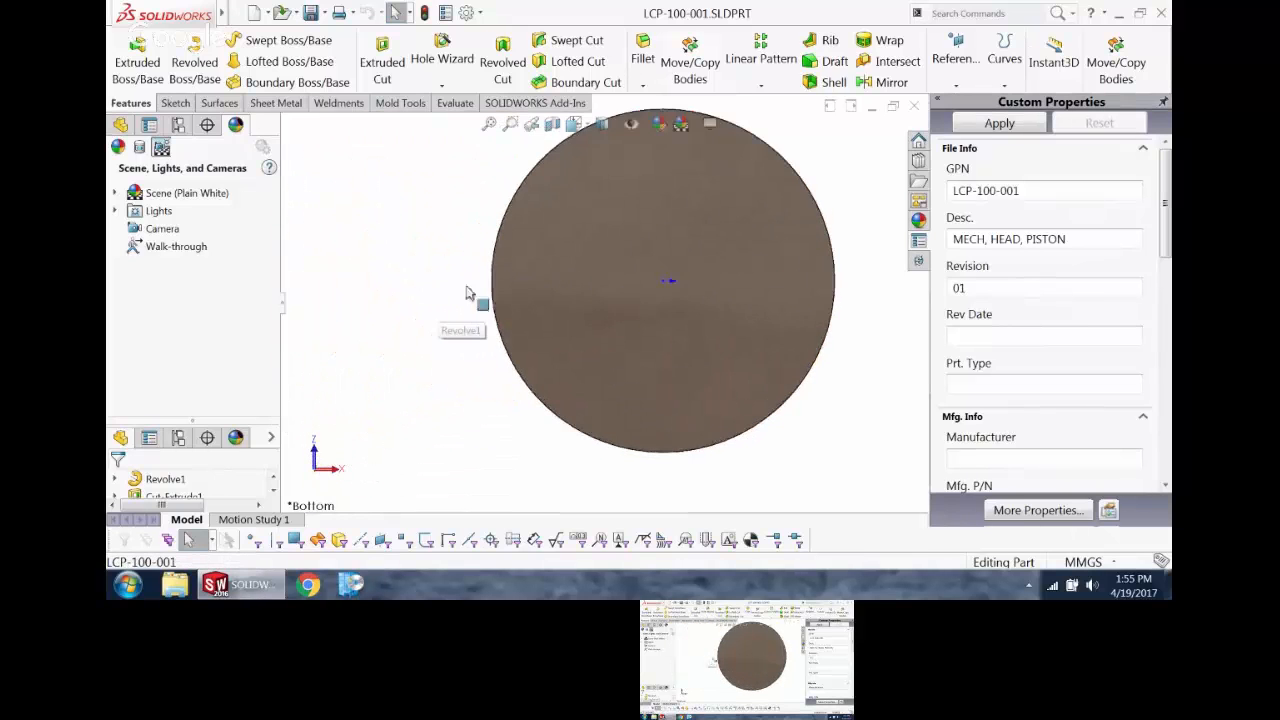
Step: Inspect the piston with hidden lines visible and restore the shaded display
left_click(603, 123)
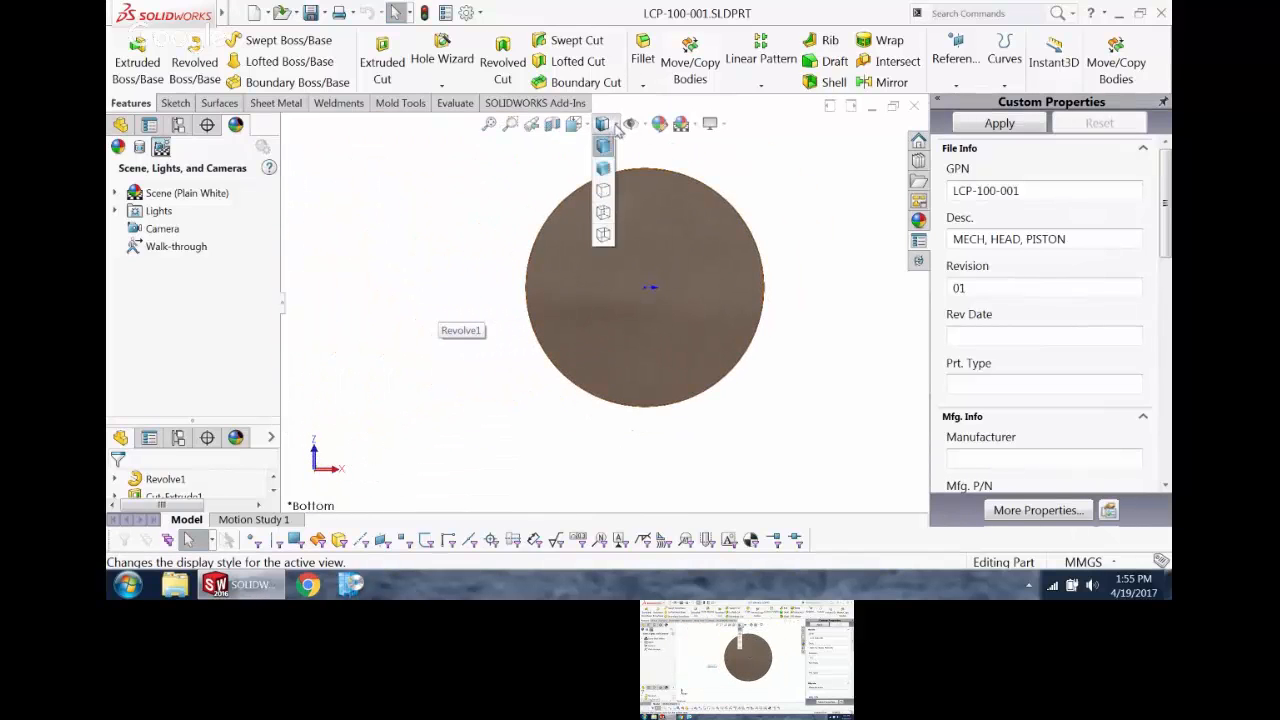
left_click(604, 212)
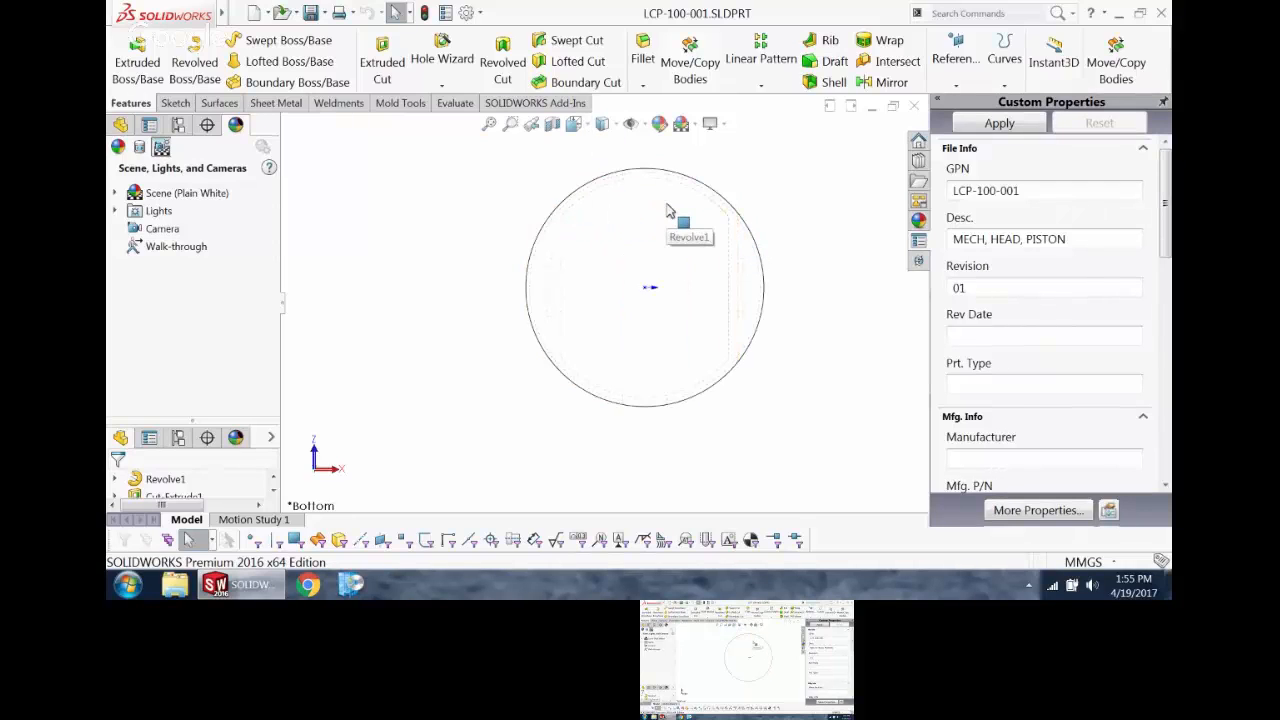
left_click(606, 125)
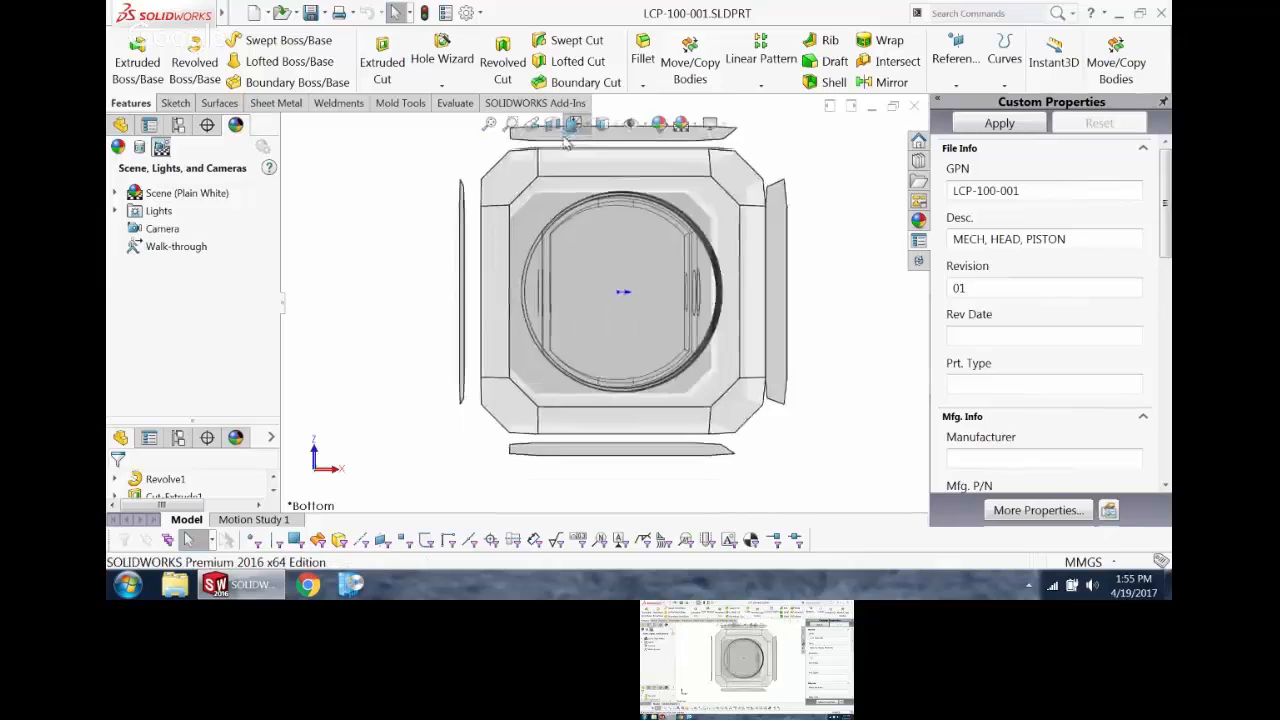
left_click(604, 166)
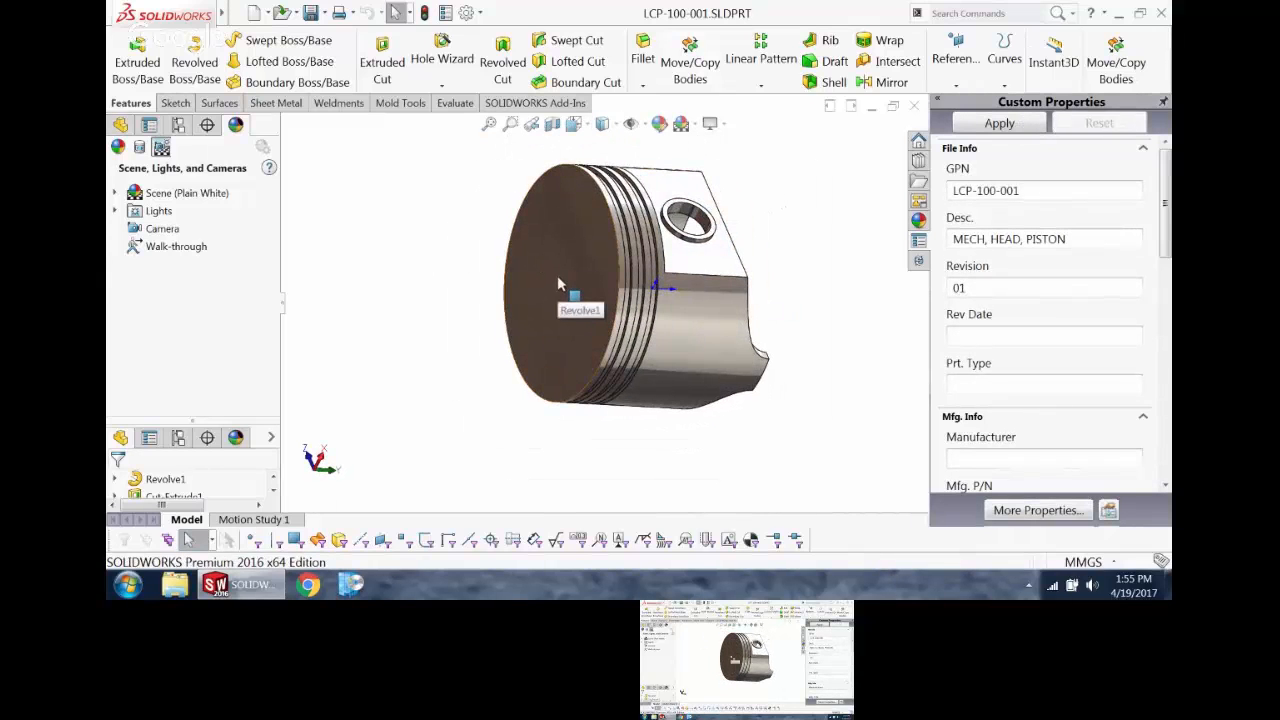
Step: Orient the view with Normal To on the piston crown, using the flat face around the pin hole as the upward direction
left_click(566, 275)
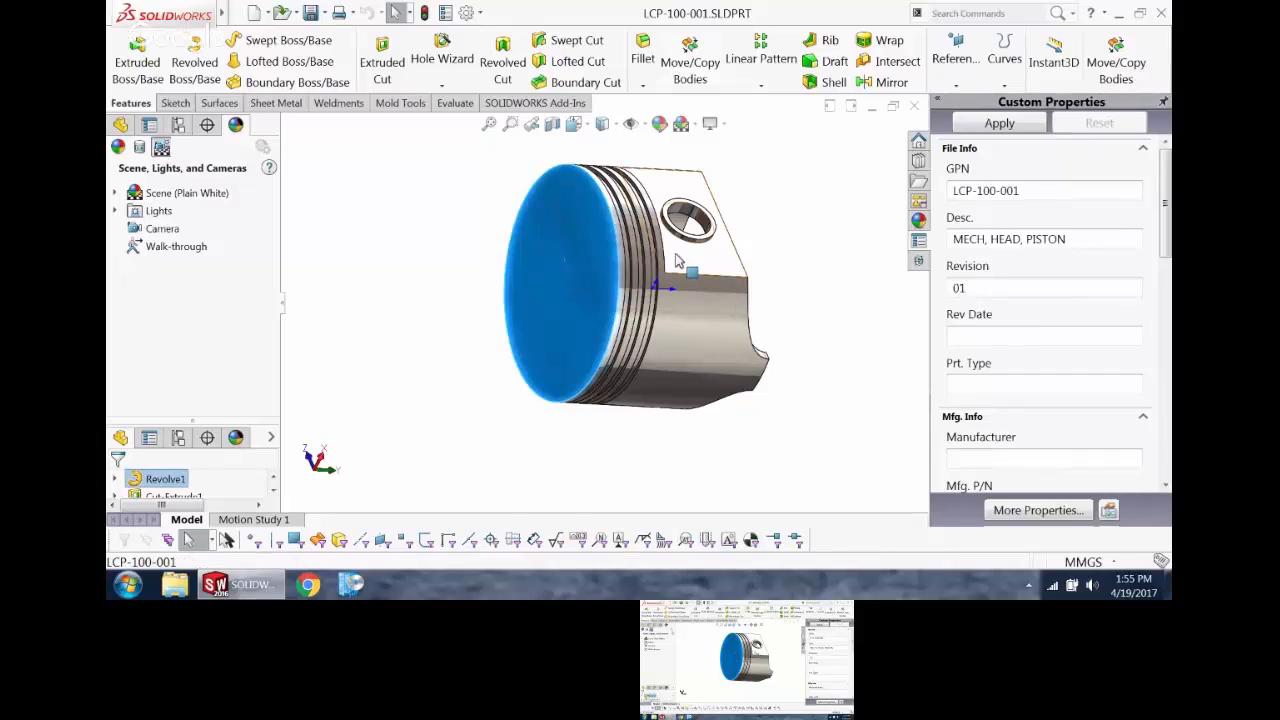
left_click(676, 260, "ctrl")
left_click(771, 228)
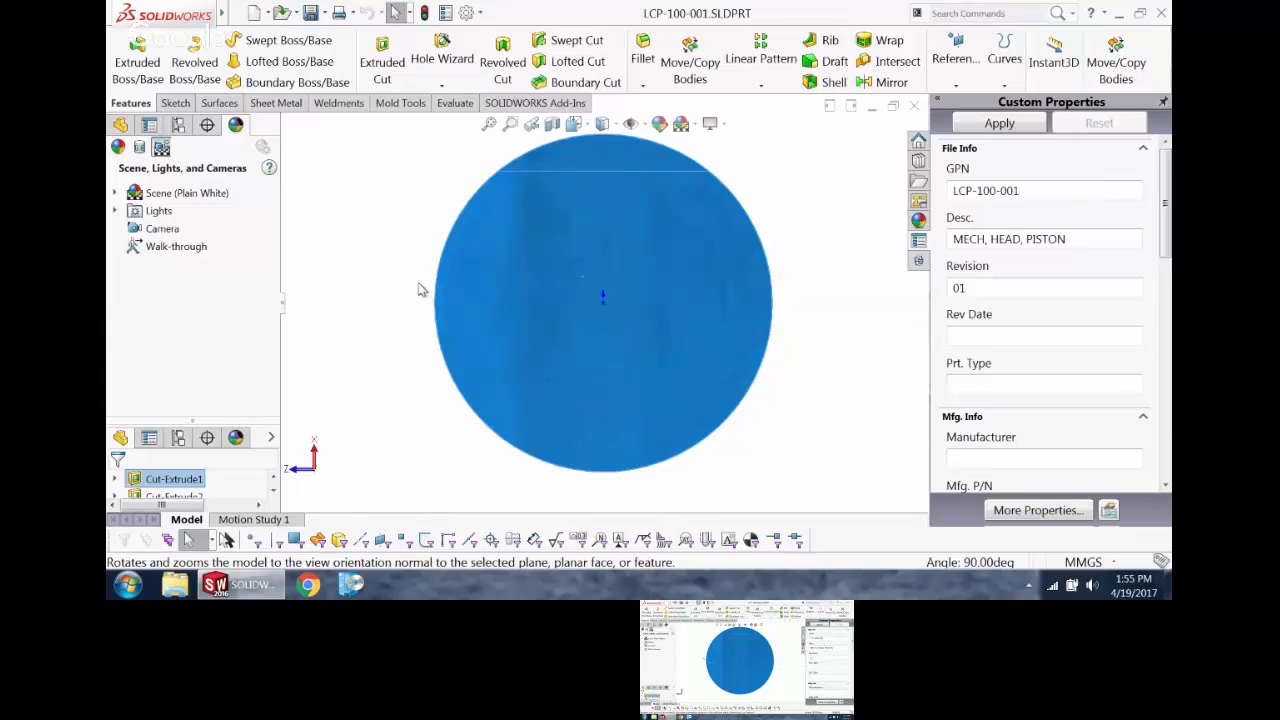
Step: Save the current orientation as a named view called NEW NORMAL
key("space")
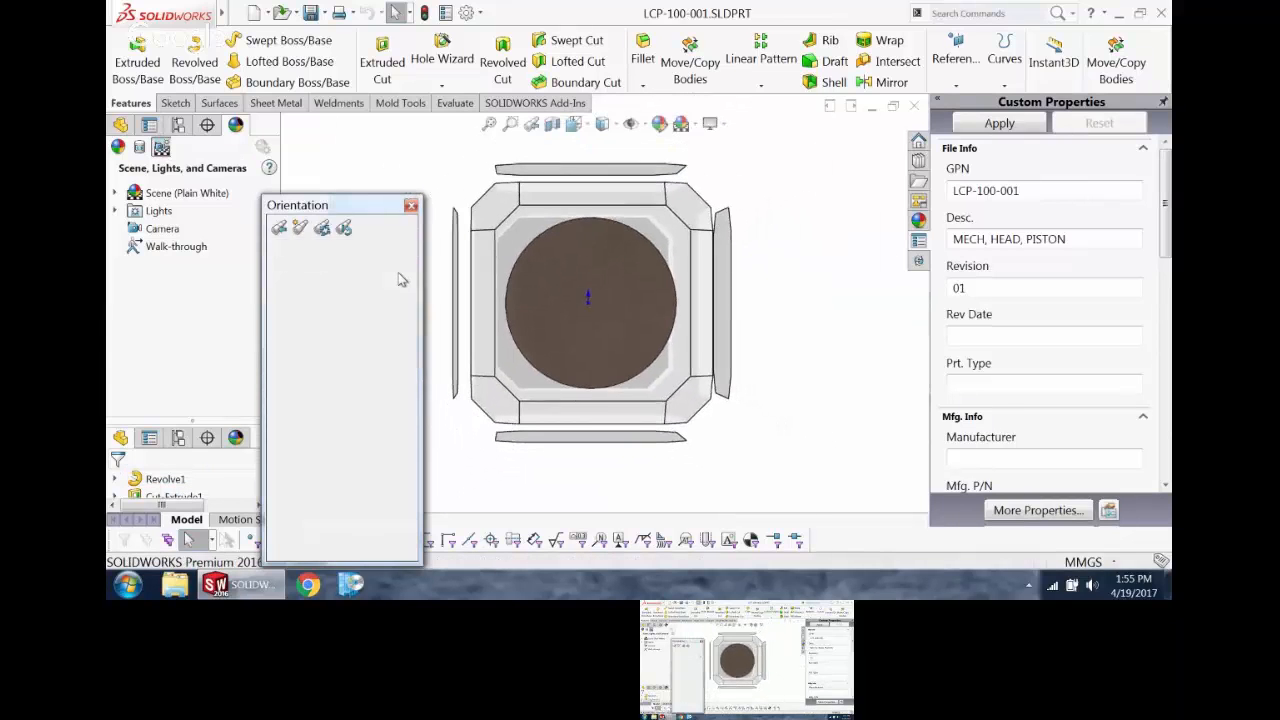
left_click(309, 229)
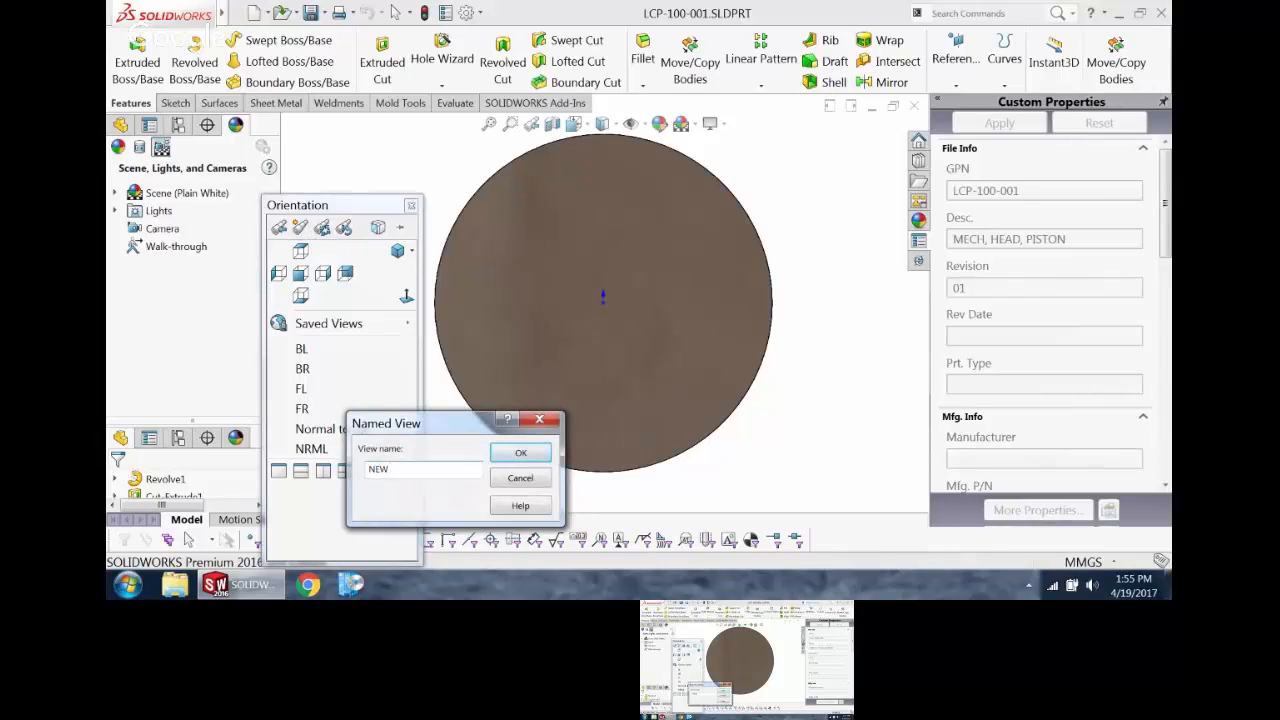
key("Return")
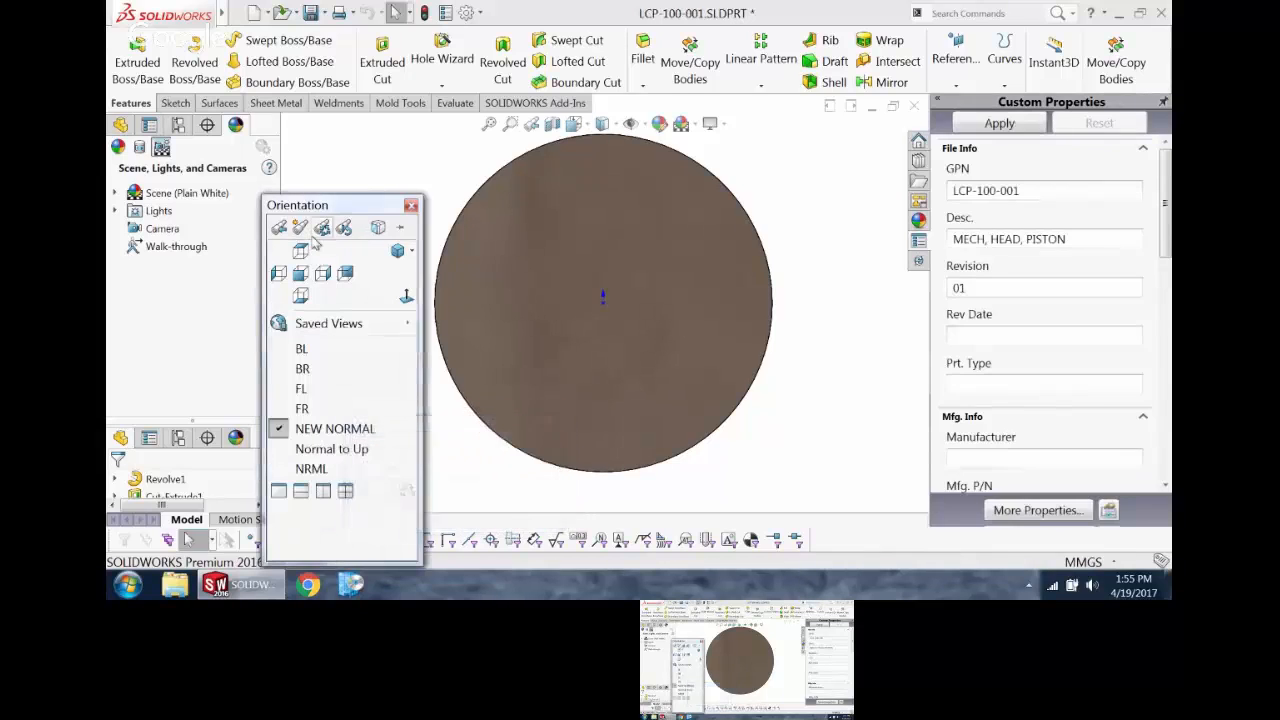
left_click(411, 205)
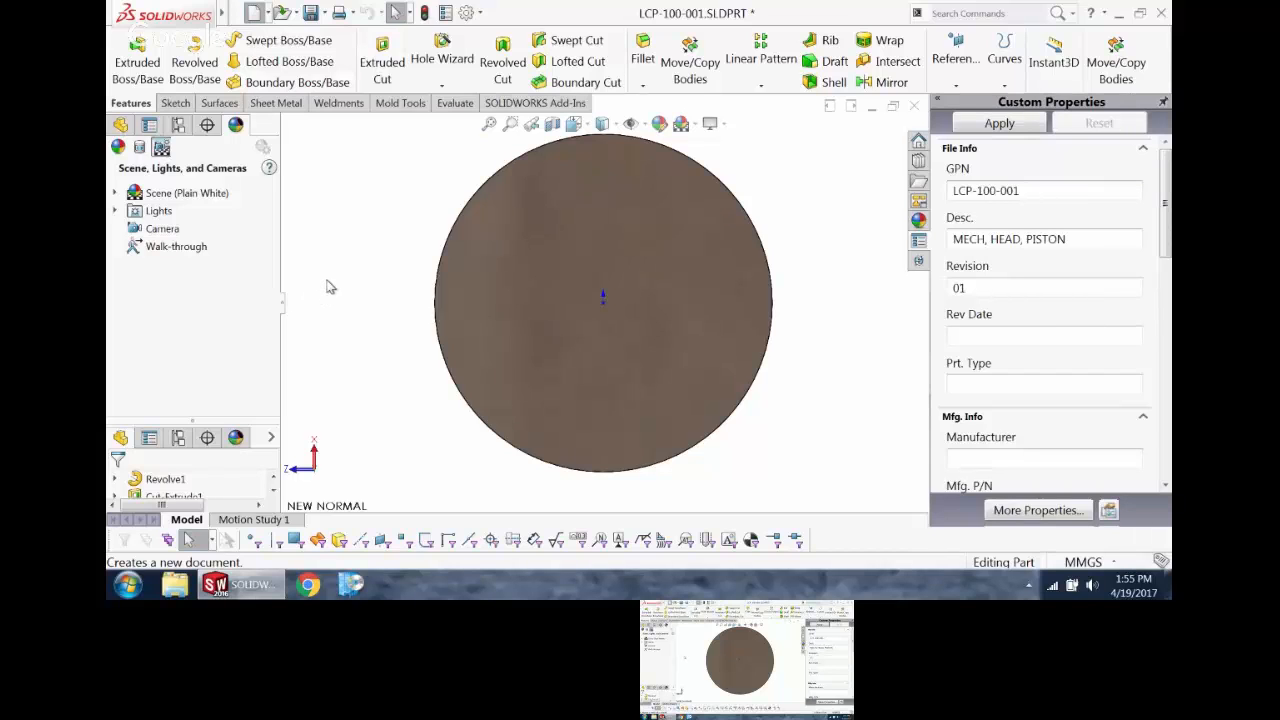
Step: Create a new drawing from the Daedalus B PART MM template and dismiss the automatic model view insertion
key("ctrl+n")
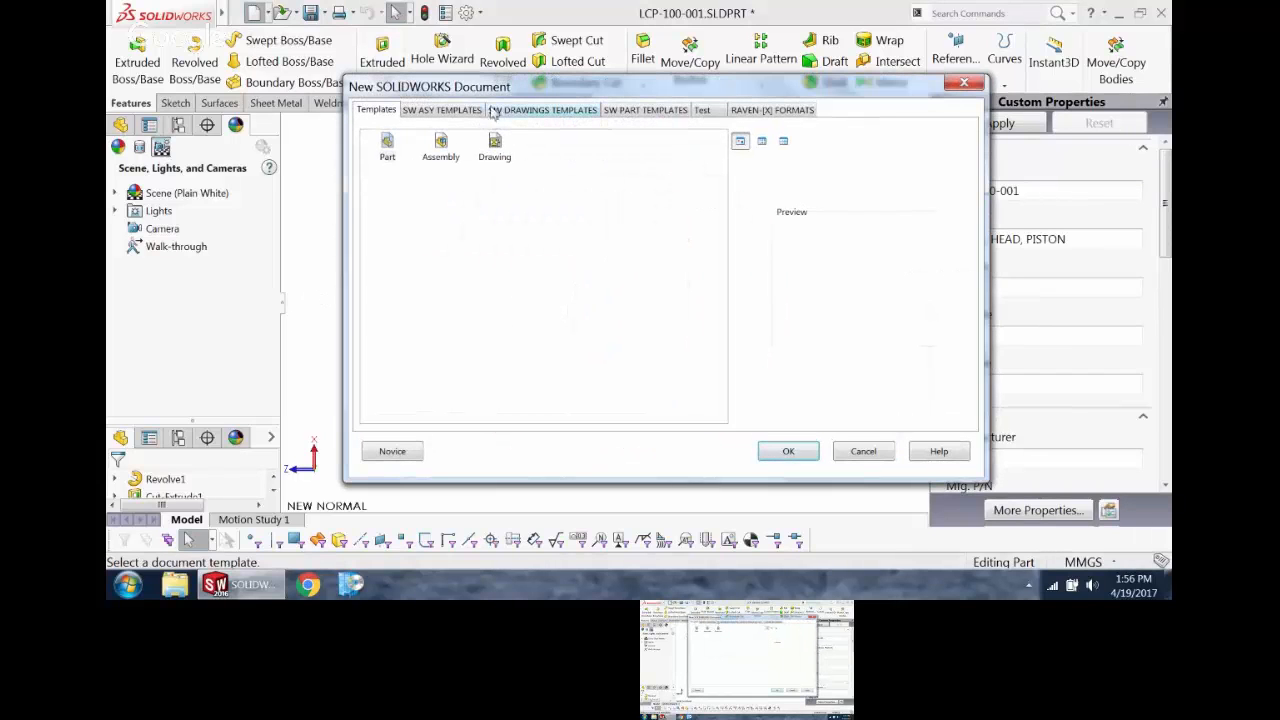
left_click(524, 112)
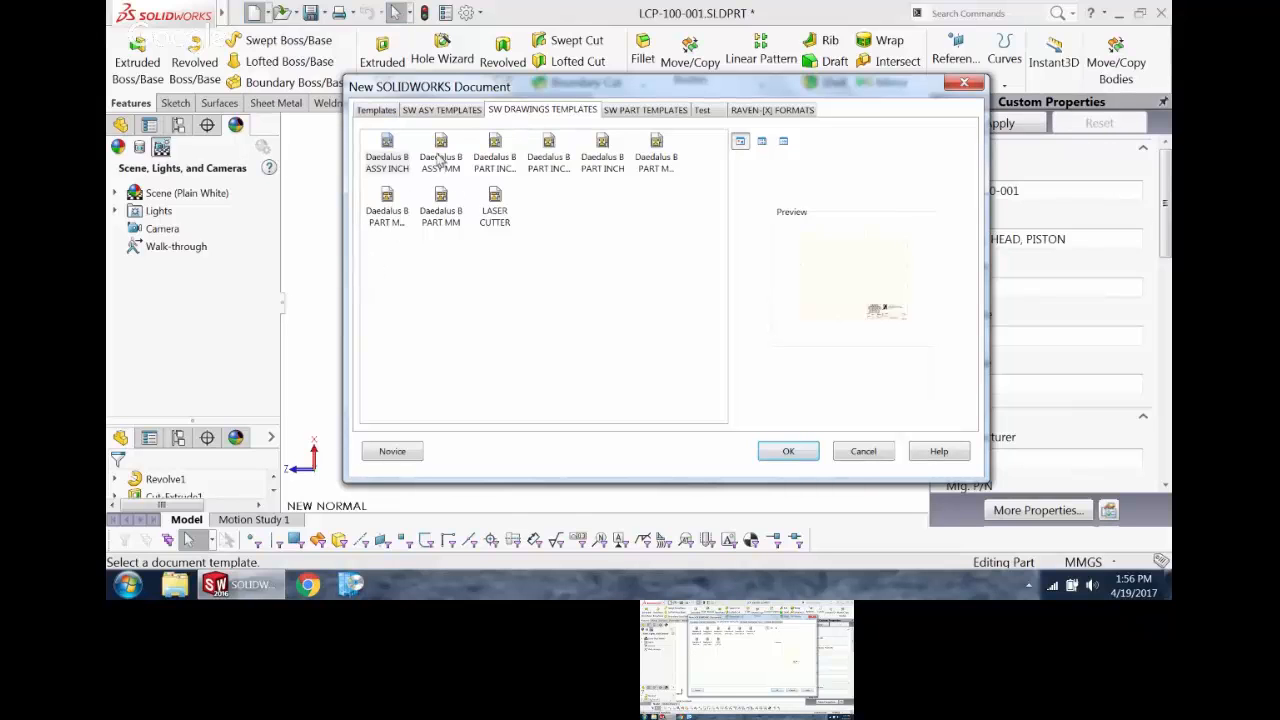
double_click(446, 212)
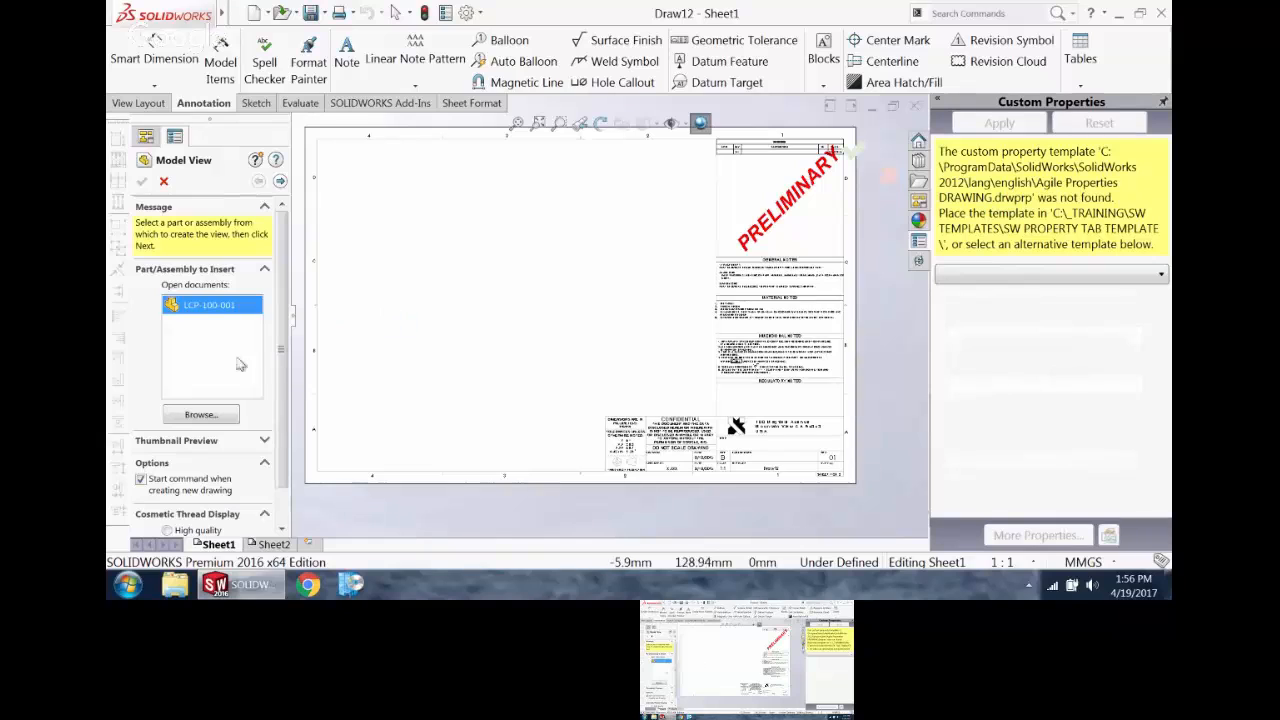
left_click(163, 181)
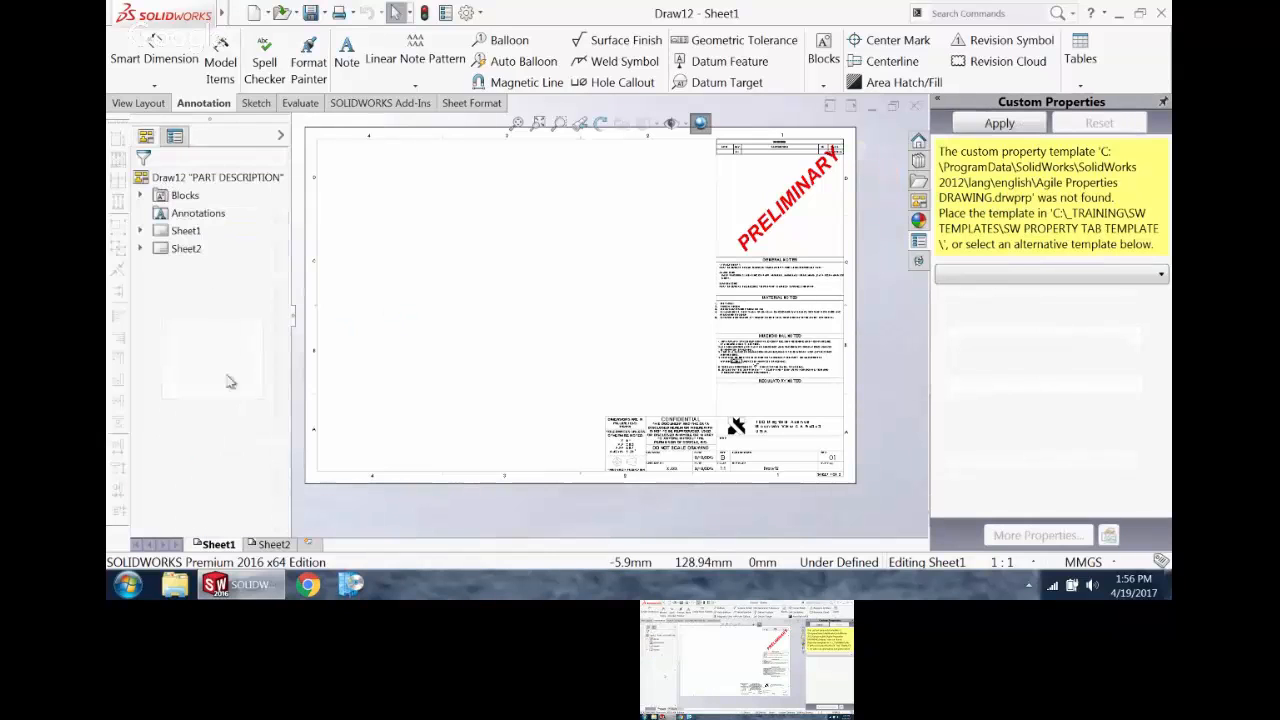
Step: Start a Model View of LCP-100-001 with annotations imported, including design annotations
left_click(138, 103)
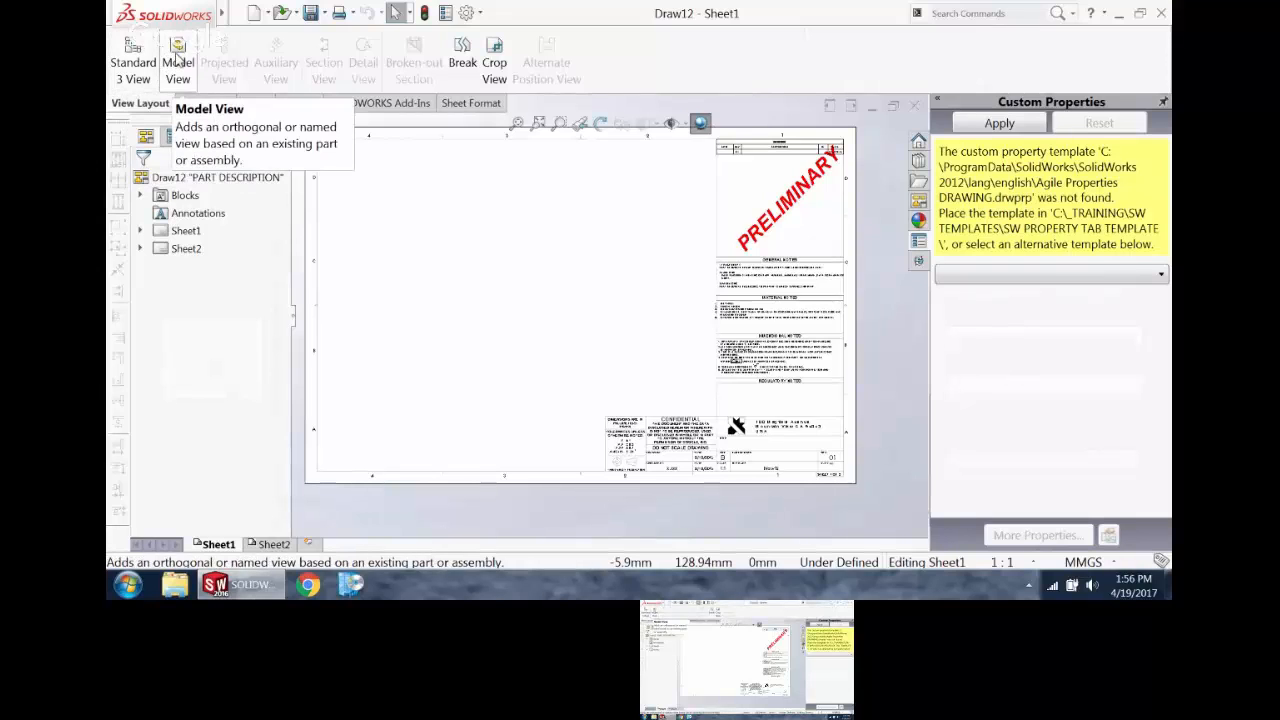
left_click(177, 60)
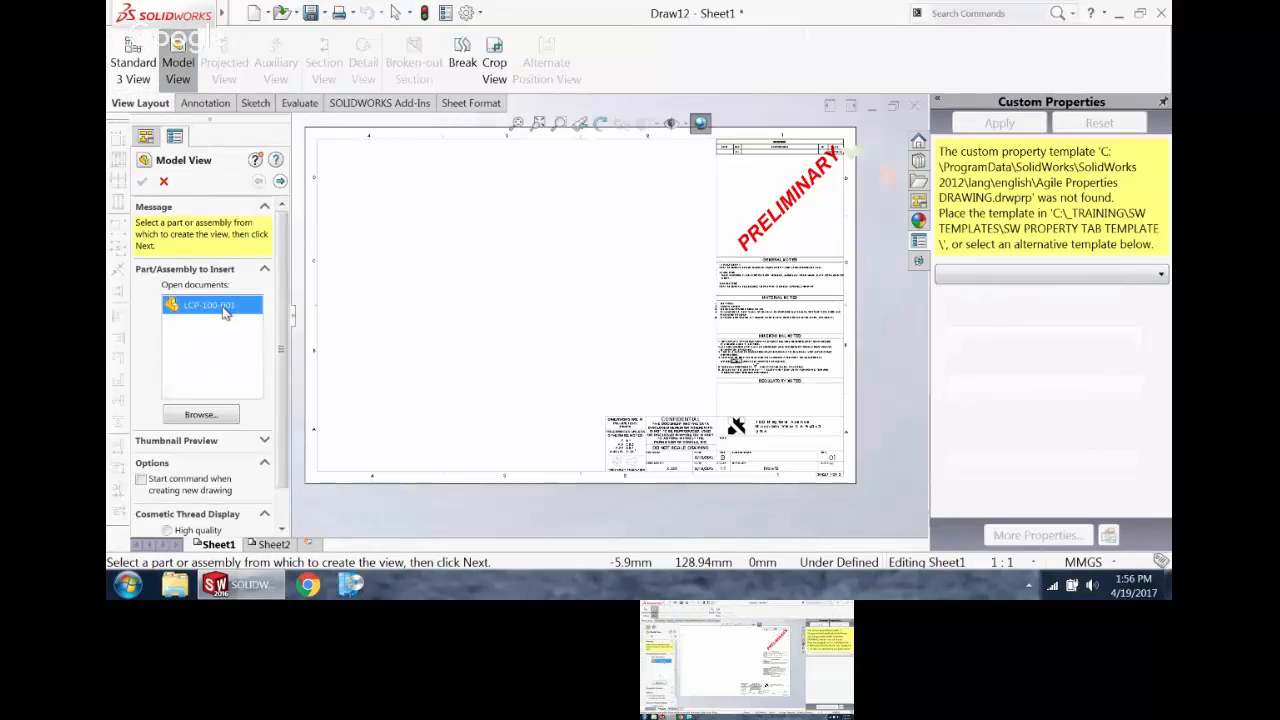
scroll(284, 338, "down", 1)
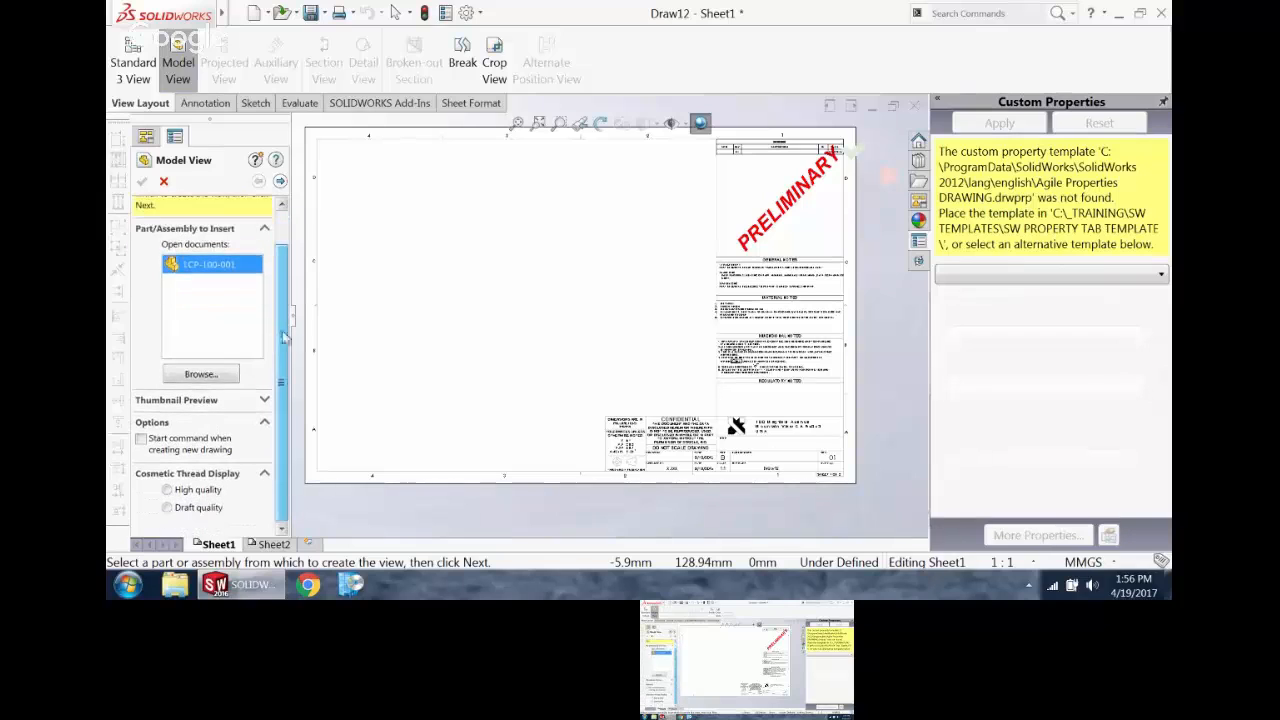
scroll(290, 380, "up", 1)
left_click(280, 181)
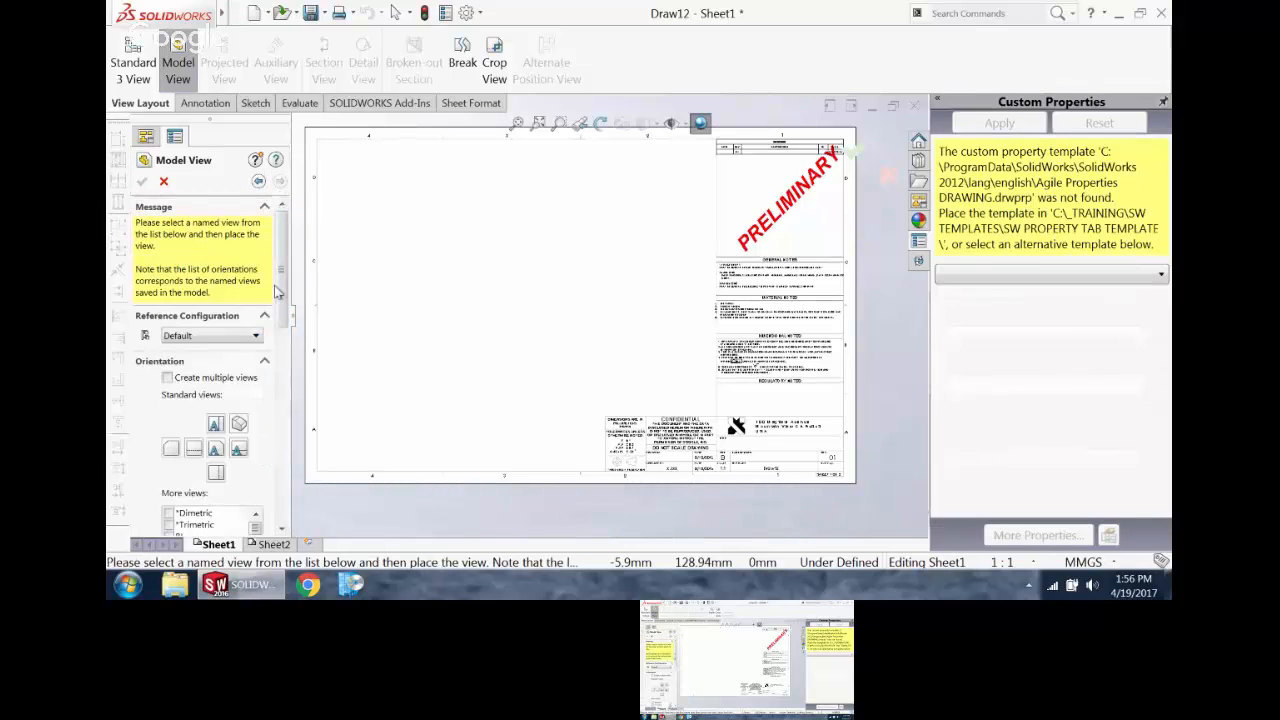
left_click_drag(280, 262, 283, 370)
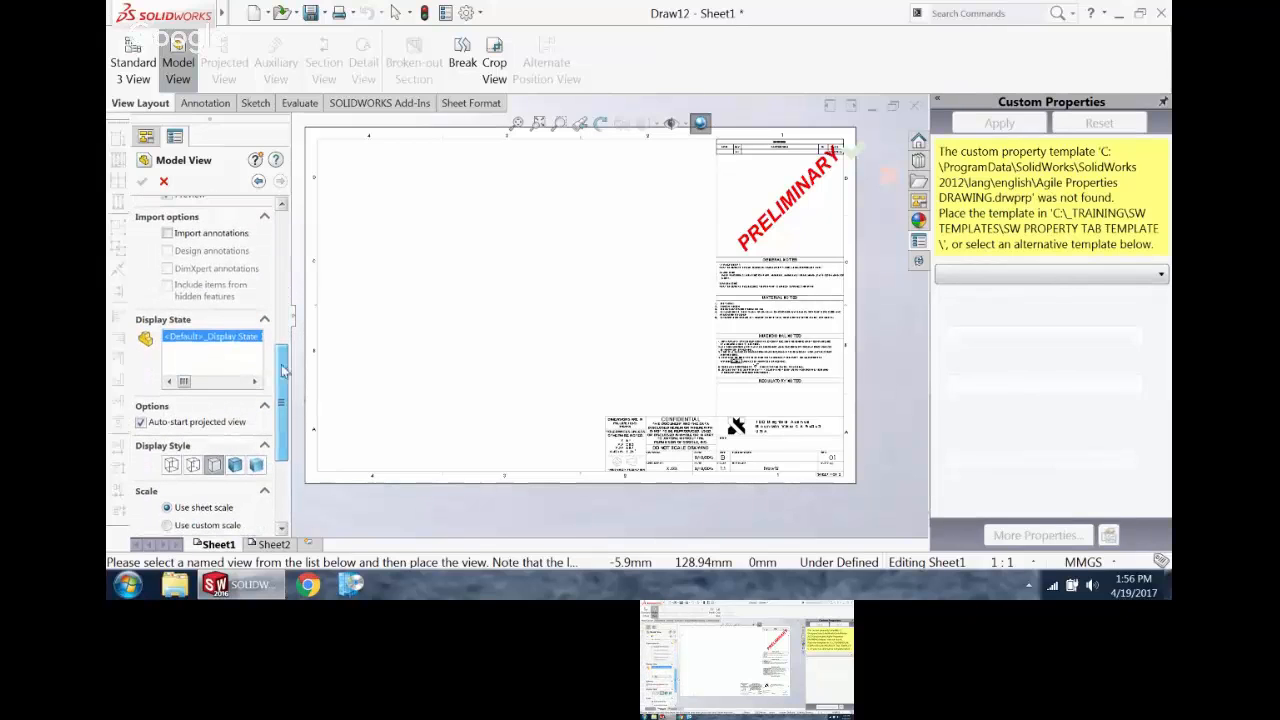
left_click(167, 233)
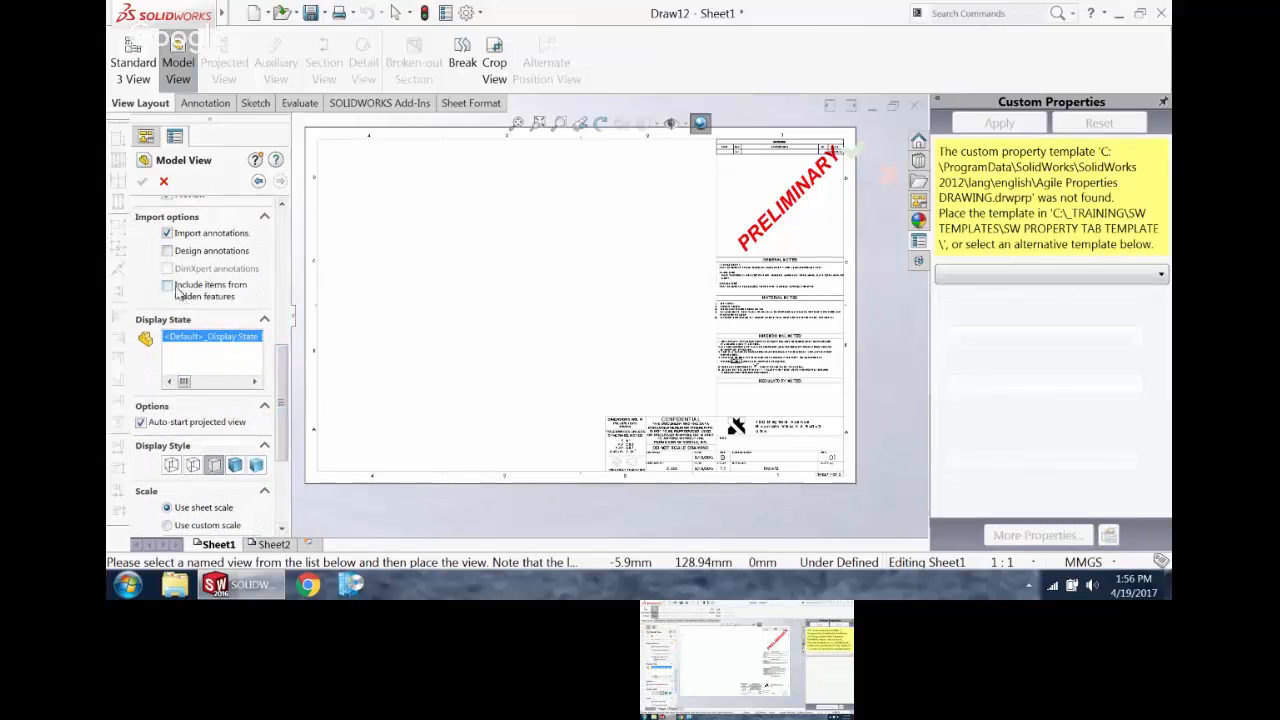
left_click(167, 251)
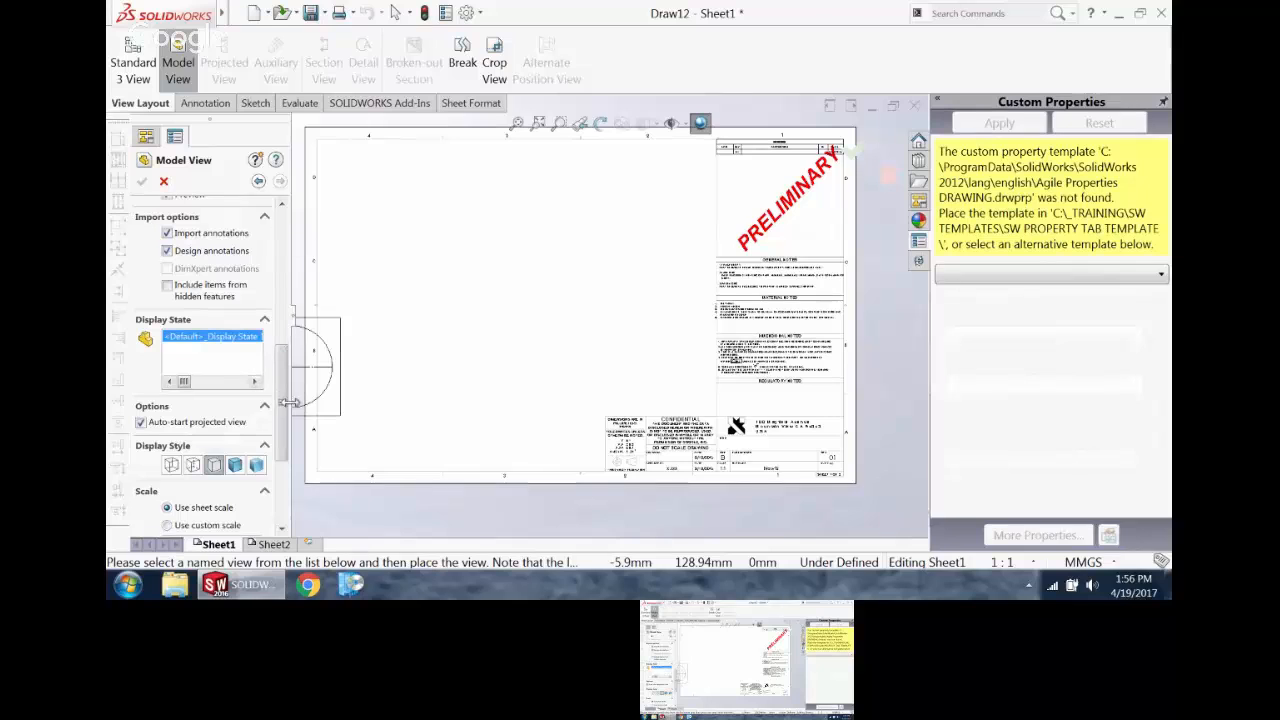
Step: Choose the saved NEW NORMAL orientation and place the piston view in the lower-left area of Sheet1
scroll(272, 408, "up", 5)
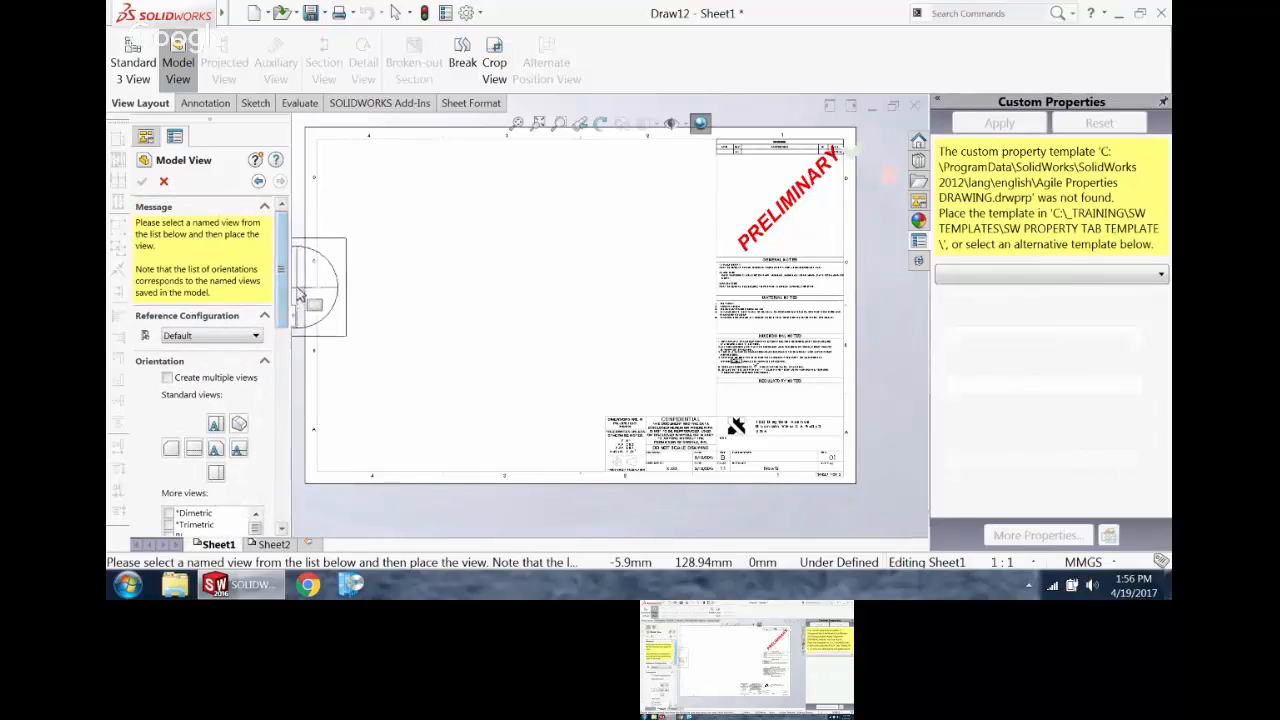
left_click_drag(284, 293, 282, 340)
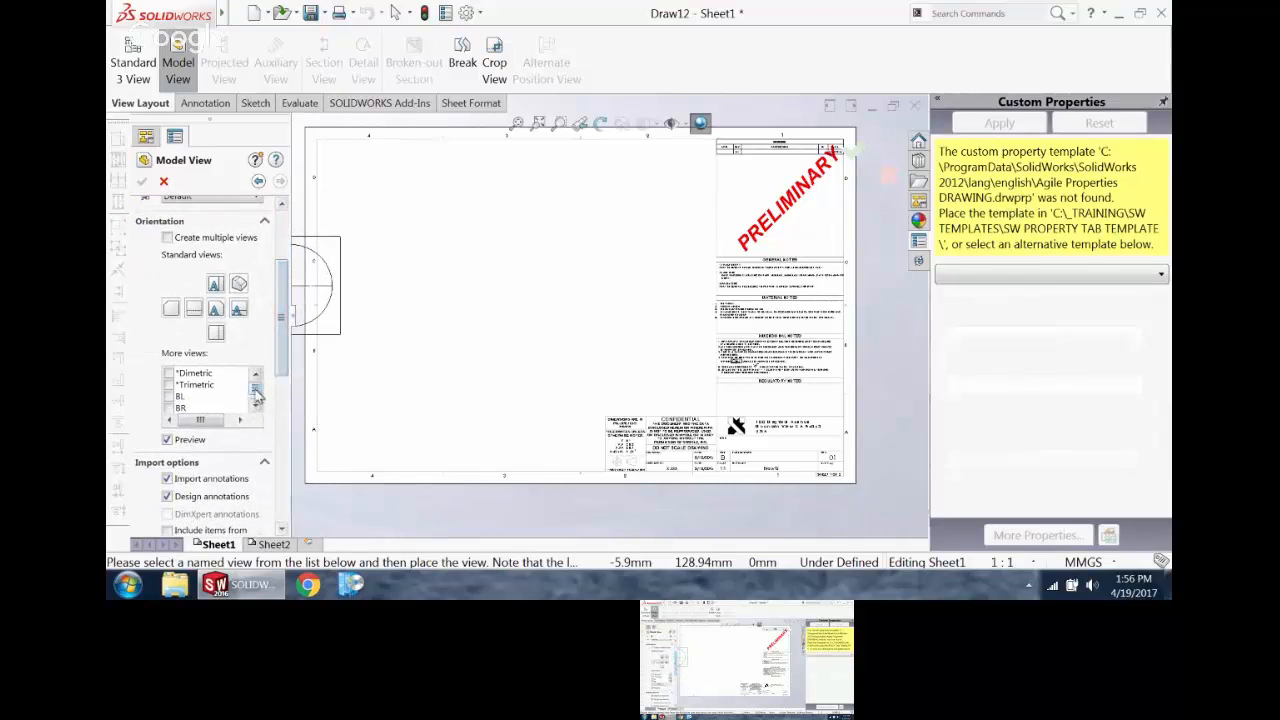
left_click_drag(257, 390, 258, 402)
left_click(168, 396)
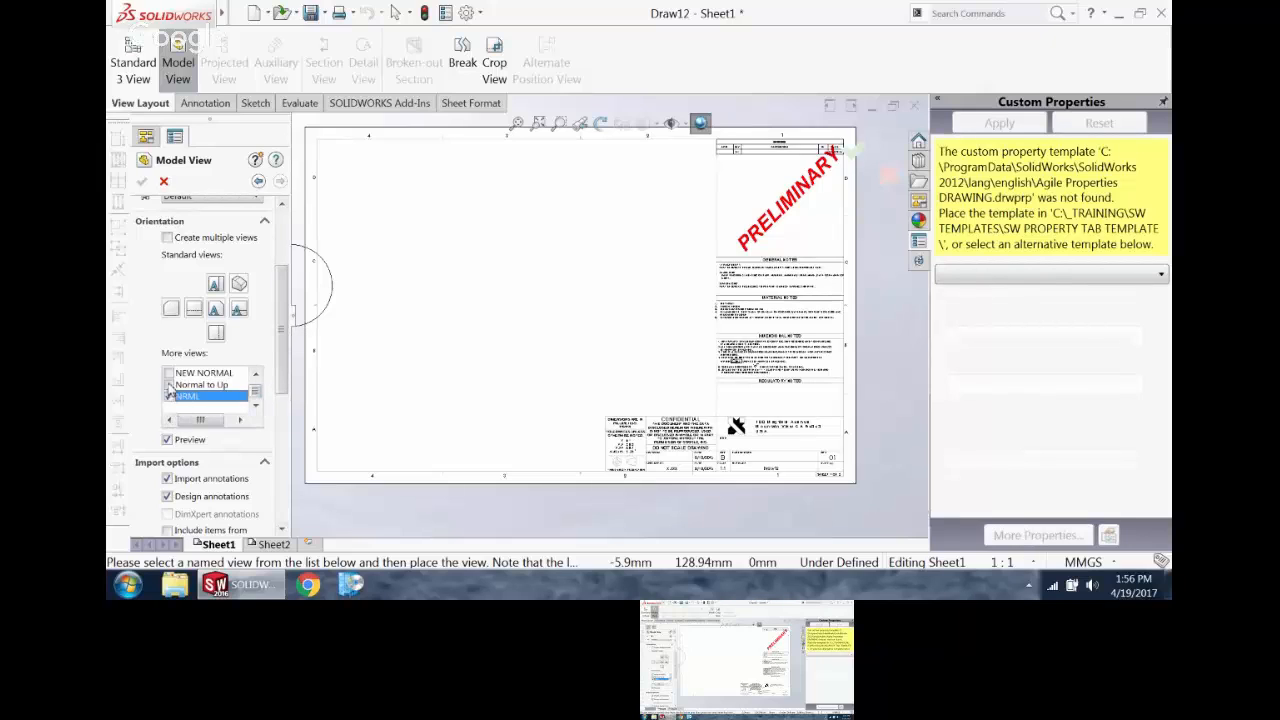
left_click(168, 374)
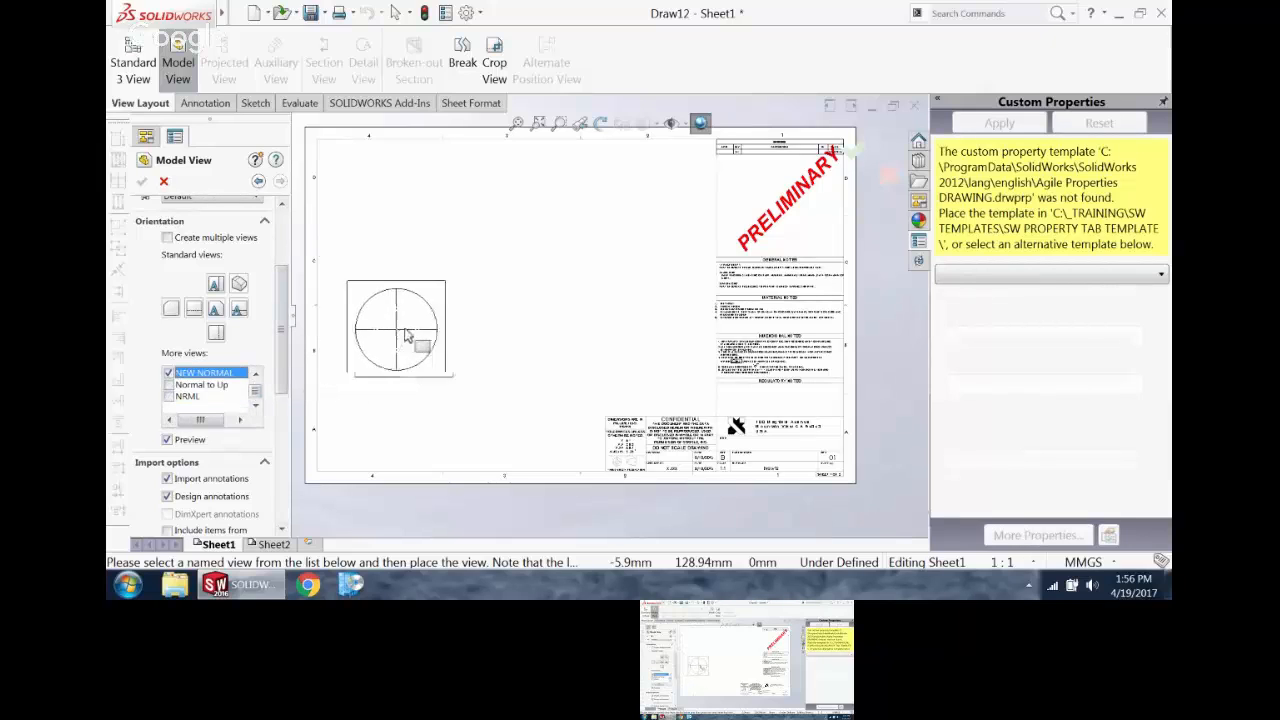
left_click_drag(281, 333, 294, 438)
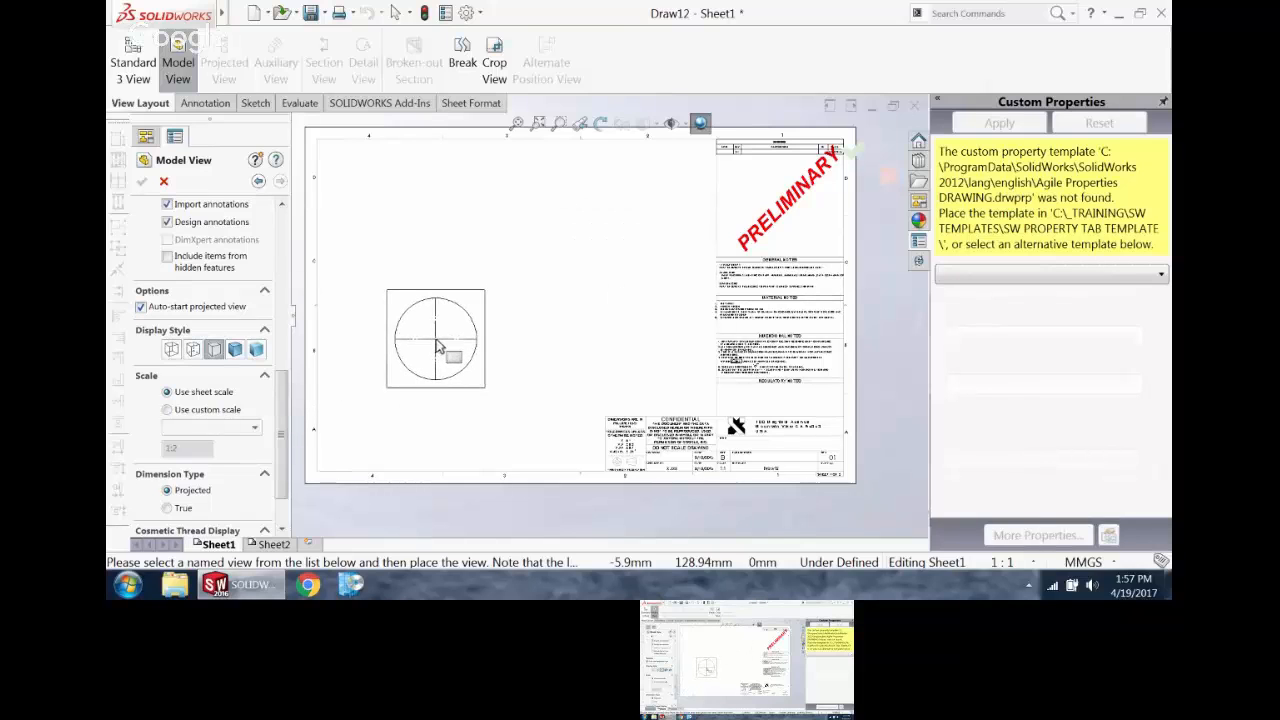
left_click(436, 345)
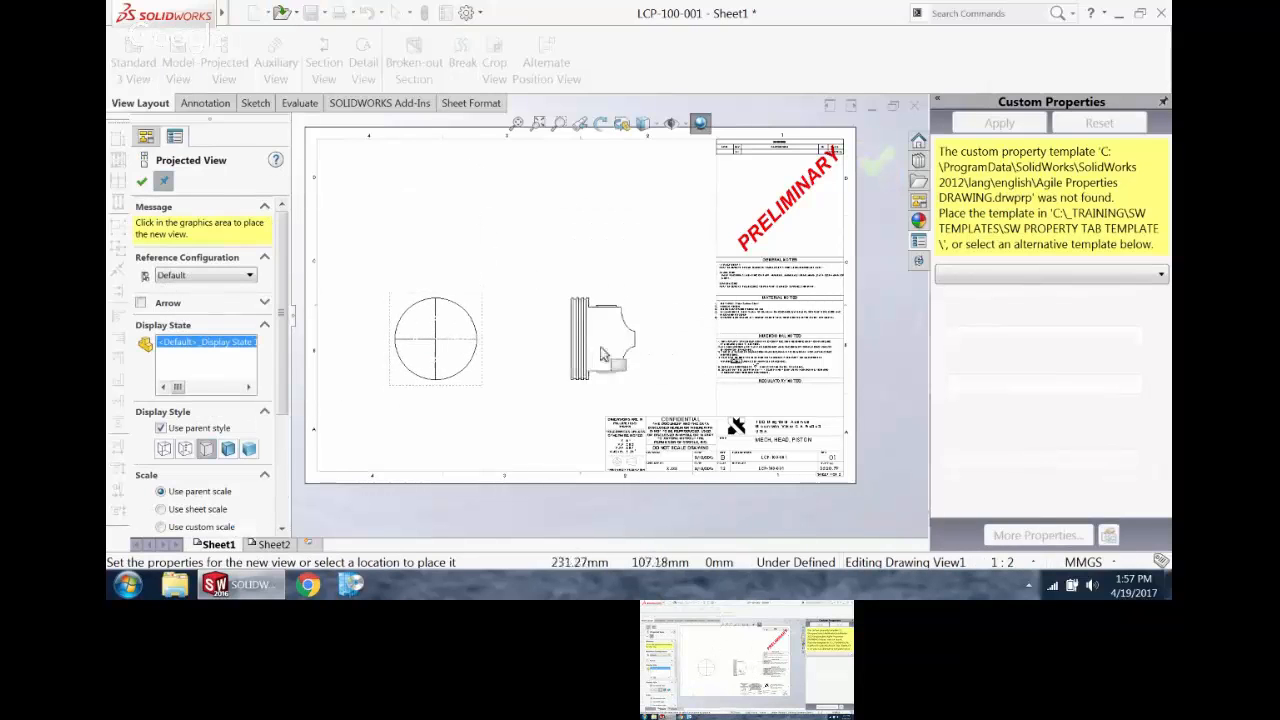
Step: Project a view above the crown view, one to its right and an isometric view diagonally up to the right
left_click(436, 220)
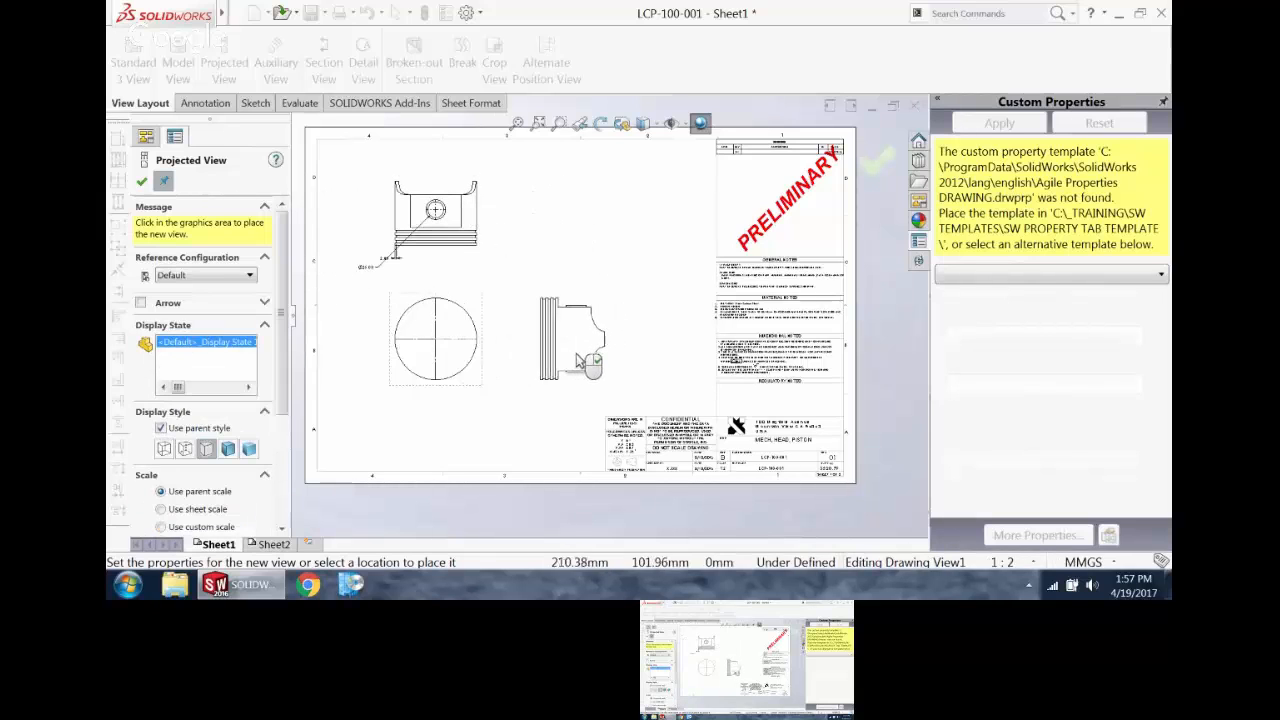
left_click(577, 355)
left_click(578, 206)
key("Escape")
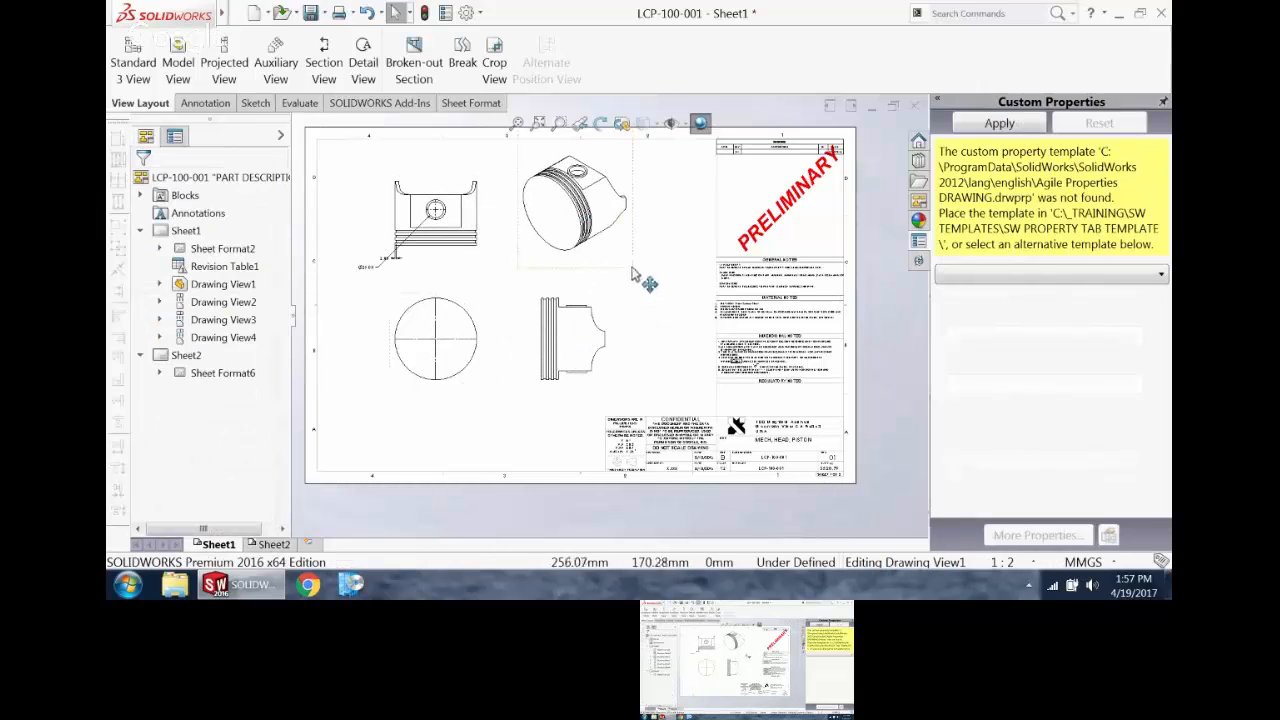
Step: Move the isometric view below the crown and side views and display it shaded with edges
mouse_move(636, 265)
left_mouse_down()
mouse_move(583, 491)
mouse_move(565, 478)
left_mouse_up()
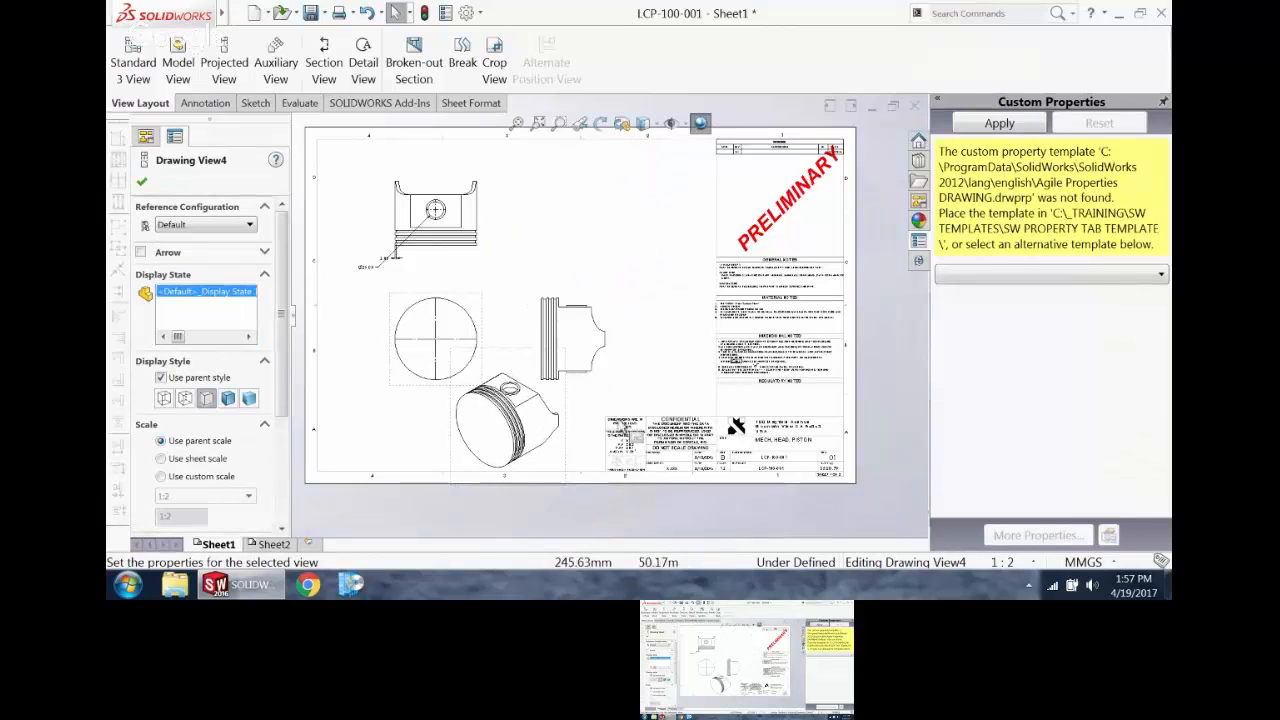
left_click(611, 422)
left_click(562, 452)
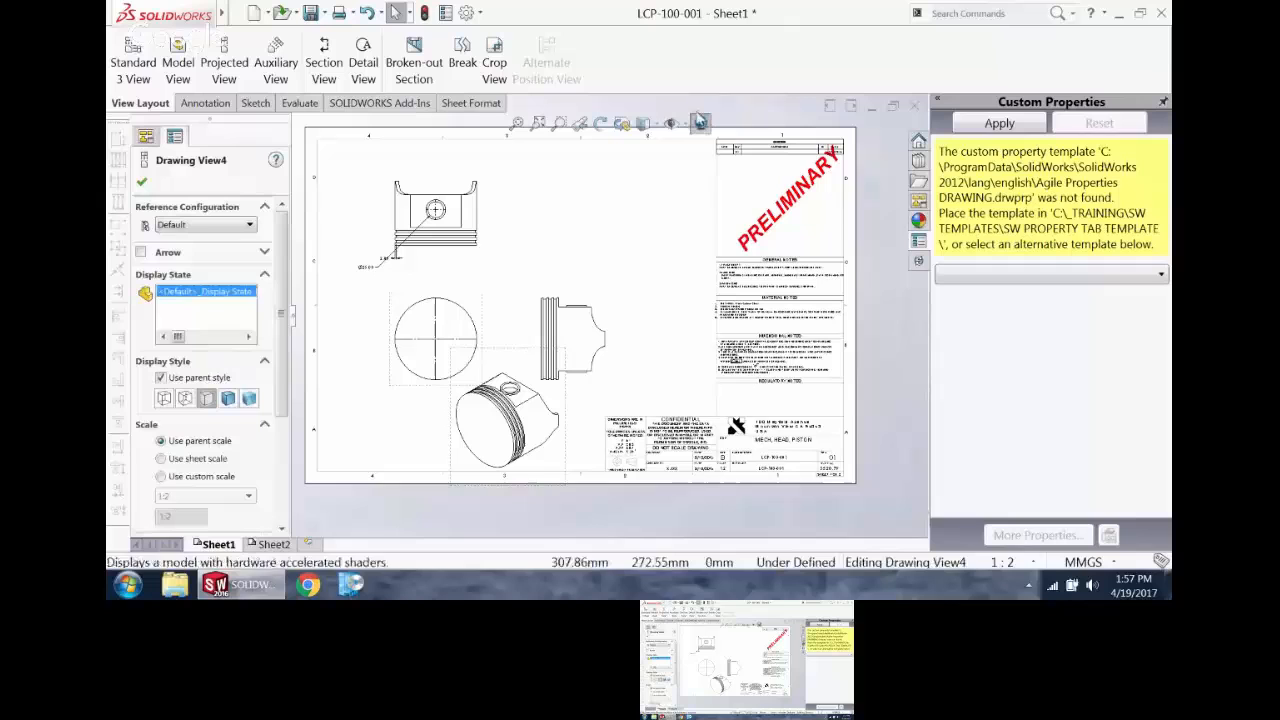
left_click(646, 125)
left_click(648, 150)
left_click(660, 328)
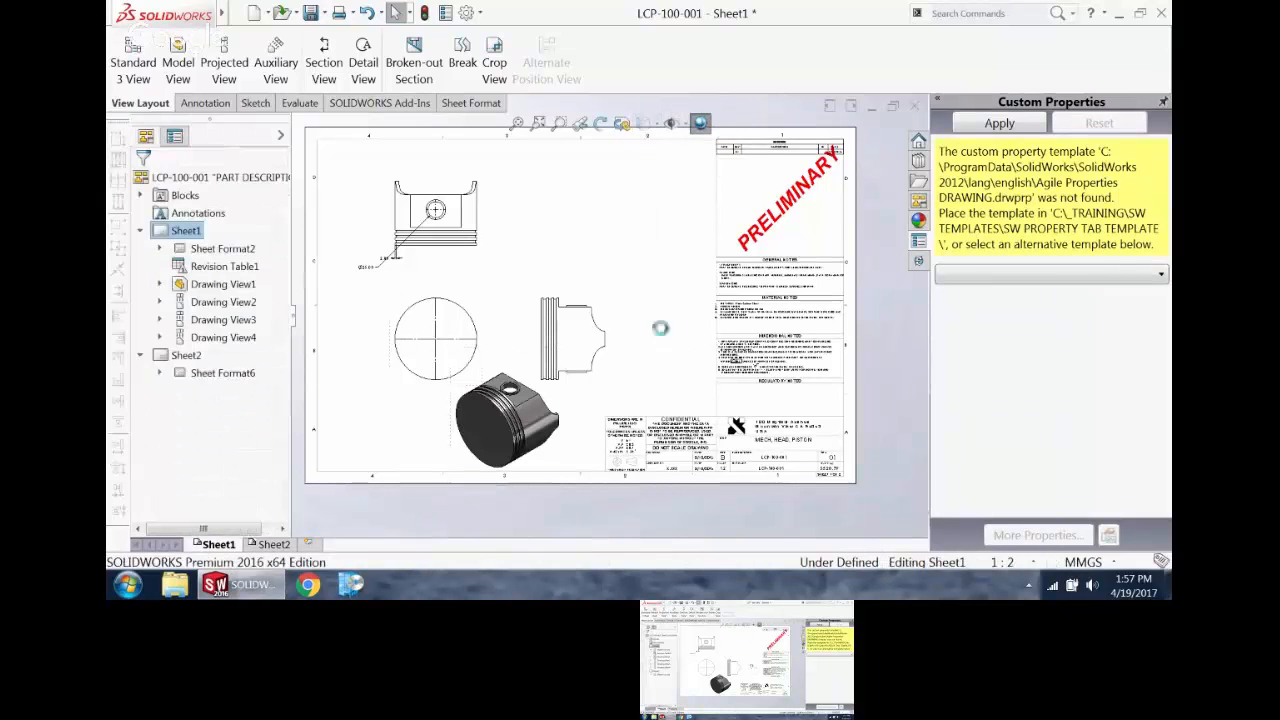
Step: Inspect the shaded isometric view up close and turn off RealView graphics
scroll(520, 455, "down", 2)
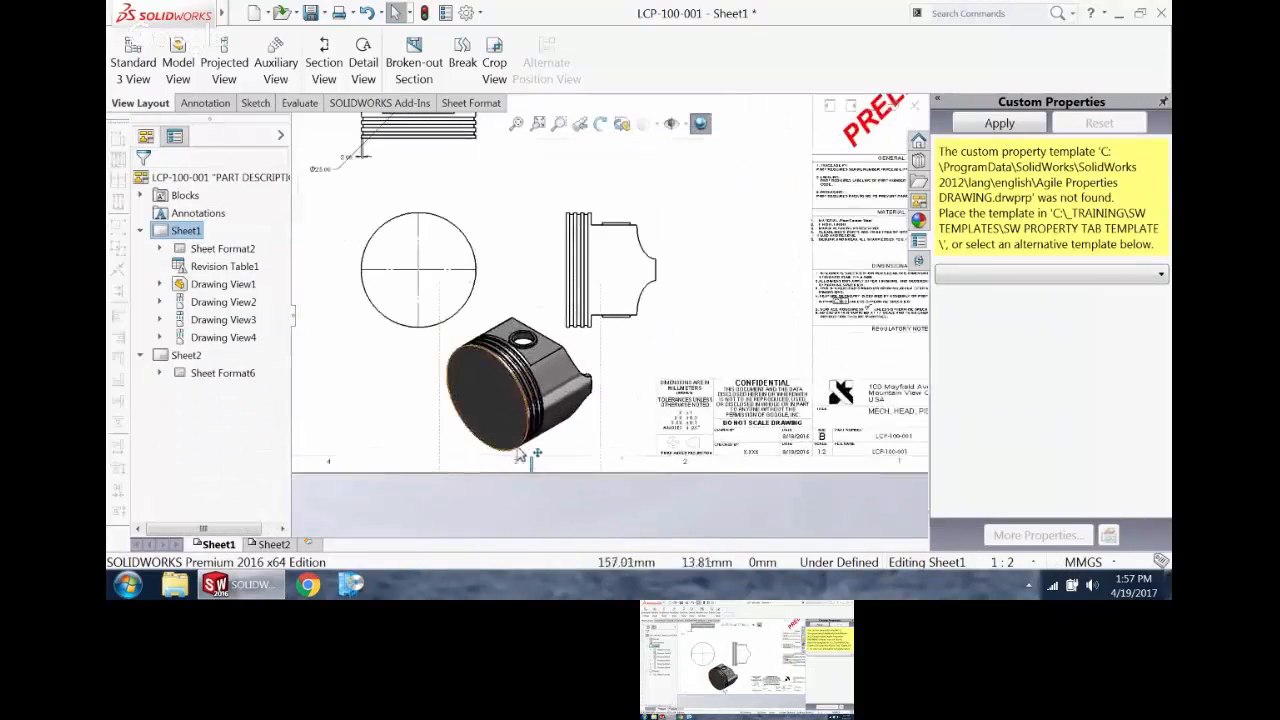
scroll(520, 455, "down", 3)
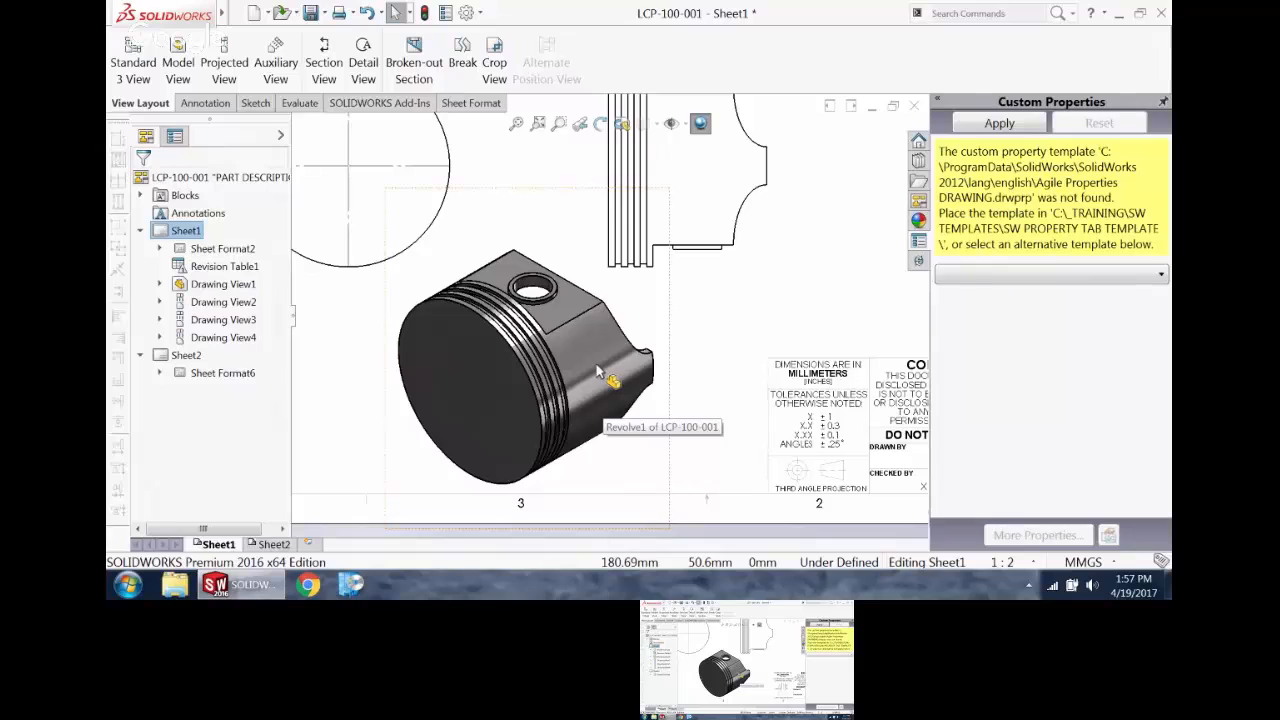
scroll(597, 372, "up", 2)
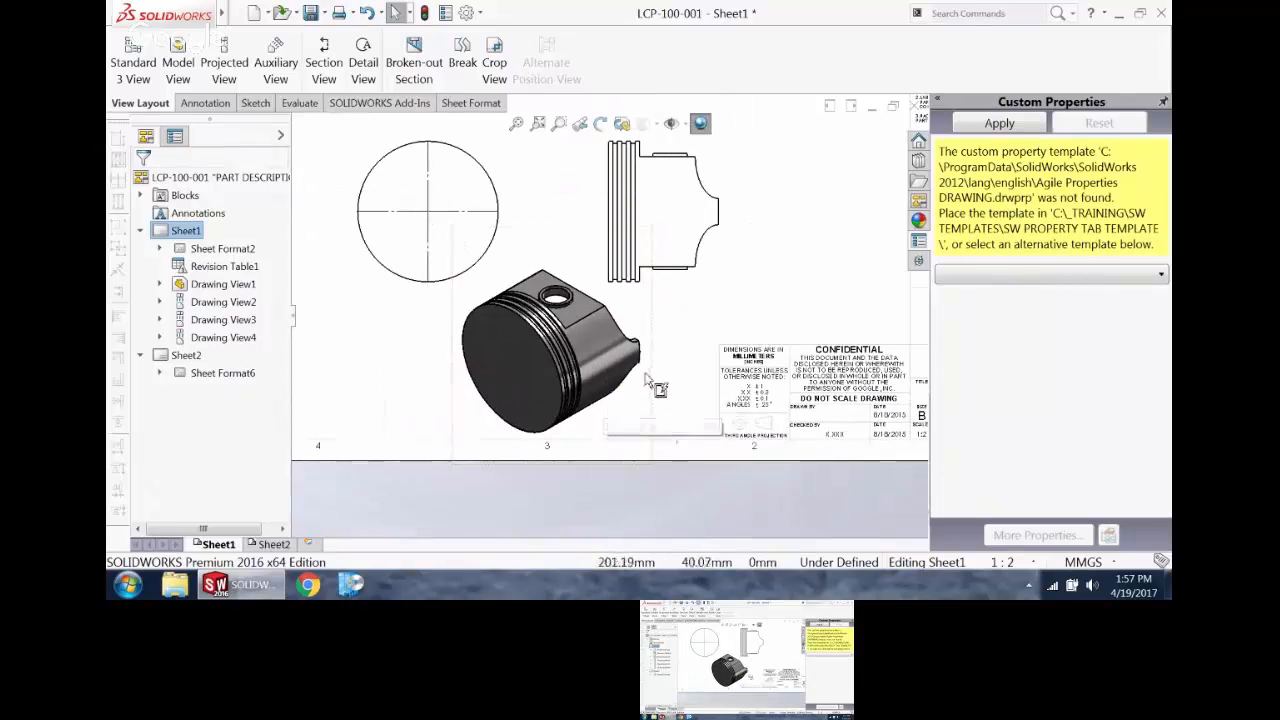
scroll(645, 292, "up", 1)
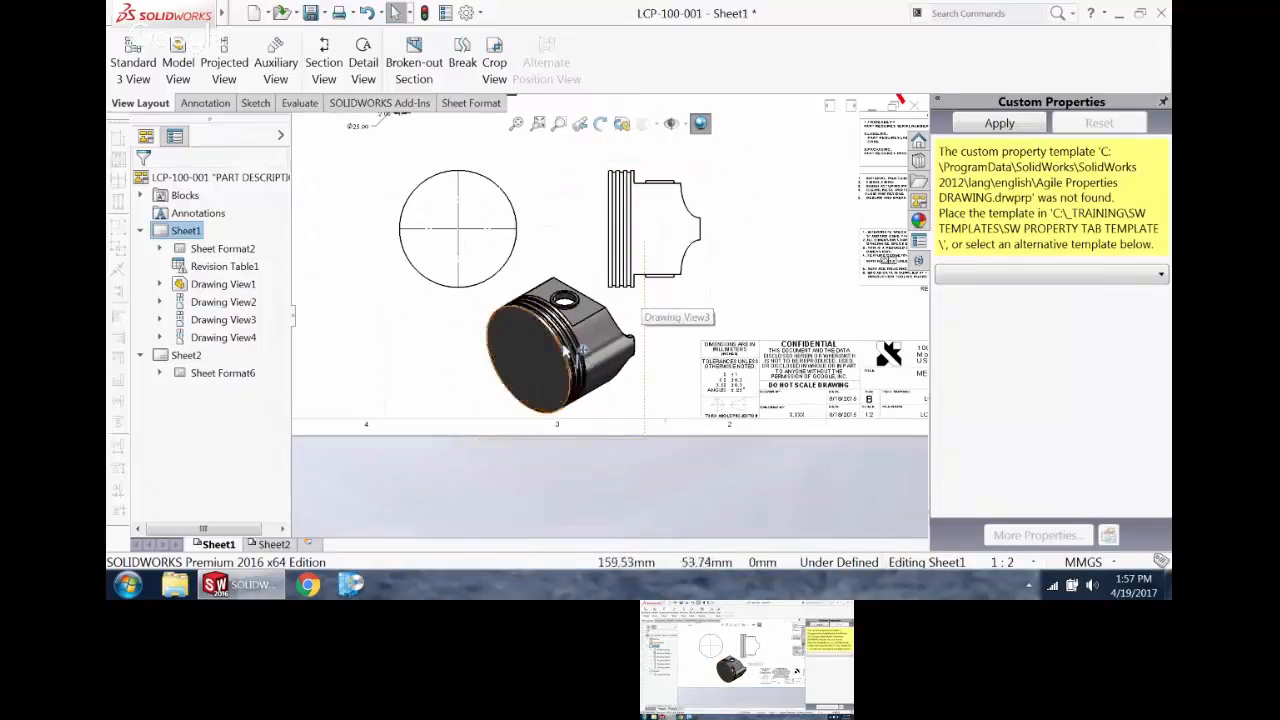
left_click(700, 123)
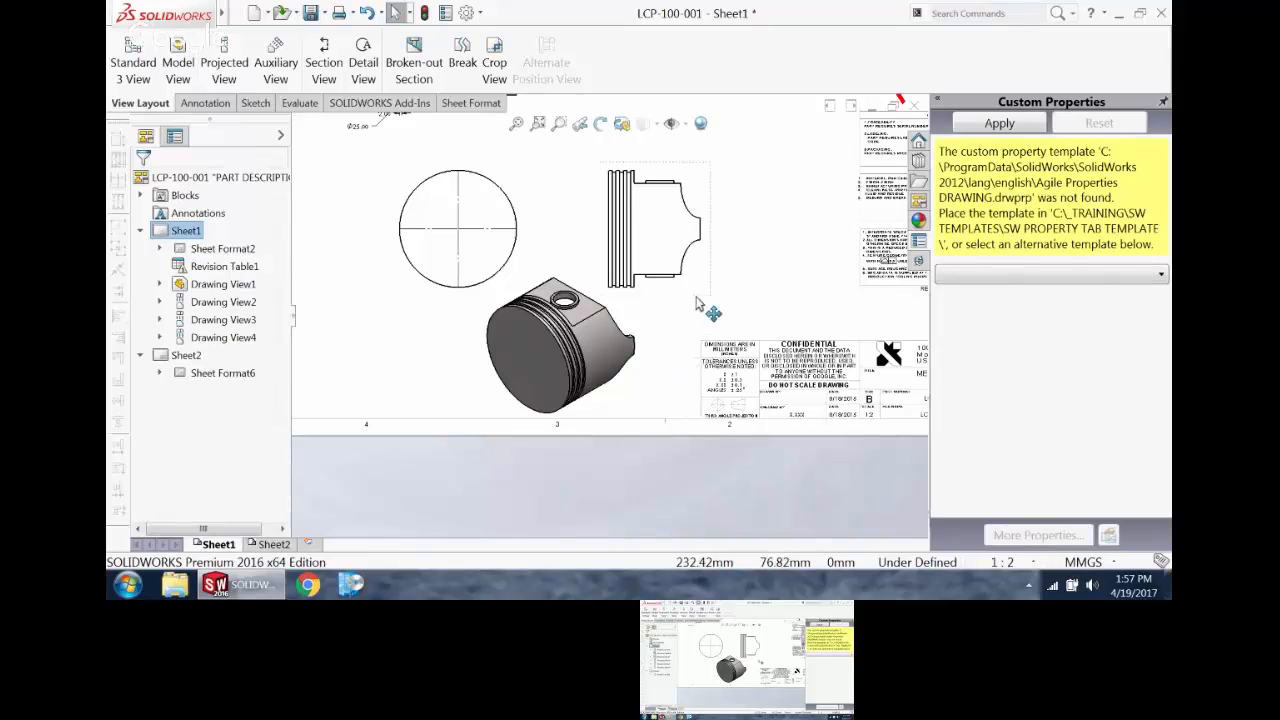
Step: Move the projected side view slightly farther right from the crown view
scroll(612, 314, "up", 4)
scroll(686, 251, "down", 2)
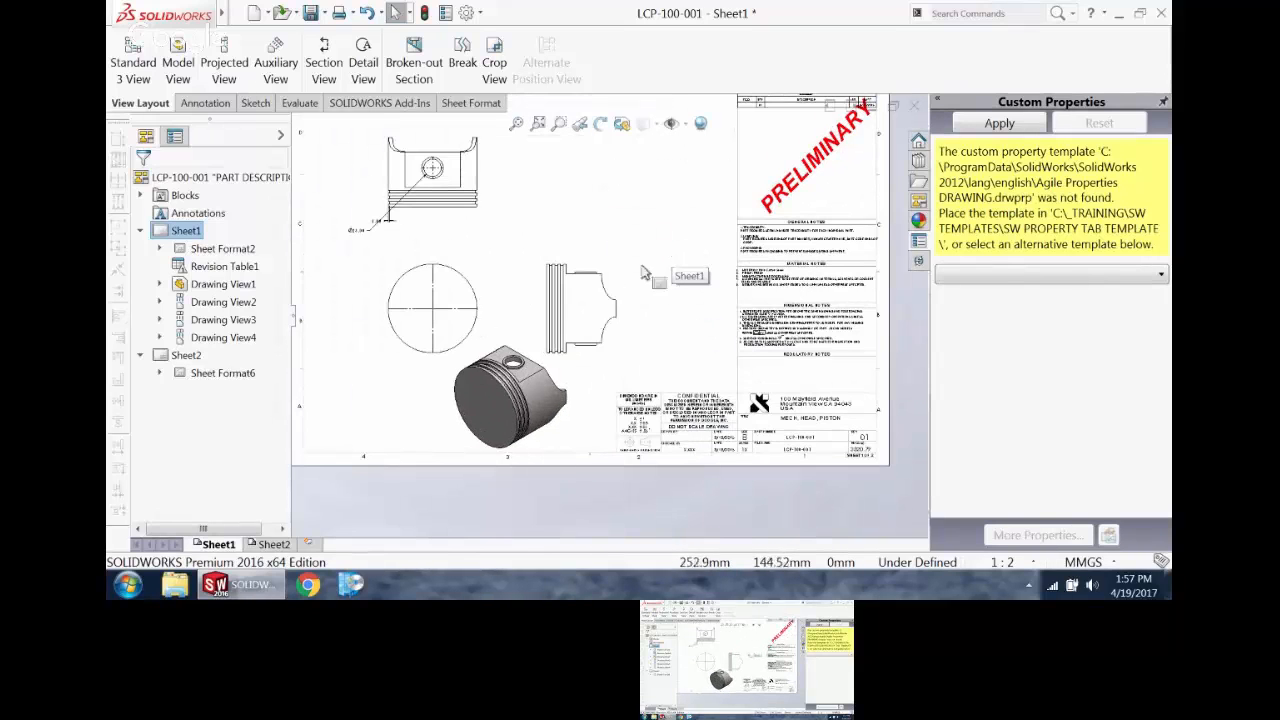
left_click_drag(624, 284, 640, 286)
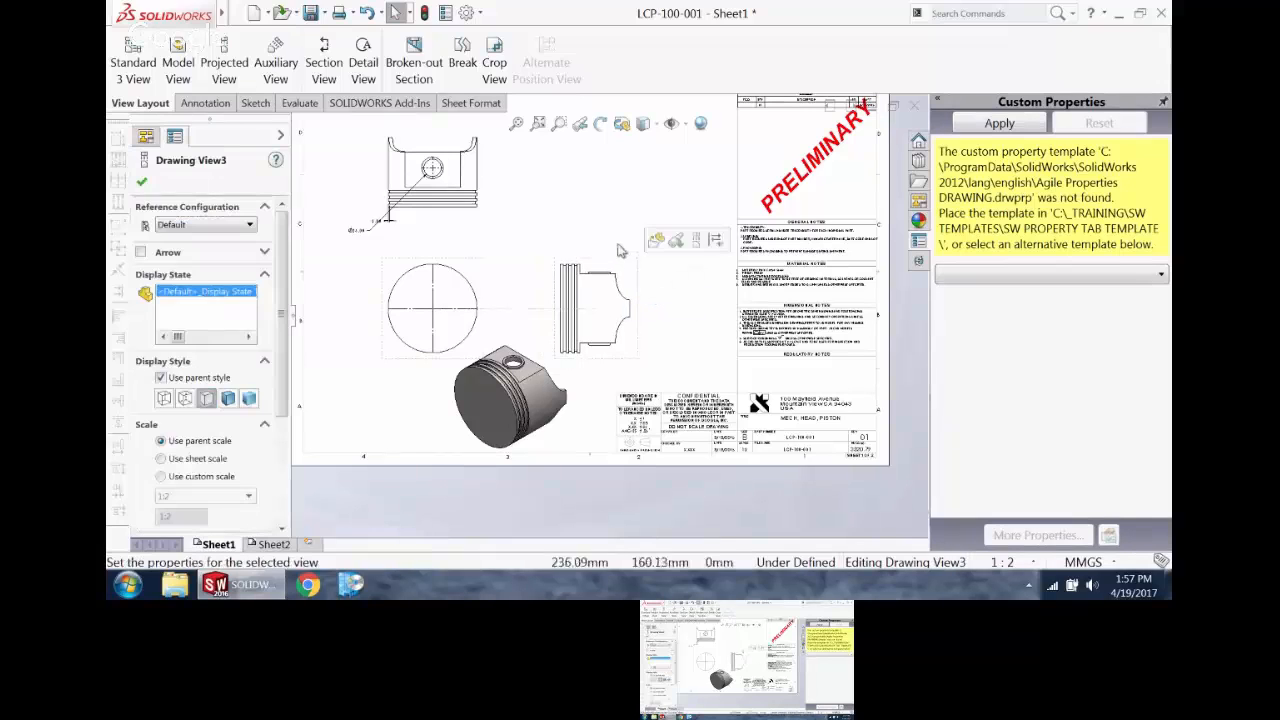
Step: Move the pin hole's diameter dimension up beside the upper-left corner of the projected view above the crown view
left_click(576, 191)
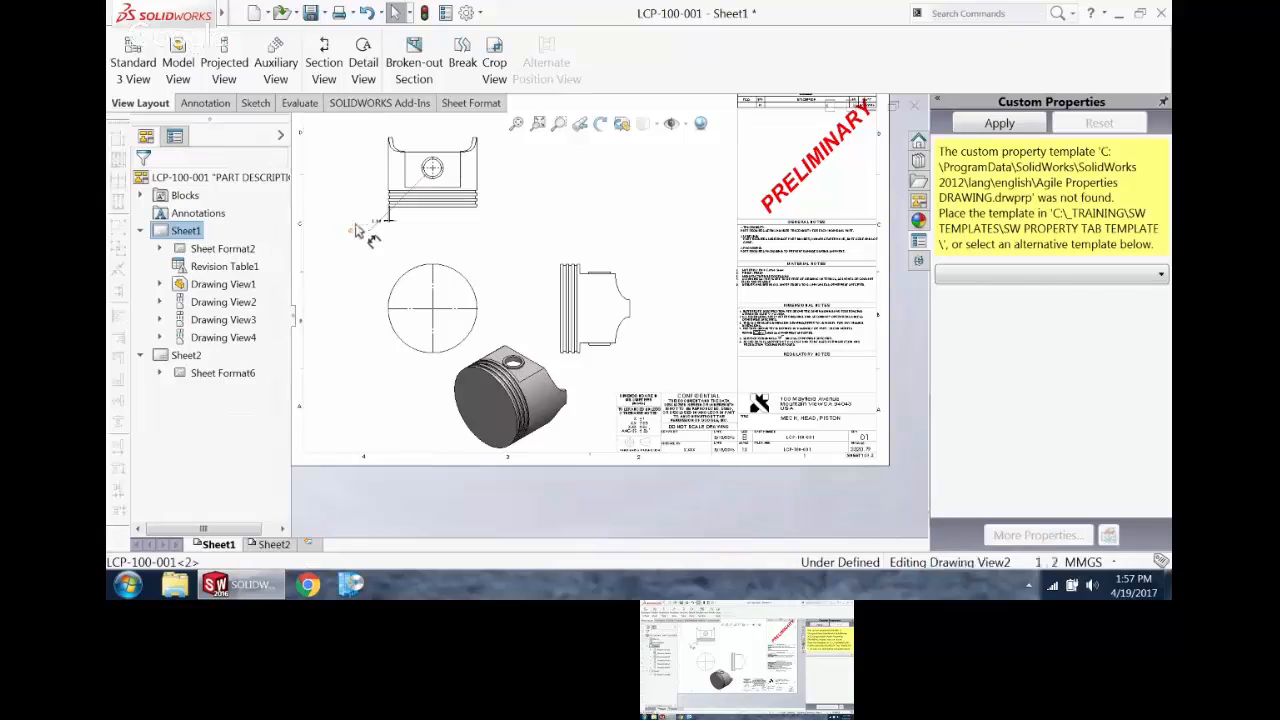
left_click_drag(355, 224, 354, 124)
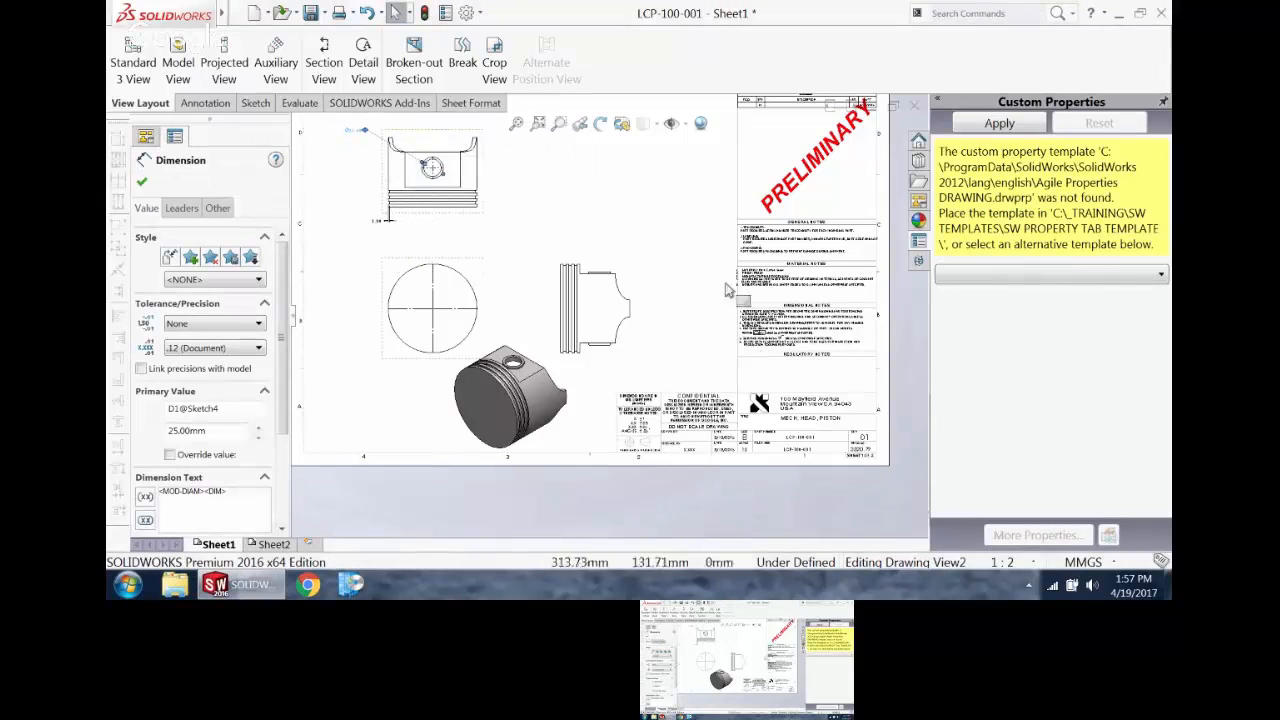
left_click(744, 501)
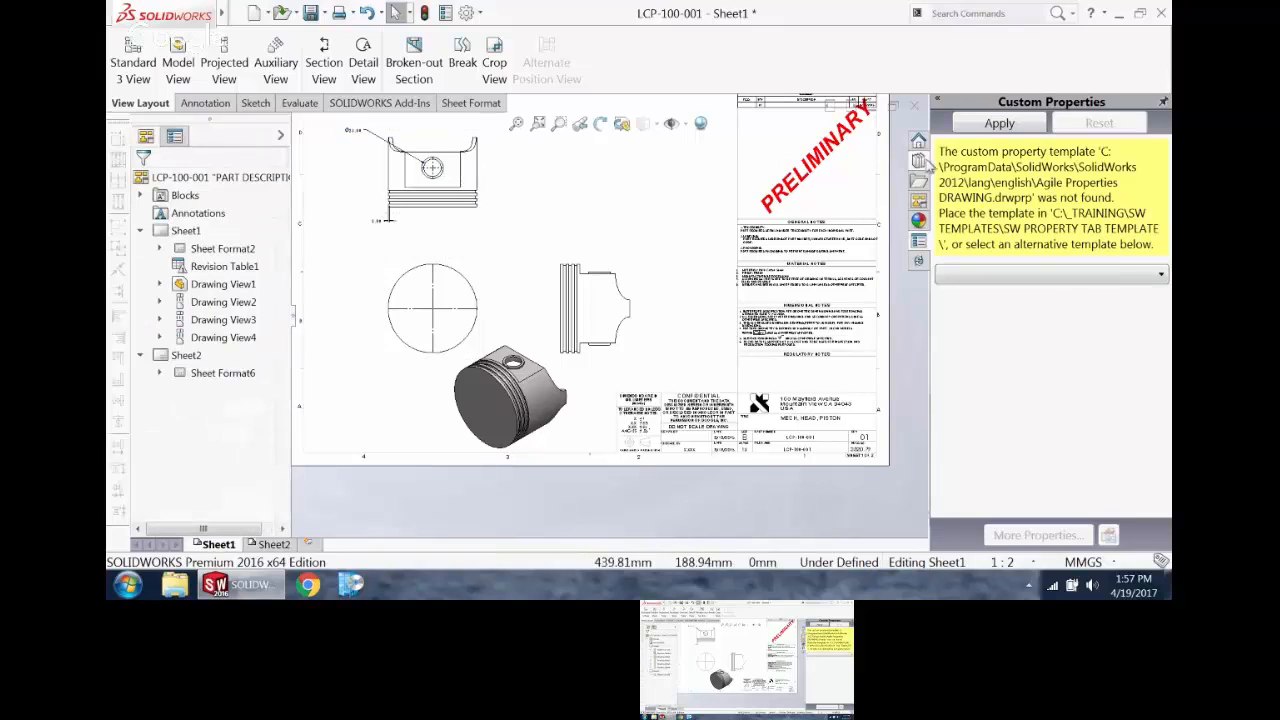
Step: Load the views of LCP-100-001.SLDPRT into the View Palette and look through the available standard and custom named views
left_click(918, 201)
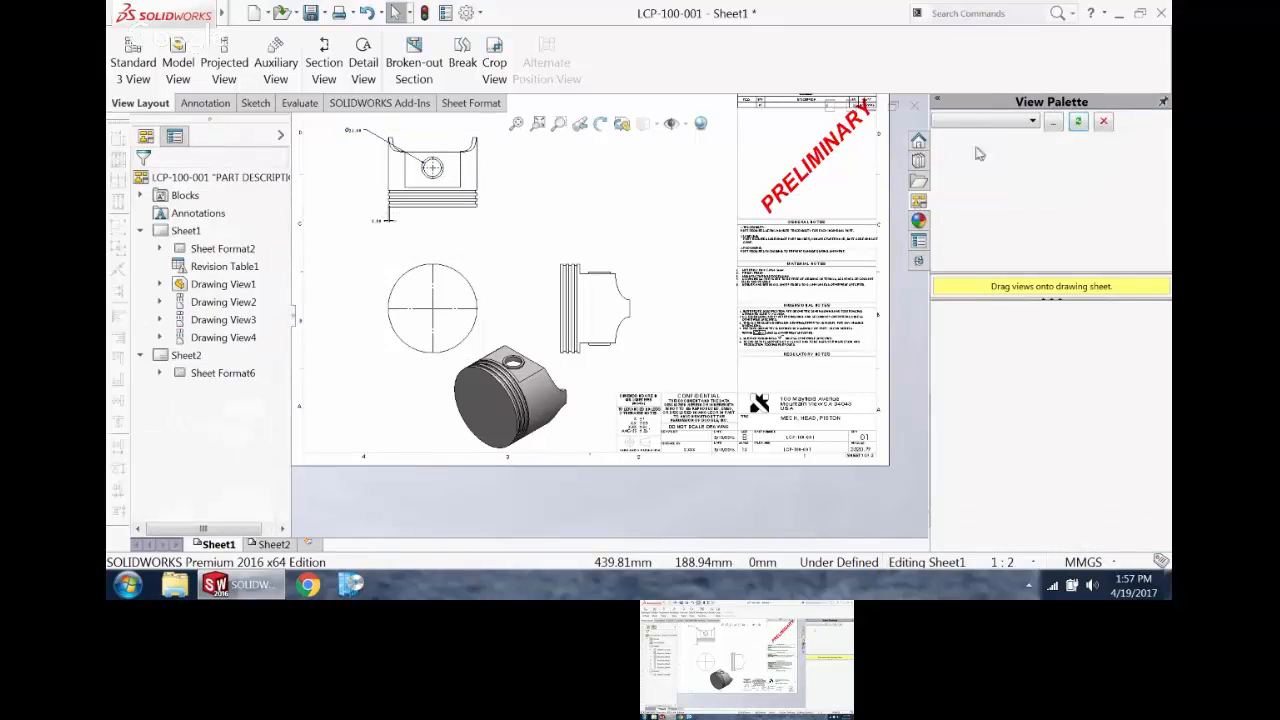
left_click(1031, 121)
left_click(1012, 139)
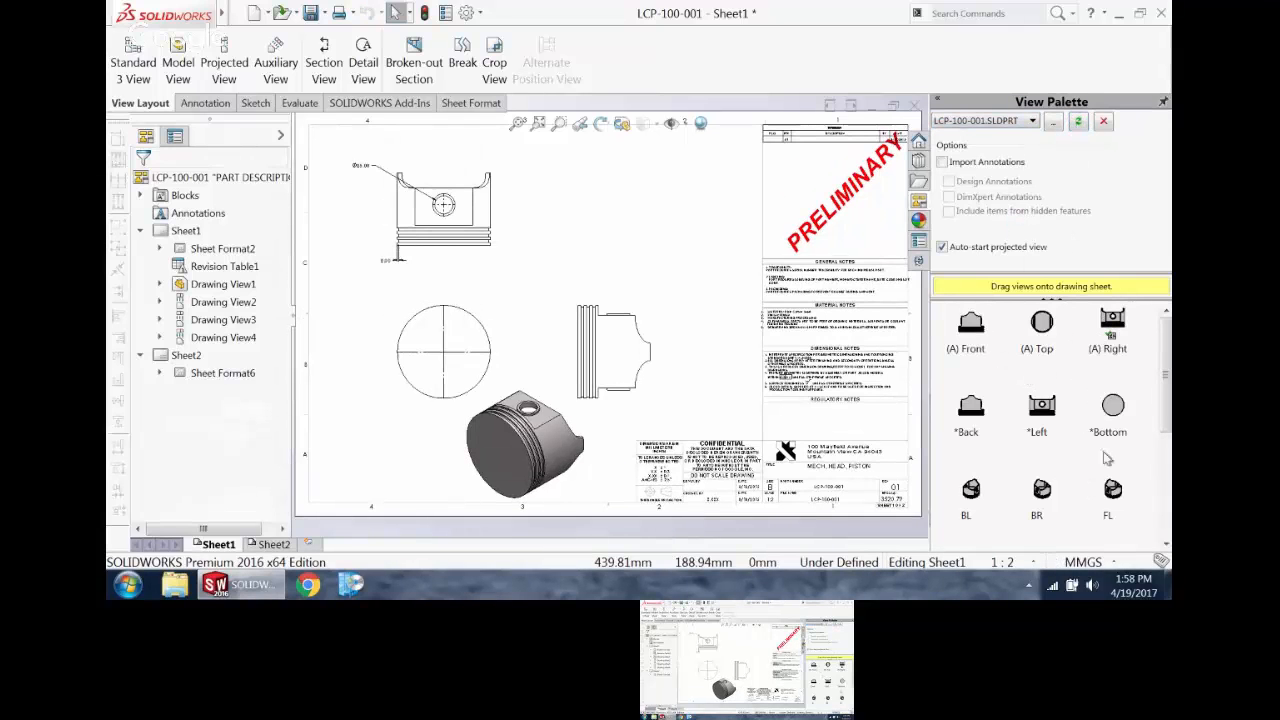
mouse_move(1164, 358)
left_mouse_down()
mouse_move(1164, 465)
mouse_move(1166, 358)
left_mouse_up()
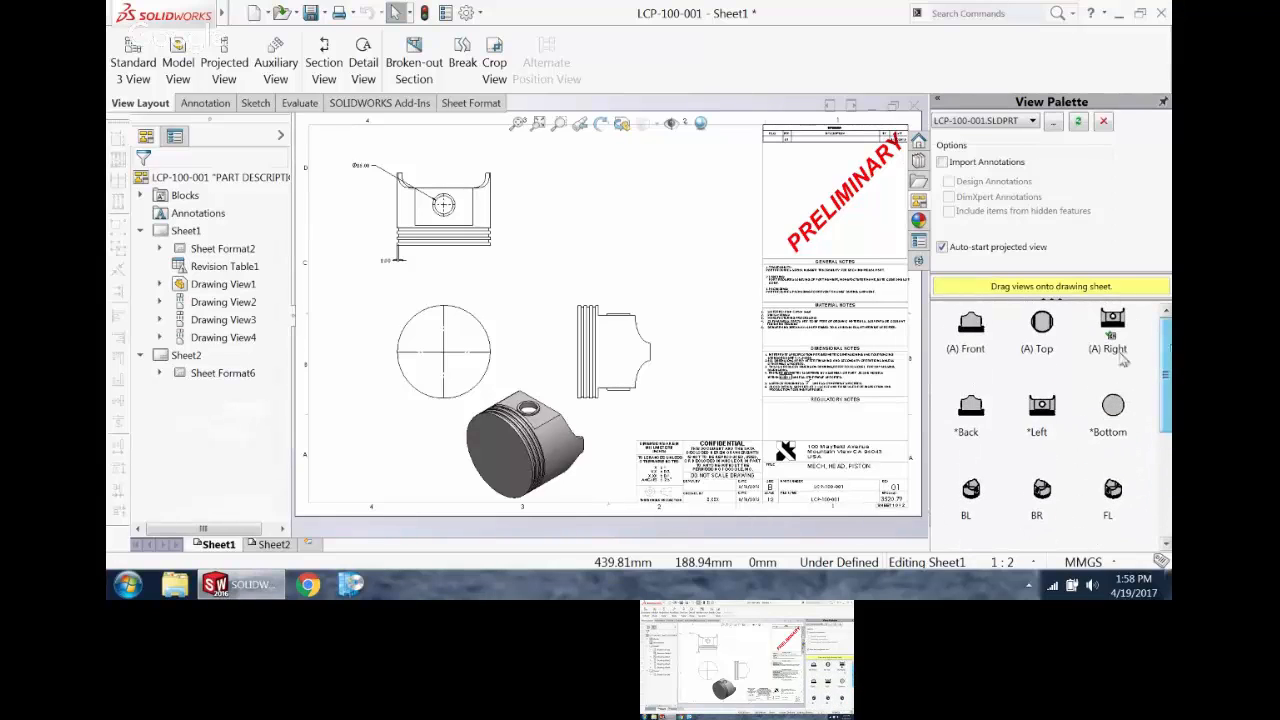
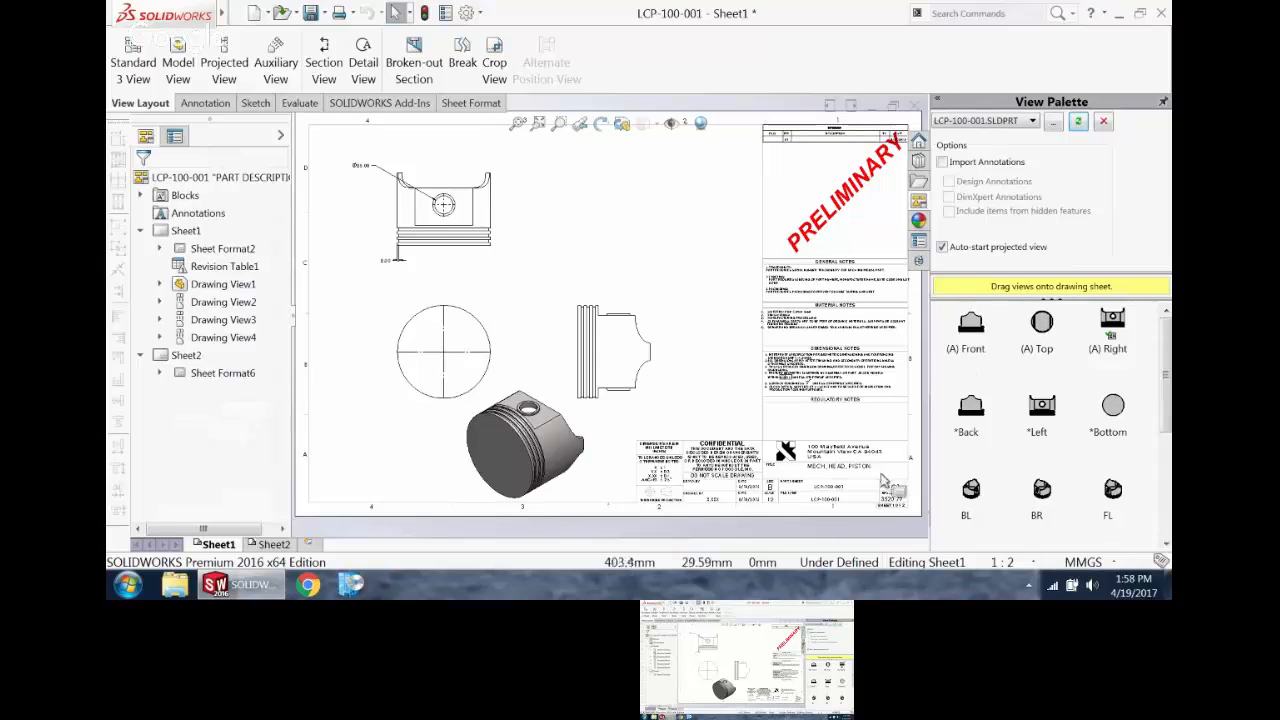
Step: Insert model items from the entire model, importing marked dimensions into all views with duplicates eliminated
scroll(614, 328, "up", 2)
scroll(603, 345, "down", 3)
key("f")
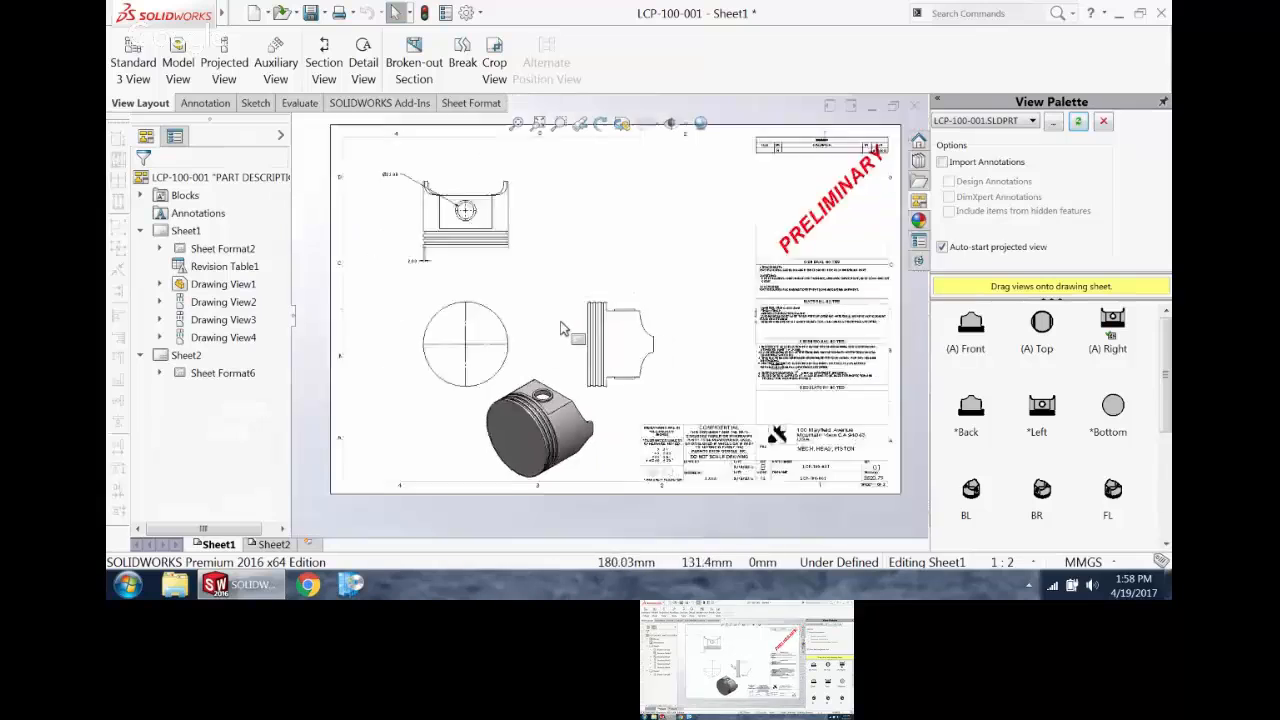
left_click(222, 103)
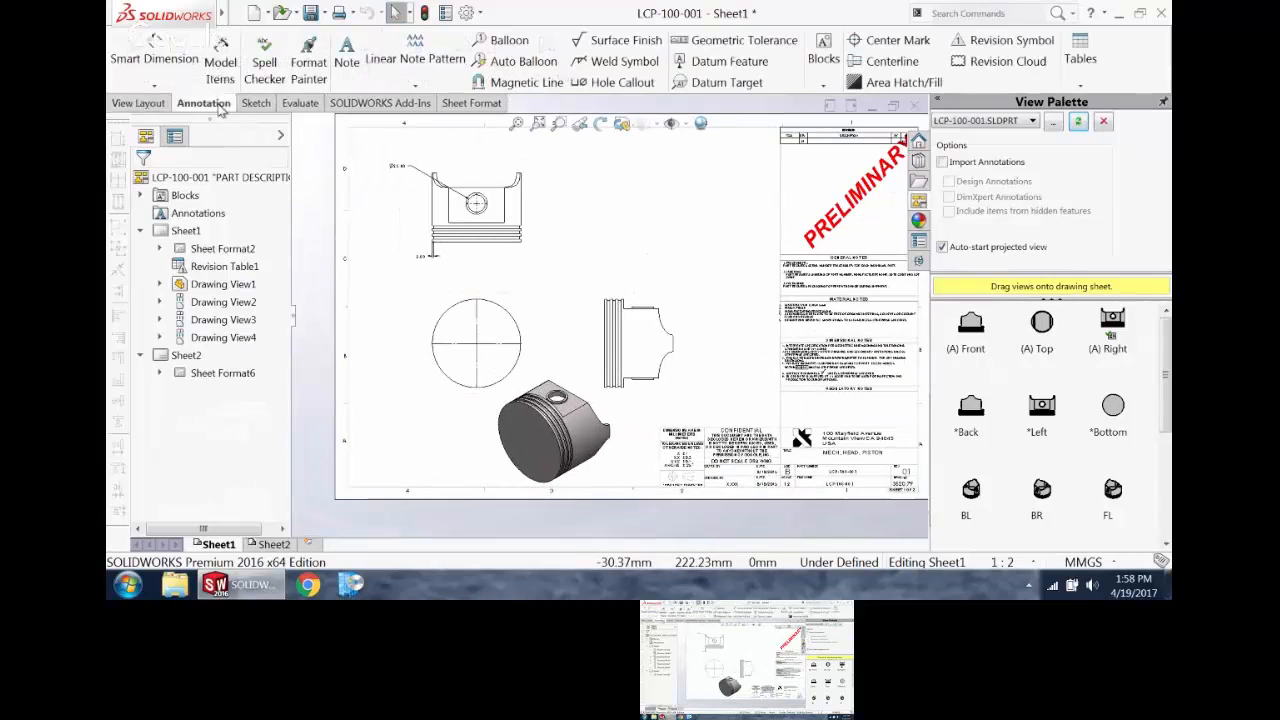
left_click(221, 68)
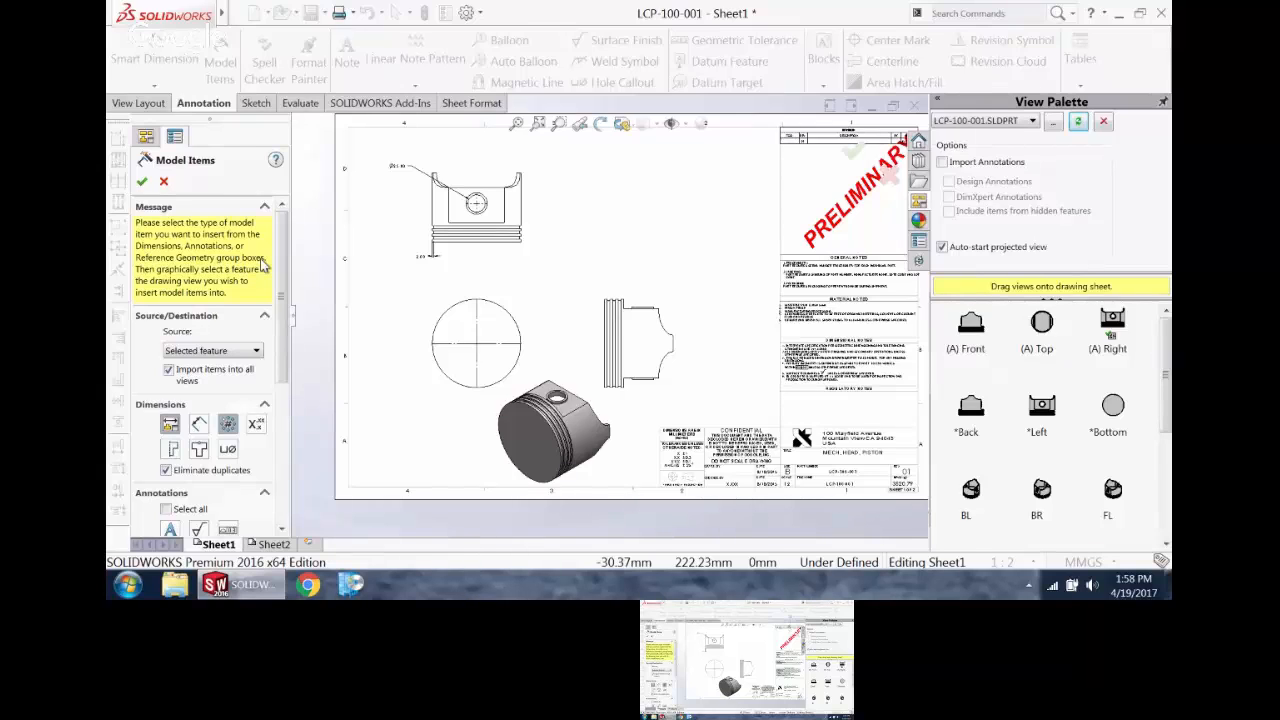
left_click(219, 352)
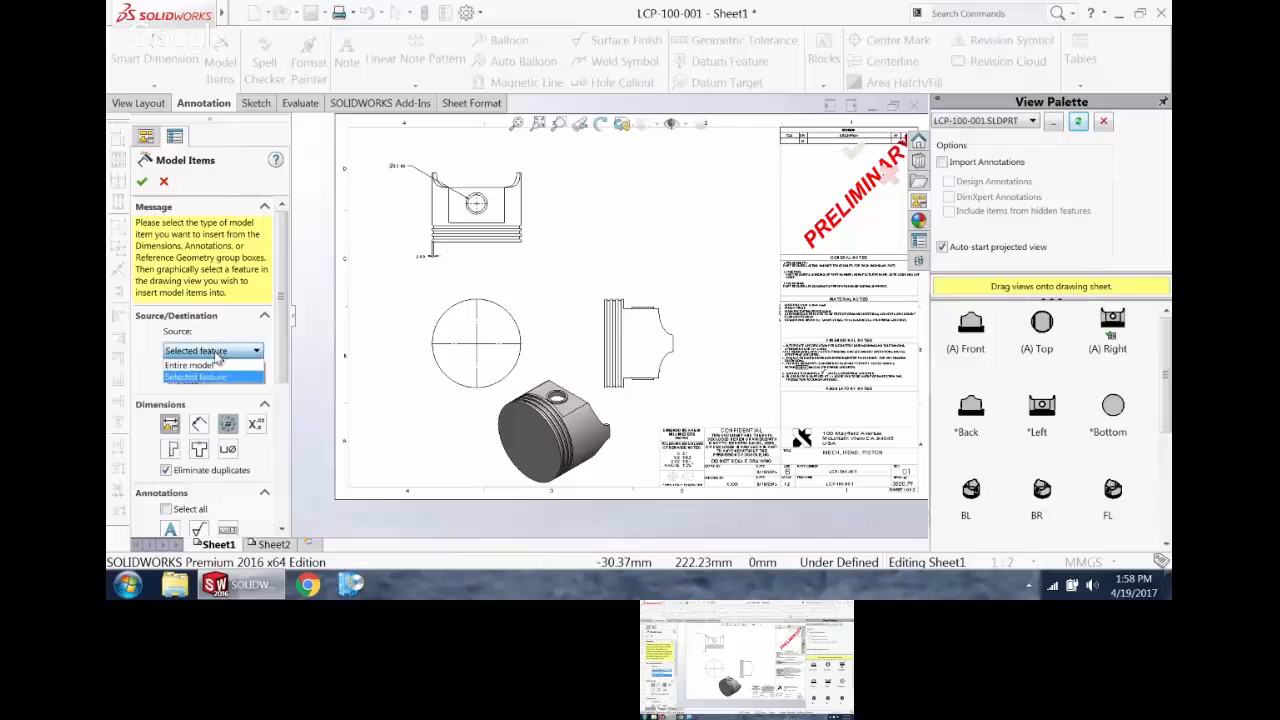
left_click(192, 365)
left_click(169, 370)
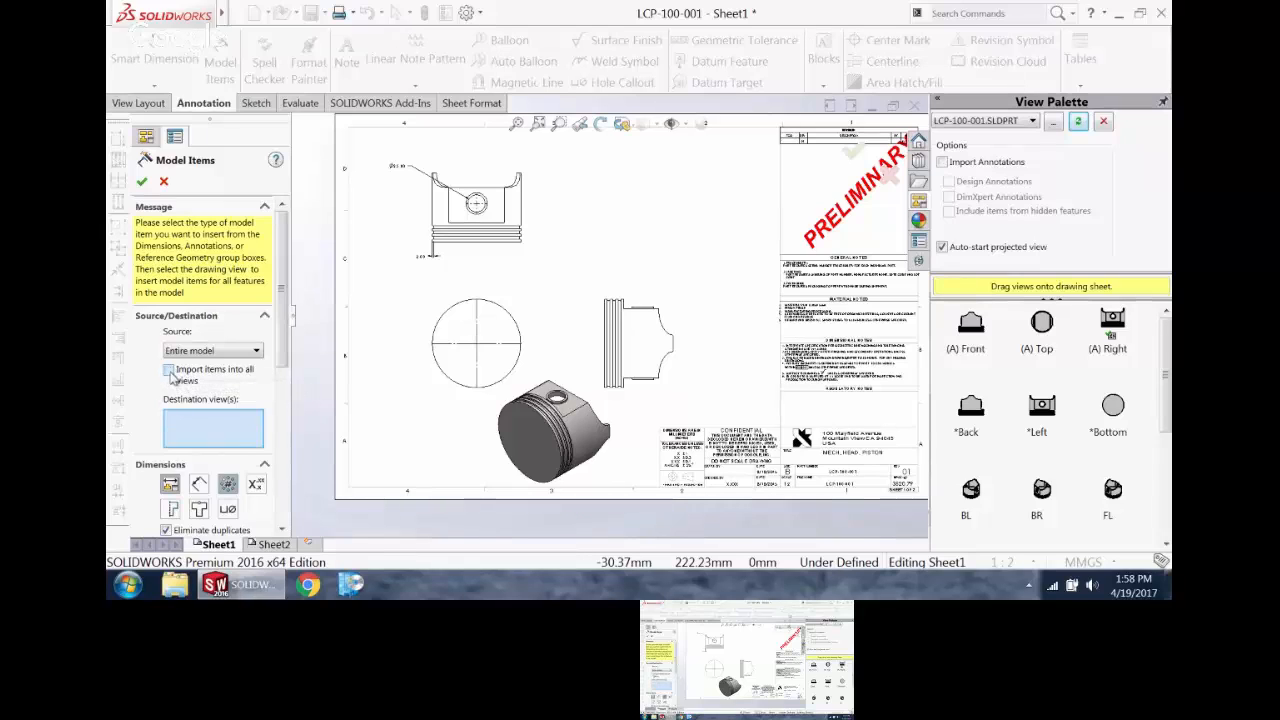
left_click(169, 370)
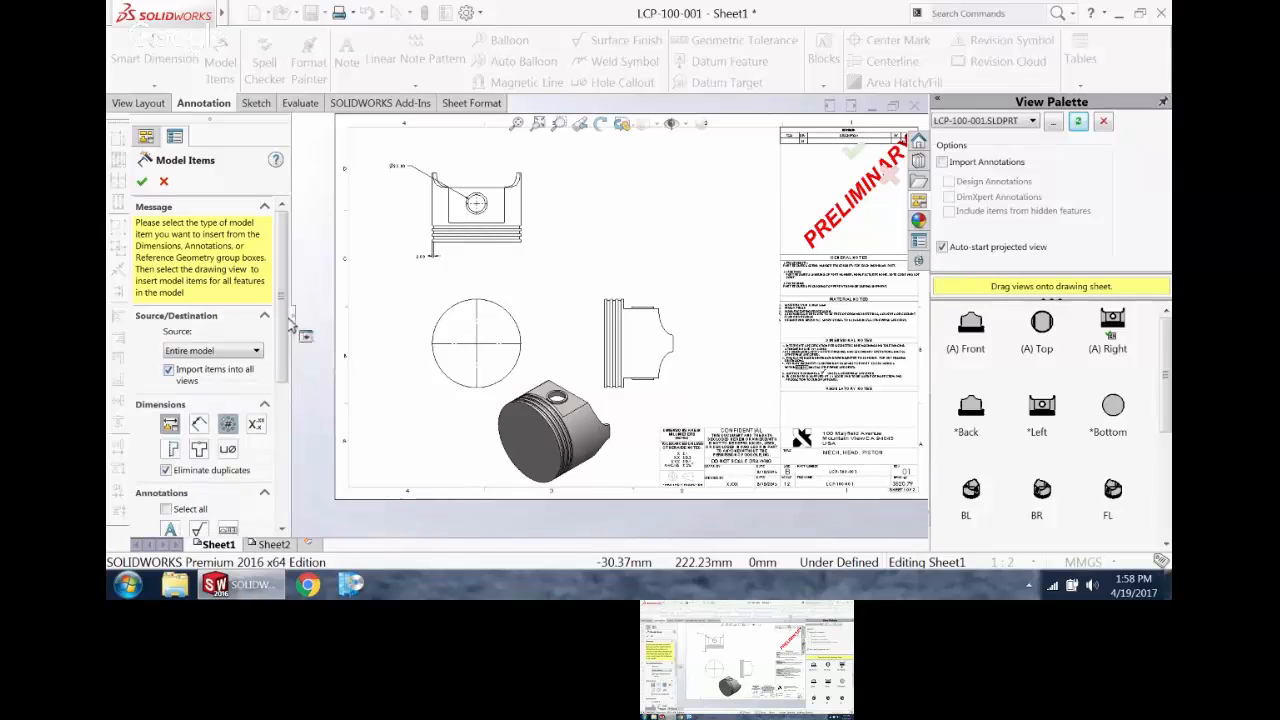
left_click(141, 181)
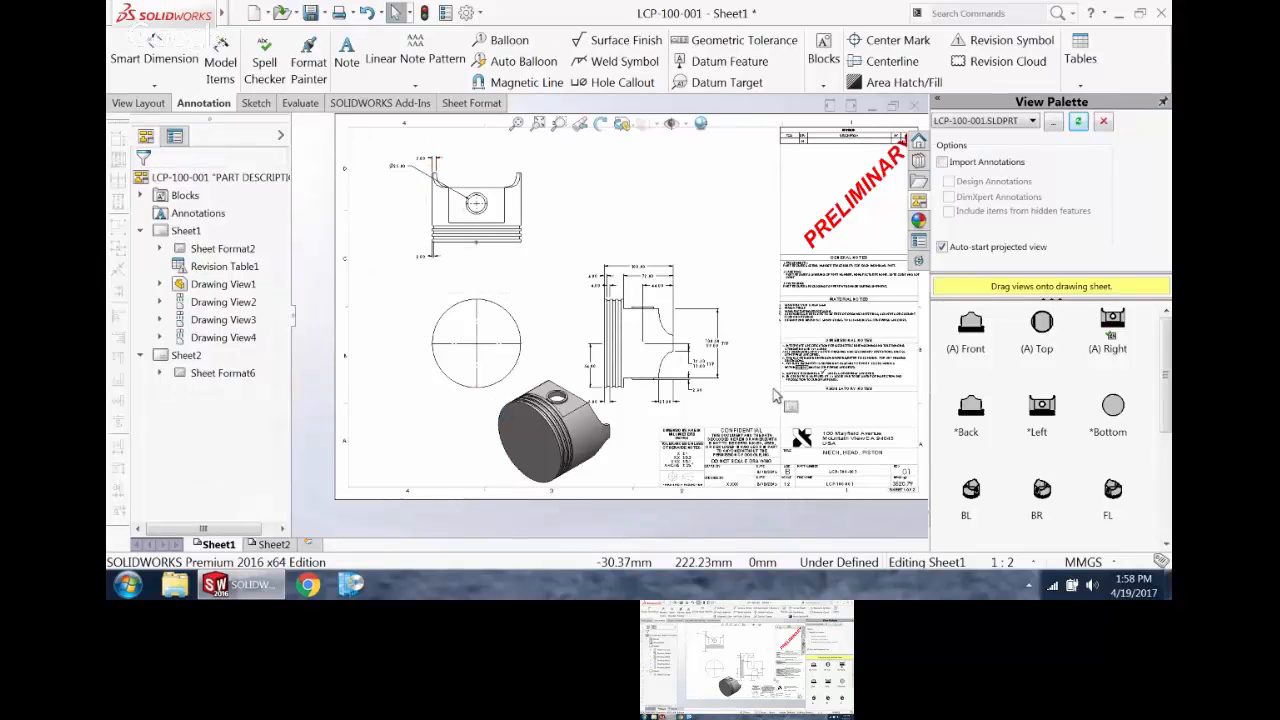
Step: Delete the 64.00, 8.00, 21.00 and 2.80 dimensions from the projected side view
scroll(665, 405, "down", 6)
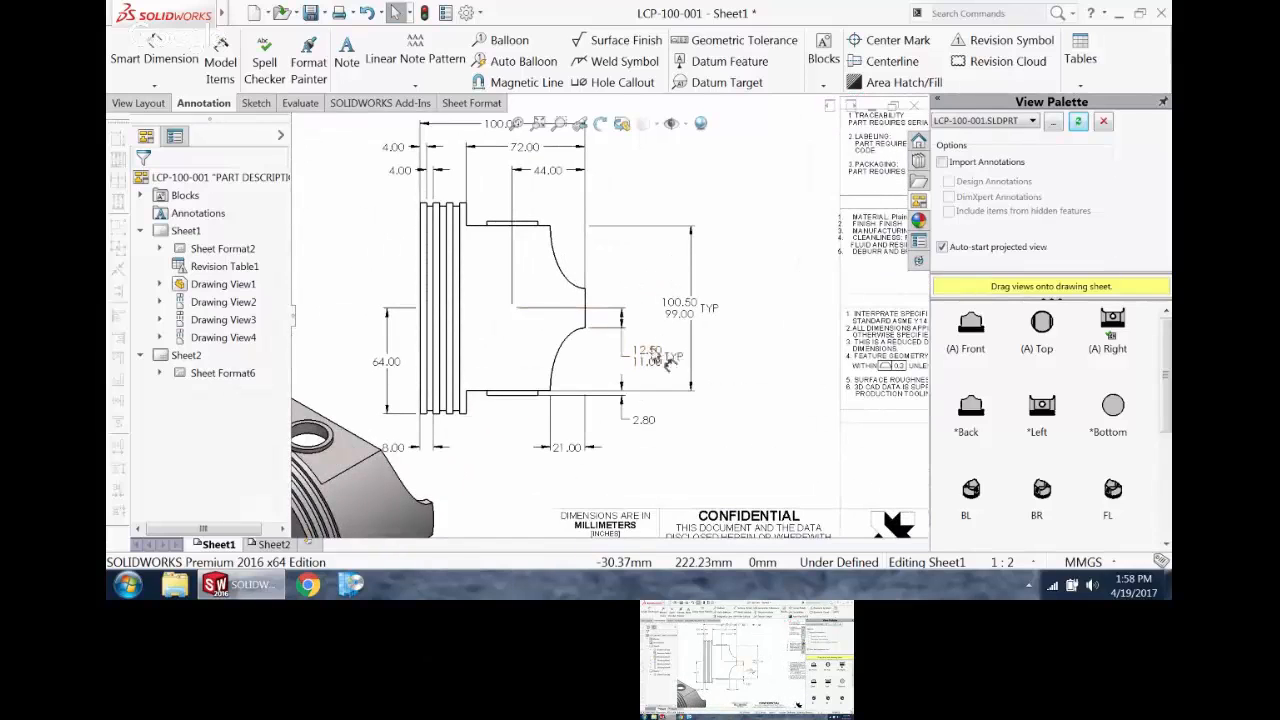
scroll(590, 362, "up", 5)
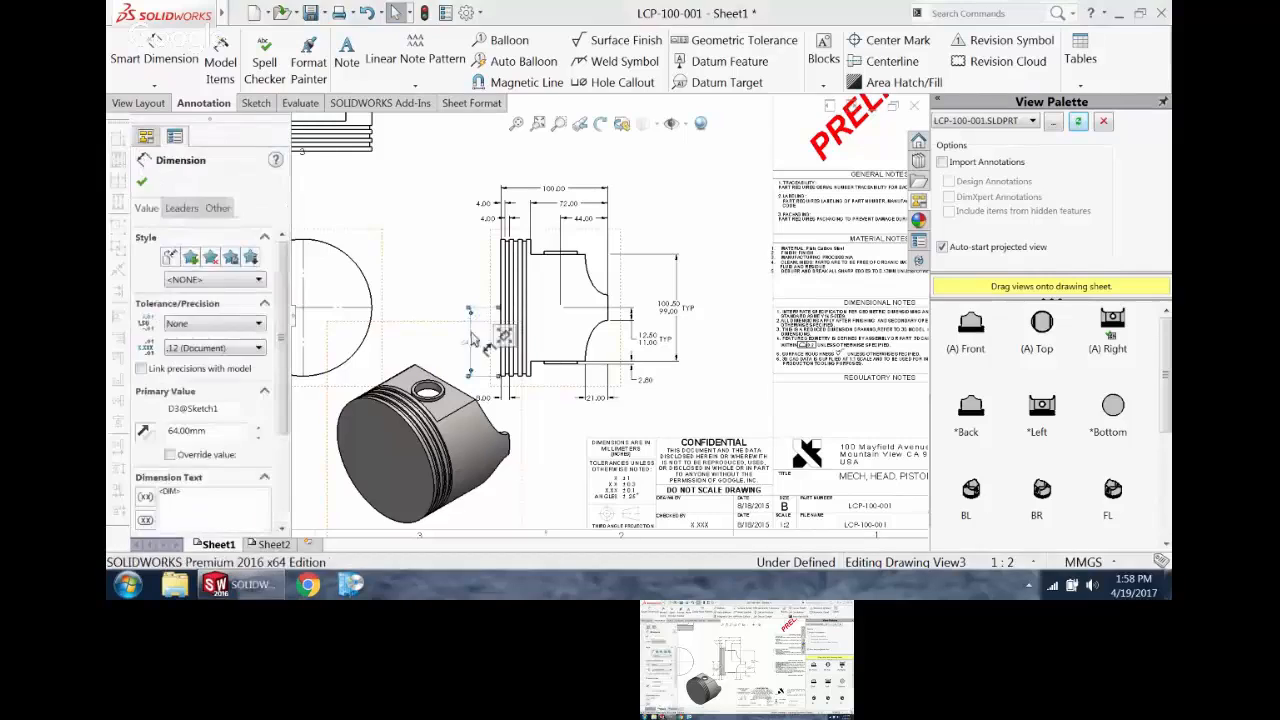
key("Delete")
left_click(487, 402)
key("Delete")
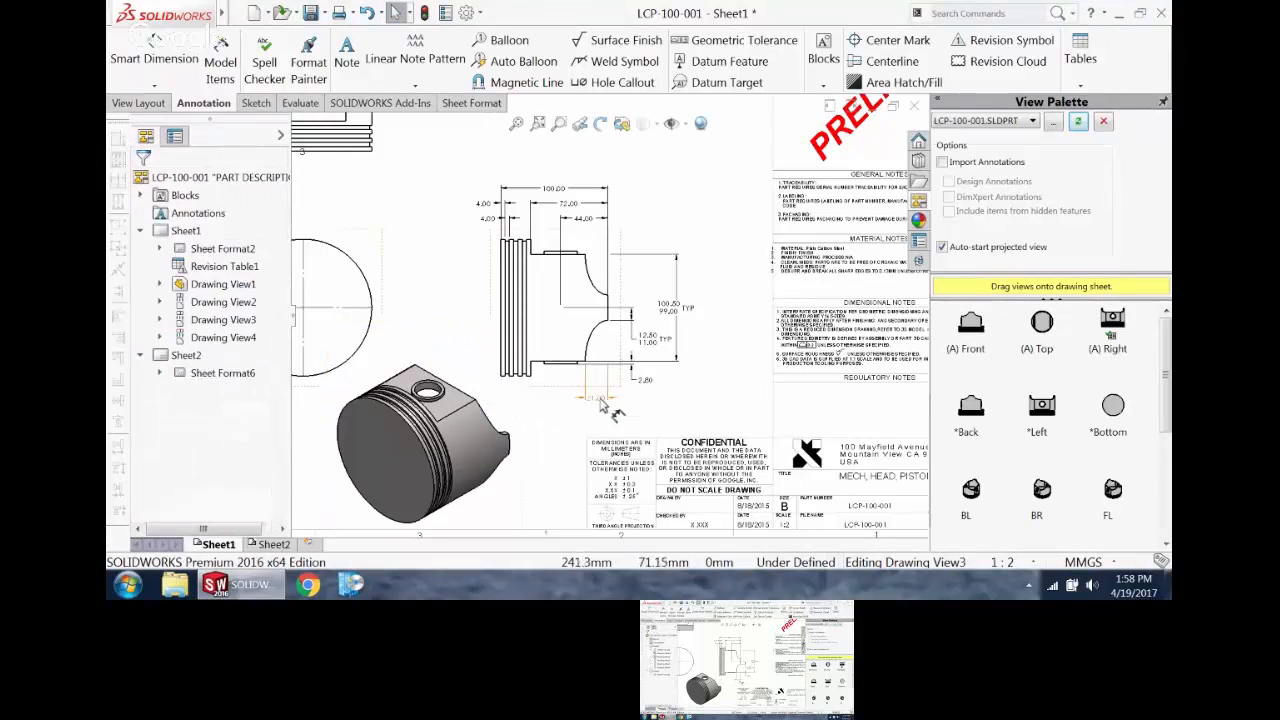
left_click(596, 398)
key("Delete")
left_click(647, 388)
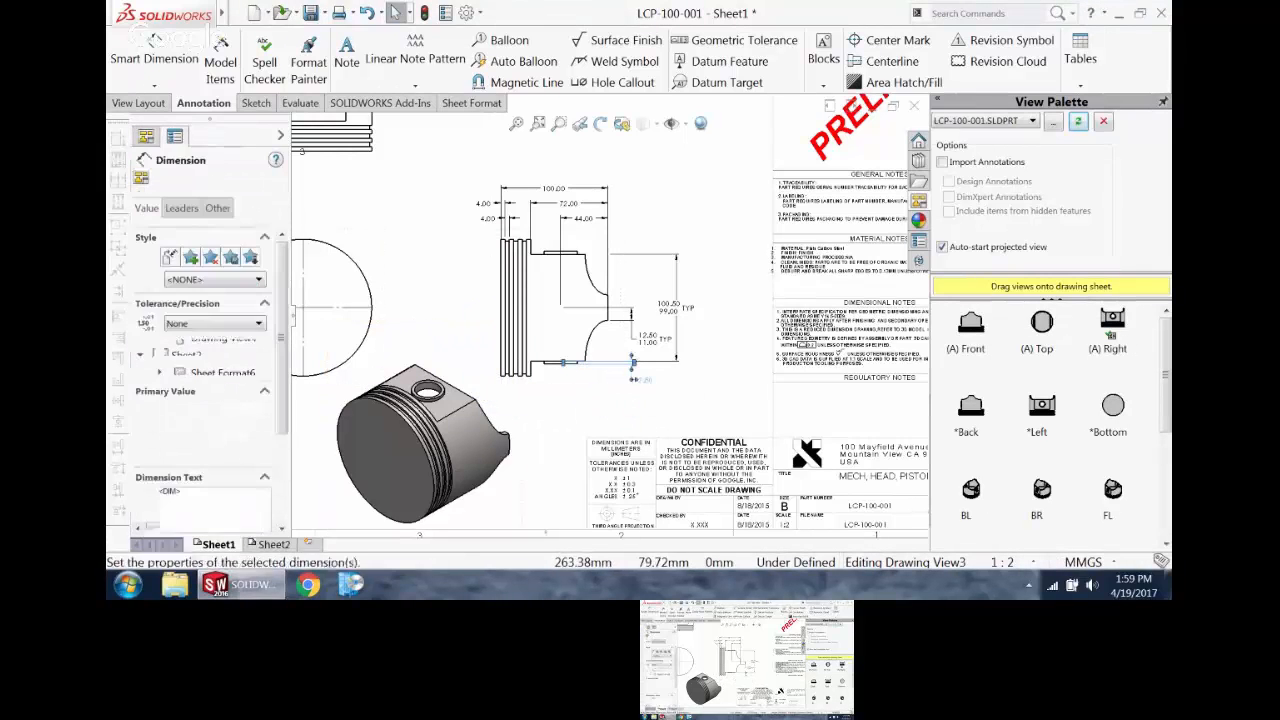
key("Delete")
Step: Move the side view's remaining dimensions out of order on top of the piston geometry
left_click(667, 332)
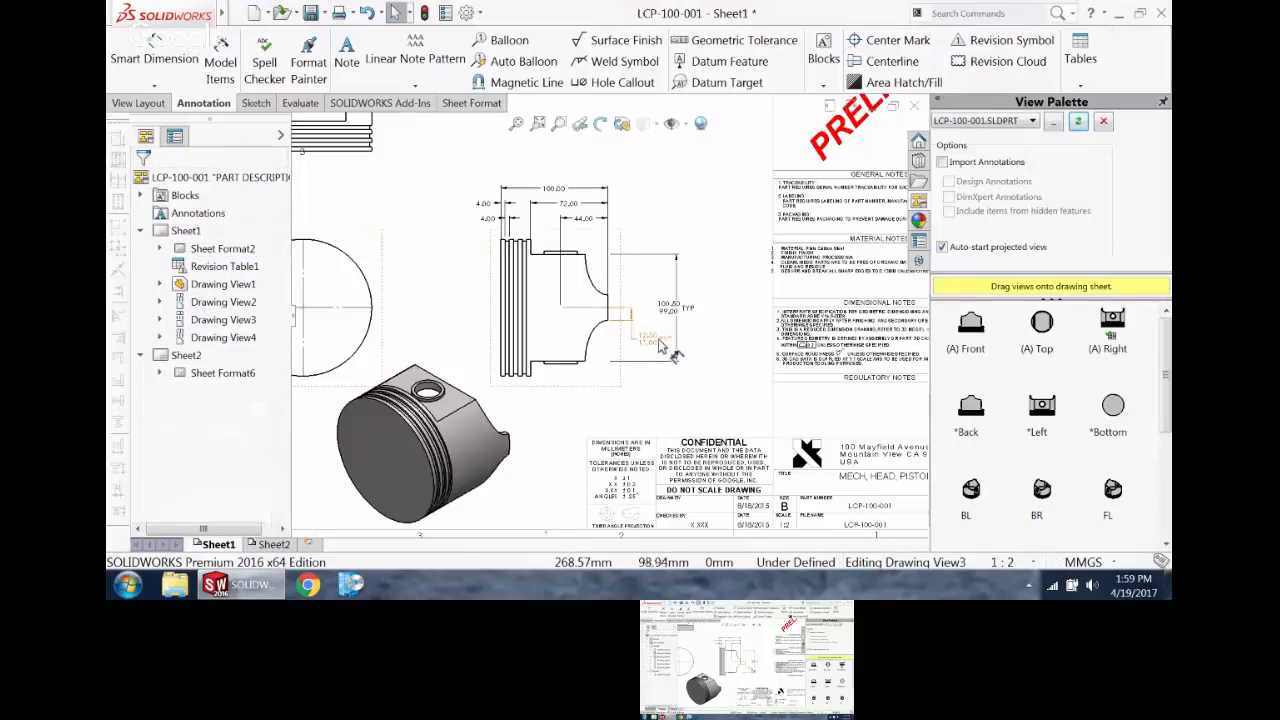
key("Delete")
left_click_drag(585, 337, 584, 336)
left_click_drag(679, 306, 588, 300)
left_click_drag(583, 217, 580, 274)
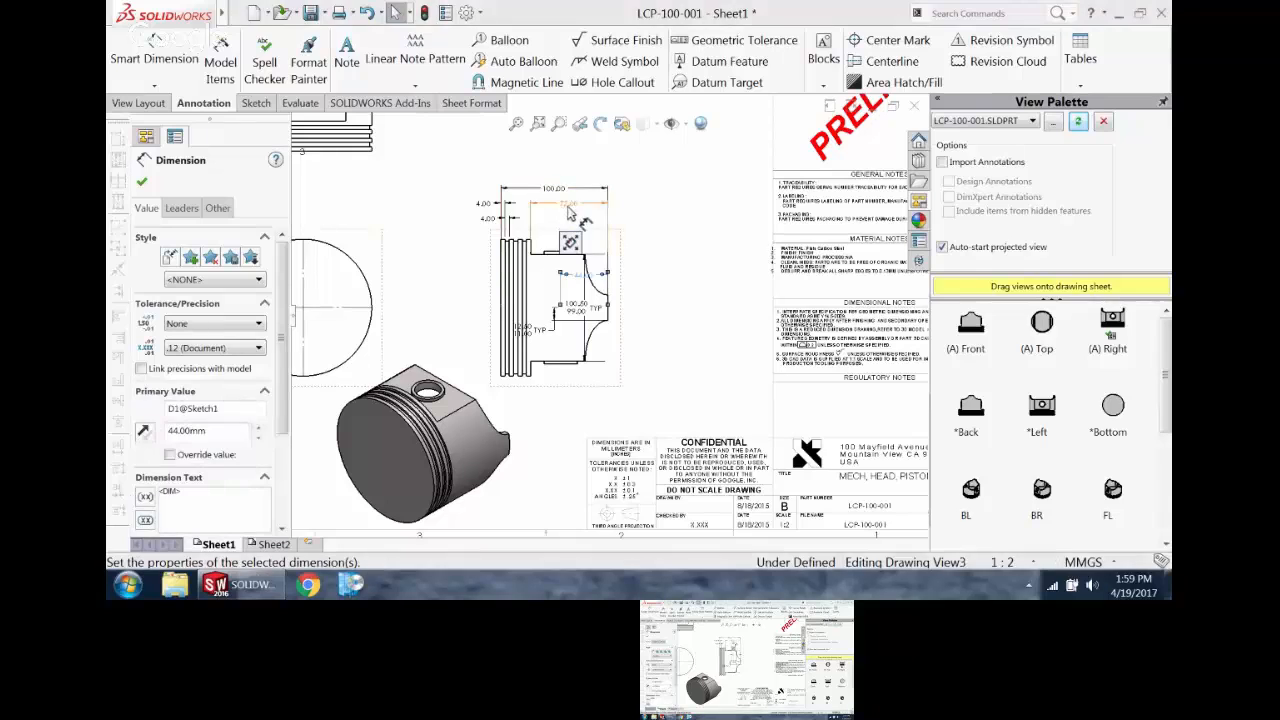
left_click_drag(555, 188, 555, 254)
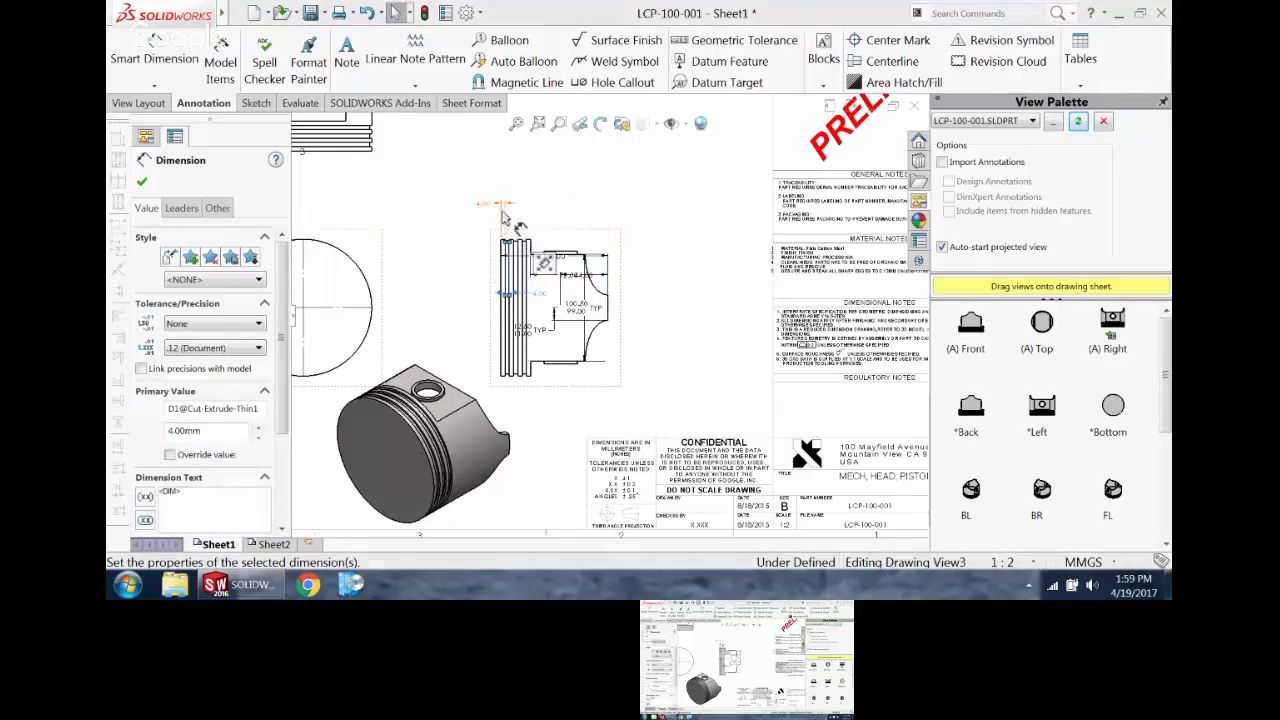
left_click_drag(491, 220, 548, 310)
left_click(564, 275)
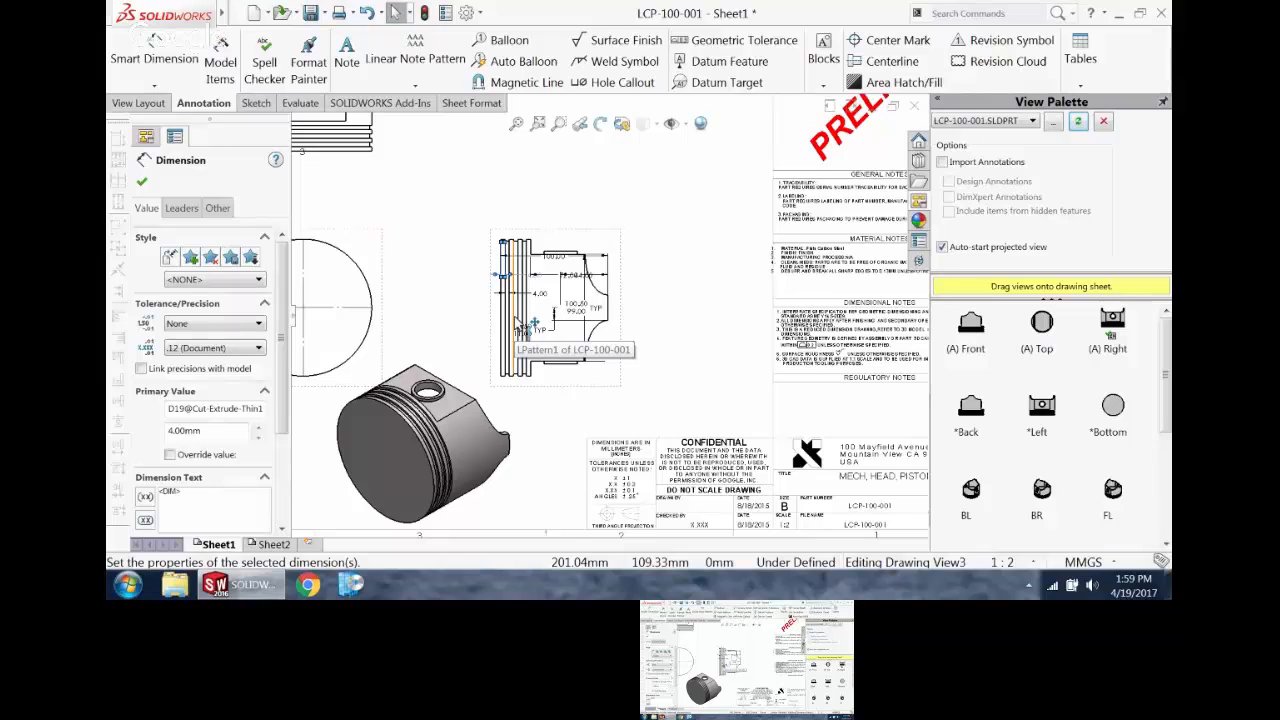
key("Escape")
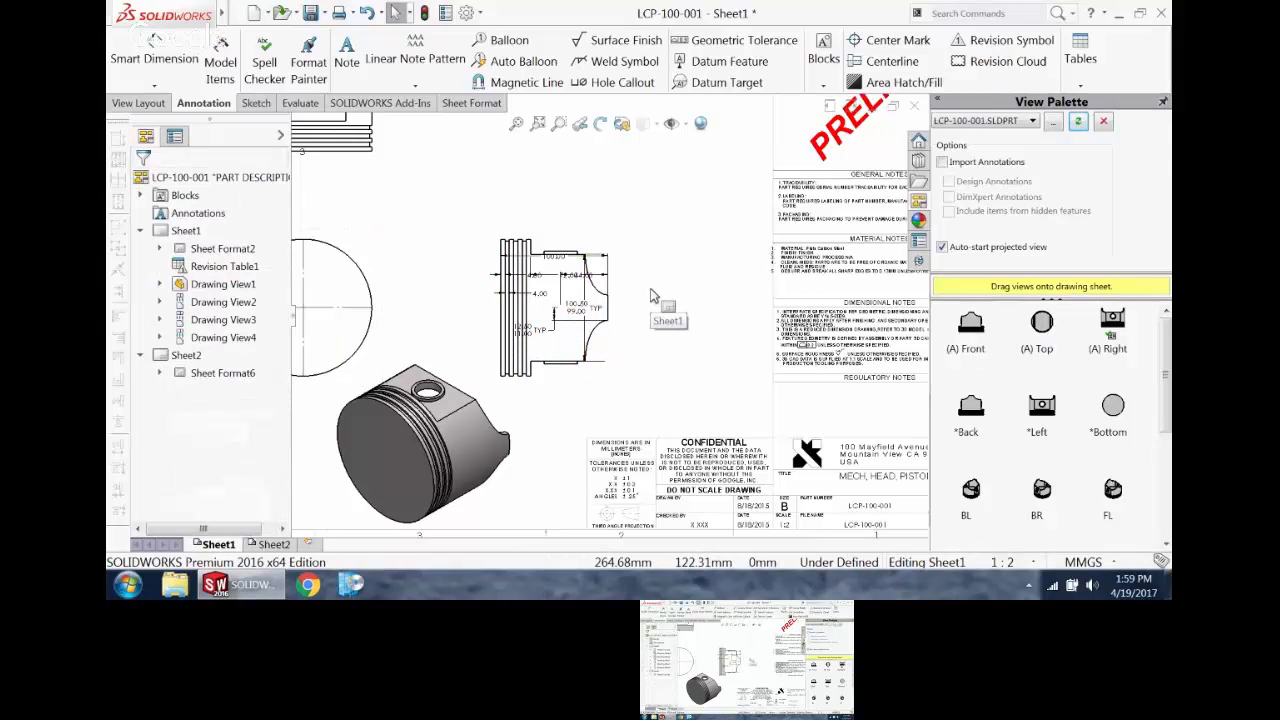
Step: Auto-arrange all dimensions of the side view together and delete the 12.50/11.00 TYP dimension
left_click_drag(466, 205, 628, 385)
mouse_move(664, 386)
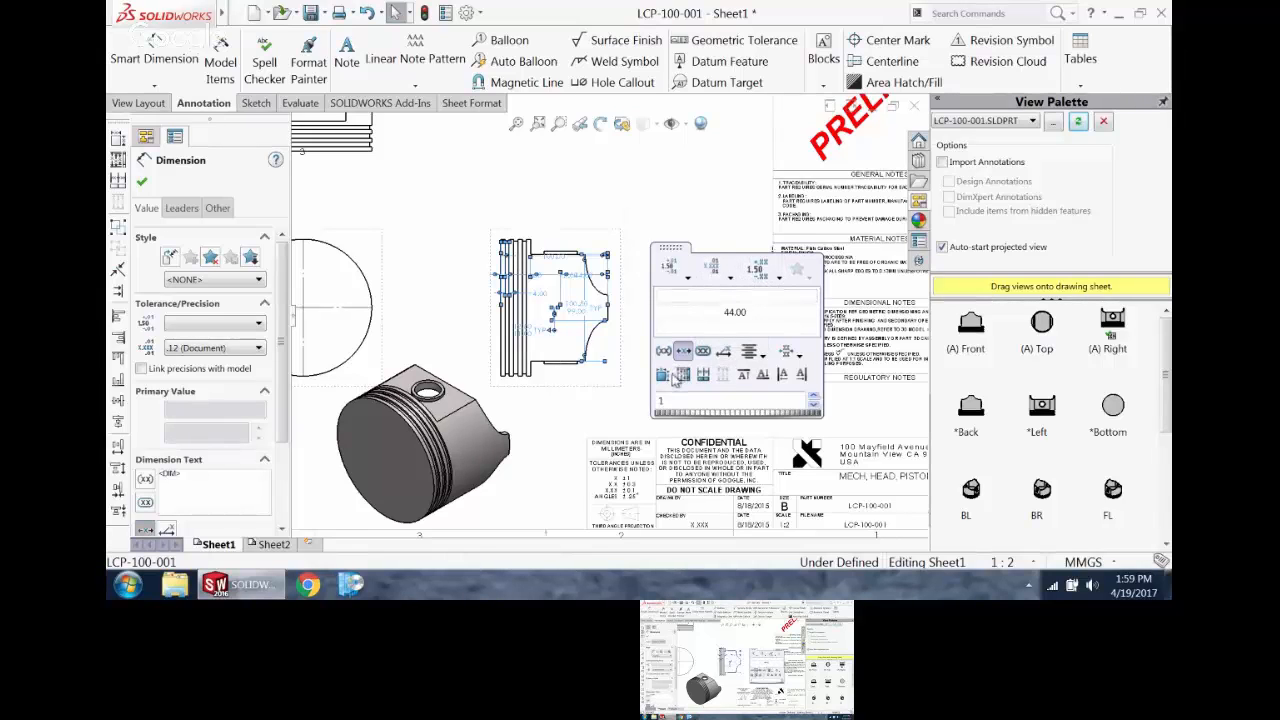
left_click(662, 376)
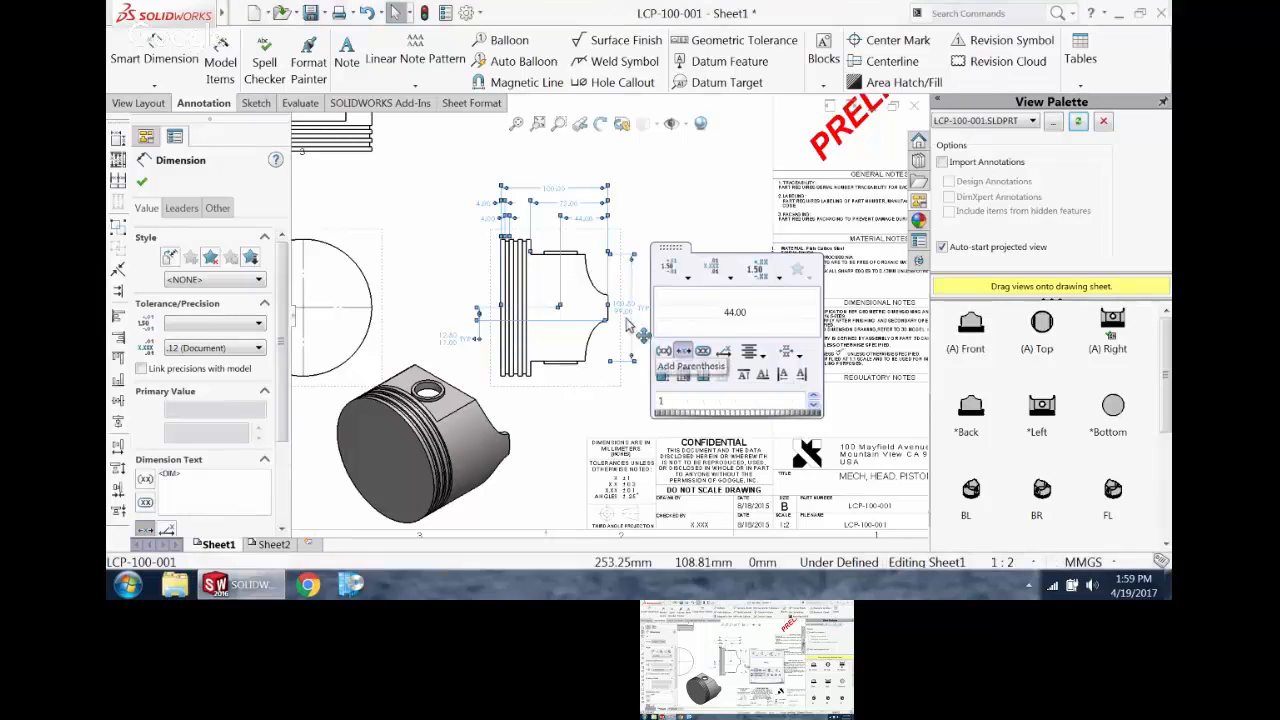
left_click(405, 263)
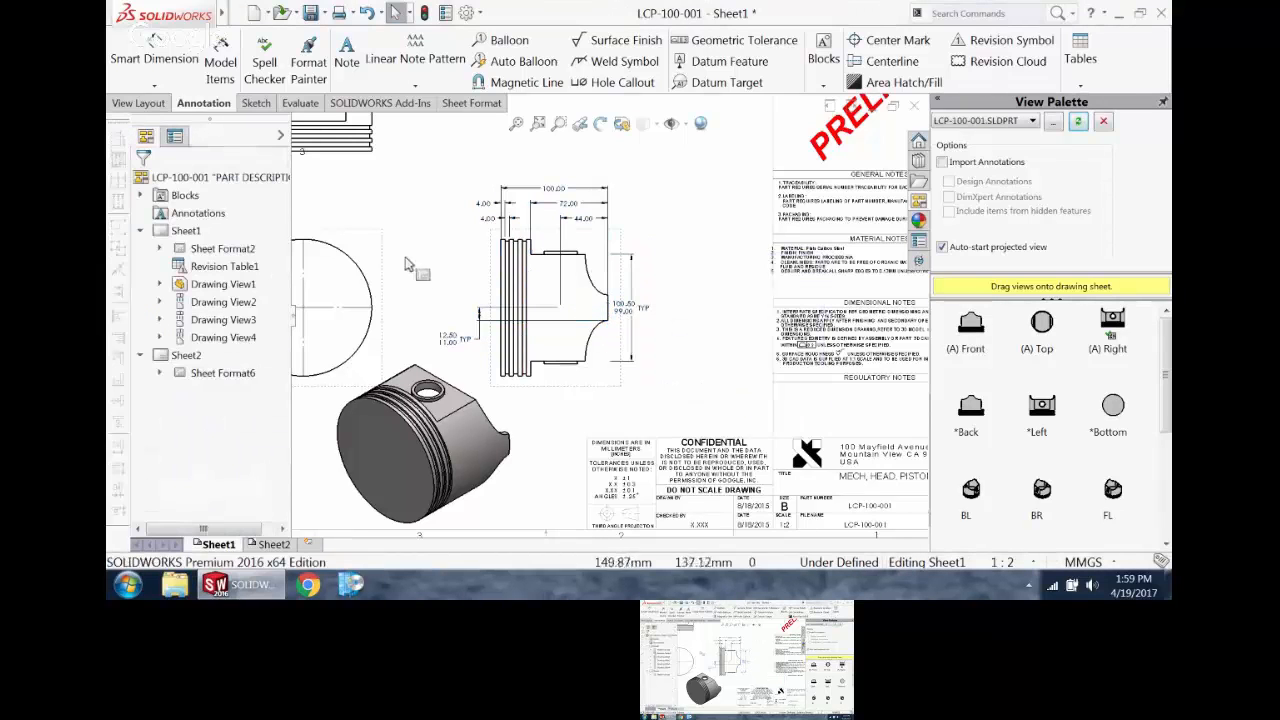
left_click(450, 340)
key("Delete")
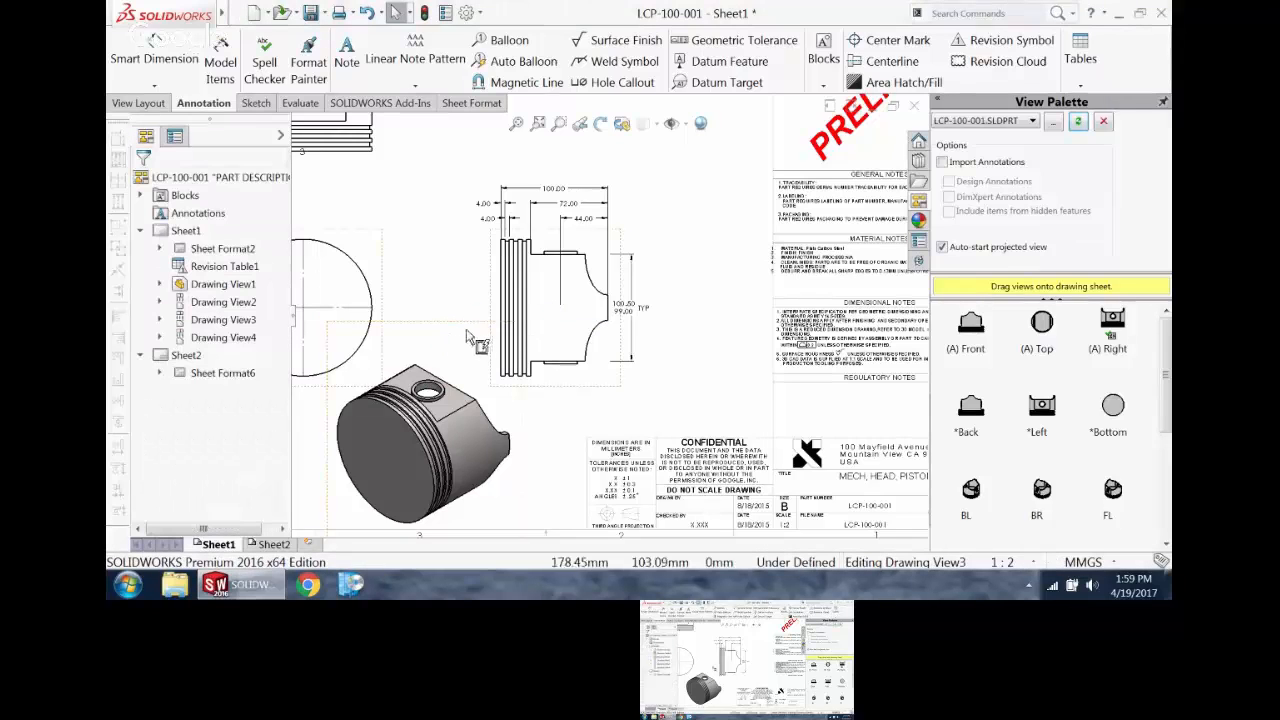
Step: Dimension the short flat edge at the skirt end of the side view with rapid dimensioning, placing it outside the profile
left_click(157, 62)
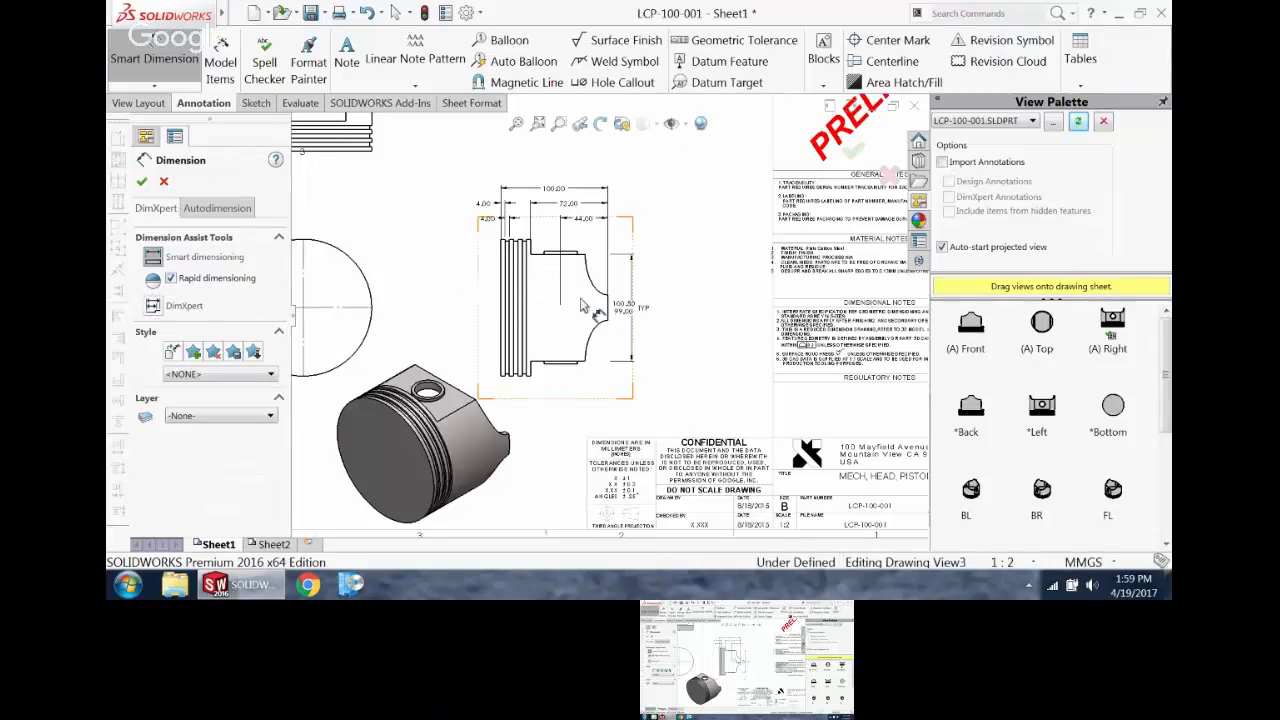
scroll(580, 300, "down", 4)
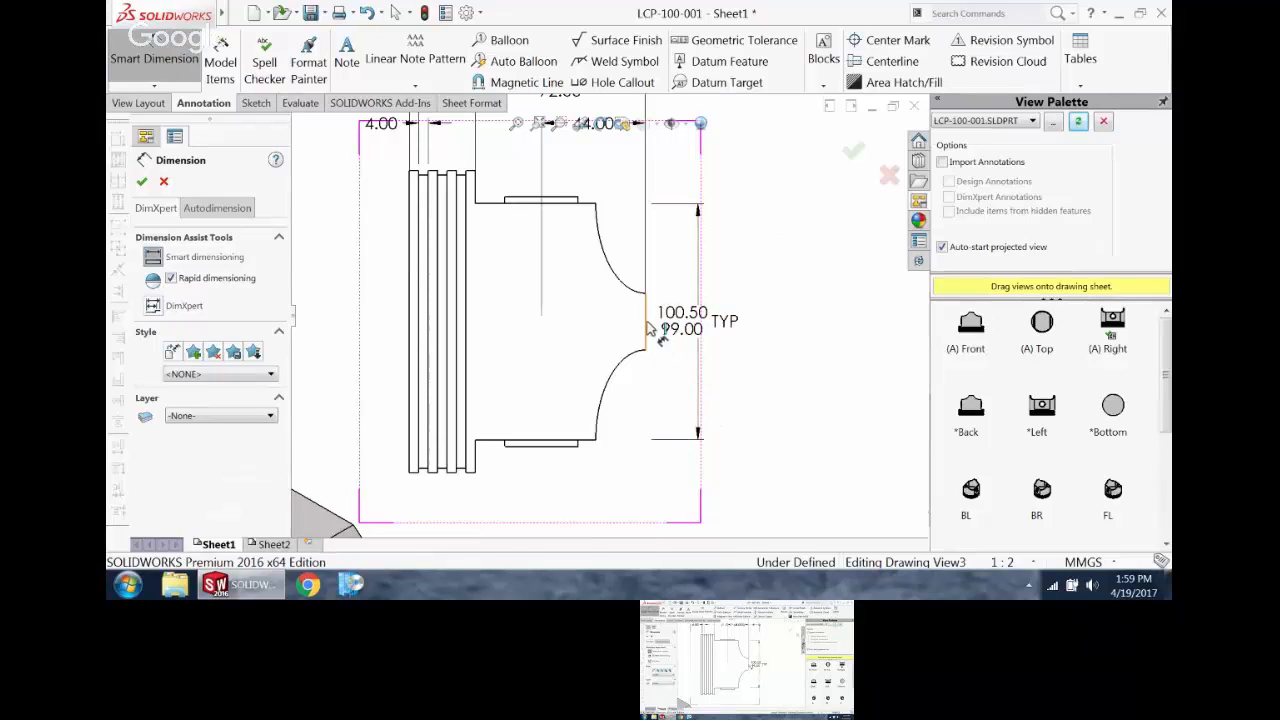
left_click(646, 326)
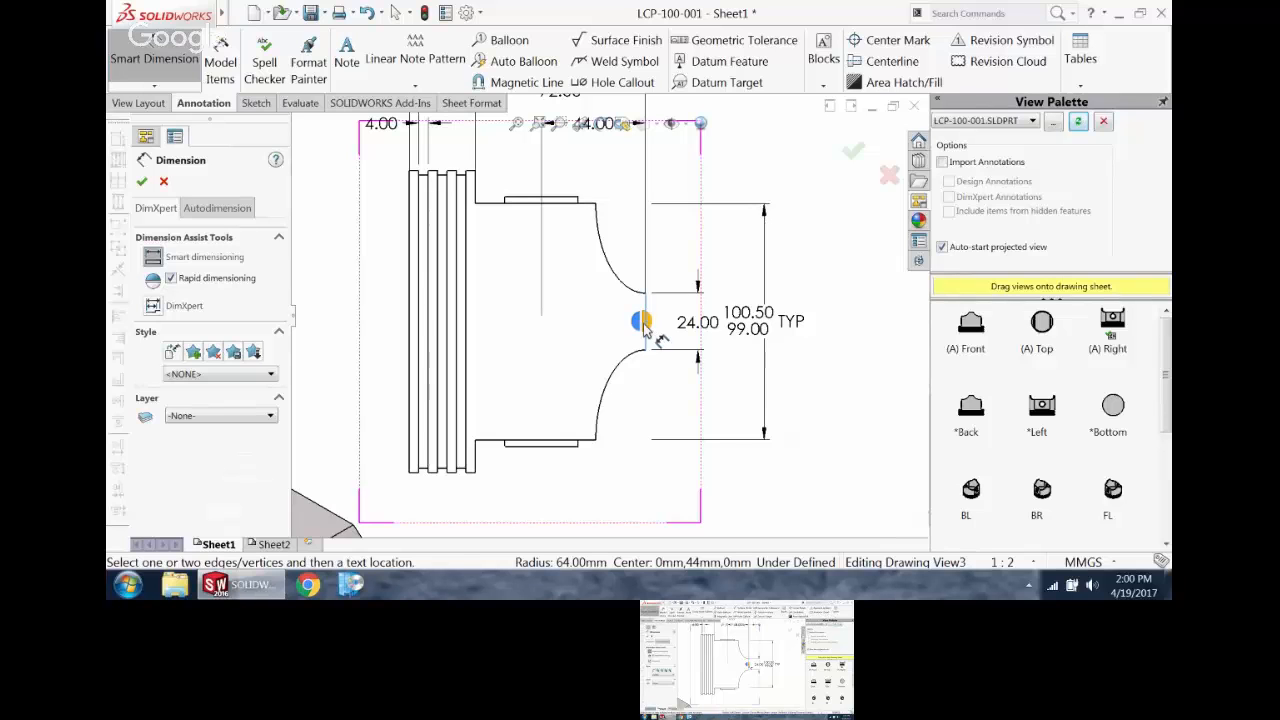
left_click(643, 330)
Step: Dimension the crown circle's diameter with rapid dimensioning, placing the text beyond the circle's upper-left edge
scroll(470, 300, "up", 3)
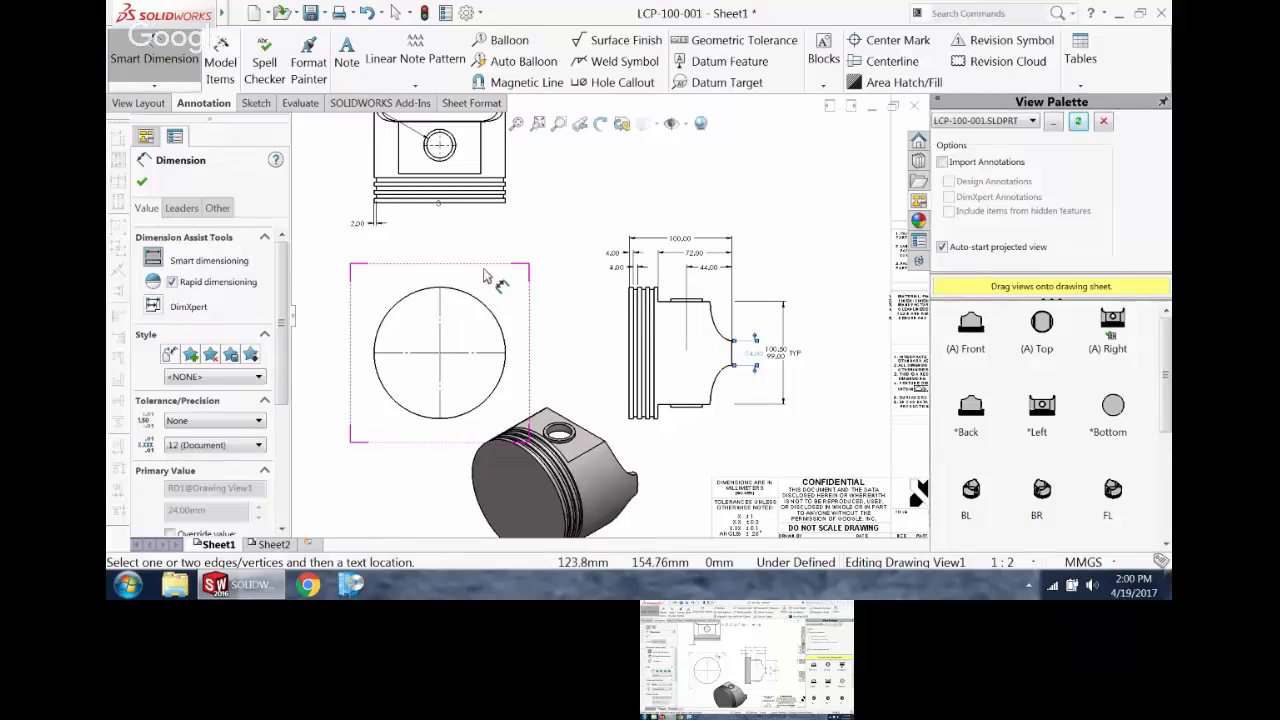
left_click(483, 308)
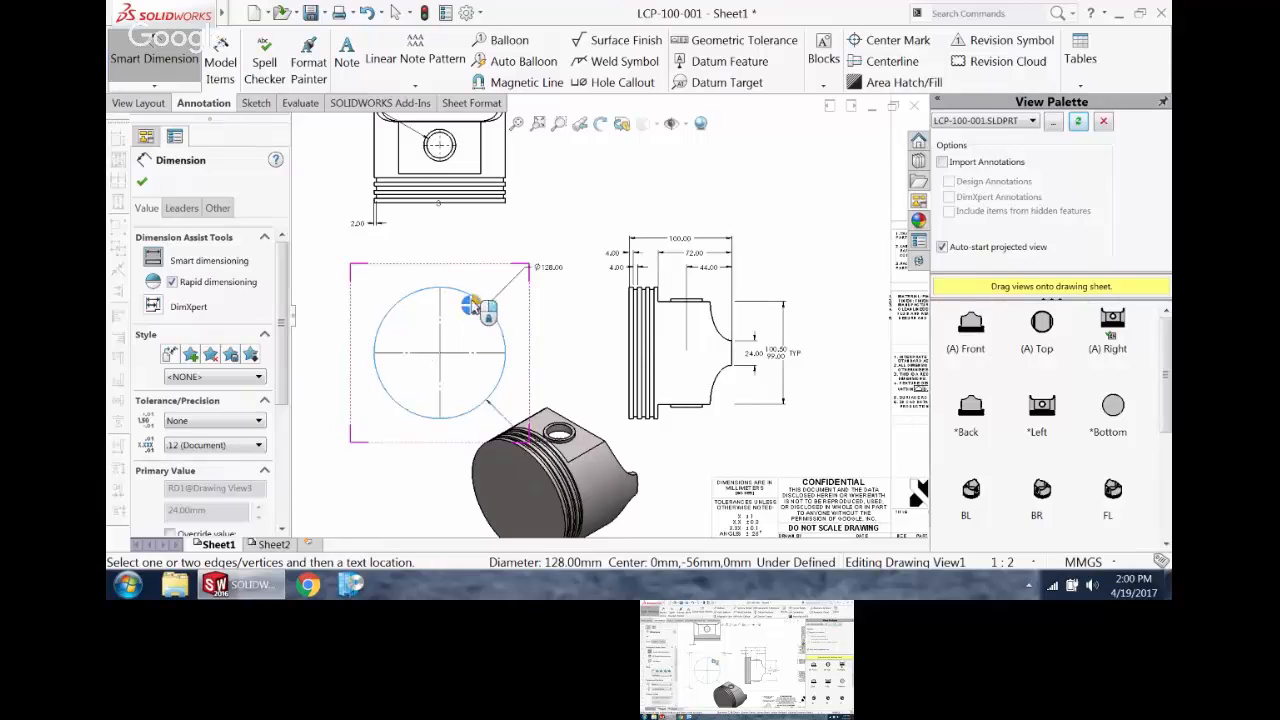
left_click(467, 303)
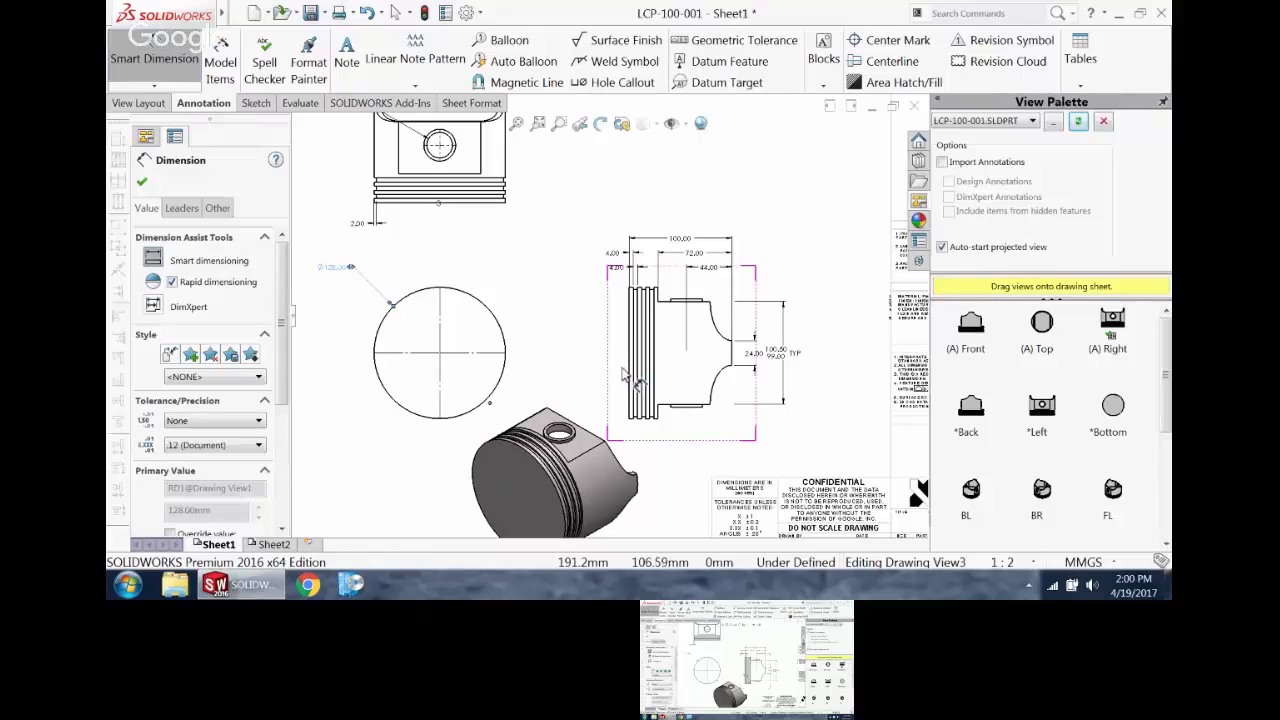
Step: Delete the 44.00 dimension above the side view
scroll(621, 368, "up", 4)
scroll(621, 320, "down", 3)
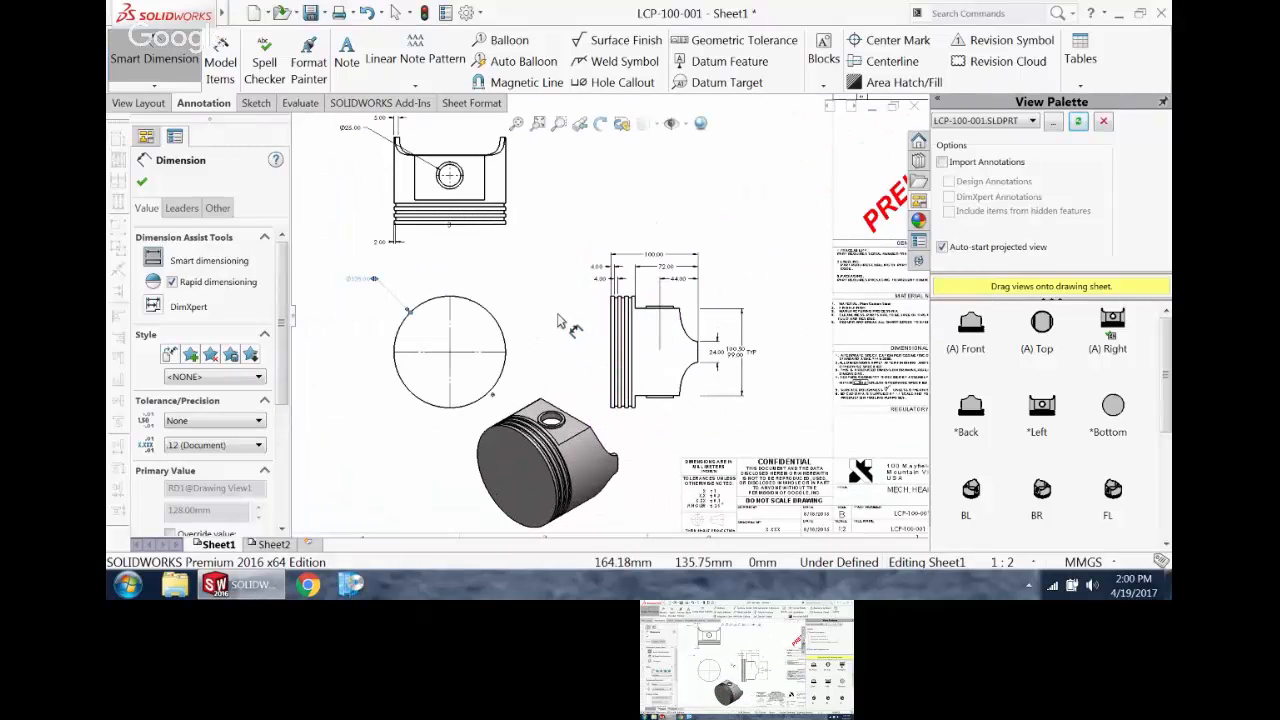
scroll(641, 277, "up", 2)
left_click(697, 276)
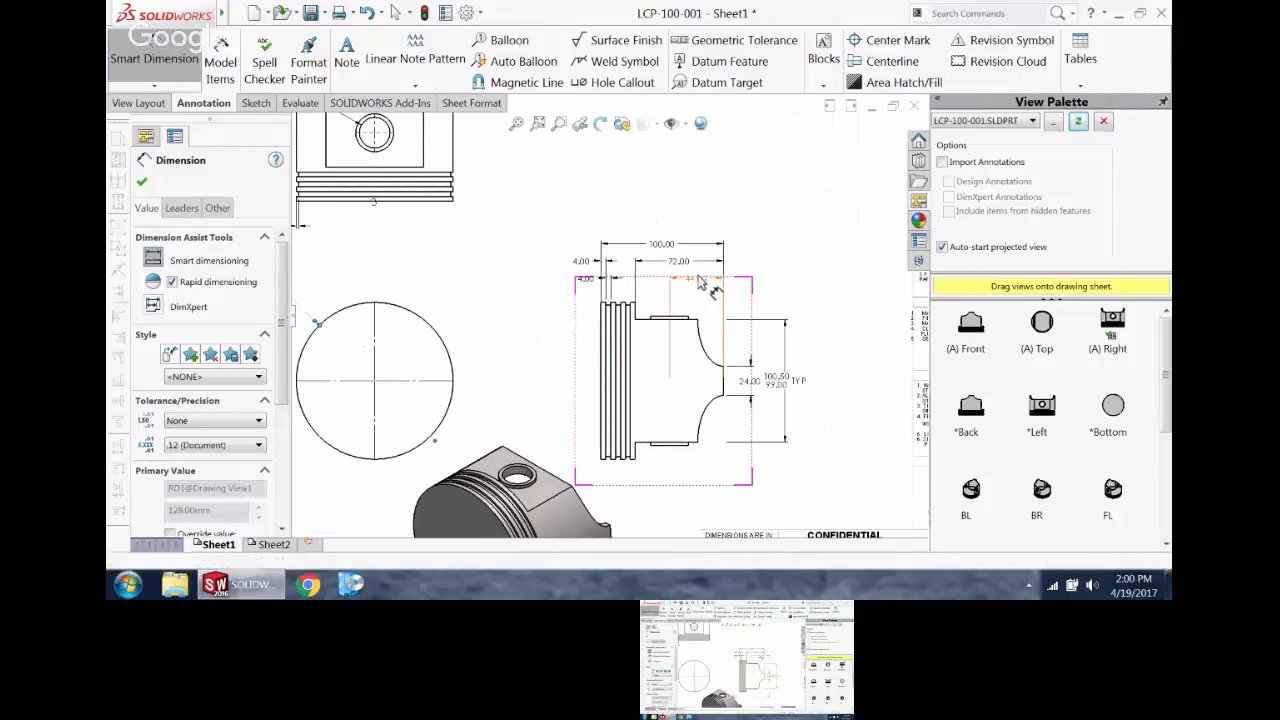
key("Delete")
Step: Create a section view with a vertical cutting line through the pin hole's center and place it to the right of the upper view
scroll(538, 378, "up", 3)
scroll(532, 372, "down", 1)
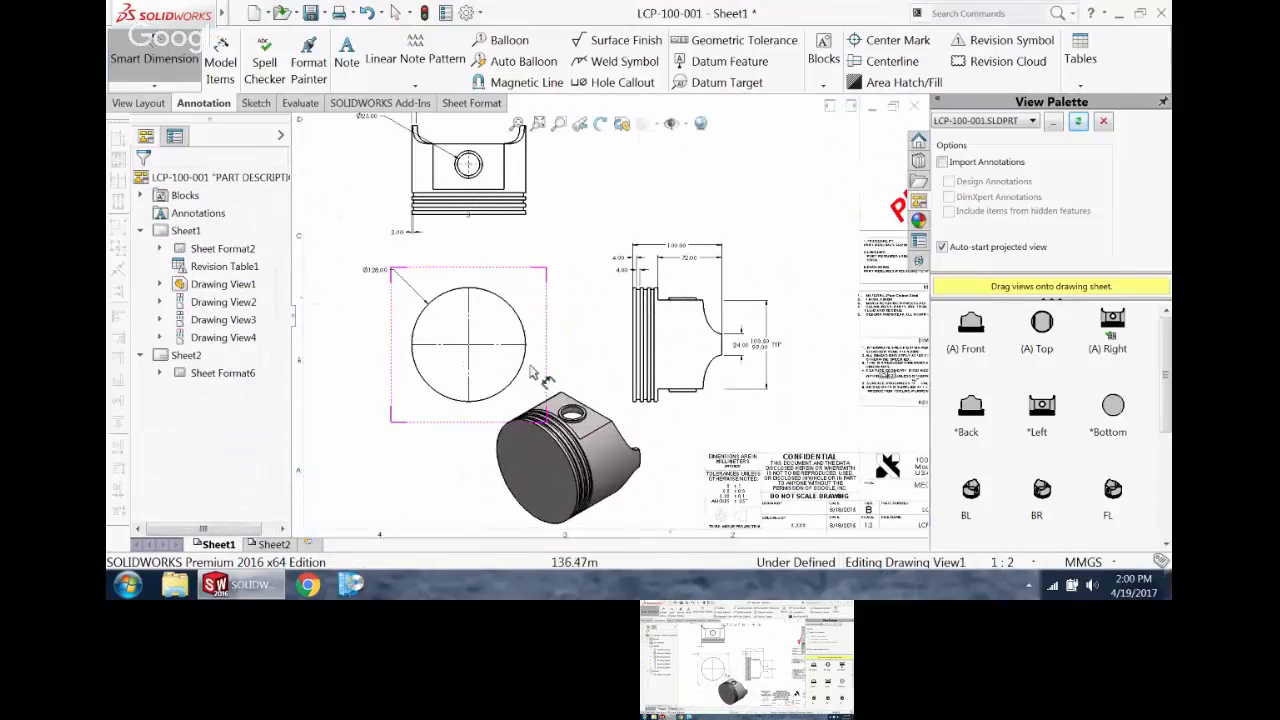
scroll(533, 370, "up", 3)
scroll(597, 313, "down", 3)
left_click(540, 295)
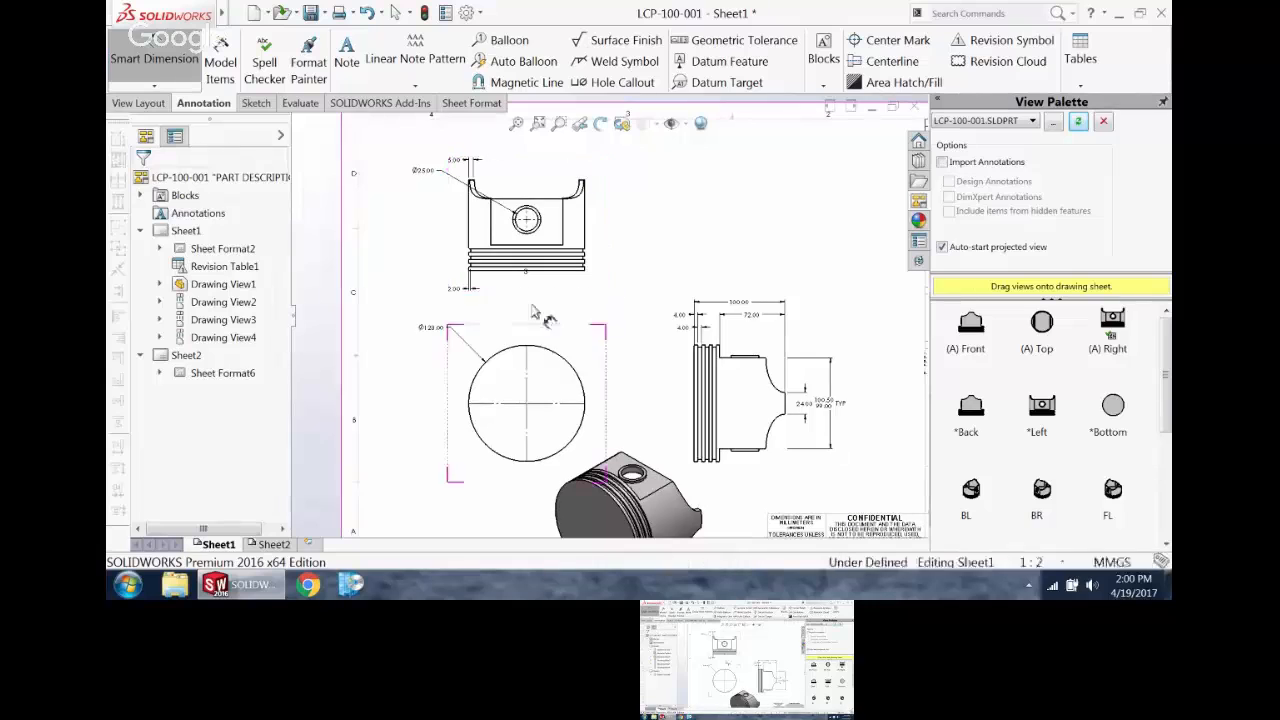
scroll(537, 287, "down", 2)
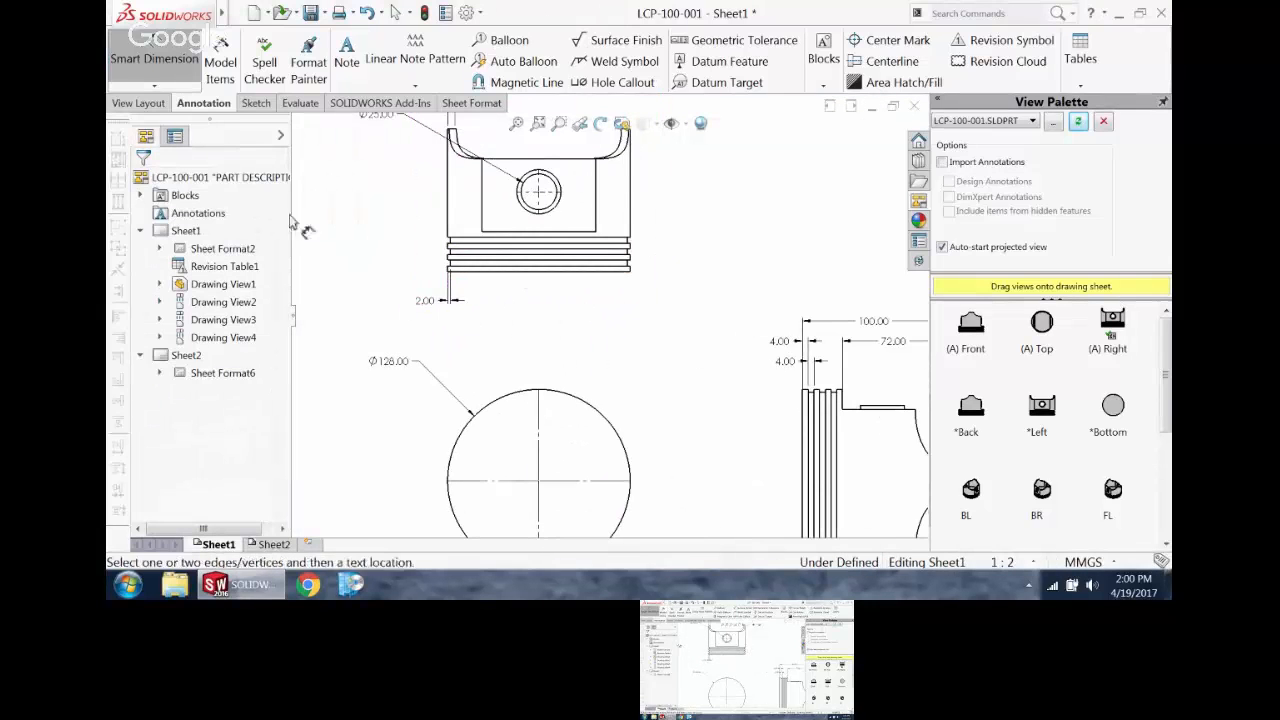
left_click(138, 103)
left_click(322, 68)
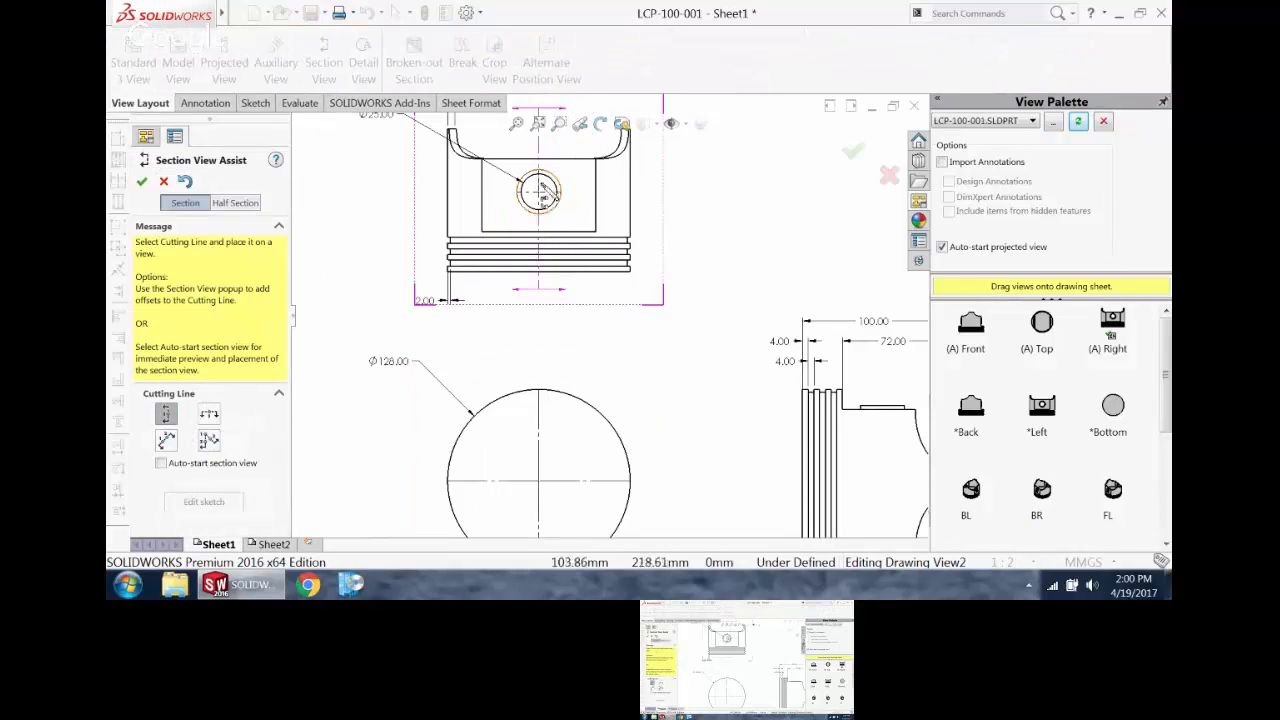
left_click(538, 191)
key("f")
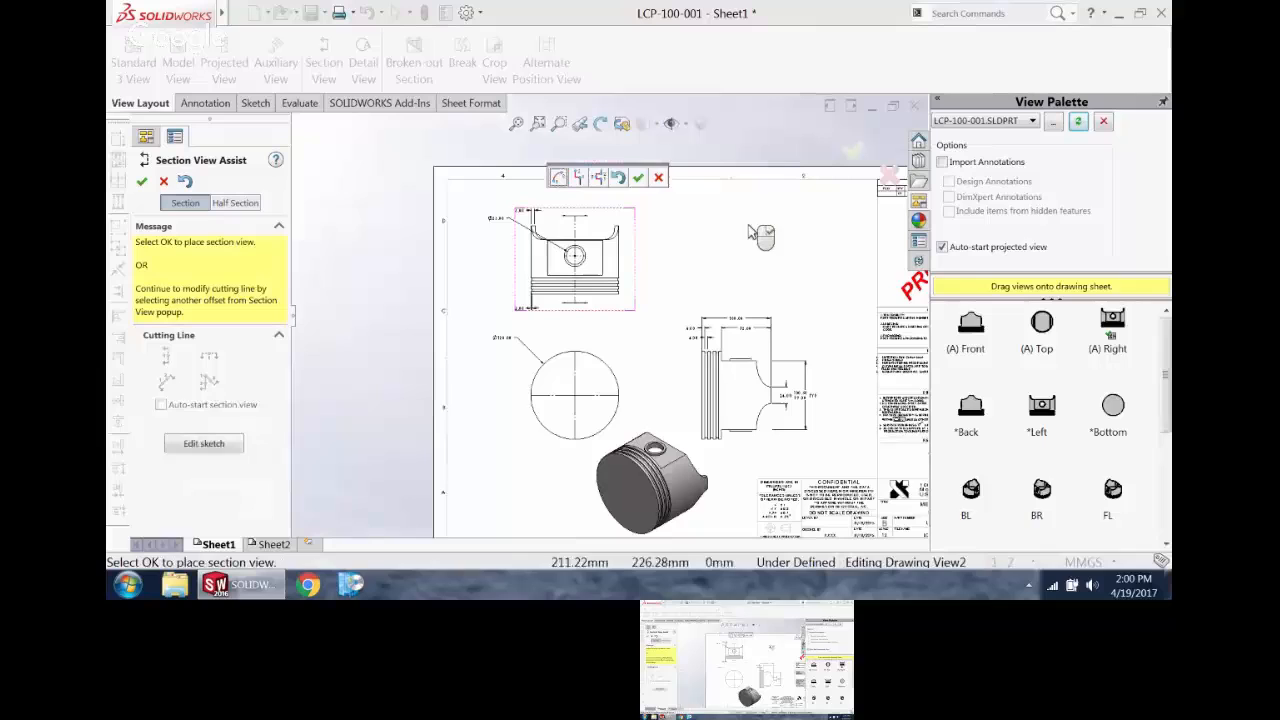
left_click(637, 177)
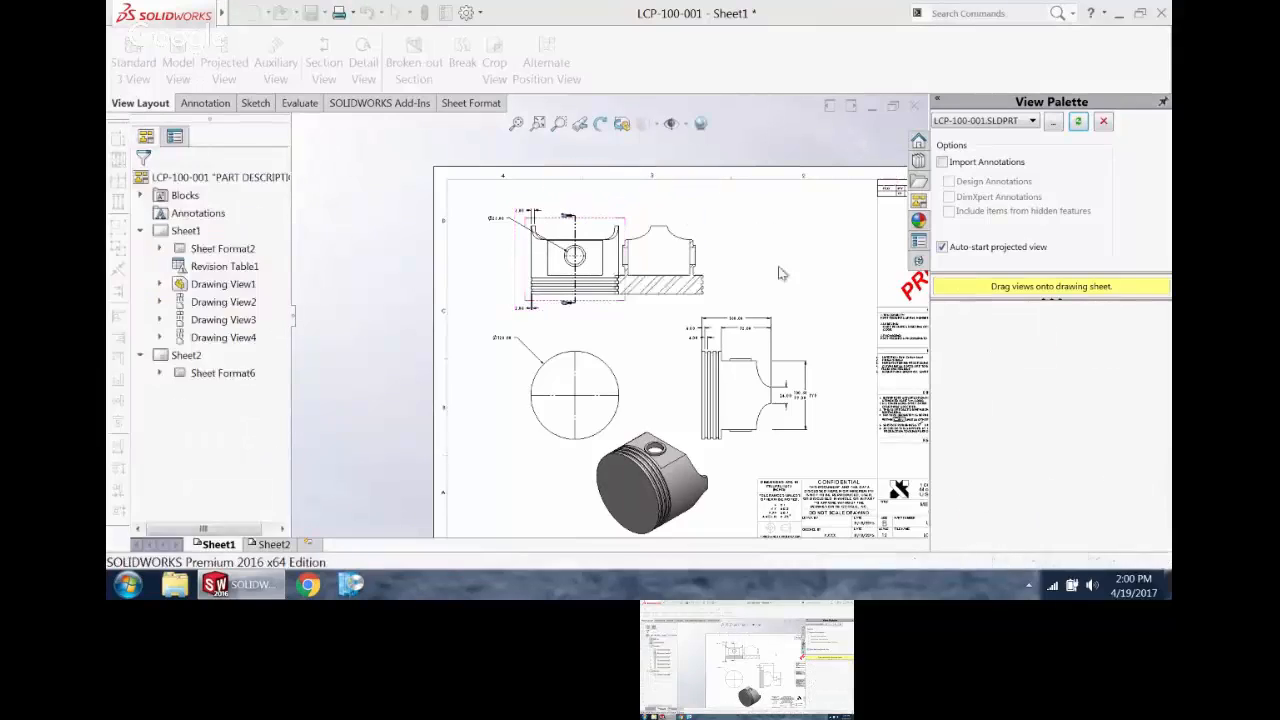
left_click(718, 282)
scroll(698, 307, "down", 5)
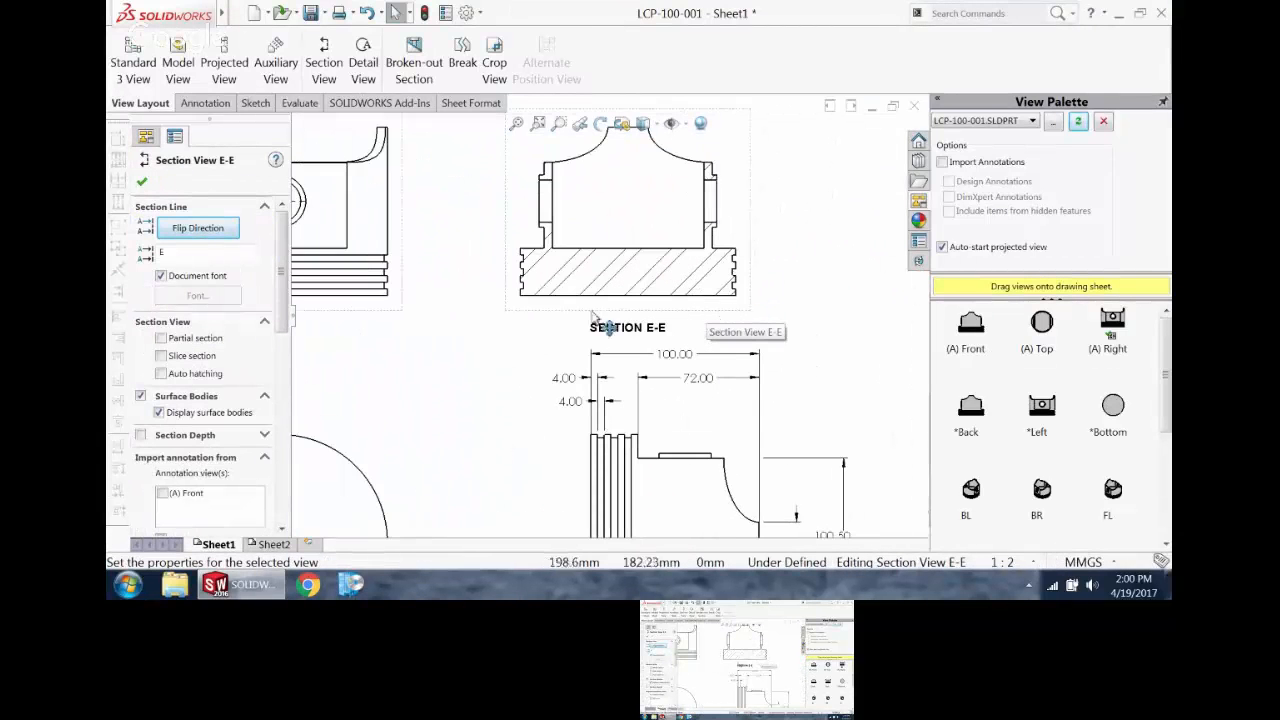
Step: Create a detail view from a circle of about 32 mm radius around Section E-E's left ring grooves, placed beyond the section
left_click(376, 56)
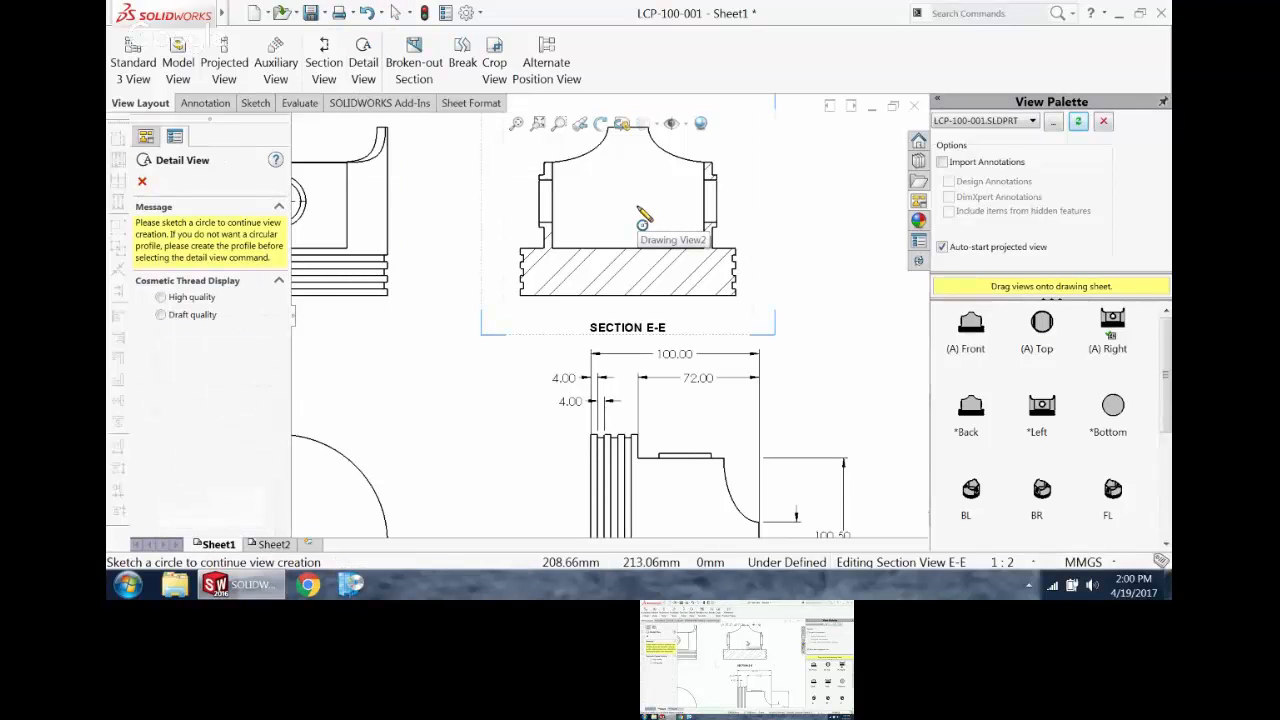
scroll(534, 277, "down", 3)
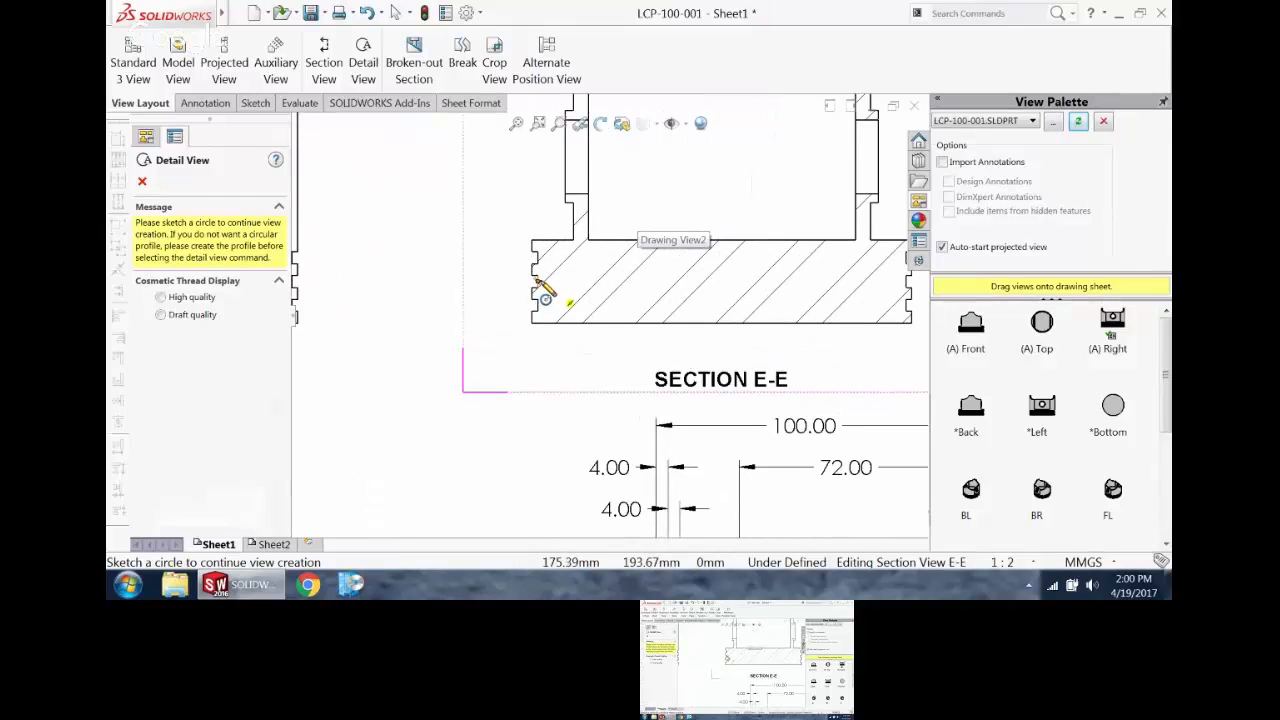
left_click(537, 281)
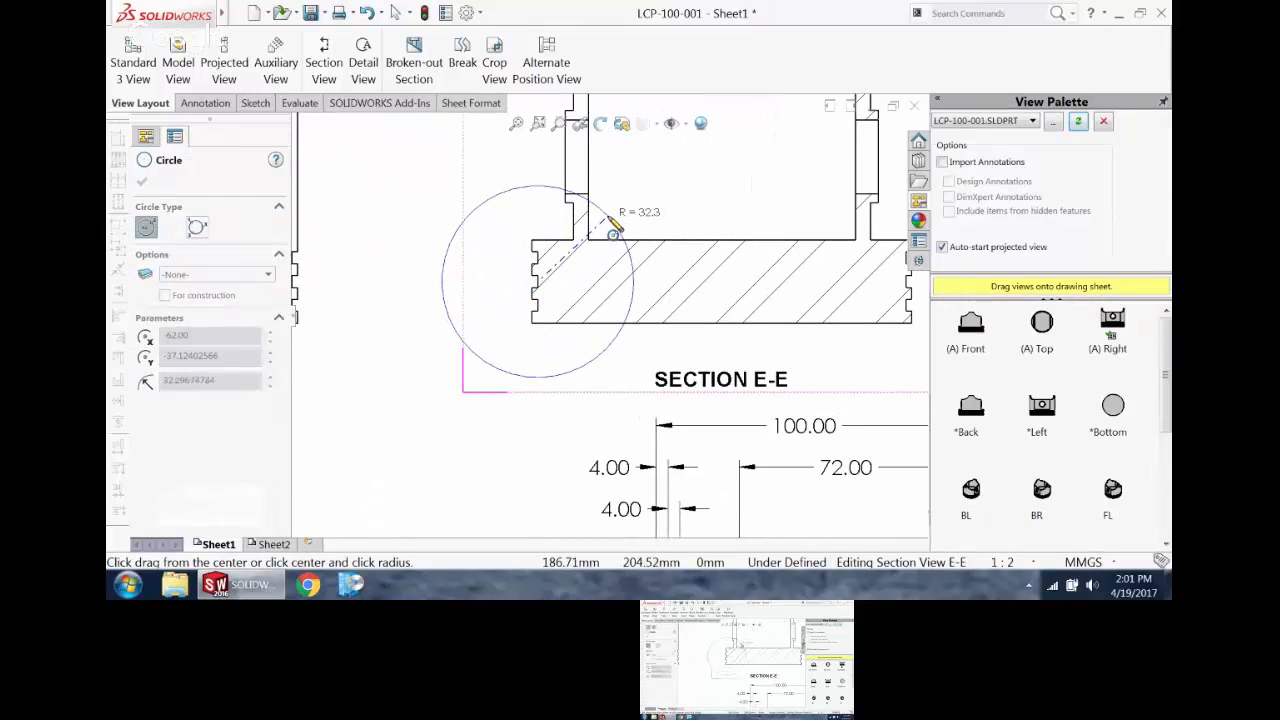
left_click(613, 226)
scroll(615, 295, "up", 4)
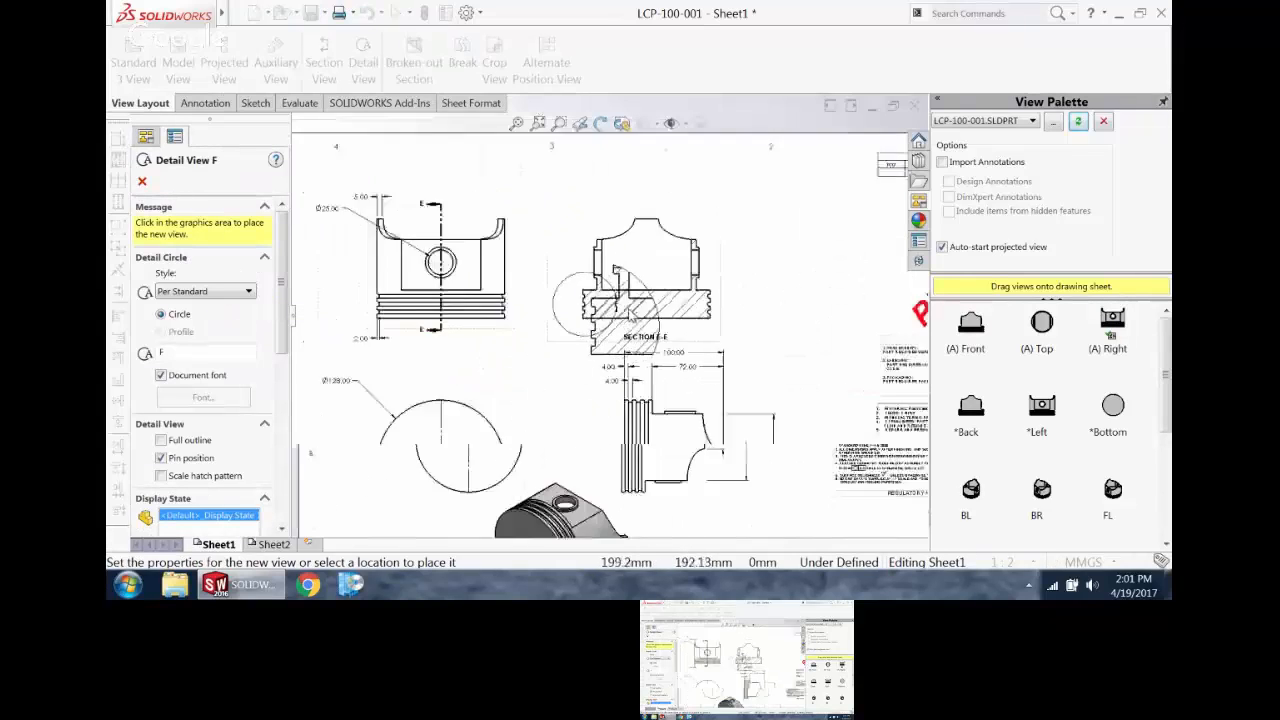
scroll(629, 315, "up", 3)
scroll(734, 275, "down", 3)
left_click(712, 286)
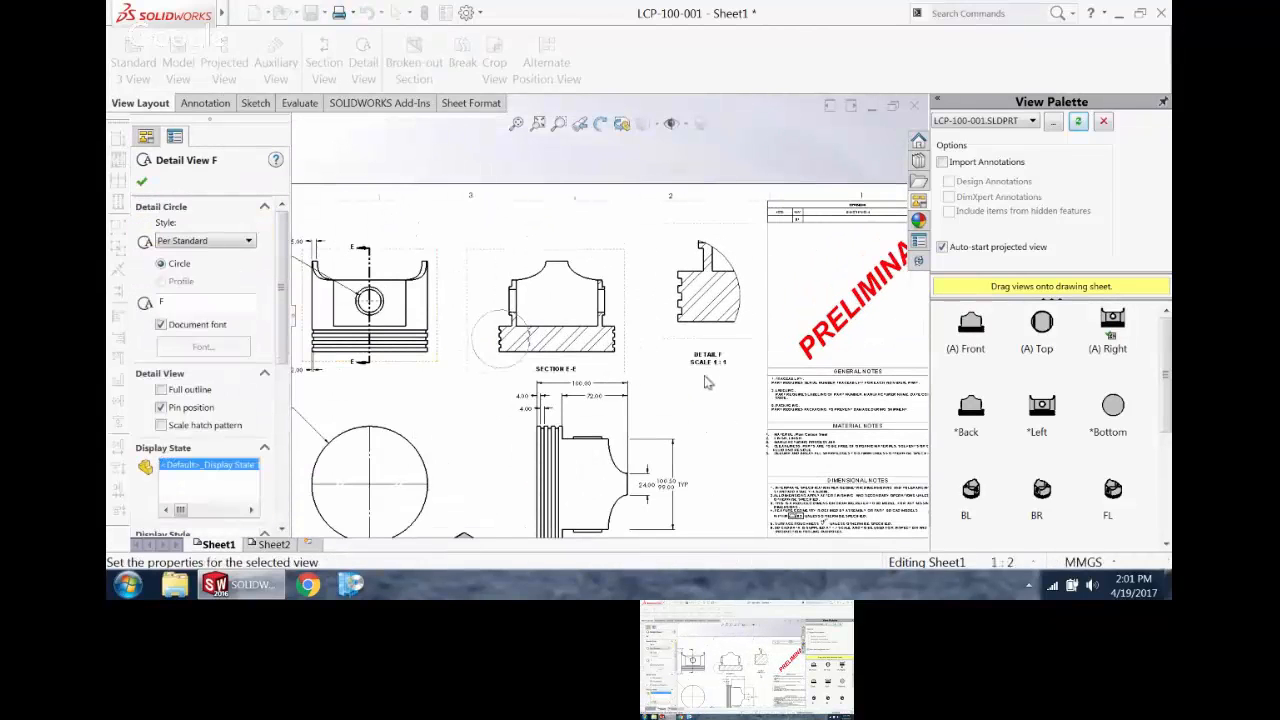
Step: Create a second detail view from a circle around the pin hole in Section E-E's right wall, placed below Detail F
left_click(370, 68)
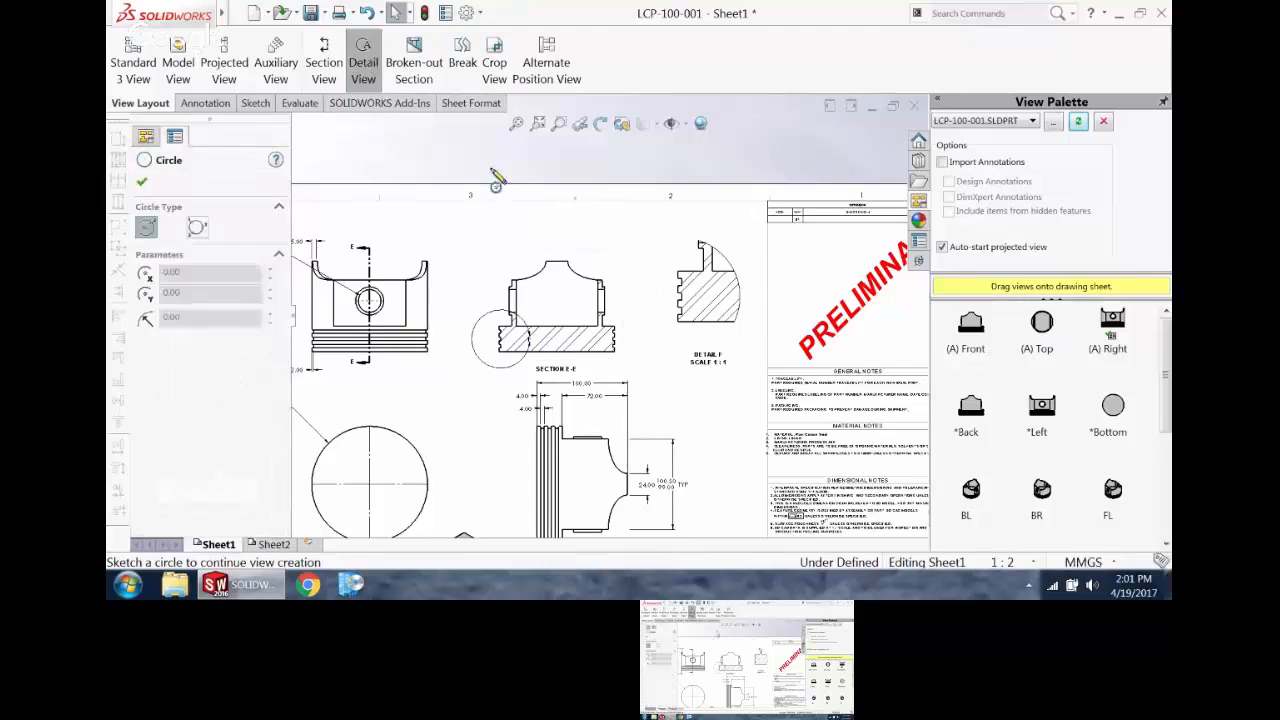
scroll(615, 330, "down", 5)
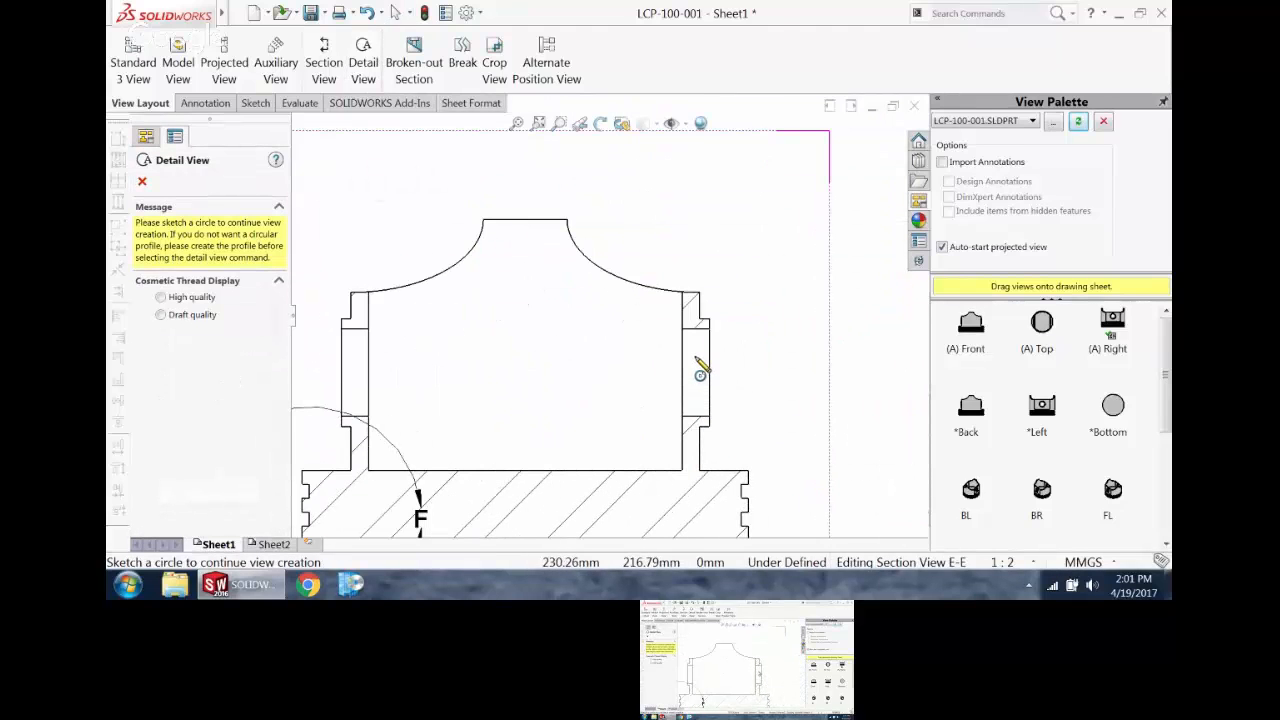
left_click(700, 375)
left_click(771, 423)
scroll(771, 423, "up", 5)
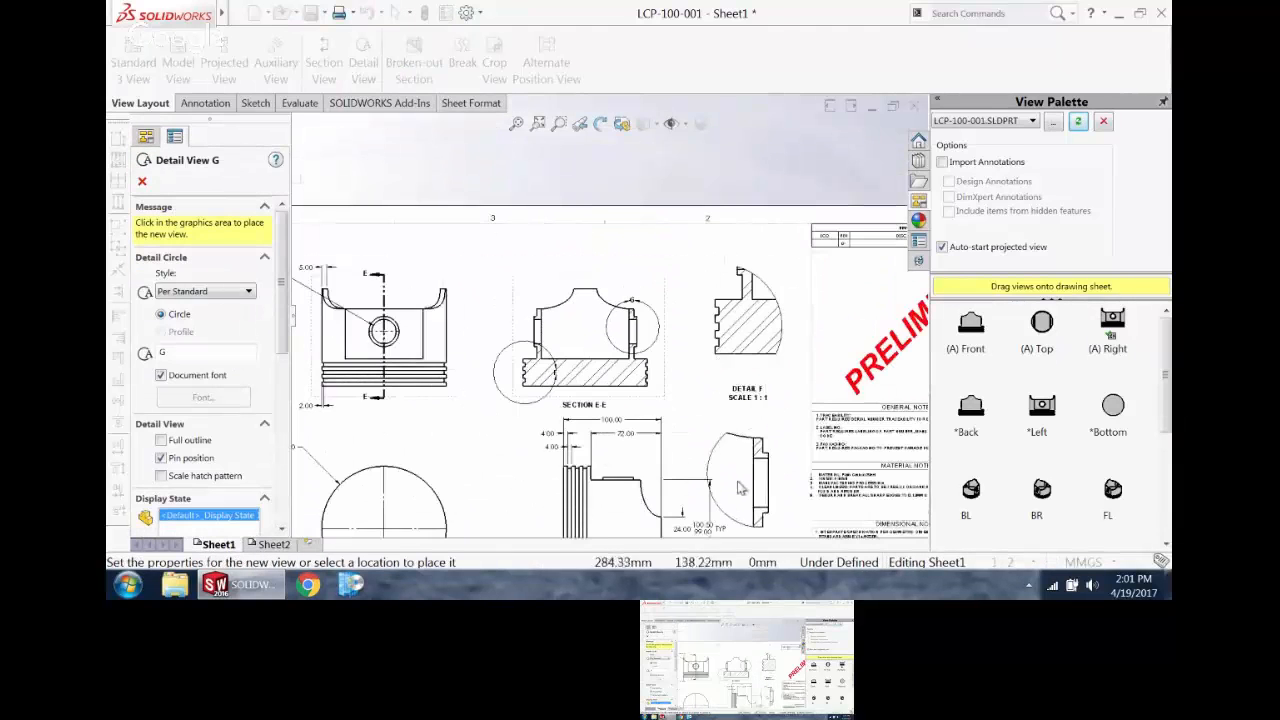
left_click(780, 455)
Step: Shift detail circle G slightly down on the section's right wall and move Detail G lower, clear of Detail F's label
scroll(790, 468, "down", 3)
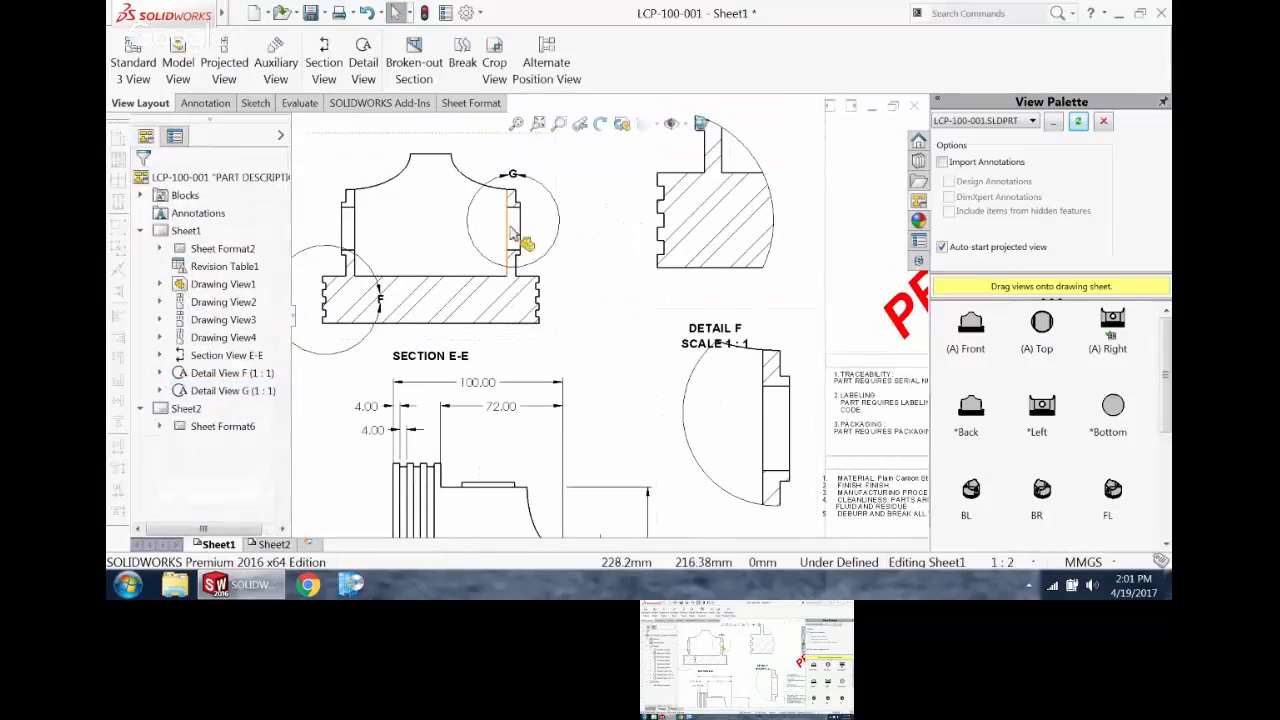
mouse_move(549, 190)
left_mouse_down()
mouse_move(571, 176)
mouse_move(543, 196)
mouse_move(560, 207)
mouse_move(569, 182)
mouse_move(550, 198)
mouse_move(544, 326)
mouse_move(380, 207)
mouse_move(398, 336)
mouse_move(527, 310)
mouse_move(532, 233)
mouse_move(468, 200)
mouse_move(535, 240)
mouse_move(530, 285)
mouse_move(514, 234)
left_mouse_up()
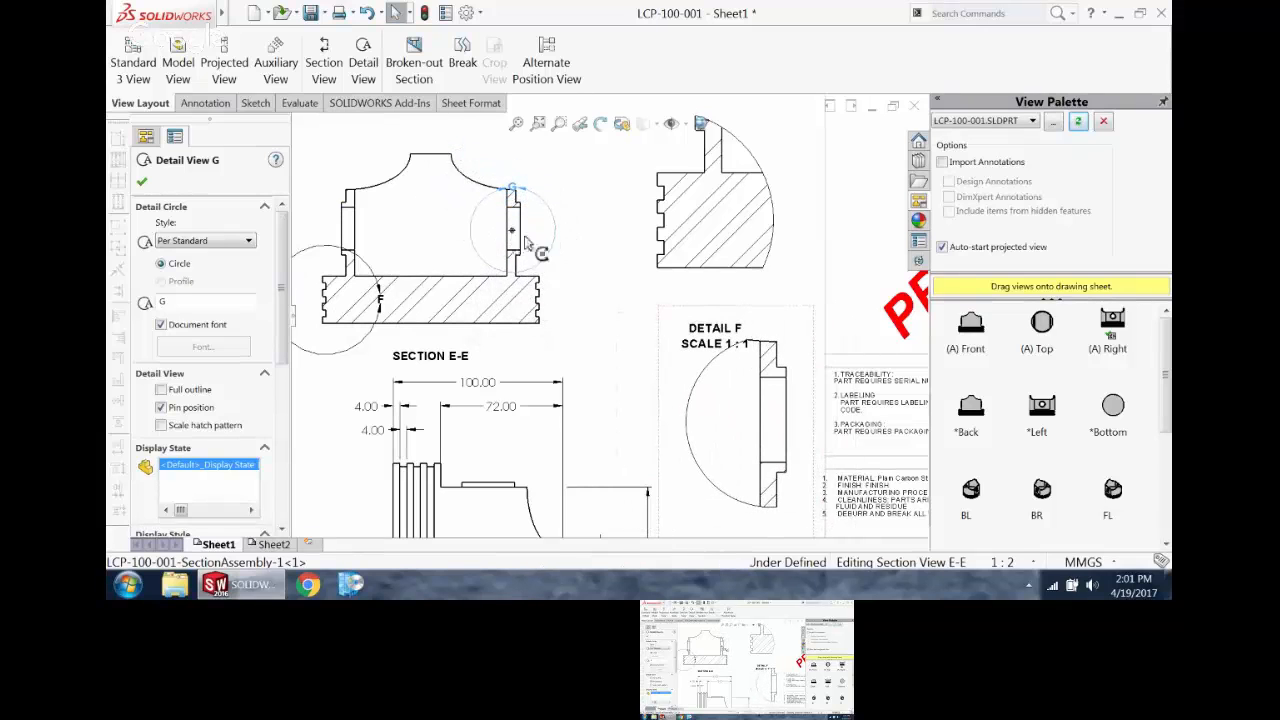
scroll(802, 393, "down", 1)
scroll(760, 404, "up", 3)
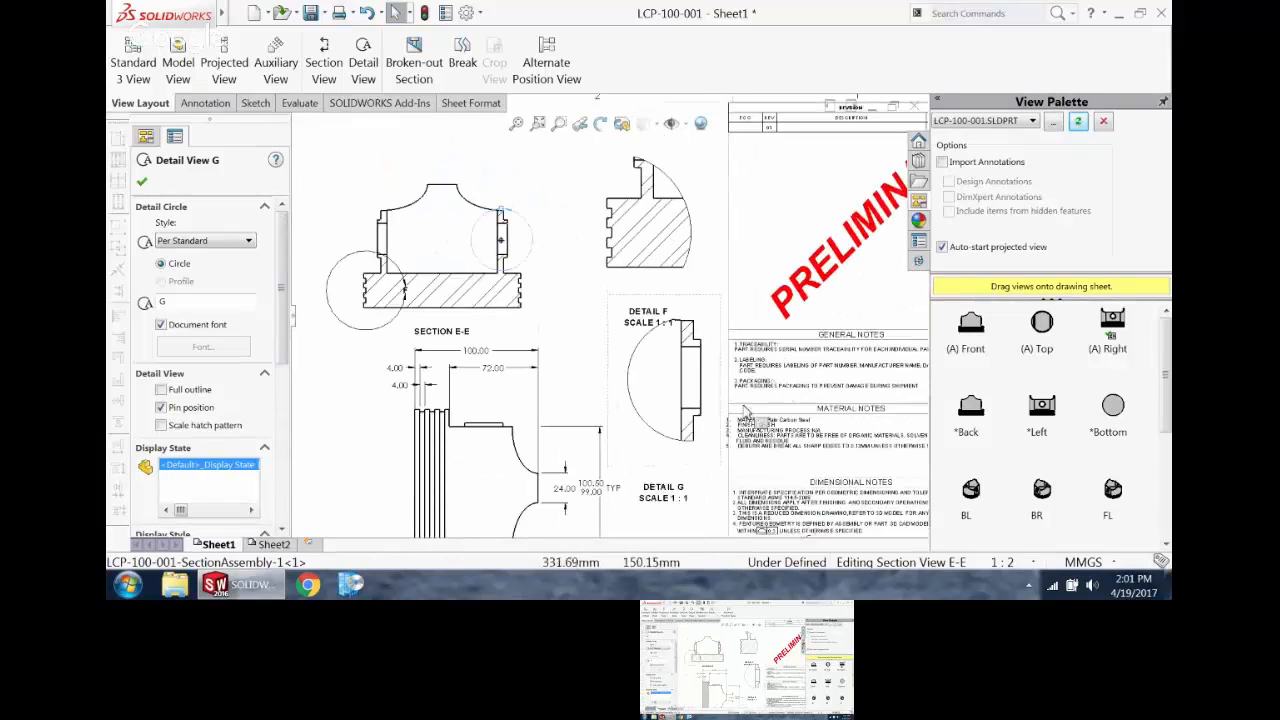
left_click(686, 480)
scroll(540, 278, "down", 2)
scroll(540, 278, "down", 2)
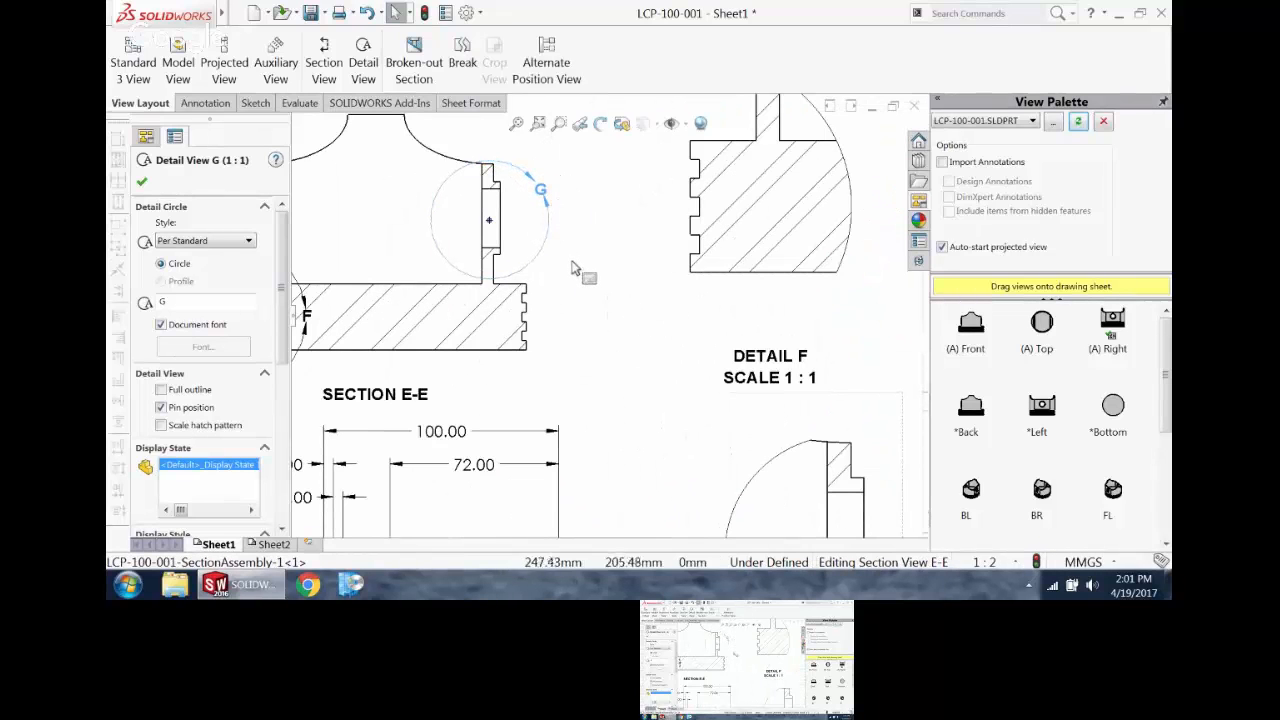
left_click(620, 259)
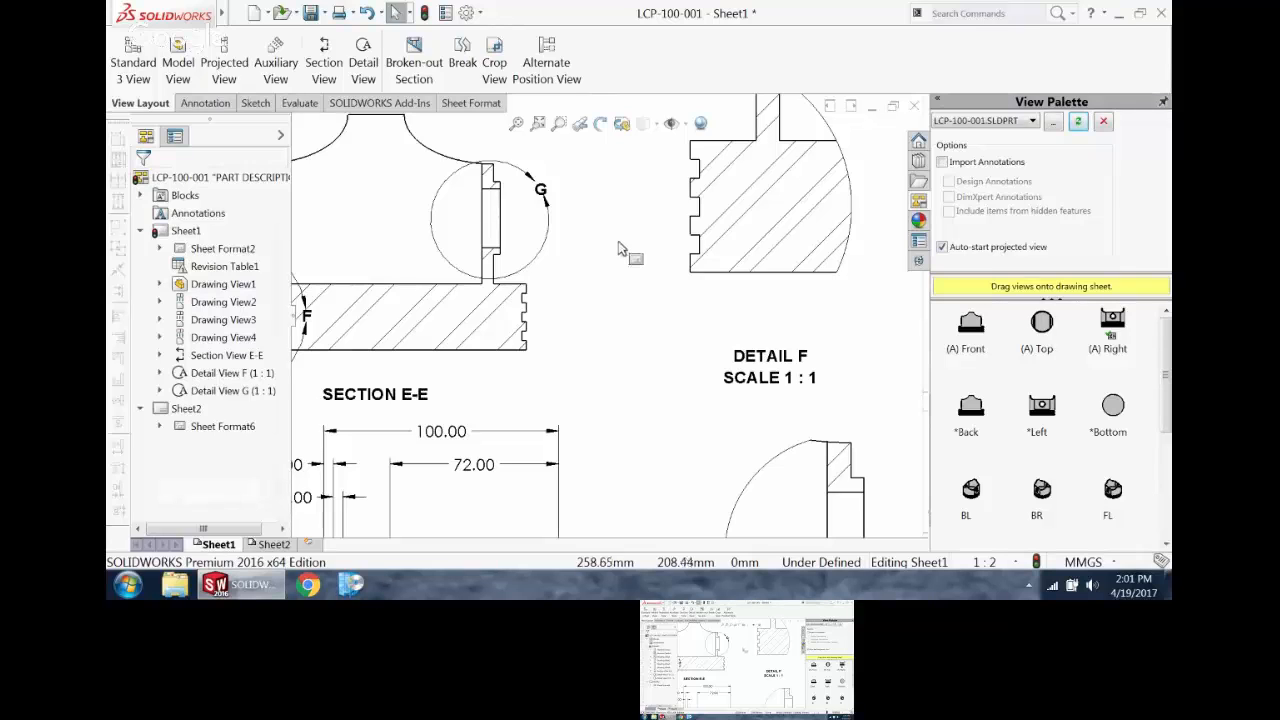
Step: Edit the sketch of detail circle G and snap its center to the midpoint of the pin hole's inner edge
right_click(540, 264)
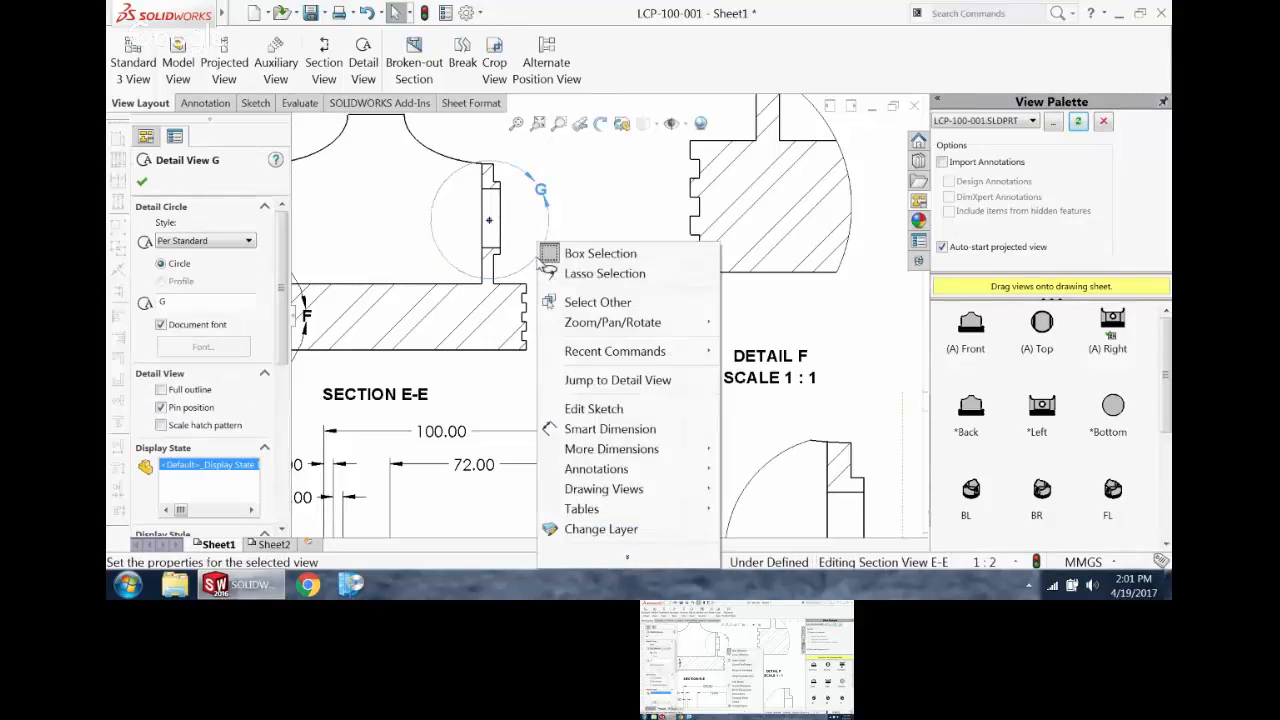
left_click(600, 410)
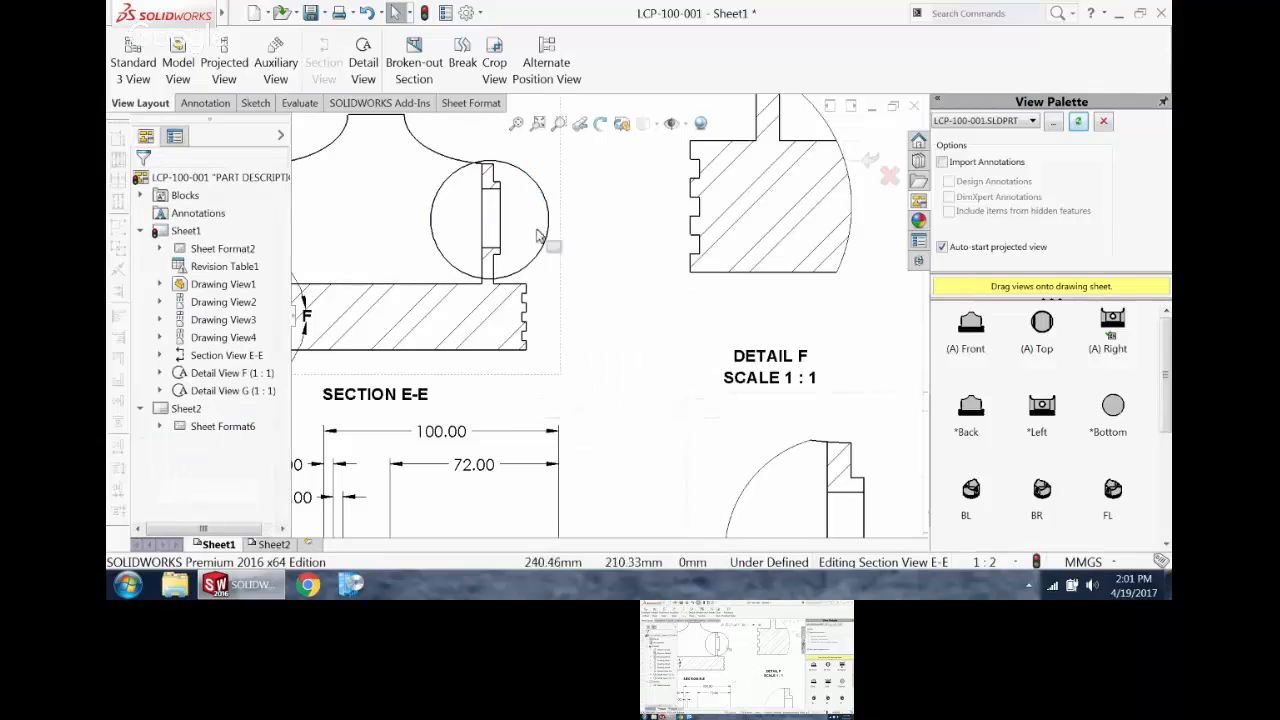
left_click(531, 178)
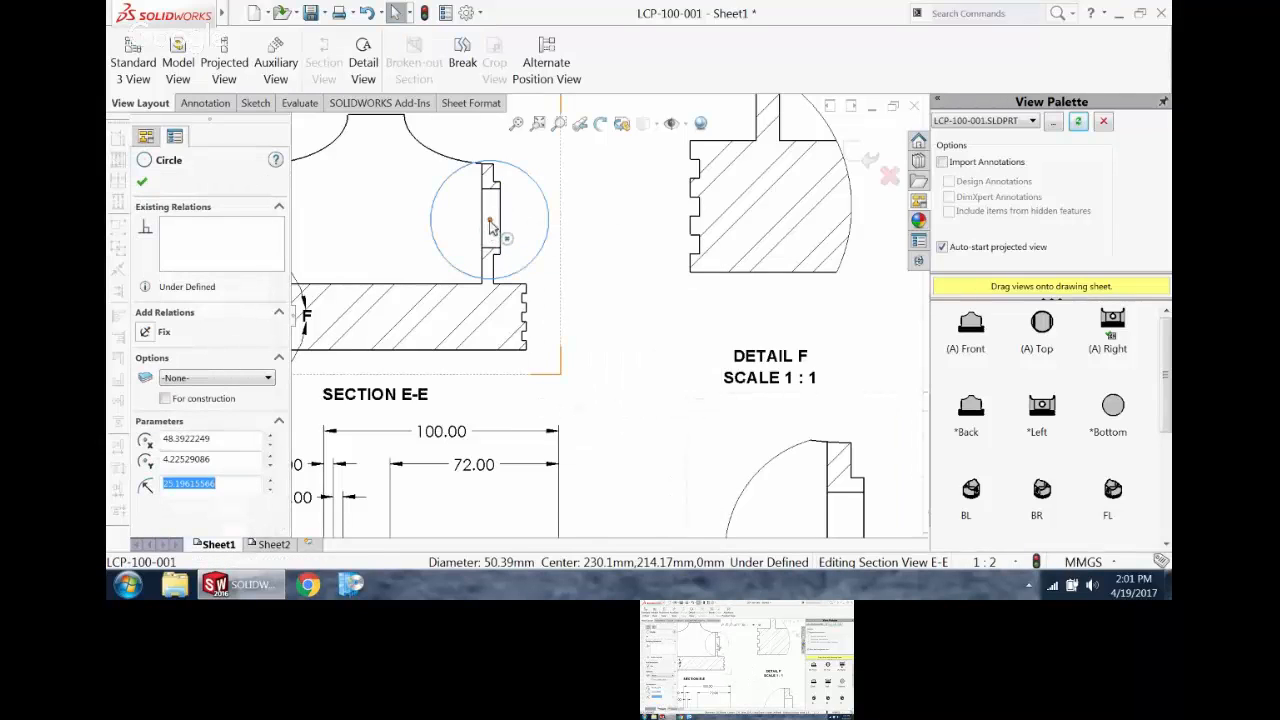
left_click(490, 220)
left_click_drag(490, 220, 481, 218)
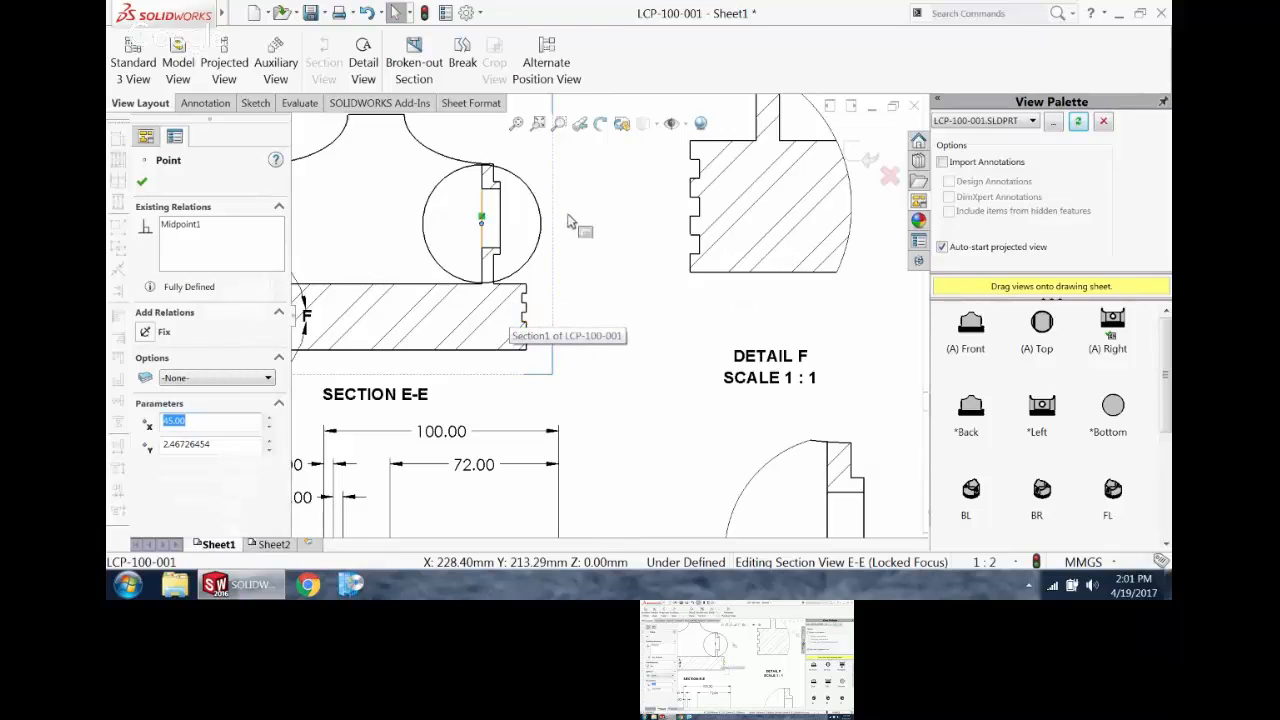
Step: Dimension detail circle G with a diameter of 50 mm, placing the text above and outside the circle
right_click_drag(597, 253, 582, 198)
left_click(538, 203)
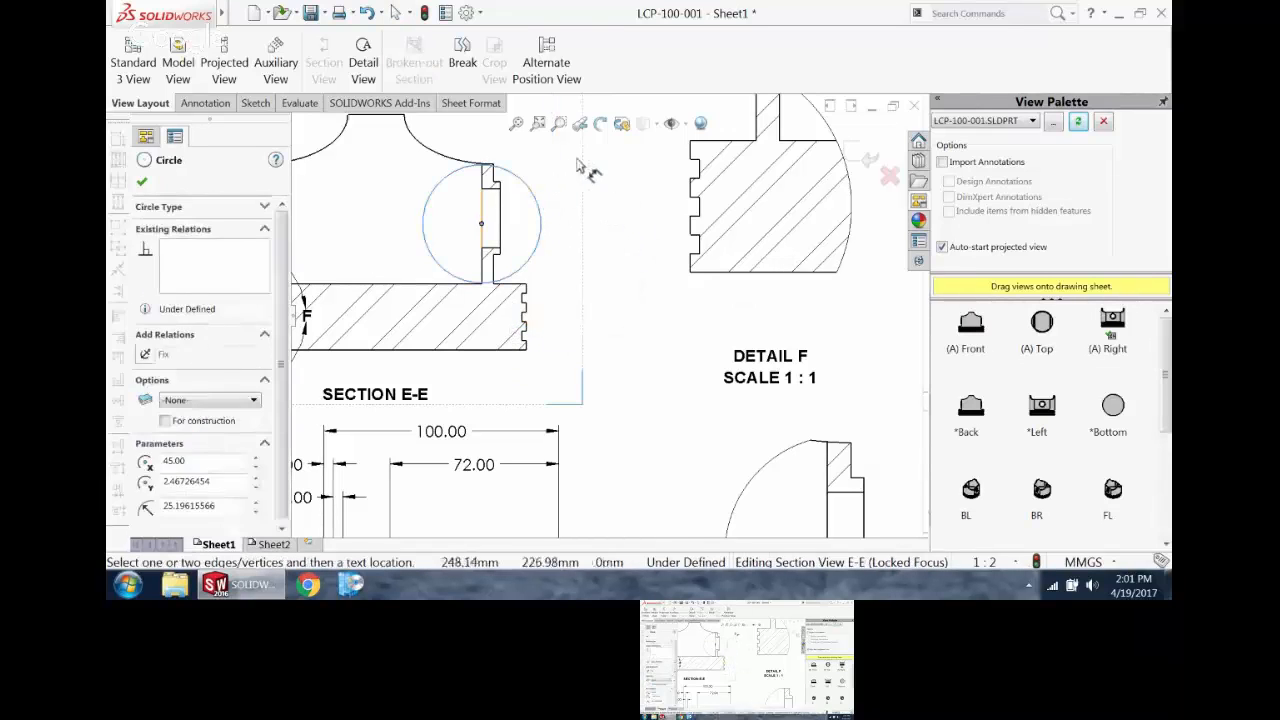
left_click(578, 168)
scroll(571, 196, "up", 4)
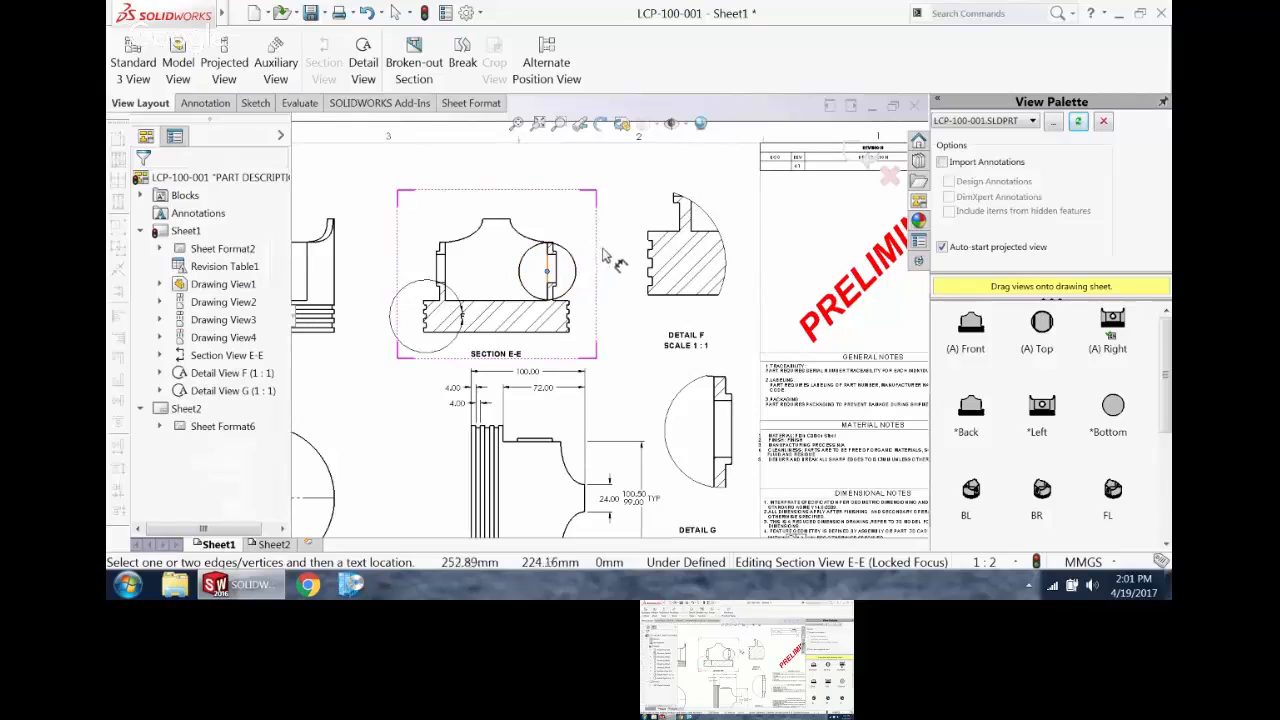
left_click(579, 268)
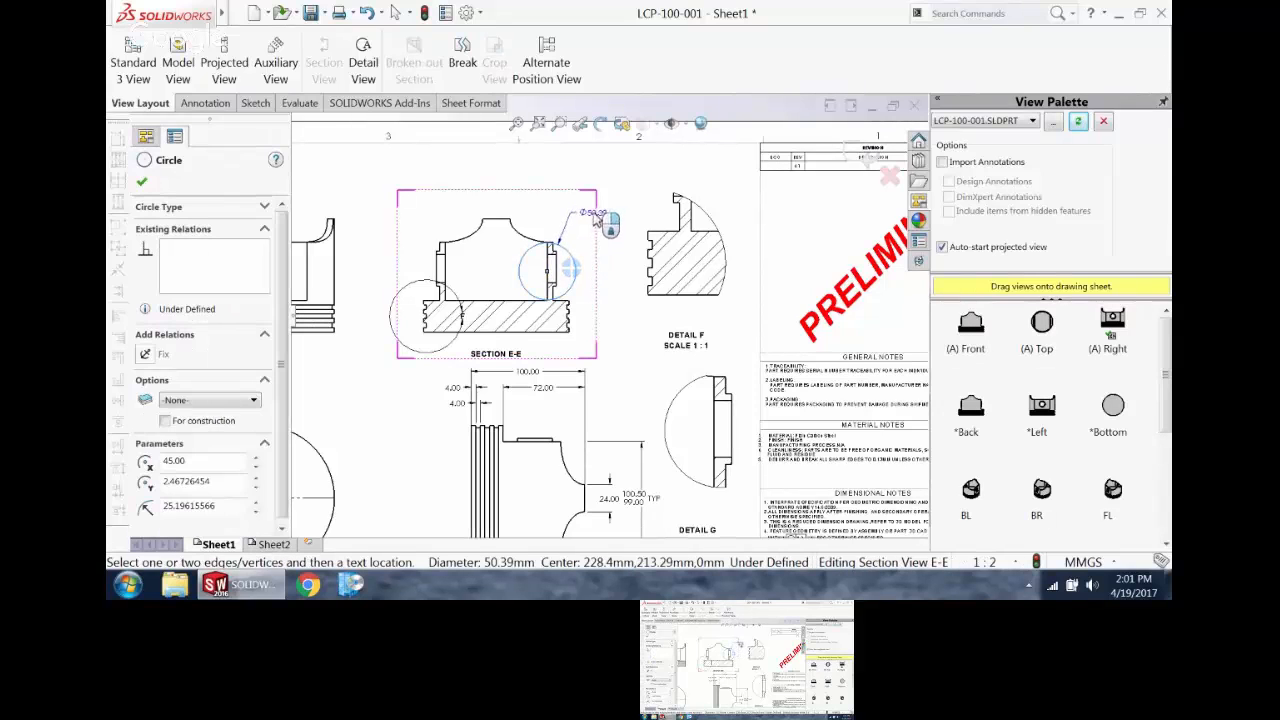
left_click(606, 232)
type("50")
key("Return")
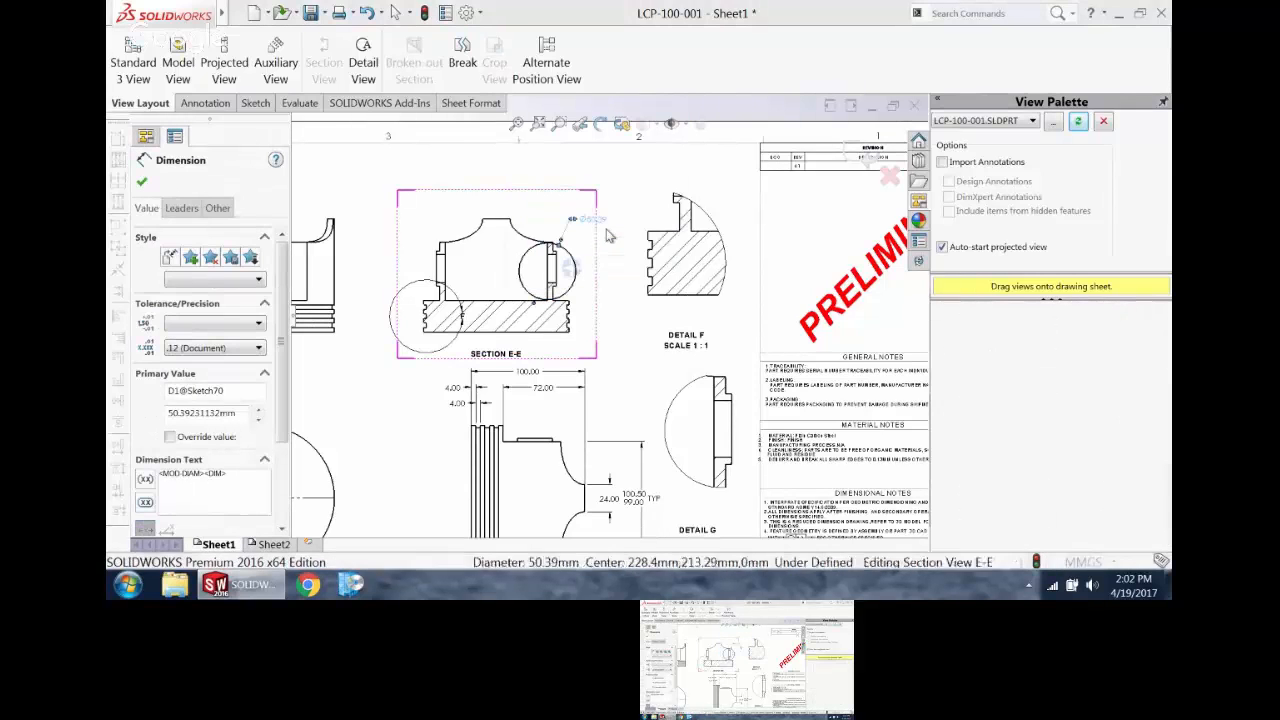
key("Escape")
Step: Rebuild the drawing to apply the edited detail circle sketch
scroll(598, 305, "up", 2)
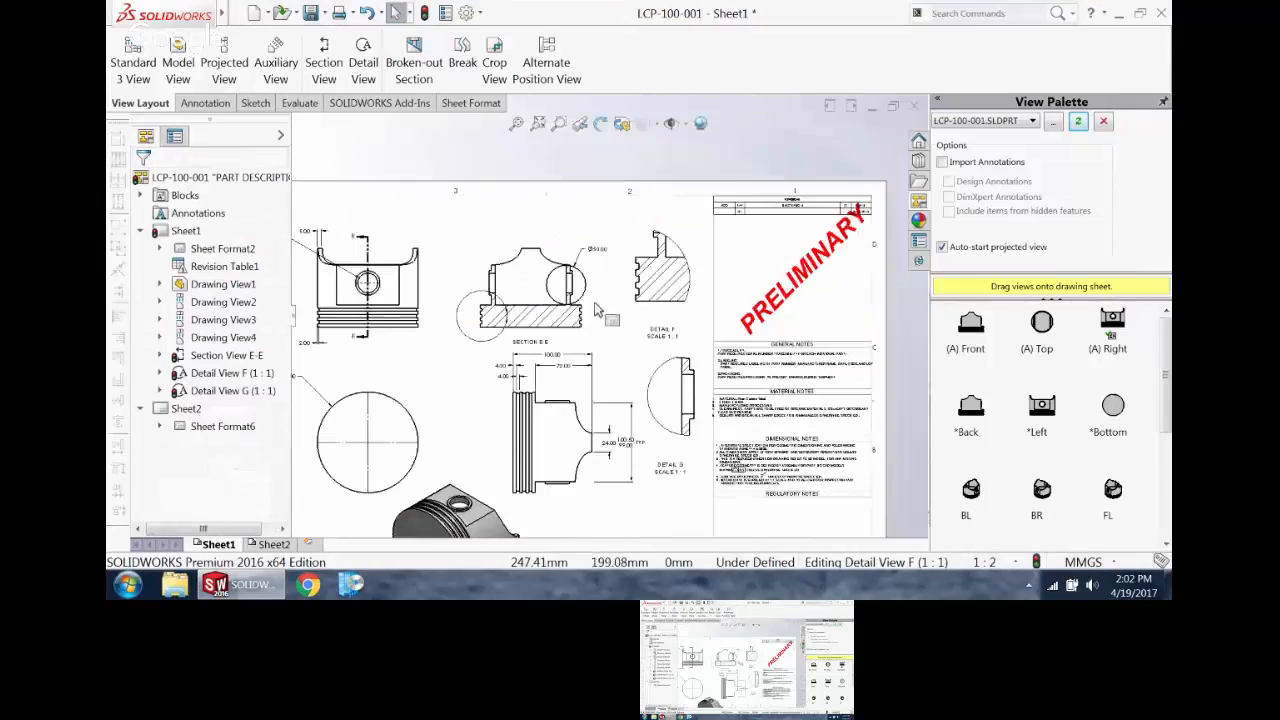
scroll(600, 302, "down", 5)
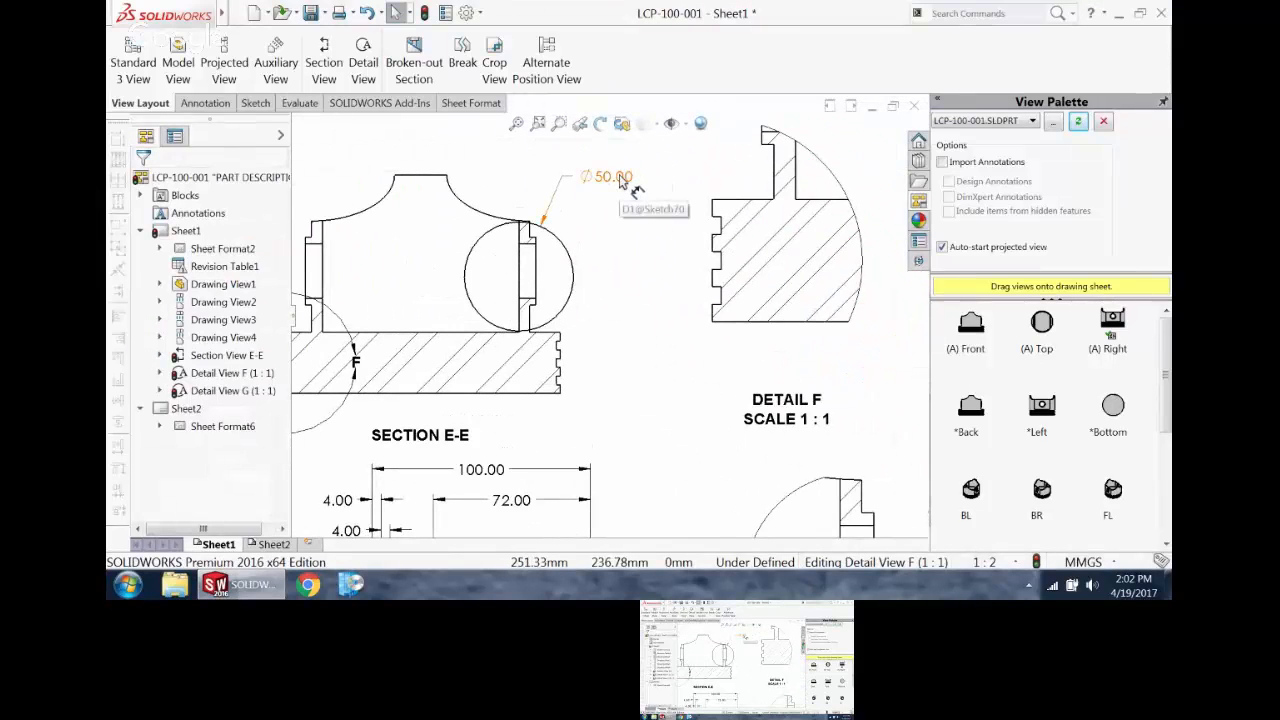
scroll(790, 145, "up", 3)
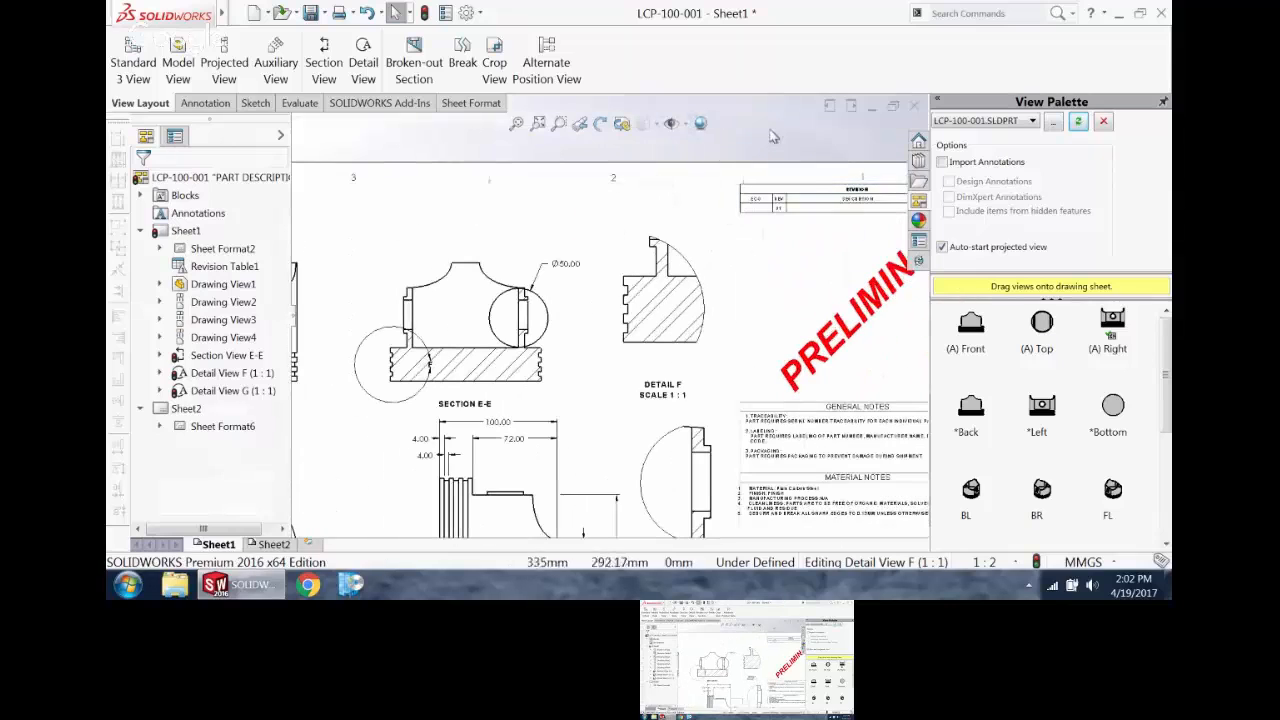
left_click(425, 14)
Step: Reposition the G label on its detail circle and hide the circle's 50.00 diameter dimension
scroll(510, 290, "down", 4)
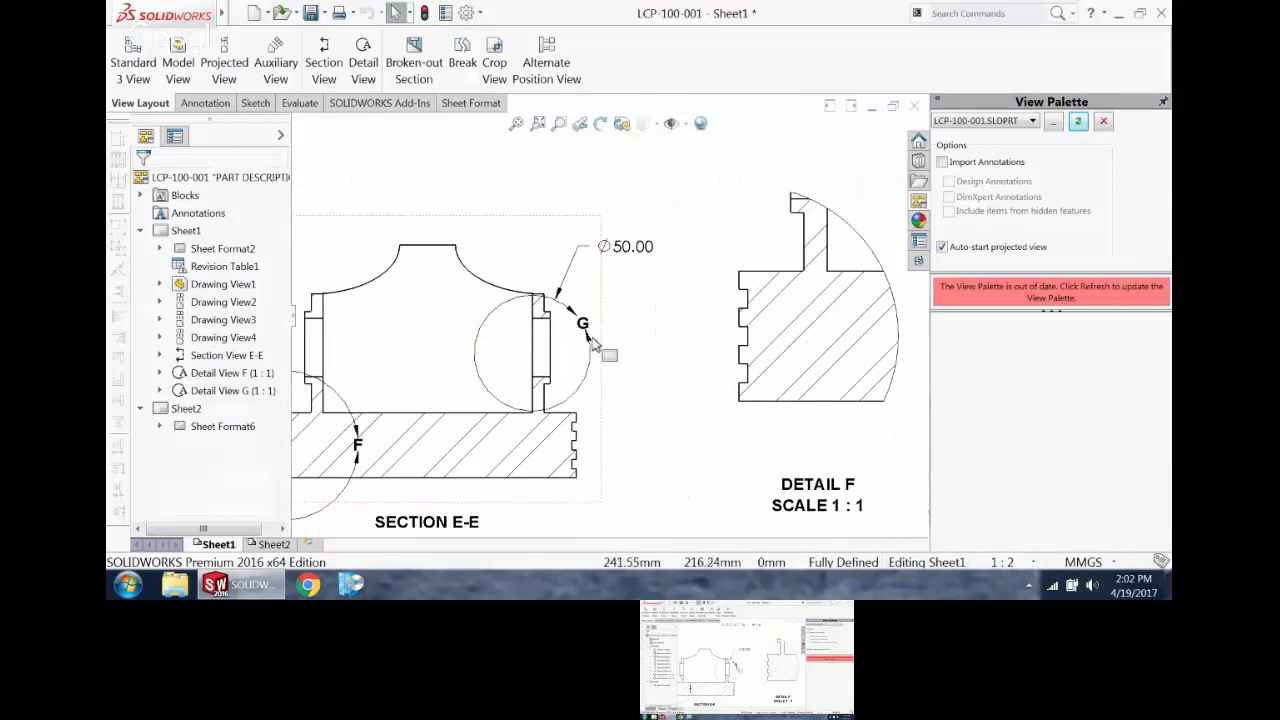
left_click(589, 370)
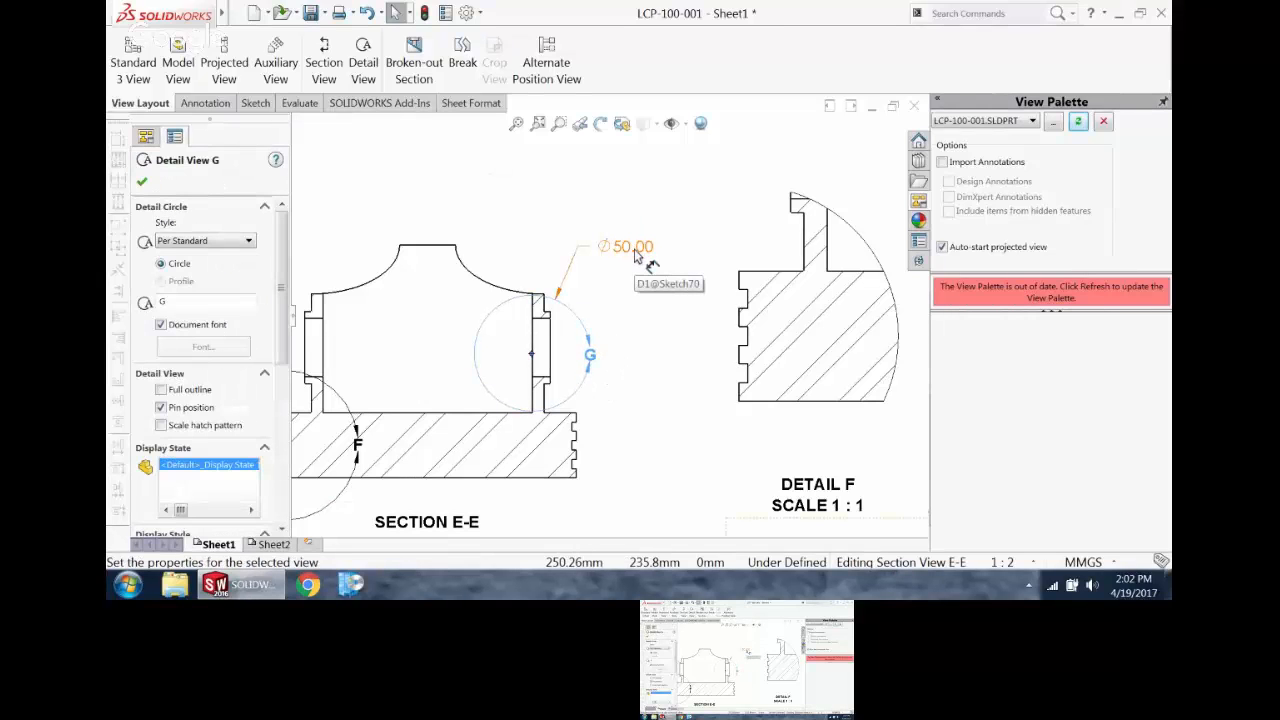
right_click(634, 255)
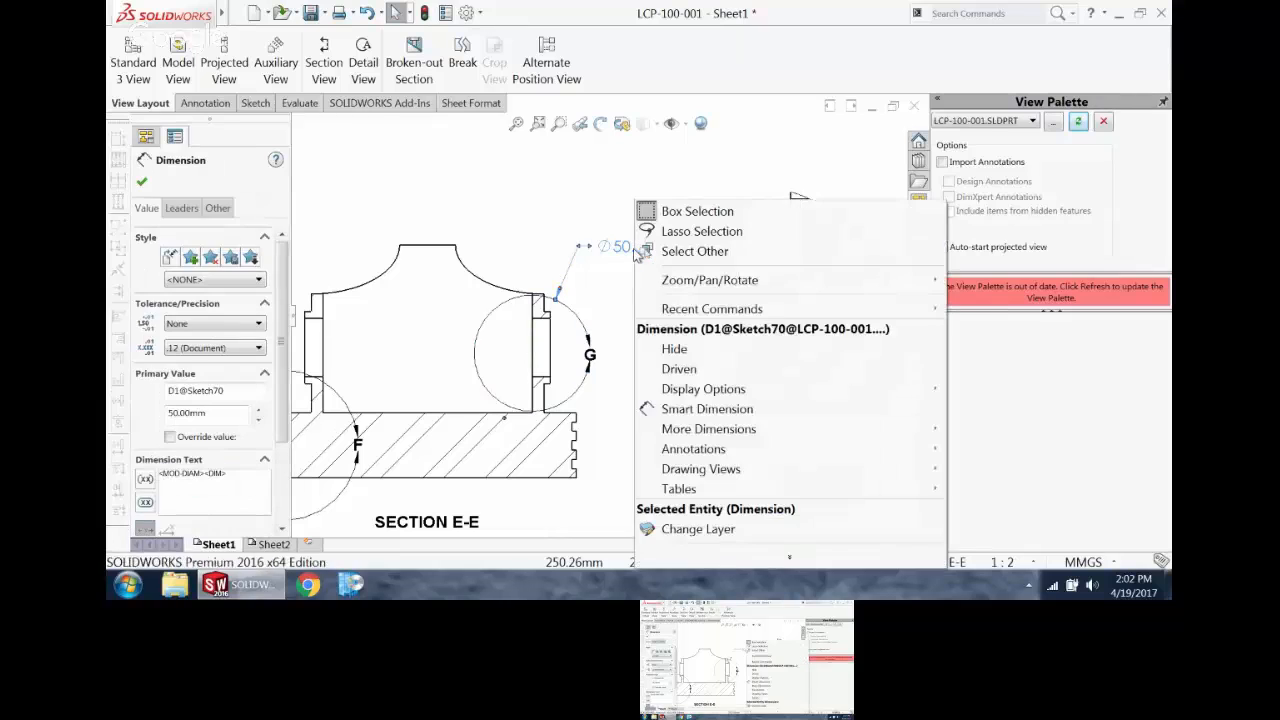
left_click(674, 346)
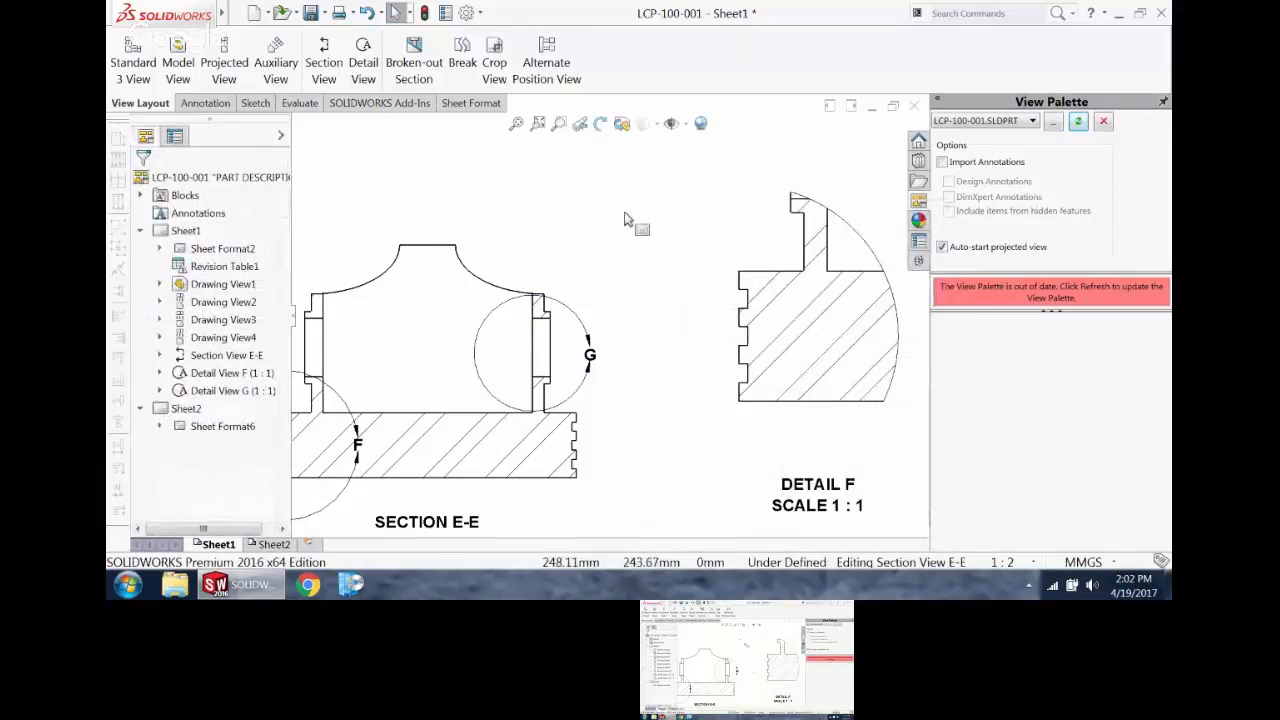
Step: Move both 4.00 ring groove dimensions from the side view into Detail F
scroll(650, 270, "up", 3)
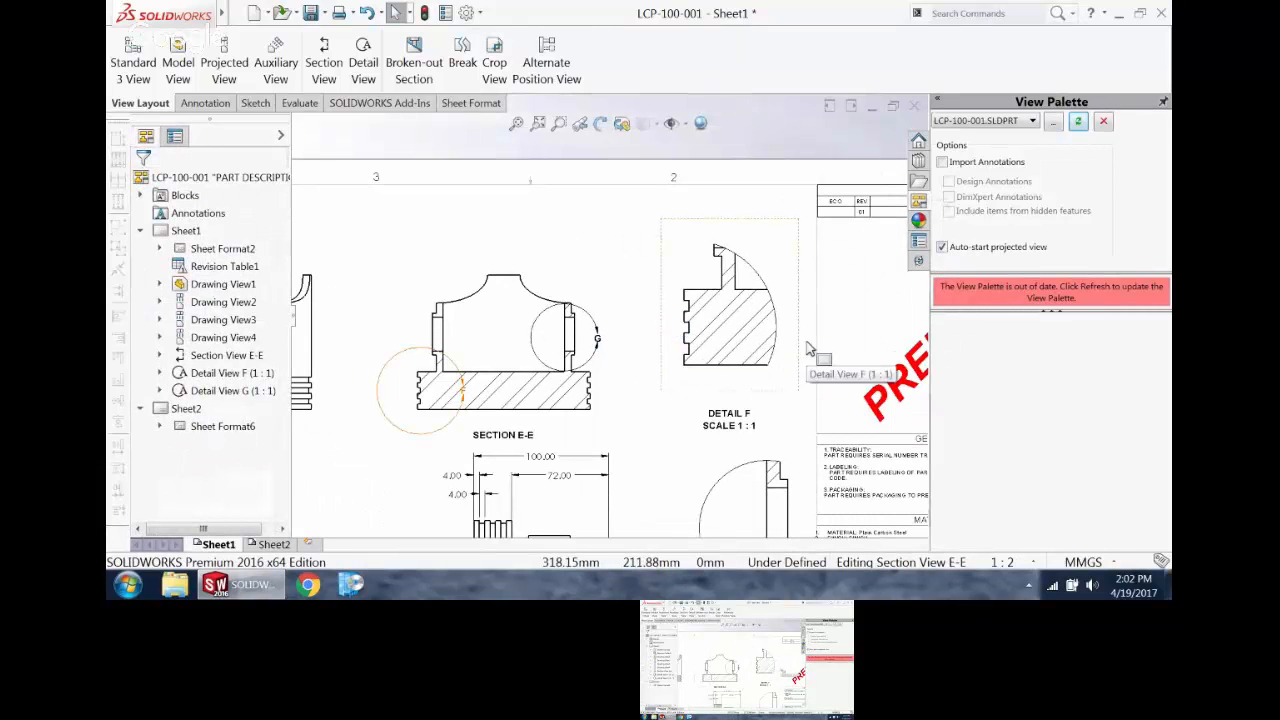
scroll(786, 366, "down", 2)
scroll(640, 380, "up", 2)
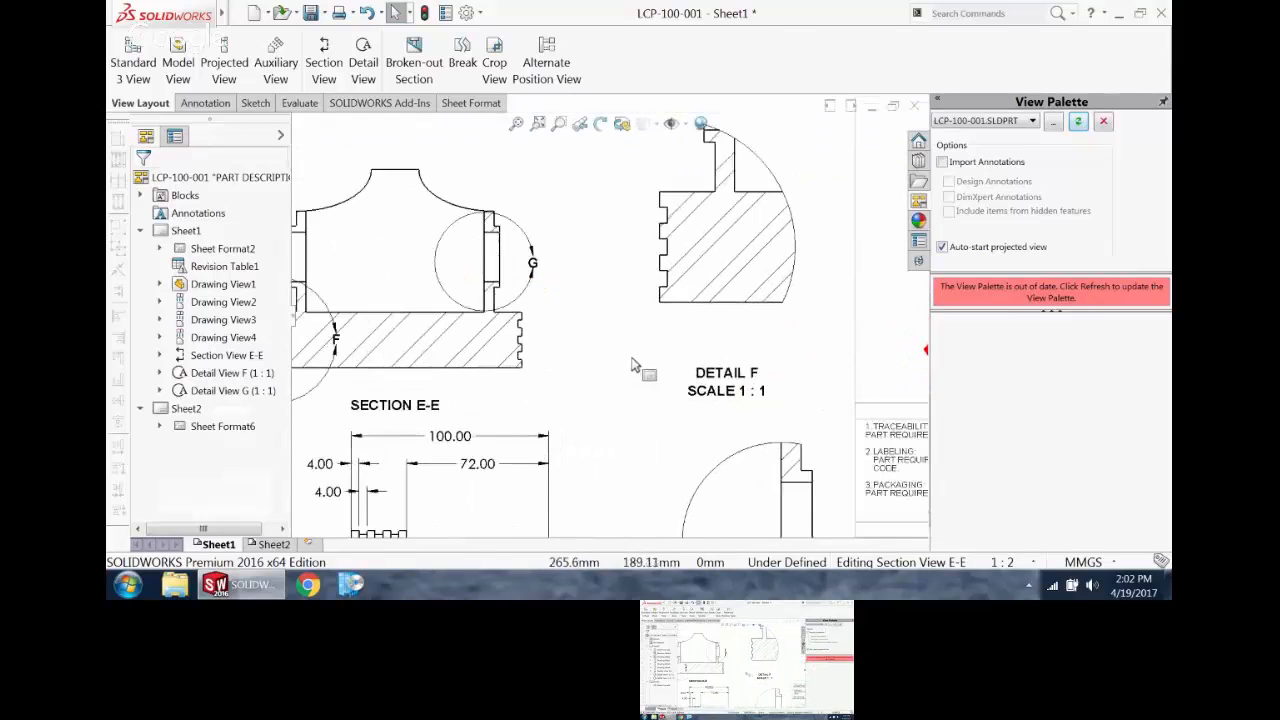
scroll(625, 430, "down", 2)
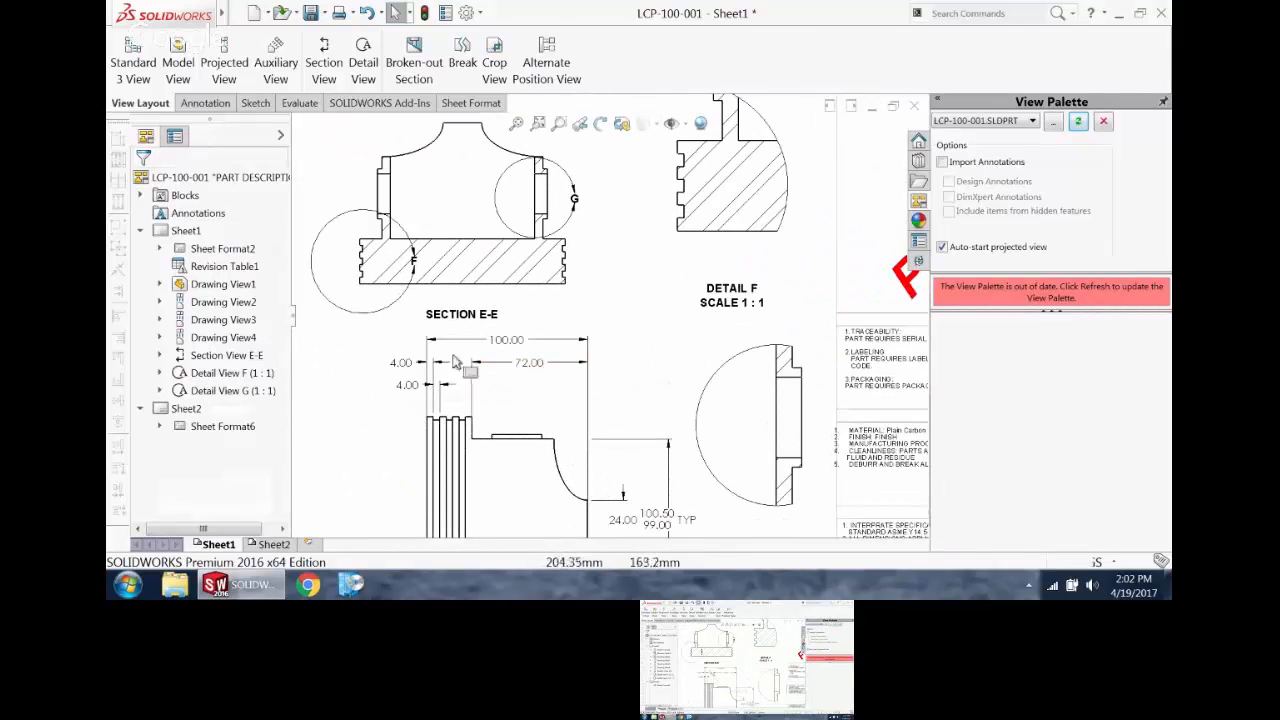
left_click(403, 387)
left_click(400, 389, "ctrl")
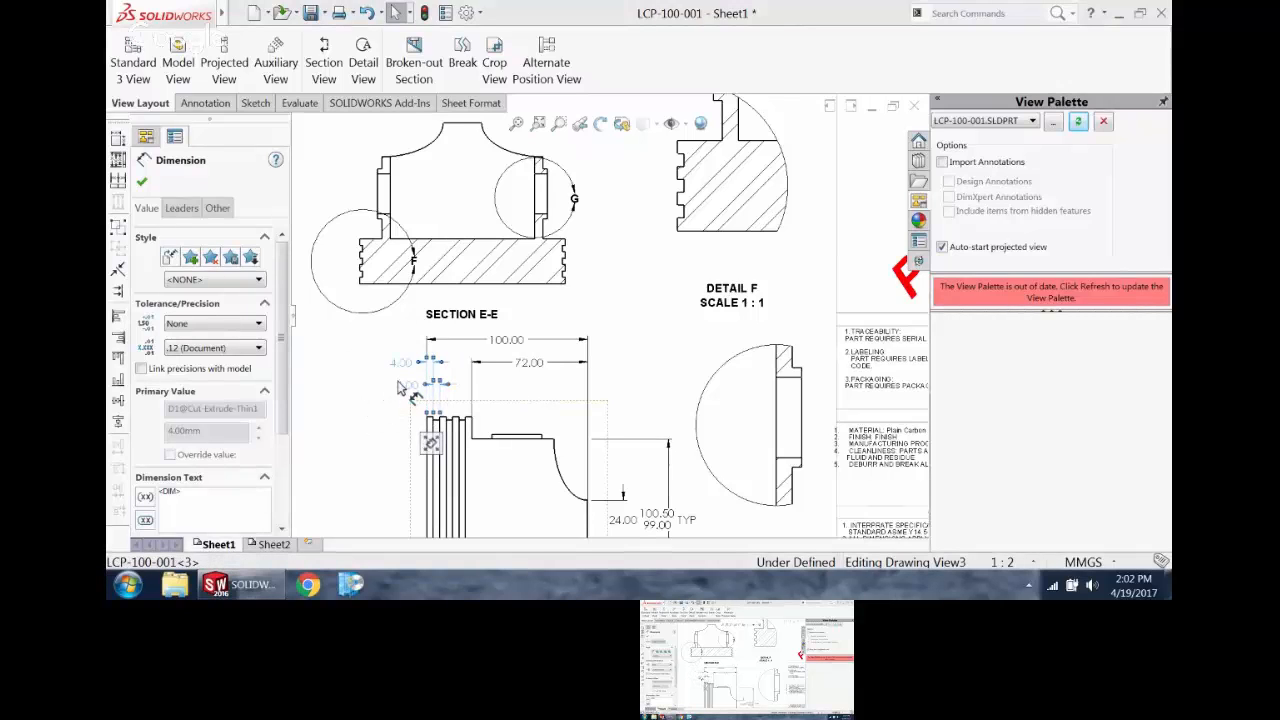
left_click_drag(400, 388, 403, 370)
left_click_drag(757, 180, 758, 183, "shift")
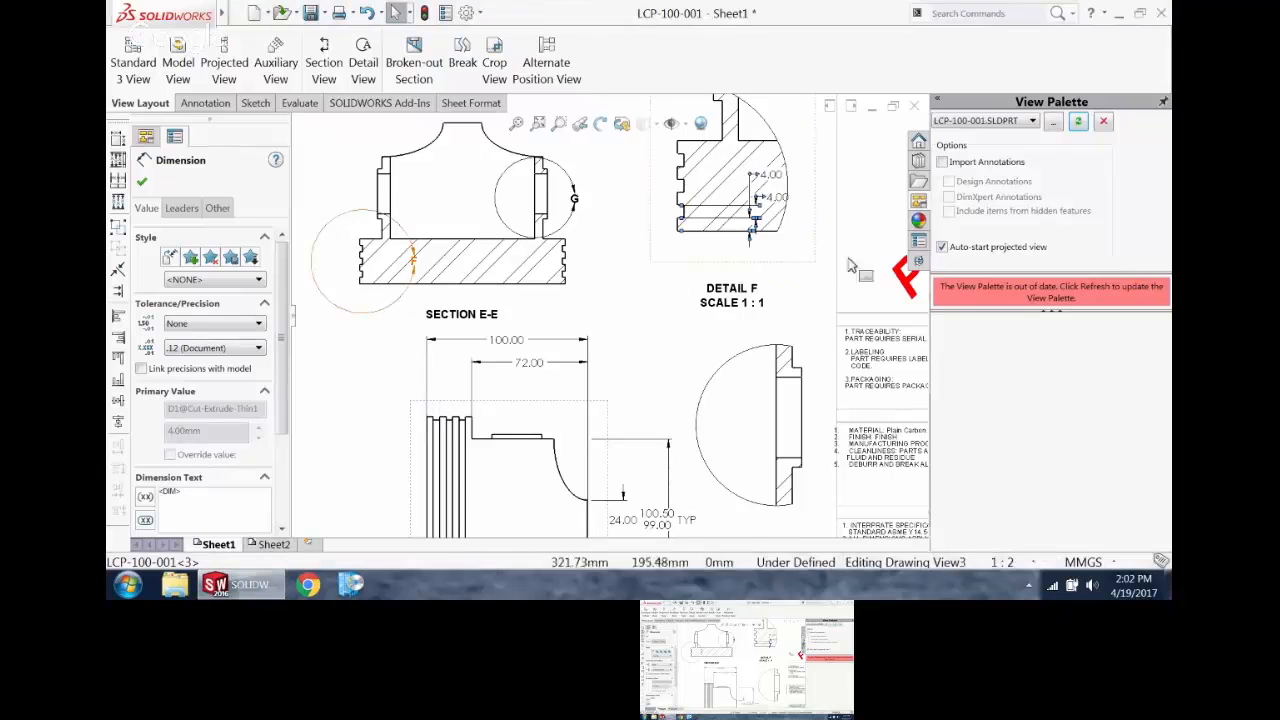
Step: Move the groove-width 4.00 dimension outside the grooved edge of Detail F and shift the edge-thickness 4.00 dimension closer to the grooves
left_click(829, 287)
left_click_drag(785, 207, 634, 262, "shift")
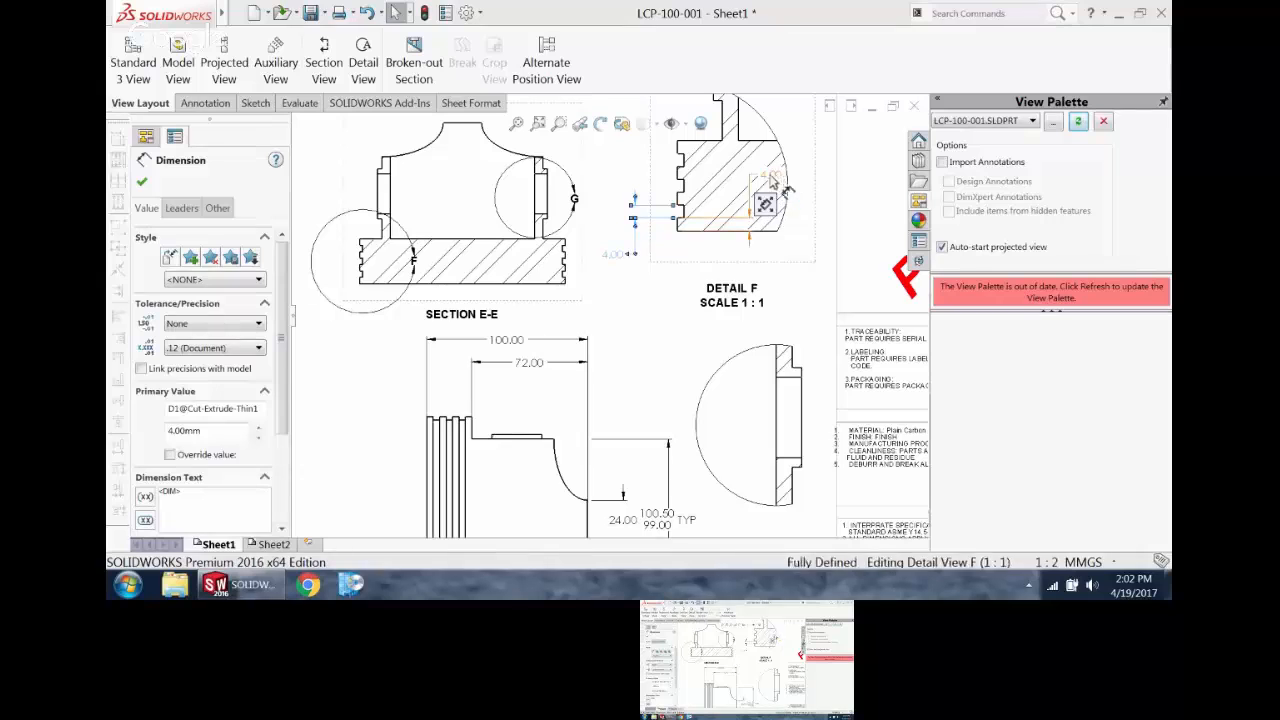
left_click_drag(748, 184, 750, 179, "shift")
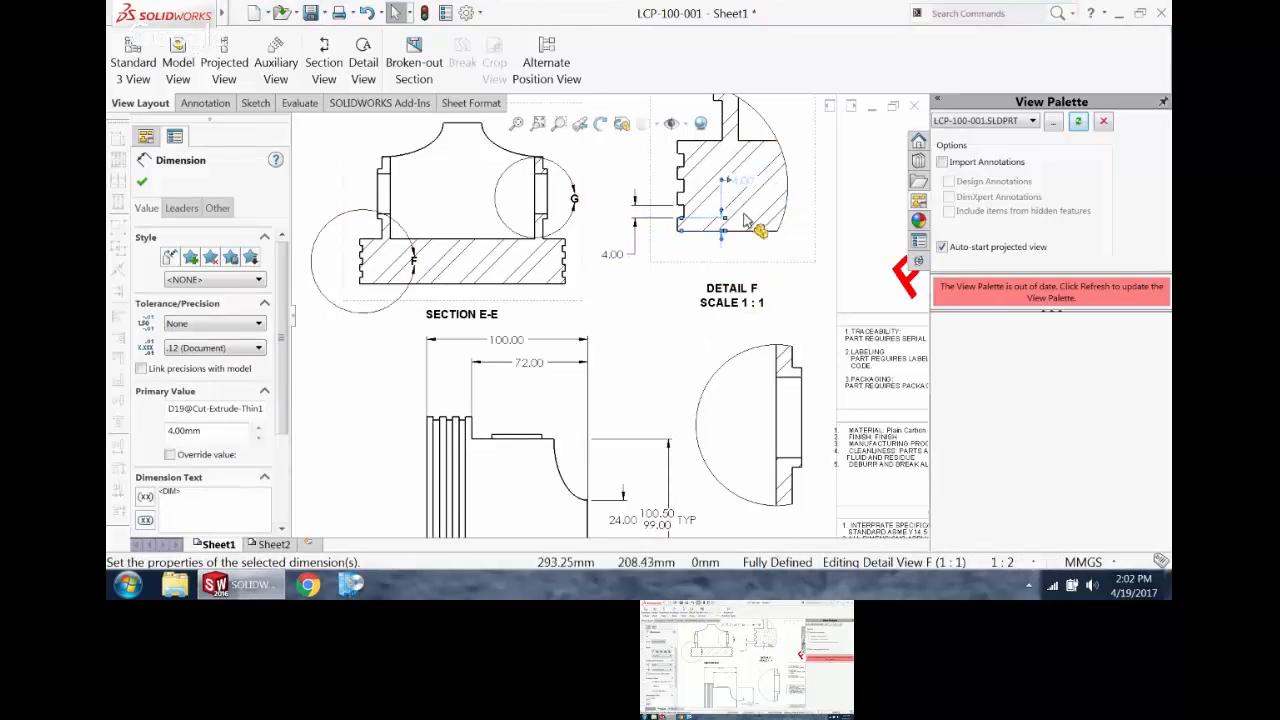
Step: Turn off the material crosshatch in Detail G and apply an ANSI32 (Steel) hatch with a pattern scale of 5 to the component
scroll(745, 212, "down", 4)
scroll(652, 225, "up", 4)
scroll(650, 430, "down", 1)
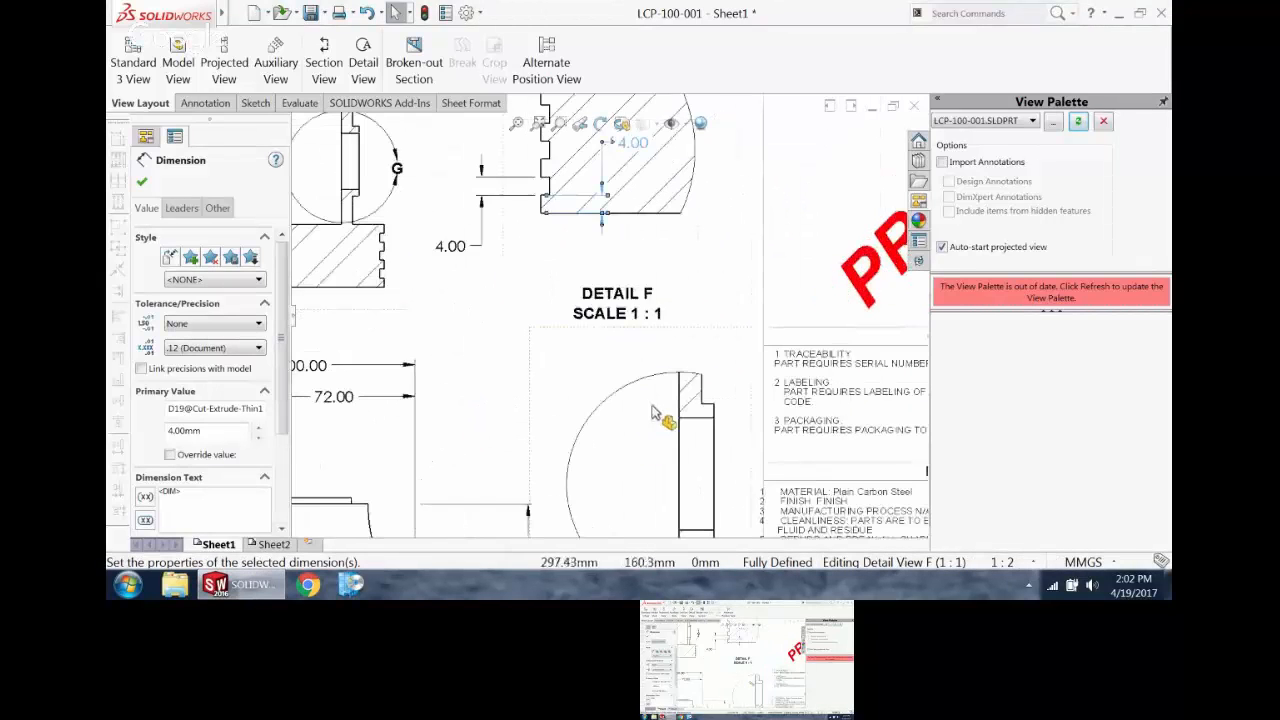
scroll(665, 425, "up", 1)
scroll(665, 430, "down", 3)
scroll(662, 455, "down", 1)
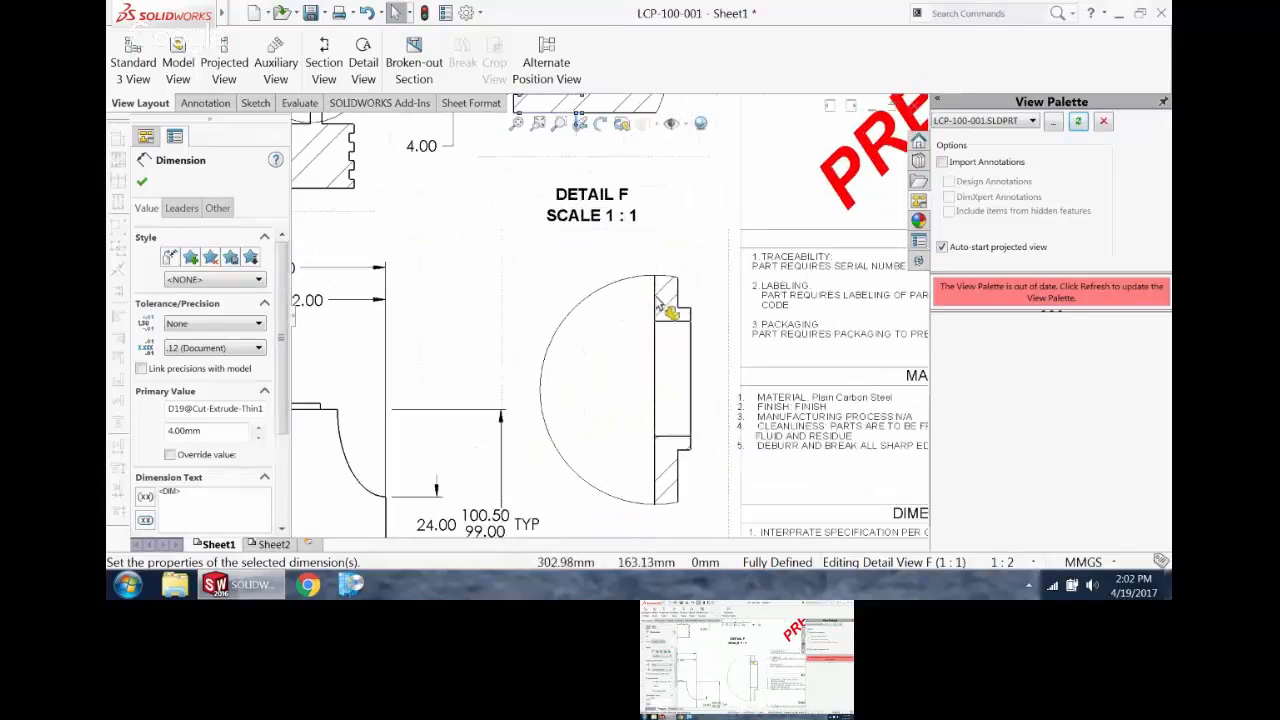
key("Escape")
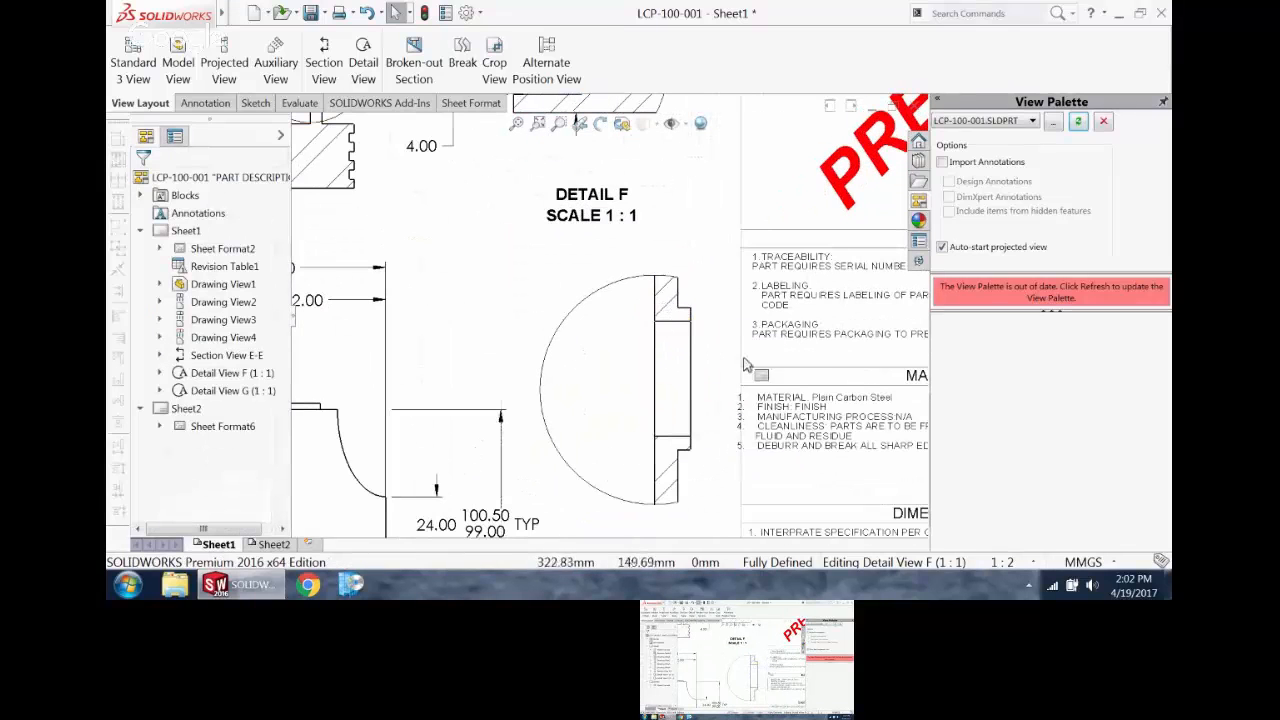
left_click(672, 307)
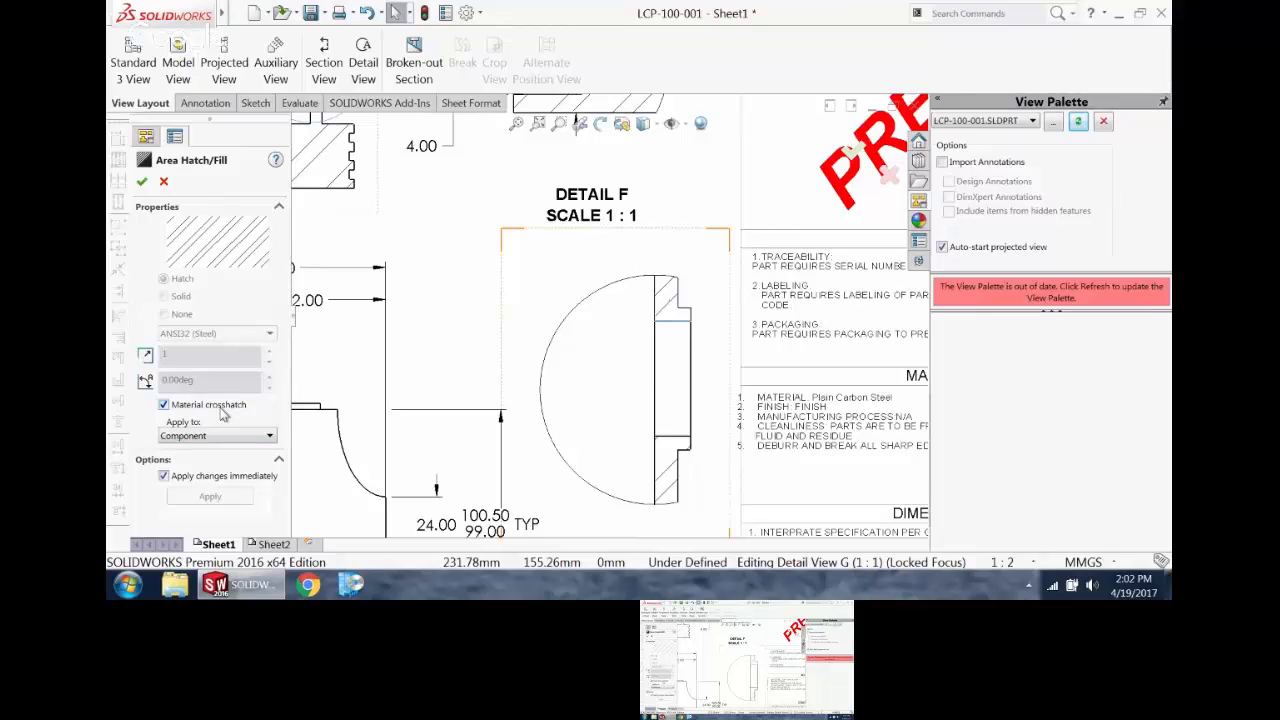
left_click(164, 404)
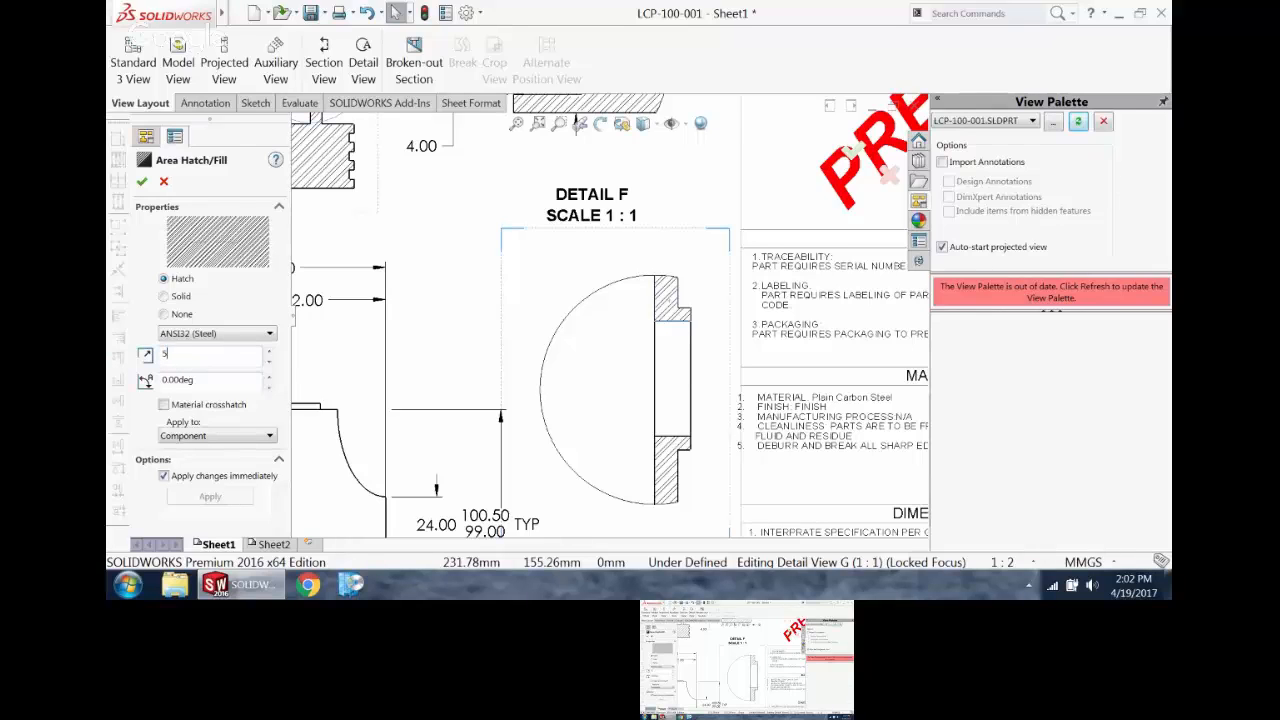
left_click(177, 298)
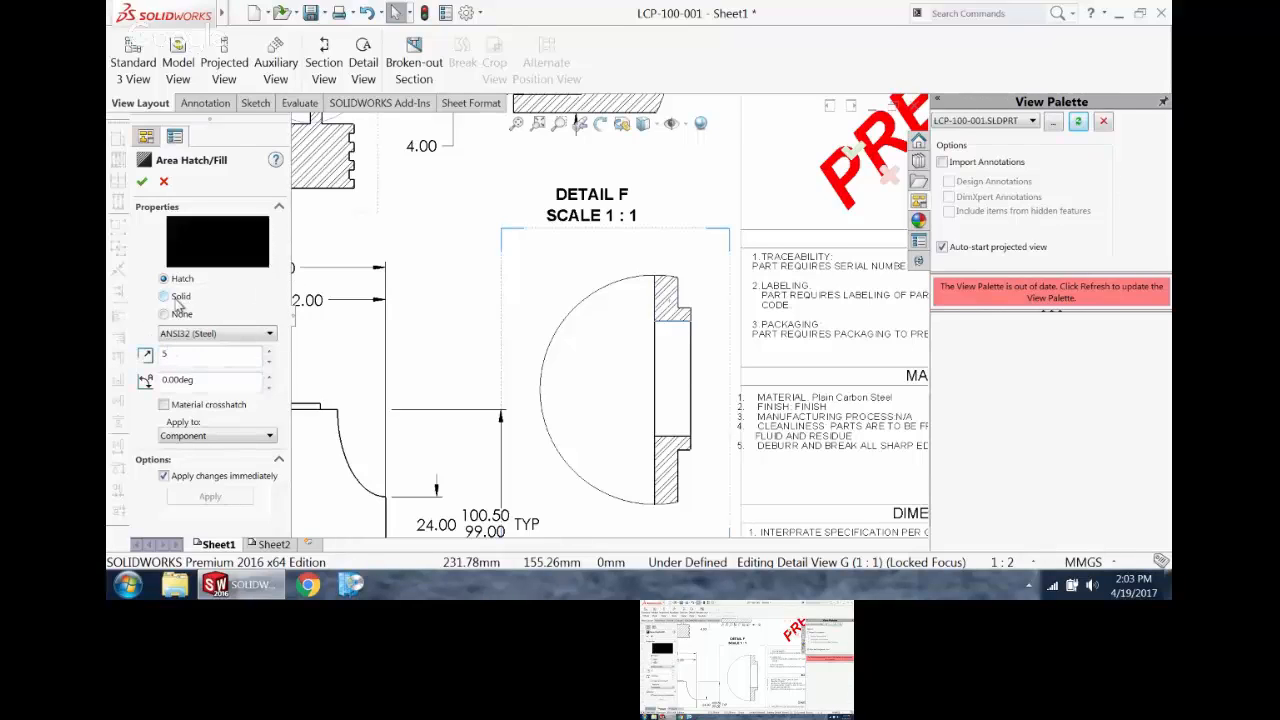
left_click(164, 279)
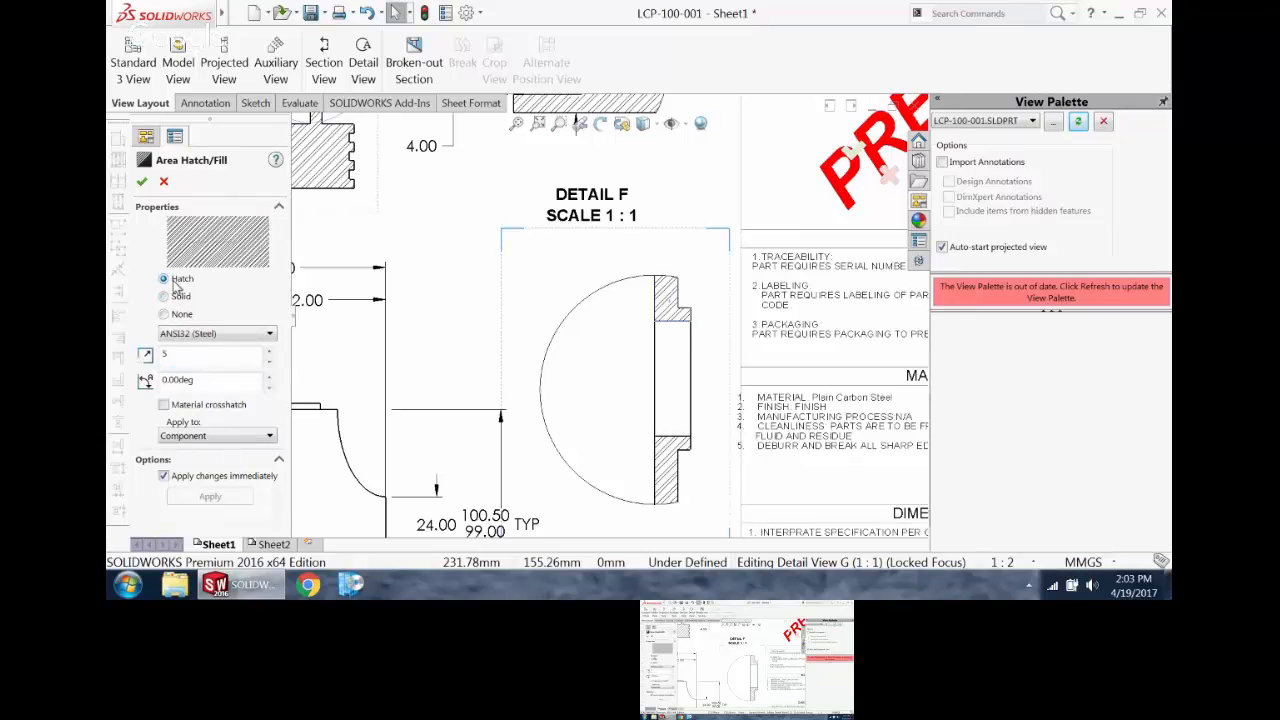
left_click(141, 181)
Step: Remove the 2.00 groove depth dimension below the front view
scroll(651, 363, "up", 3)
scroll(640, 300, "down", 4)
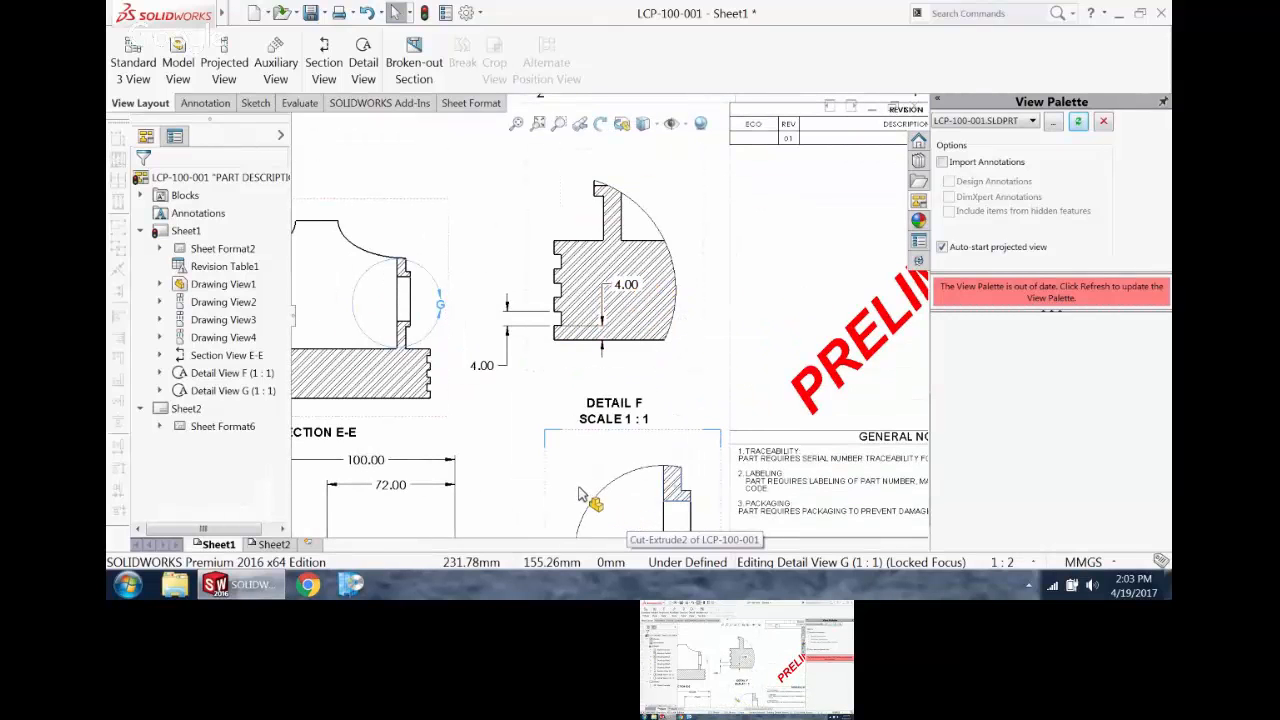
scroll(520, 370, "up", 5)
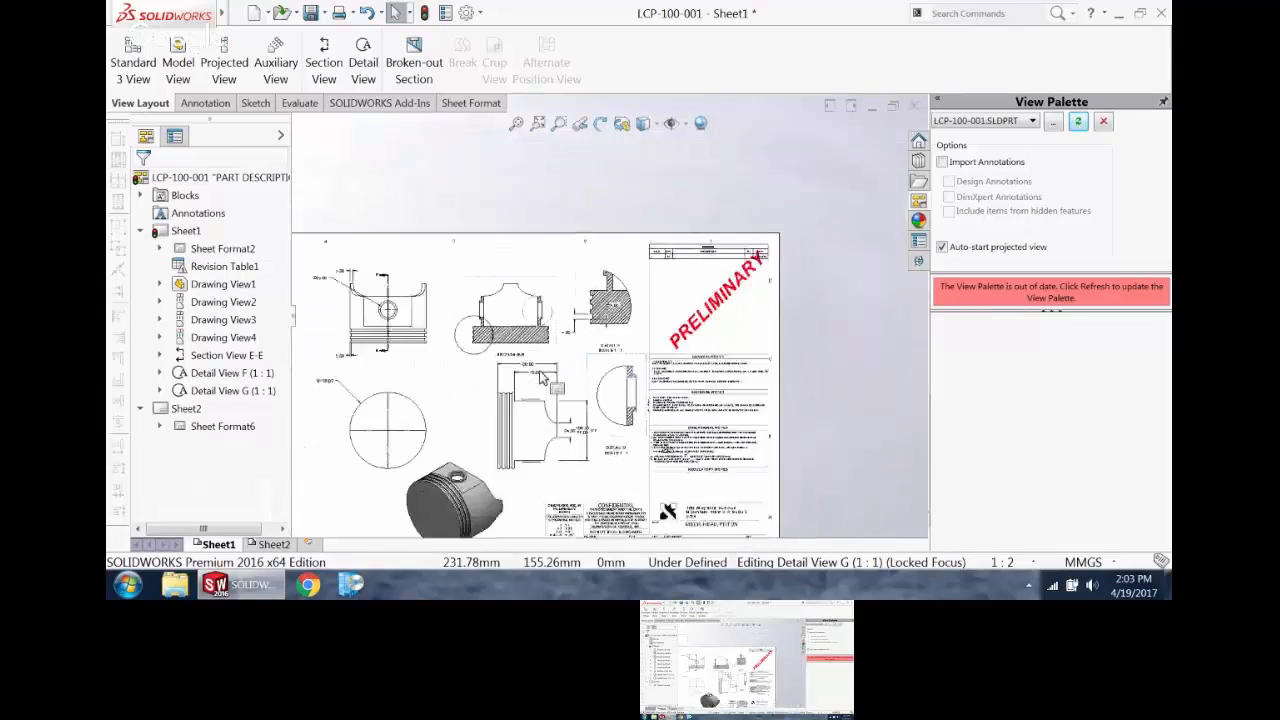
scroll(520, 370, "down", 2)
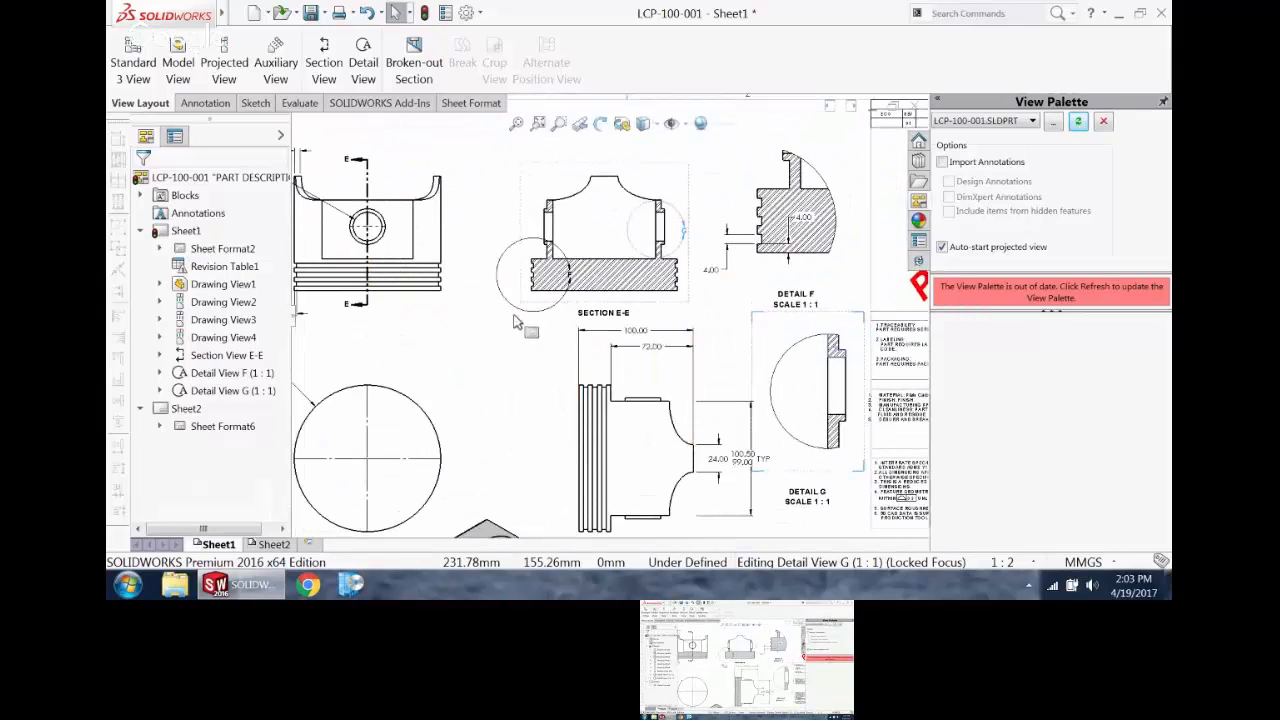
scroll(513, 335, "down", 1)
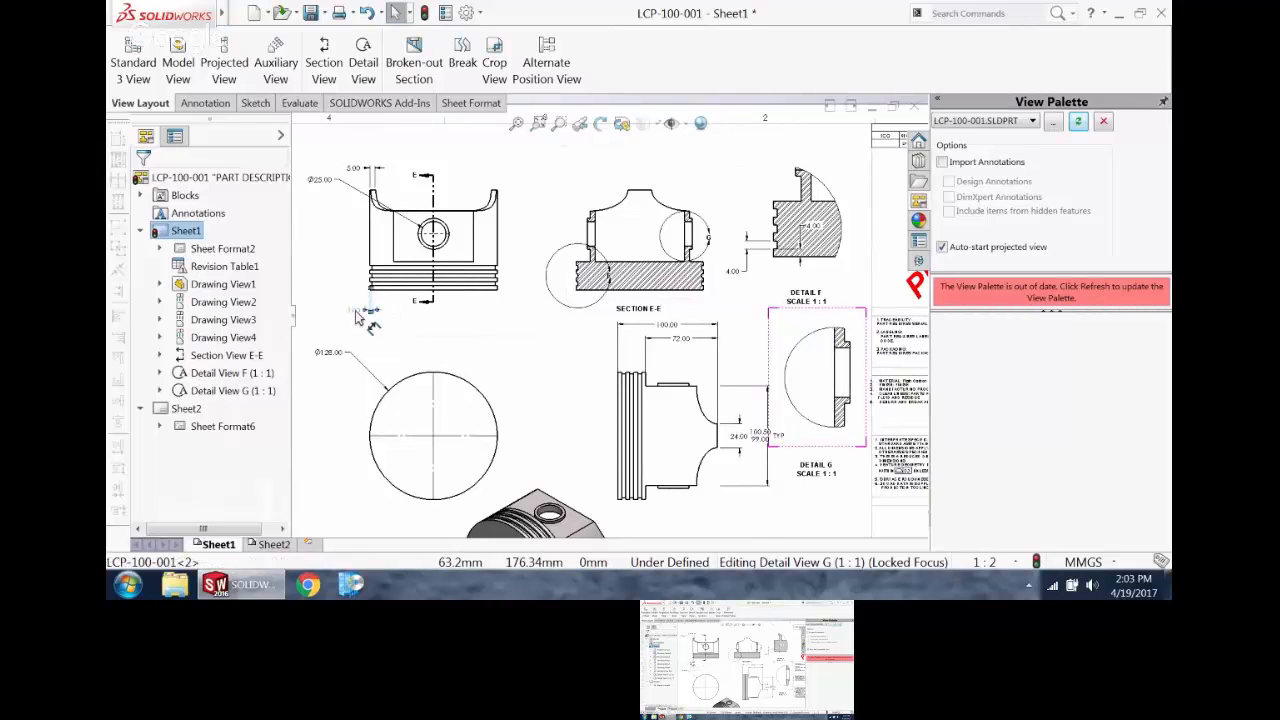
left_click(369, 311)
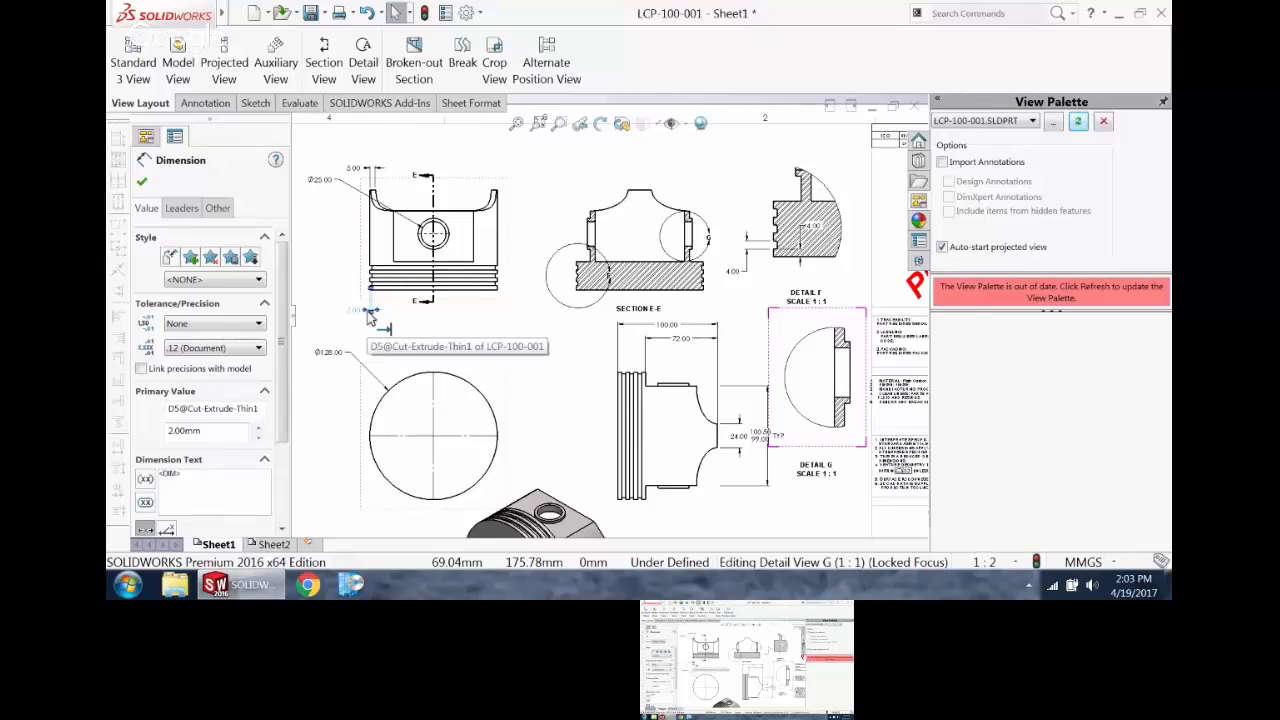
key("Escape")
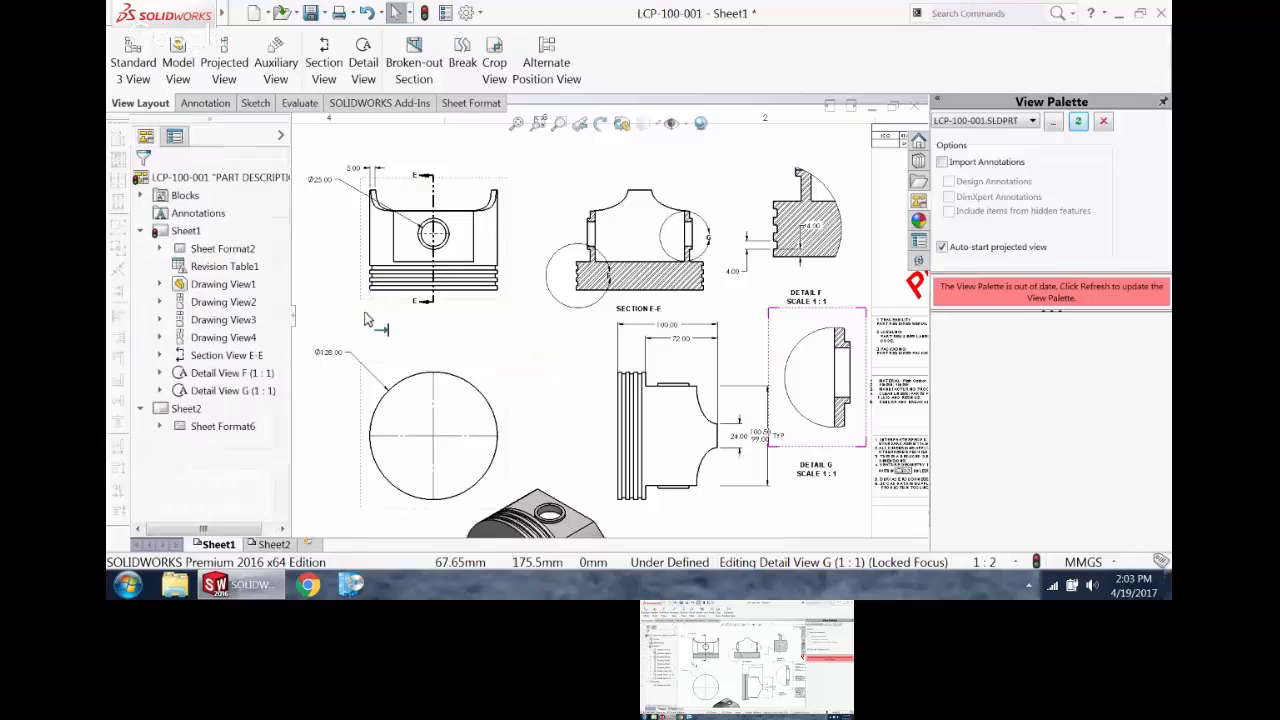
left_click(205, 103)
left_click(155, 52)
scroll(860, 290, "up", 5)
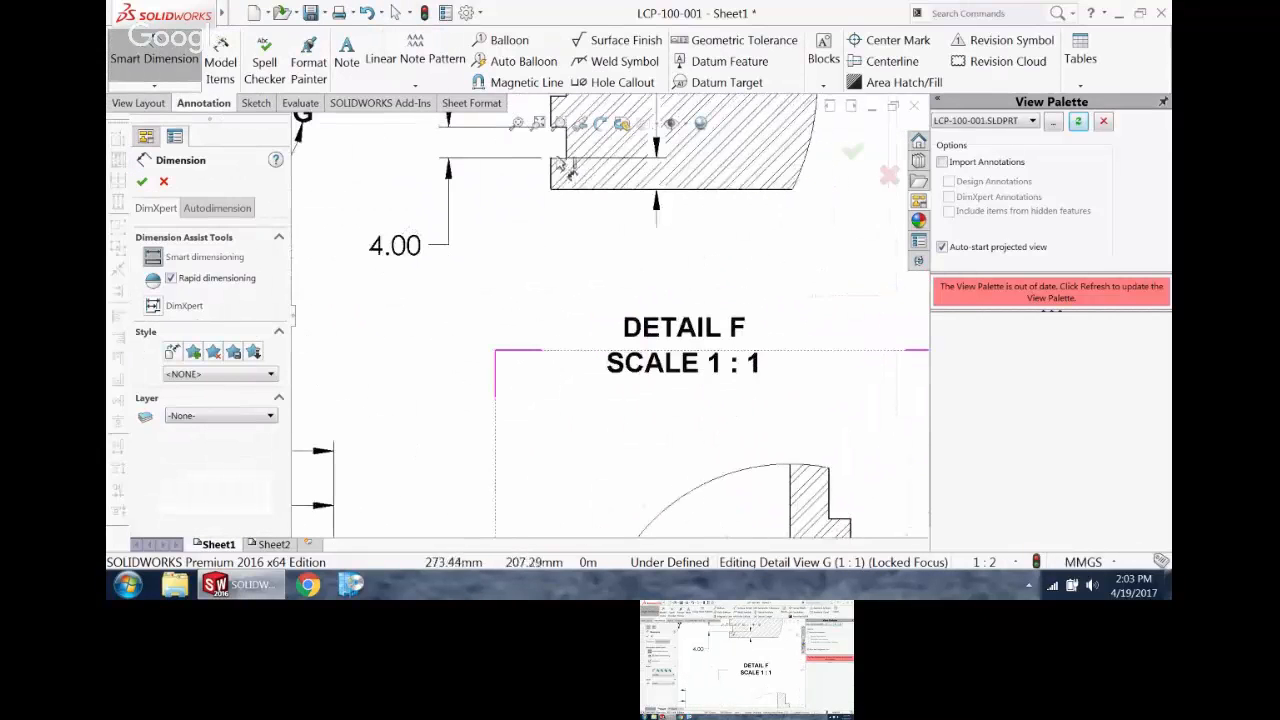
left_click(567, 150)
left_click(551, 178)
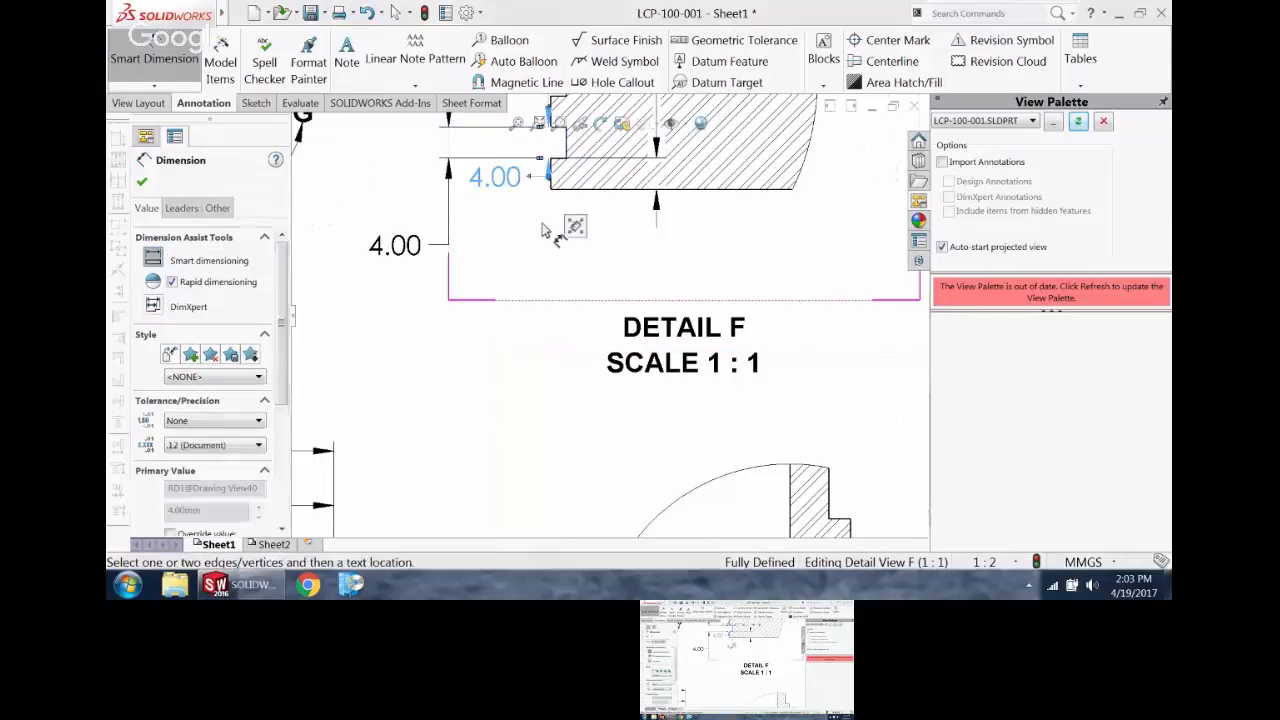
key("Escape")
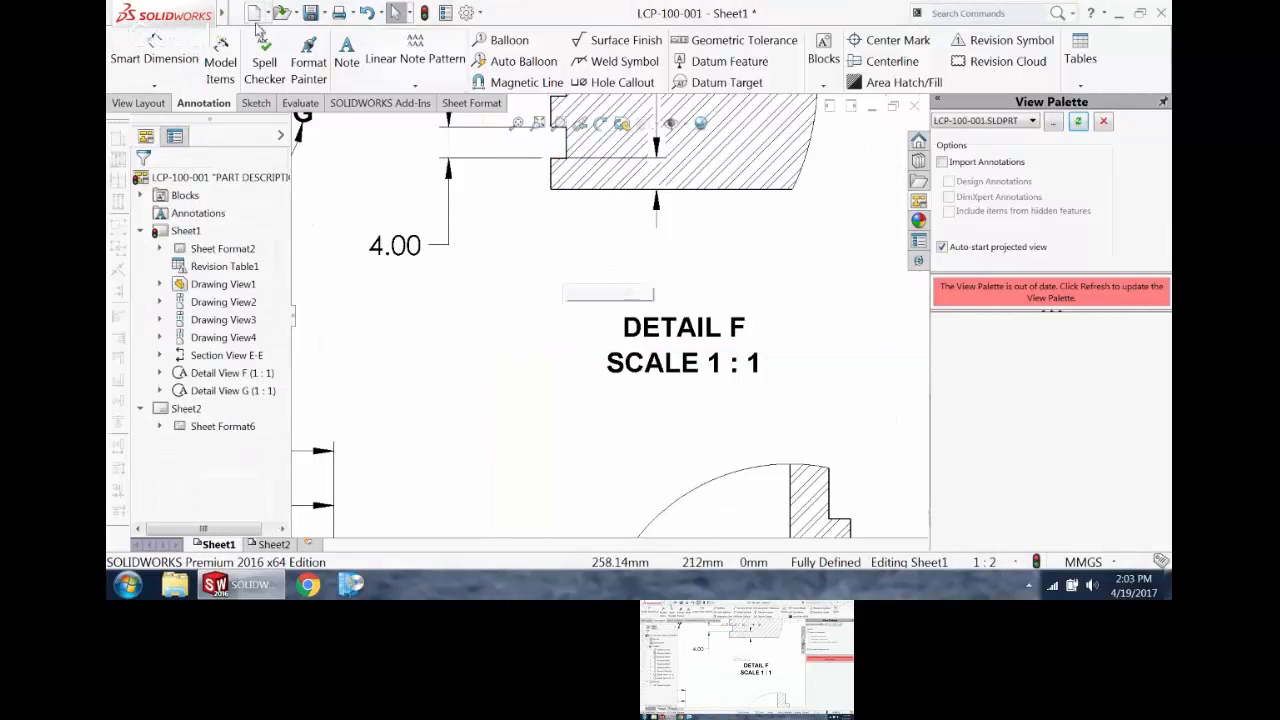
Step: Dimension the ring groove's depth in Detail F, placing the text just below the view
left_click(155, 55)
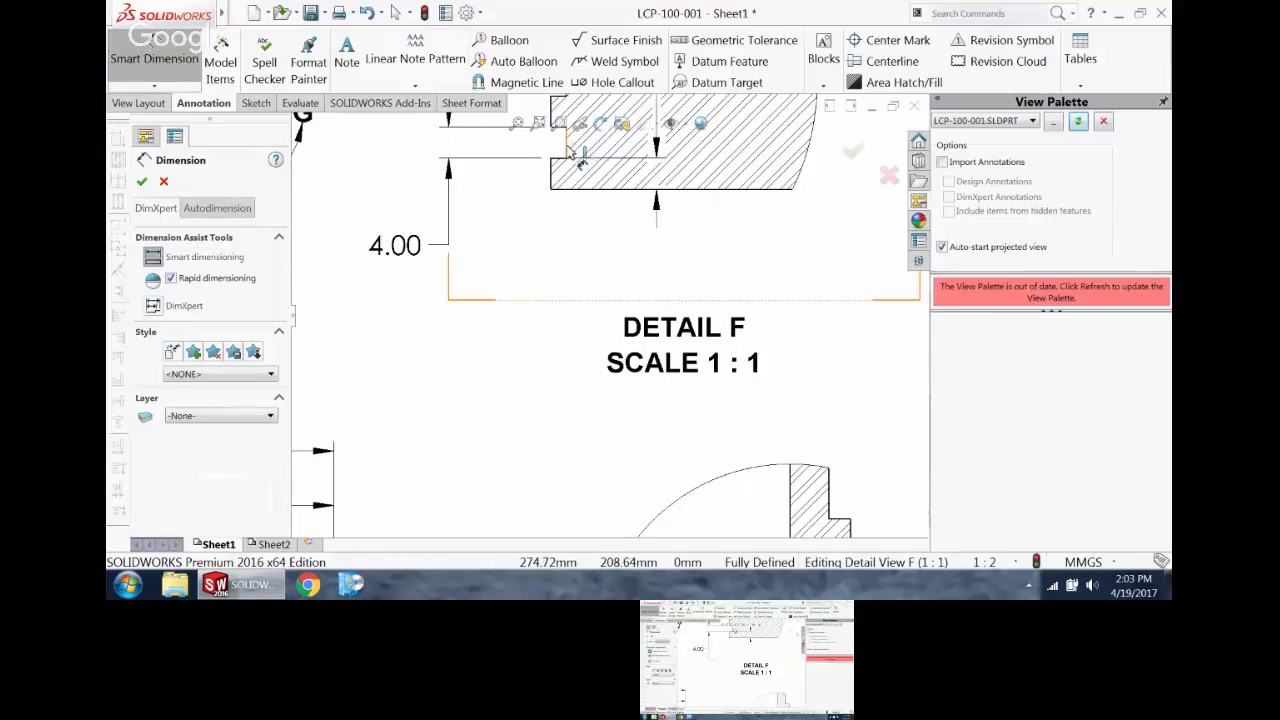
left_click(572, 152)
left_click(490, 292)
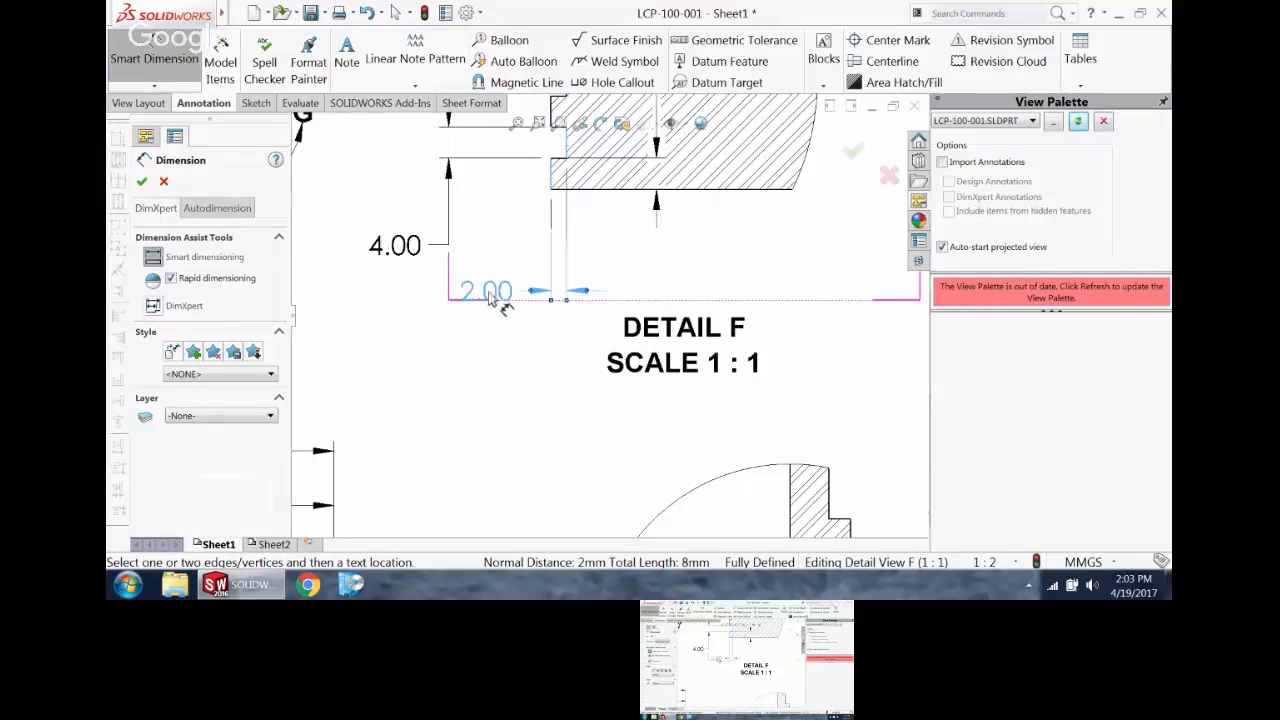
key("Escape")
Step: Move the F label in Section E-E to the lower outer part of its detail circle, clear of the hatching
scroll(512, 338, "up", 5)
scroll(546, 220, "down", 3)
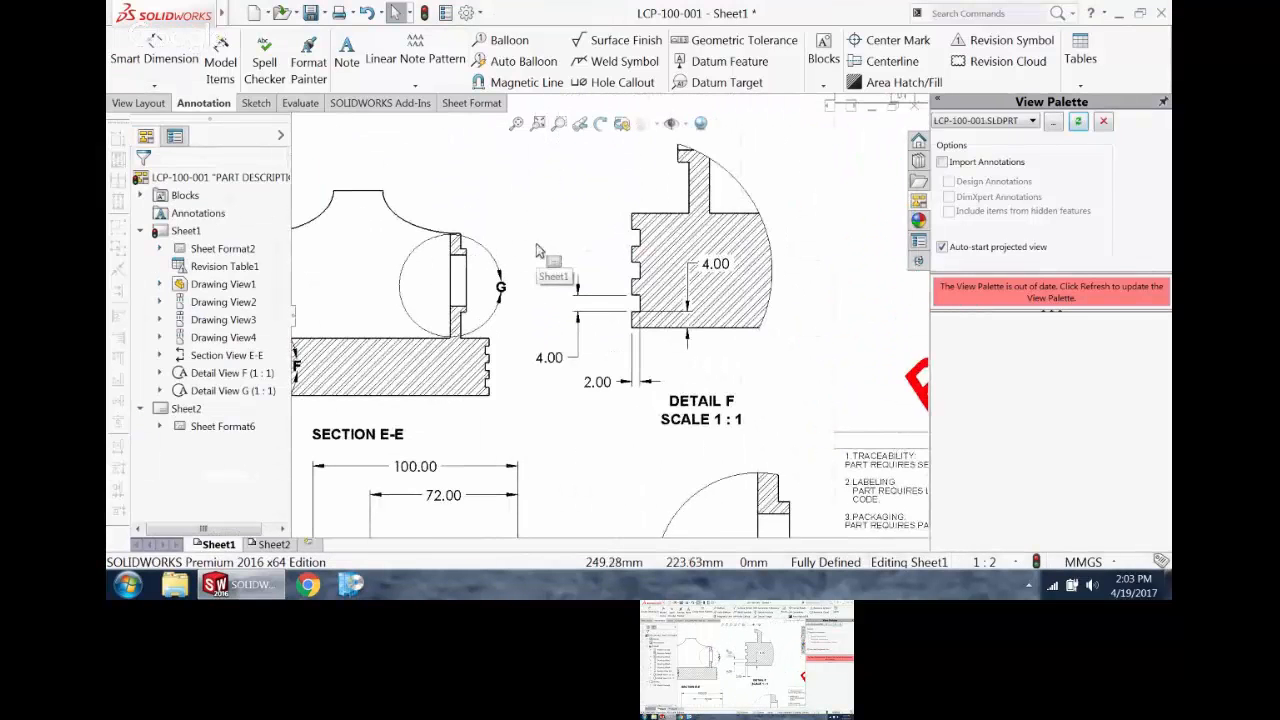
scroll(500, 280, "up", 1)
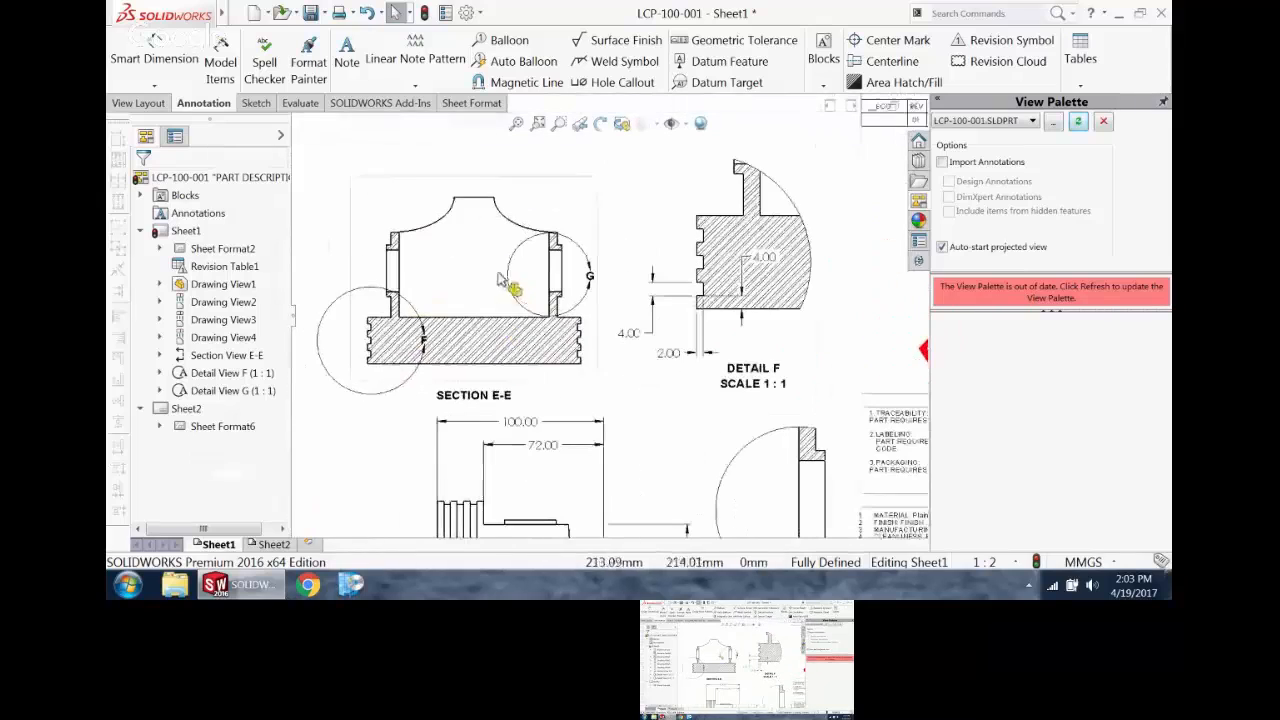
left_click(446, 178)
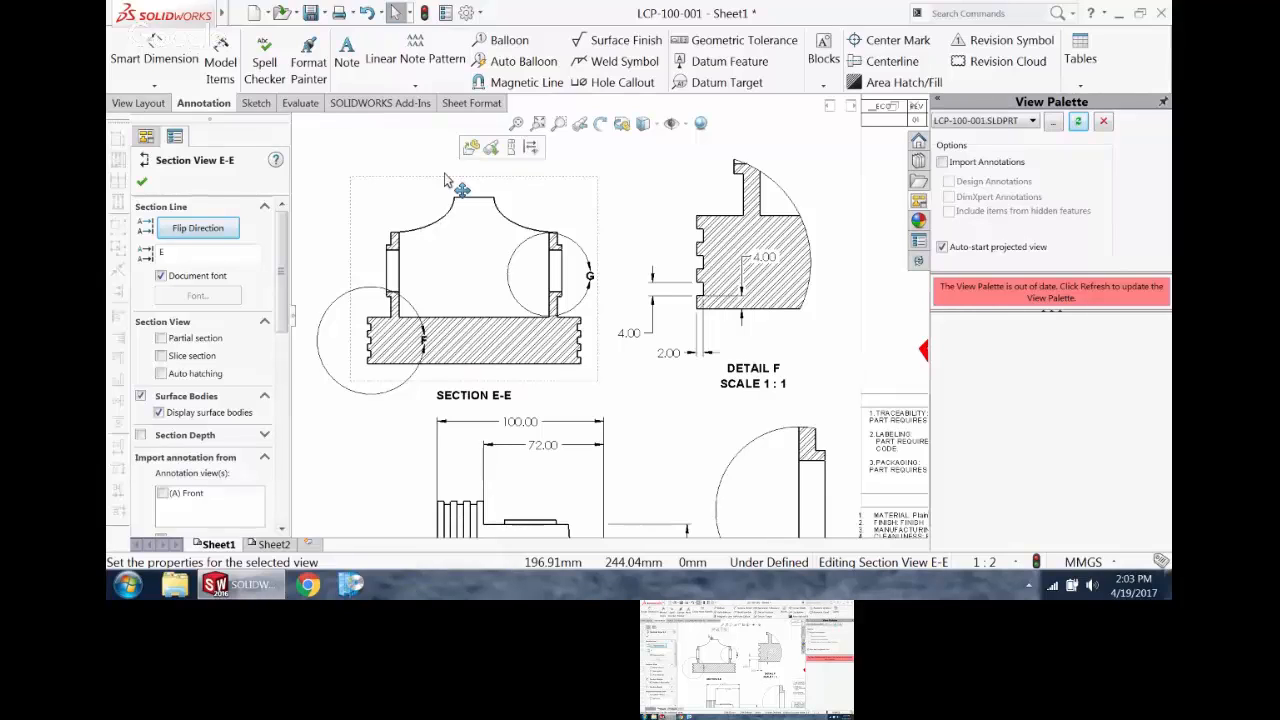
left_click(424, 340)
left_click(424, 340)
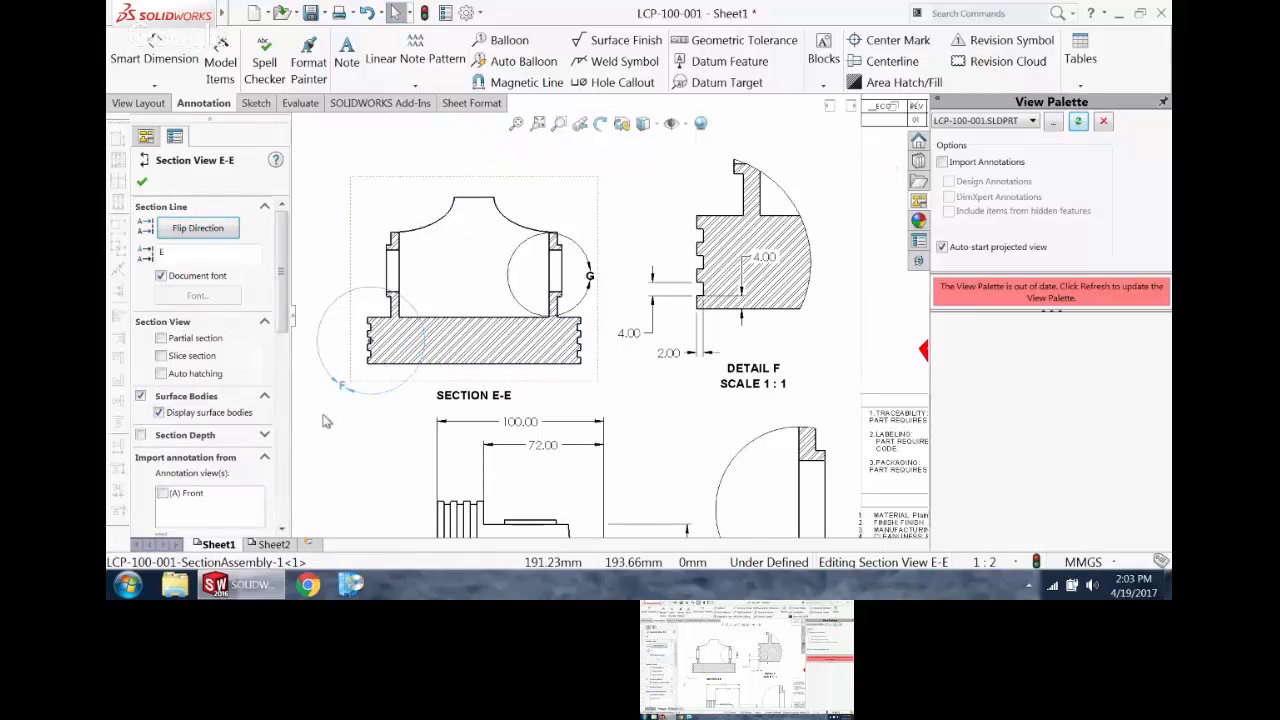
left_click(341, 427)
Step: Insert model items into Section E-E with the source set to Selected feature, picking the ring groove feature in the view
left_click(484, 245)
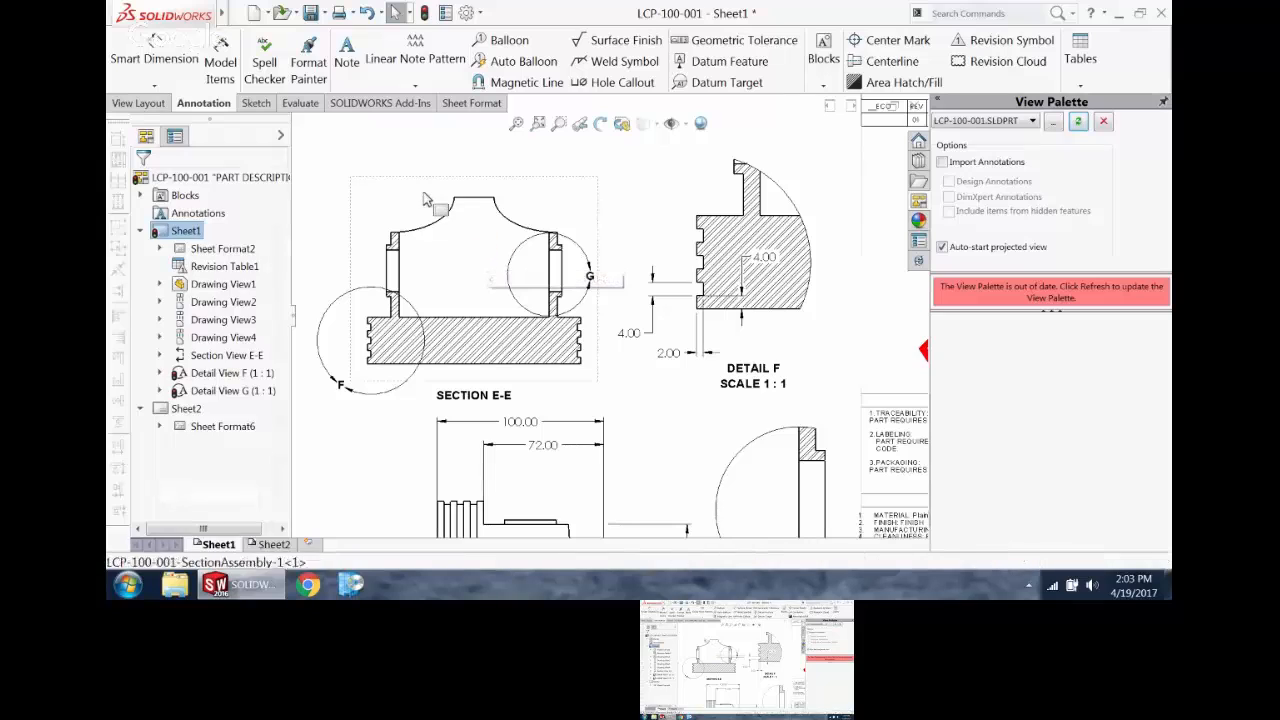
left_click(221, 68)
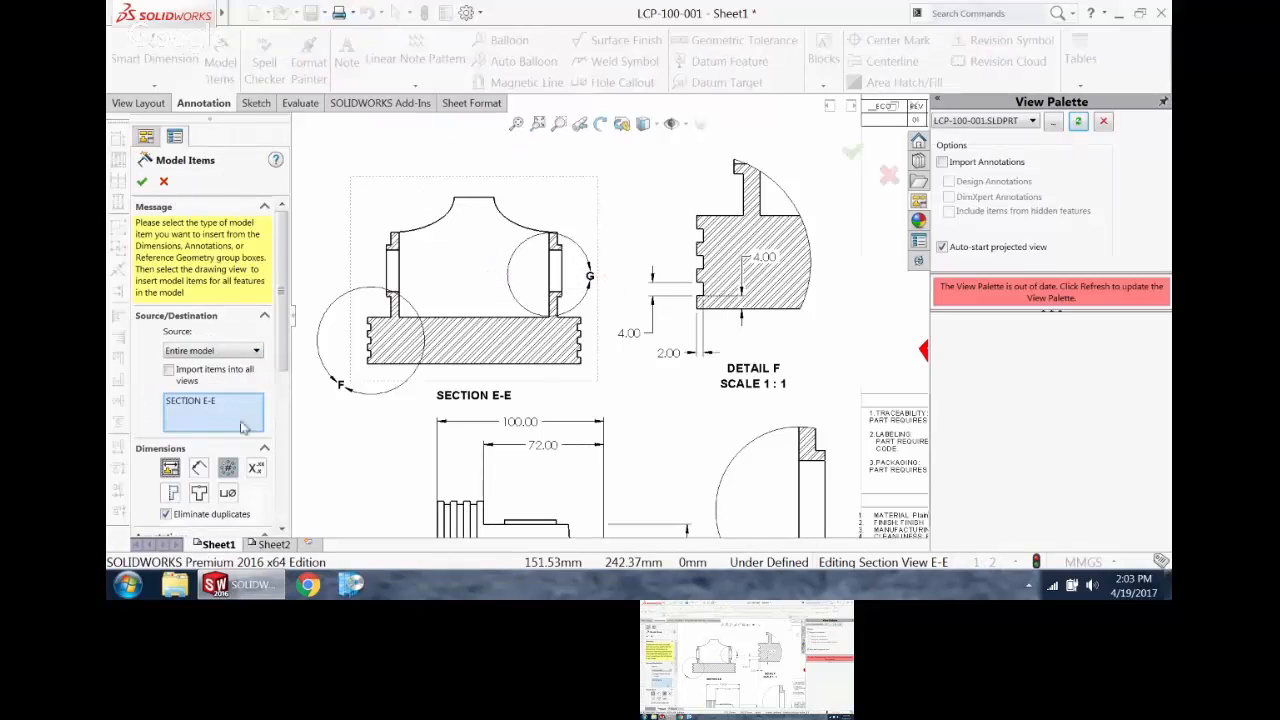
left_click_drag(284, 267, 282, 346)
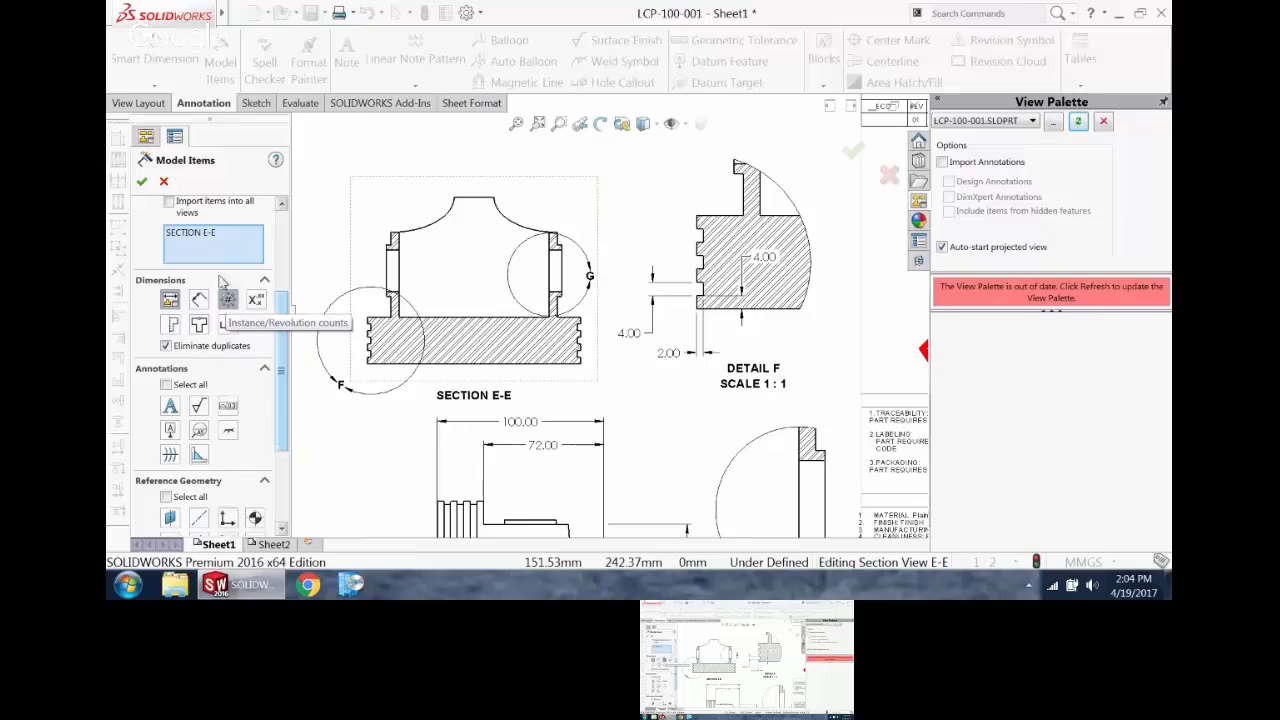
left_click_drag(283, 300, 281, 283)
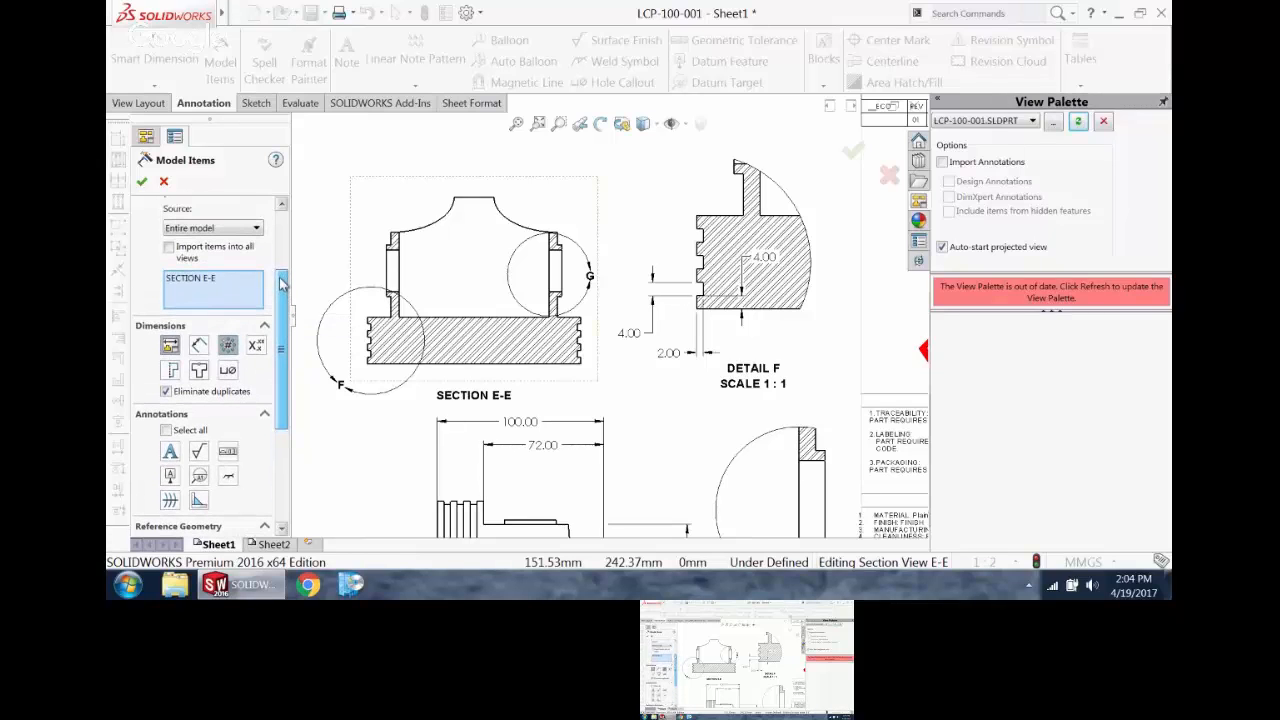
left_click(228, 346)
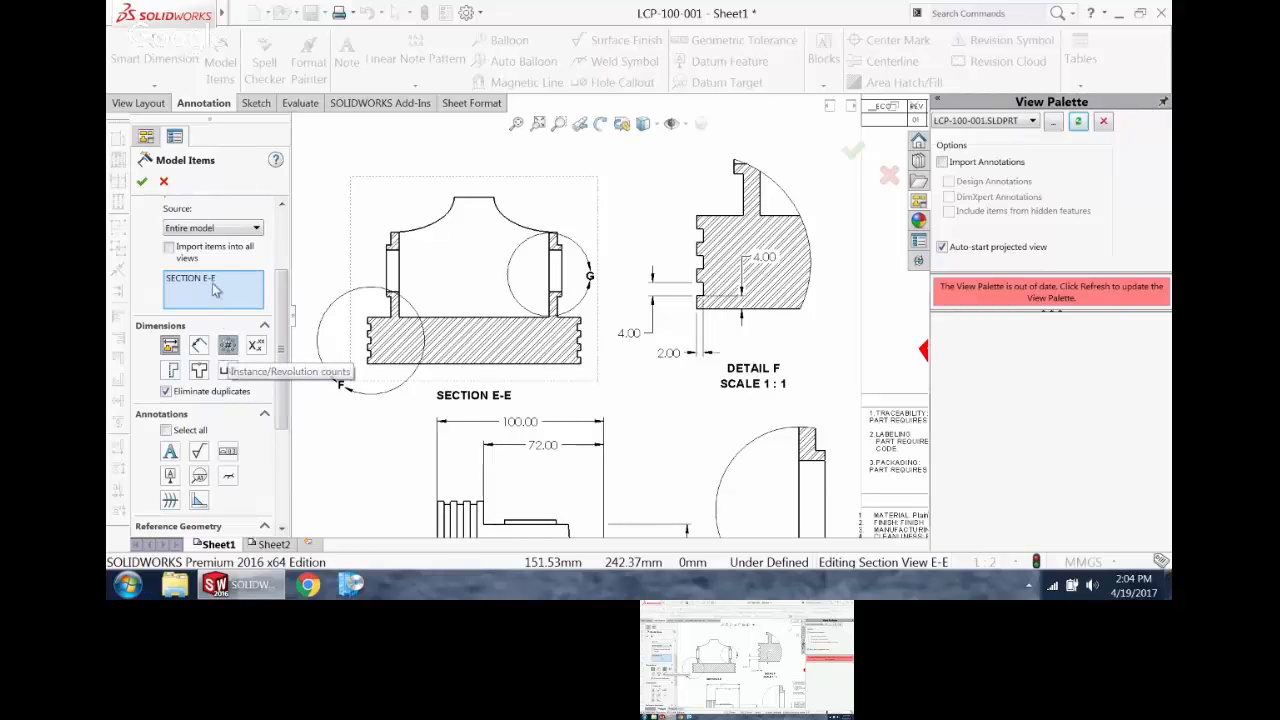
left_click(212, 228)
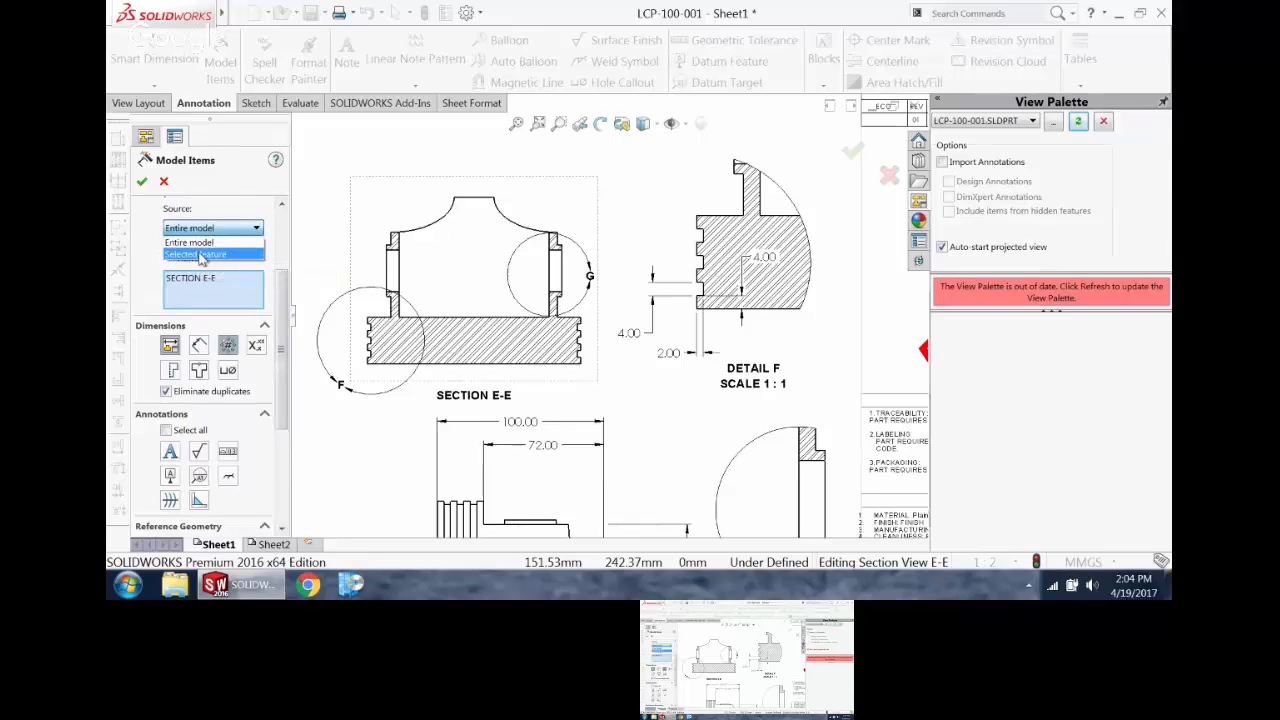
left_click(200, 252)
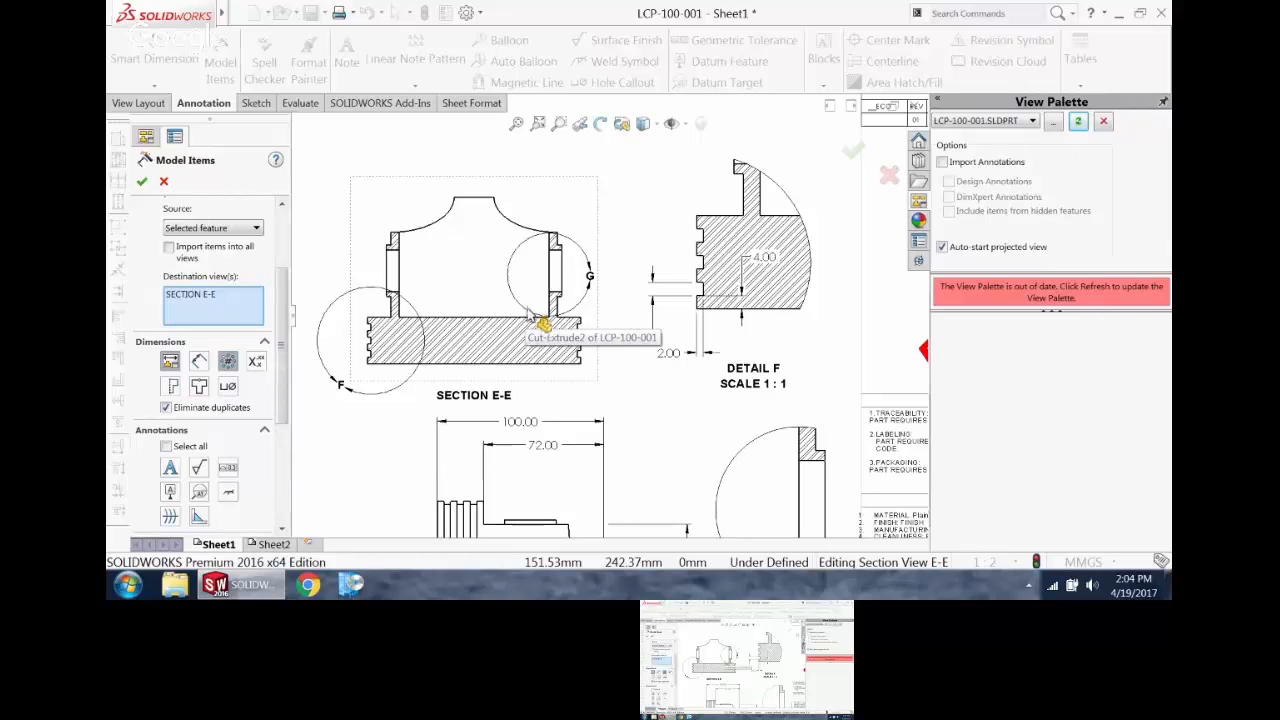
left_click(527, 308)
Step: Move the inserted groove pattern count of 3 up into the clear space between Section E-E and Detail F
scroll(590, 318, "down", 5)
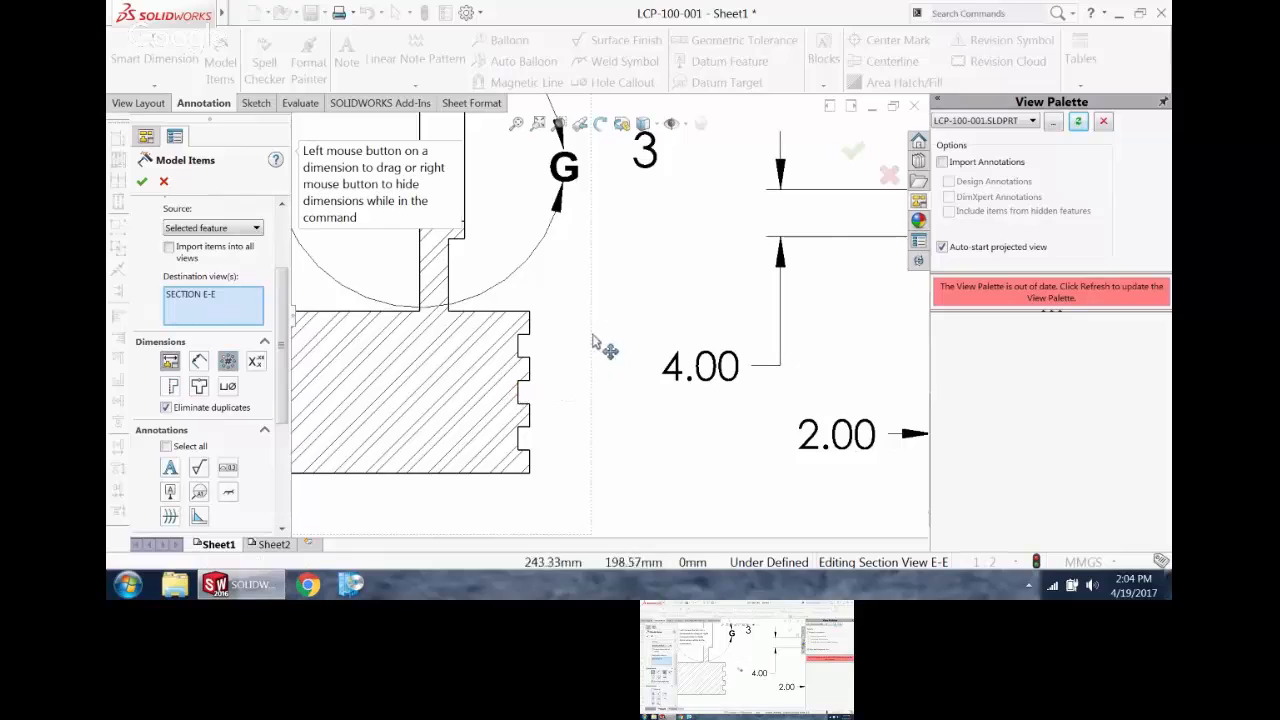
scroll(603, 340, "up", 3)
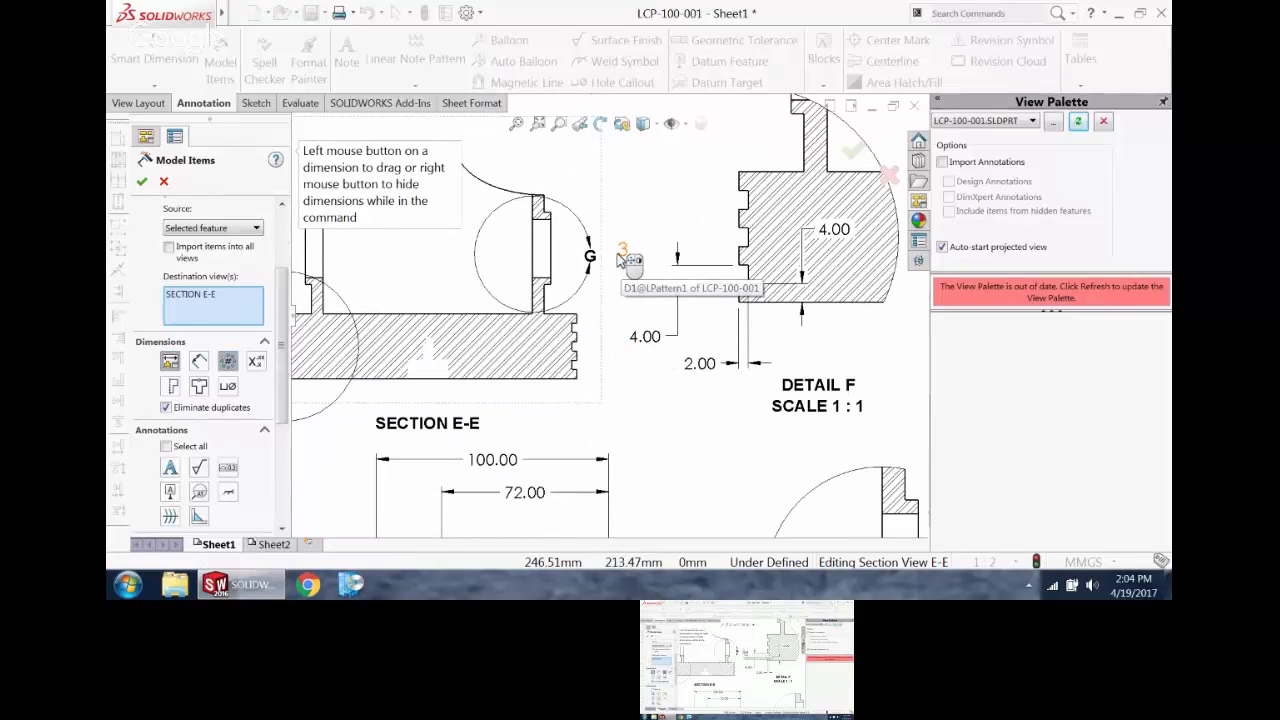
scroll(625, 260, "up", 2)
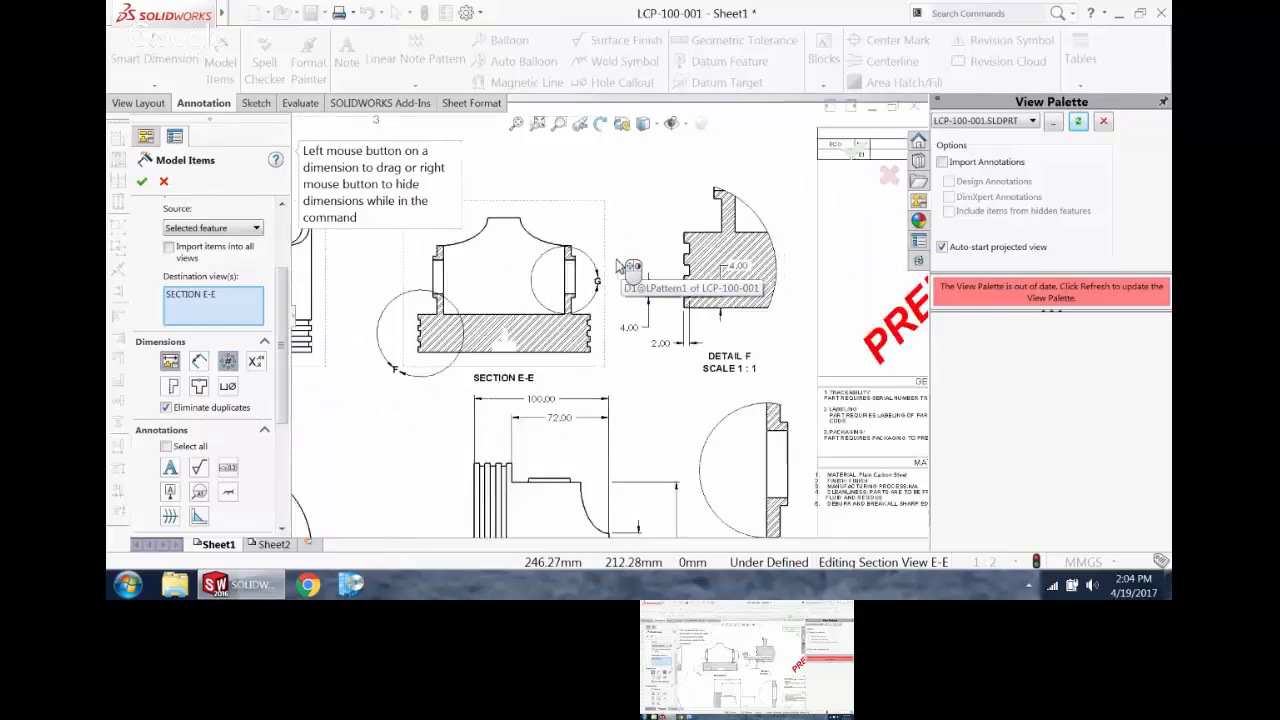
scroll(610, 332, "down", 3)
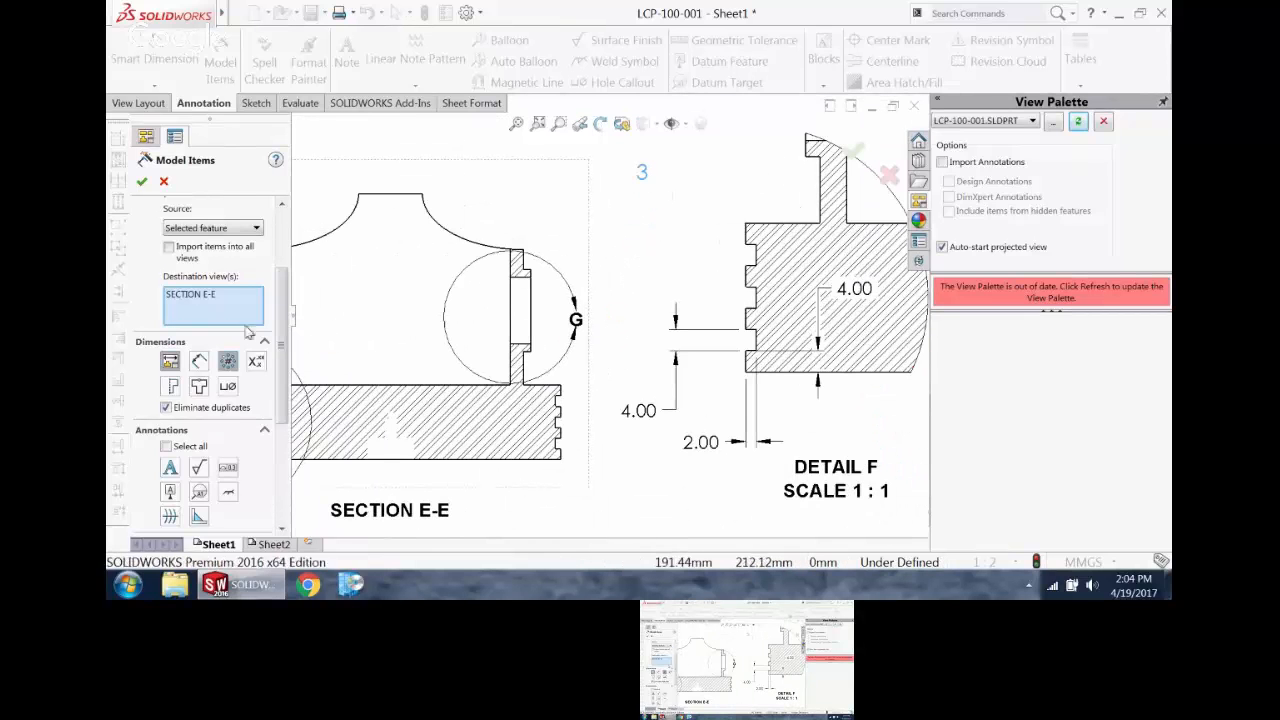
Step: Start a leader note attached to the ring groove in Detail F, linking its opening number to the groove pattern count of 3
left_click(142, 181)
scroll(762, 222, "up", 3)
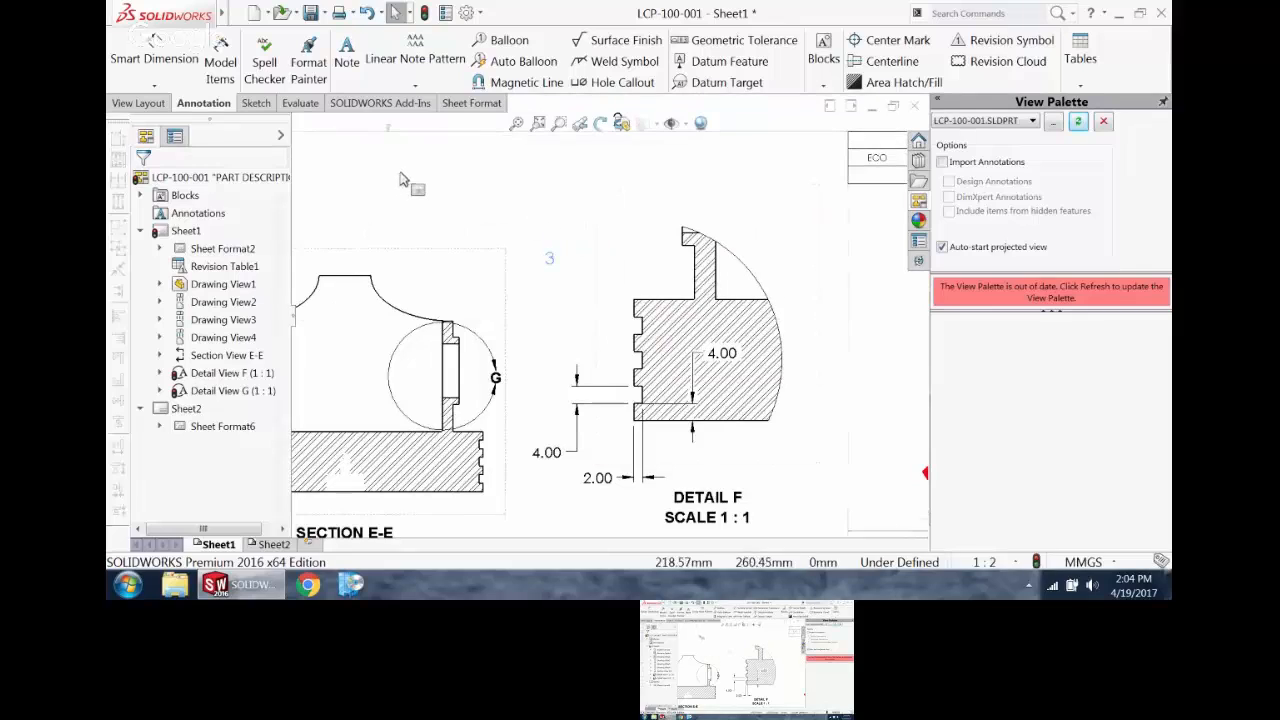
left_click(346, 58)
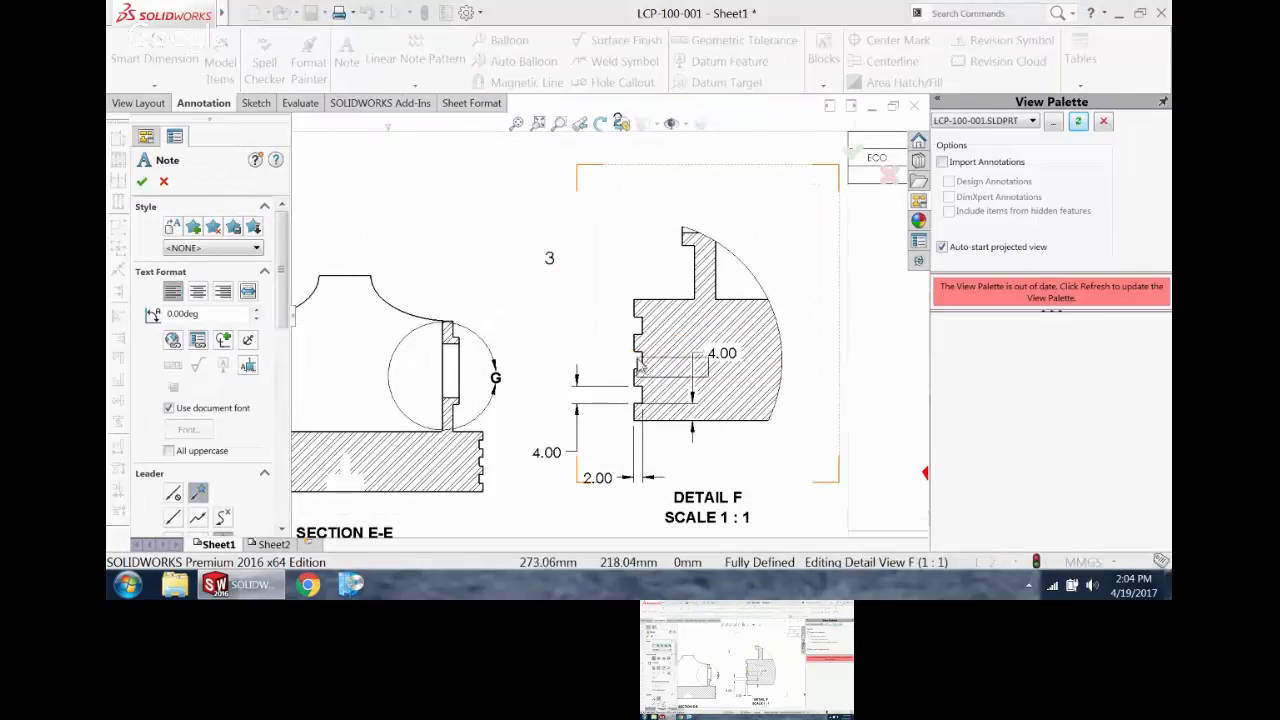
left_click(636, 355)
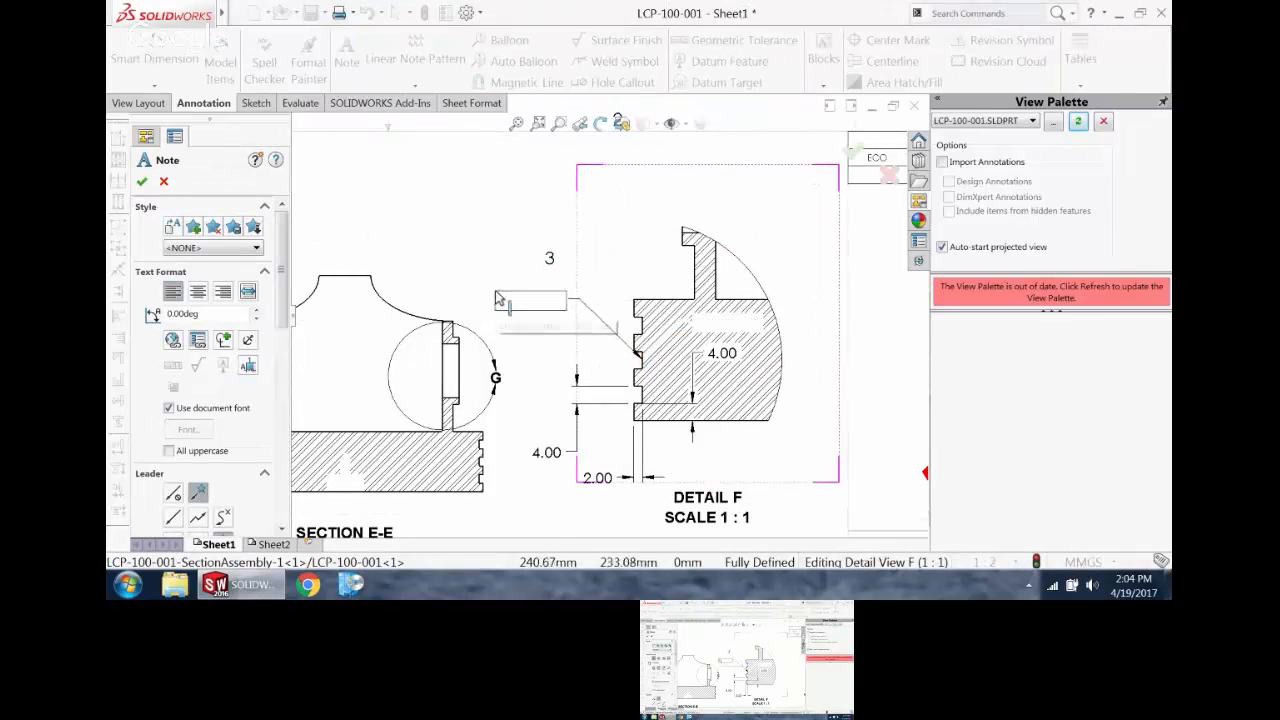
left_click(496, 292)
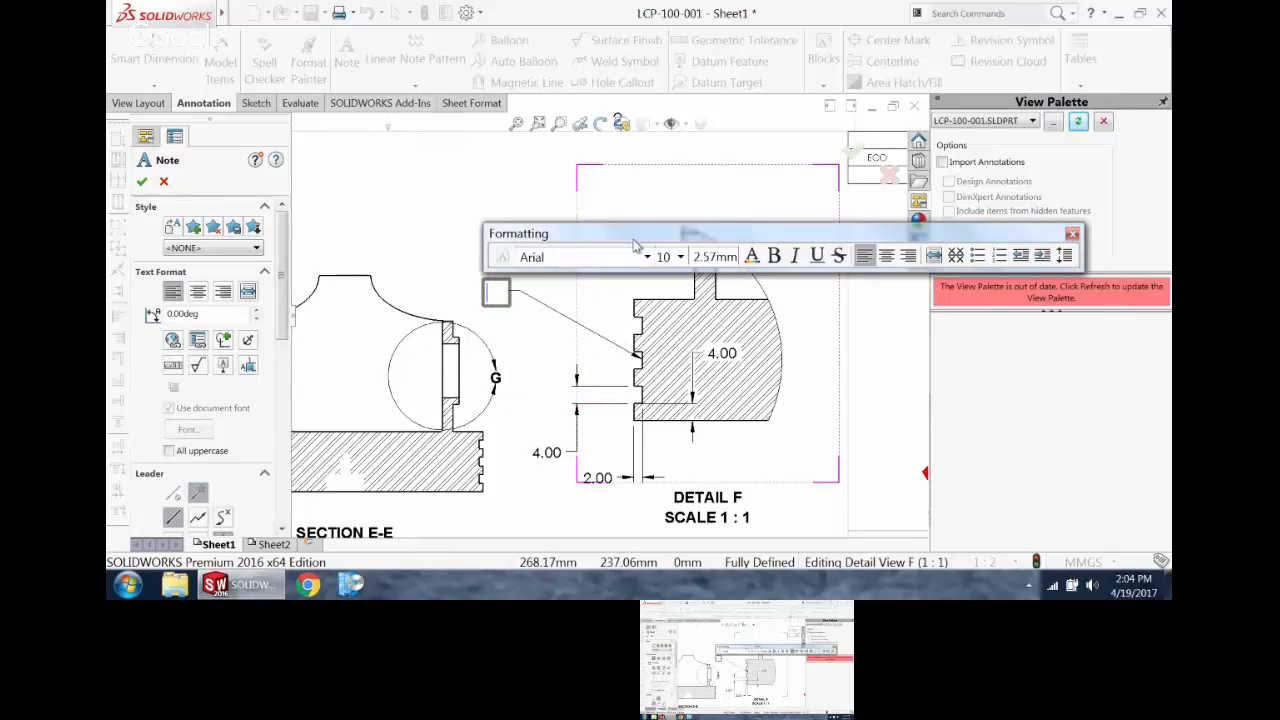
type("3")
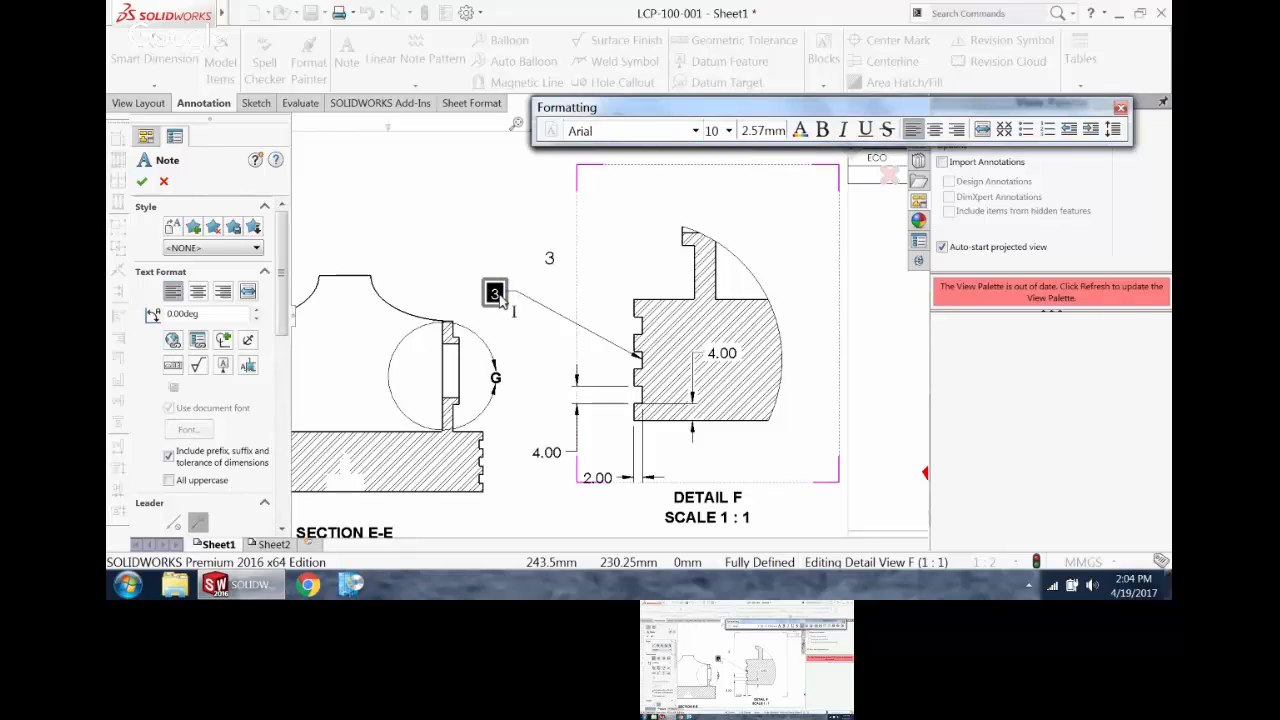
type(" X")
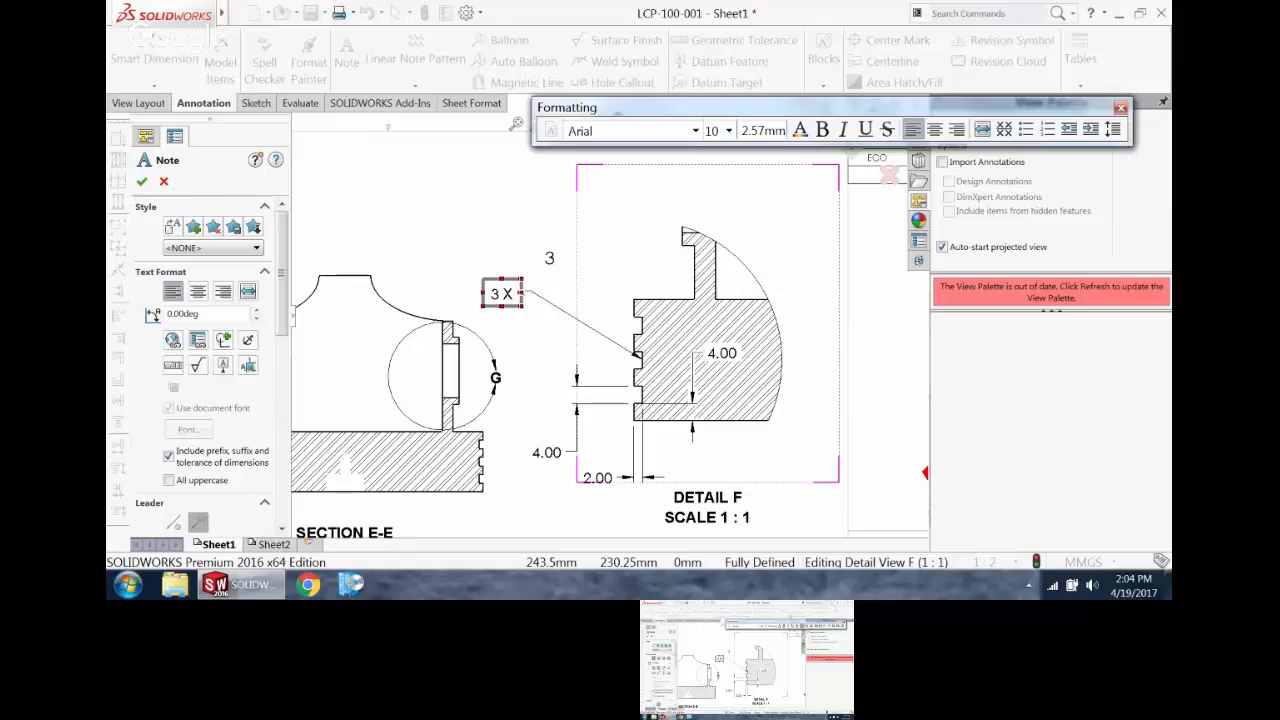
Step: Complete the note as "3 X RING GROOVES" and move it into the clear space between Section E-E and Detail F
type("RI")
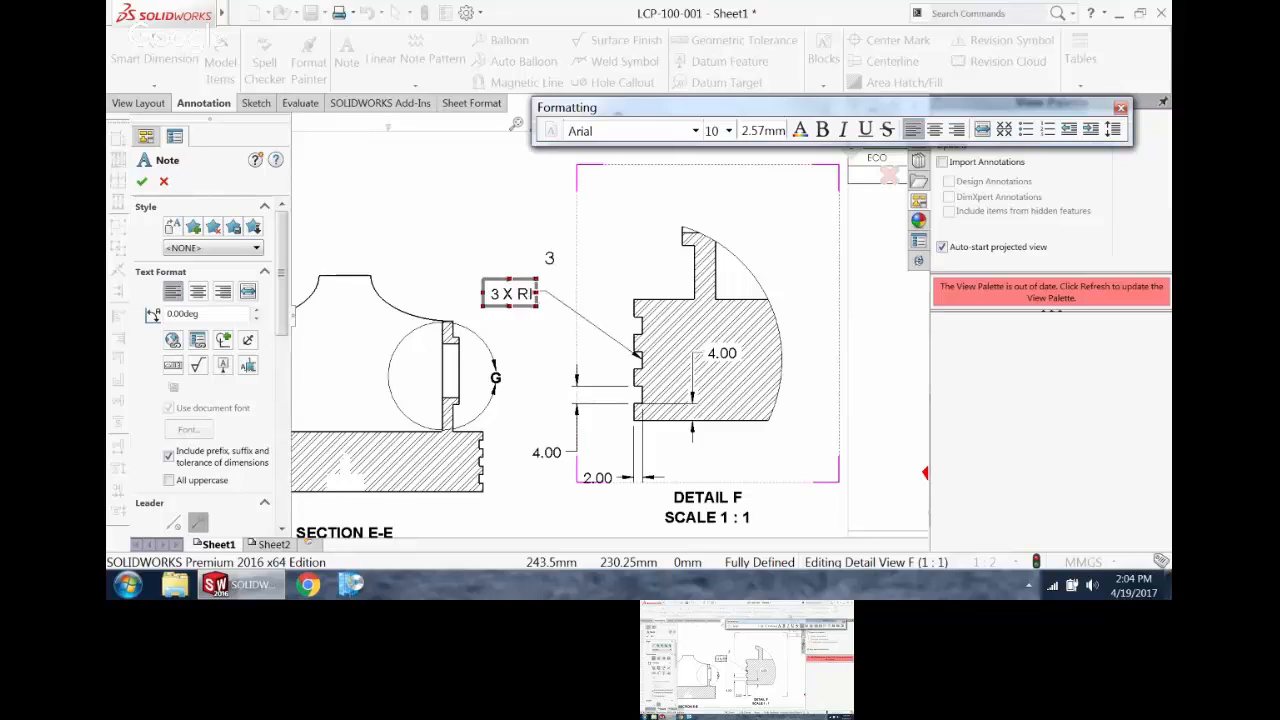
type("NG GROOVES")
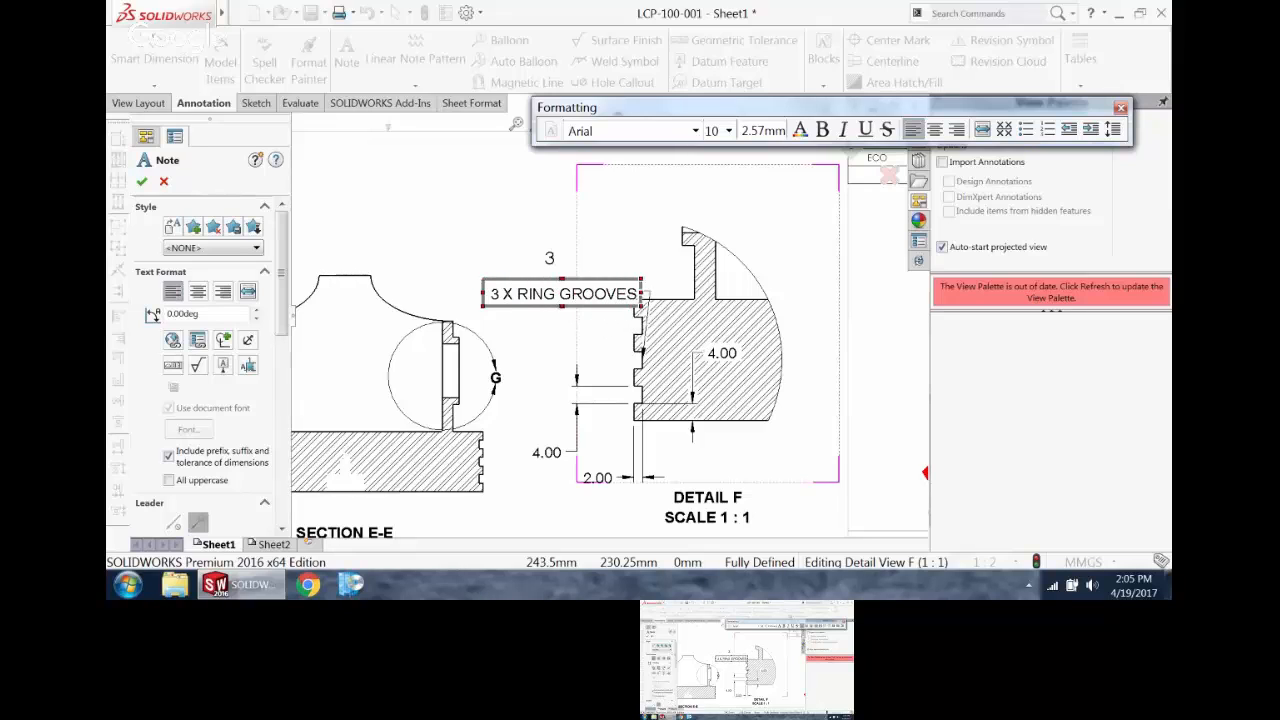
left_click(514, 229)
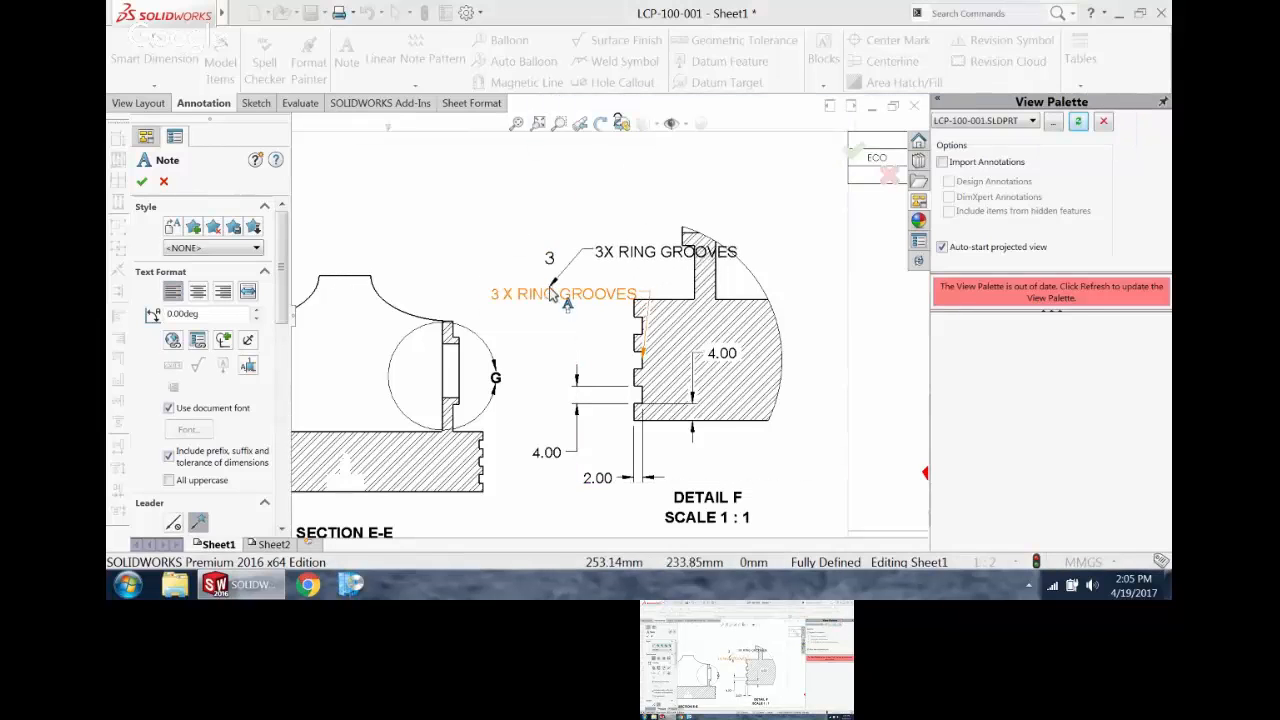
key("Escape")
left_click_drag(553, 290, 483, 282)
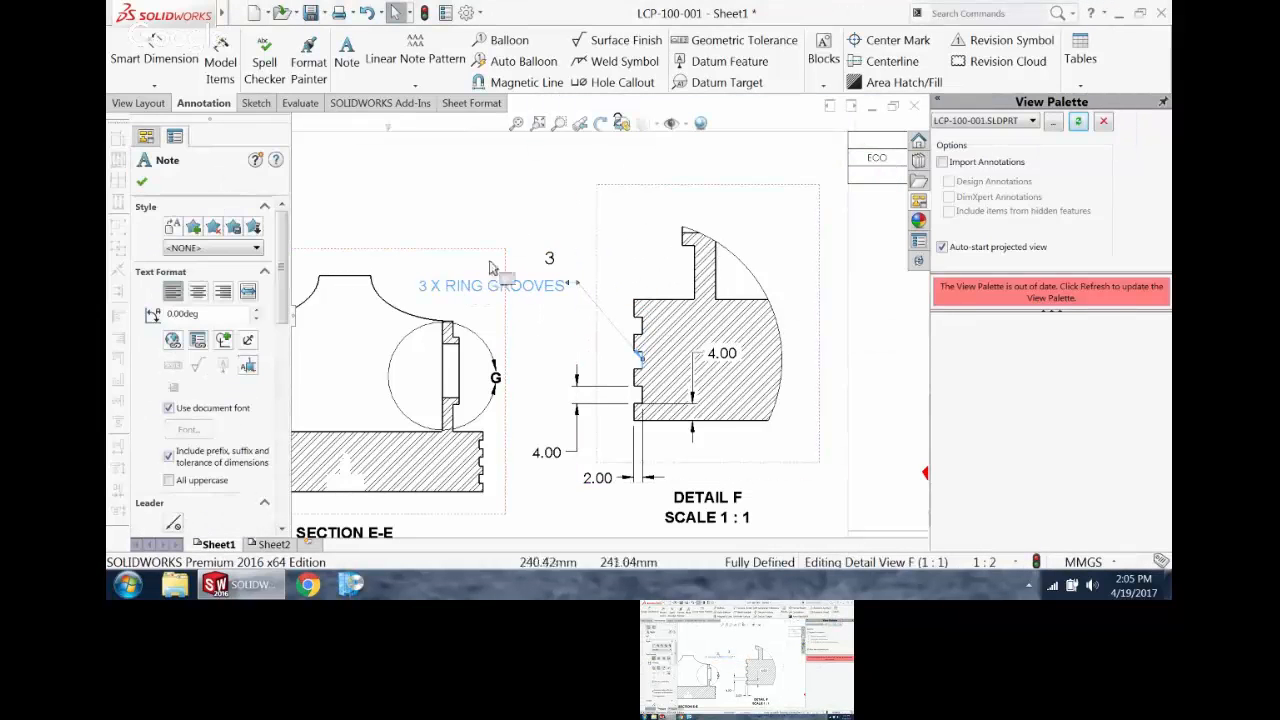
Step: Test the note's link by rebuilding with a groove pattern count of 2, and restore the count to 3
left_click(544, 250)
double_click(549, 259)
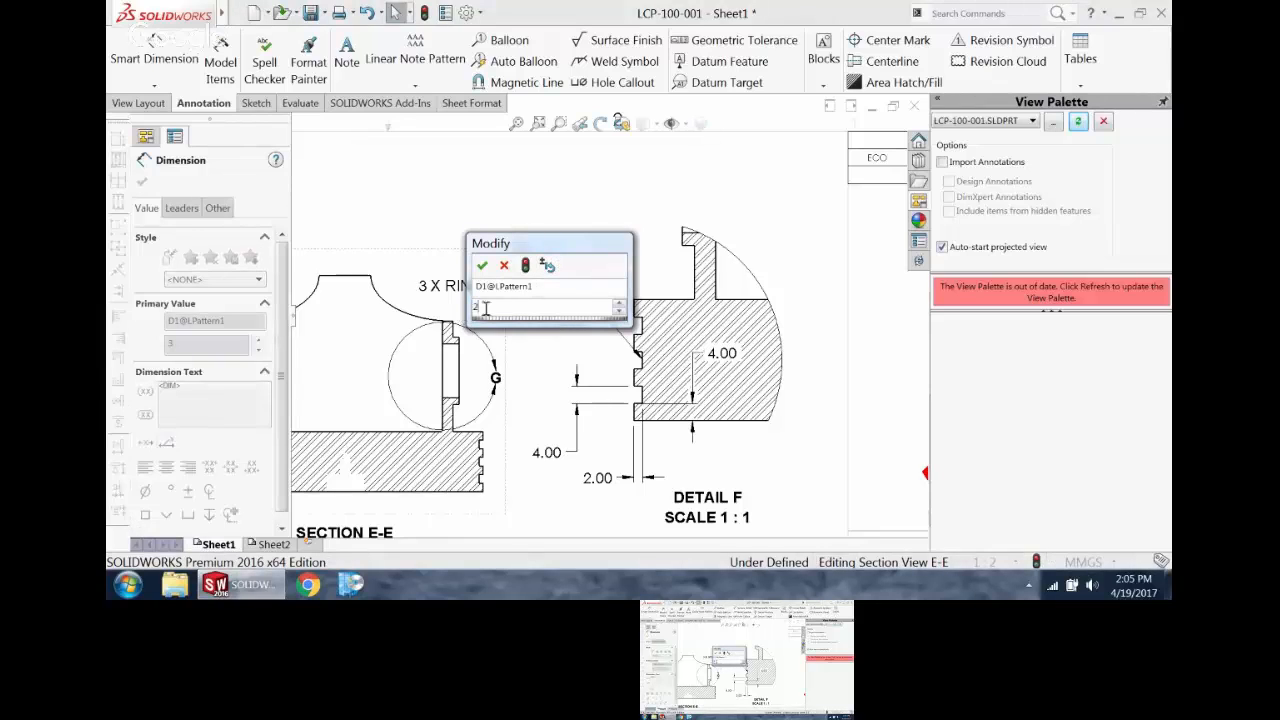
left_click(525, 265)
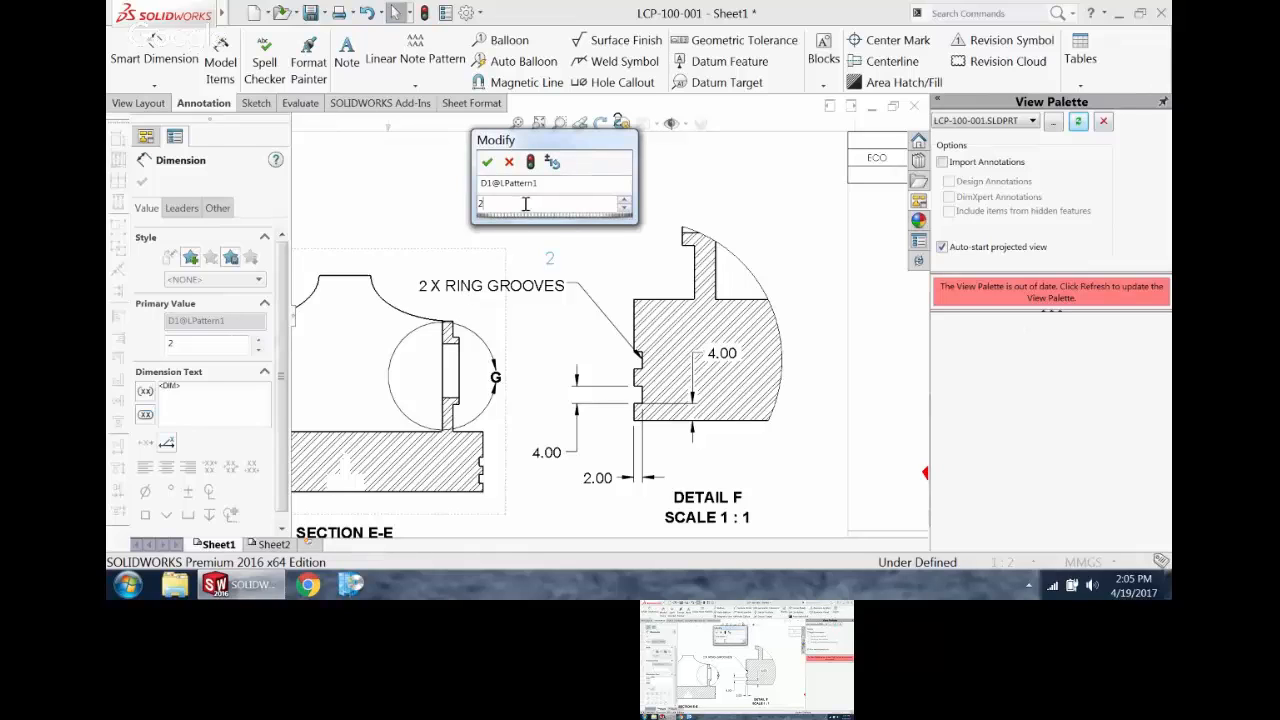
type("3")
left_click(531, 162)
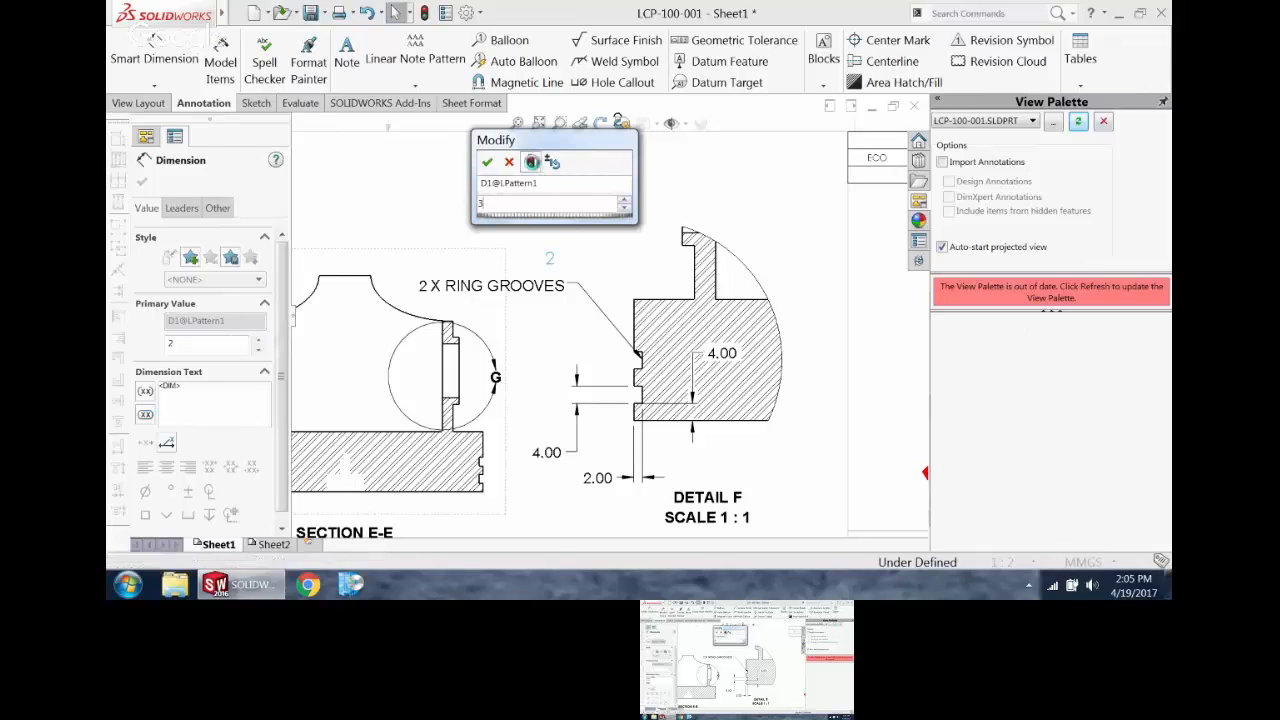
left_click(487, 162)
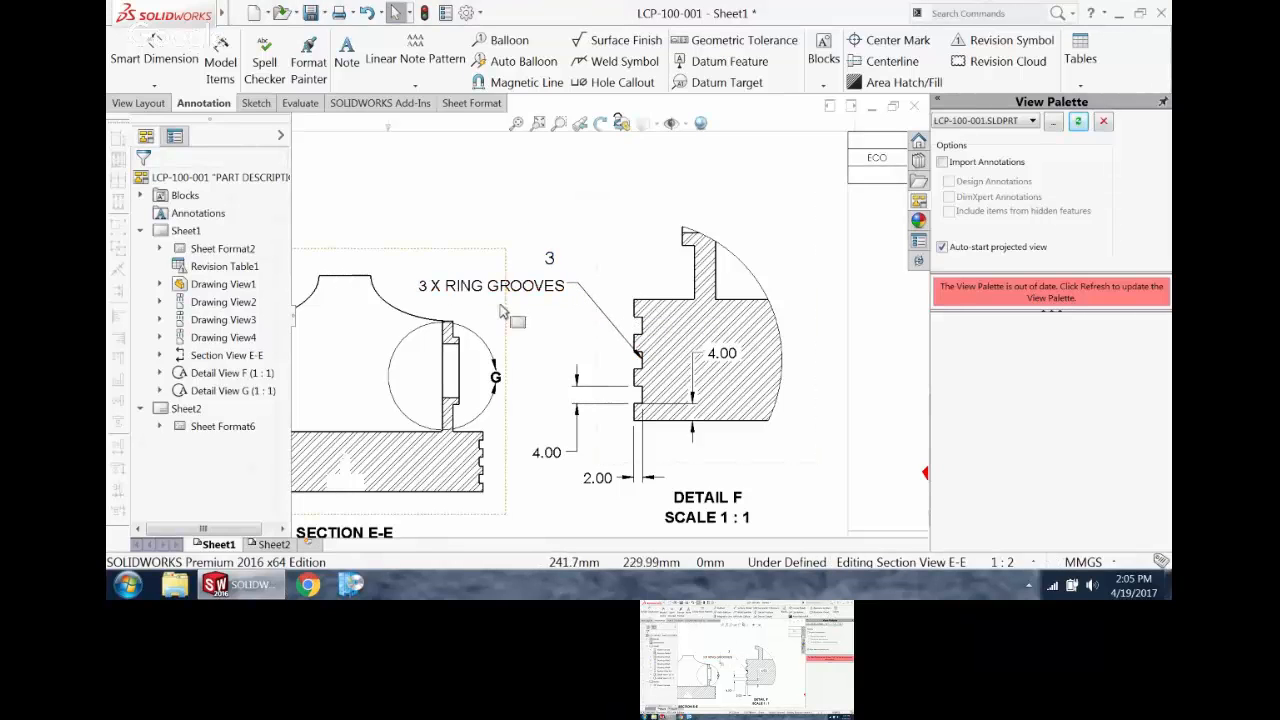
Step: Hide the standalone groove pattern count above the ring grooves note
scroll(586, 298, "up", 3)
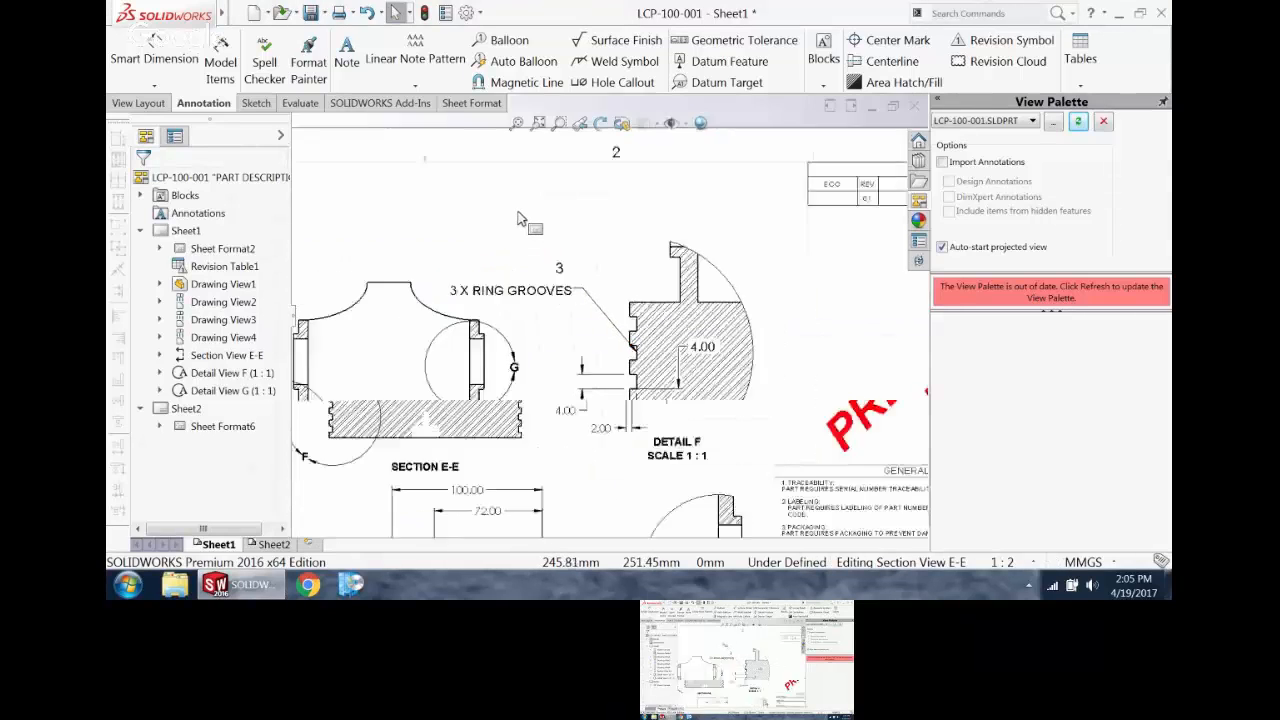
right_click(606, 302)
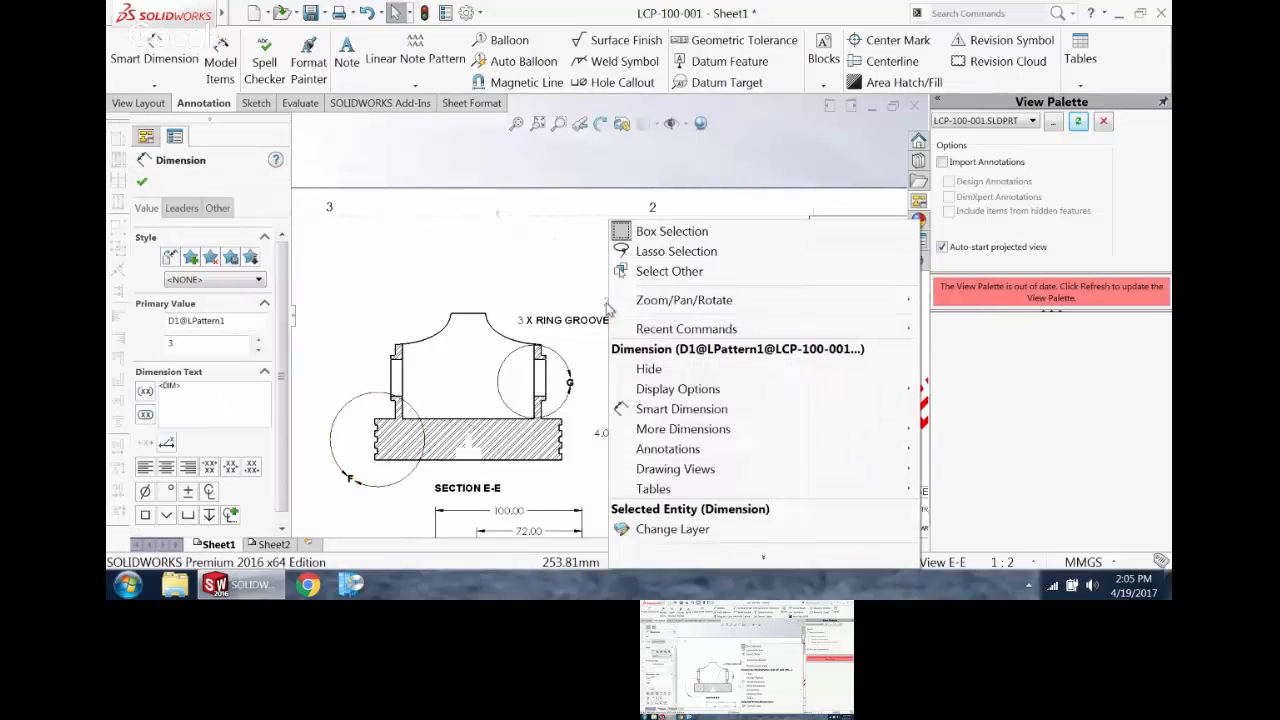
left_click(665, 370)
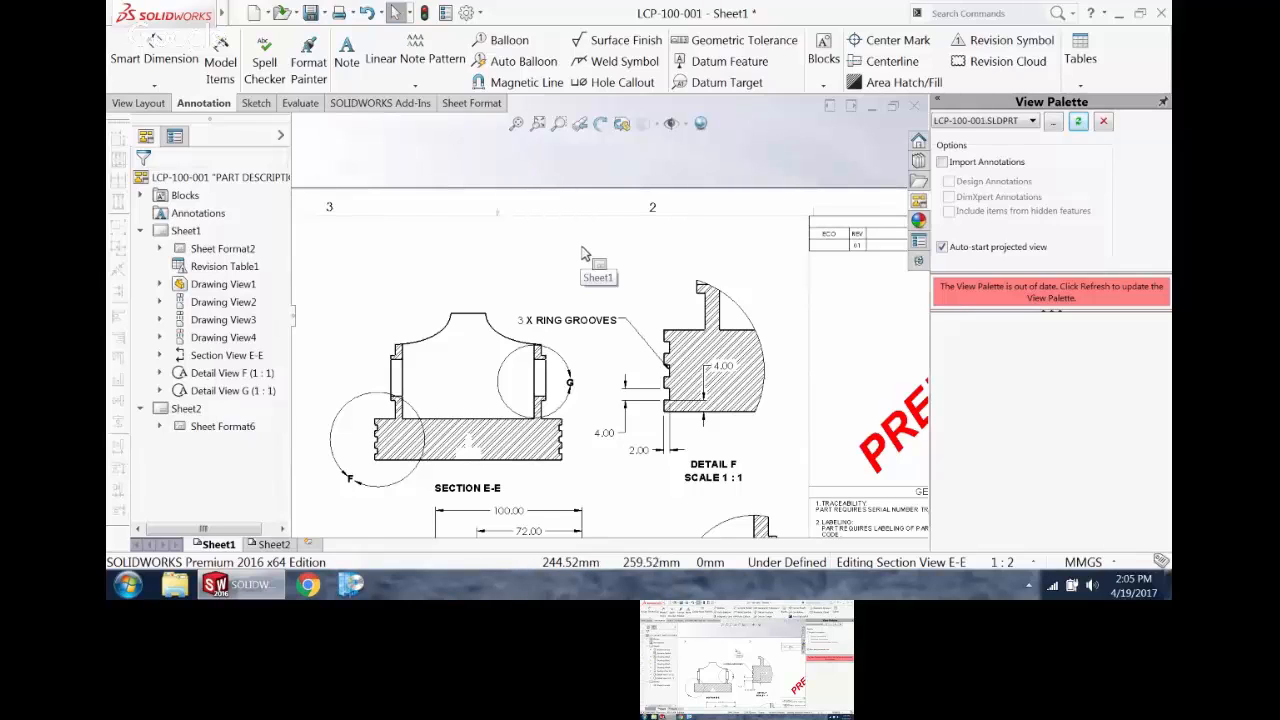
Step: Search the commands for "HIDE"
left_click(963, 18)
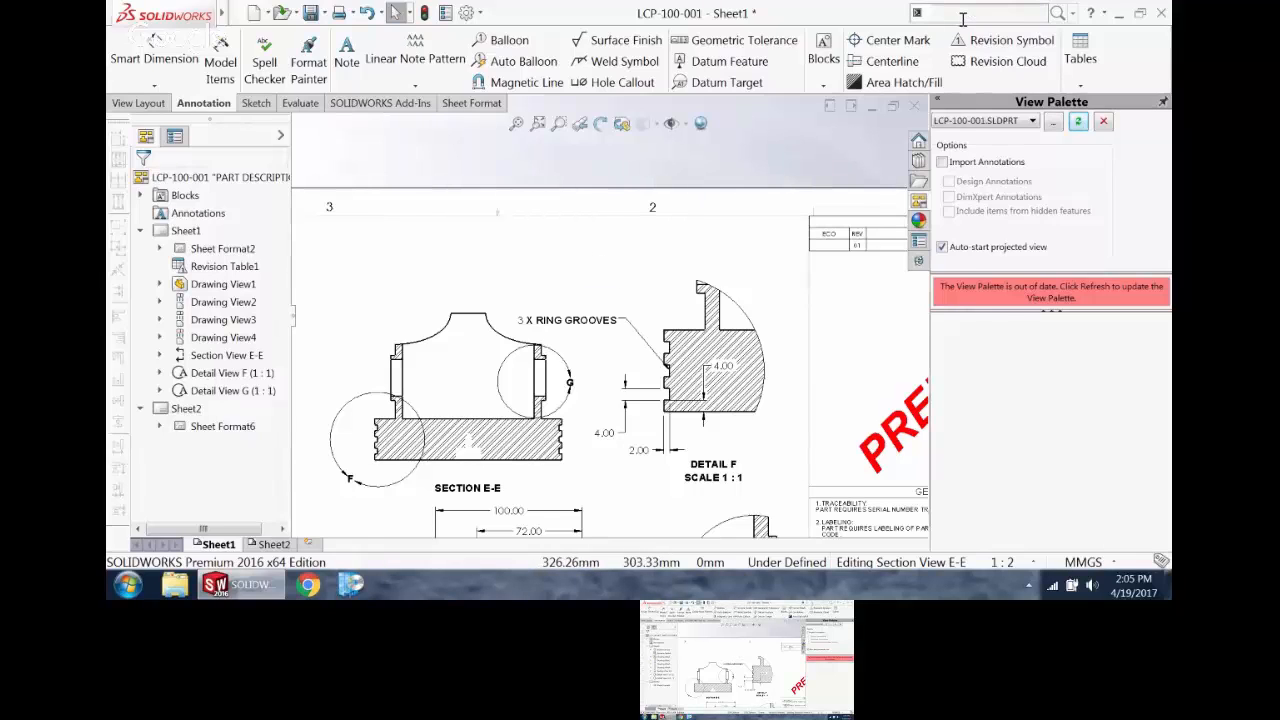
type("HIDE")
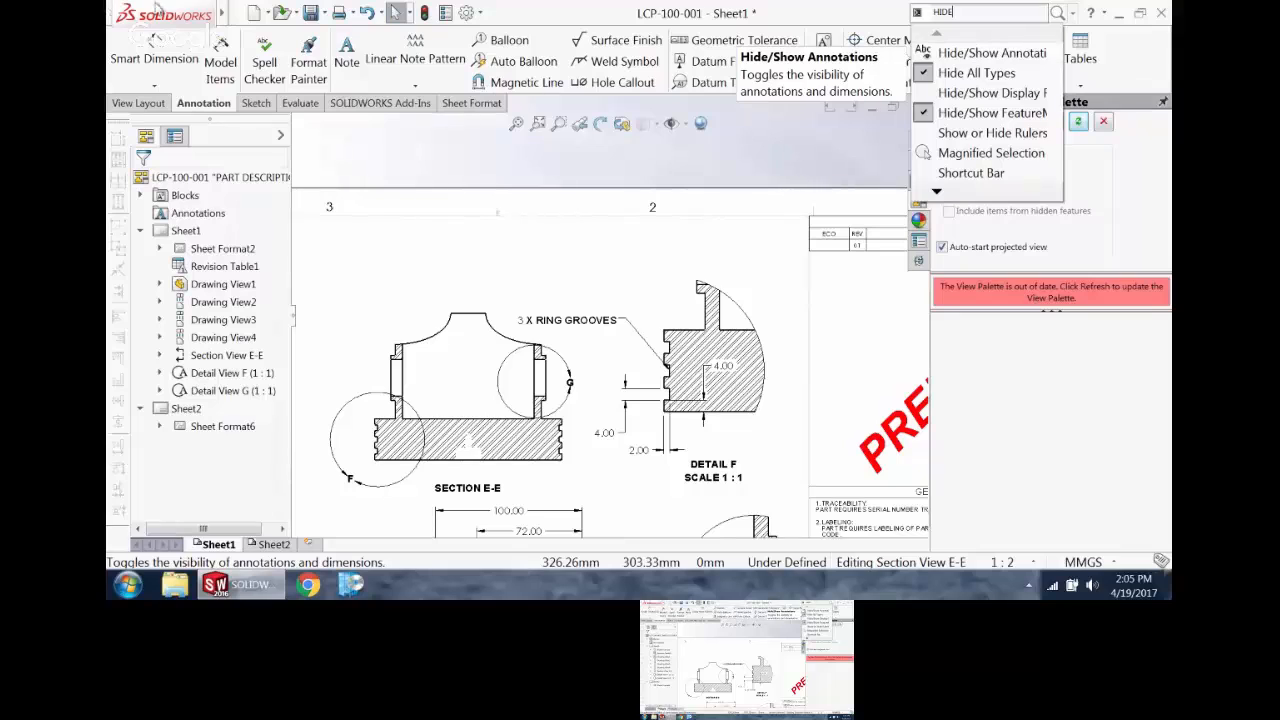
Step: Turn on the hide/show mode for annotations, show the hidden groove pattern count and hide it again
left_click(240, 13)
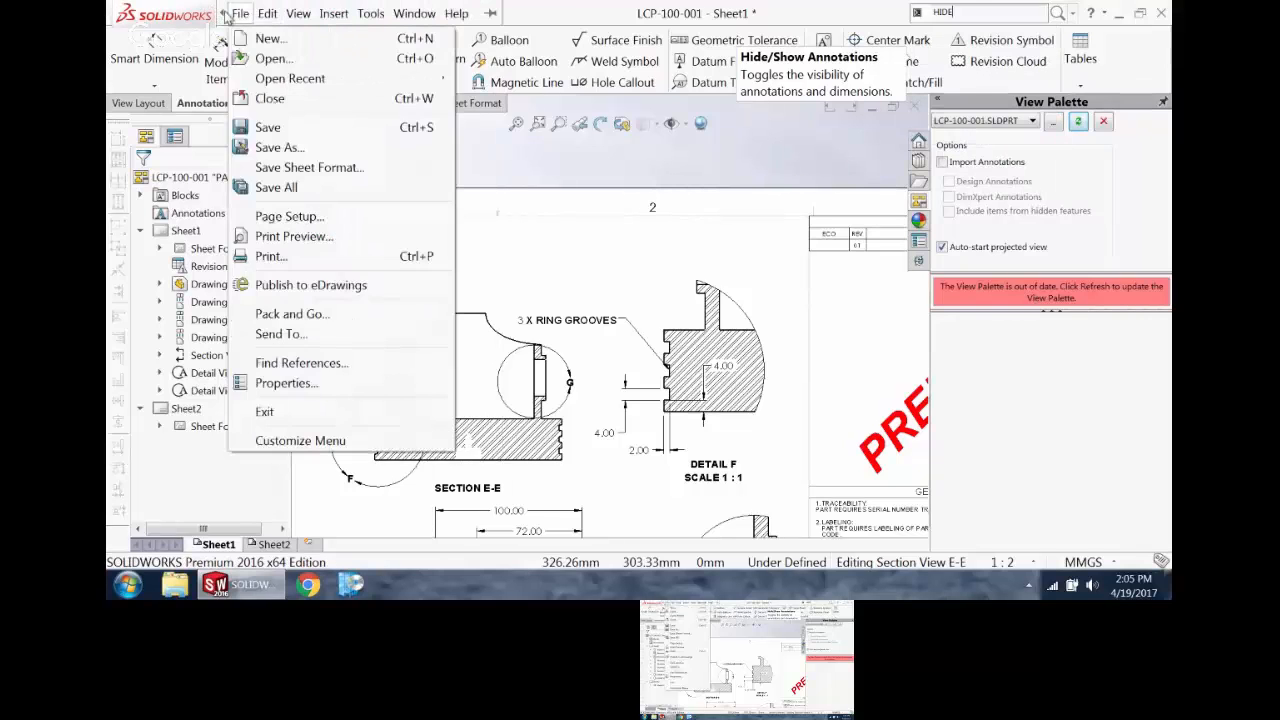
left_click(304, 18)
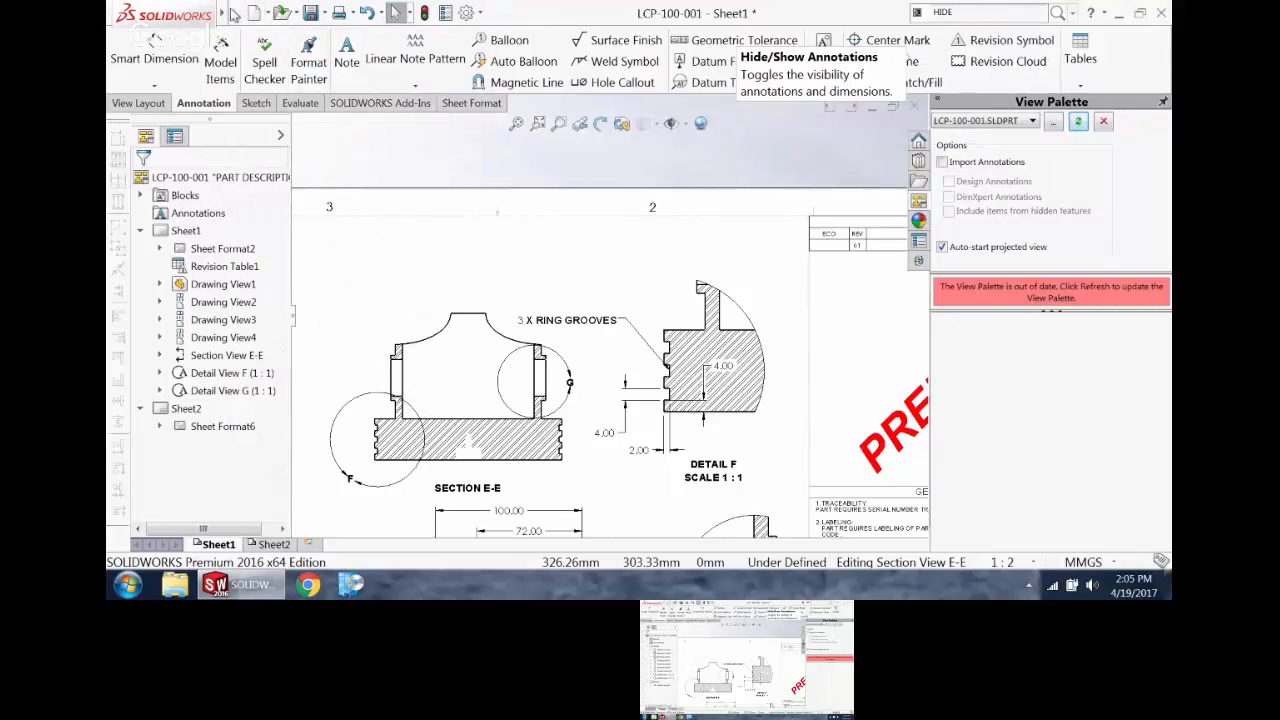
left_click(298, 13)
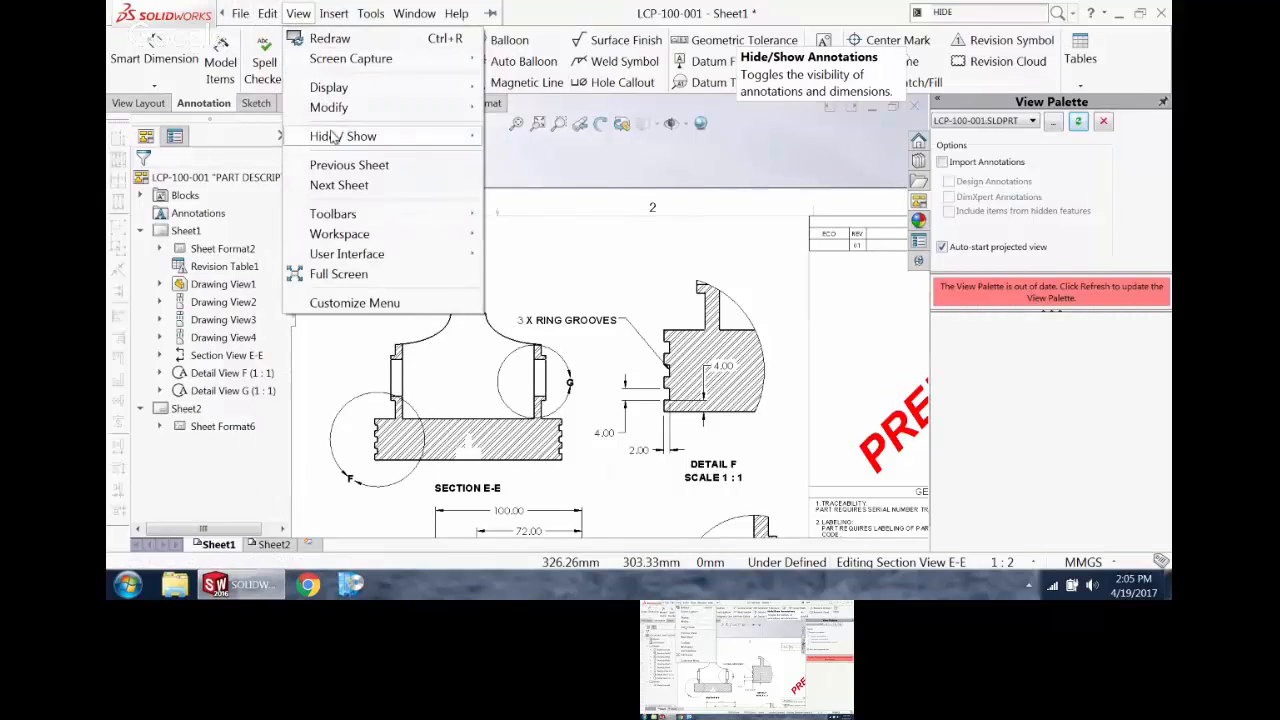
mouse_move(335, 135)
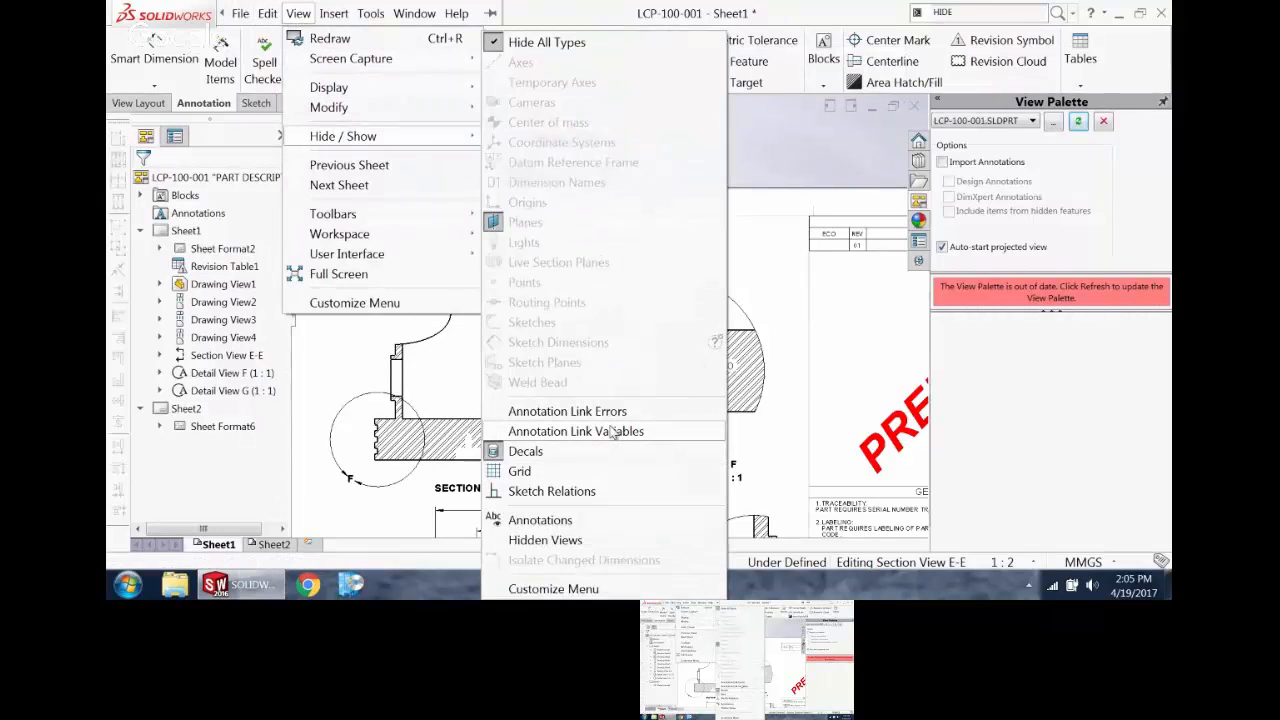
left_click(583, 522)
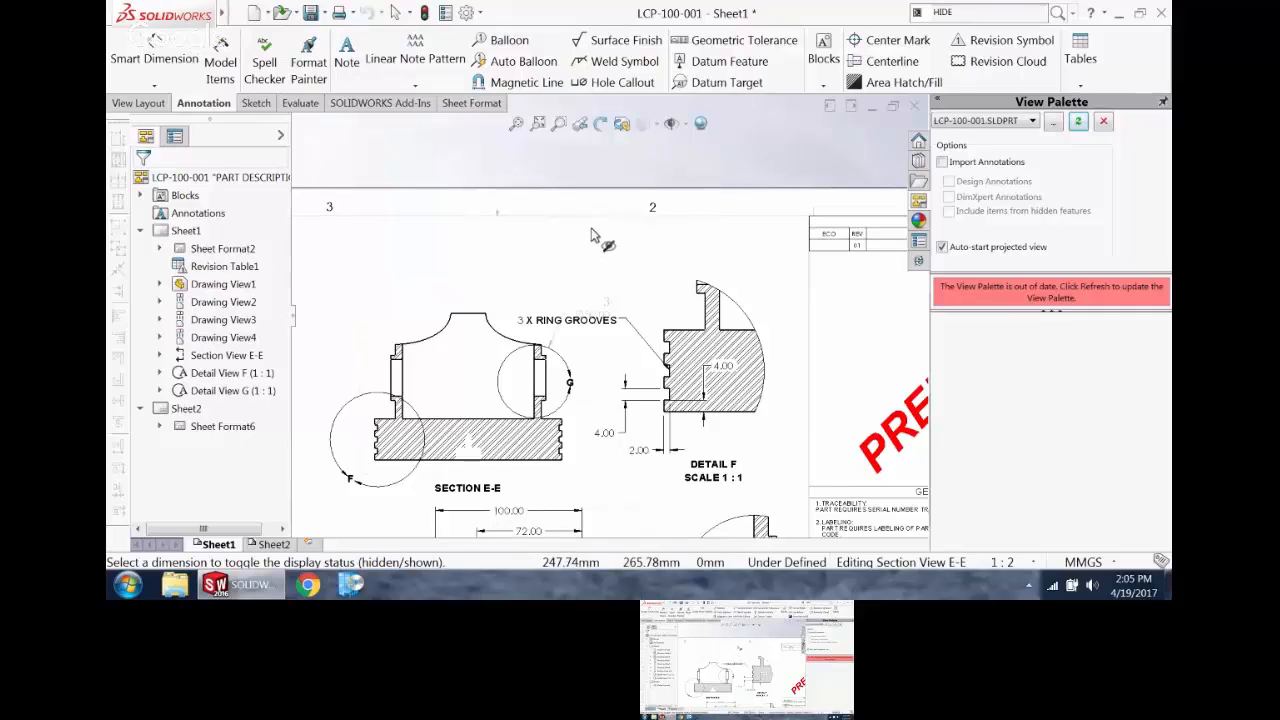
left_click(607, 301)
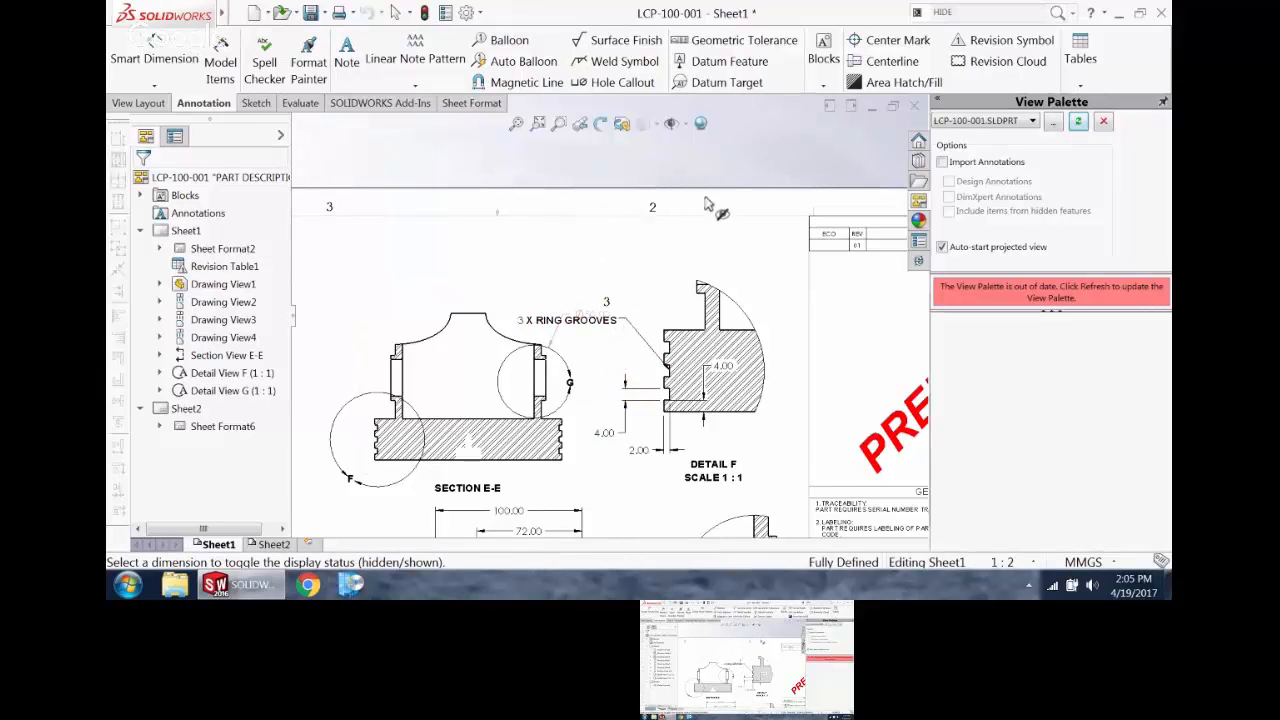
left_click(610, 303)
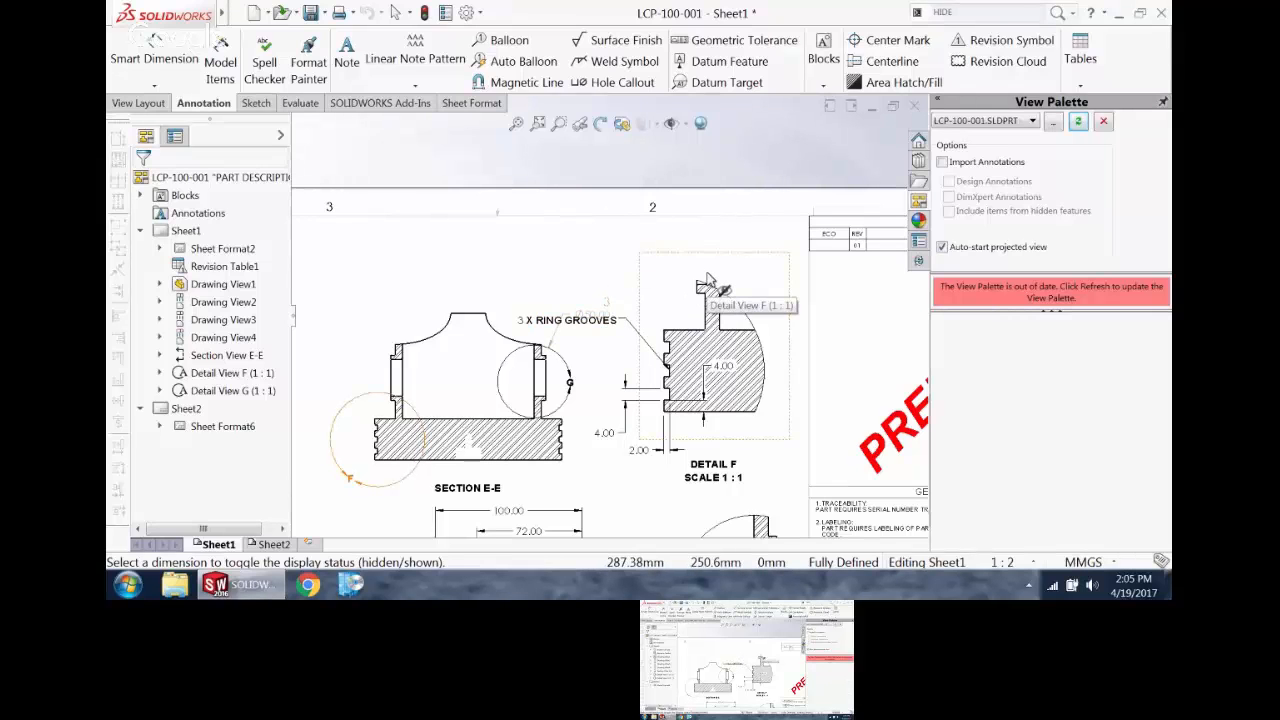
Step: Try toggling the display of the groove width dimension beside Detail F, and leave the annotation hide/show mode
scroll(508, 362, "up", 5)
scroll(540, 395, "down", 2)
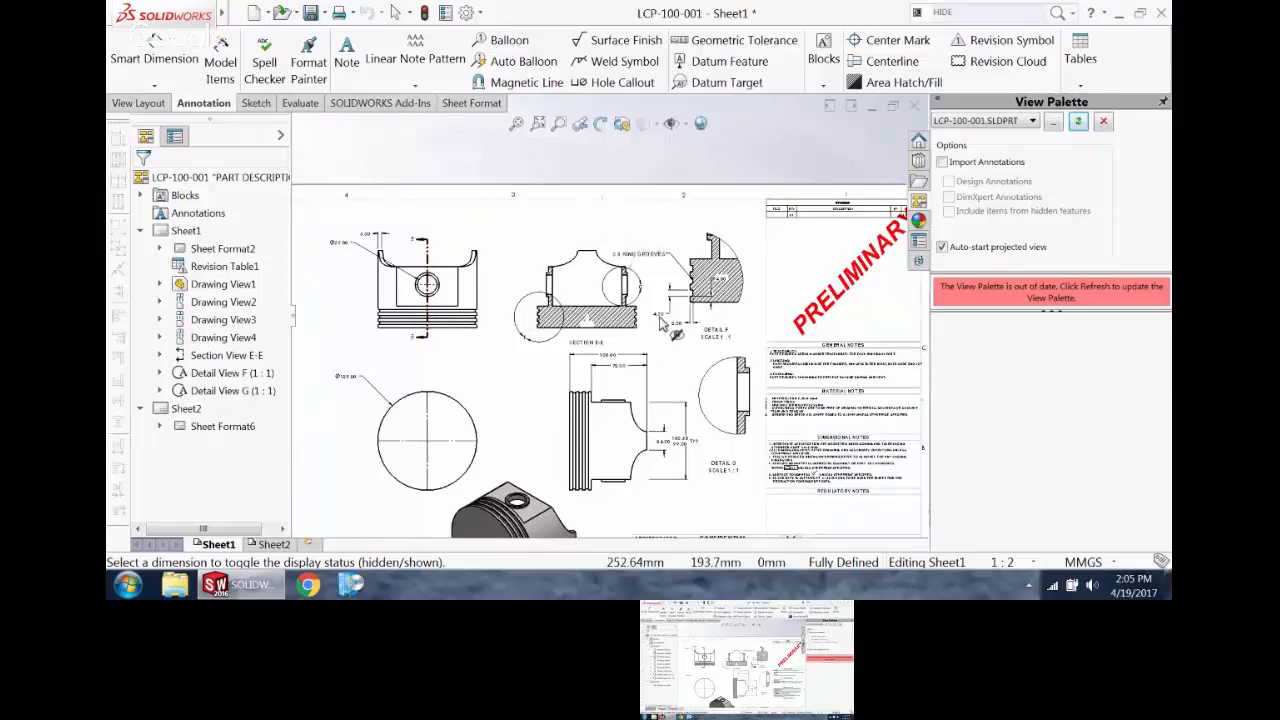
scroll(656, 310, "down", 3)
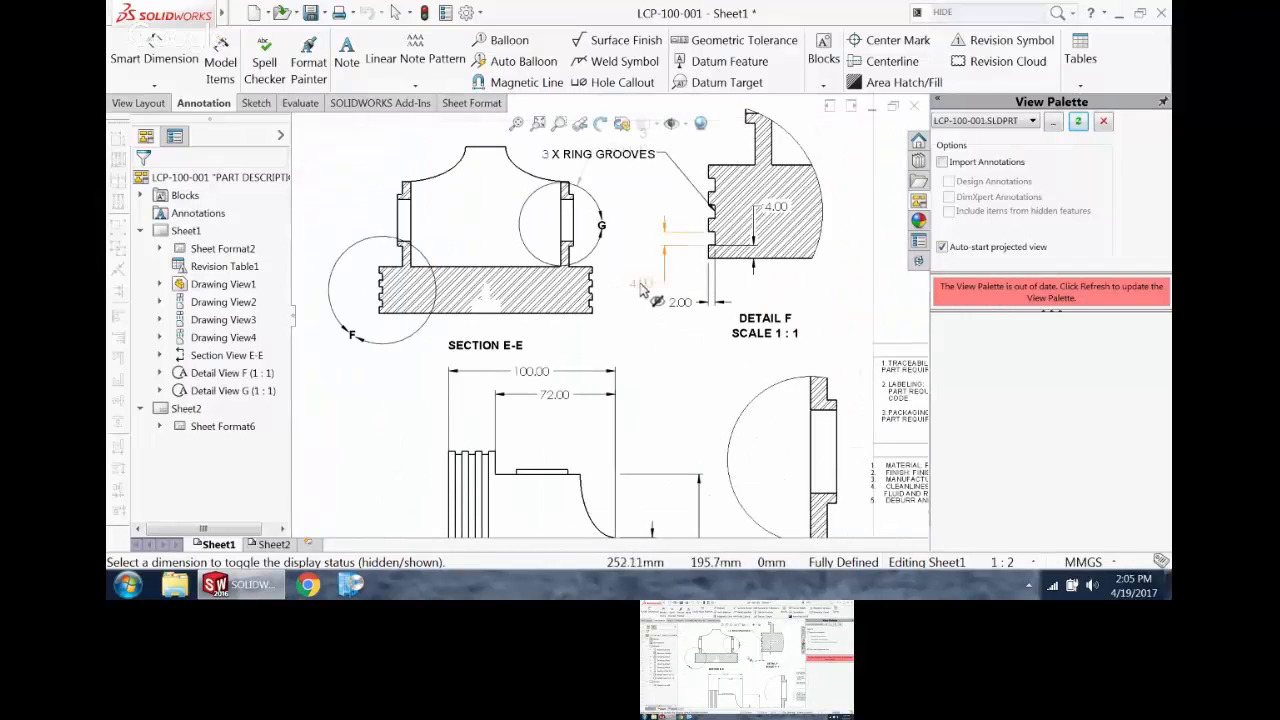
left_click(640, 285)
scroll(678, 343, "up", 1)
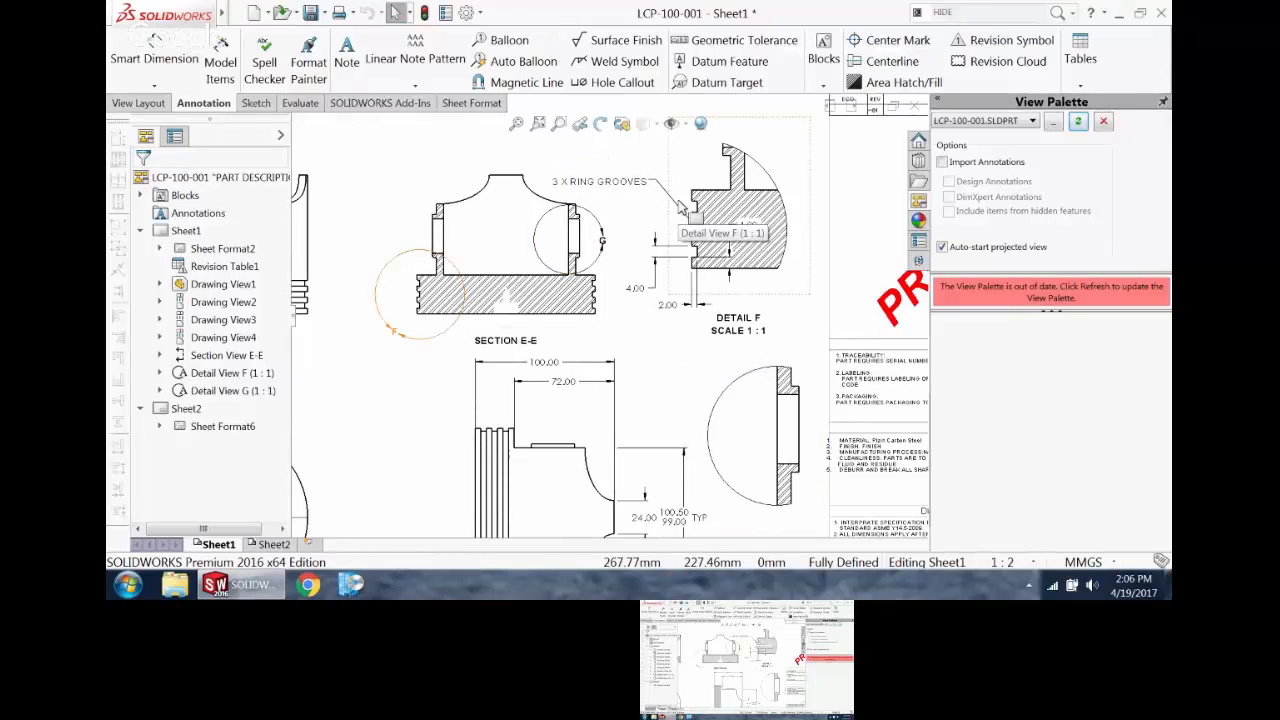
Step: Attach a basic surface finish symbol to the flat crown edge of the piston in the dimensioned side view
left_click(516, 123)
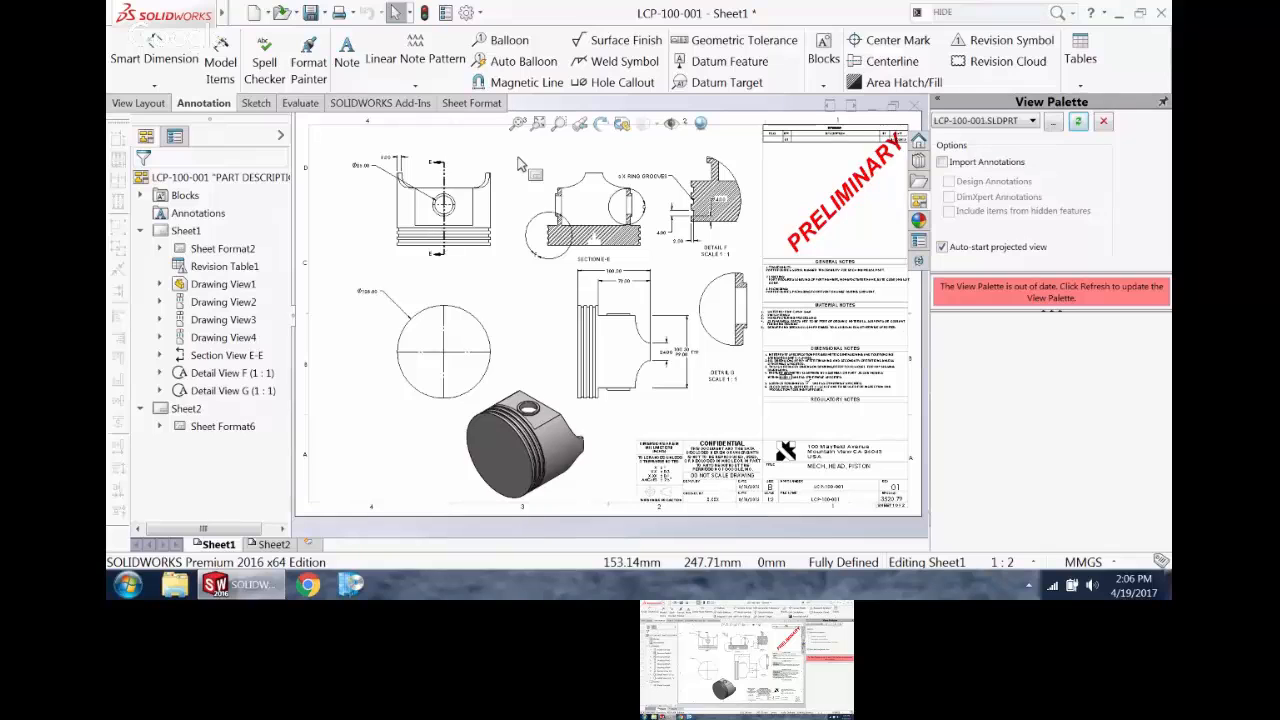
scroll(541, 324, "up", 2)
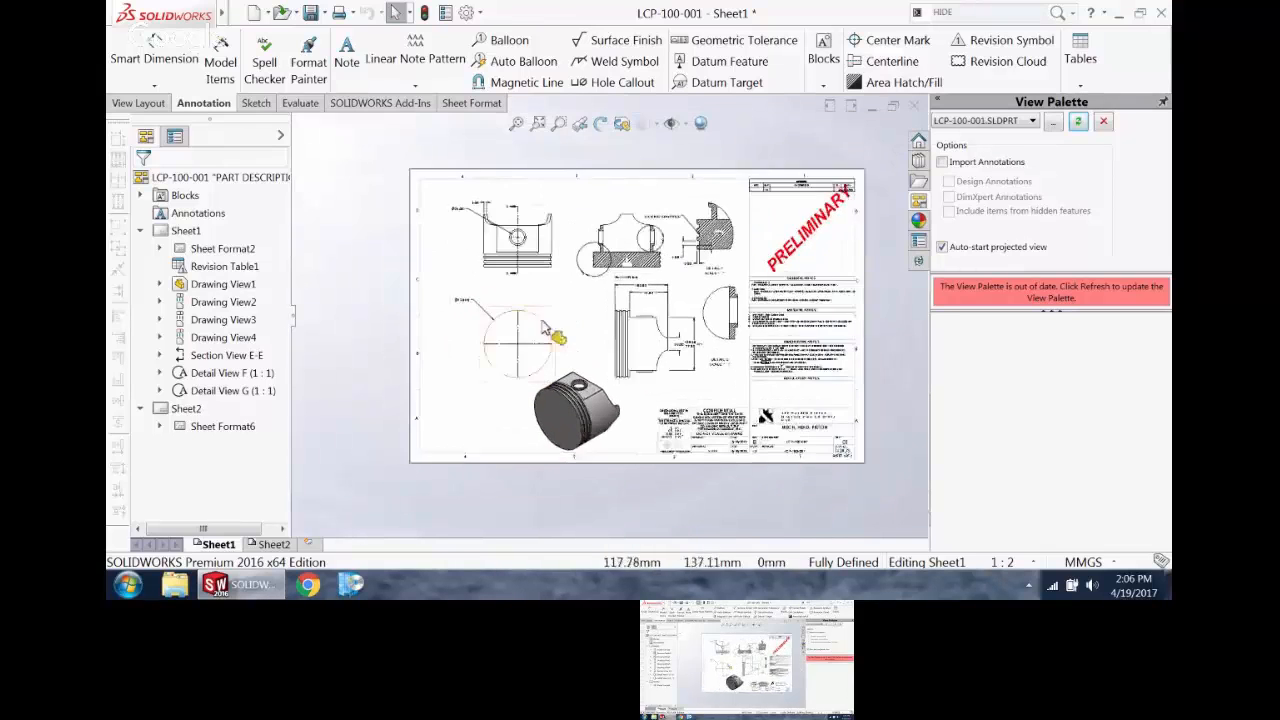
scroll(543, 324, "down", 2)
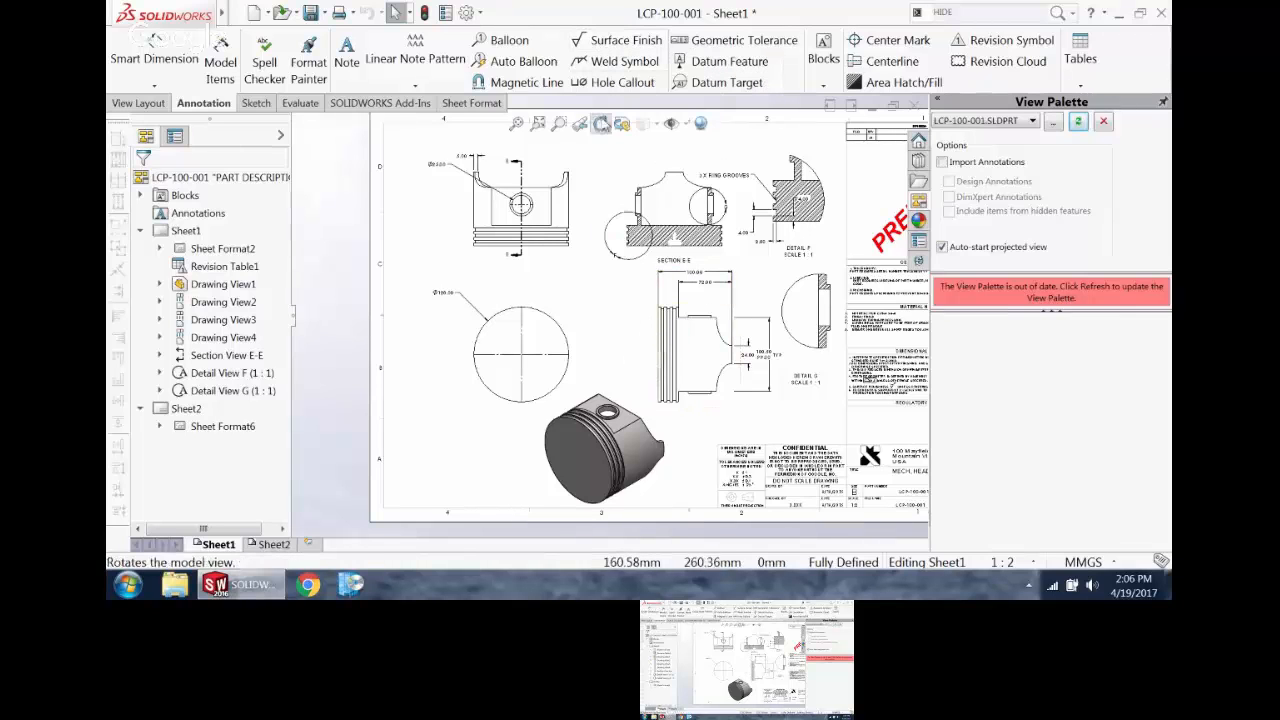
left_click(605, 45)
scroll(666, 345, "down", 5)
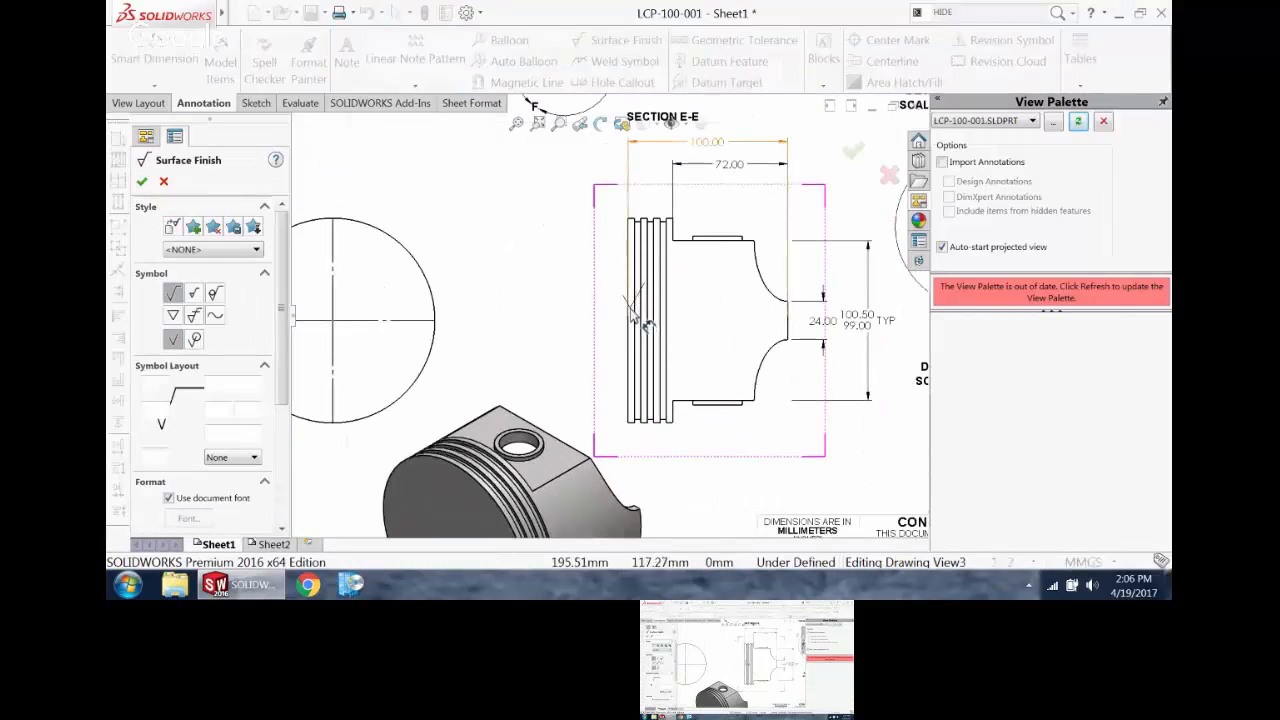
left_click(628, 322)
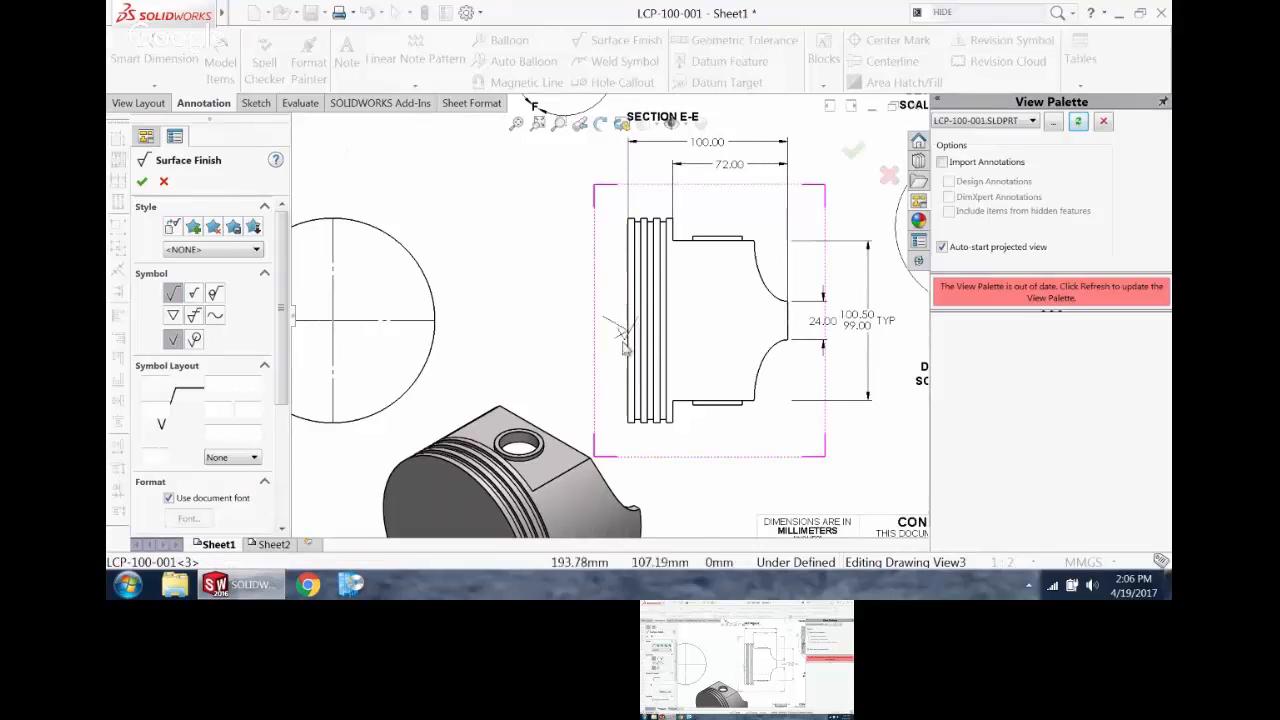
key("Escape")
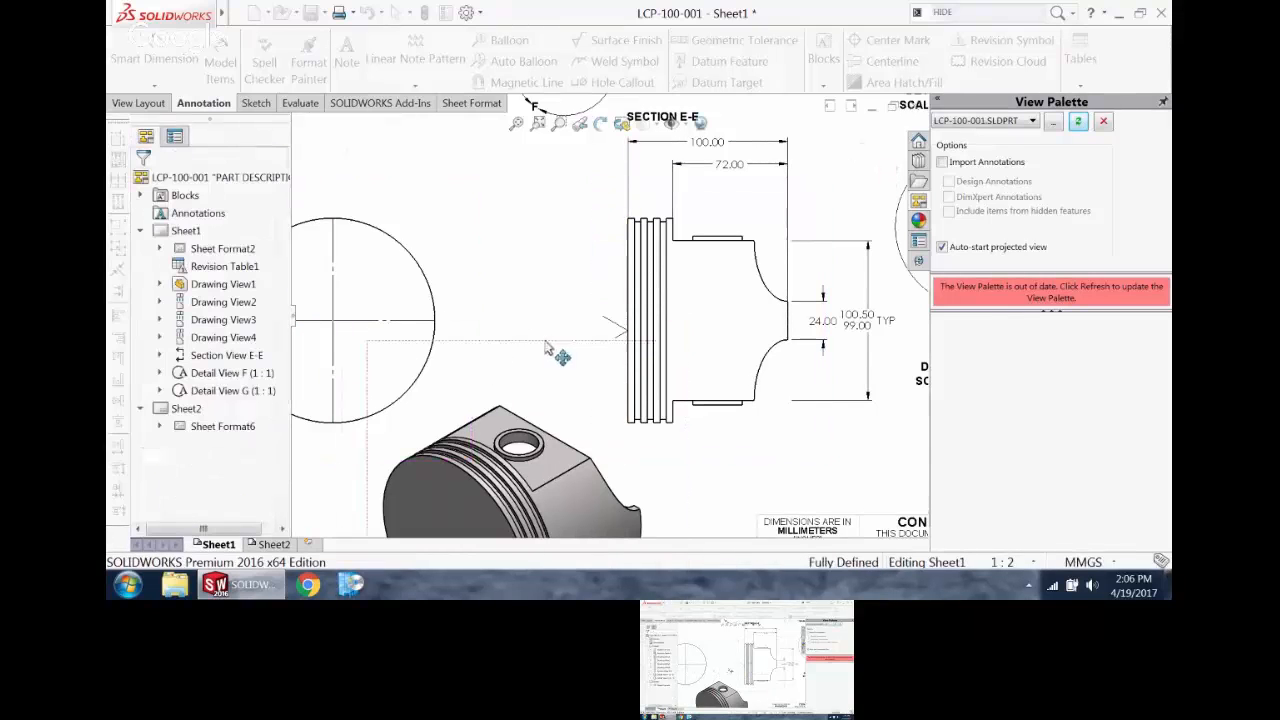
Step: Place the surface finish symbol on the crown edge's extension above the side view, require machining and set its roughness value to 25
left_click_drag(597, 199, 598, 198)
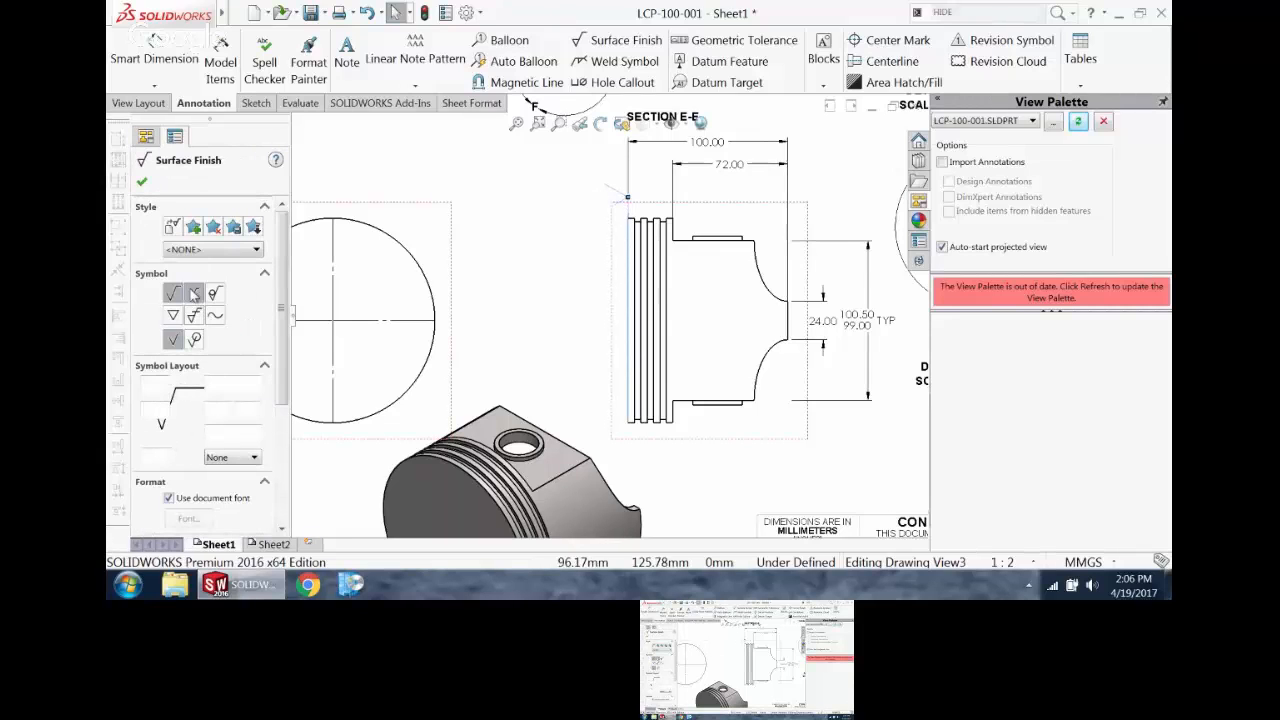
left_click(194, 292)
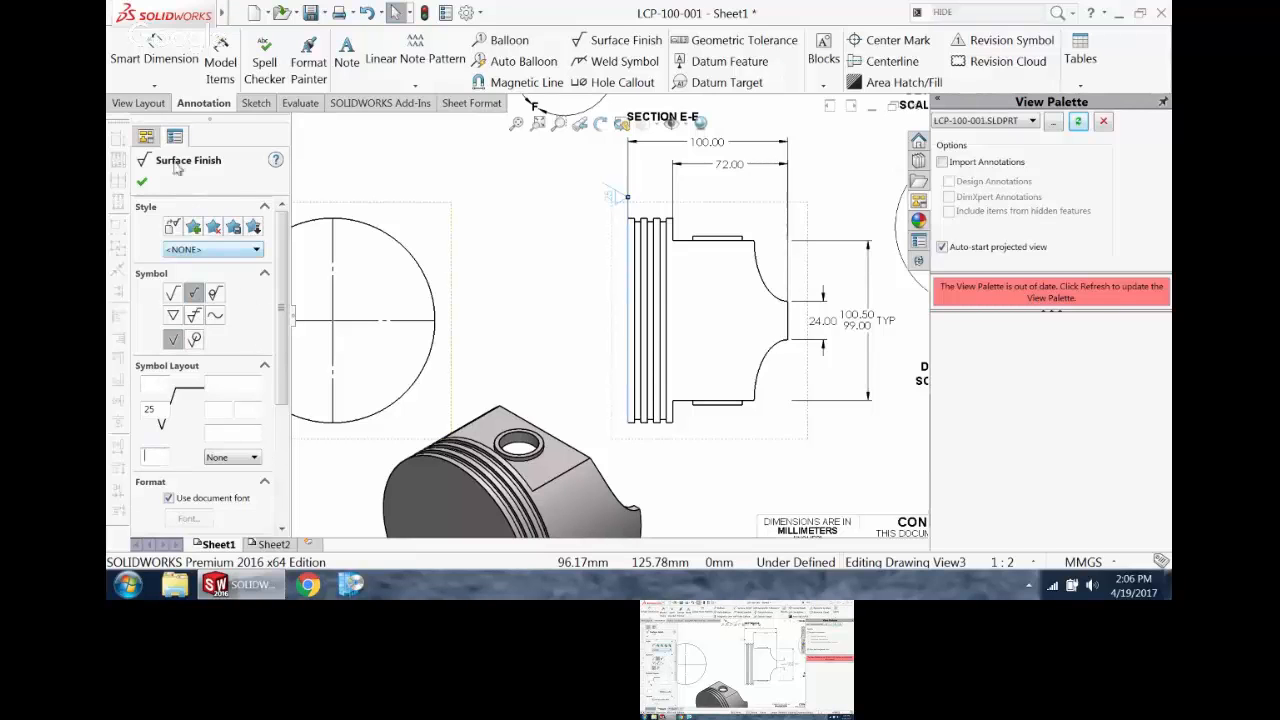
left_click(143, 185)
scroll(529, 240, "up", 2)
scroll(560, 249, "down", 2)
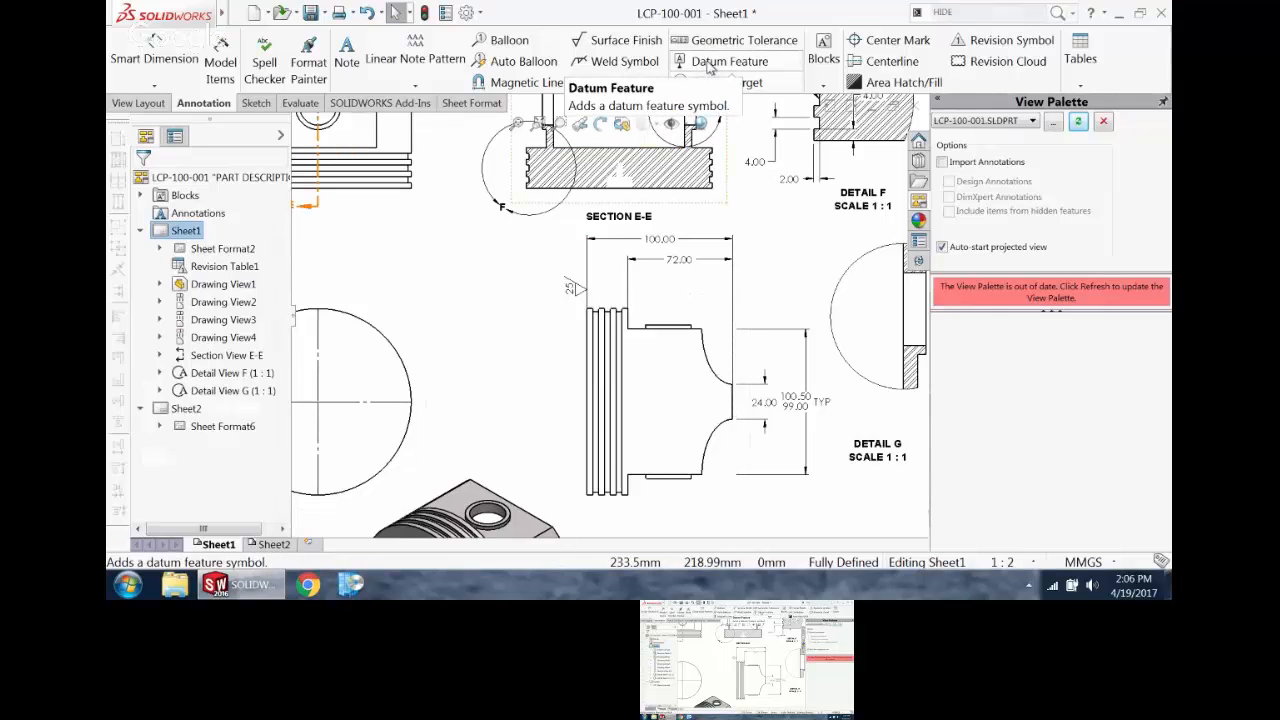
left_click(709, 62)
key("f")
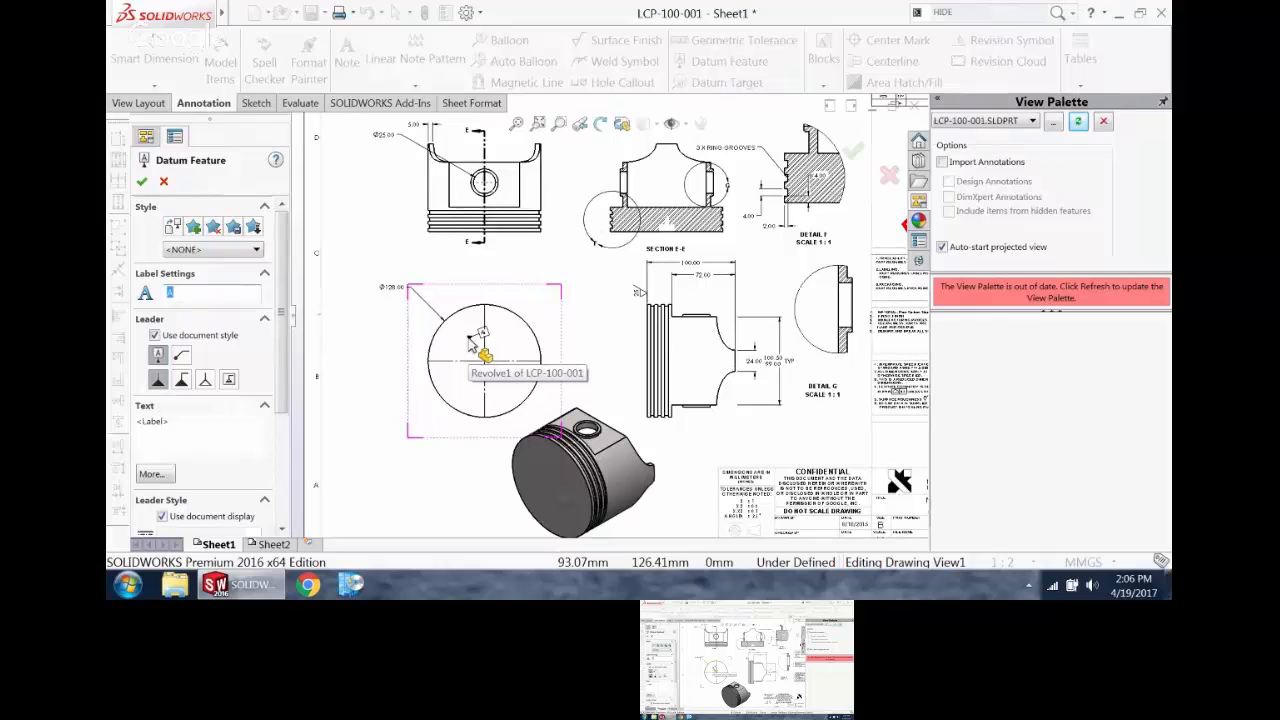
scroll(472, 344, "down", 1)
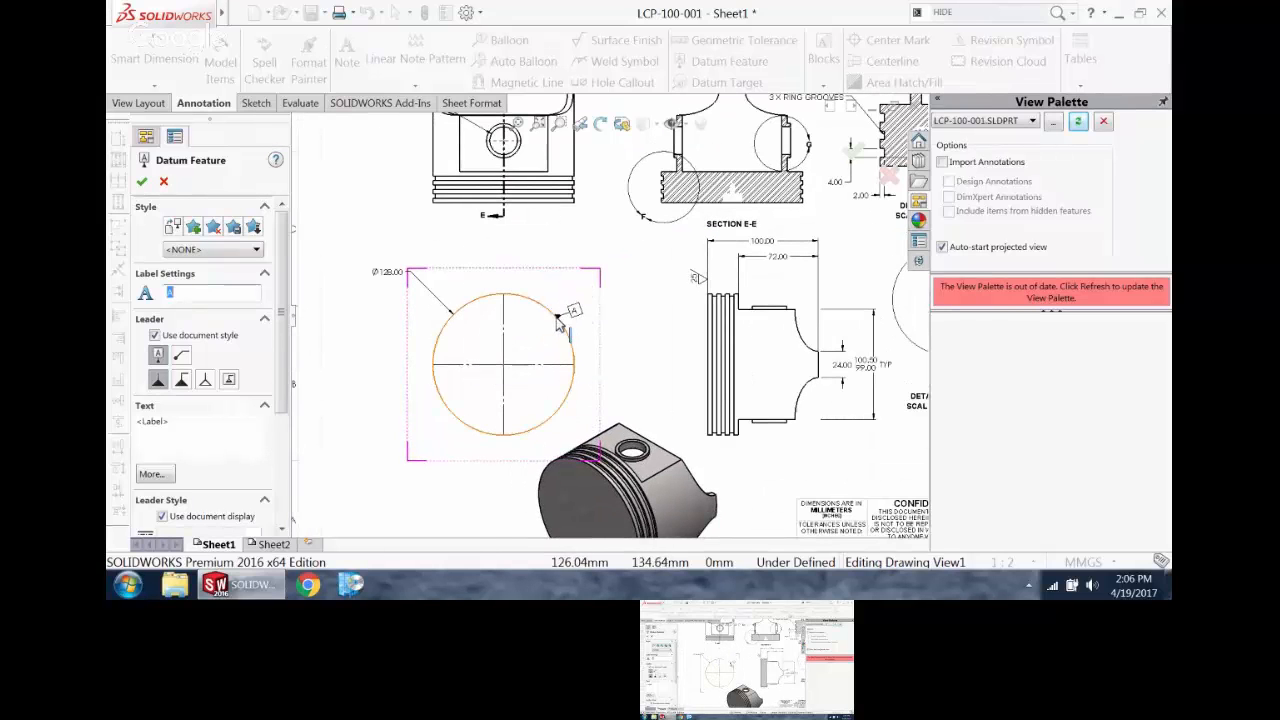
scroll(571, 354, "up", 1)
scroll(574, 356, "up", 2)
key("Escape")
Step: Move the pin hole's diameter dimension beside the front view, try the radius and diameter displays, and switch it to linear display
scroll(533, 255, "down", 5)
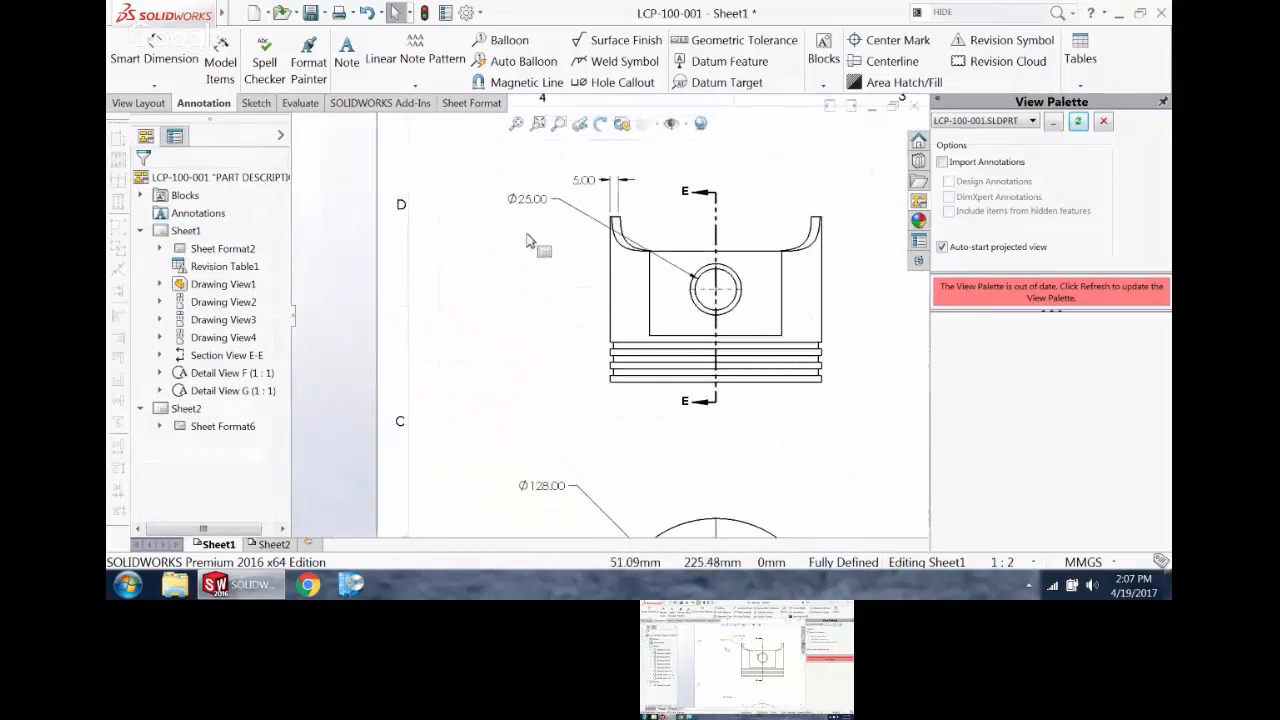
left_click_drag(529, 205, 550, 277)
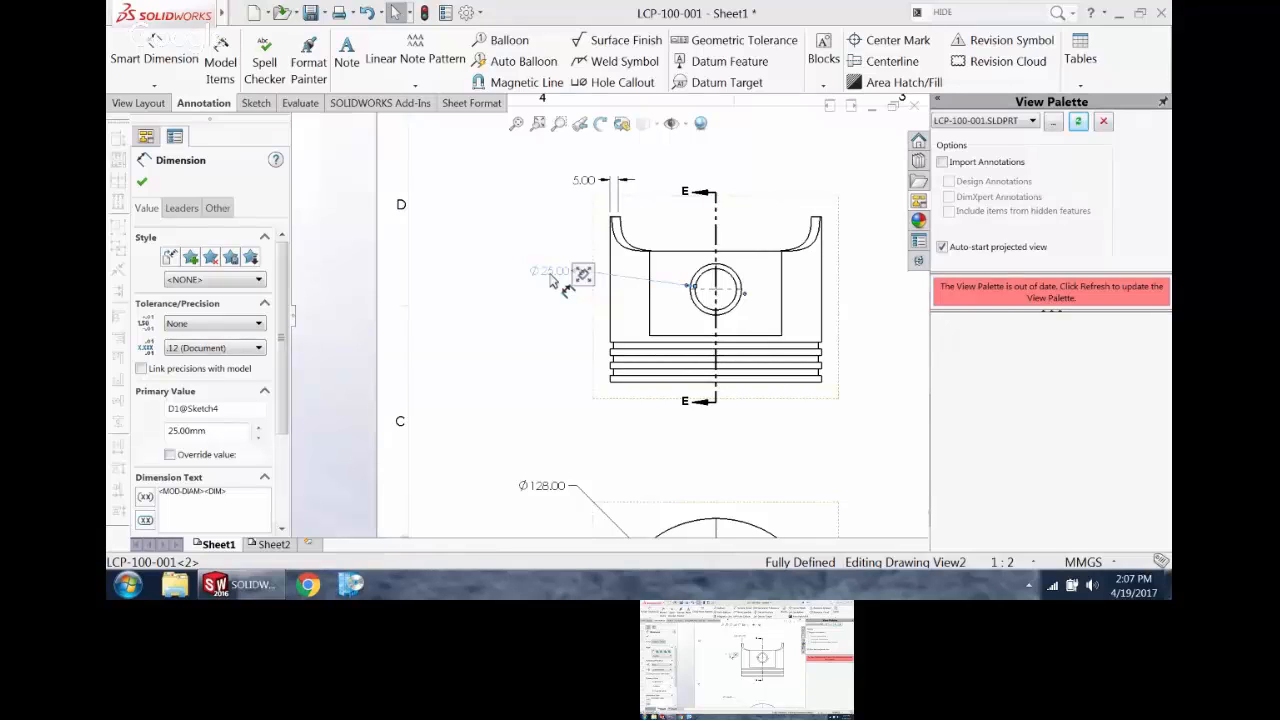
left_click_drag(556, 283, 556, 284)
left_click(181, 207)
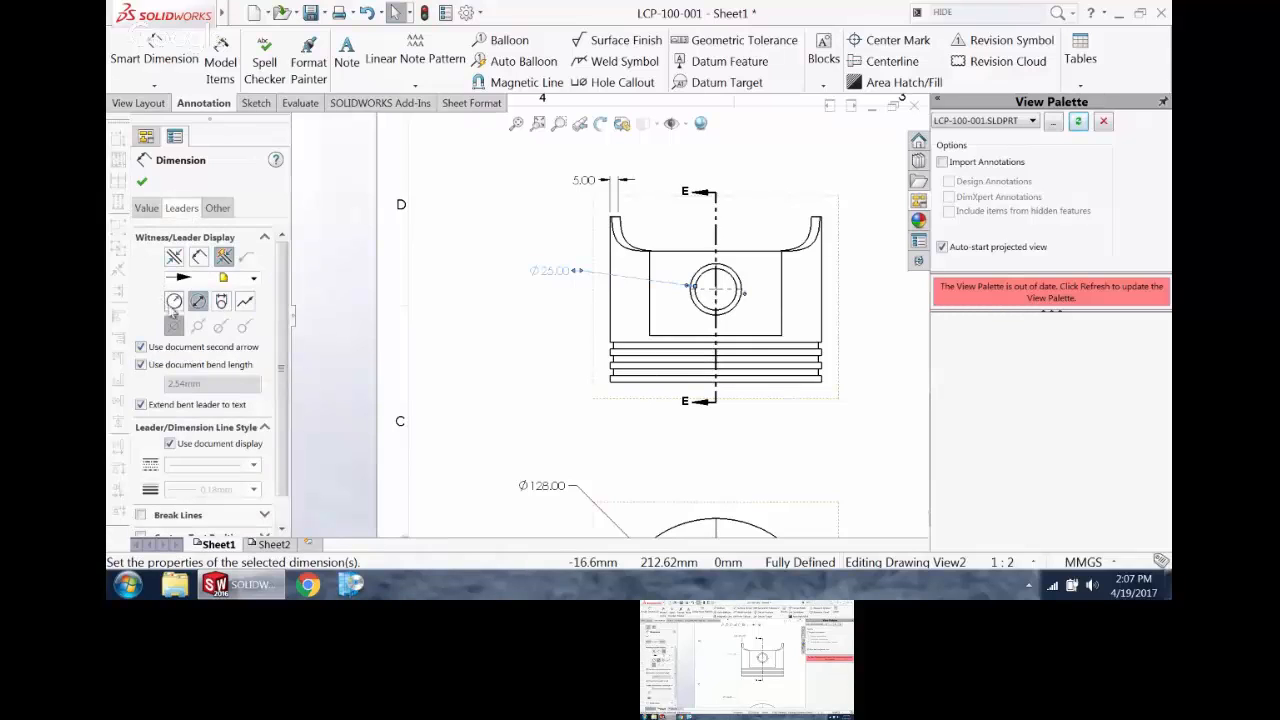
left_click(173, 303)
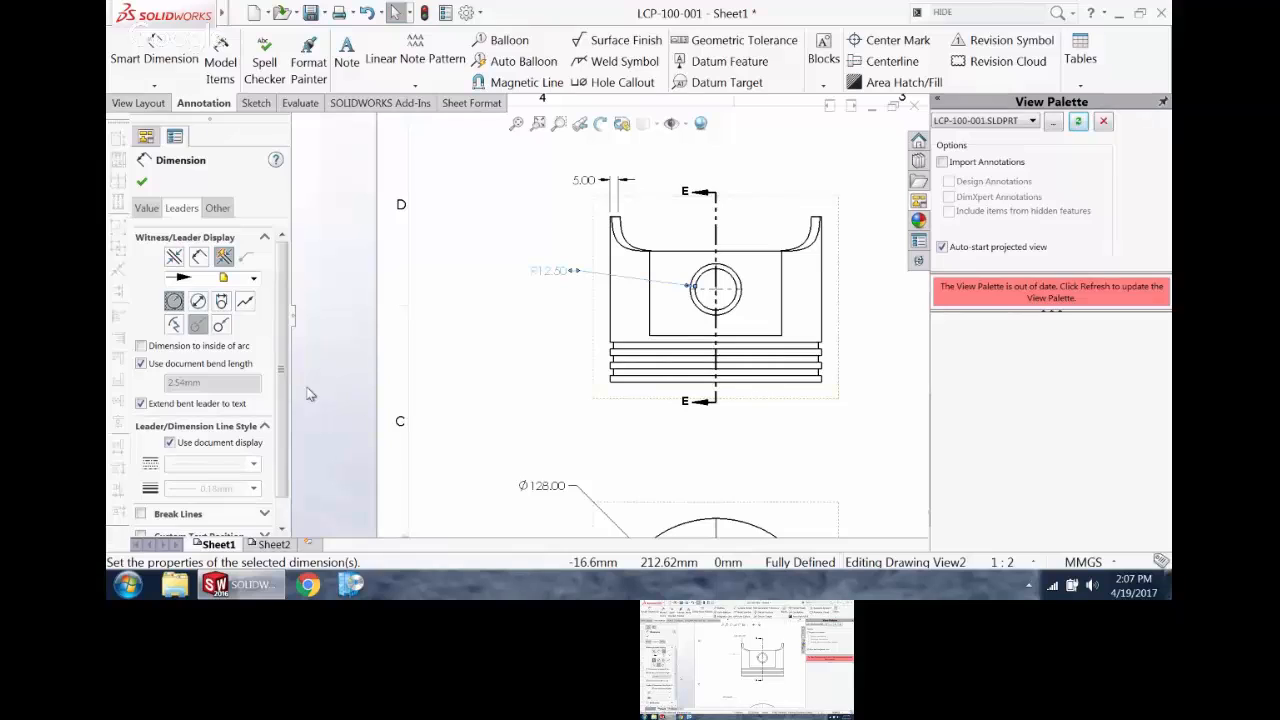
left_click(199, 302)
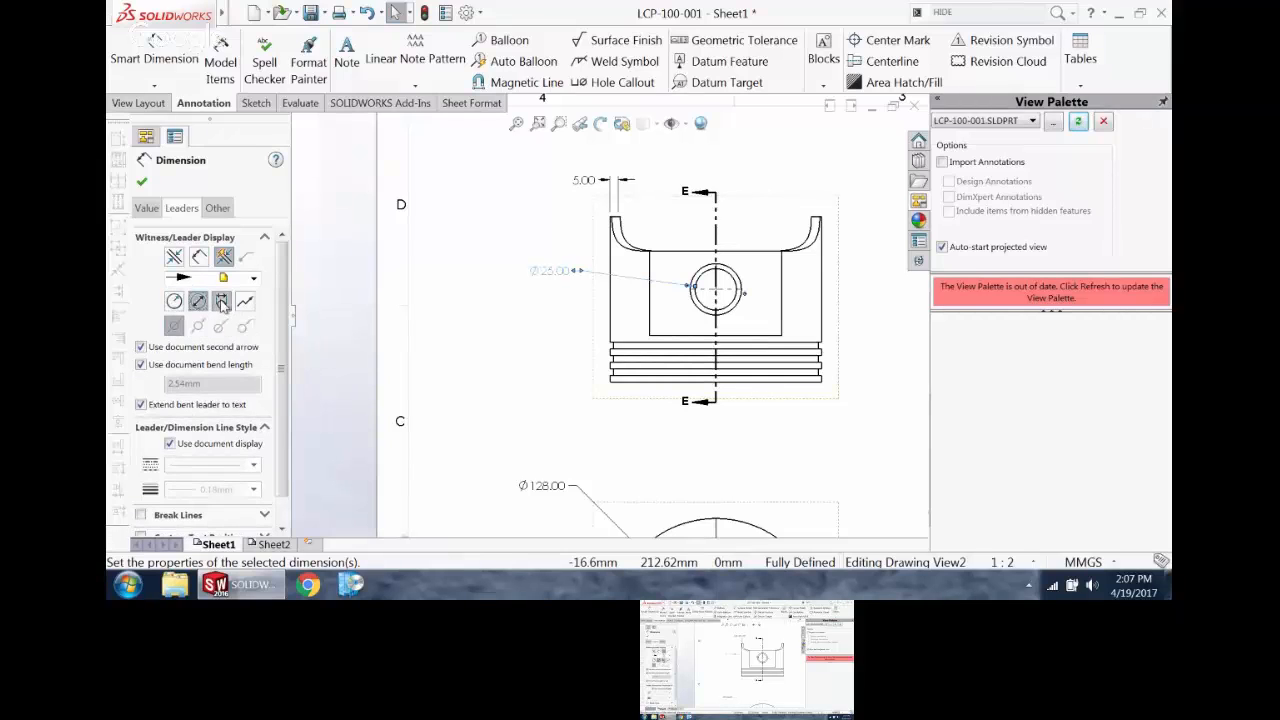
left_click(222, 302)
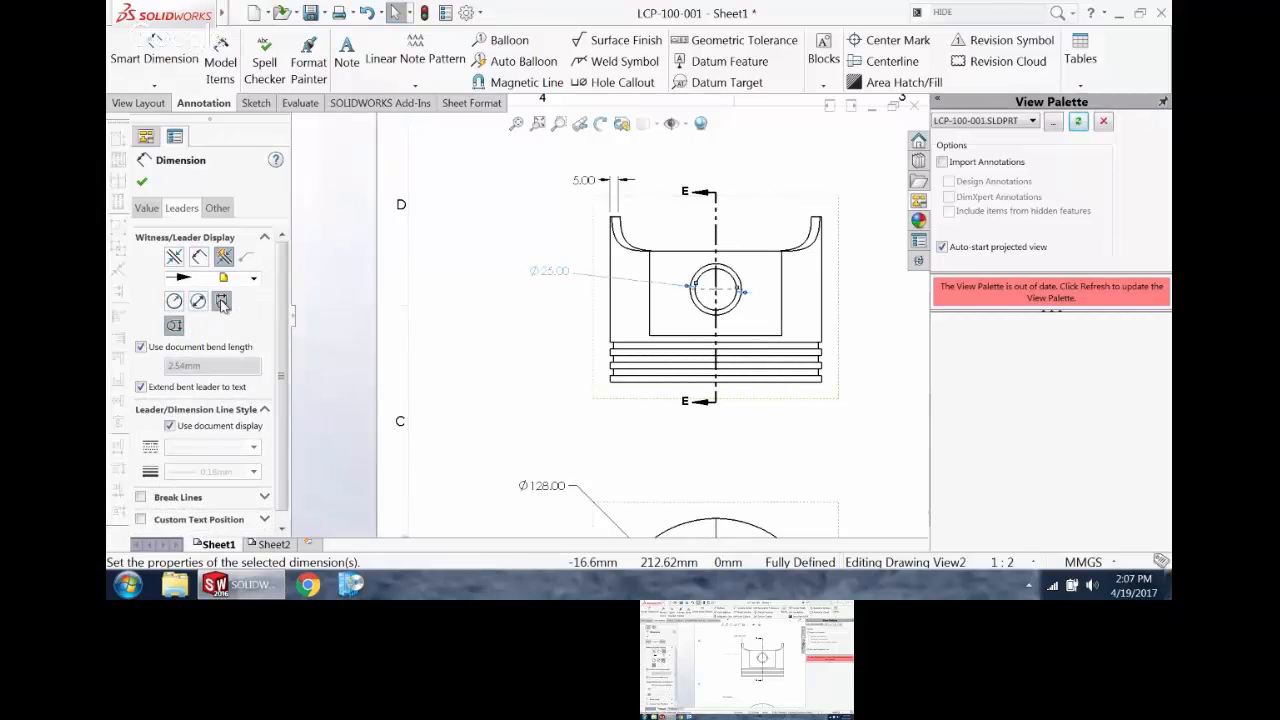
left_click(141, 181)
Step: Reposition the pin hole's linear diameter dimension beside the front view with its text between the extension lines
left_click_drag(550, 272, 574, 308)
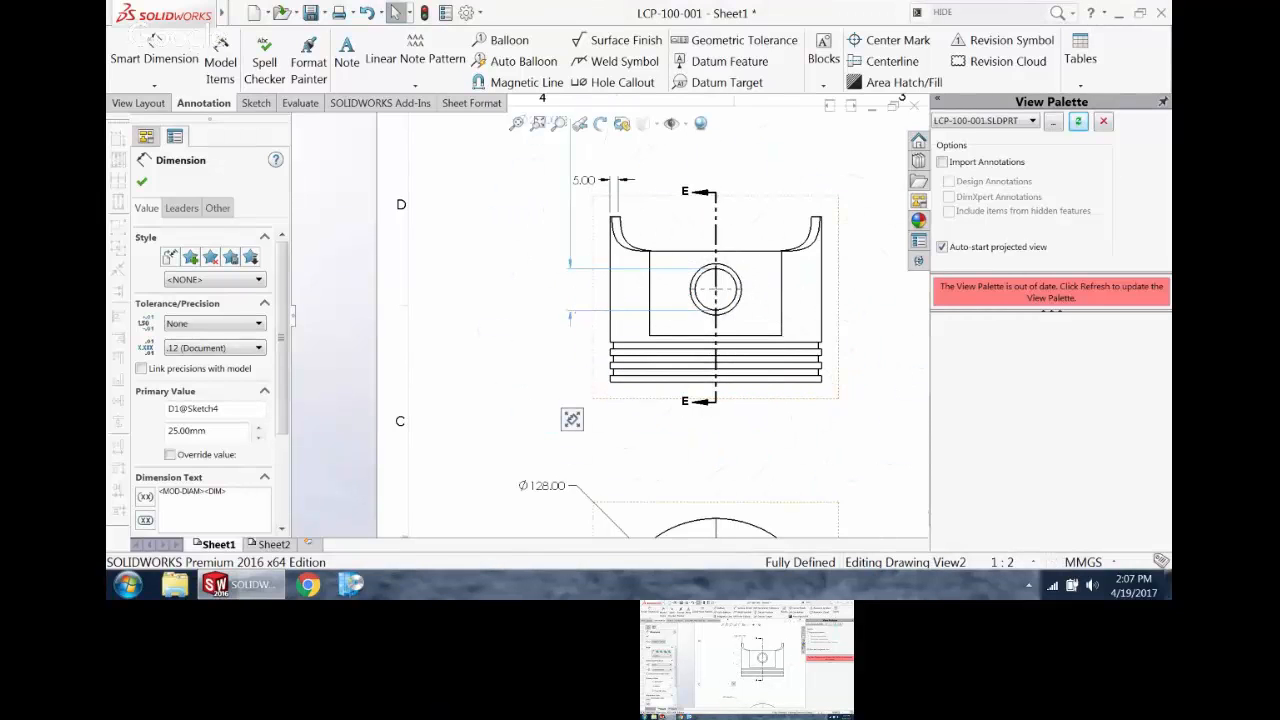
scroll(572, 298, "up", 5)
scroll(572, 298, "down", 3)
mouse_move(582, 196)
left_mouse_down()
mouse_move(589, 350)
mouse_move(588, 326)
left_mouse_up()
scroll(586, 420, "down", 4)
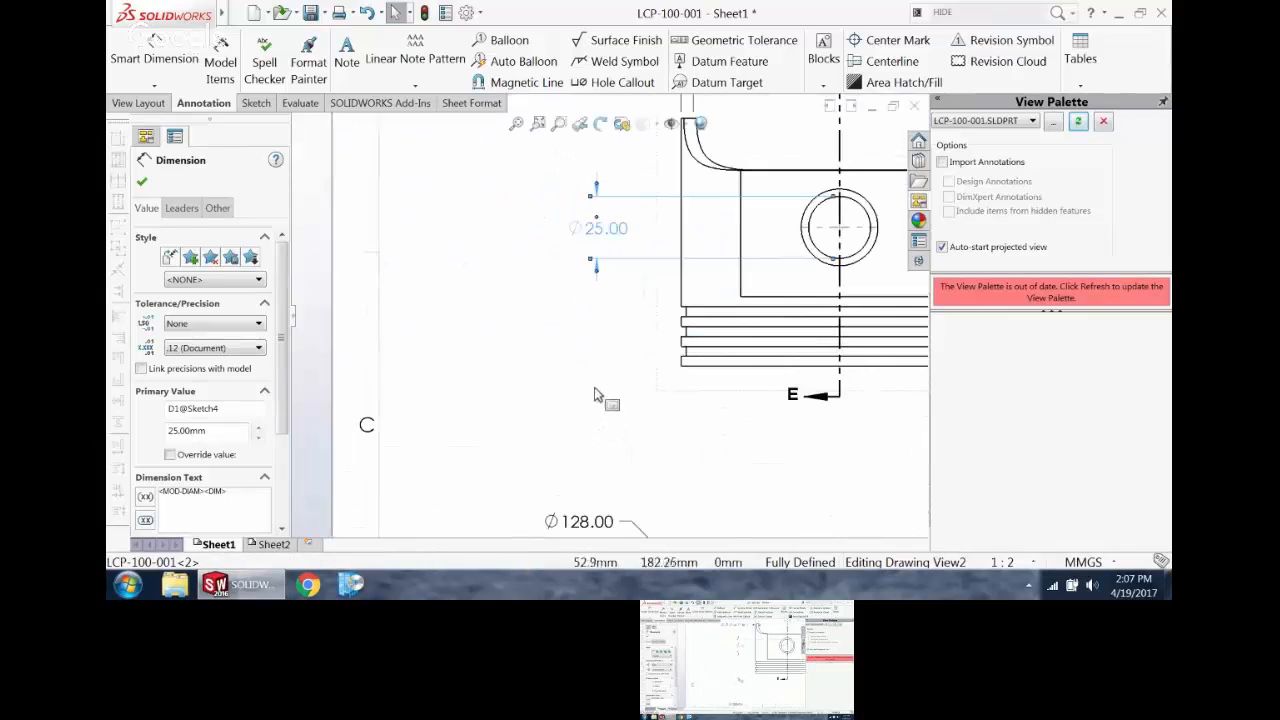
left_click(484, 224)
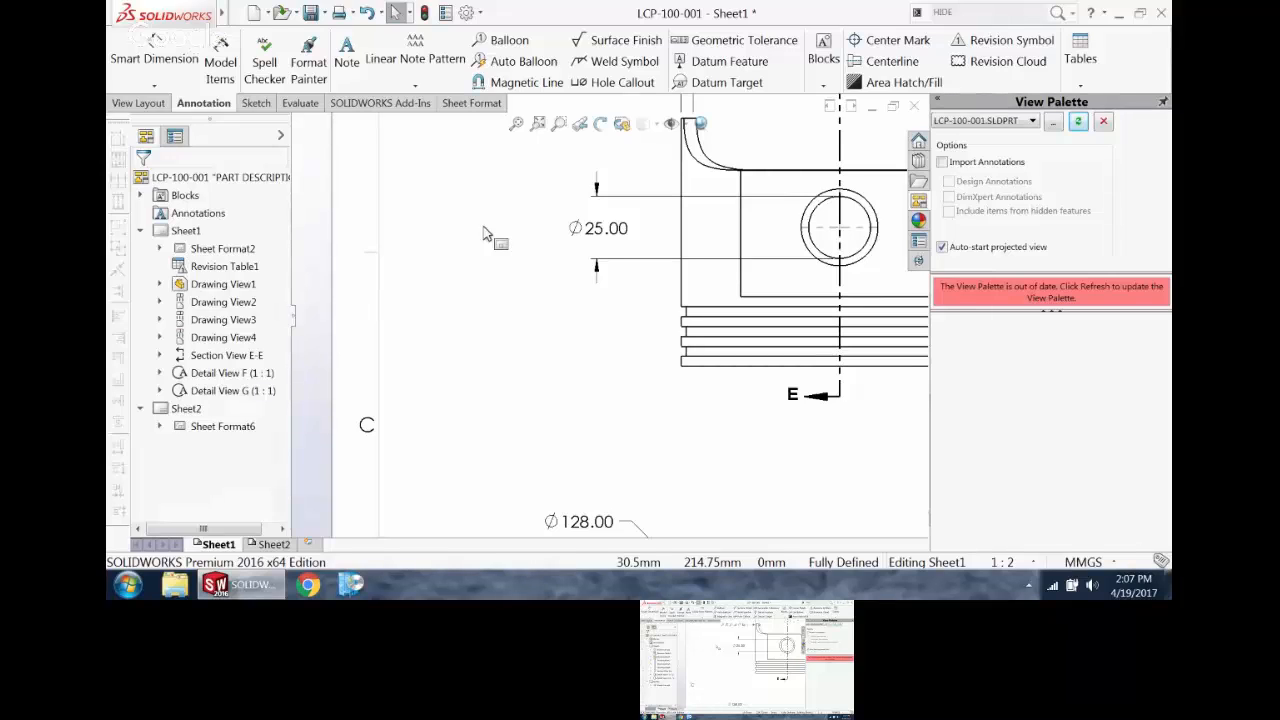
Step: Attach datum A to the outer circle of the crown view and datum B to the pin hole's diameter dimension
scroll(483, 228, "up", 4)
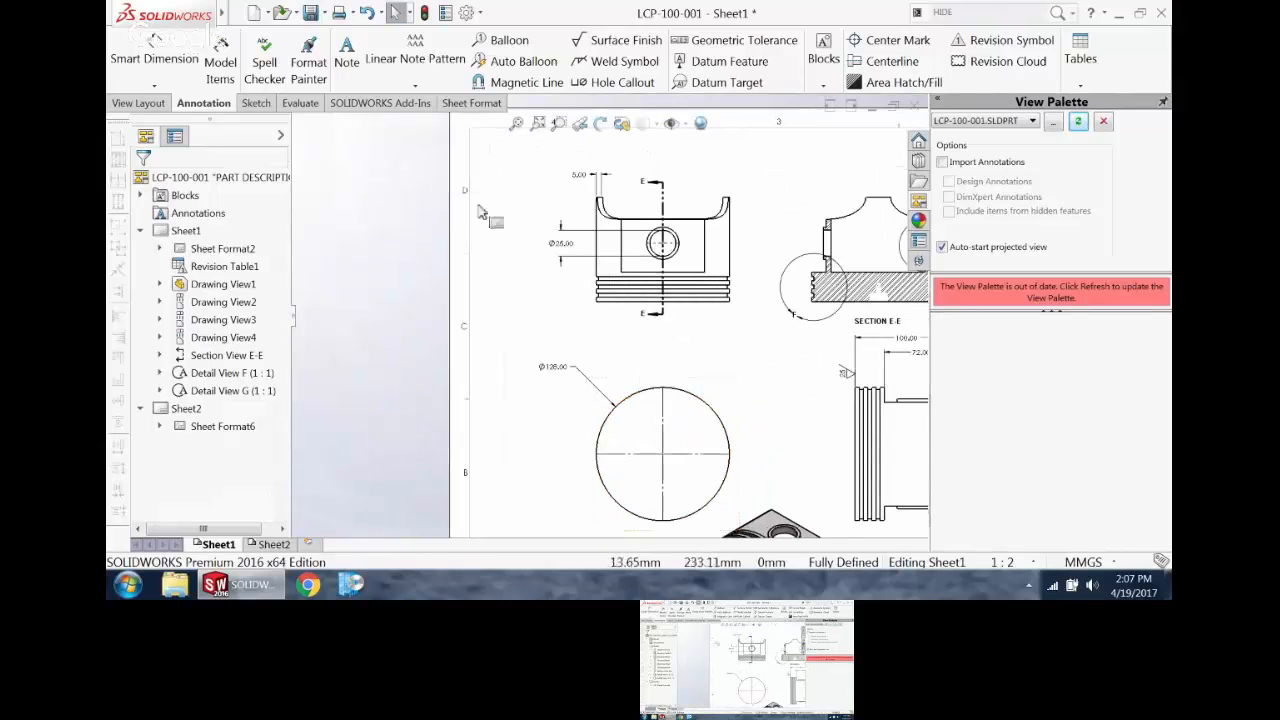
left_click(716, 61)
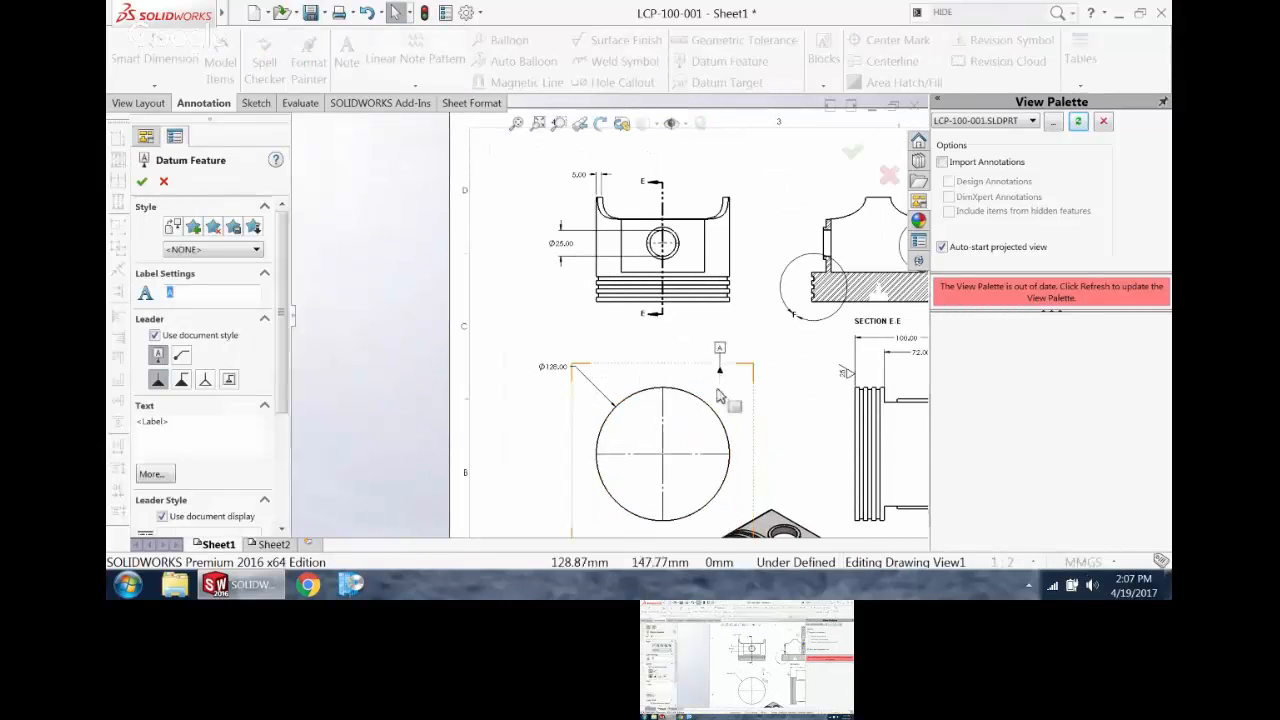
left_click(706, 401)
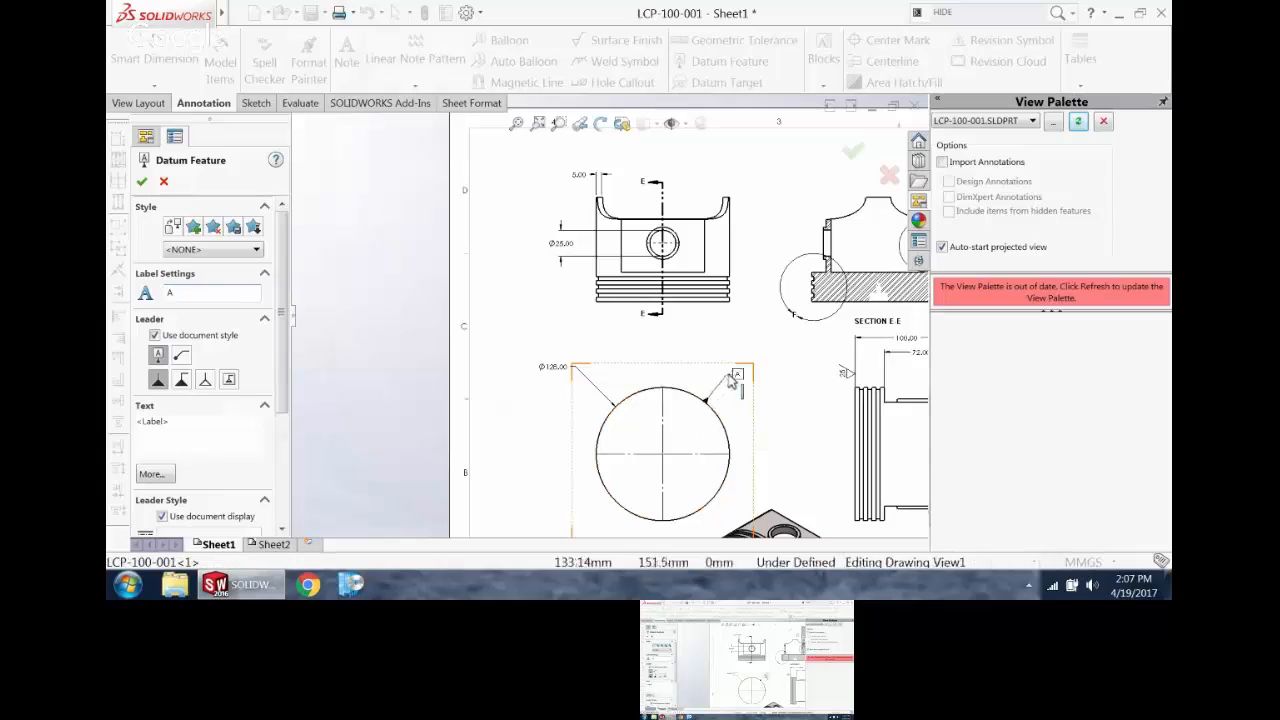
left_click(729, 378)
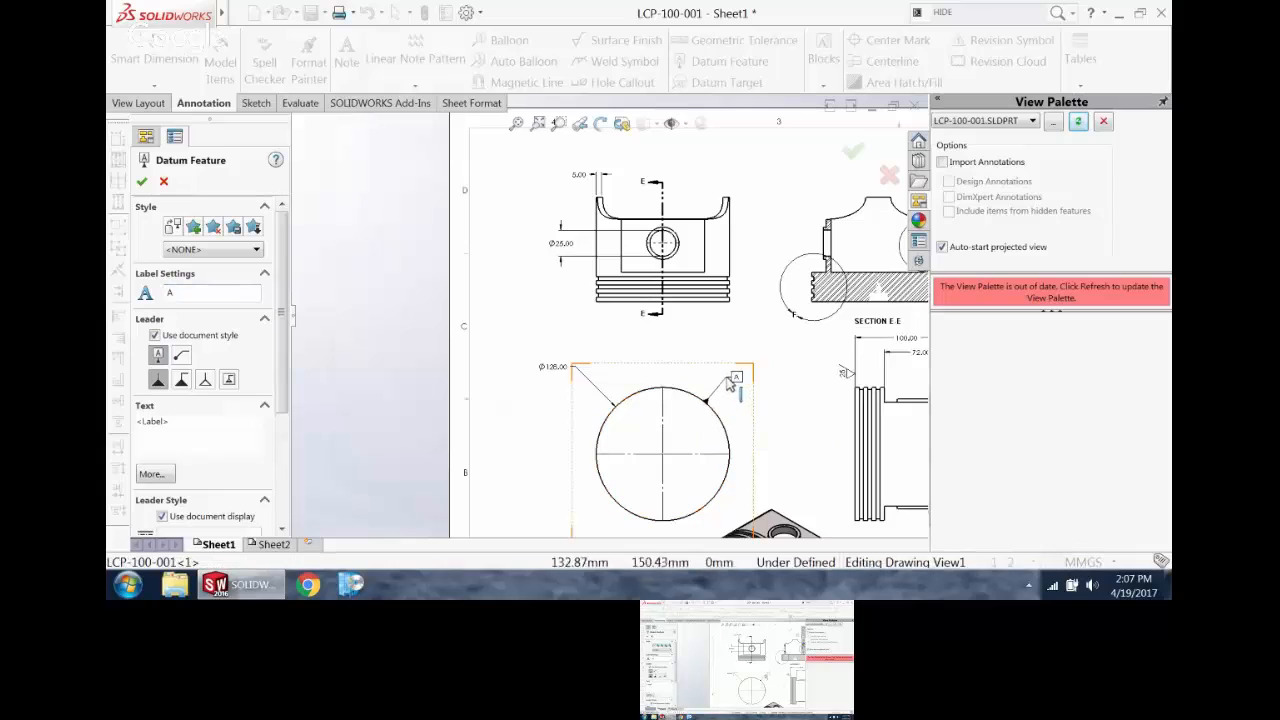
left_click(568, 238)
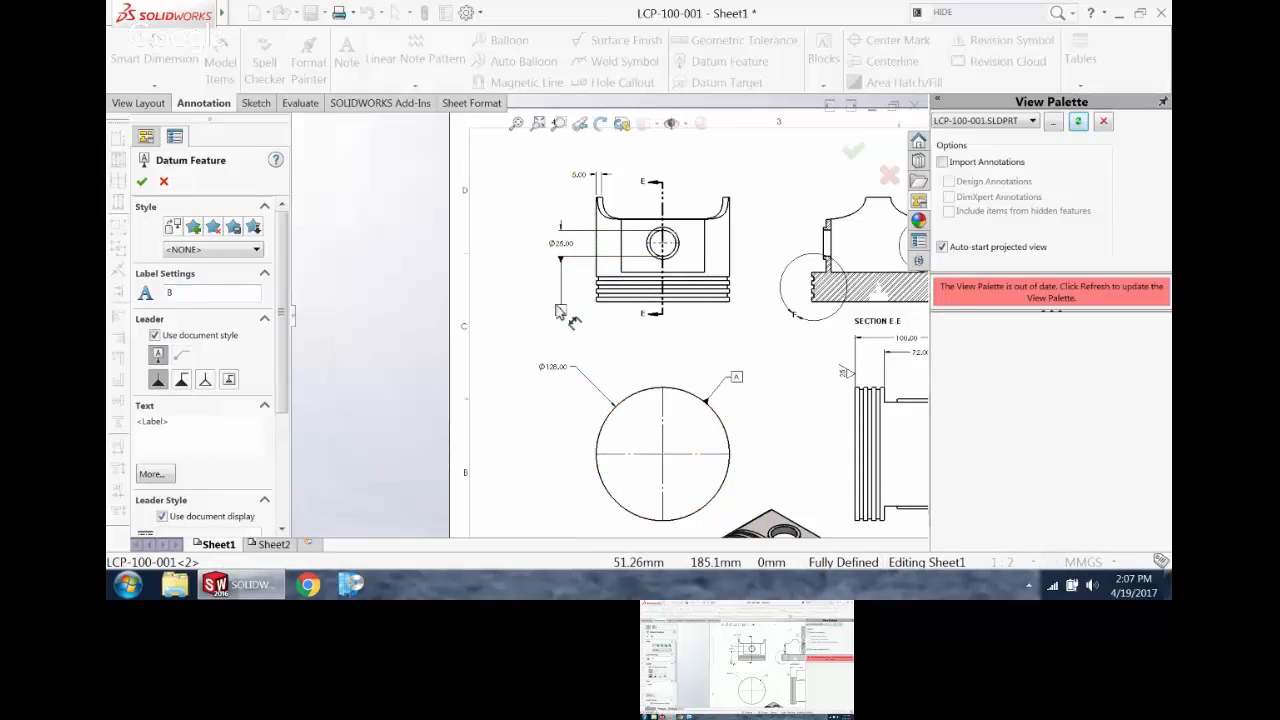
scroll(640, 300, "up", 2)
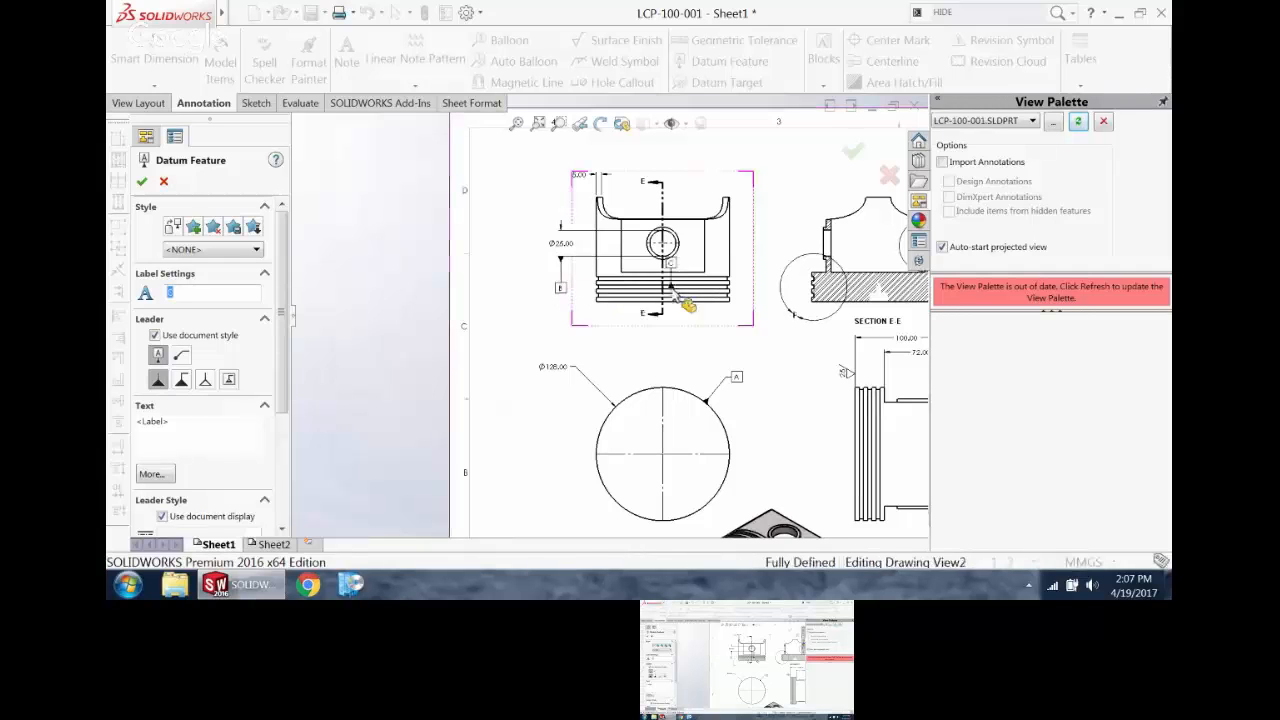
Step: Attach datum C to the flat crown edge in Section E-E, offset beyond the piston's outline towards Detail F
scroll(640, 300, "down", 5)
scroll(648, 305, "up", 8)
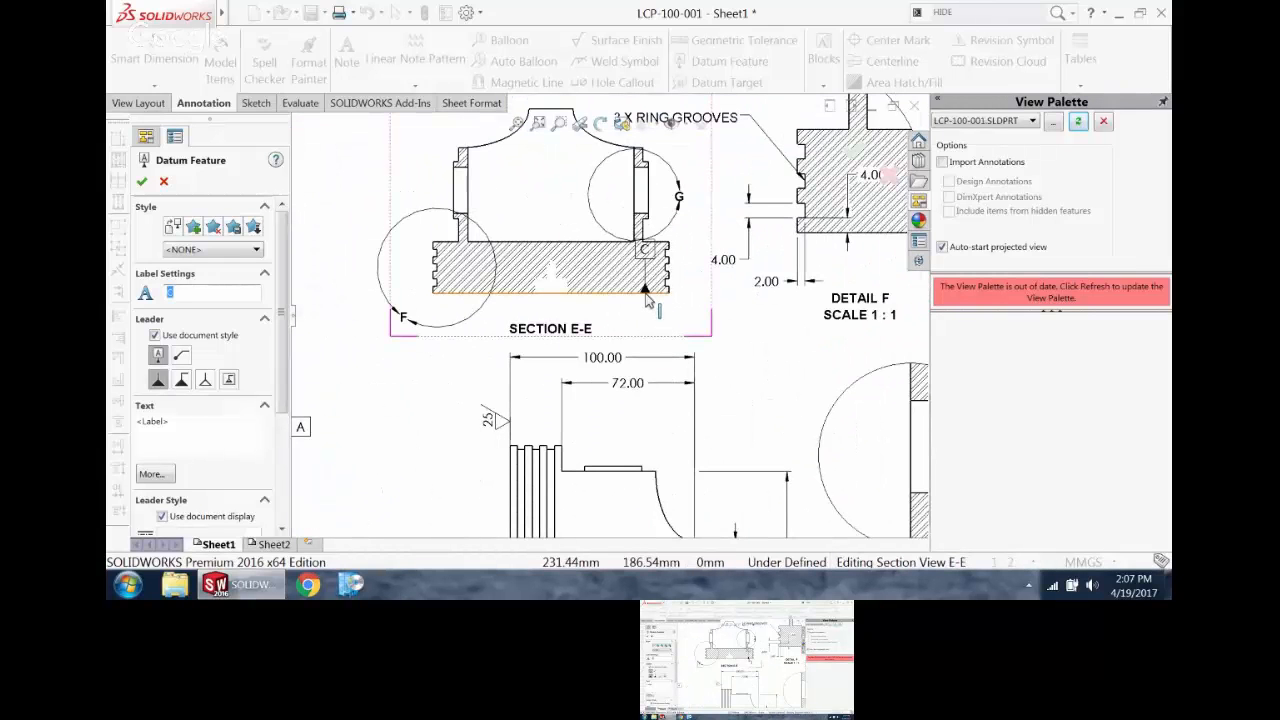
left_click(643, 293)
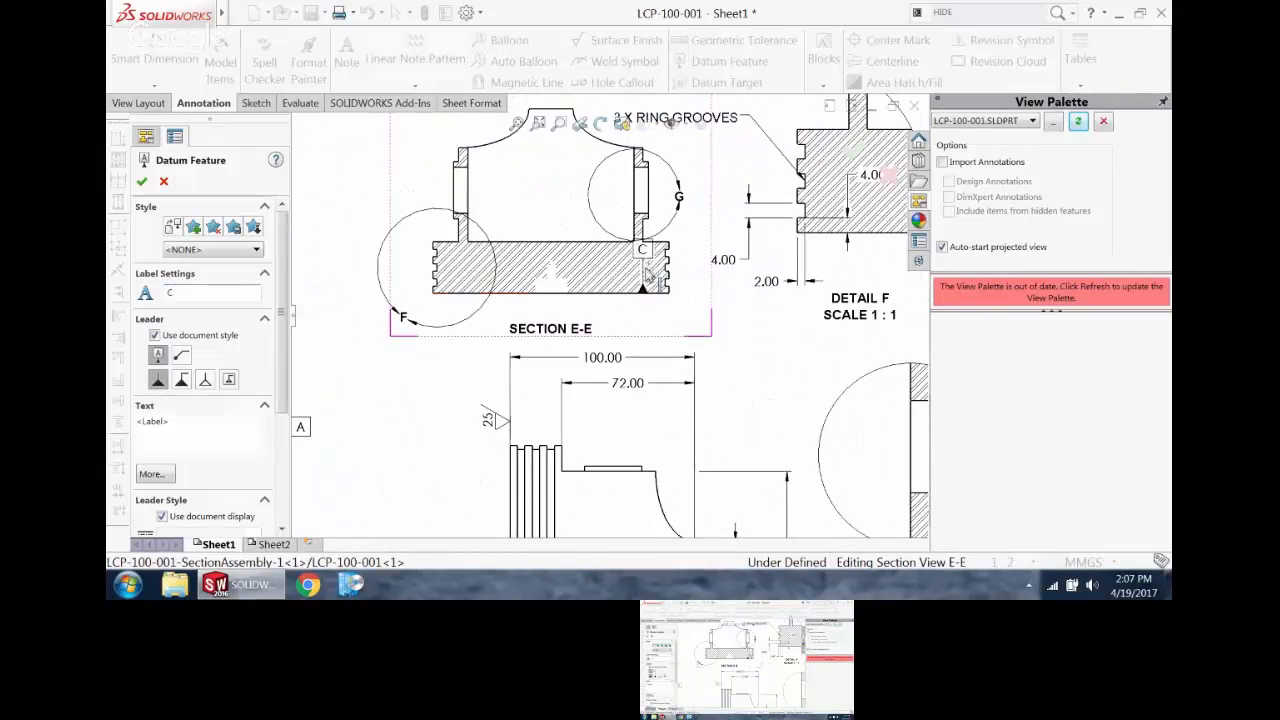
left_click(750, 346)
key("Escape")
Step: Create a circular runout tolerance frame of 0.1 and place it below the dimensioned side view
scroll(773, 429, "down", 5)
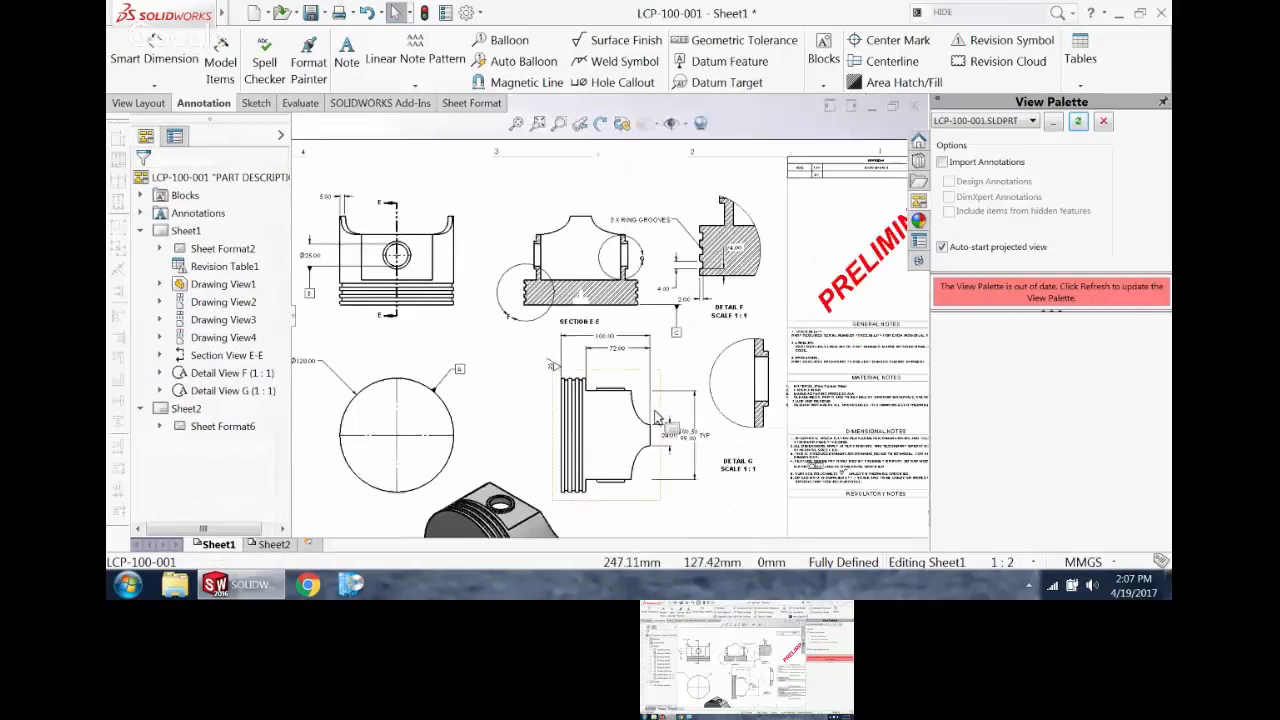
scroll(443, 430, "up", 3)
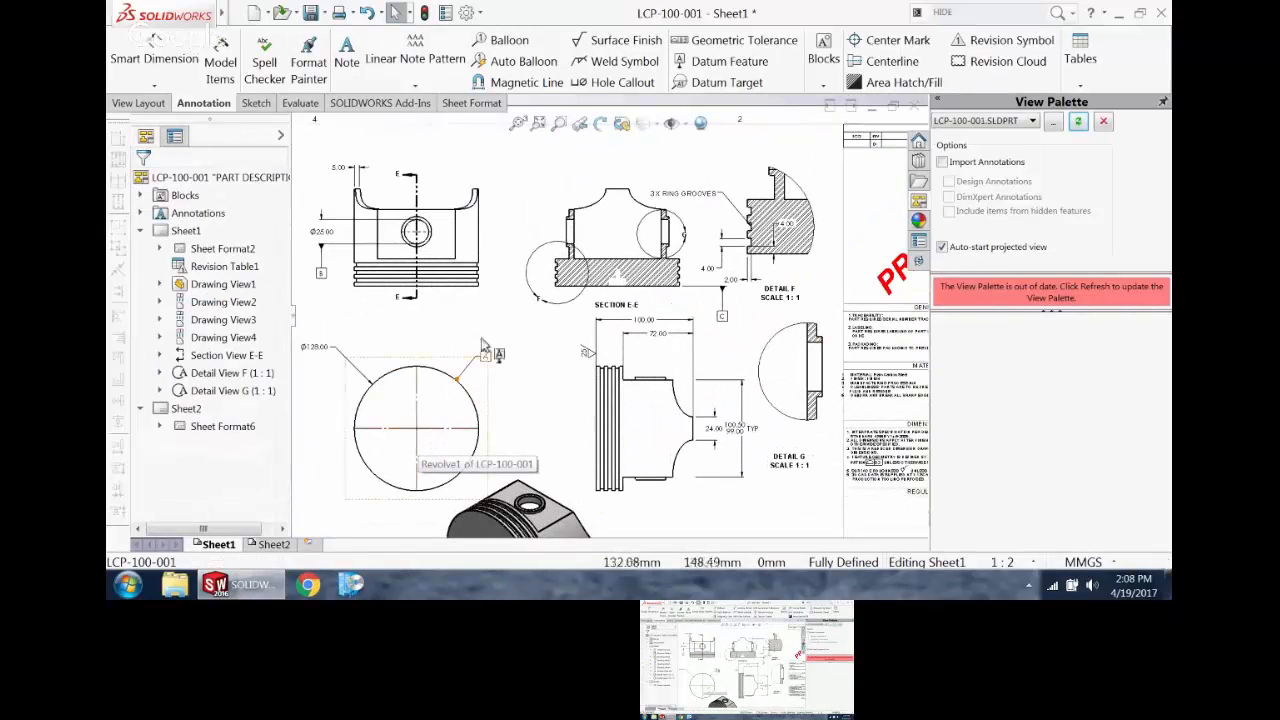
scroll(488, 460, "down", 3)
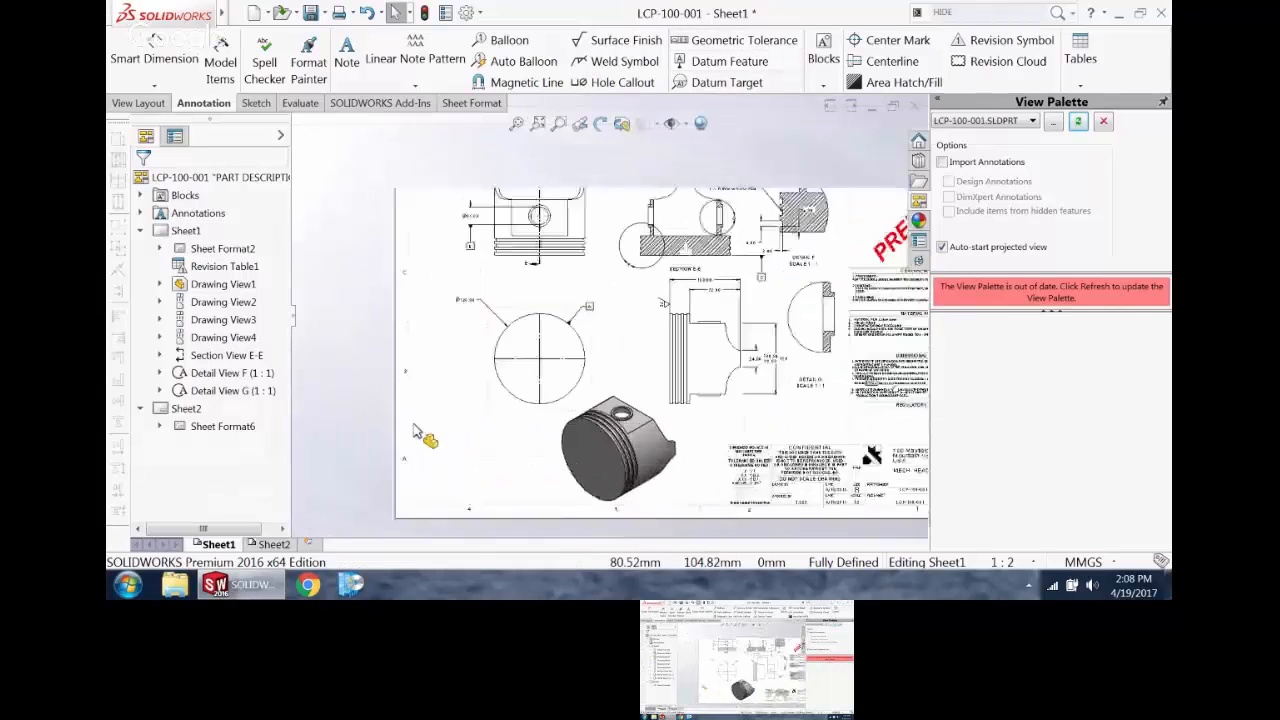
scroll(423, 429, "up", 2)
left_click(791, 43)
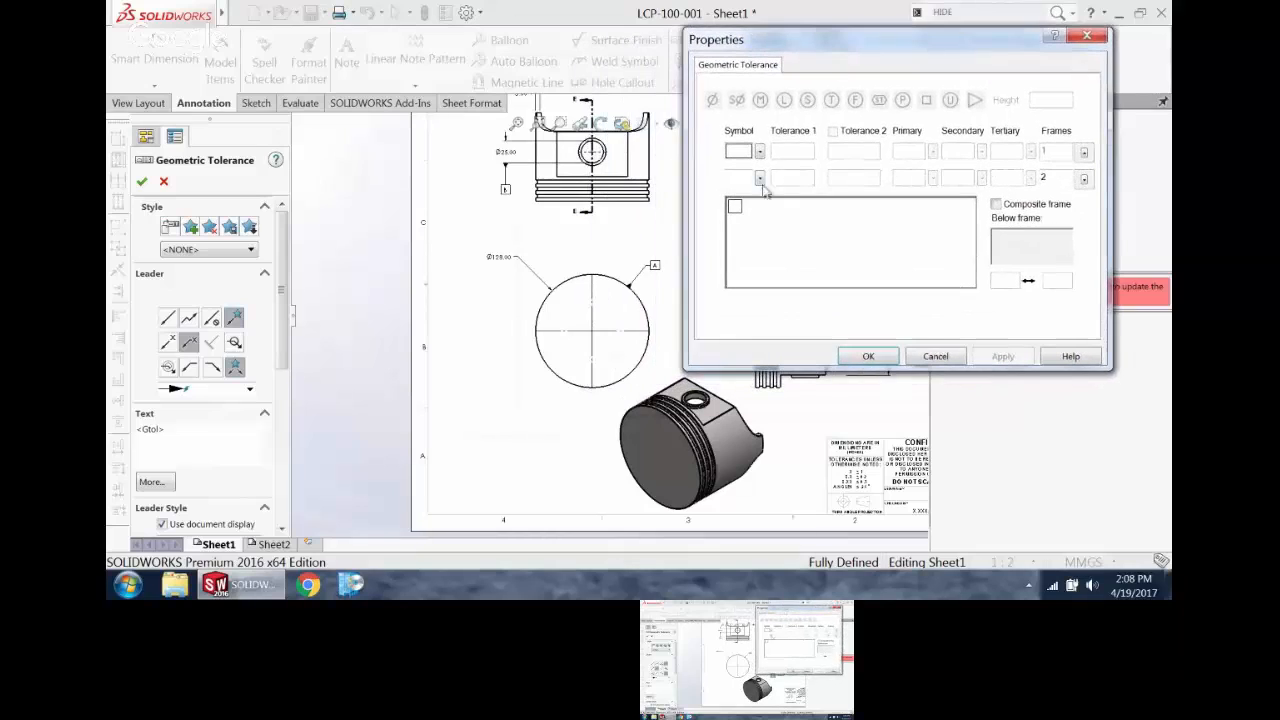
left_click(760, 152)
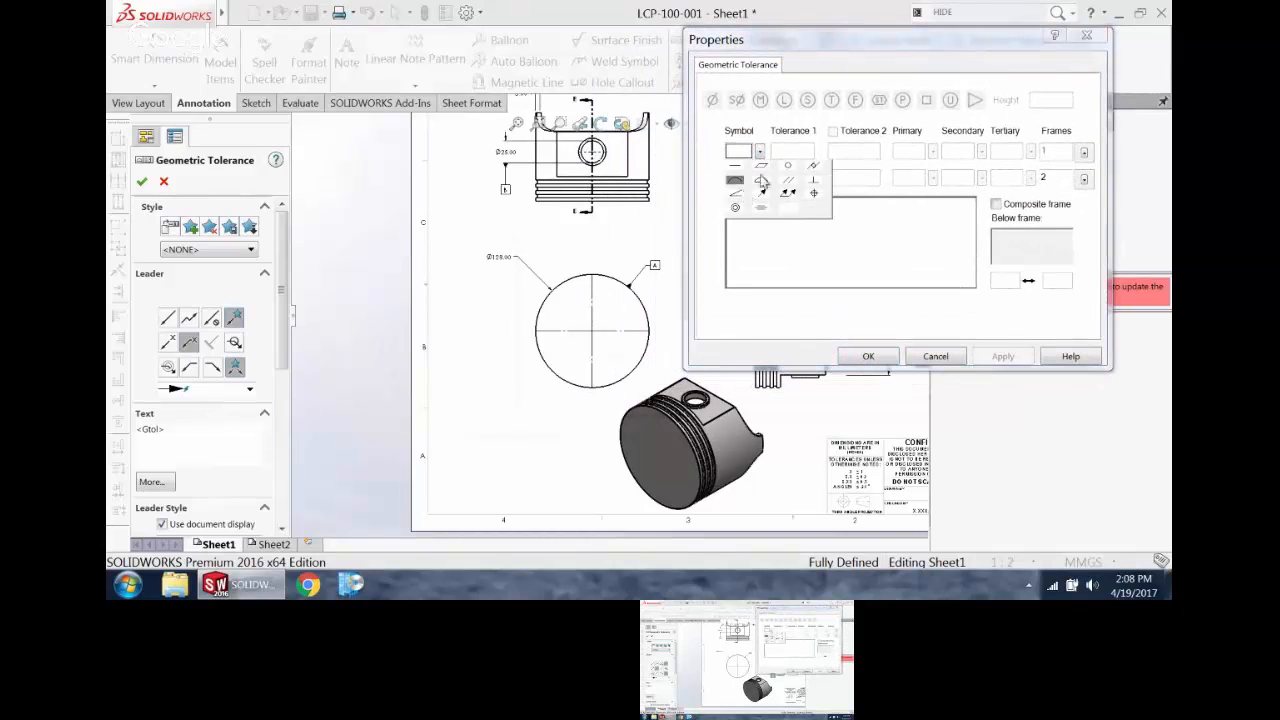
left_click(762, 196)
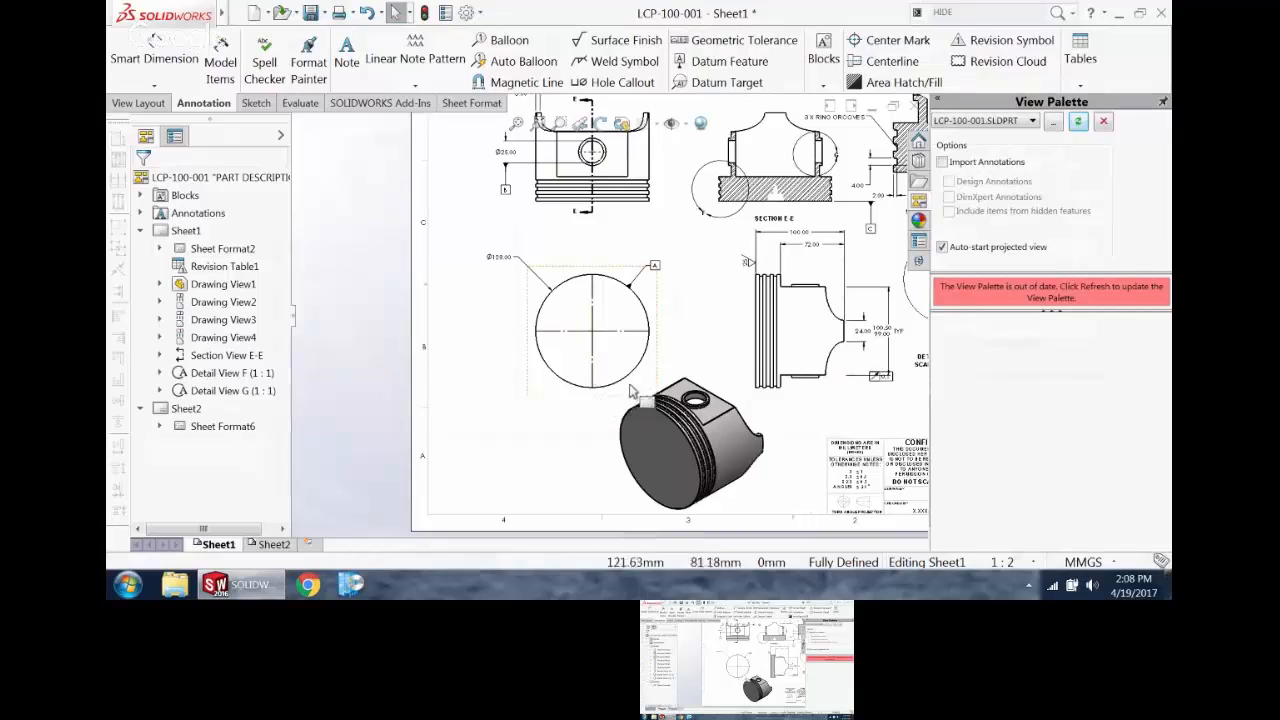
scroll(652, 360, "down", 2)
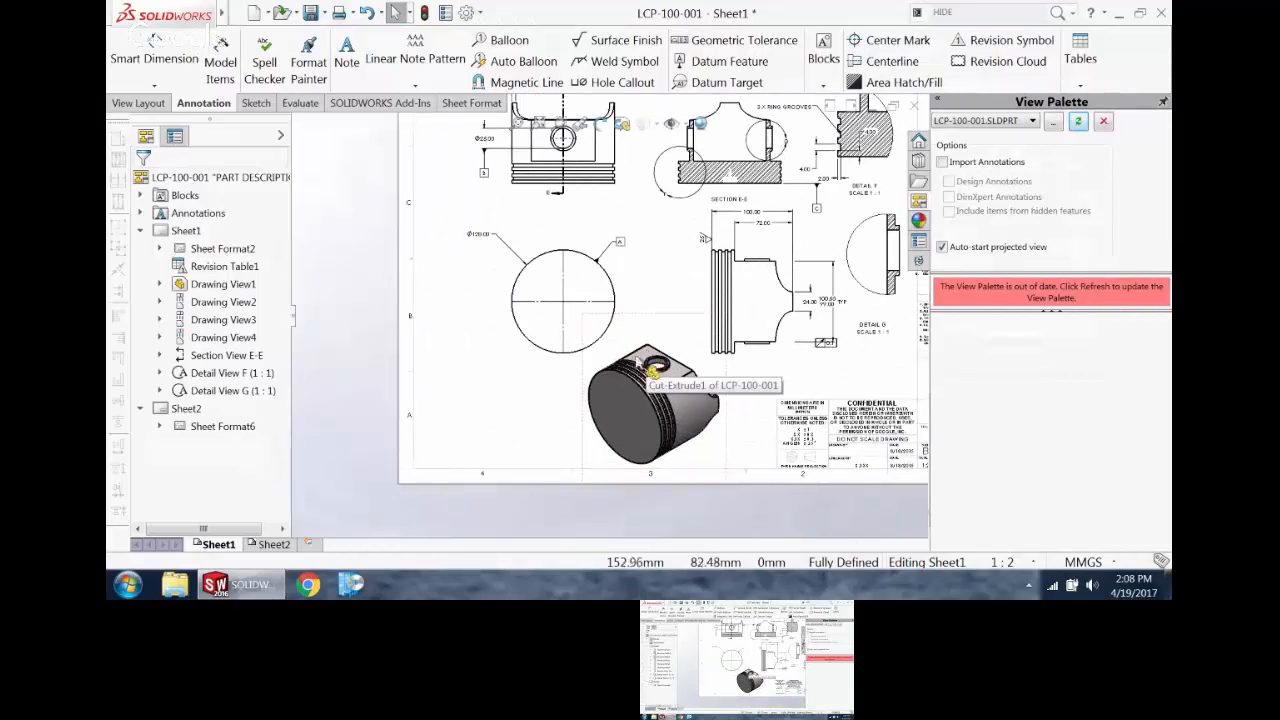
Step: Move the runout frame beside the circular crown view and attach it to the circle's edge with a straight leader
left_click_drag(832, 347, 518, 360)
scroll(503, 365, "down", 3)
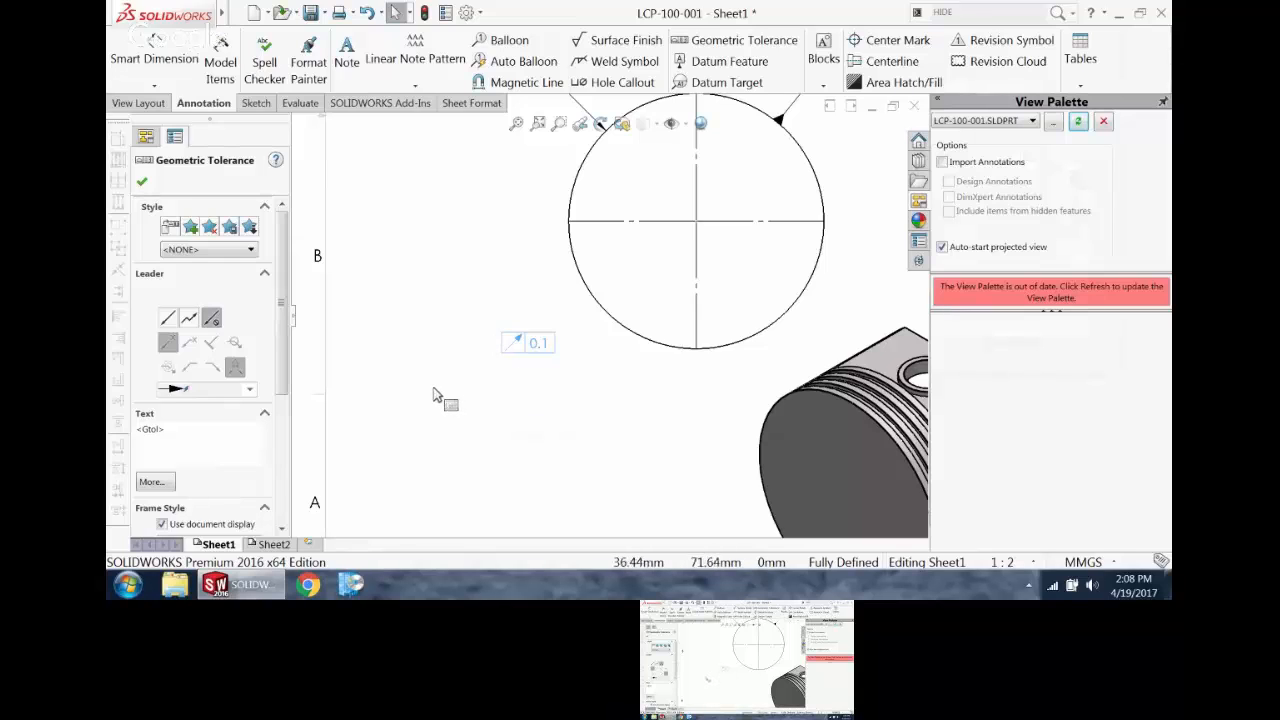
left_click(168, 318)
left_click(168, 343)
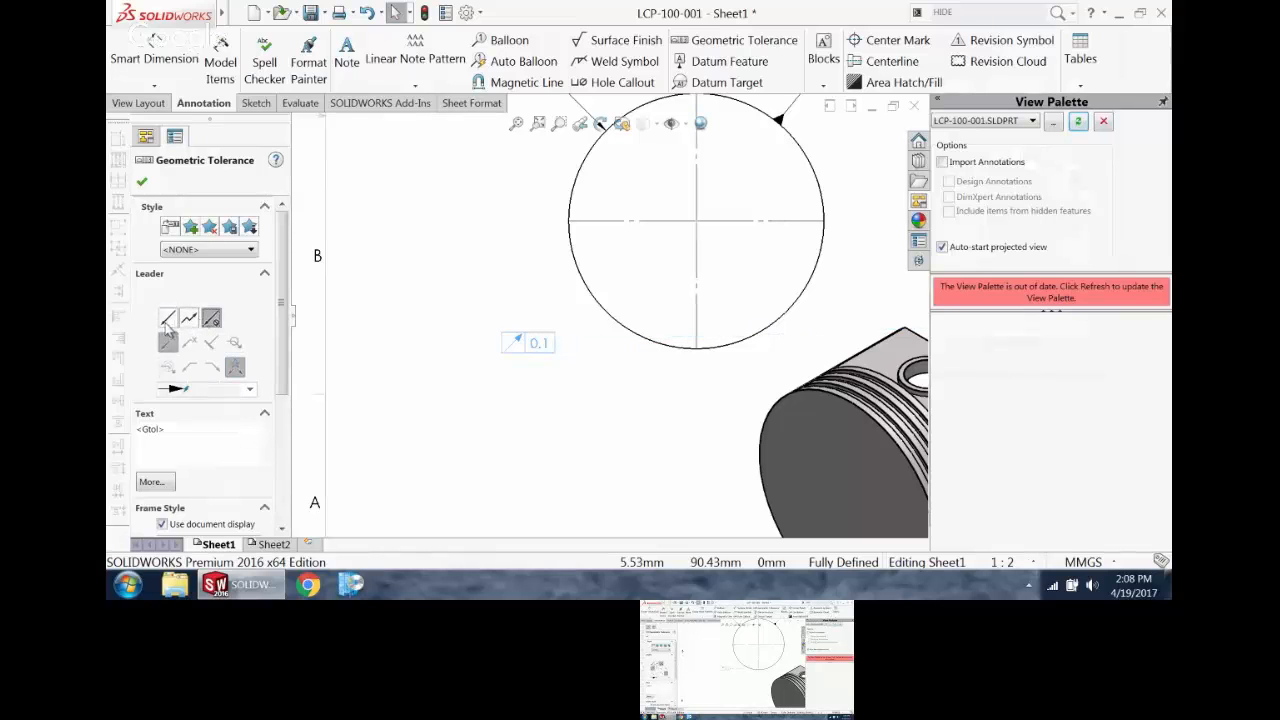
scroll(607, 315, "up", 5)
scroll(668, 335, "down", 2)
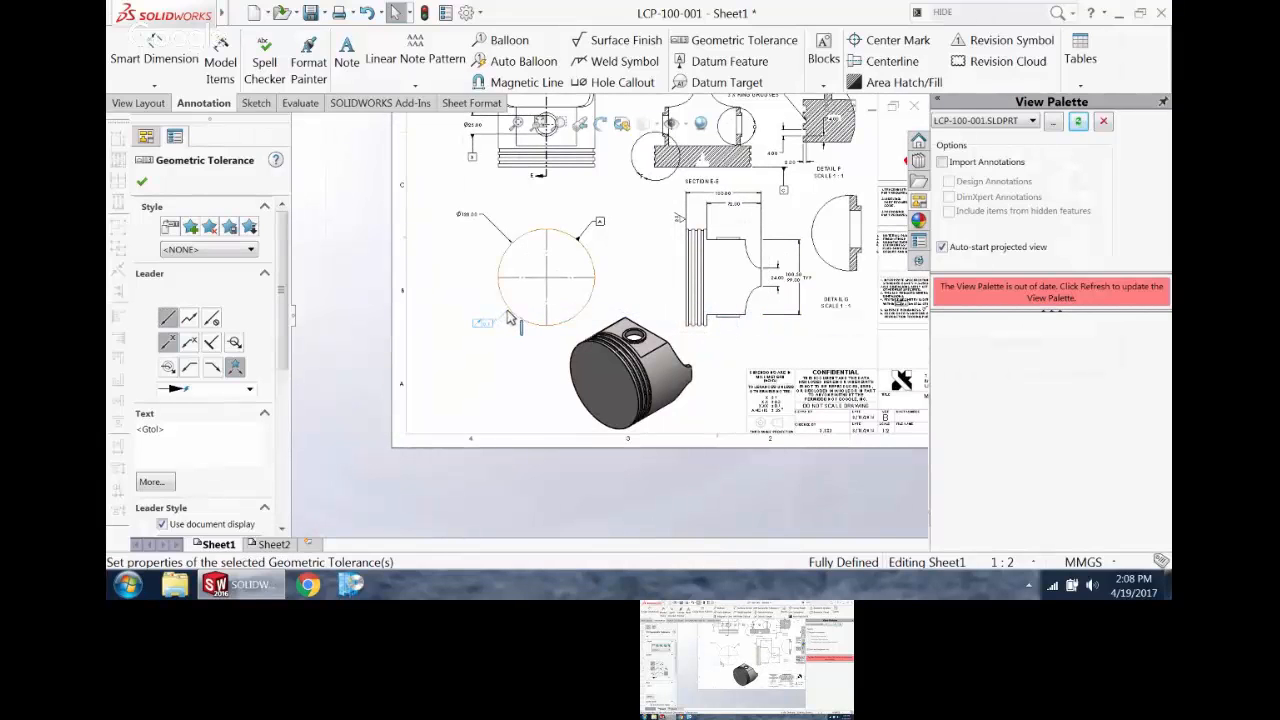
scroll(512, 352, "down", 2)
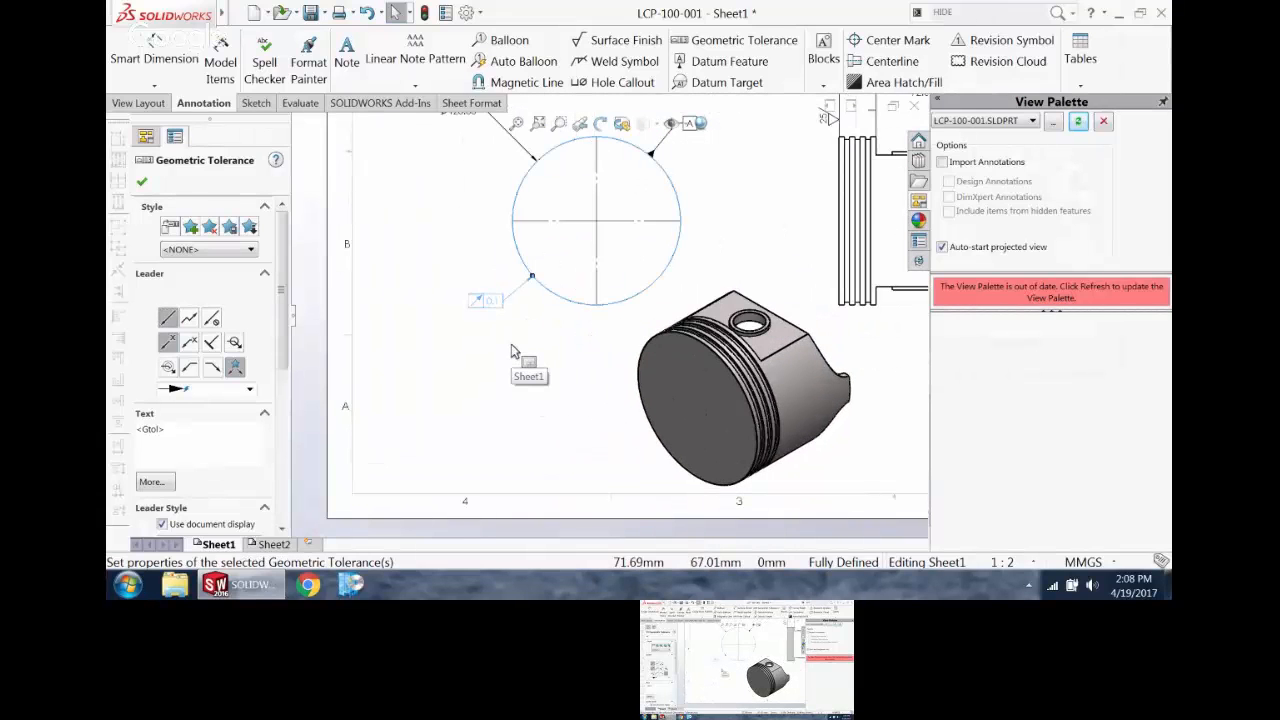
Step: Create a position tolerance frame of 0.4 at maximum material condition, referencing datums A and B
scroll(593, 270, "up", 2)
scroll(593, 270, "down", 4)
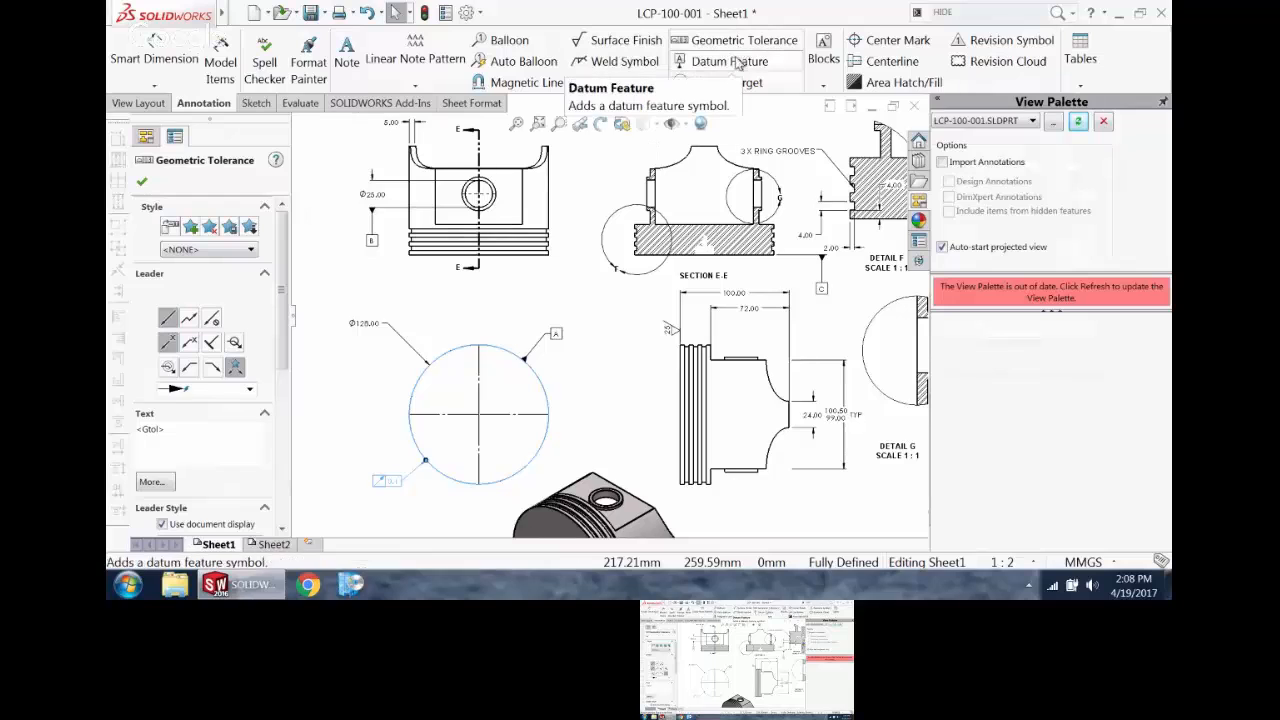
left_click(742, 40)
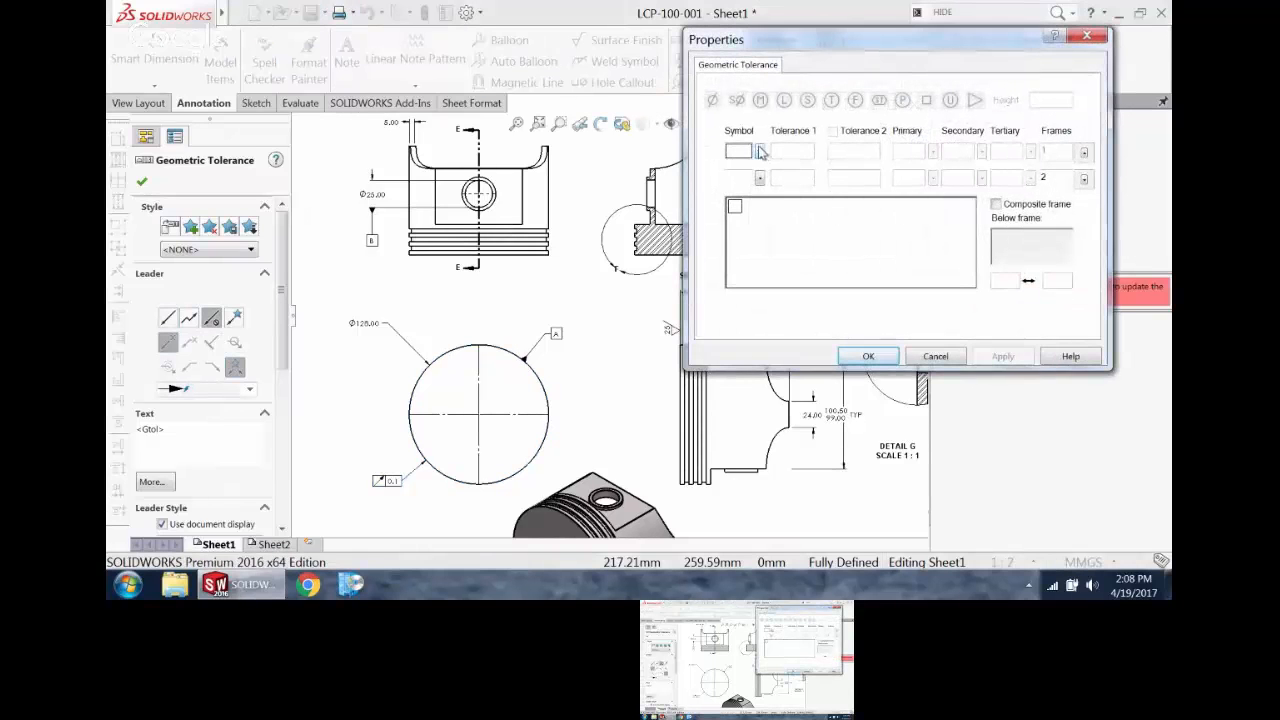
left_click(760, 151)
left_click(813, 193)
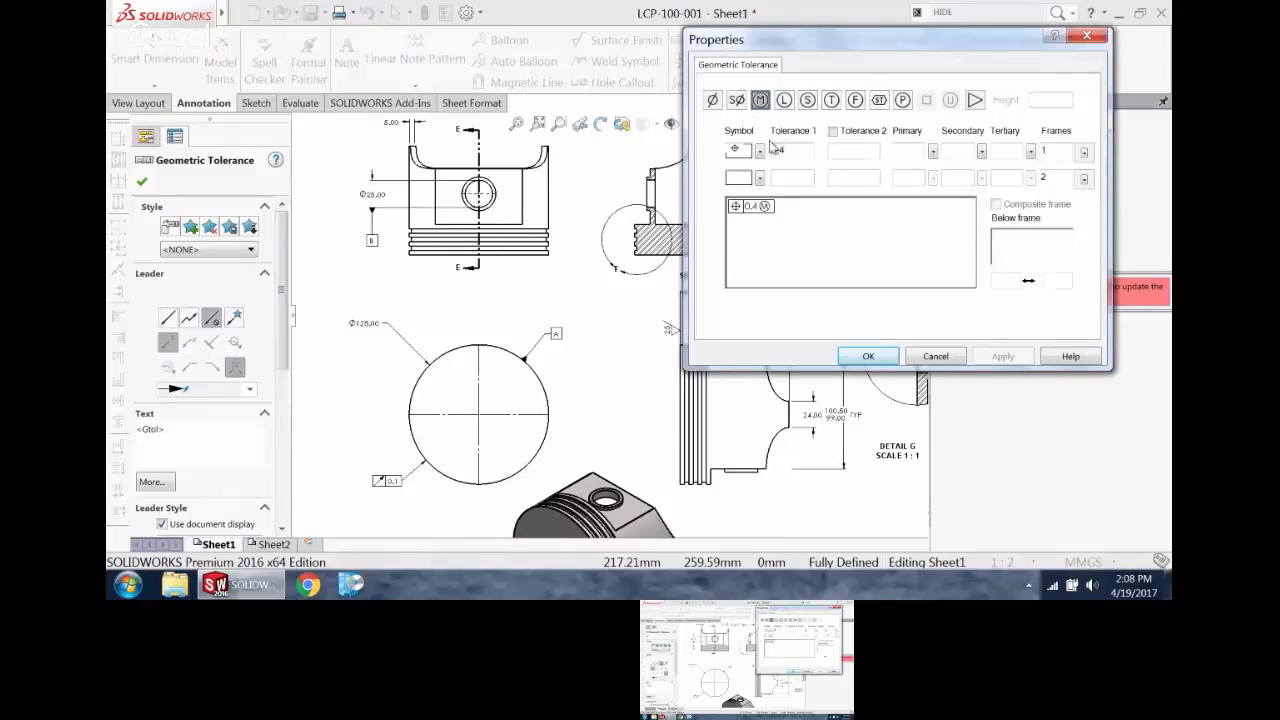
left_click(903, 149)
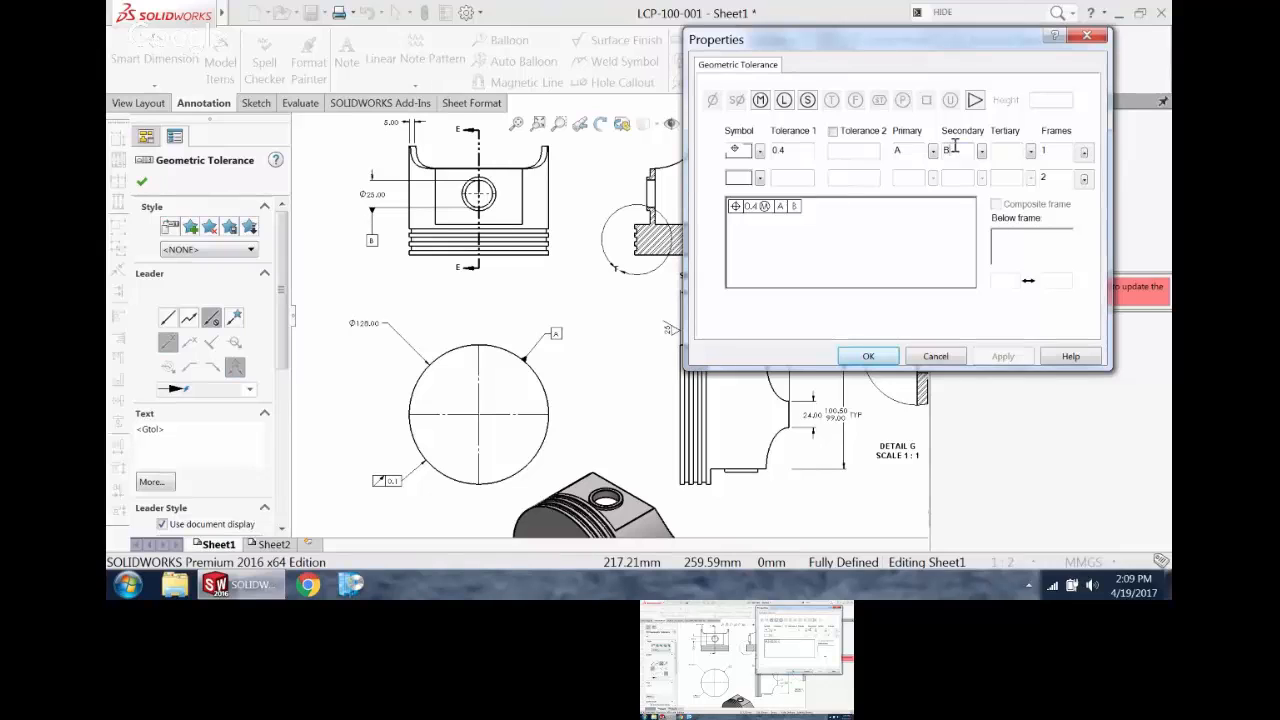
left_click(868, 356)
Step: Place the 0.4 position frame directly beneath the 72.00 dimension of the side view
scroll(420, 268, "up", 2)
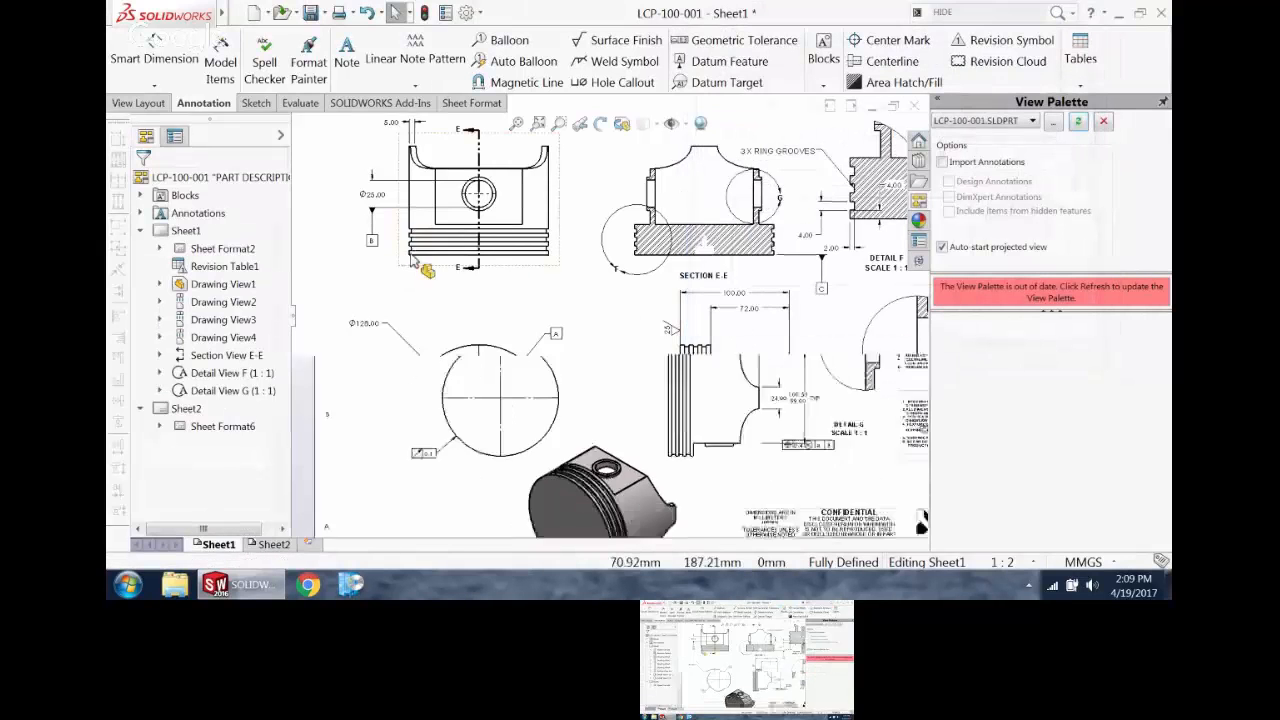
mouse_move(817, 425)
left_mouse_down()
mouse_move(523, 330)
mouse_move(395, 170)
mouse_move(634, 328)
mouse_move(742, 300)
mouse_move(727, 280)
mouse_move(814, 291)
mouse_move(735, 284)
left_mouse_up()
scroll(766, 247, "down", 2)
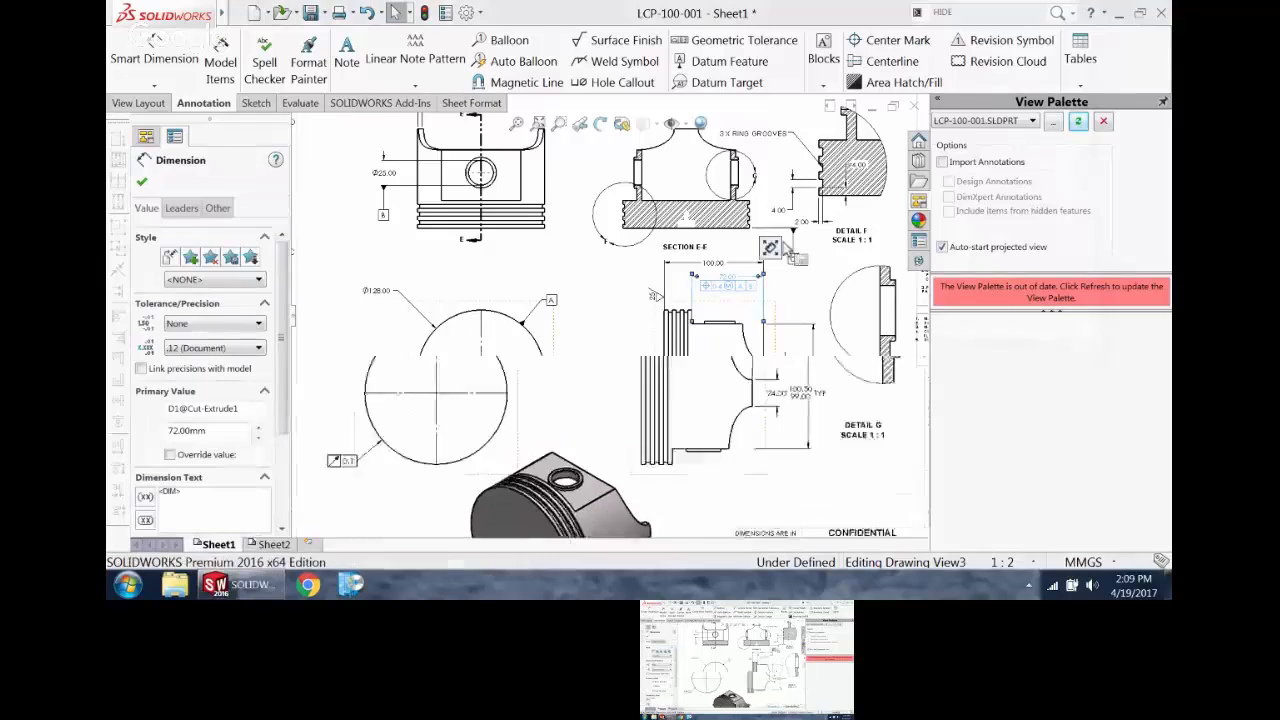
left_click(443, 346)
scroll(639, 232, "down", 3)
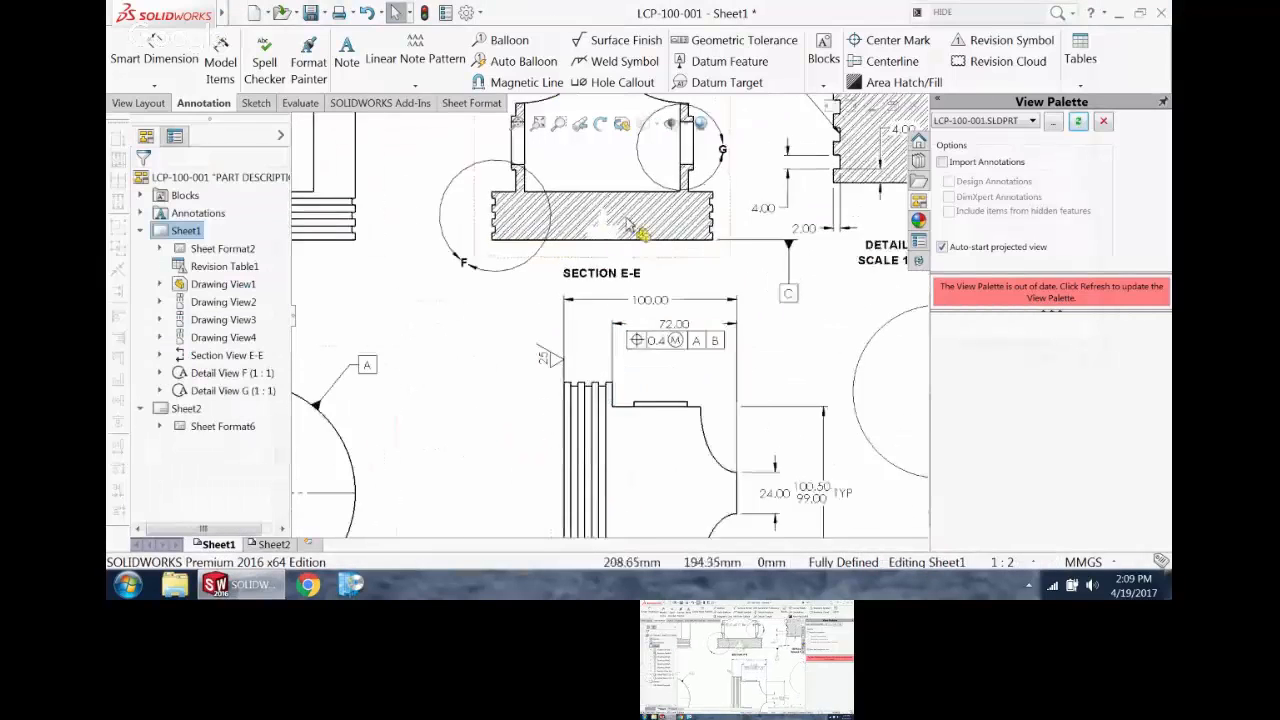
Step: Create a second position tolerance frame of 0.5 referencing datums A and B
left_click(704, 42)
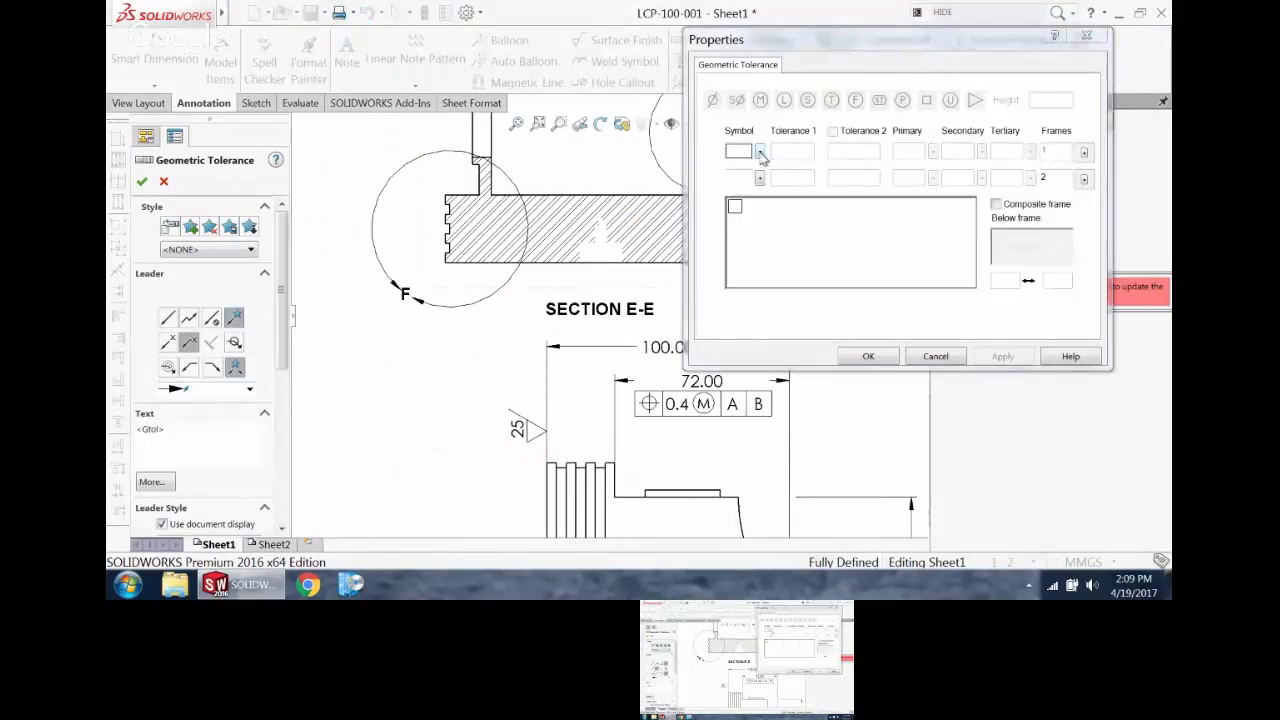
left_click(760, 152)
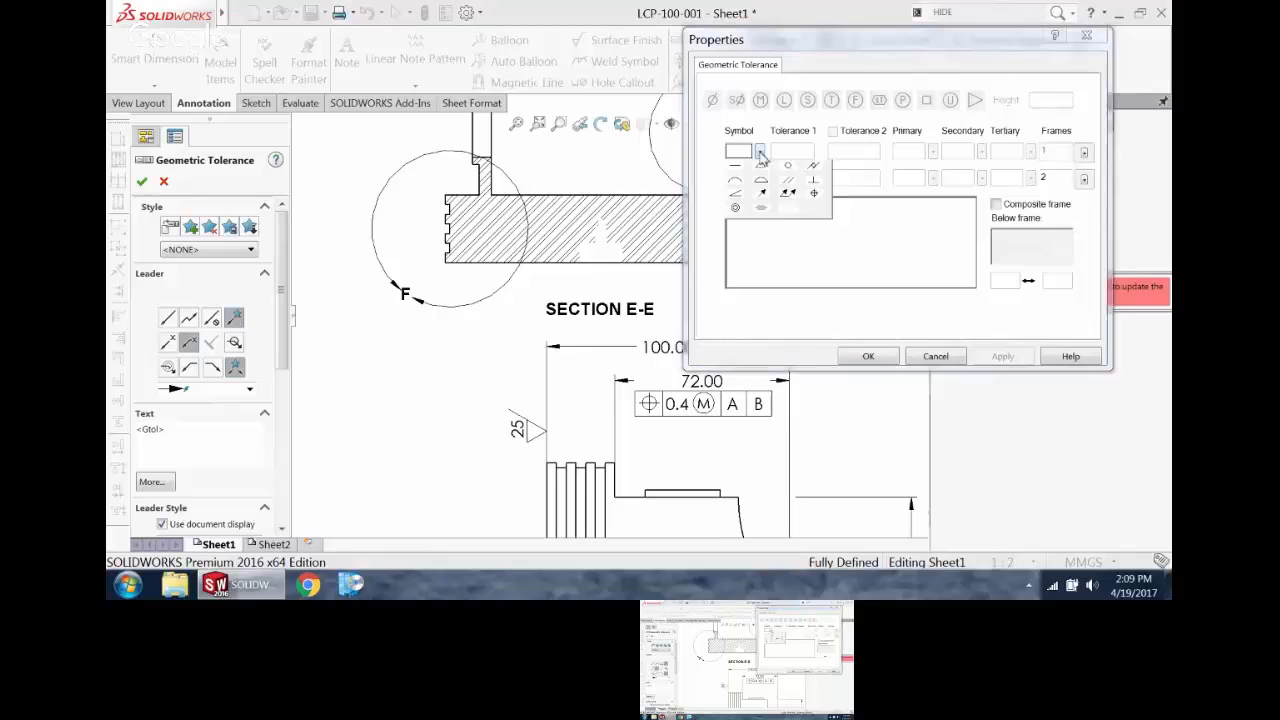
left_click(814, 195)
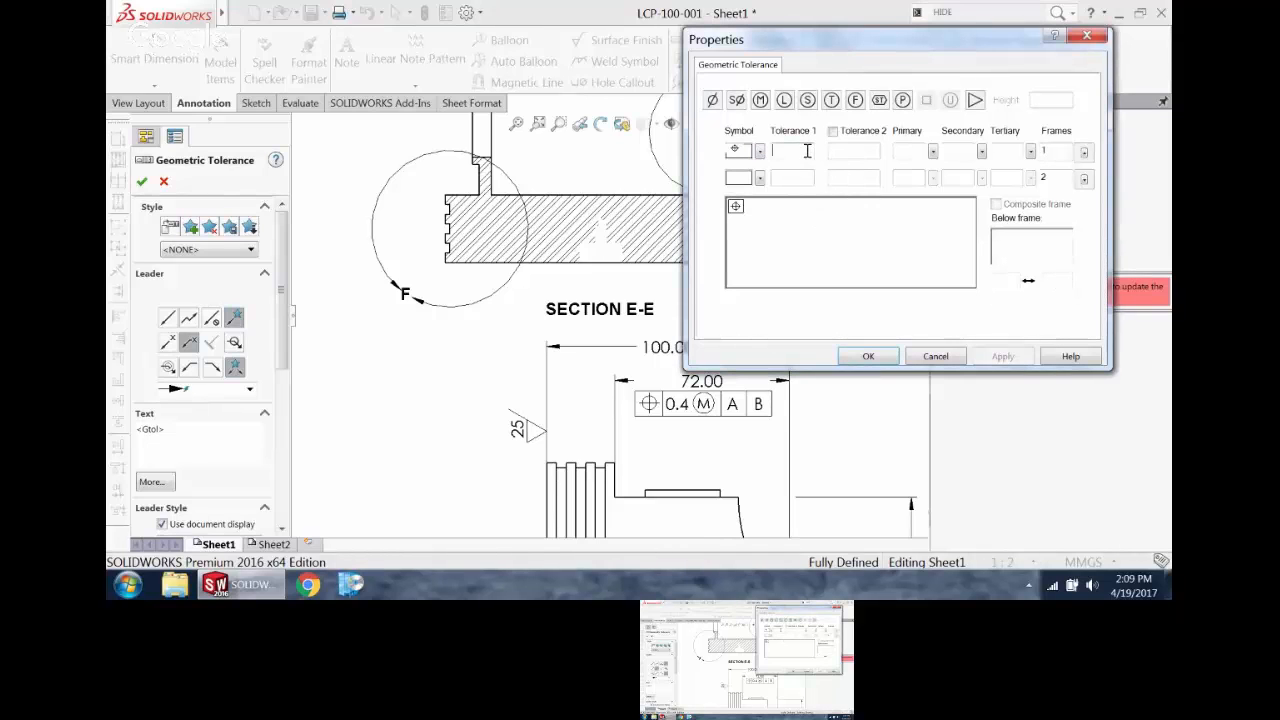
left_click(910, 150)
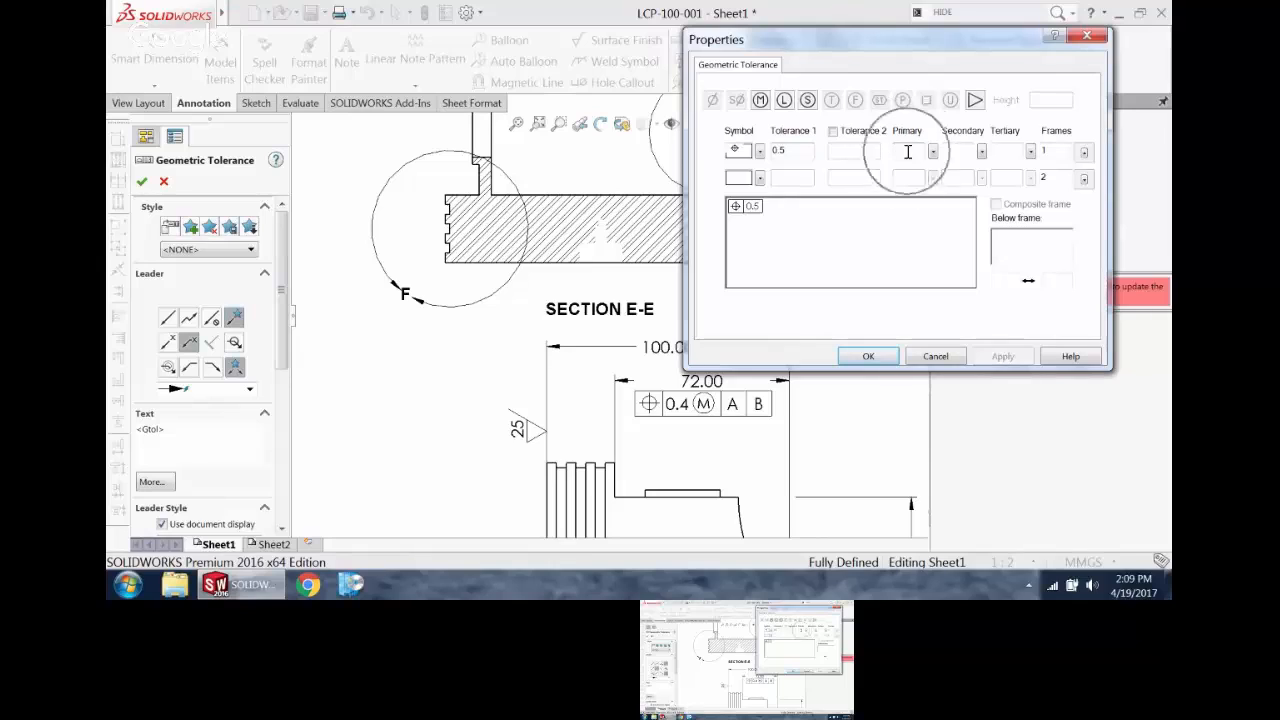
type("a")
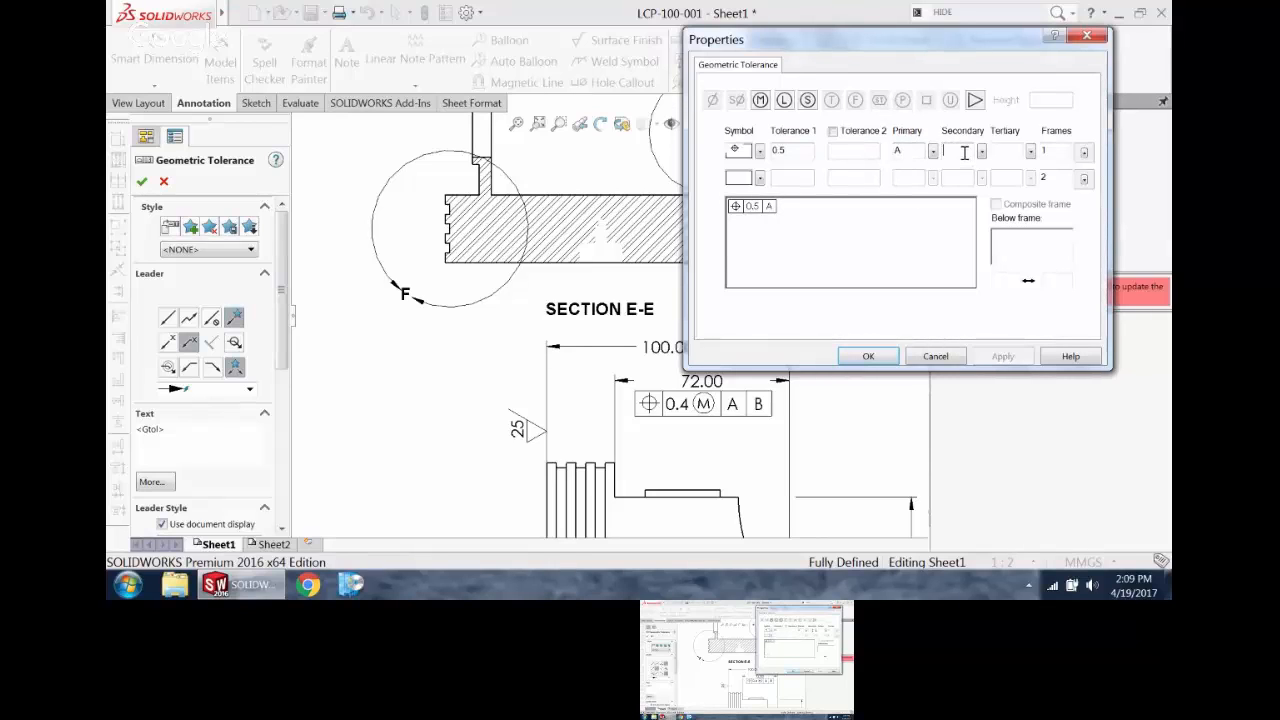
left_click(896, 357)
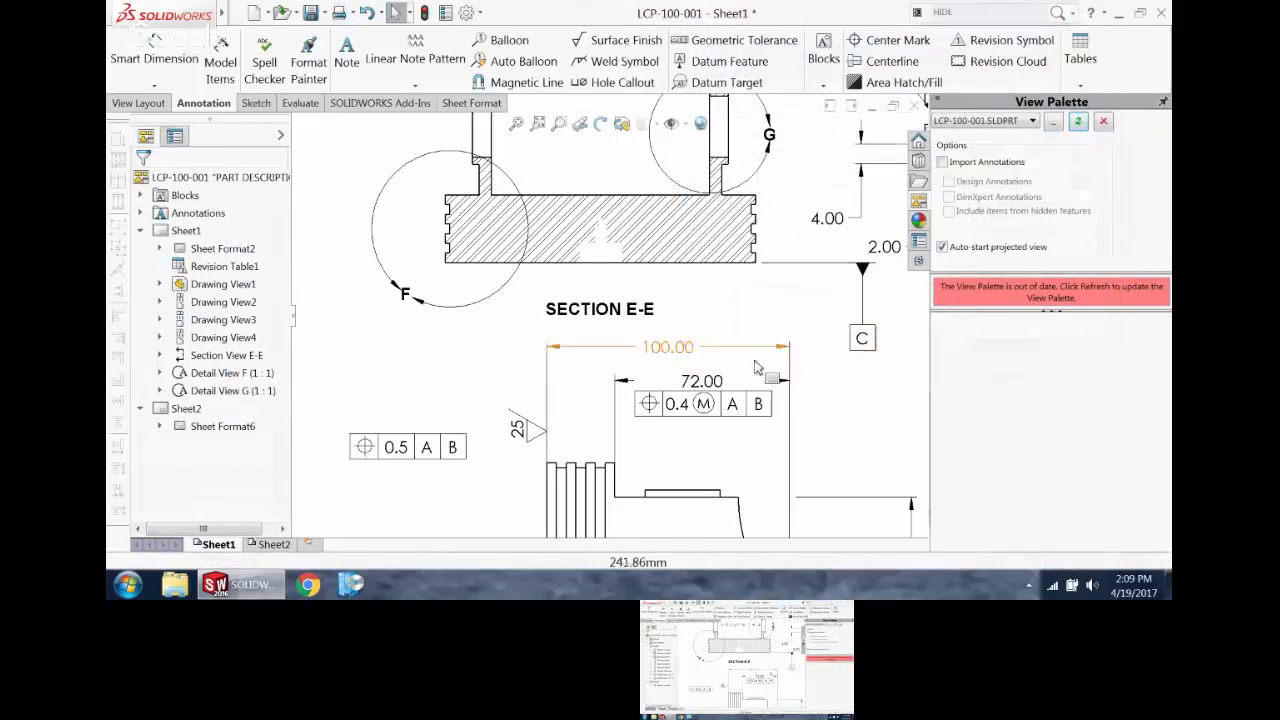
Step: Place the 0.5 position frame just below the crown edge line of Section E-E, beside datum C
left_click(771, 277)
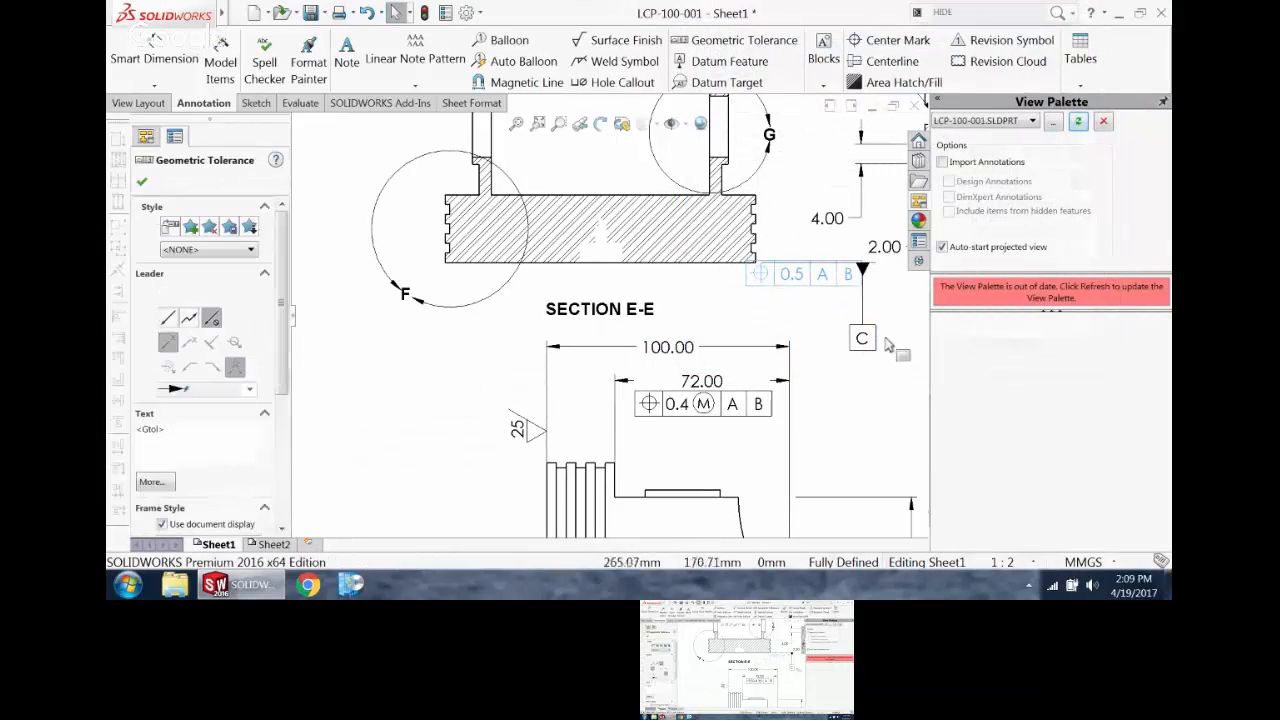
left_click_drag(843, 284, 861, 294)
left_click(855, 335)
scroll(852, 340, "up", 4)
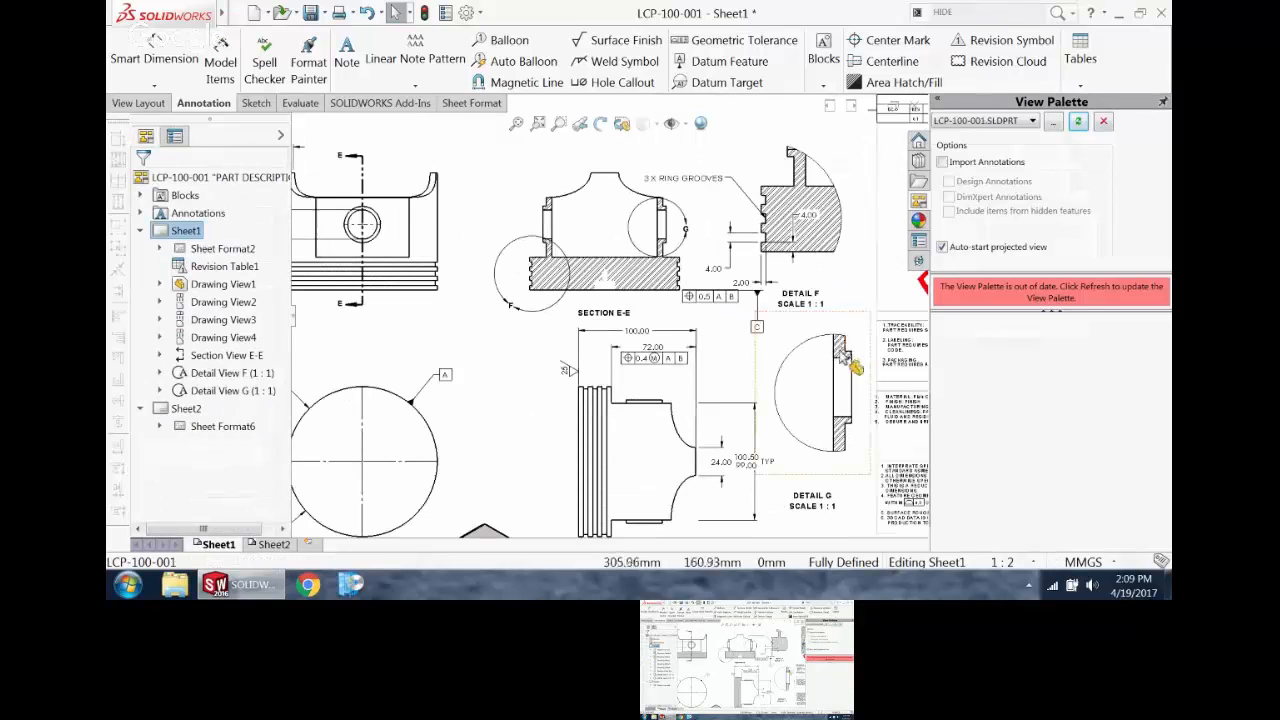
scroll(808, 282, "down", 2)
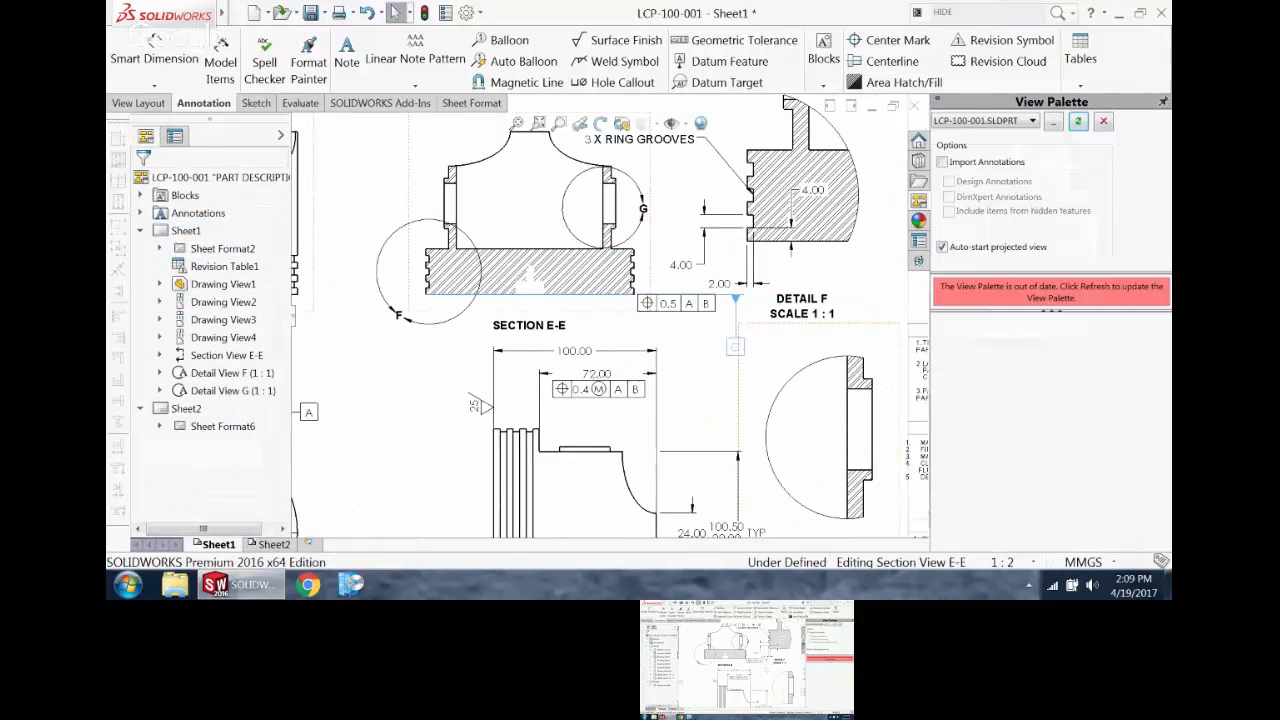
scroll(713, 385, "down", 5)
scroll(615, 385, "up", 3)
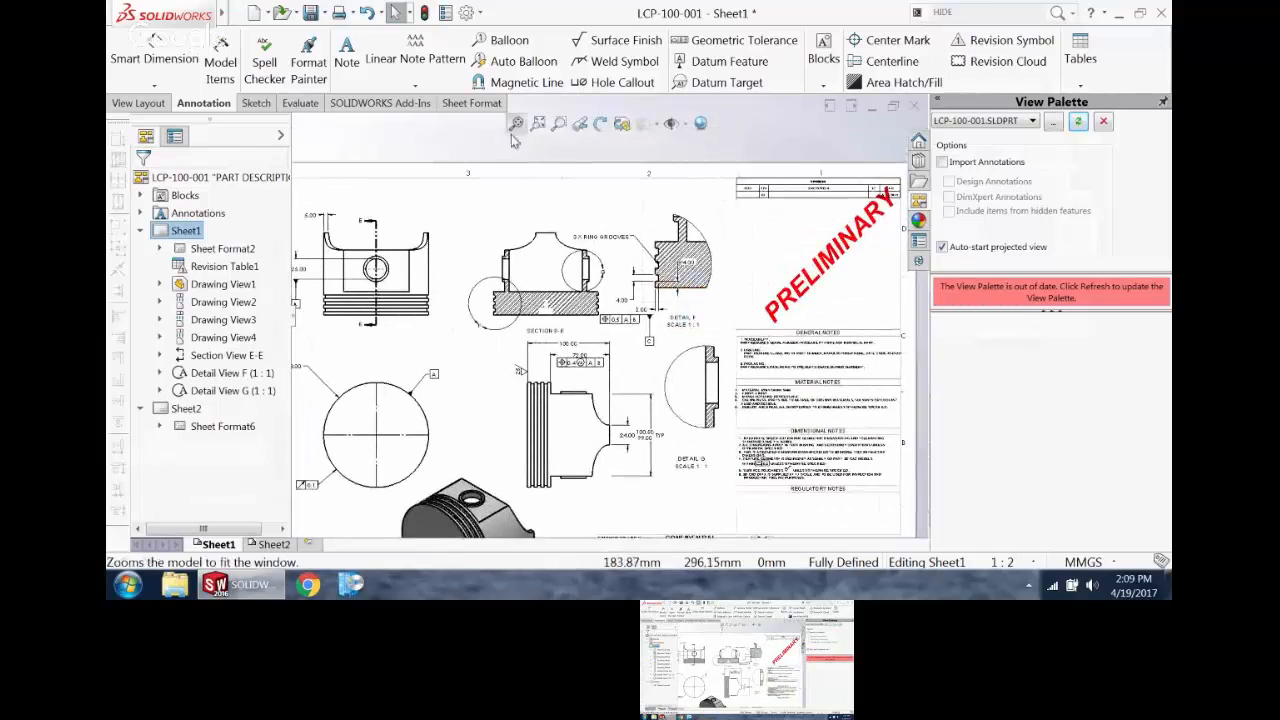
Step: Close the piston drawing and its part LCP-100-001 without saving either
left_click(516, 124)
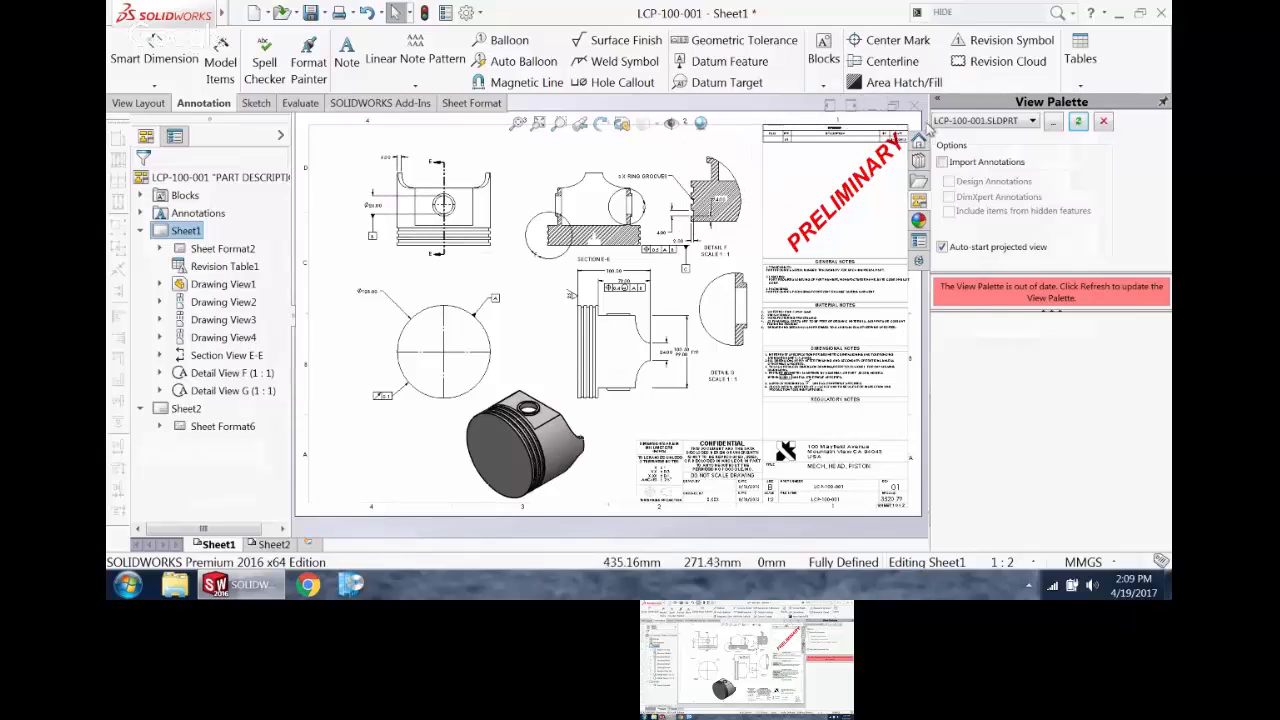
left_click(914, 106)
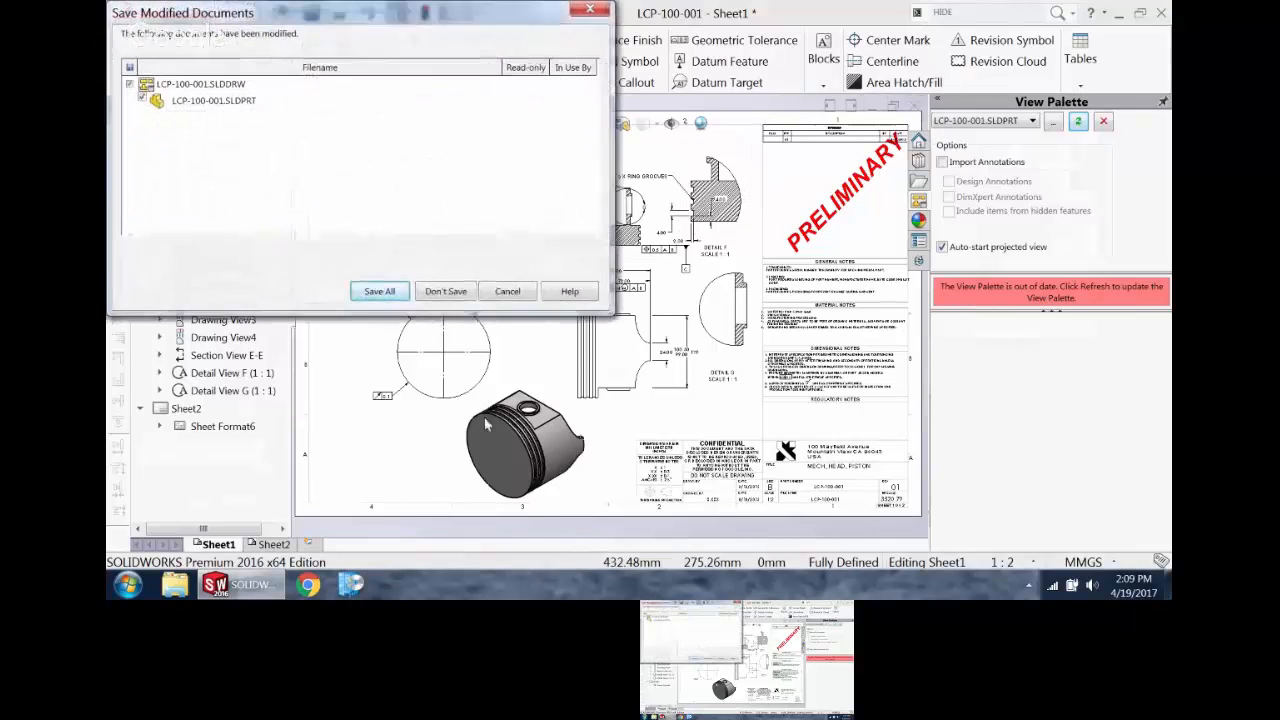
left_click(507, 292)
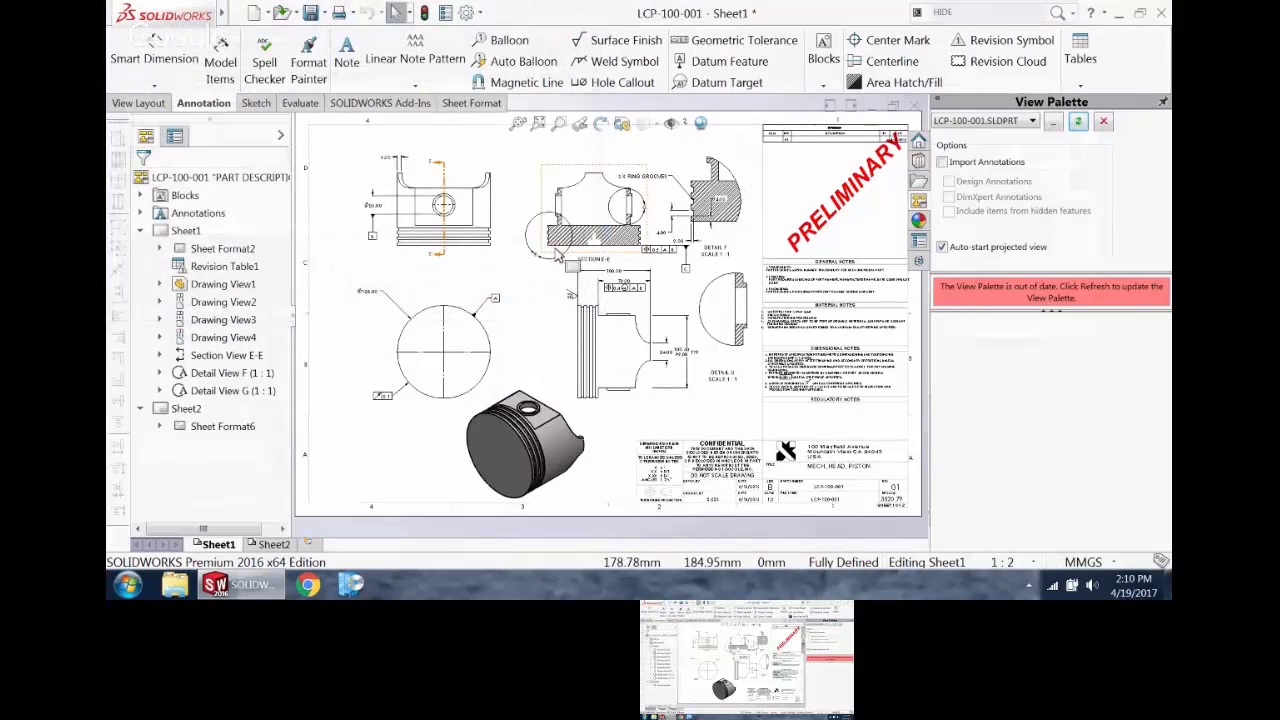
left_click(914, 106)
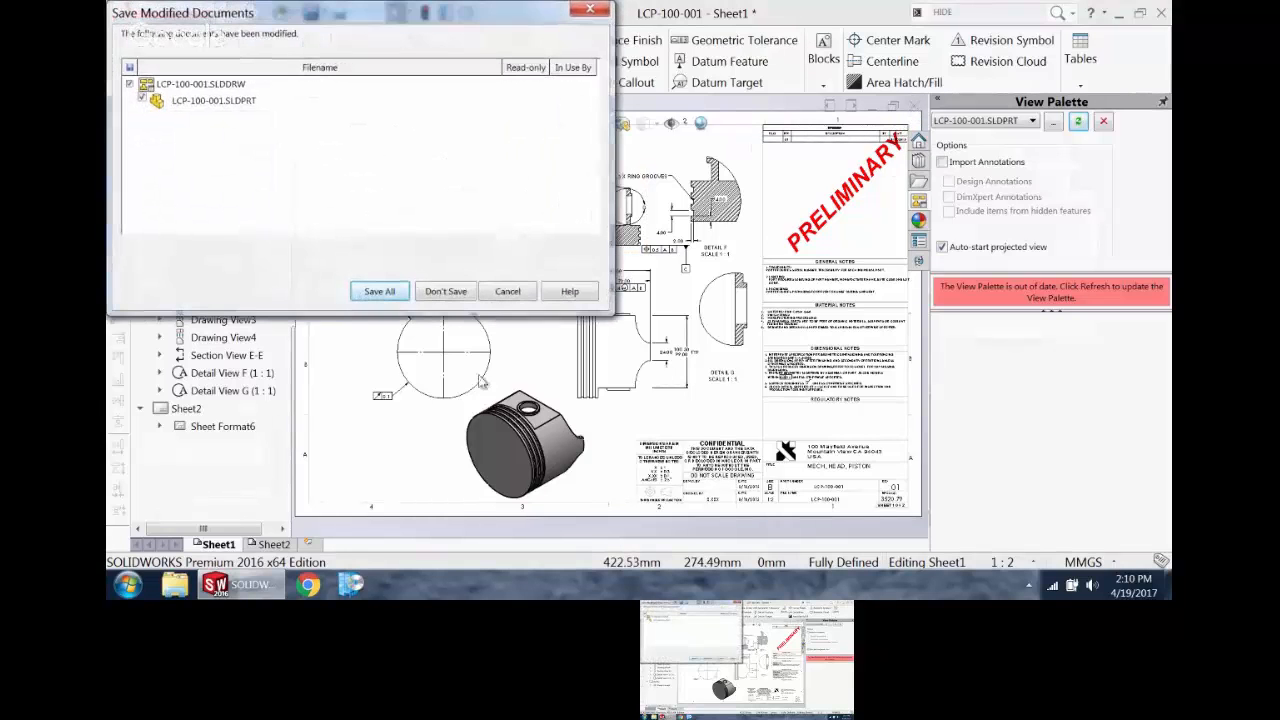
left_click(450, 292)
left_click(914, 106)
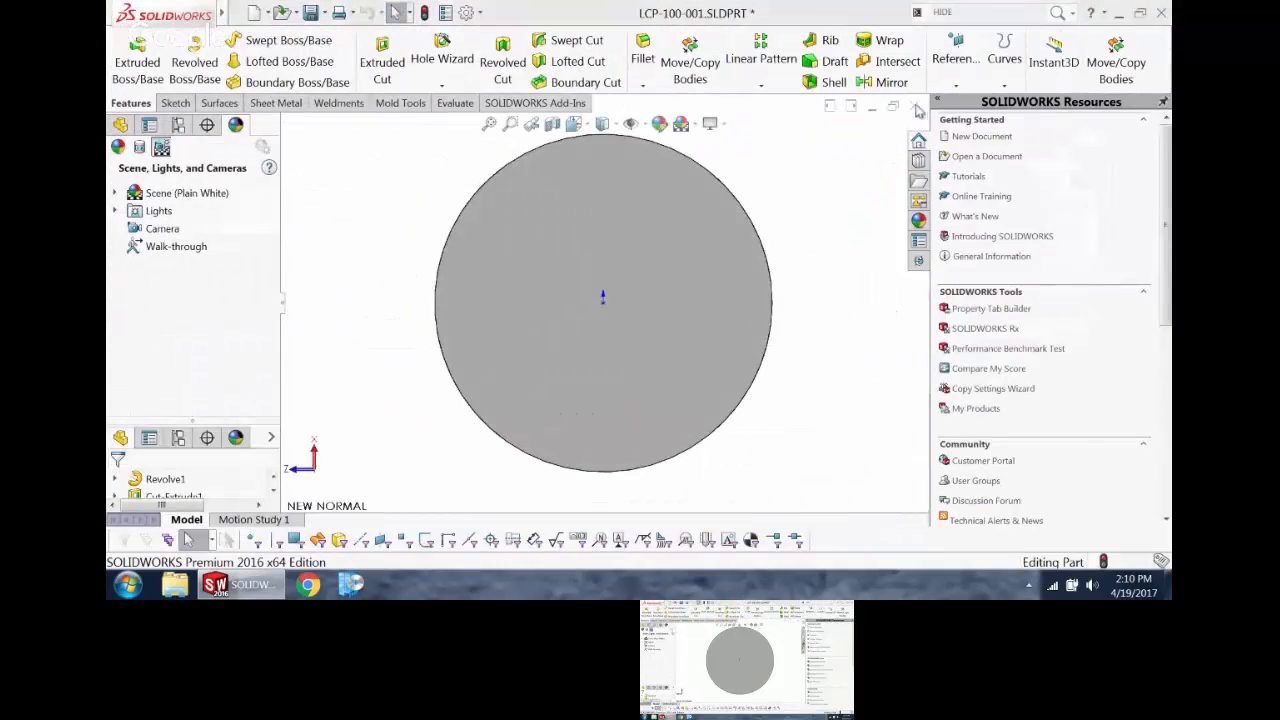
left_click(613, 318)
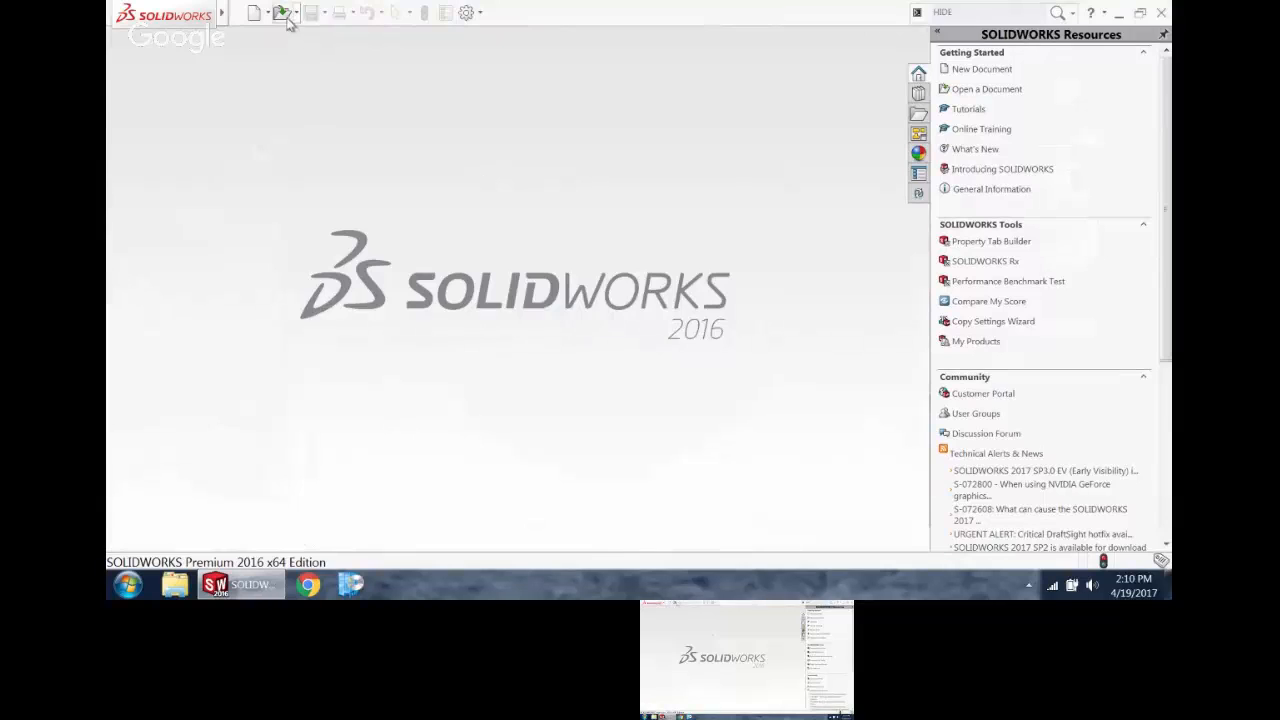
Step: Open the sheet metal part LCP-100-012 from the NEW TRIKE folder
left_click(282, 13)
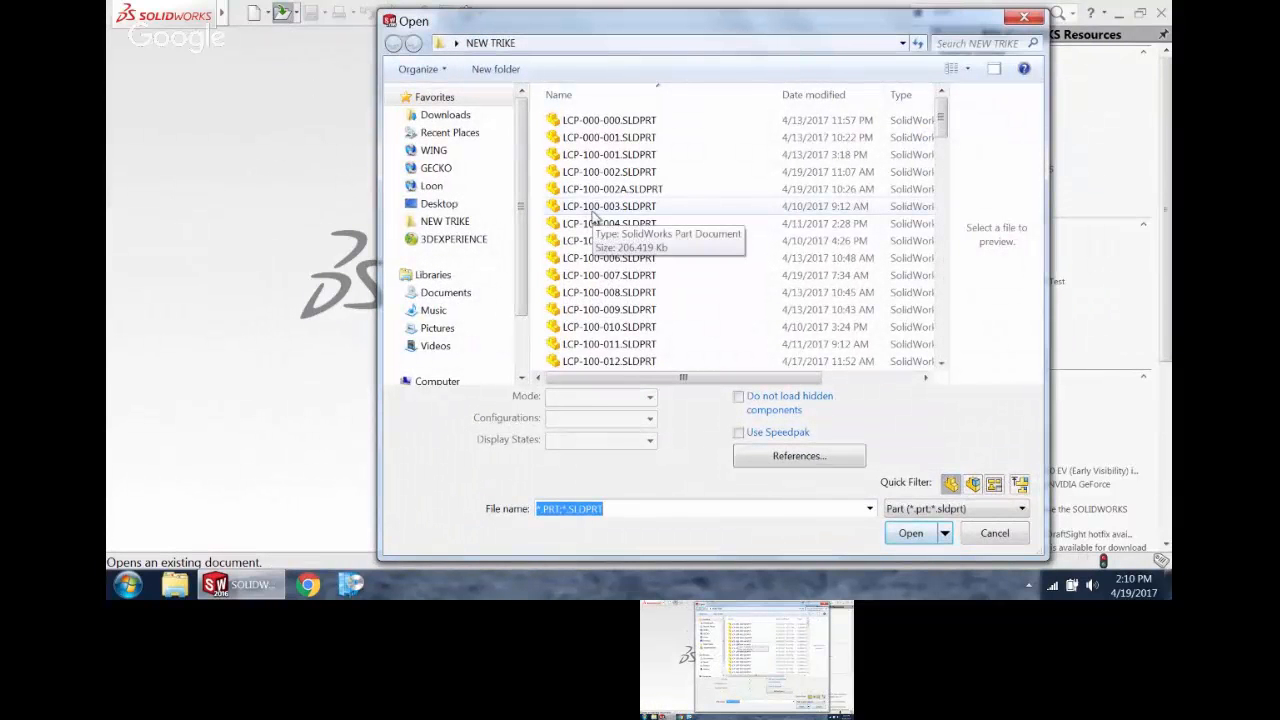
left_click(614, 361)
left_click(909, 504)
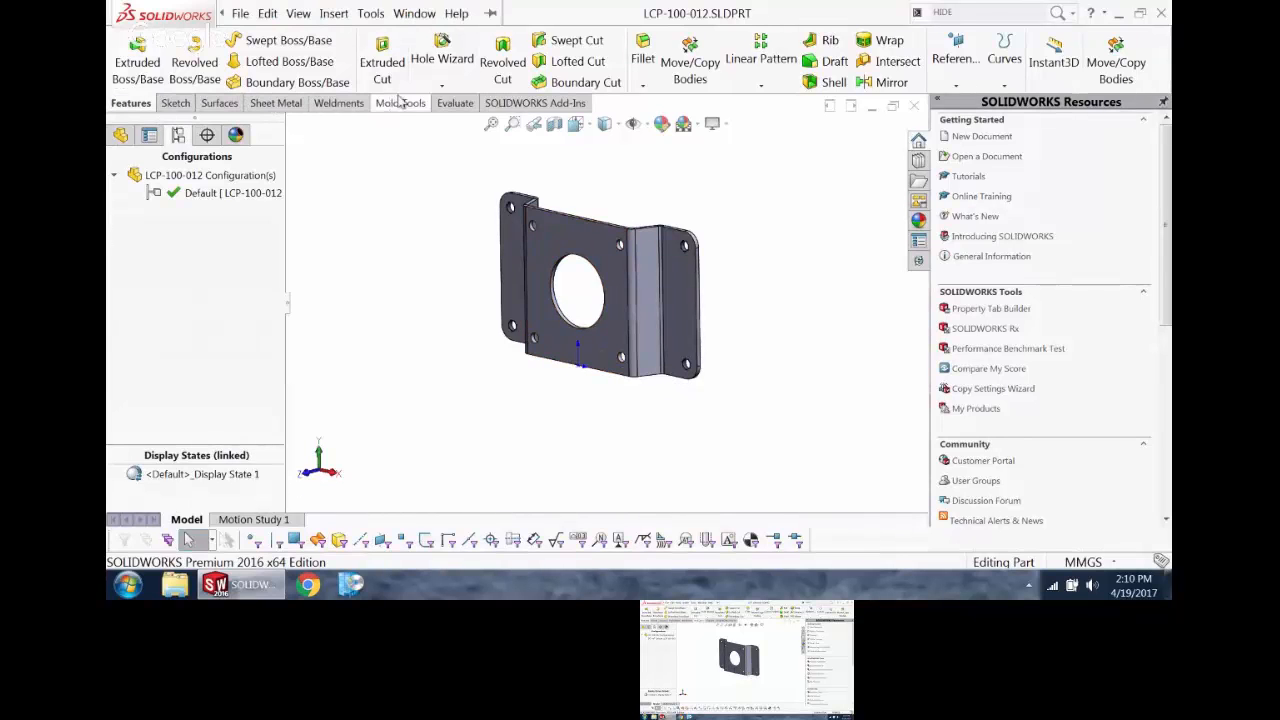
Step: Examine the bracket's flat pattern, and return the part to its folded state
left_click(291, 104)
left_click(802, 82)
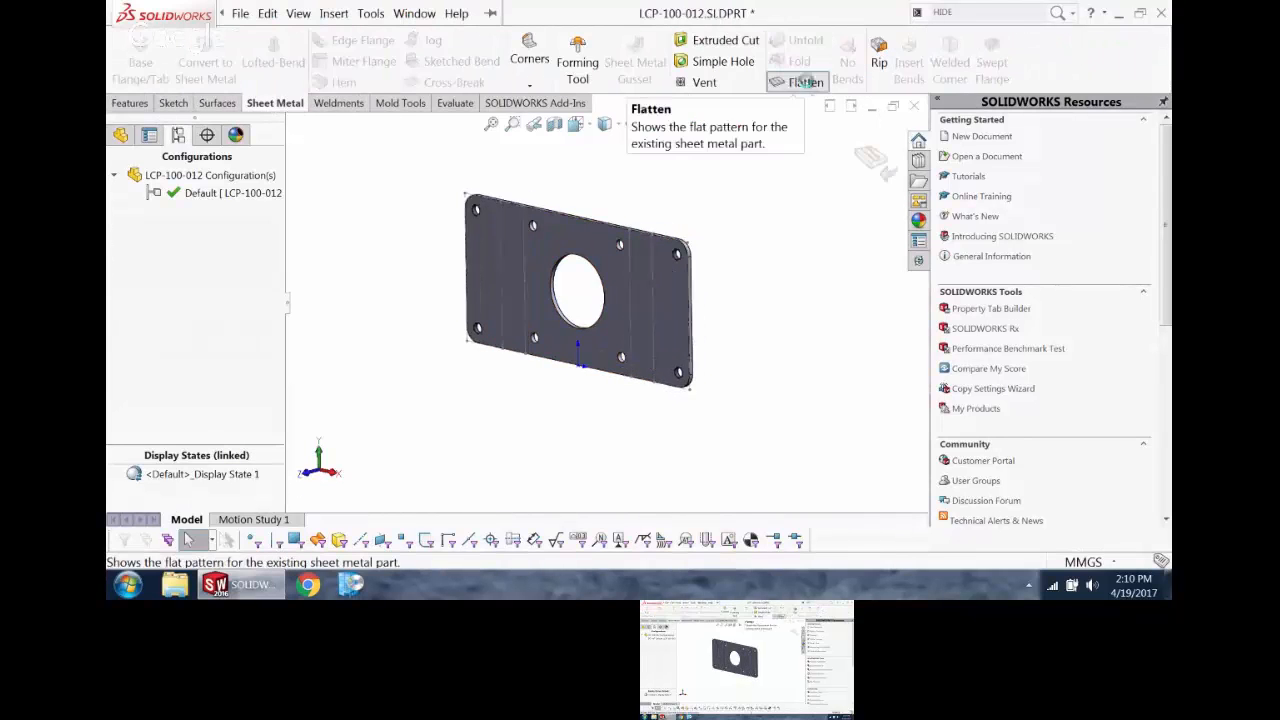
left_click(806, 81)
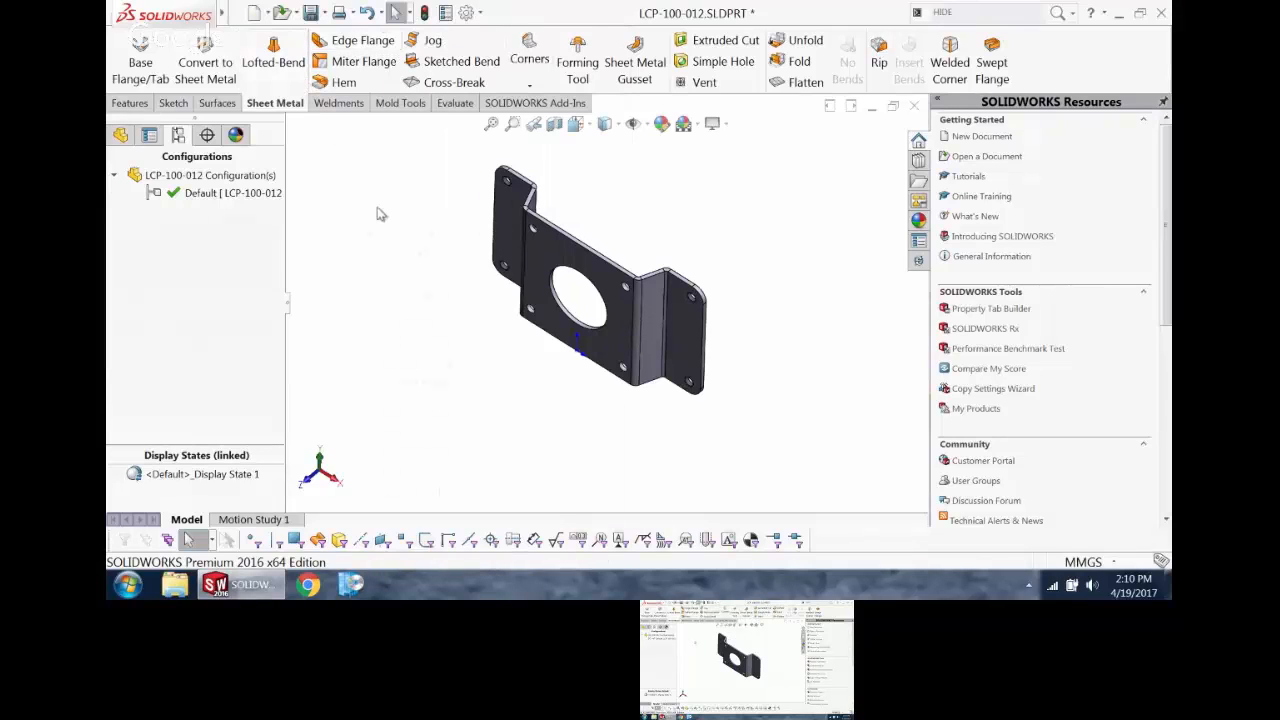
Step: Make a new drawing of the bracket from the Daedalus B PART MM template instead of opening its existing drawing
left_click(267, 14)
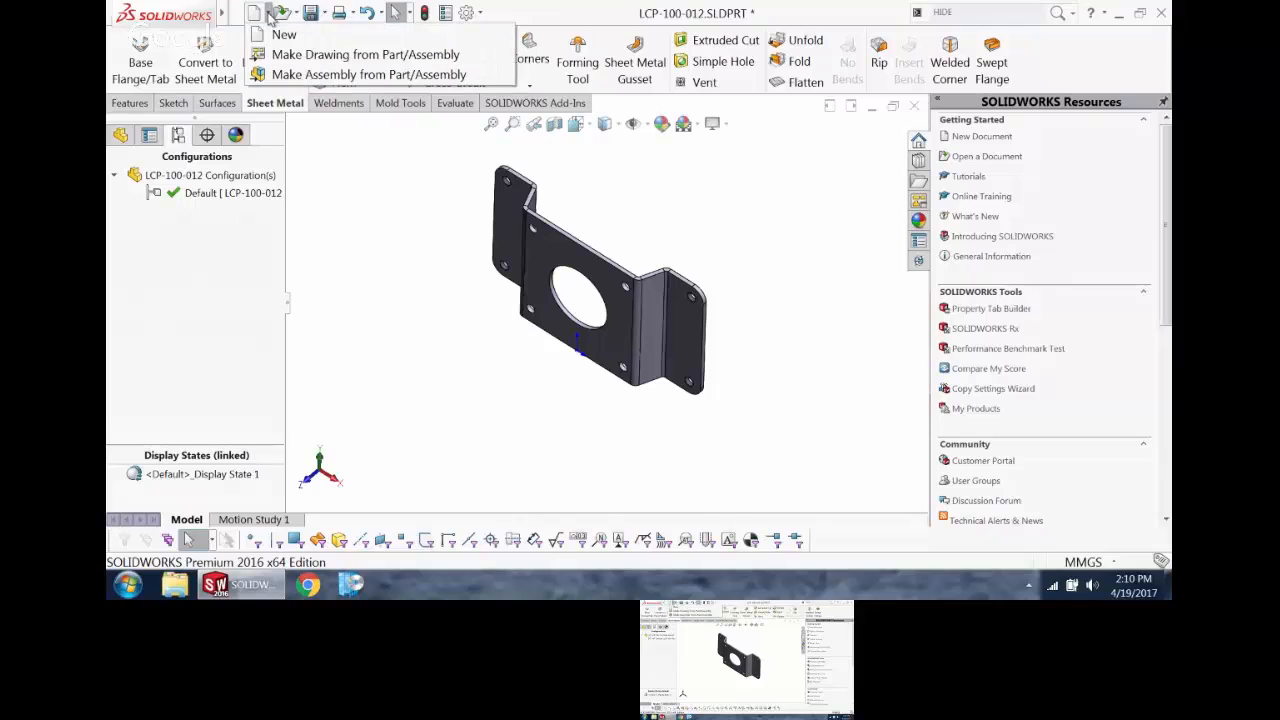
left_click(320, 56)
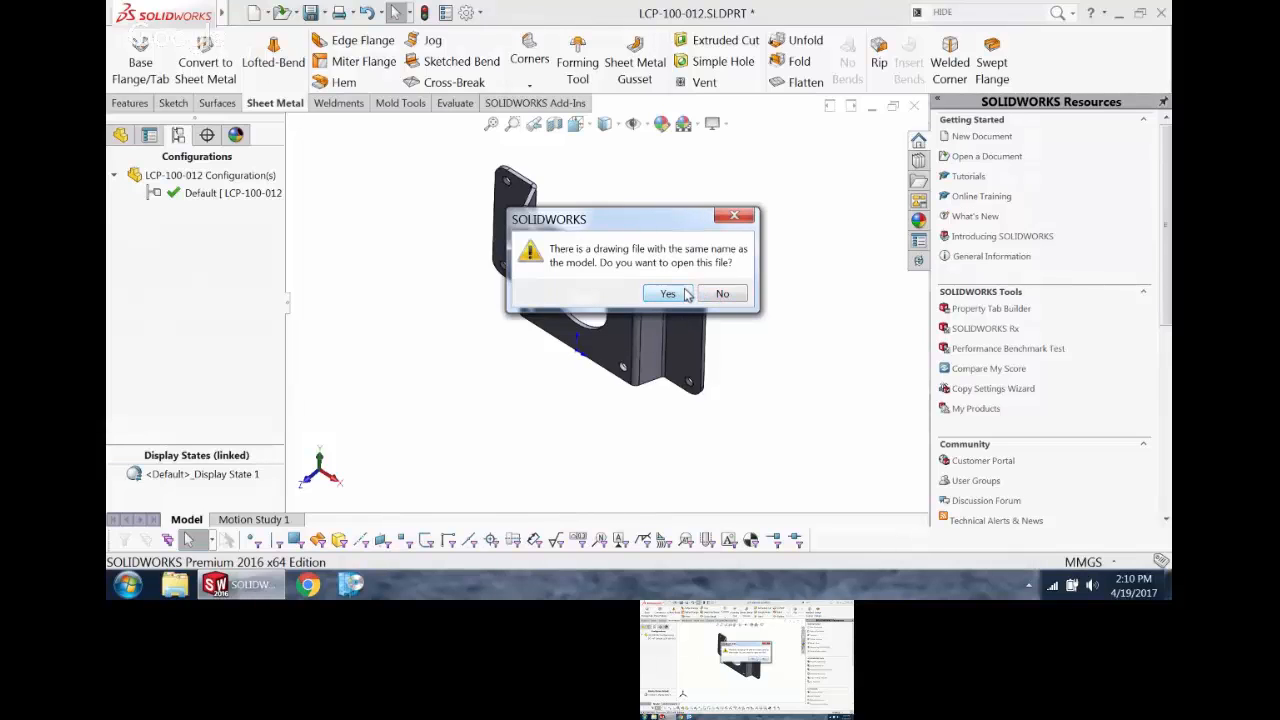
left_click(716, 296)
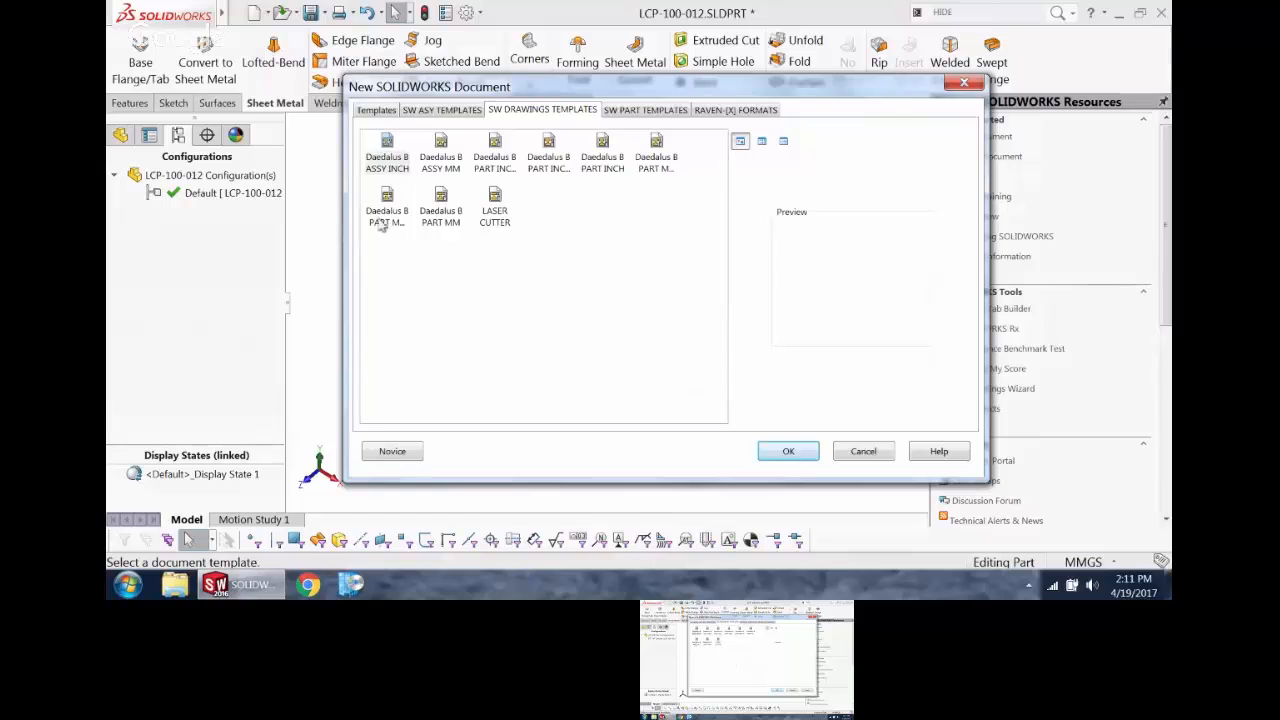
double_click(443, 203)
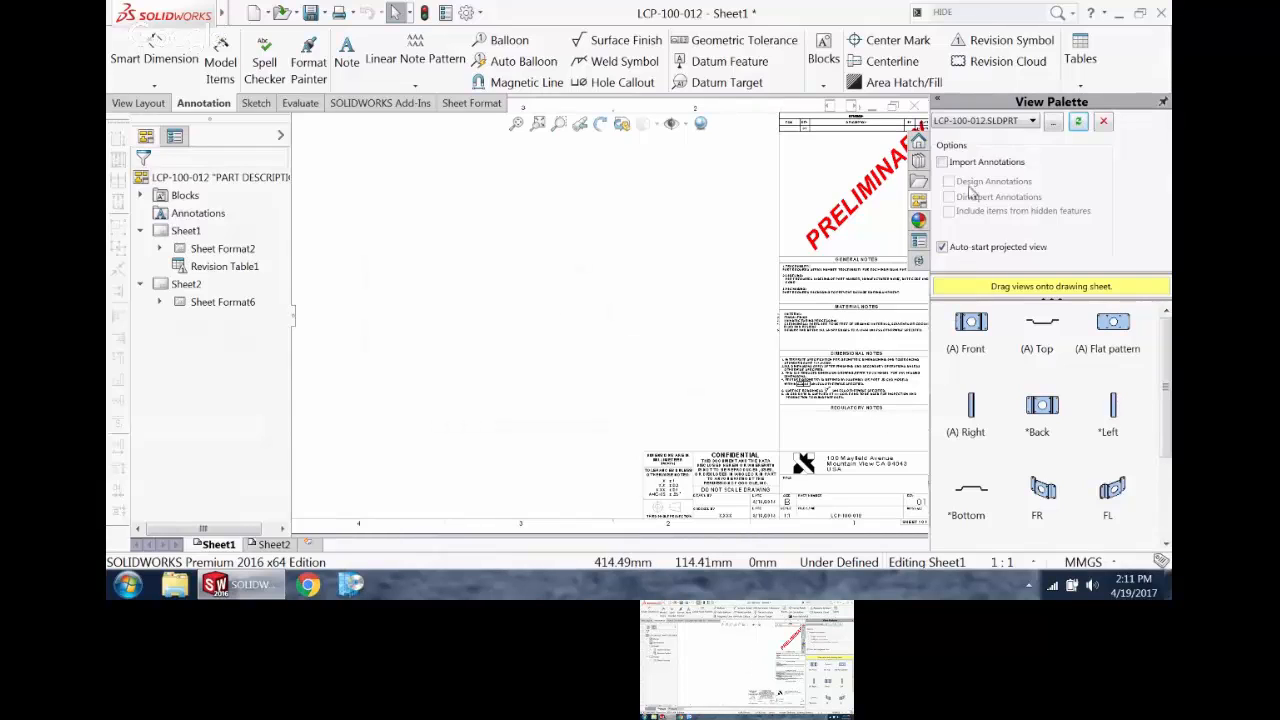
Step: Place the bracket's front view with imported design annotations on the sheet, and project a side view and an isometric view from it
left_click(942, 162)
left_click(948, 181)
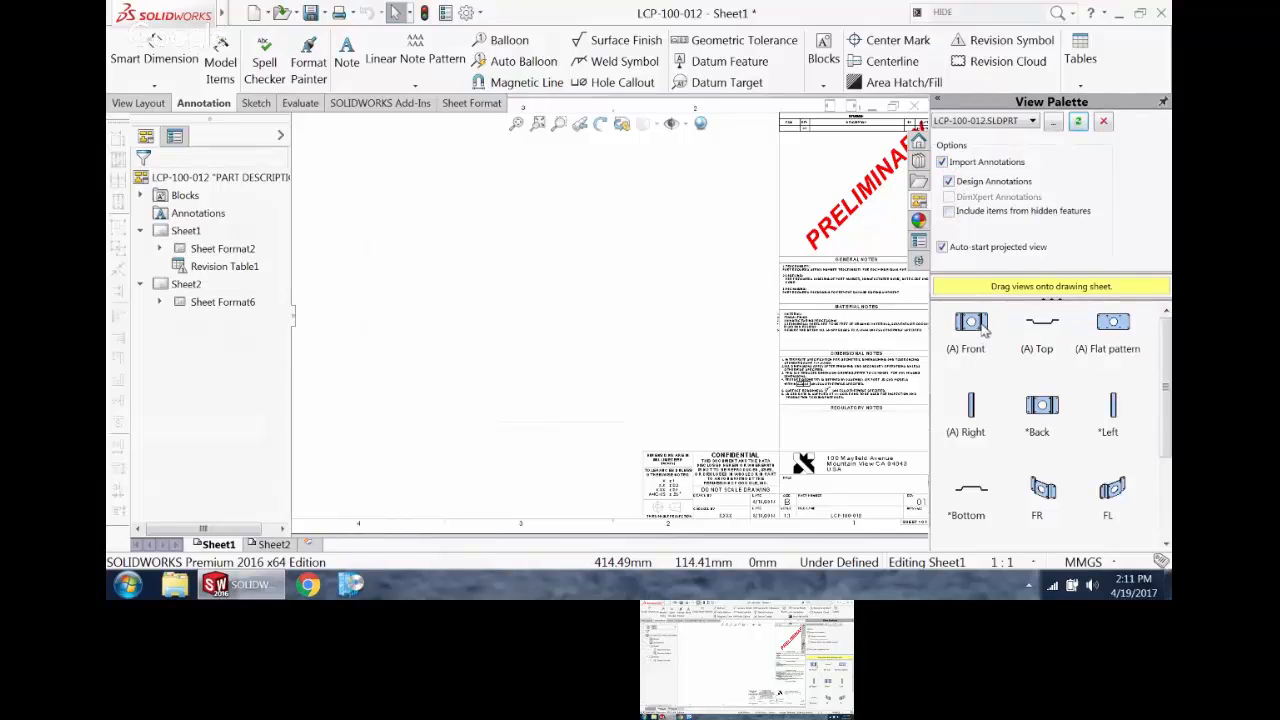
mouse_move(983, 330)
left_mouse_down()
mouse_move(417, 240)
mouse_move(443, 293)
left_mouse_up()
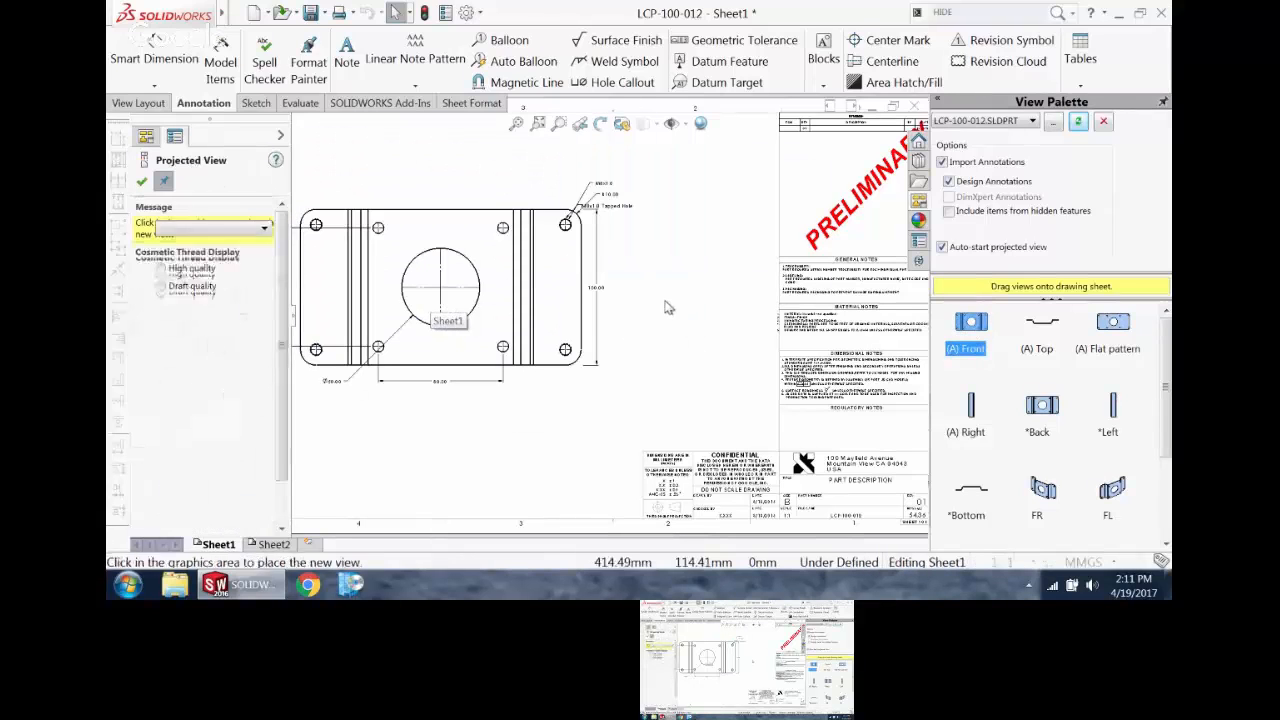
left_click(675, 287)
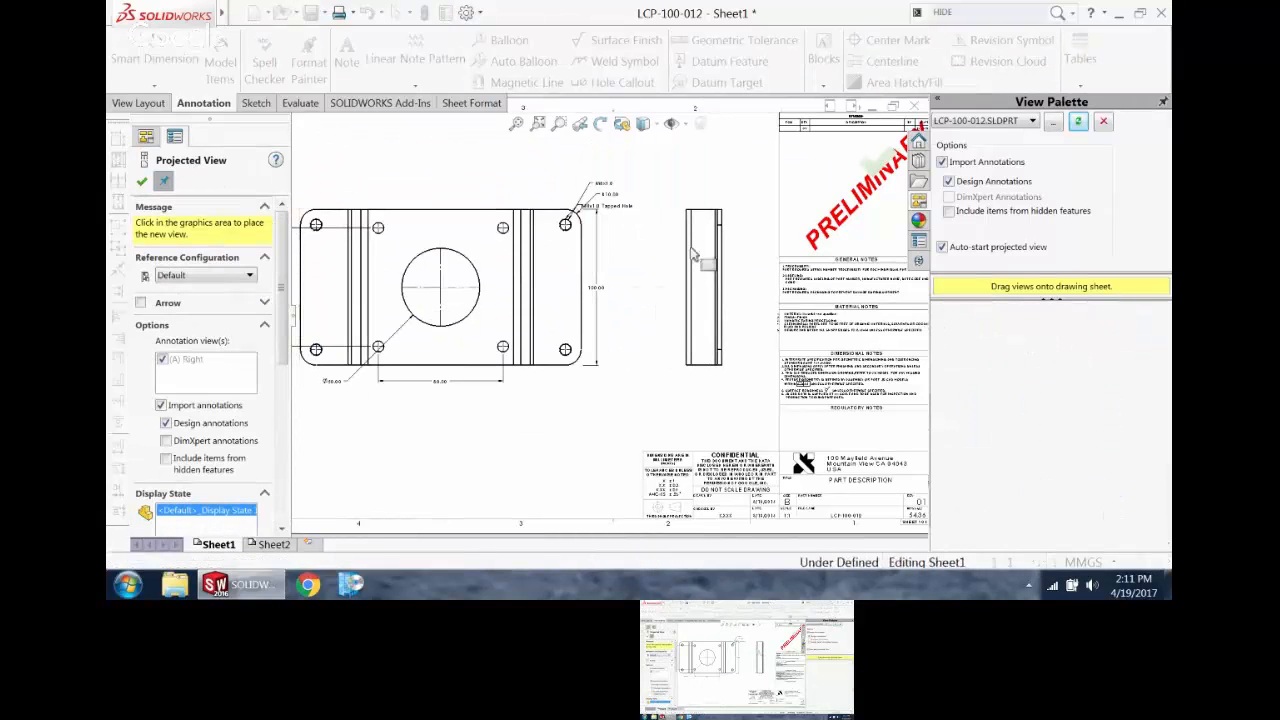
key("f")
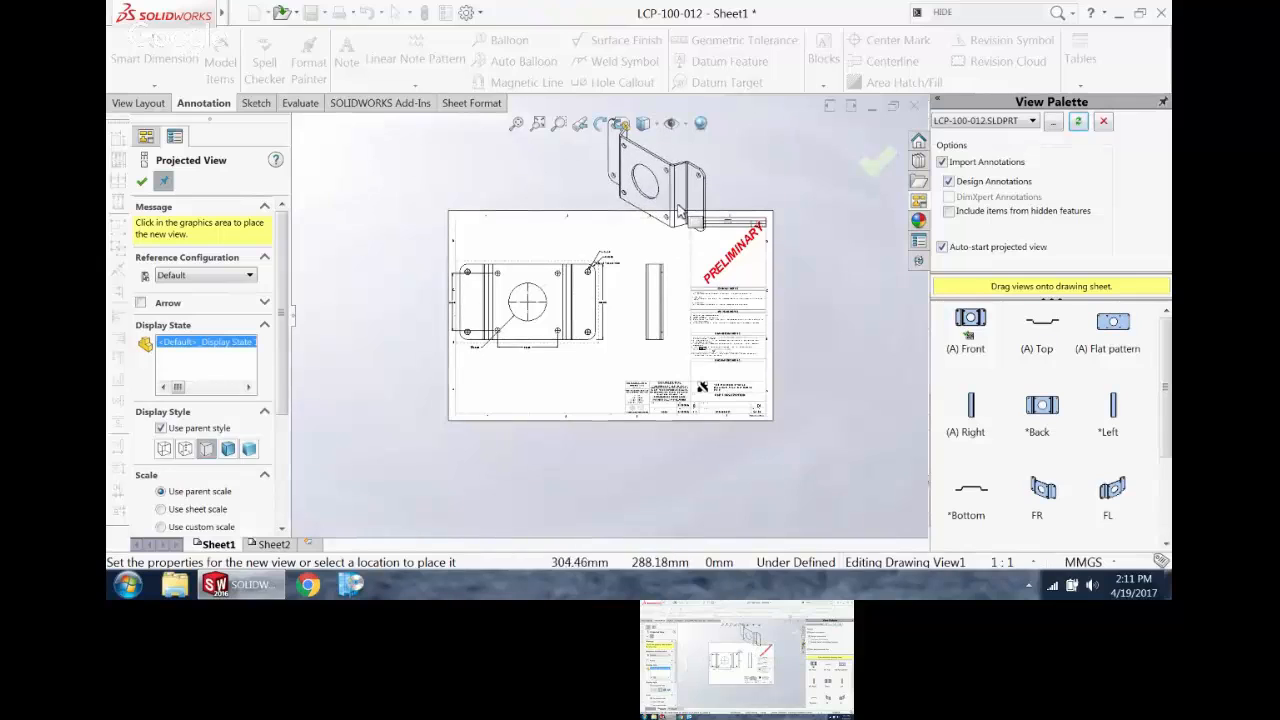
left_click(141, 181)
Step: Set the scale of Sheet1 to 1:2 without scaling the annotations' position or text height
scroll(706, 266, "down", 2)
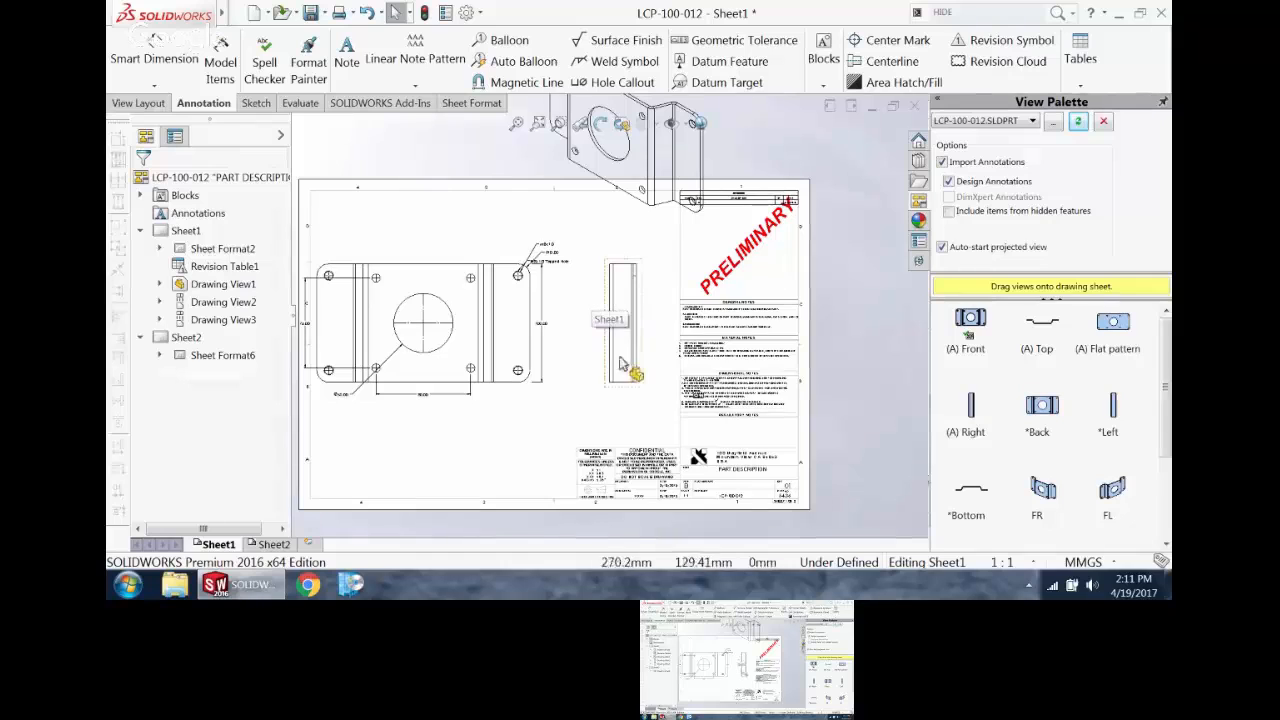
scroll(660, 400, "down", 4)
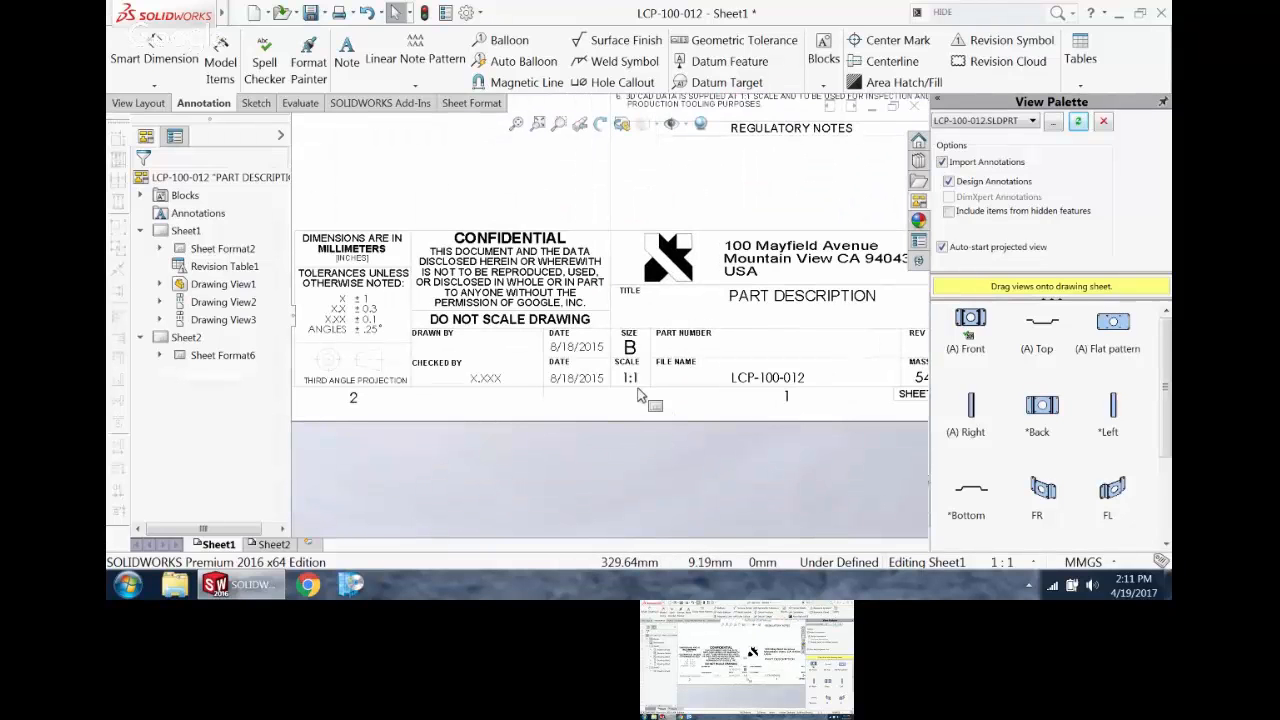
left_click(516, 123)
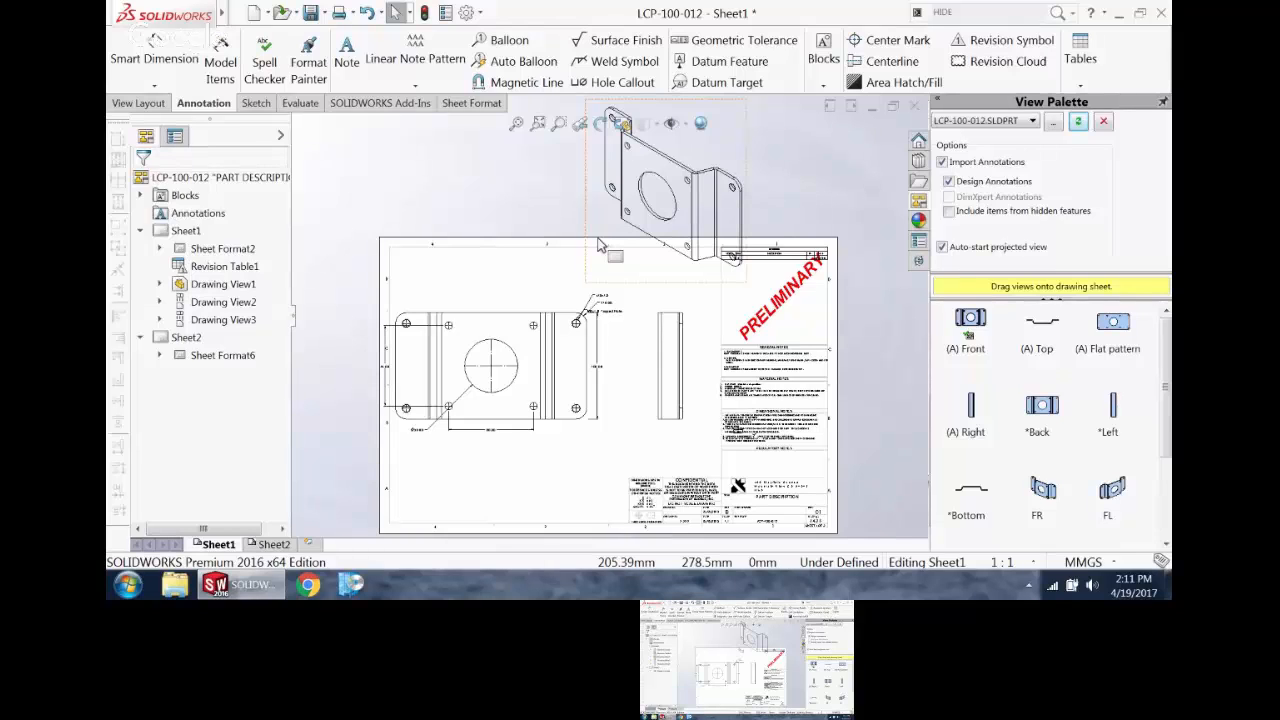
left_click_drag(598, 245, 598, 245)
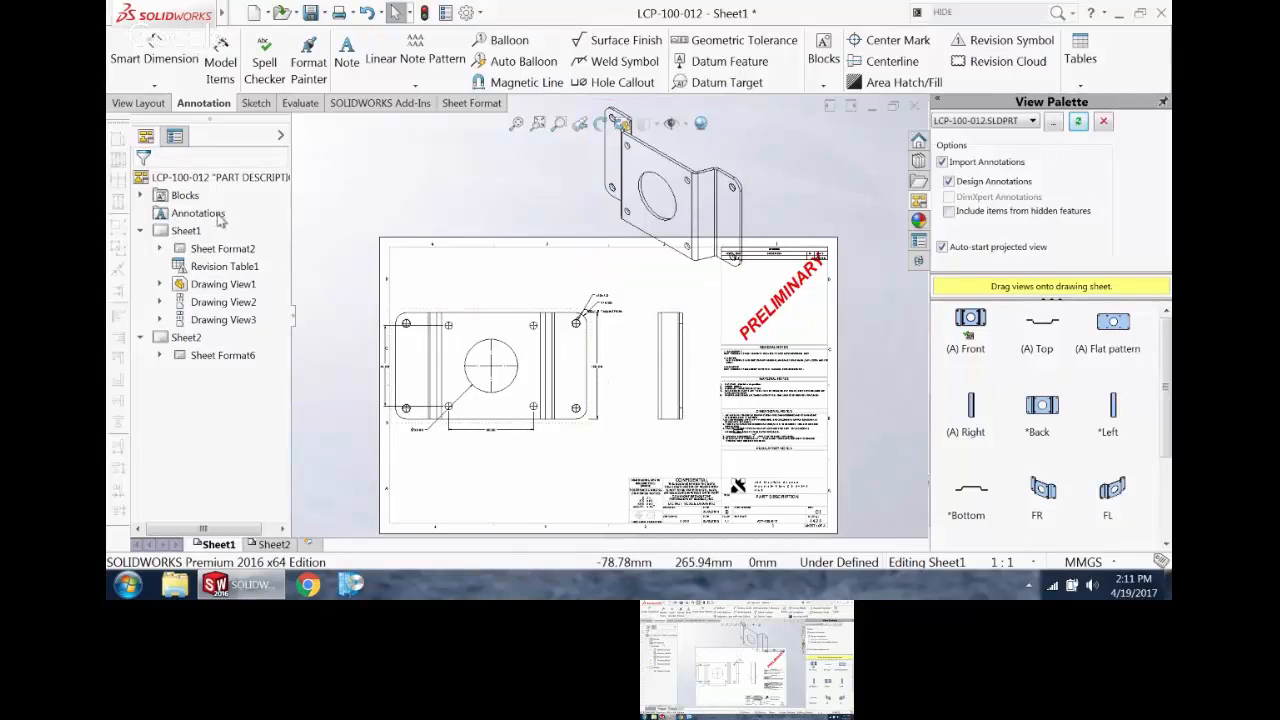
right_click(187, 232)
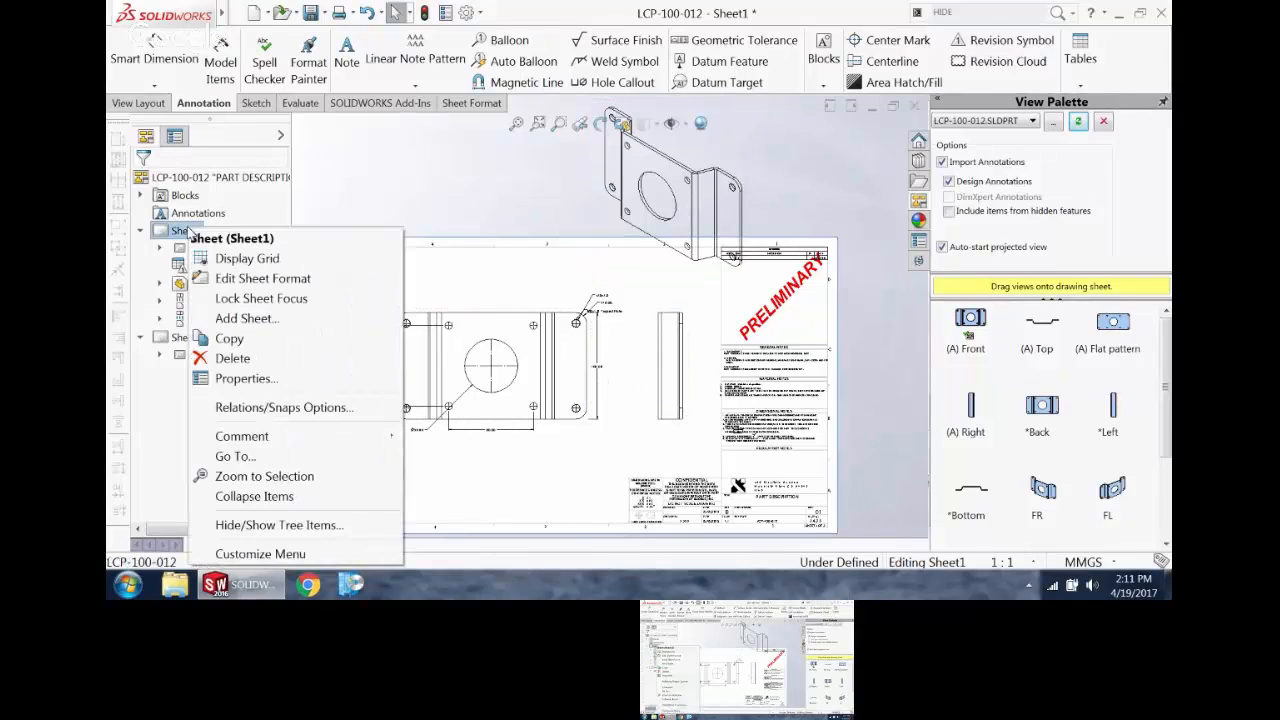
left_click(235, 381)
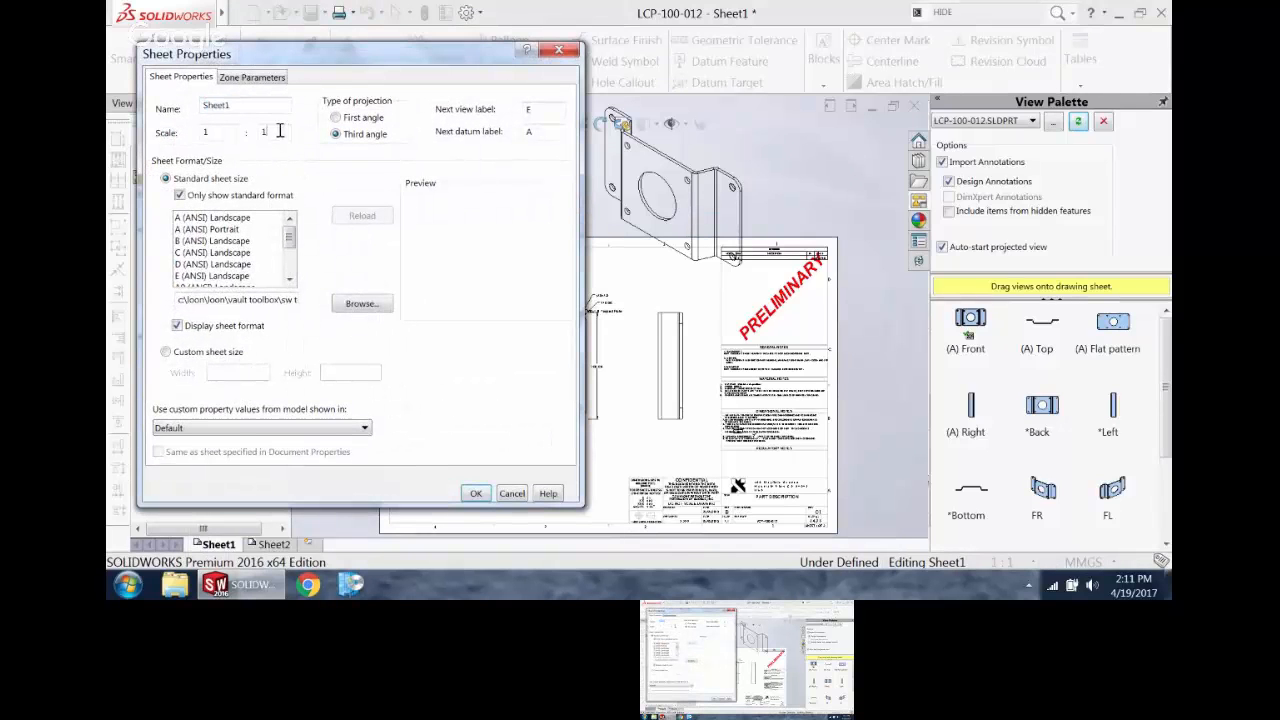
double_click(270, 132)
type("2")
left_click(477, 494)
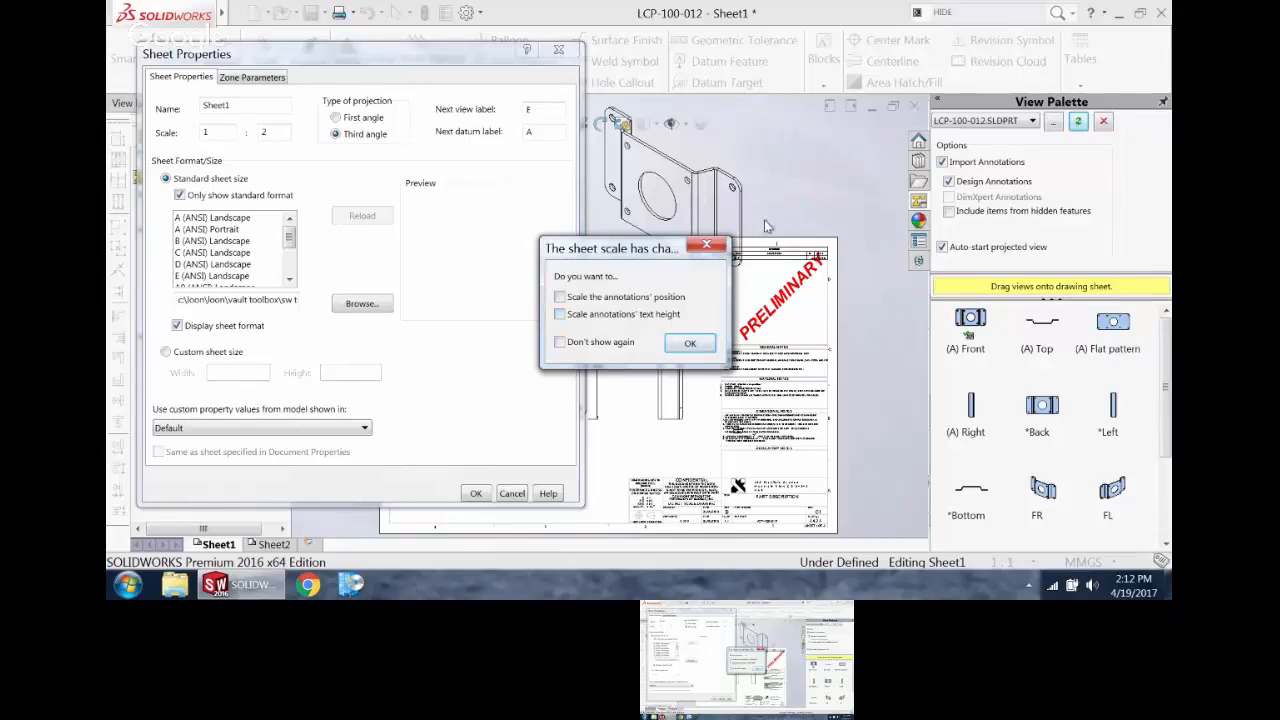
left_click(690, 343)
Step: Move the M8x1.0 Tapped Hole callout above the front view, clear of the other callouts at the upper corner hole
scroll(503, 393, "up", 3)
scroll(503, 393, "up", 1)
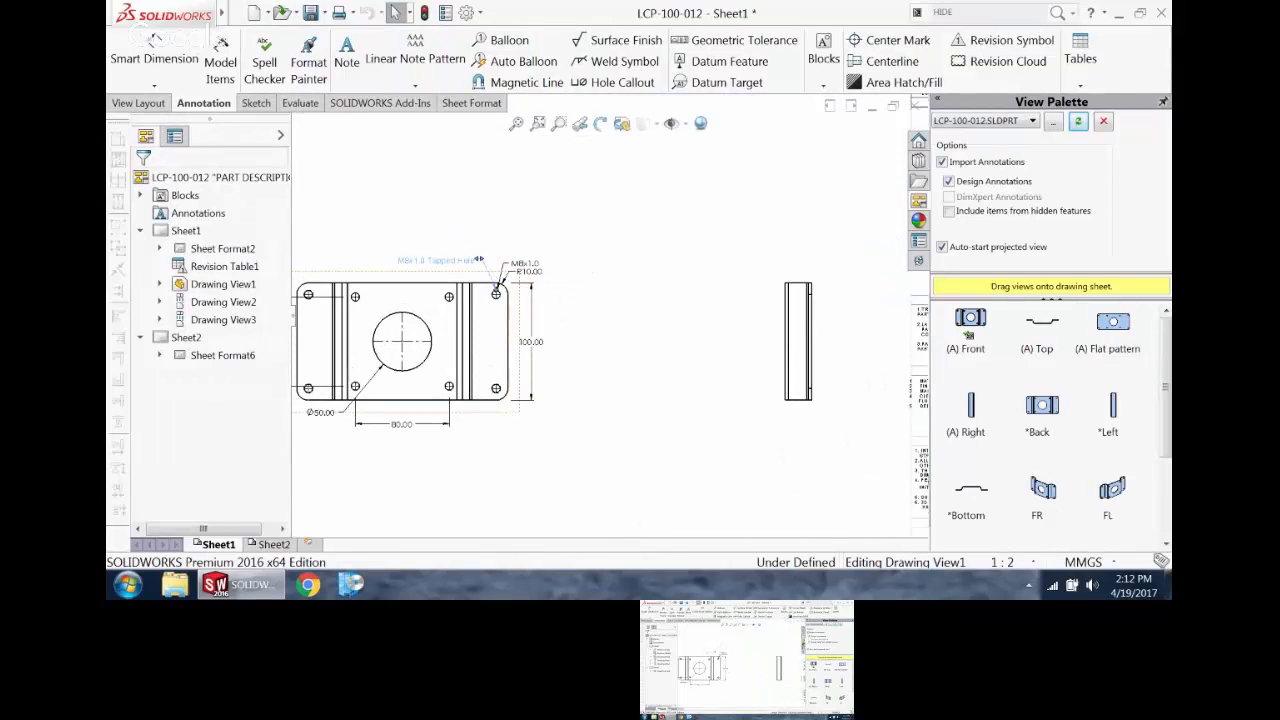
left_click(436, 271)
Step: Move the isometric view inside the sheet border and bring the projected side view closer to the front view
key("f")
left_click_drag(672, 262, 615, 402)
scroll(615, 402, "up", 3)
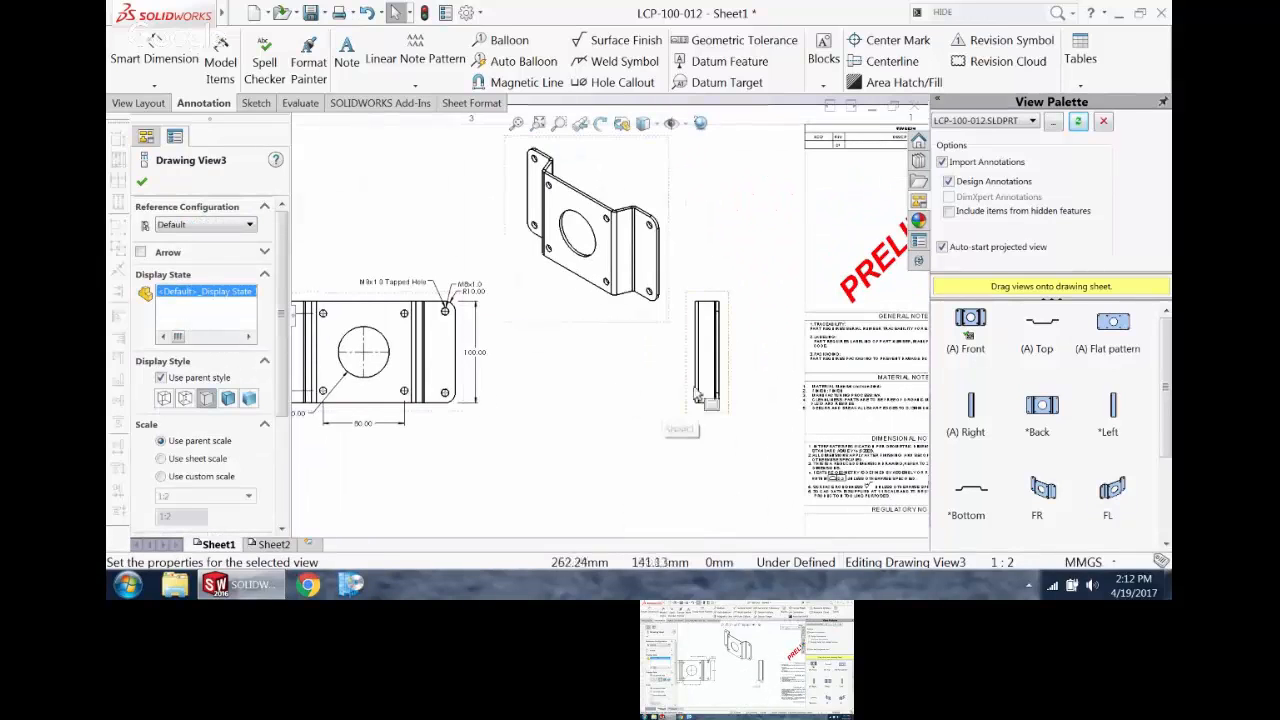
left_click_drag(730, 378, 568, 413)
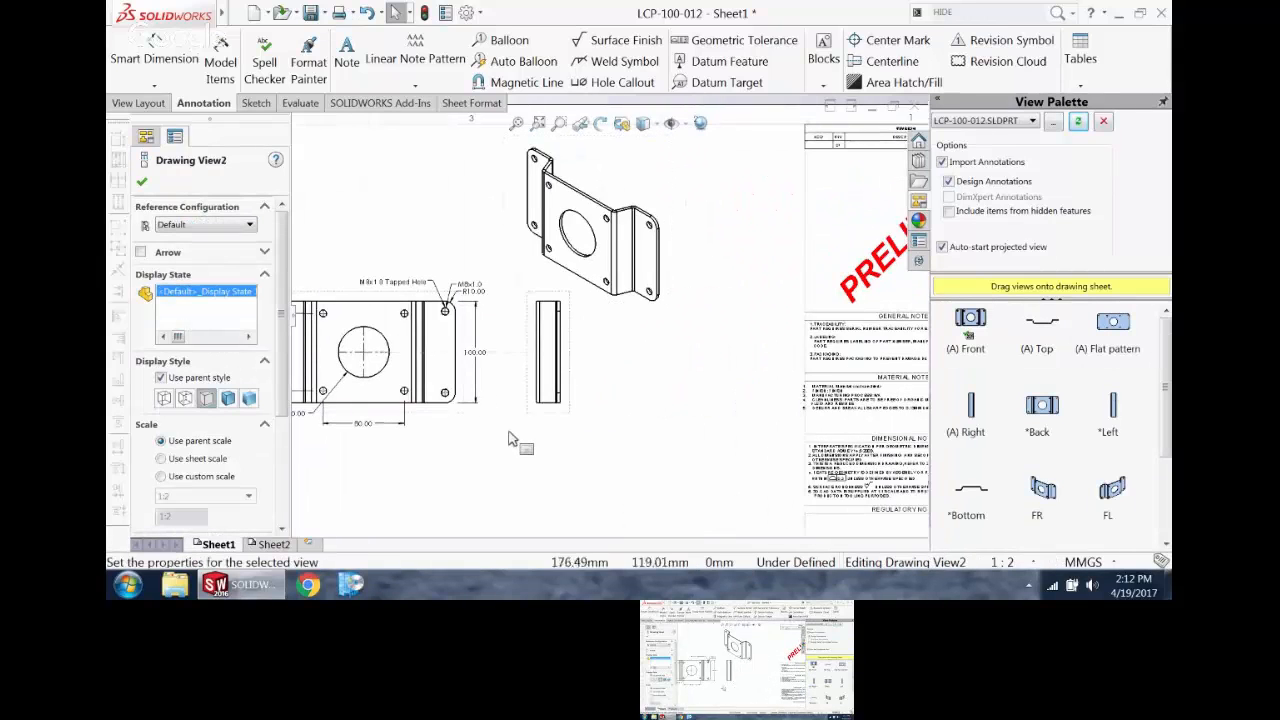
key("f")
Step: Lock the focus on the bracket's front view
scroll(468, 276, "up", 5)
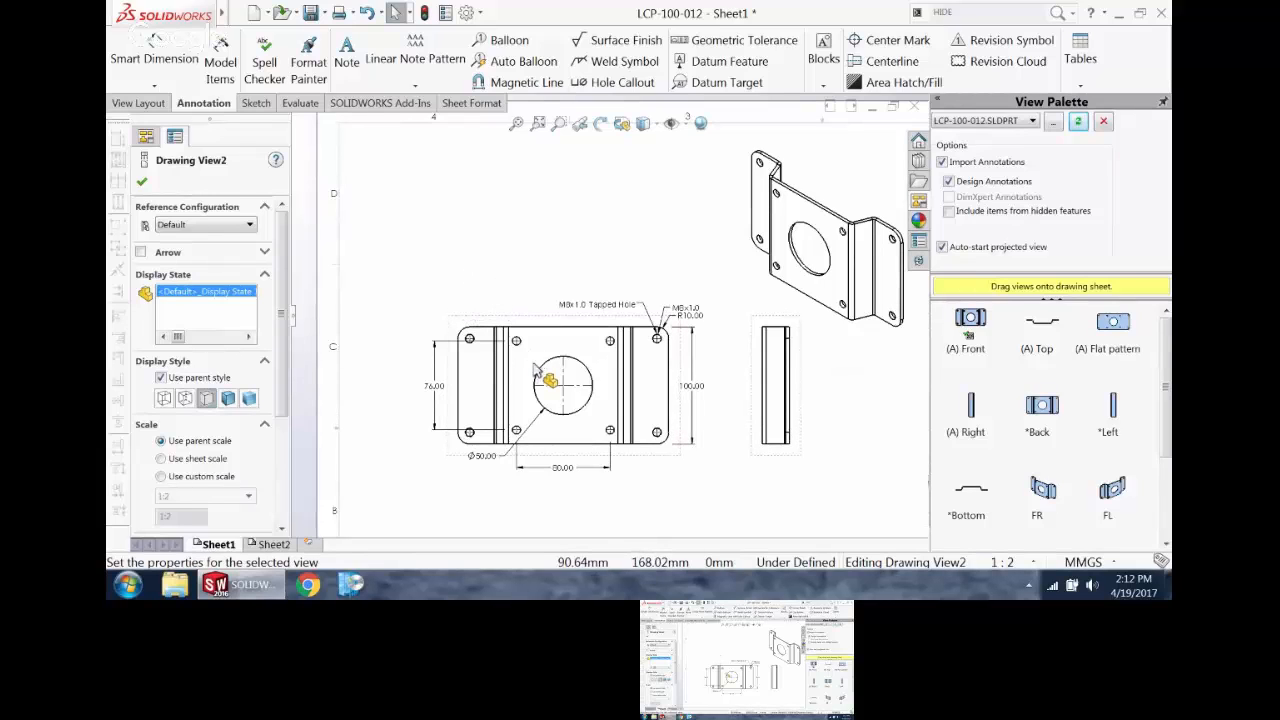
left_click(463, 322)
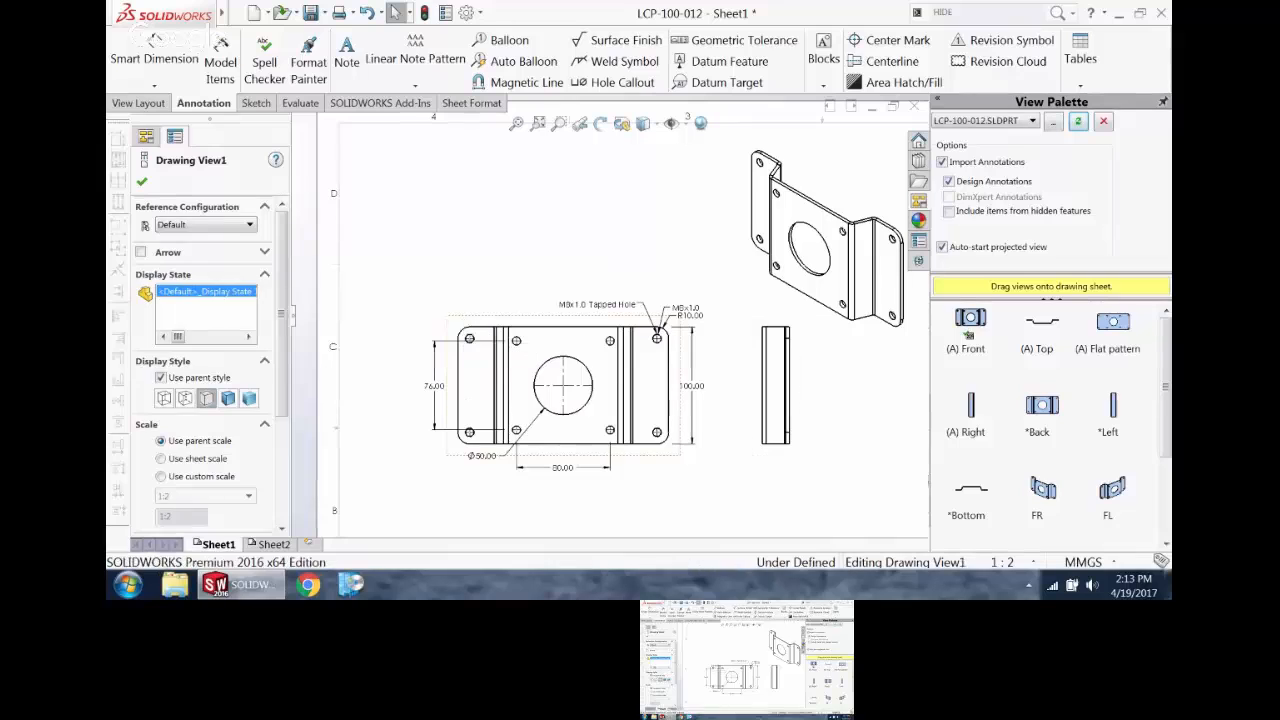
left_click(434, 214)
double_click(477, 321)
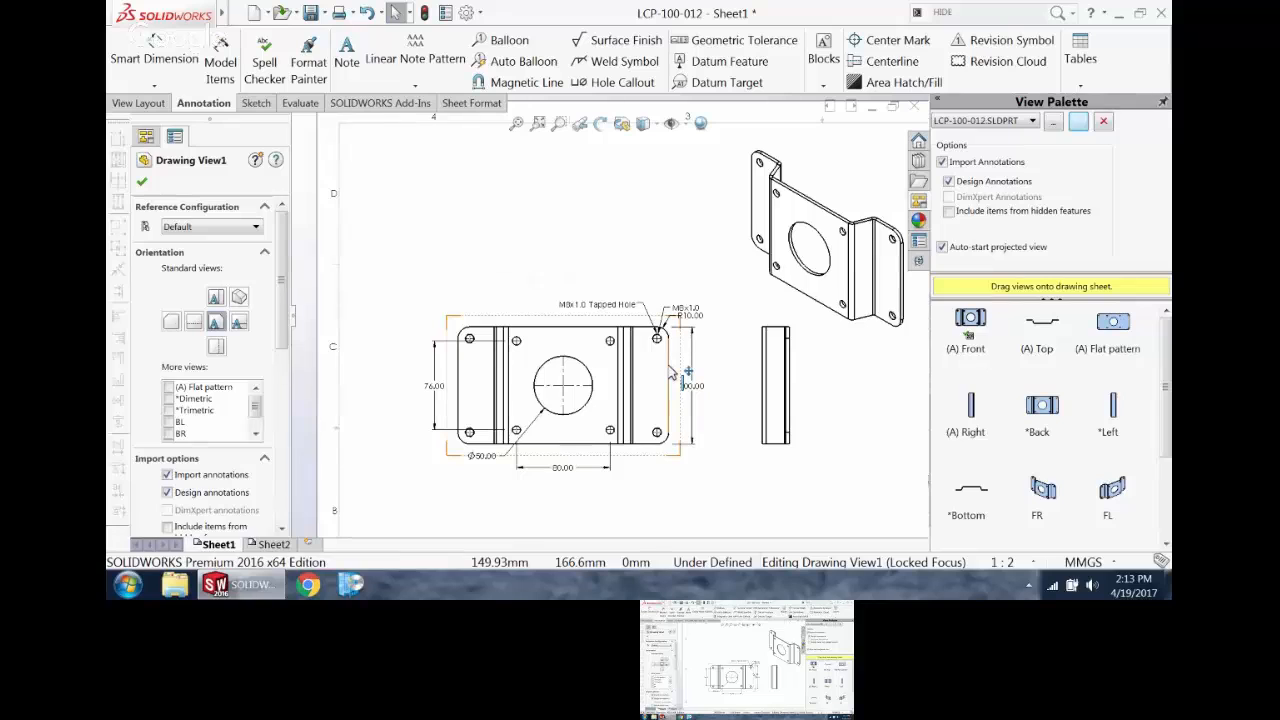
Step: Sketch a rectangle about 14 mm tall in the front view, below the large center hole and beside the small lower hole
scroll(606, 423, "down", 5)
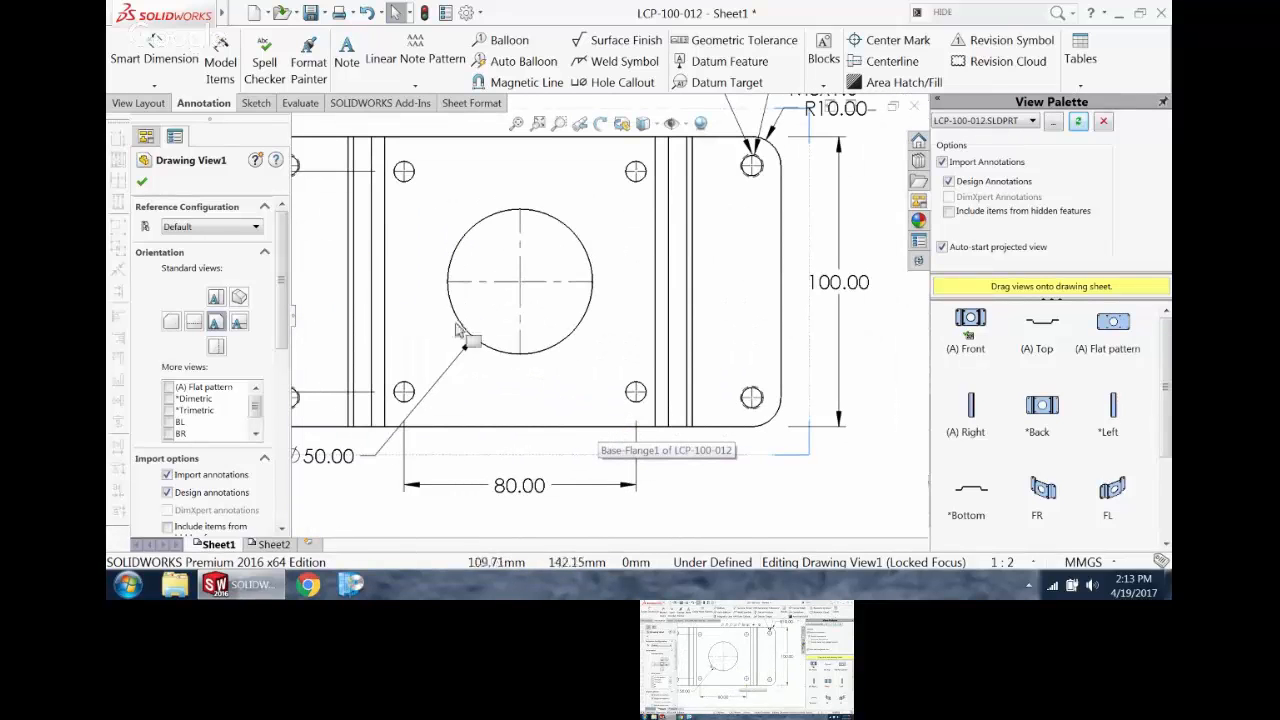
left_click(256, 104)
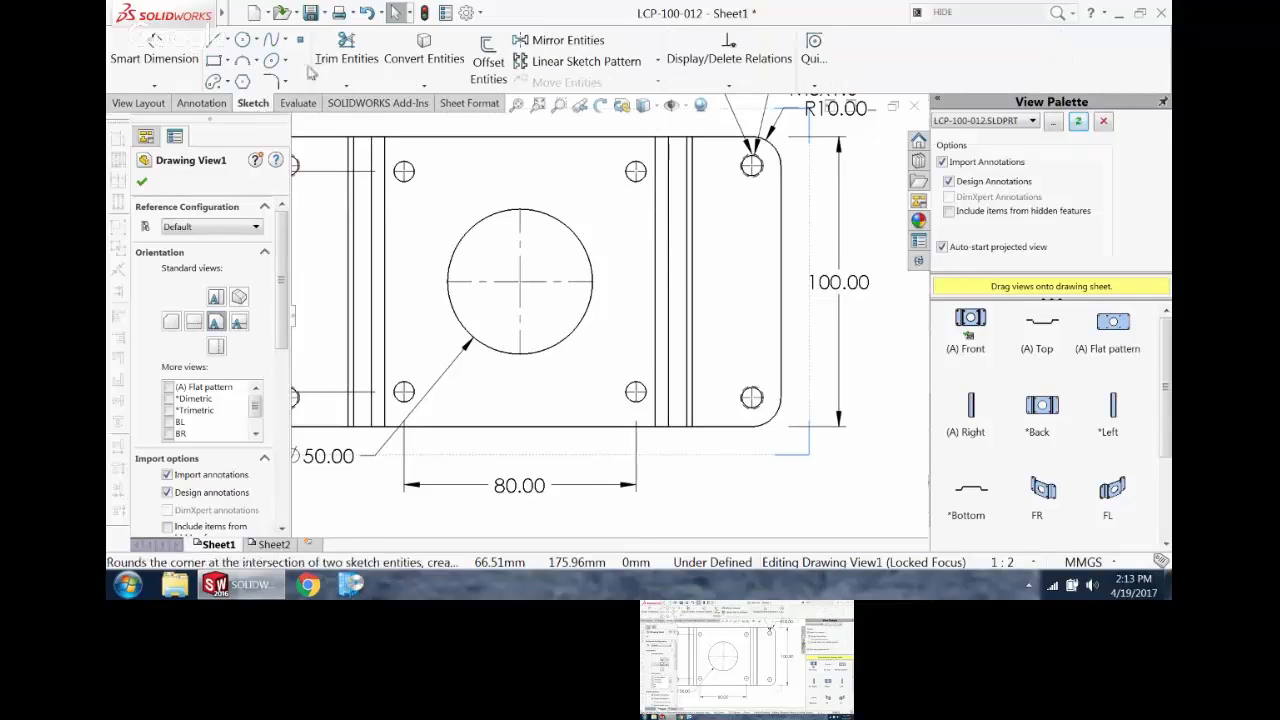
left_click(214, 60)
left_click(505, 365)
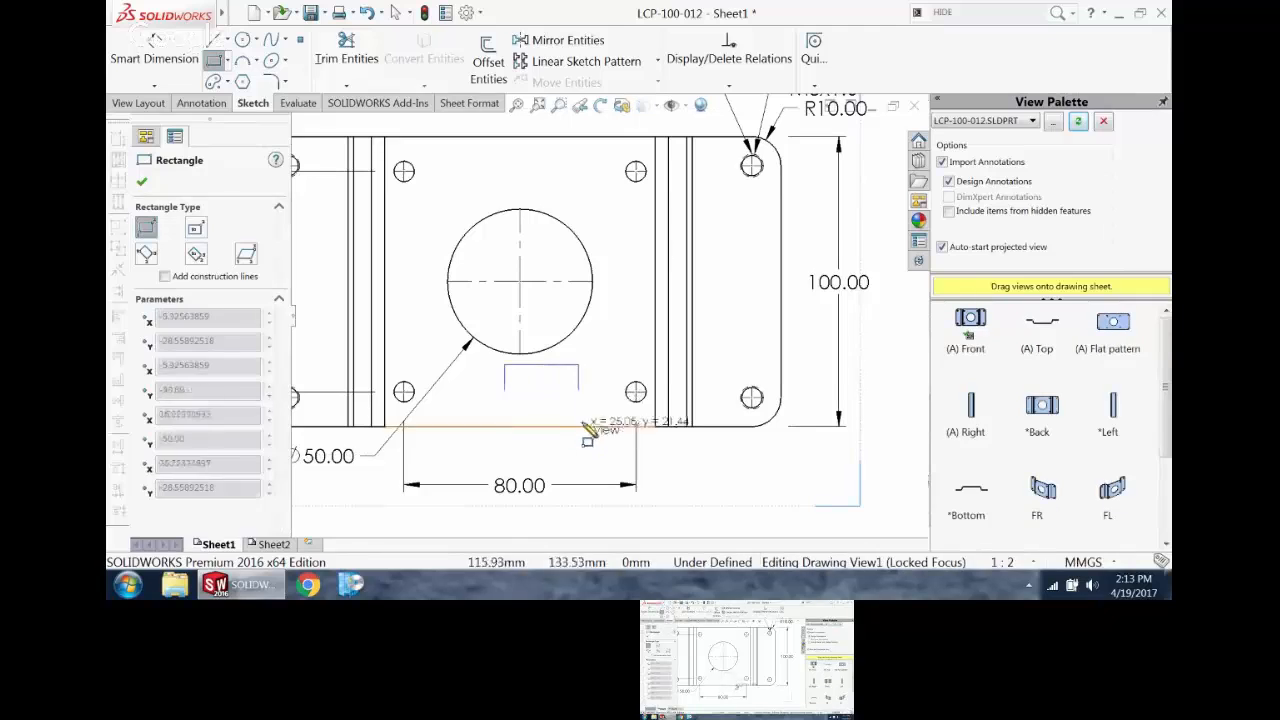
left_click(599, 405)
key("Escape")
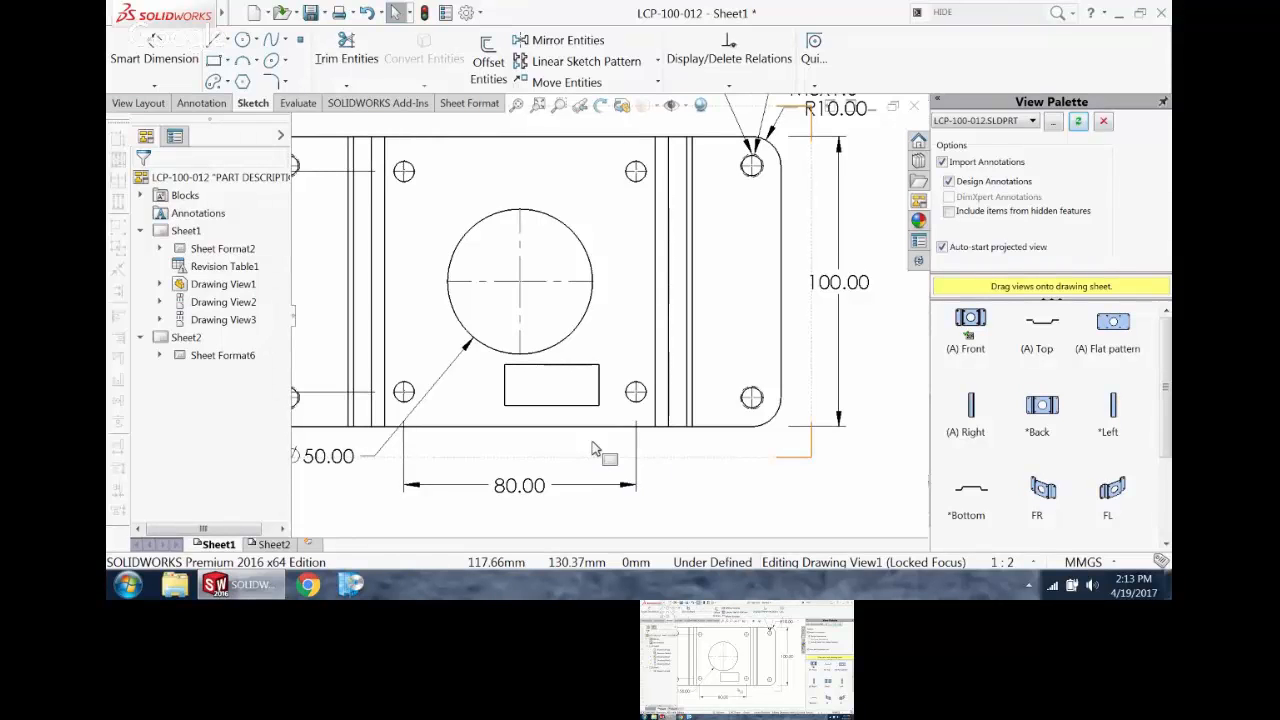
Step: Fill the whole rectangle with a solid area fill
left_click(600, 394)
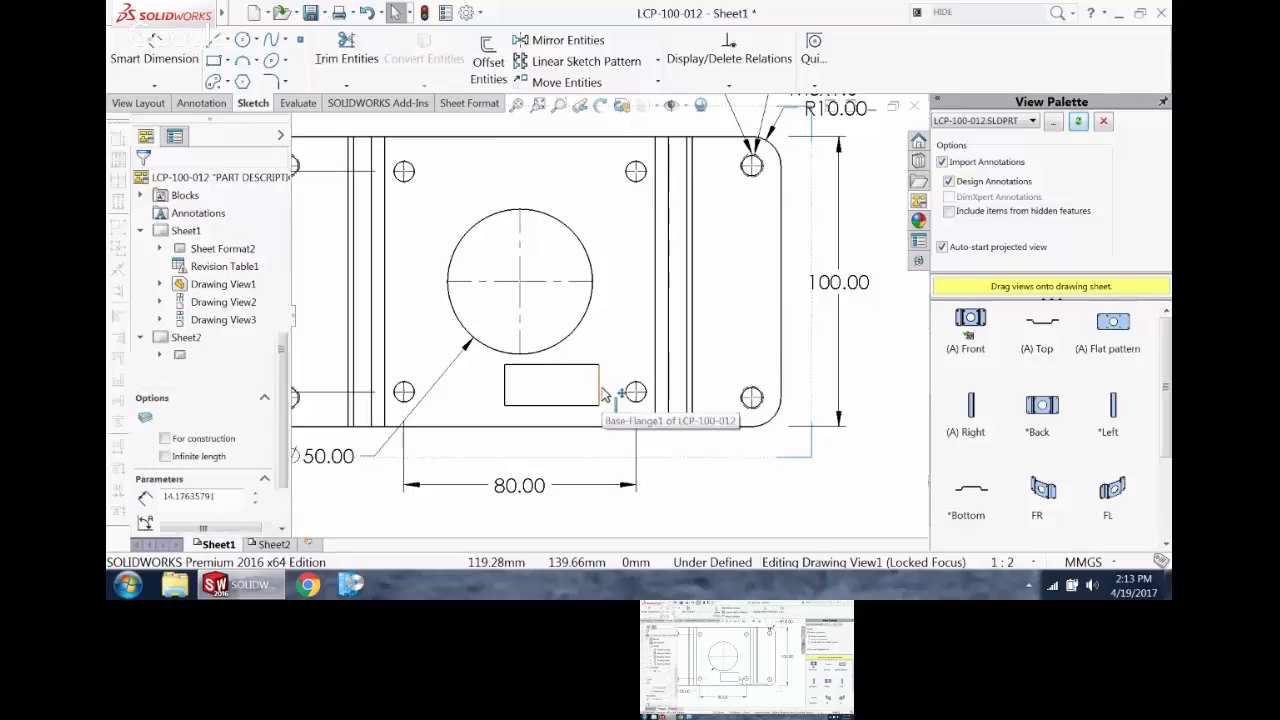
right_click(600, 395)
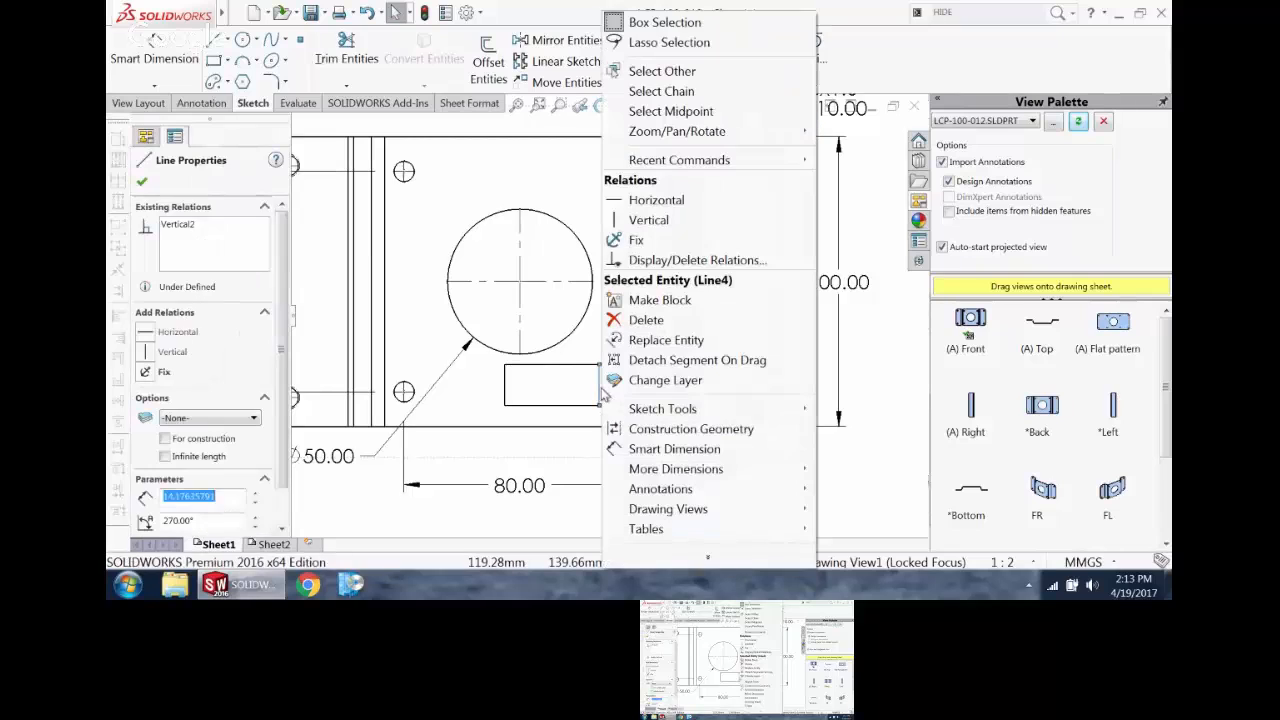
left_click(676, 91)
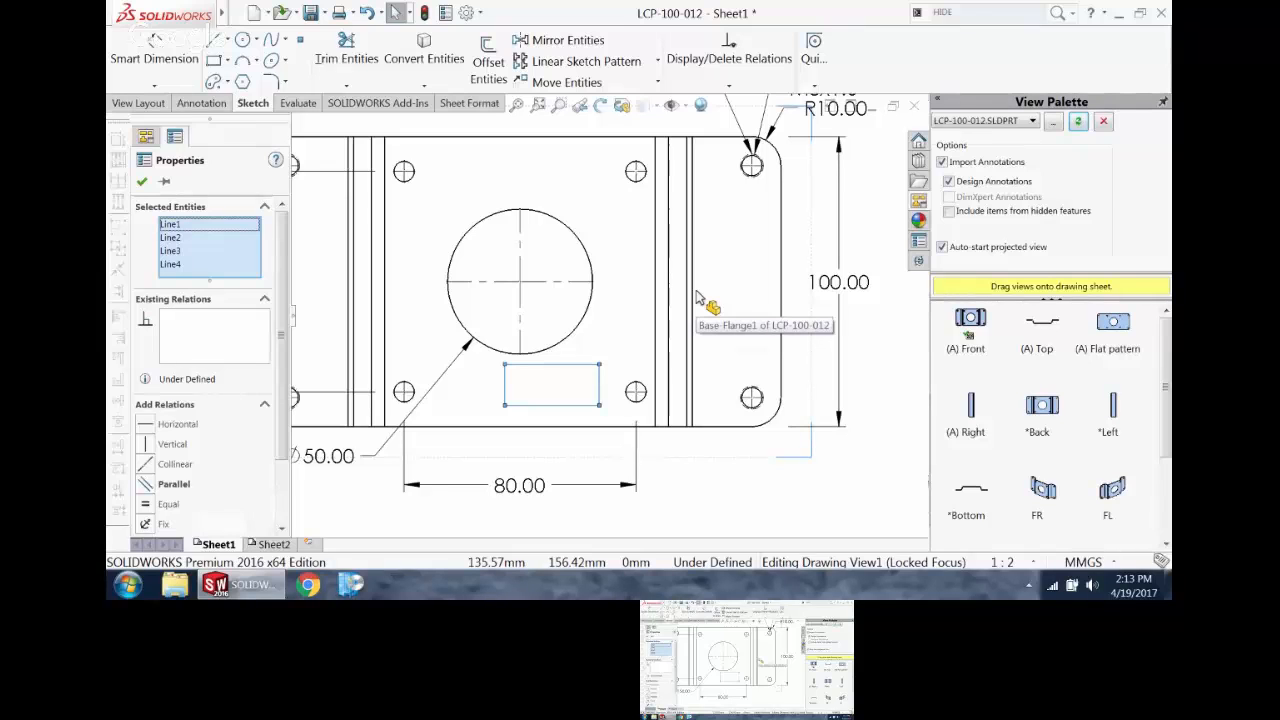
left_click(187, 104)
left_click(897, 82)
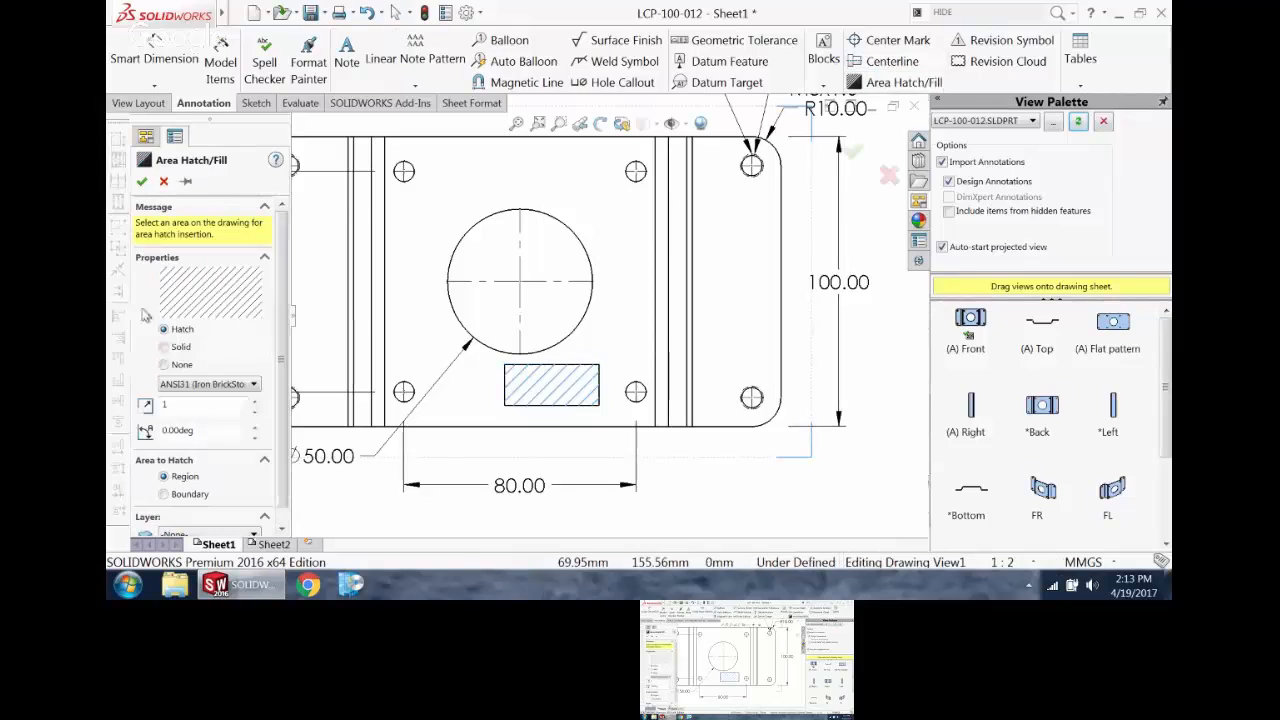
left_click(165, 347)
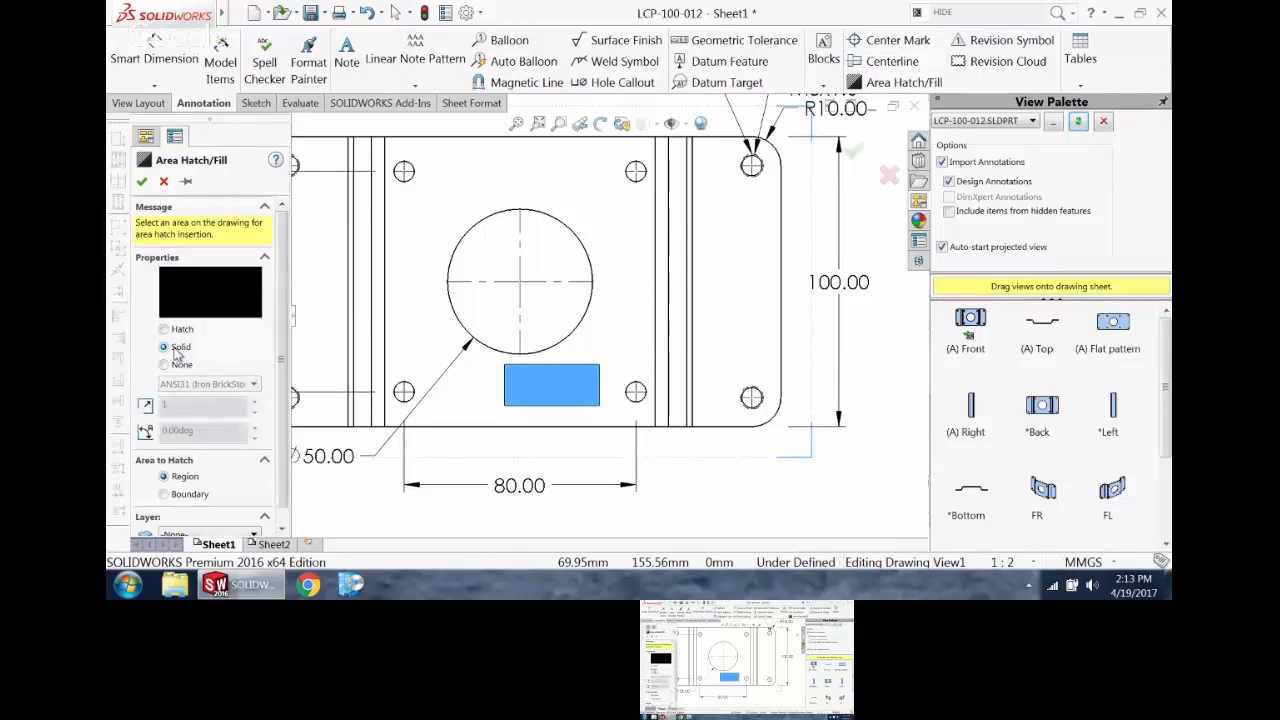
left_click(141, 181)
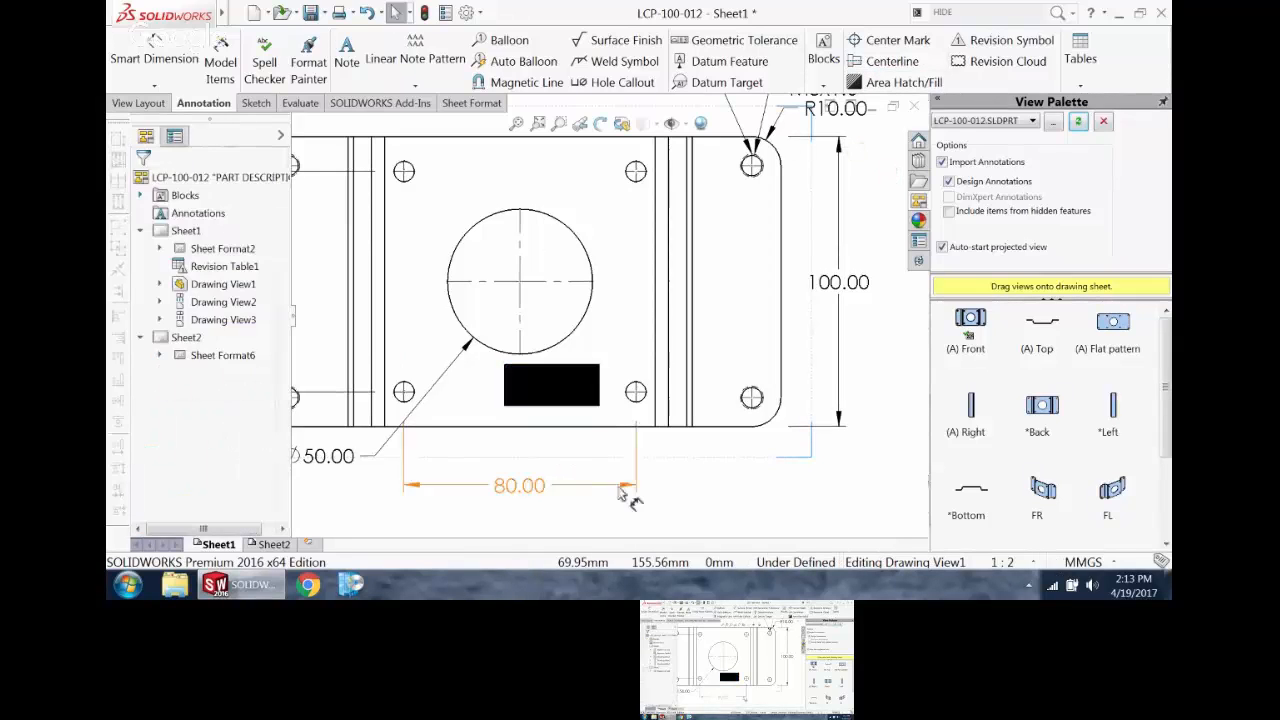
Step: Sketch a stepped line in the front view through the upper-left corner hole and inner hole, dropping about 38 mm to the large hole's center height
scroll(735, 478, "up", 2)
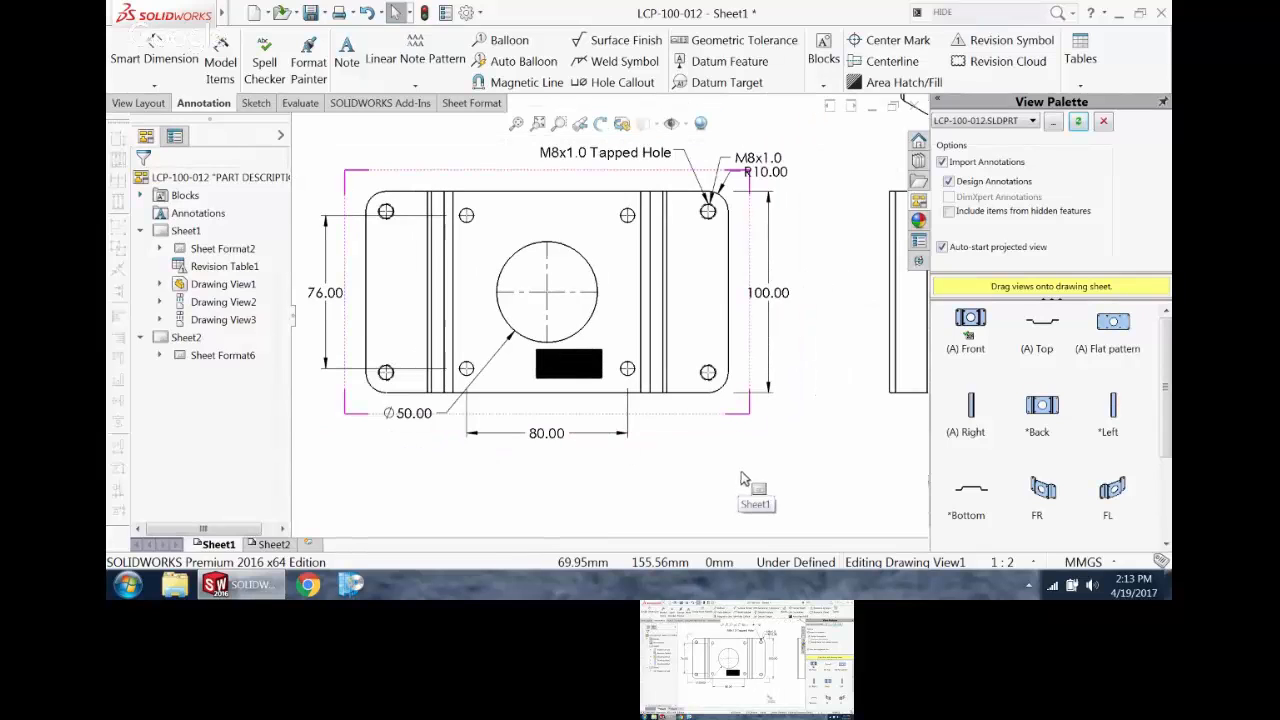
scroll(482, 268, "down", 2)
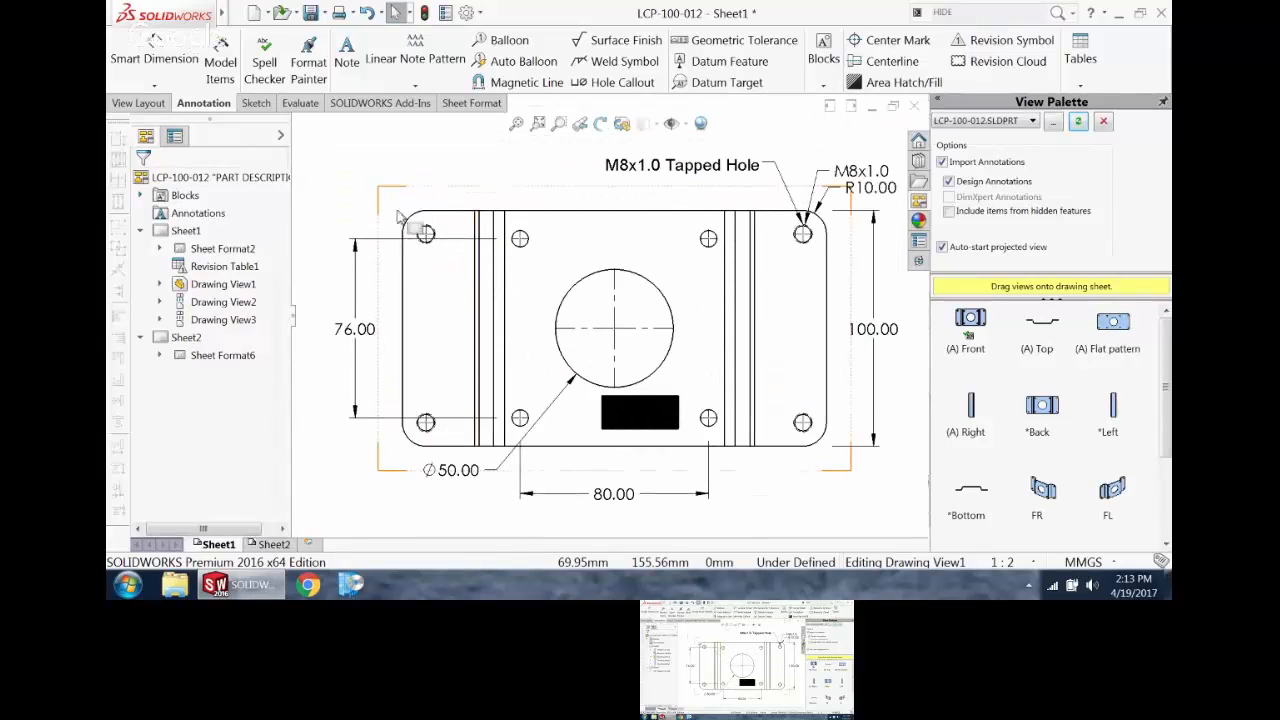
left_click(256, 103)
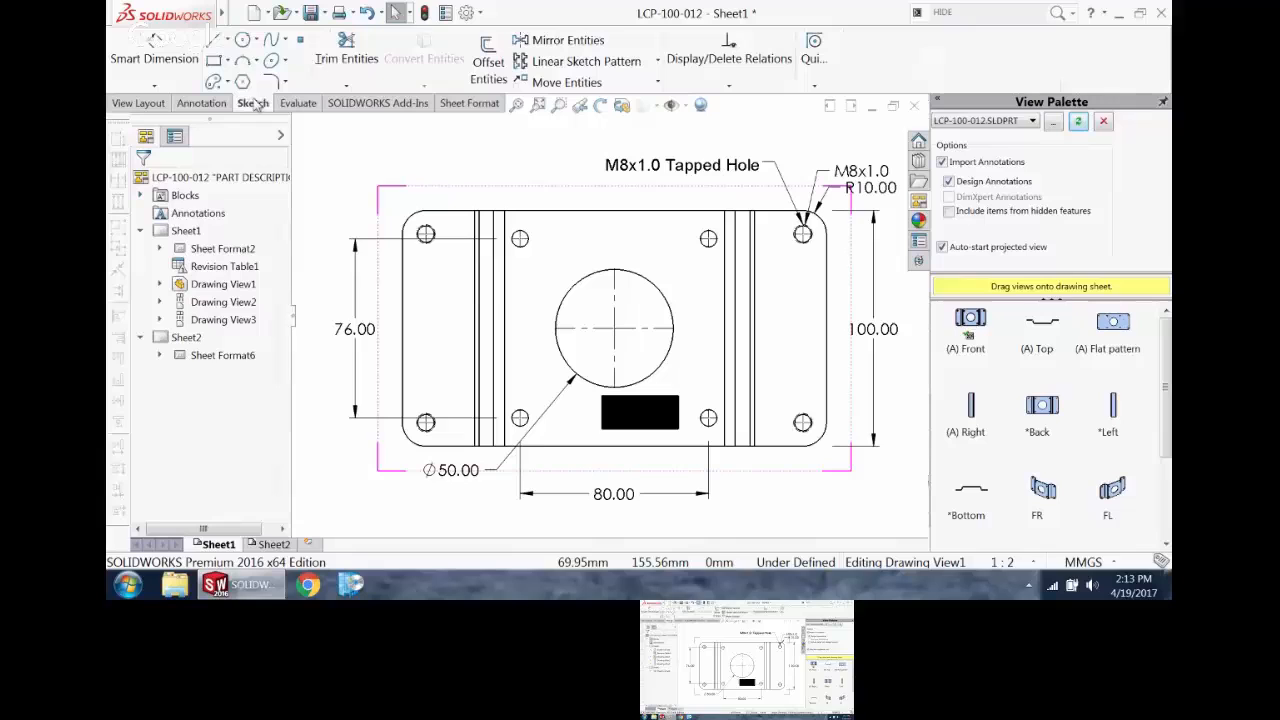
left_click(215, 42)
scroll(452, 237, "down", 2)
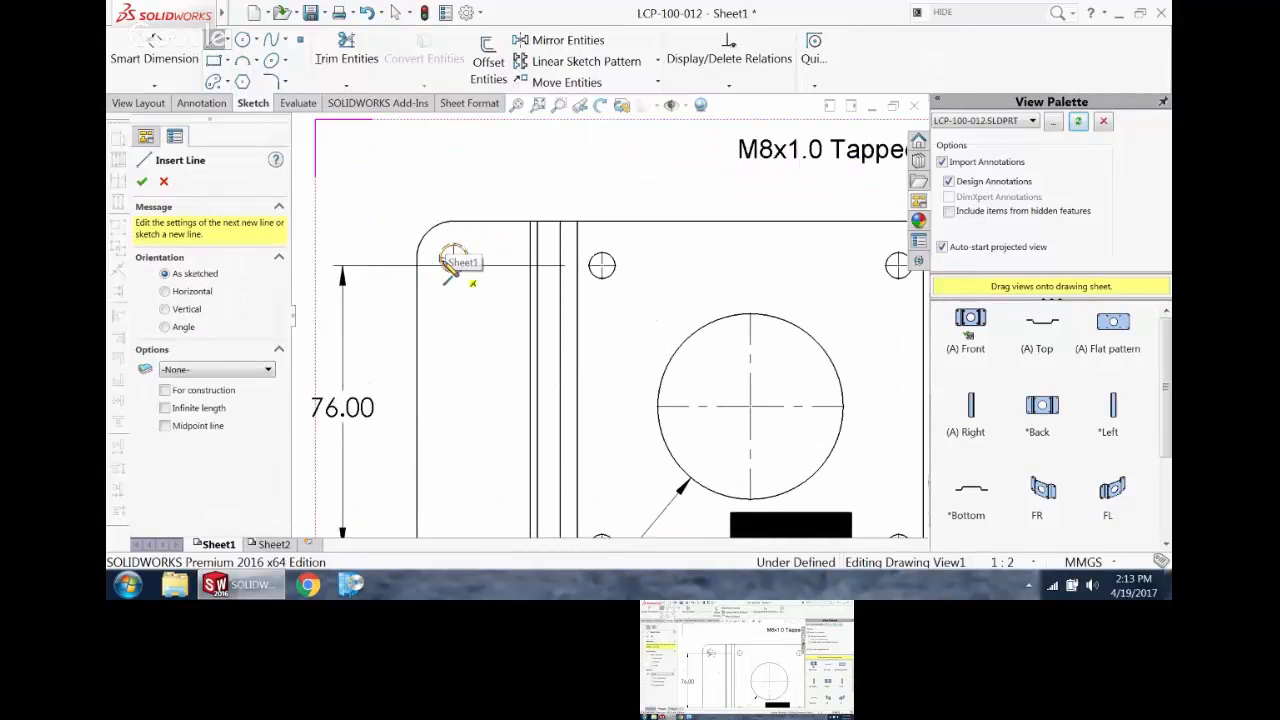
left_click(395, 258)
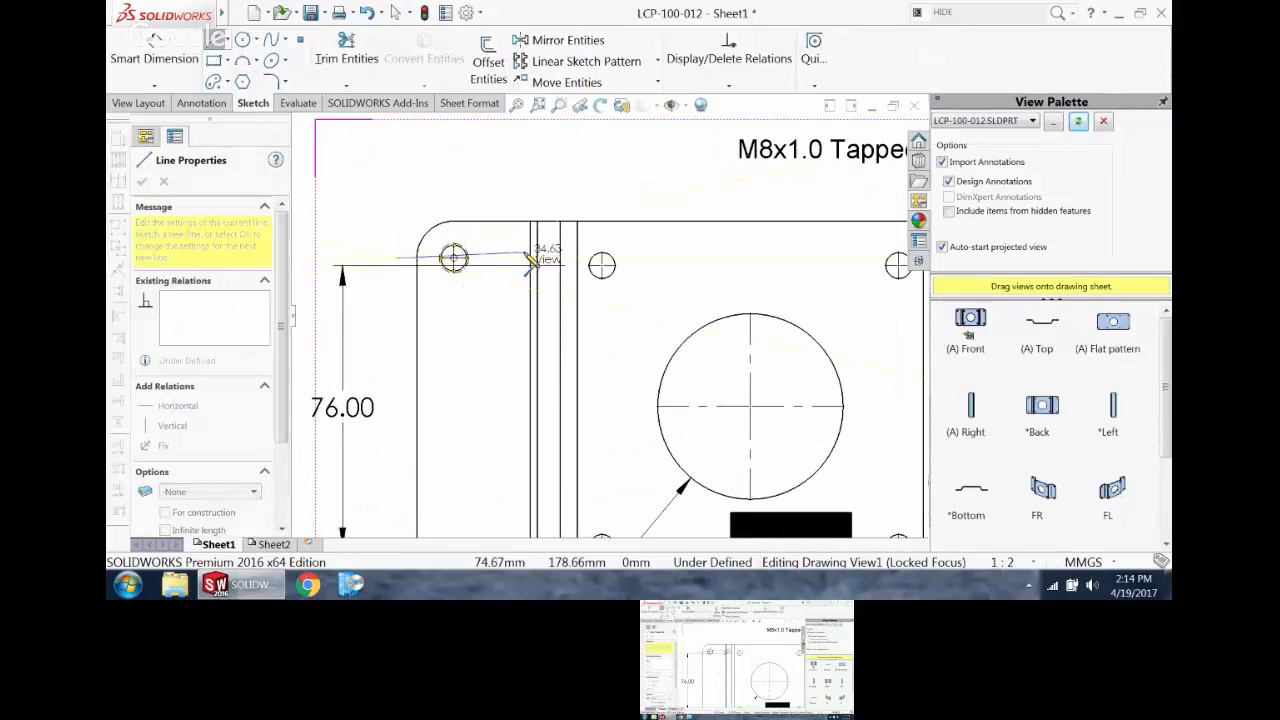
left_click(523, 258)
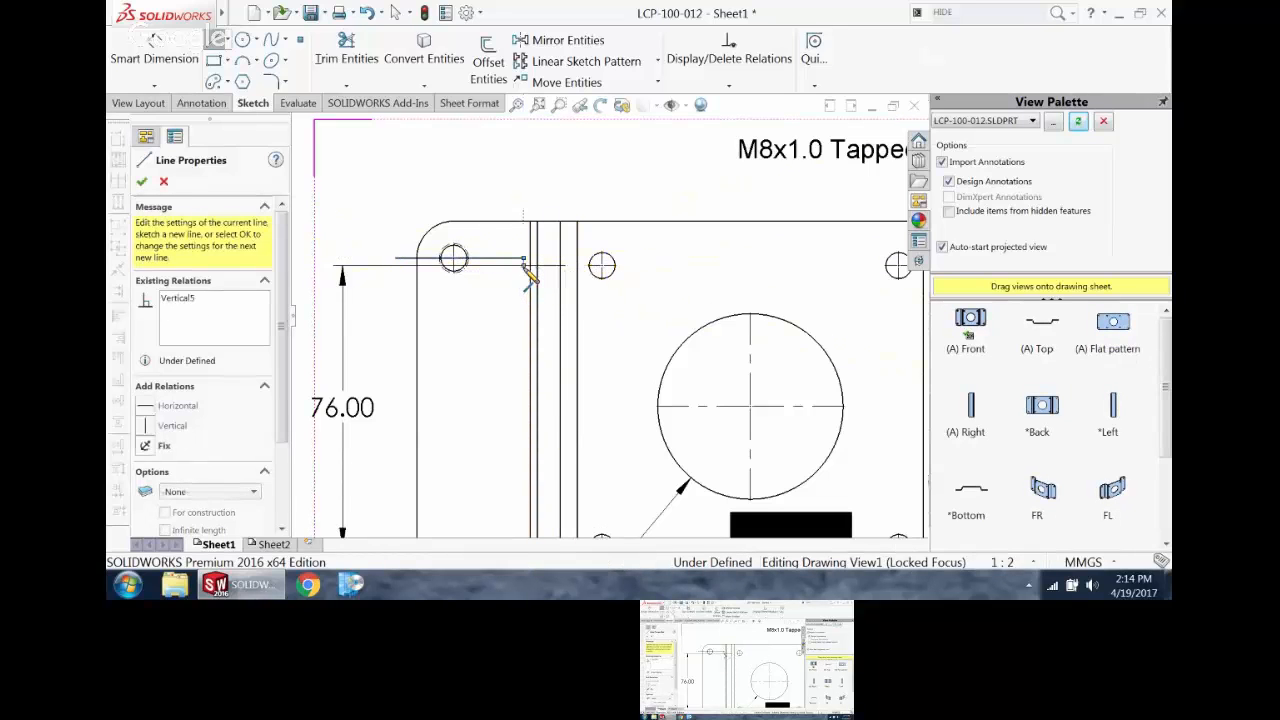
left_click(645, 266)
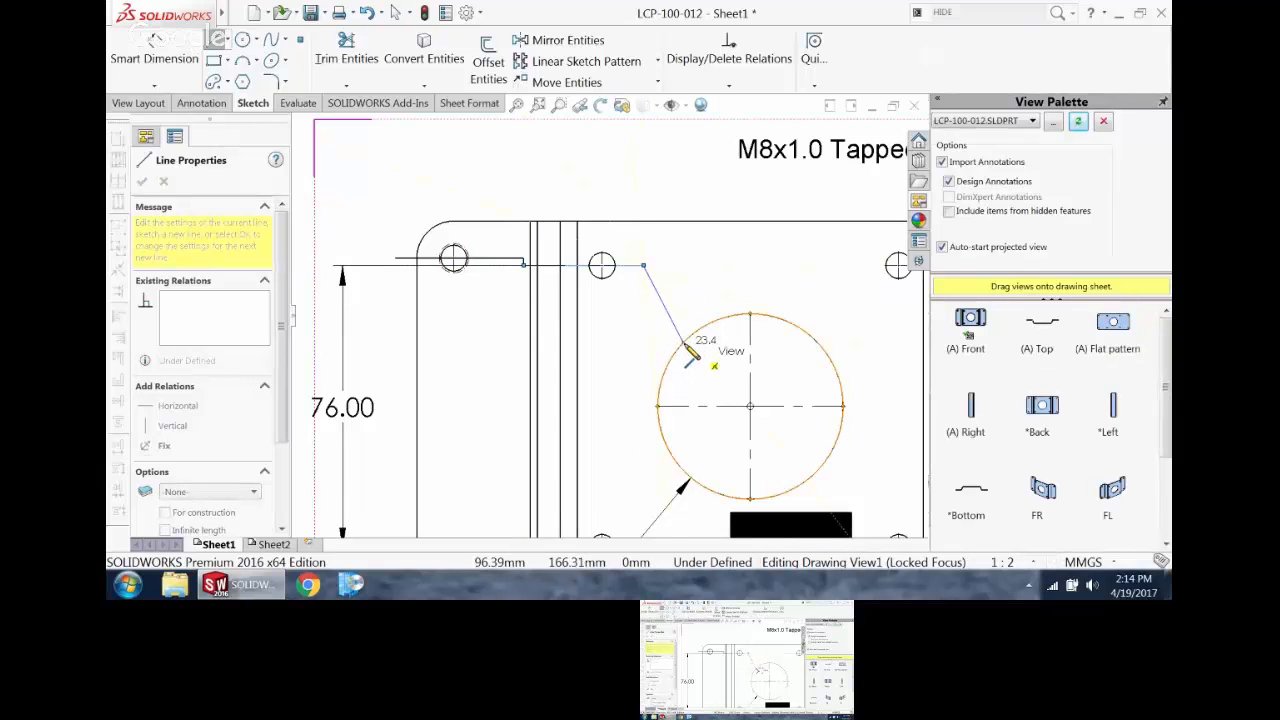
left_click(638, 405)
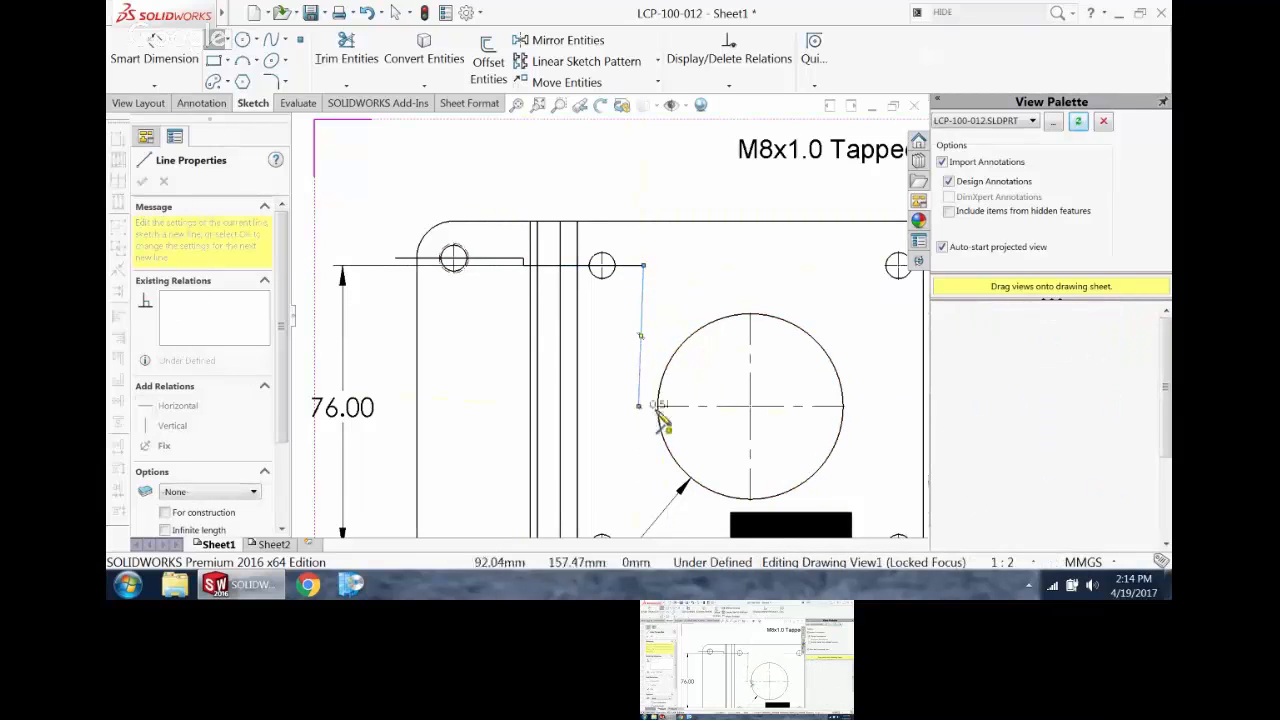
Step: Continue the stepped line about 62 mm across the large hole, up through the upper-right inner hole and corner hole, past the plate's edge
left_click(867, 406)
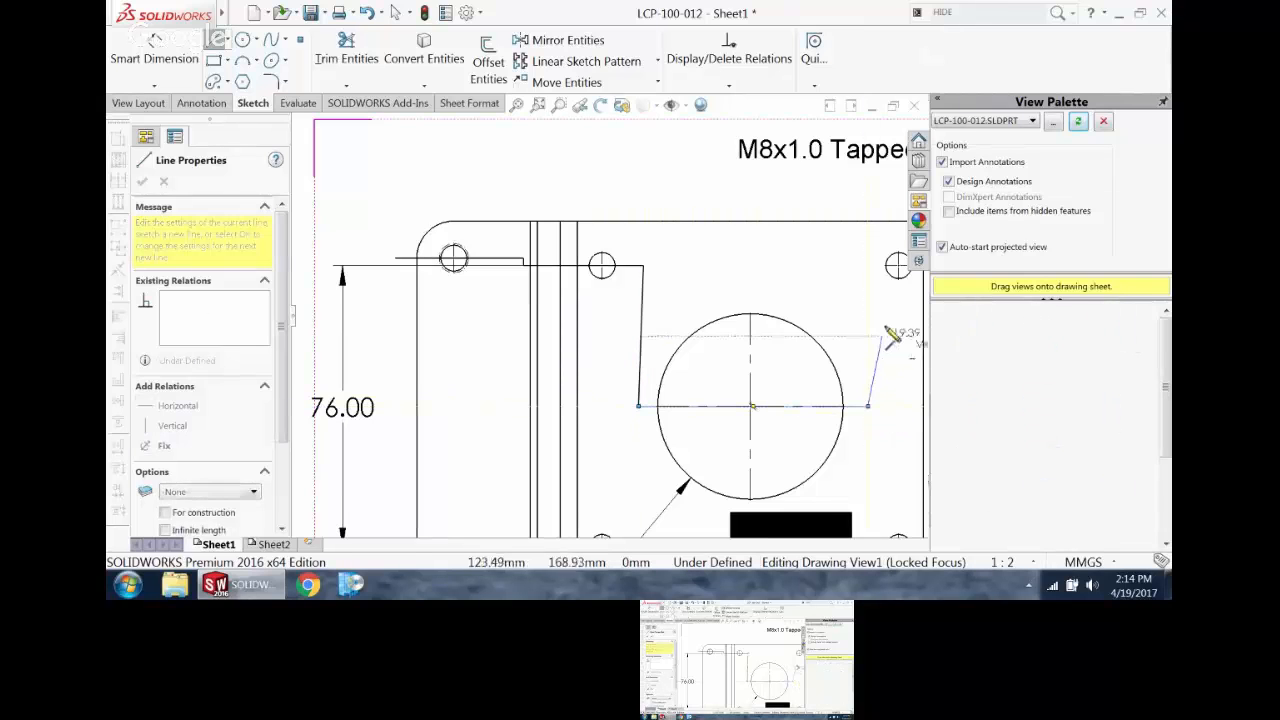
left_click(868, 265)
scroll(850, 320, "up", 3)
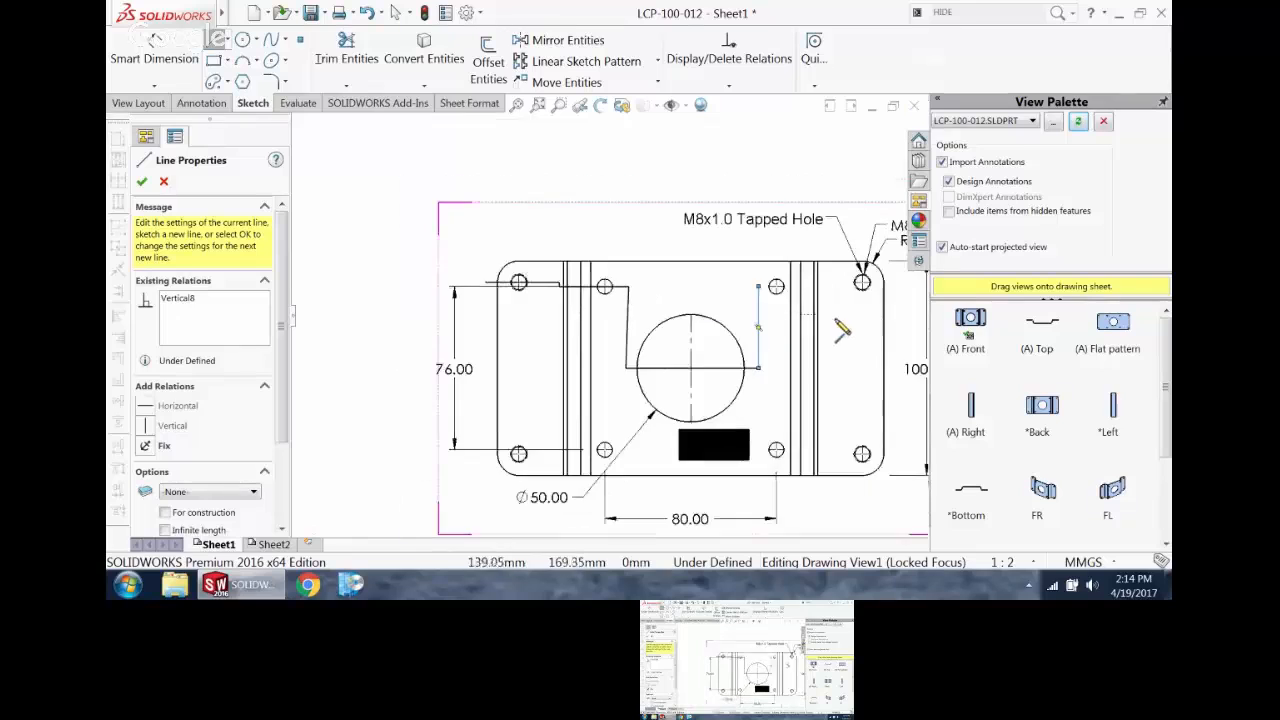
scroll(590, 262, "down", 3)
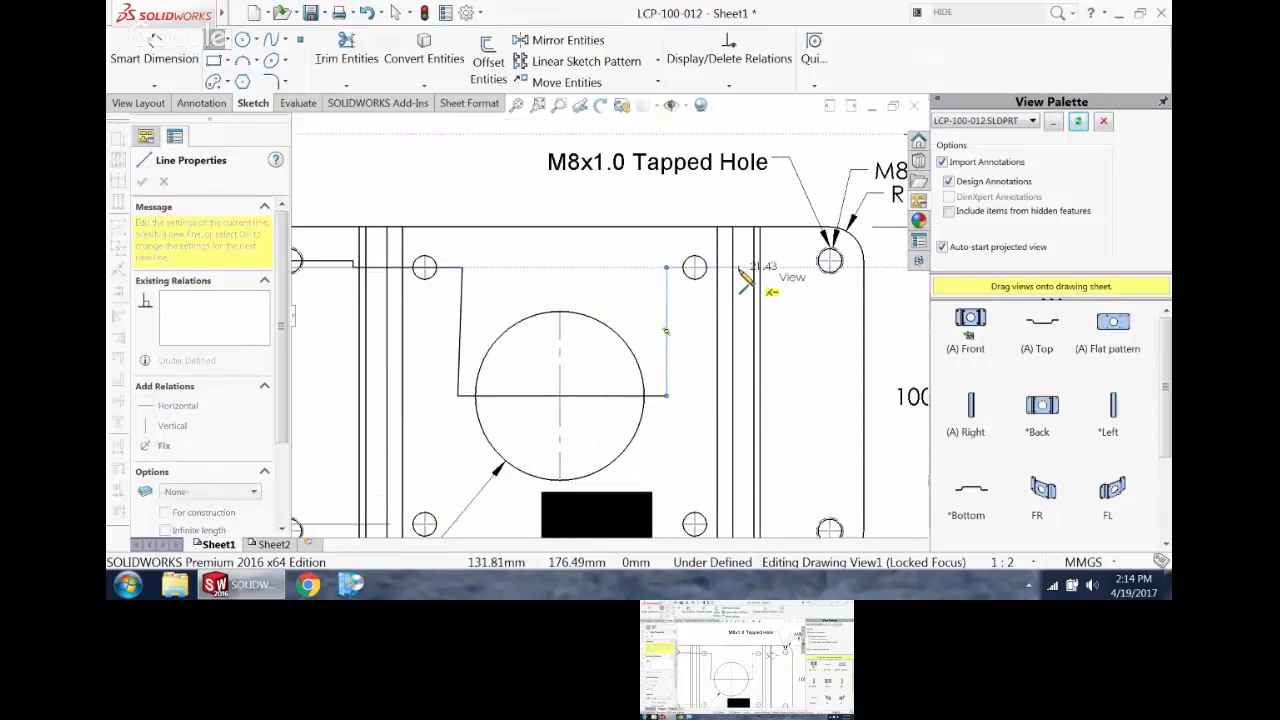
left_click(740, 268)
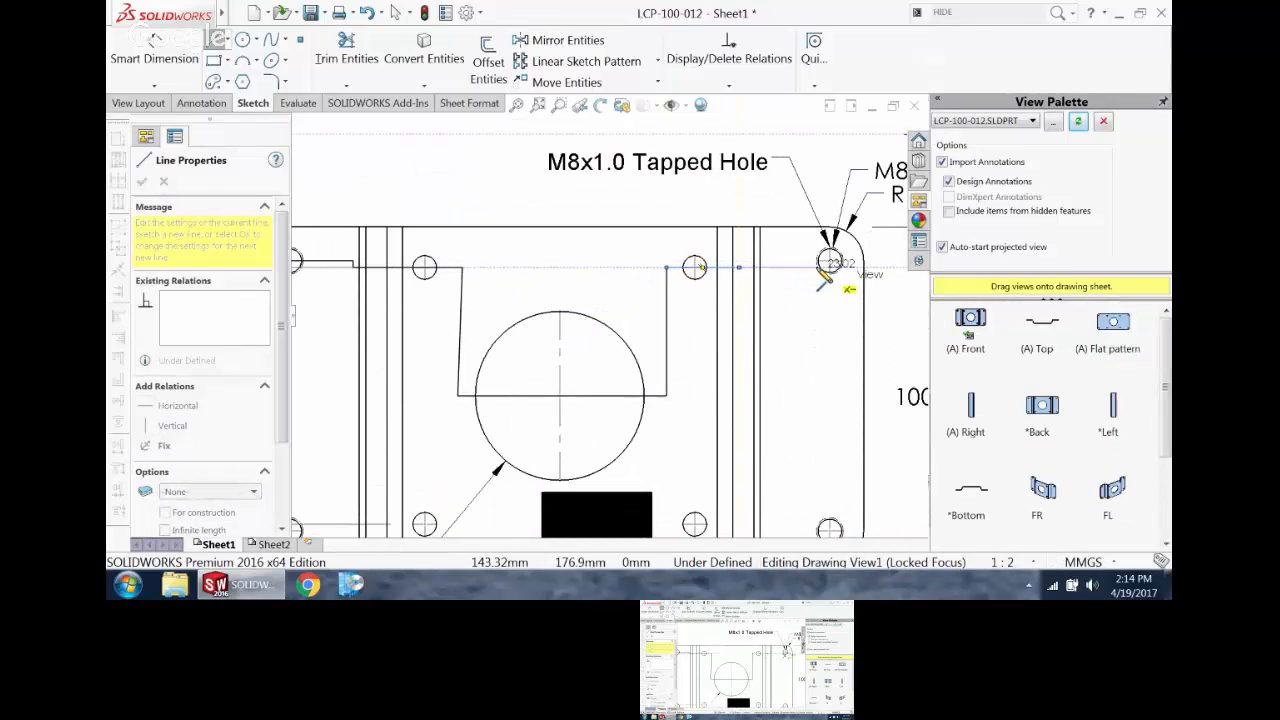
left_click(739, 261)
double_click(875, 261)
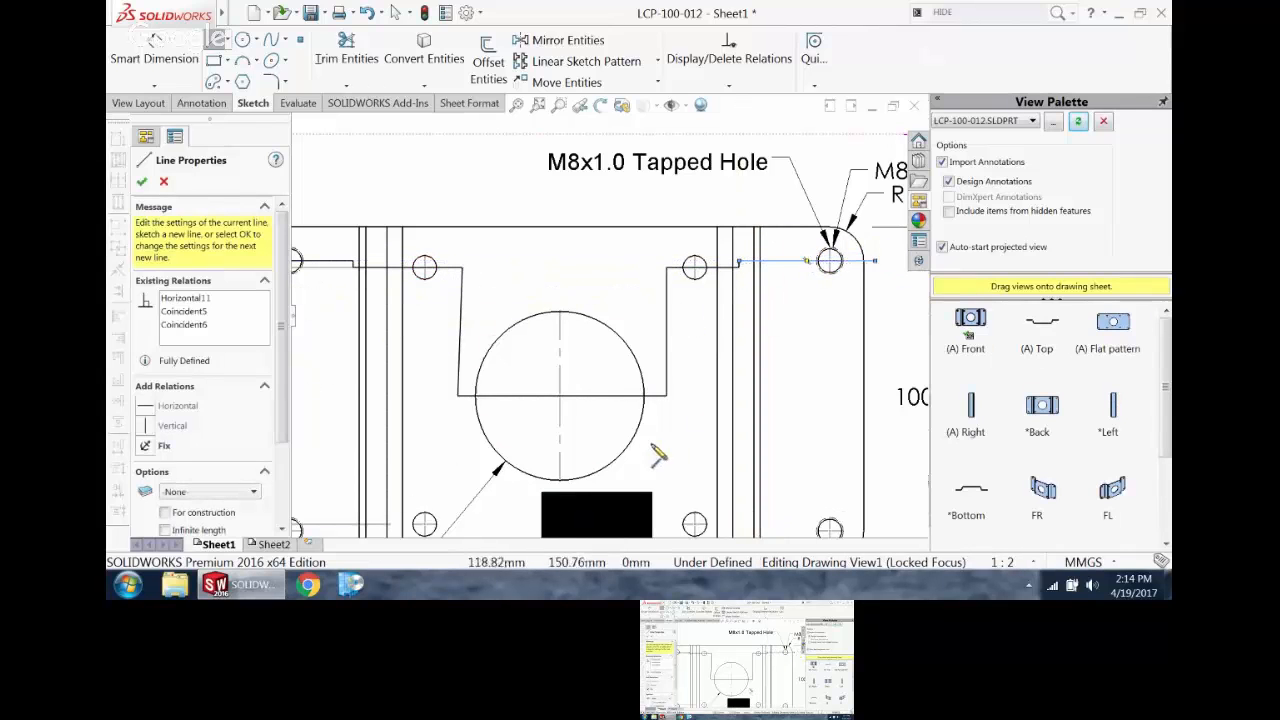
key("Escape")
Step: Make the slanted segment of the stepped line, beside the large center hole, vertical
left_click(462, 315)
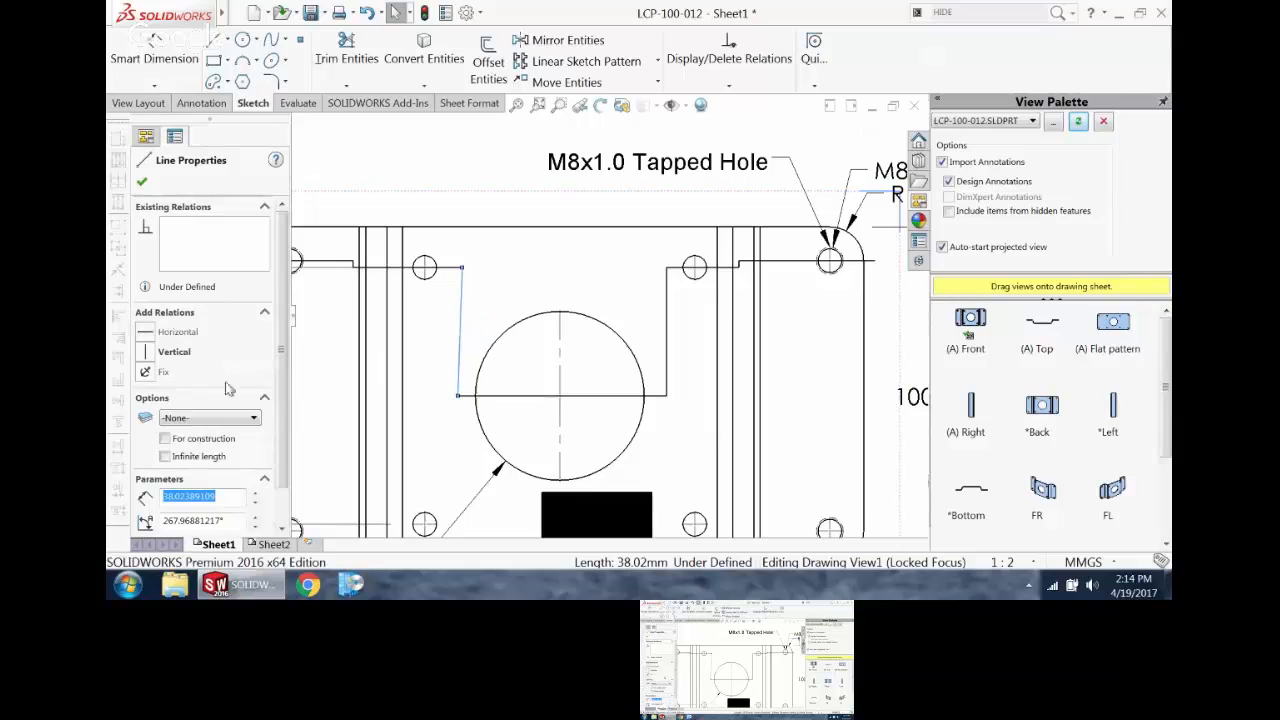
left_click(146, 358)
key("f")
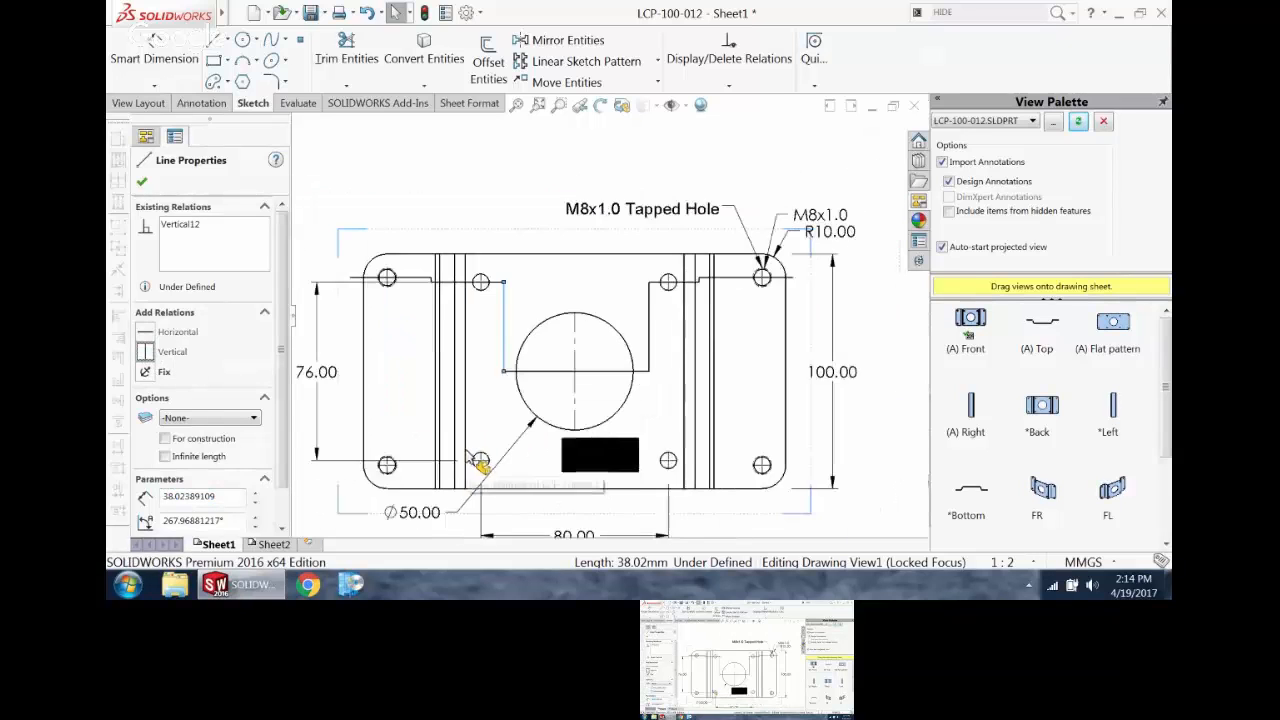
left_click(460, 187)
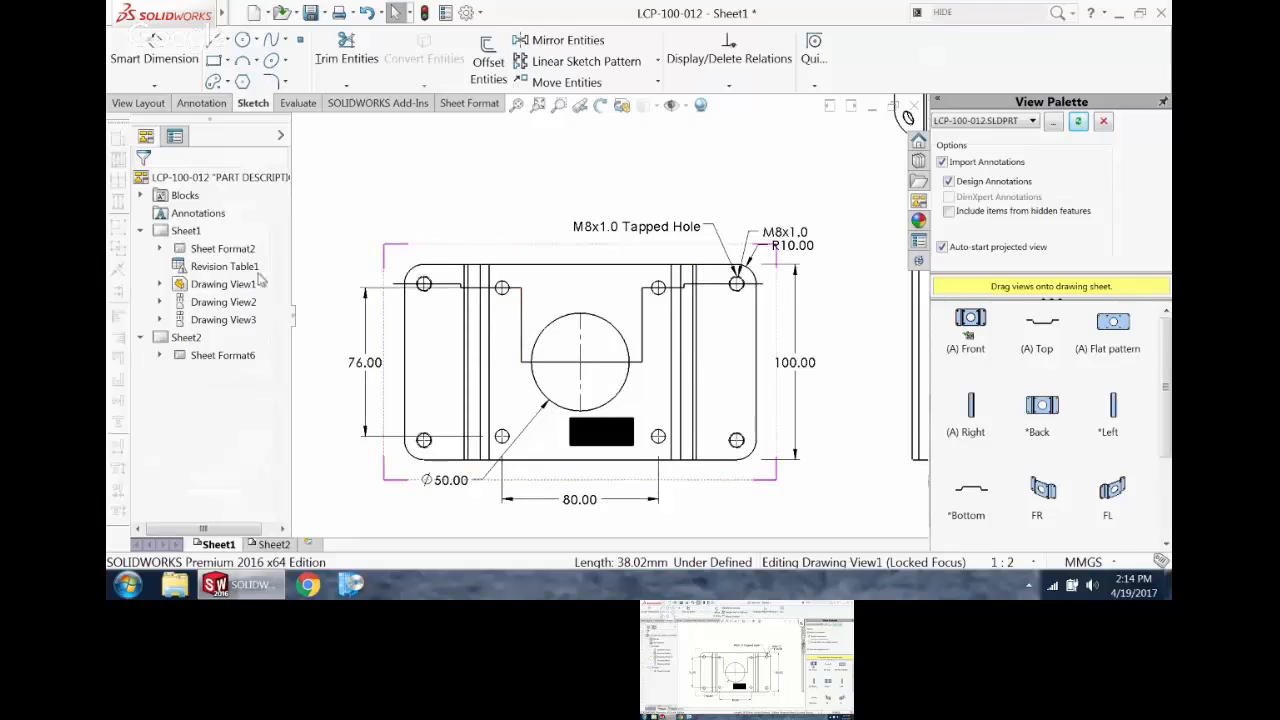
Step: Create a legacy foreshortened section view from the stepped line and place it above the front view
left_click(550, 363)
left_click(522, 340)
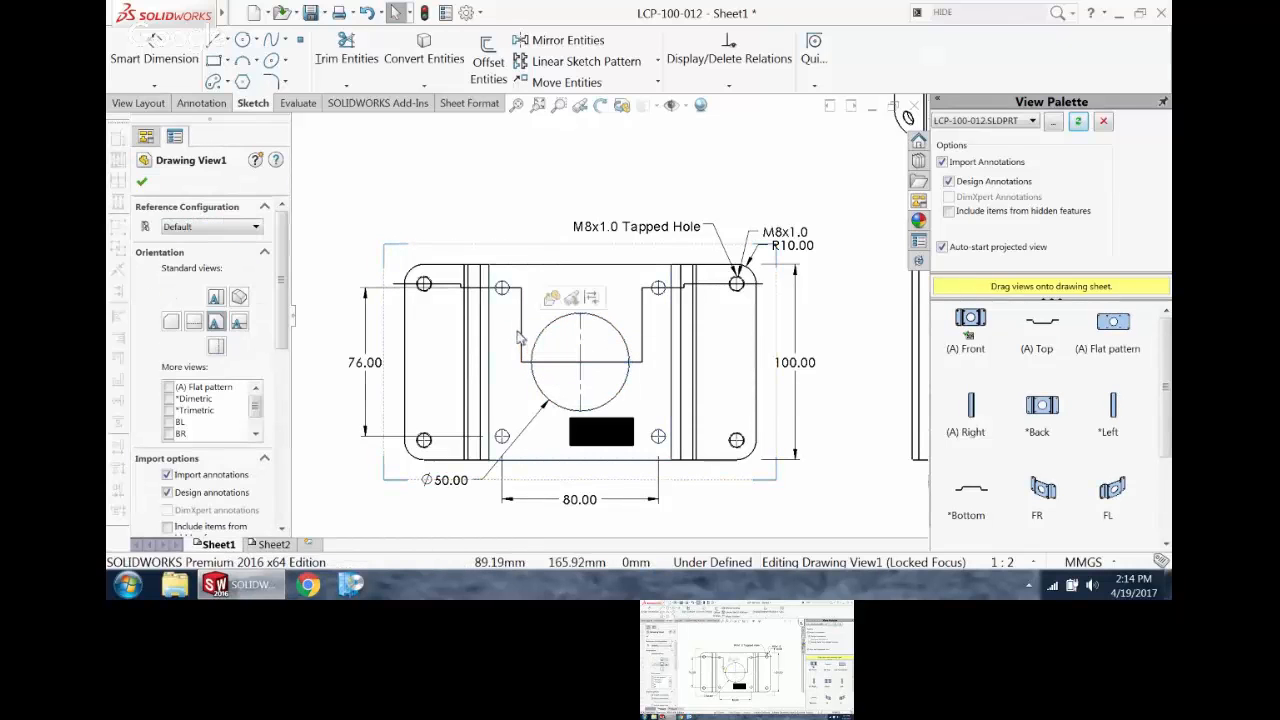
left_click(521, 331)
scroll(636, 376, "down", 4)
scroll(636, 376, "up", 4)
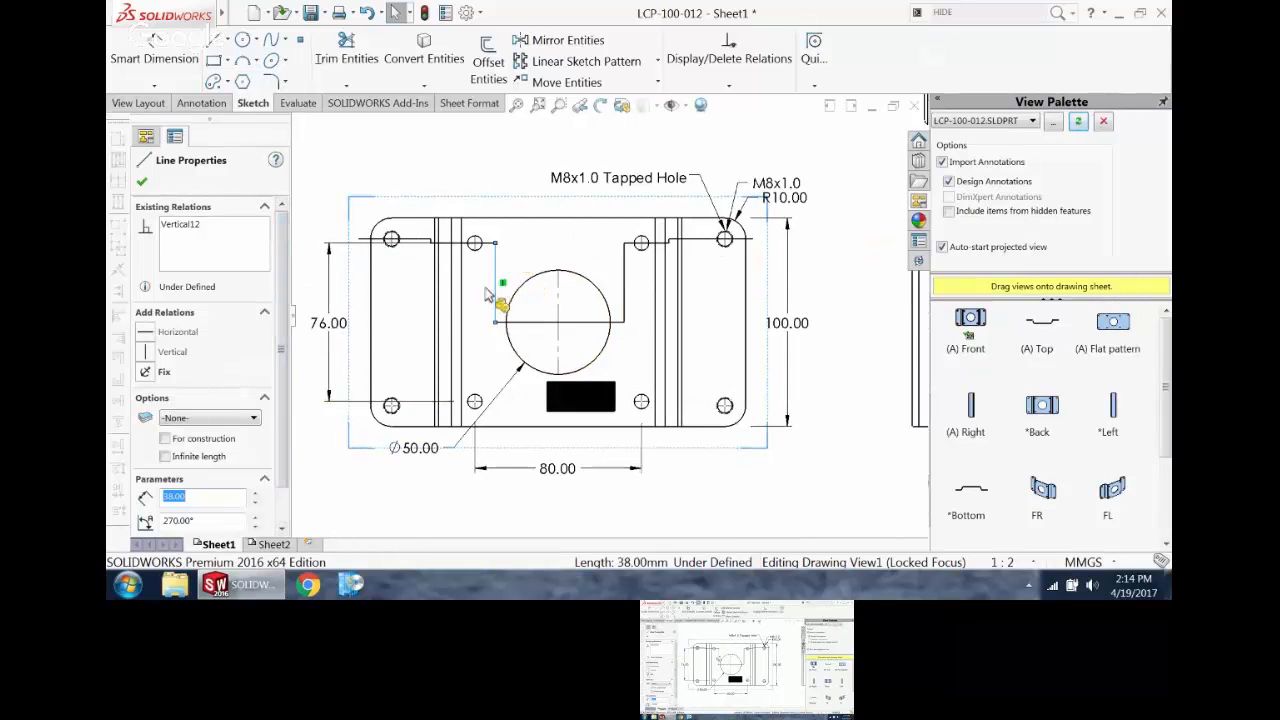
scroll(640, 329, "down", 4)
left_click(606, 332)
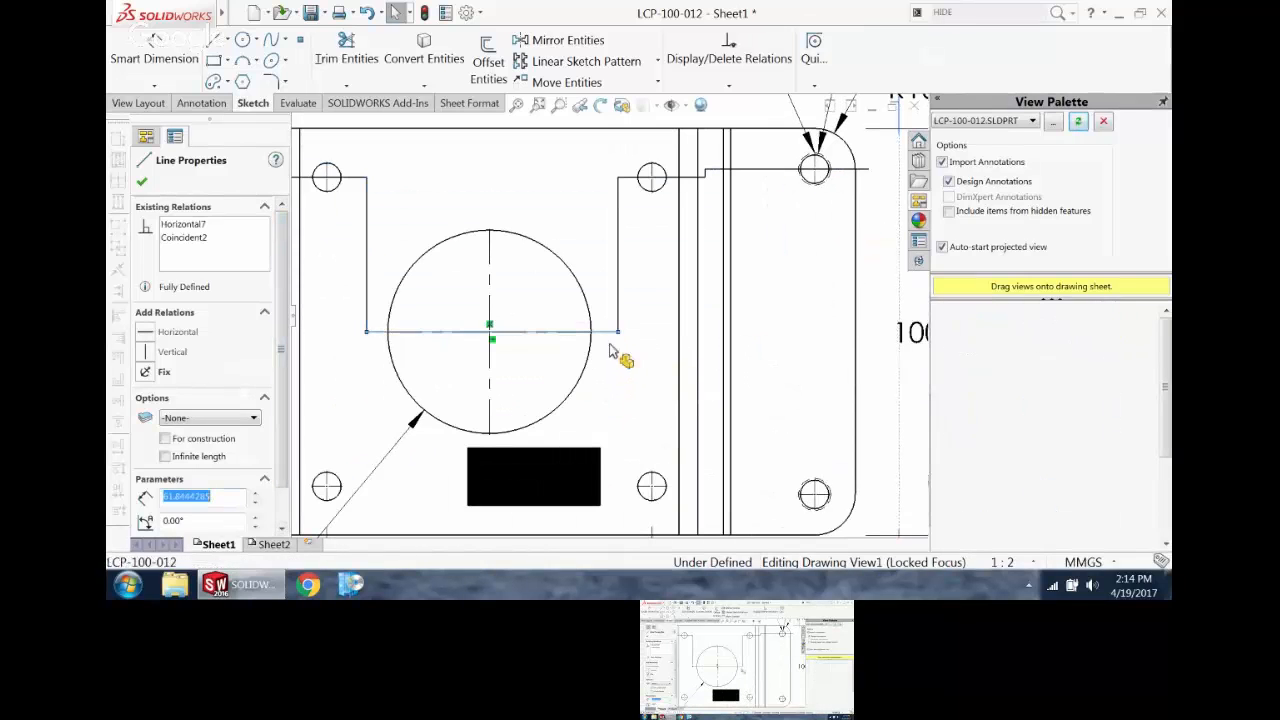
scroll(613, 385, "up", 6)
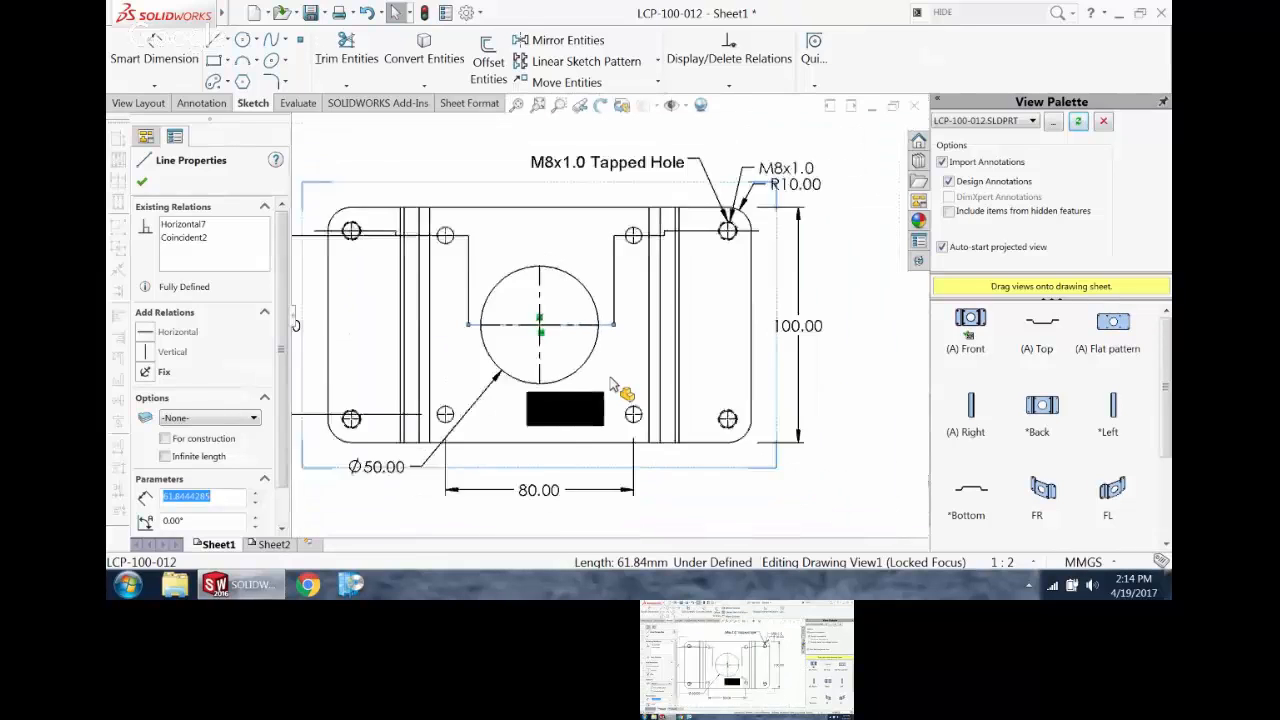
scroll(585, 261, "down", 1)
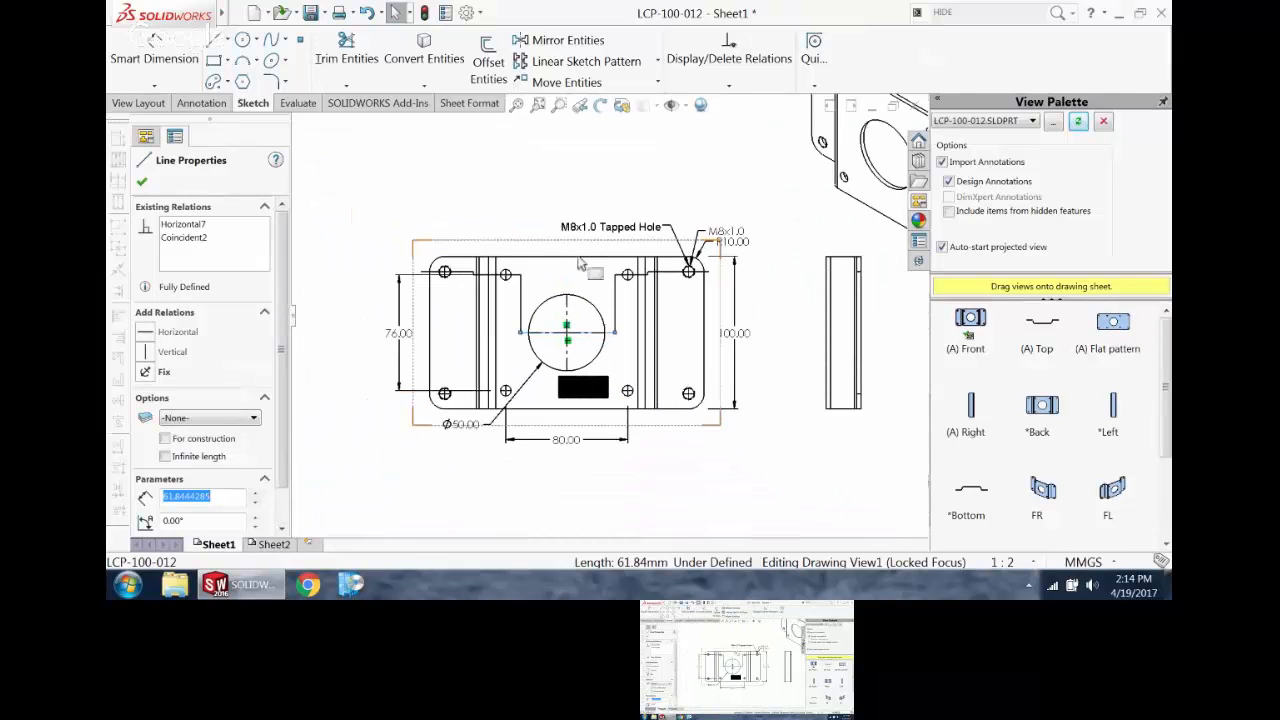
left_click(138, 103)
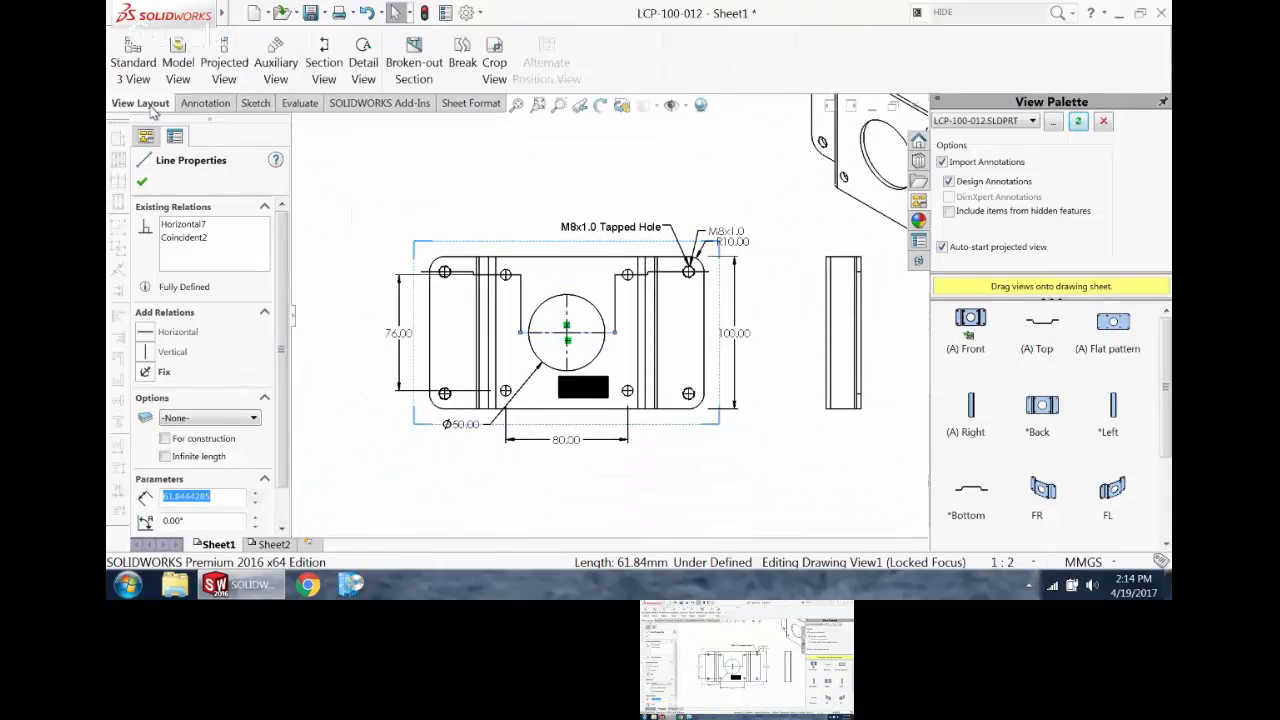
left_click(325, 64)
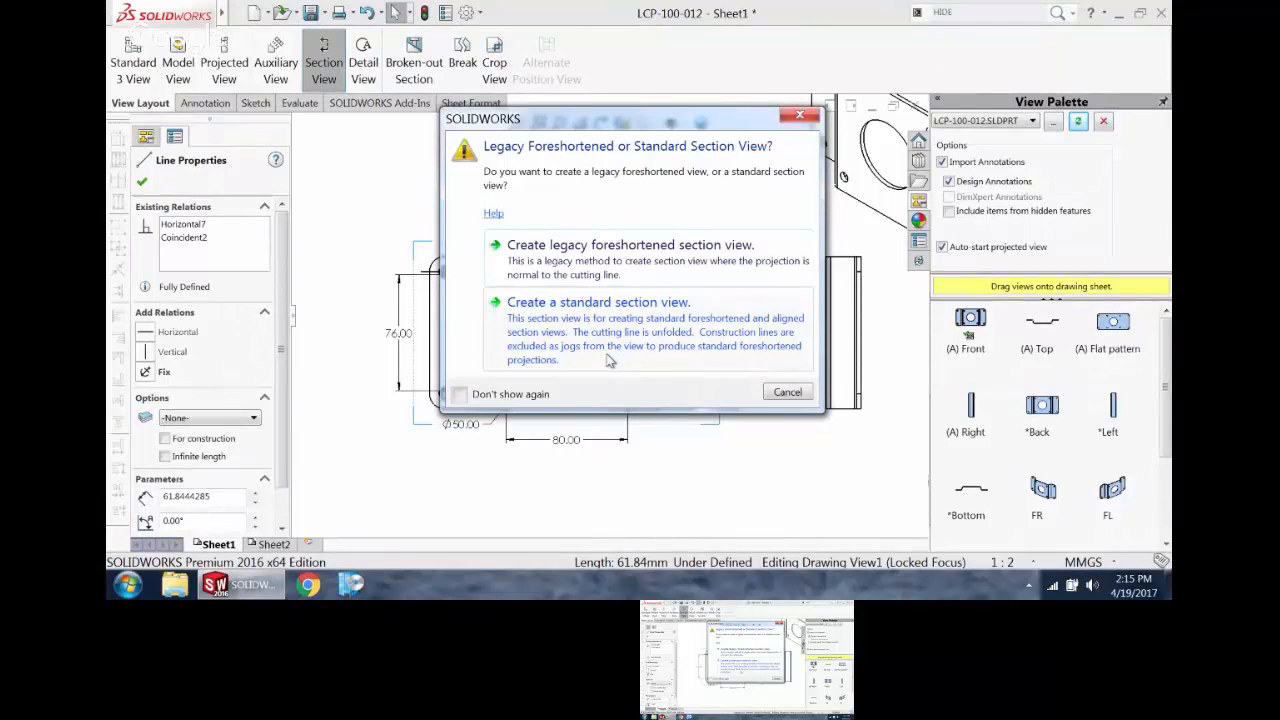
left_click(665, 250)
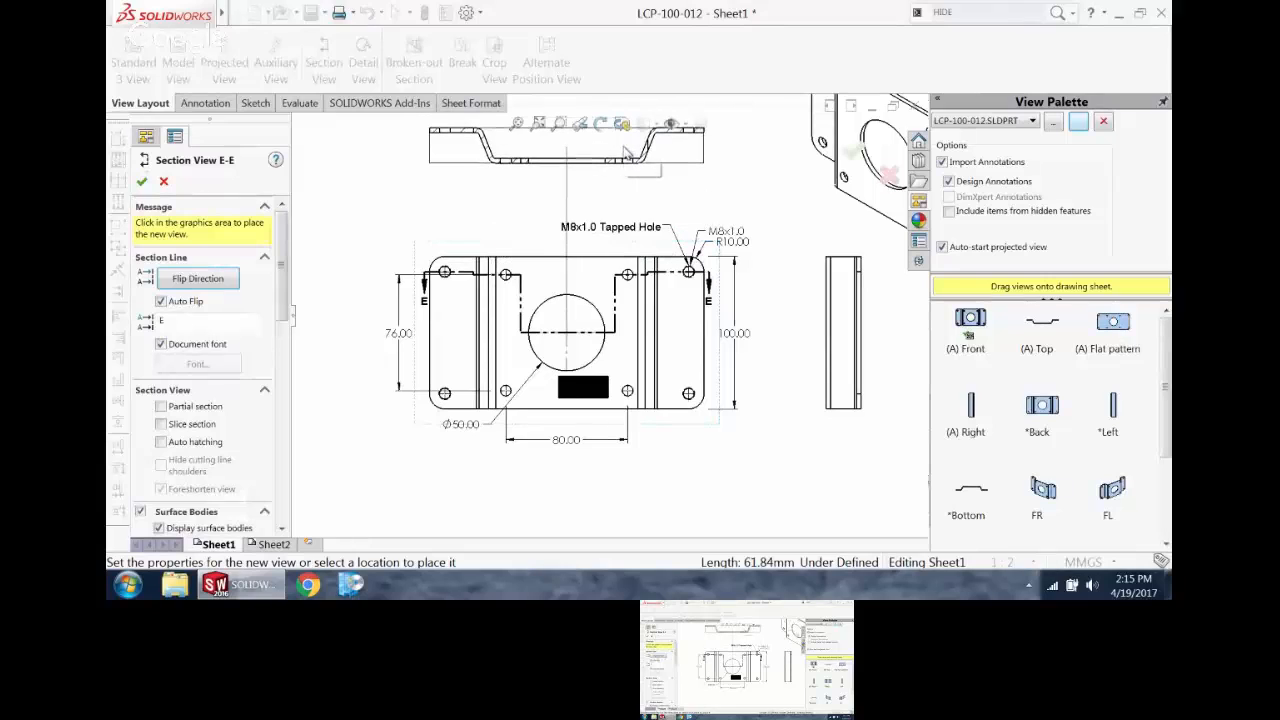
left_click(620, 155)
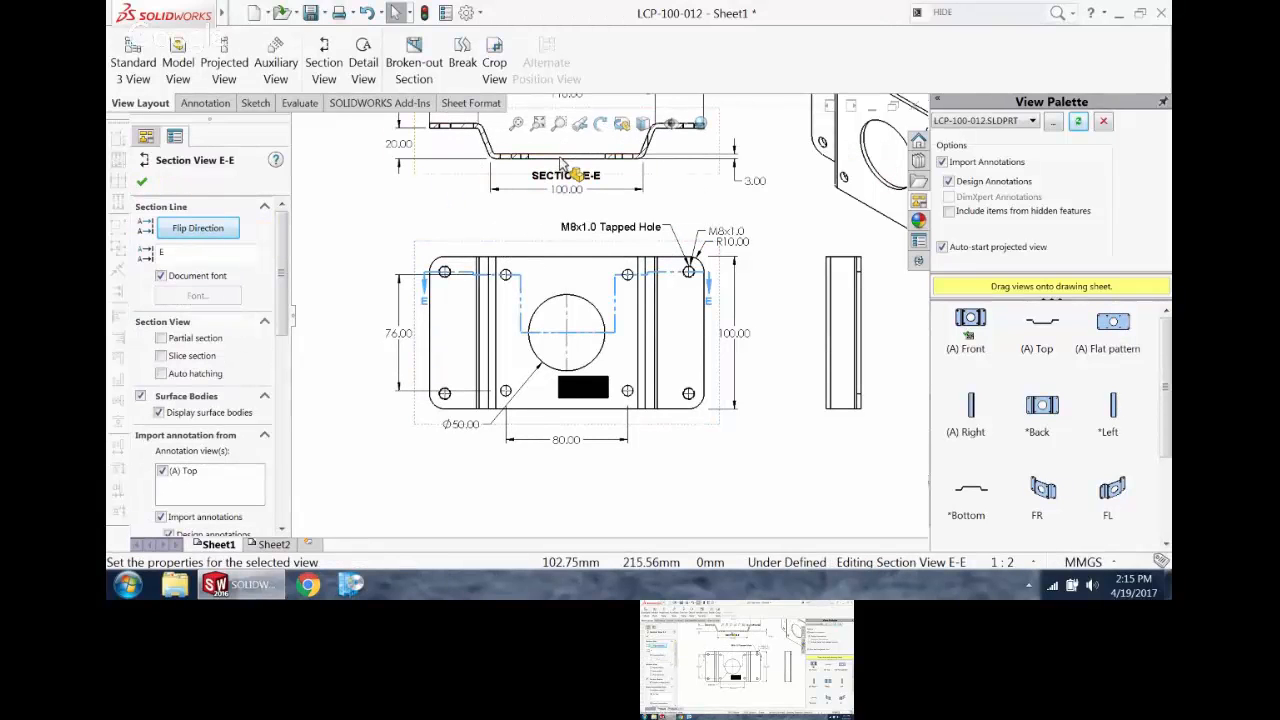
Step: Replace the material crosshatch in the section view with a solid fill for the component
scroll(562, 165, "down", 5)
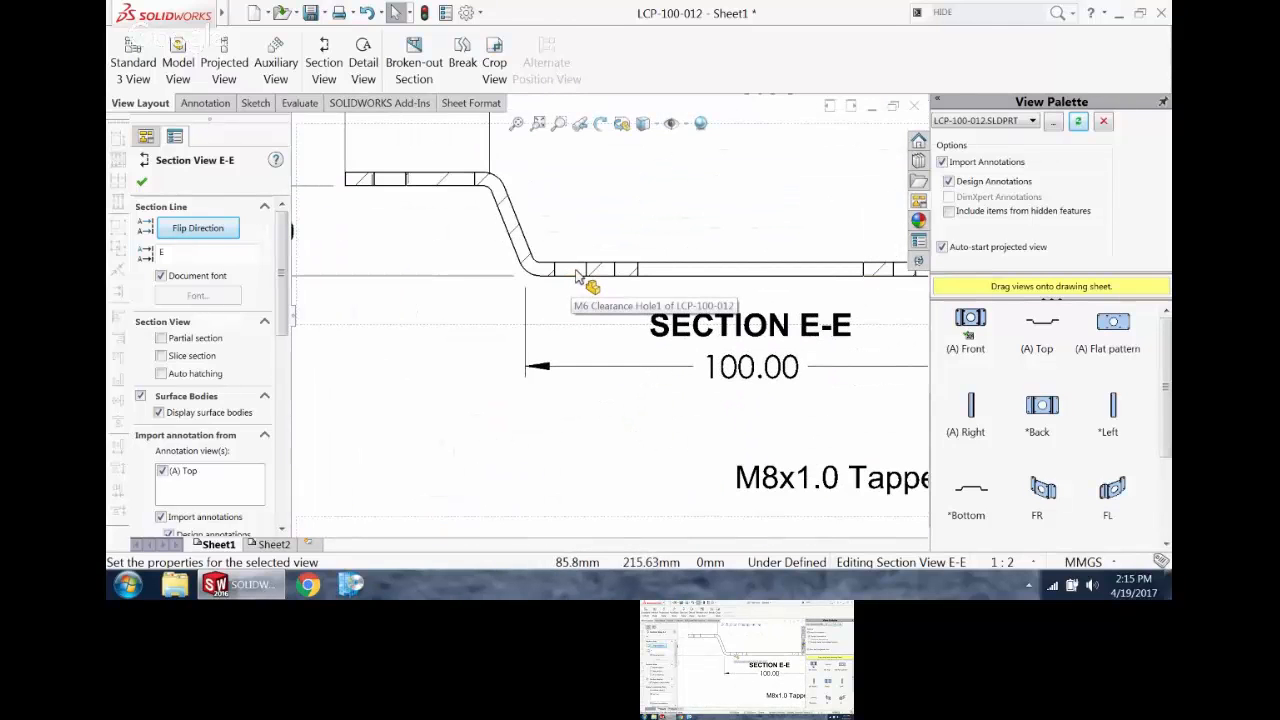
left_click(597, 268)
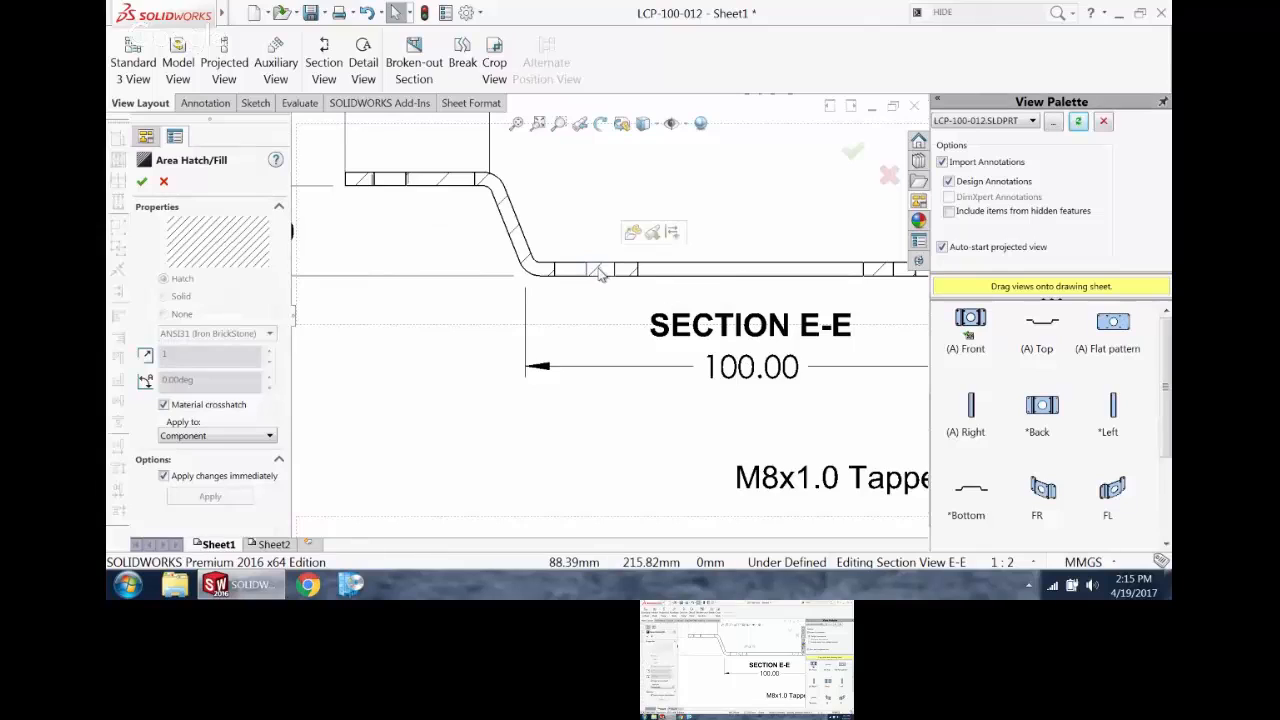
left_click(163, 405)
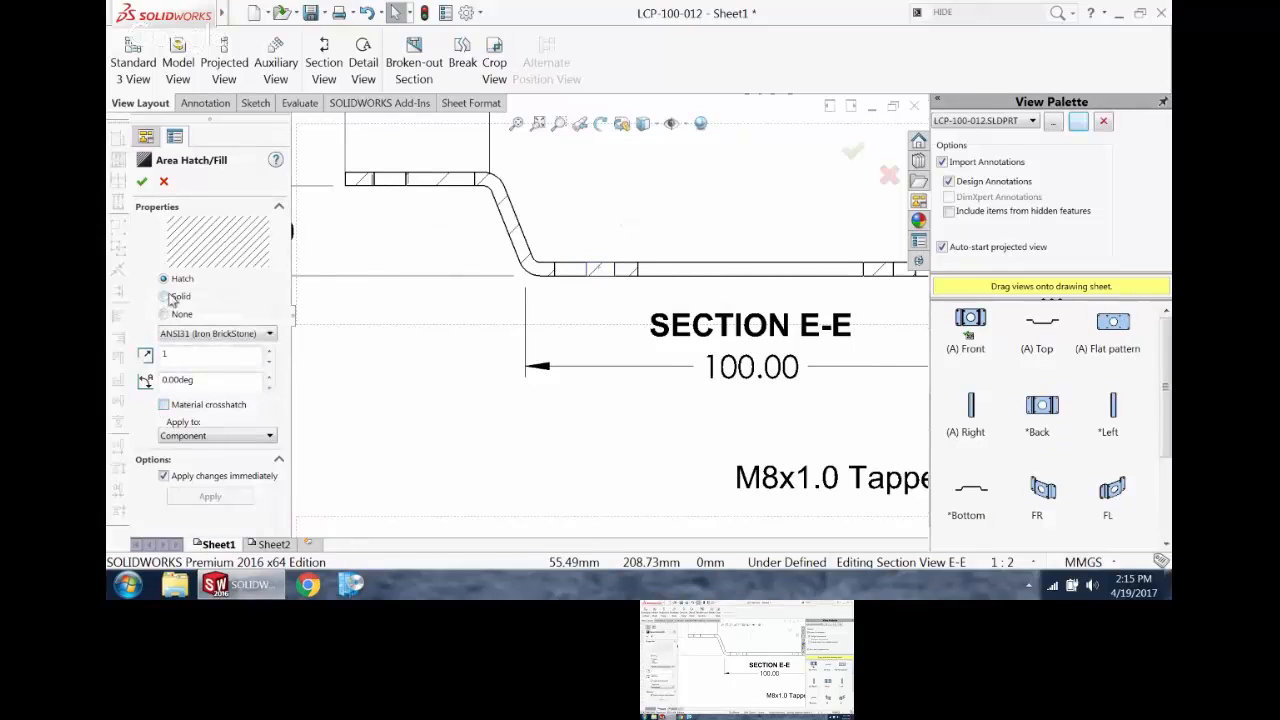
left_click(163, 296)
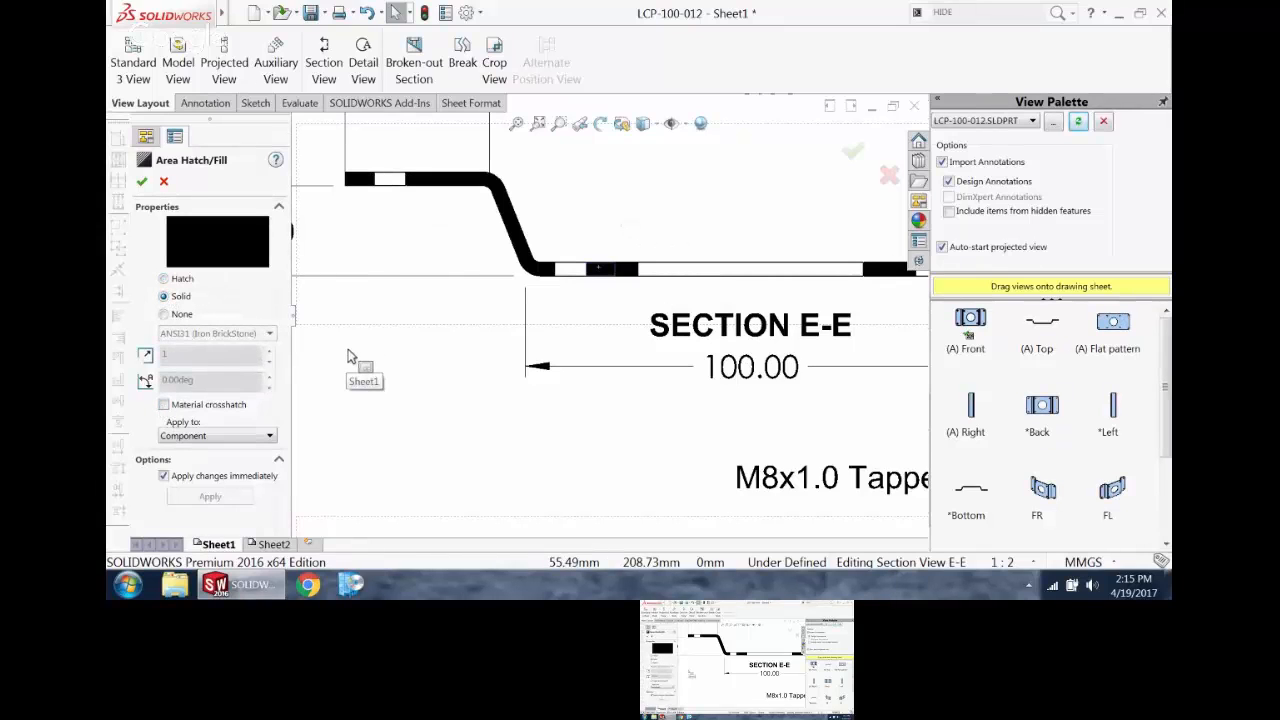
left_click(386, 374)
Step: Insert centerlines automatically for the entire section view
scroll(537, 391, "up", 3)
scroll(700, 345, "down", 1)
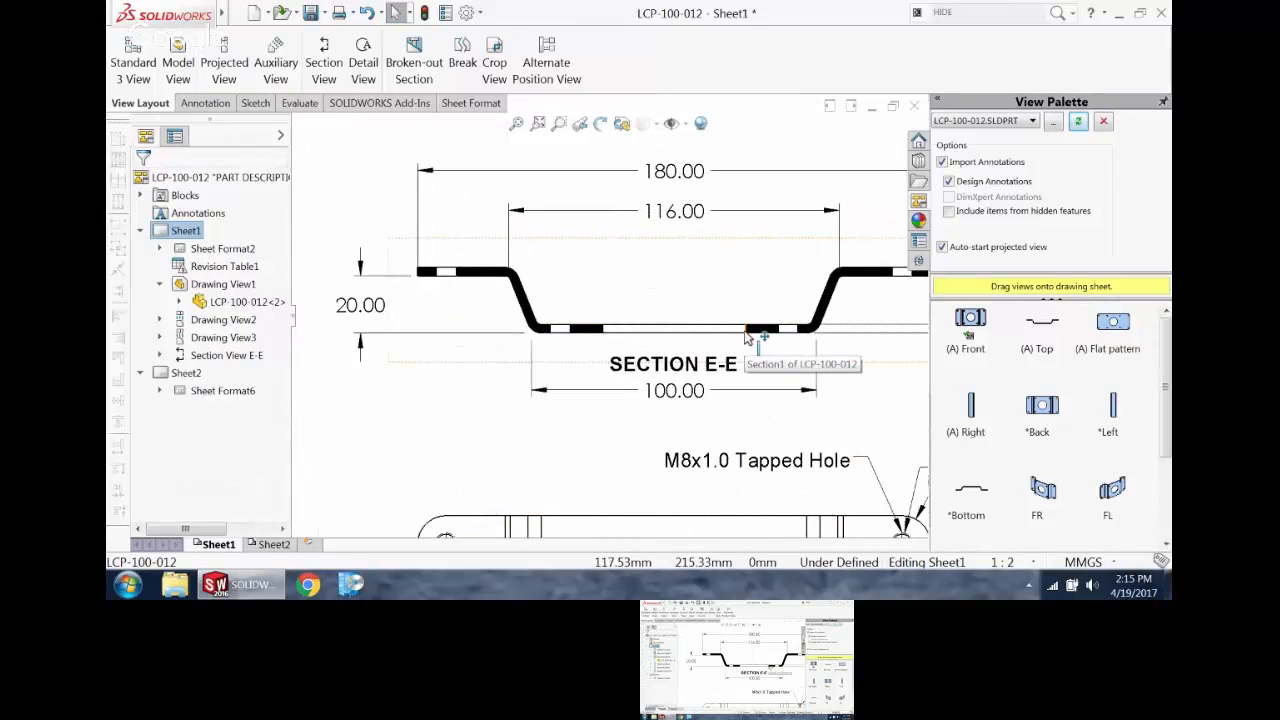
scroll(755, 342, "up", 1)
scroll(762, 337, "down", 2)
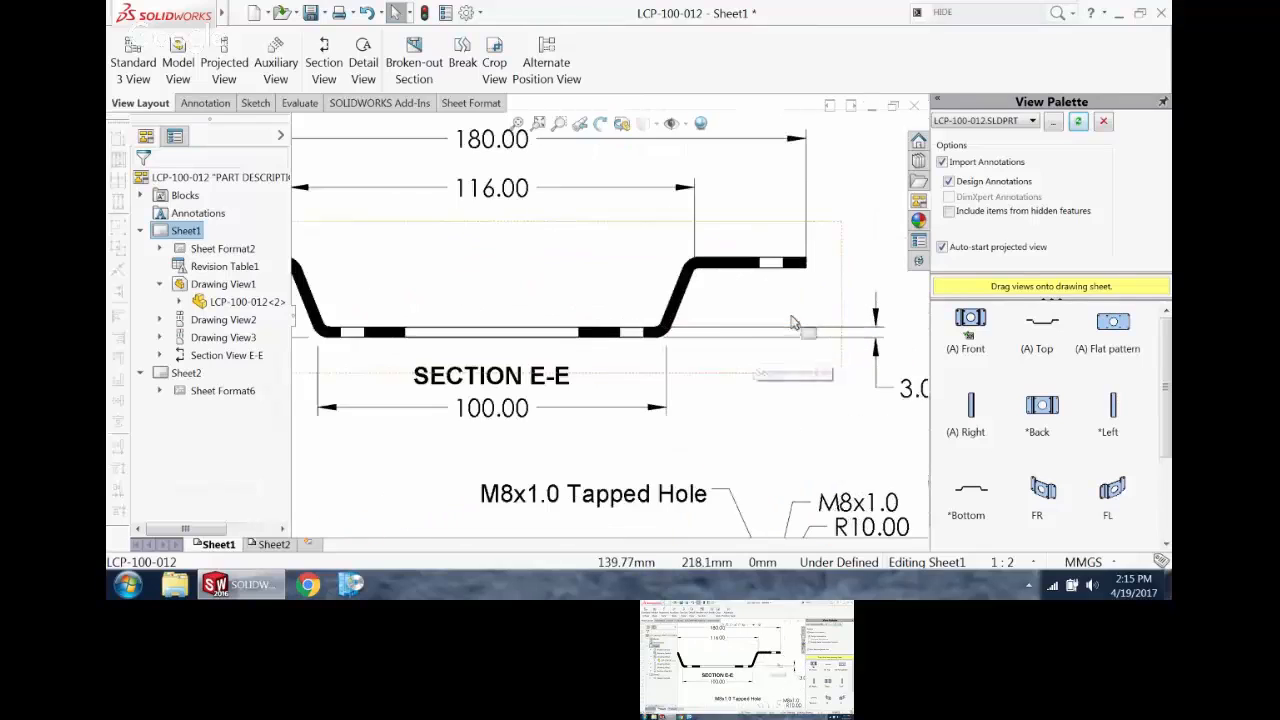
scroll(631, 306, "up", 1)
scroll(631, 306, "up", 1)
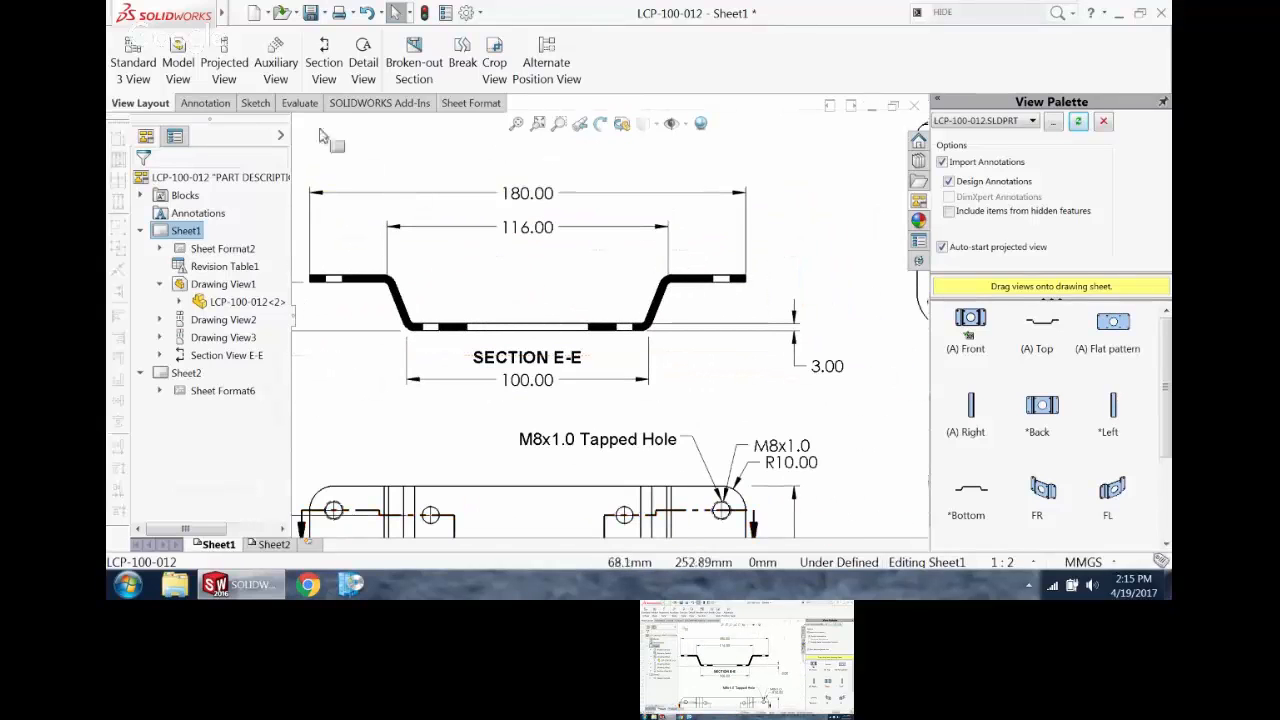
left_click(220, 106)
left_click(888, 61)
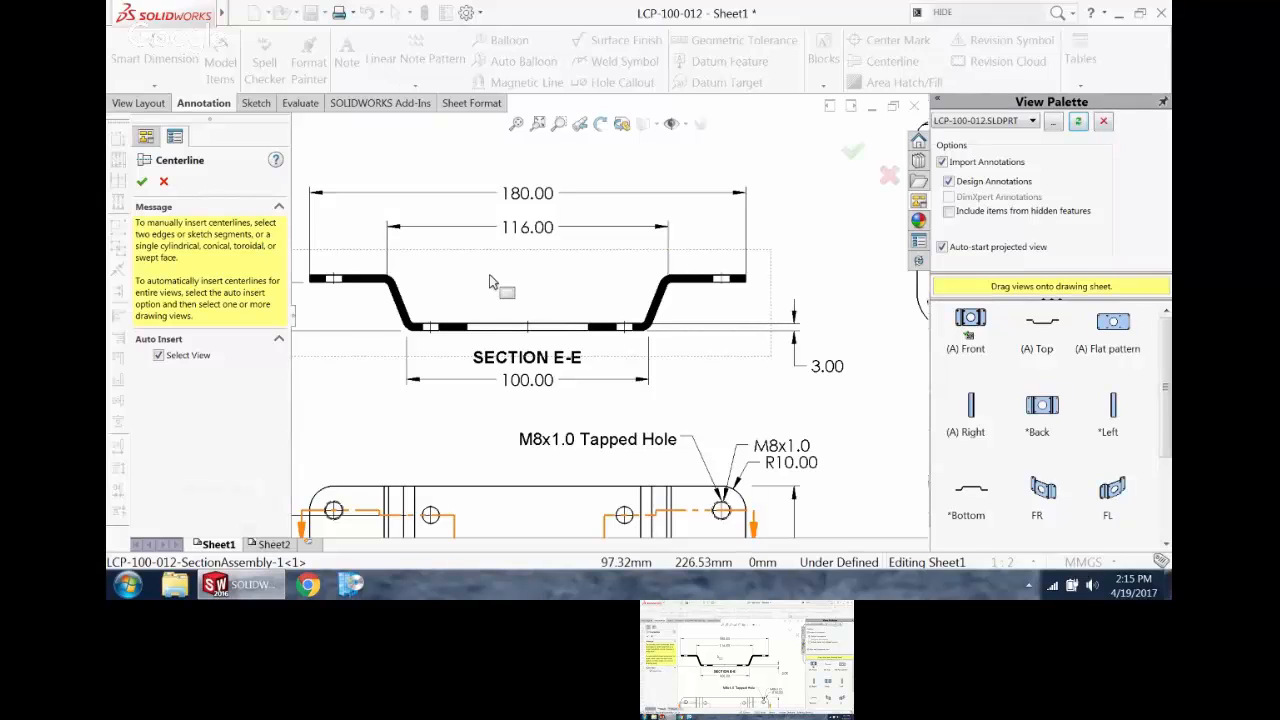
left_click(142, 181)
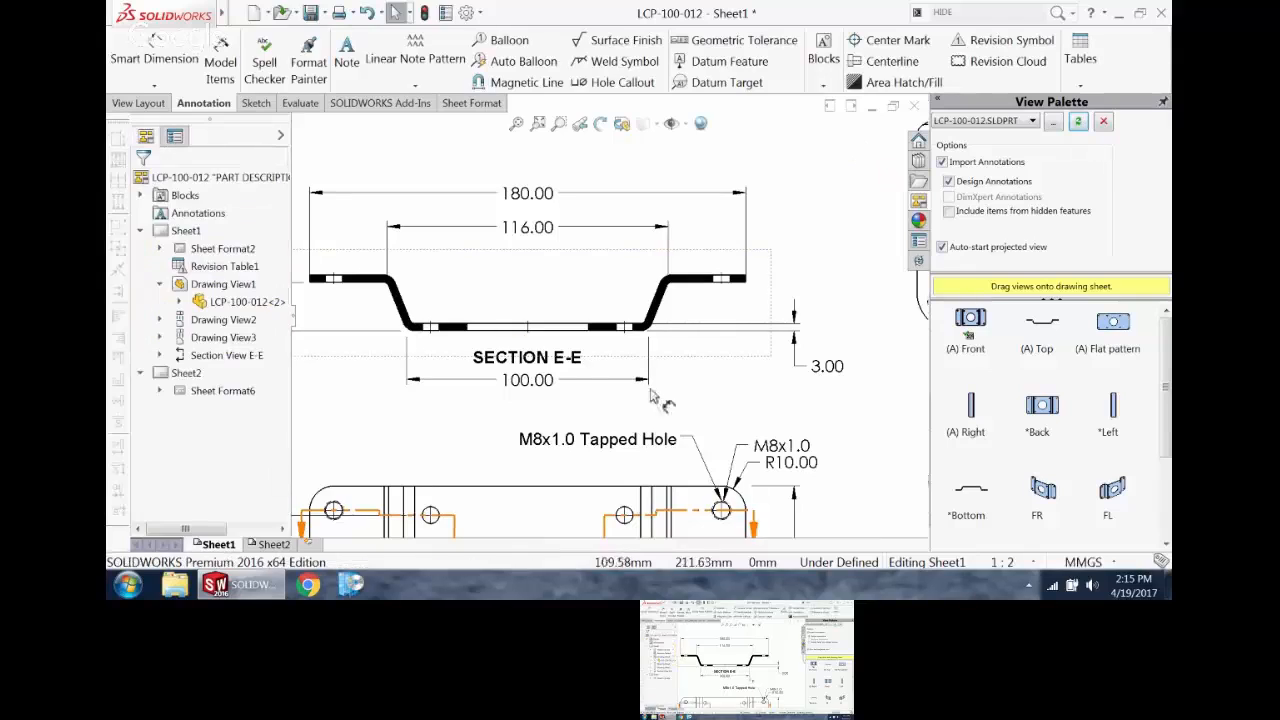
Step: Dimension the spacing between the centerlines of the two small base holes in the section view, placing the dimension above the base
scroll(470, 370, "down", 3)
left_click(160, 48)
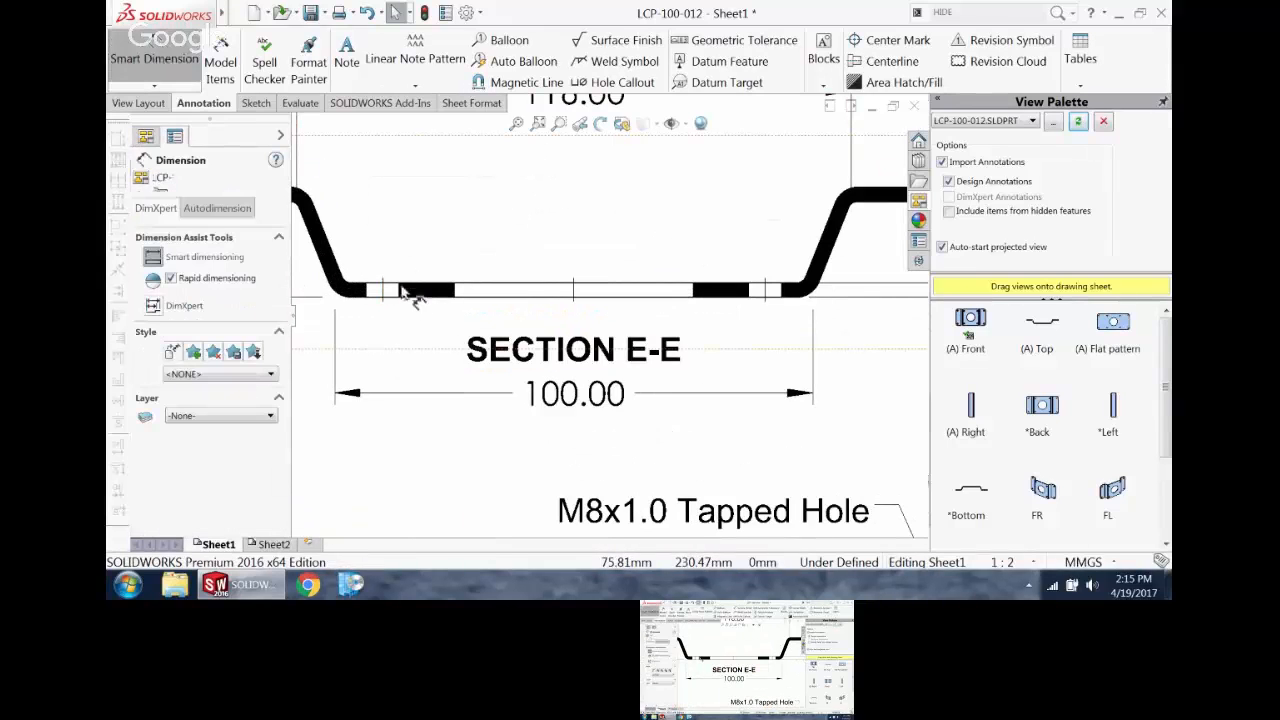
left_click(383, 290)
left_click(765, 290)
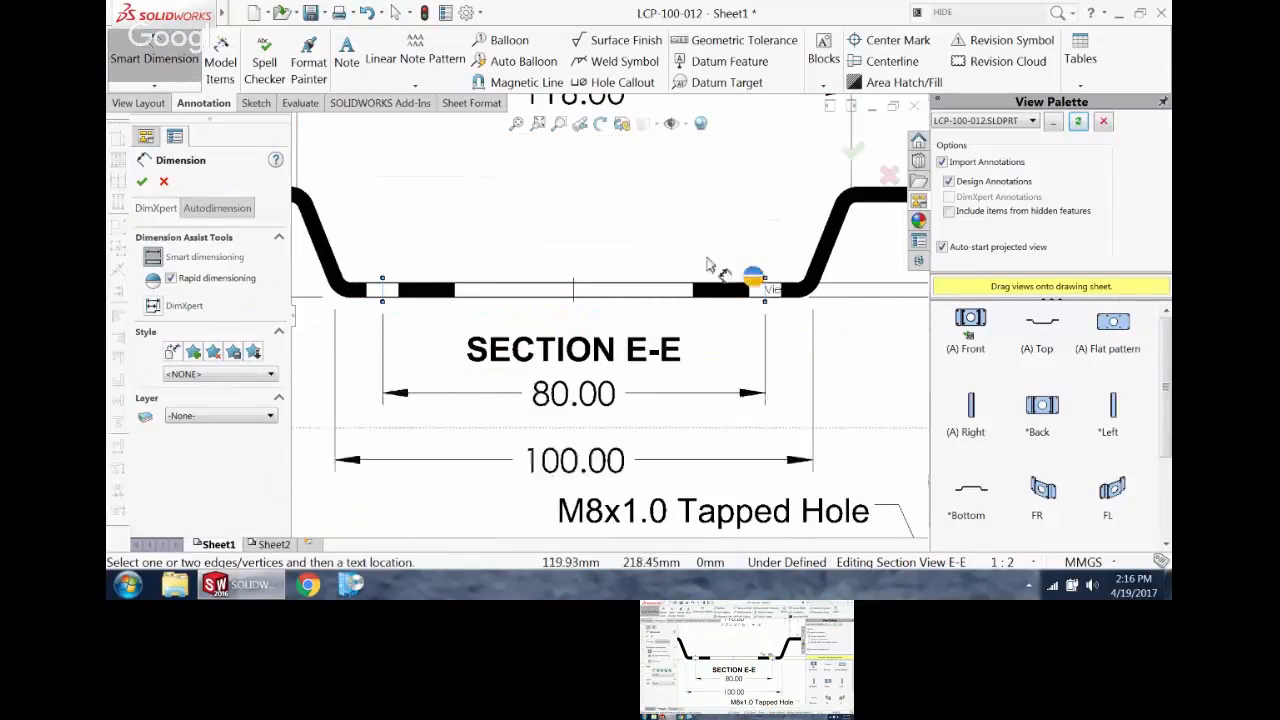
left_click(575, 212)
key("Escape")
scroll(470, 340, "up", 1)
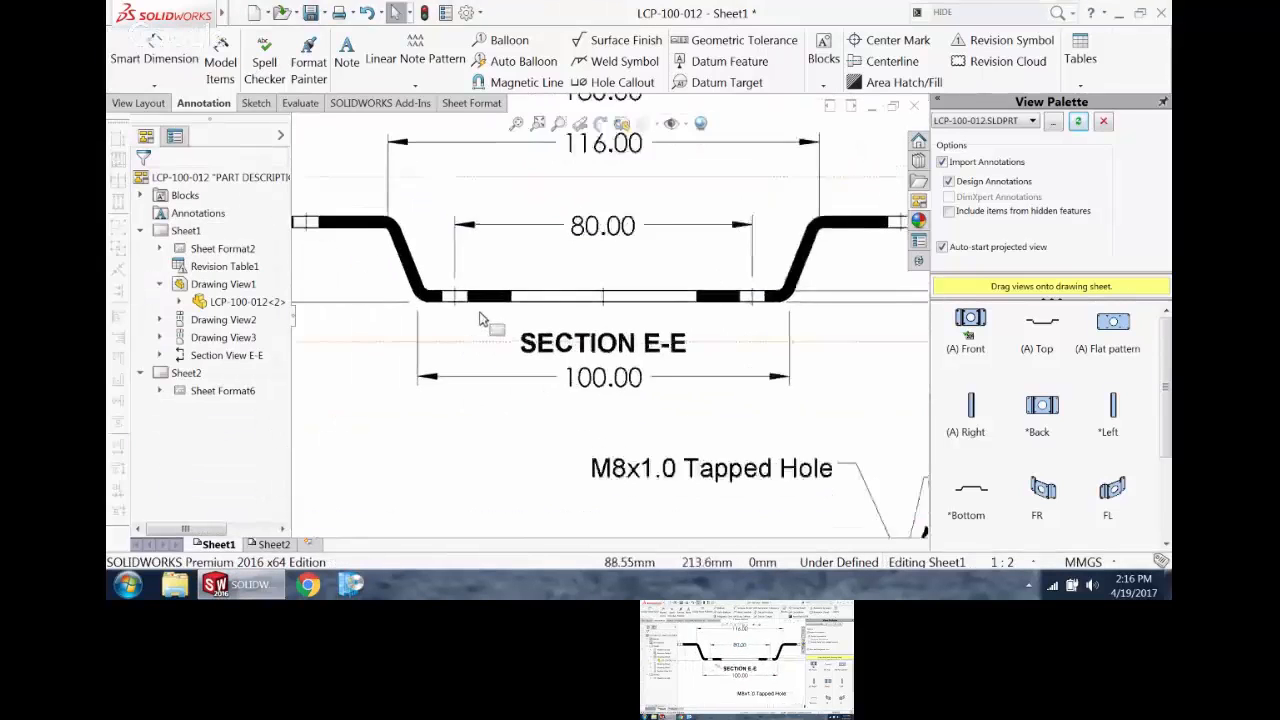
Step: Reattach both extension lines of the hole-spacing dimension in the section view from the centerlines to the inner edges of the two holes
scroll(507, 257, "down", 3)
scroll(507, 257, "up", 2)
scroll(660, 200, "down", 1)
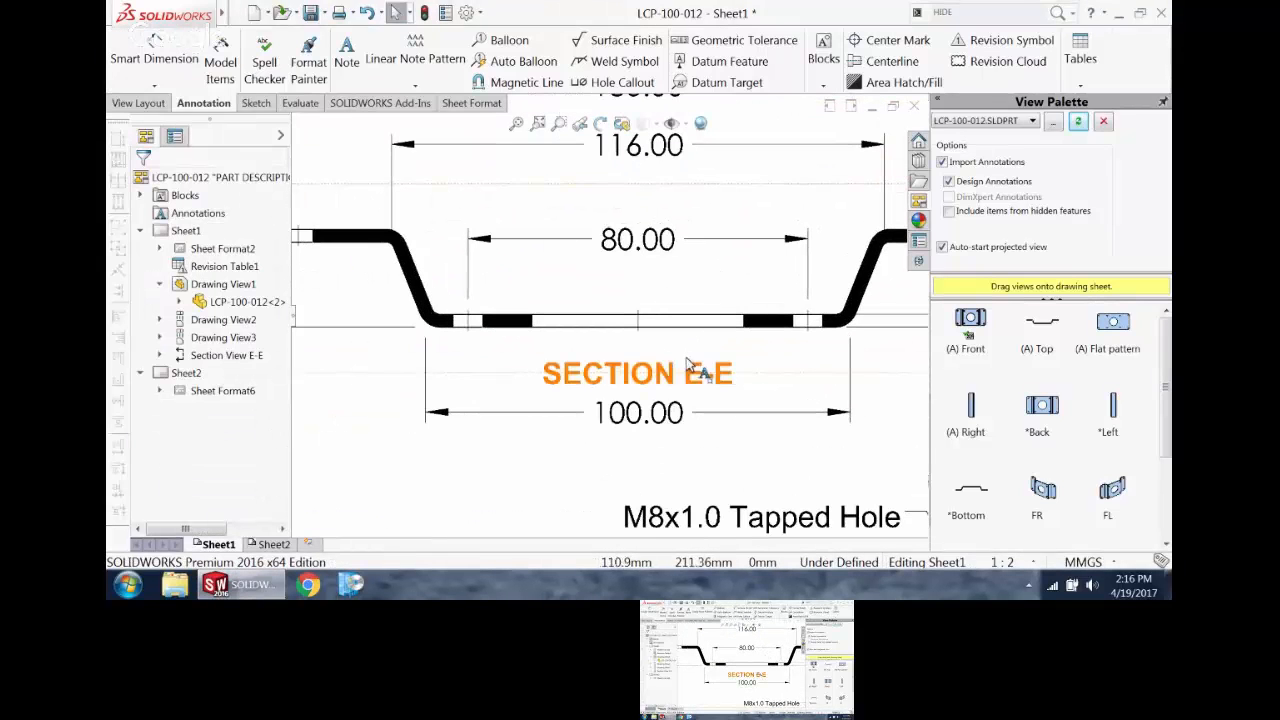
left_click(655, 240)
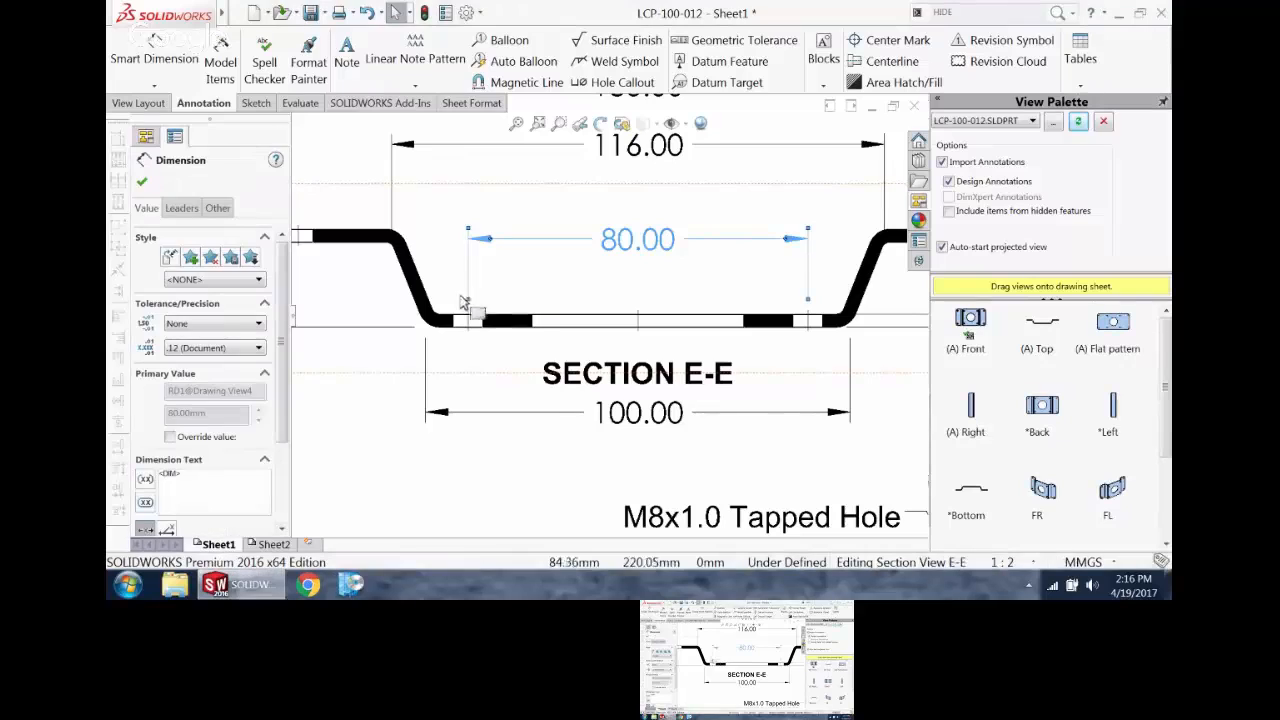
mouse_move(468, 300)
left_mouse_down()
mouse_move(491, 332)
mouse_move(482, 318)
left_mouse_up()
left_click_drag(809, 306, 805, 245)
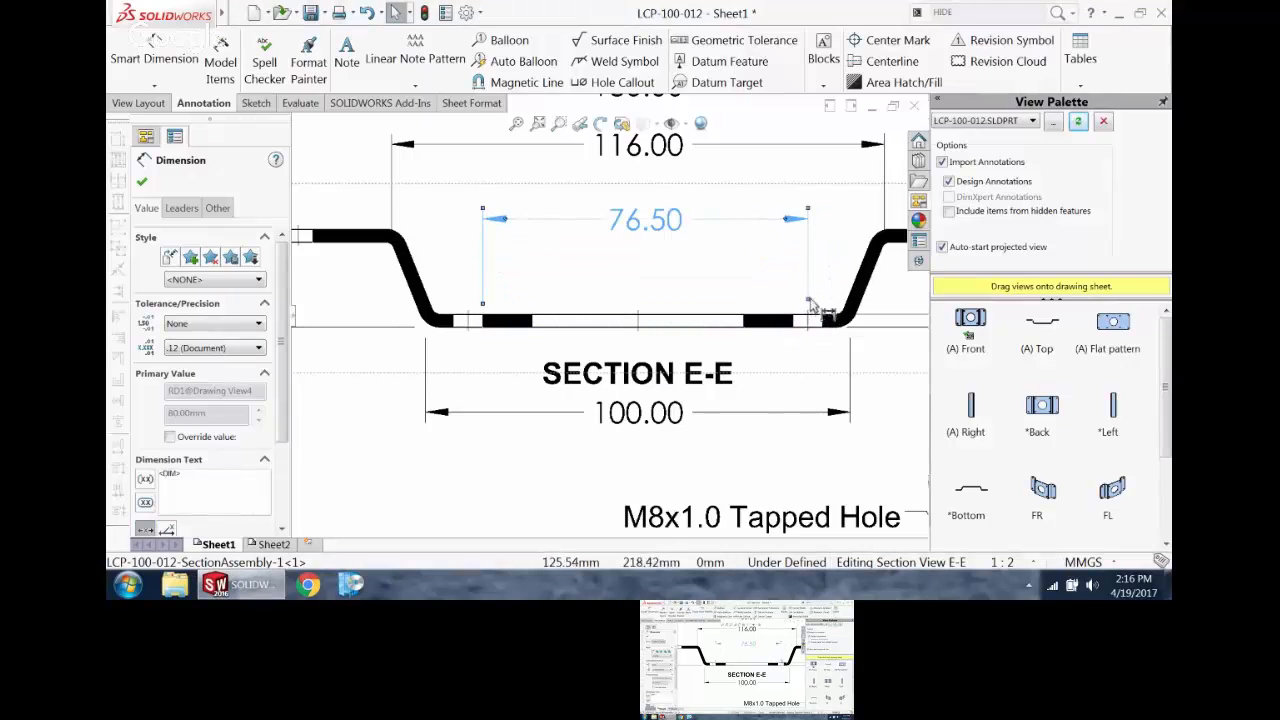
left_click_drag(808, 301, 784, 280)
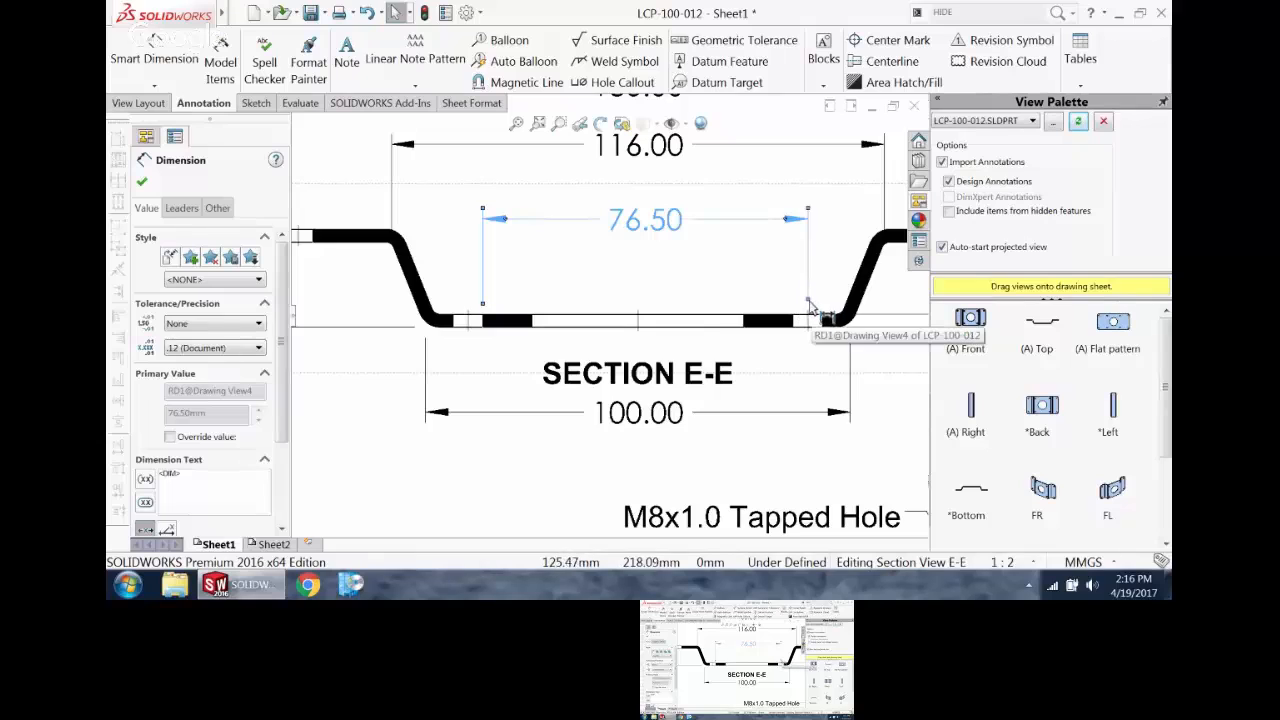
left_click_drag(810, 305, 800, 322)
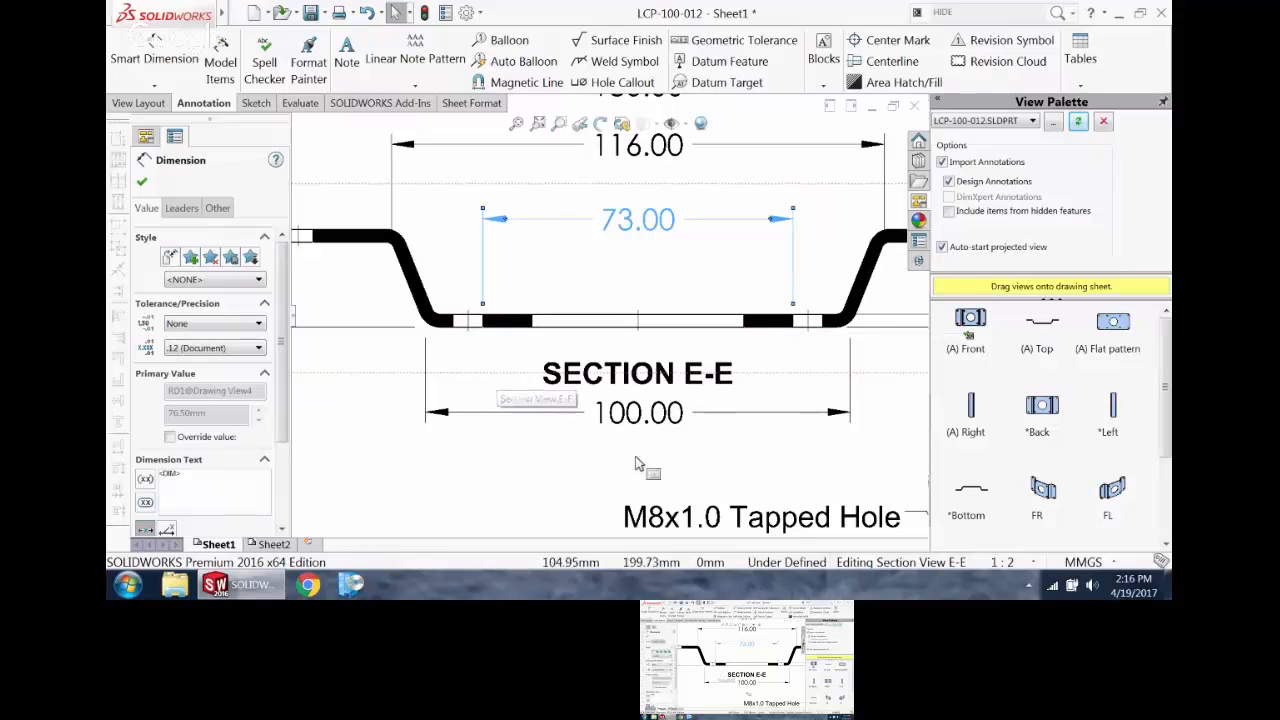
Step: Add a virtual sharp at the left lower bend of the section view from the outer edges of the base and slanted wall
scroll(646, 460, "up", 3)
scroll(651, 460, "down", 4)
scroll(340, 190, "up", 2)
scroll(328, 180, "down", 1)
scroll(330, 182, "down", 2)
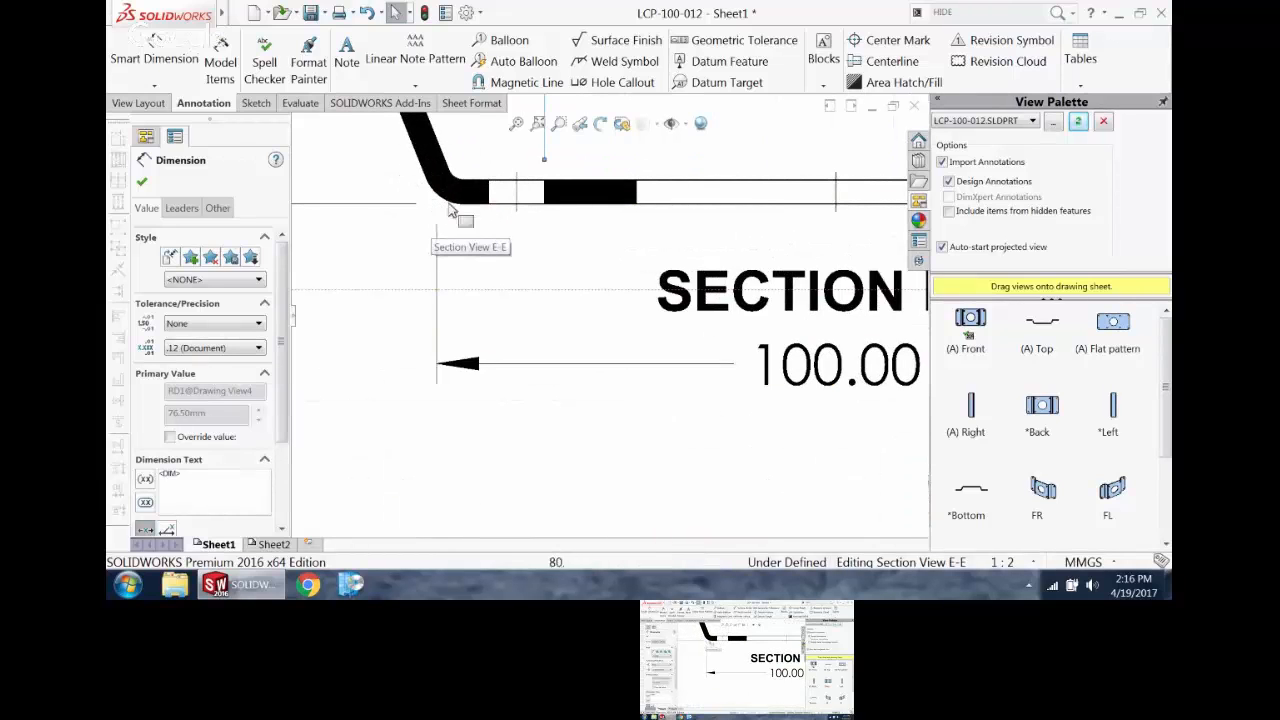
scroll(484, 242, "up", 1)
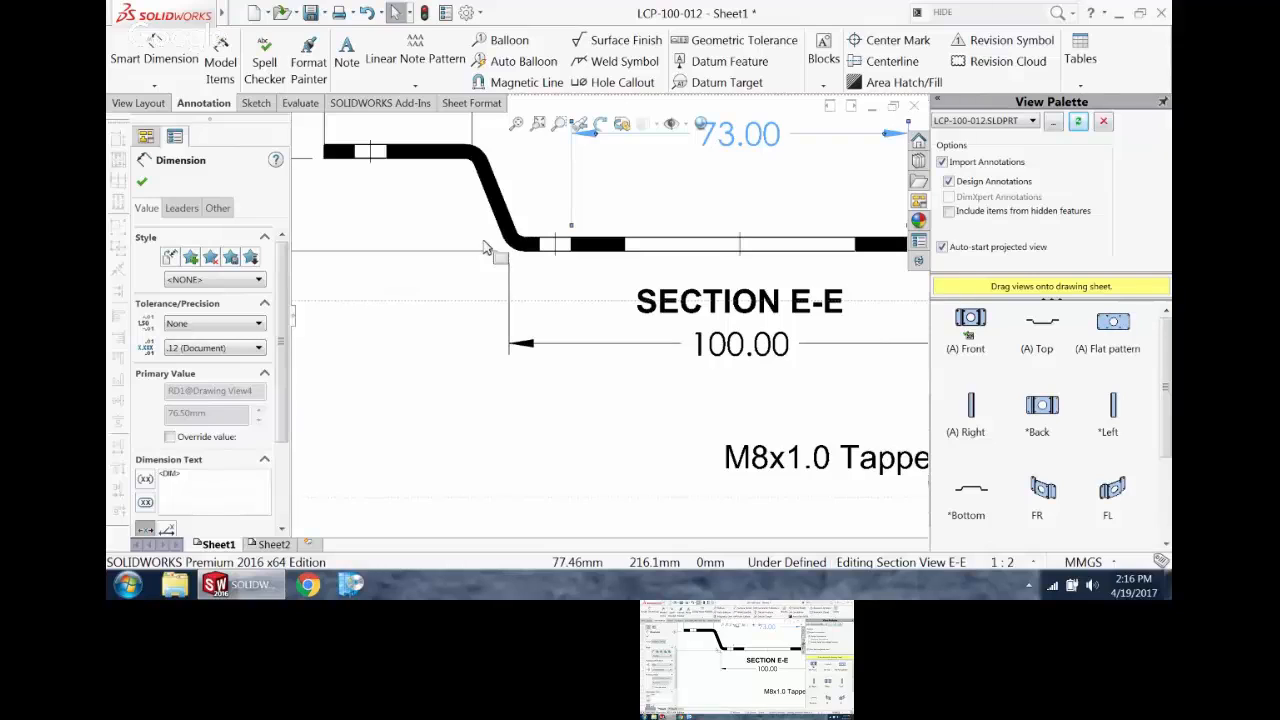
left_click(398, 408)
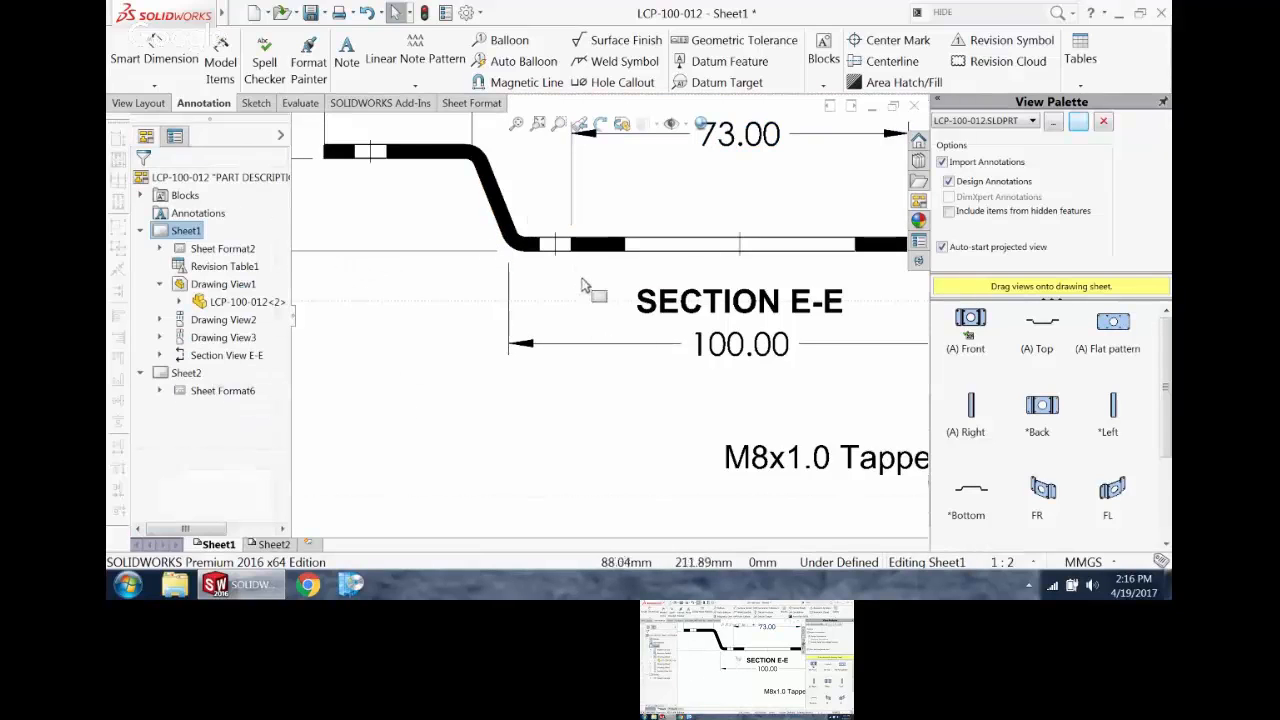
left_click(600, 254)
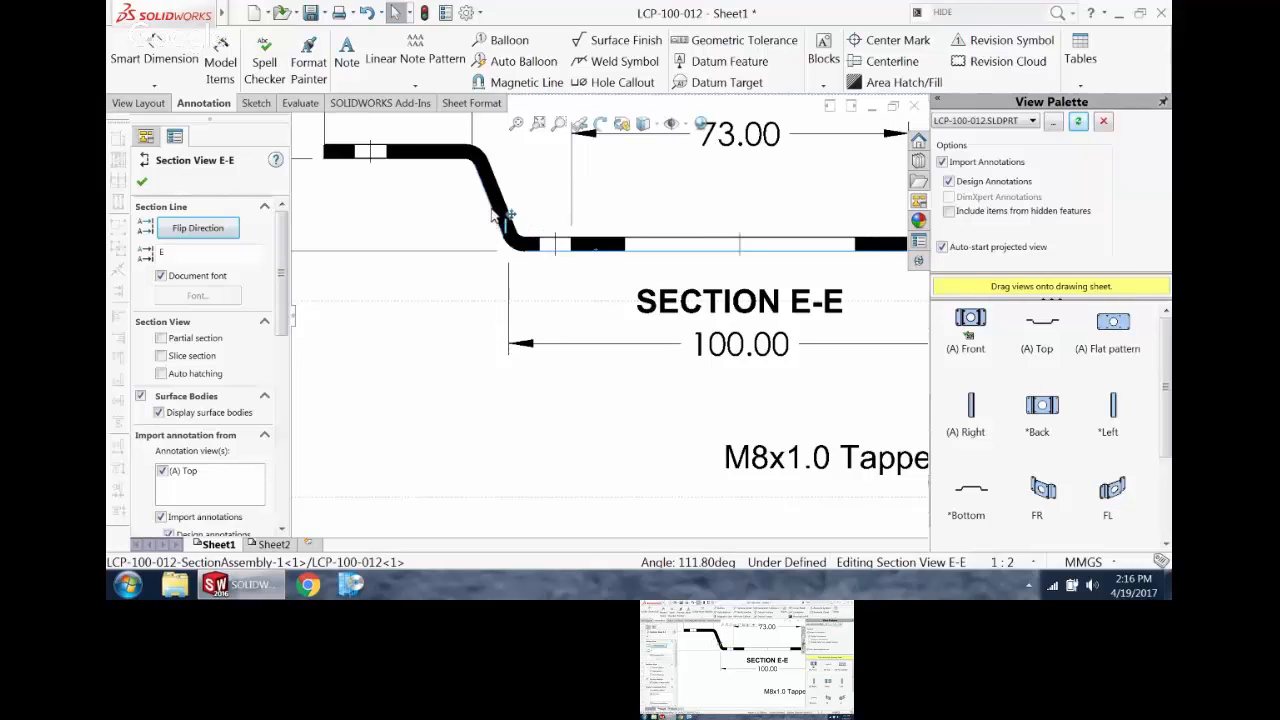
left_click(254, 103)
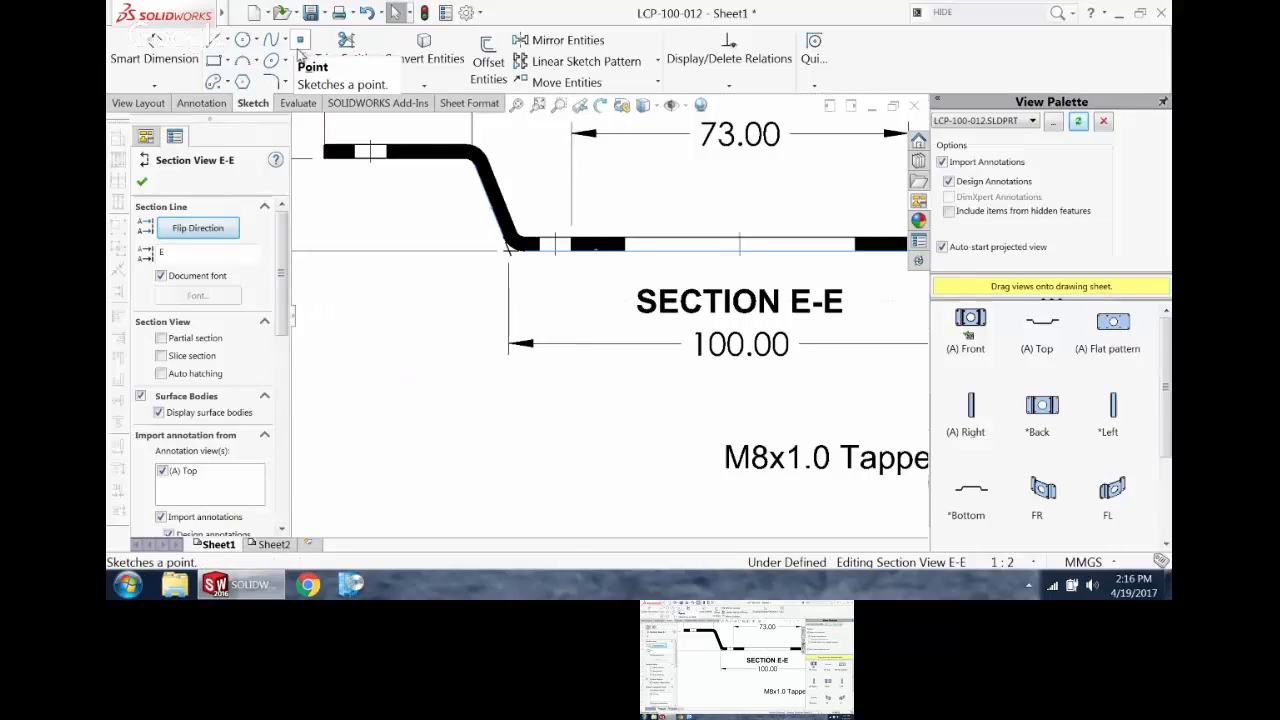
Step: Add a virtual sharp at the right lower bend of the section view where the base and slanted outer edges would intersect
scroll(705, 182, "up", 4)
scroll(764, 248, "down", 3)
left_click(819, 382)
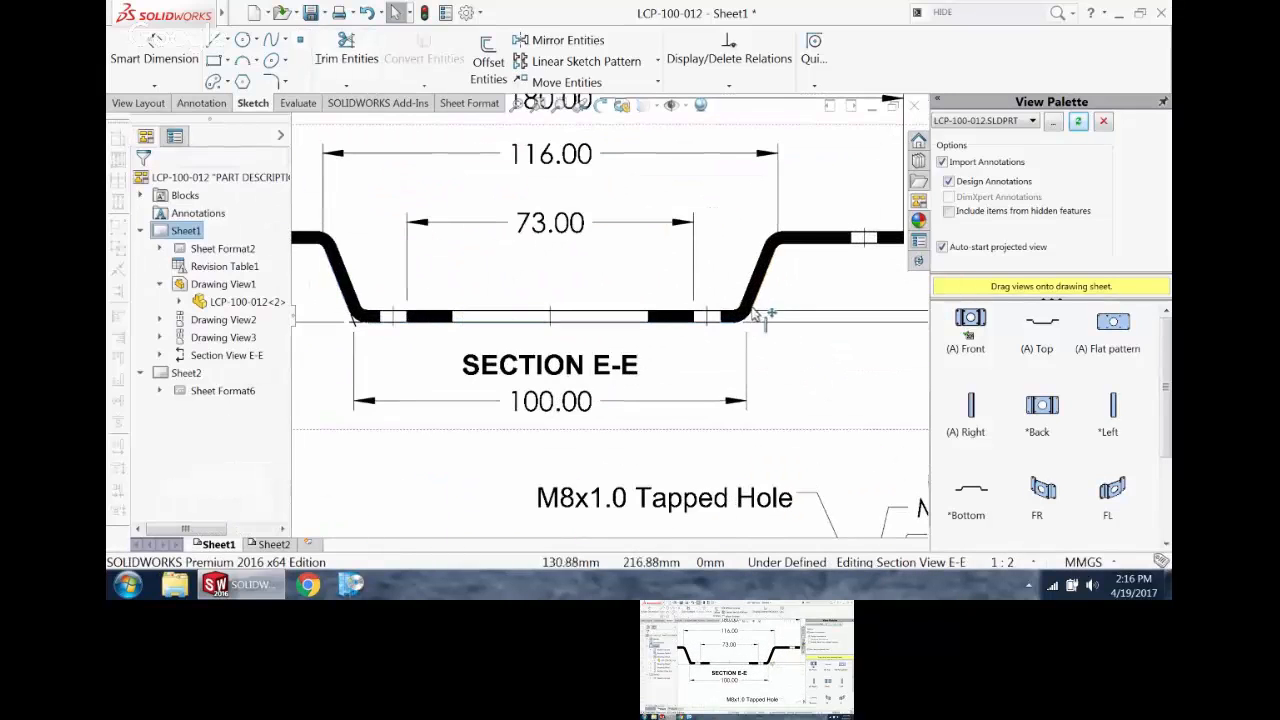
scroll(760, 316, "down", 2)
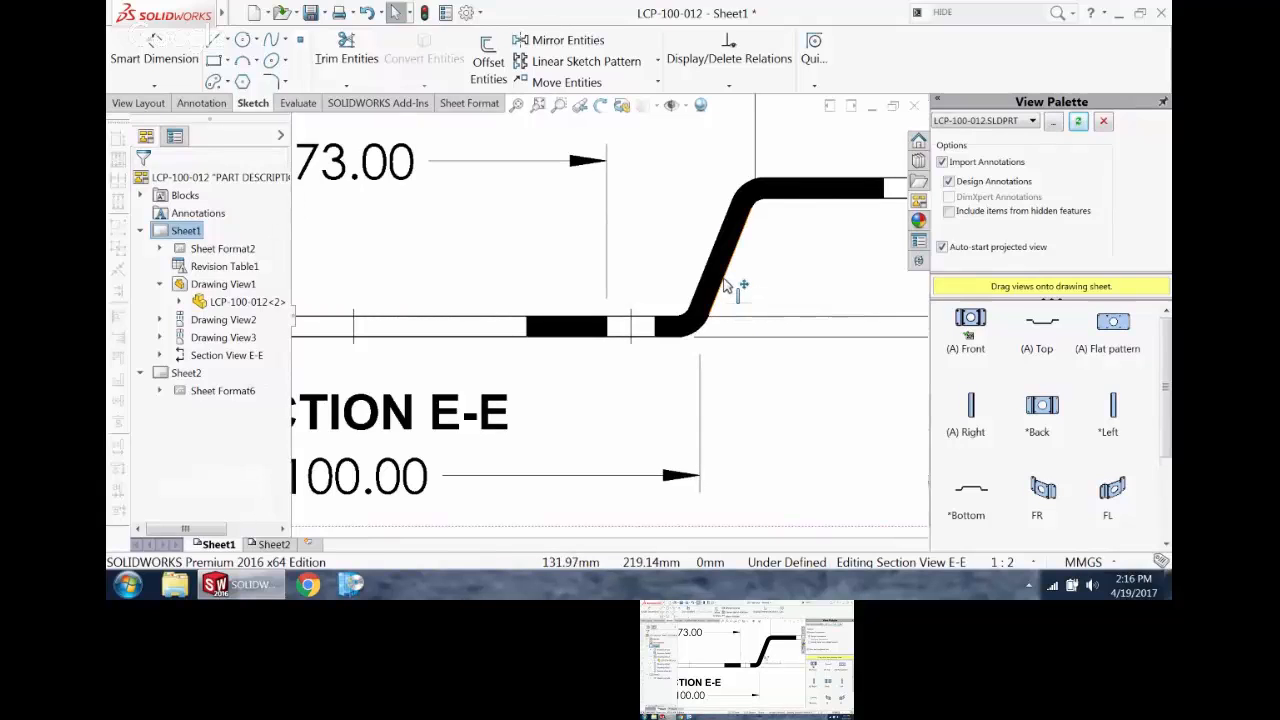
left_click(723, 279)
left_click(663, 337, "ctrl")
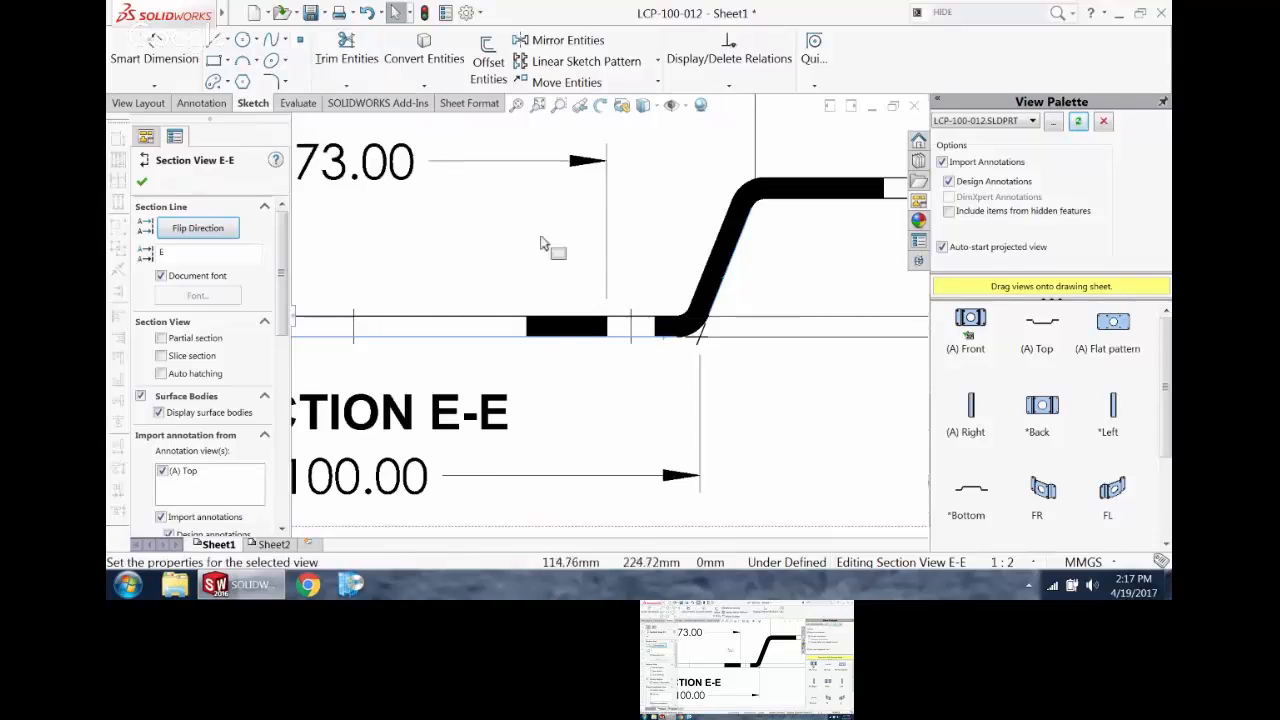
scroll(665, 336, "down", 1)
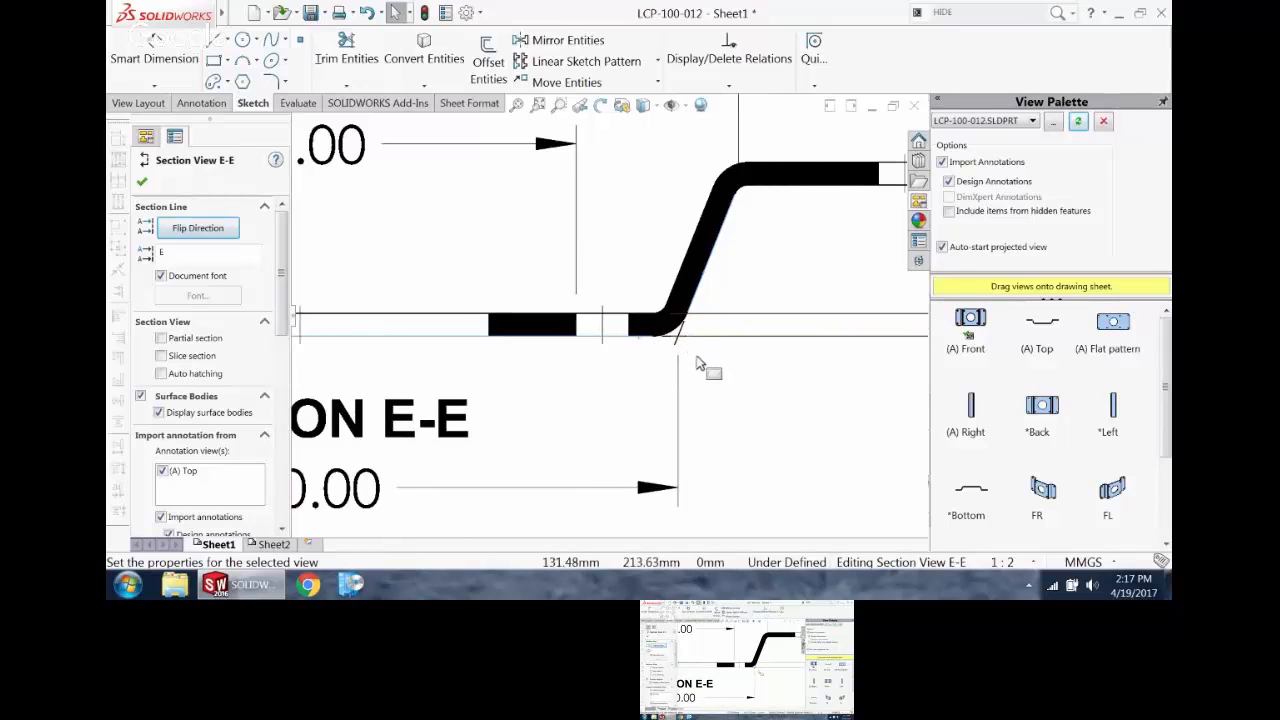
scroll(685, 380, "down", 1)
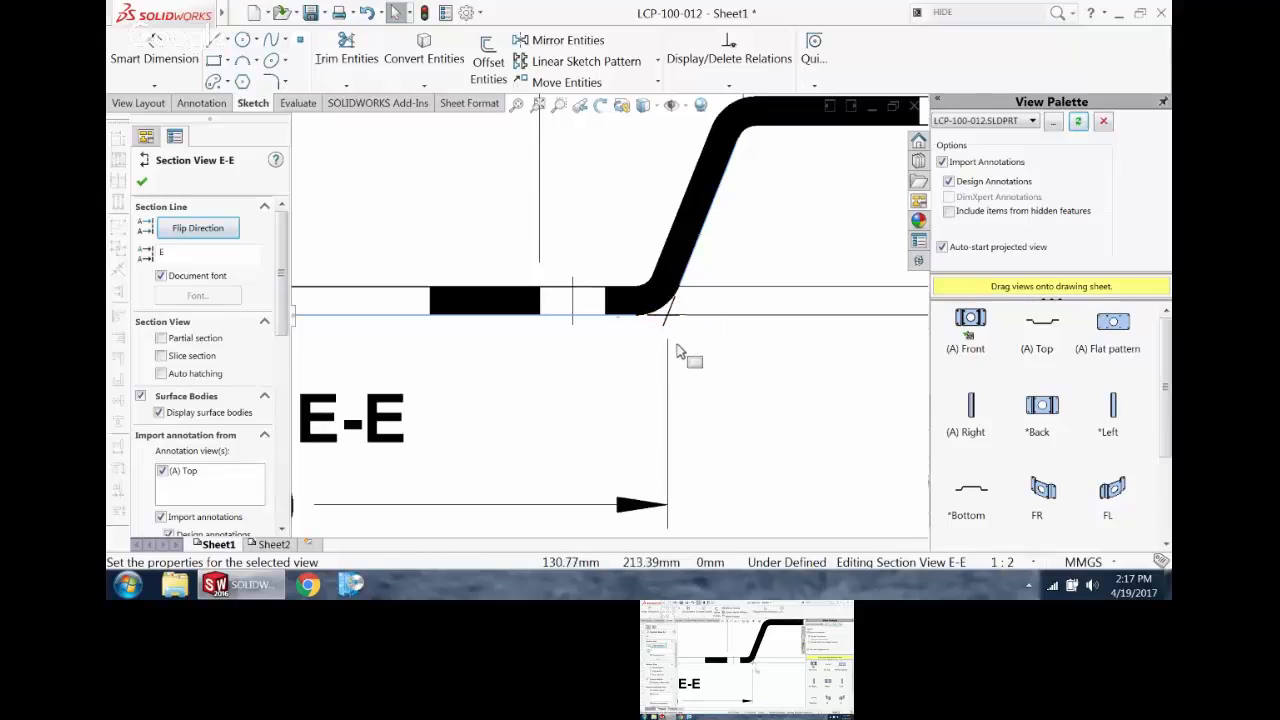
scroll(686, 354, "up", 5)
scroll(663, 340, "down", 2)
left_click(560, 350)
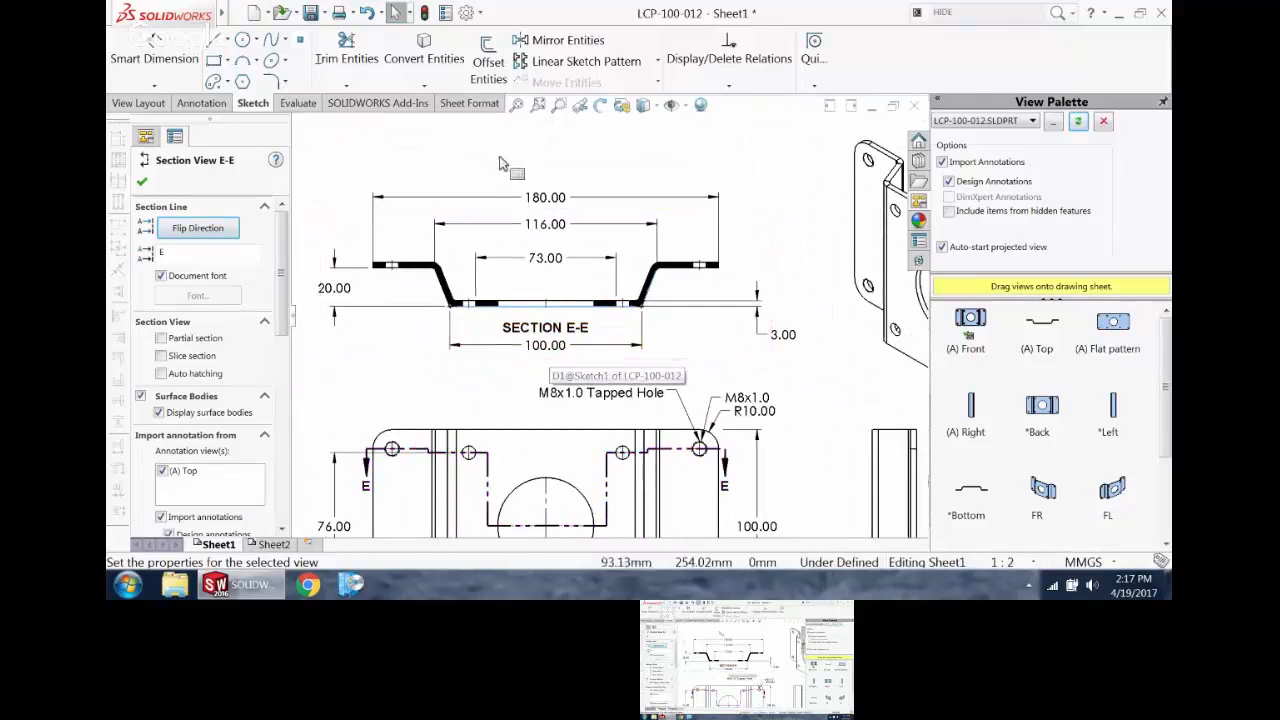
Step: Shrink the drawing window and switch to the part LCP-100-012.SLDPRT behind it
scroll(520, 175, "down", 1)
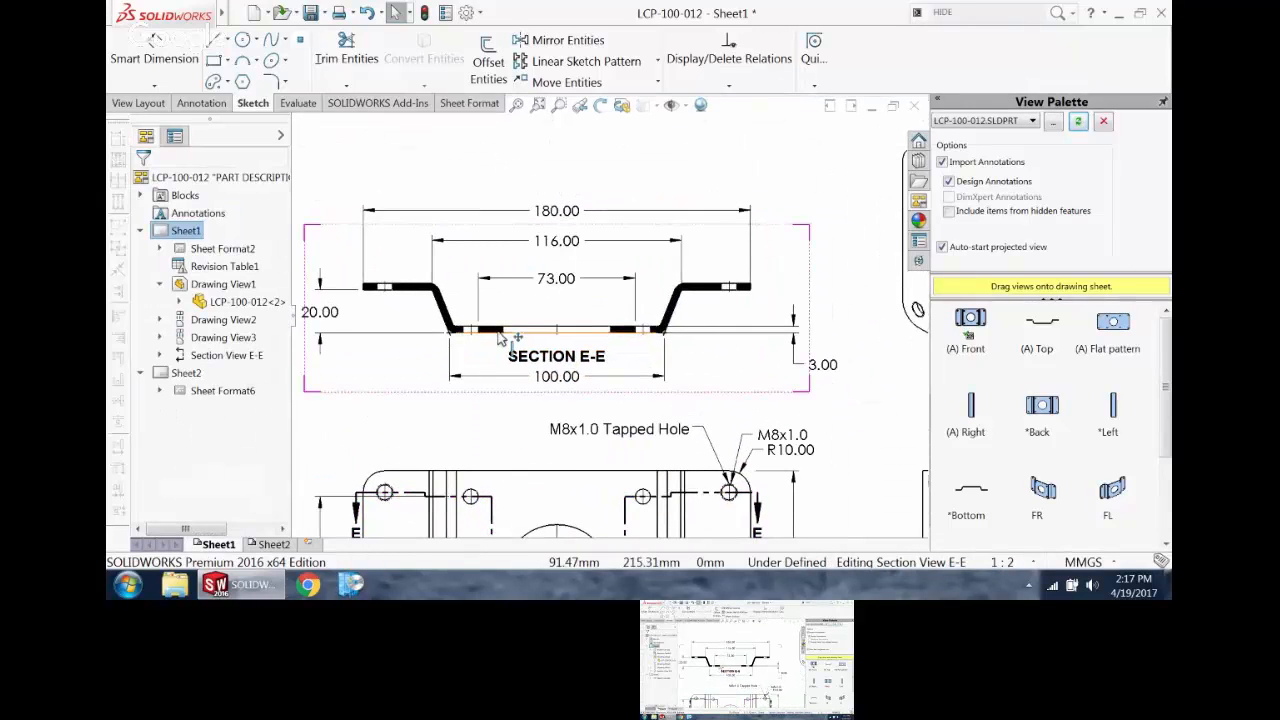
scroll(505, 339, "down", 1)
scroll(504, 341, "up", 1)
scroll(513, 364, "down", 1)
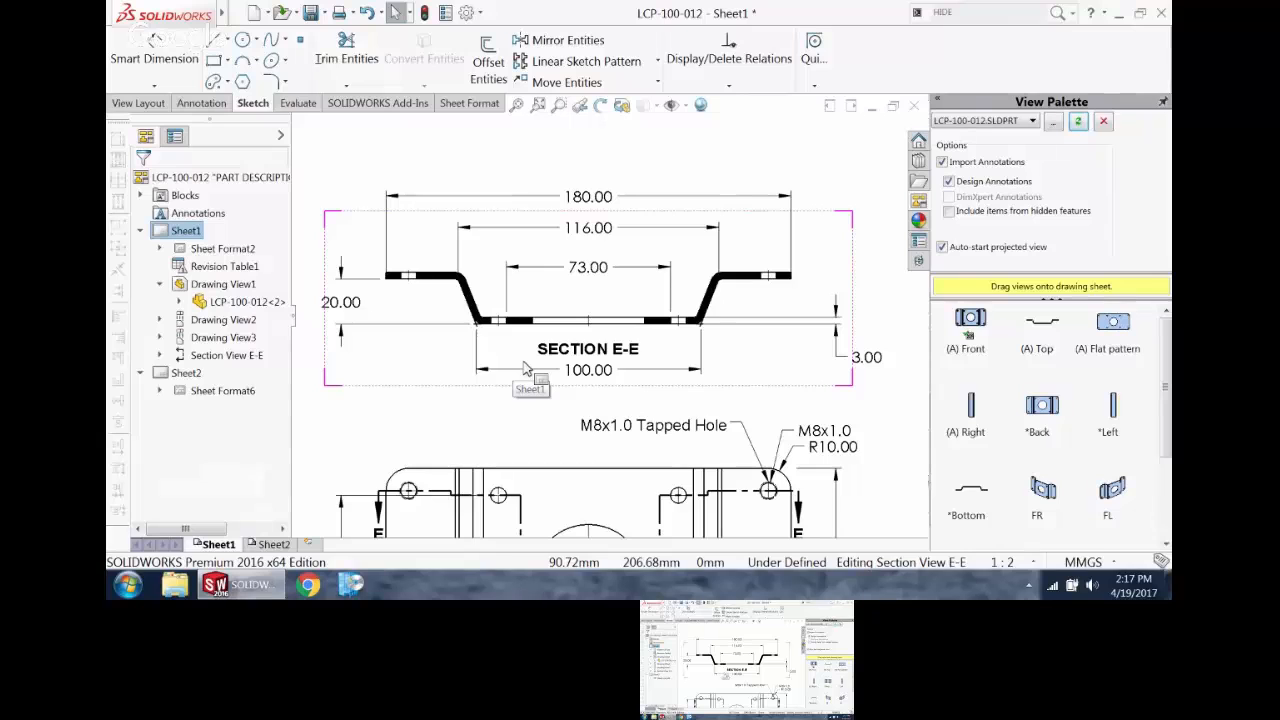
scroll(560, 372, "up", 4)
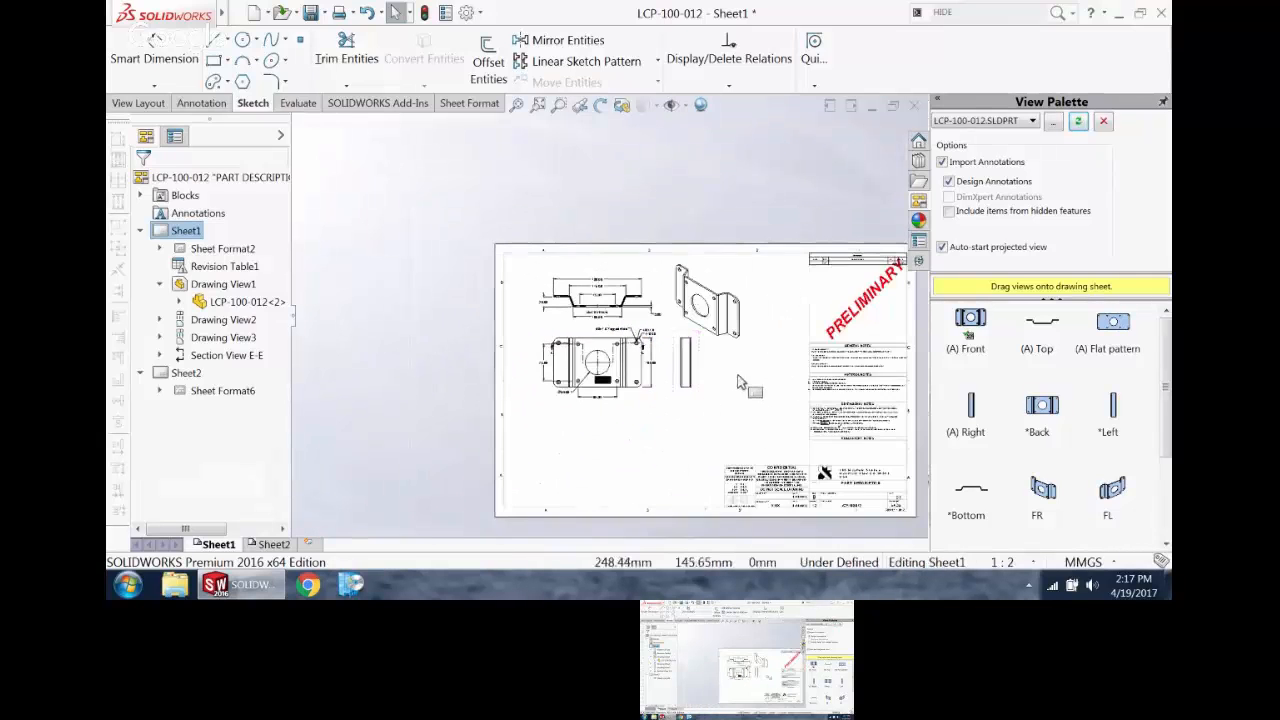
scroll(741, 383, "down", 1)
left_click(850, 107)
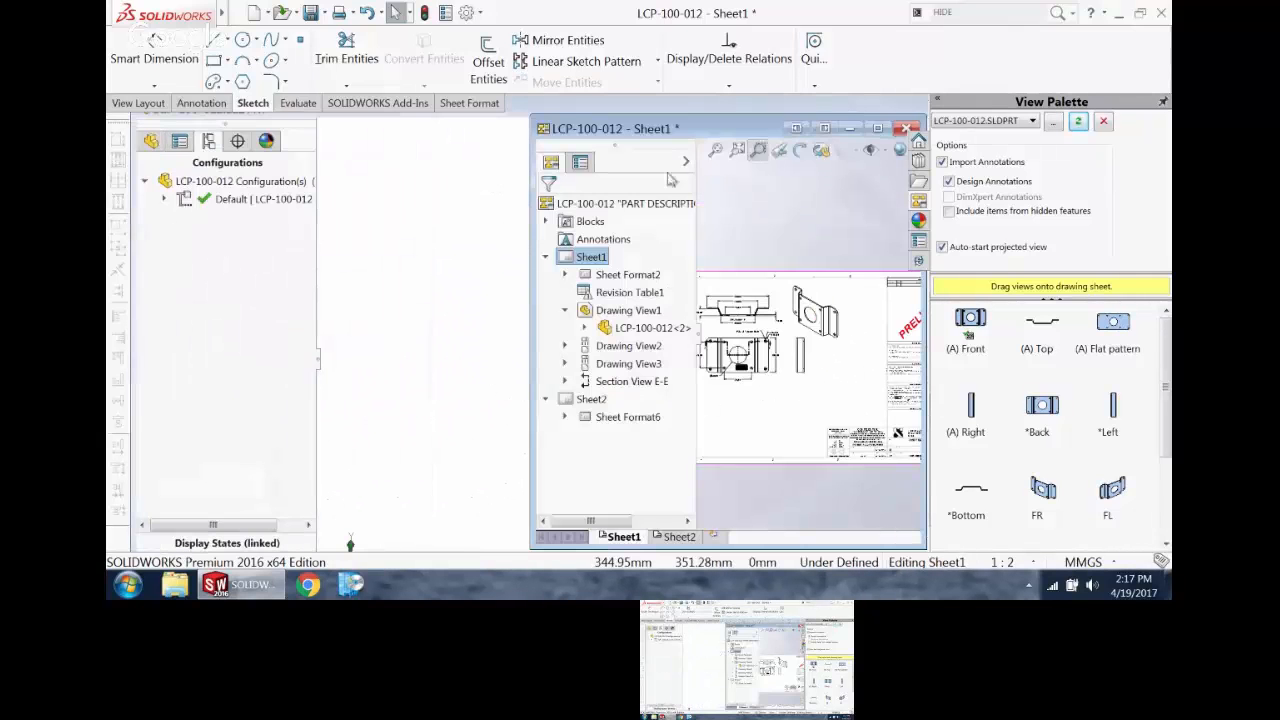
left_click(445, 249)
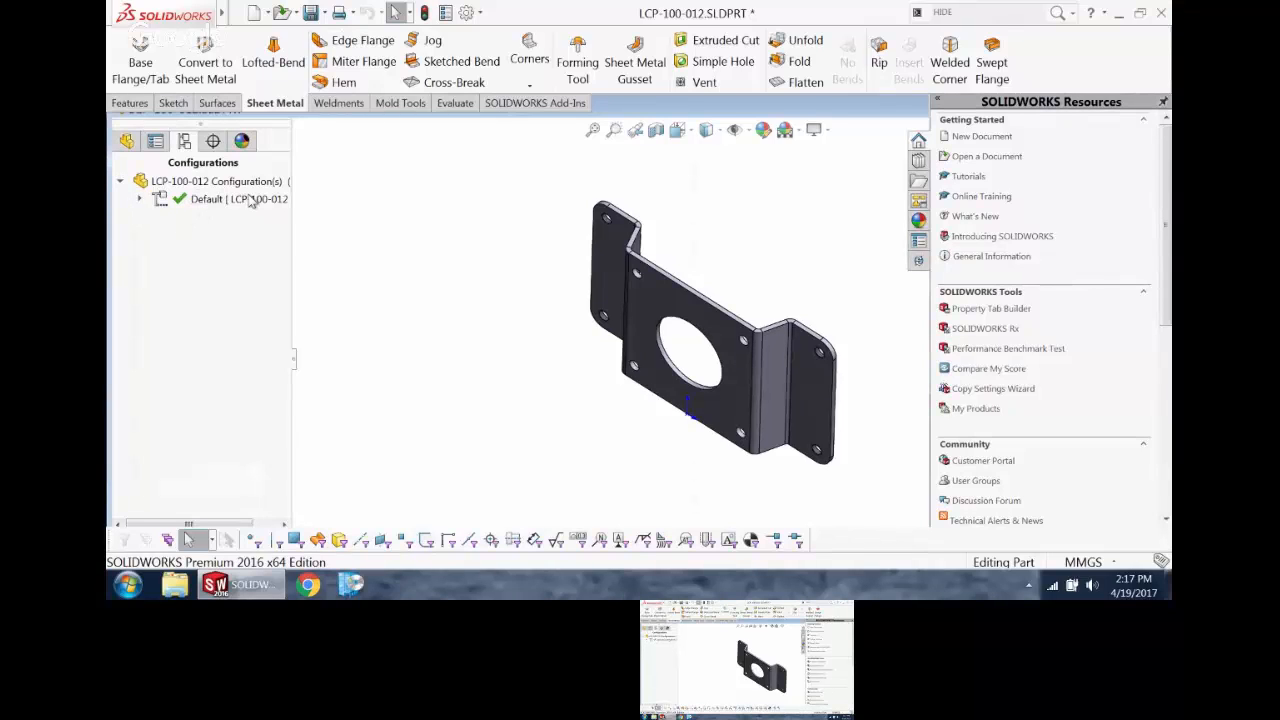
Step: Activate the DefaultSM-FLAT-PATTERN configuration nested under Default to view the flattened bracket, and reactivate Default
left_click(141, 200)
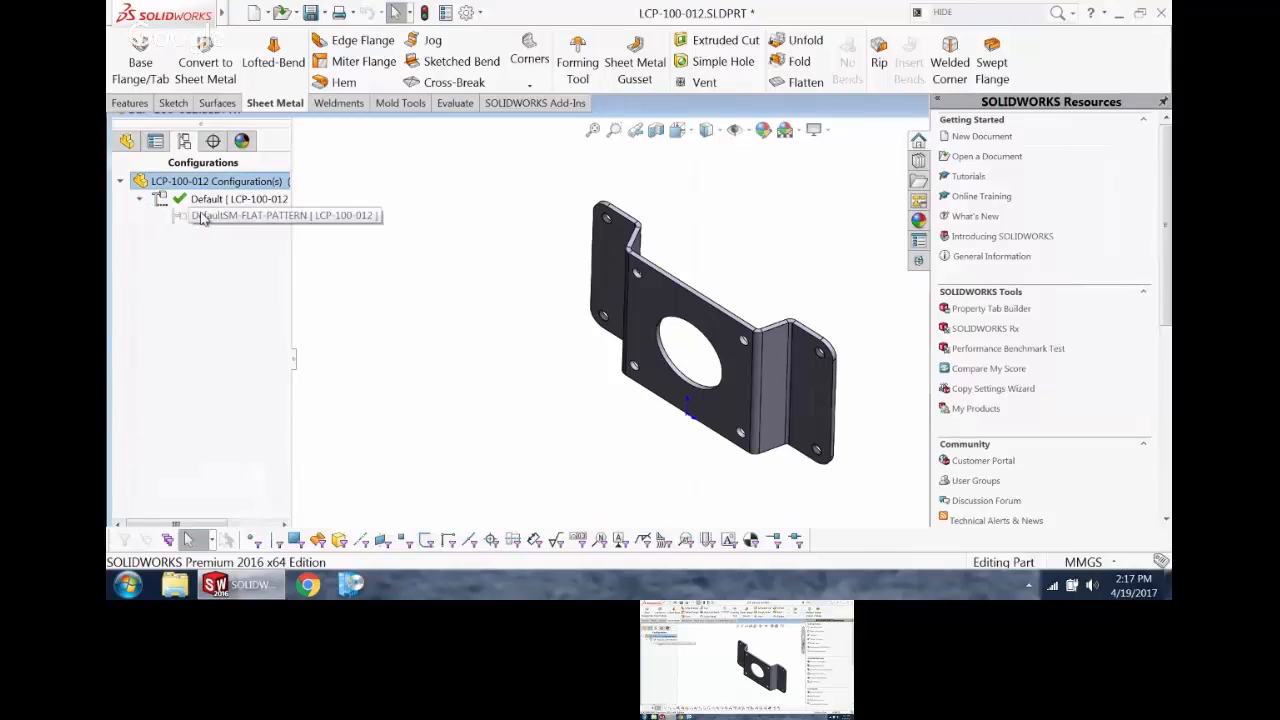
left_click(207, 218)
left_click(207, 218)
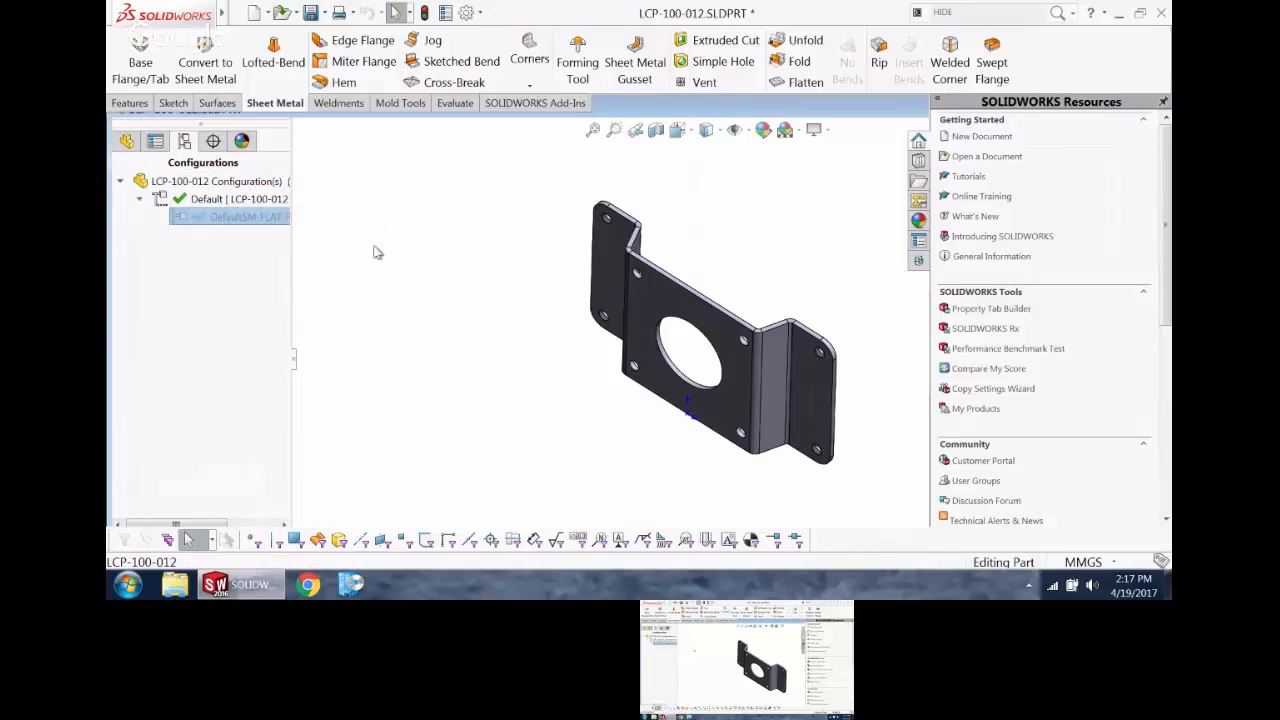
left_click(330, 277)
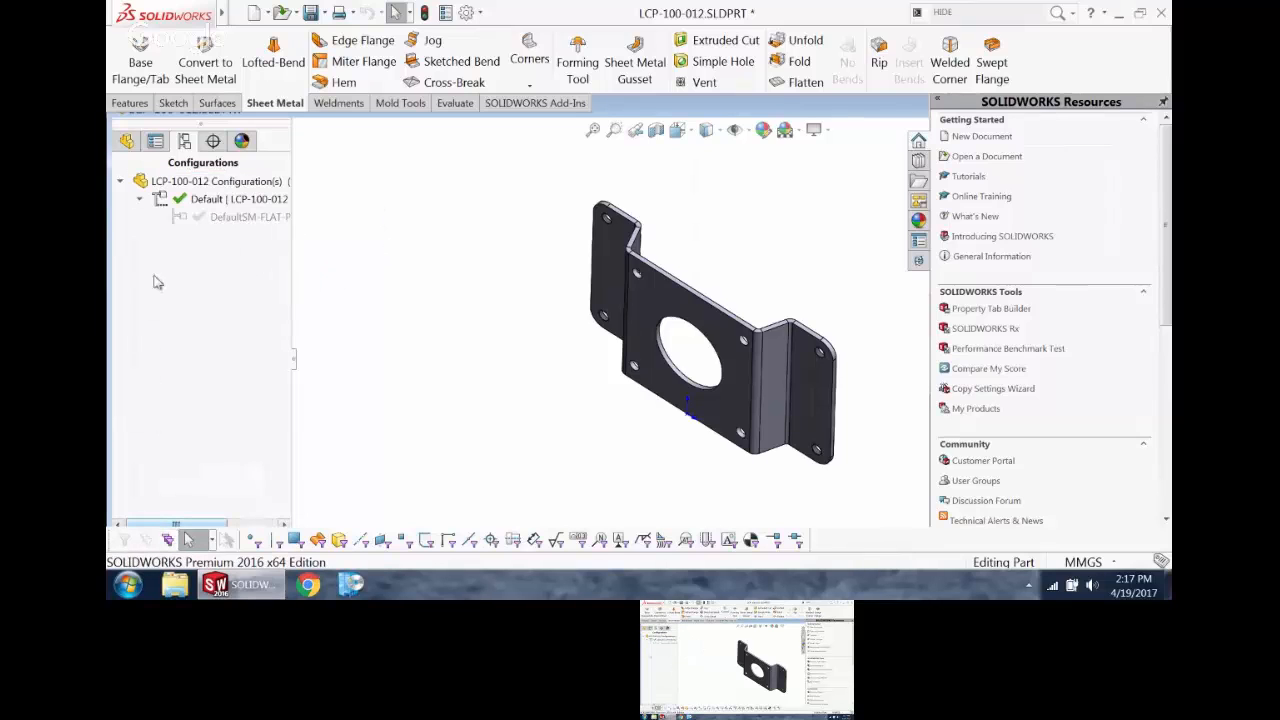
double_click(182, 217)
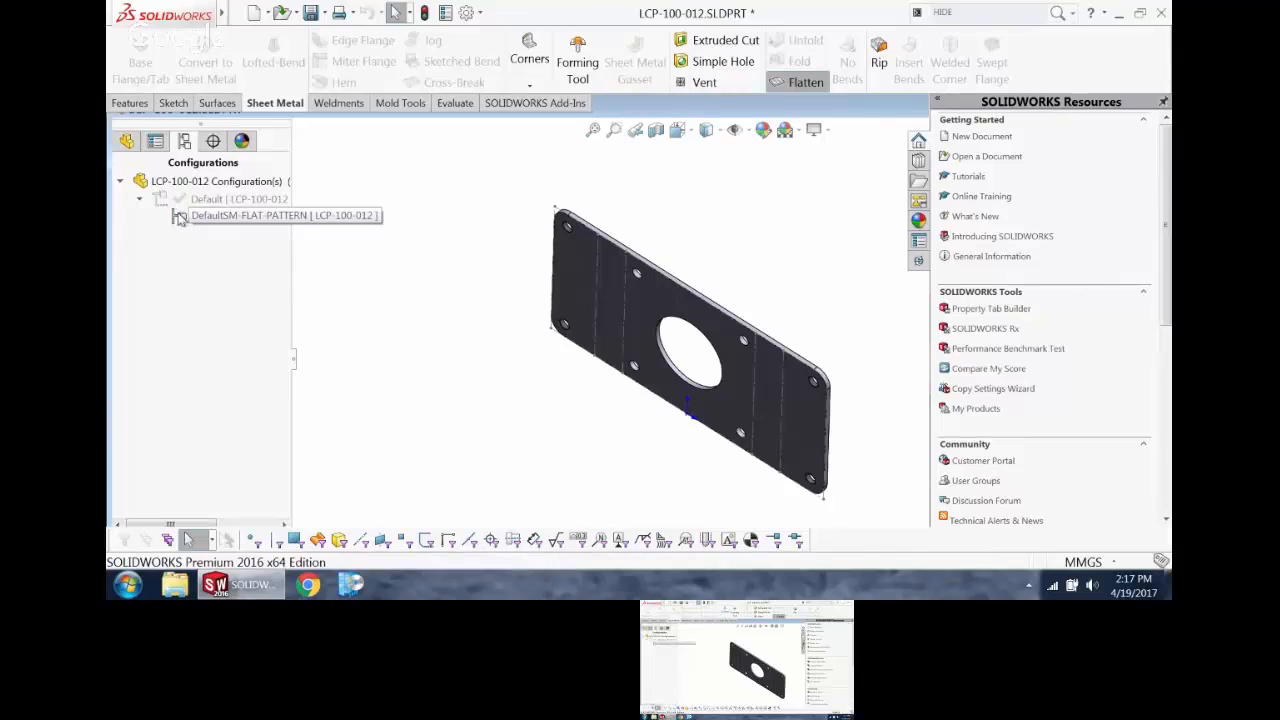
double_click(230, 199)
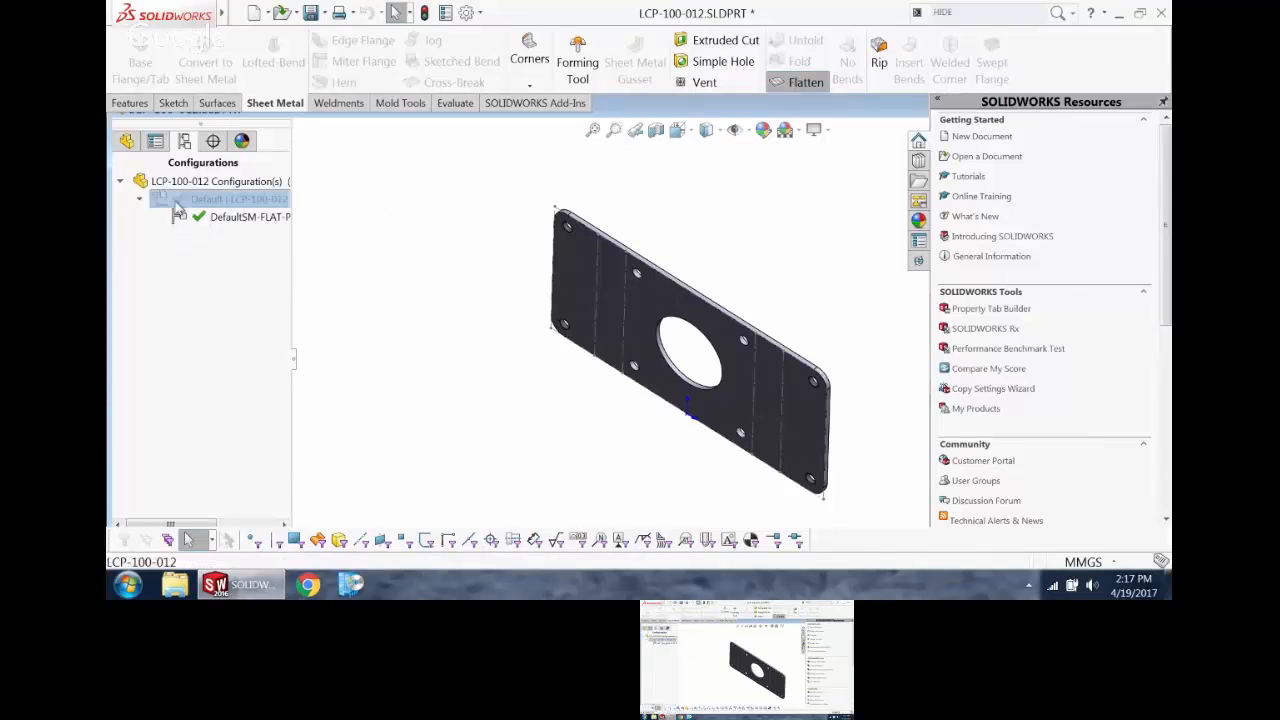
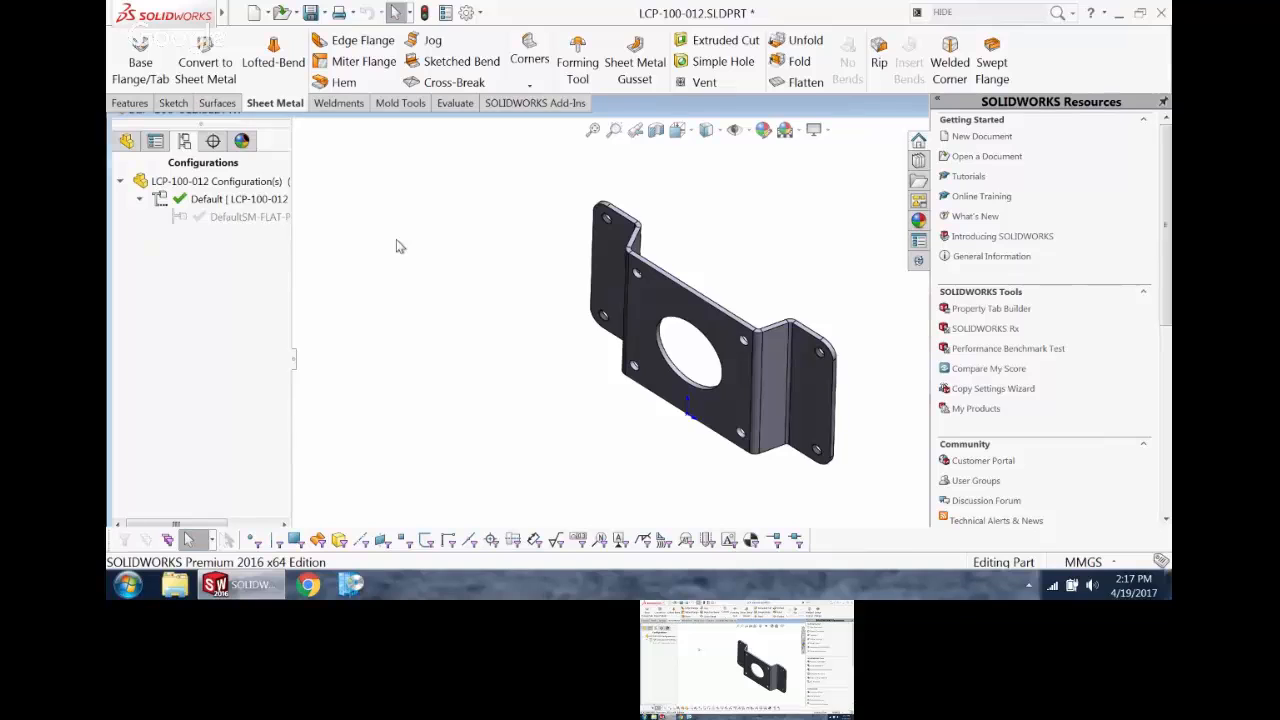
Step: Switch to the LCP-100-012 drawing, maximize its window, and refresh the View Palette for the part
key("ctrl+Tab")
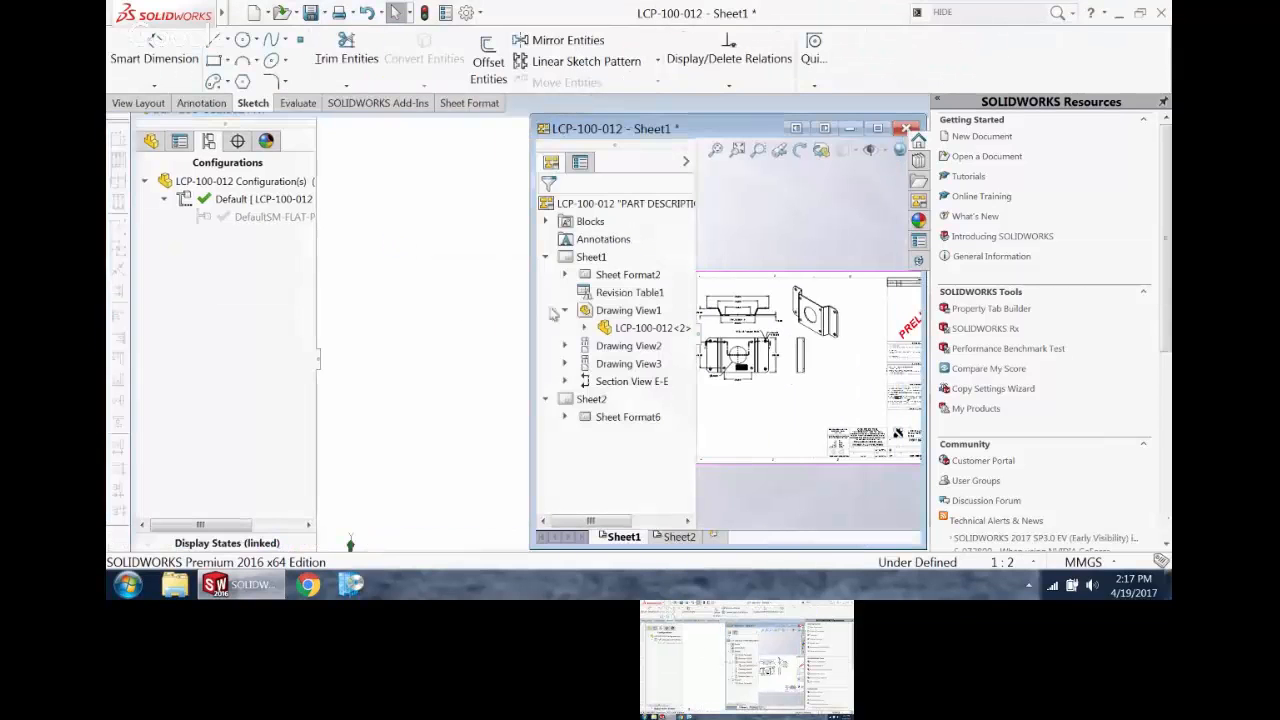
left_click(877, 128)
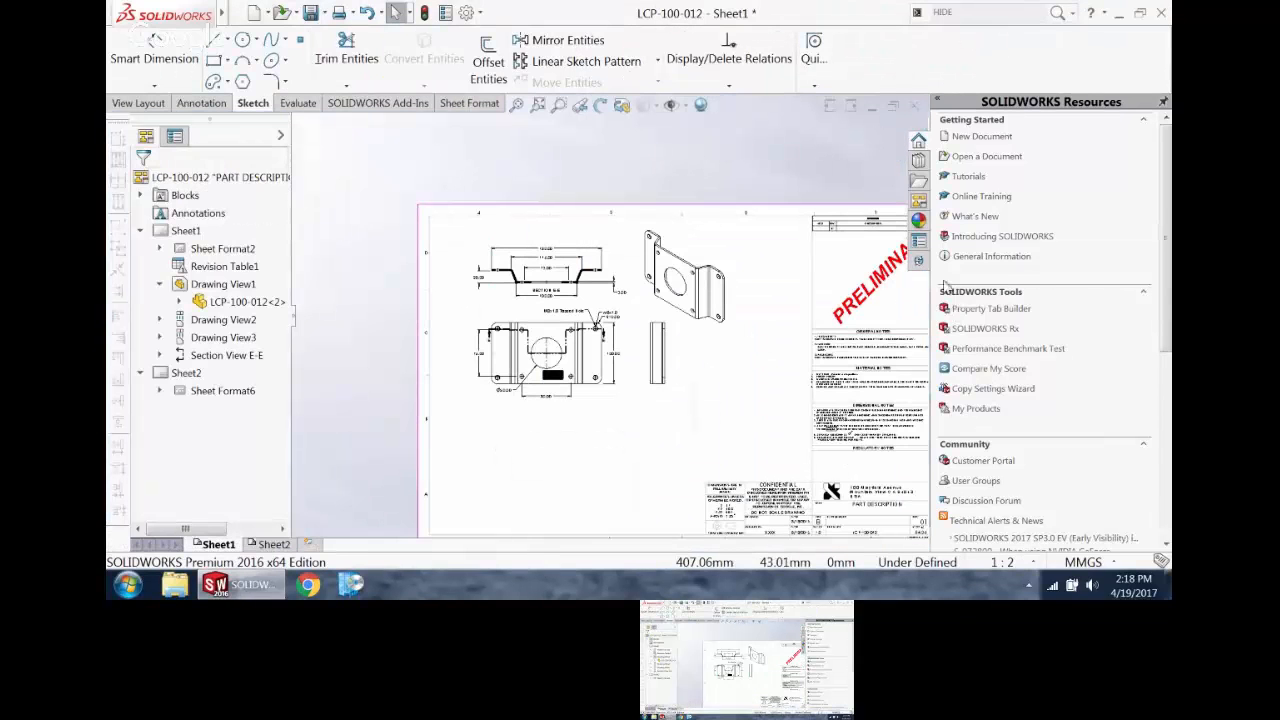
left_click(918, 200)
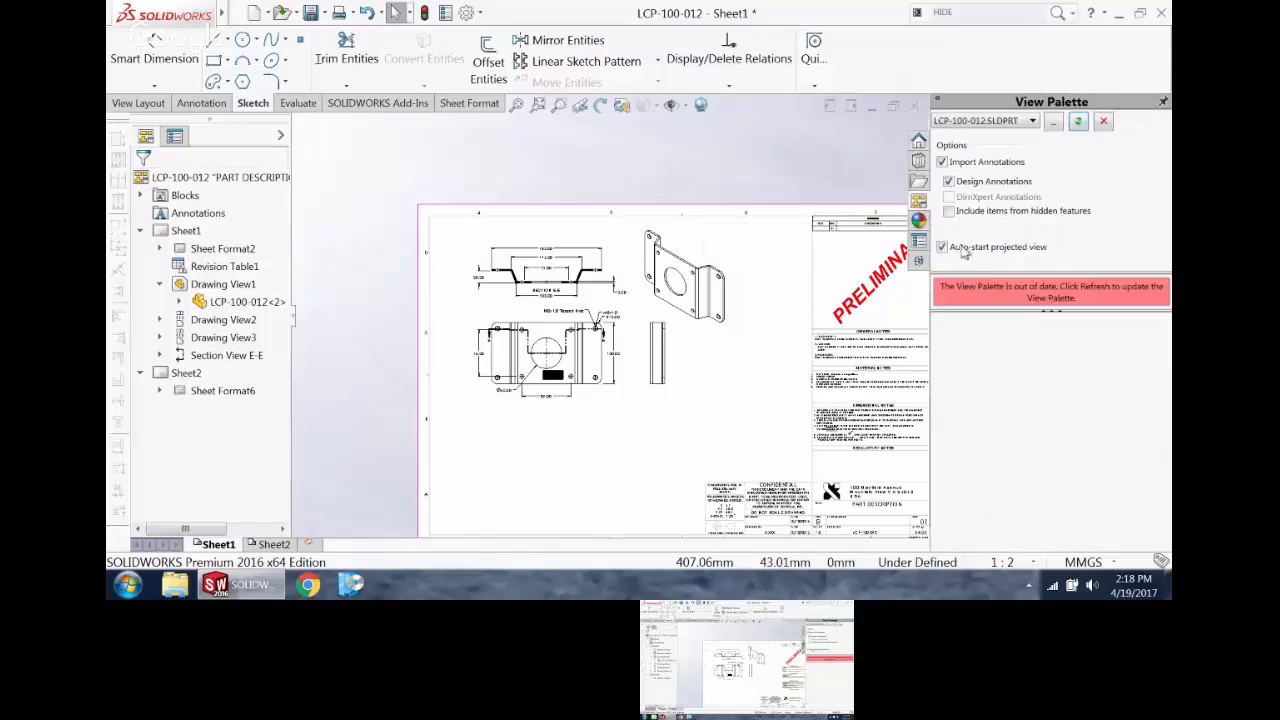
left_click(1078, 122)
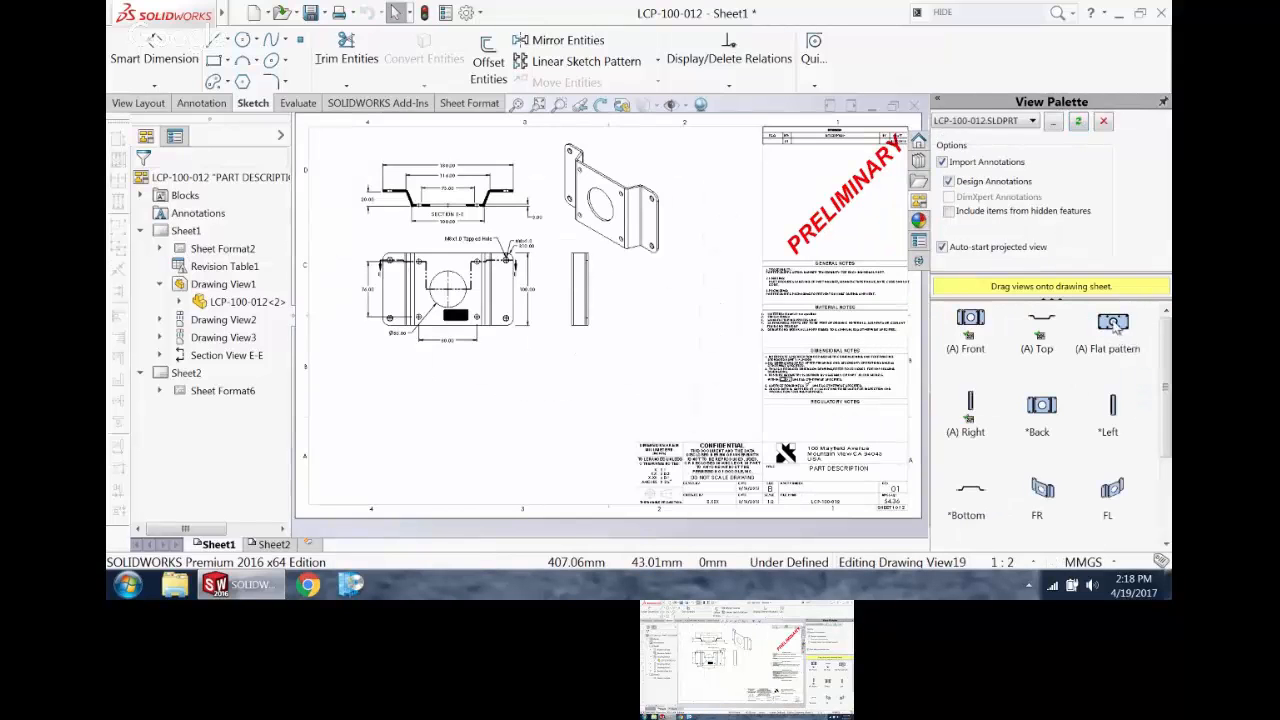
Step: Place the Flat pattern view below the front view and project a side view from it
mouse_move(1115, 325)
left_mouse_down()
mouse_move(358, 295)
mouse_move(780, 345)
mouse_move(603, 437)
mouse_move(452, 454)
mouse_move(449, 436)
left_mouse_up()
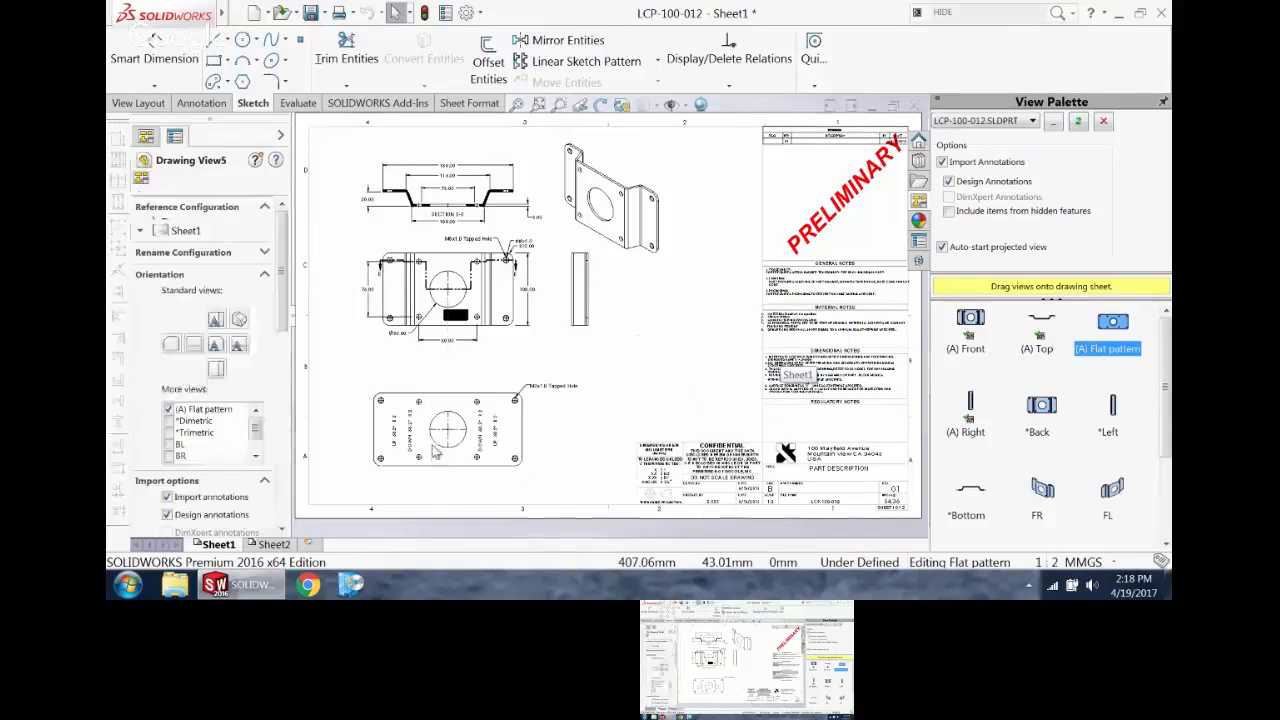
scroll(434, 452, "down", 5)
scroll(458, 418, "up", 3)
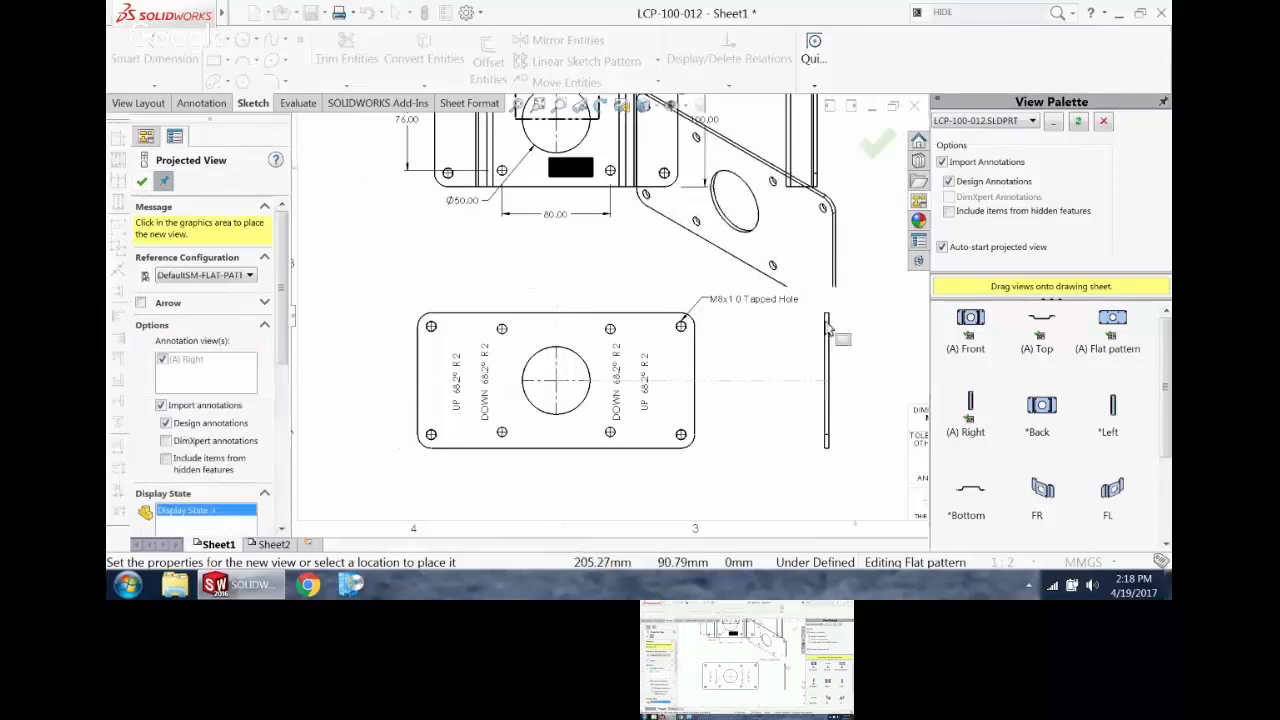
left_click(826, 380)
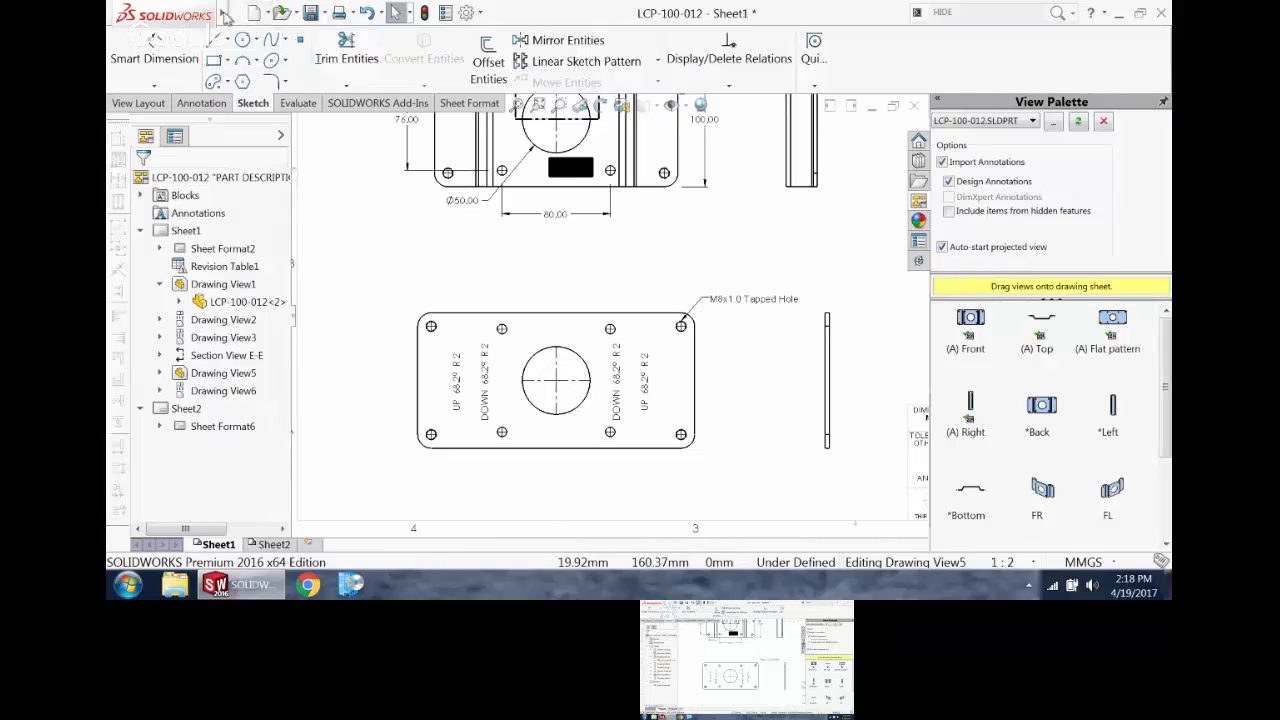
Step: Show the bend lines in the flat pattern view
mouse_move(224, 10)
left_click(298, 13)
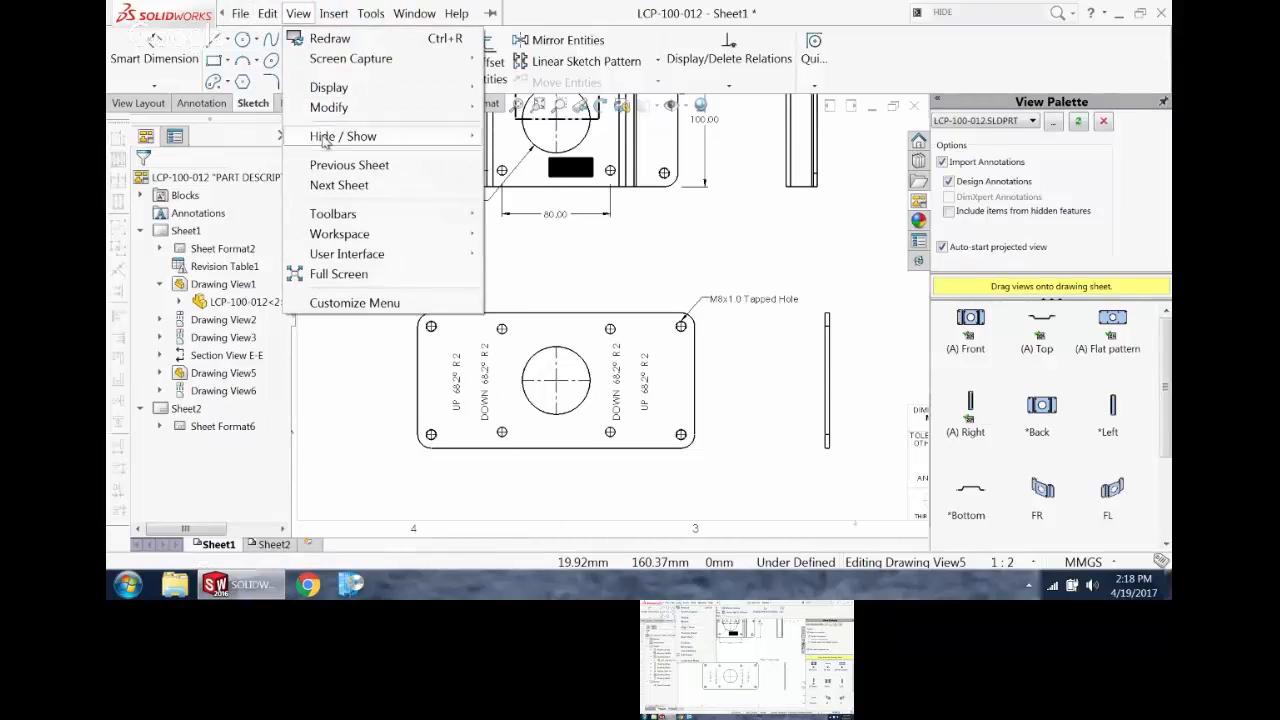
mouse_move(322, 140)
left_click(543, 45)
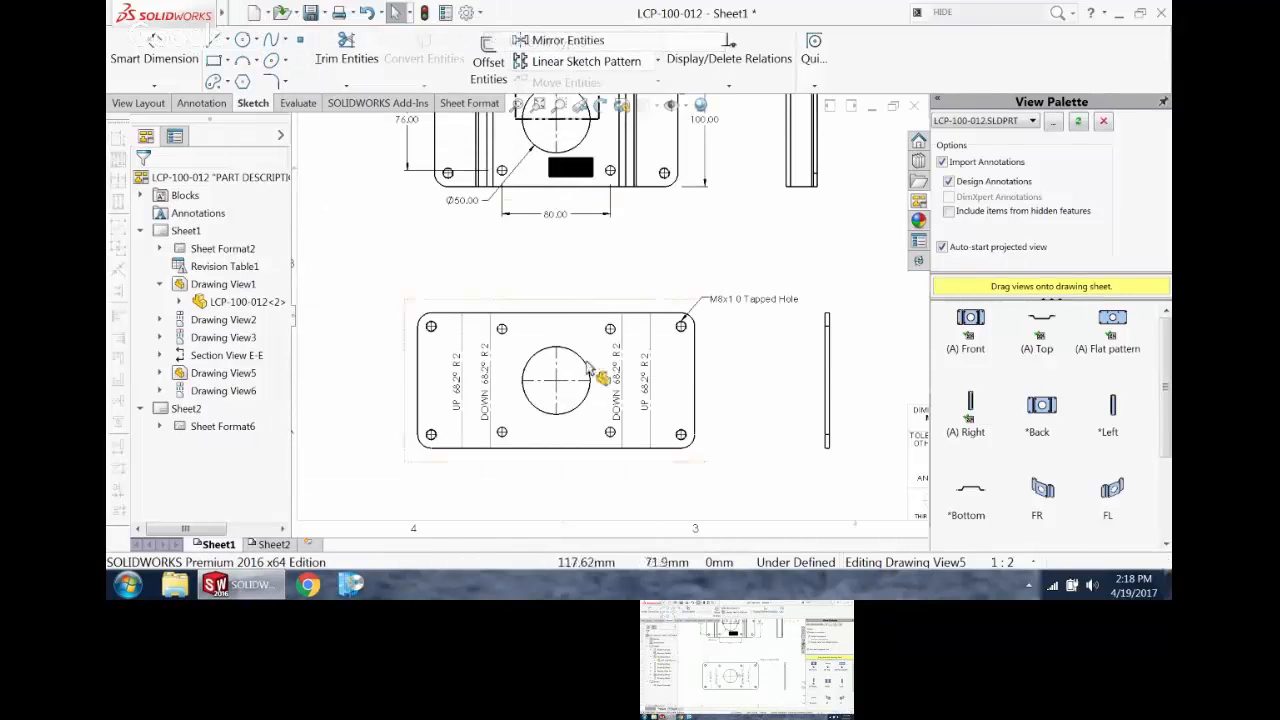
scroll(589, 369, "up", 3)
scroll(509, 323, "down", 1)
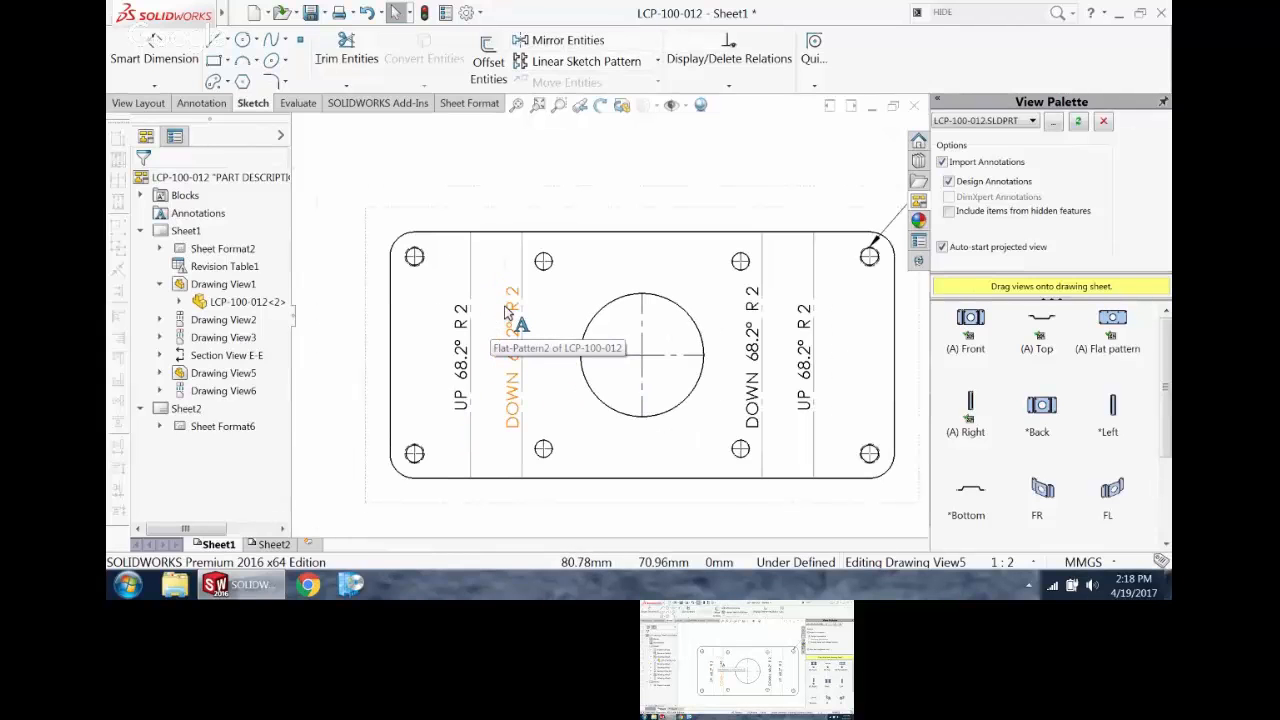
Step: Reposition the flat pattern's left DOWN 68.2° R 2 bend note between the two left bend lines, with its leader pointing to the bend
scroll(515, 330, "down", 3)
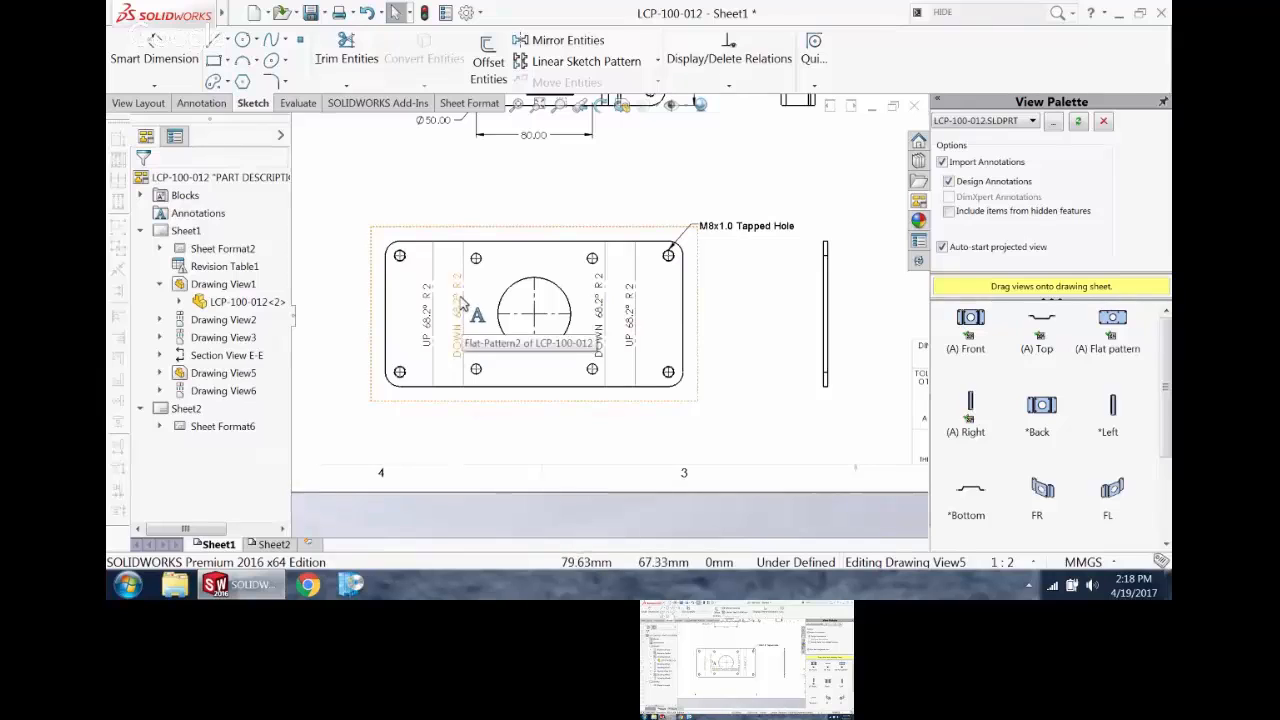
left_click_drag(458, 272, 443, 188)
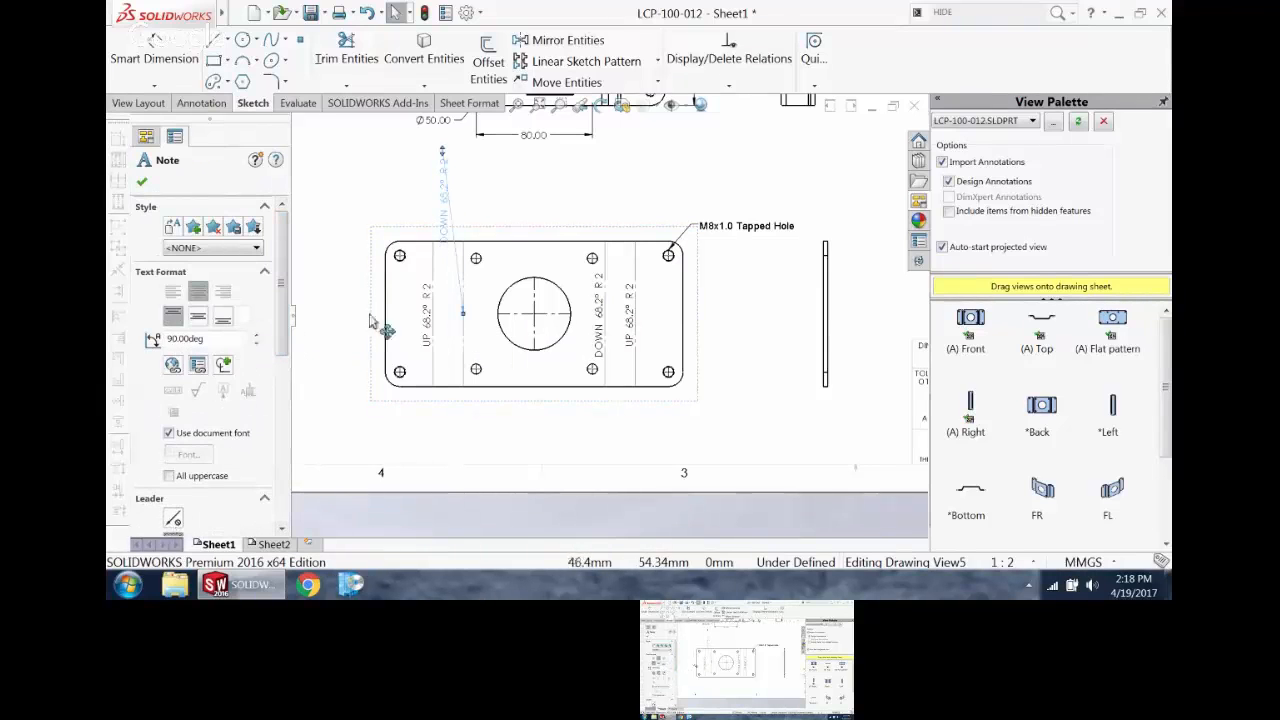
left_click_drag(449, 209, 448, 465)
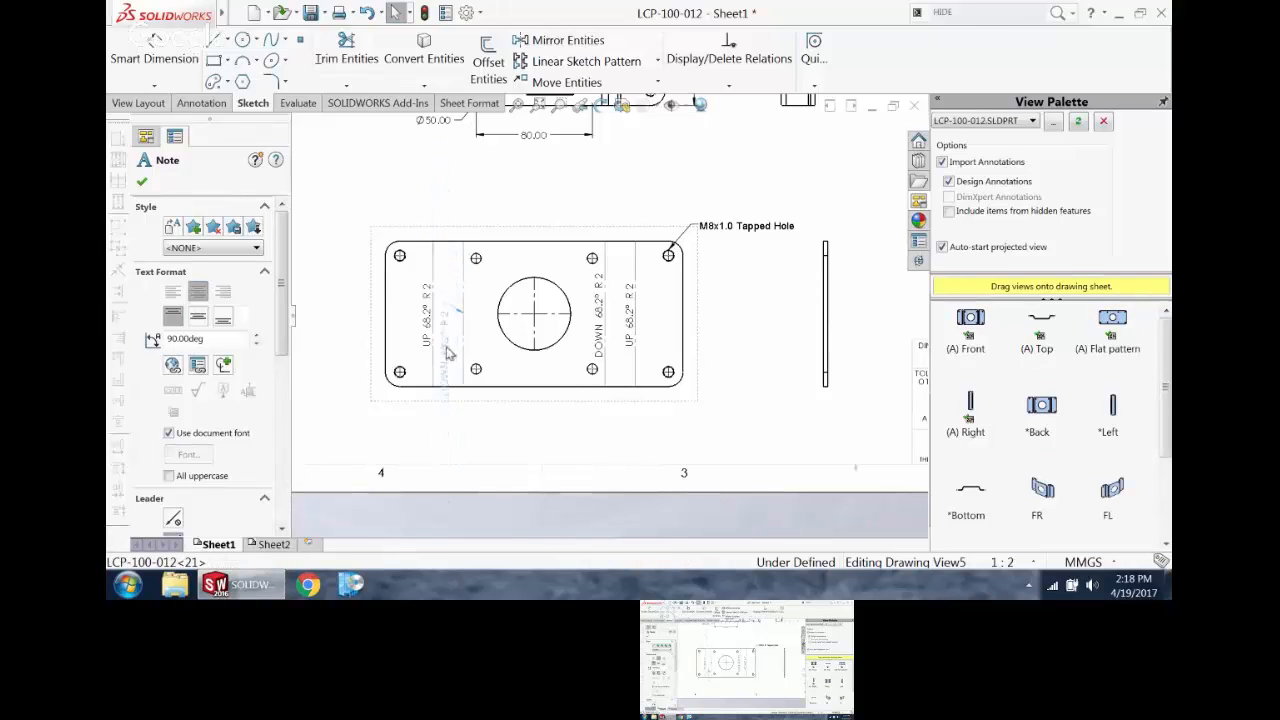
scroll(608, 347, "up", 3)
scroll(722, 266, "down", 4)
left_click(755, 206)
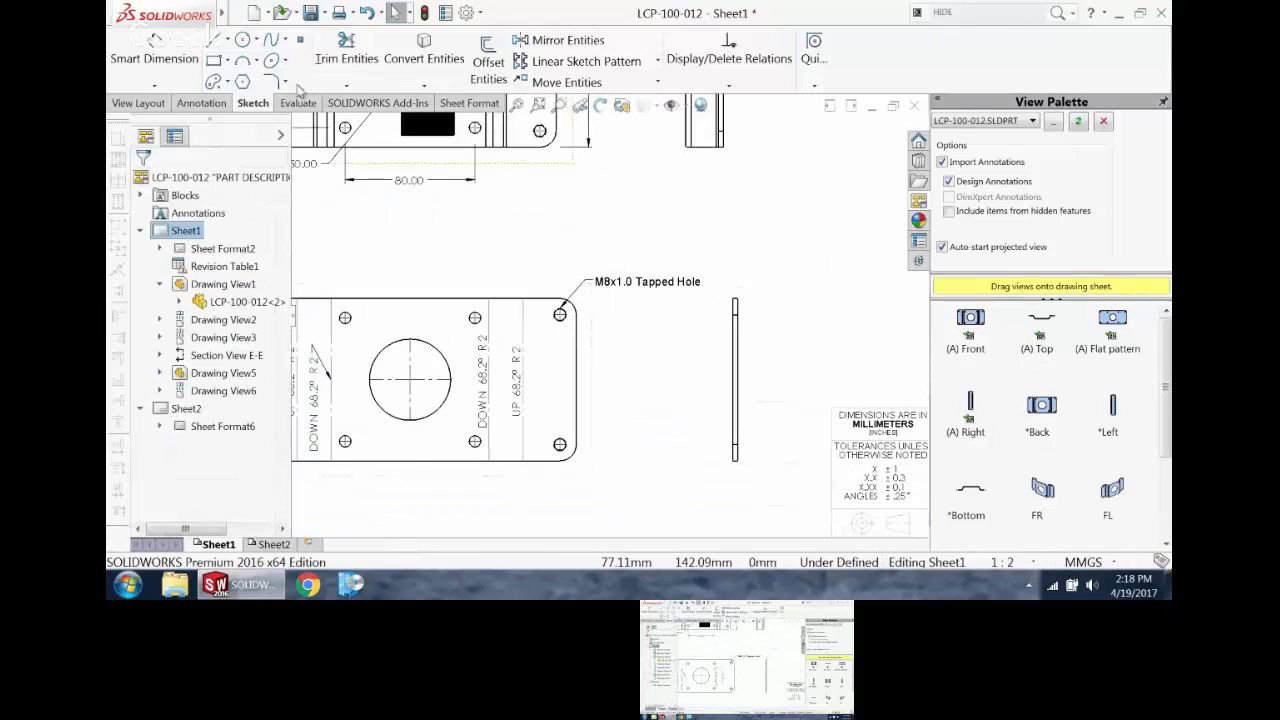
Step: Dimension the thickness of the flat pattern's side view in parentheses with the suffix THK, and move the text clear of the arrows
left_click(145, 65)
scroll(745, 345, "down", 3)
left_click(720, 325)
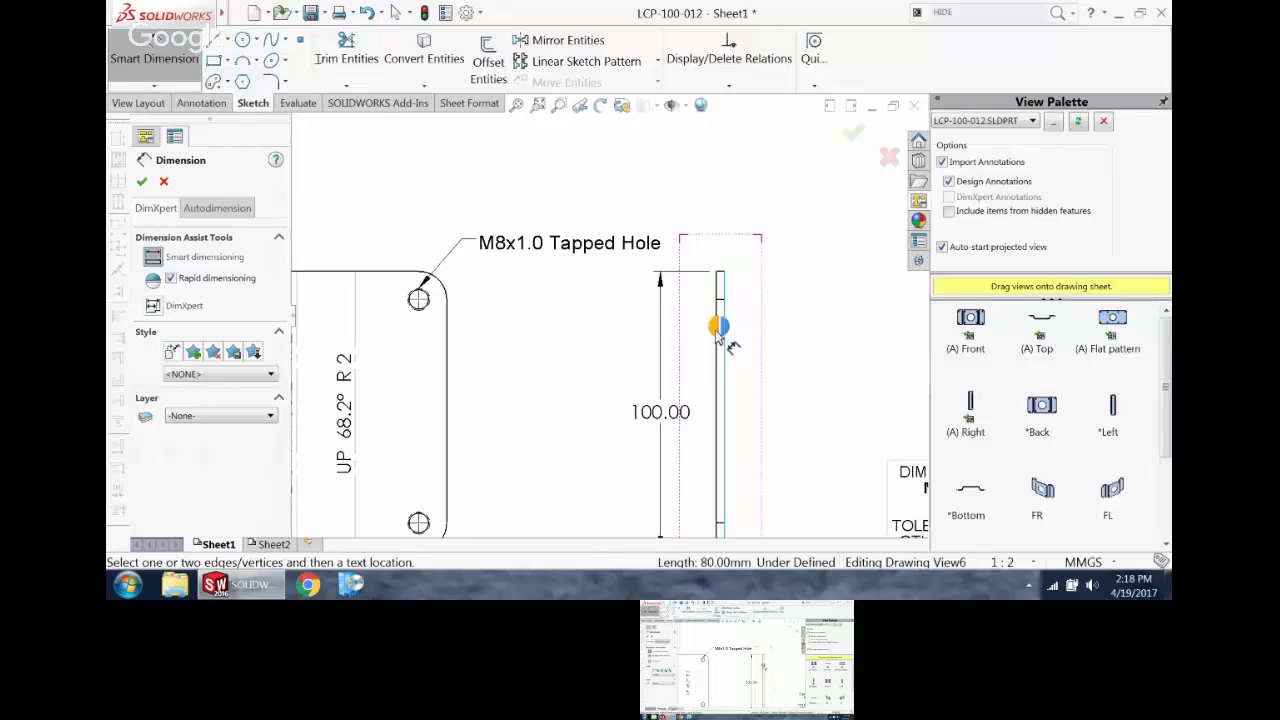
left_click(716, 318)
left_click(766, 208)
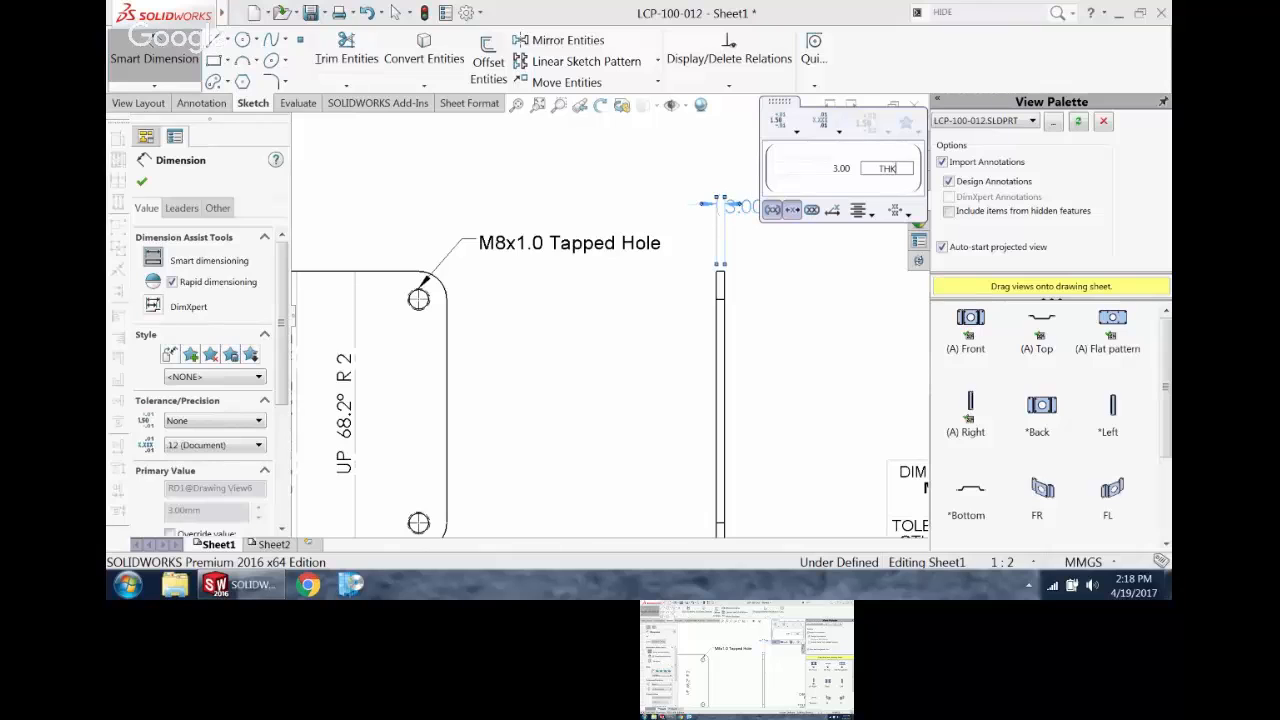
left_click(836, 305)
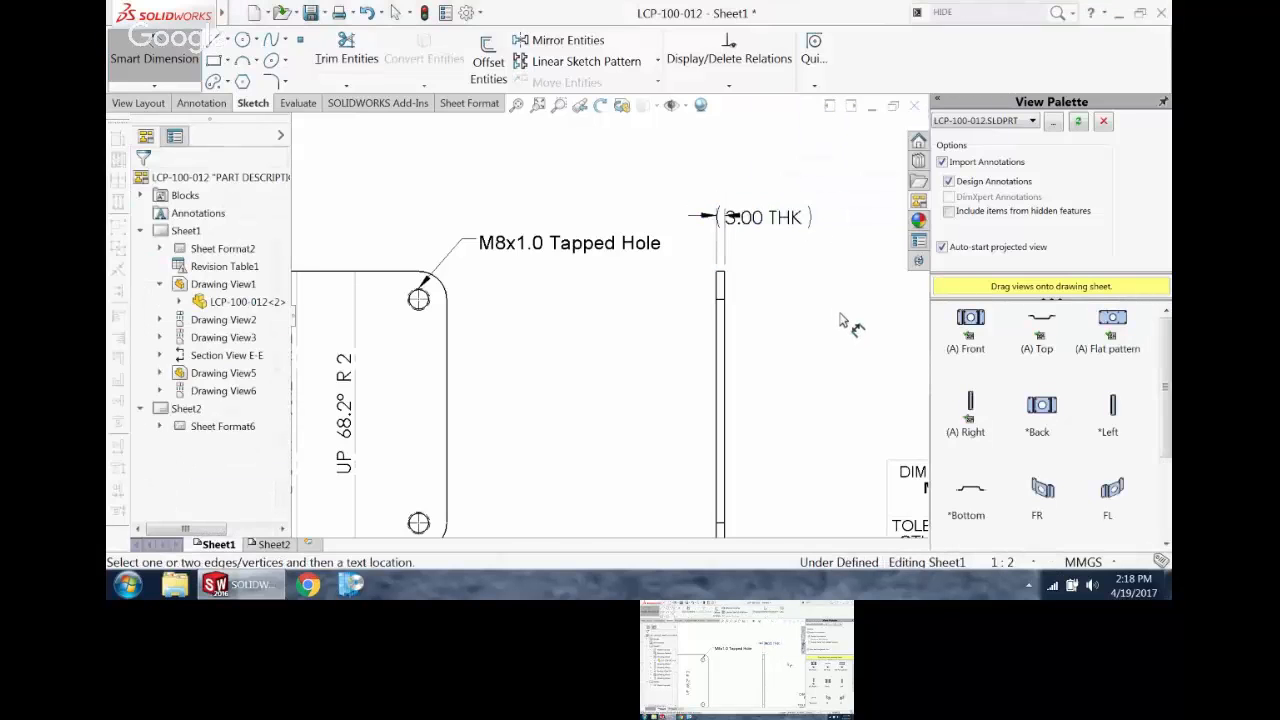
left_click_drag(772, 213, 824, 198)
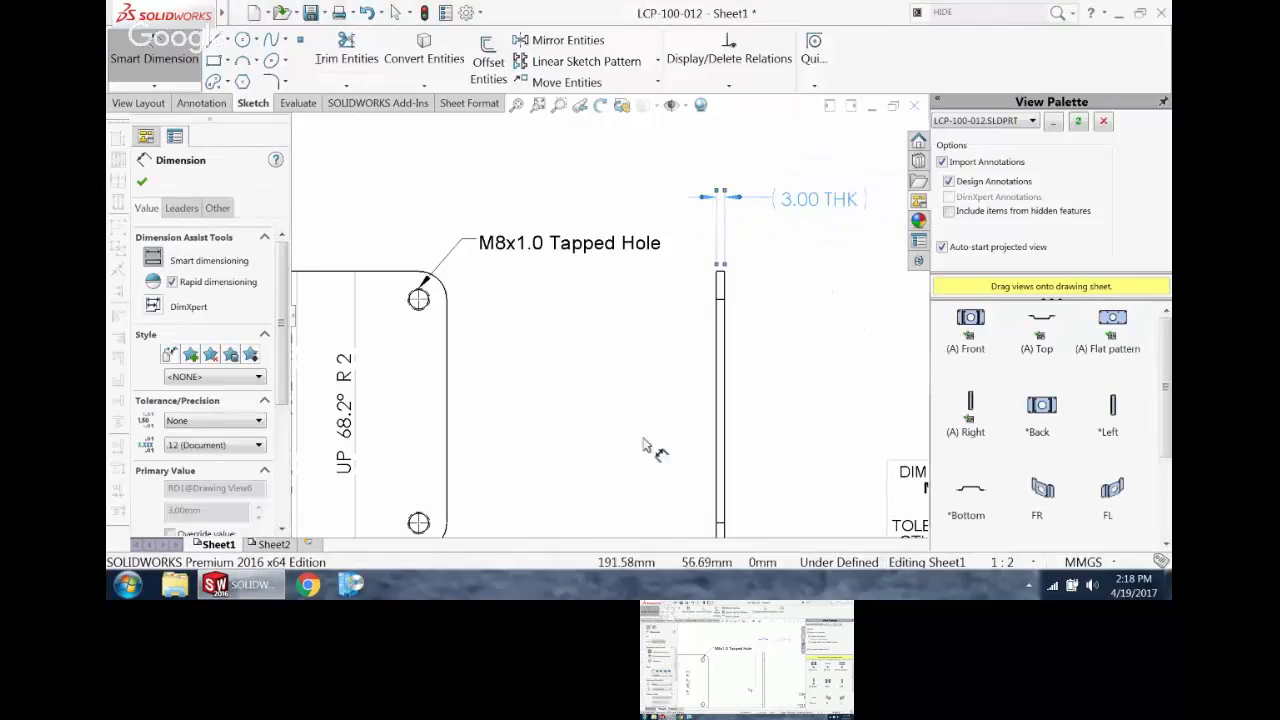
scroll(614, 429, "up", 4)
scroll(548, 374, "down", 2)
scroll(548, 374, "up", 1)
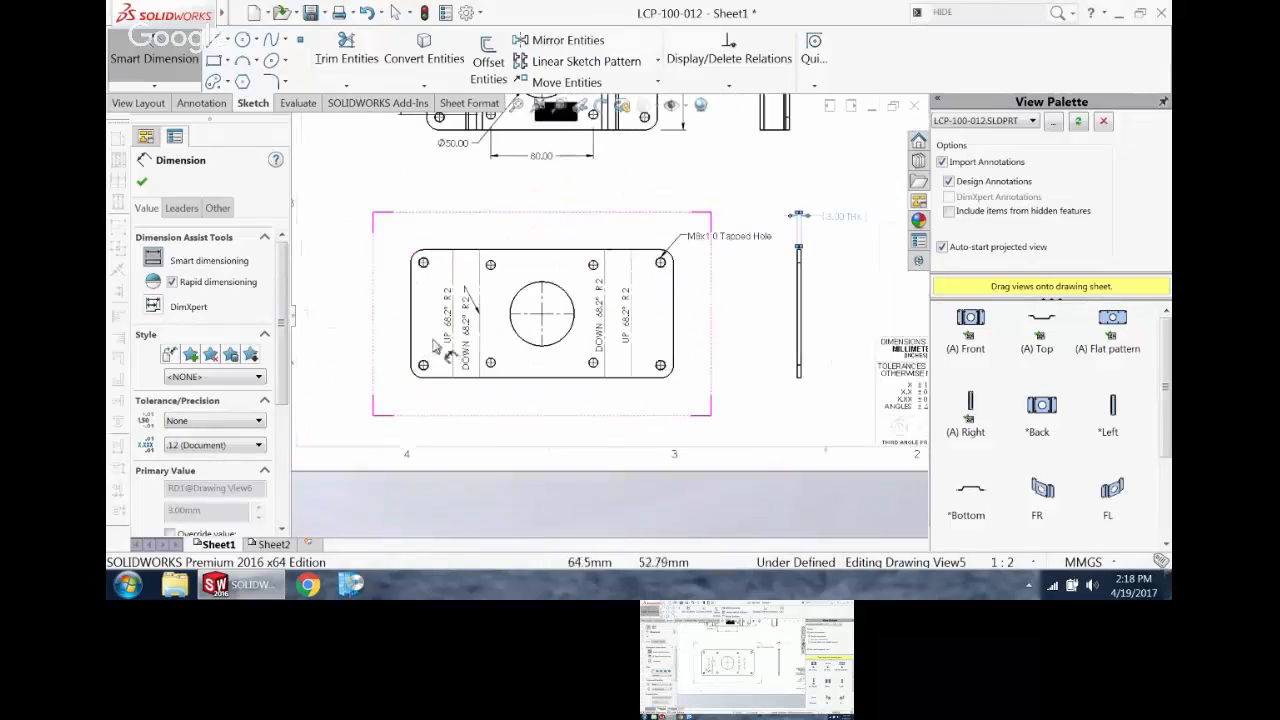
key("Escape")
Step: Insert a bend table for the flat pattern view using the bendtable-standard template and A, B, C tags, and place it on the sheet
scroll(556, 290, "up", 1)
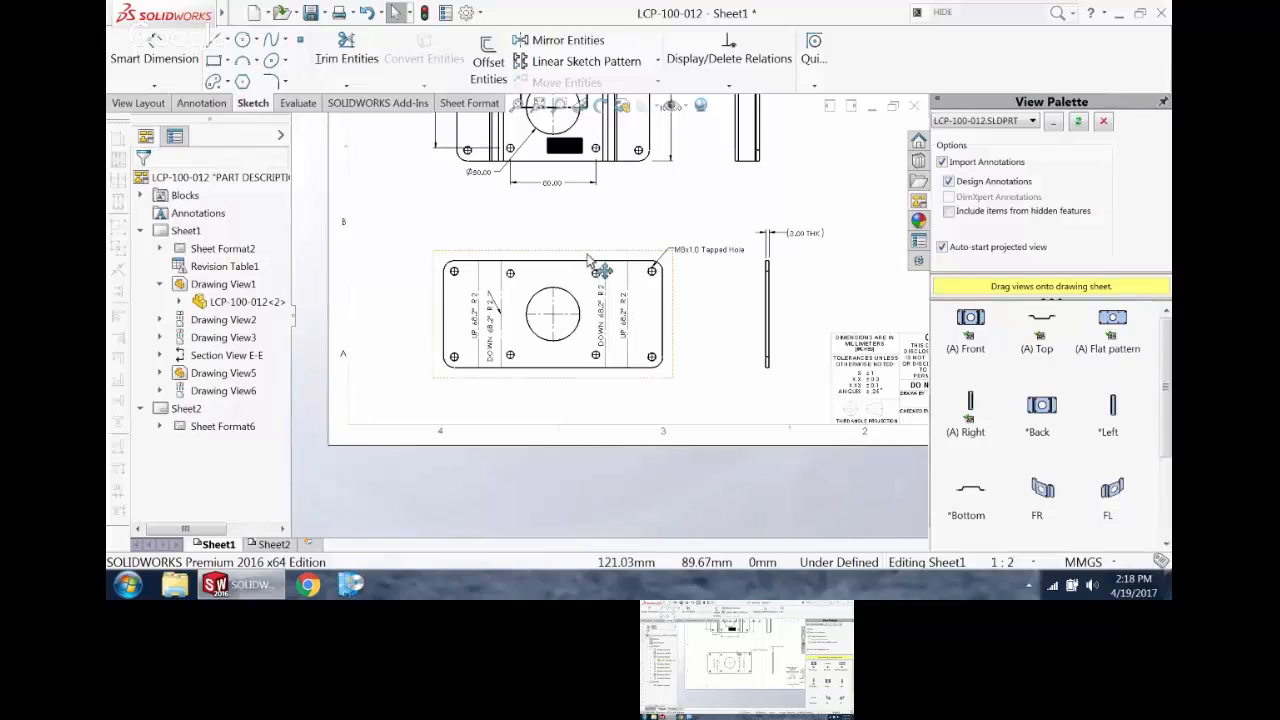
left_click(591, 263)
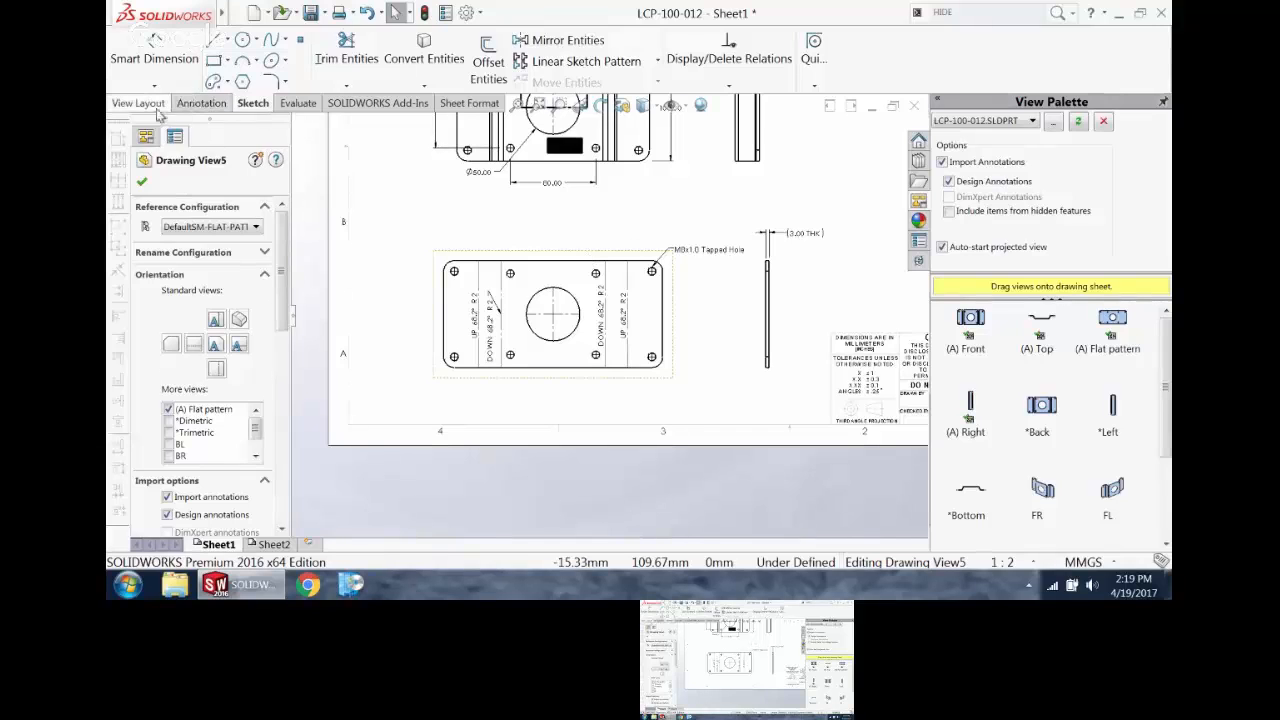
left_click(200, 103)
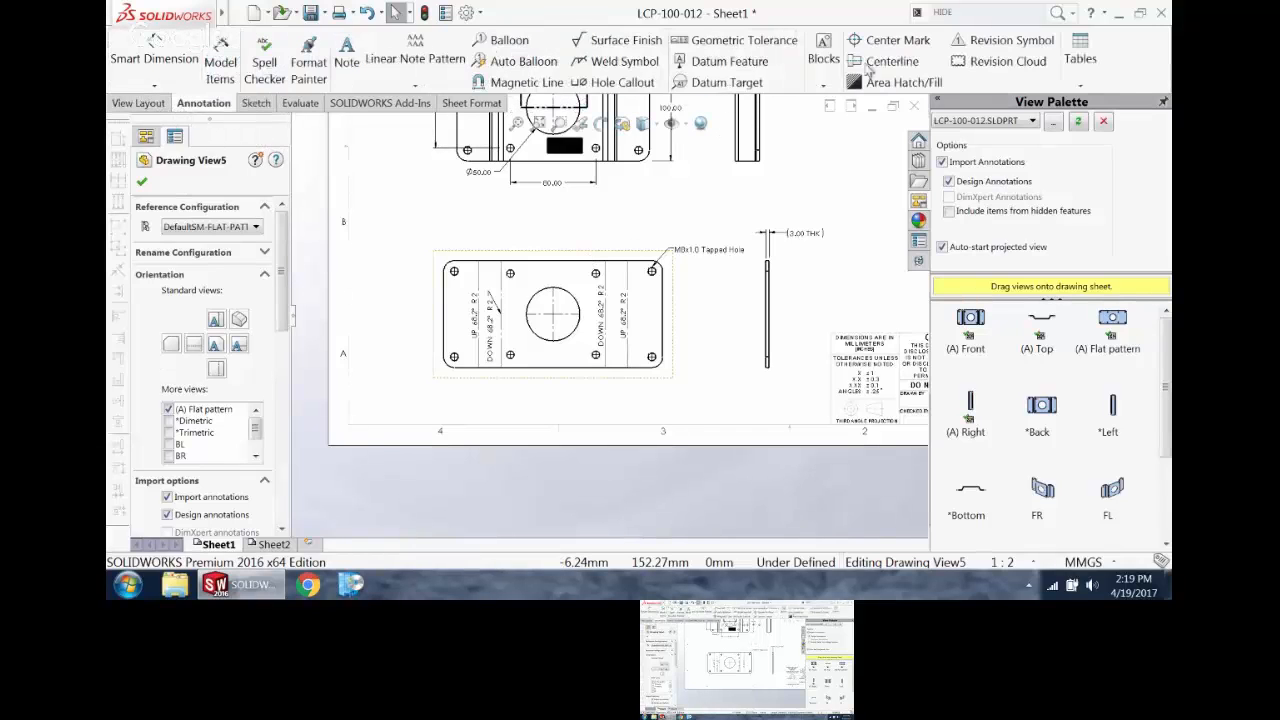
left_click(1090, 87)
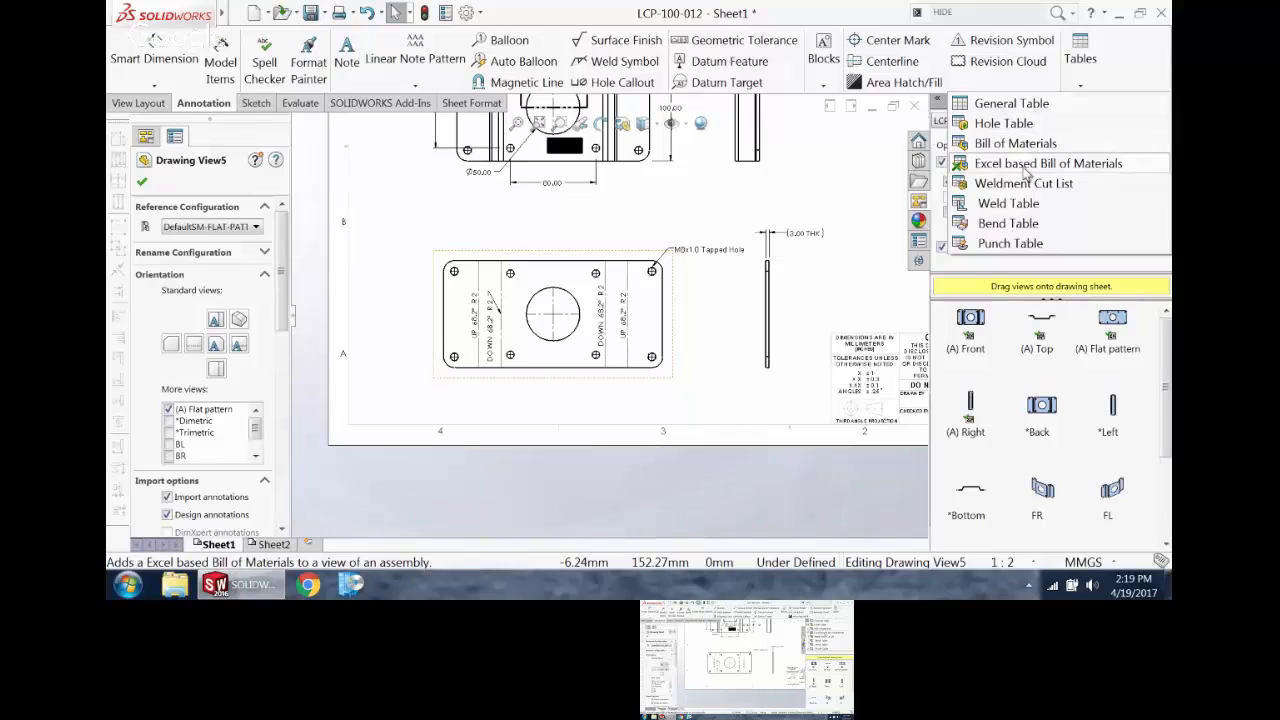
left_click(1005, 223)
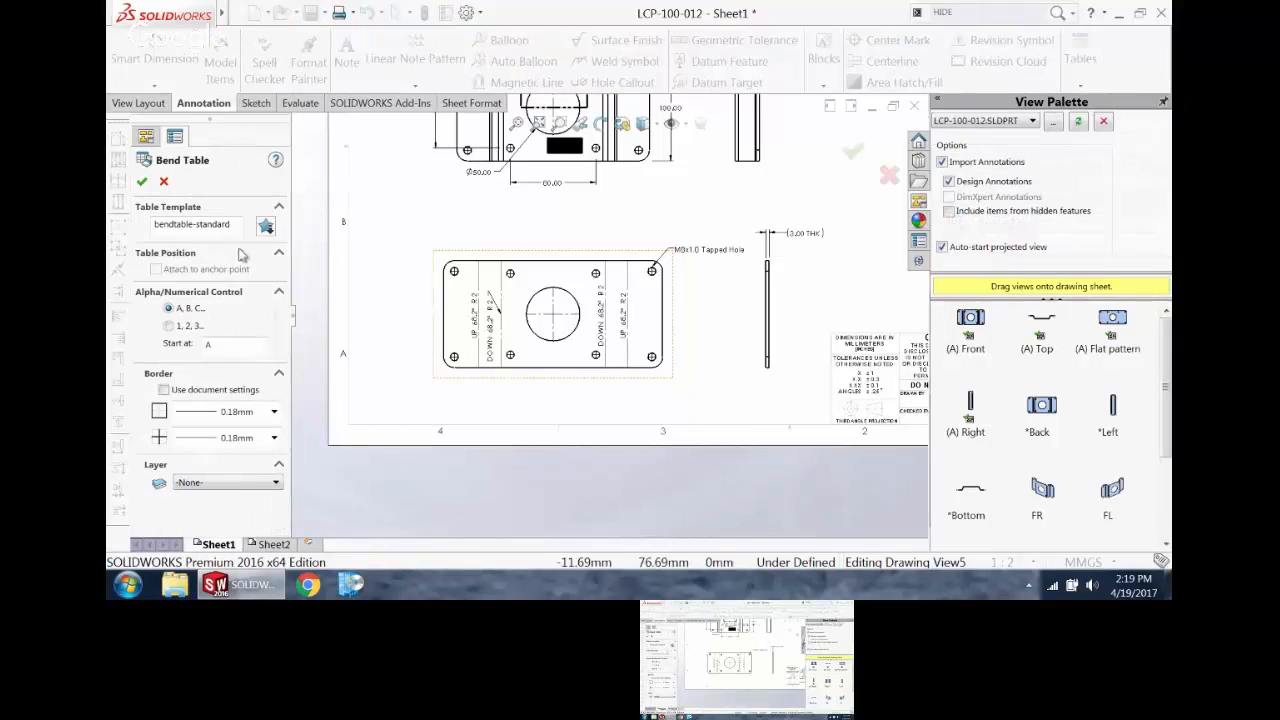
left_click(141, 182)
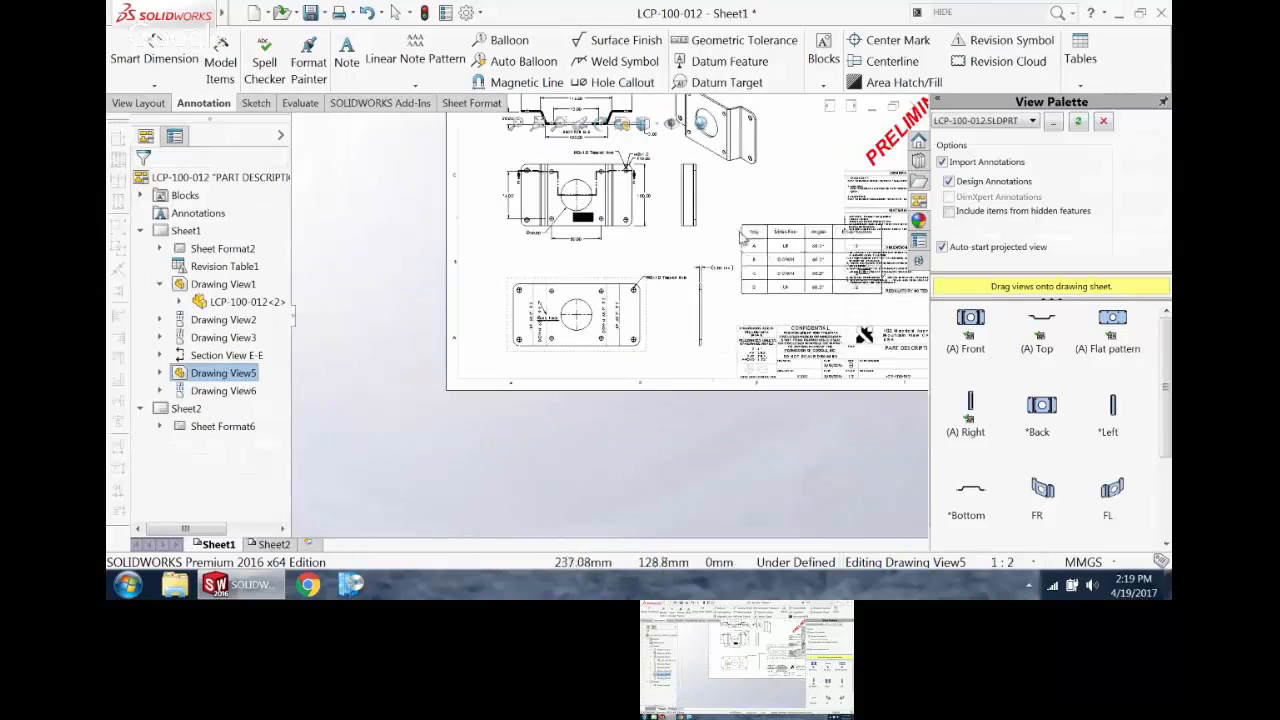
scroll(580, 305, "up", 3)
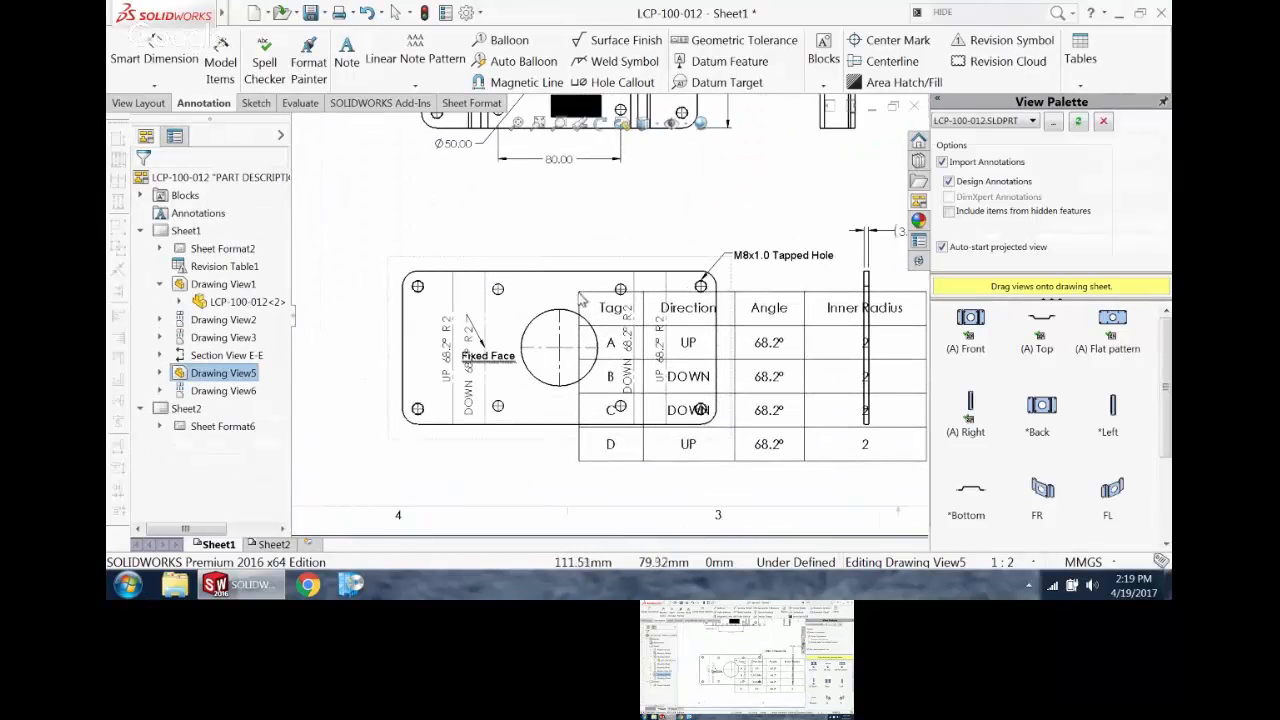
left_click_drag(580, 305, 680, 172)
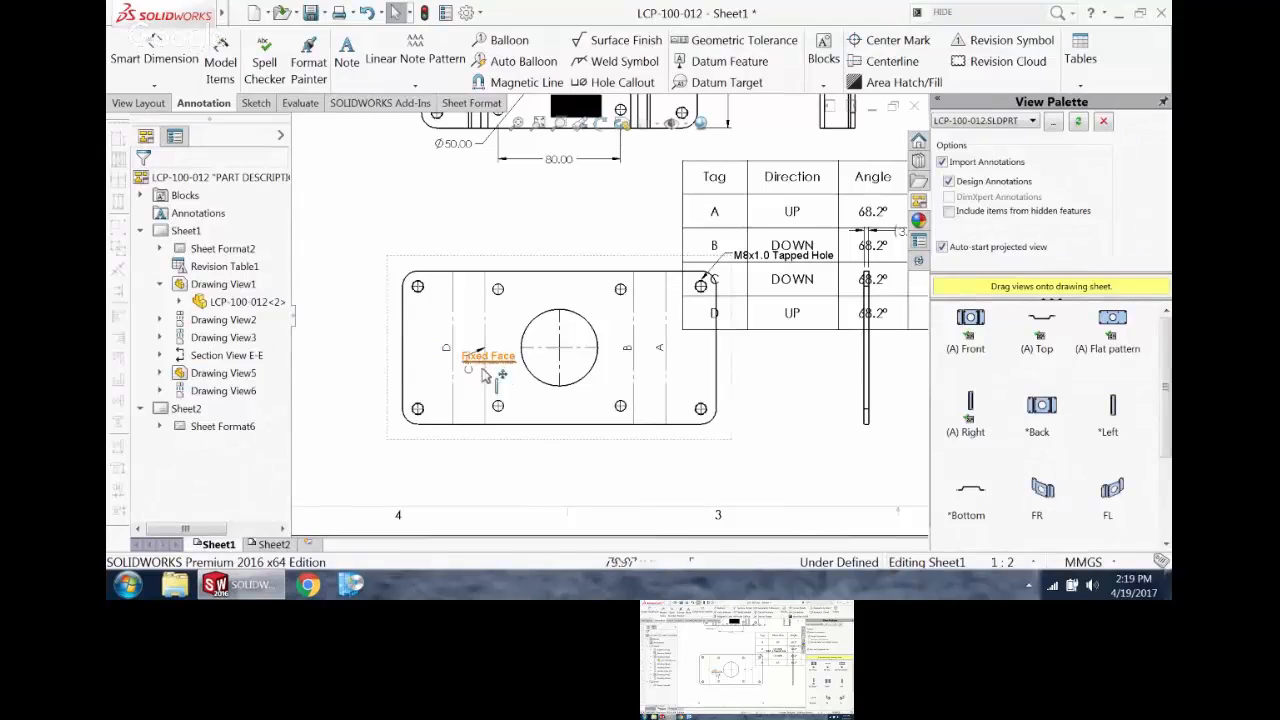
Step: Move the Fixed Face note below the centre hole and relocate the bend table to just above the title block
left_click_drag(500, 363, 565, 410)
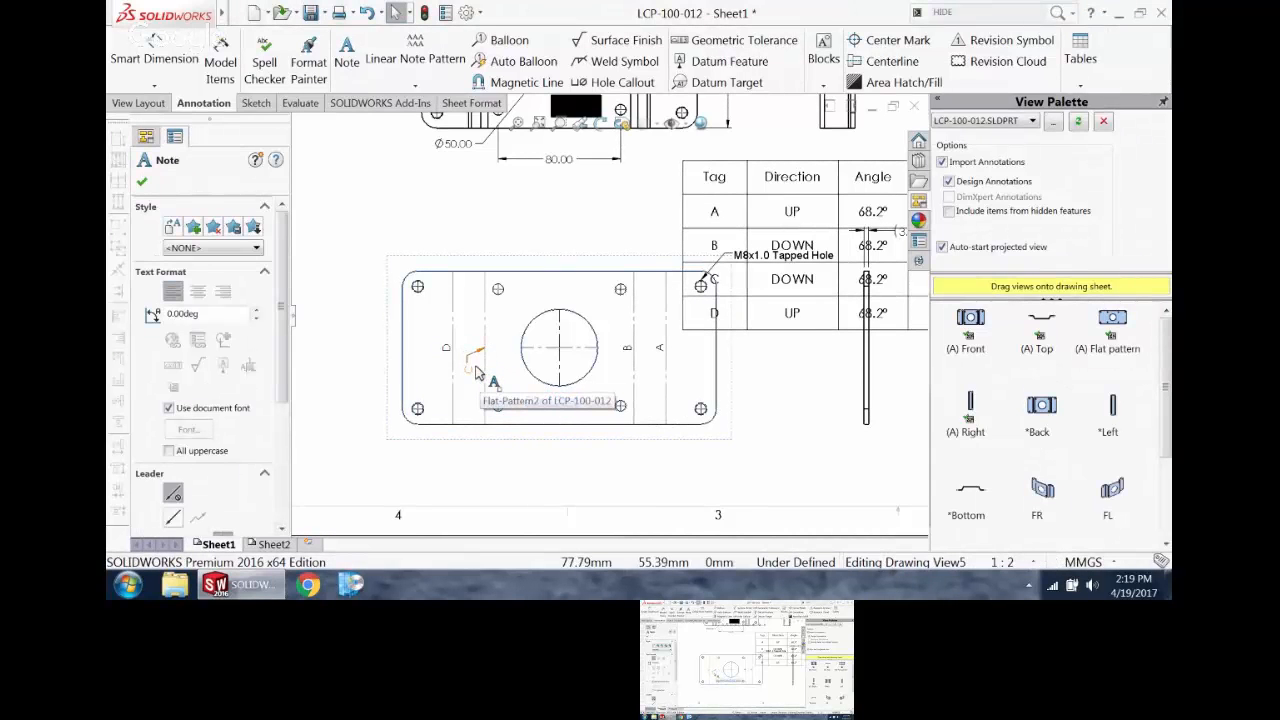
scroll(332, 342, "up", 3)
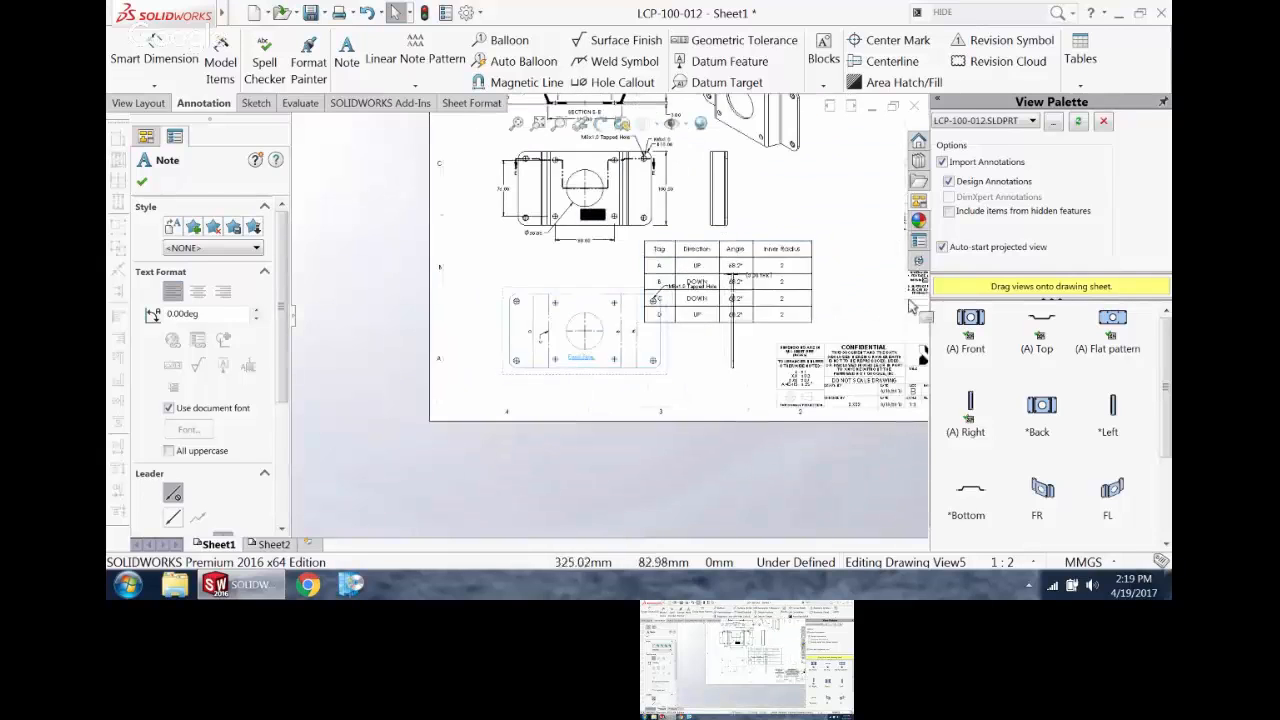
left_click_drag(542, 227, 660, 256)
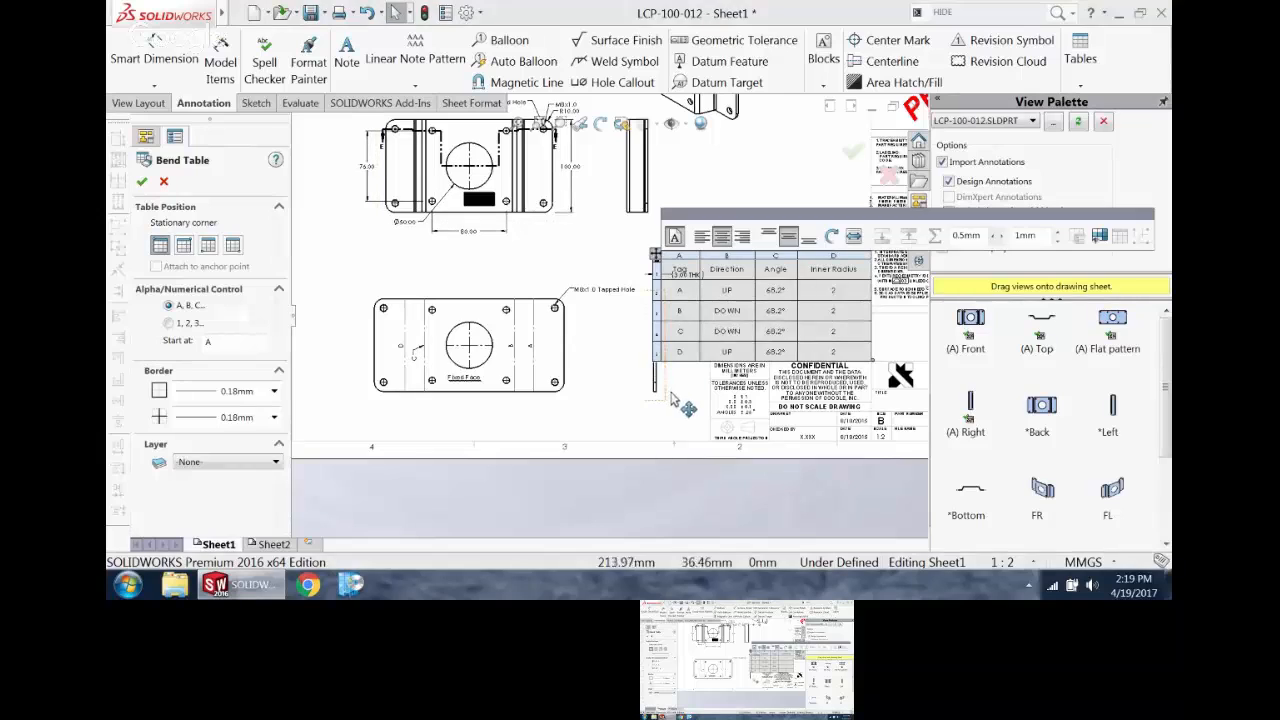
Step: Move the flat pattern's M8x1.0 Tapped Hole callout above the plate and shift the side view closer to the flat pattern
left_click(629, 398)
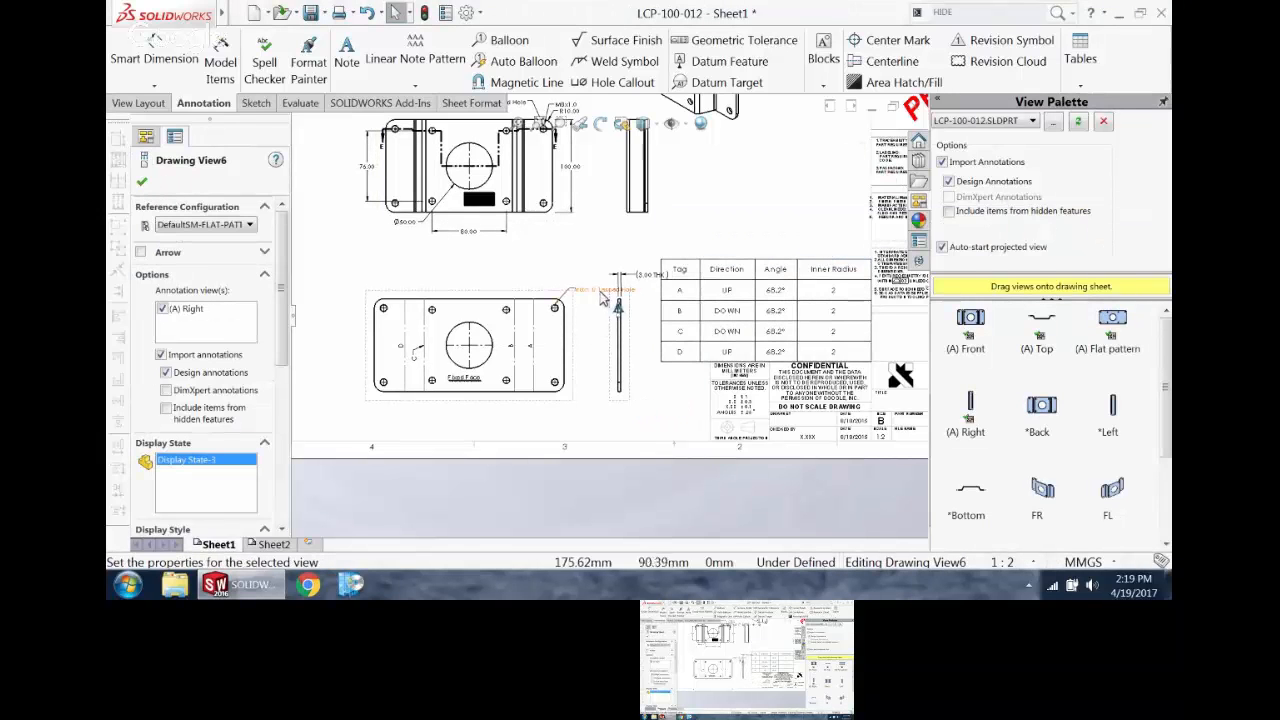
mouse_move(605, 291)
left_mouse_down()
mouse_move(505, 279)
mouse_move(538, 278)
left_mouse_up()
left_click(647, 398)
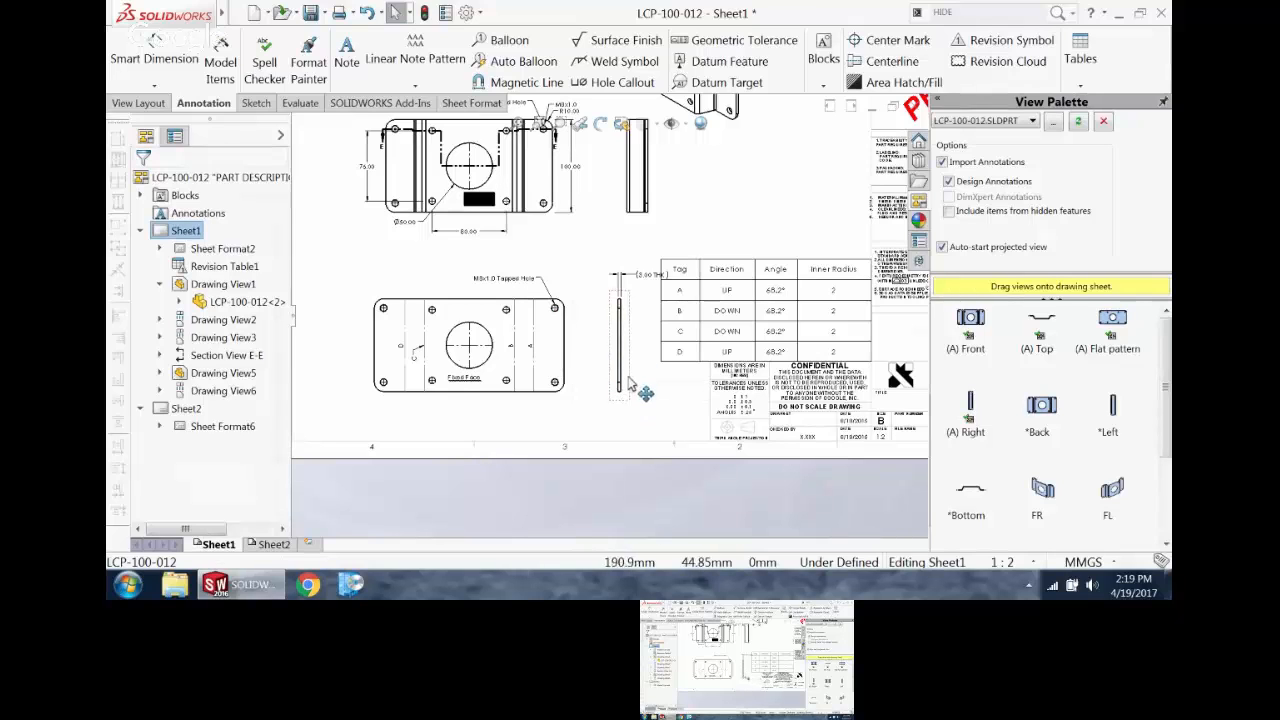
left_click_drag(634, 366, 607, 366)
scroll(459, 416, "down", 3)
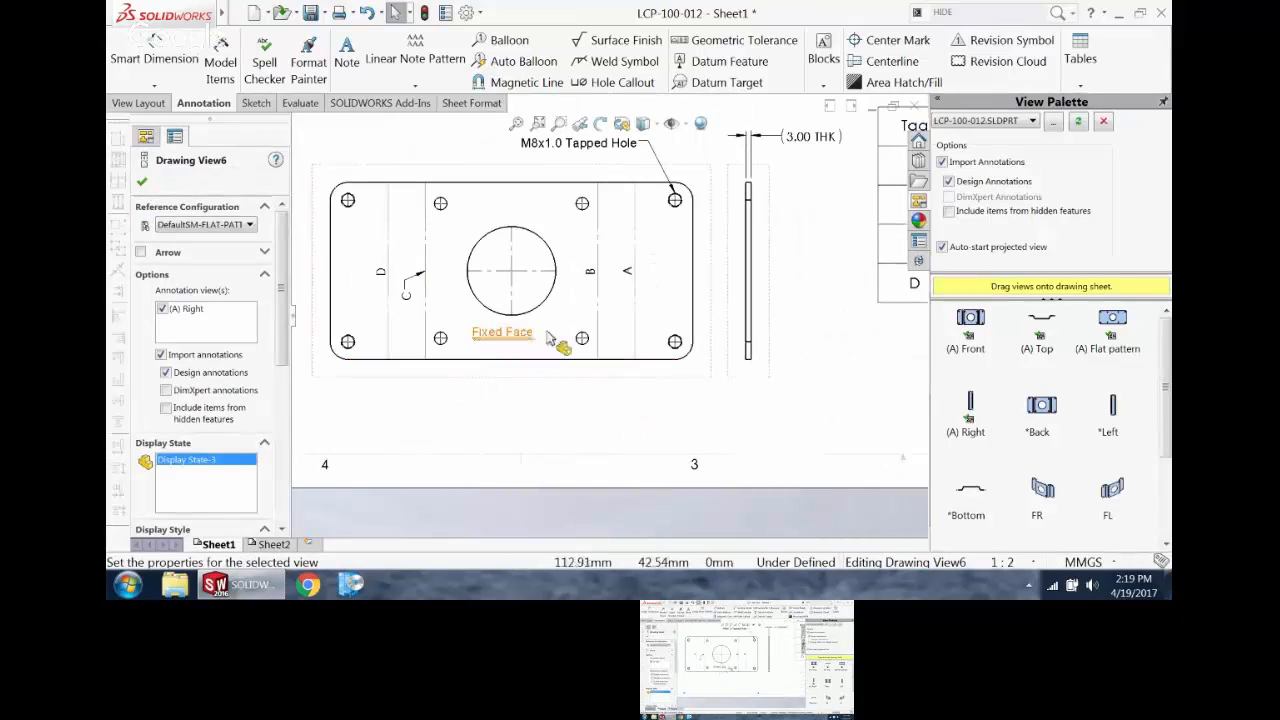
scroll(540, 394, "up", 5)
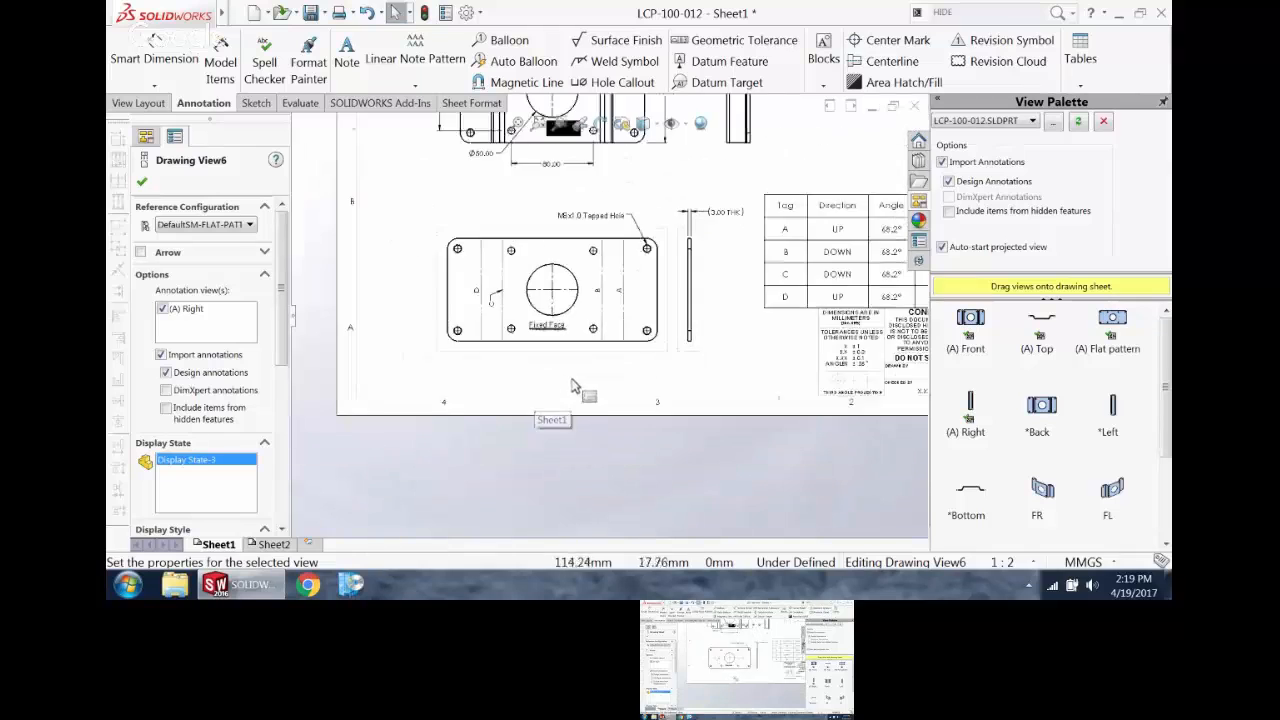
left_click(536, 123)
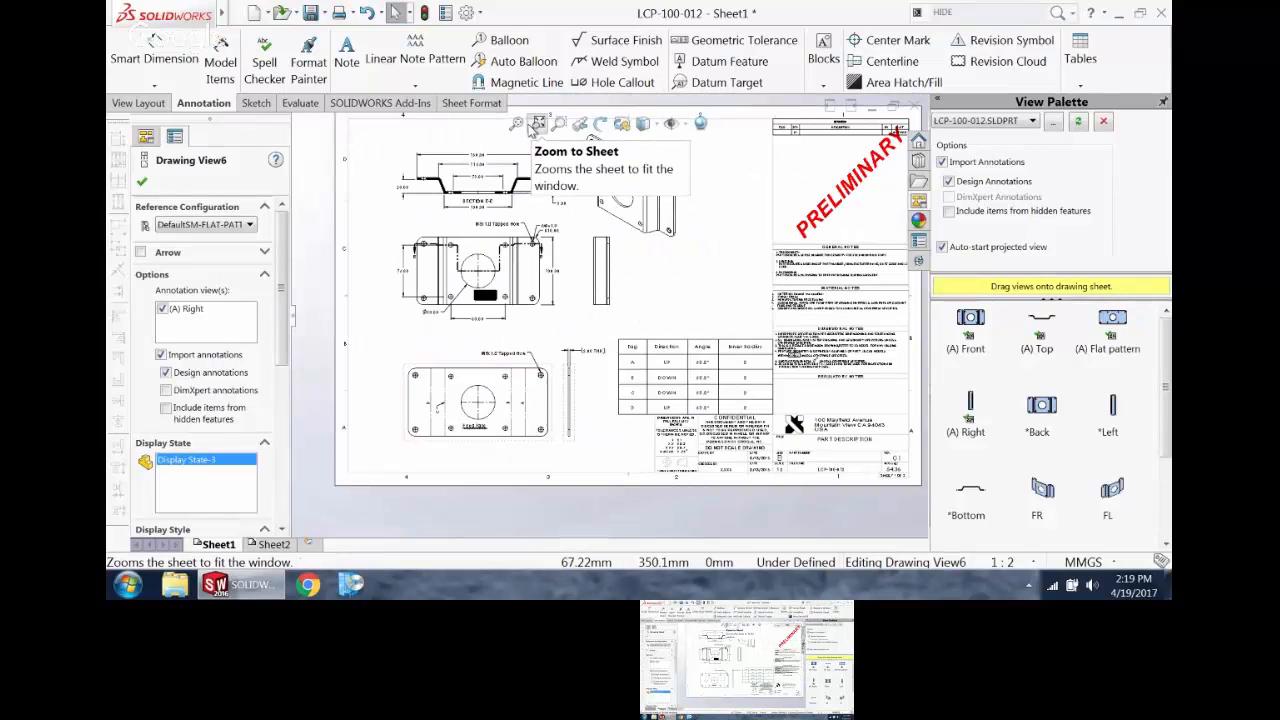
Step: Close the LCP-100-012 drawing and its part without saving the changes
left_click(918, 103)
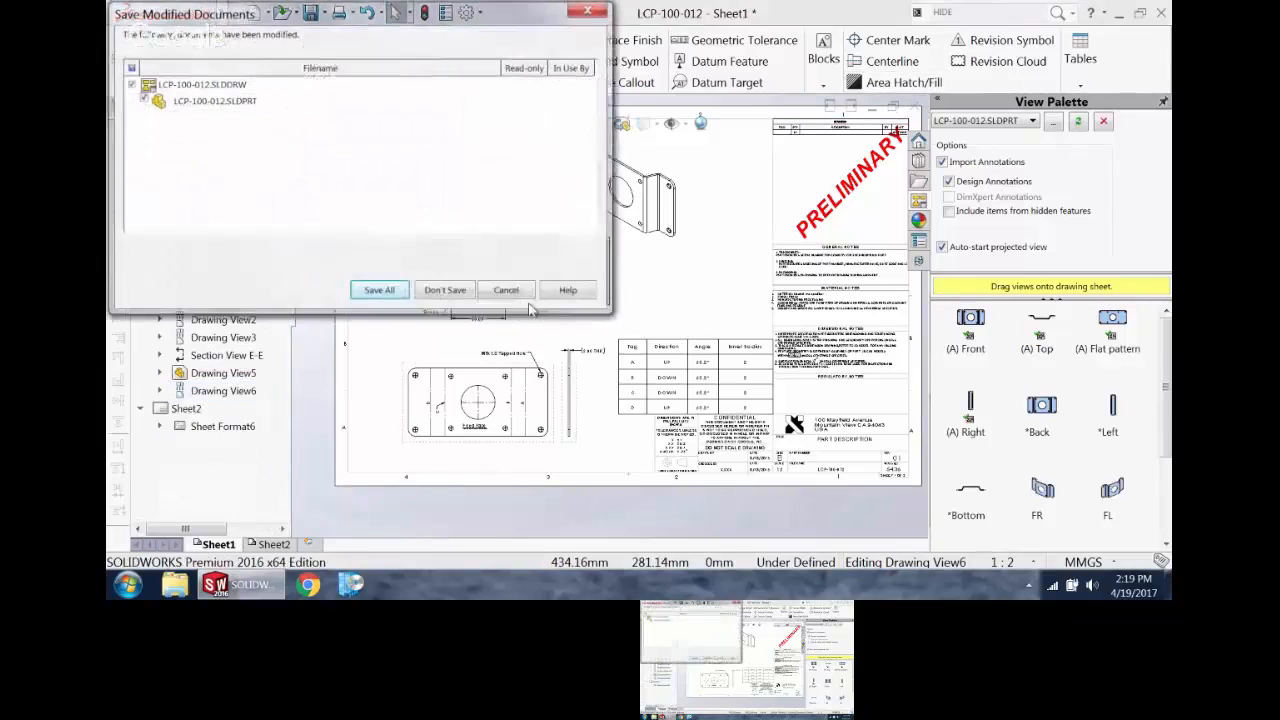
left_click(447, 291)
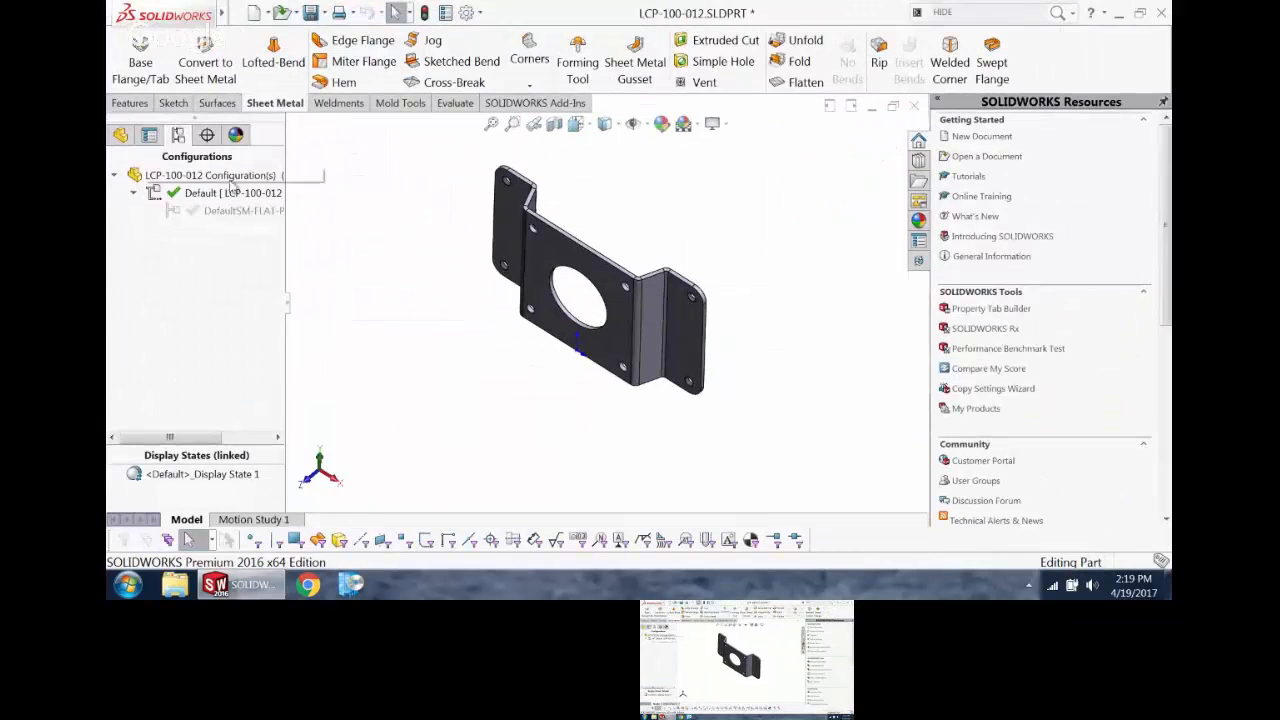
left_click(914, 105)
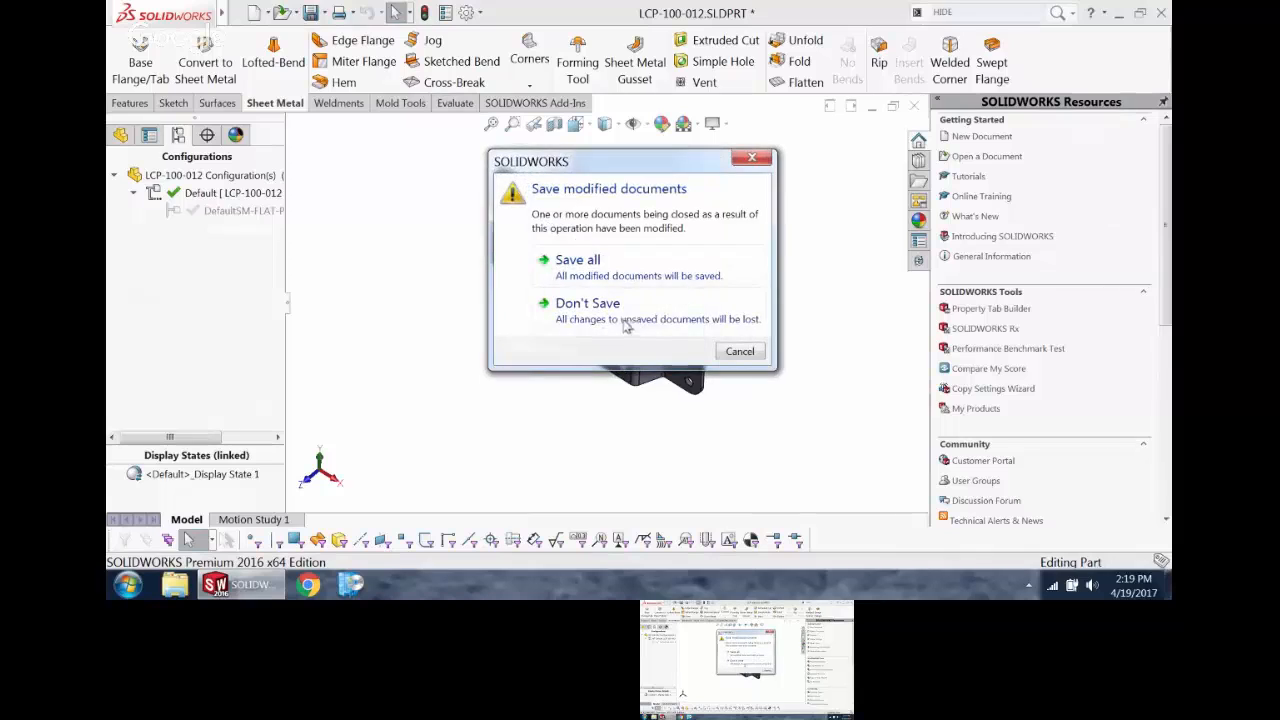
left_click(558, 308)
Step: Open the part LCP-100-007.SLDPRT from the NEW TRIKE folder and its existing drawing of the same name
left_click(283, 13)
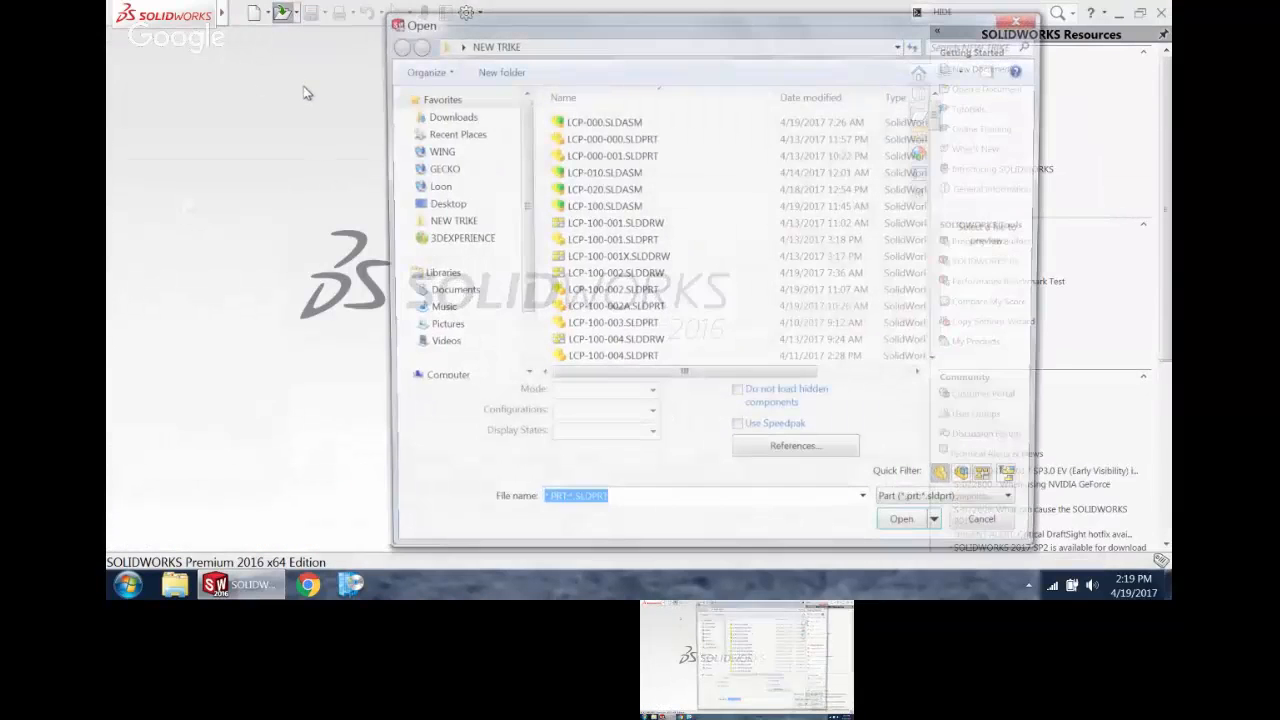
left_click(574, 274)
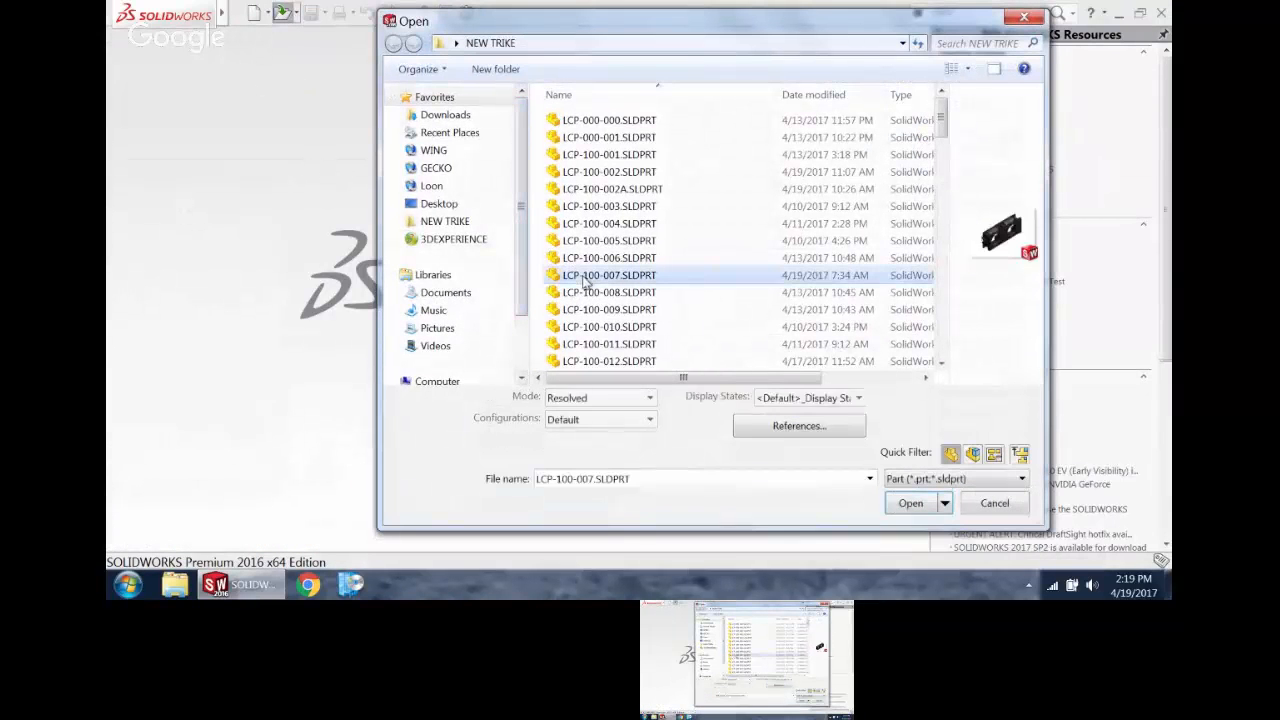
left_click(911, 507)
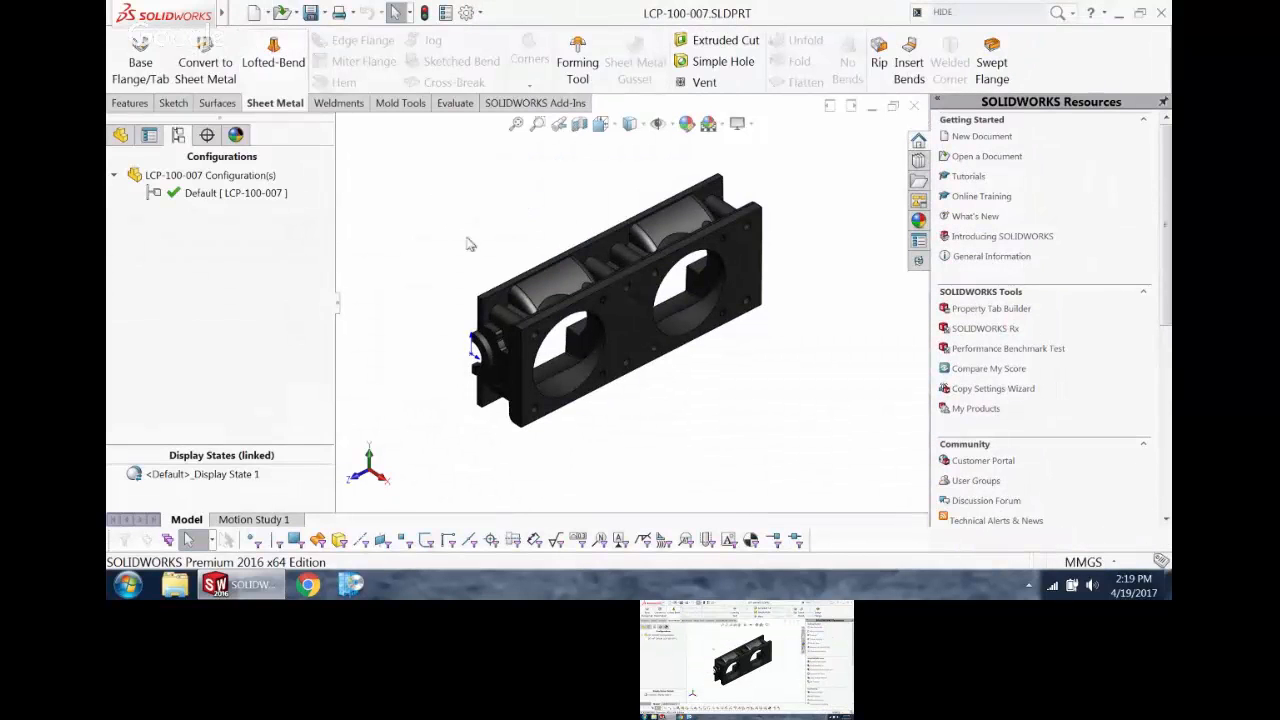
left_click(266, 14)
left_click(330, 56)
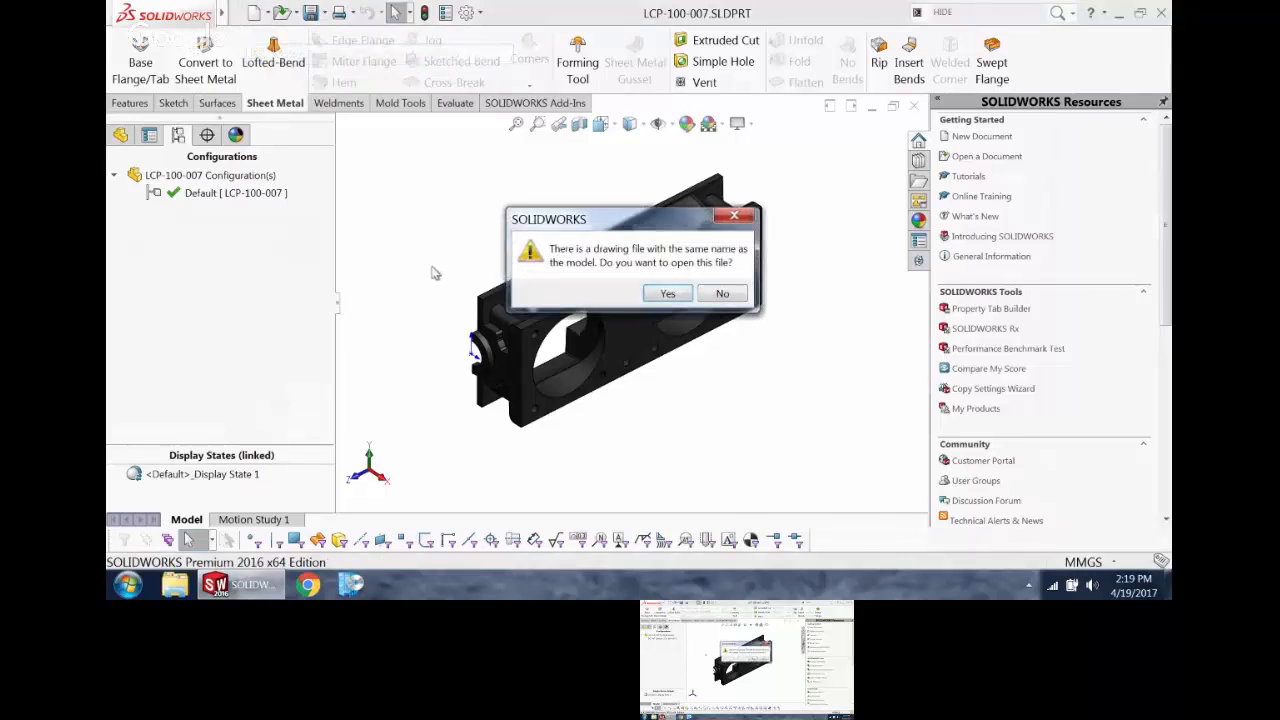
left_click(668, 294)
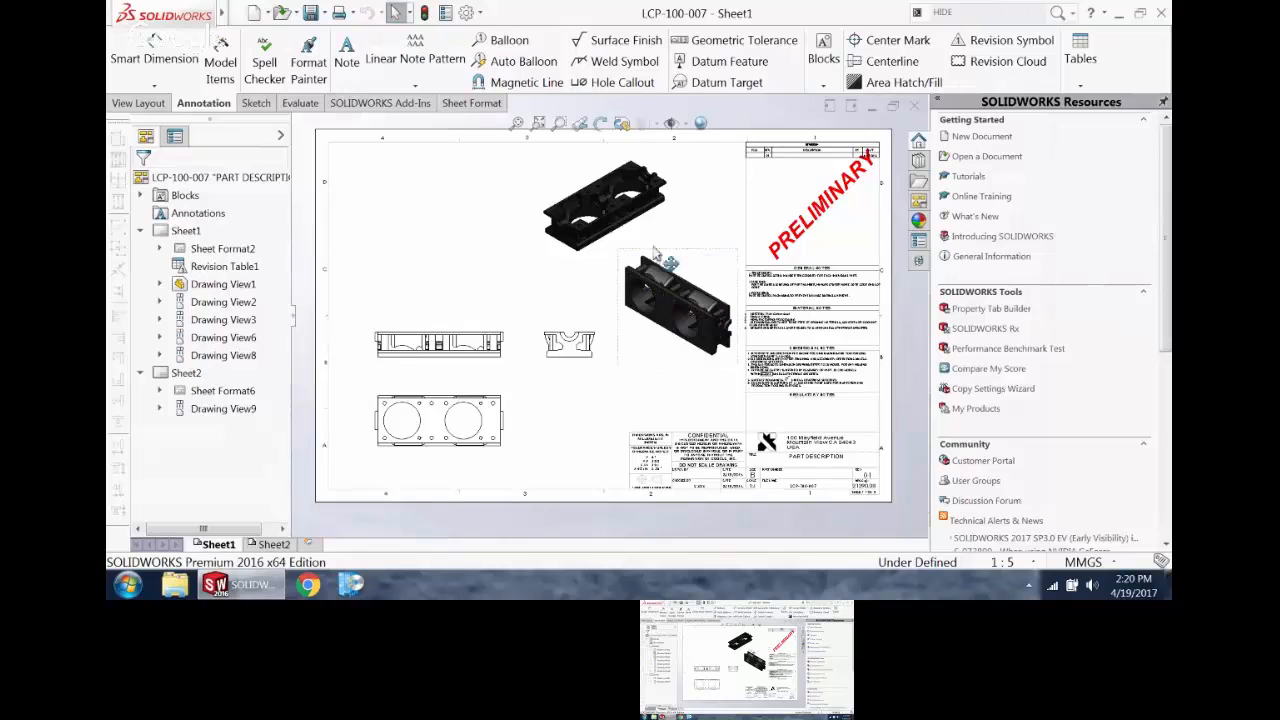
Step: Turn on RealView Graphics for the shaded isometric views on Sheet1
scroll(655, 253, "down", 3)
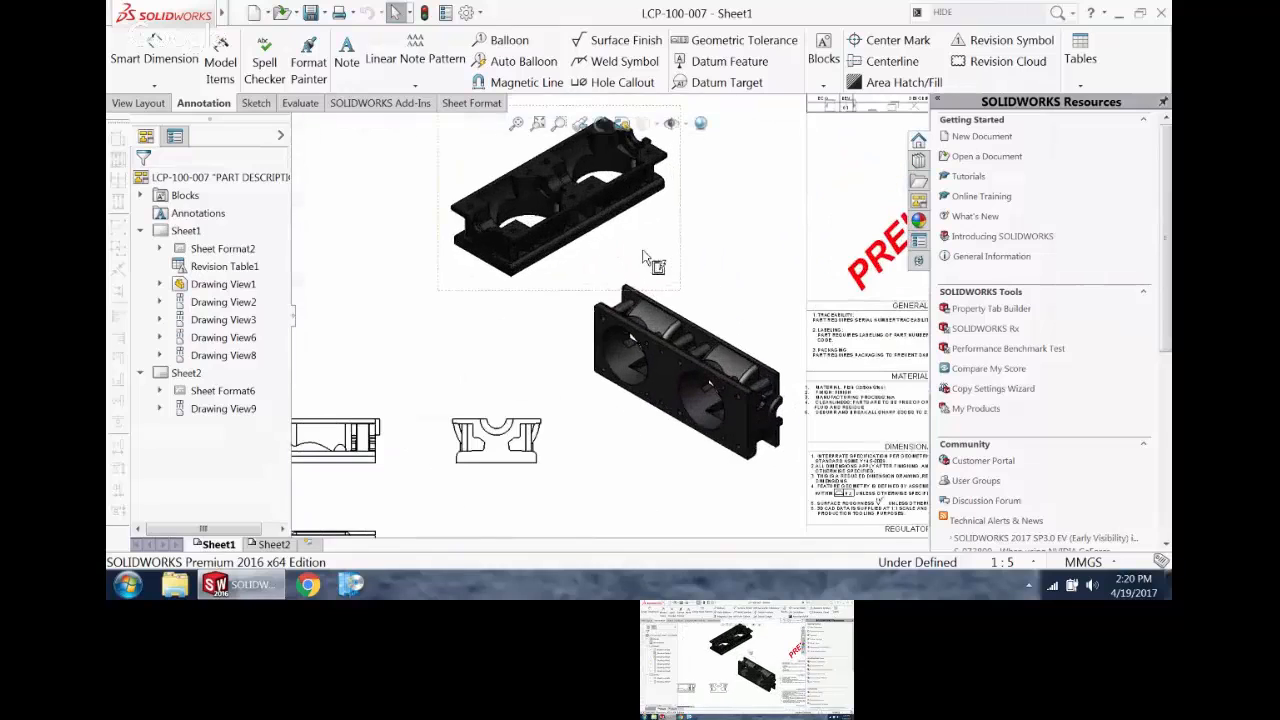
left_click(700, 124)
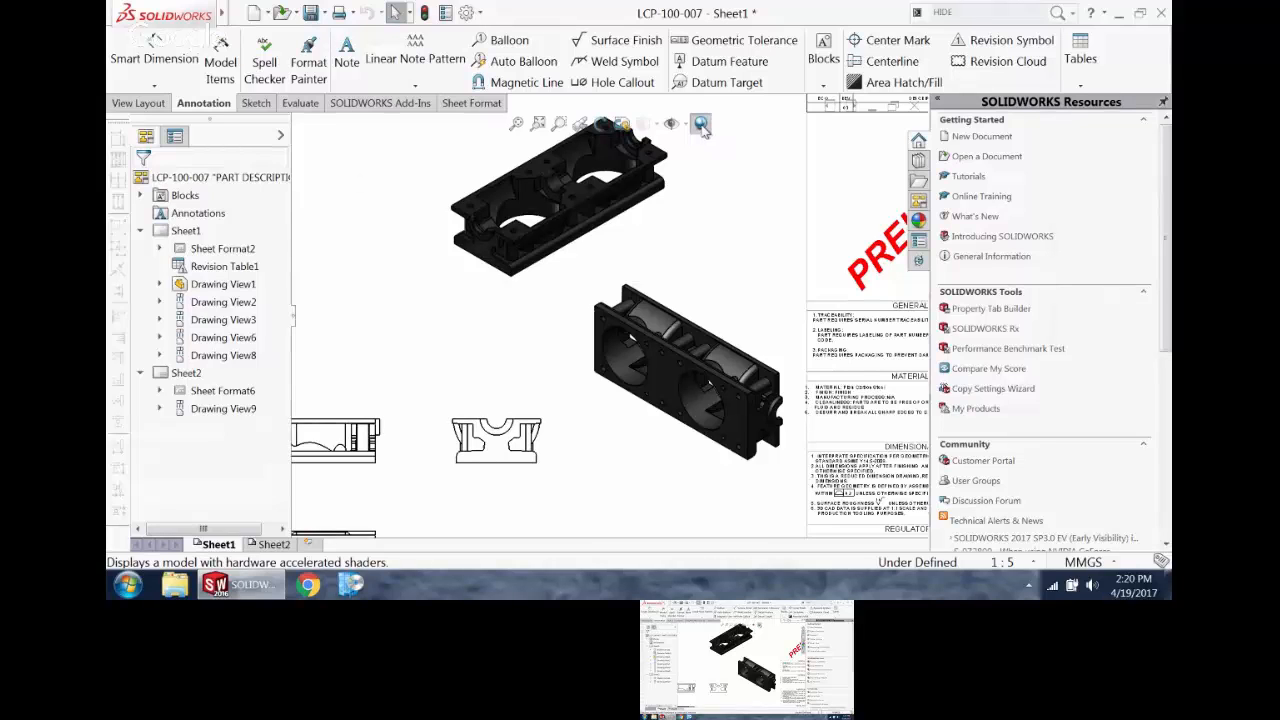
scroll(716, 340, "up", 3)
scroll(562, 286, "down", 2)
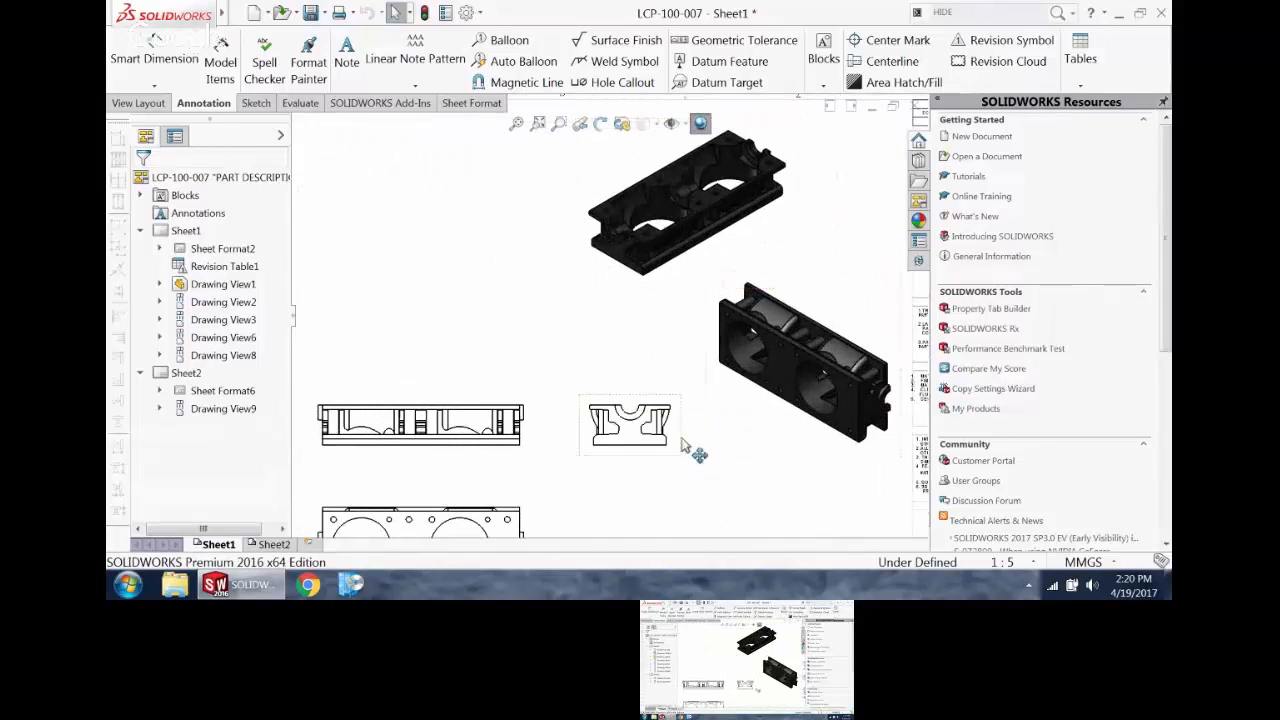
key("f")
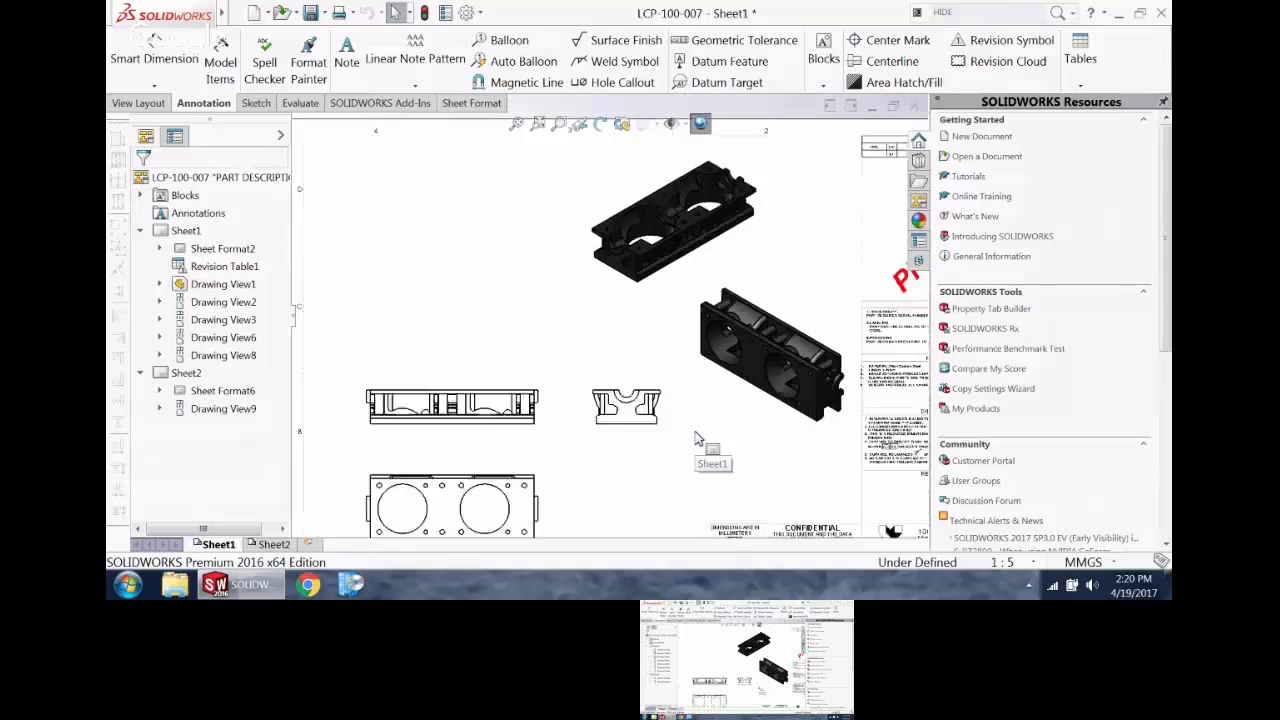
left_click(612, 500)
Step: Switch to the LCP-100-007 part and add a new display state to its Default configuration
key("ctrl+Tab")
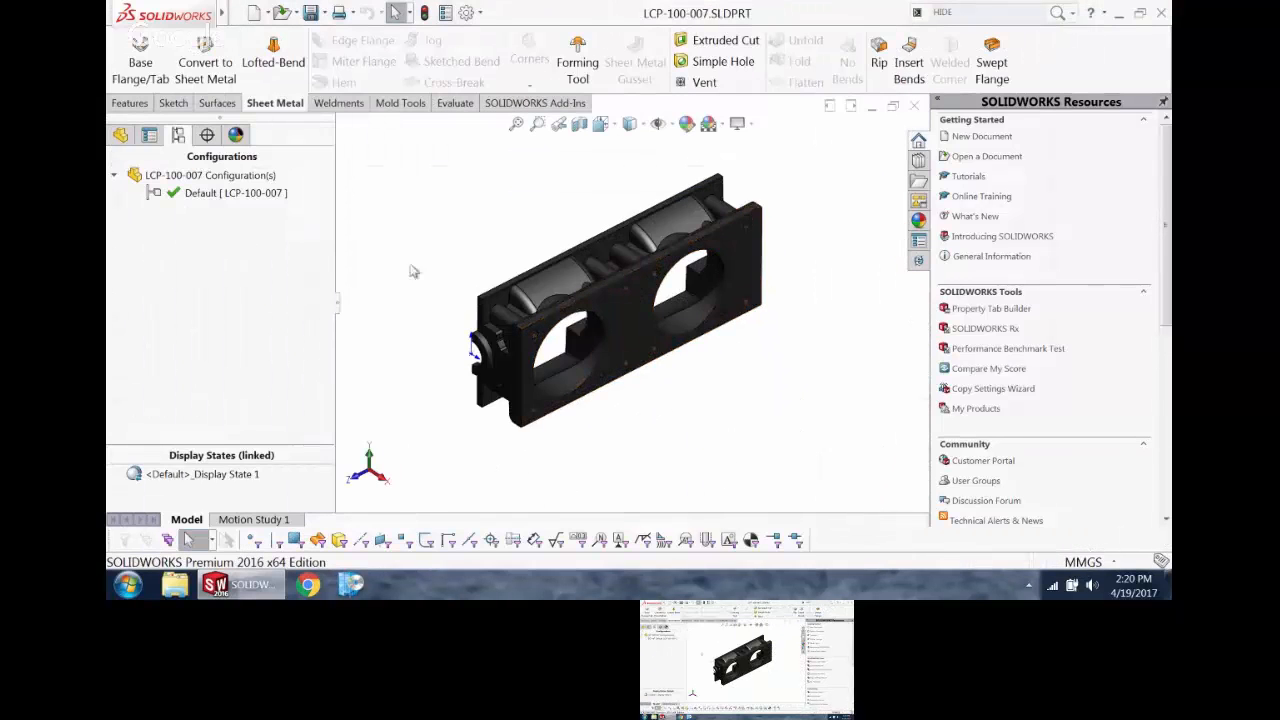
right_click(184, 477)
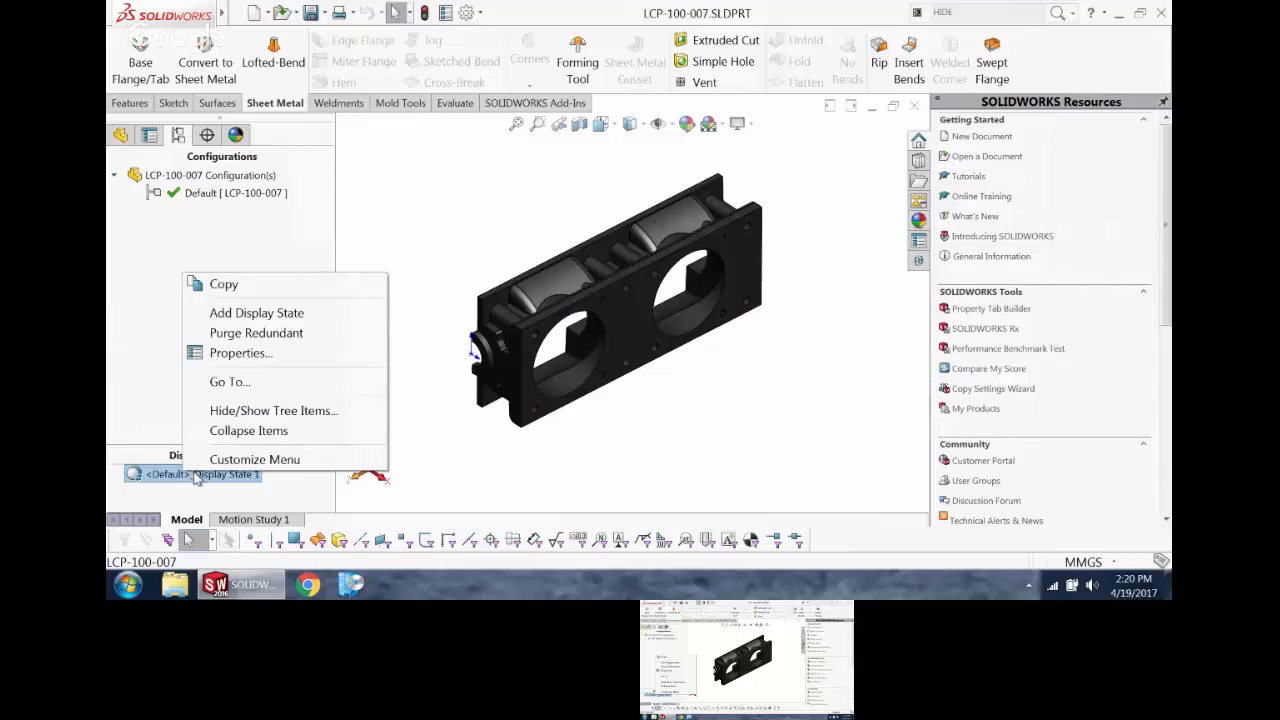
left_click(258, 322)
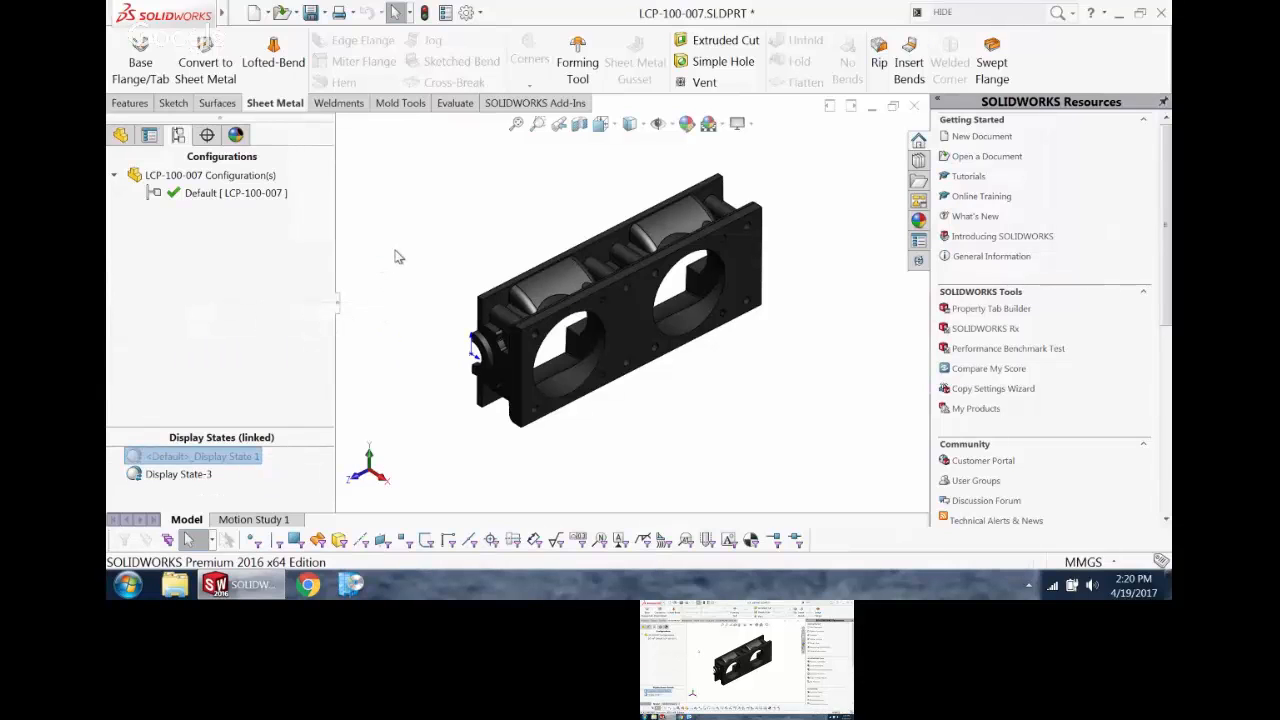
Step: Apply the cast carbon steel appearance from the metal steel library to the whole part
left_click(120, 135)
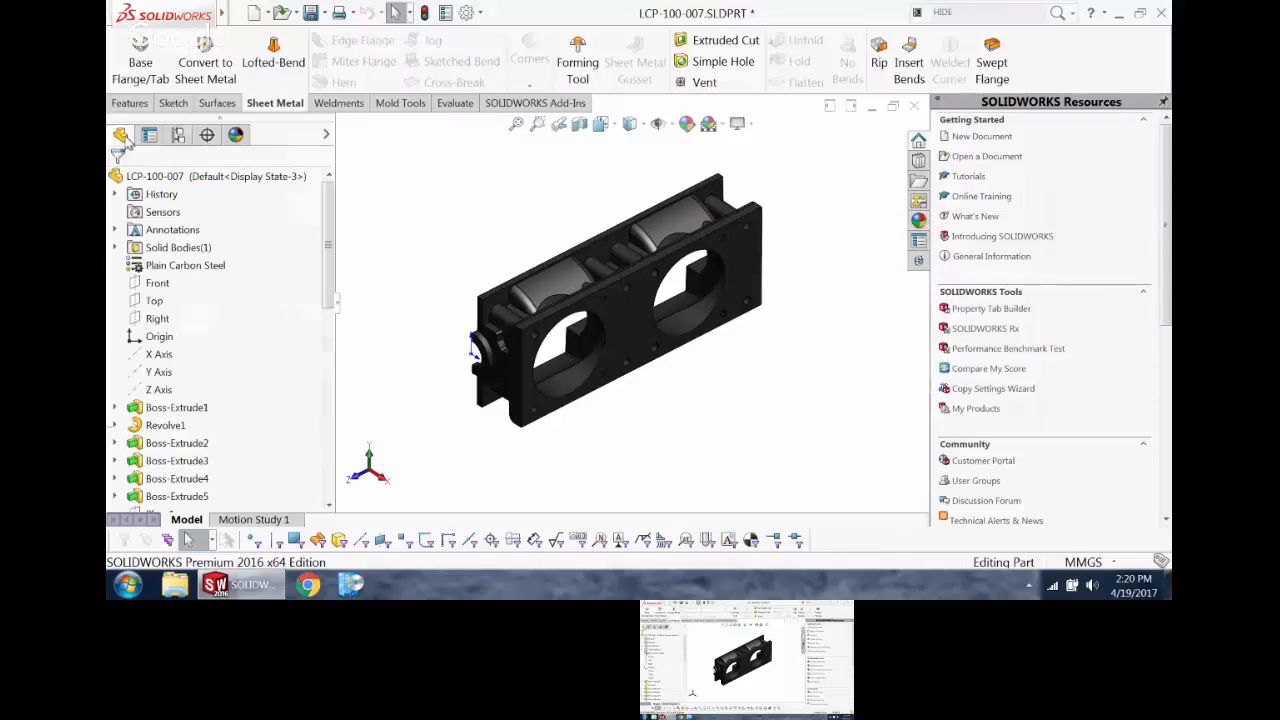
left_click(918, 220)
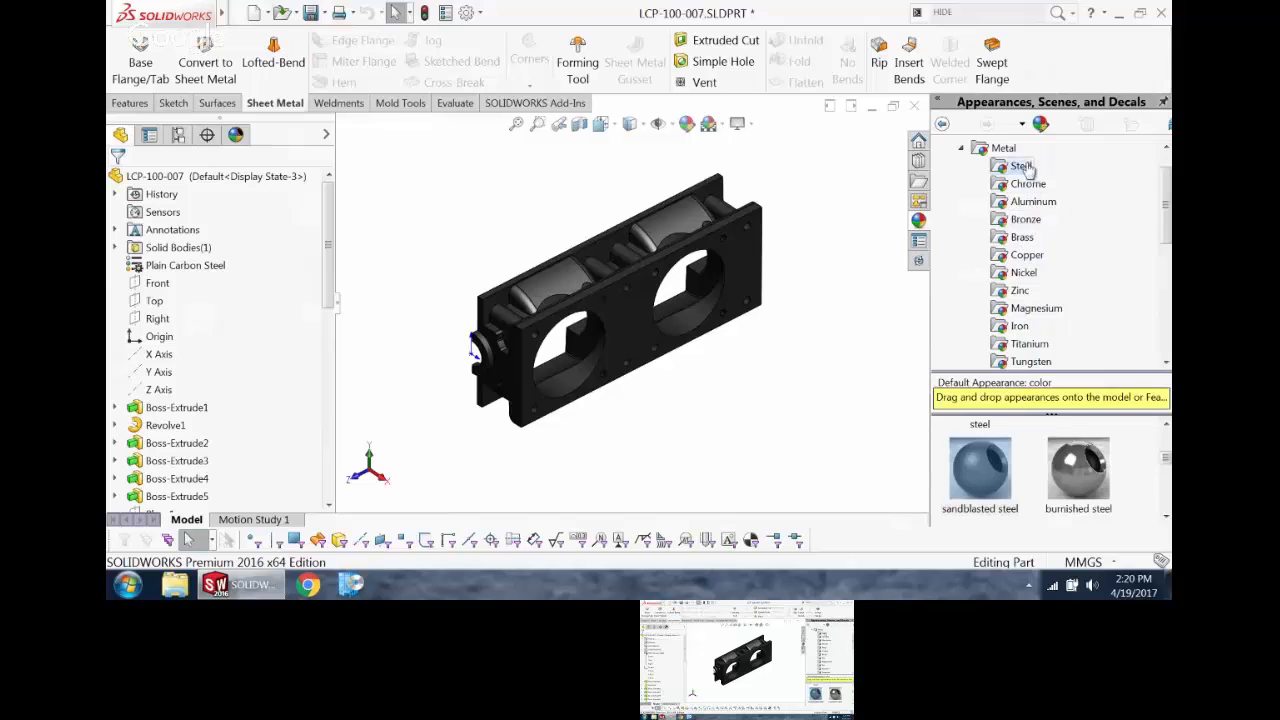
left_click_drag(1165, 217, 1165, 252)
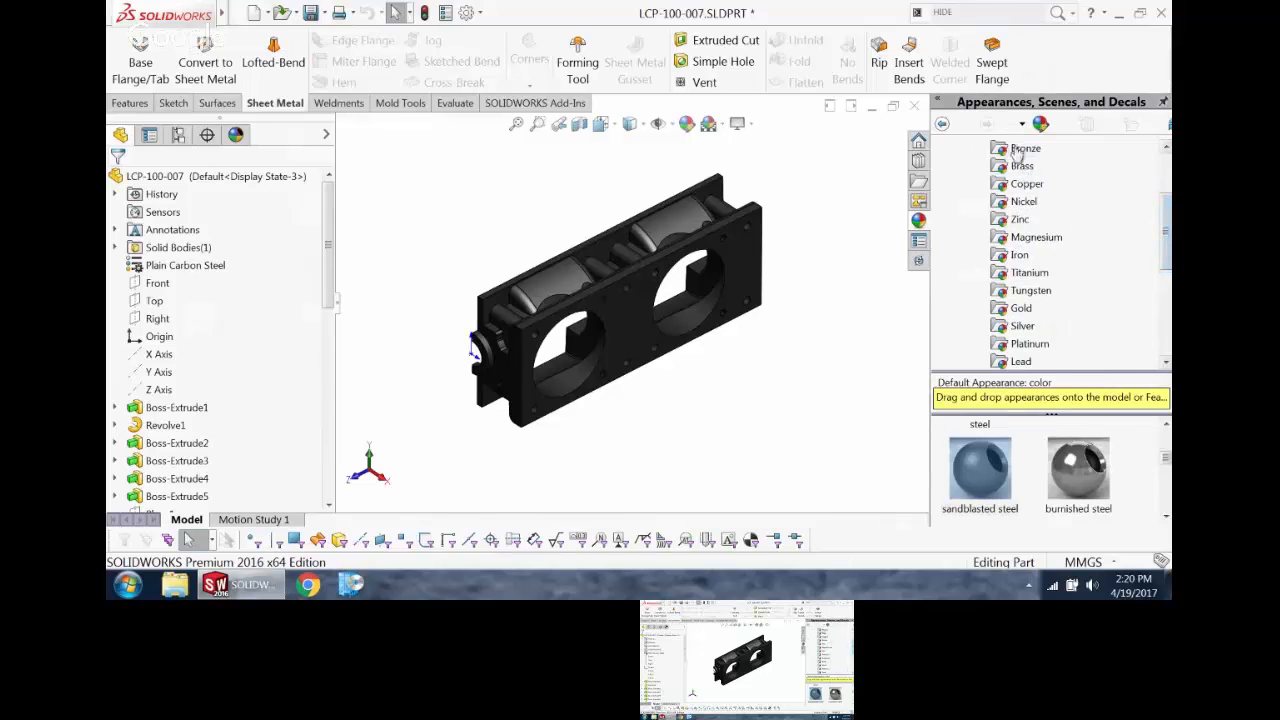
left_click_drag(1166, 458, 1166, 492)
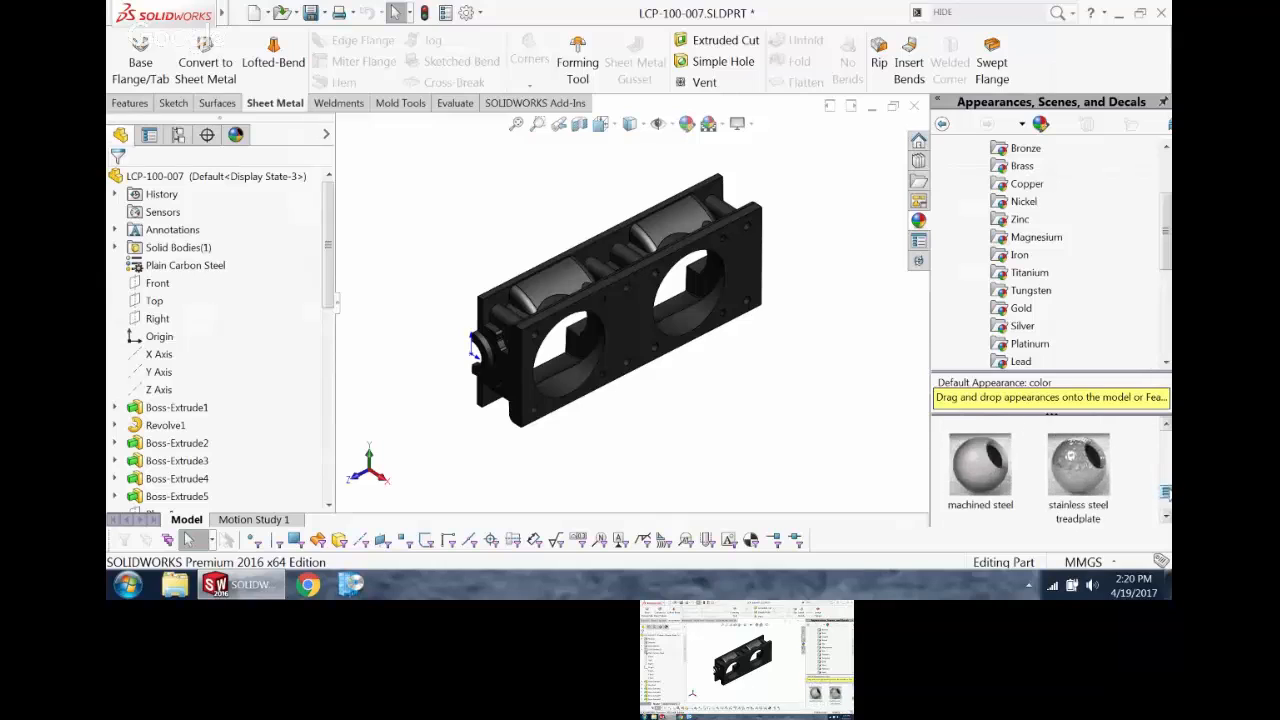
scroll(994, 470, "up", 2)
scroll(997, 469, "down", 1)
scroll(997, 469, "up", 1)
double_click(998, 470)
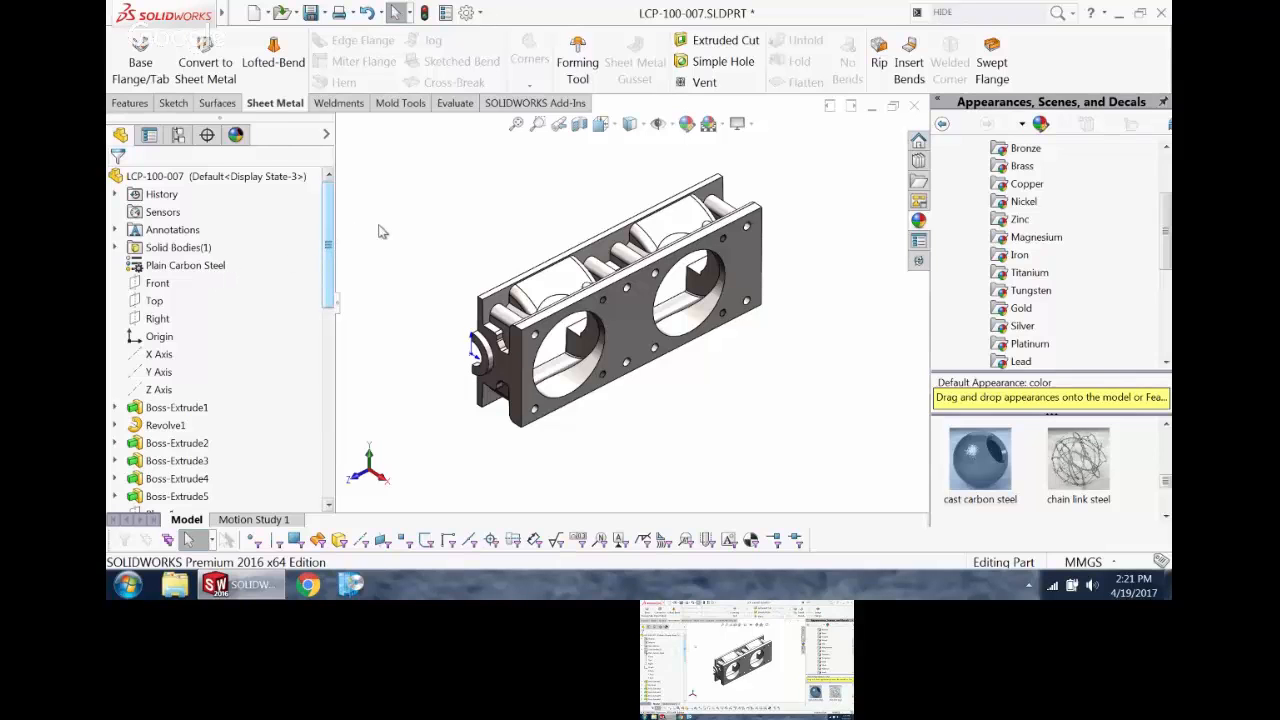
Step: Return to the LCP-100-007 drawing and assign Display State-3 to the upper isometric view
key("ctrl+Tab")
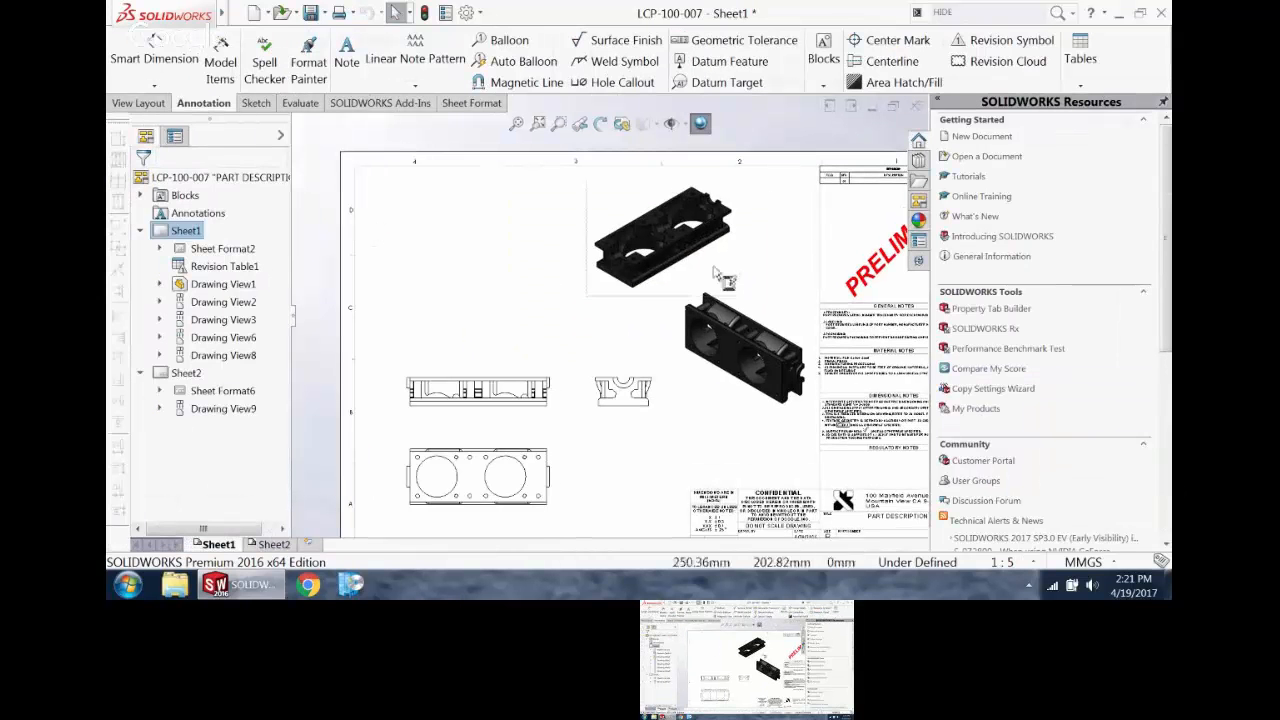
left_click(718, 275)
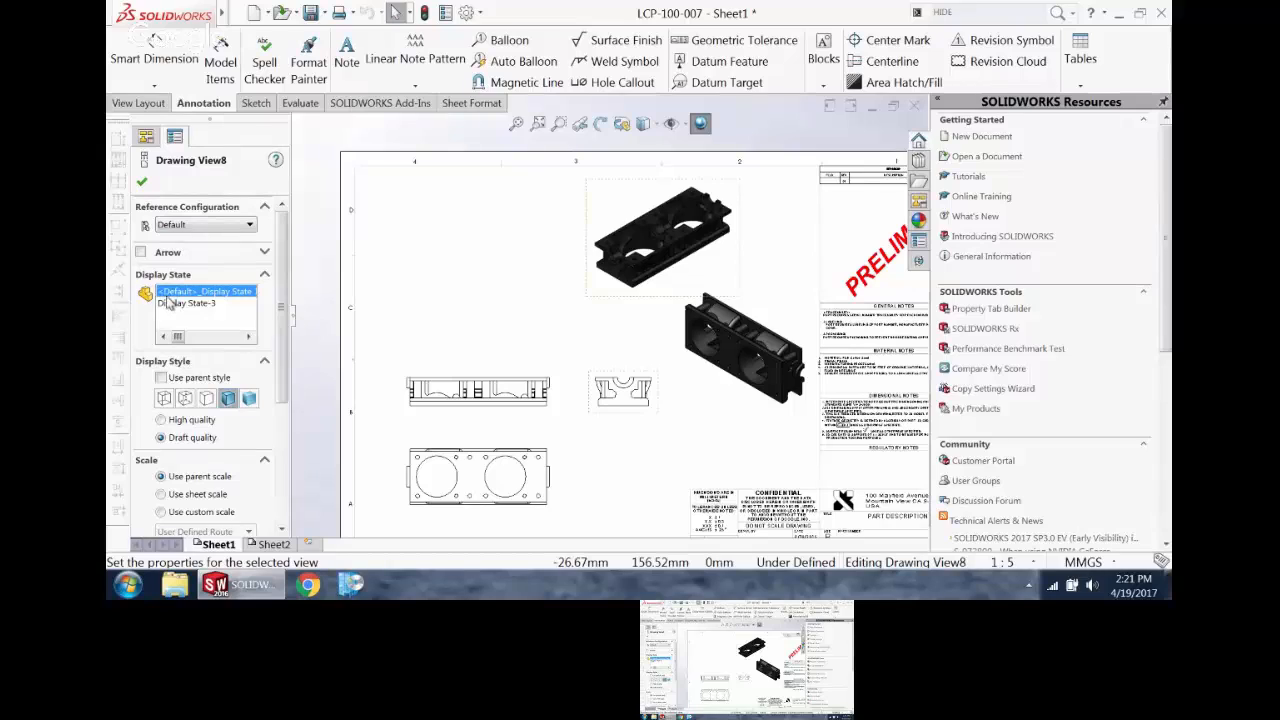
left_click(194, 227)
left_click(194, 227)
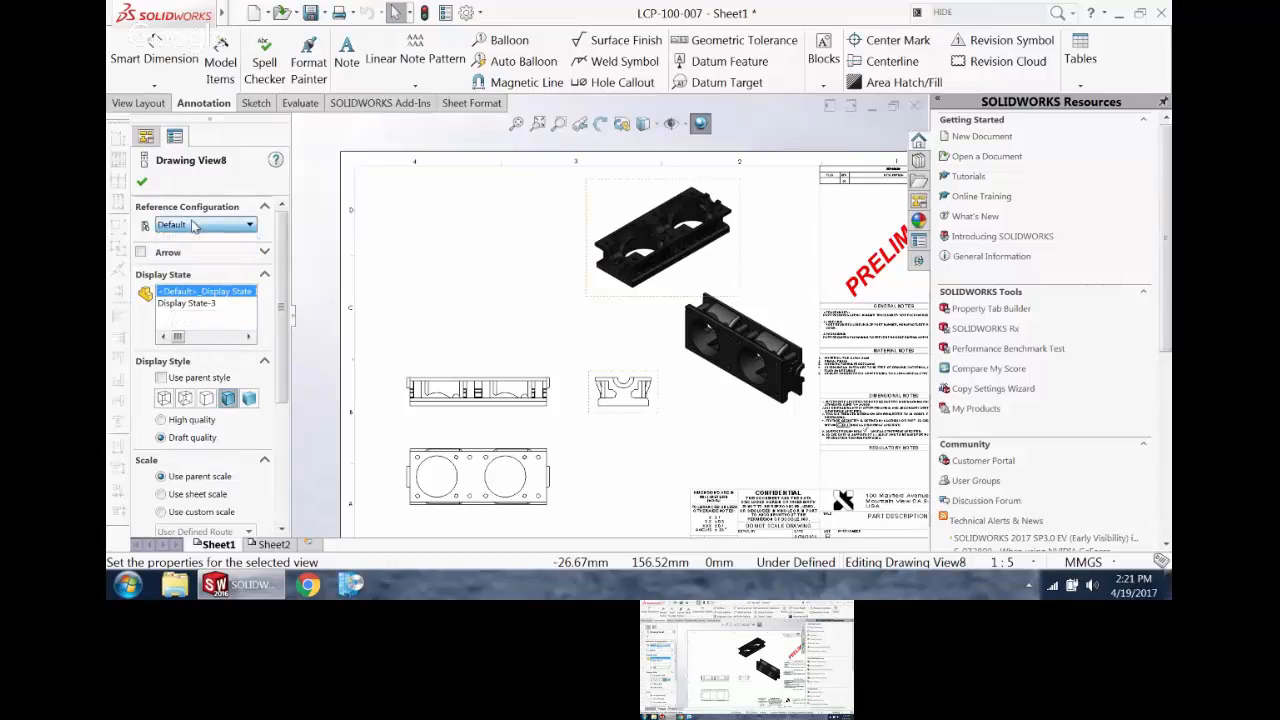
left_click(199, 305)
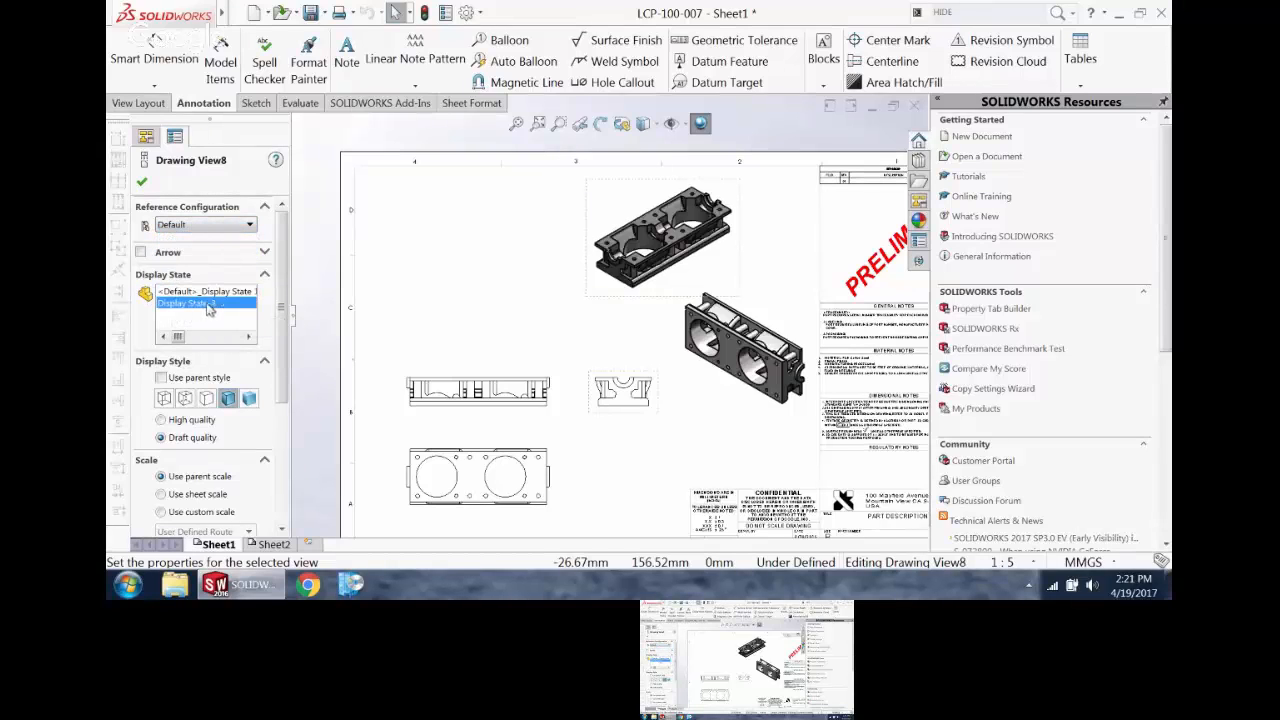
left_click(418, 248)
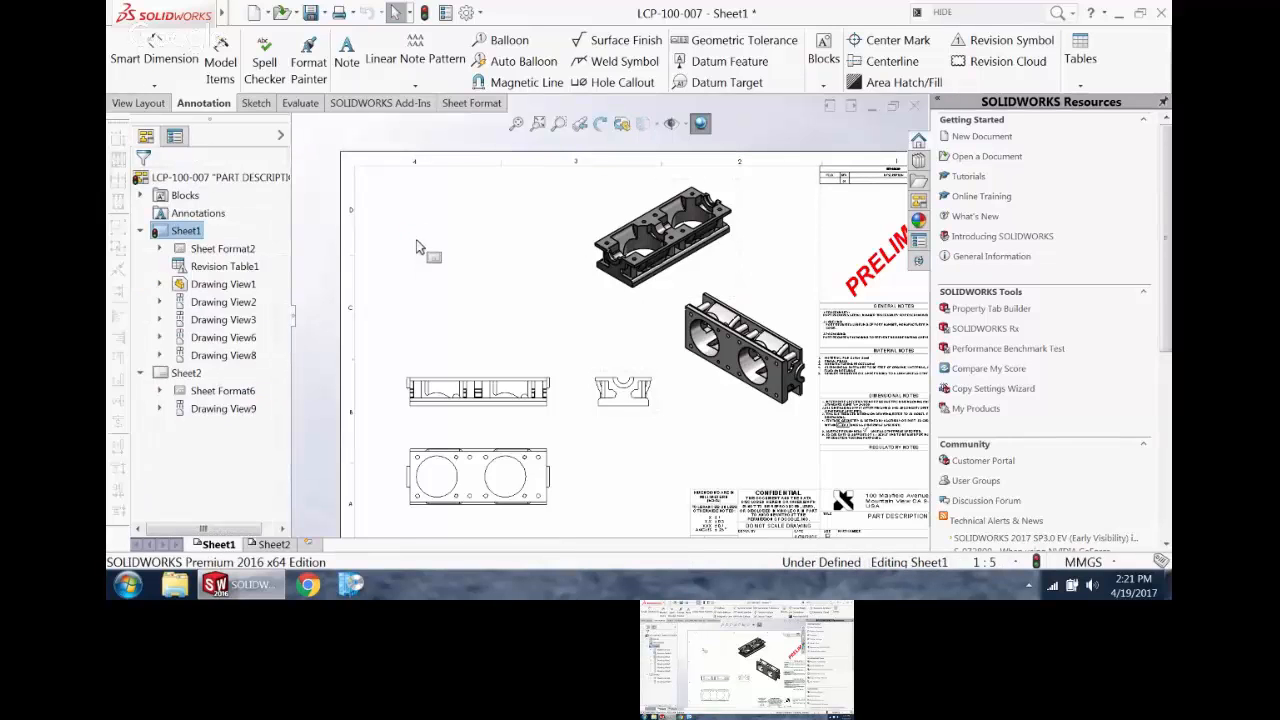
Step: Add linear center marks with connection lines to the four corner holes around the right large bore in the lower orthographic view
scroll(550, 322, "up", 3)
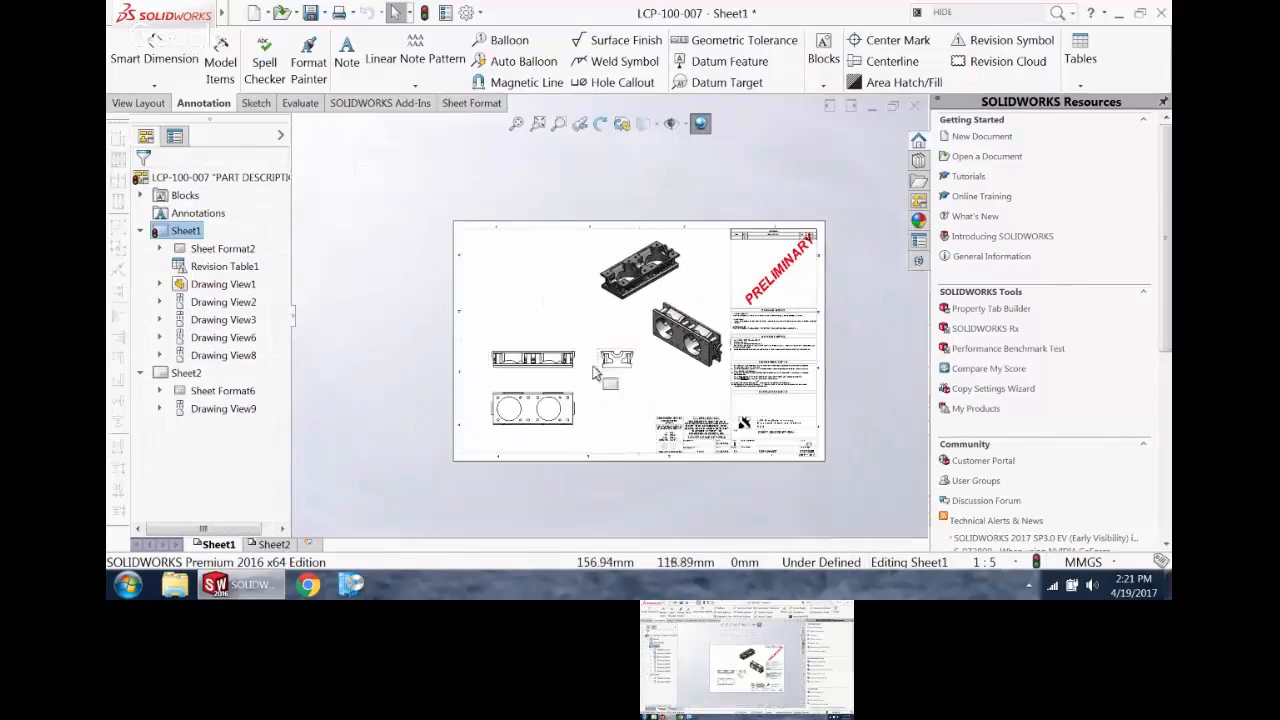
scroll(565, 418, "down", 5)
scroll(565, 418, "down", 3)
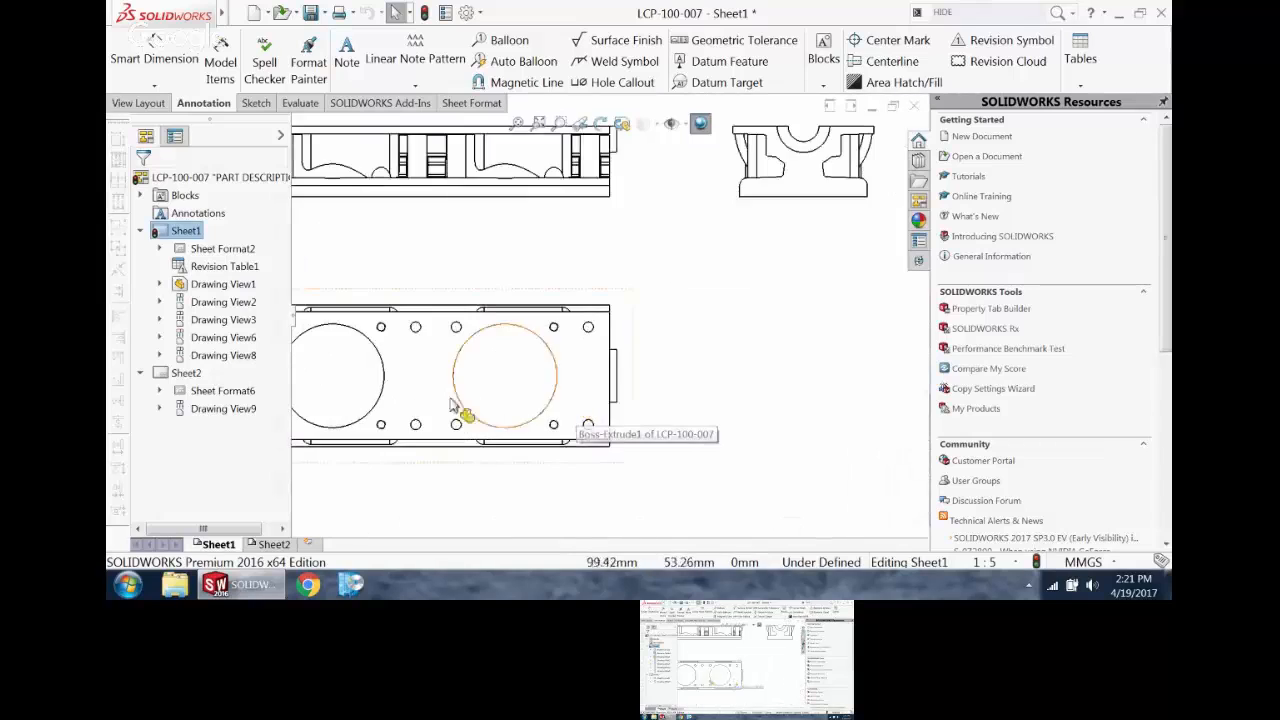
scroll(452, 408, "up", 1)
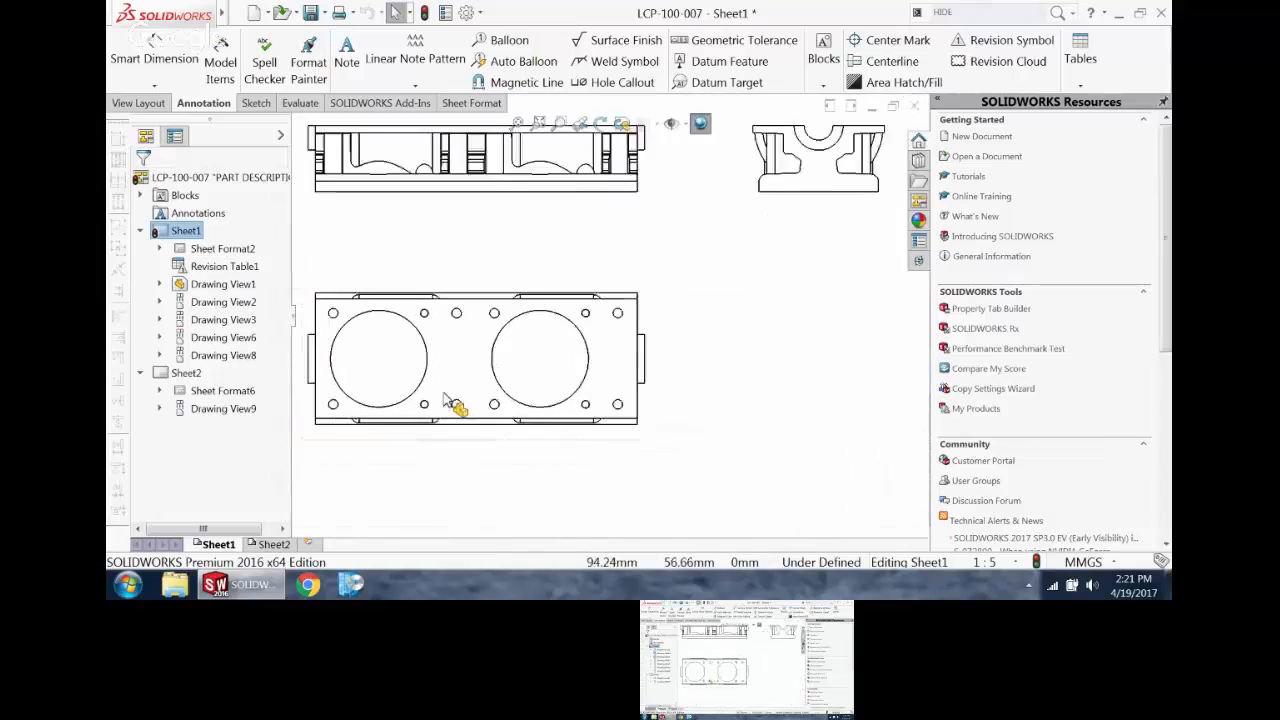
left_click(888, 42)
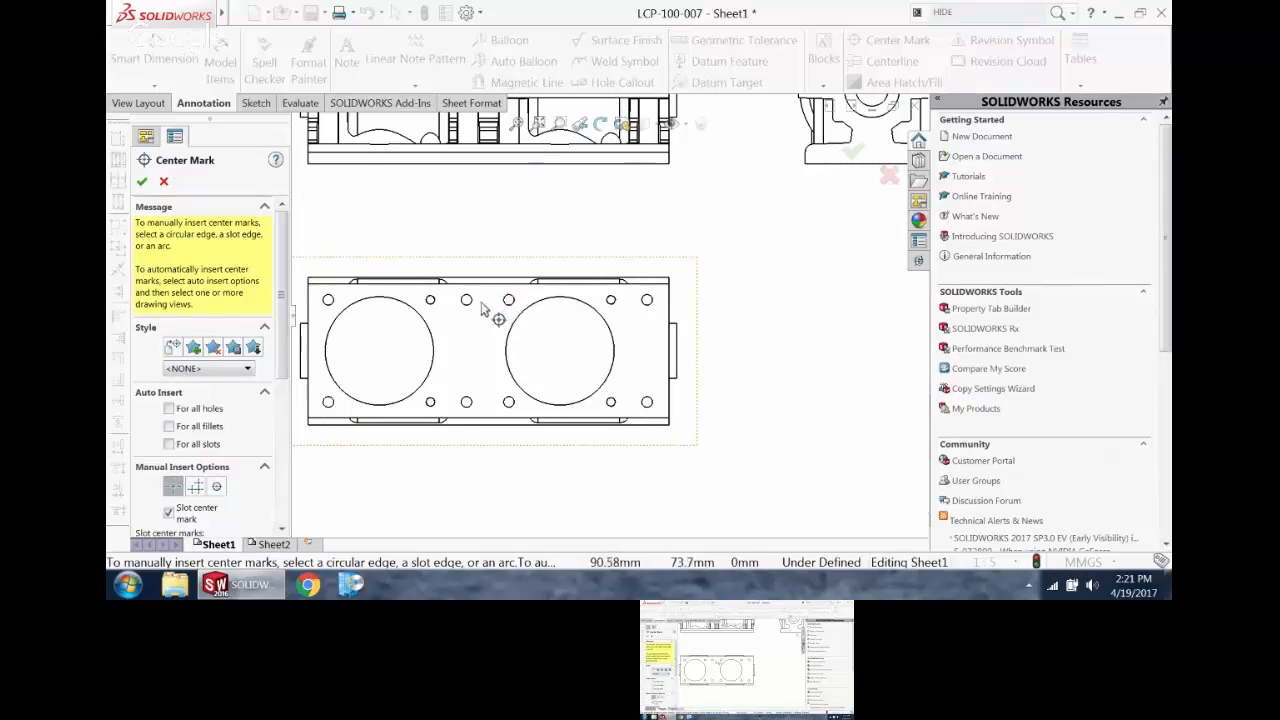
left_click(196, 487)
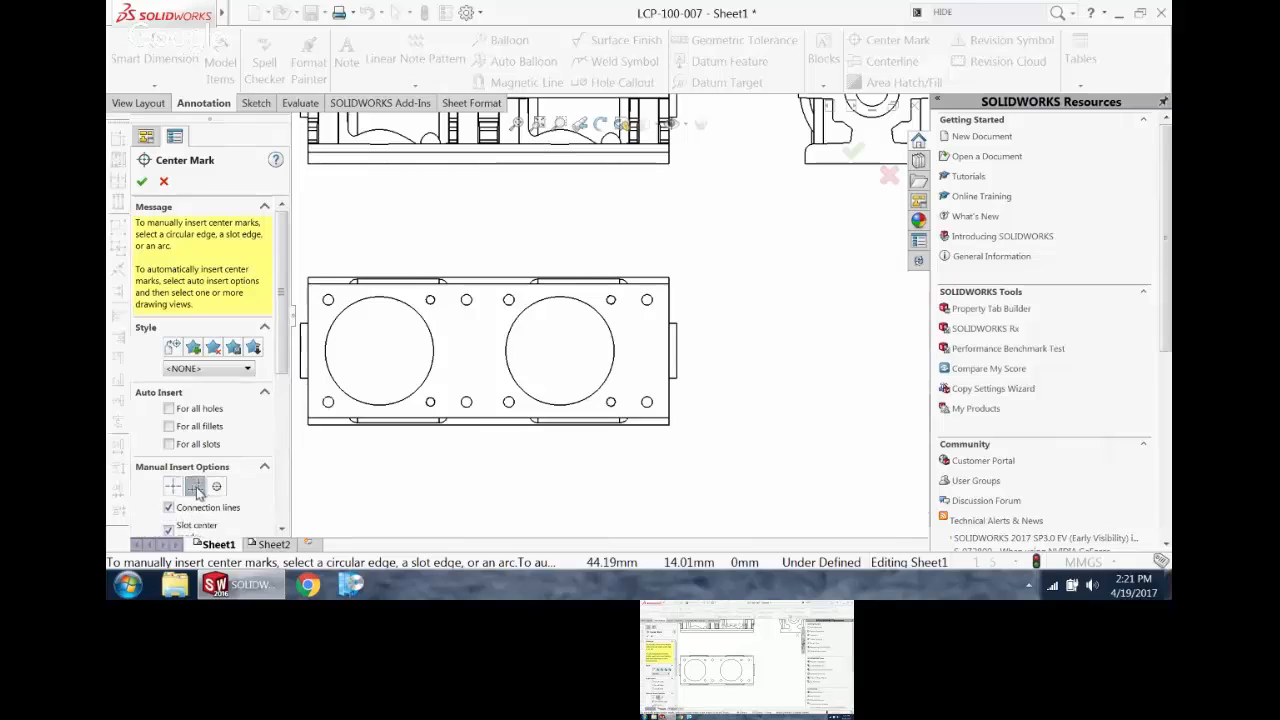
left_click(467, 301)
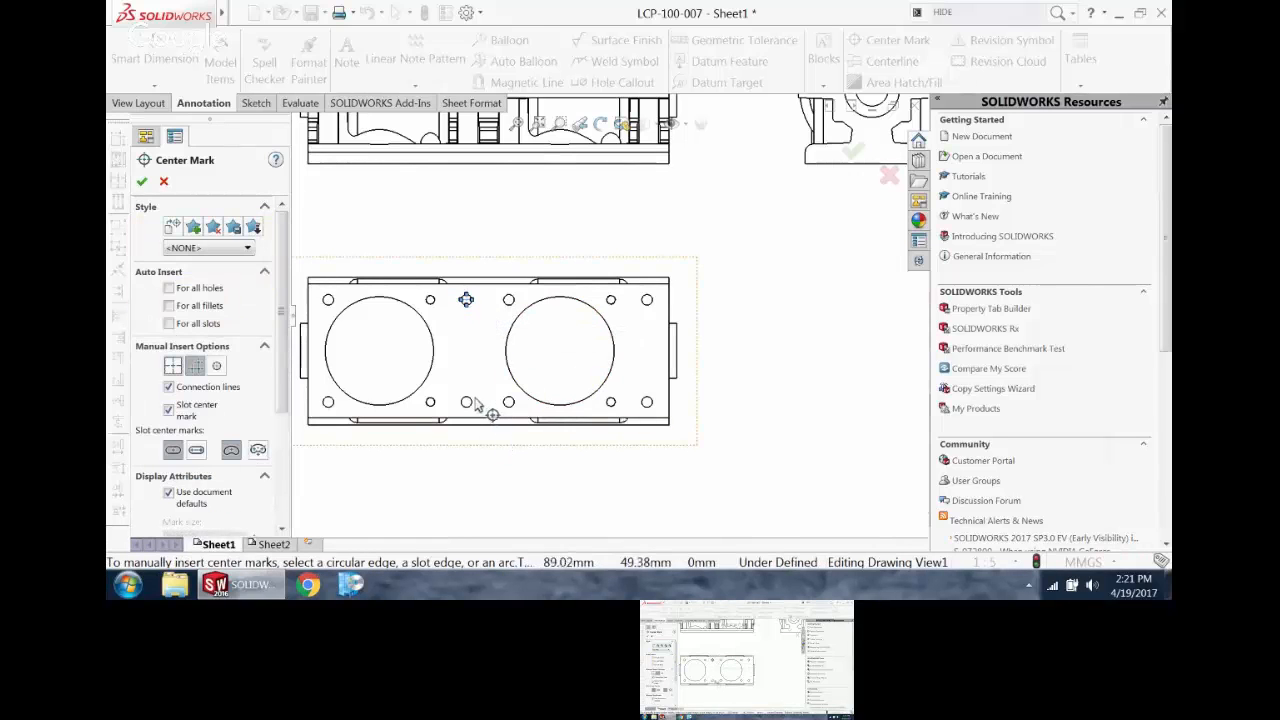
left_click(467, 402)
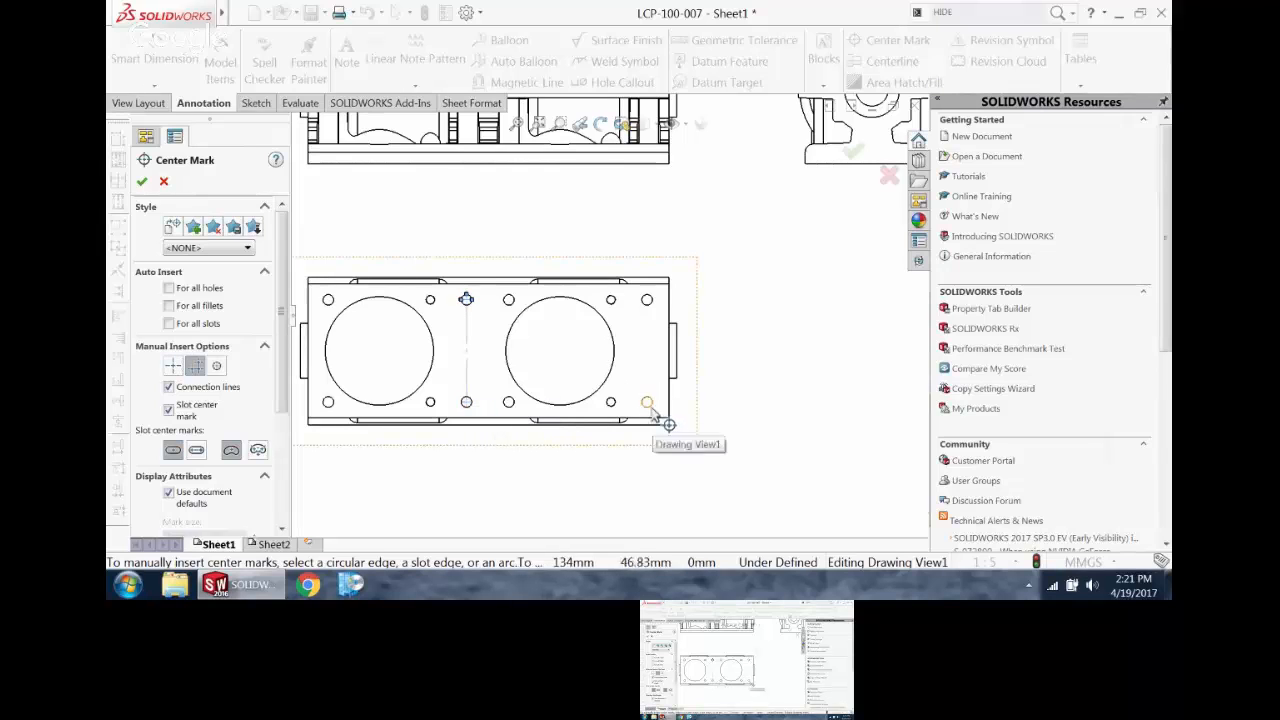
left_click(649, 300)
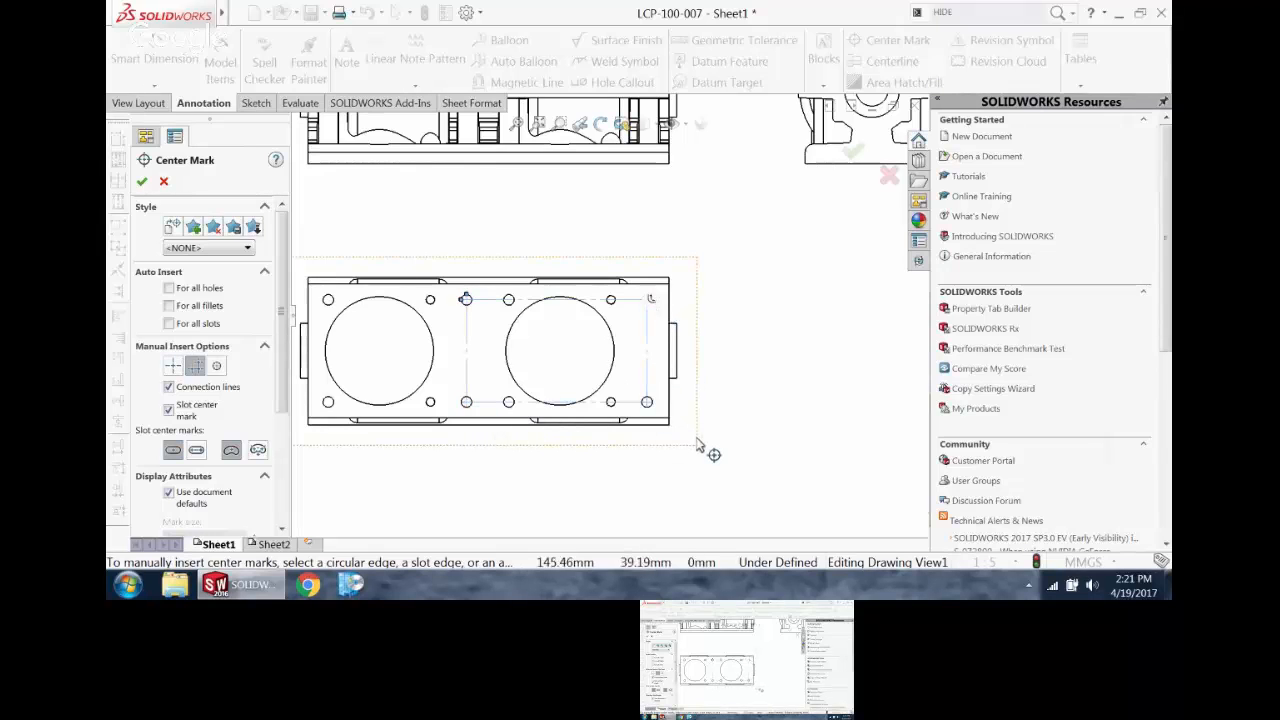
left_click(141, 181)
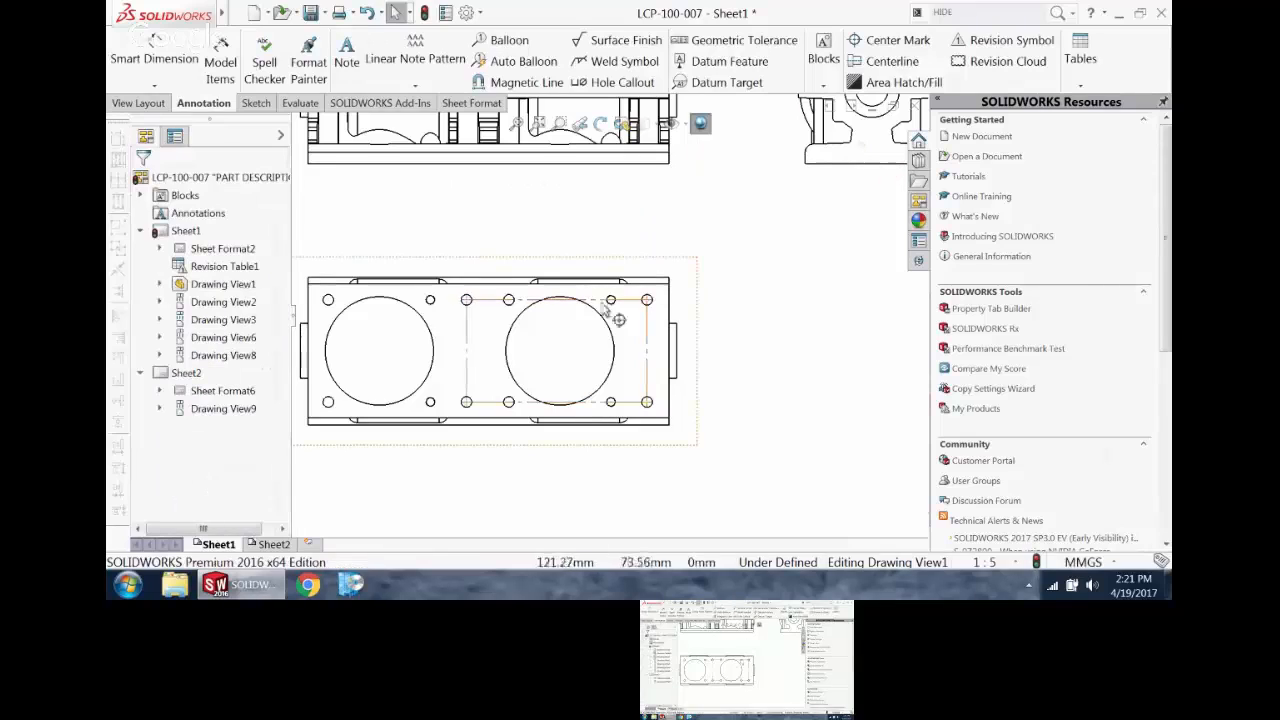
left_click(893, 40)
left_click(216, 486)
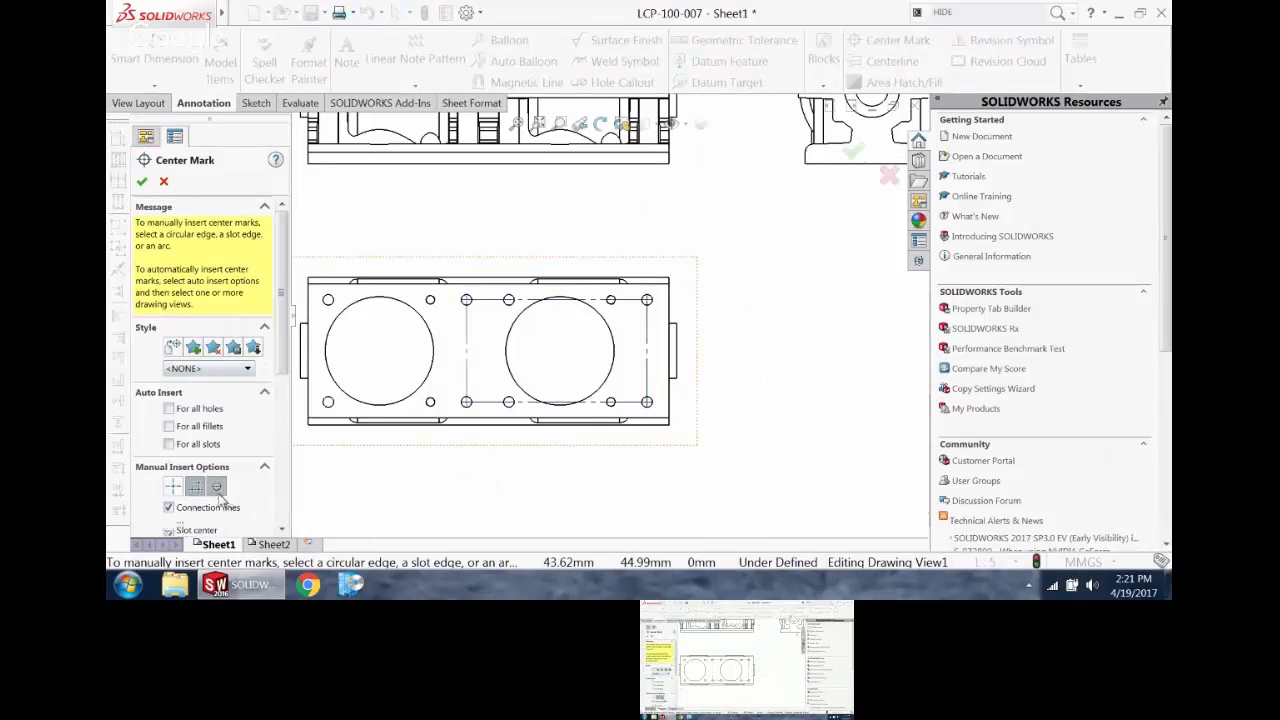
scroll(465, 330, "down", 2)
left_click(536, 290)
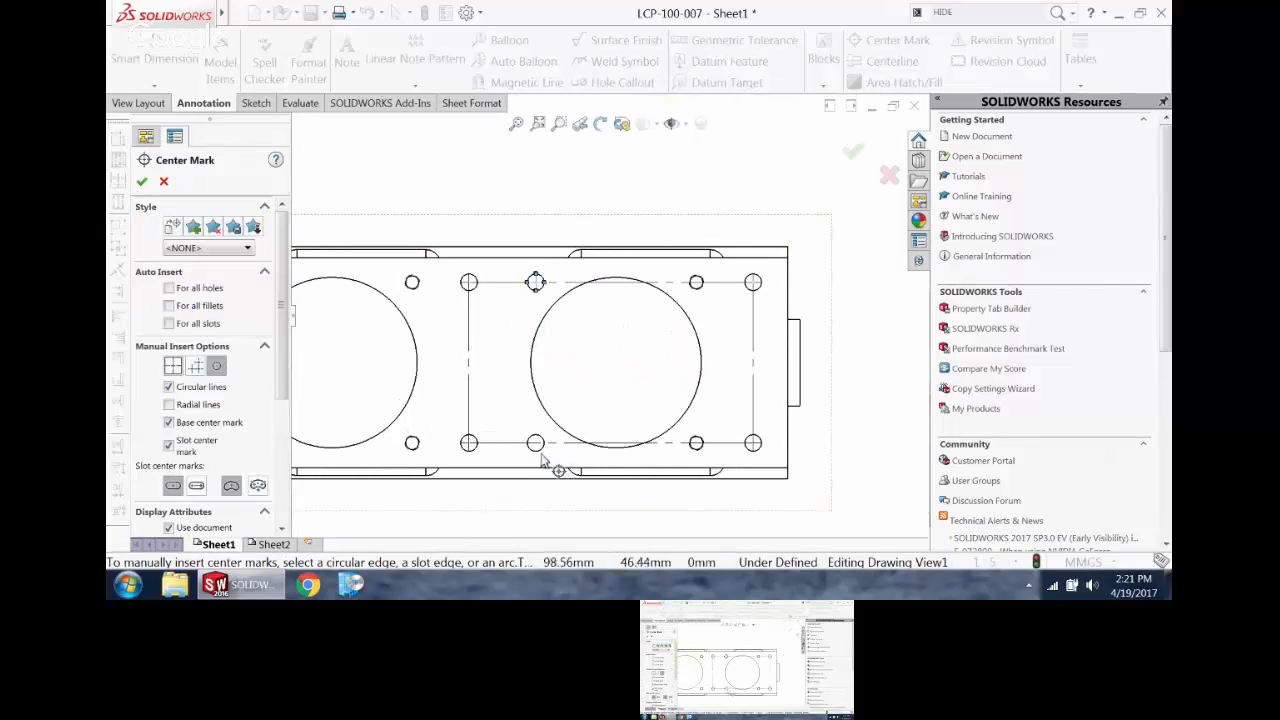
left_click(535, 447)
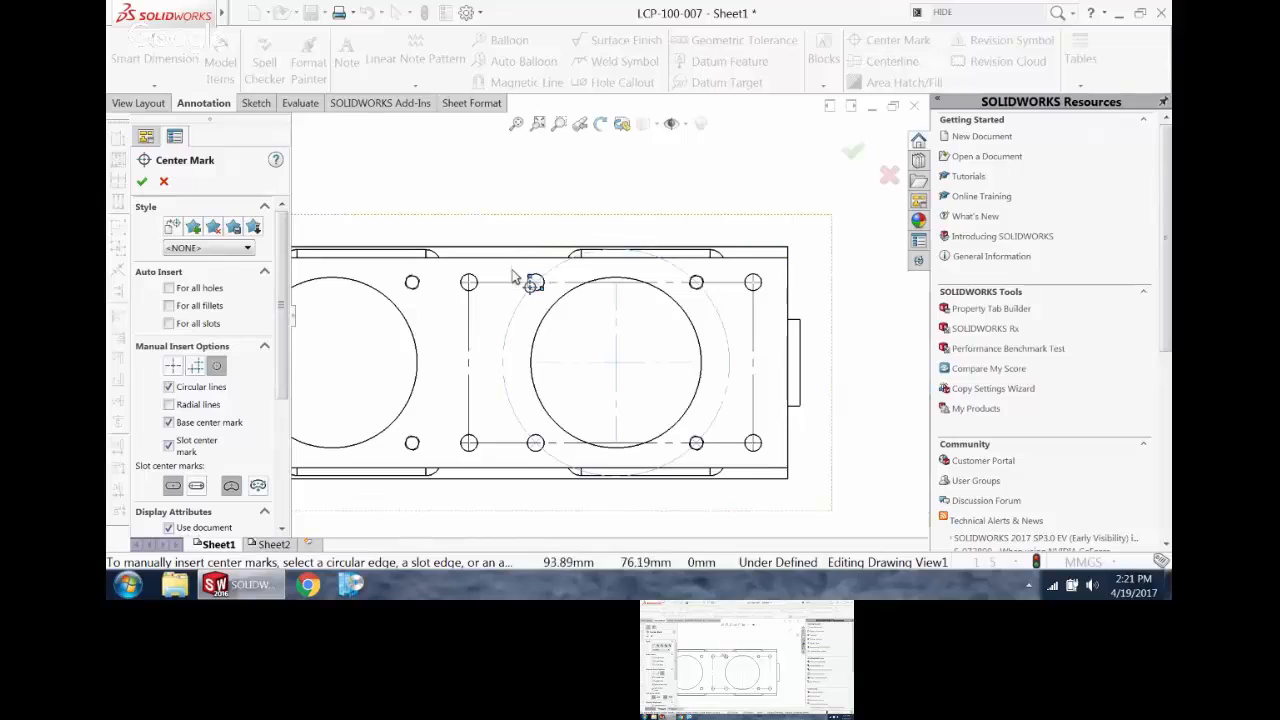
scroll(537, 300, "down", 3)
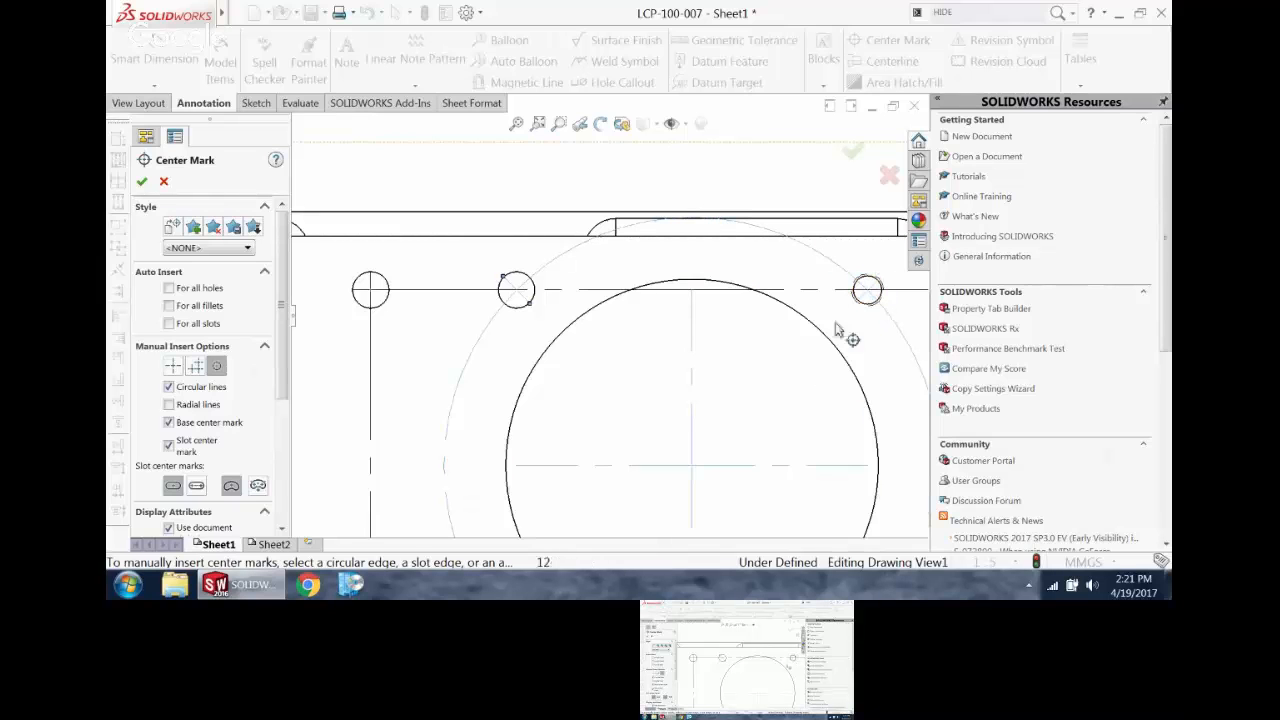
scroll(698, 471, "up", 12)
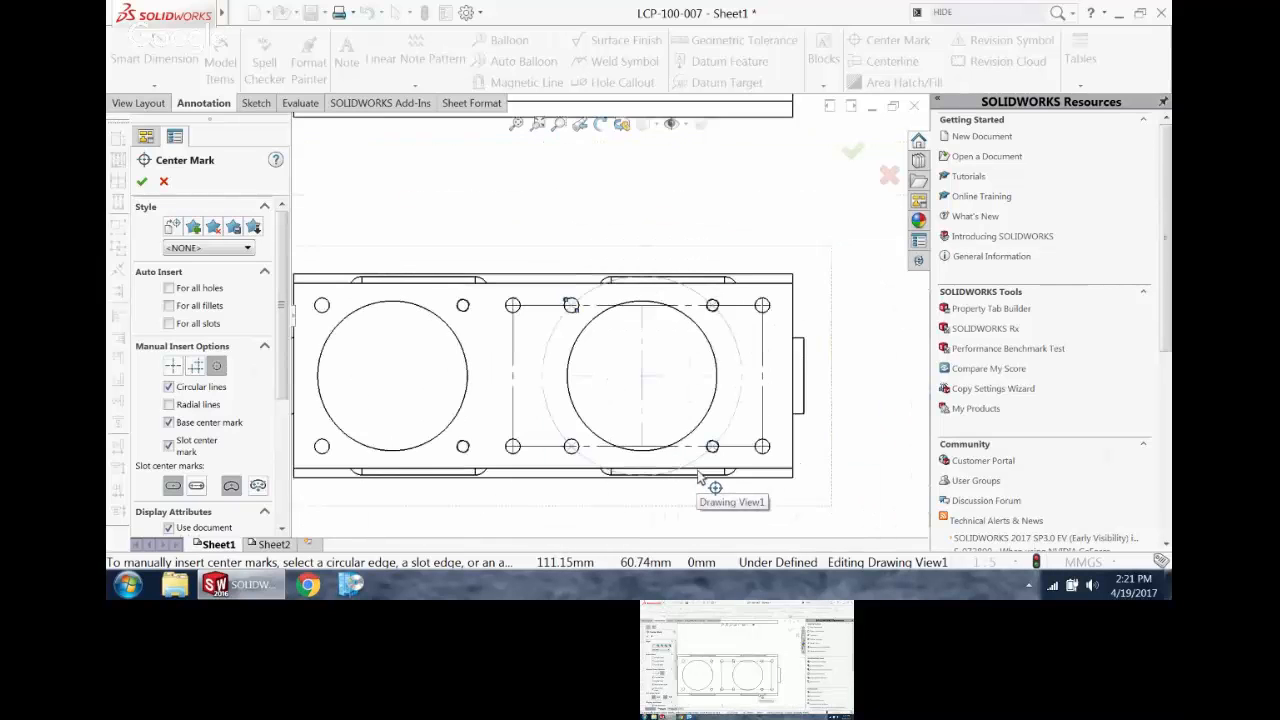
scroll(690, 462, "down", 3)
scroll(569, 240, "up", 1)
scroll(569, 232, "down", 1)
scroll(569, 234, "down", 1)
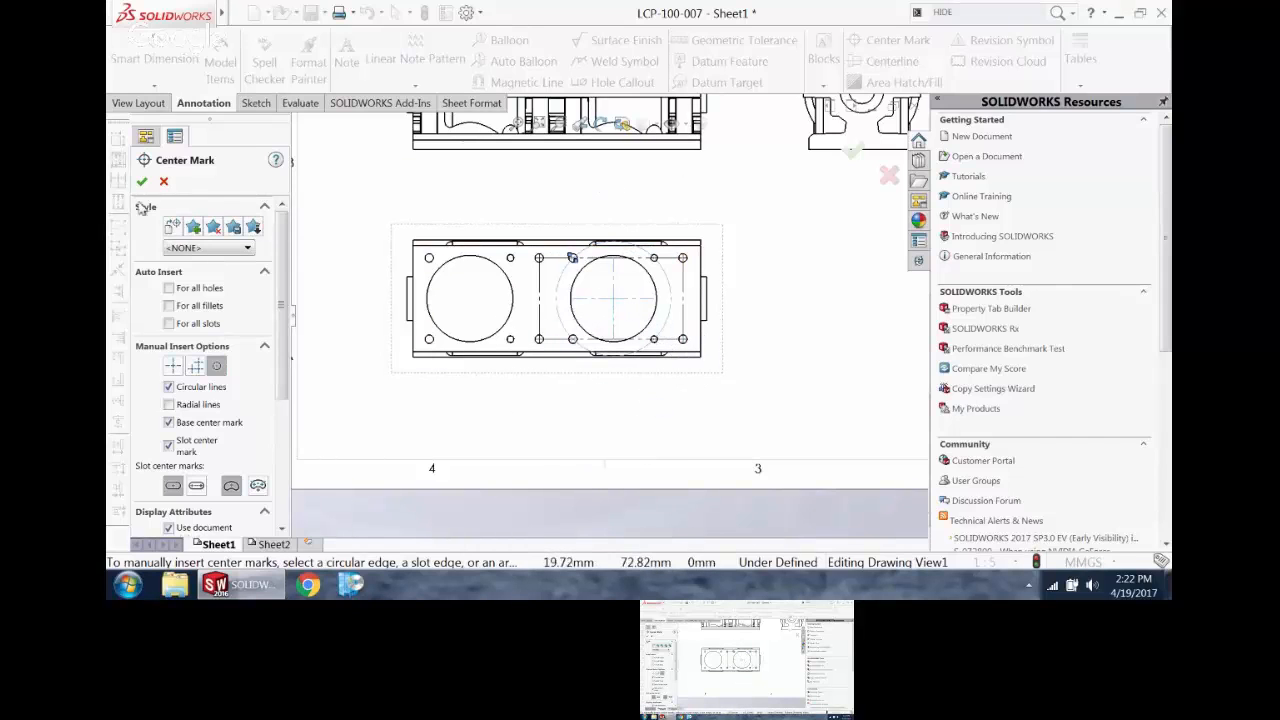
left_click(164, 182)
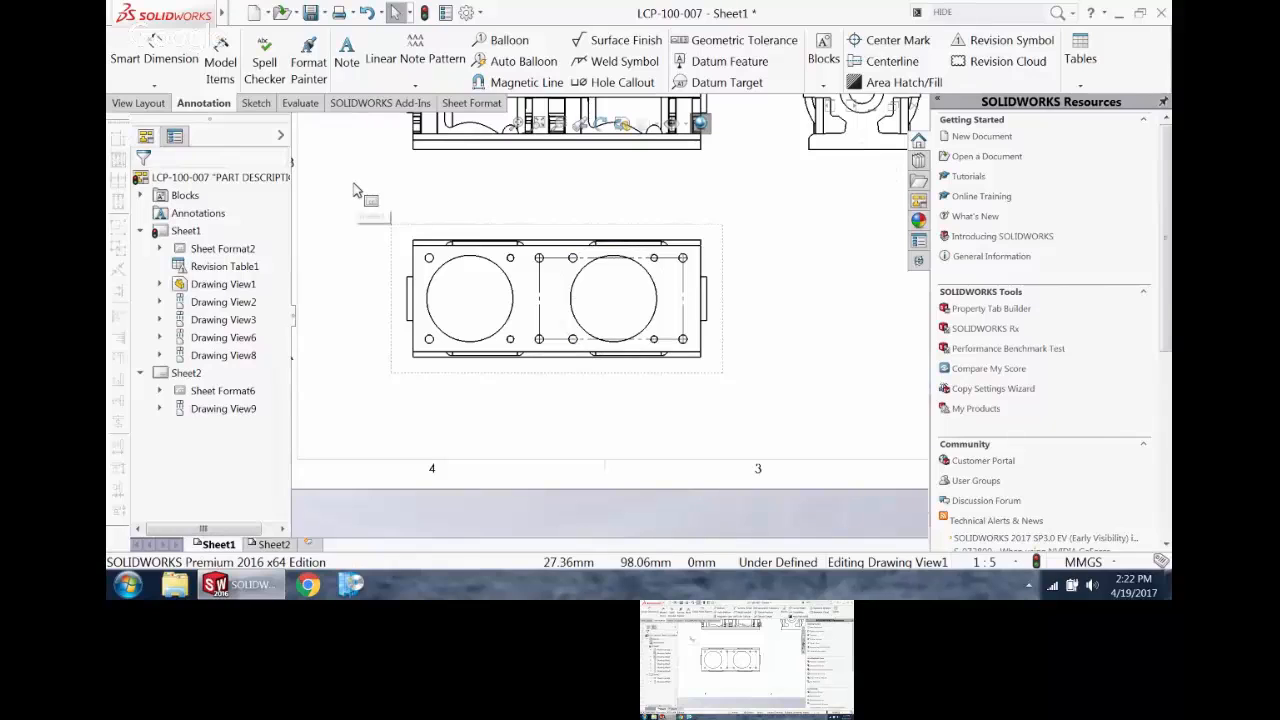
Step: Add circular center marks with circular lines and a base center mark to the bolt holes around both large bores in the lower view
key("Return")
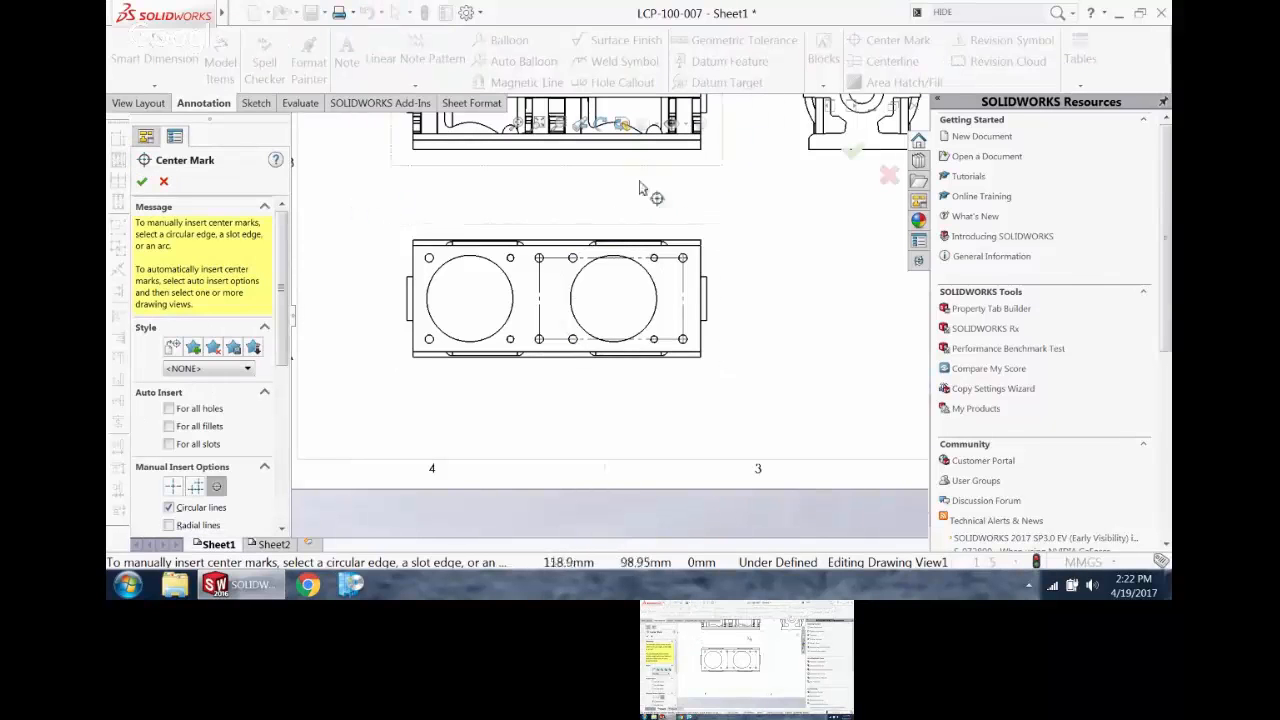
left_click(575, 261)
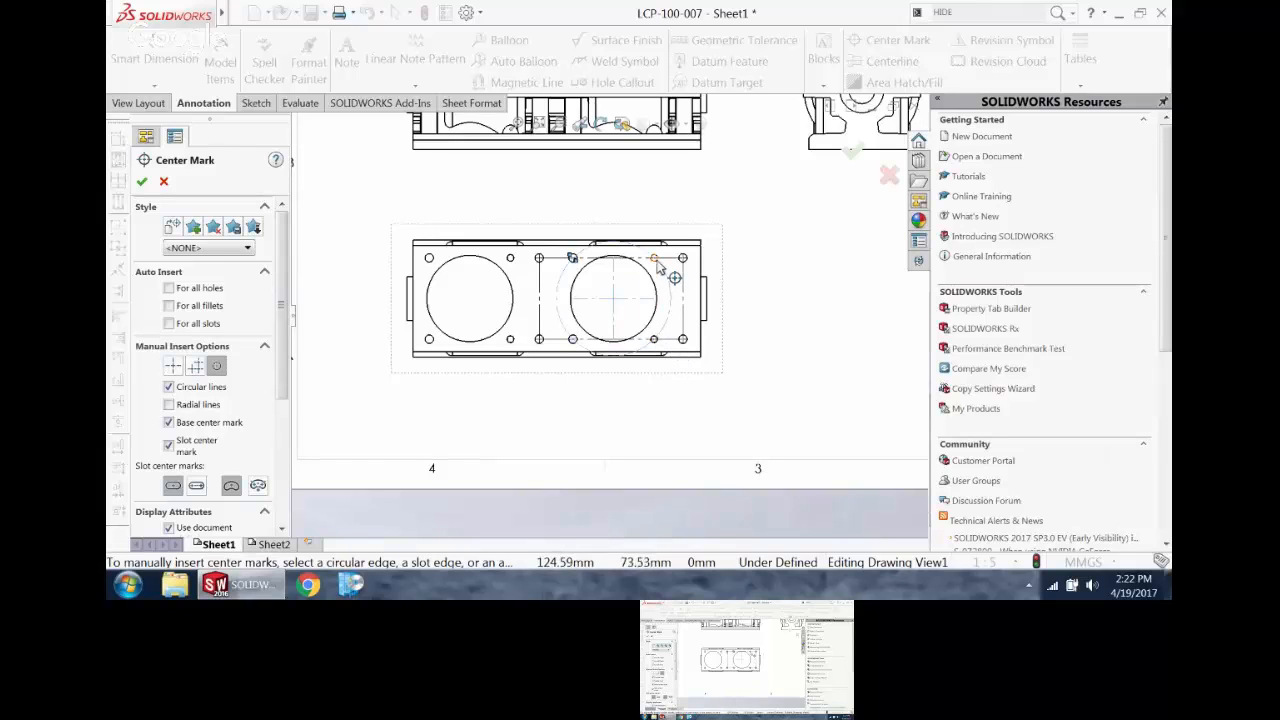
left_click(853, 152)
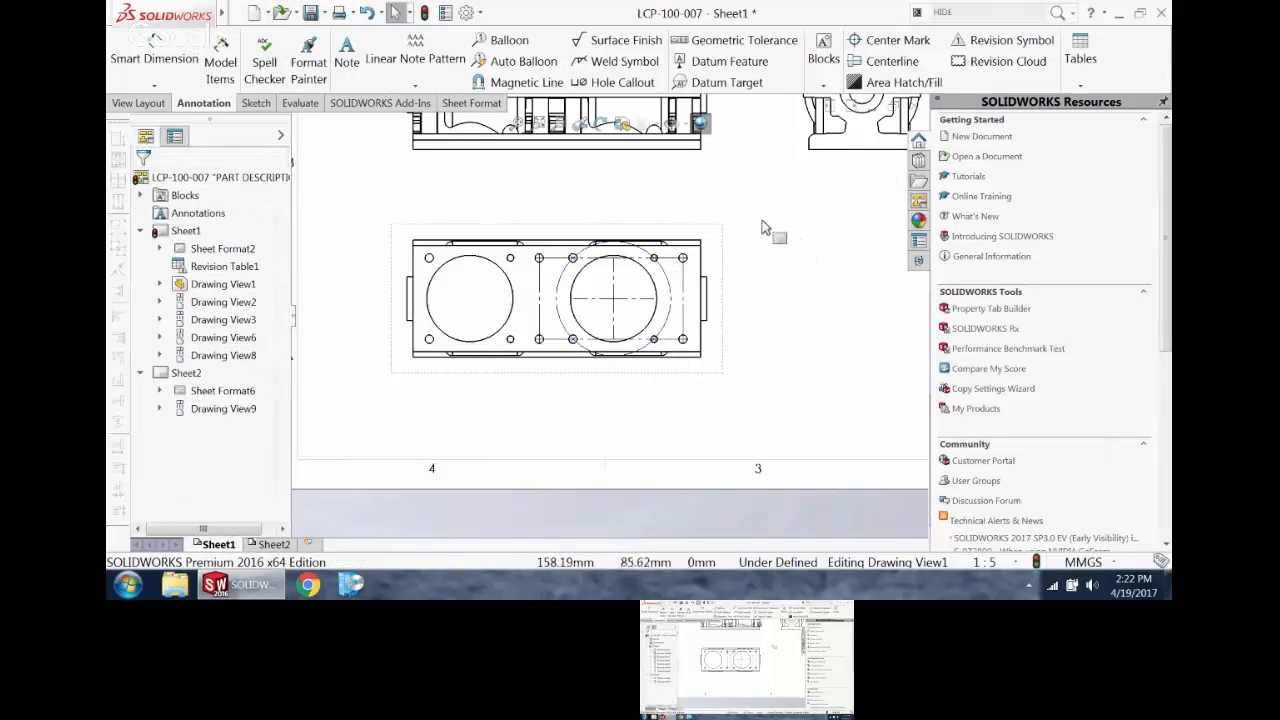
key("Return")
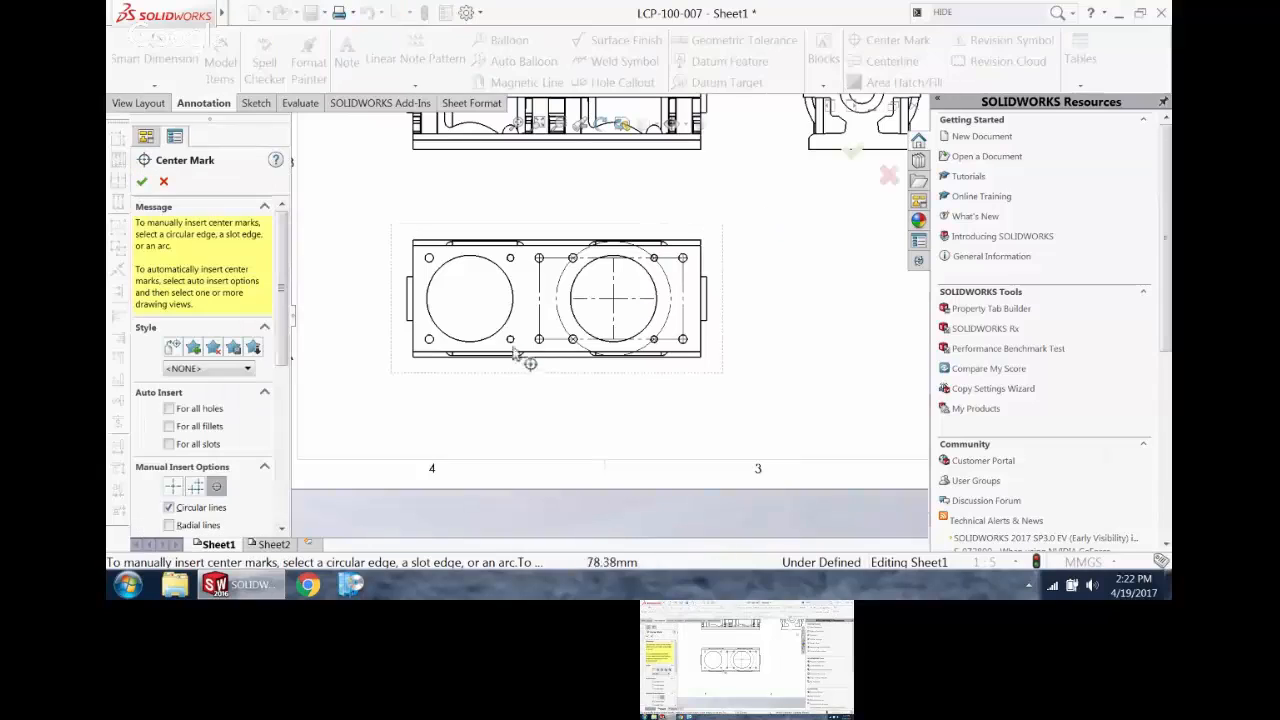
left_click(511, 342)
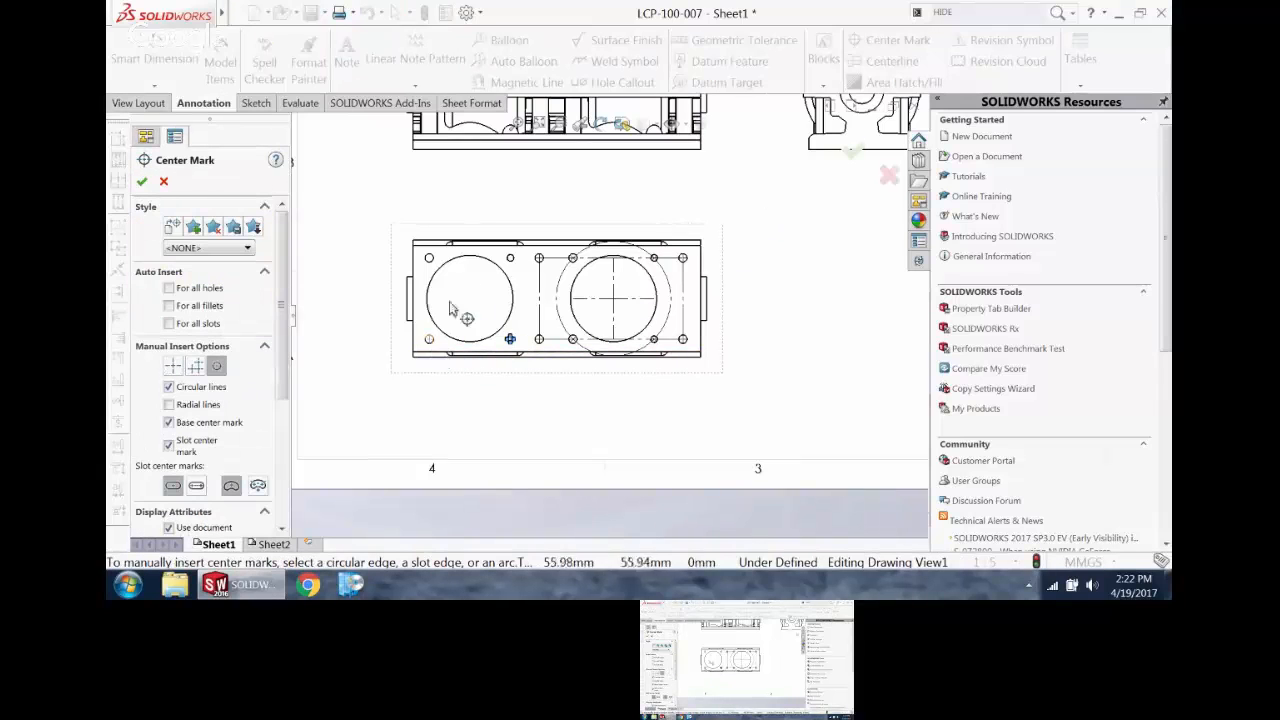
left_click(429, 258)
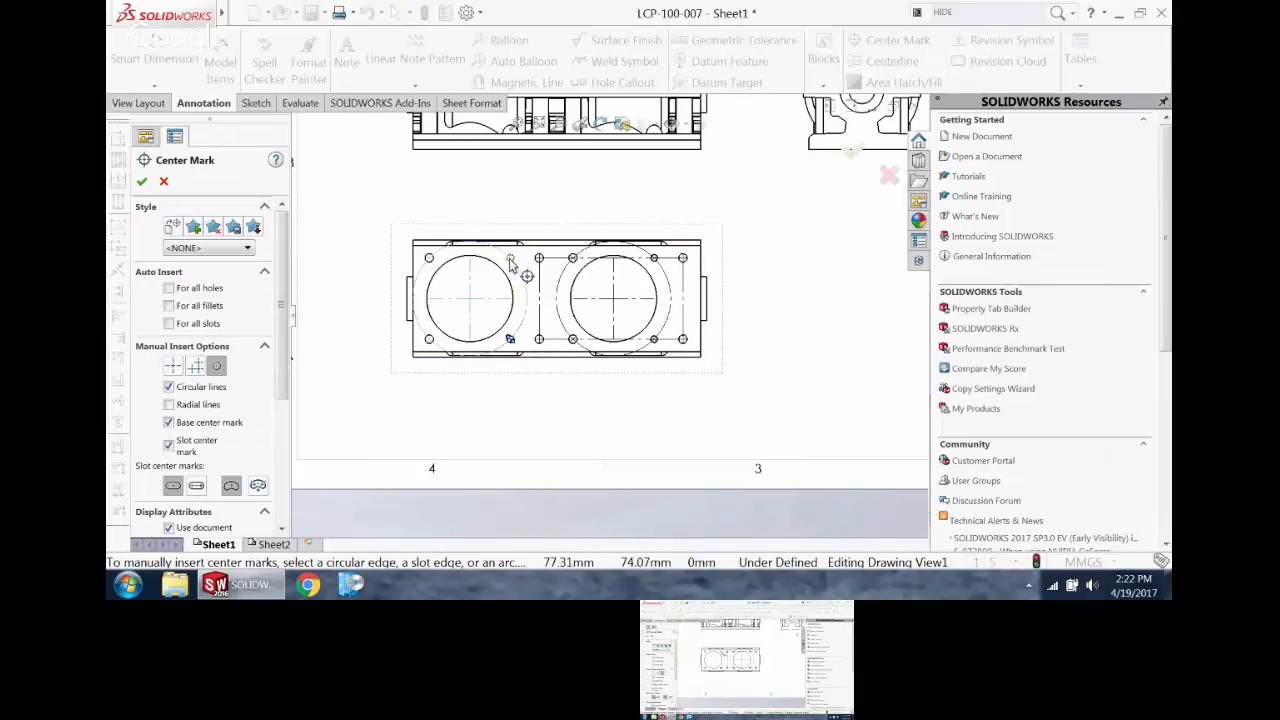
left_click(141, 182)
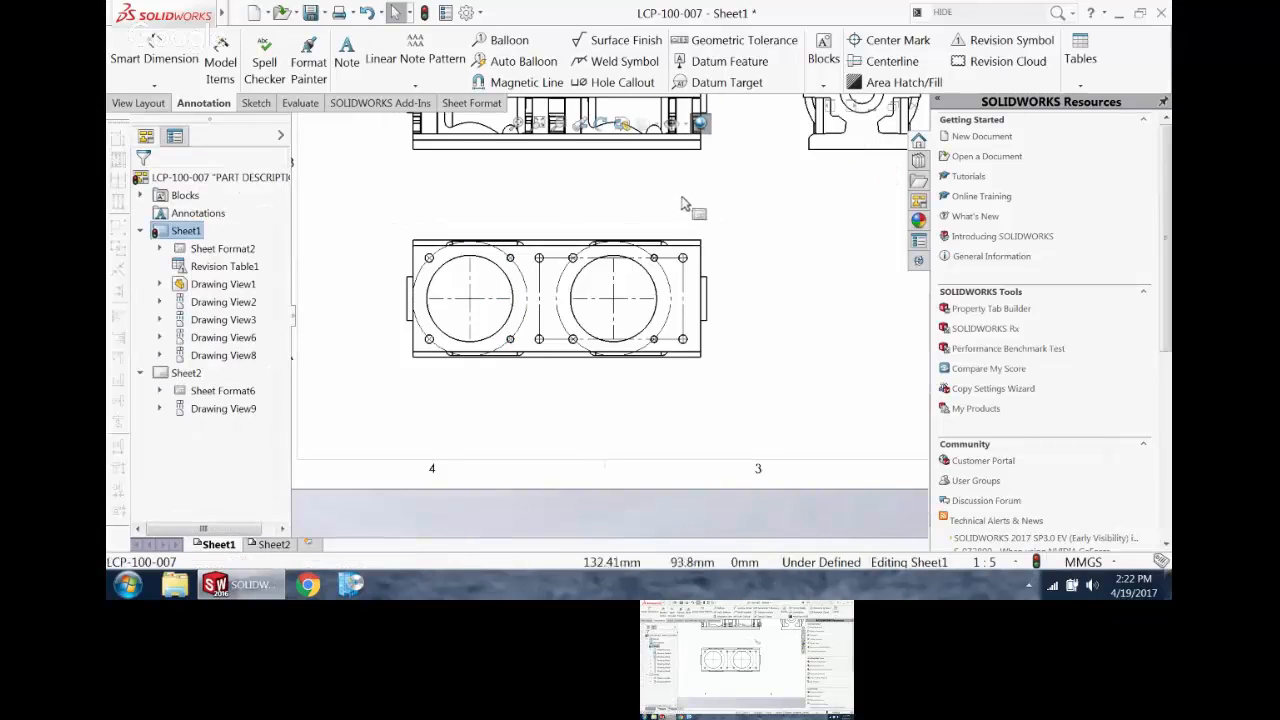
Step: Start horizontal ordinate dimensions below the lower orthographic view, with zero at the plate's left edge, and include the lower-left corner hole
scroll(686, 206, "up", 2)
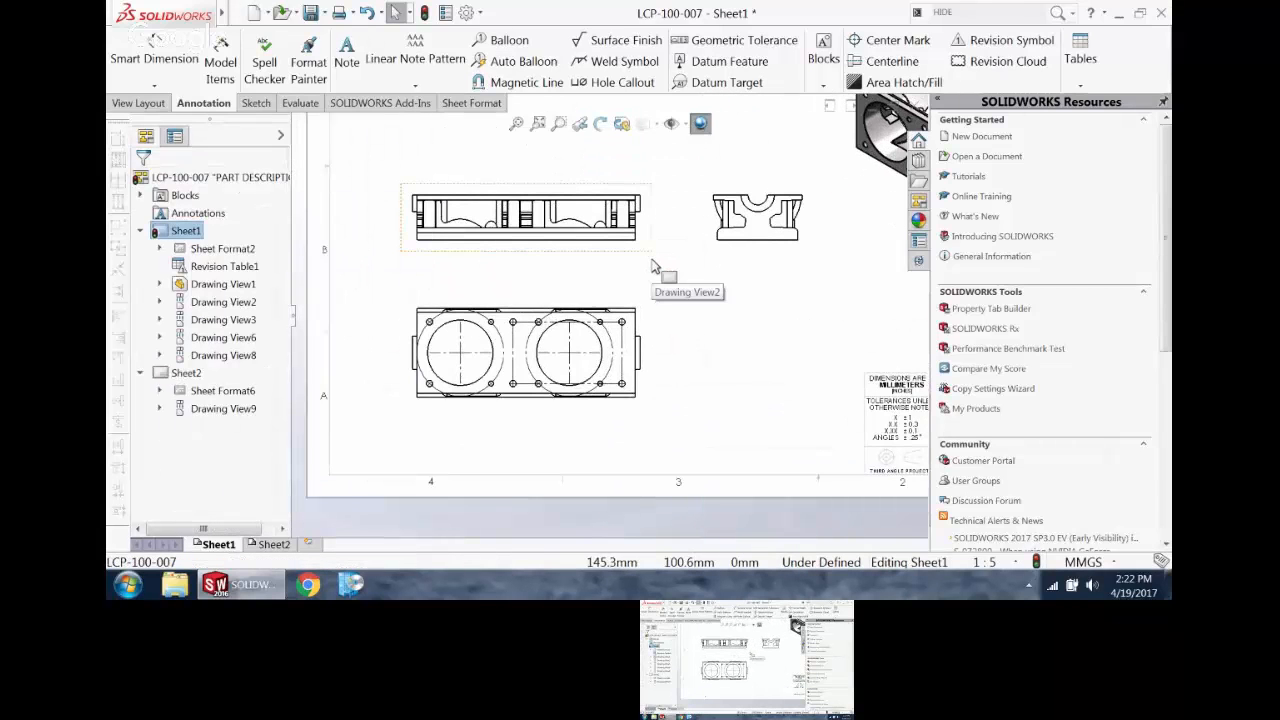
scroll(643, 267, "up", 2)
scroll(615, 224, "down", 1)
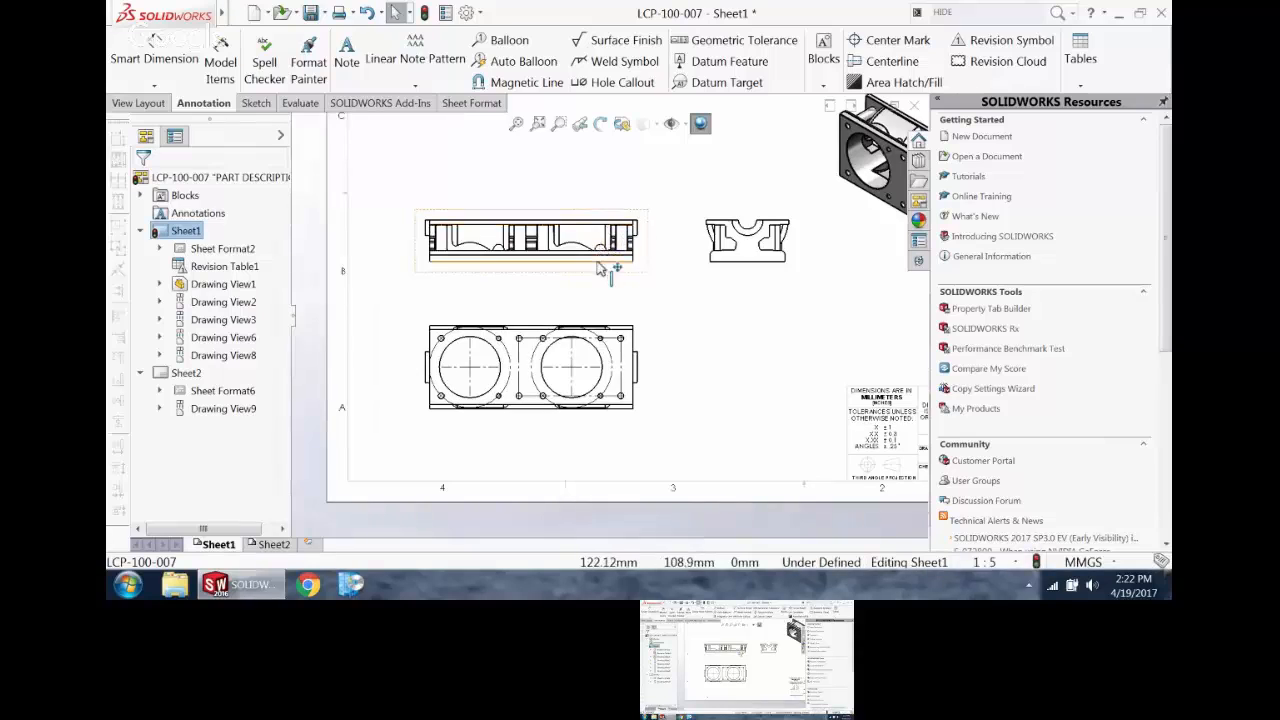
scroll(608, 271, "down", 2)
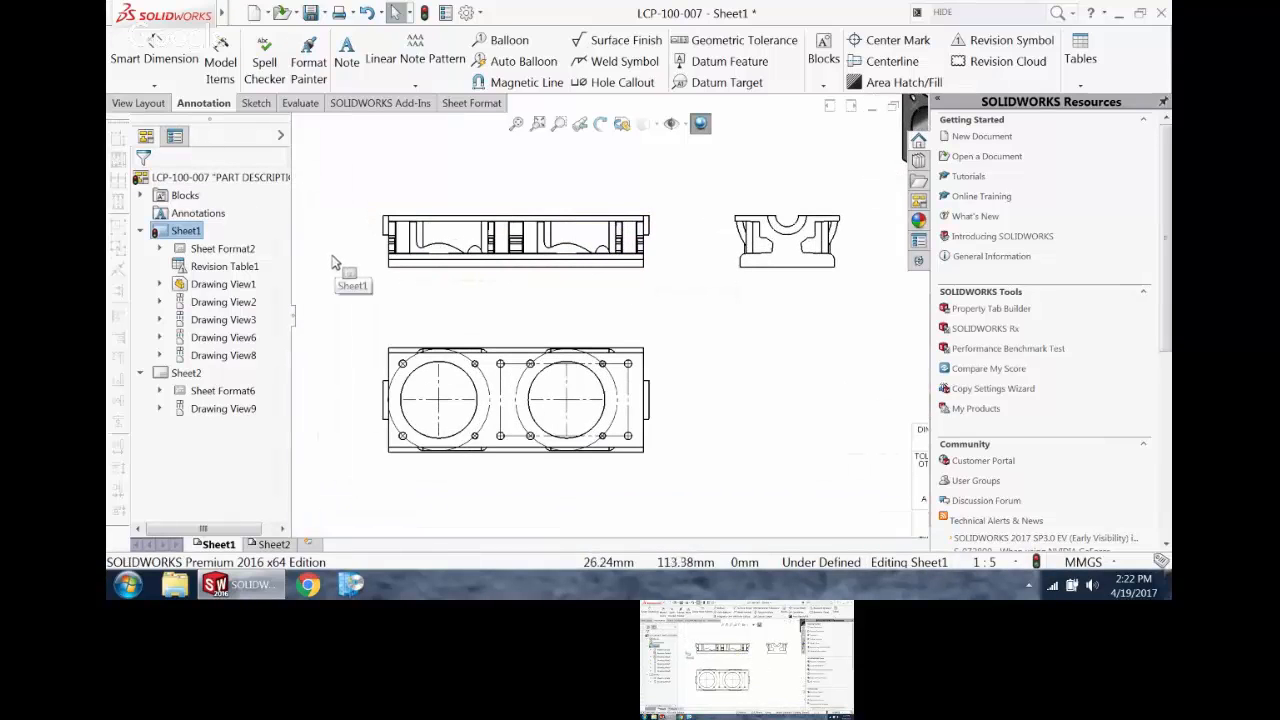
left_click(157, 87)
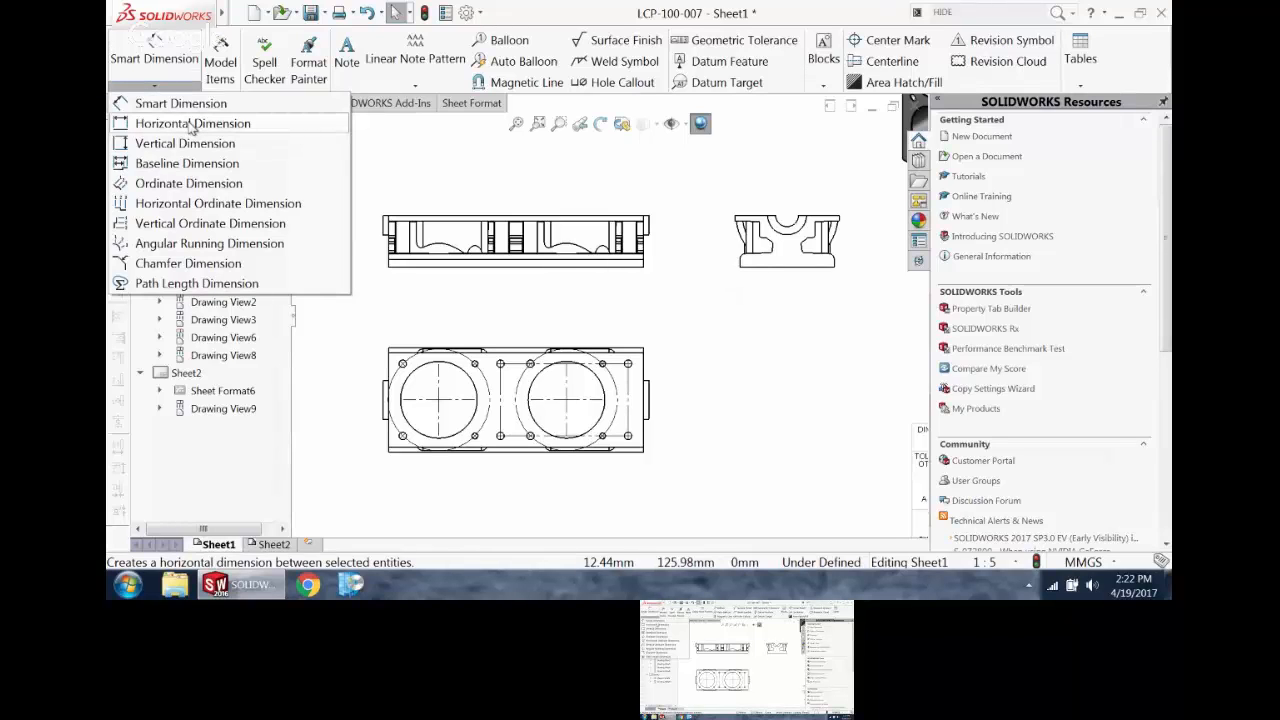
left_click(172, 187)
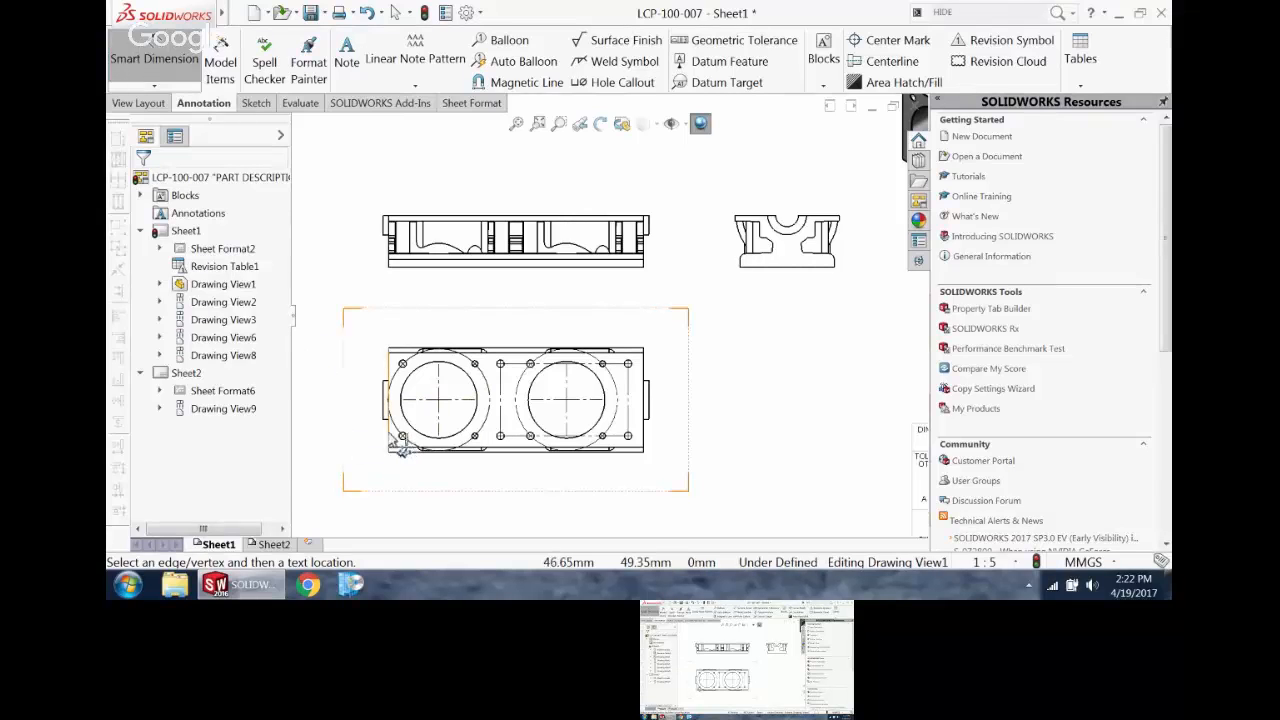
left_click(392, 486)
scroll(410, 458, "up", 3)
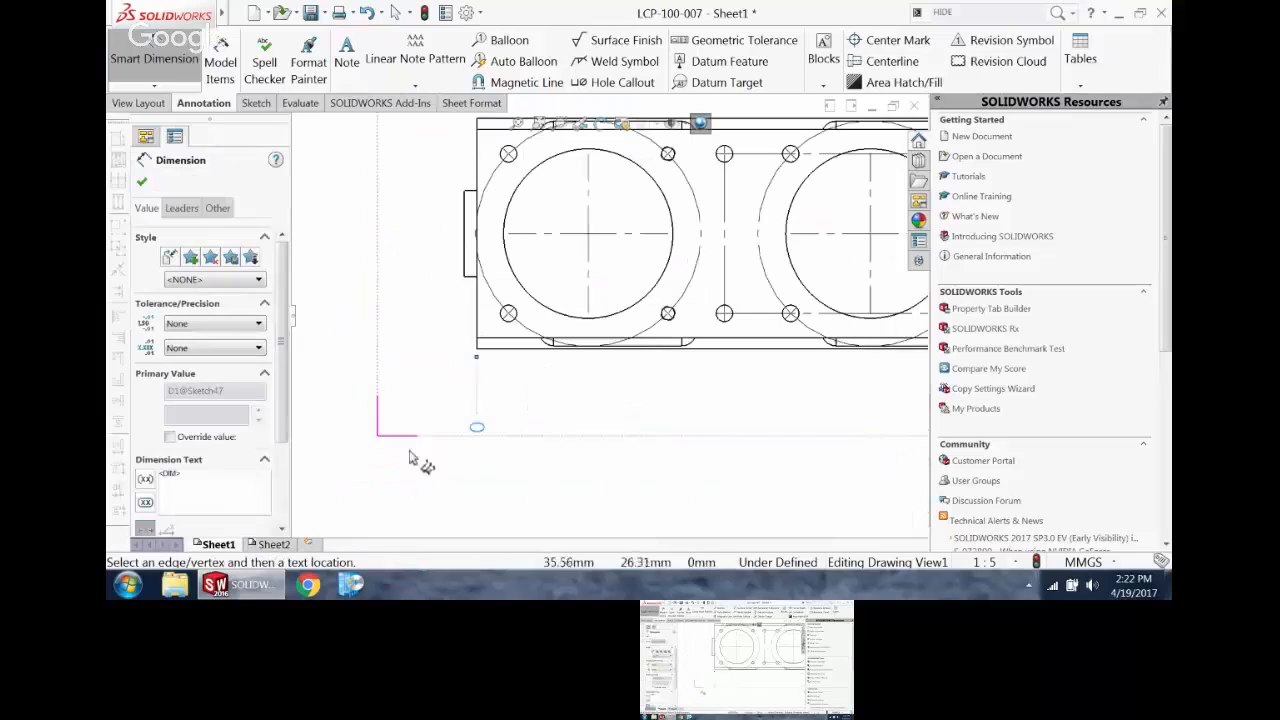
left_click(508, 314)
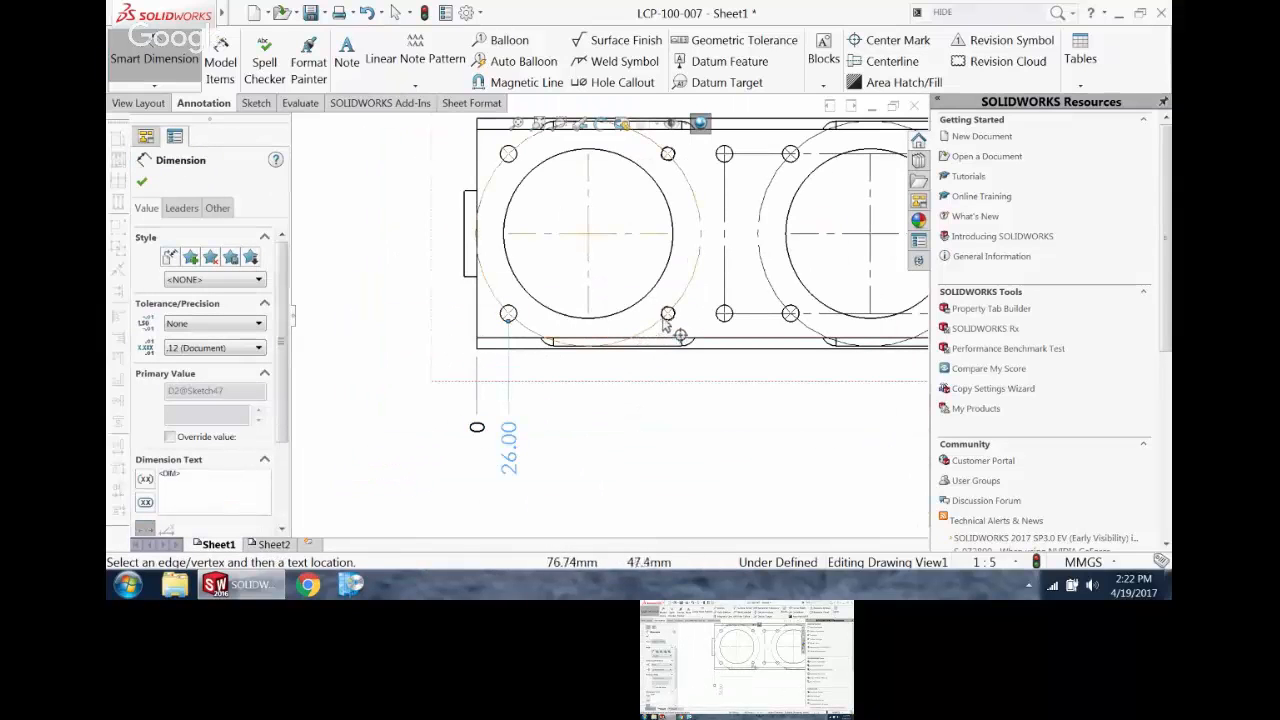
Step: Add the next two lower-row holes and the plate's right edge to the horizontal ordinate dimensions
scroll(672, 326, "down", 3)
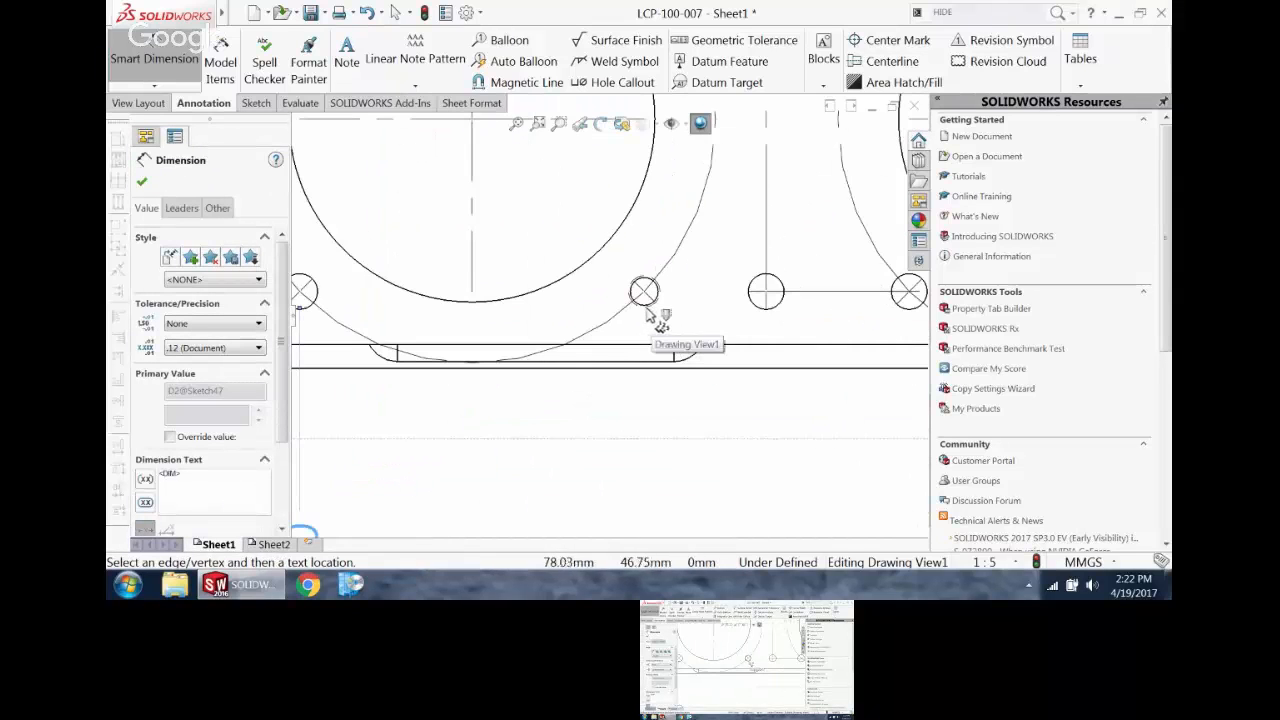
left_click(650, 314)
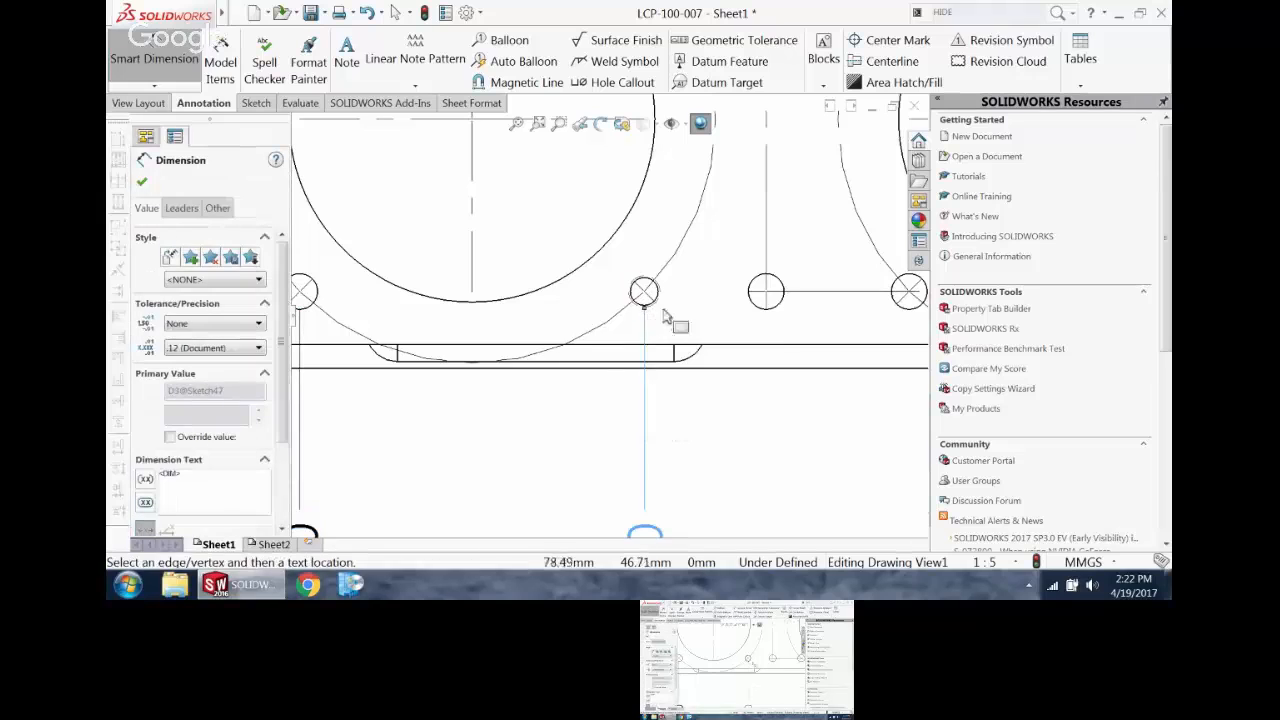
left_click(757, 310)
scroll(762, 312, "up", 6)
scroll(880, 318, "down", 1)
left_click(906, 314)
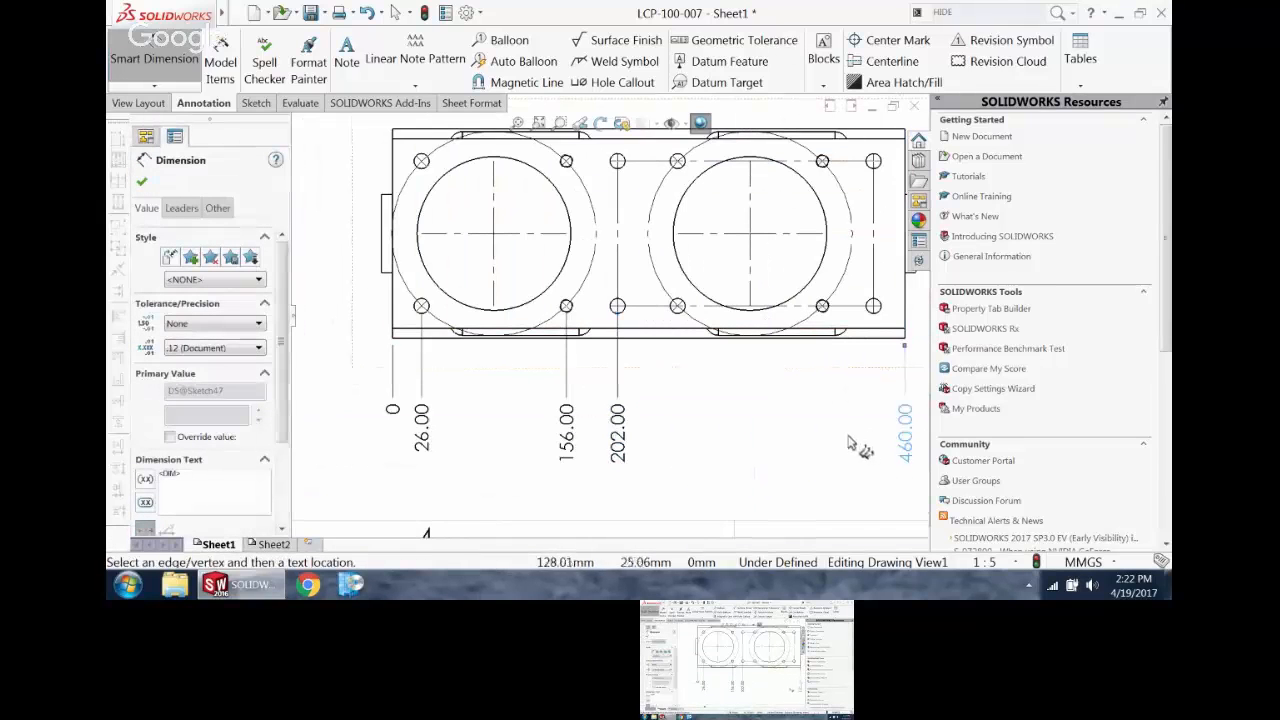
scroll(760, 420, "up", 3)
key("Escape")
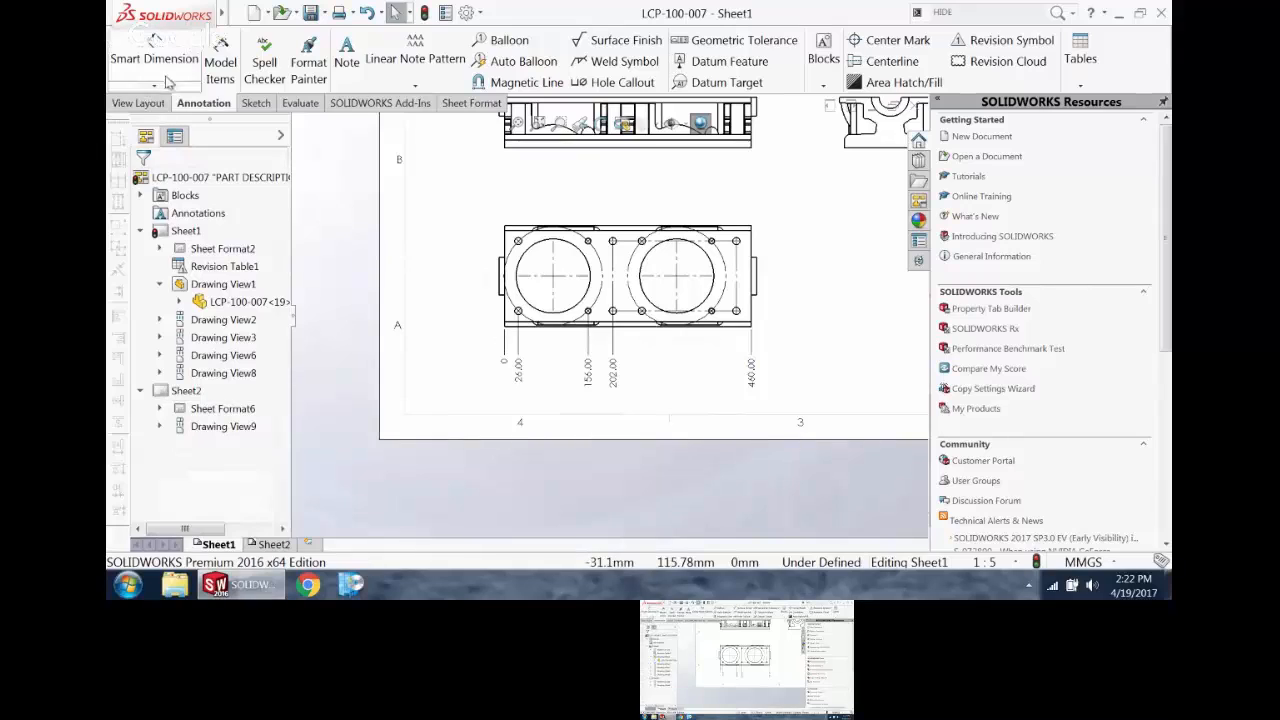
Step: Place the zero of a vertical ordinate dimension to the left of the lower view, near the plate's lower-left corner
left_click(166, 87)
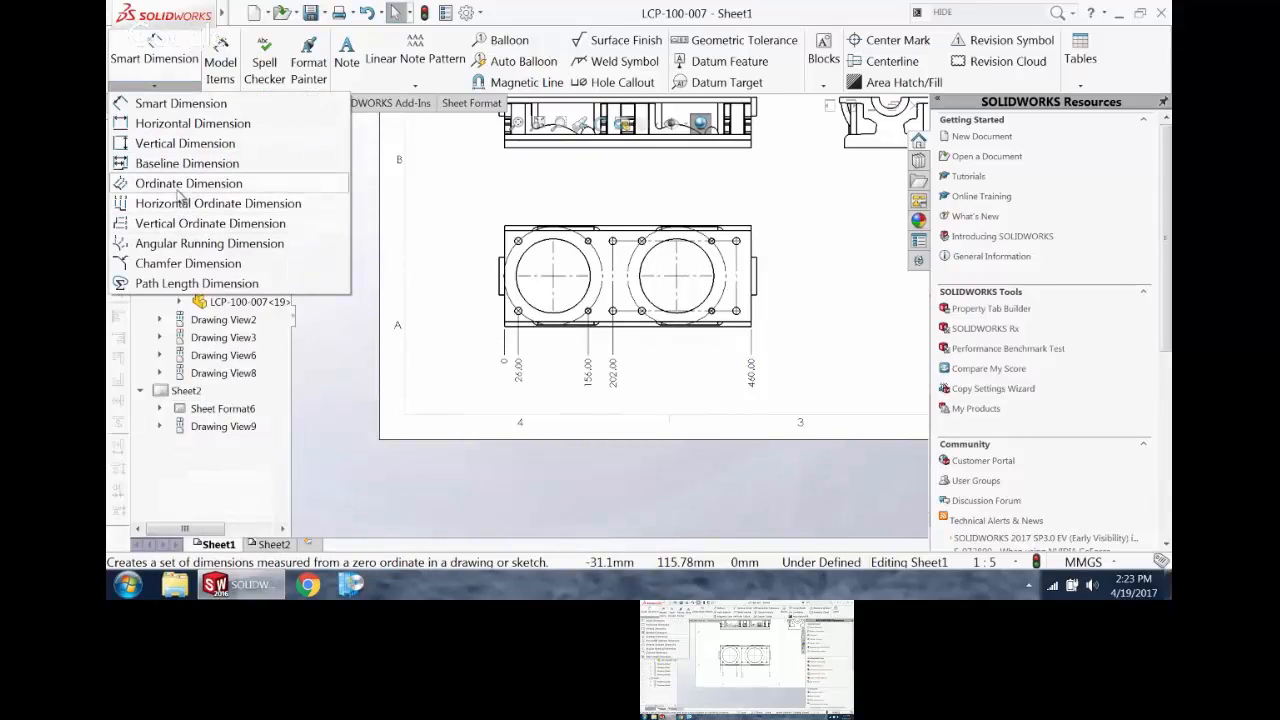
left_click(180, 186)
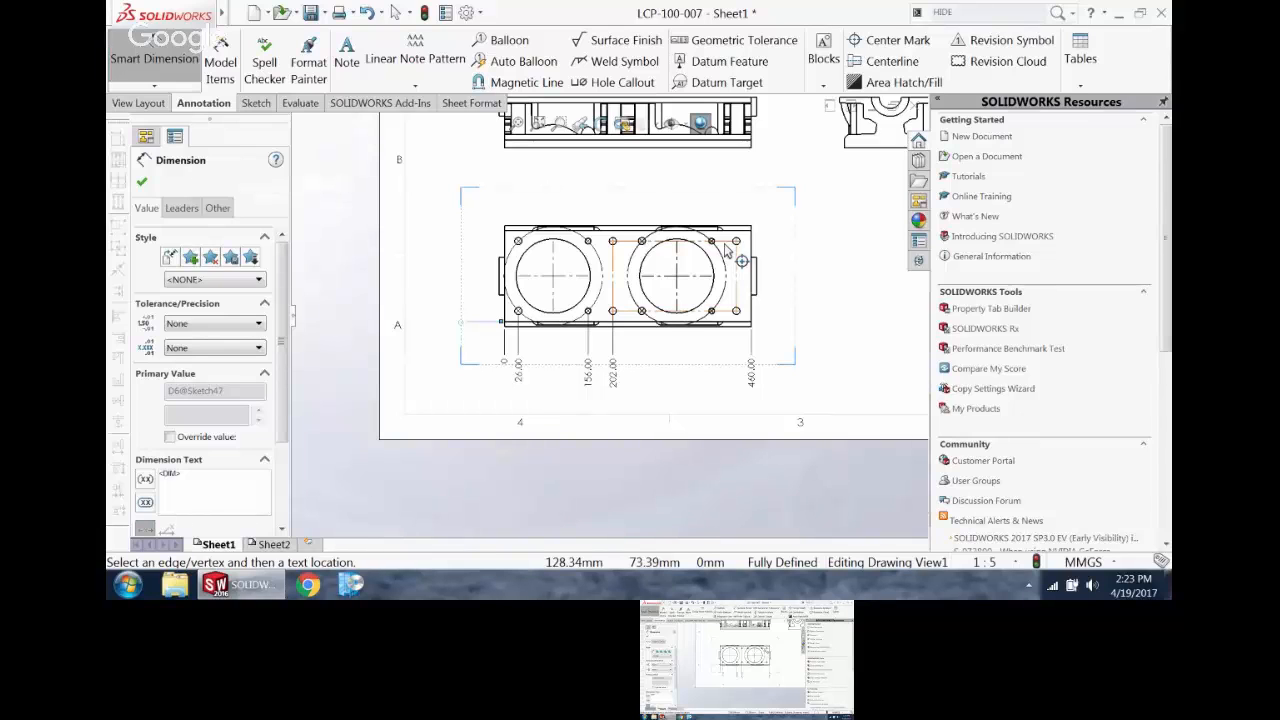
key("Escape")
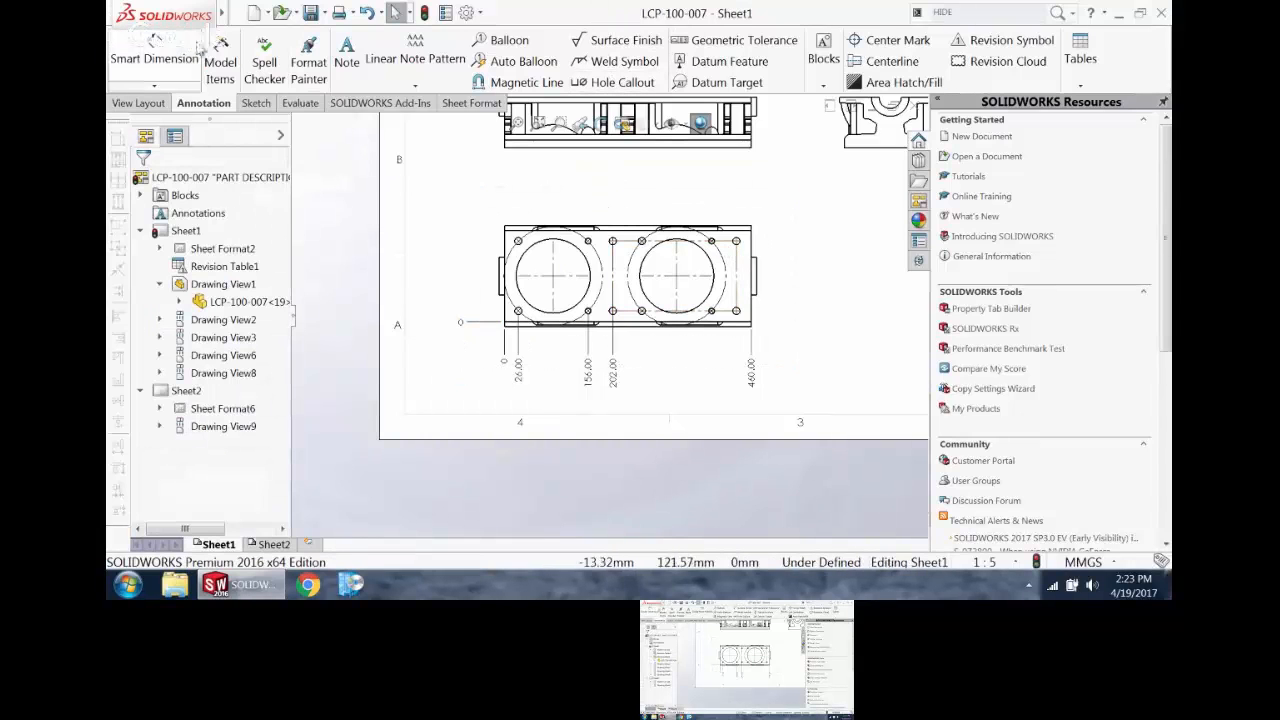
left_click(156, 86)
left_click(180, 184)
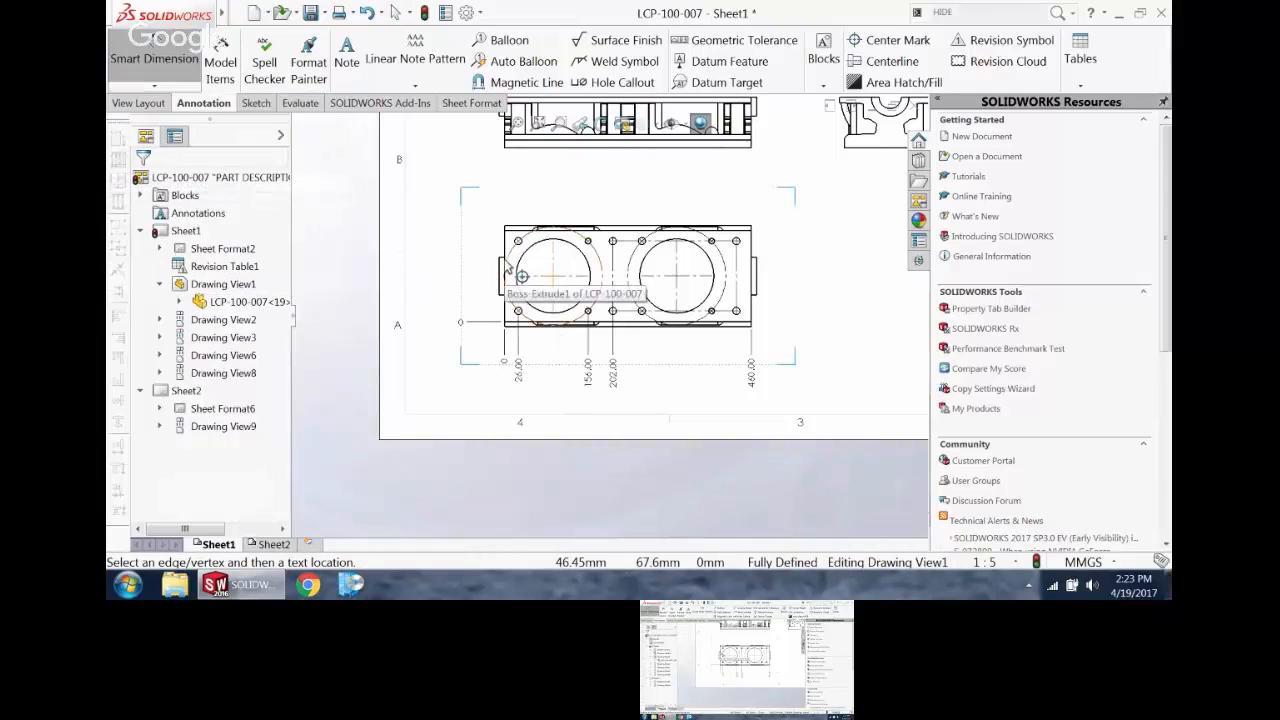
key("Escape")
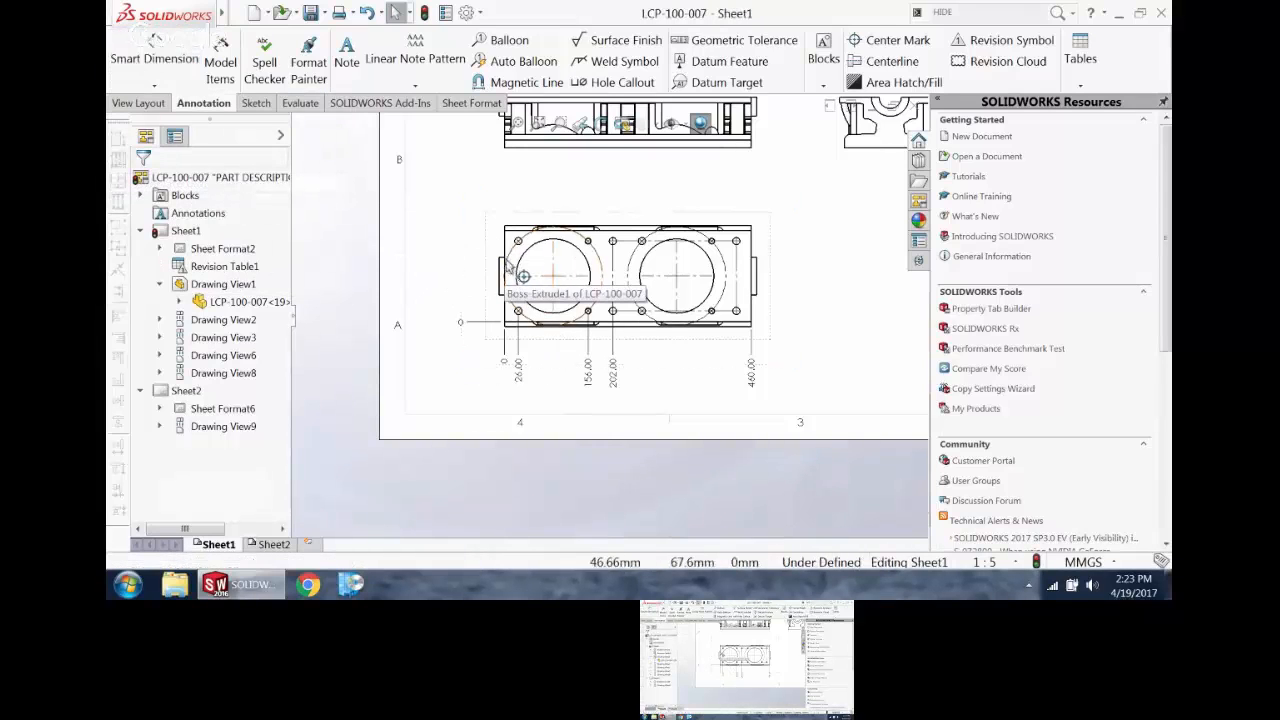
Step: Add the two lower bolt holes around the right-hand bore to the horizontal ordinate dimensions below the lower view
left_click(520, 382)
right_click(520, 385)
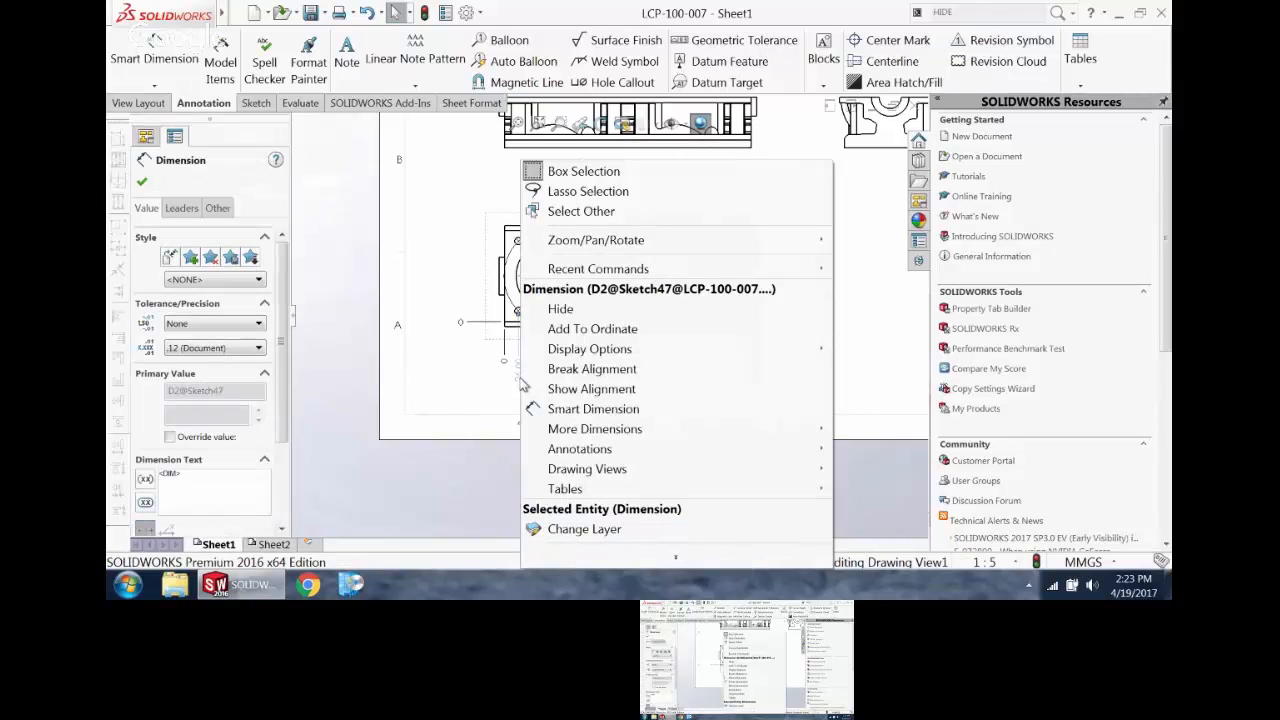
left_click(573, 329)
scroll(607, 258, "up", 2)
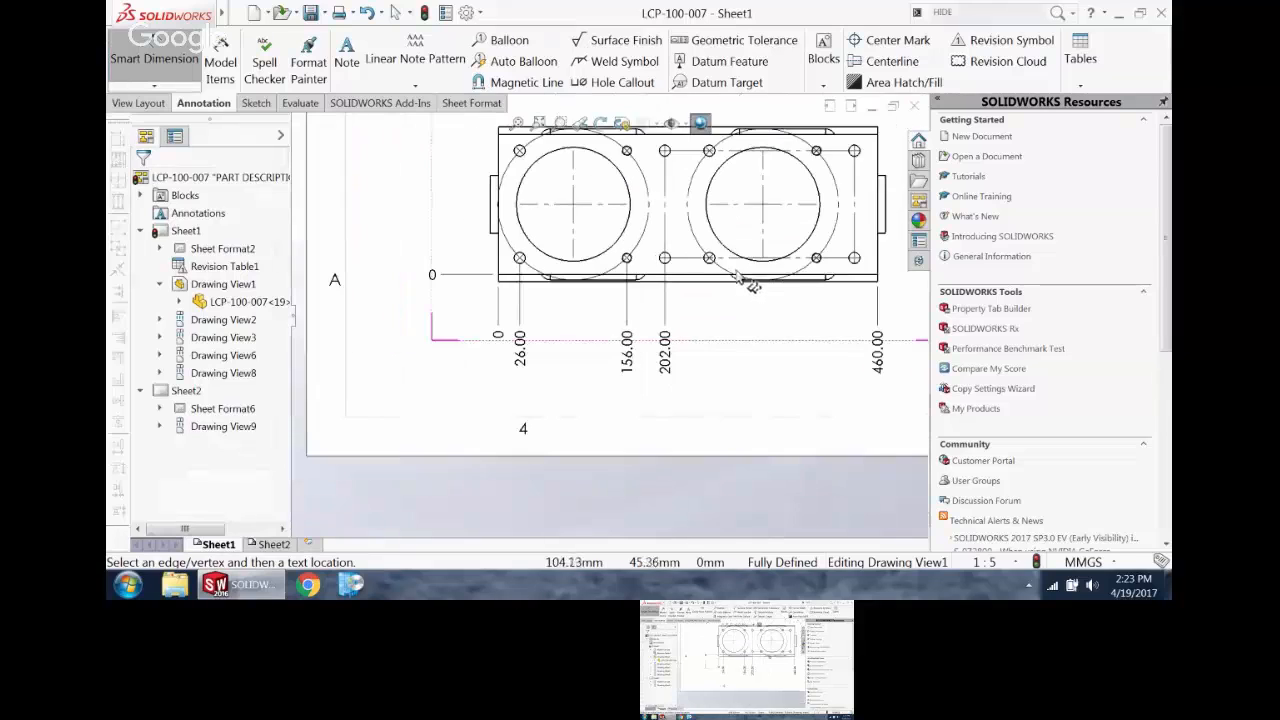
left_click(709, 258)
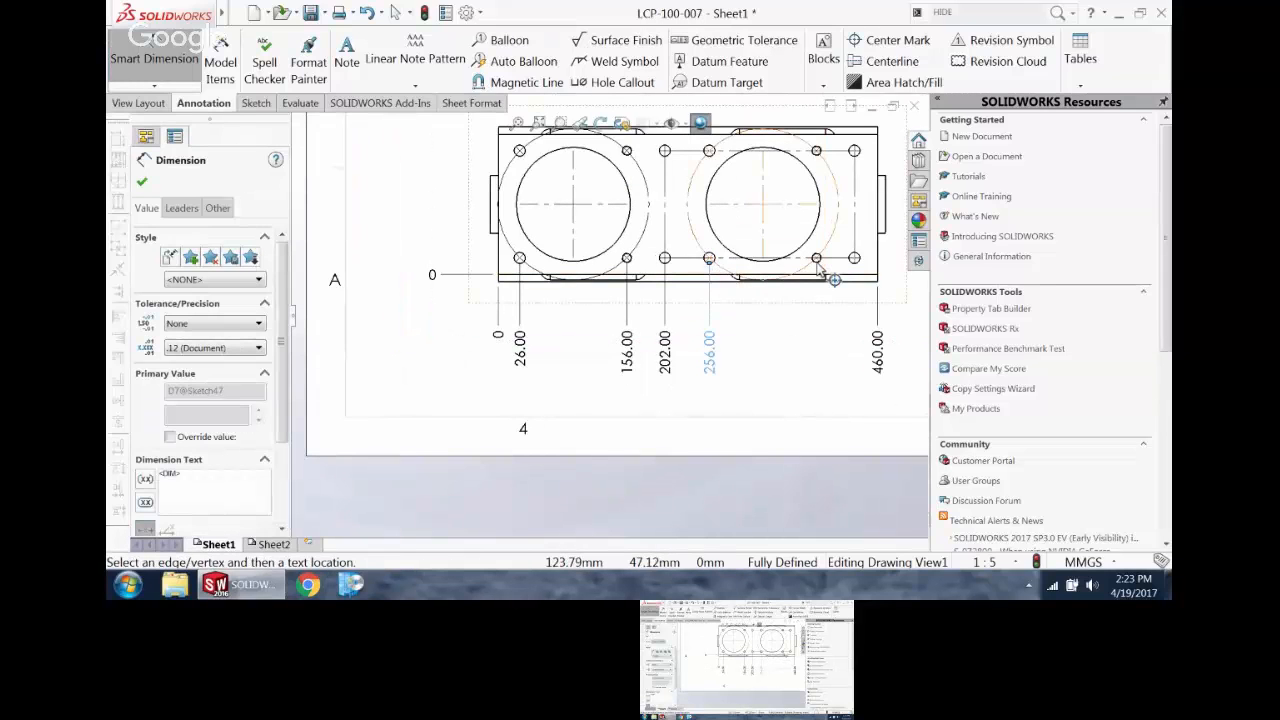
scroll(824, 285, "down", 2)
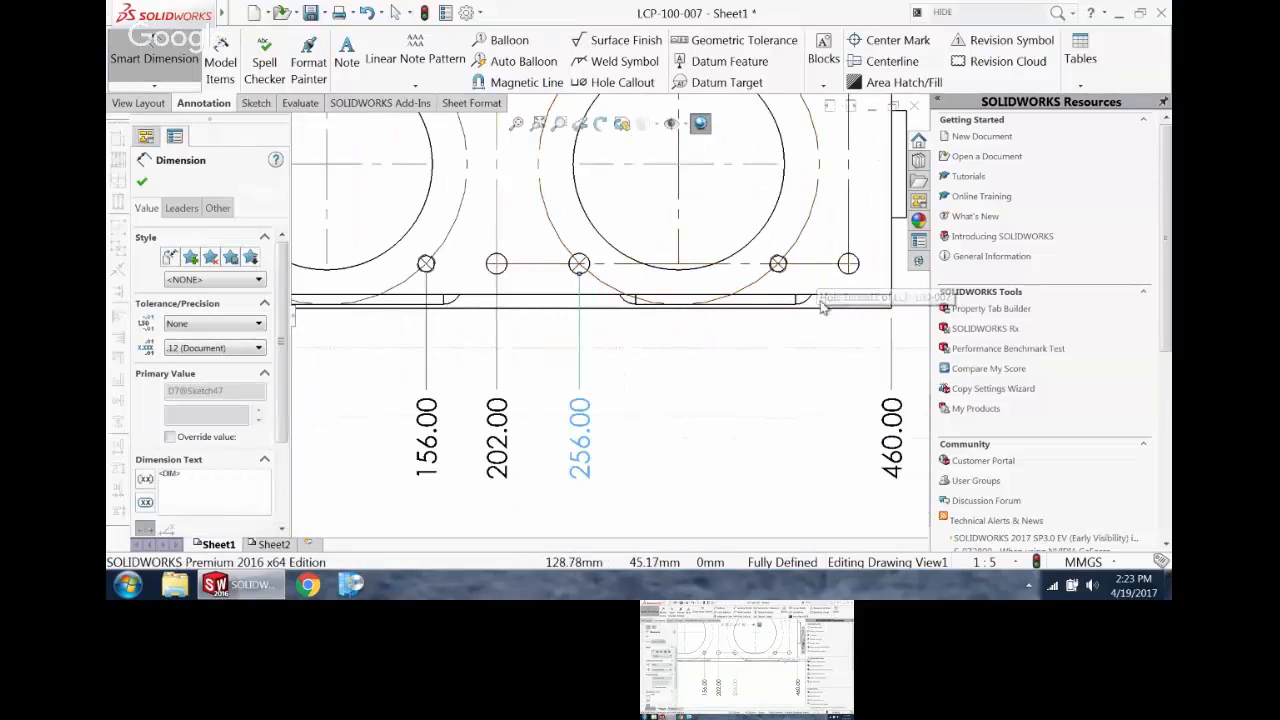
left_click(779, 266)
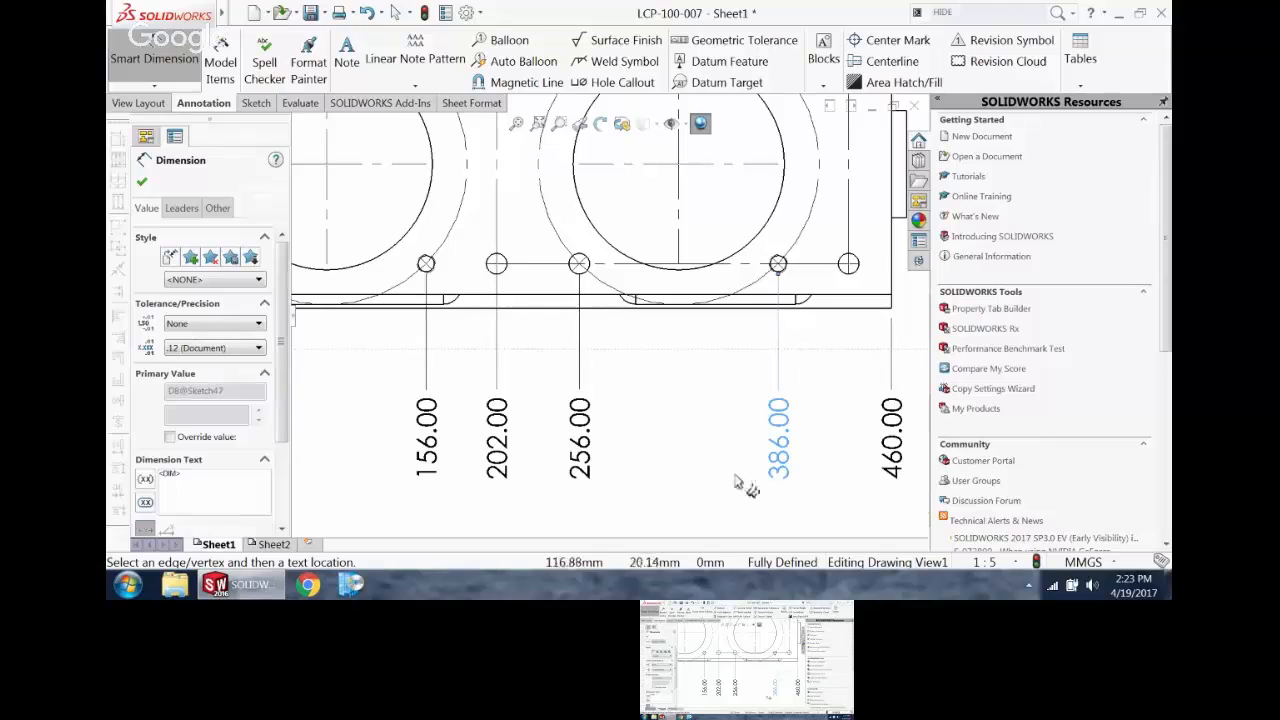
key("Escape")
Step: Re-attach the zero of the horizontal ordinate dimensions to the edge of the boss protruding from the plate's left side
scroll(665, 480, "up", 3)
left_click(425, 351)
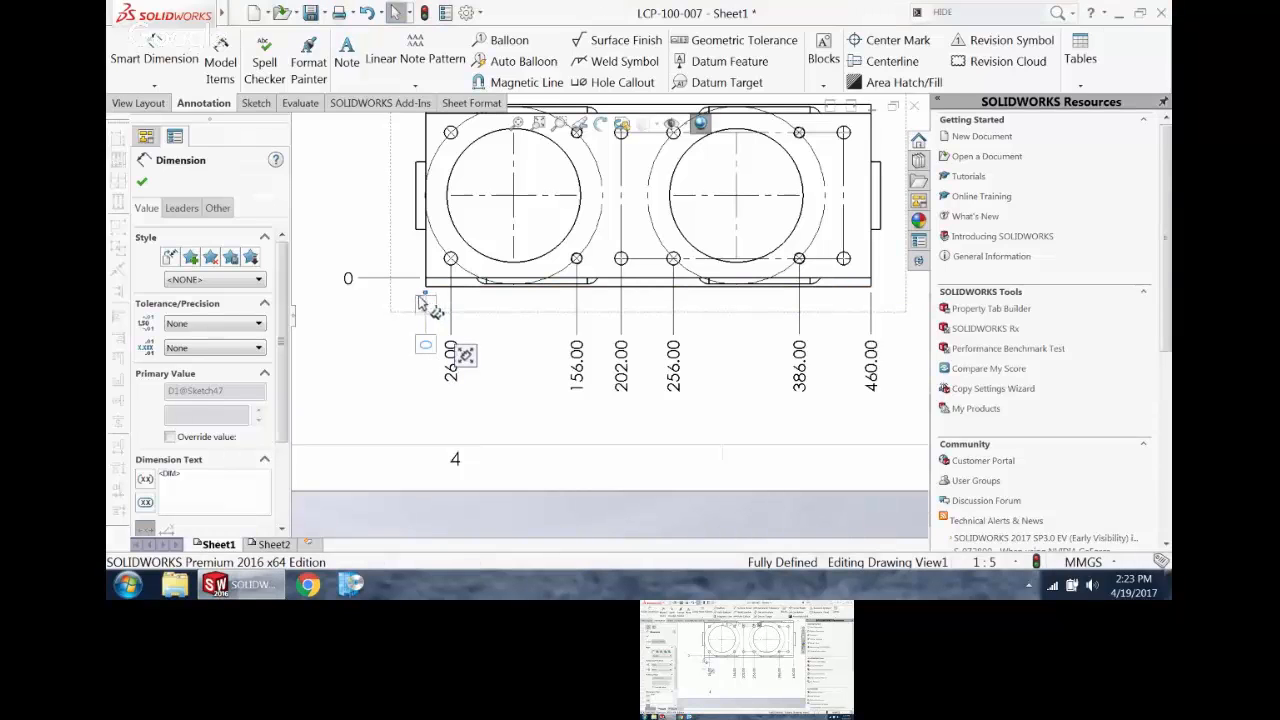
left_click(418, 215)
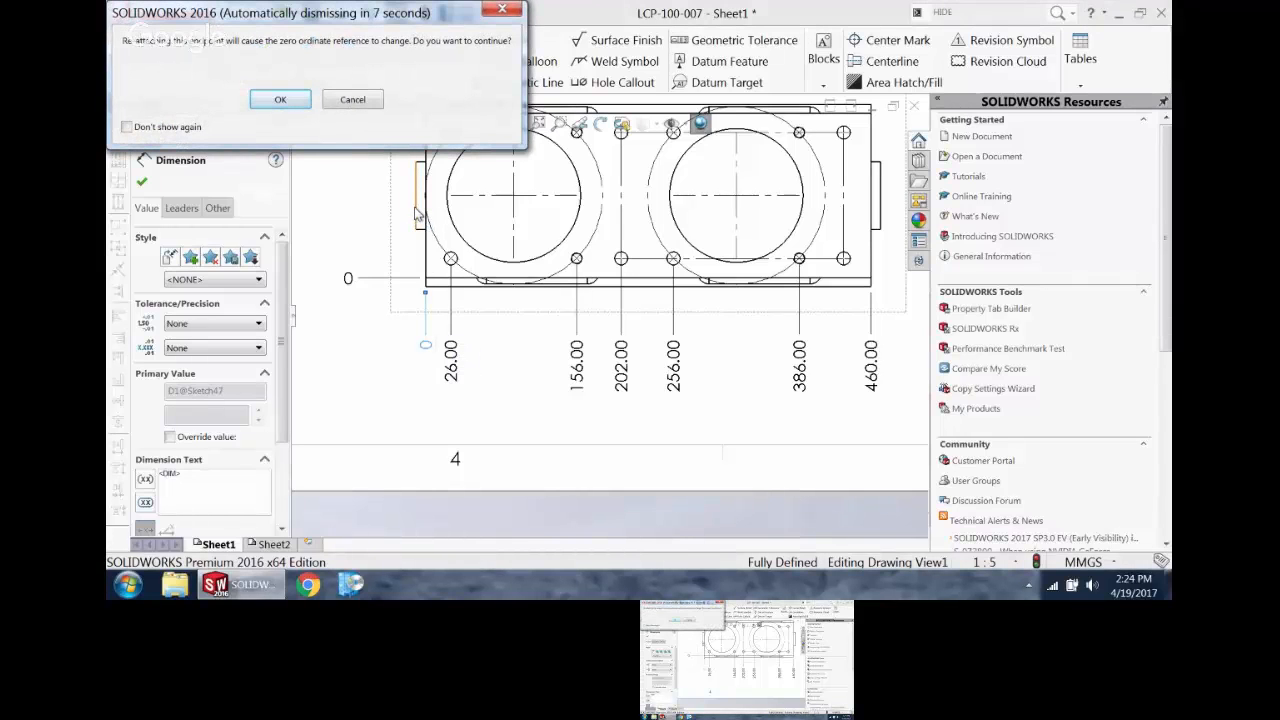
left_click_drag(253, 18, 358, 143)
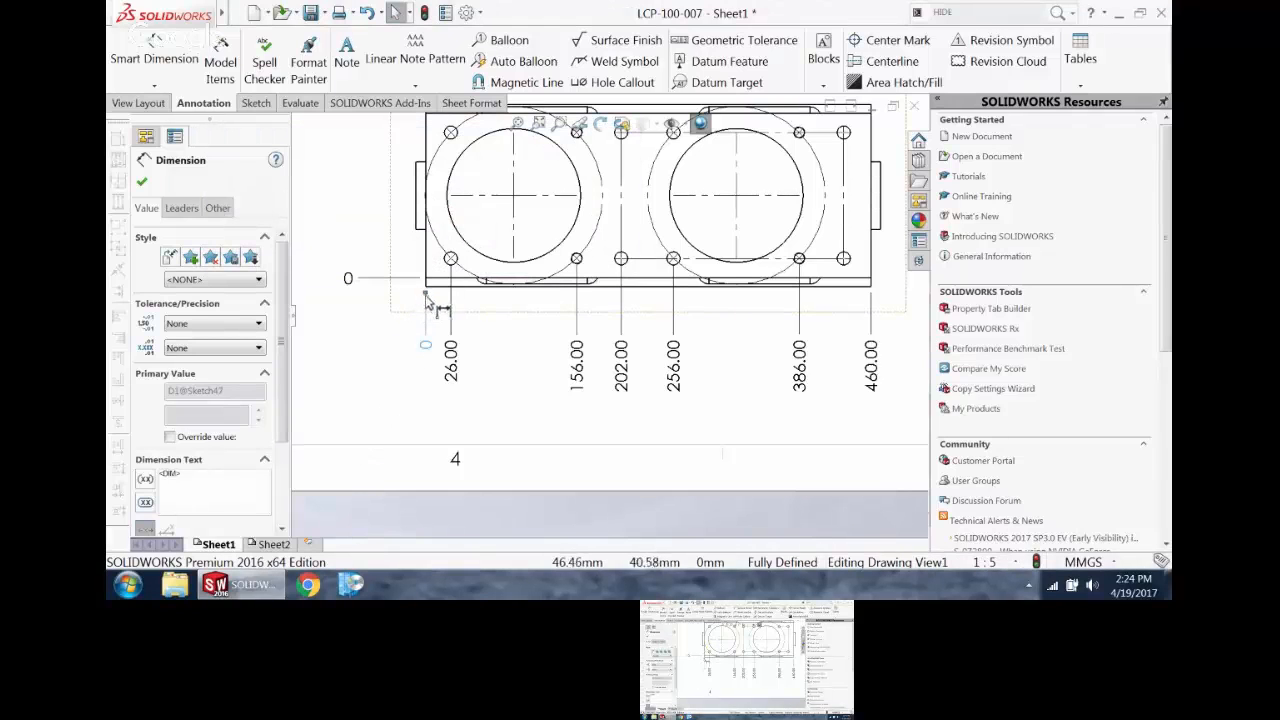
left_click_drag(403, 254, 415, 217)
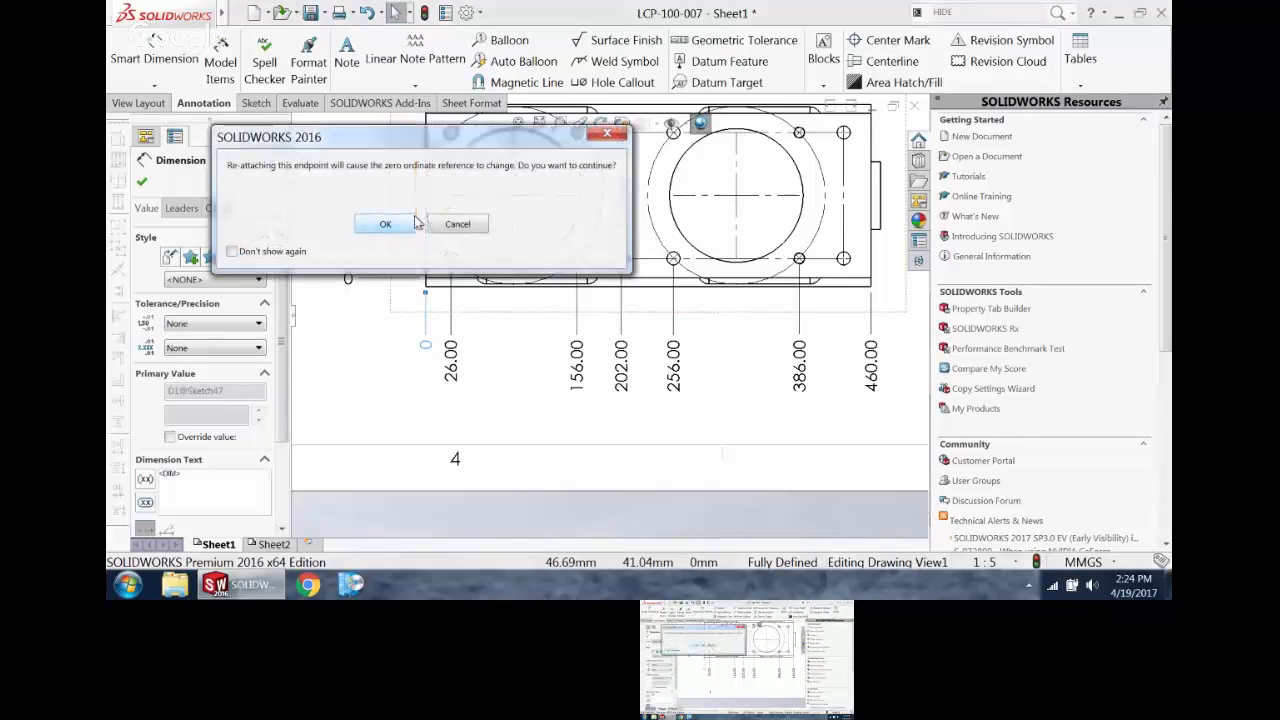
left_click(387, 224)
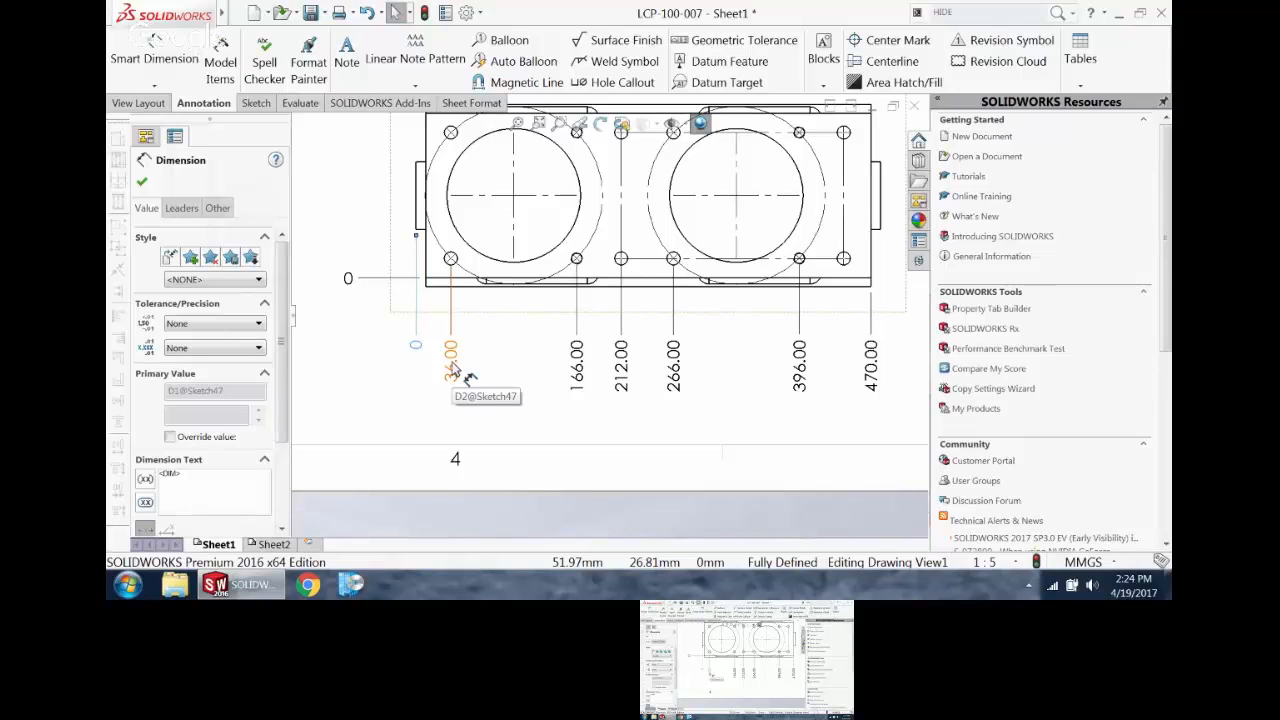
Step: Delete all the ordinate dimensions from the lower view
scroll(451, 362, "up", 3)
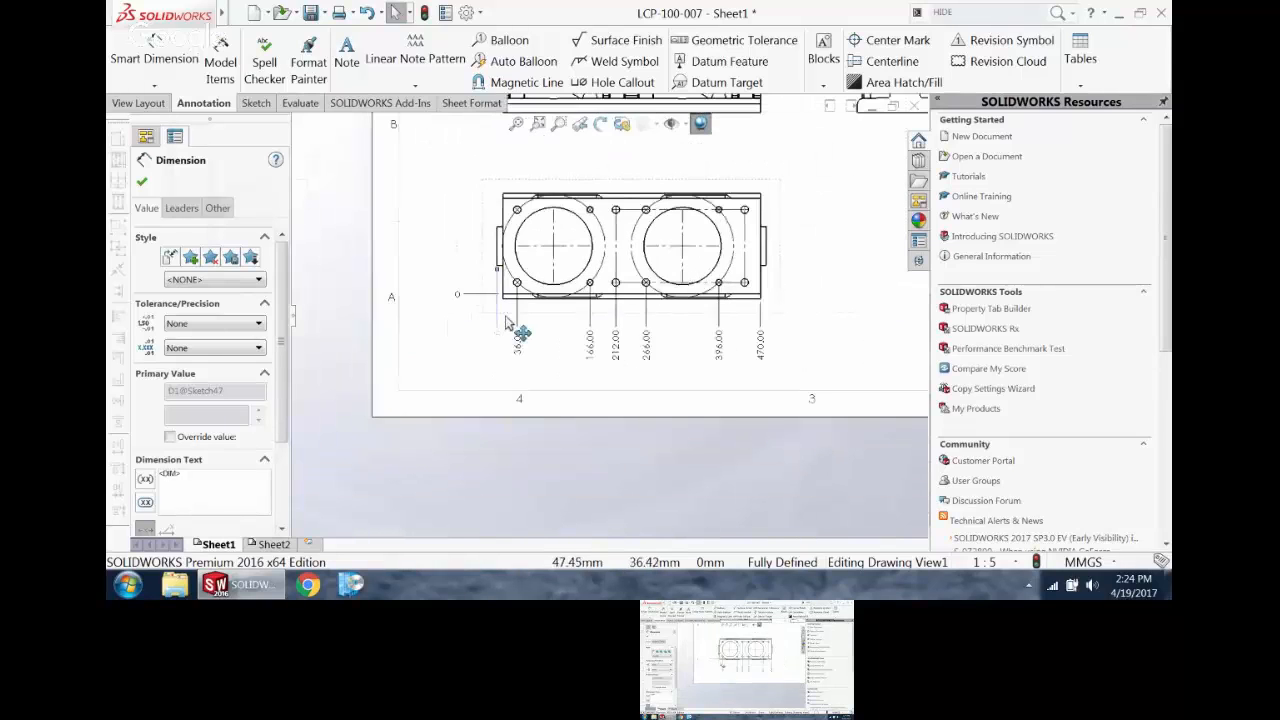
left_click(586, 390)
left_click_drag(815, 393, 451, 313)
key("Delete")
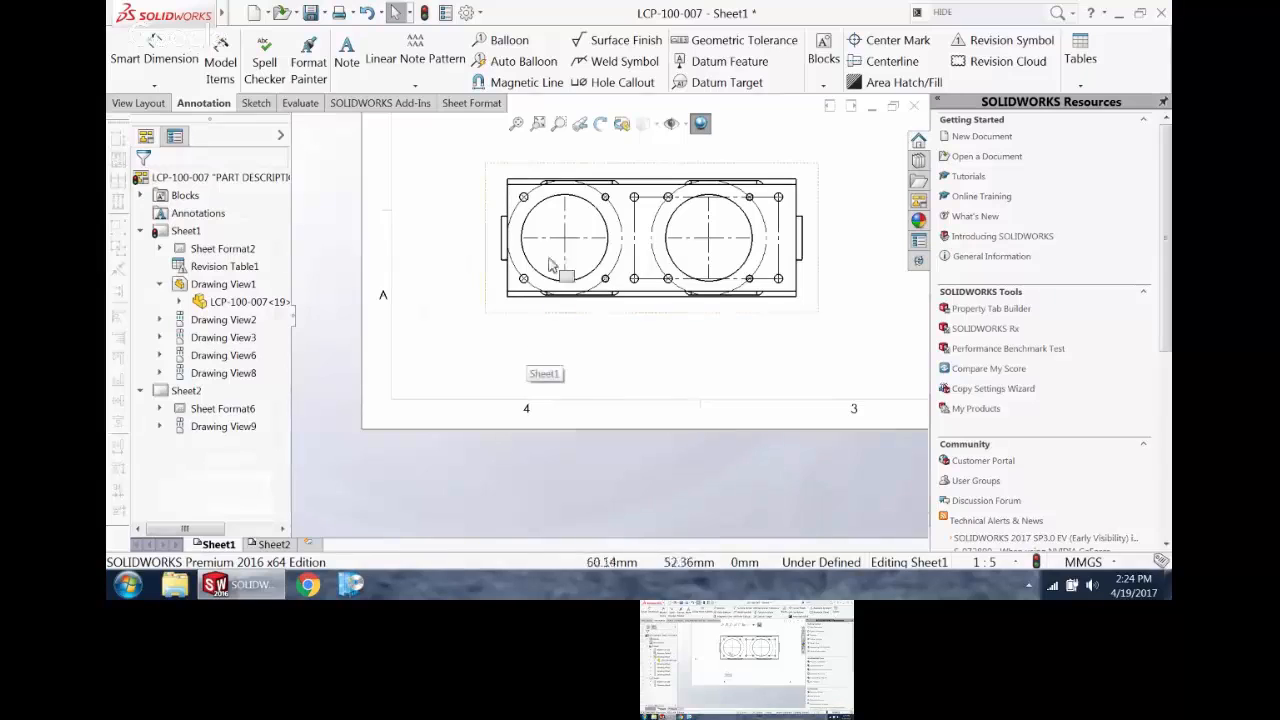
Step: Start a hole table for the lower view with A, B, C tags and its origin at the plate's lower-left corner
scroll(651, 186, "down", 2)
left_click(1082, 86)
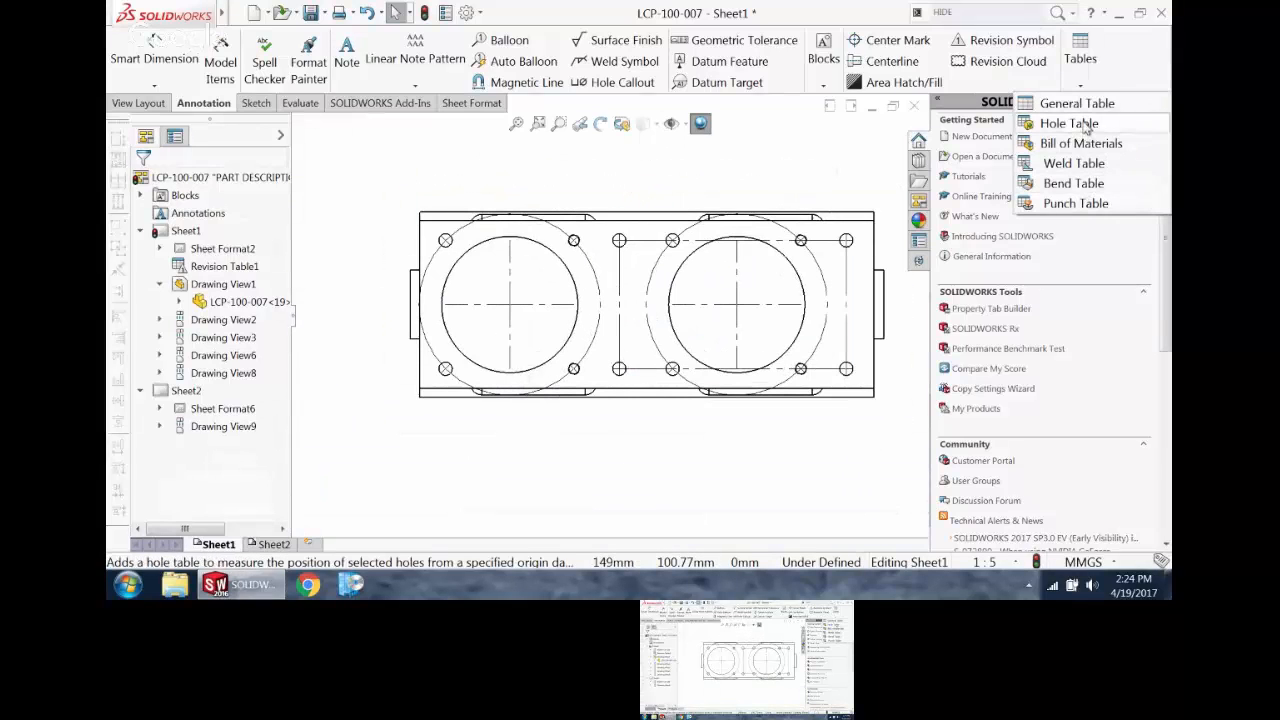
left_click(1082, 123)
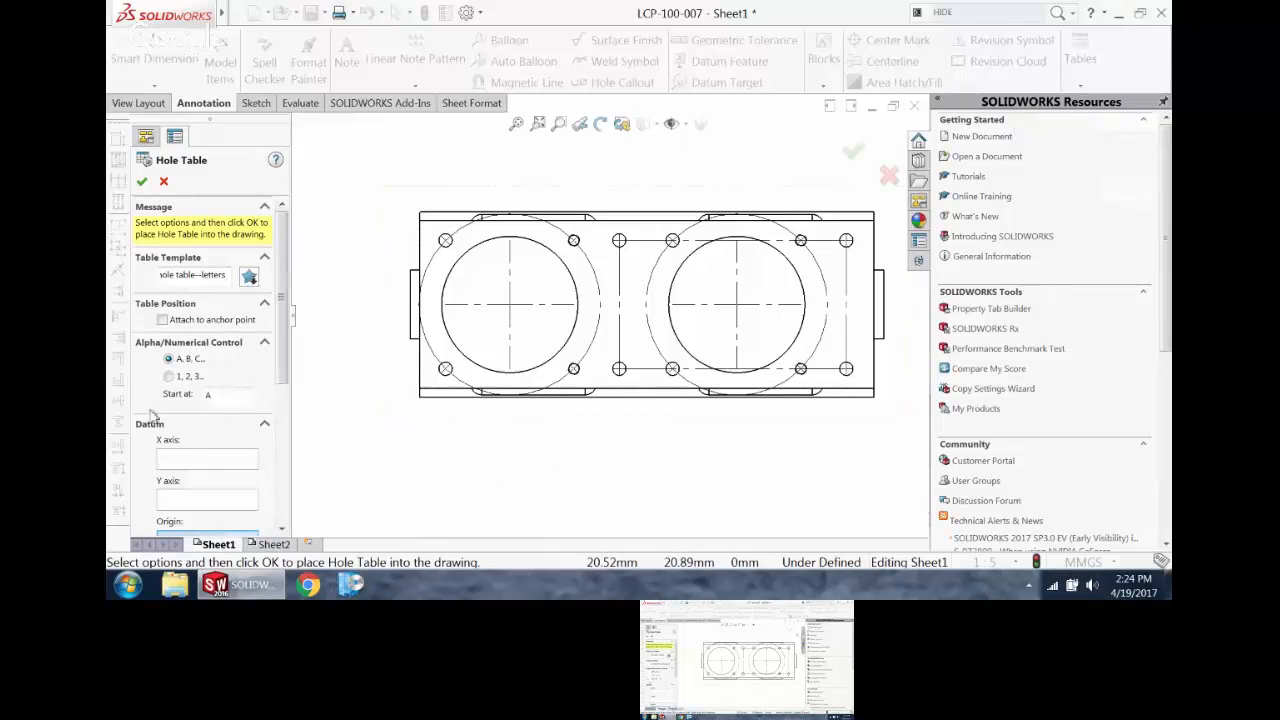
scroll(272, 313, "down", 5)
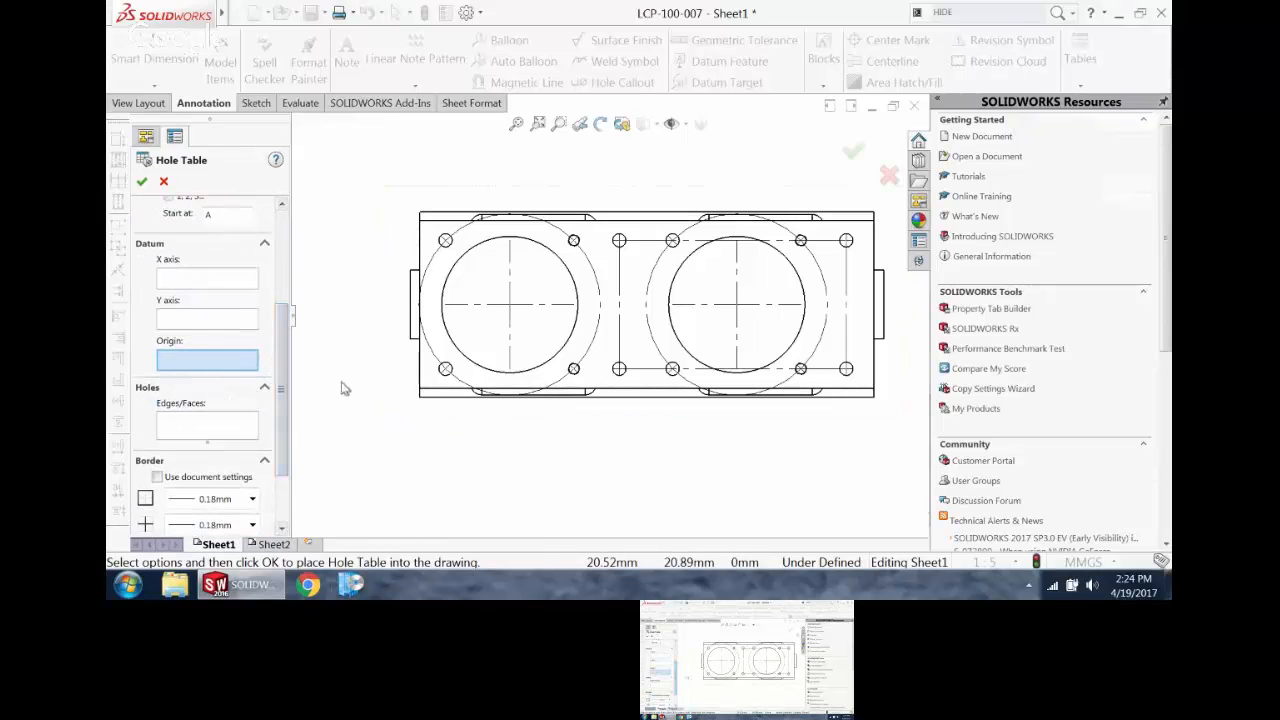
left_click(421, 395)
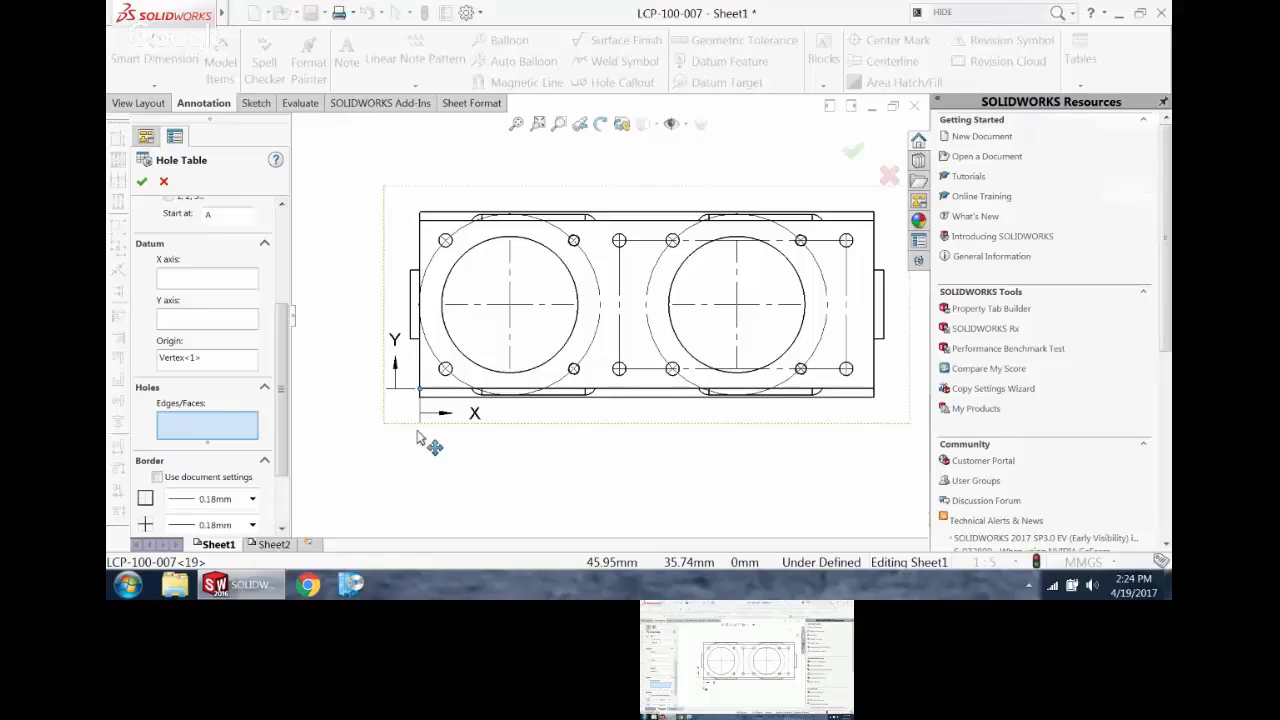
left_click(219, 317)
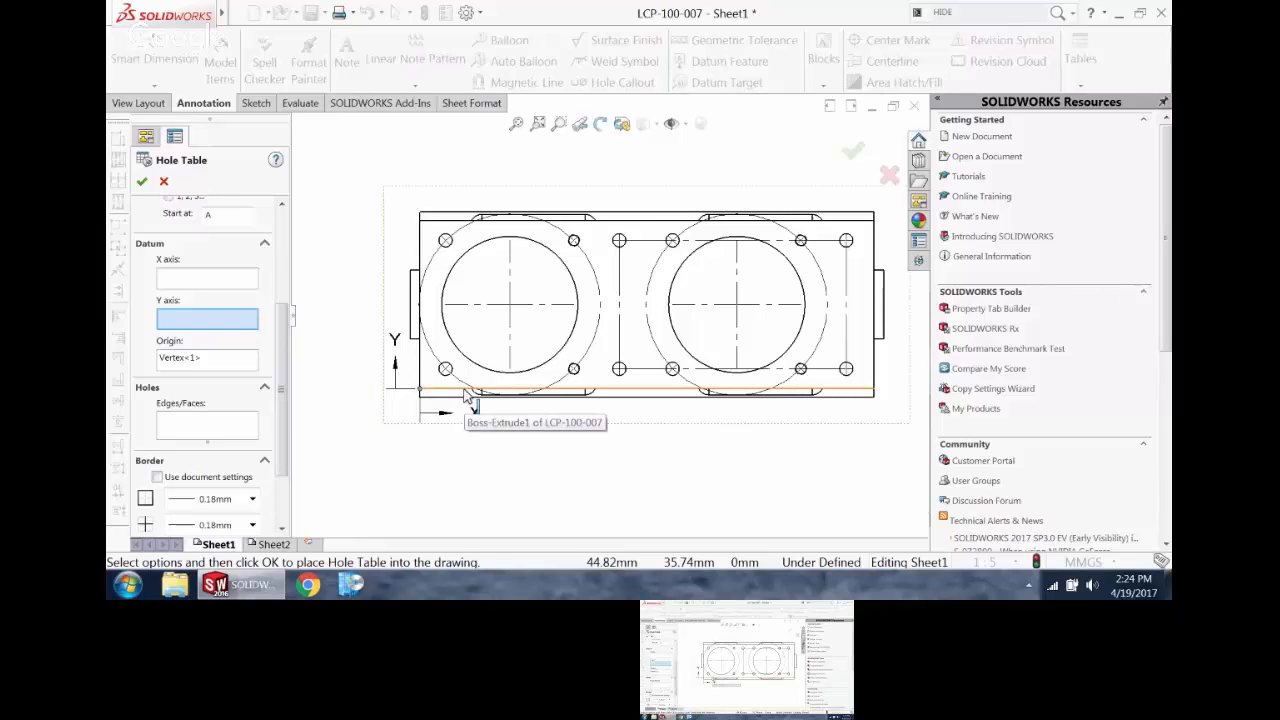
left_click(246, 362)
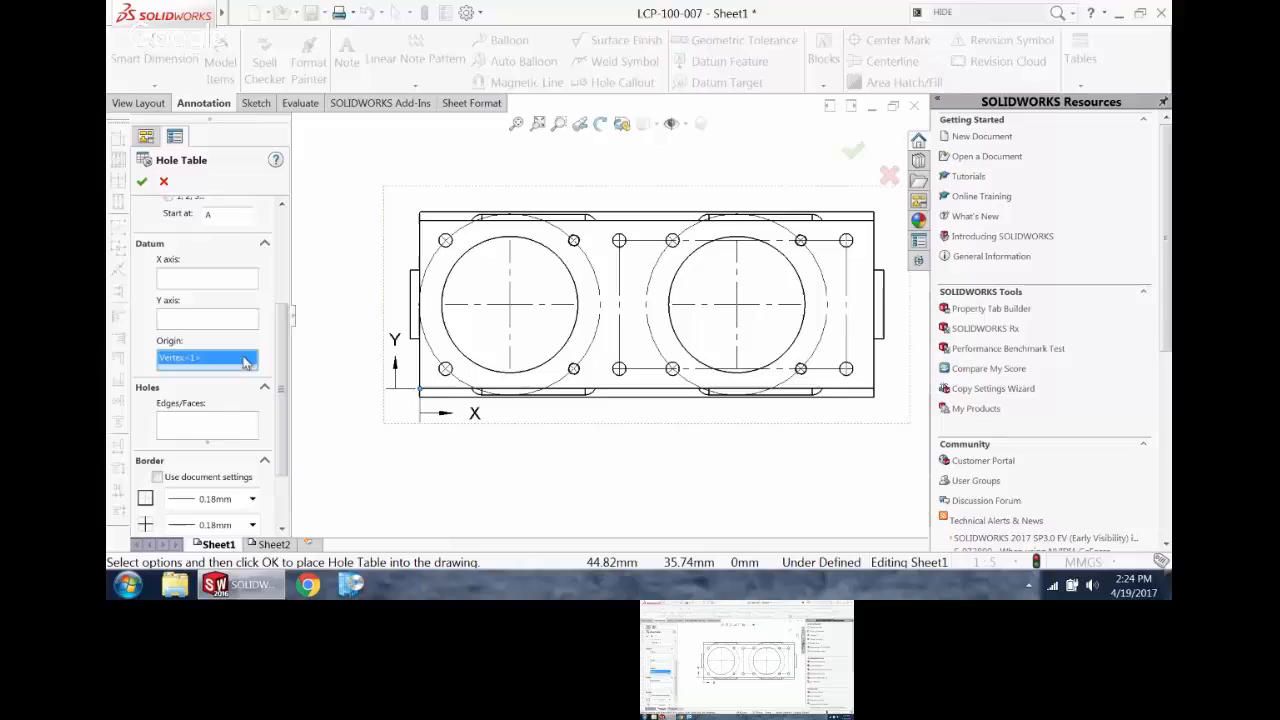
Step: Include all holes on the plate's face and place the hole table in the sheet's upper-left corner
left_click(237, 437)
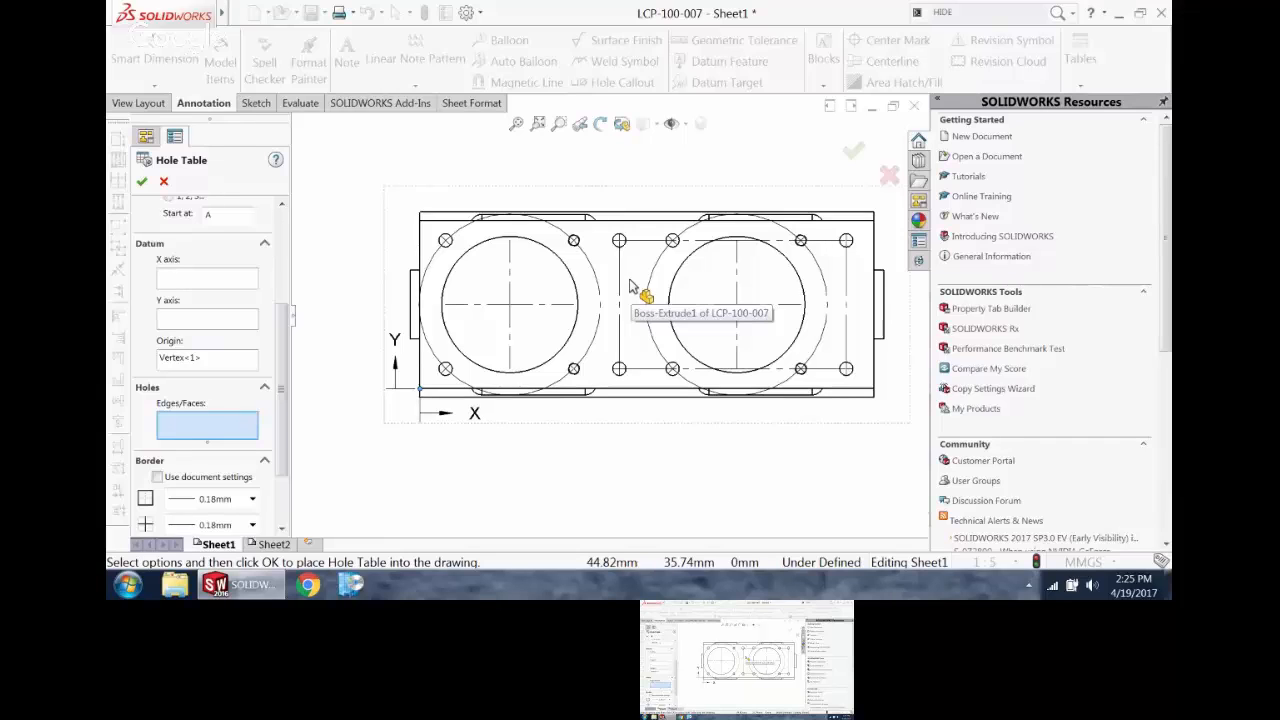
left_click(432, 244)
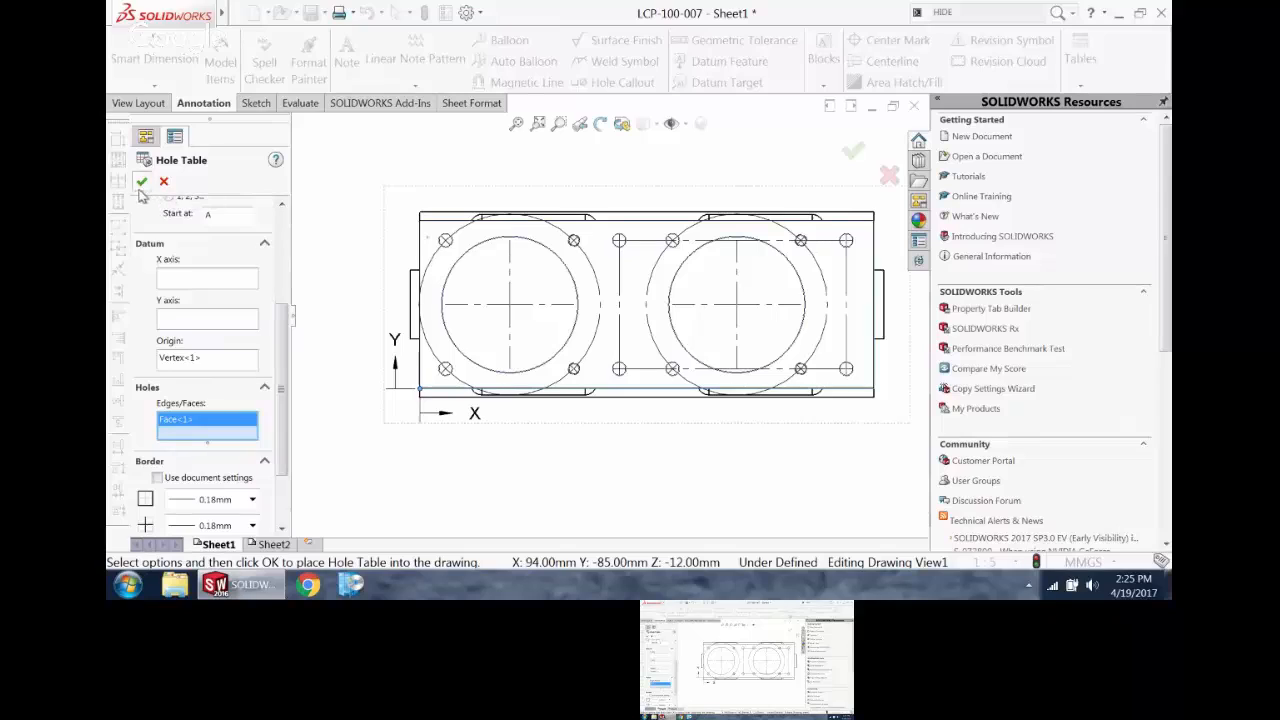
scroll(452, 280, "up", 5)
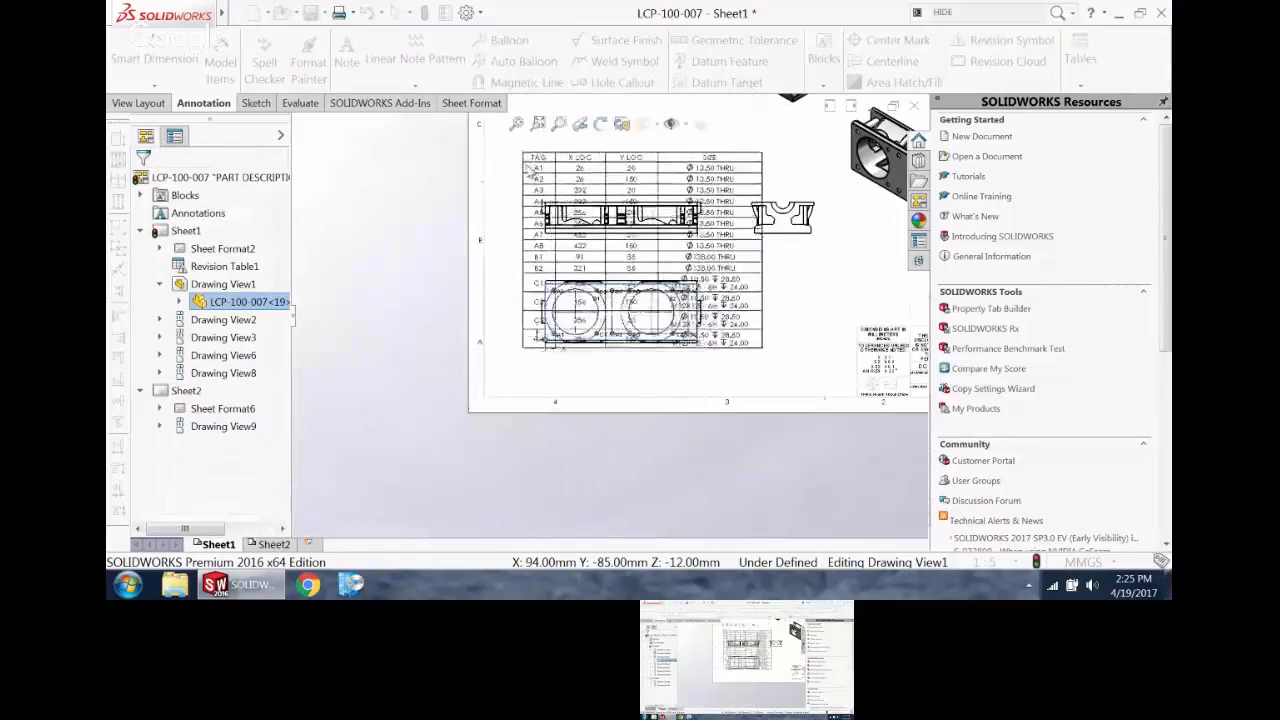
middle_click_drag(586, 212, 545, 427)
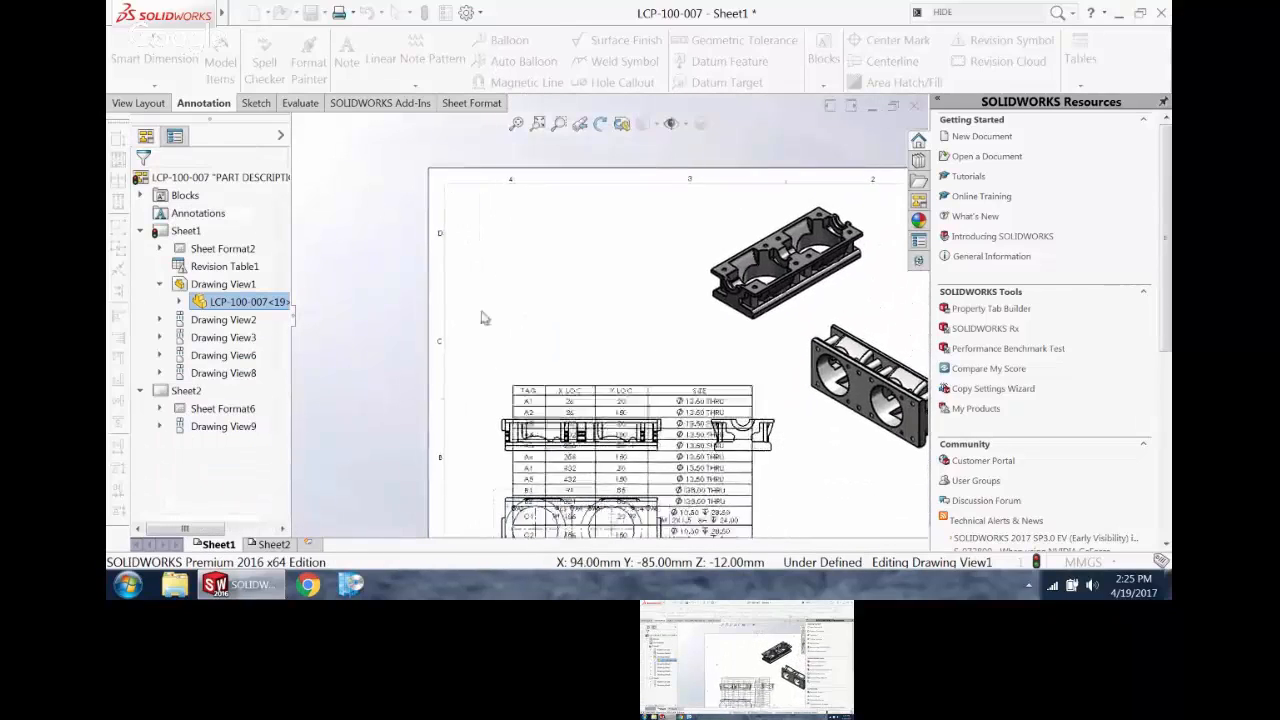
left_click(452, 192)
Step: Give the B2 tag a leader to its bore and place the tag outside the plate's right edge
scroll(614, 435, "down", 8)
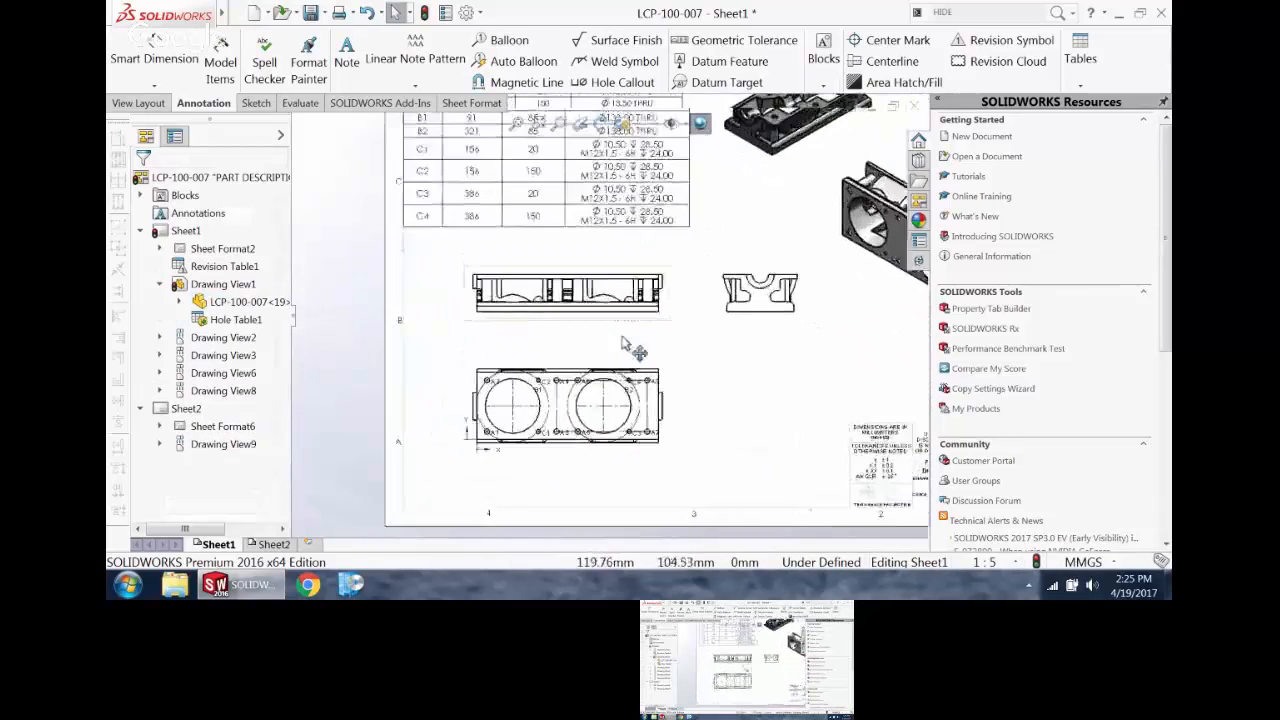
scroll(613, 421, "up", 3)
left_click_drag(660, 343, 654, 196)
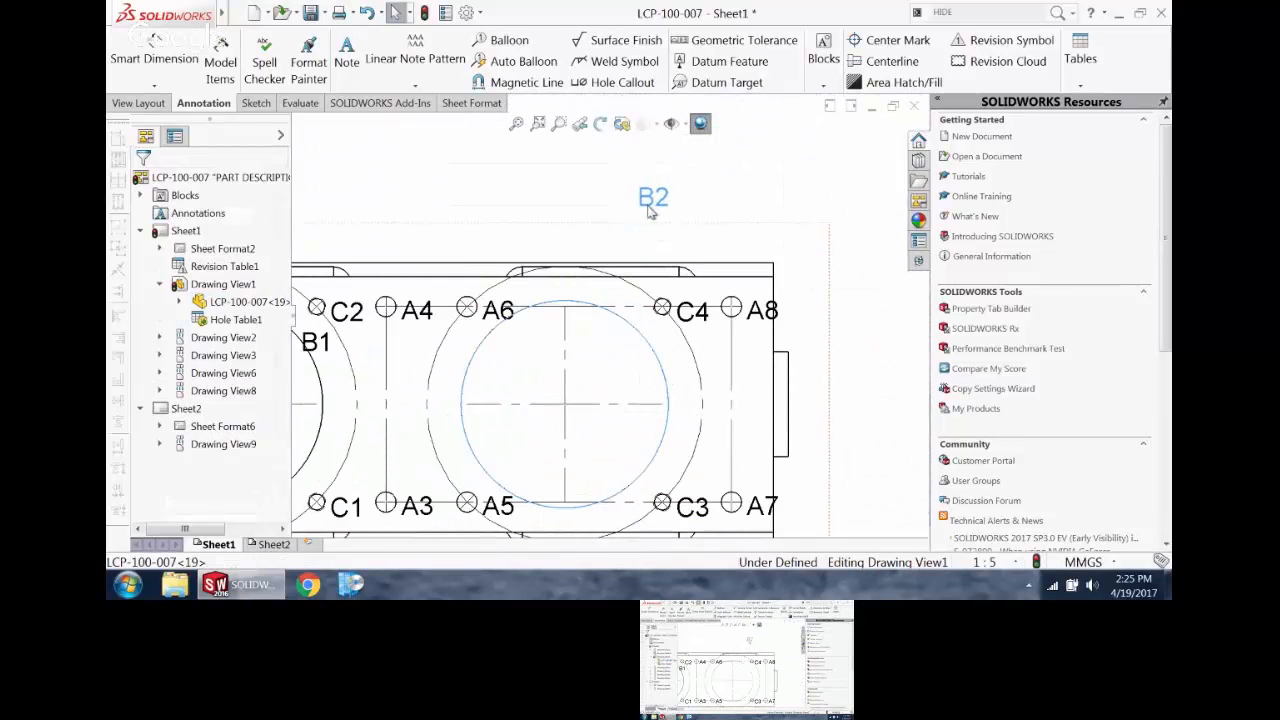
scroll(284, 318, "down", 3)
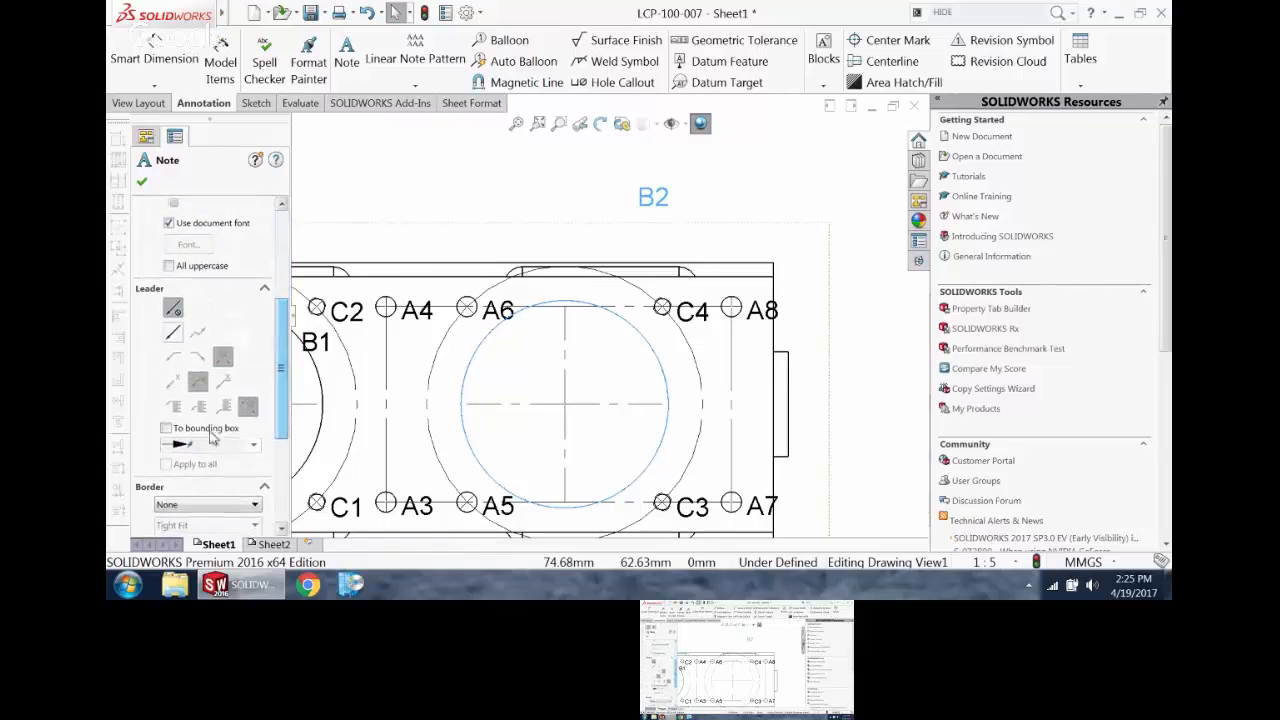
left_click(173, 333)
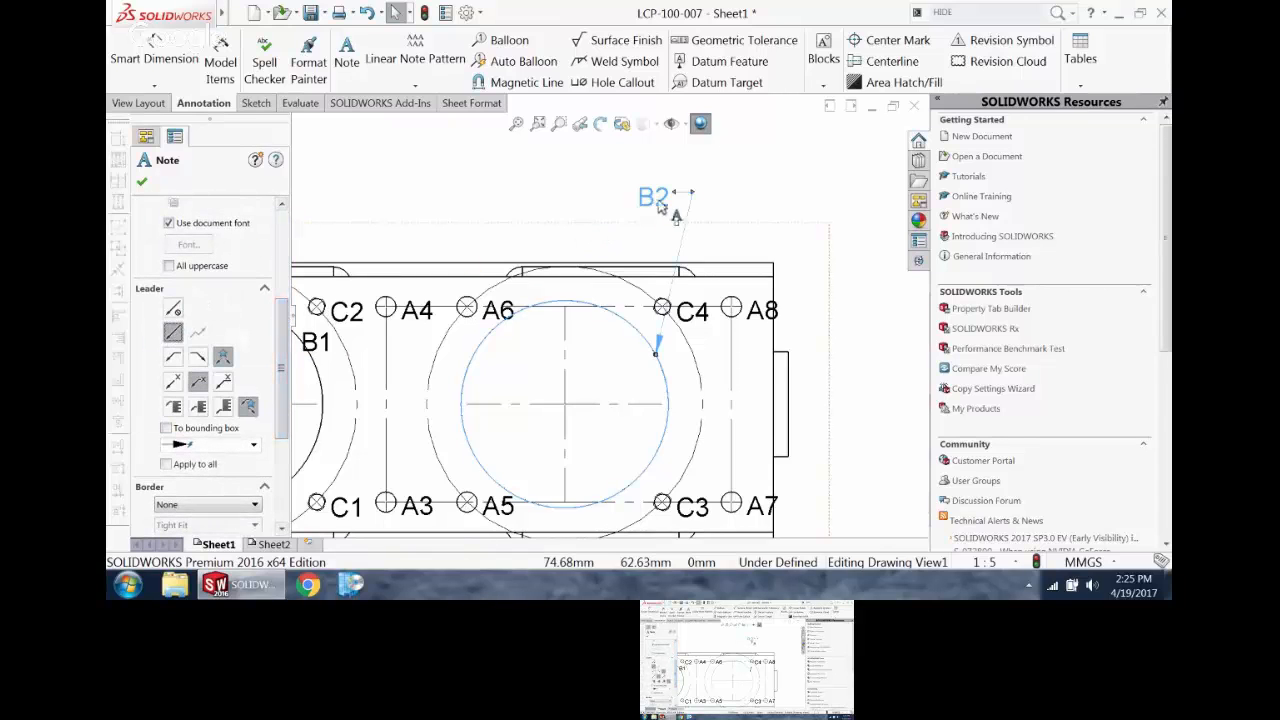
left_click_drag(658, 198, 850, 303)
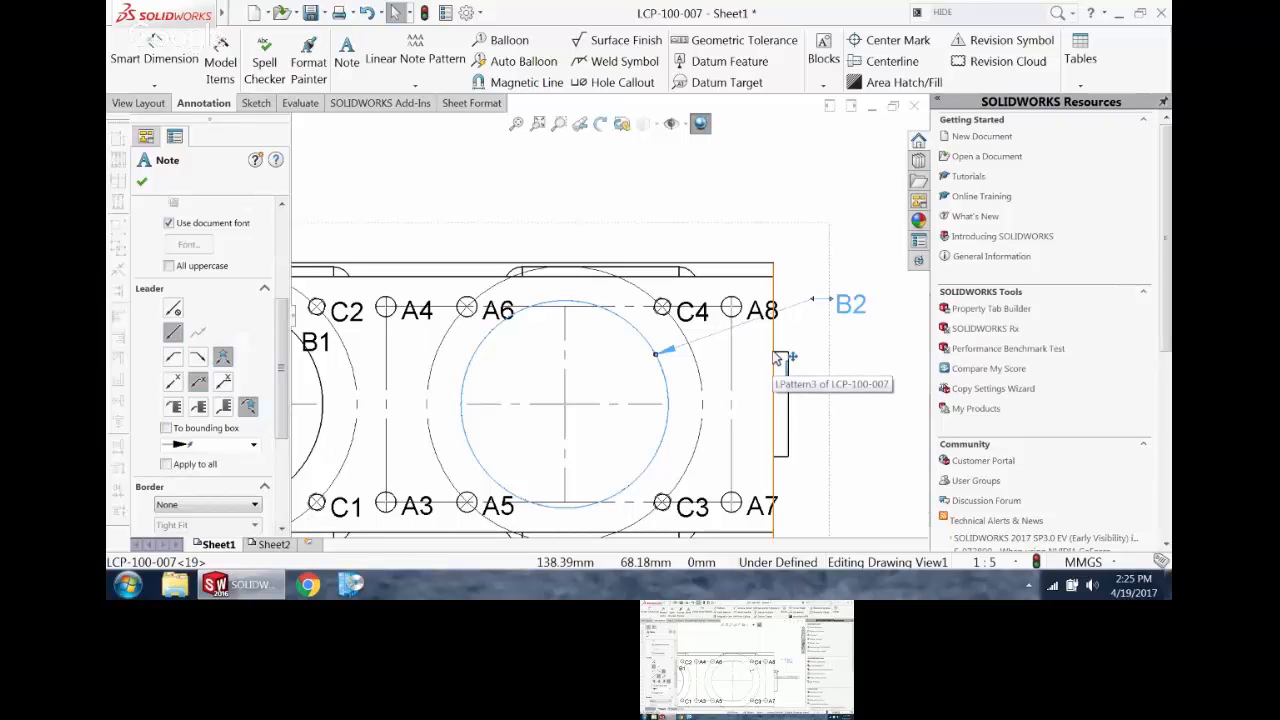
Step: Examine the hole tags in the lower view and the locations and sizes listed in the hole table
scroll(772, 355, "up", 2)
scroll(750, 244, "down", 2)
scroll(641, 382, "up", 1)
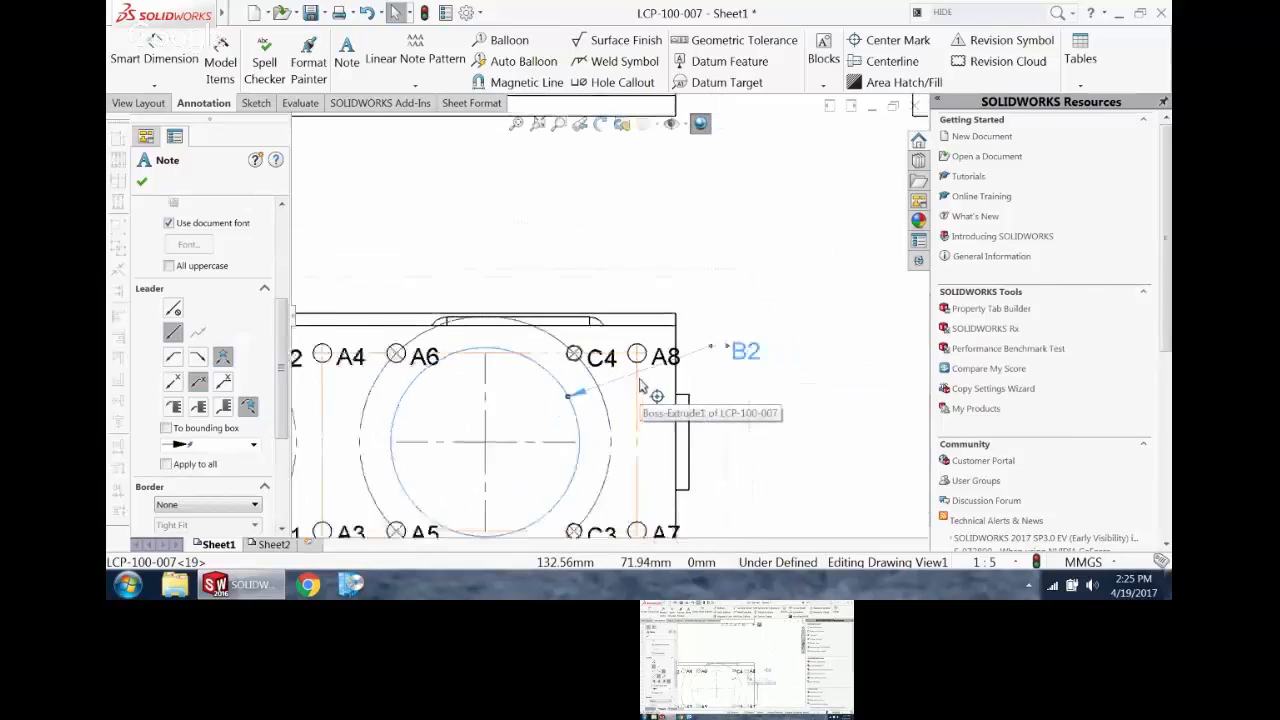
scroll(641, 382, "up", 3)
scroll(643, 190, "down", 4)
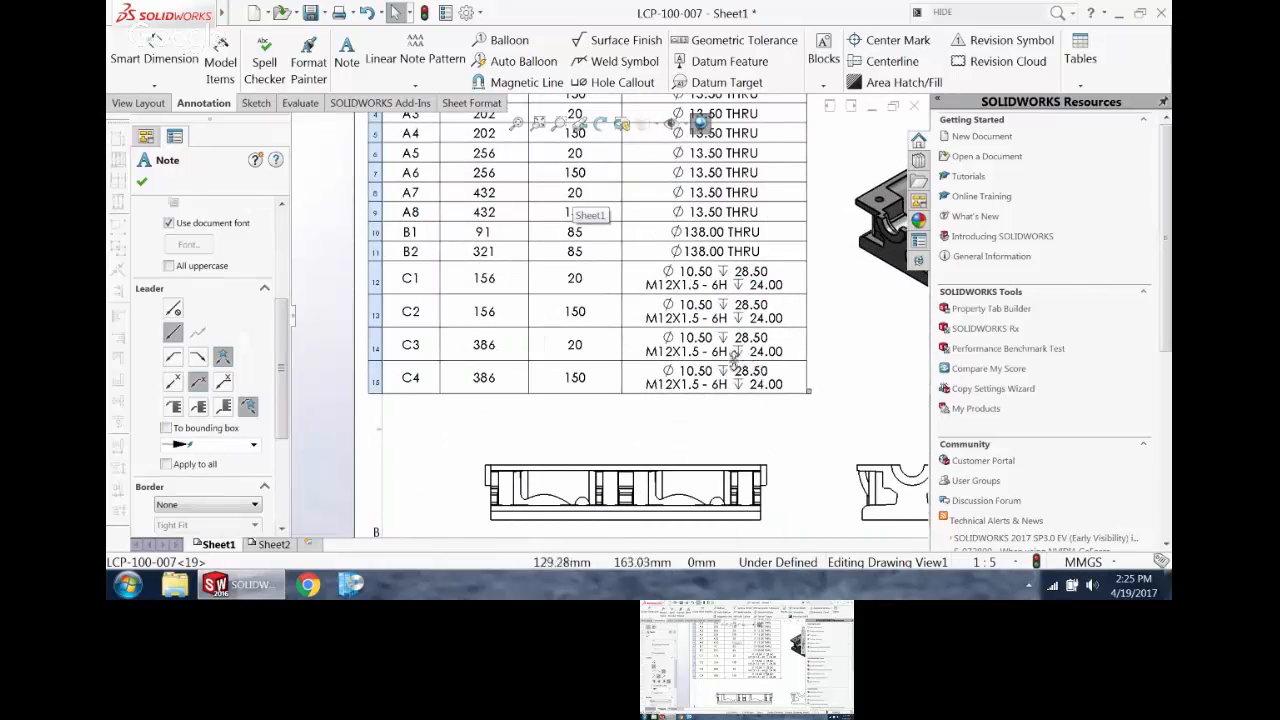
scroll(714, 240, "up", 2)
left_click(716, 248)
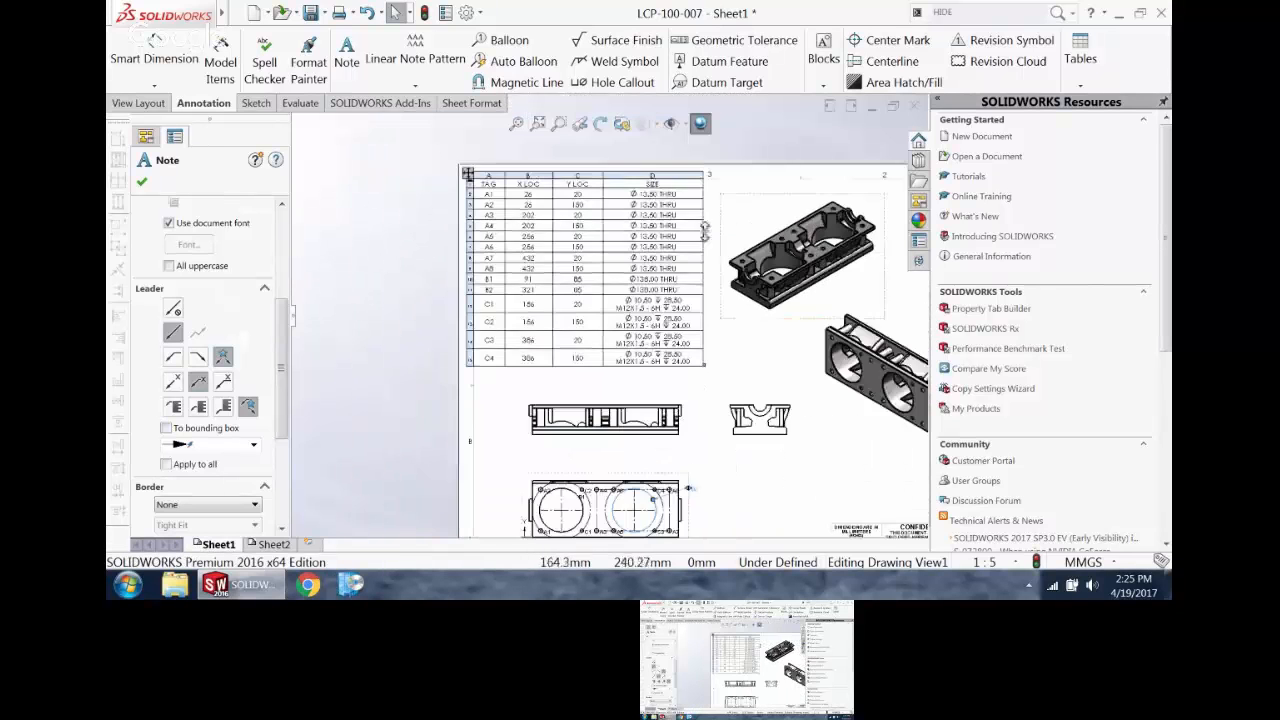
scroll(700, 248, "up", 2)
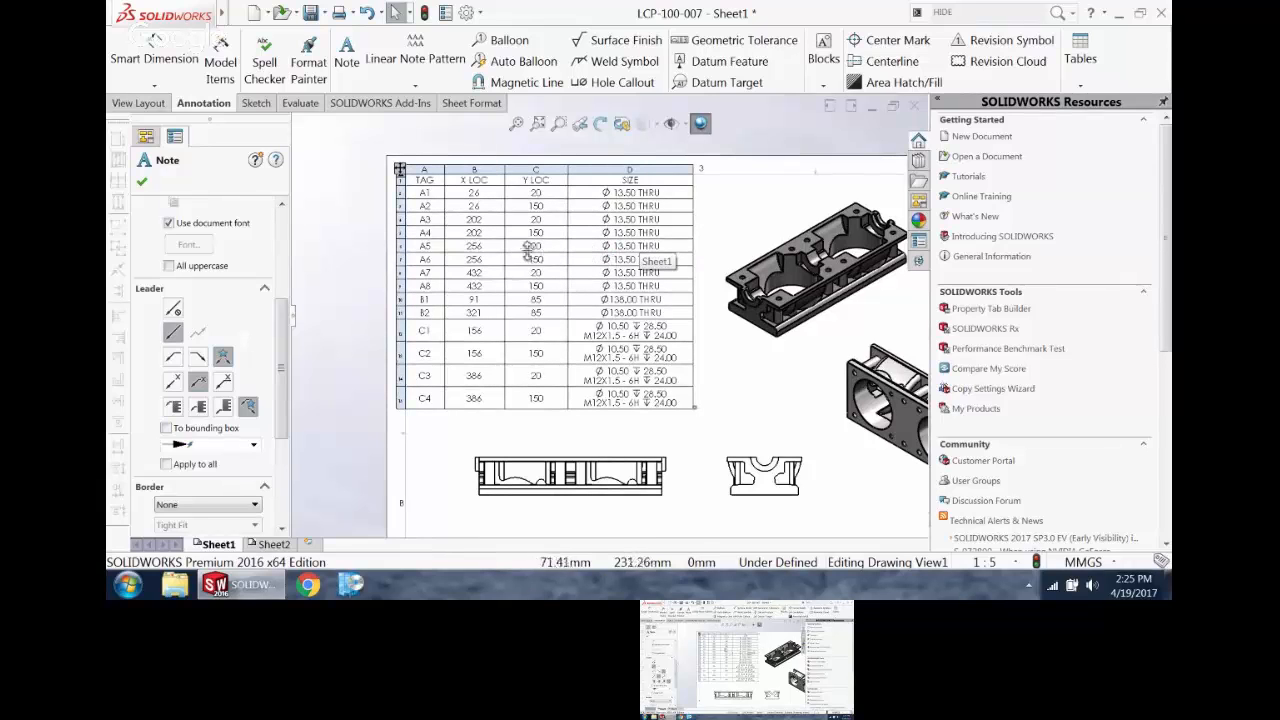
Step: Combine the tags of the hole table so identical holes share one row with a quantity
left_click(400, 169)
right_click(403, 167)
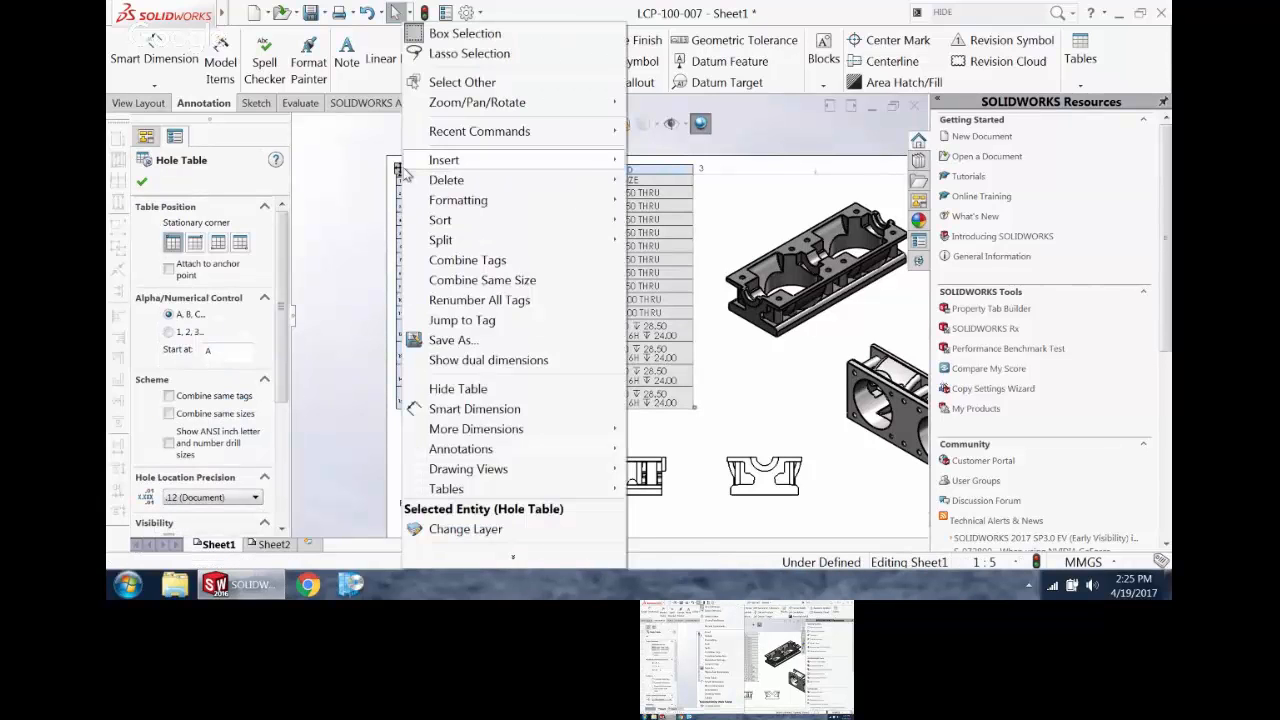
mouse_move(403, 167)
left_click(462, 260)
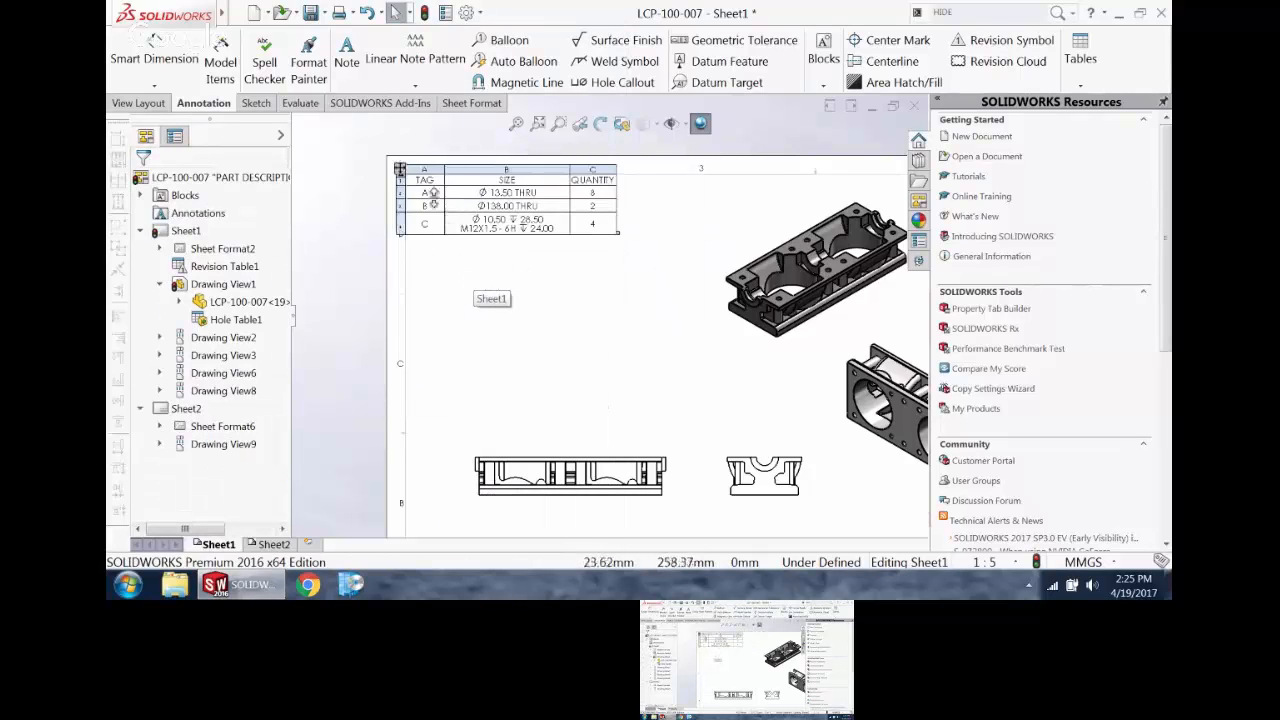
Step: Expand the combined tags so the hole table lists every hole with its X and Y location
left_click(398, 170)
right_click(396, 170)
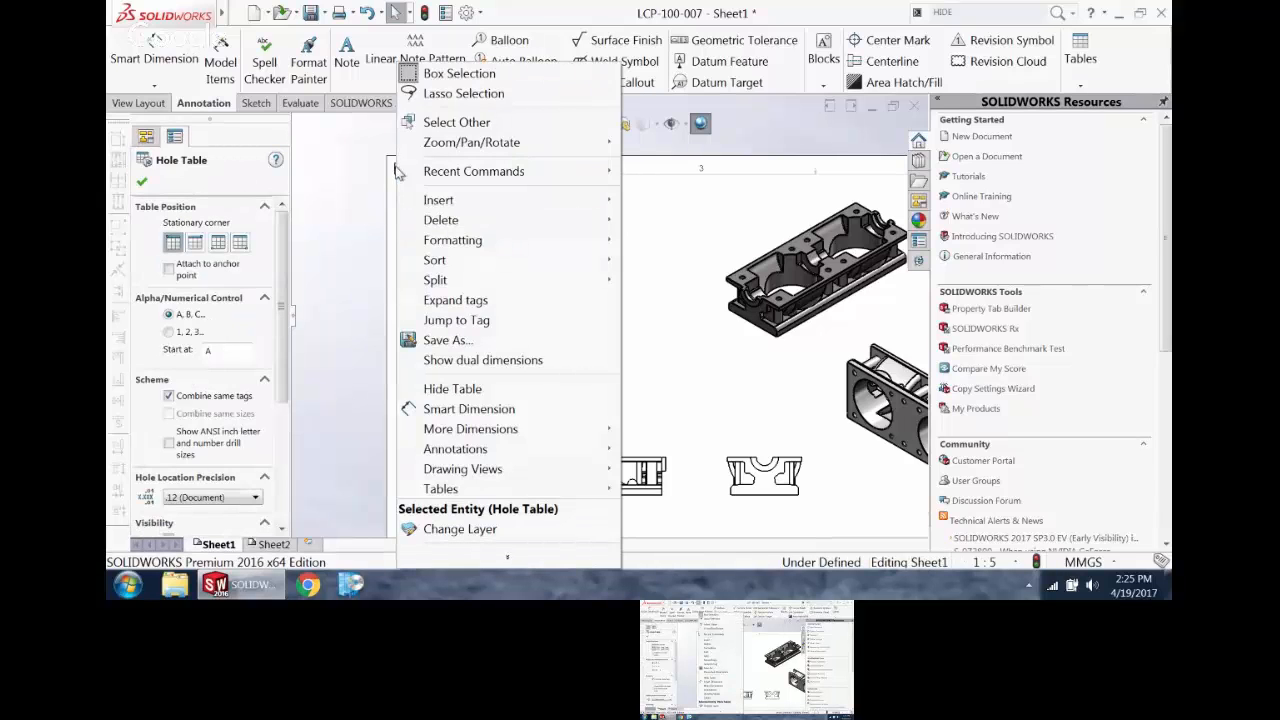
left_click(484, 303)
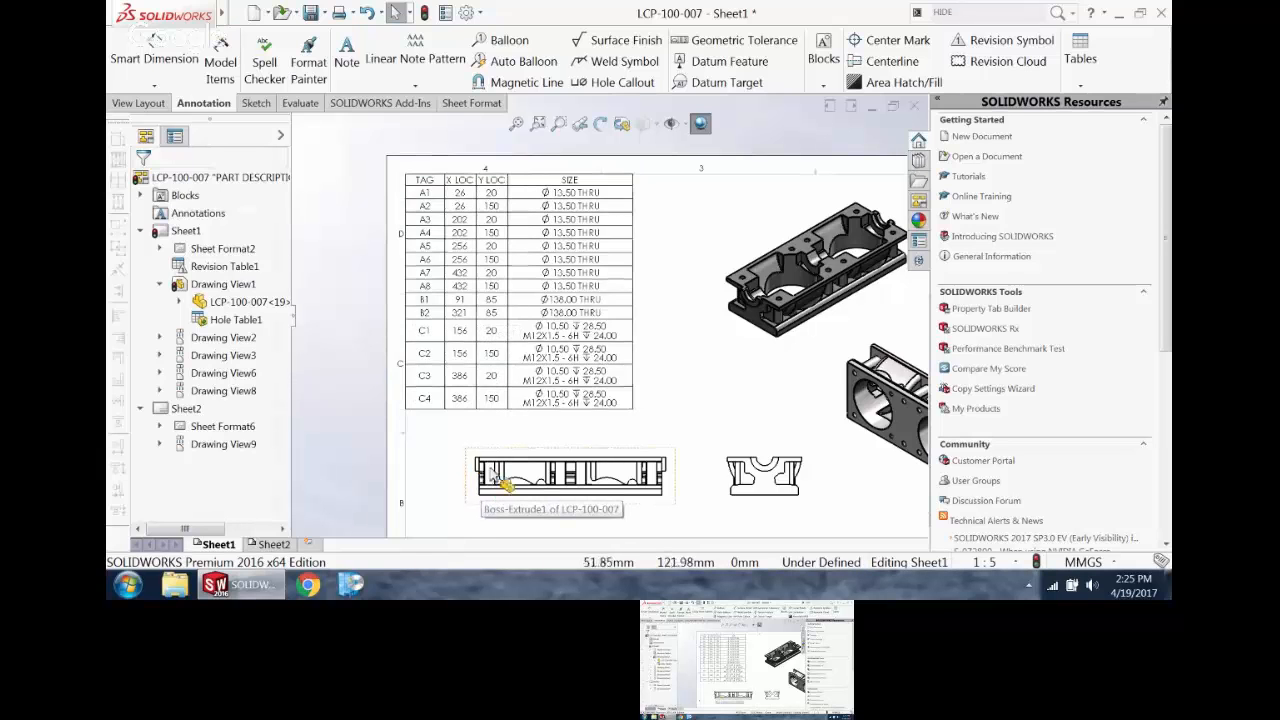
Step: On Sheet2, create a section view cut horizontally across the plate just below the upper bore, and place it below the sheet
scroll(535, 407, "up", 5)
scroll(537, 403, "up", 1)
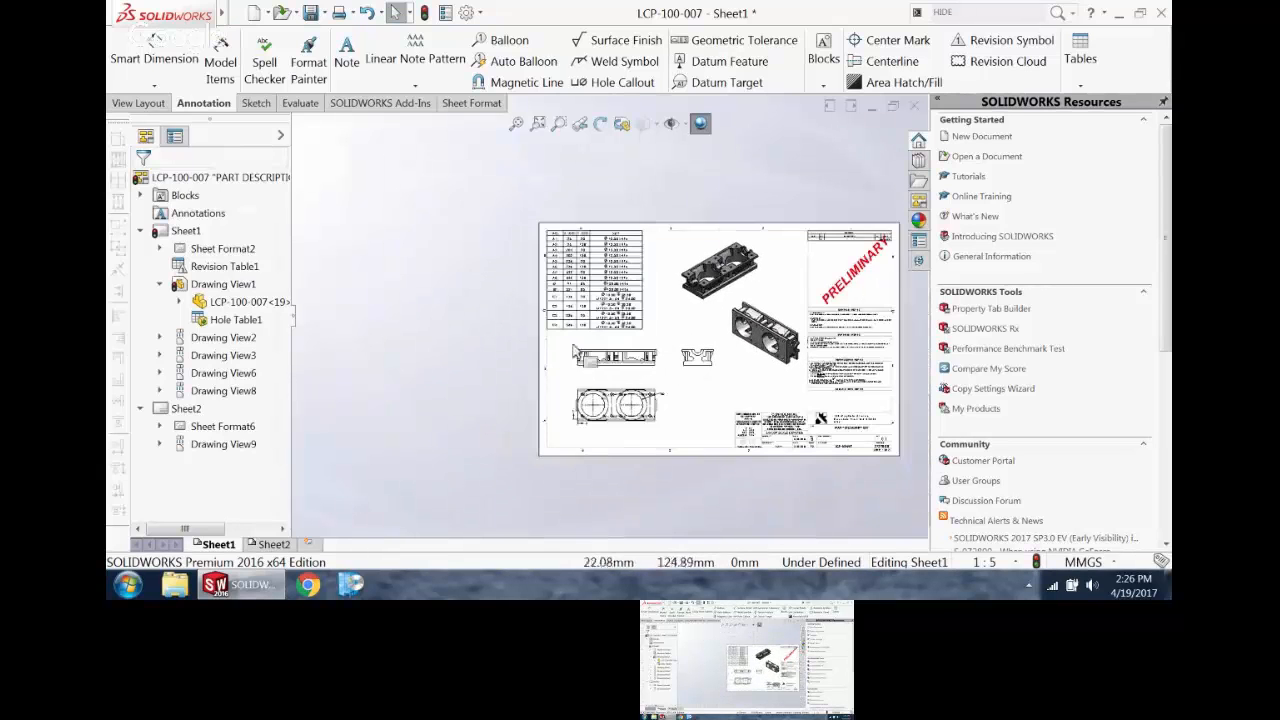
scroll(778, 293, "down", 2)
left_click(270, 543)
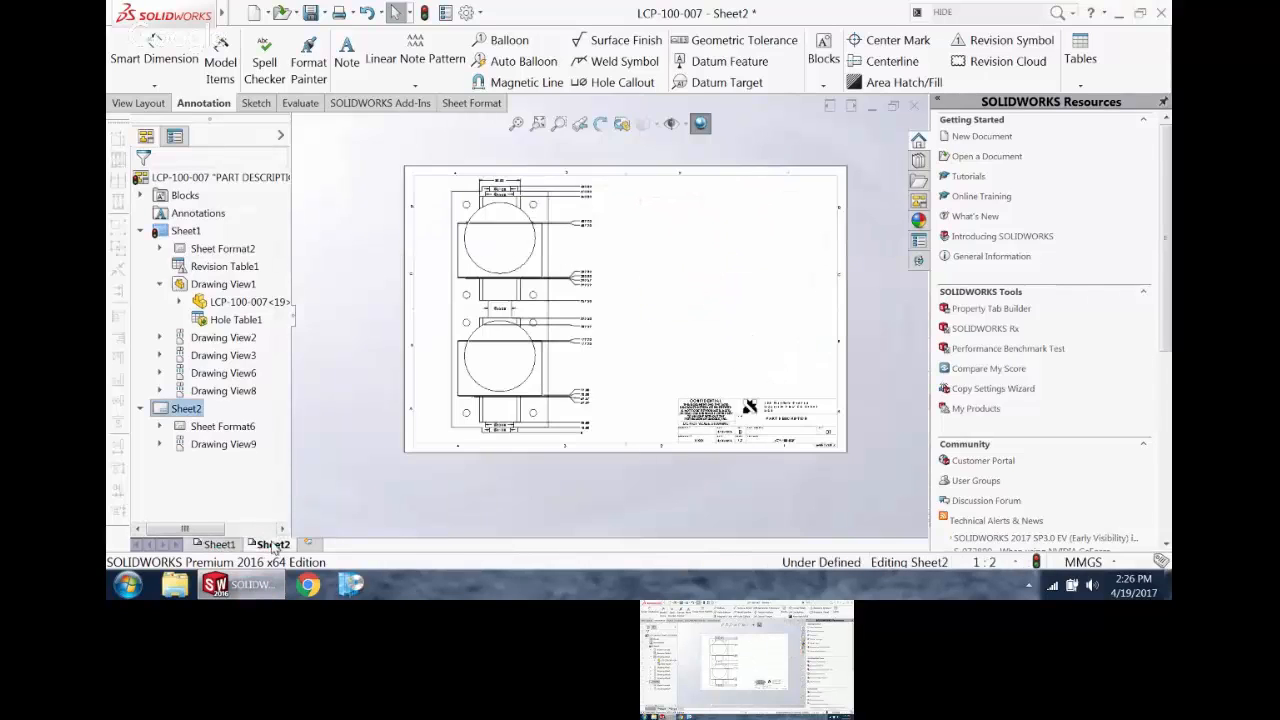
scroll(638, 210, "down", 1)
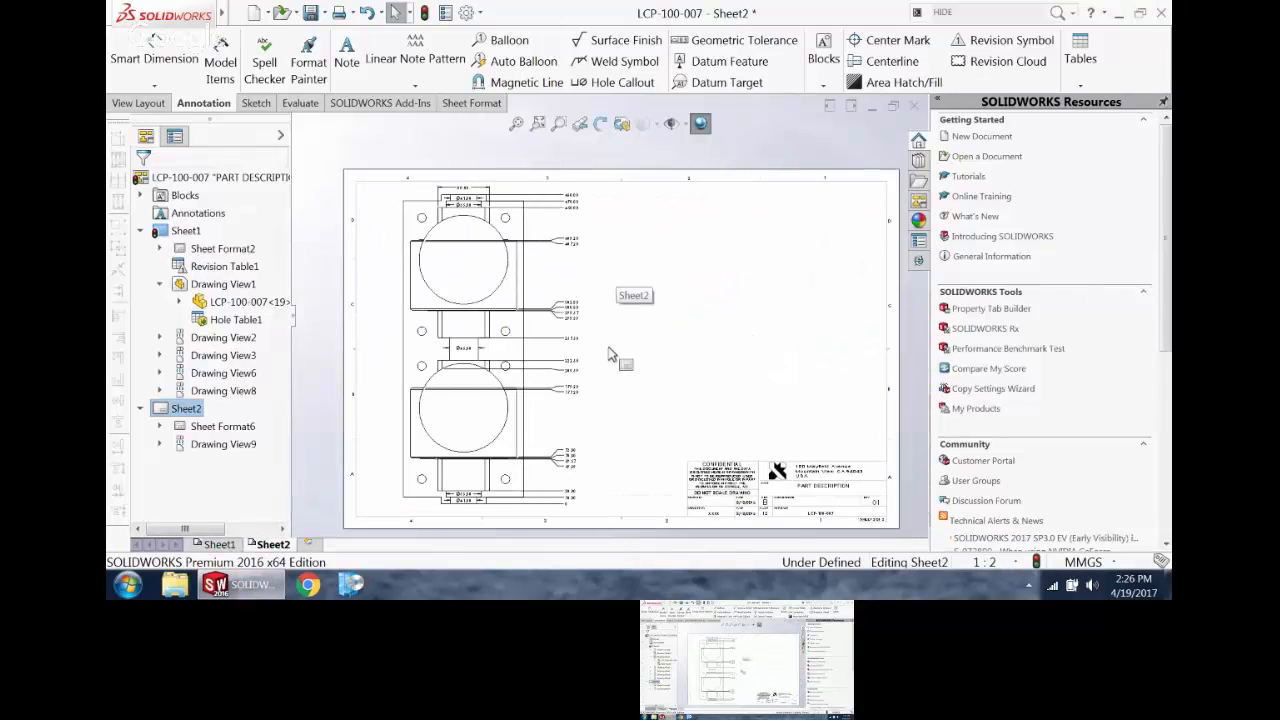
left_click(140, 103)
left_click(323, 62)
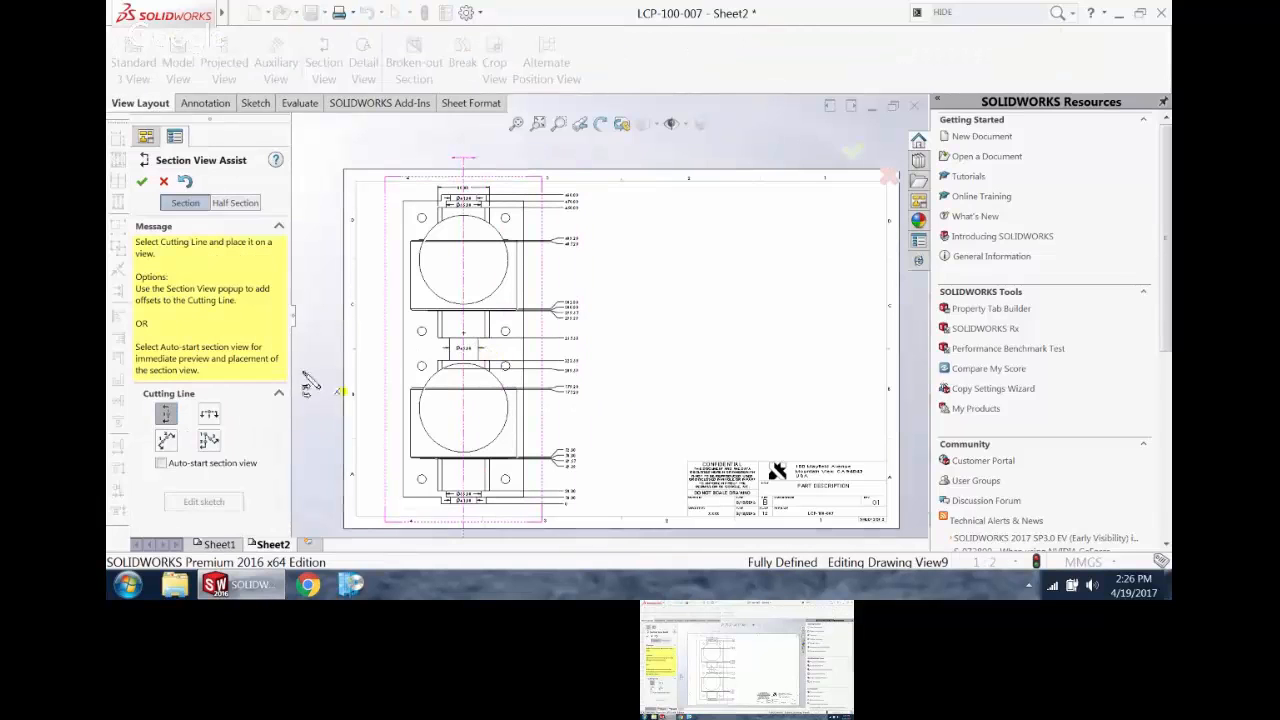
left_click(465, 322)
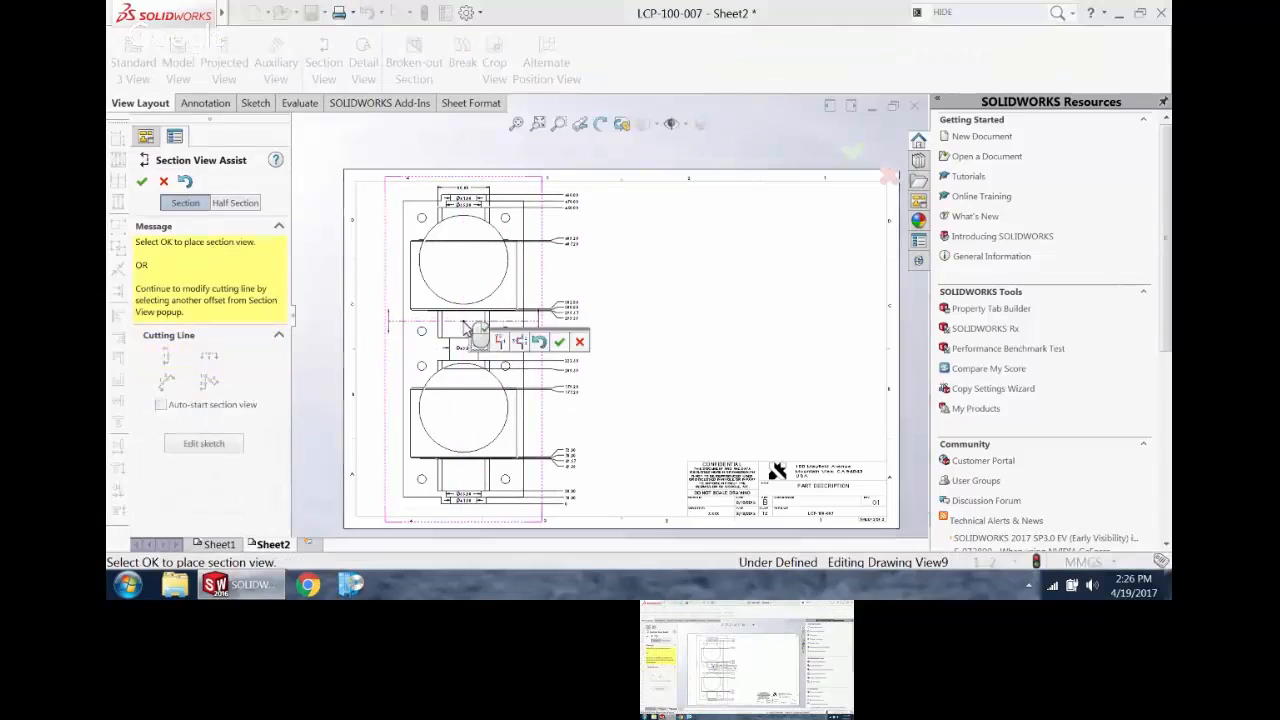
left_click(559, 341)
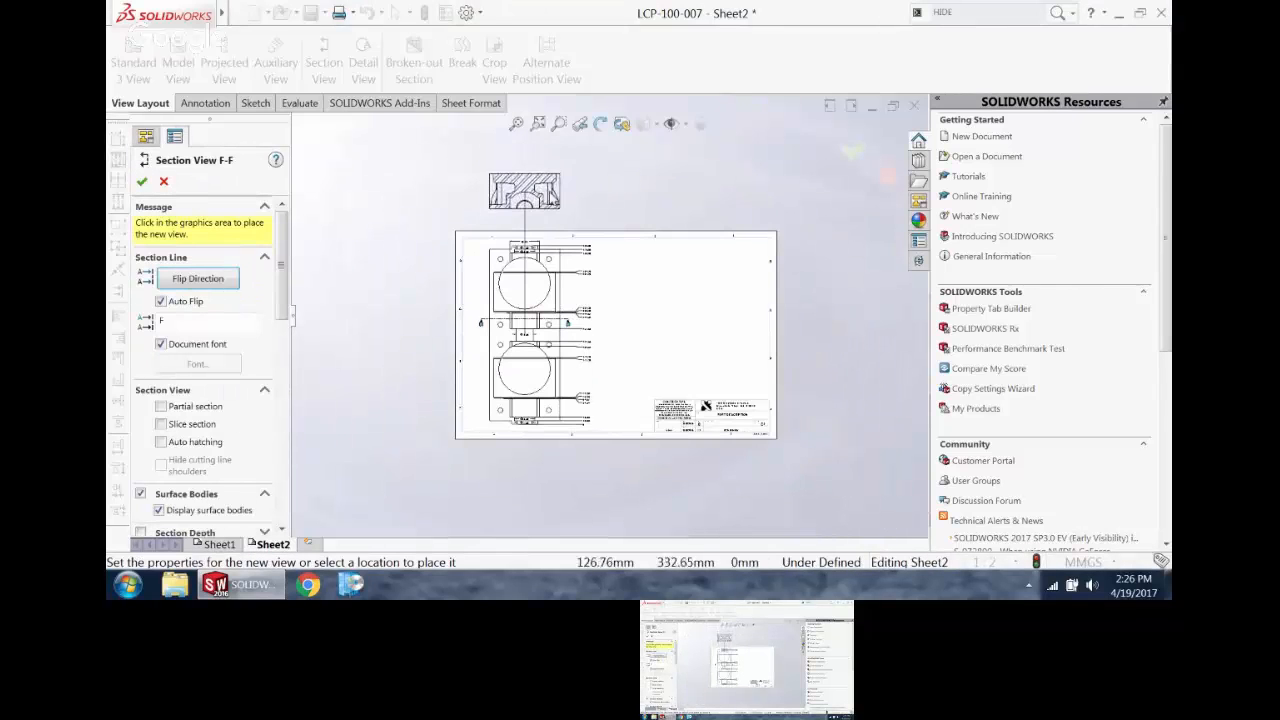
left_click(528, 470)
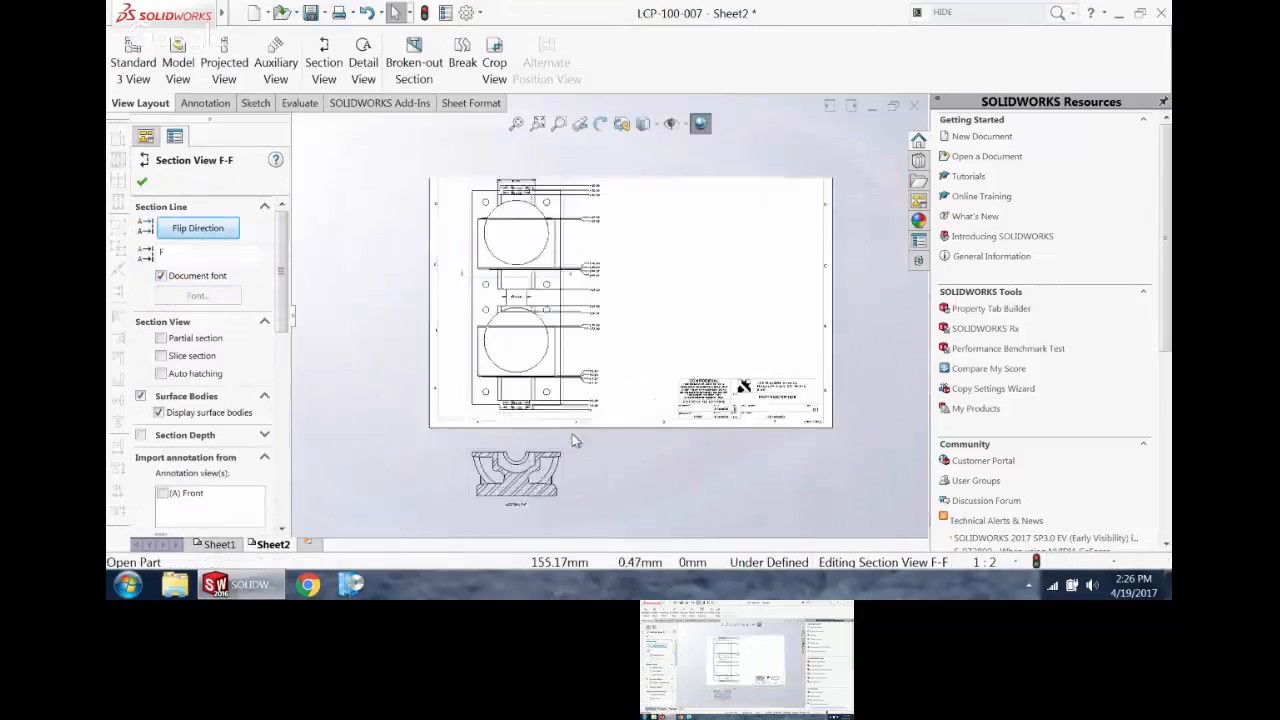
scroll(572, 434, "down", 1)
left_click(600, 474)
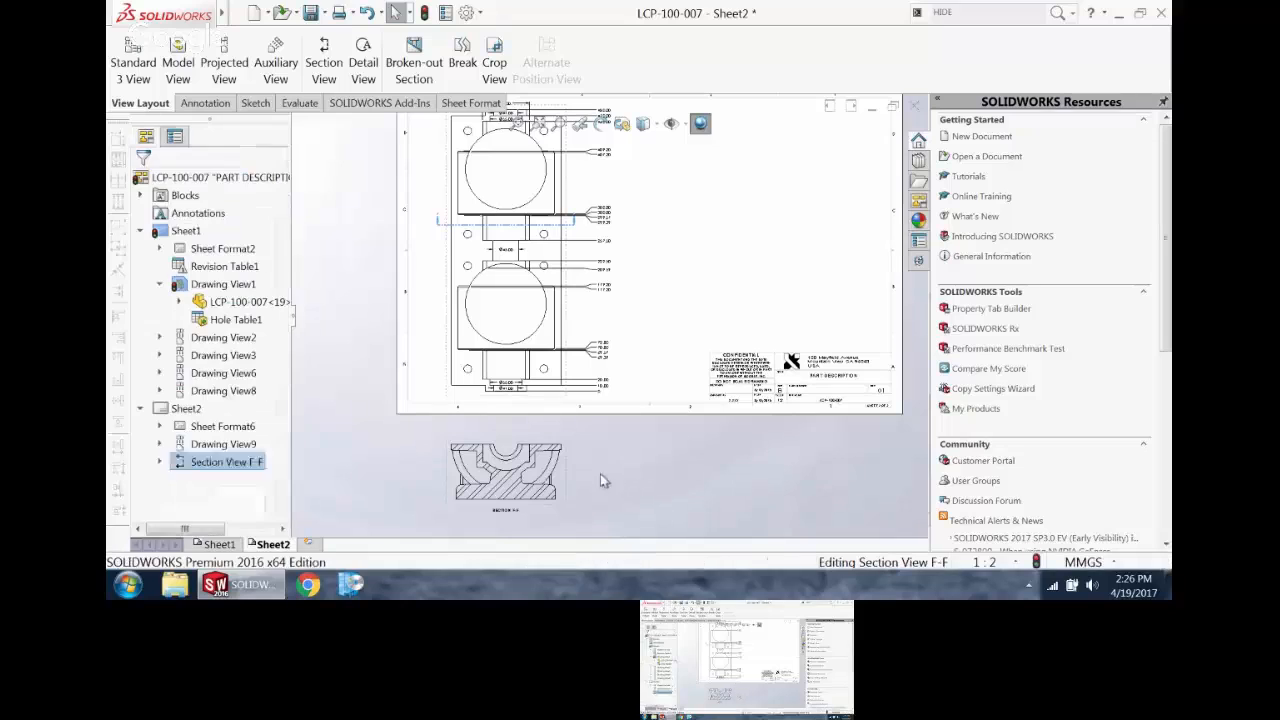
Step: Try both viewing directions of section view F-F, keep the original one, and turn on its slice section option
left_click(566, 487)
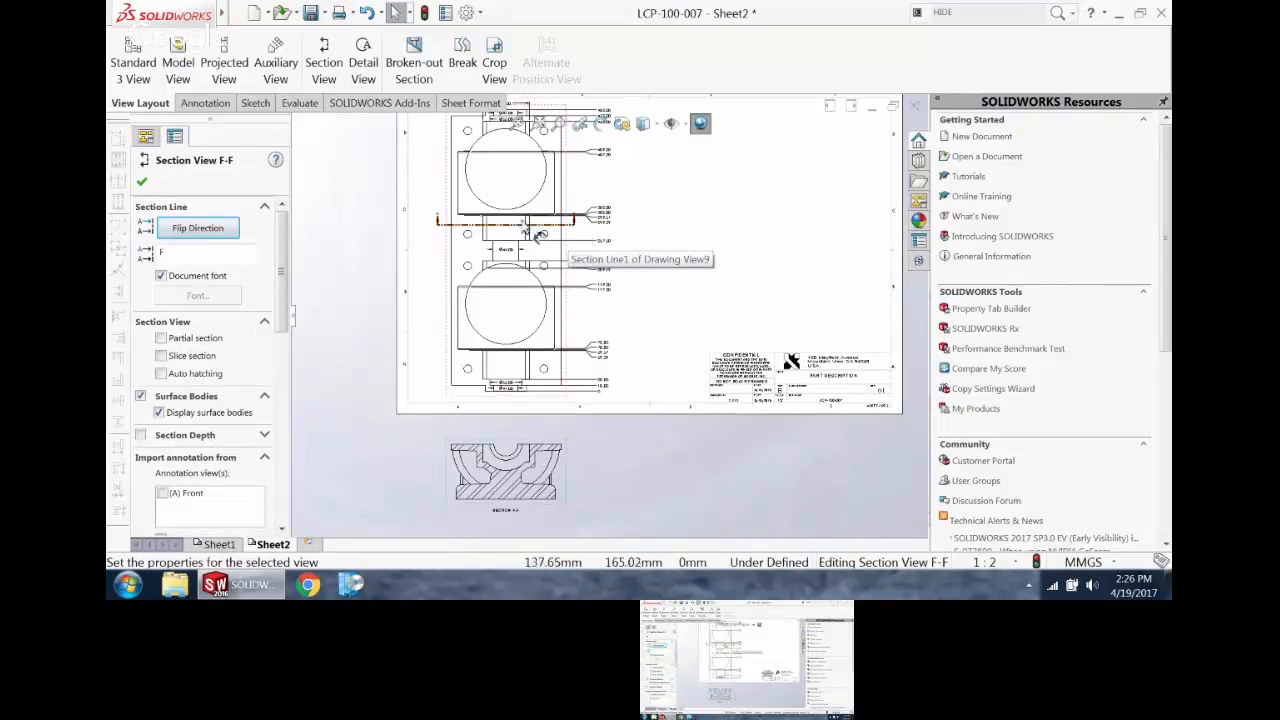
left_click(205, 230)
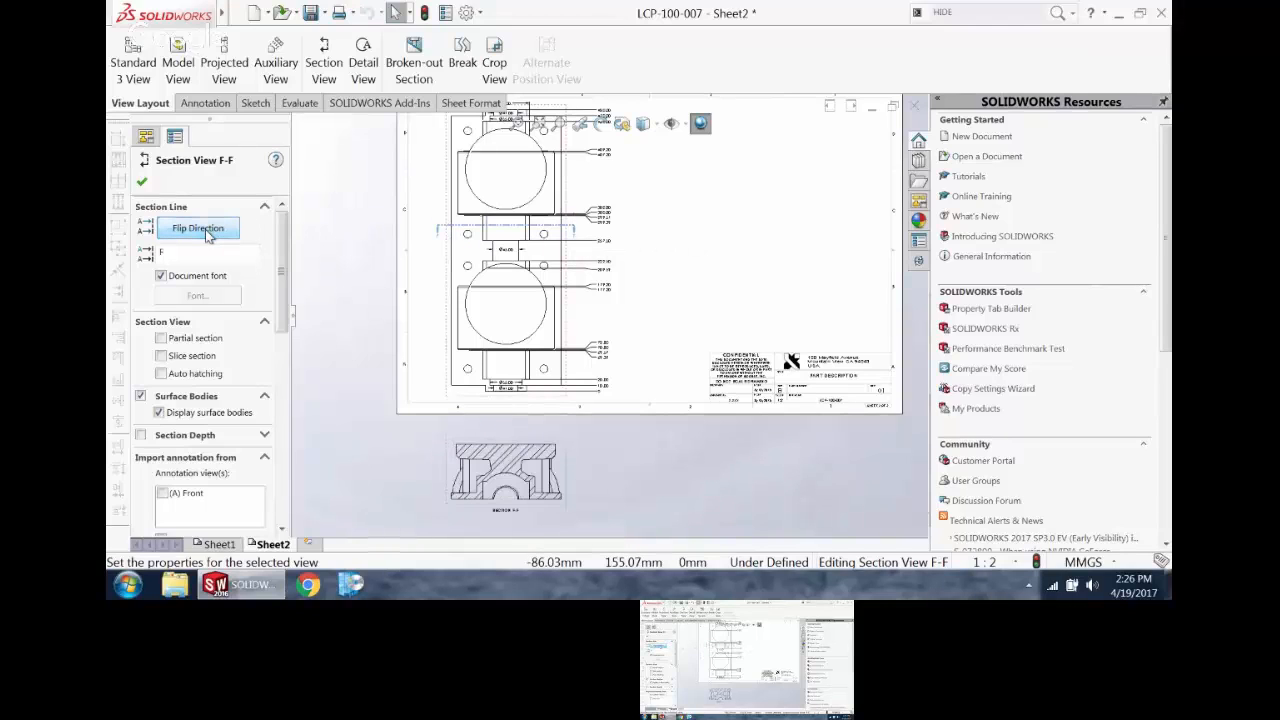
left_click(207, 233)
left_click(207, 233)
left_click(210, 234)
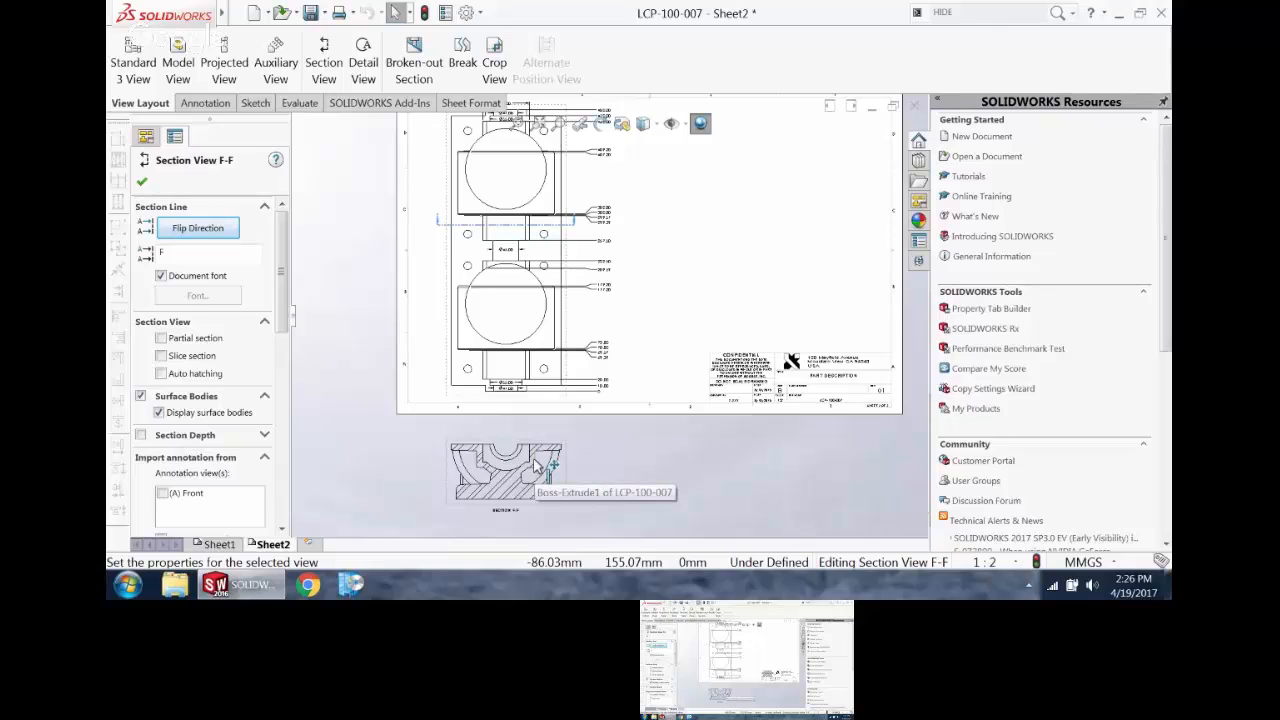
left_click(161, 356)
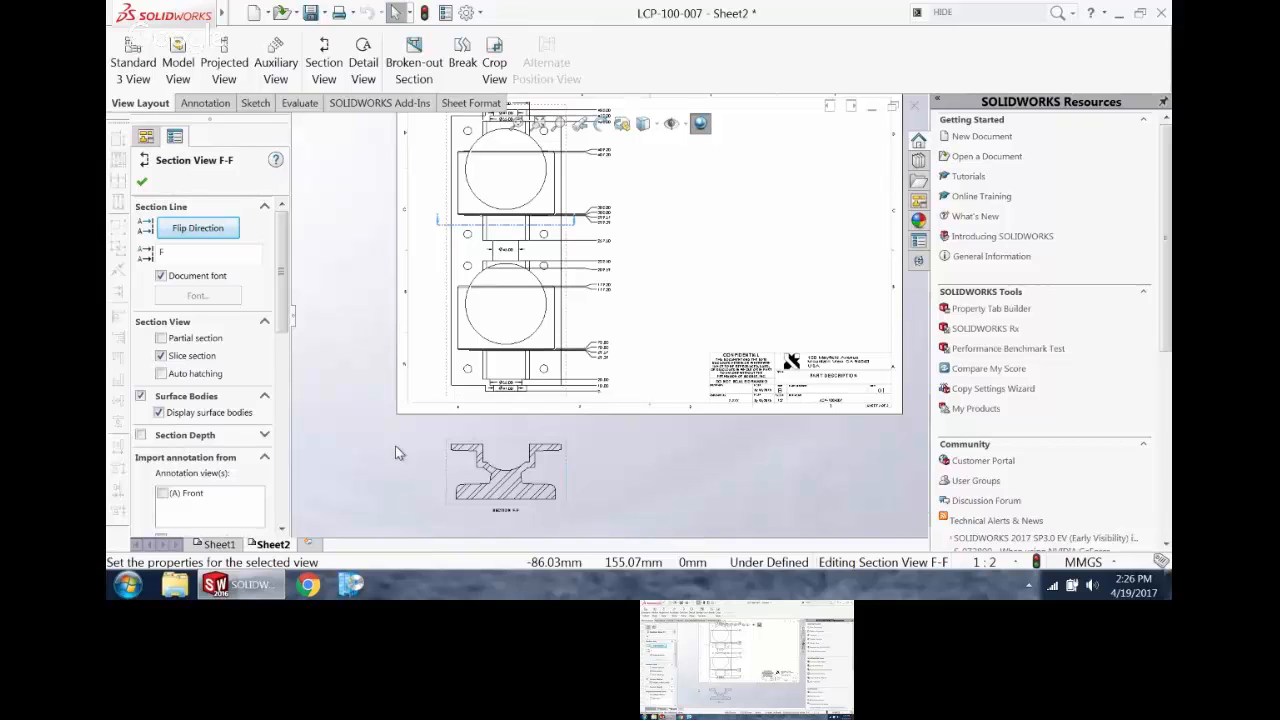
Step: Break the alignment of section view F-F and move it to the sheet's empty upper area beside the plate view
scroll(438, 478, "up", 2)
scroll(464, 466, "down", 2)
right_click(686, 368)
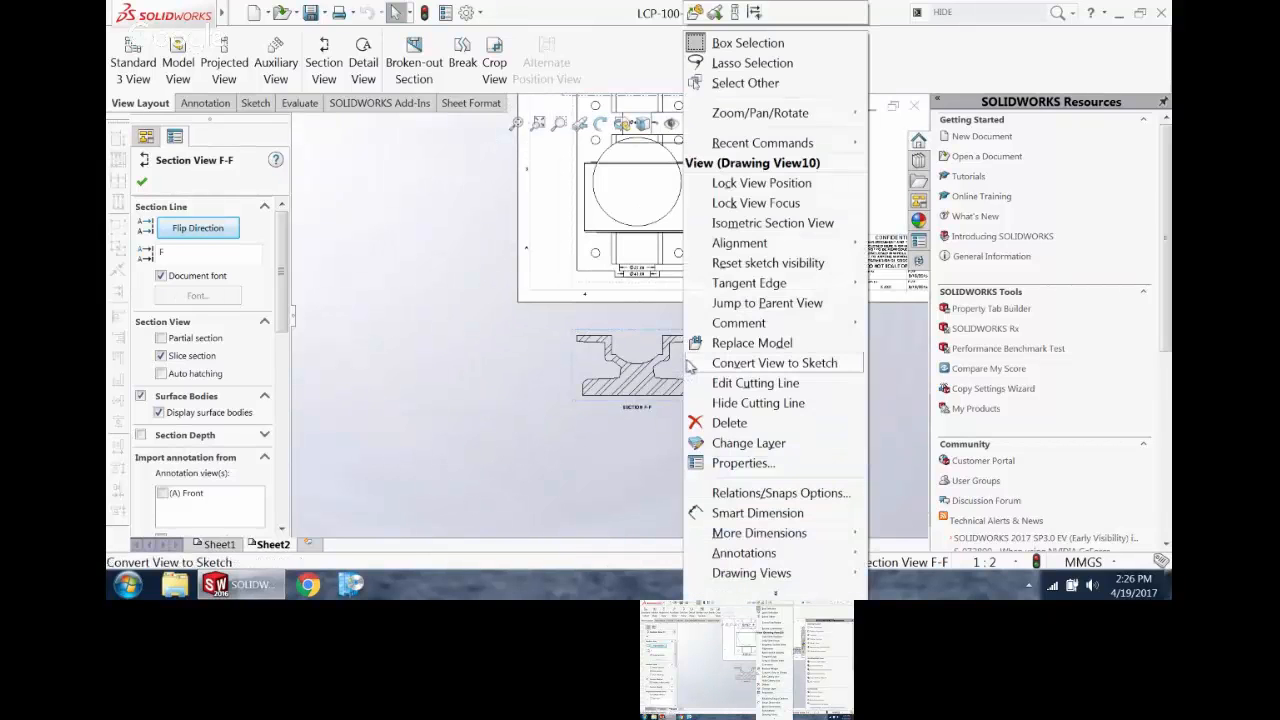
mouse_move(840, 256)
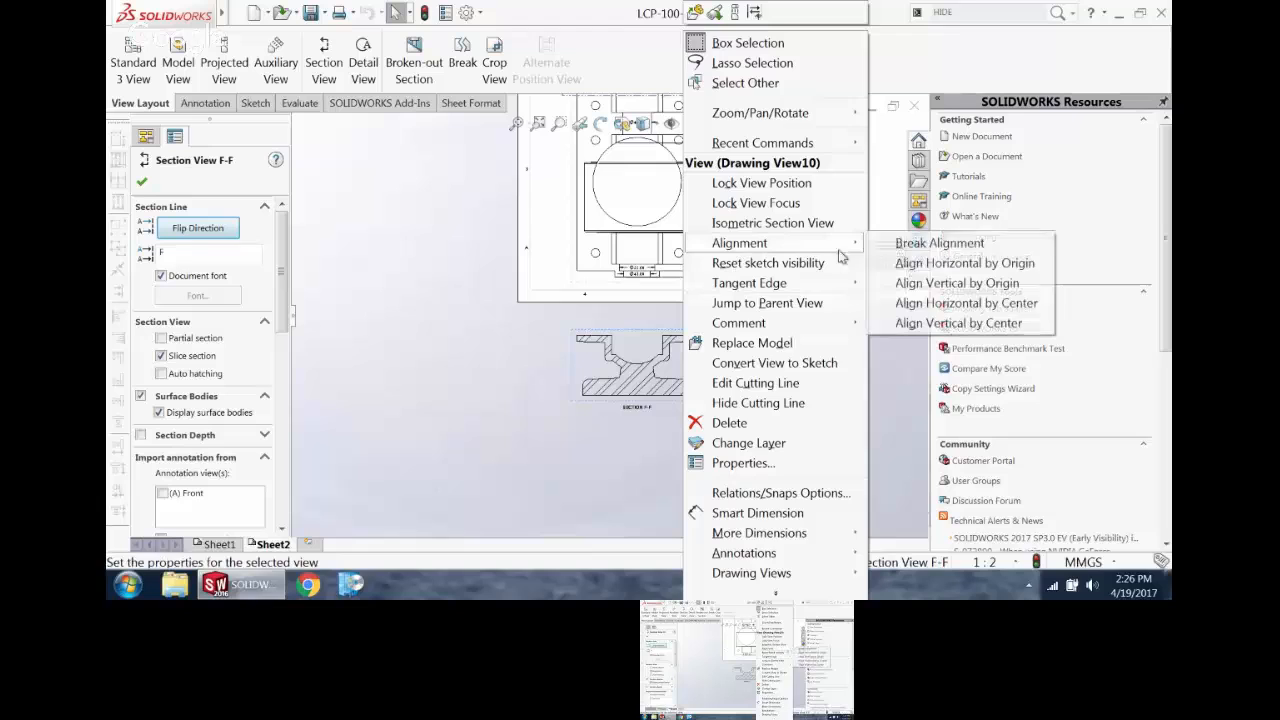
left_click(906, 253)
scroll(763, 384, "up", 4)
scroll(665, 420, "down", 2)
left_click_drag(620, 388, 820, 181)
left_click(728, 348)
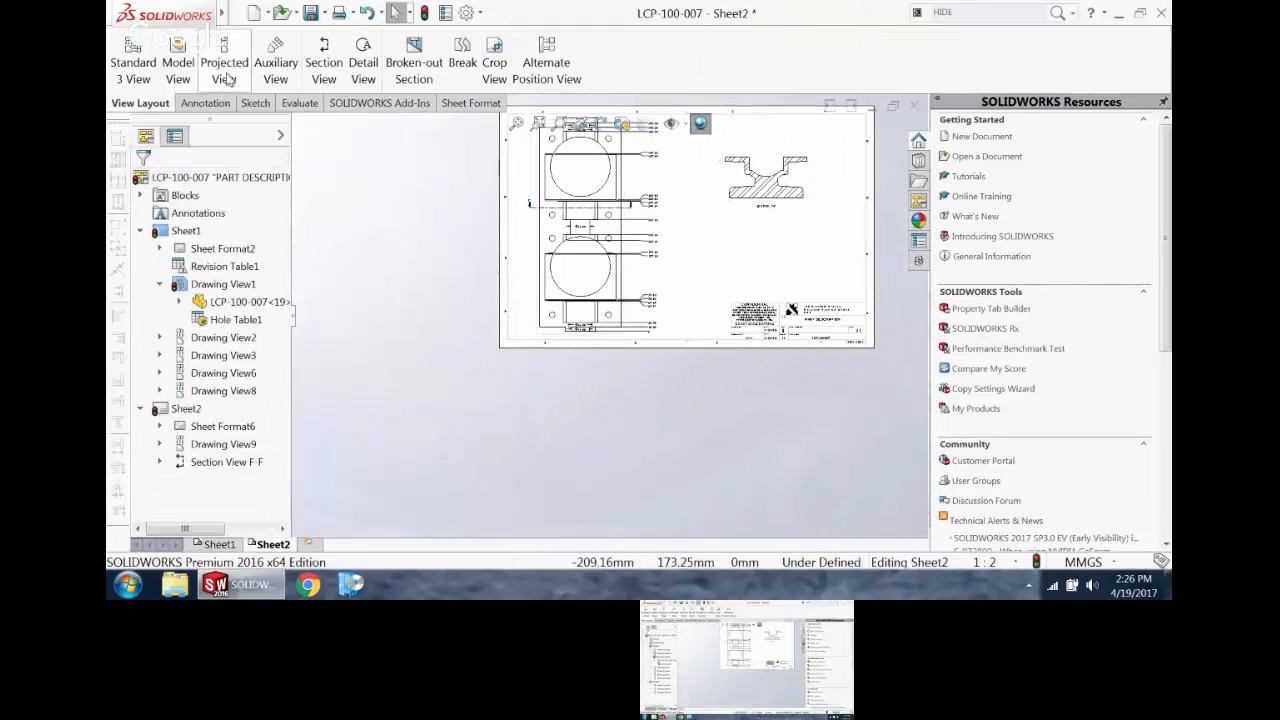
Step: Create a second section view as a slice, cut horizontally just above the lower bore, and place it below the sheet
left_click(323, 62)
scroll(612, 281, "up", 3)
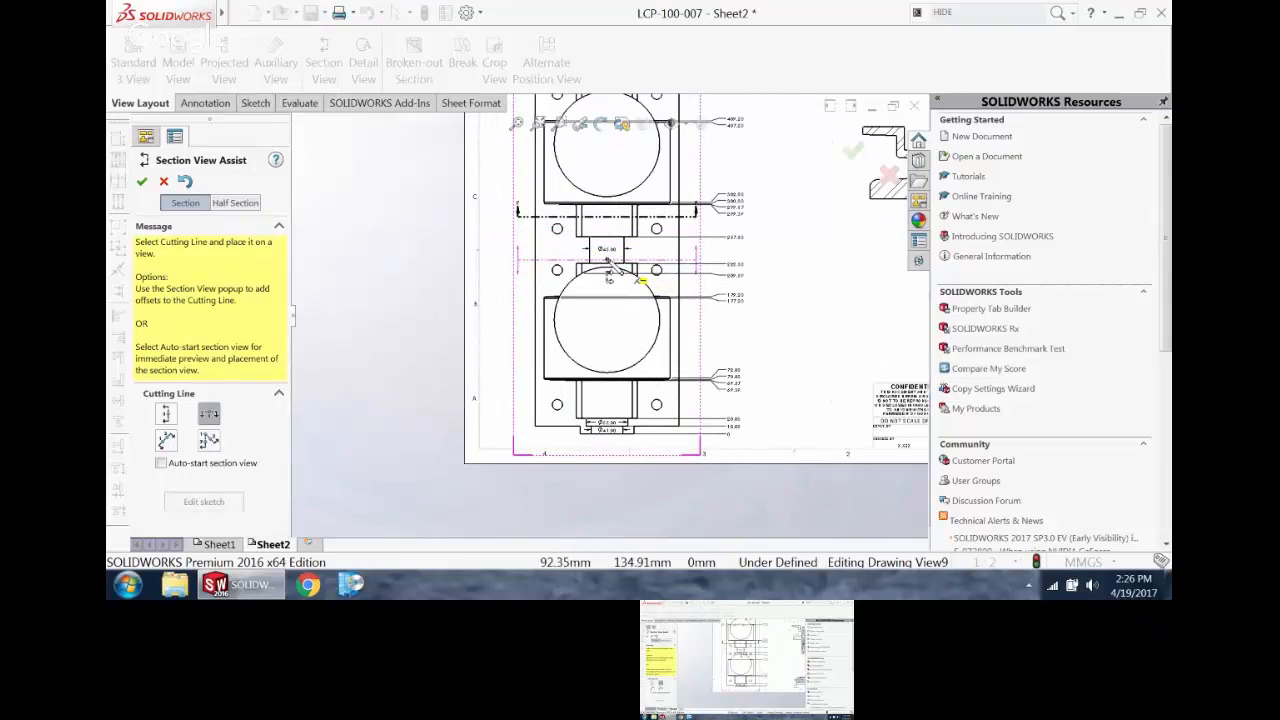
left_click(608, 260)
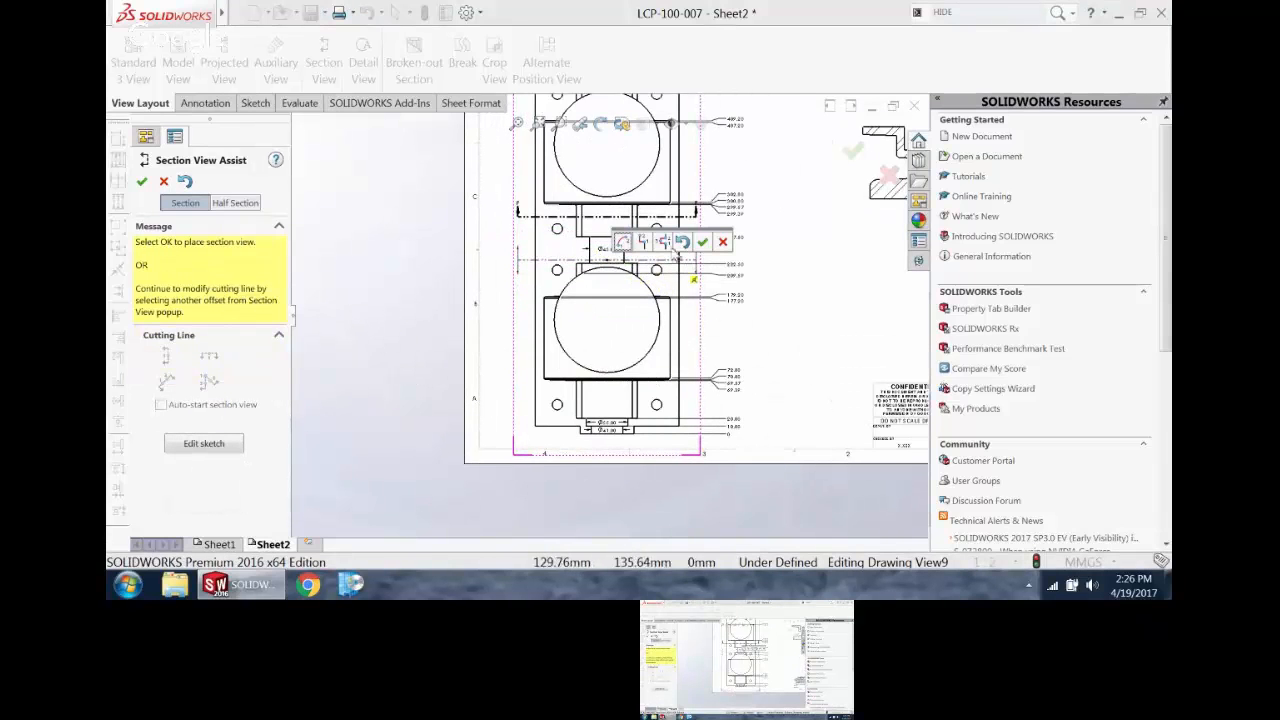
left_click(704, 243)
left_click_drag(284, 286, 284, 353)
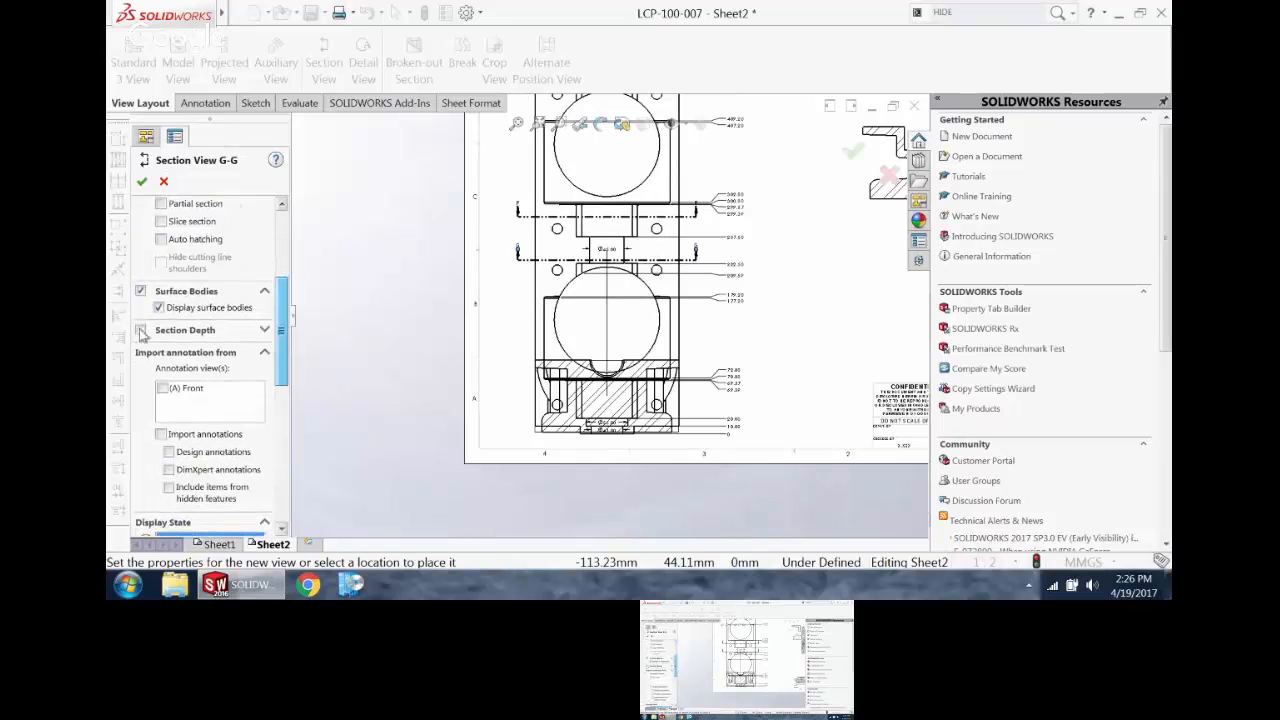
left_click(162, 222)
scroll(639, 496, "up", 2)
scroll(635, 468, "down", 2)
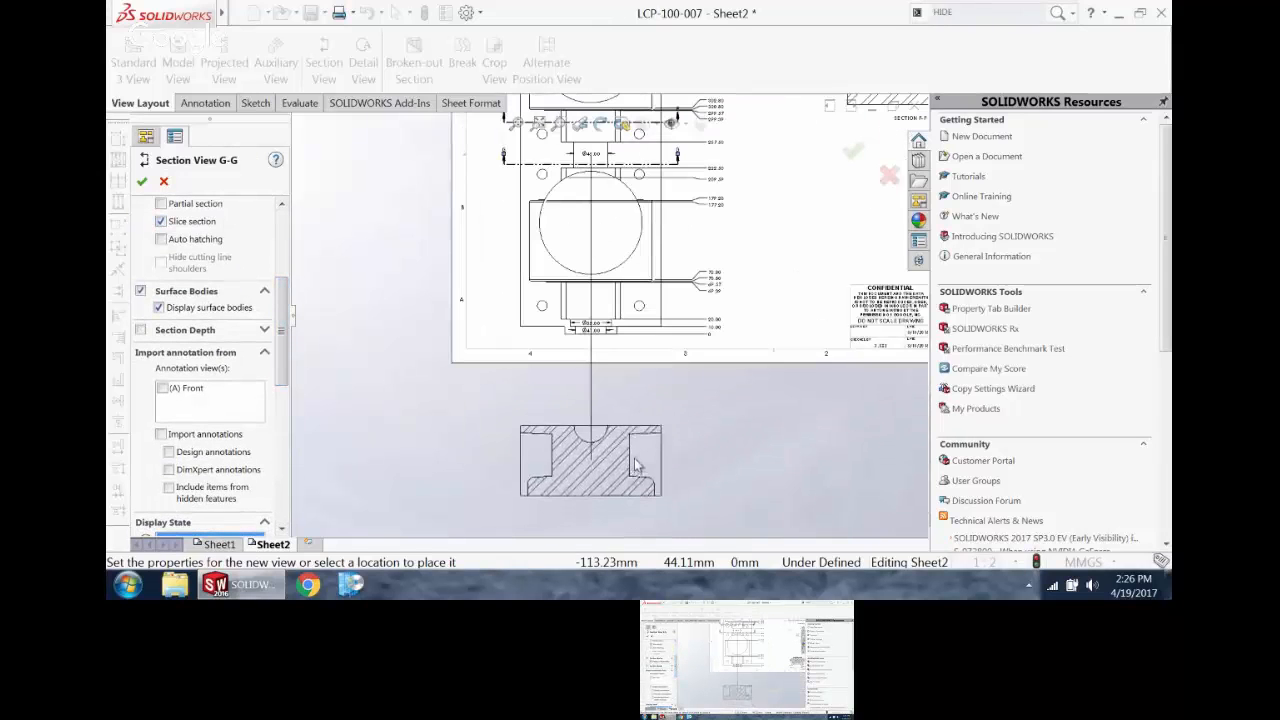
left_click(637, 440)
key("Escape")
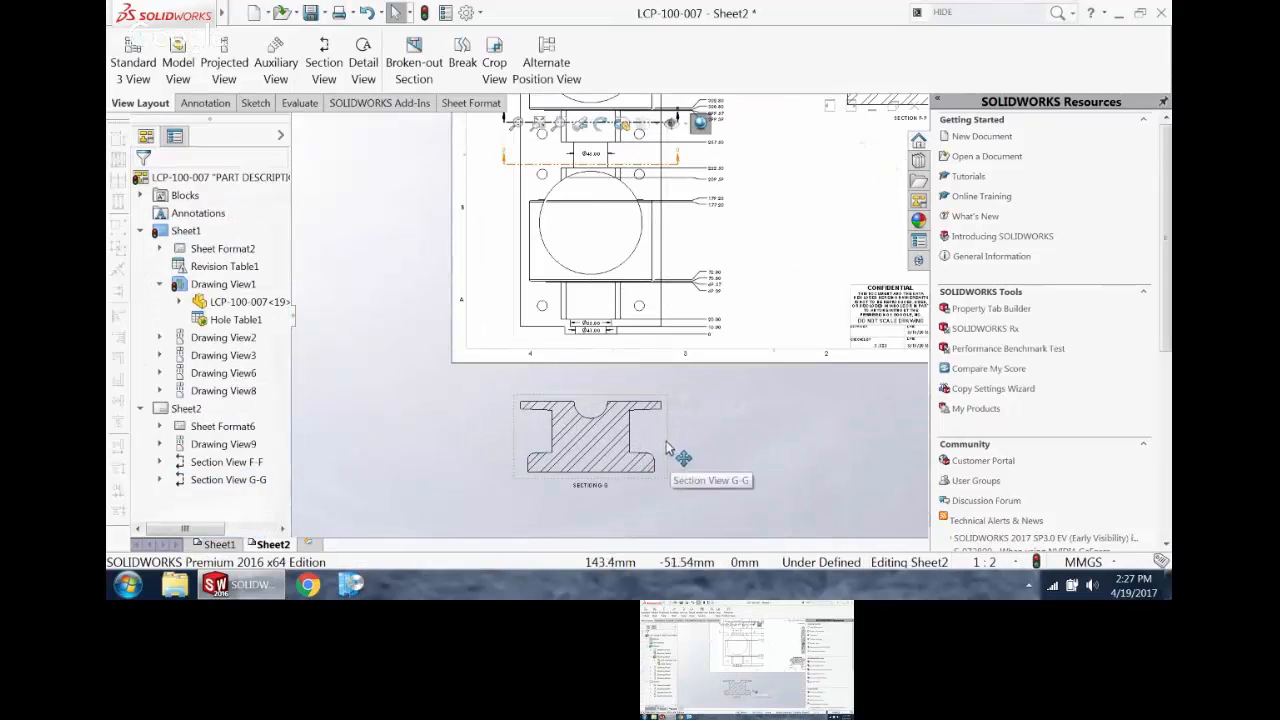
Step: Break the alignment of section view G-G and move it onto the sheet beneath section F-F
left_click(674, 447)
right_click(674, 443)
mouse_move(763, 241)
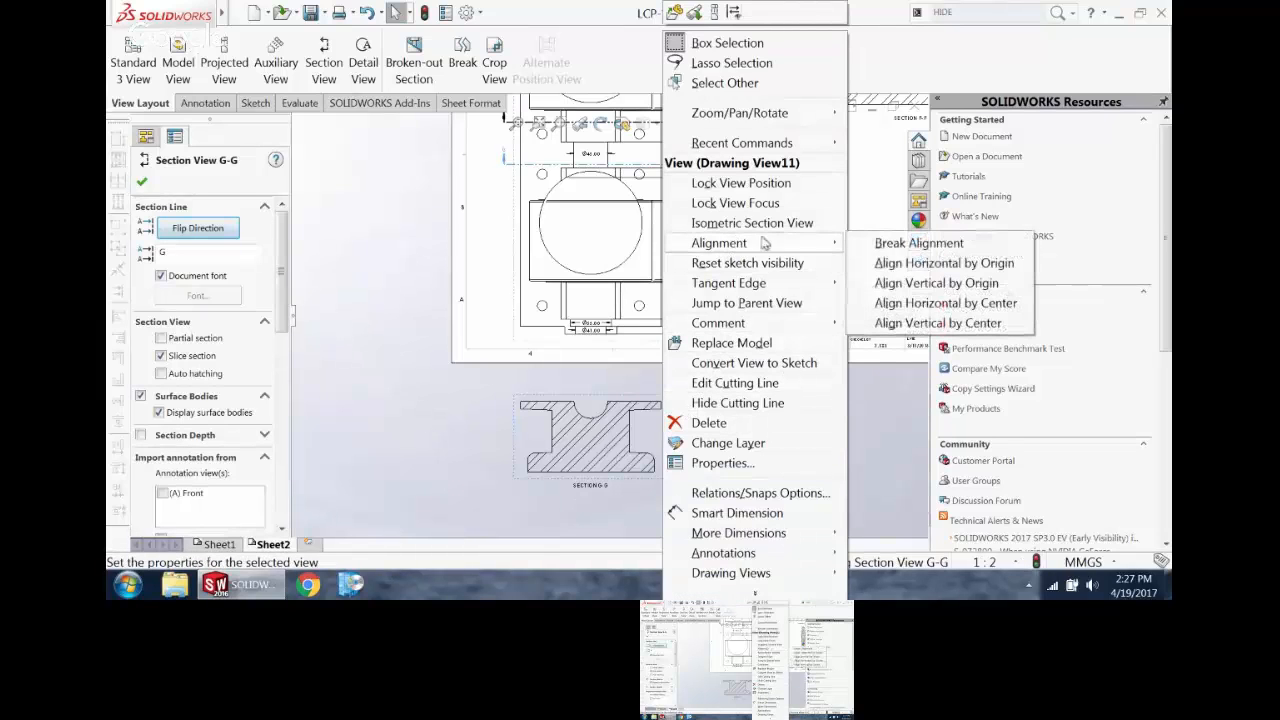
left_click(882, 245)
scroll(682, 404, "up", 3)
left_click_drag(645, 390, 832, 255)
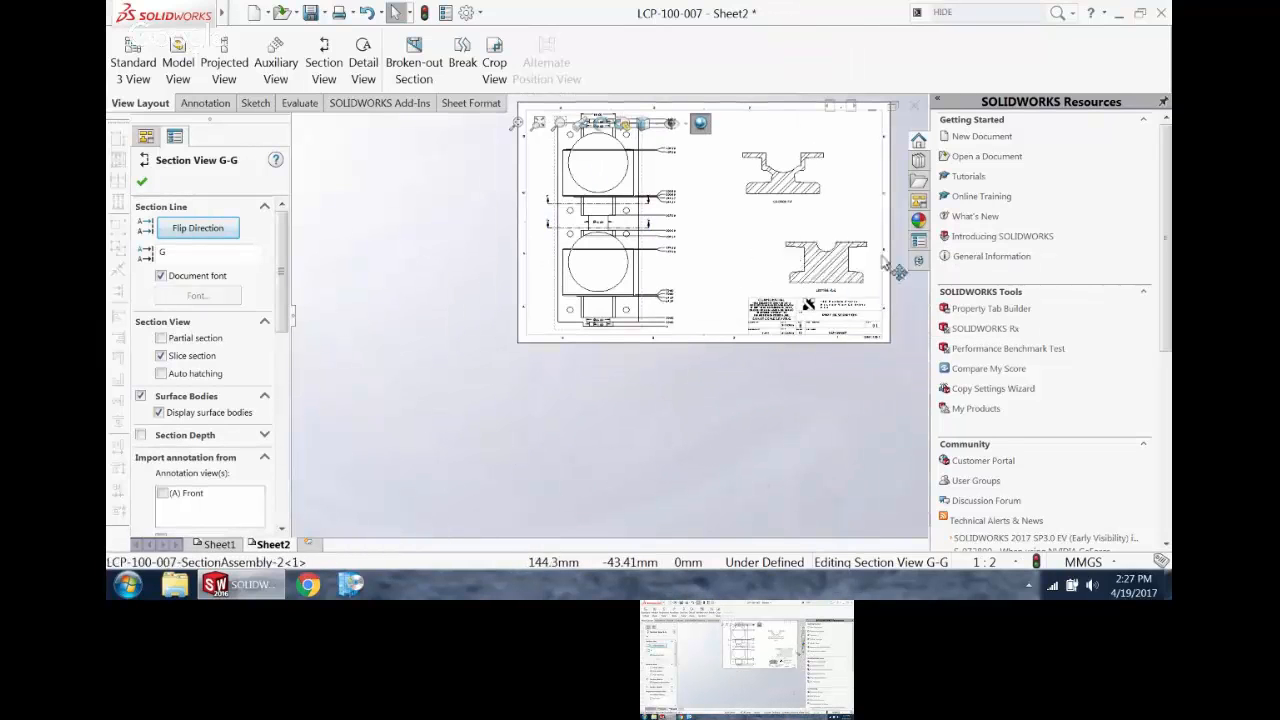
left_click(717, 480)
scroll(865, 100, "down", 4)
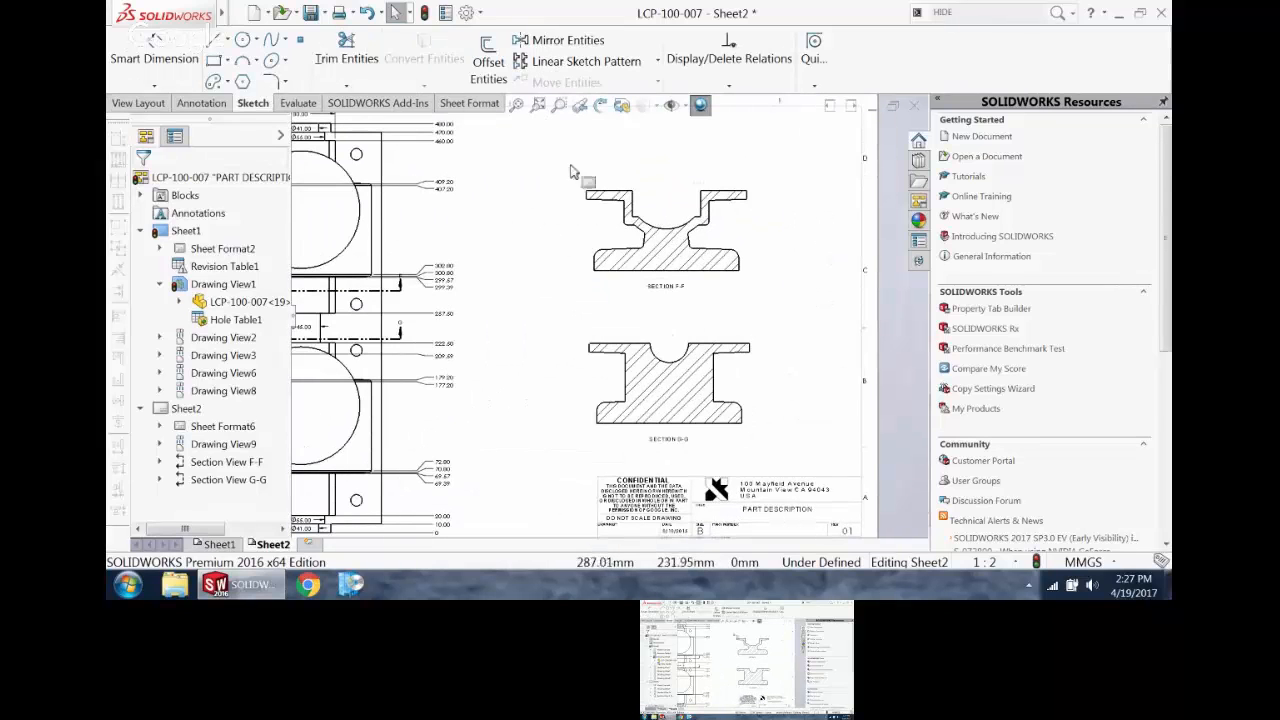
Step: Autodimension all entities in section view F-F with the Ordinate scheme horizontally and vertically, placing the horizontal dimensions below the view
left_click(175, 60)
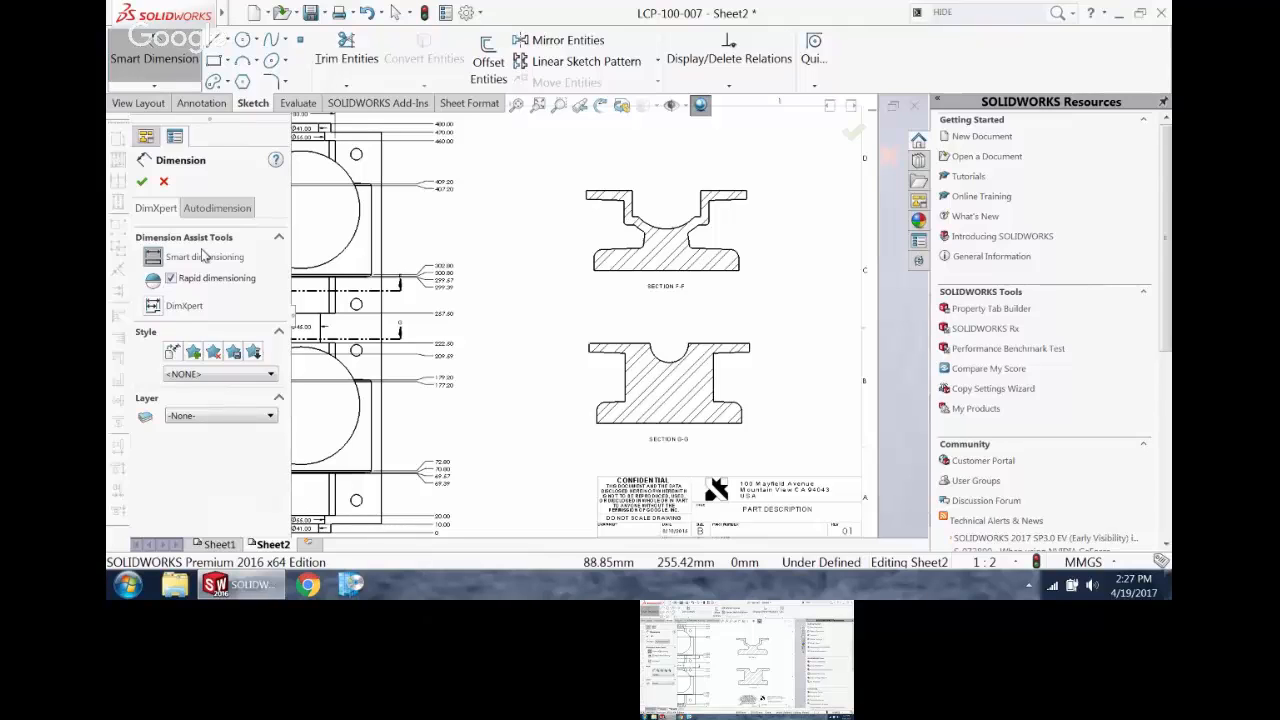
left_click(220, 209)
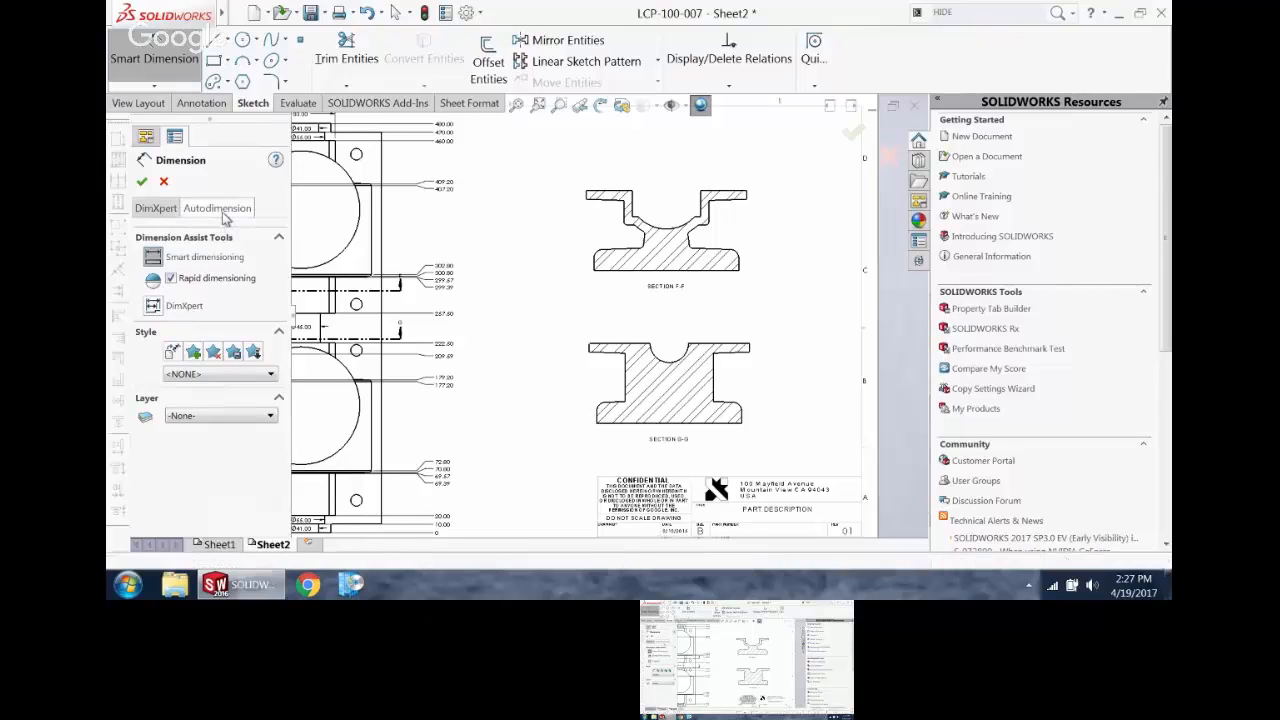
left_click(597, 237)
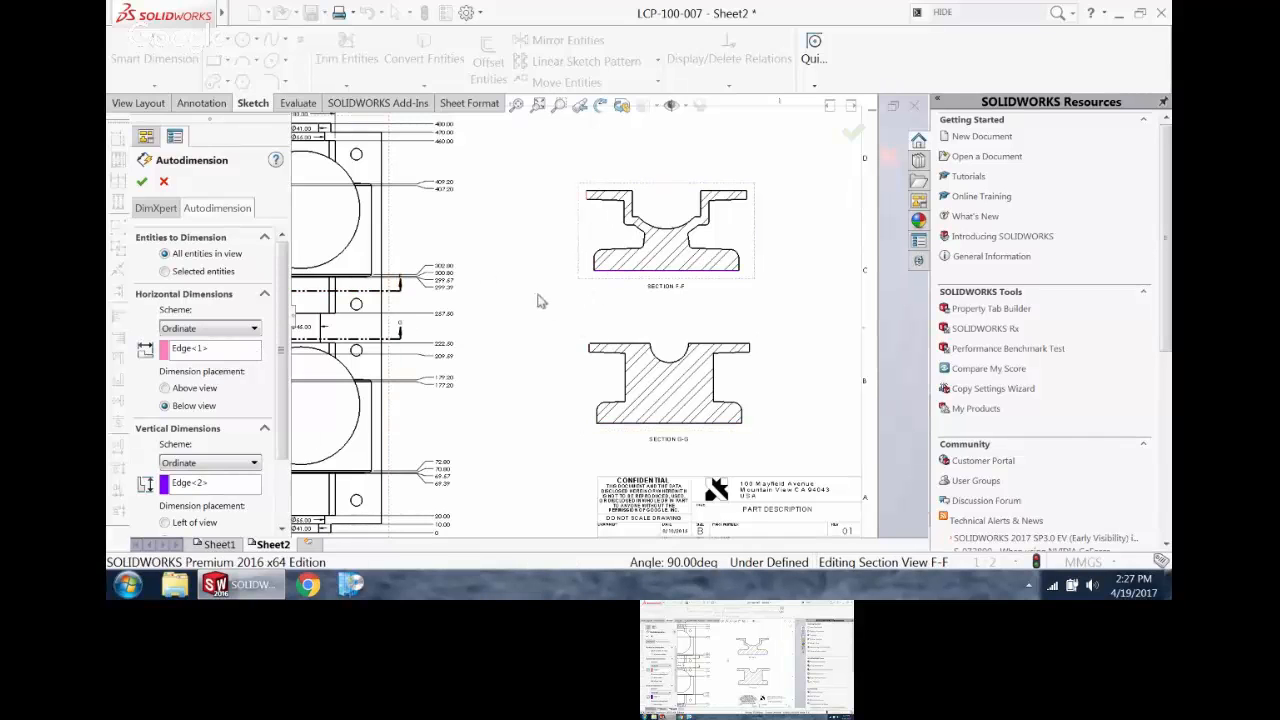
scroll(600, 212, "down", 2)
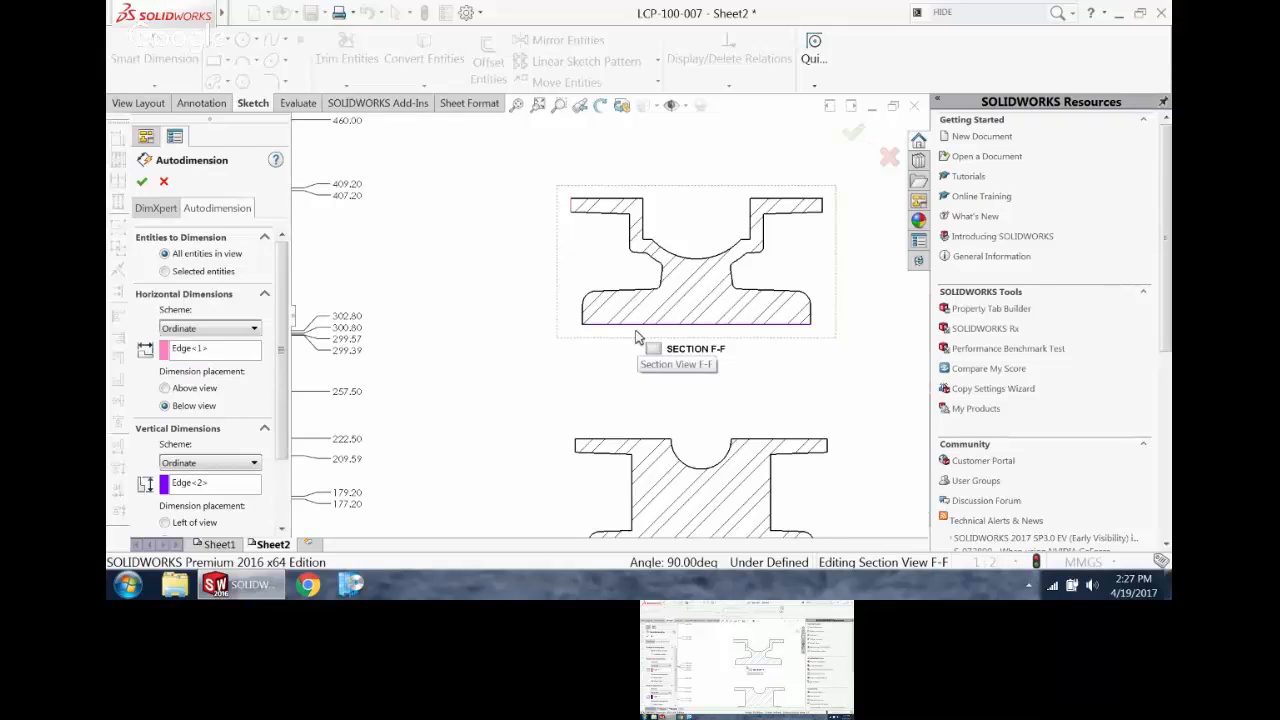
left_click(240, 330)
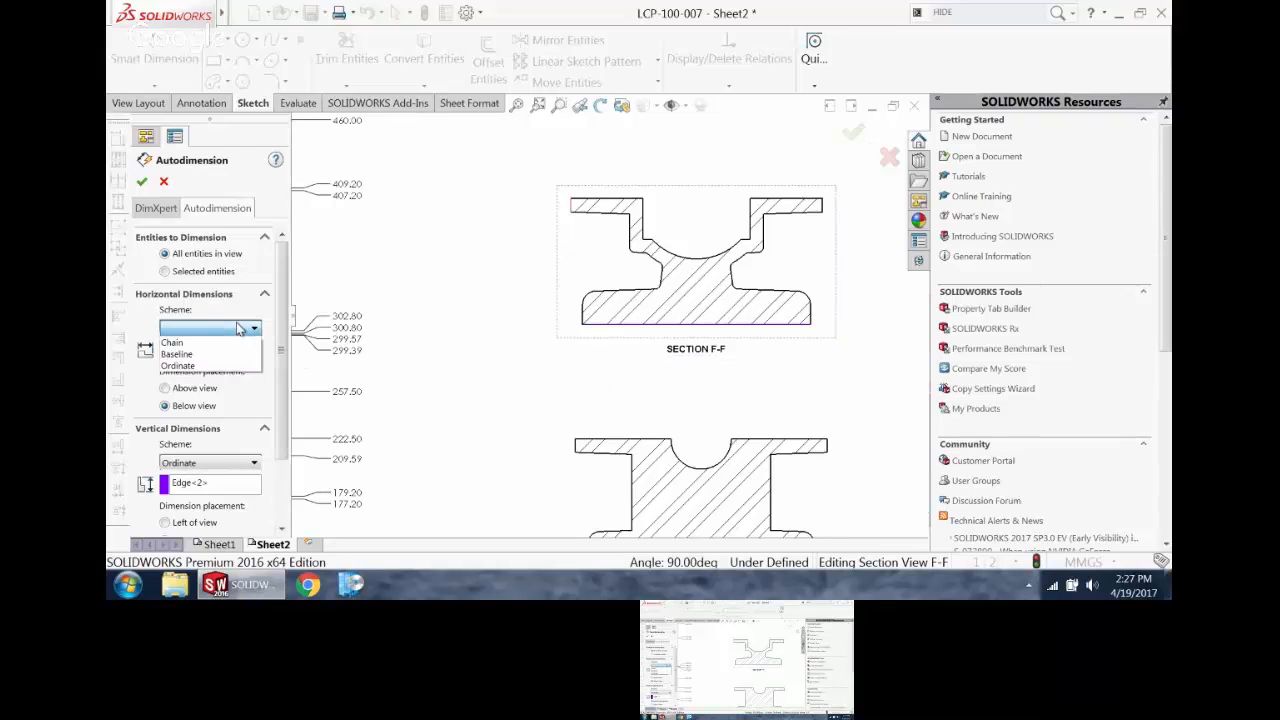
left_click(240, 330)
left_click(251, 330)
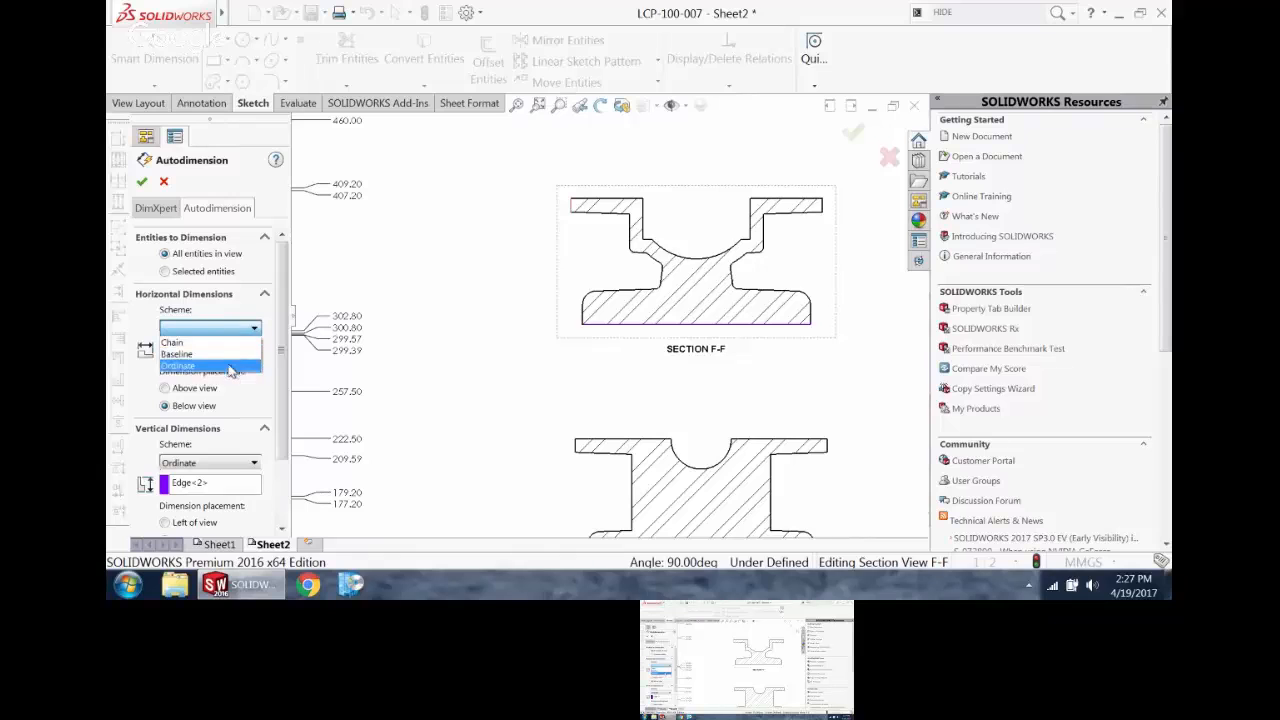
left_click(230, 366)
left_click(141, 181)
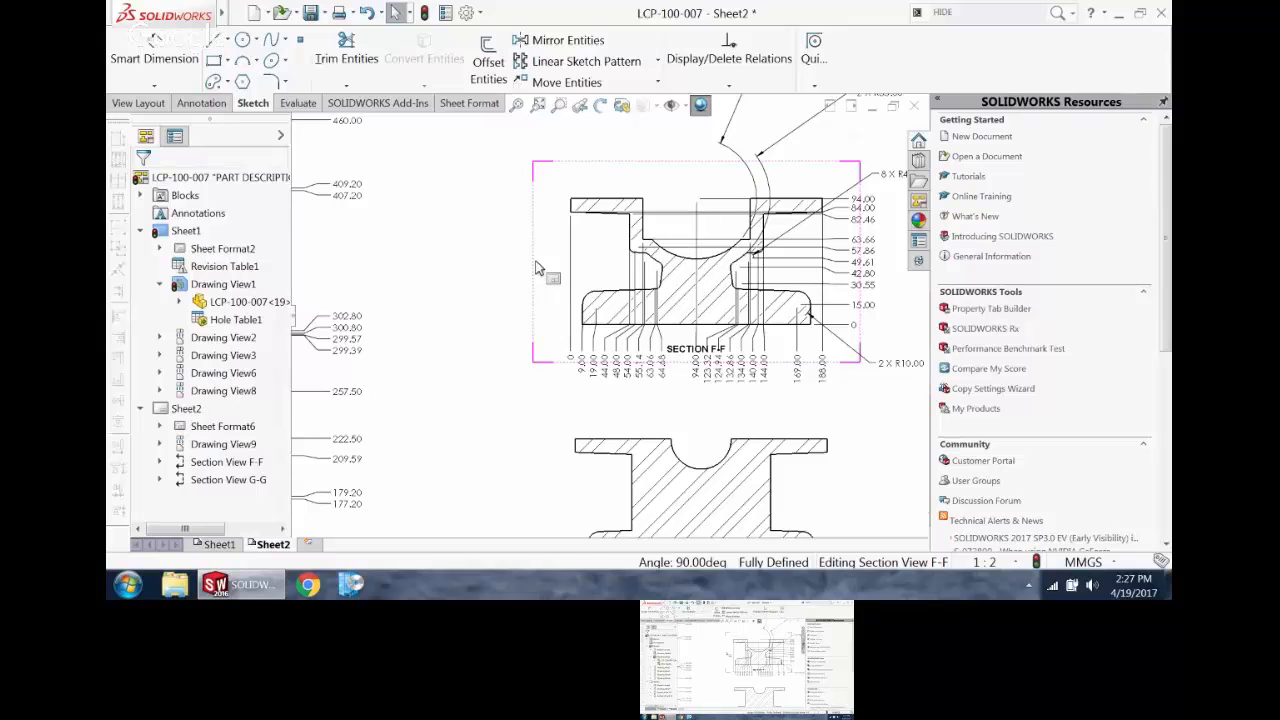
Step: Delete the 63.66 and 49.61 vertical ordinate dimensions from section view F-F
scroll(710, 395, "up", 3)
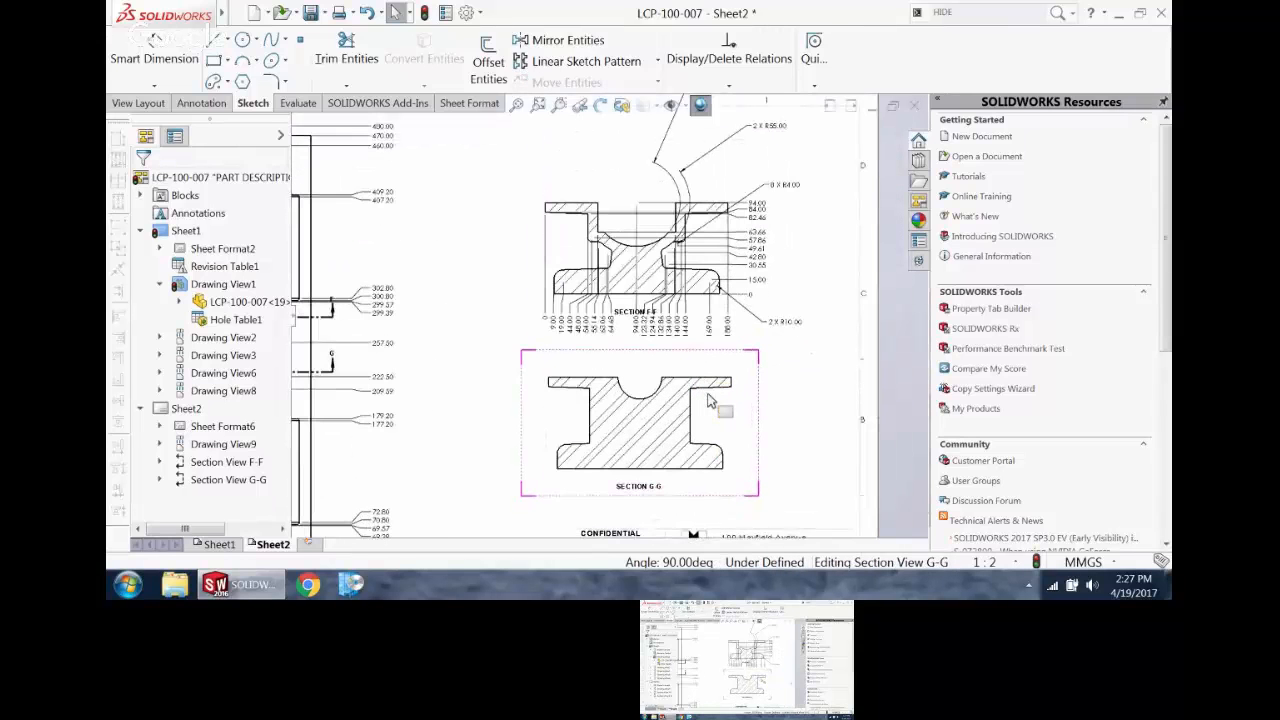
scroll(710, 399, "up", 1)
scroll(749, 278, "down", 2)
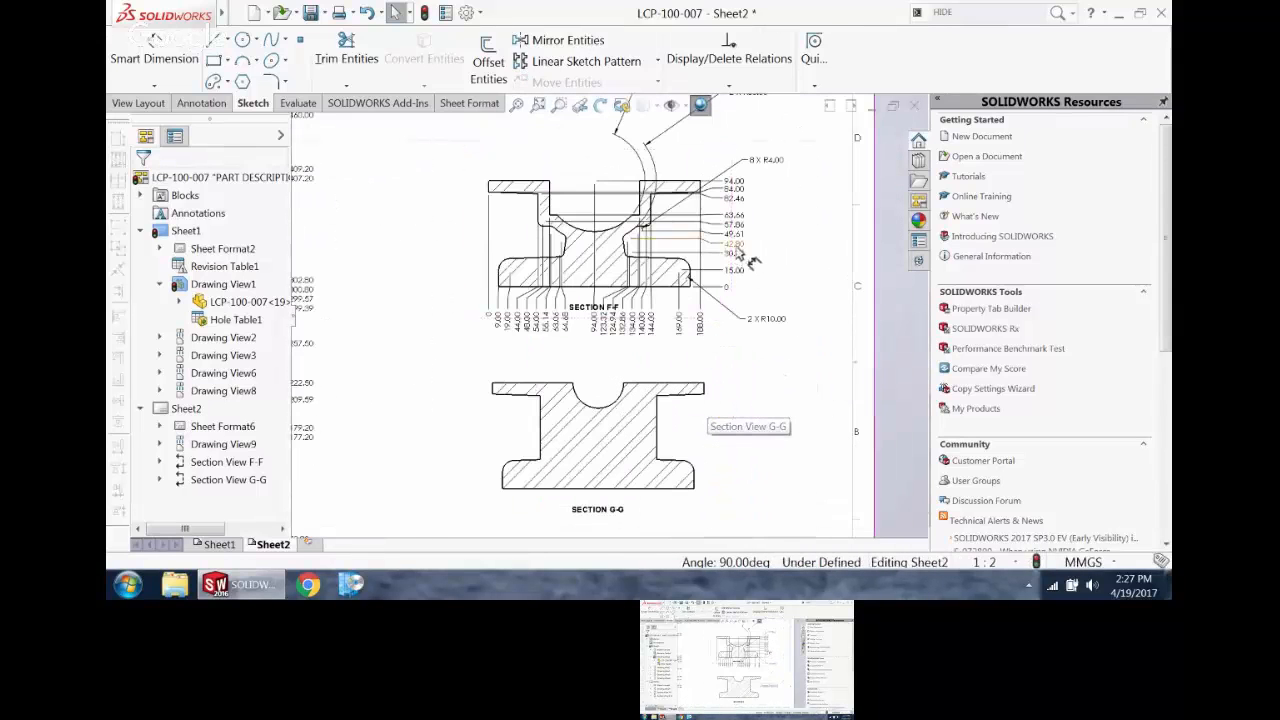
left_click(738, 217)
left_click(735, 215)
key("Delete")
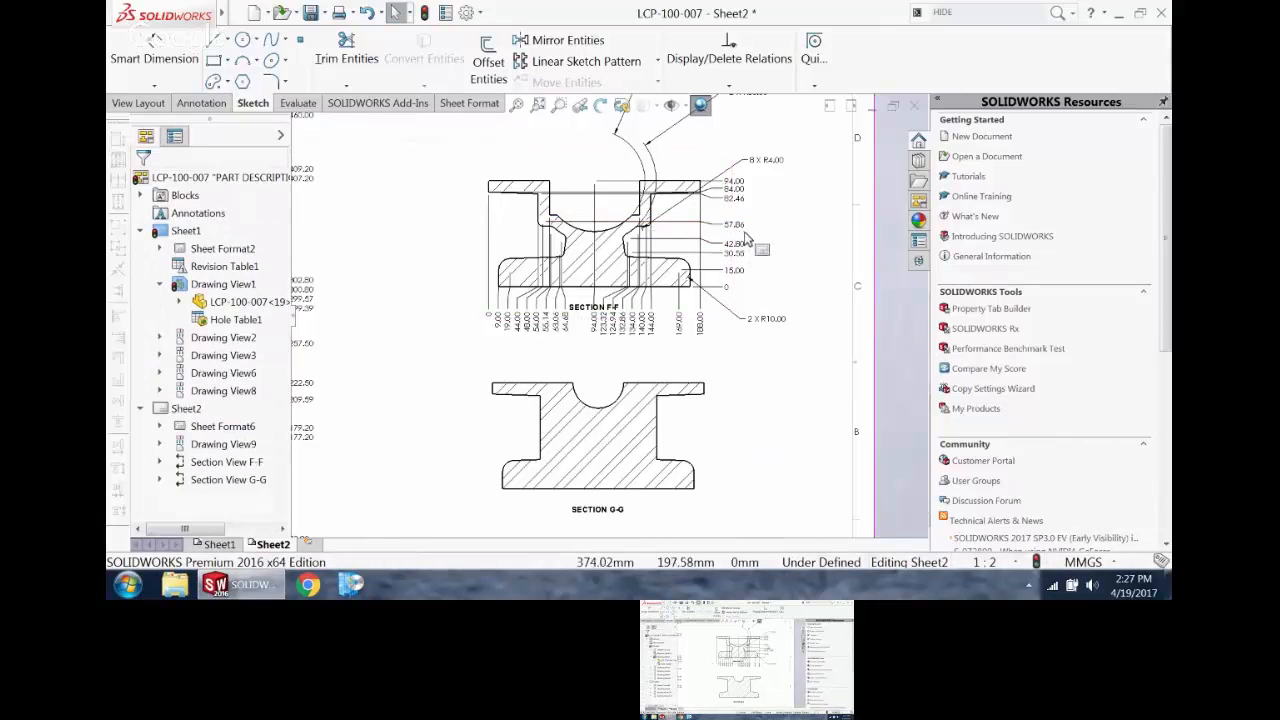
scroll(743, 236, "down", 3)
scroll(710, 250, "up", 2)
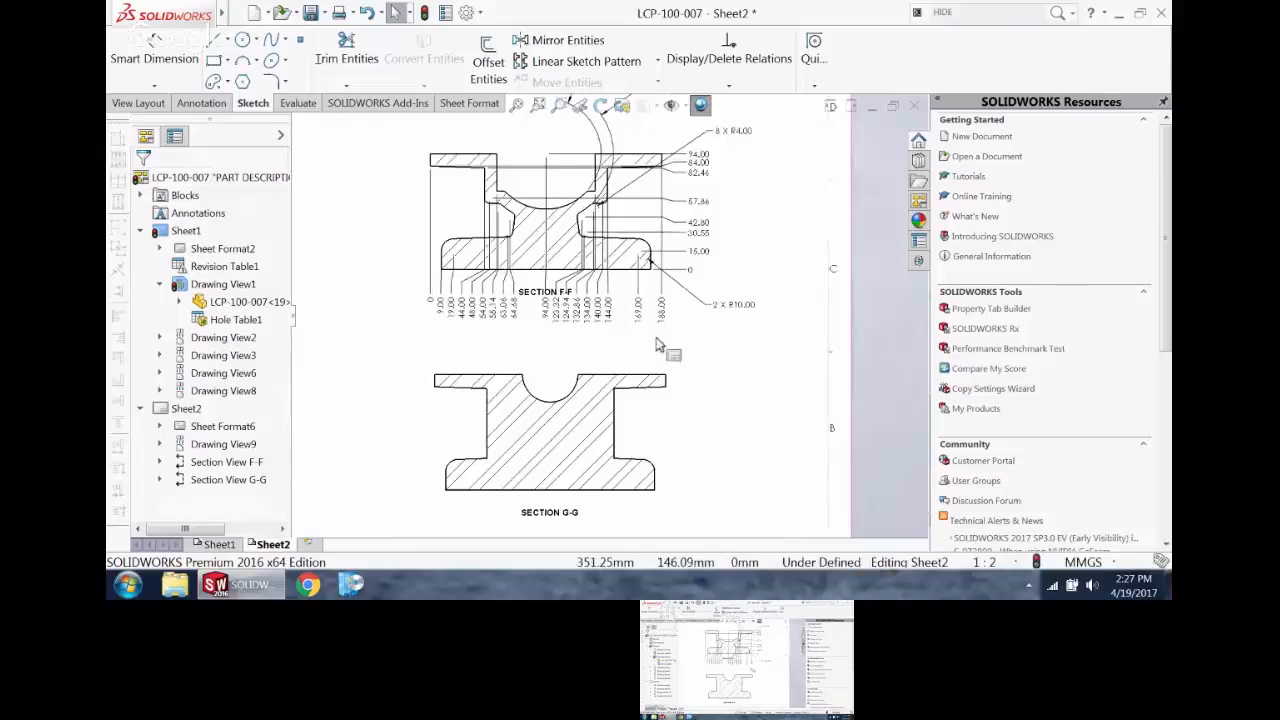
right_click(703, 256)
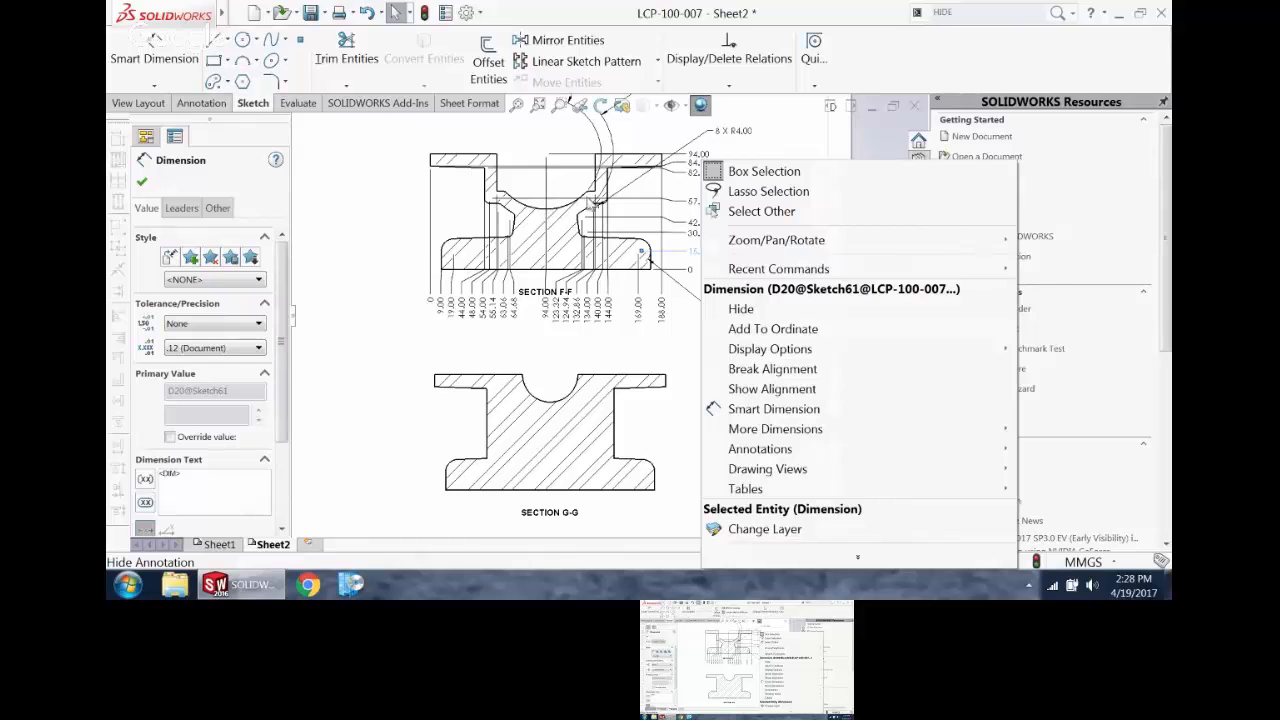
left_click(378, 218)
scroll(480, 300, "up", 3)
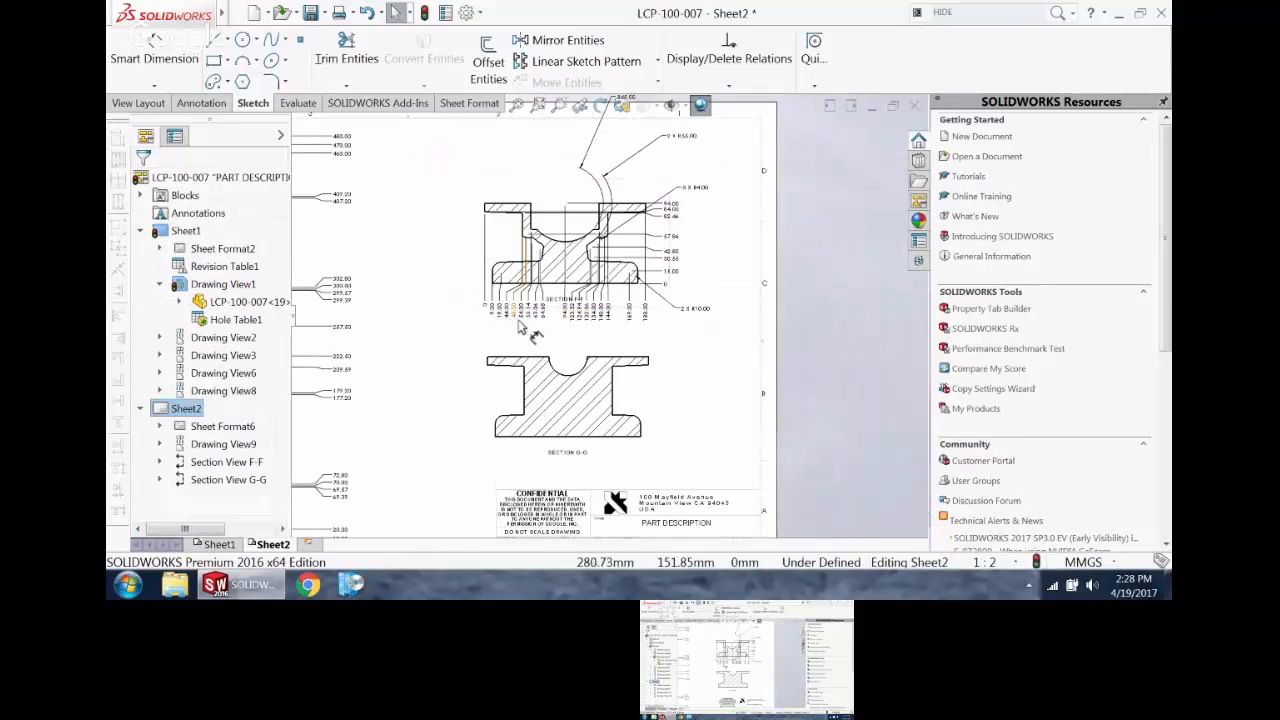
Step: Dimension section view G-G with DimXpert's linear Baseline scheme, using the upper-left end of the bore arc as the datum vertex
left_click(612, 355)
scroll(617, 357, "down", 2)
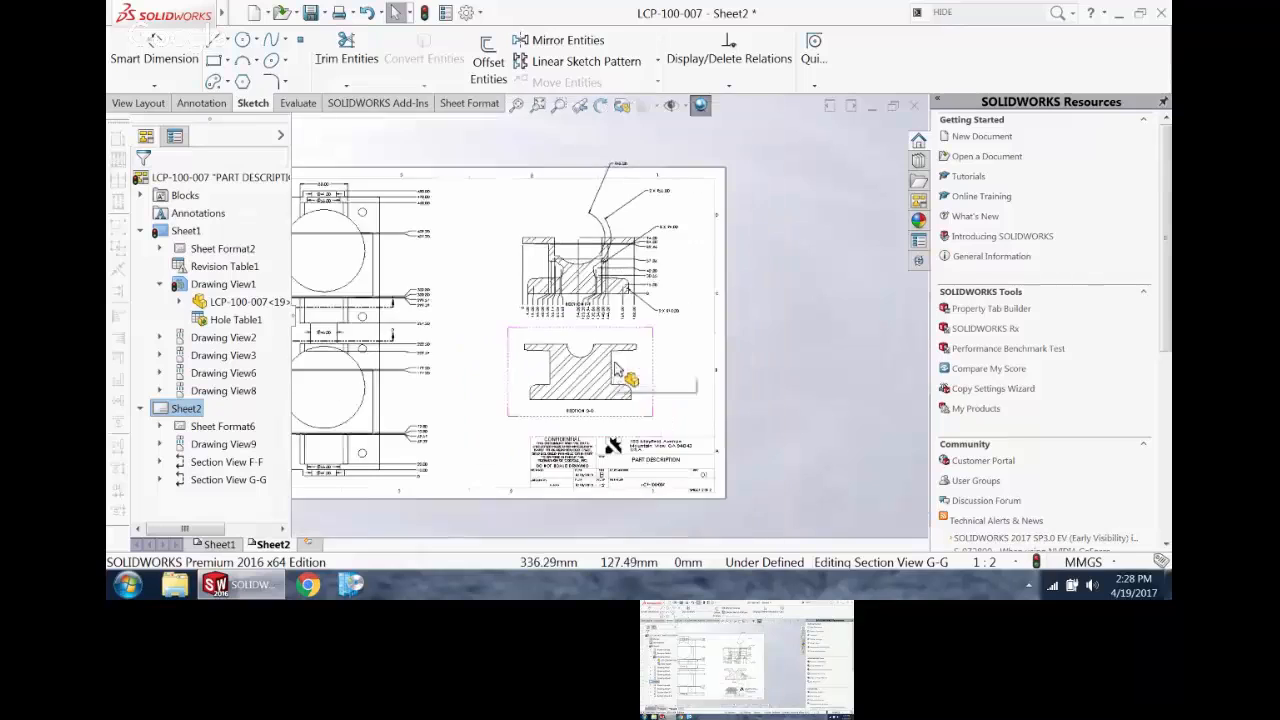
scroll(617, 357, "down", 2)
left_click(155, 58)
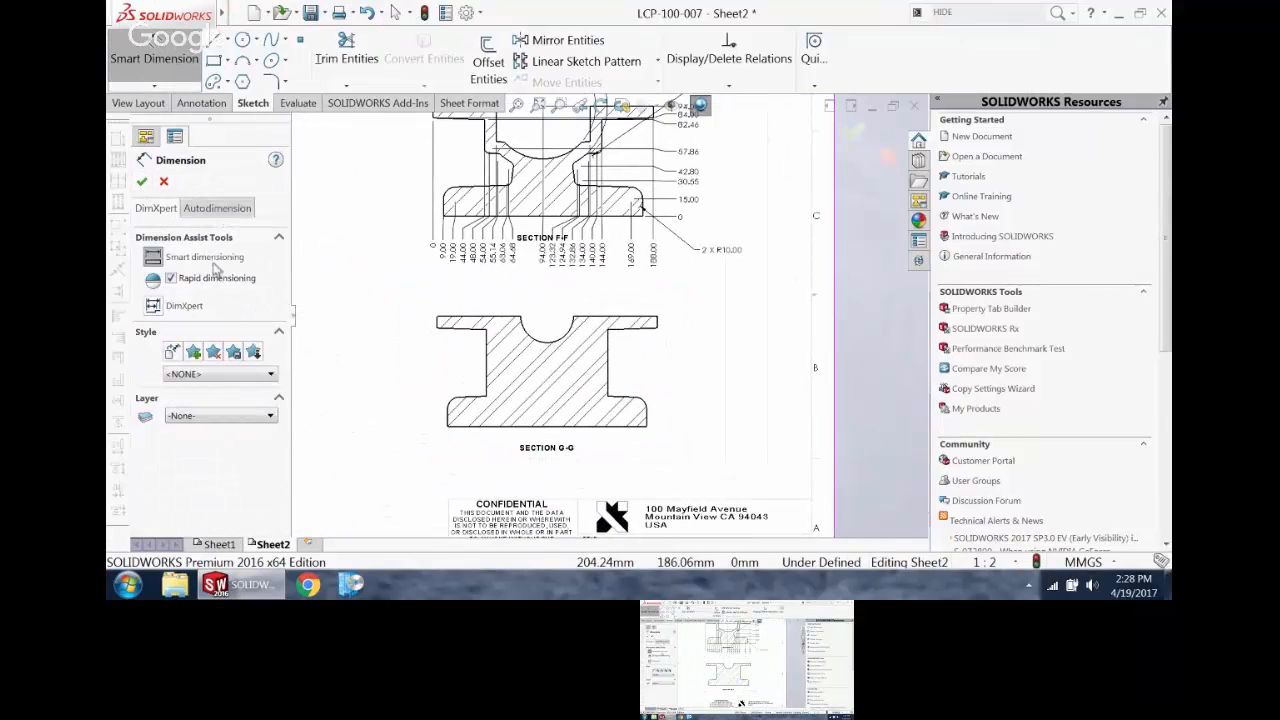
left_click(152, 307)
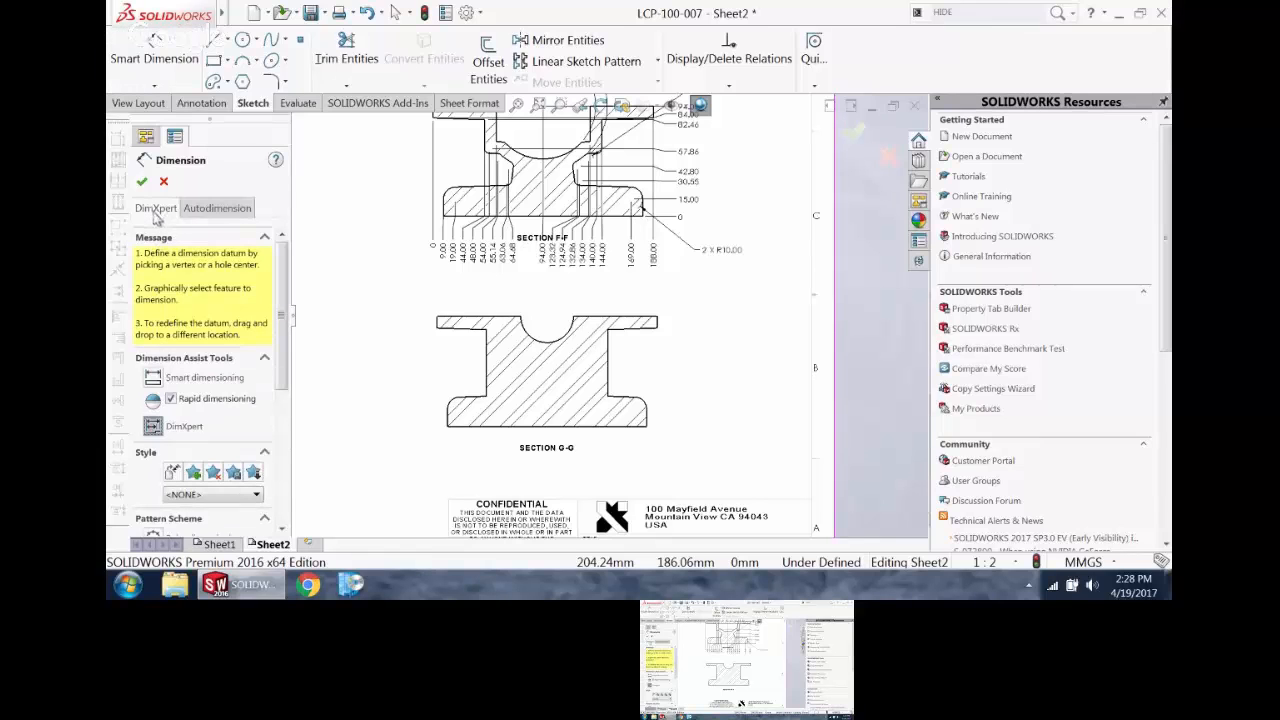
left_click_drag(281, 265, 275, 328)
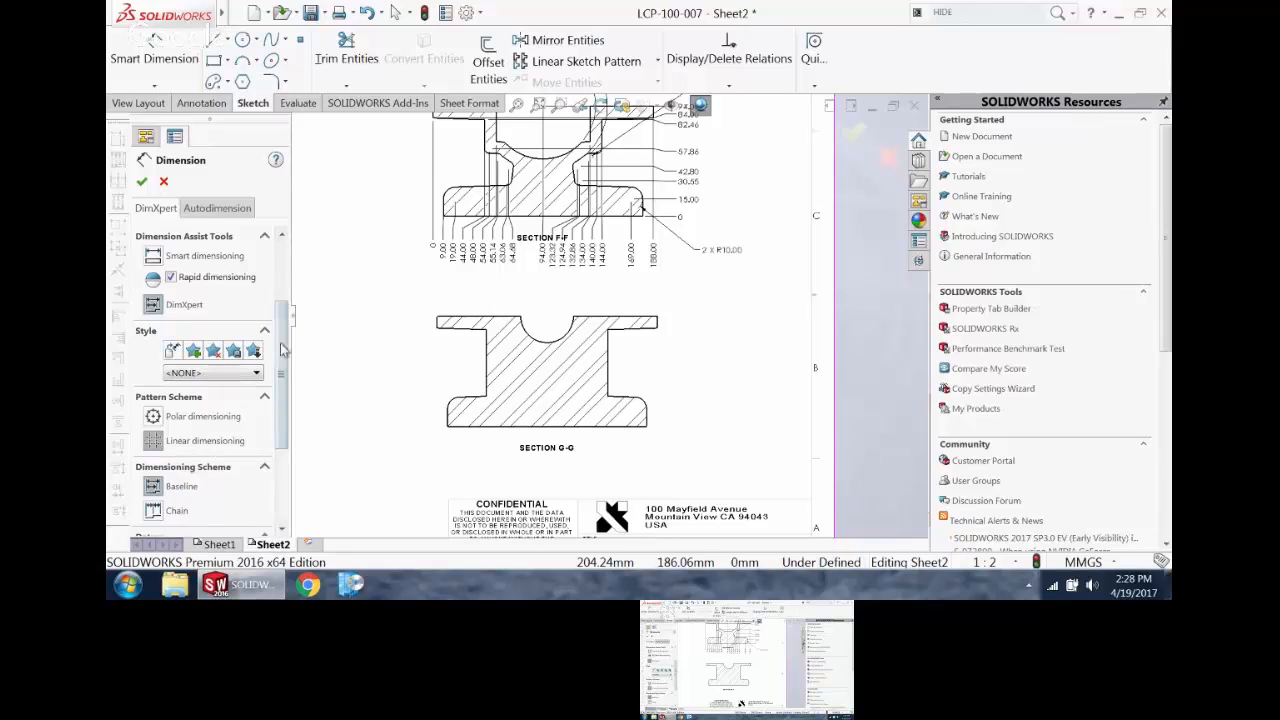
scroll(286, 351, "down", 3)
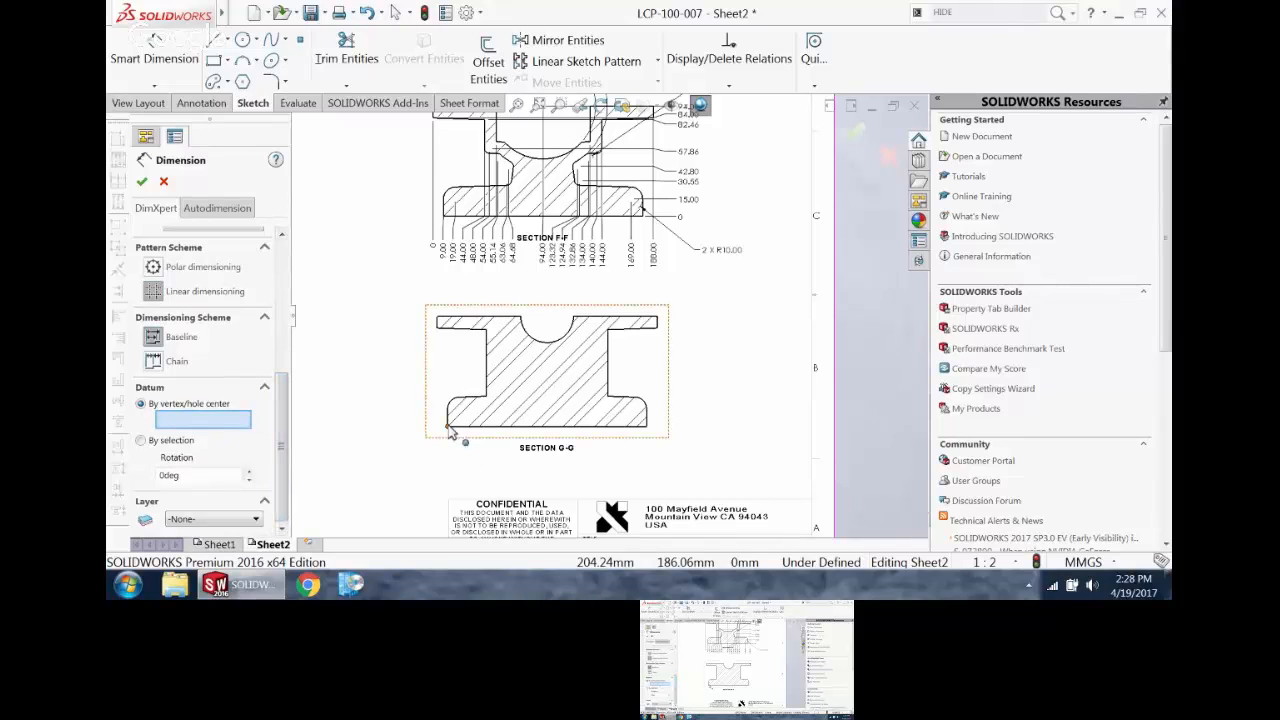
left_click(520, 317)
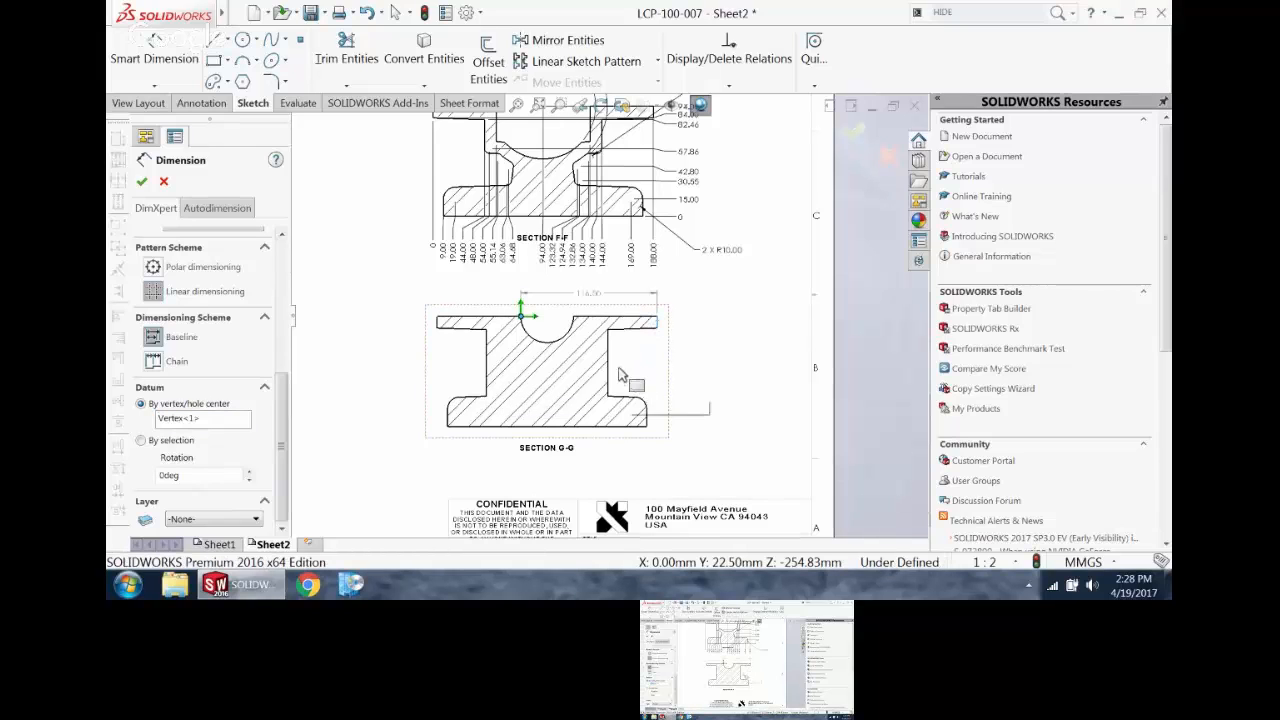
left_click(630, 426)
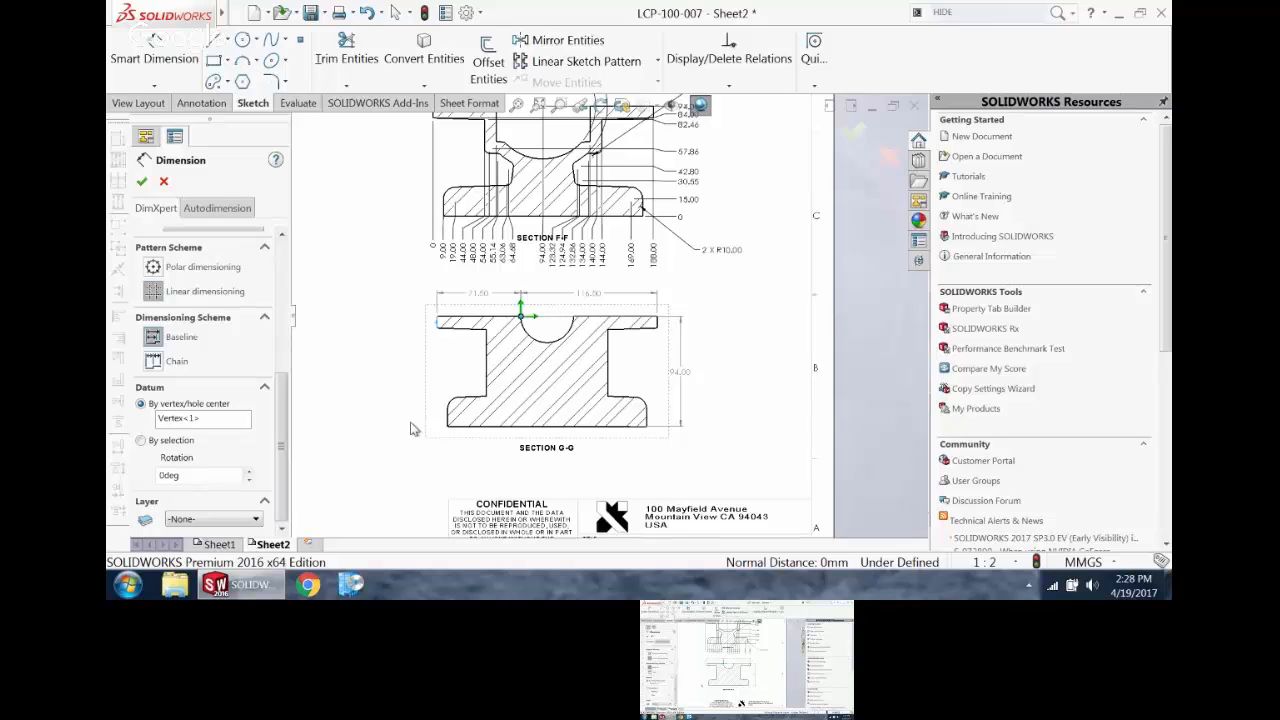
Step: Close the LCP-100-007 drawing and its part without saving the changes
scroll(560, 330, "up", 3)
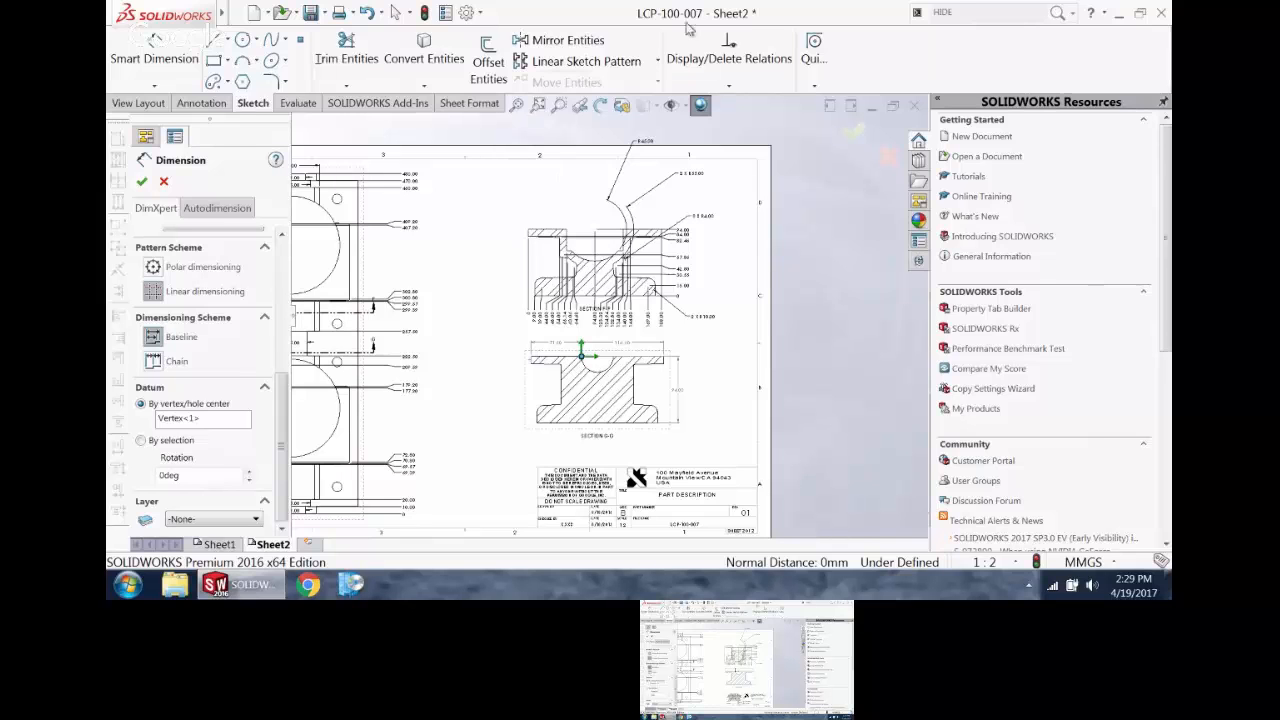
left_click(914, 104)
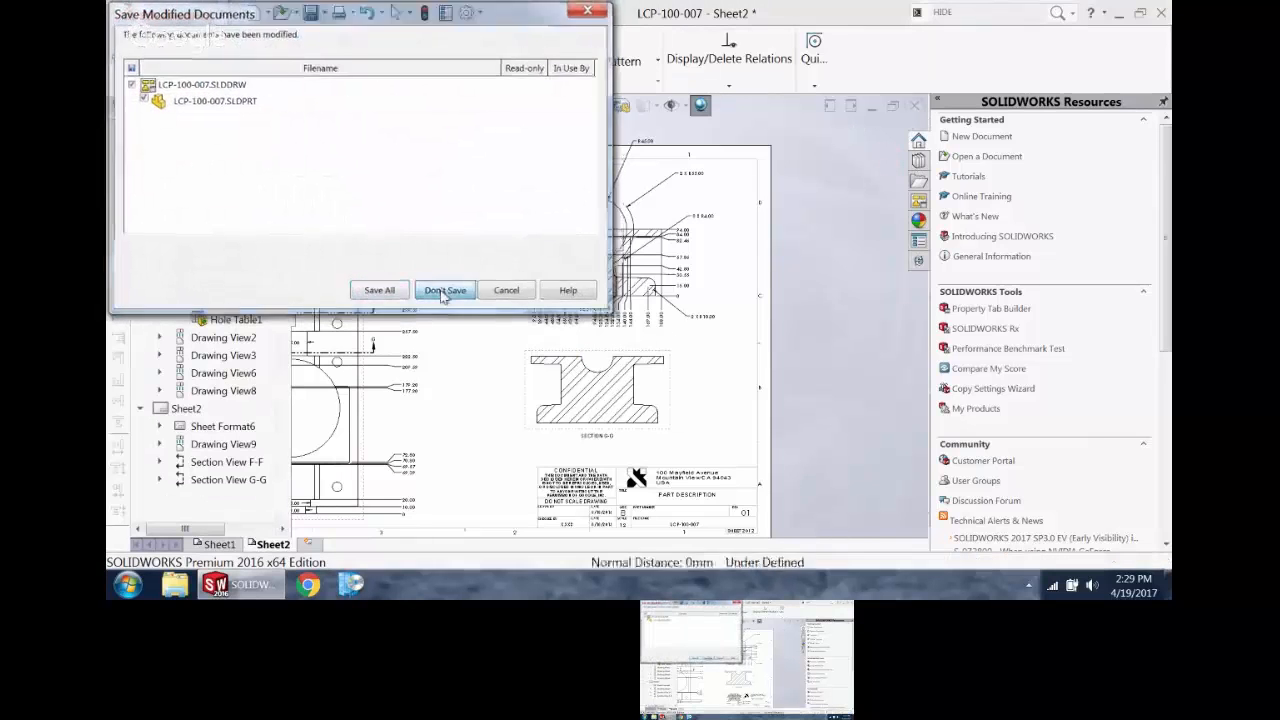
left_click(443, 290)
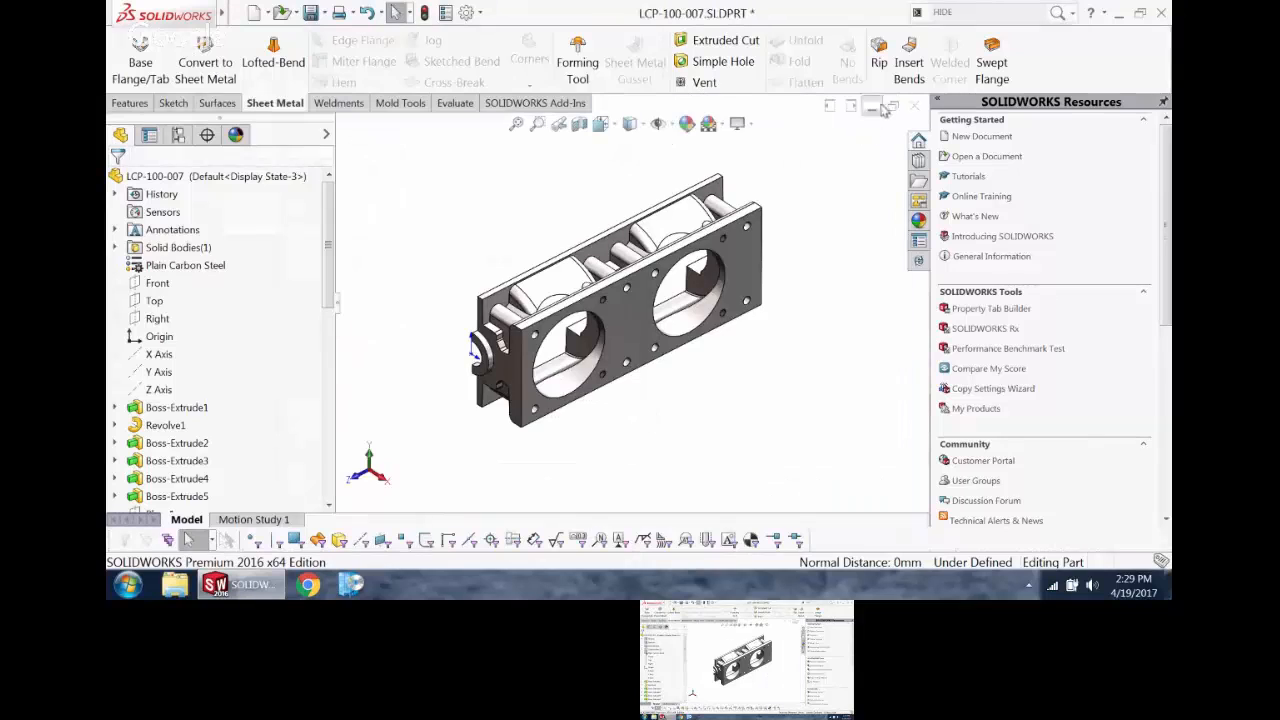
left_click(914, 104)
left_click(603, 320)
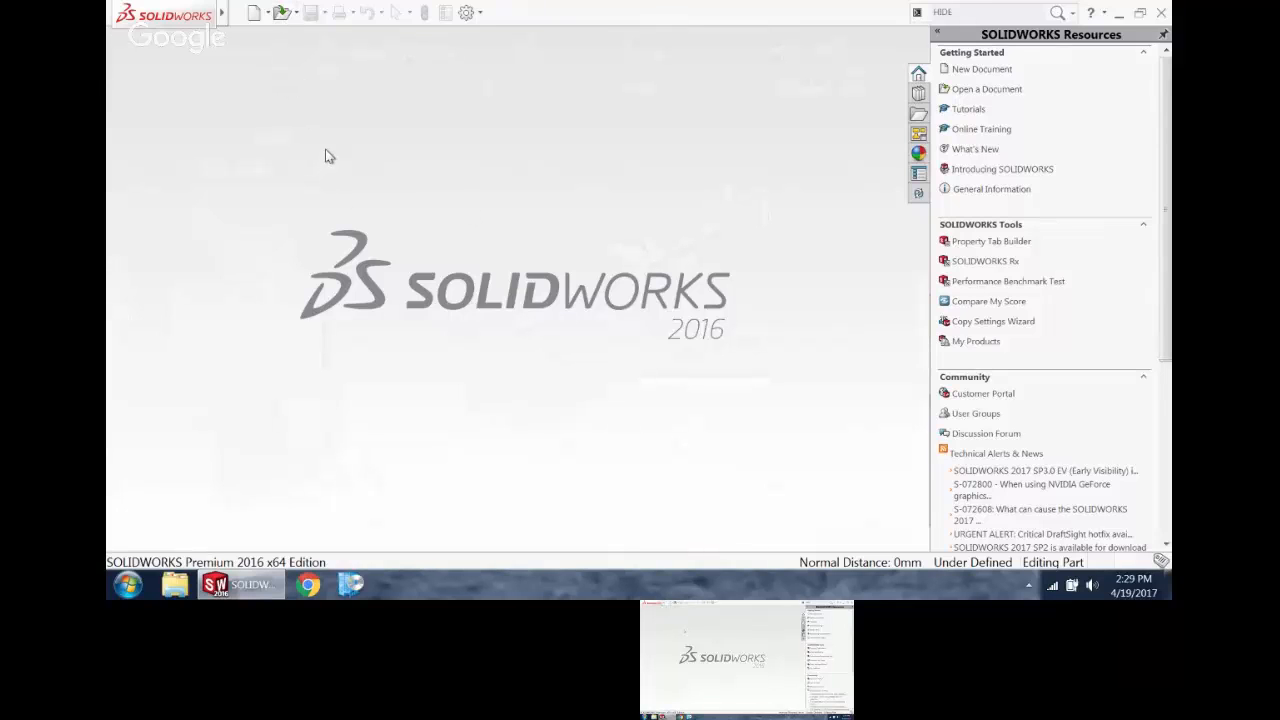
Step: Look through the recent documents and preview the existing drawing files in the NEW TRIKE folder
key("r")
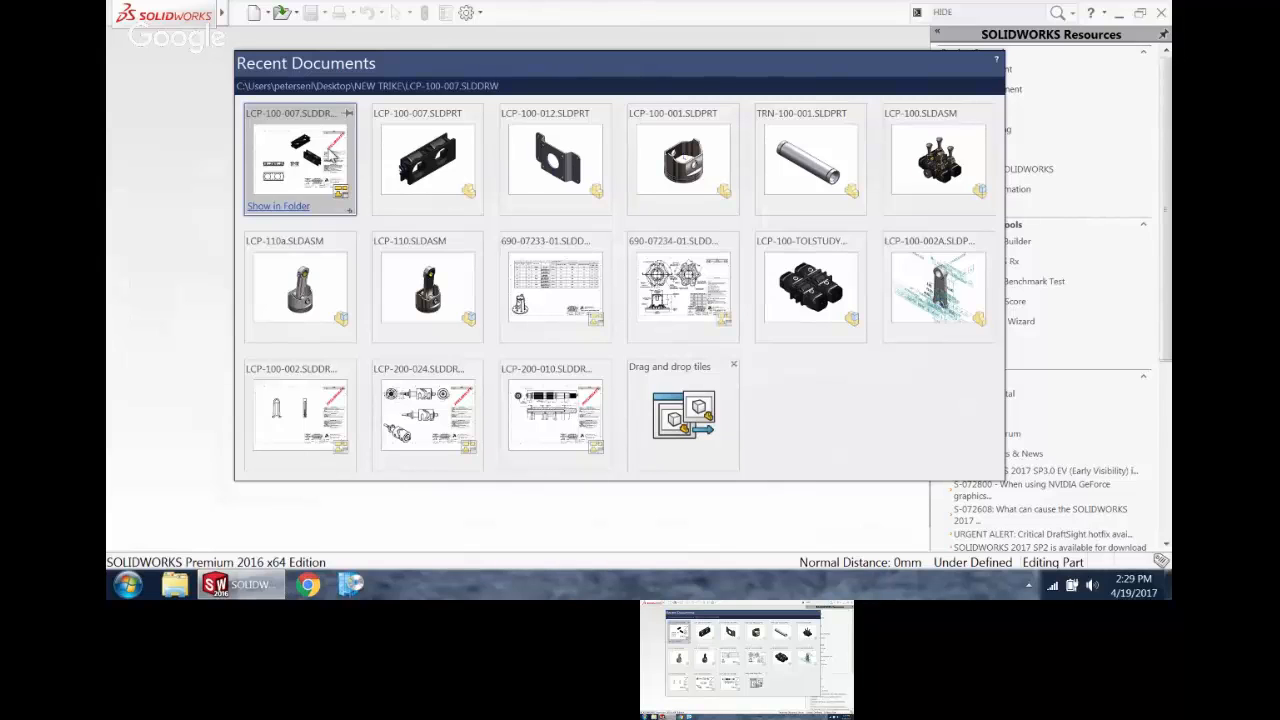
left_click(217, 170)
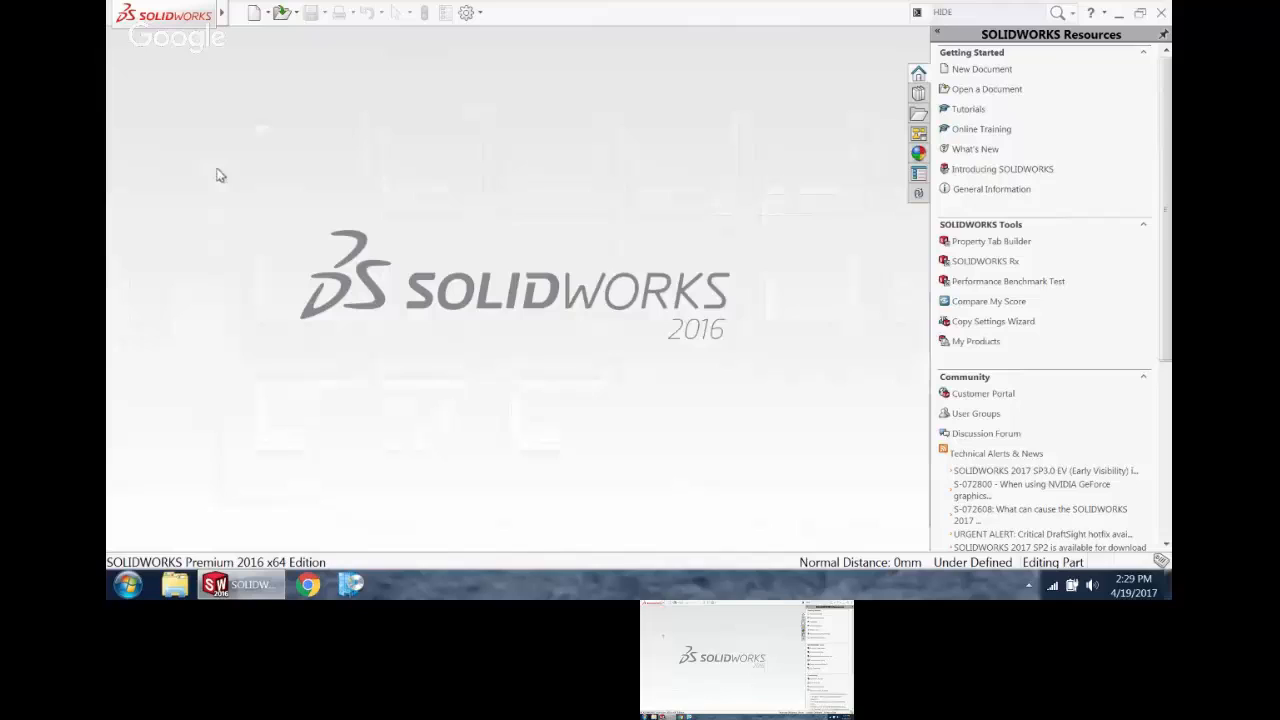
left_click(282, 13)
left_click(994, 484)
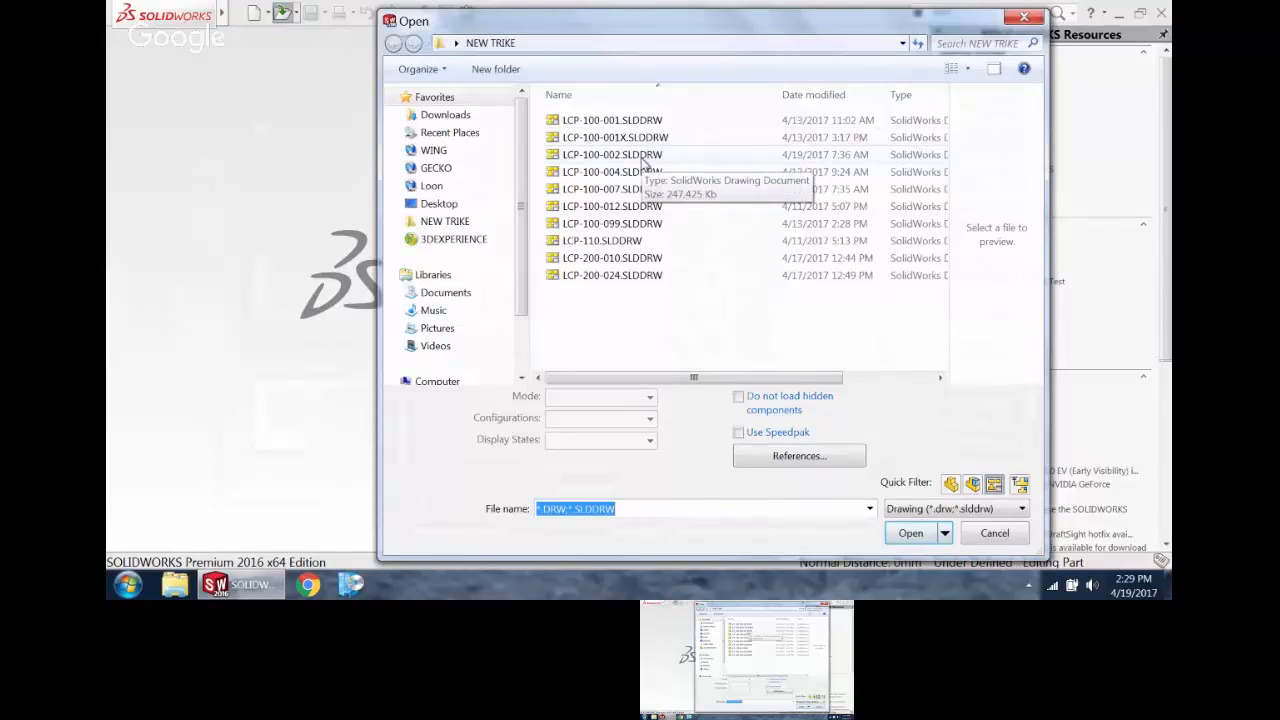
left_click(645, 206)
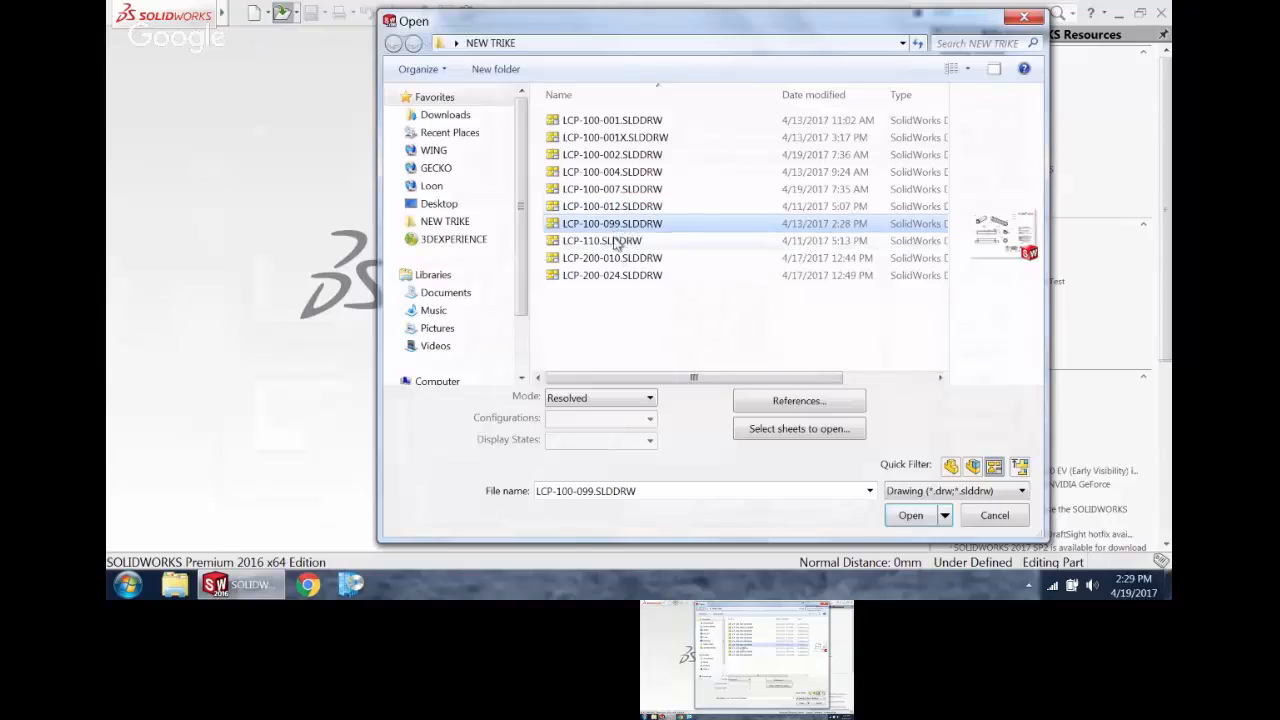
left_click(622, 241)
left_click(627, 261)
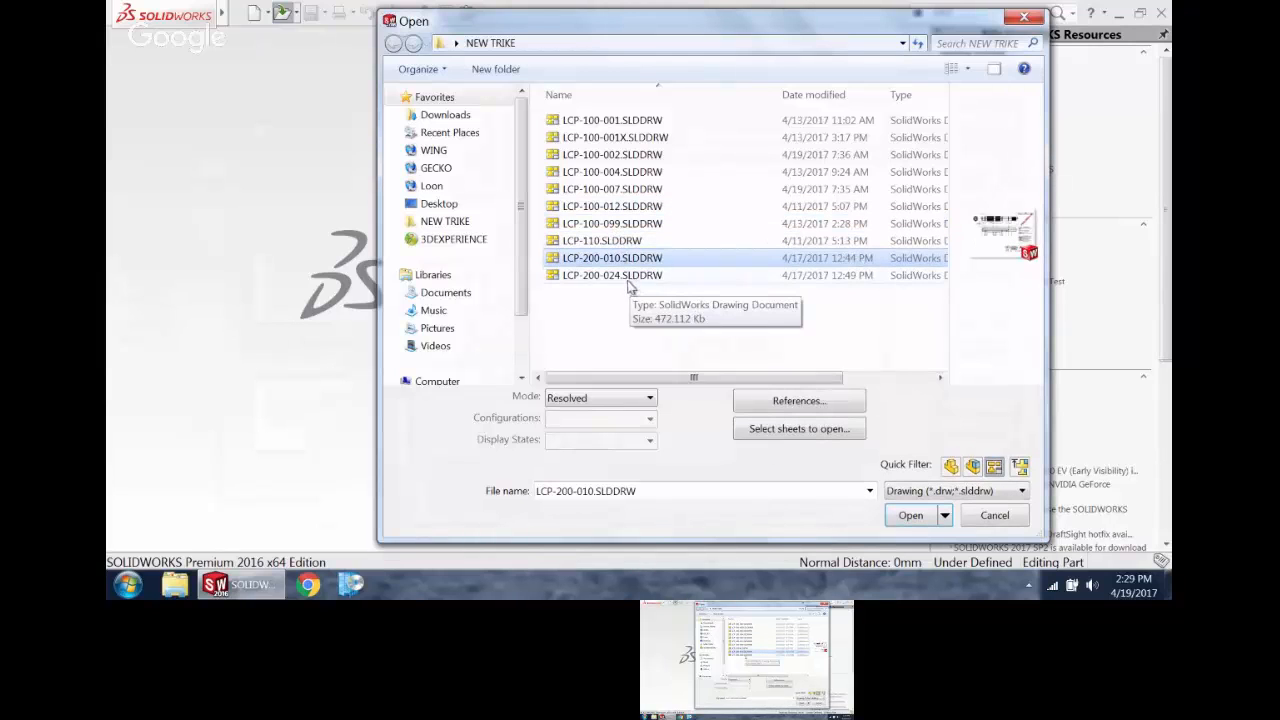
left_click(629, 279)
left_click(612, 191)
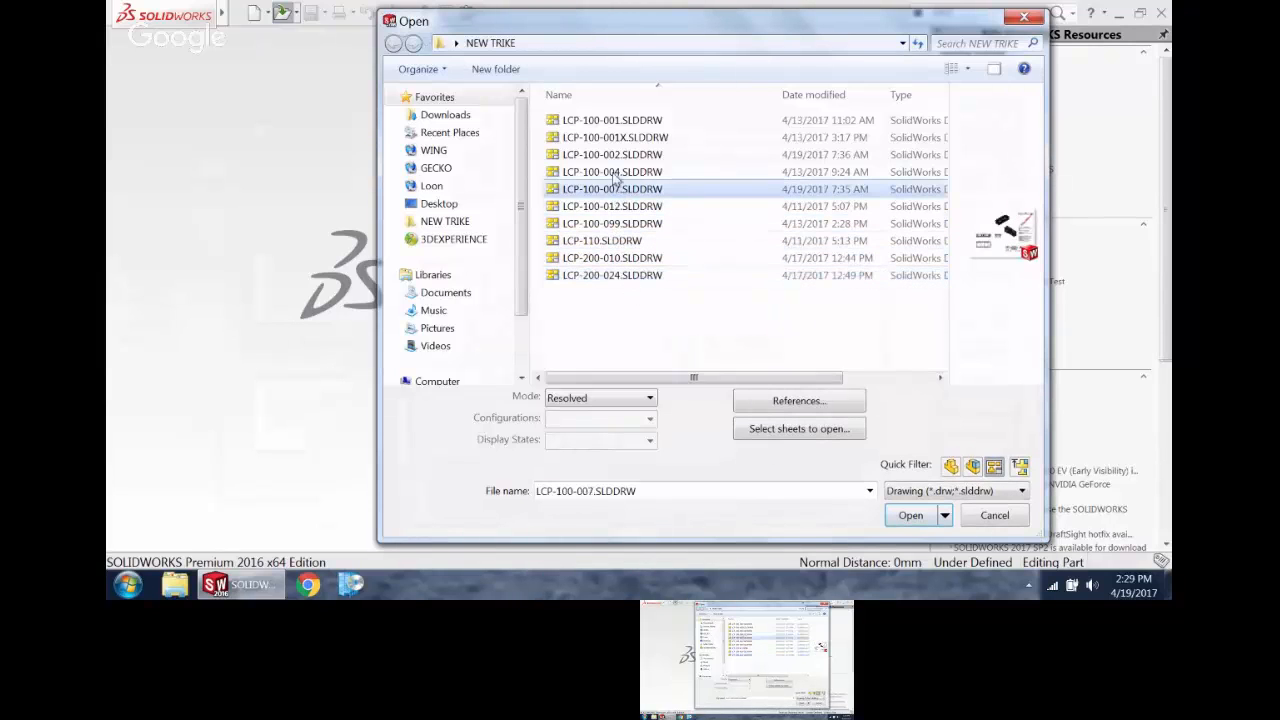
left_click(615, 175)
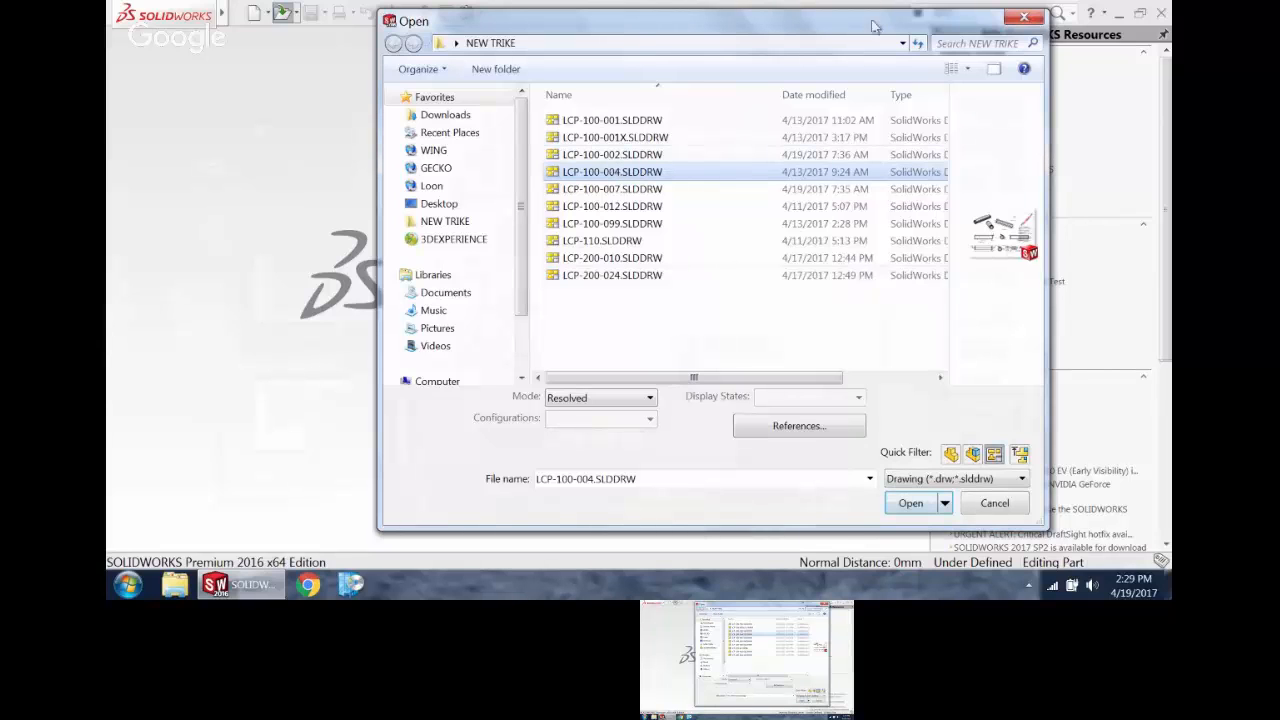
left_click(1024, 16)
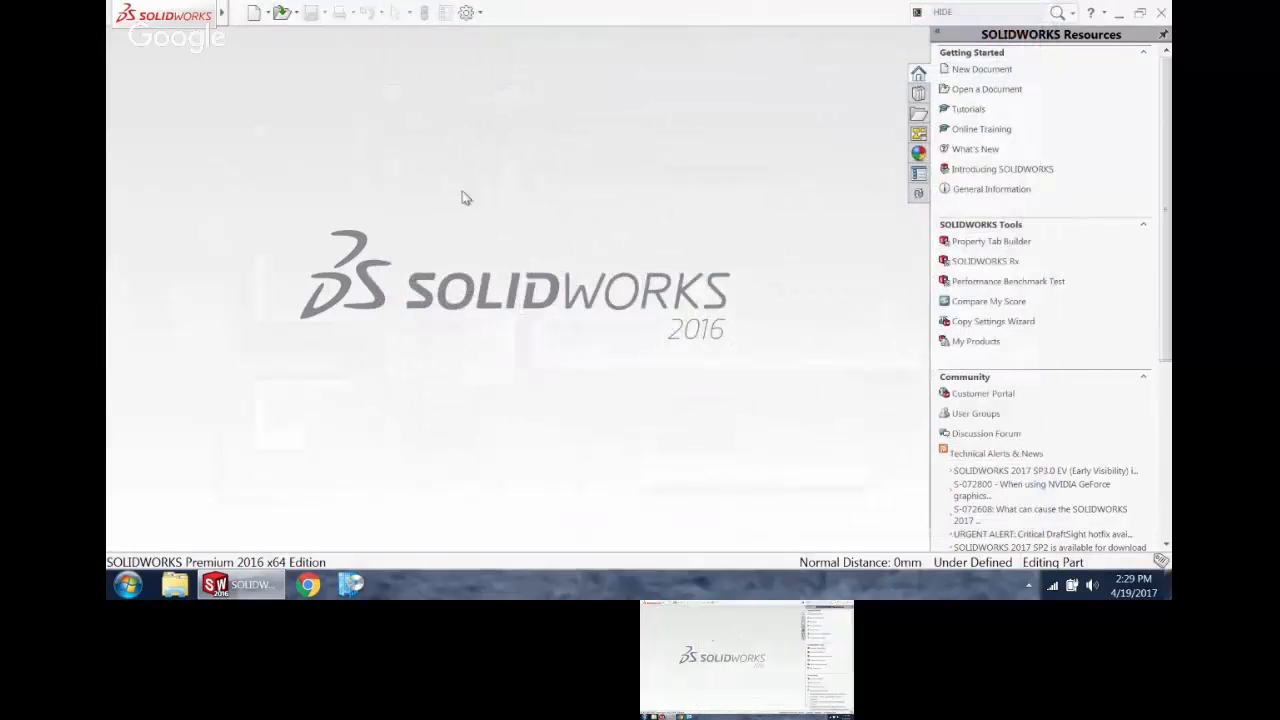
Step: Open the part LCP-200-001.SLDPRT from the NEW TRIKE folder, filtering the file list to parts
left_click(282, 12)
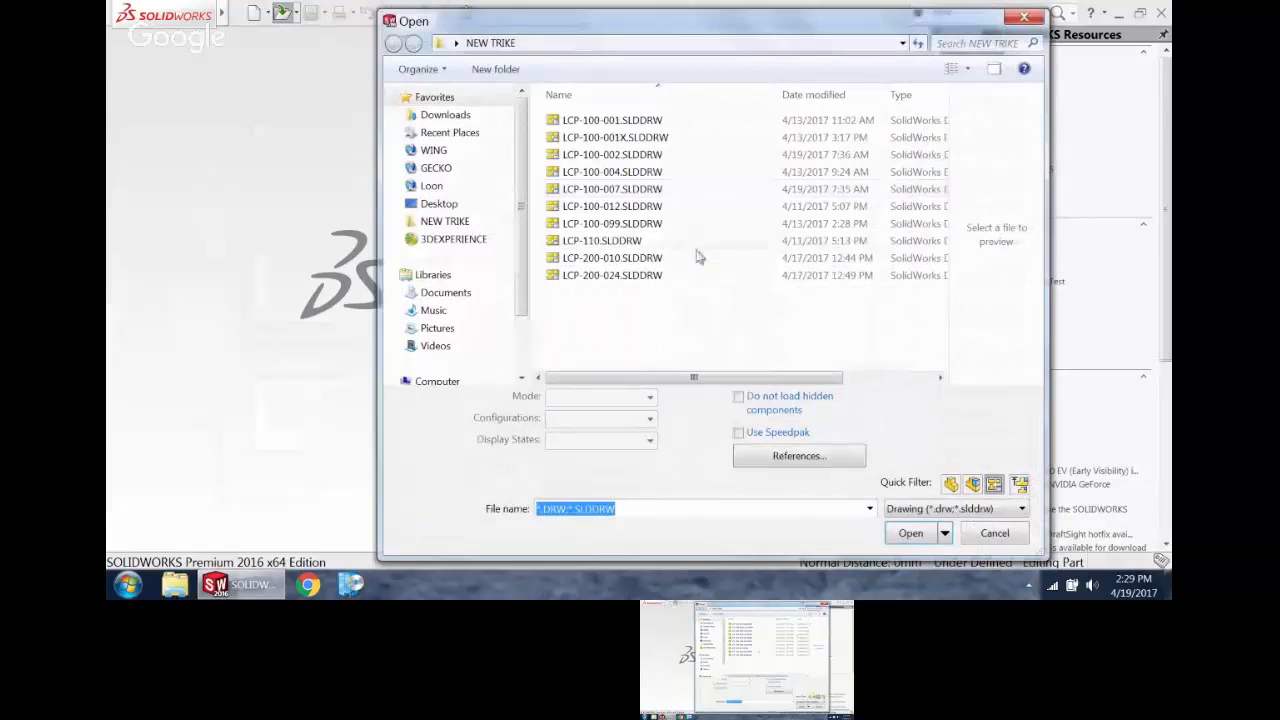
left_click(950, 484)
left_click(993, 484)
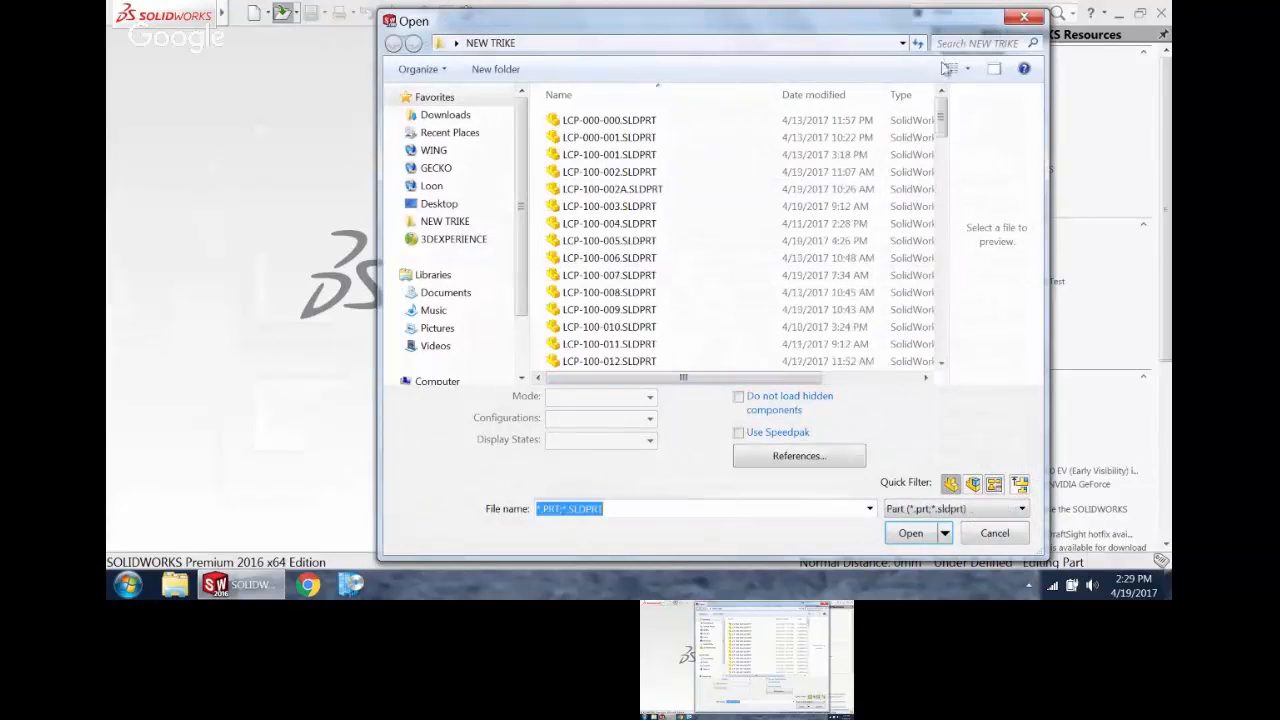
mouse_move(941, 115)
left_mouse_down()
mouse_move(941, 198)
mouse_move(939, 167)
left_mouse_up()
left_click(659, 119)
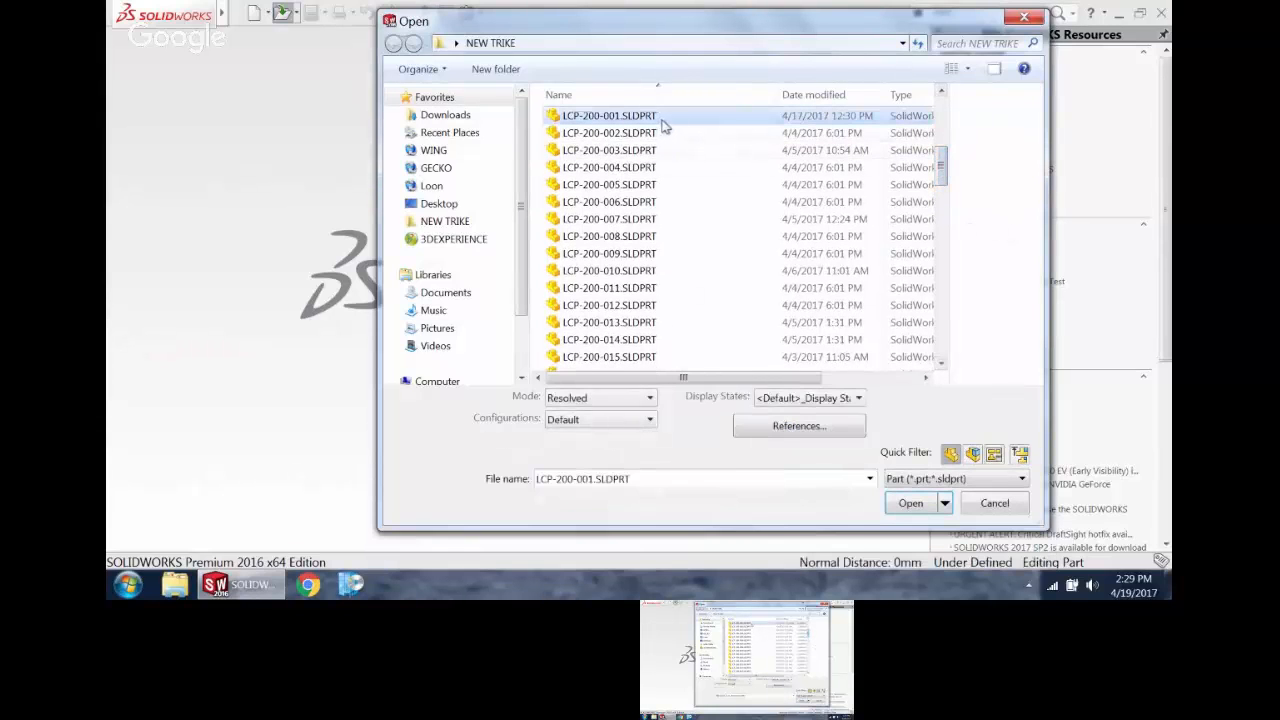
left_click(910, 508)
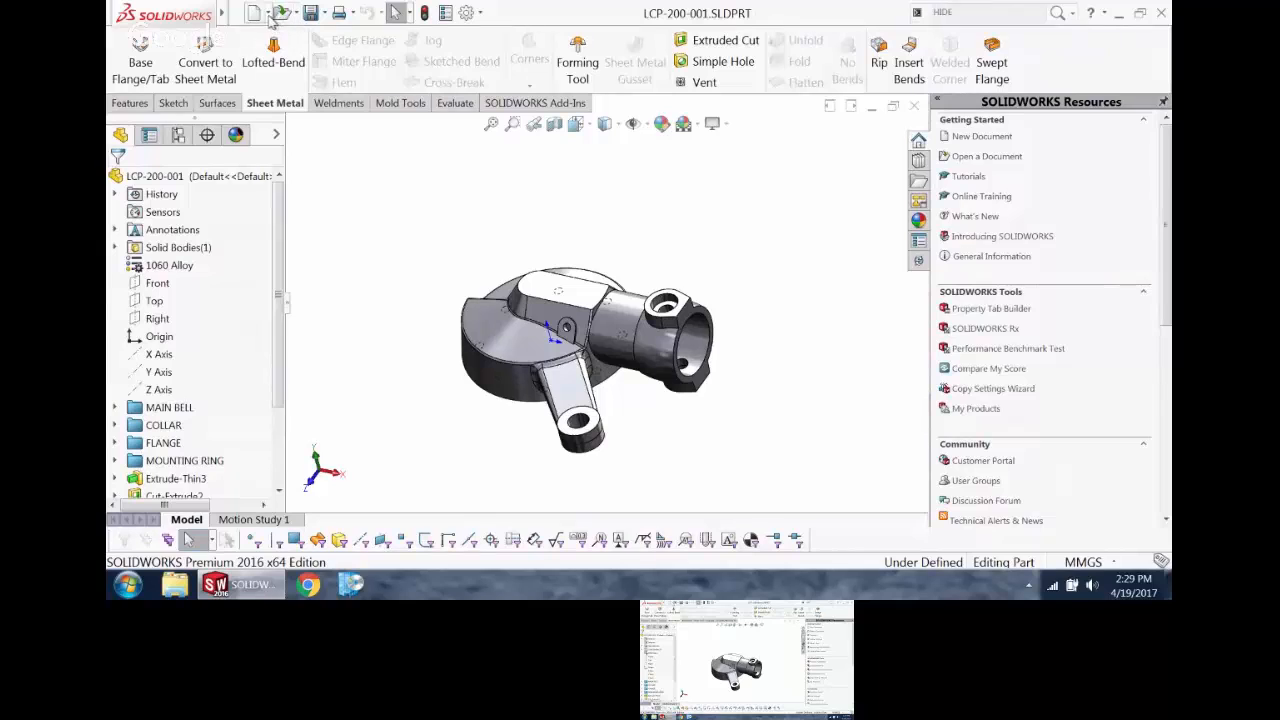
Step: Make a drawing from the LCP-200-001 part using the Daedalus B PART MM template
left_click(265, 13)
left_click(285, 58)
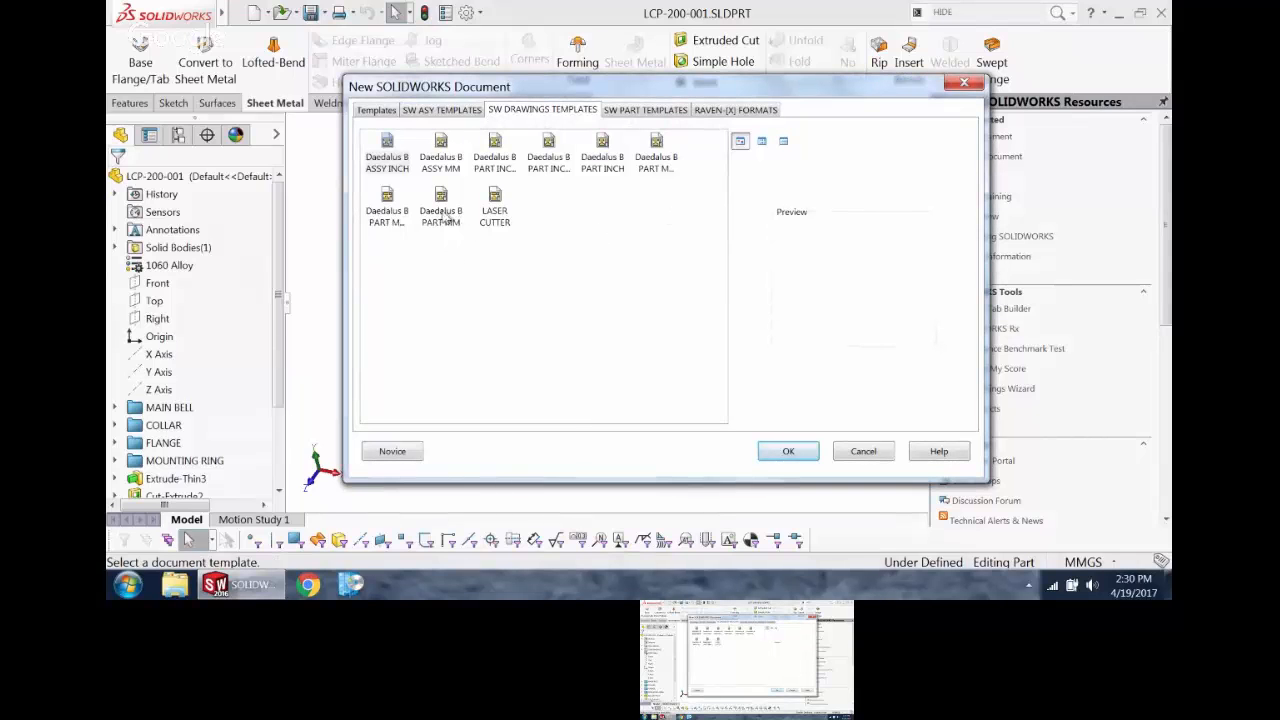
double_click(445, 200)
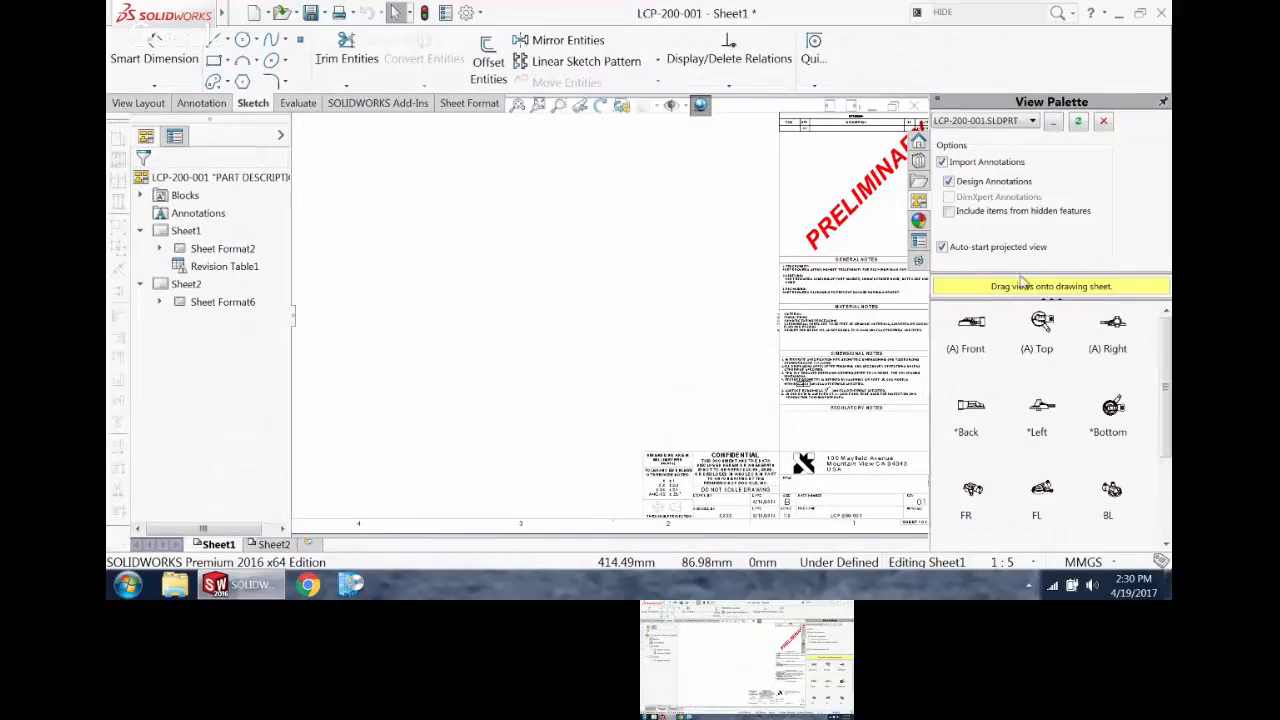
Step: Turn off annotation import and auto-started projected views, and place the Front view in the middle of Sheet1
left_click(941, 162)
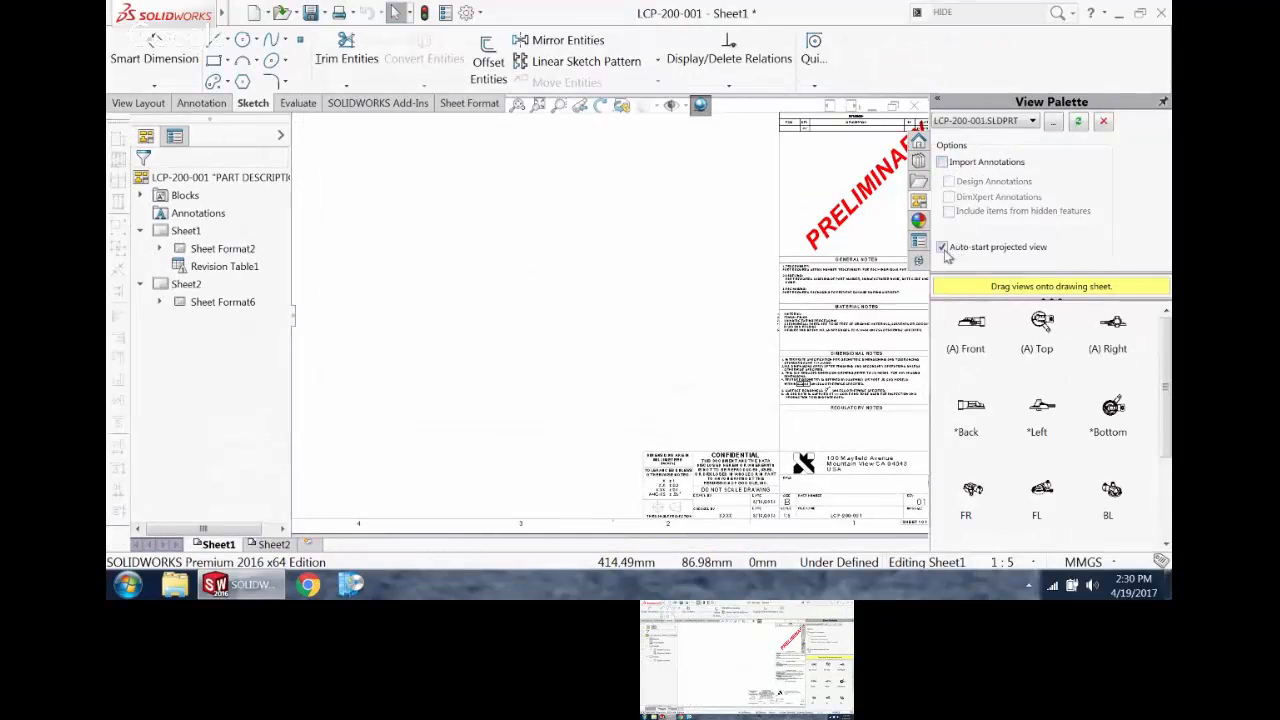
left_click(941, 247)
mouse_move(972, 328)
left_mouse_down()
mouse_move(725, 320)
mouse_move(570, 372)
mouse_move(546, 340)
left_mouse_up()
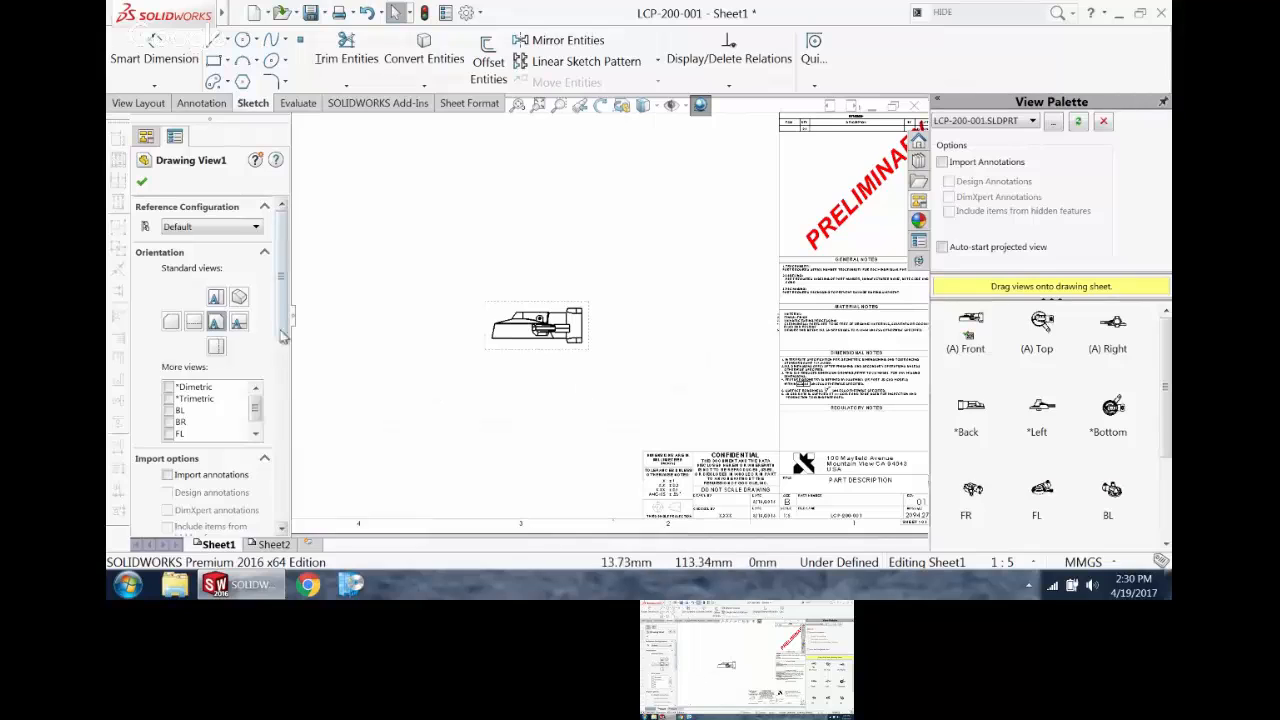
left_click_drag(281, 318, 288, 350)
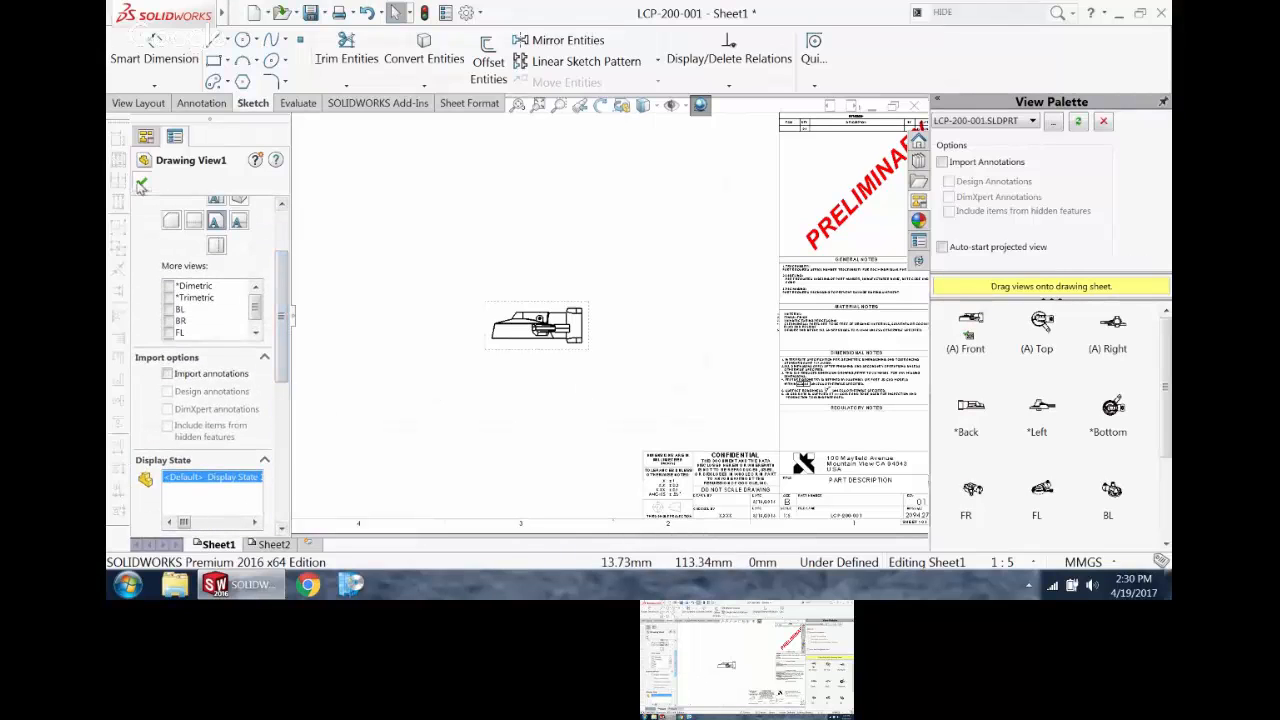
left_click(142, 181)
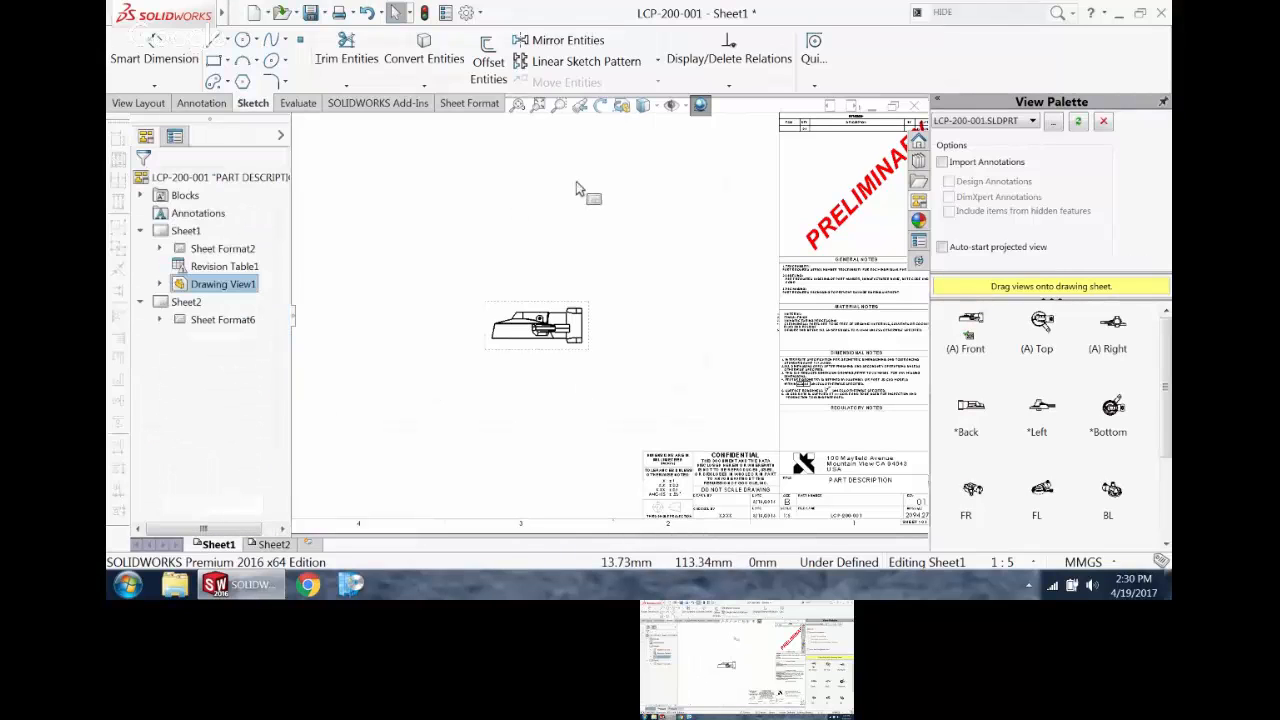
Step: Project top, bottom, right and left views plus an upper-right isometric view from the Front view on Sheet1
left_click(594, 338)
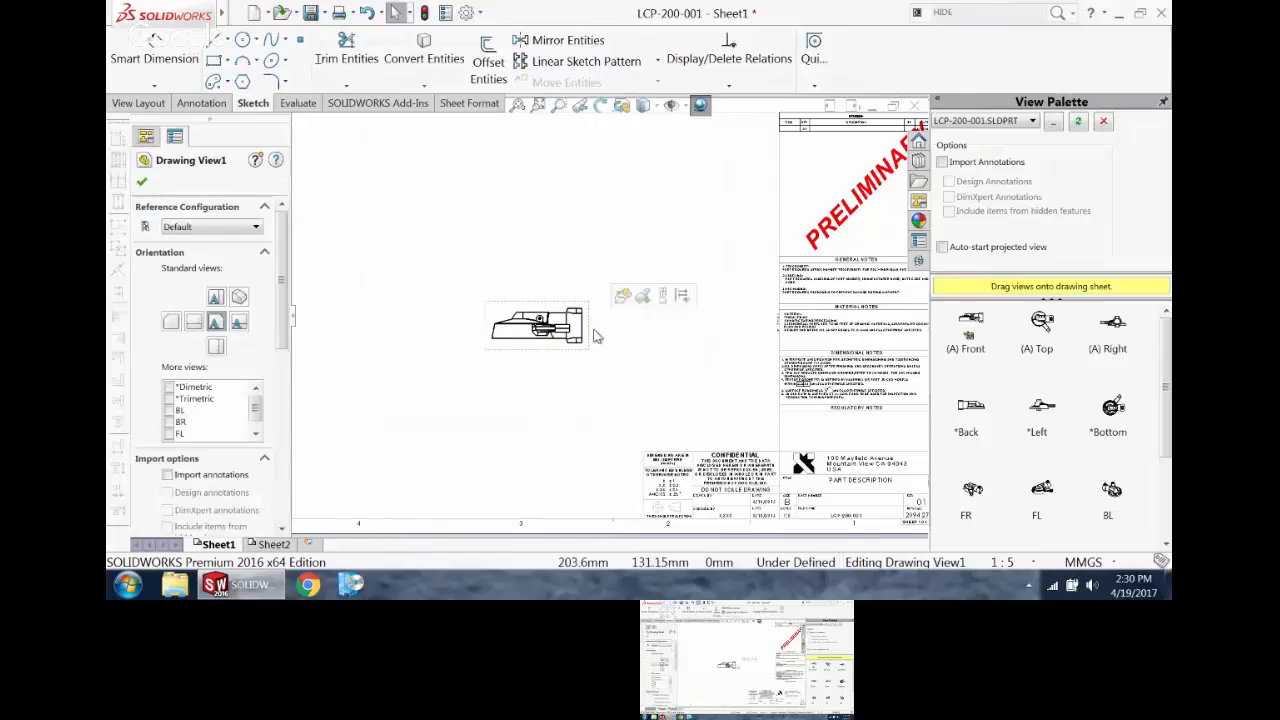
left_click(139, 103)
left_click(224, 64)
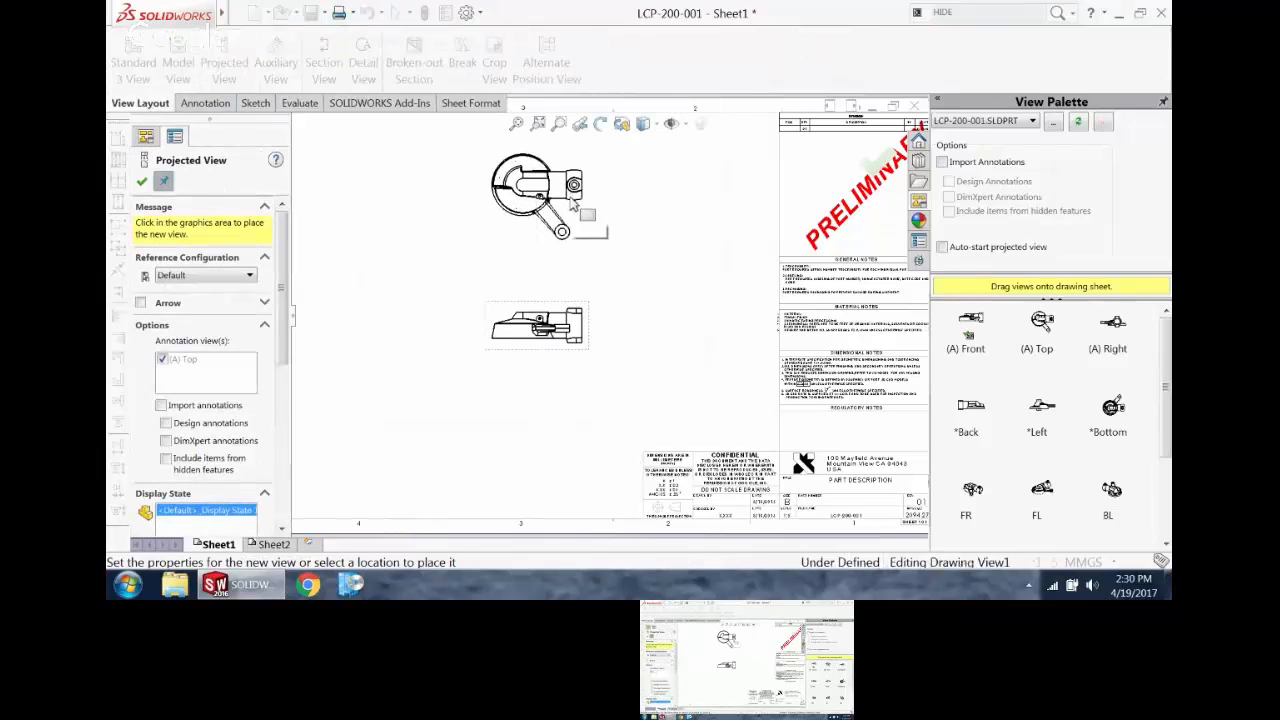
left_click(537, 195)
left_click(537, 458)
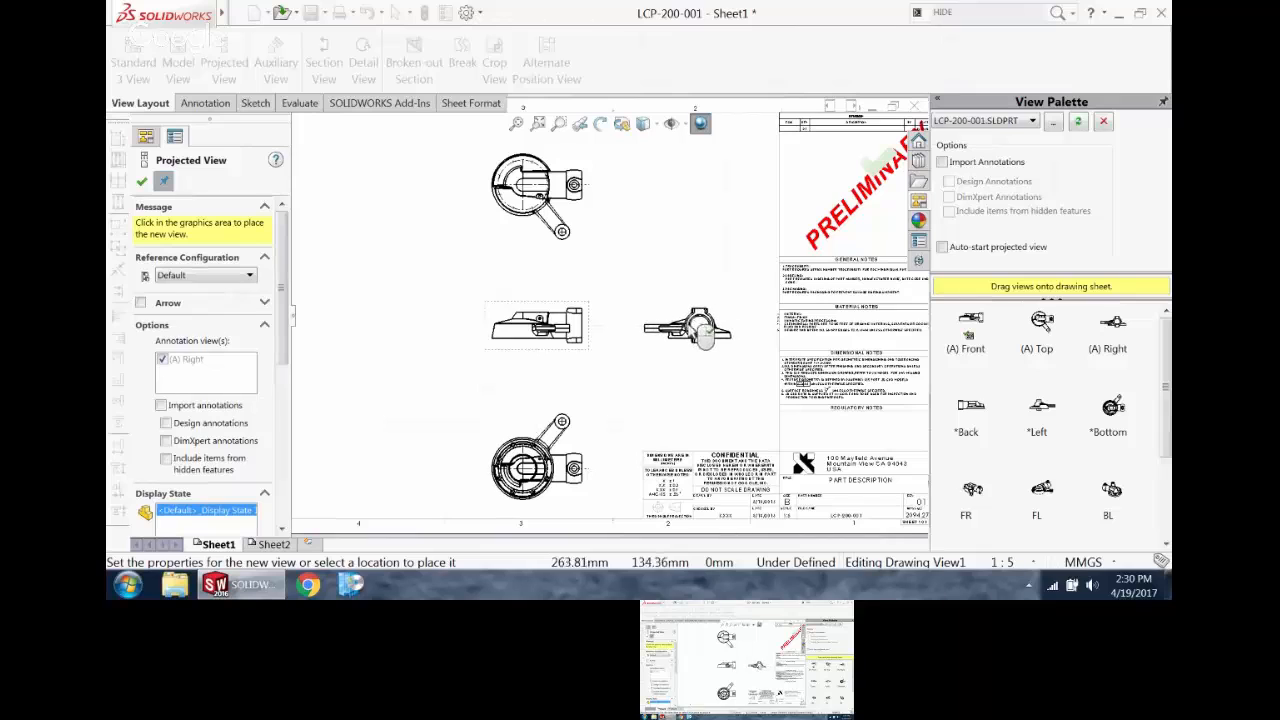
left_click(707, 338)
left_click(395, 338)
left_click(708, 205)
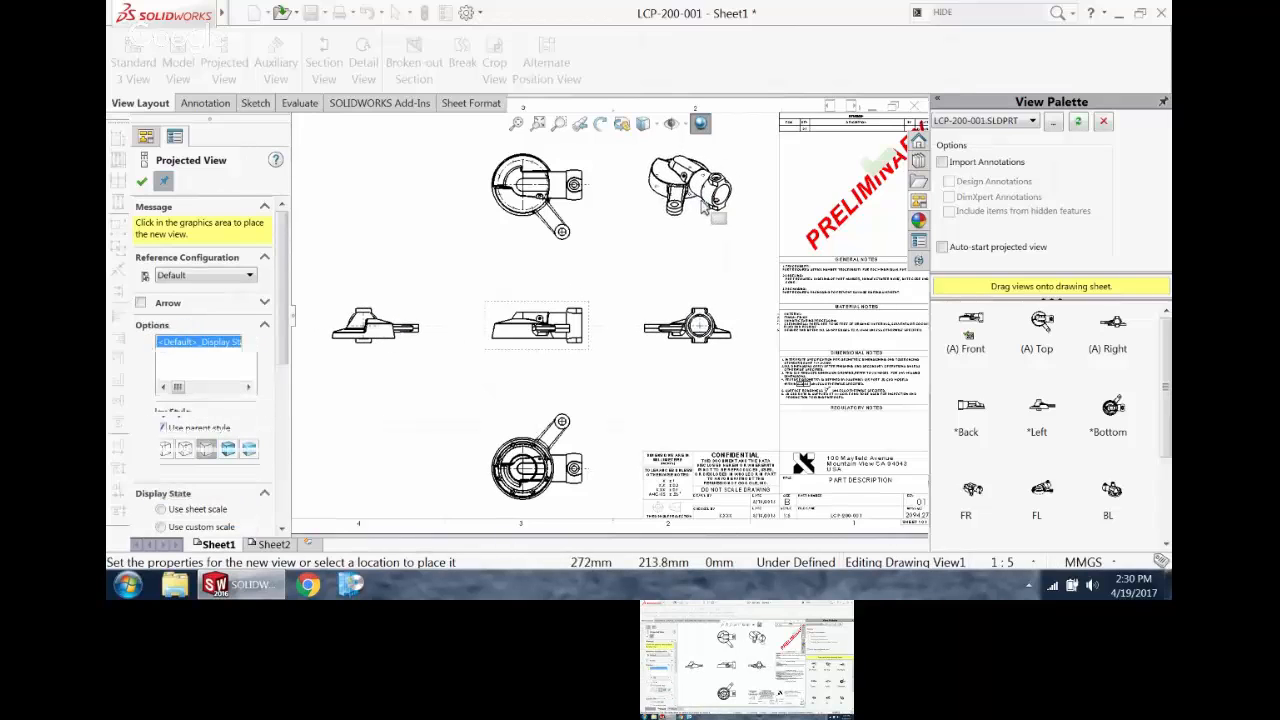
key("Escape")
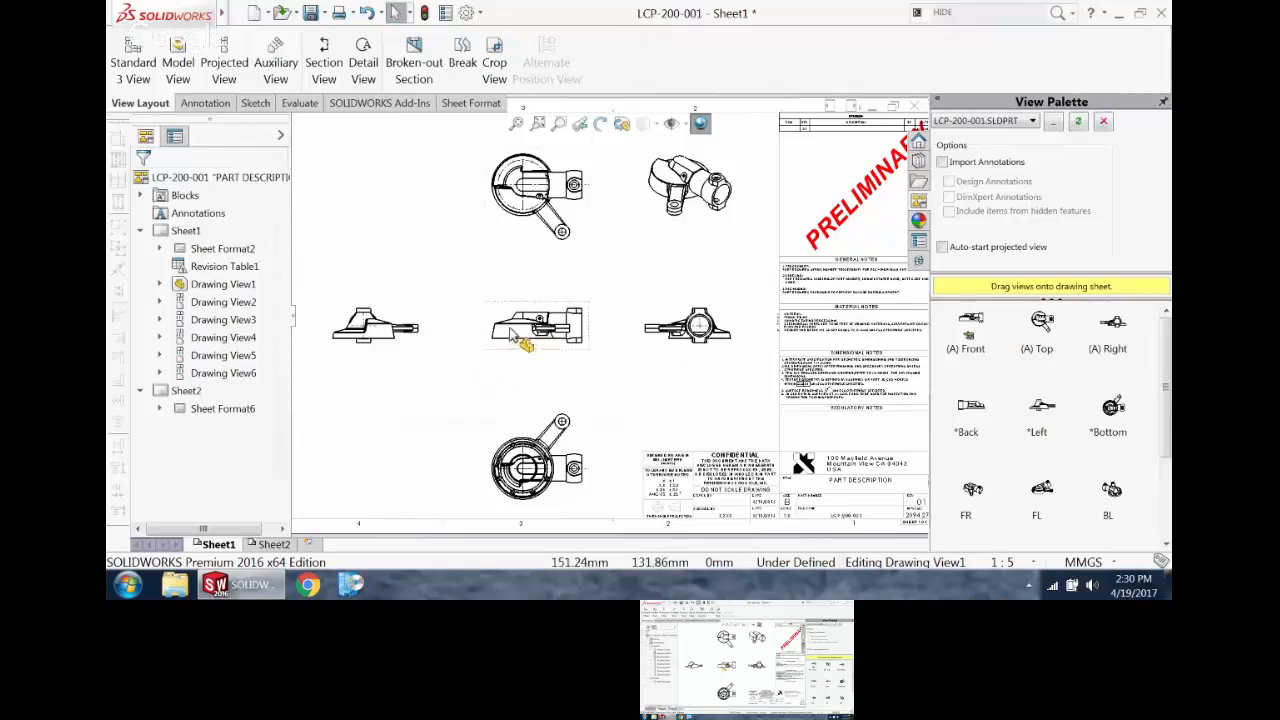
Step: Create an auxiliary view from the short slanted edge of the left projected view and place it up and to the right of that view
scroll(515, 333, "down", 5)
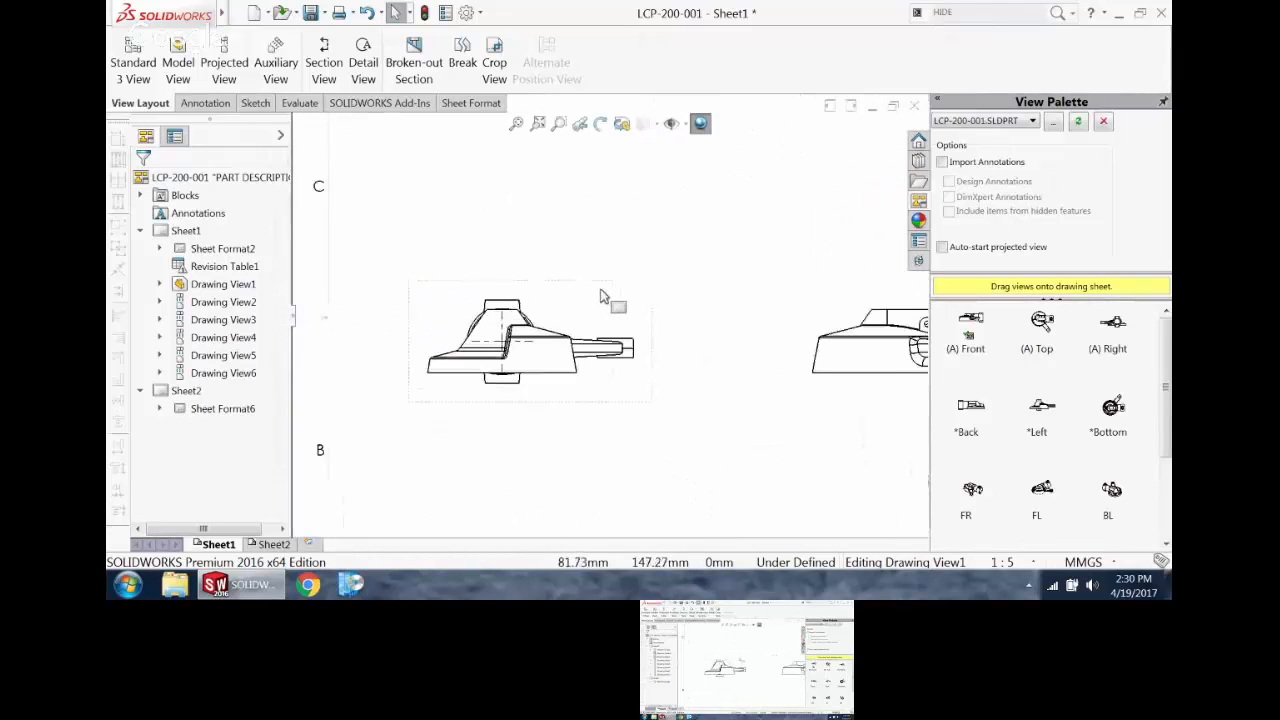
scroll(740, 365, "up", 3)
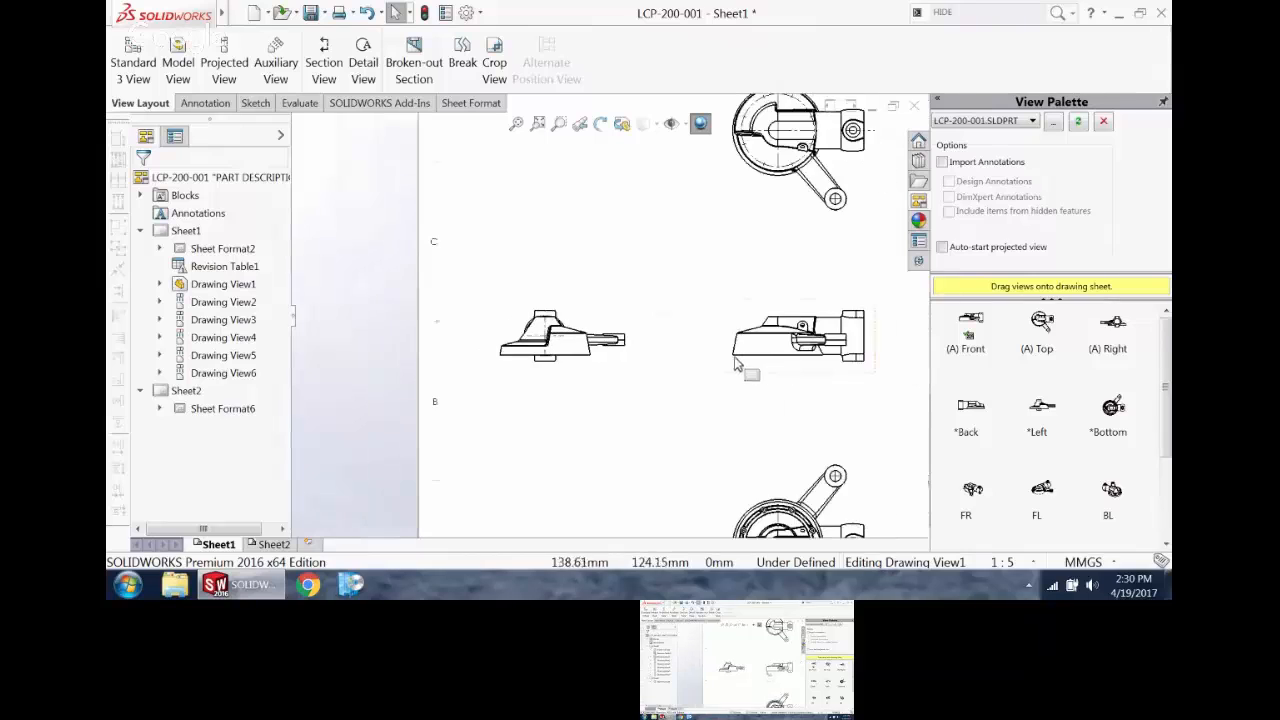
scroll(740, 360, "down", 5)
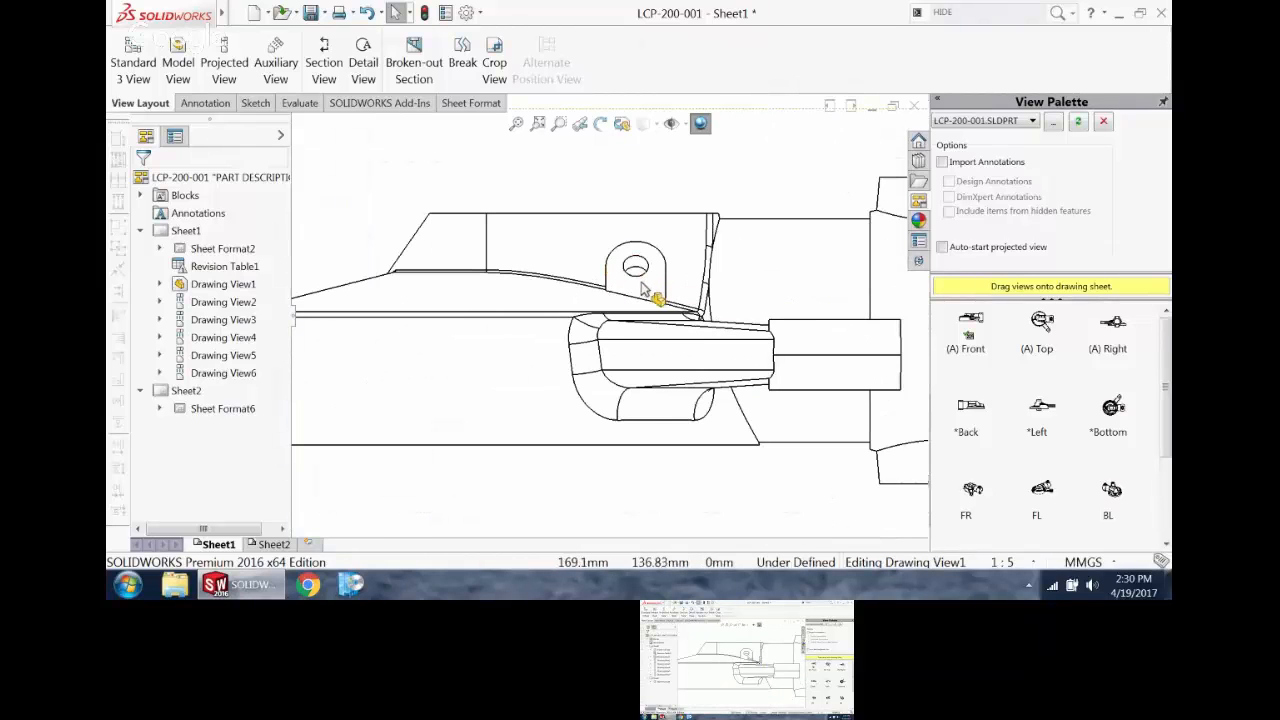
scroll(395, 333, "up", 4)
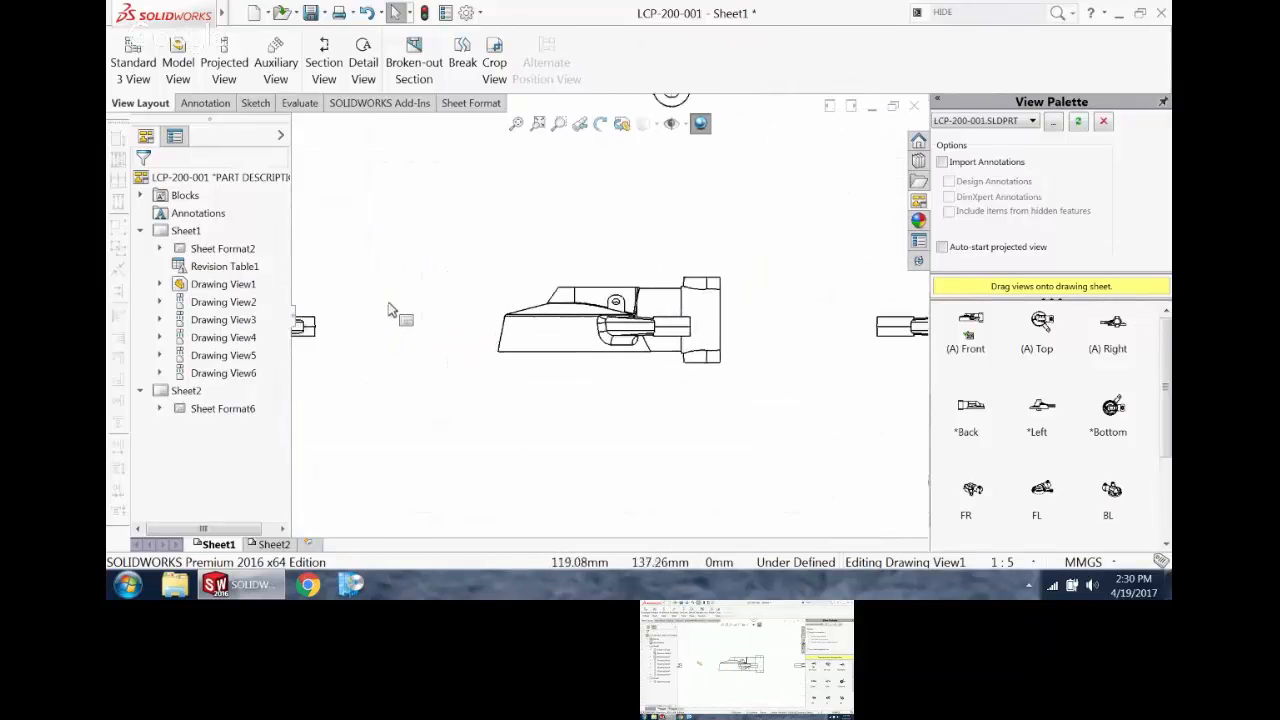
scroll(466, 296, "down", 6)
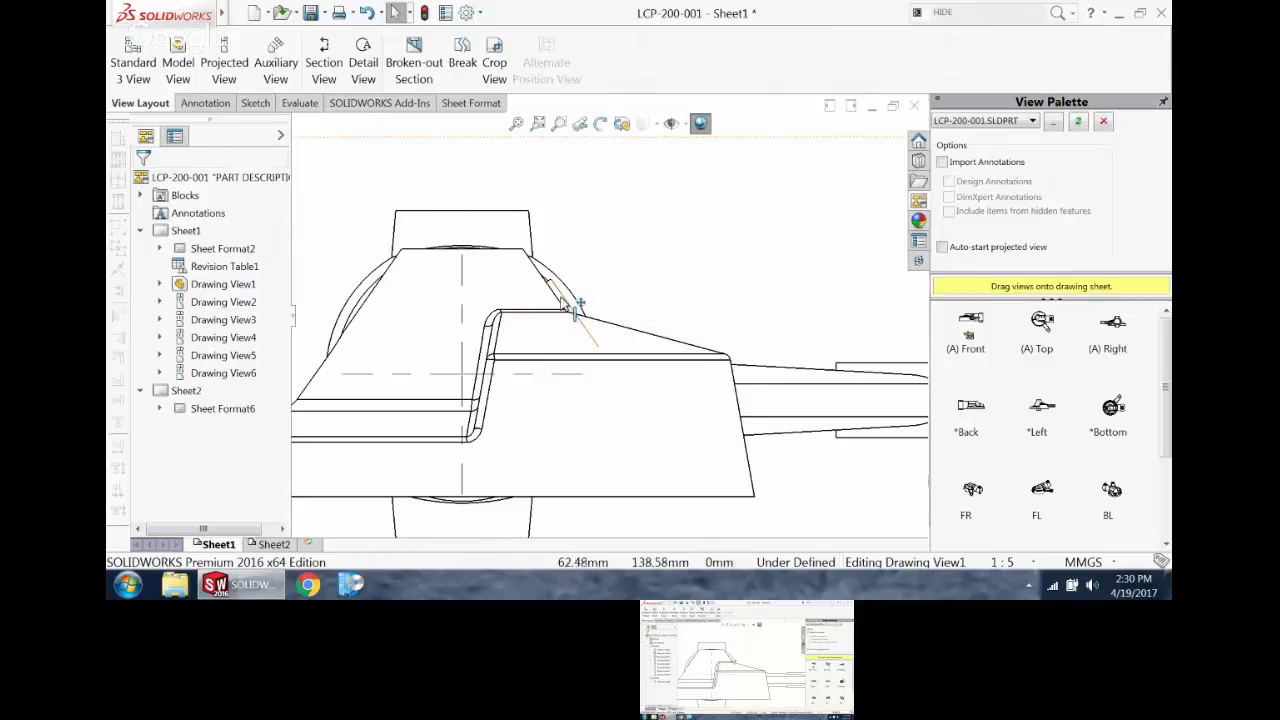
left_click(574, 312)
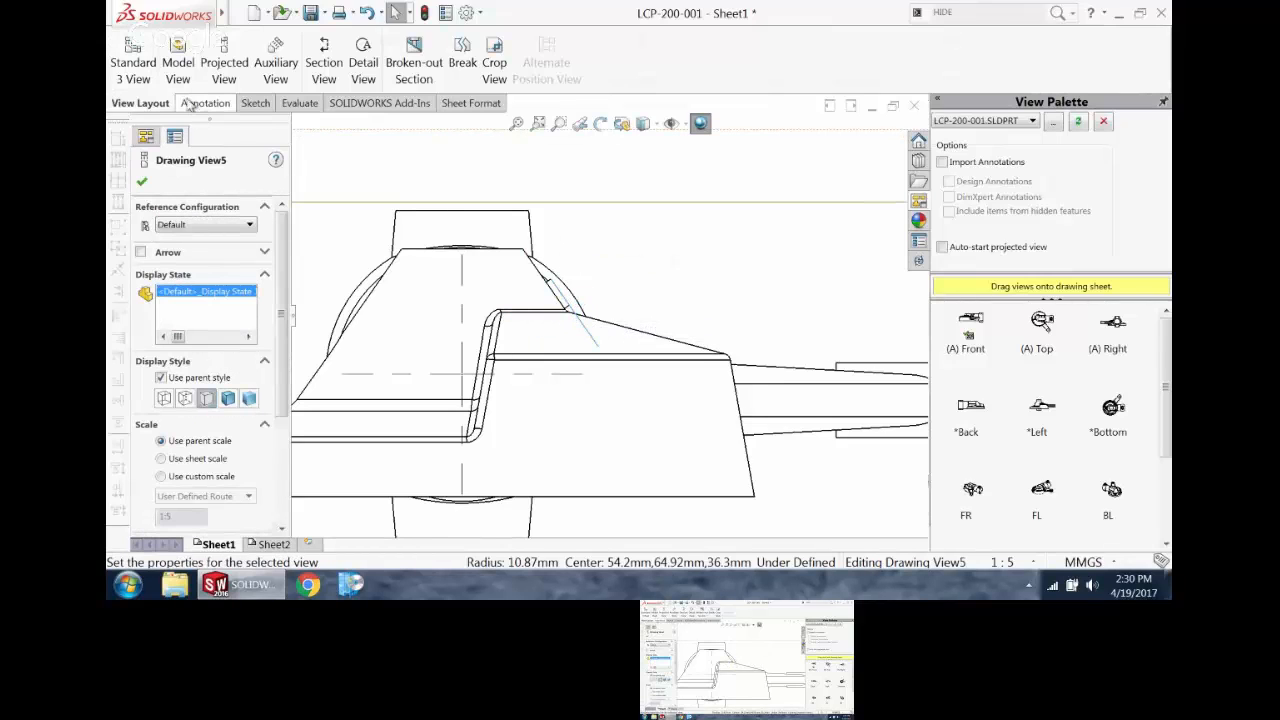
left_click(275, 62)
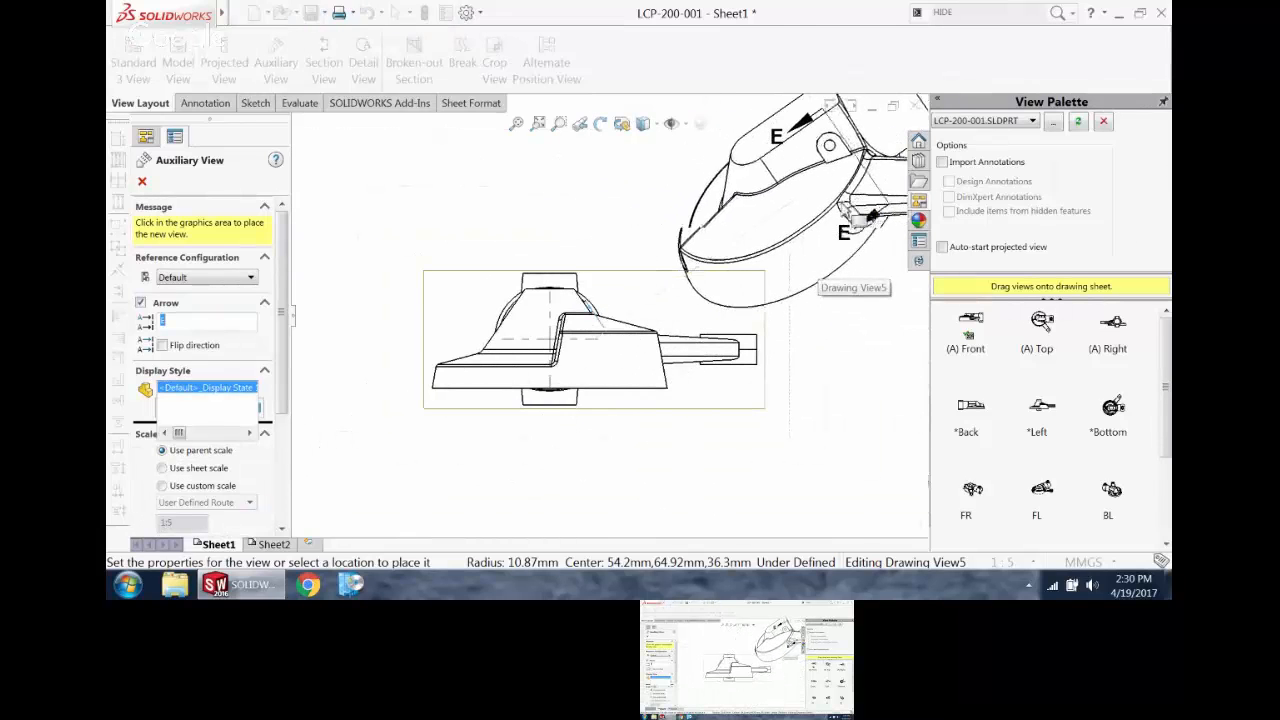
scroll(790, 180, "up", 3)
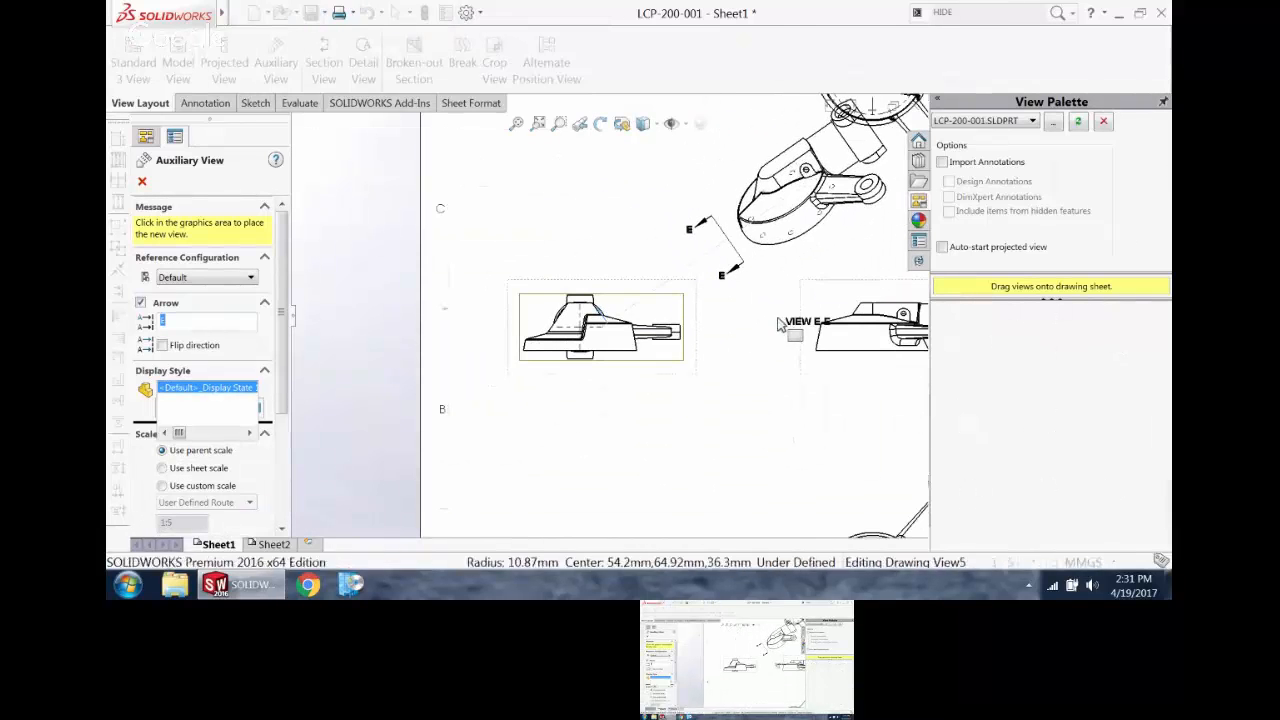
left_click(800, 174)
key("Escape")
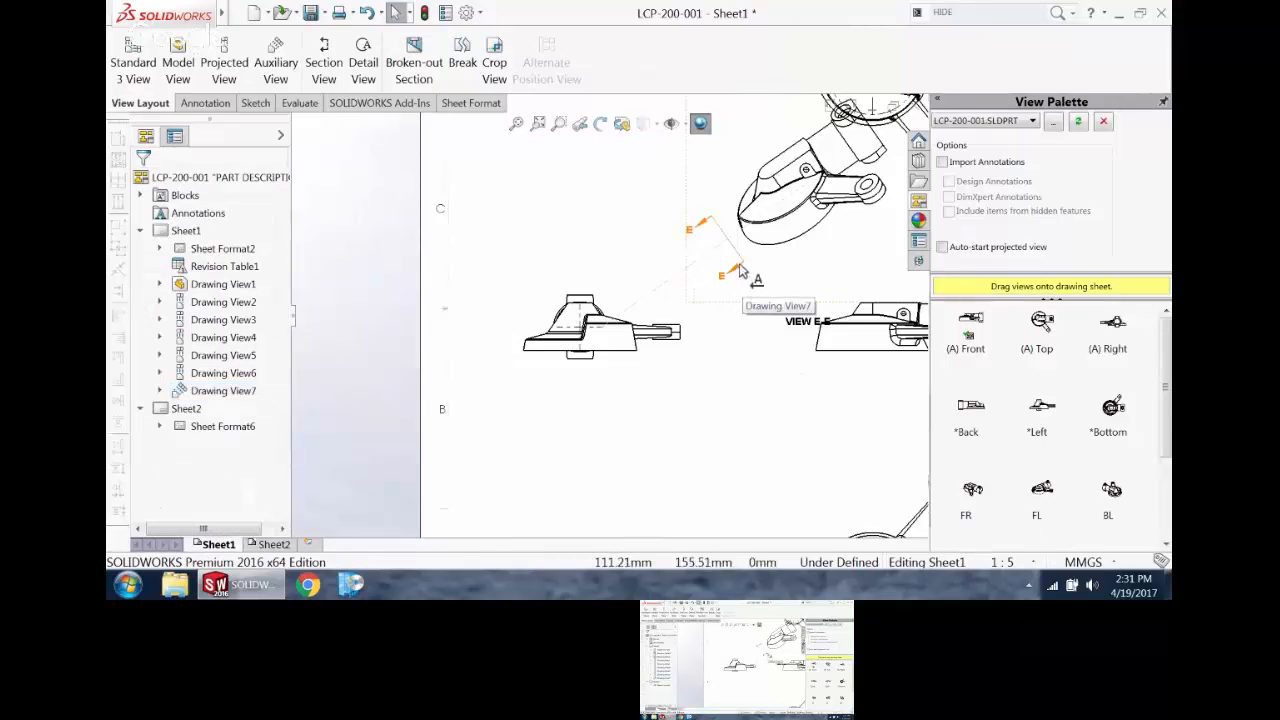
Step: Lengthen the auxiliary view's arrow line and reposition it close to the left projected view
mouse_move(740, 266)
left_mouse_down()
mouse_move(752, 278)
mouse_move(700, 312)
mouse_move(722, 350)
mouse_move(707, 292)
mouse_move(717, 308)
left_mouse_up()
left_click(600, 123)
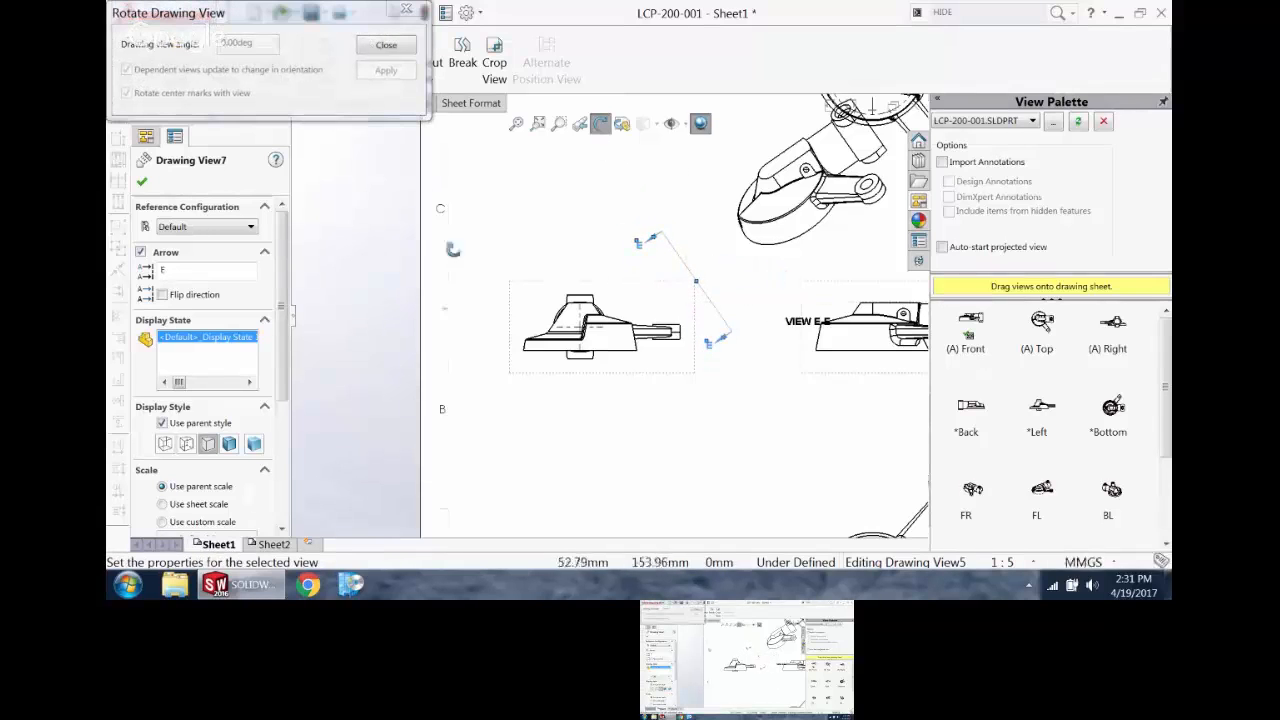
left_click(406, 10)
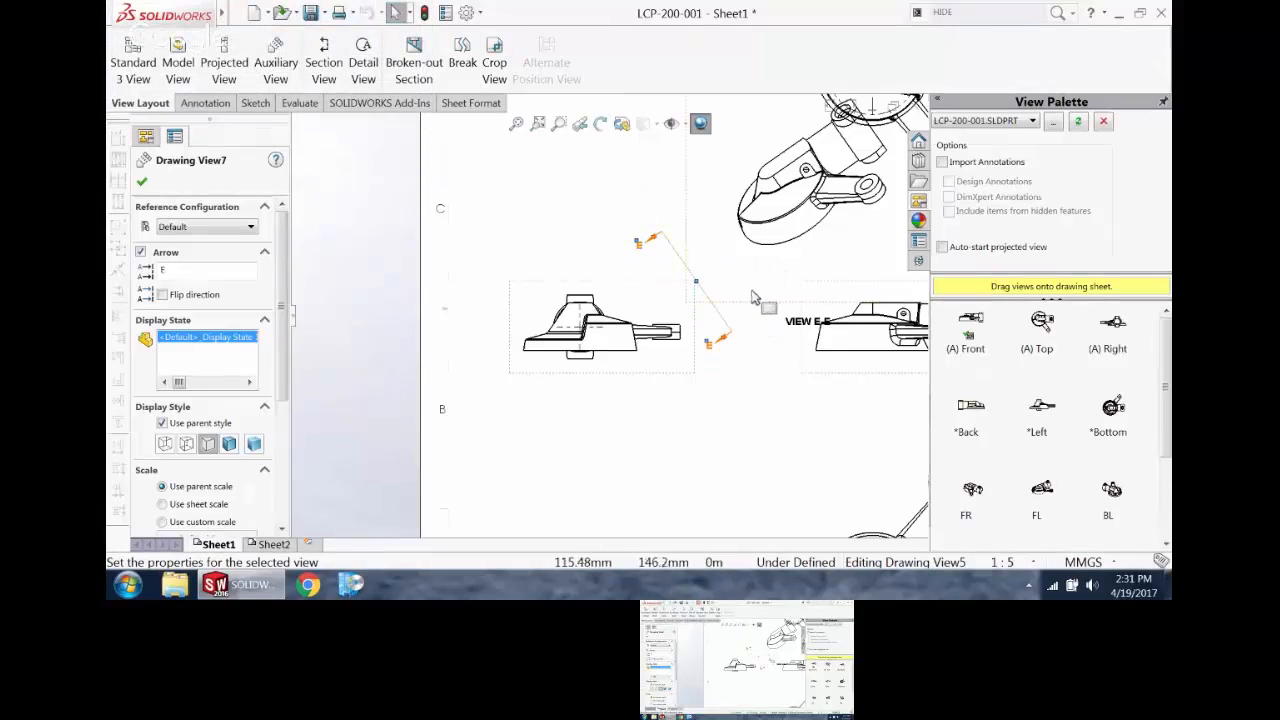
left_click_drag(757, 310, 733, 344)
Step: Inspect the rounded lug with the hole in the auxiliary view and lock the focus on that view for sketching
scroll(850, 210, "up", 4)
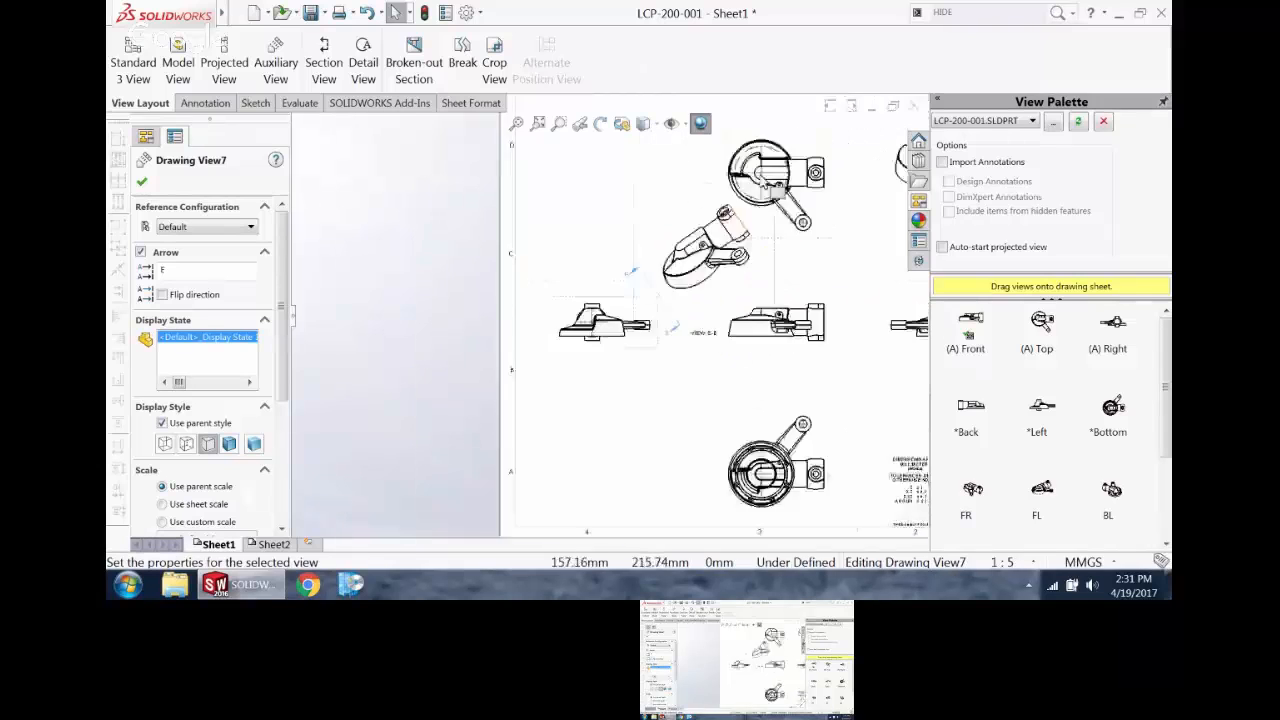
scroll(868, 198, "down", 4)
scroll(500, 360, "down", 5)
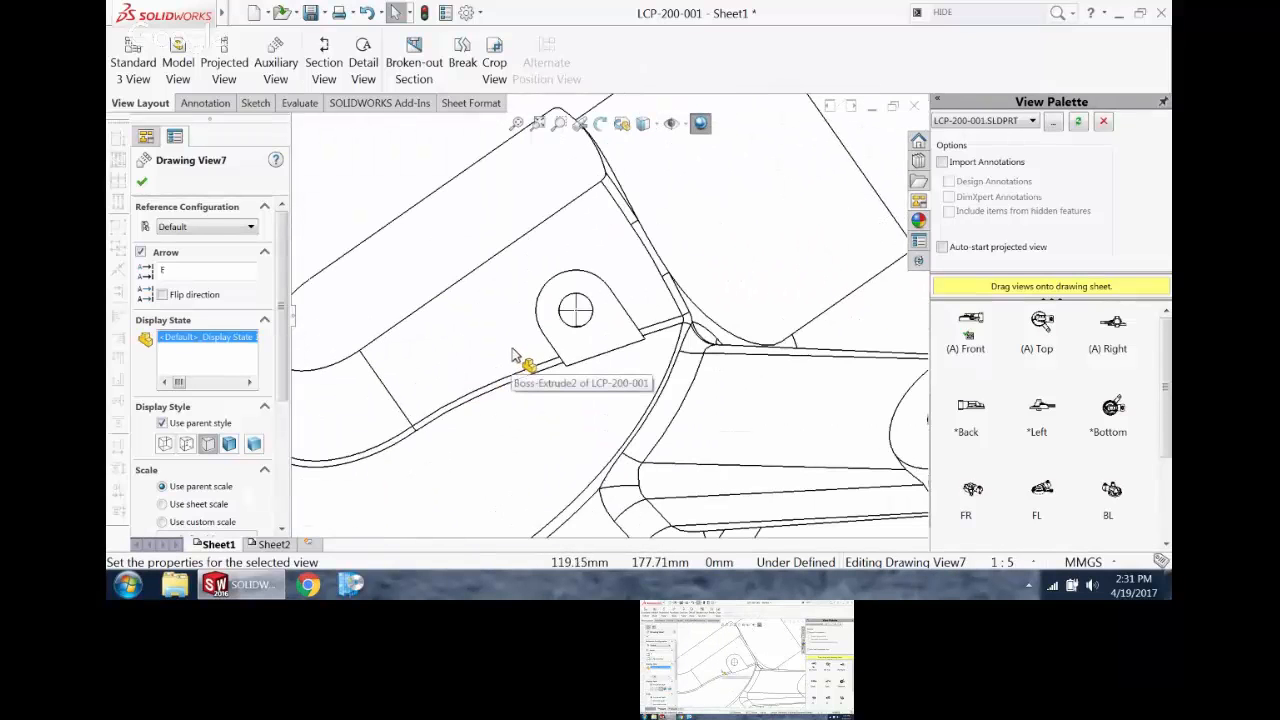
scroll(522, 350, "up", 5)
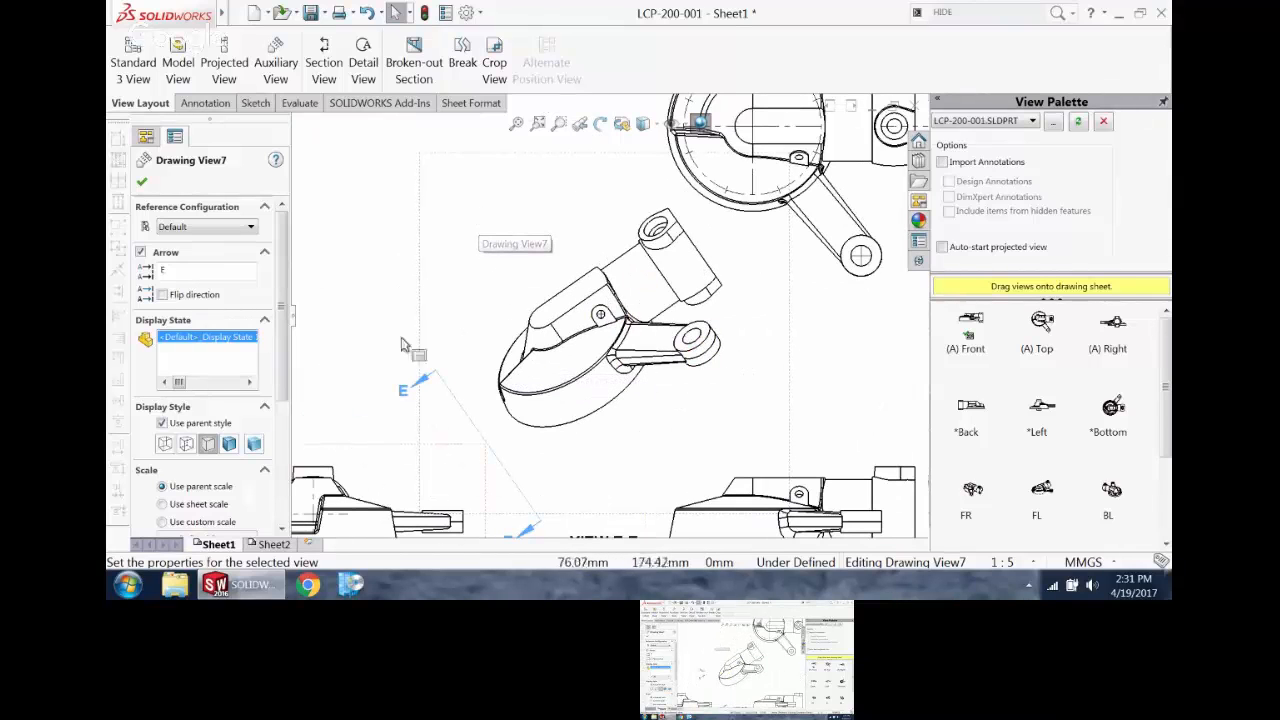
scroll(622, 326, "down", 4)
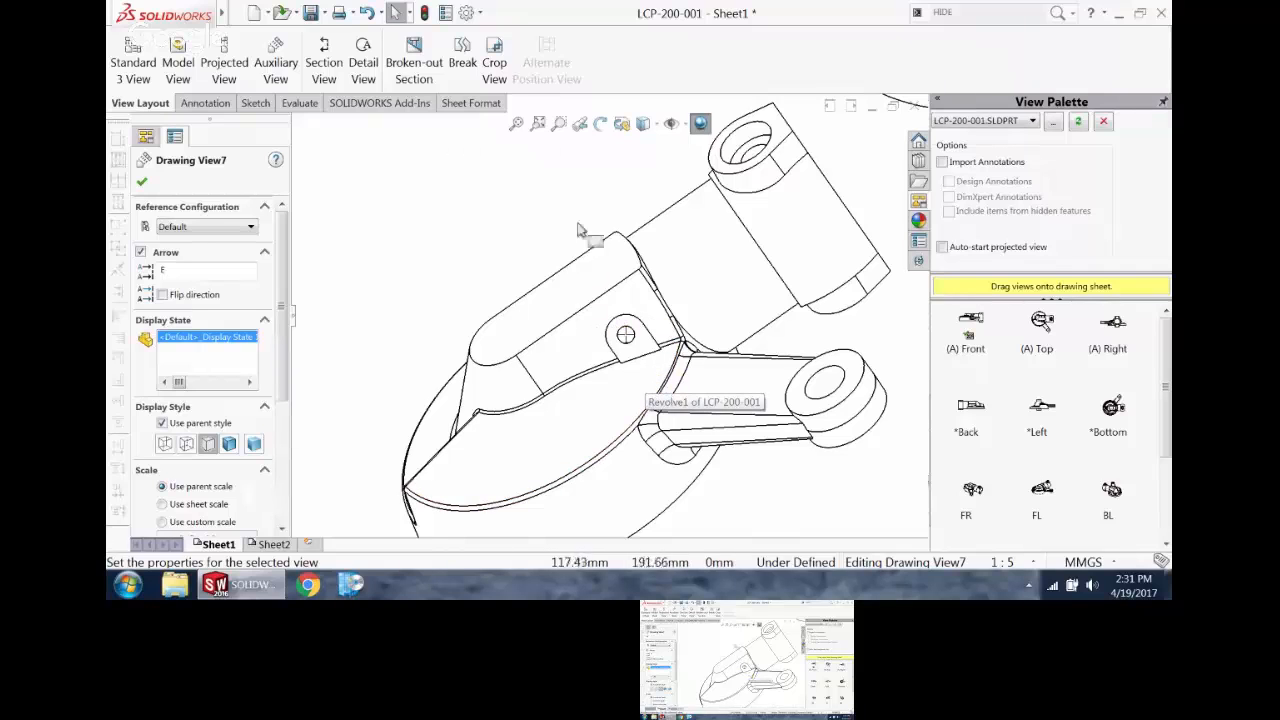
scroll(578, 230, "up", 3)
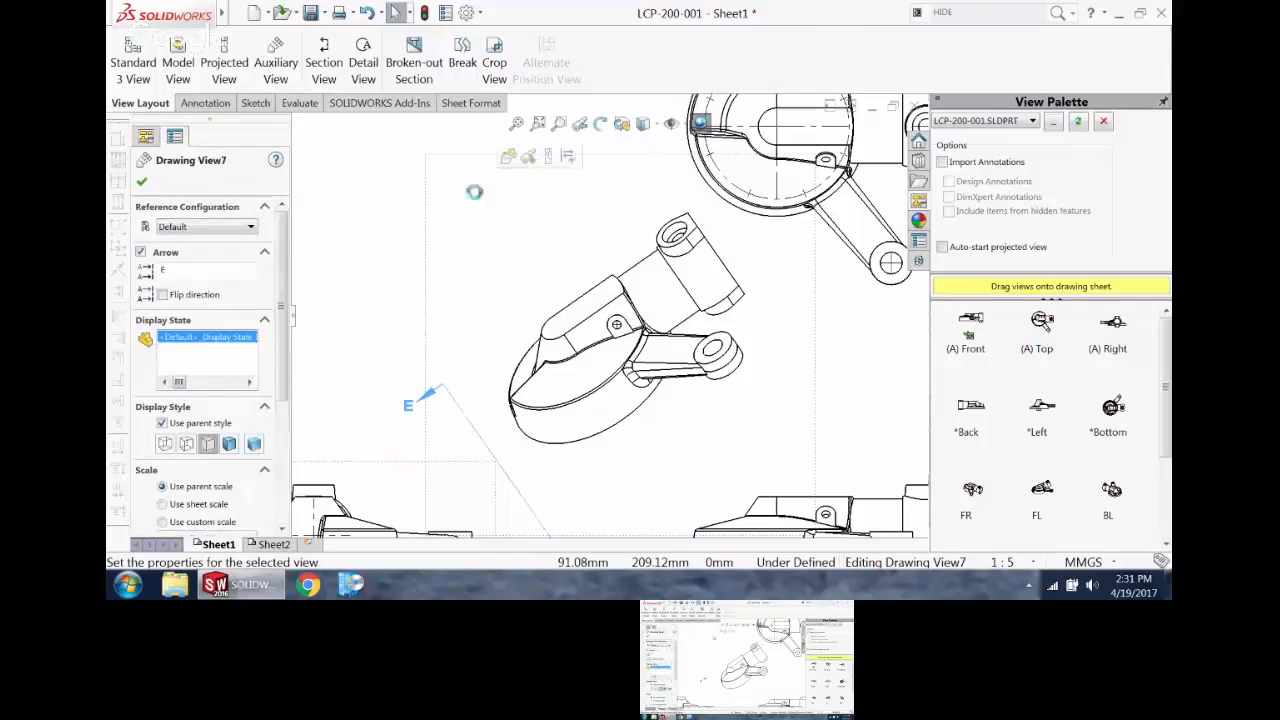
double_click(470, 202)
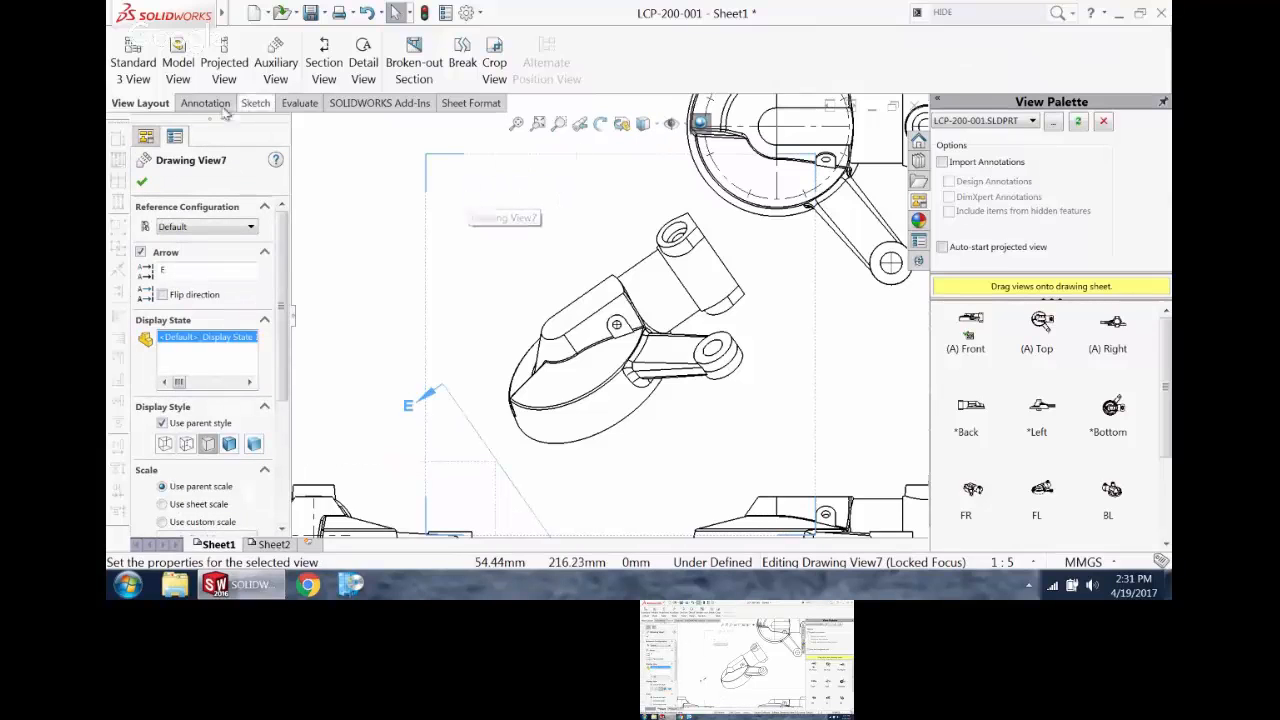
Step: Sketch a closed, jagged outline of straight lines around the lug and its hole in the auxiliary view
left_click(255, 103)
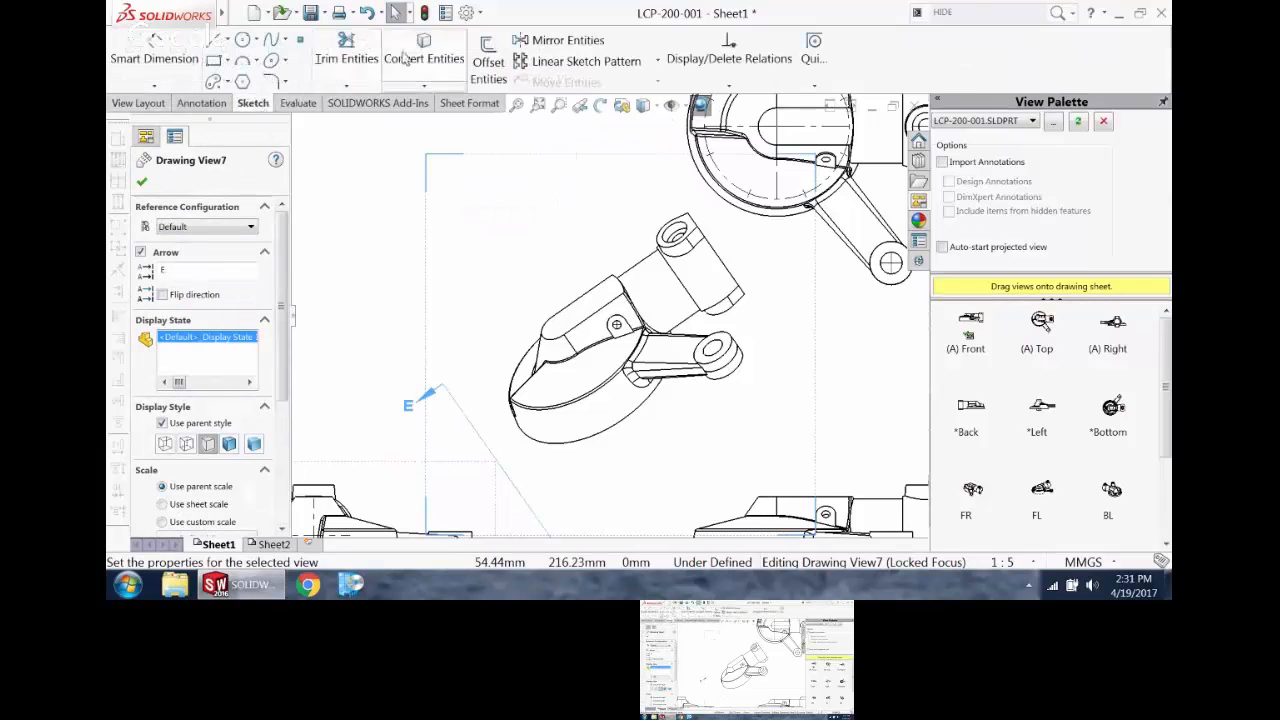
left_click(217, 40)
scroll(616, 322, "down", 8)
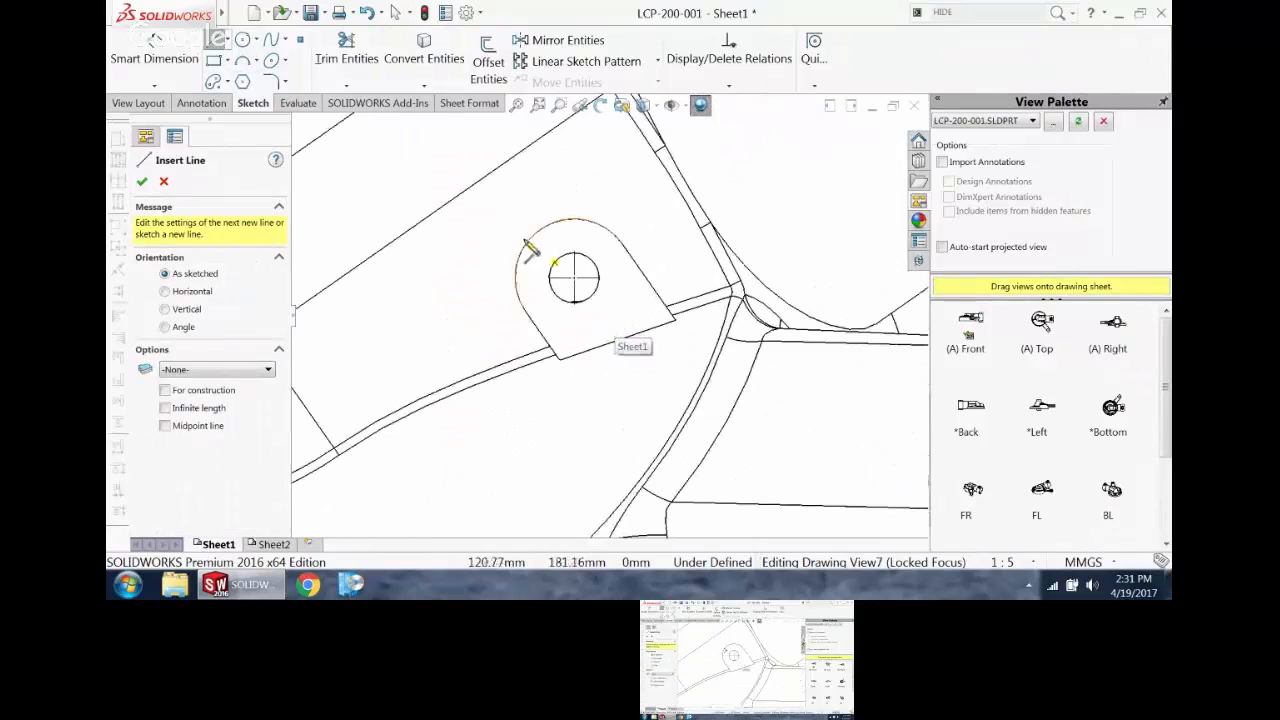
left_click(487, 237)
left_click(545, 163)
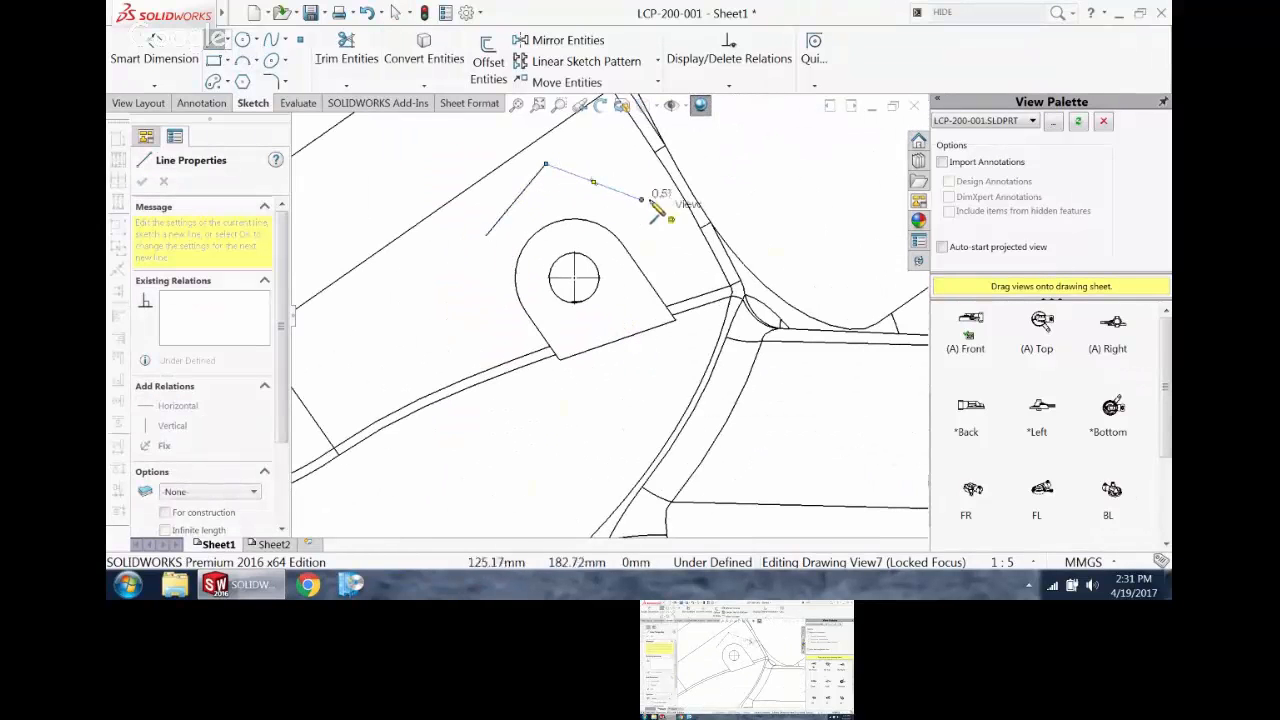
left_click(641, 199)
left_click(670, 259)
left_click(702, 339)
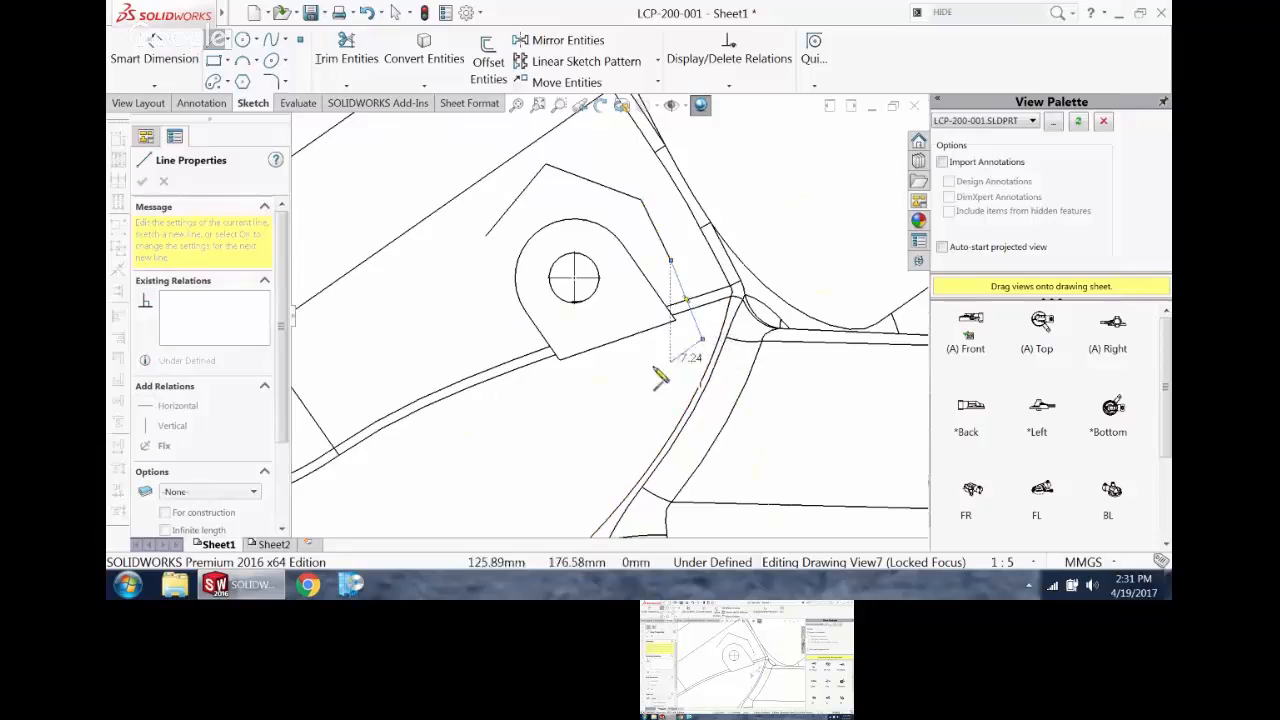
left_click(617, 354)
left_click(606, 423)
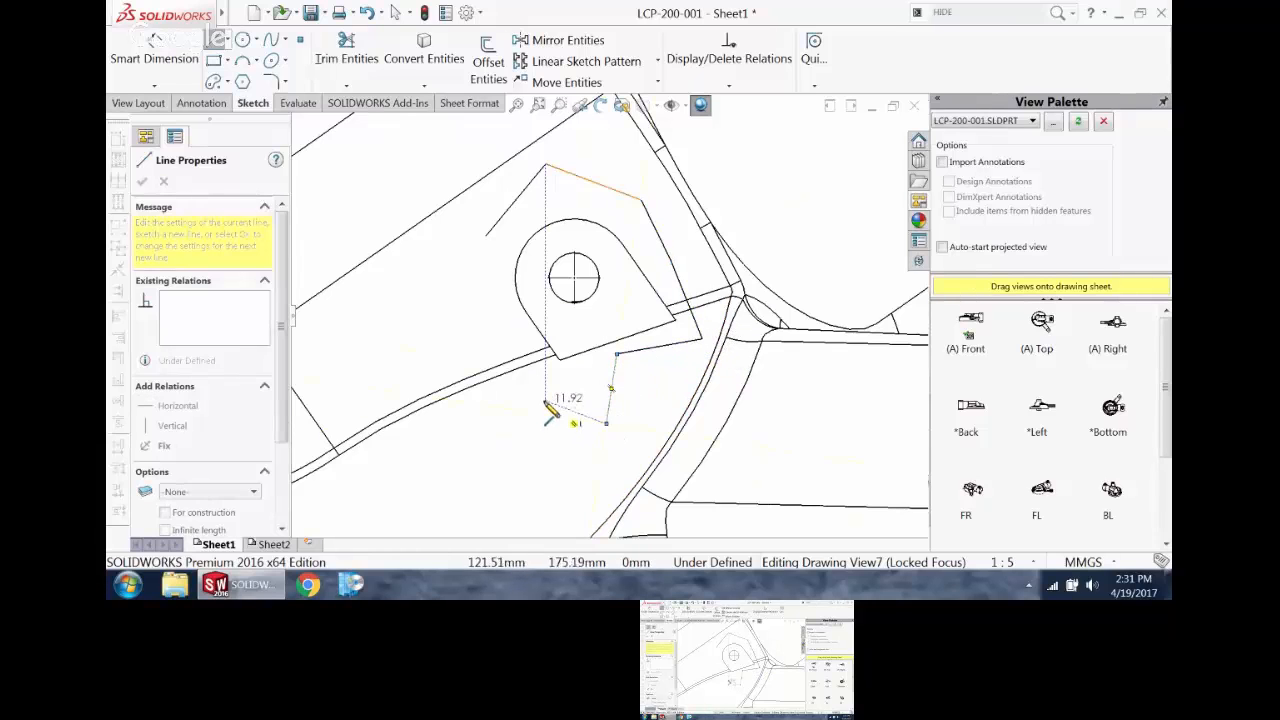
left_click(546, 401)
left_click(459, 421)
left_click(477, 302)
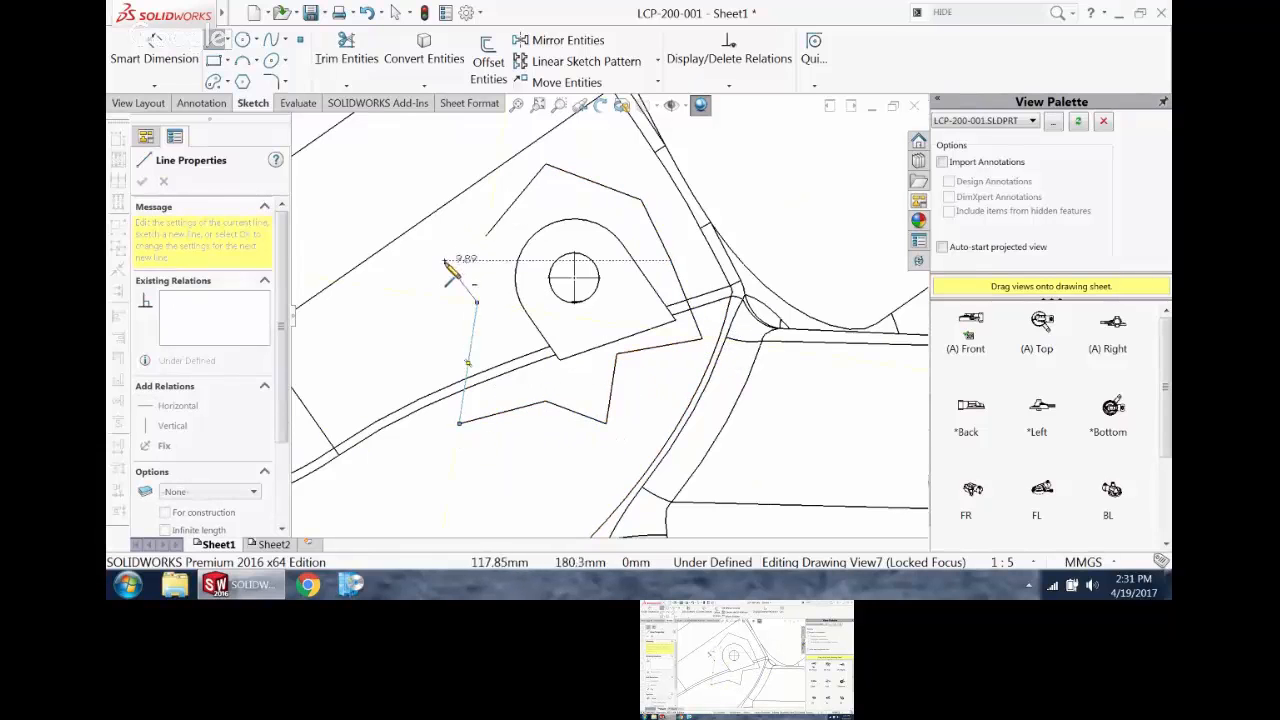
left_click(445, 259)
left_click(490, 242)
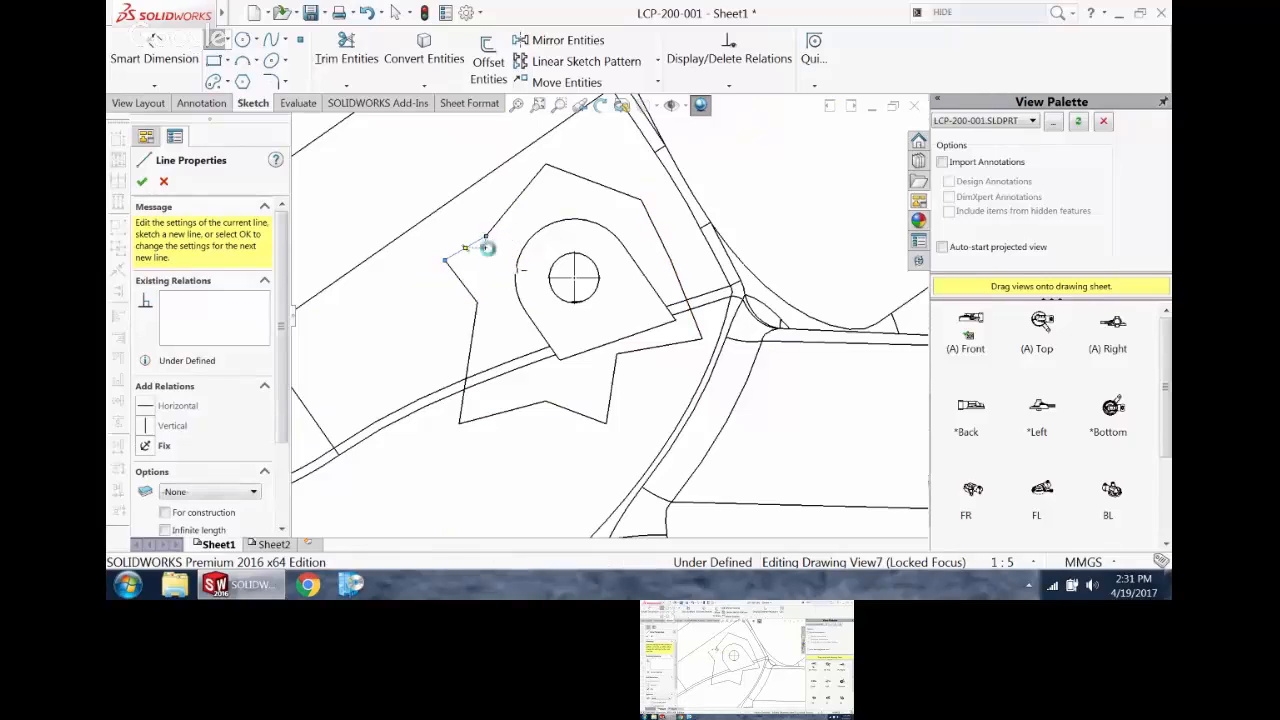
key("Escape")
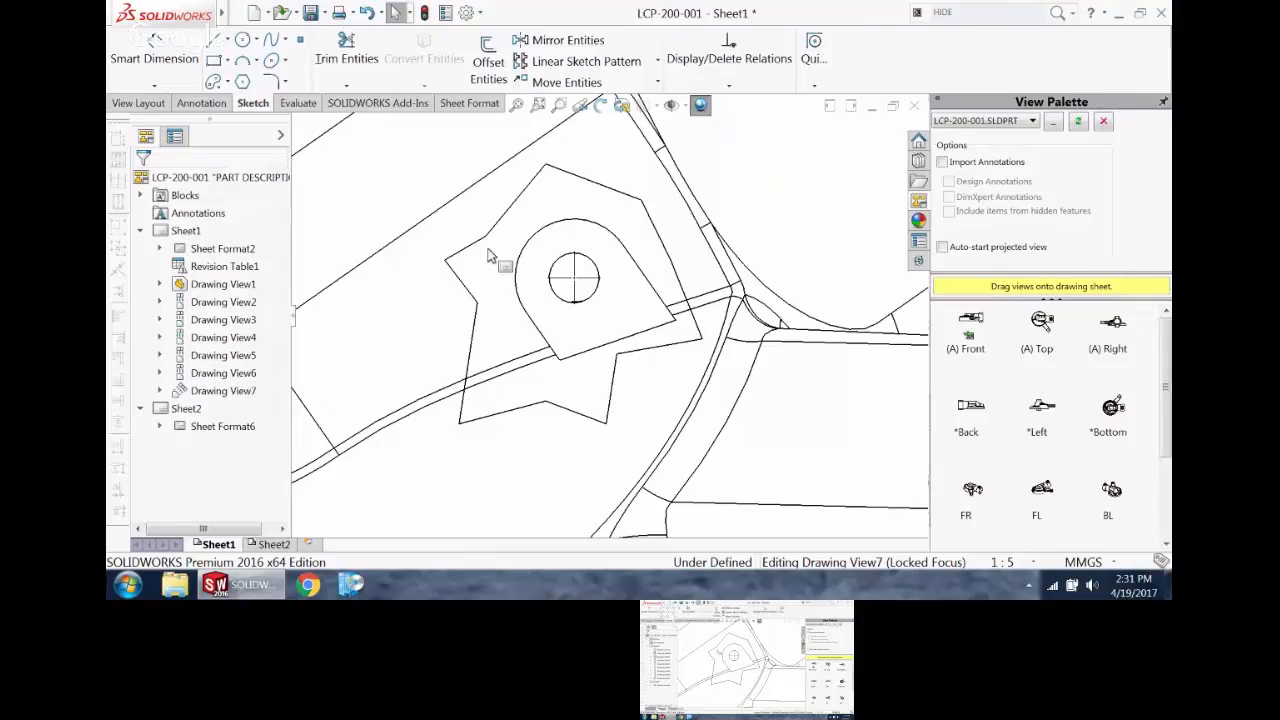
Step: Crop the auxiliary view to the jagged outline around the lug
scroll(576, 290, "up", 5)
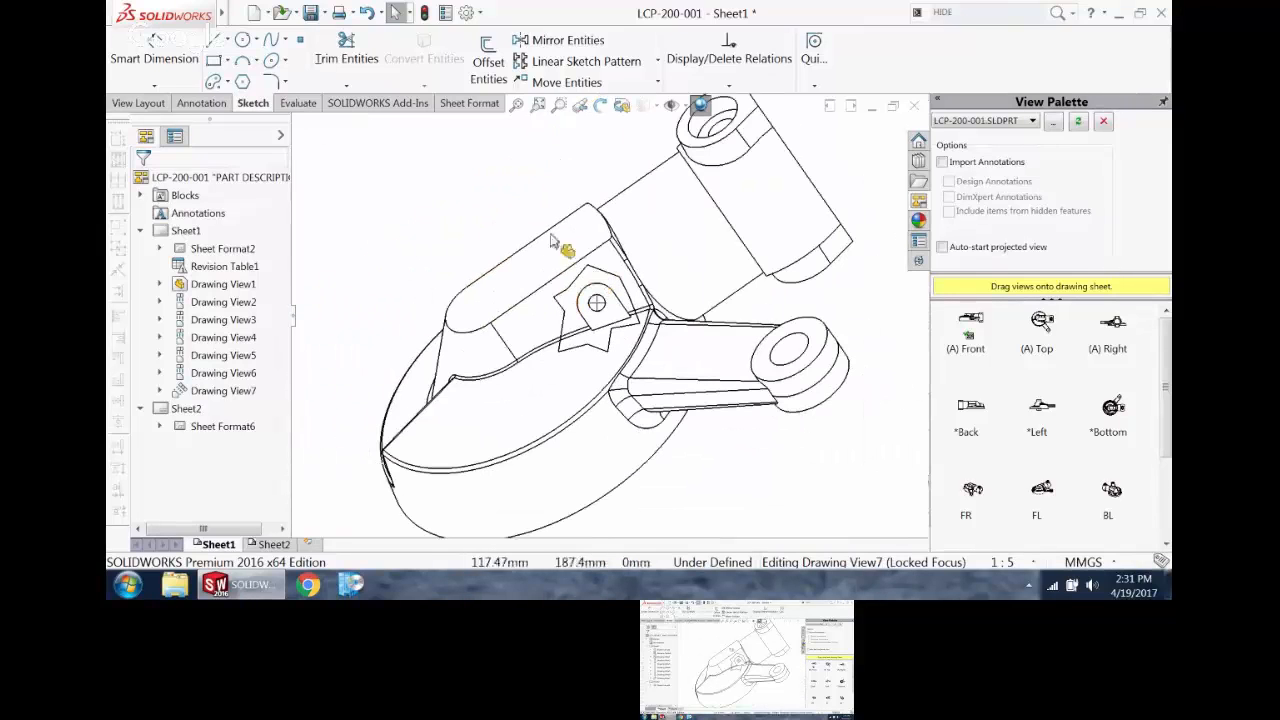
left_click(580, 283)
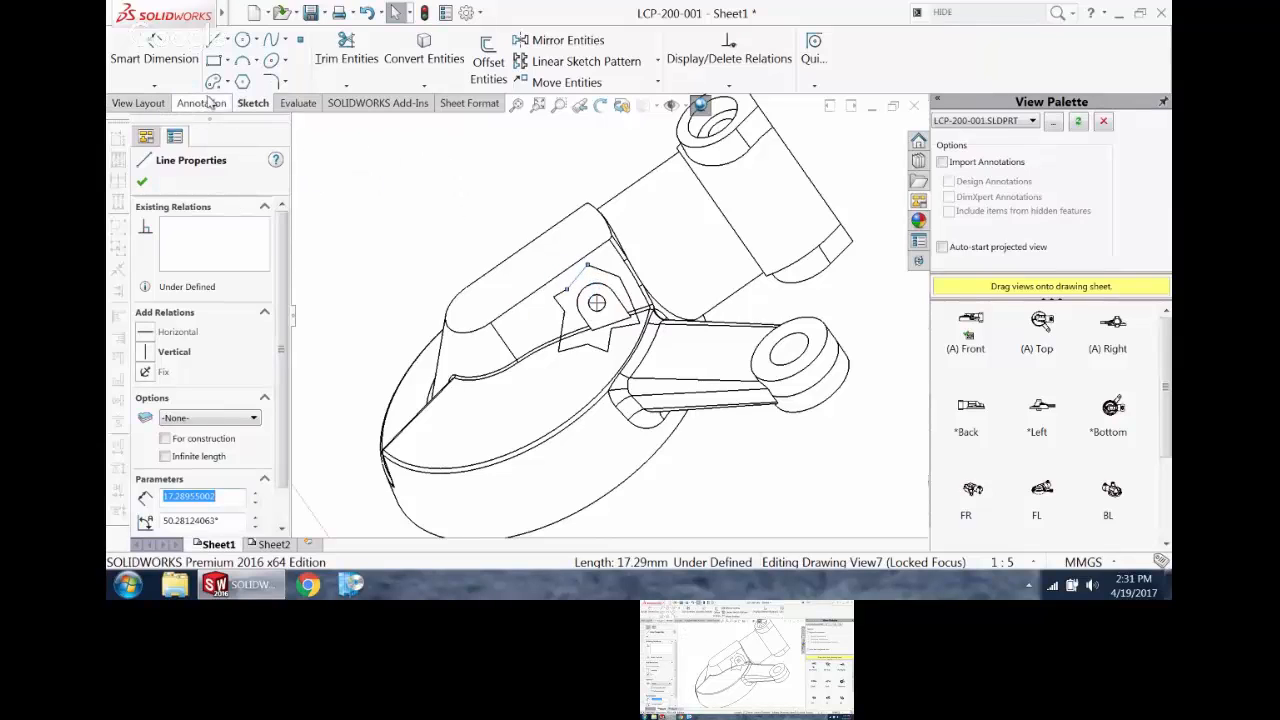
left_click(145, 103)
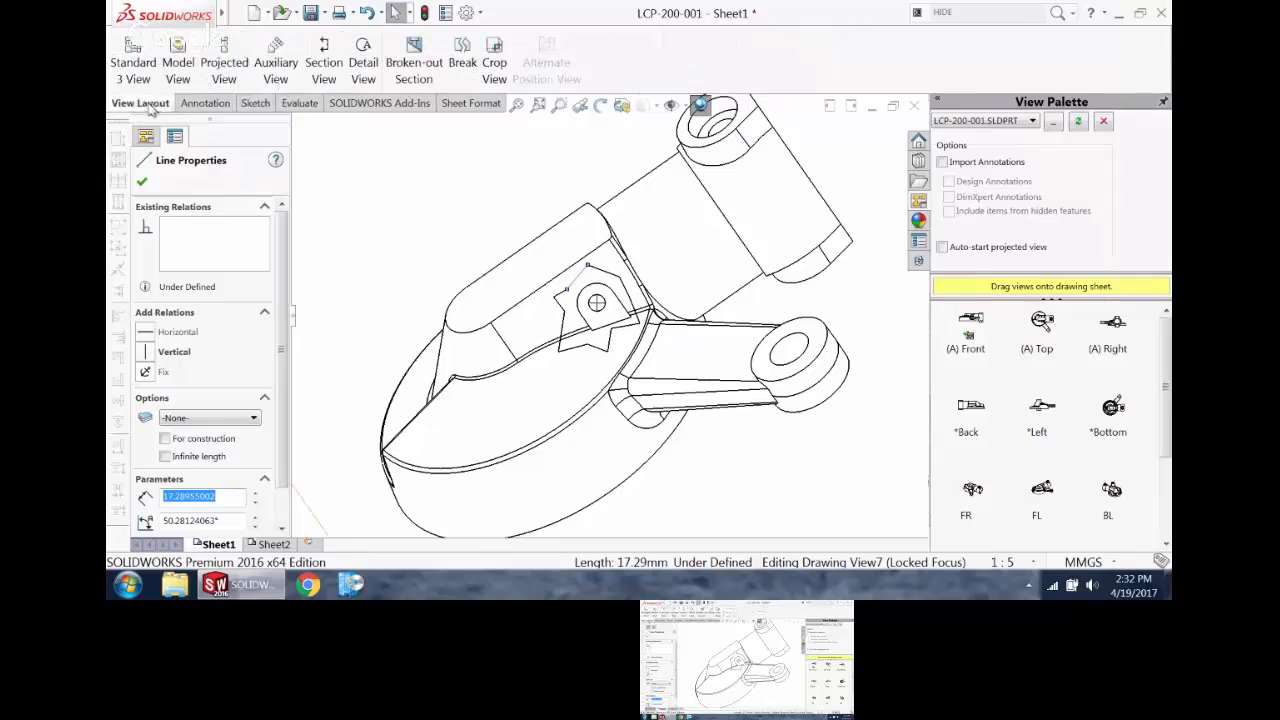
left_click(494, 56)
left_click(399, 241)
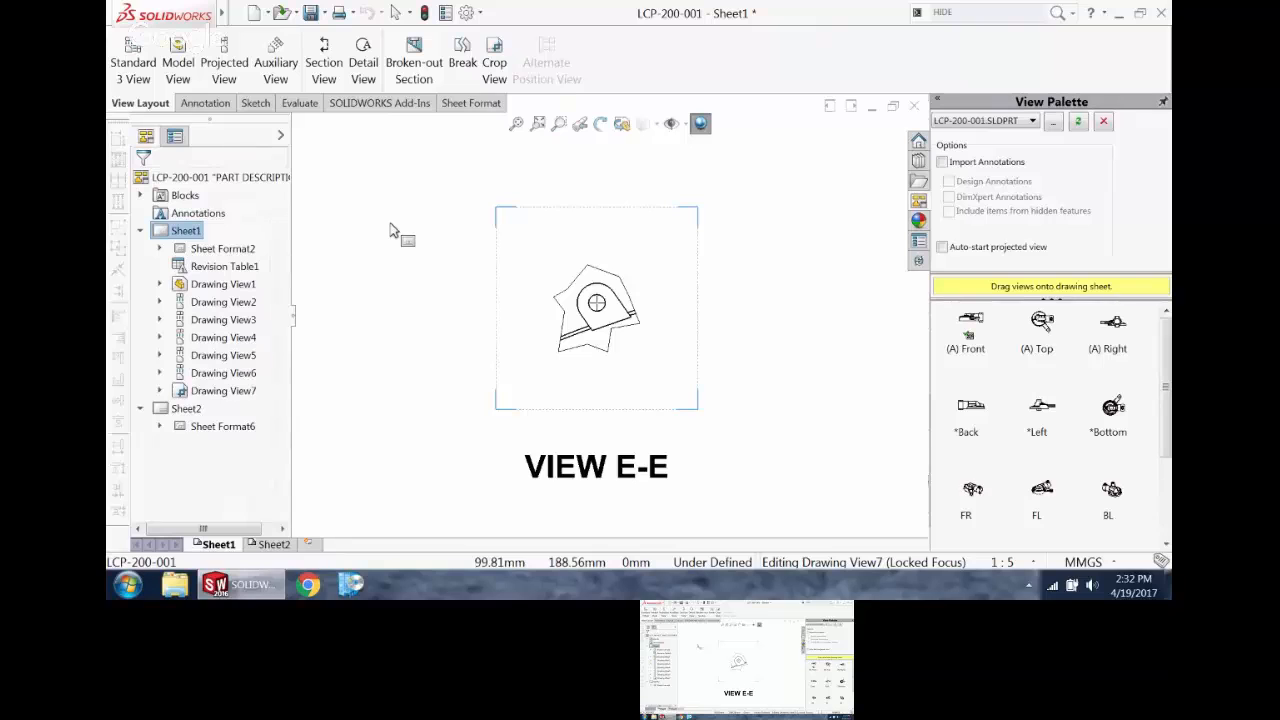
scroll(489, 300, "up", 3)
scroll(609, 326, "down", 4)
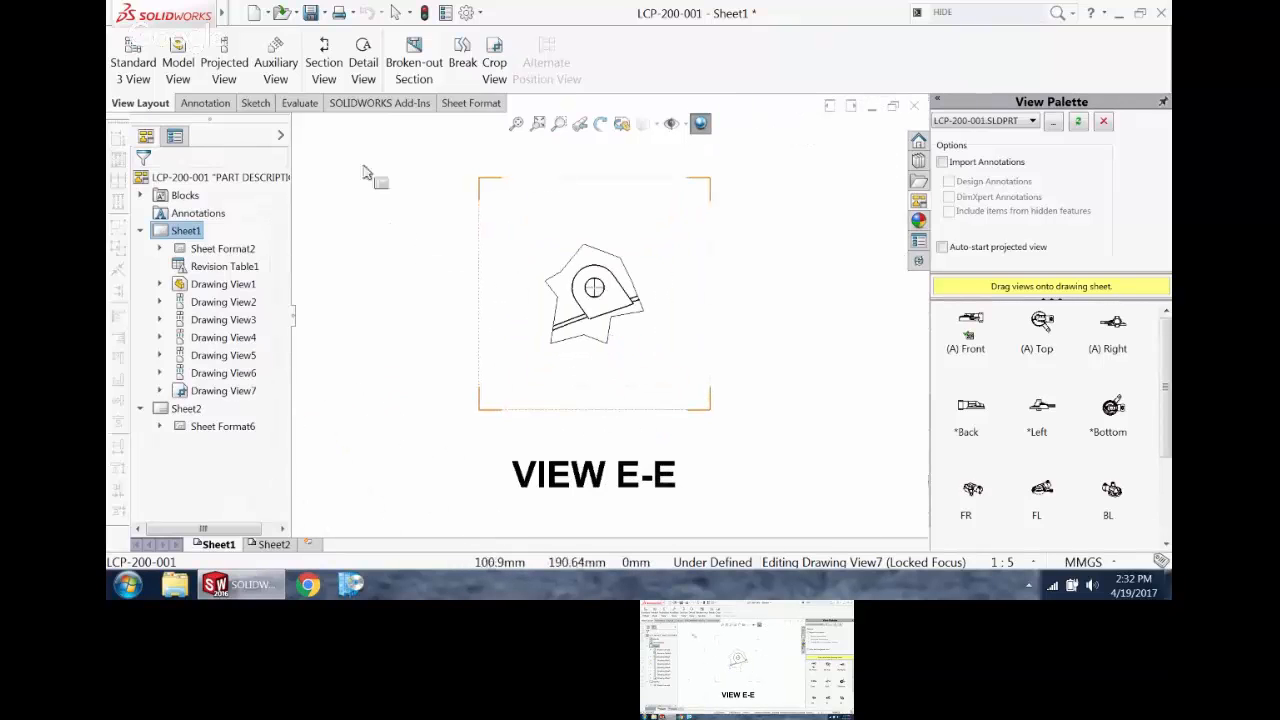
Step: Dimension the distance between the lug's two straight side edges in the cropped auxiliary view, using smart dimensioning instead of DimXpert
left_click(205, 103)
left_click(154, 50)
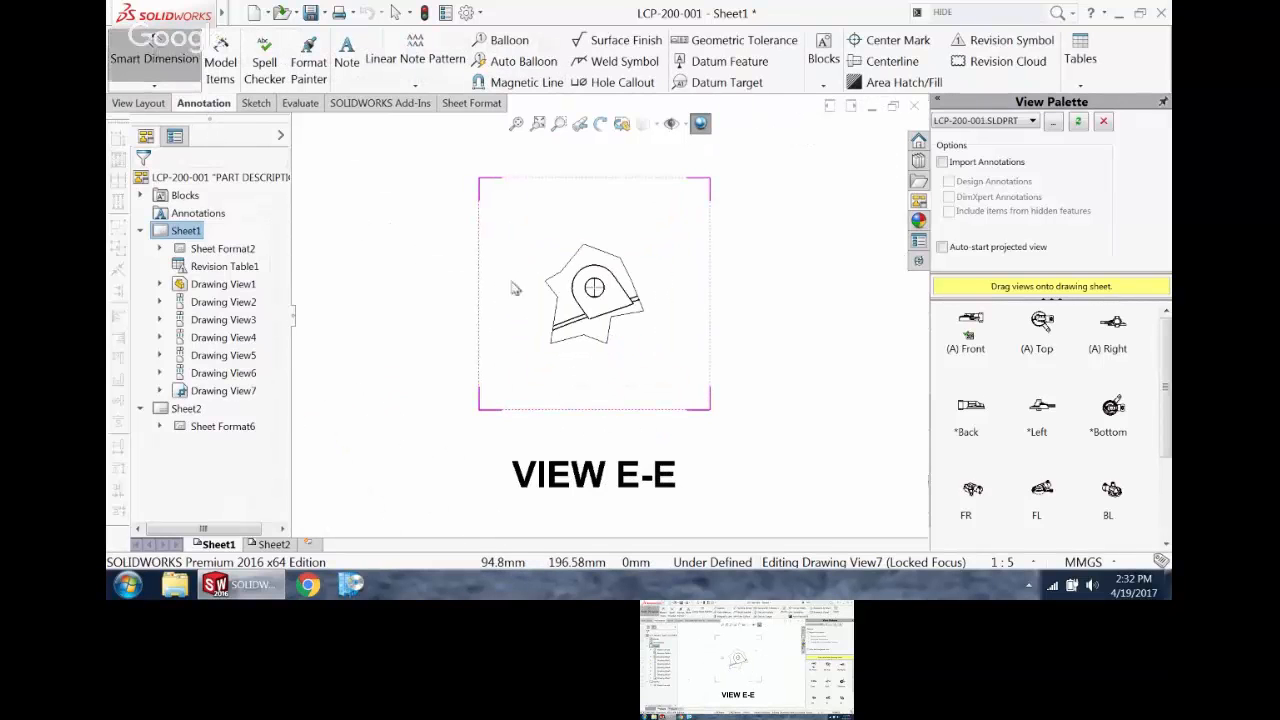
scroll(622, 315, "down", 3)
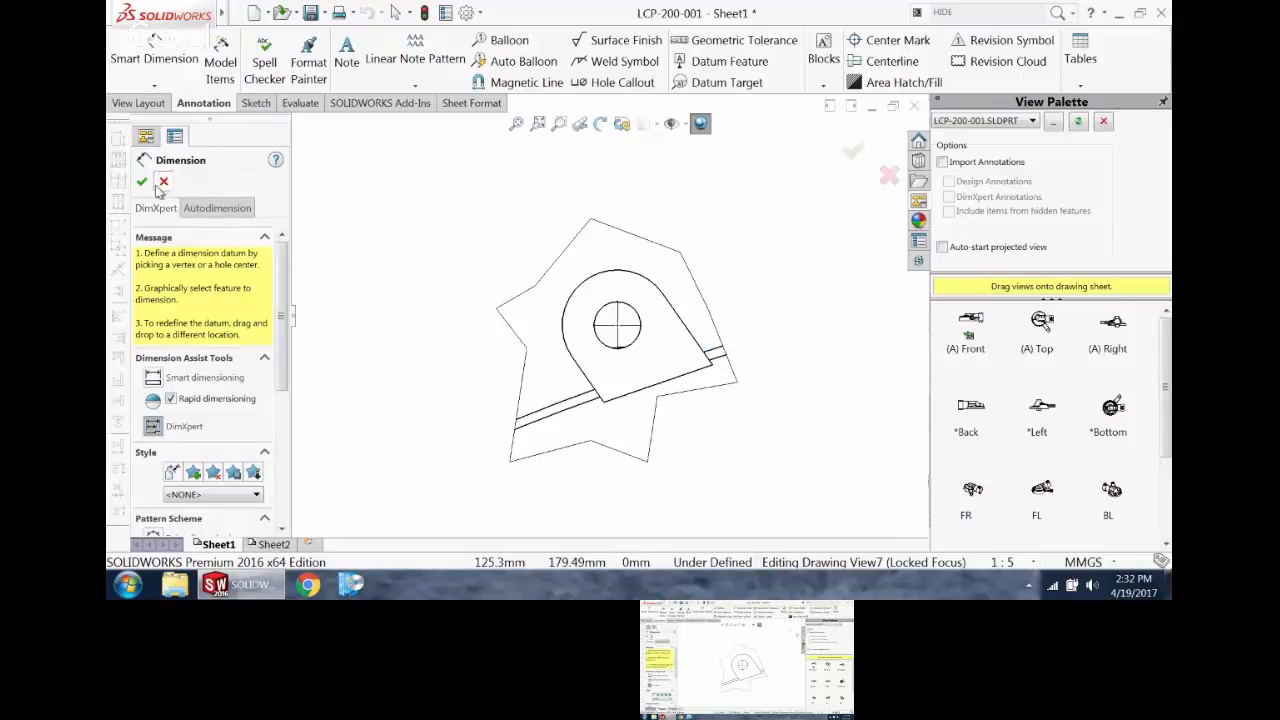
left_click(155, 378)
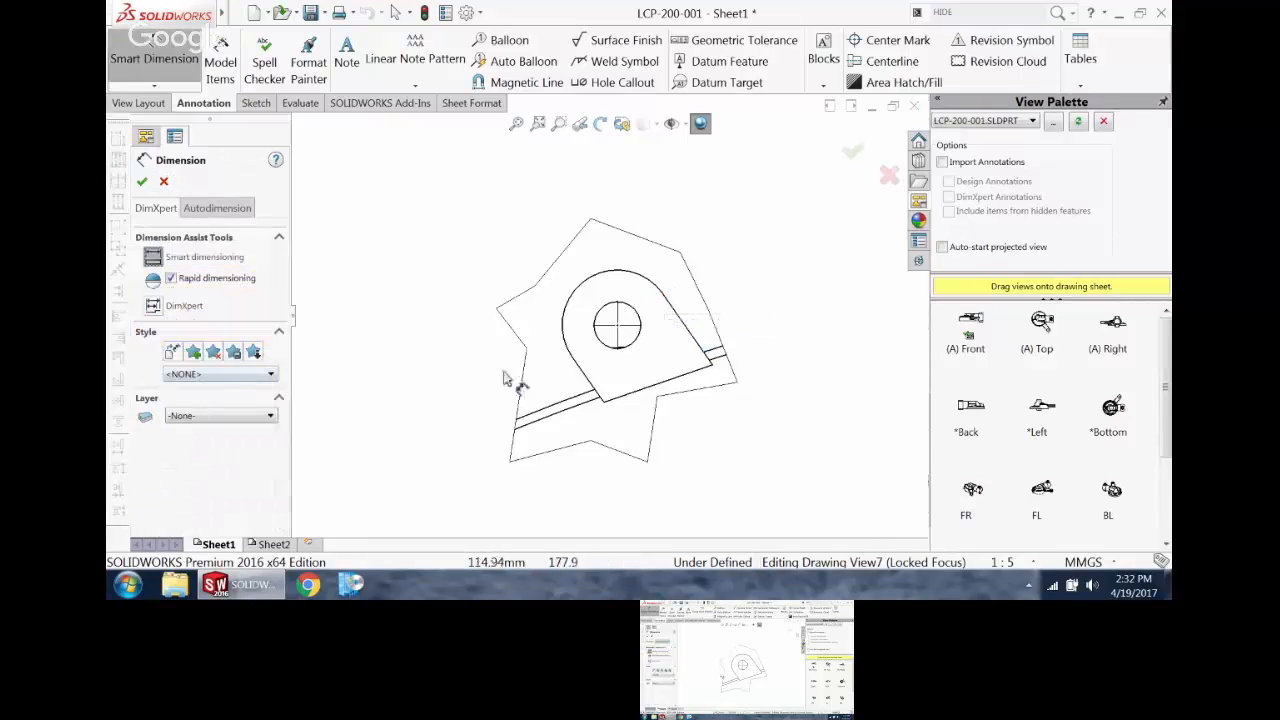
left_click(688, 340)
left_click(590, 280)
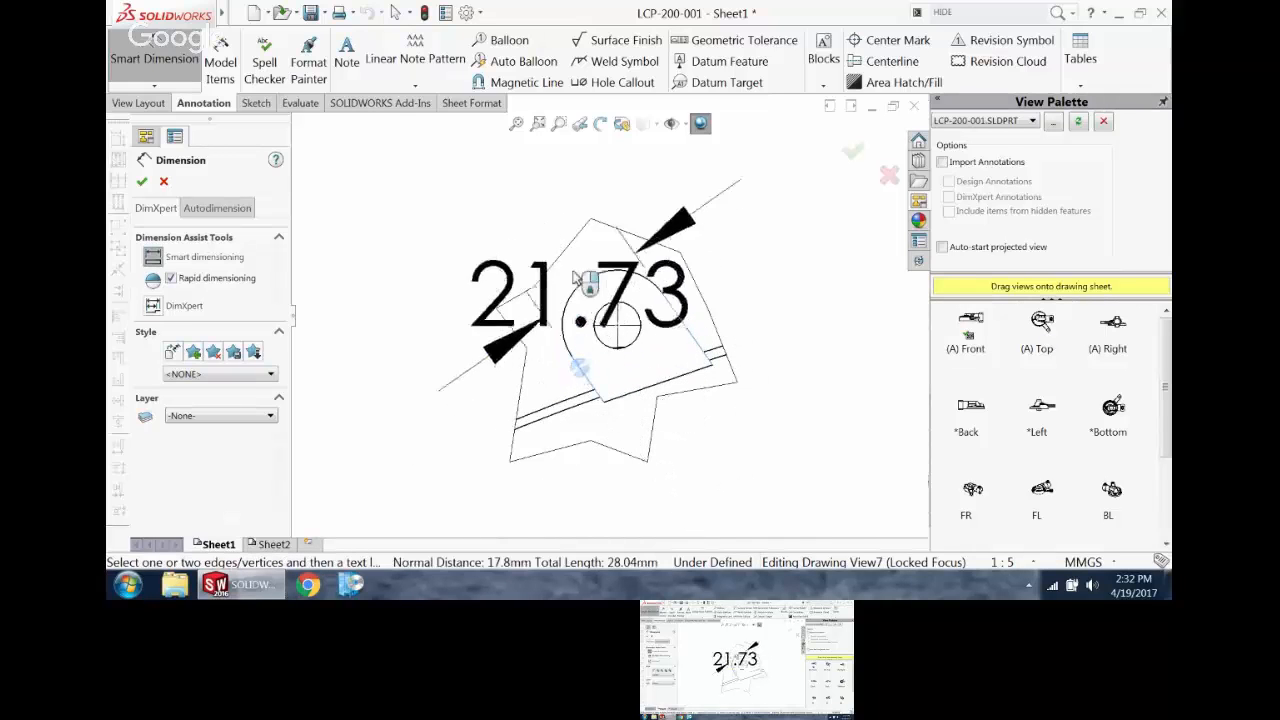
left_click(465, 172)
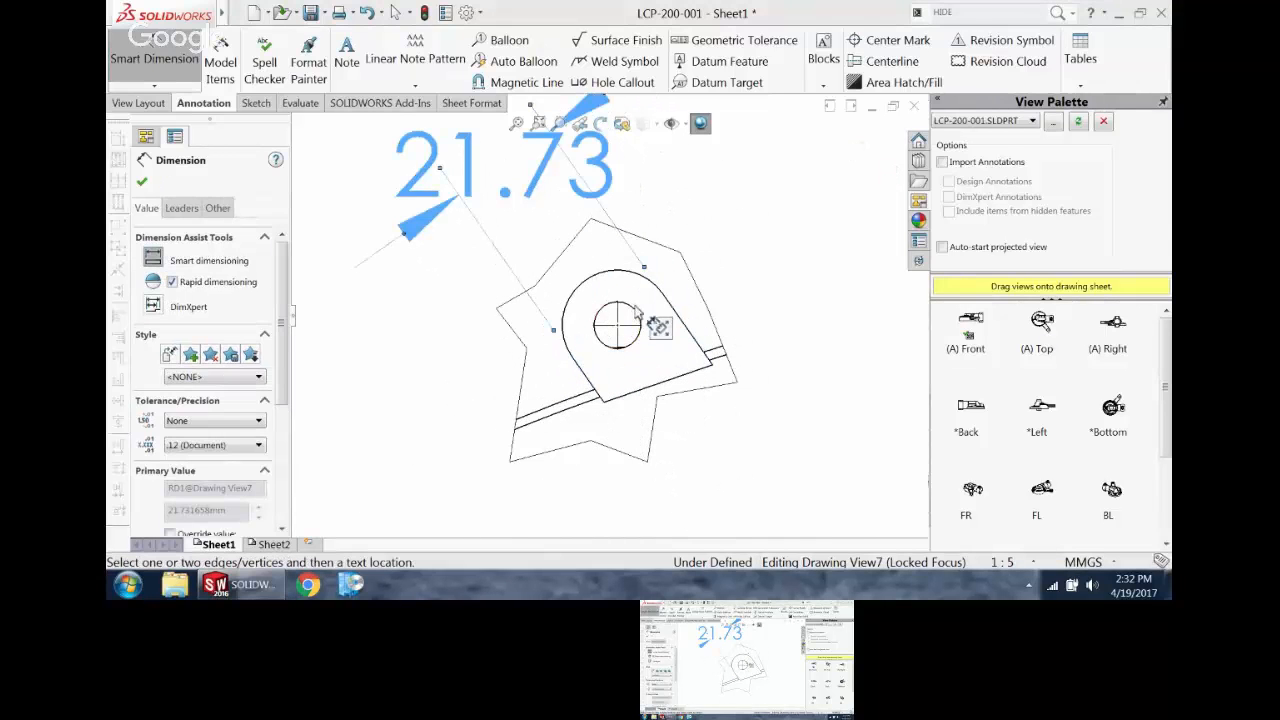
Step: Dimension the lug hole's diameter in the auxiliary view, placing the text outside the view's lower right side
left_click(632, 315)
scroll(824, 375, "up", 4)
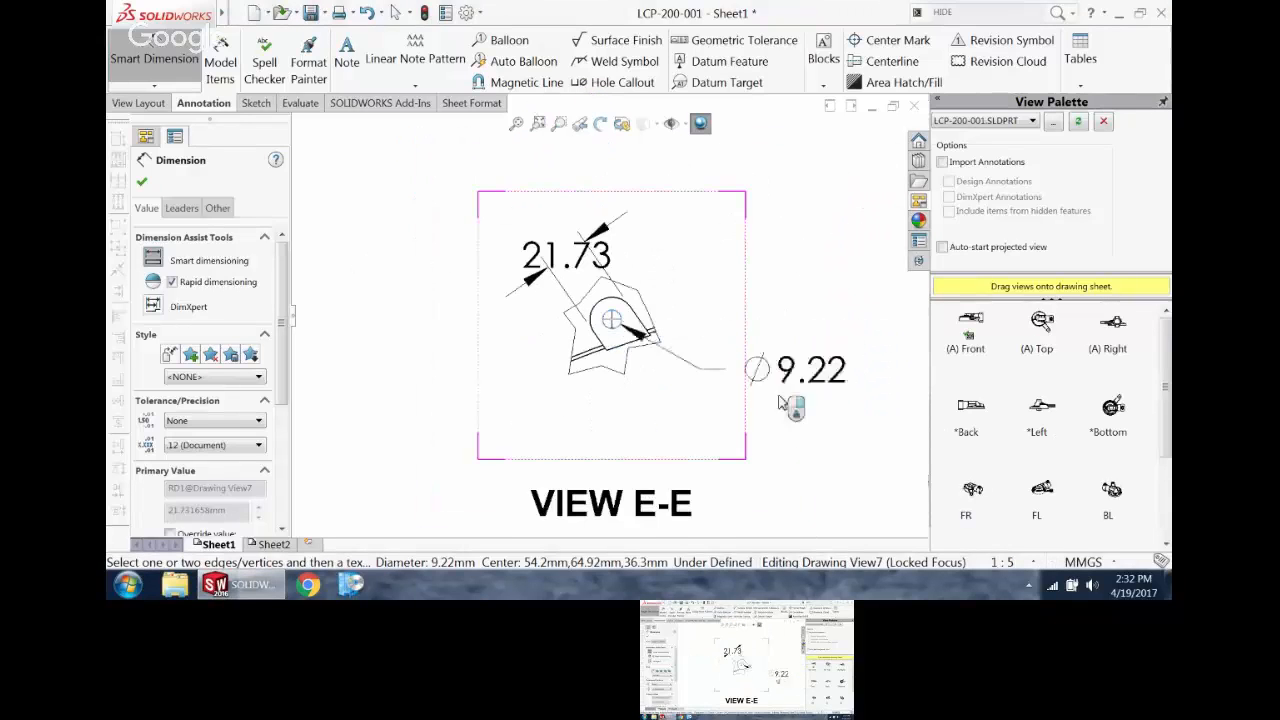
left_click(808, 380)
key("Escape")
scroll(726, 330, "up", 4)
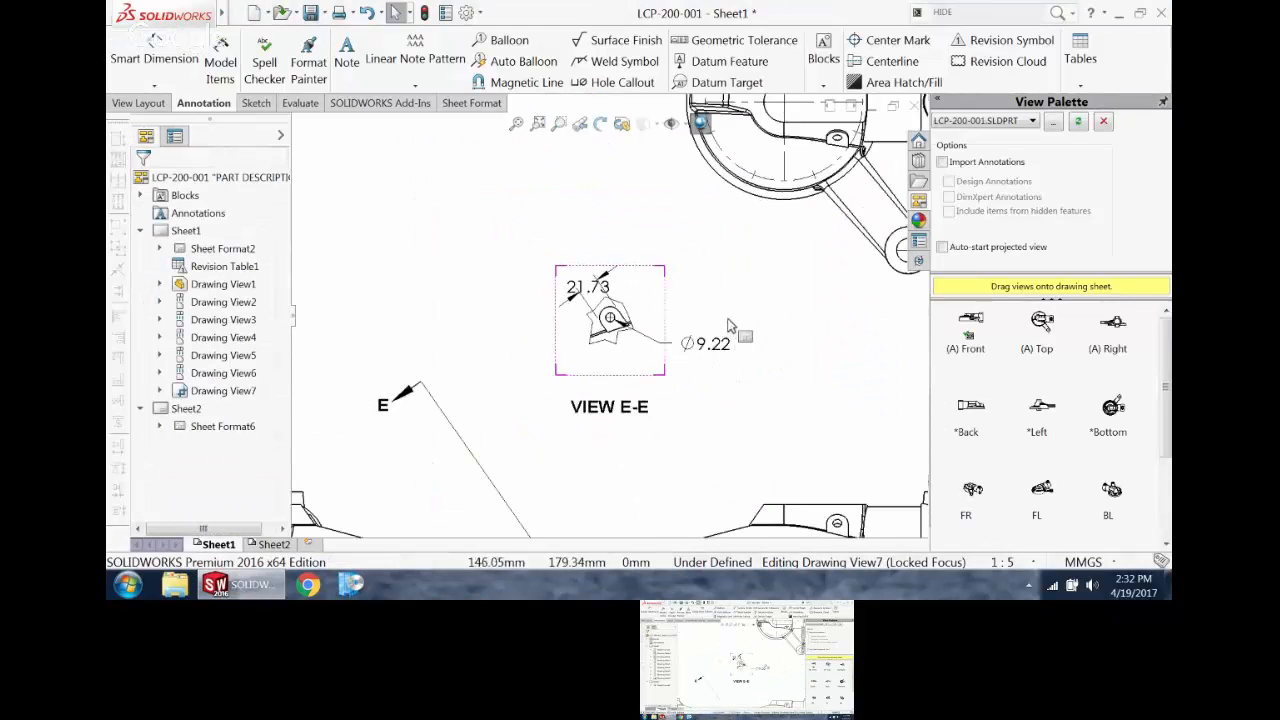
Step: Switch the locked focus from the auxiliary view to the front view in the middle of the projected views
scroll(728, 325, "up", 4)
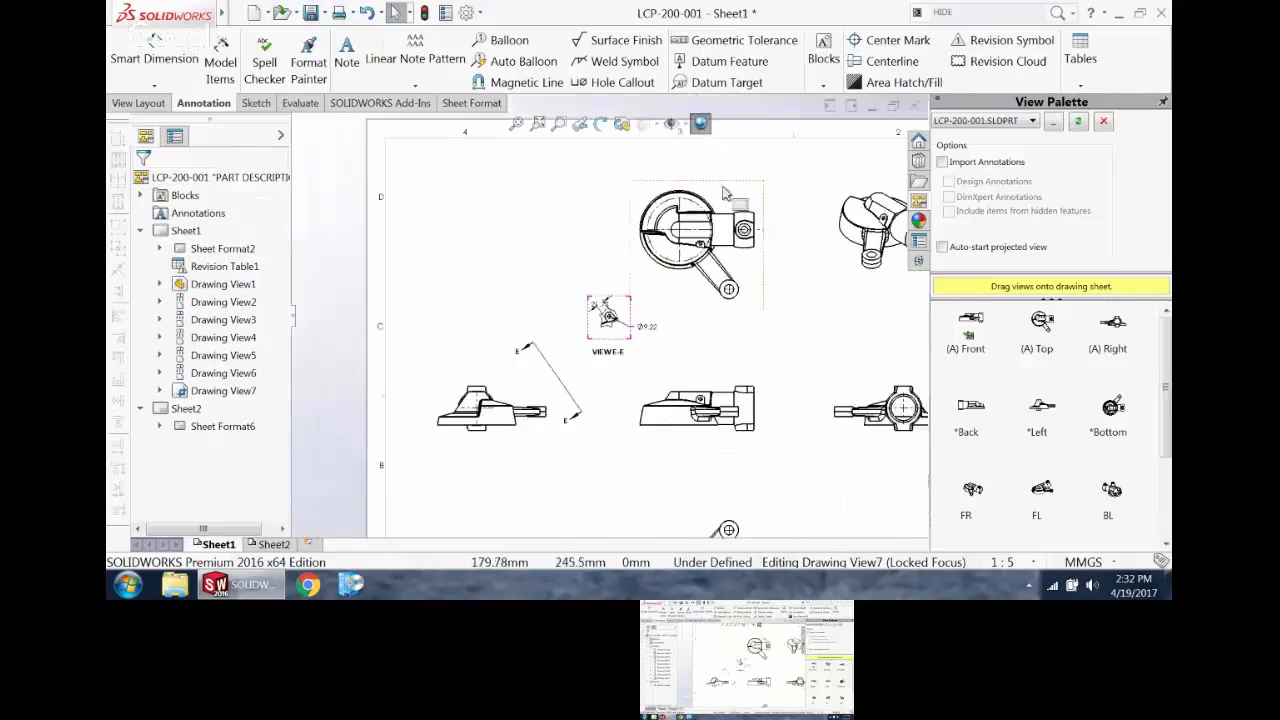
scroll(740, 300, "down", 2)
scroll(730, 390, "up", 3)
scroll(695, 405, "down", 2)
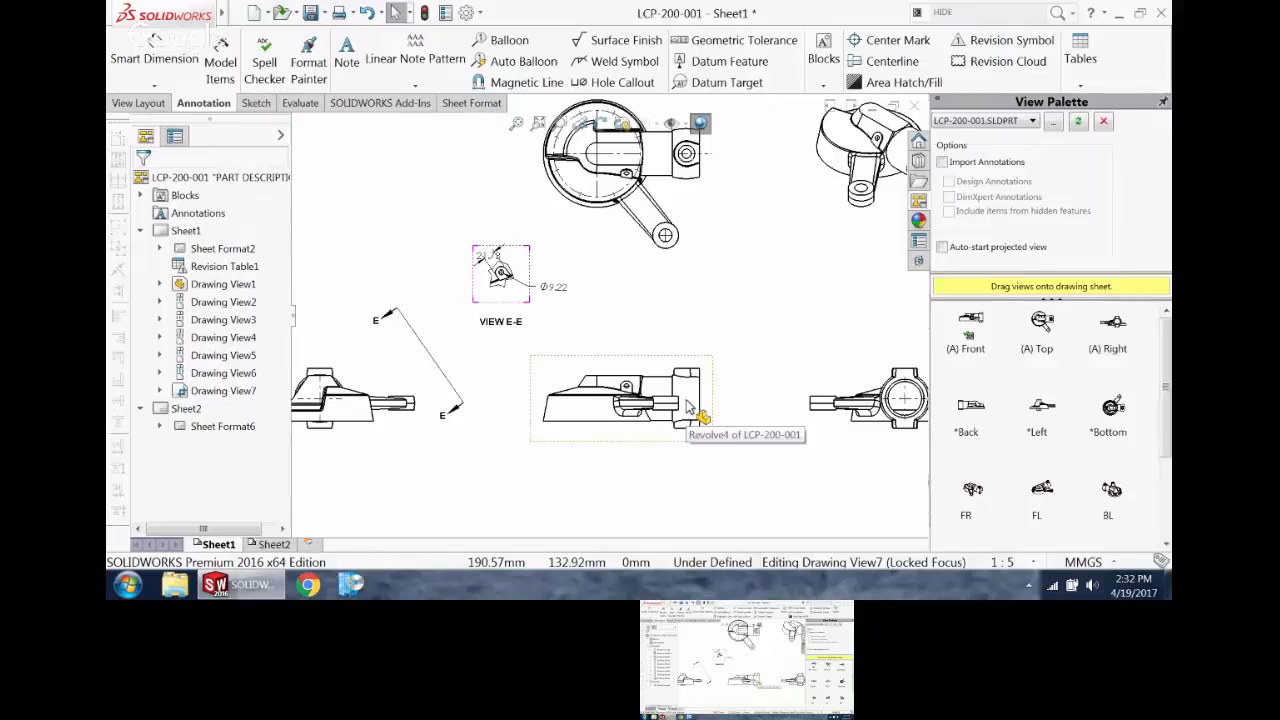
scroll(630, 405, "down", 5)
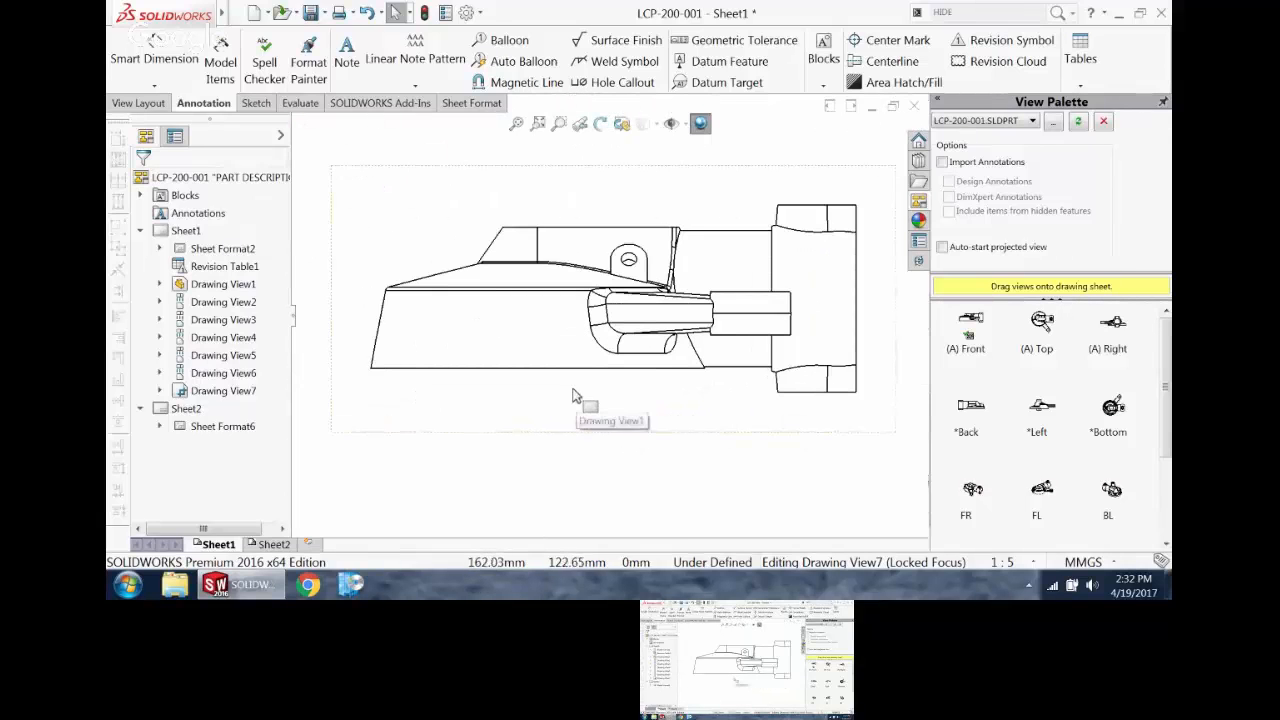
left_click(572, 397)
Step: Sketch a jagged outline of straight lines over the front view's body, starting and ending on its bottom edge
left_click(253, 103)
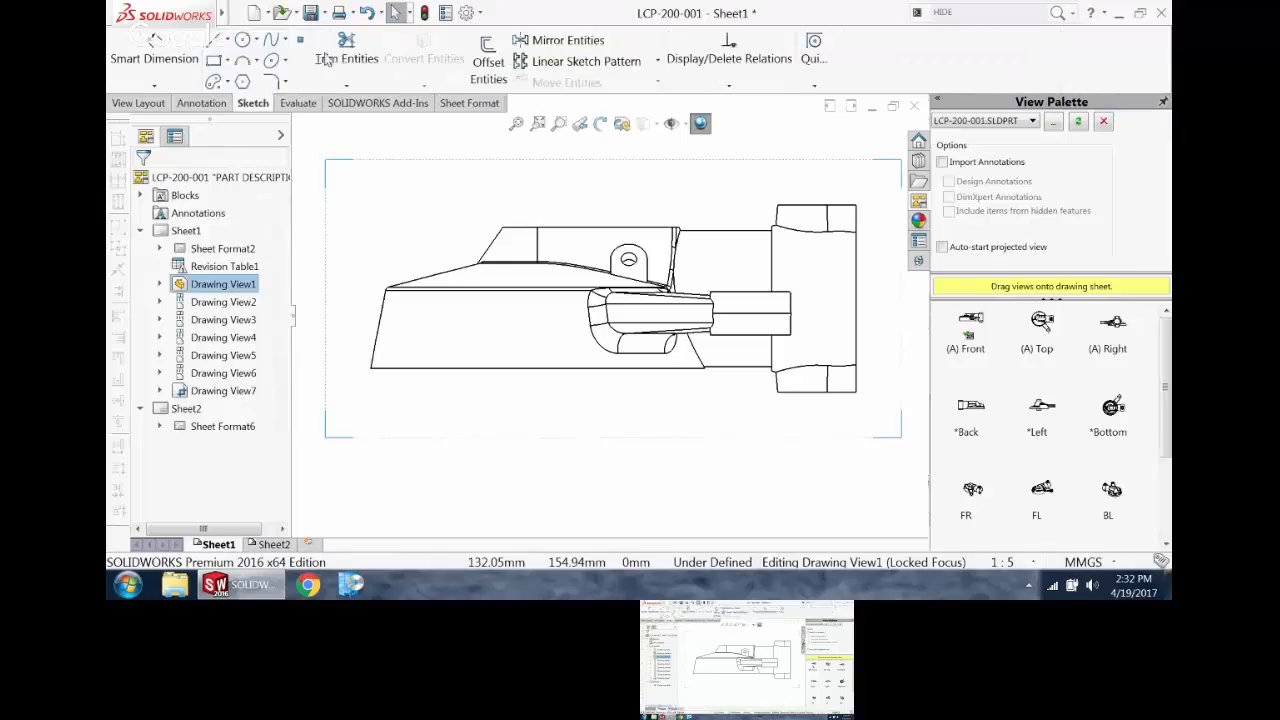
left_click(214, 40)
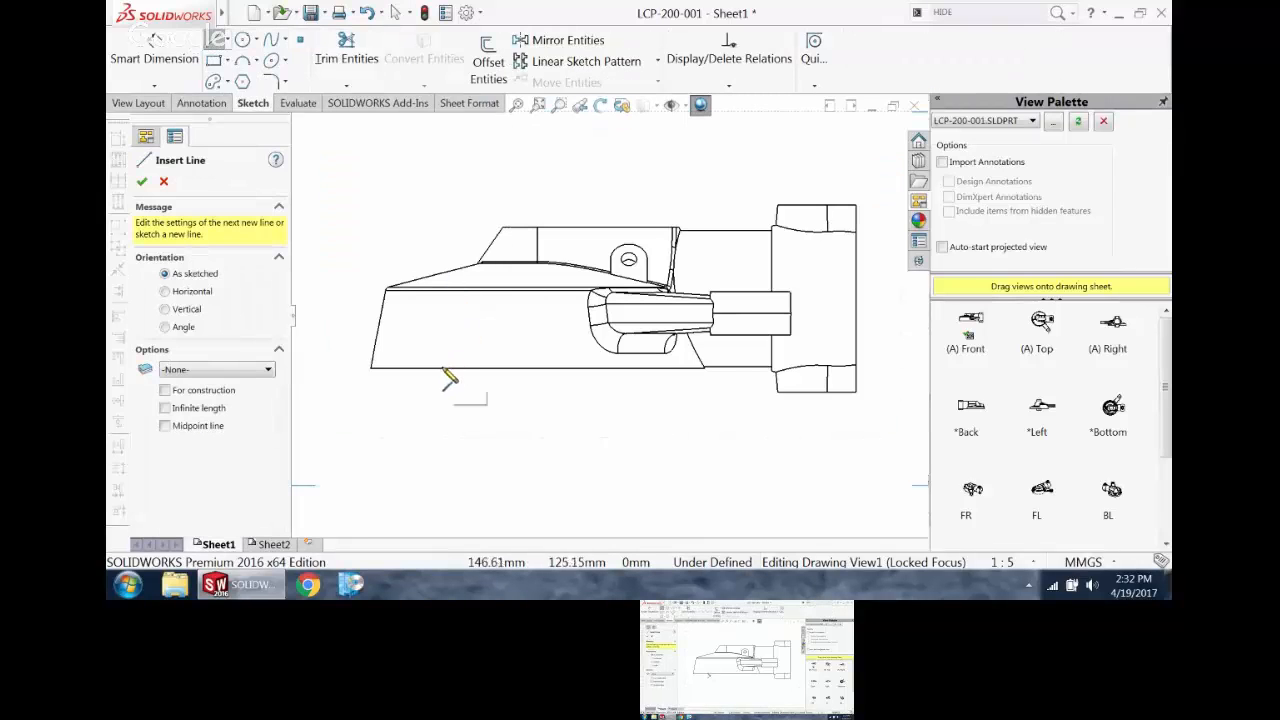
left_click(438, 368)
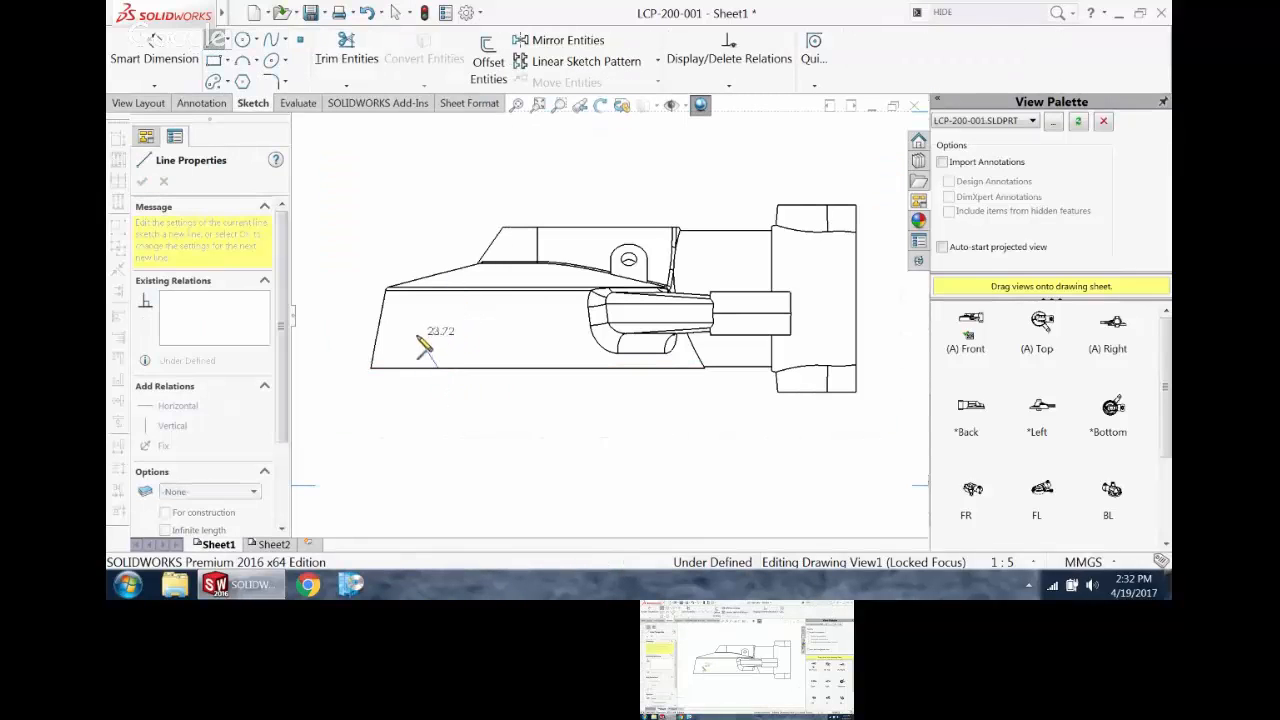
left_click(454, 315)
left_click(429, 294)
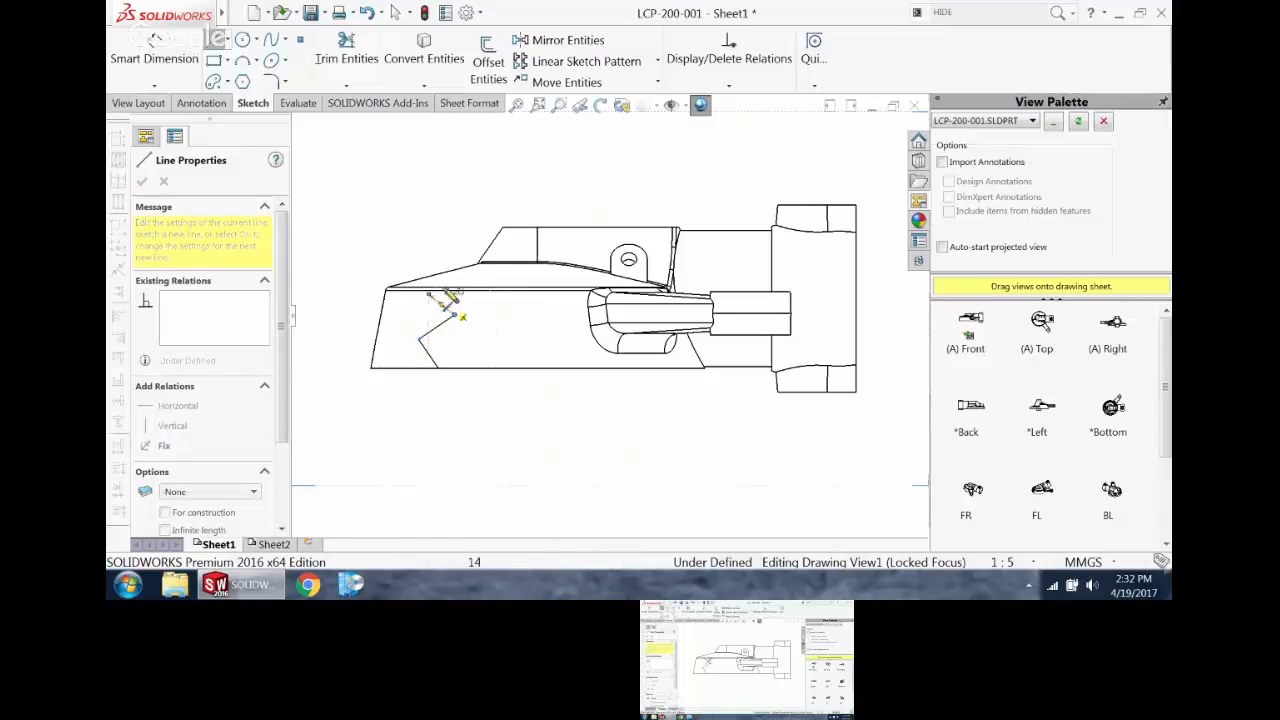
left_click(466, 271)
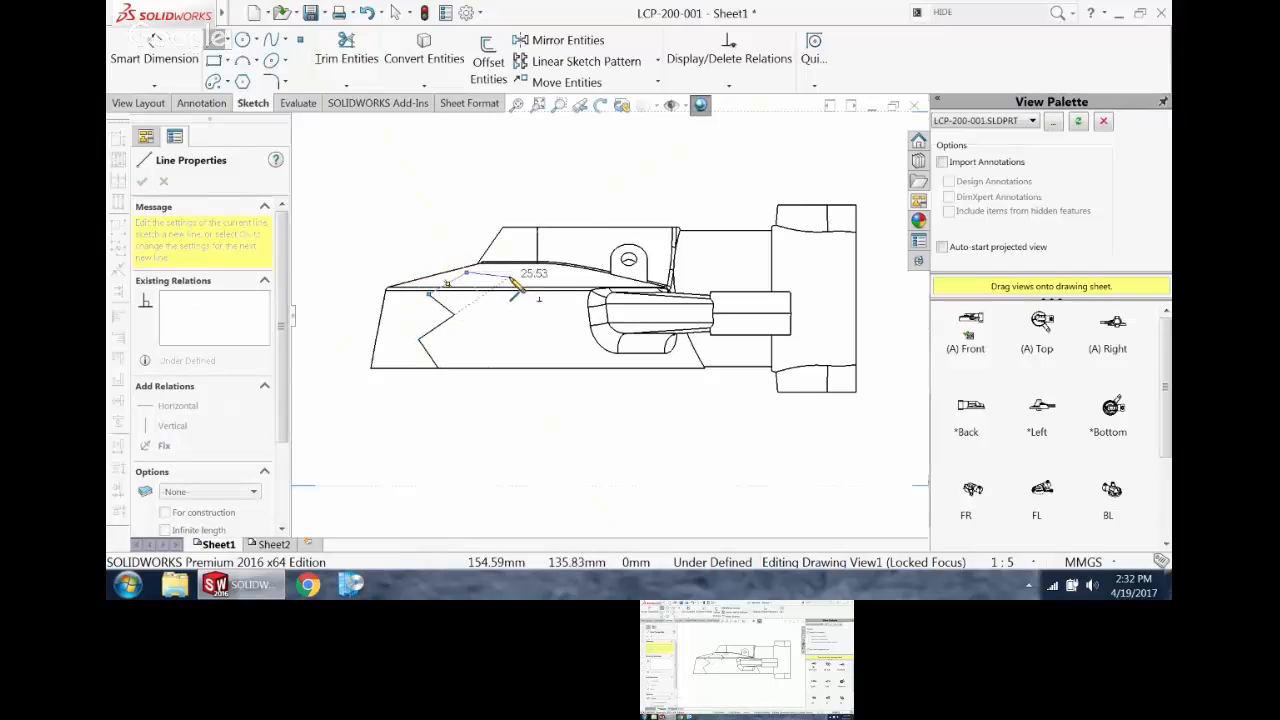
left_click(525, 268)
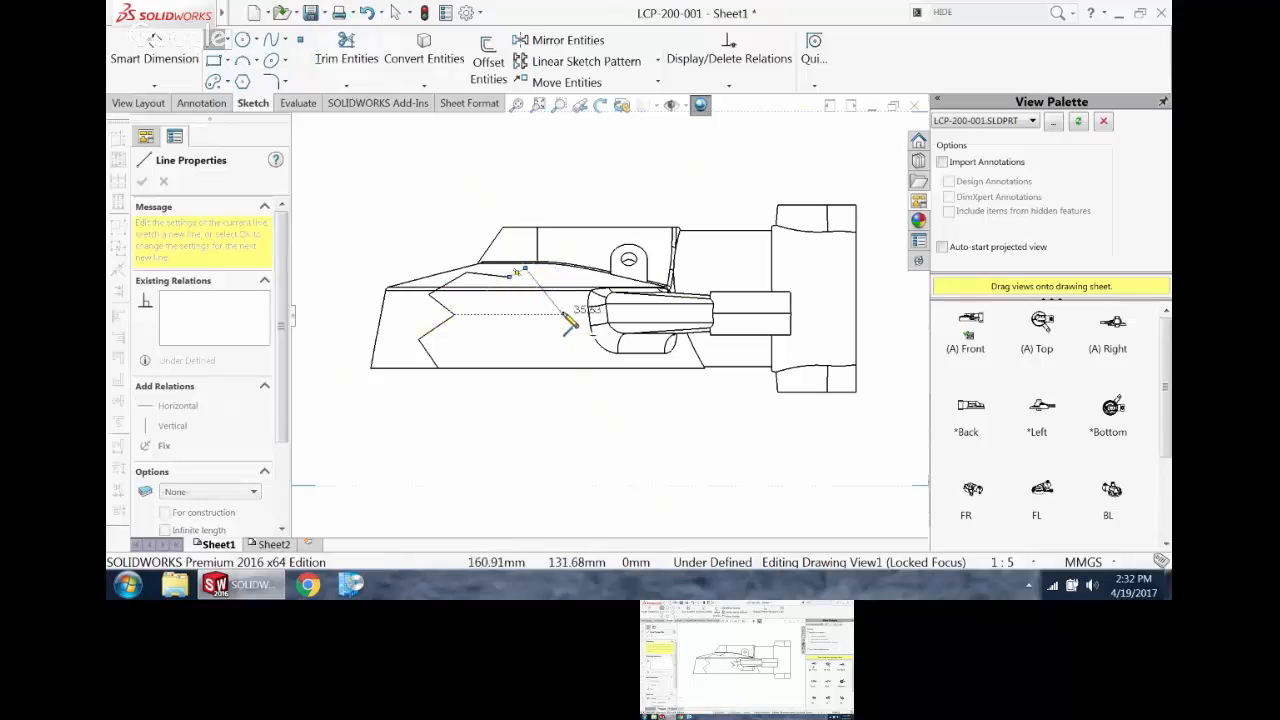
left_click(563, 314)
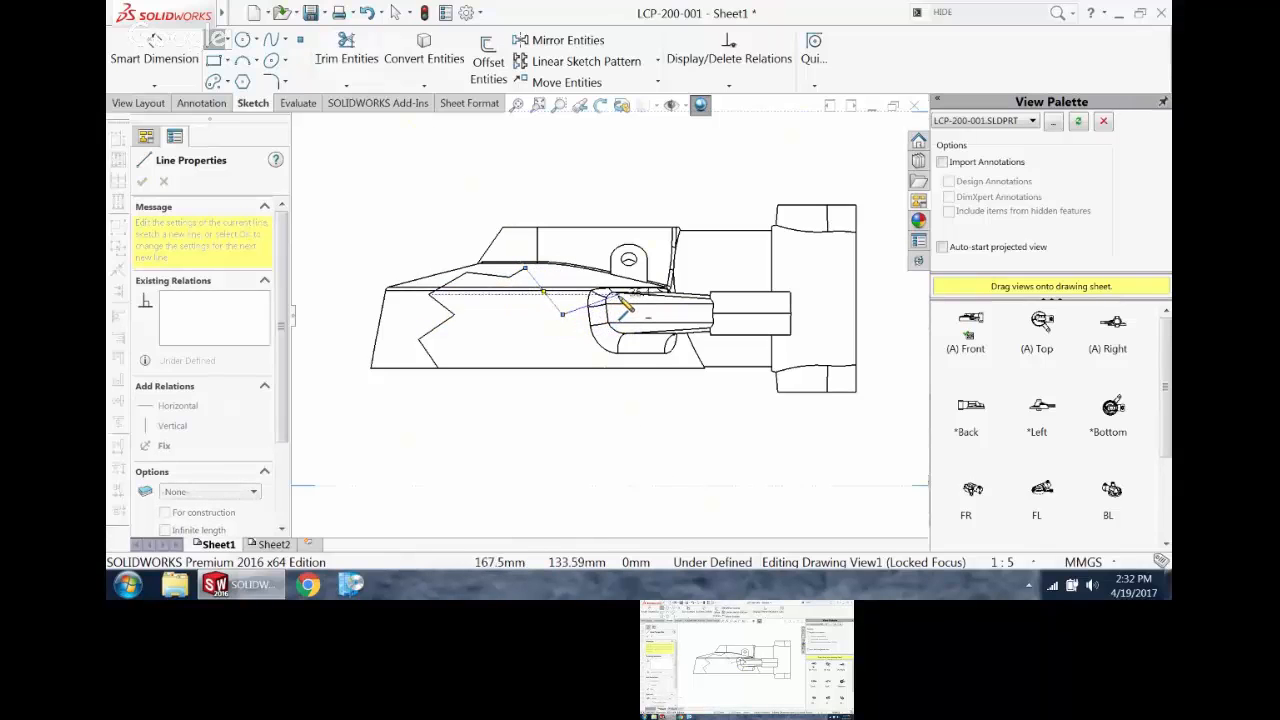
left_click(622, 302)
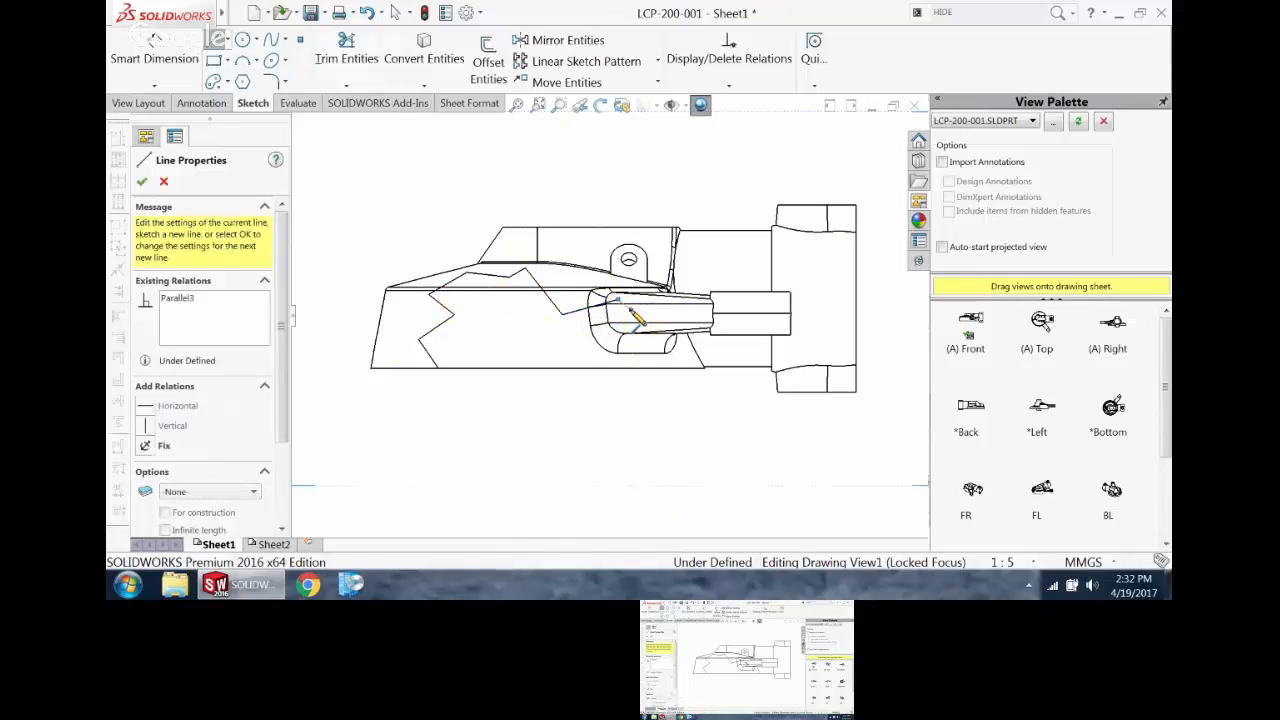
left_click(610, 367)
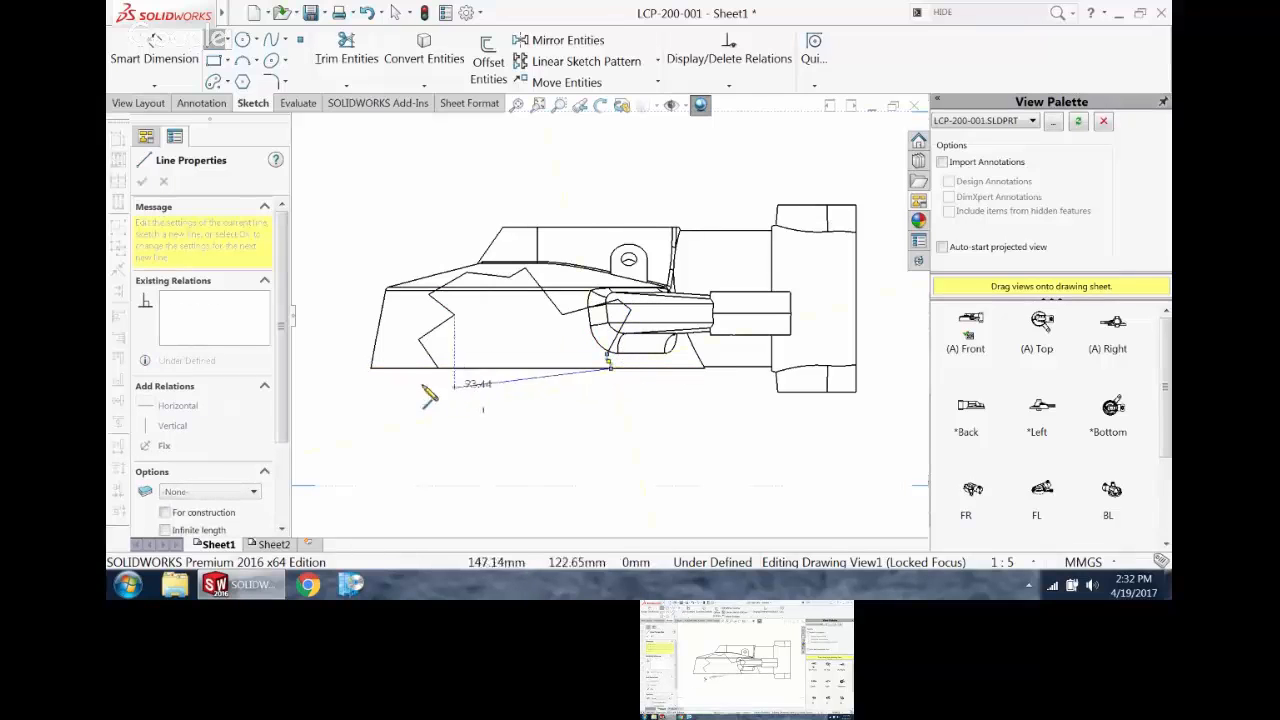
scroll(440, 378, "down", 5)
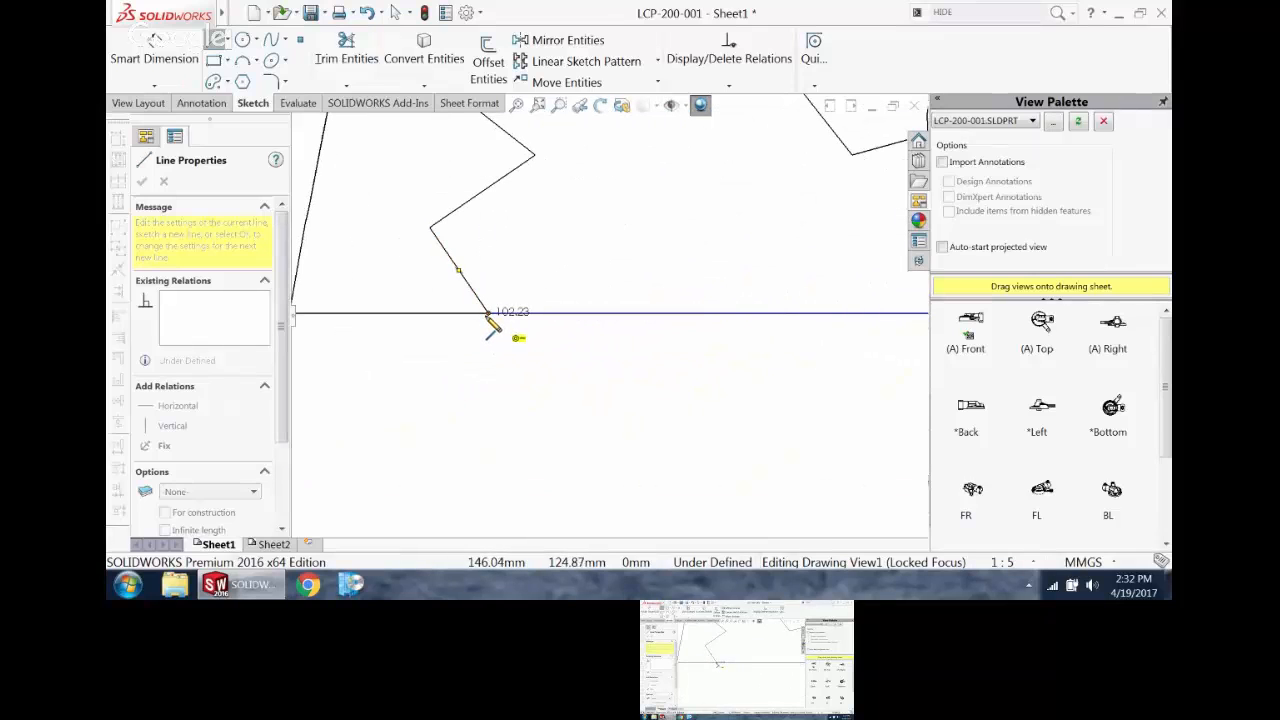
left_click(487, 316)
Step: Close the gap in the jagged outline by joining the bottom line's loose endpoint to the outline's start point
key("Escape")
scroll(487, 338, "down", 2)
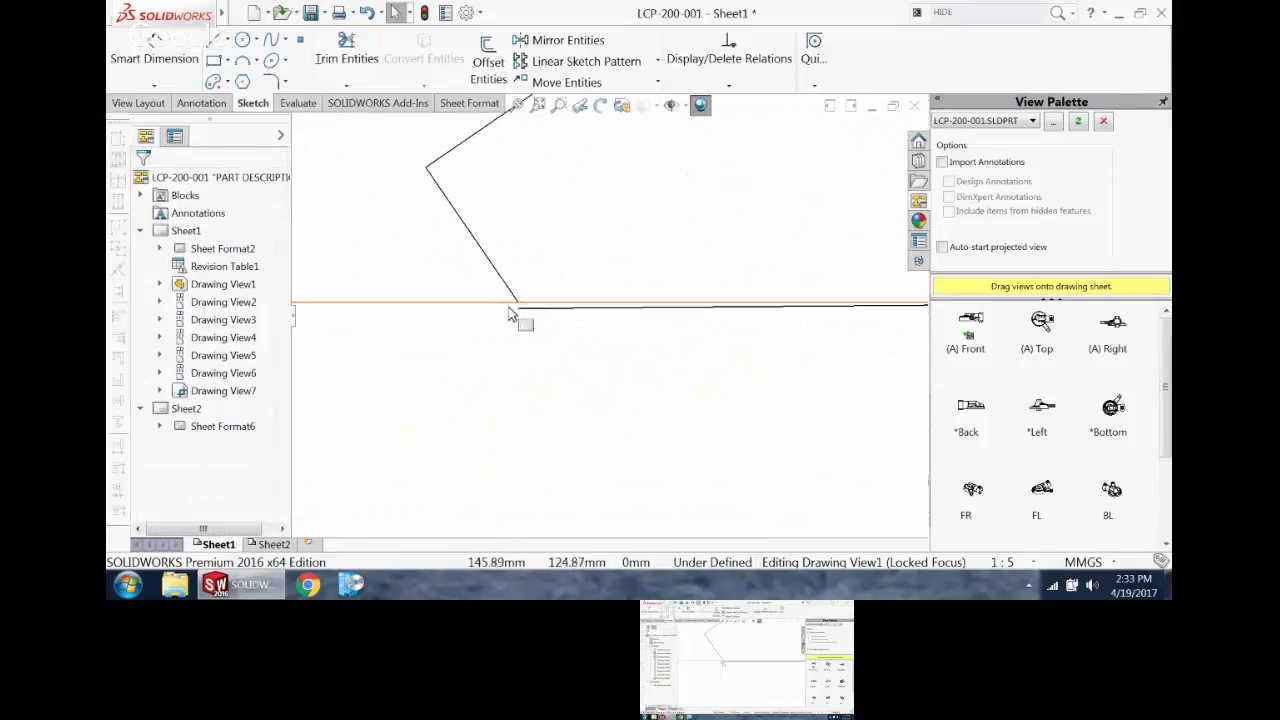
left_click(516, 303)
left_click(557, 381)
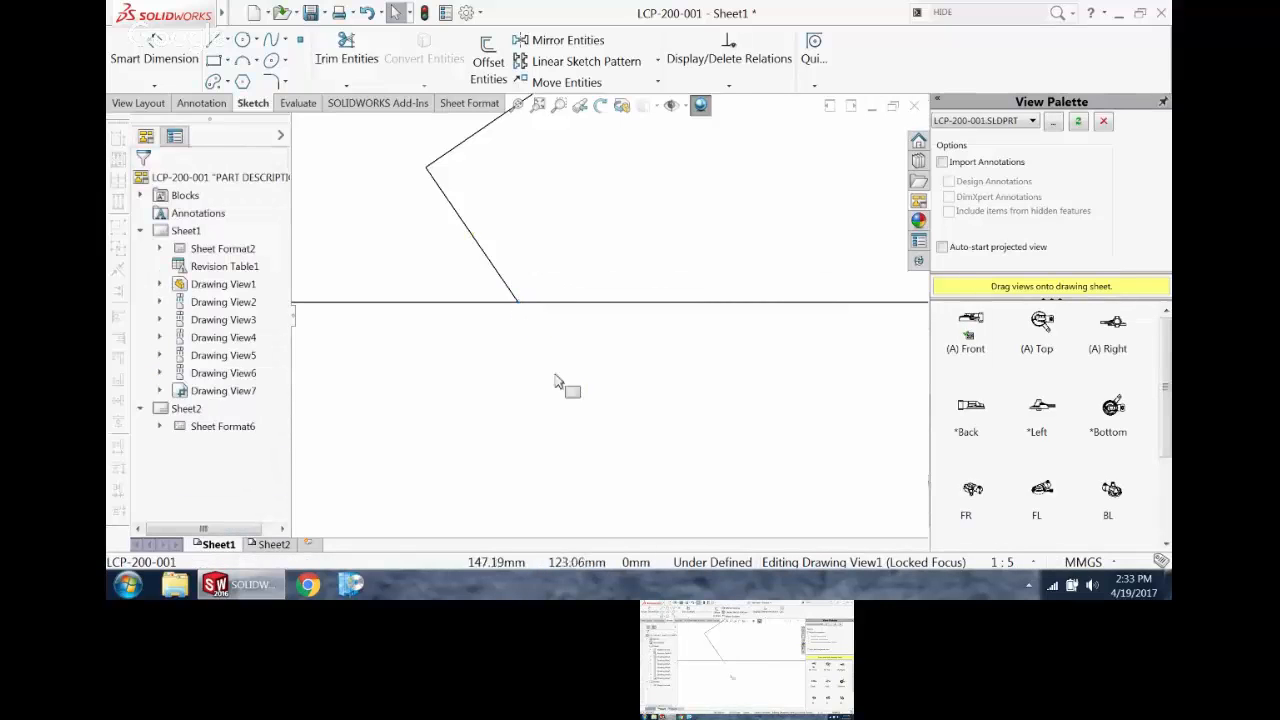
scroll(575, 365, "up", 6)
scroll(645, 338, "down", 3)
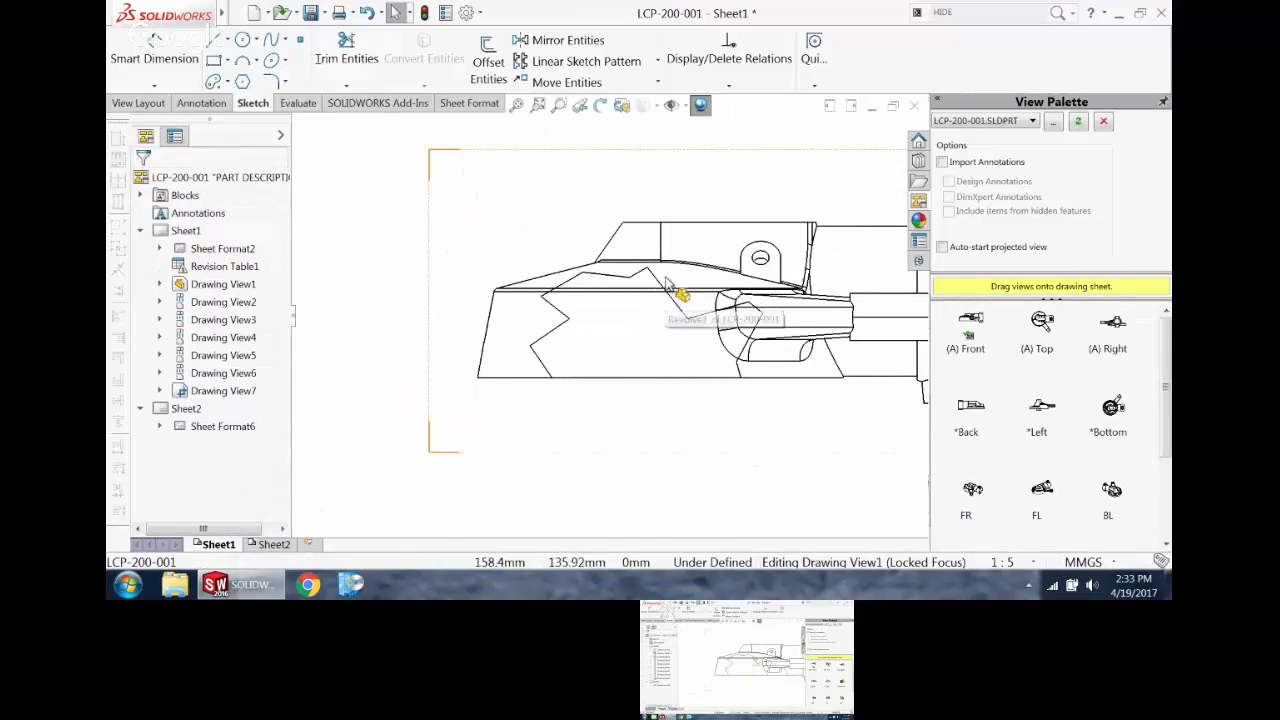
Step: Start a broken-out section of the front view from the jagged outline and bring the top view into sight for the depth reference
left_click(670, 294)
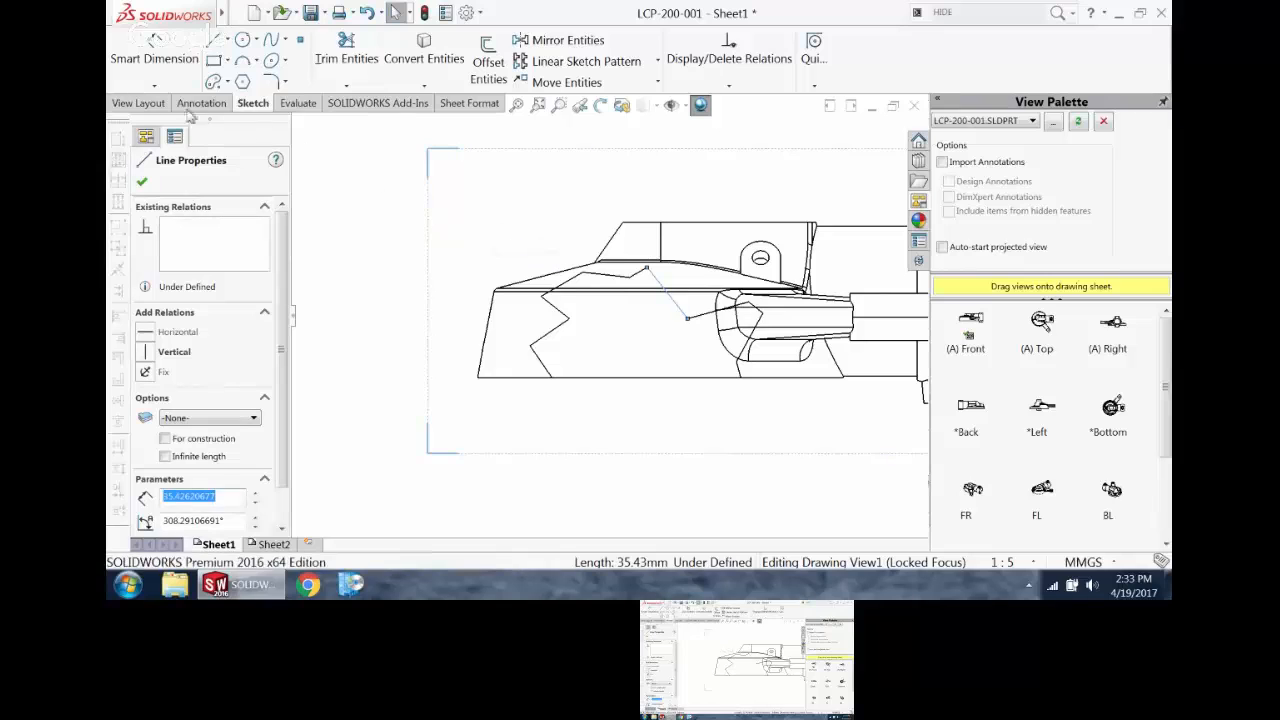
left_click(138, 103)
left_click(409, 68)
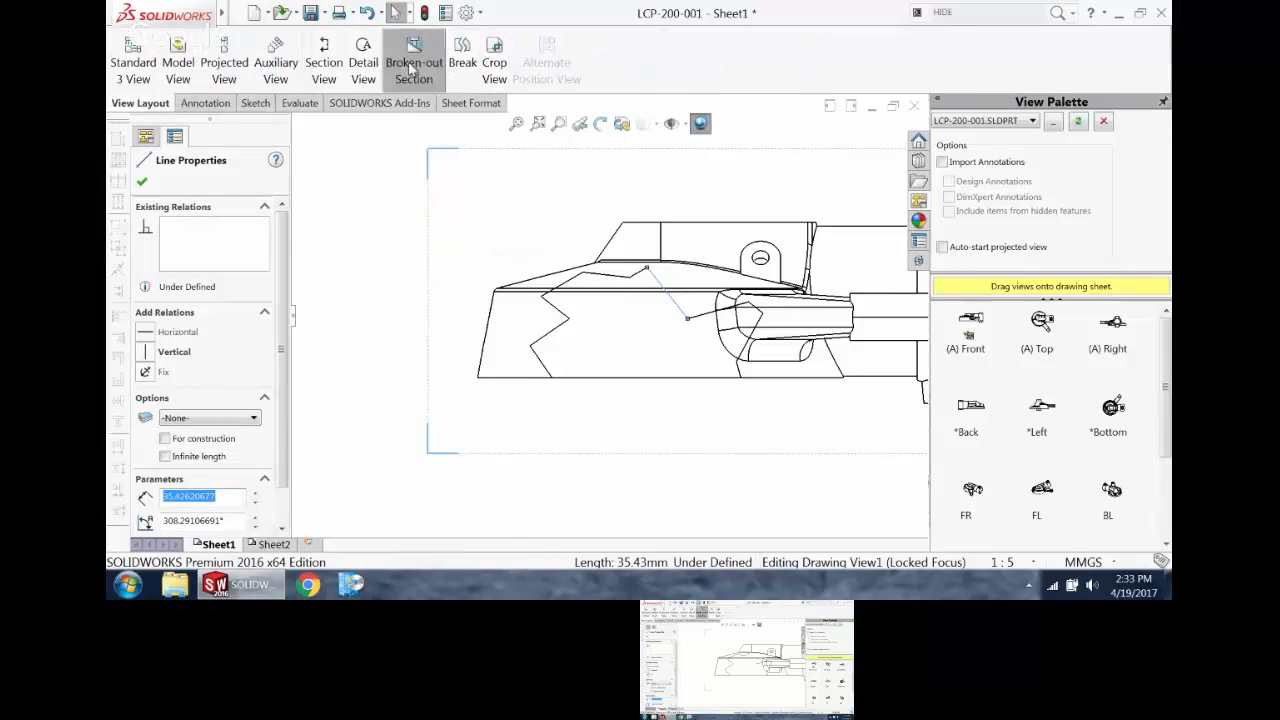
scroll(673, 252, "up", 5)
scroll(650, 210, "up", 2)
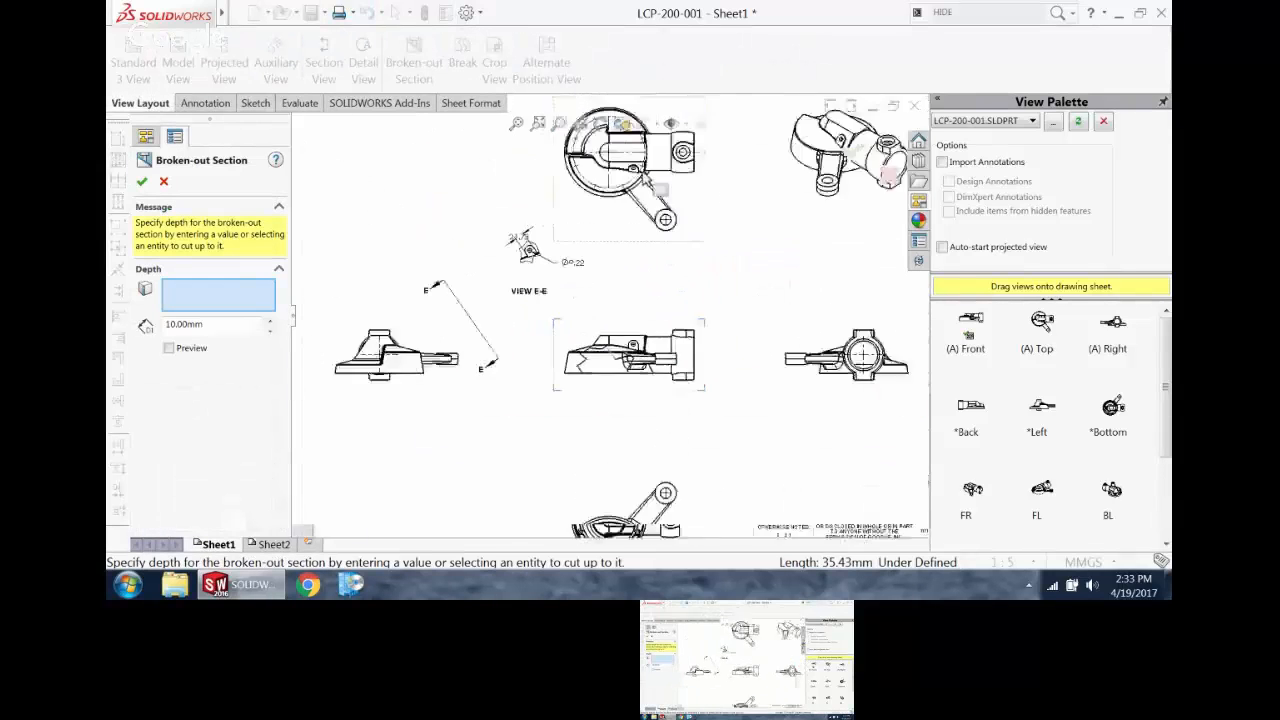
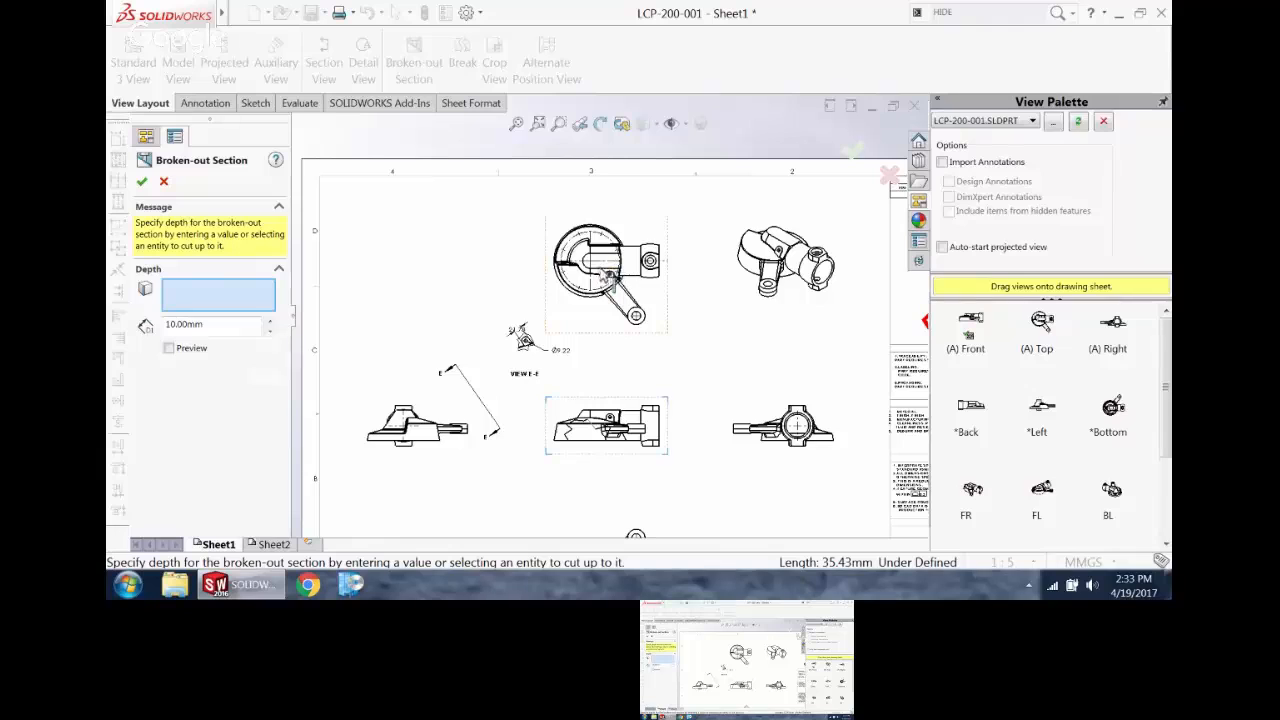
Step: Set the broken-out section's depth to the circular outer edge in the top view and create the section
scroll(599, 266, "down", 4)
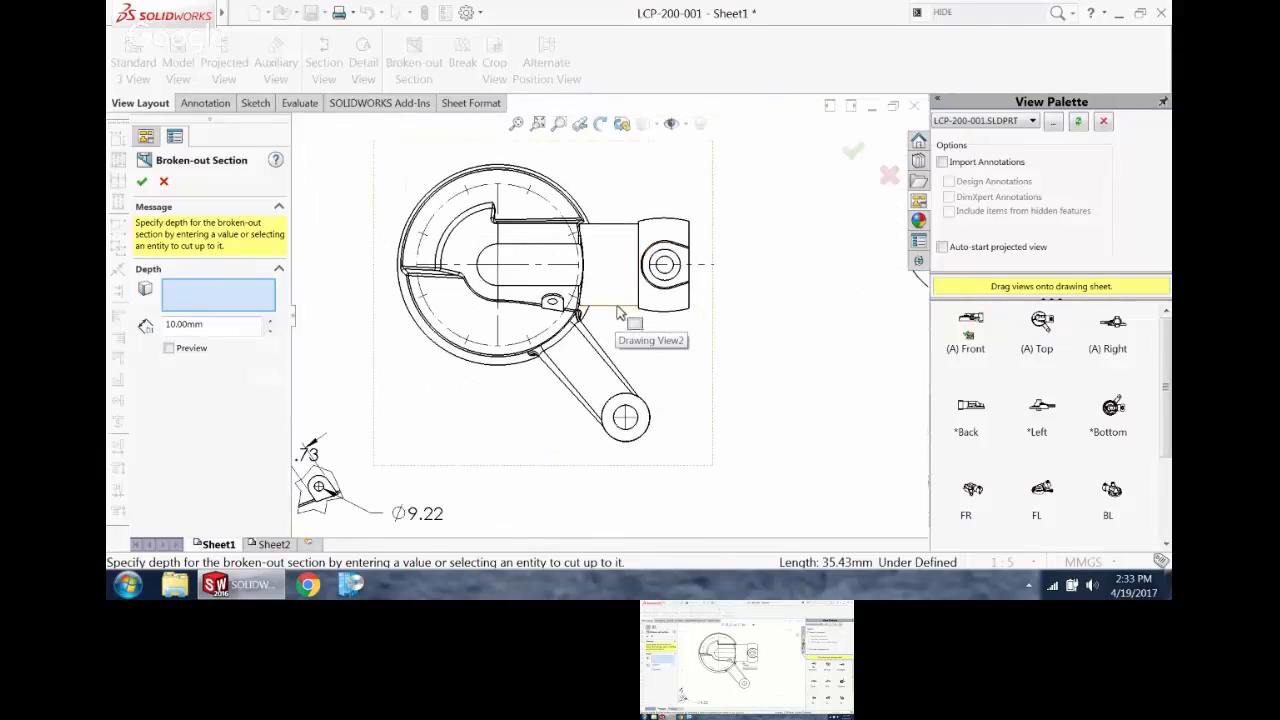
left_click(537, 186)
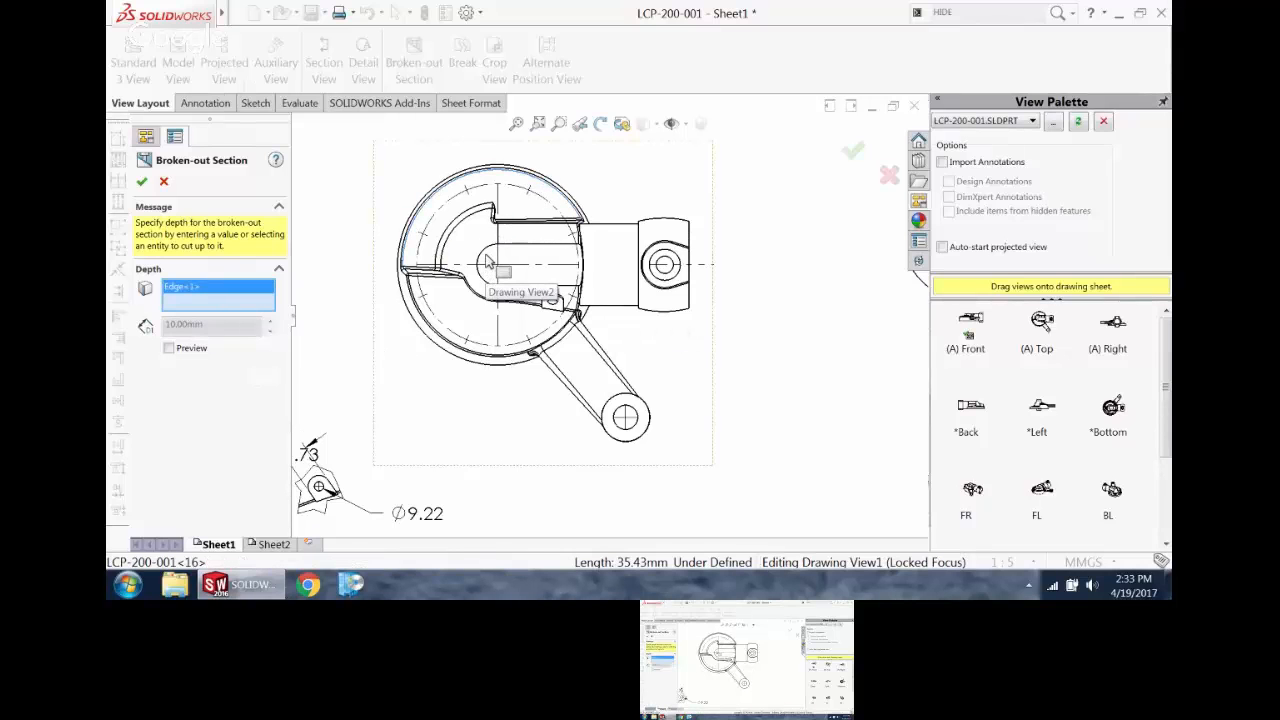
scroll(620, 445, "up", 5)
scroll(603, 368, "down", 3)
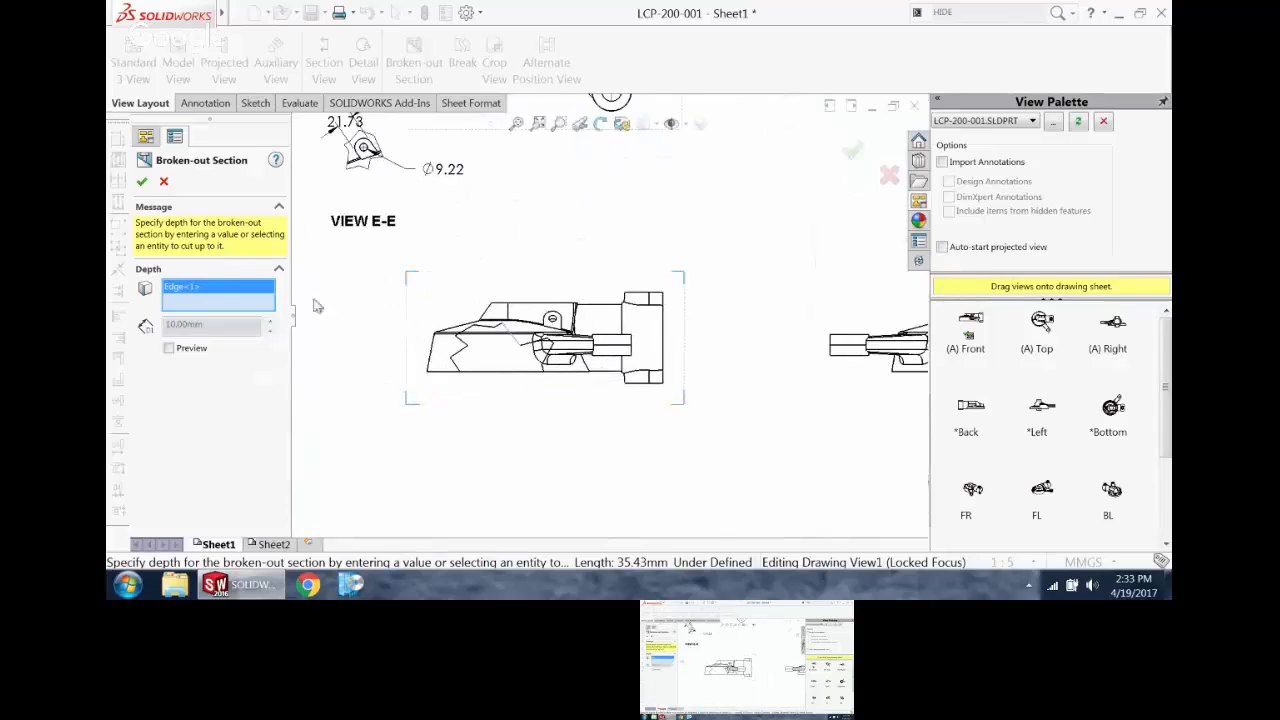
left_click(142, 181)
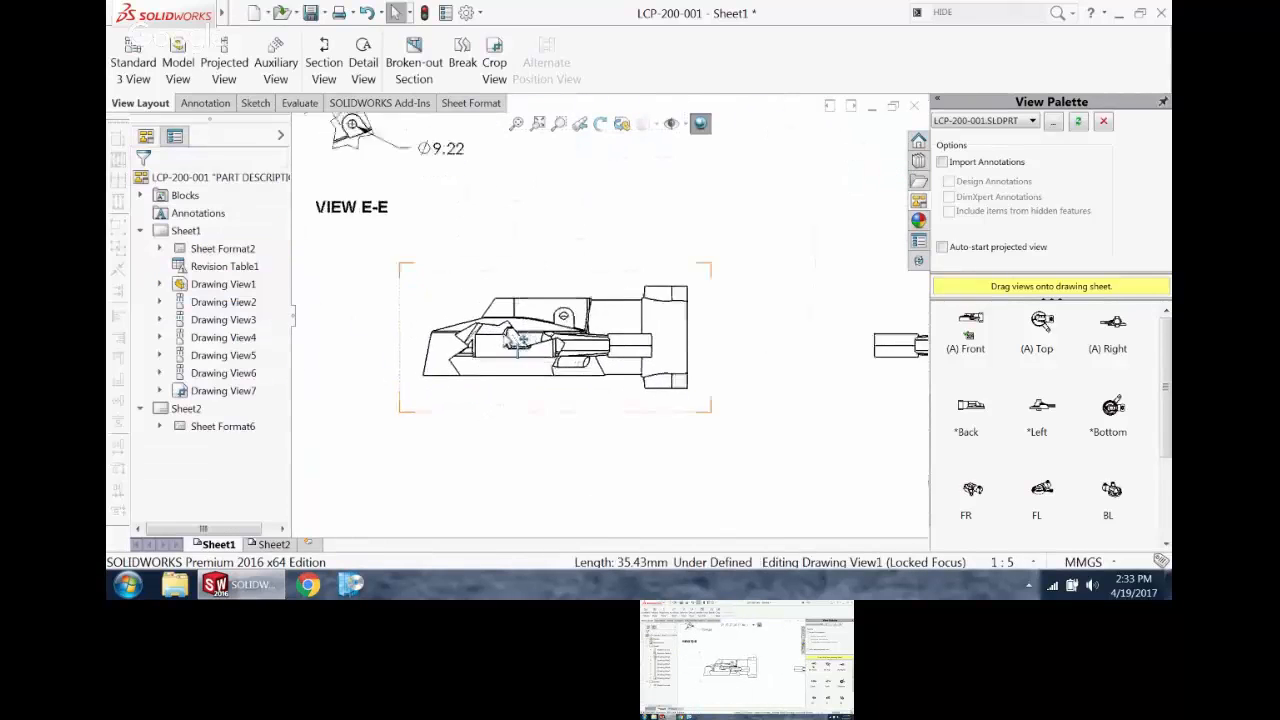
scroll(560, 357, "down", 5)
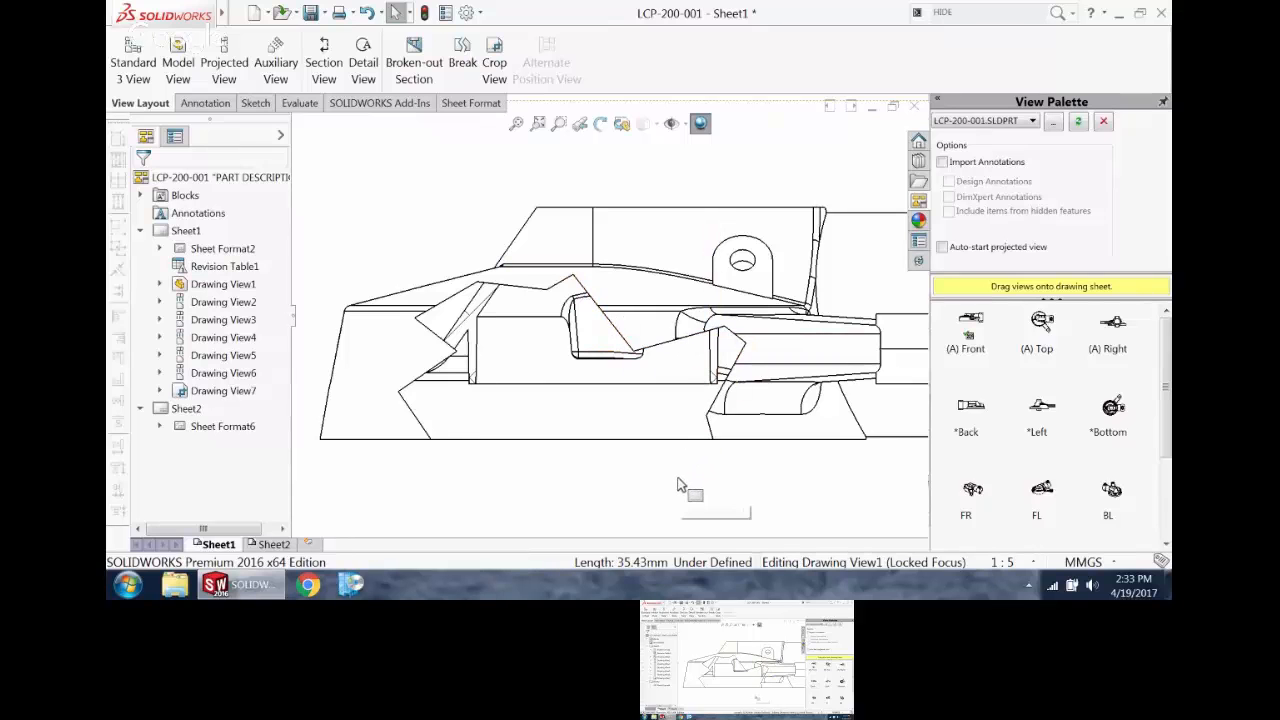
scroll(714, 363, "up", 1)
scroll(600, 363, "down", 3)
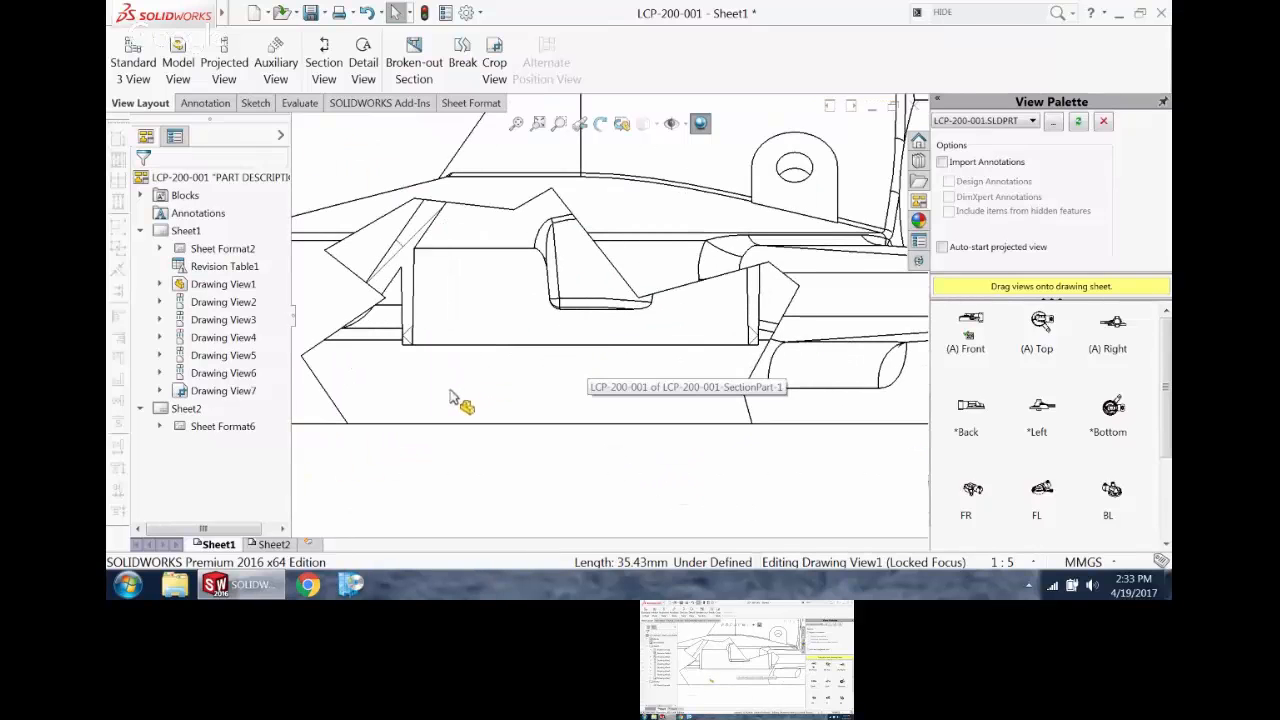
scroll(440, 410, "up", 2)
Step: Edit the broken-out section's sketch, moving its left inner corner outward and its middle inner vertex upward, and update the section
left_click(386, 475)
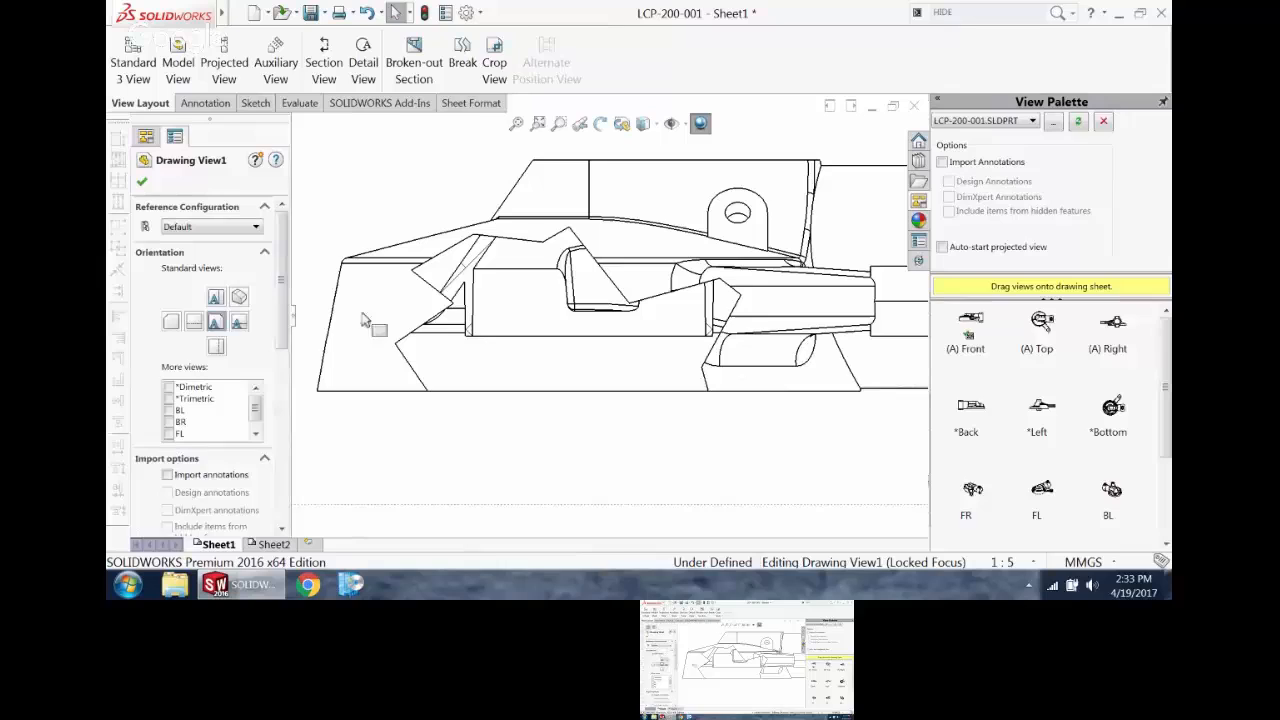
left_click(365, 190)
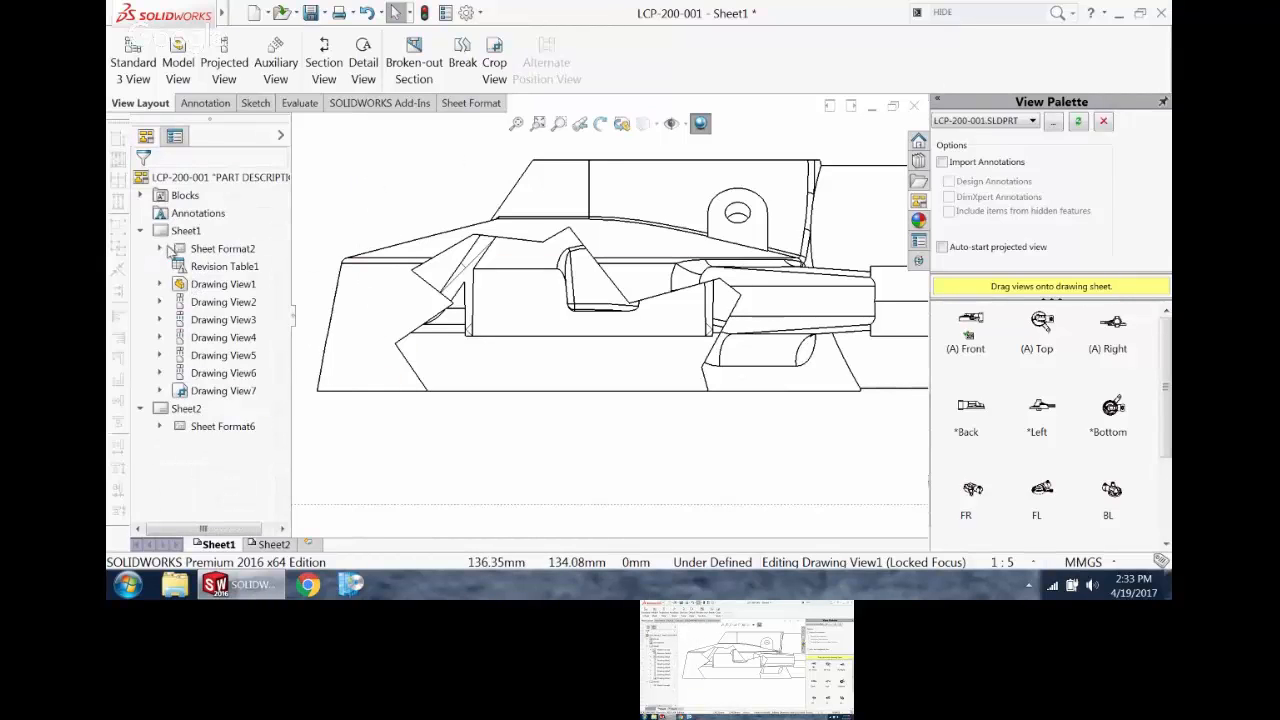
left_click(160, 285)
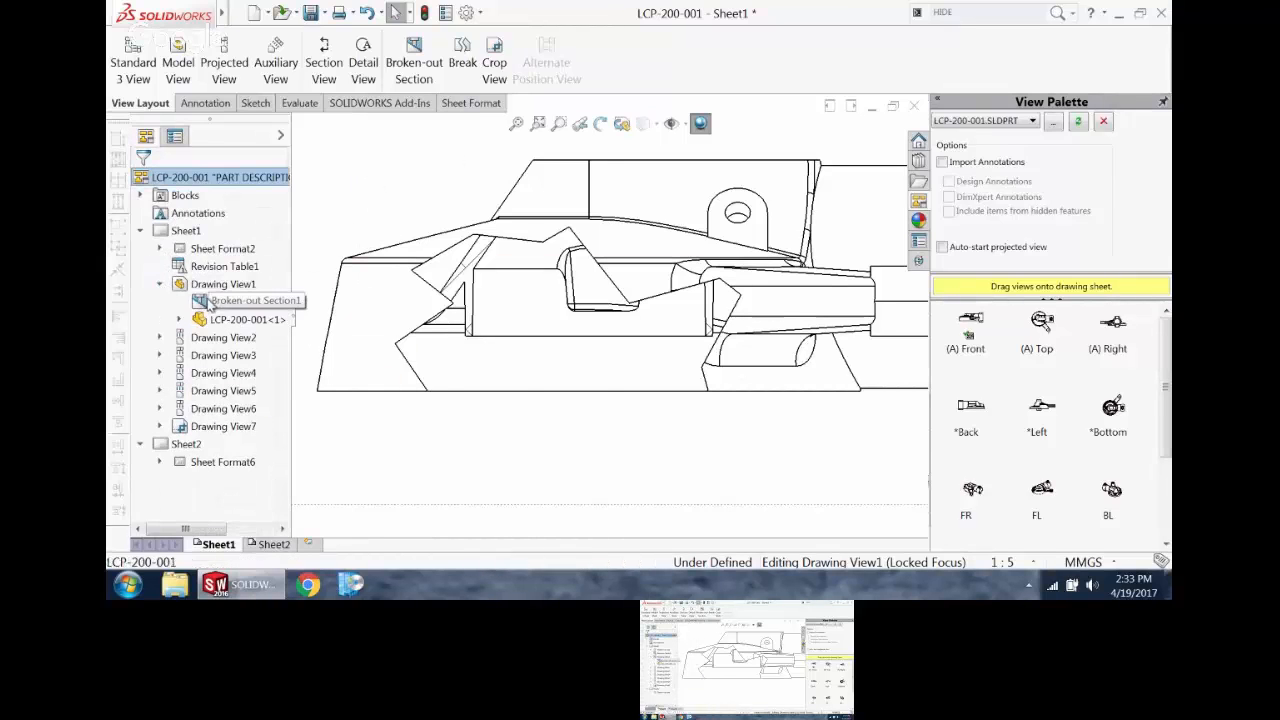
right_click(201, 302)
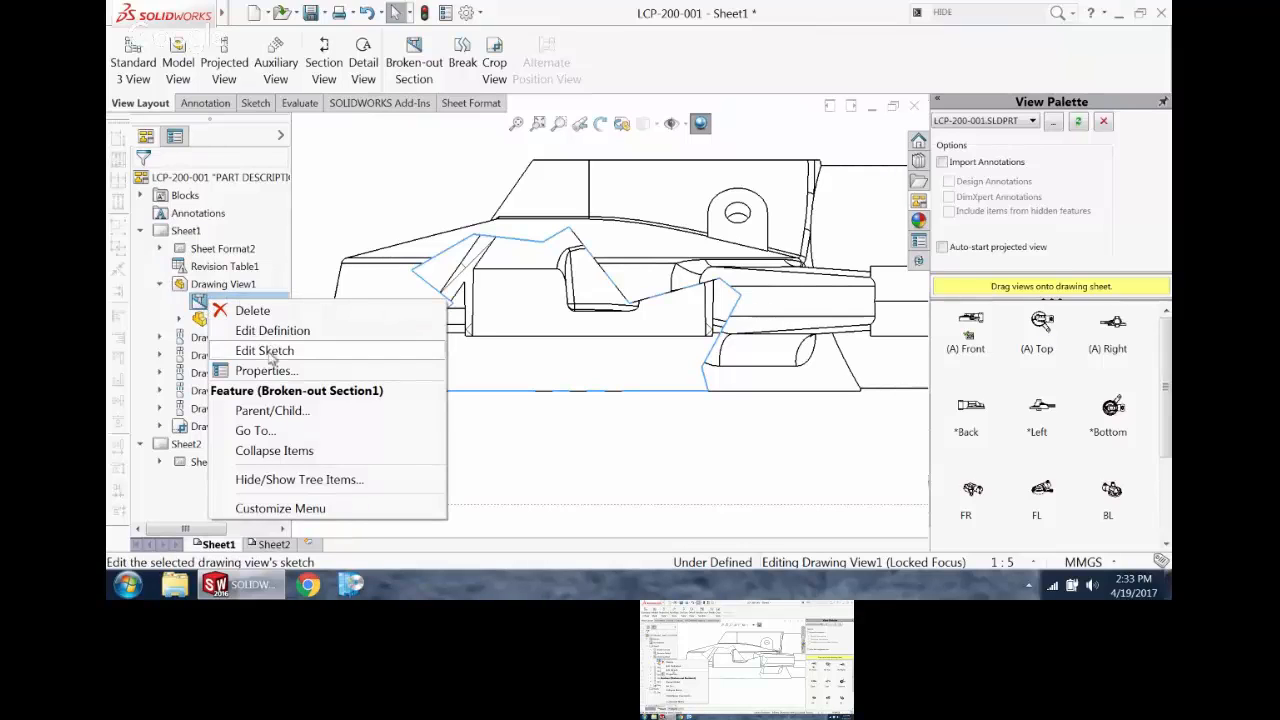
left_click(255, 350)
mouse_move(437, 297)
left_mouse_down()
mouse_move(370, 298)
mouse_move(343, 277)
mouse_move(372, 272)
left_mouse_up()
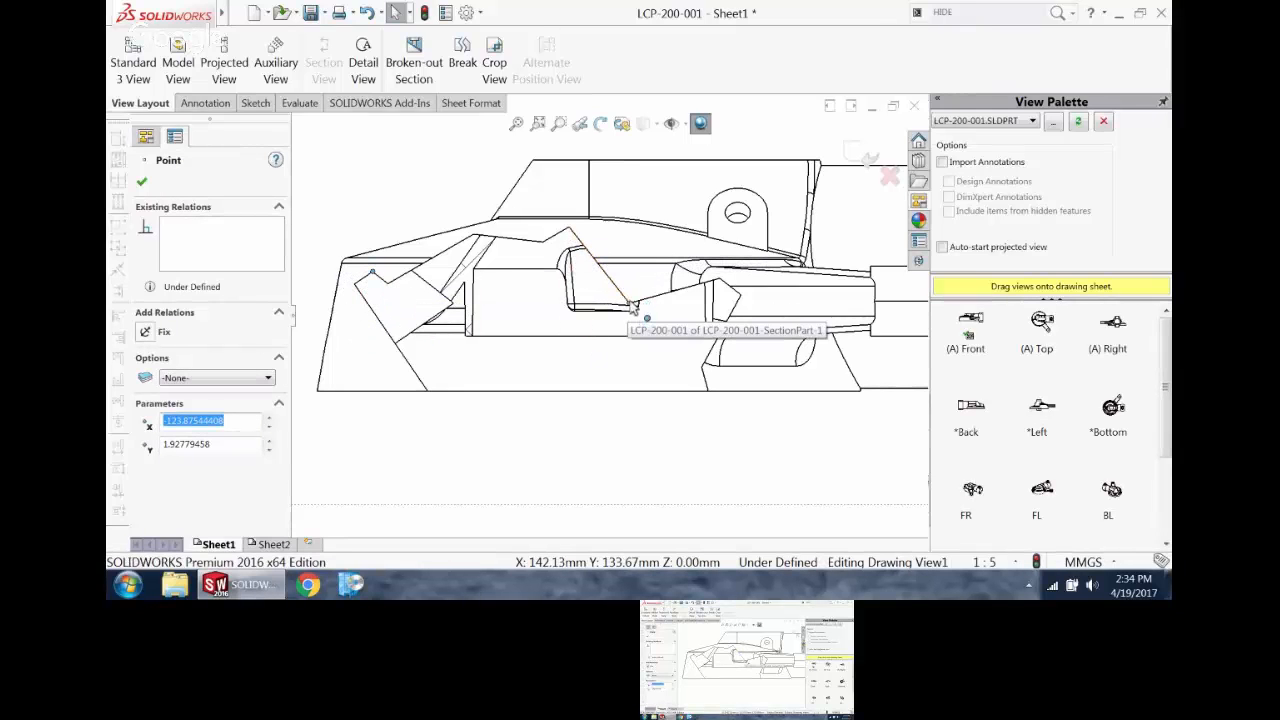
mouse_move(631, 302)
left_mouse_down()
mouse_move(643, 235)
mouse_move(655, 245)
left_mouse_up()
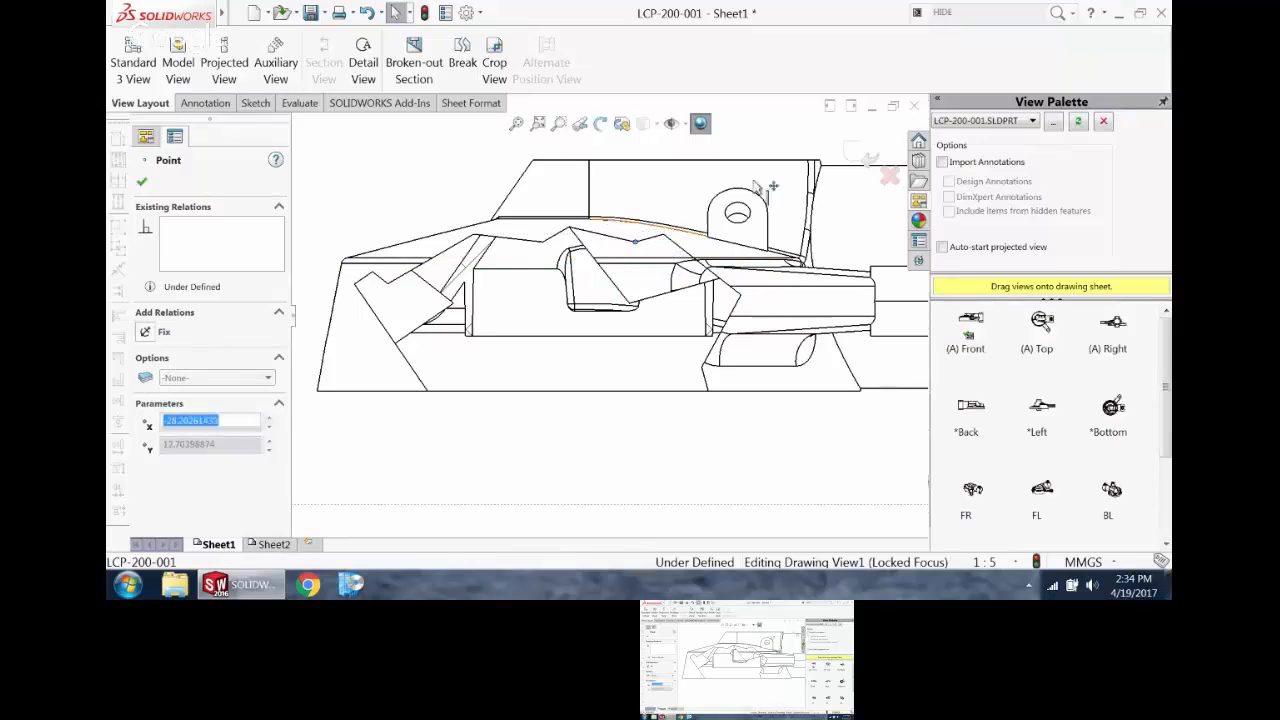
left_click(860, 153)
scroll(624, 442, "up", 4)
scroll(625, 370, "down", 3)
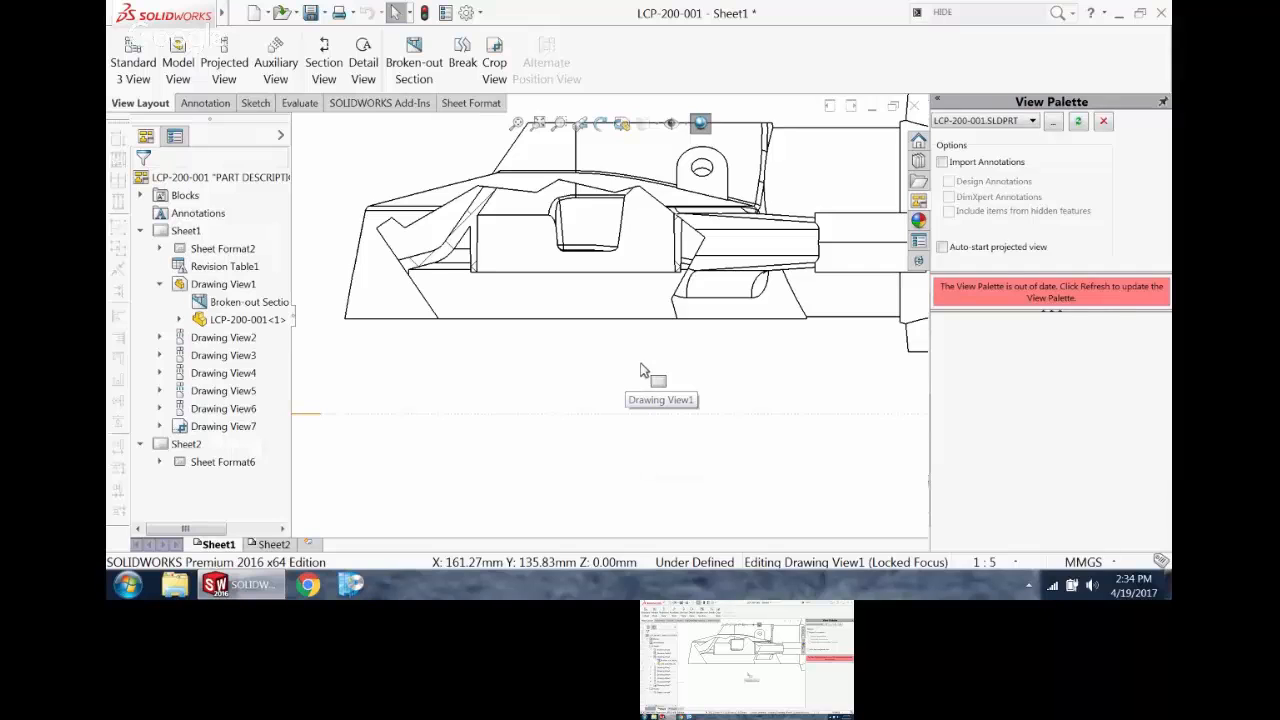
scroll(646, 364, "up", 8)
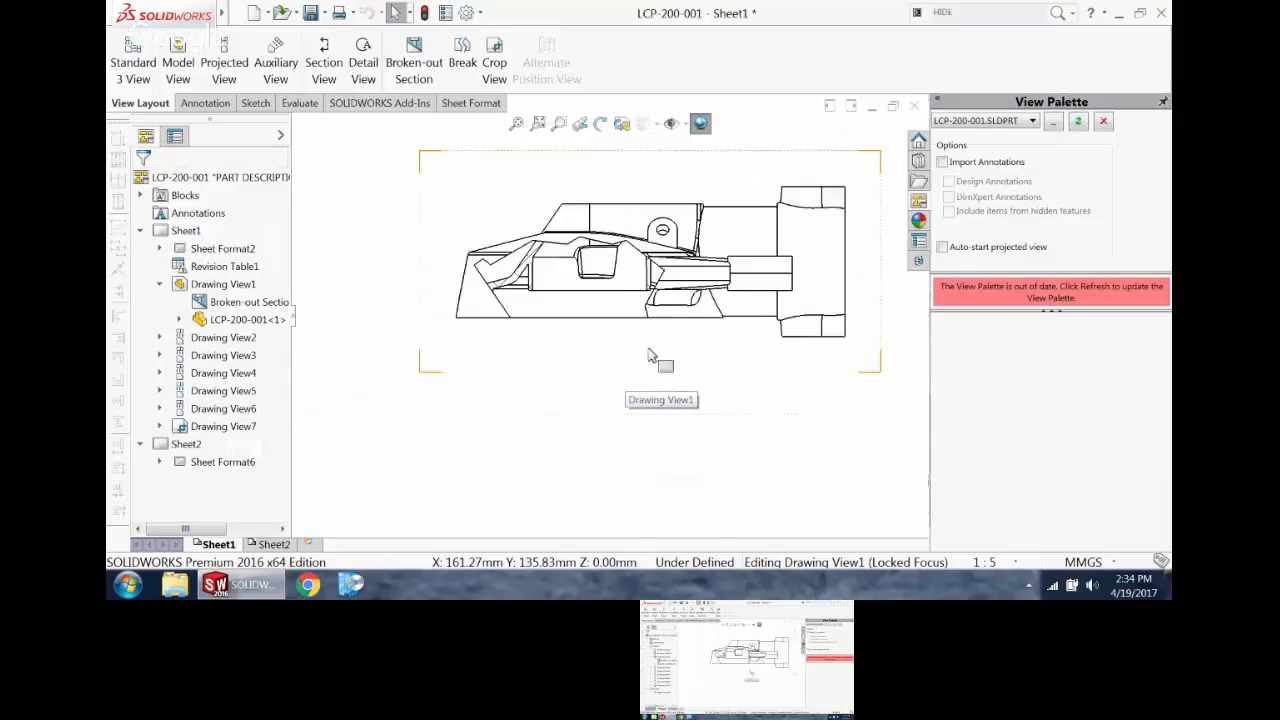
scroll(660, 245, "down", 1)
scroll(590, 196, "up", 1)
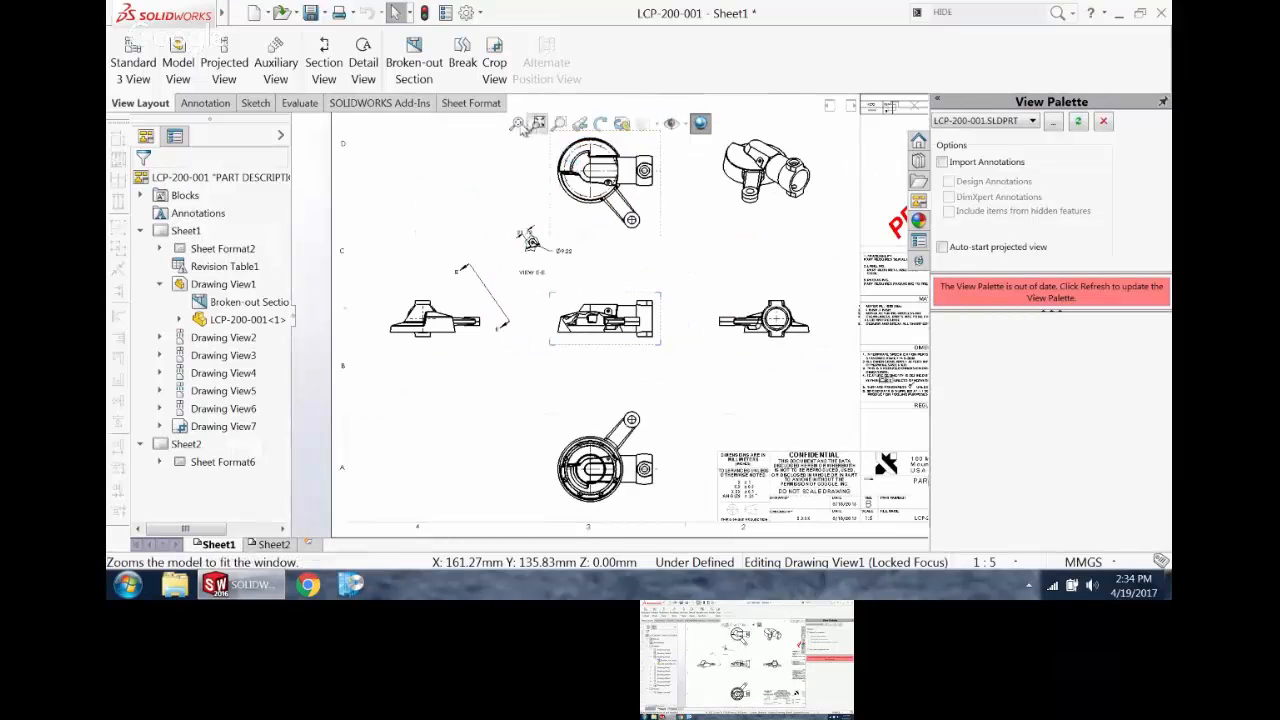
left_click(516, 123)
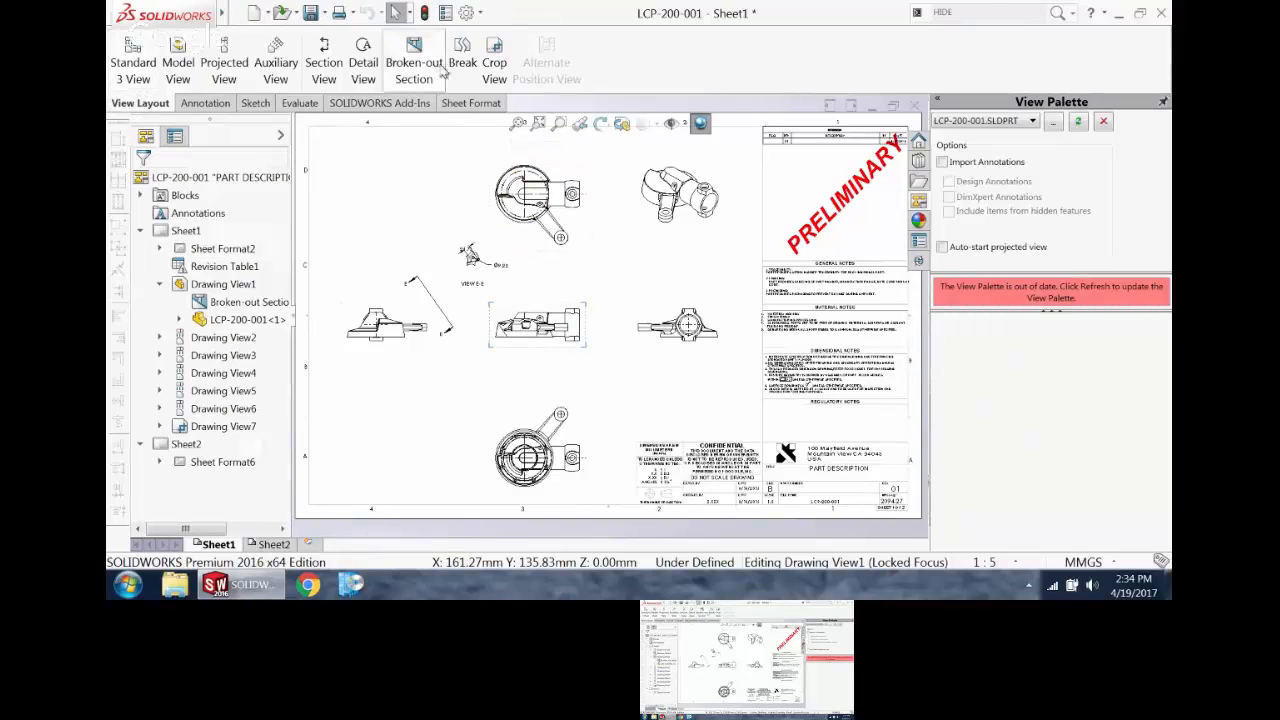
mouse_move(305, 307)
left_mouse_down()
mouse_move(362, 227)
mouse_move(391, 240)
left_mouse_up()
left_click_drag(492, 124, 418, 147)
key("r")
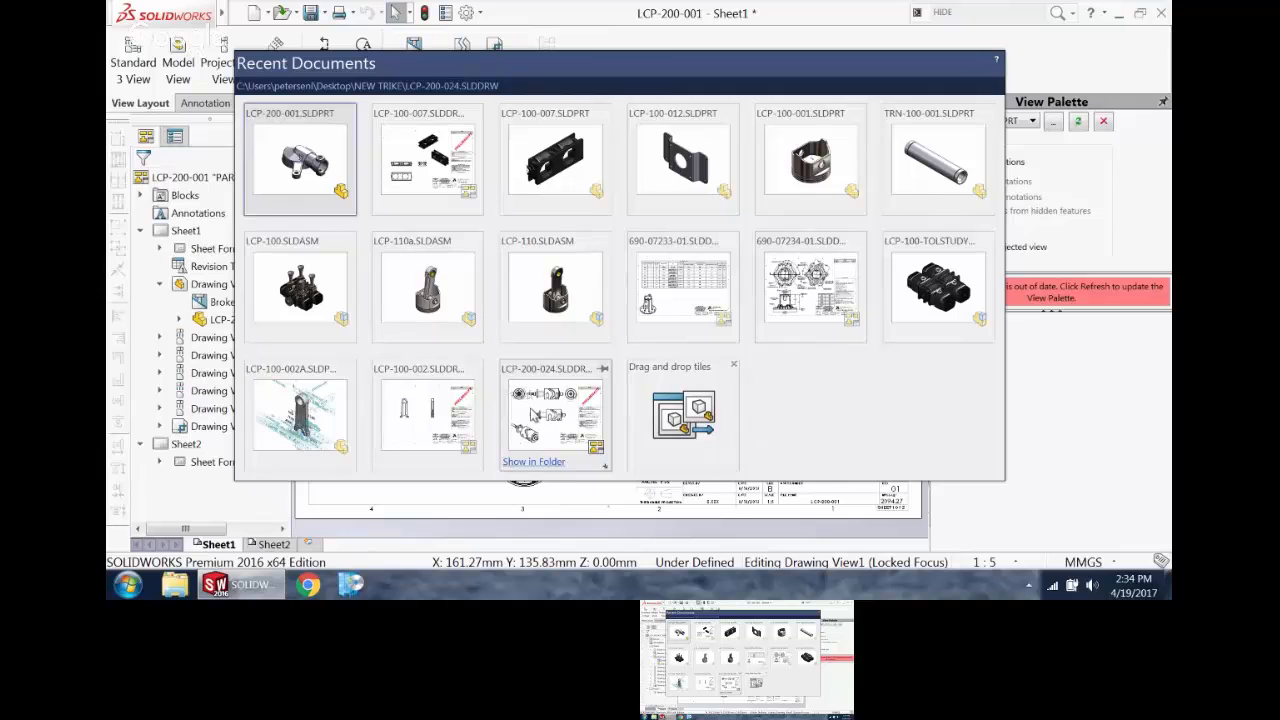
left_click(934, 44)
Step: Open the drawing LCP-200-024.SLDDRW from the NEW TRIKE folder, filtering the files to drawings only
mouse_move(186, 9)
left_click(268, 15)
mouse_move(241, 15)
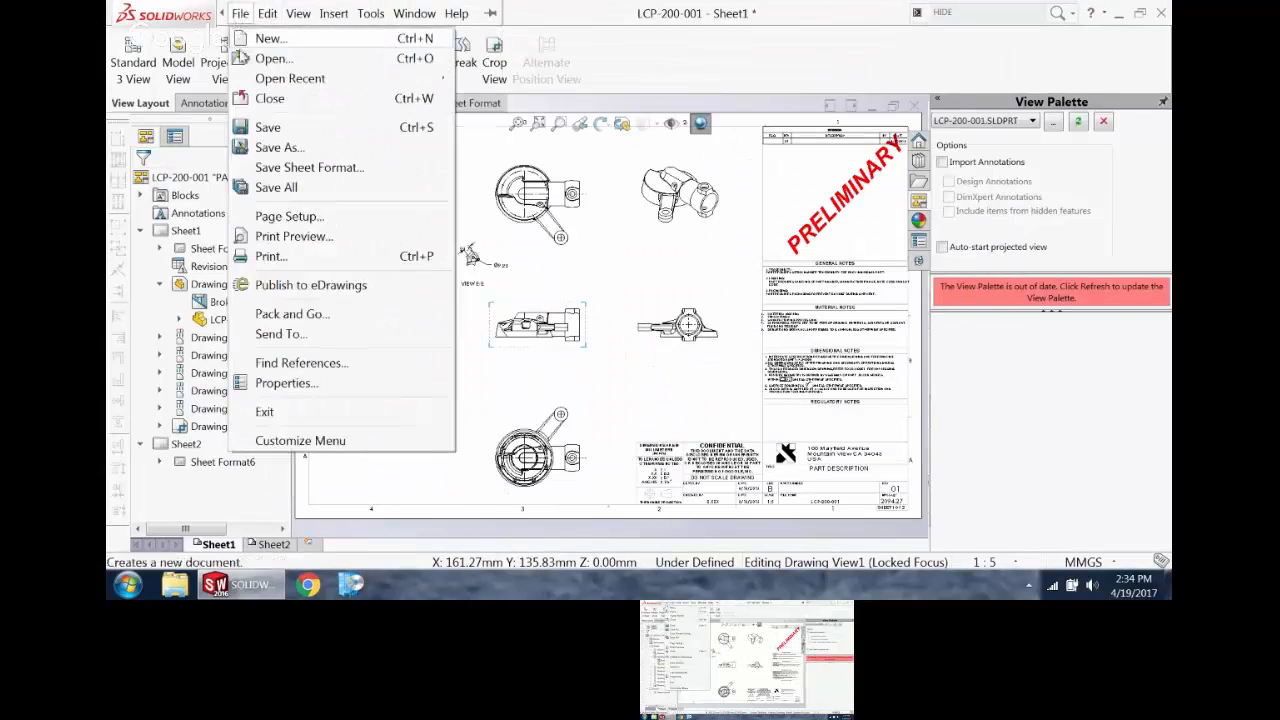
left_click(270, 58)
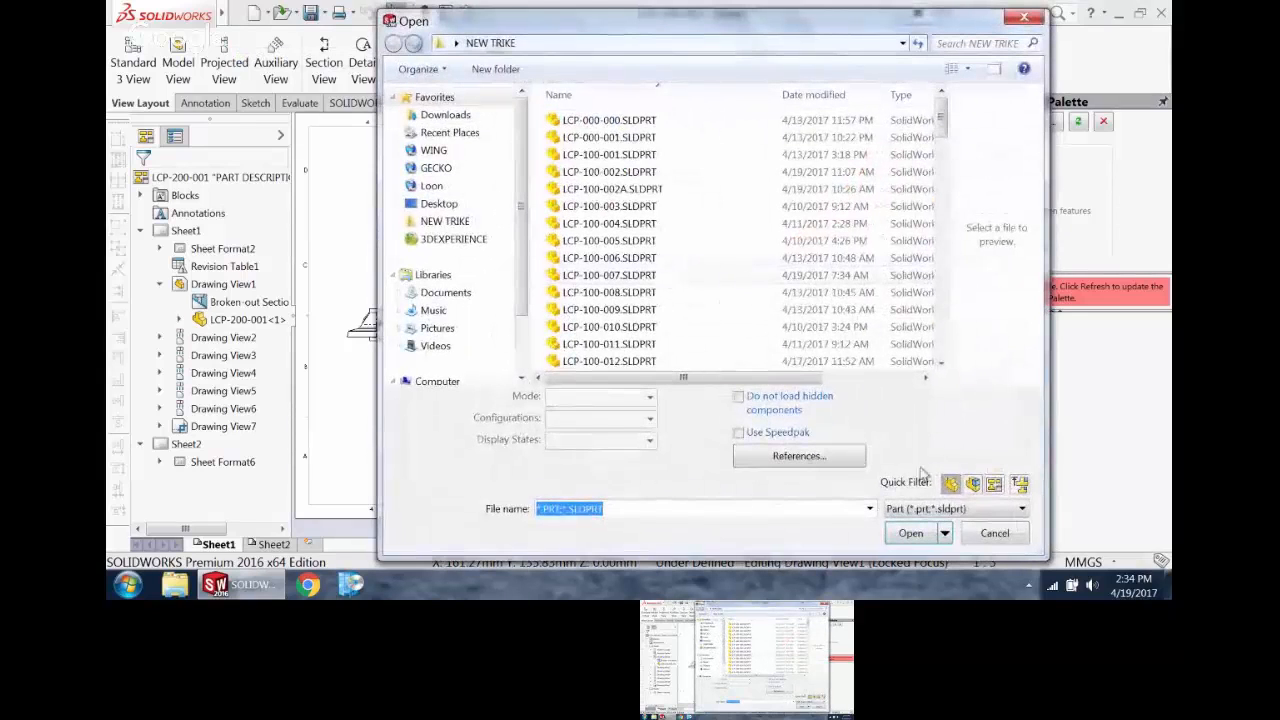
left_click(993, 483)
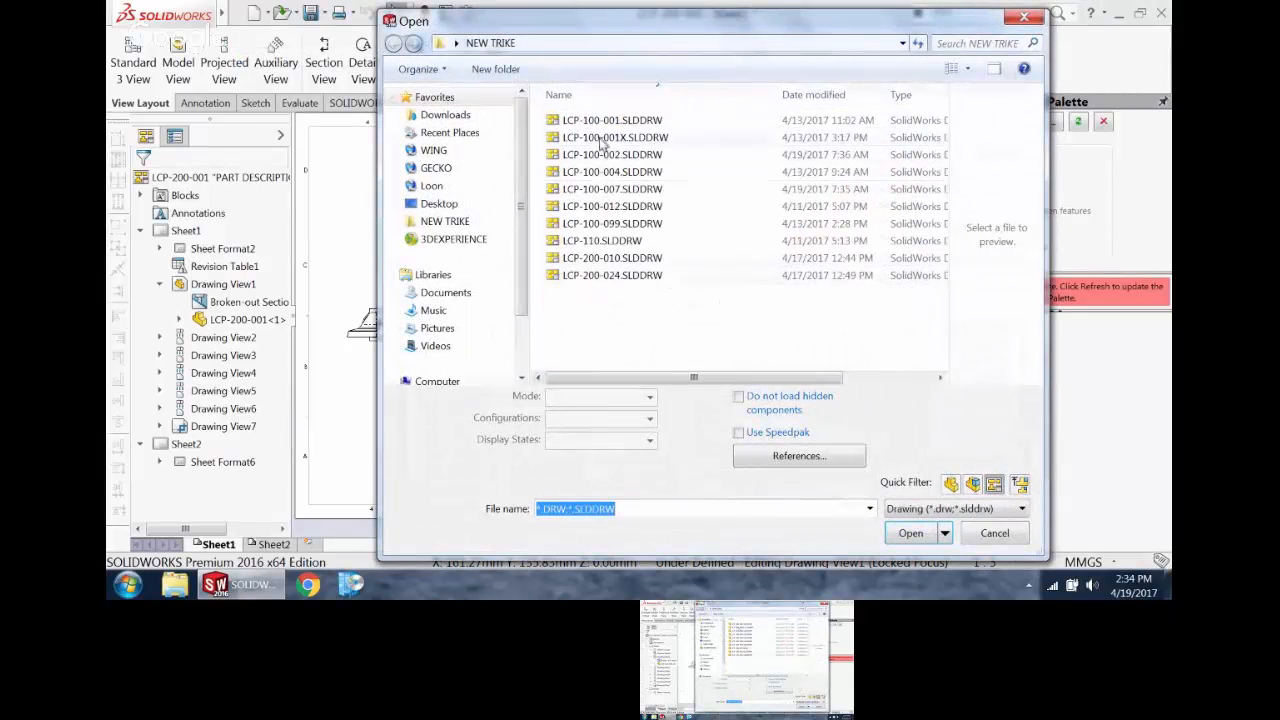
left_click(616, 172)
left_click(612, 206)
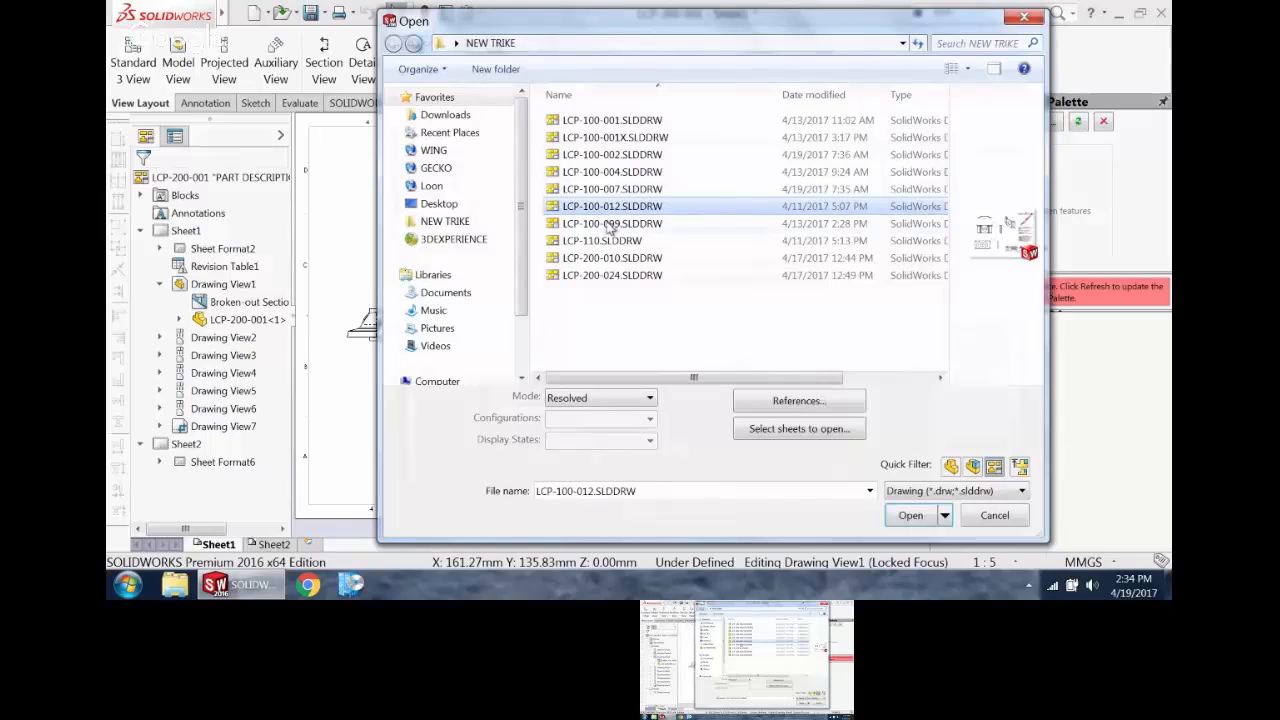
left_click(607, 240)
left_click(607, 258)
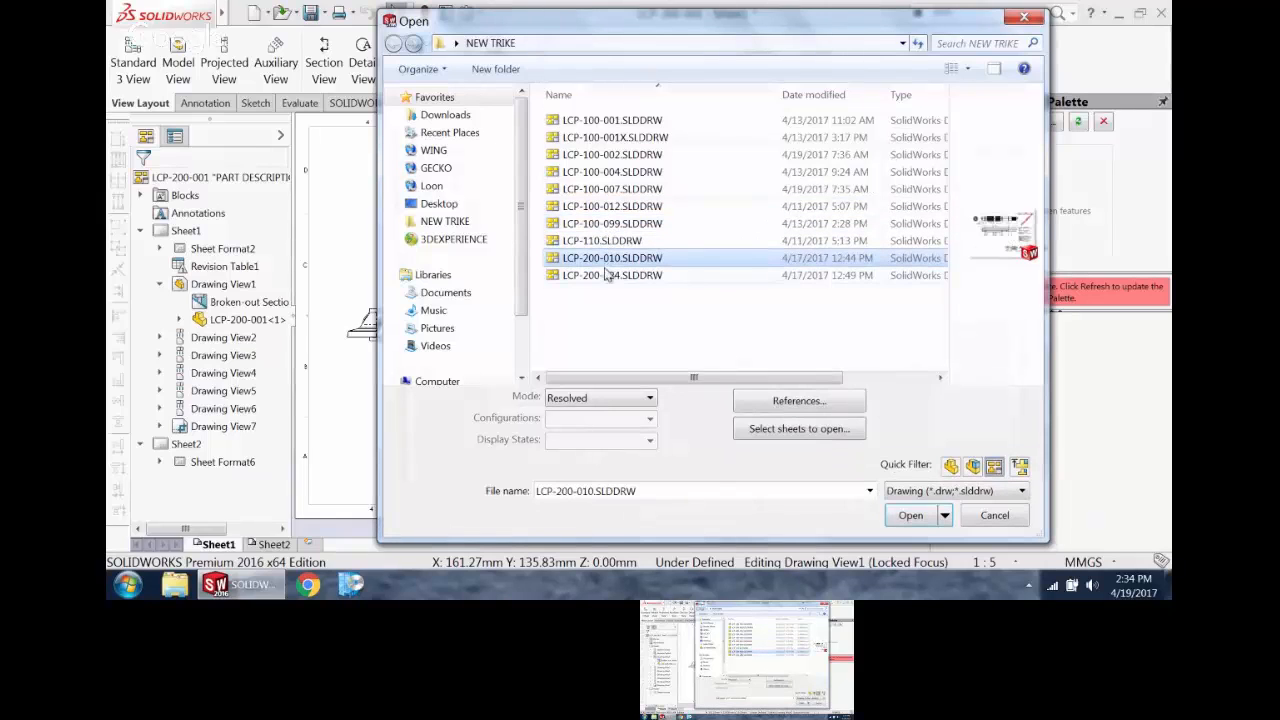
left_click(609, 276)
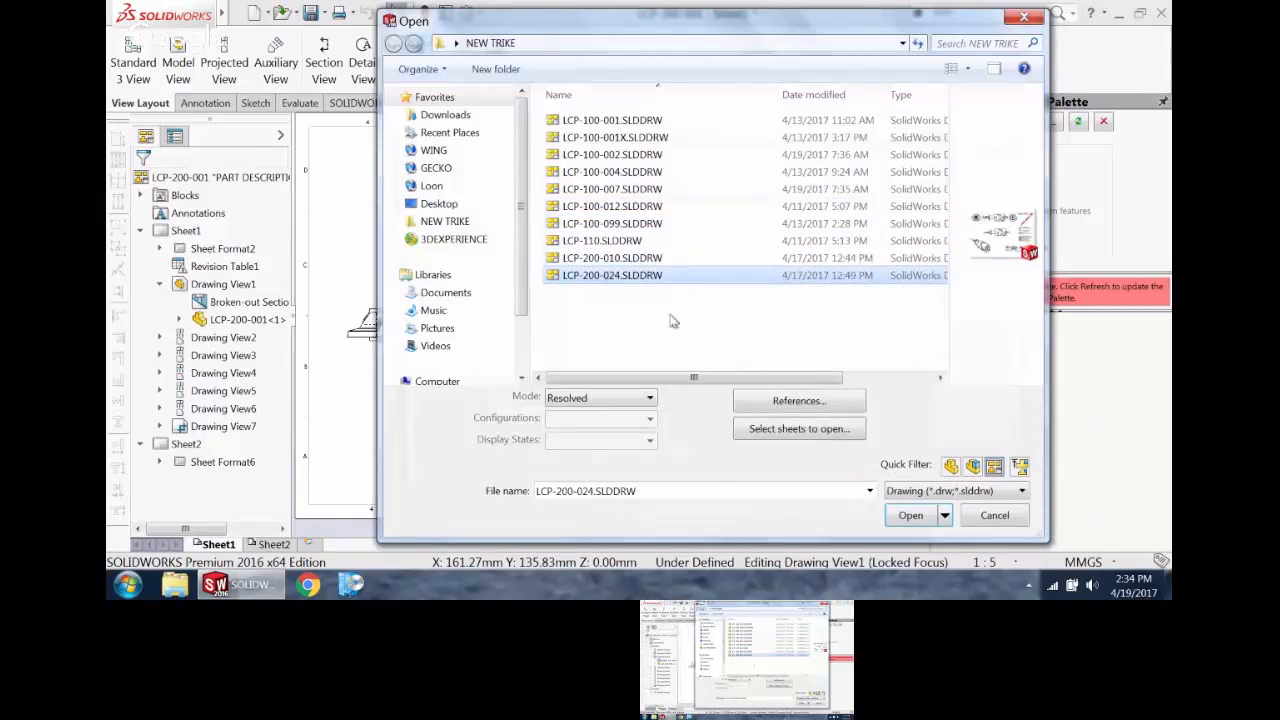
left_click(905, 515)
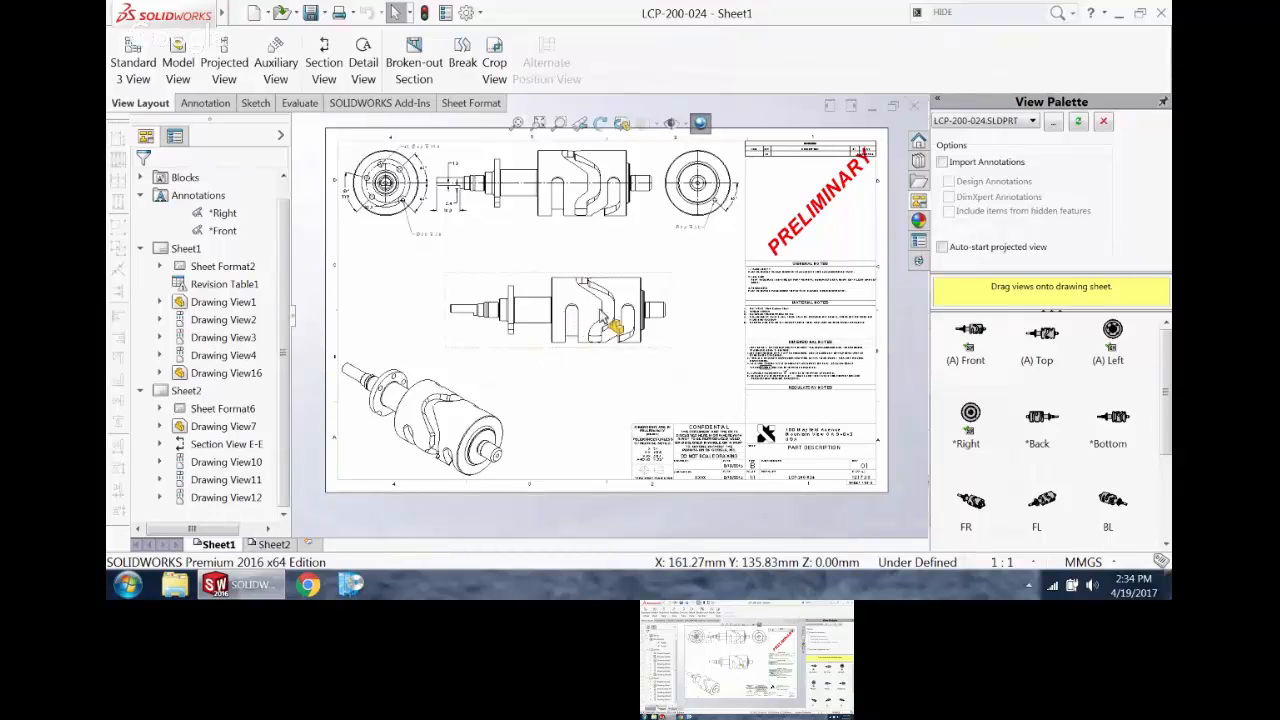
Step: Open the LCP-200-024 part from the undimensioned side view in the middle of the sheet
left_click(648, 308)
right_click(650, 310)
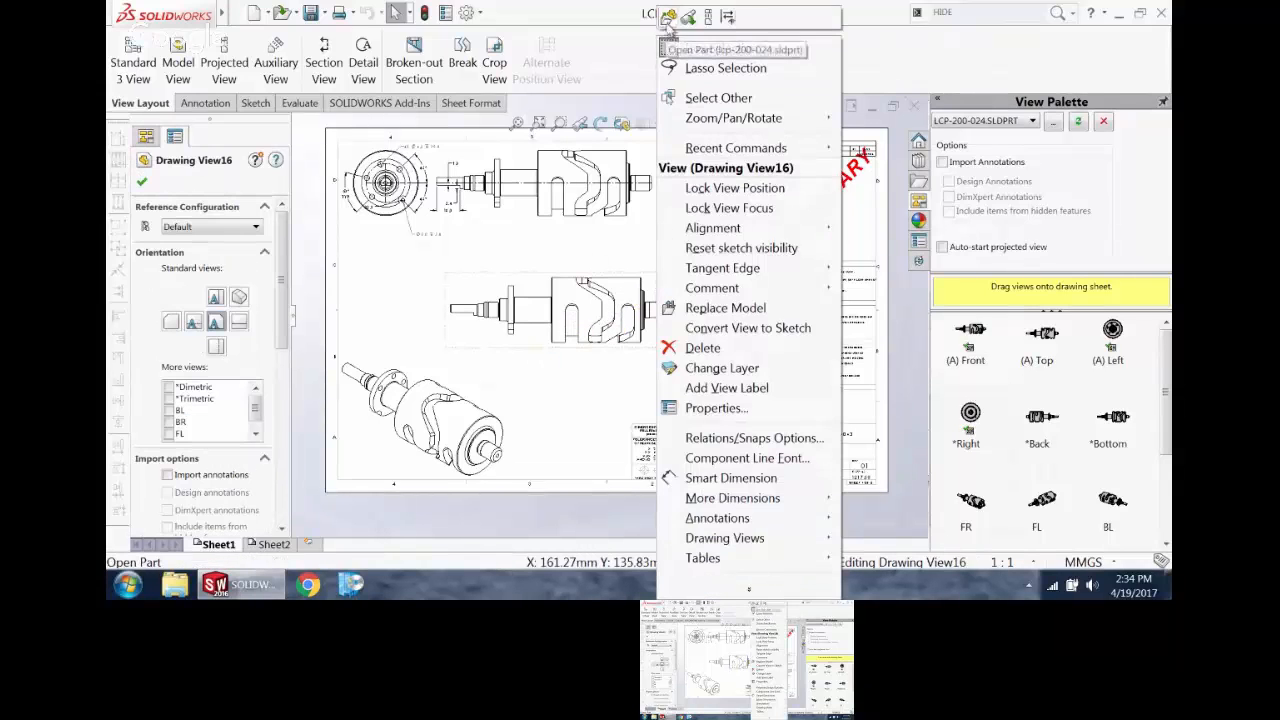
left_click(672, 15)
mouse_move(603, 324)
middle_mouse_down()
mouse_move(610, 293)
mouse_move(670, 270)
middle_mouse_up()
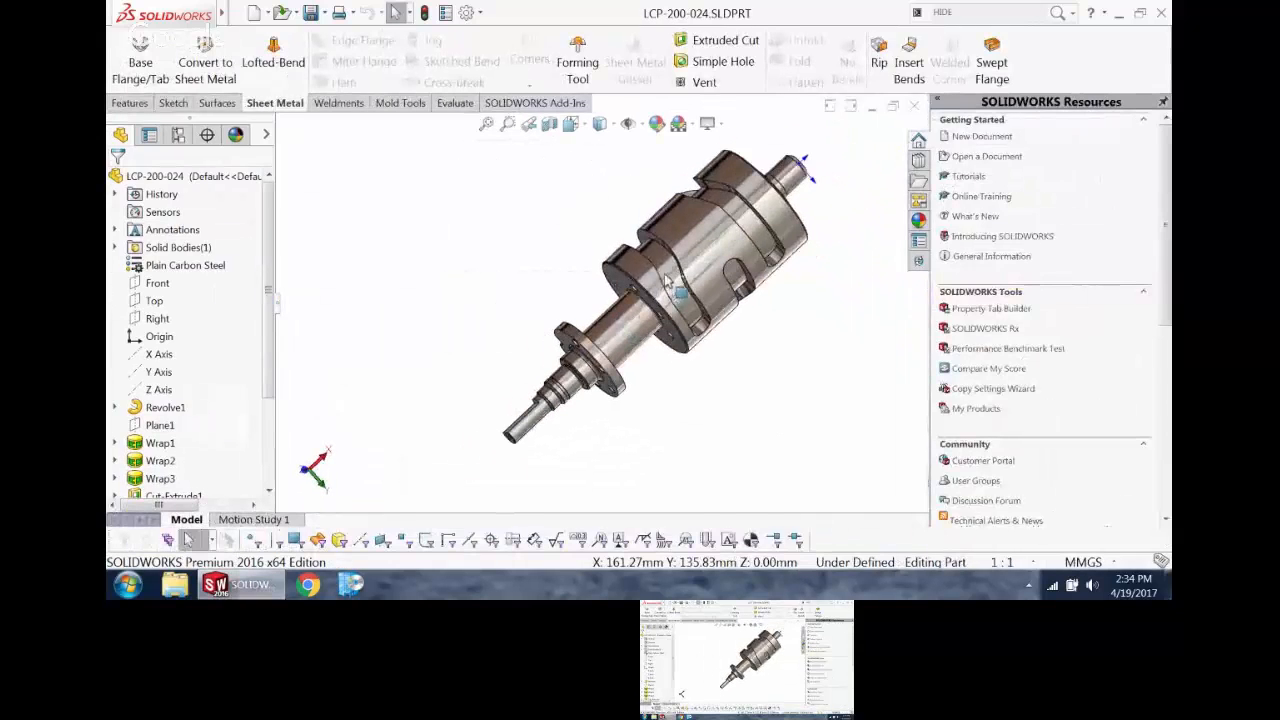
Step: Examine Sketch2 under the groove's Wrap1 feature alongside the drum model, and return to the drawing
left_click(669, 270)
left_click(114, 443)
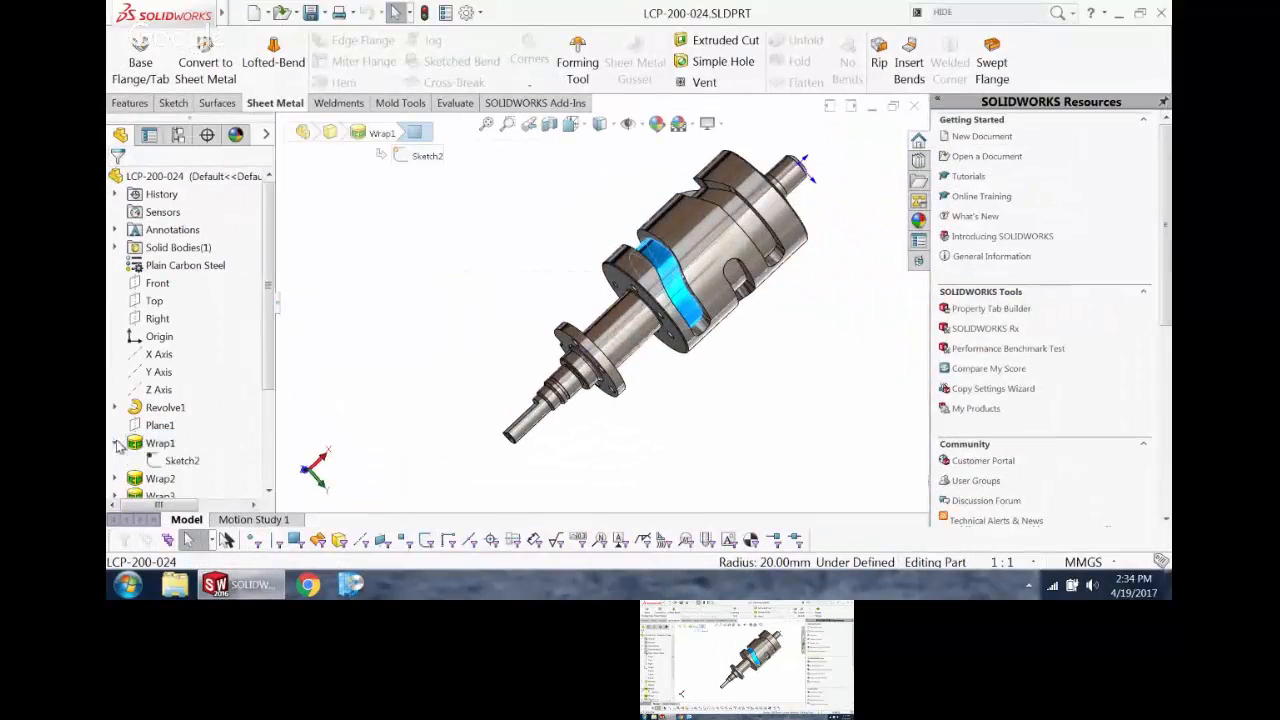
left_click(160, 461)
mouse_move(366, 309)
middle_mouse_down()
mouse_move(508, 491)
mouse_move(512, 464)
middle_mouse_up()
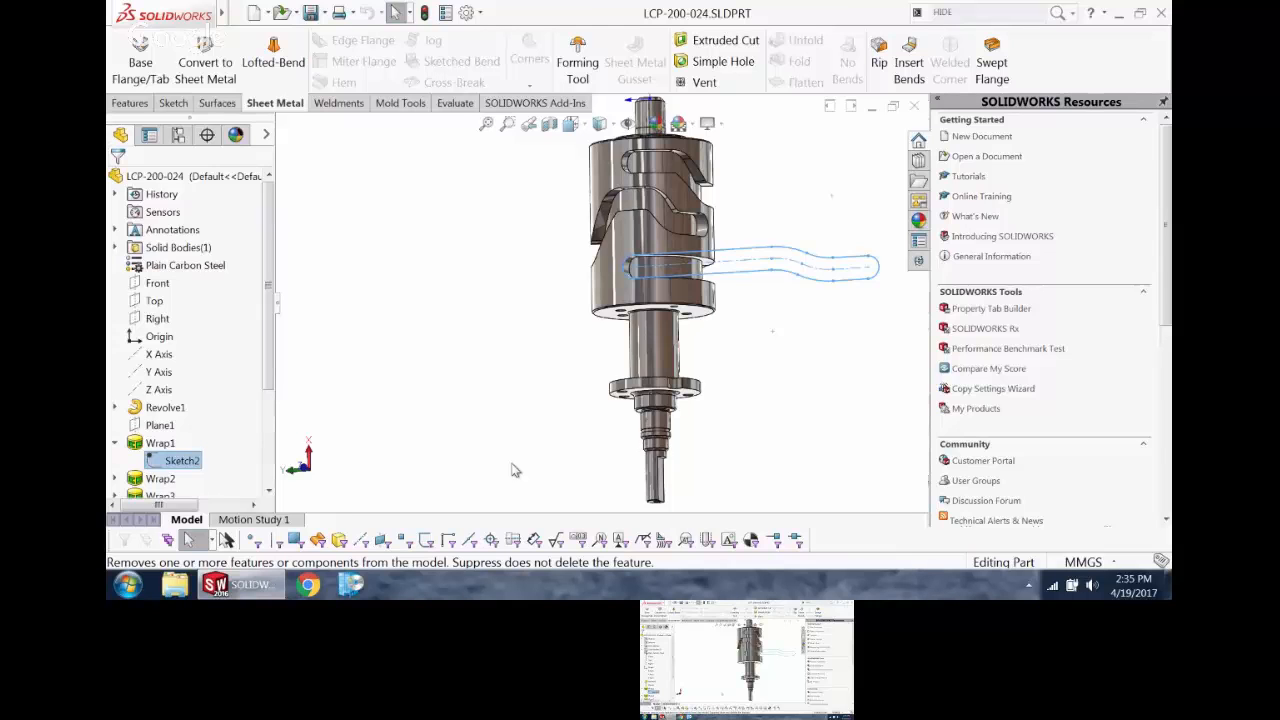
left_click(458, 316)
left_click(915, 108)
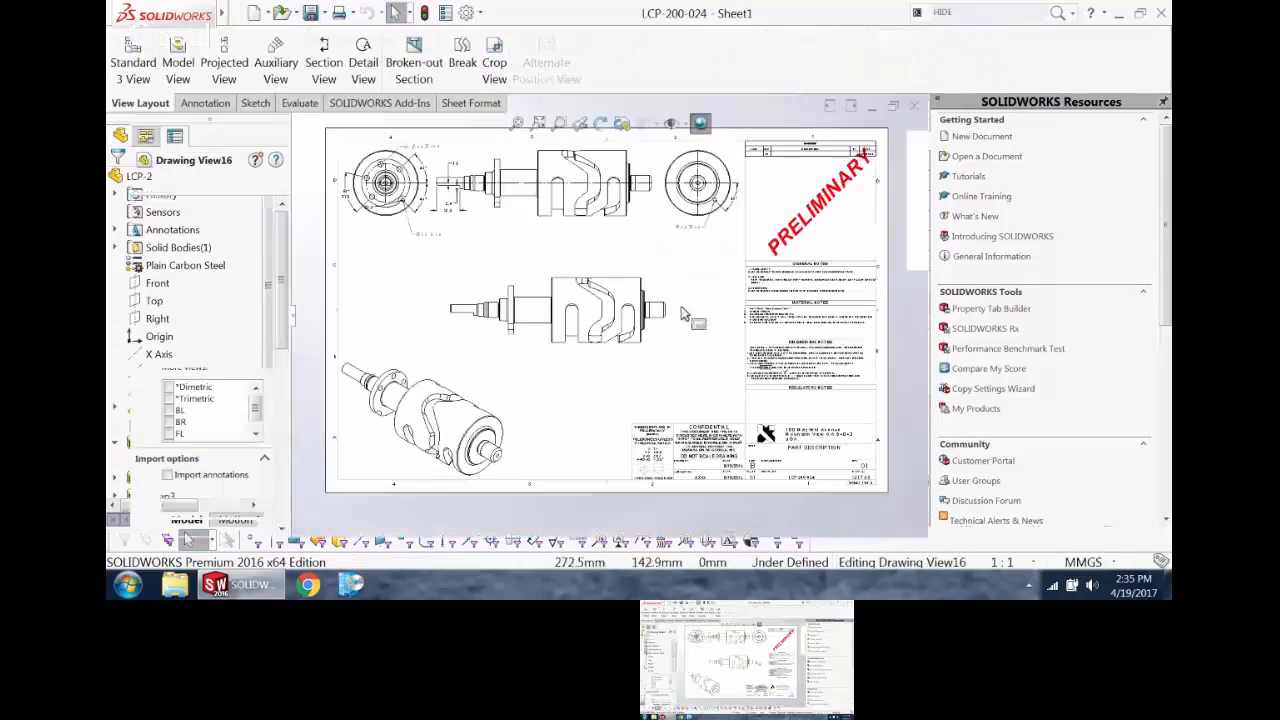
Step: Show Sketch2 under the Wrap1 feature of Drawing View16 on Sheet1
scroll(640, 312, "up", 2)
scroll(570, 362, "down", 3)
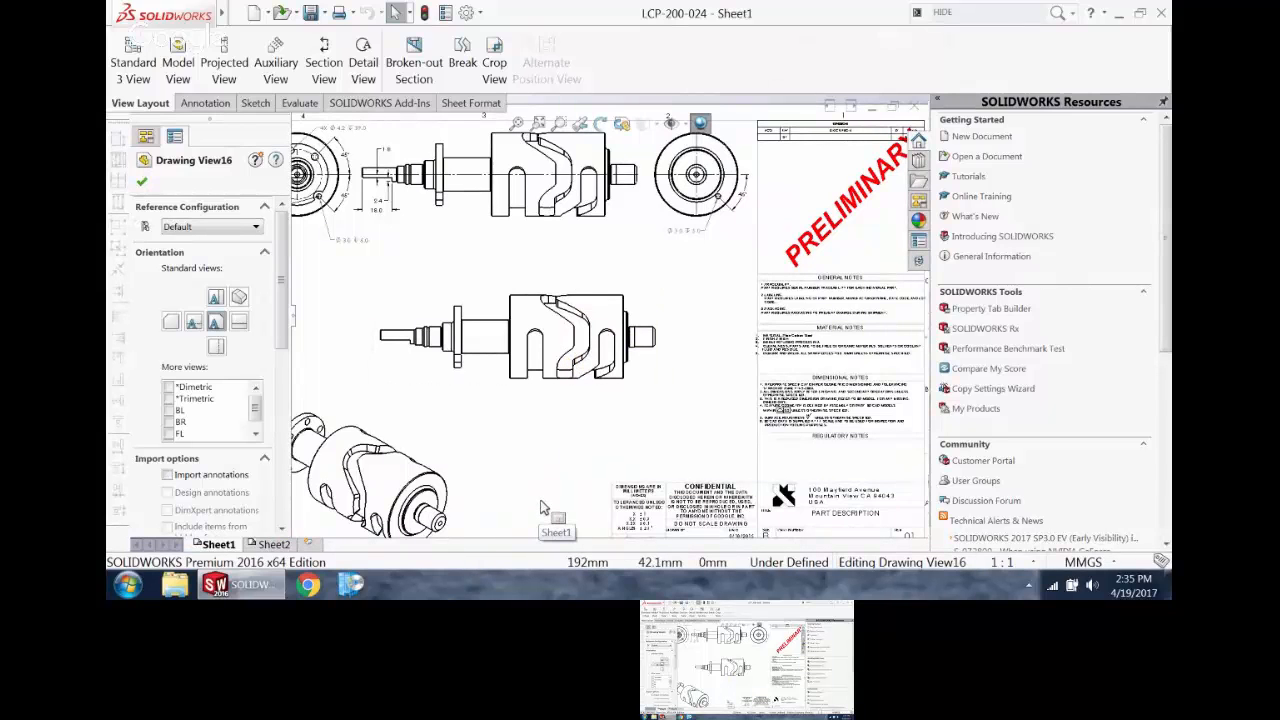
left_click(553, 466)
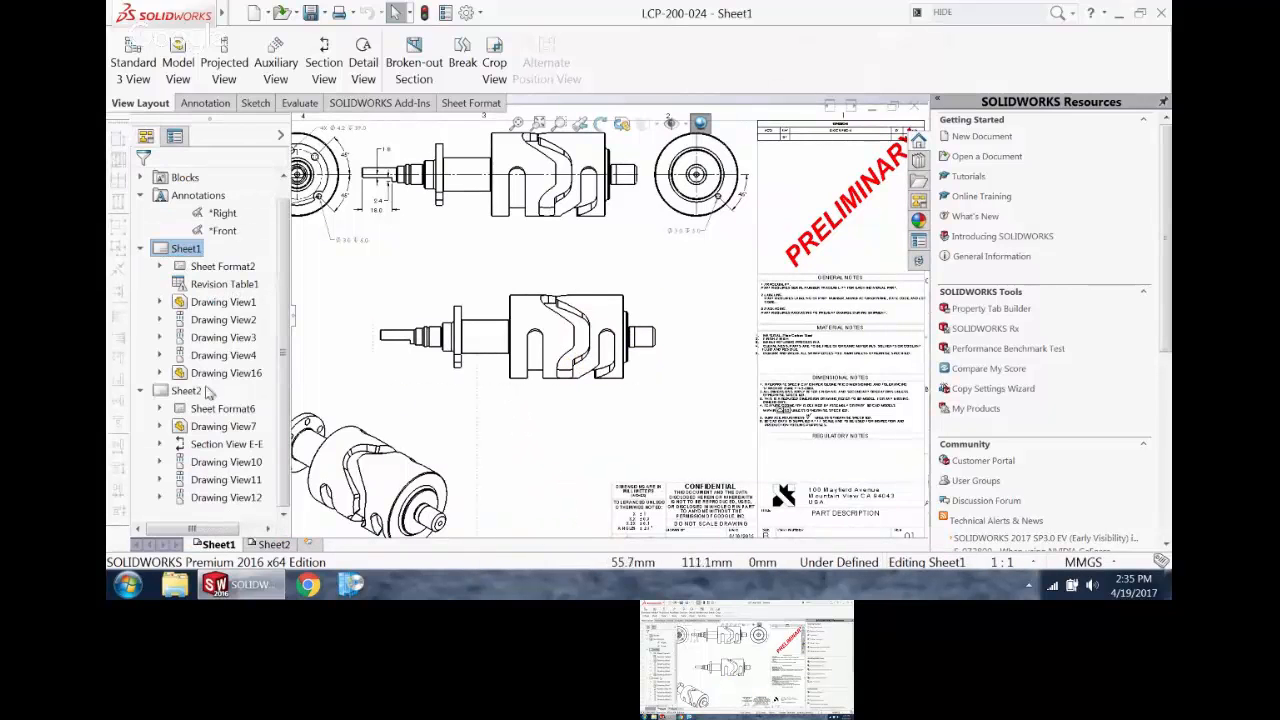
left_click(420, 302)
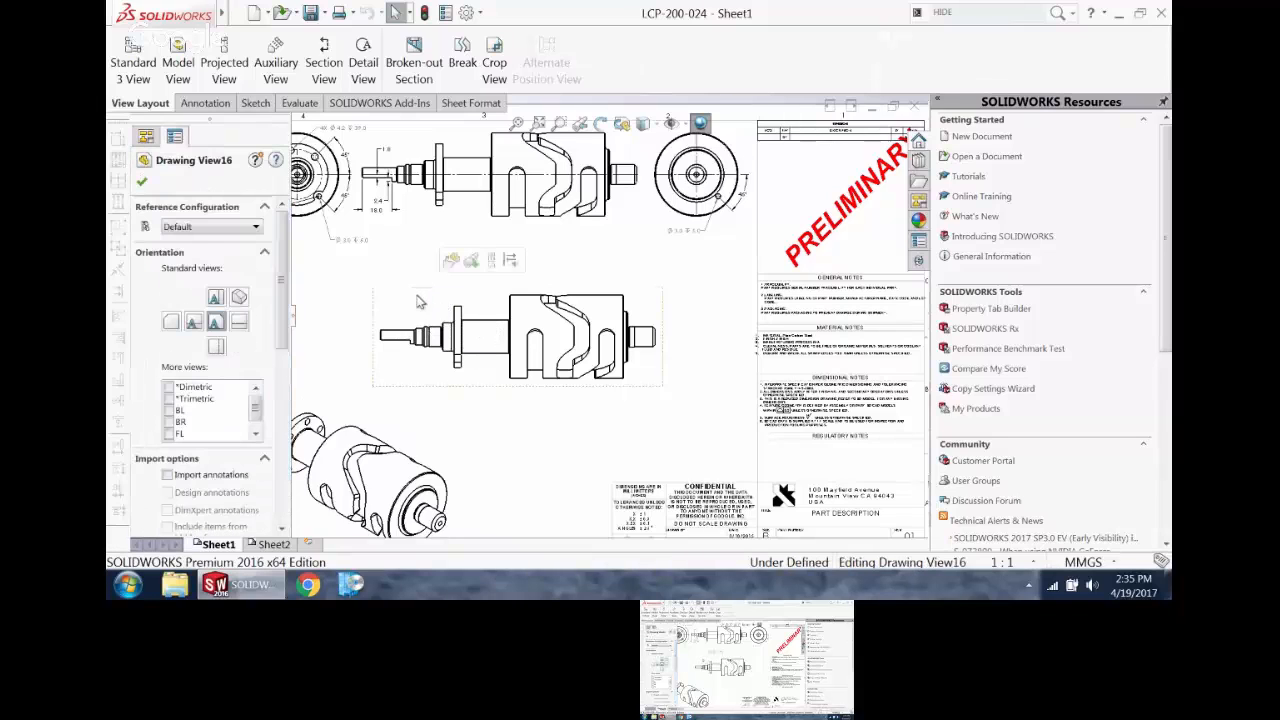
left_click(145, 137)
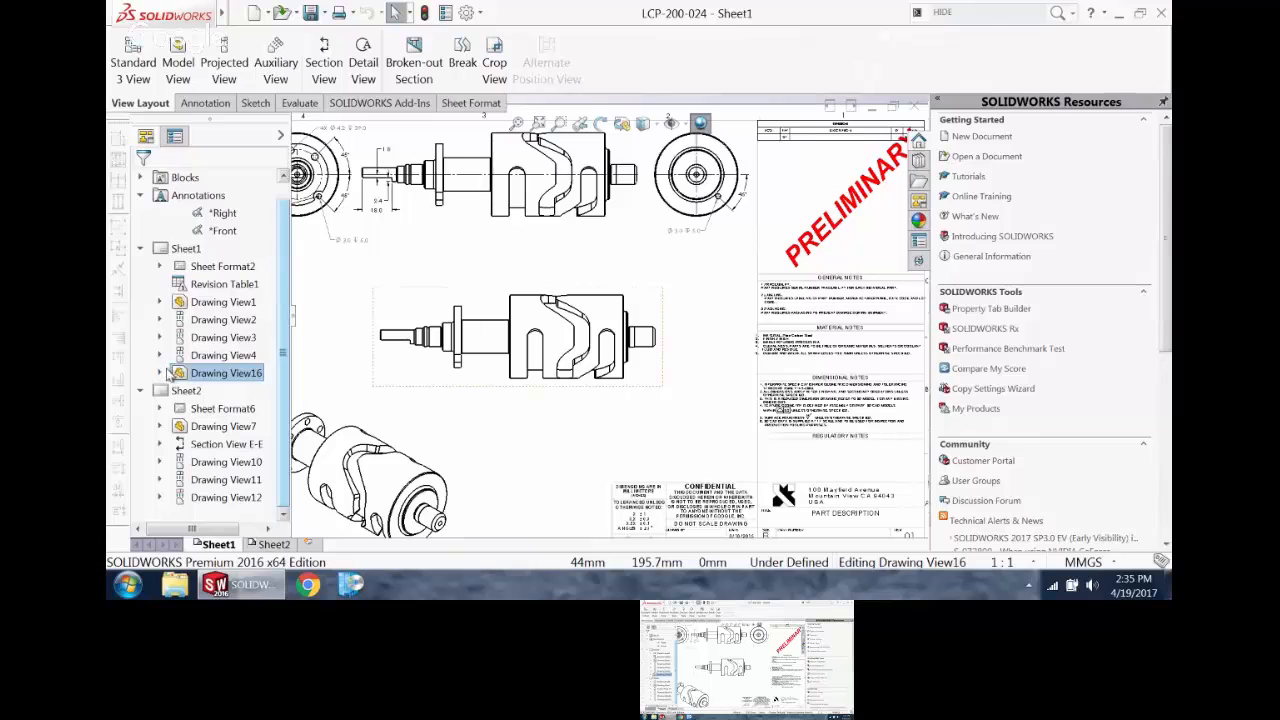
left_click(160, 373)
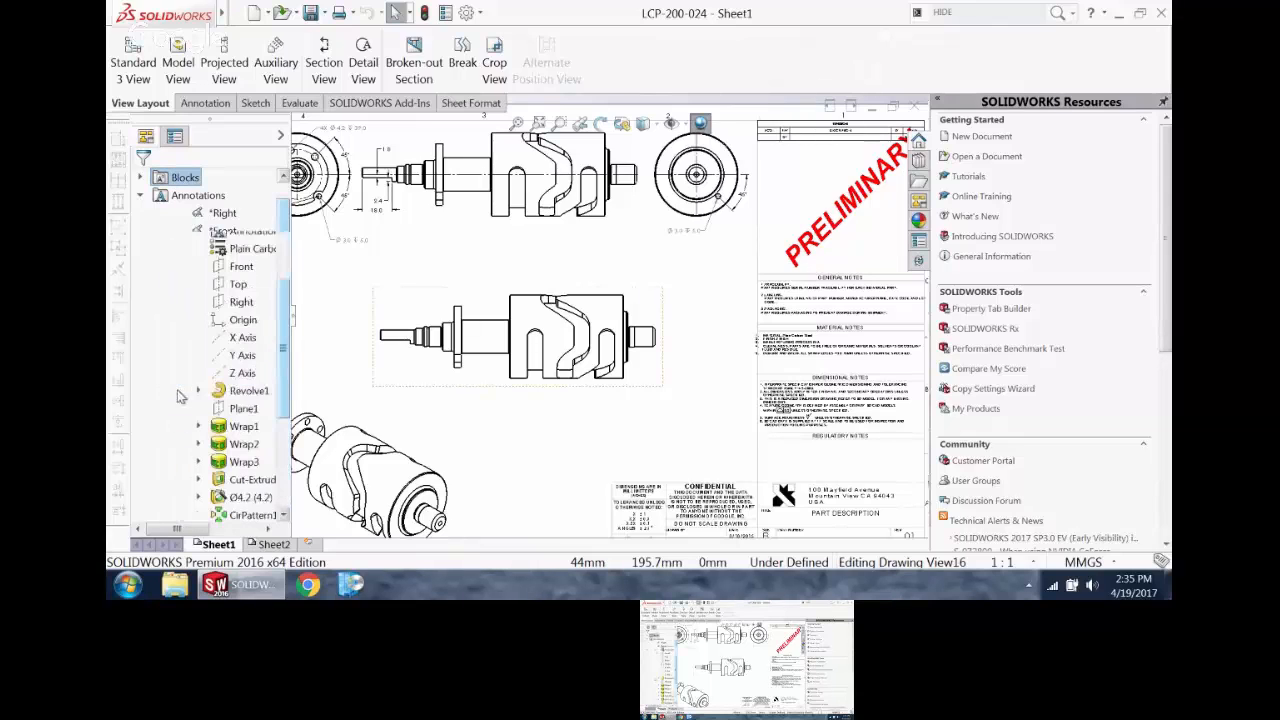
scroll(205, 302, "down", 6)
left_click(198, 284)
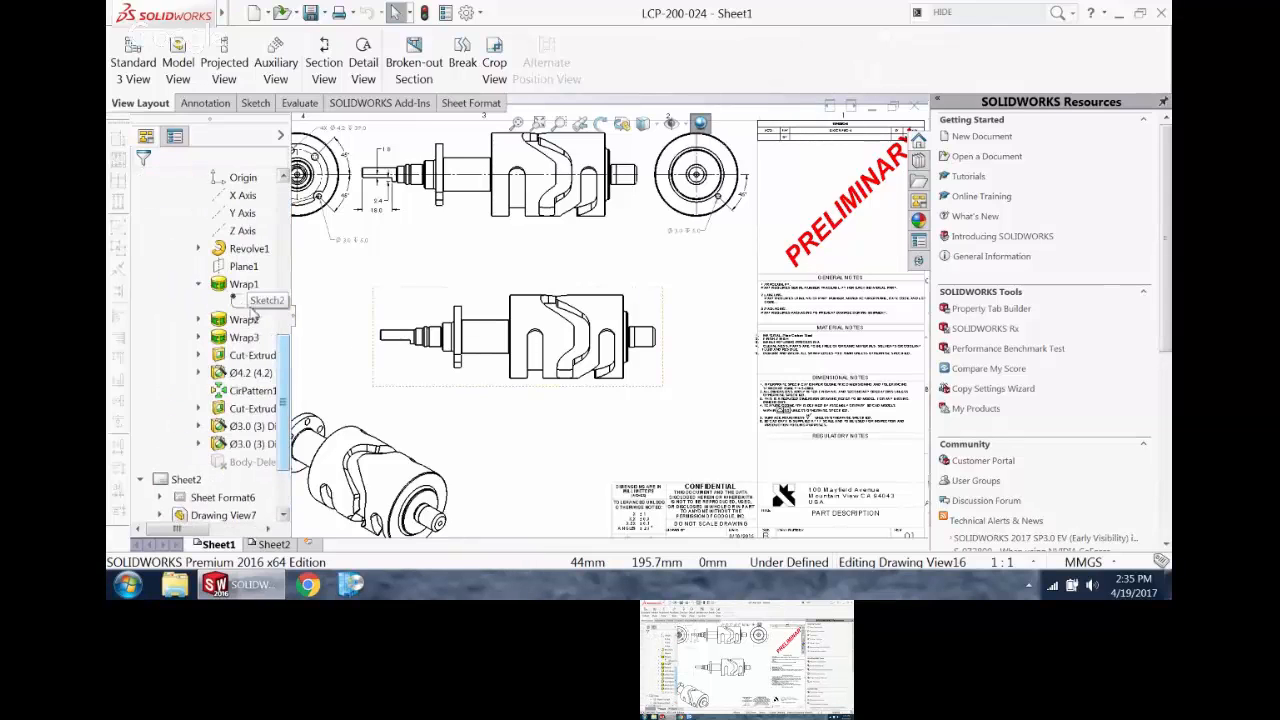
right_click(252, 302)
left_click(277, 338)
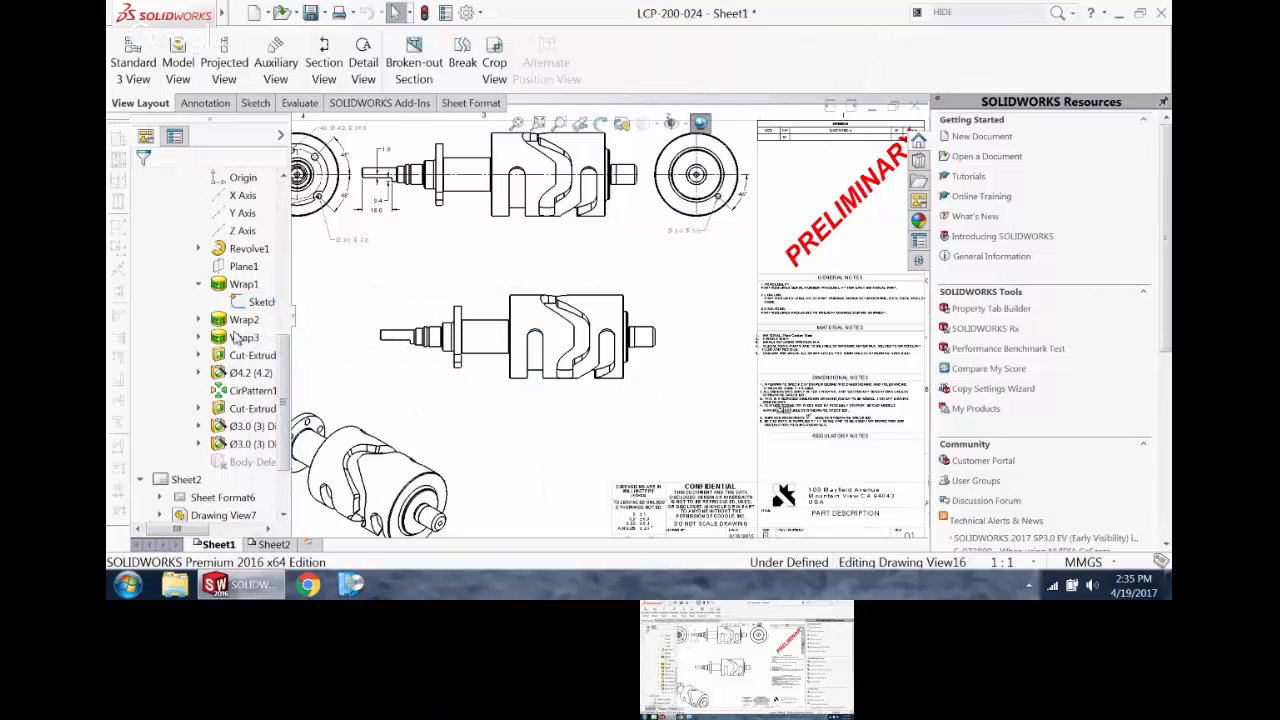
Step: Show the sketches under the Wrap2 and Wrap3 features of Drawing View16
left_click(198, 319)
right_click(253, 337)
left_click(282, 365)
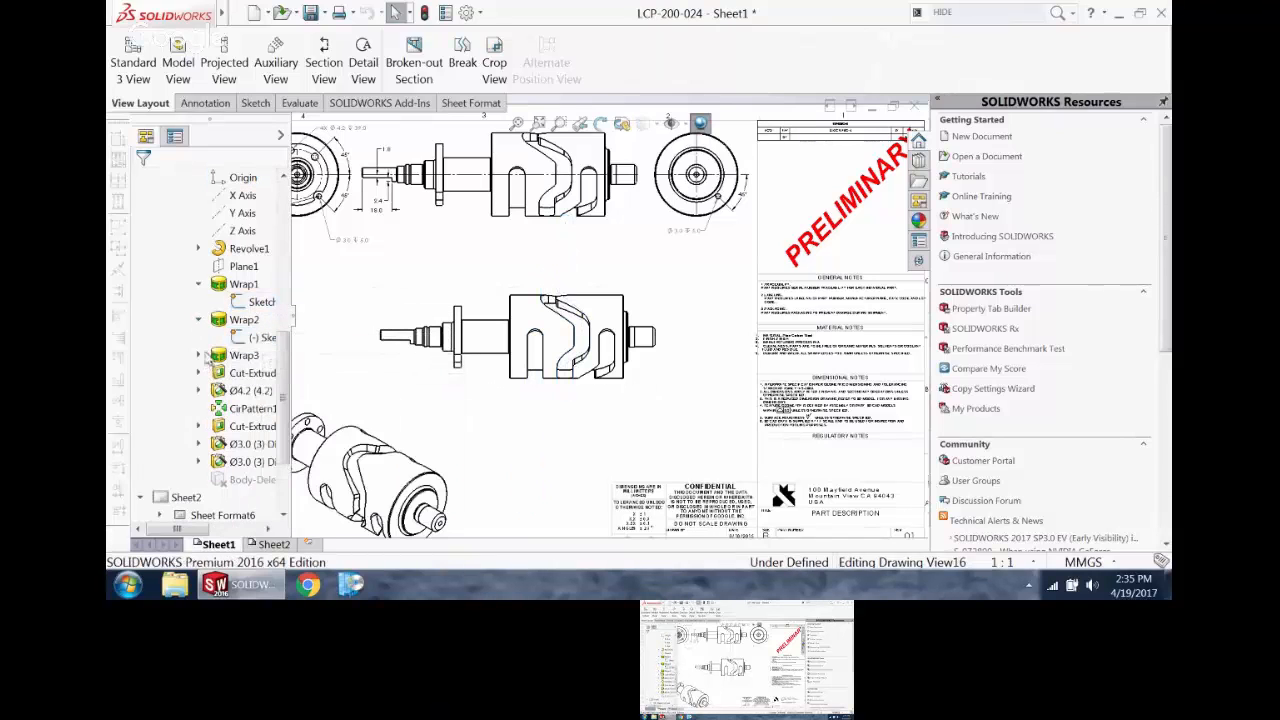
left_click(198, 355)
right_click(253, 372)
left_click(290, 402)
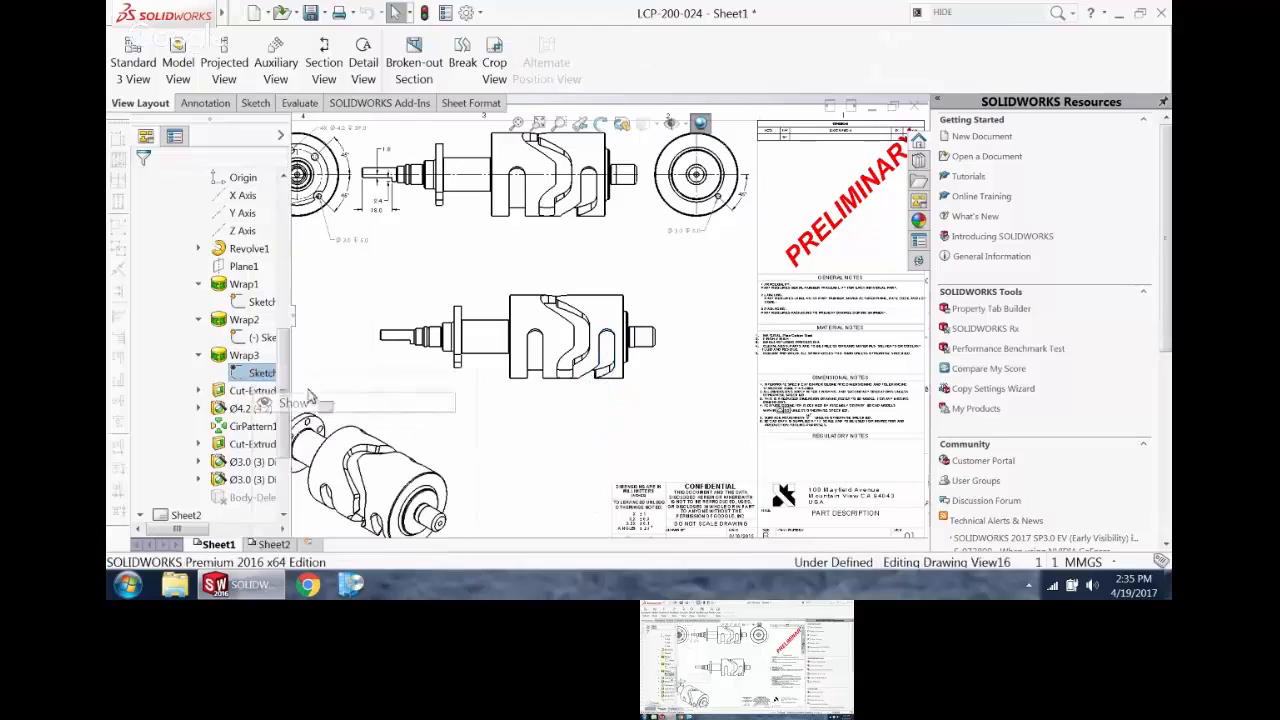
key("f")
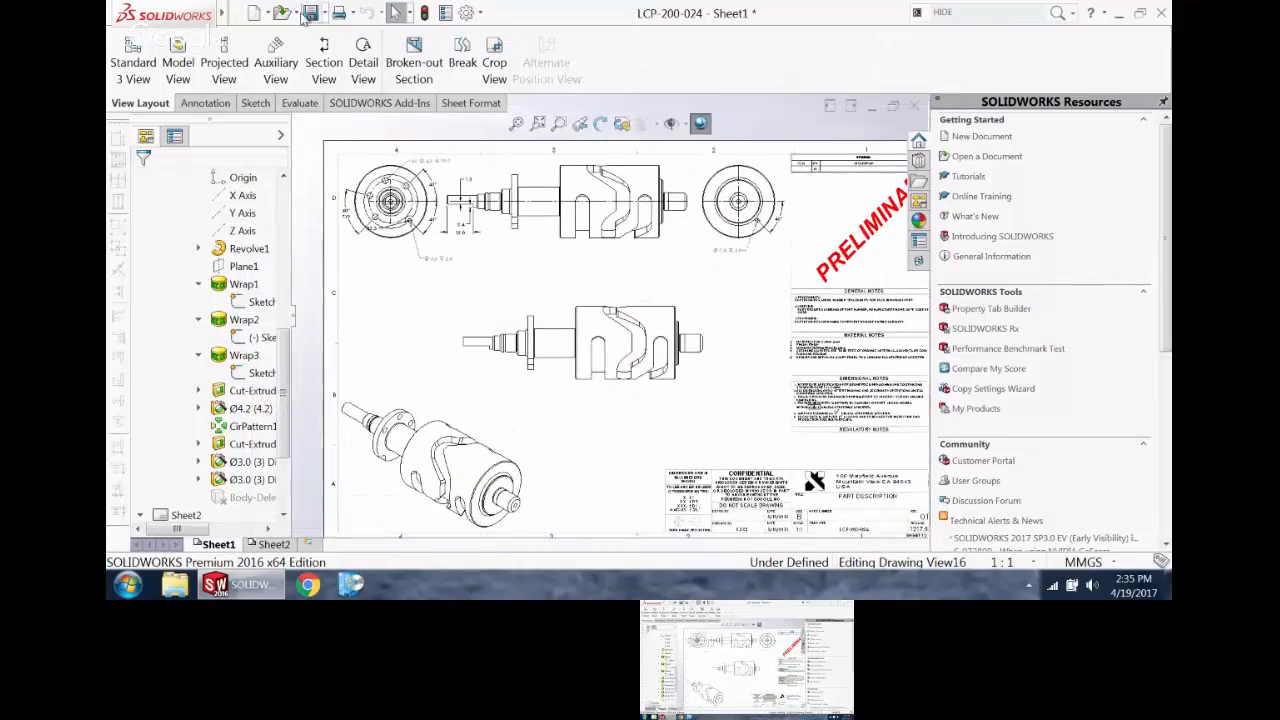
Step: Turn off Hide All Types for the drawing and move Drawing View16 slightly lower on the sheet
mouse_move(222, 14)
left_click(333, 13)
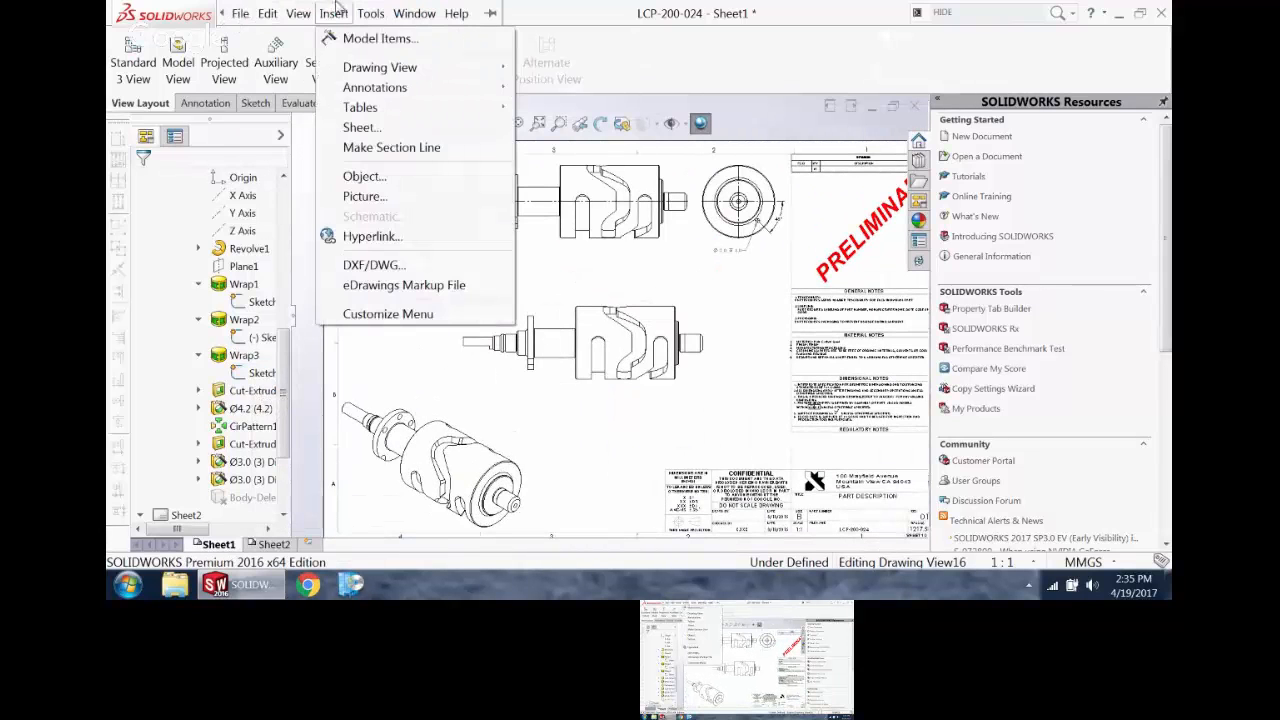
left_click(333, 13)
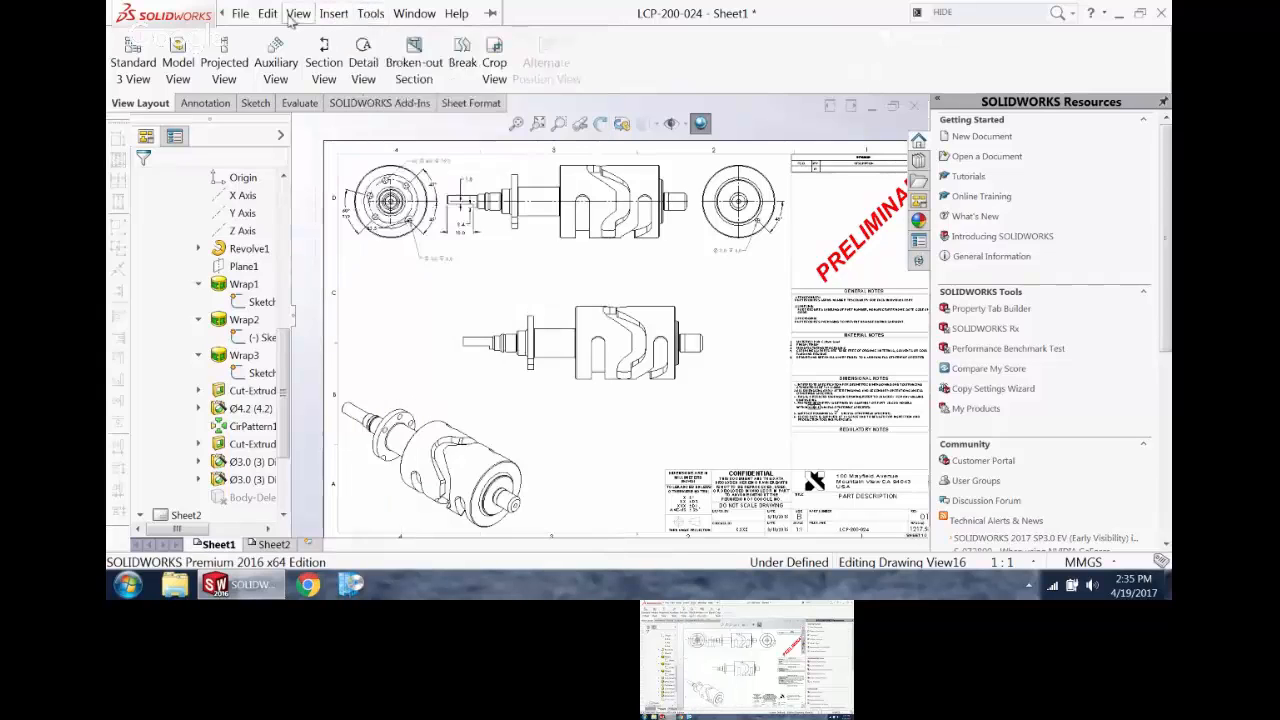
left_click(298, 13)
mouse_move(325, 148)
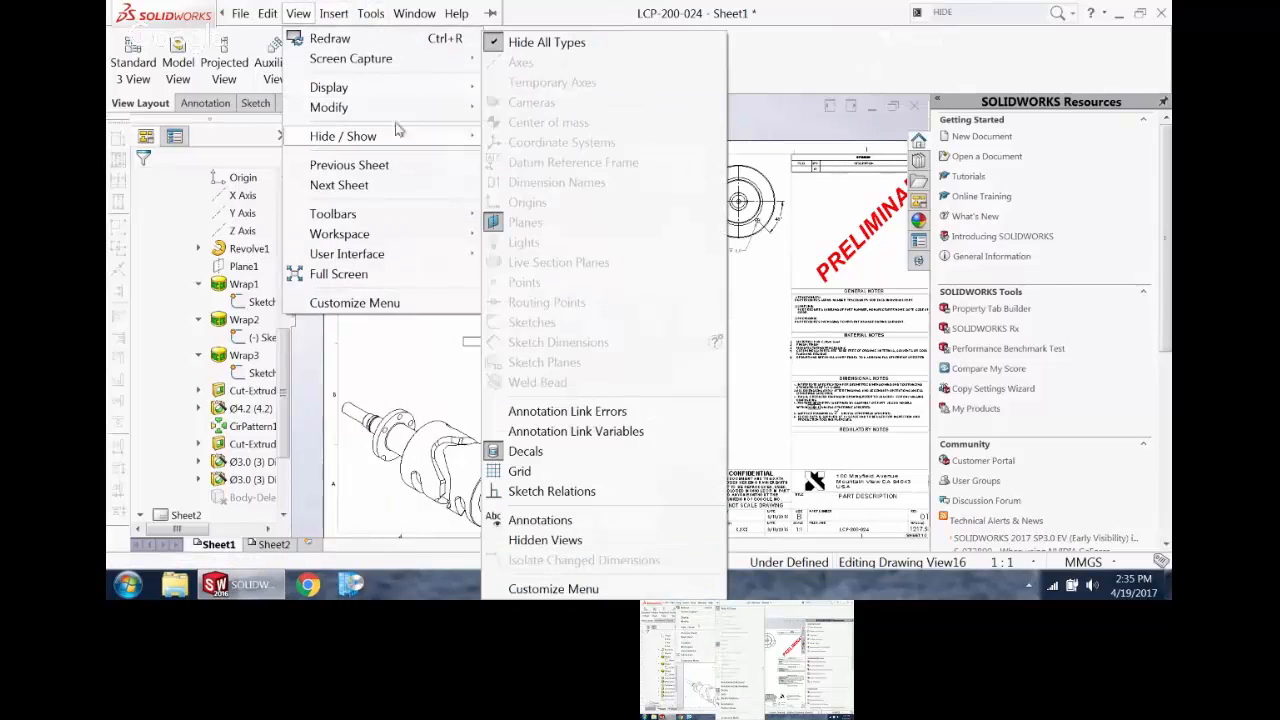
left_click(546, 42)
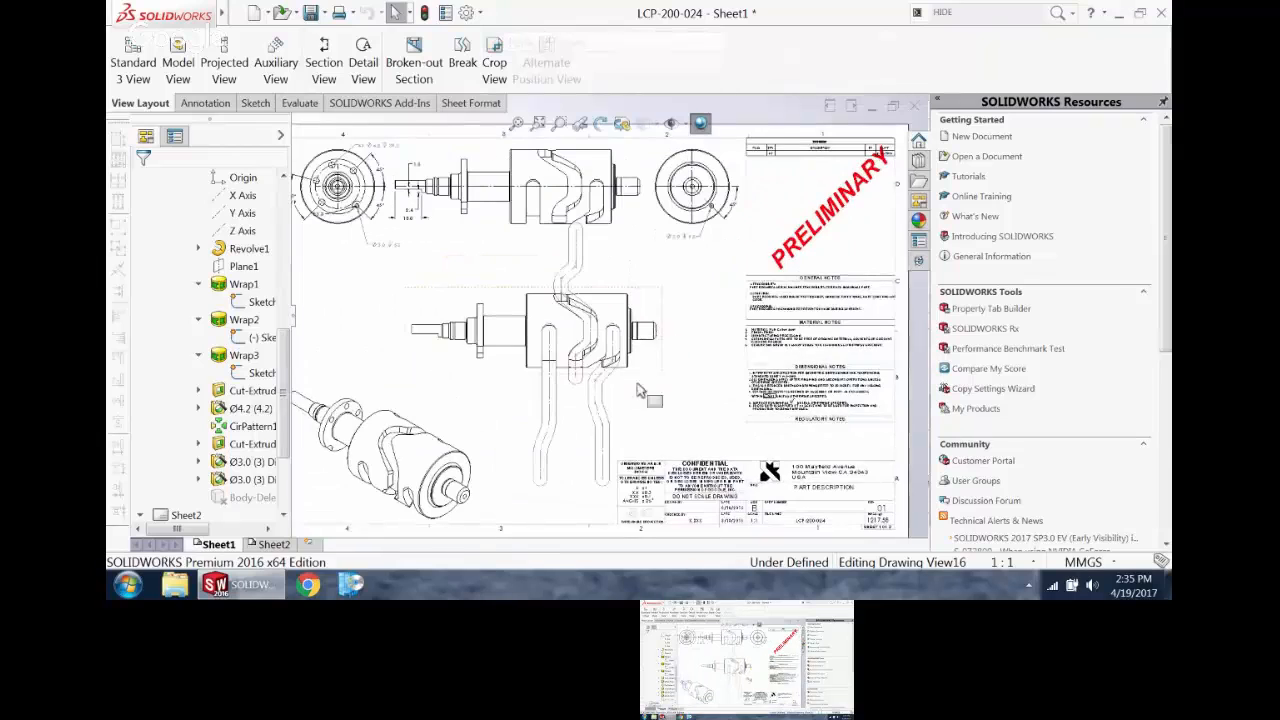
left_click_drag(660, 377, 653, 405)
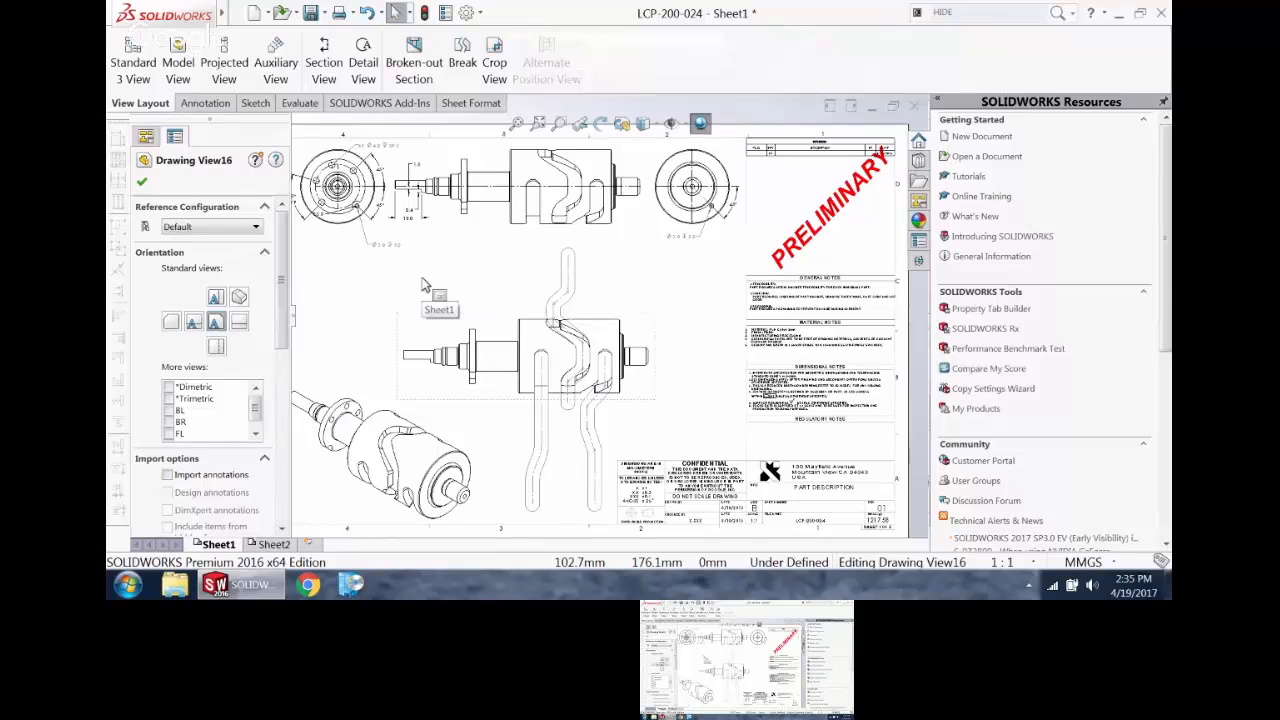
scroll(504, 532, "down", 3)
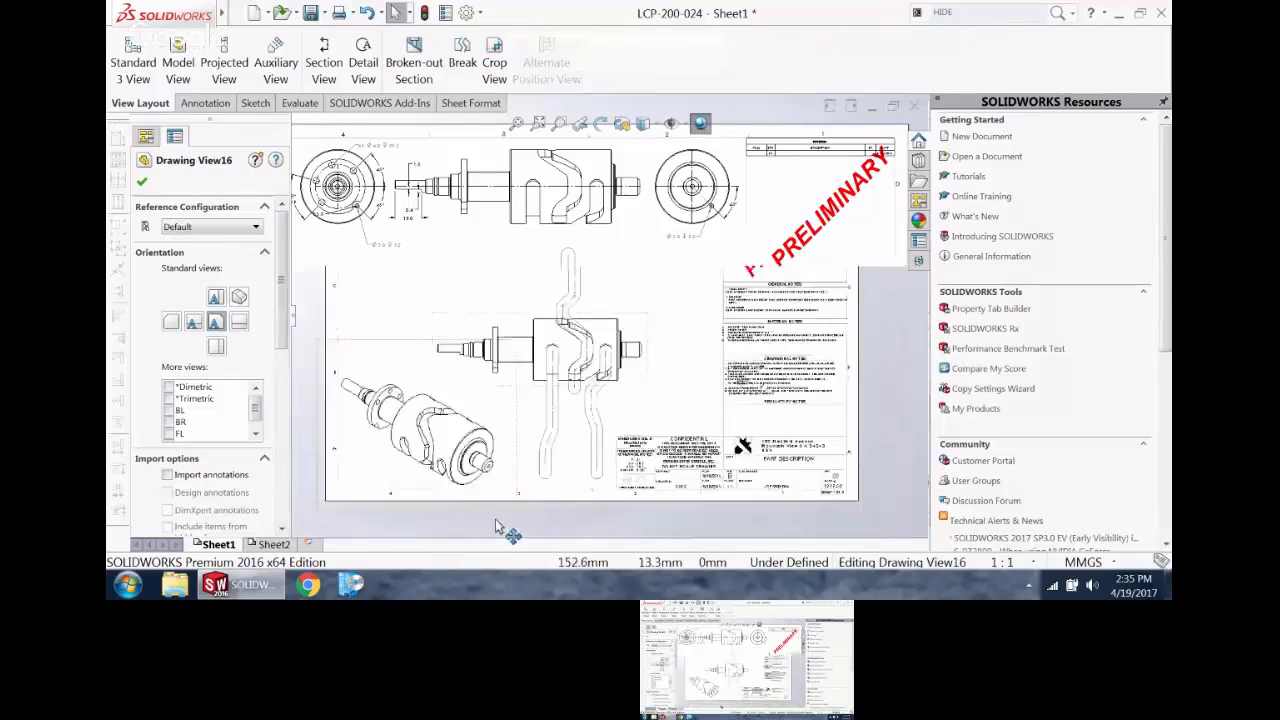
Step: Display the Line Format toolbar and dock it beneath the drawing sheet
right_click(571, 23)
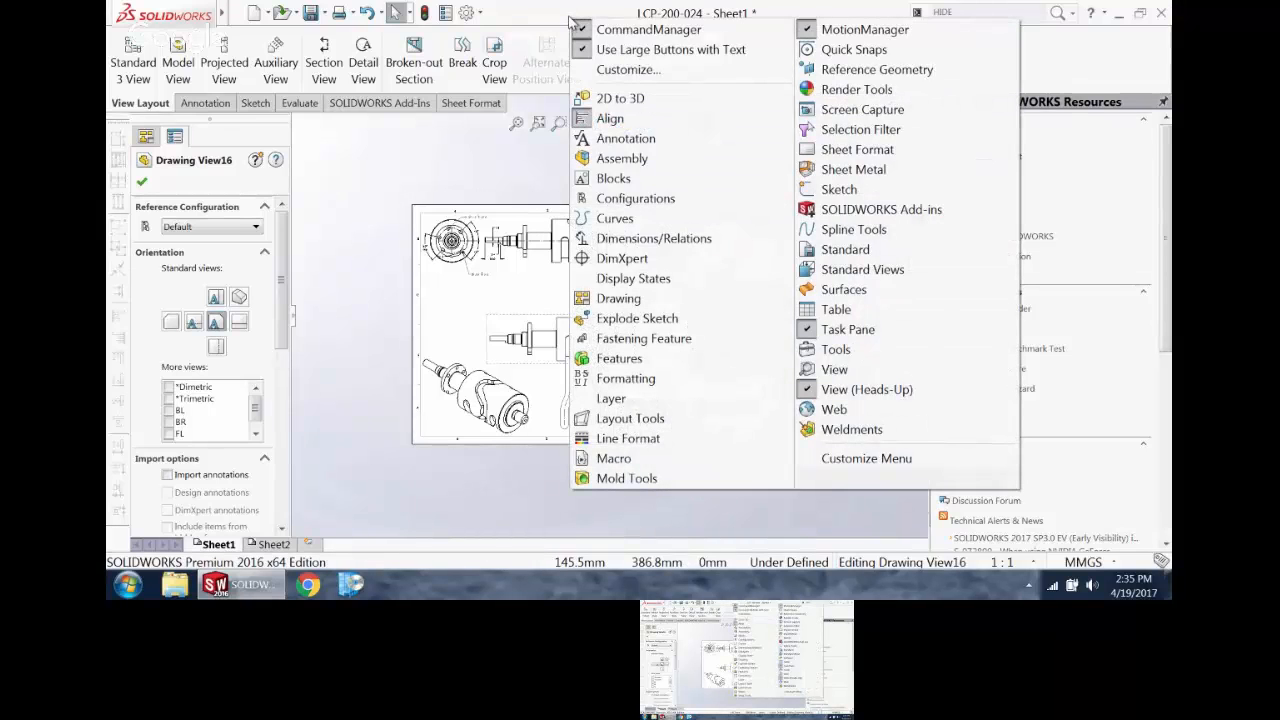
left_click(628, 438)
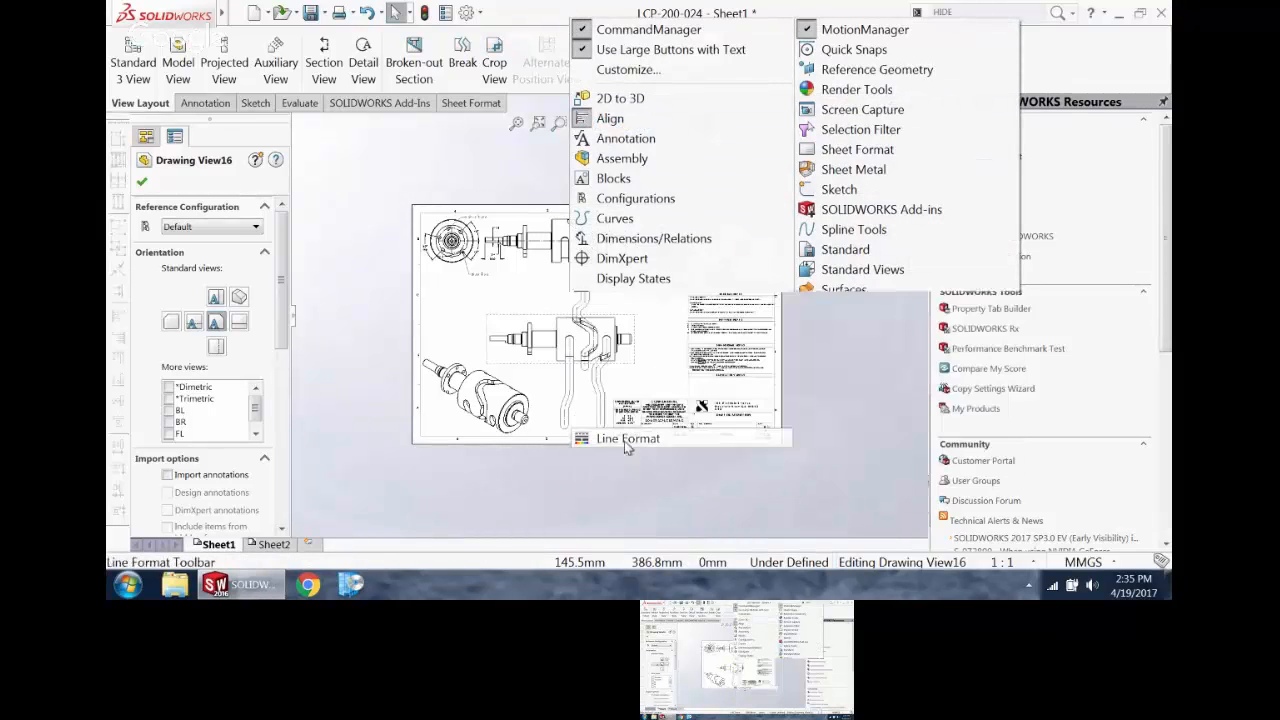
left_click_drag(280, 462, 165, 545)
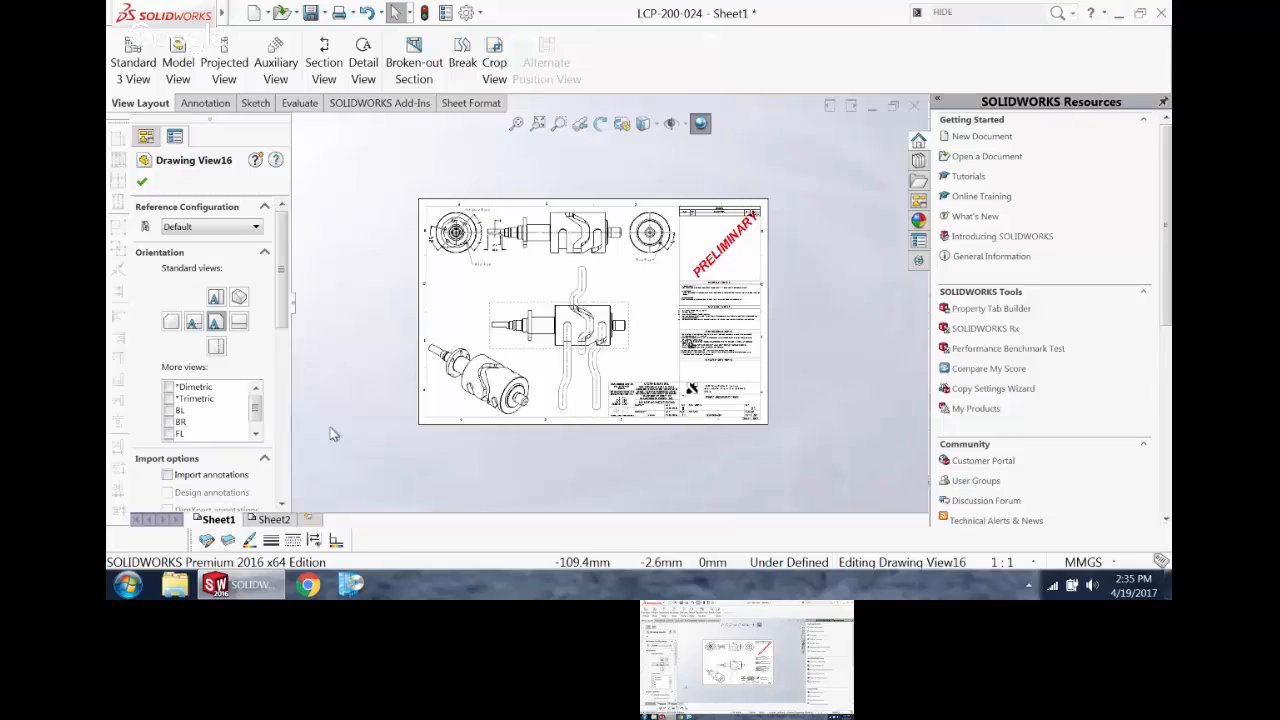
Step: Select the left groove's Sketch2 outline and centerline as chains, and give them a thicker line and red color
scroll(580, 370, "down", 3)
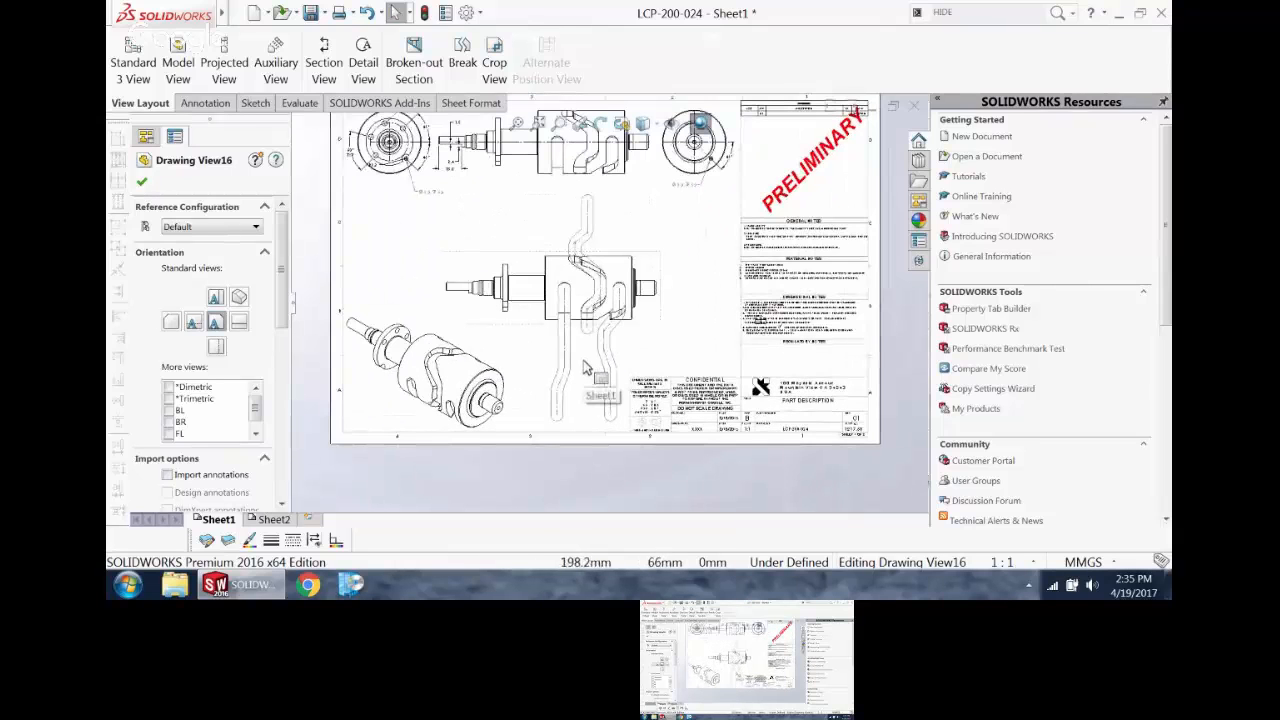
scroll(580, 367, "down", 2)
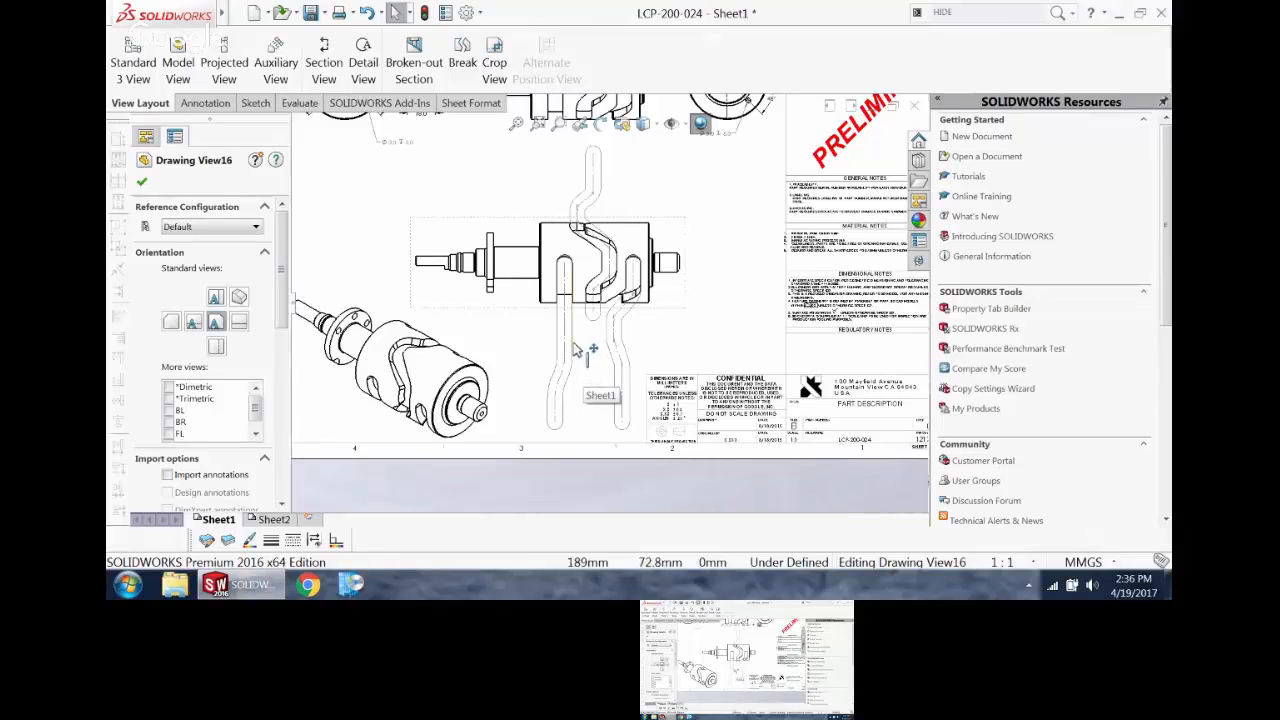
right_click(577, 360)
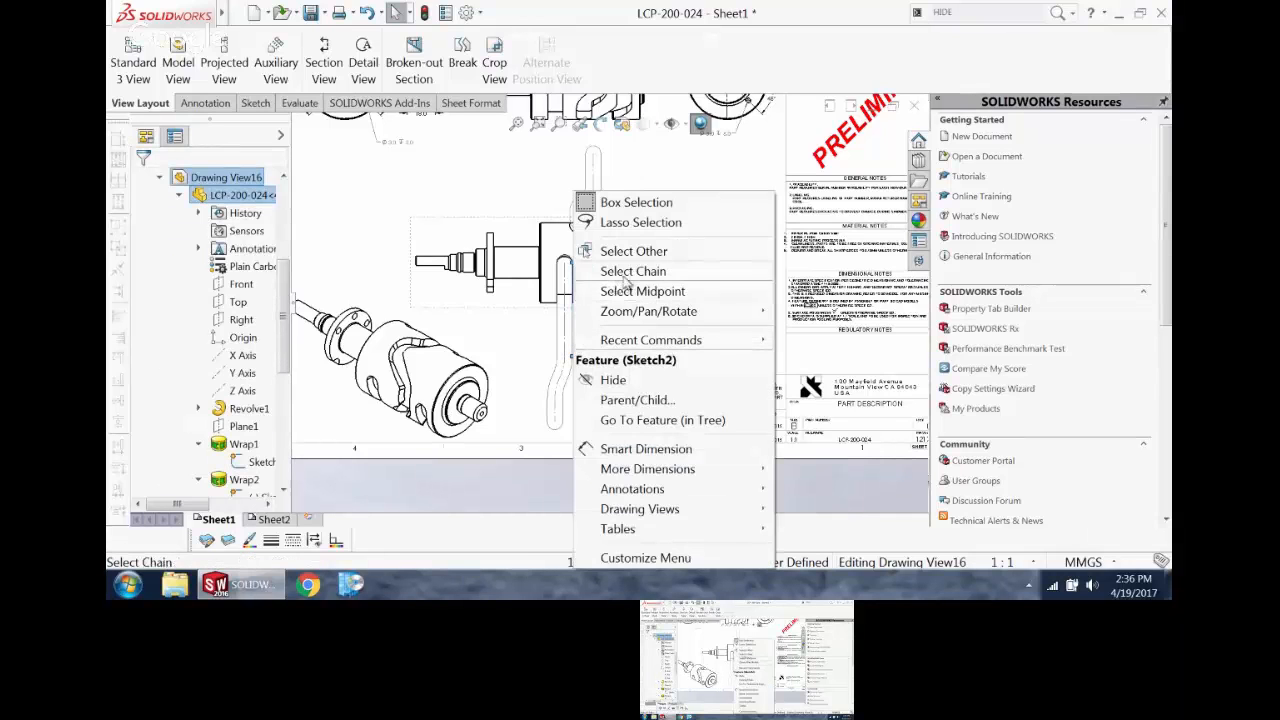
scroll(576, 390, "down", 6)
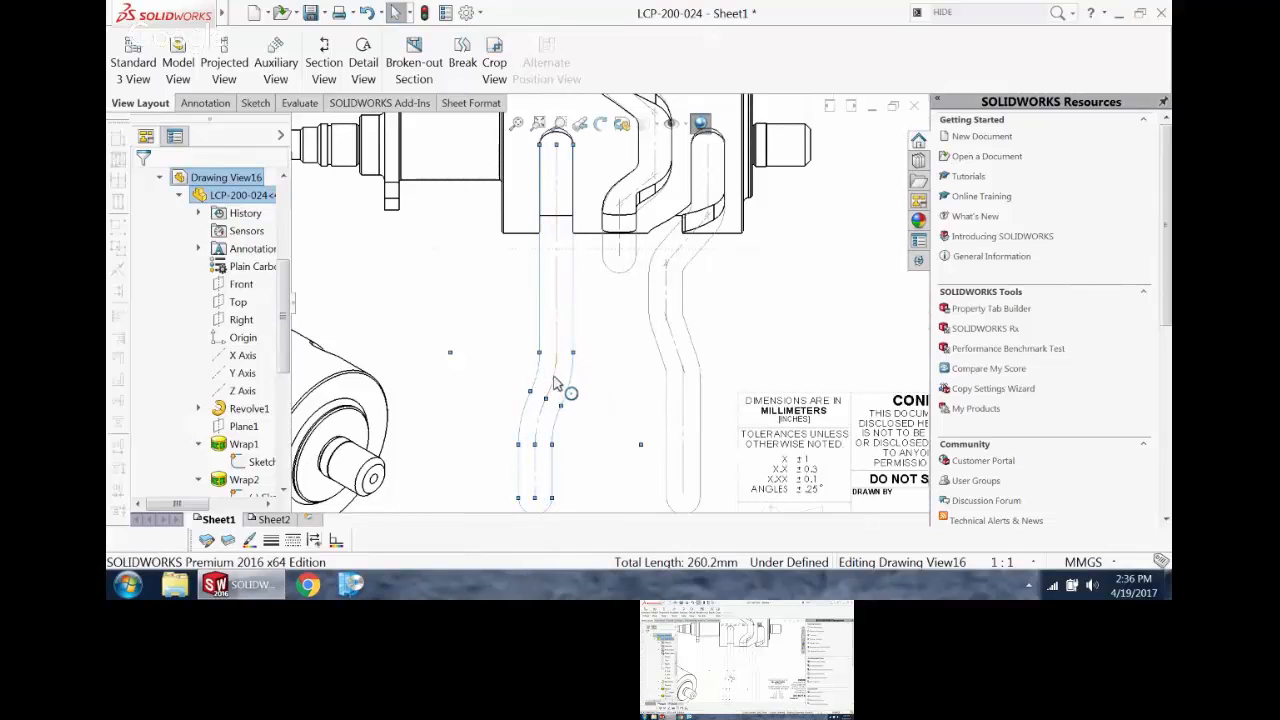
scroll(562, 289, "up", 5)
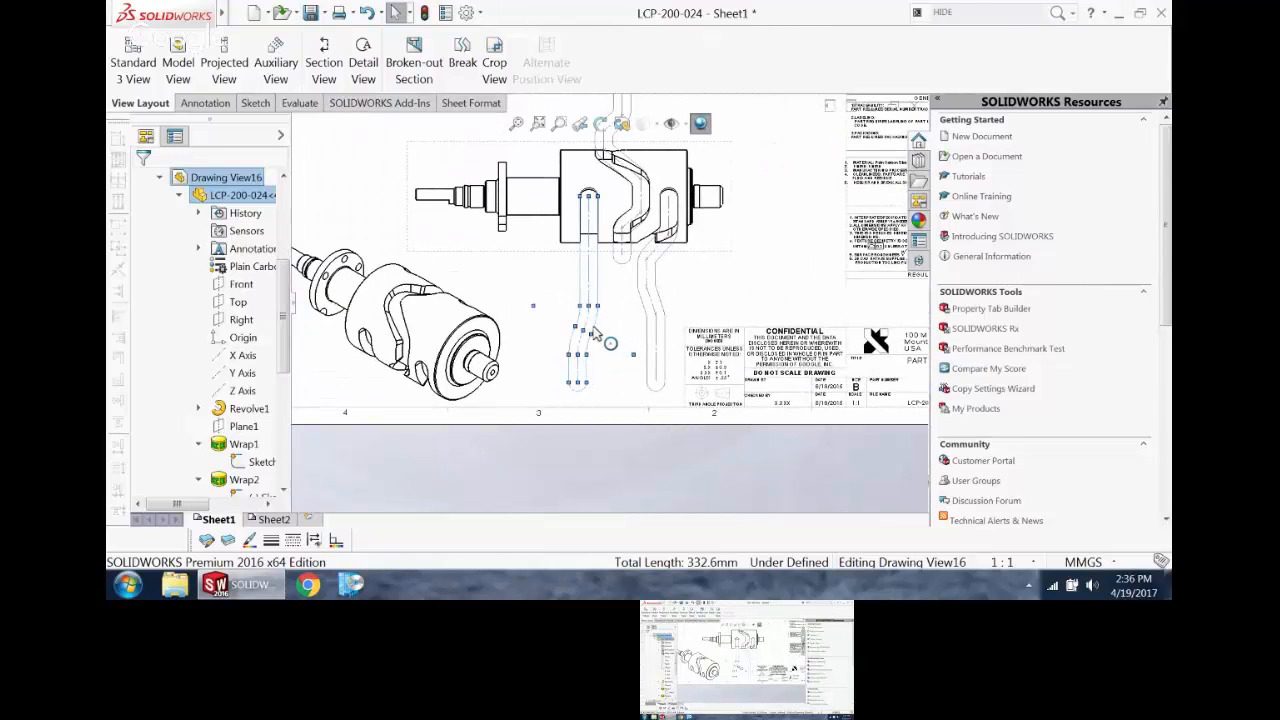
left_click(271, 541)
left_click(304, 482)
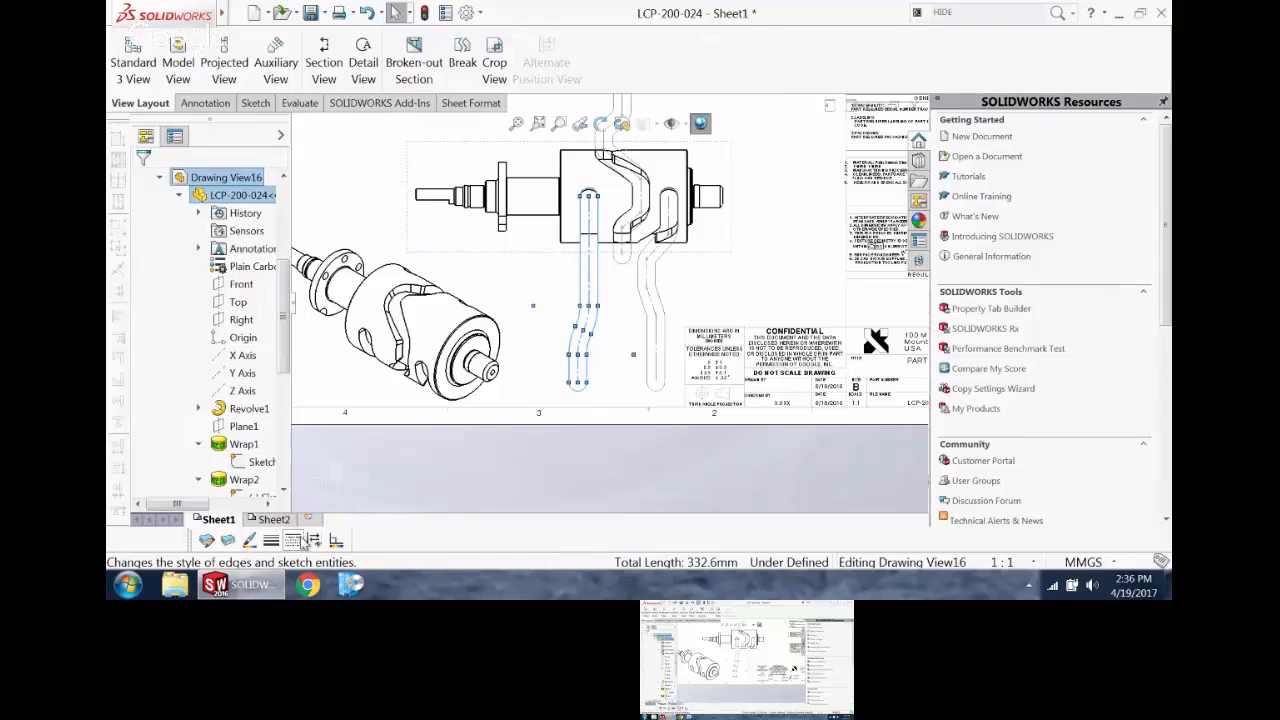
left_click(249, 540)
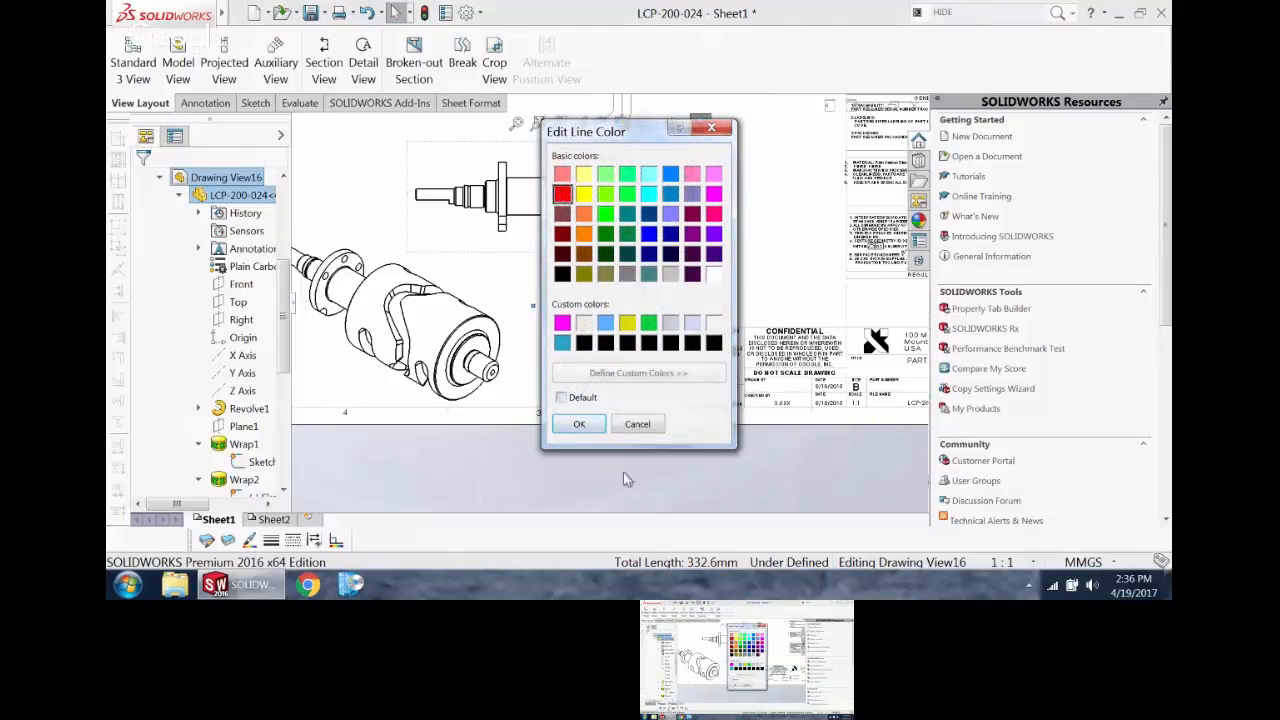
left_click(579, 424)
left_click(540, 474)
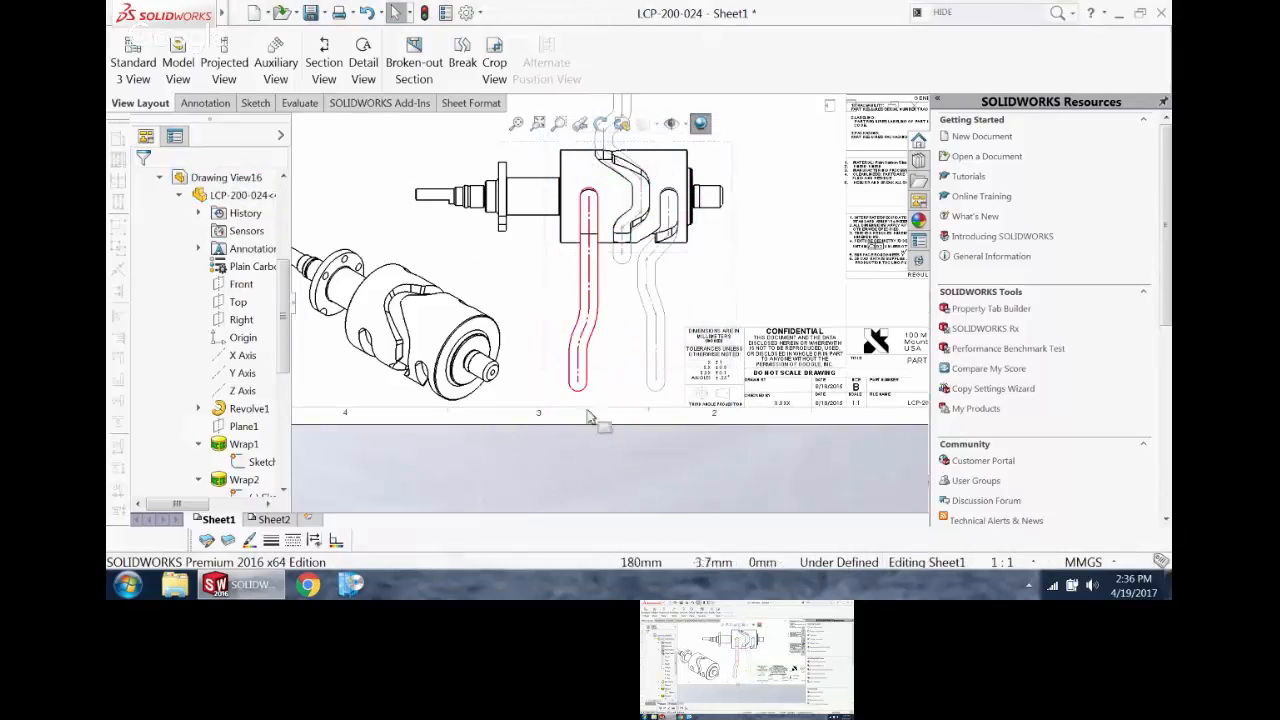
Step: Select the middle groove's Sketch3 outline and centerline as chains, and give them a thicker line and blue color
scroll(606, 360, "up", 5)
scroll(663, 249, "down", 4)
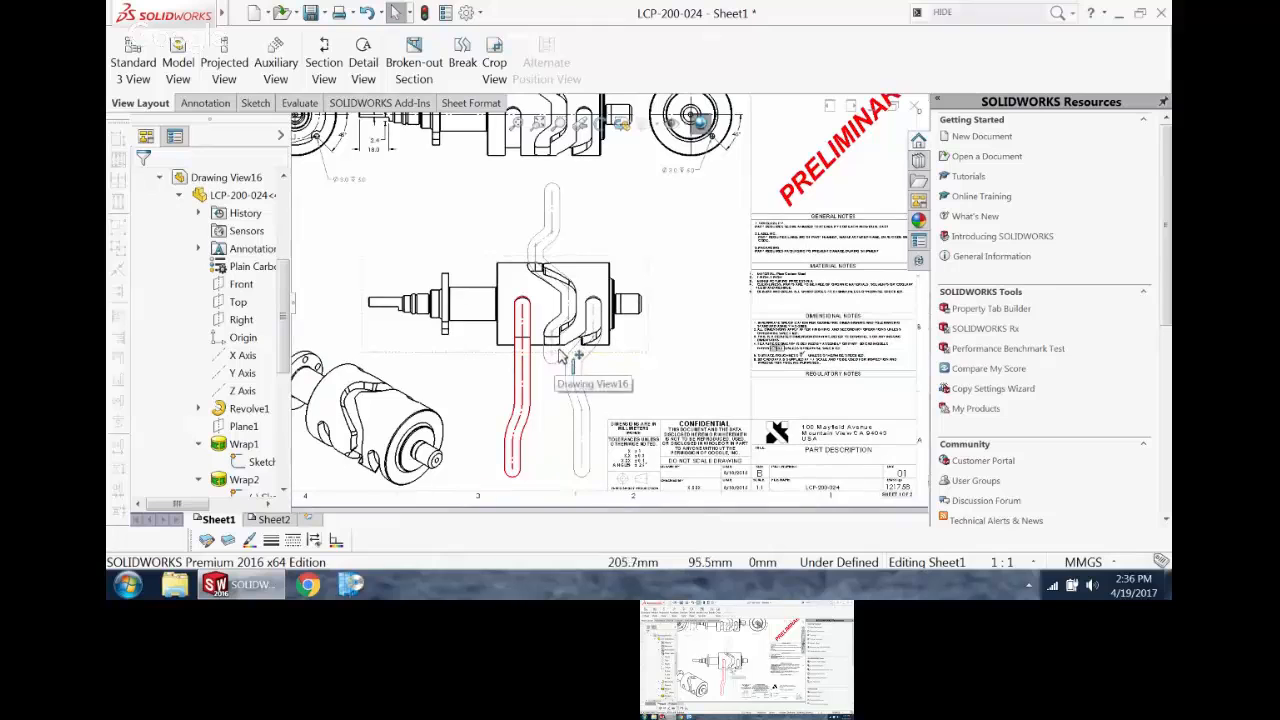
scroll(568, 355, "down", 3)
right_click(565, 312)
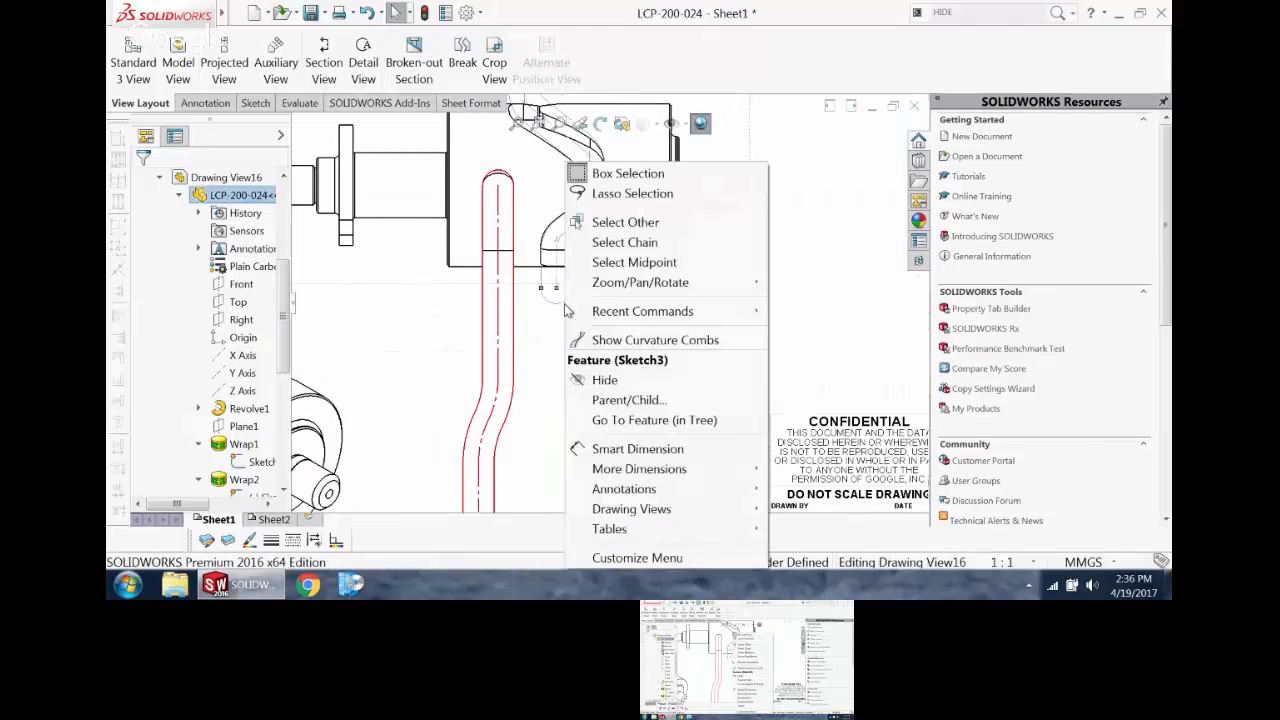
left_click(628, 243)
scroll(606, 297, "up", 4)
scroll(585, 215, "down", 3)
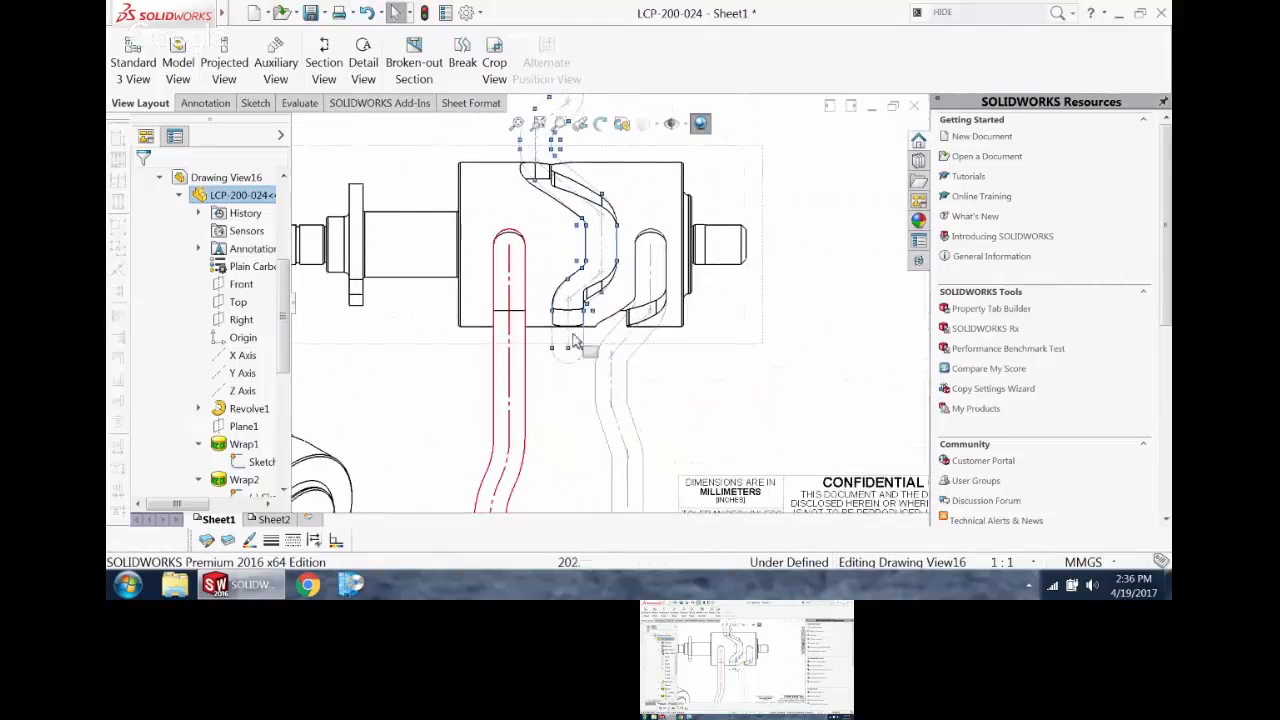
right_click(571, 336)
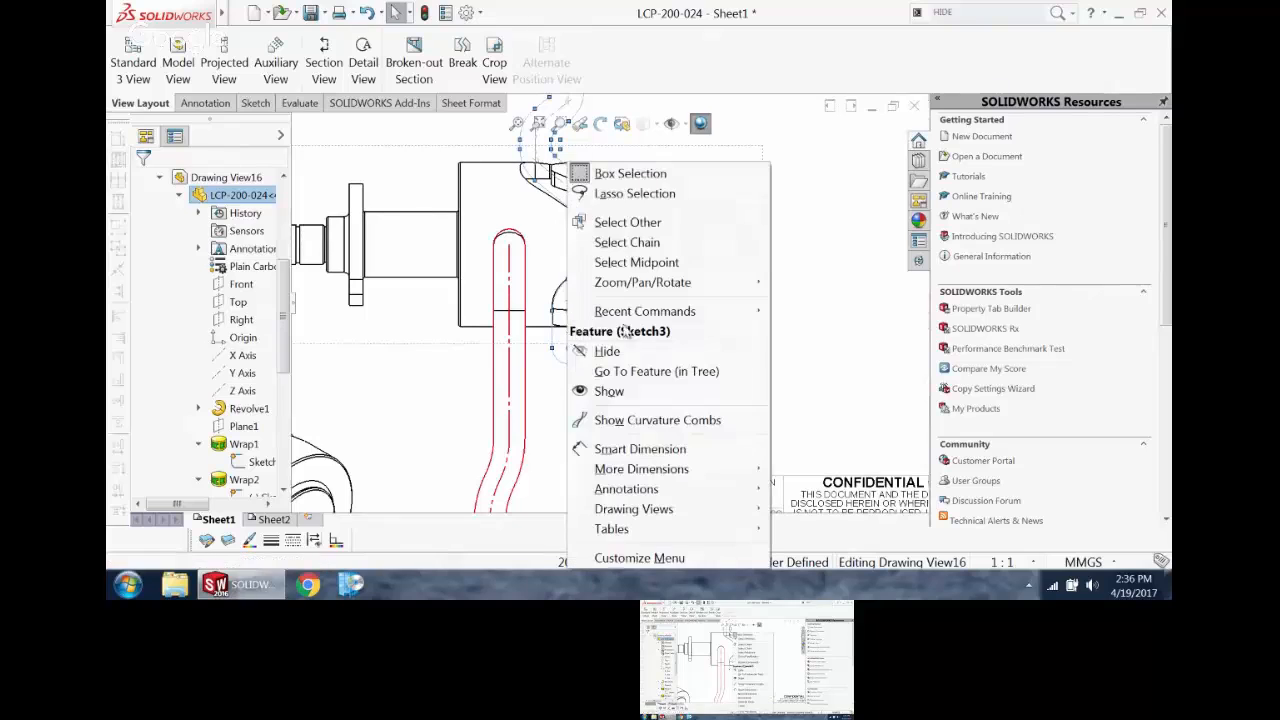
left_click(622, 242)
scroll(610, 305, "up", 3)
scroll(622, 318, "up", 3)
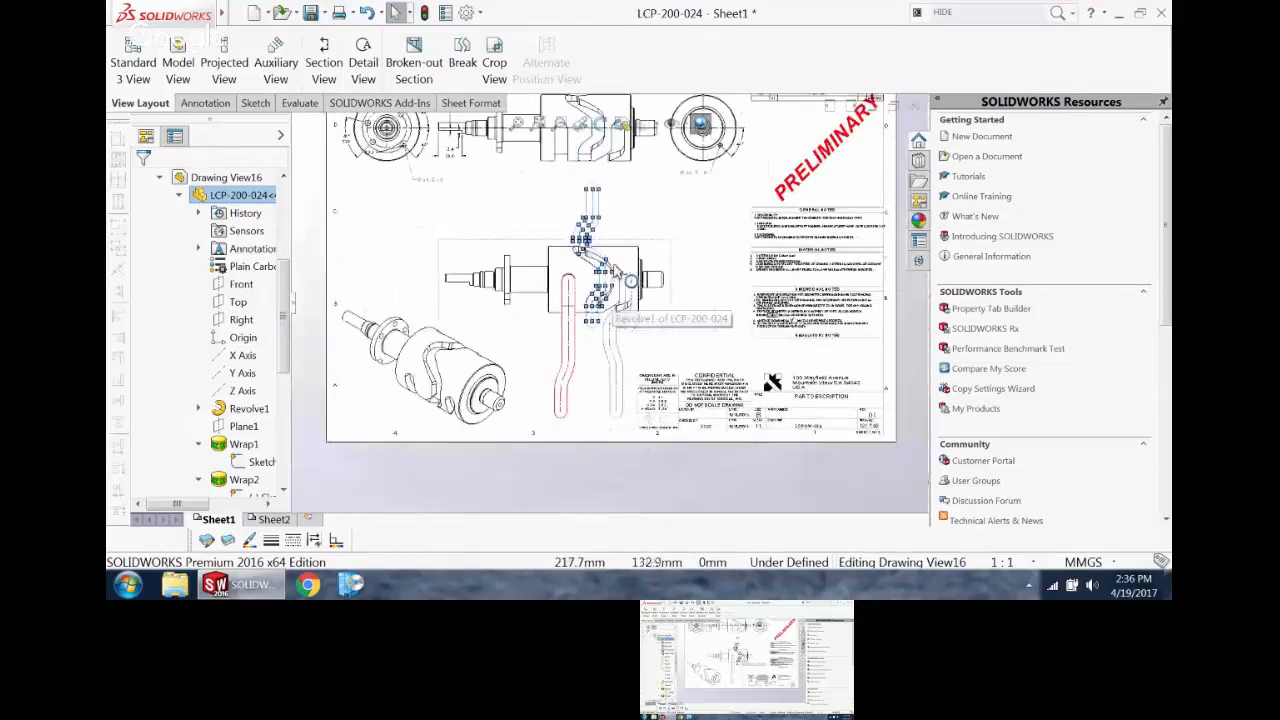
left_click(271, 541)
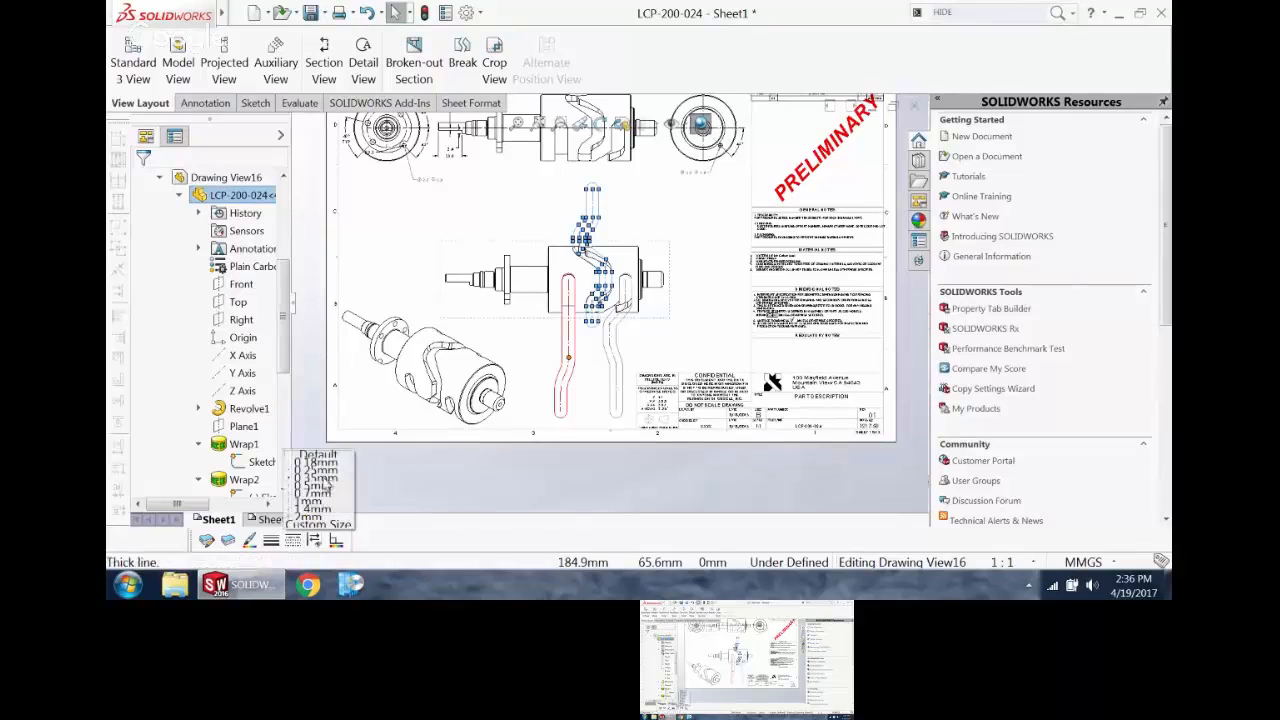
left_click(249, 541)
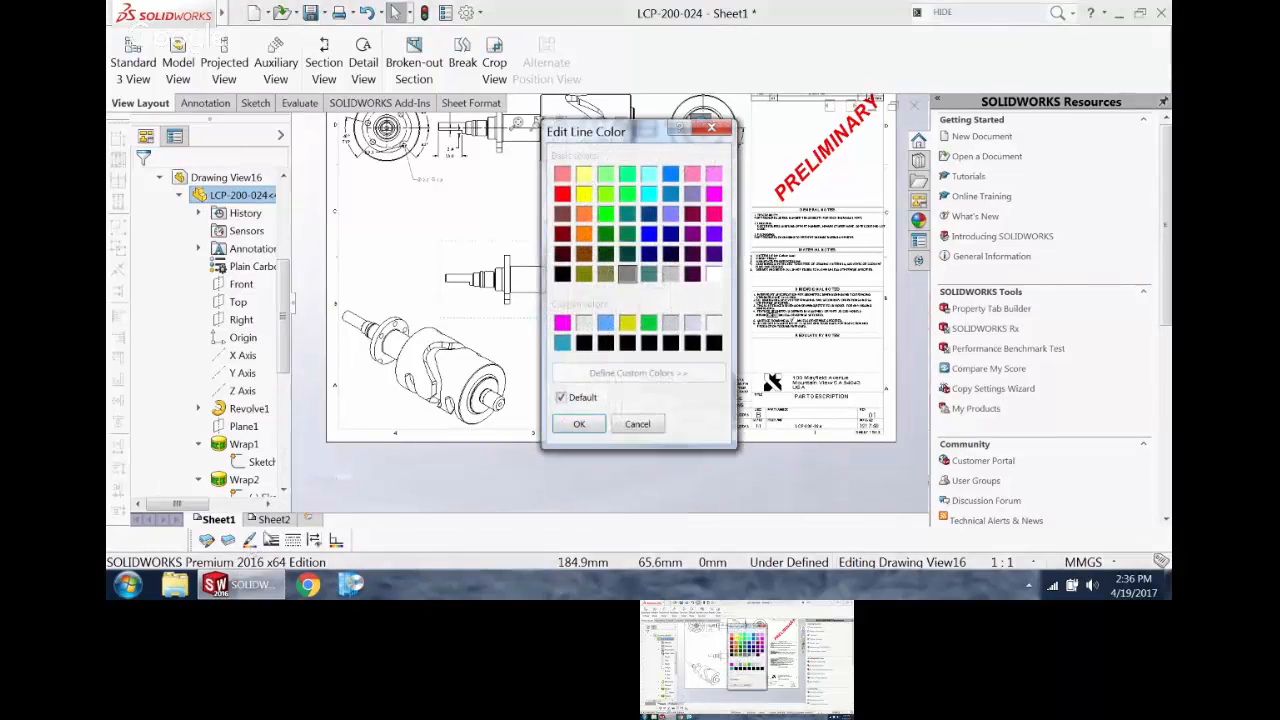
left_click(648, 238)
left_click(580, 424)
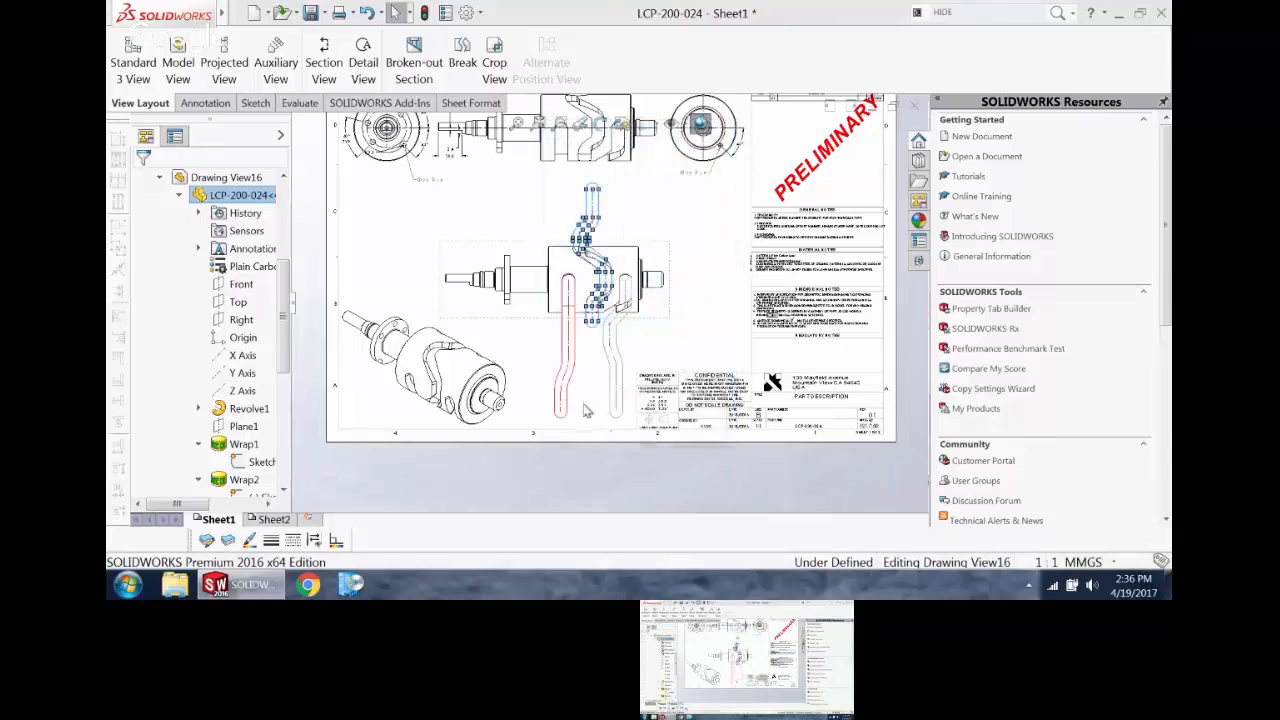
Step: Select the right groove's Sketch5 outline and centerline as chains, and give them a thicker line and green color
left_click(670, 366)
scroll(668, 300, "down", 2)
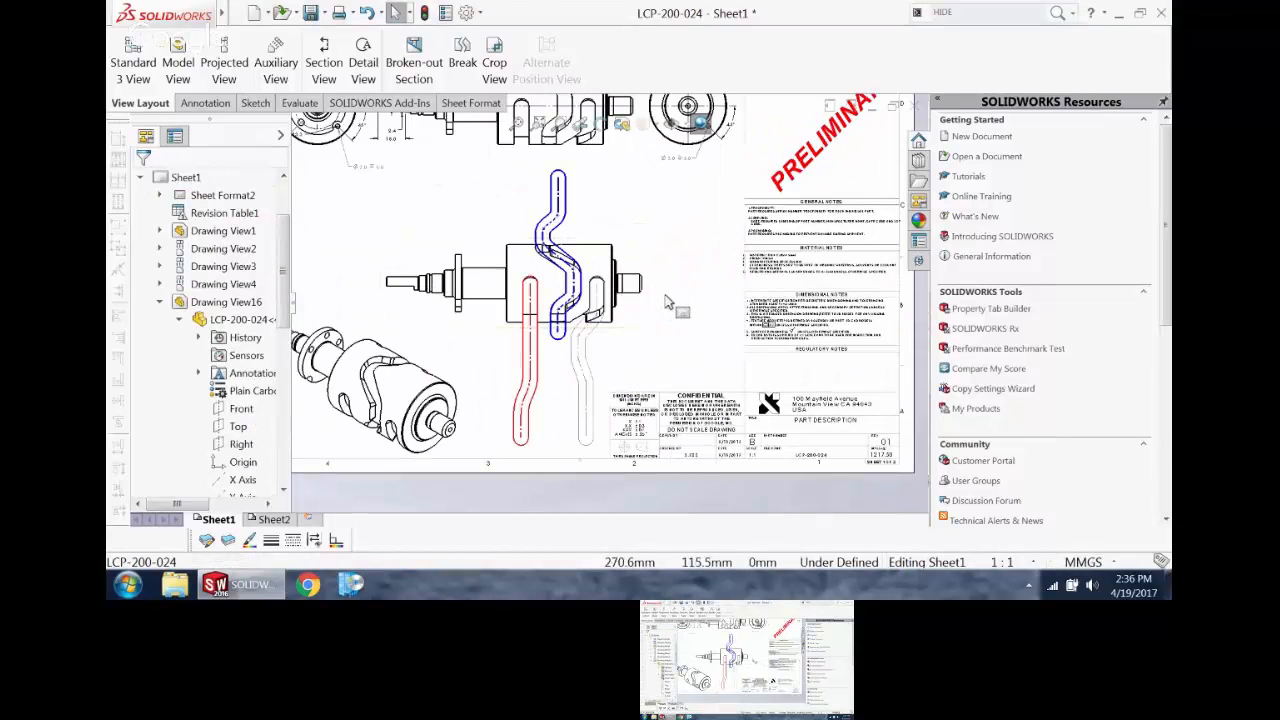
scroll(640, 352, "up", 3)
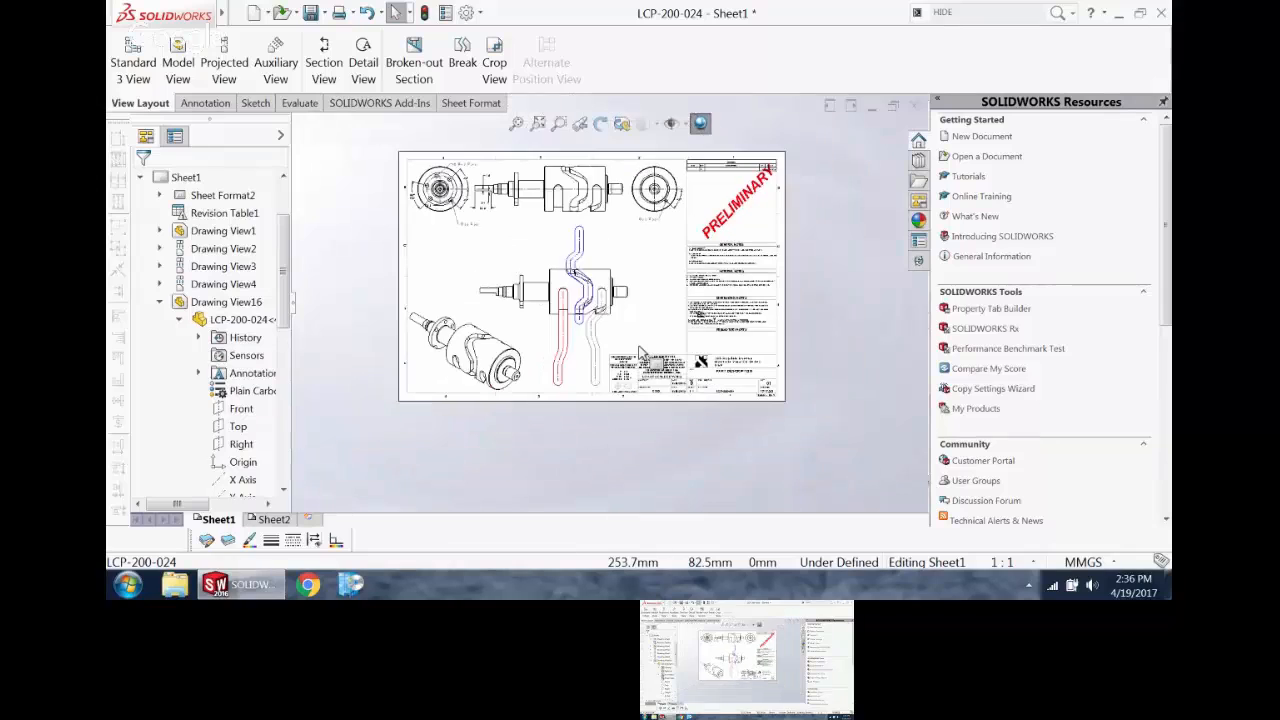
scroll(640, 352, "down", 3)
right_click(560, 366)
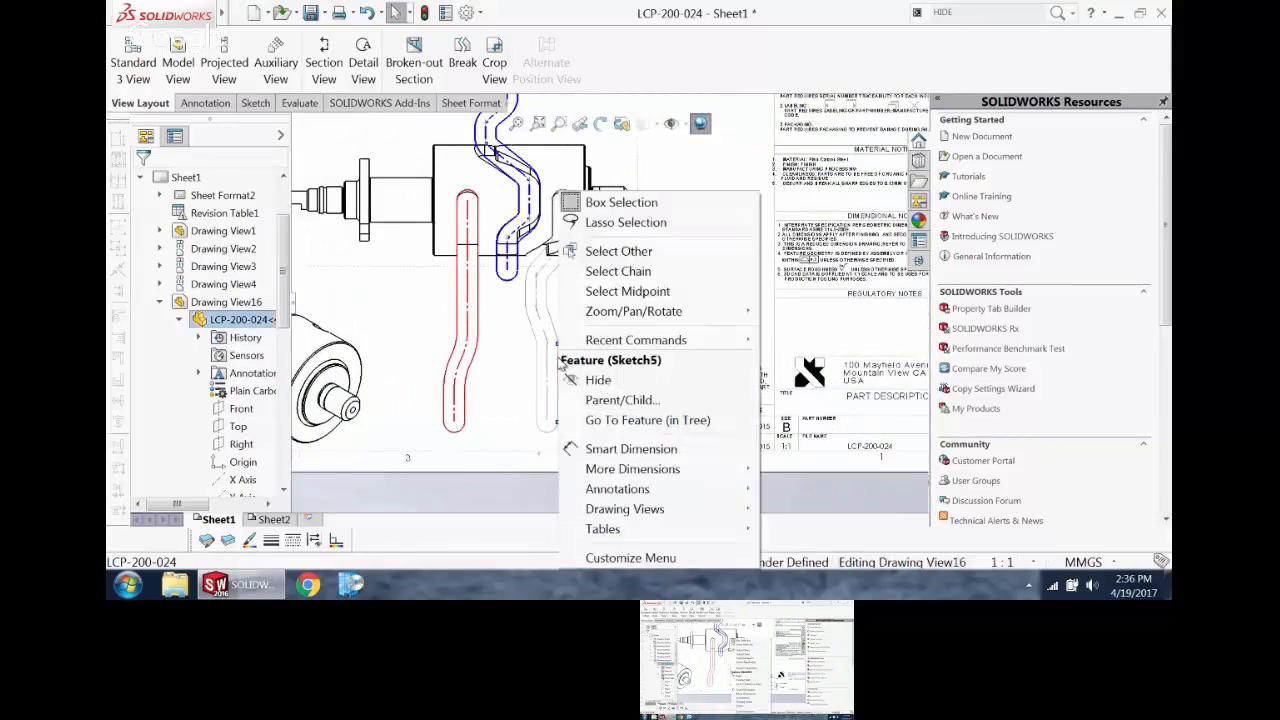
left_click(600, 273)
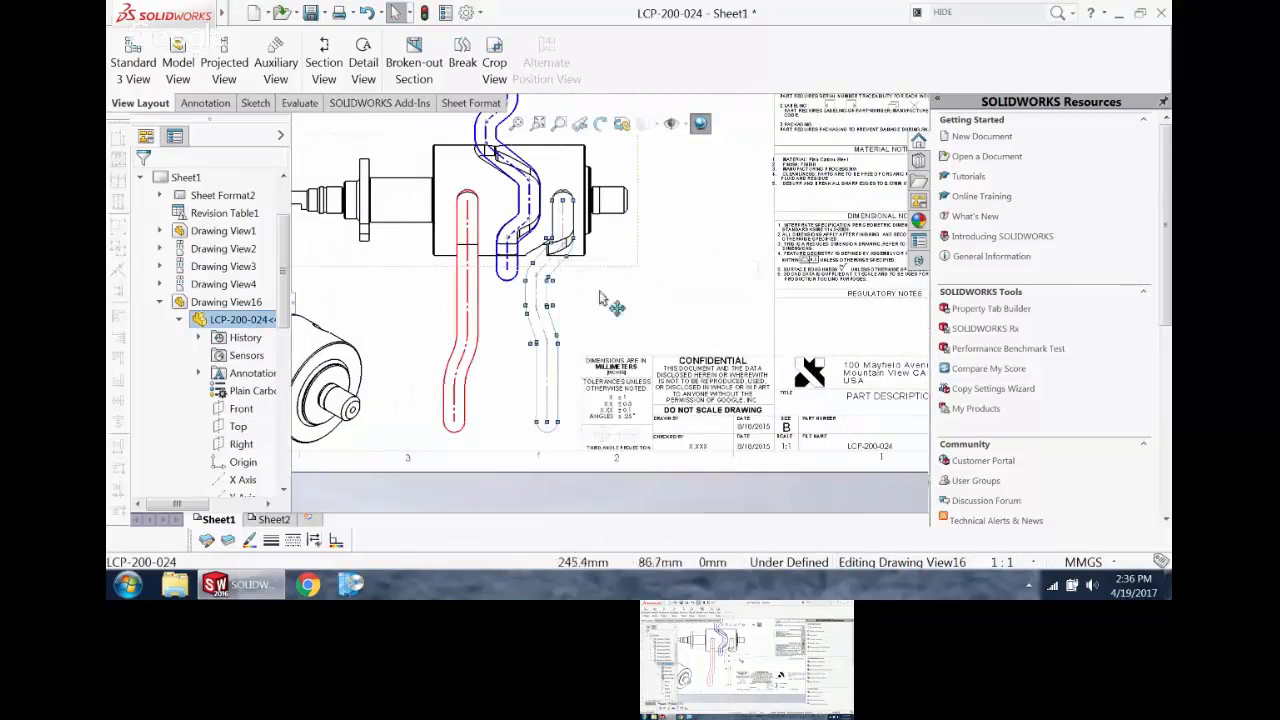
right_click(553, 396)
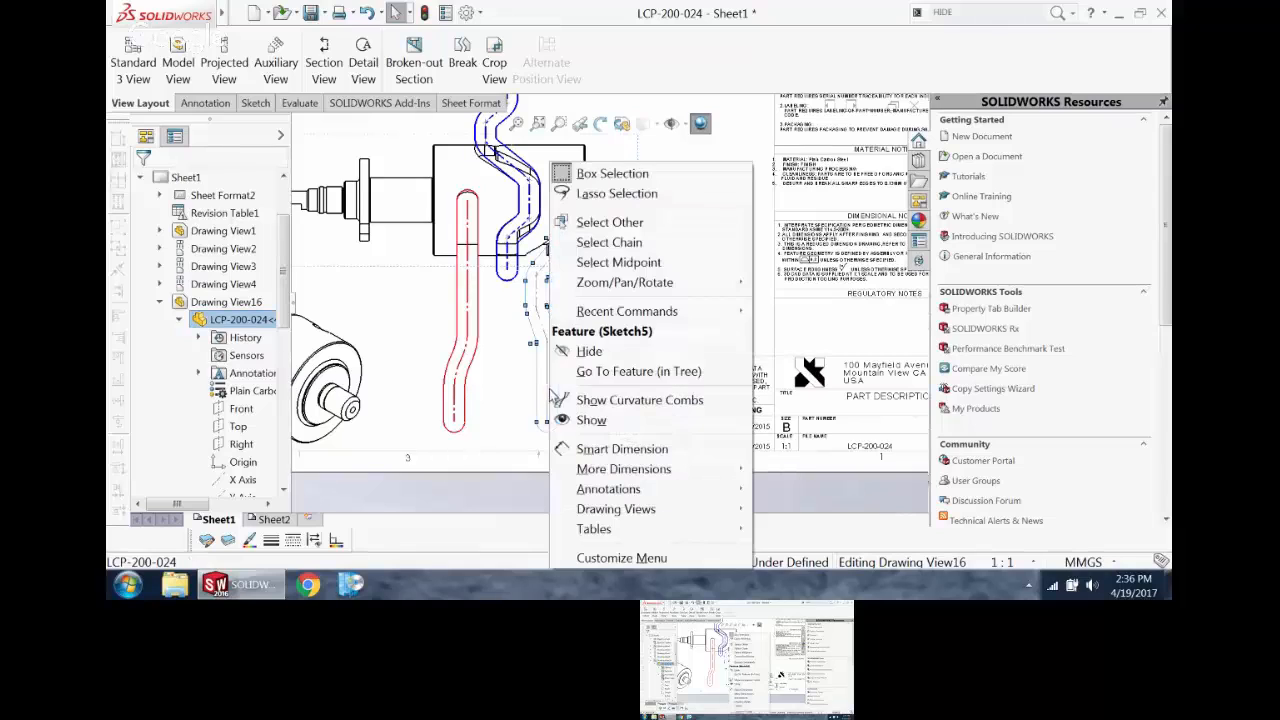
left_click(612, 243)
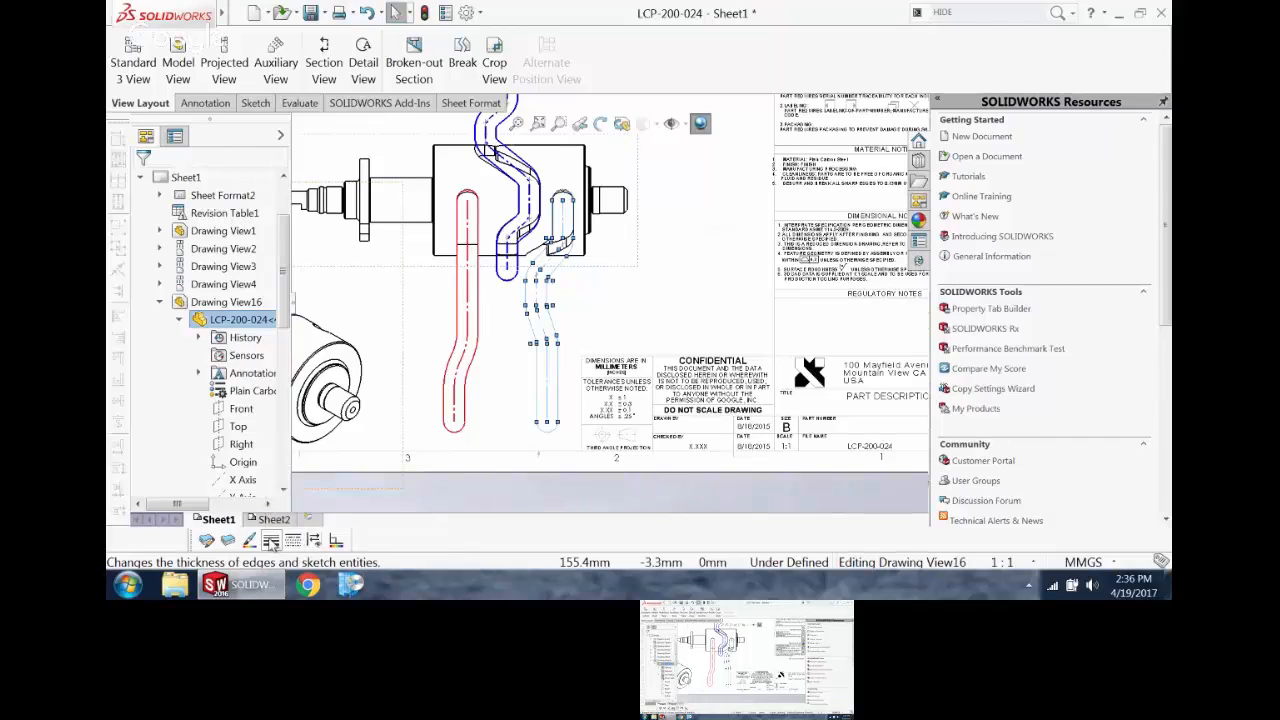
left_click(314, 540)
left_click(310, 479)
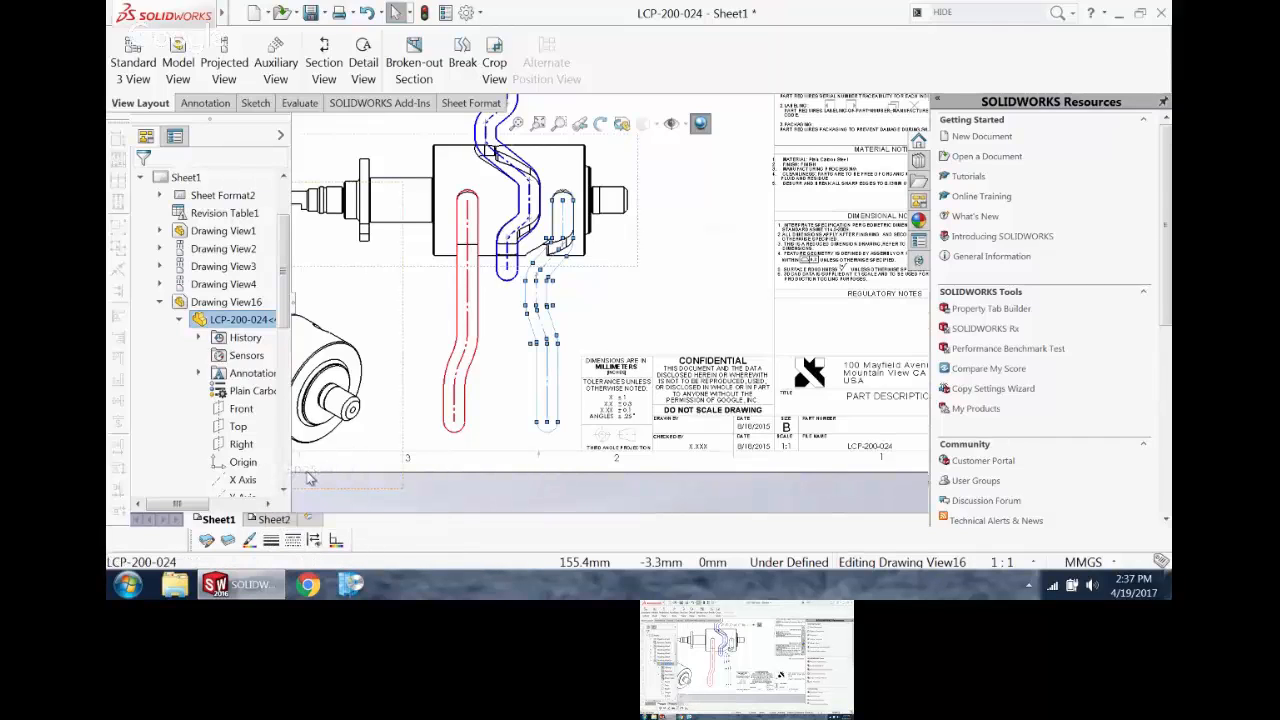
left_click(249, 540)
left_click(605, 214)
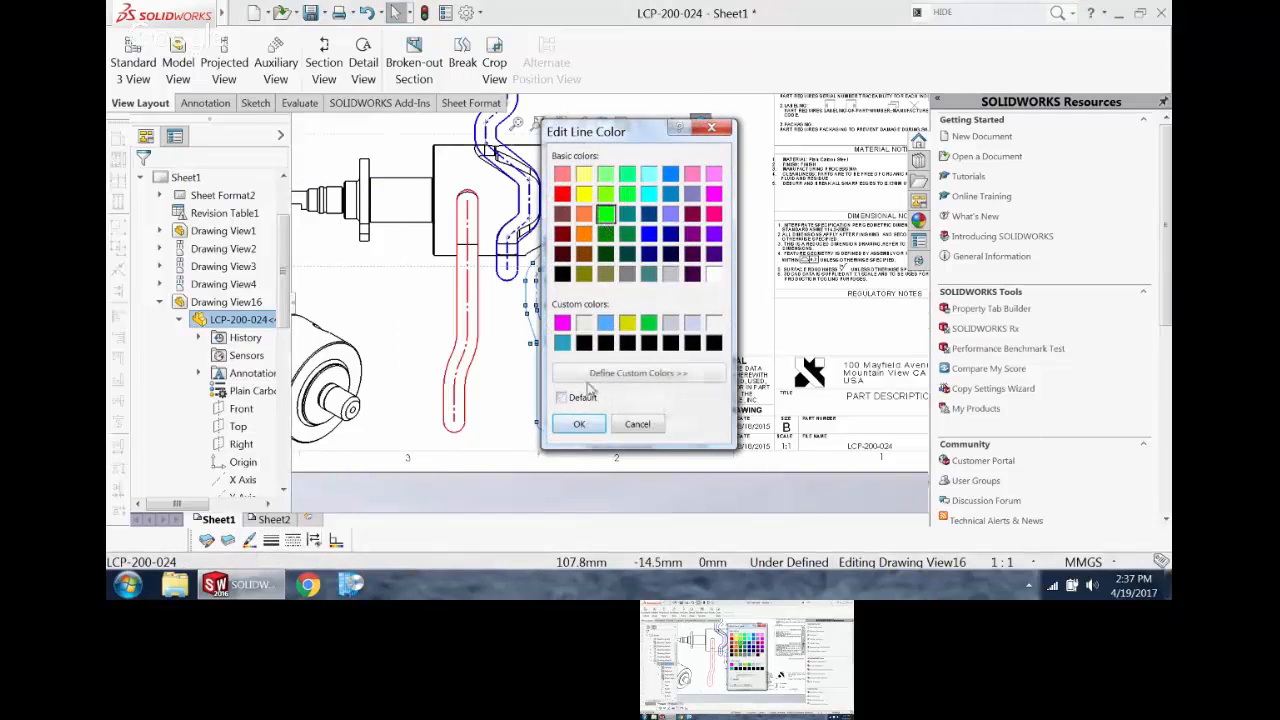
left_click(579, 424)
left_click(507, 424)
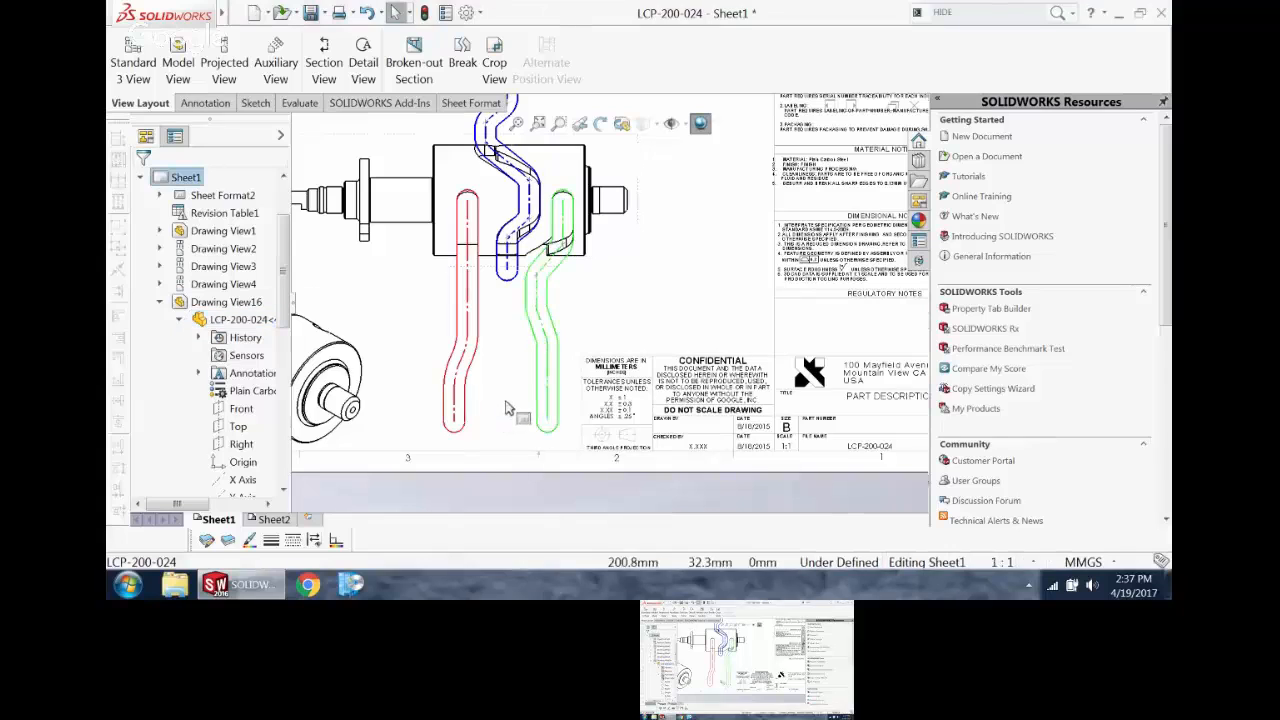
Step: Add a smart dimension for the length of the red groove centerline's upper straight segment, placed beside the groove
scroll(510, 420, "down", 1)
scroll(543, 339, "down", 1)
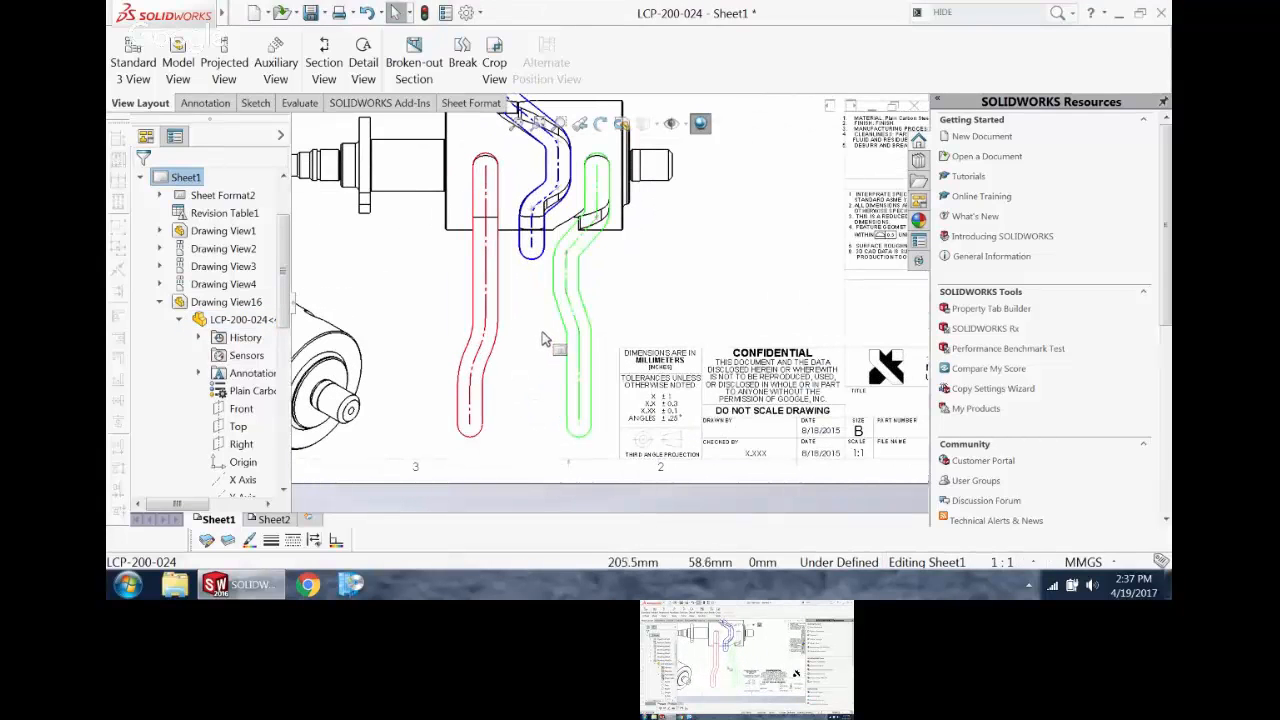
left_click(205, 103)
left_click(152, 50)
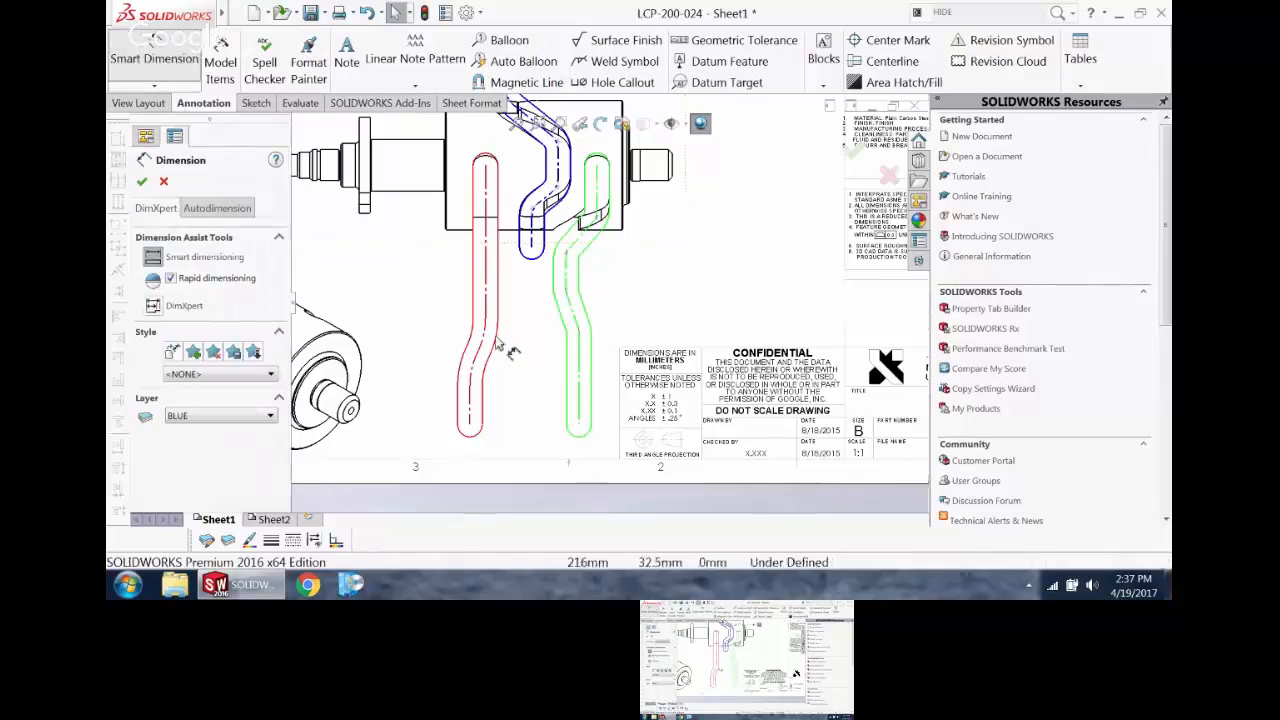
left_click(487, 176)
left_click(413, 273)
Step: Dimension the radii of the two bend arcs on the red groove's centerline, one on each side of the groove
scroll(450, 383, "down", 5)
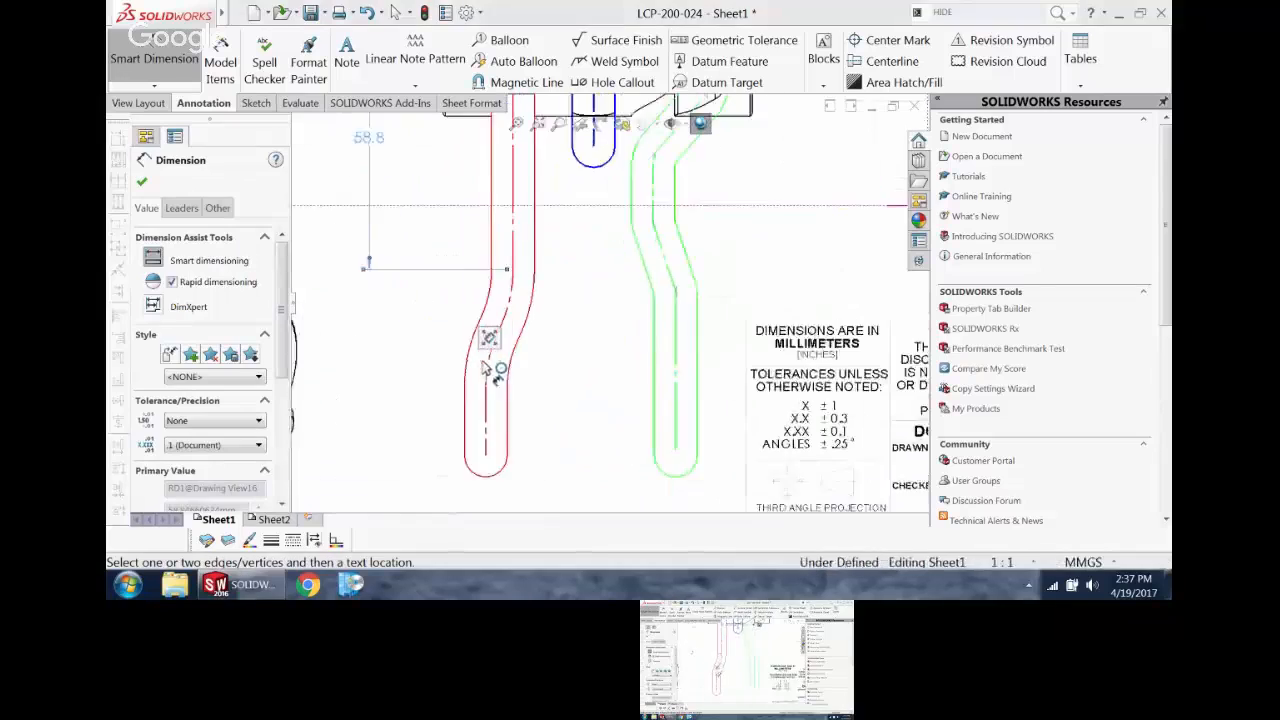
left_click(522, 294)
left_click(638, 334)
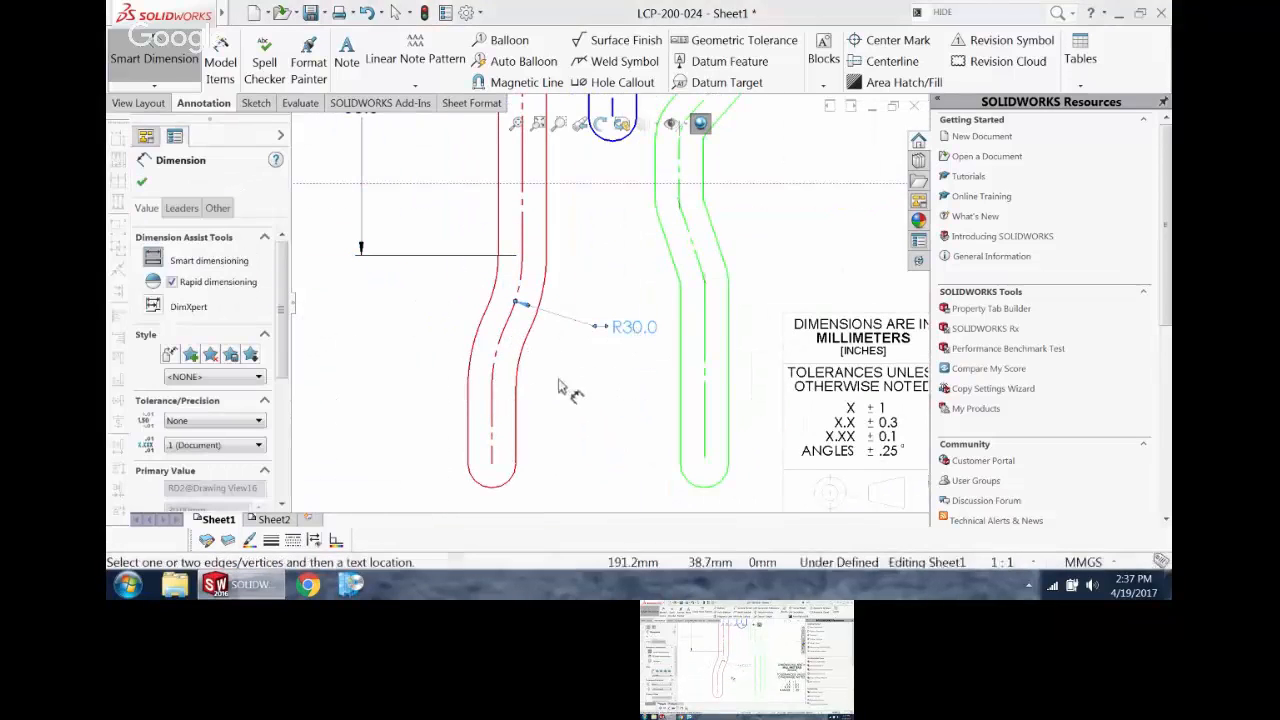
left_click(500, 347)
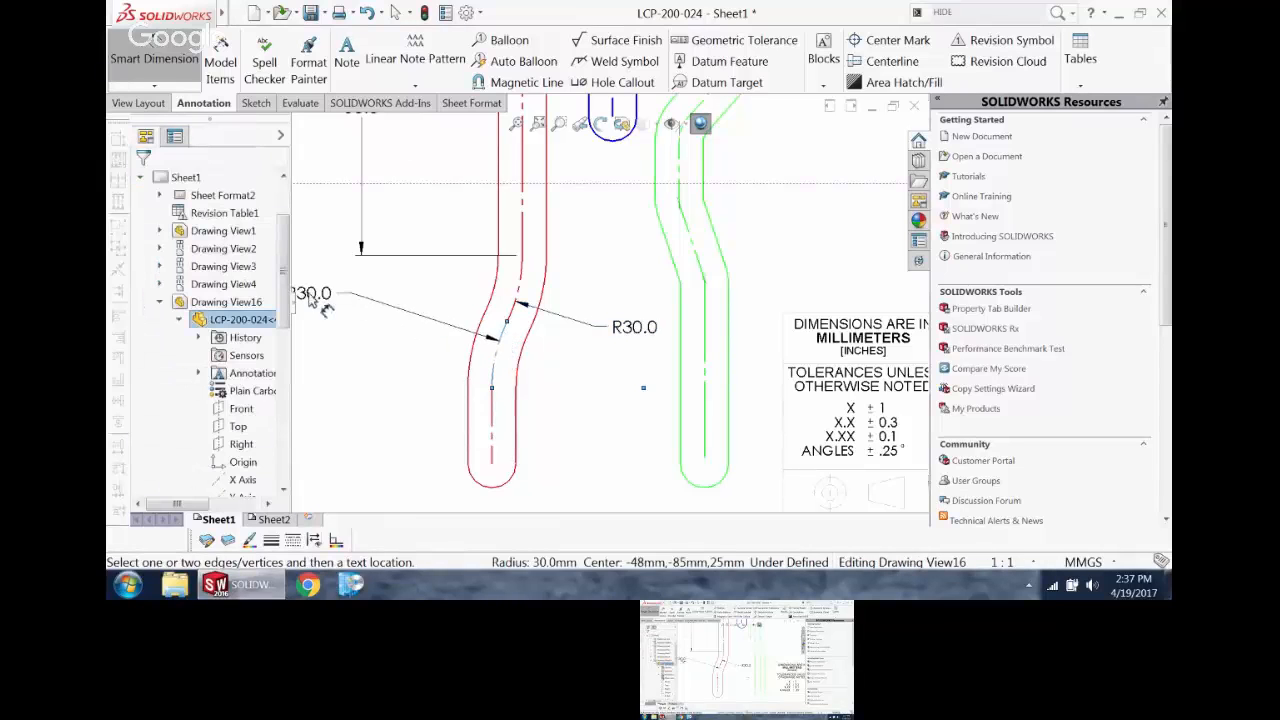
left_click(366, 316)
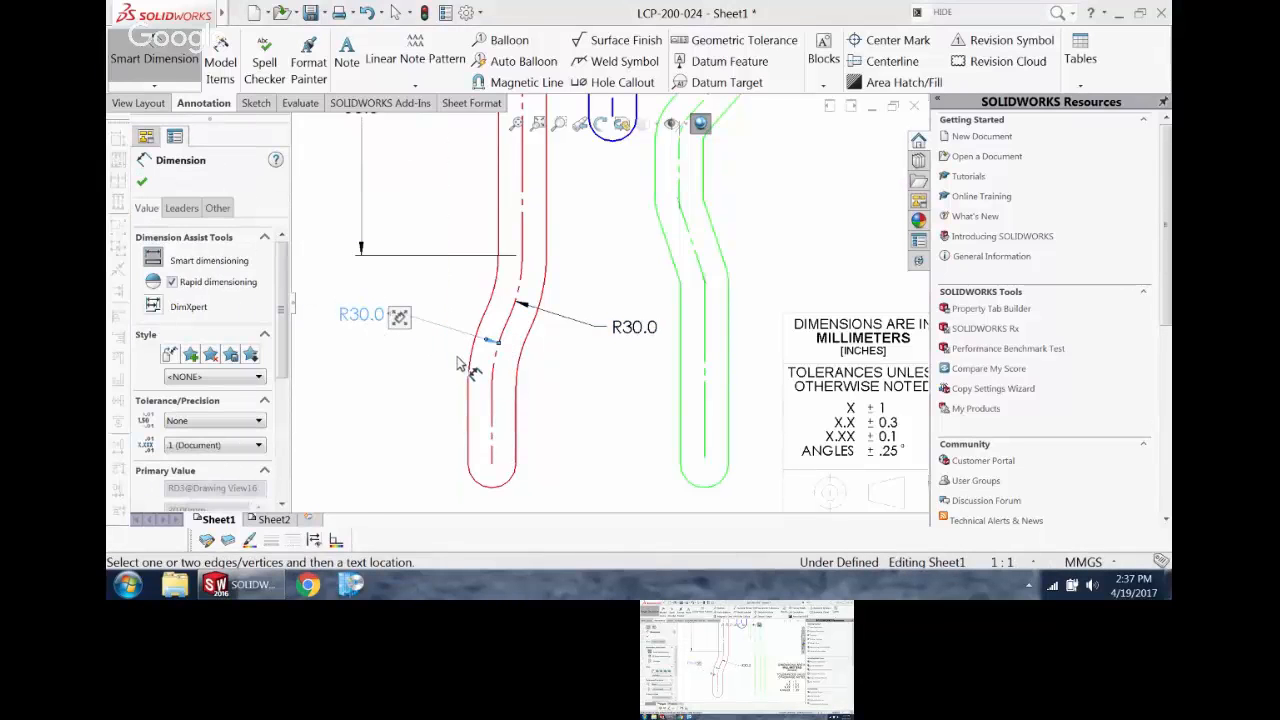
scroll(620, 335, "up", 5)
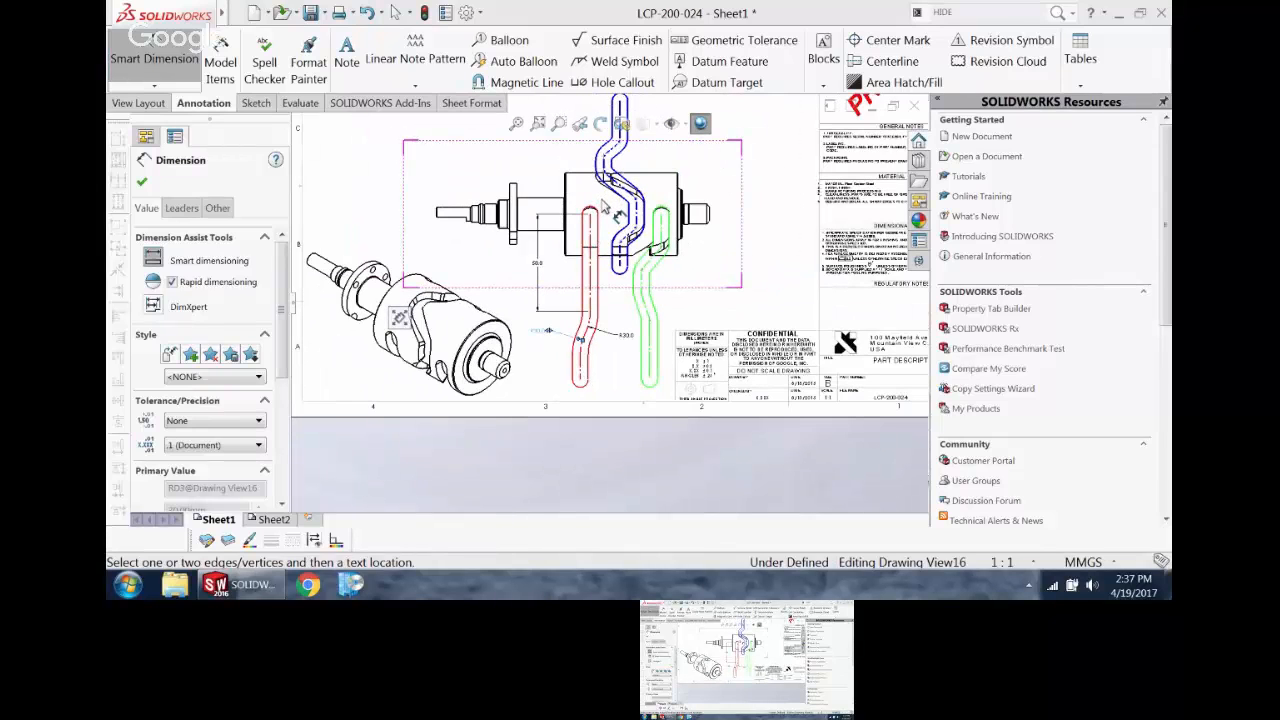
key("Escape")
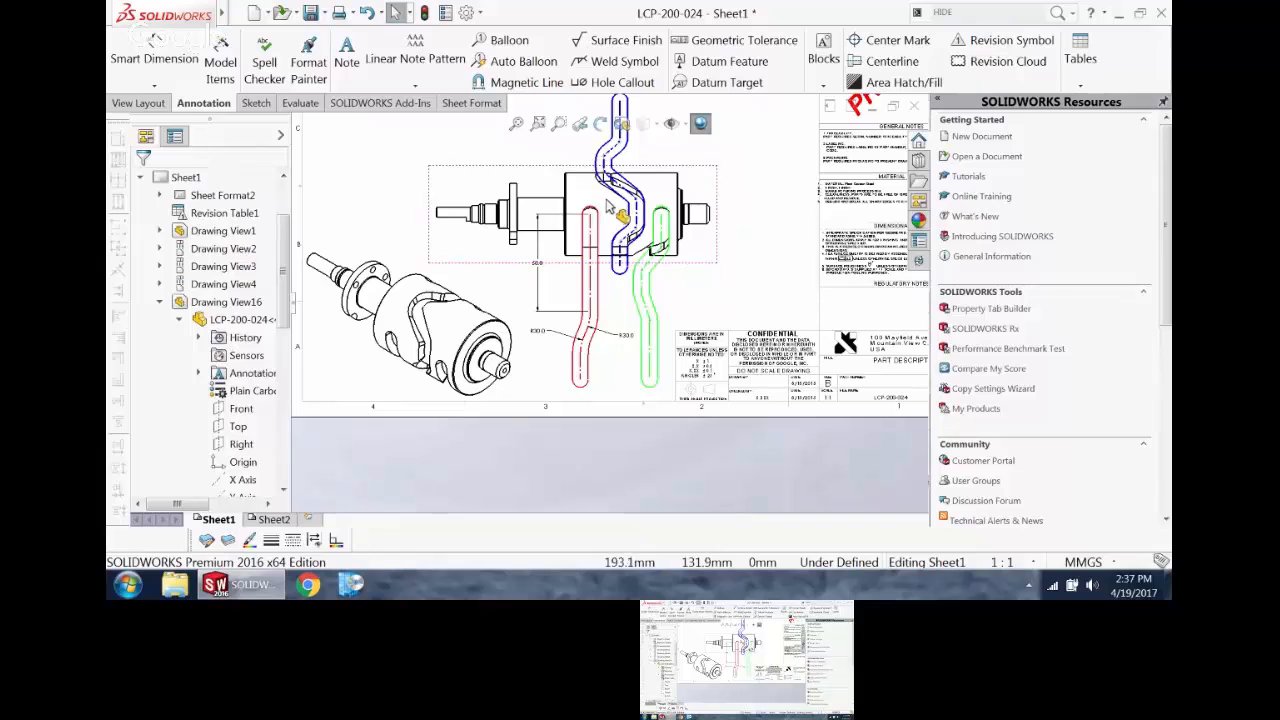
Step: Examine the three colored groove sketches in Drawing View16 alongside the other views on the sheet
scroll(607, 208, "down", 2)
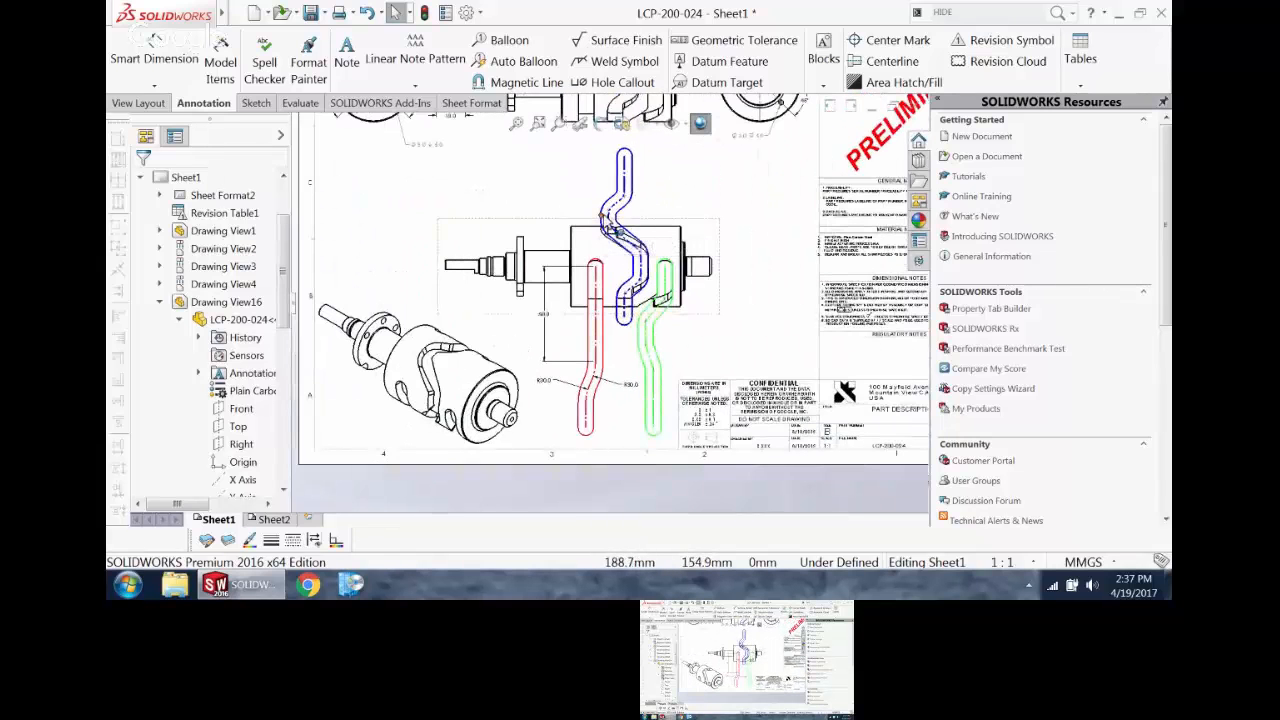
scroll(604, 220, "down", 2)
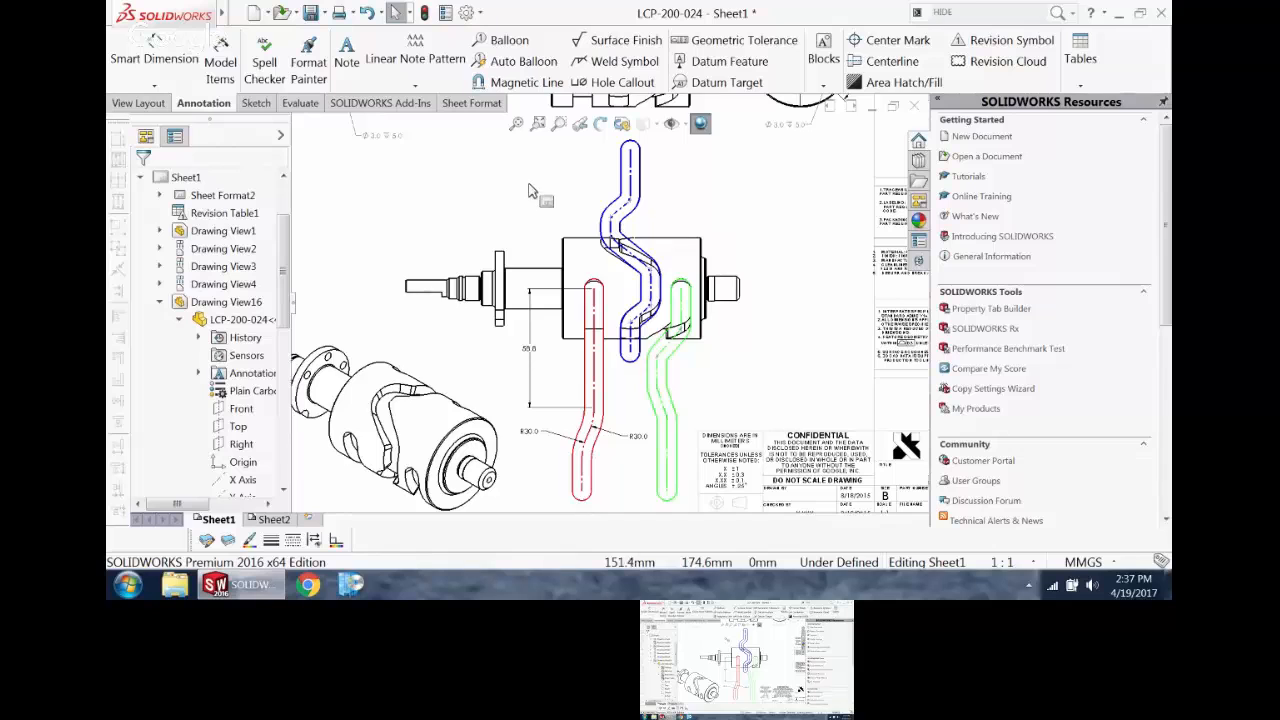
scroll(486, 165, "up", 5)
scroll(556, 264, "down", 2)
scroll(587, 308, "down", 2)
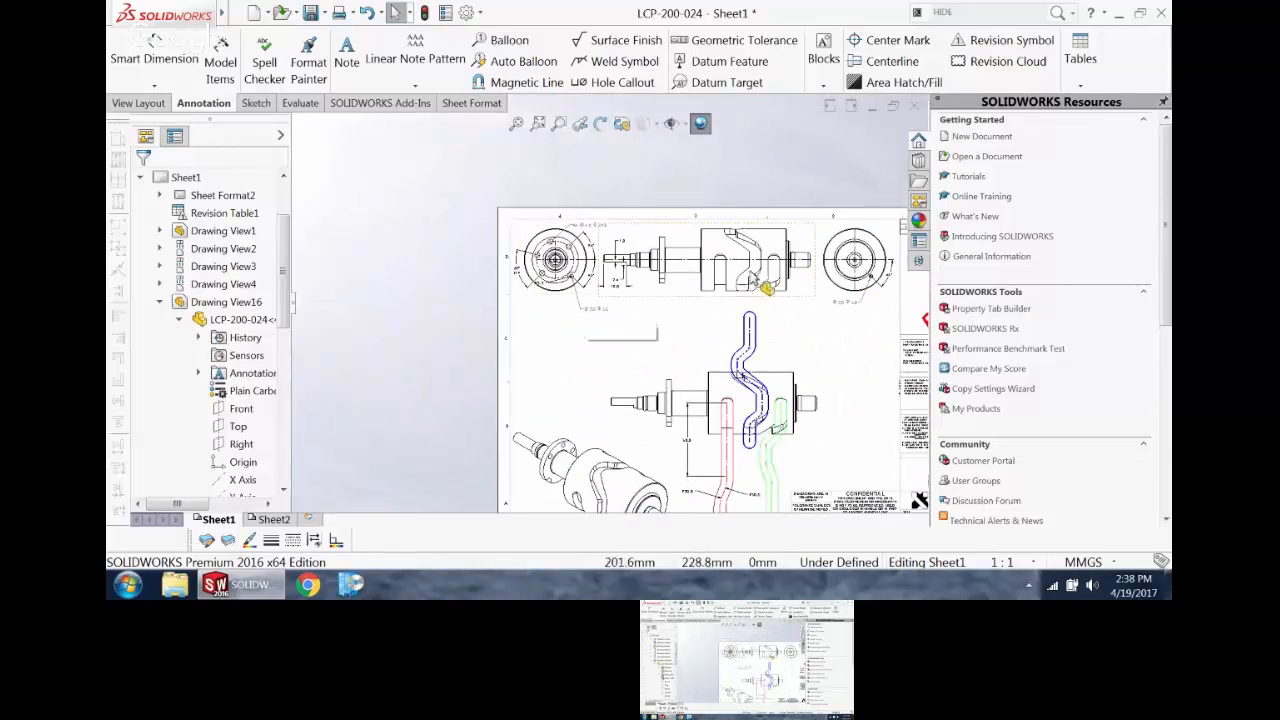
scroll(820, 338, "up", 2)
scroll(765, 312, "down", 3)
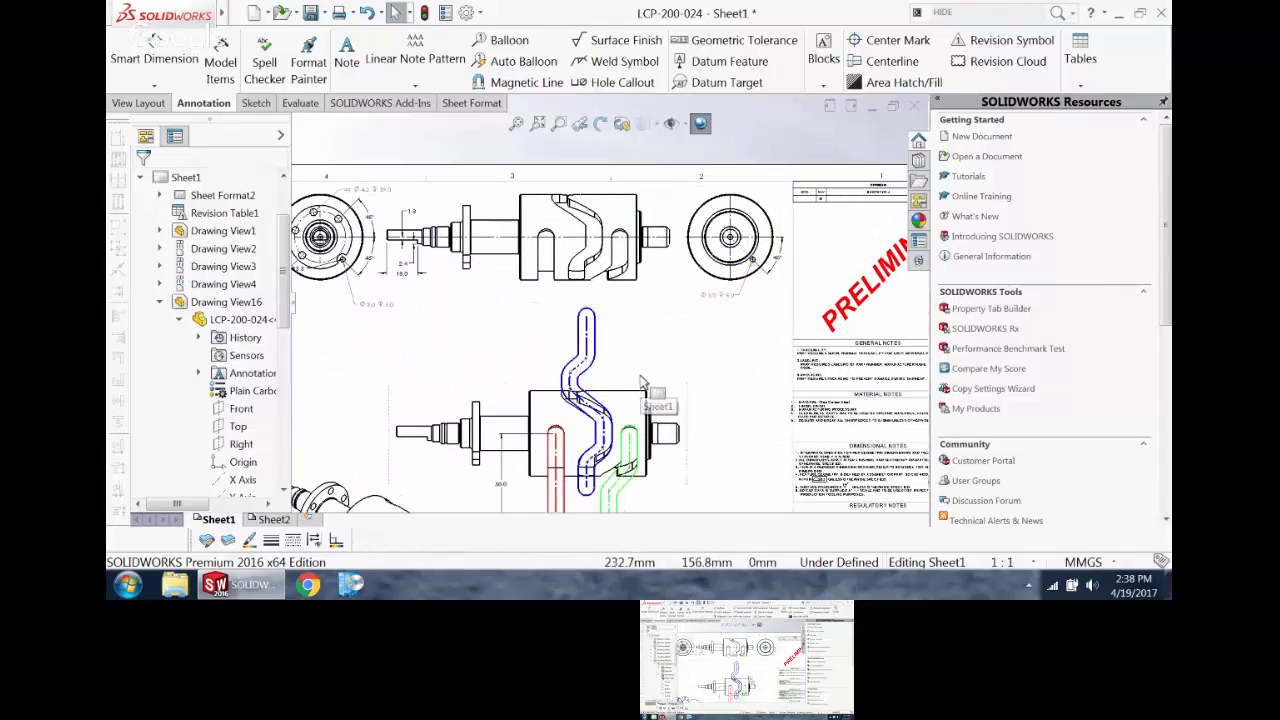
scroll(640, 385, "up", 2)
scroll(632, 398, "down", 2)
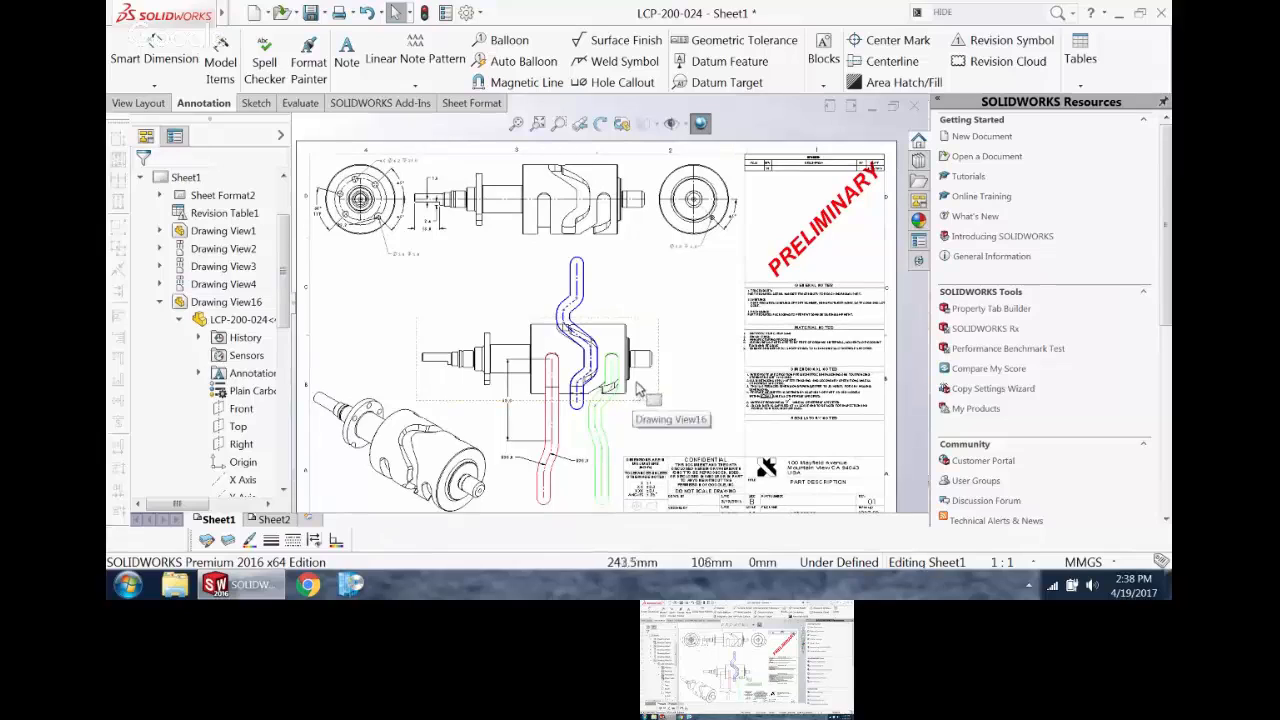
left_click(700, 342)
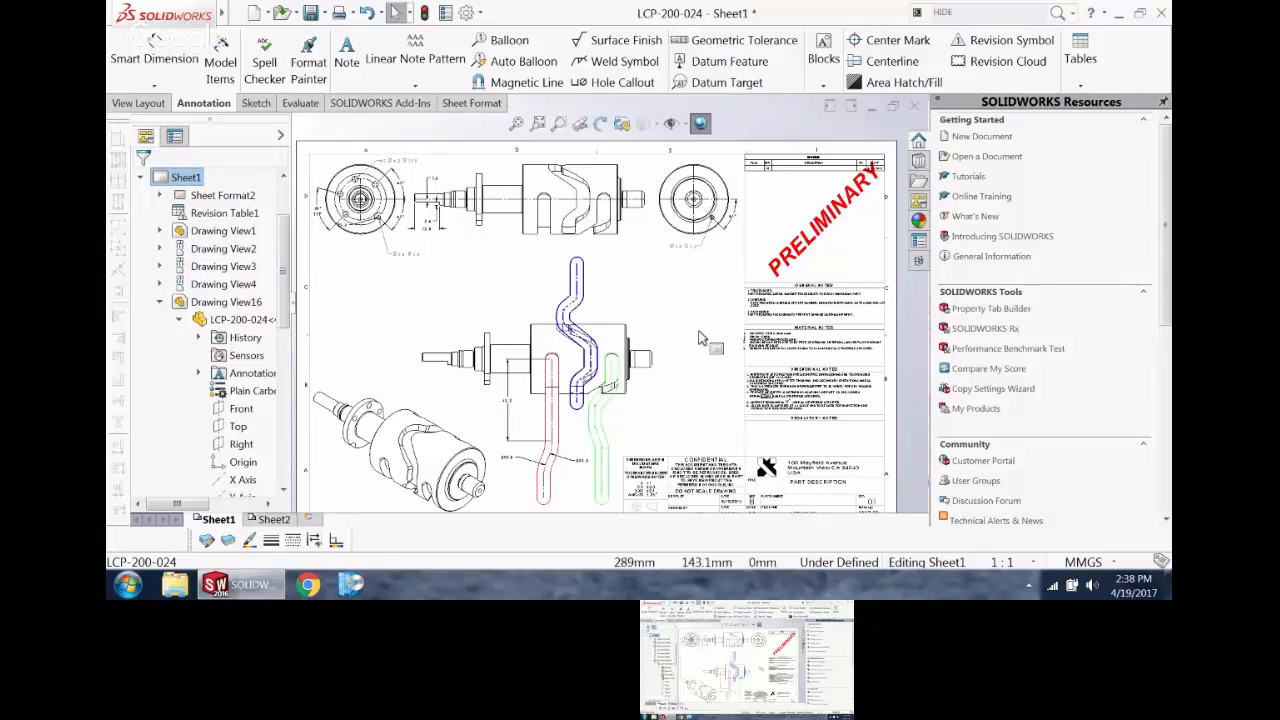
scroll(710, 240, "down", 2)
left_click(705, 193)
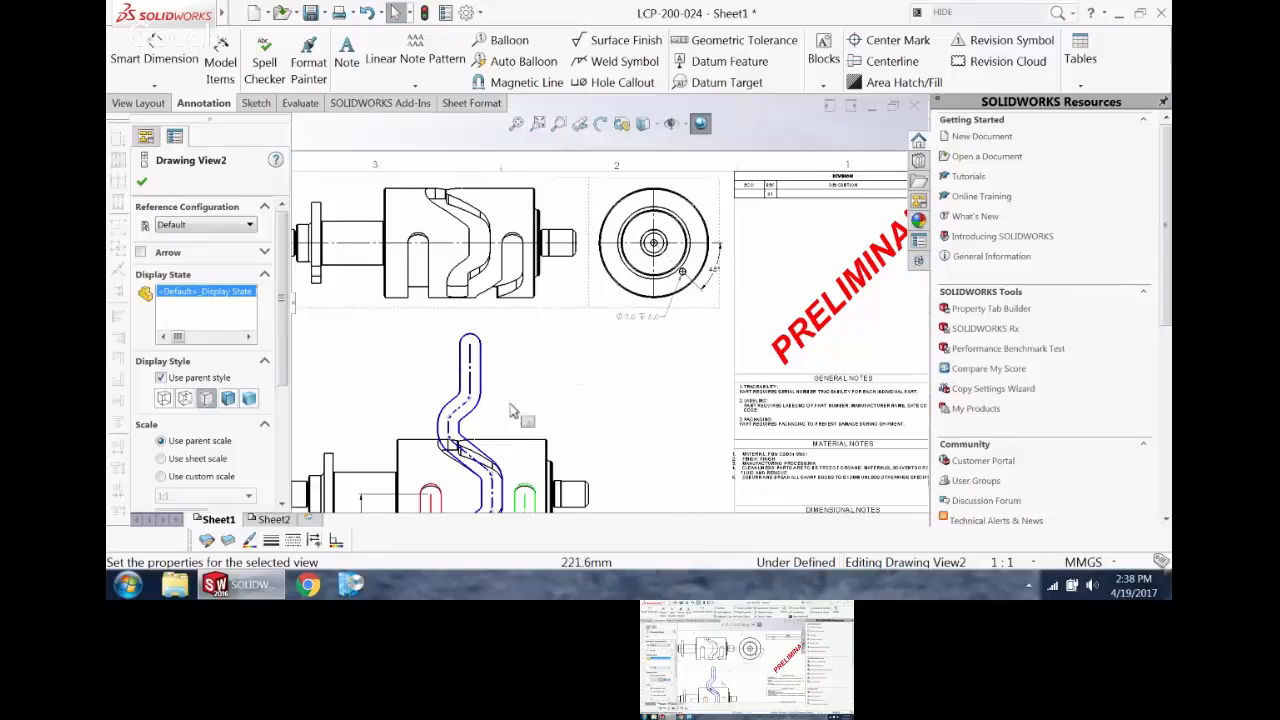
scroll(555, 380, "down", 3)
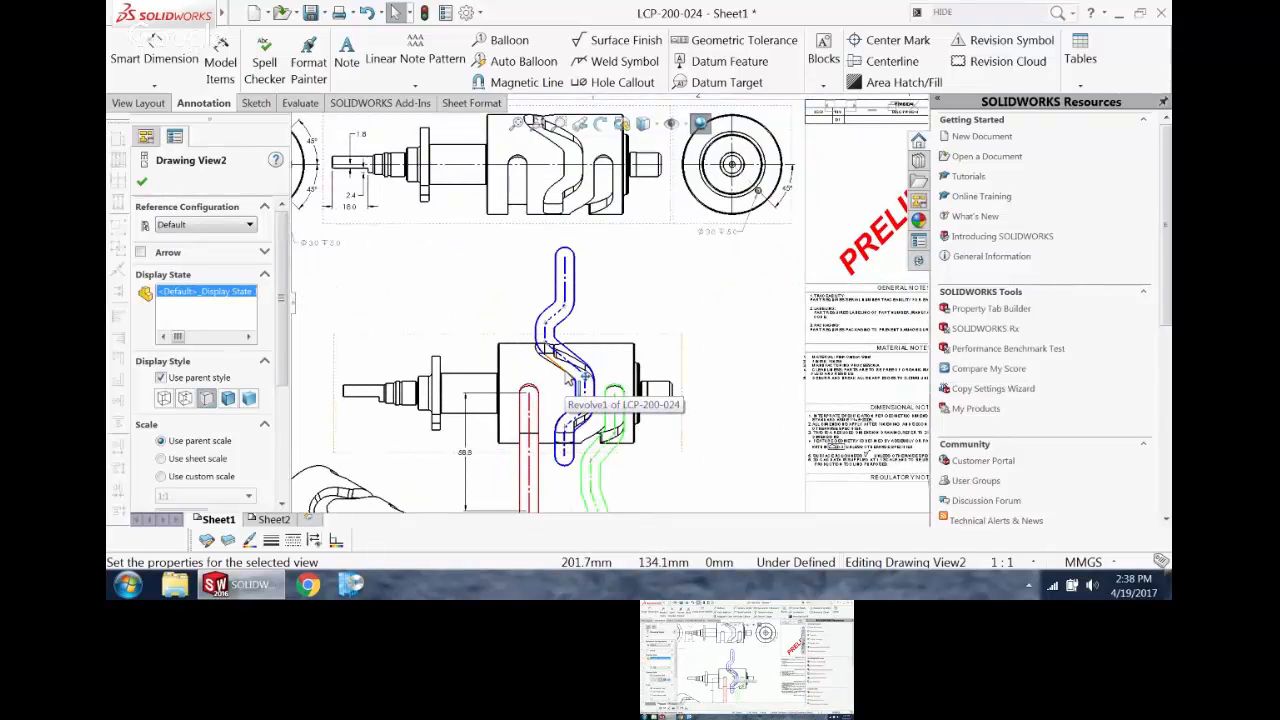
scroll(573, 378, "up", 5)
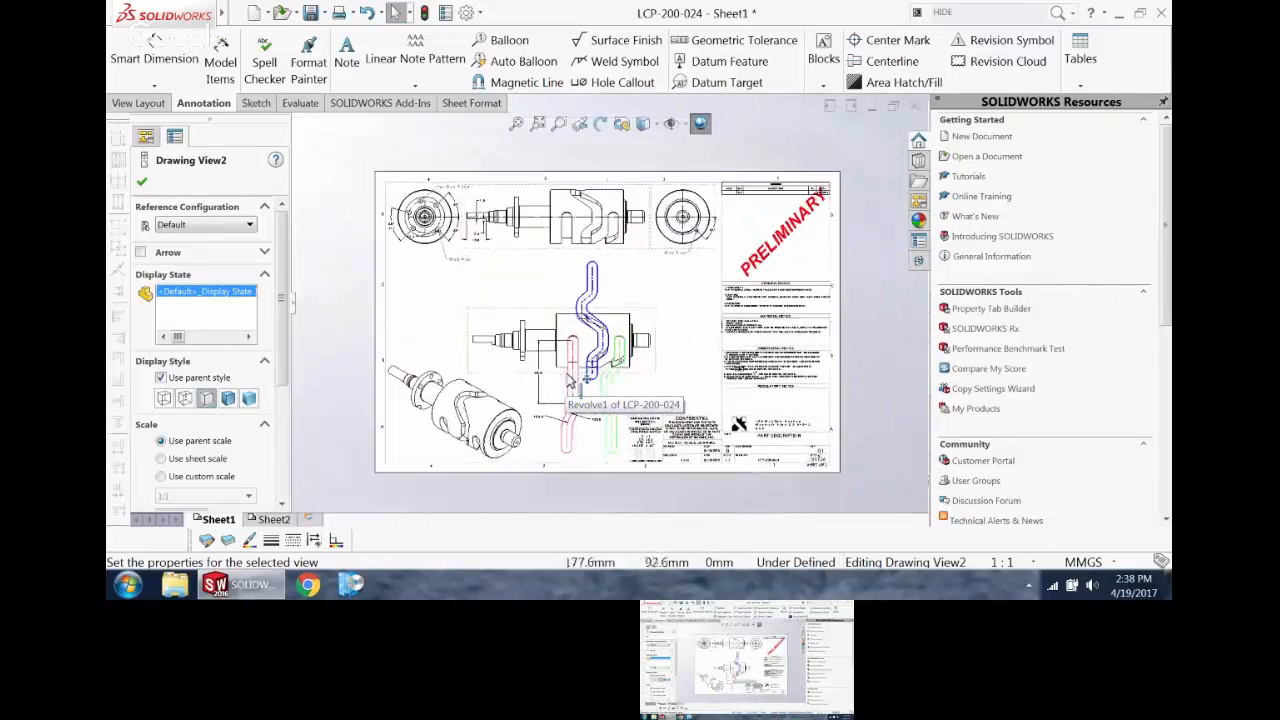
left_click(685, 355)
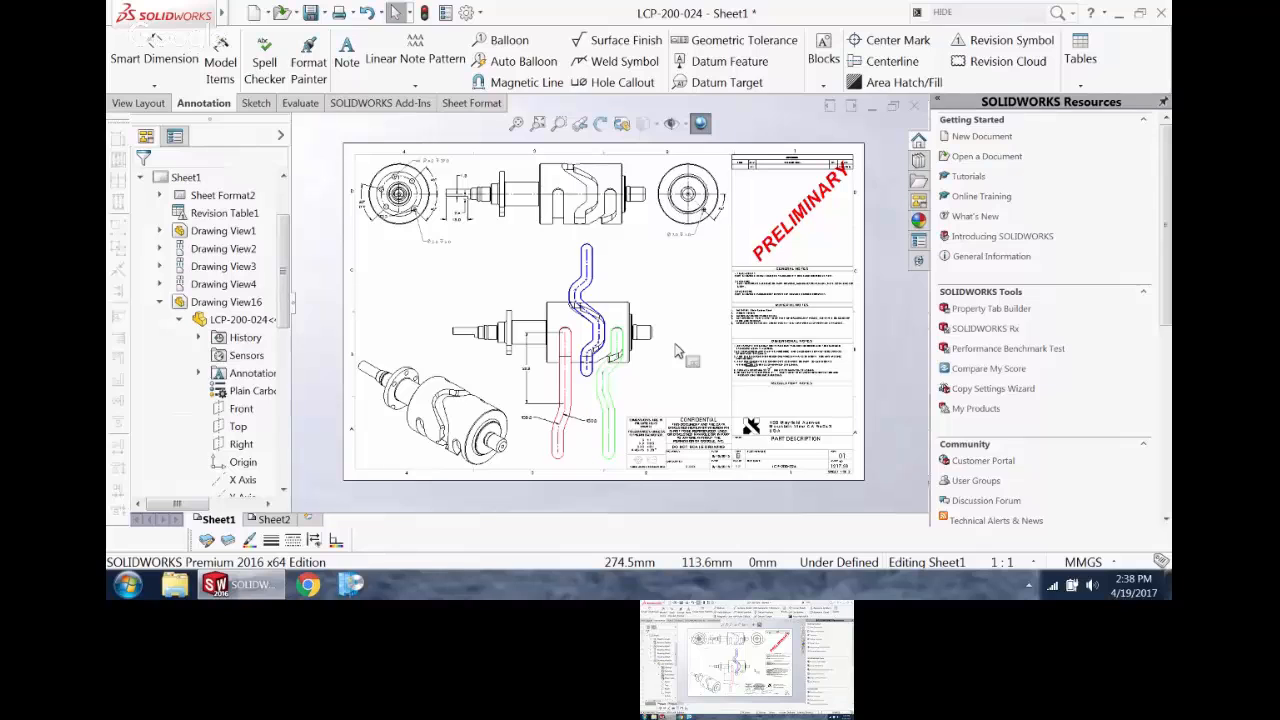
Step: Close drawing LCP-200-024 and open LCP-200-010.SLDDRW from the NEW TRIKE folder
left_click(914, 110)
left_click(583, 302)
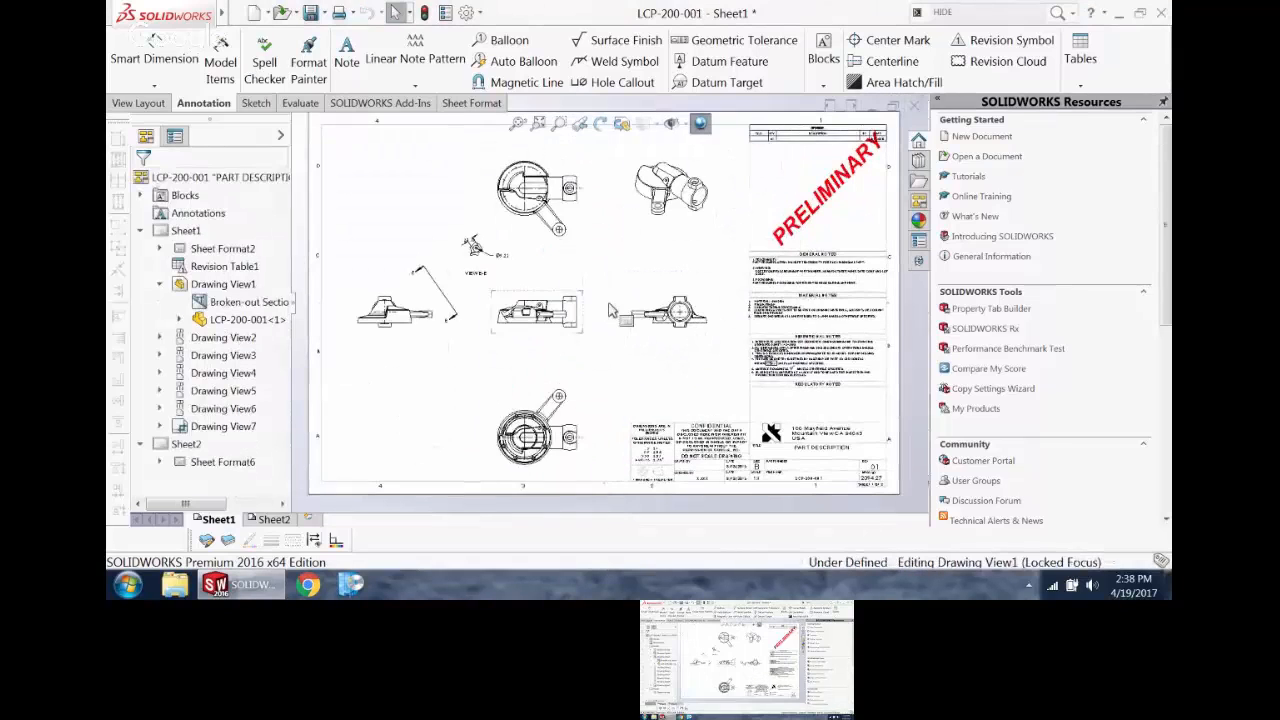
key("r")
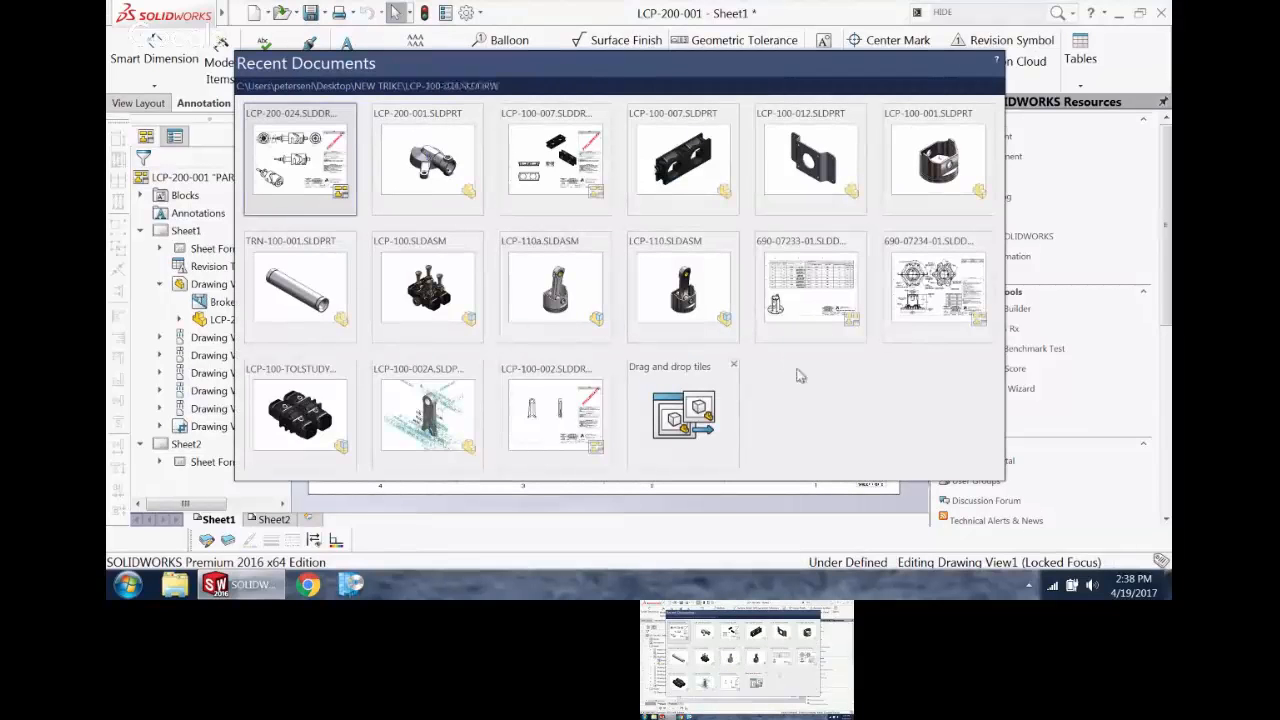
left_click(802, 513)
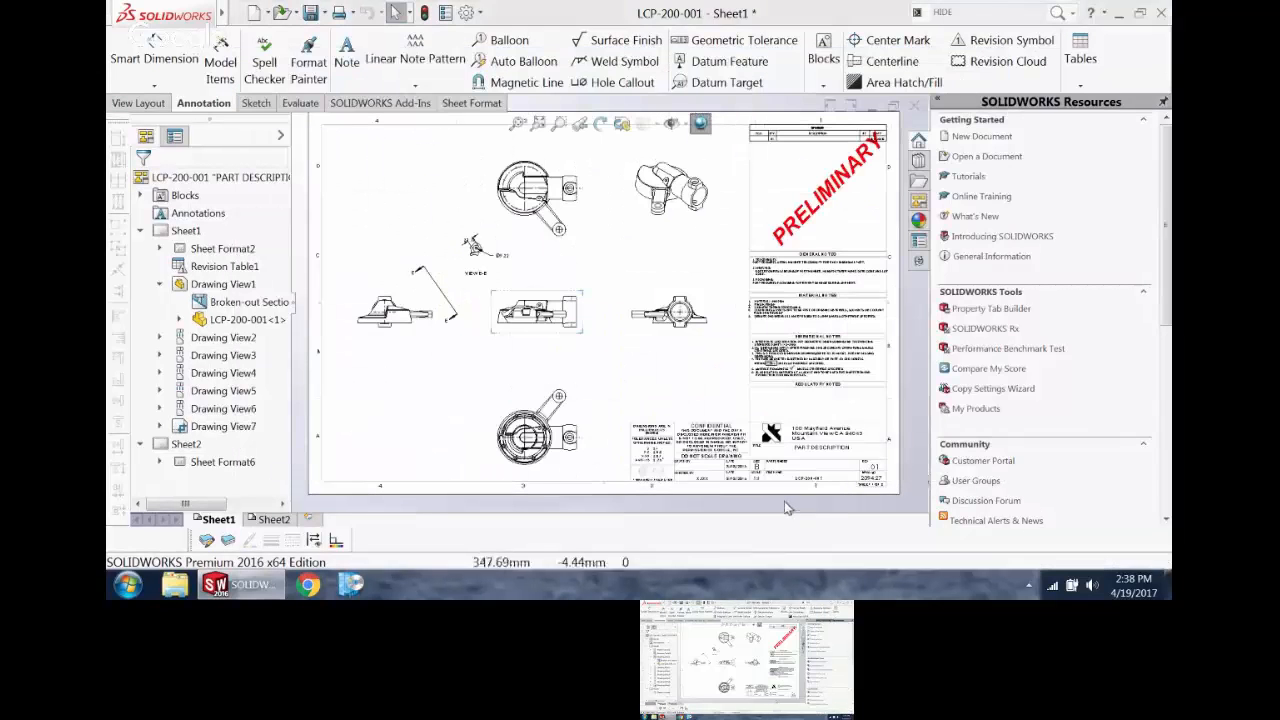
left_click(284, 14)
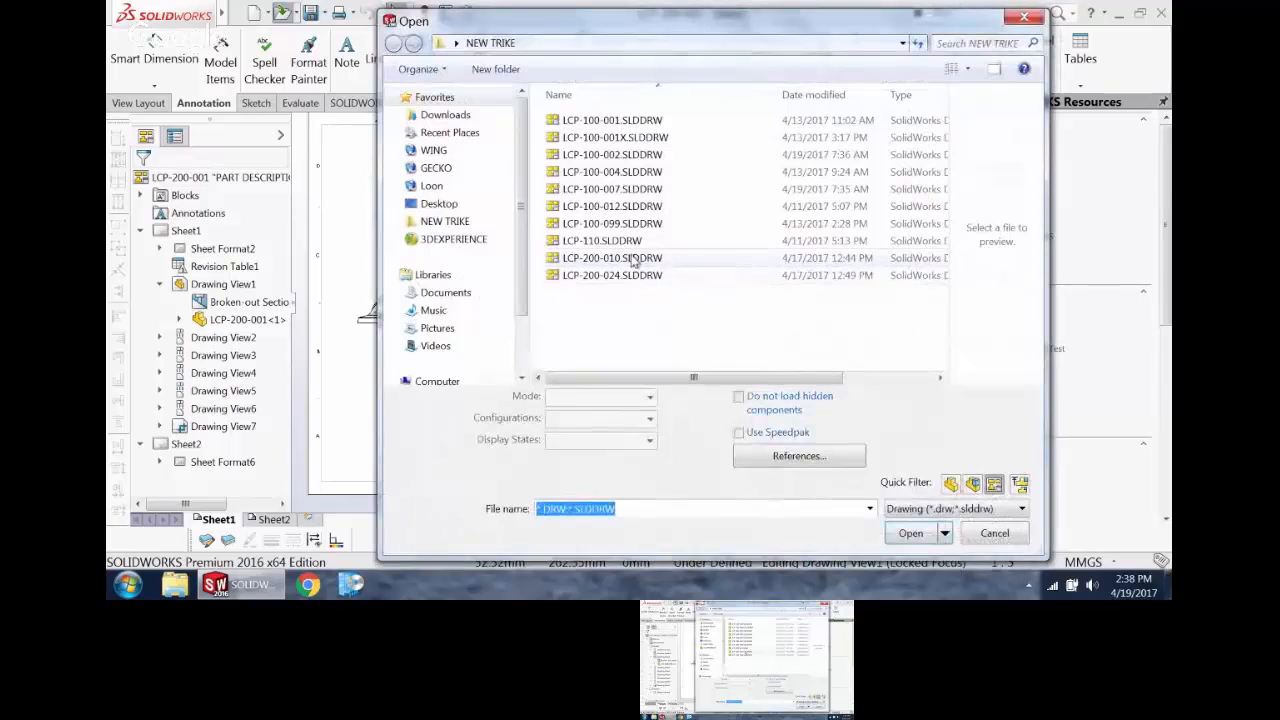
left_click(612, 258)
left_click(912, 530)
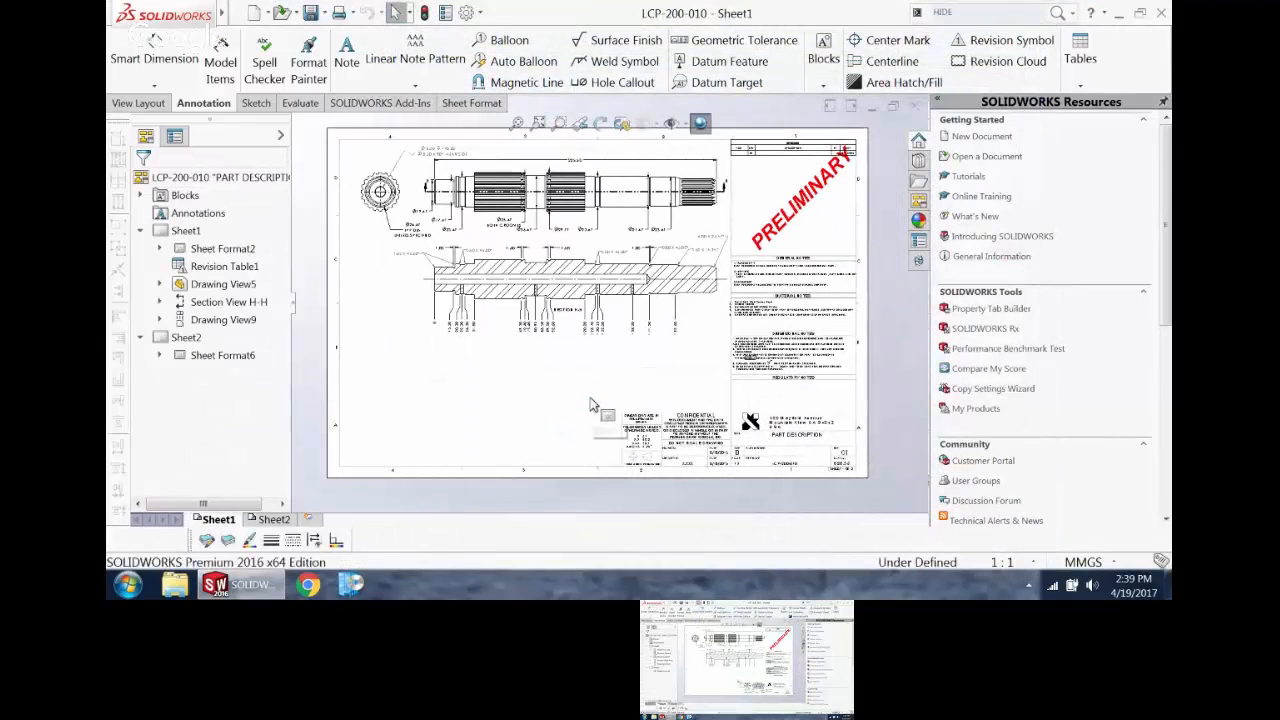
Step: Project a new view from the upper dimensioned shaft view and place it below Section H-H
left_click(683, 229)
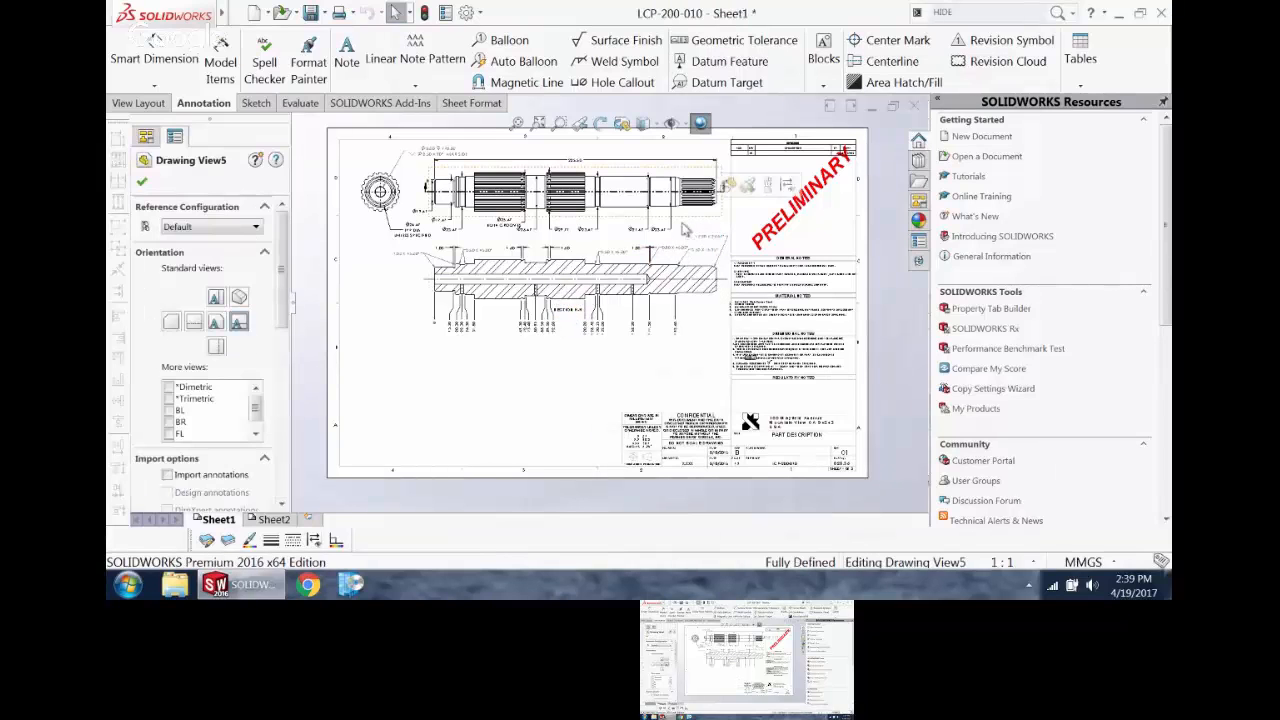
left_click(155, 105)
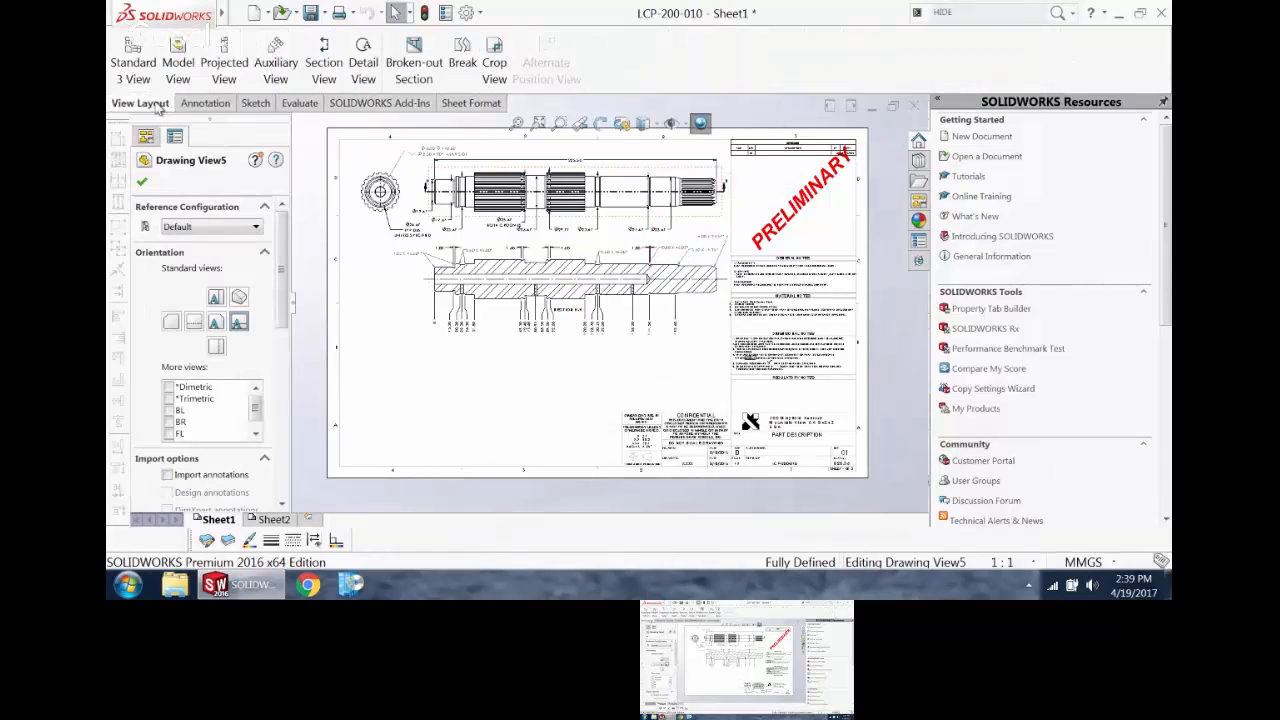
left_click(230, 58)
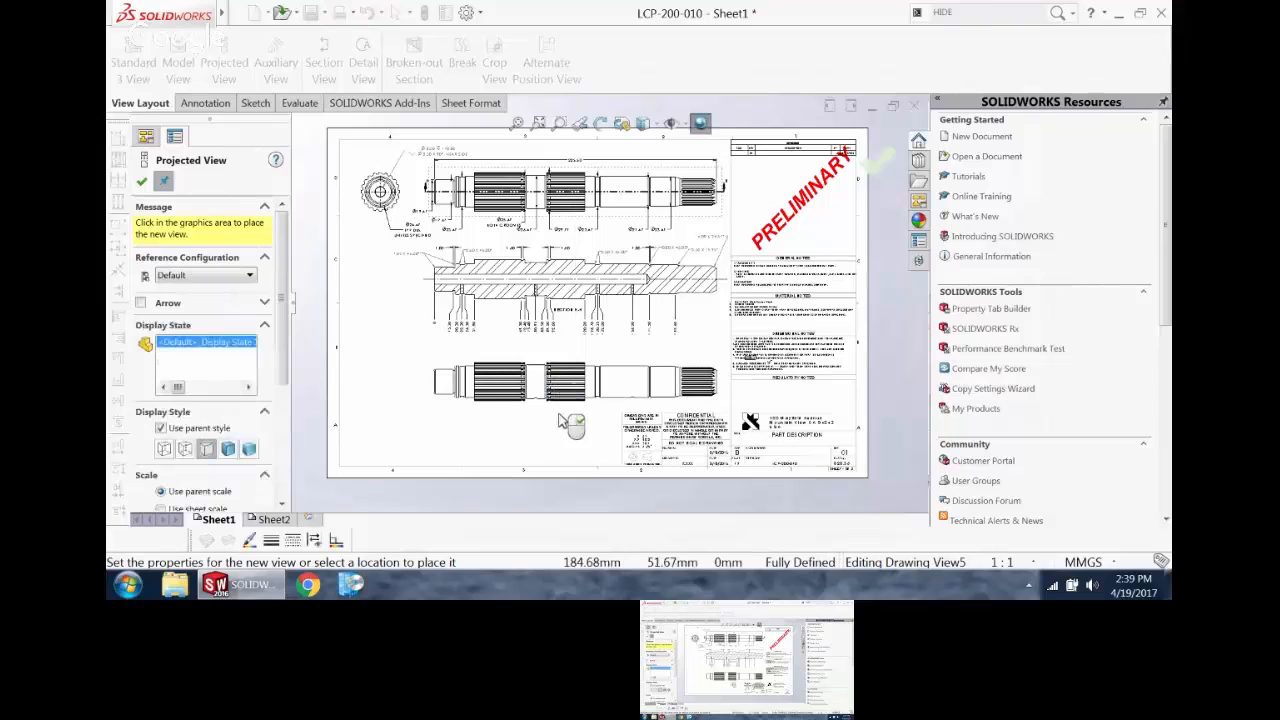
left_click(560, 418)
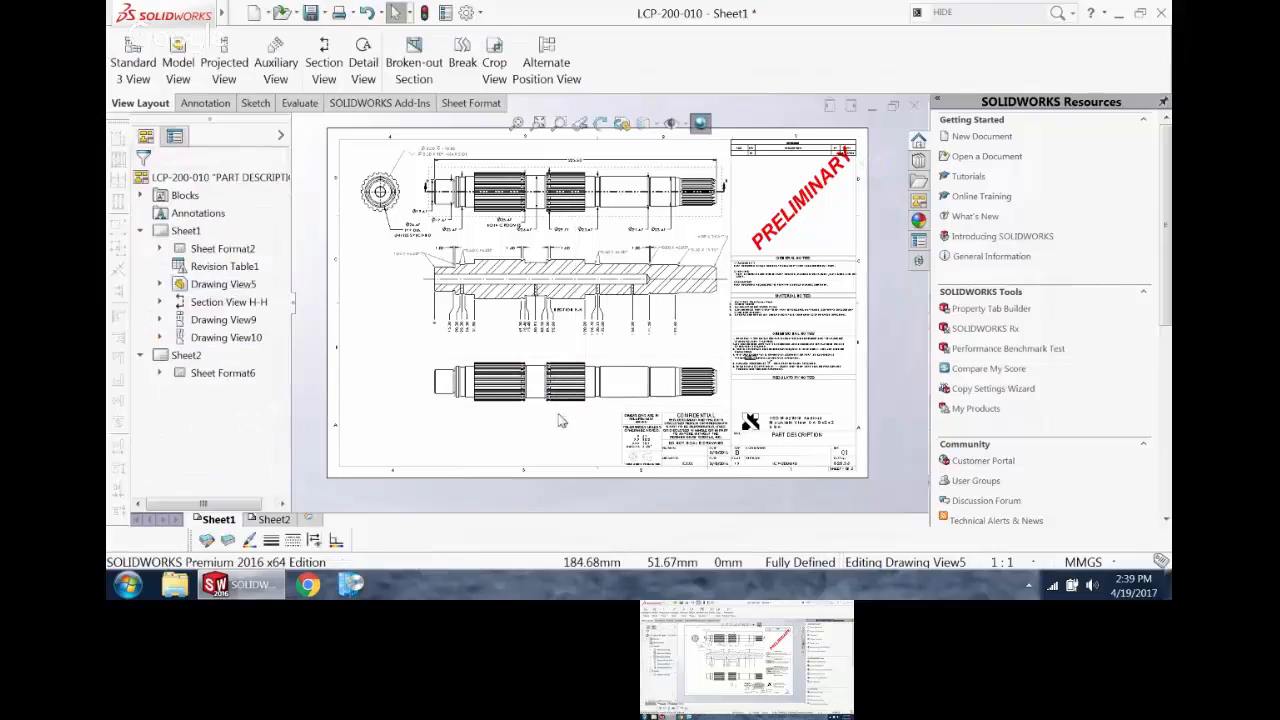
Step: Place a copy of the projected shaft view below it, overlapping the sheet's lower edge
left_click(508, 446)
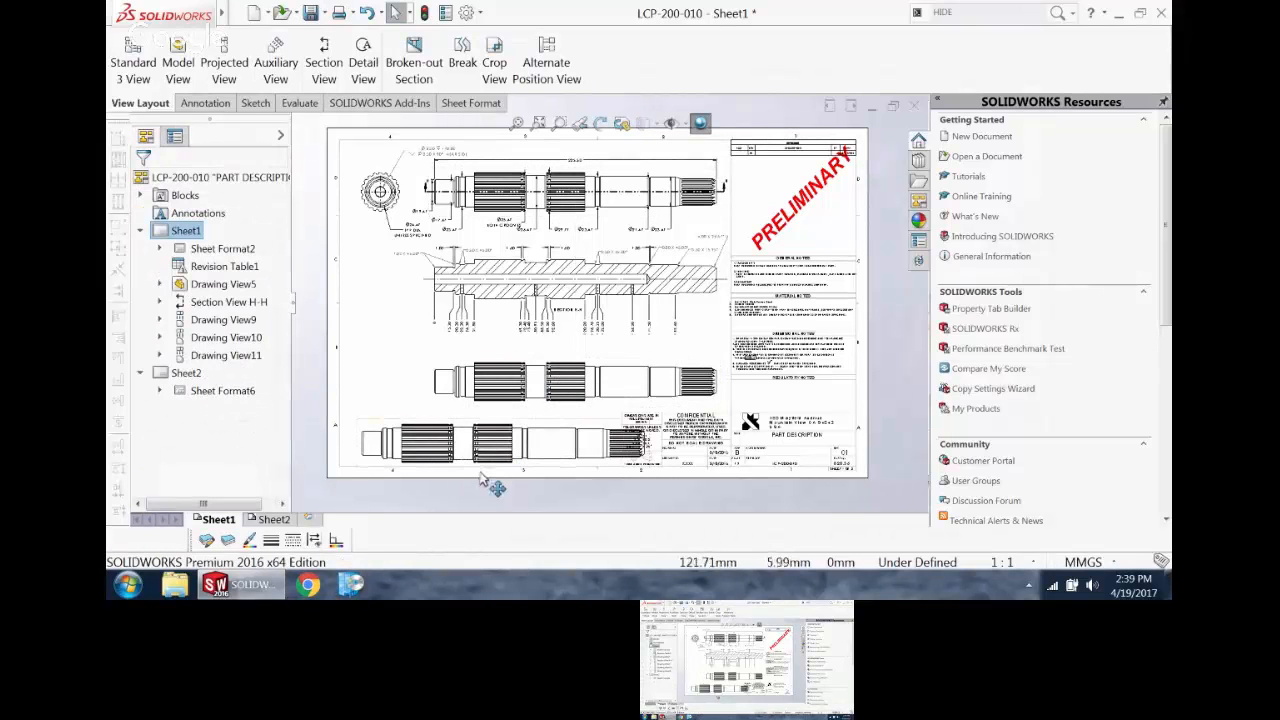
left_click_drag(482, 476, 467, 507)
scroll(556, 371, "up", 3)
scroll(604, 352, "down", 2)
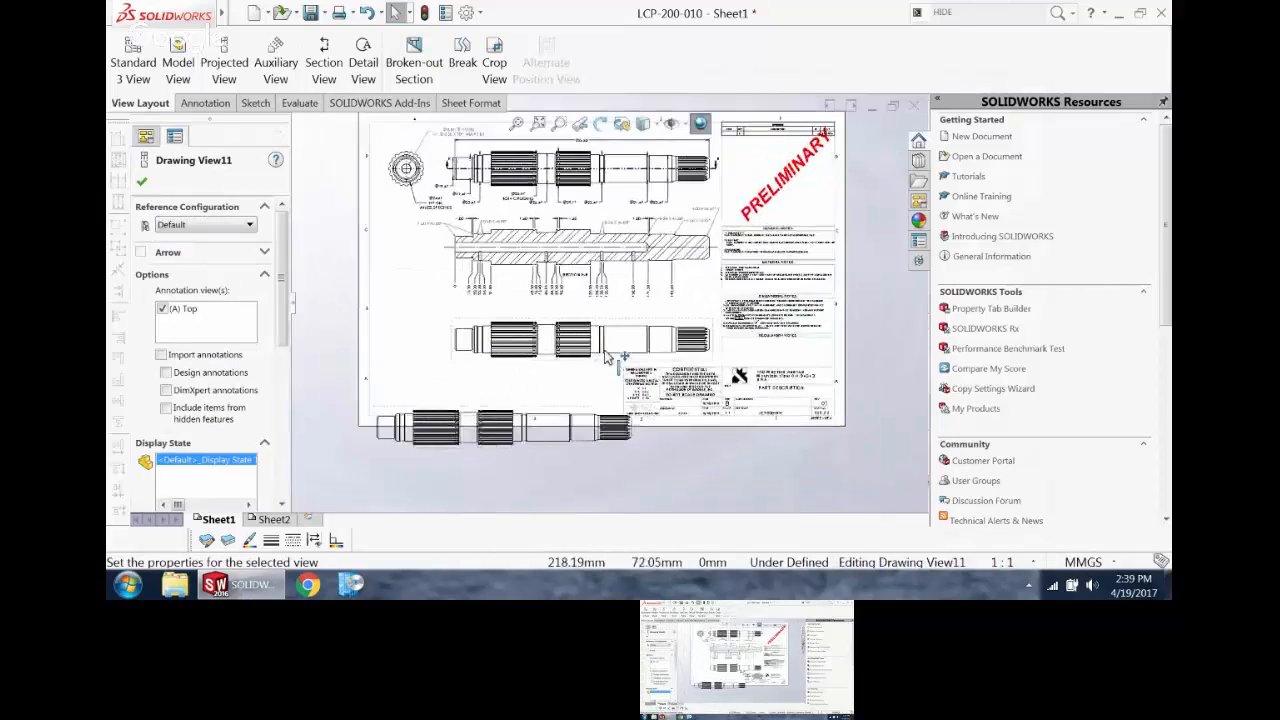
Step: Break the projected shaft view with a Zig Zag Cut and 12.7 mm gap across its first long splined section
scroll(604, 357, "down", 2)
scroll(604, 435, "up", 2)
scroll(556, 325, "down", 2)
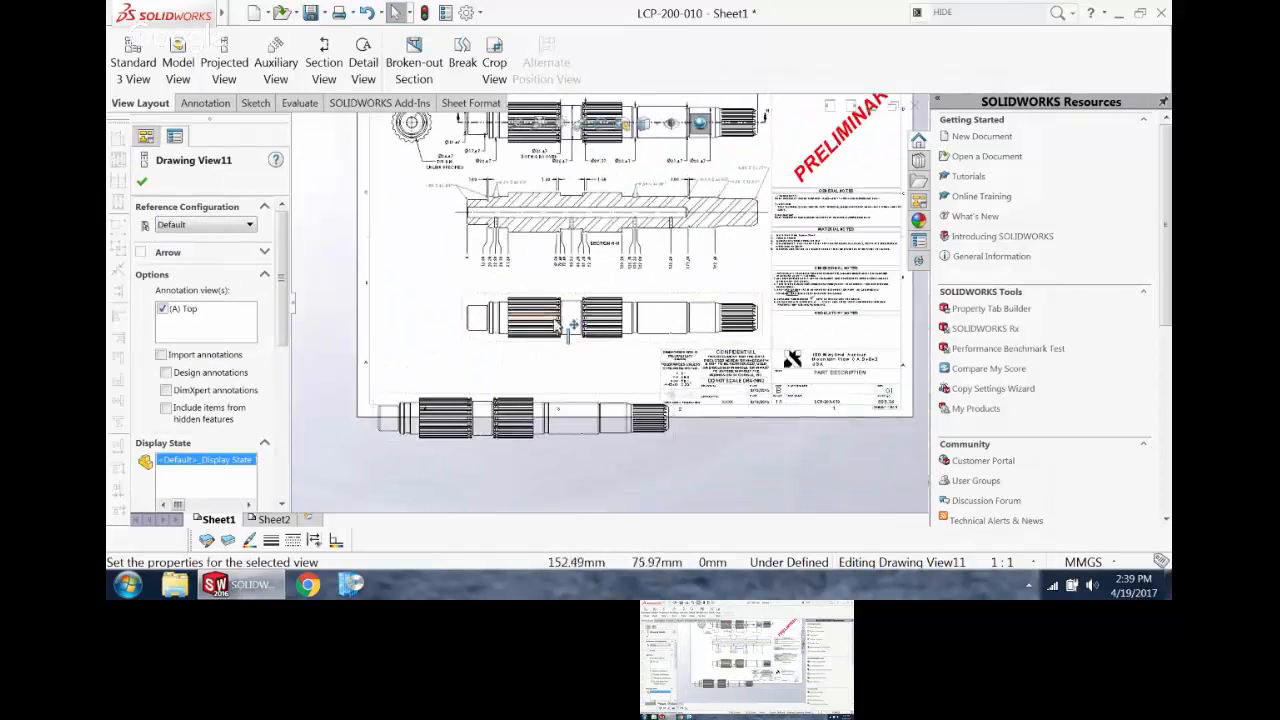
scroll(560, 325, "down", 1)
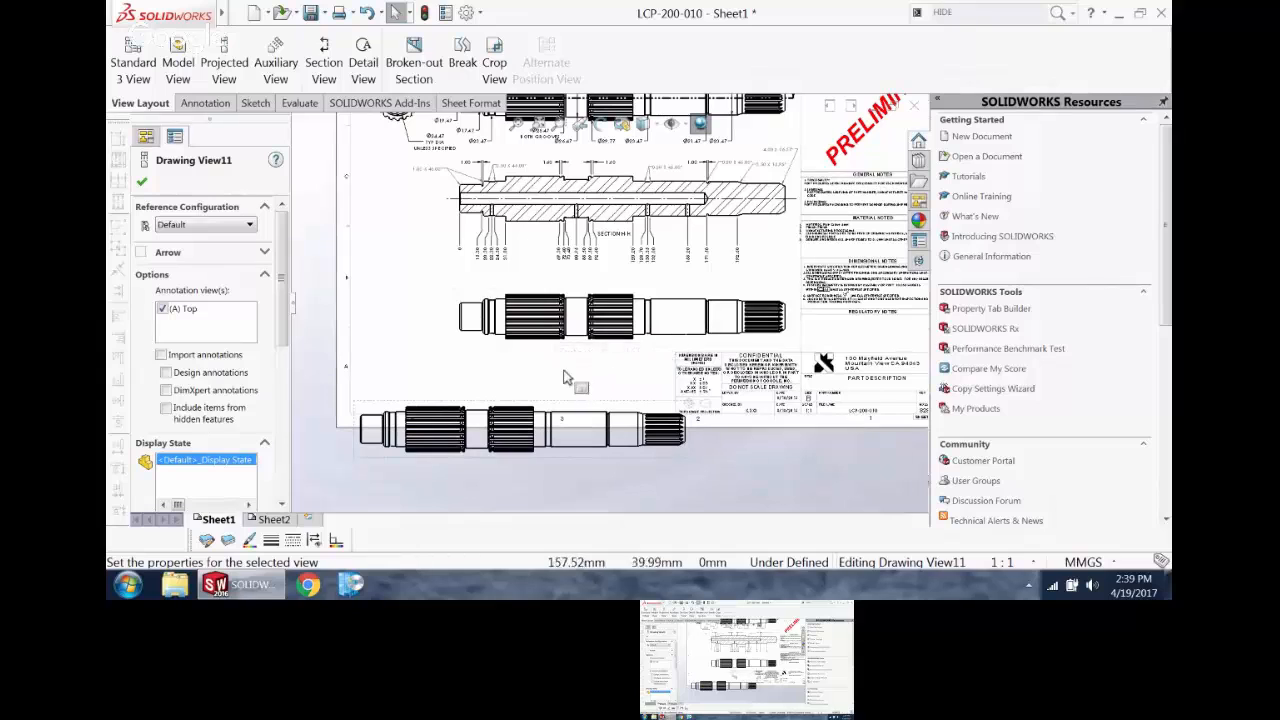
left_click(596, 353)
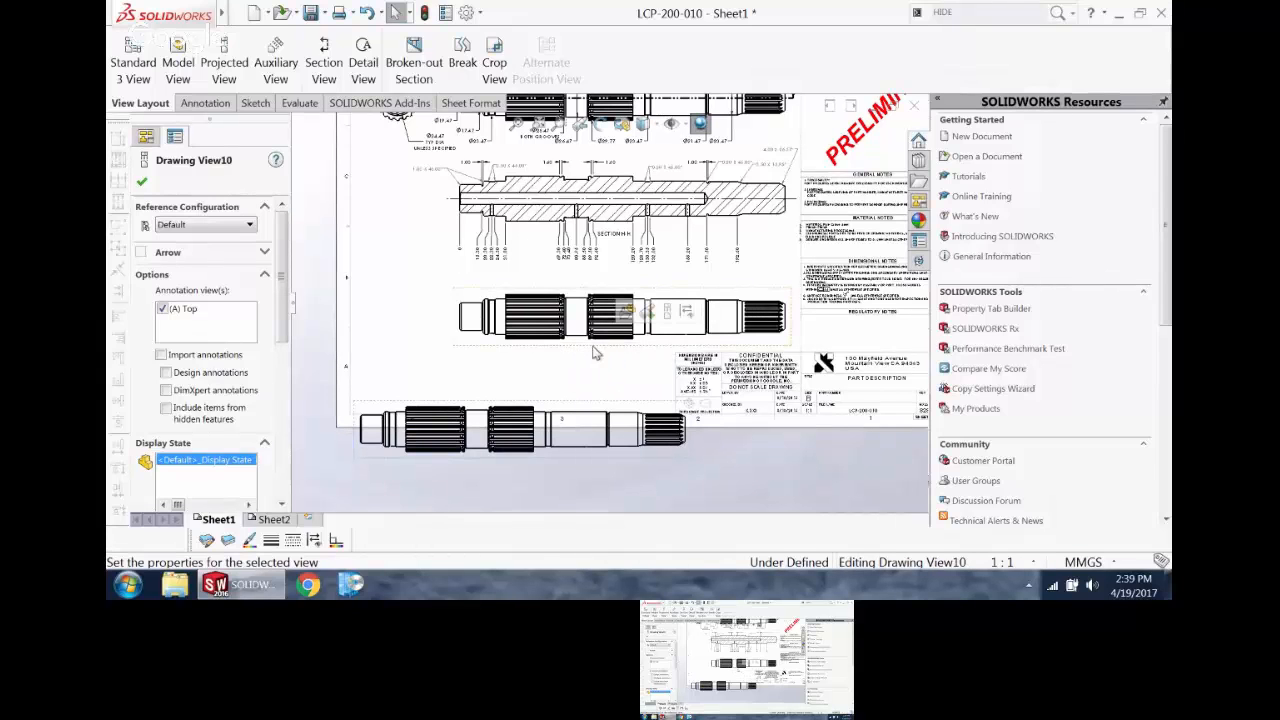
left_click(204, 103)
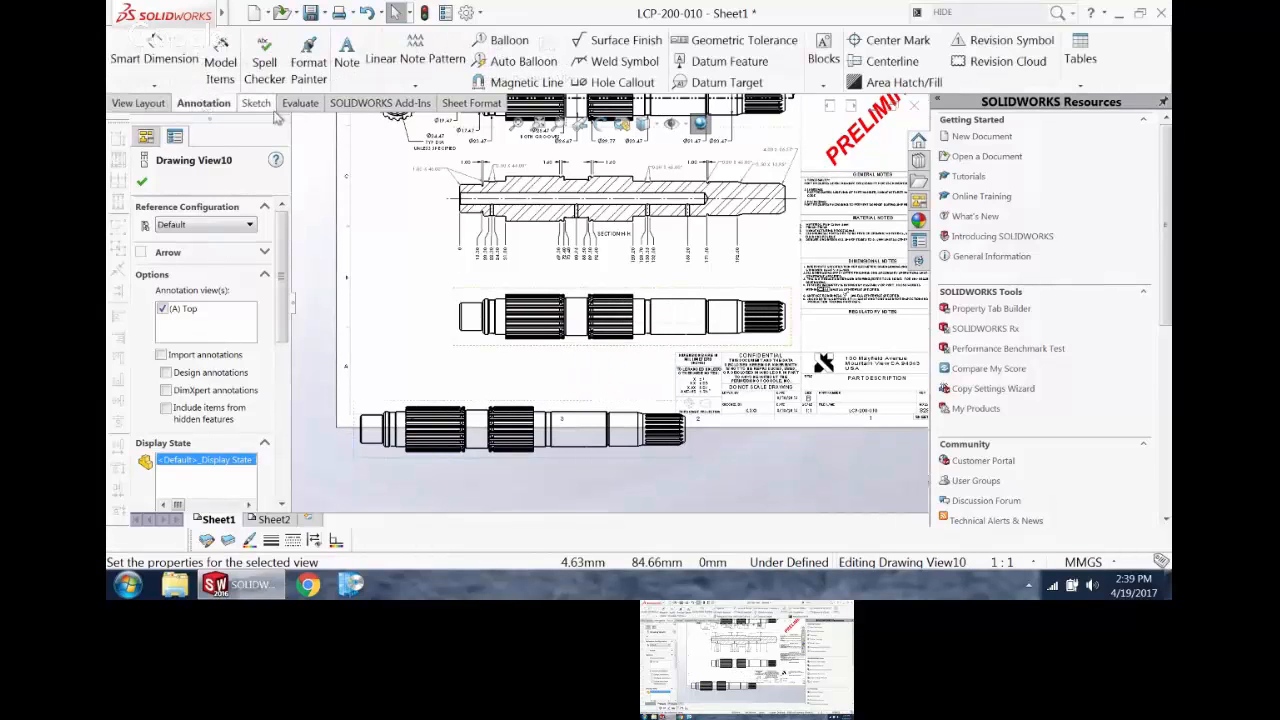
left_click(147, 108)
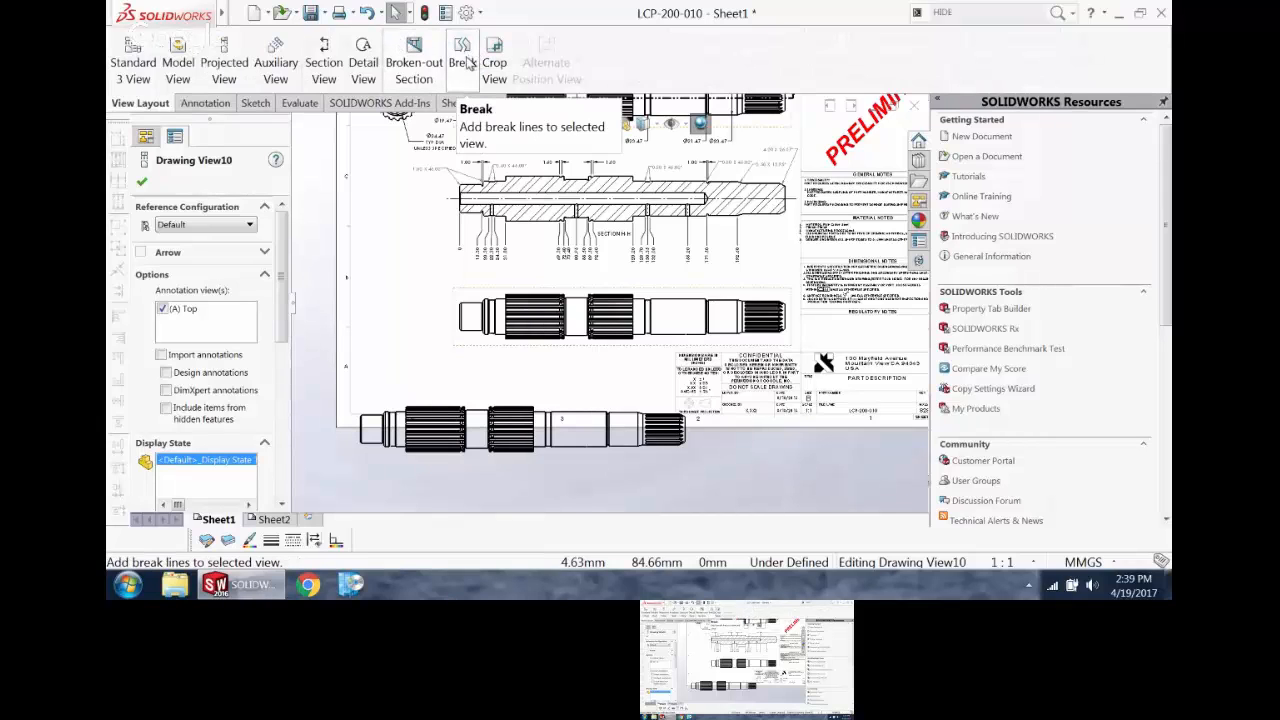
left_click(466, 64)
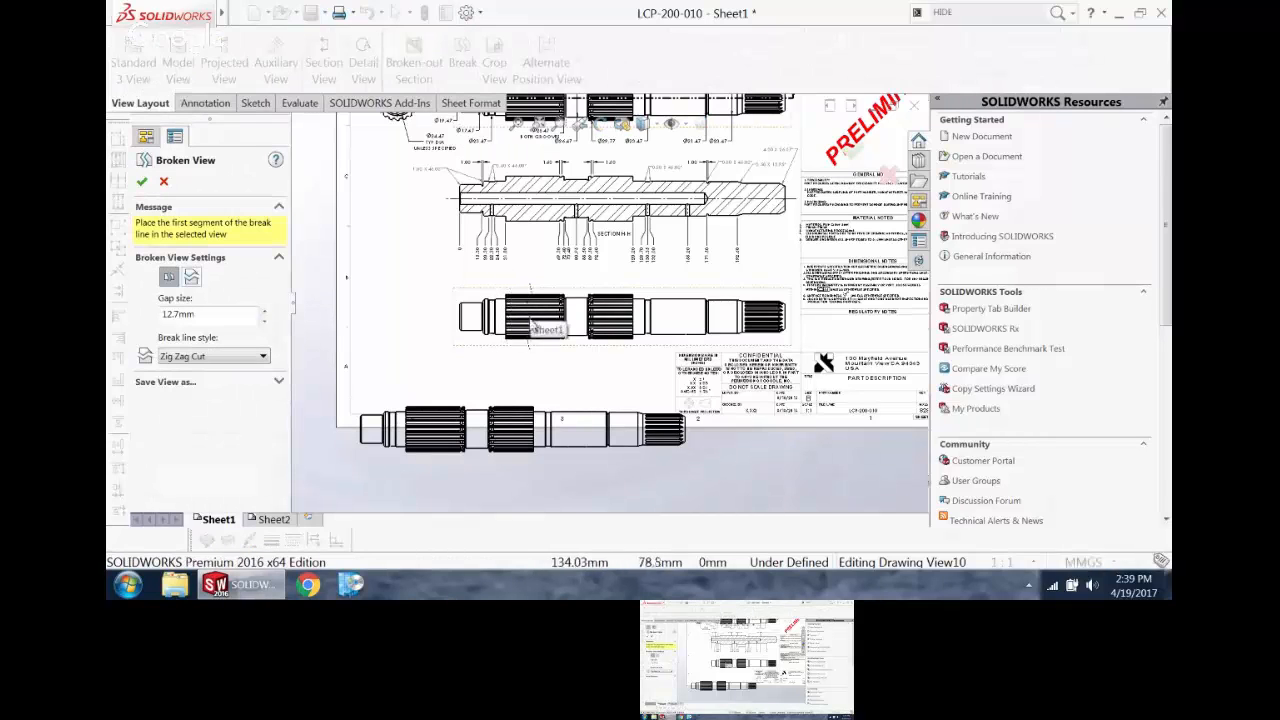
left_click(527, 340)
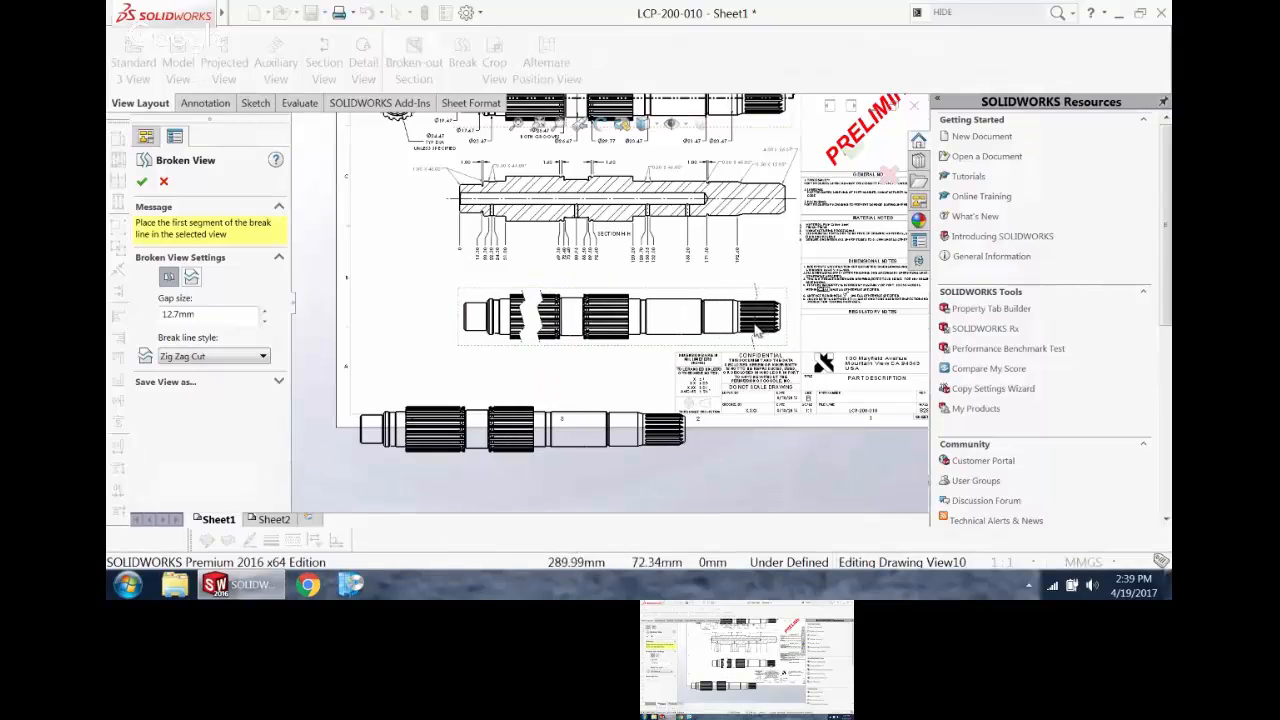
Step: Add a second zigzag break across the short splined end of the same shaft view
left_click(755, 331)
left_click(765, 332)
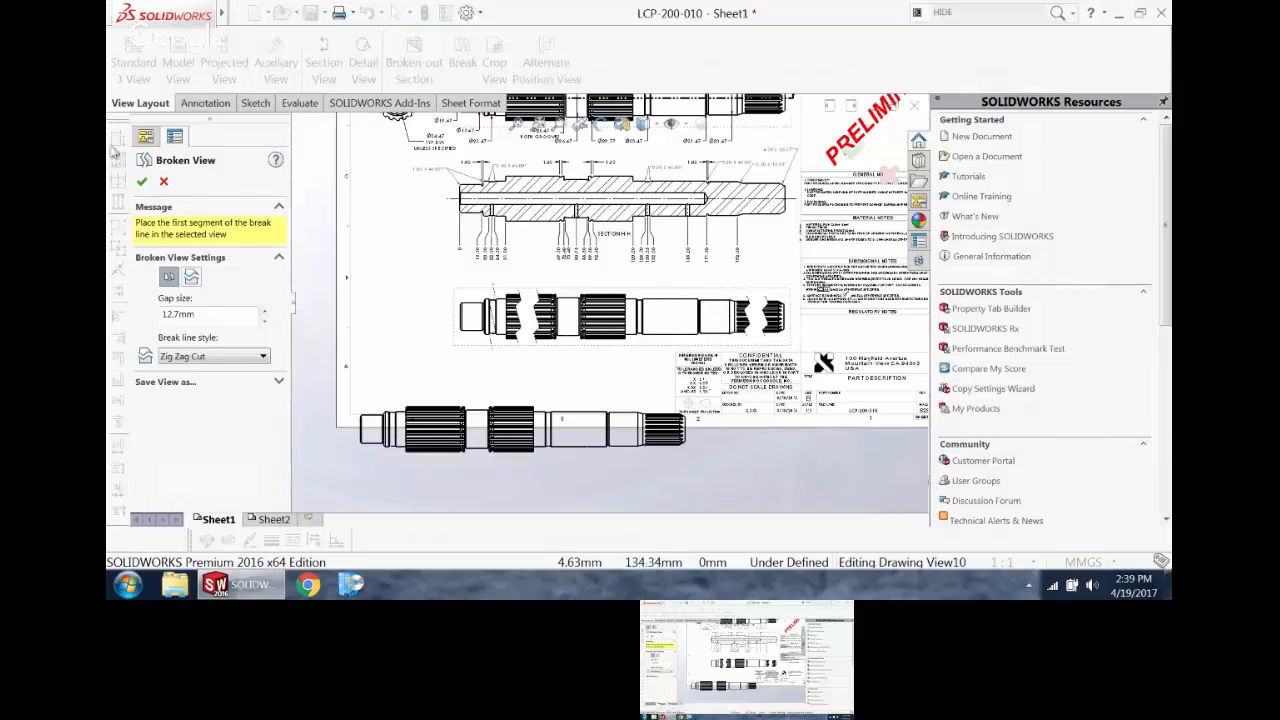
left_click(142, 182)
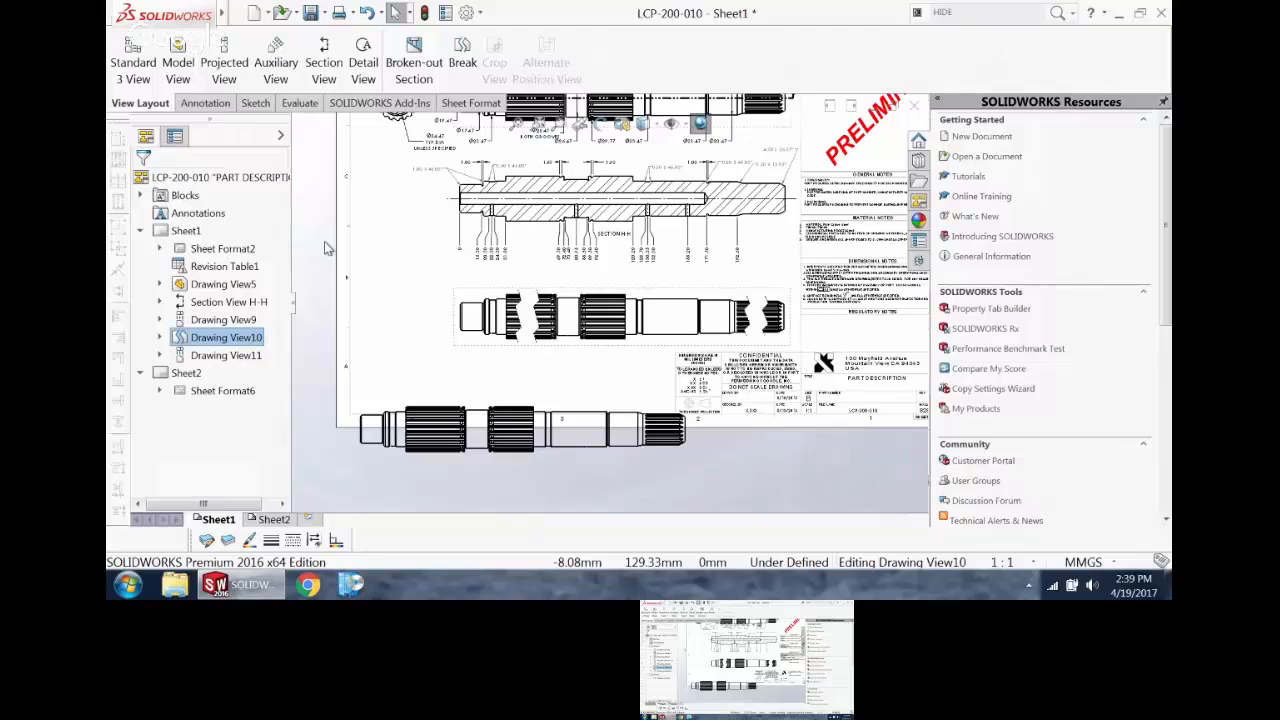
Step: Try to add a smart dimension between the two ends of the broken shaft view
scroll(648, 168, "up", 3)
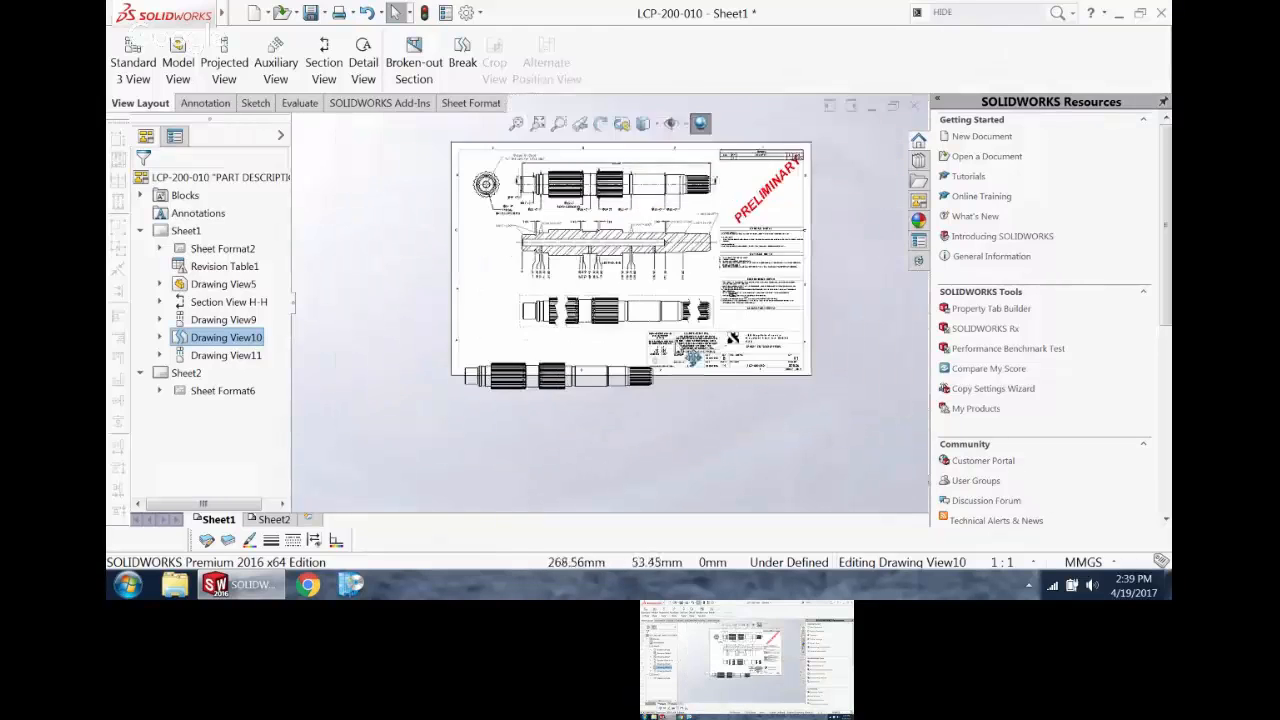
scroll(686, 228, "down", 4)
scroll(444, 190, "up", 2)
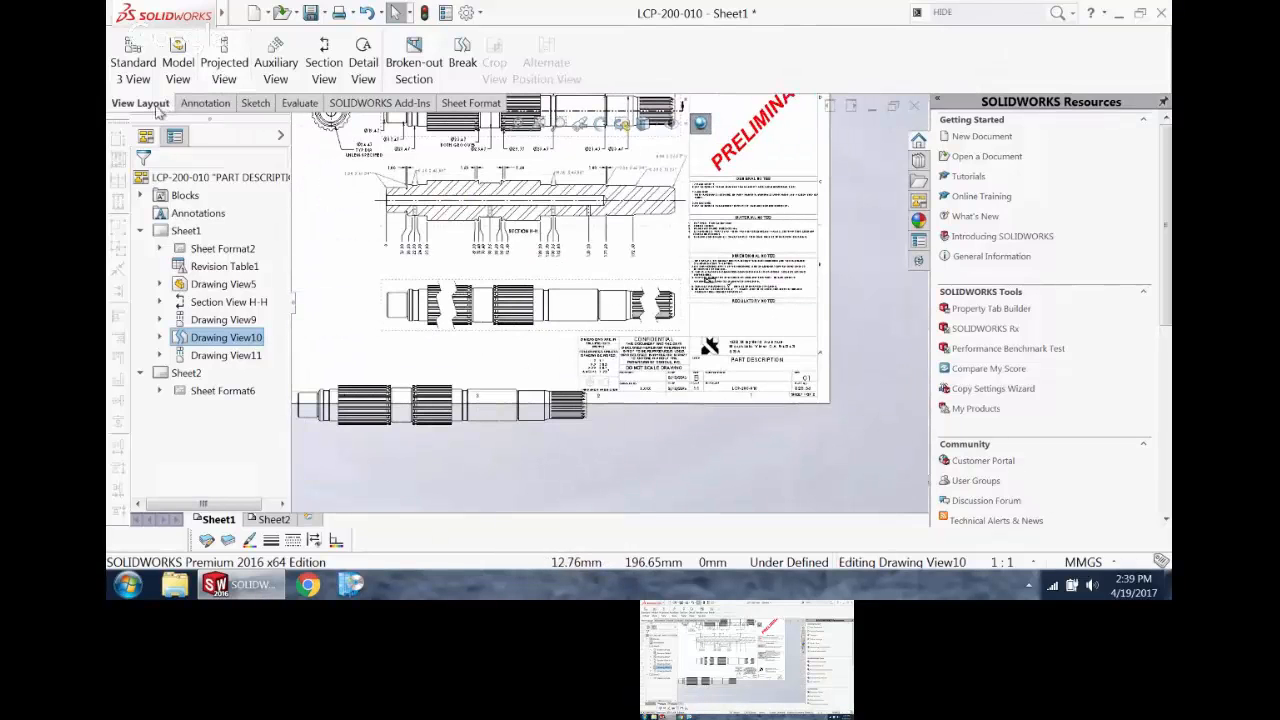
left_click(205, 103)
left_click(150, 50)
scroll(460, 302, "down", 2)
scroll(484, 305, "down", 2)
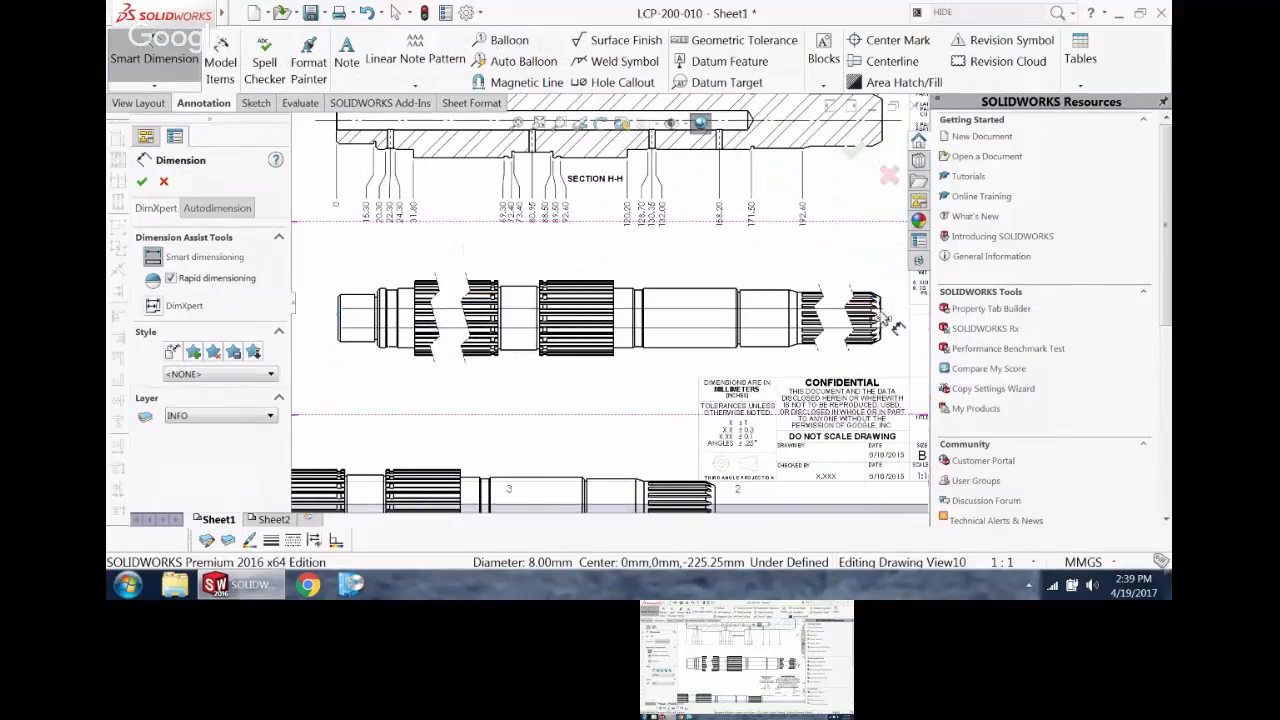
key("Escape")
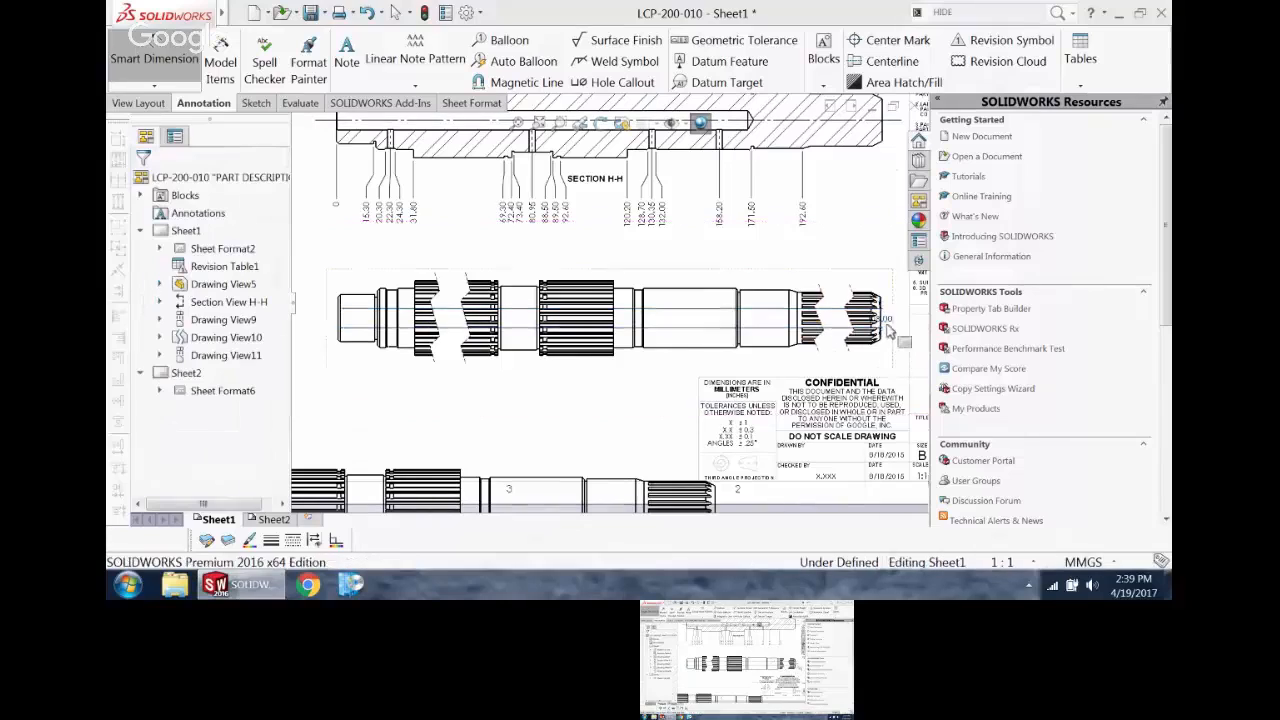
left_click(156, 48)
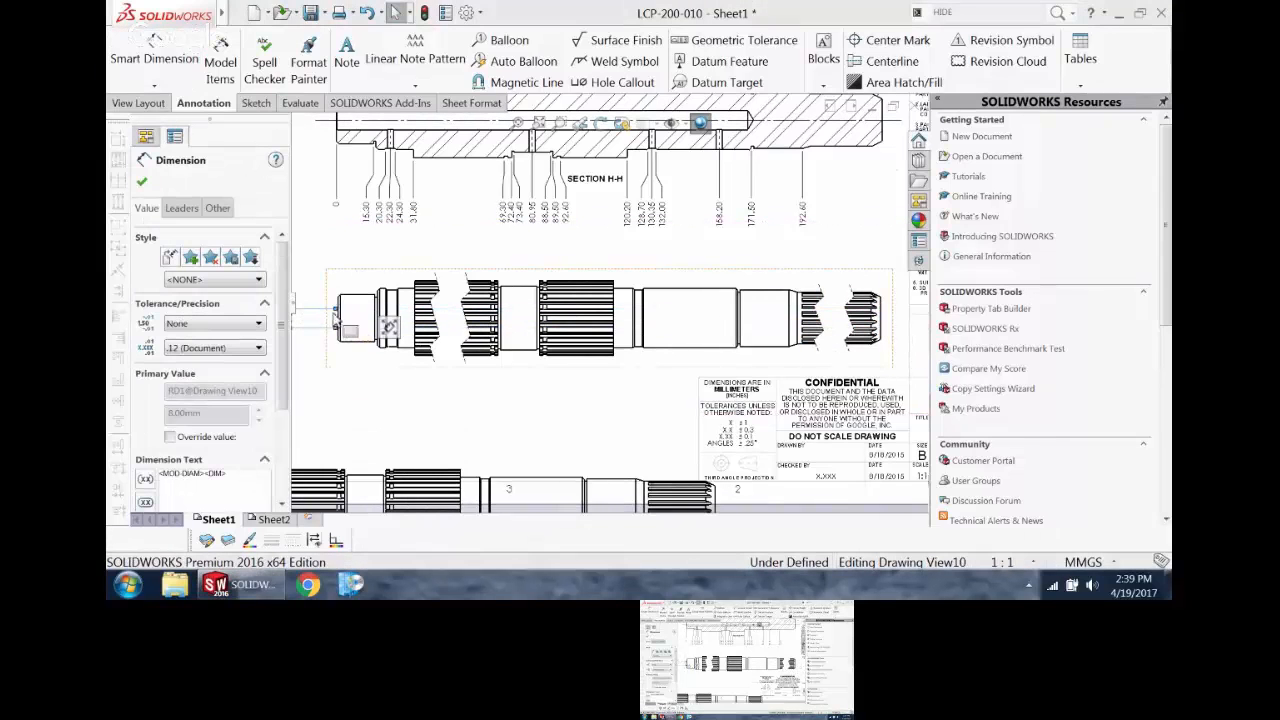
Step: Dimension the broken shaft view's overall length across both breaks, placing the dimension above the shaft
left_click(158, 50)
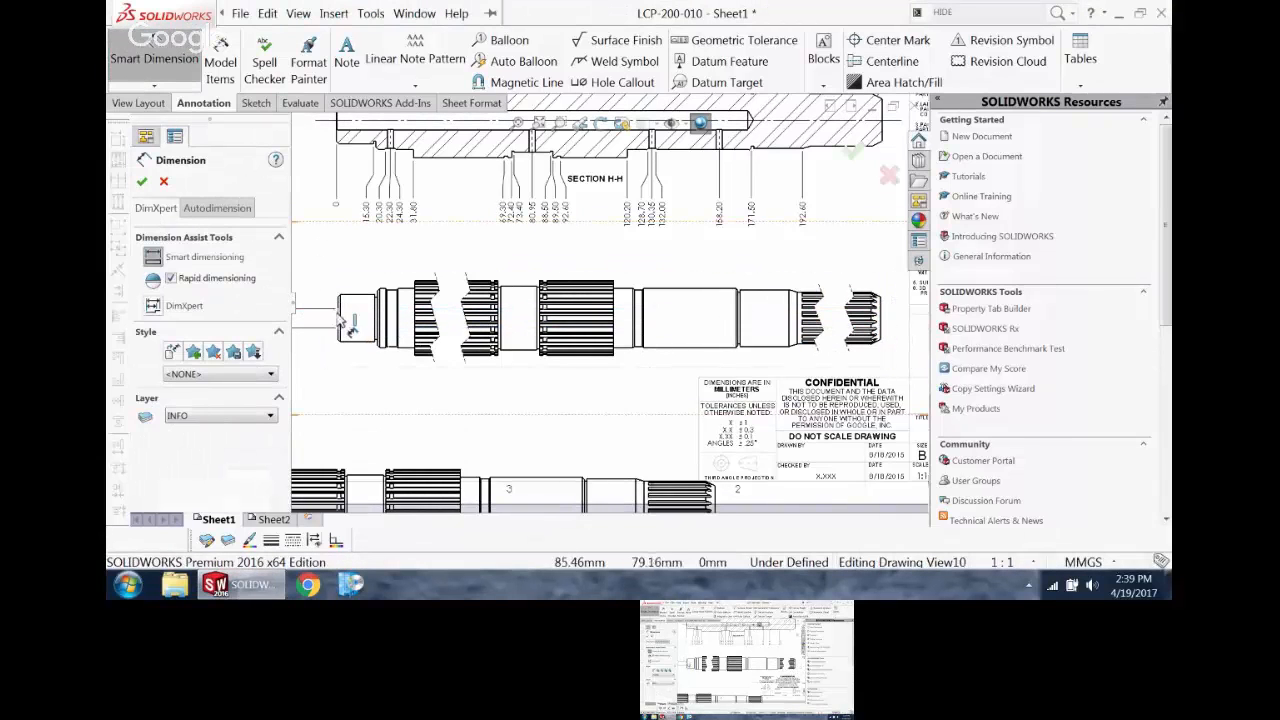
left_click(885, 315)
left_click(612, 262)
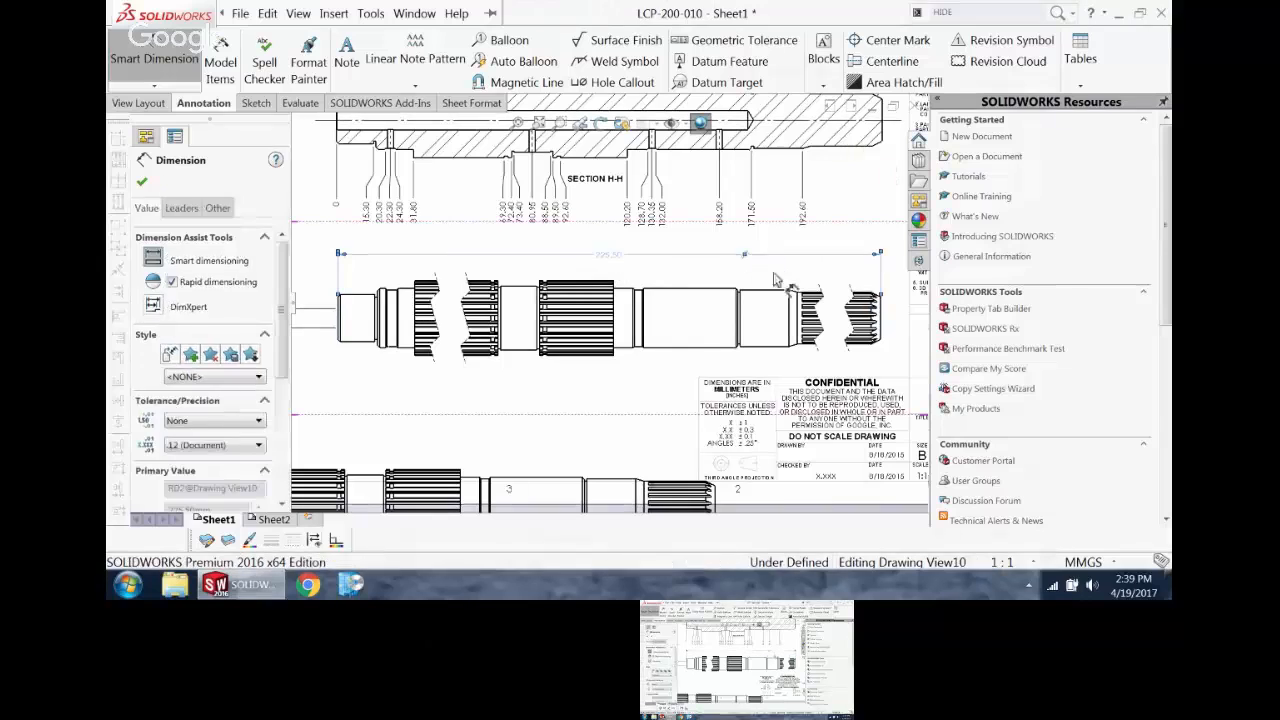
key("Escape")
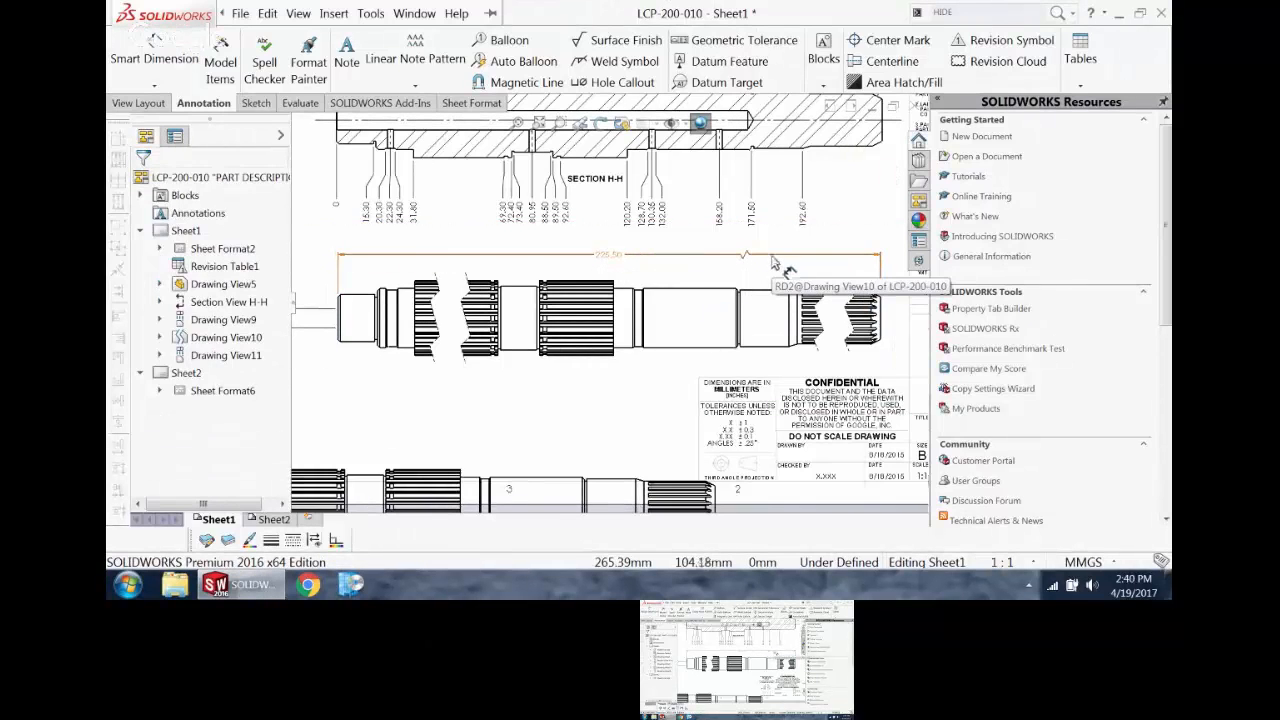
Step: Set the broken shaft view's gap size to 40 mm, keeping the Zig Zag Cut break line style
scroll(763, 260, "up", 2)
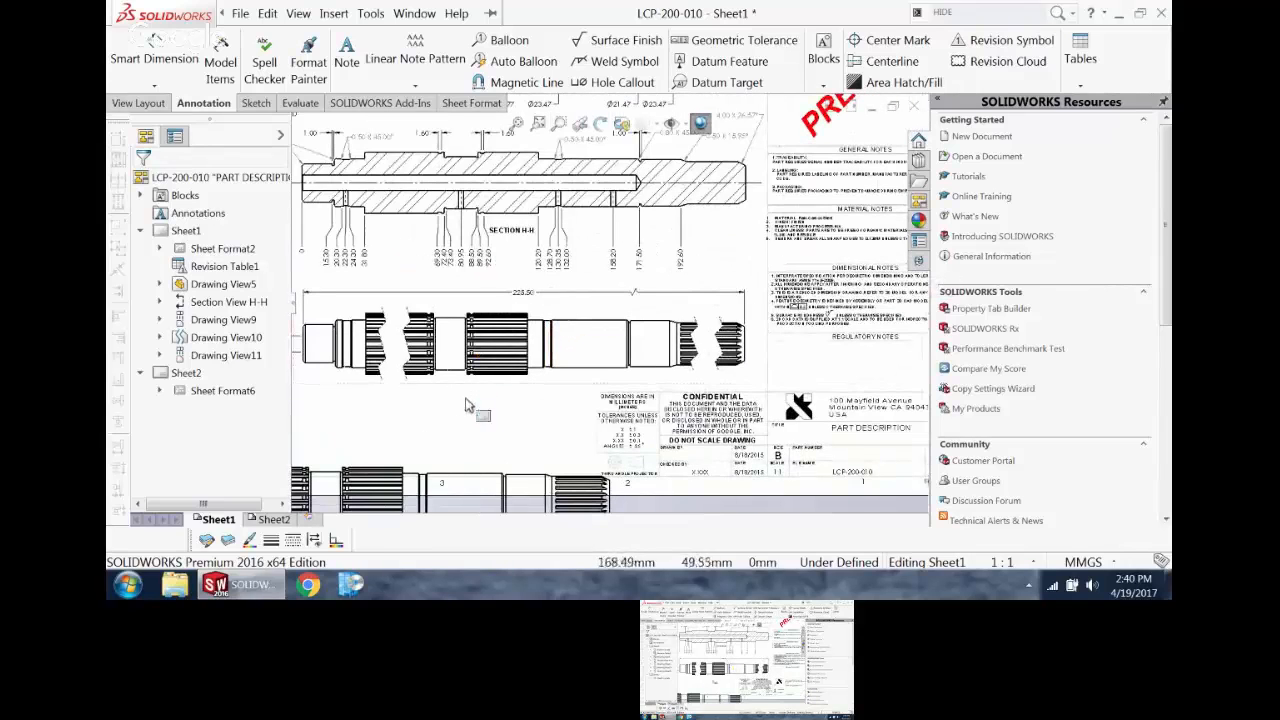
left_click(408, 355)
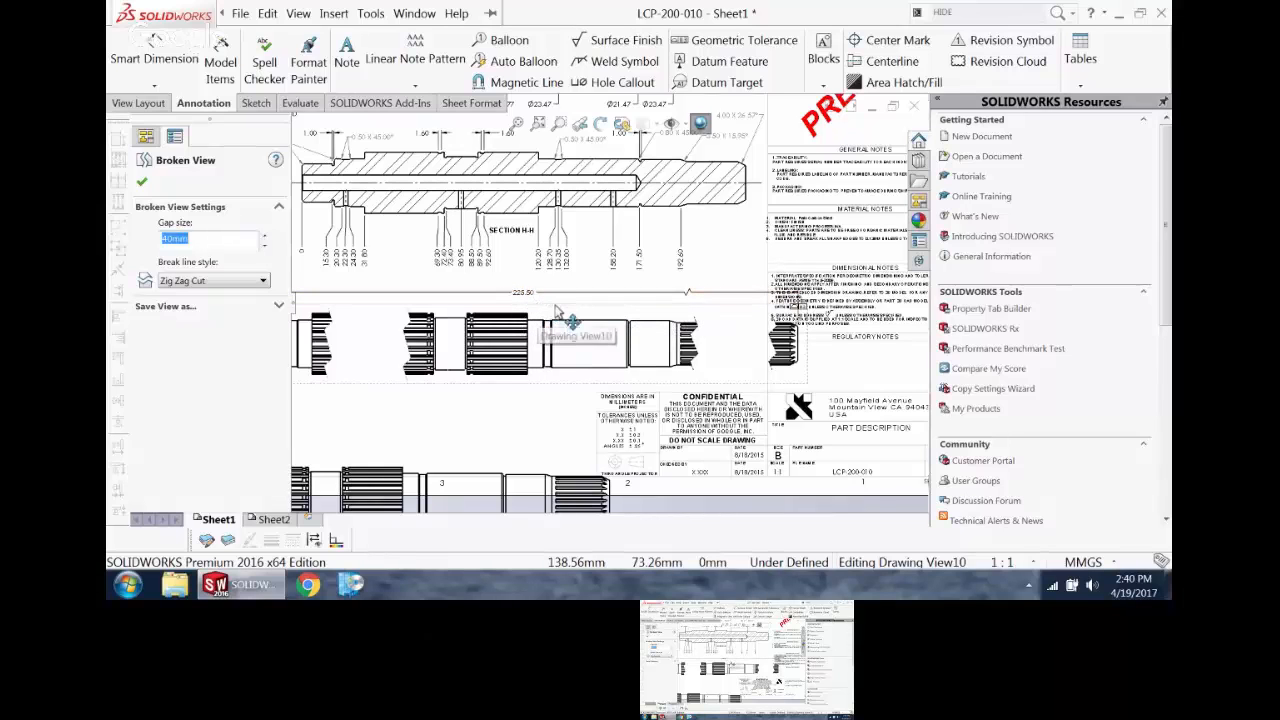
scroll(578, 300, "up", 3)
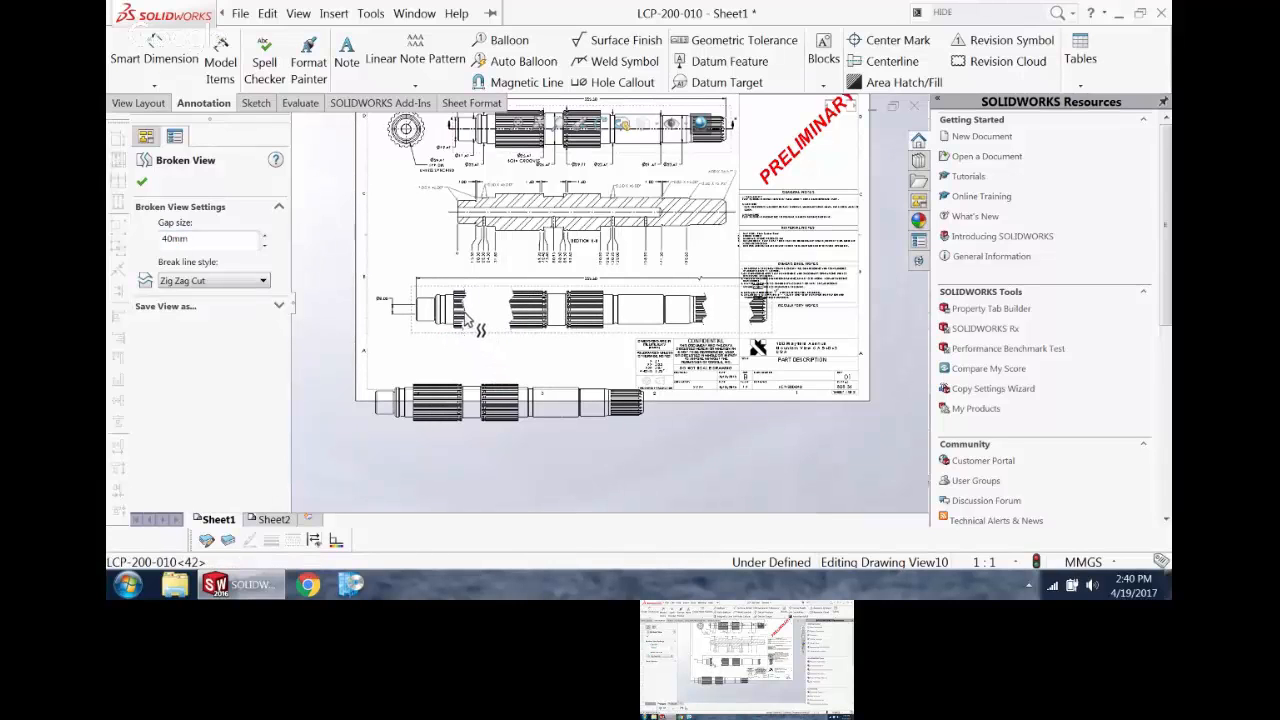
Step: Break the alignment of the broken shaft view and move it toward the sheet's left edge
left_click(521, 344)
right_click(526, 341)
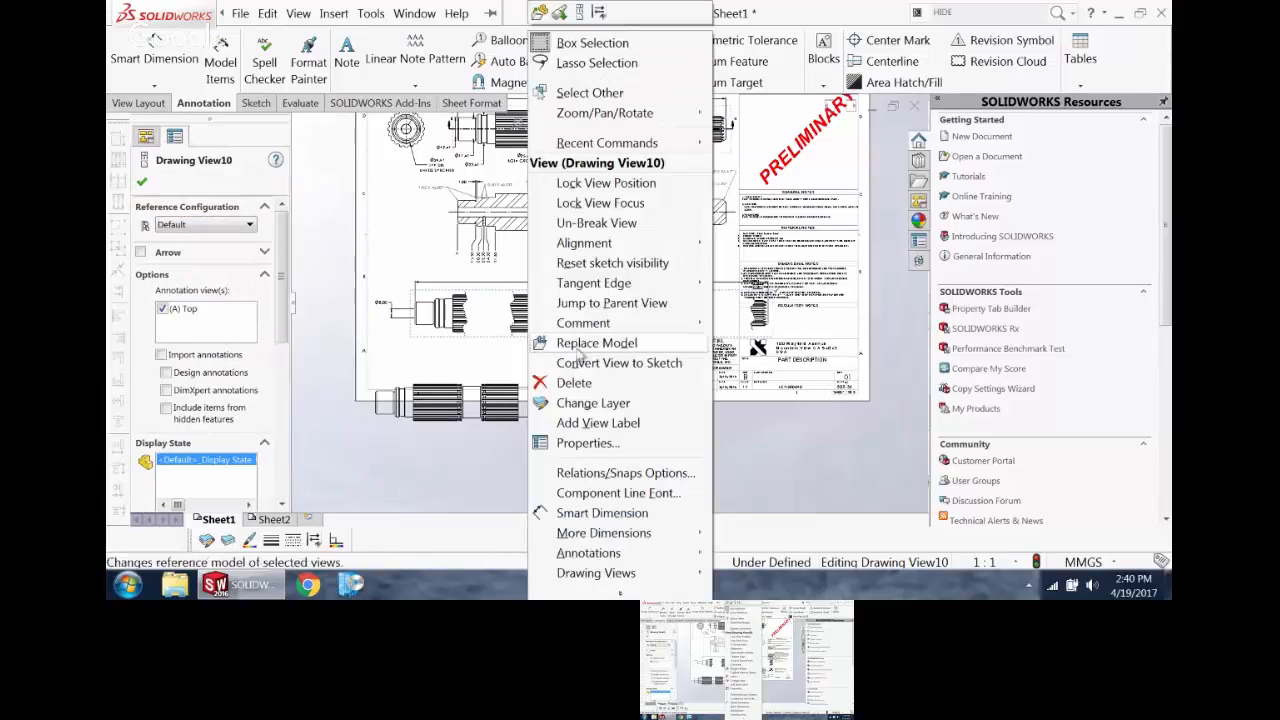
mouse_move(590, 247)
left_click(745, 248)
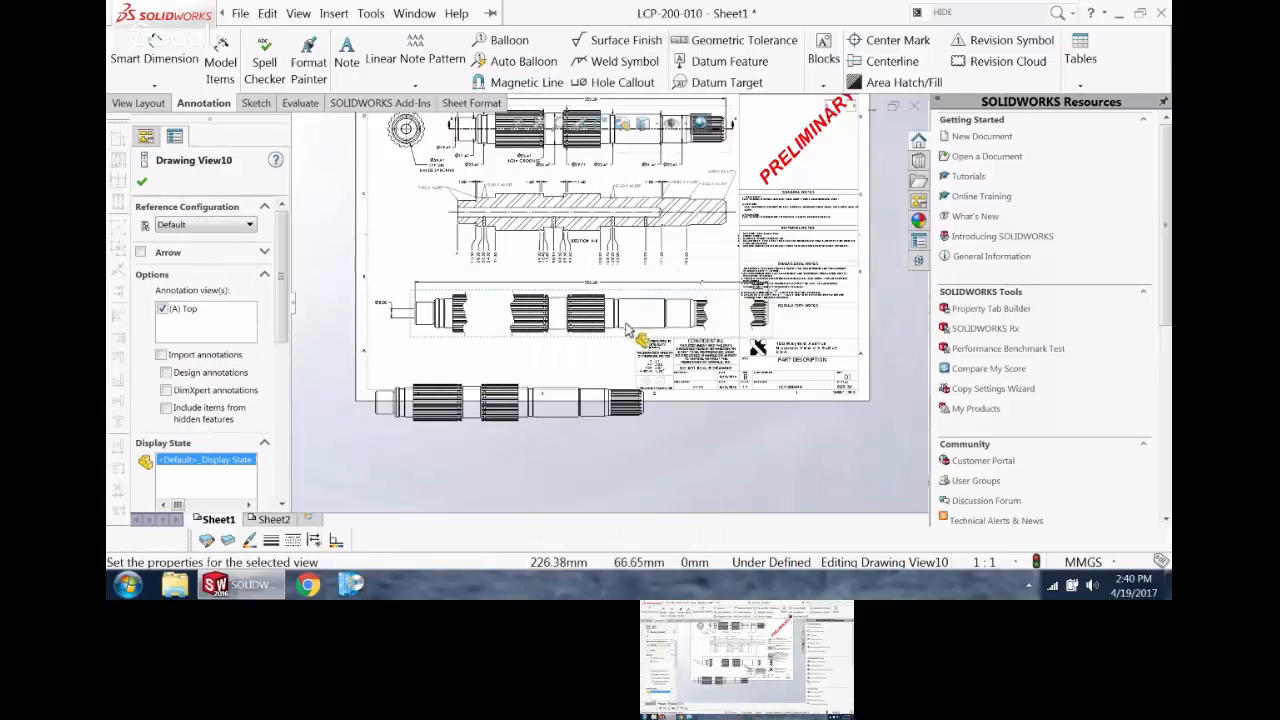
left_click_drag(600, 343, 355, 310)
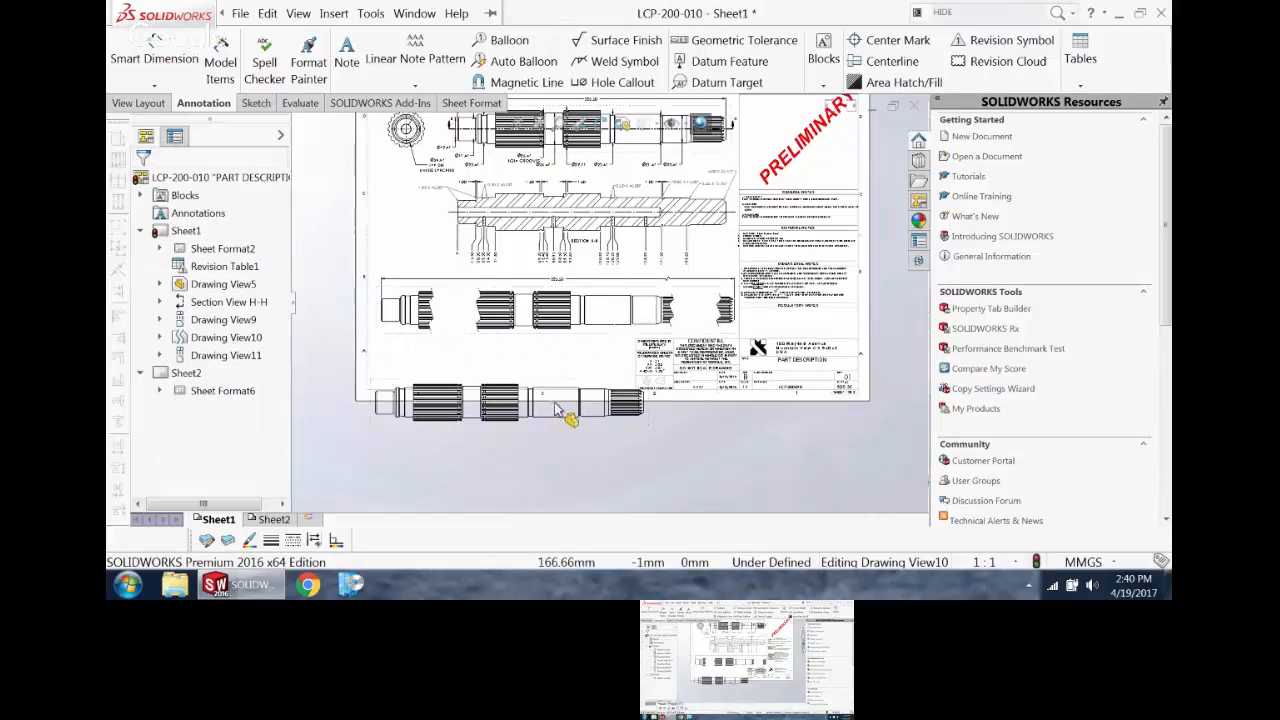
Step: Create a section view with a vertical cutting line through the leftmost splined portion of the unbroken shaft view, placing it left of the shaft
scroll(560, 416, "down", 3)
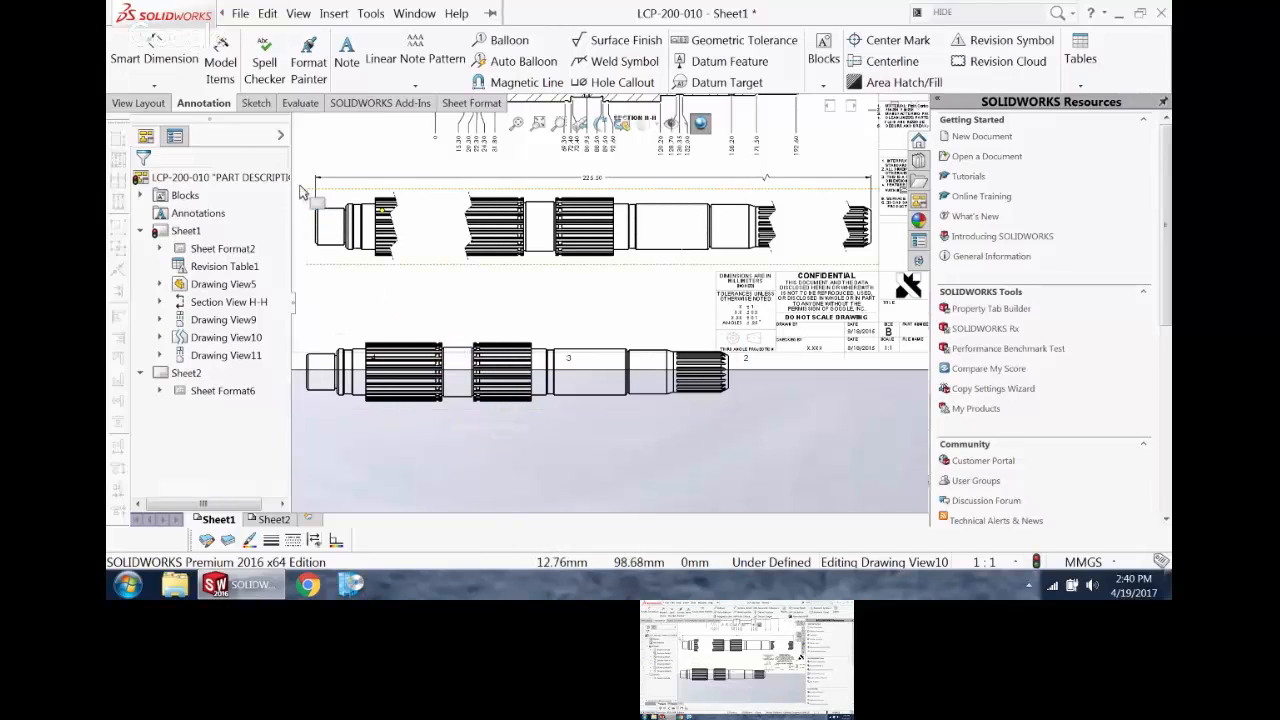
left_click(152, 104)
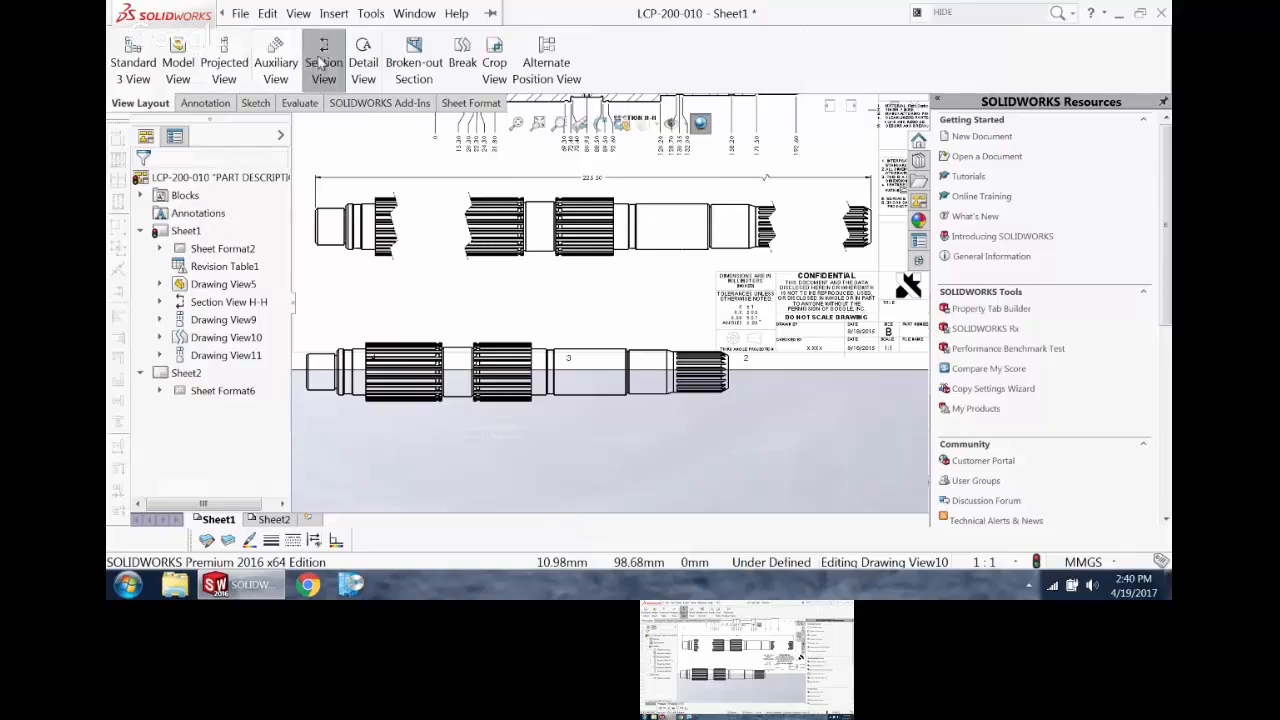
left_click(320, 62)
left_click(167, 415)
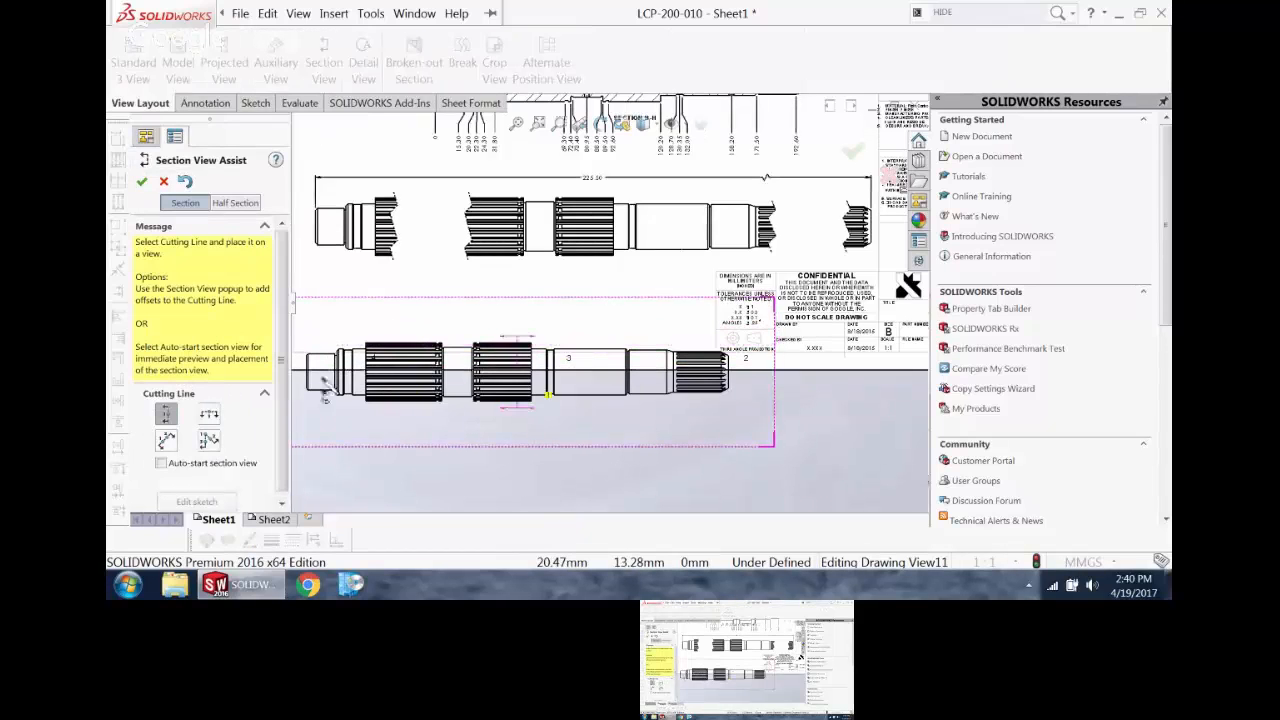
left_click(408, 380)
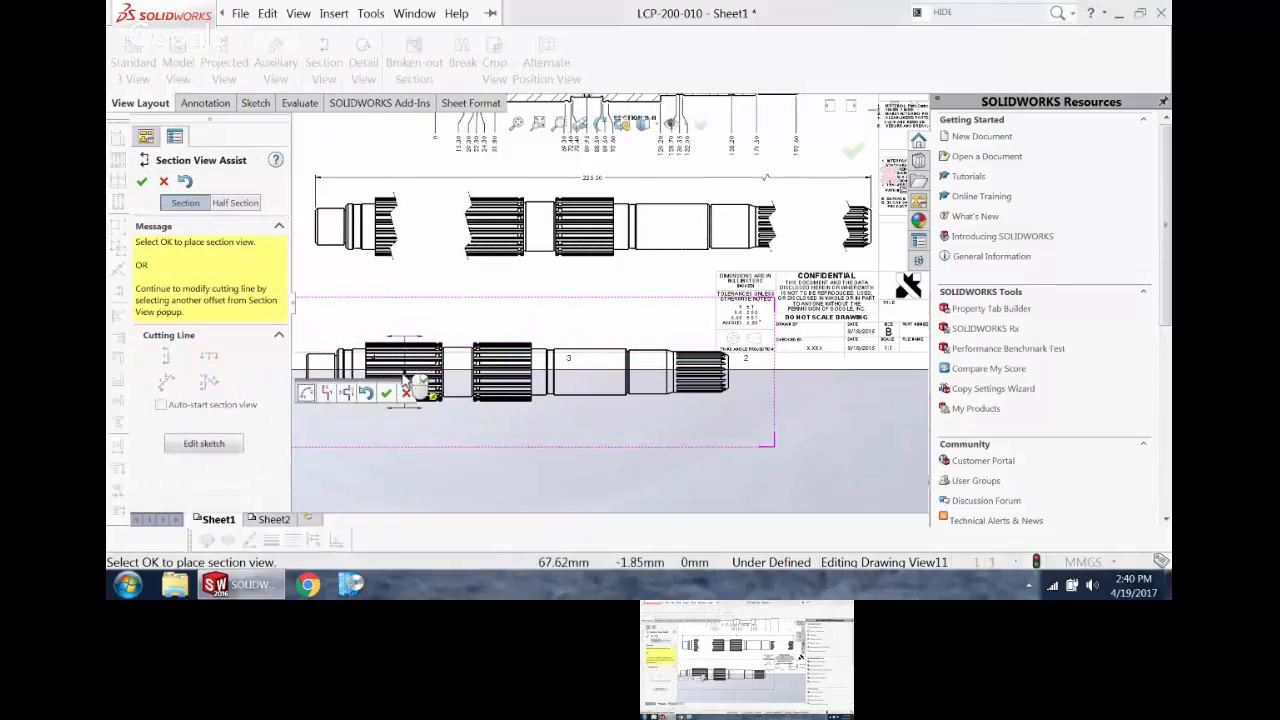
key("z")
key("z")
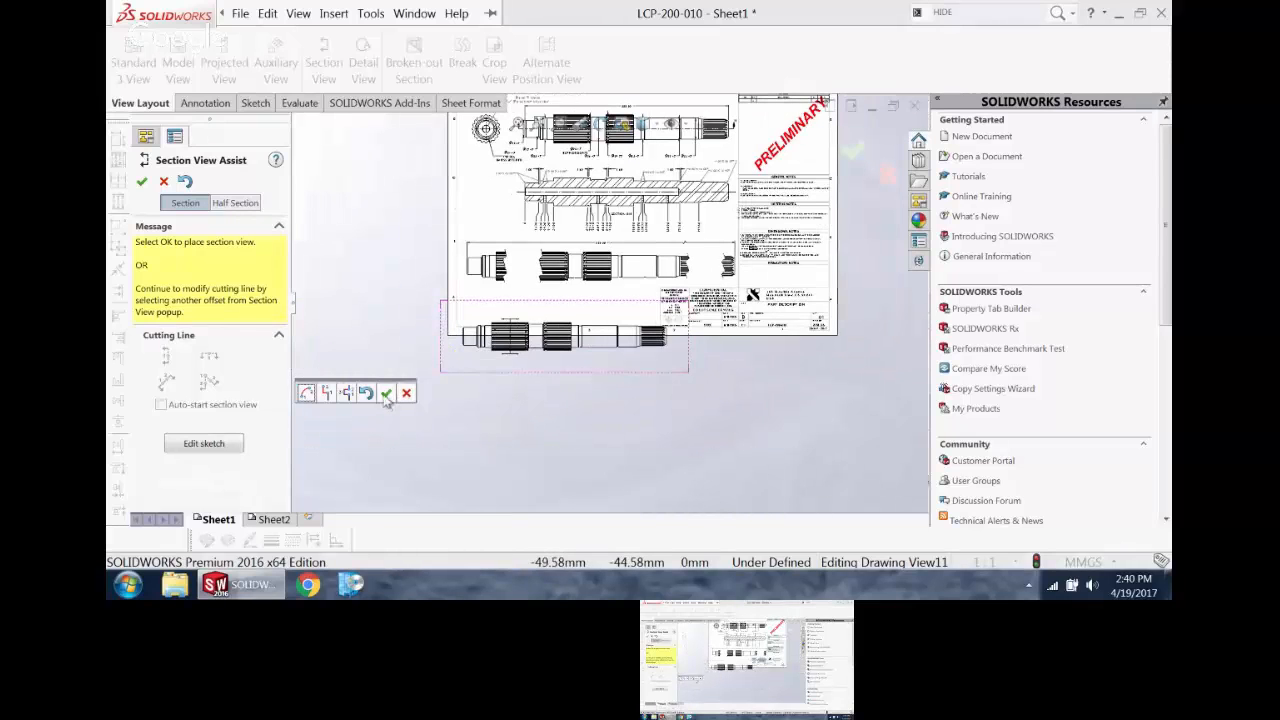
left_click(386, 393)
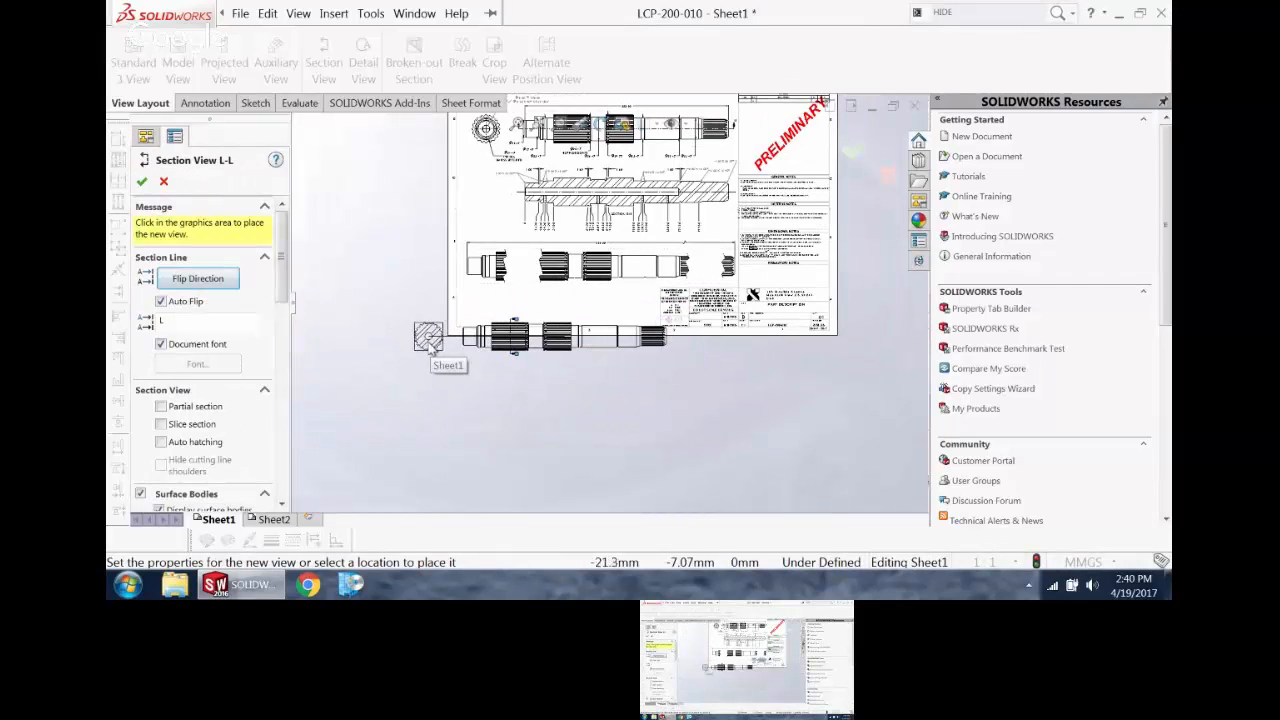
left_click(428, 338)
key("Escape")
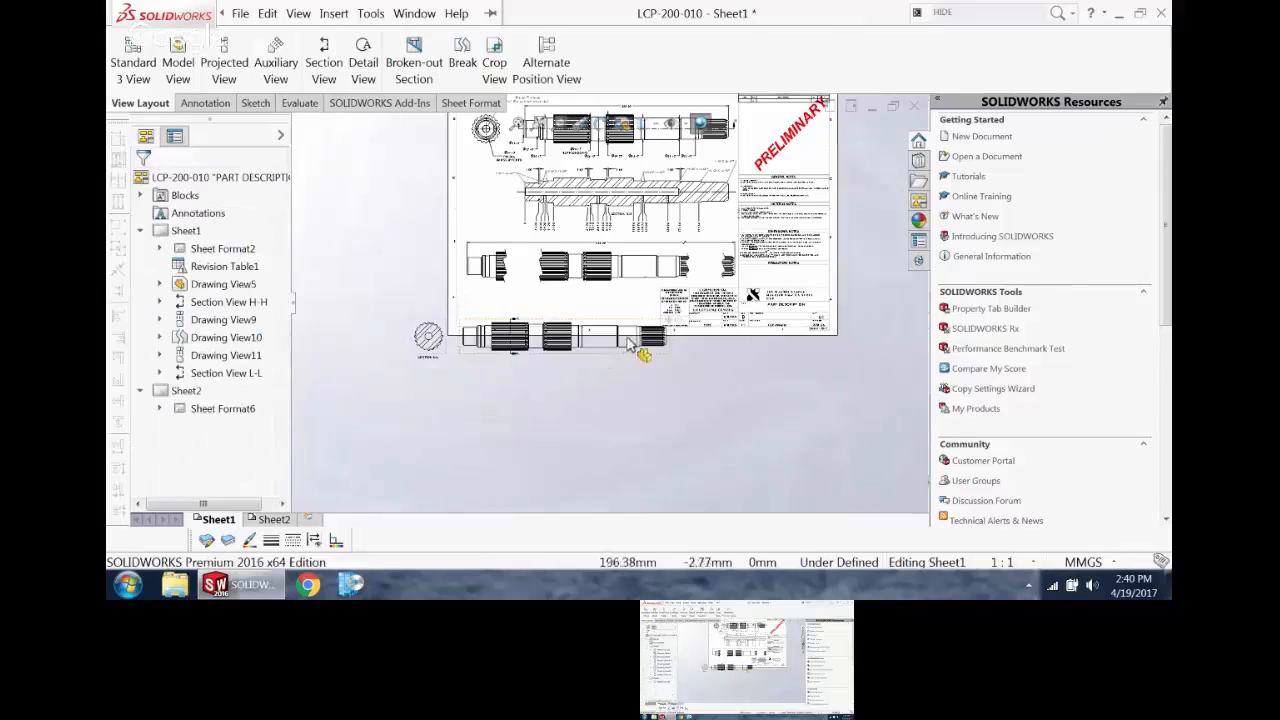
Step: Section the unbroken shaft's right-end spline with a vertical cutting line, placing the view right of the shaft as a slice section
scroll(628, 345, "down", 3)
left_click(323, 63)
scroll(691, 349, "down", 4)
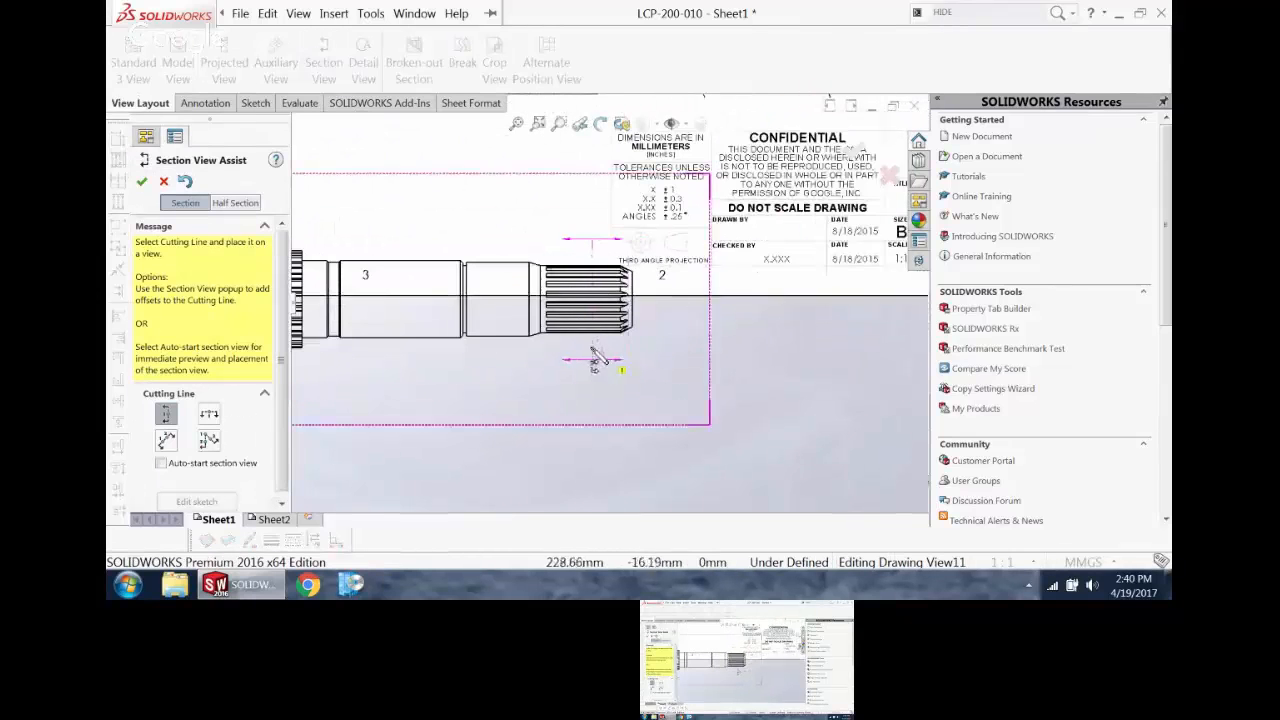
left_click(584, 345)
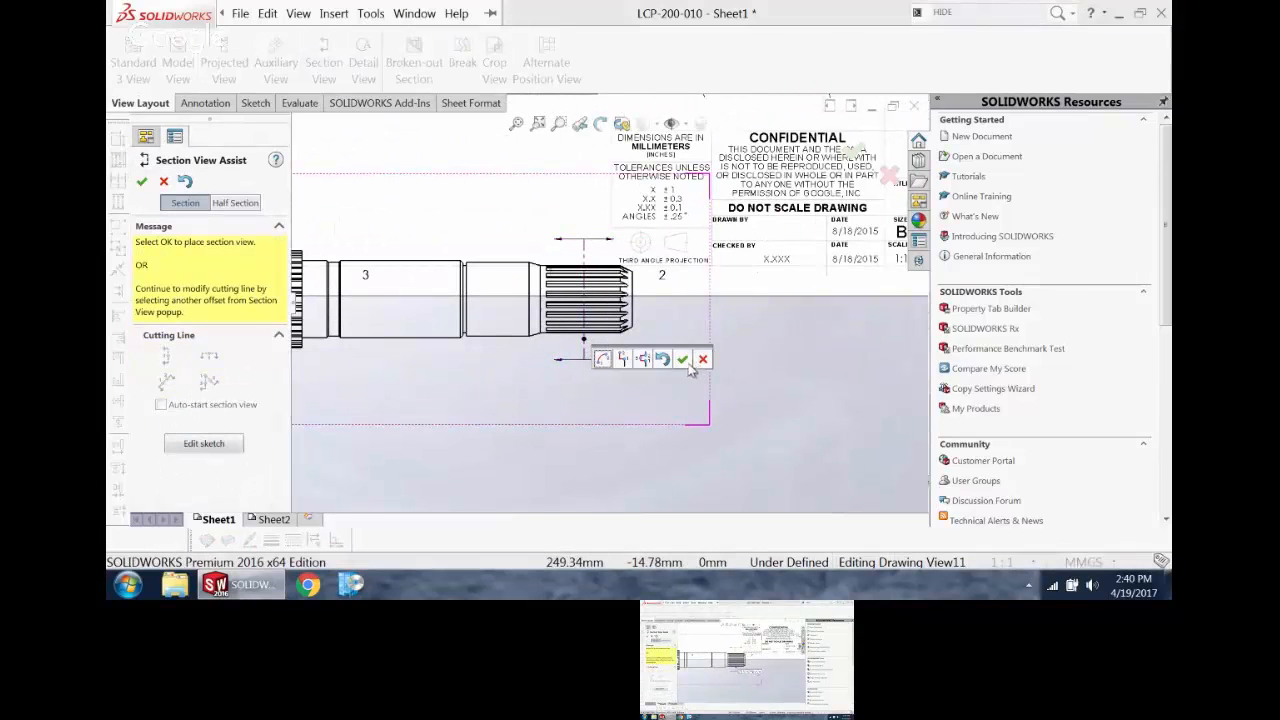
left_click(682, 359)
left_click(775, 300)
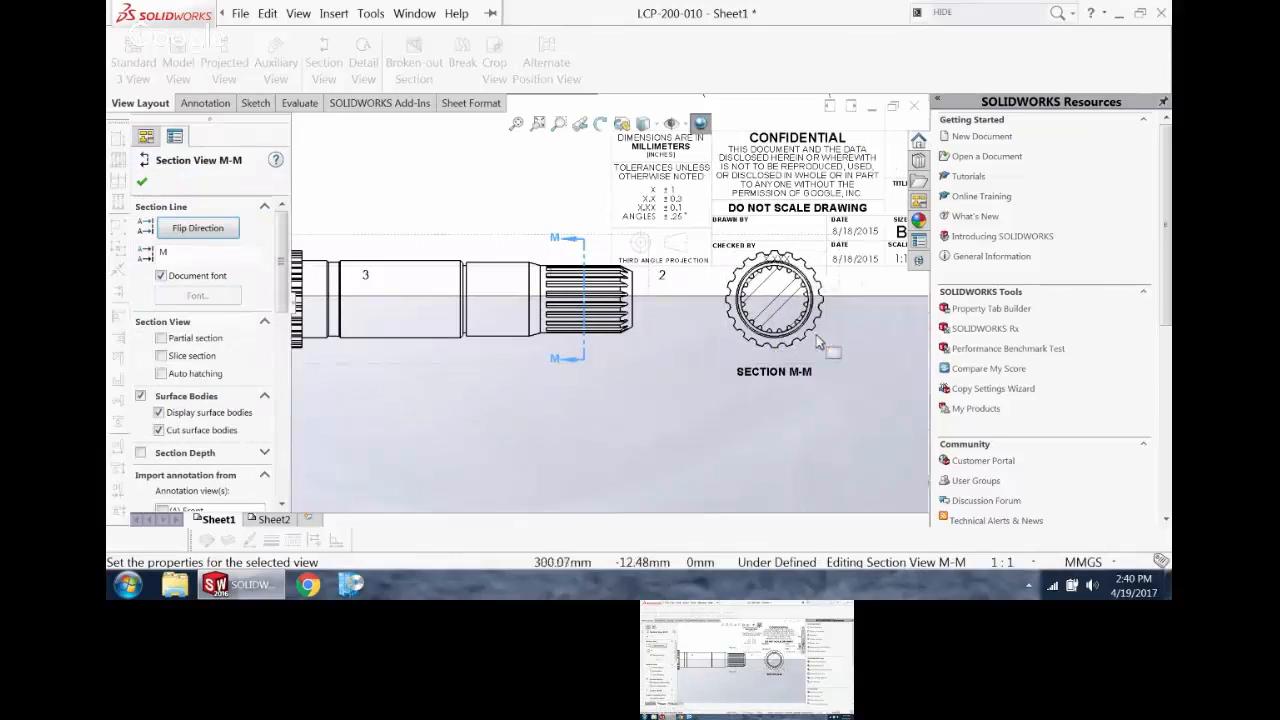
left_click(161, 356)
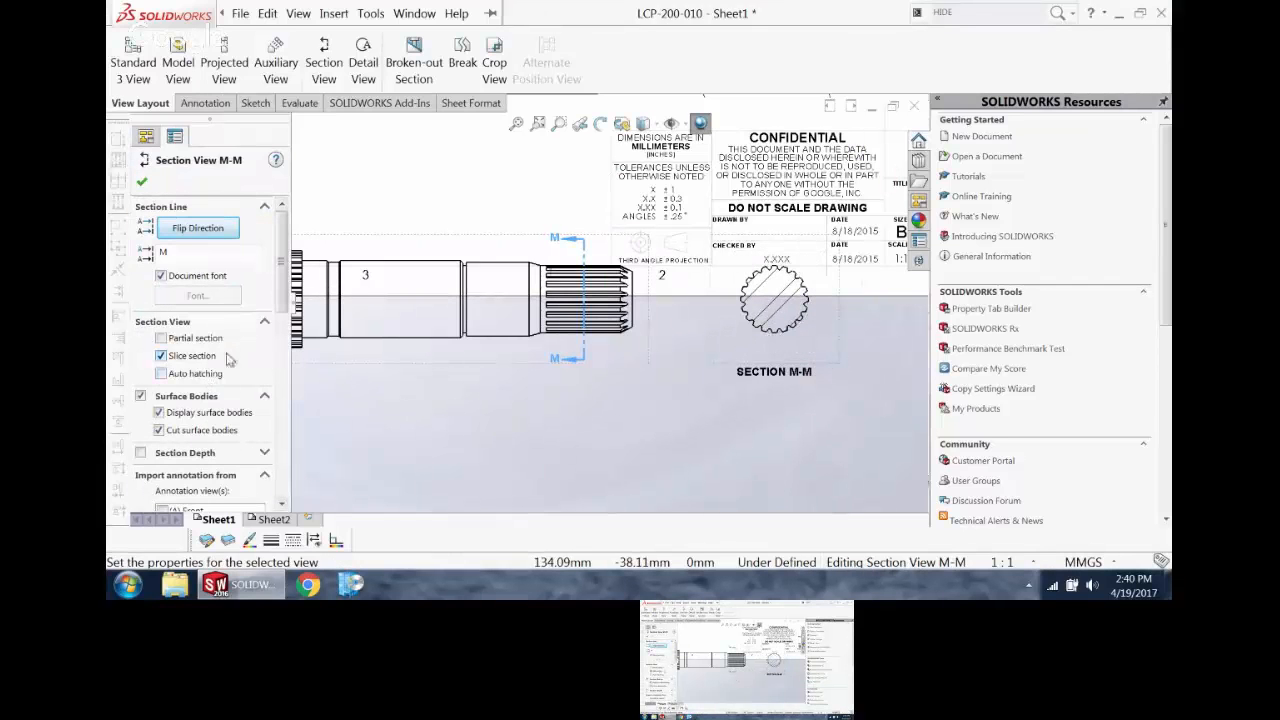
left_click(510, 431)
Step: Try hiding the unbroken shaft view together with its dependent section views, and undo the hiding
scroll(598, 304, "up", 7)
scroll(510, 320, "down", 2)
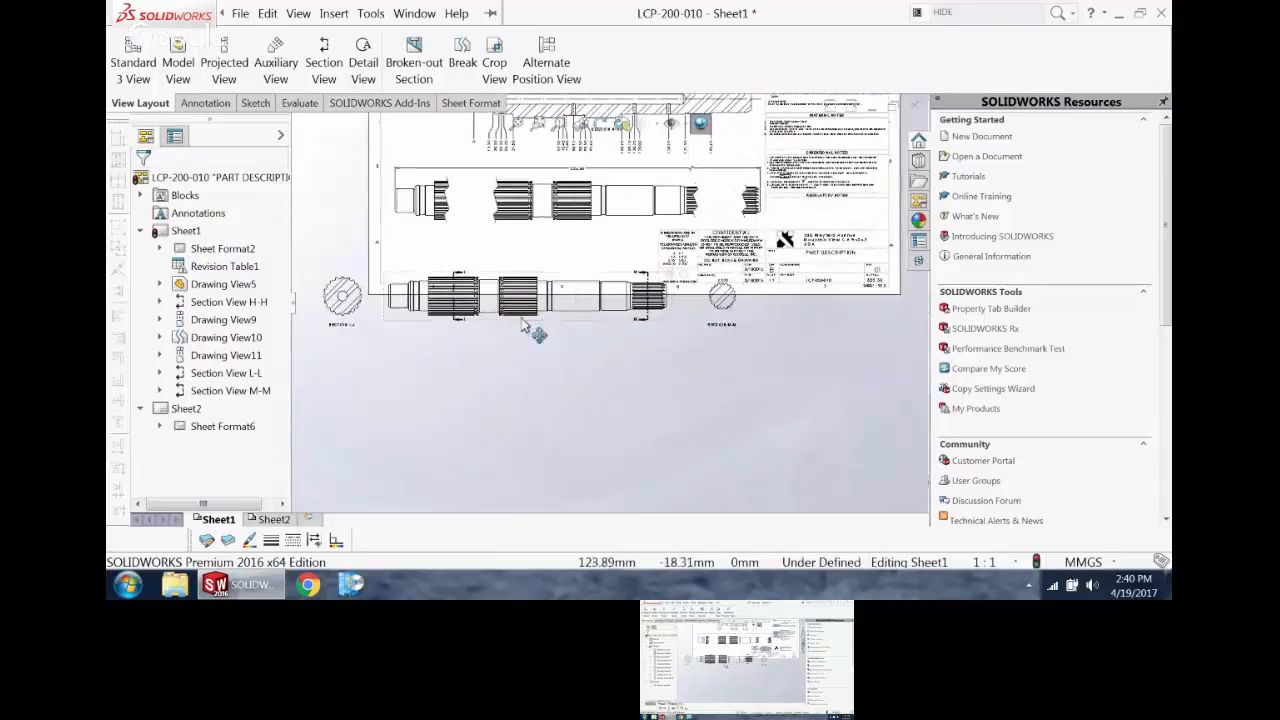
left_click(402, 323)
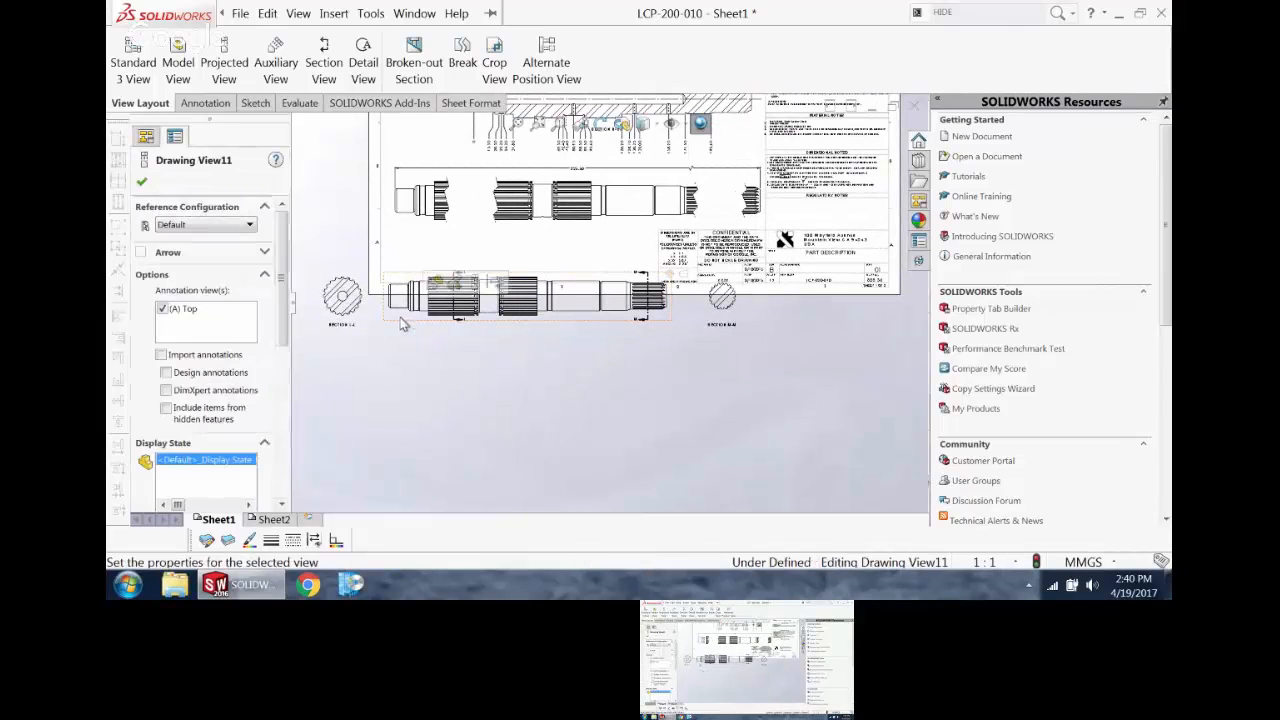
left_click(145, 137)
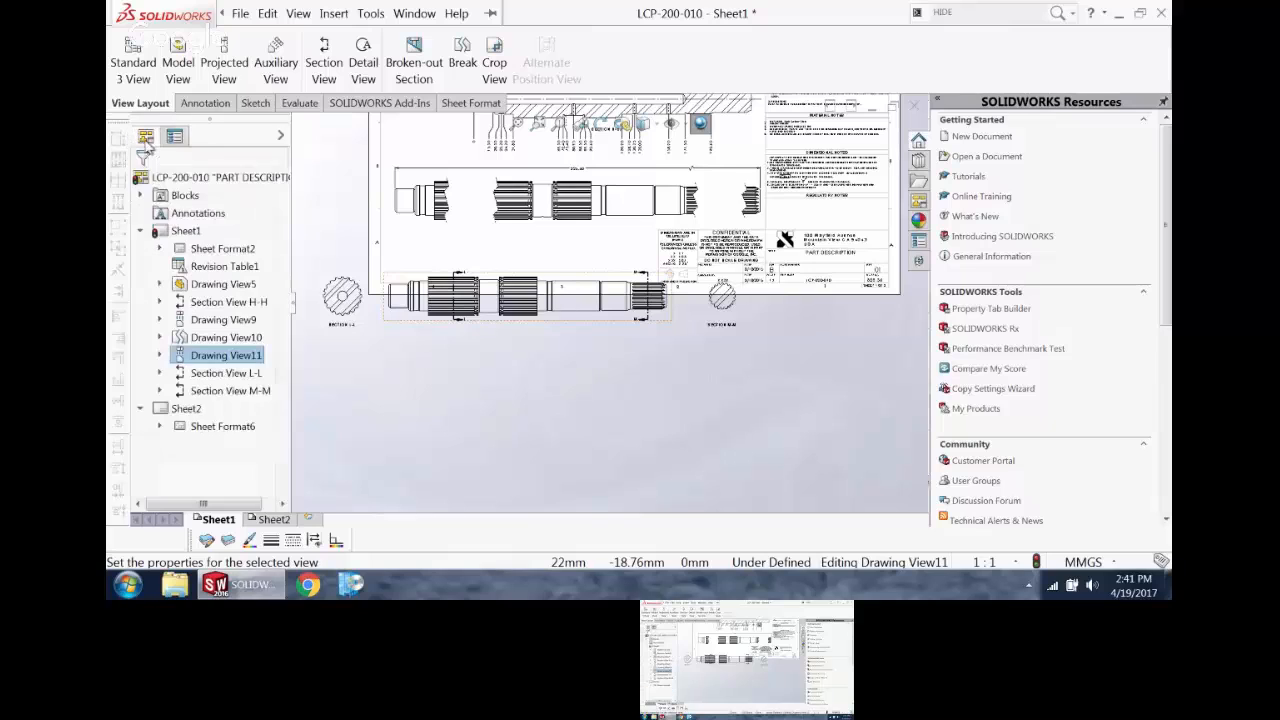
right_click(222, 358)
left_click(250, 208)
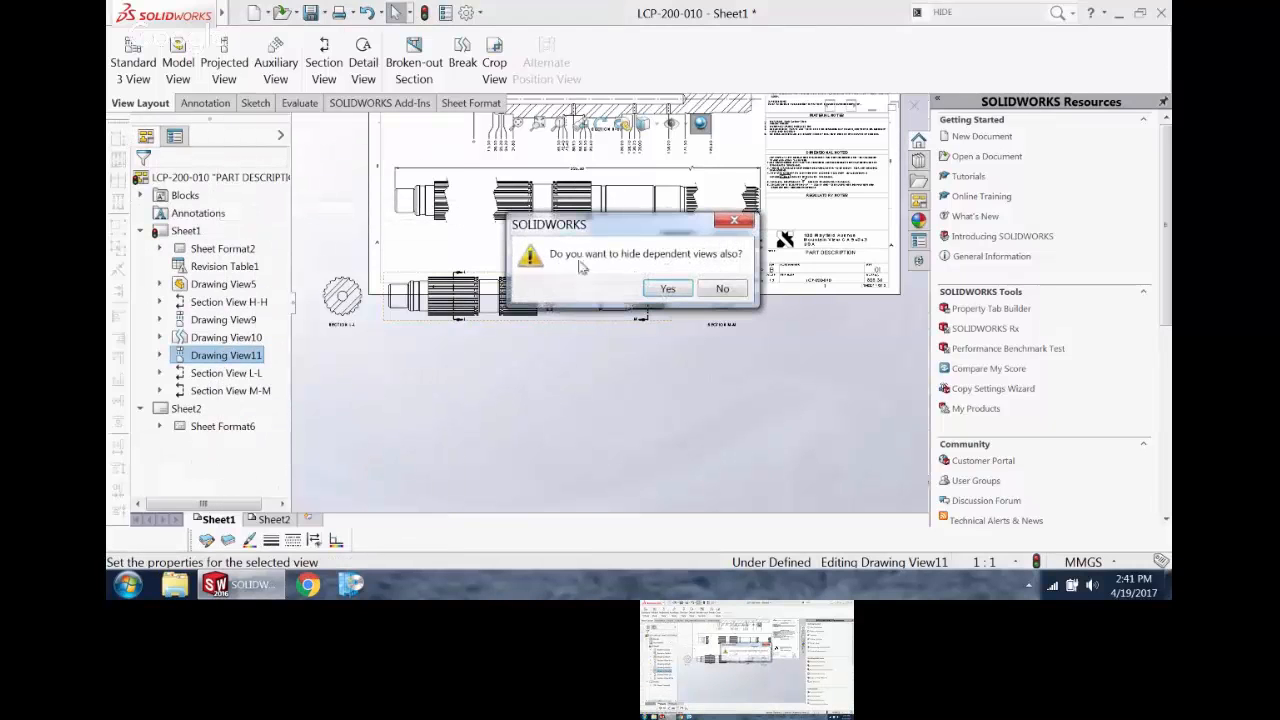
left_click(672, 290)
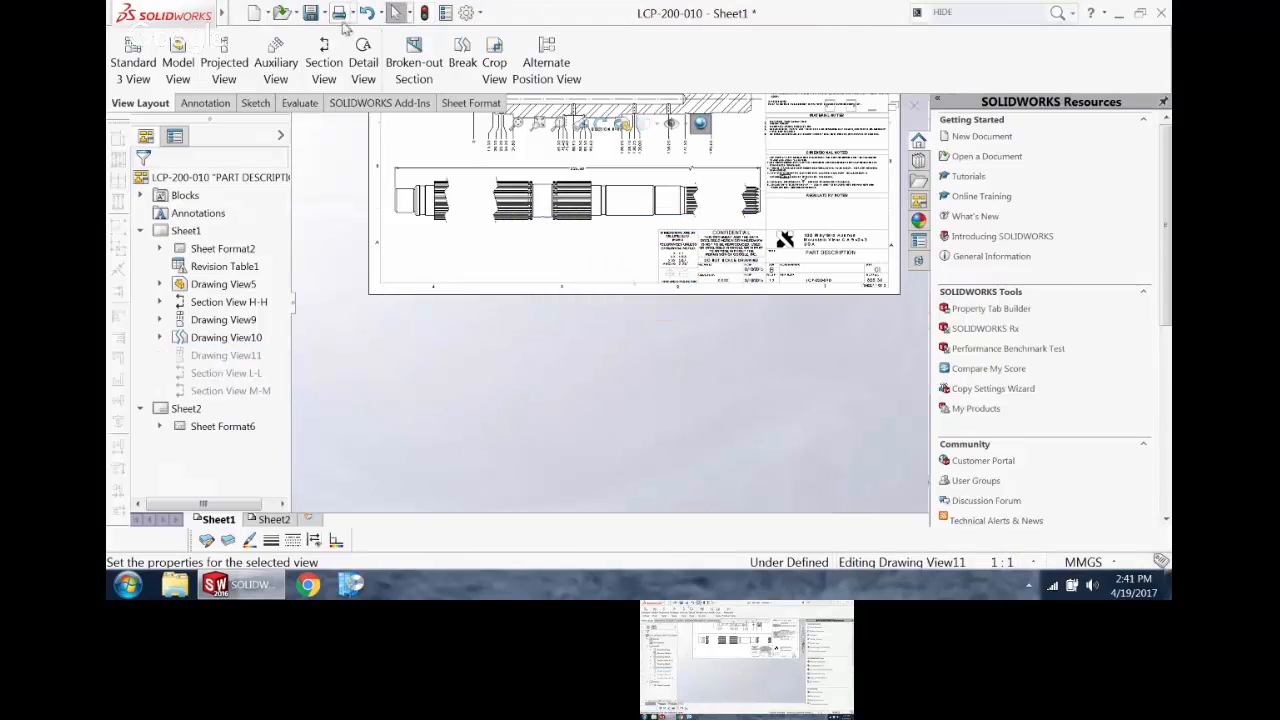
left_click(367, 12)
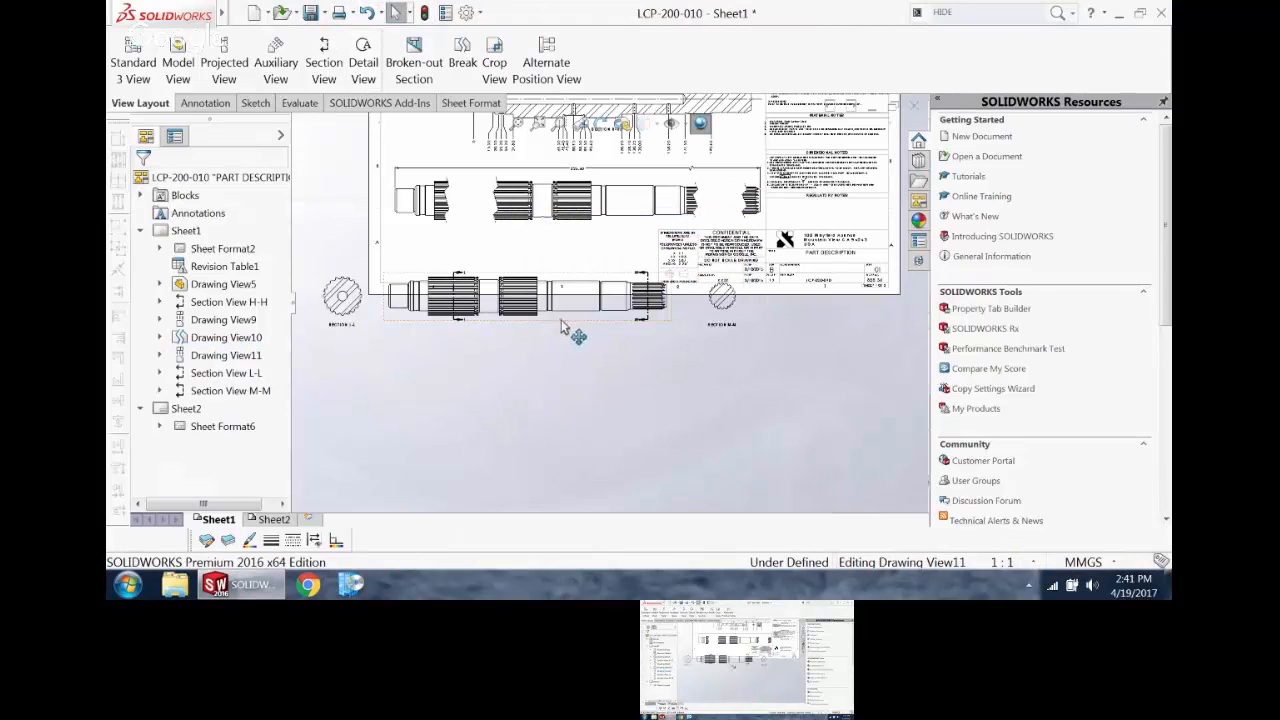
Step: Hide the unbroken shaft view without hiding its dependent section views
right_click(212, 362)
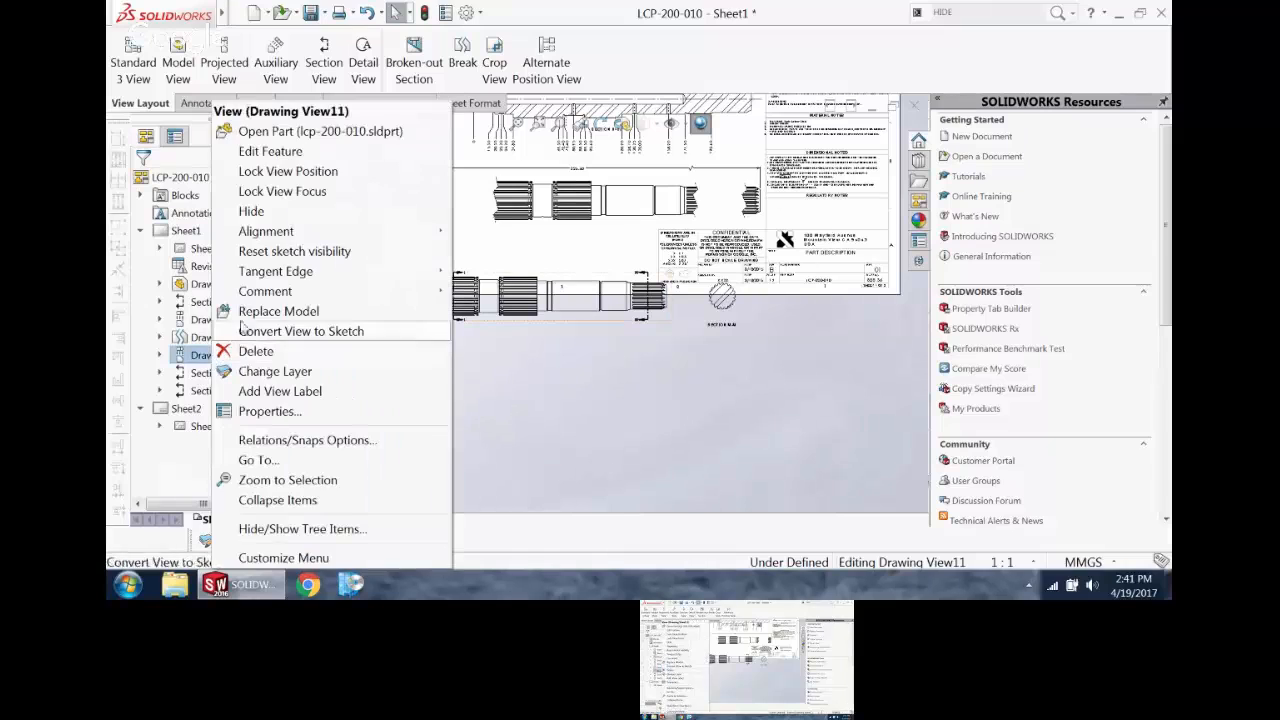
left_click(251, 209)
left_click(730, 290)
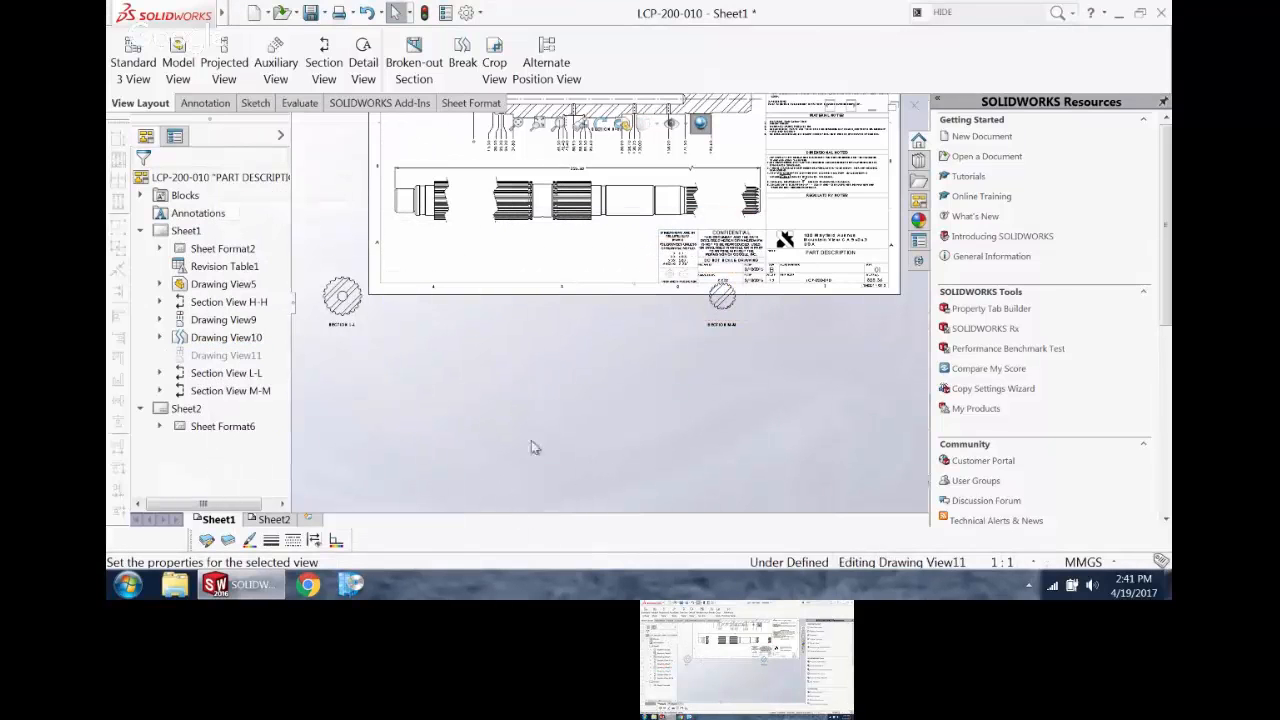
Step: Move Section View L-L below the broken shaft's left gap and break its alignment
left_click_drag(372, 330, 480, 316)
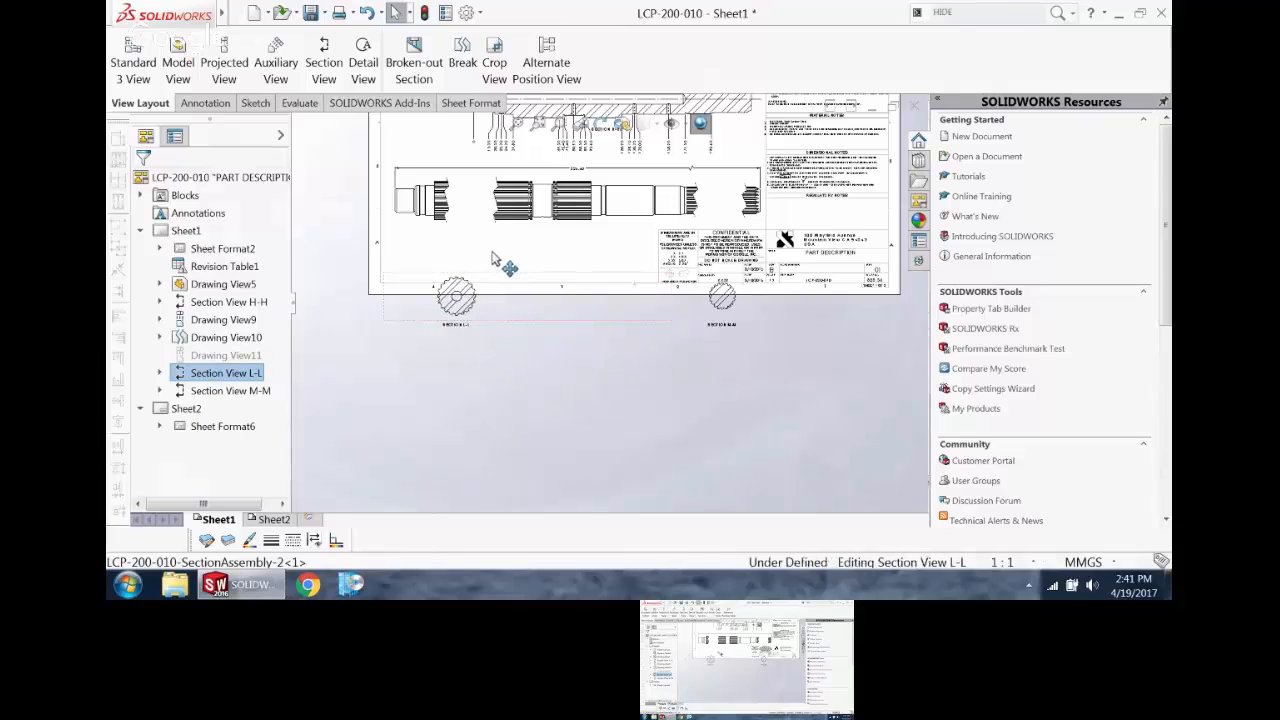
right_click(480, 316)
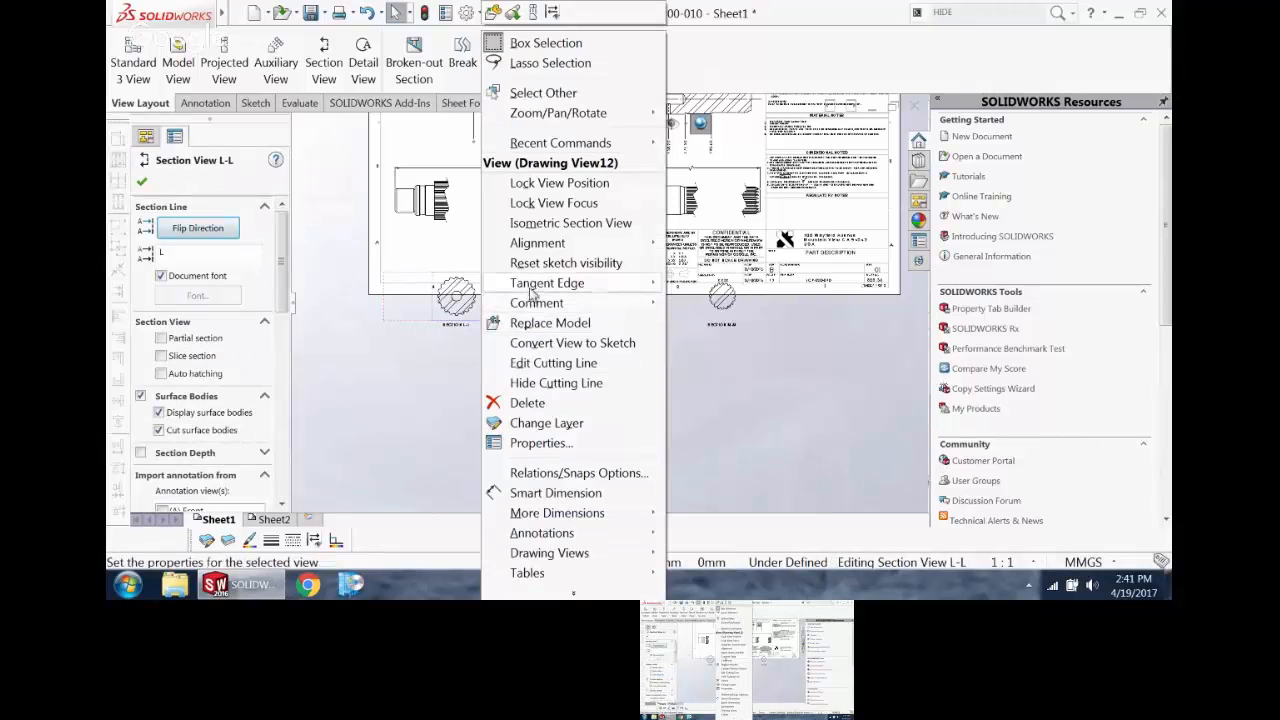
mouse_move(556, 245)
left_click(702, 242)
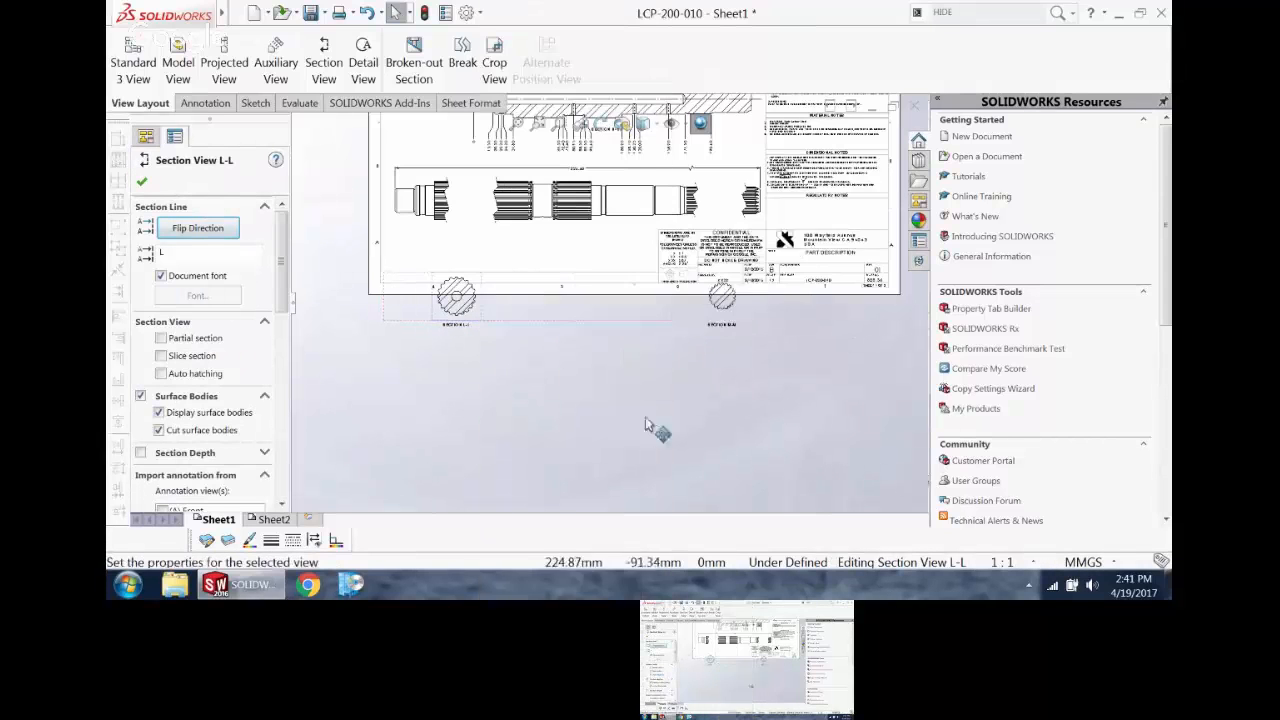
left_click(656, 425)
Step: Break the alignment of Section View M-M
left_click(733, 313)
right_click(732, 314)
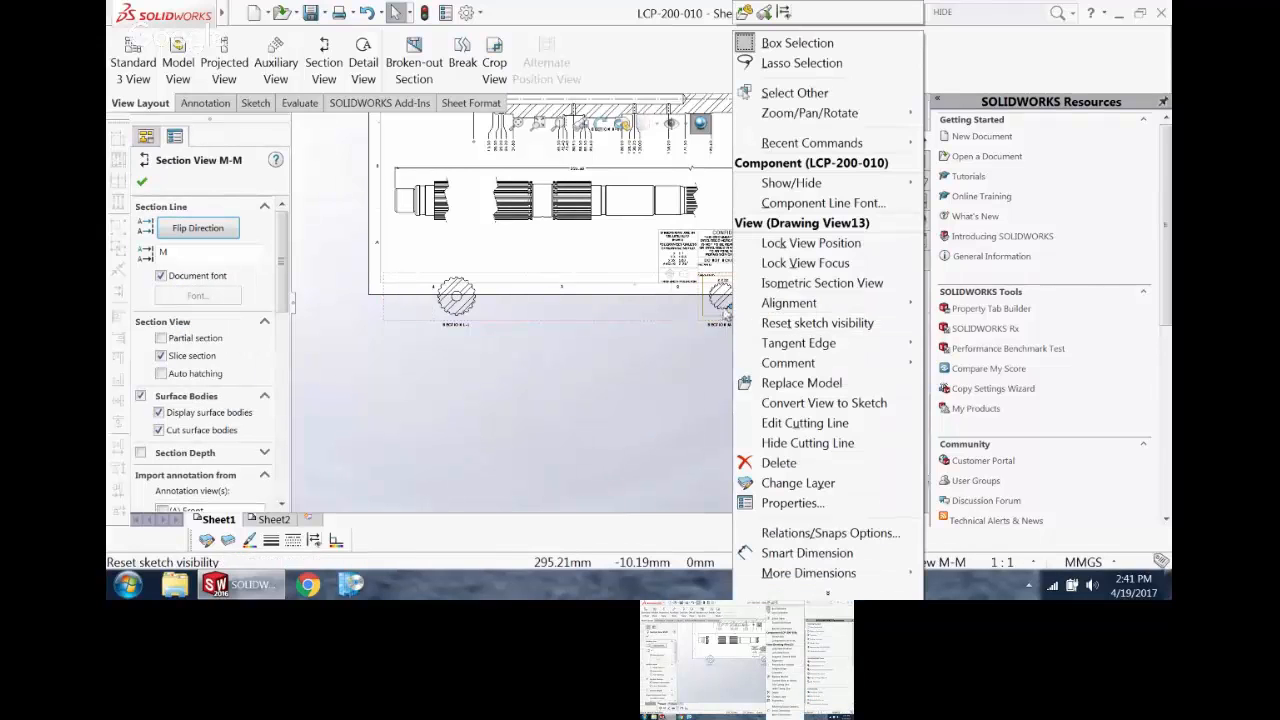
mouse_move(793, 303)
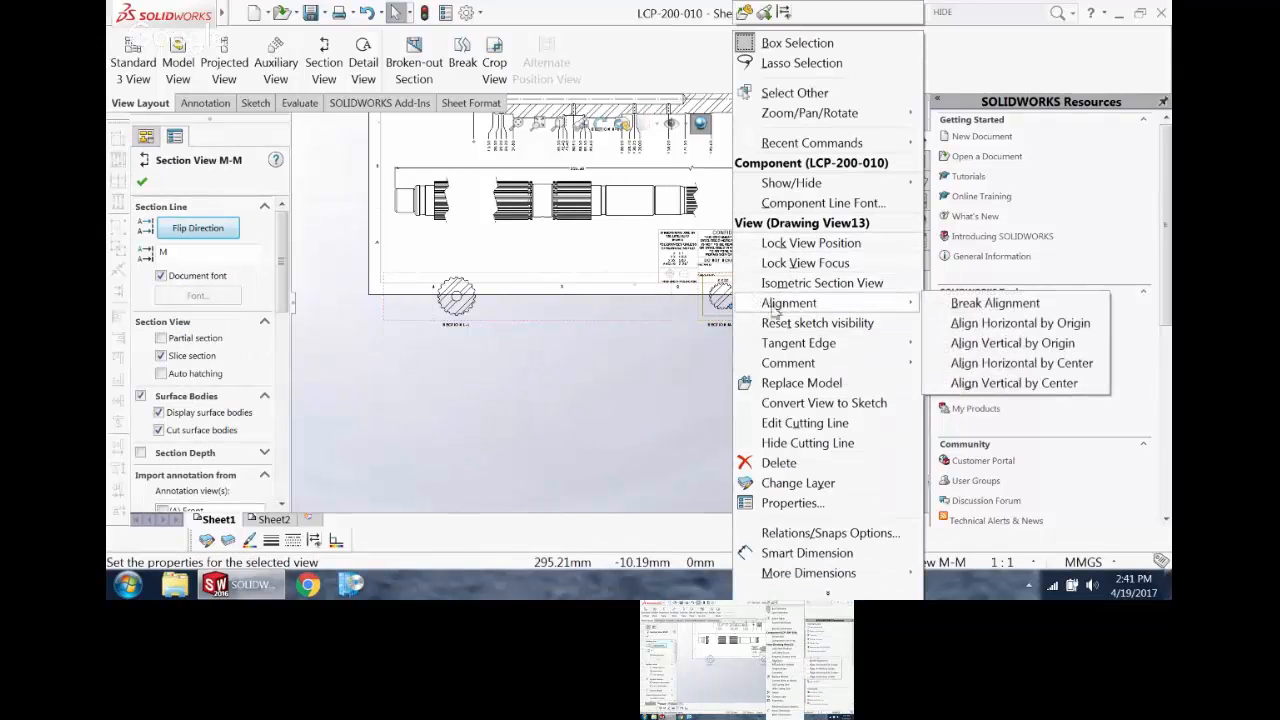
left_click(984, 303)
left_click(686, 349)
Step: Align Section View M-M horizontally by center with the broken shaft view
left_click(745, 322)
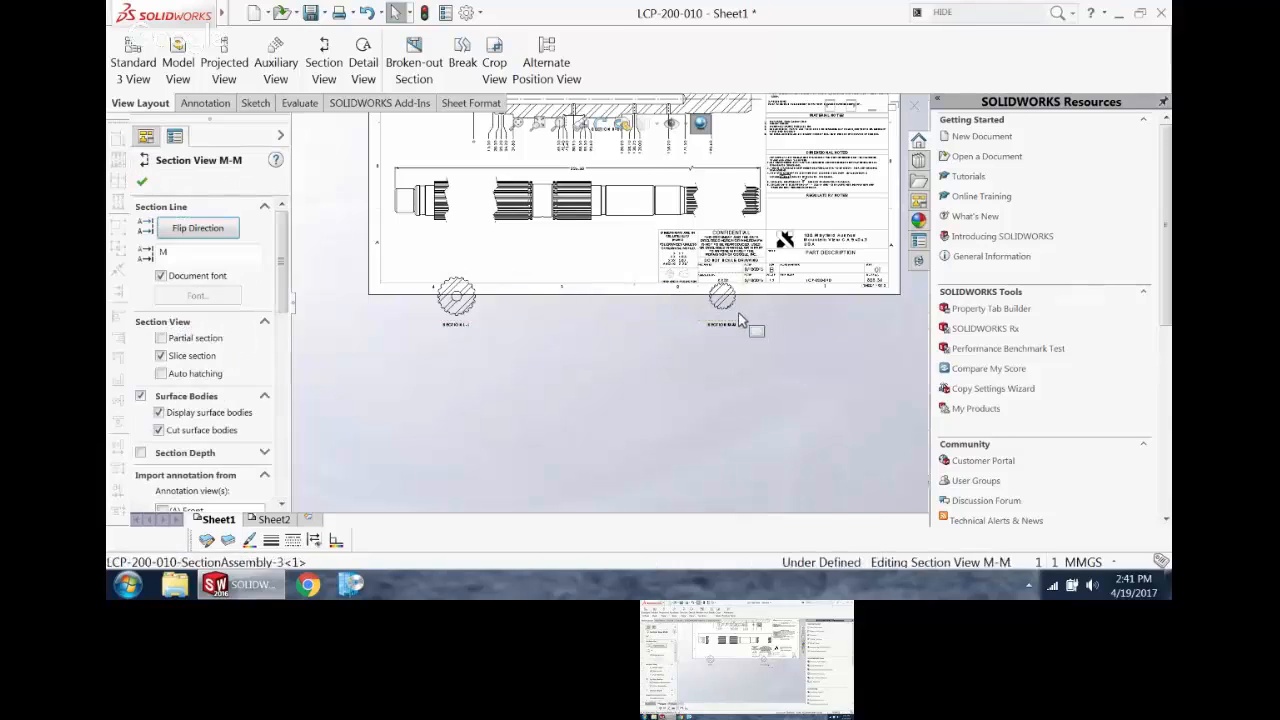
right_click(748, 320)
mouse_move(792, 250)
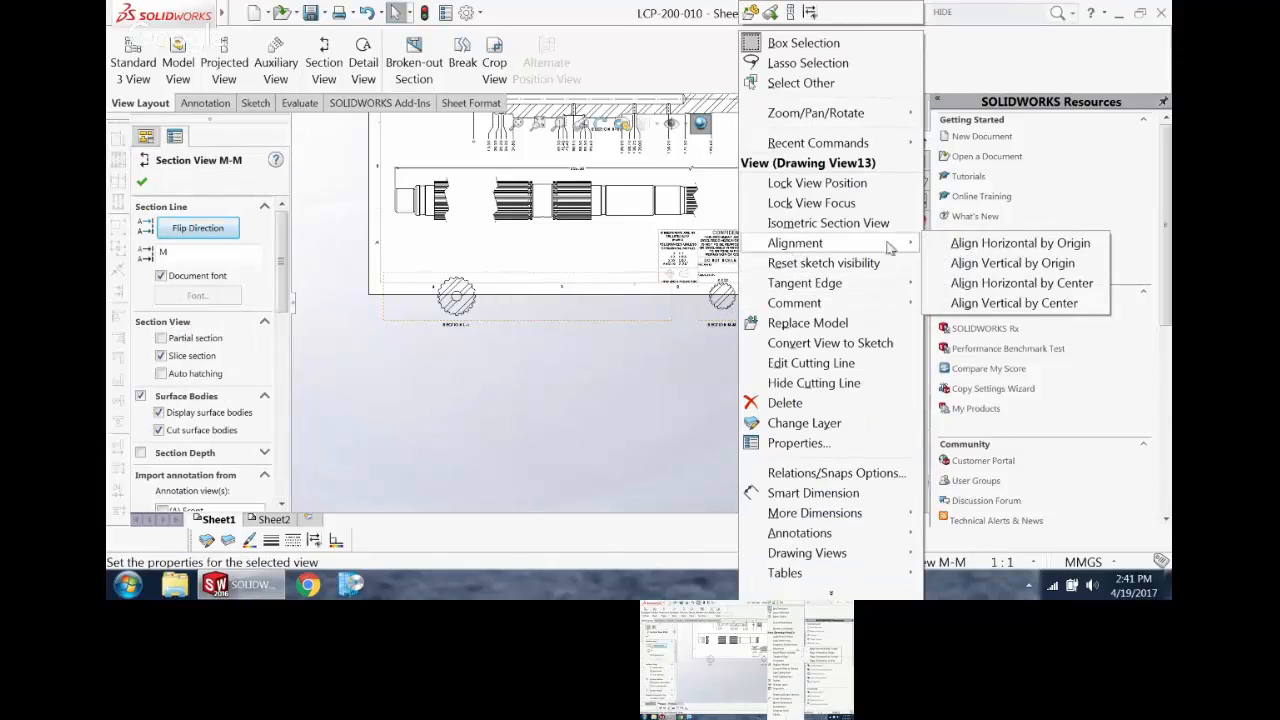
left_click(975, 287)
left_click(655, 220)
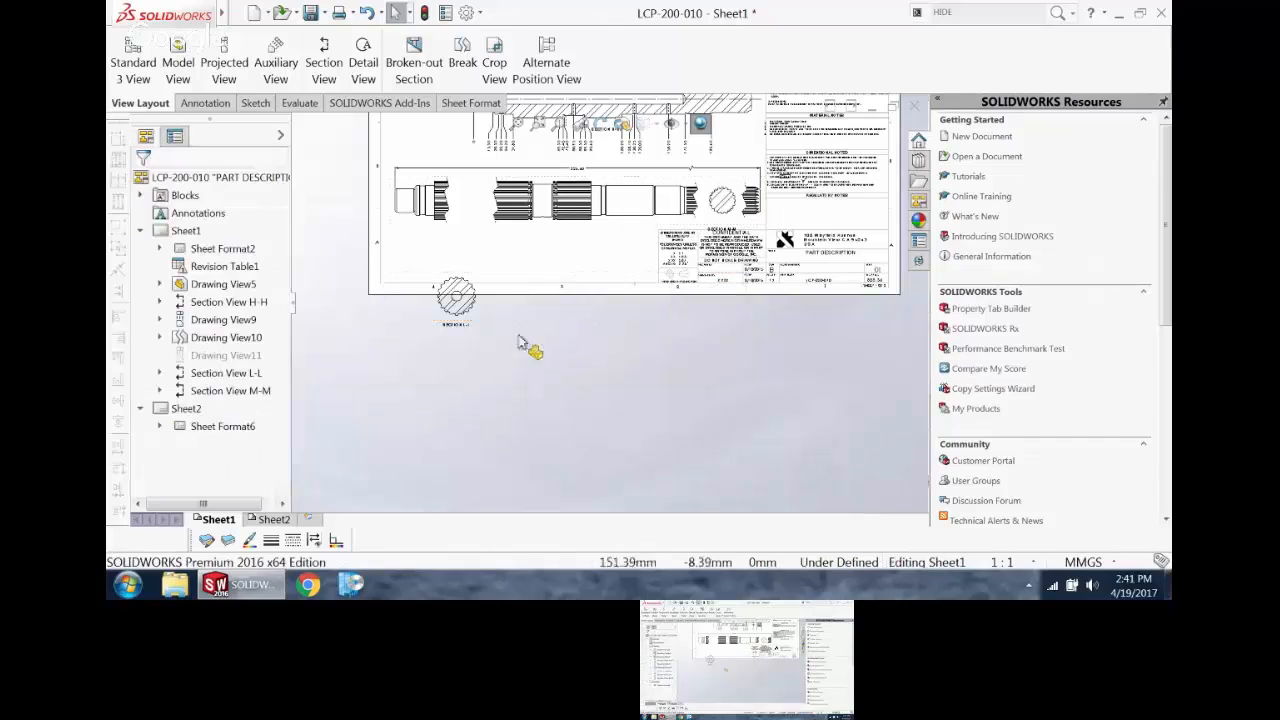
Step: Align Section View L-L horizontally by center with the broken shaft view and move it into the middle of the left gap
left_click(460, 298)
right_click(470, 300)
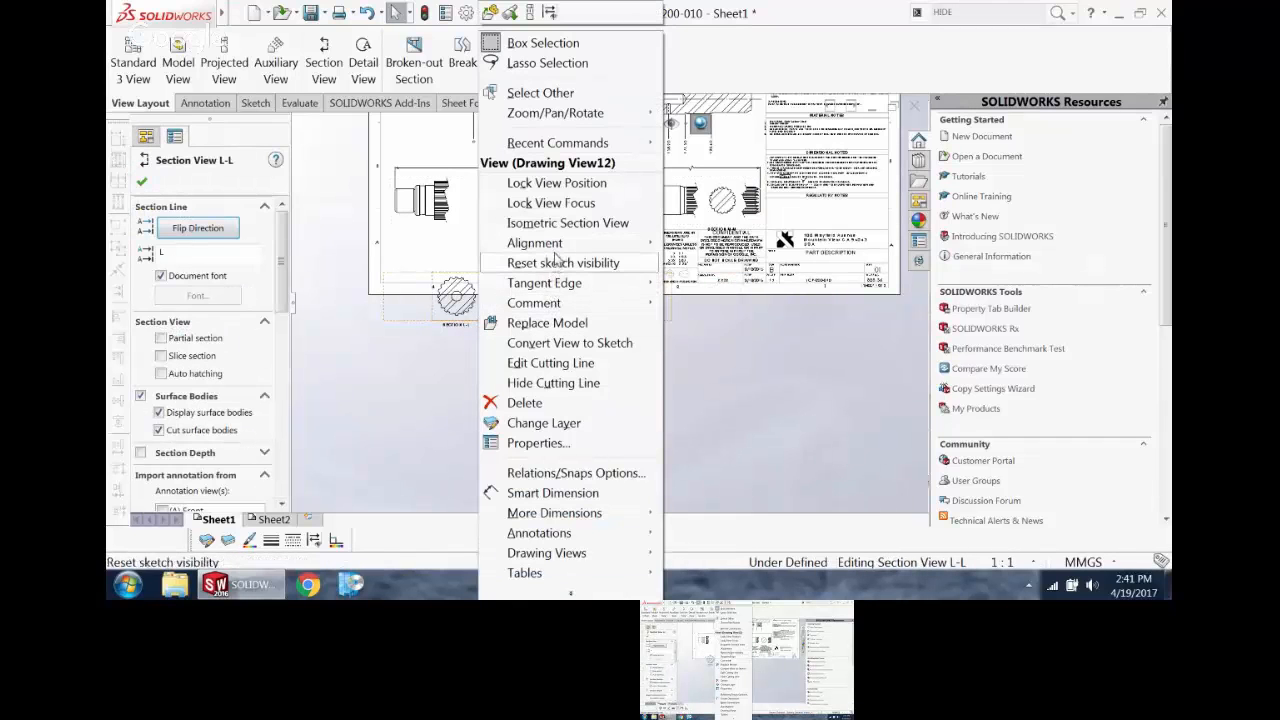
mouse_move(560, 250)
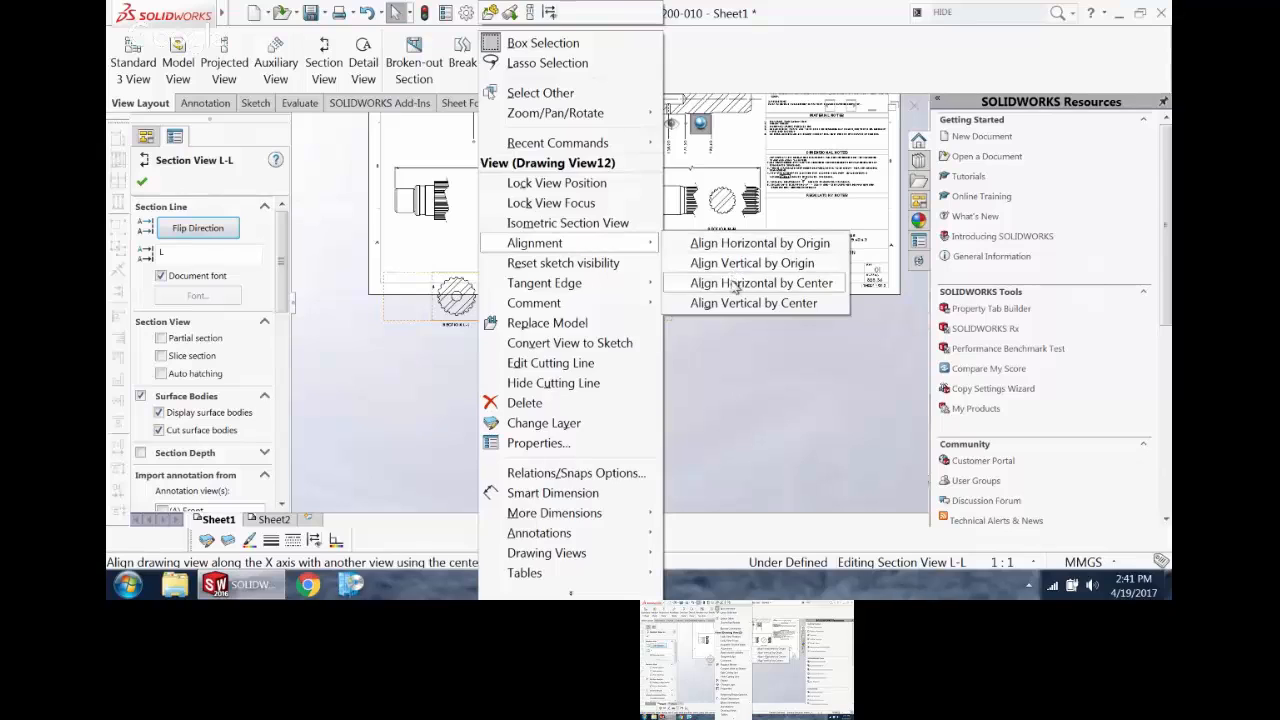
left_click(740, 283)
left_click(497, 217)
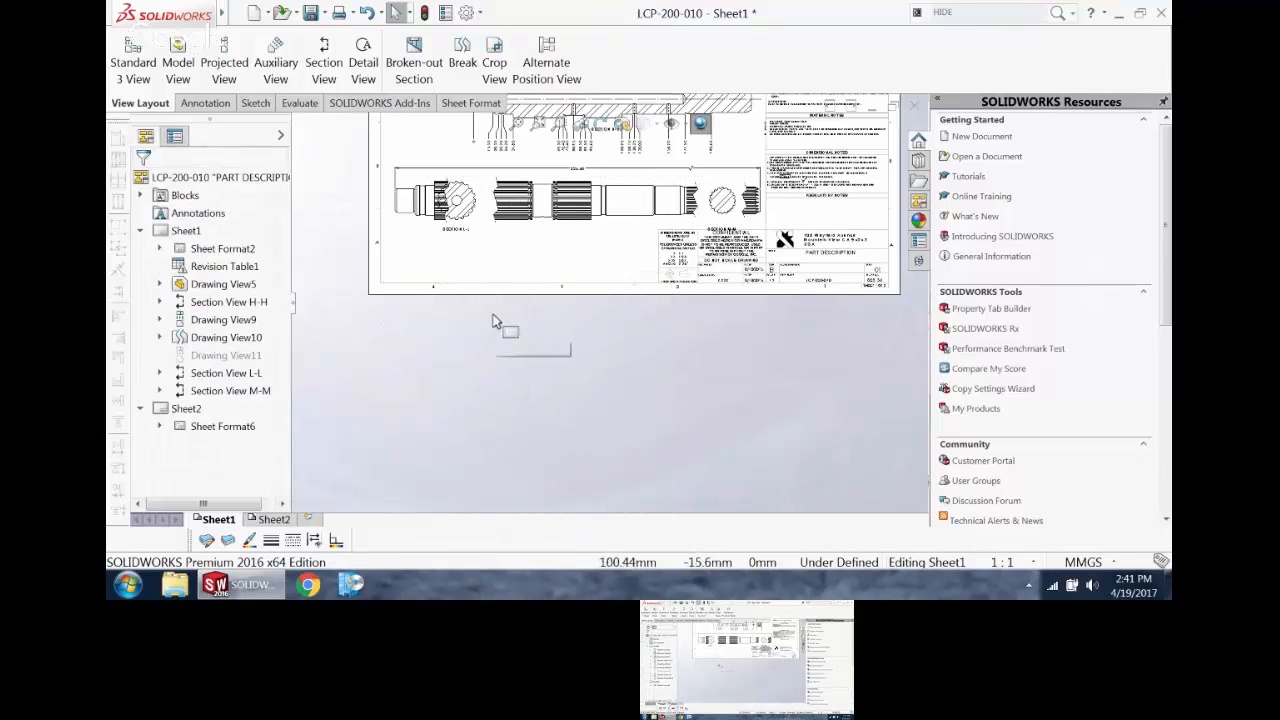
left_click_drag(497, 221, 514, 230)
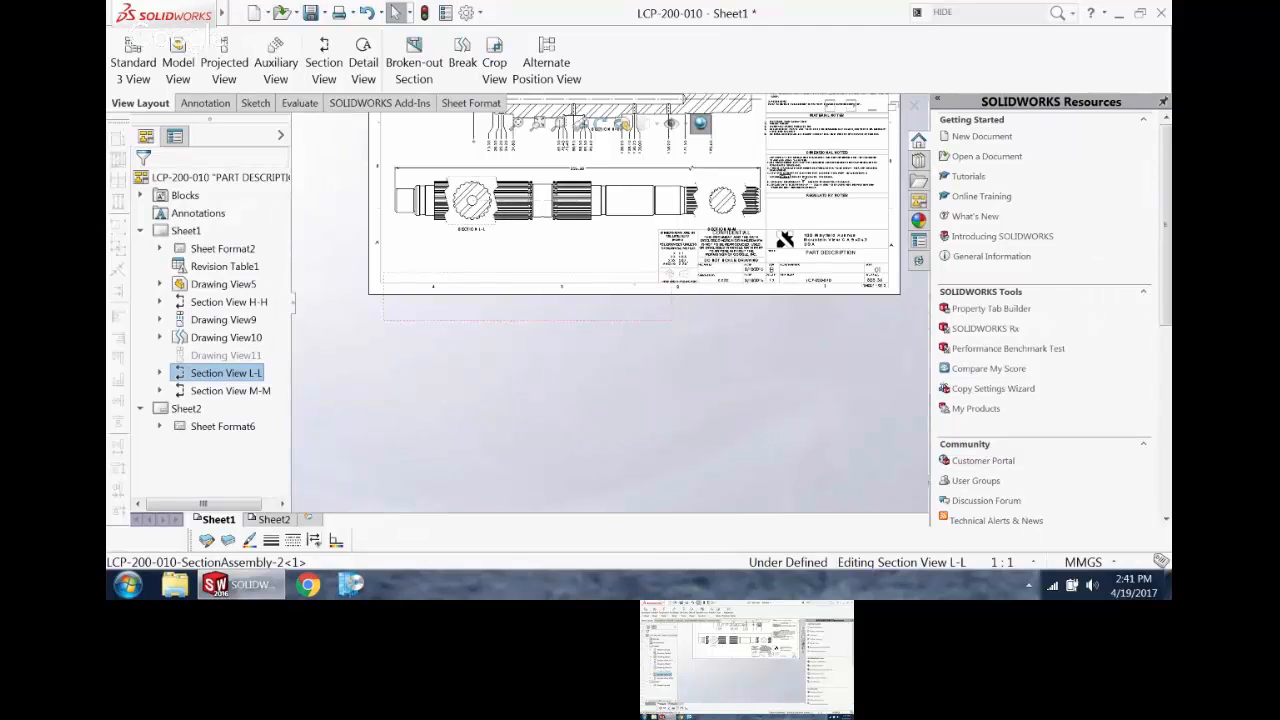
Step: Delete the section labels below the M-M and L-L section views in the broken shaft's gaps
scroll(734, 158, "down", 4)
left_click(716, 312)
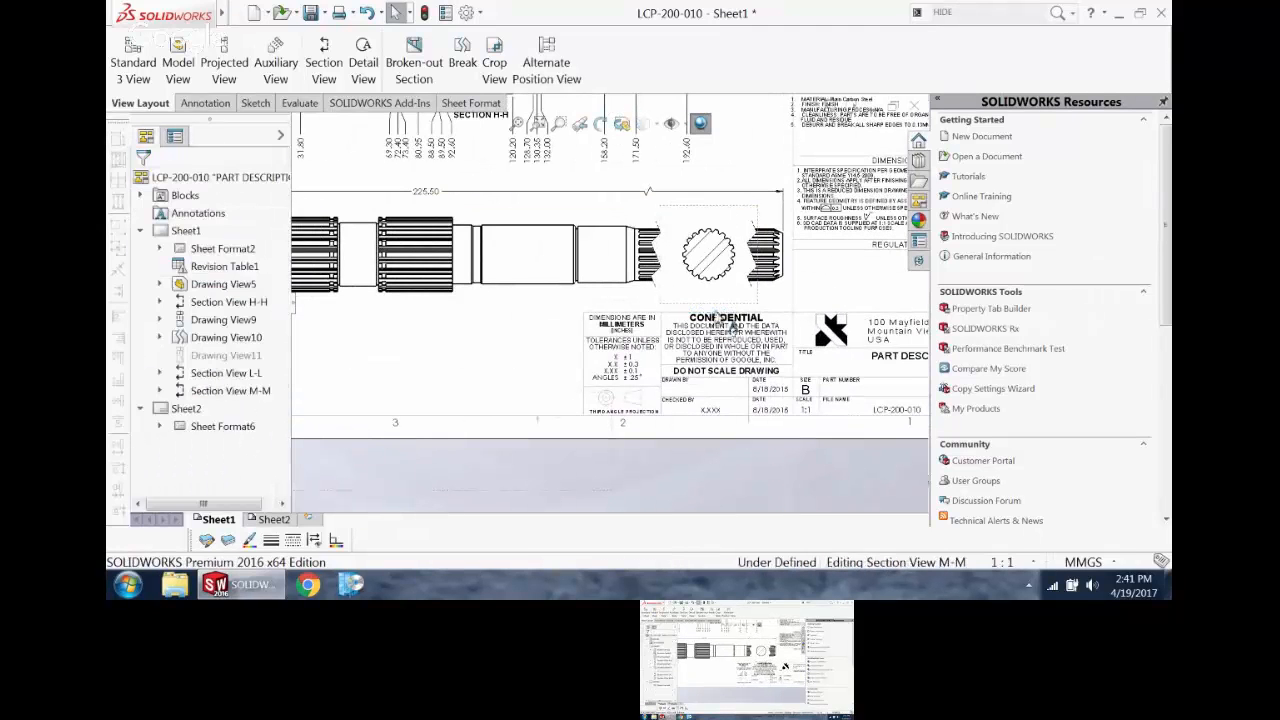
left_click(726, 268)
scroll(391, 320, "up", 3)
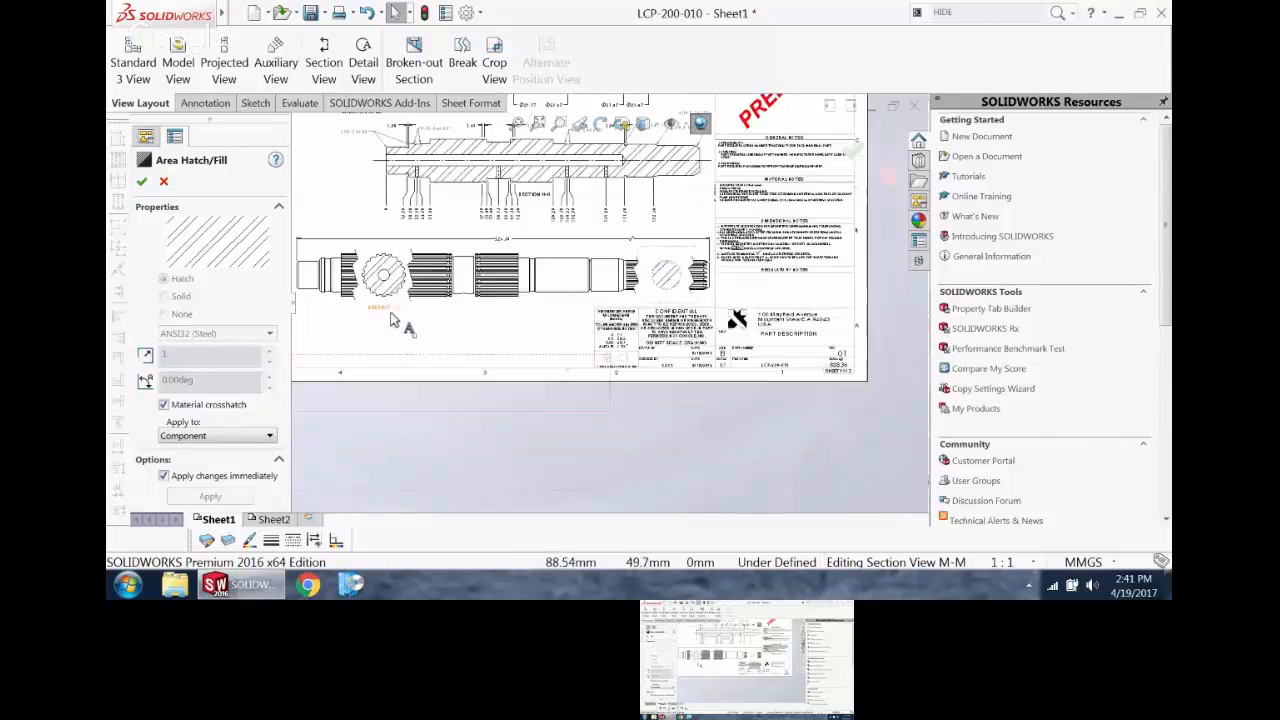
scroll(400, 322, "down", 4)
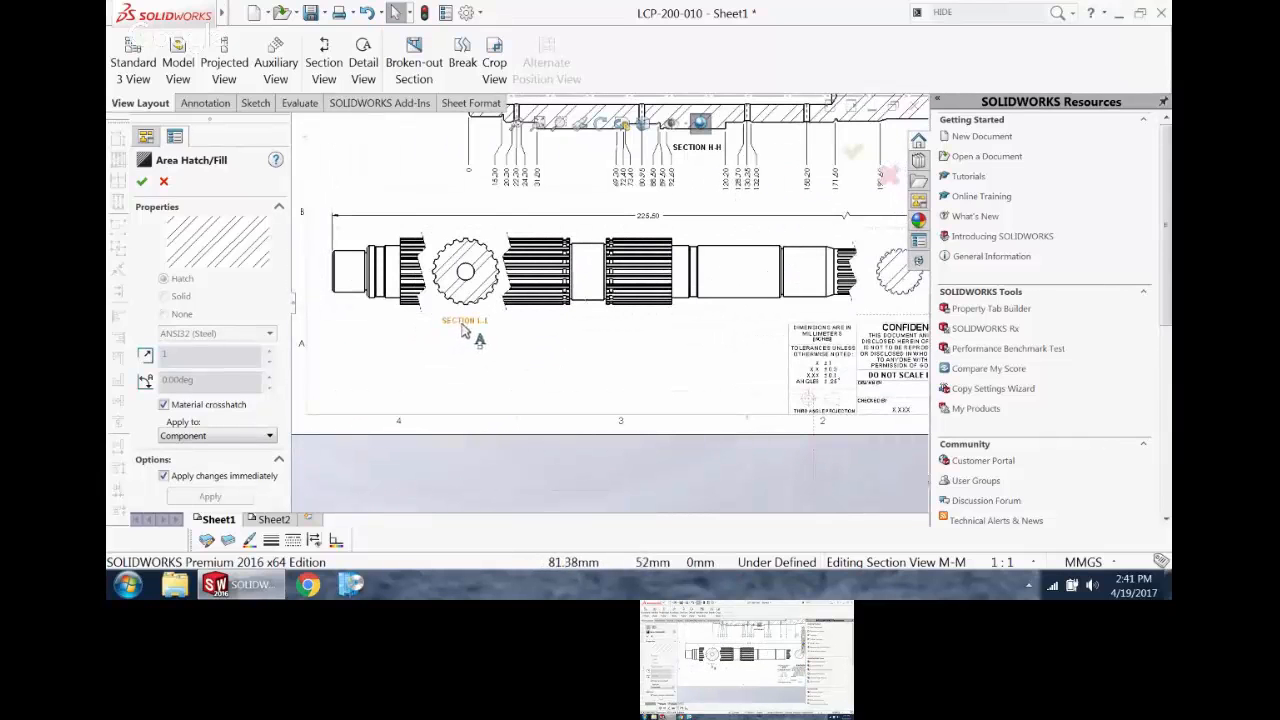
left_click(463, 332)
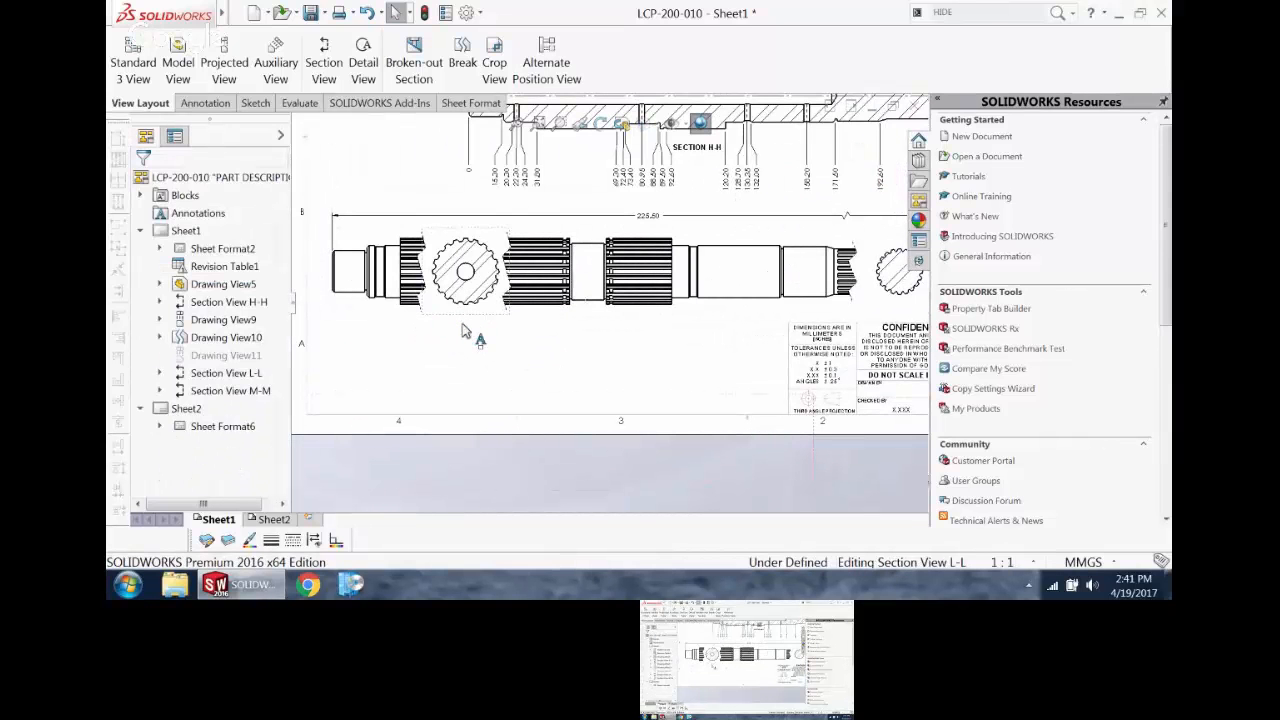
Step: Create a detail view of Section View L-L's lowest spline teeth, place it below the section, and move its label to the view's right side
scroll(602, 294, "up", 3)
scroll(564, 300, "down", 6)
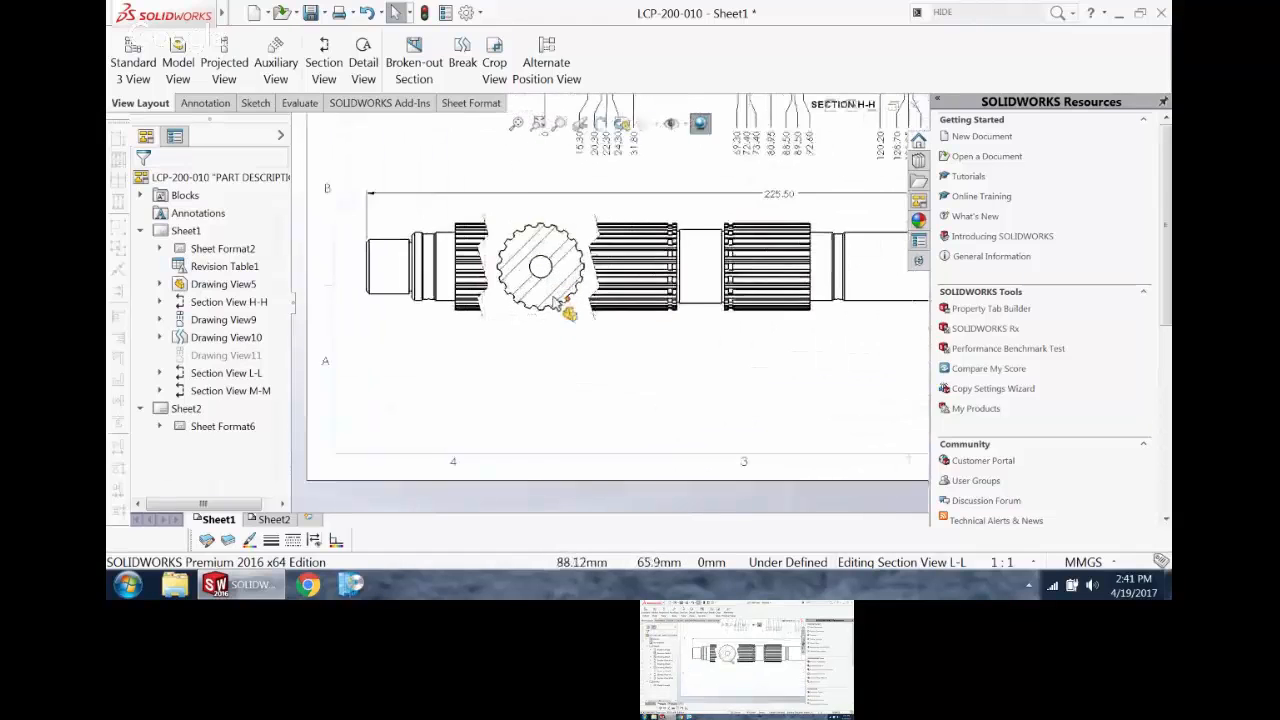
left_click(366, 54)
scroll(554, 314, "down", 3)
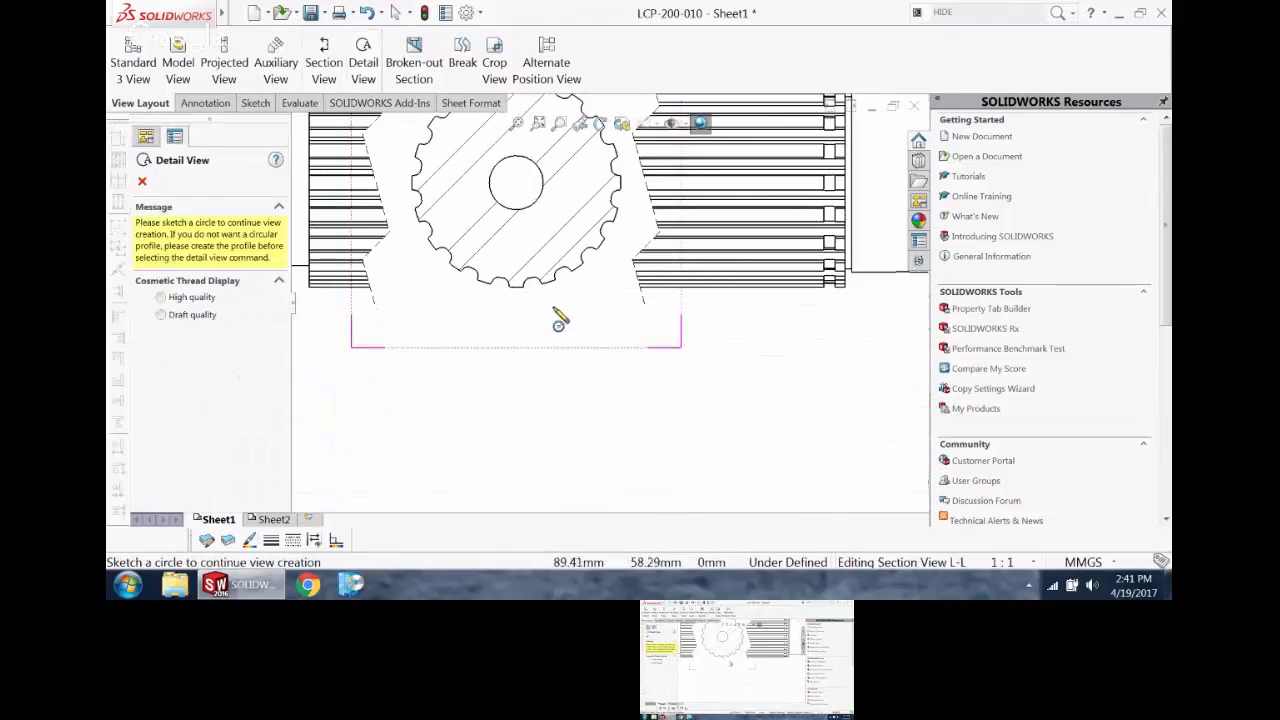
left_click(514, 265)
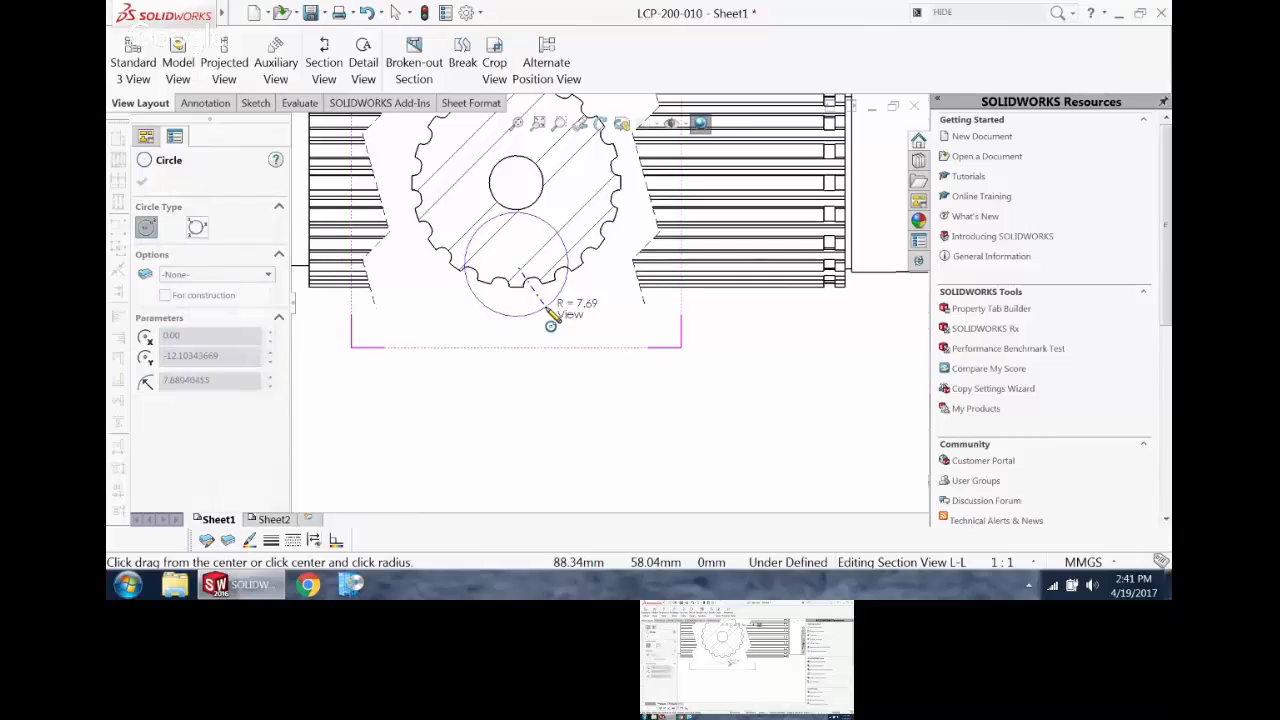
left_click(553, 304)
scroll(576, 372, "up", 3)
left_click(535, 368)
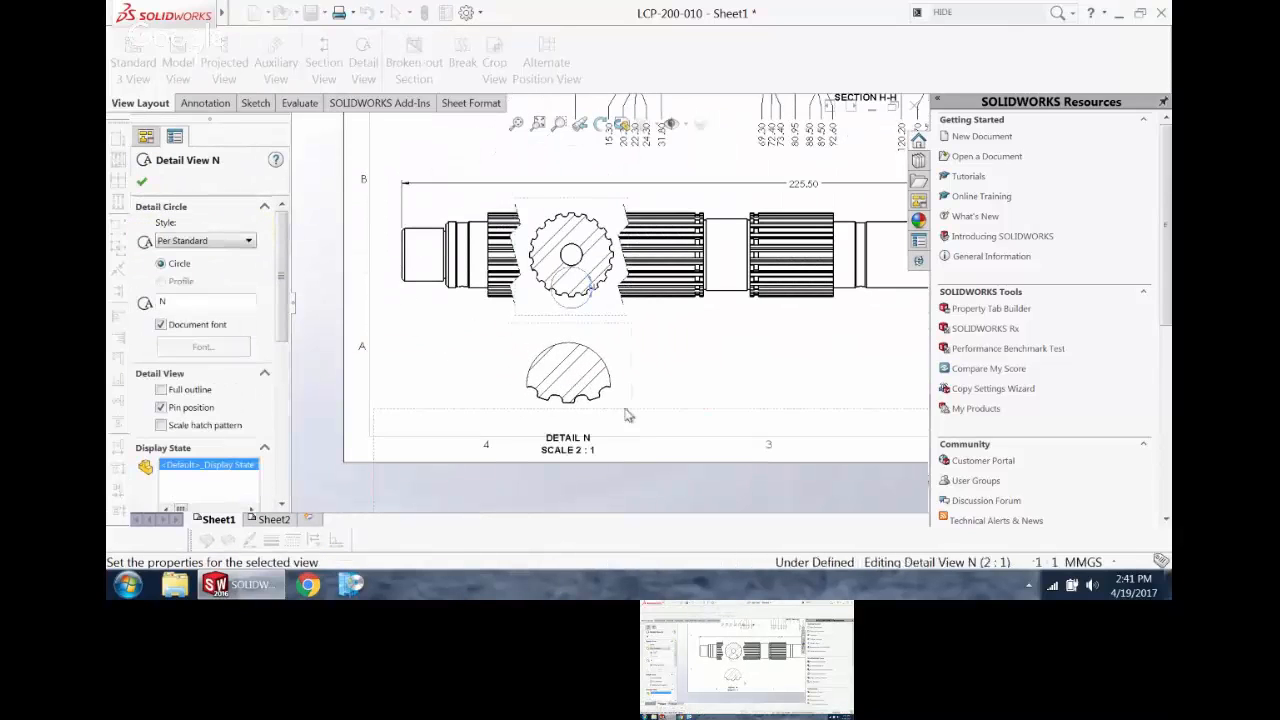
scroll(601, 421, "down", 3)
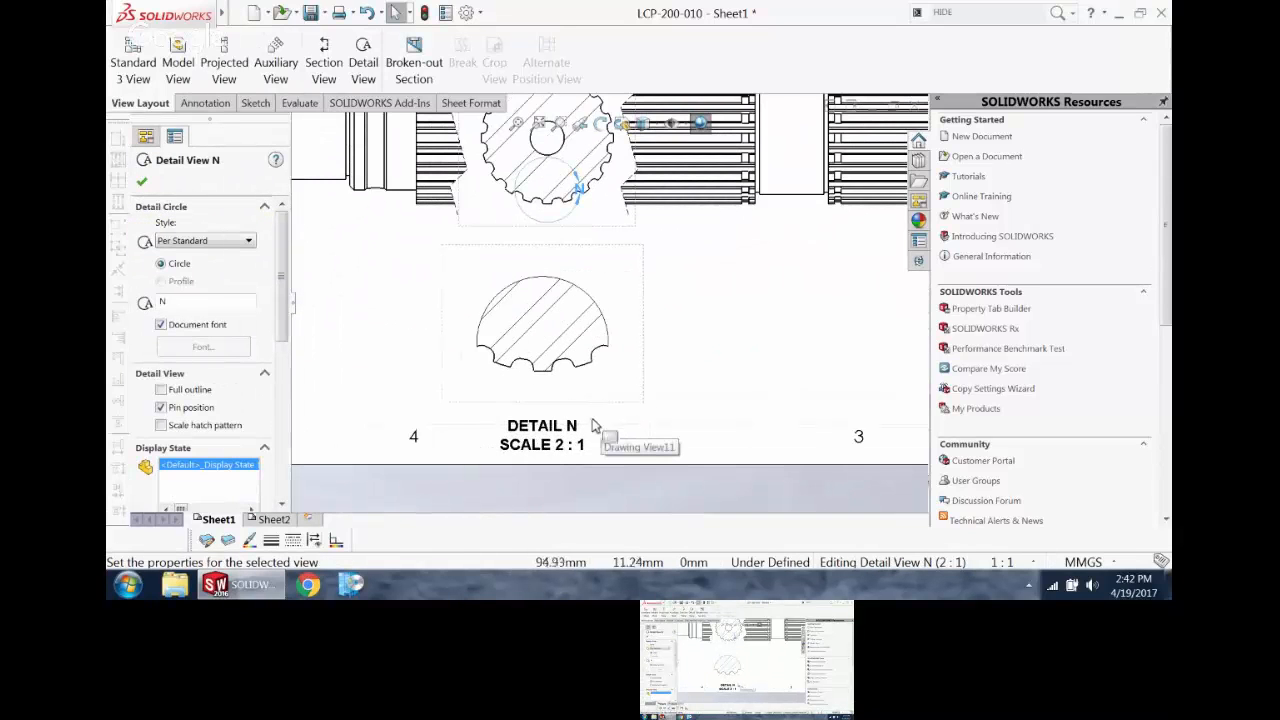
left_click_drag(572, 430, 786, 350)
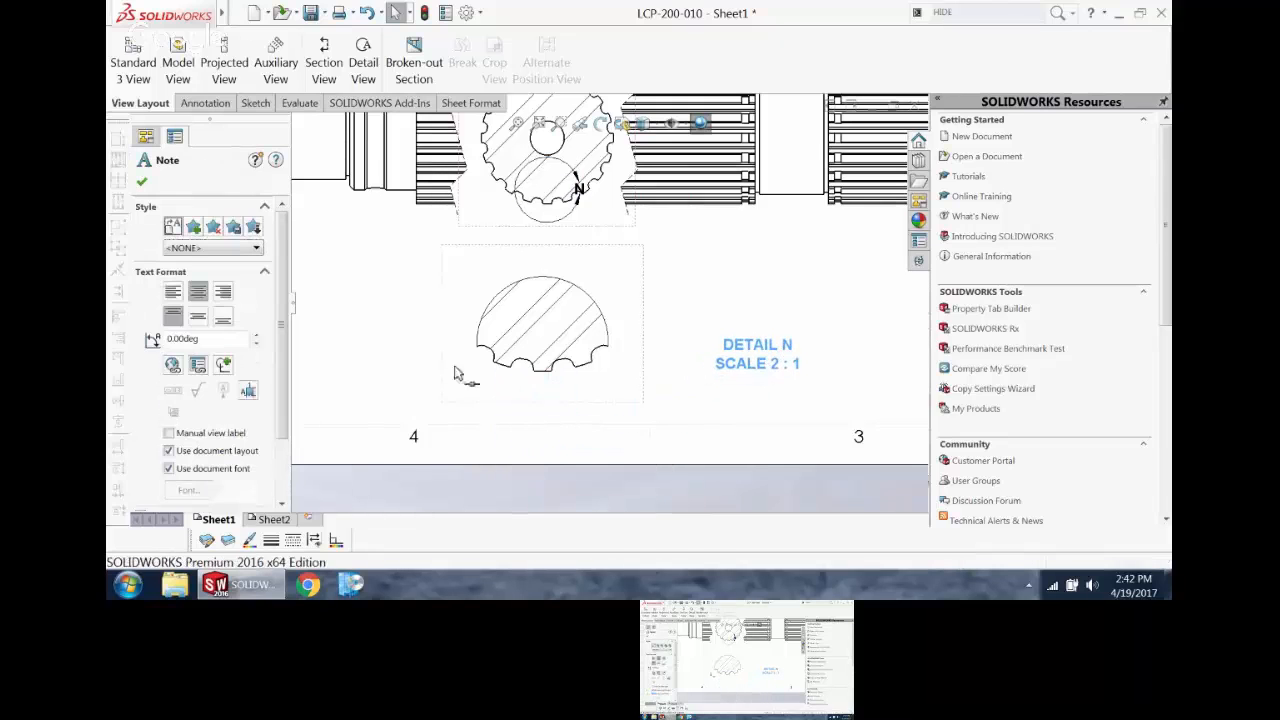
Step: Dimension the outer arc of a spline tooth tip in Detail View N, placing the text below and to the right of the profile
left_click(206, 103)
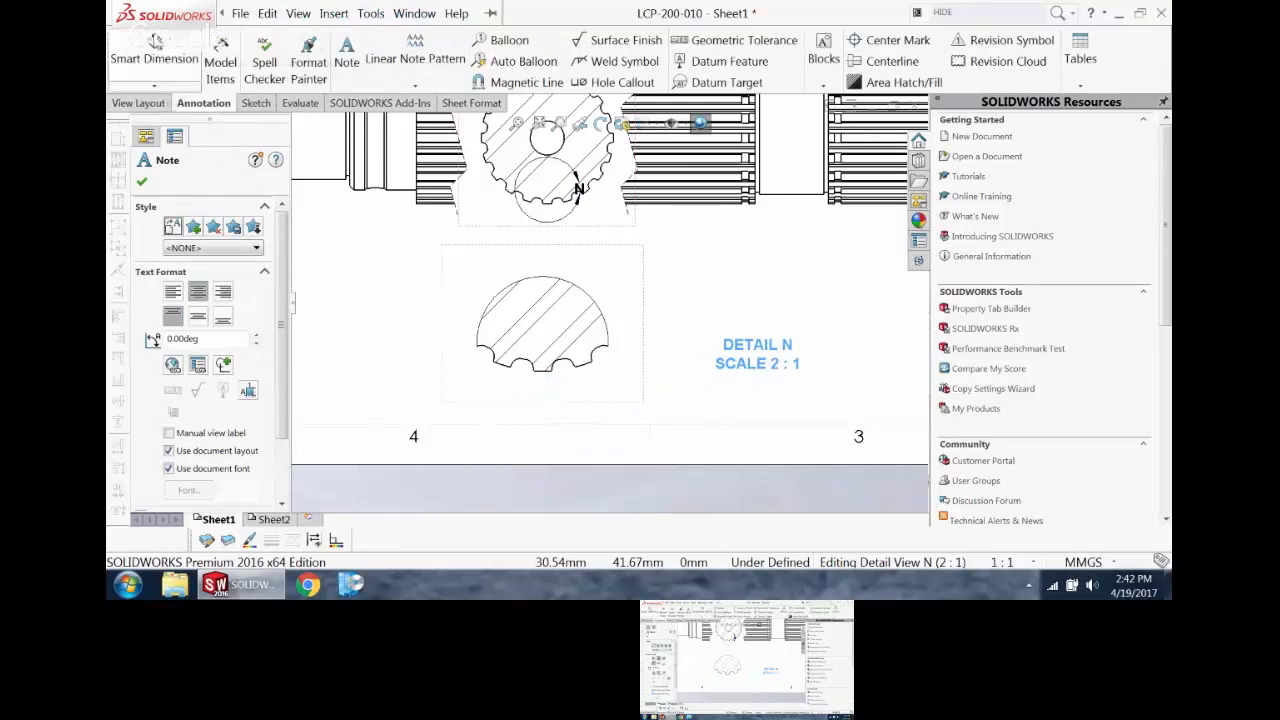
left_click(154, 45)
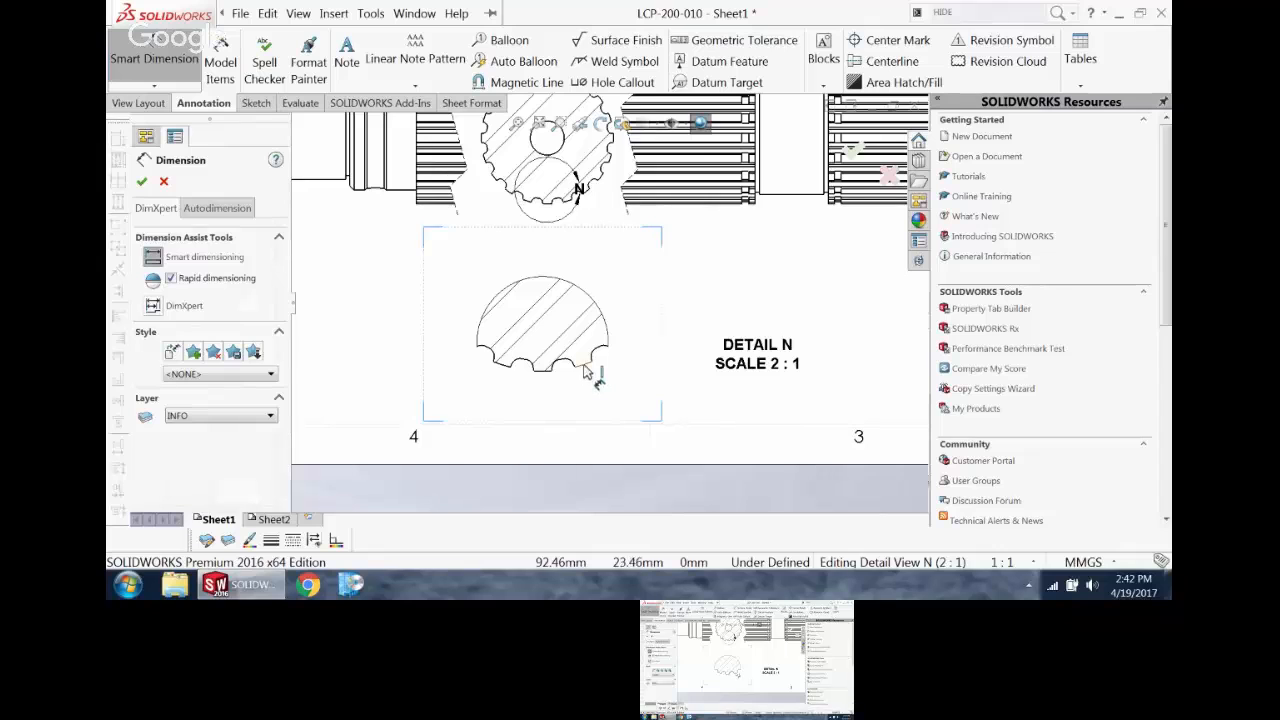
left_click(585, 370)
left_click(706, 392)
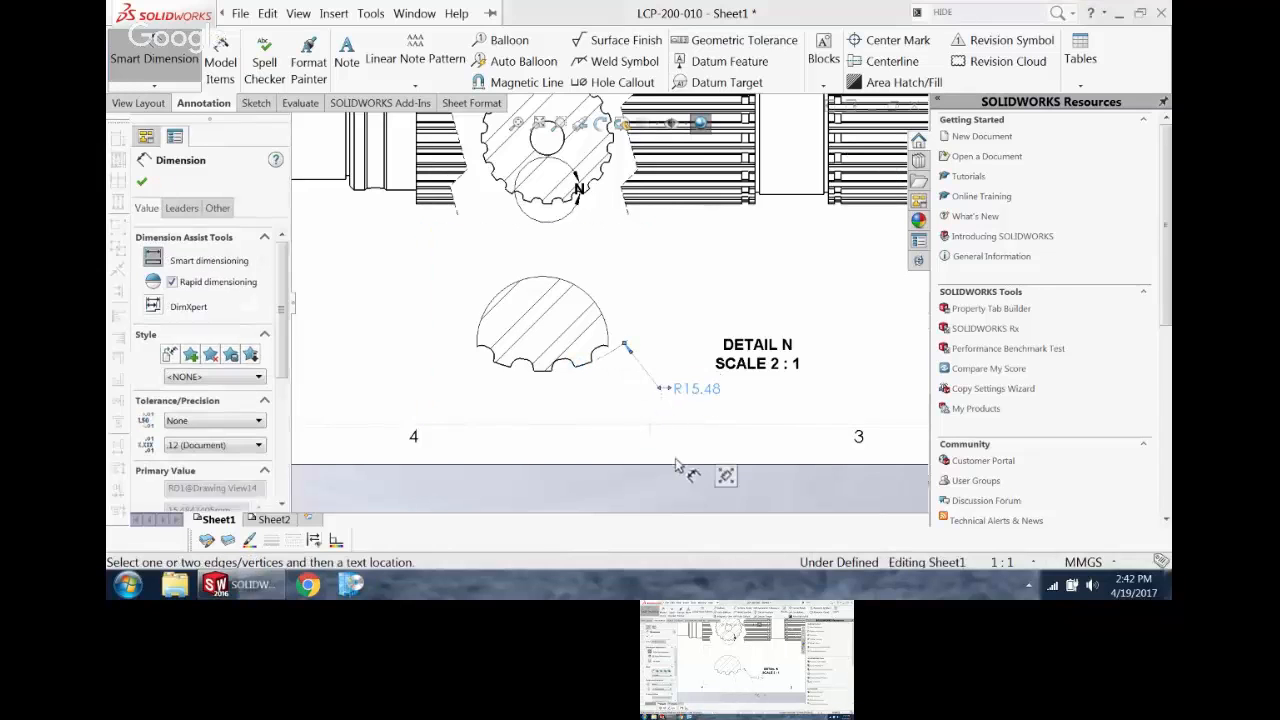
key("Escape")
Step: Display the tooth tip's radial dimension in Detail View N as a diameter
left_click(692, 388)
left_click(181, 208)
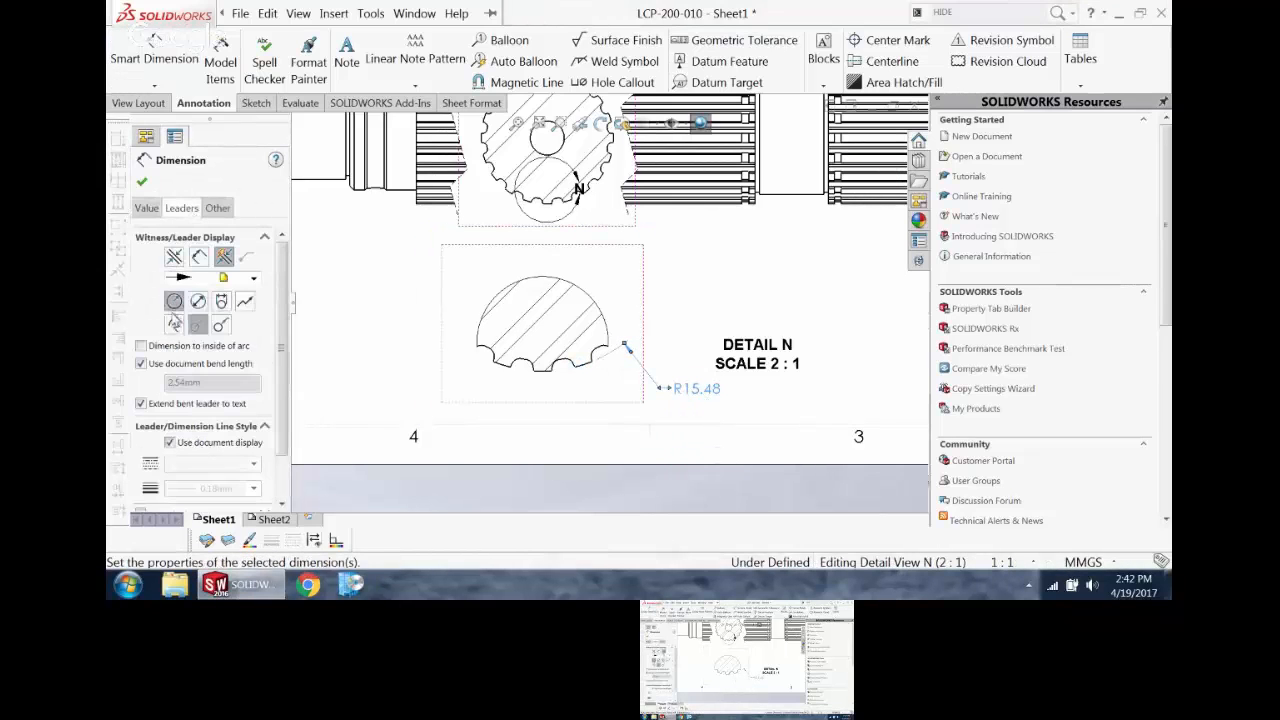
left_click(198, 301)
left_click(141, 182)
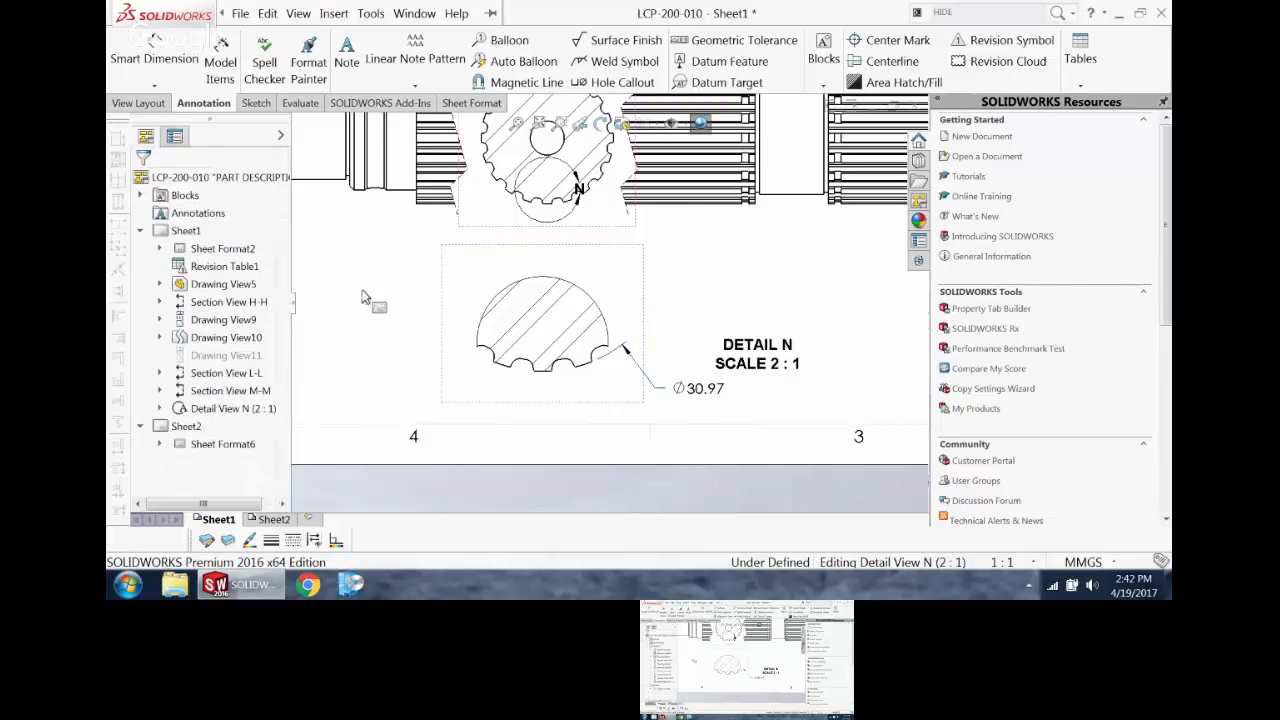
Step: Lock focus on Detail View N and sketch a line about 0.14 mm long inward from the midpoint of the left tooth tip, perpendicular to it
scroll(529, 357, "down", 3)
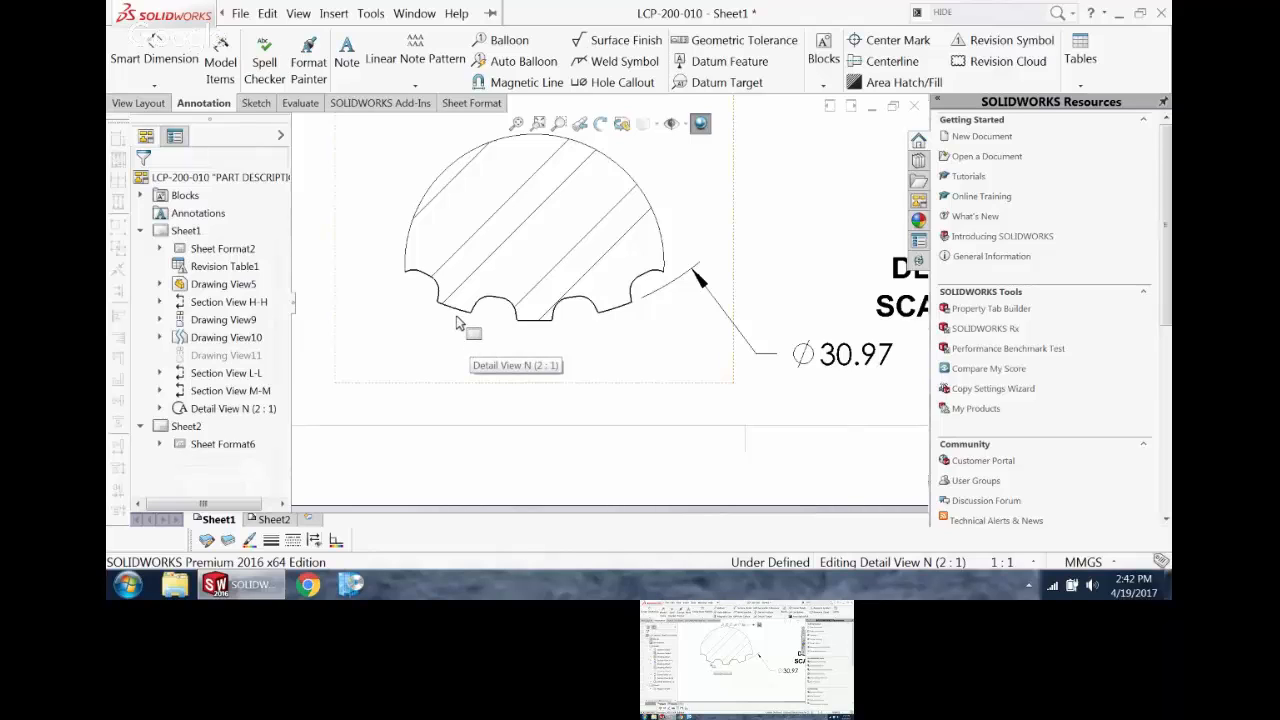
left_click_drag(498, 363, 394, 337)
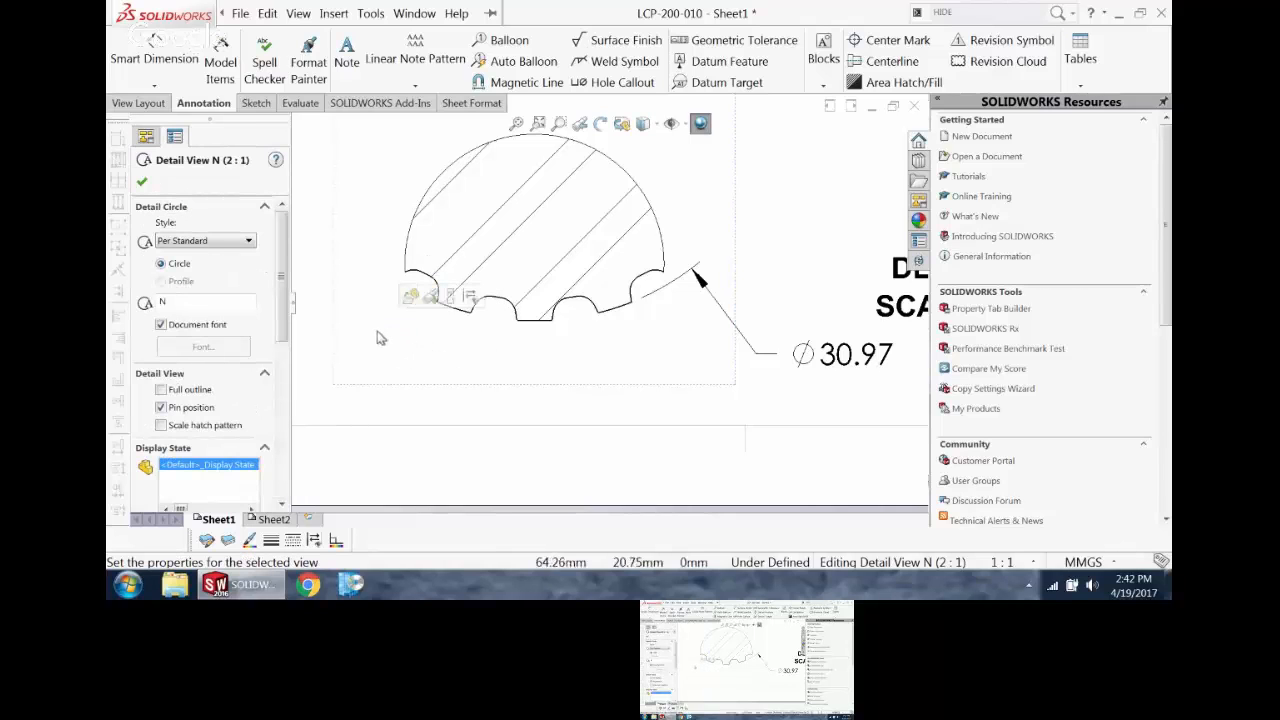
left_click(310, 260)
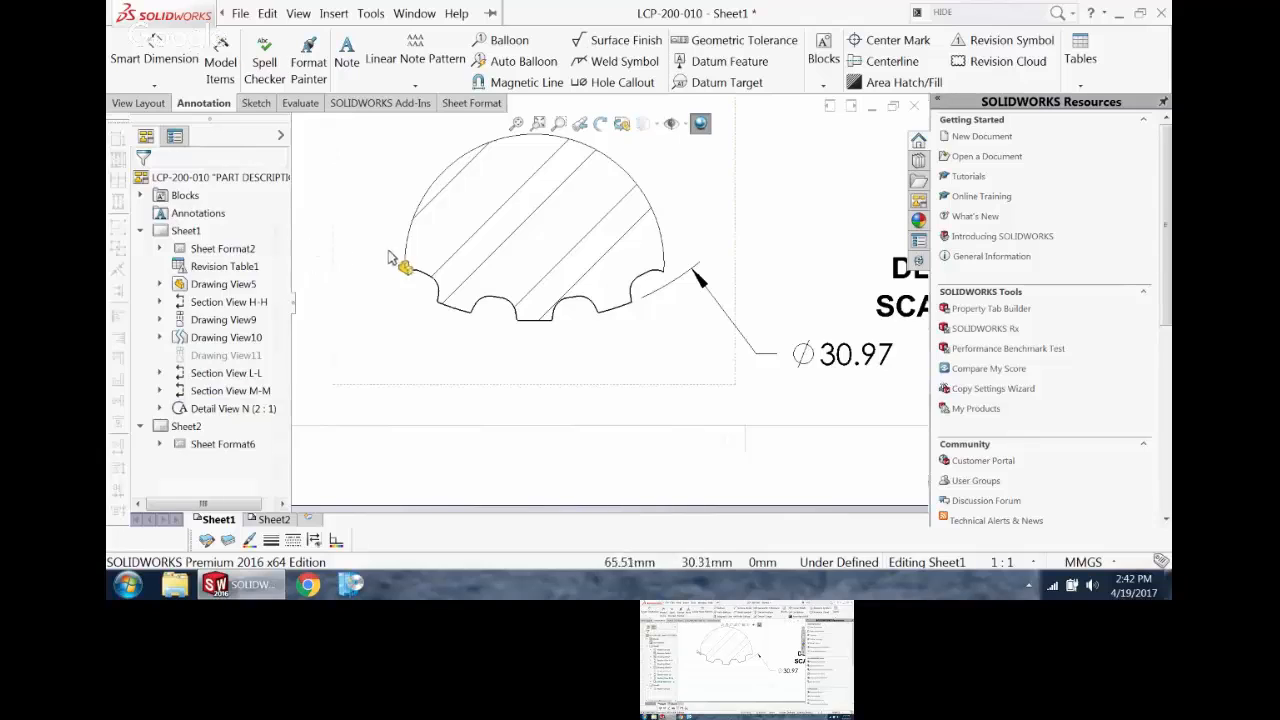
left_click(355, 250)
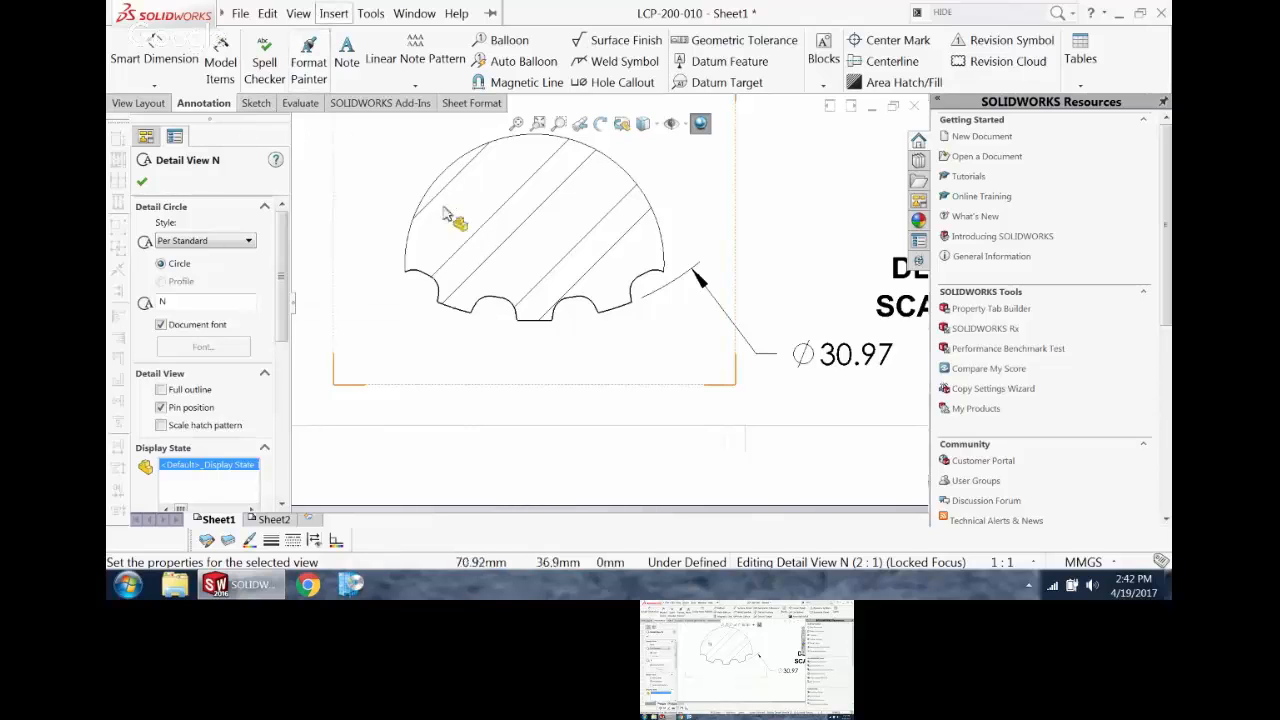
left_click(255, 104)
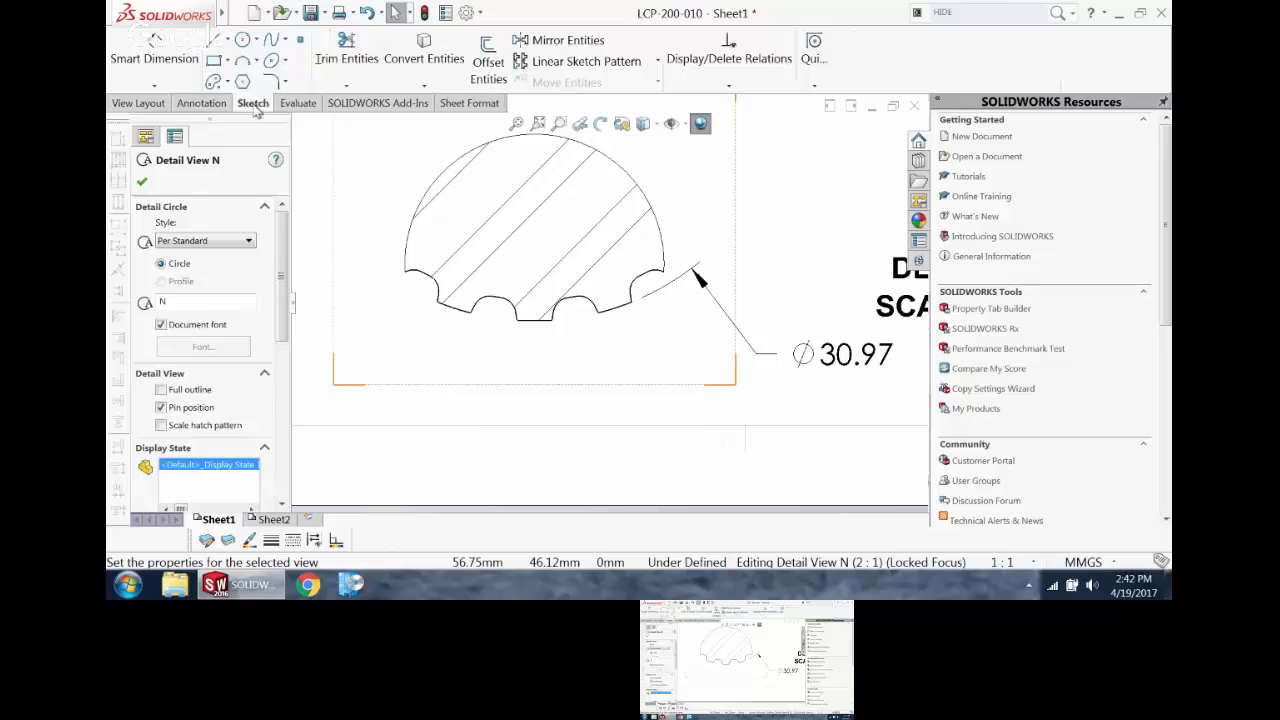
left_click(215, 38)
scroll(474, 325, "down", 5)
scroll(474, 325, "down", 3)
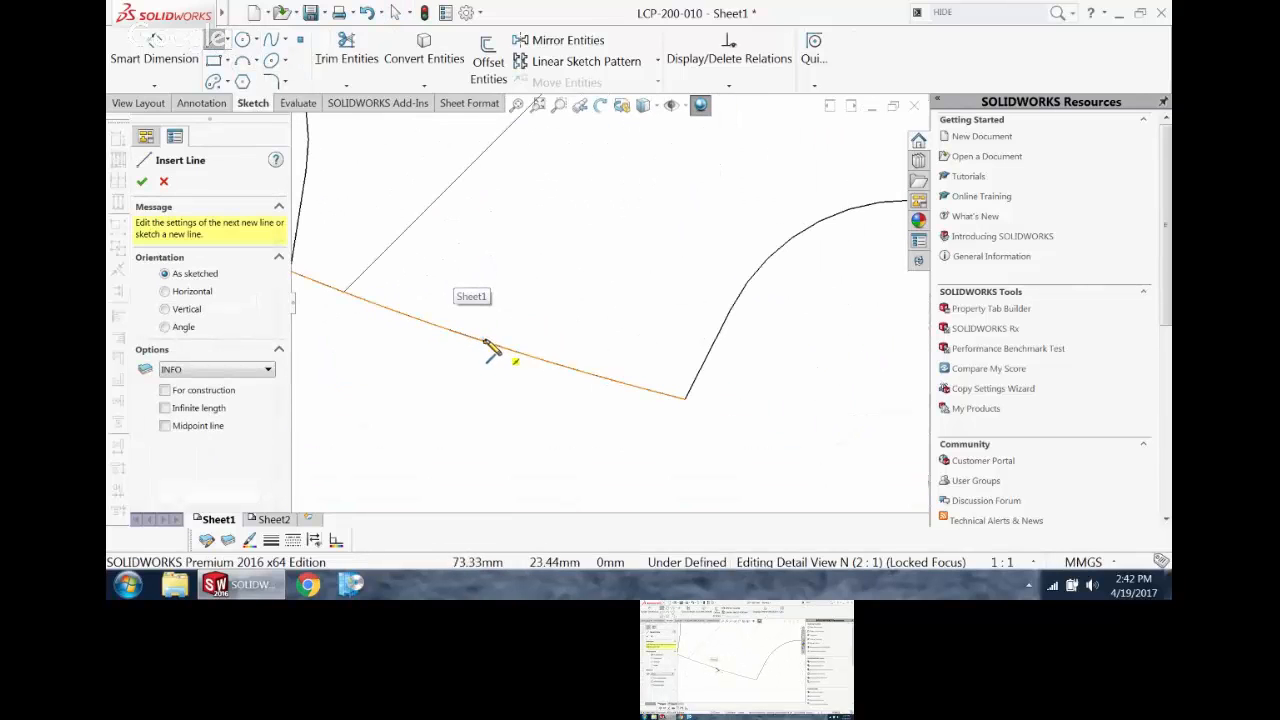
mouse_move(487, 344)
left_mouse_down()
mouse_move(501, 327)
mouse_move(514, 352)
mouse_move(493, 316)
left_mouse_up()
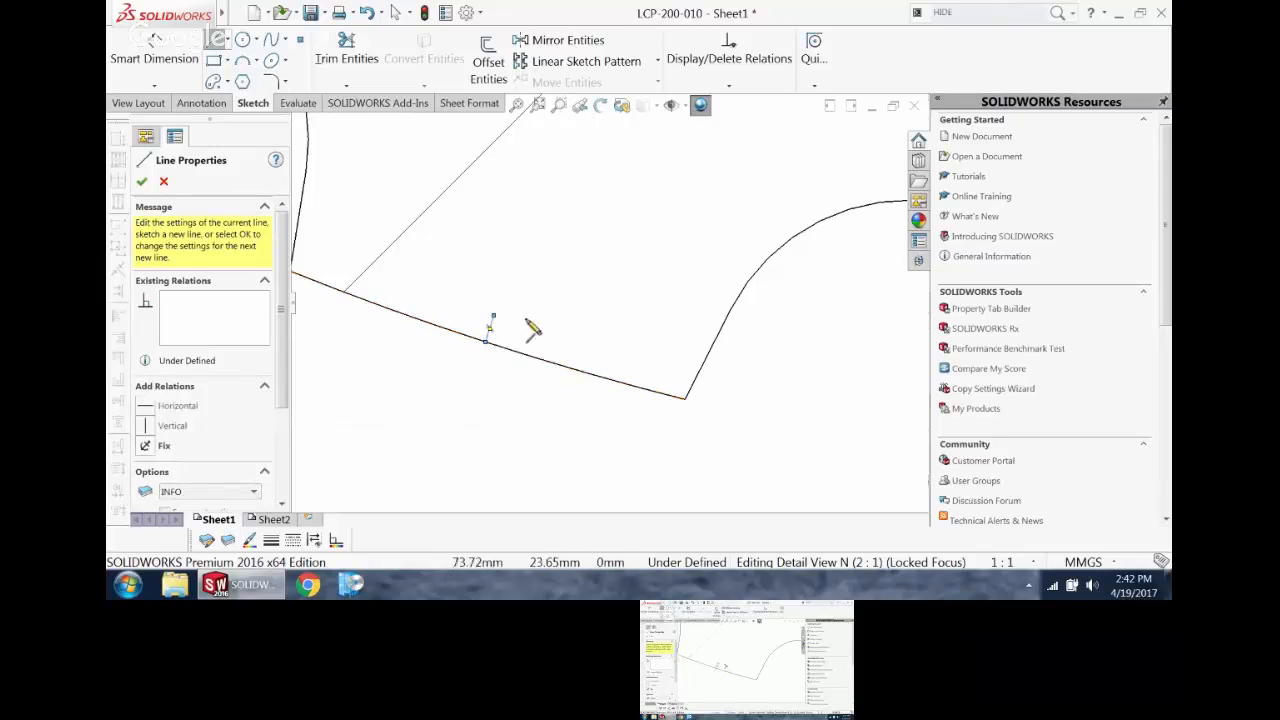
Step: Sketch a matching line about 0.19 mm long inward from the midpoint of the right tooth tip in Detail View N
scroll(757, 320, "up", 5)
scroll(608, 306, "down", 5)
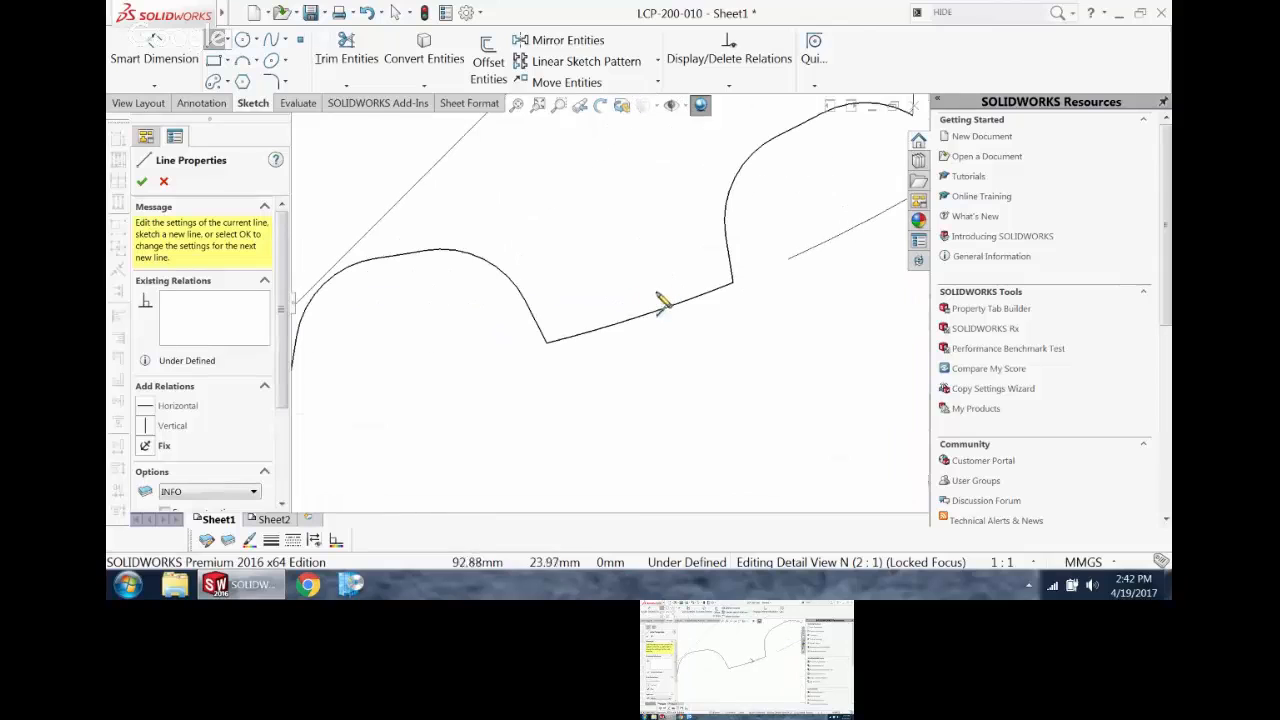
left_click_drag(640, 316, 636, 300)
scroll(641, 388, "up", 1)
scroll(648, 401, "up", 3)
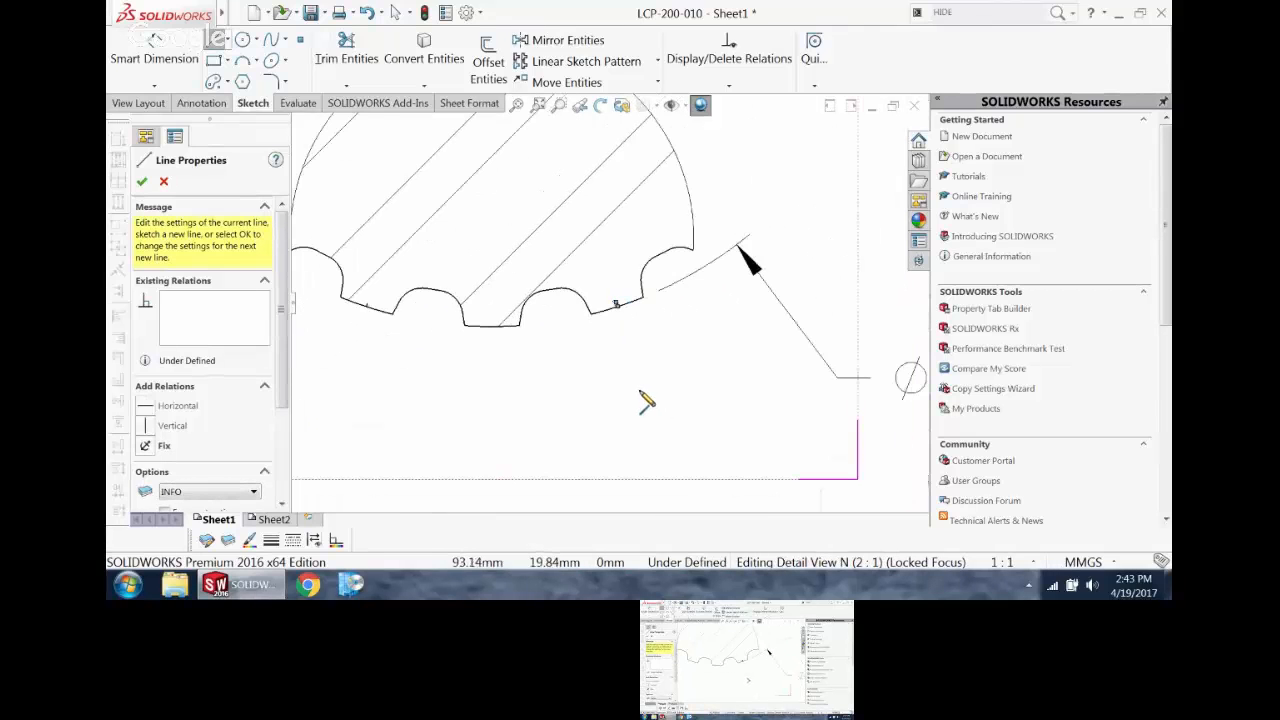
key("Escape")
Step: Dimension the angle between the two short tooth-tip lines and place it centered below the detail profile
scroll(615, 335, "up", 3)
left_click(128, 58)
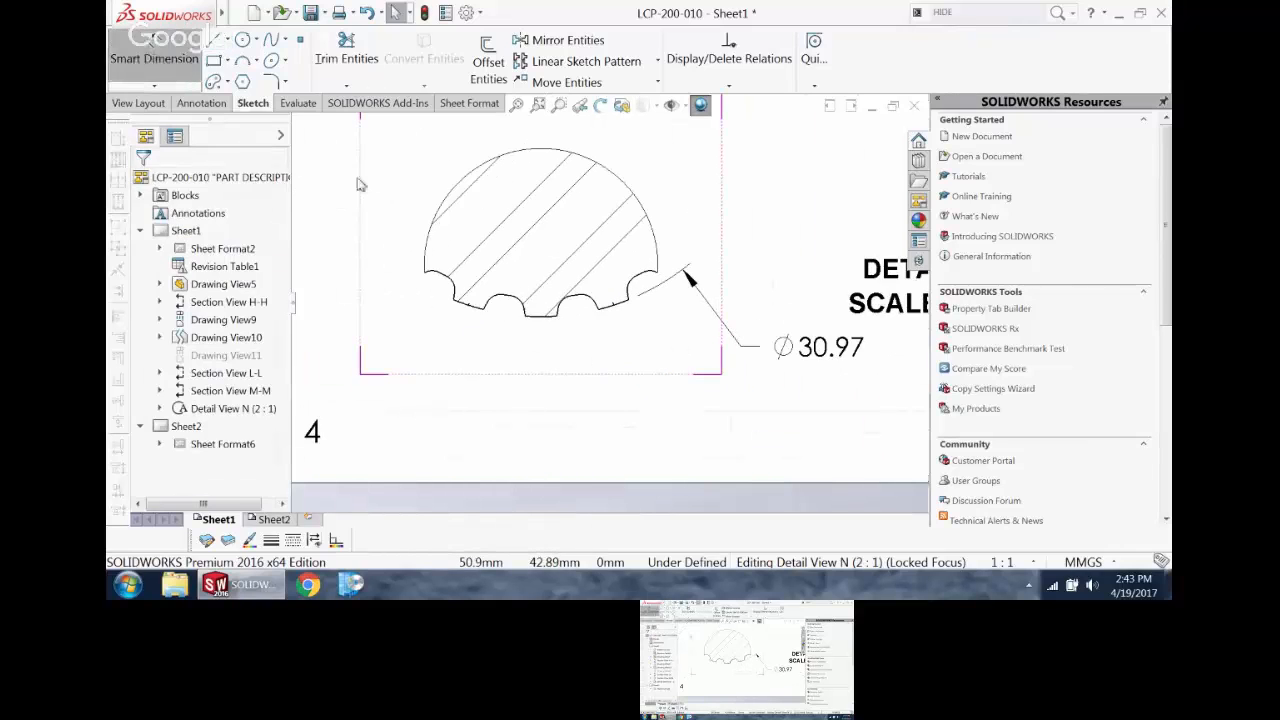
scroll(489, 350, "down", 9)
scroll(645, 424, "up", 3)
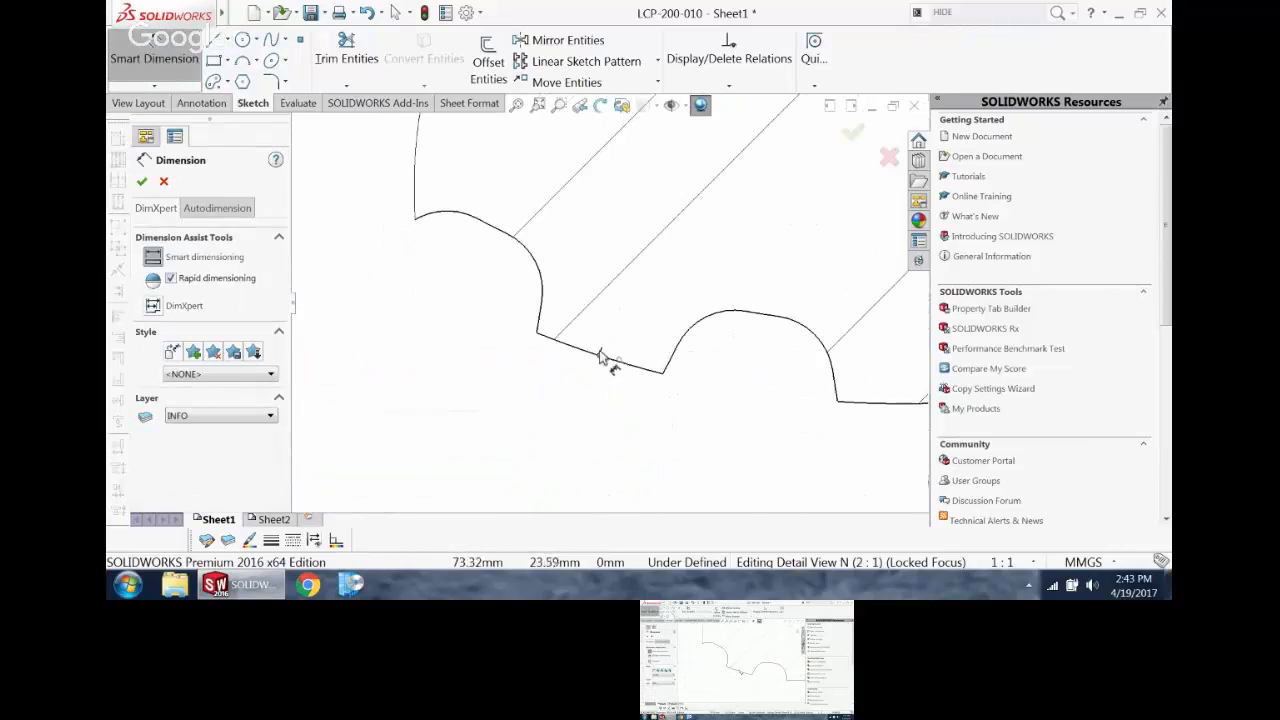
scroll(602, 354, "down", 4)
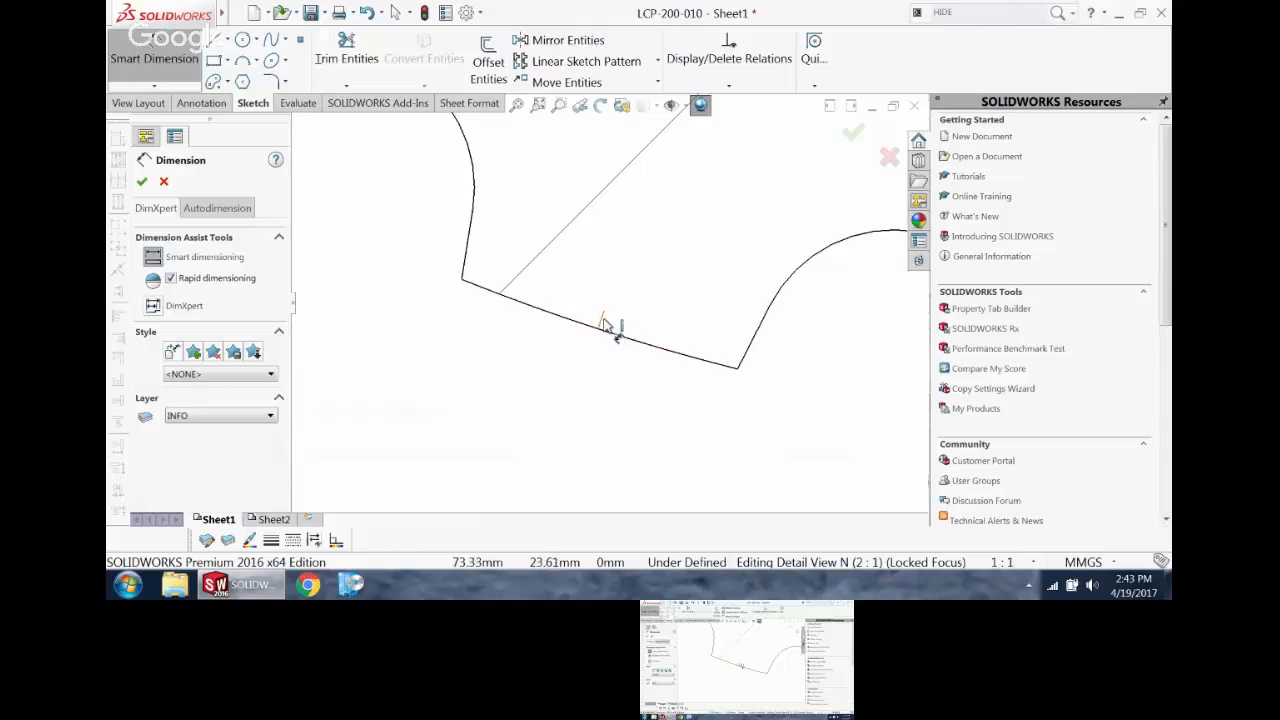
left_click(604, 325)
scroll(788, 331, "up", 6)
scroll(805, 335, "up", 3)
scroll(705, 294, "down", 8)
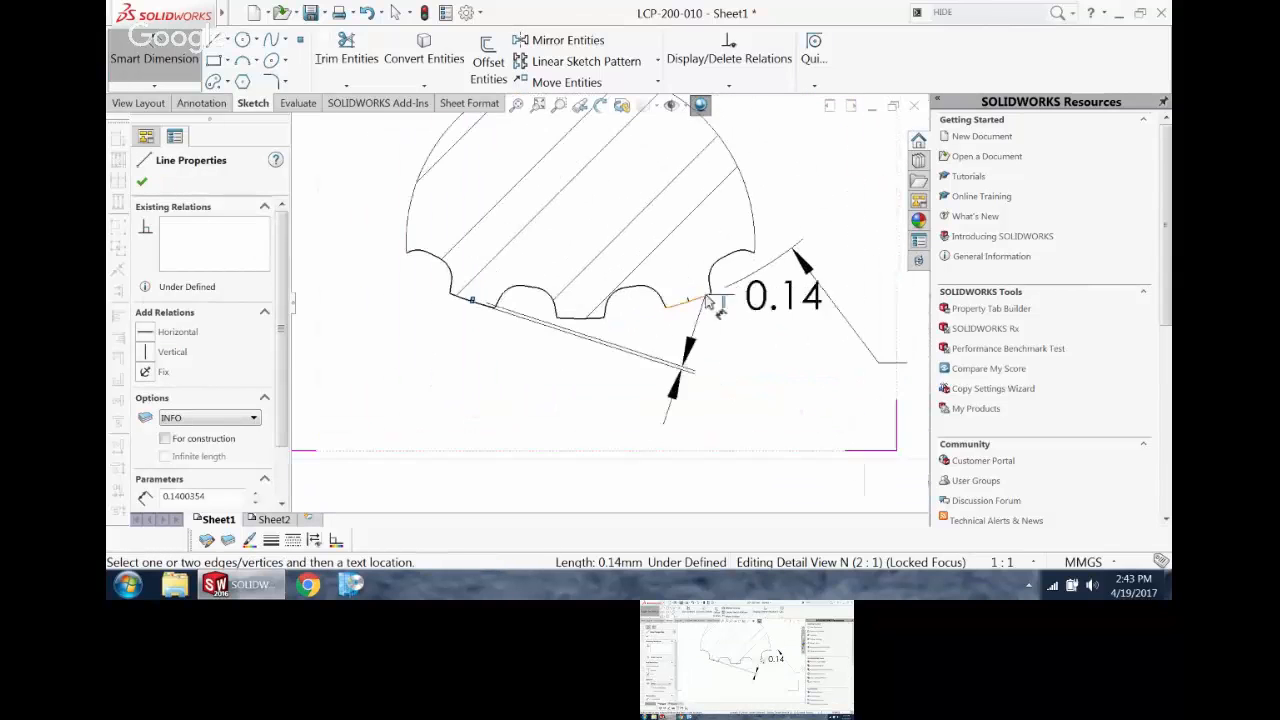
left_click(667, 259)
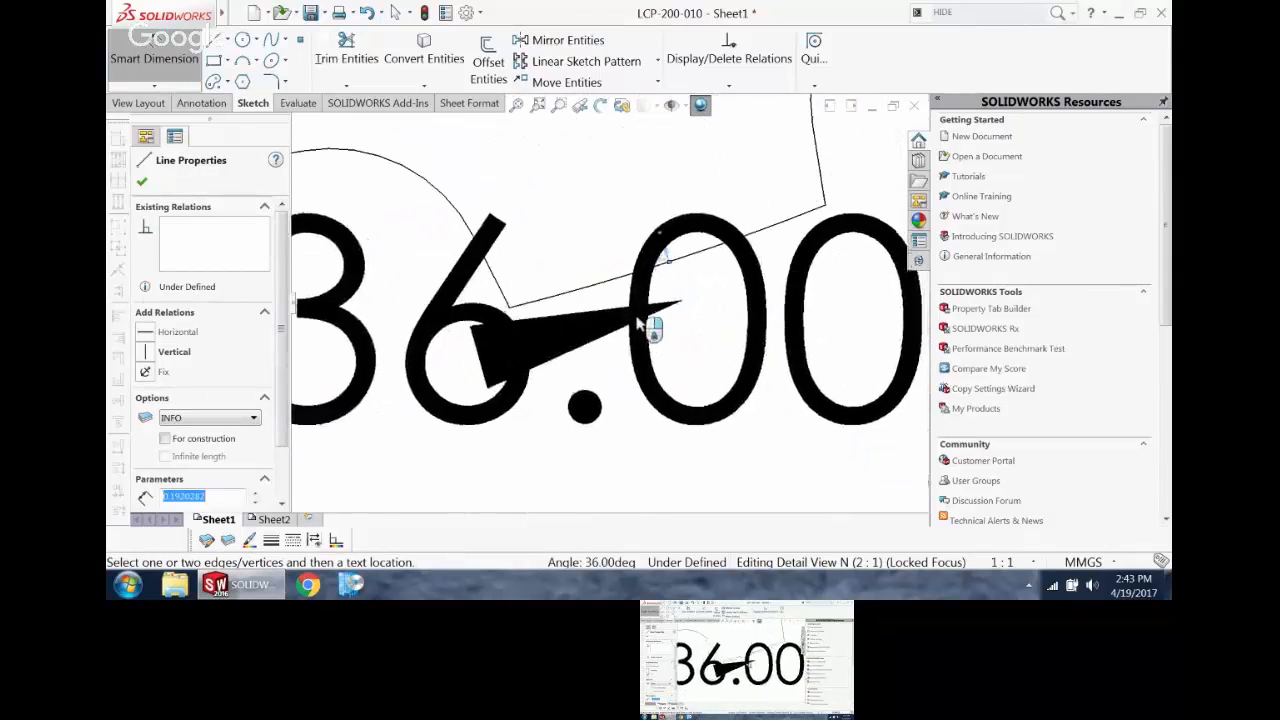
scroll(632, 326, "up", 8)
left_click(532, 390)
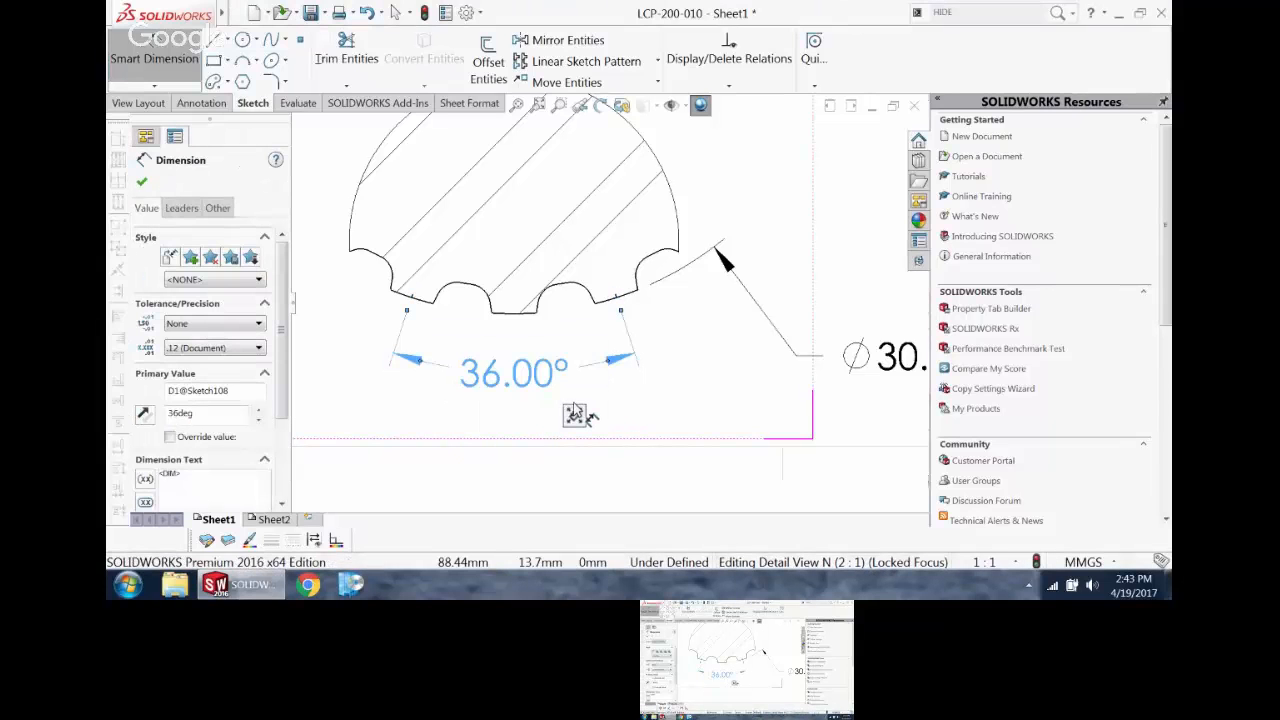
scroll(581, 402, "up", 5)
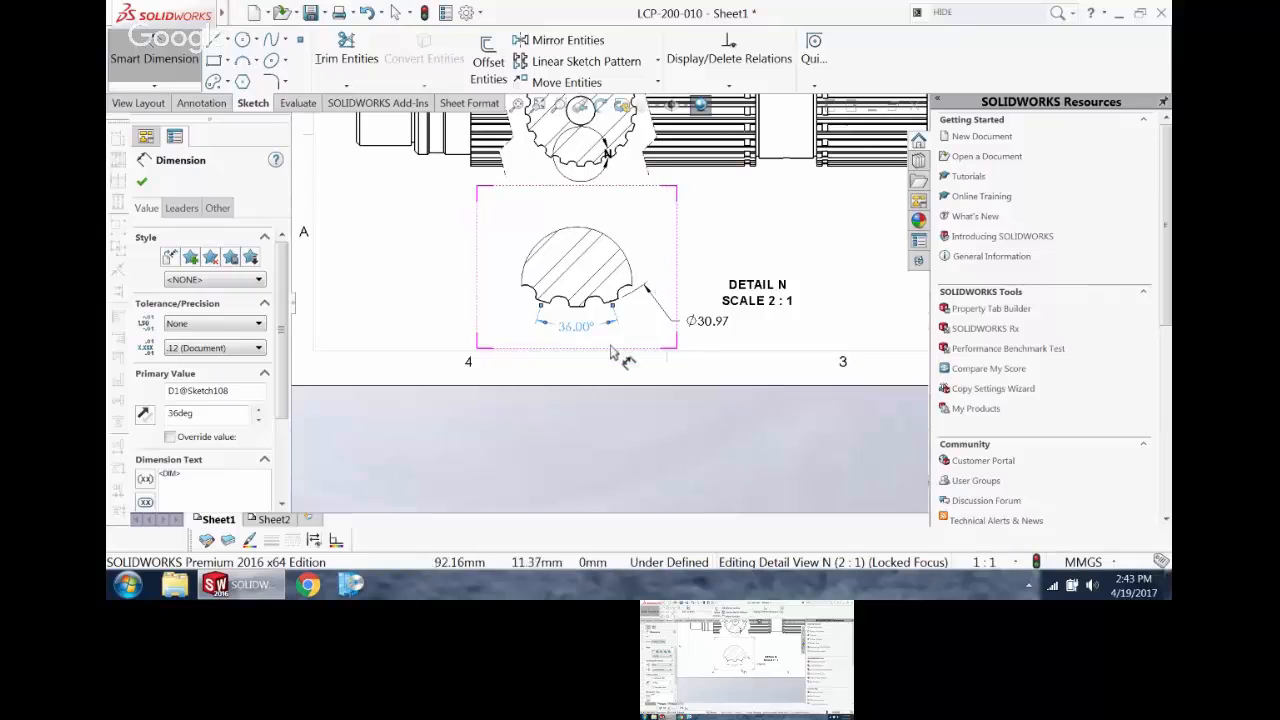
scroll(615, 318, "down", 2)
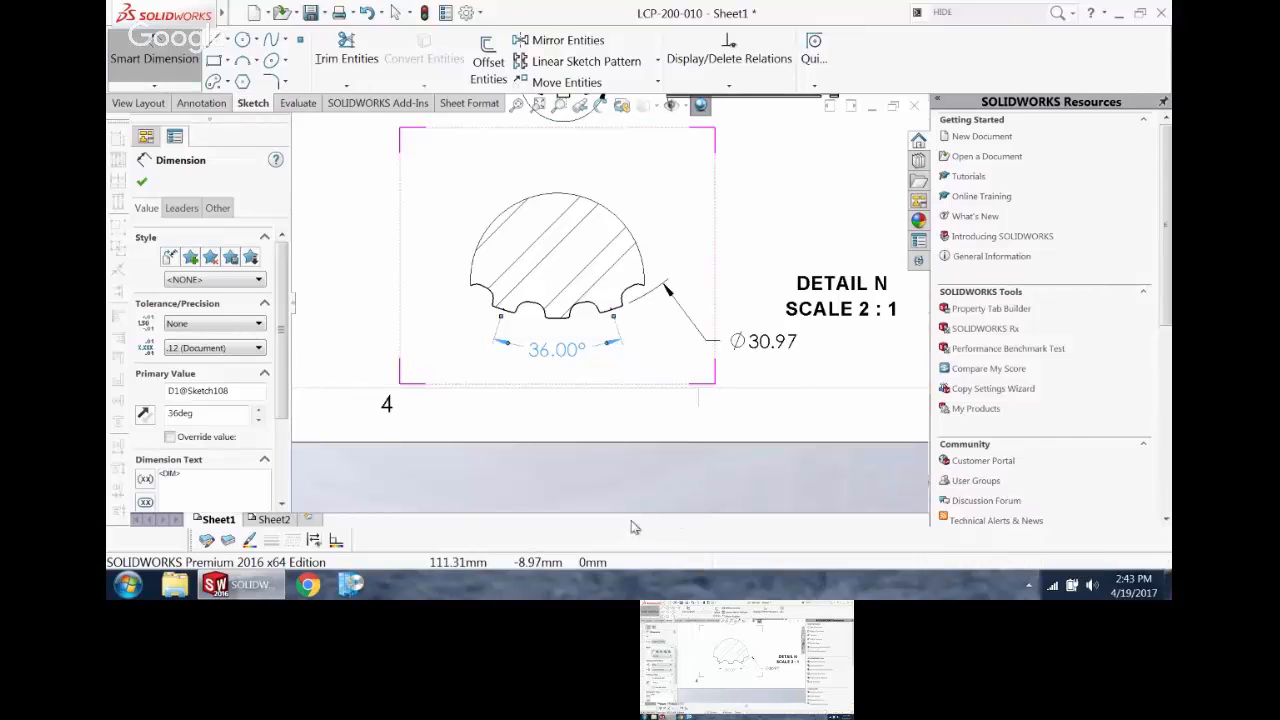
scroll(600, 400, "up", 5)
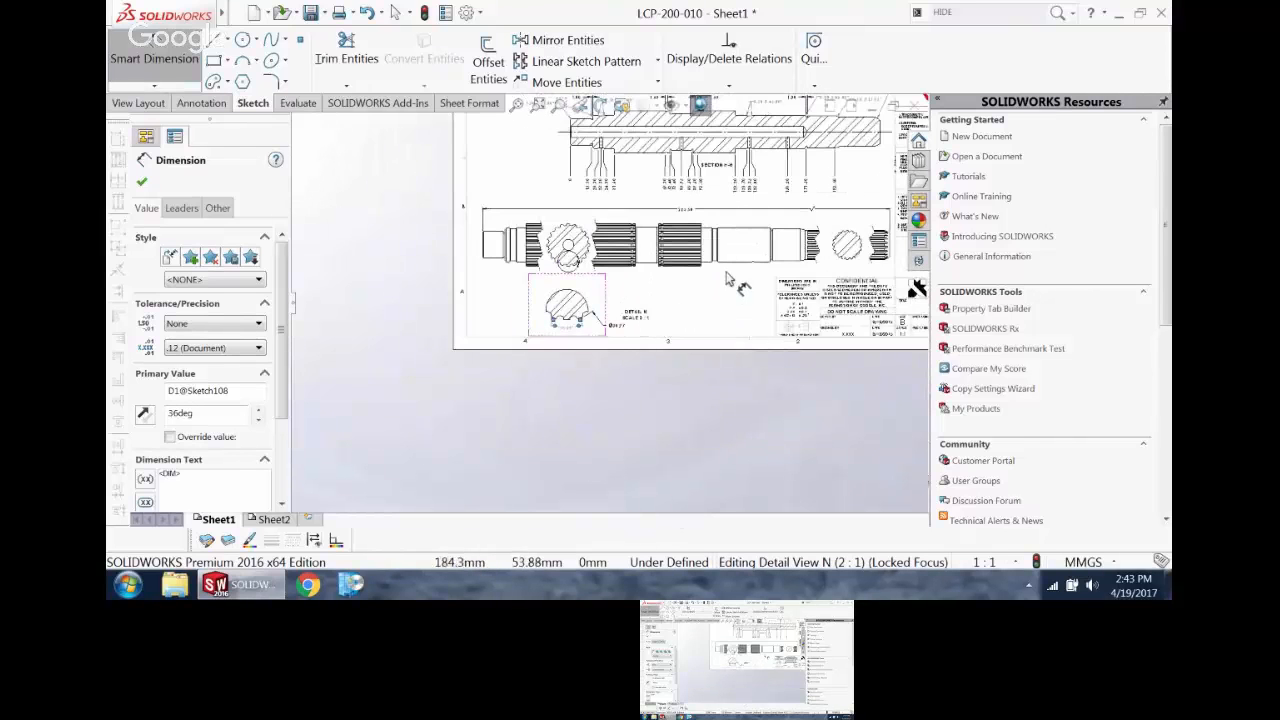
scroll(716, 285, "up", 2)
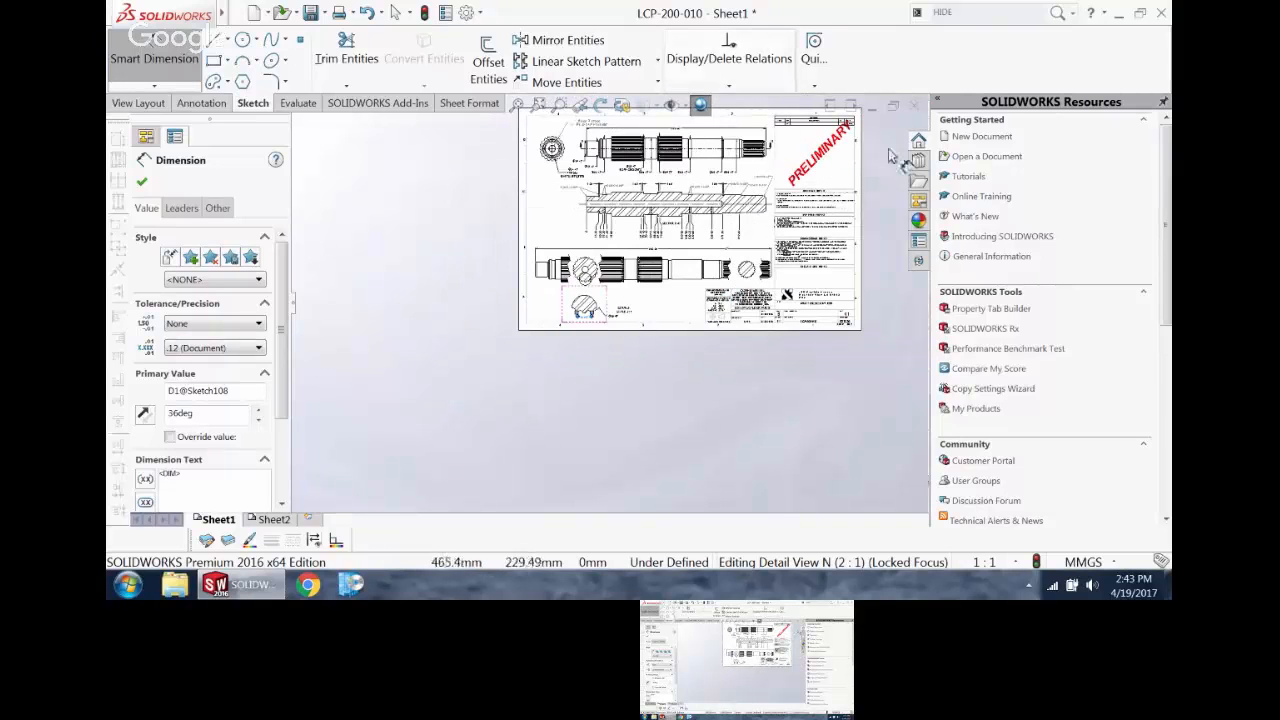
Step: Close the LCP-200-010 drawing, the LCP-200-001 drawing and the LCP-200-001 part, answering the save prompts
left_click(914, 105)
left_click(578, 301)
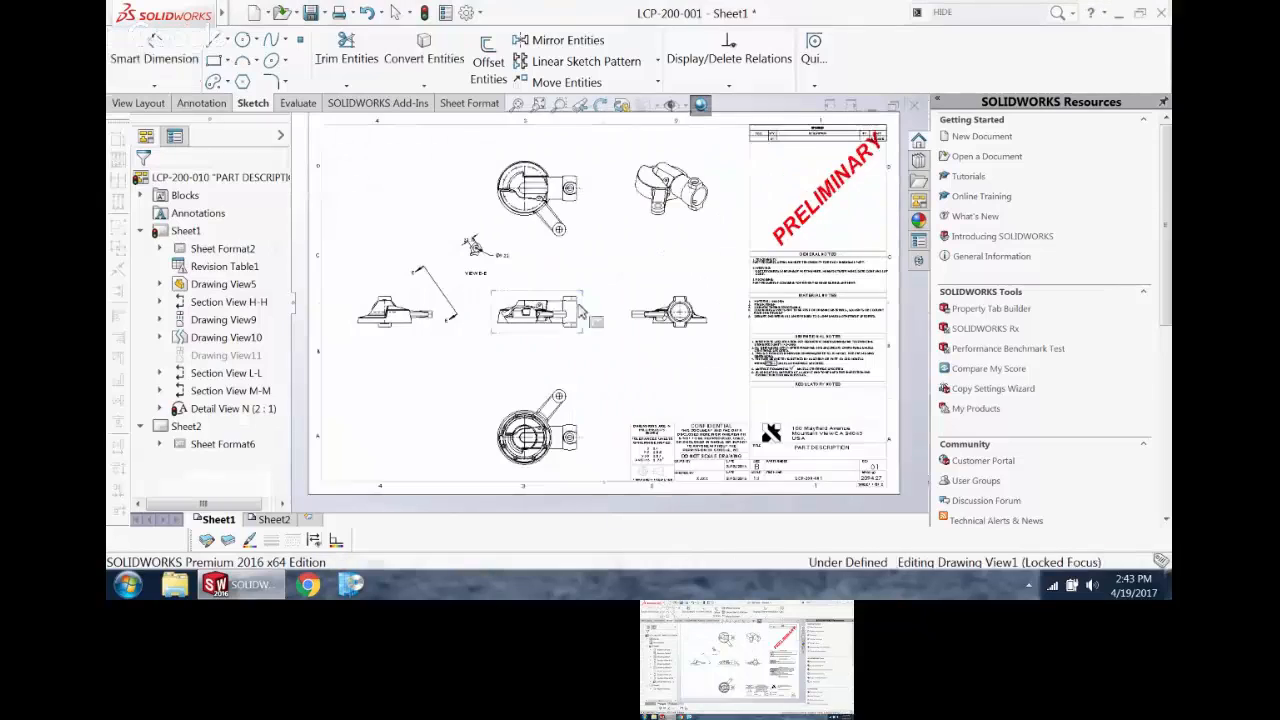
left_click(914, 105)
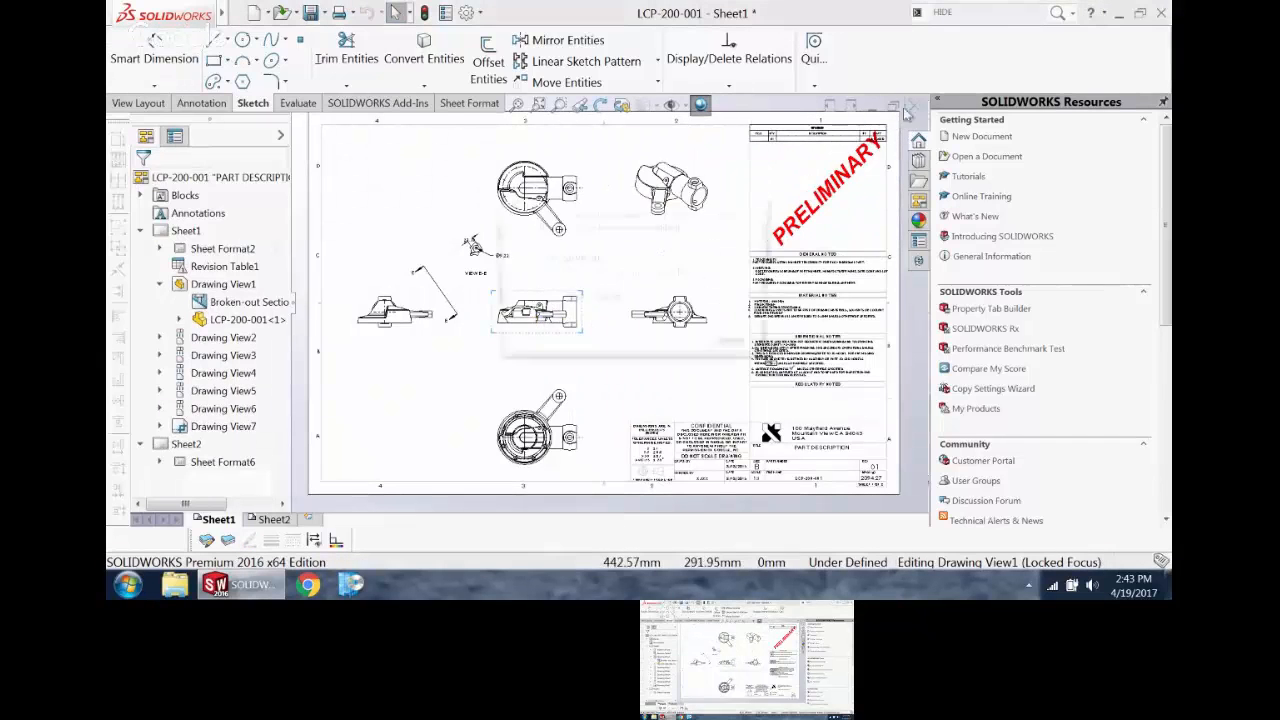
left_click(575, 302)
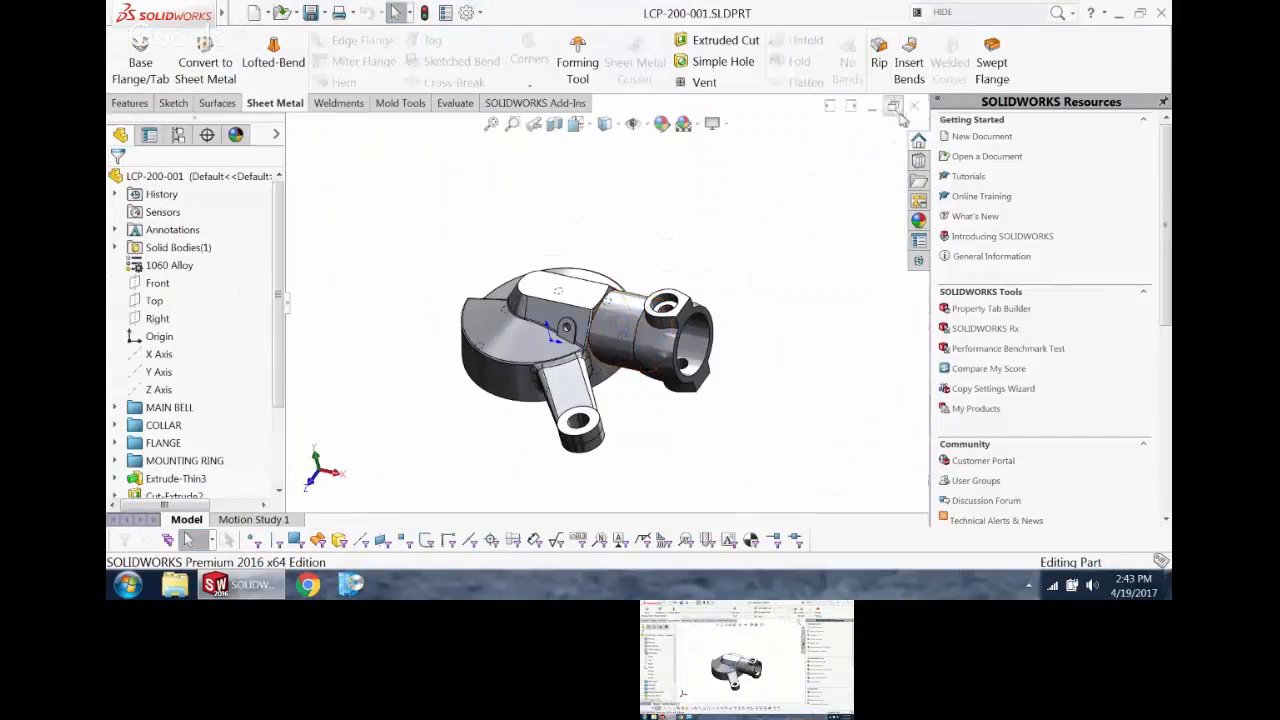
left_click(914, 107)
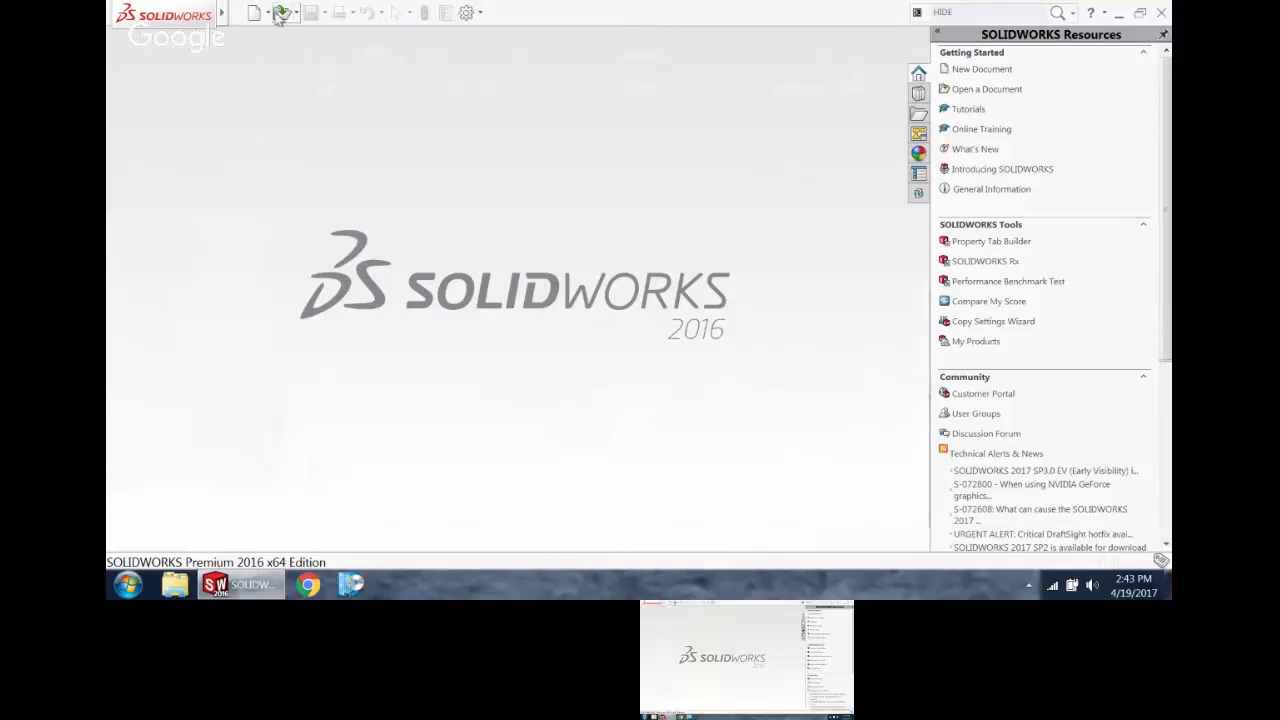
Step: Open the LCP-110 assembly from the recent documents and swing its connecting rod on the piston pin
key("r")
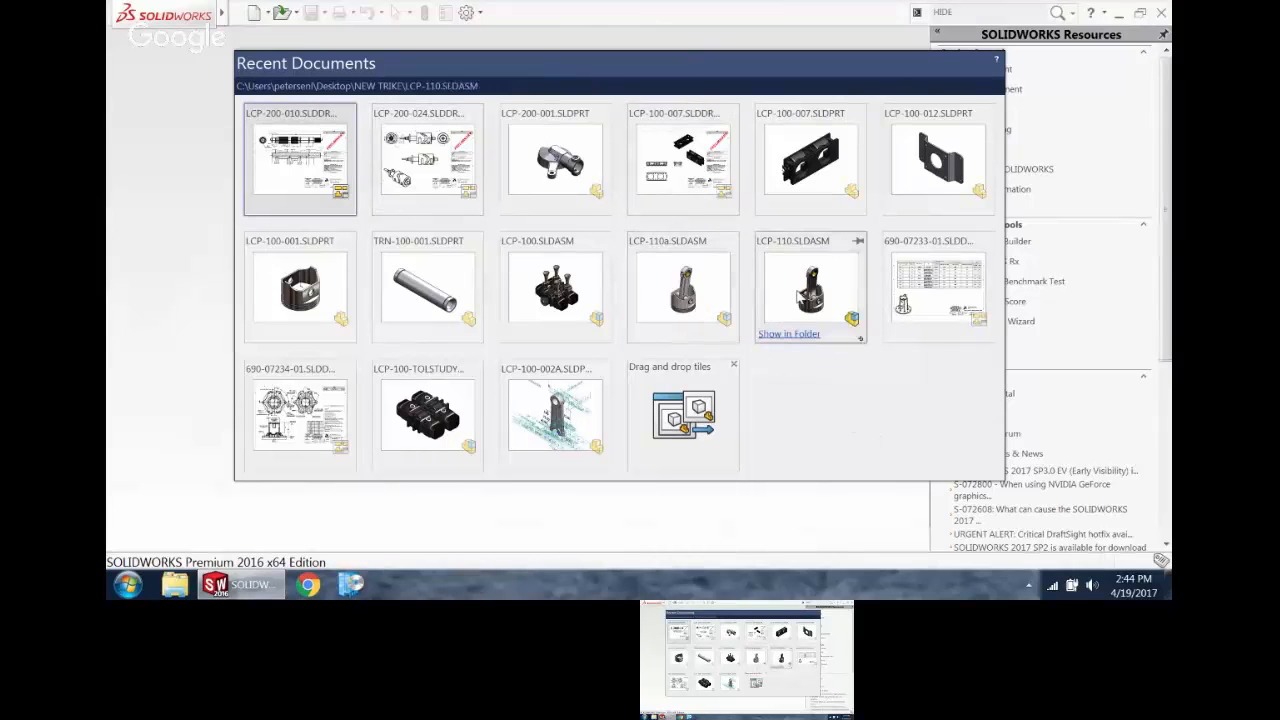
left_click(811, 290)
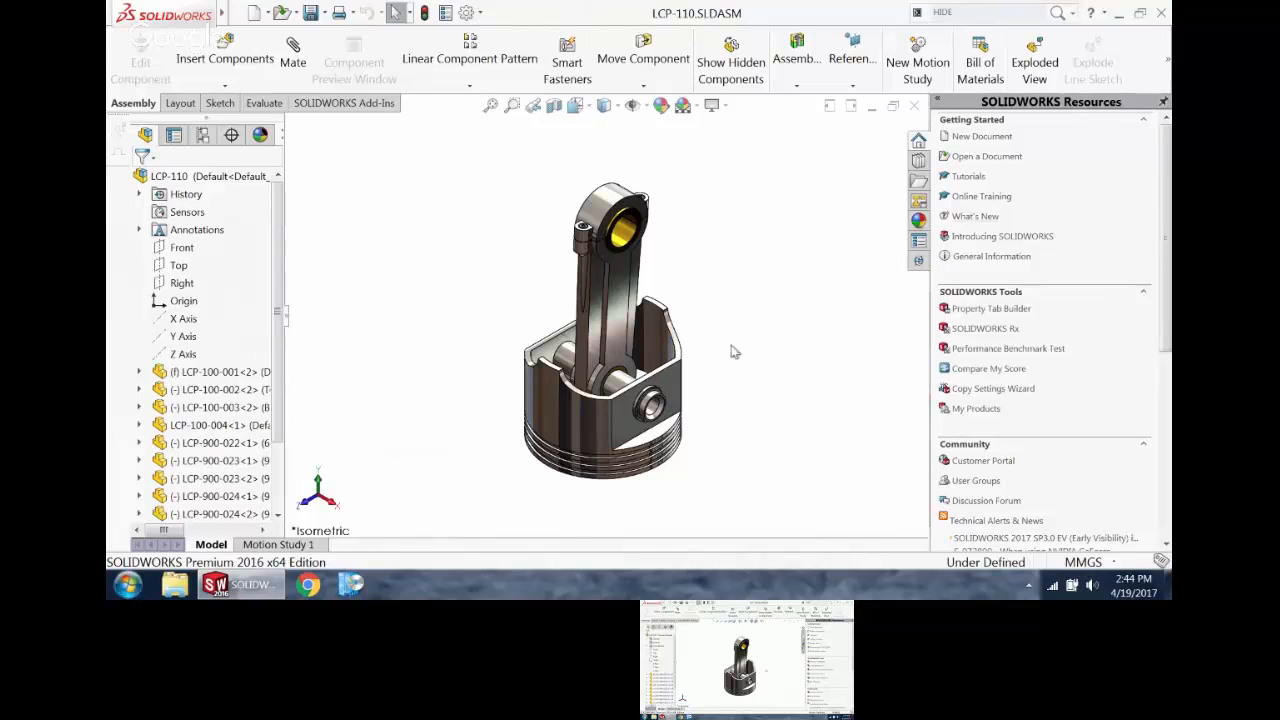
mouse_move(588, 278)
left_mouse_down()
mouse_move(620, 295)
mouse_move(655, 250)
mouse_move(575, 300)
mouse_move(605, 275)
left_mouse_up()
Step: Turn off RealView Graphics and tilt the connecting rod toward the right side of the piston
left_click(712, 105)
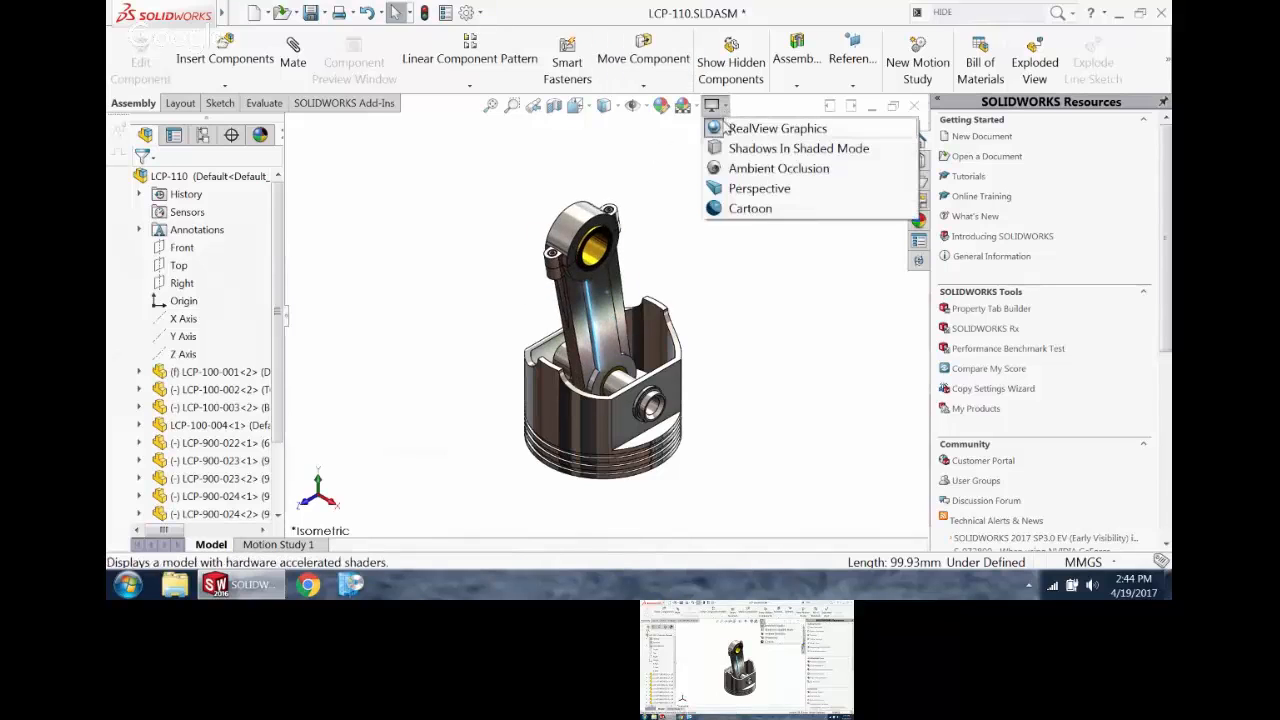
left_click(726, 126)
left_click_drag(625, 328, 632, 278)
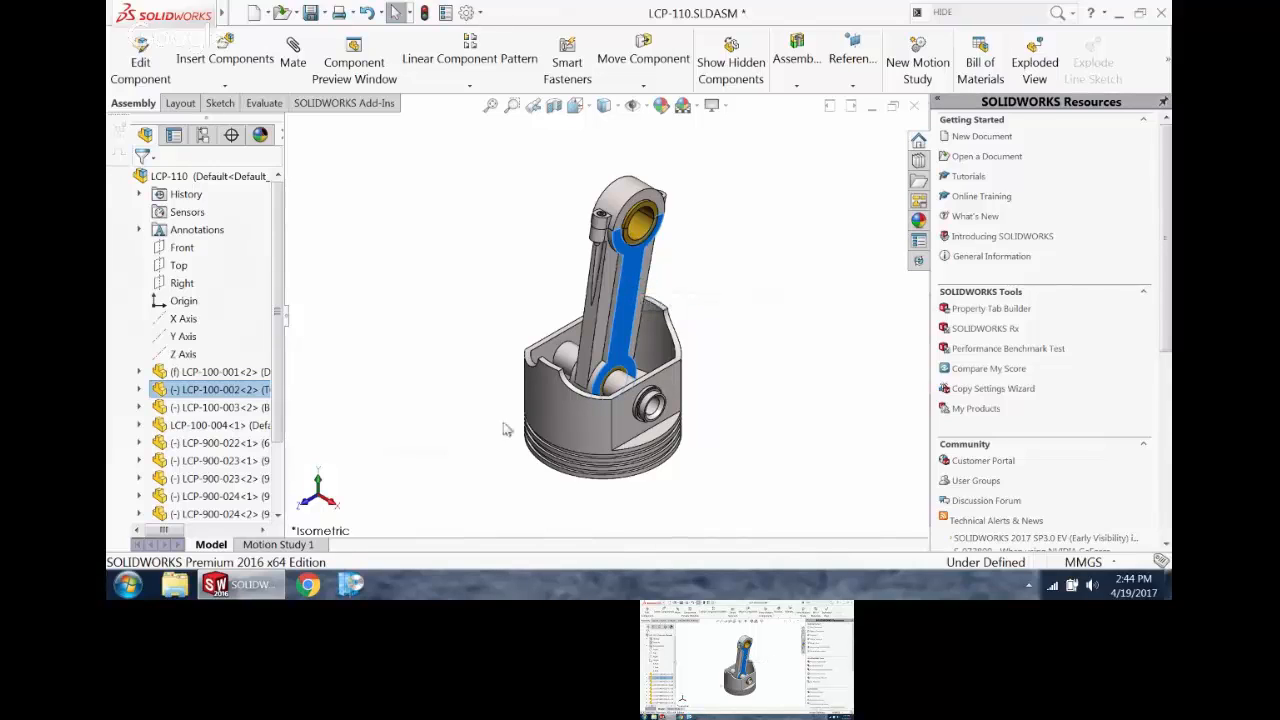
left_click_drag(622, 312, 655, 265)
Step: Add a configuration named CENTERED to the LCP-110 assembly
left_click(202, 134)
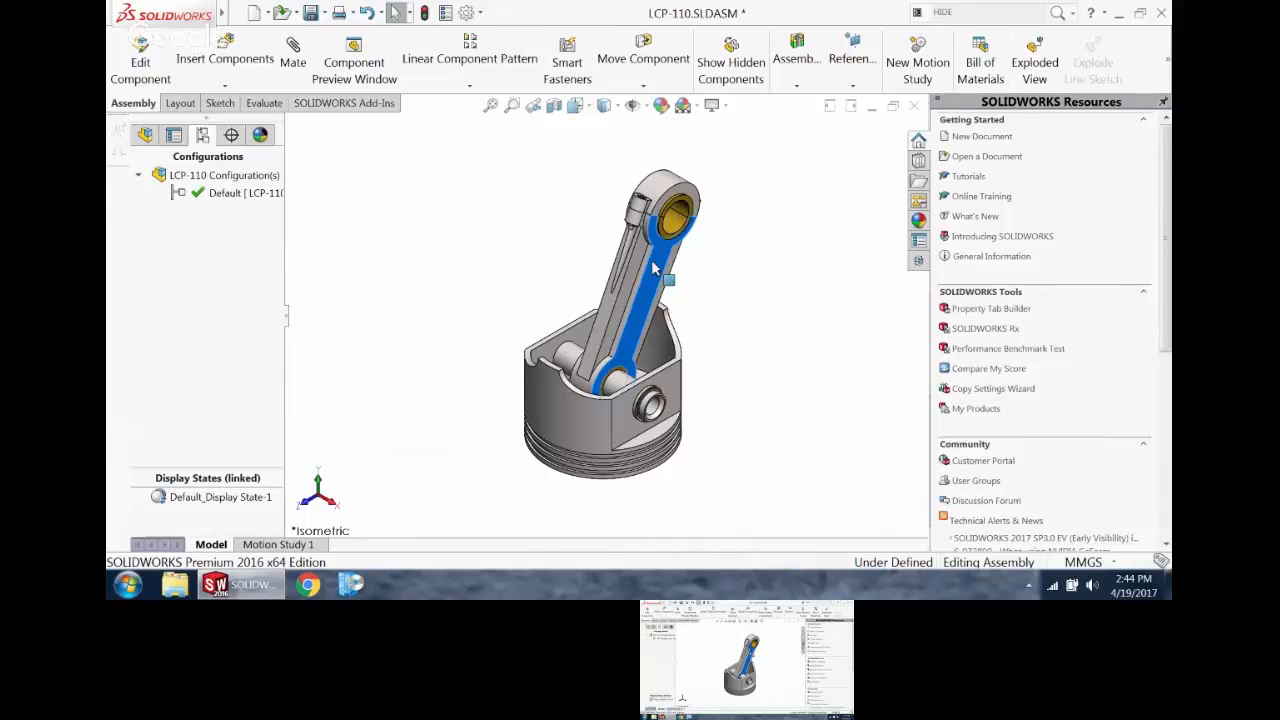
left_click(546, 310)
right_click(266, 186)
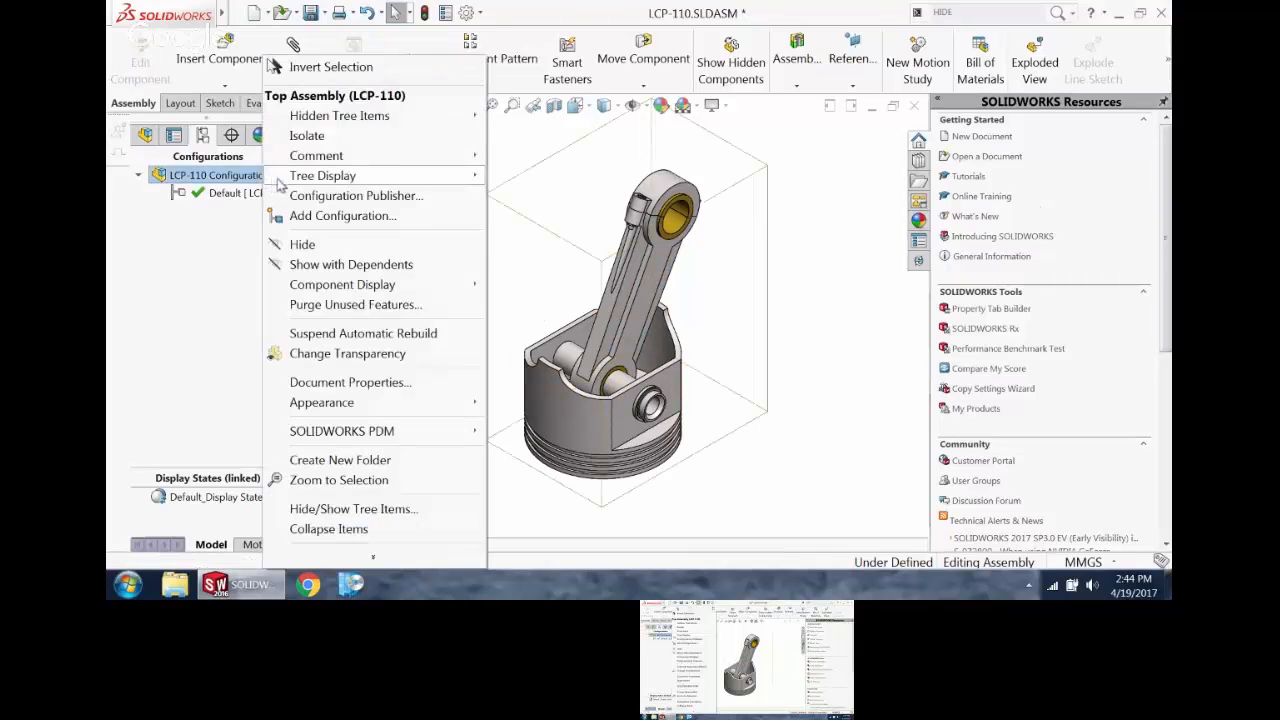
left_click(322, 214)
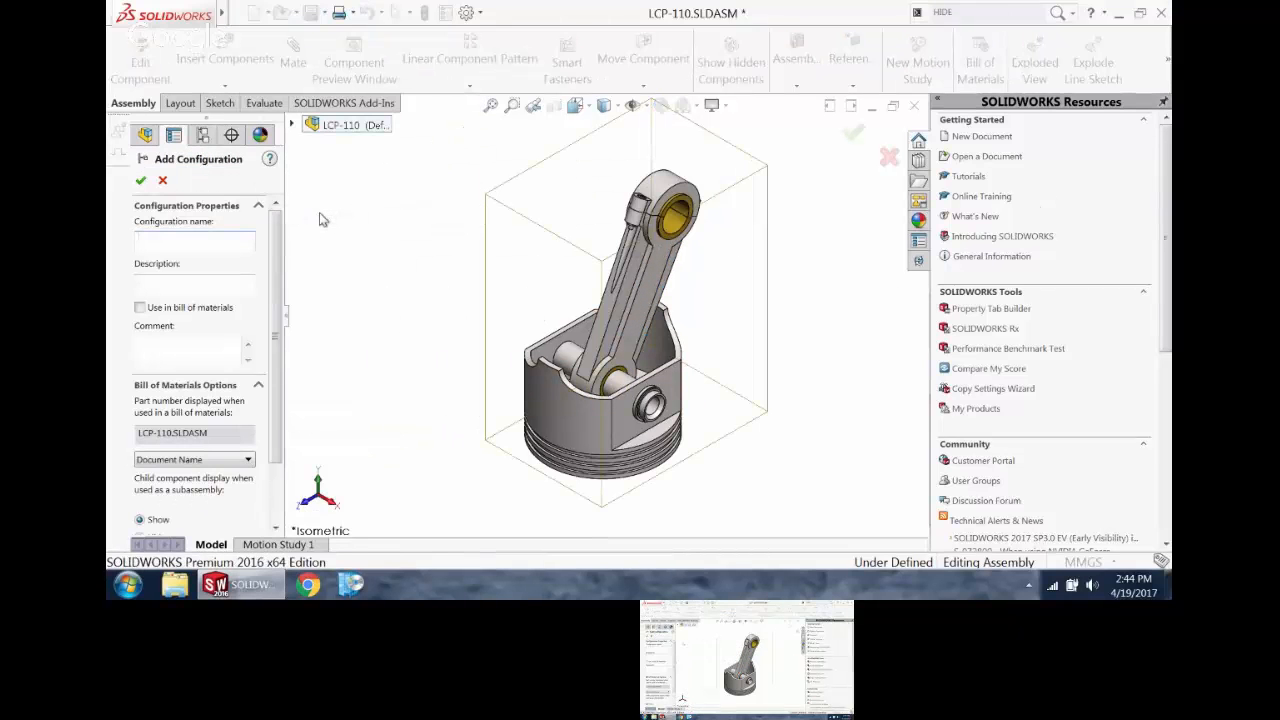
type("CENTERED")
key("Return")
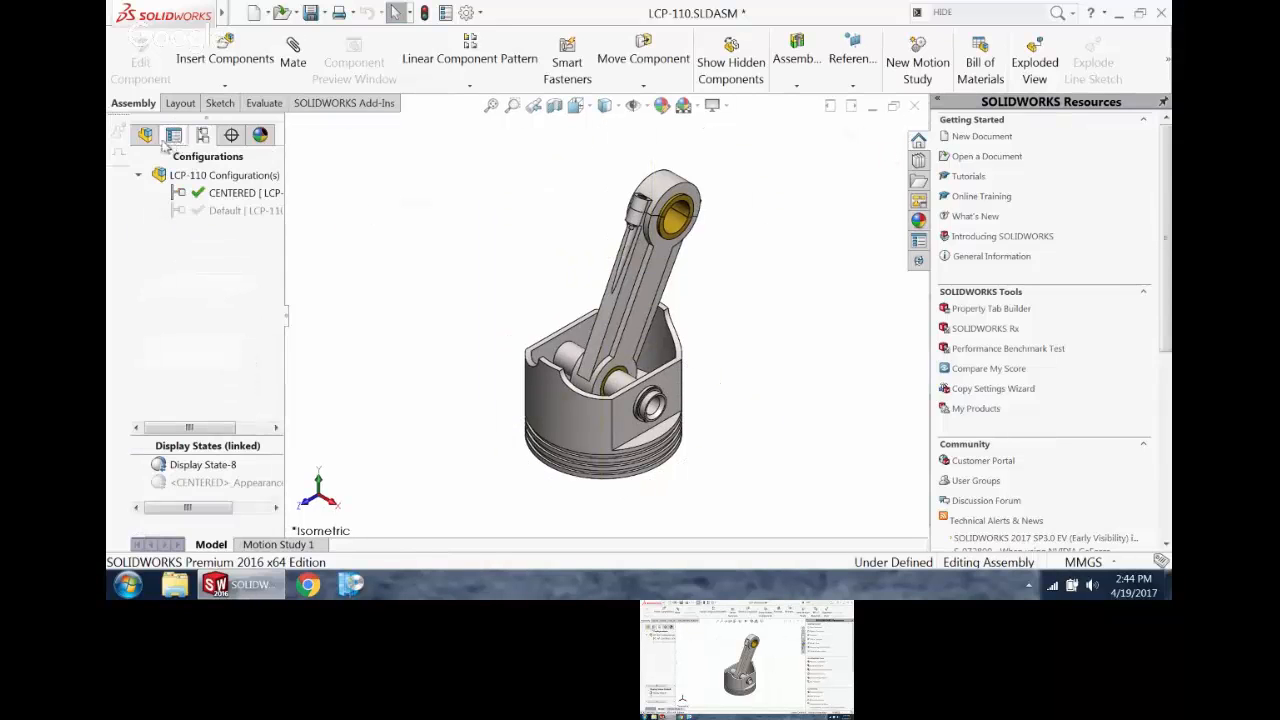
Step: Mate the Right plane of connecting rod LCP-100-002 coincident with the assembly's Front plane
left_click(147, 135)
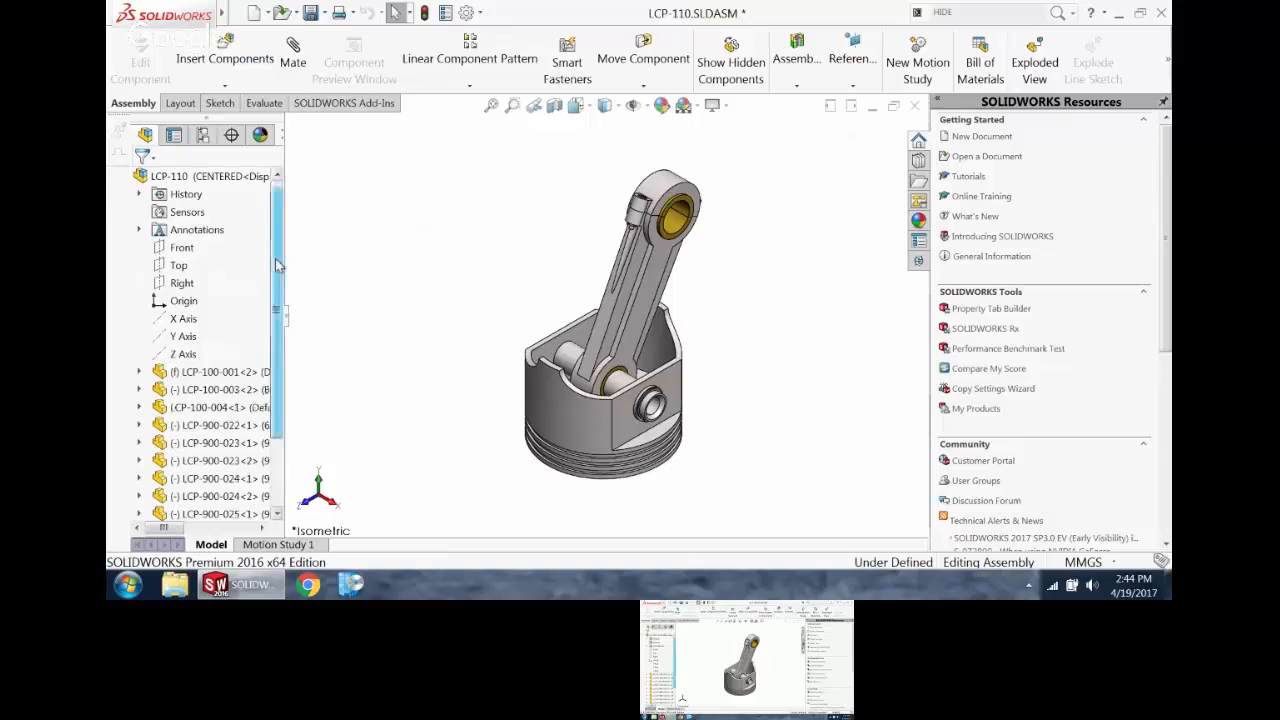
left_click_drag(277, 268, 278, 400)
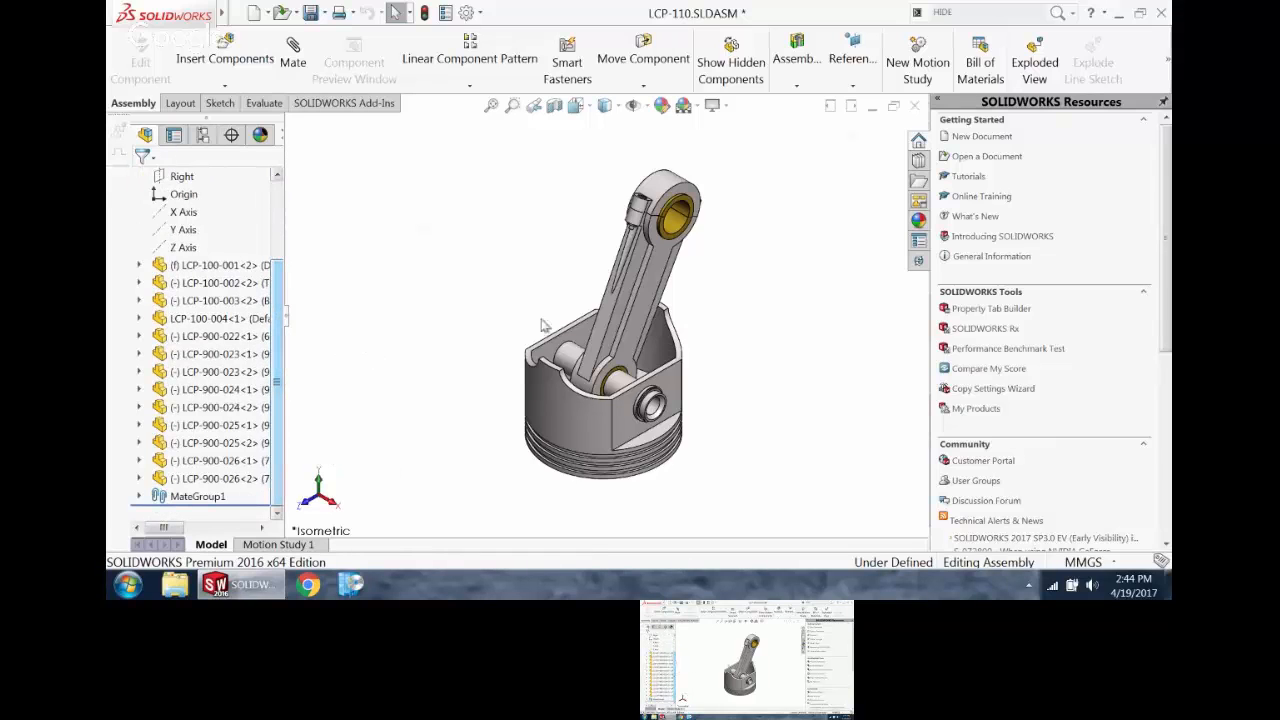
left_click(652, 292)
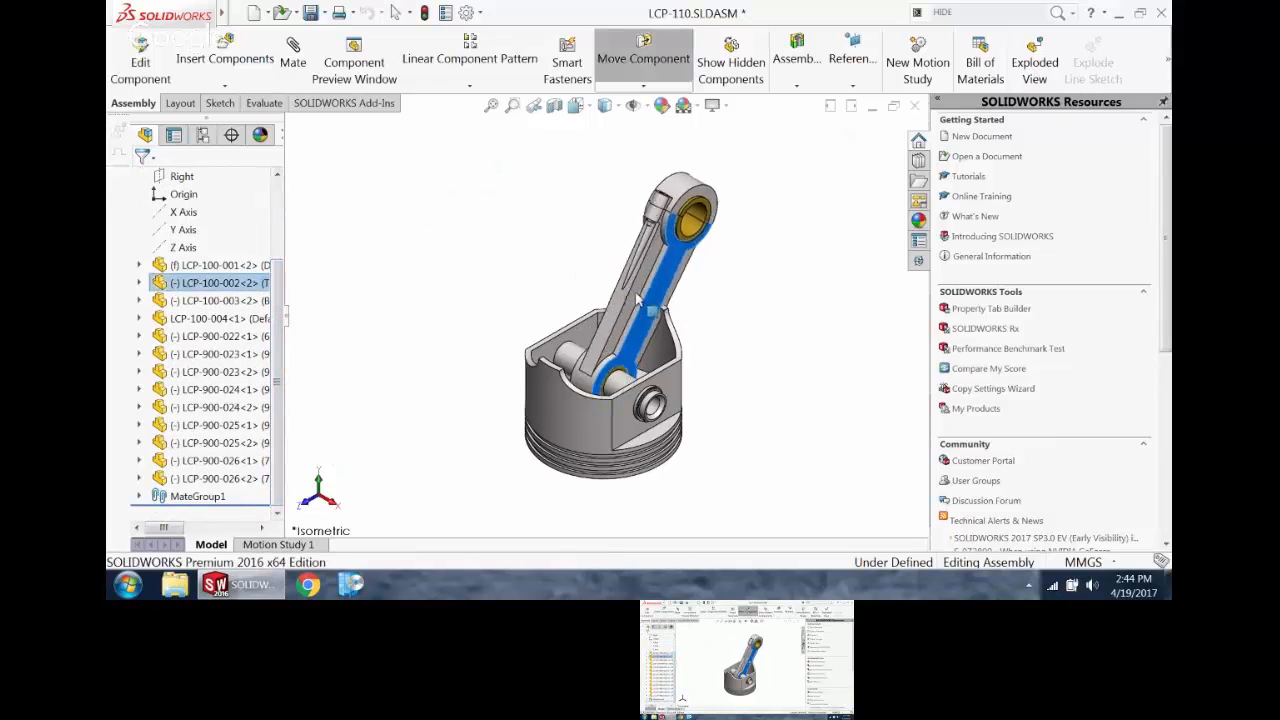
left_click(139, 283)
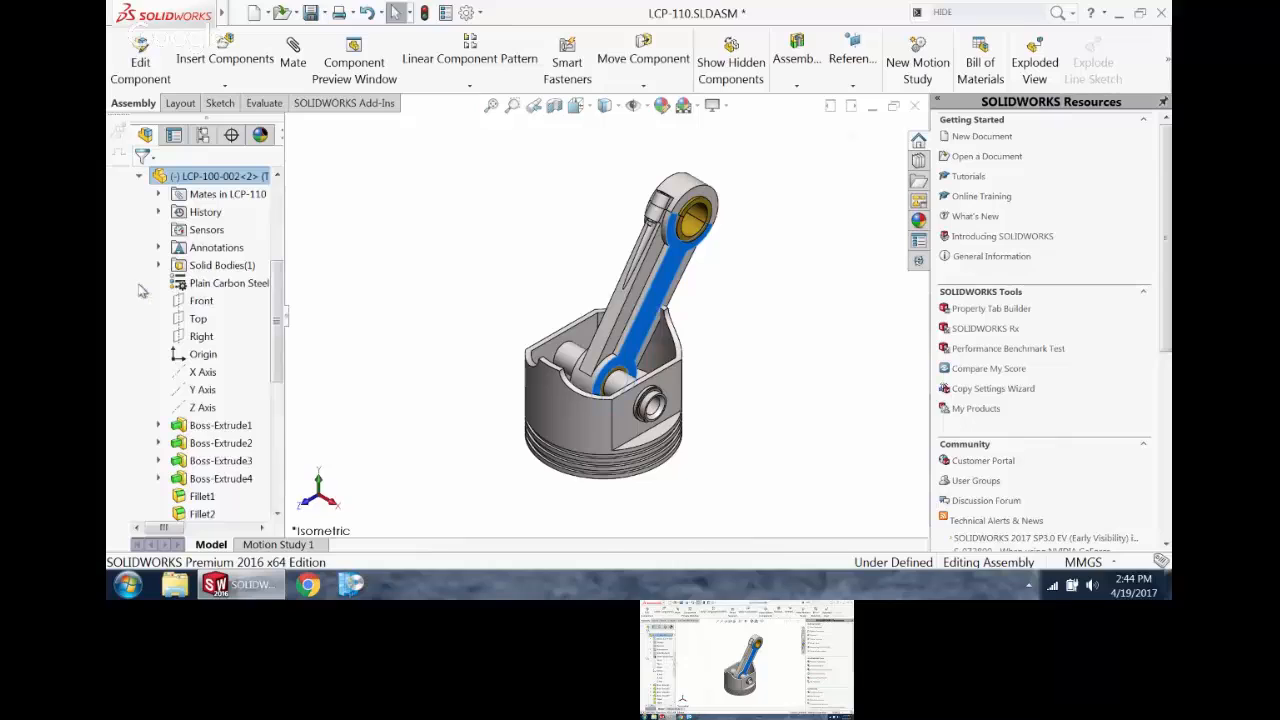
left_click(201, 337)
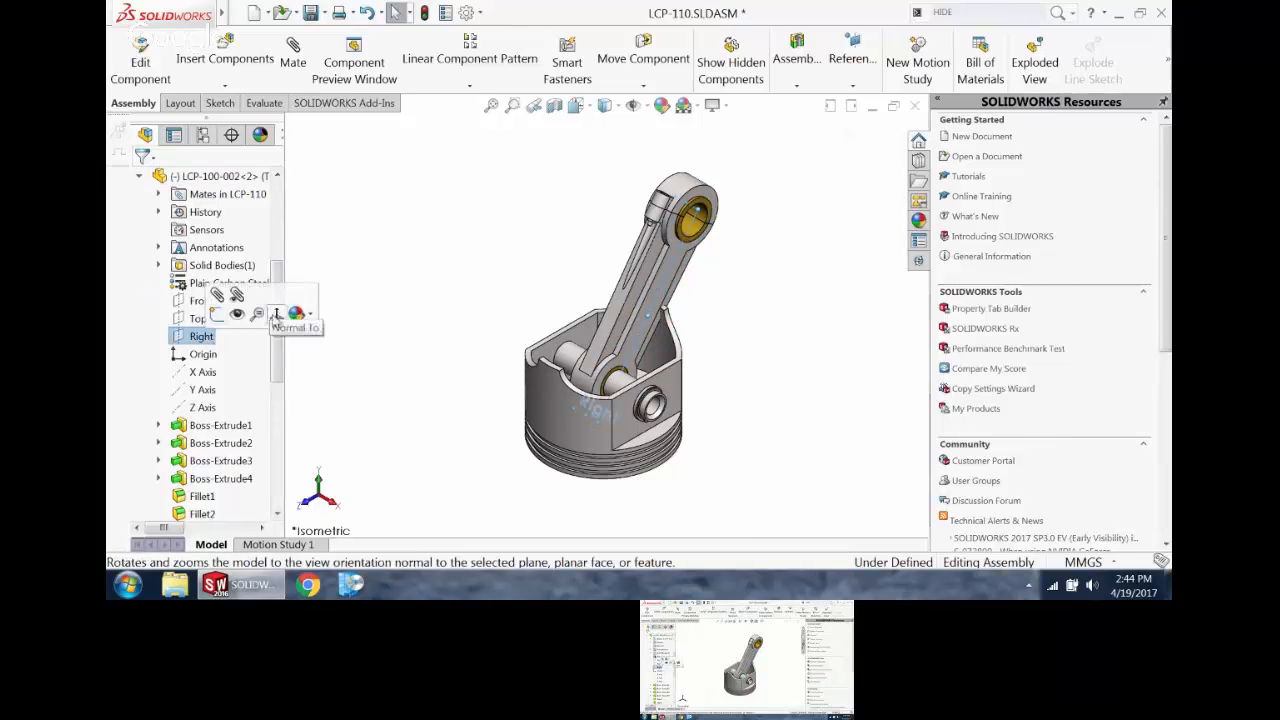
scroll(280, 292, "up", 4)
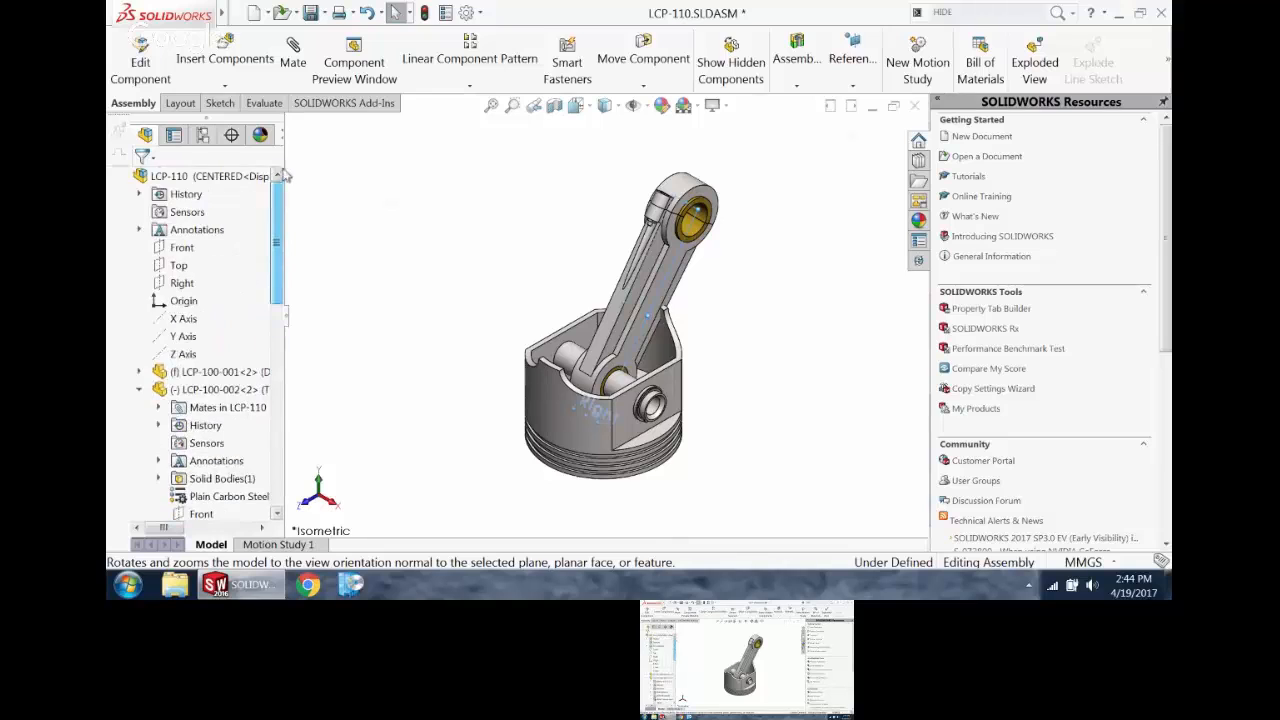
left_click(184, 249)
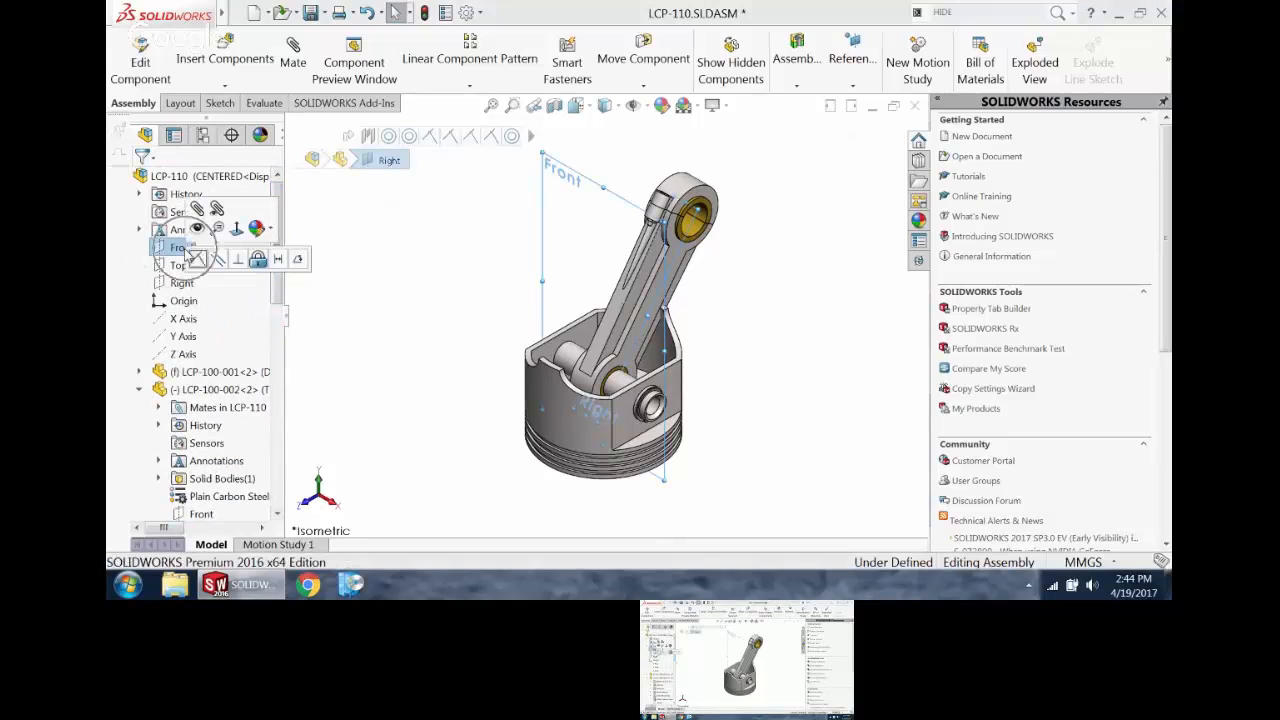
left_click(198, 259)
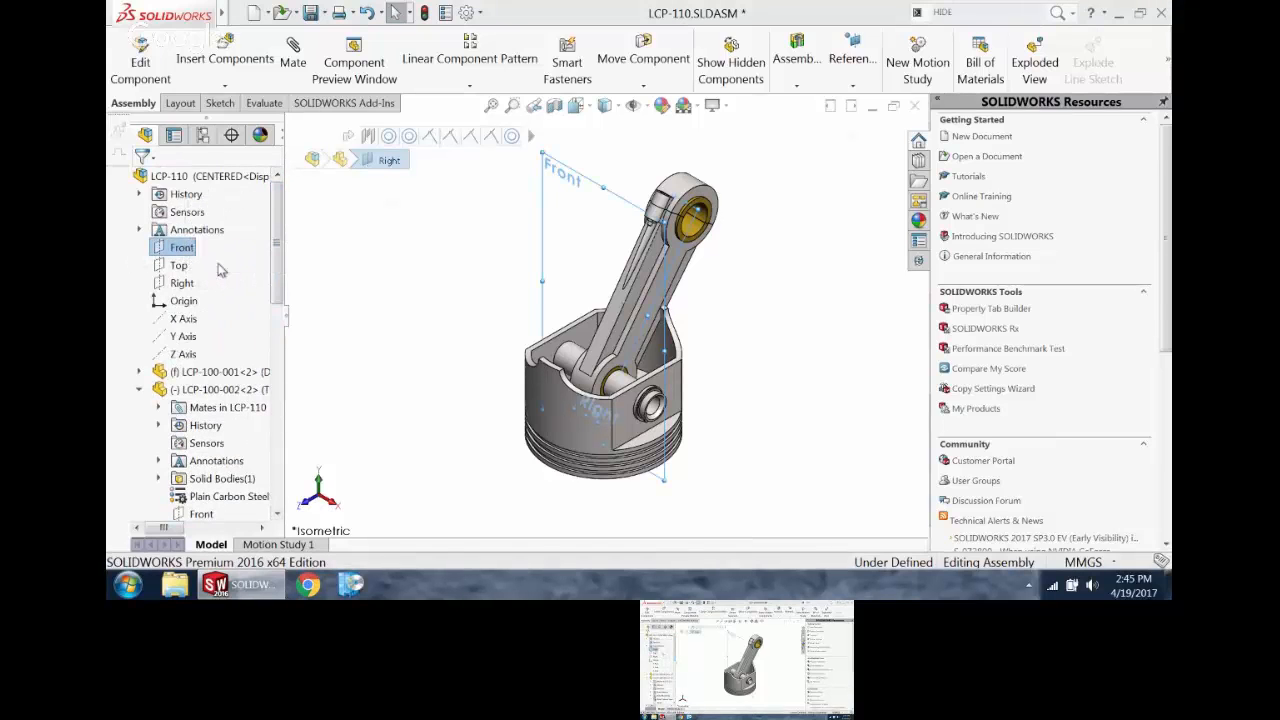
Step: Activate the Default configuration and swing the connecting rod slightly to a new angle
left_click(202, 134)
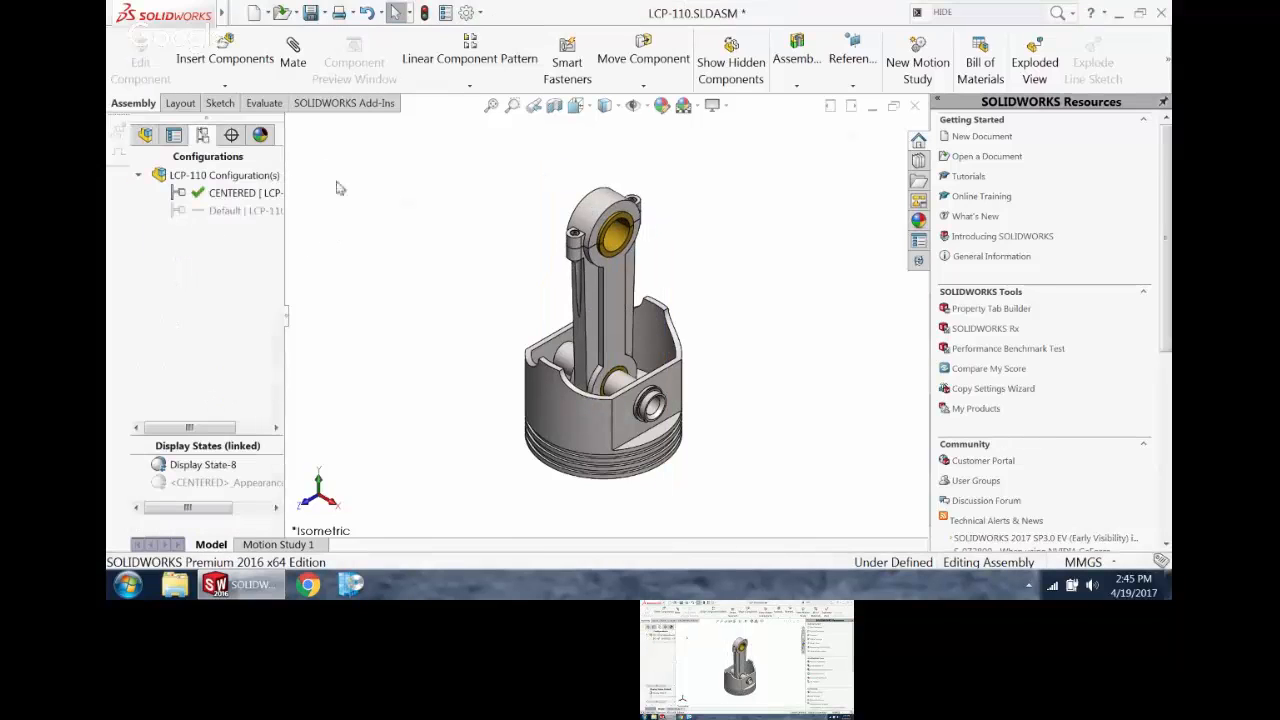
double_click(240, 213)
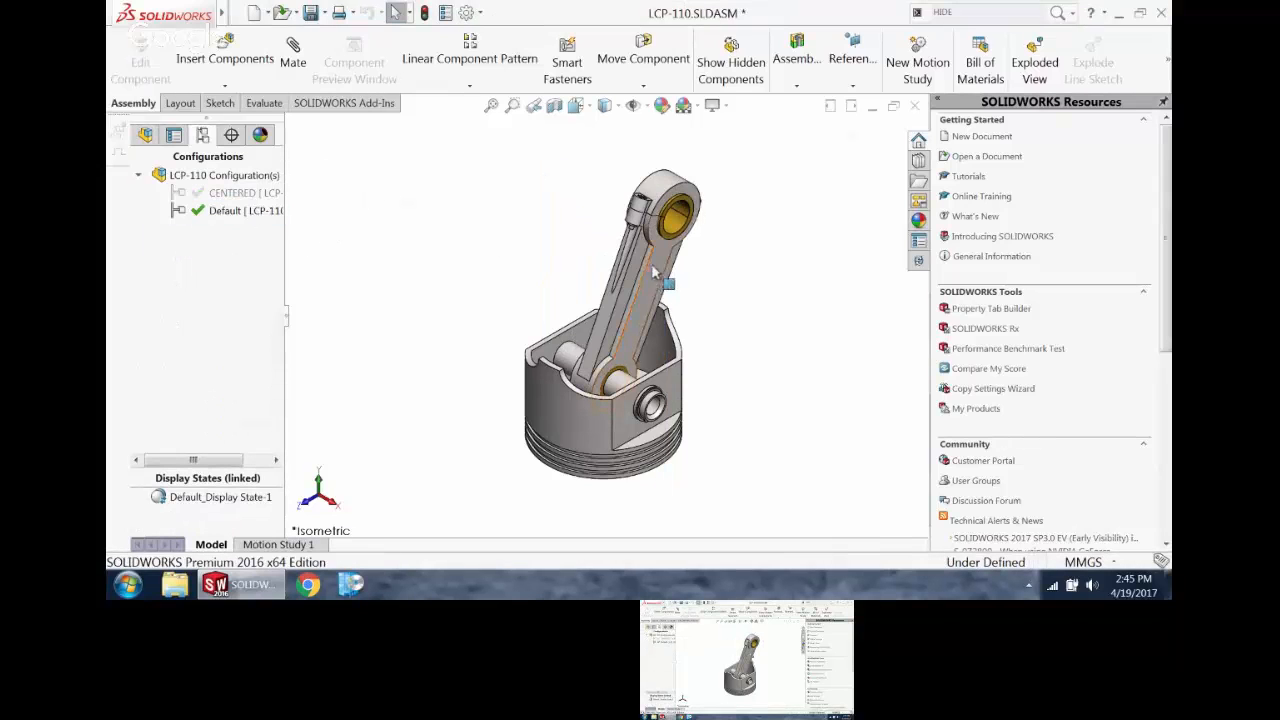
left_click(586, 297)
left_click_drag(586, 297, 630, 272)
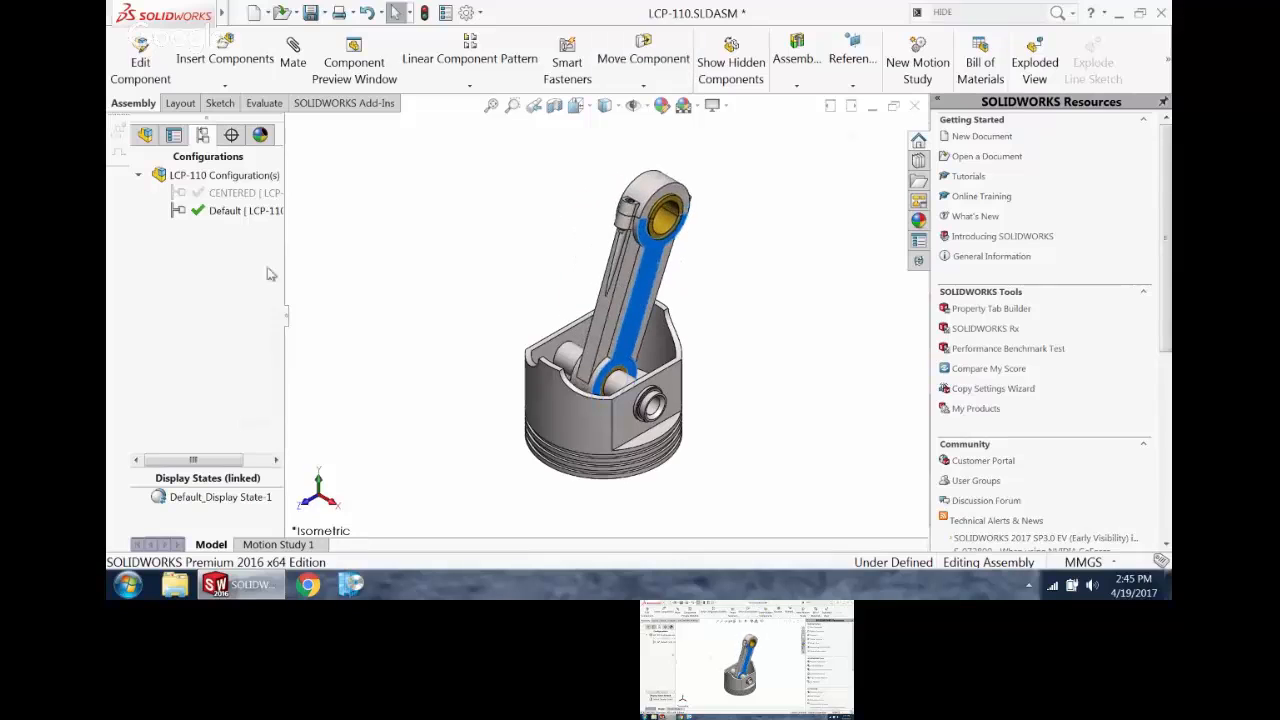
Step: Activate the CENTERED configuration to test whether the connecting rod moves, and switch back to Default
double_click(237, 192)
left_click(618, 275)
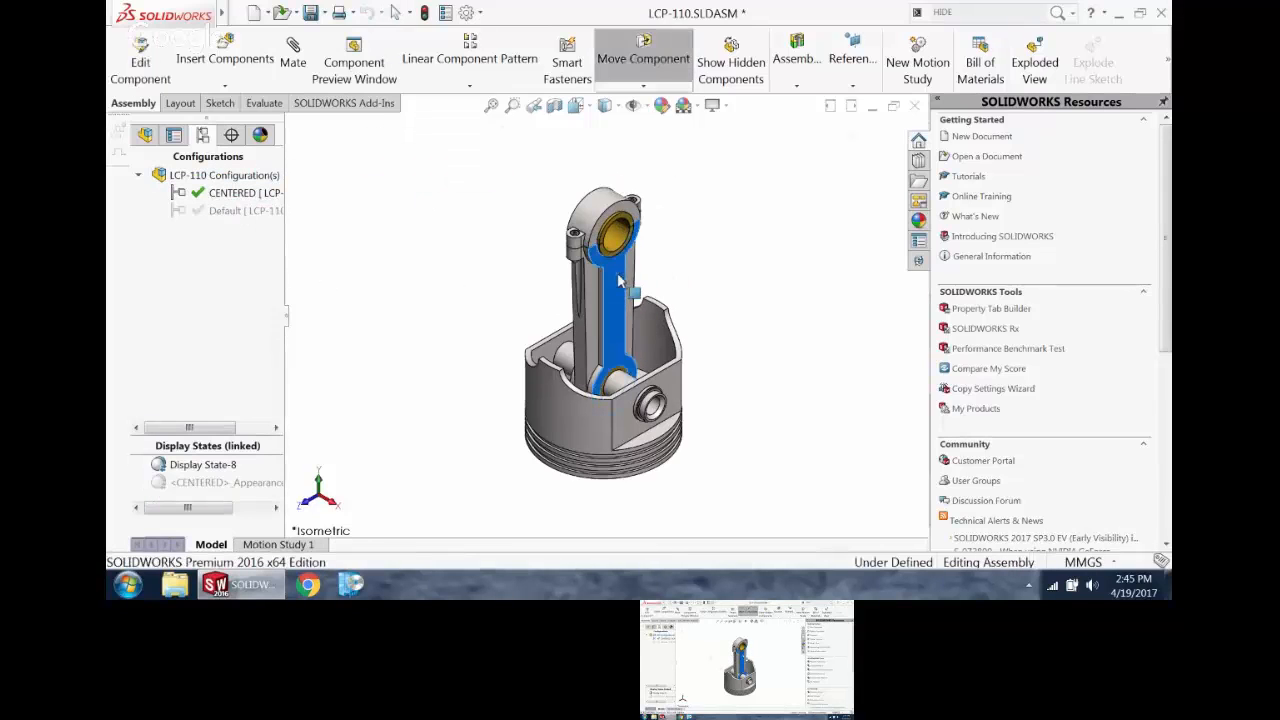
left_click(491, 255)
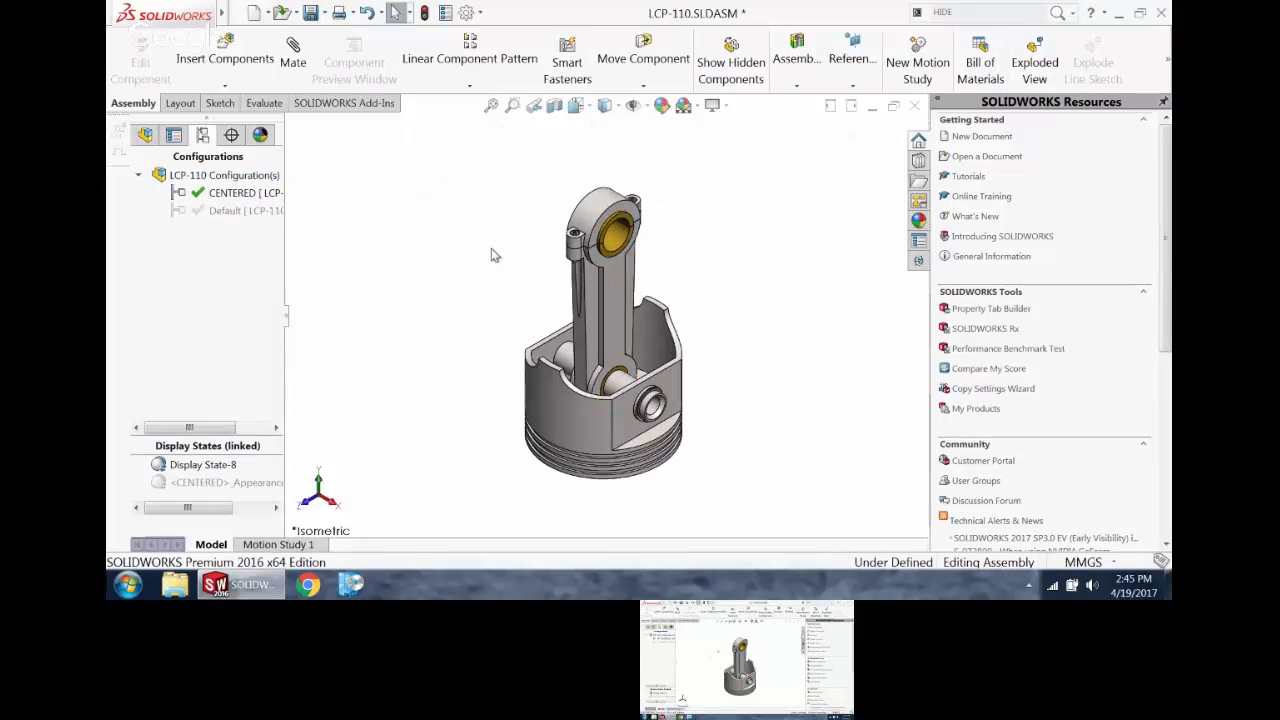
double_click(201, 208)
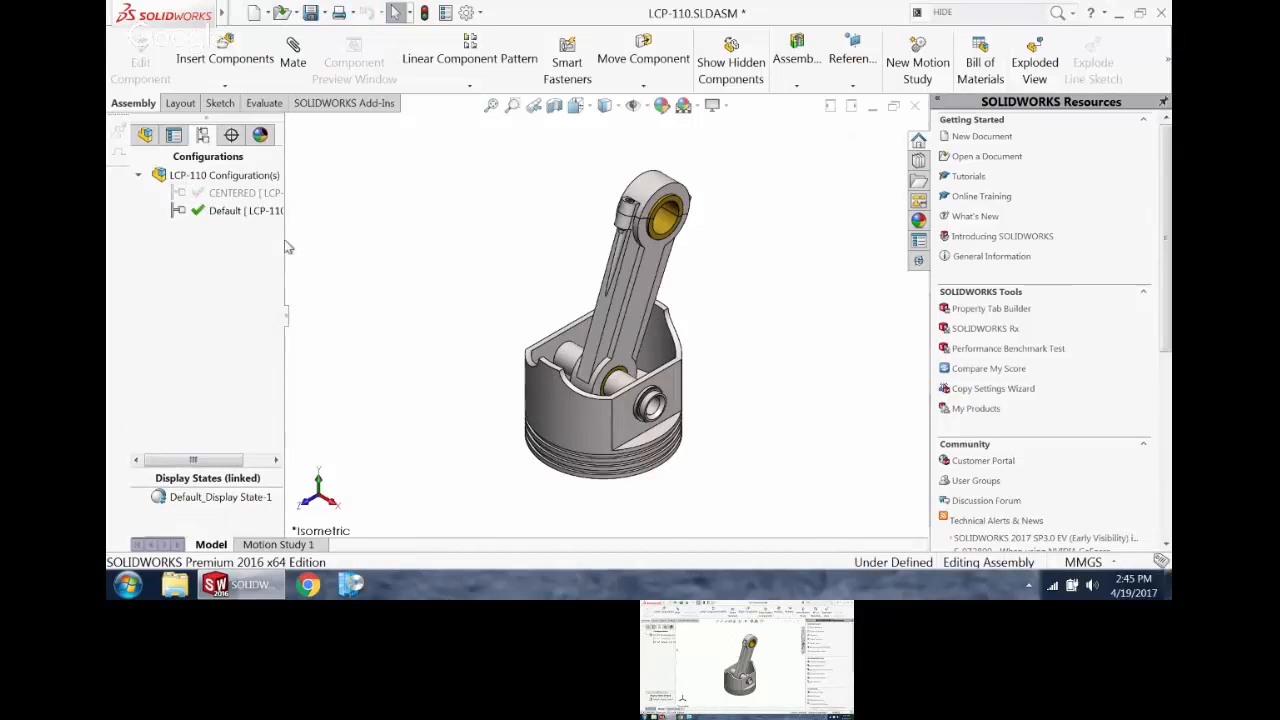
Step: Add another configuration named LEFT to the LCP-110 assembly
right_click(261, 210)
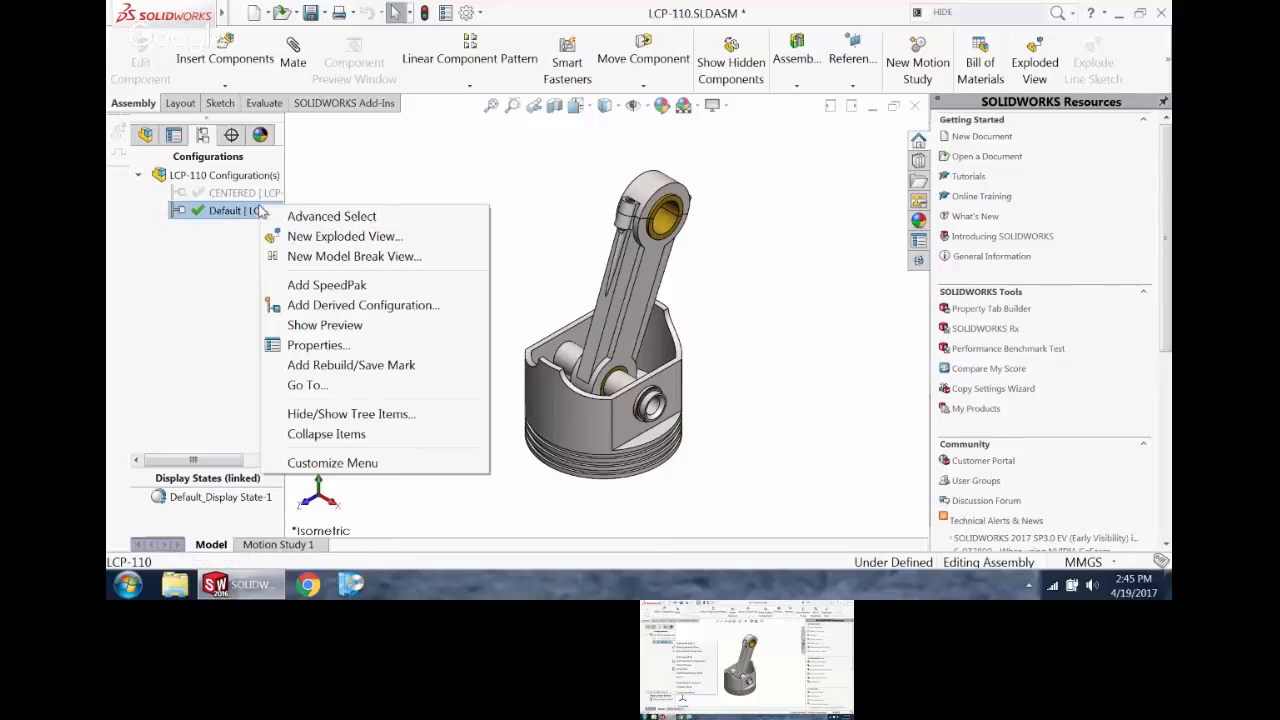
left_click(301, 189)
right_click(232, 180)
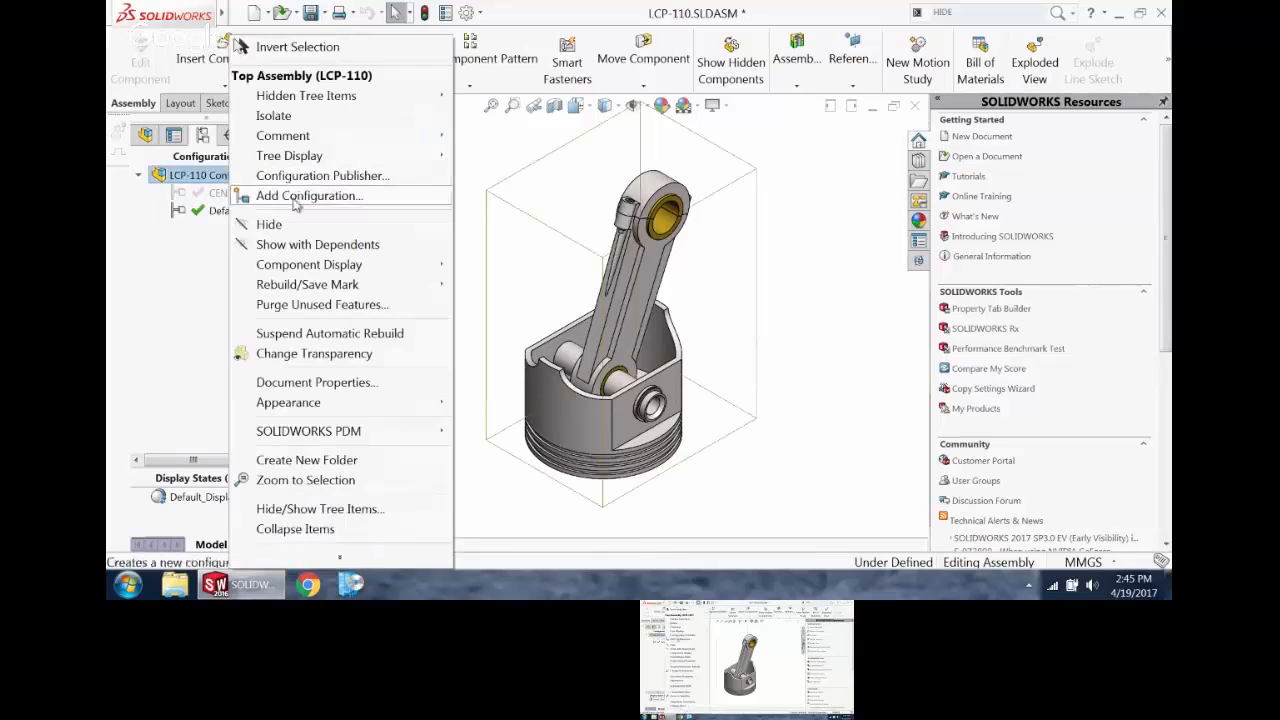
left_click(300, 194)
type("L")
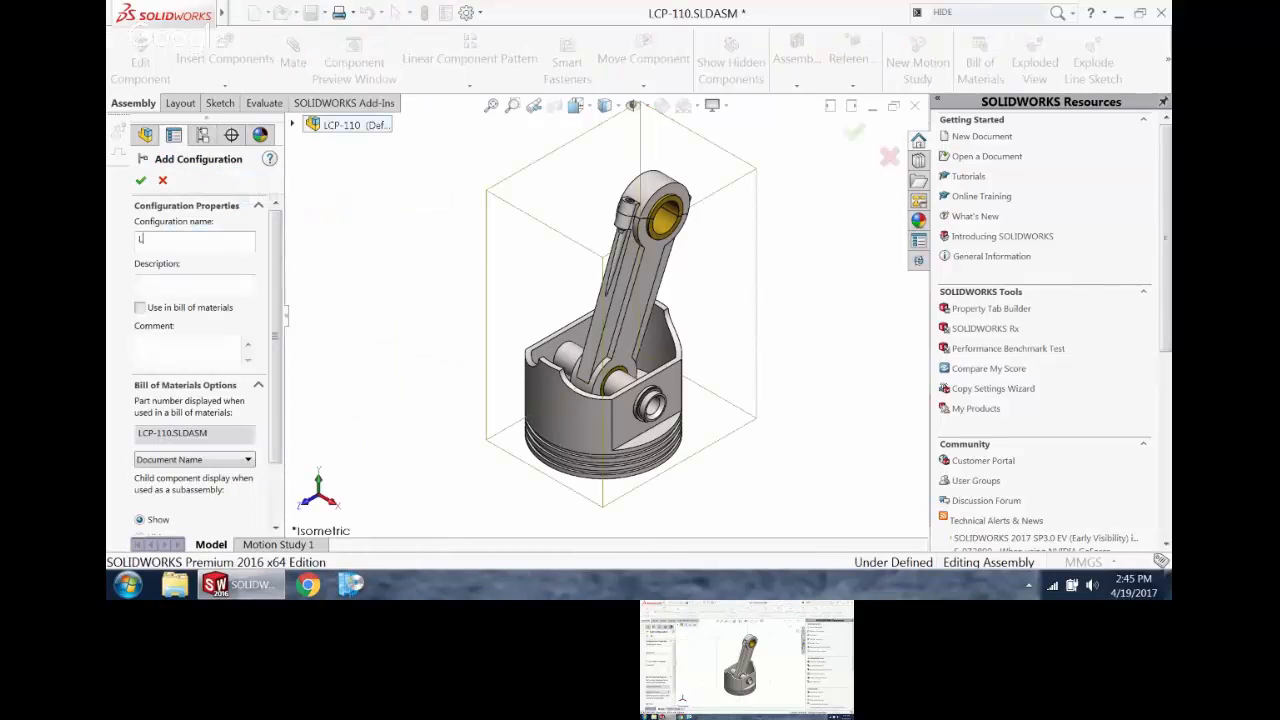
type("EFT")
key("Return")
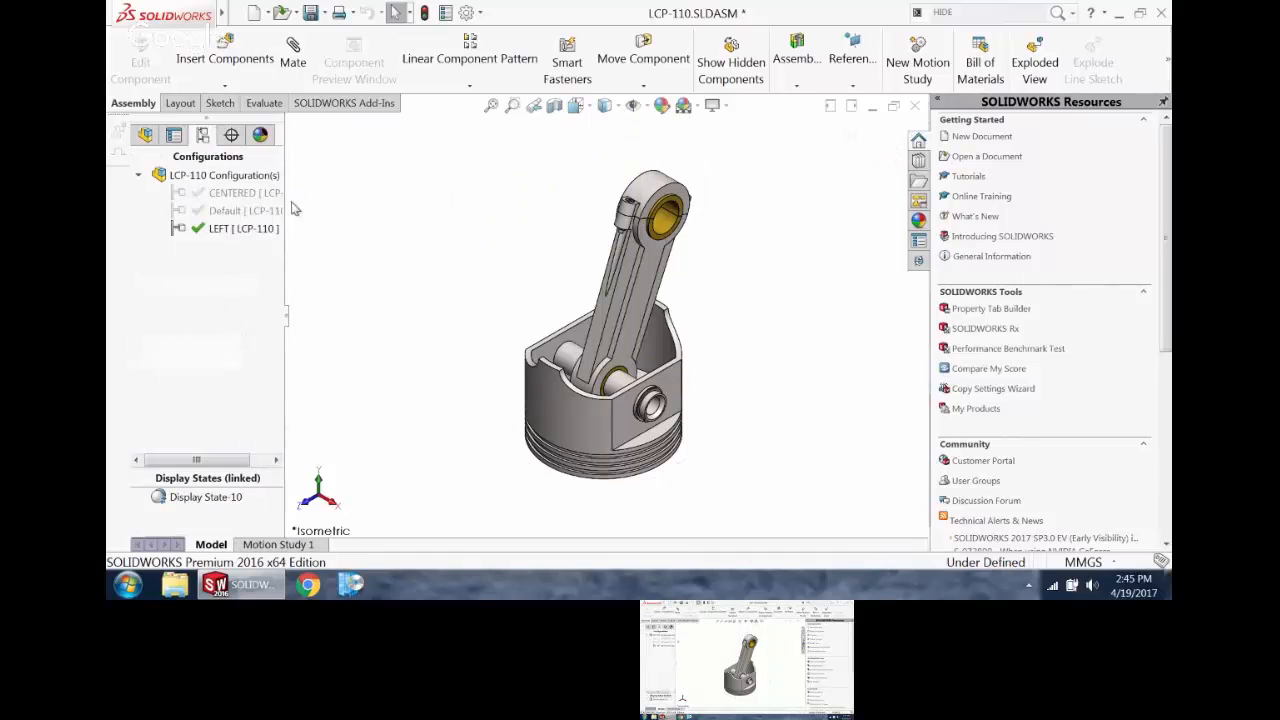
Step: Swing the connecting rod freely in the LEFT configuration, ending tilted to the right
left_click(640, 288)
mouse_move(640, 288)
left_mouse_down()
mouse_move(582, 306)
mouse_move(660, 288)
left_mouse_up()
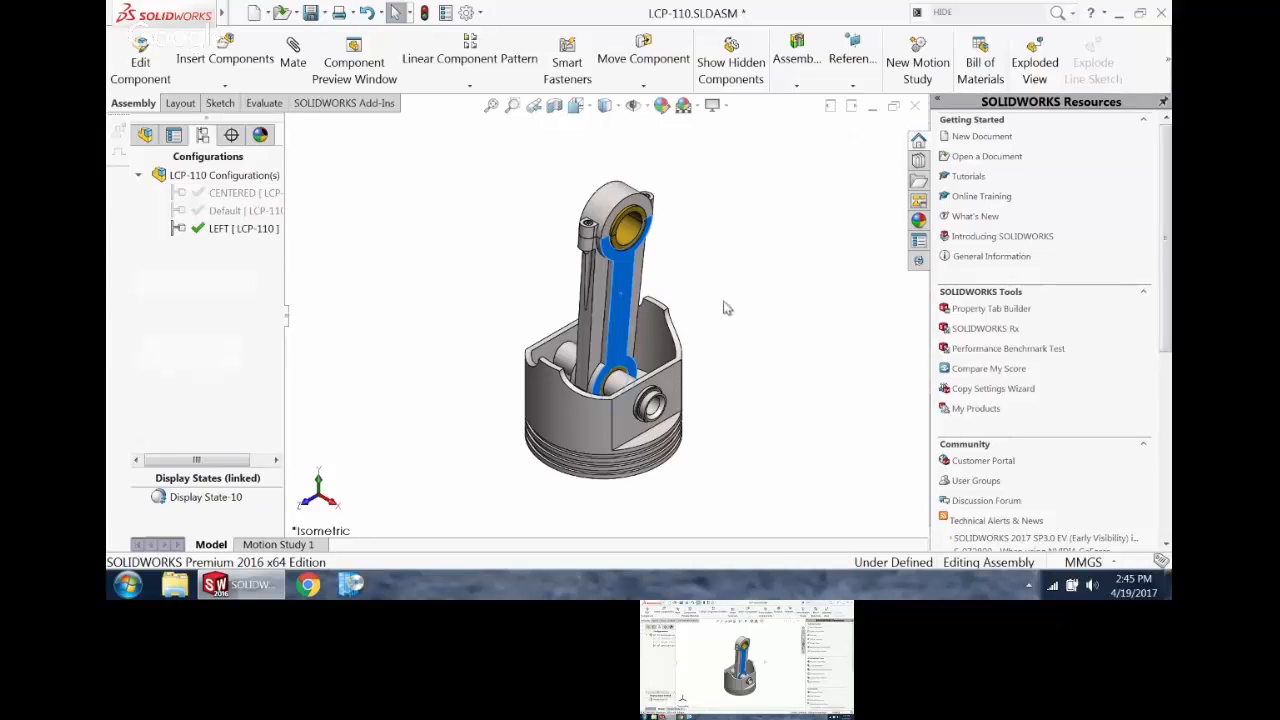
mouse_move(662, 298)
left_mouse_down()
mouse_move(700, 321)
mouse_move(510, 352)
mouse_move(470, 470)
mouse_move(580, 515)
mouse_move(686, 300)
left_mouse_up()
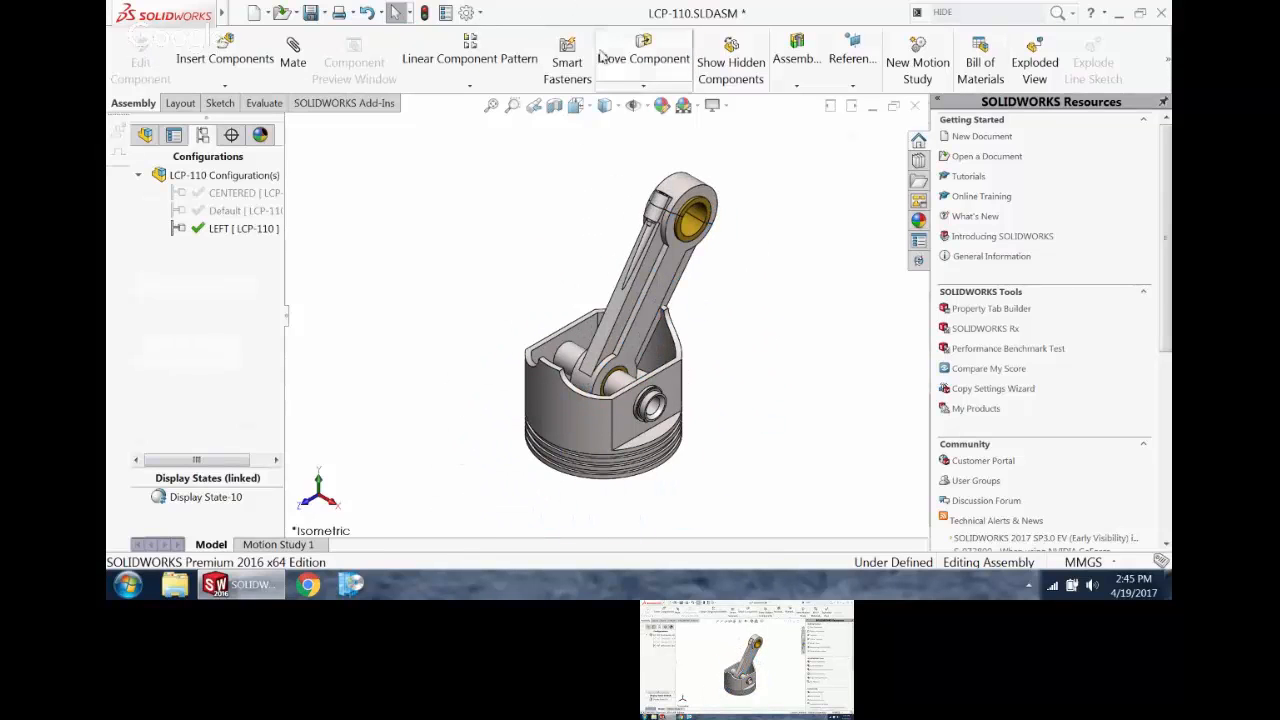
Step: Use Move Component with Collision Detection between all components to swing the connecting rod left until it stops against the piston
left_click(660, 55)
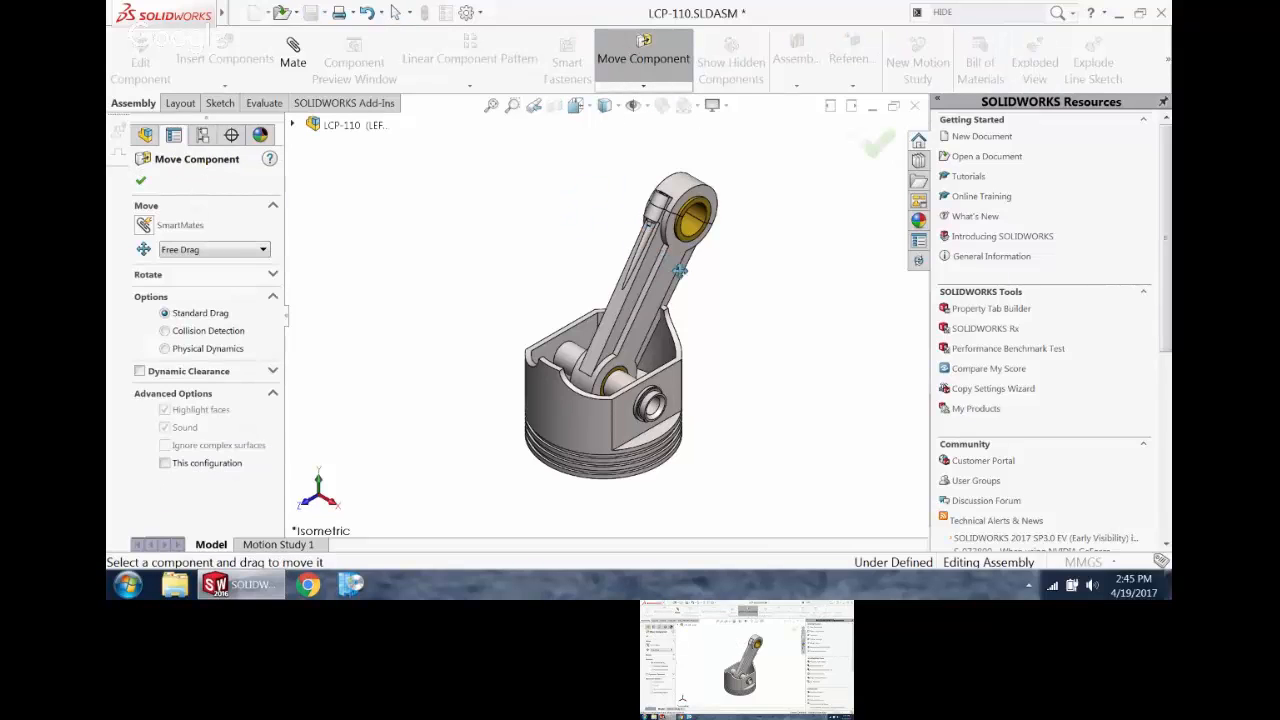
left_click_drag(679, 270, 613, 264)
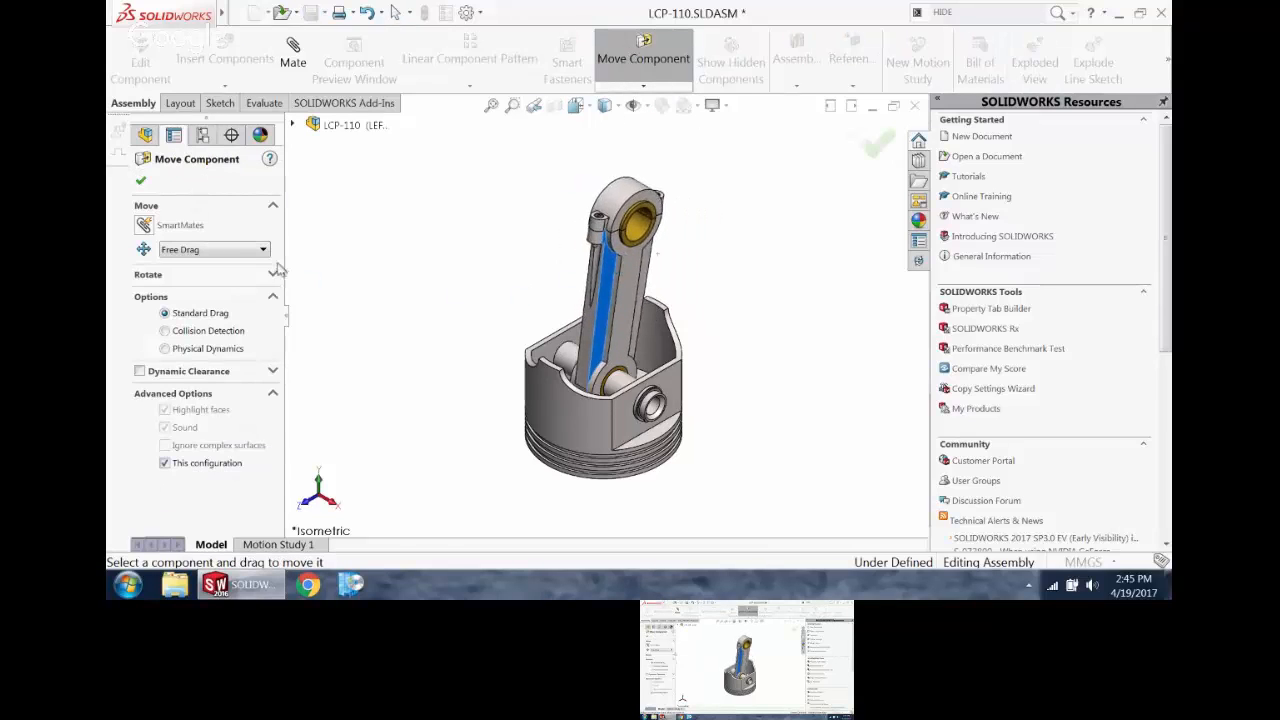
left_click(198, 334)
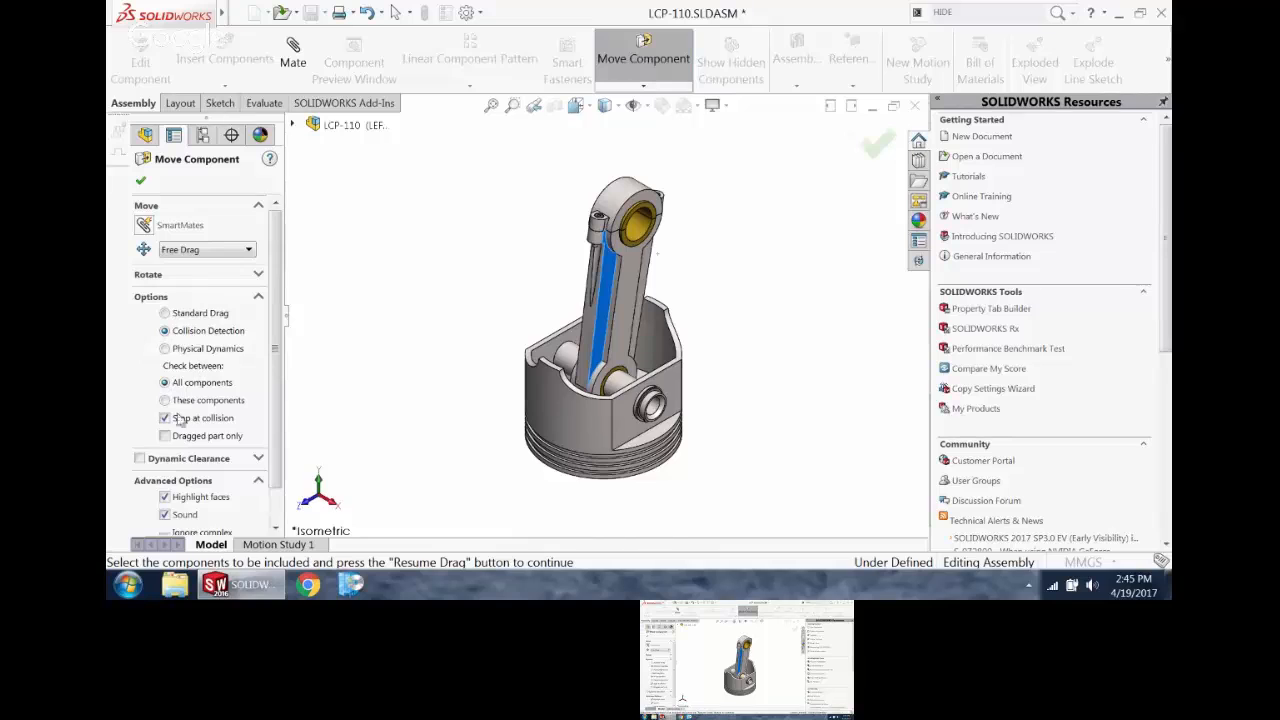
left_click_drag(634, 291, 507, 336)
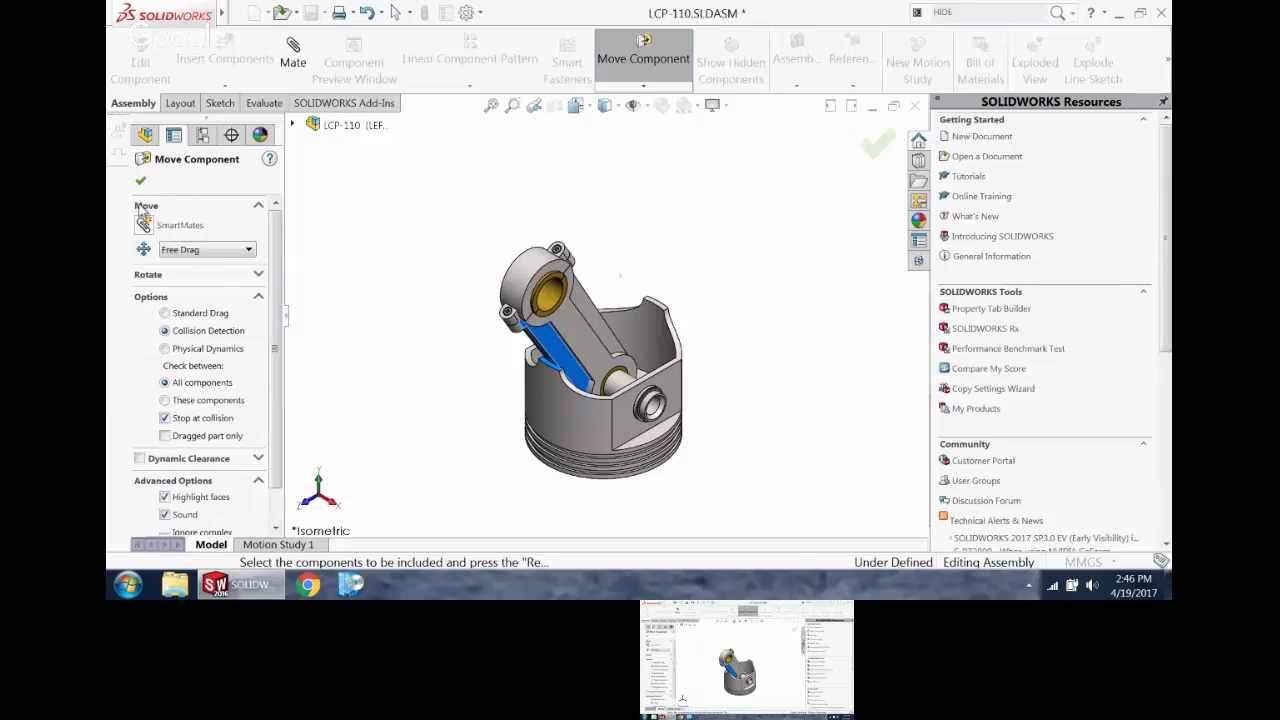
Step: Limit the component move to this configuration, accept it, and activate the Default configuration
scroll(277, 440, "down", 1)
left_click(165, 523)
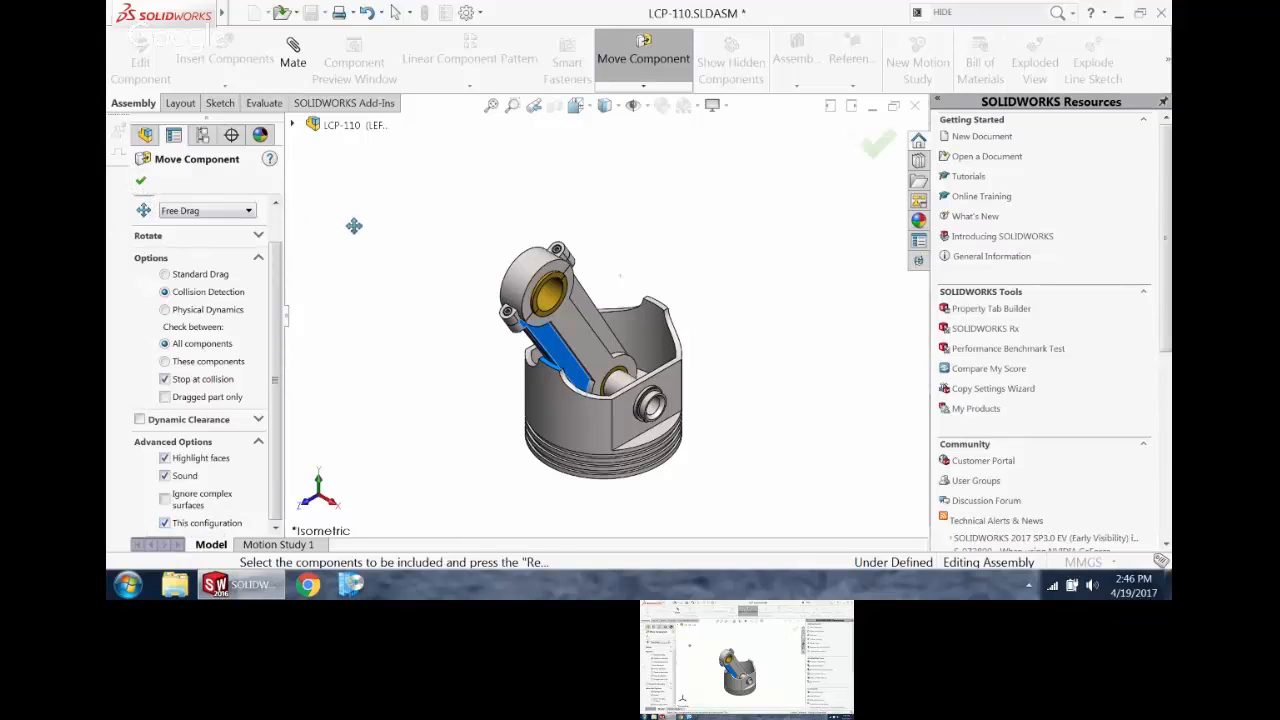
left_click(140, 181)
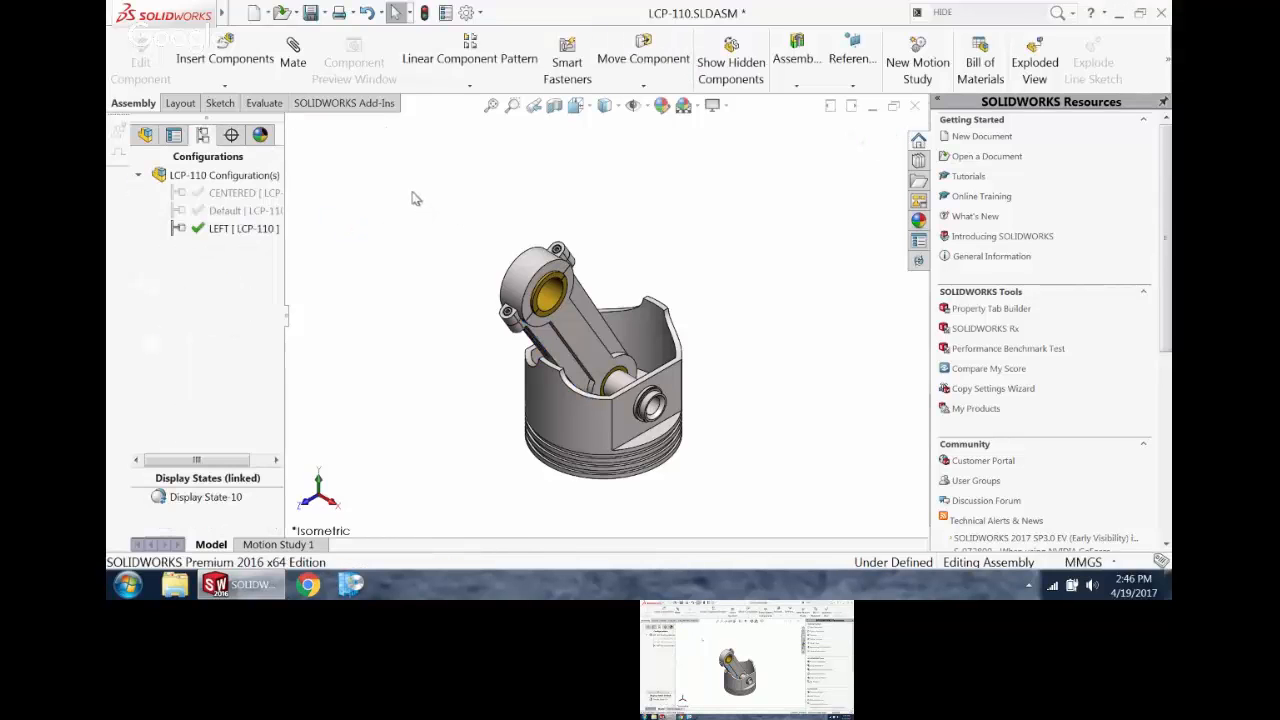
double_click(244, 211)
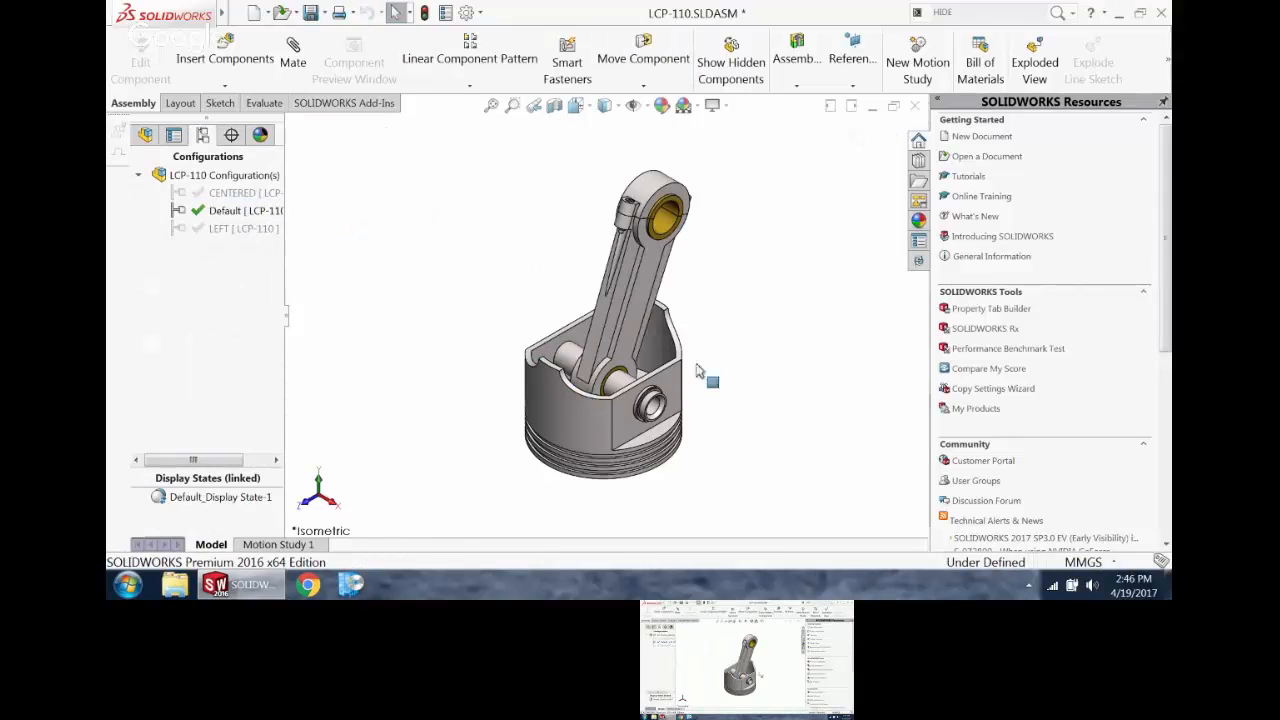
Step: Swing the connecting rod slightly in the Default configuration, and cycle through the LEFT configuration to activate CENTERED
left_click_drag(648, 283, 600, 288)
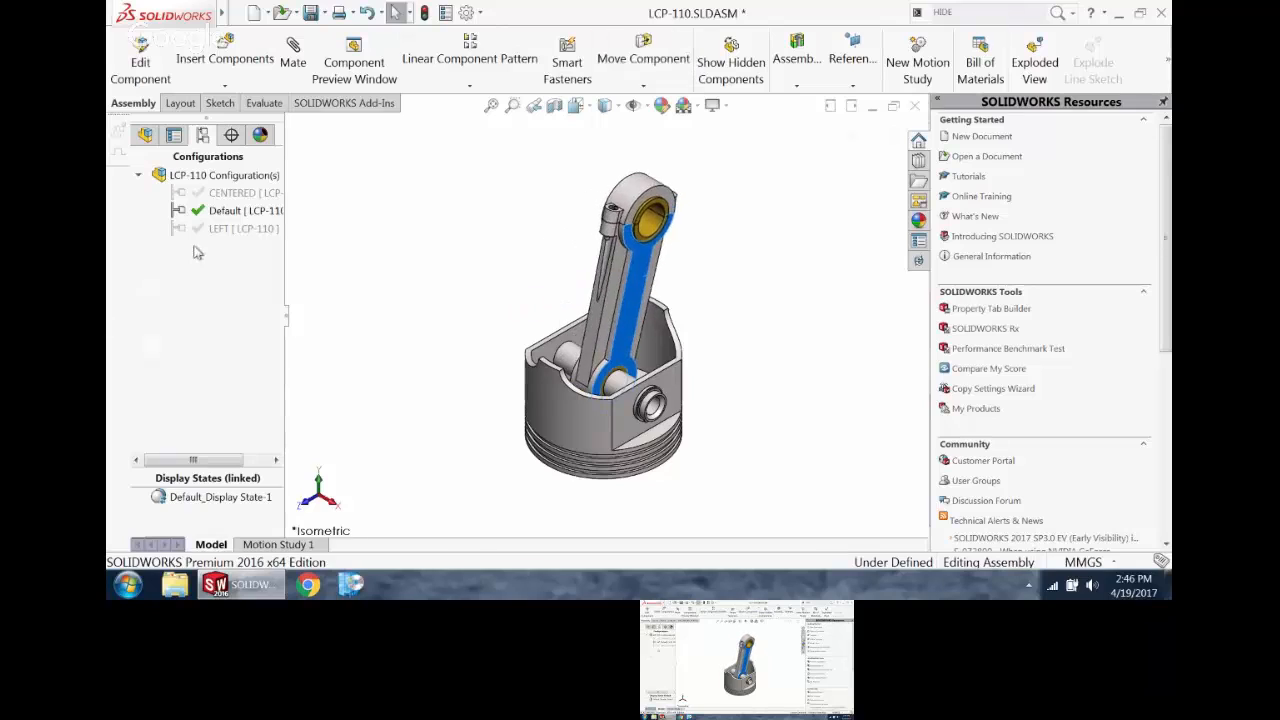
left_click(216, 229)
double_click(216, 229)
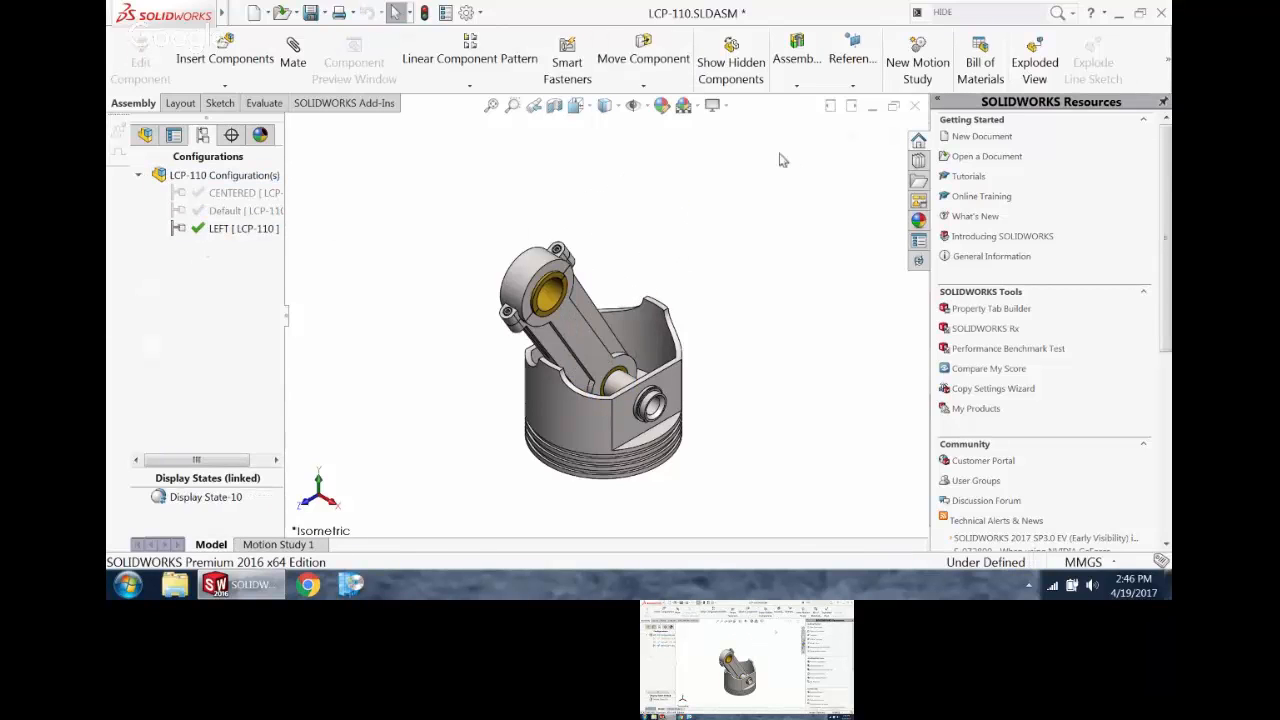
double_click(236, 192)
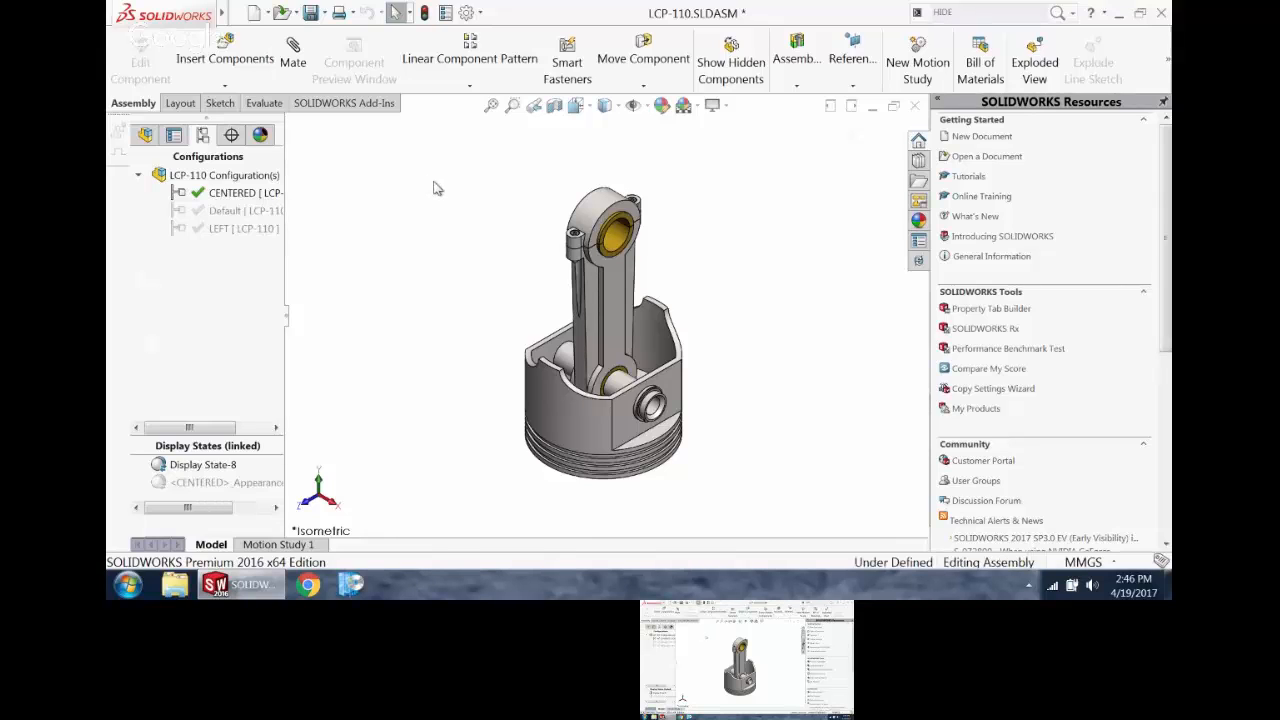
Step: Start an exploded view of the CENTERED configuration with automatic spacing of components on drag enabled
scroll(559, 290, "up", 3)
scroll(545, 311, "down", 2)
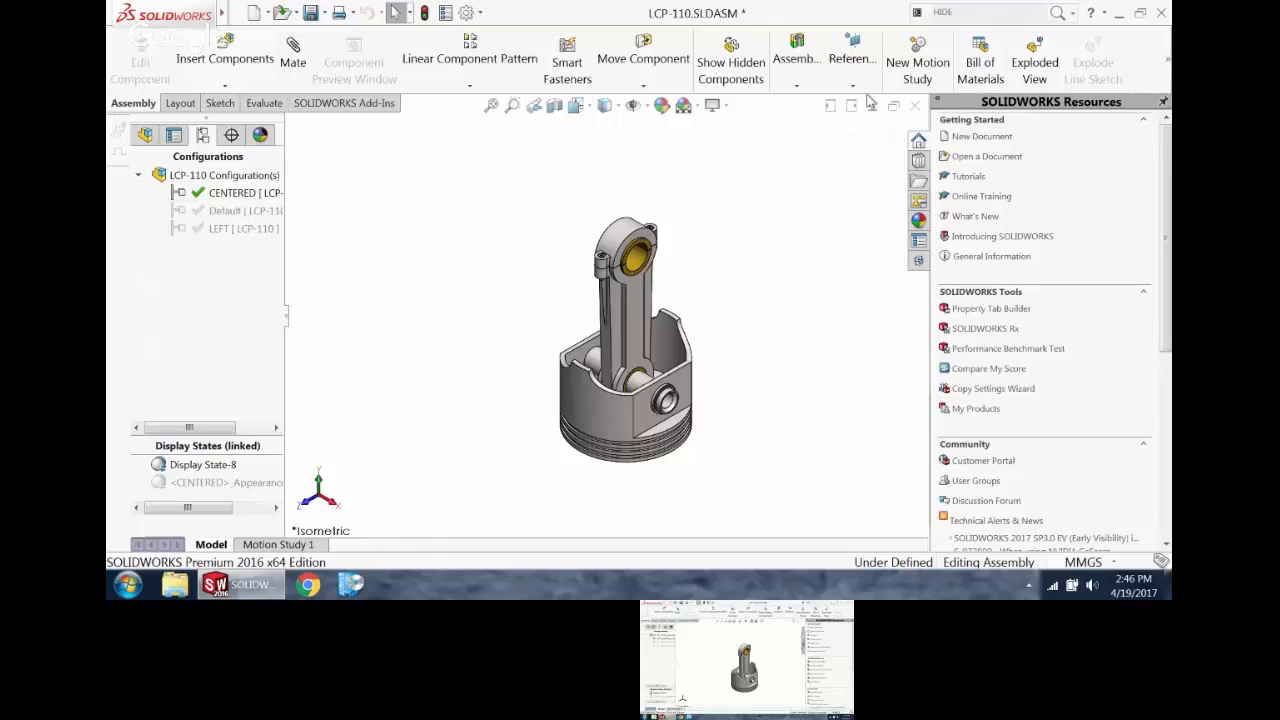
left_click(1034, 58)
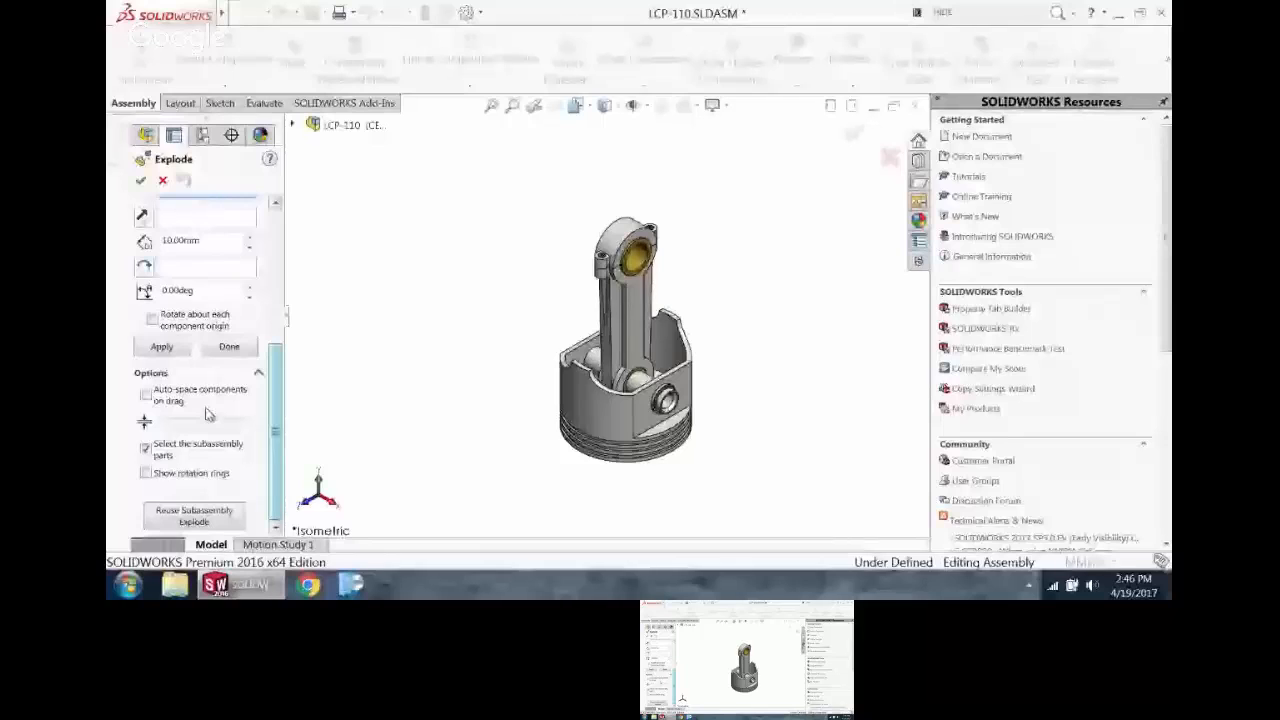
left_click(197, 400)
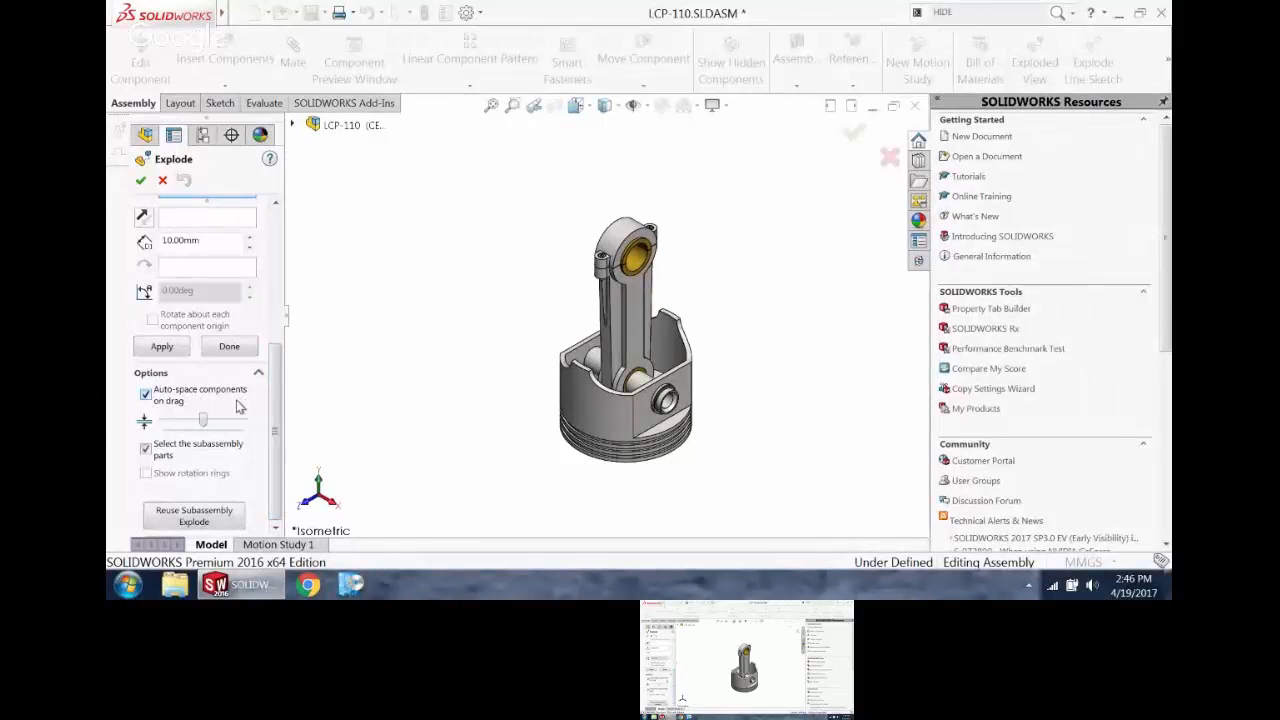
Step: Select the wrist pin and both retaining rings and explode them together along X, out of the piston
scroll(670, 420, "down", 10)
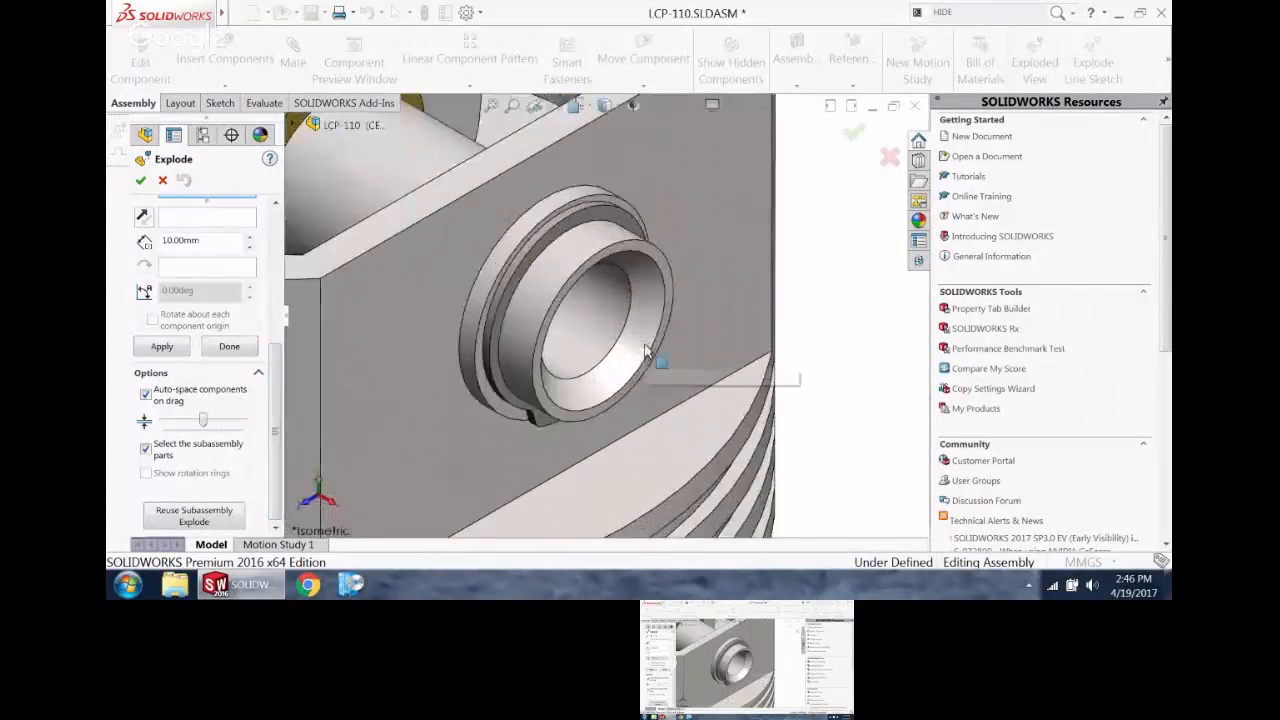
left_click(575, 258)
left_click(558, 231)
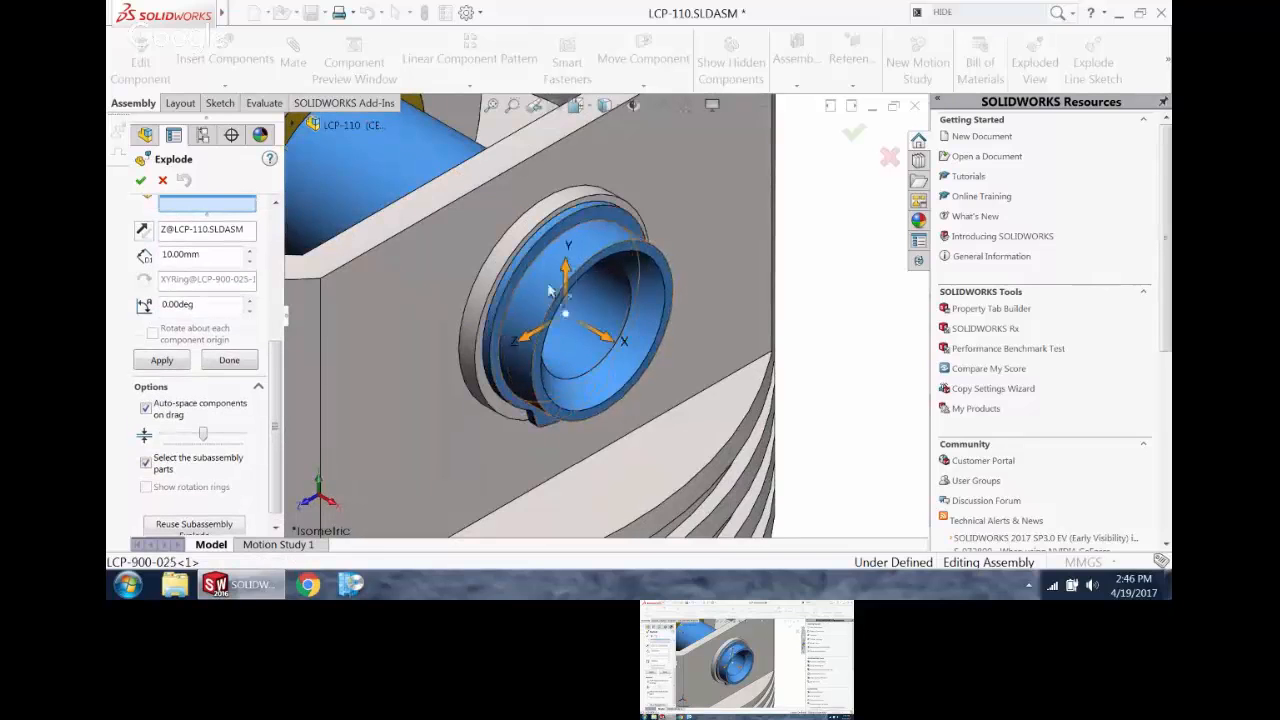
scroll(535, 320, "up", 10)
middle_click_drag(525, 258, 582, 297)
scroll(578, 297, "down", 10)
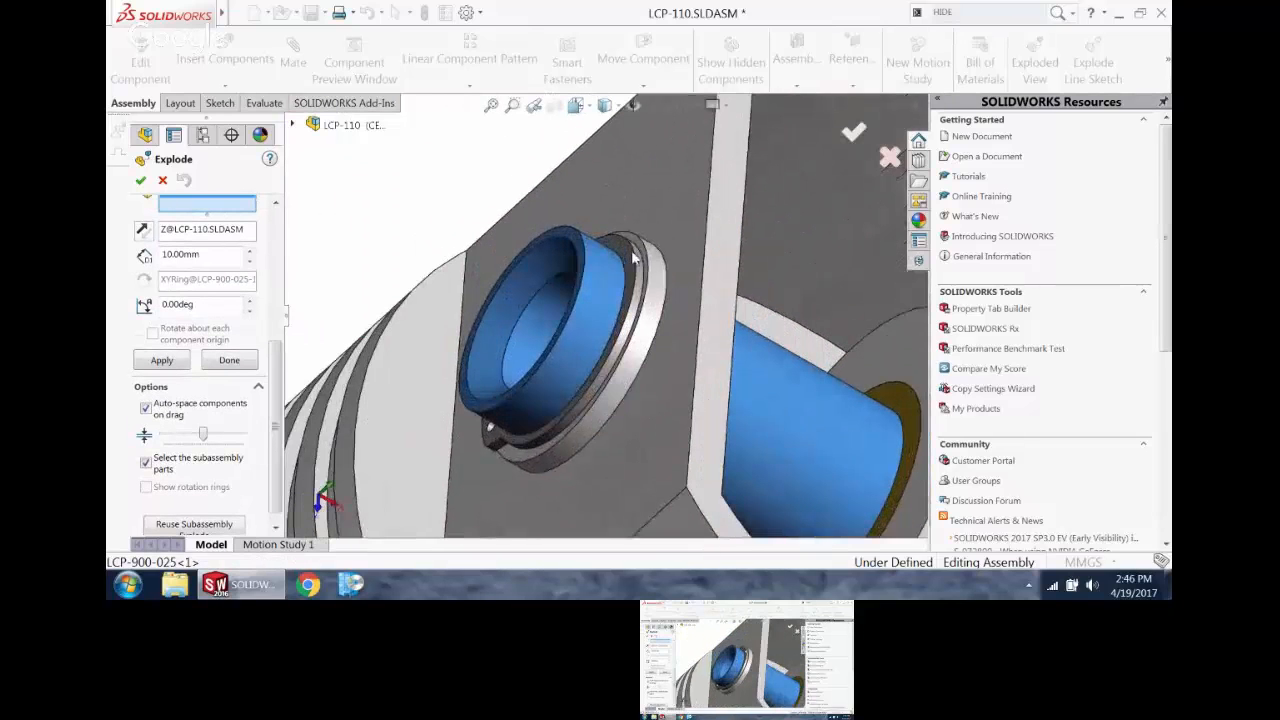
left_click(604, 262)
scroll(604, 262, "up", 4)
left_click(521, 207)
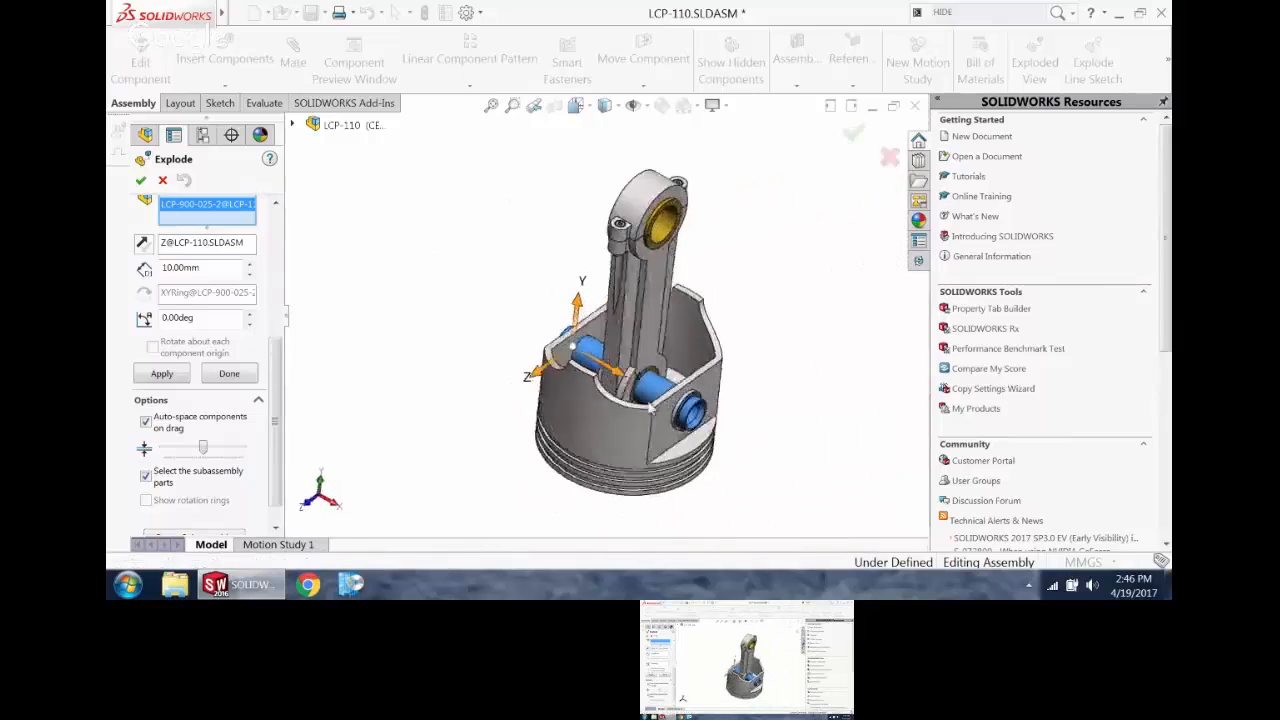
left_click_drag(655, 402, 871, 495)
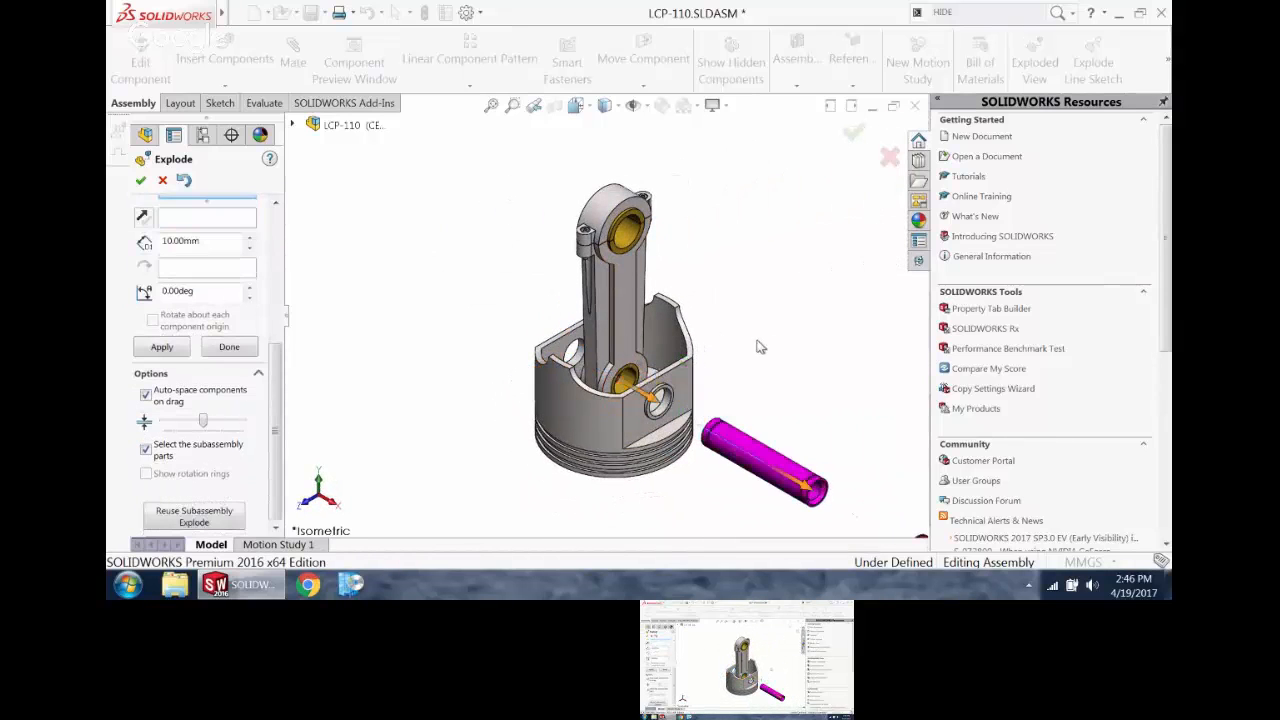
Step: Move the inner retaining ring to the opposite side of the piston and bring the outer ring closer to the pin
scroll(722, 357, "up", 3)
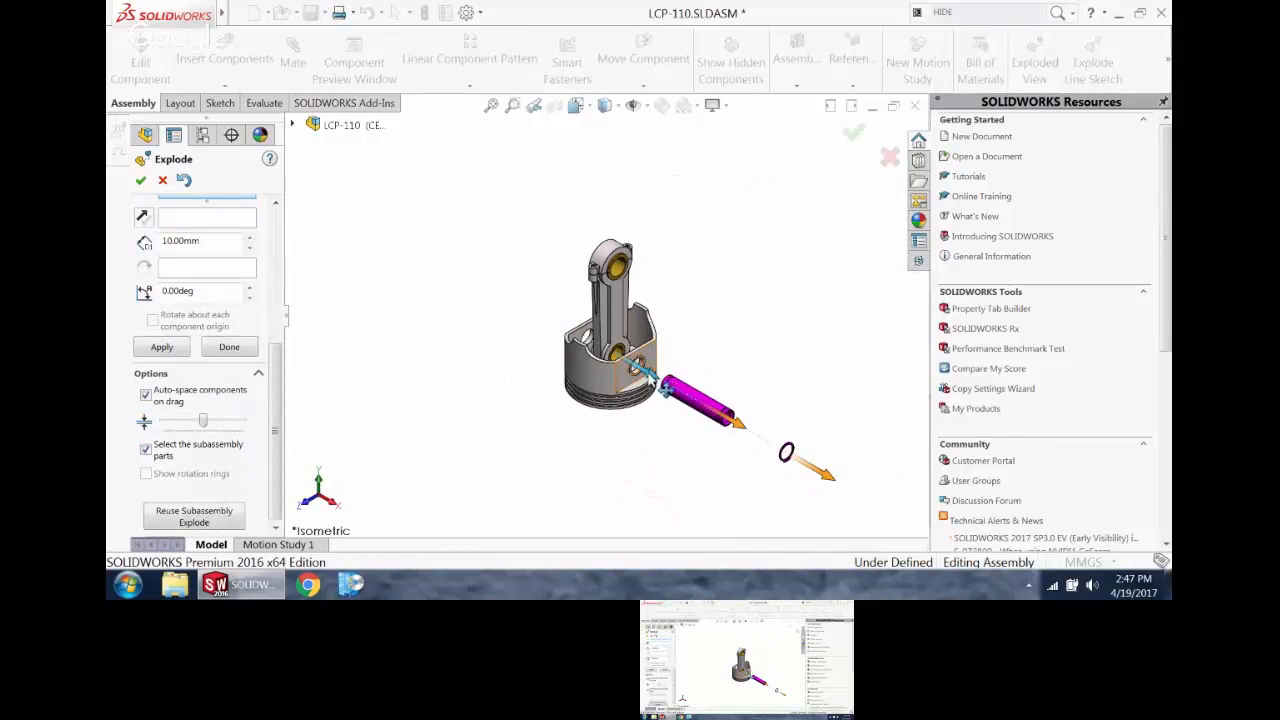
left_click_drag(655, 378, 570, 328)
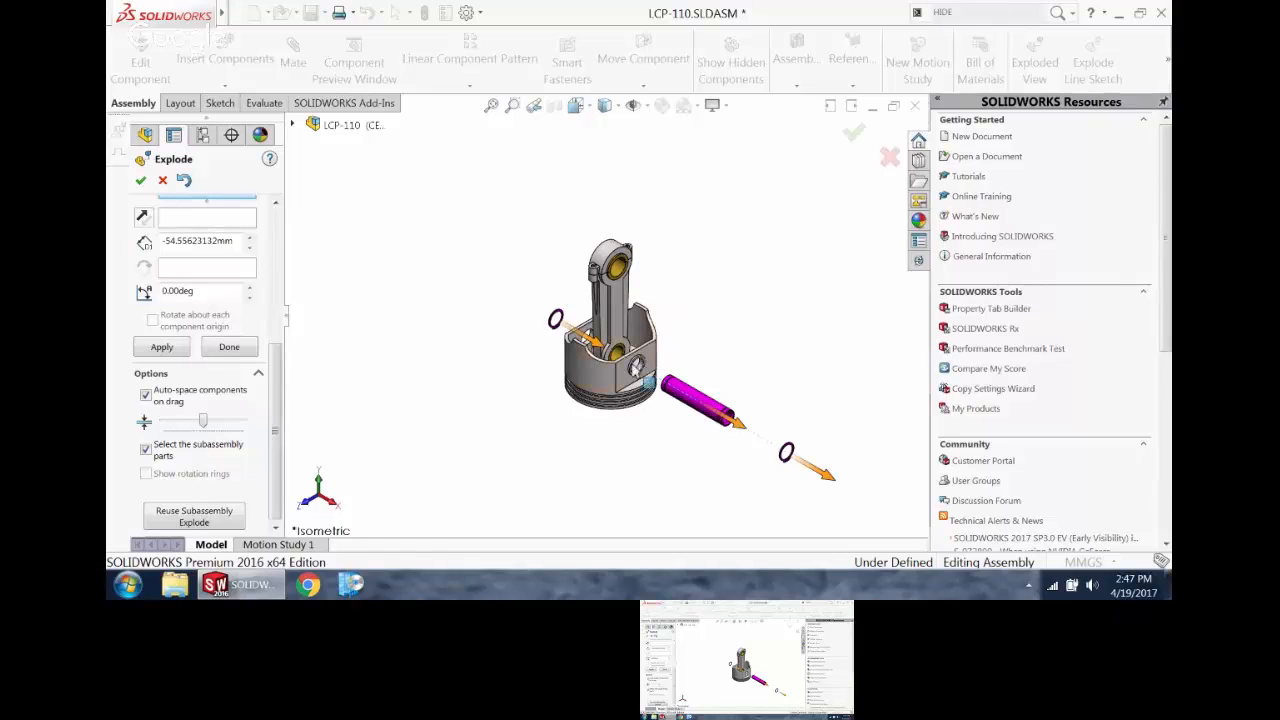
left_click_drag(828, 484, 745, 434)
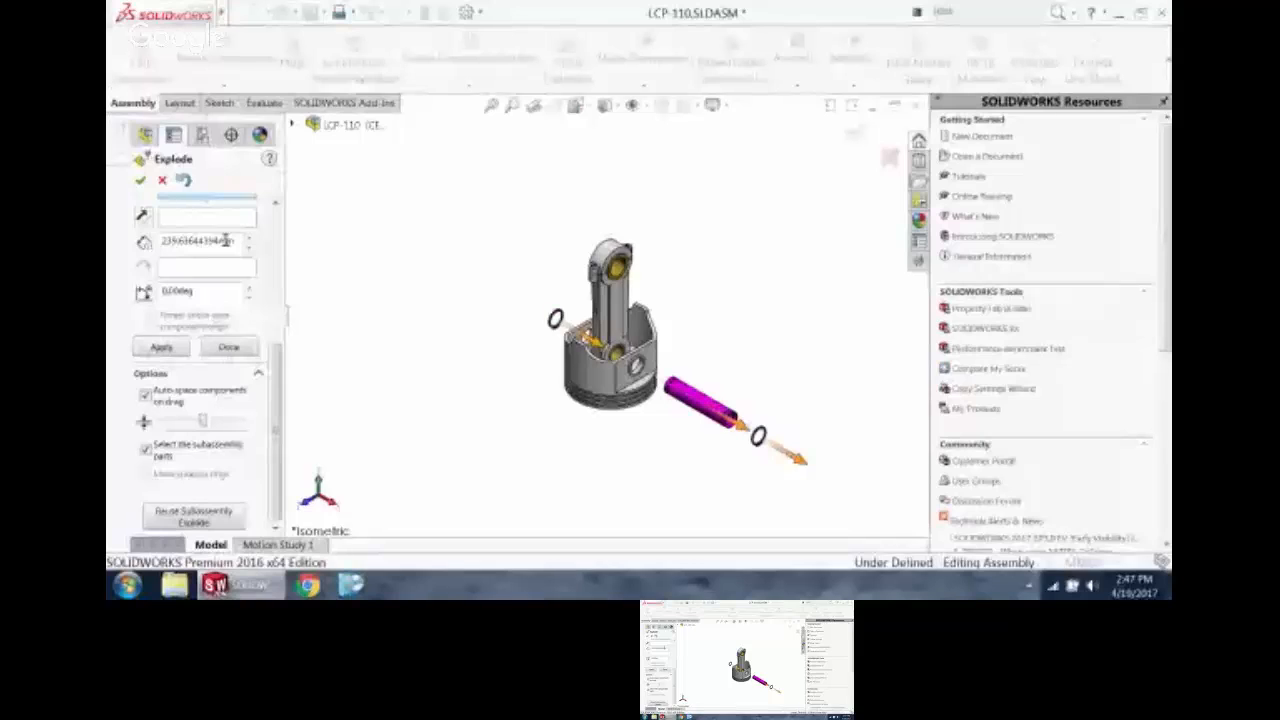
Step: Select the connecting rod, its small-end bushing, both big-end bearing halves and the first cap bolt for a new explode step
left_click_drag(278, 374, 285, 291)
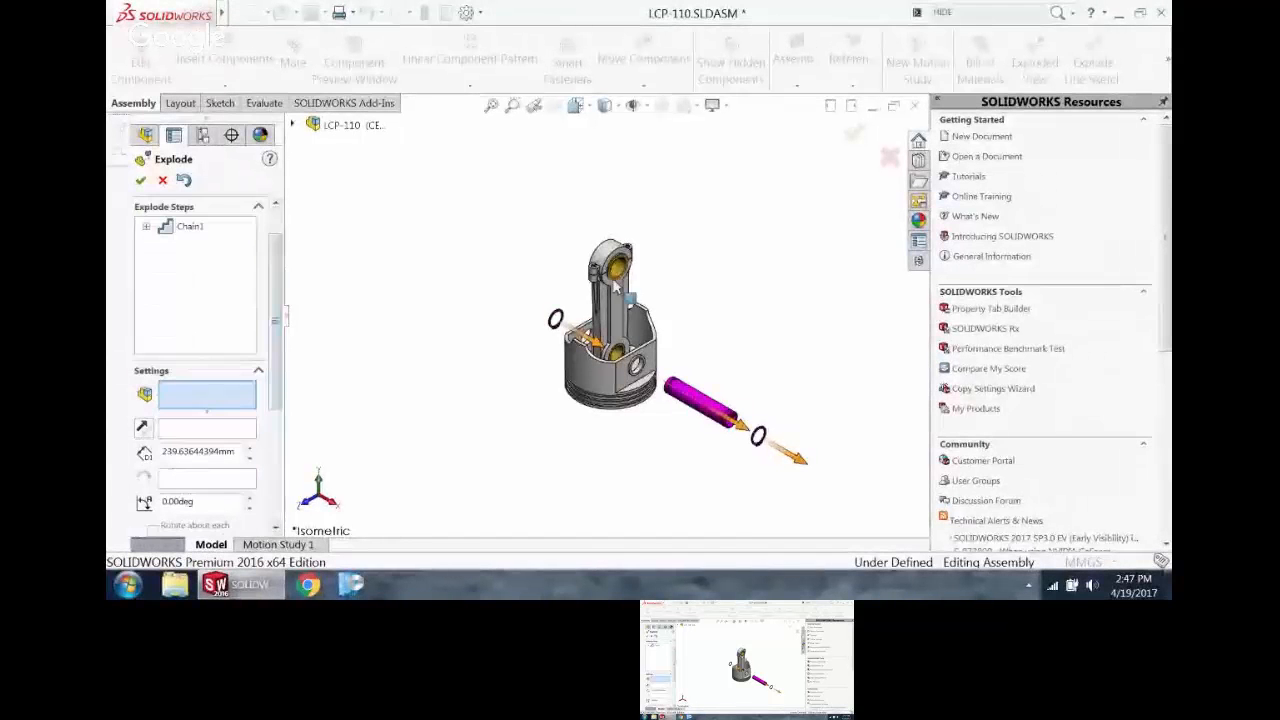
scroll(620, 297, "down", 3)
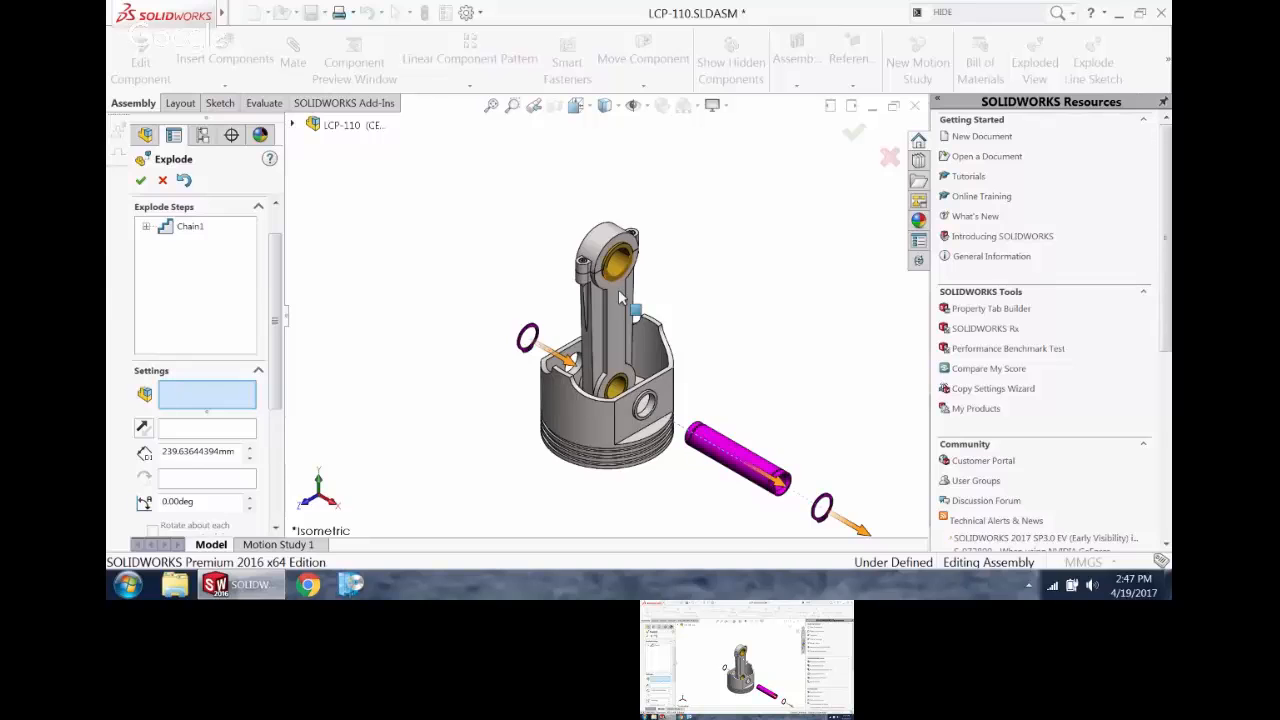
left_click(620, 297)
scroll(620, 297, "down", 2)
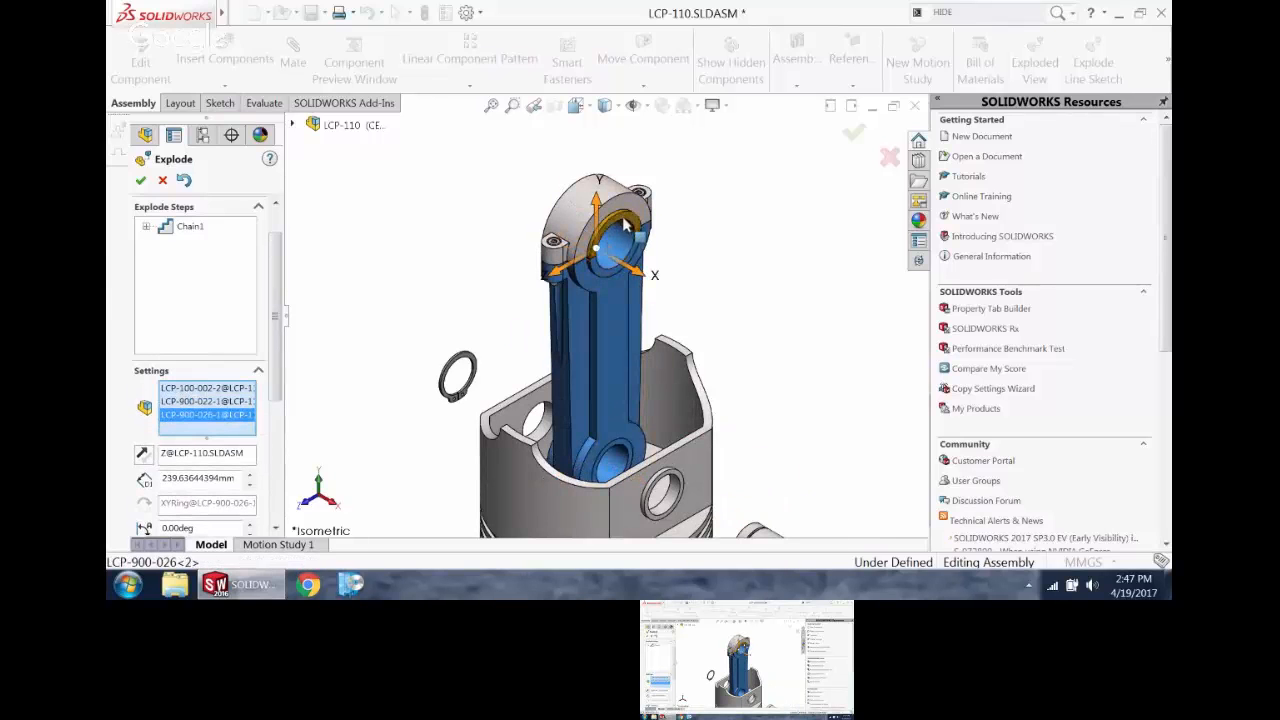
left_click(624, 226)
scroll(590, 240, "down", 3)
left_click(567, 280)
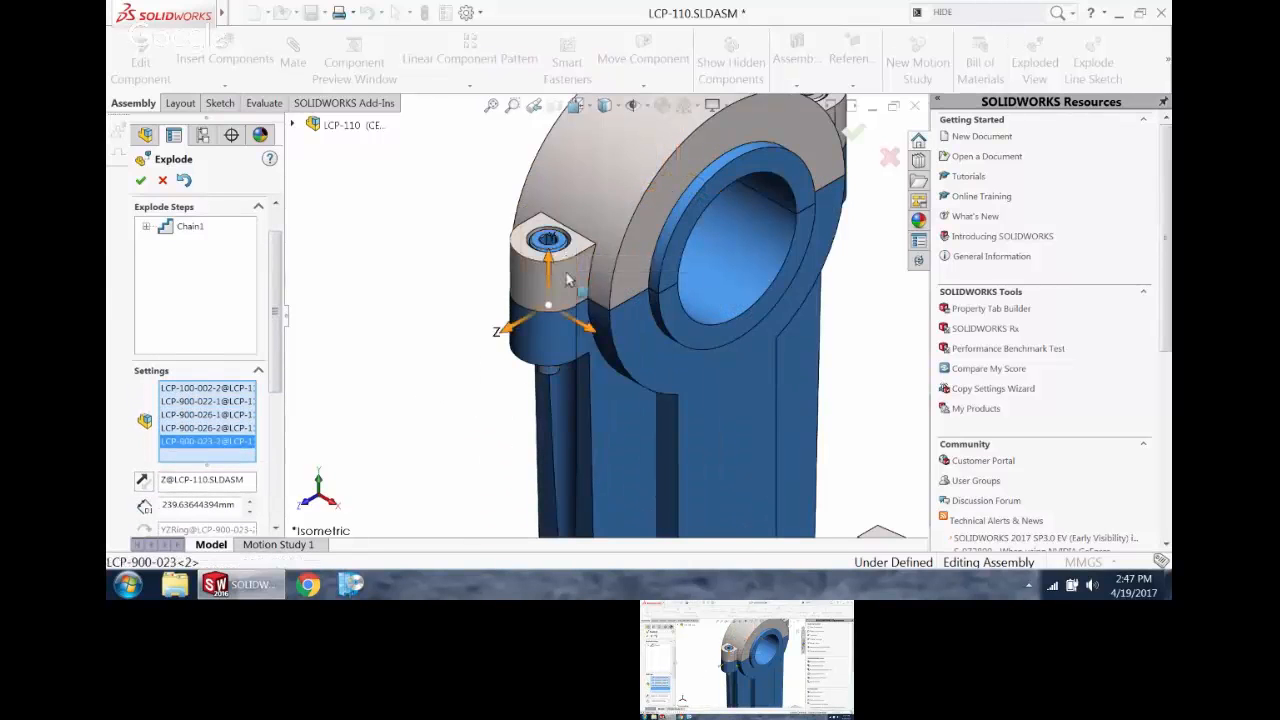
Step: Add the first bolt's nut and the connecting rod's bearing cap to the explode selection
middle_click_drag(567, 280, 575, 105)
scroll(600, 446, "down", 3)
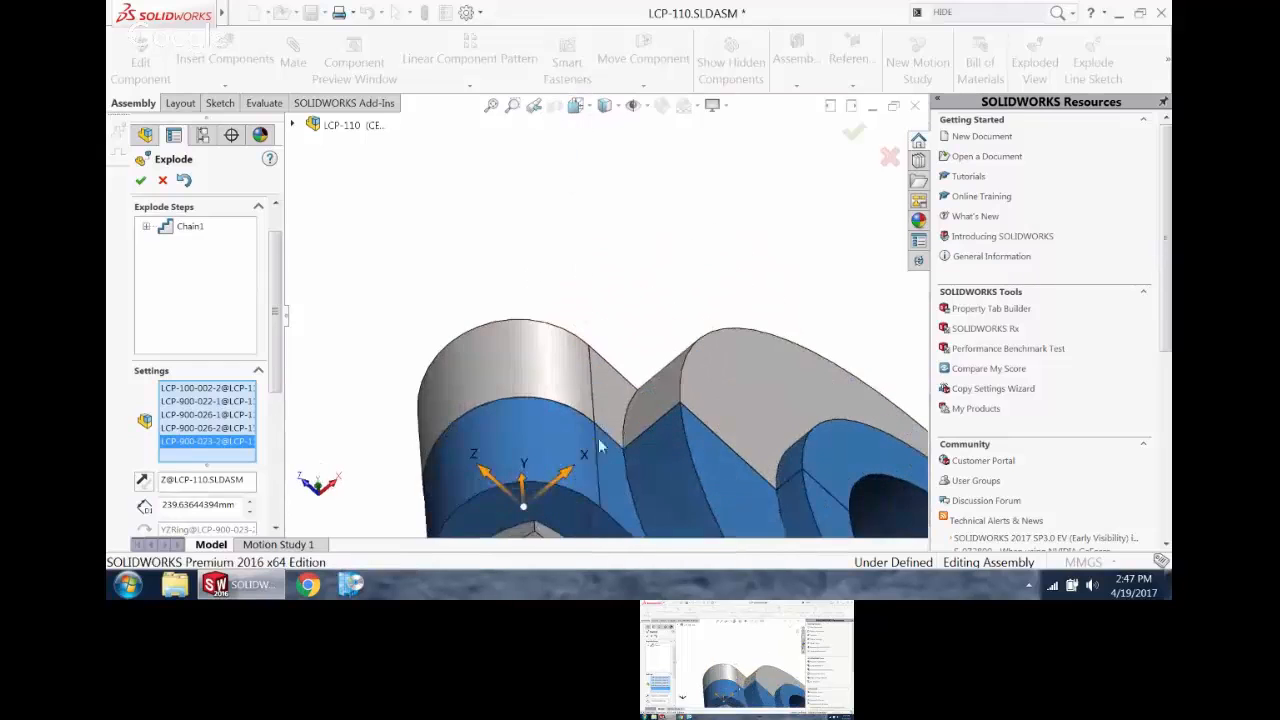
left_click(545, 535)
left_click(559, 382)
scroll(591, 375, "up", 4)
middle_click_drag(591, 375, 512, 396)
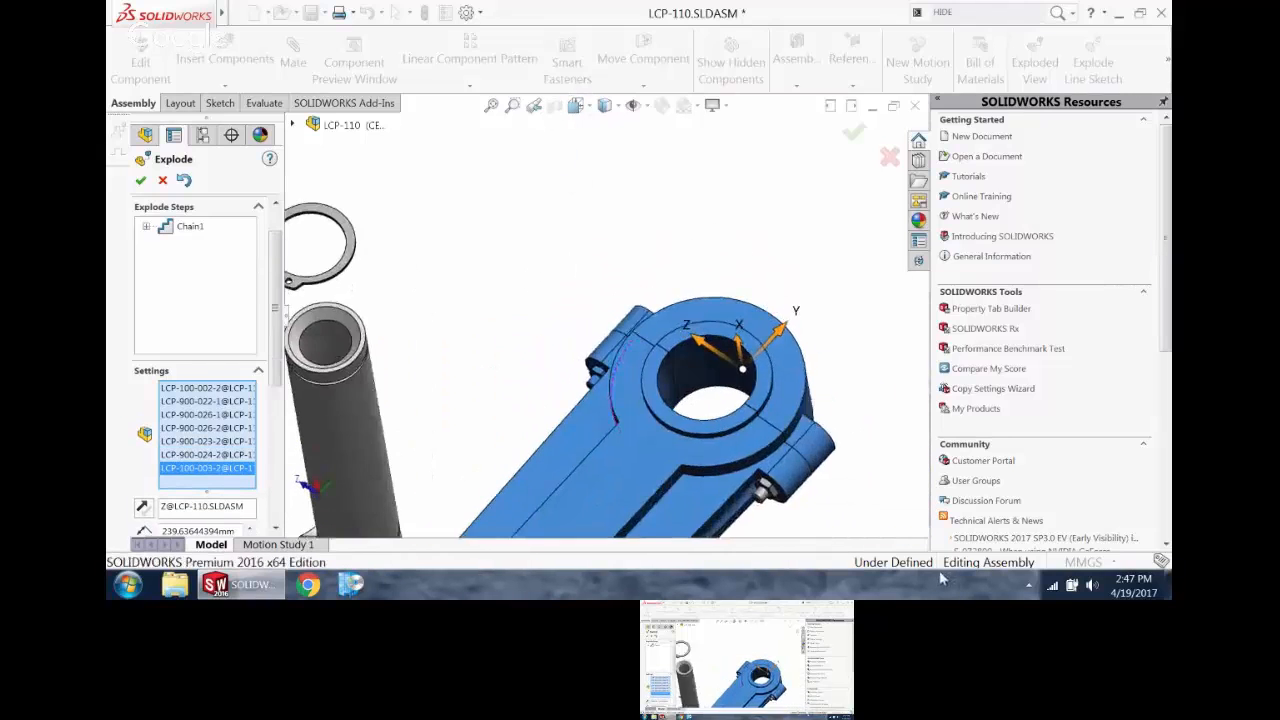
Step: Add the second nut and bolt on the other side of the cap to the explode selection
scroll(605, 385, "down", 3)
scroll(788, 482, "up", 3)
scroll(777, 486, "down", 6)
left_click(685, 443)
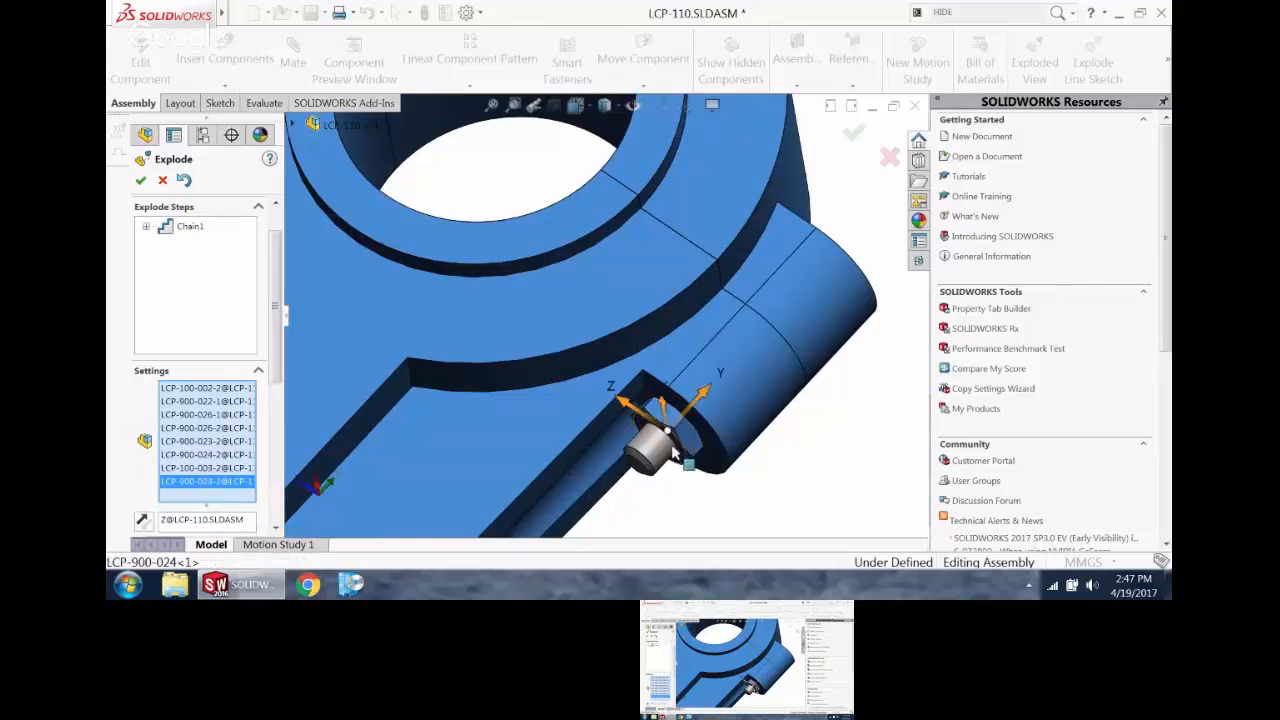
left_click(658, 460)
scroll(662, 440, "up", 6)
middle_click_drag(666, 422, 648, 476)
scroll(655, 445, "up", 4)
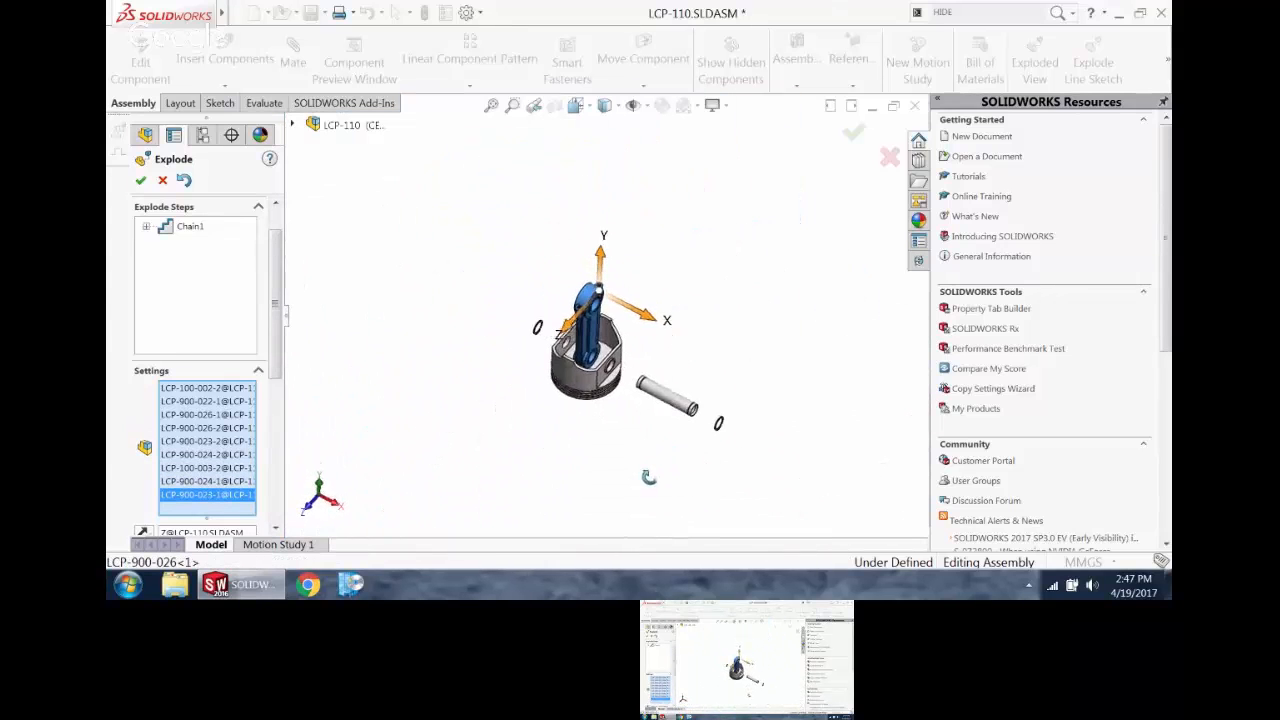
Step: Disable automatic spacing on drag and explode the complete connecting rod group upward along Y, clear of the piston
left_click_drag(277, 356, 284, 458)
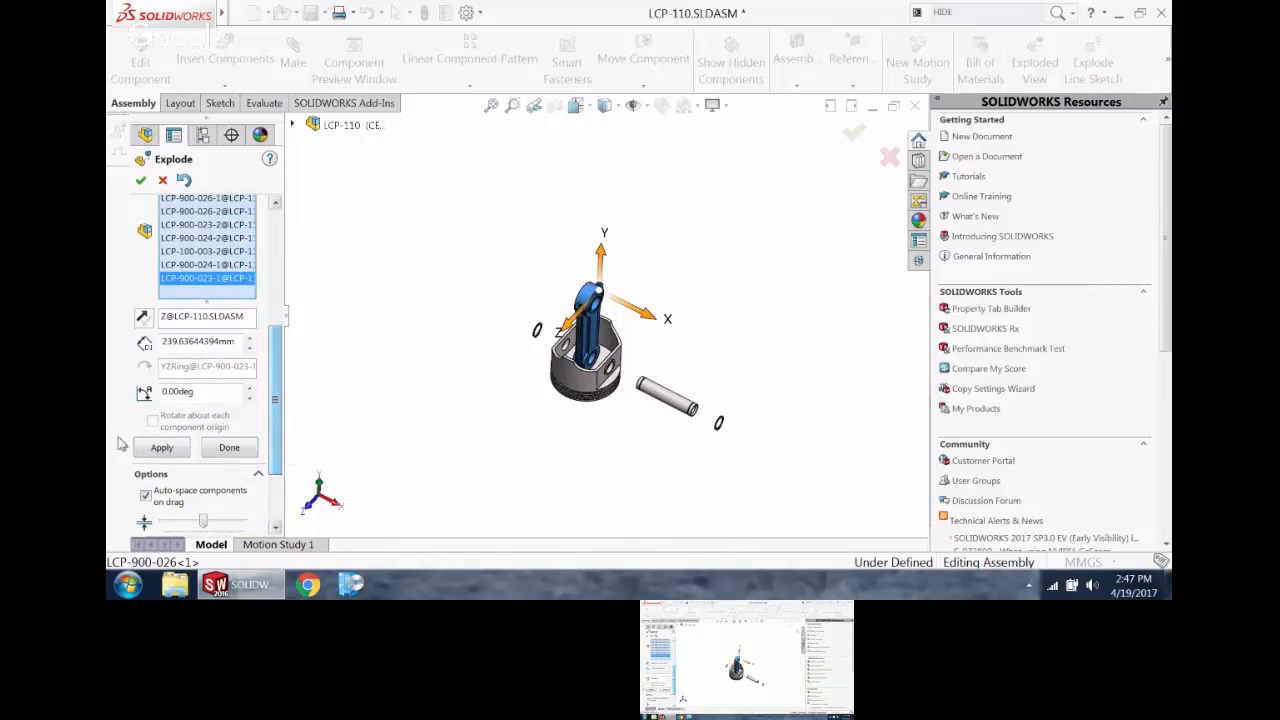
left_click(146, 496)
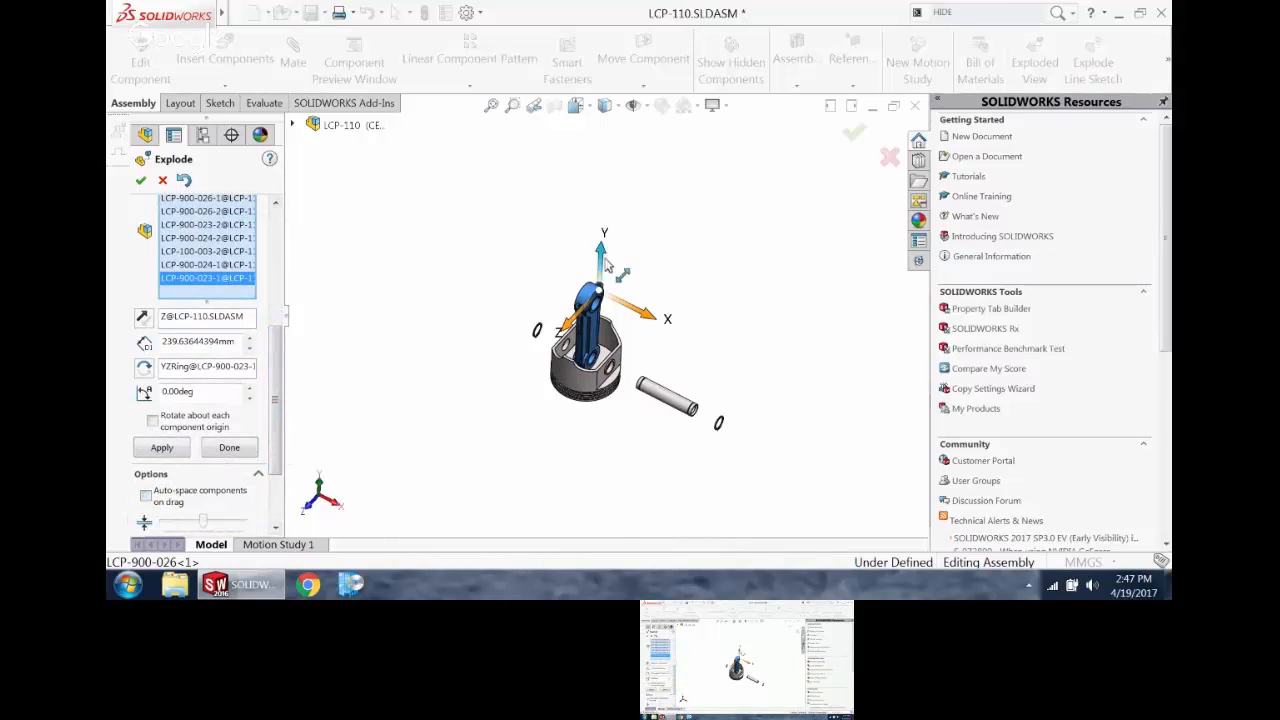
left_click_drag(602, 255, 607, 168)
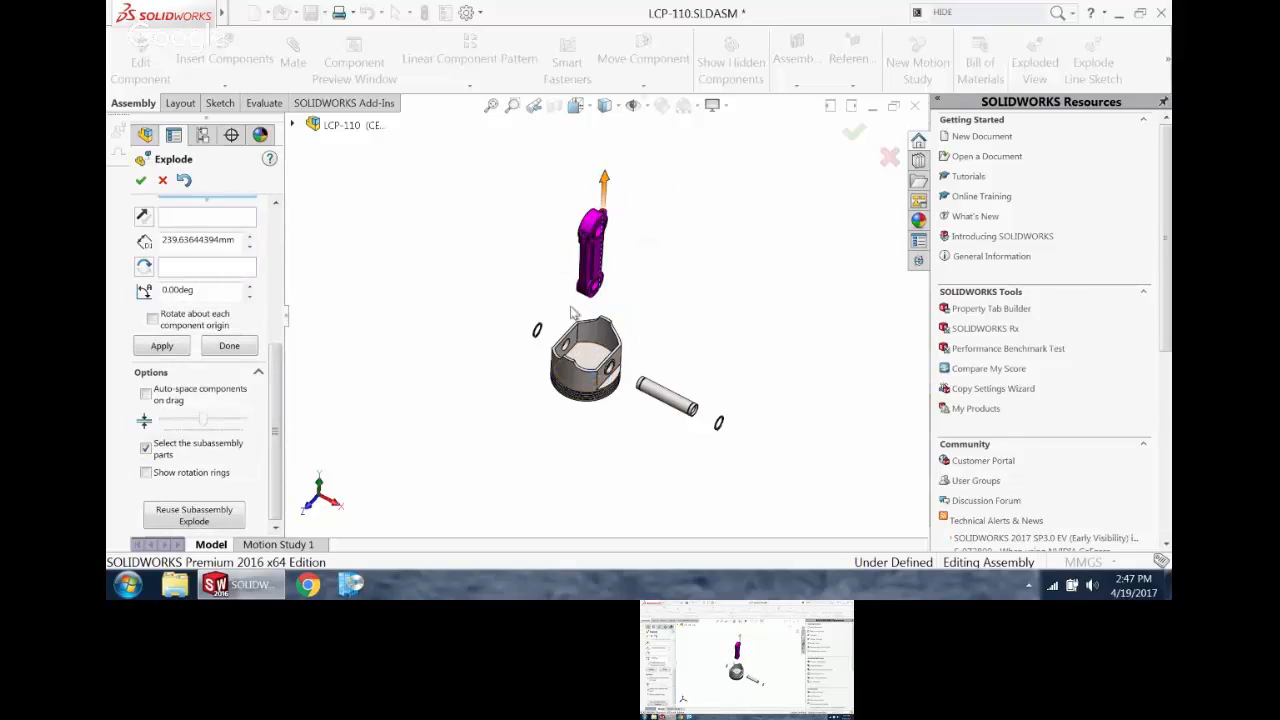
middle_click_drag(365, 286, 369, 187)
scroll(286, 303, "up", 5)
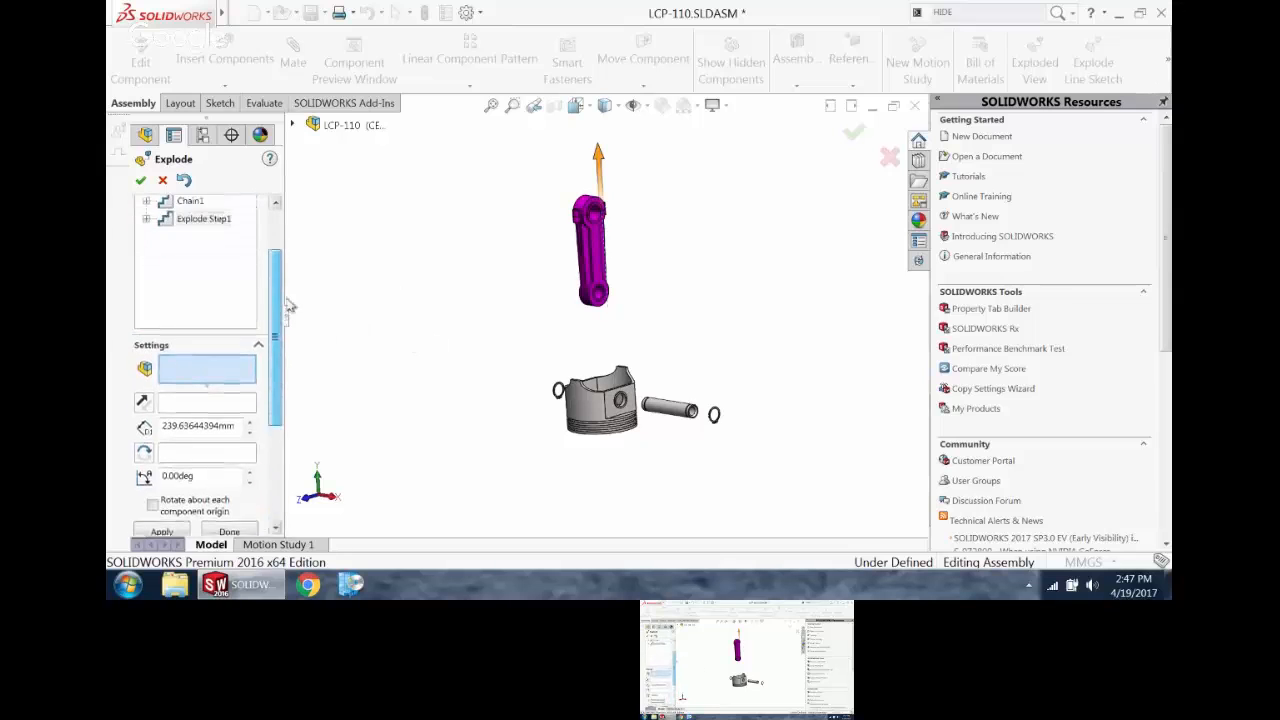
left_click(217, 290)
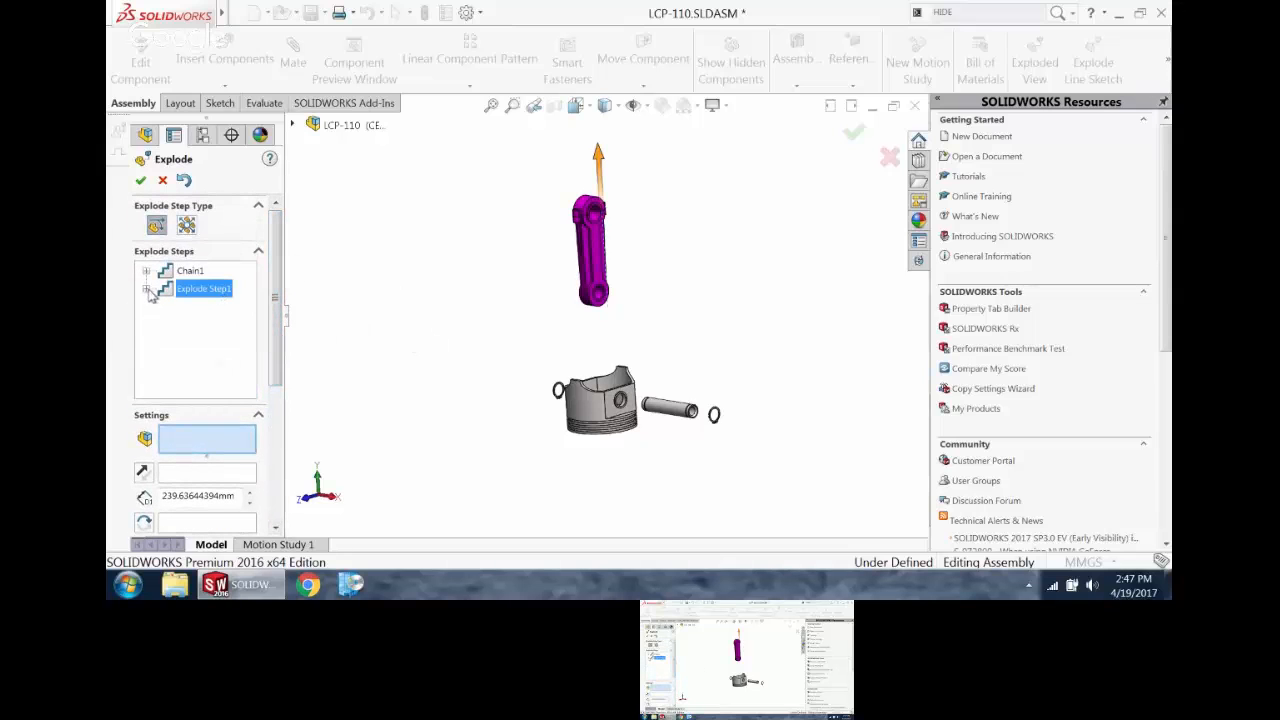
left_click(427, 369)
Step: Select both big-end bearing halves, the bearing cap and the first cap bolt for another explode step
scroll(620, 220, "down", 7)
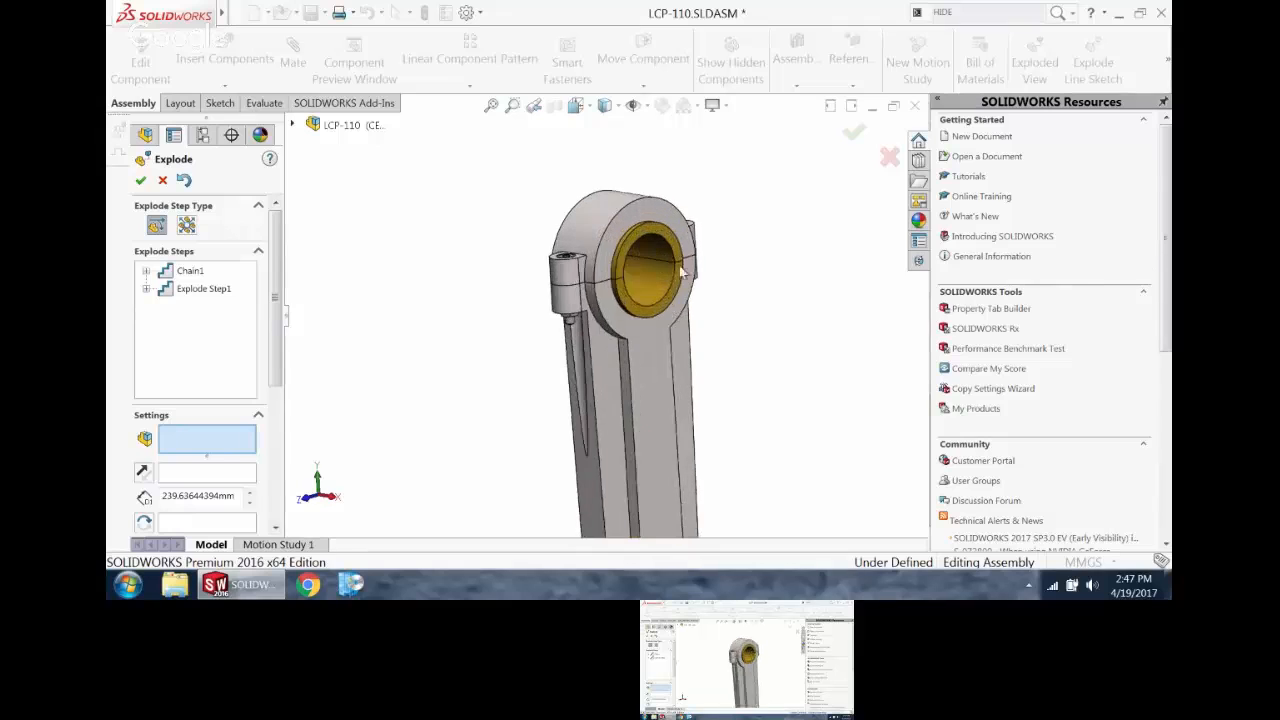
left_click(661, 242)
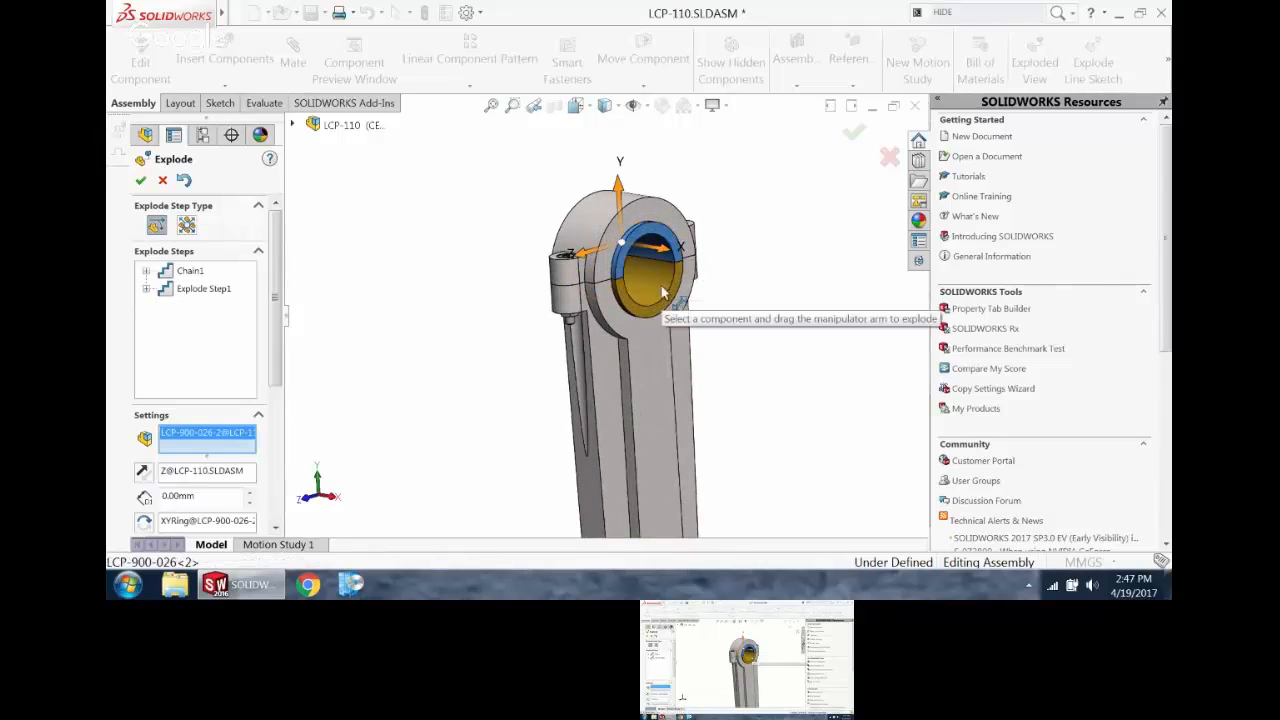
left_click(622, 228)
left_click(600, 205)
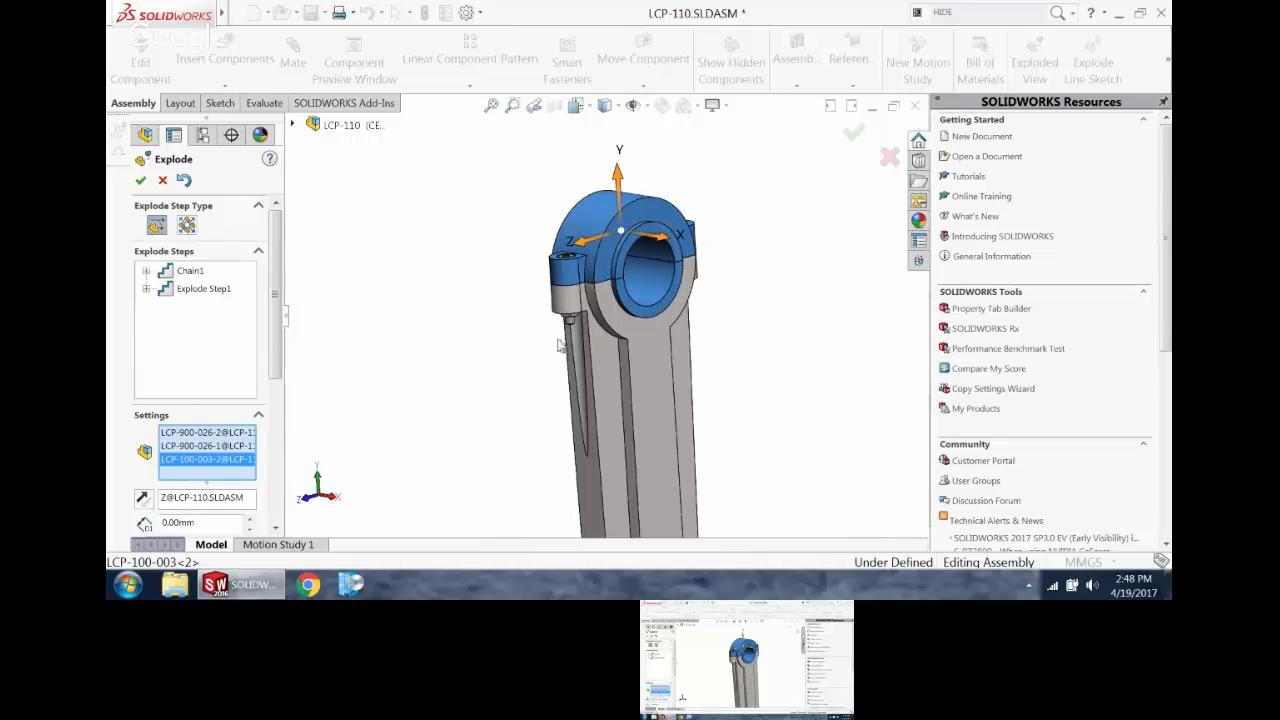
scroll(566, 271, "down", 5)
left_click(573, 224)
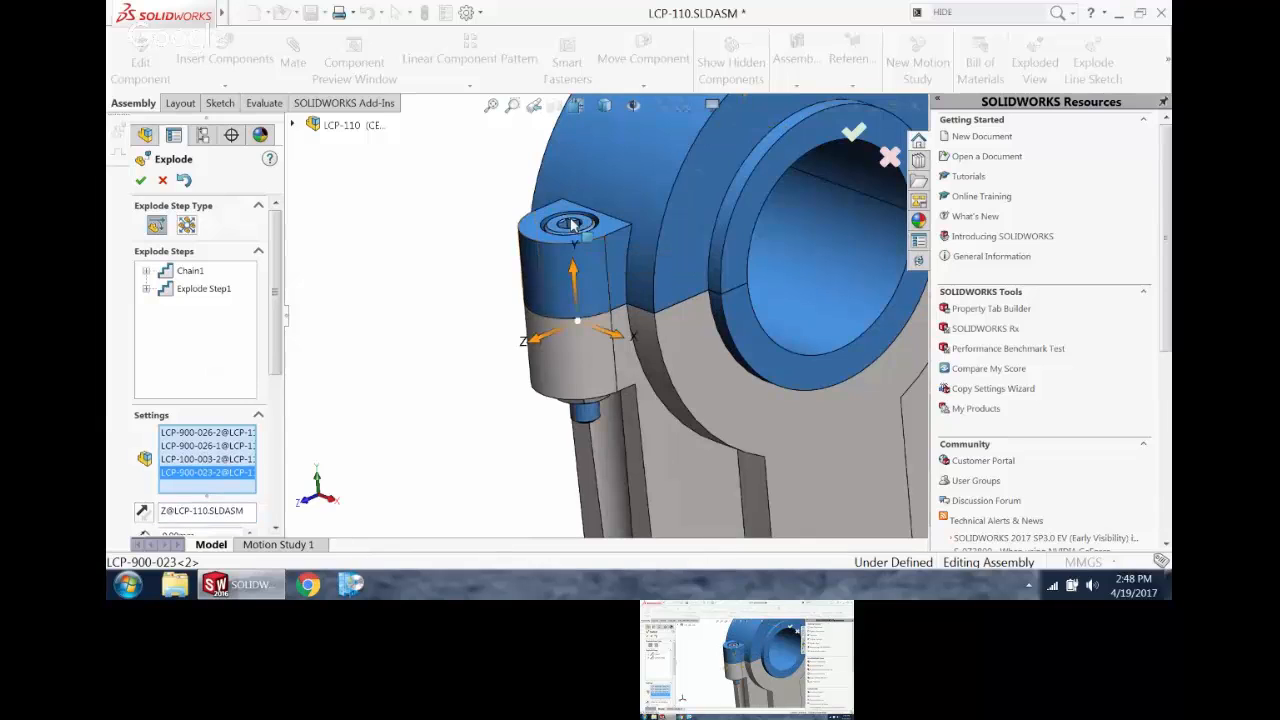
left_click(605, 425)
scroll(684, 318, "up", 5)
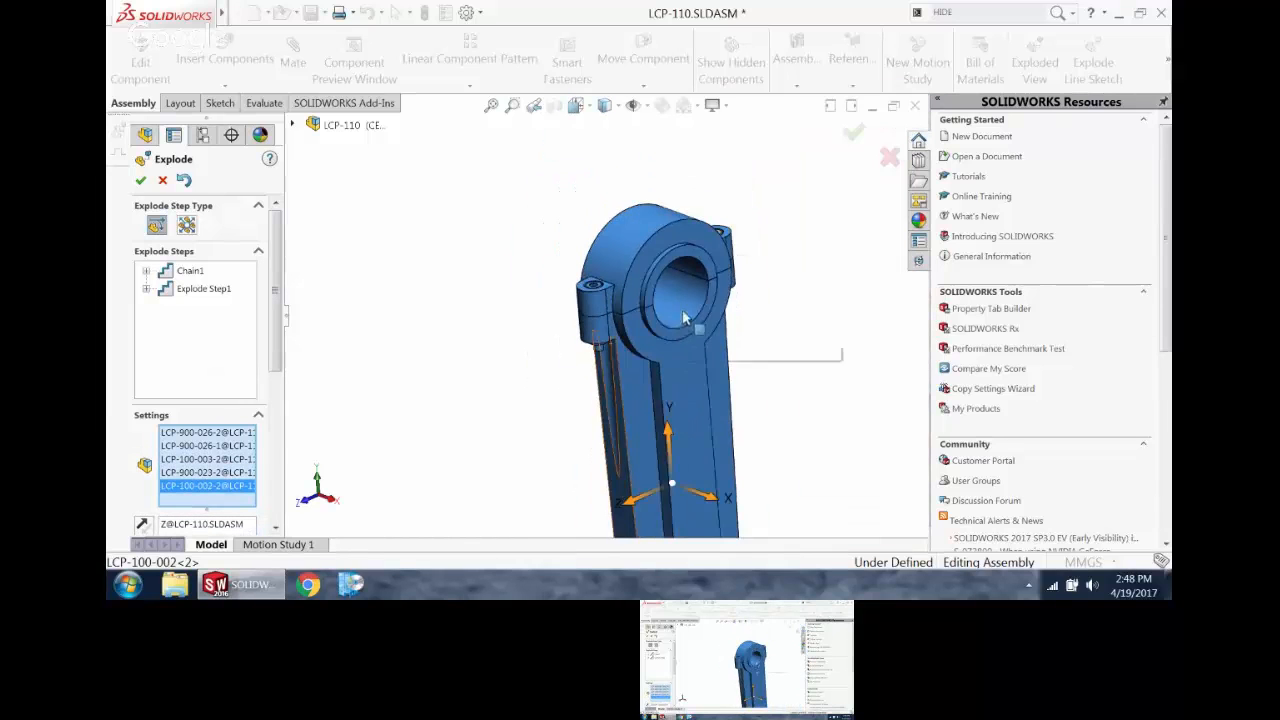
middle_click_drag(684, 318, 637, 412)
left_click(636, 416)
Step: Add the second cap bolt, on the other side of the bearing cap, to the explode selection
middle_click_drag(743, 223, 757, 266)
scroll(724, 262, "down", 5)
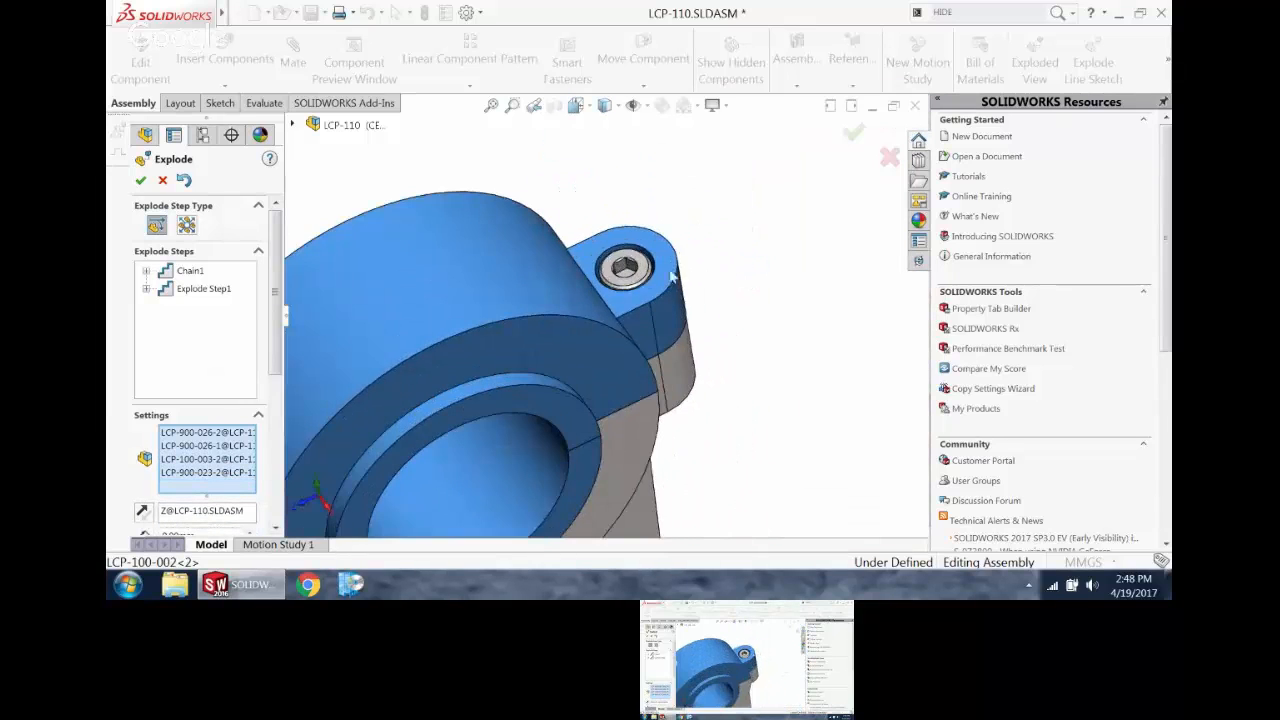
left_click(622, 266)
scroll(622, 266, "up", 5)
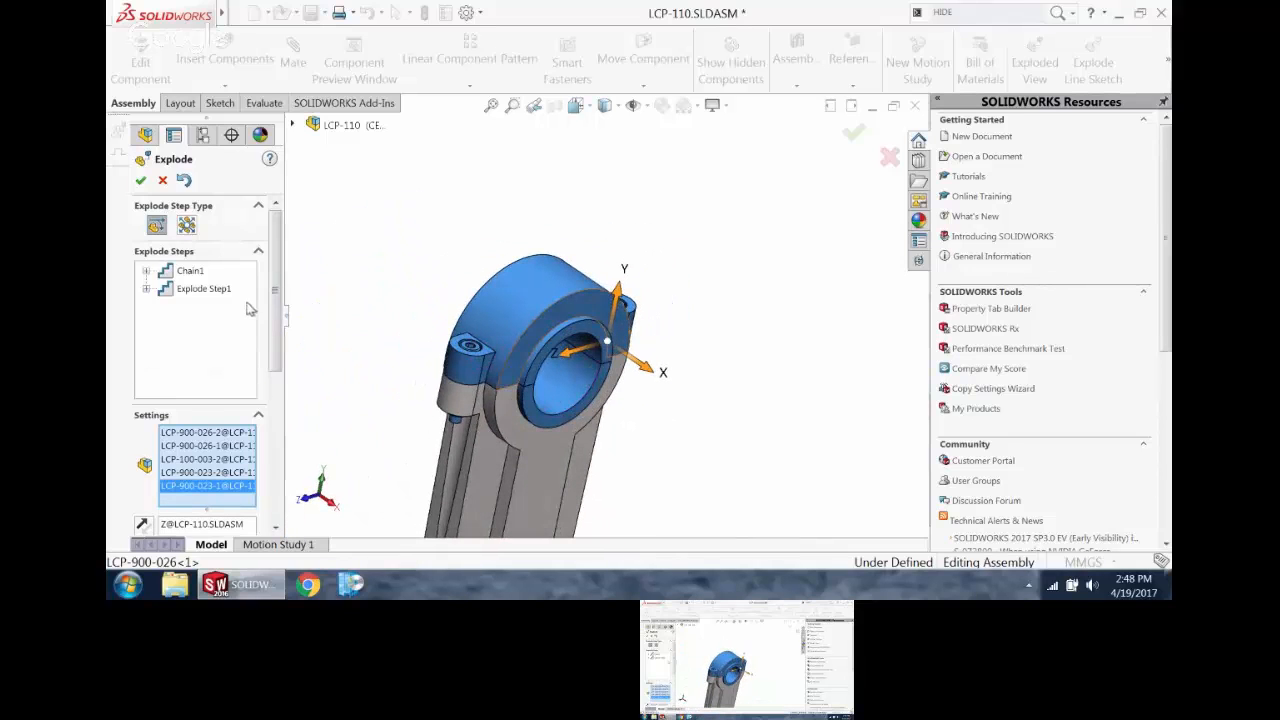
Step: Replace the explode direction reference with a straight lengthwise edge of the connecting rod's shank
scroll(250, 310, "down", 5)
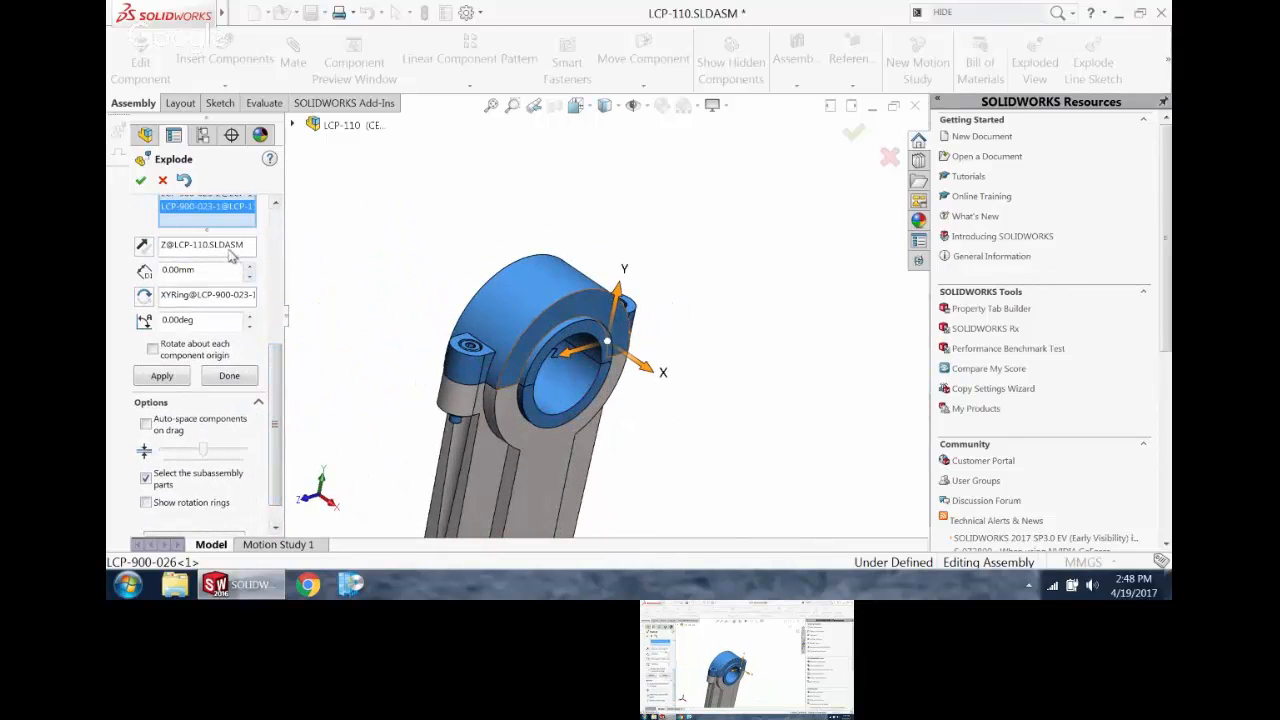
left_click(230, 256)
right_click(230, 256)
left_click(262, 281)
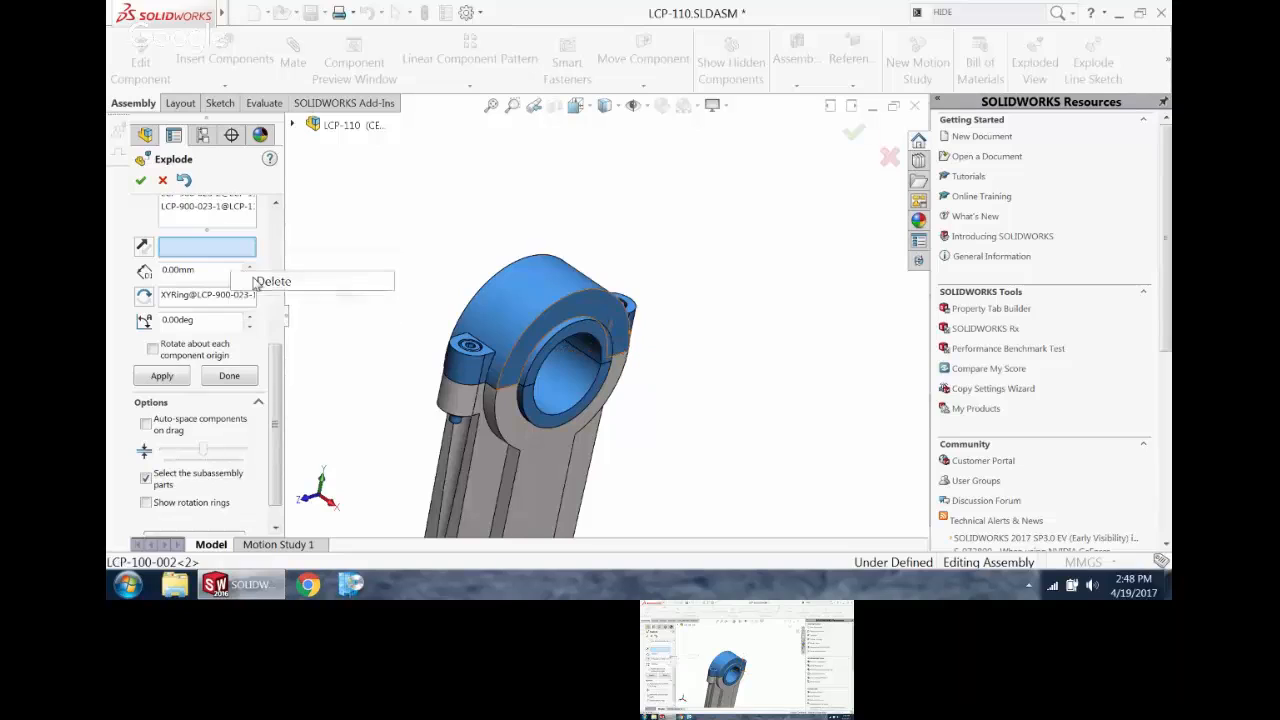
left_click(517, 480)
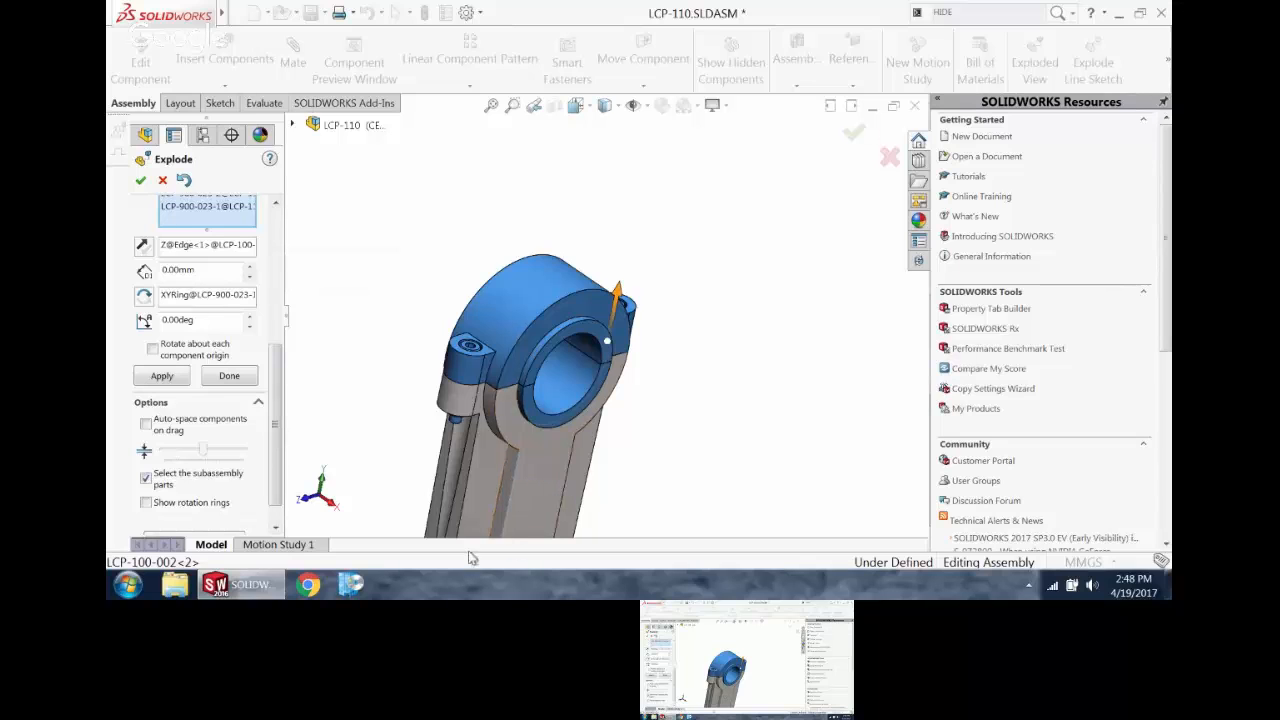
Step: Enable automatic spacing on drag, widen the spacing, and explode the bearing halves, cap and bolts upward along the rod edge
scroll(274, 420, "down", 1)
left_click(146, 394)
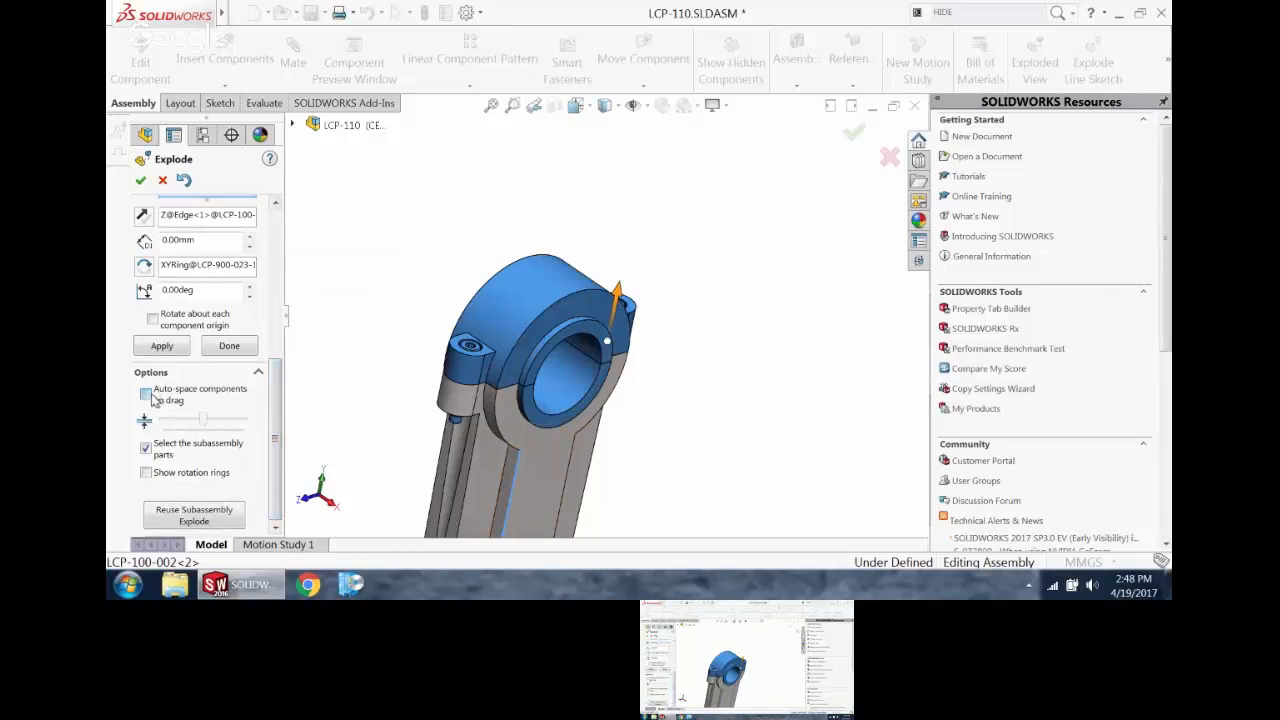
middle_click_drag(645, 400, 592, 374)
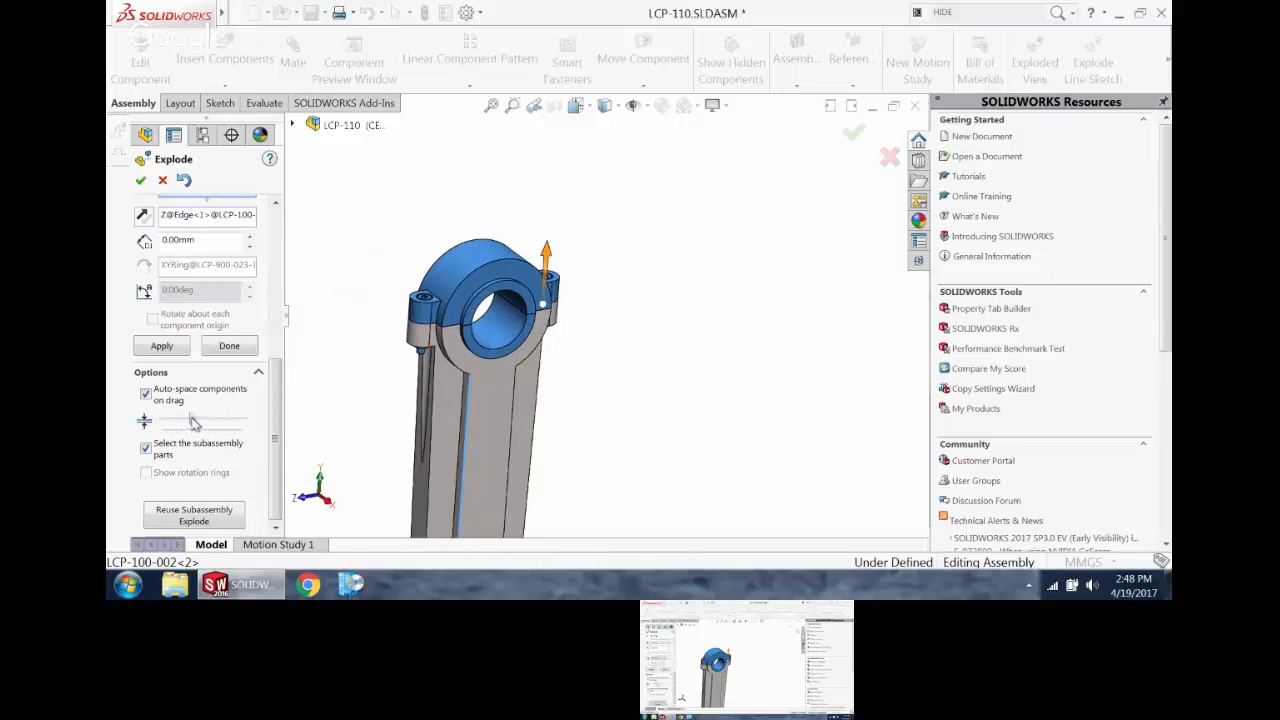
left_click_drag(194, 422, 214, 421)
left_click_drag(548, 258, 551, 136)
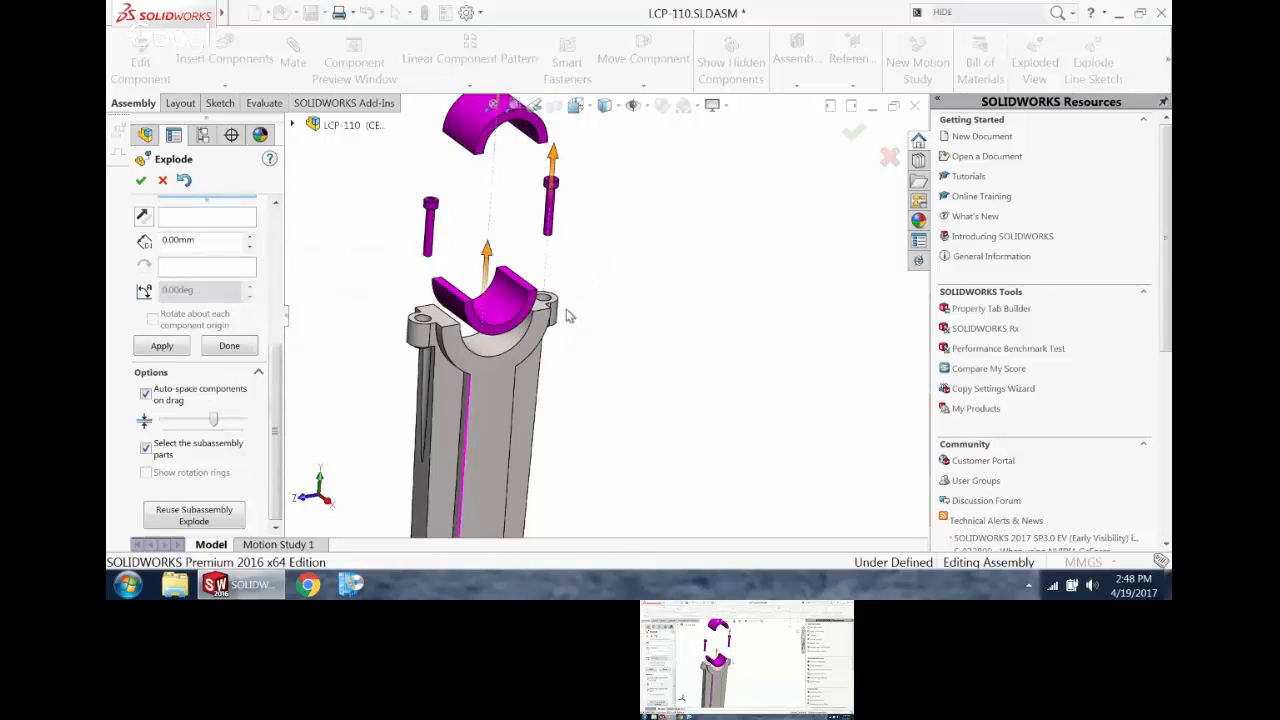
Step: Examine the spacing of the exploded bearing halves, cap and bolts, and the components grouped in the Chain2 explode step
scroll(562, 276, "up", 4)
mouse_move(562, 276)
middle_mouse_down()
mouse_move(592, 271)
mouse_move(567, 265)
middle_mouse_up()
scroll(570, 262, "down", 2)
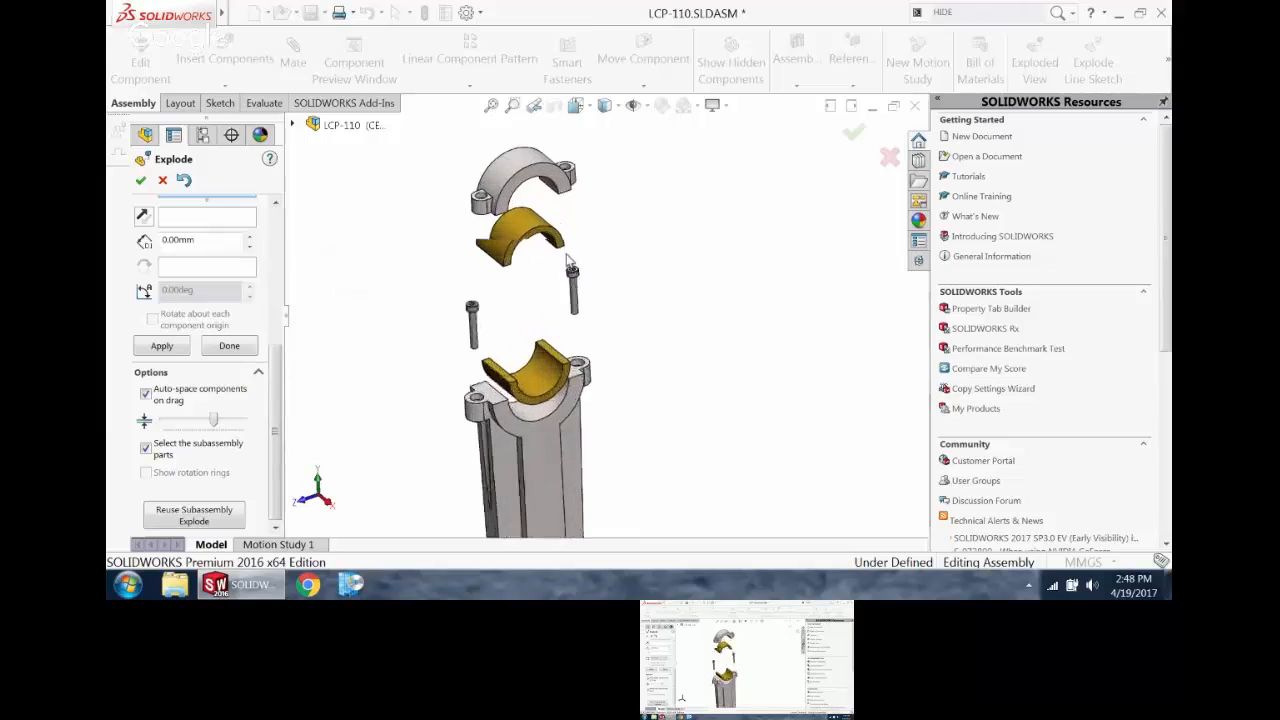
scroll(568, 262, "down", 2)
left_click_drag(274, 370, 277, 235)
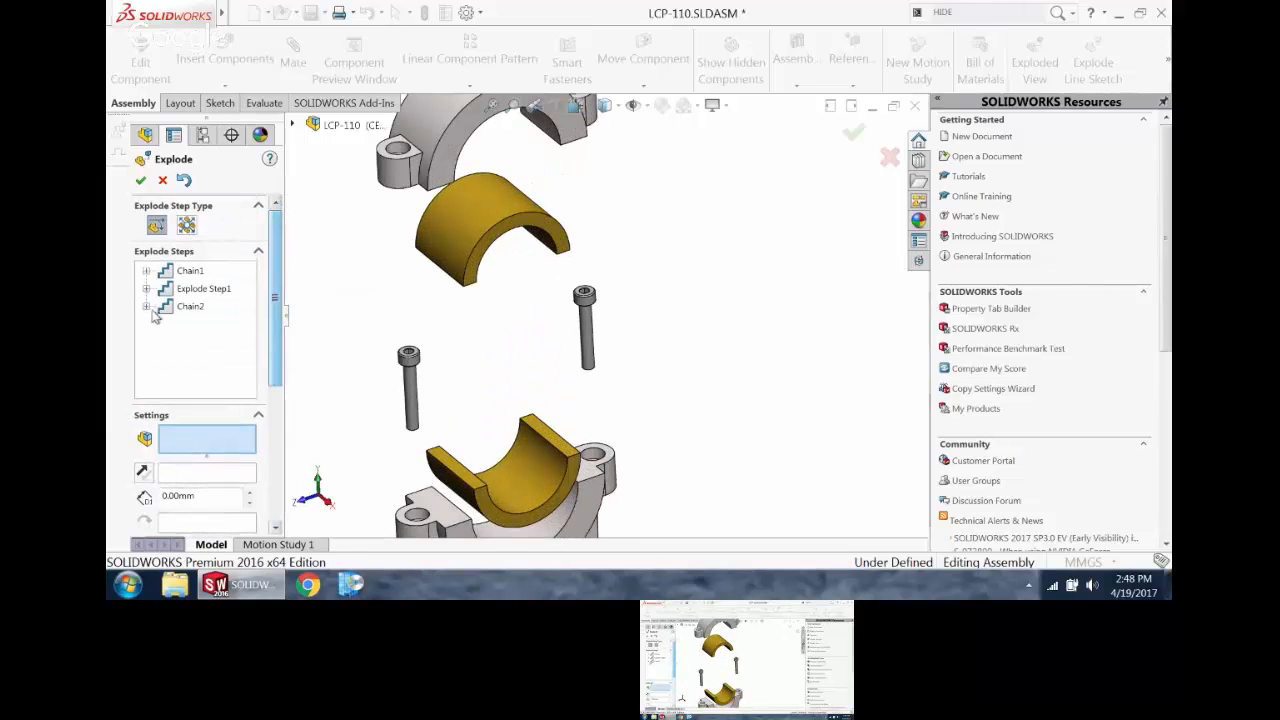
left_click(148, 307)
left_click(190, 288)
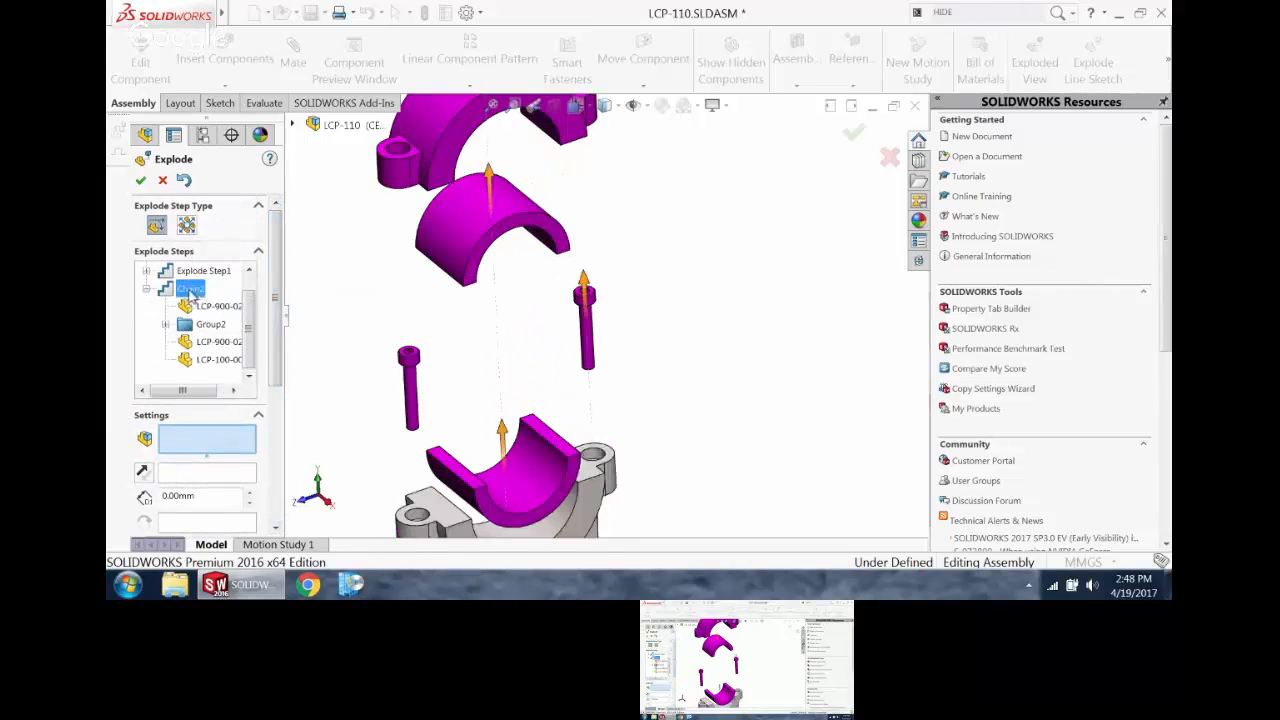
scroll(600, 358, "up", 4)
left_click_drag(600, 358, 622, 307)
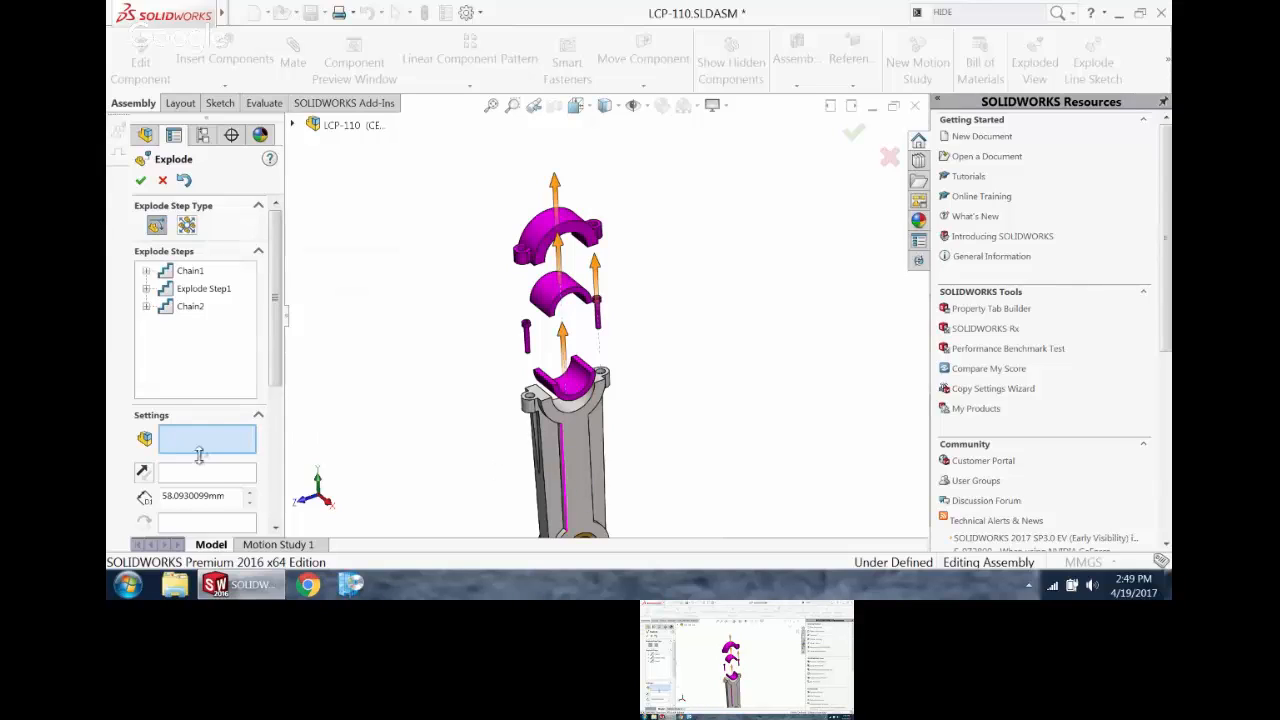
left_click(147, 307)
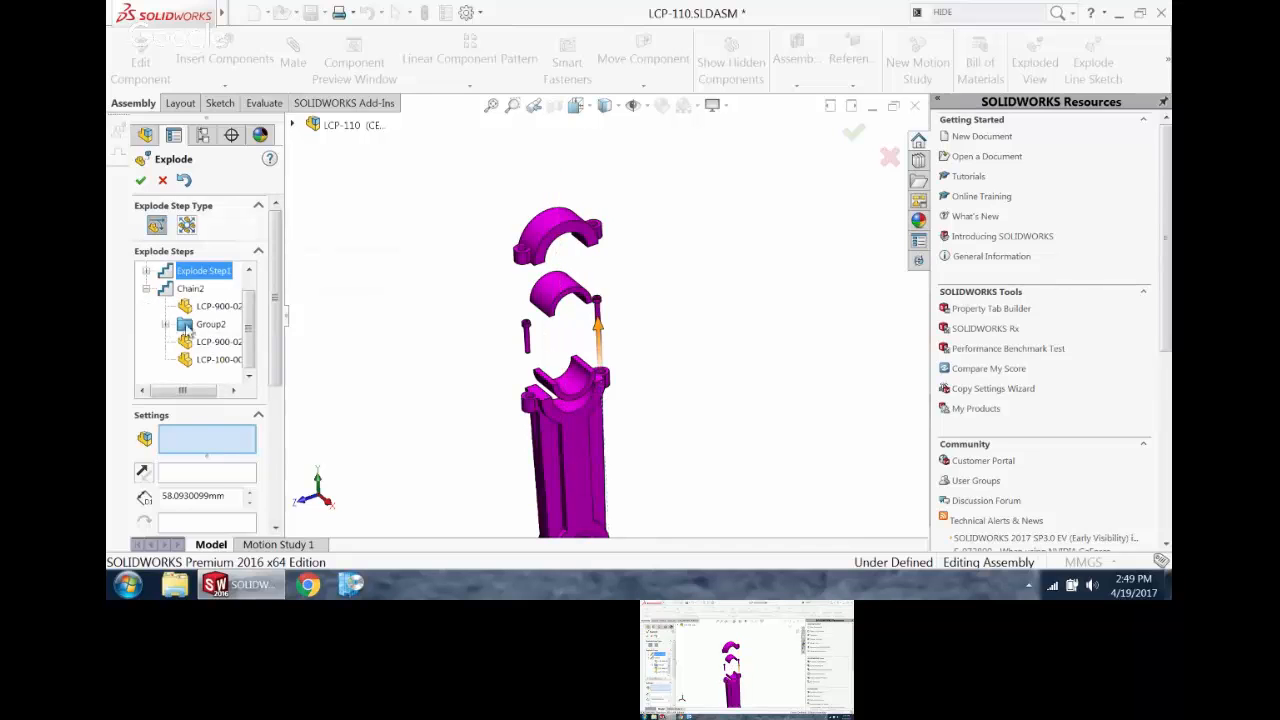
Step: Accept the exploded view and switch the assembly to the isometric orientation
scroll(613, 358, "up", 4)
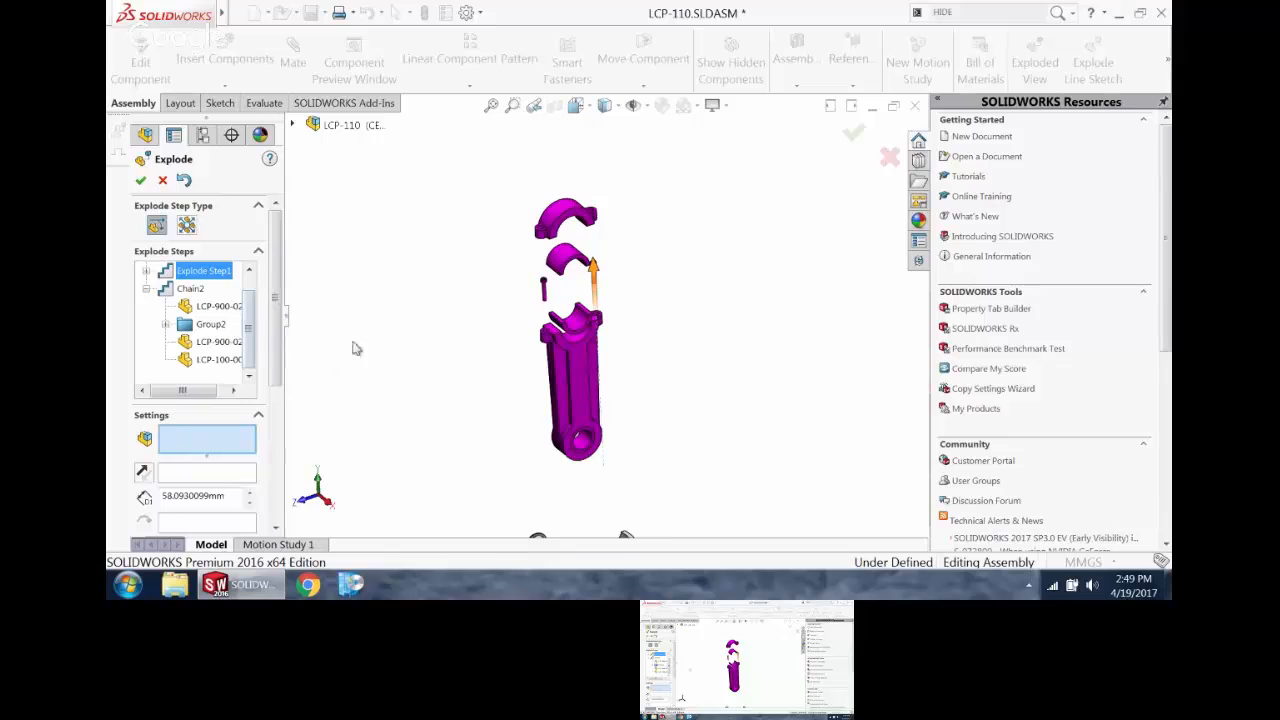
scroll(457, 392, "up", 3)
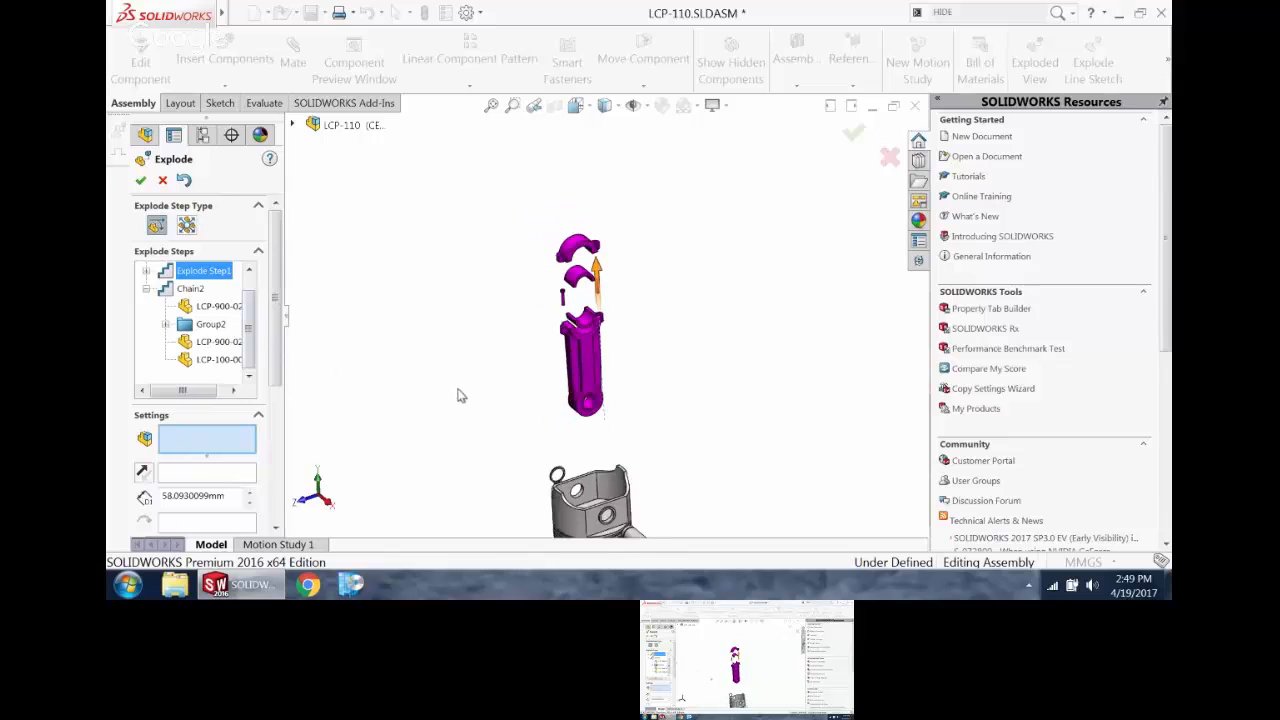
left_click(140, 180)
right_click_drag(400, 343, 440, 290)
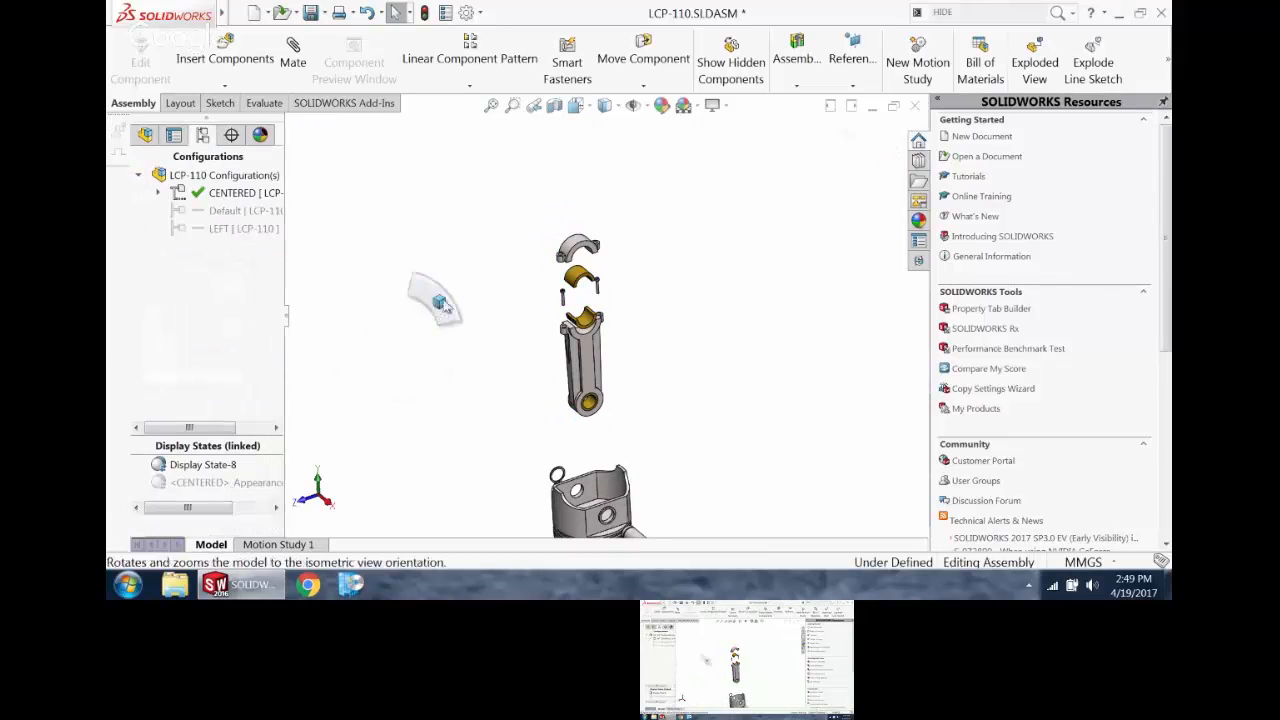
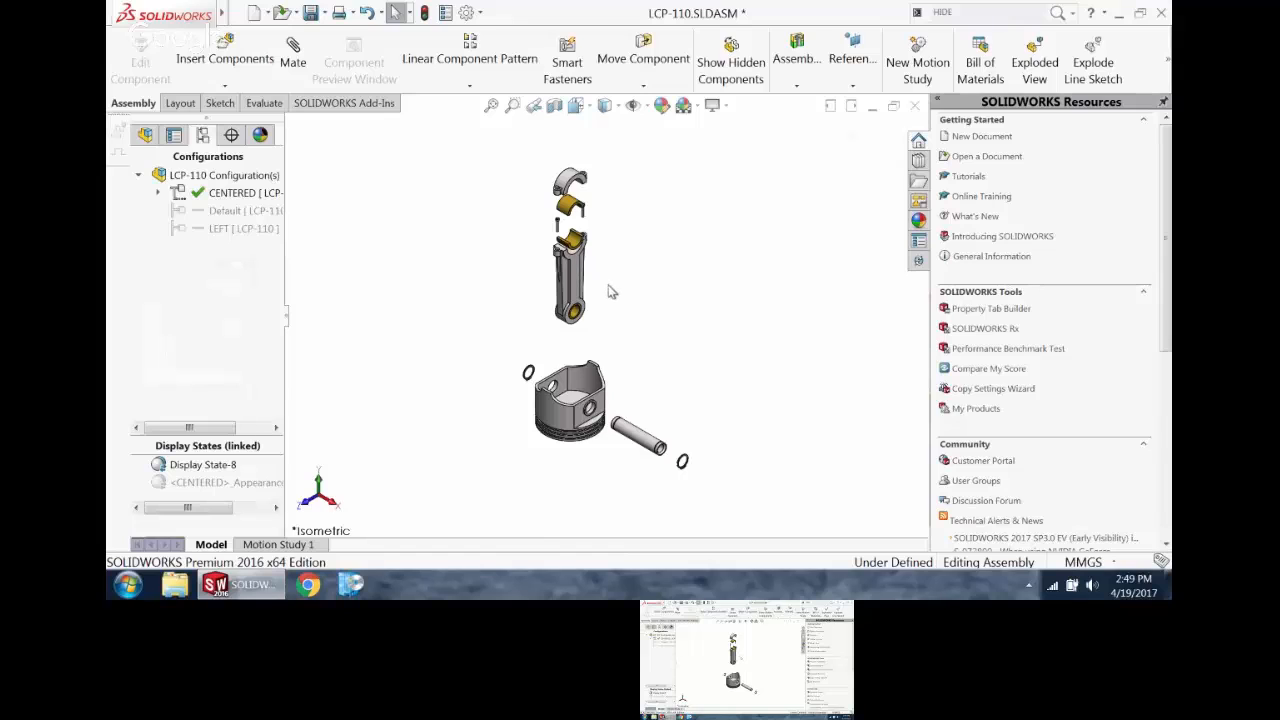
Step: Play the collapse animation of ExplView1 in the CENTERED configuration and view its save-to-file options without saving
left_click(157, 193)
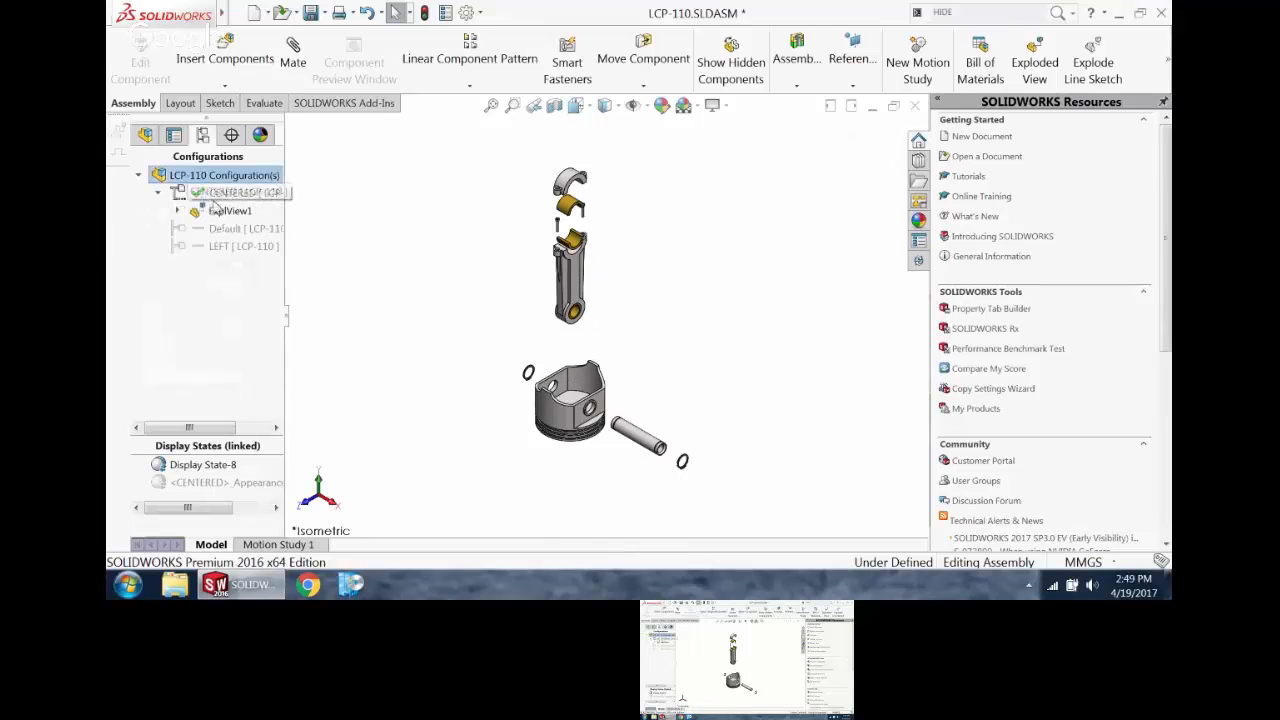
double_click(224, 211)
double_click(224, 211)
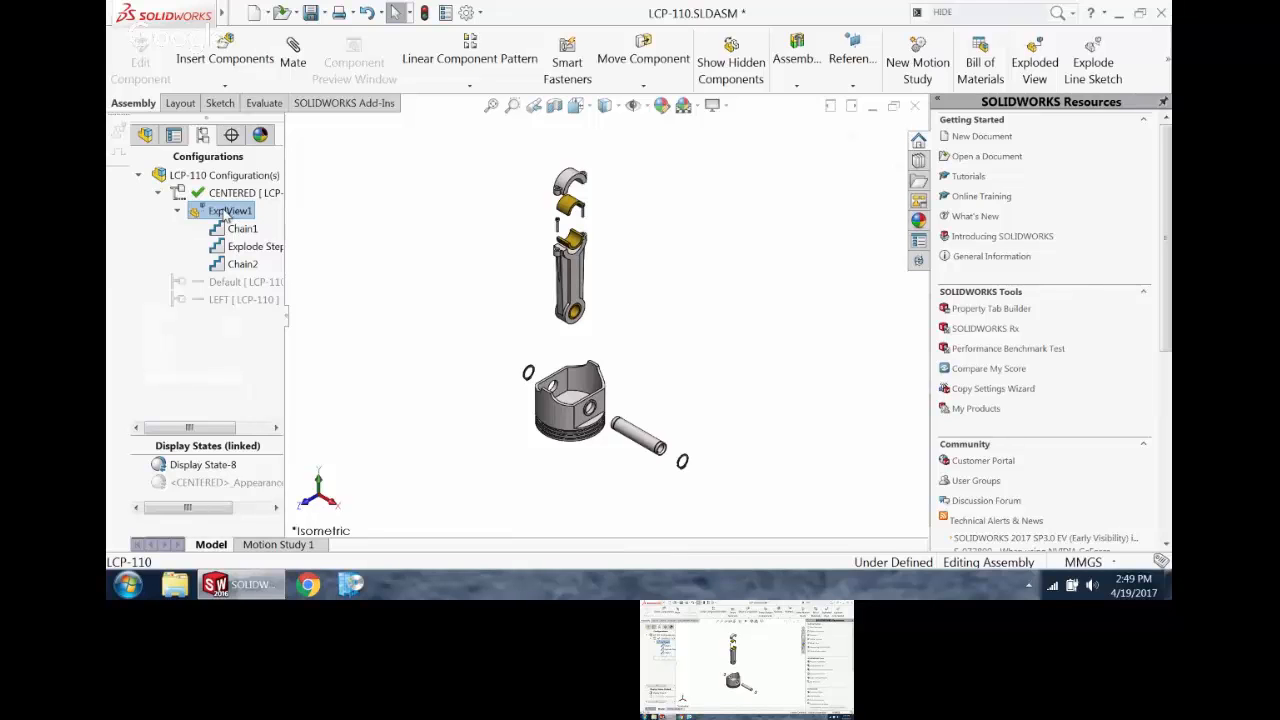
right_click(223, 212)
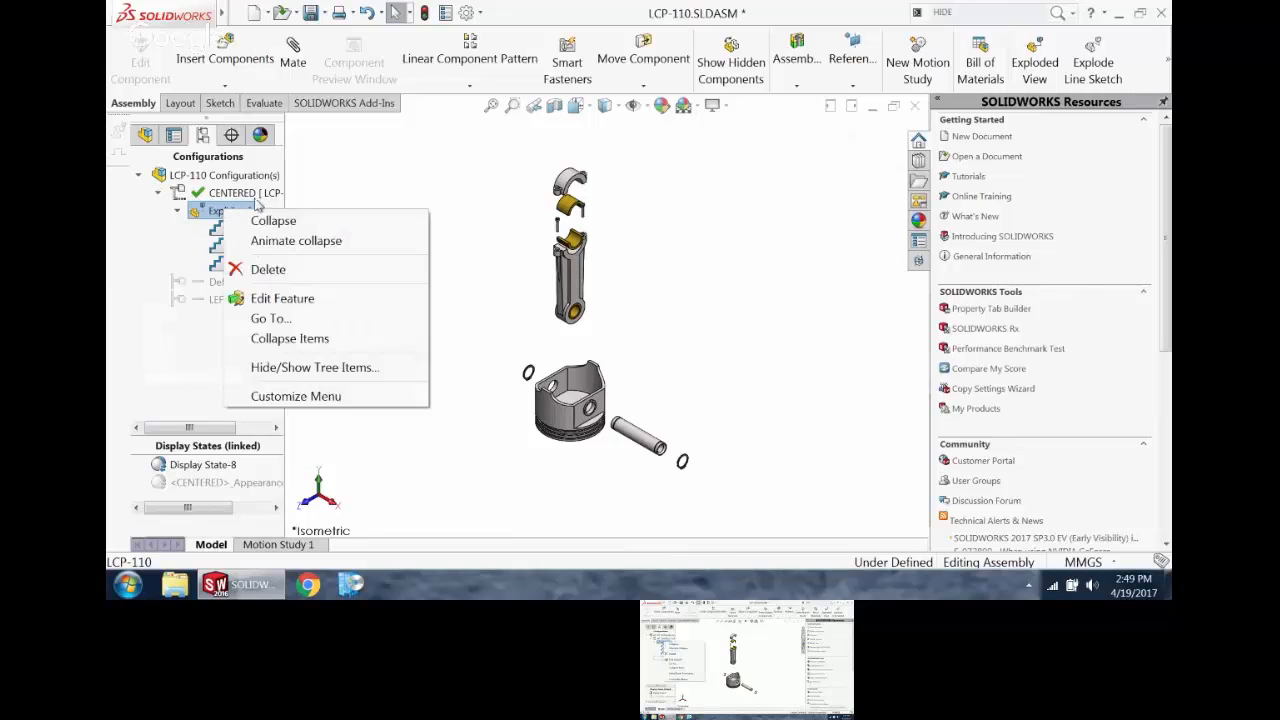
left_click(294, 243)
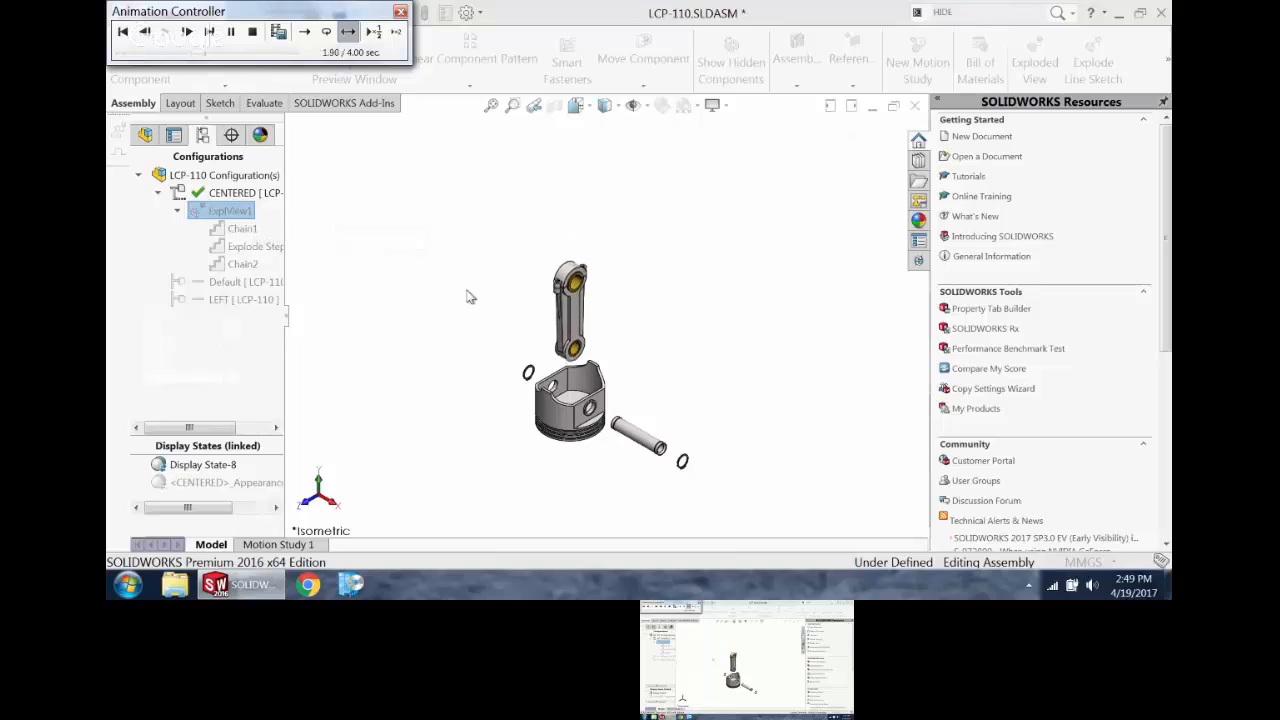
left_click(280, 32)
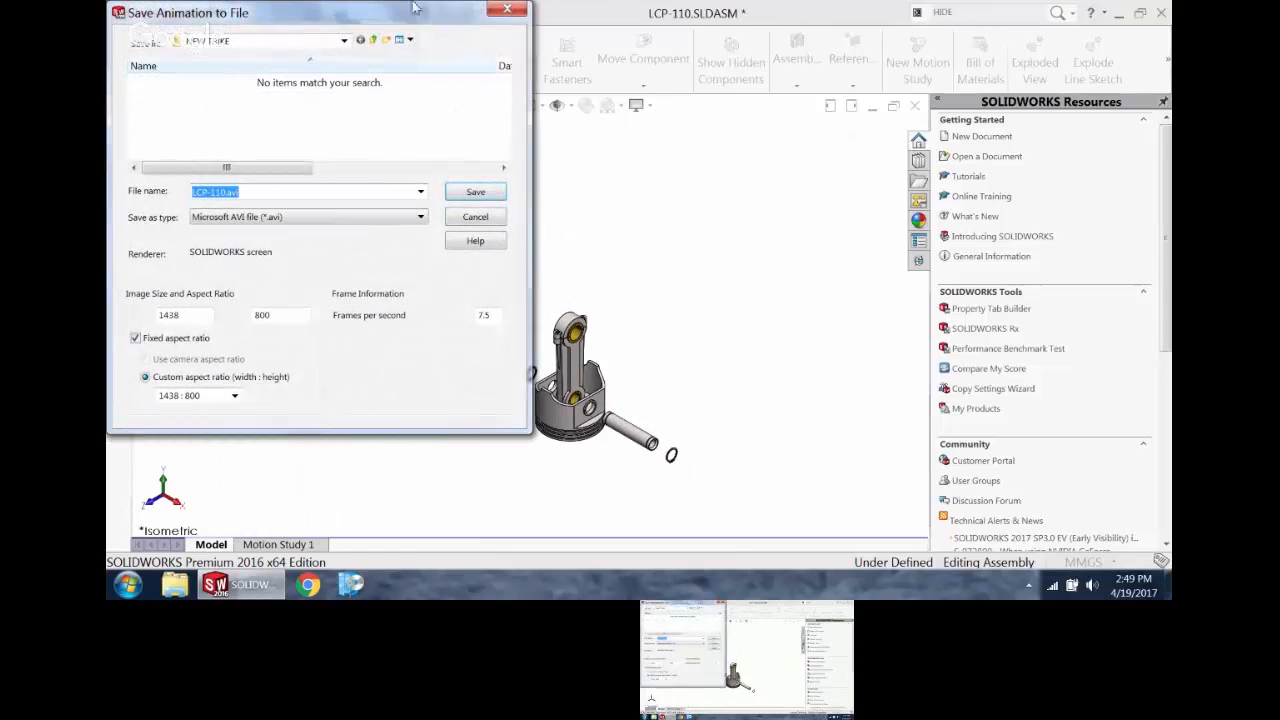
left_click(507, 10)
left_click(400, 10)
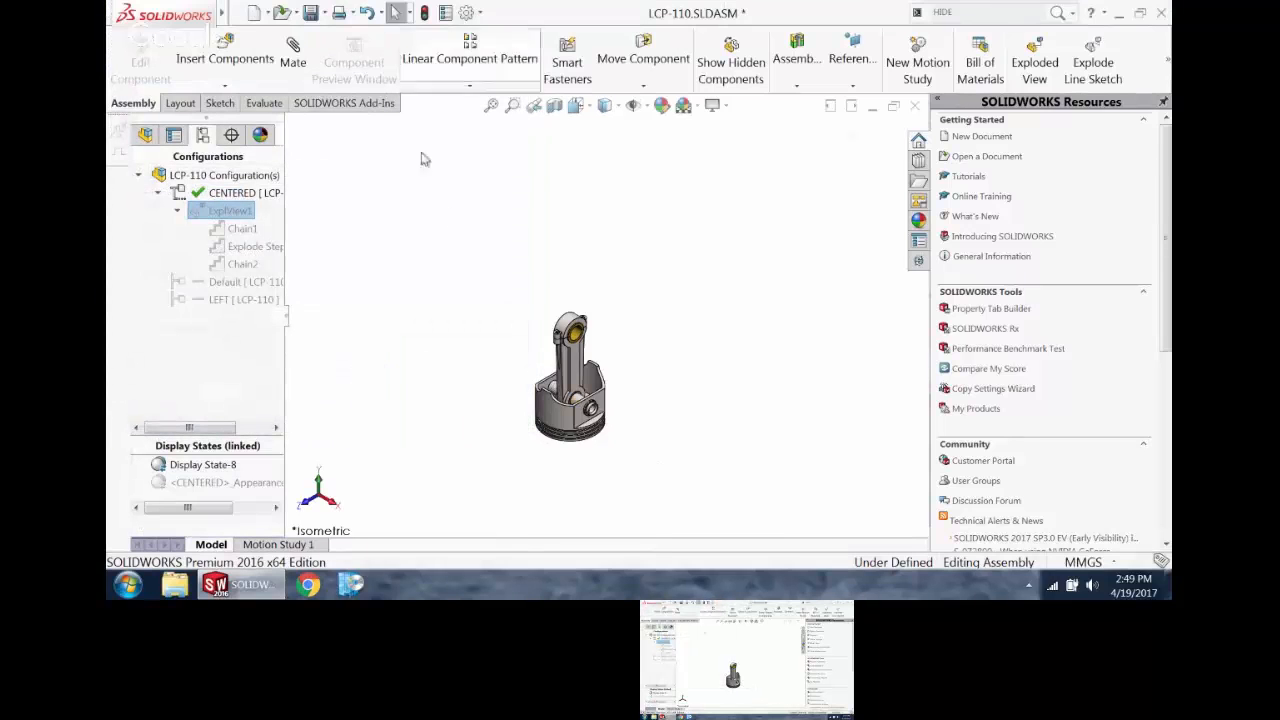
Step: Edit ExplView1 to add an explode step pulling the bushing out of the connecting rod's small end along its bore axis
right_click(227, 218)
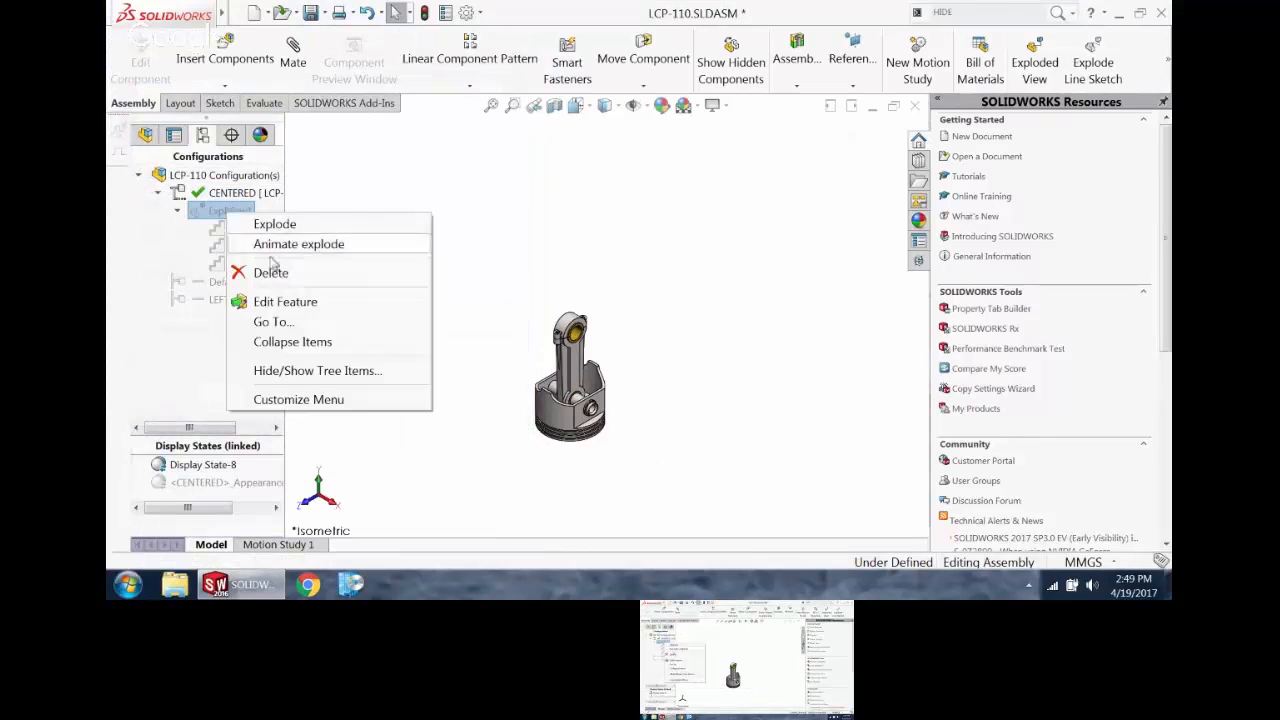
left_click(334, 300)
scroll(595, 330, "down", 5)
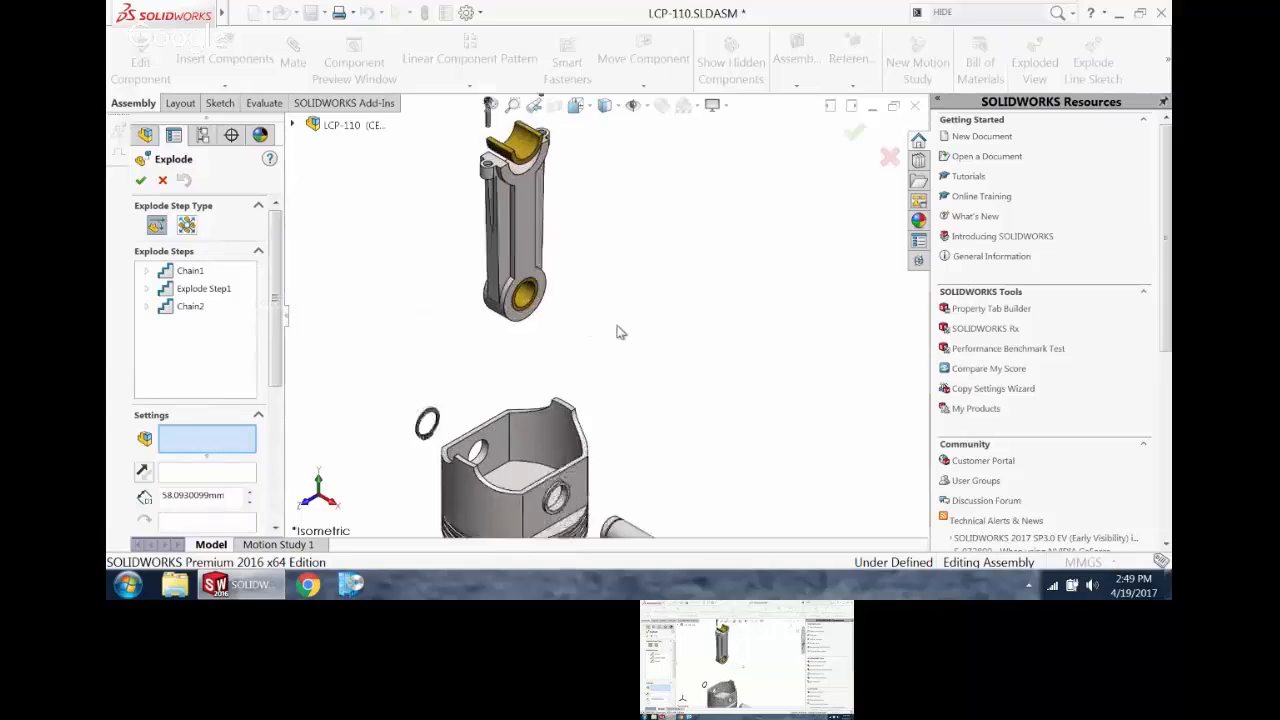
left_click(538, 314)
left_click_drag(538, 314, 972, 457)
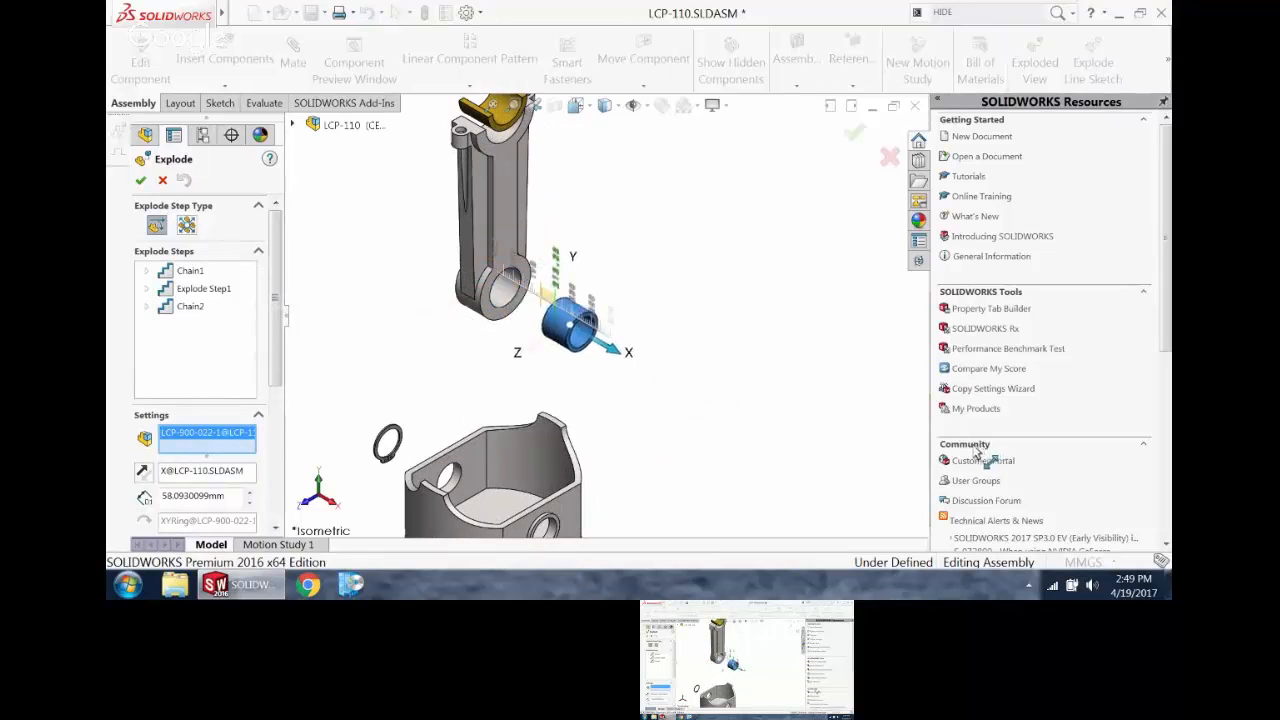
left_click(141, 181)
scroll(690, 284, "up", 5)
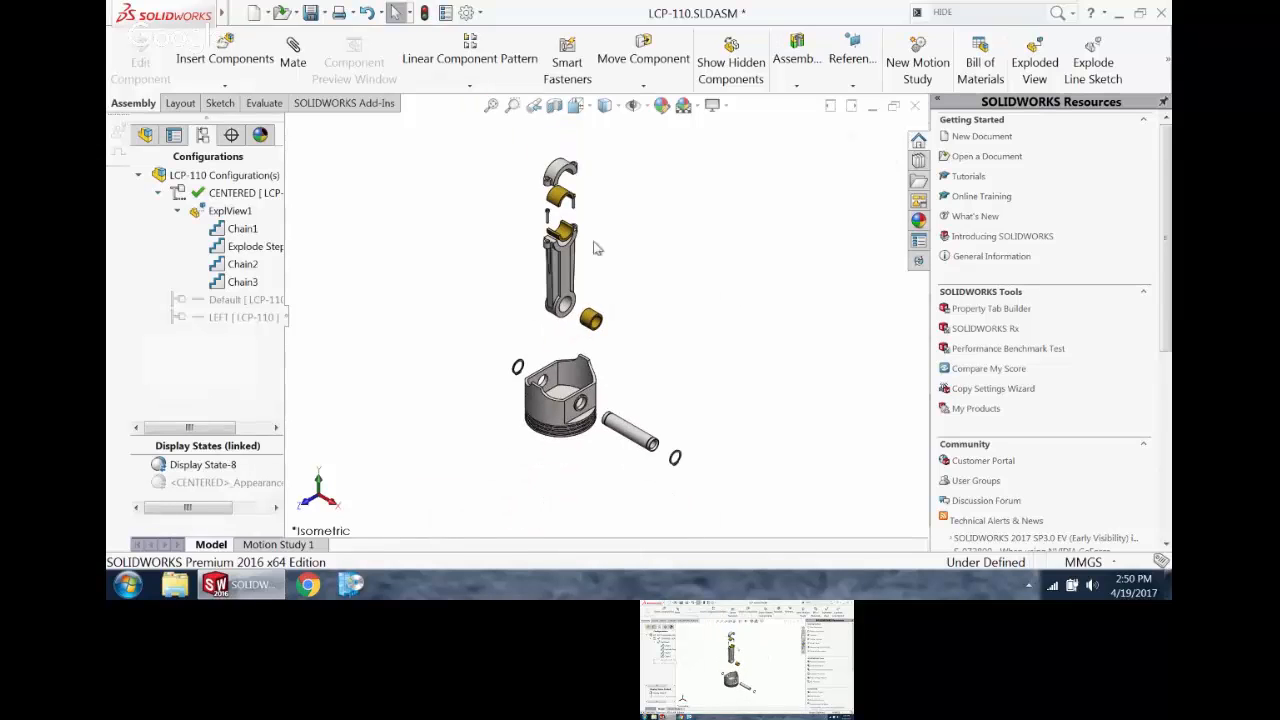
Step: Start an explode line sketch and route a line from the retaining ring beyond the wrist pin to the piston's near pin bore
left_click(1100, 65)
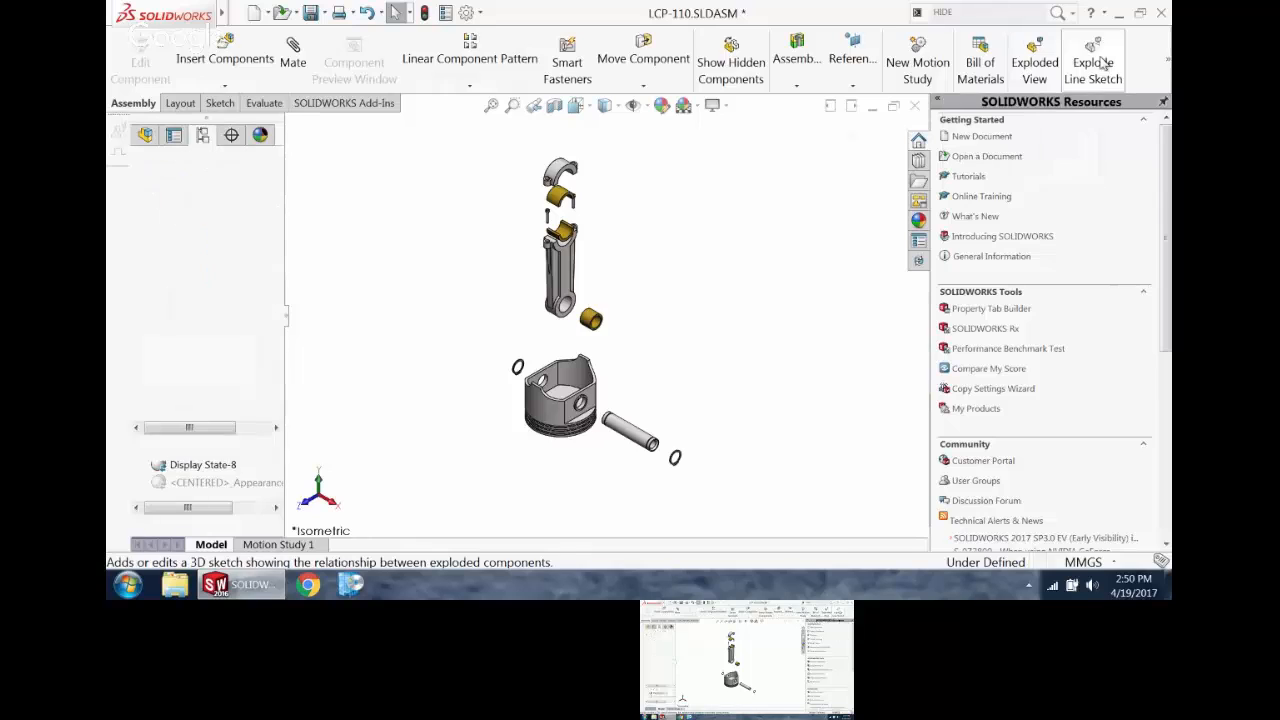
scroll(663, 429, "down", 5)
scroll(670, 435, "down", 3)
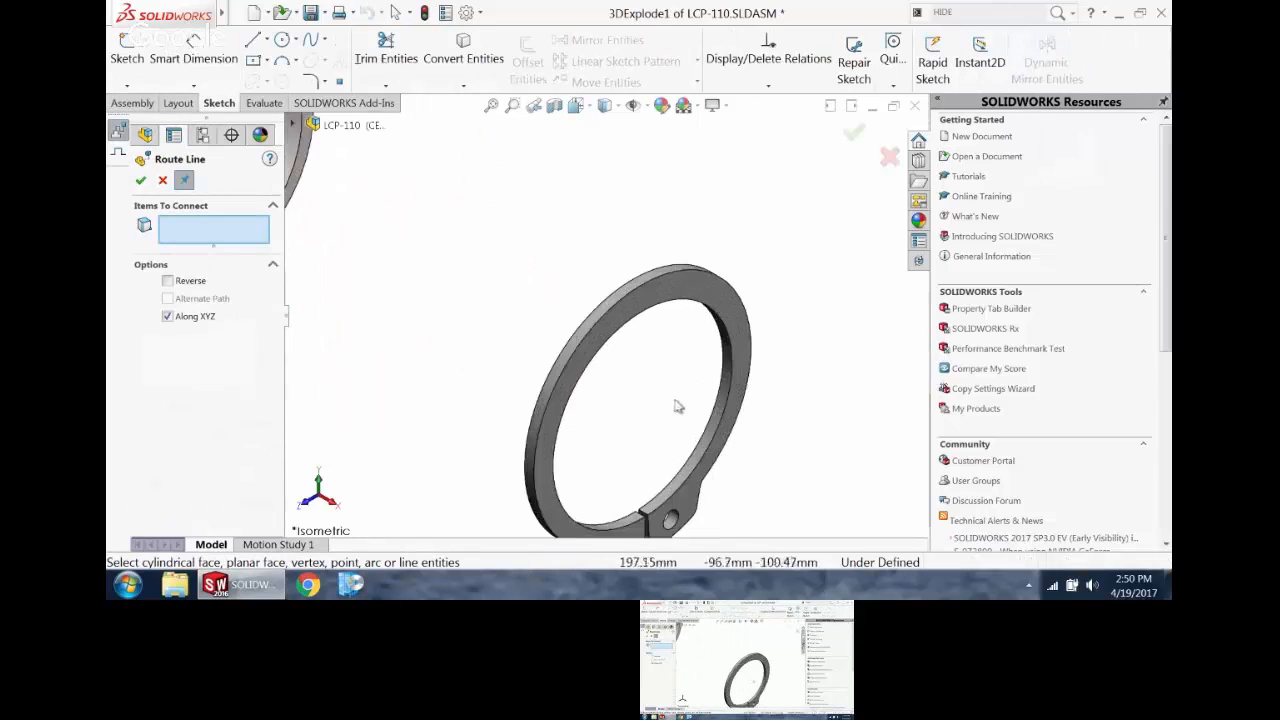
left_click(722, 397)
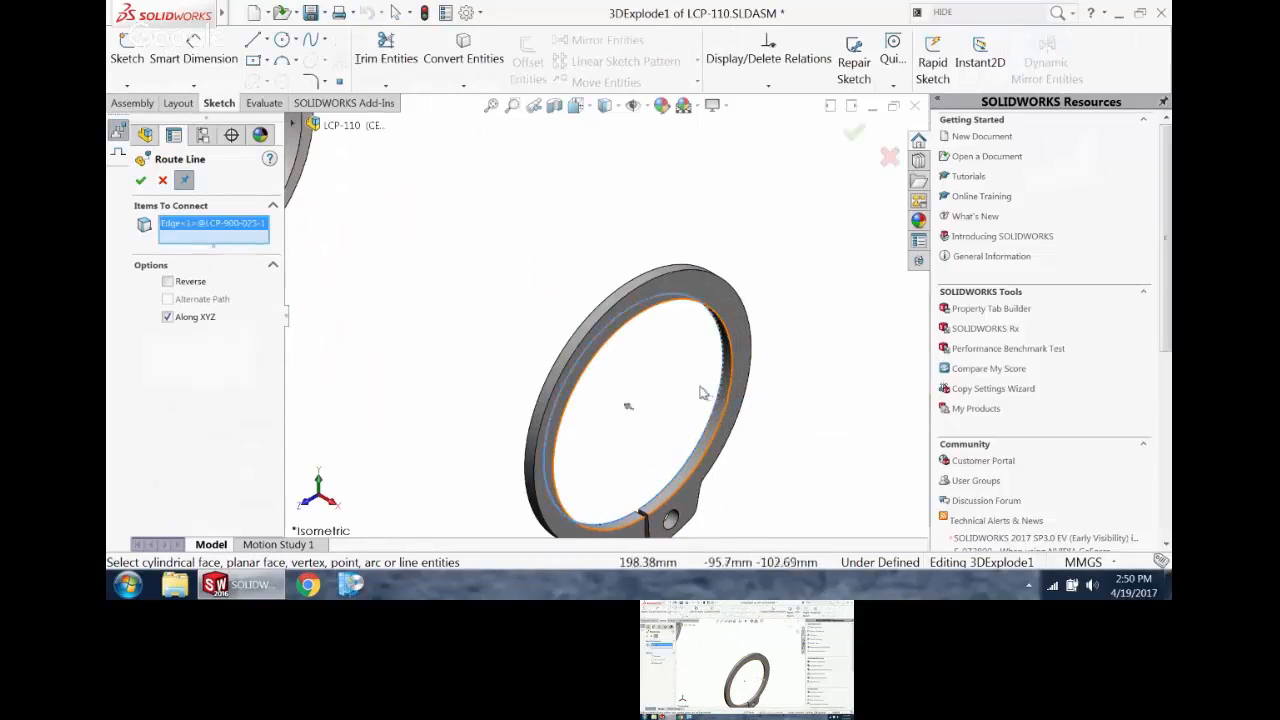
scroll(528, 251, "up", 6)
scroll(493, 270, "down", 3)
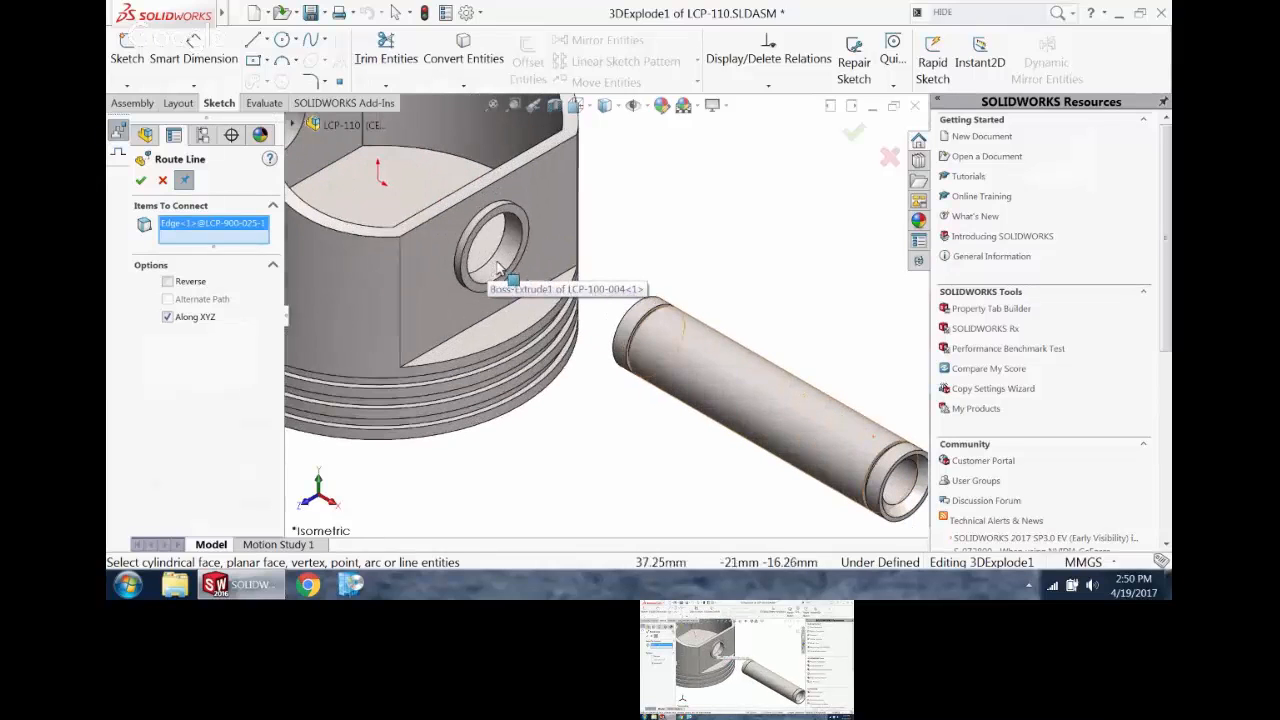
left_click(493, 270)
scroll(566, 245, "up", 5)
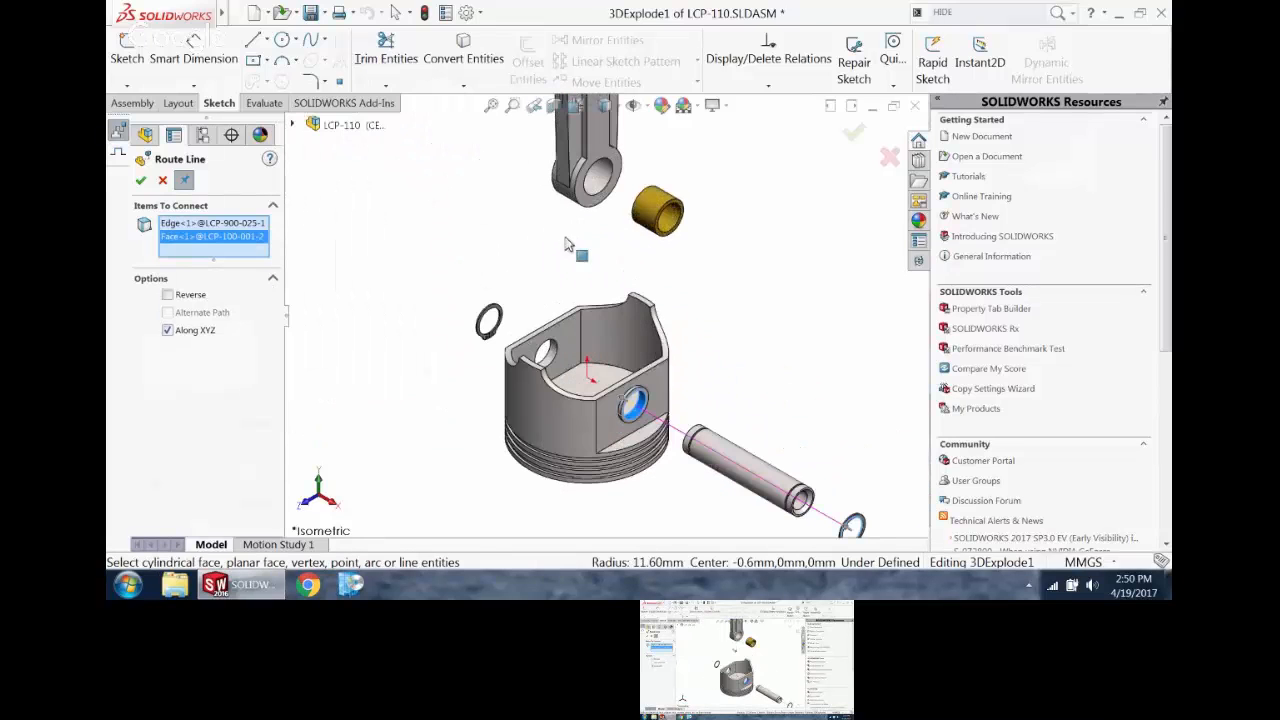
Step: Continue the route line through the bushing, the rod's small-end bore and the piston's far pin bore to the other retaining ring
left_click(668, 220)
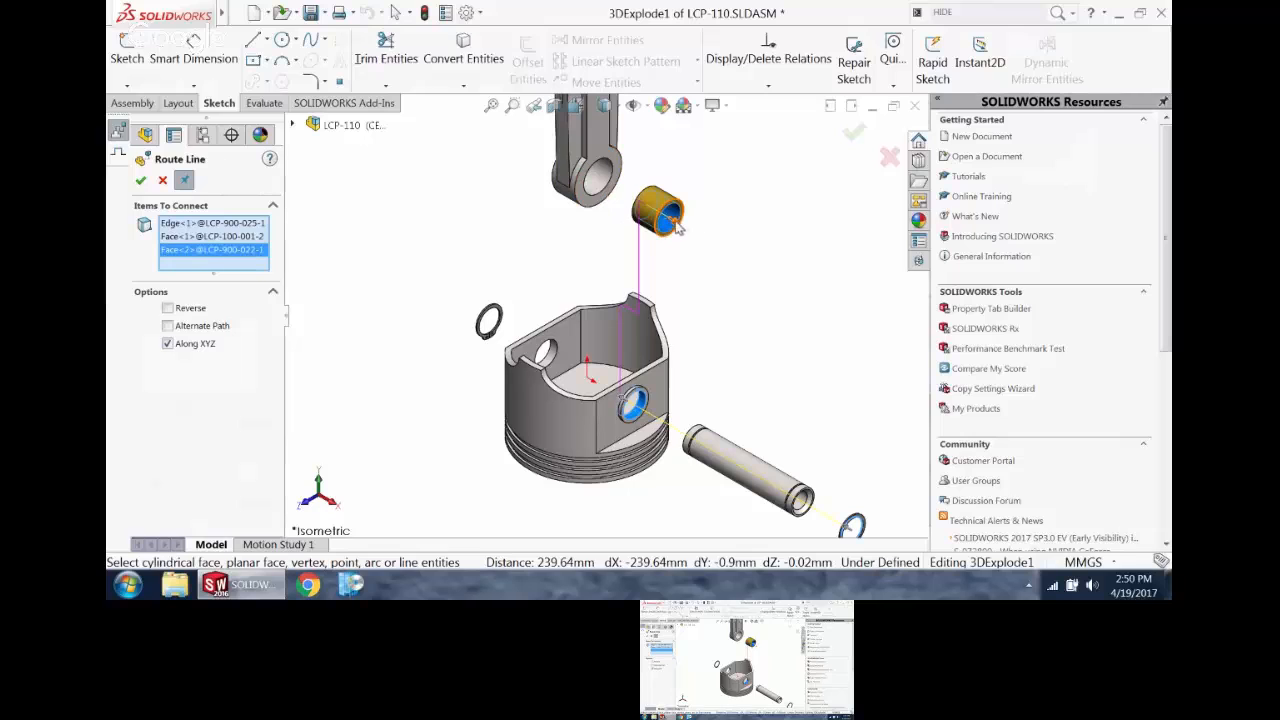
left_click(596, 184)
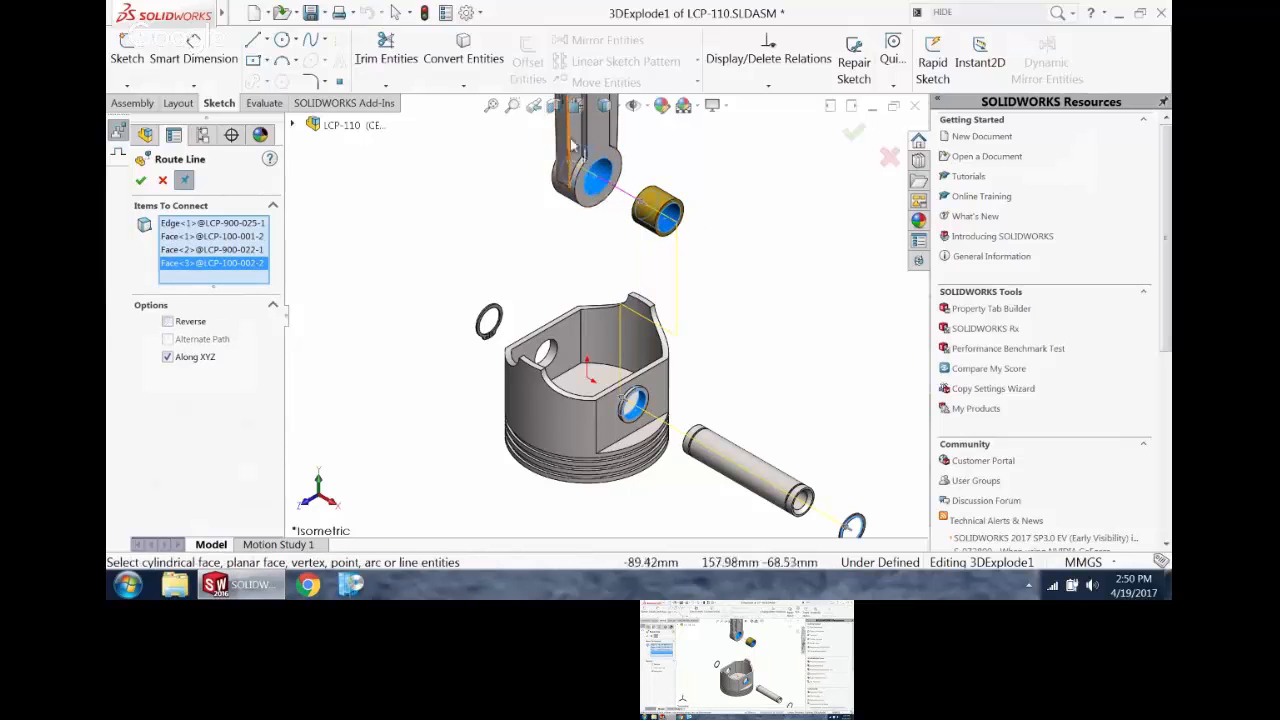
left_click(546, 358)
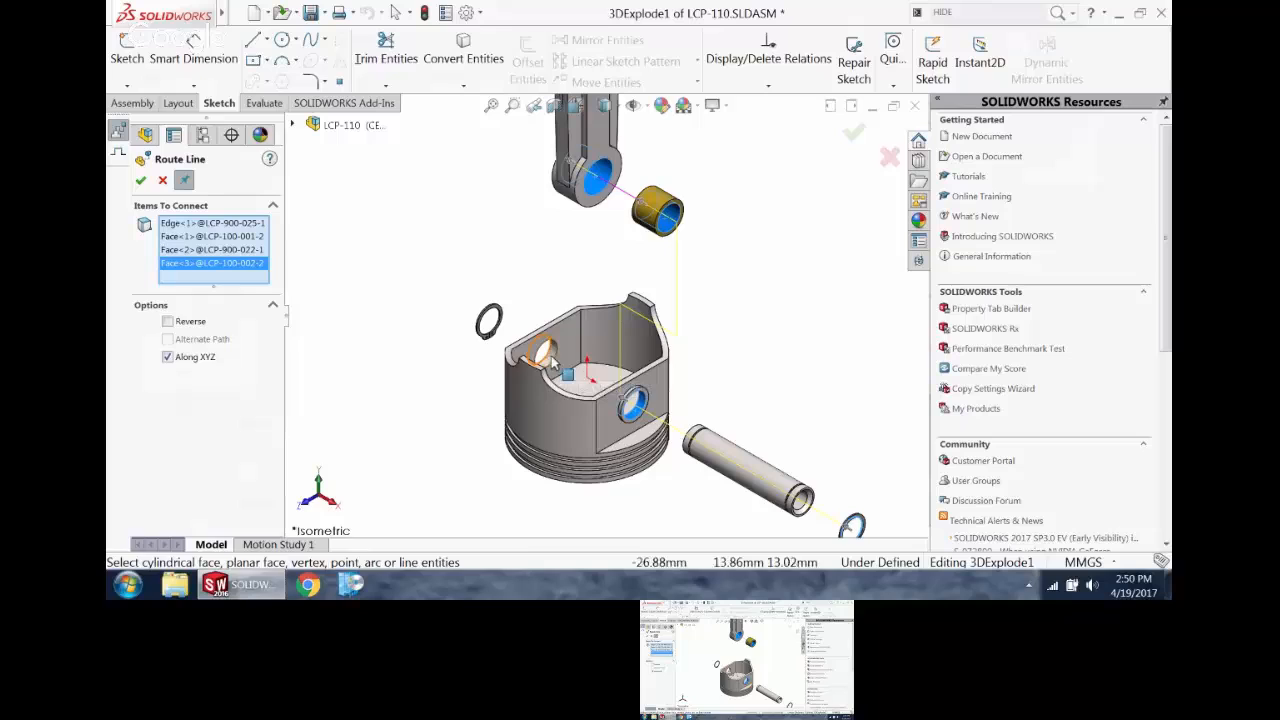
left_click(499, 326)
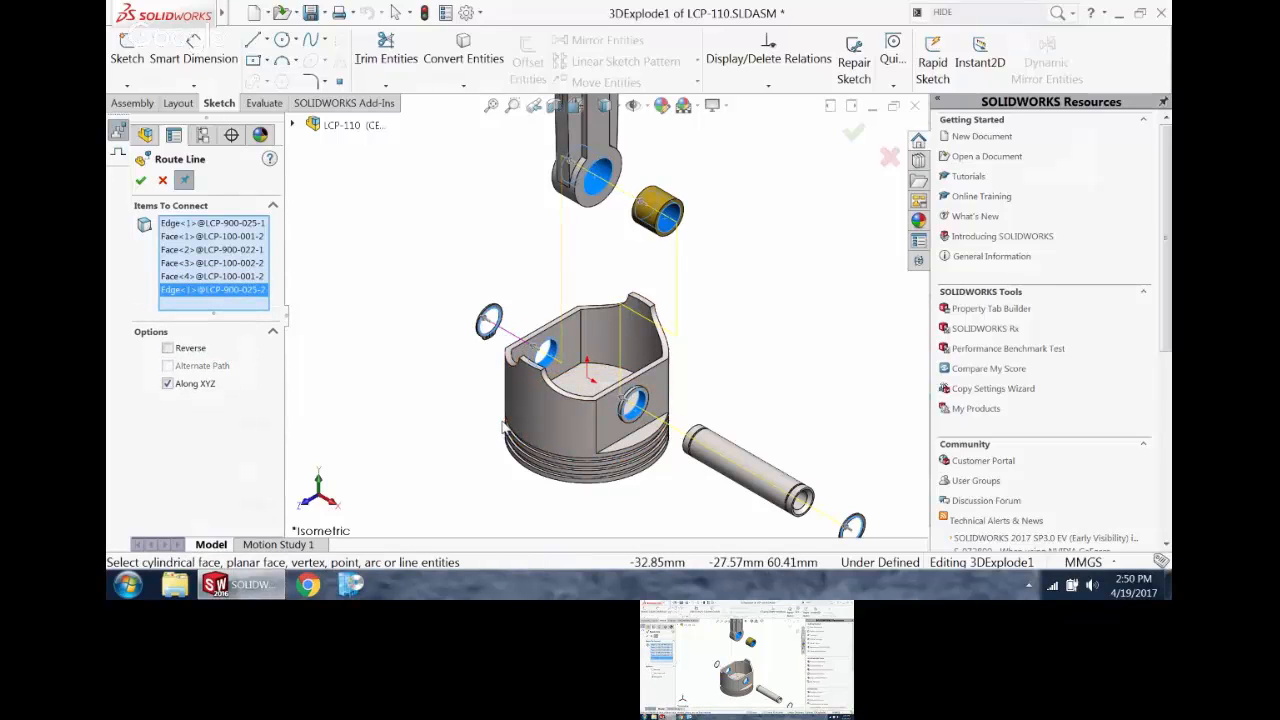
scroll(551, 260, "up", 2)
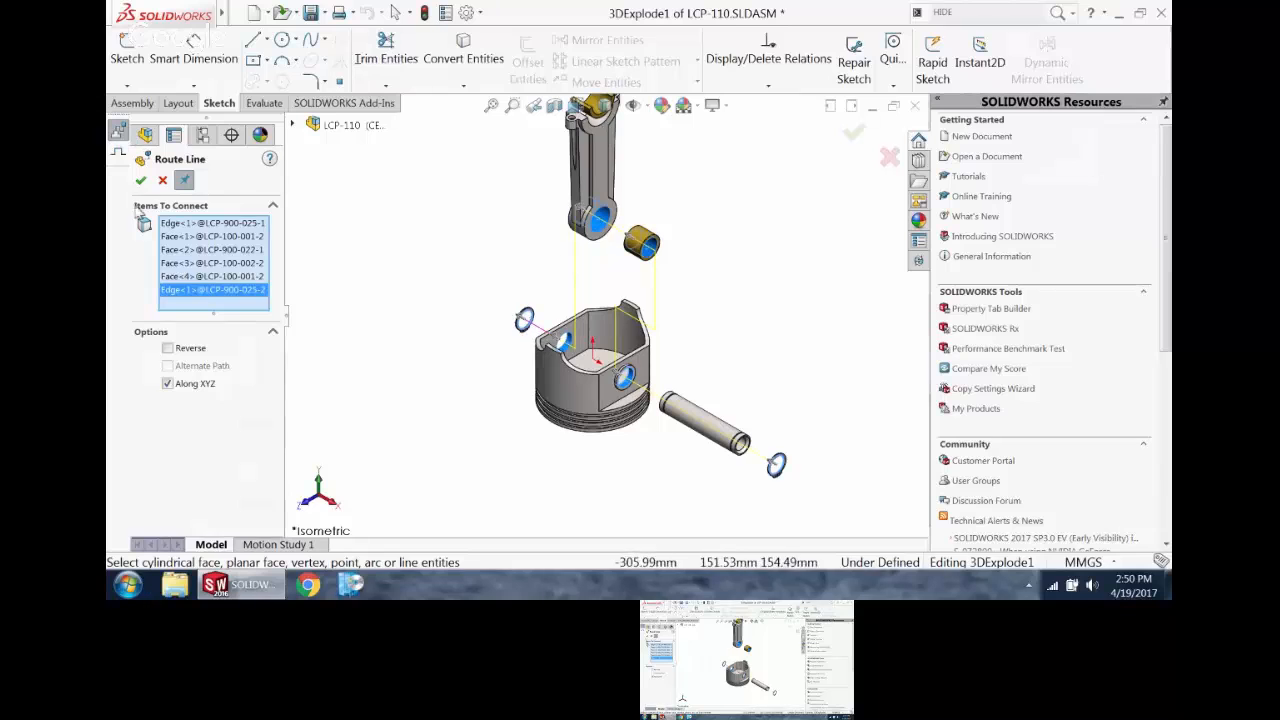
left_click(140, 184)
Step: Route an explode line from the connecting rod's front bolt hole to the matching hole in the bearing cap
scroll(600, 314, "up", 4)
scroll(647, 180, "down", 4)
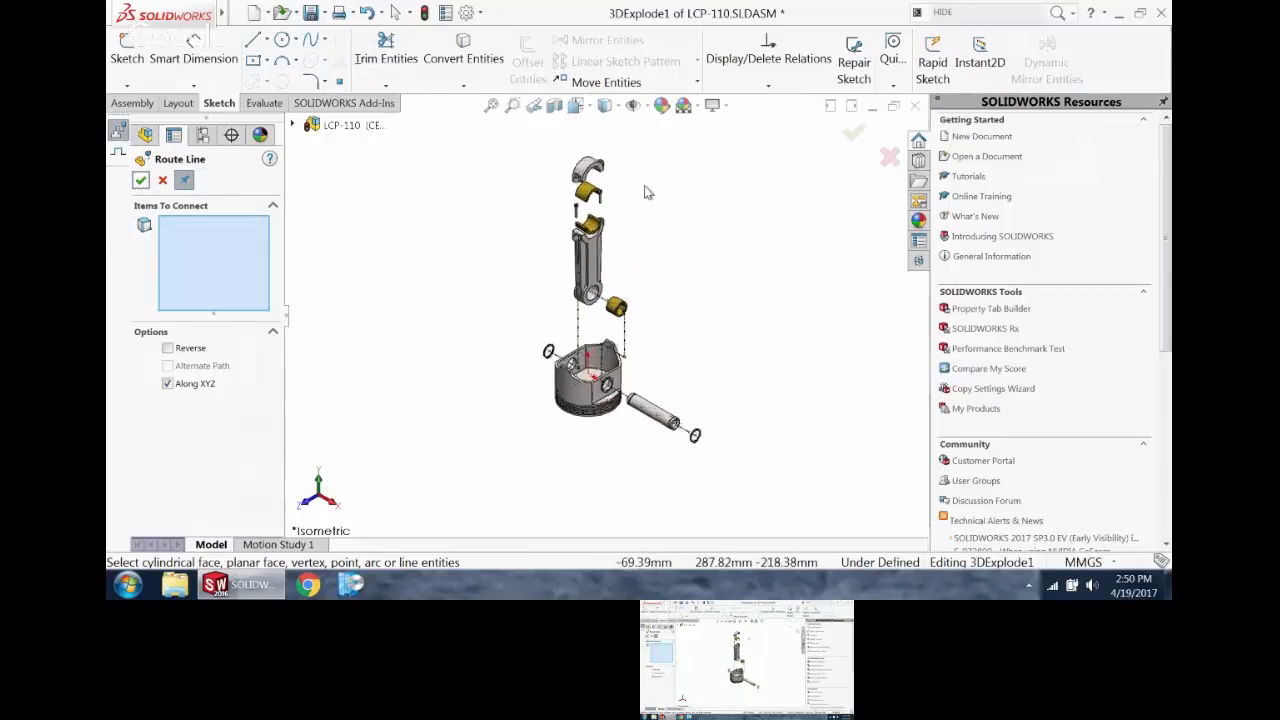
scroll(497, 301, "down", 5)
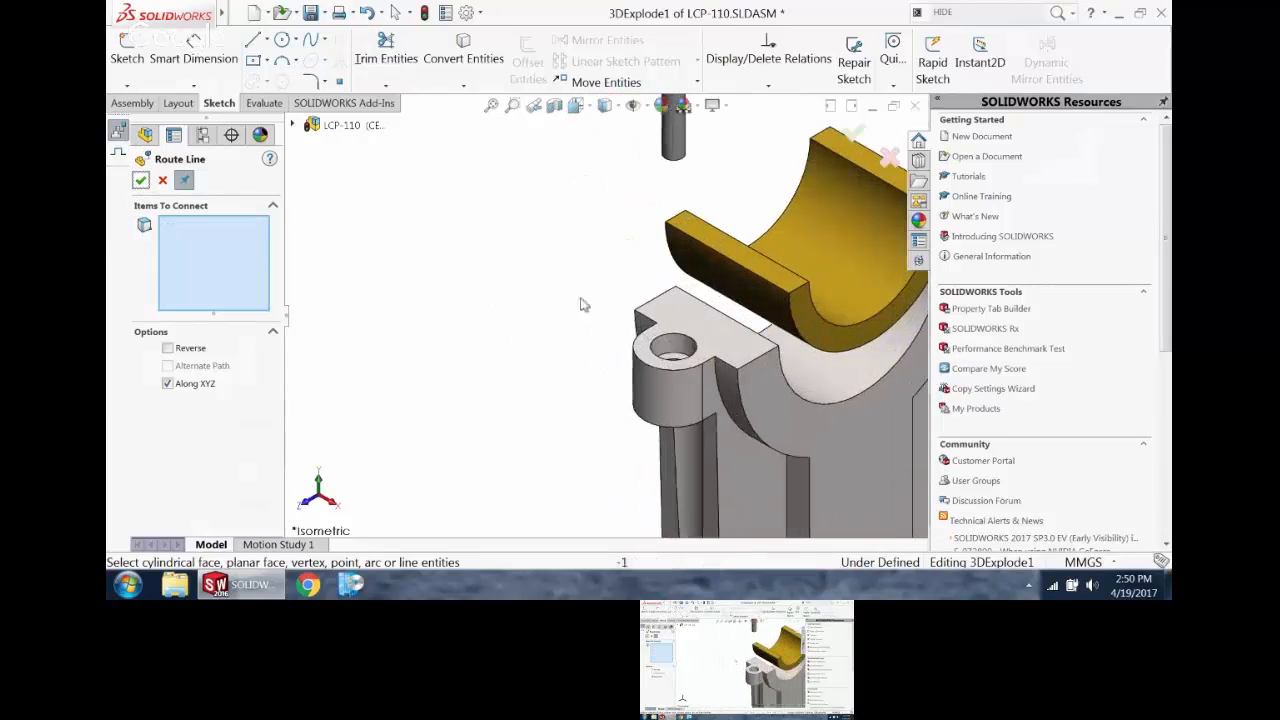
left_click(678, 350)
scroll(680, 352, "up", 4)
scroll(527, 270, "down", 5)
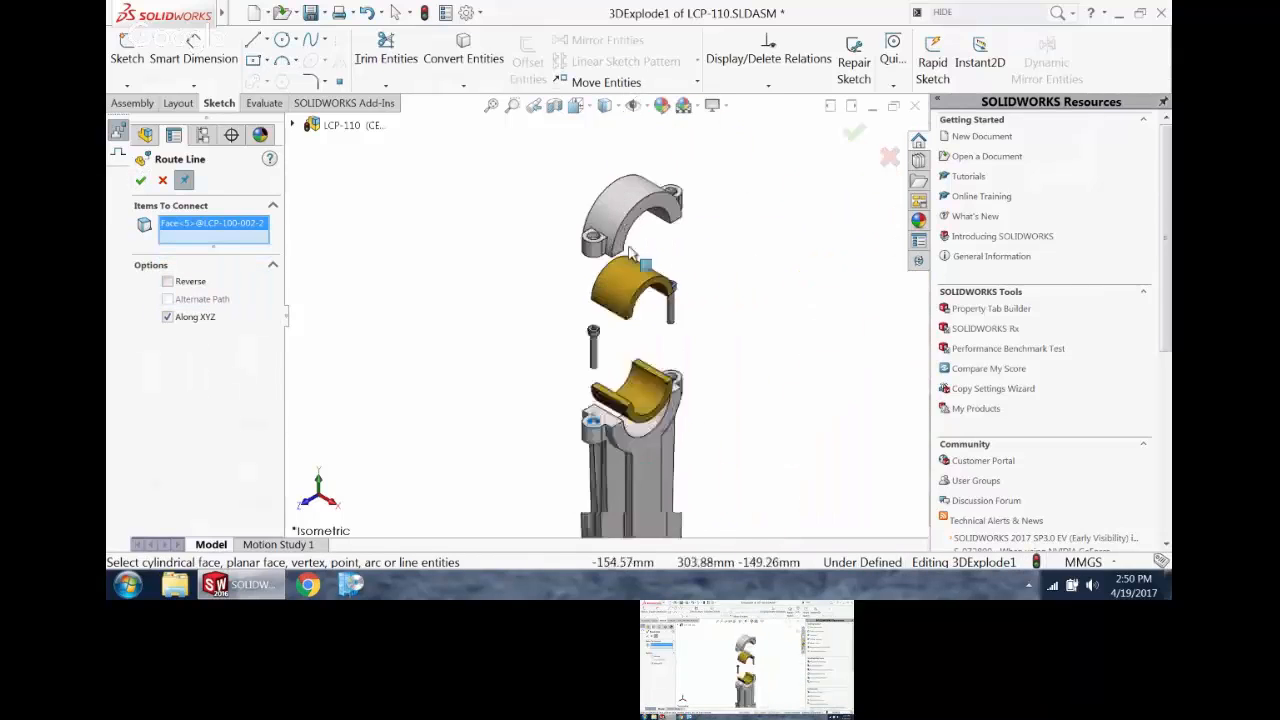
left_click(500, 272)
scroll(643, 391, "up", 4)
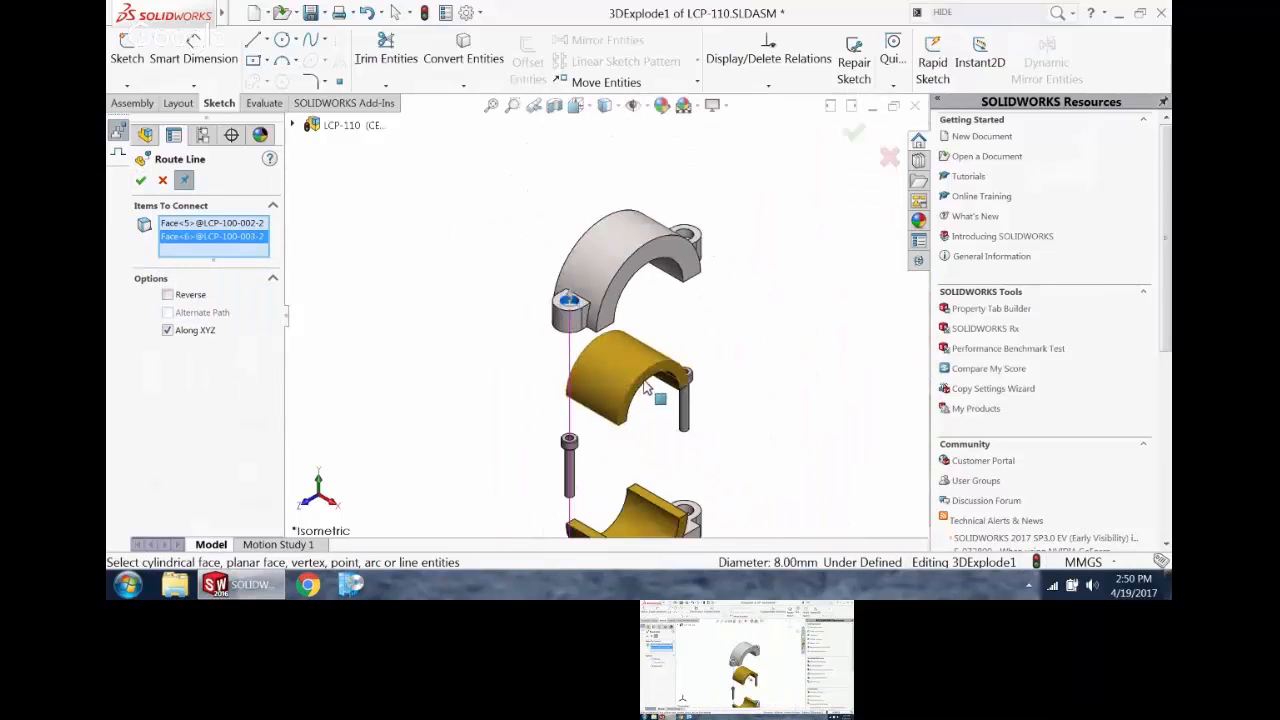
left_click(141, 184)
Step: Route an explode line from the cap's rear bolt hole to the matching bolt hole in the connecting rod
scroll(656, 226, "down", 5)
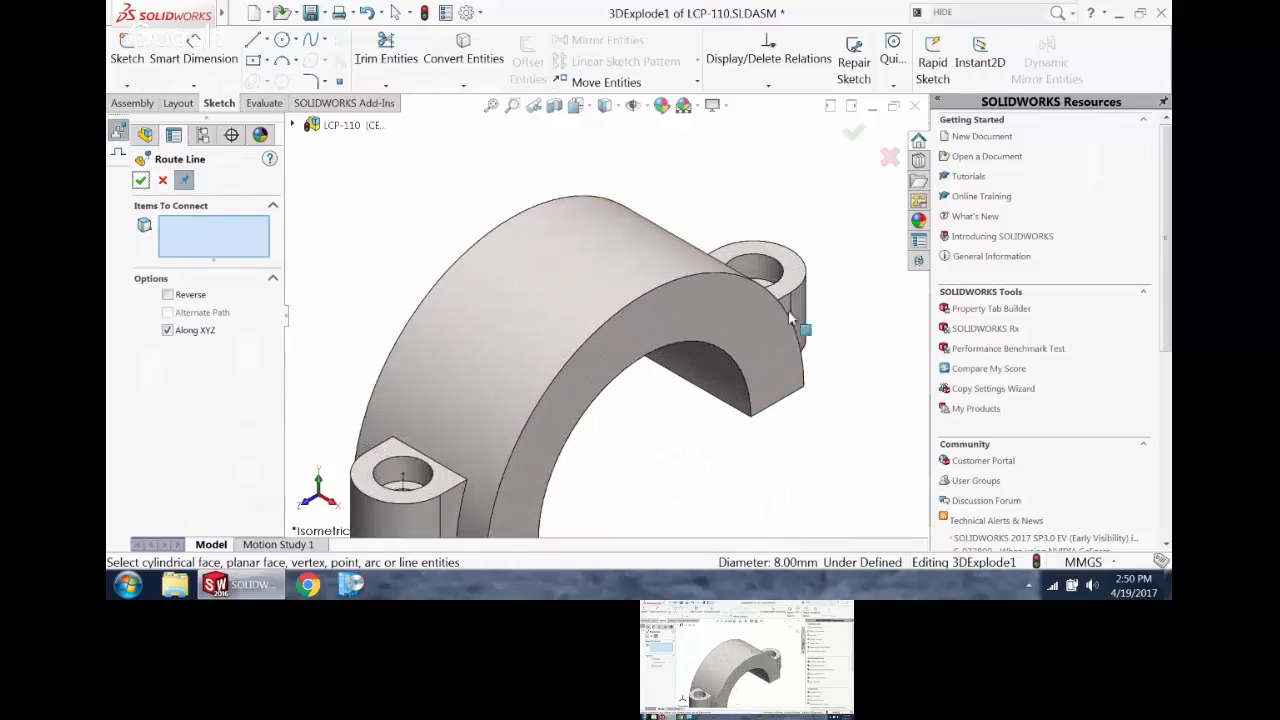
left_click(766, 272)
scroll(765, 355, "up", 5)
scroll(612, 310, "up", 2)
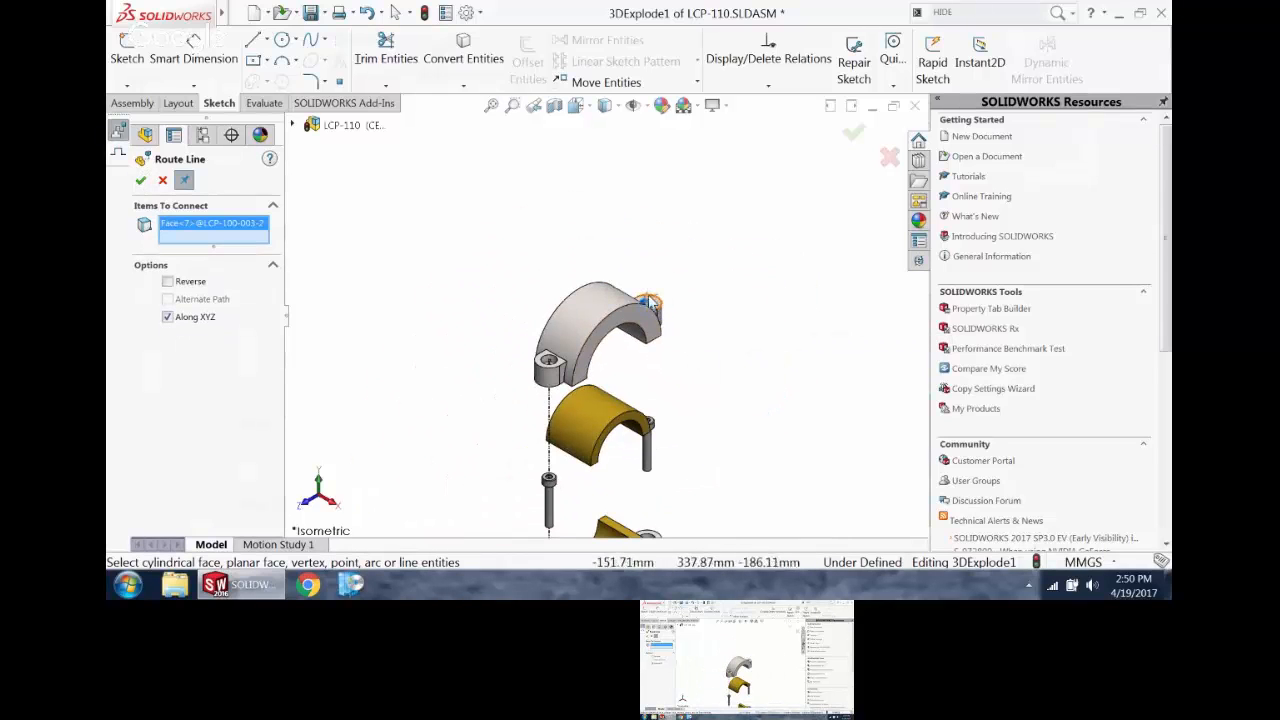
scroll(648, 303, "down", 5)
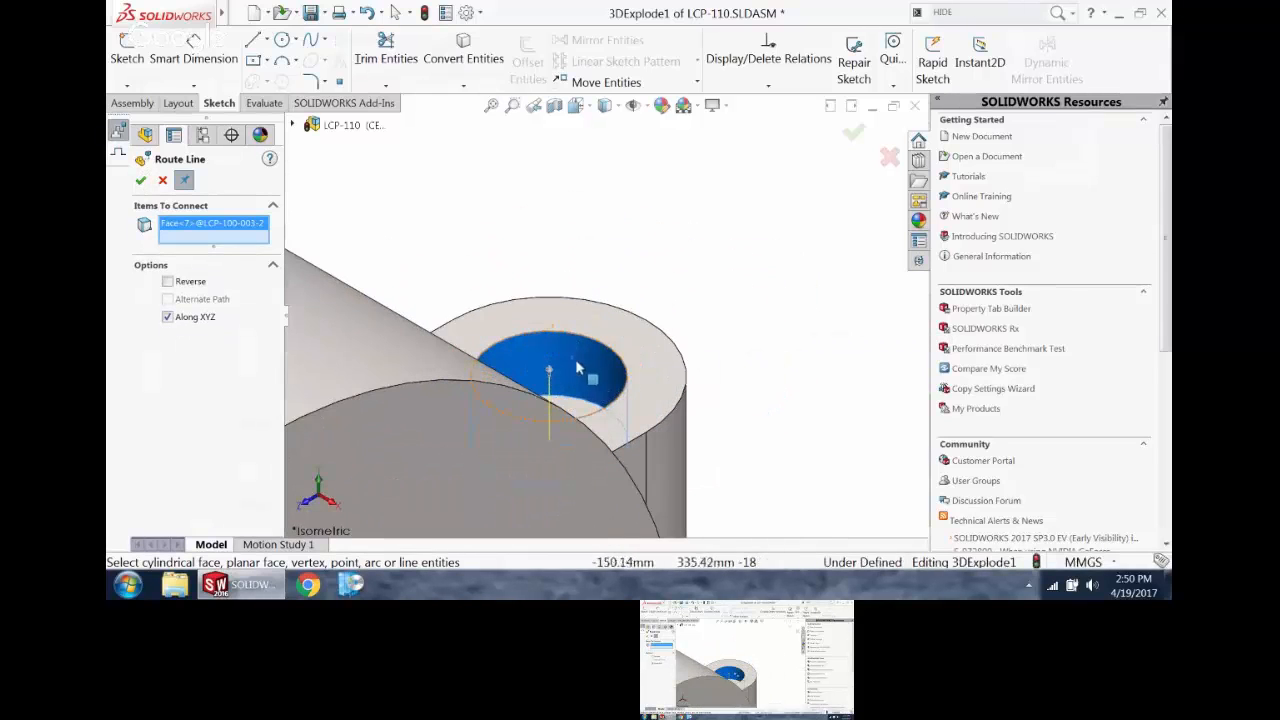
scroll(553, 374, "up", 6)
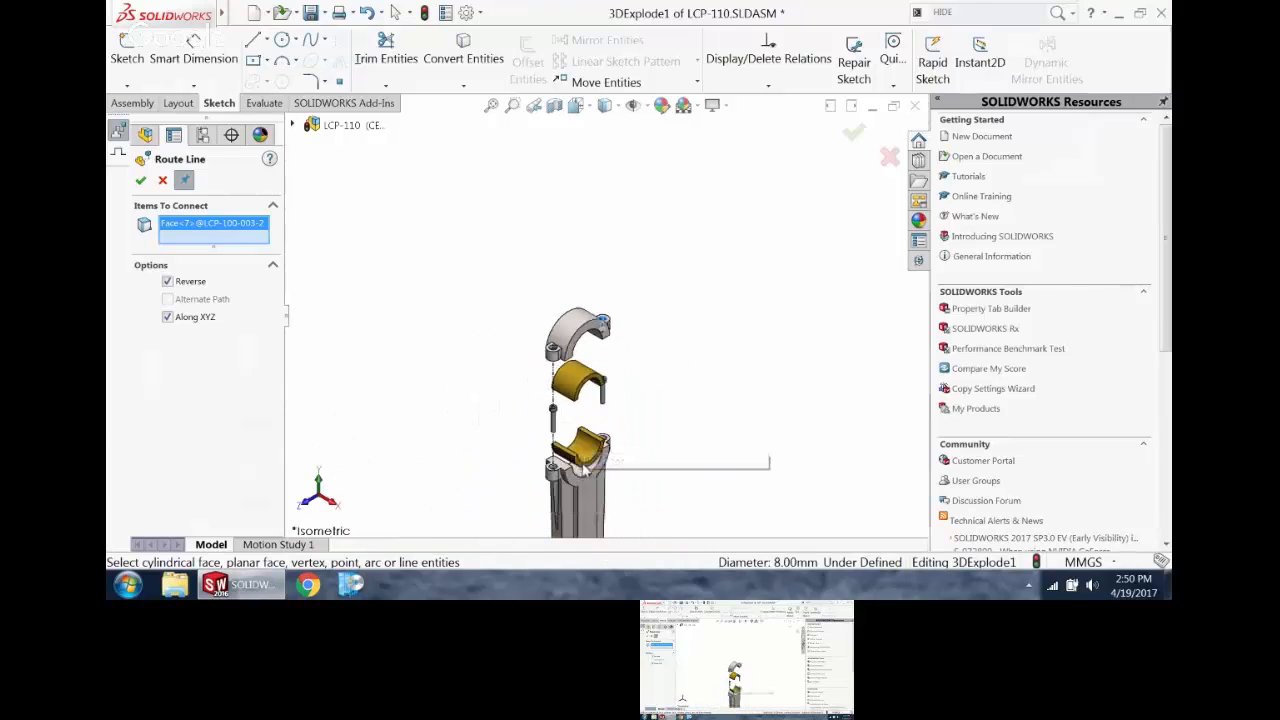
scroll(604, 410, "down", 5)
left_click(640, 348)
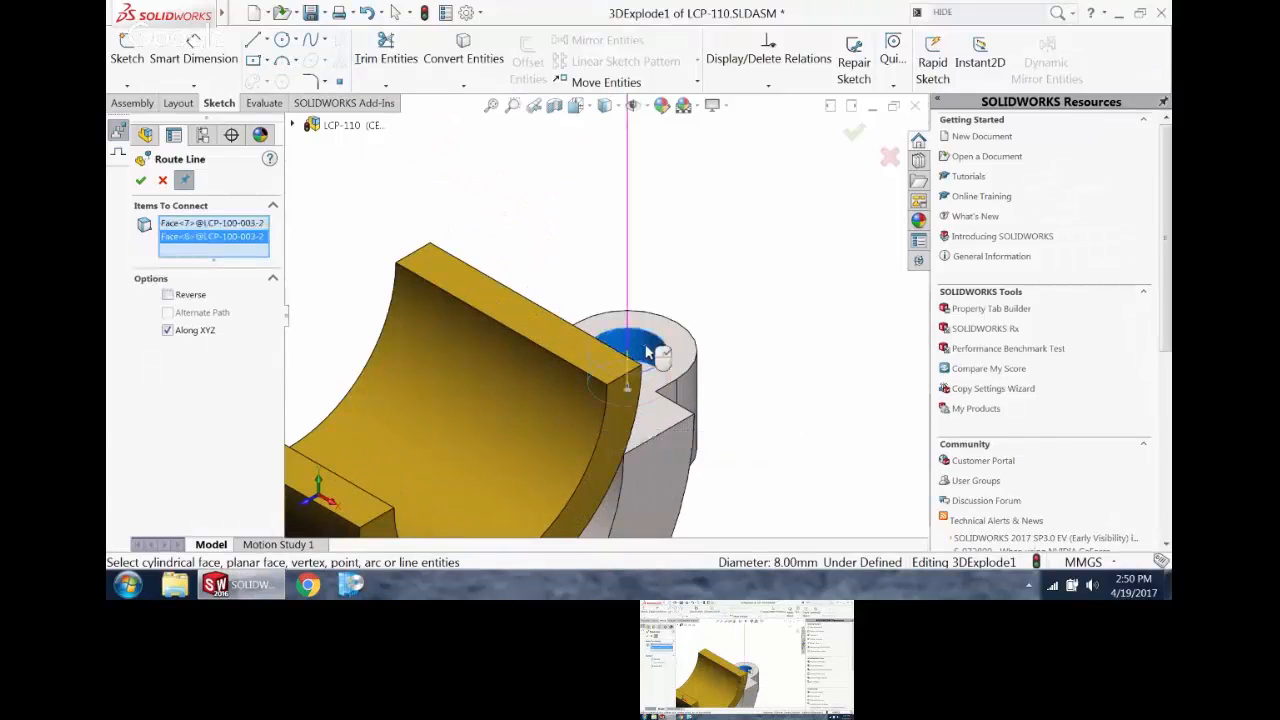
scroll(640, 343, "up", 6)
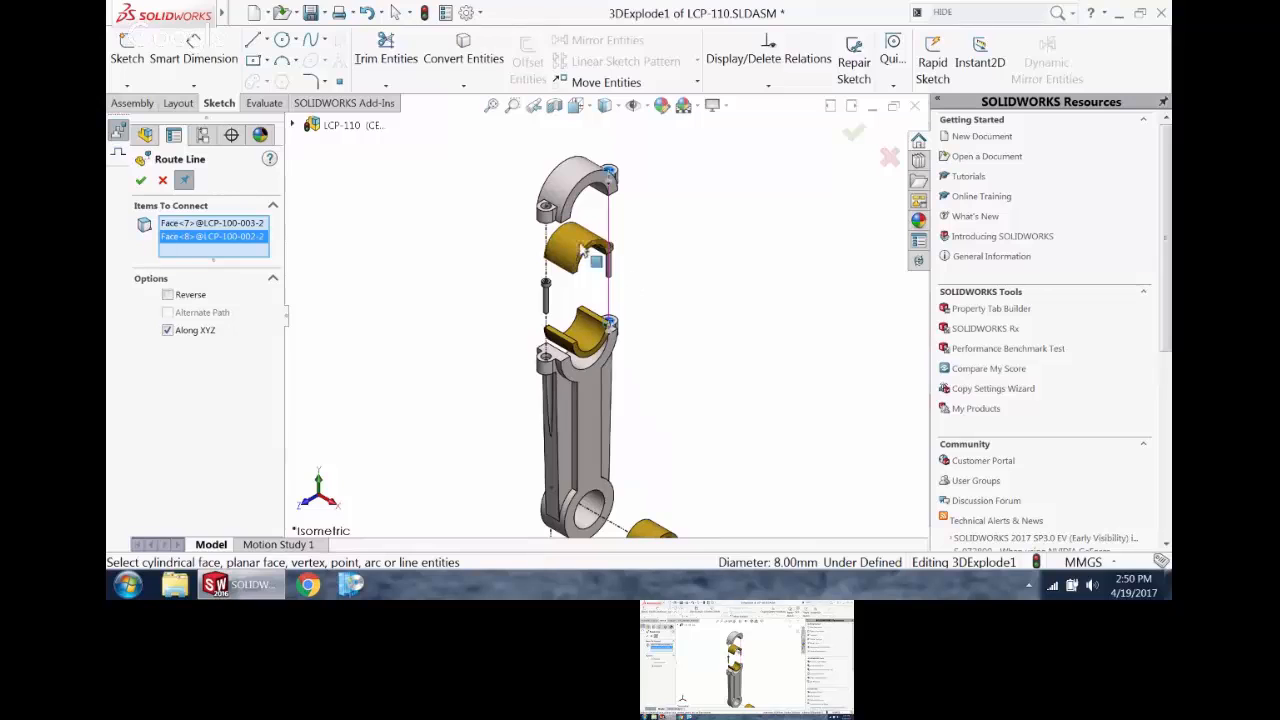
left_click(140, 182)
Step: Finish the Route Line command and shift the vertical line segment below the bushing slightly outward from the bushing
scroll(419, 295, "up", 4)
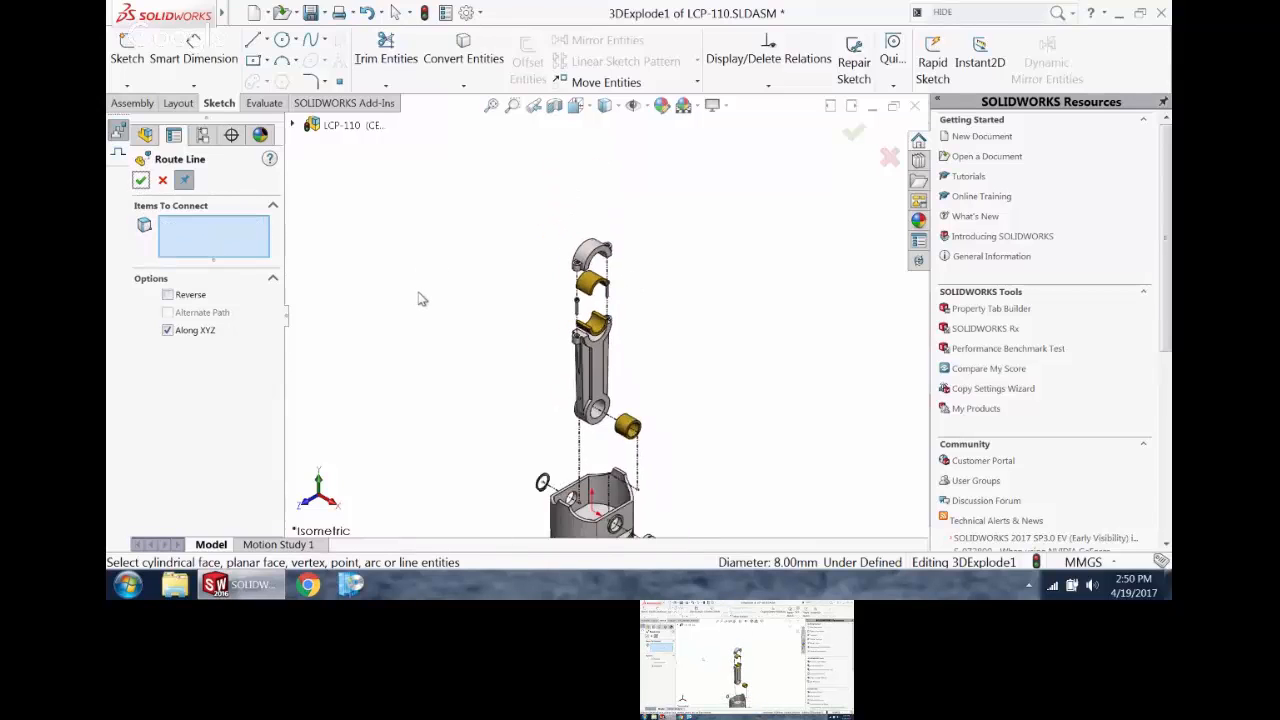
left_click(641, 468)
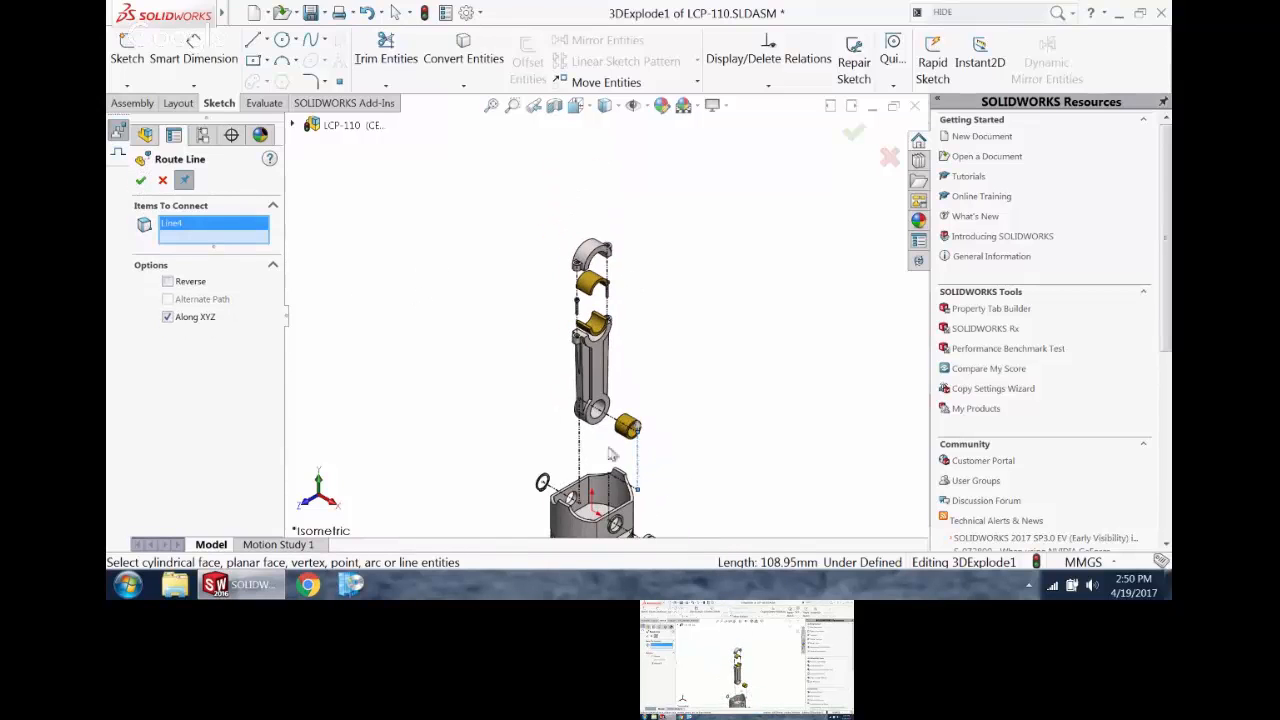
left_click(141, 180)
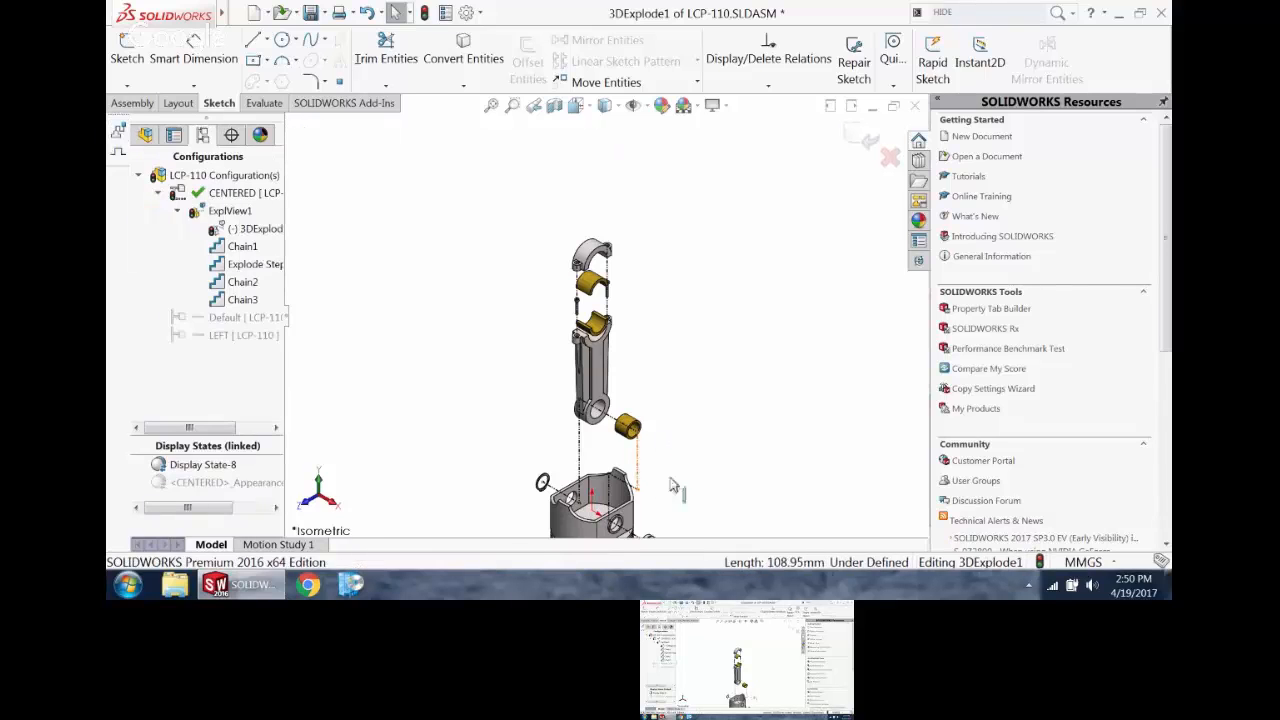
left_click(664, 477)
left_click_drag(667, 477, 645, 465)
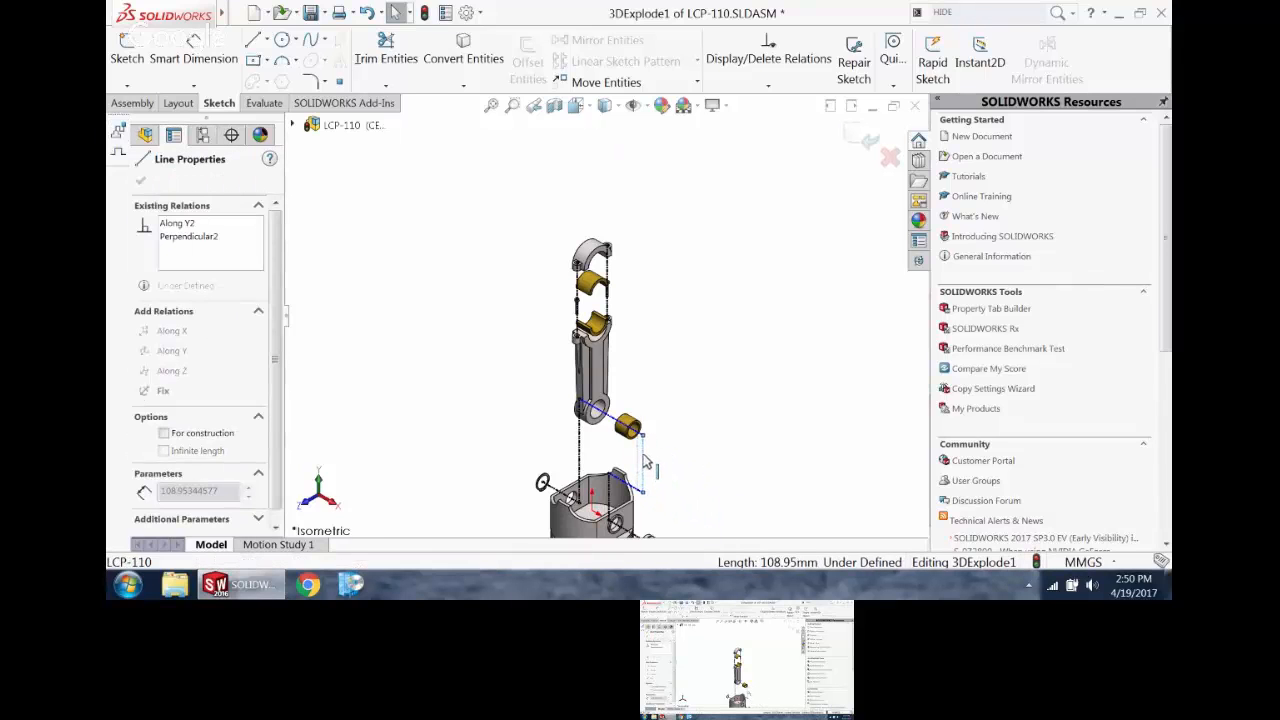
left_click(674, 351)
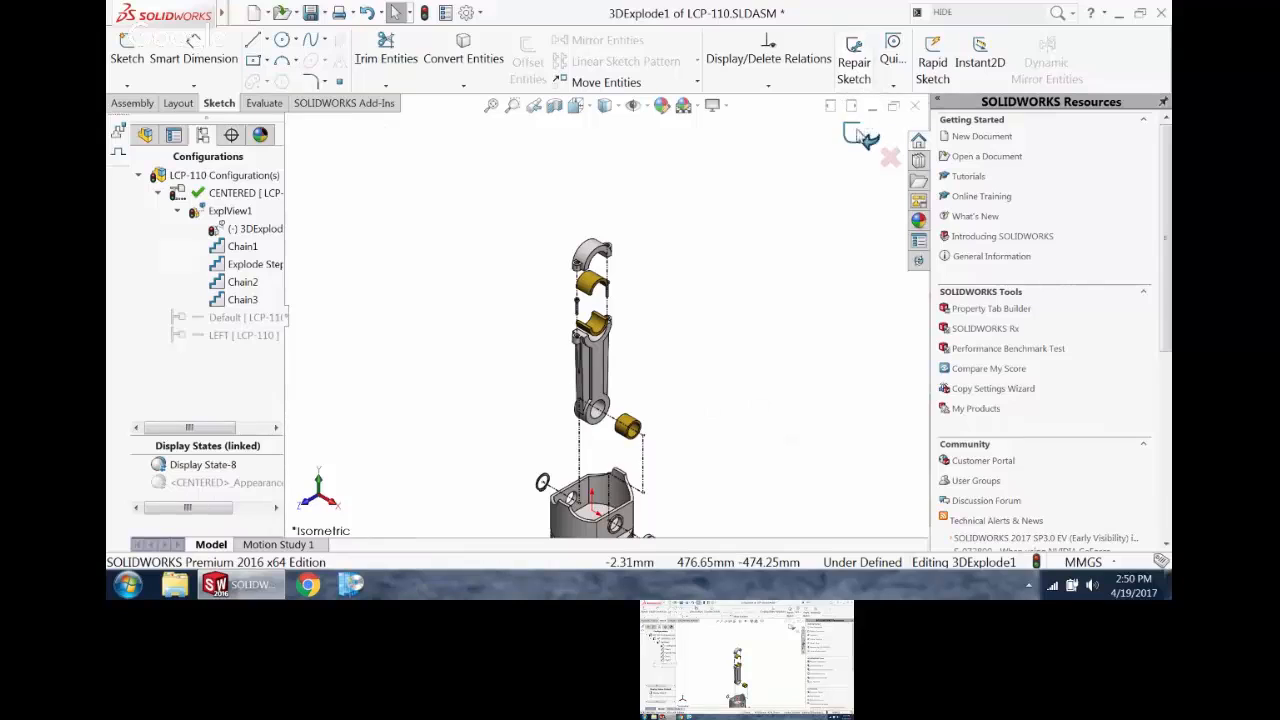
Step: Exit the explode line sketch and leave its name in the configuration tree as it is
left_click(862, 137)
left_click(245, 231)
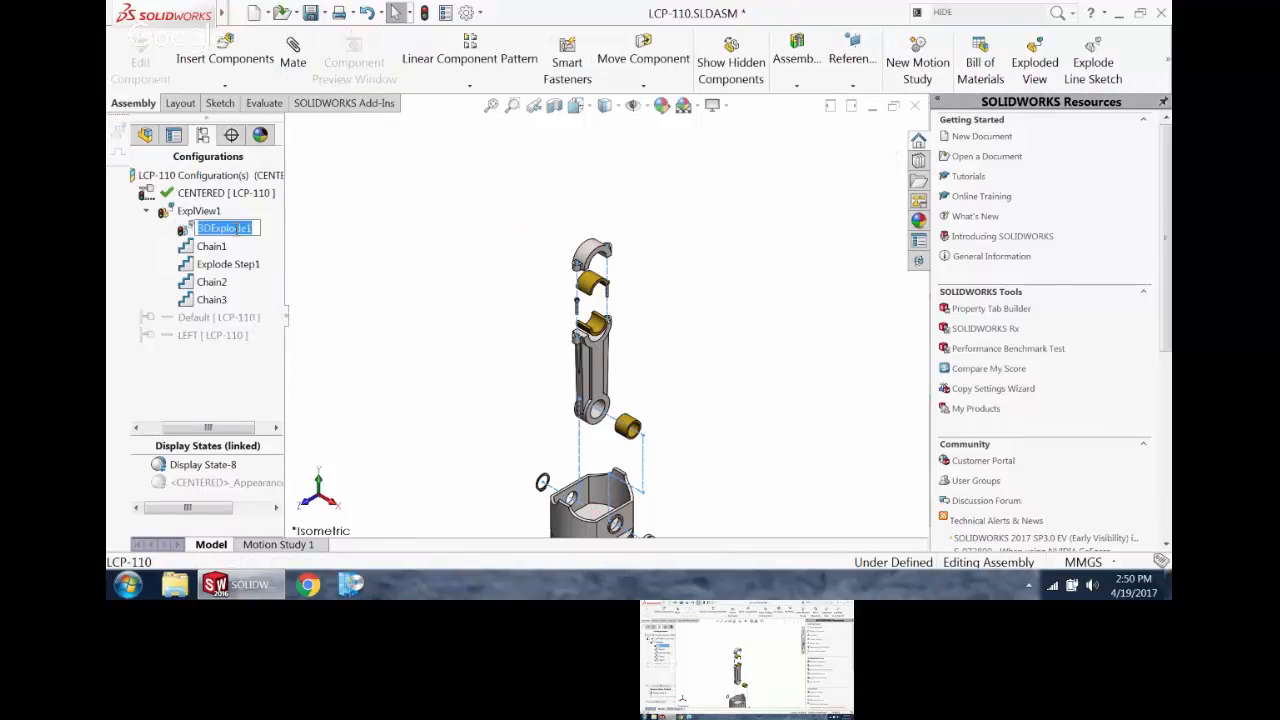
left_click(428, 204)
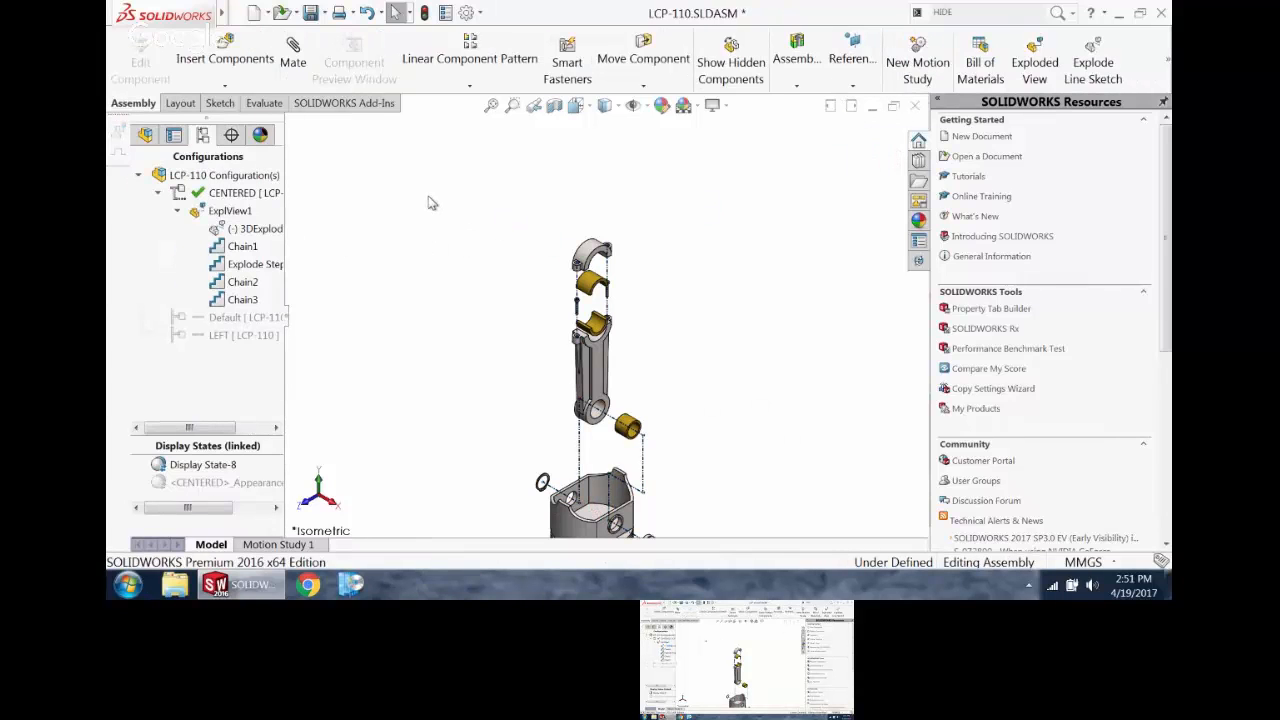
scroll(478, 264, "up", 2)
scroll(634, 391, "down", 4)
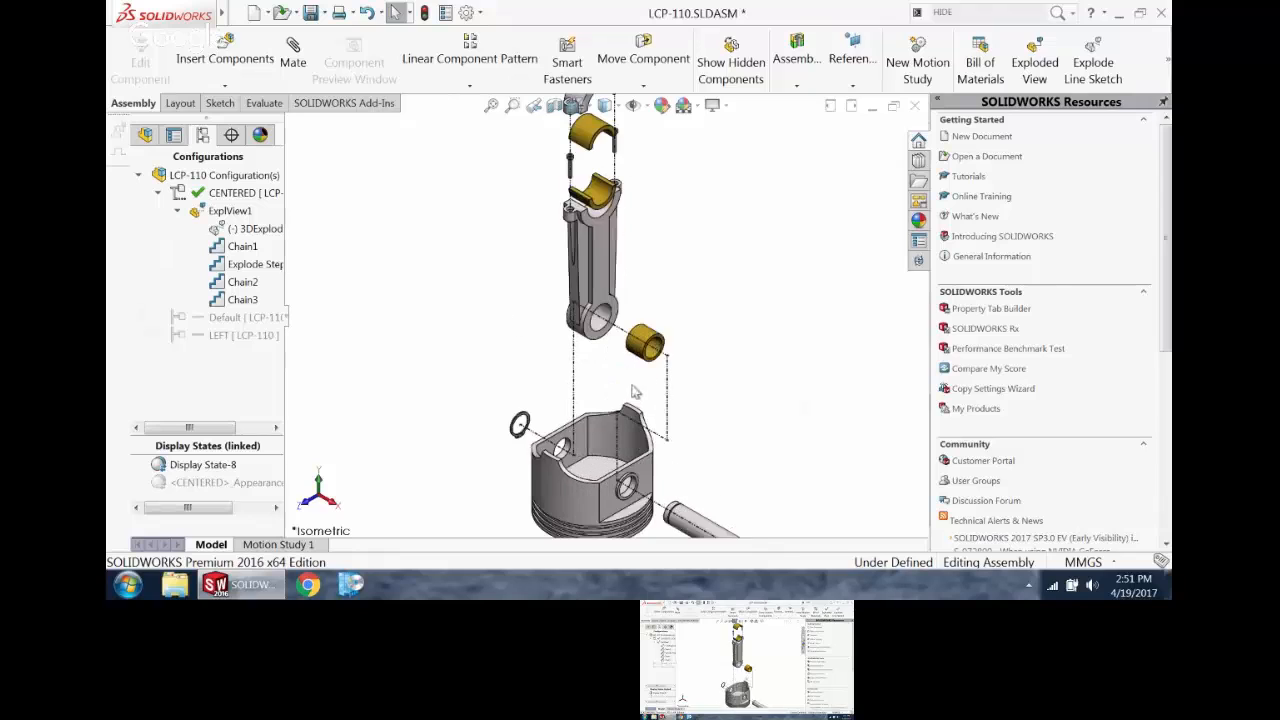
Step: Collapse the exploded view of the CENTERED configuration and save the LCP-110 assembly
double_click(245, 214)
double_click(245, 214)
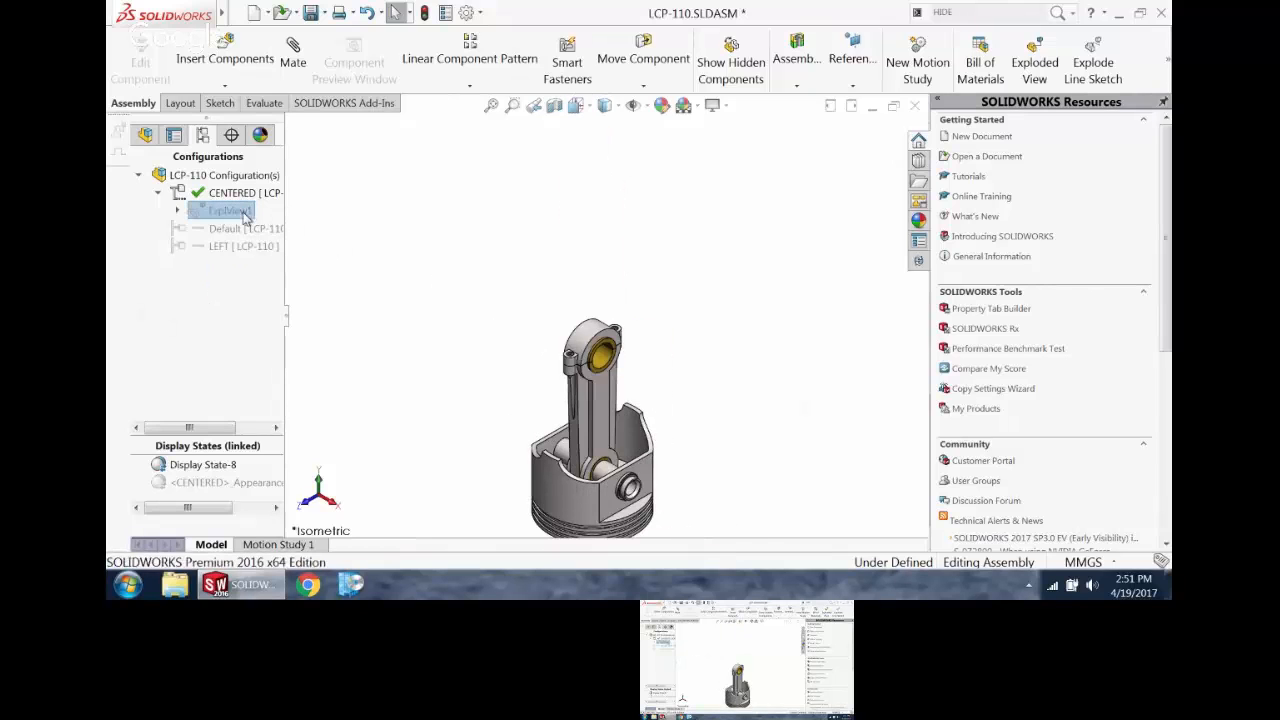
double_click(245, 214)
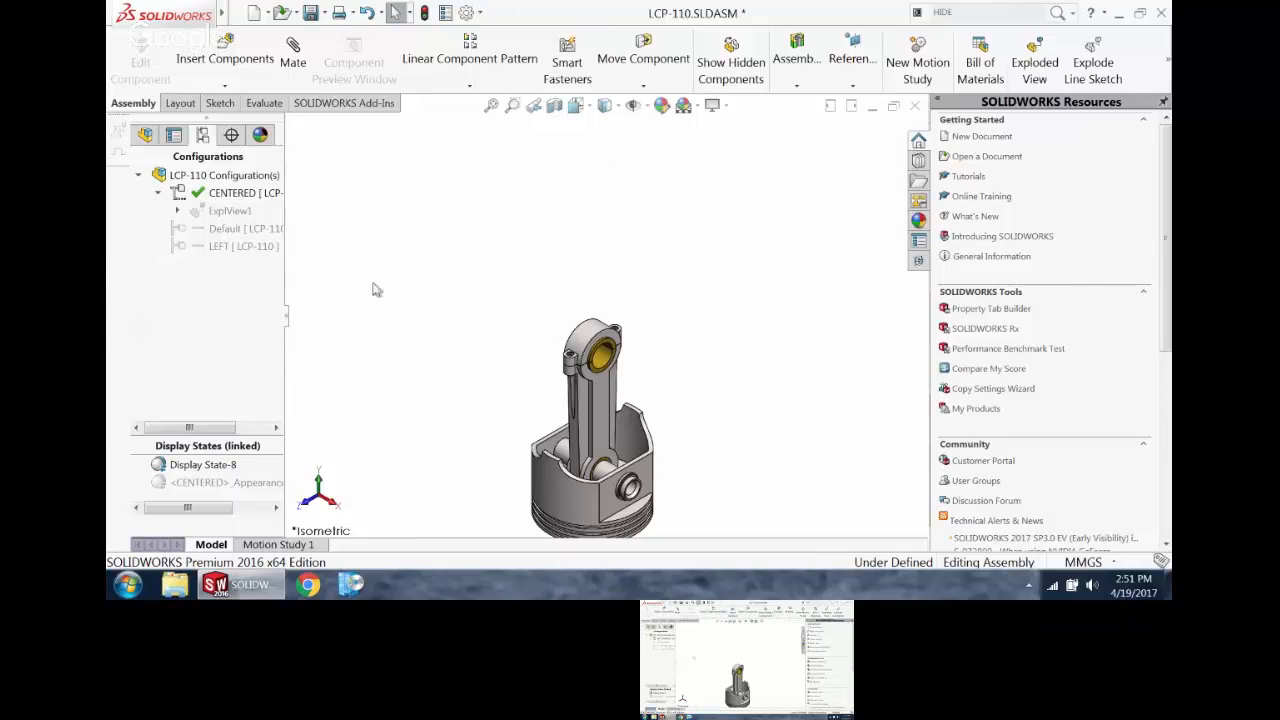
left_click(310, 13)
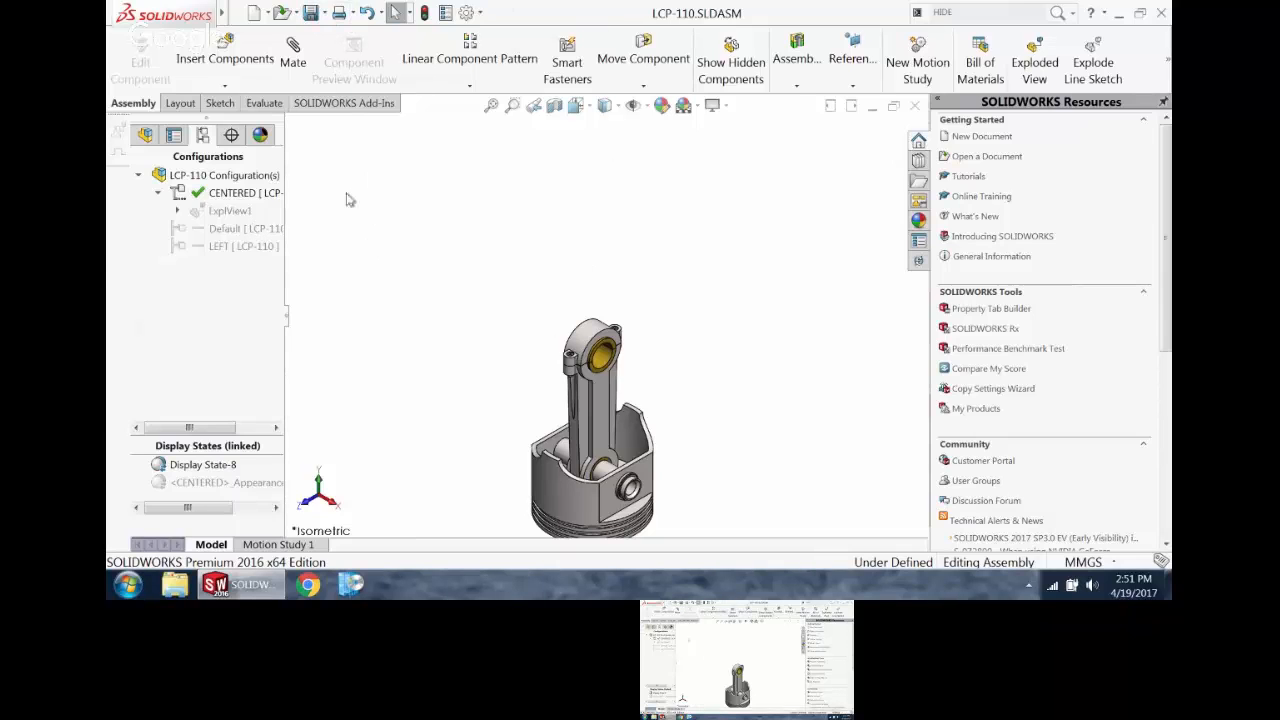
Step: Create a new drawing from the assembly with the Daedalus B ASSY MM template, declining to open the existing drawing
left_click(266, 12)
left_click(285, 51)
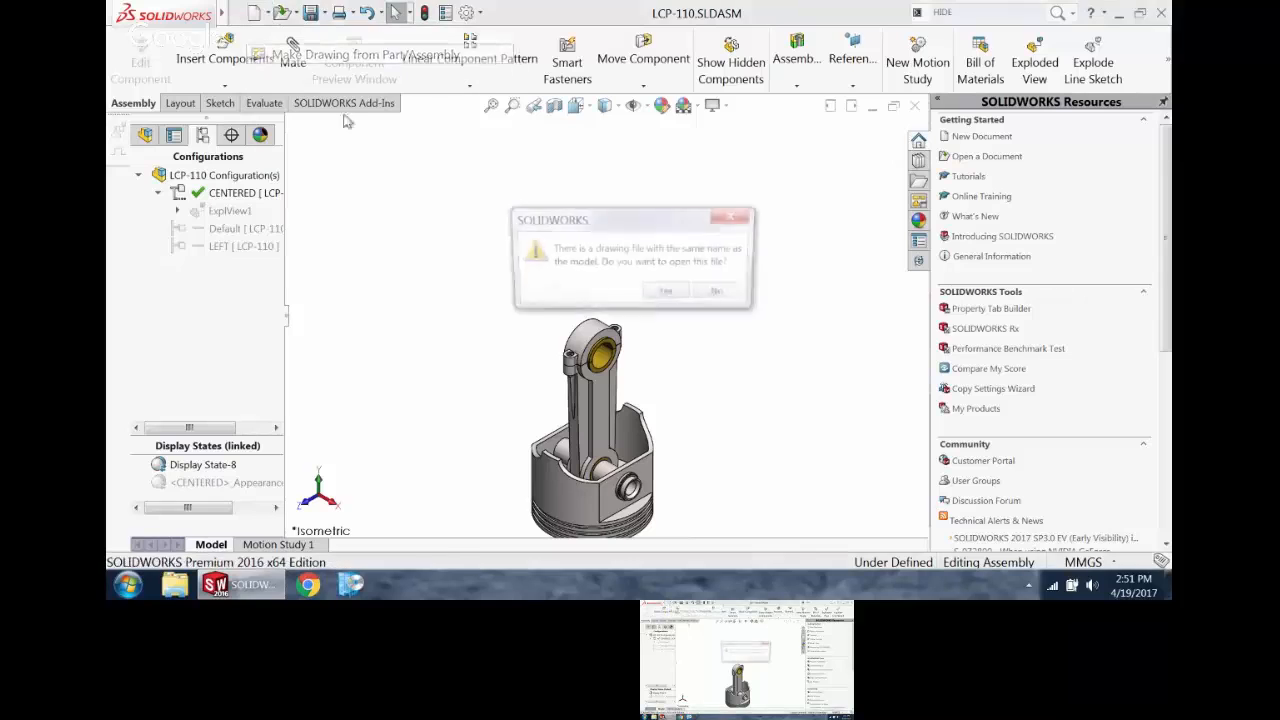
left_click(723, 294)
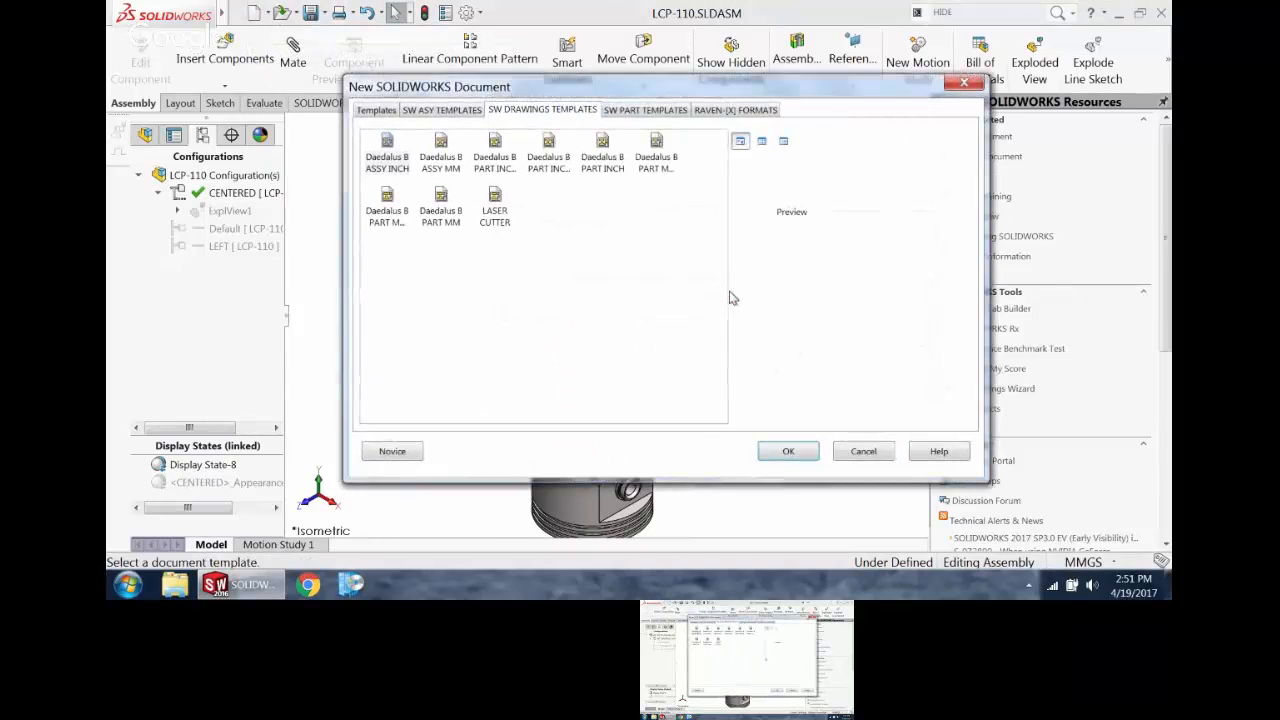
double_click(441, 150)
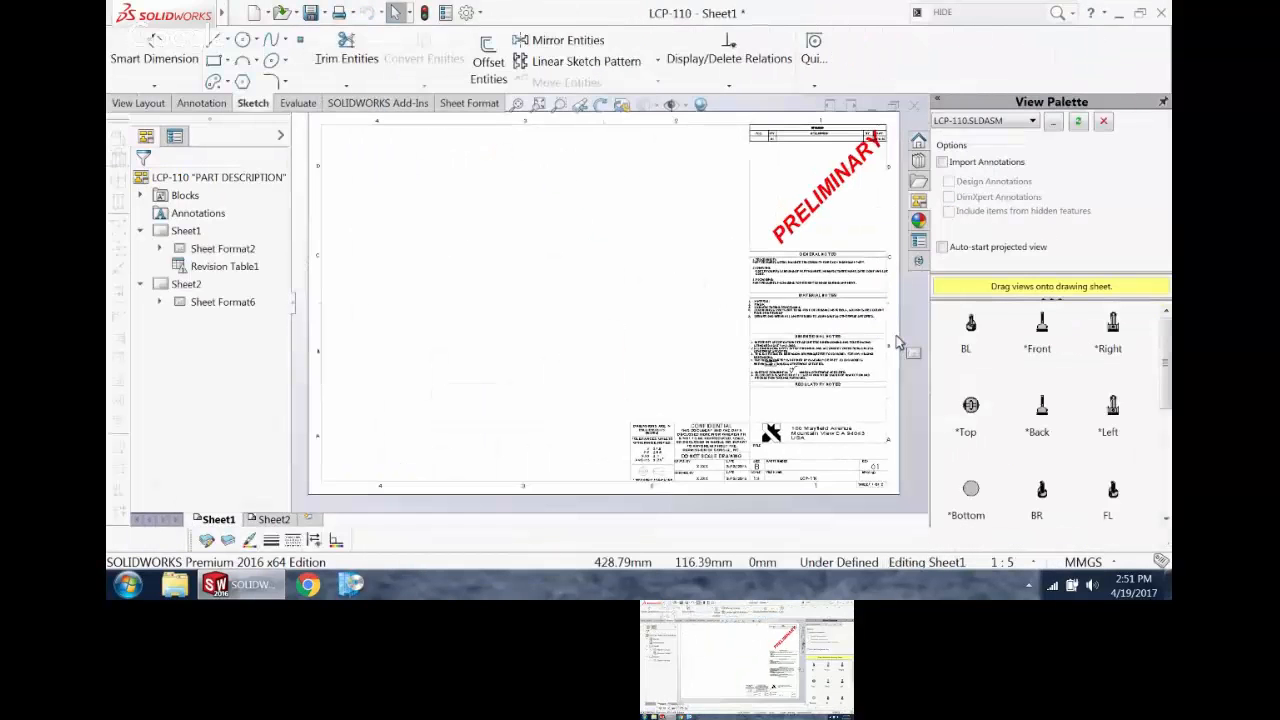
Step: Place the assembly's Front view in the lower-left area of Sheet1
mouse_move(1169, 380)
left_mouse_down()
mouse_move(1169, 432)
mouse_move(1170, 374)
left_mouse_up()
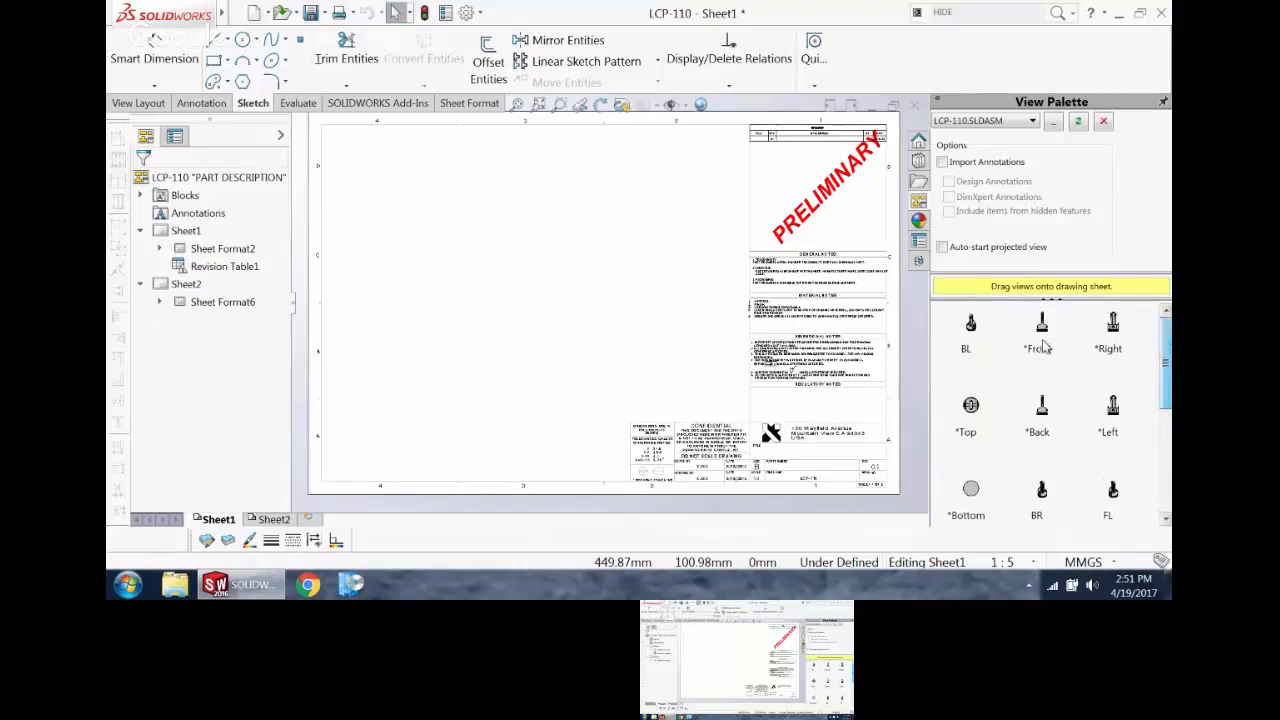
mouse_move(1041, 328)
left_mouse_down()
mouse_move(328, 348)
mouse_move(403, 337)
left_mouse_up()
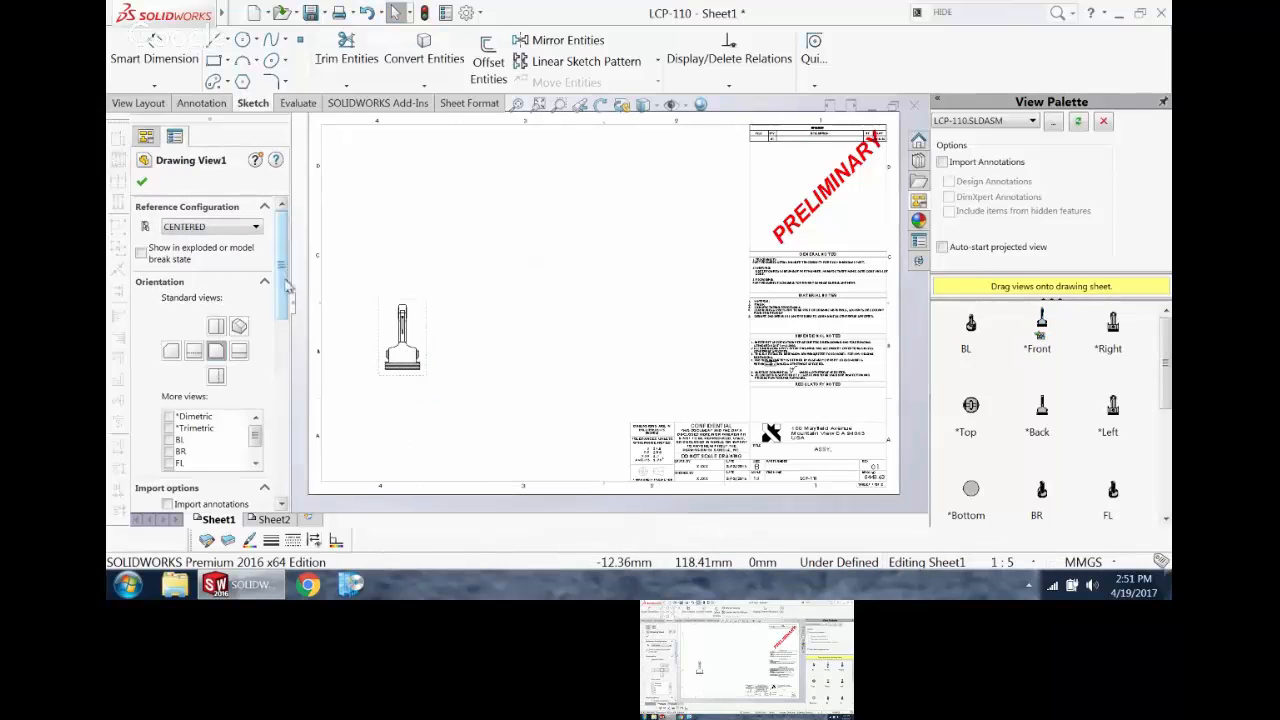
scroll(287, 287, "down", 3)
scroll(287, 287, "up", 3)
Step: Project right, top, isometric and bottom views from the front view and finish the Projected View command
left_click(205, 104)
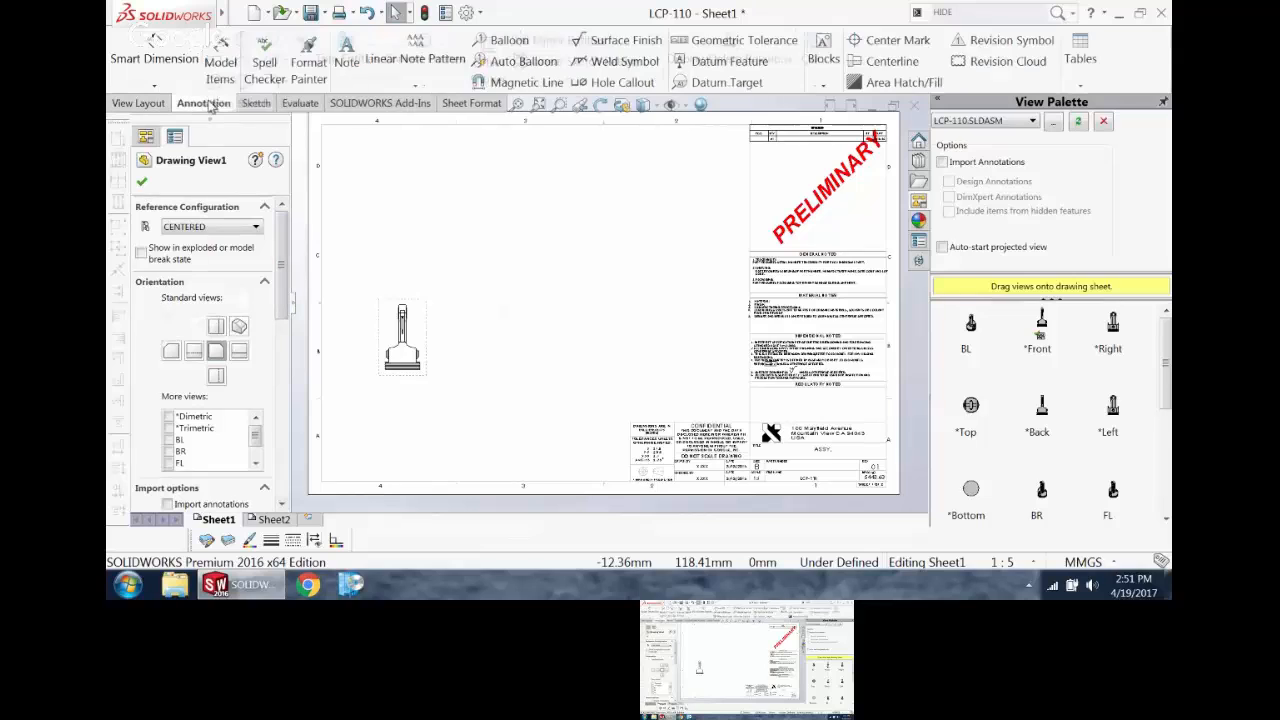
left_click(138, 103)
left_click(224, 62)
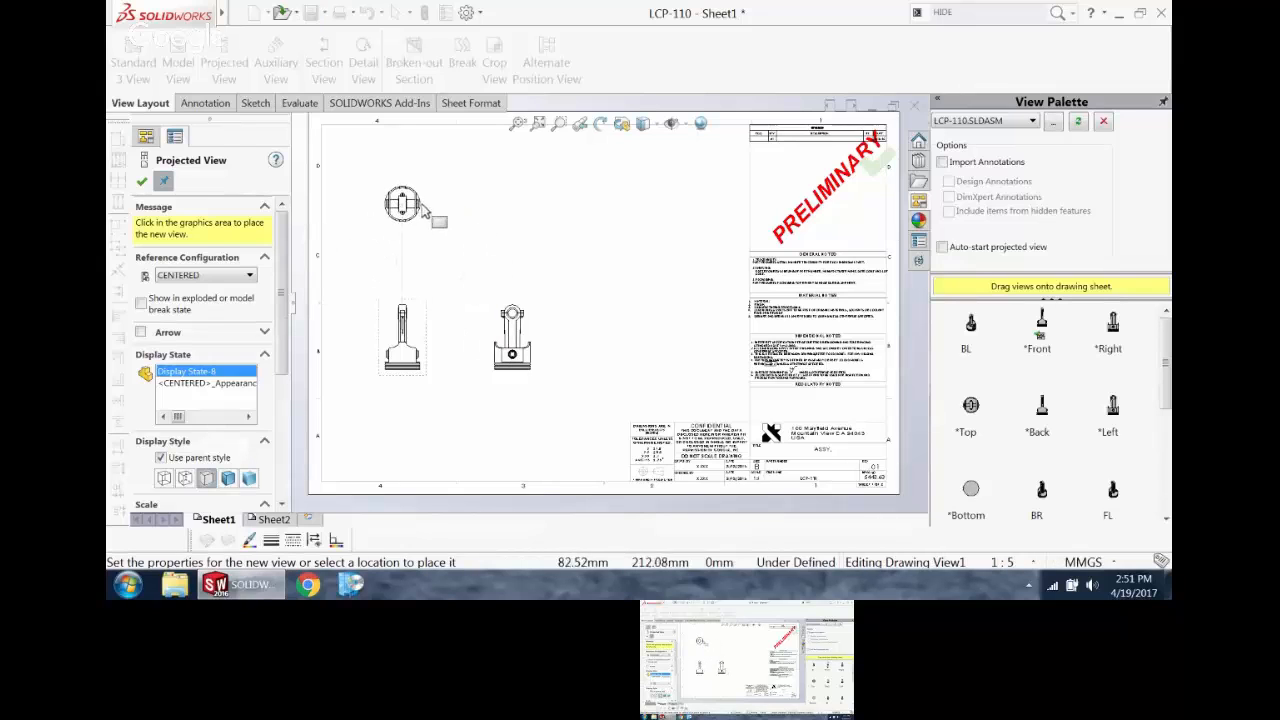
left_click(421, 208)
left_click(552, 222)
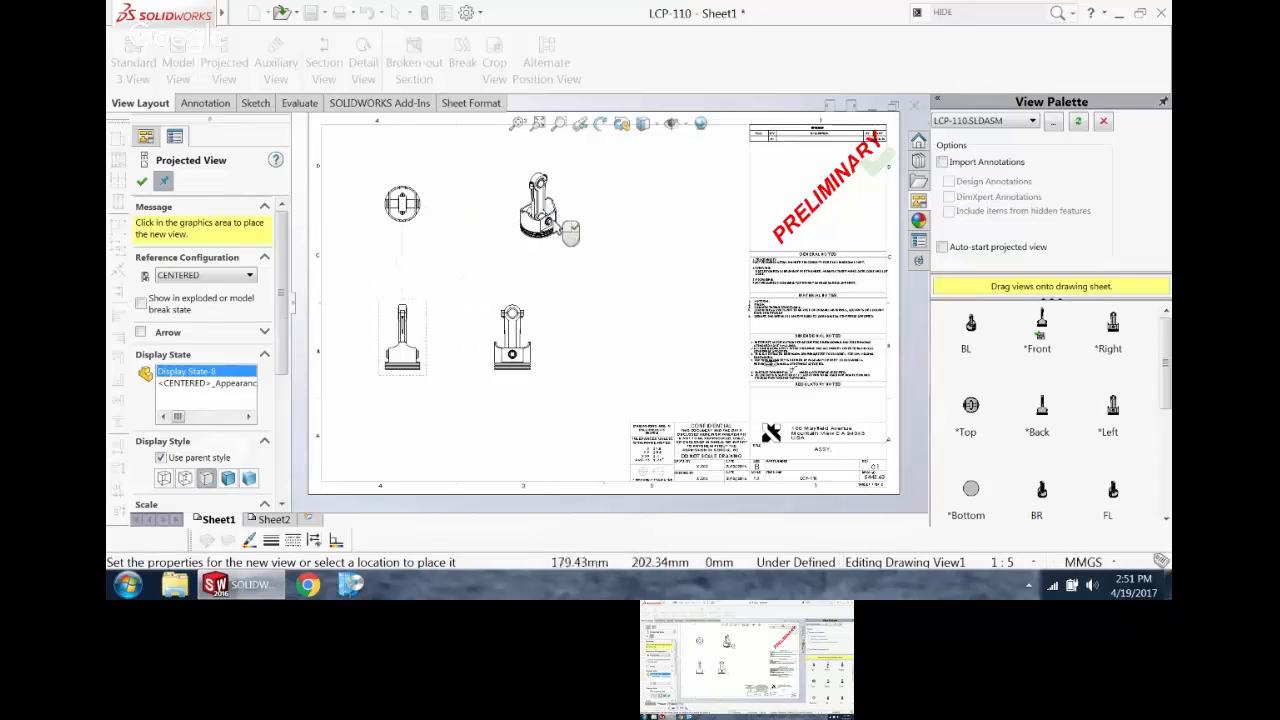
left_click(400, 452)
key("Escape")
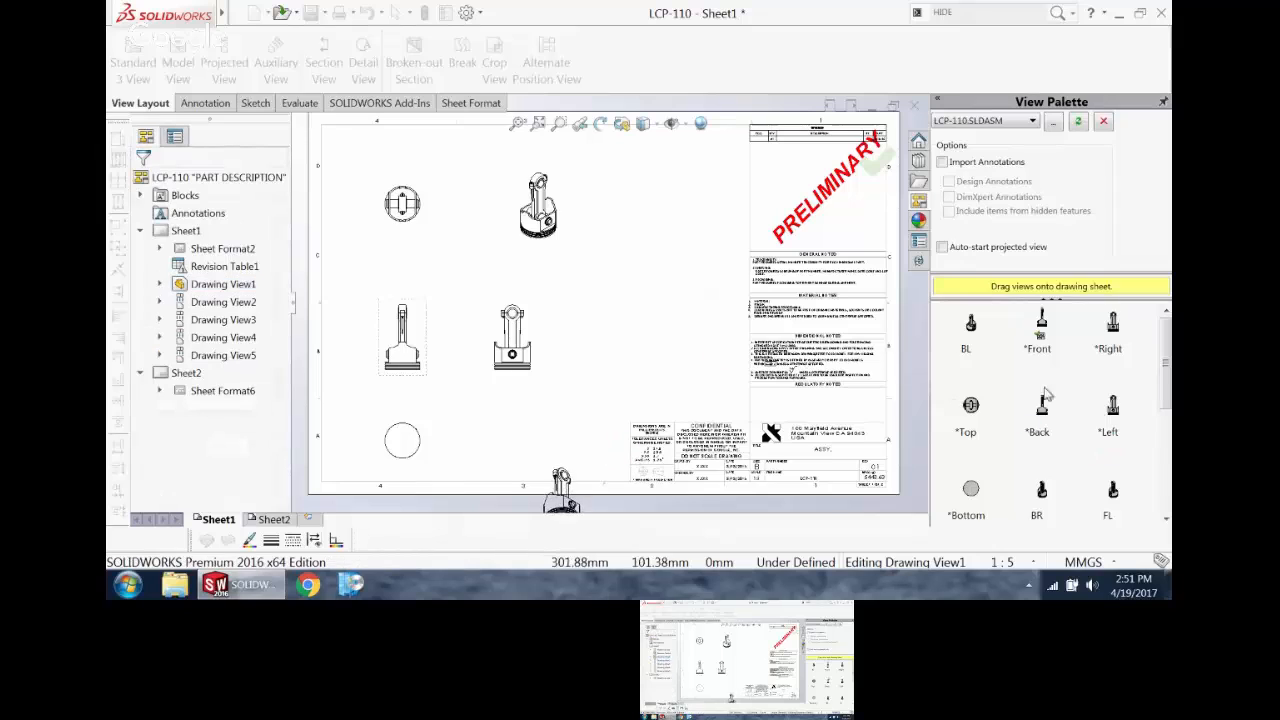
Step: Try the exploded state on the right projected view and switch it off again
left_click_drag(1166, 352, 1166, 456)
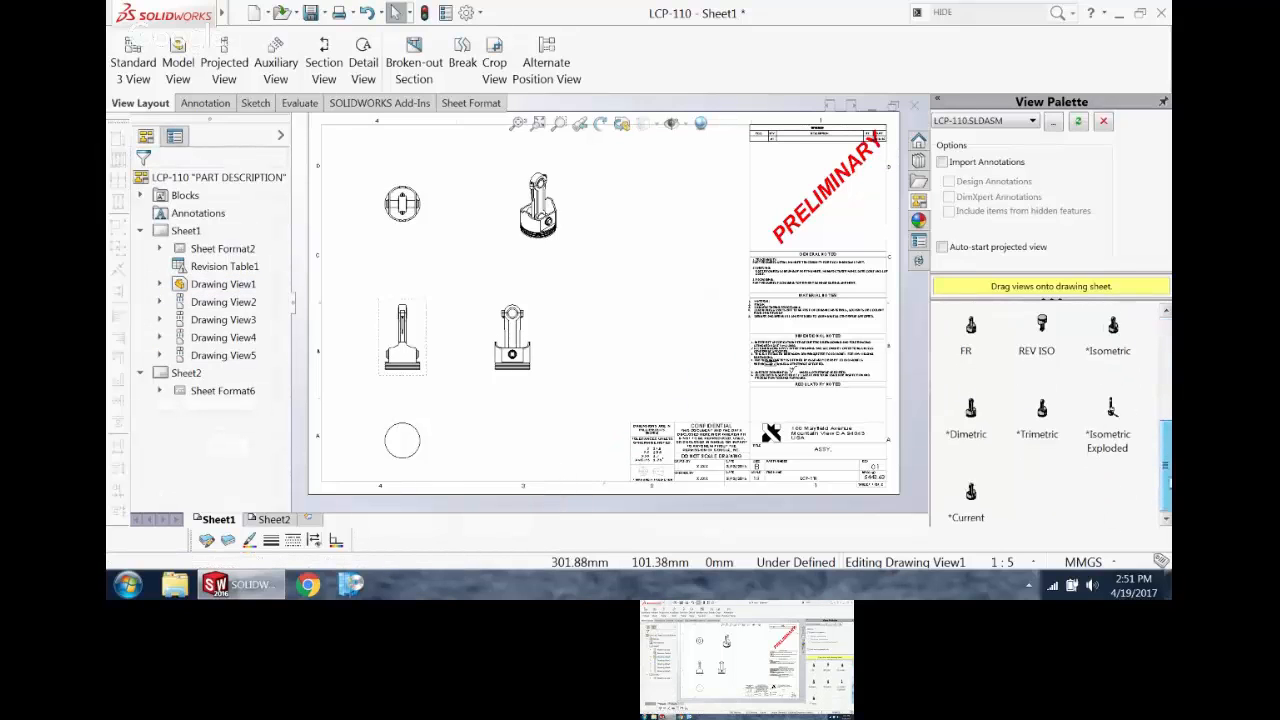
left_click(1112, 425)
left_click_drag(1112, 425, 474, 283)
left_click(528, 340)
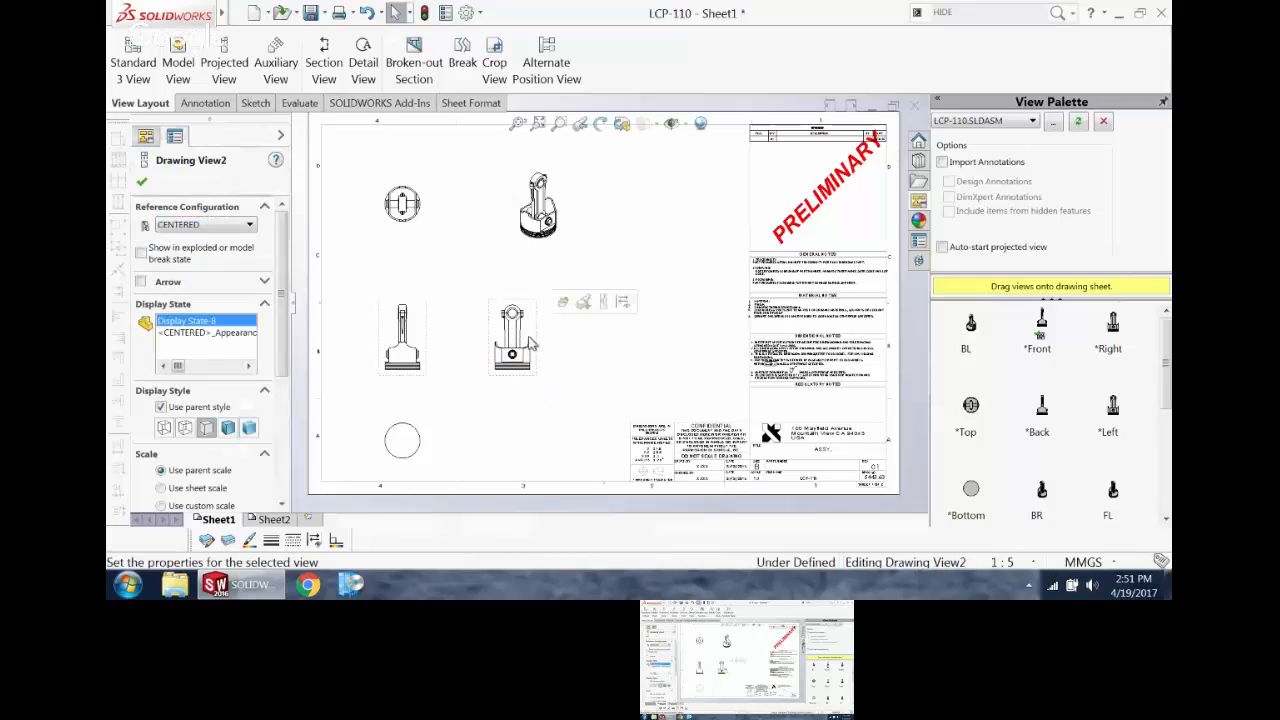
left_click(141, 252)
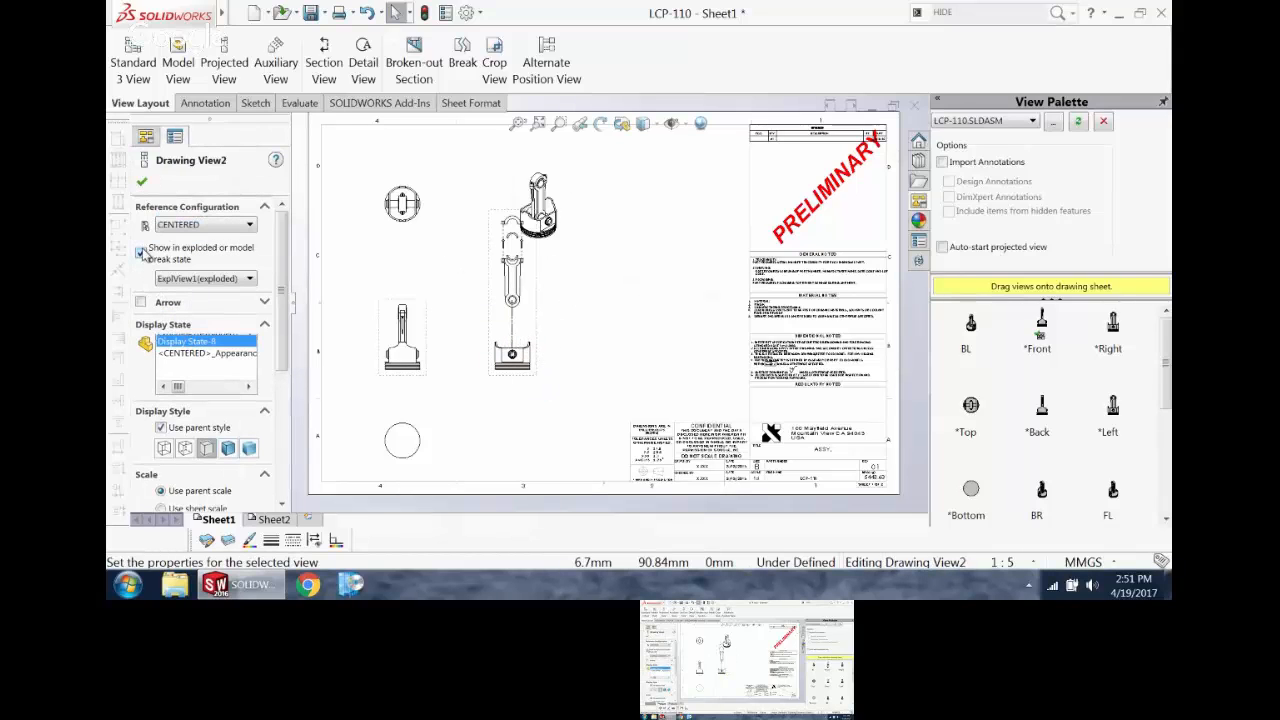
left_click(142, 252)
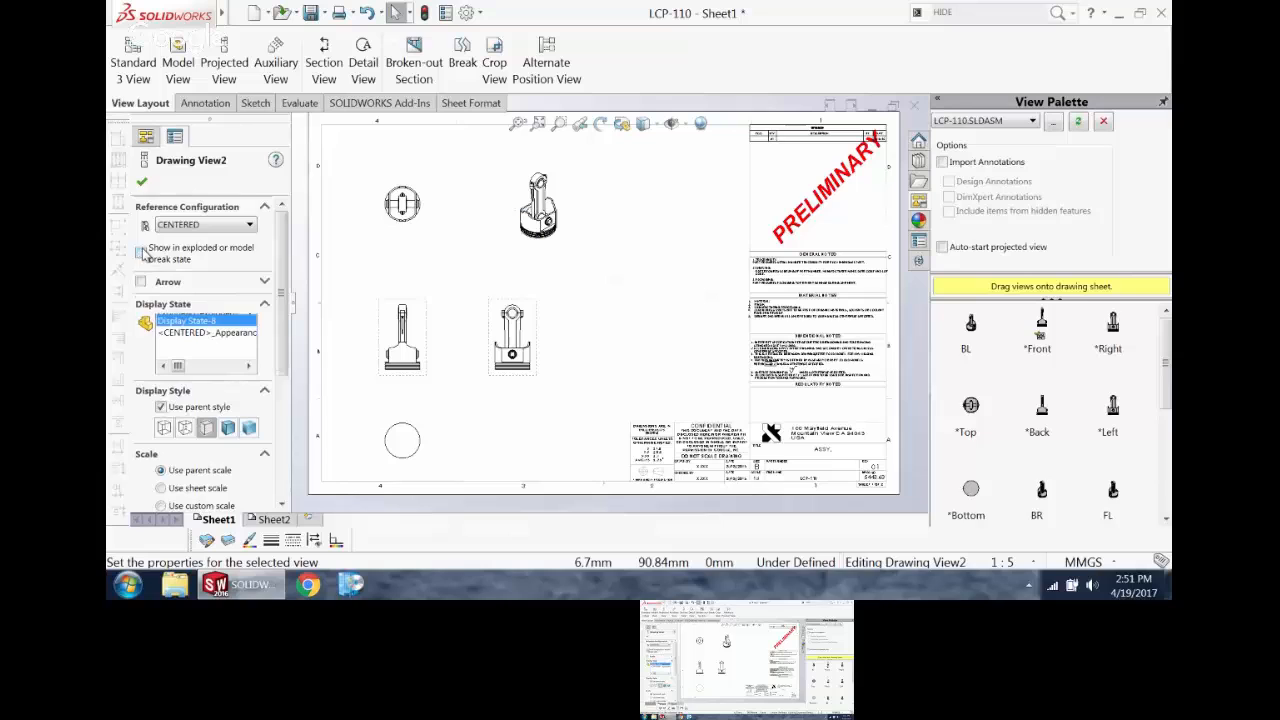
left_click(630, 292)
Step: Place the Isometric Exploded view of the assembly beside the right projected view, just before the notes column
left_click_drag(1168, 377, 1166, 485)
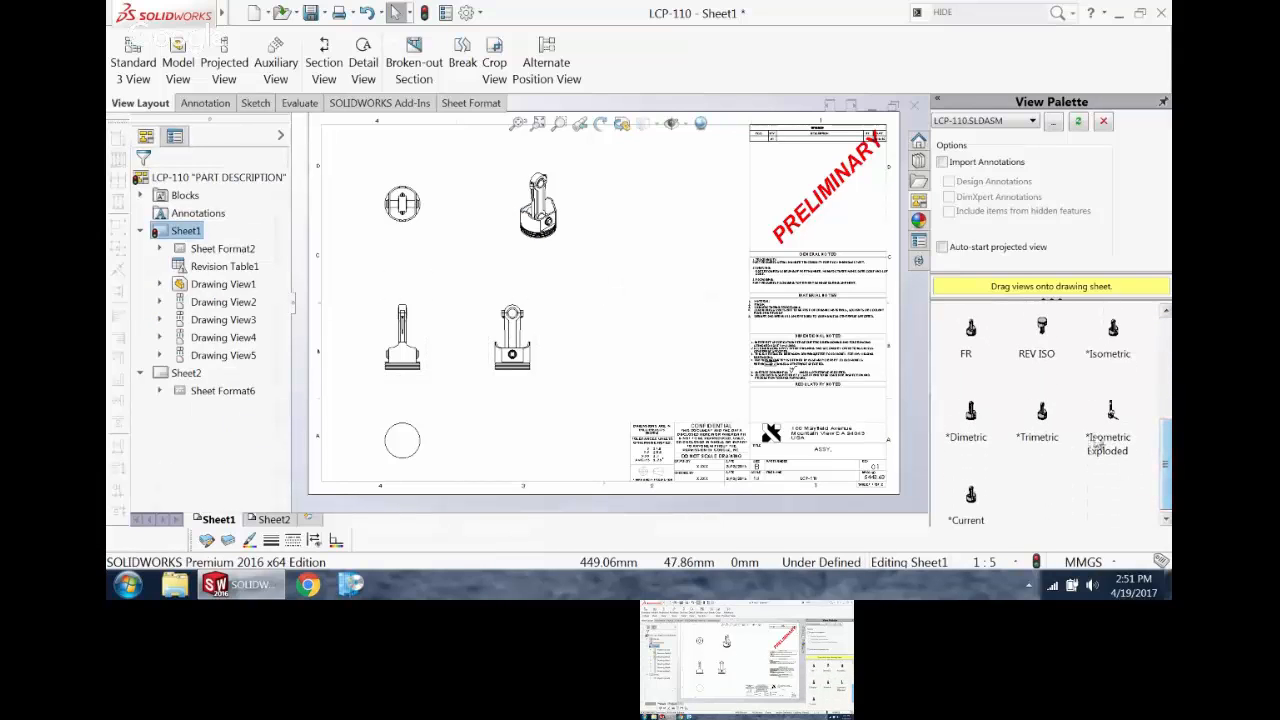
mouse_move(1105, 426)
left_mouse_down()
mouse_move(642, 383)
mouse_move(657, 363)
left_mouse_up()
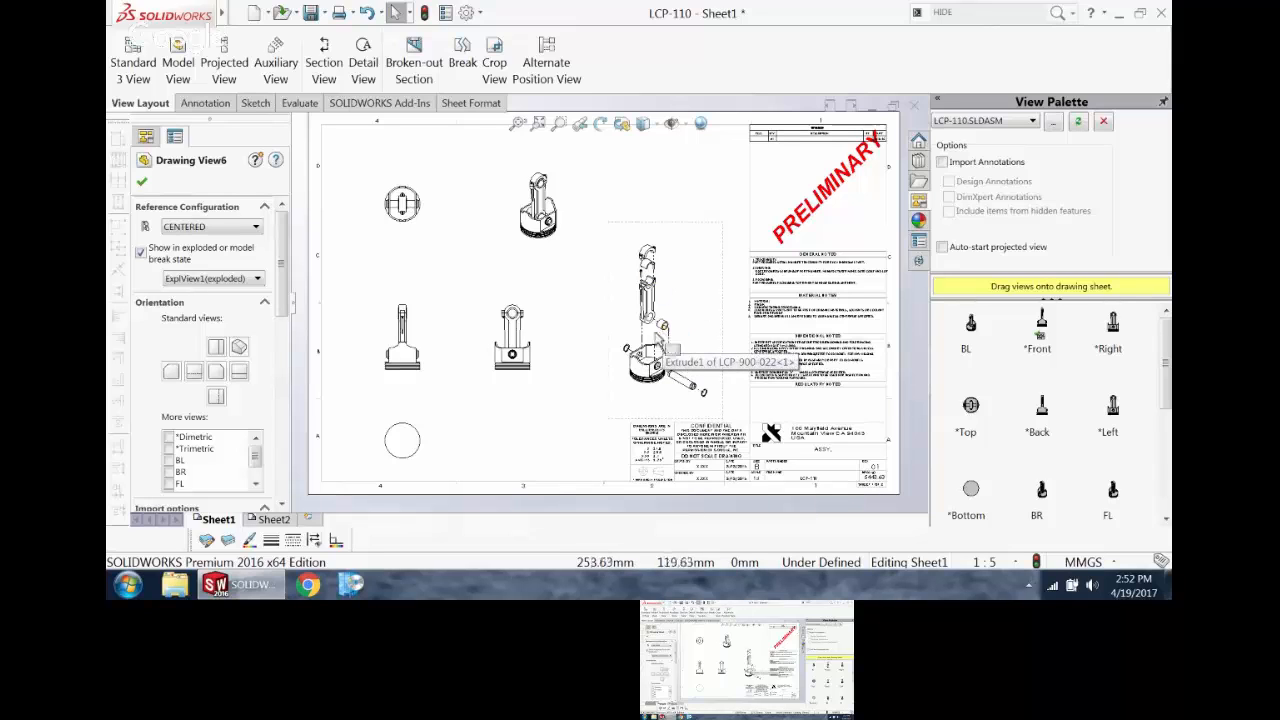
scroll(606, 409, "up", 2)
scroll(580, 380, "down", 3)
scroll(568, 354, "up", 2)
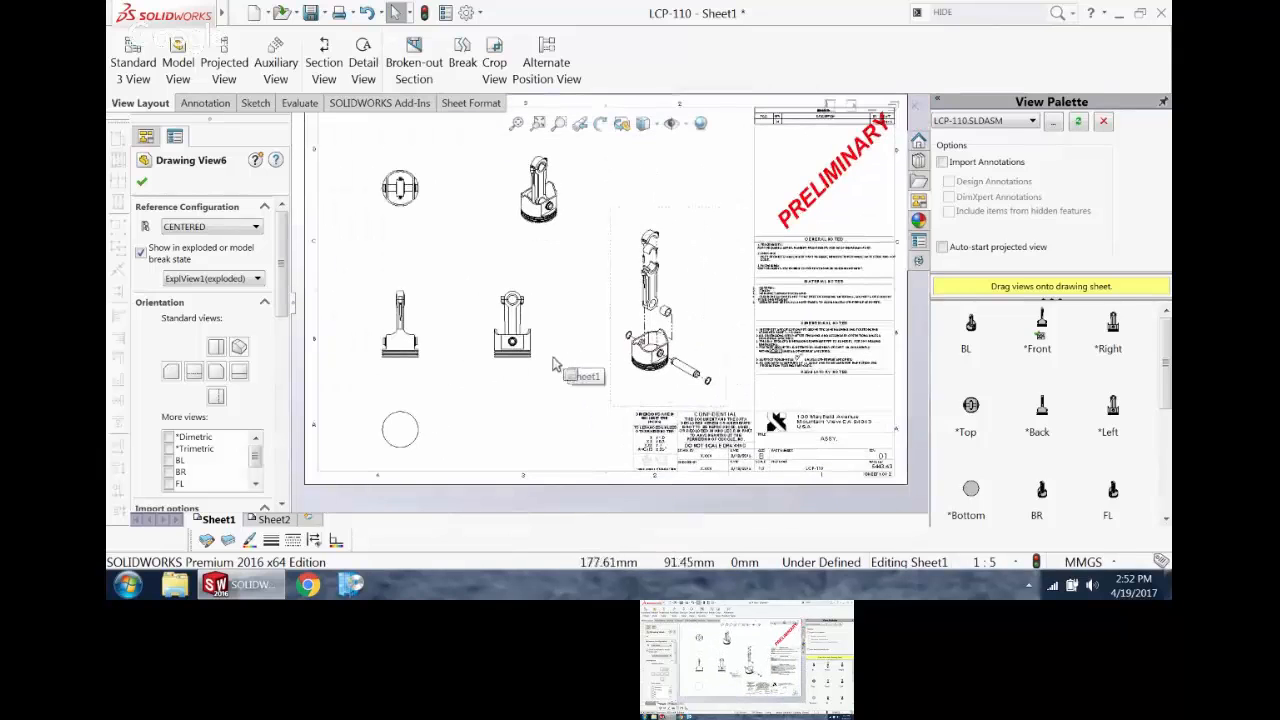
Step: Set the right projected view's reference configuration to LEFT
scroll(560, 350, "down", 2)
scroll(545, 330, "up", 2)
scroll(545, 325, "up", 3)
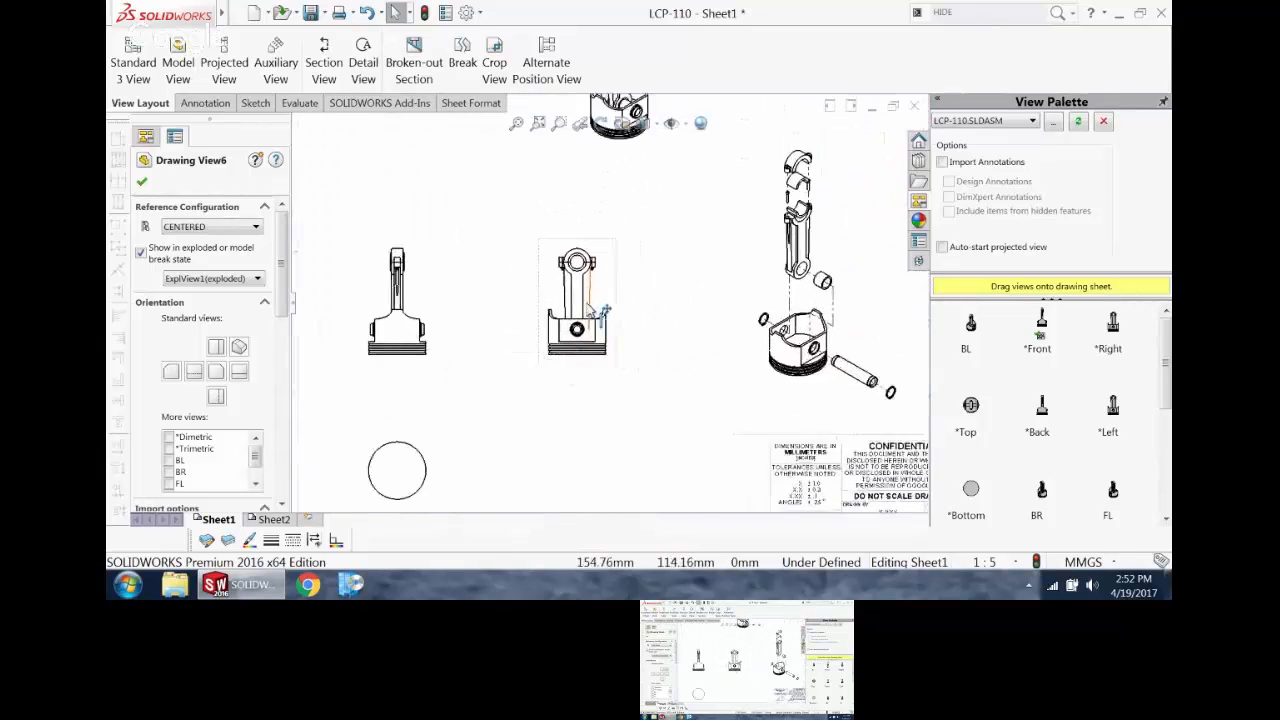
left_click(612, 300)
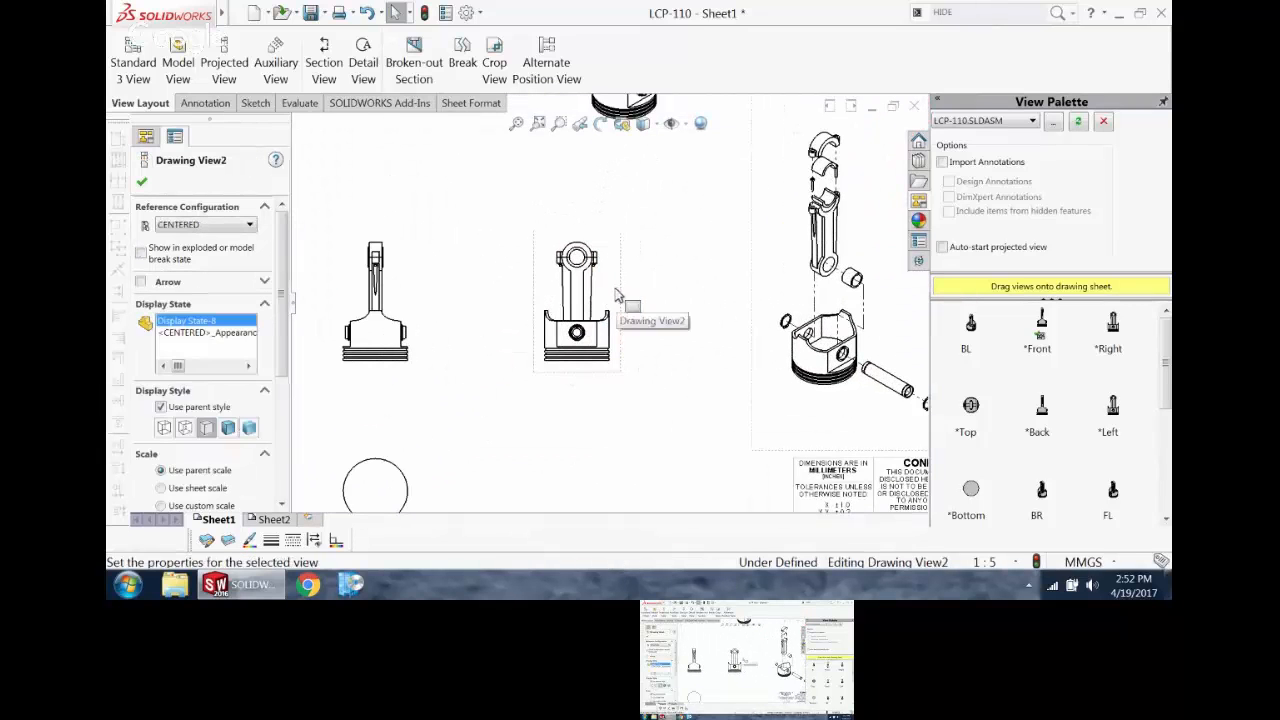
left_click(195, 225)
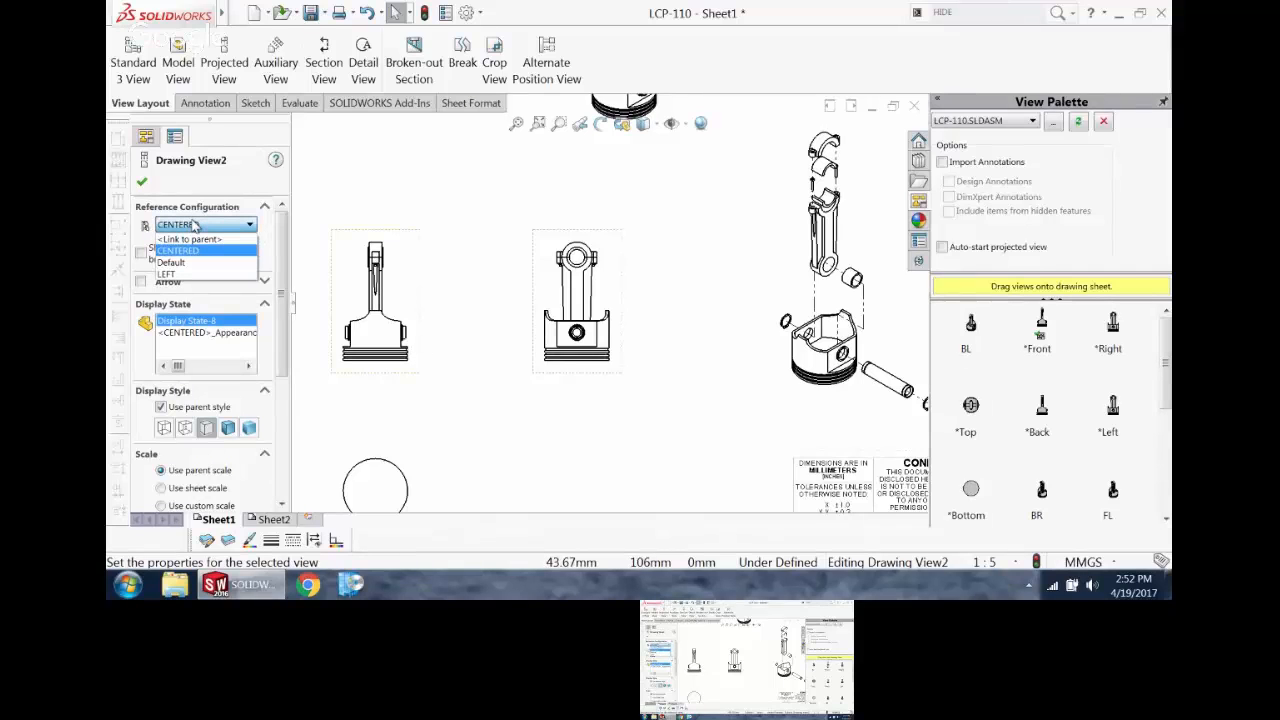
left_click(170, 273)
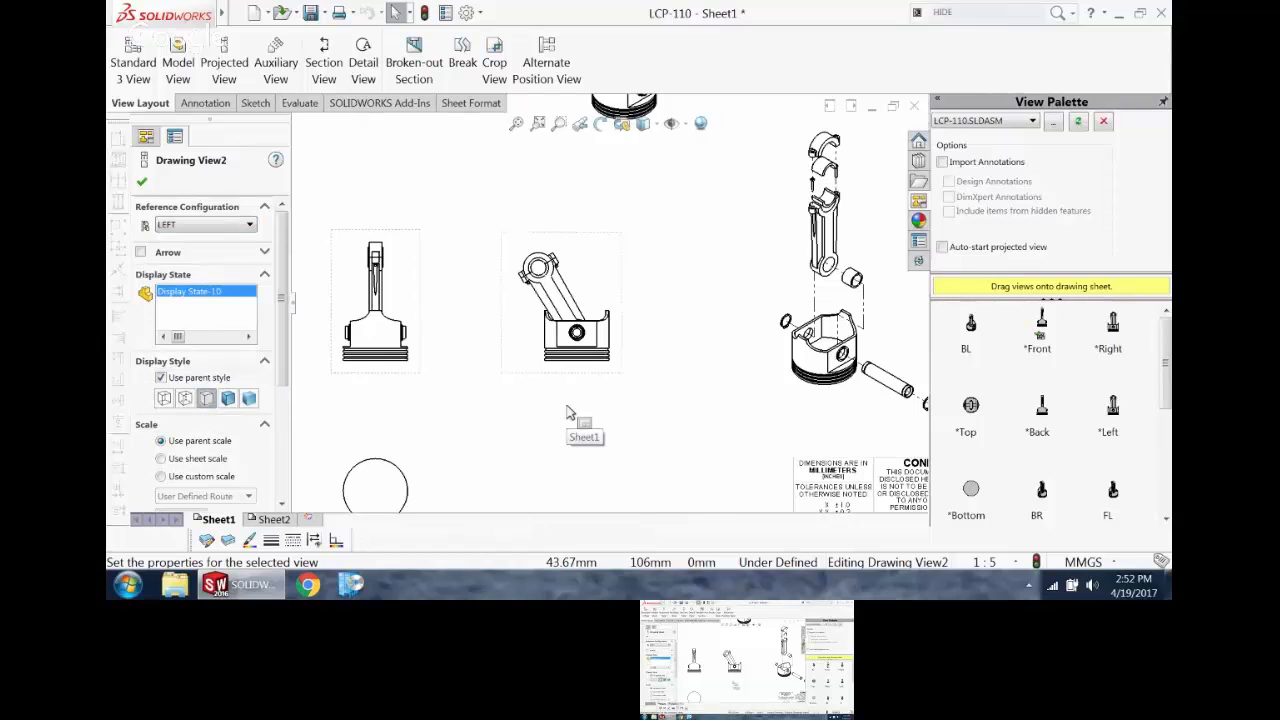
left_click(693, 284)
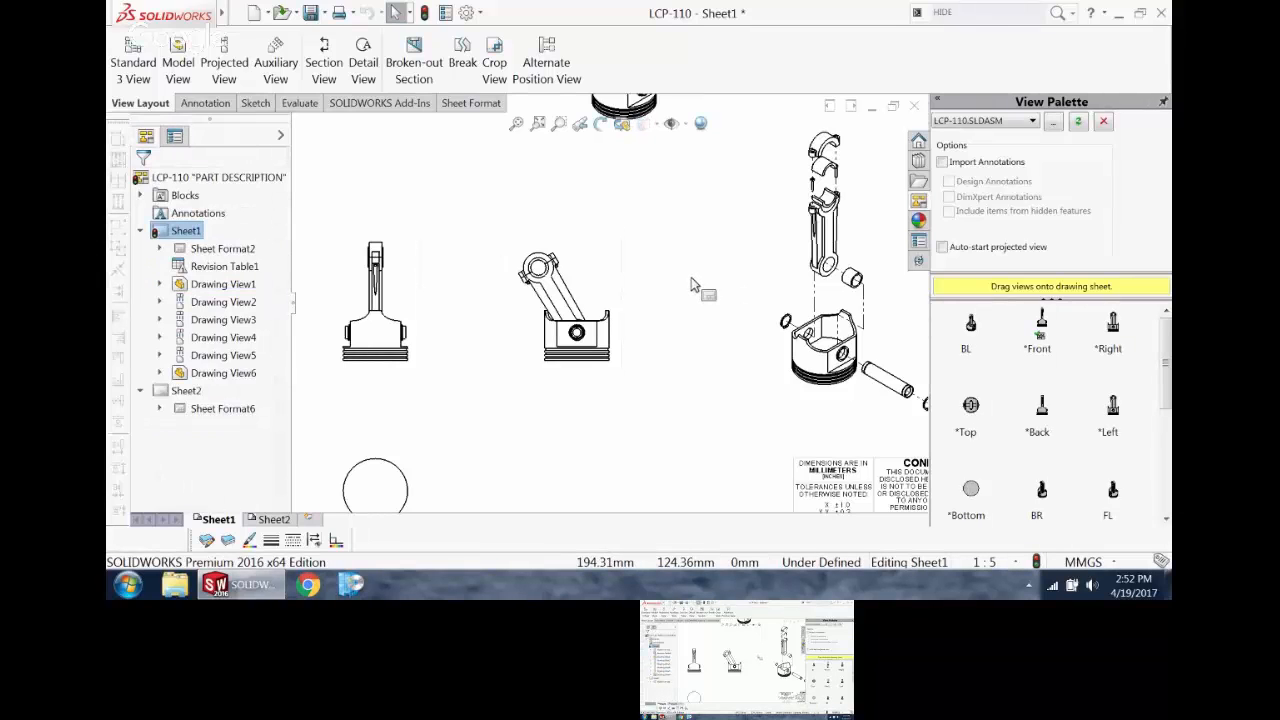
Step: Start an alternate position view on the right projected view with a new configuration named RIGHT
scroll(572, 321, "up", 3)
scroll(574, 330, "down", 3)
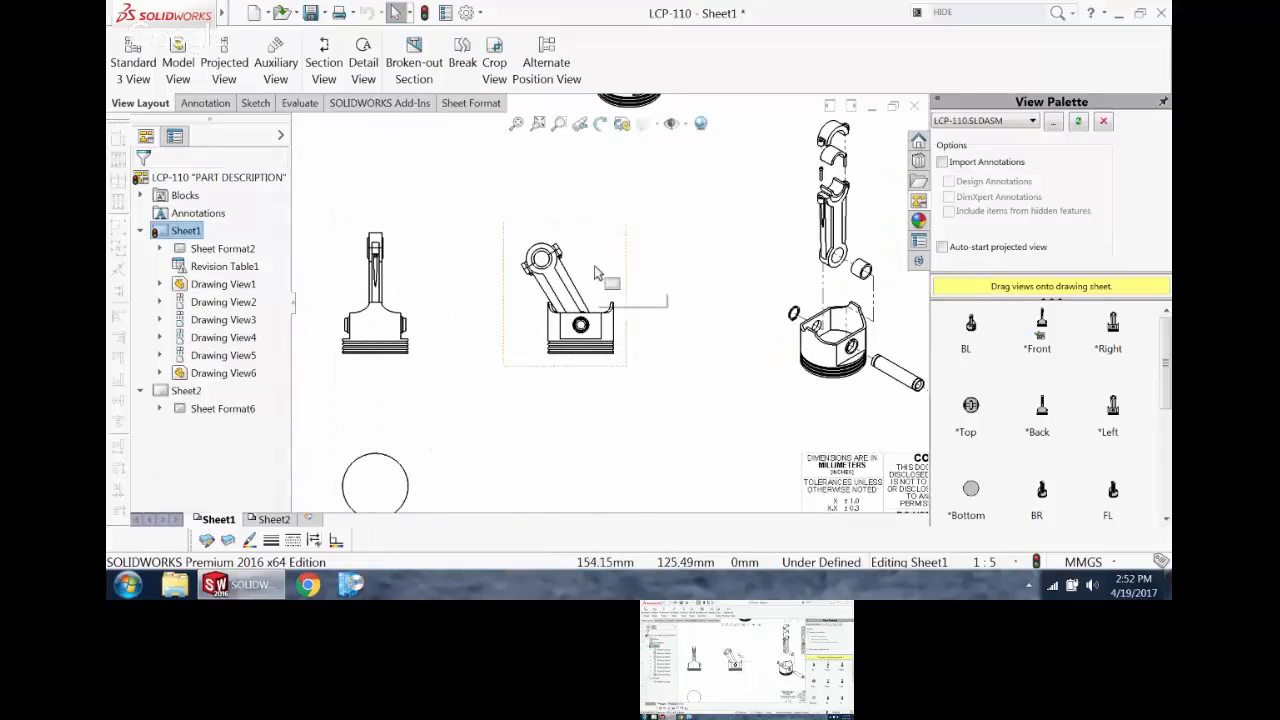
left_click(594, 266)
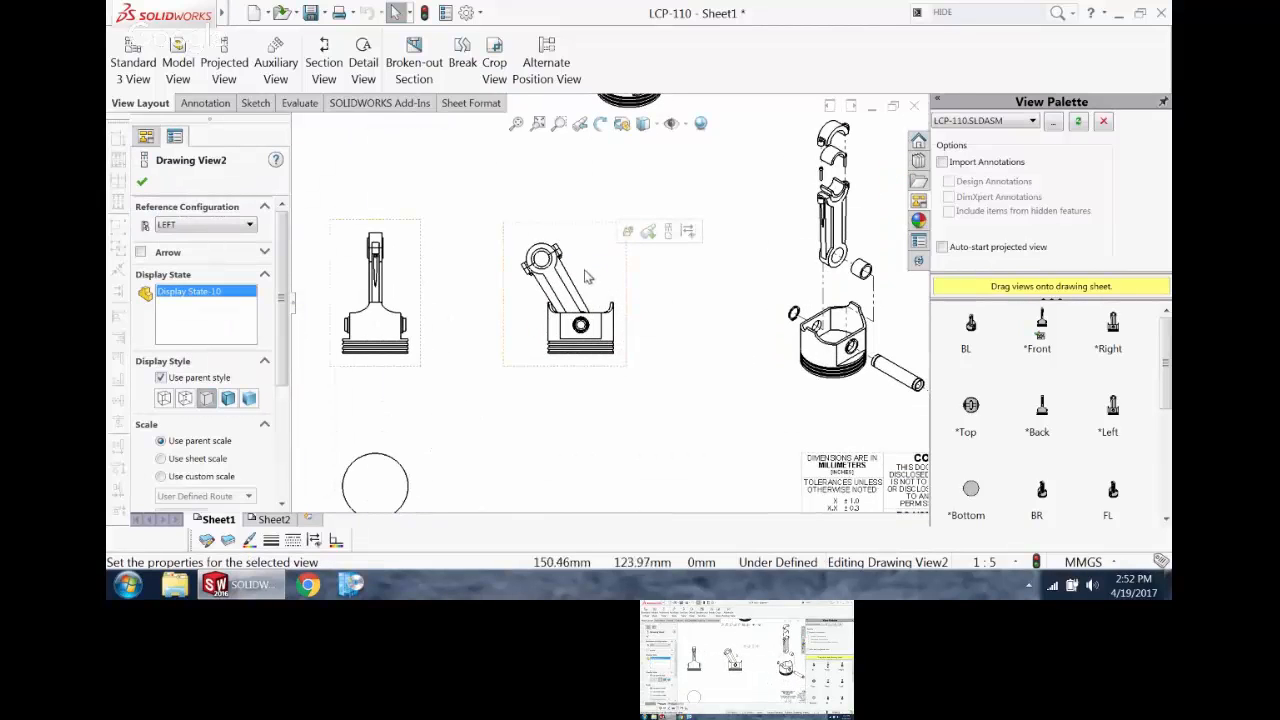
left_click(546, 58)
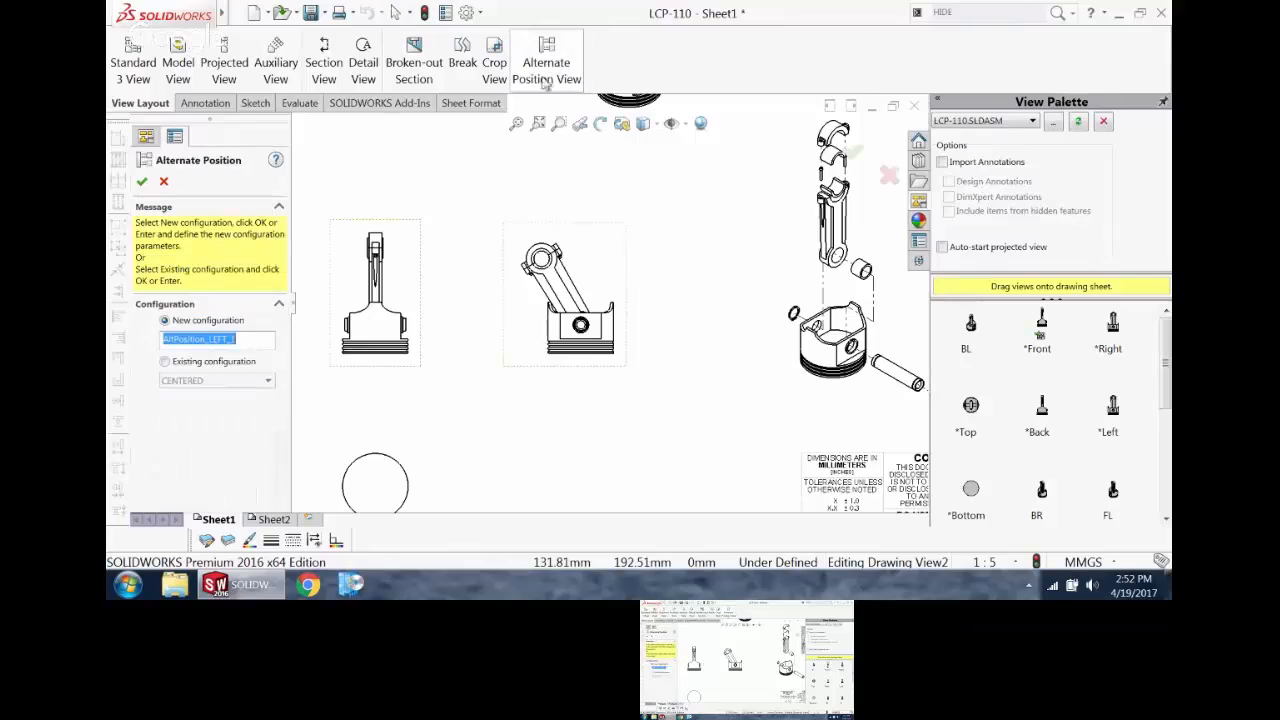
left_click(212, 384)
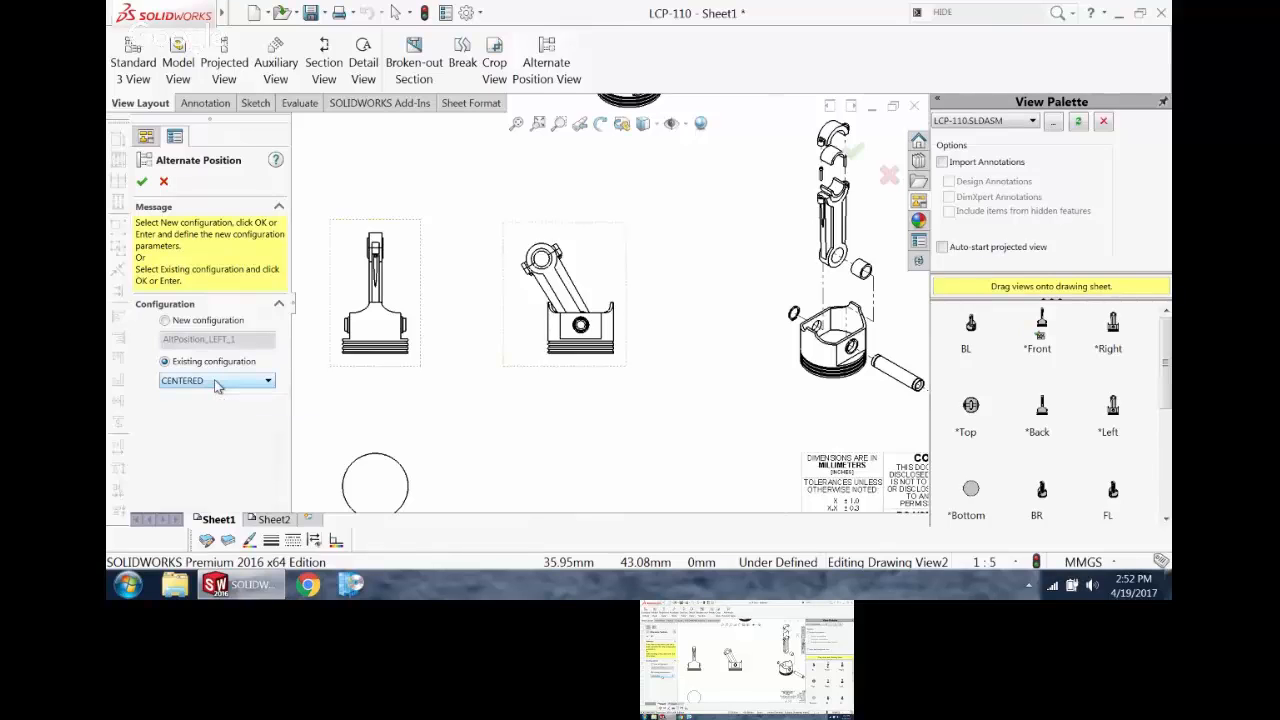
left_click(166, 321)
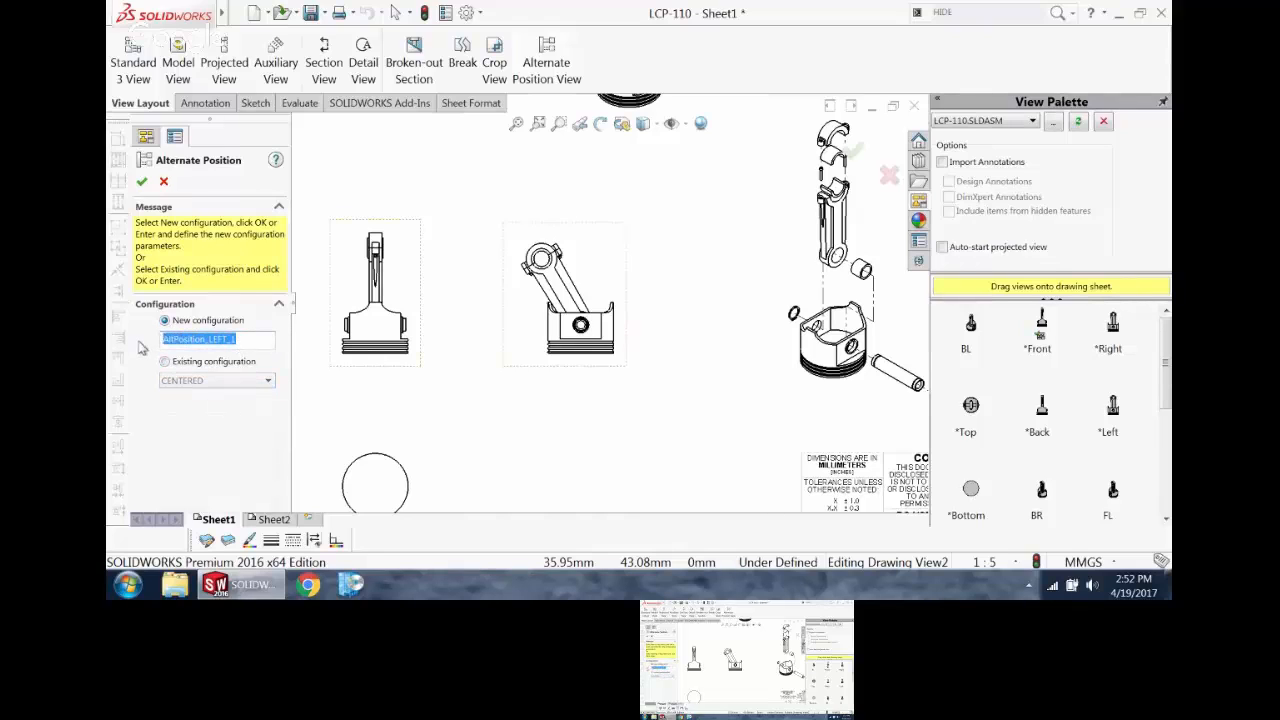
type("RIGHT")
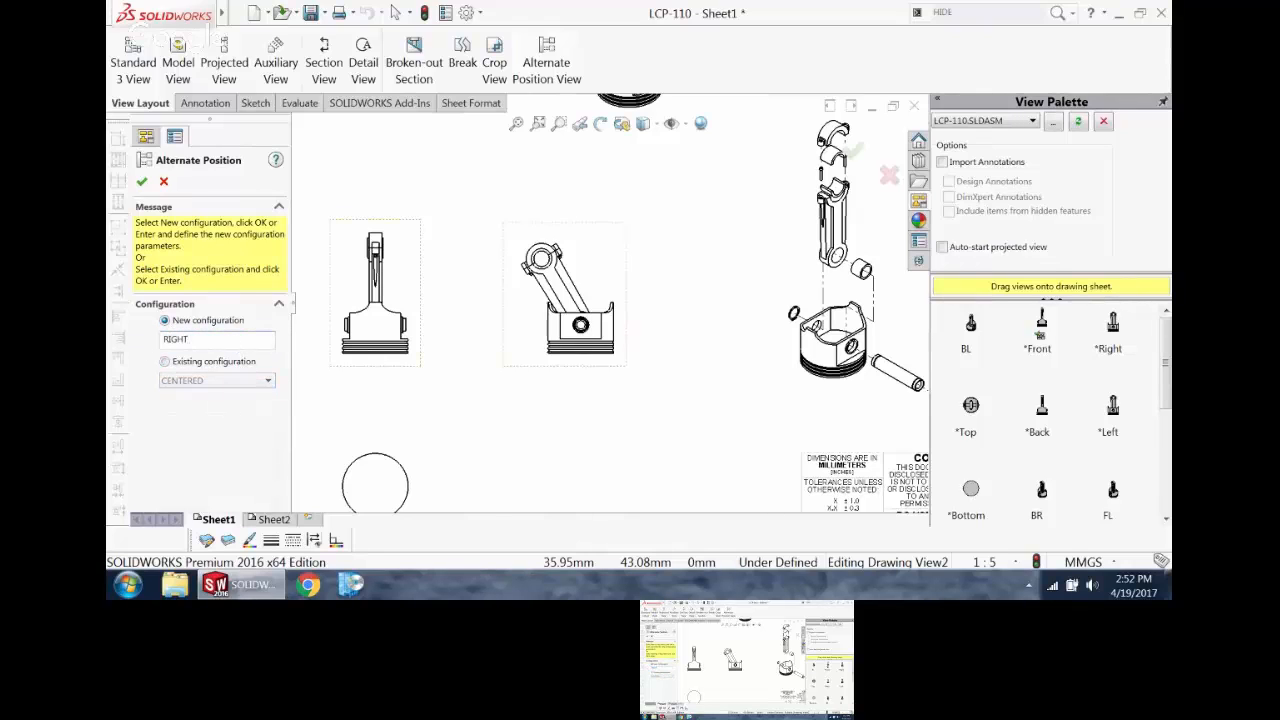
left_click(142, 182)
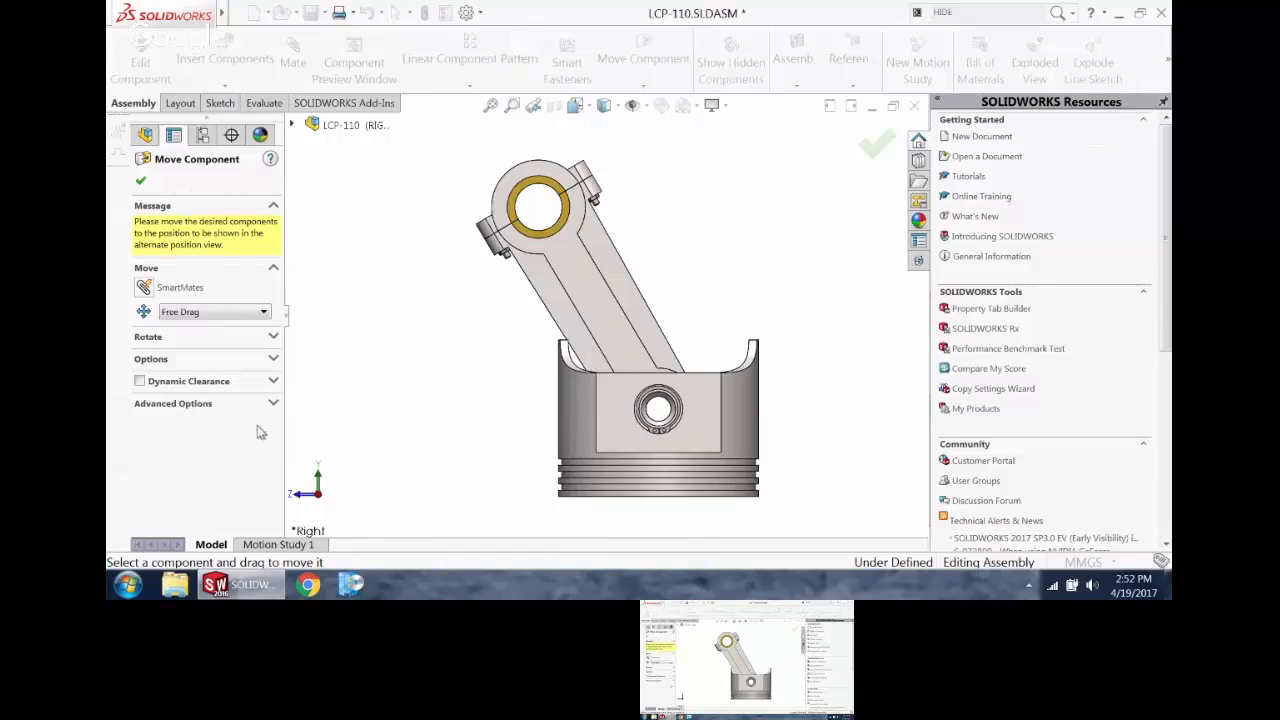
Step: Swing the connecting rod to the opposite side of the piston with Collision Detection enabled and accept the alternate position
left_click(222, 362)
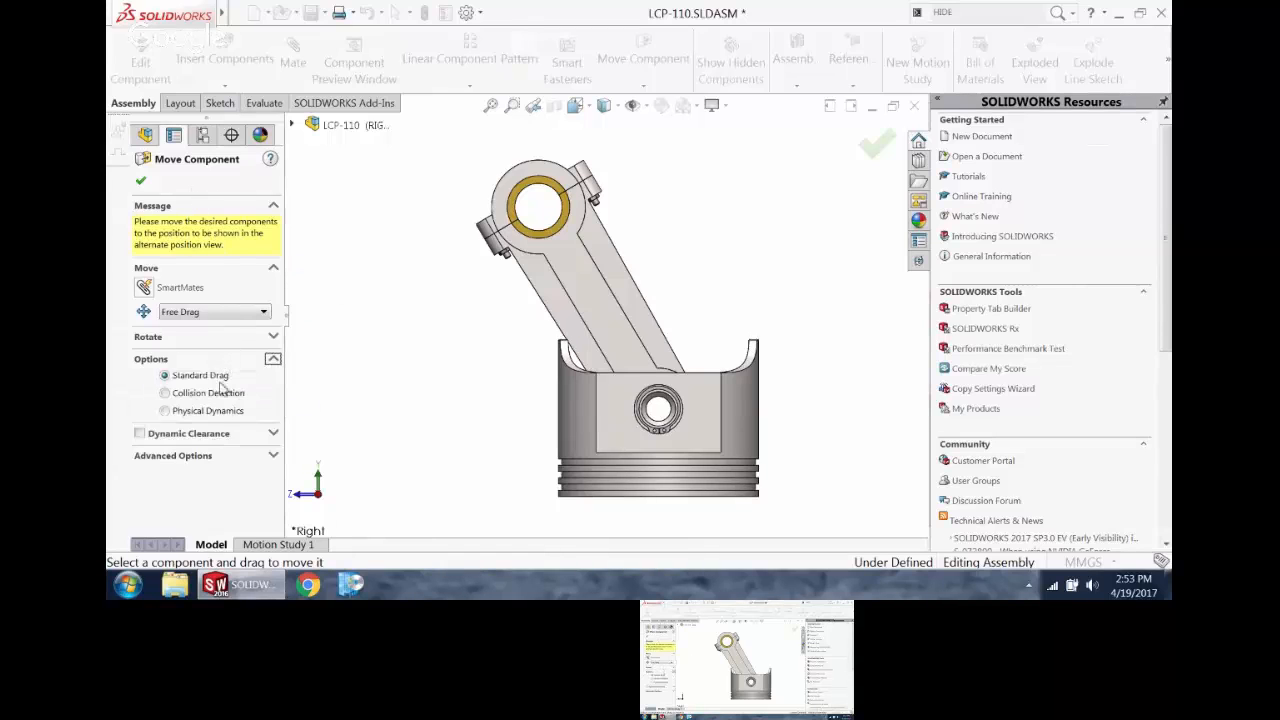
left_click(208, 391)
left_click_drag(582, 272, 780, 338)
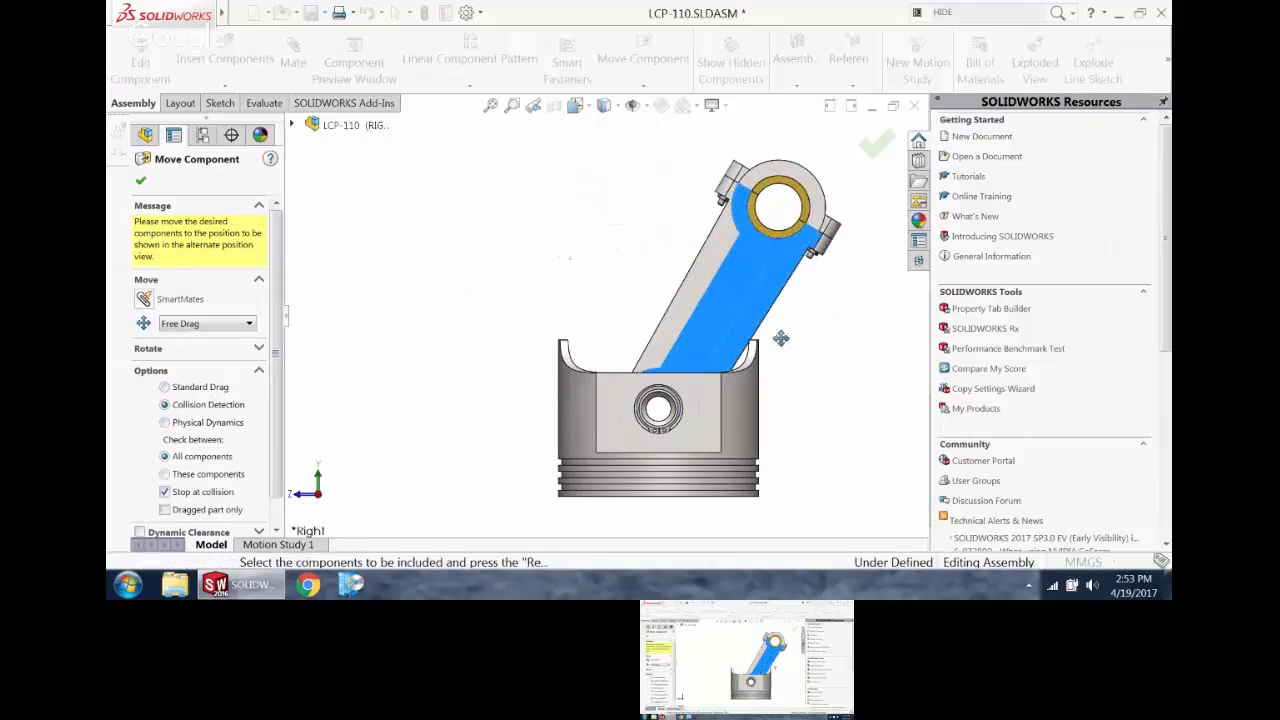
left_click(141, 181)
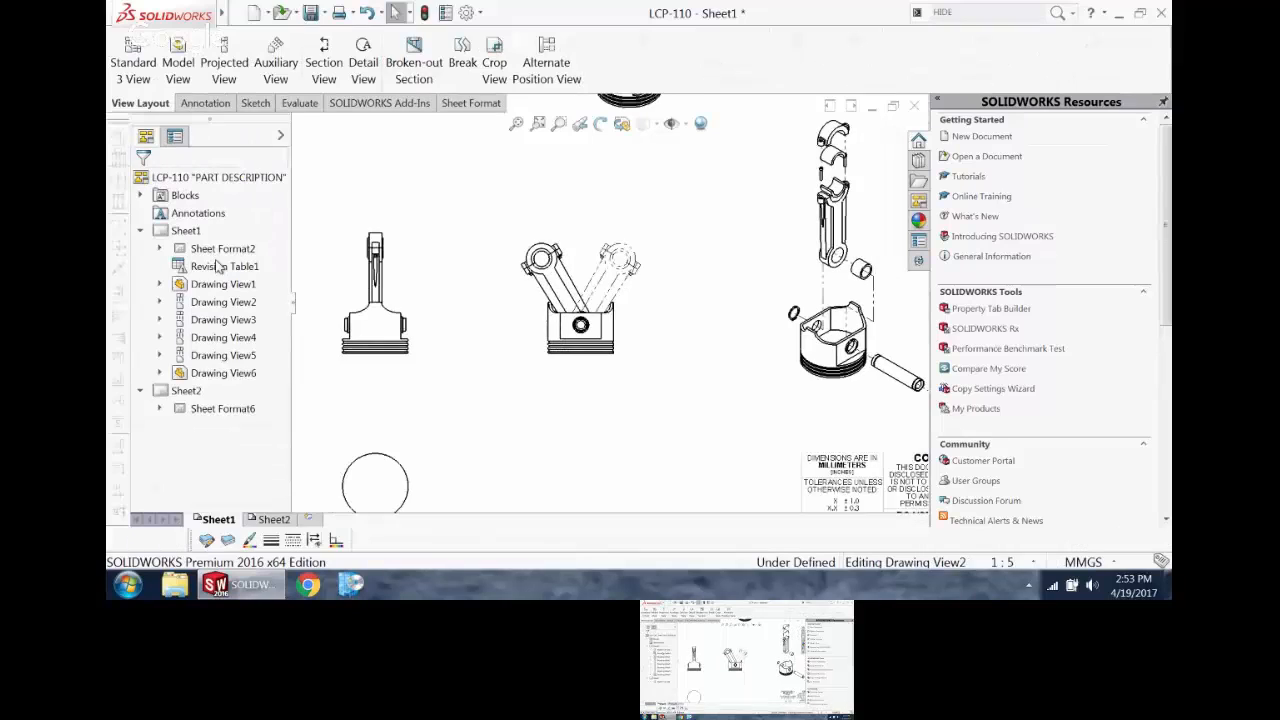
Step: Add center marks to the connecting rod's large bore in both the alternate and the main position of the right projected view
scroll(632, 285, "down", 5)
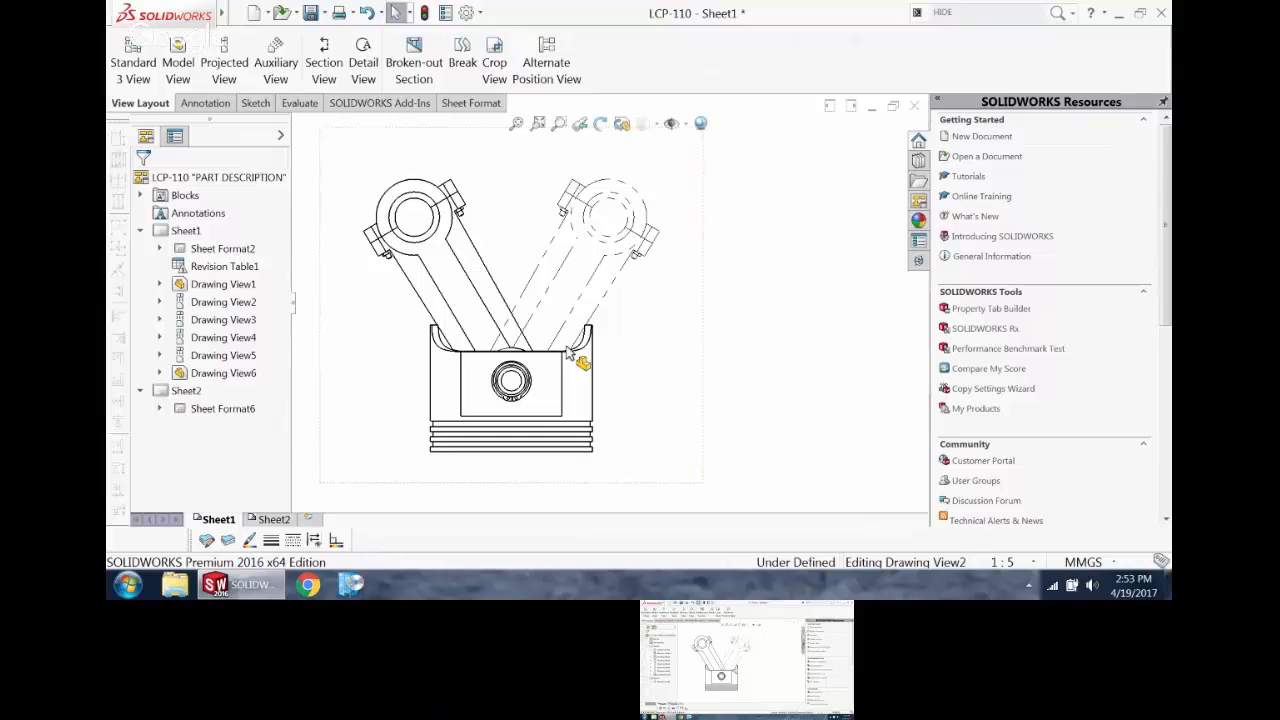
left_click(212, 104)
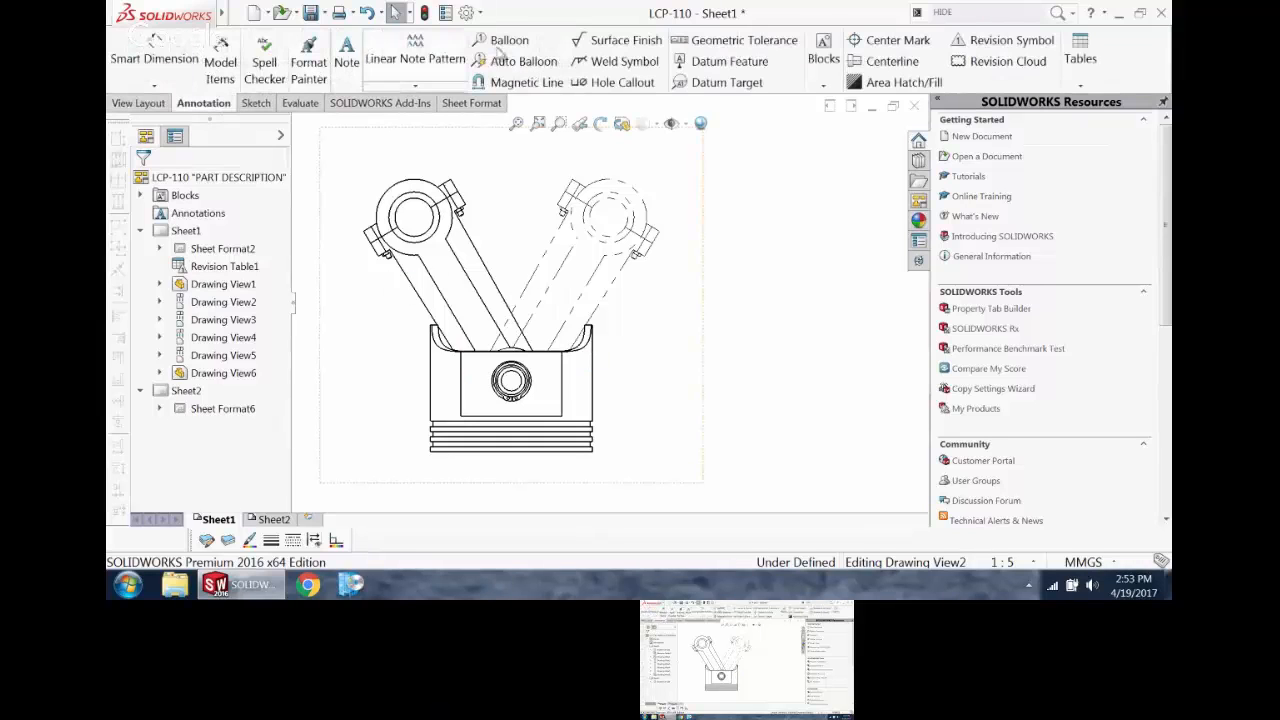
left_click(893, 40)
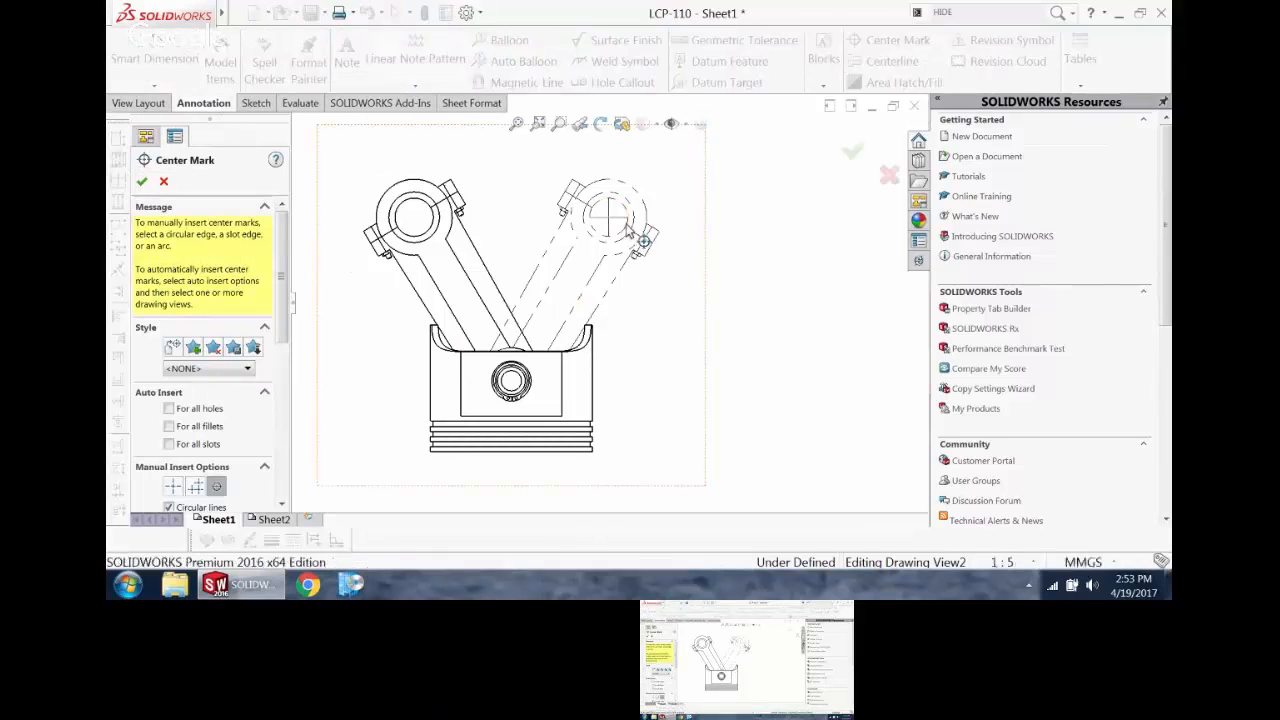
left_click(627, 226)
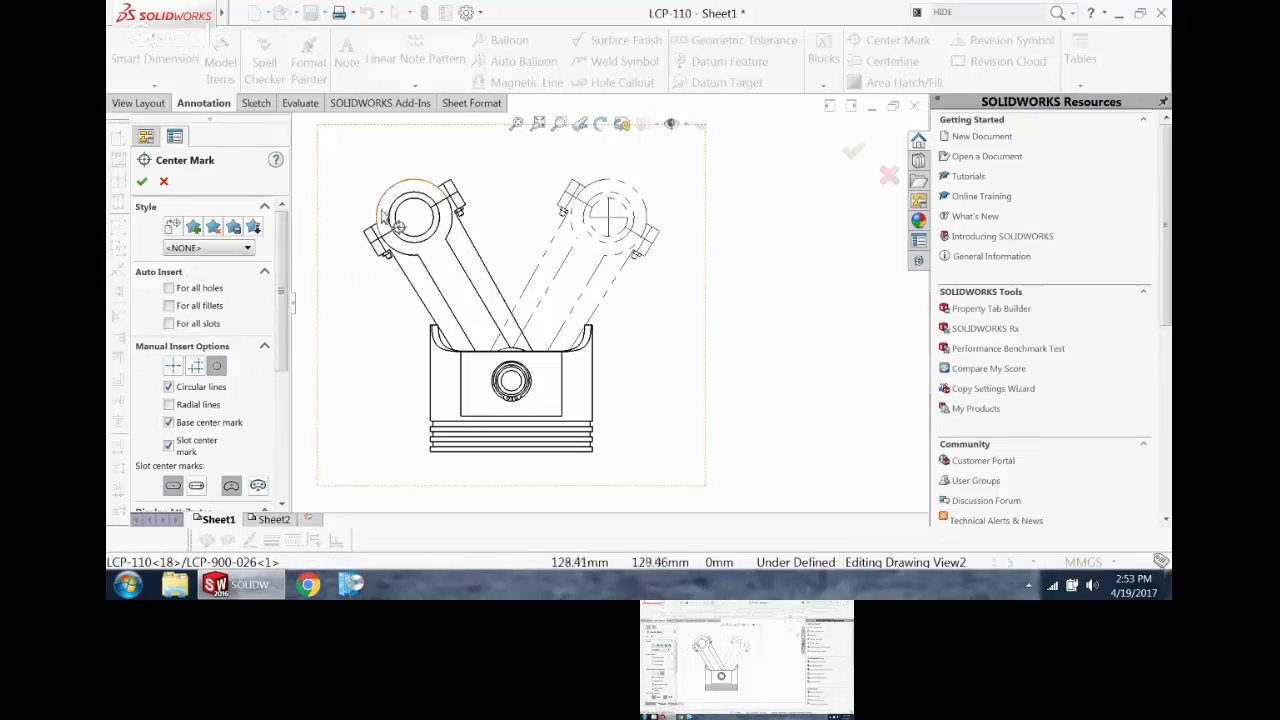
left_click(142, 181)
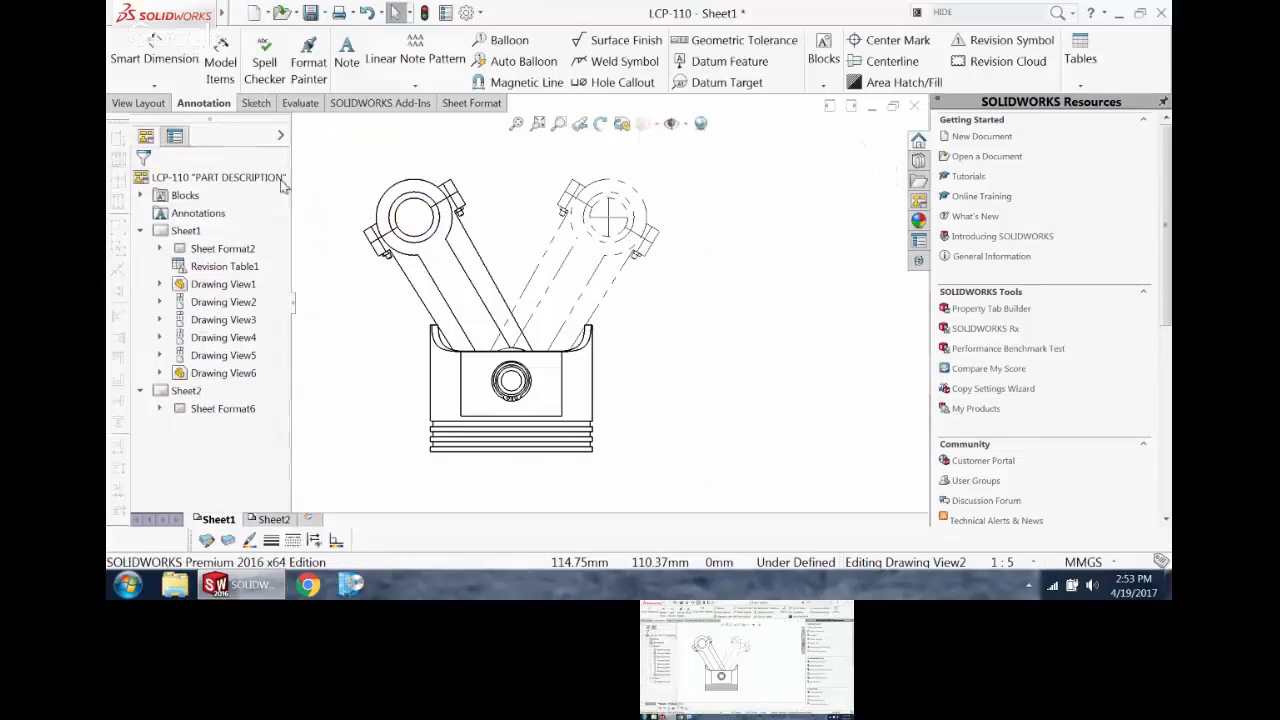
left_click(893, 40)
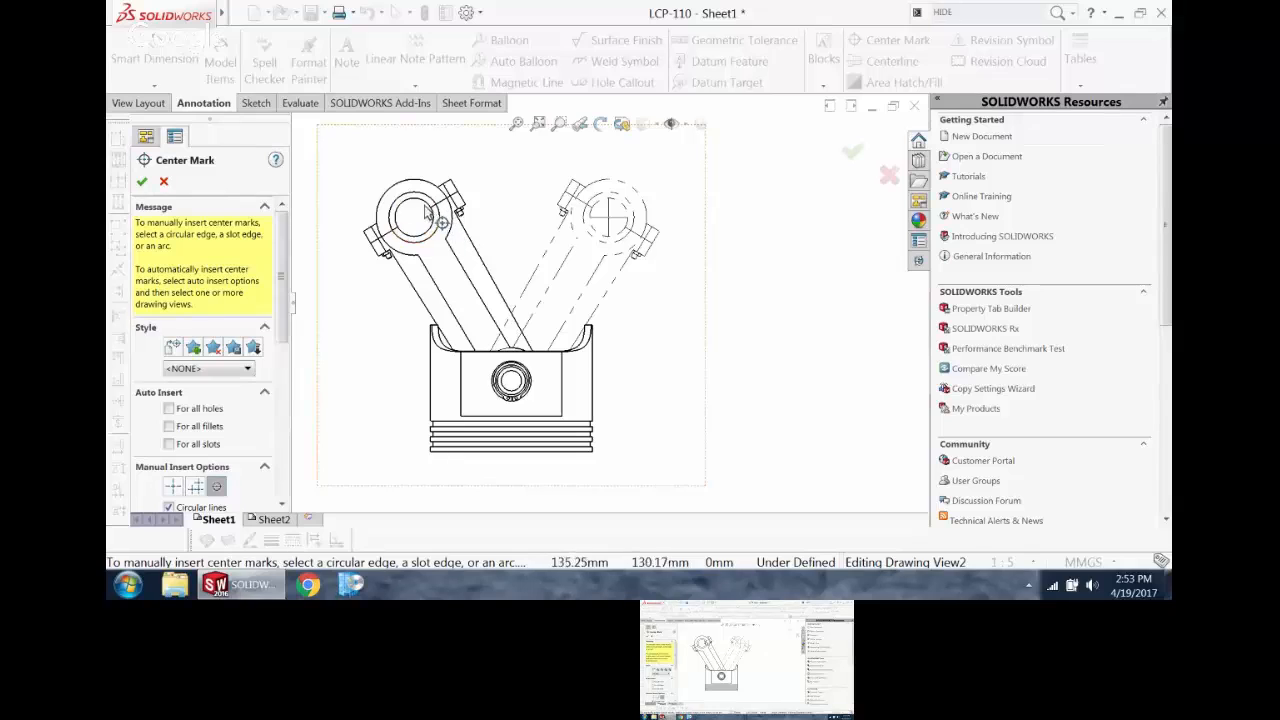
left_click(426, 212)
left_click(142, 181)
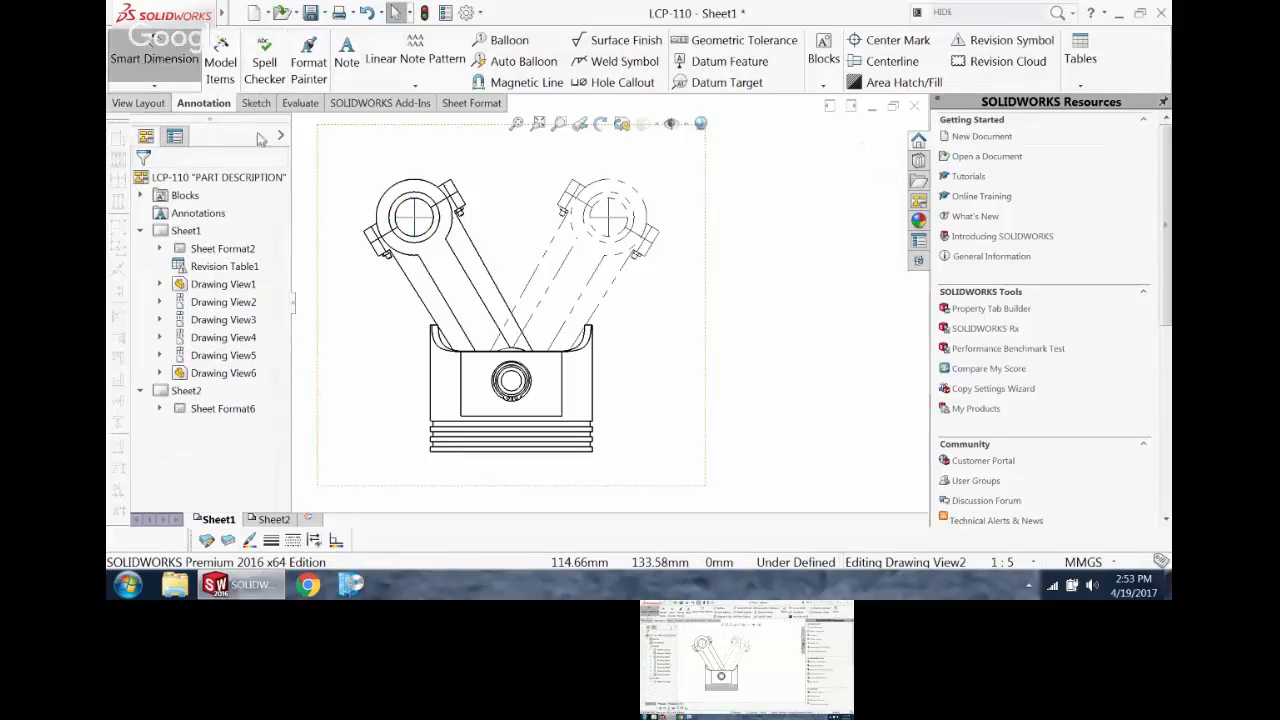
Step: Dimension the horizontal distance between the two large bore center marks, placing the dimension above the connecting rods
left_click(416, 220)
left_click(608, 220)
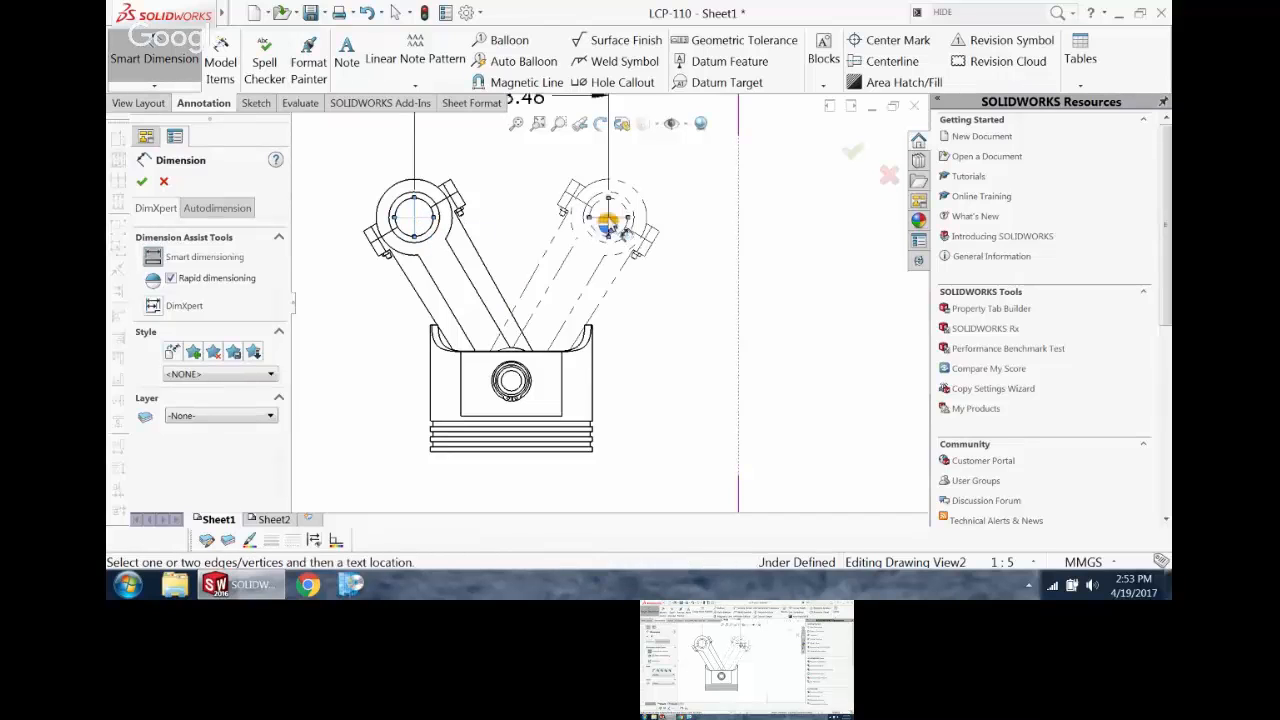
left_click(511, 147)
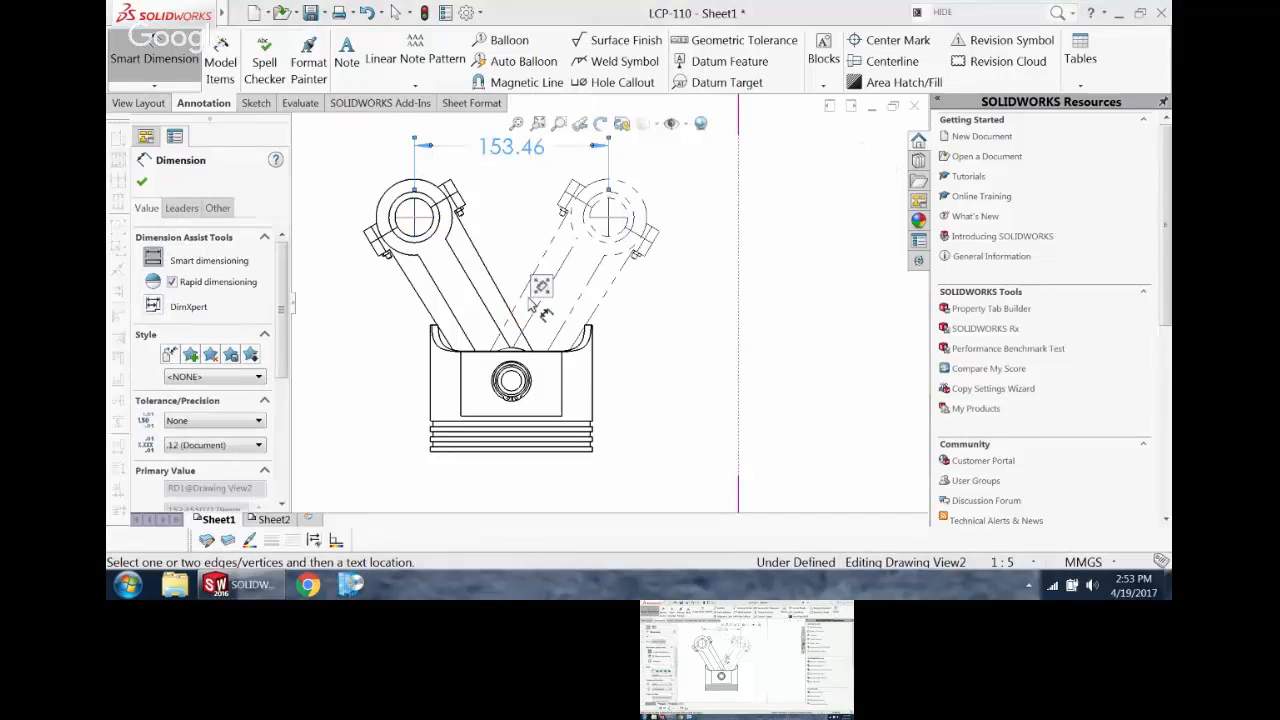
scroll(557, 290, "up", 3)
scroll(626, 171, "down", 2)
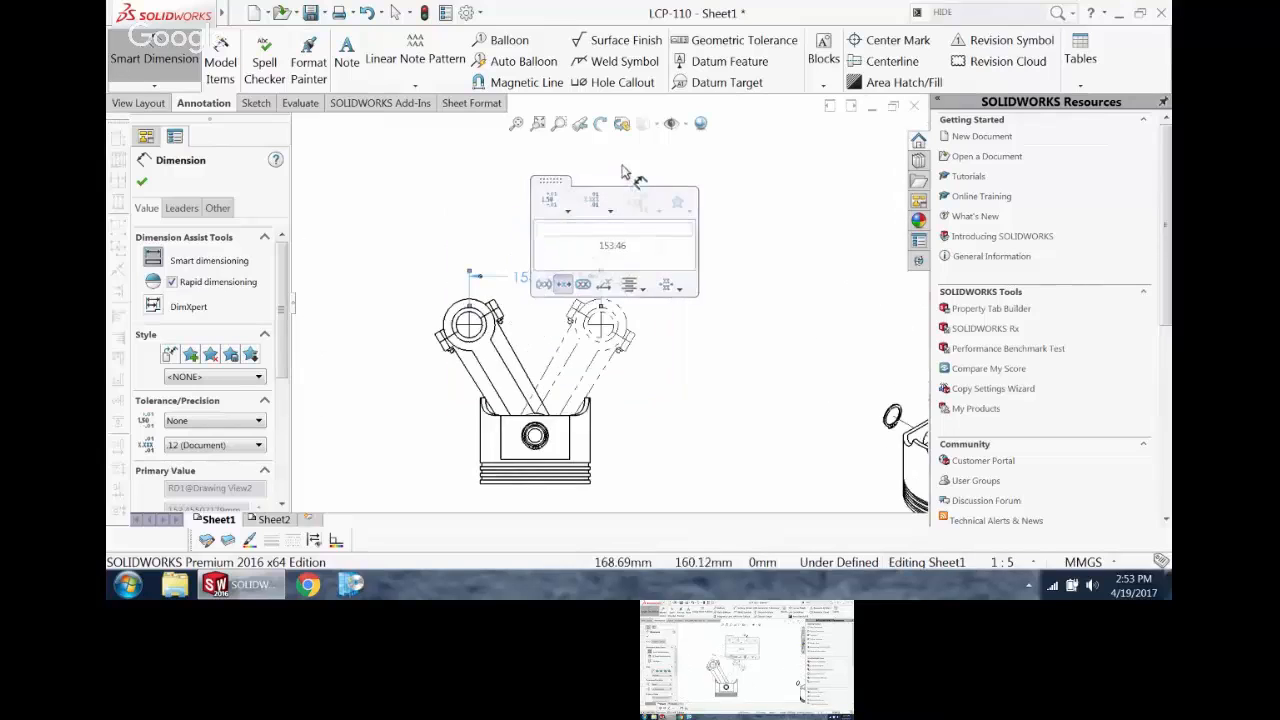
key("Escape")
key("f")
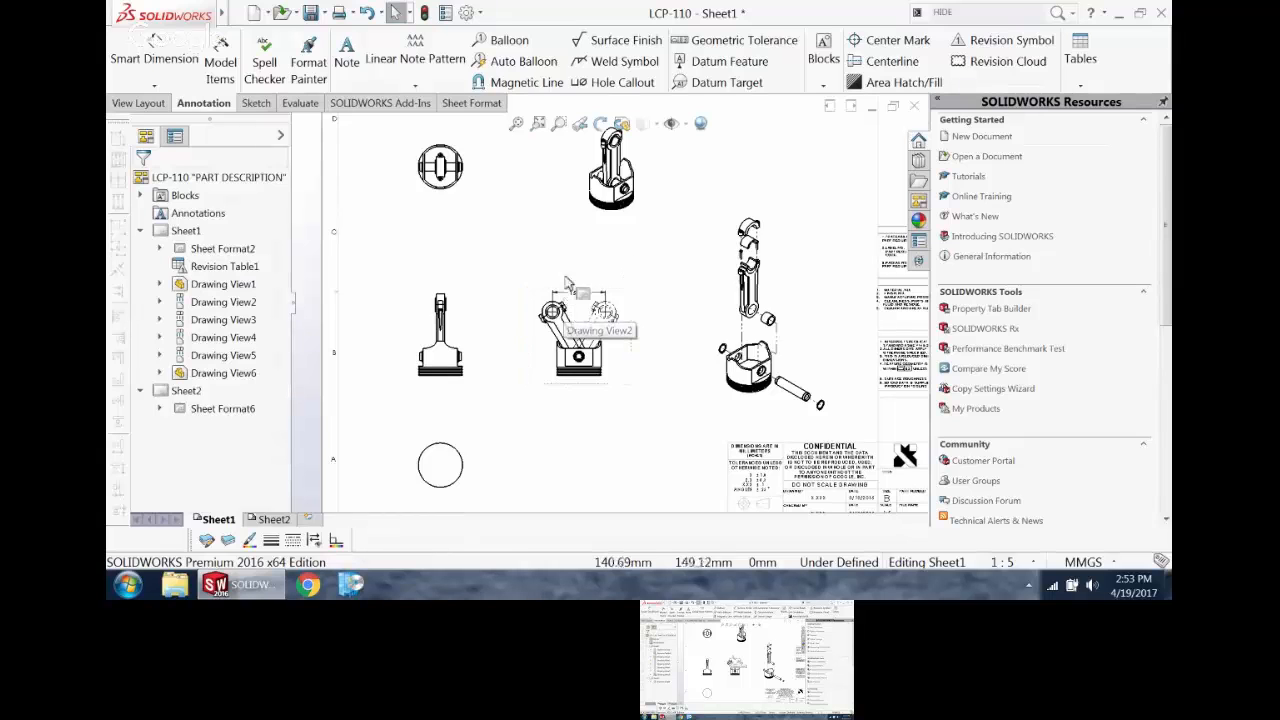
scroll(555, 365, "up", 2)
scroll(530, 358, "down", 4)
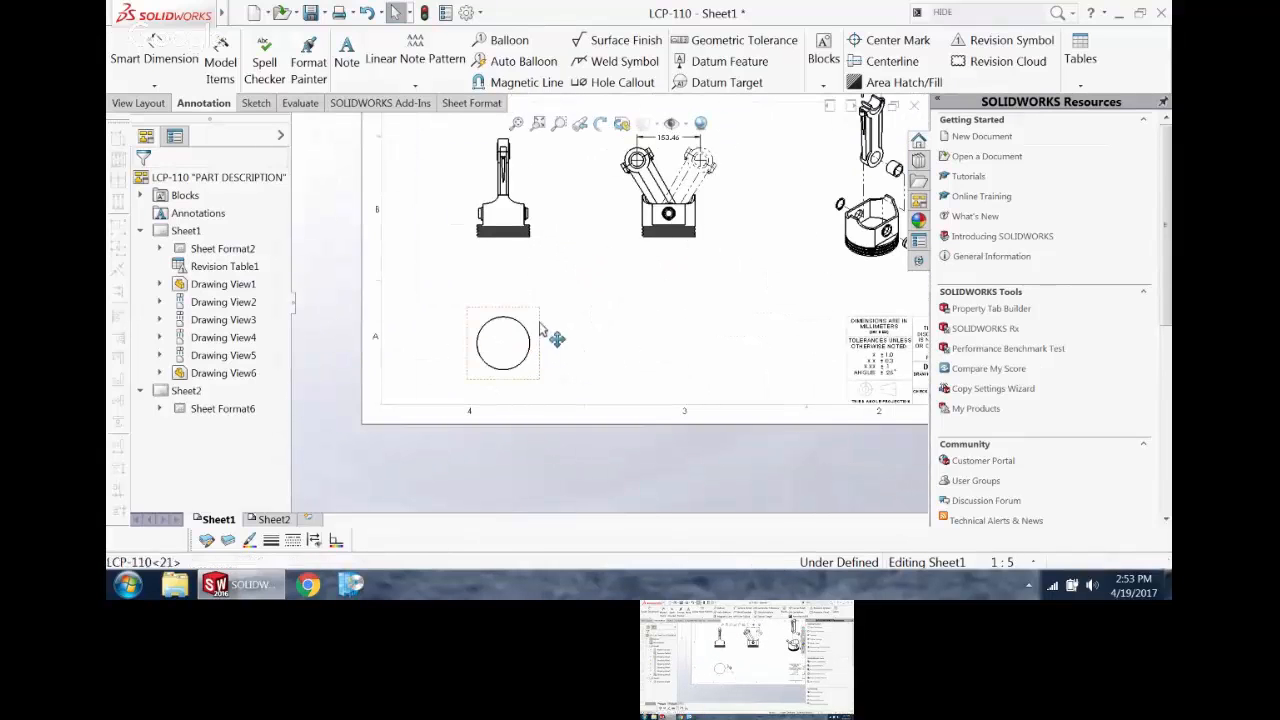
left_click(532, 352)
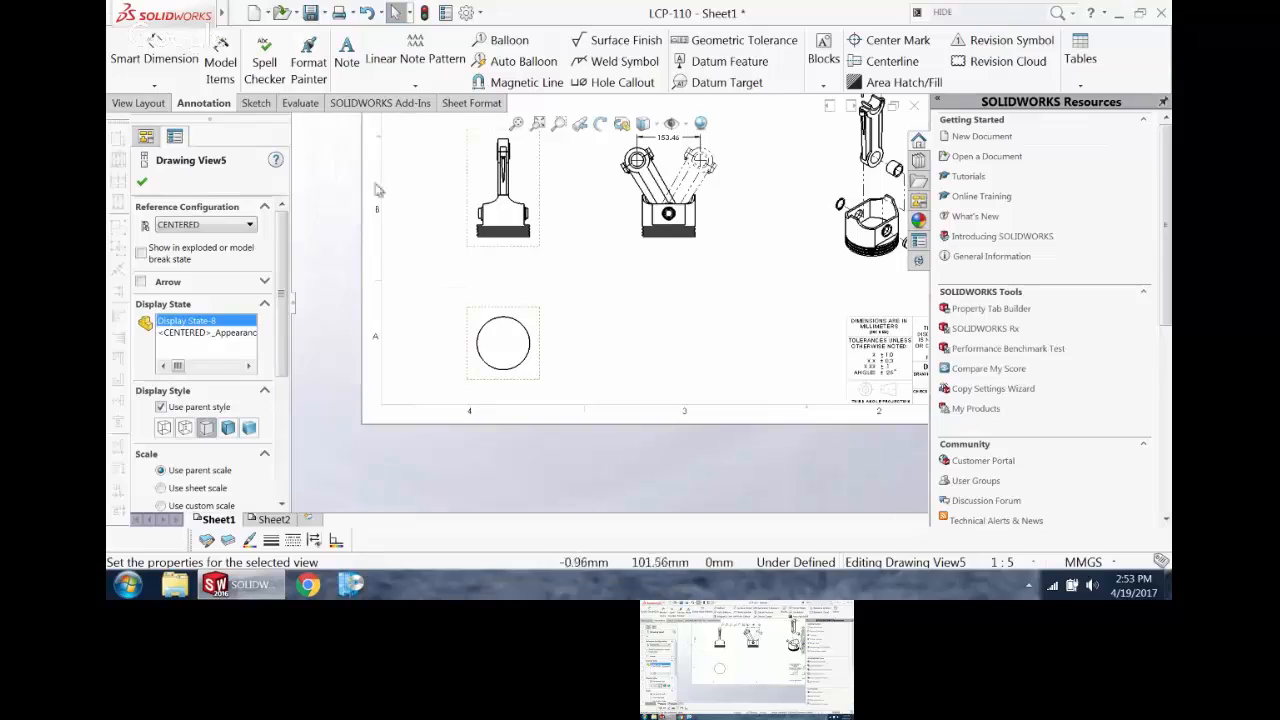
left_click(150, 104)
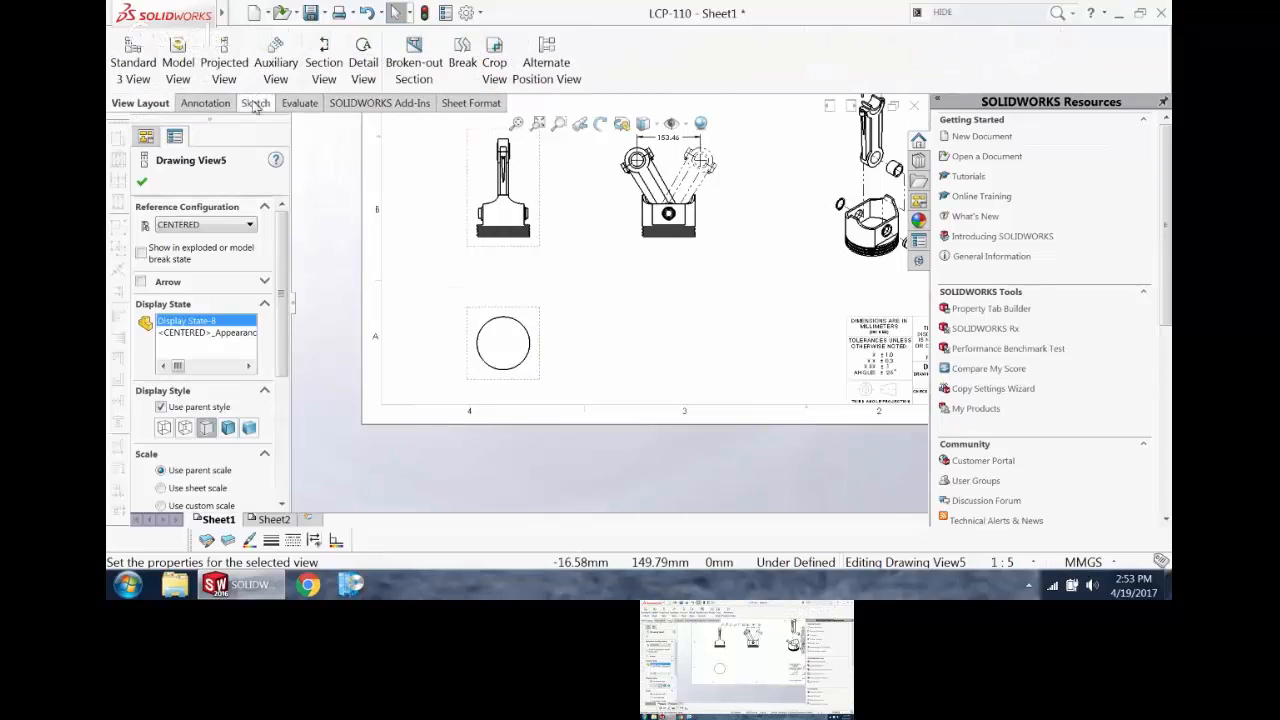
left_click(323, 55)
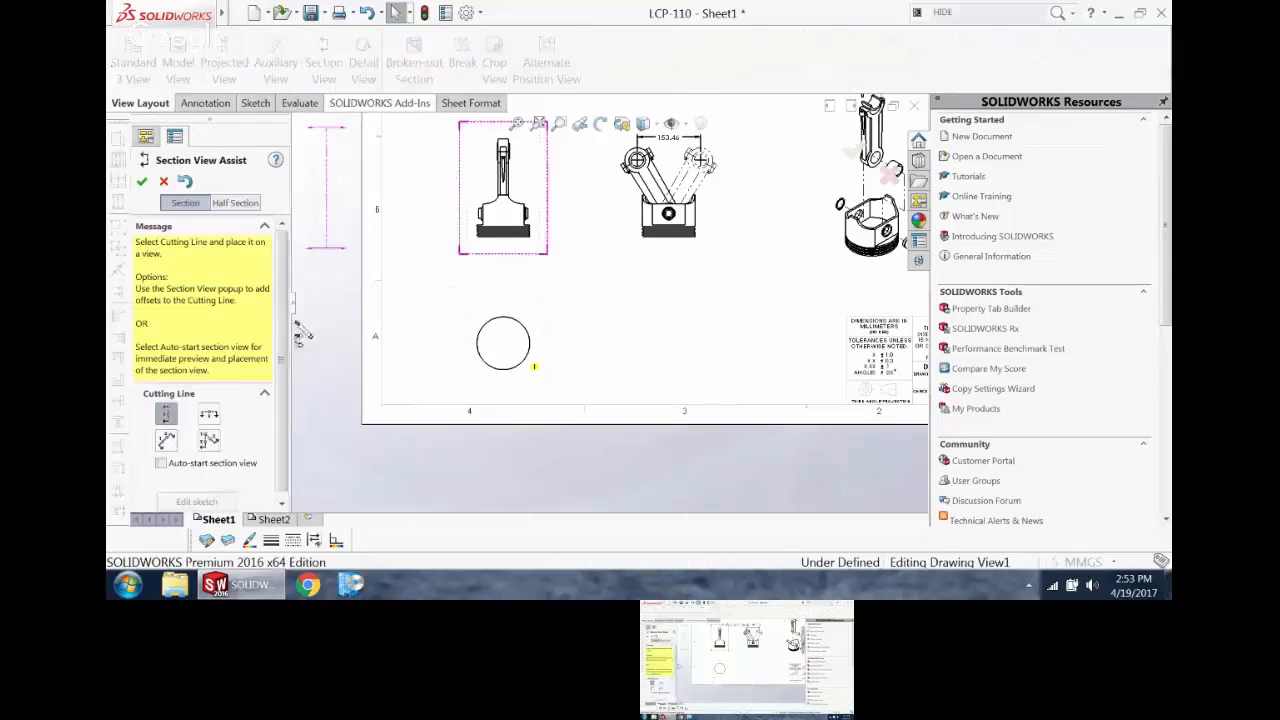
left_click(236, 204)
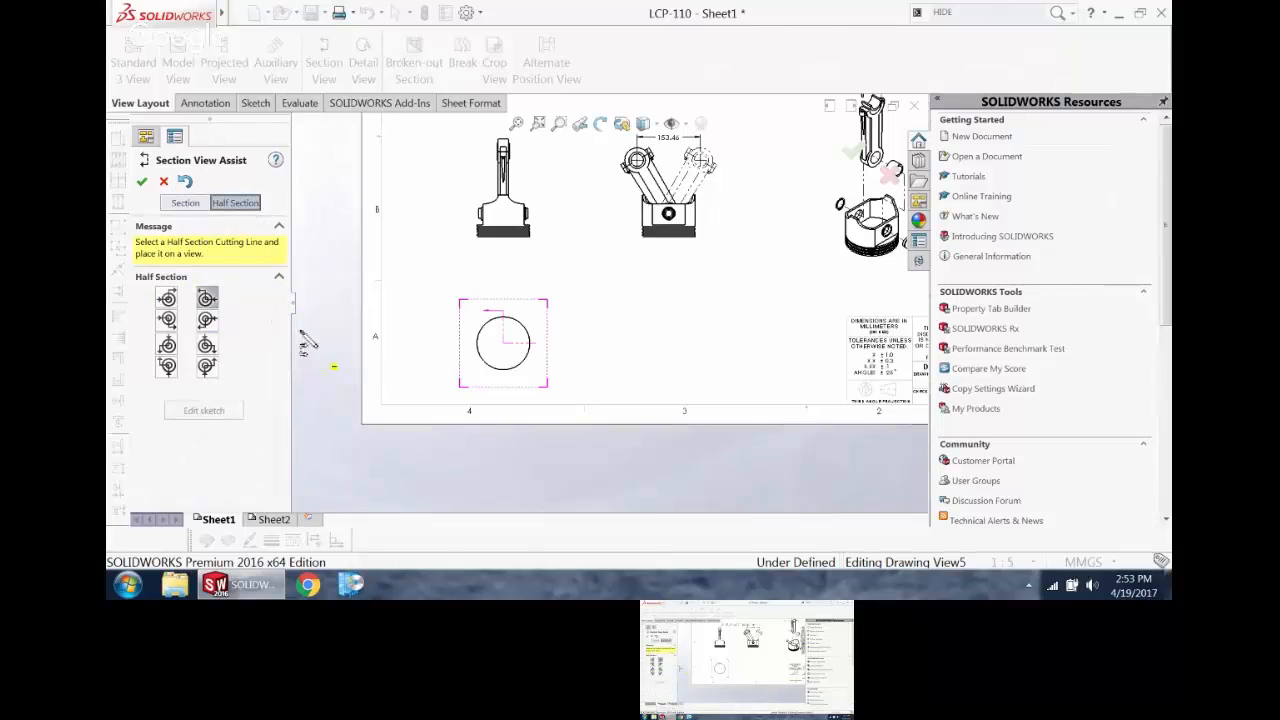
left_click(142, 183)
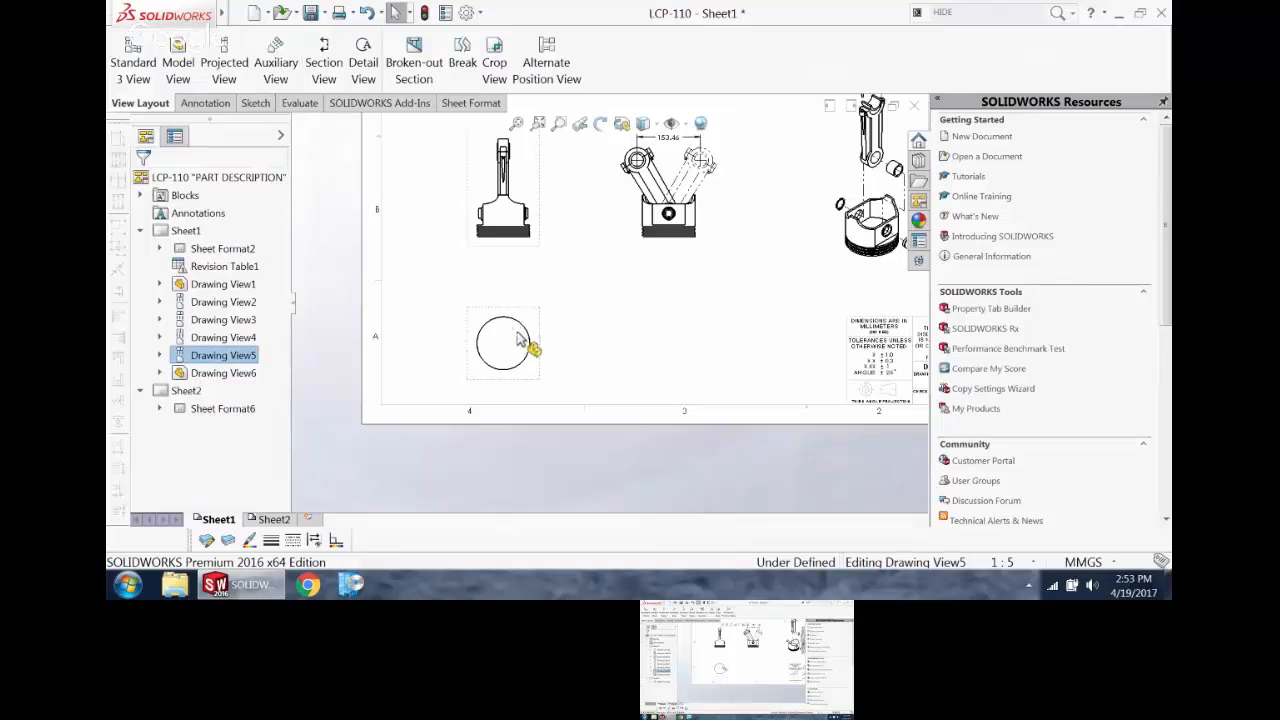
Step: Create a half section view from the center of the plain circular piston view and place it beside that view, below the alternate position view
left_click(322, 62)
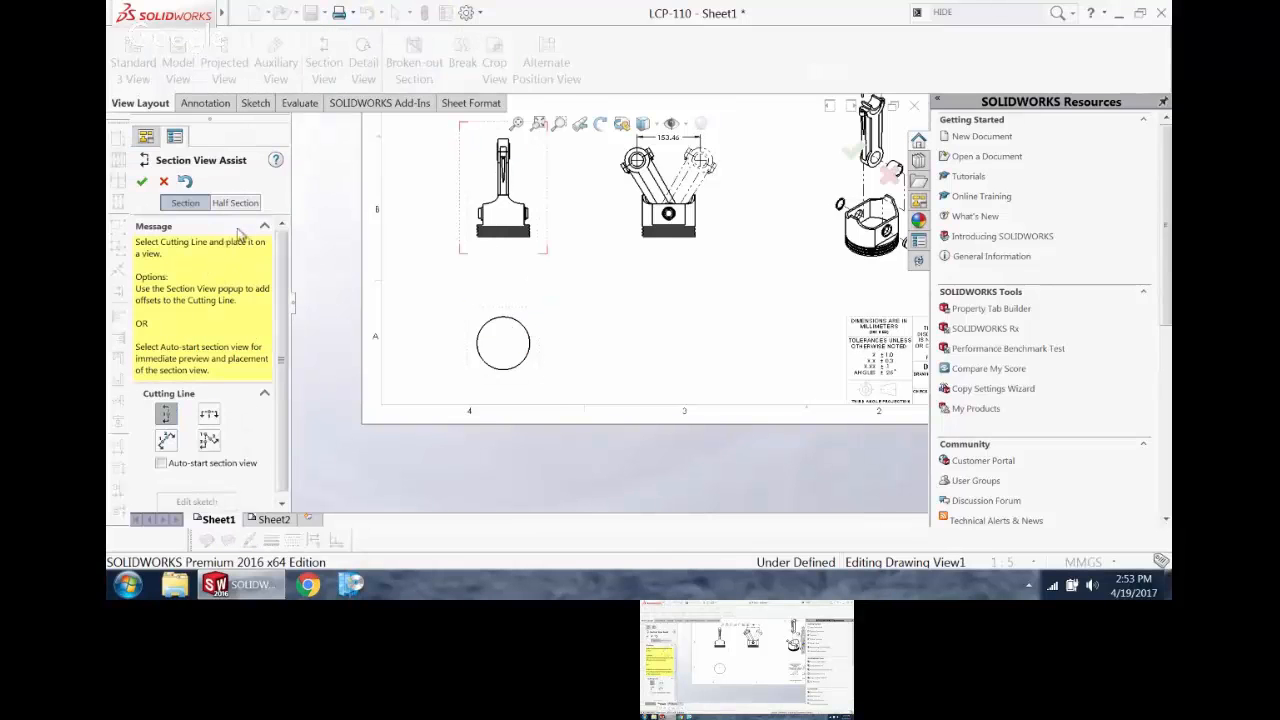
left_click(235, 202)
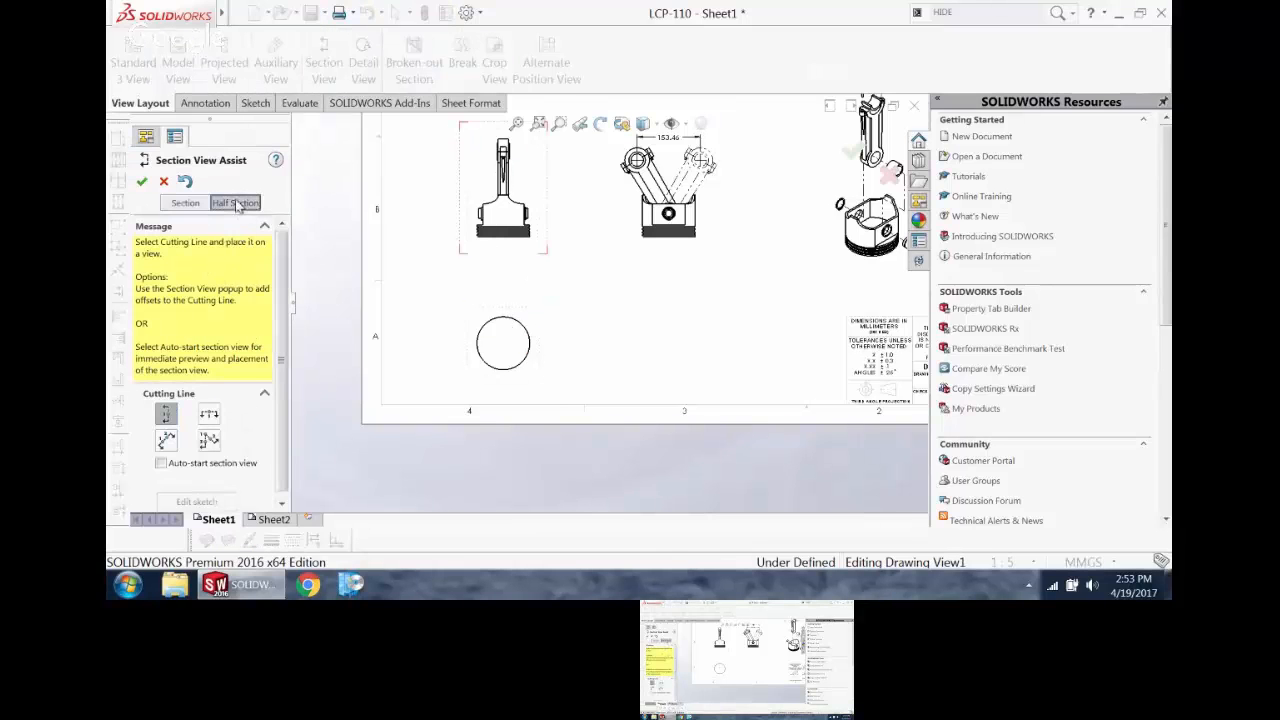
left_click(503, 343)
left_click(557, 284)
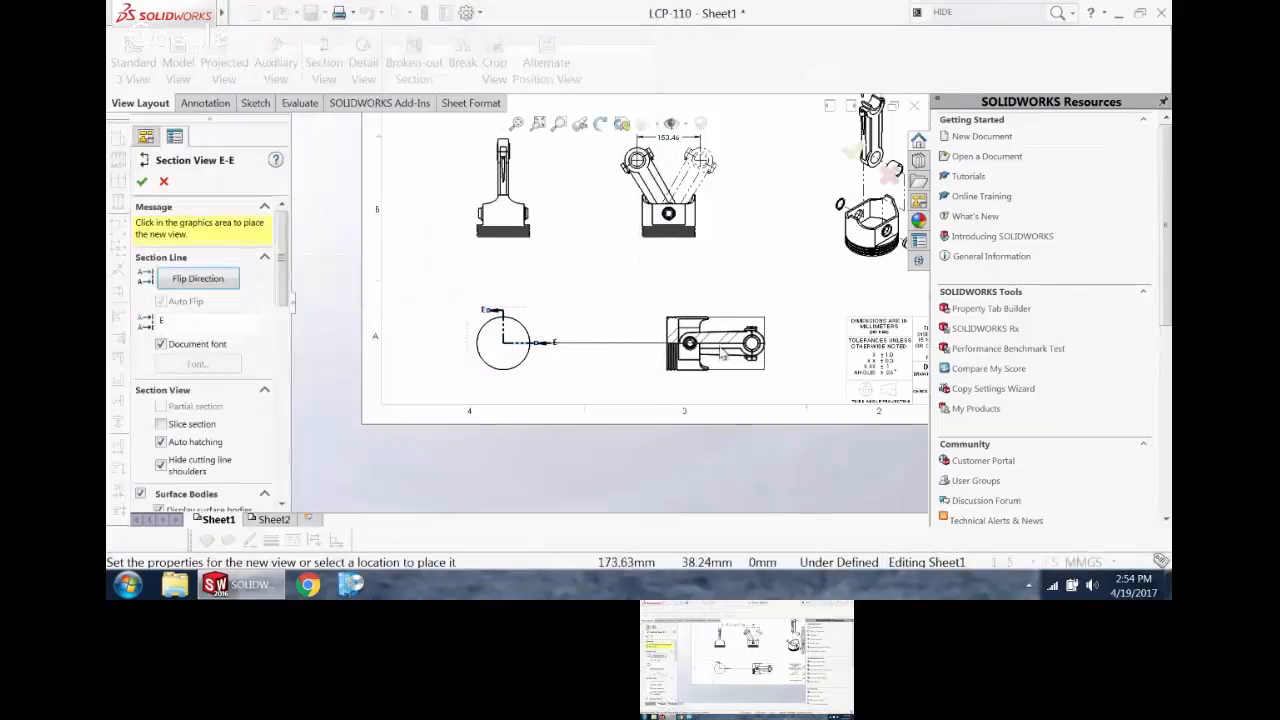
left_click(704, 371)
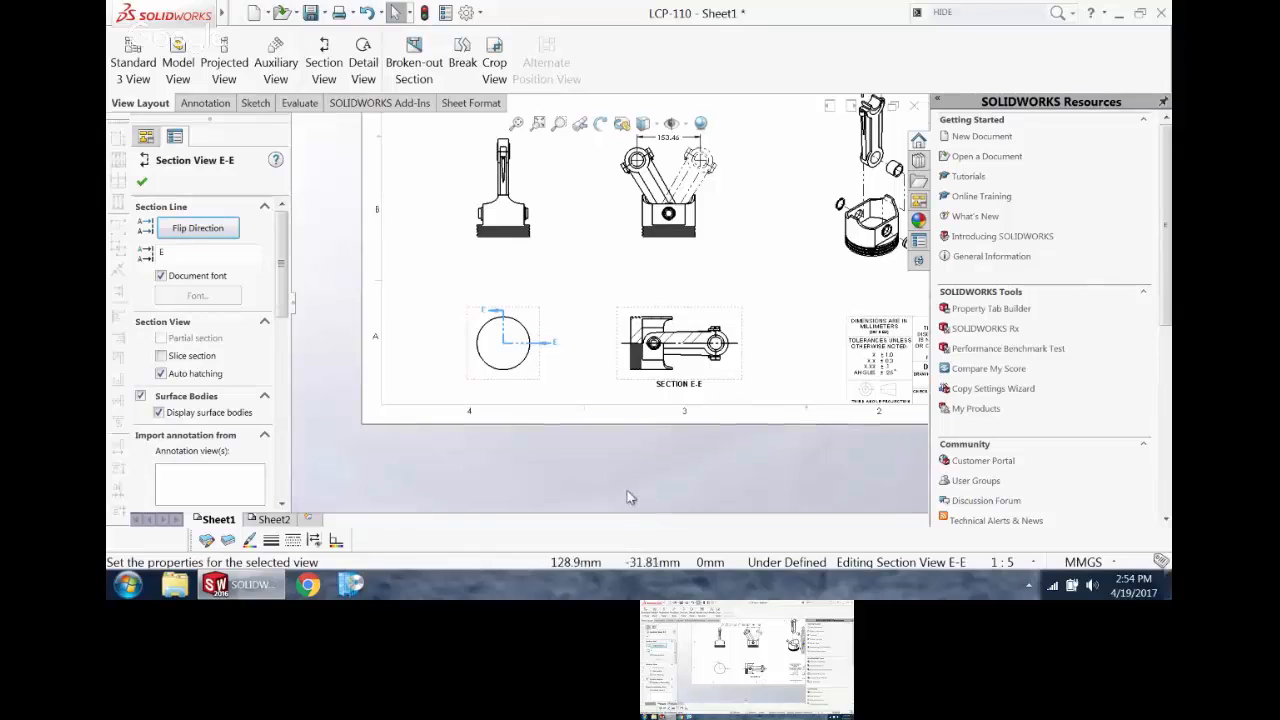
Step: Review the Hide cutting line shoulders option in the new section view's drawing view properties and accept the dialog
scroll(632, 354, "up", 2)
scroll(682, 306, "down", 4)
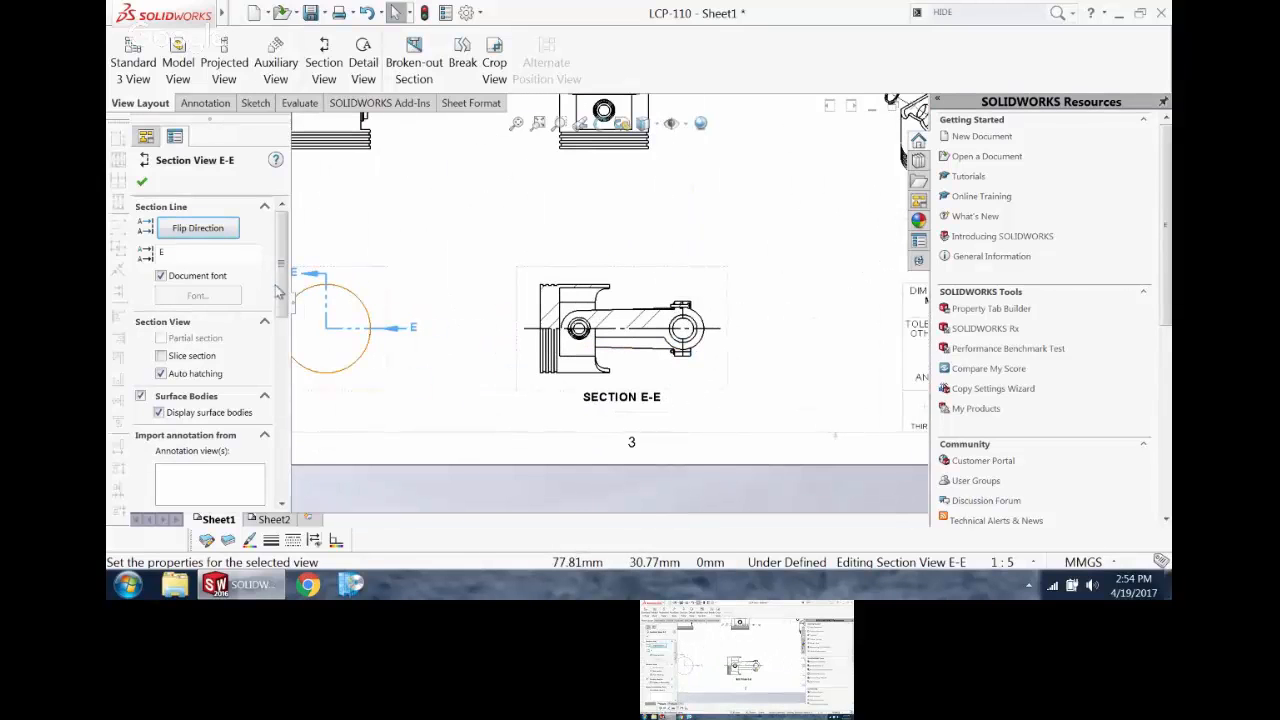
scroll(262, 403, "down", 6)
scroll(262, 403, "down", 2)
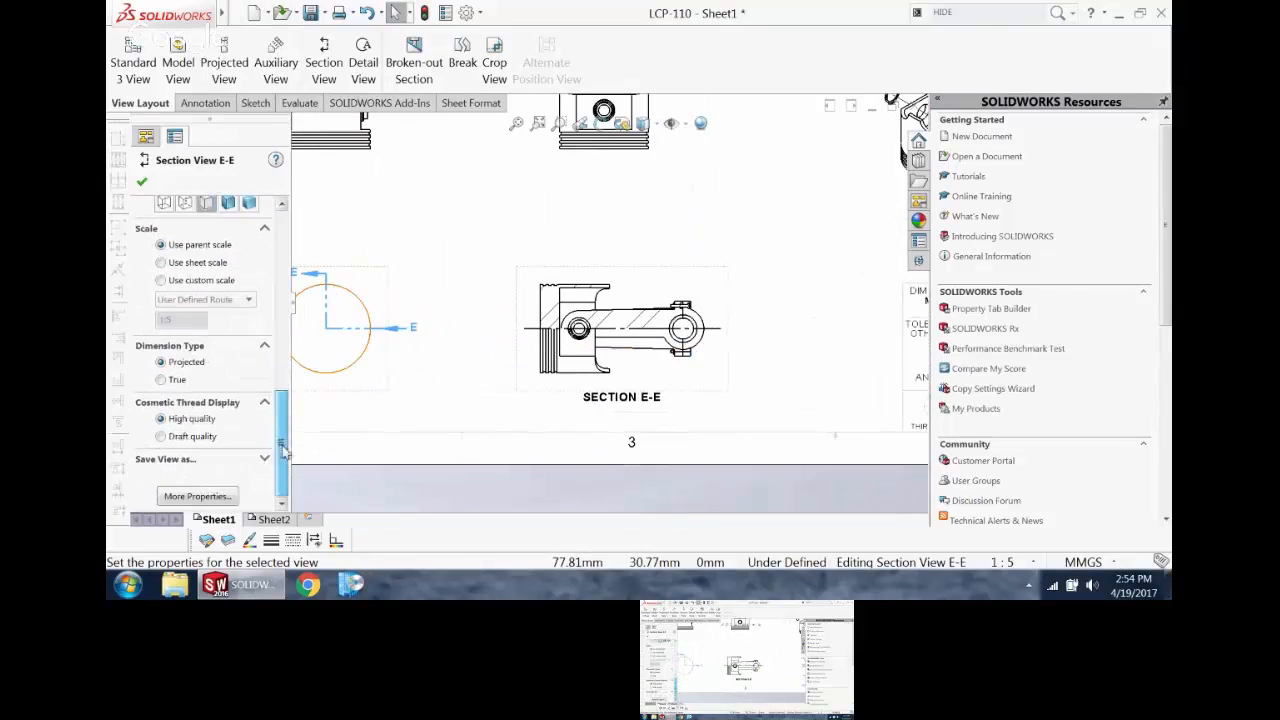
left_click(199, 495)
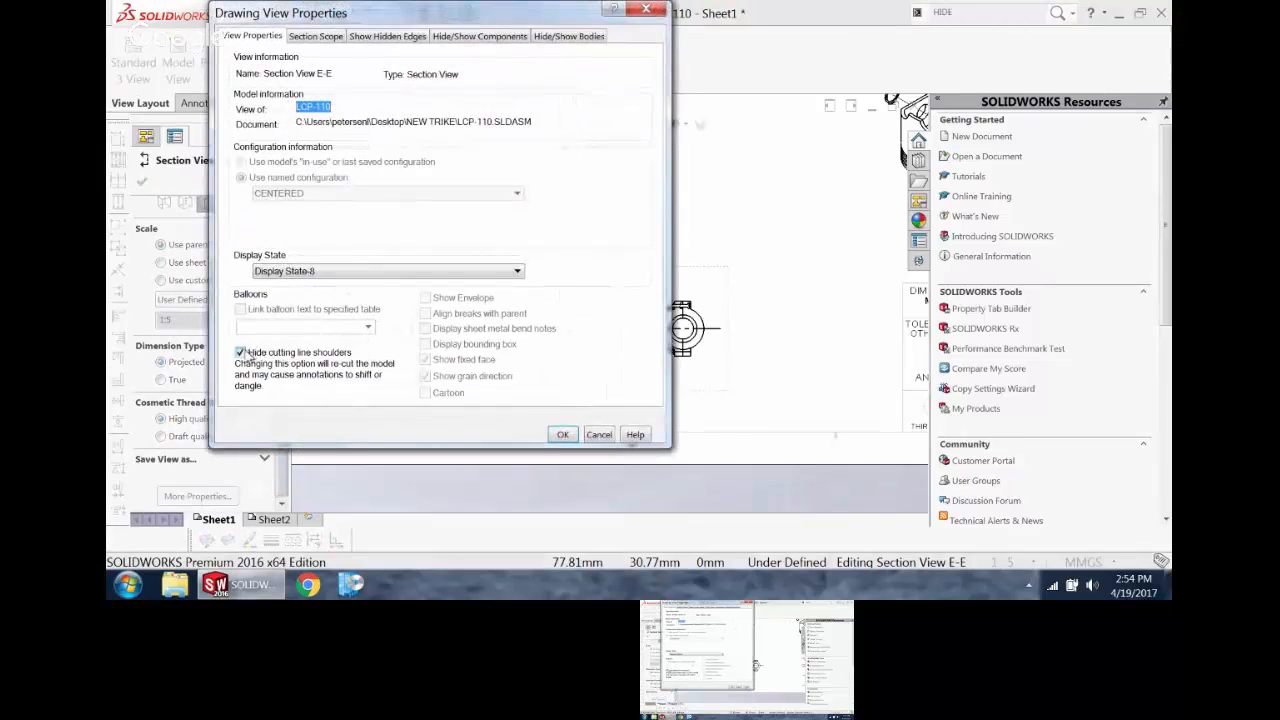
left_click(565, 434)
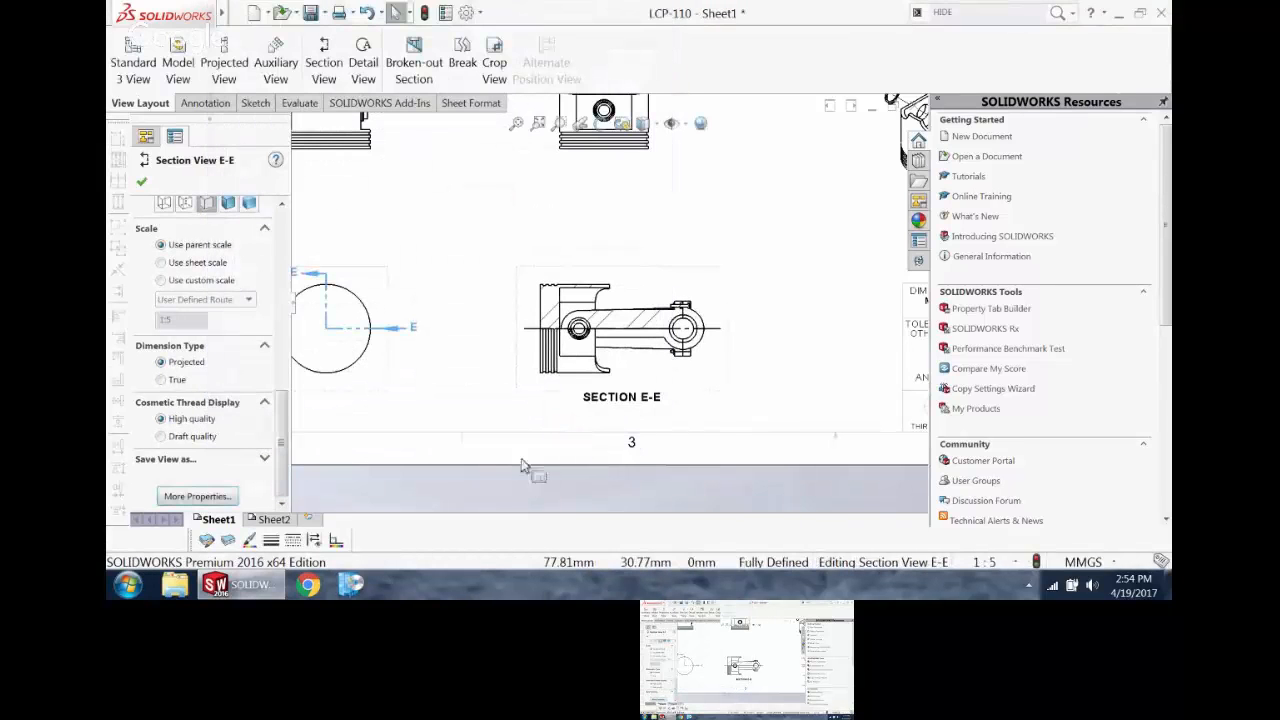
left_click(142, 181)
Step: Rotate the half section view in 3D to an oblique angle that shows the cut piston and connecting rod
scroll(614, 309, "up", 3)
scroll(660, 304, "down", 2)
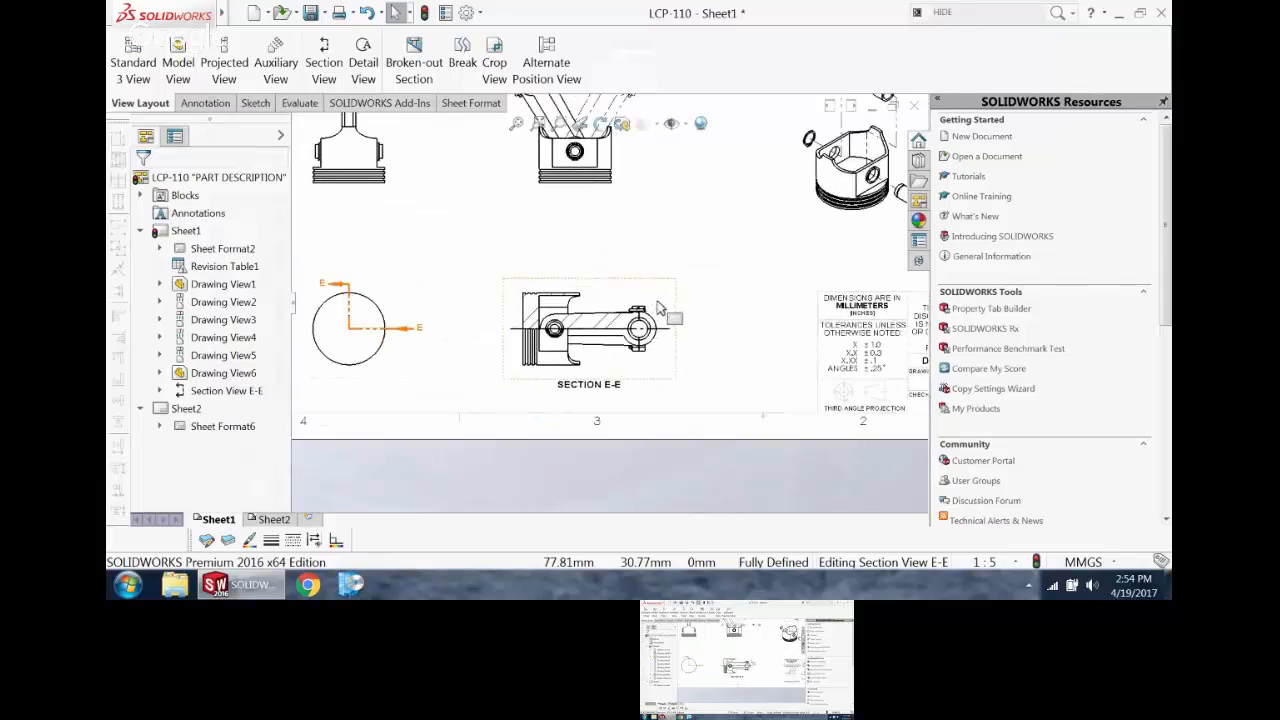
left_click(636, 296)
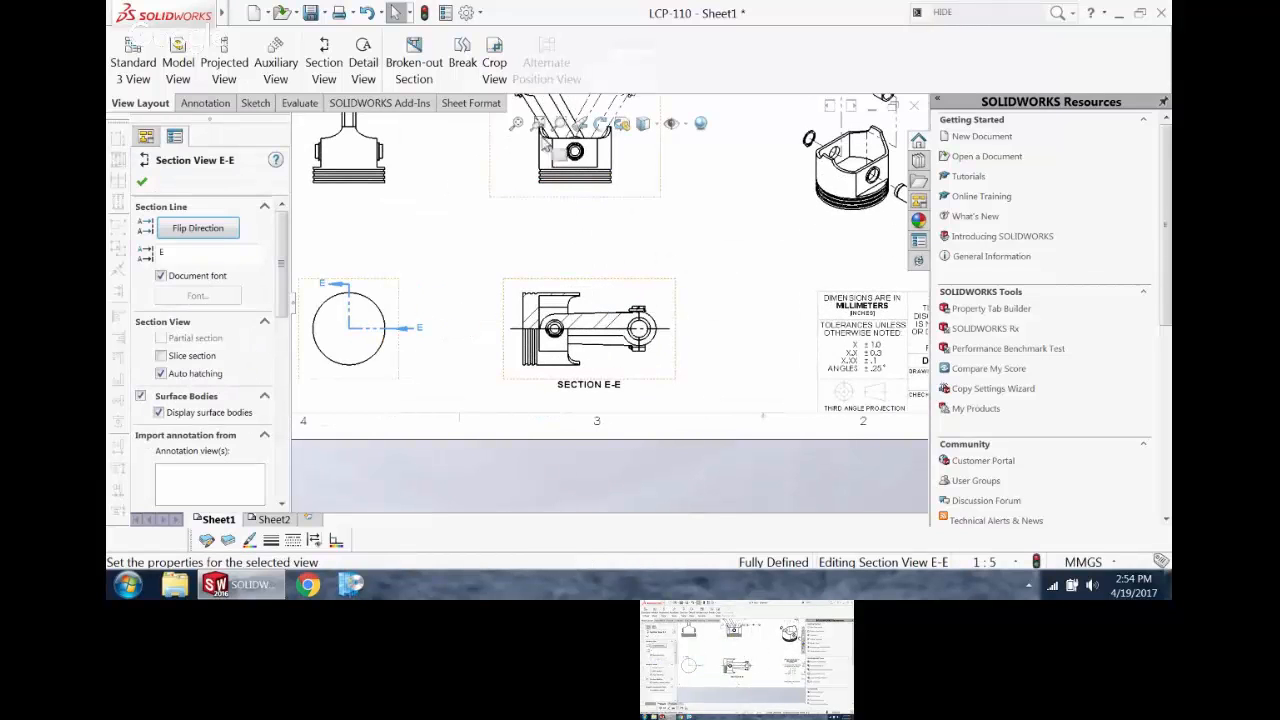
left_click(622, 124)
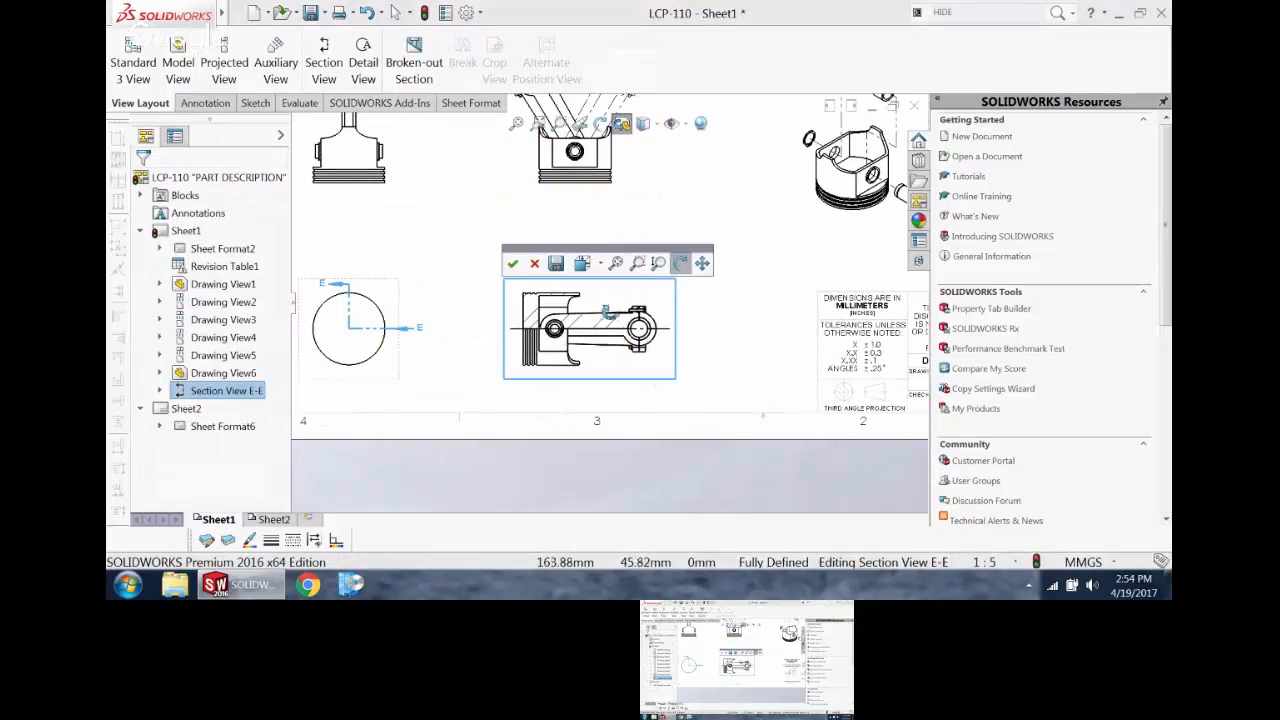
mouse_move(612, 316)
left_mouse_down()
mouse_move(592, 384)
mouse_move(570, 373)
mouse_move(566, 388)
mouse_move(578, 387)
left_mouse_up()
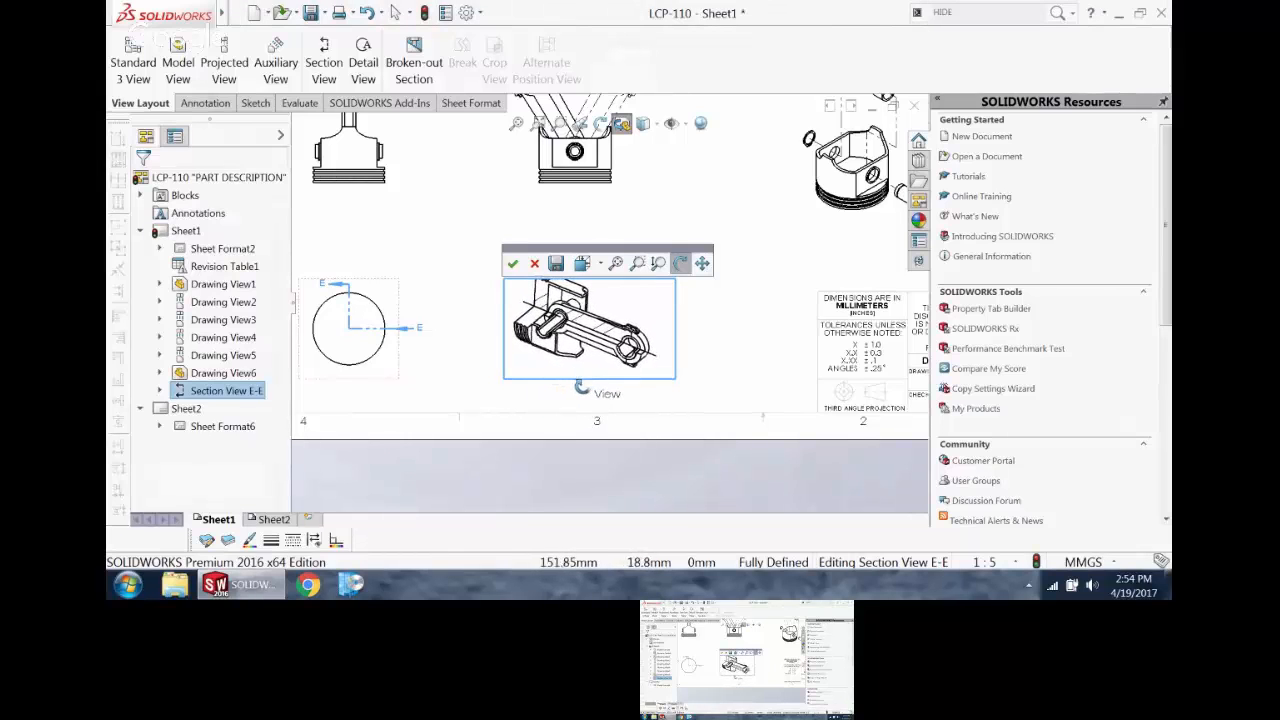
Step: Save the rotated orientation as a named view called CUTAWAY and shift the section view slightly on the sheet
left_click(556, 263)
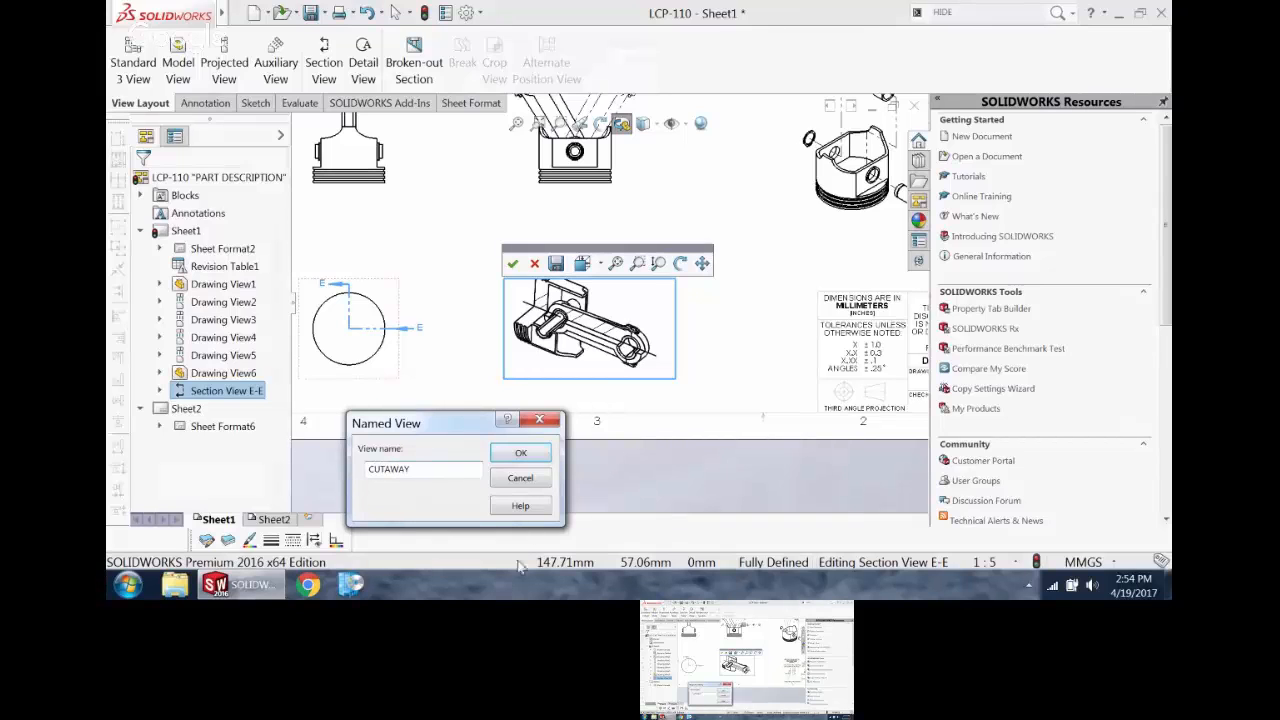
type("CUTAWAY")
left_click(520, 452)
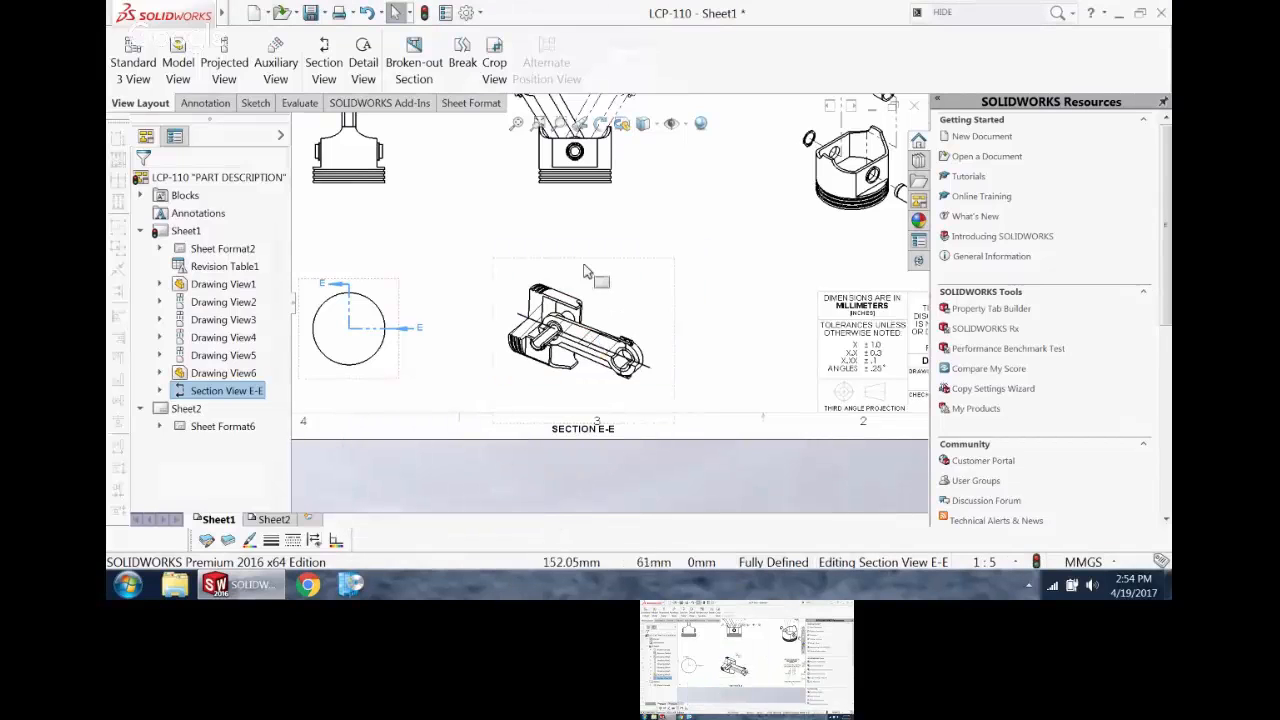
left_click_drag(568, 245, 576, 212)
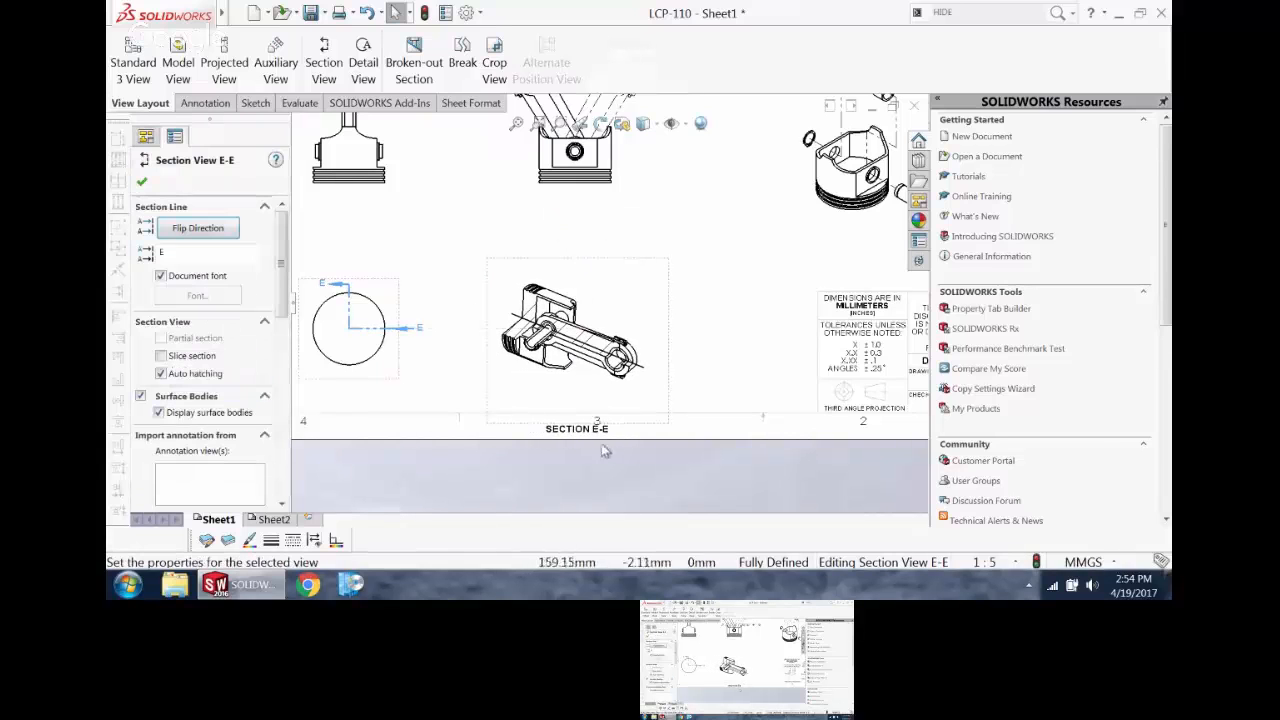
Step: Move the SECTION E-E label up closer beneath the cutaway piston and rod view
left_click(580, 427)
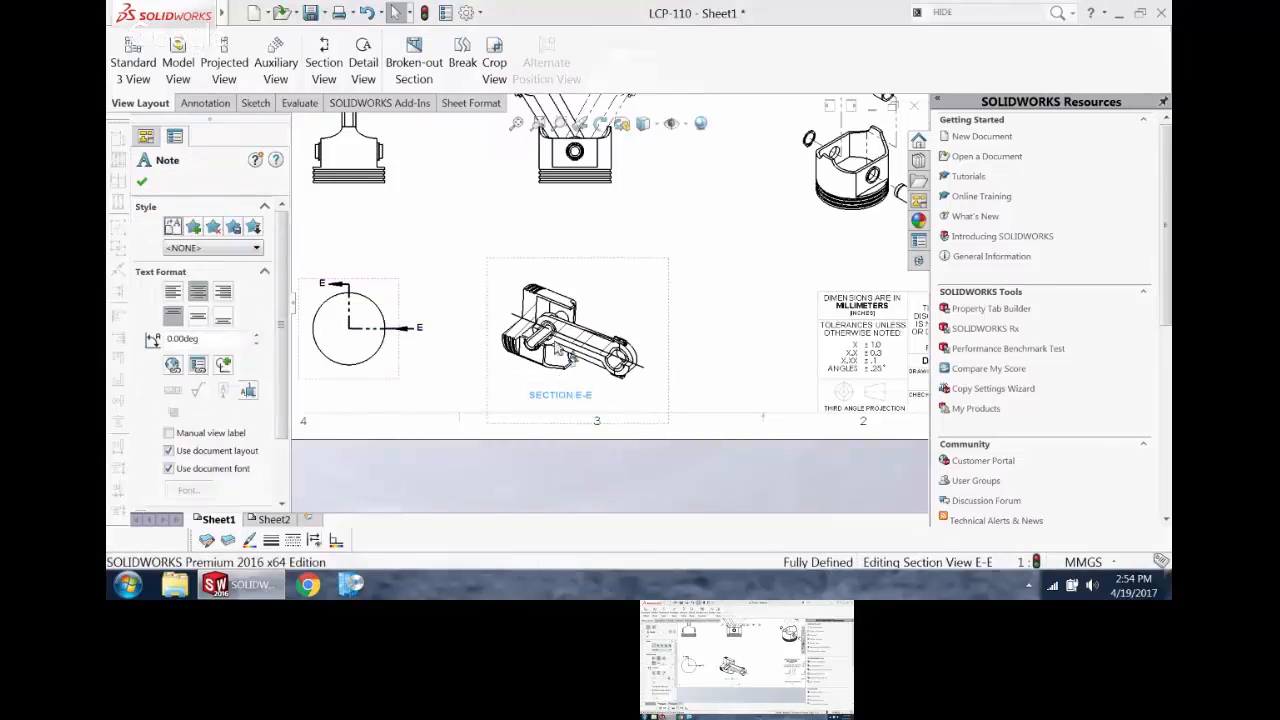
scroll(553, 330, "down", 5)
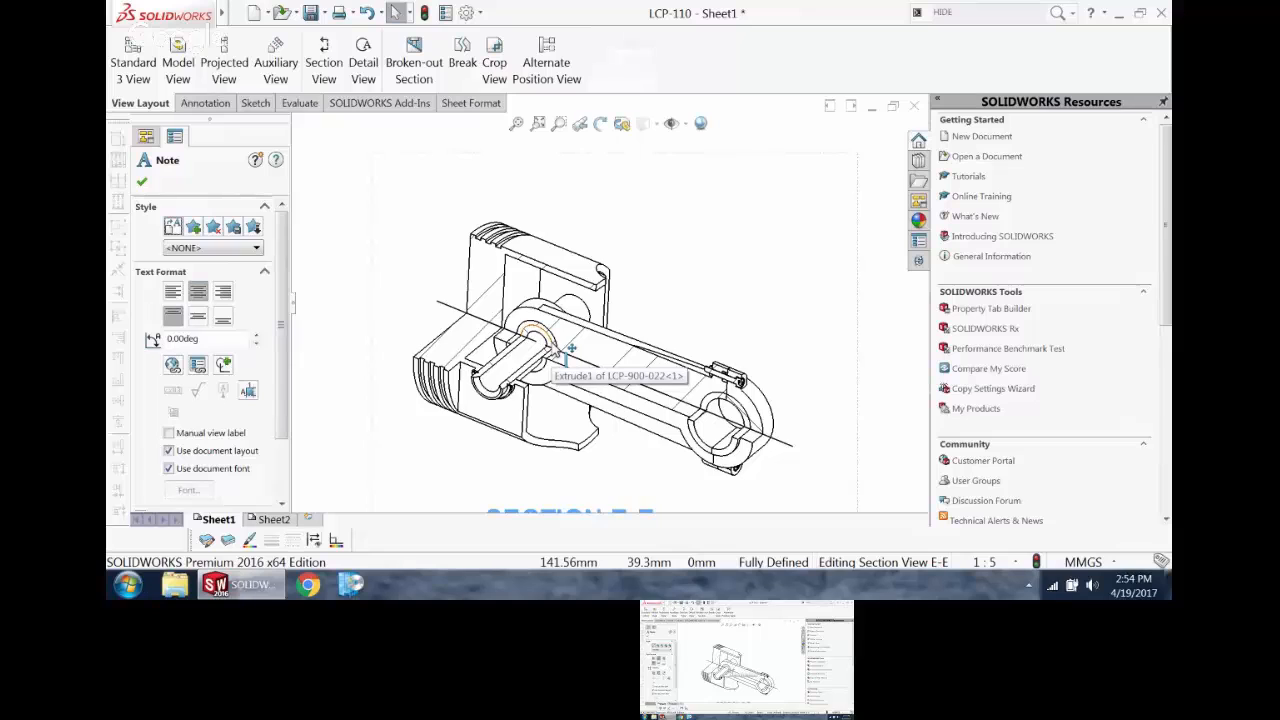
scroll(560, 350, "up", 5)
left_click(516, 124)
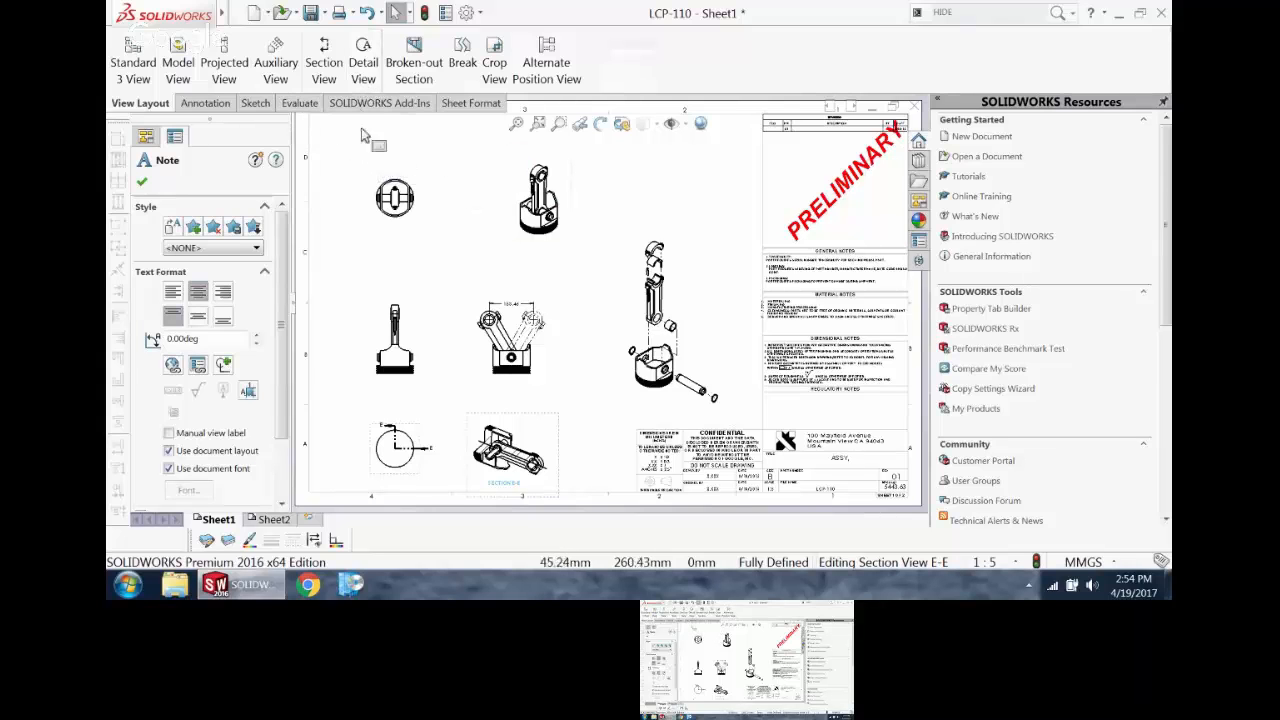
Step: Open the LCP-100.SLDASM assembly from the NEW TRIKE folder, filtering the file list to assemblies
left_click(282, 12)
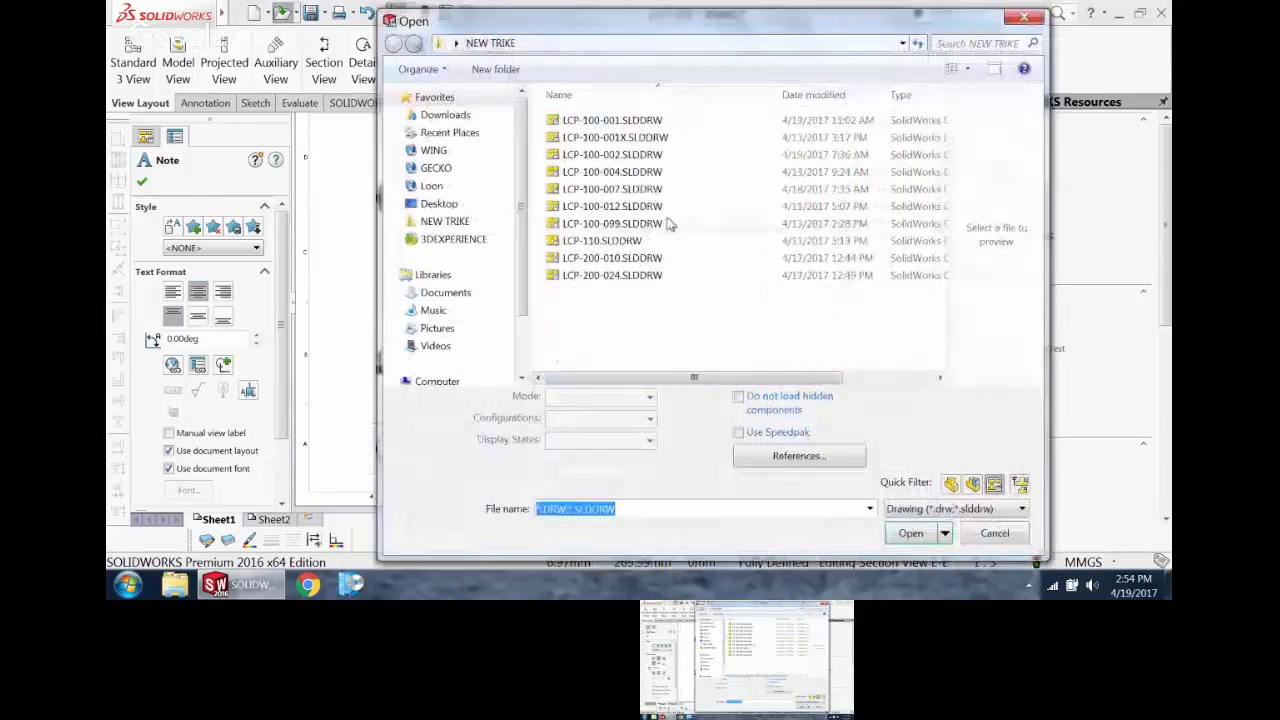
left_click(972, 484)
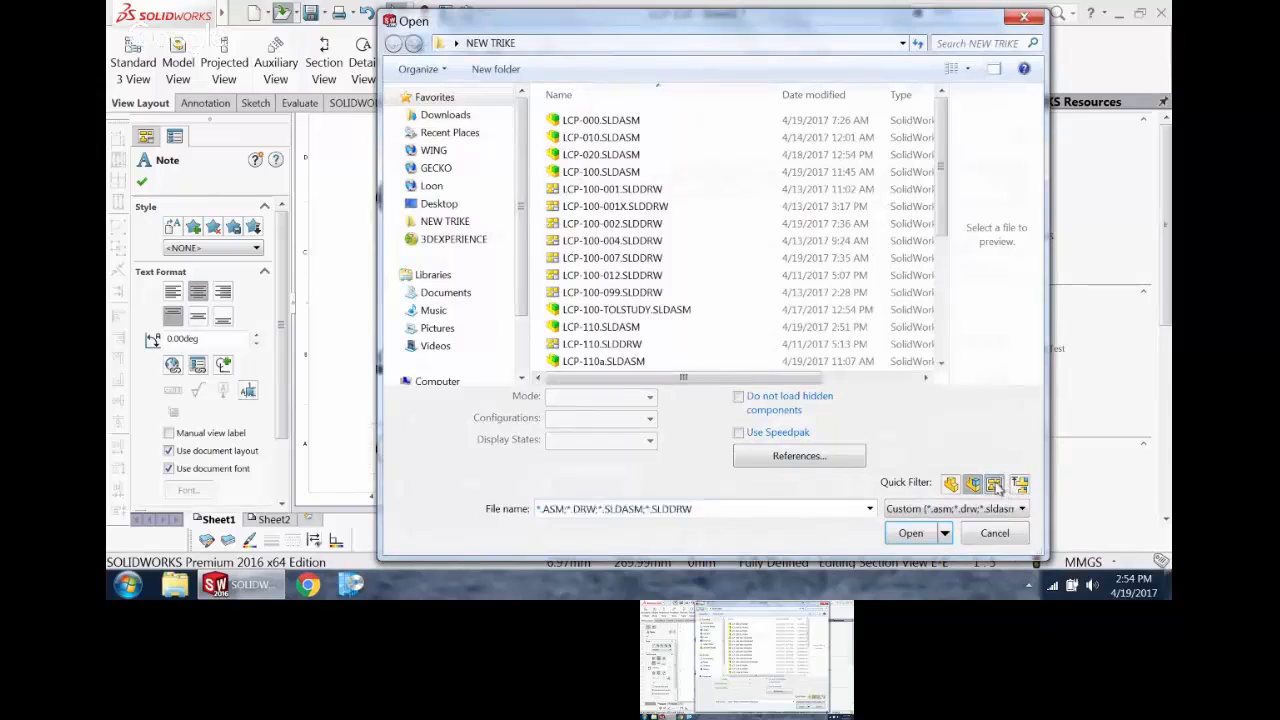
left_click(601, 137)
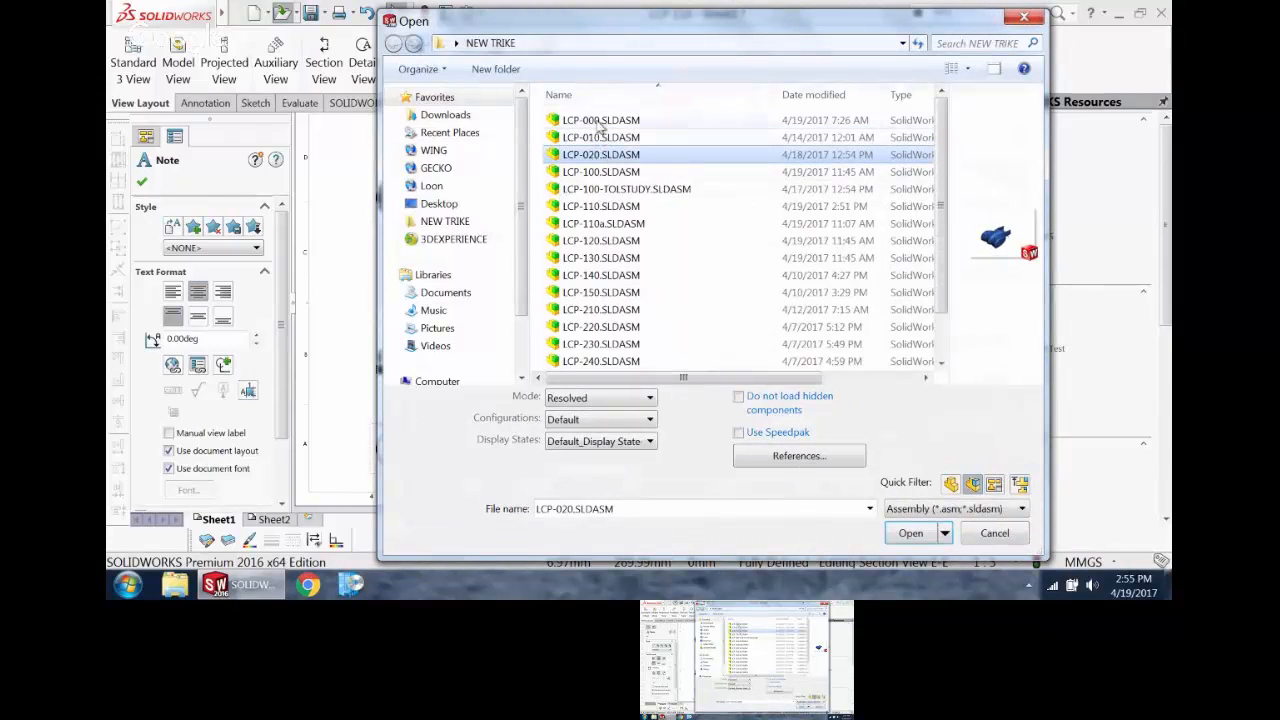
left_click(619, 191)
left_click(605, 172)
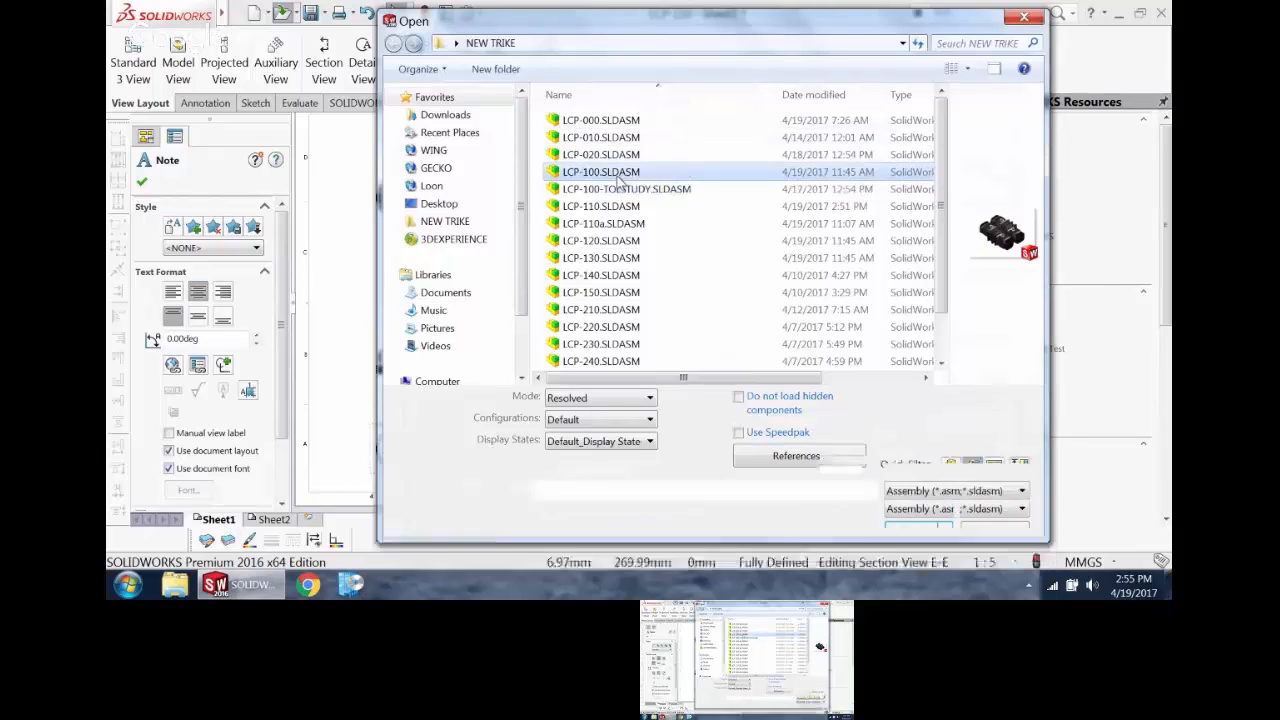
left_click(908, 532)
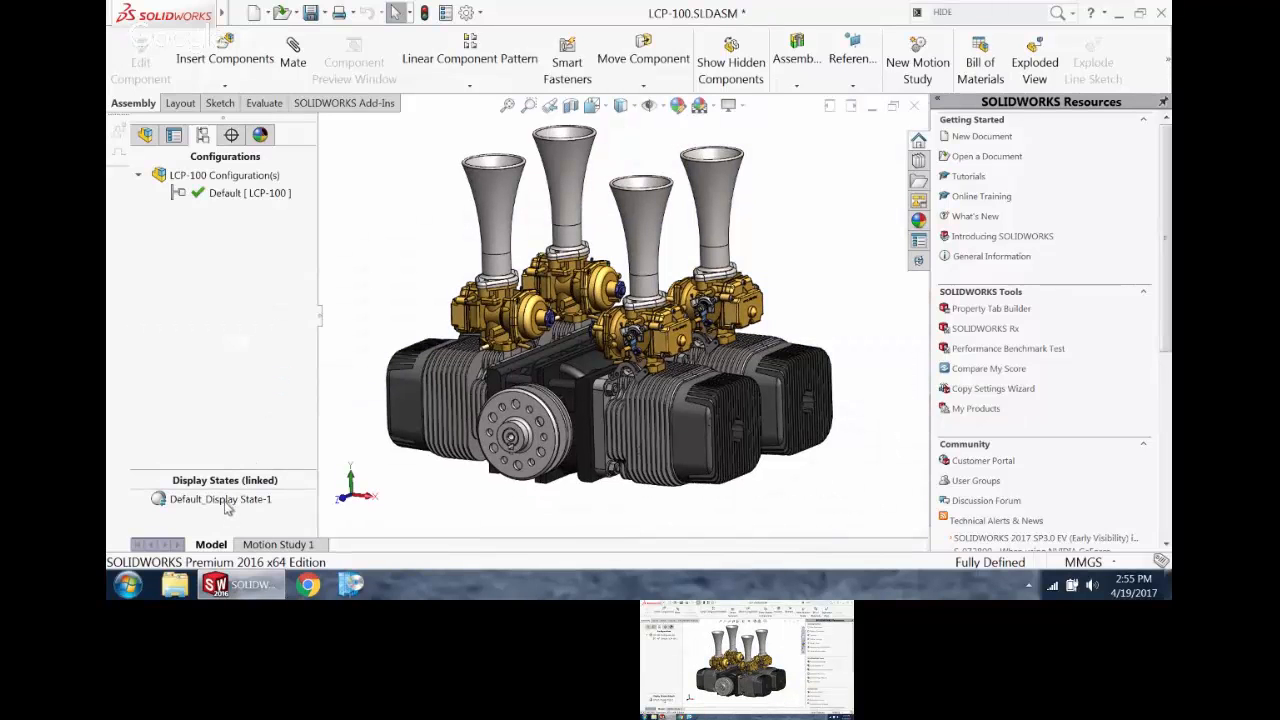
Step: Add a new display state to the LCP-100 assembly and hide the intake stacks and carburetors in it
right_click(228, 521)
left_click(276, 391)
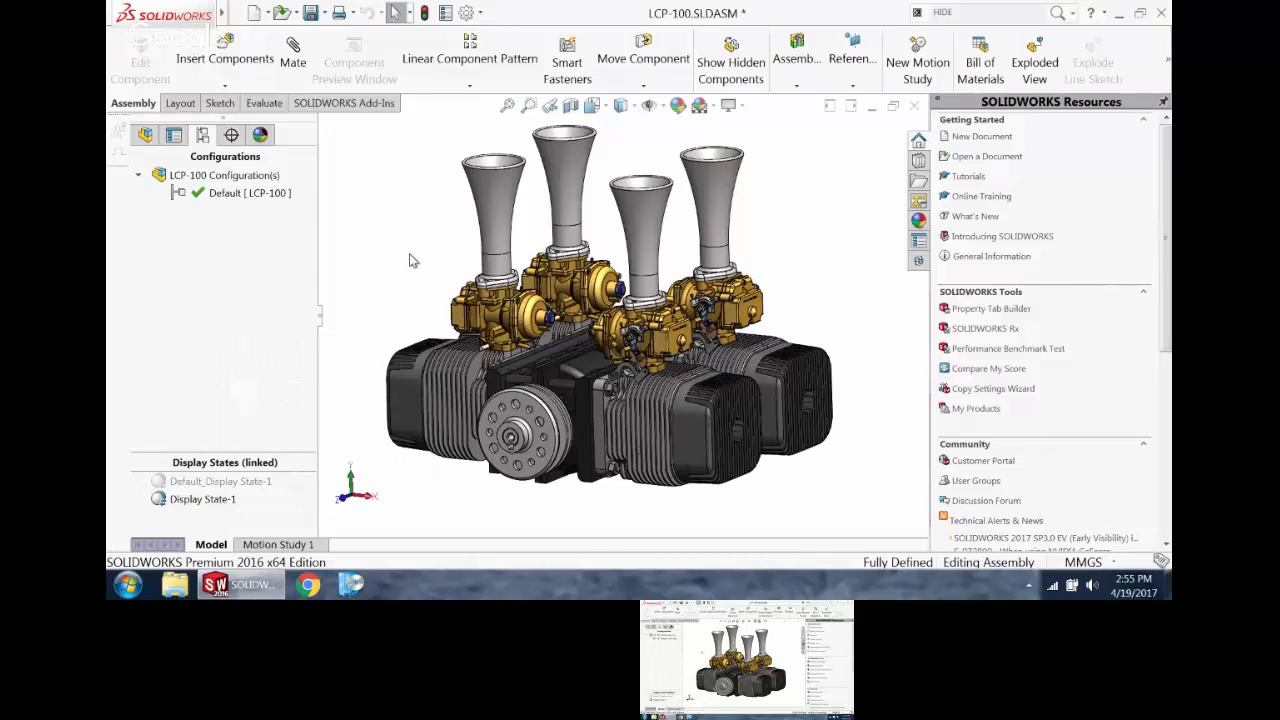
left_click(344, 508)
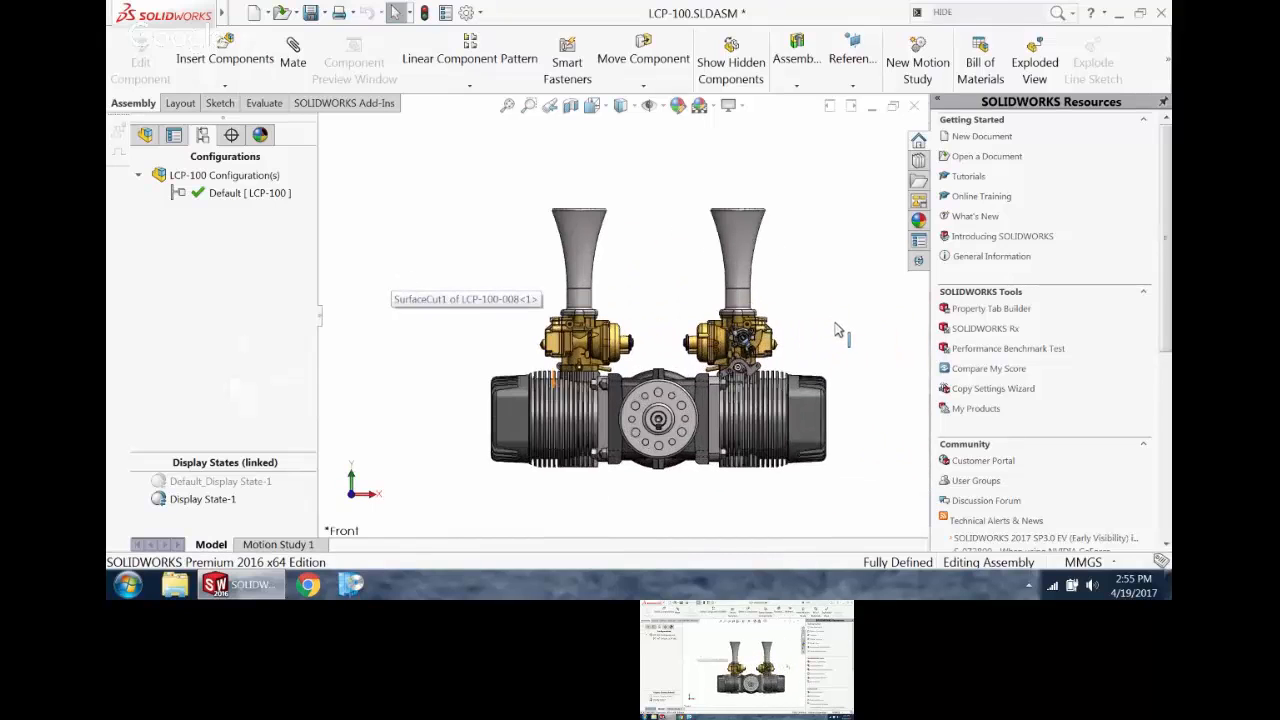
left_click_drag(822, 354, 462, 168)
right_click(452, 176)
left_click(491, 251)
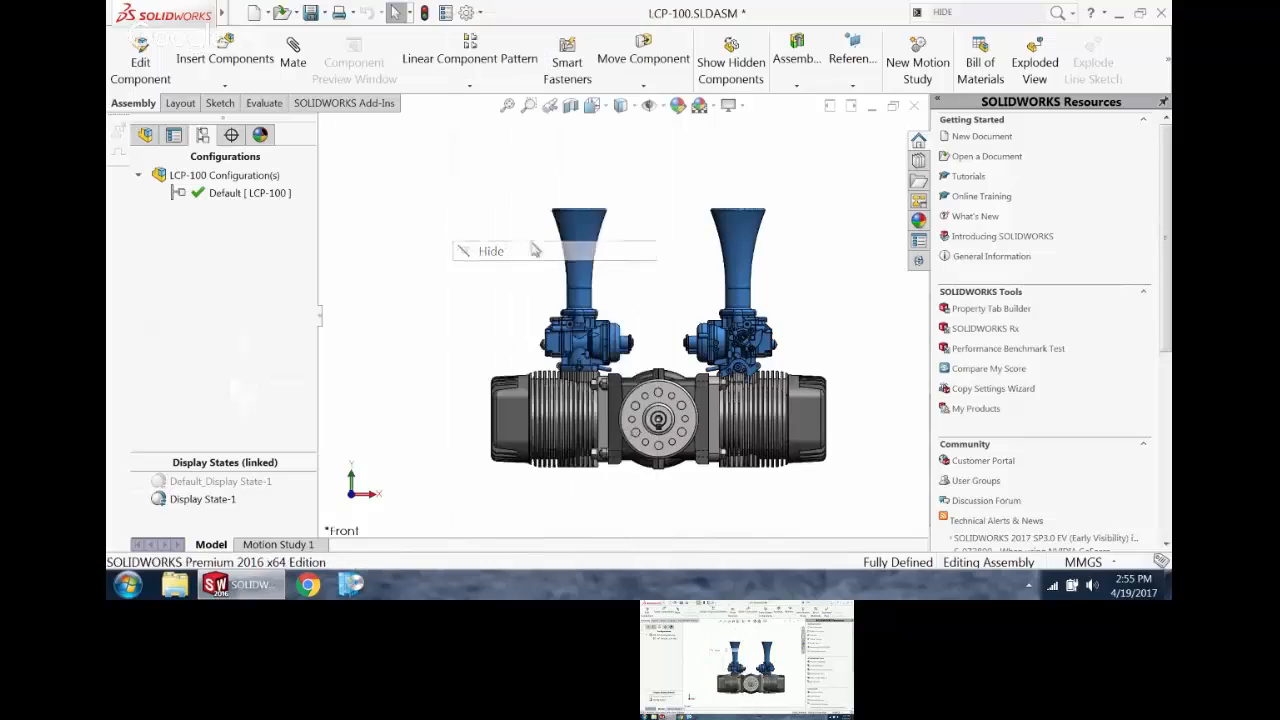
key("ctrl+7")
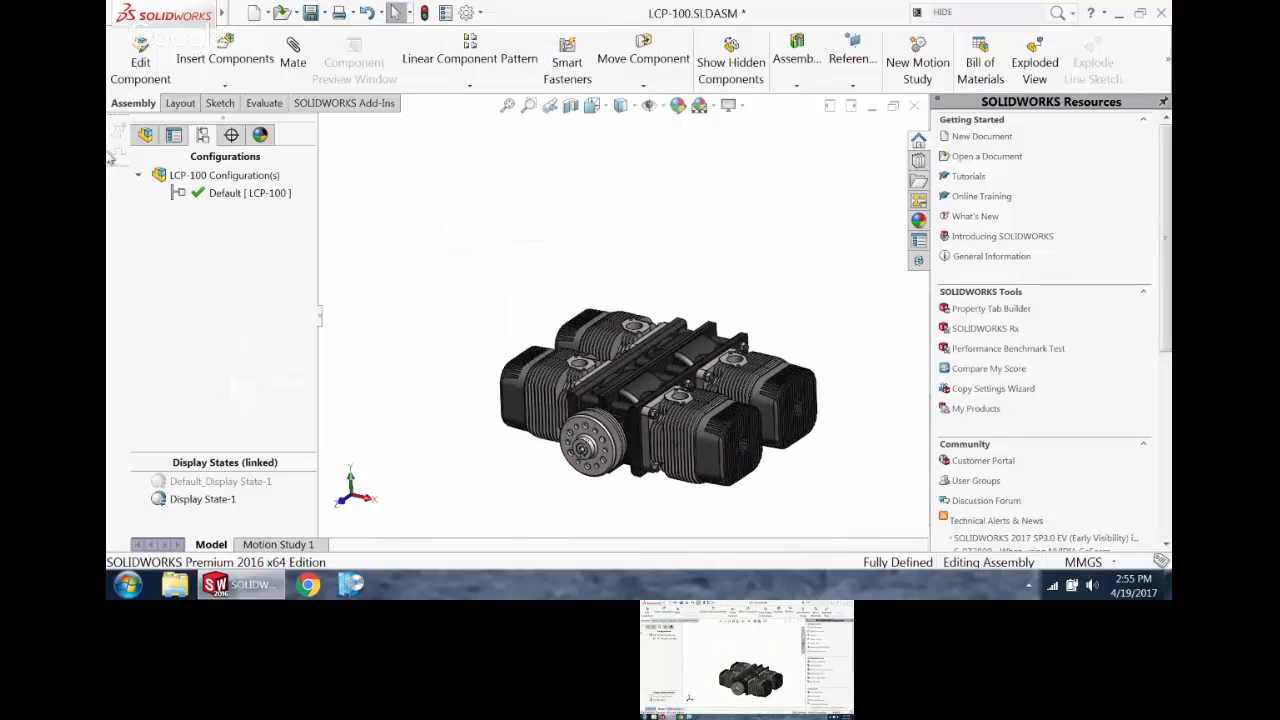
Step: Set components LCP-130<1> through LCP-150<4> to Hidden Lines Removed in the display pane
left_click(145, 134)
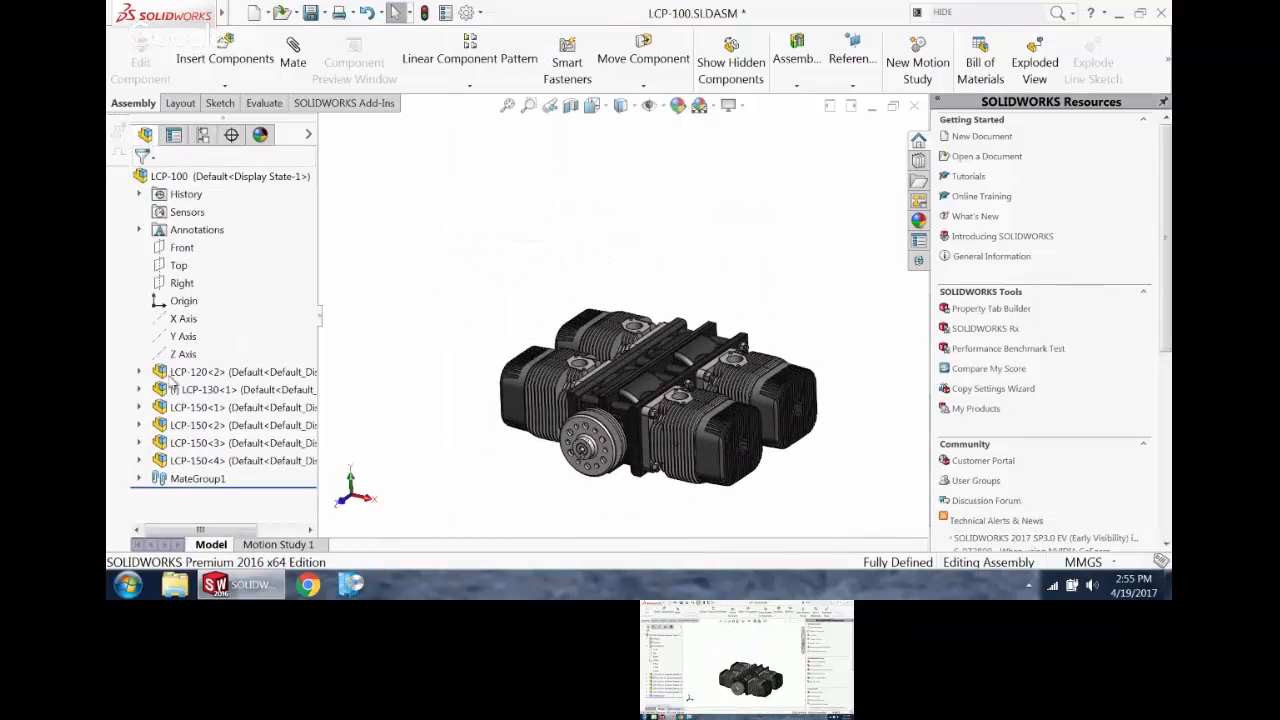
left_click(309, 136)
left_click(310, 135)
left_click(310, 135)
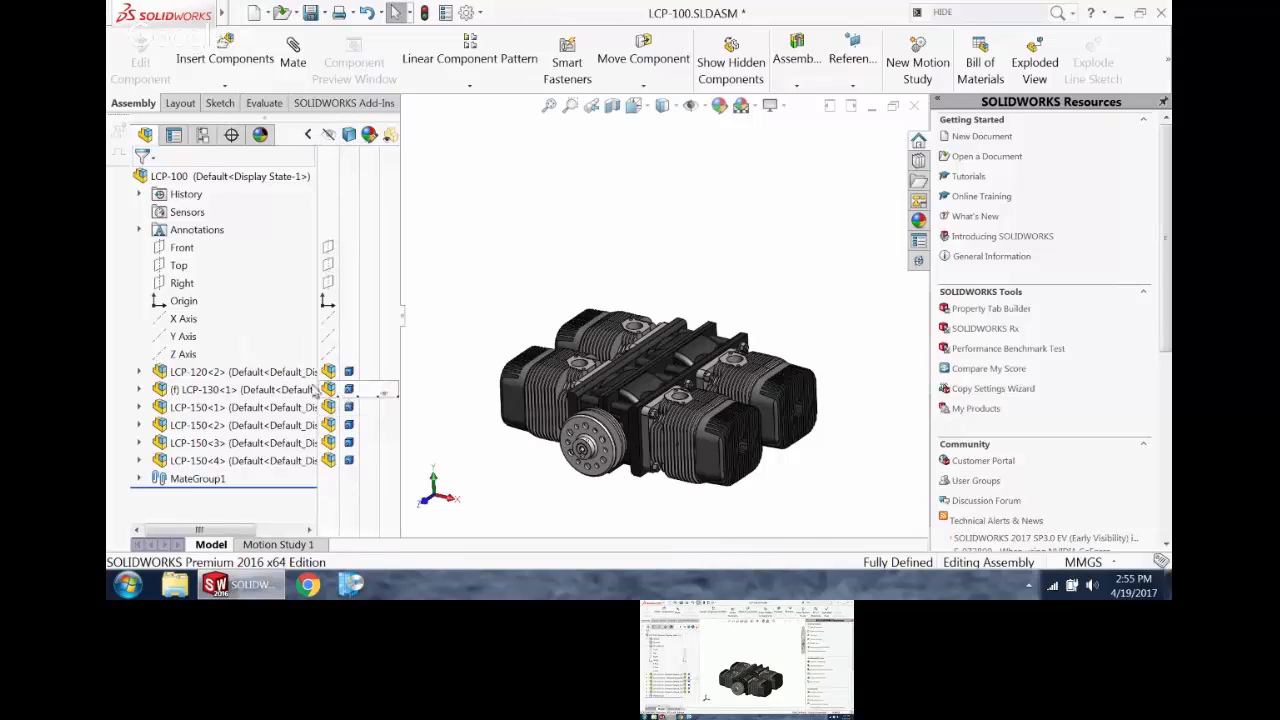
left_click(210, 390)
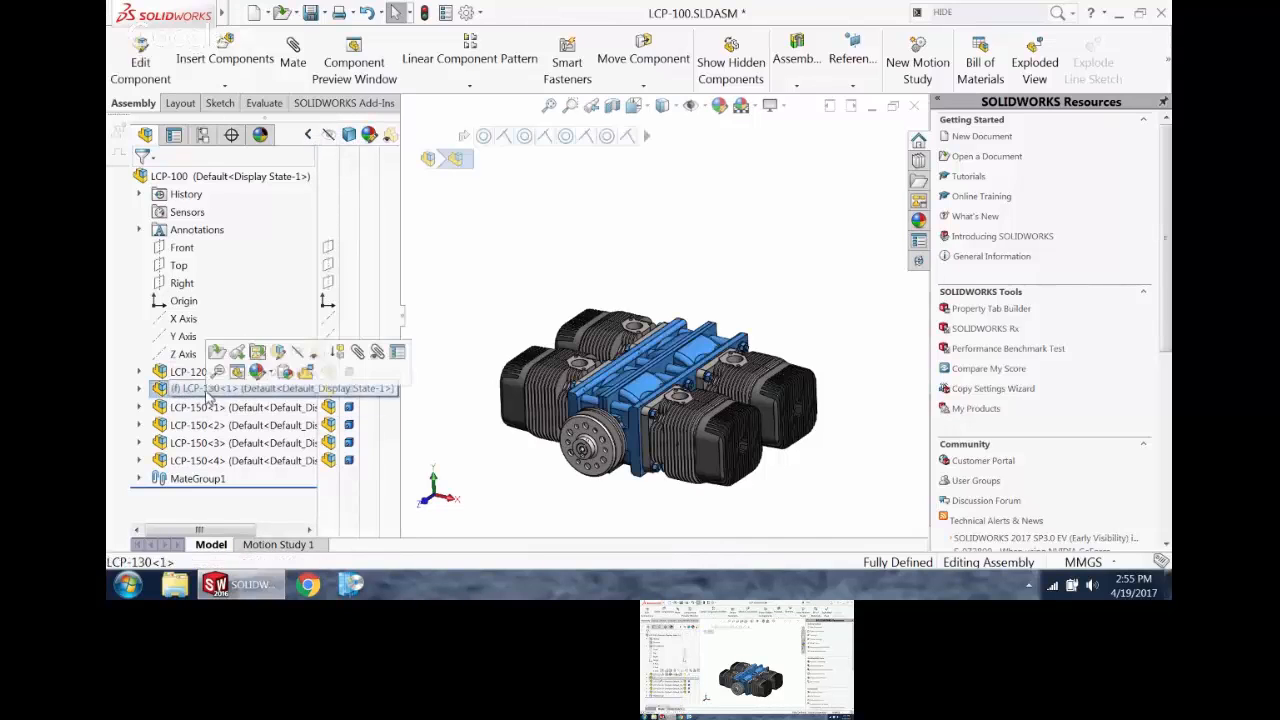
left_click(221, 460, "shift")
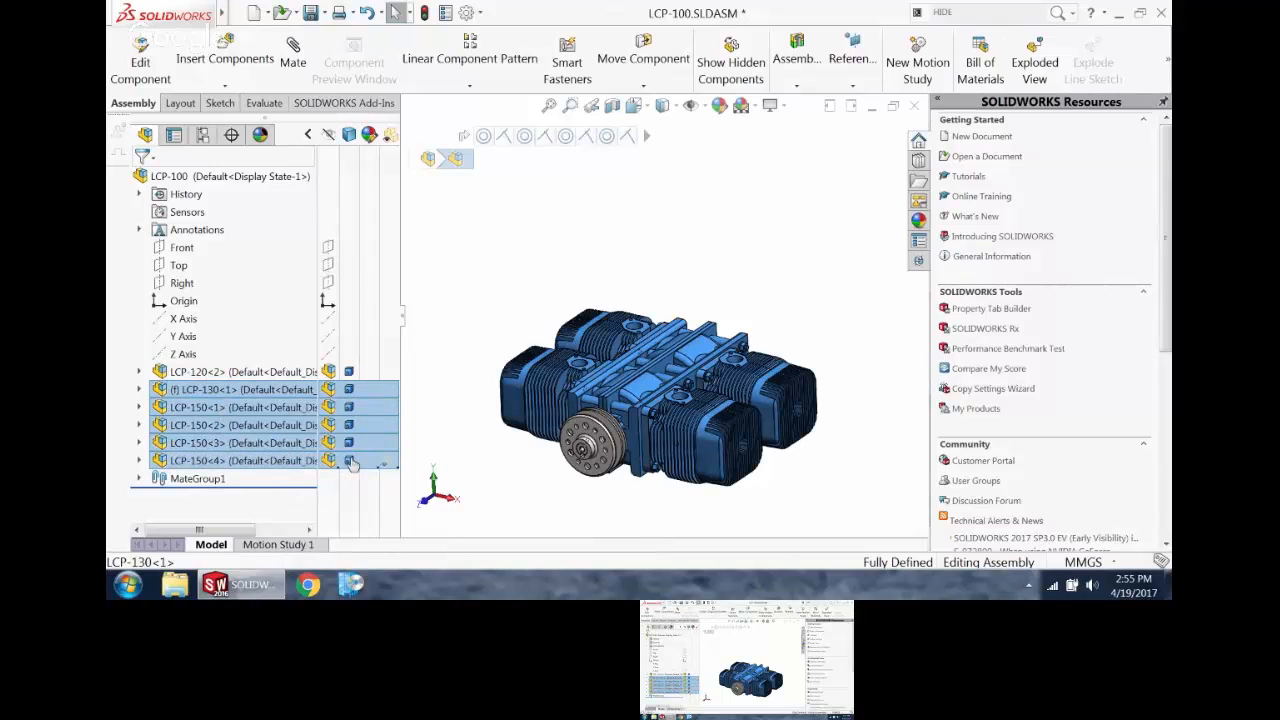
left_click(350, 462)
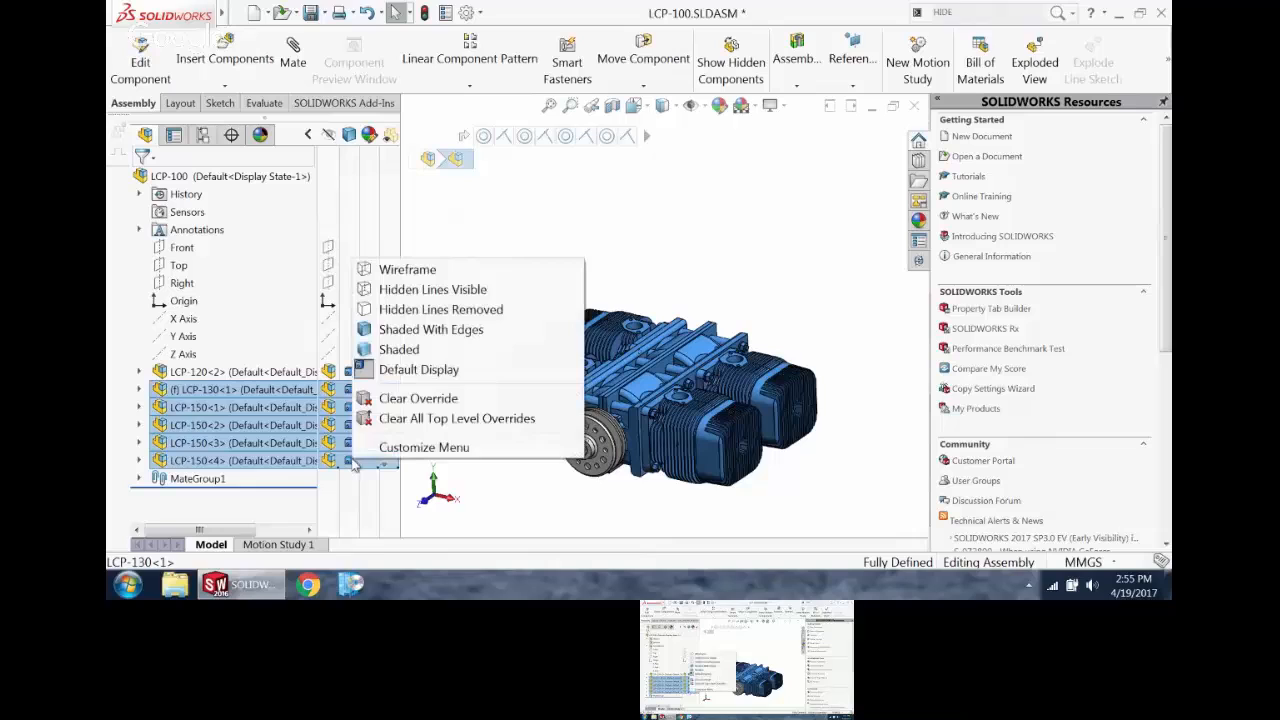
left_click(397, 311)
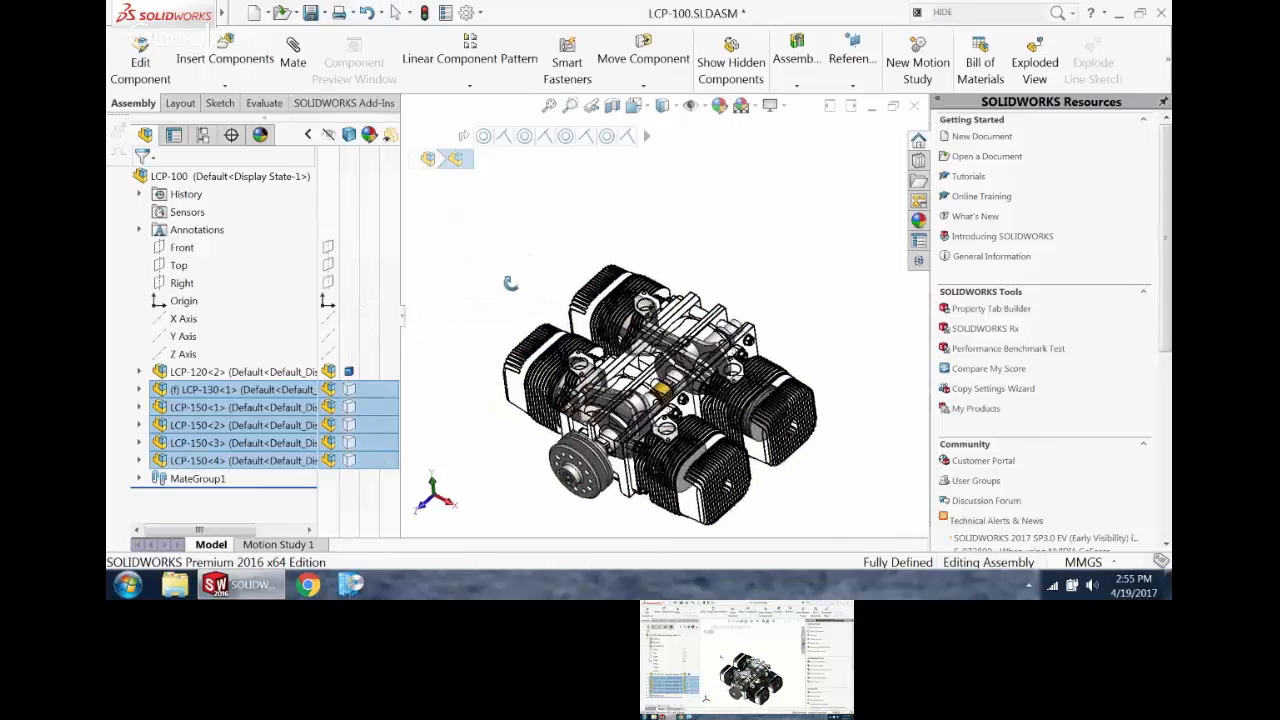
scroll(585, 457, "down", 4)
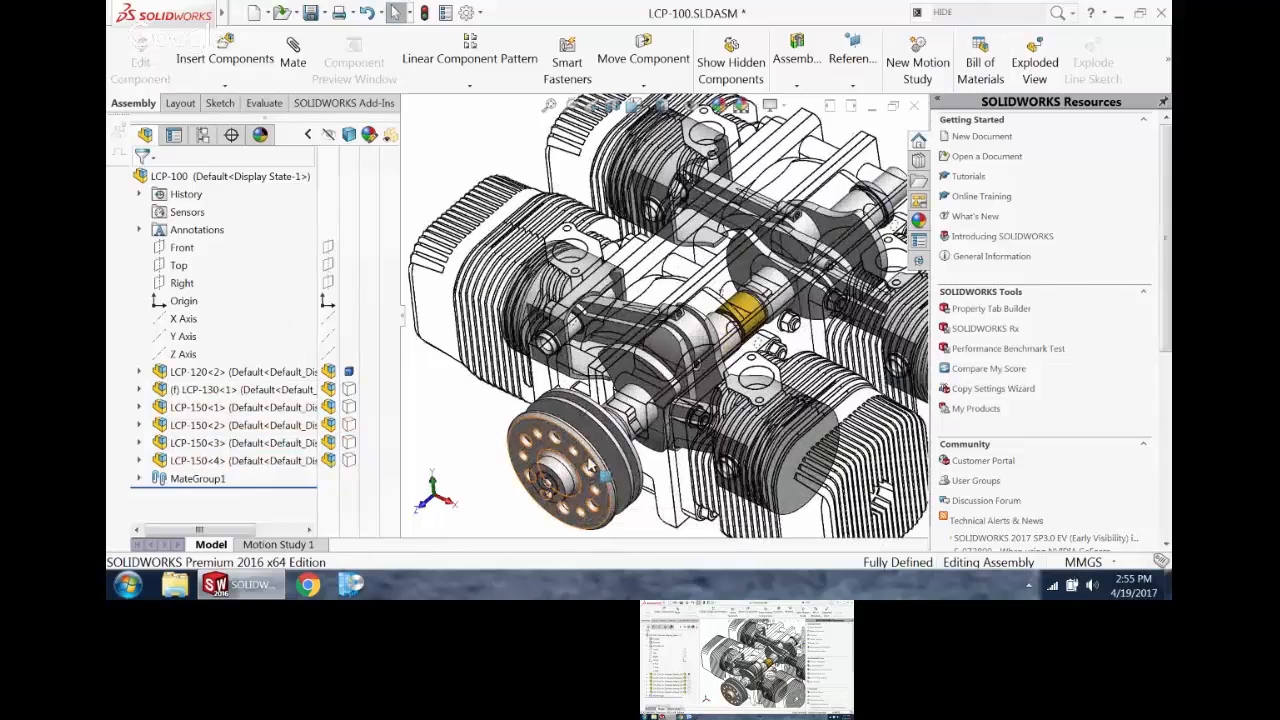
Step: Make the LCP-120 crank subassembly flexible and turn its pulley to move the crank and pistons
left_click(232, 371)
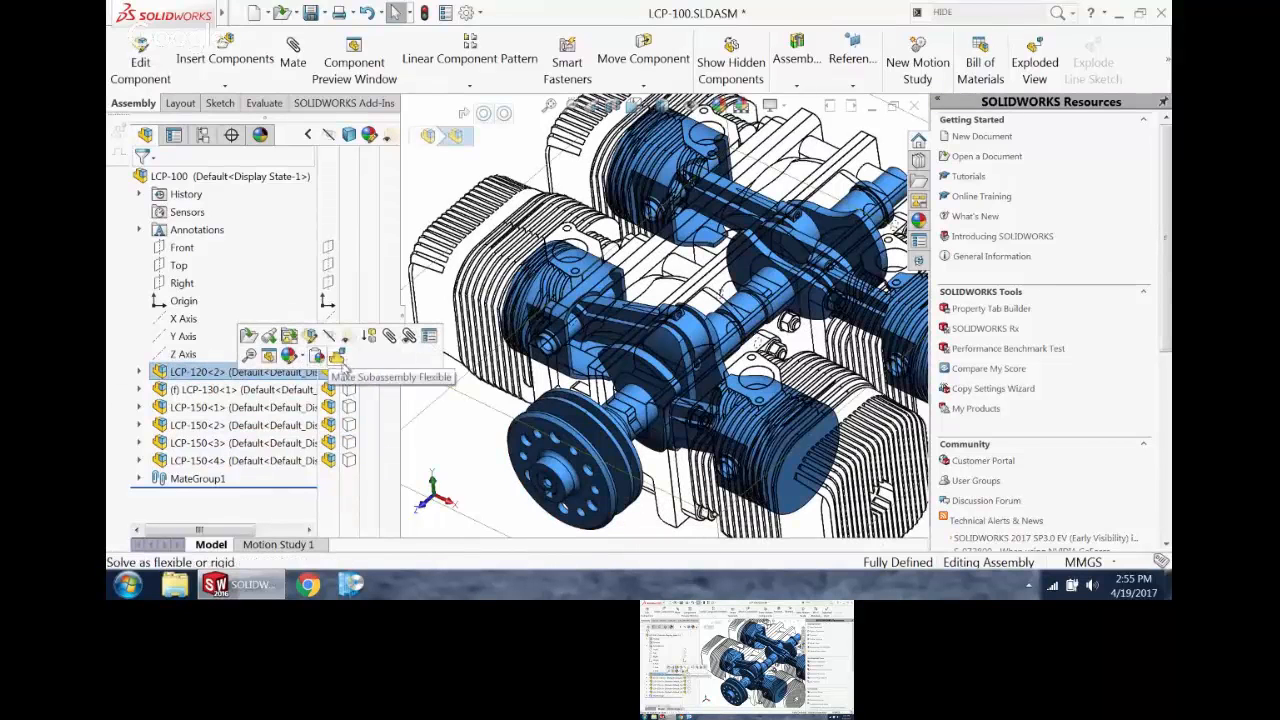
left_click(448, 199)
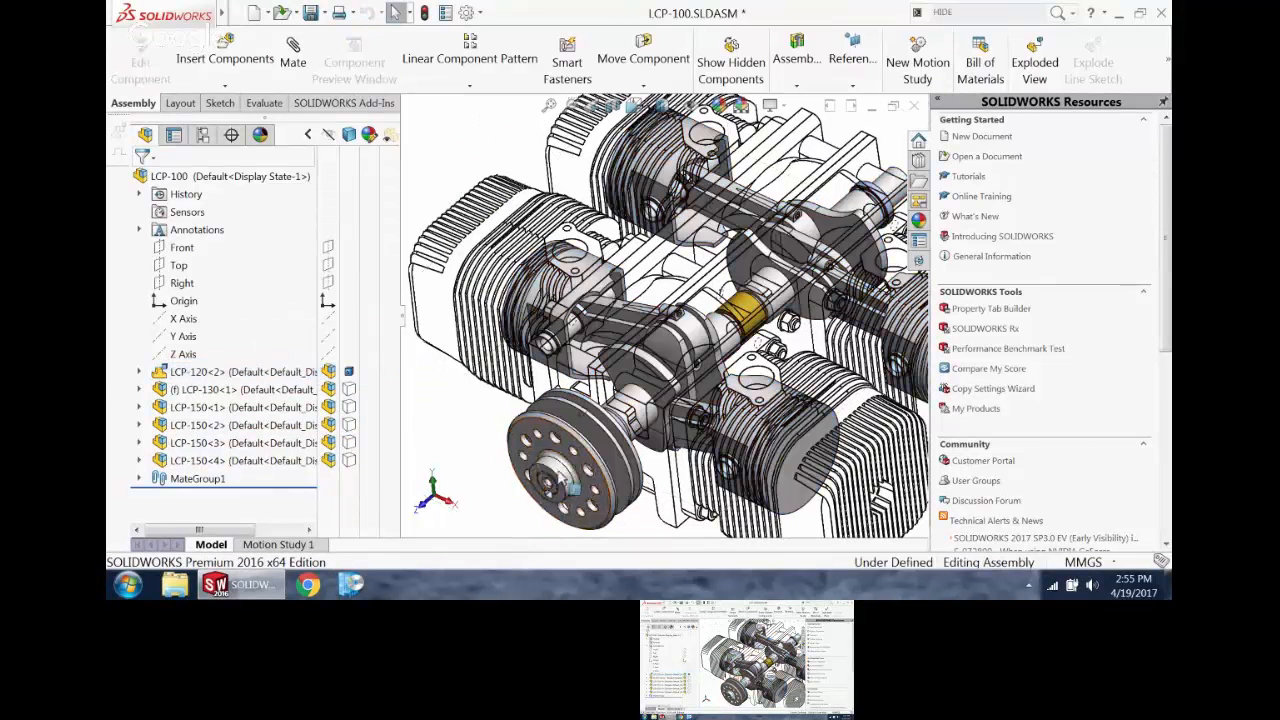
left_click_drag(526, 442, 500, 437)
key("f")
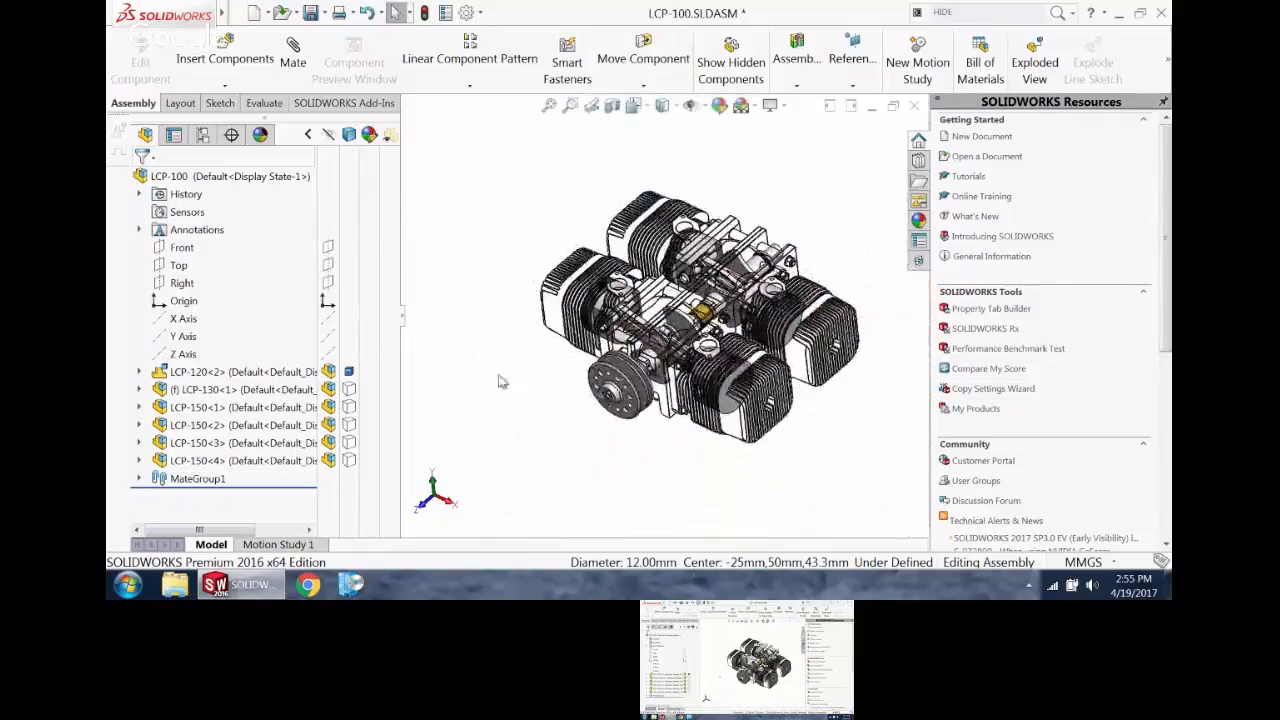
Step: Activate Default_Display State-1 and return to Display State-1 to compare the two display states
left_click(205, 135)
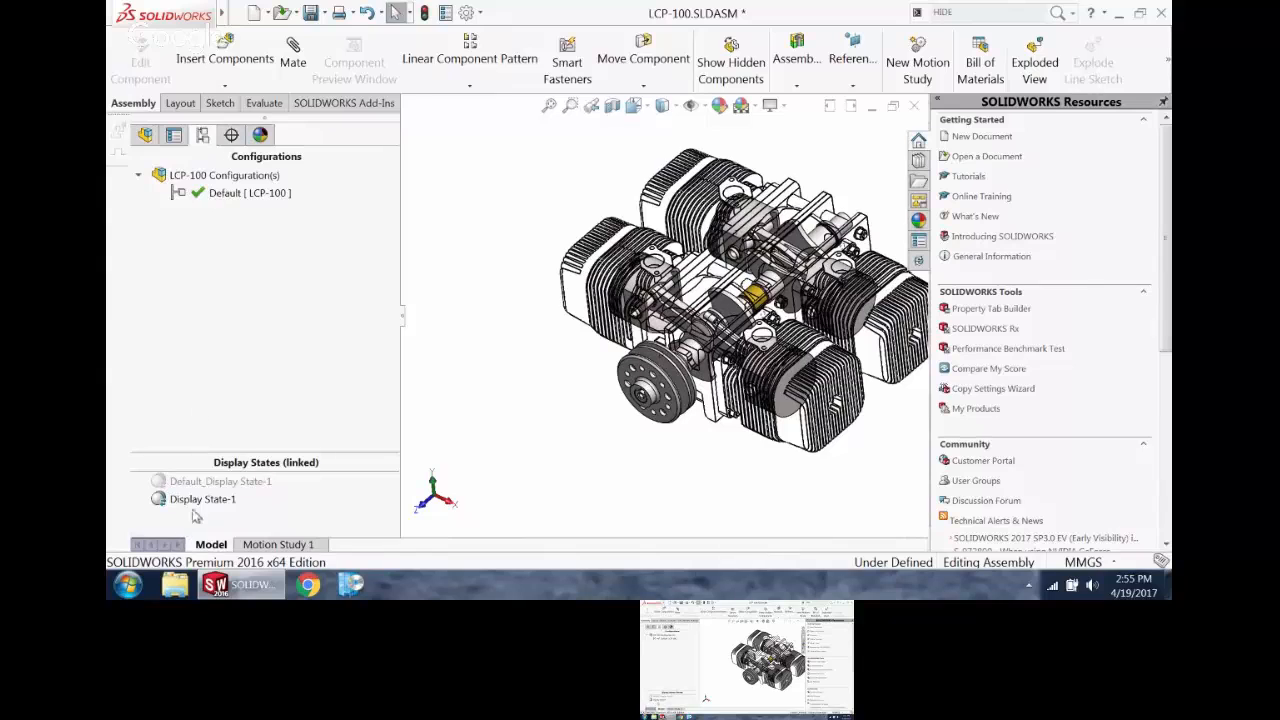
double_click(205, 482)
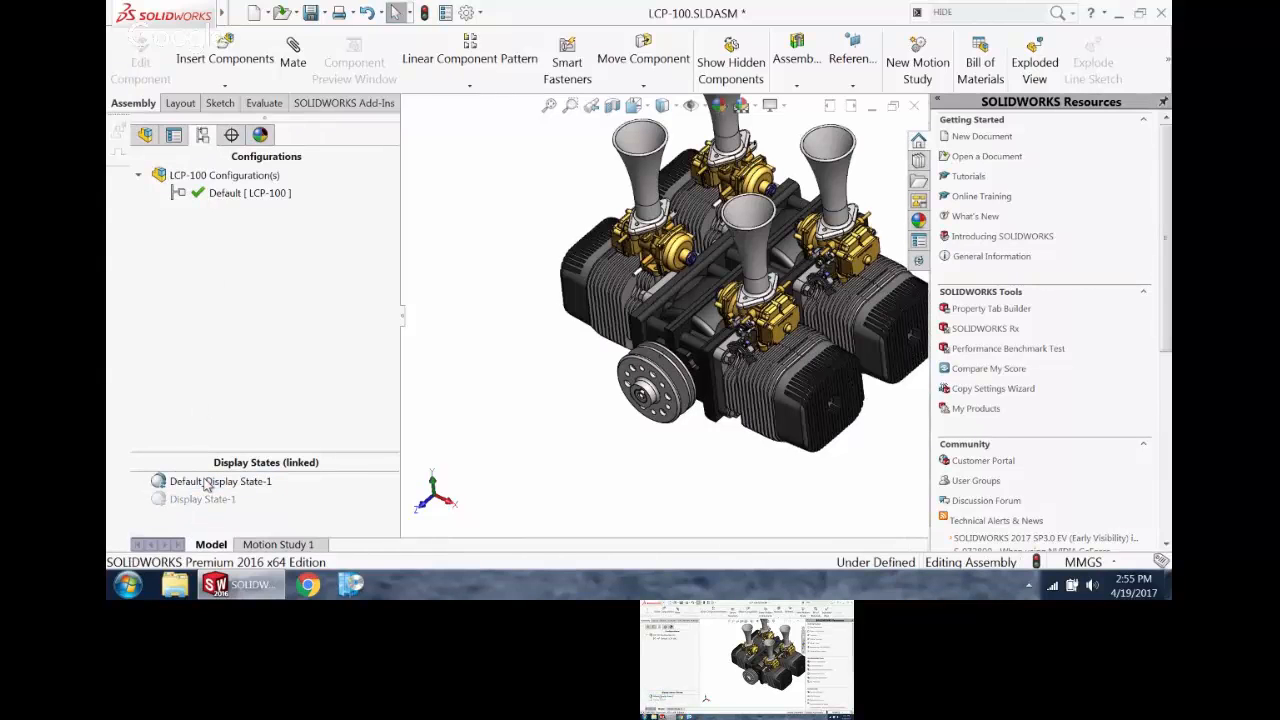
double_click(200, 500)
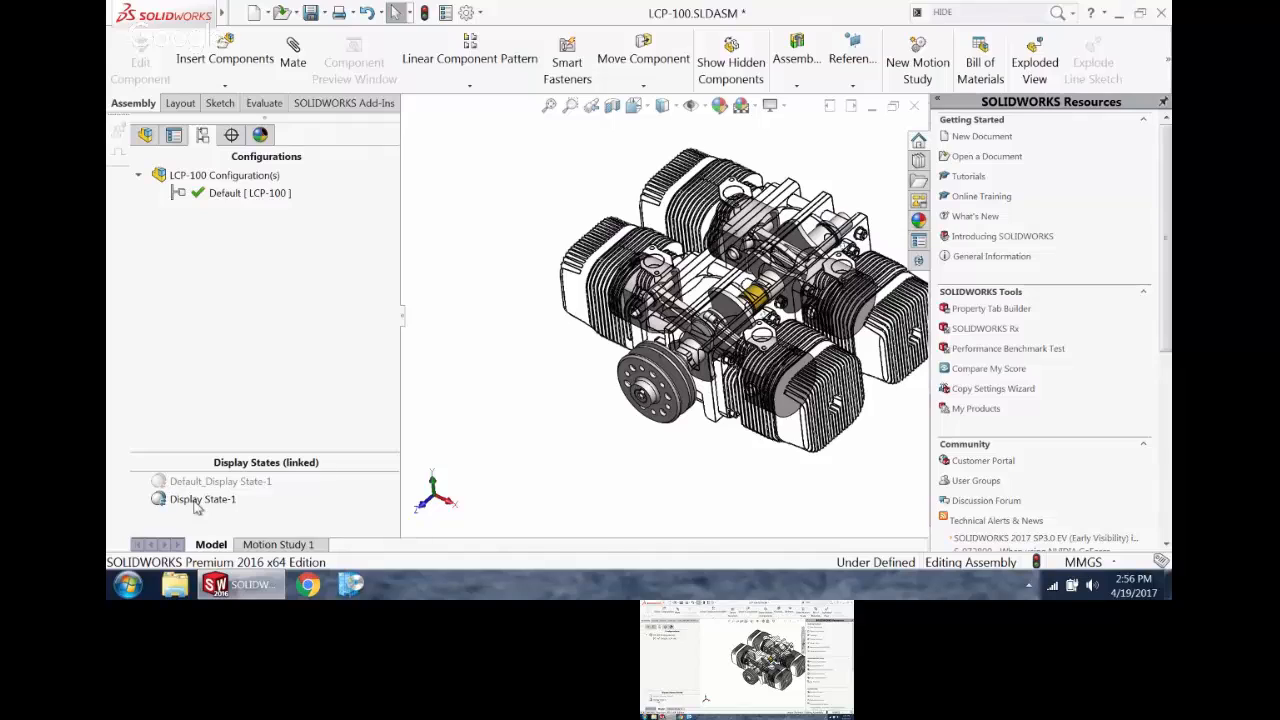
Step: Return to the assembly's component tree and save LCP-100 with its new display state
left_click(145, 134)
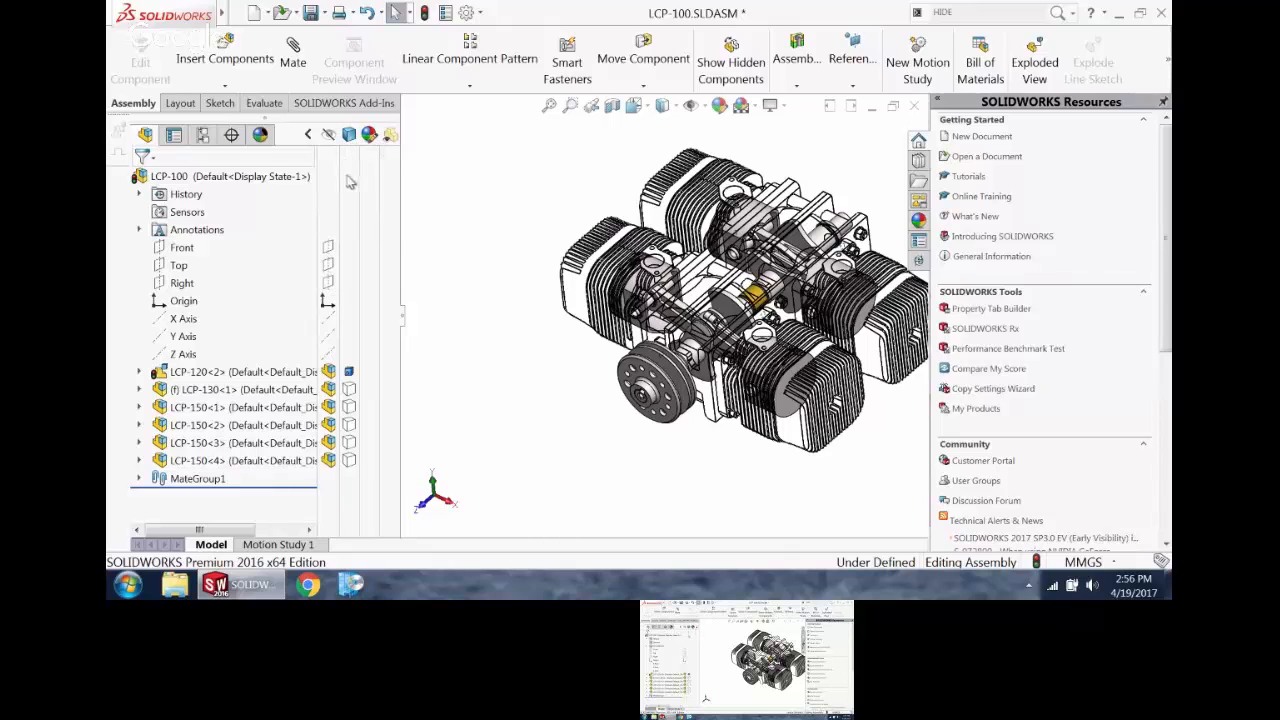
scroll(530, 211, "up", 2)
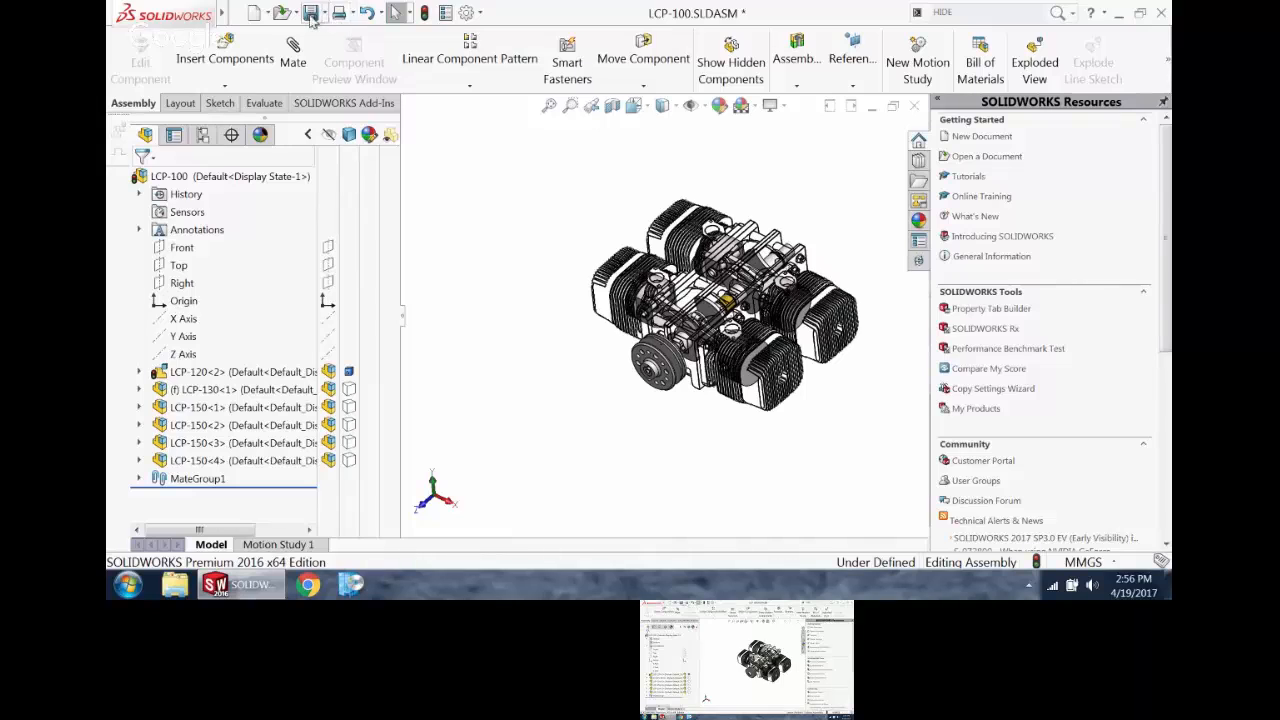
left_click(311, 14)
left_click(445, 290)
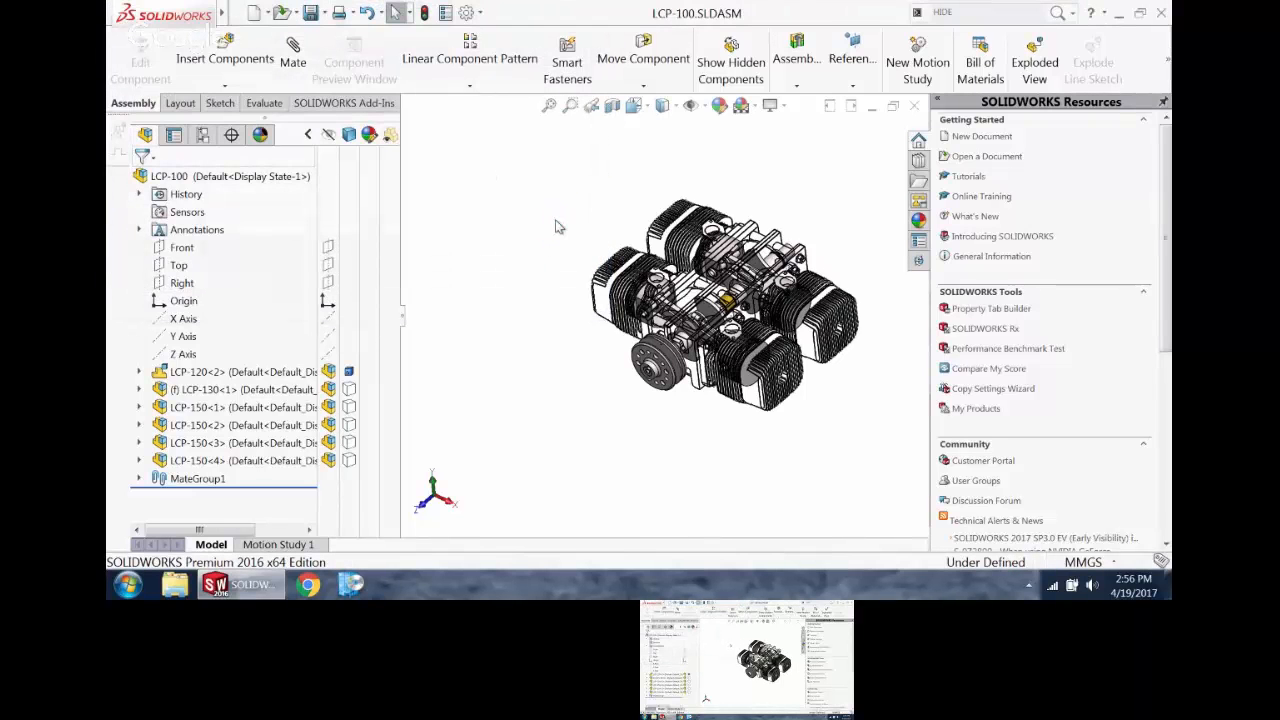
Step: Make a drawing from the LCP-100 assembly with the Daedalus B ASSY MM template
left_click(266, 15)
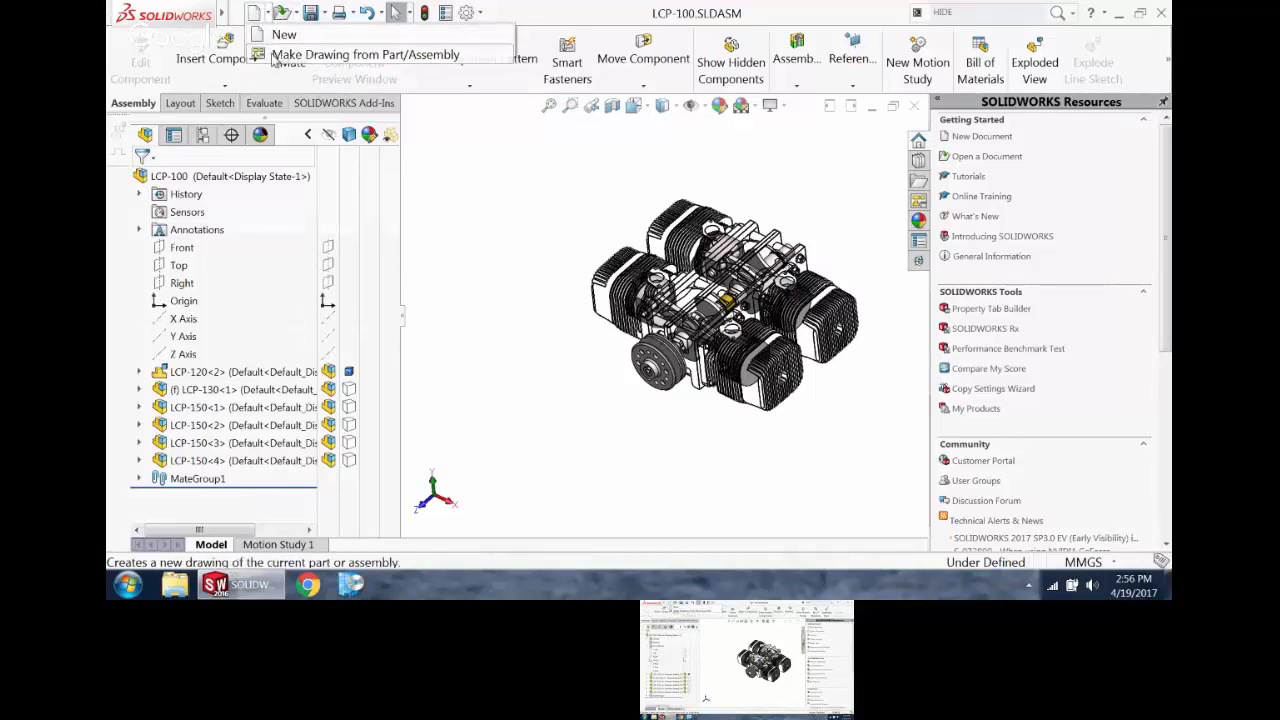
left_click(272, 56)
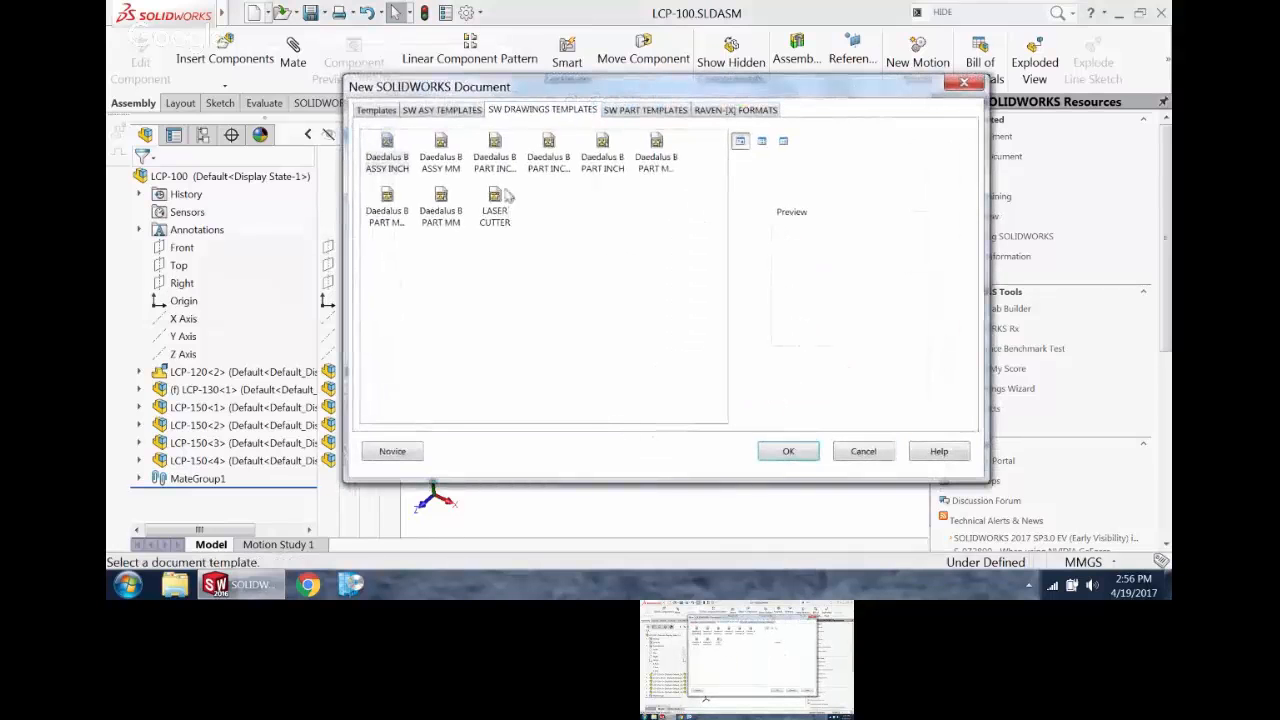
double_click(445, 146)
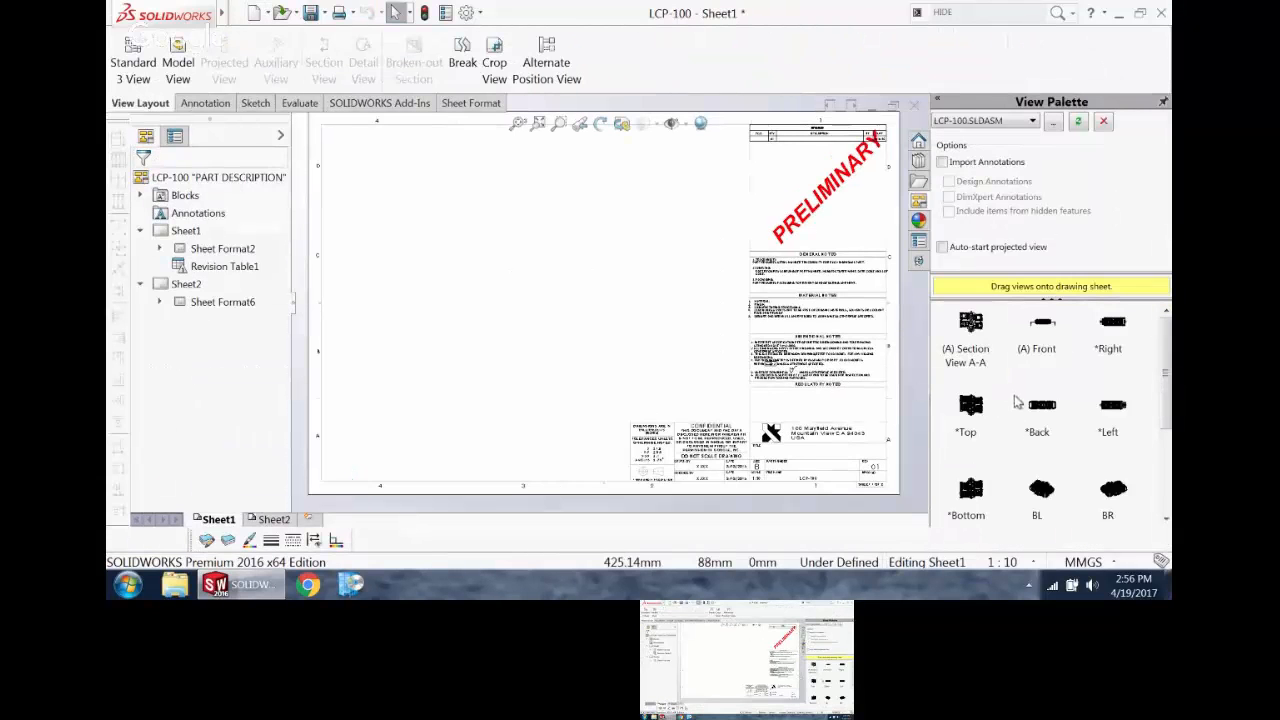
Step: Enable Auto-start projected view and place the Back view on the sheet with projected views above it and at the isometric diagonal
left_click(942, 247)
left_click_drag(1043, 328, 1094, 305)
left_click_drag(1042, 410, 441, 360)
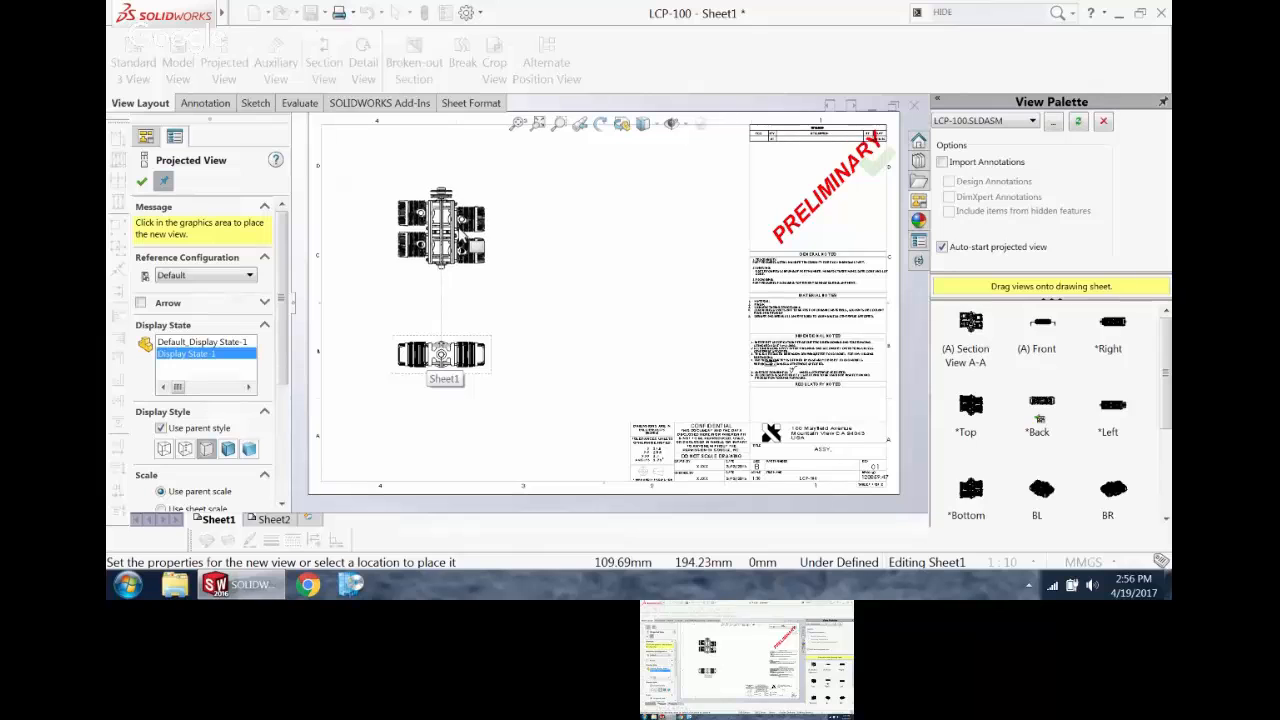
left_click(484, 268)
left_click(623, 263)
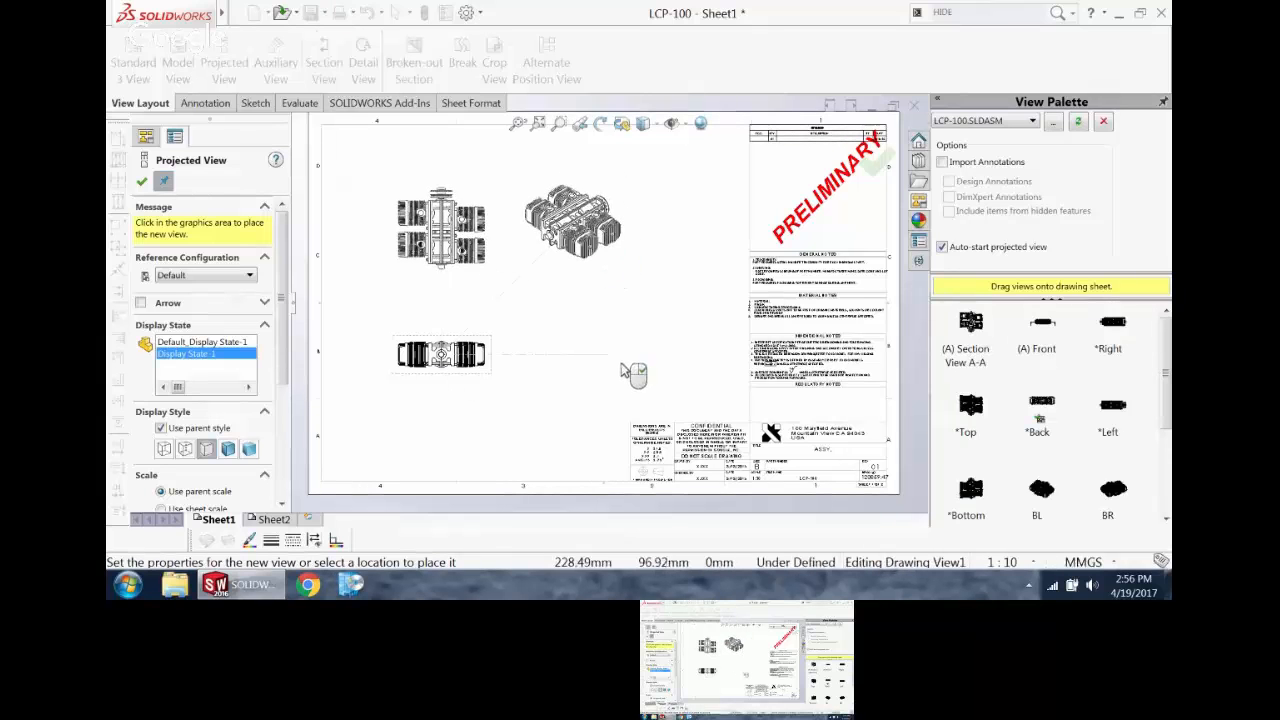
key("Escape")
scroll(590, 290, "down", 5)
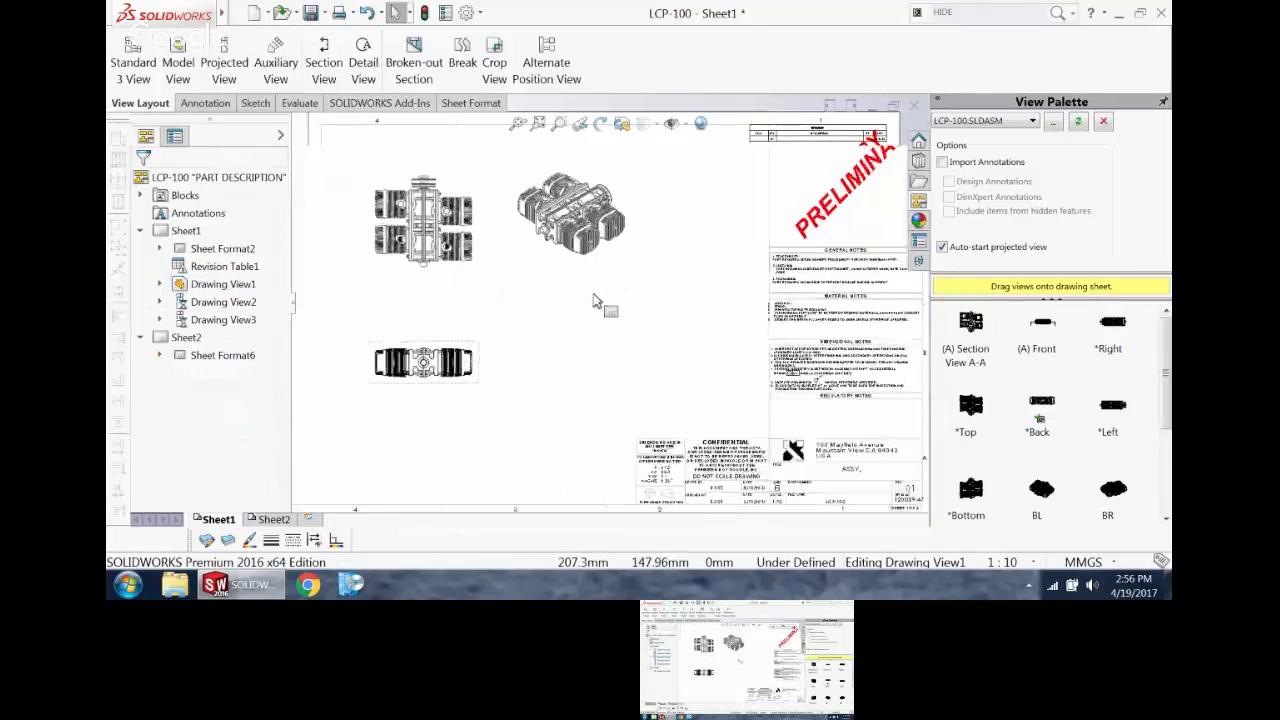
scroll(580, 275, "up", 4)
scroll(585, 287, "down", 2)
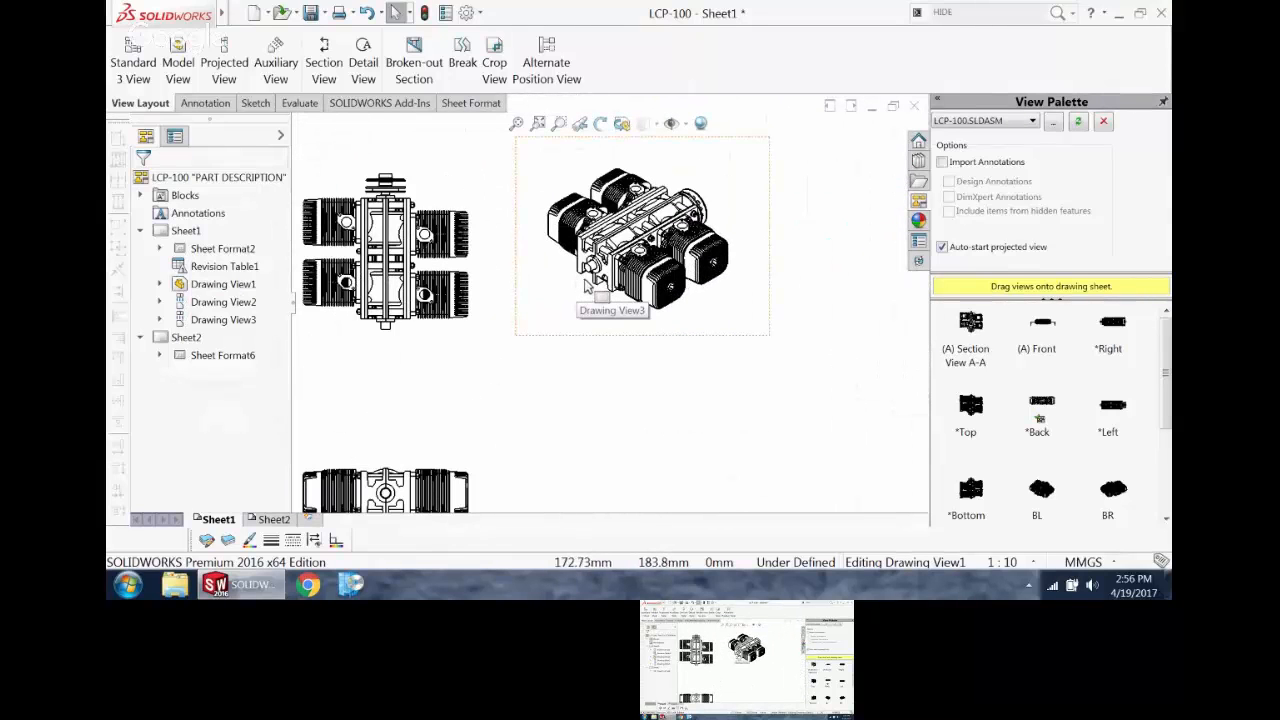
Step: Set the isometric drawing view's display style to Shaded With Edges and inspect its see-through components
scroll(585, 290, "up", 2)
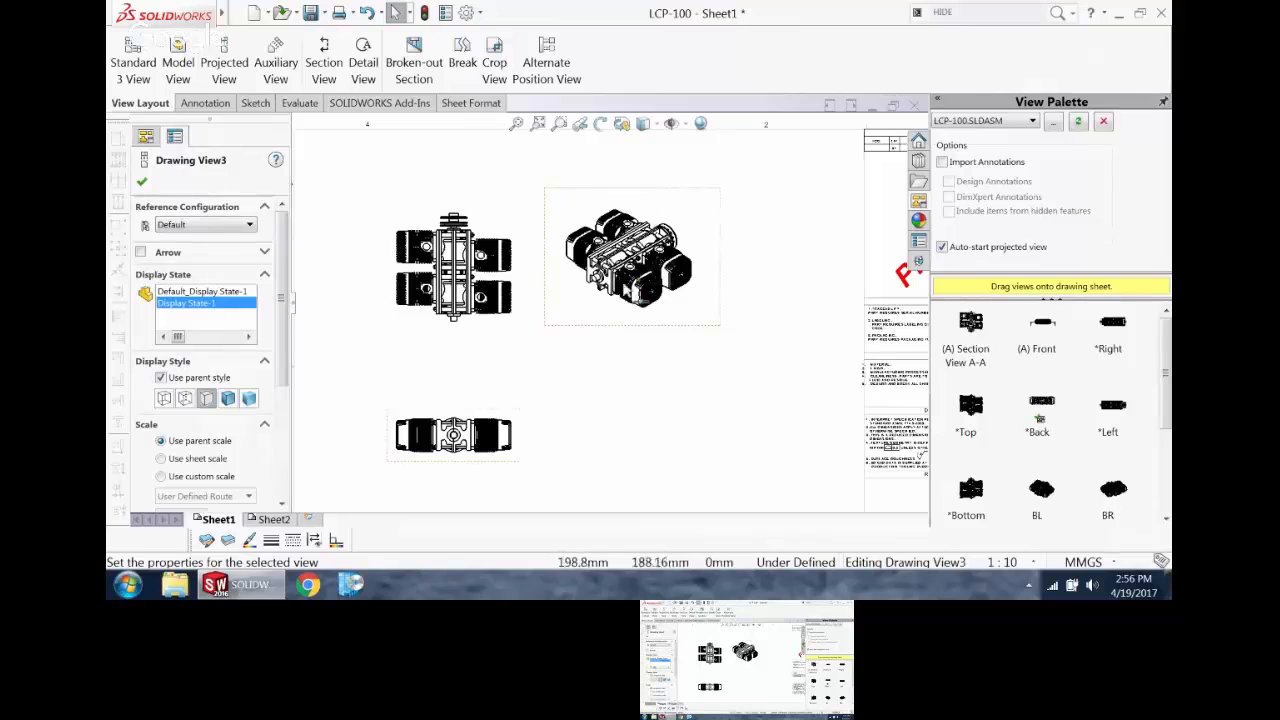
left_click(647, 124)
left_click(644, 147)
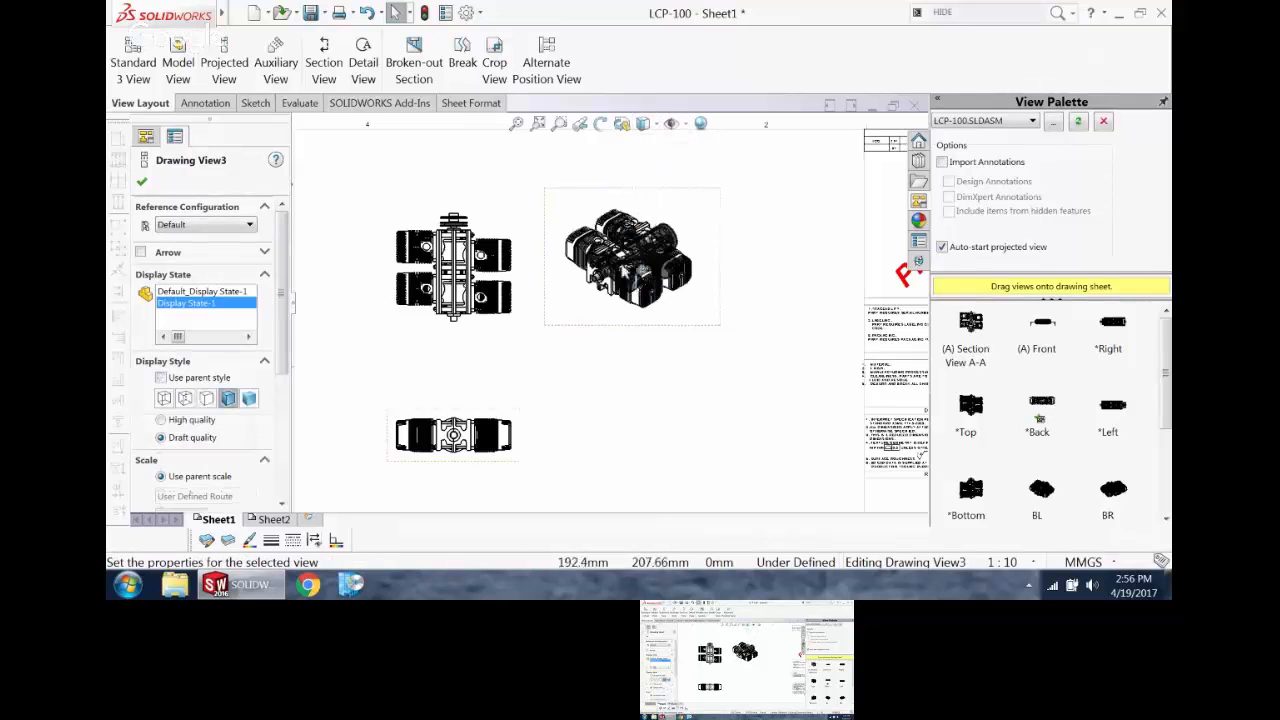
scroll(620, 250, "down", 8)
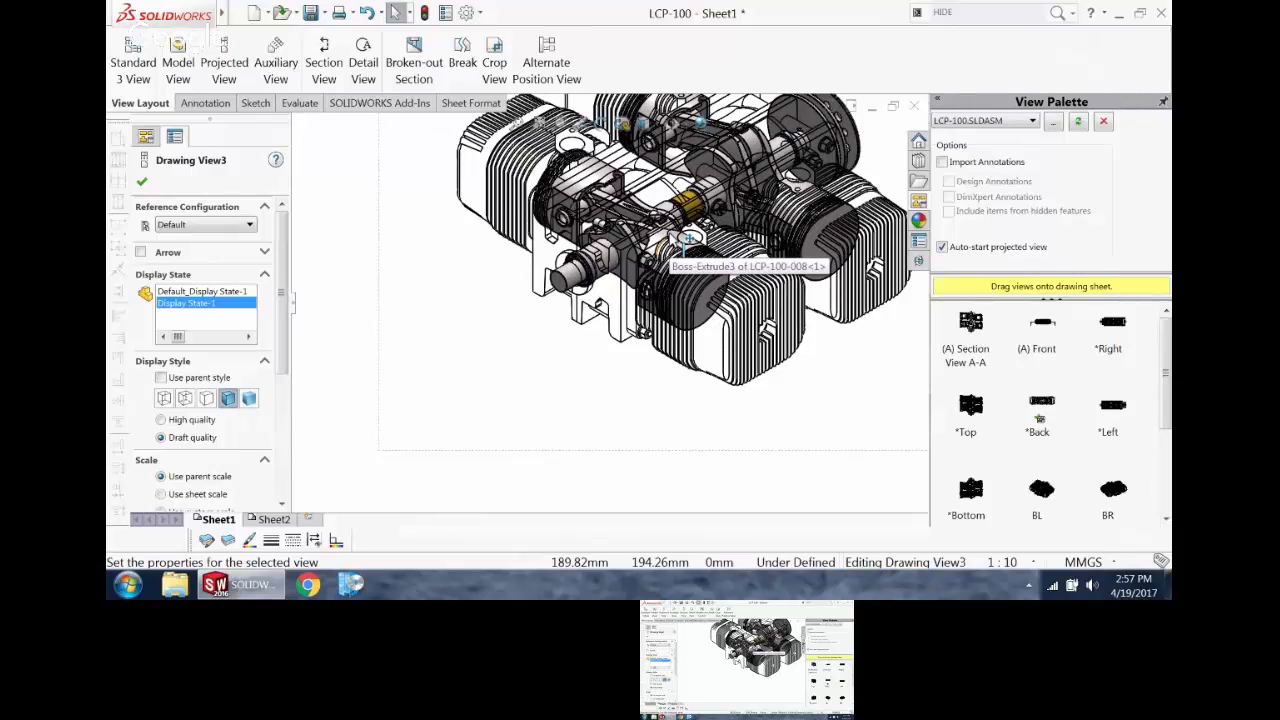
scroll(688, 238, "up", 4)
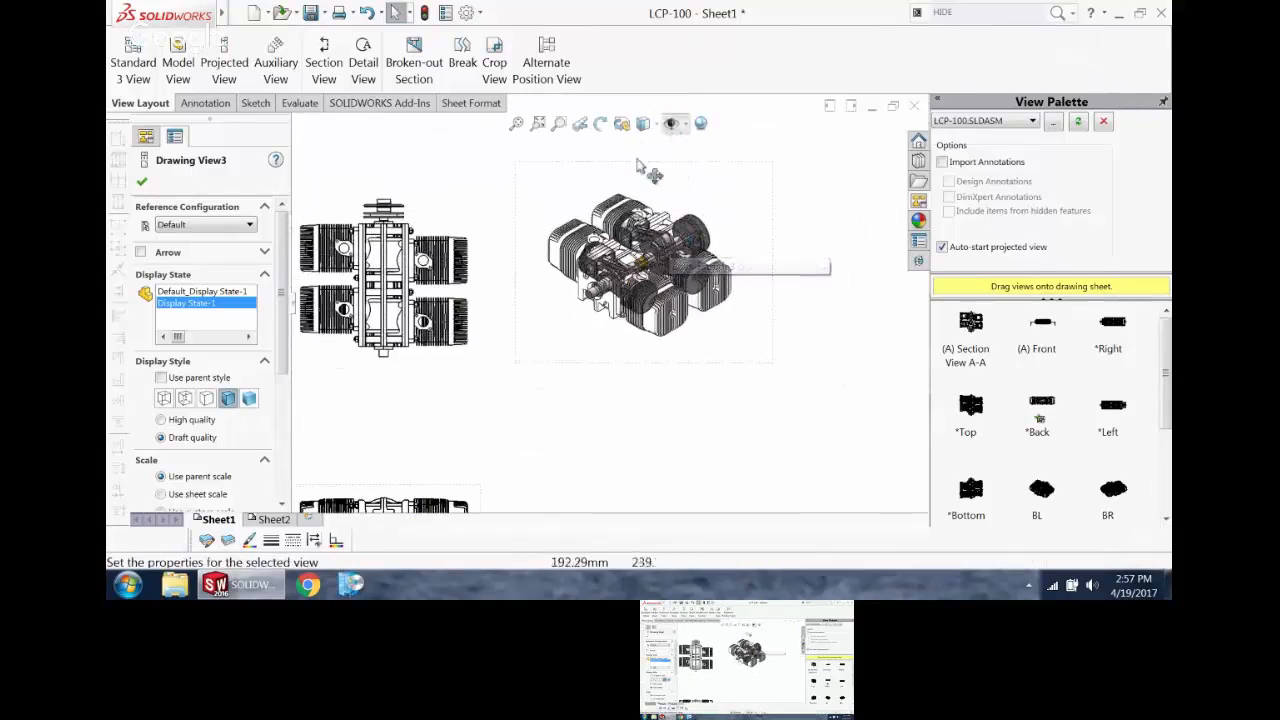
left_click(645, 124)
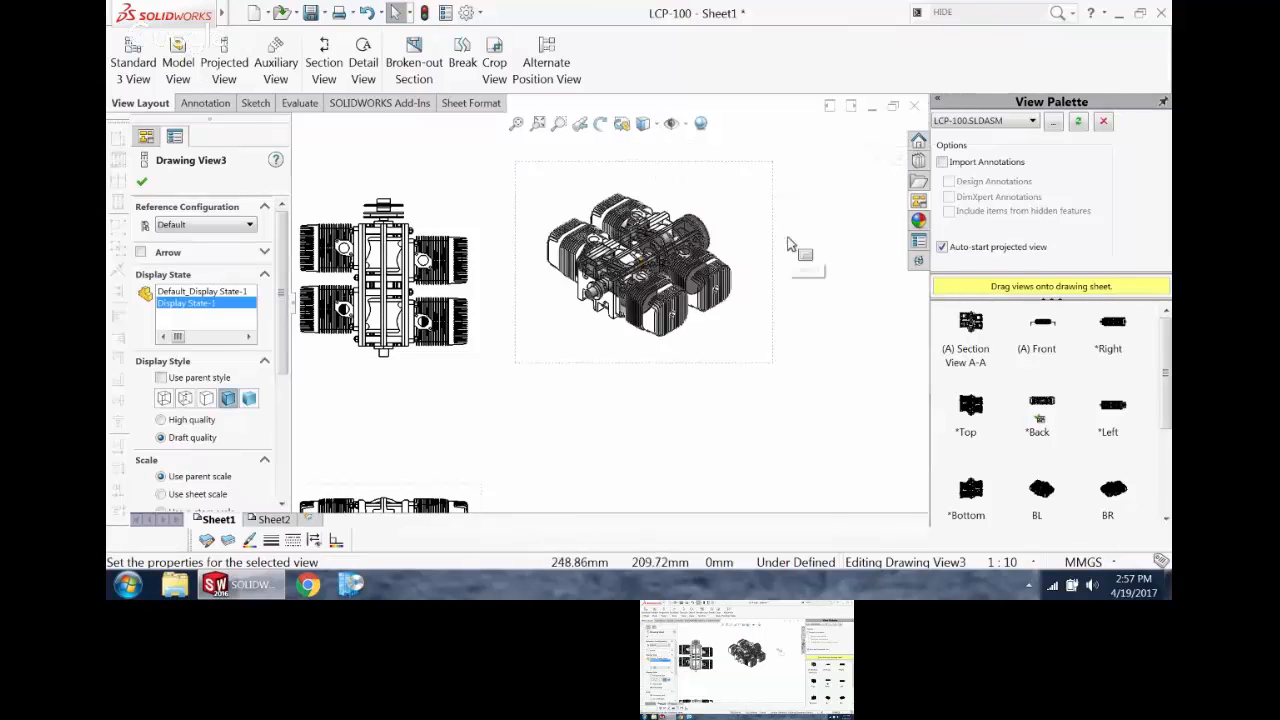
scroll(530, 342, "up", 3)
scroll(528, 354, "down", 4)
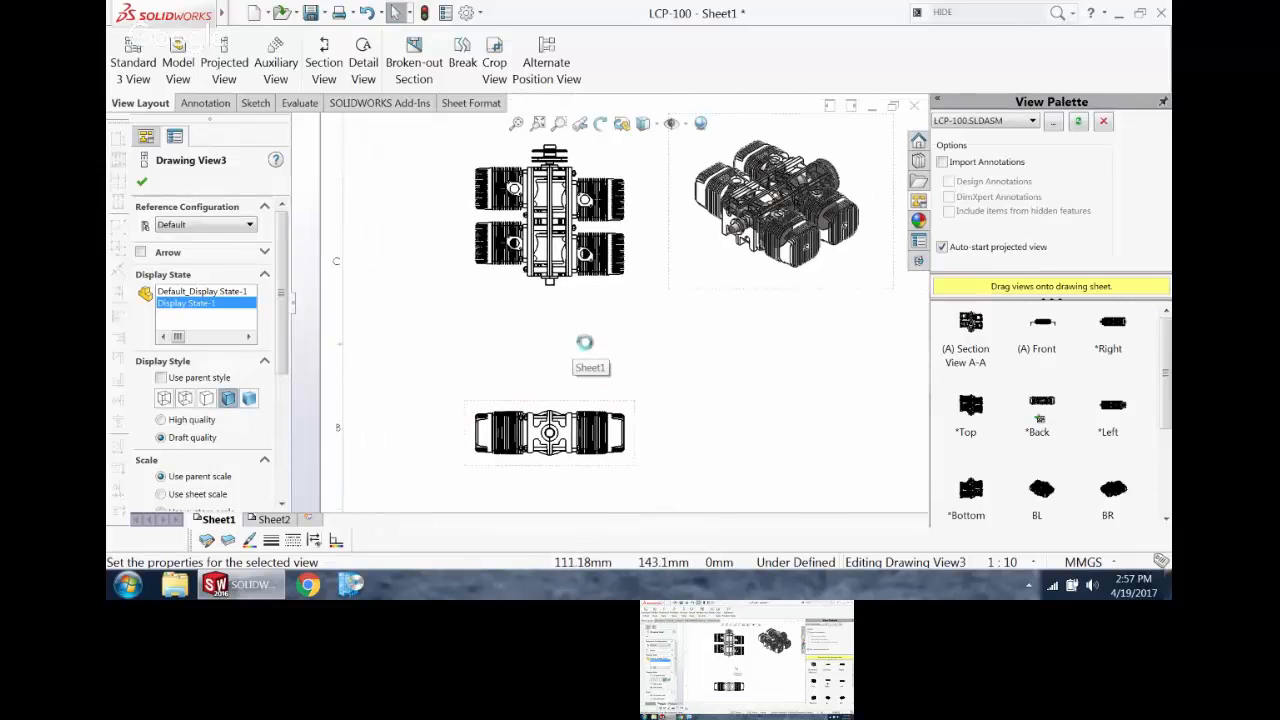
Step: Switch to the LCP-100 assembly and apply a planar section view through the Top plane
key("ctrl+Tab")
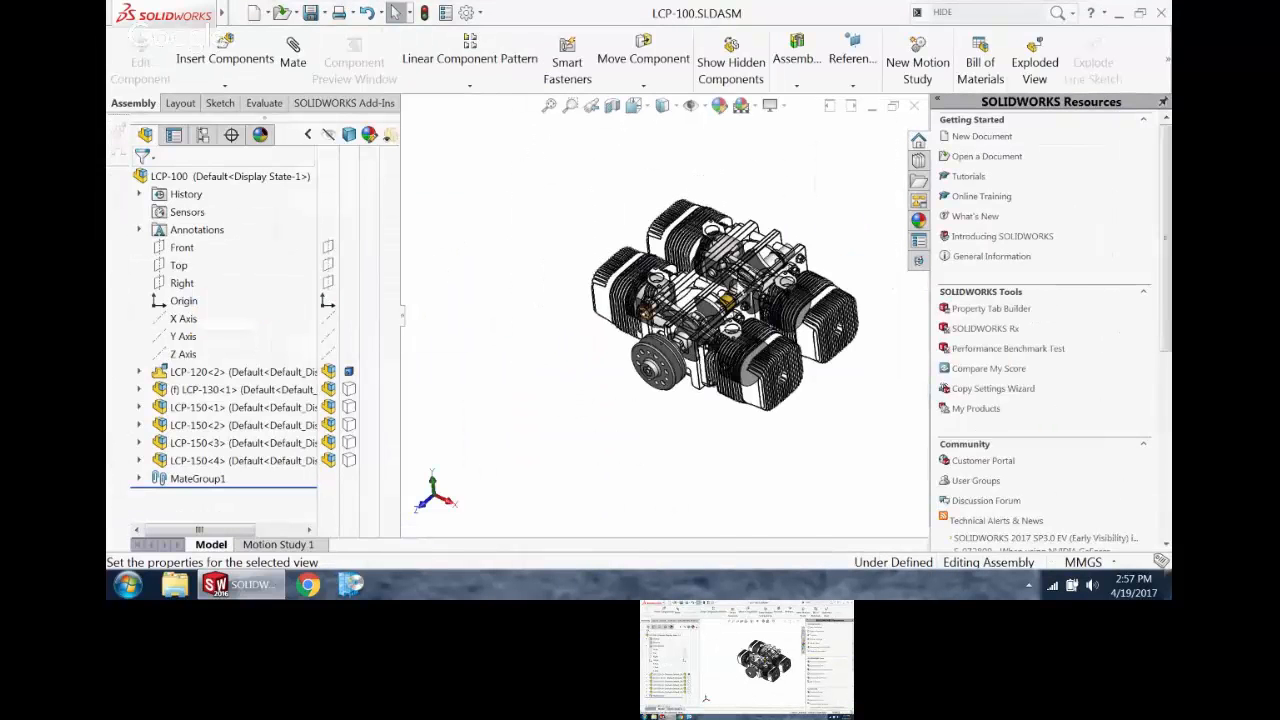
middle_click_drag(742, 292, 680, 240)
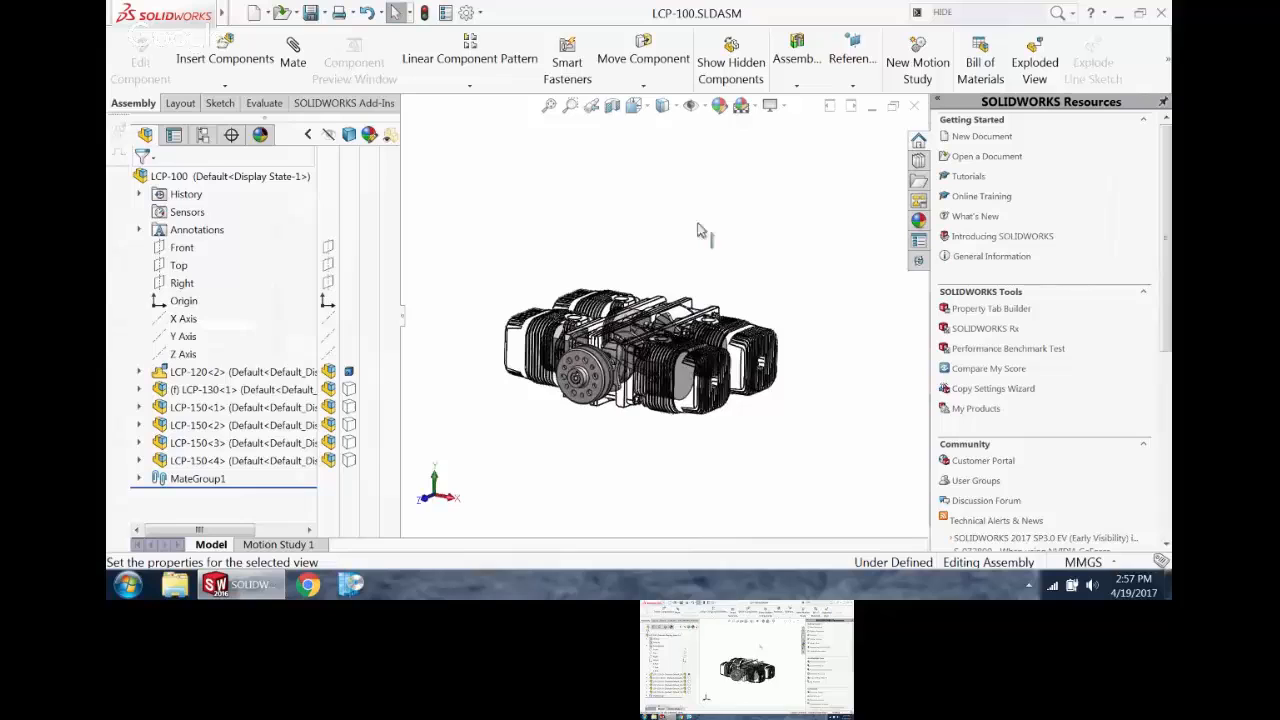
left_click(609, 109)
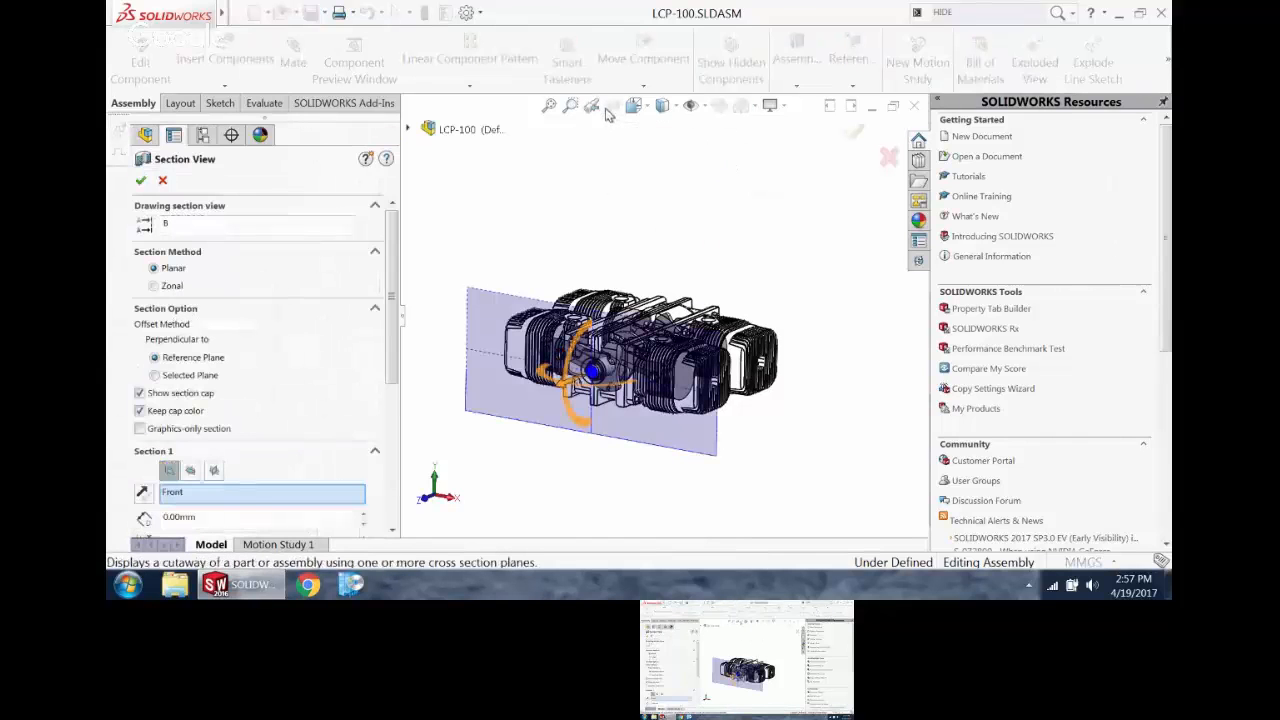
left_click(191, 472)
left_click(140, 181)
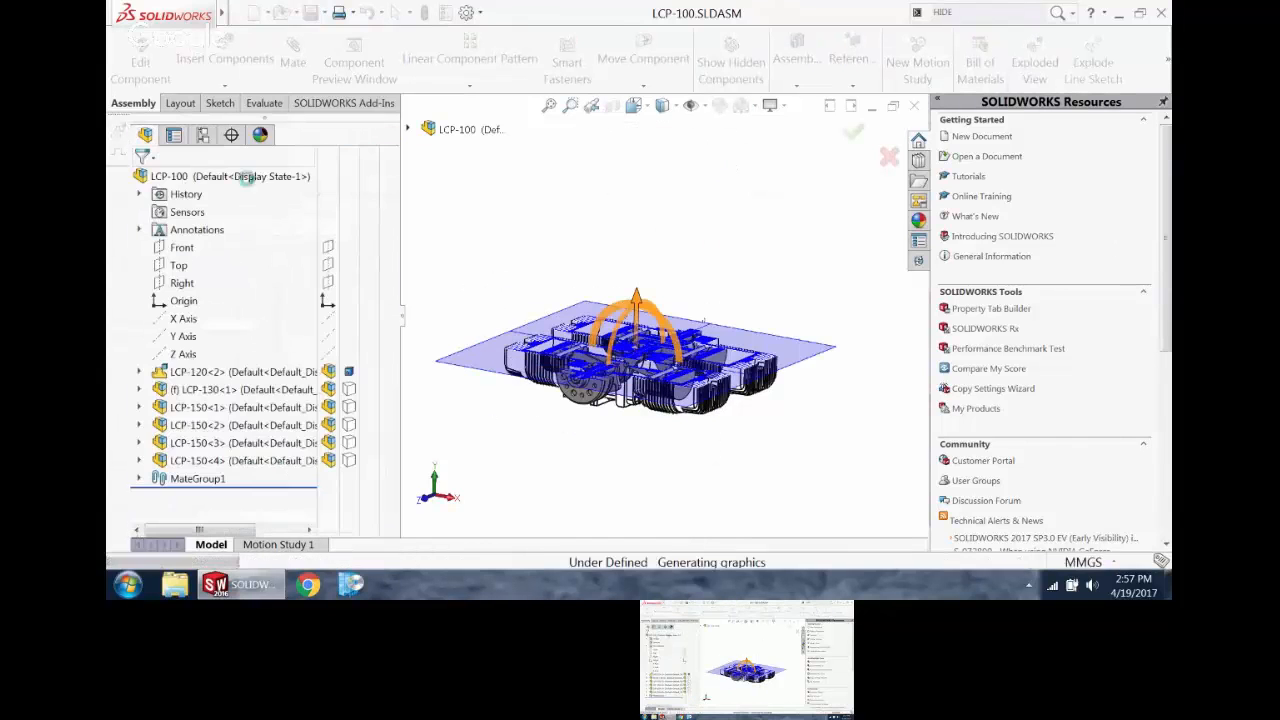
middle_click_drag(588, 190, 584, 222)
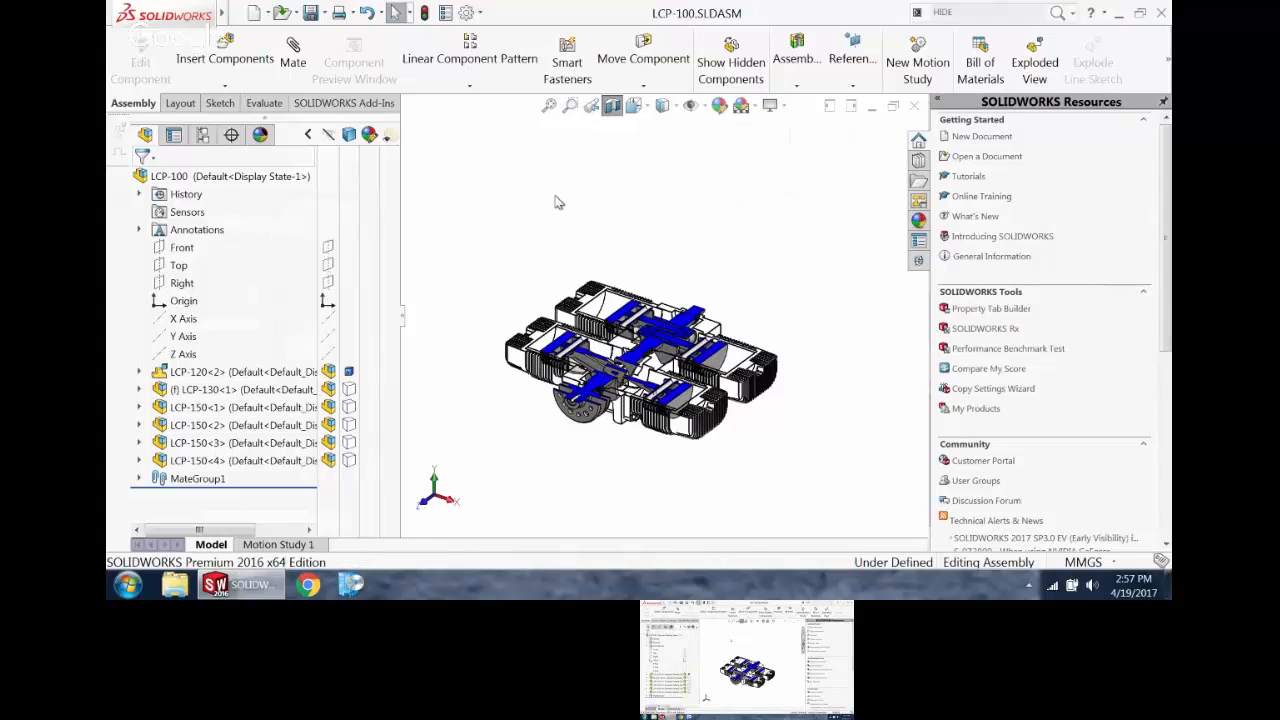
Step: Save the sectioned orientation of the assembly as a named view called SAECTION and activate it
key("space")
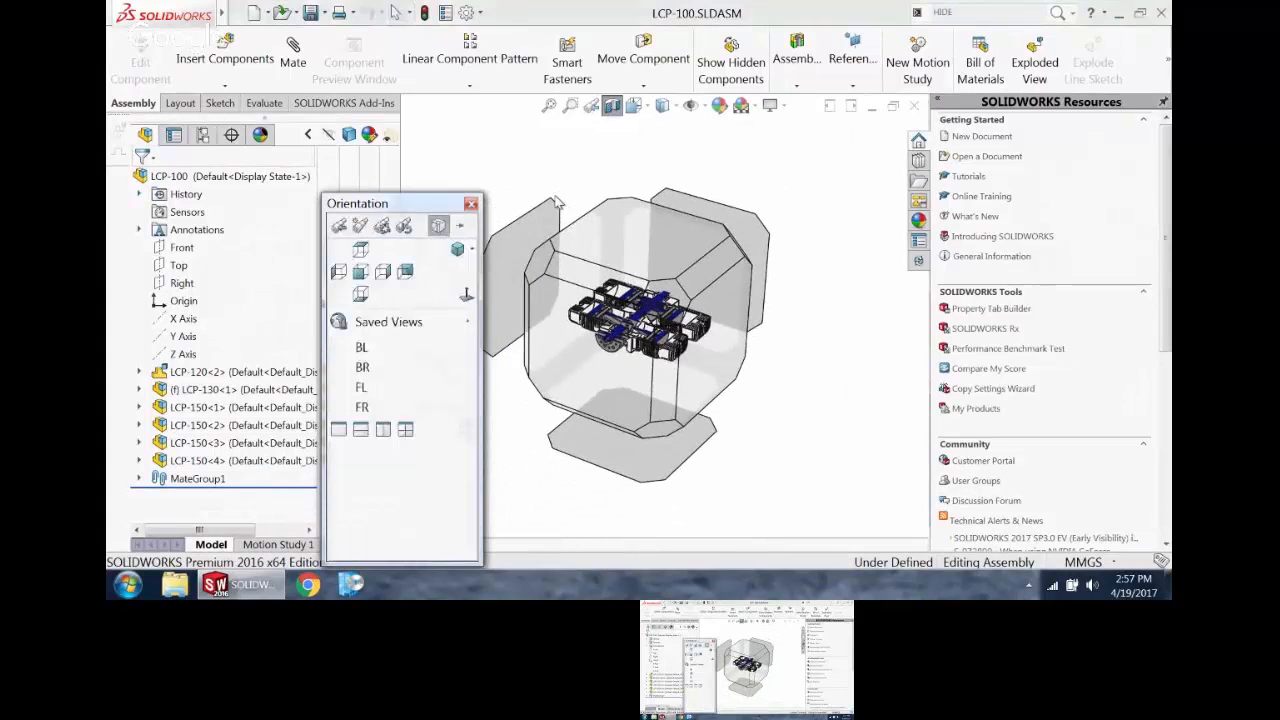
mouse_move(416, 328)
left_click(360, 227)
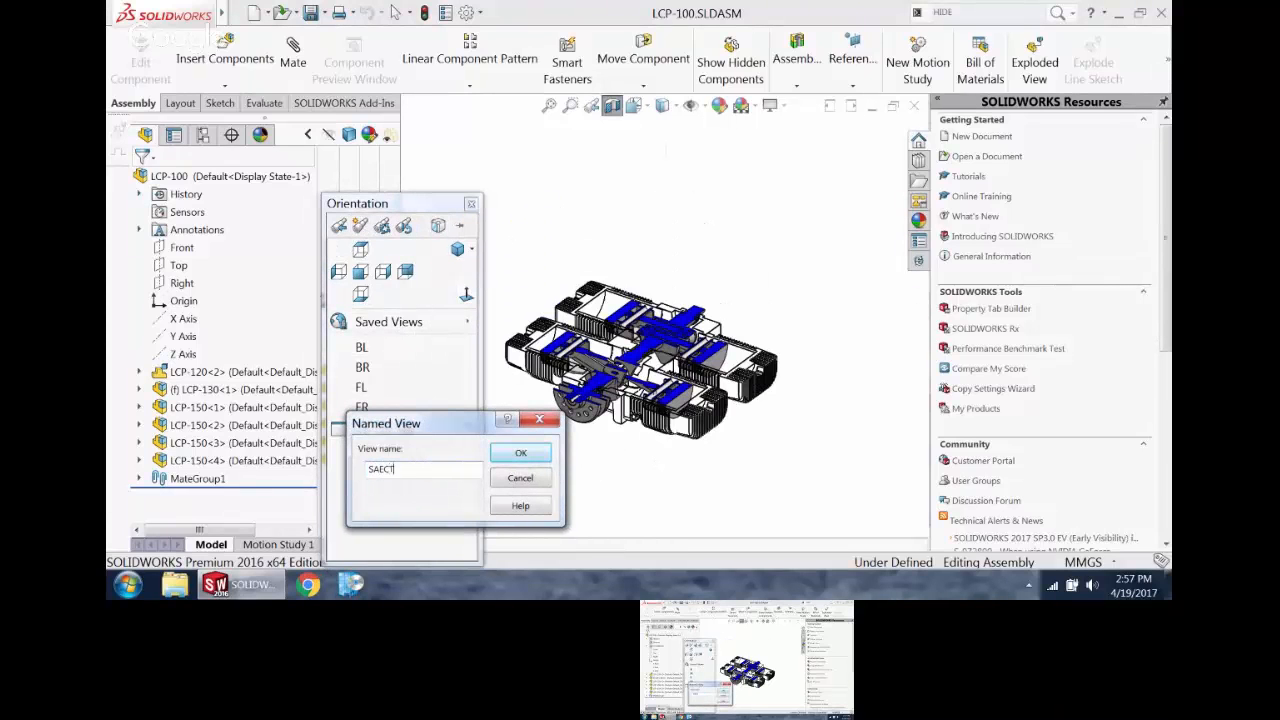
left_click(528, 456)
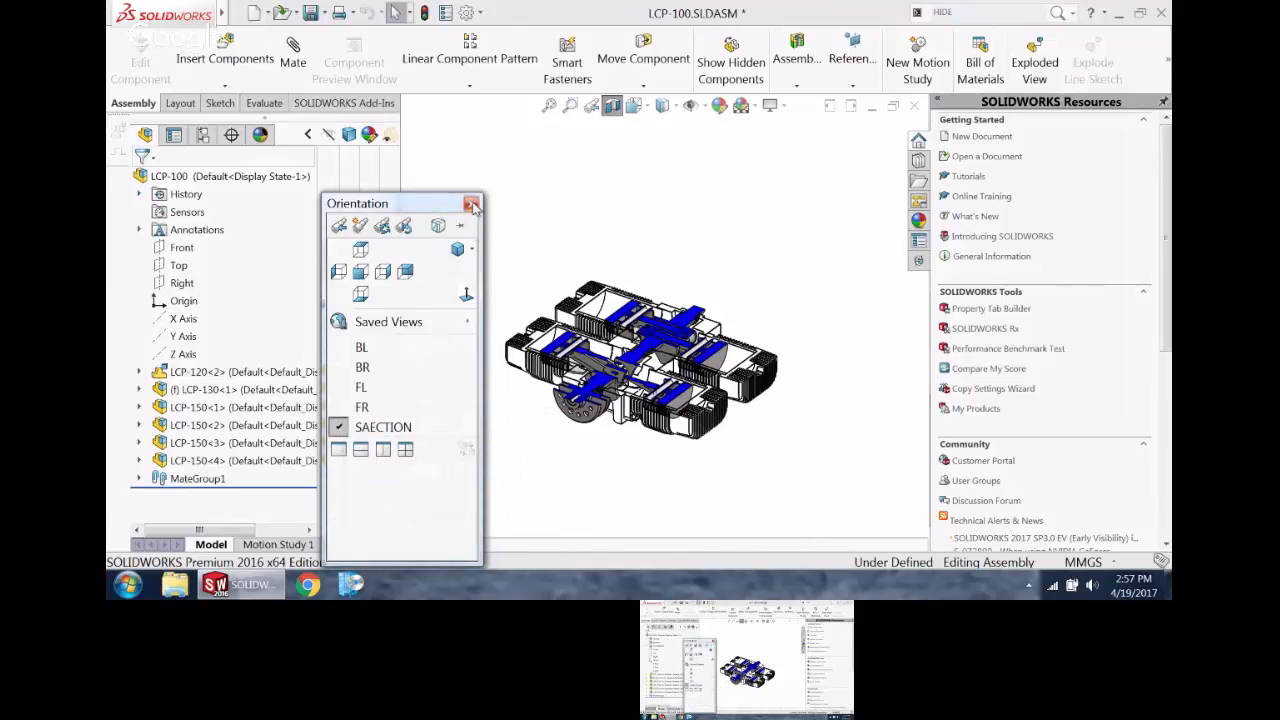
left_click(383, 427)
left_click(471, 204)
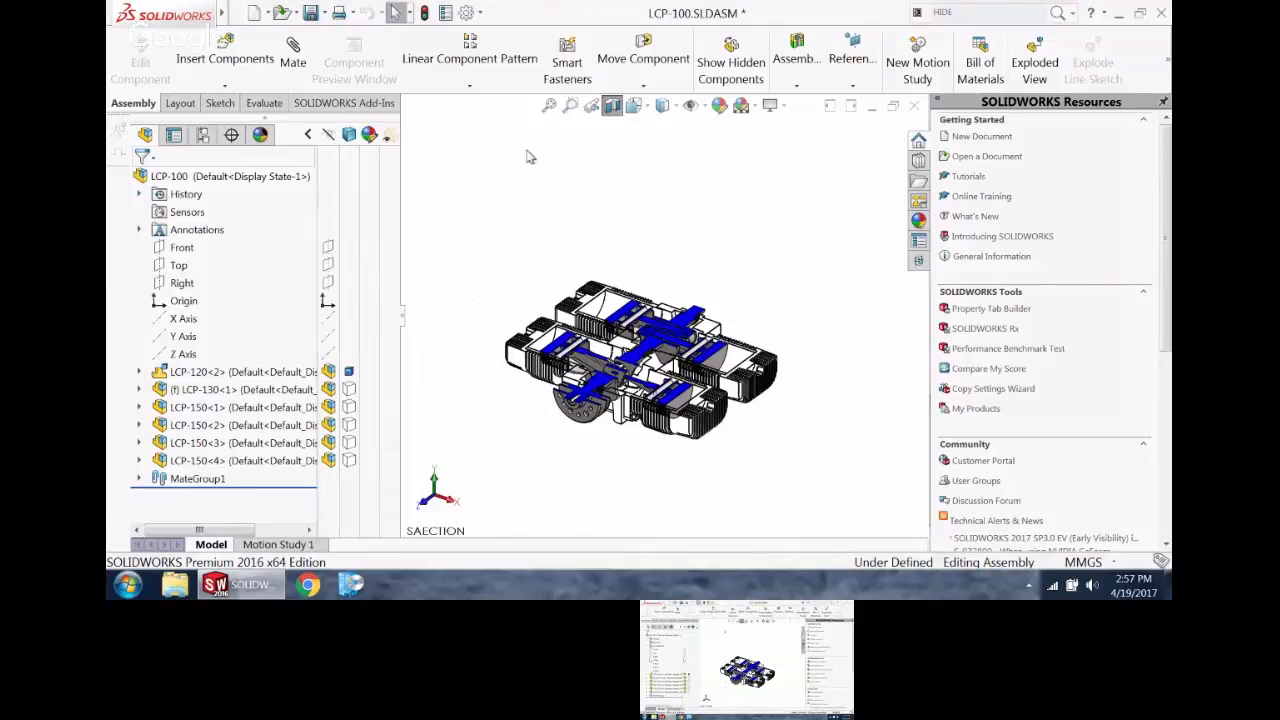
Step: Turn off the section display, then recall the saved SAECTION view of the assembly
left_click(612, 105)
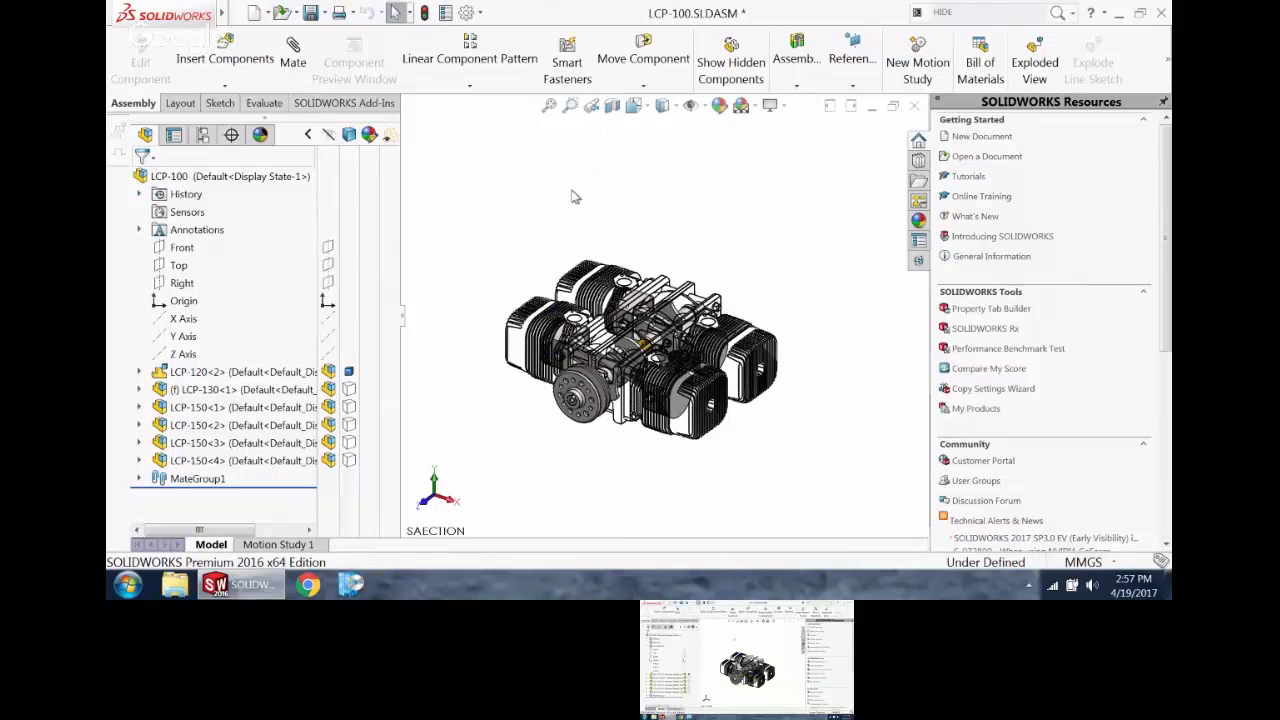
key("space")
left_click(399, 428)
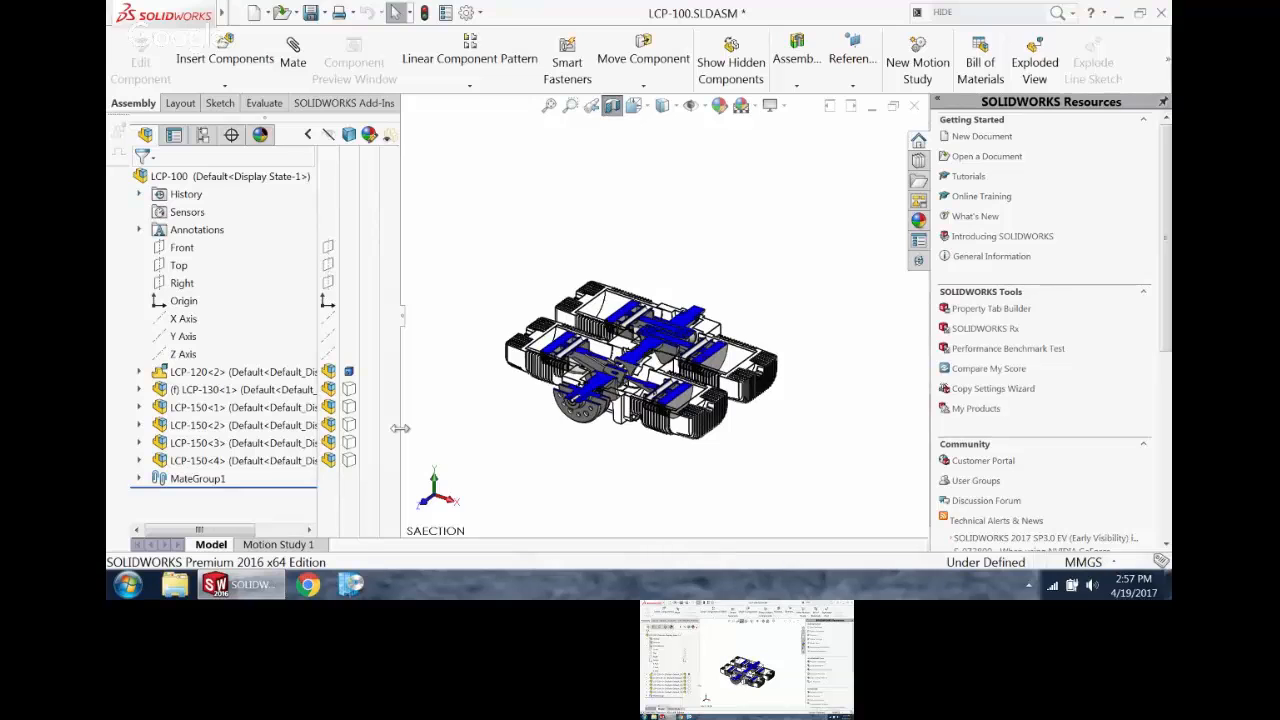
Step: Orient the assembly to the saved BL view and turn off the section display
key("space")
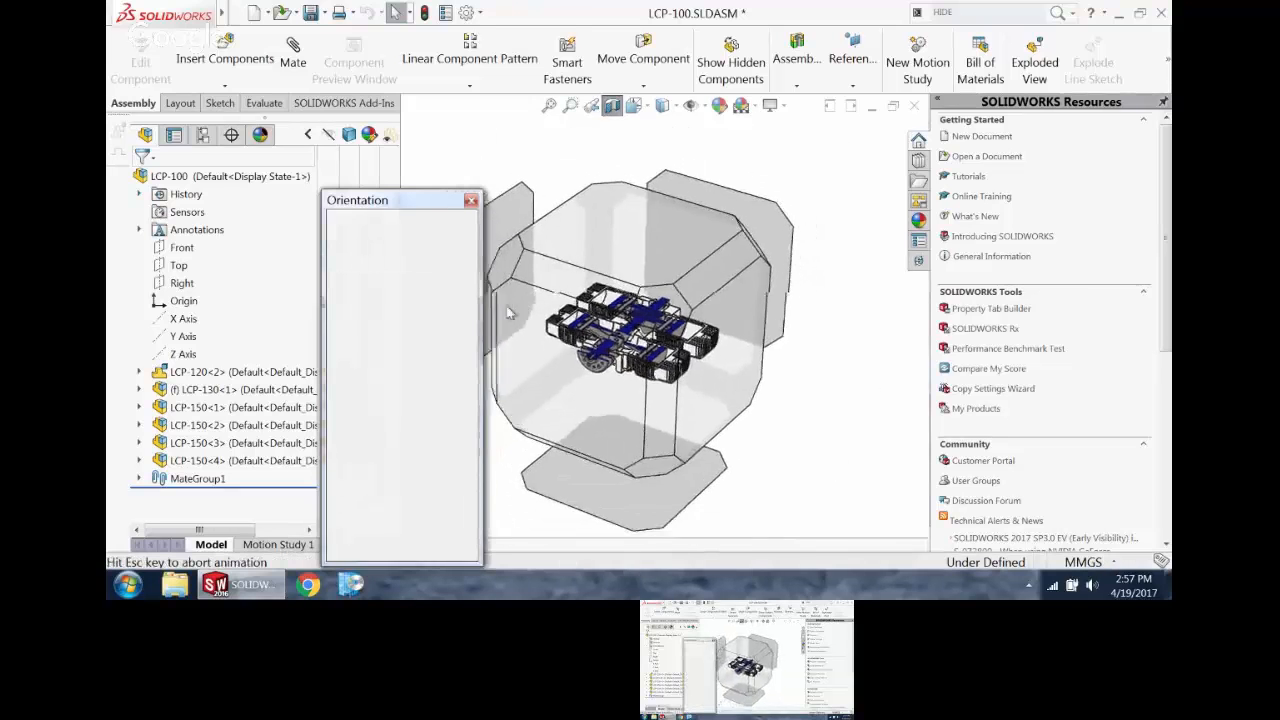
left_click(364, 350)
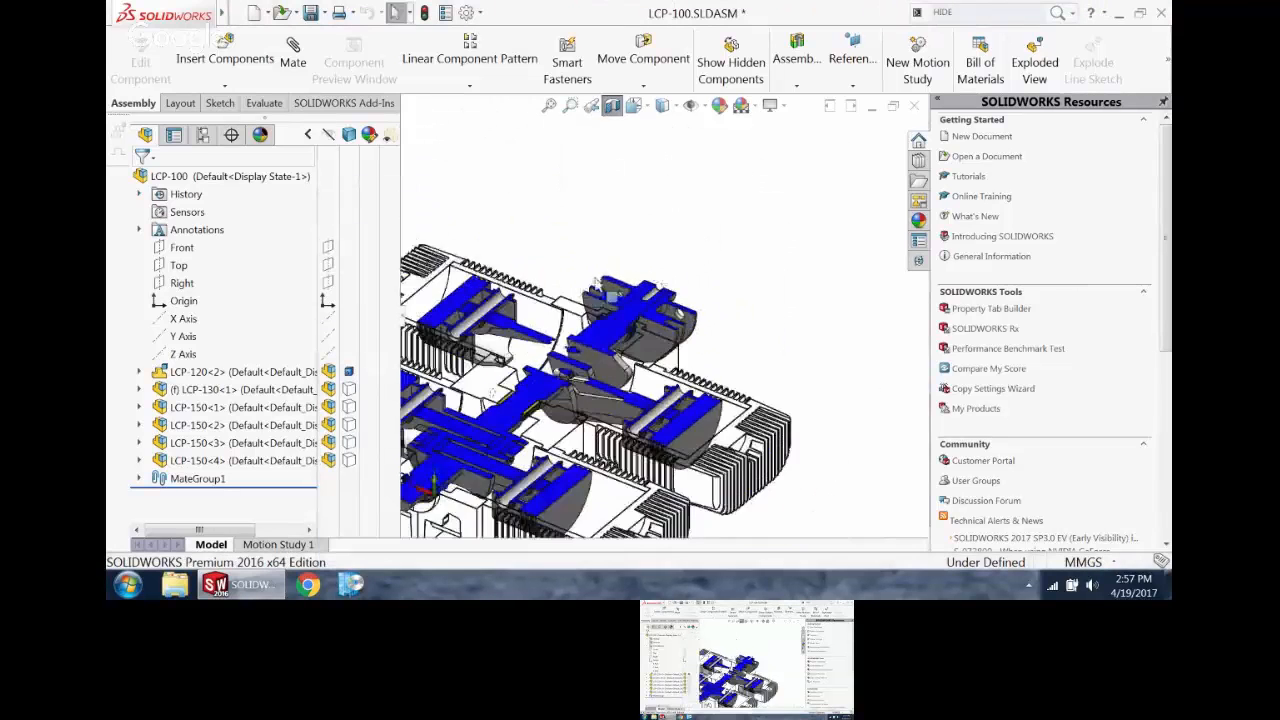
left_click(612, 105)
scroll(652, 356, "down", 2)
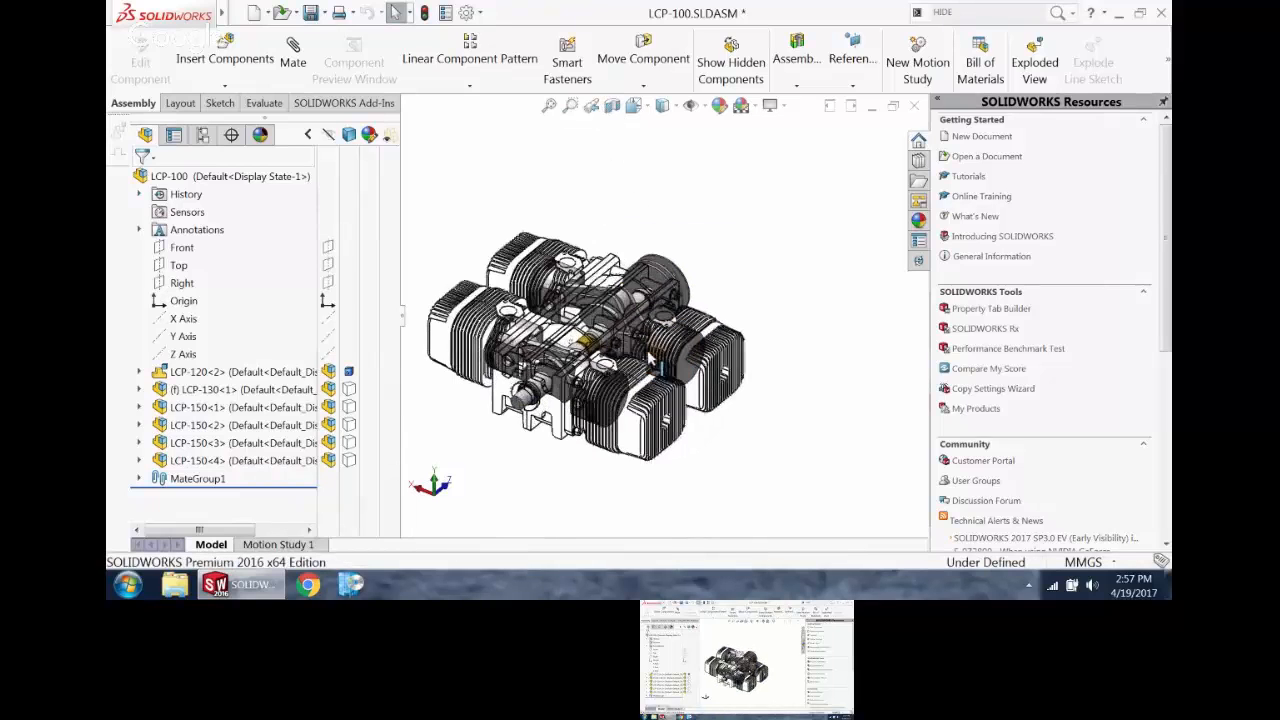
Step: Return to the LCP-100 drawing and refresh the View Palette
scroll(593, 251, "up", 3)
key("ctrl+Tab")
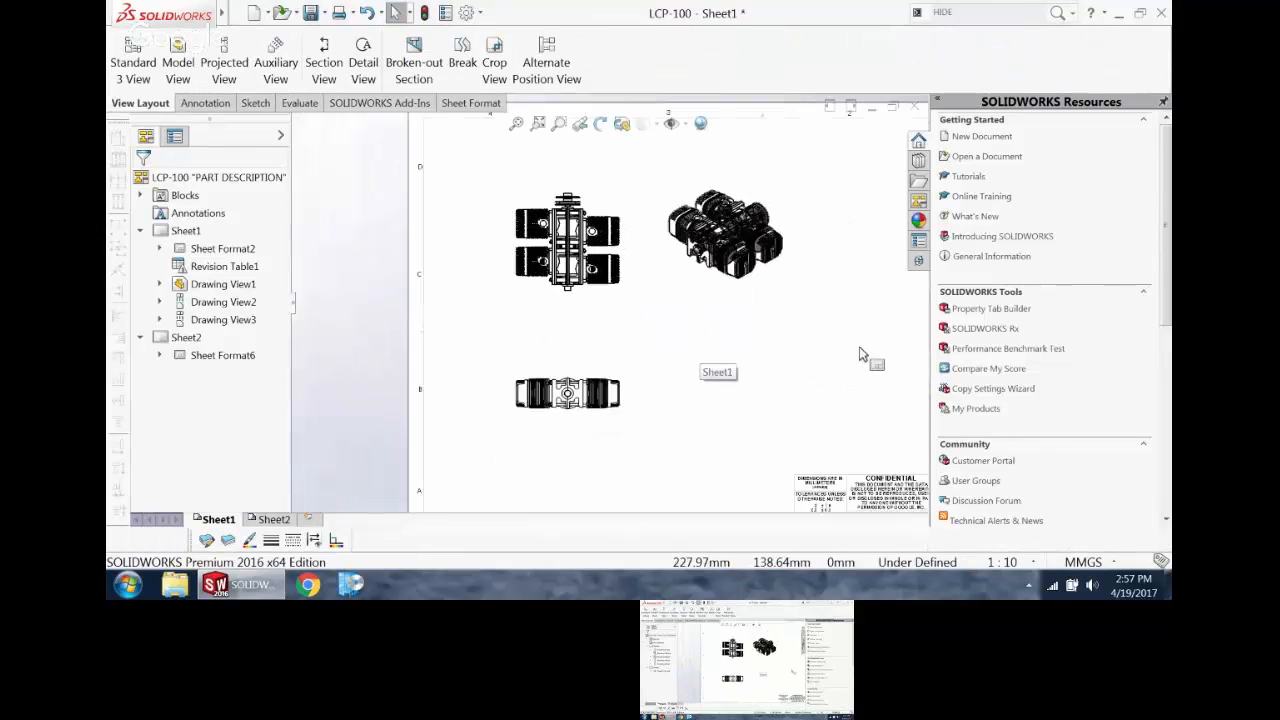
left_click(919, 201)
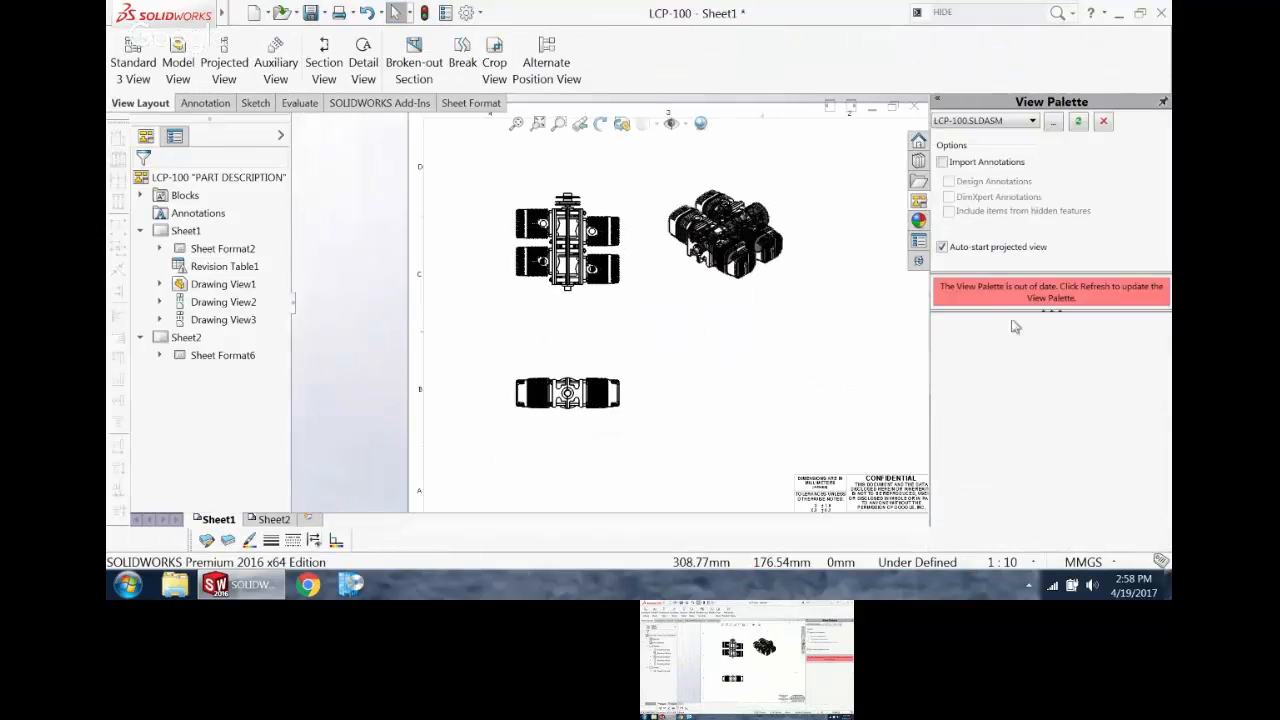
left_click(1078, 121)
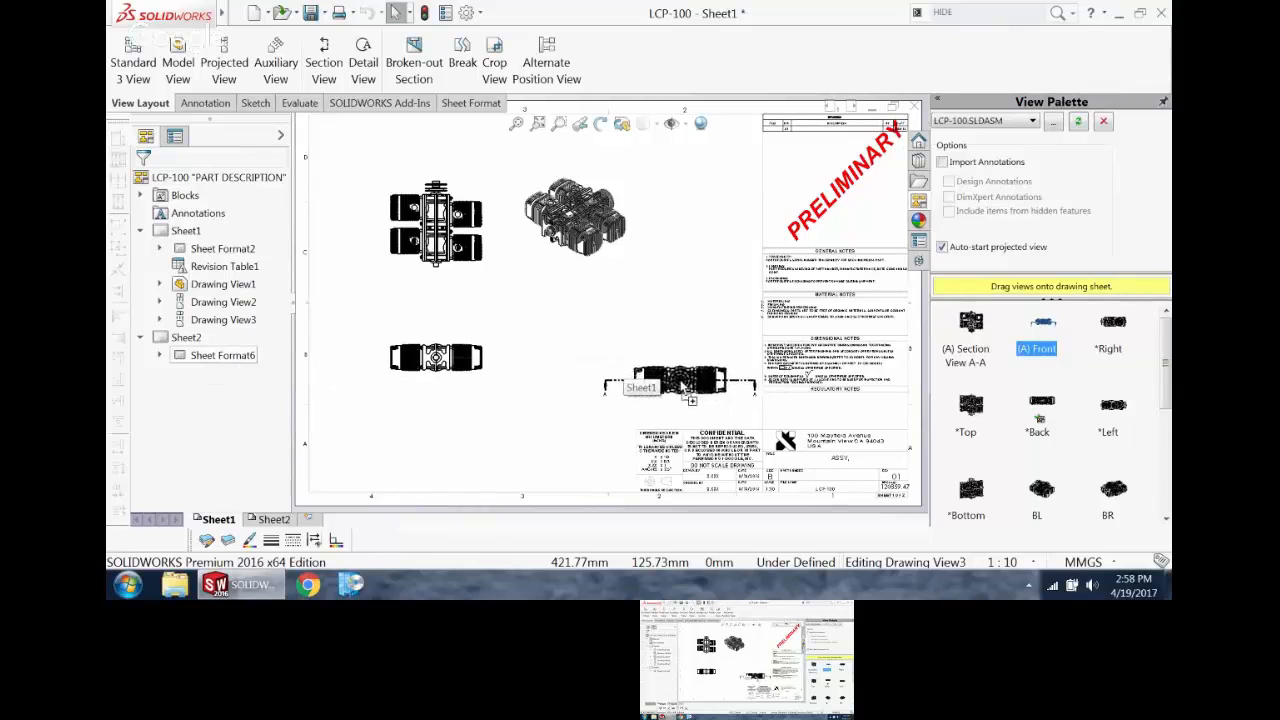
Step: Place the (A) Front view on the sheet level with the Back view, with projected views above and below it
left_click_drag(678, 360, 678, 358)
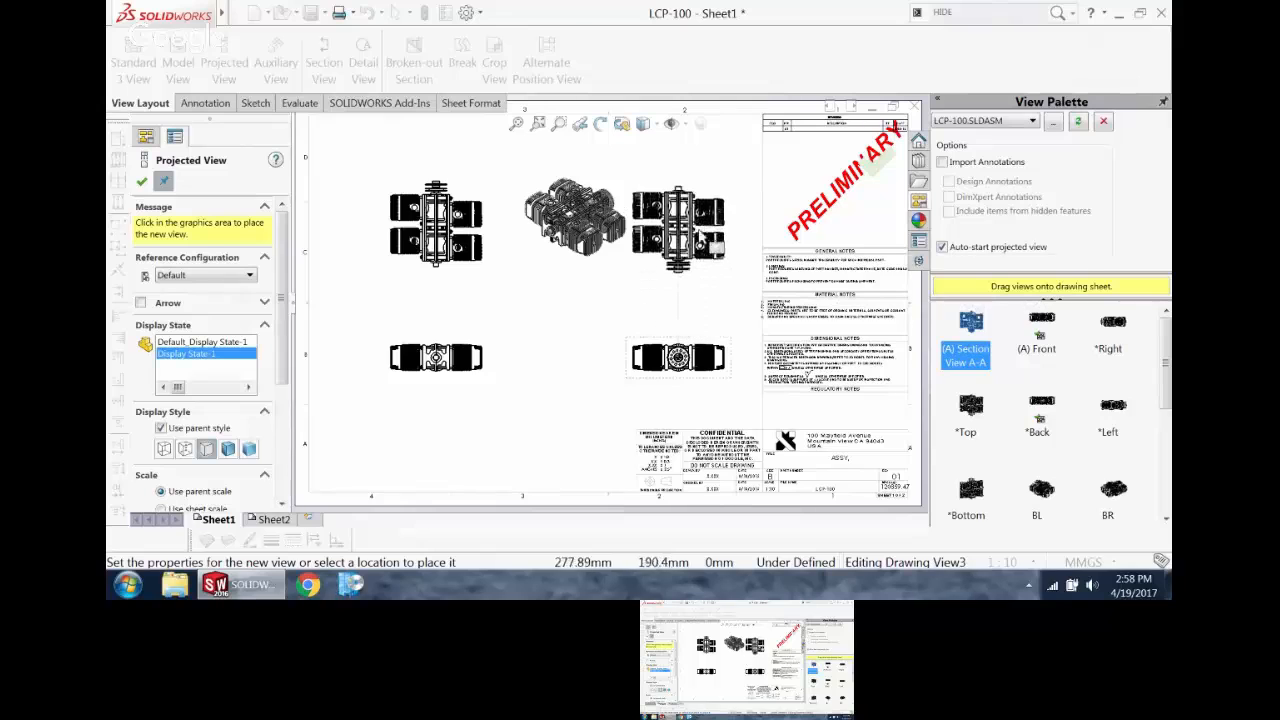
left_click(704, 232)
scroll(704, 263, "down", 1)
scroll(715, 270, "down", 1)
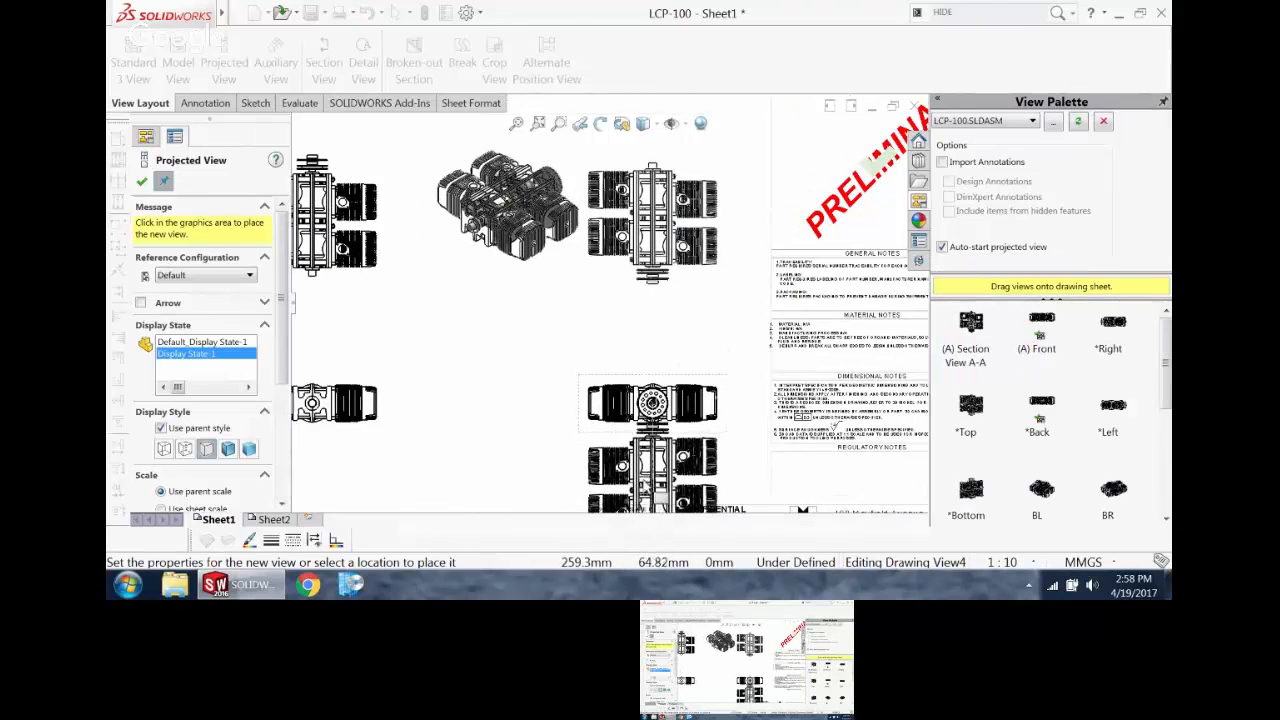
left_click(689, 398)
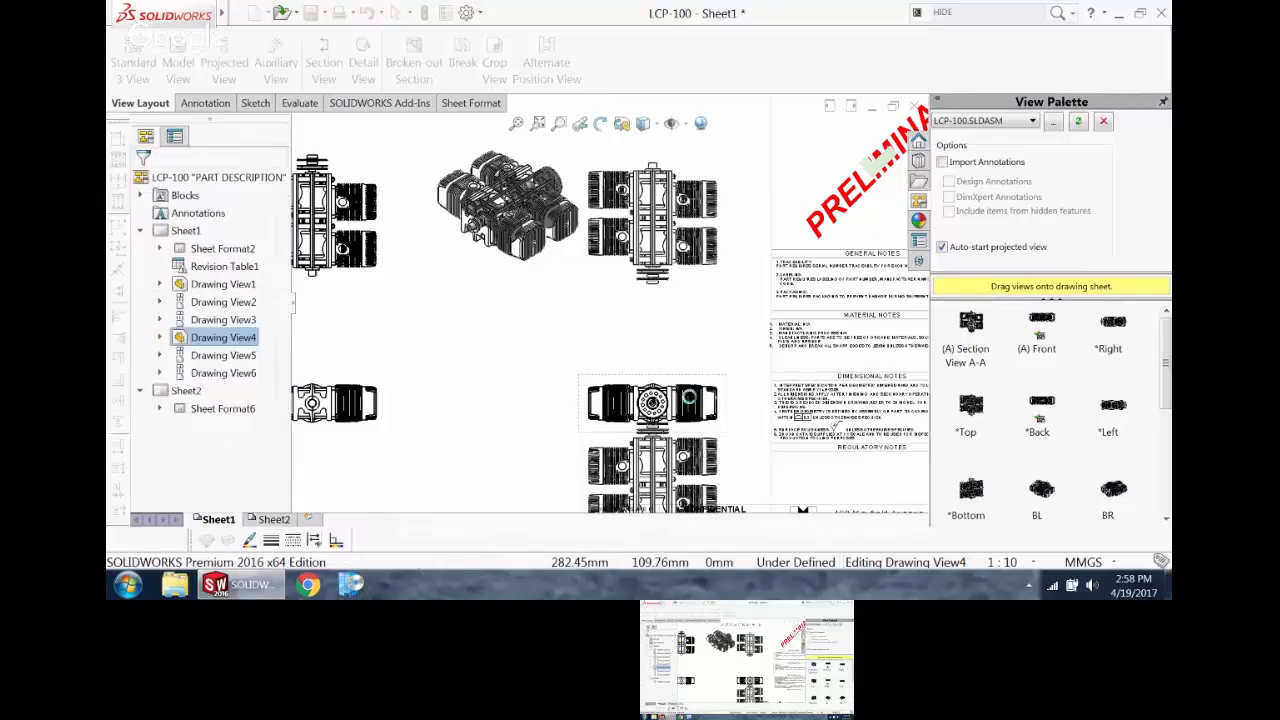
Step: Delete the two projected views above and below the Front view
left_click(728, 445)
key("Delete")
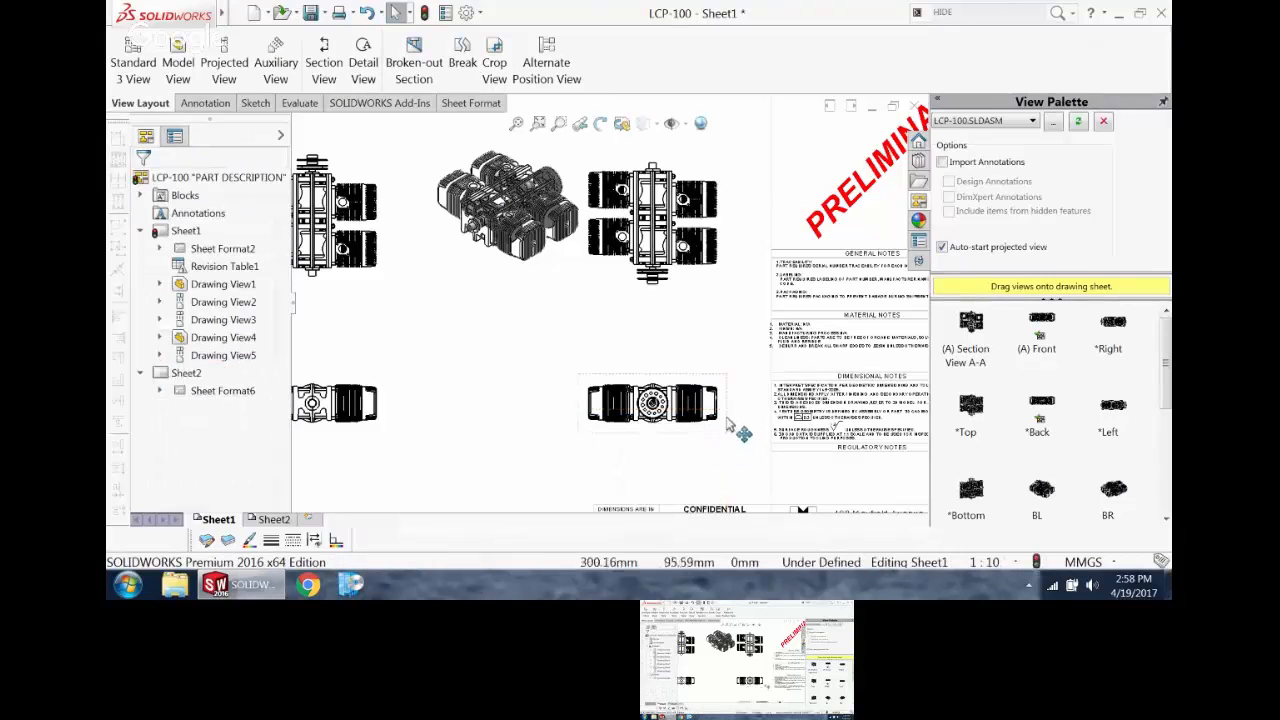
left_click(707, 292)
key("Delete")
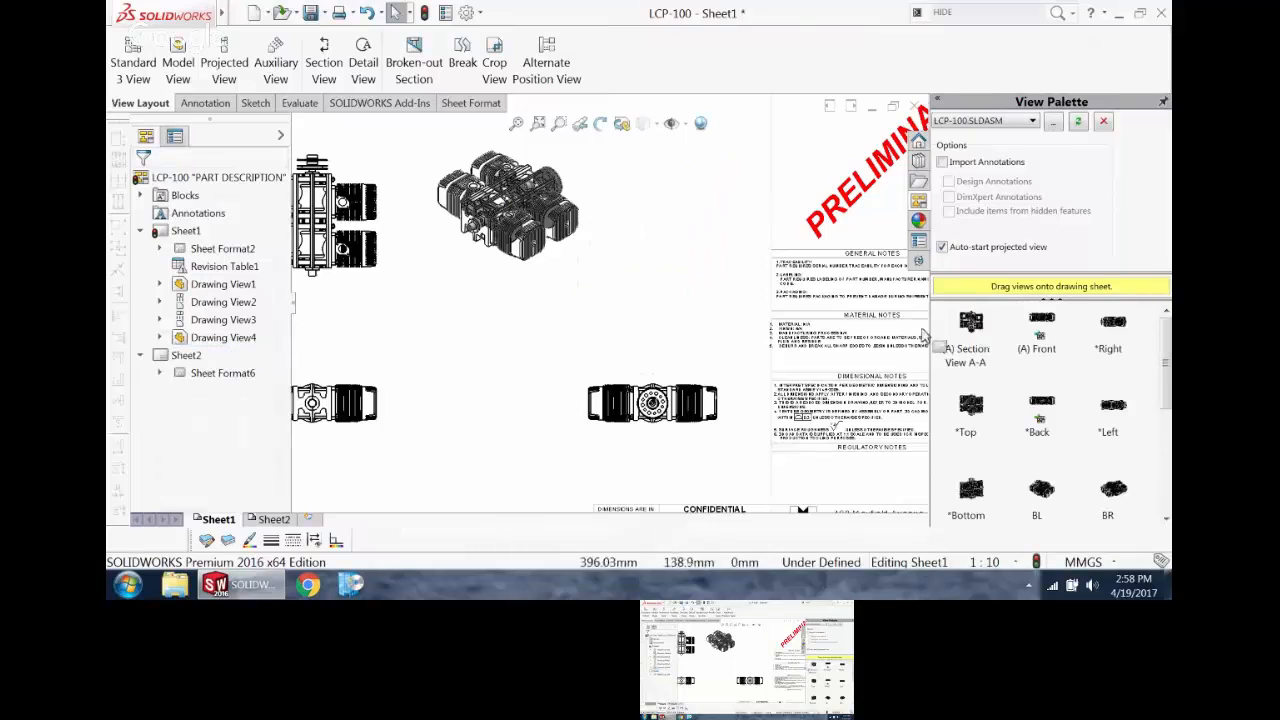
Step: Place Section View A-A on the sheet over the views above the Back view, without adding projected views
left_click_drag(980, 328, 313, 270)
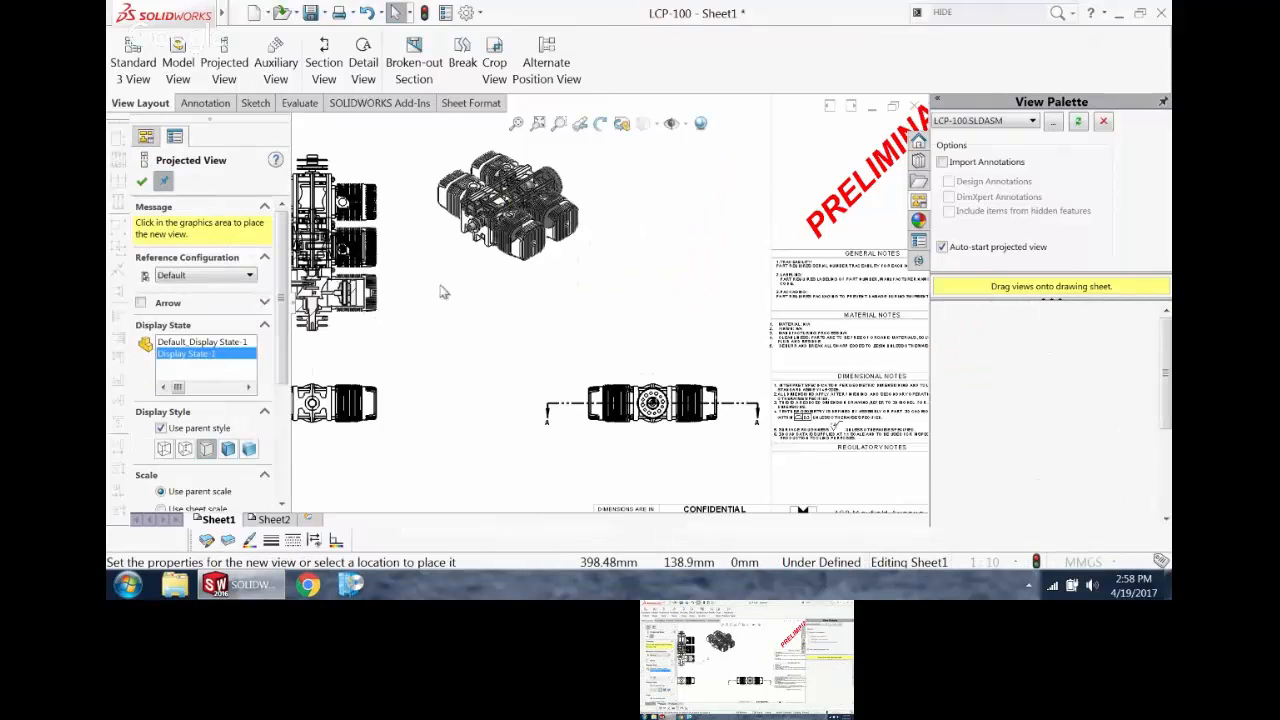
scroll(440, 325, "up", 4)
scroll(430, 307, "down", 6)
key("Escape")
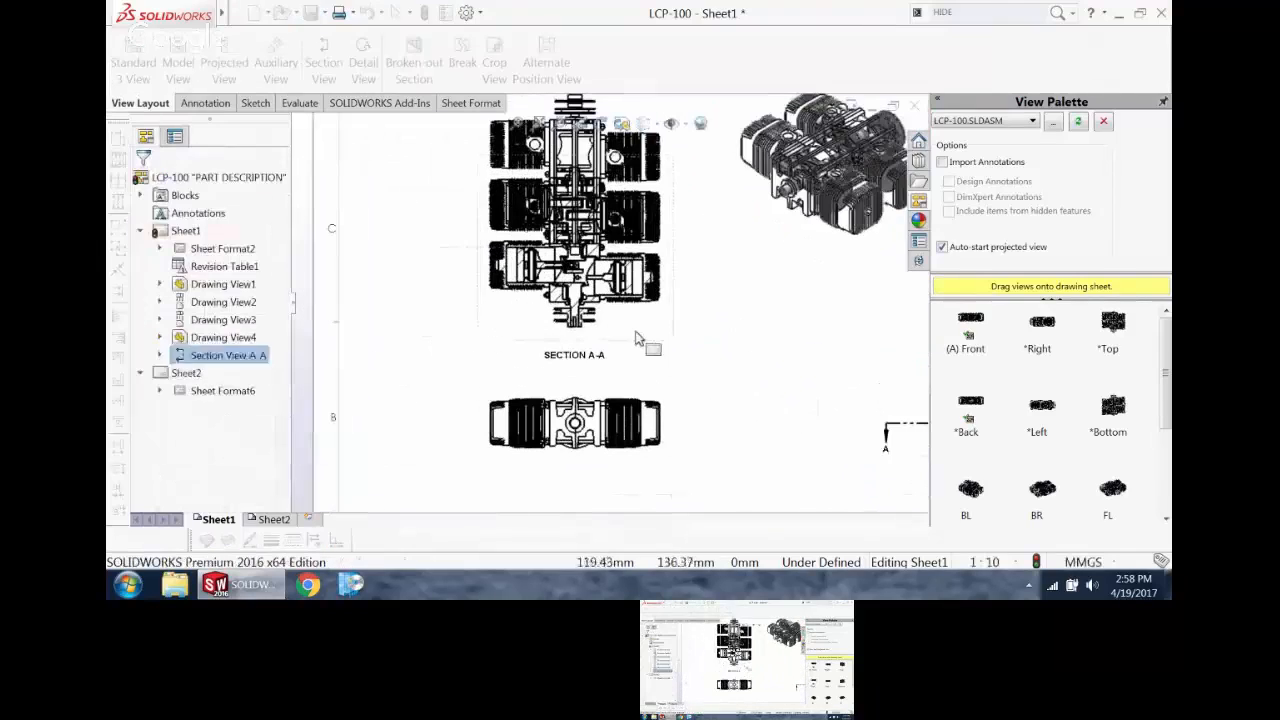
Step: Move Section View A-A below the Back view, shifting the Back view up to make room
left_click_drag(627, 340, 606, 580)
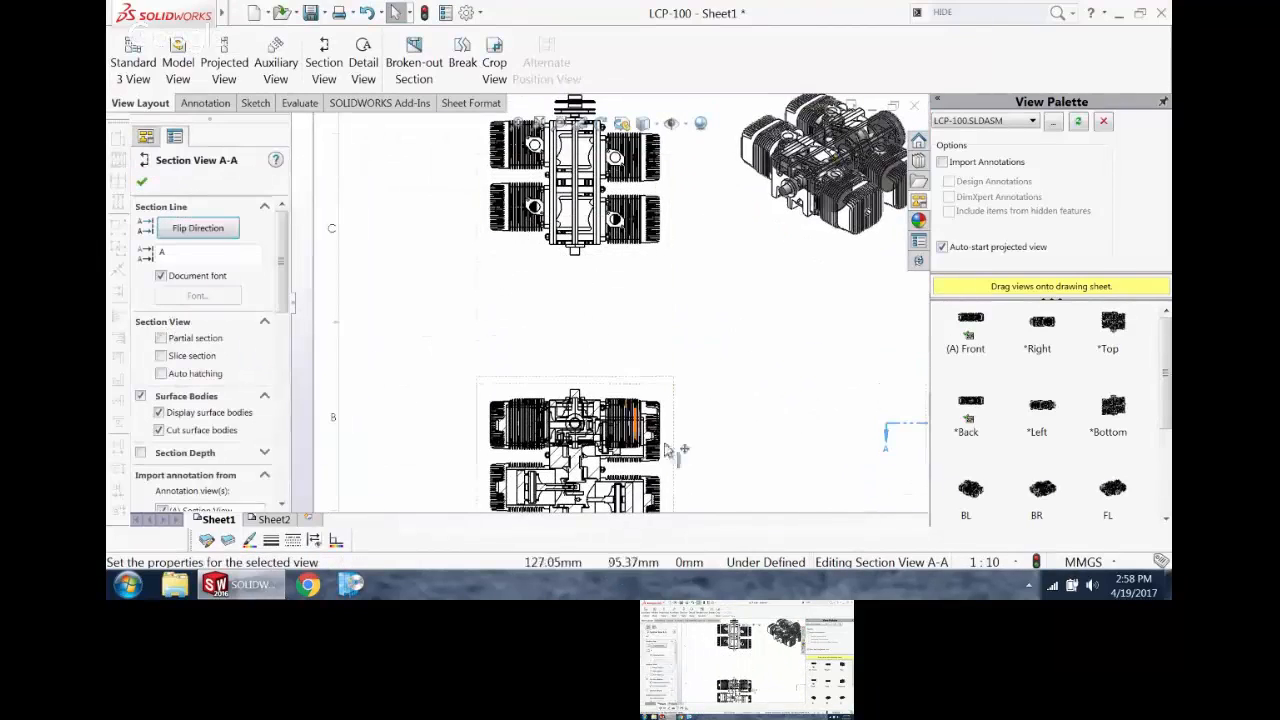
scroll(660, 341, "up", 3)
scroll(660, 341, "down", 3)
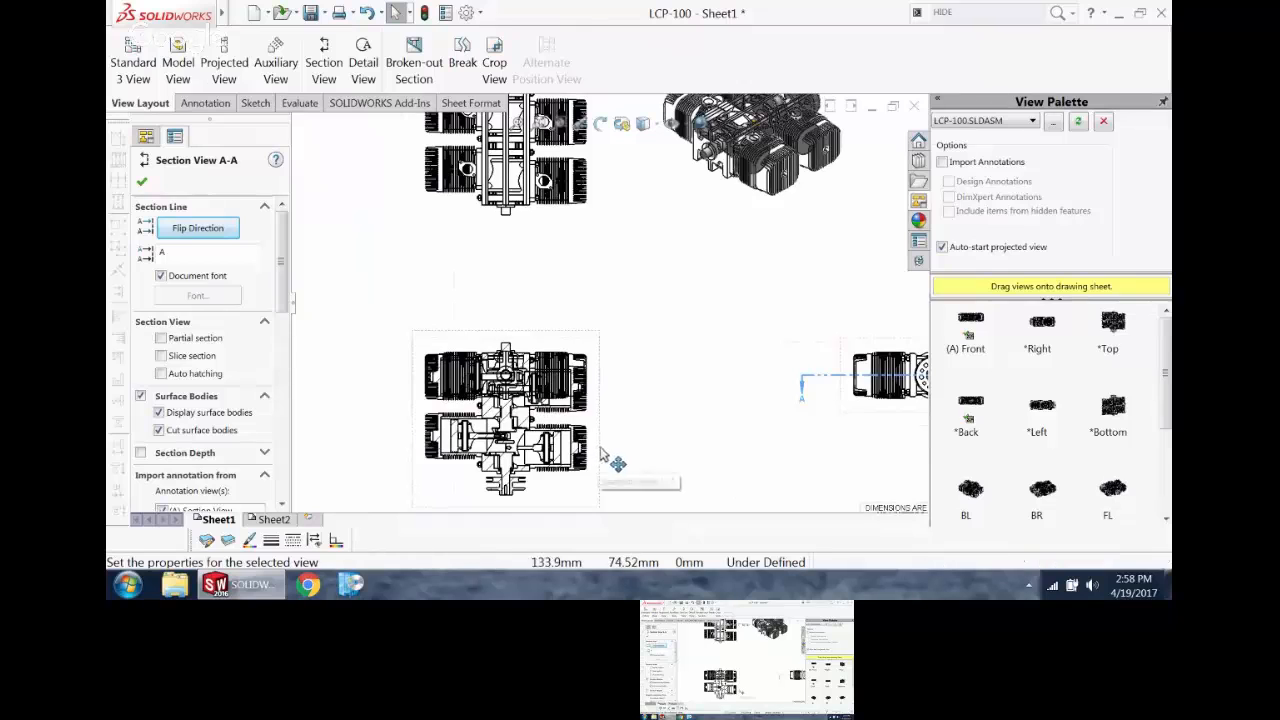
mouse_move(609, 457)
left_mouse_down()
mouse_move(620, 311)
mouse_move(628, 507)
left_mouse_up()
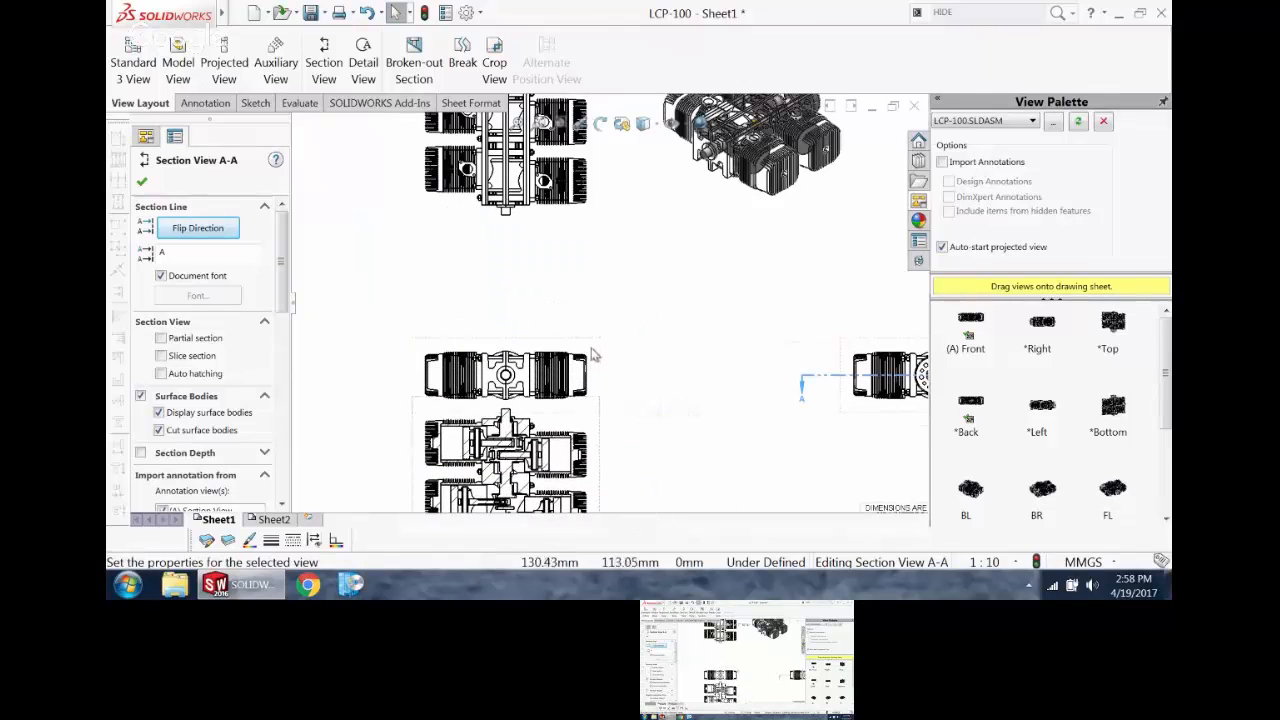
left_click_drag(593, 334, 594, 257)
left_click_drag(580, 410, 580, 292)
scroll(528, 343, "down", 4)
scroll(528, 343, "up", 3)
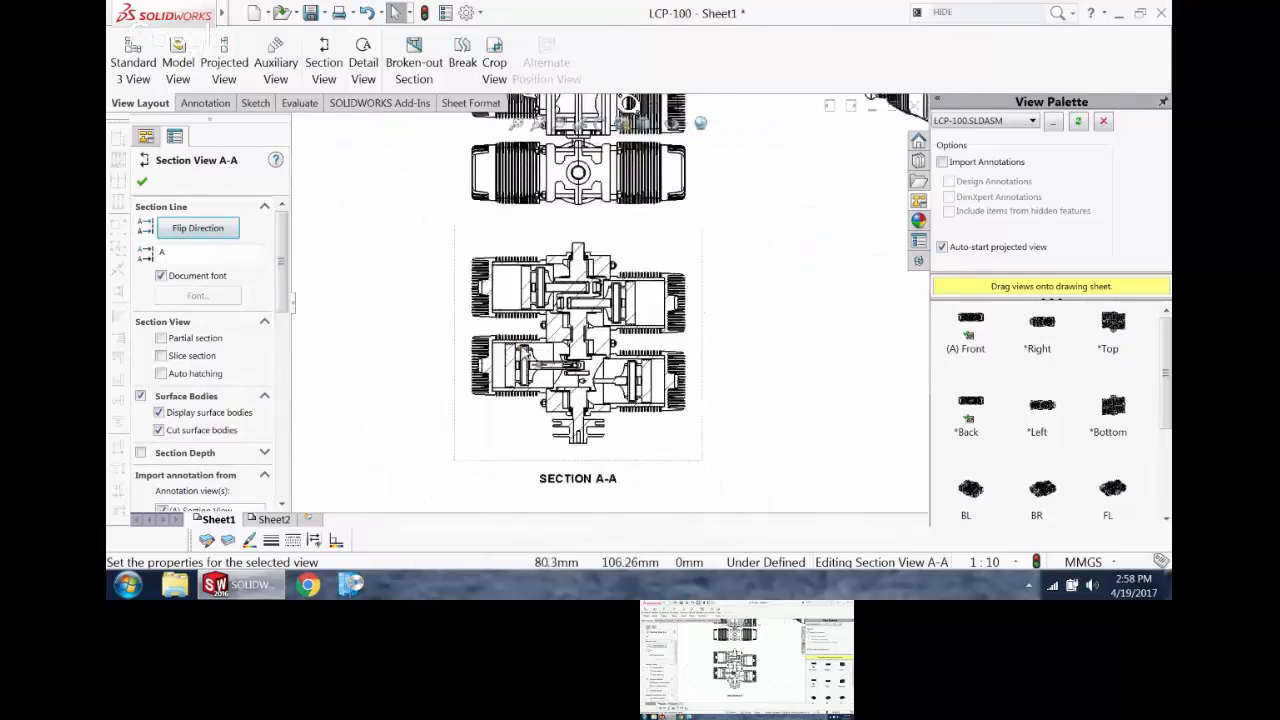
scroll(528, 340, "down", 3)
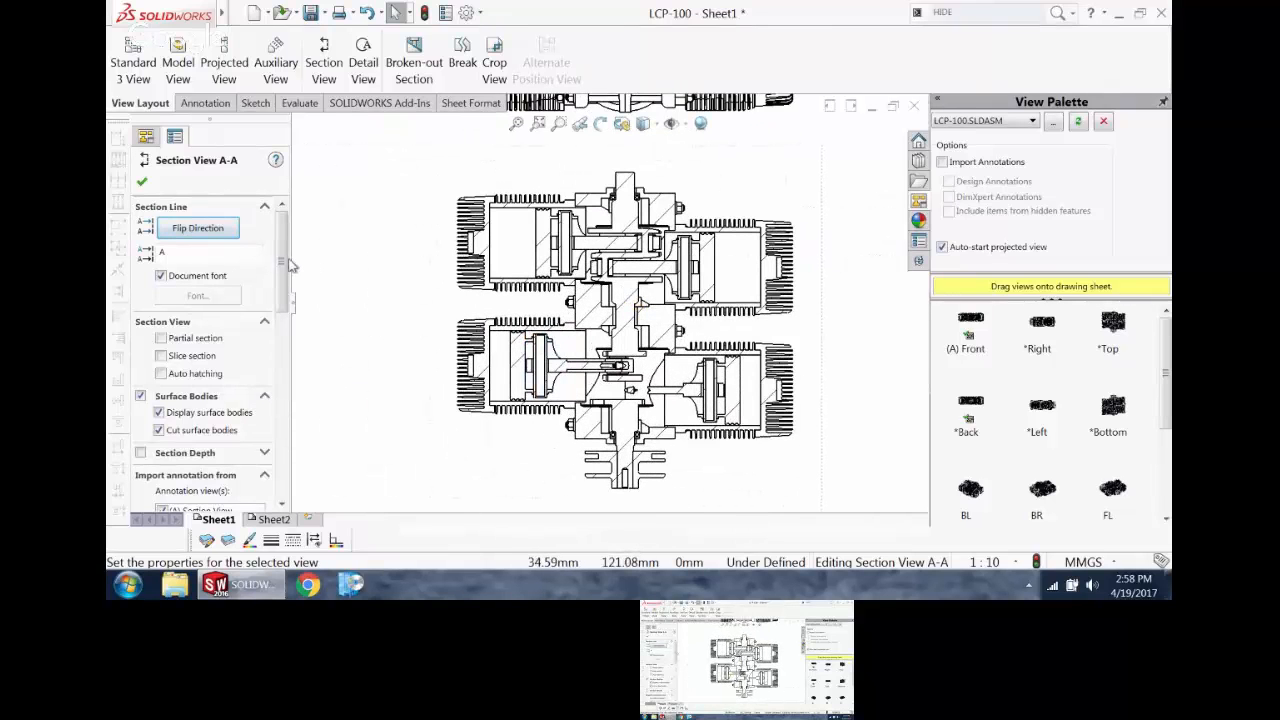
Step: Open the section scope settings in Section View A-A's properties and move the dialog clear of the view
left_click_drag(287, 264, 295, 467)
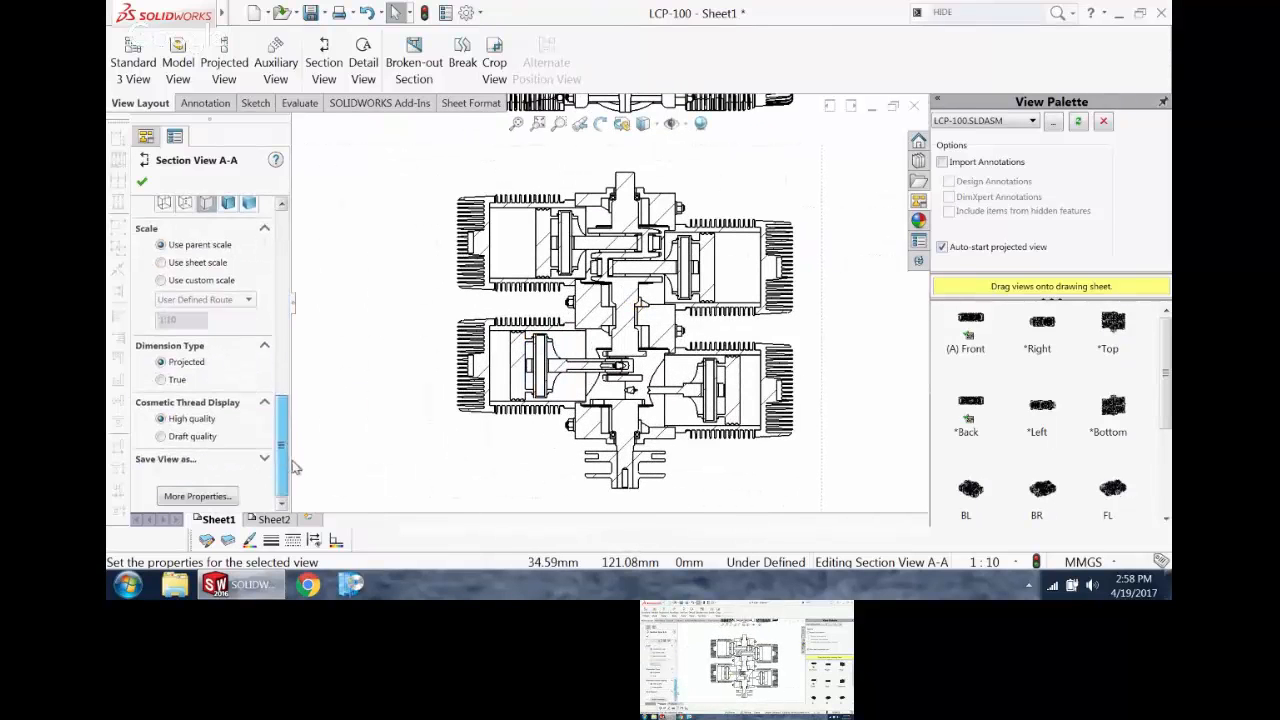
left_click(196, 496)
left_click(316, 37)
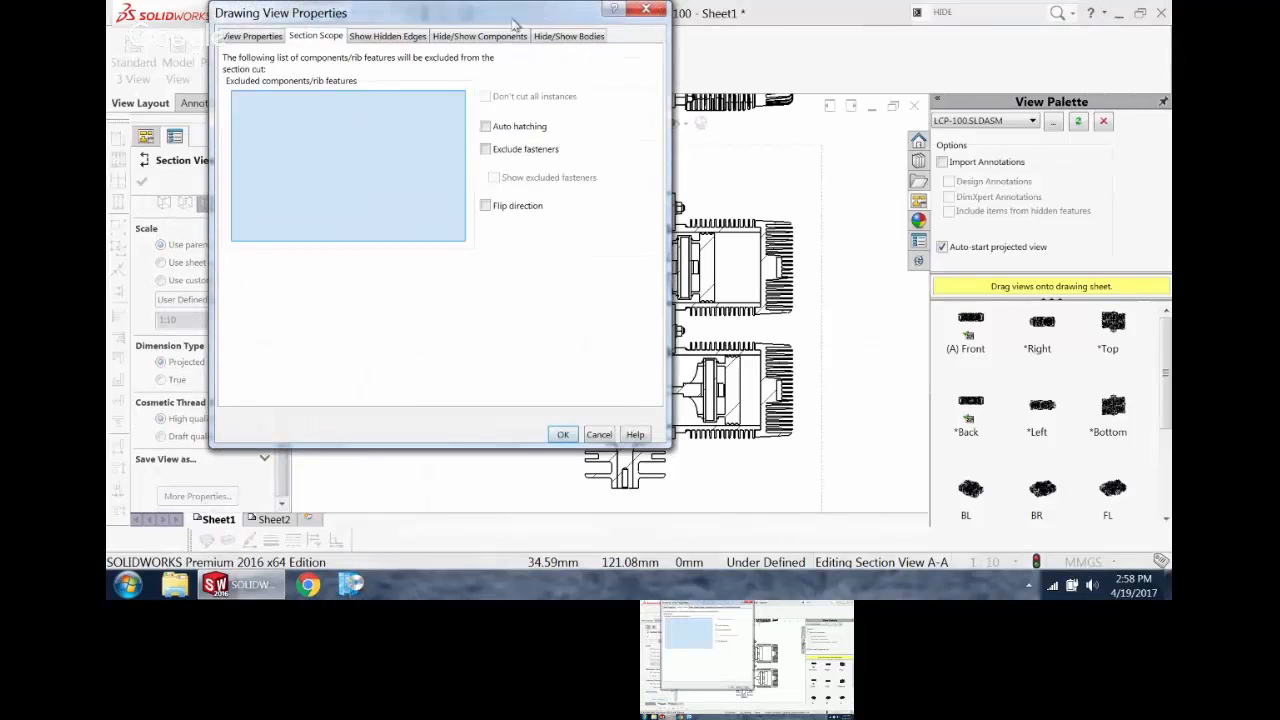
left_click_drag(513, 22, 296, 22)
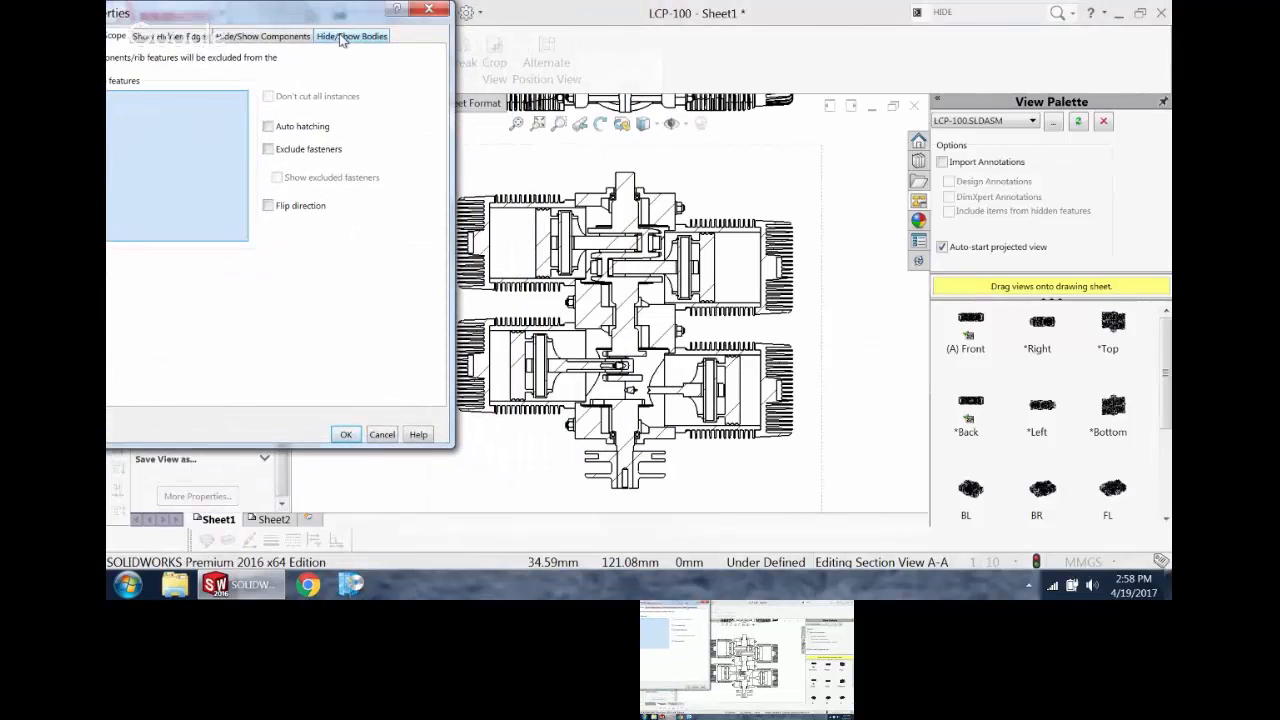
mouse_move(368, 18)
left_mouse_down()
mouse_move(465, 18)
mouse_move(384, 18)
left_mouse_up()
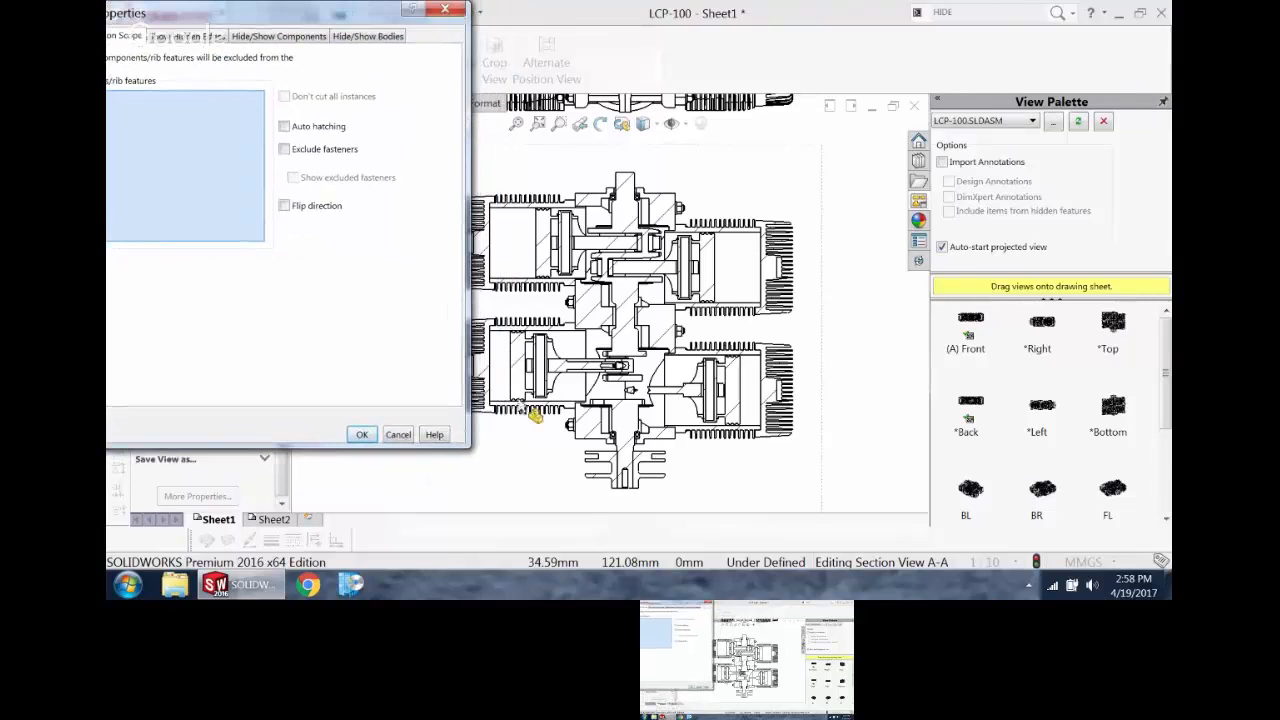
Step: Exclude the pistons, connecting rods and adjoining crank parts of the lower two cylinders from the section cut in Section View A-A
left_click(545, 376)
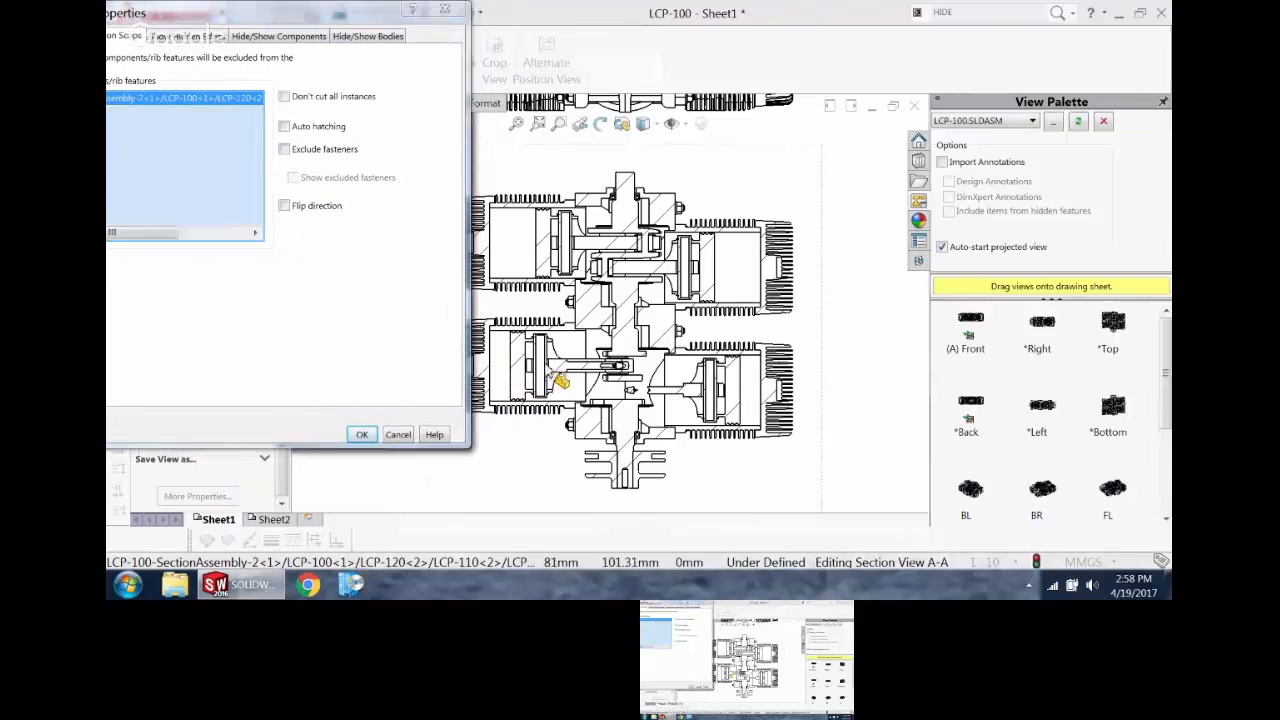
left_click(563, 377)
left_click(562, 371)
left_click(627, 350)
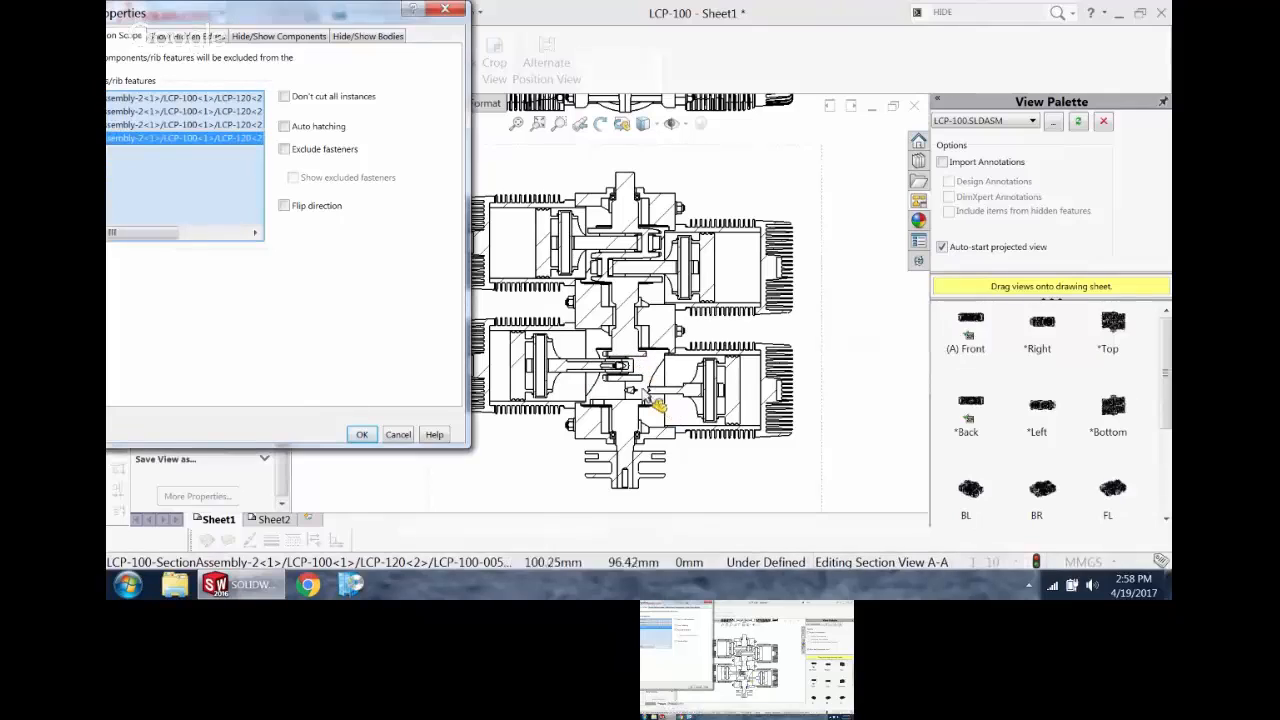
left_click(671, 390)
left_click(722, 387)
left_click(598, 384)
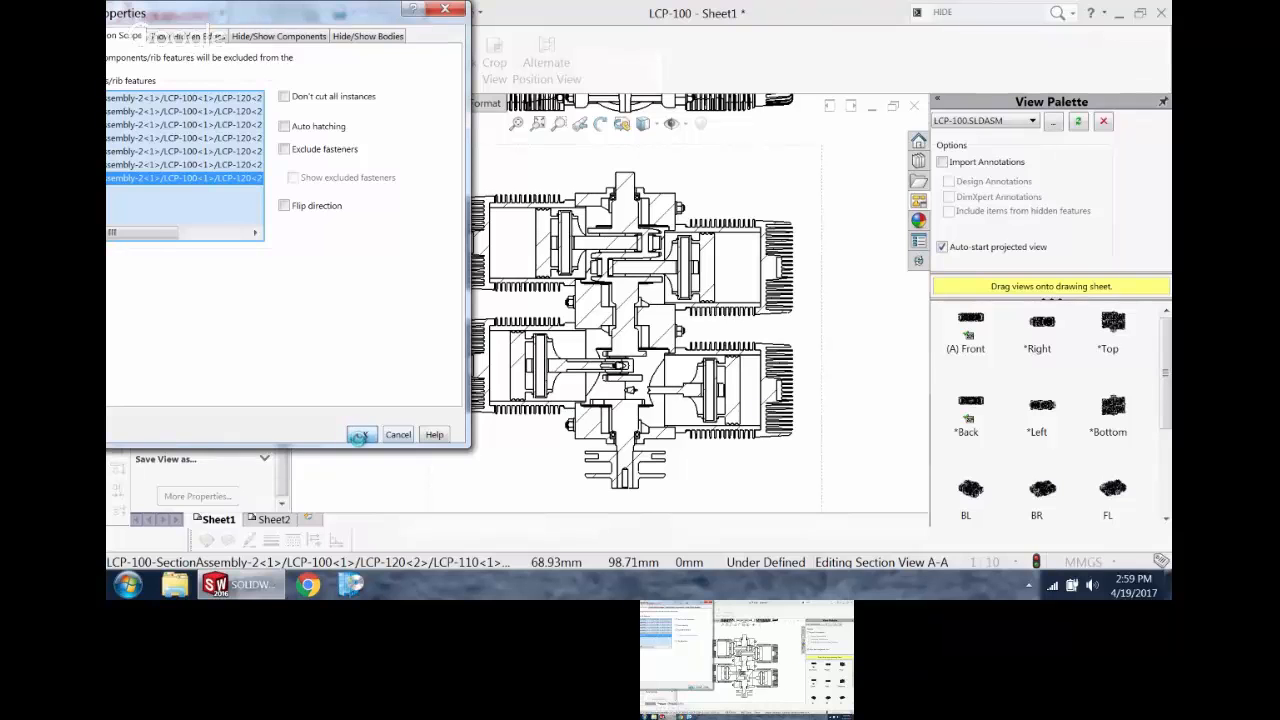
scroll(745, 355, "down", 1)
scroll(604, 396, "up", 1)
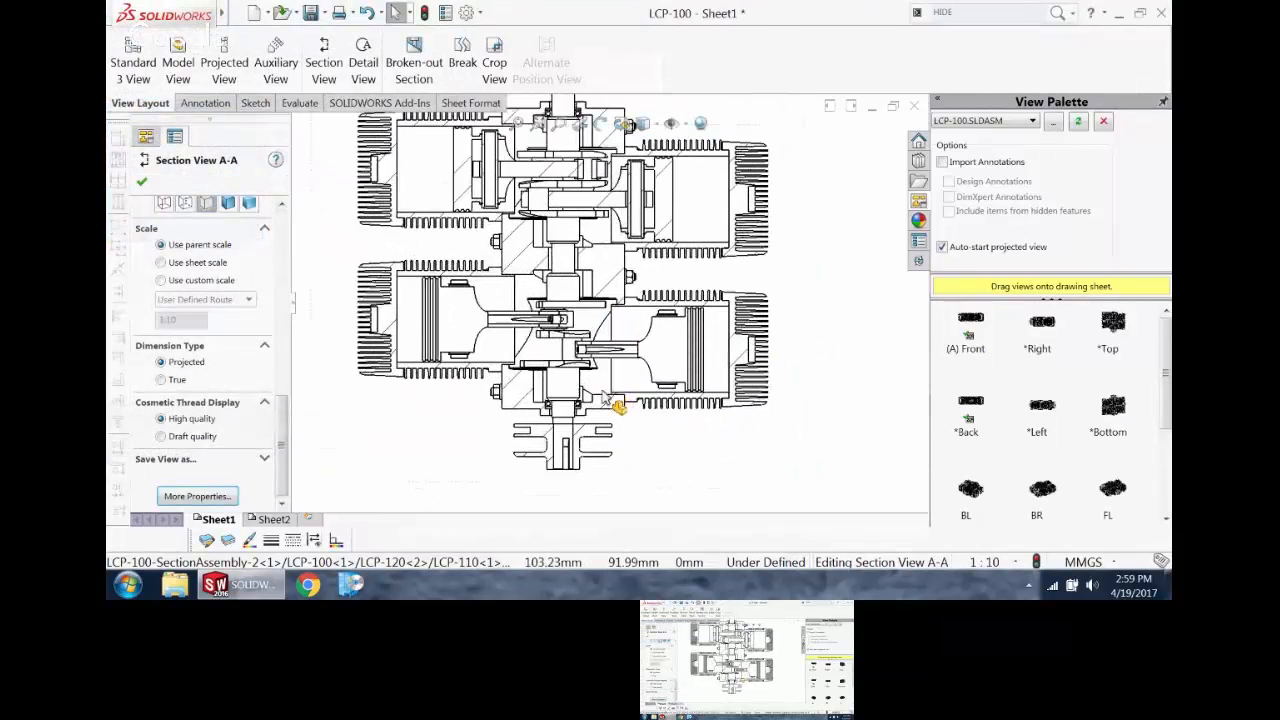
scroll(606, 405, "up", 1)
scroll(600, 300, "down", 1)
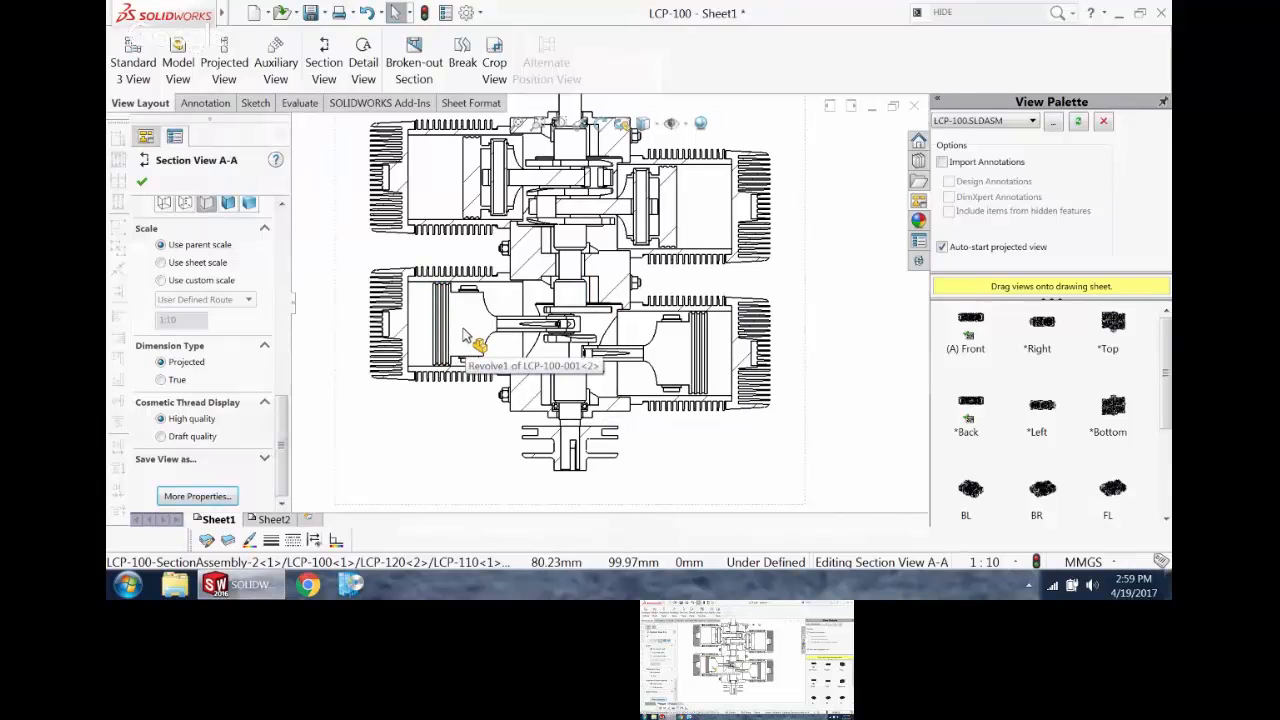
scroll(463, 335, "up", 1)
left_click(815, 268)
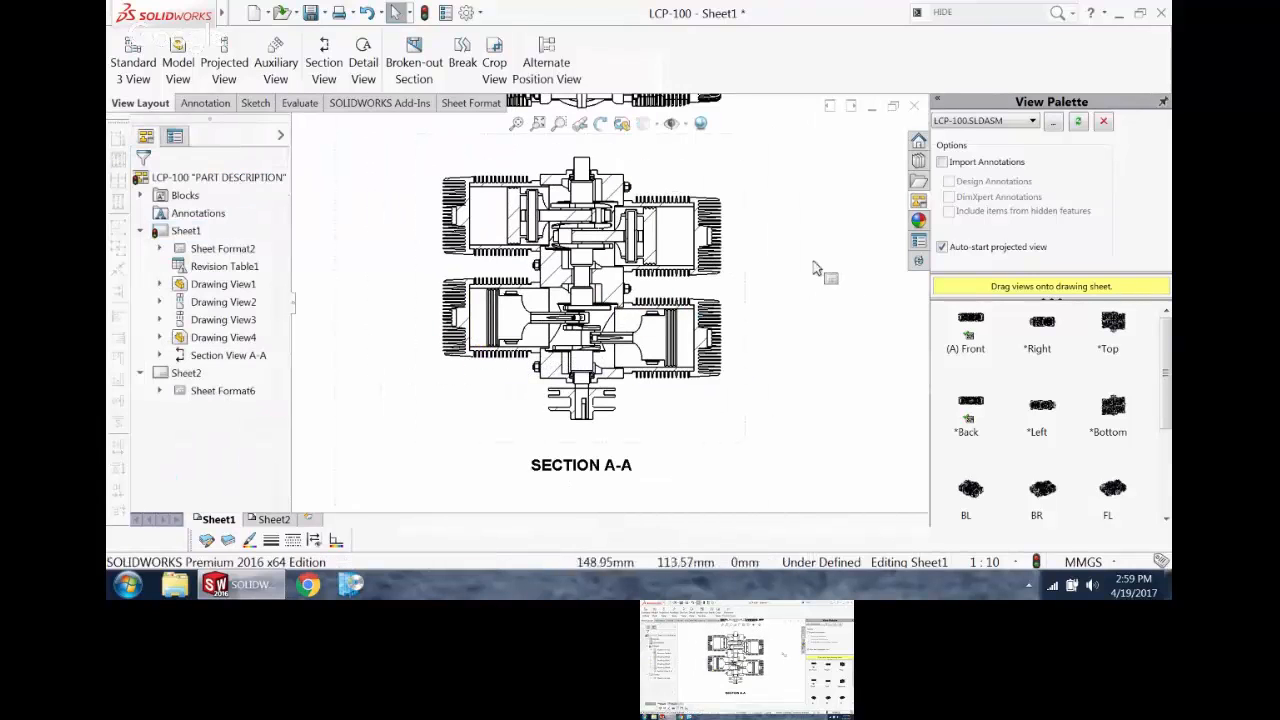
Step: Switch to the open LCP-110 drawing and bring its exploded piston assembly view into sight
scroll(814, 269, "up", 1)
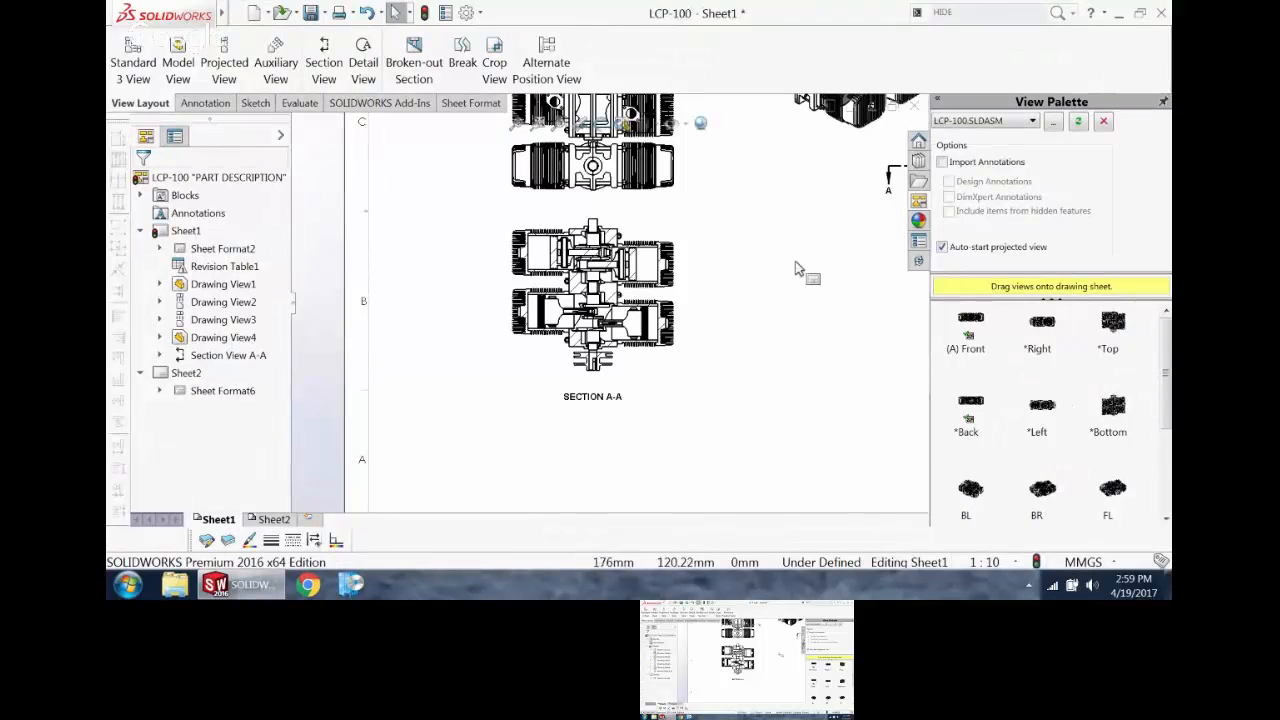
key("ctrl+Tab")
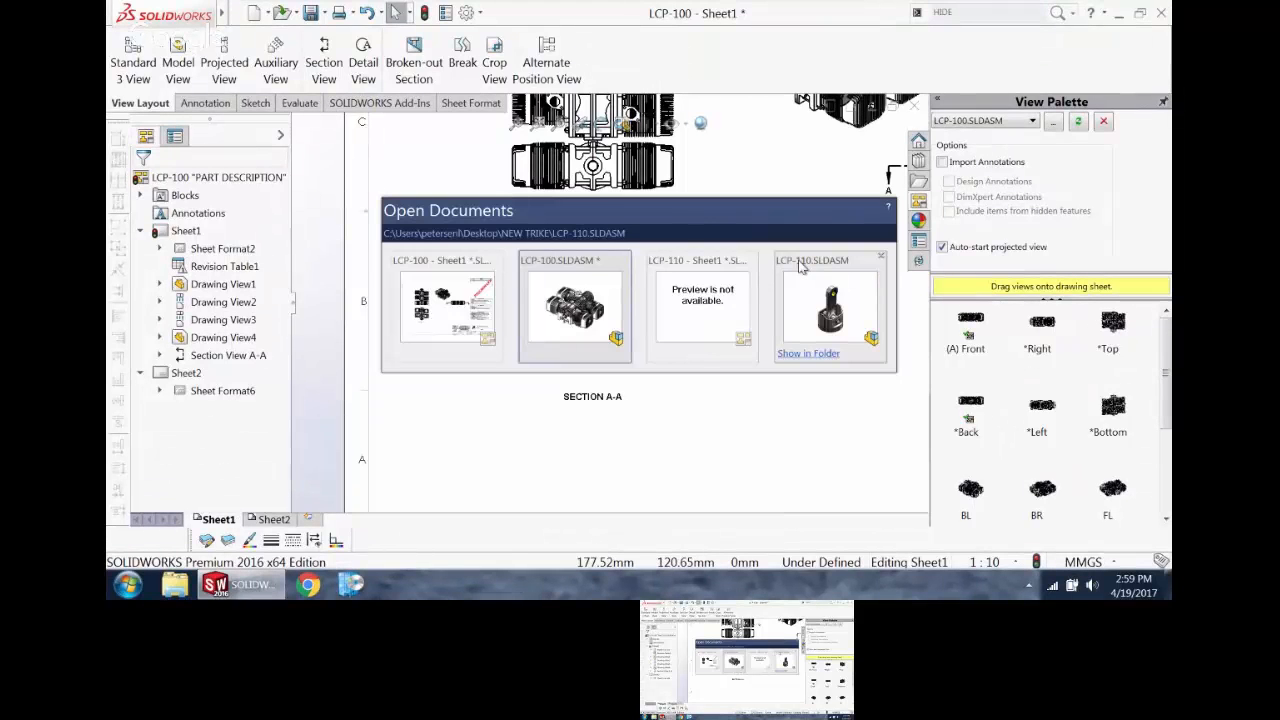
key("ctrl+Tab")
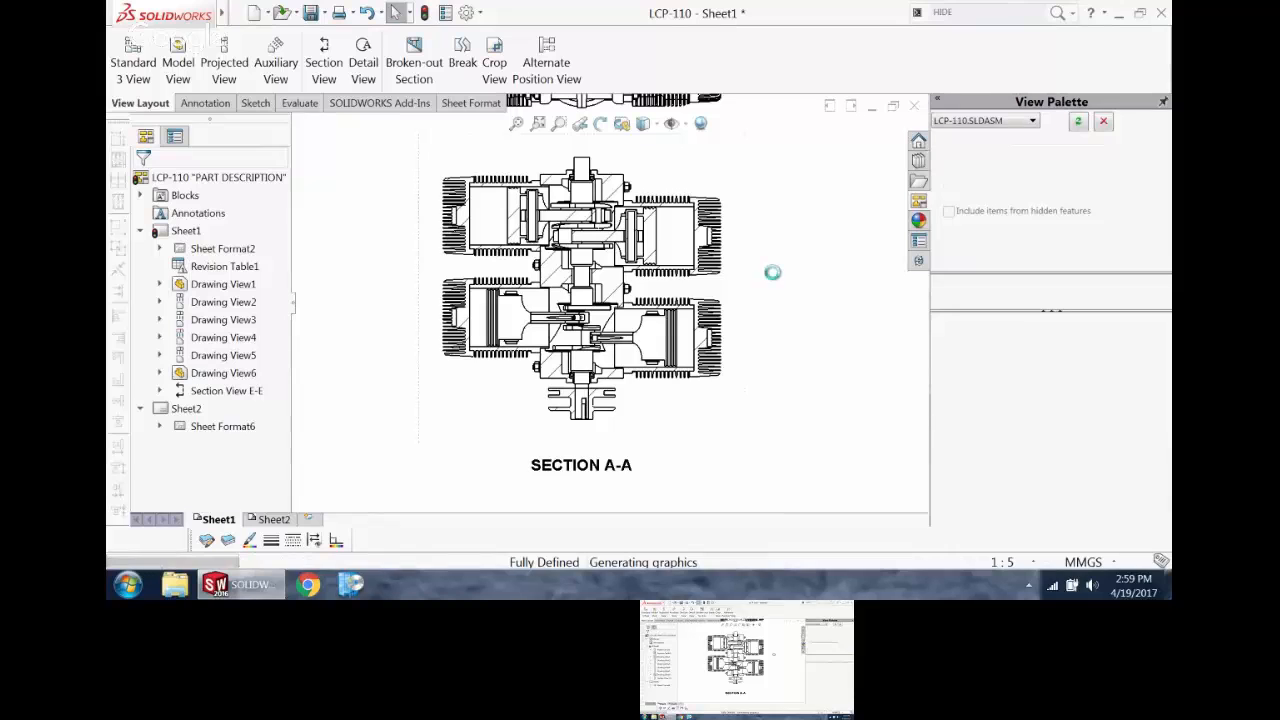
scroll(770, 272, "up", 2)
scroll(676, 250, "down", 3)
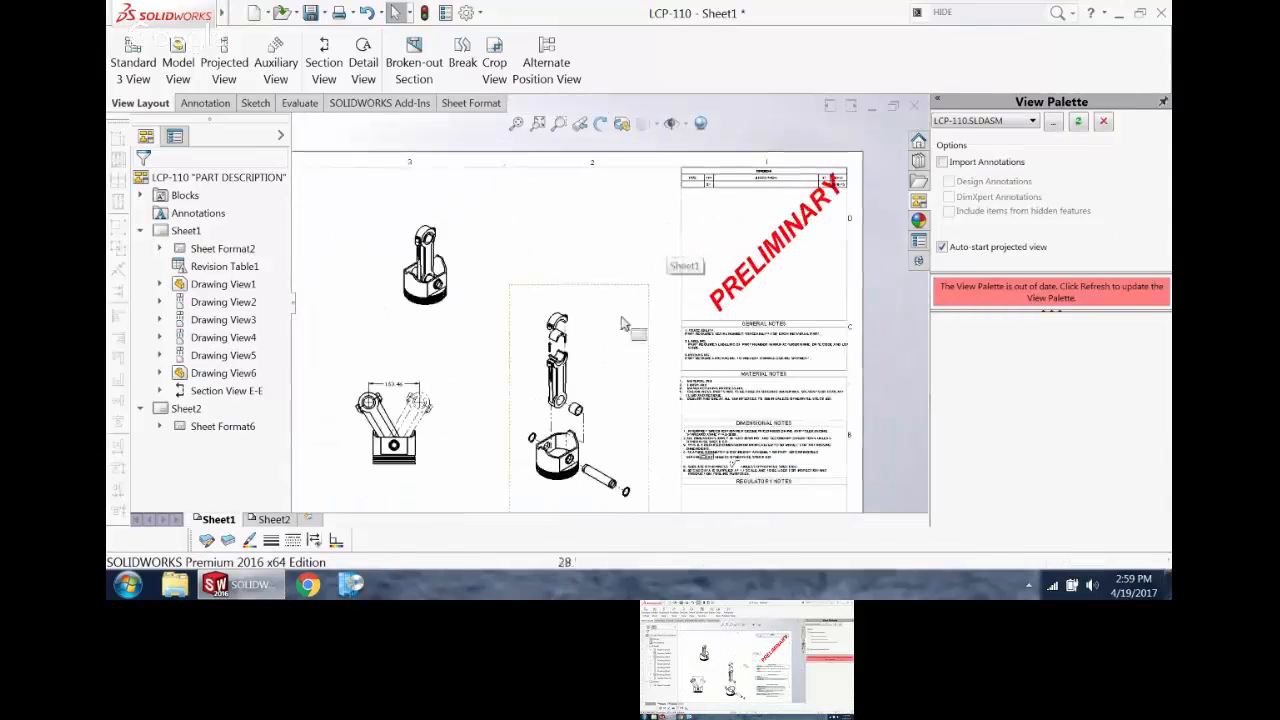
Step: Insert a top-level bill of materials for the exploded view using the bom-standard template, and move the overlapping isometric view below the table
left_click(601, 312)
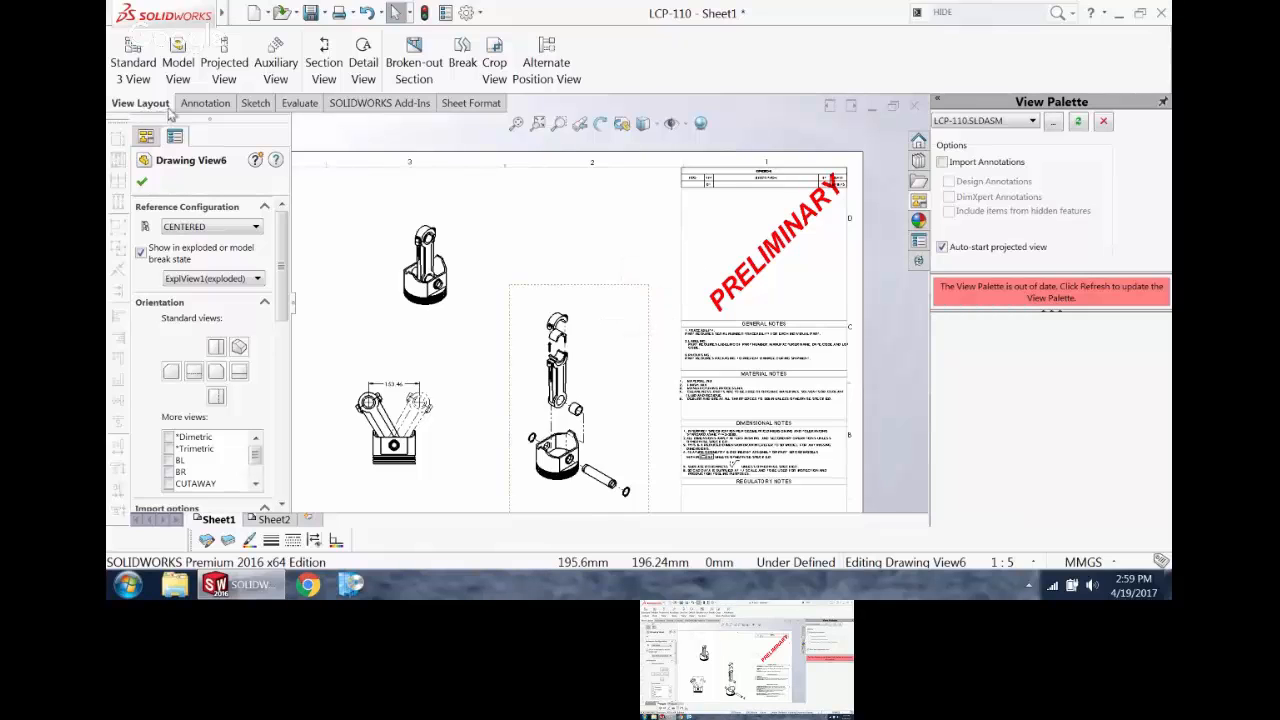
left_click(205, 103)
left_click(1077, 88)
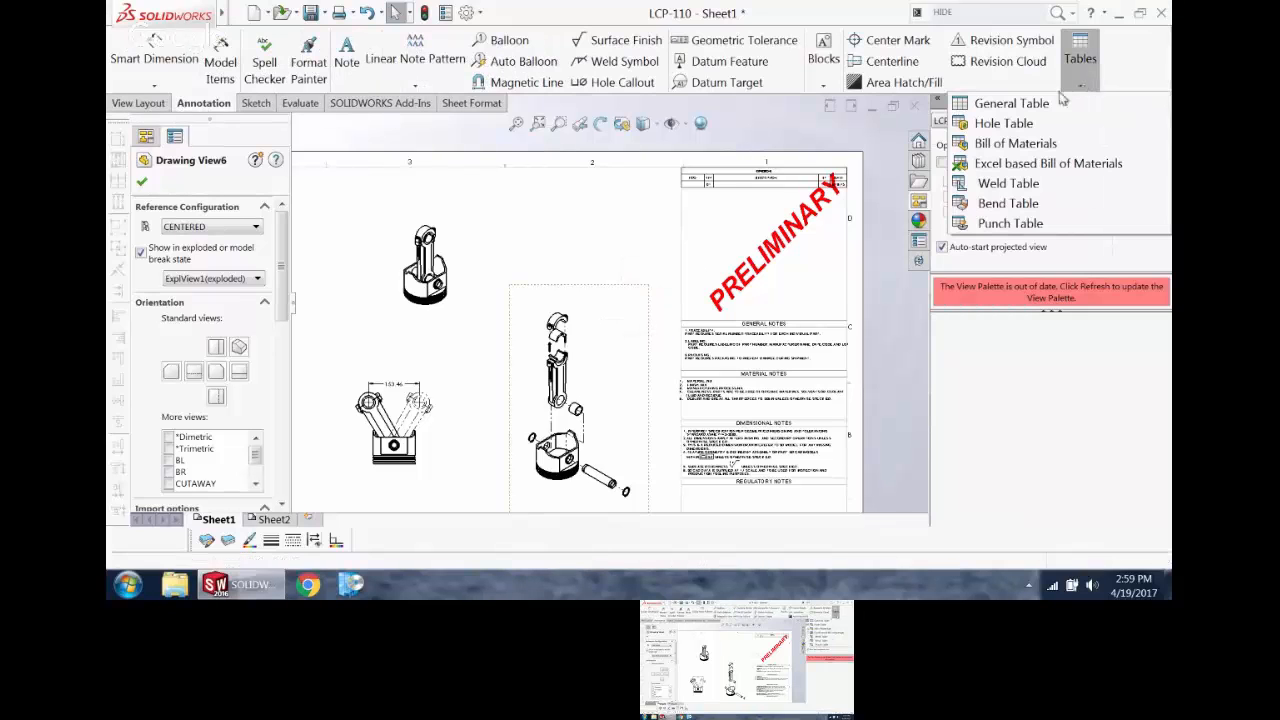
left_click(1030, 146)
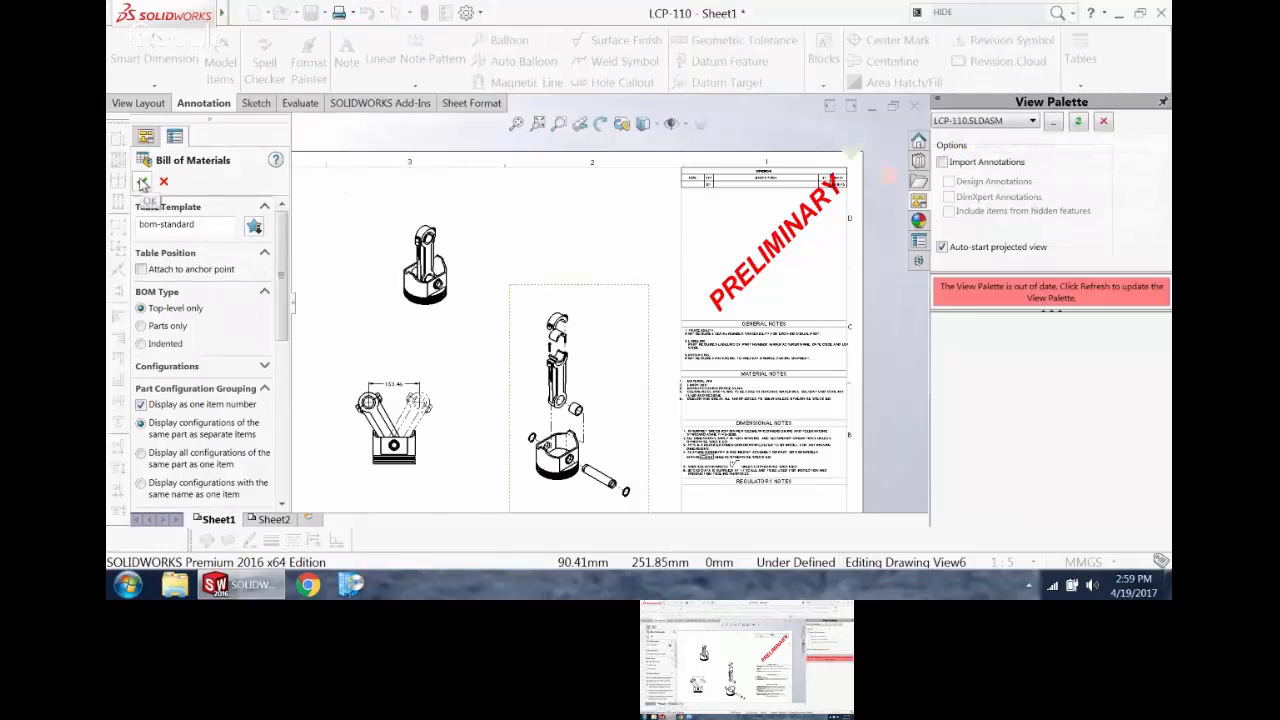
left_click(142, 181)
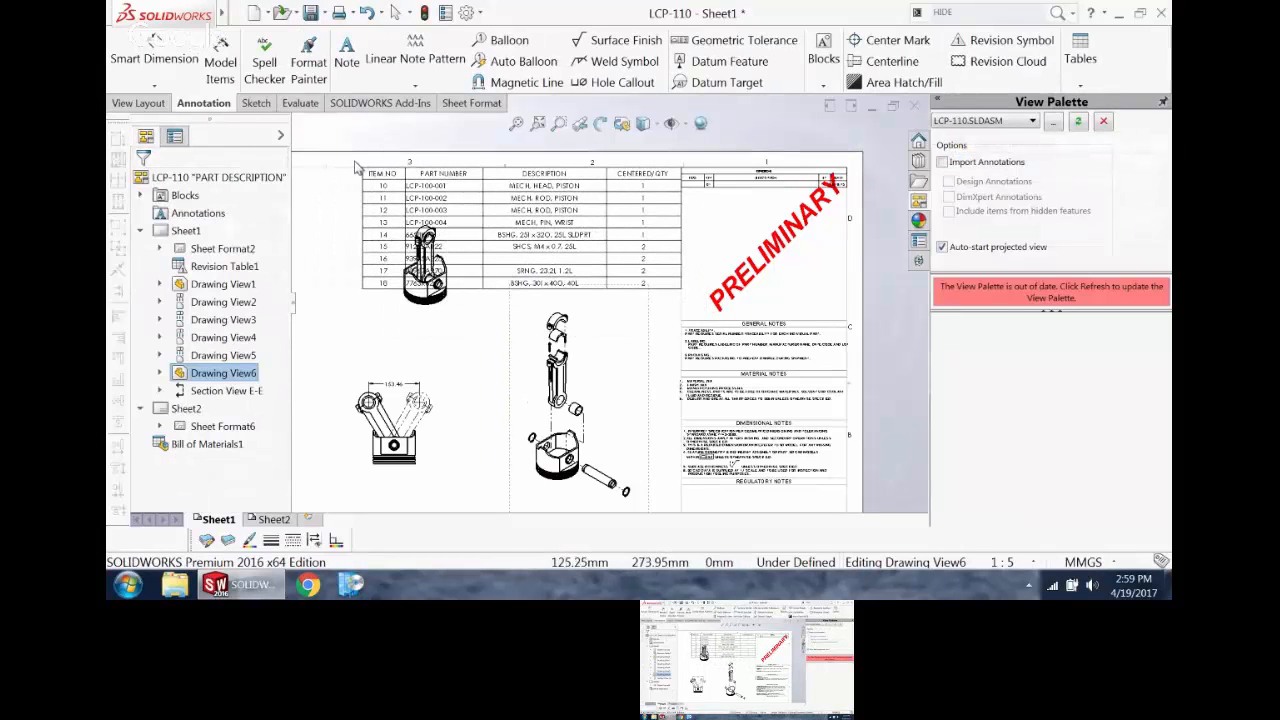
left_click(355, 162)
left_click_drag(454, 318, 489, 441)
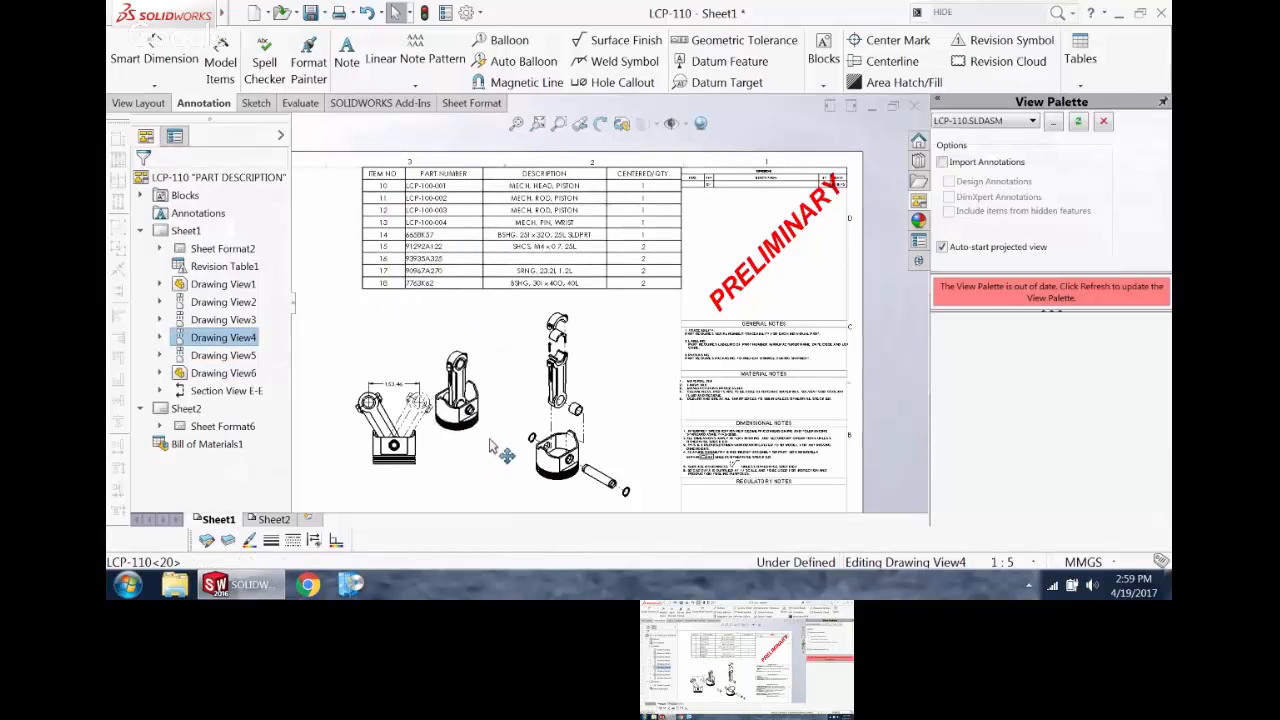
Step: Examine the column settings for item number, configuration quantity and description in the bill of materials
scroll(425, 212, "up", 2)
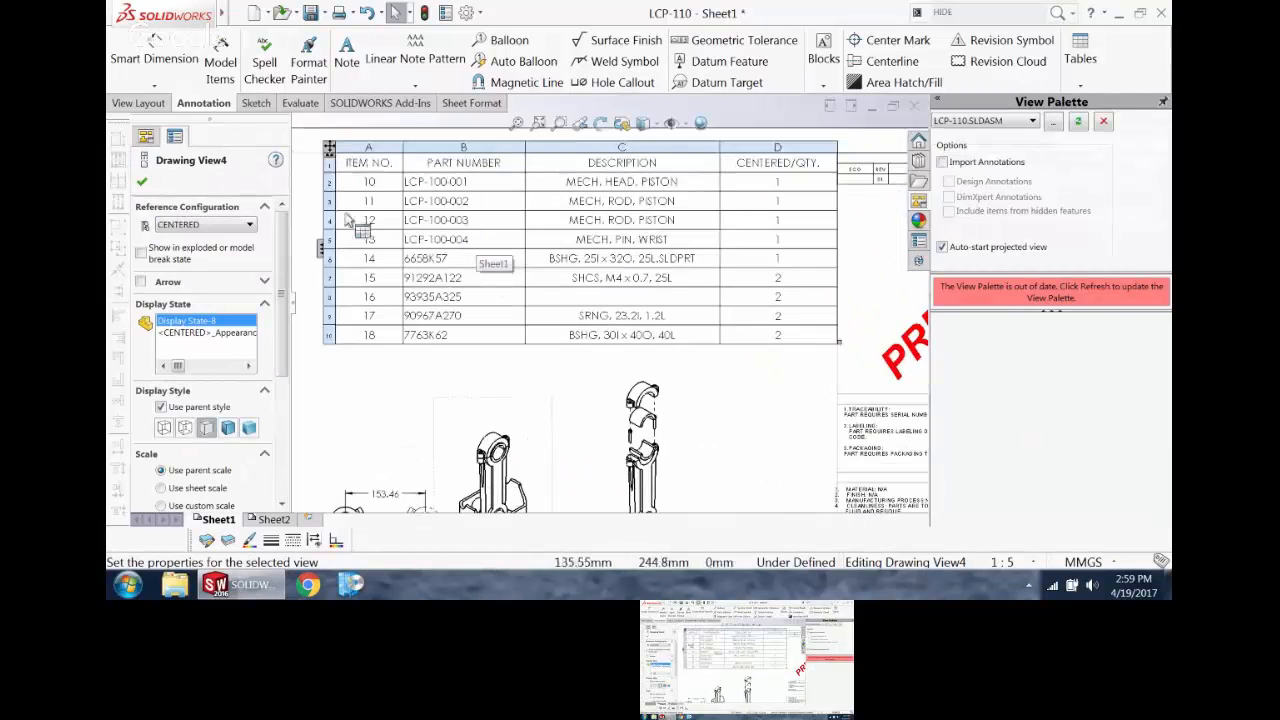
left_click_drag(368, 147, 340, 147)
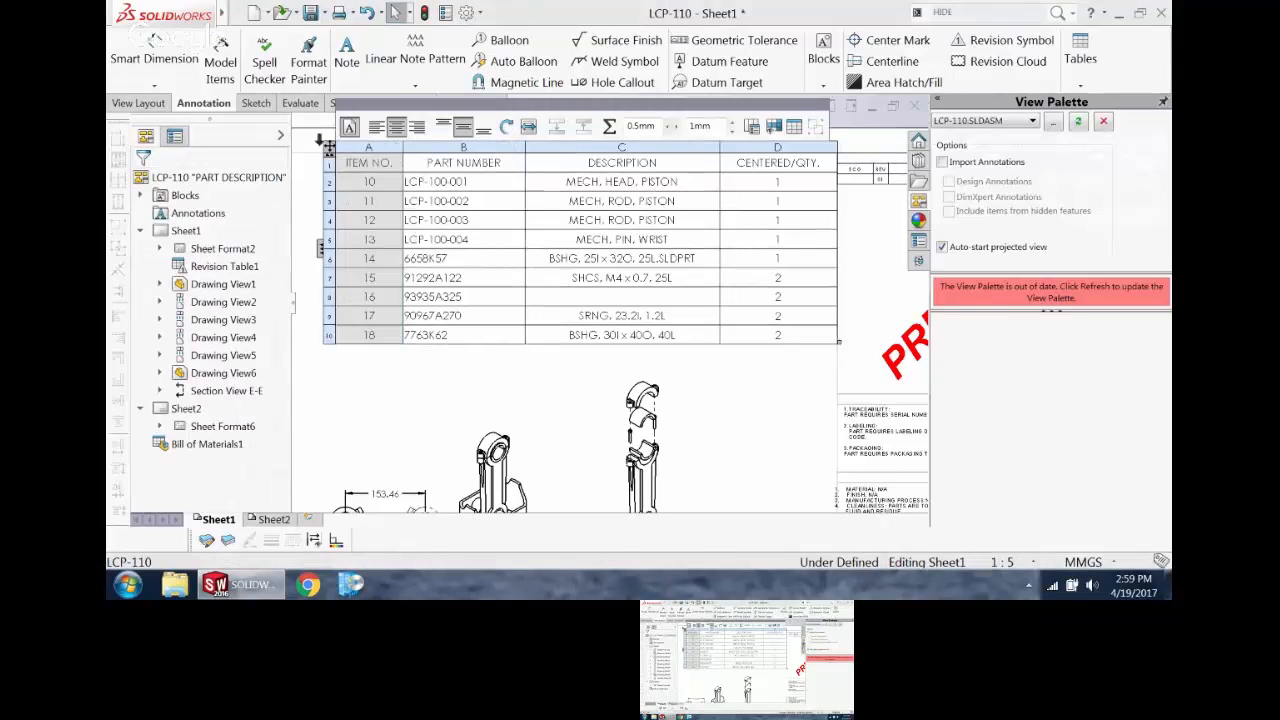
left_click(797, 147)
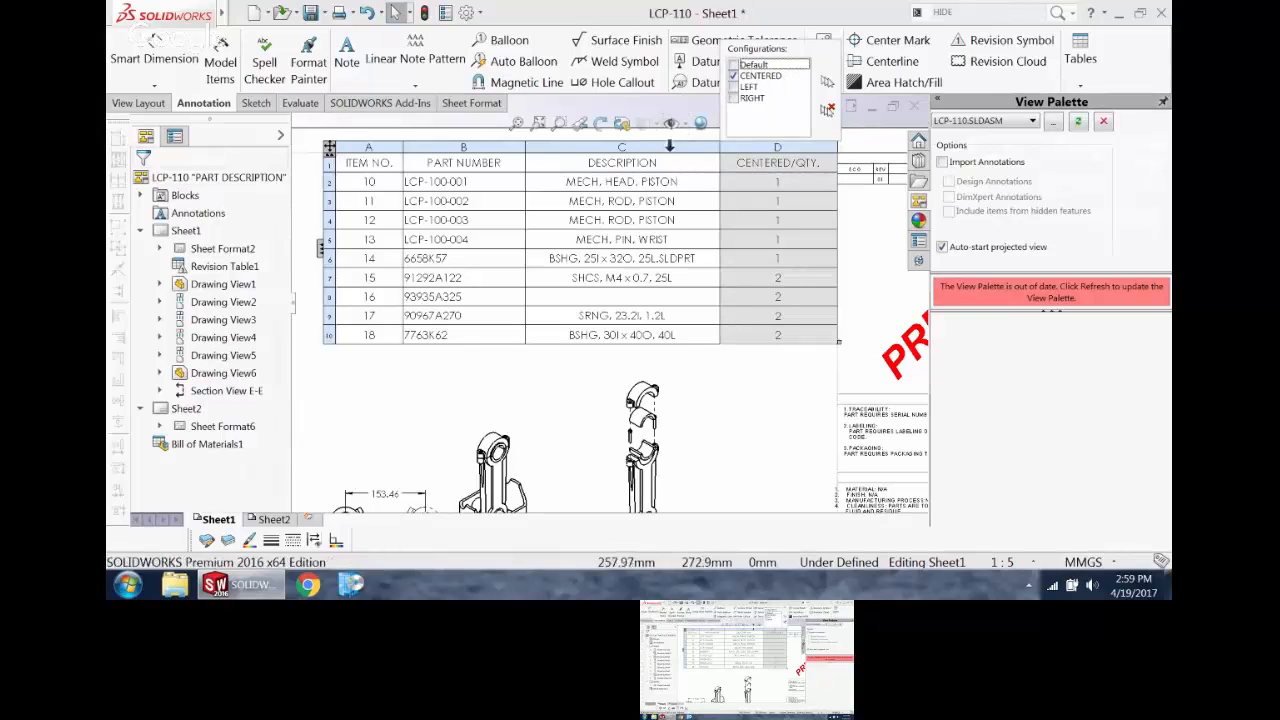
left_click(630, 145)
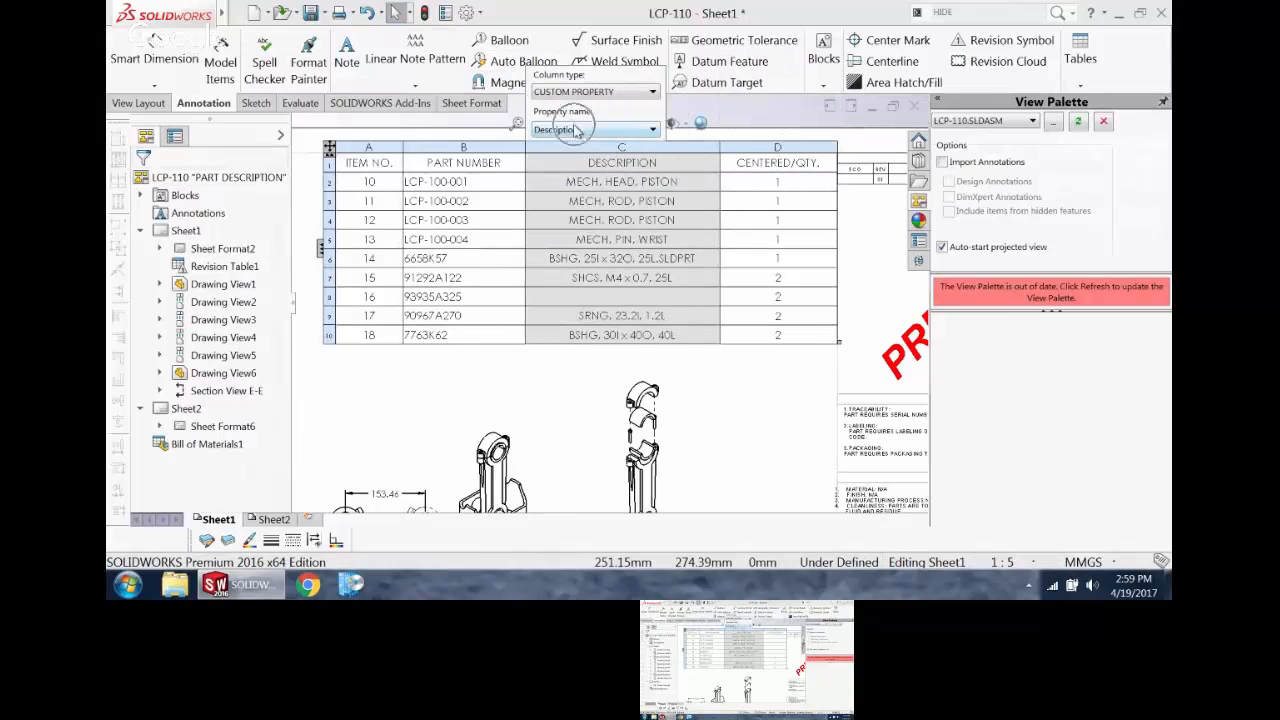
left_click(429, 400)
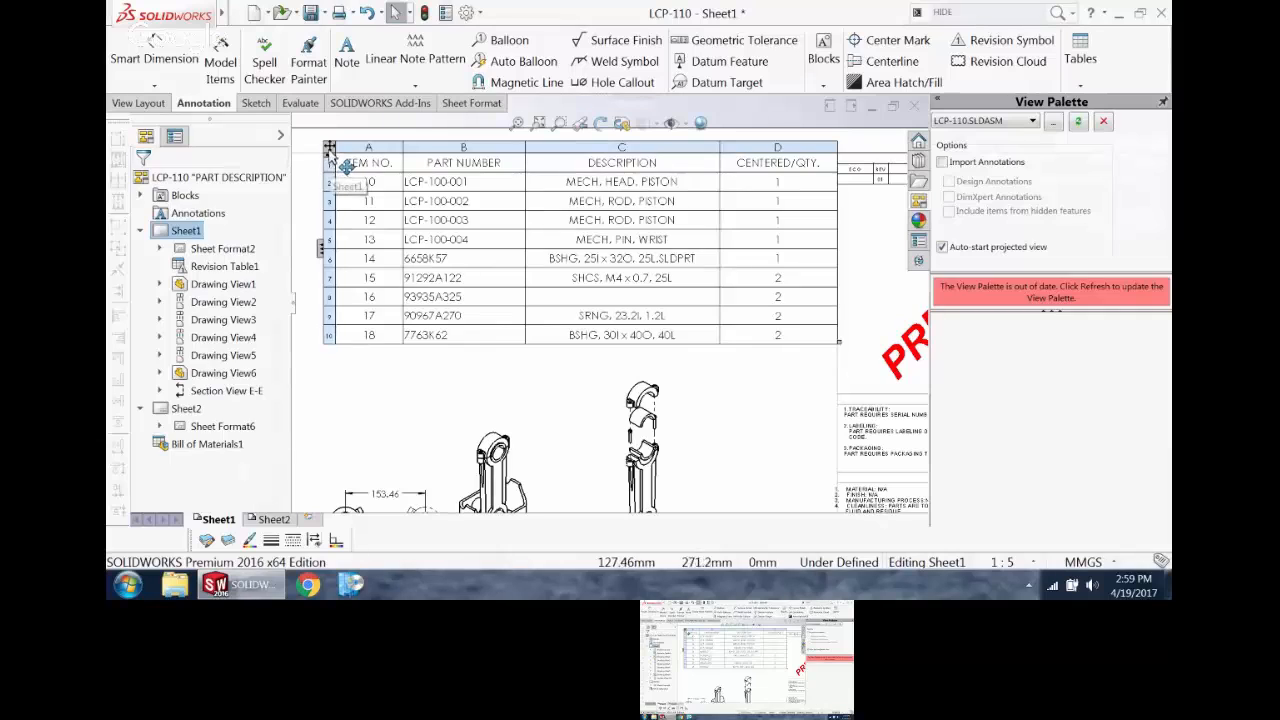
Step: Check which file types the bill of materials can be saved as, without saving it
left_click(332, 152)
right_click(332, 152)
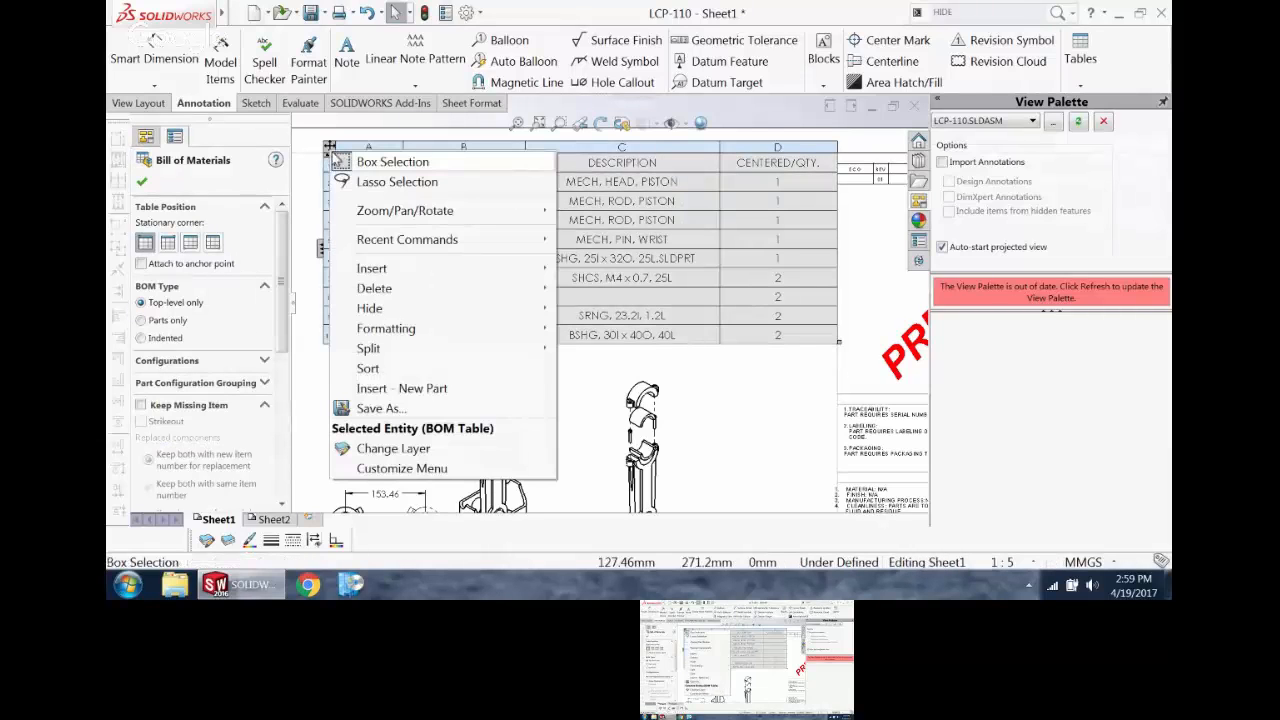
left_click(381, 409)
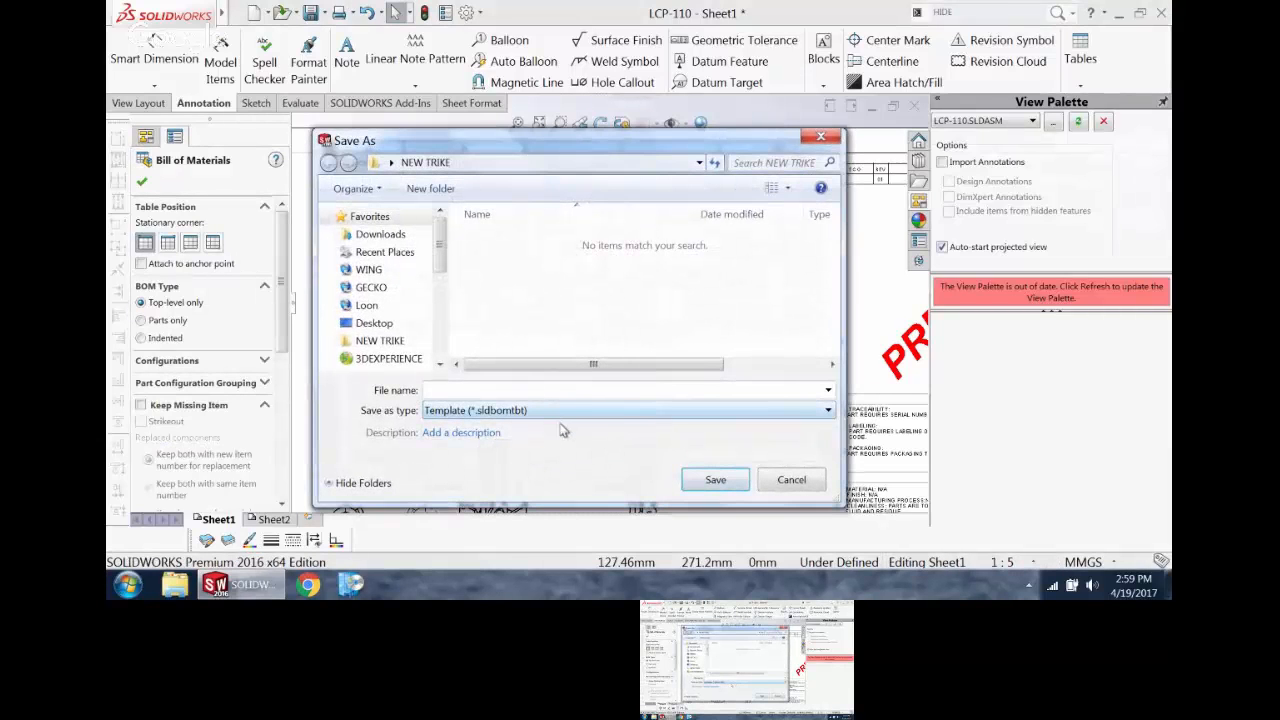
left_click(559, 410)
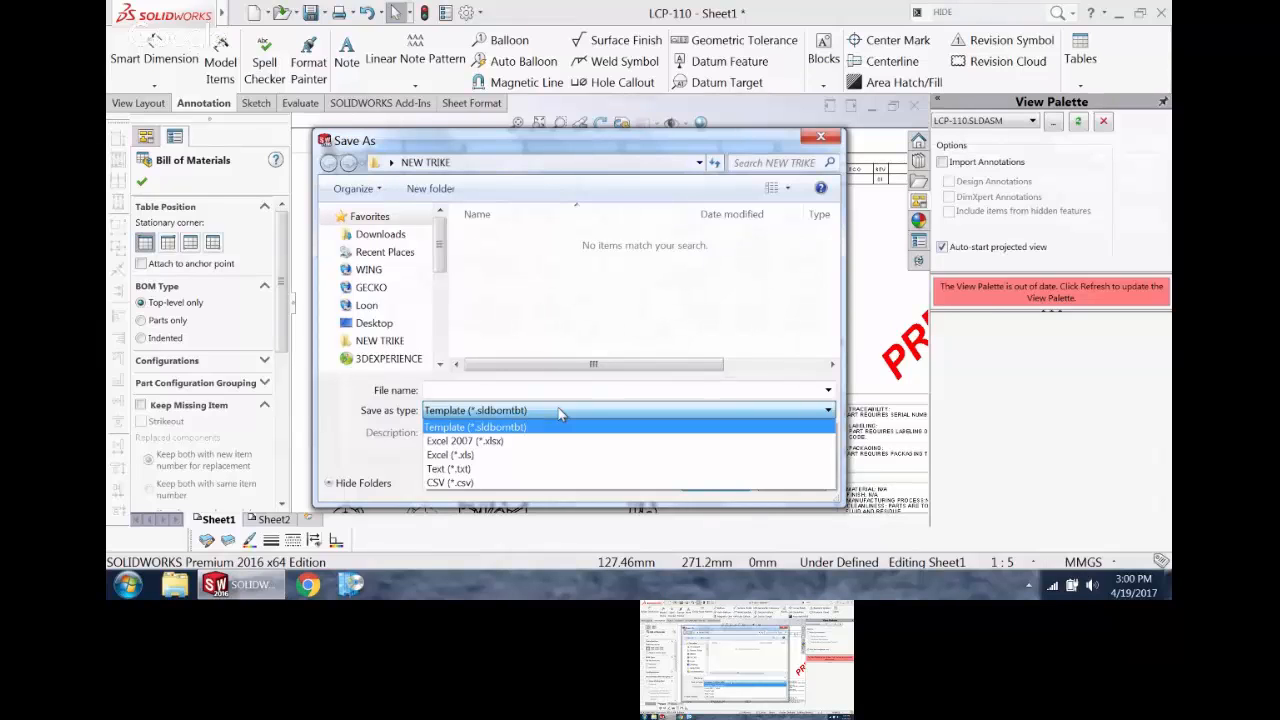
left_click(833, 142)
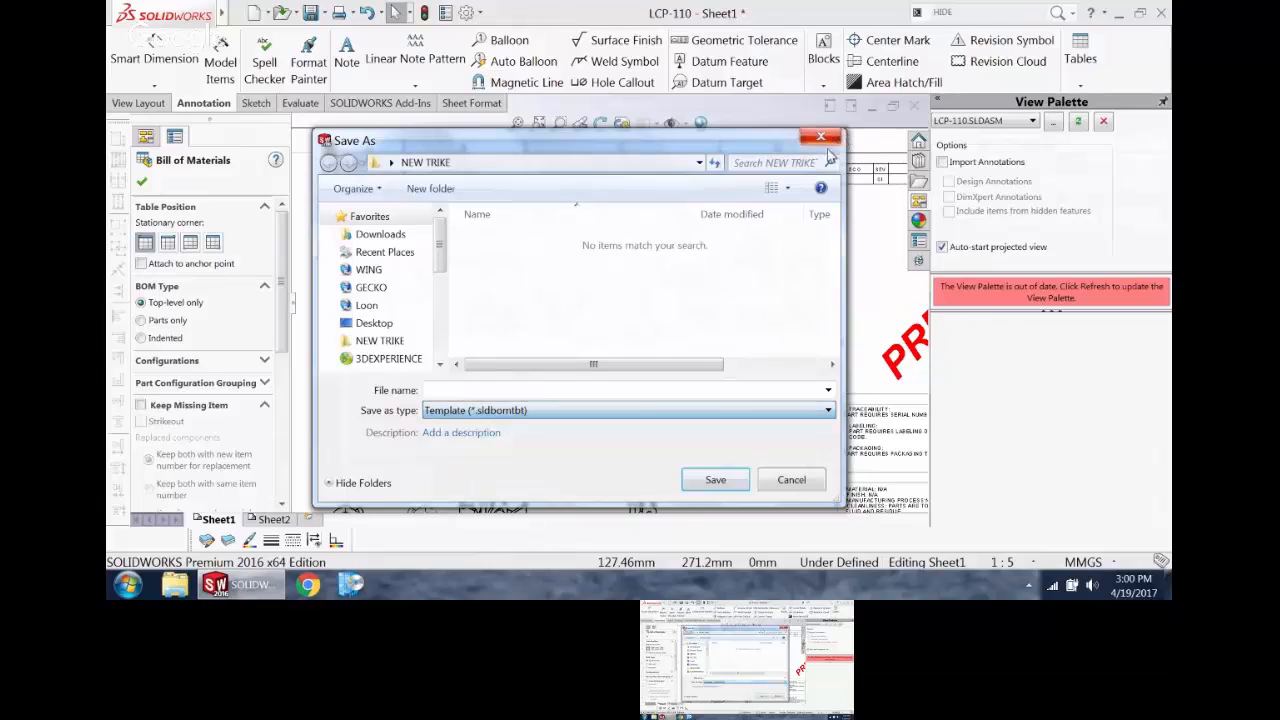
left_click(822, 137)
Step: Set the bill of materials' item number increment to 10
scroll(511, 235, "up", 1)
scroll(511, 235, "up", 2)
scroll(511, 235, "down", 2)
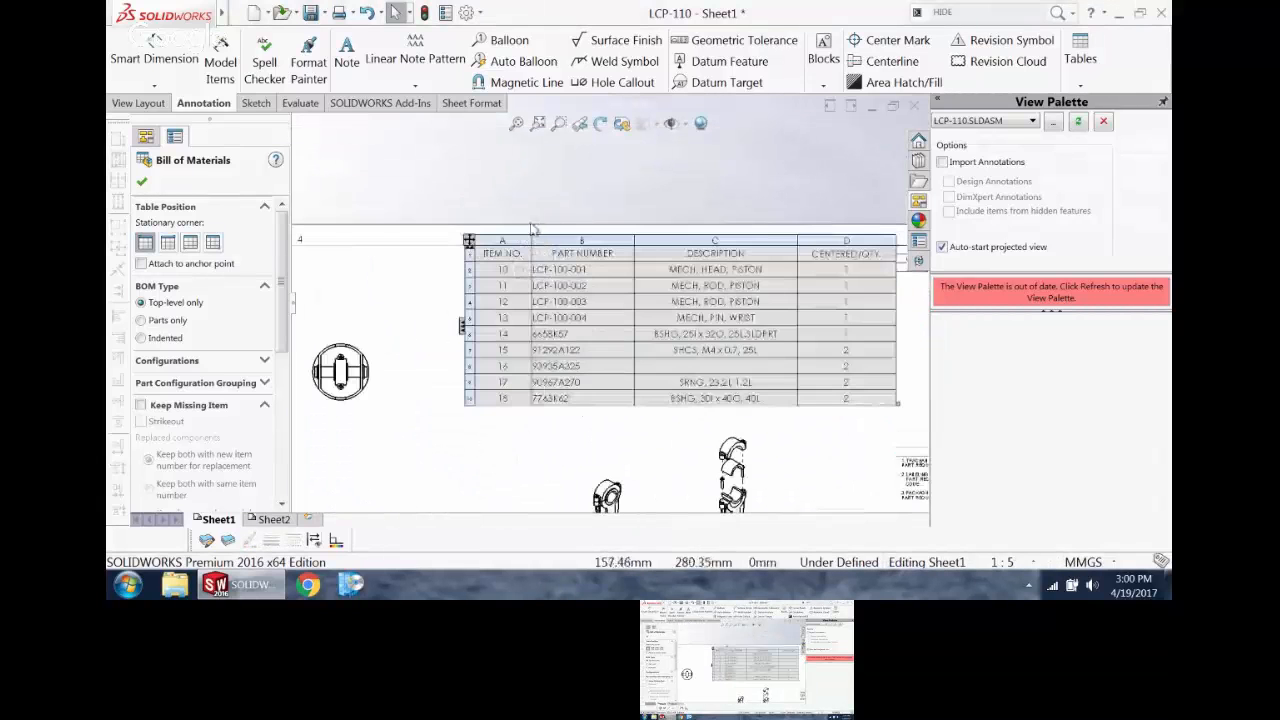
left_click(511, 240)
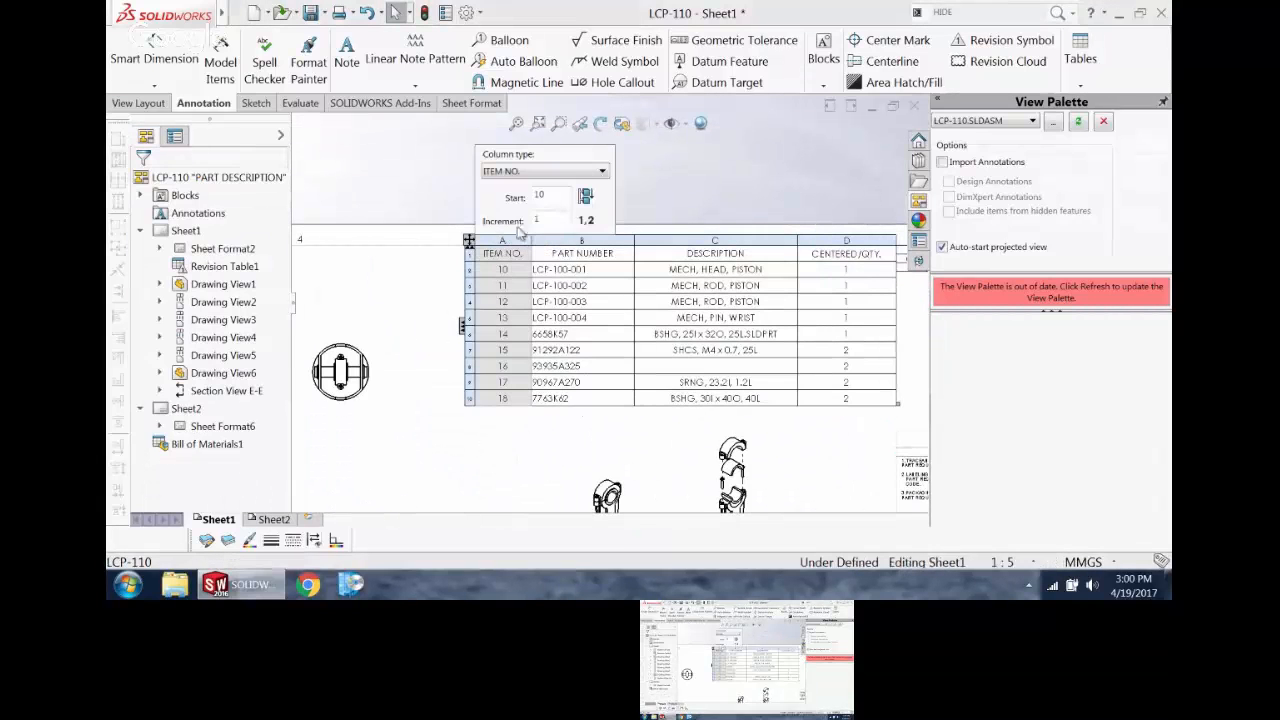
left_click(648, 188)
scroll(714, 361, "down", 2)
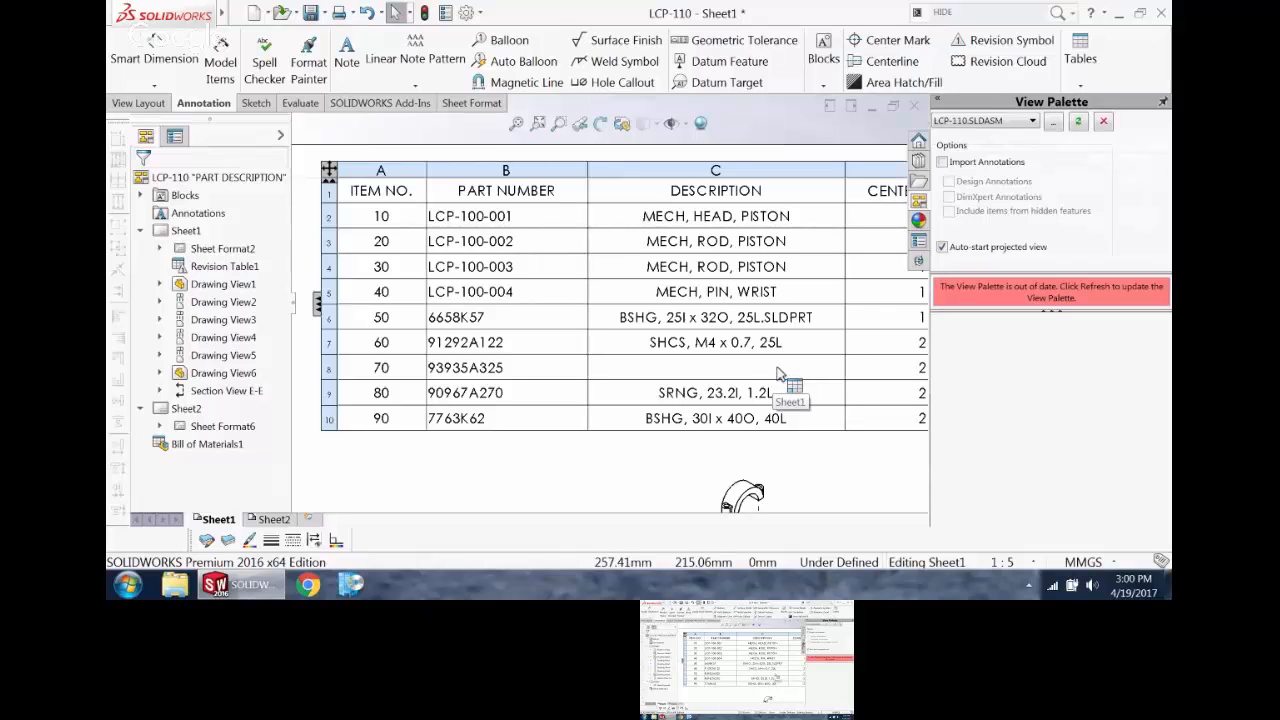
Step: Enter NEW DESCRIPTION as the description of part 93935A325 in the bill of materials, keeping the link to the model property
scroll(799, 365, "up", 1)
scroll(799, 363, "down", 2)
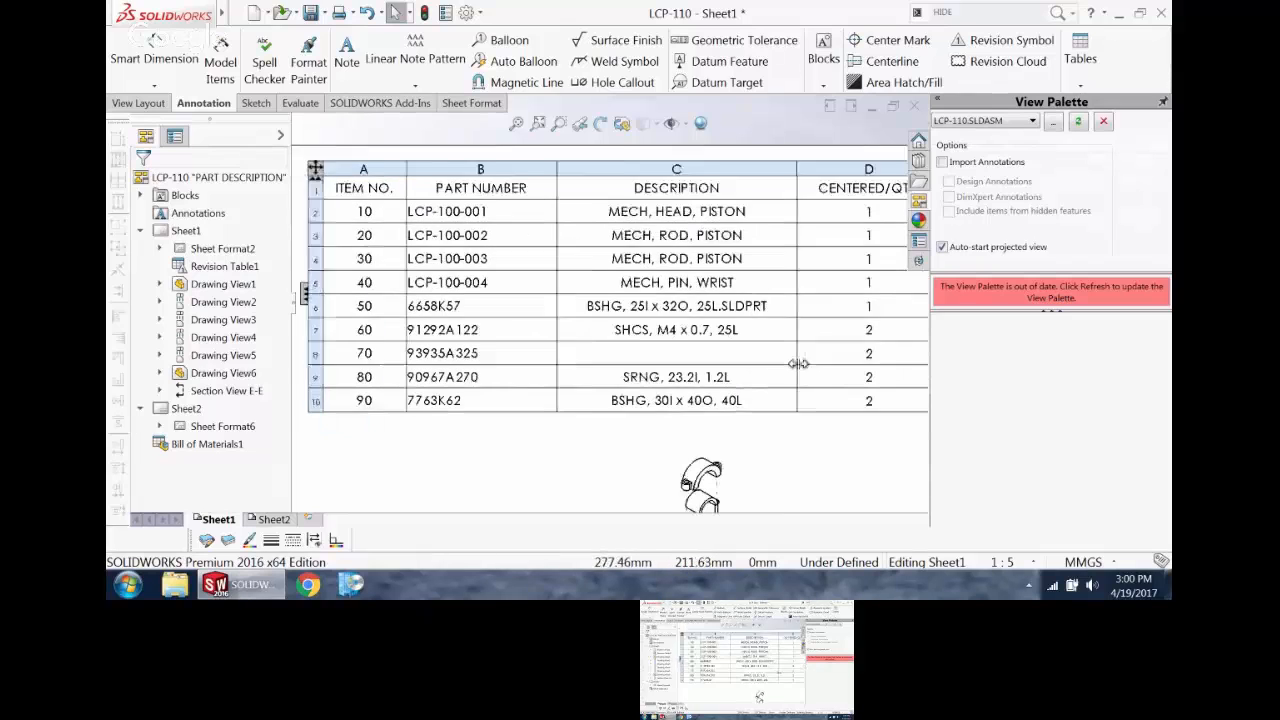
left_click(760, 348)
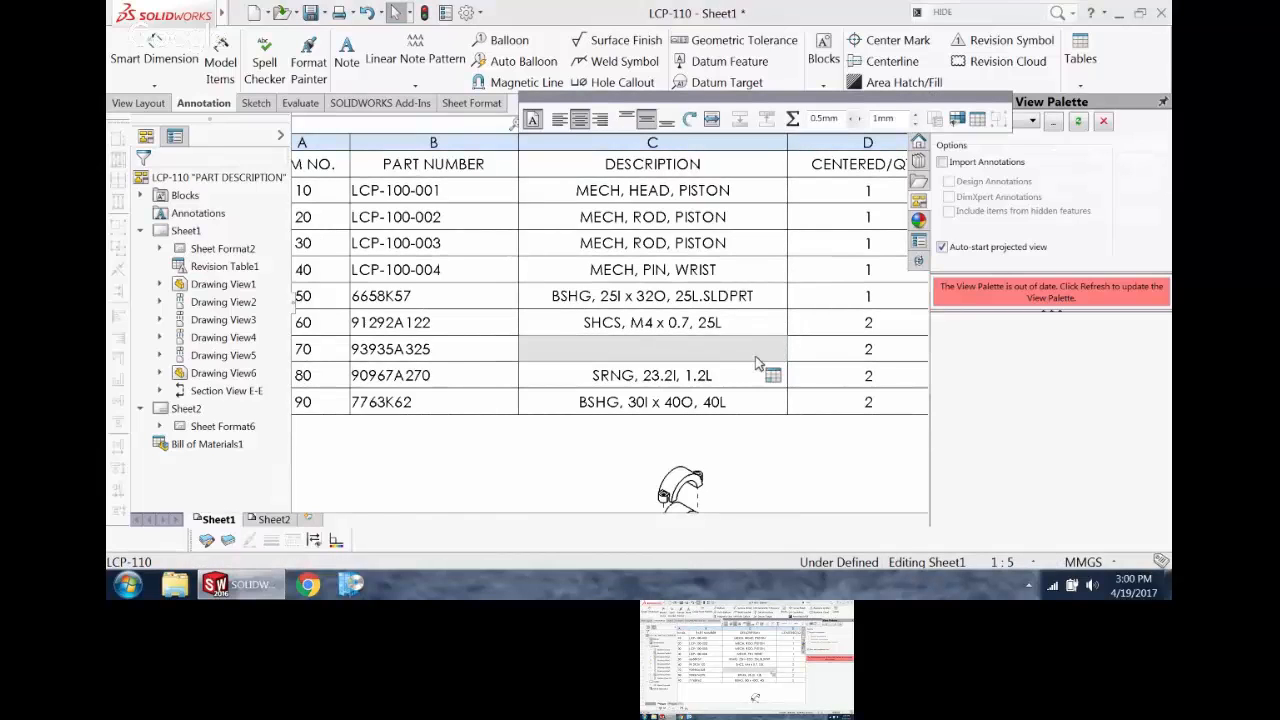
double_click(756, 357)
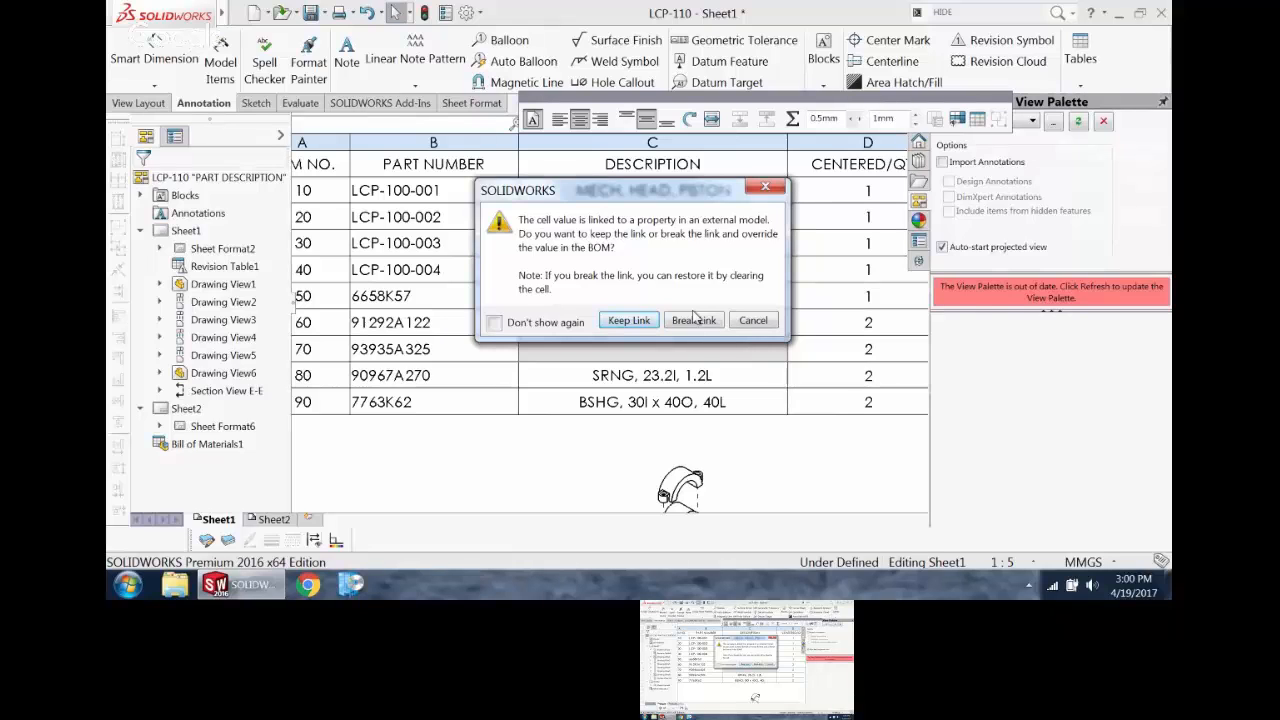
left_click(630, 321)
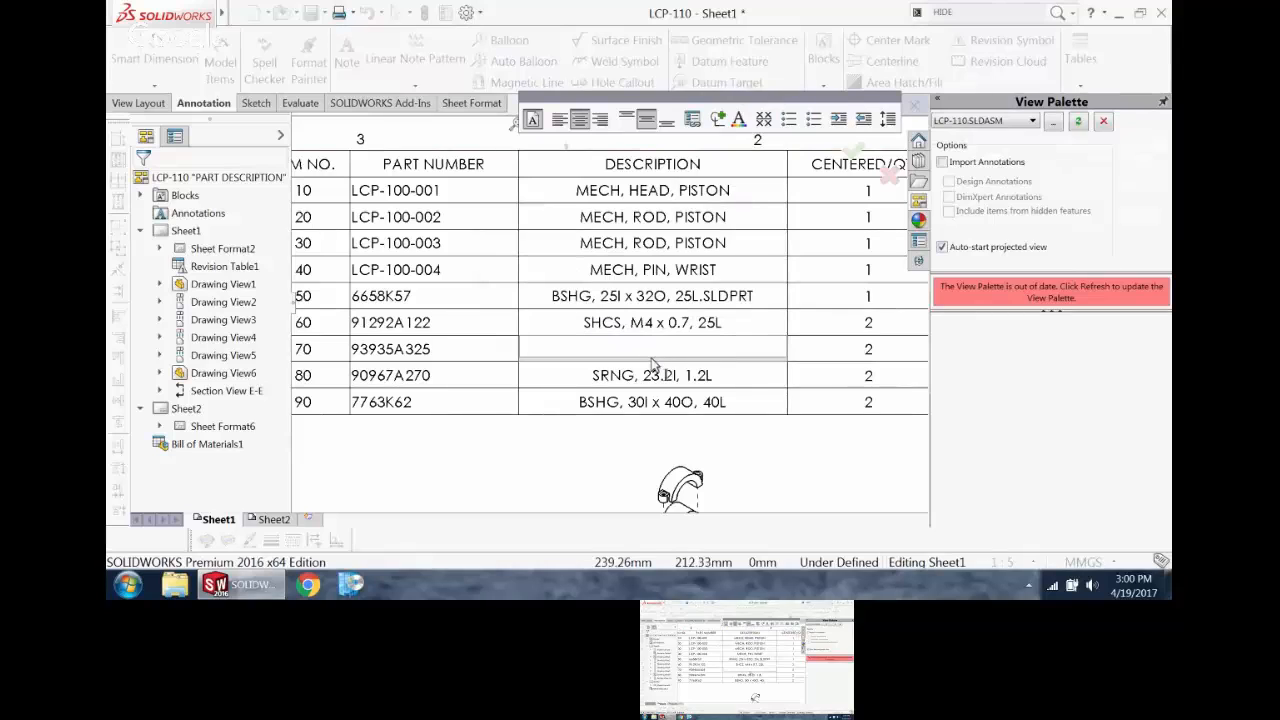
type("NEW")
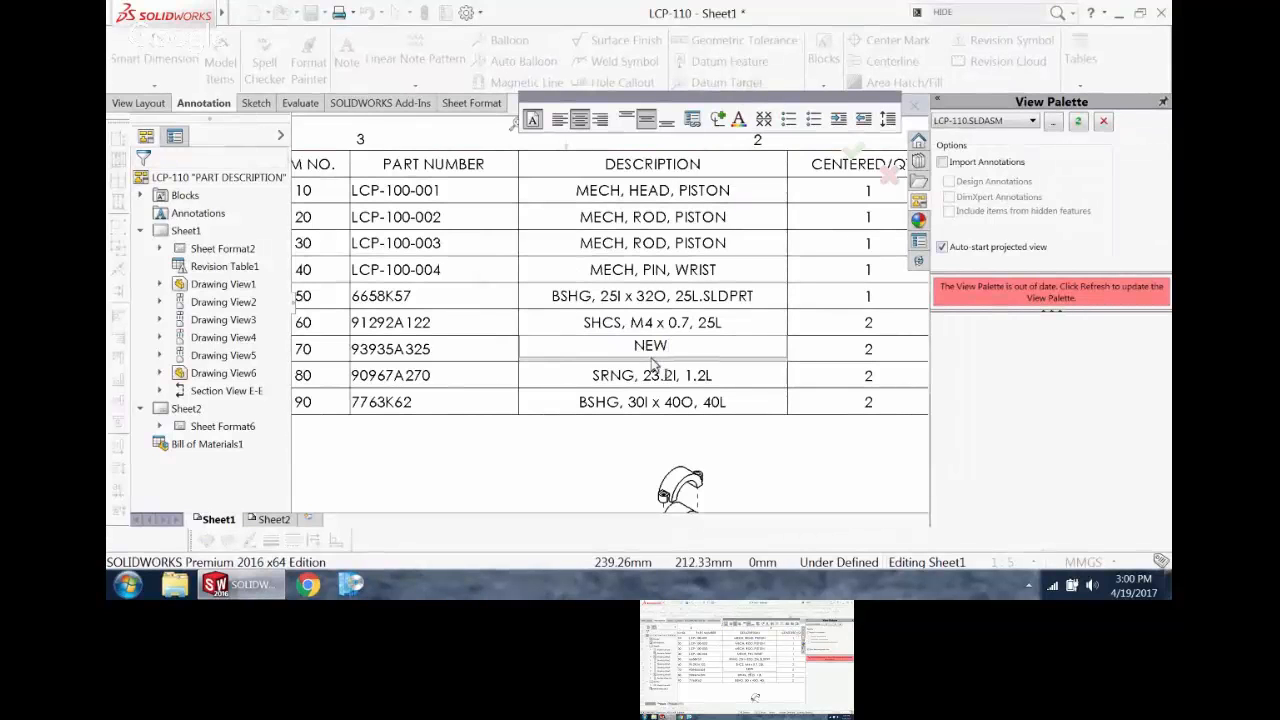
type(" DESCRIPTION")
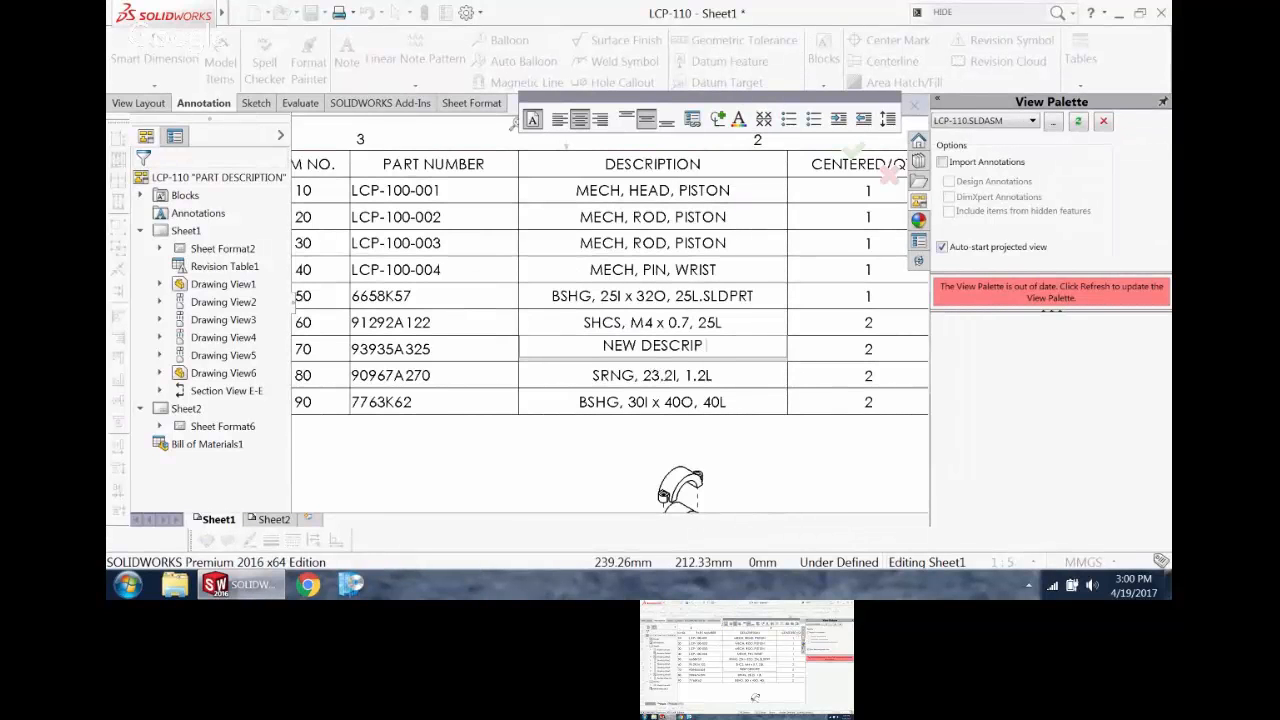
left_click(652, 367)
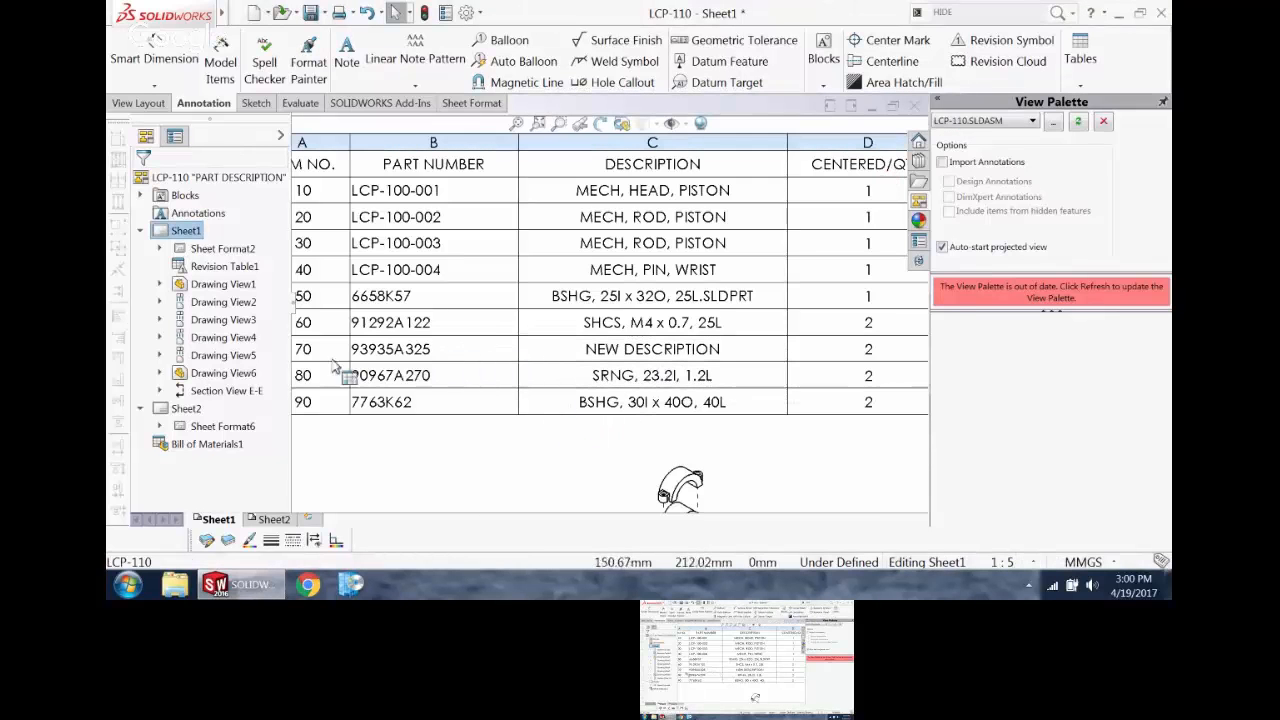
Step: Open part lcp-900-024 from the bill of materials, check its configuration-specific description property, and return to the drawing
scroll(500, 357, "up", 2)
right_click(466, 310)
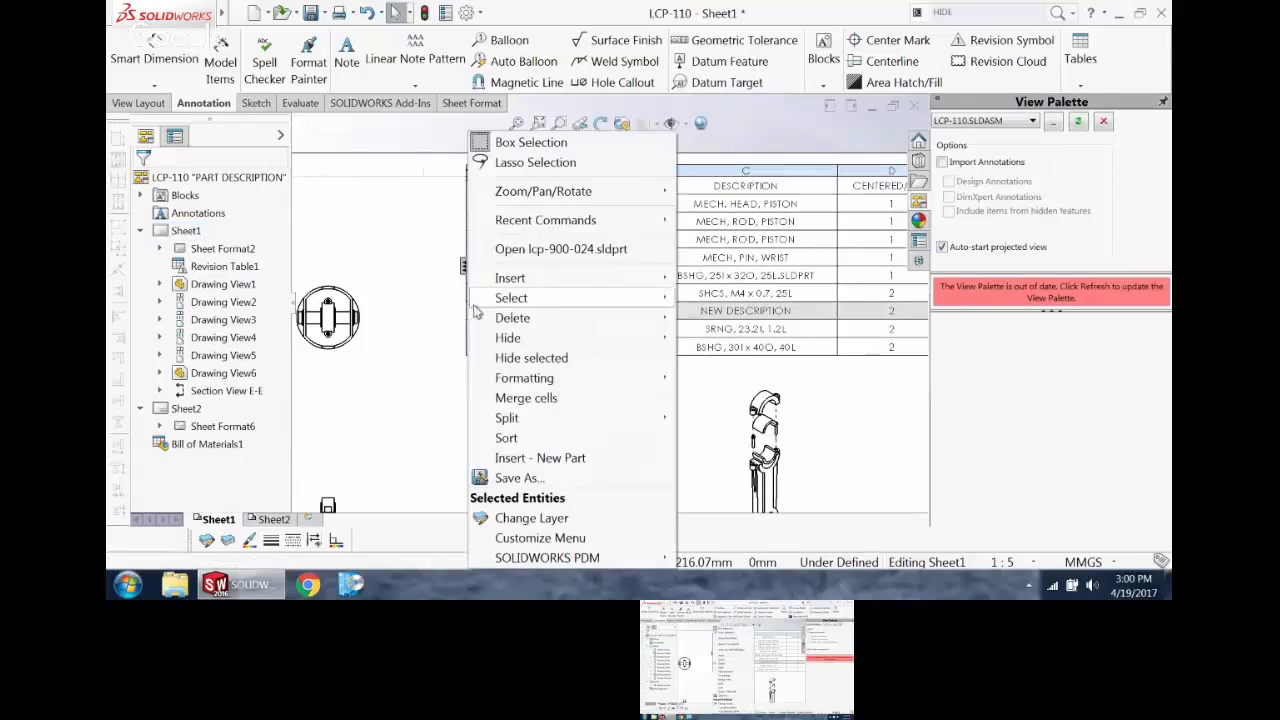
left_click(546, 240)
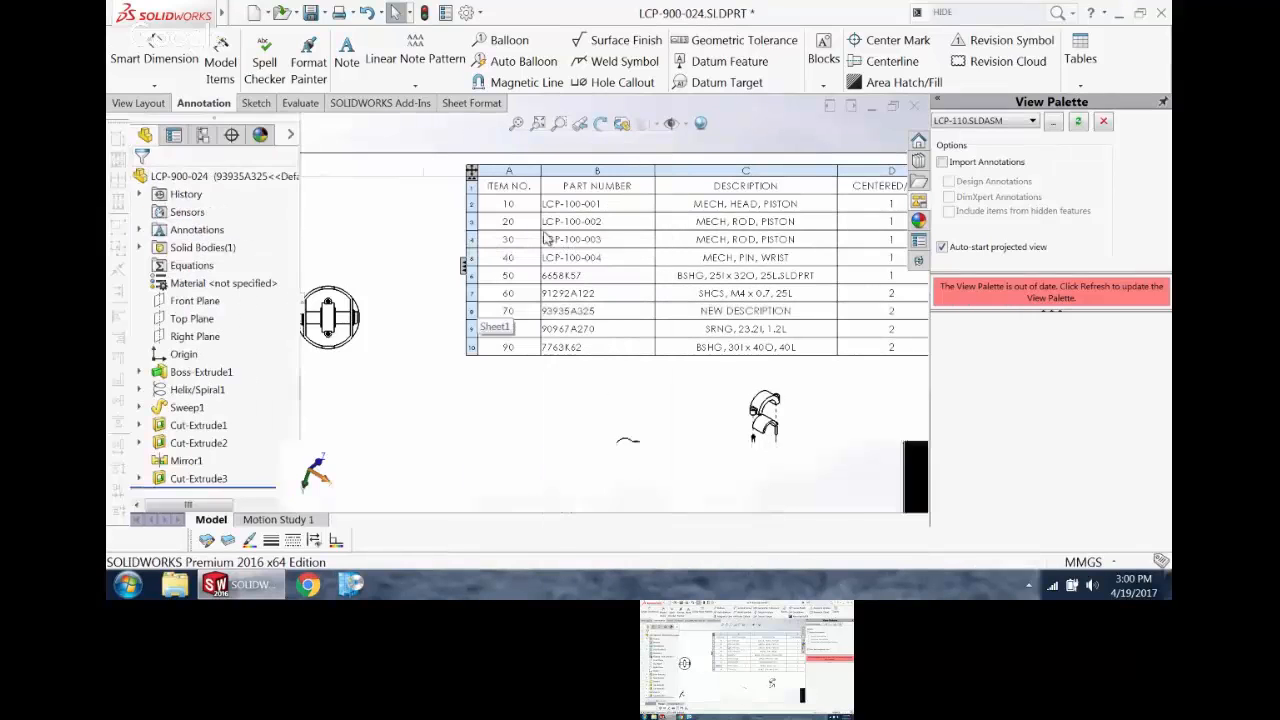
middle_click_drag(596, 332, 590, 290)
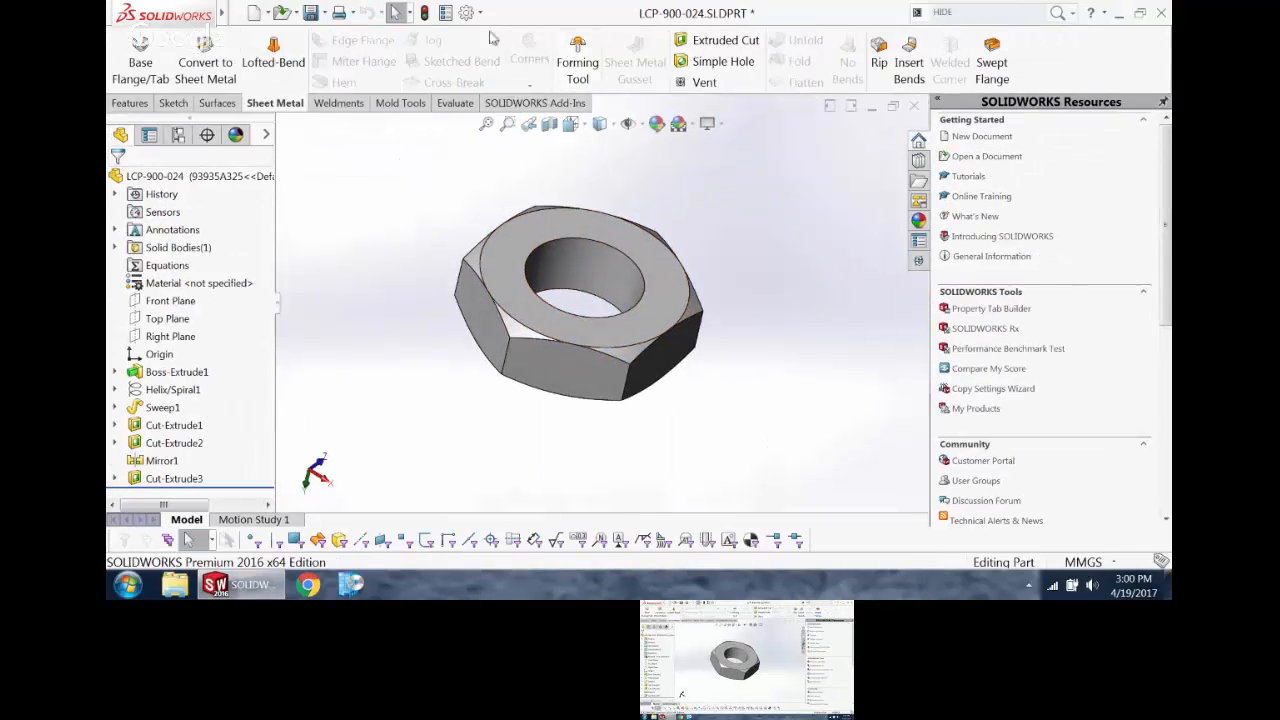
left_click(445, 12)
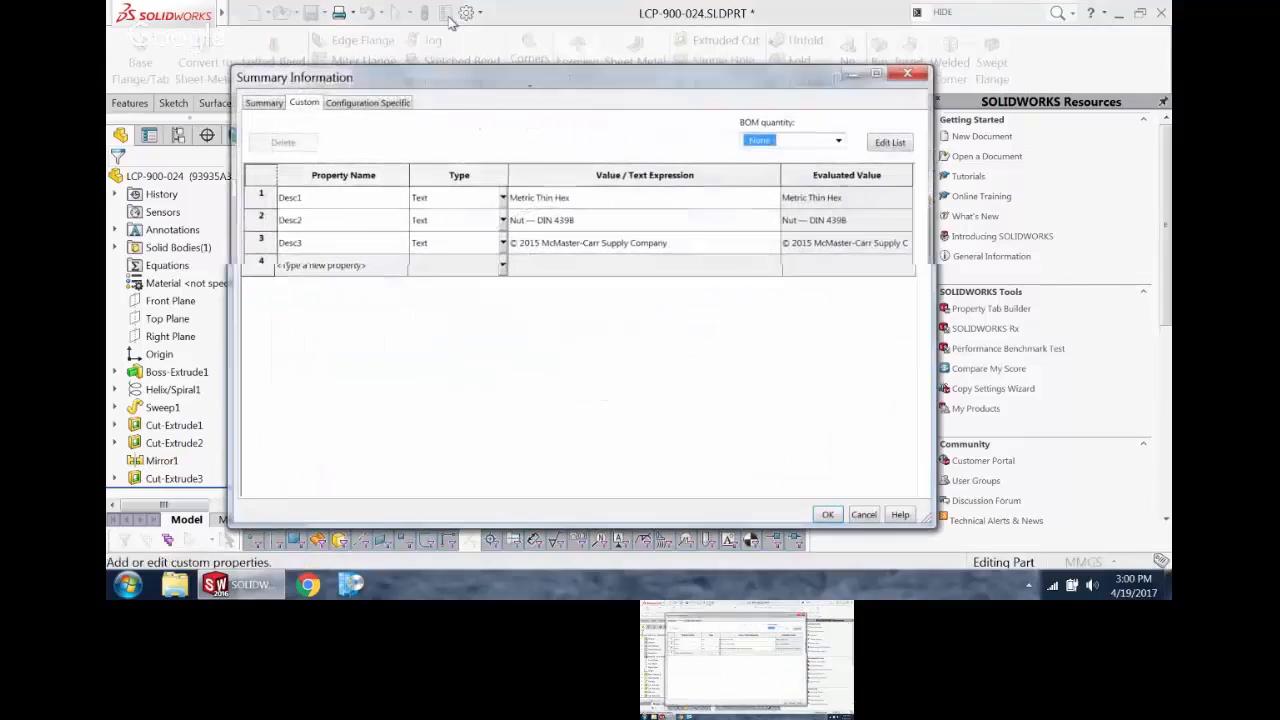
left_click(399, 103)
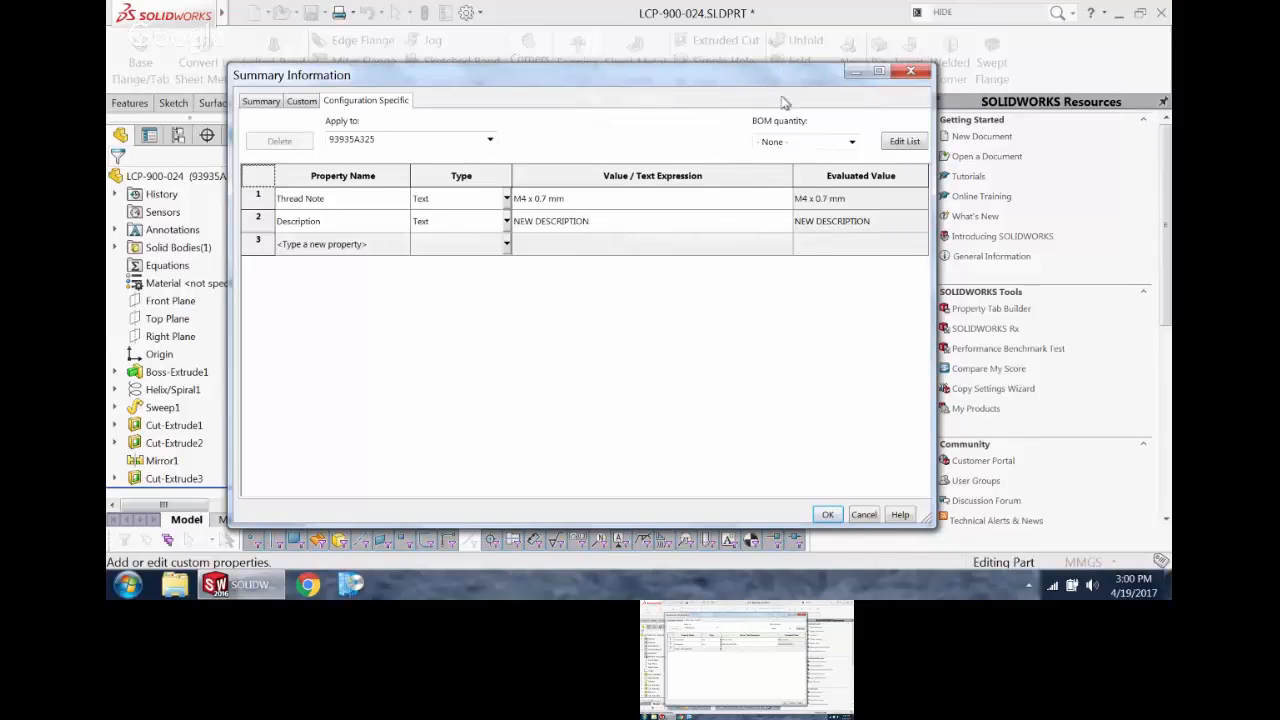
left_click(910, 70)
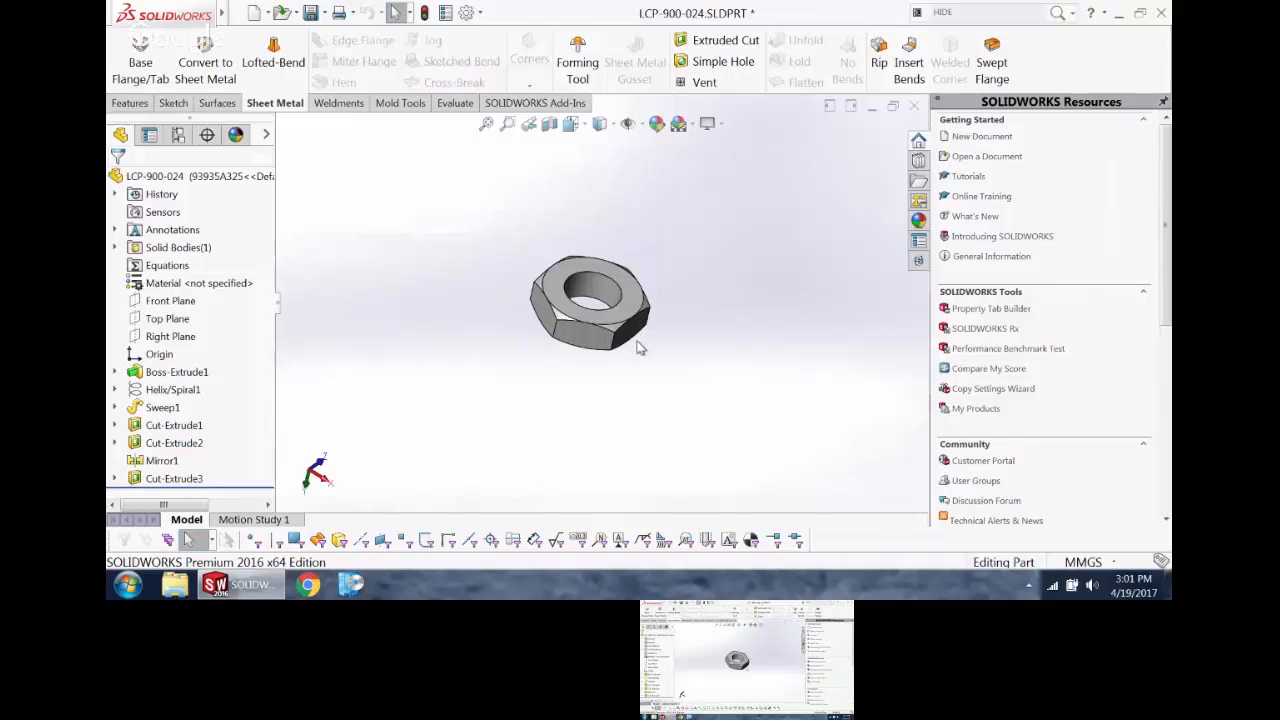
key("ctrl+Tab")
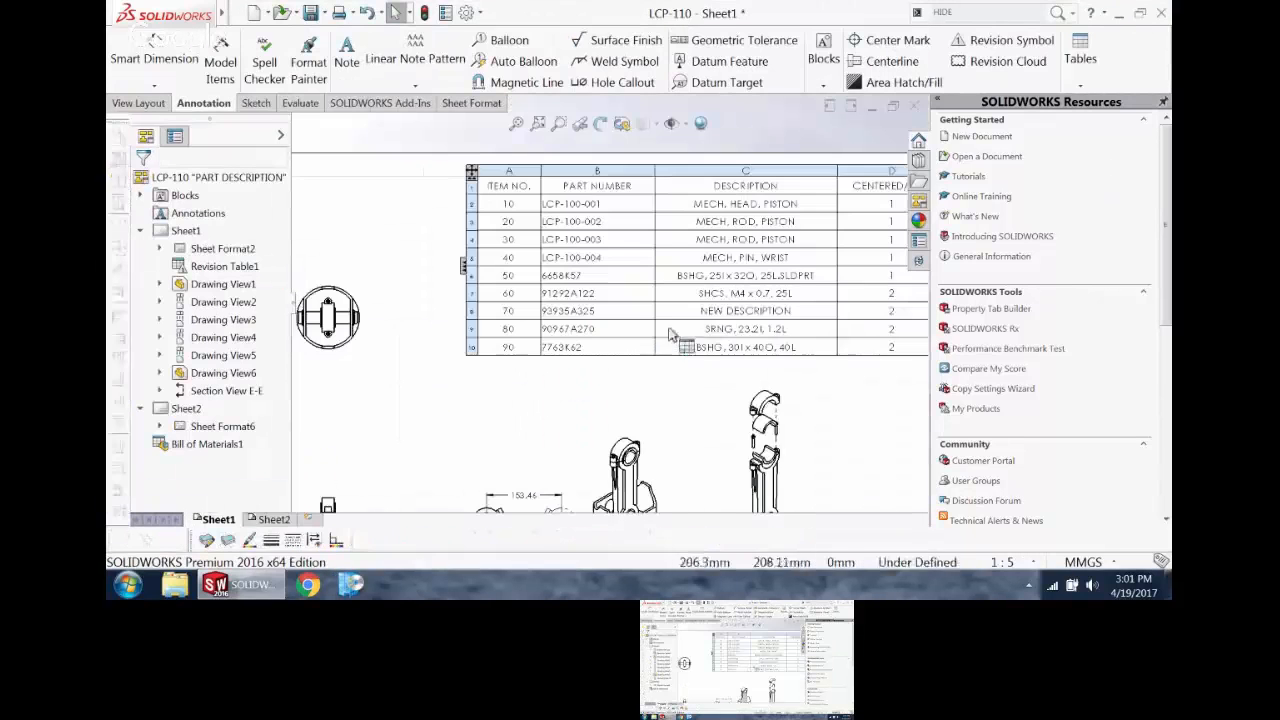
Step: Place an item number balloon on the rod's bearing cap in the exploded view
scroll(690, 375, "up", 3)
scroll(700, 410, "down", 2)
left_click(503, 40)
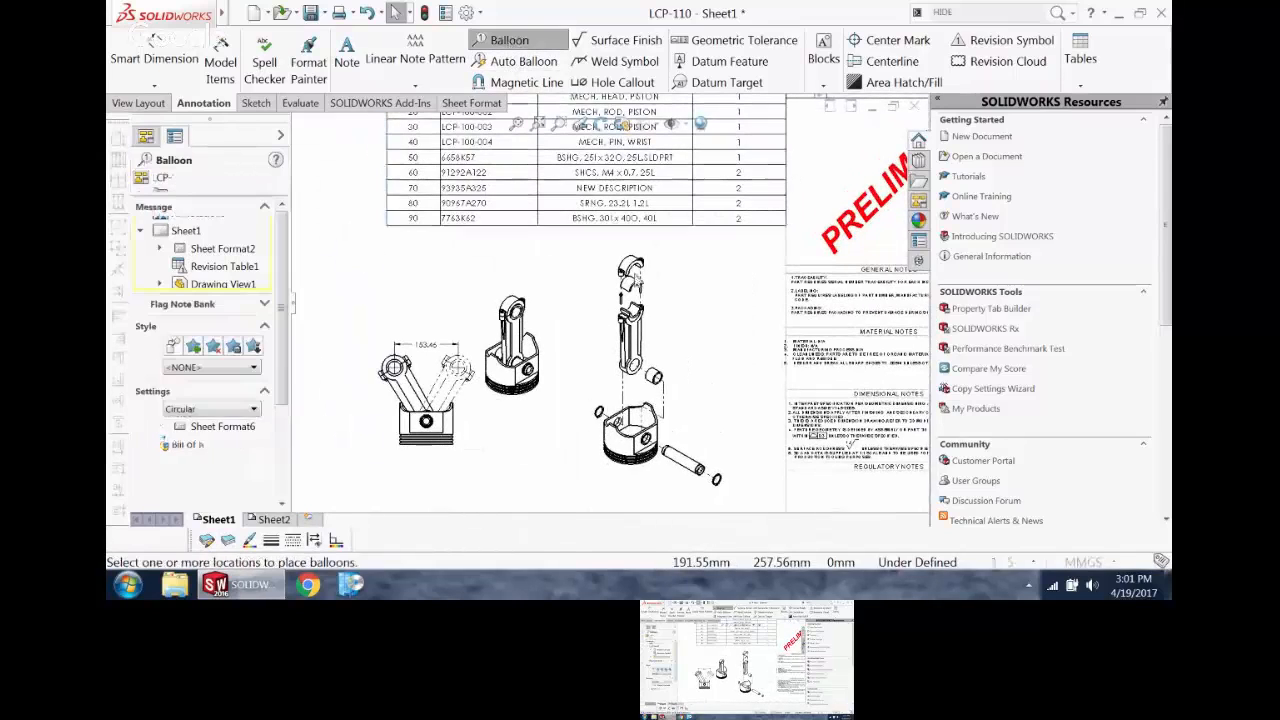
scroll(657, 285, "down", 4)
left_click(657, 285)
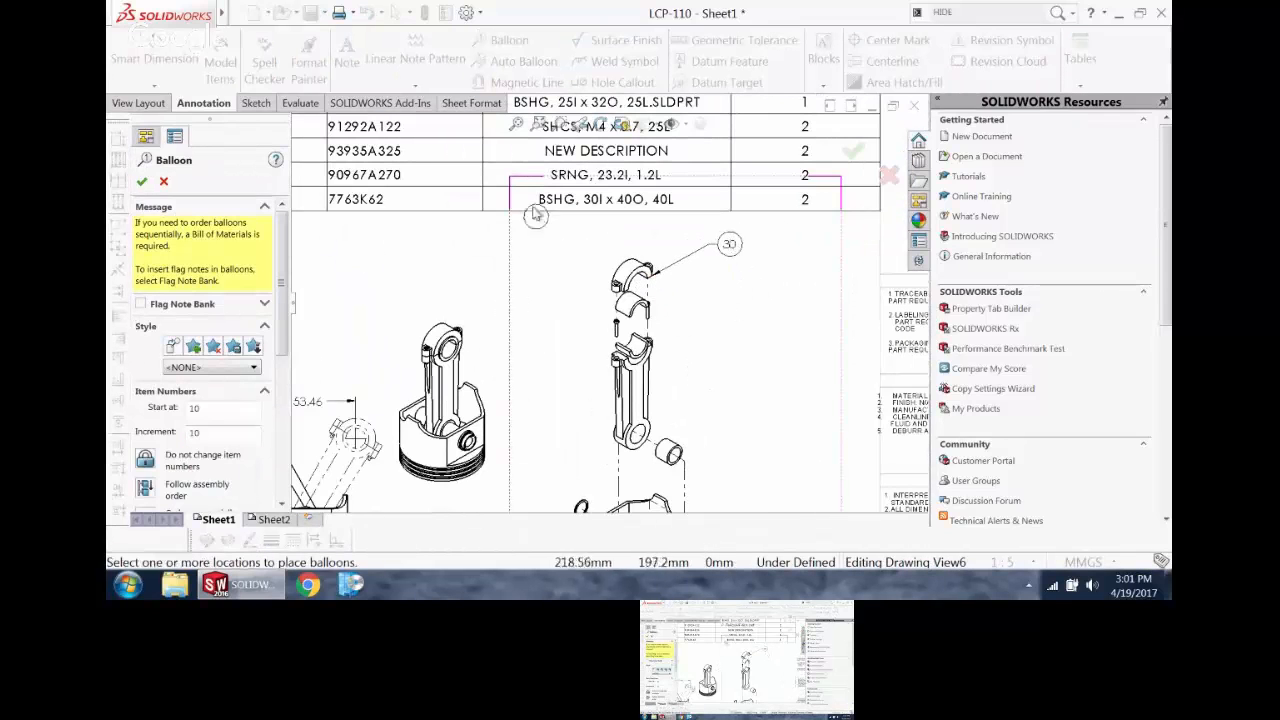
key("Escape")
scroll(612, 279, "up", 2)
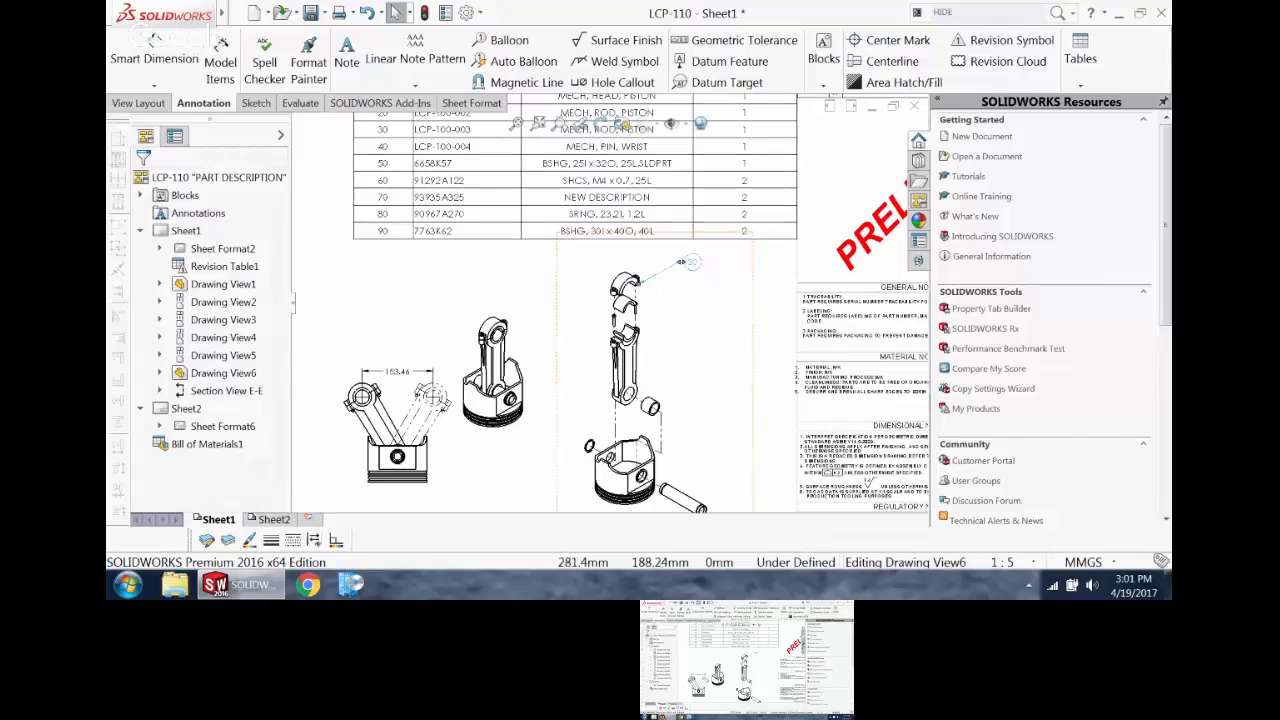
Step: Reattach the bearing cap balloon's leader to the connecting rod LCP-100-002 in the exploded view
left_click(692, 262)
left_click_drag(638, 285, 636, 348)
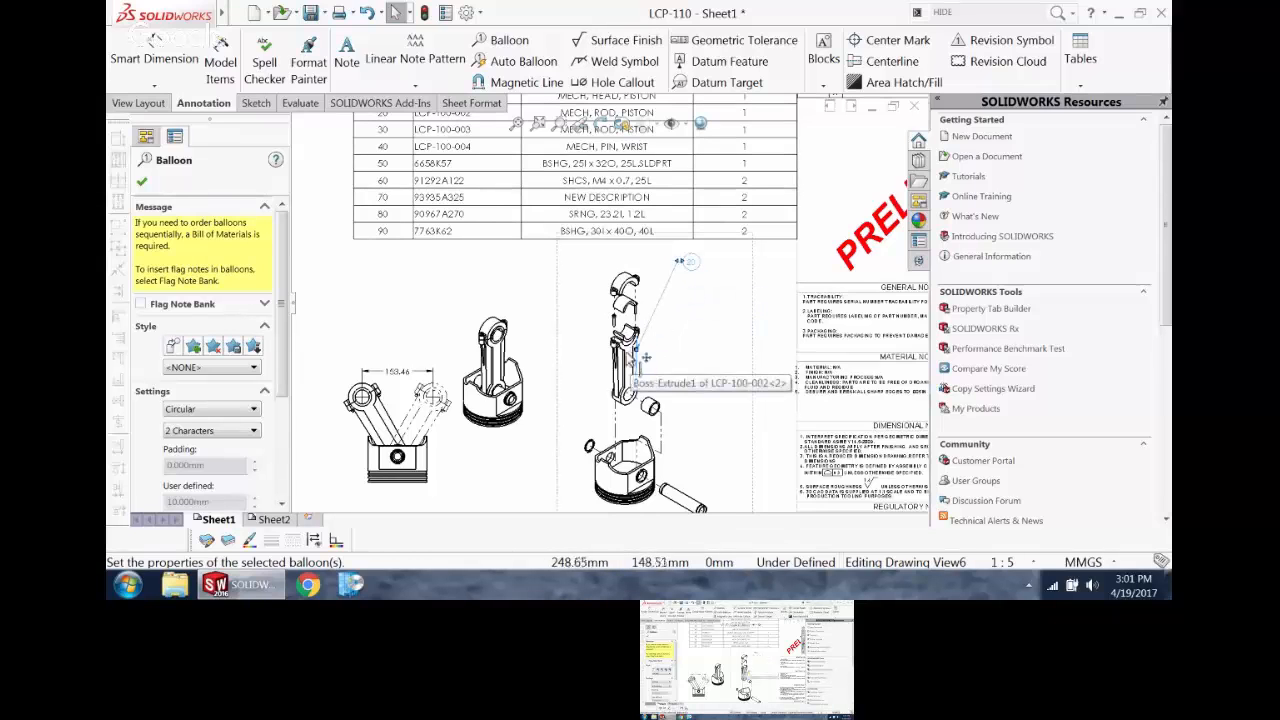
scroll(632, 372, "up", 2)
scroll(634, 371, "down", 2)
left_click(715, 304)
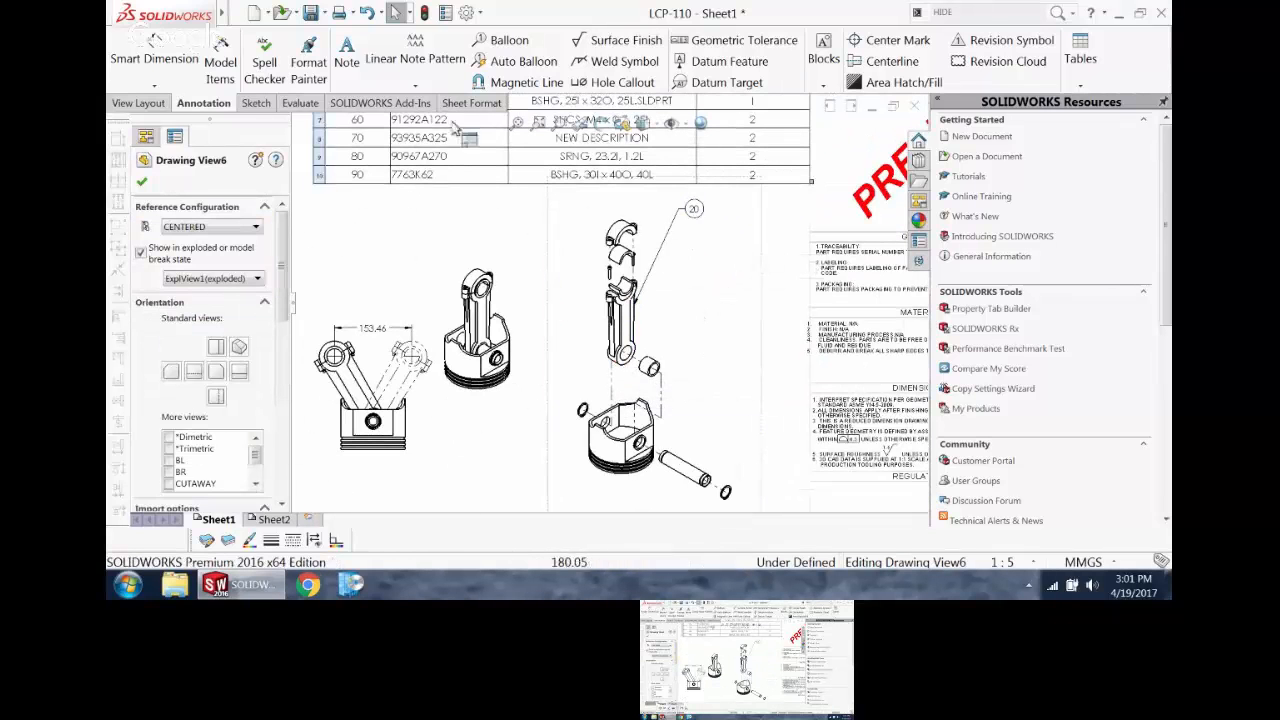
Step: Apply Auto Balloon to the exploded view with the option to replace existing balloons
left_click(500, 64)
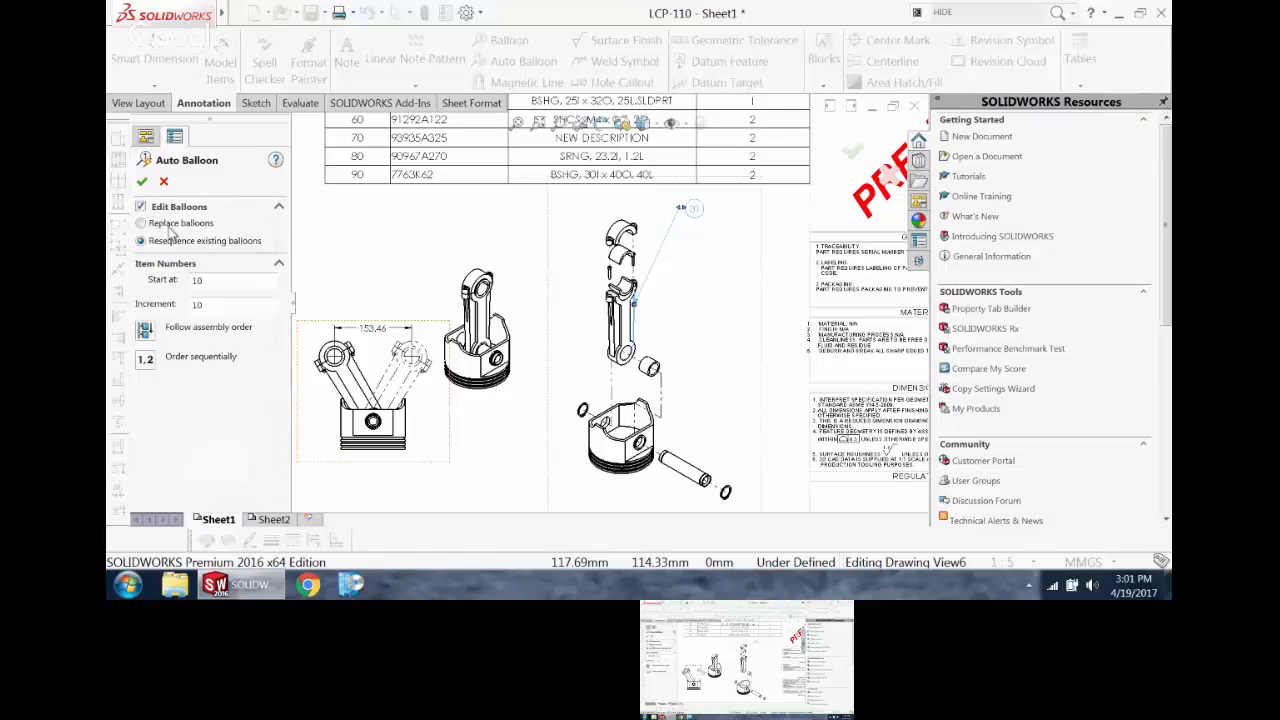
left_click(141, 183)
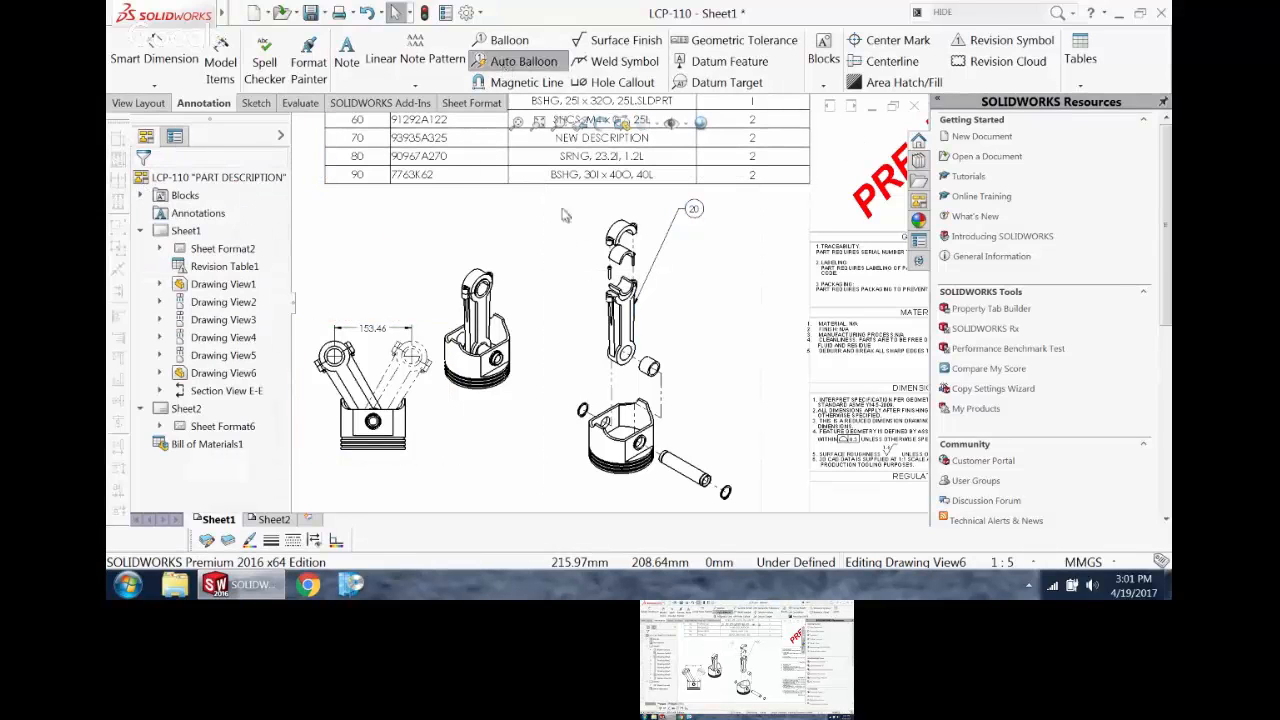
left_click(713, 301)
left_click(165, 301)
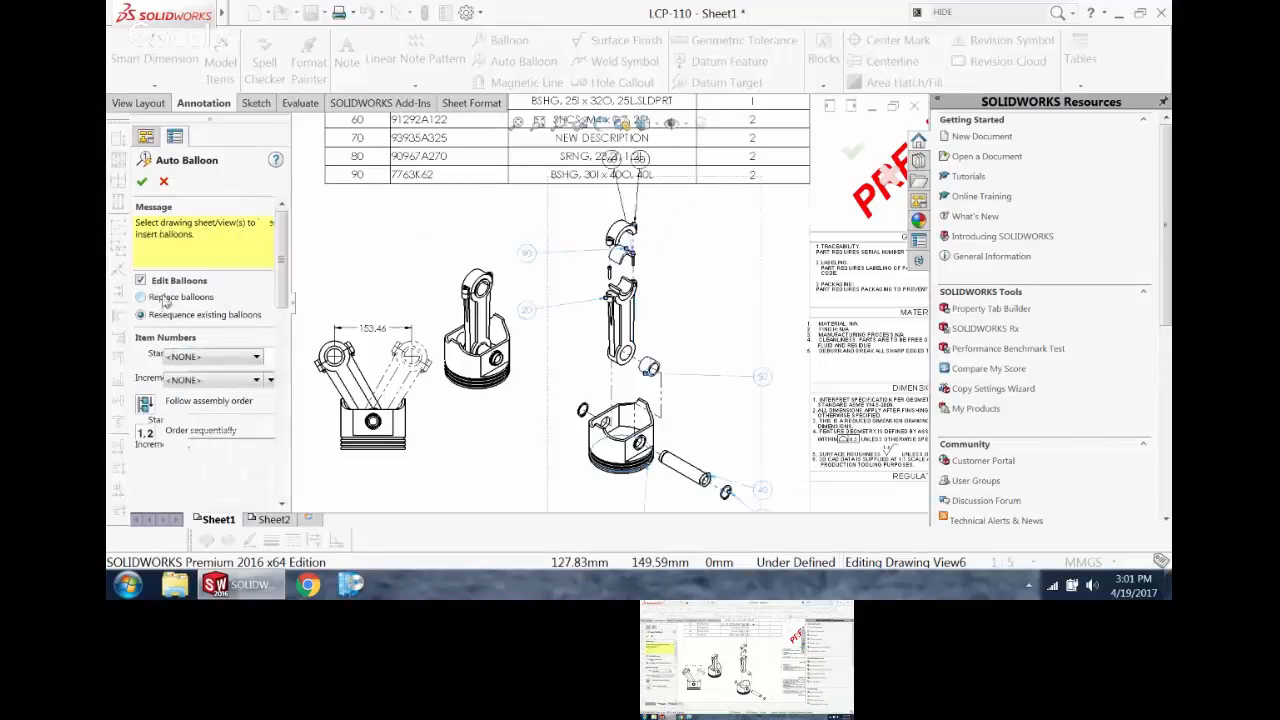
scroll(640, 350, "up", 2)
scroll(683, 404, "down", 2)
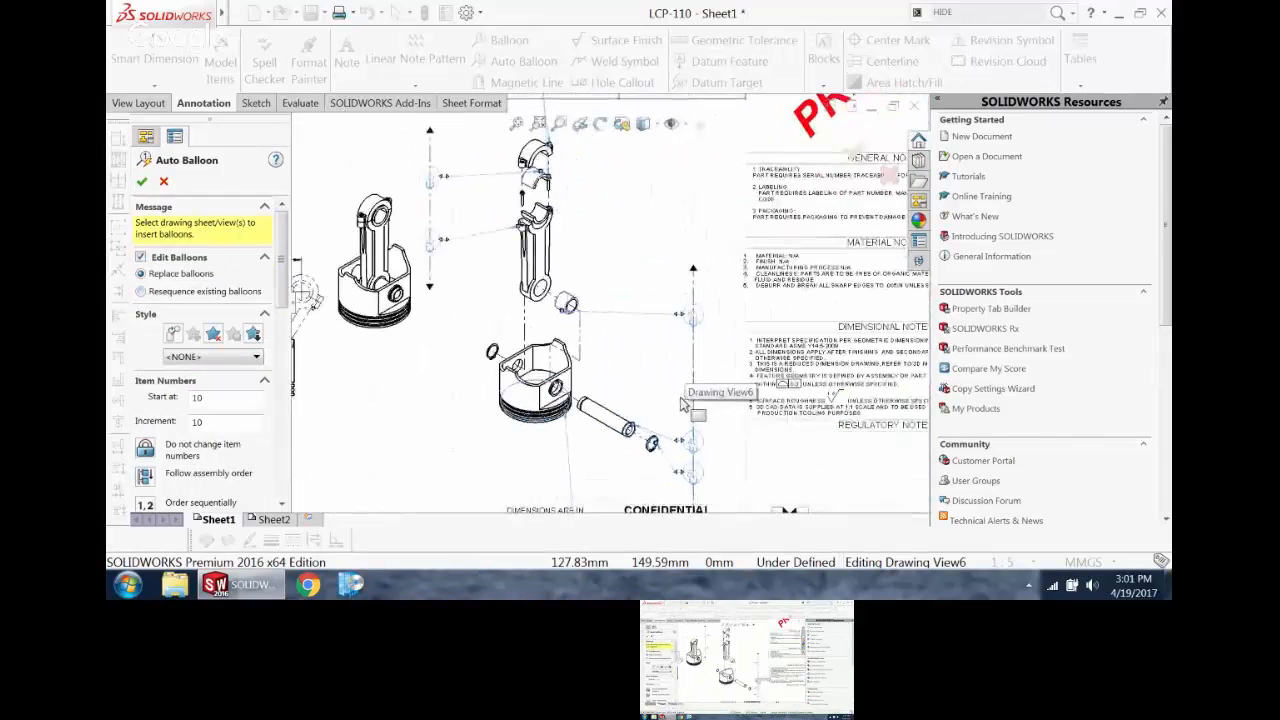
scroll(681, 401, "up", 2)
scroll(681, 401, "down", 1)
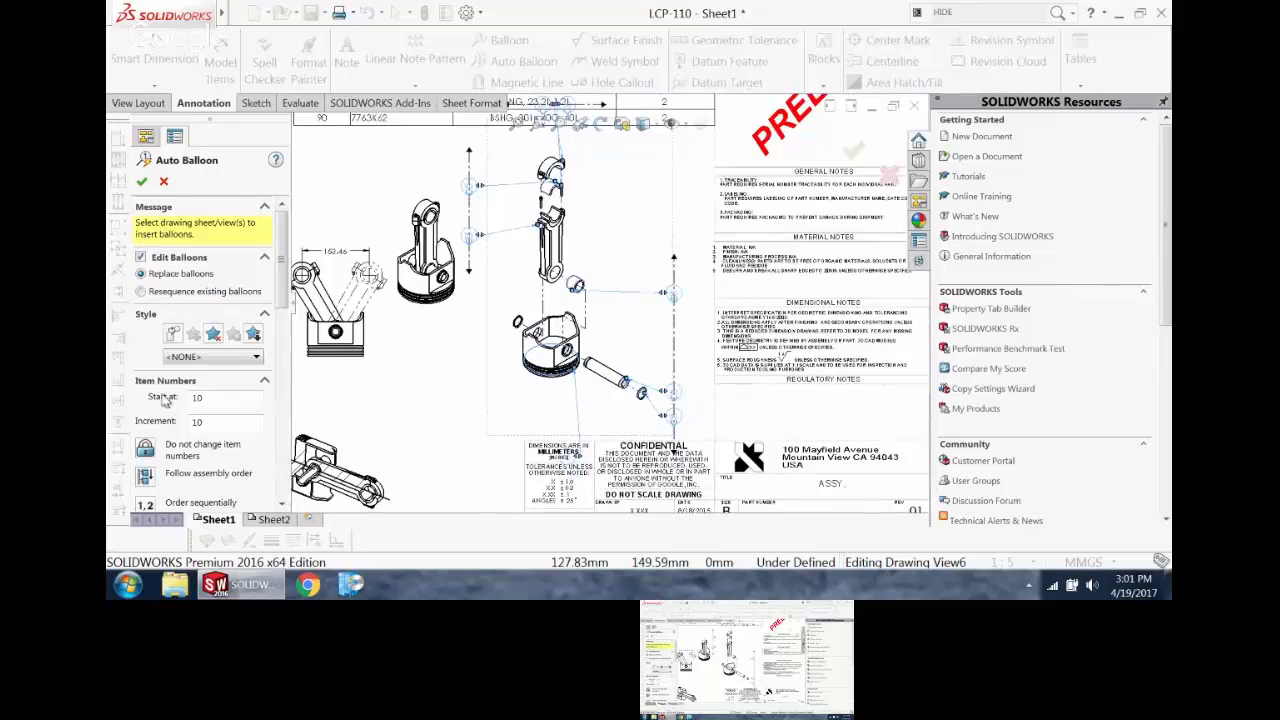
scroll(190, 370, "down", 5)
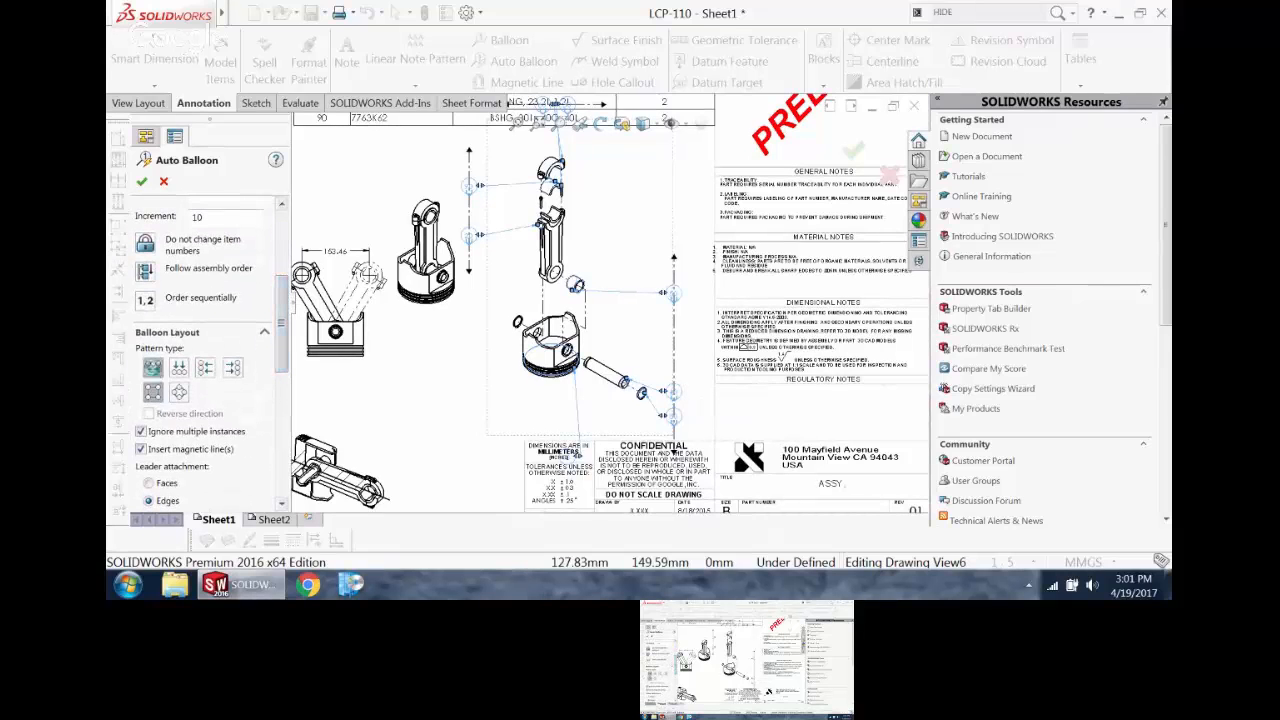
Step: Preview alternative balloon layouts, choose the square pattern around the exploded view, and accept the auto balloons
left_click(179, 368)
left_click(205, 368)
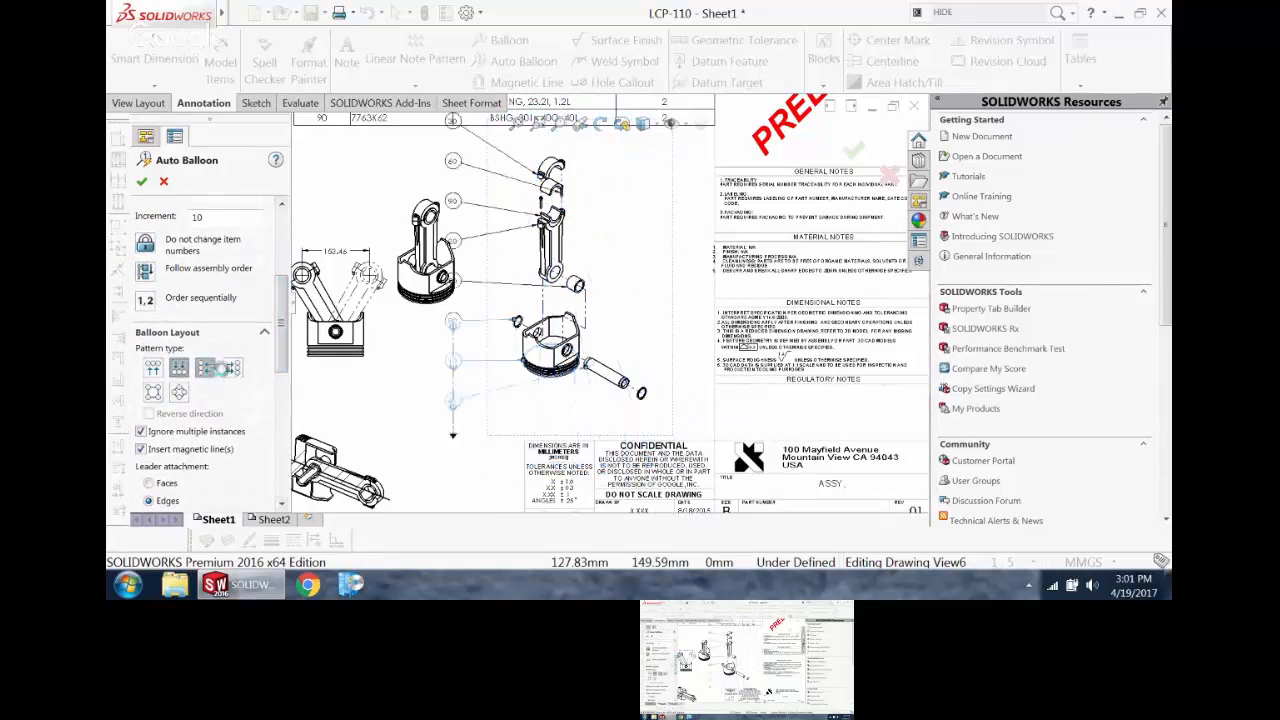
left_click(153, 392)
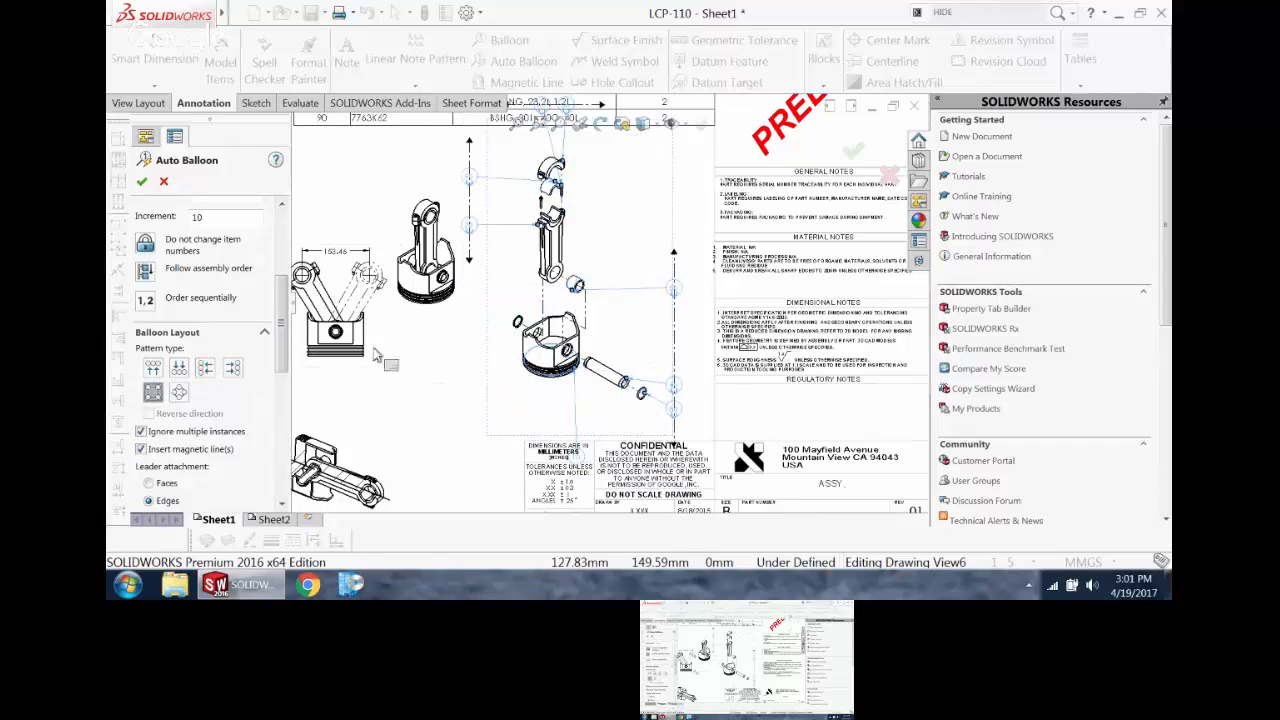
left_click(142, 181)
Step: Move the upper balloons off the bill of materials table and angle their magnetic line beside the bearing cap
scroll(606, 245, "up", 4)
scroll(586, 206, "down", 2)
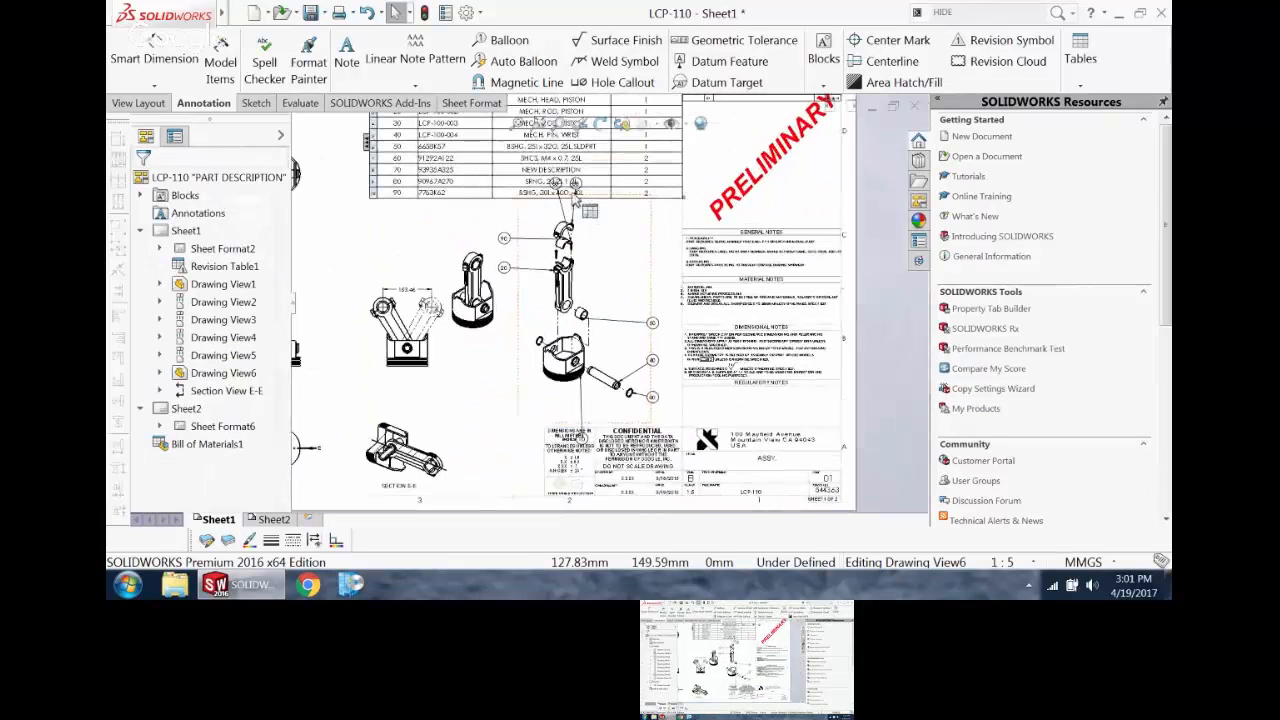
left_click_drag(574, 184, 592, 246)
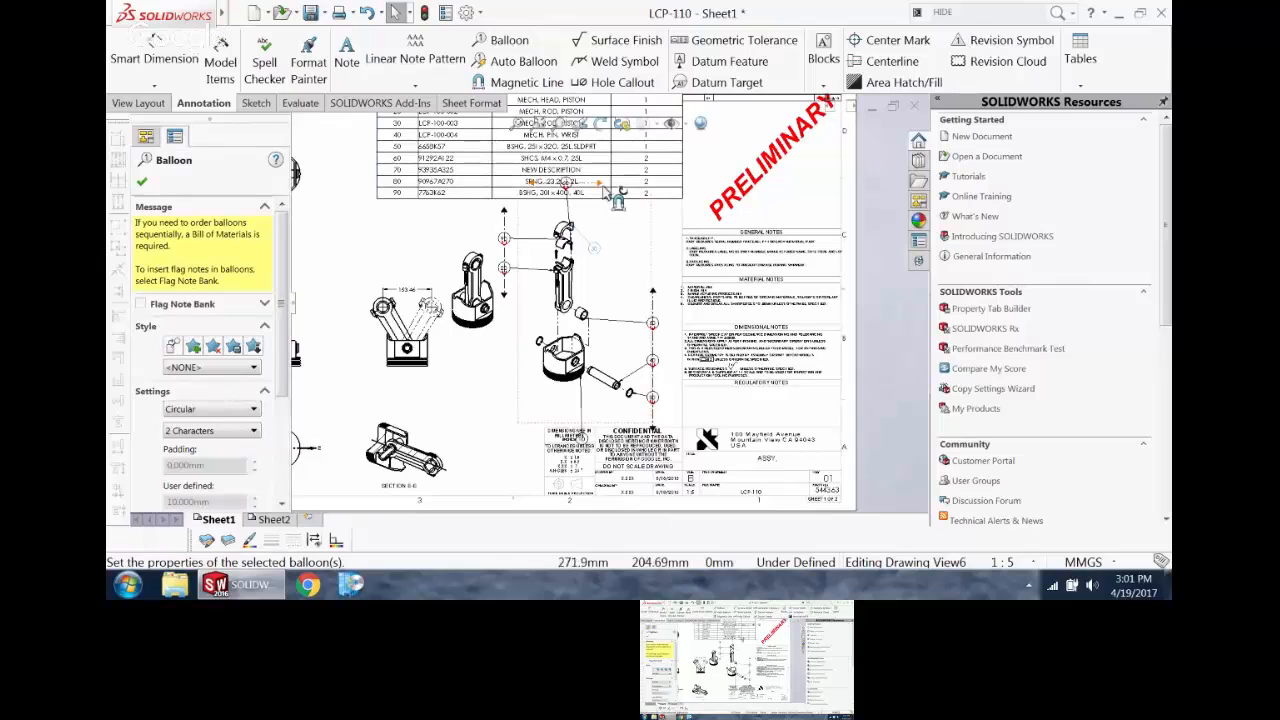
left_click_drag(602, 184, 611, 240)
left_click(609, 239)
left_click_drag(530, 183, 593, 215)
Step: Move the bushing's balloon 50 onto the angled magnetic line and the piston's balloon 10 onto the vertical line above balloon 40
scroll(632, 270, "down", 2)
left_click_drag(664, 352, 637, 247)
scroll(622, 445, "down", 2)
scroll(674, 415, "up", 3)
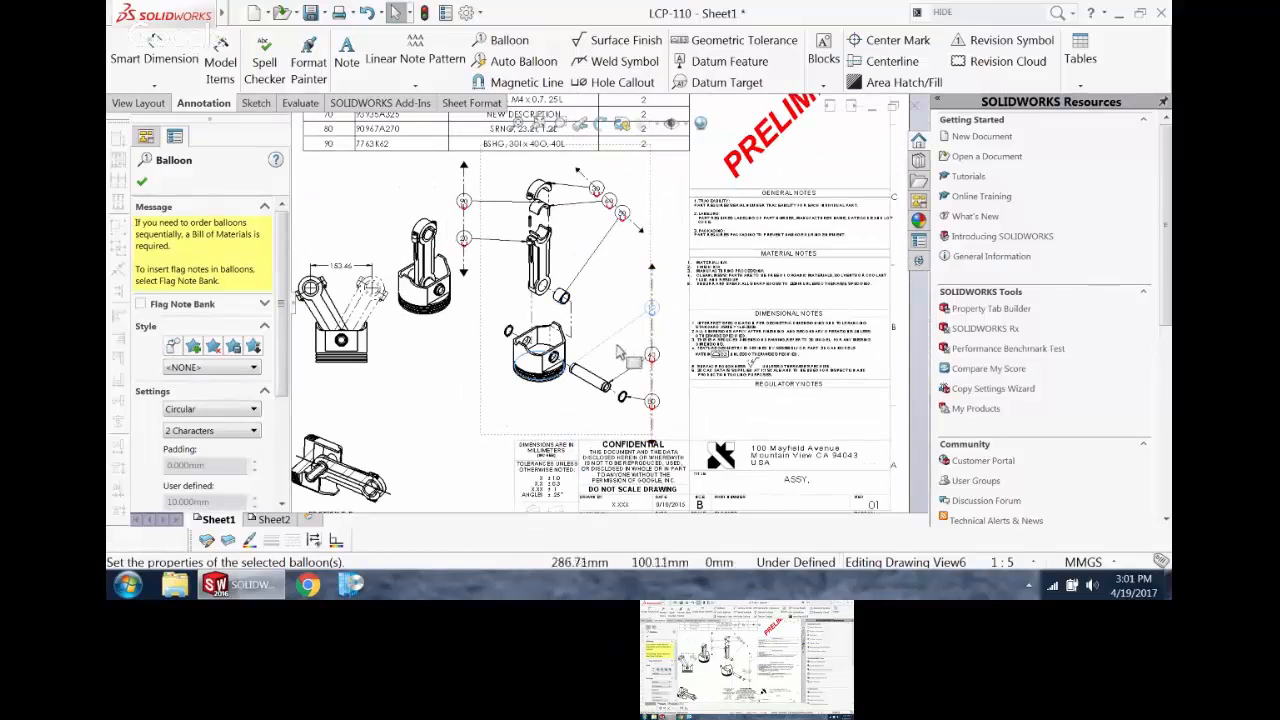
Step: Reattach the leader of balloon 10 to the side edge of the piston facing the wrist pin
scroll(598, 312, "down", 3)
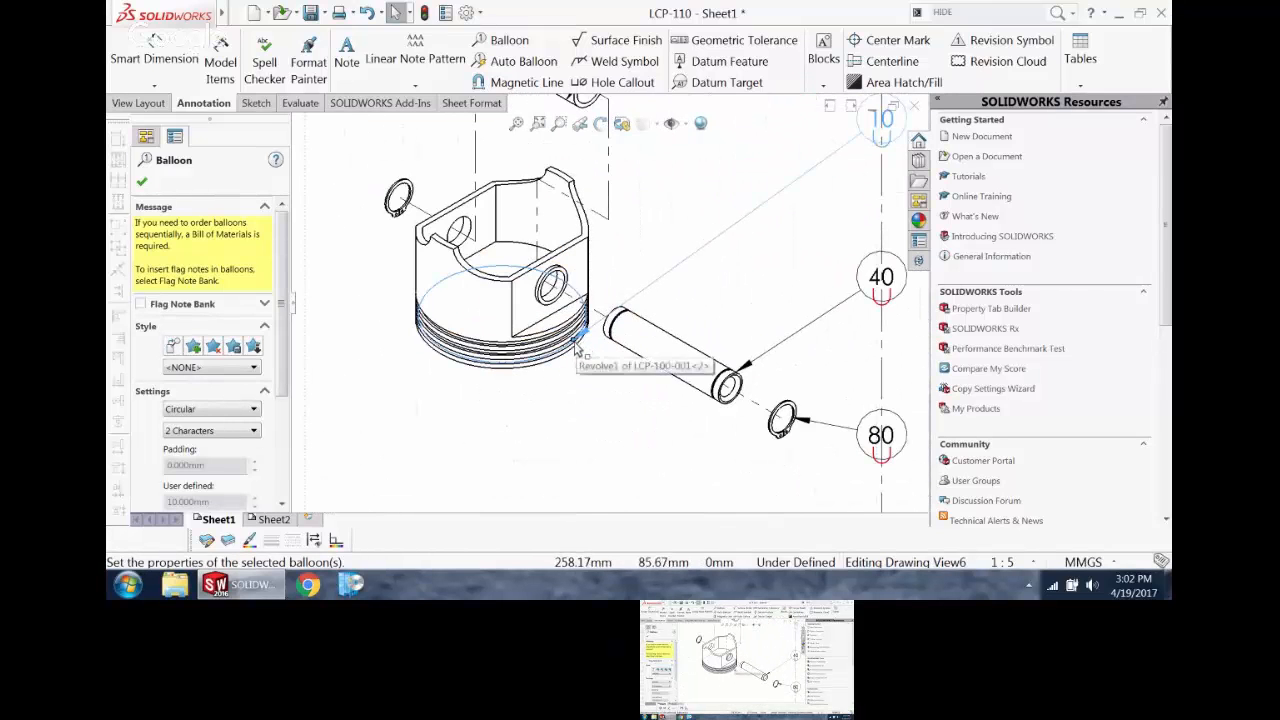
scroll(640, 268, "up", 5)
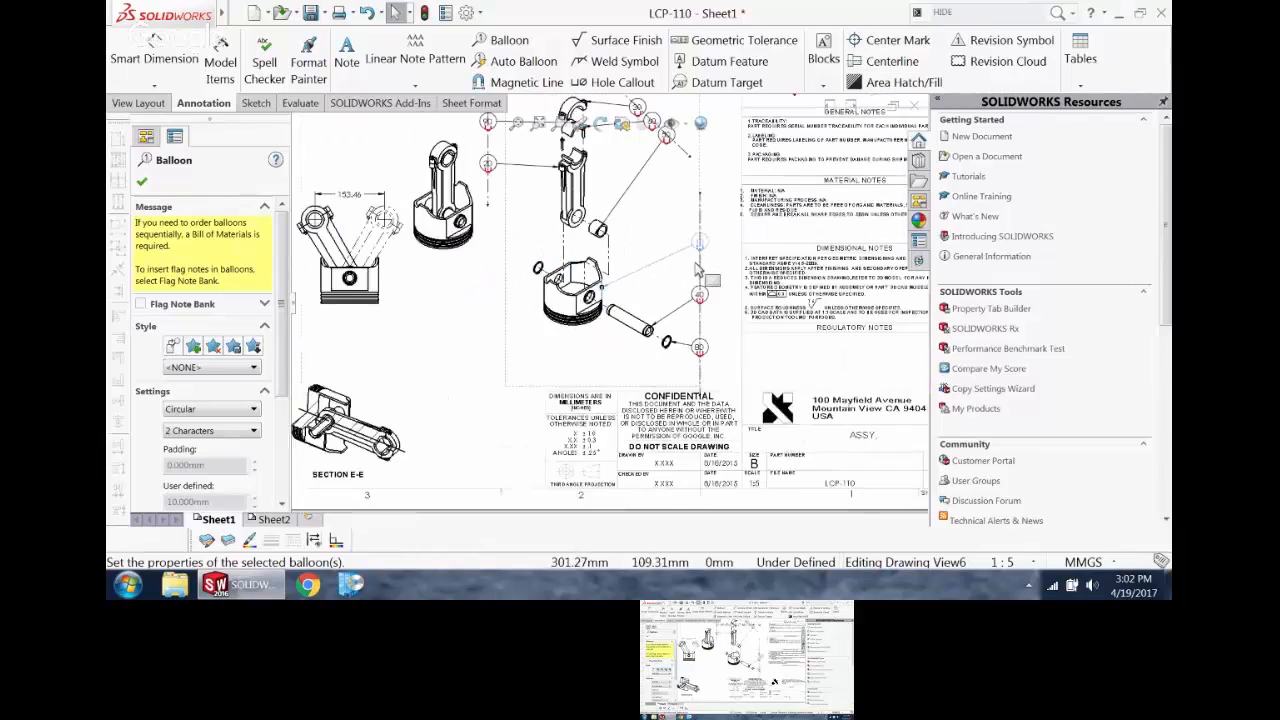
scroll(683, 268, "down", 3)
left_click(415, 326)
scroll(464, 280, "up", 3)
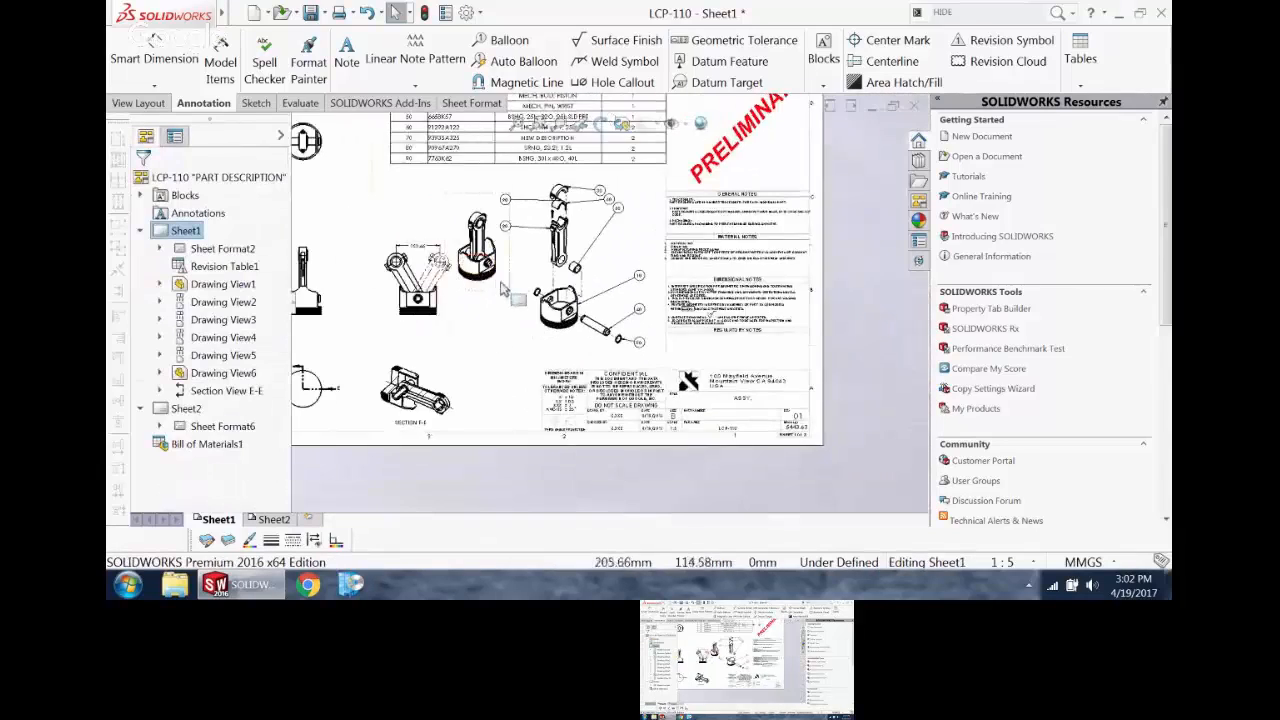
Step: Turn on the quantity display for balloon 80 on the retaining ring in the exploded view
scroll(503, 274, "down", 2)
scroll(530, 314, "down", 2)
left_click(742, 374)
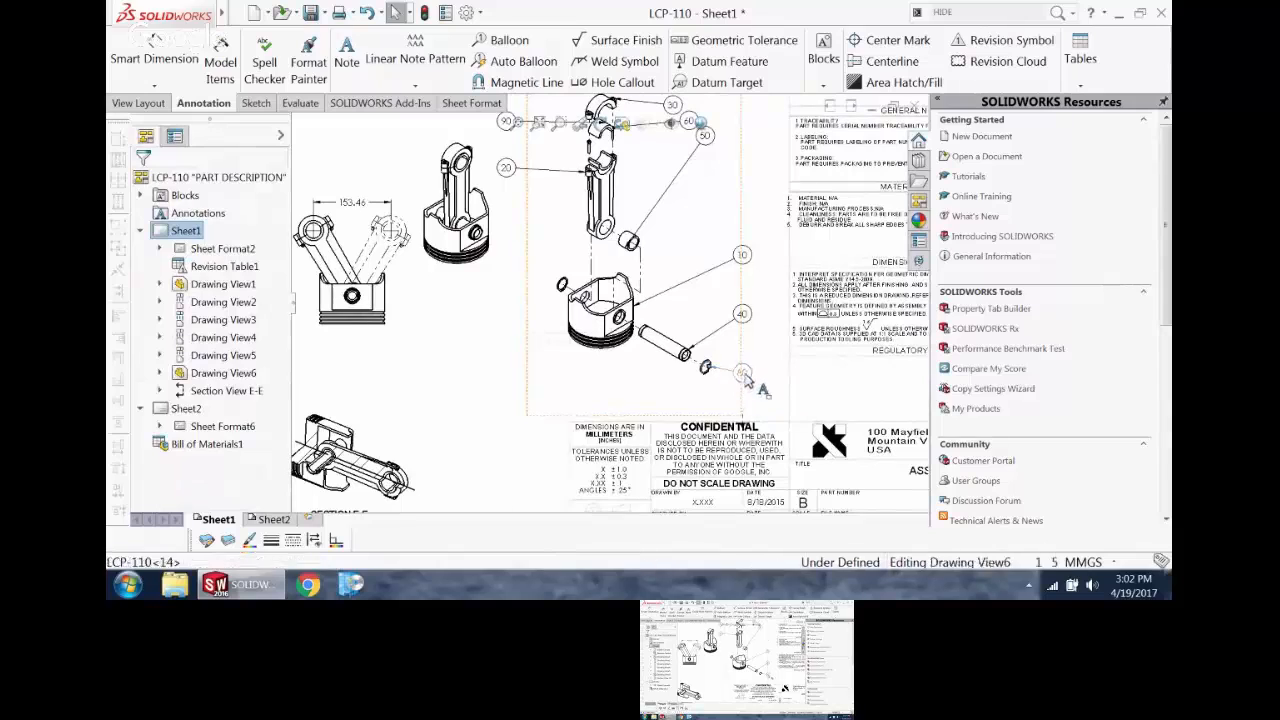
scroll(272, 308, "down", 3)
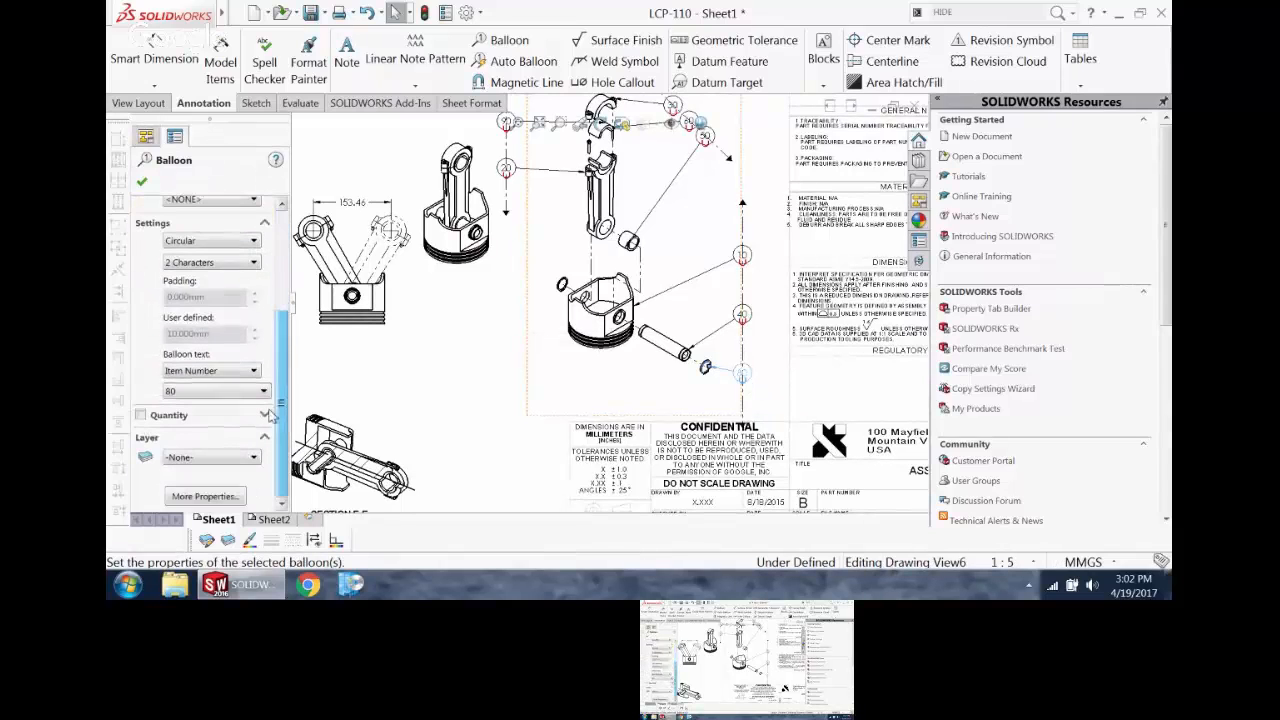
left_click(141, 415)
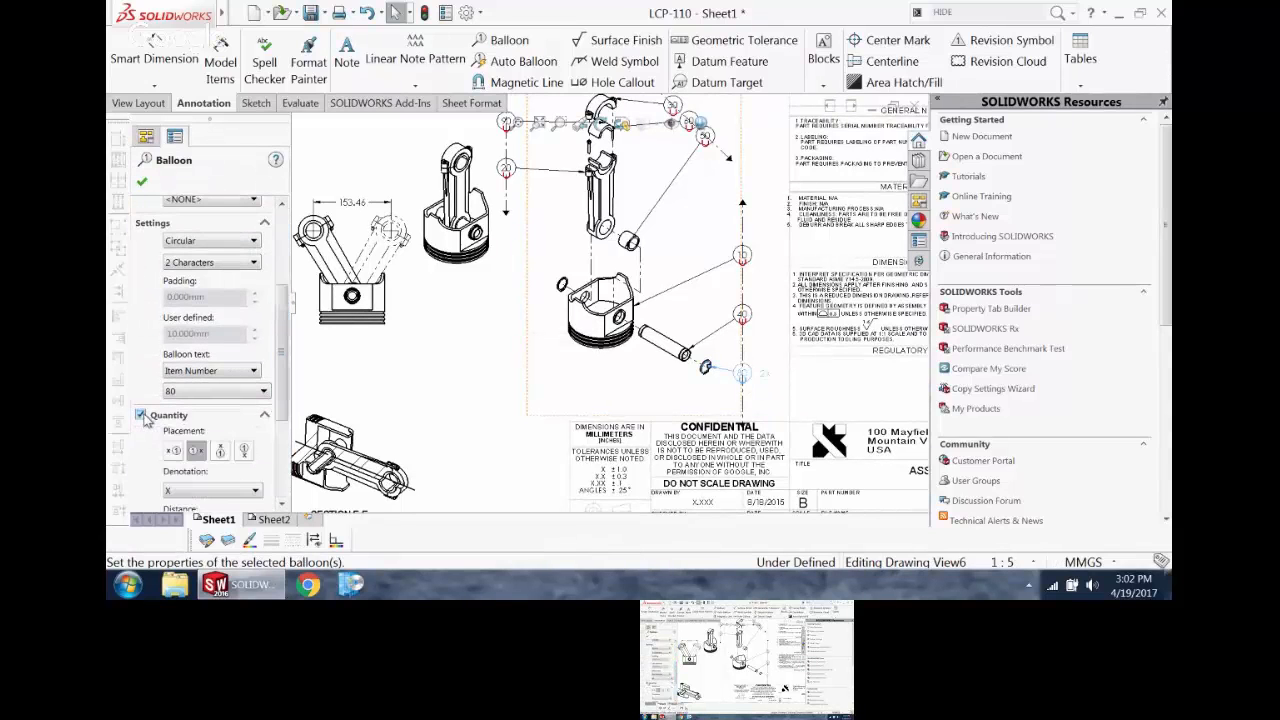
left_click(141, 181)
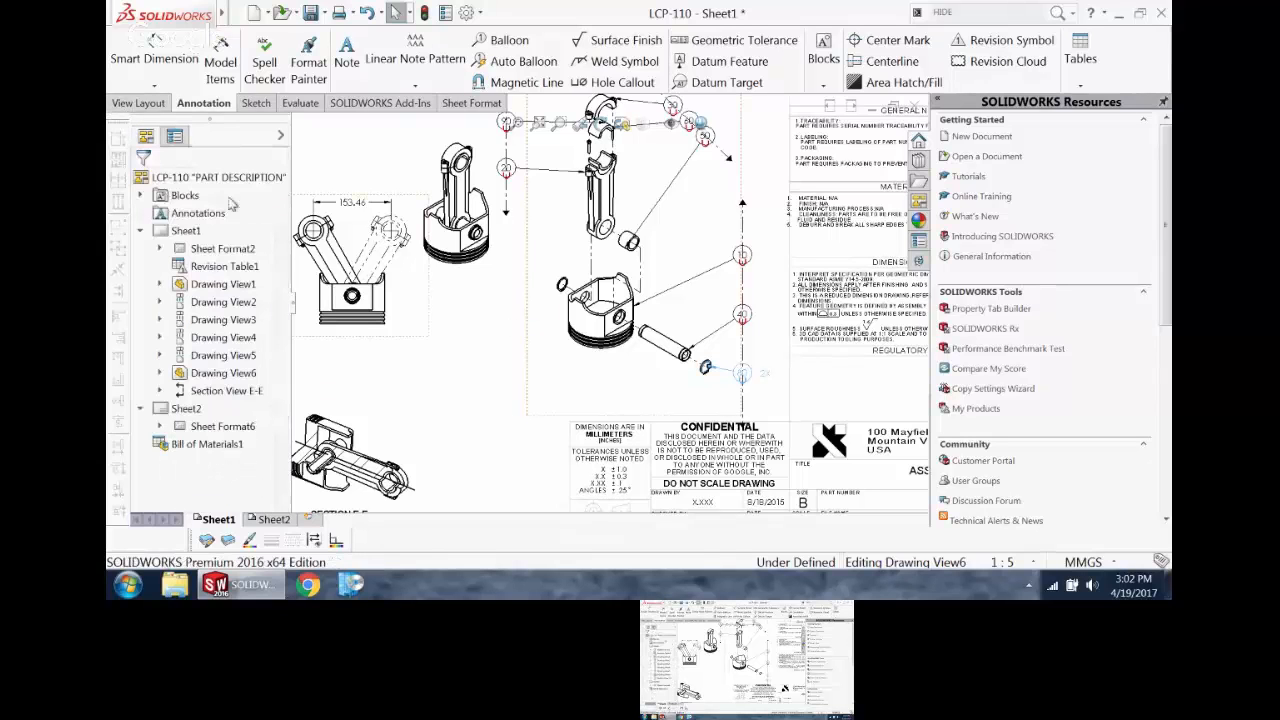
Step: Add the RIGHT configuration alongside CENTERED as another quantity column in Sheet1's bill of materials
left_click(516, 130)
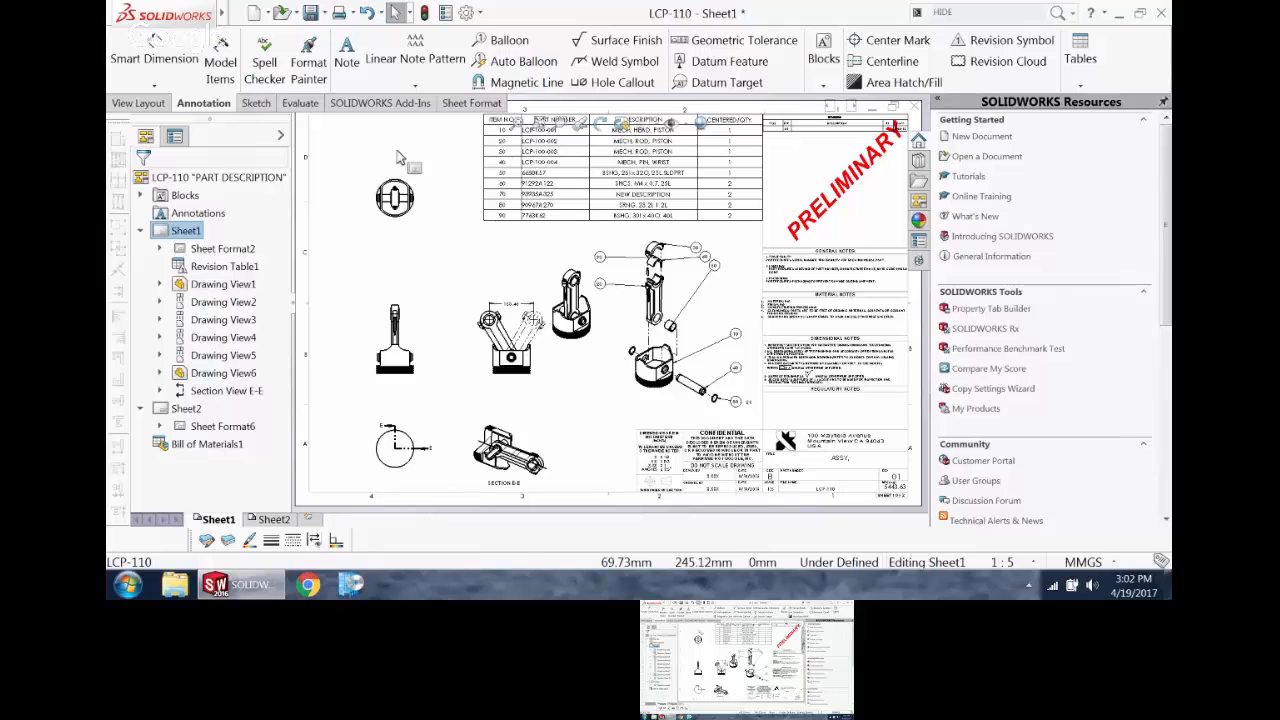
scroll(490, 205, "up", 2)
scroll(640, 240, "down", 3)
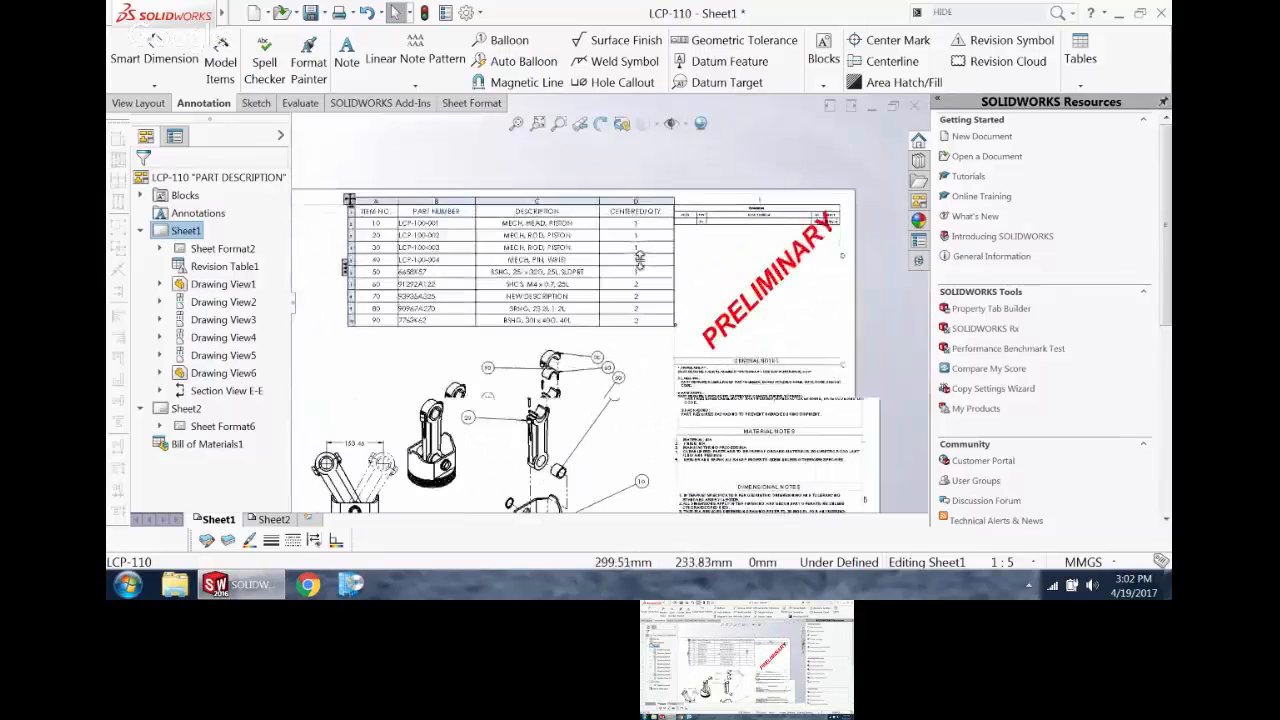
scroll(620, 268, "up", 1)
scroll(478, 262, "down", 1)
scroll(700, 252, "down", 3)
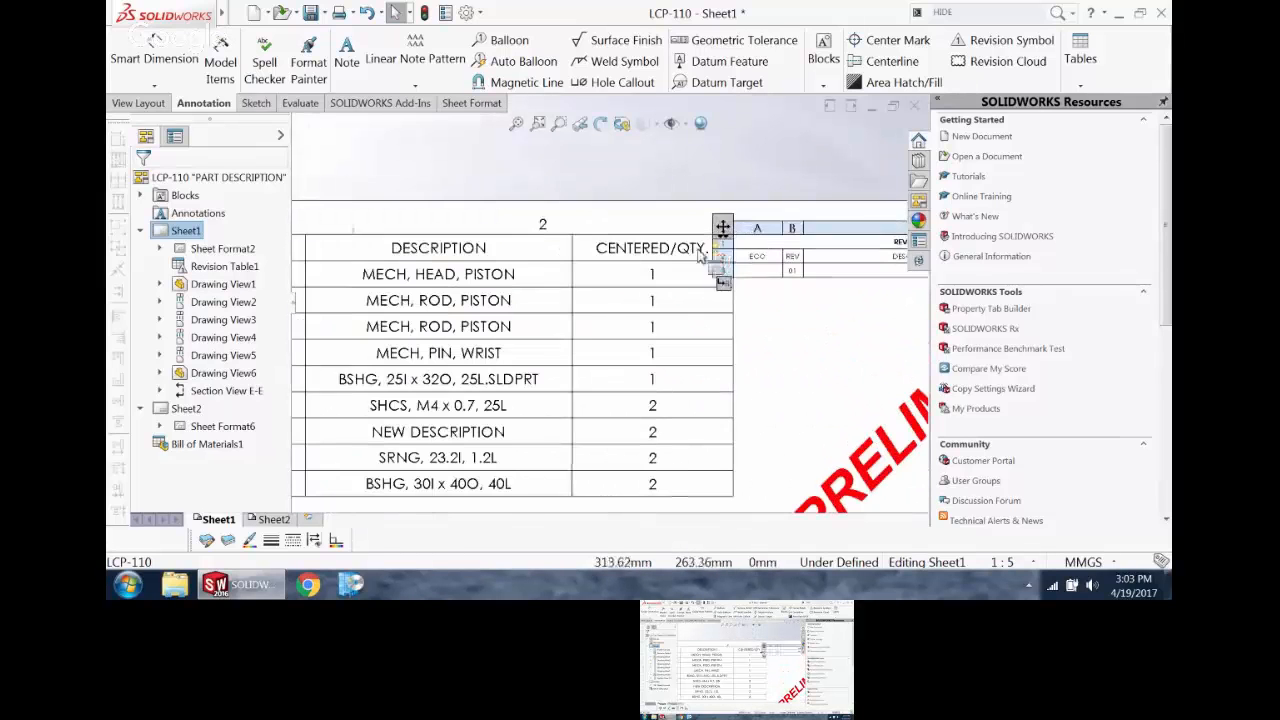
scroll(620, 295, "up", 4)
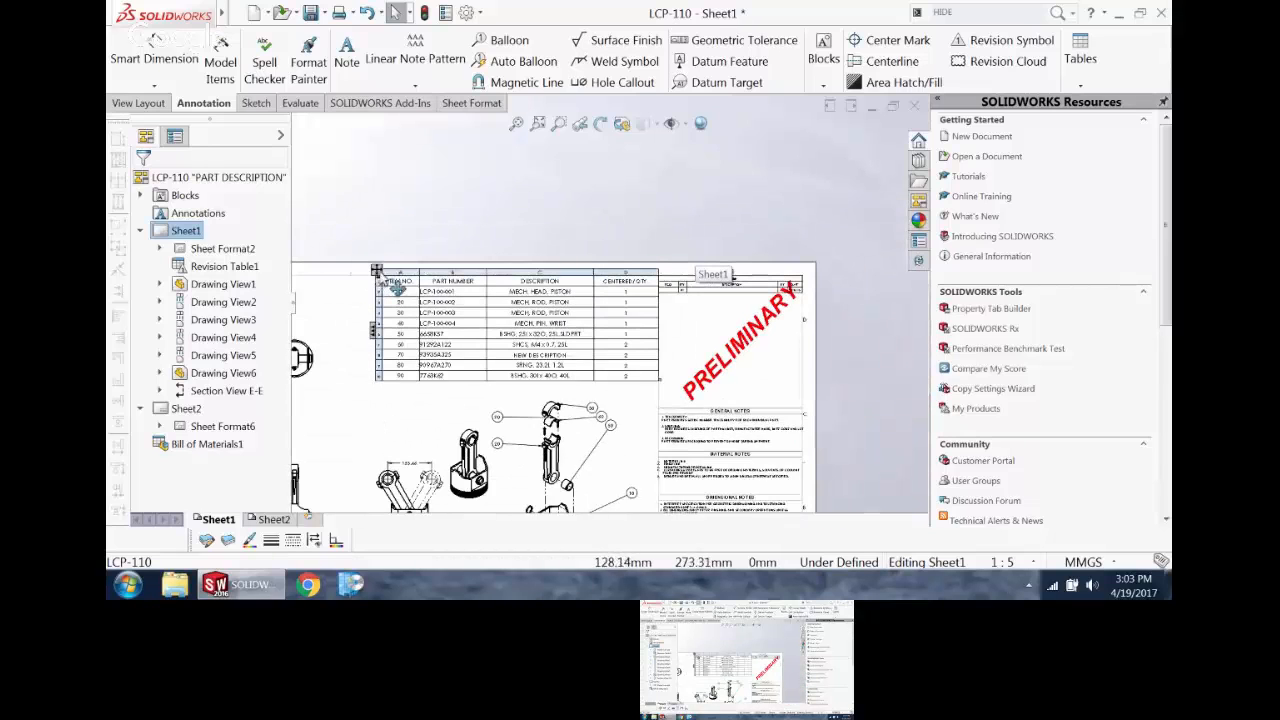
left_click(377, 271)
left_click_drag(280, 240, 288, 283)
left_click(264, 273)
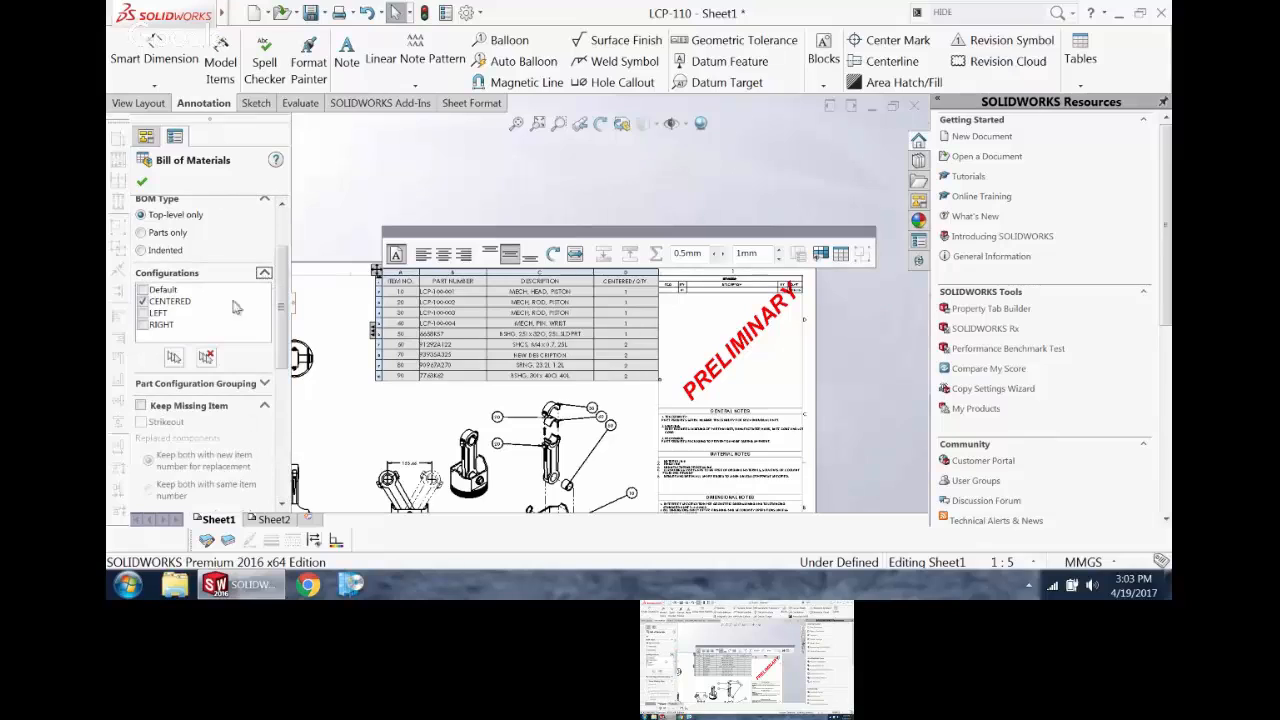
left_click(148, 316)
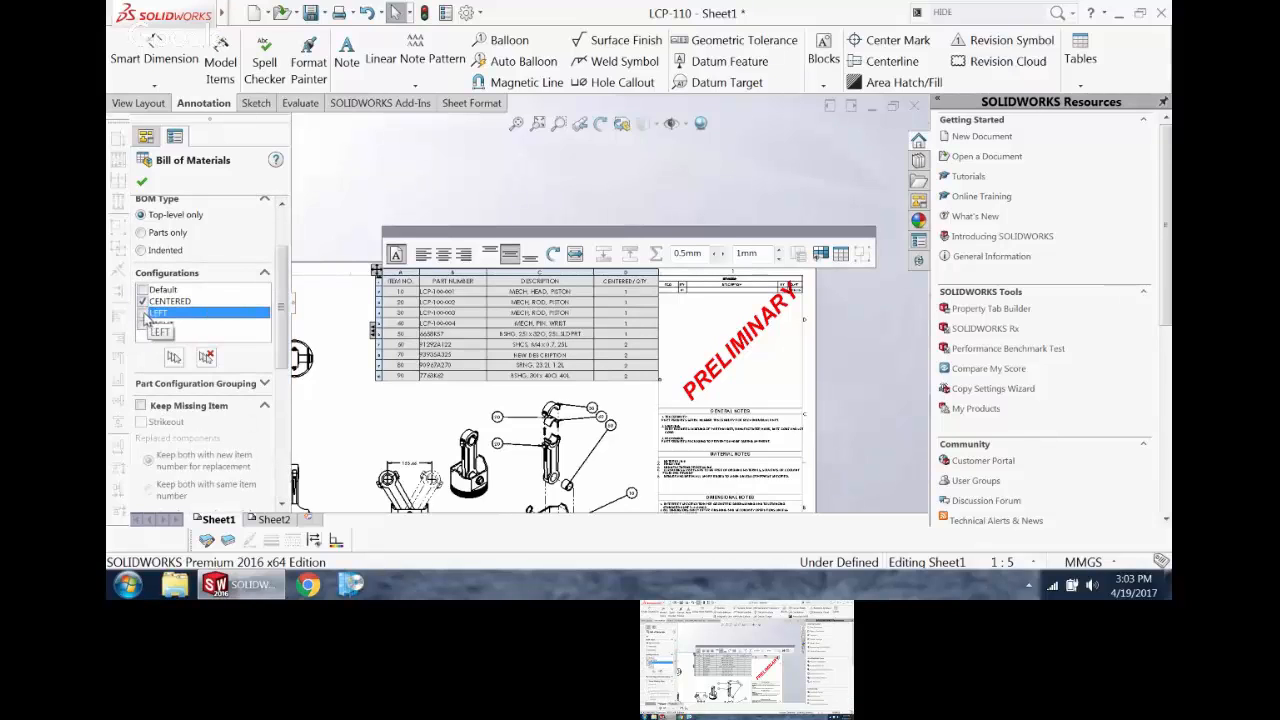
left_click(144, 325)
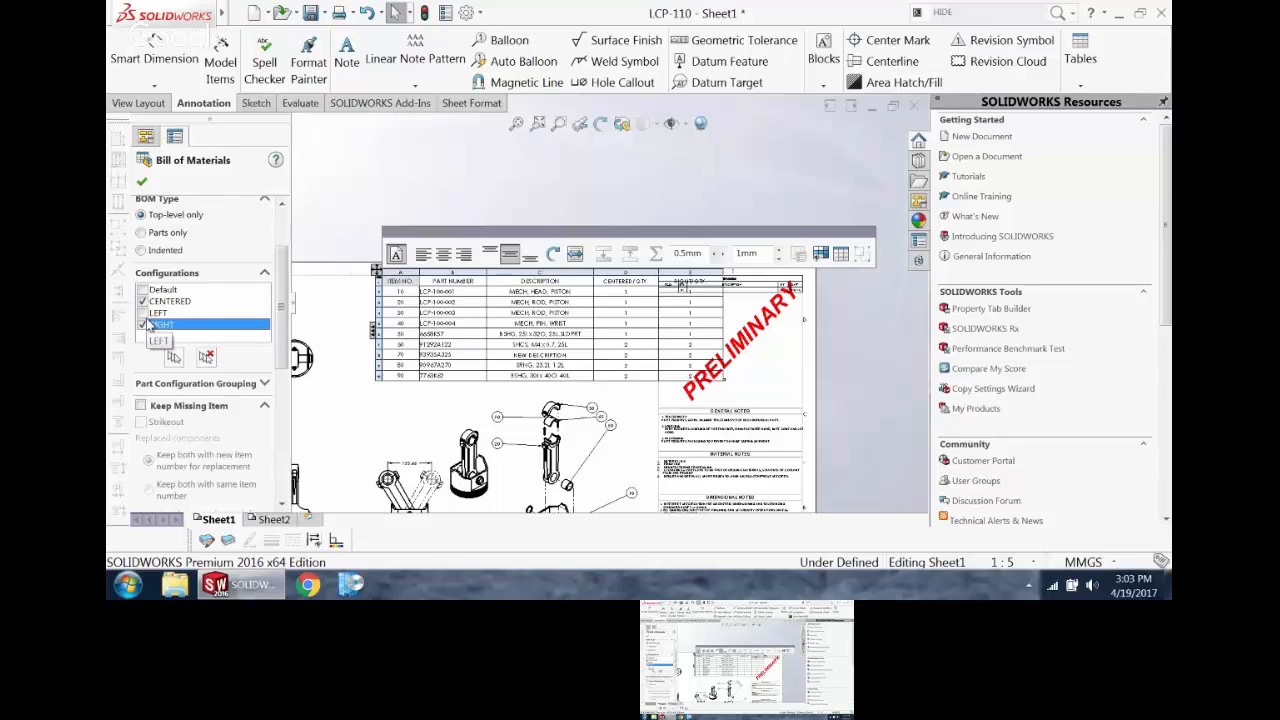
left_click(142, 183)
scroll(669, 228, "up", 3)
scroll(659, 253, "down", 2)
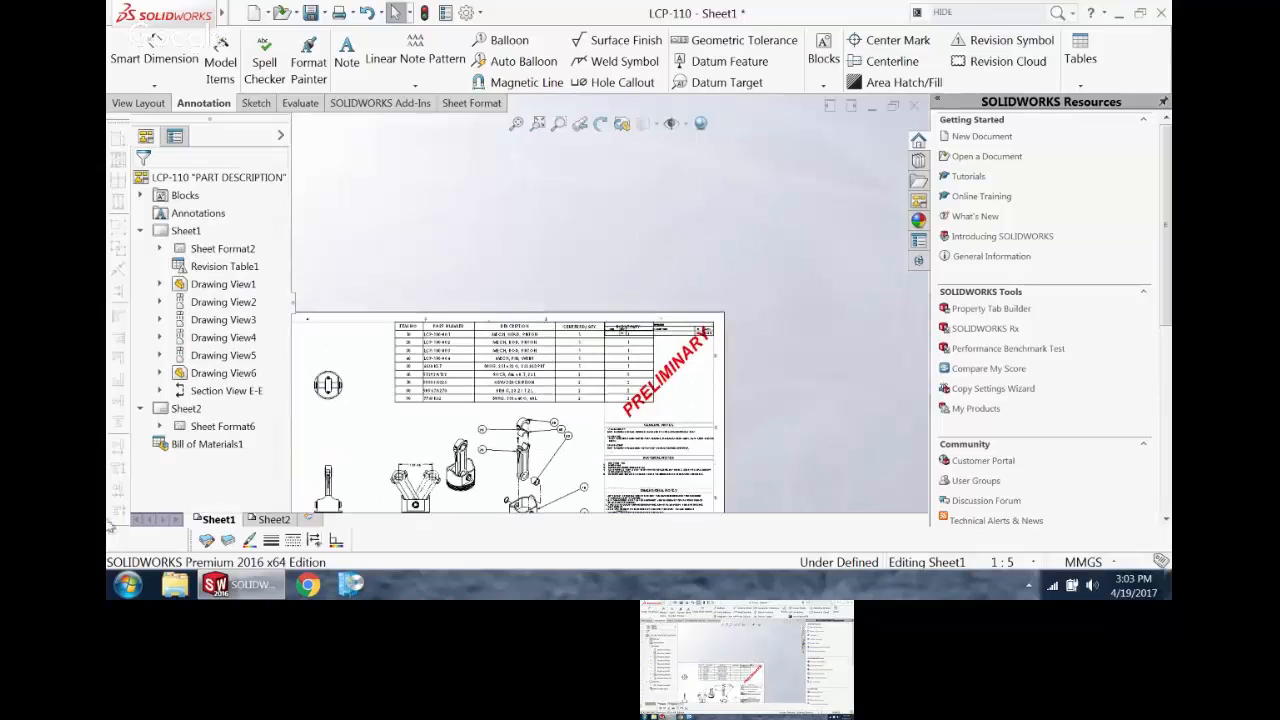
Step: Copy the assembled isometric piston view from Sheet1 onto the left part of Sheet2
left_click(273, 519)
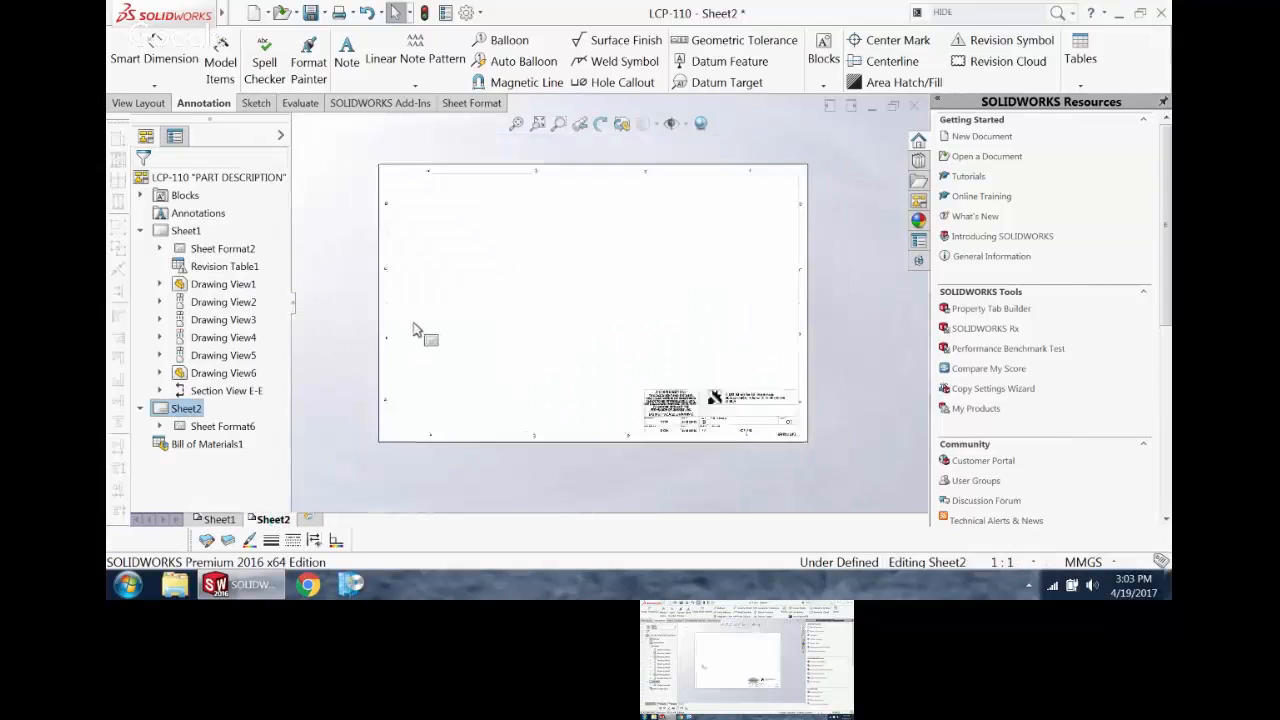
left_click(219, 521)
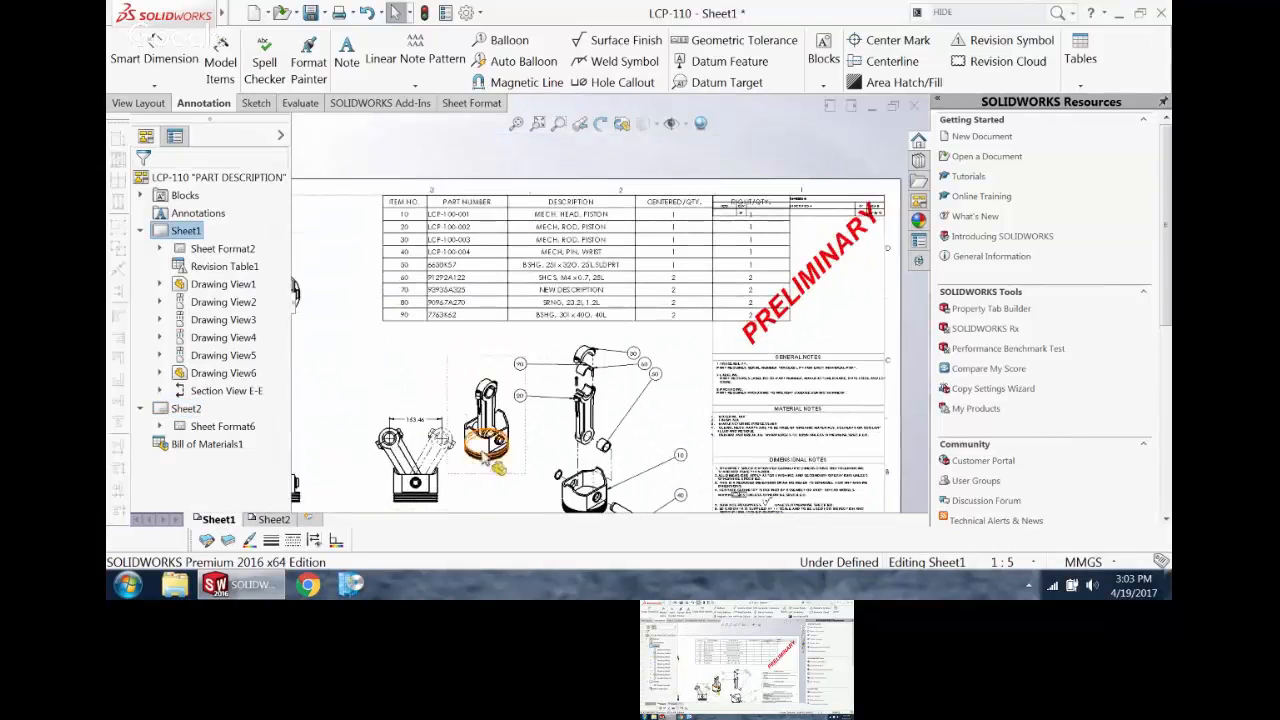
left_click(508, 468)
scroll(508, 468, "up", 4)
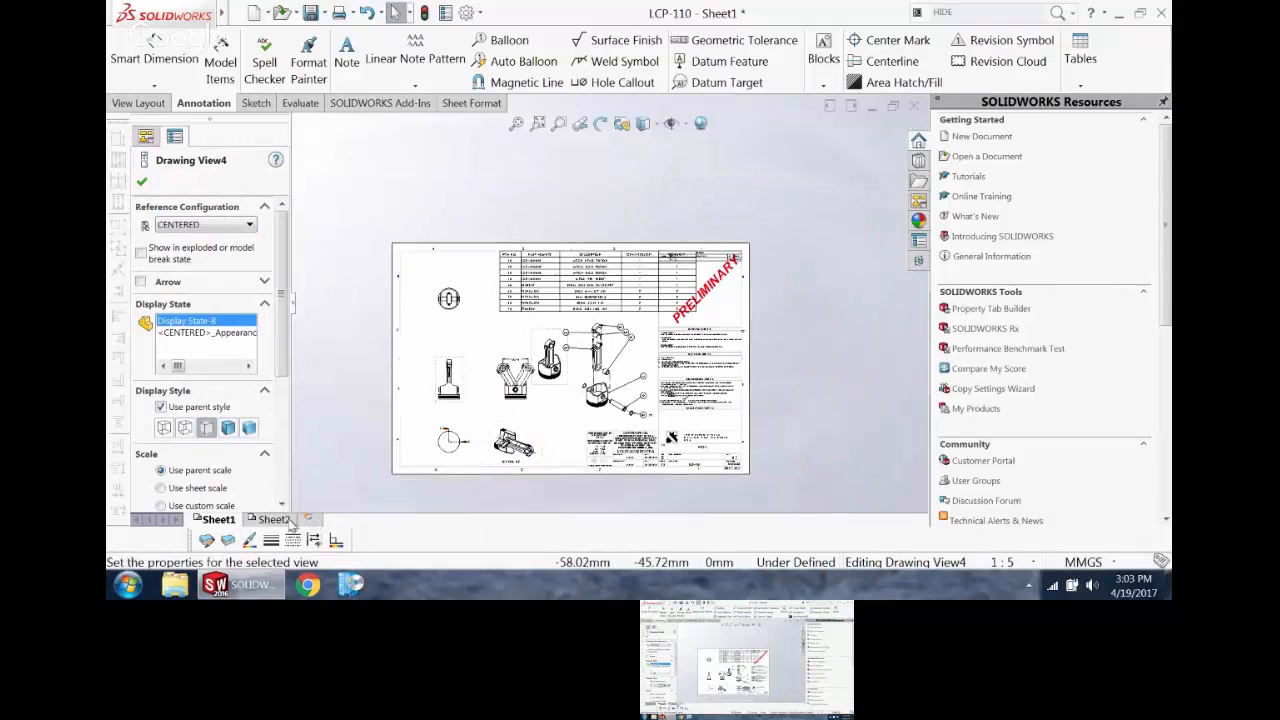
left_click(273, 519)
mouse_move(603, 265)
left_mouse_down()
mouse_move(640, 286)
mouse_move(505, 352)
left_mouse_up()
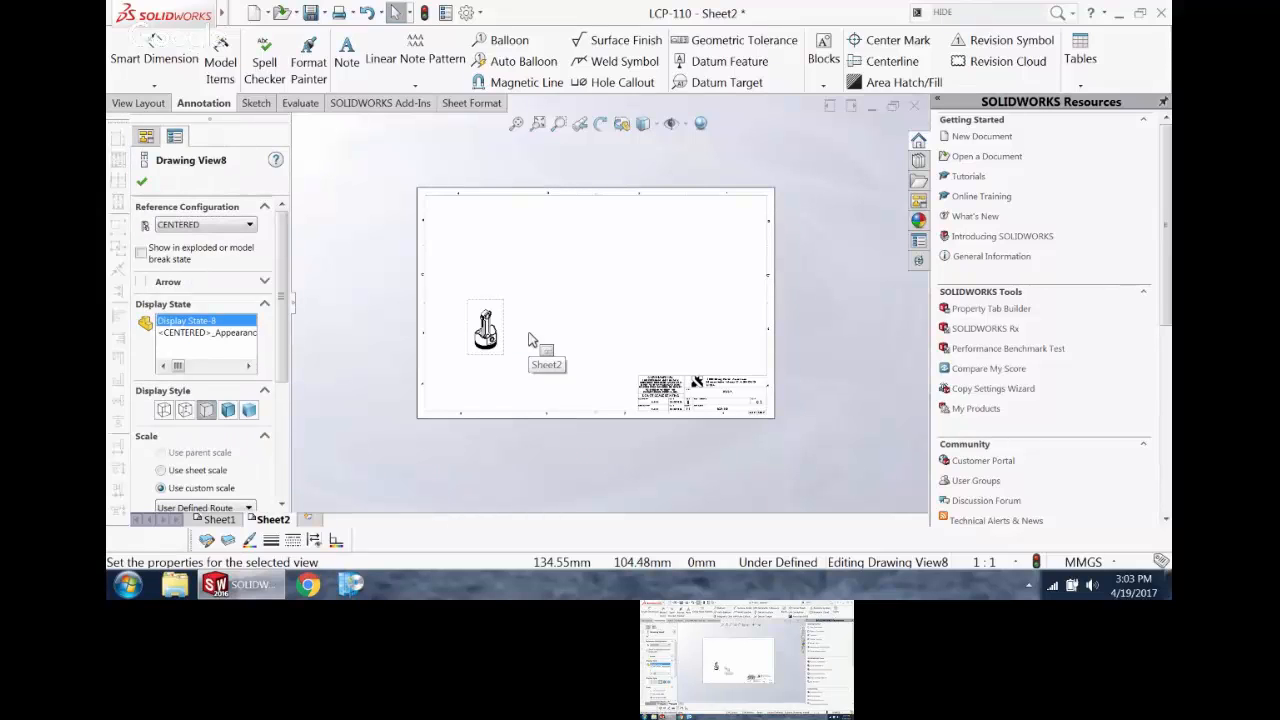
Step: Insert a top-level-only bill of materials for the copied view using the bom-standard template, and place it near Sheet2's upper edge
left_click(1070, 60)
left_click(383, 224)
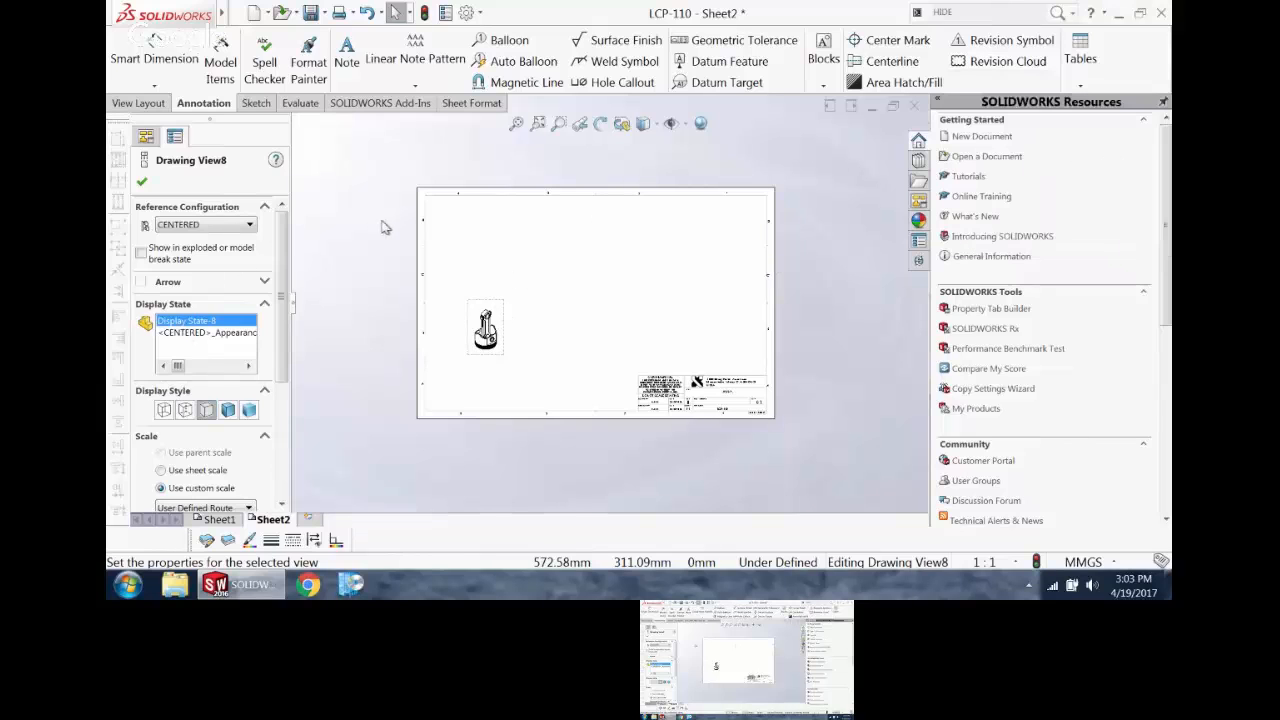
left_click(500, 314)
left_click(1082, 57)
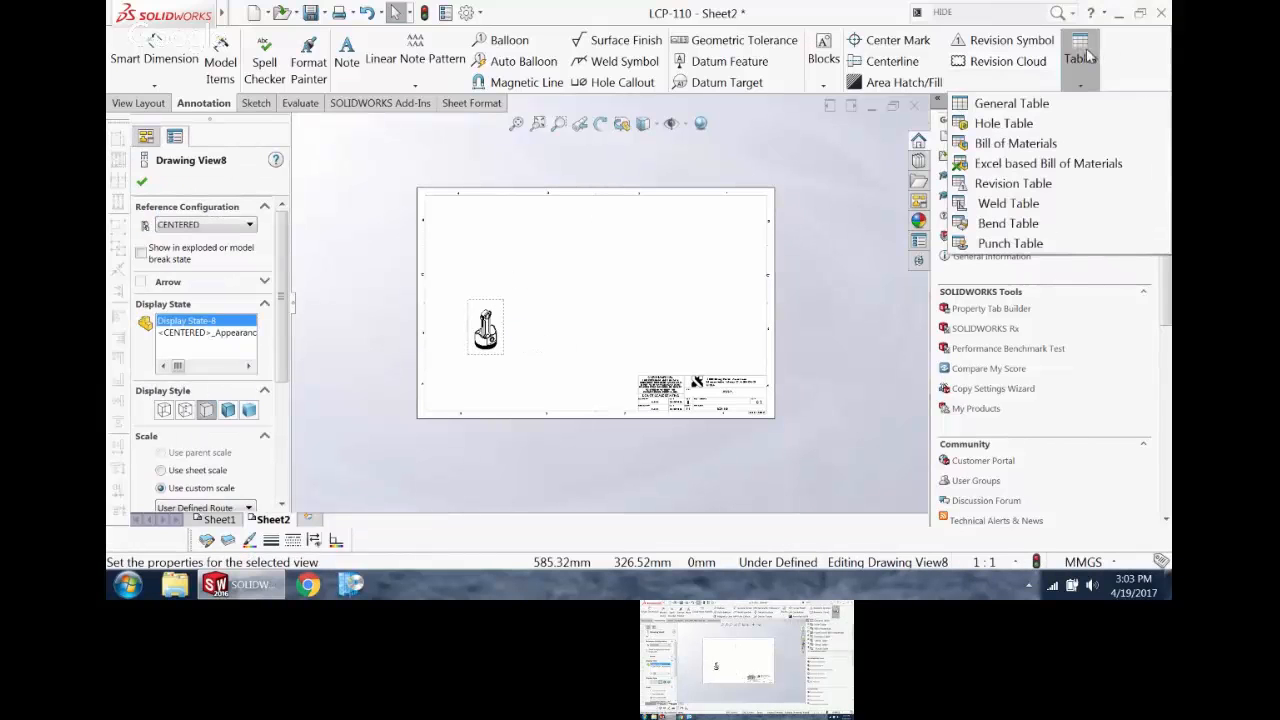
left_click(1076, 60)
left_click(1080, 50)
left_click(1000, 140)
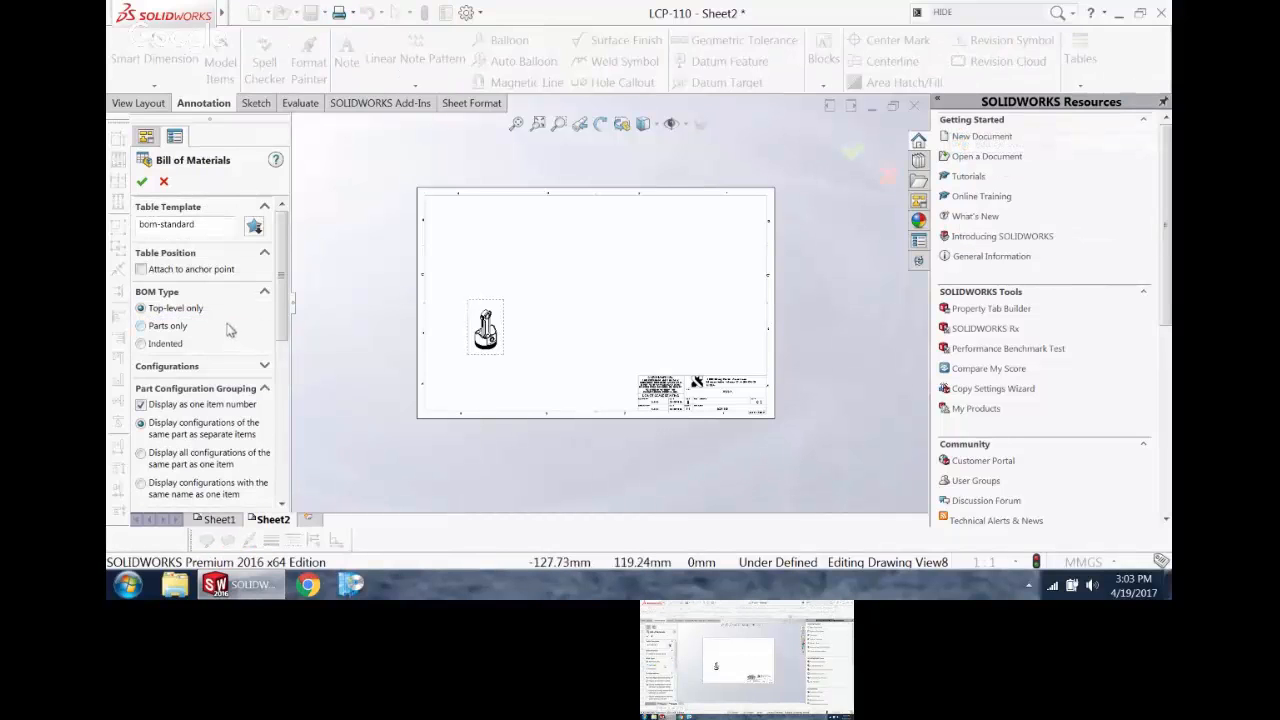
left_click_drag(287, 277, 286, 335)
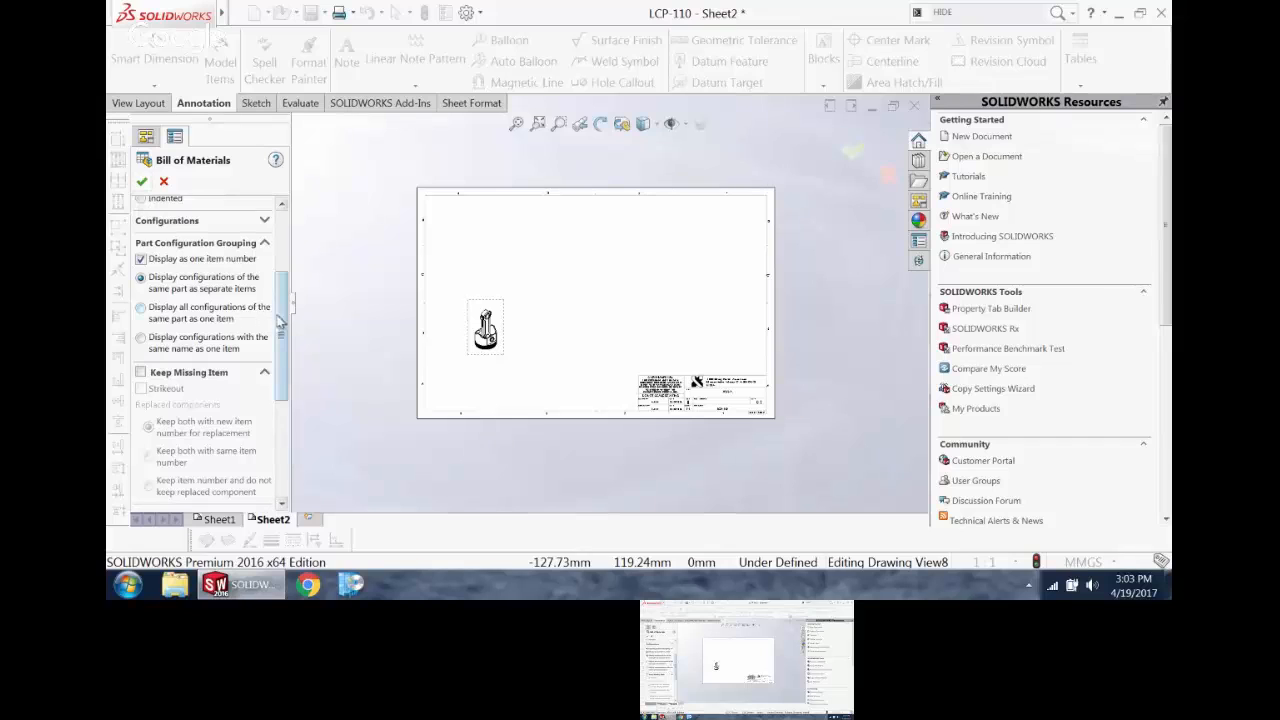
left_click_drag(282, 322, 292, 256)
left_click(141, 181)
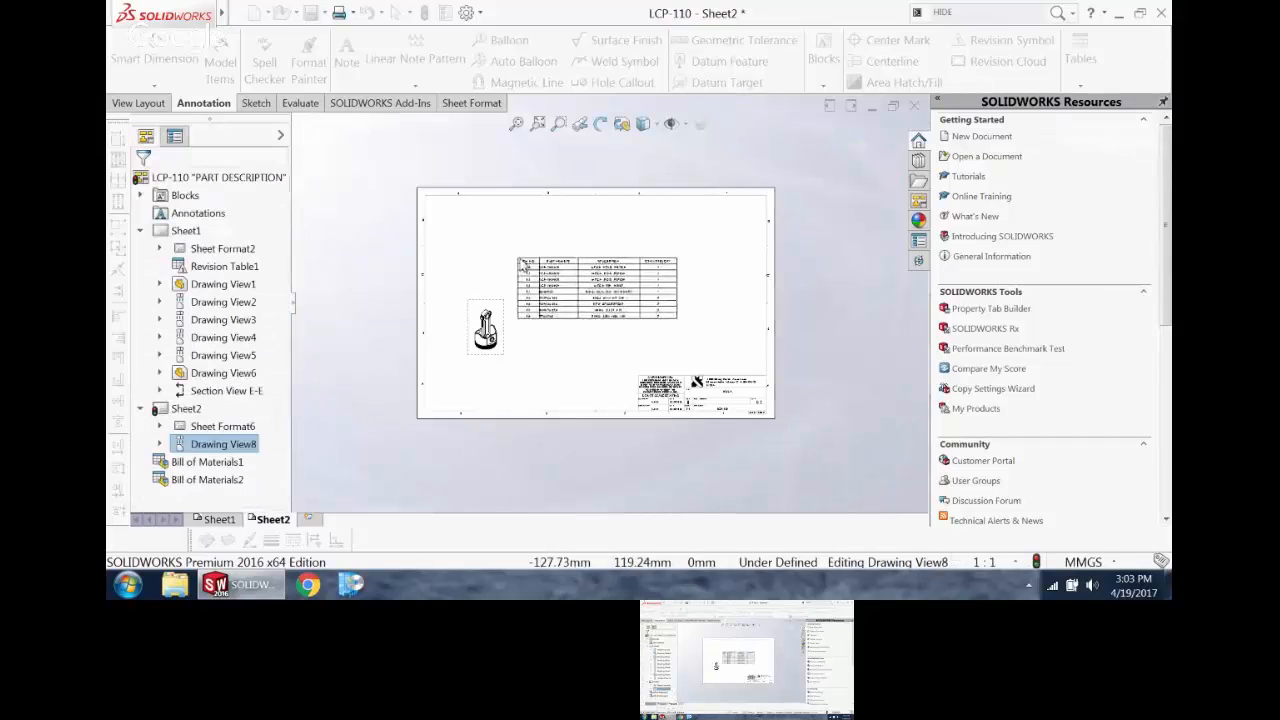
left_click(531, 230)
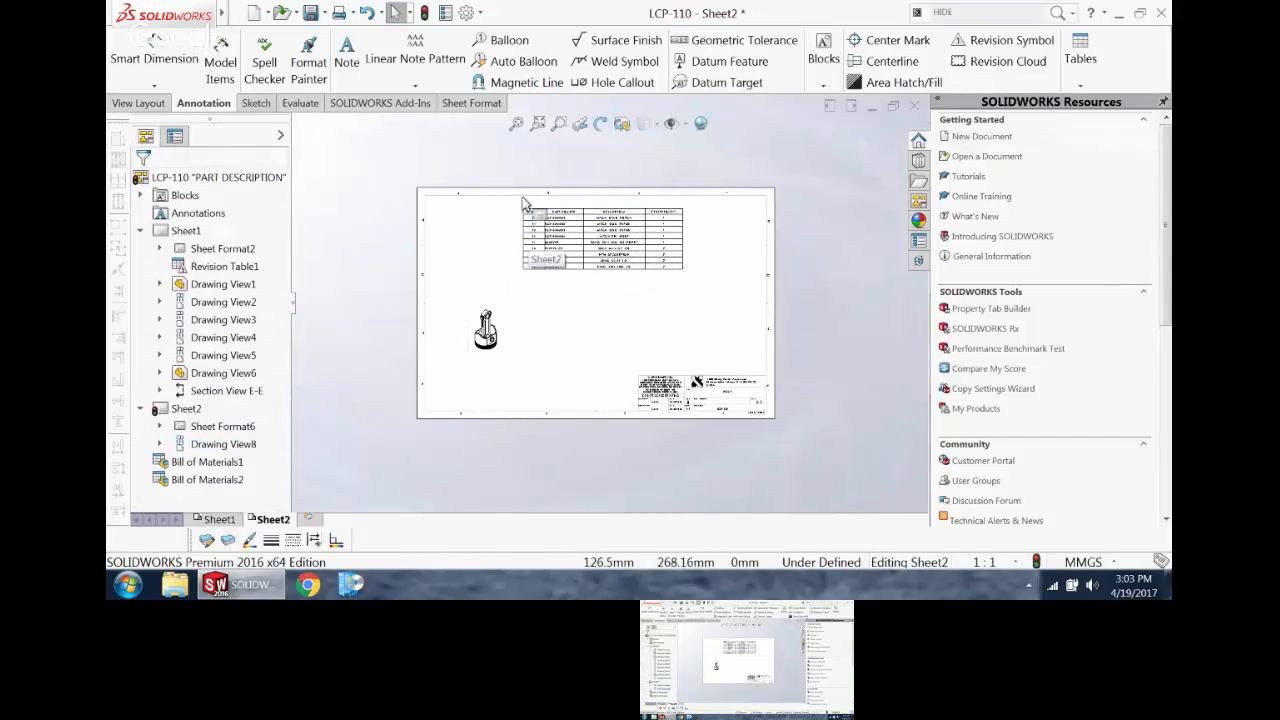
Step: Examine the item numbering and configuration settings of Sheet2's bill of materials
left_click(536, 214)
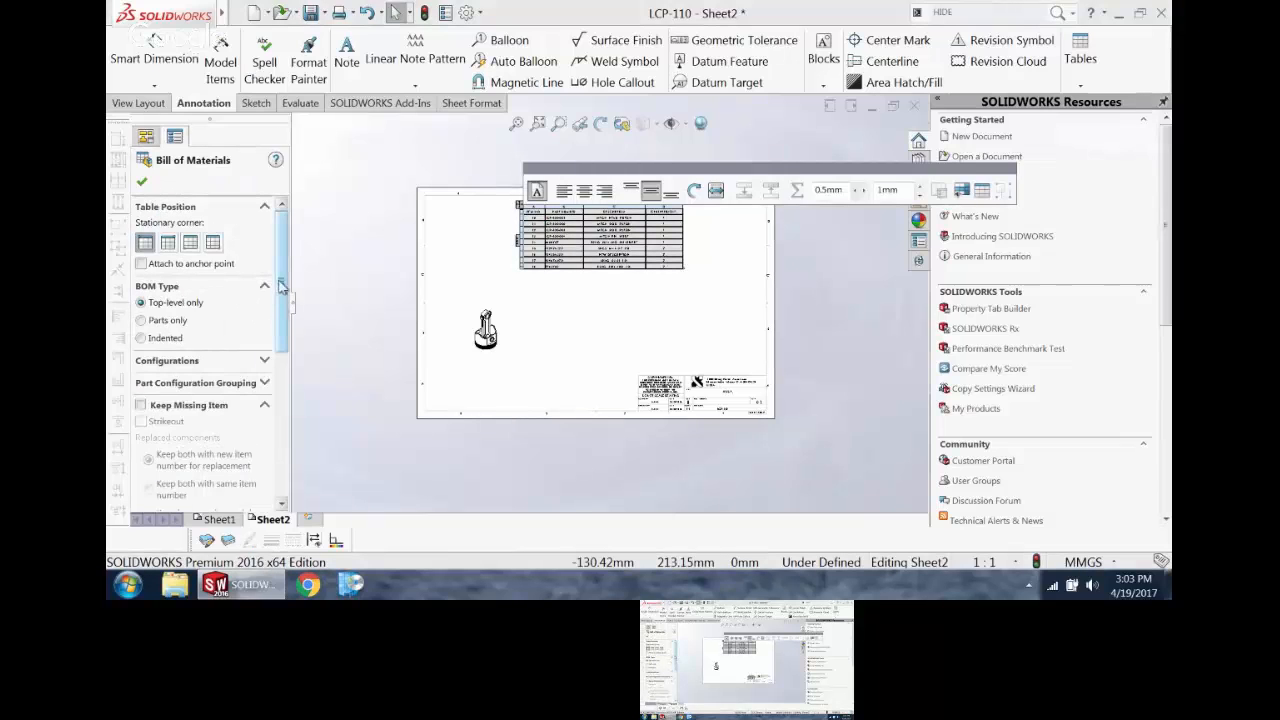
left_click_drag(284, 275, 276, 420)
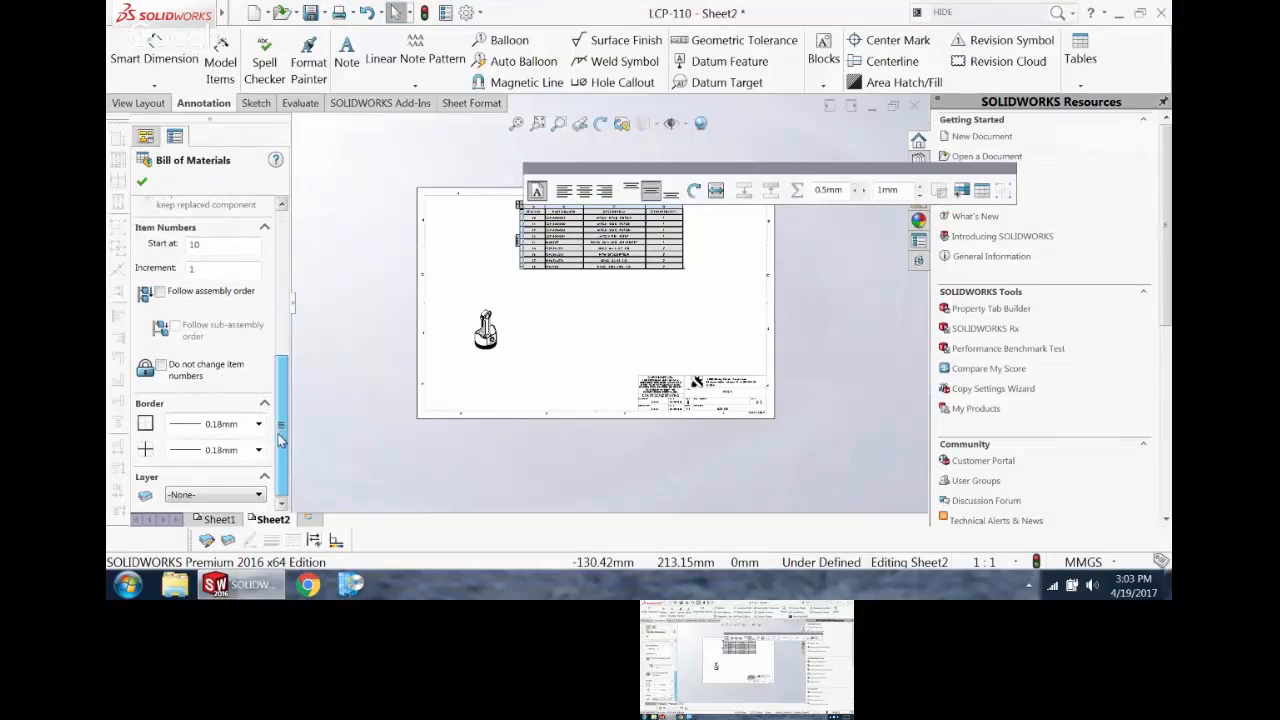
left_click(596, 343)
scroll(534, 220, "down", 3)
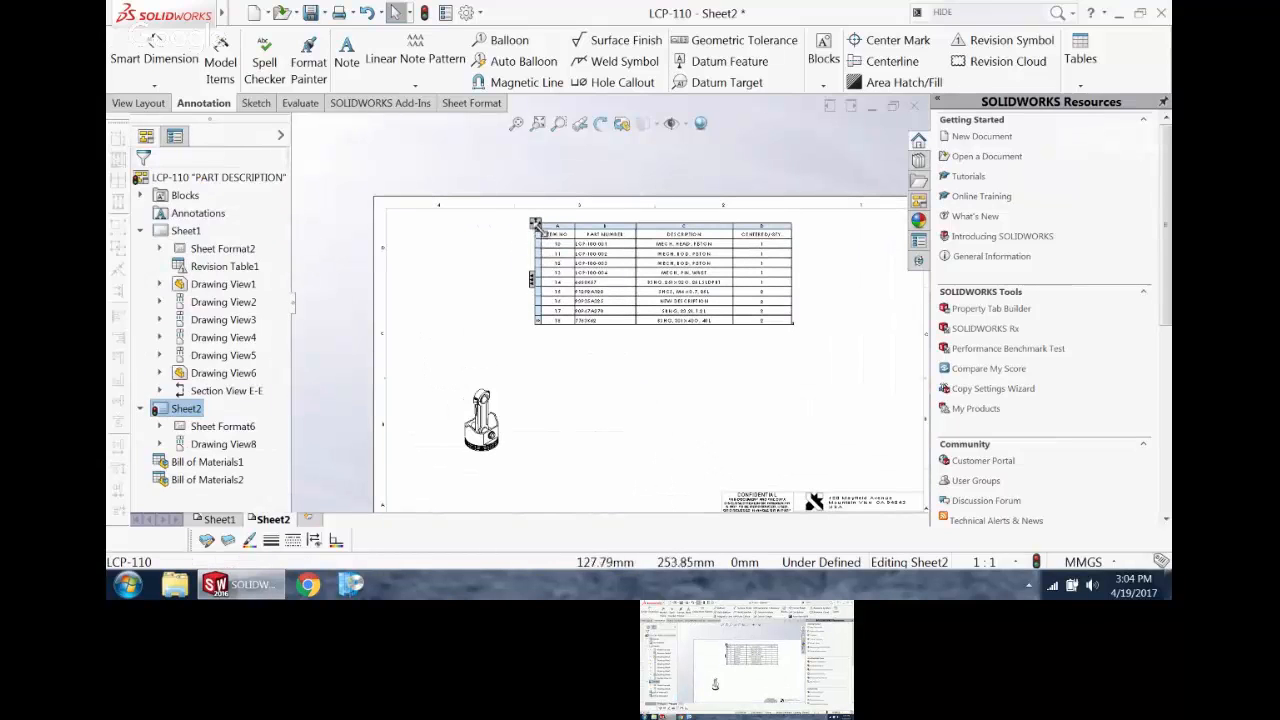
left_click(553, 237)
right_click(536, 223)
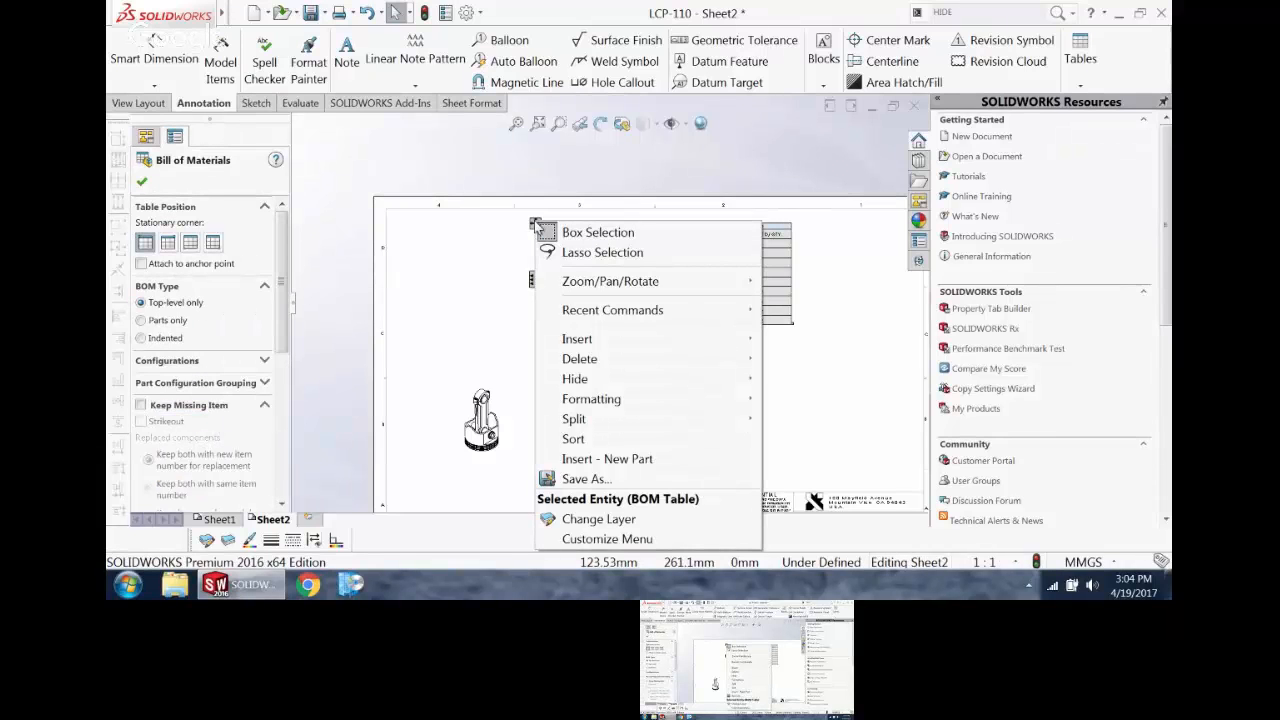
left_click_drag(284, 310, 284, 343)
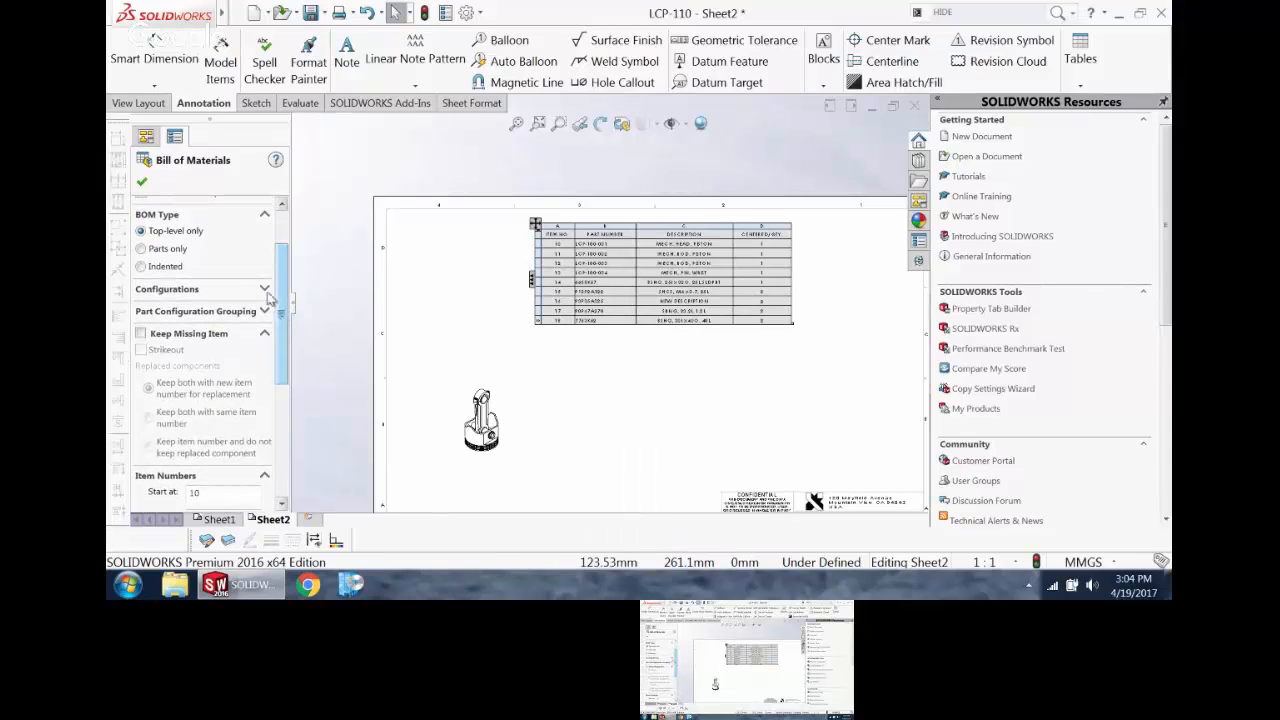
left_click(264, 288)
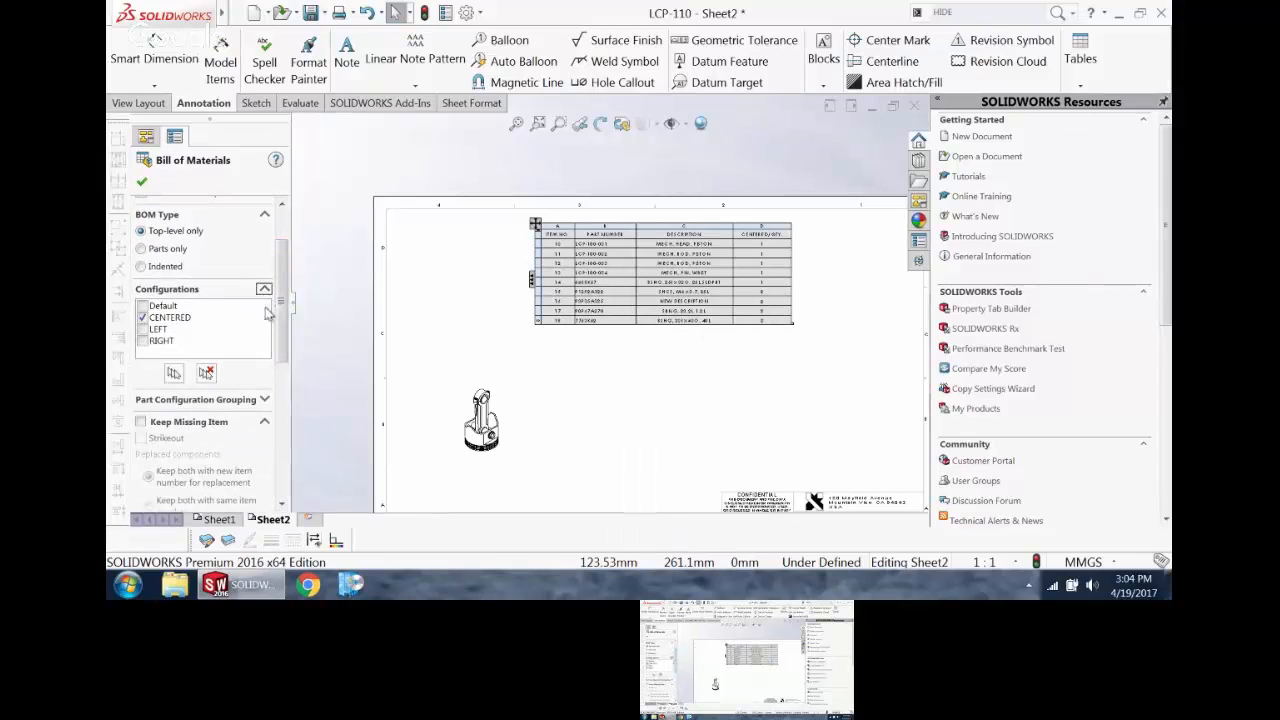
left_click(340, 346)
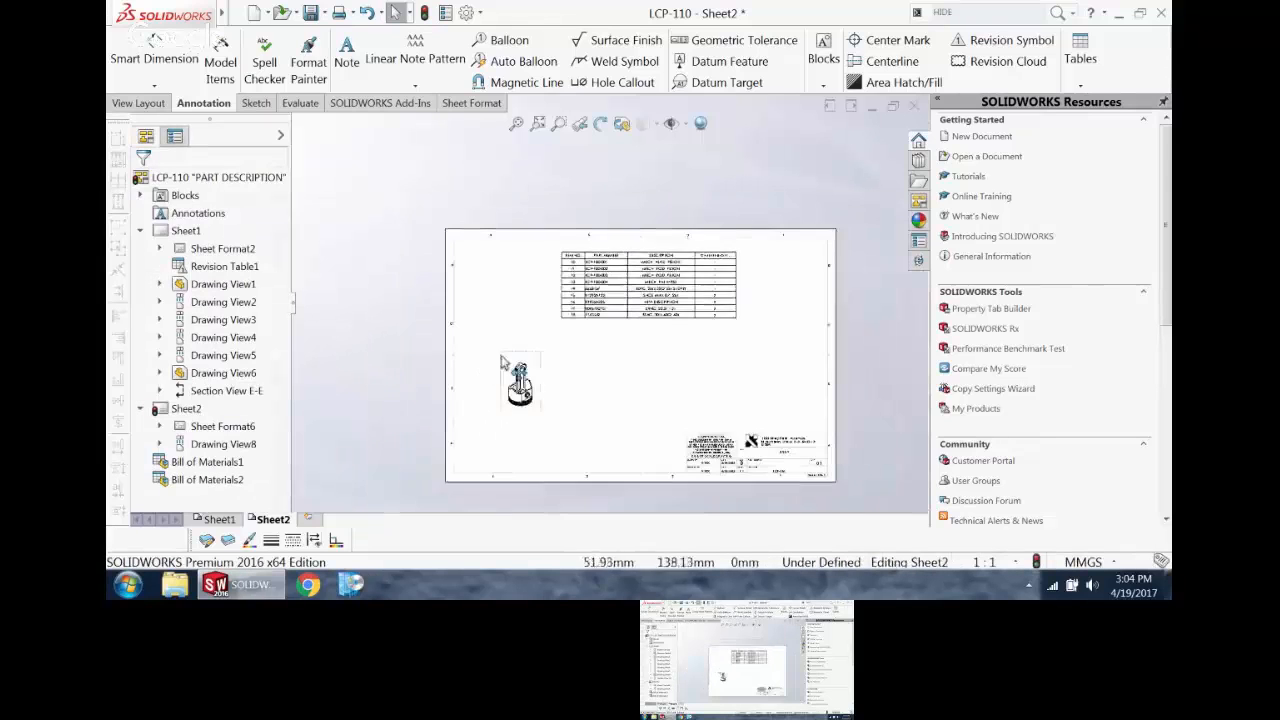
Step: Add balloons with quantities to the connecting rod and the bearing cap in the isometric view on Sheet2
scroll(614, 370, "down", 3)
left_click(455, 381)
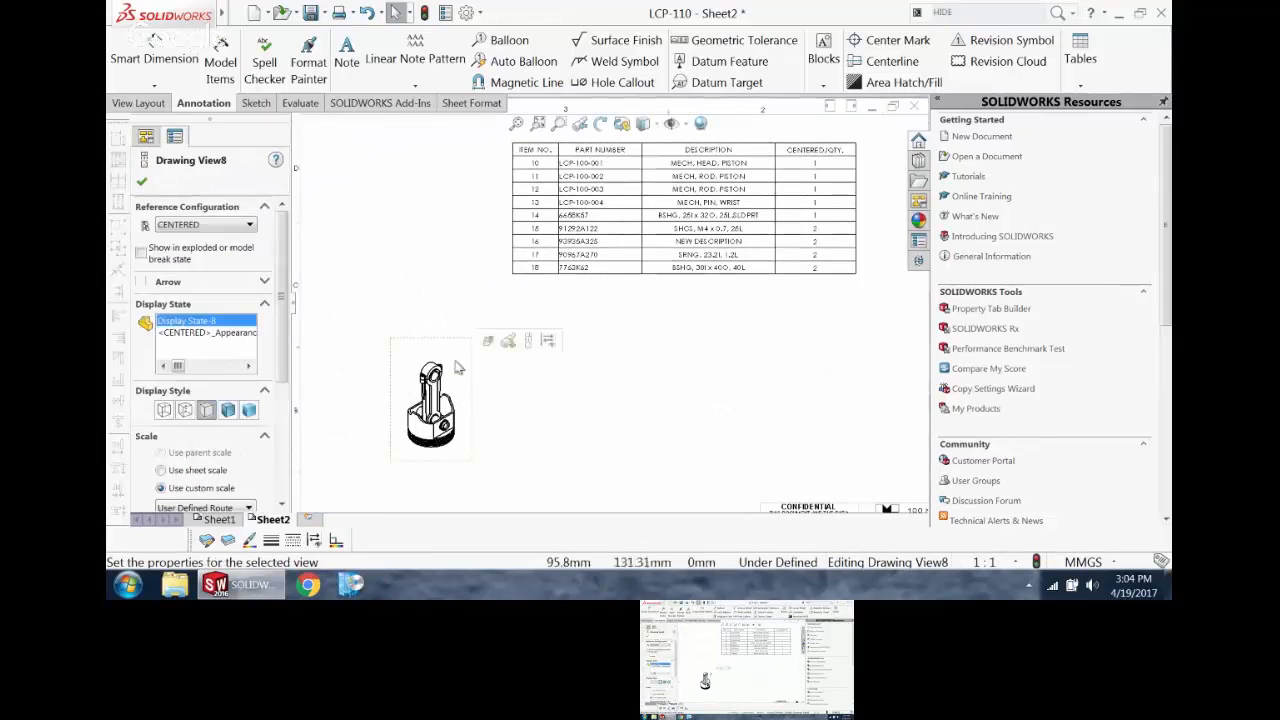
left_click(496, 41)
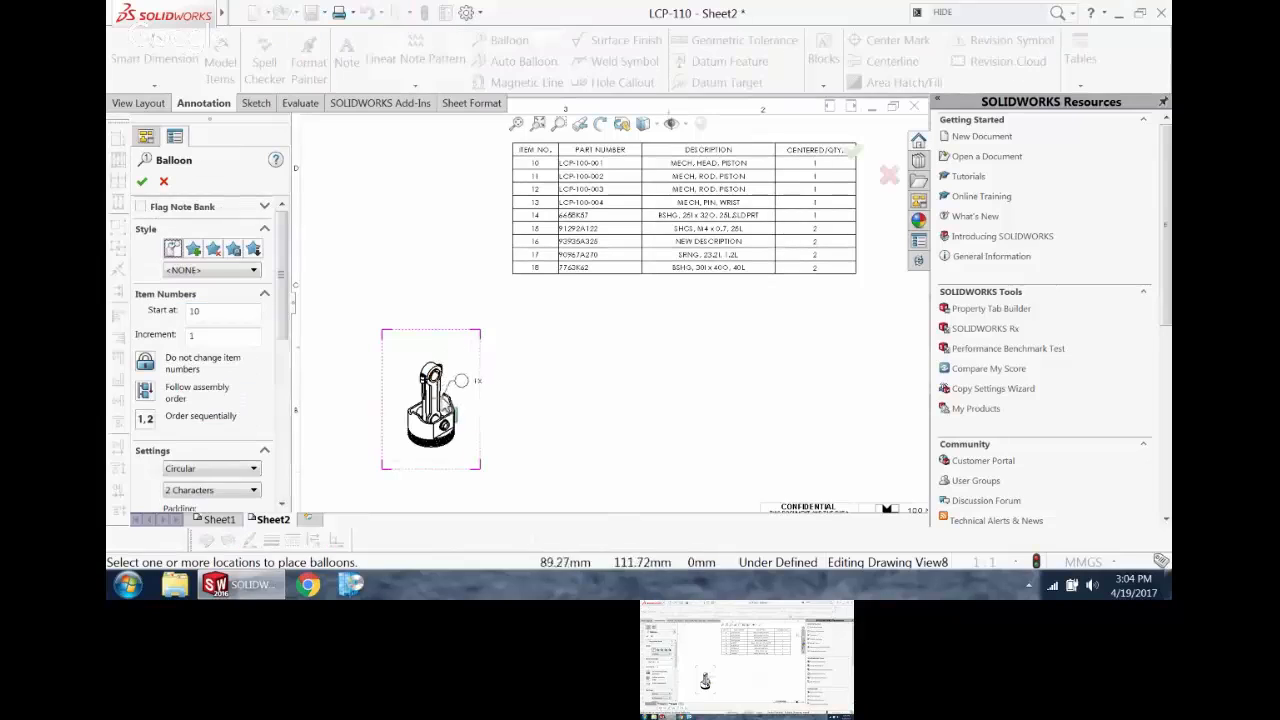
left_click(445, 362)
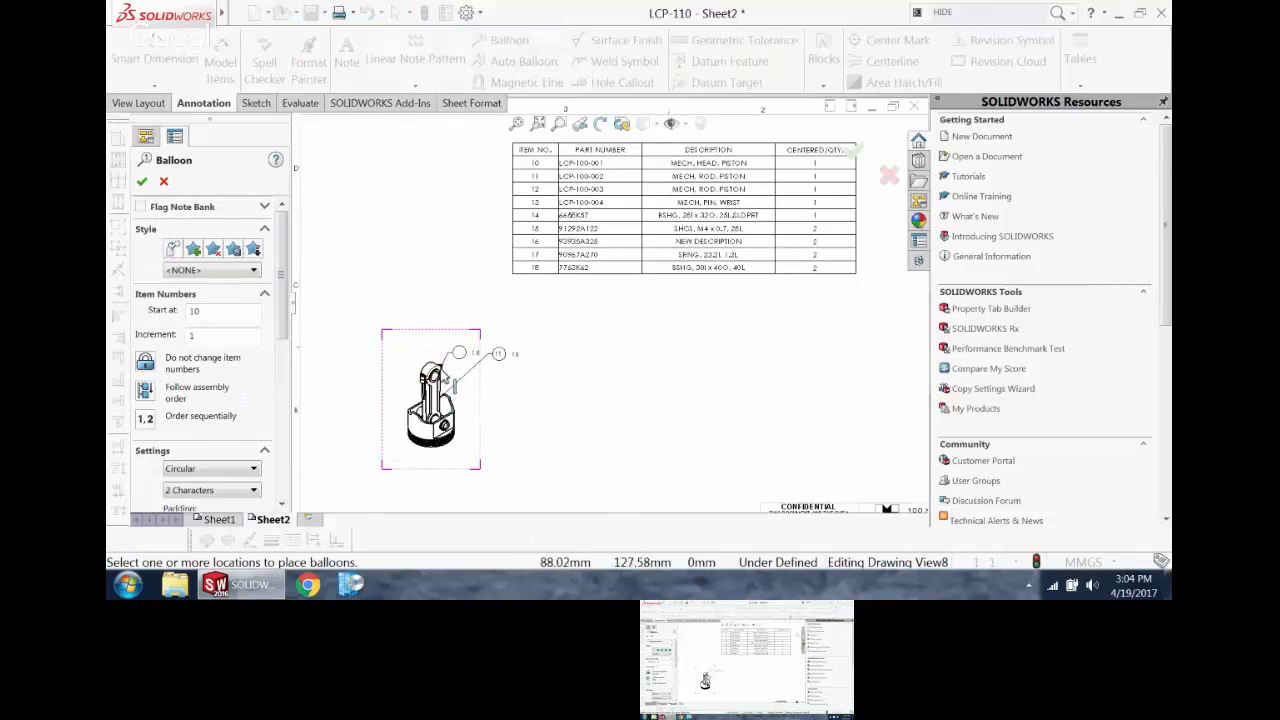
left_click(445, 292)
key("Escape")
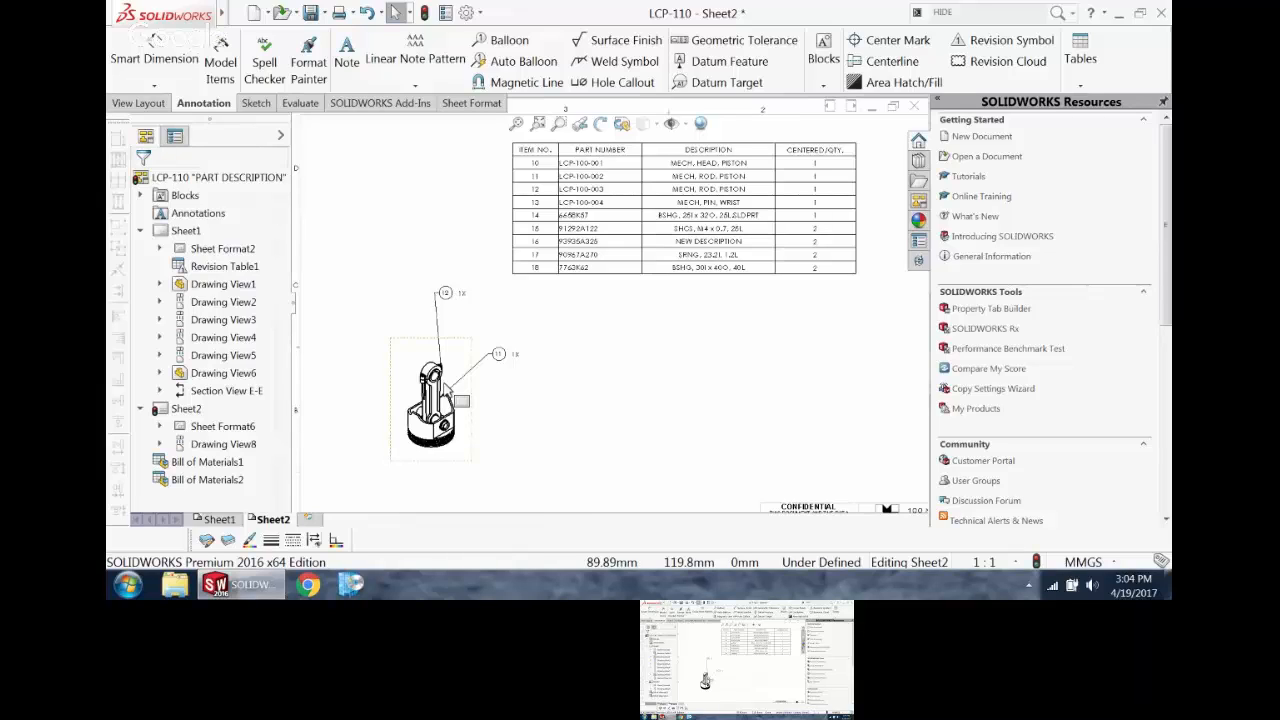
Step: Move the bearing cap's balloon 12 down beside the isometric view, just above balloon 11
scroll(405, 315, "down", 4)
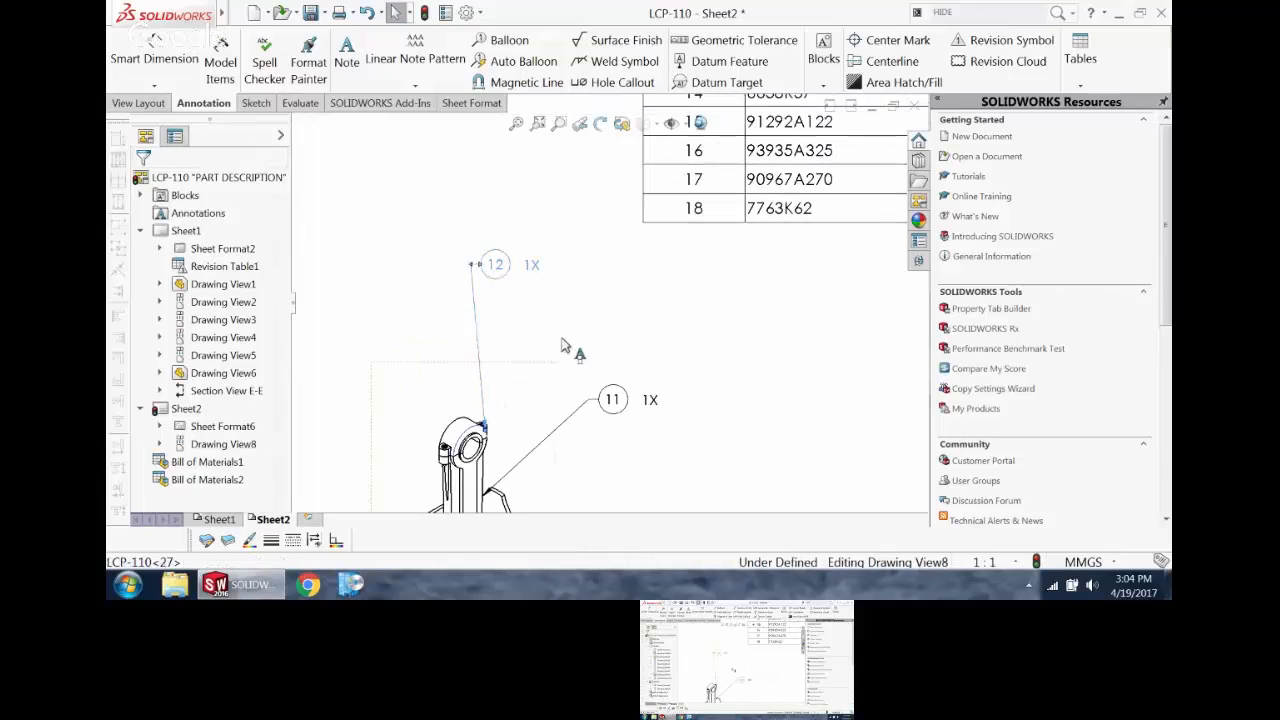
left_click_drag(495, 271, 562, 338)
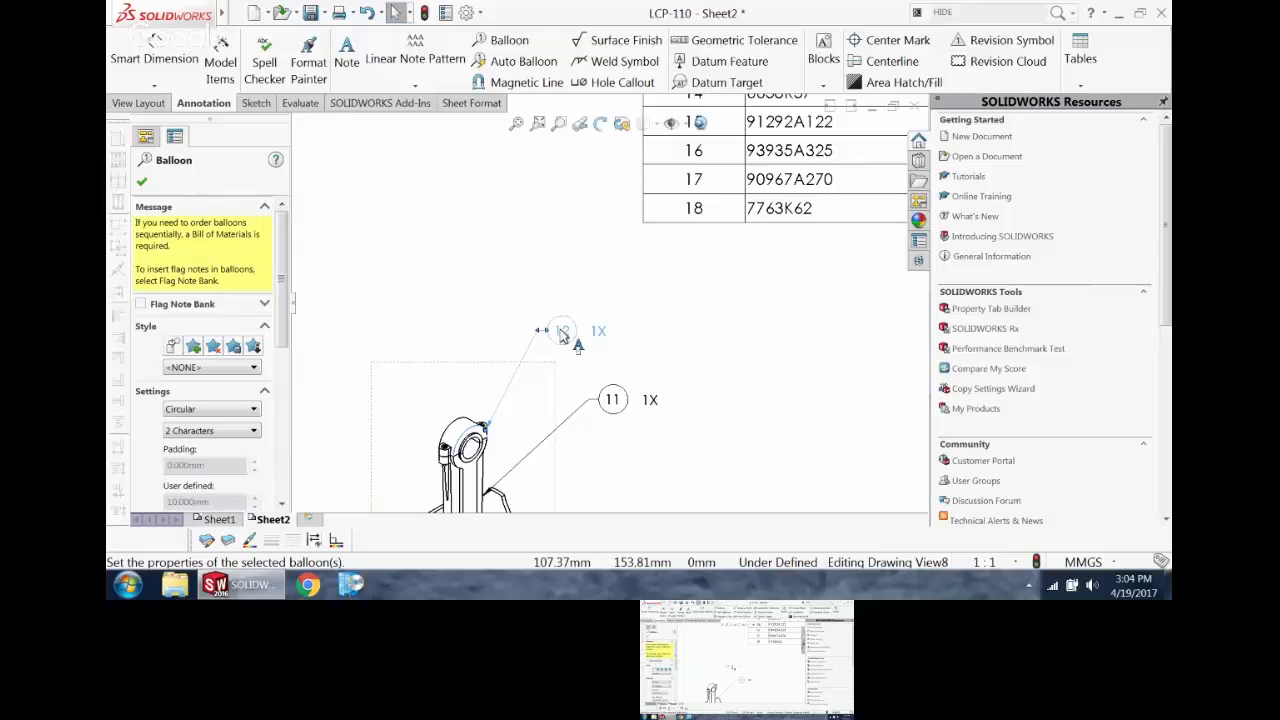
scroll(560, 336, "up", 4)
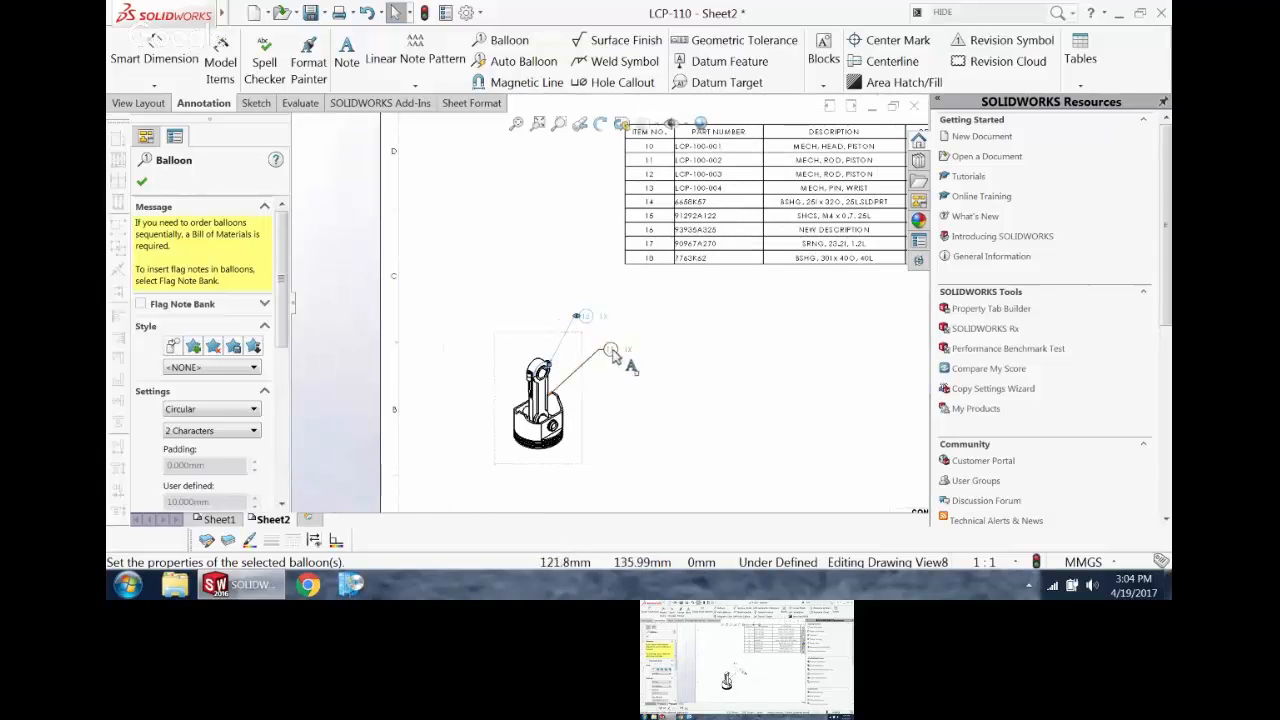
Step: Inspect the quantity, layer and additional properties of balloon 11 beside Sheet2's isometric view for a bill of materials link
left_click(618, 353)
scroll(603, 418, "up", 2)
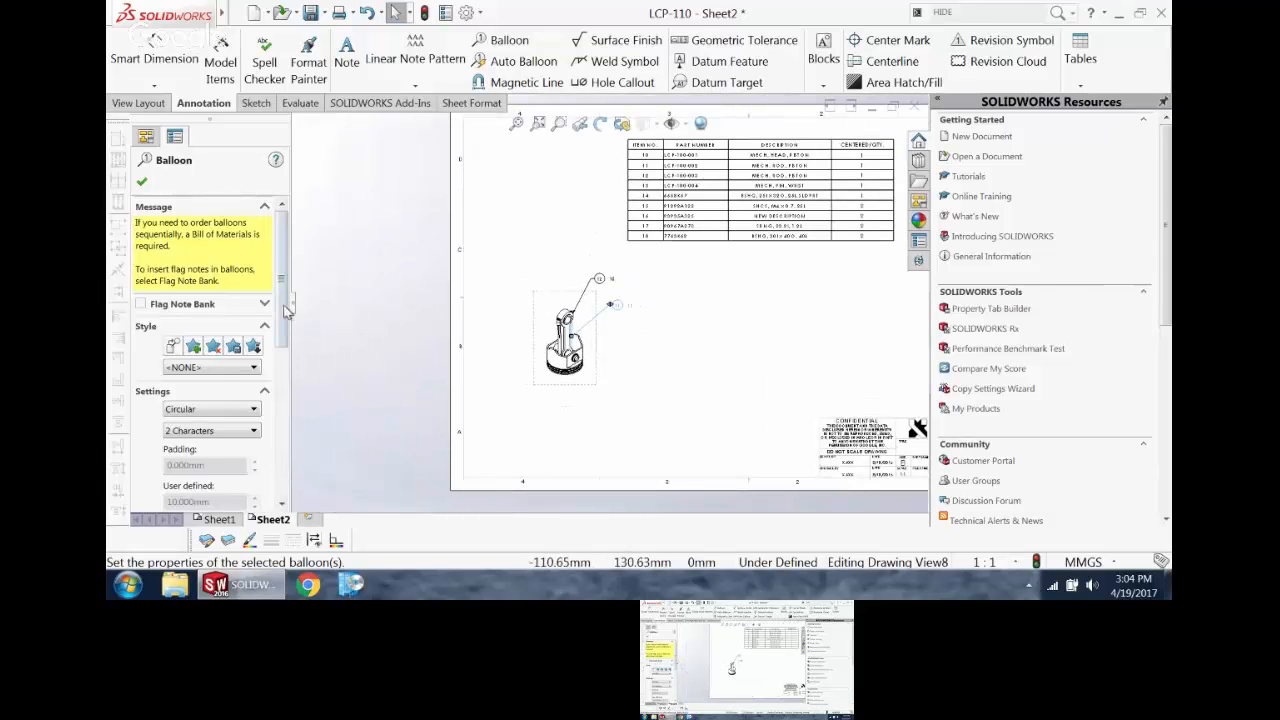
left_click_drag(284, 308, 298, 500)
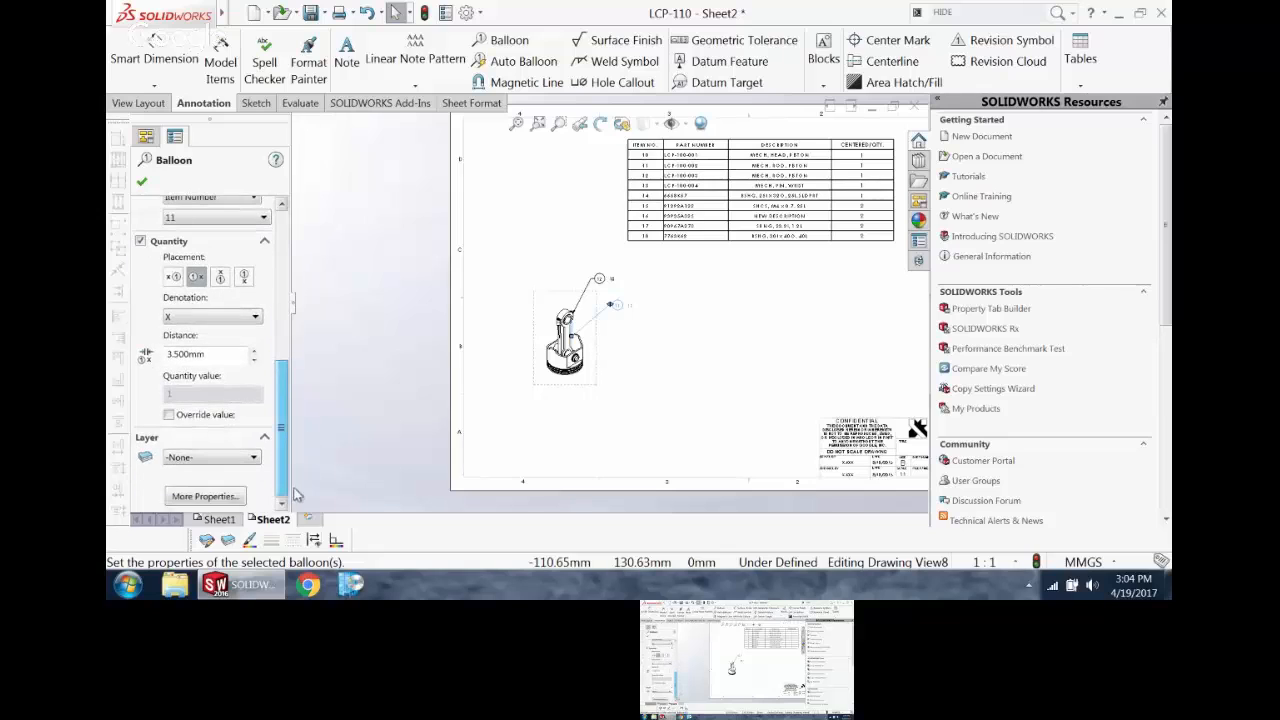
left_click(214, 500)
left_click_drag(286, 290, 290, 483)
left_click(318, 449)
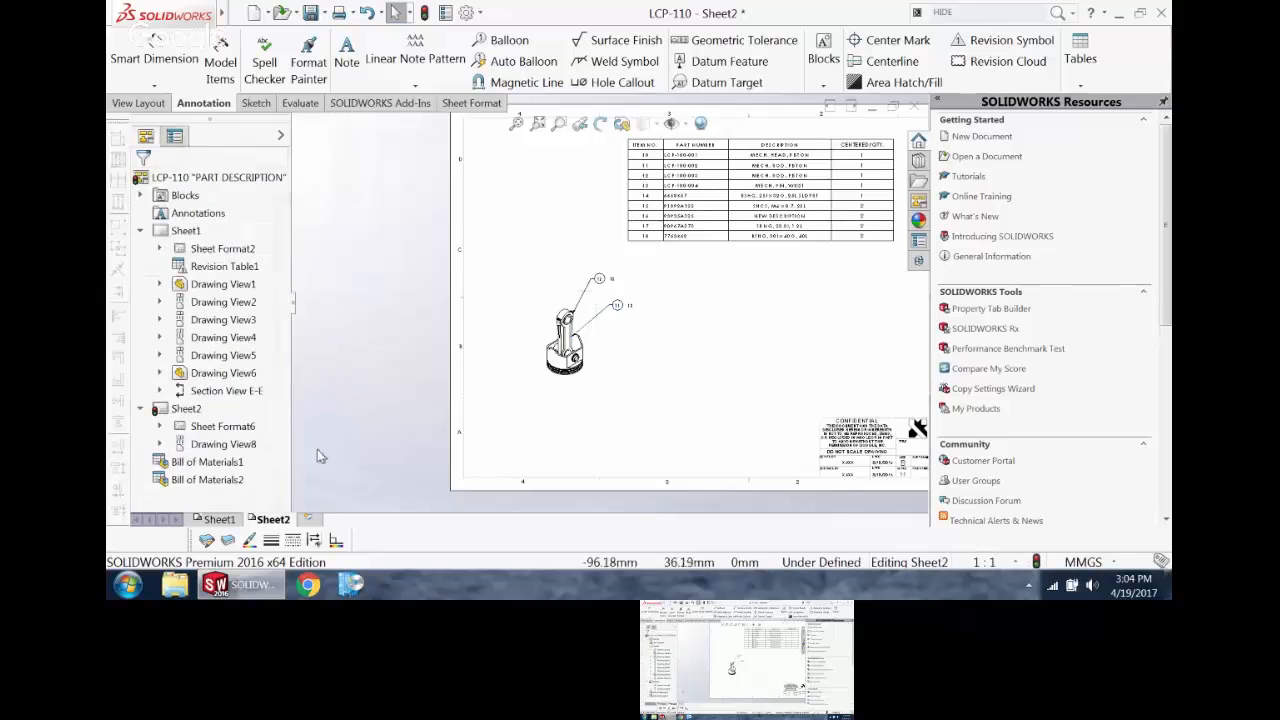
Step: Check in the isometric view's properties which bill of materials its balloon text is linked to, leaving the settings as they are
left_click(582, 362)
right_click(588, 366)
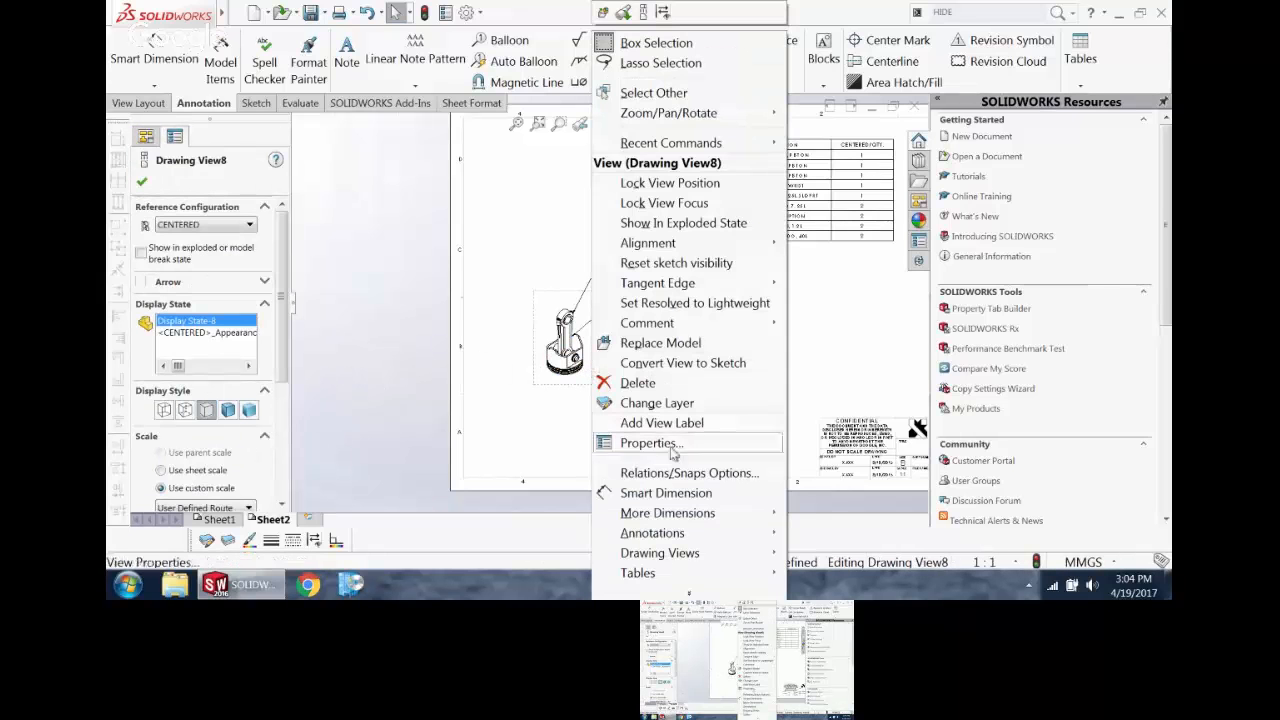
left_click(652, 446)
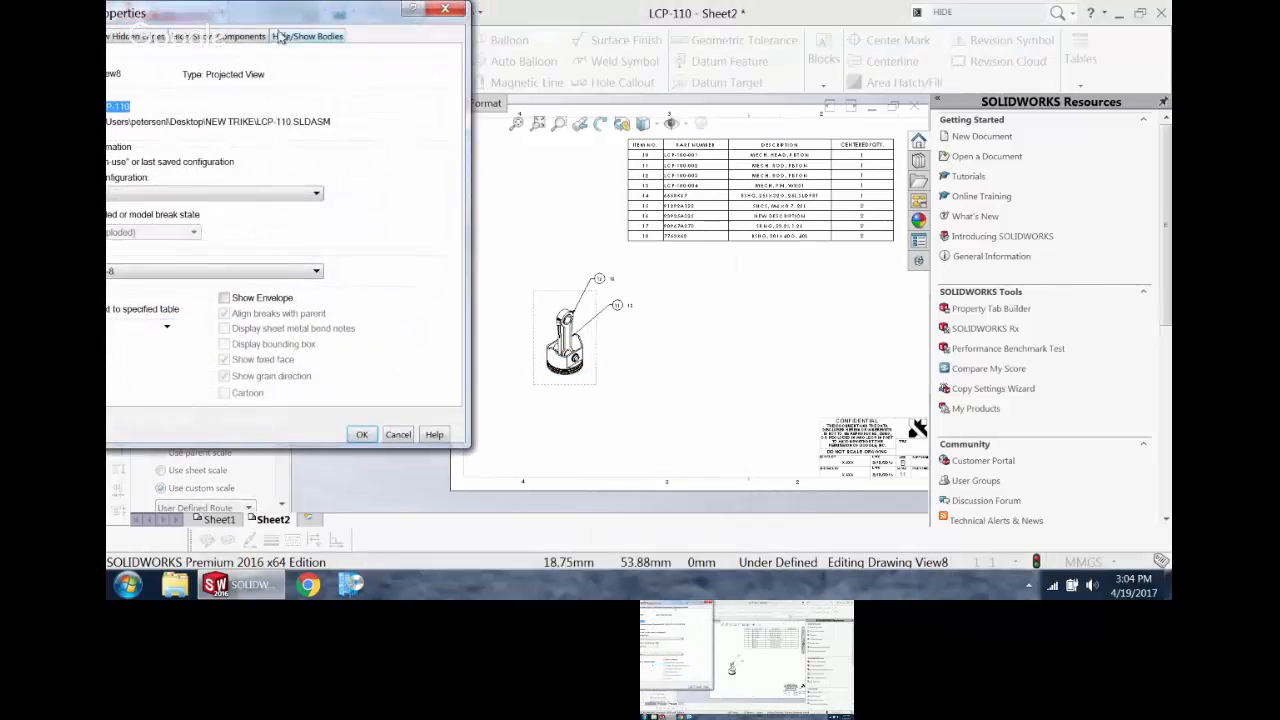
left_click_drag(280, 15, 418, 17)
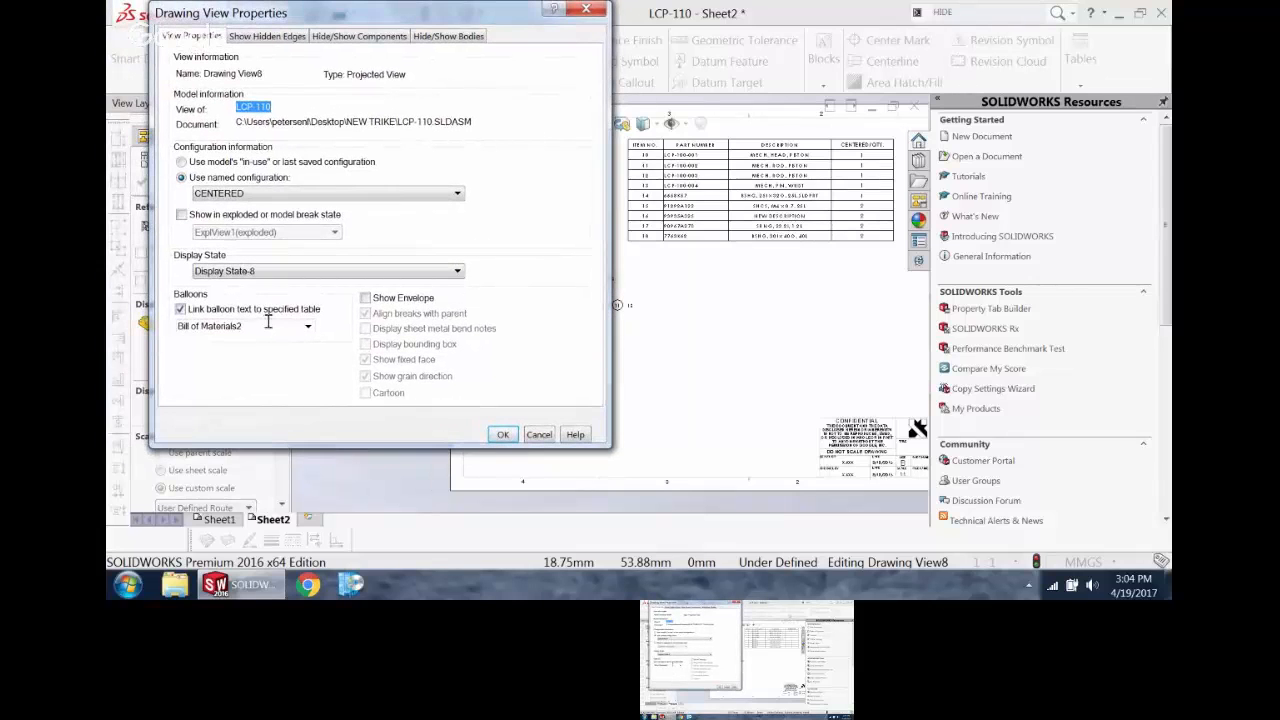
left_click(310, 328)
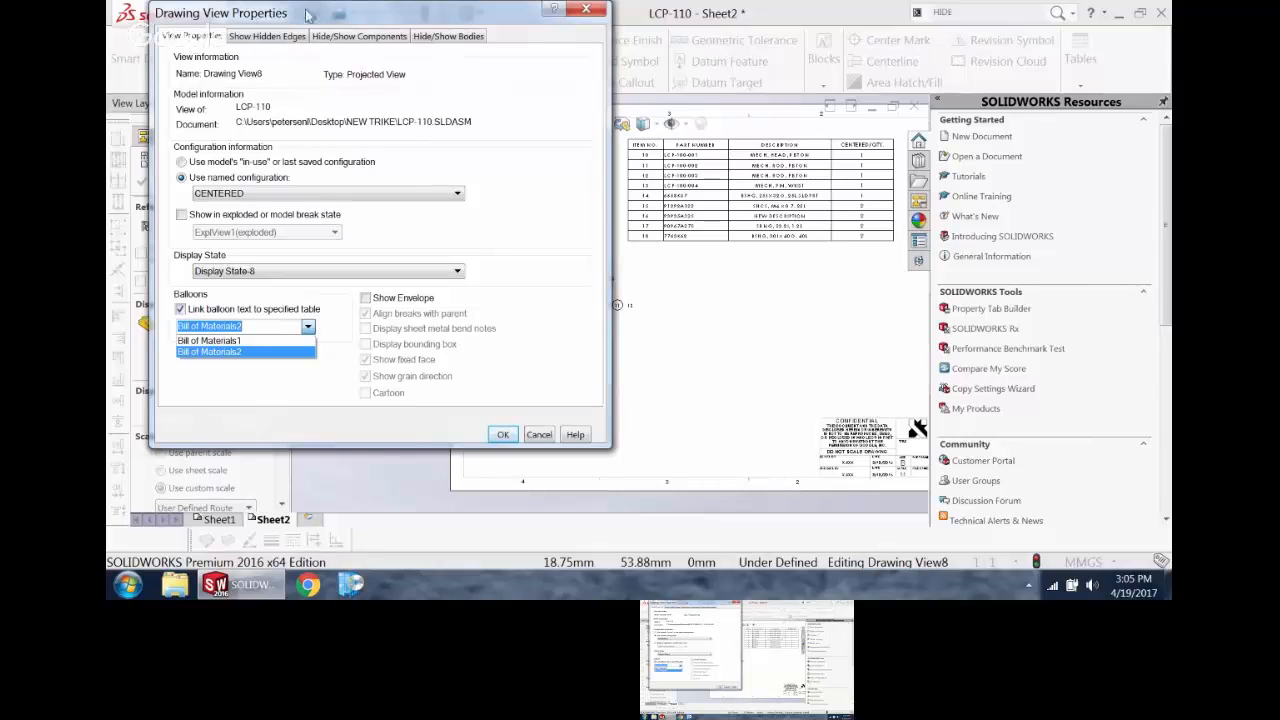
left_click(592, 17)
left_click(586, 14)
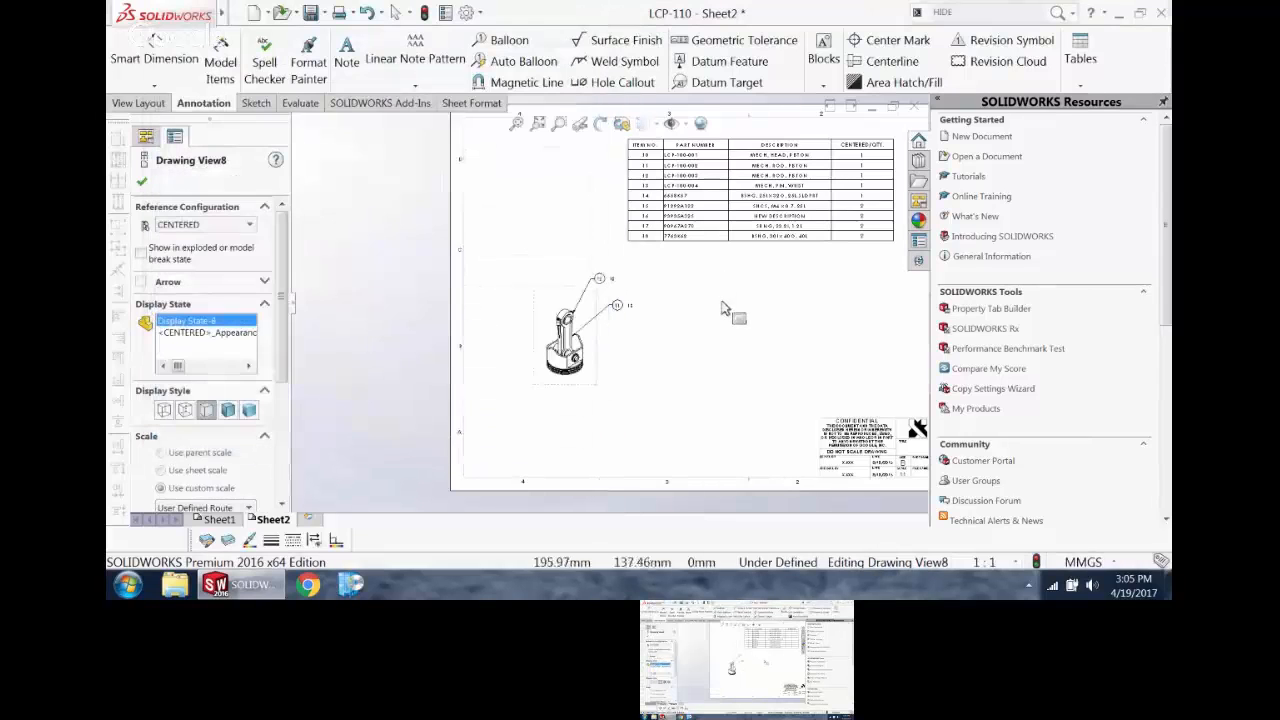
scroll(724, 306, "up", 2)
scroll(710, 288, "down", 2)
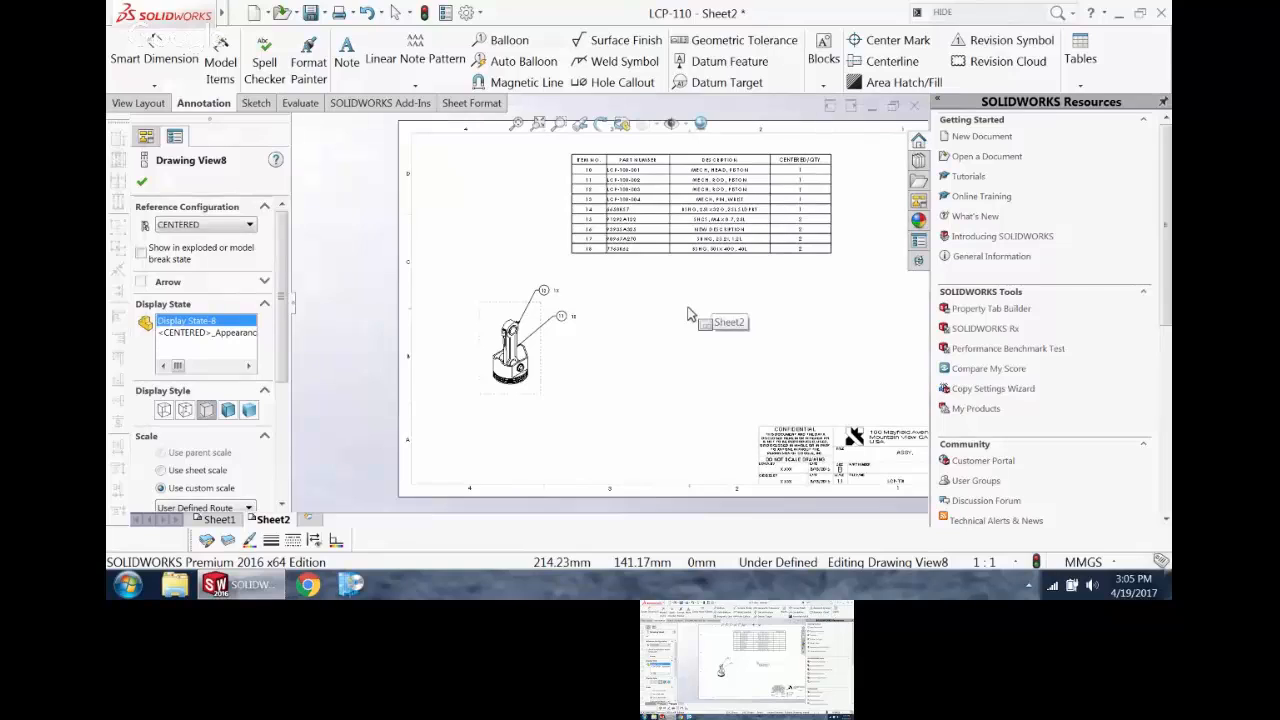